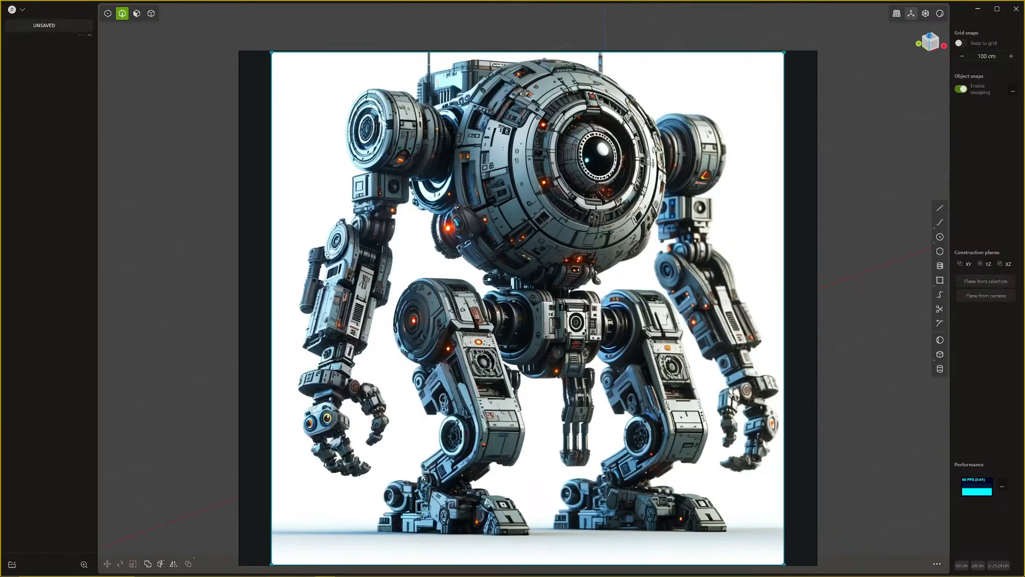
Step: Shrink the floating robot reference image window, park it at the edge of the modelling area and fit the whole picture inside it
{"action": "middle_click_drag", "start_coordinate": [445, 187], "coordinate": [426, 195], "text": "shift"}
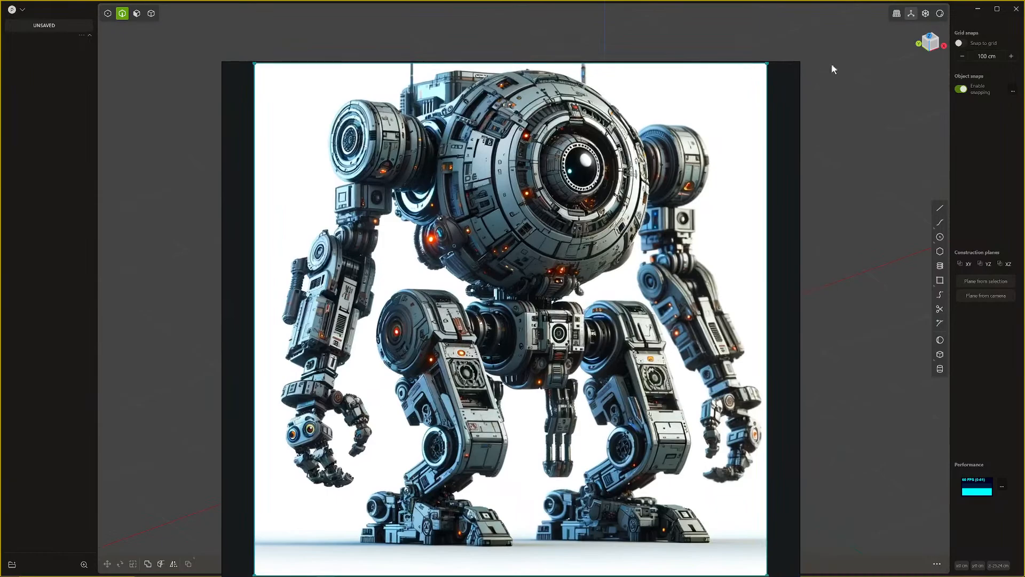
{"action": "left_click_drag", "start_coordinate": [798, 63], "coordinate": [421, 408]}
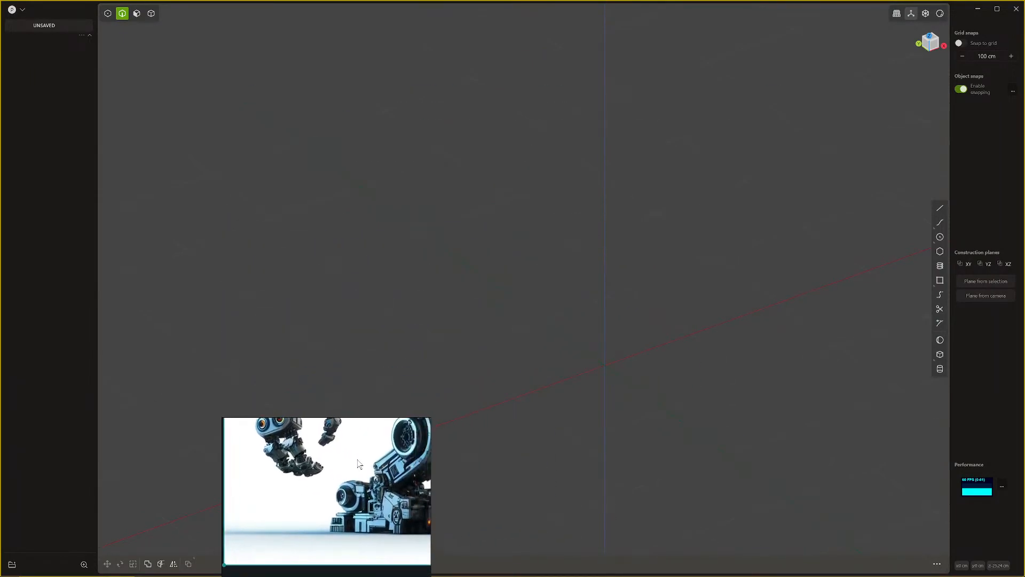
{"action": "left_click_drag", "start_coordinate": [347, 450], "coordinate": [155, 362]}
{"action": "double_click", "coordinate": [155, 363]}
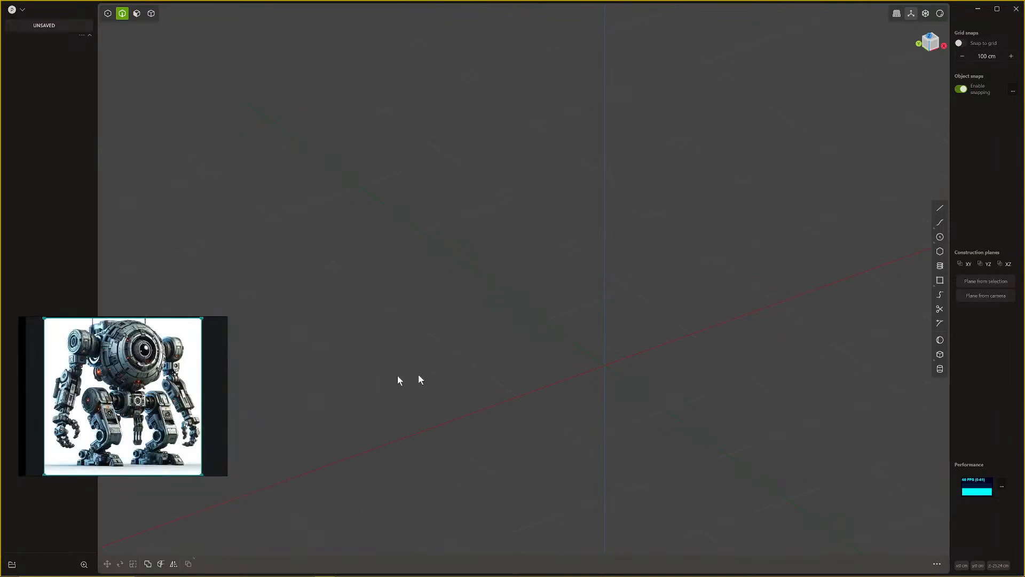
Step: Create a sphere centred on the origin in the front view with a radius of about 108 cm
{"action": "middle_click_drag", "start_coordinate": [596, 415], "coordinate": [639, 403]}
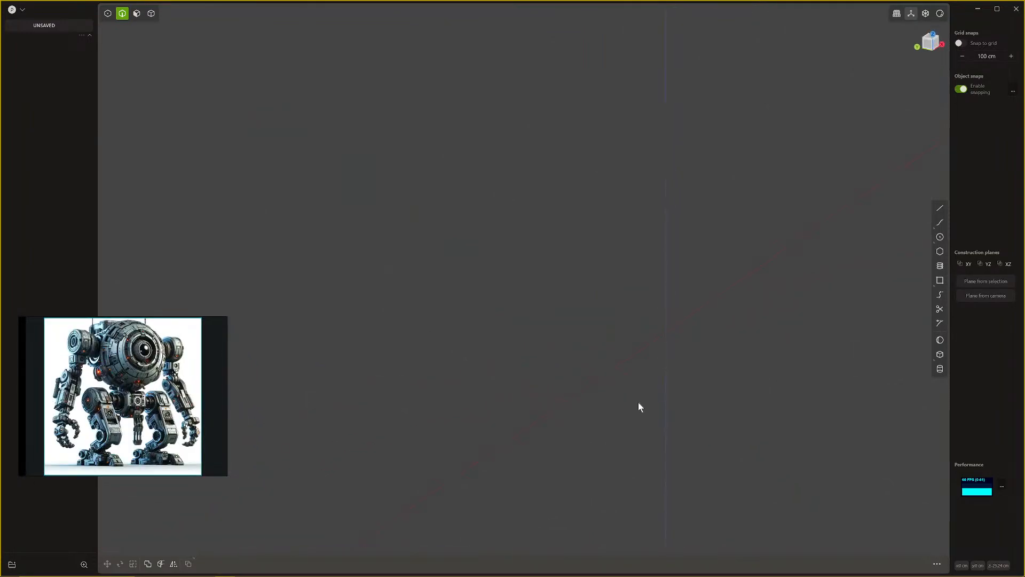
{"action": "key", "text": "KP_1"}
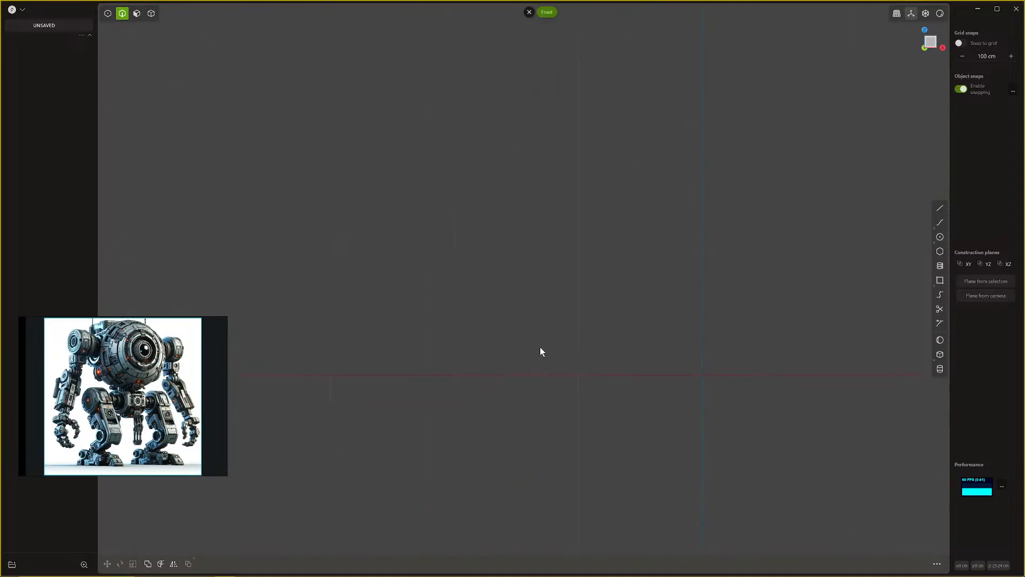
{"action": "left_click", "coordinate": [941, 340]}
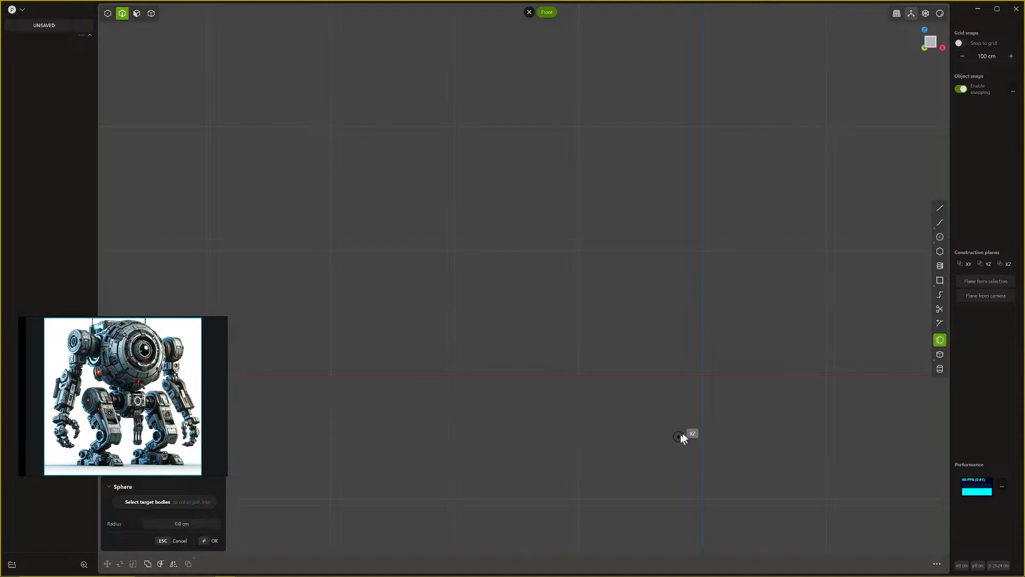
{"action": "left_click", "coordinate": [704, 375]}
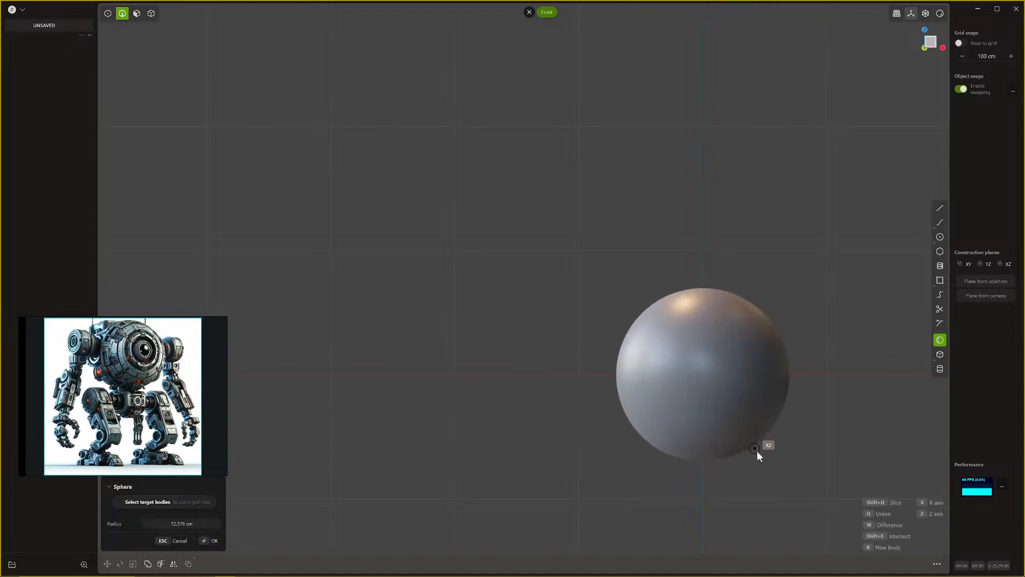
{"action": "left_click", "coordinate": [779, 485]}
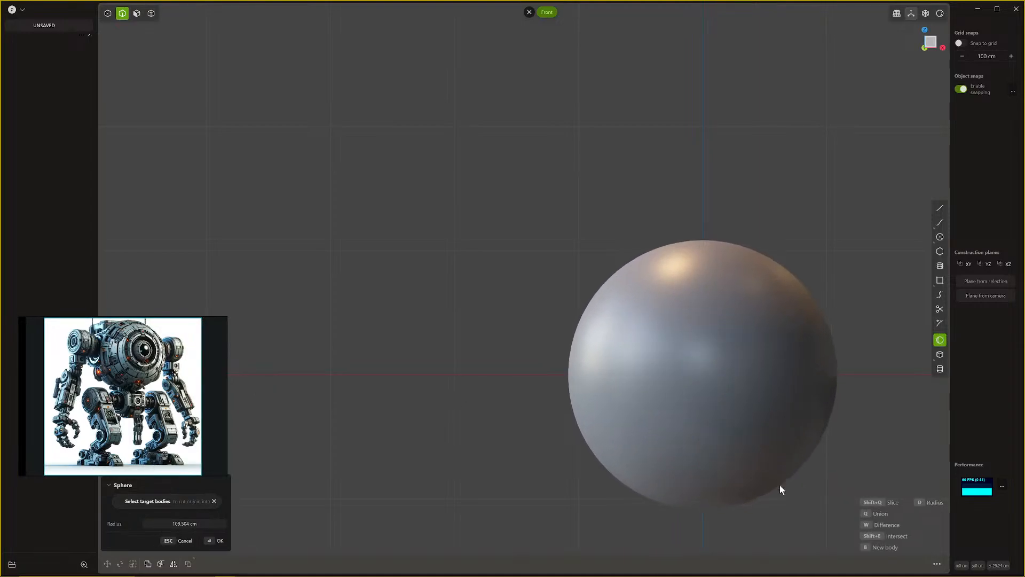
{"action": "middle_click_drag", "start_coordinate": [779, 485], "coordinate": [620, 355]}
{"action": "key", "text": "Return"}
{"action": "scroll", "coordinate": [620, 356], "scroll_direction": "down", "scroll_amount": 2}
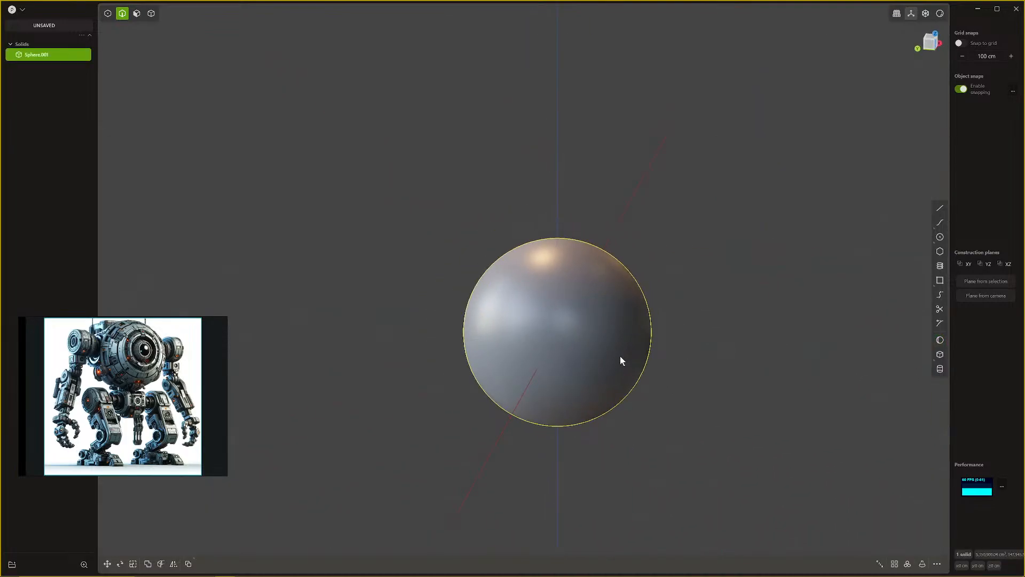
Step: In the right view, draw a vertical line about 320 cm long through the sphere, about 28 cm off its centre
{"action": "key", "text": "KP_1"}
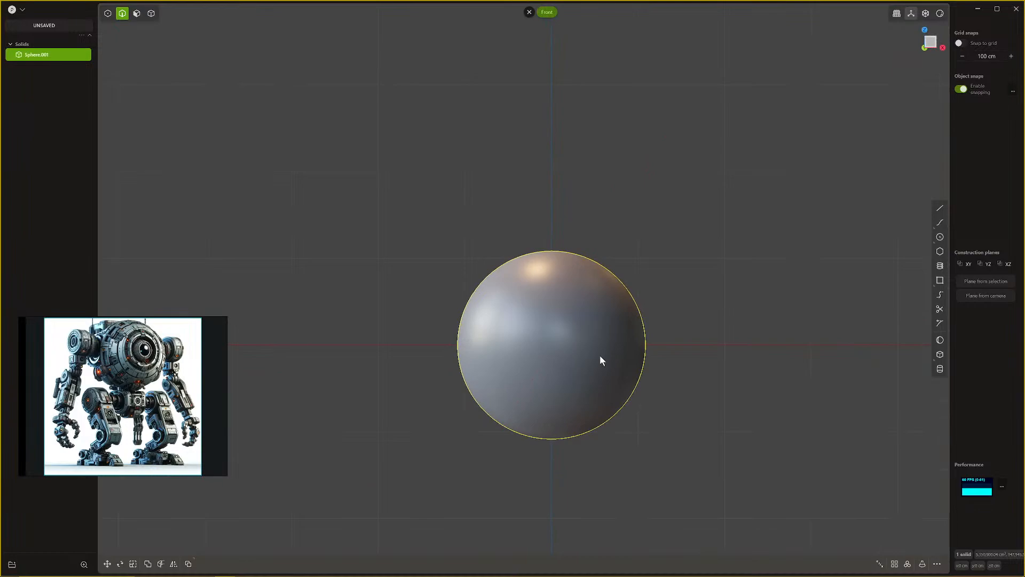
{"action": "key", "text": "KP_3"}
{"action": "middle_click_drag", "start_coordinate": [595, 353], "coordinate": [669, 328], "text": "shift"}
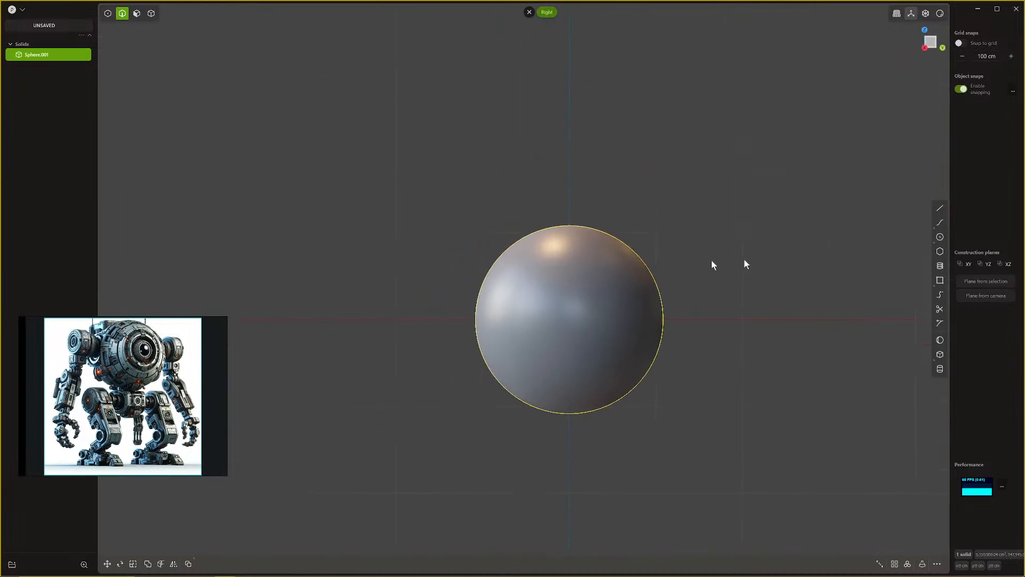
{"action": "middle_click_drag", "start_coordinate": [692, 252], "coordinate": [556, 245]}
{"action": "key", "text": "KP_3"}
{"action": "left_click", "coordinate": [940, 208]}
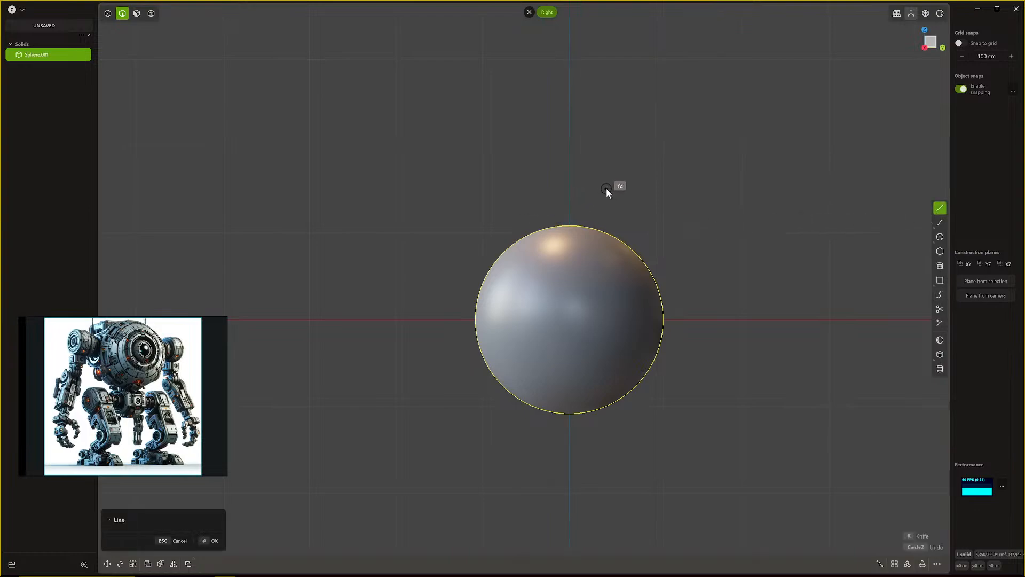
{"action": "key", "text": "Escape"}
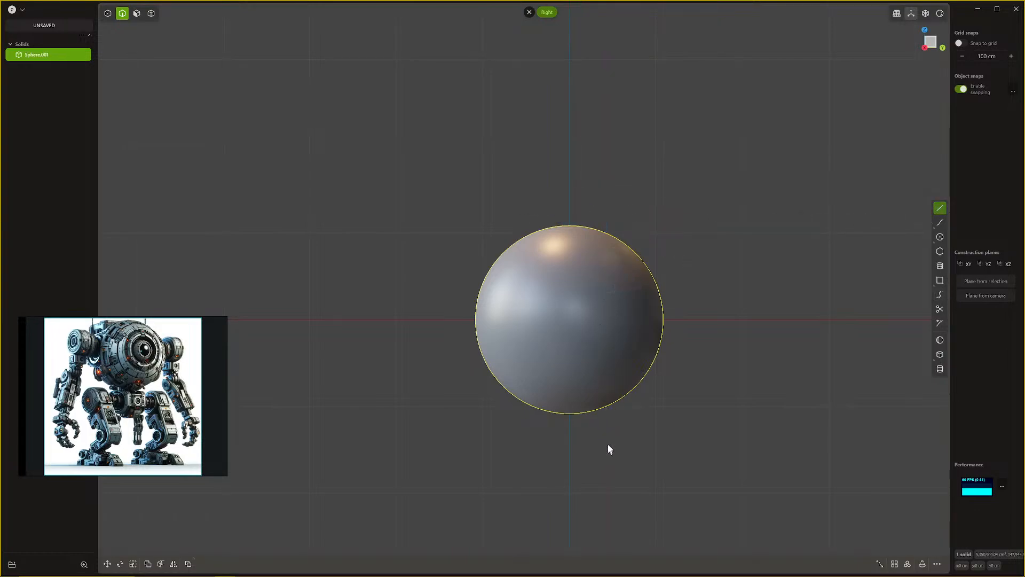
{"action": "left_click", "coordinate": [941, 206]}
{"action": "left_click", "coordinate": [594, 184]}
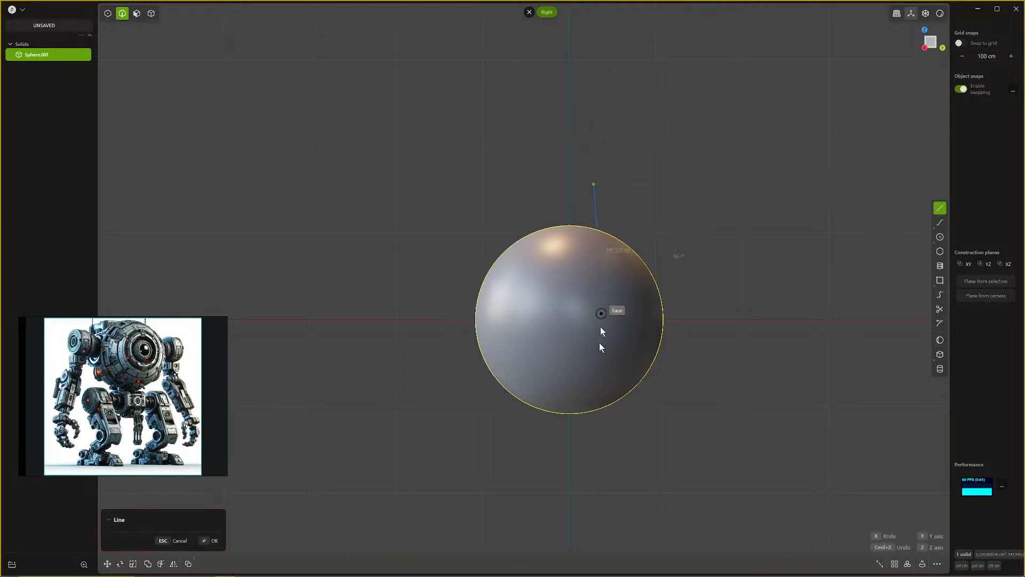
{"action": "left_click", "coordinate": [595, 461]}
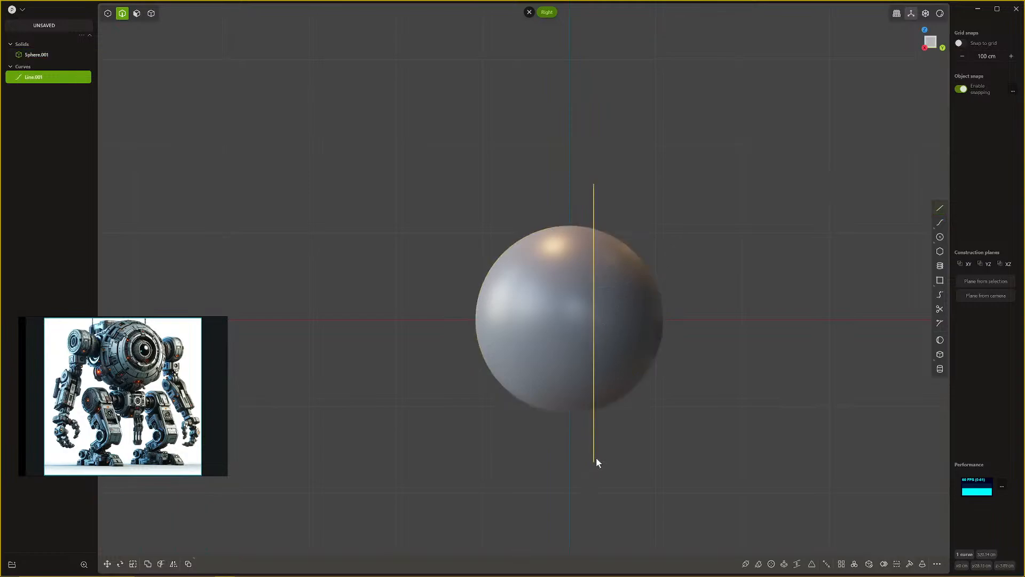
Step: Cut the sphere into two solids along the vertical line and clear the selection
{"action": "key", "text": "c"}
{"action": "left_click", "coordinate": [543, 323]}
{"action": "key", "text": "Return"}
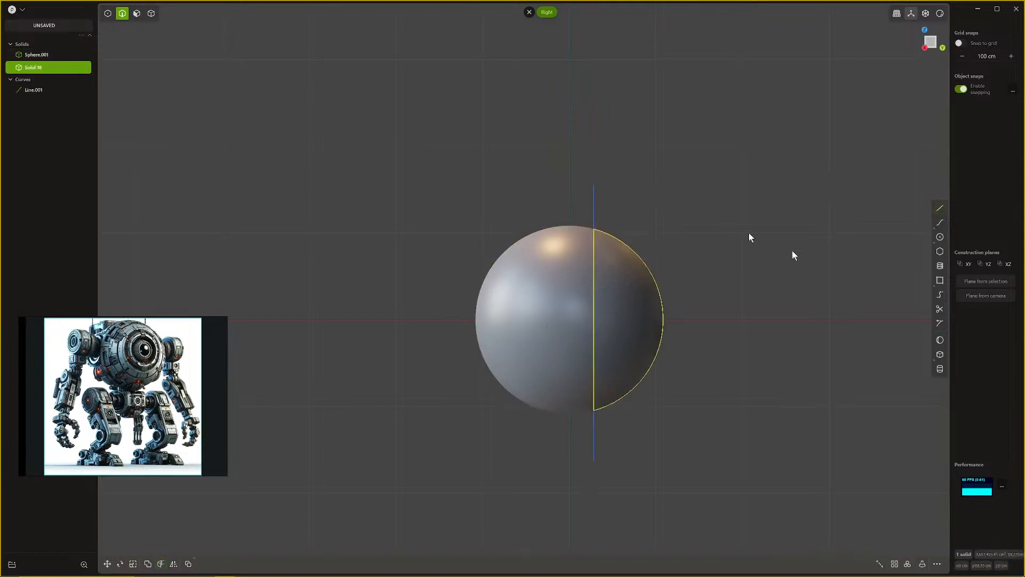
{"action": "middle_click_drag", "start_coordinate": [800, 342], "coordinate": [623, 344]}
{"action": "key", "text": "Escape"}
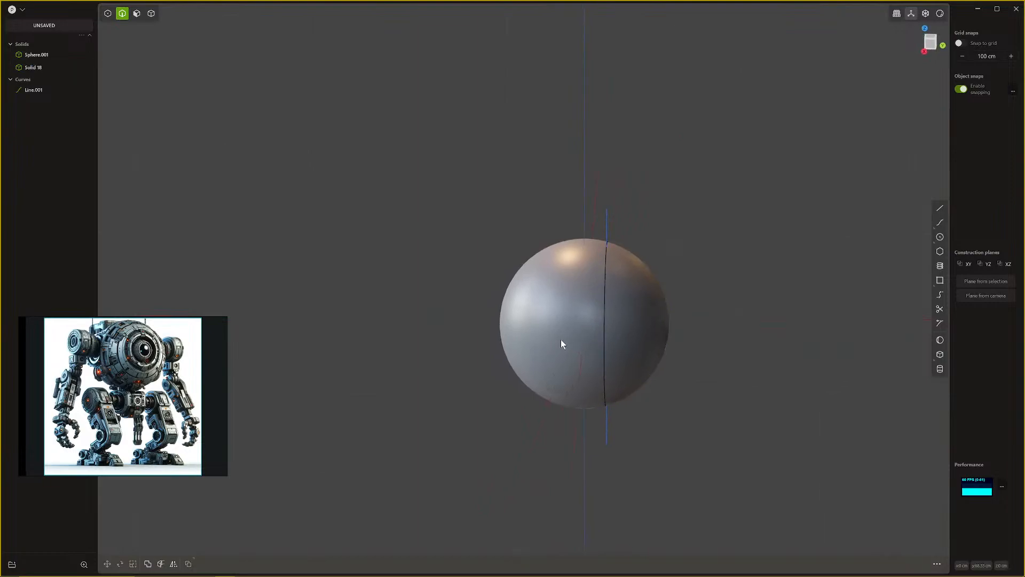
Step: Undo the cut and the vertical line, going back to the uncut sphere in the right view
{"action": "key", "text": "ctrl+z"}
{"action": "key", "text": "ctrl+z"}
{"action": "key", "text": "ctrl+z"}
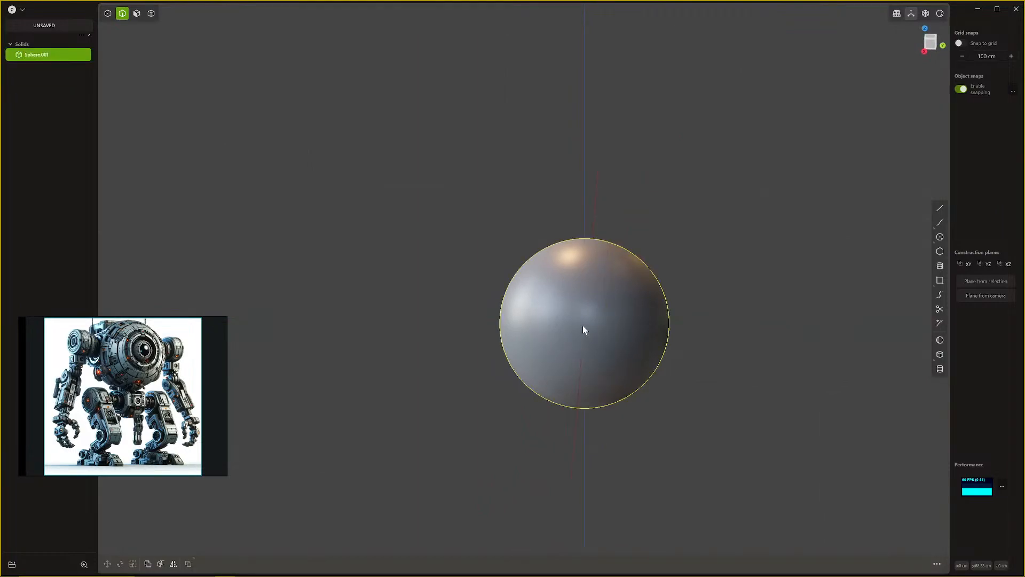
{"action": "key", "text": "ctrl+z"}
{"action": "key", "text": "ctrl+z"}
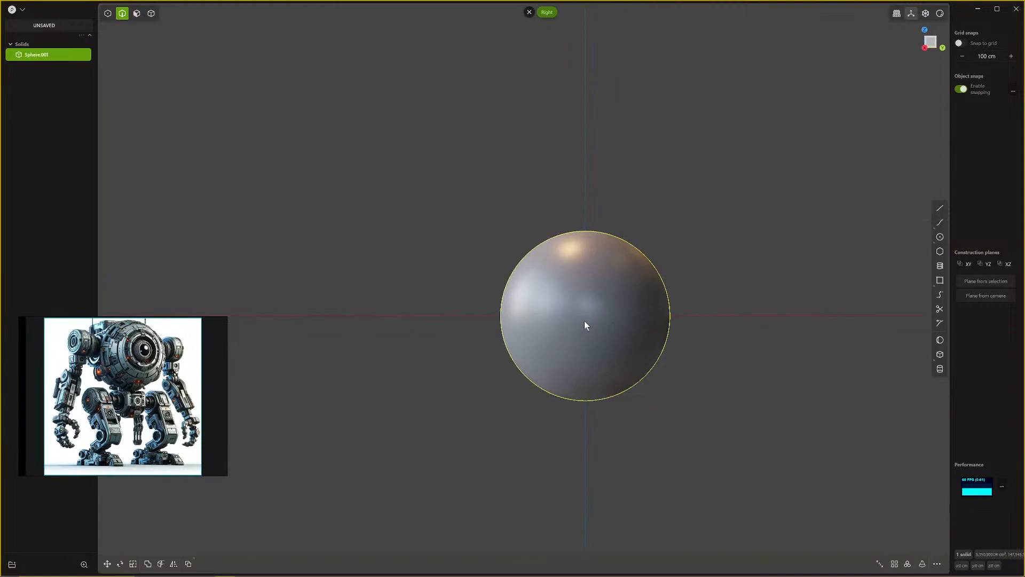
Step: Draw a vertical line about 11 cm off the sphere's centre in the right view and cut the sphere in two with it
{"action": "left_click", "coordinate": [940, 208]}
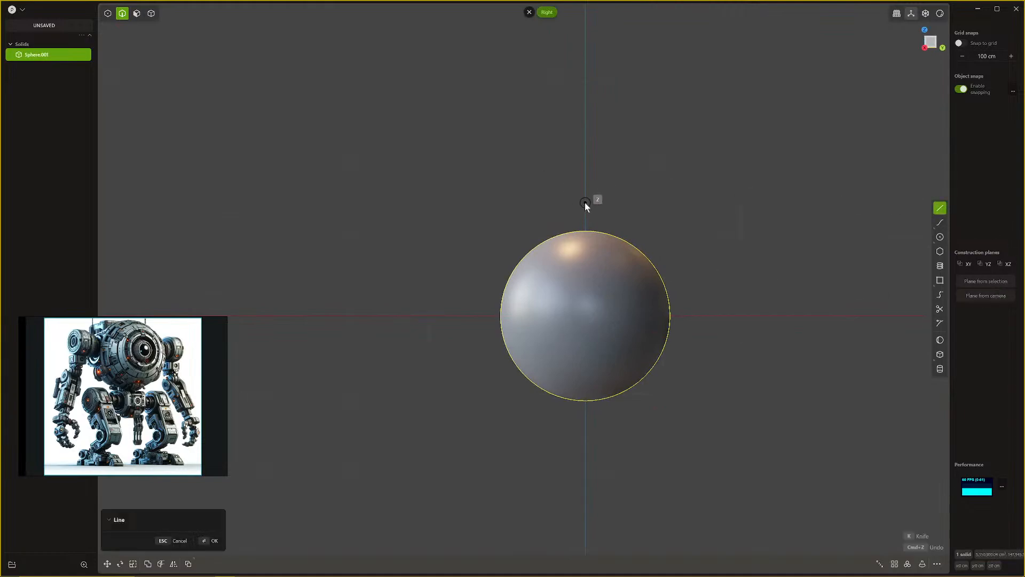
{"action": "left_click", "coordinate": [595, 203]}
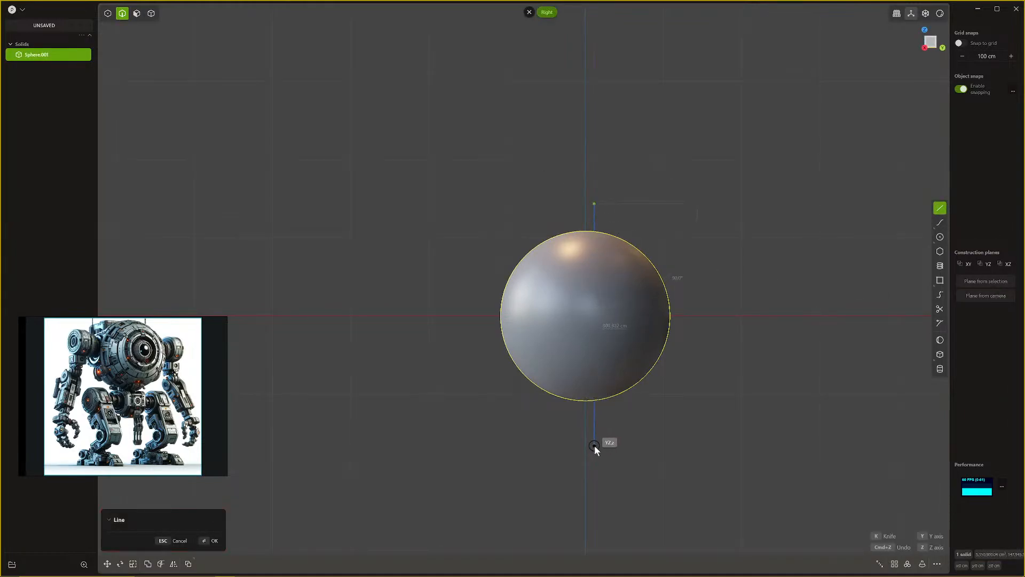
{"action": "left_click", "coordinate": [595, 446]}
{"action": "key", "text": "c"}
{"action": "left_click", "coordinate": [566, 277]}
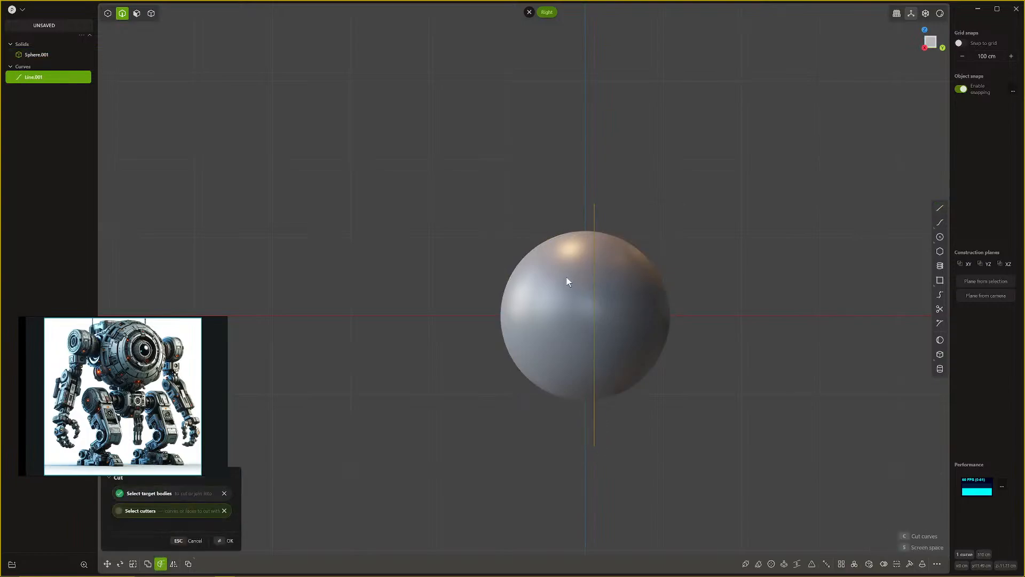
{"action": "key", "text": "Return"}
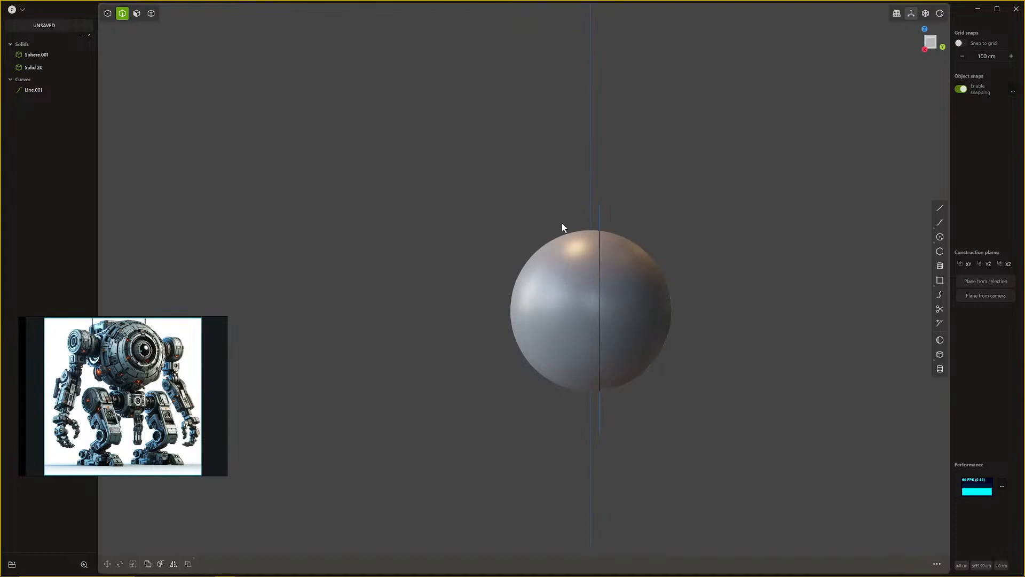
Step: Delete the larger part of the cut sphere and the cutting line, keeping only the smaller hemisphere
{"action": "scroll", "coordinate": [561, 235], "scroll_direction": "down", "scroll_amount": 2}
{"action": "key", "text": "4"}
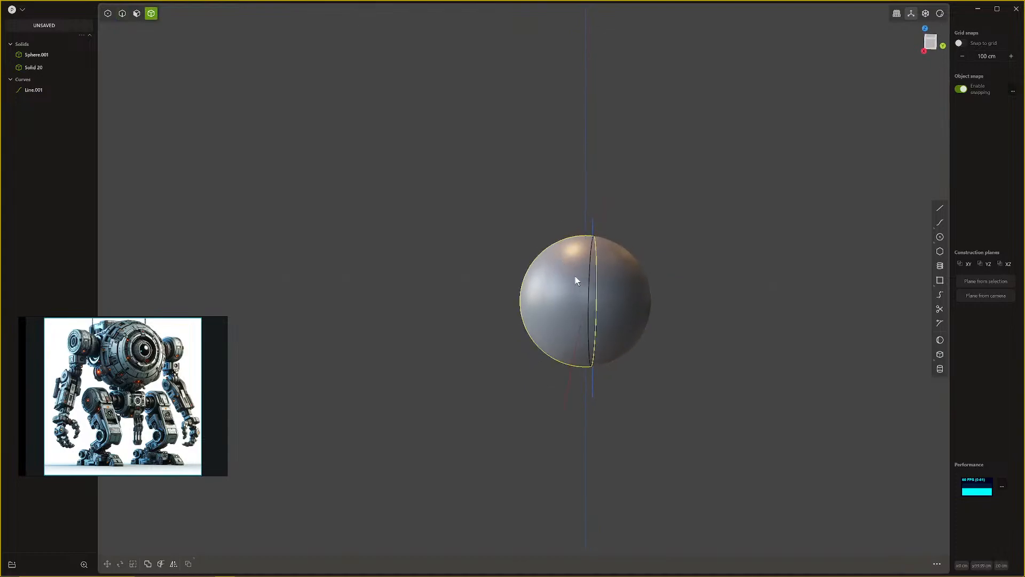
{"action": "left_click", "coordinate": [576, 276]}
{"action": "key", "text": "Delete"}
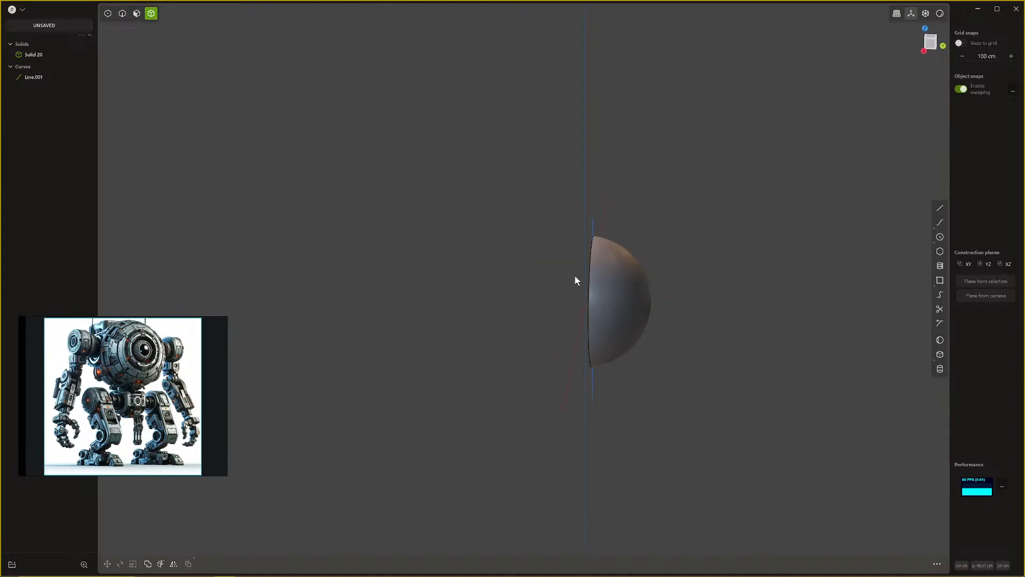
{"action": "key", "text": "2"}
{"action": "left_click", "coordinate": [592, 230]}
{"action": "key", "text": "Delete"}
Step: Examine the robot's spherical body and eye up close in the reference image
{"action": "scroll", "coordinate": [322, 338], "scroll_direction": "up", "scroll_amount": 1}
{"action": "scroll", "coordinate": [140, 358], "scroll_direction": "up", "scroll_amount": 5}
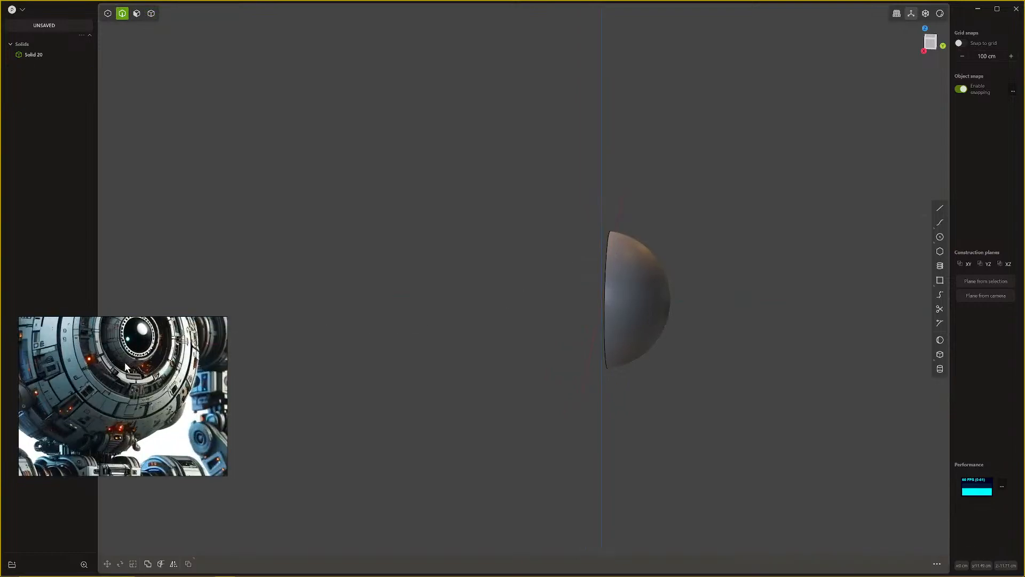
{"action": "scroll", "coordinate": [134, 379], "scroll_direction": "down", "scroll_amount": 4}
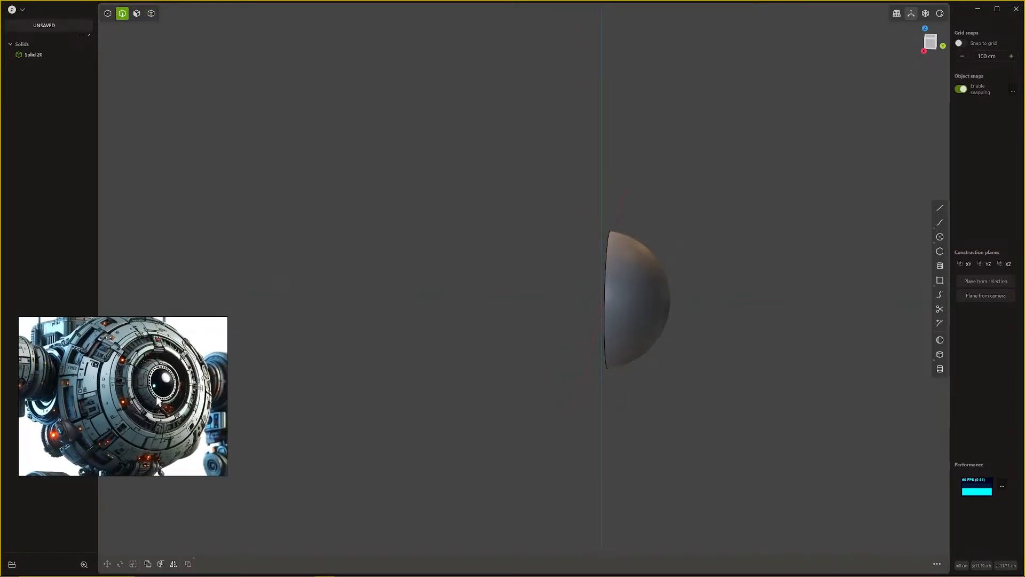
{"action": "scroll", "coordinate": [158, 402], "scroll_direction": "down", "scroll_amount": 2}
{"action": "middle_click_drag", "start_coordinate": [641, 353], "coordinate": [652, 324]}
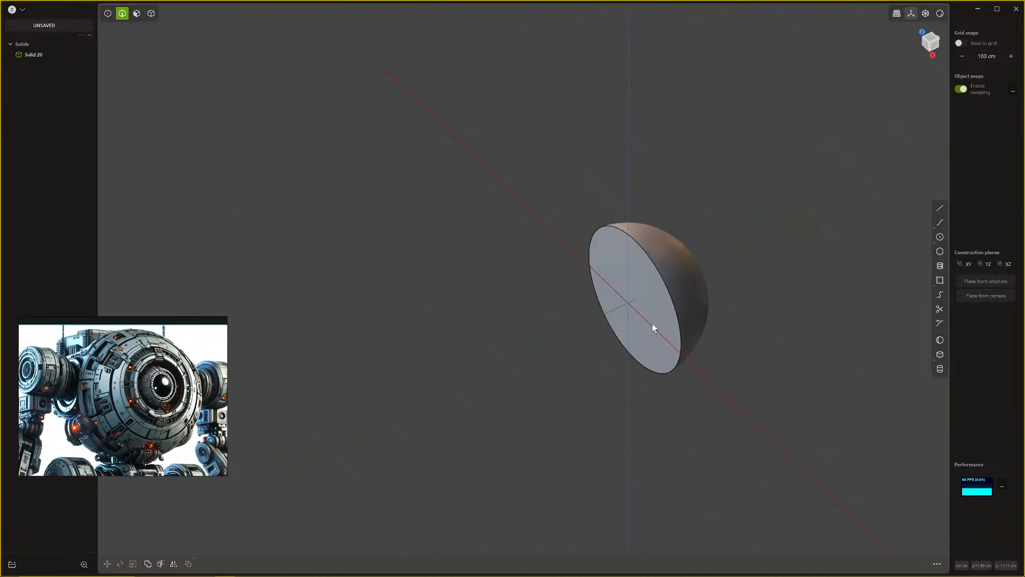
{"action": "left_click", "coordinate": [939, 280]}
{"action": "left_click", "coordinate": [625, 303]}
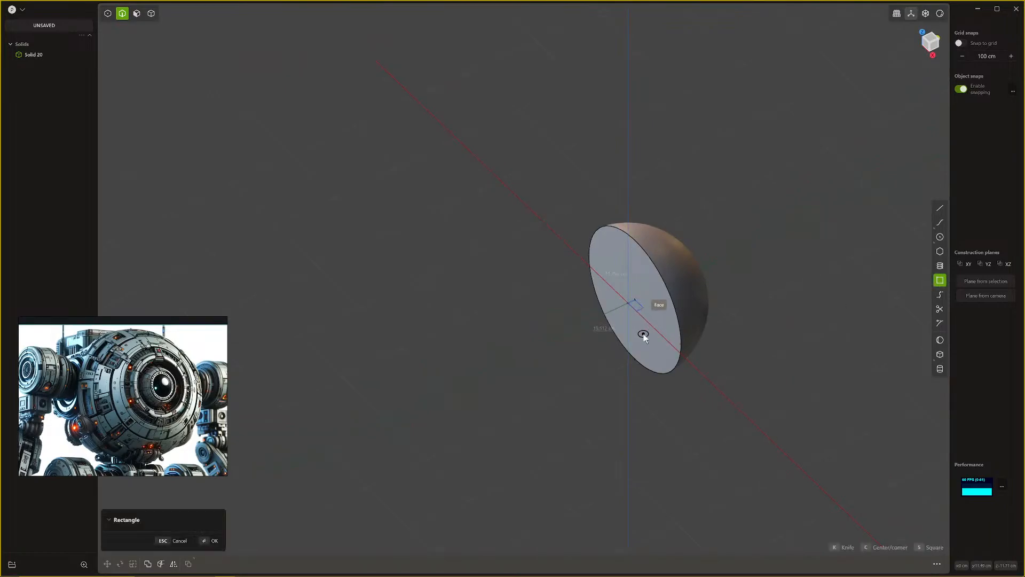
{"action": "key", "text": "Escape"}
{"action": "middle_click_drag", "start_coordinate": [643, 334], "coordinate": [672, 295]}
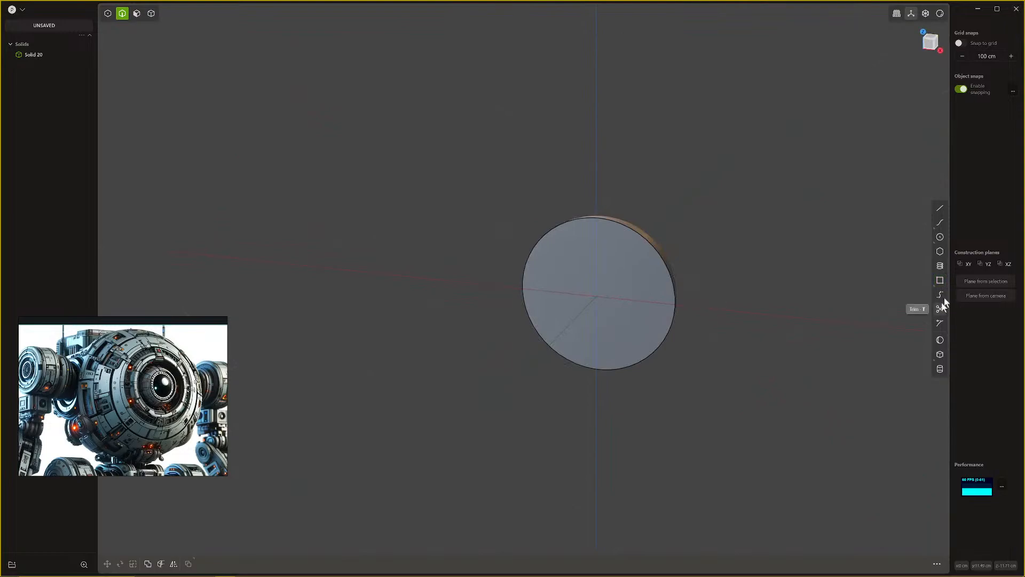
Step: Rotate the hemisphere solid 180 degrees about the Z axis so its dome faces the front view
{"action": "key", "text": "KP_1"}
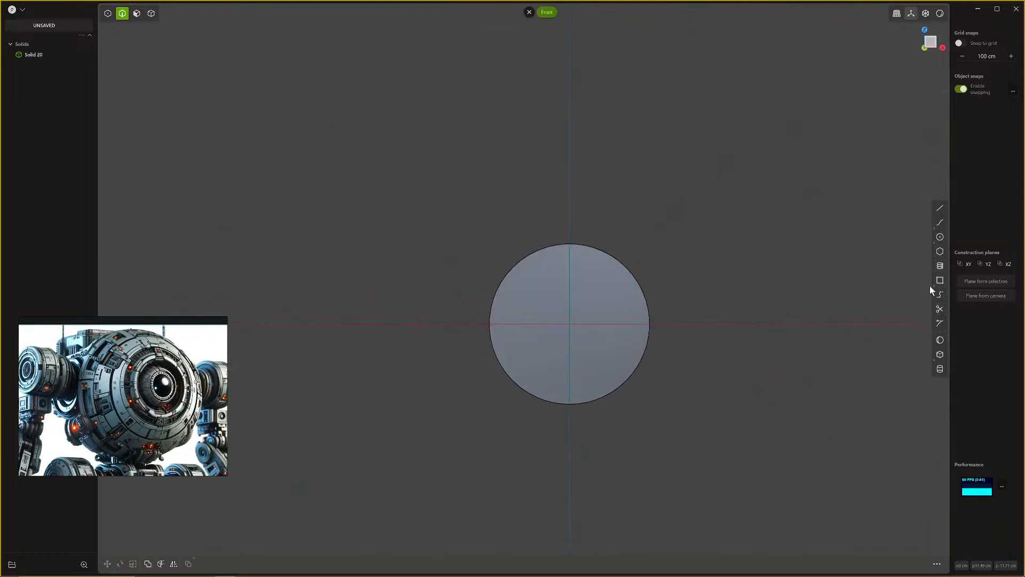
{"action": "key", "text": "3"}
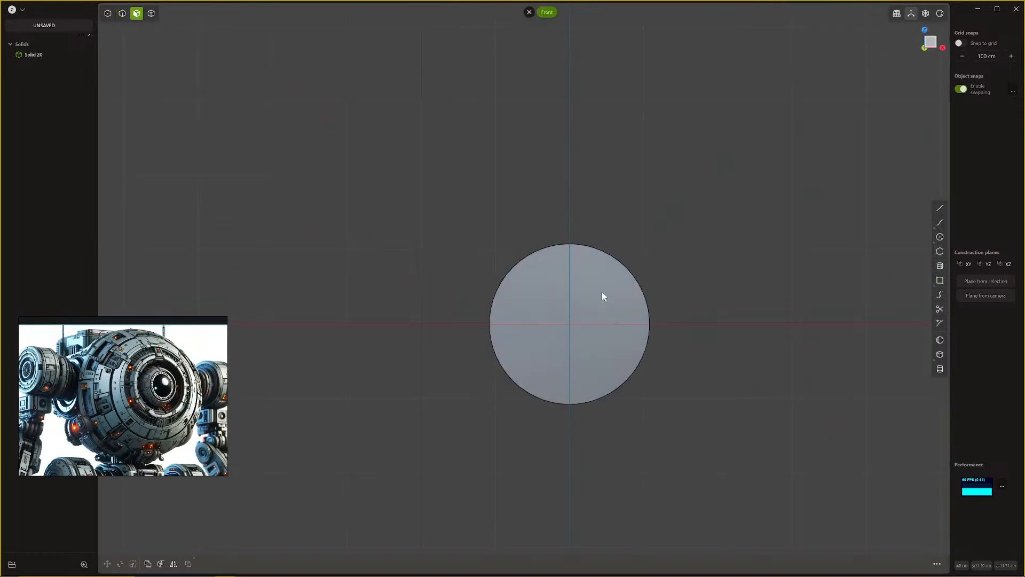
{"action": "key", "text": "4"}
{"action": "left_click", "coordinate": [604, 290]}
{"action": "type", "text": "r"}
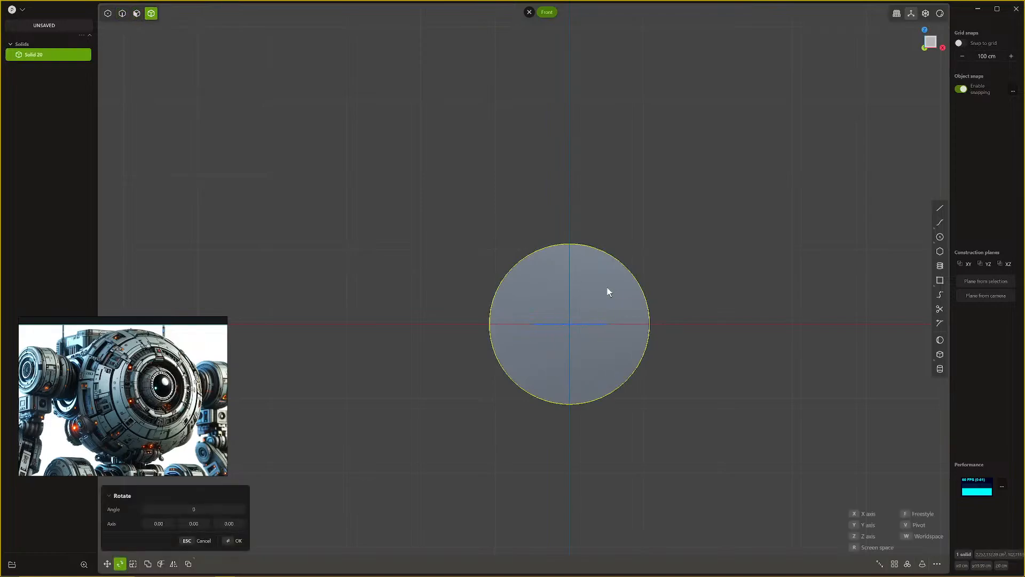
{"action": "type", "text": "180"}
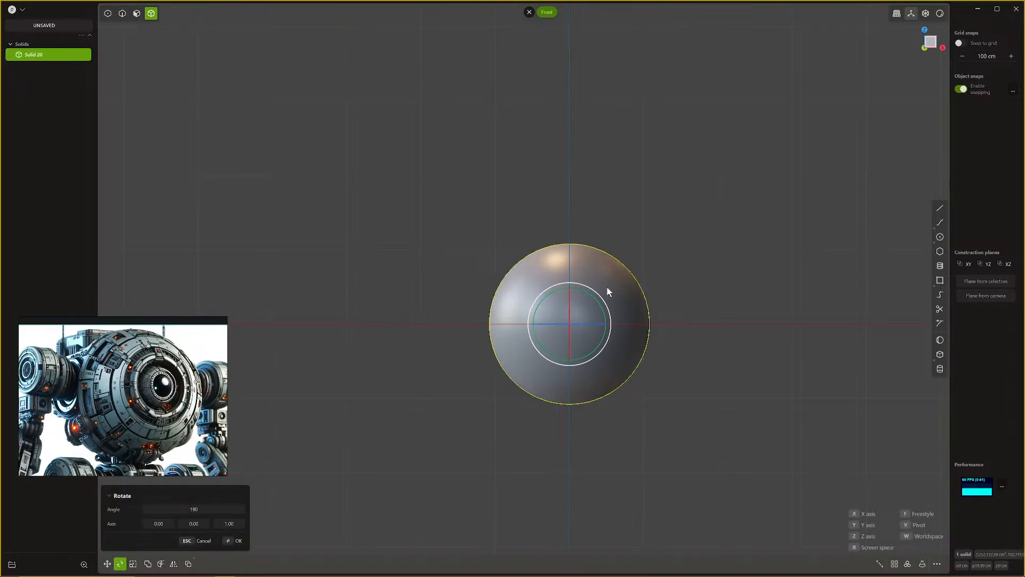
{"action": "key", "text": "Return"}
Step: Move the rotated hemisphere along the Y axis until its flat face sits just in front of the origin
{"action": "middle_click_drag", "start_coordinate": [636, 247], "coordinate": [630, 303]}
{"action": "key", "text": "g"}
{"action": "left_click_drag", "start_coordinate": [694, 294], "coordinate": [601, 320]}
{"action": "left_click", "coordinate": [601, 319]}
{"action": "middle_click_drag", "start_coordinate": [600, 321], "coordinate": [690, 300]}
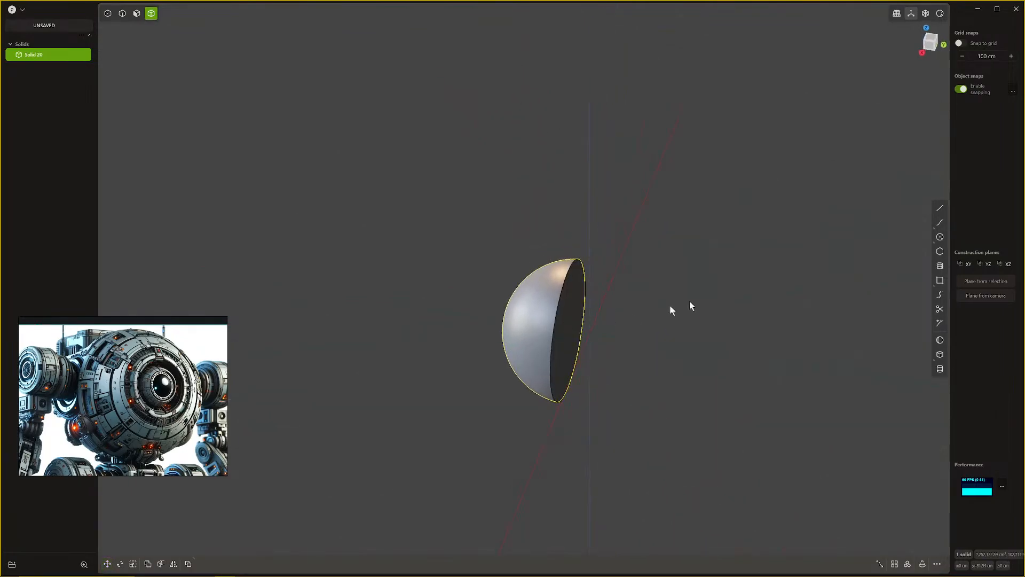
Step: Draw a rectangle centred on the hemisphere's flat face
{"action": "left_click", "coordinate": [939, 280]}
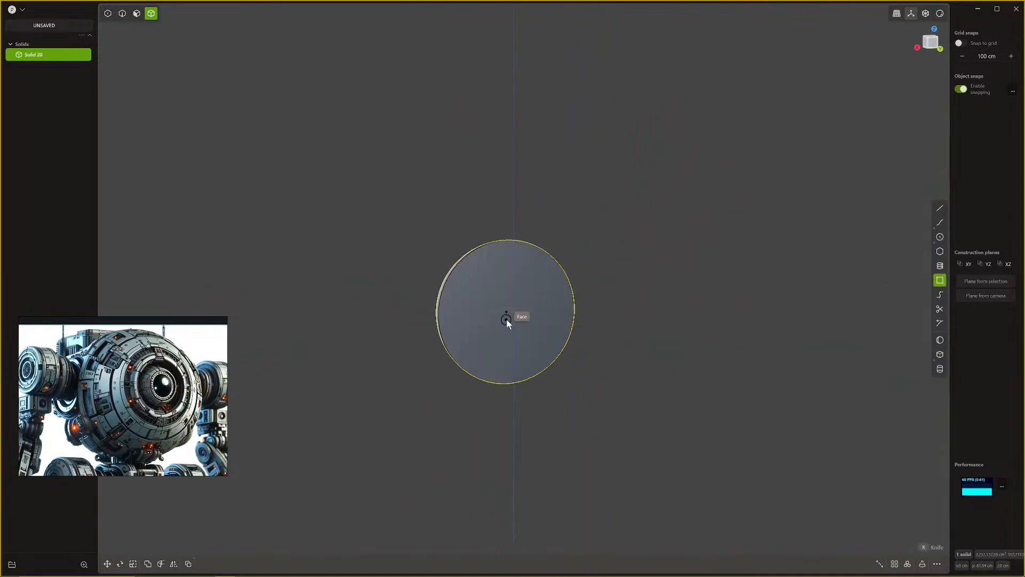
{"action": "left_click", "coordinate": [512, 316]}
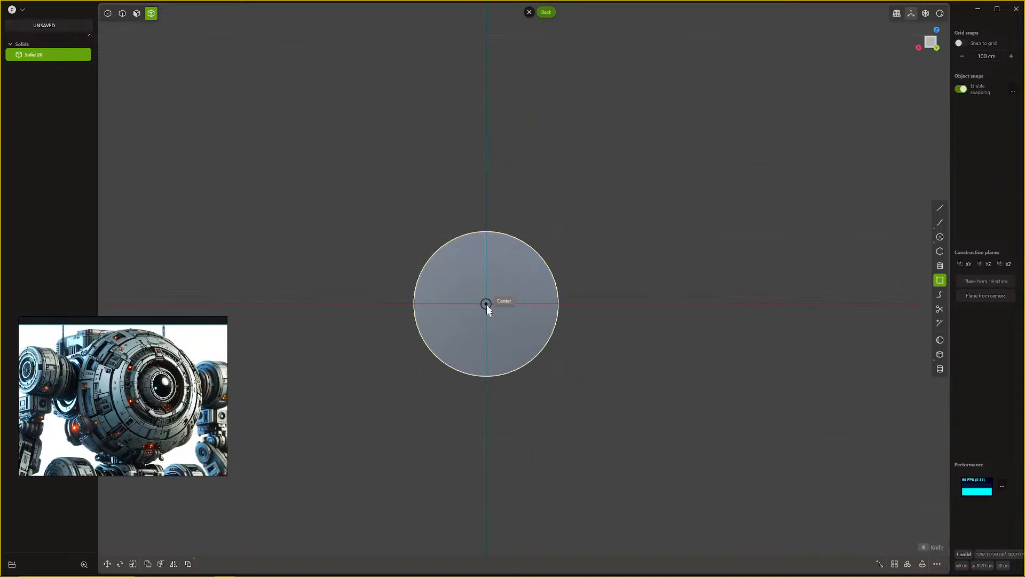
{"action": "left_click", "coordinate": [486, 303]}
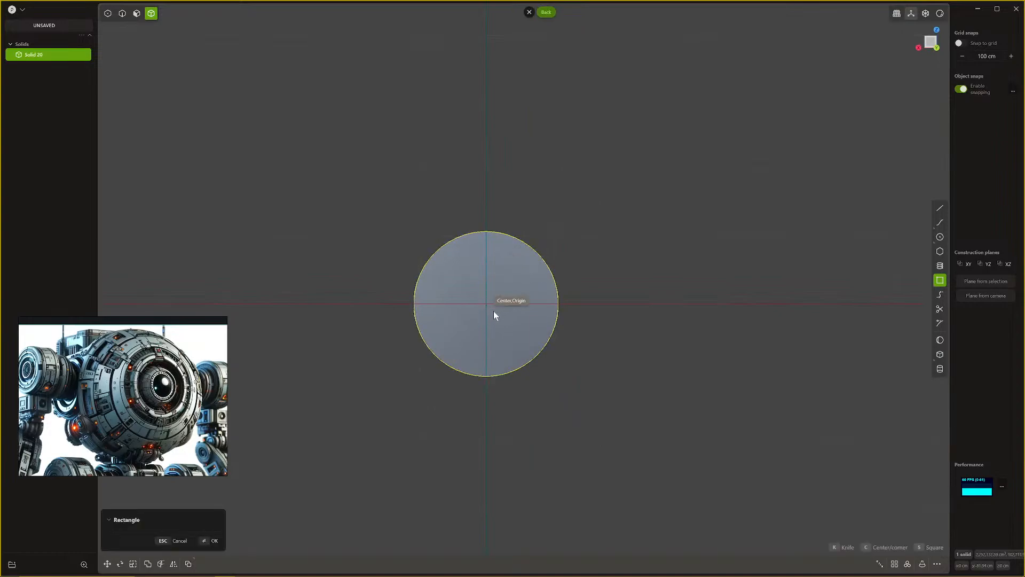
{"action": "left_click", "coordinate": [523, 351]}
{"action": "middle_click_drag", "start_coordinate": [522, 347], "coordinate": [542, 368]}
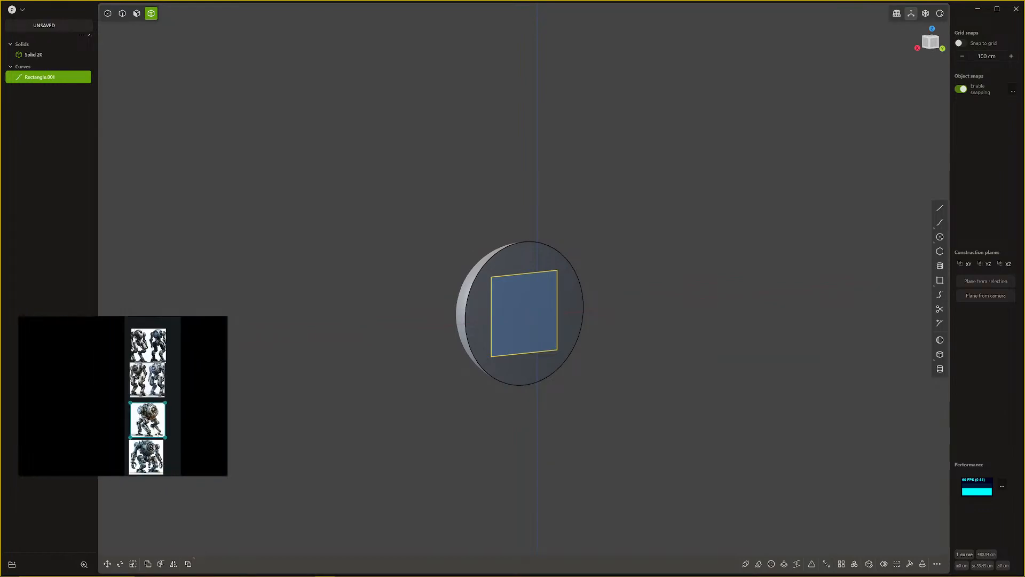
Step: Extrude the rectangular region on the flat face backward into a separate box about as deep as it is wide
{"action": "left_click", "coordinate": [147, 410]}
{"action": "scroll", "coordinate": [486, 364], "scroll_direction": "up", "scroll_amount": 4}
{"action": "middle_click_drag", "start_coordinate": [535, 344], "coordinate": [545, 341]}
{"action": "scroll", "coordinate": [204, 413], "scroll_direction": "up", "scroll_amount": 4}
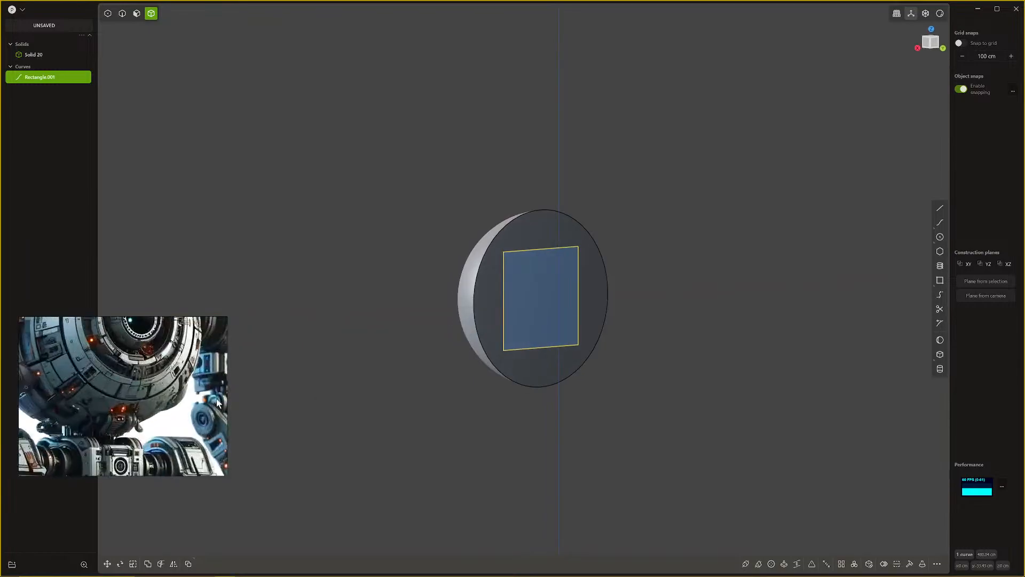
{"action": "middle_click_drag", "start_coordinate": [579, 360], "coordinate": [574, 310]}
{"action": "key", "text": "3"}
{"action": "left_click", "coordinate": [562, 308]}
{"action": "key", "text": "e"}
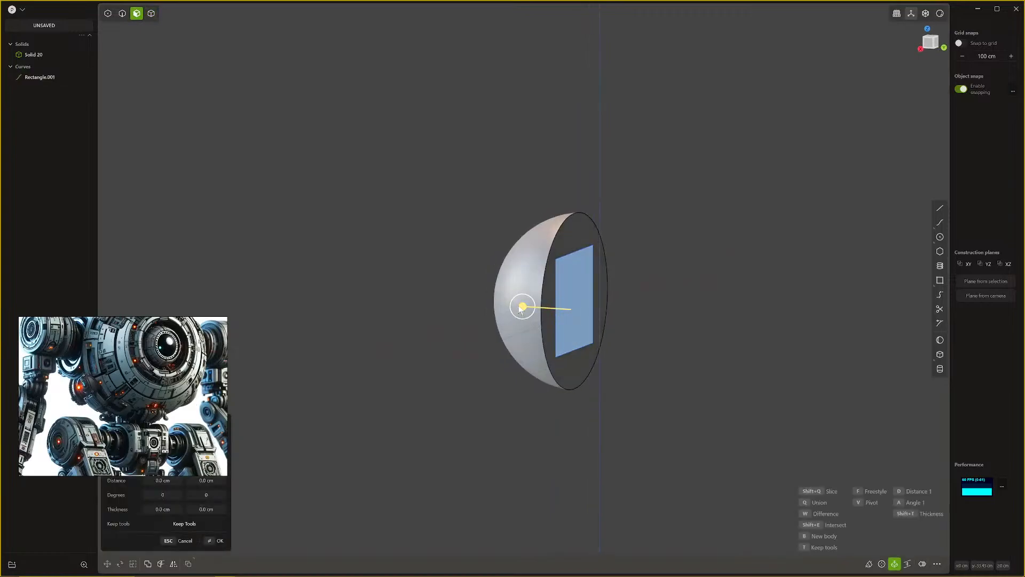
{"action": "left_click_drag", "start_coordinate": [522, 306], "coordinate": [591, 339]}
{"action": "key", "text": "Return"}
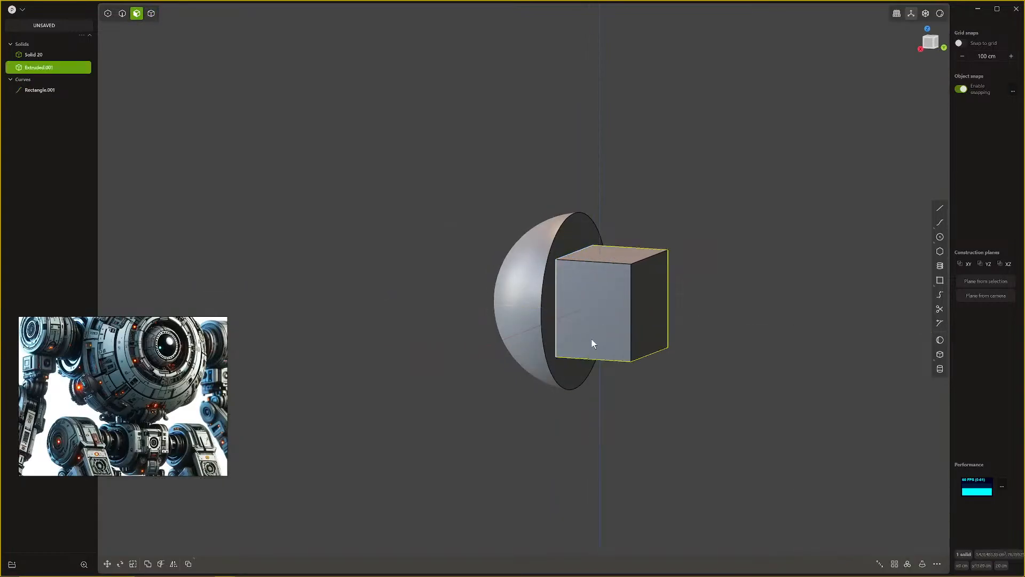
Step: Try to fillet the box's four edges that run along its extrusion direction
{"action": "middle_click_drag", "start_coordinate": [591, 339], "coordinate": [610, 396]}
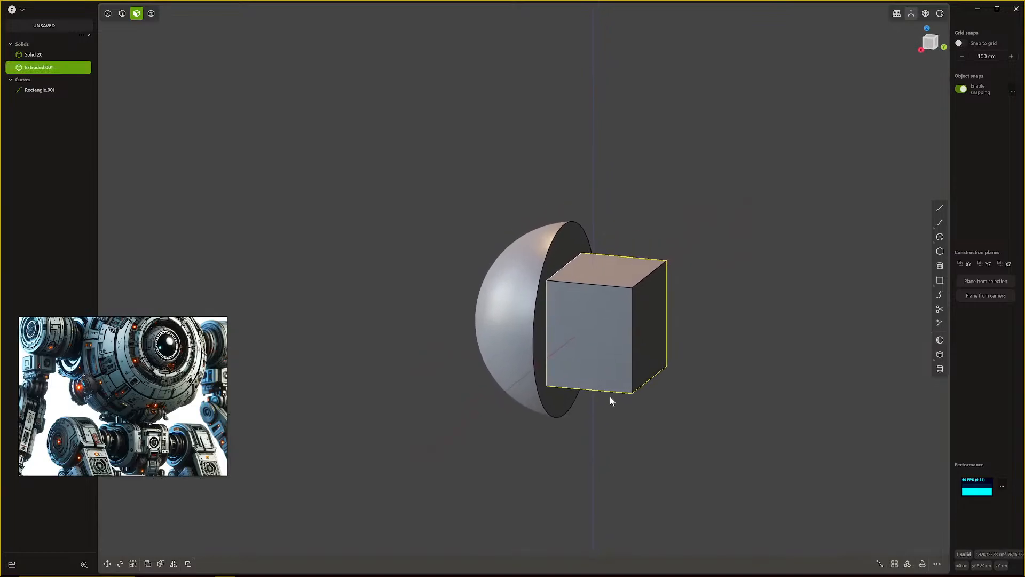
{"action": "scroll", "coordinate": [614, 381], "scroll_direction": "down", "scroll_amount": 2}
{"action": "key", "text": "2"}
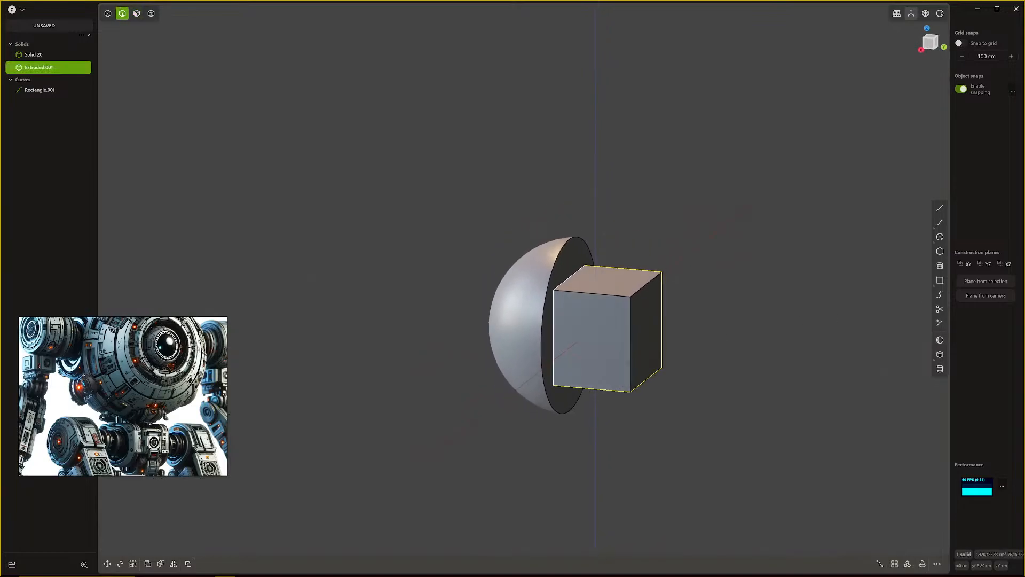
{"action": "middle_click_drag", "start_coordinate": [585, 348], "coordinate": [599, 341]}
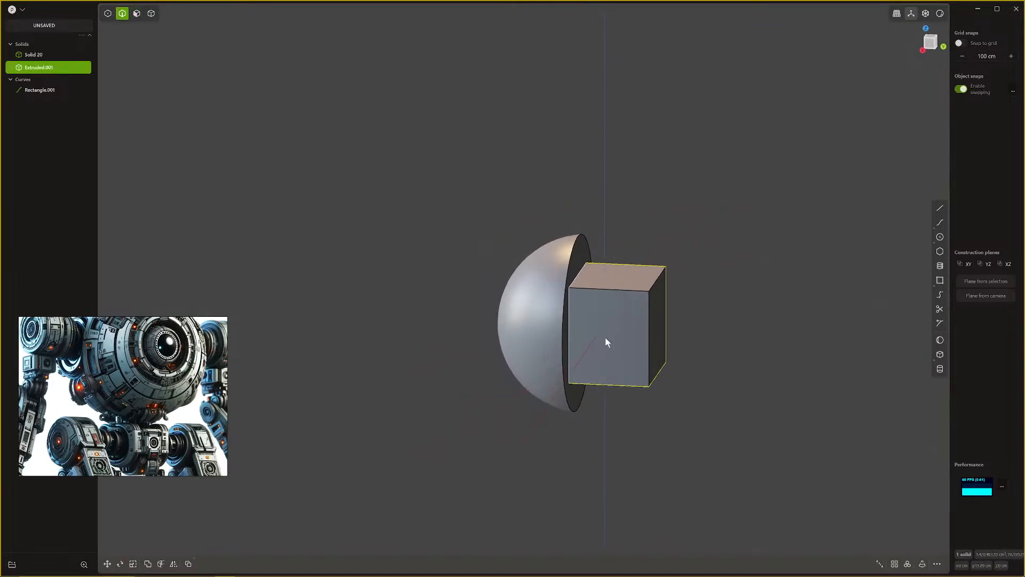
{"action": "left_click", "coordinate": [616, 291]}
{"action": "key", "text": "f"}
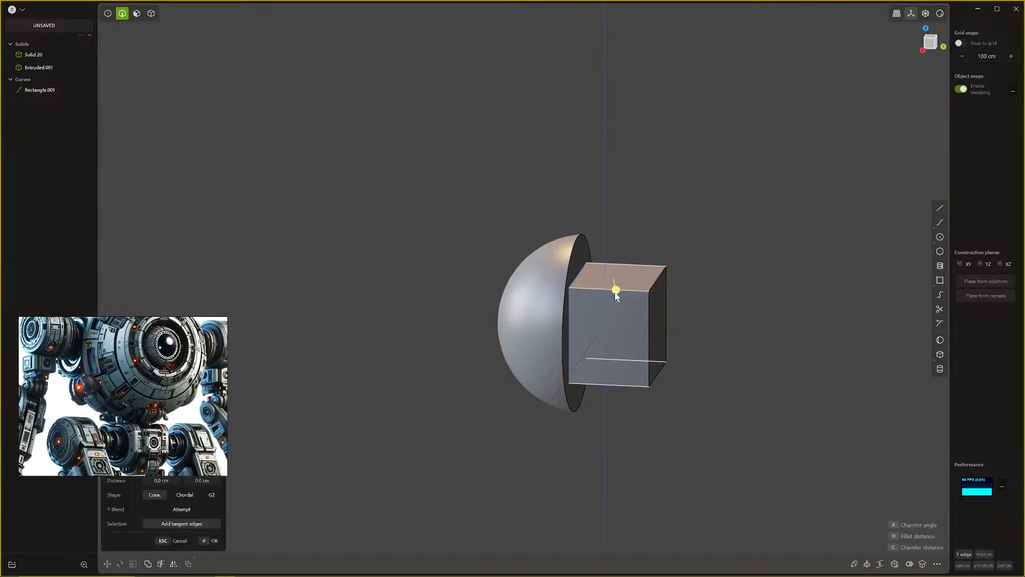
{"action": "mouse_move", "coordinate": [616, 291]}
{"action": "middle_mouse_down"}
{"action": "mouse_move", "coordinate": [633, 305]}
{"action": "mouse_move", "coordinate": [578, 298]}
{"action": "mouse_move", "coordinate": [582, 308]}
{"action": "mouse_move", "coordinate": [600, 292]}
{"action": "mouse_move", "coordinate": [621, 306]}
{"action": "middle_mouse_up"}
{"action": "double_click", "coordinate": [599, 287]}
{"action": "scroll", "coordinate": [232, 386], "scroll_direction": "down", "scroll_amount": 1}
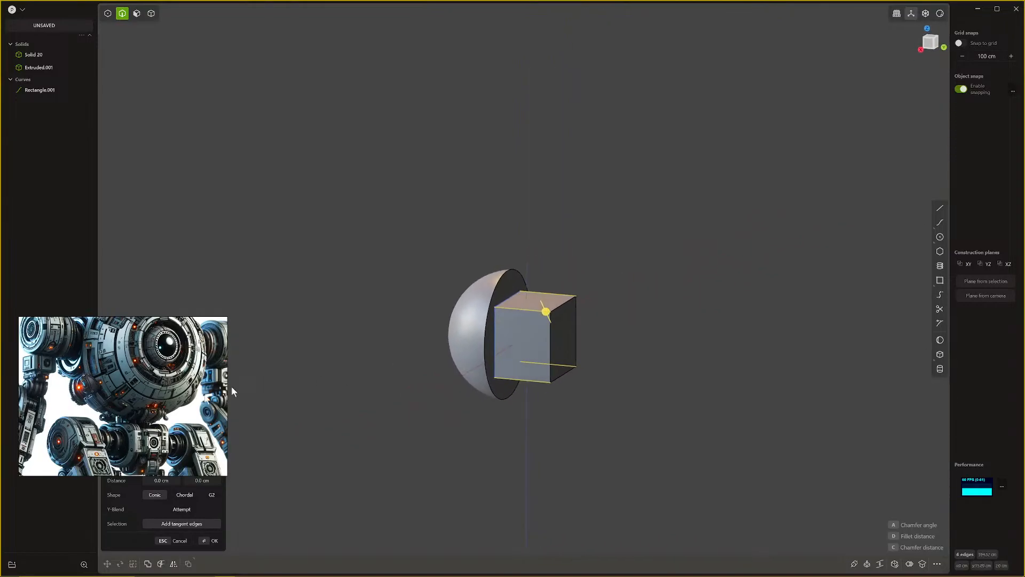
{"action": "scroll", "coordinate": [128, 402], "scroll_direction": "down", "scroll_amount": 5}
{"action": "scroll", "coordinate": [128, 417], "scroll_direction": "up", "scroll_amount": 5}
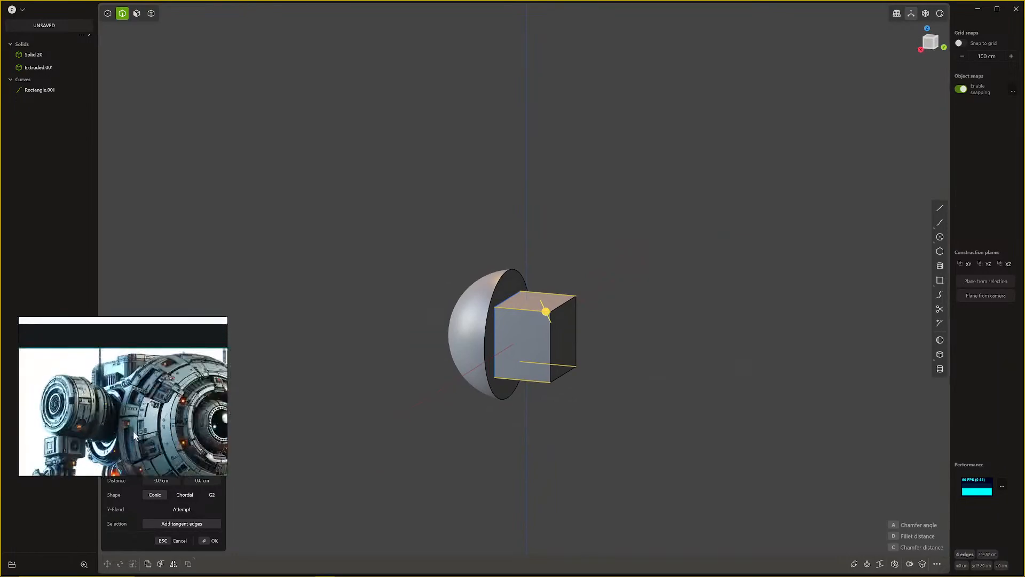
{"action": "scroll", "coordinate": [606, 351], "scroll_direction": "down", "scroll_amount": 1}
{"action": "middle_click_drag", "start_coordinate": [606, 350], "coordinate": [596, 350]}
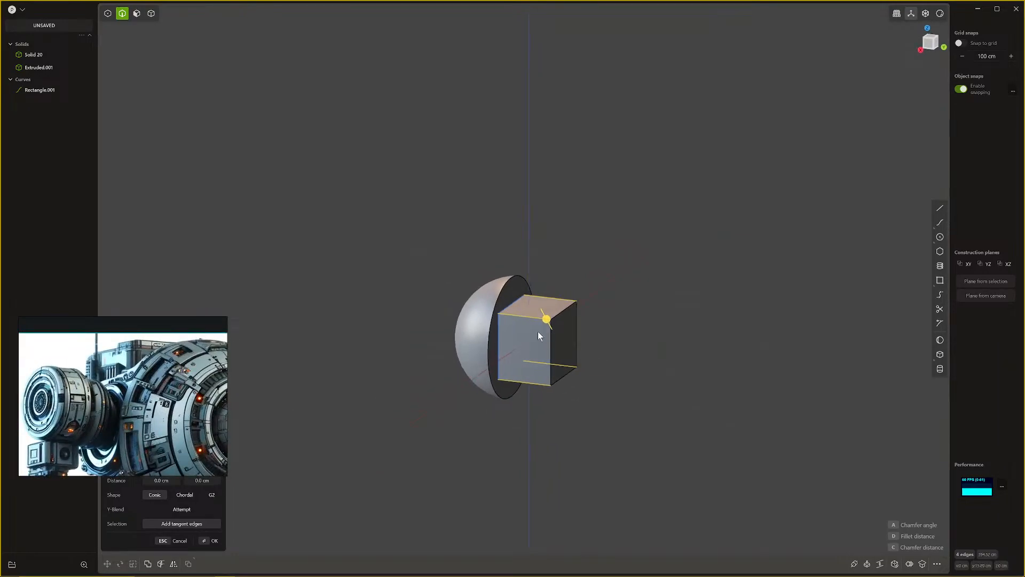
{"action": "middle_click_drag", "start_coordinate": [537, 332], "coordinate": [529, 343]}
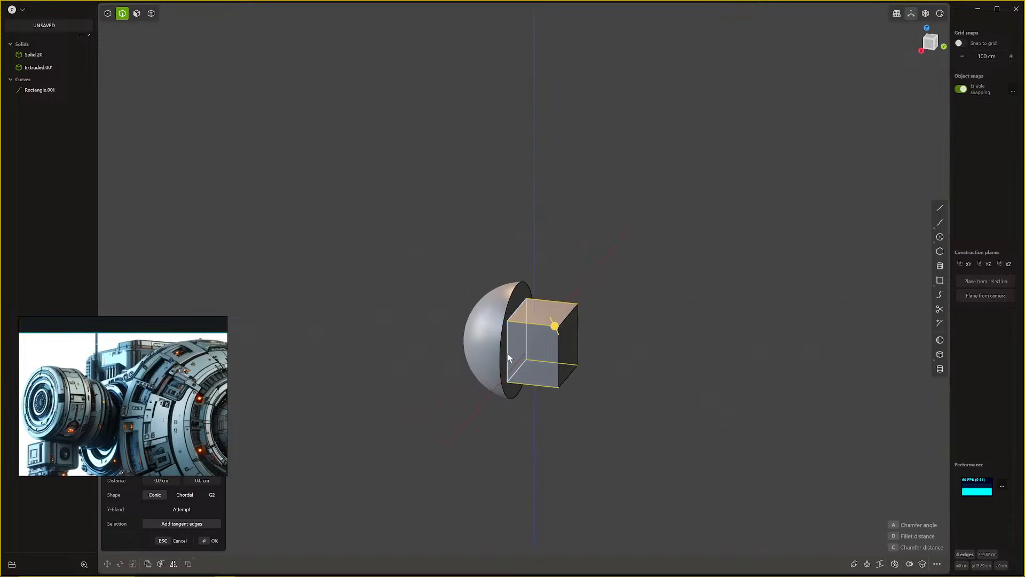
Step: Delete the extruded box and the rectangle curve, keeping only the hemisphere
{"action": "key", "text": "4"}
{"action": "left_click", "coordinate": [540, 323]}
{"action": "key", "text": "Delete"}
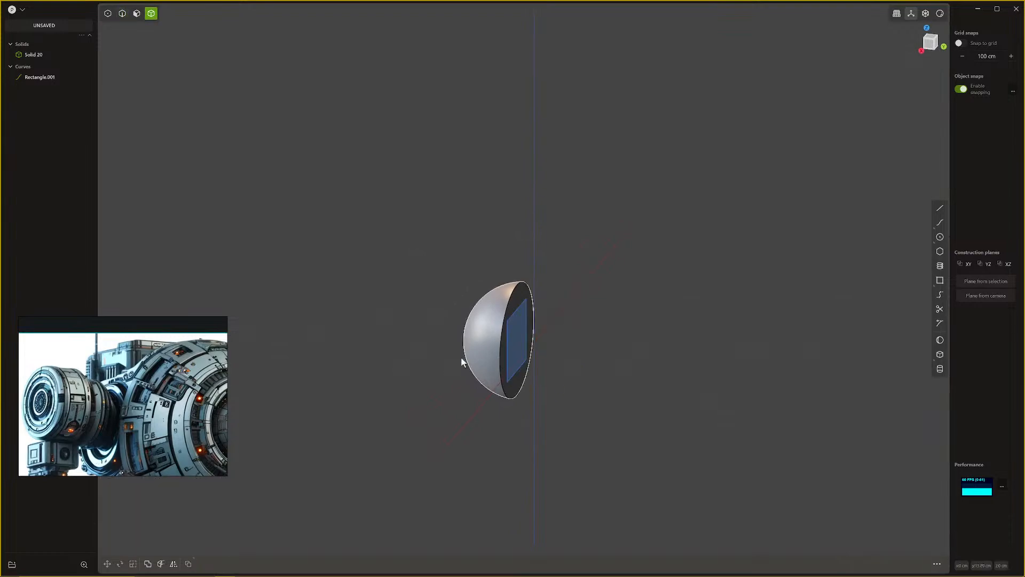
{"action": "key", "text": "2"}
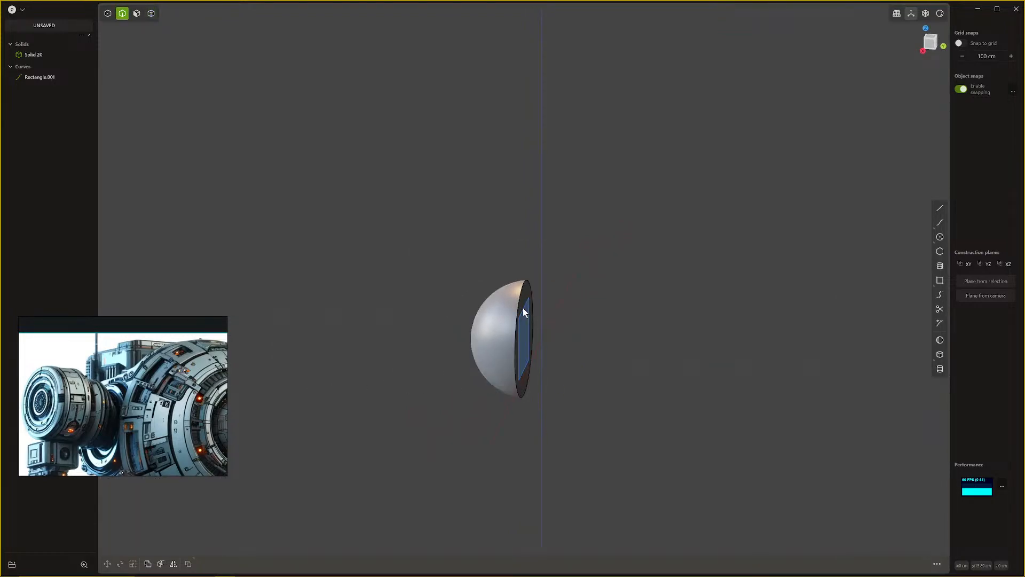
{"action": "left_click", "coordinate": [523, 308]}
{"action": "key", "text": "Delete"}
Step: Compare the body shapes in the different robot reference images, ending on the dark robot with the single-eyed spherical body
{"action": "middle_click_drag", "start_coordinate": [535, 324], "coordinate": [463, 327]}
{"action": "scroll", "coordinate": [97, 416], "scroll_direction": "up", "scroll_amount": 2}
{"action": "scroll", "coordinate": [101, 410], "scroll_direction": "down", "scroll_amount": 6}
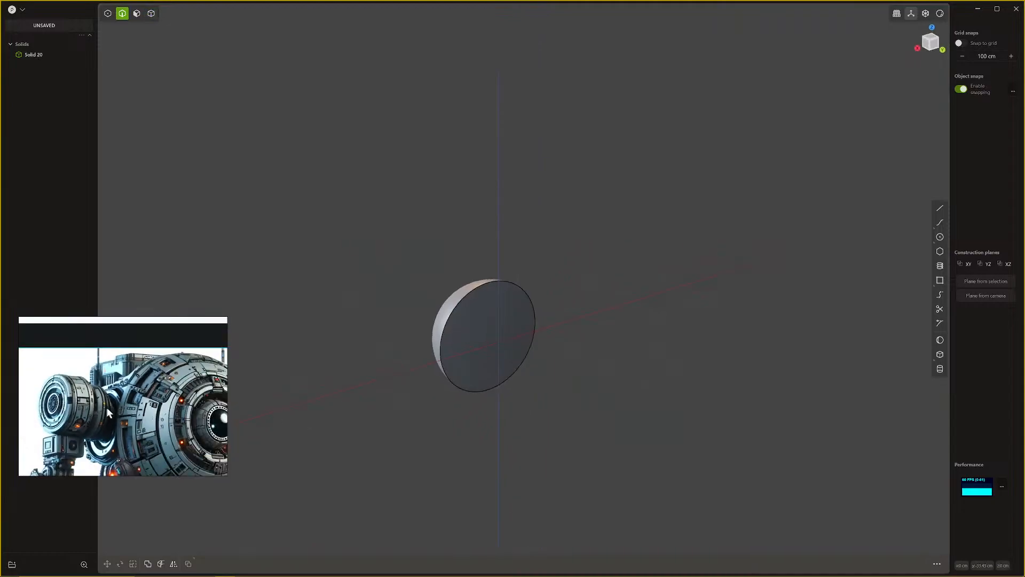
{"action": "scroll", "coordinate": [121, 408], "scroll_direction": "down", "scroll_amount": 8}
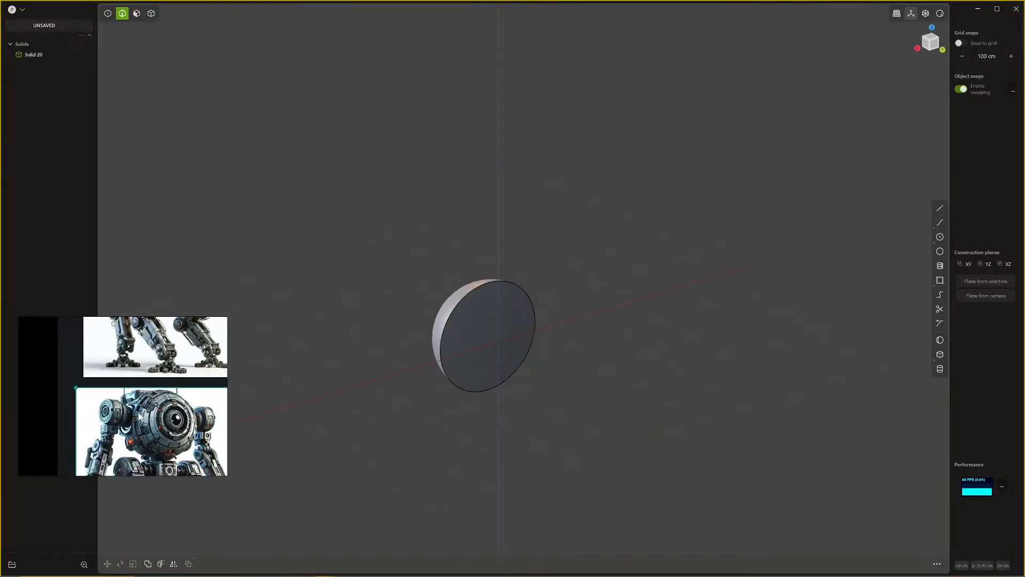
{"action": "scroll", "coordinate": [149, 342], "scroll_direction": "up", "scroll_amount": 4}
{"action": "middle_click_drag", "start_coordinate": [150, 334], "coordinate": [148, 376]}
{"action": "scroll", "coordinate": [148, 377], "scroll_direction": "down", "scroll_amount": 1}
{"action": "double_click", "coordinate": [148, 363]}
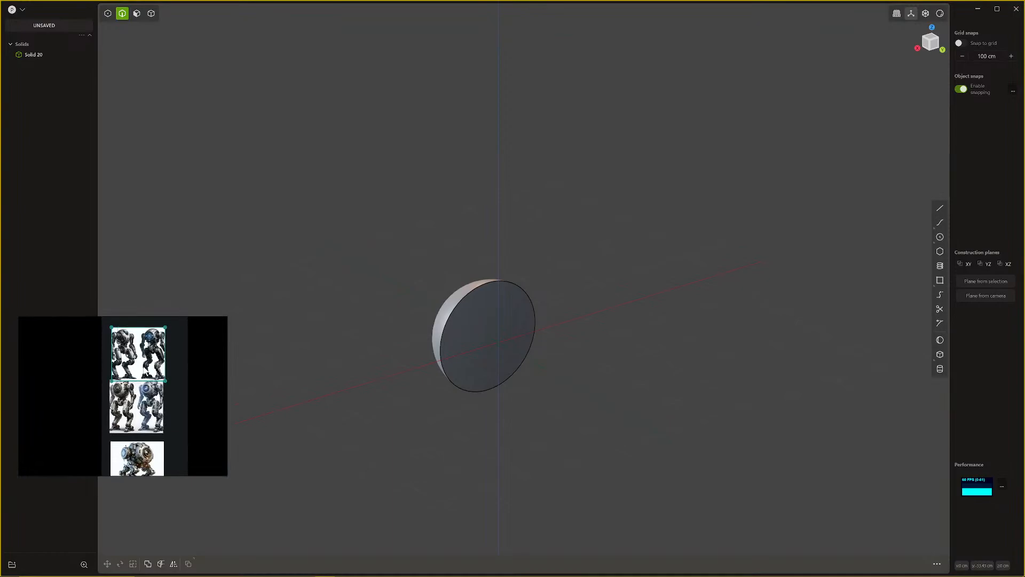
{"action": "scroll", "coordinate": [151, 363], "scroll_direction": "up", "scroll_amount": 3}
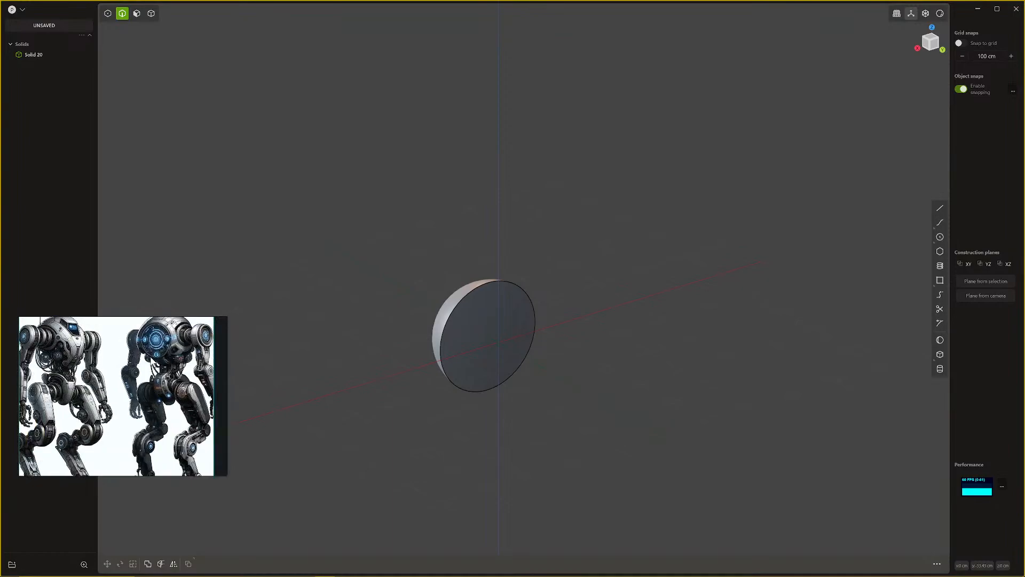
{"action": "middle_click_drag", "start_coordinate": [151, 359], "coordinate": [156, 370]}
{"action": "scroll", "coordinate": [155, 368], "scroll_direction": "down", "scroll_amount": 4}
{"action": "middle_click_drag", "start_coordinate": [147, 445], "coordinate": [167, 358]}
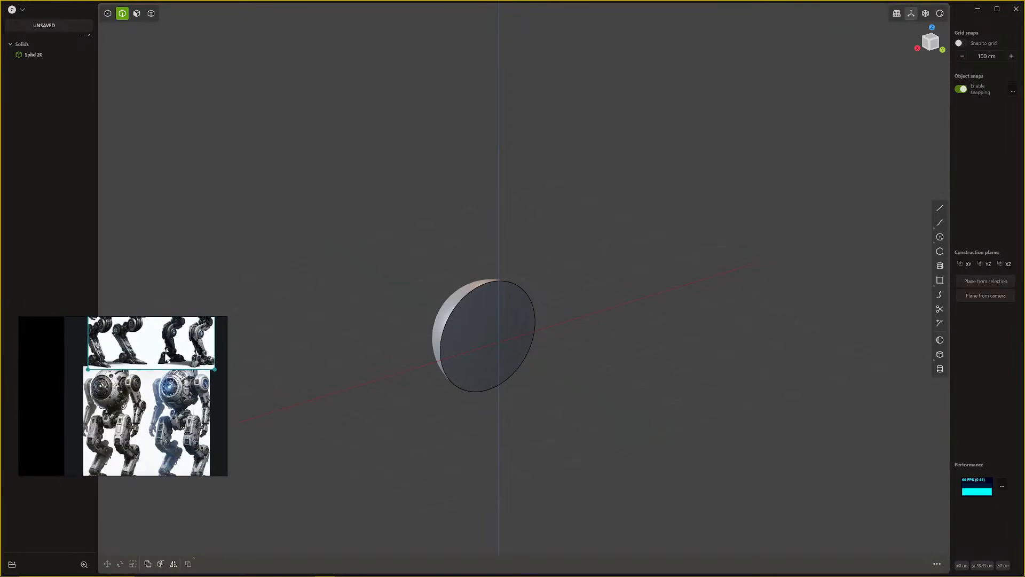
{"action": "double_click", "coordinate": [153, 405]}
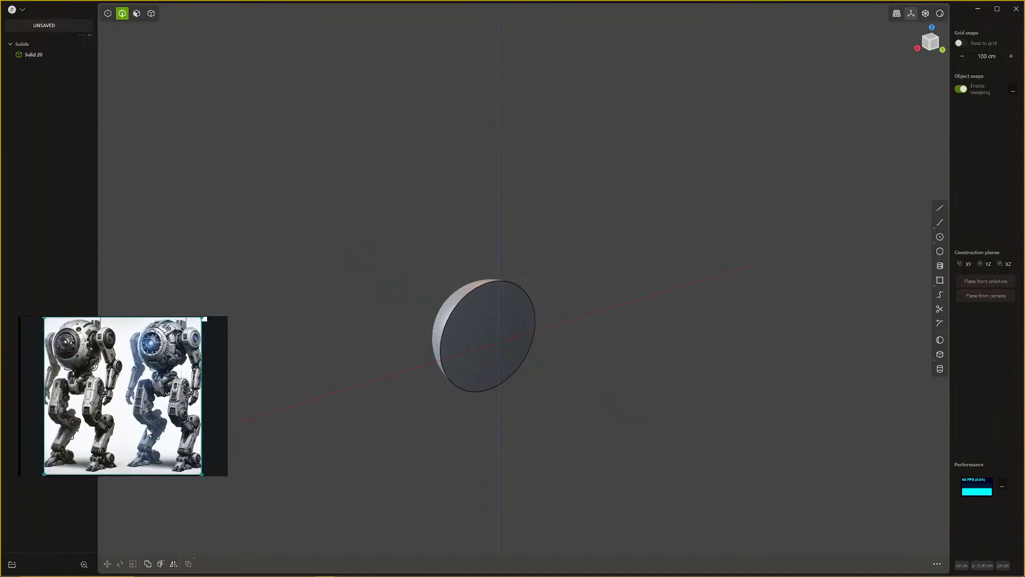
{"action": "middle_click_drag", "start_coordinate": [149, 430], "coordinate": [180, 321]}
{"action": "scroll", "coordinate": [160, 414], "scroll_direction": "down", "scroll_amount": 2}
{"action": "scroll", "coordinate": [170, 409], "scroll_direction": "down", "scroll_amount": 3}
{"action": "left_click", "coordinate": [168, 432]}
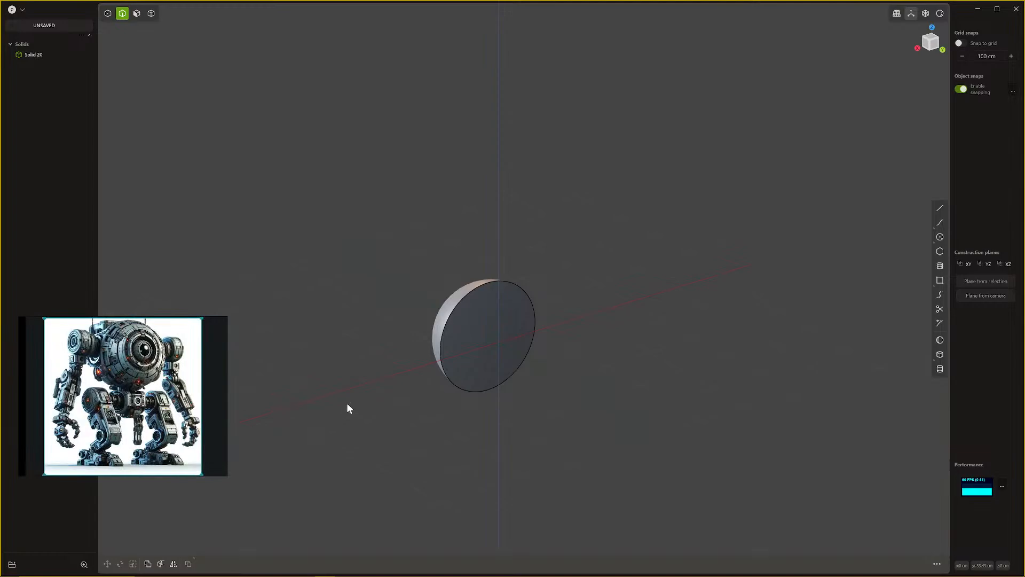
Step: In the right side view, draw a four-point S-shaped curve from the upper end of the hemisphere's flat face backward and down
{"action": "middle_click_drag", "start_coordinate": [348, 407], "coordinate": [385, 403]}
{"action": "key", "text": "3"}
{"action": "left_click_drag", "start_coordinate": [497, 343], "coordinate": [547, 357]}
{"action": "middle_click_drag", "start_coordinate": [546, 358], "coordinate": [523, 394]}
{"action": "scroll", "coordinate": [562, 390], "scroll_direction": "up", "scroll_amount": 2}
{"action": "scroll", "coordinate": [494, 375], "scroll_direction": "up", "scroll_amount": 1}
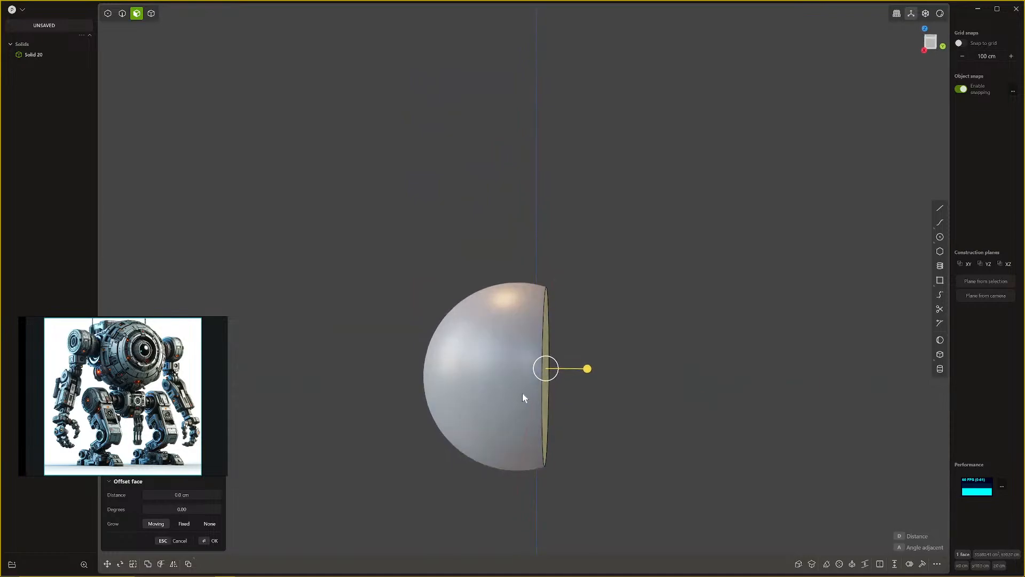
{"action": "key", "text": "KP_1"}
{"action": "key", "text": "KP_3"}
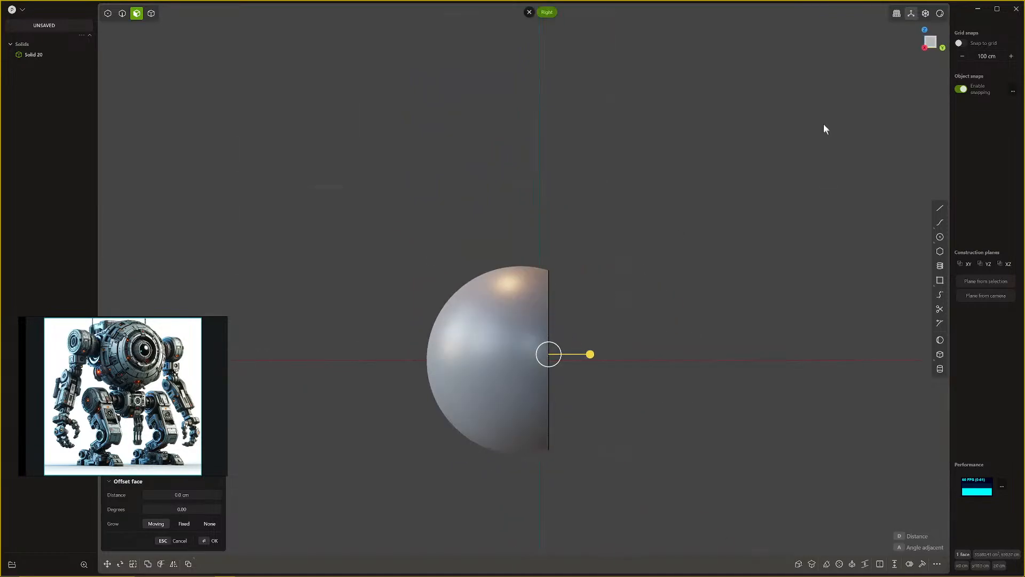
{"action": "left_click", "coordinate": [940, 224]}
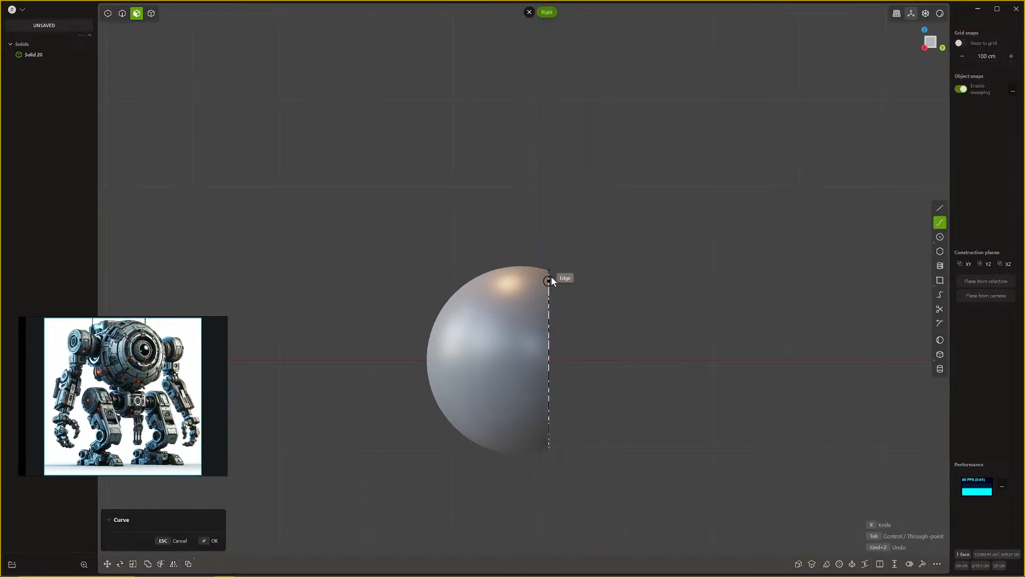
{"action": "left_click", "coordinate": [549, 280]}
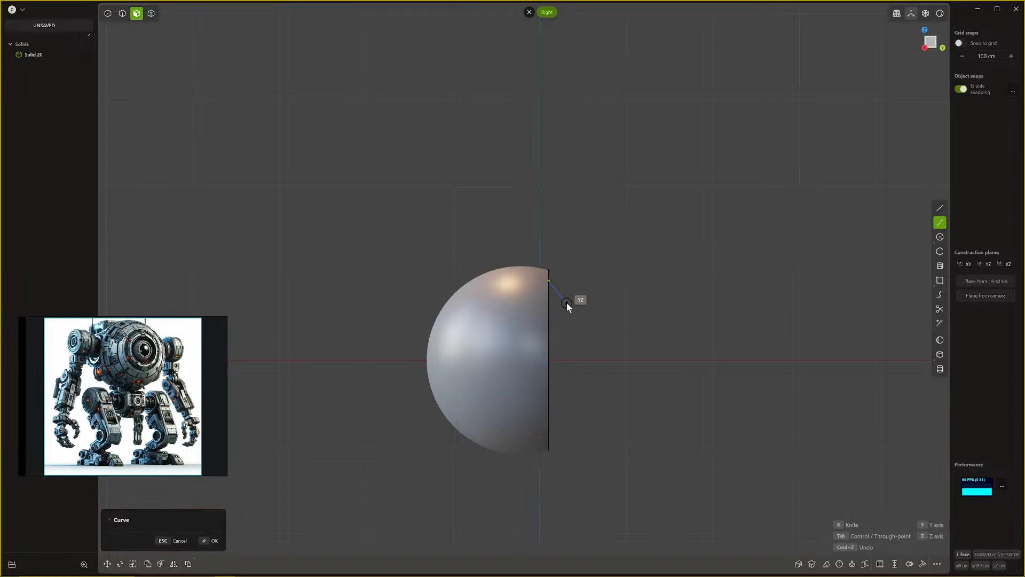
{"action": "left_click", "coordinate": [567, 303]}
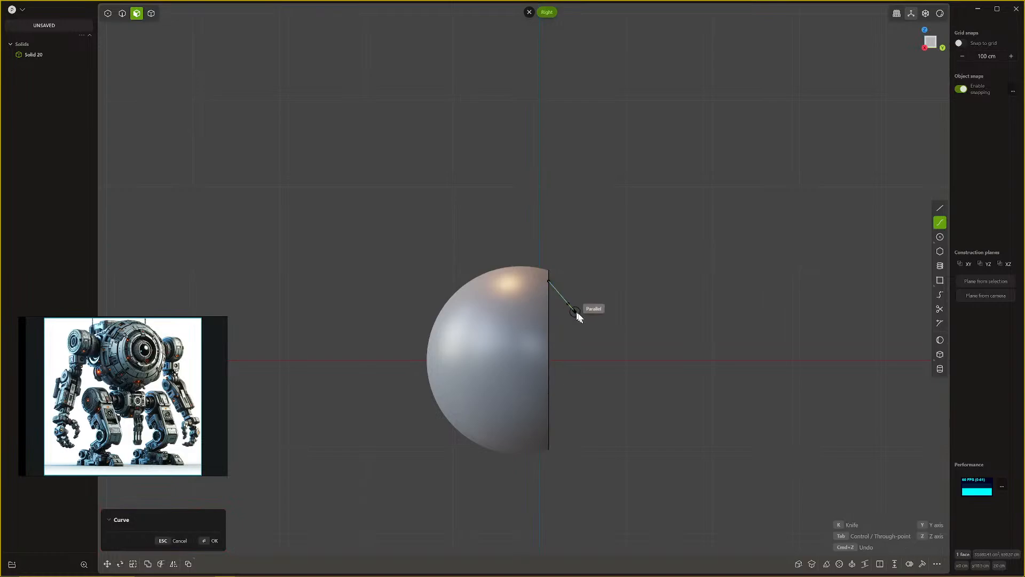
{"action": "left_click", "coordinate": [645, 337]}
{"action": "double_click", "coordinate": [662, 383]}
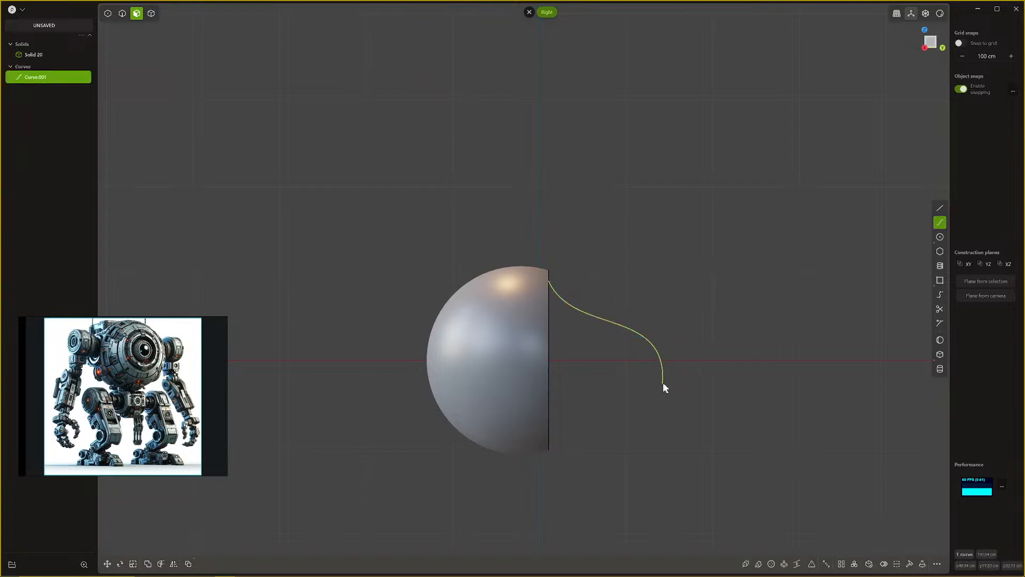
Step: Draw a polyline from the curve's rear end straight down along Z, then forward to the bottom of the flat face
{"action": "left_click", "coordinate": [940, 208]}
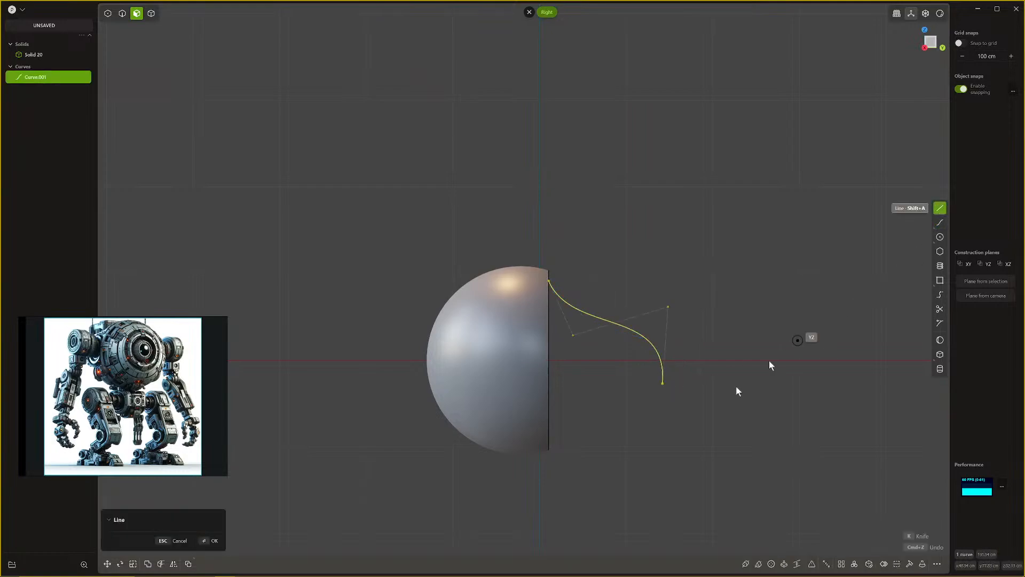
{"action": "left_click", "coordinate": [664, 385]}
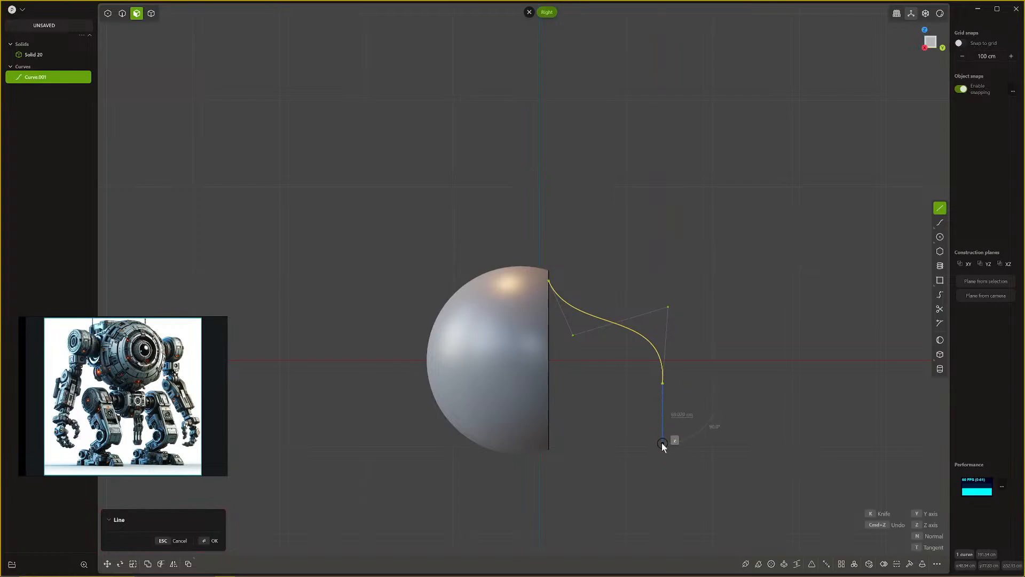
{"action": "left_click", "coordinate": [662, 443]}
{"action": "double_click", "coordinate": [550, 451]}
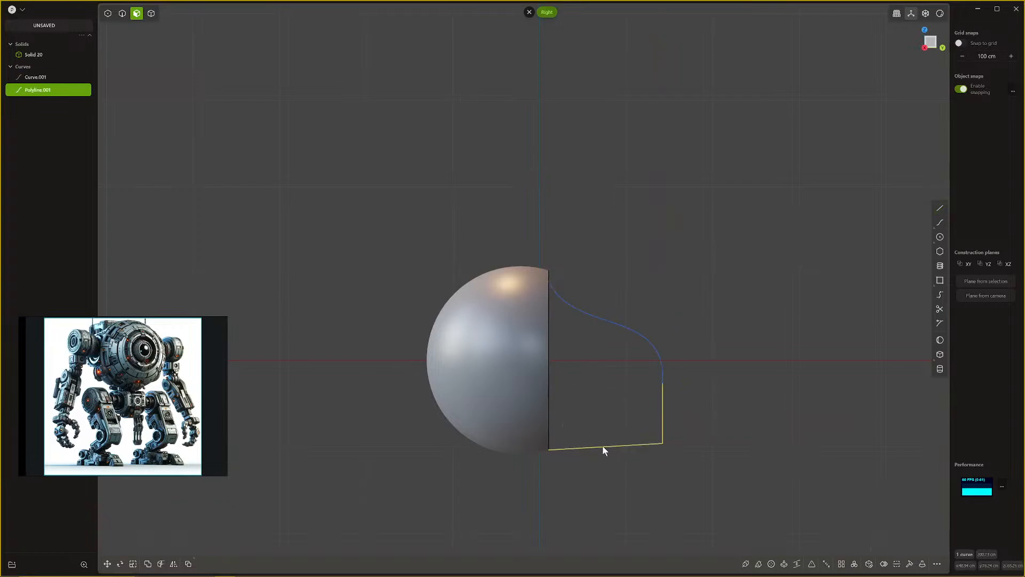
Step: Join the S-shaped curve and the polyline into one profile curve
{"action": "key", "text": "2"}
{"action": "left_click", "coordinate": [654, 350], "text": "shift"}
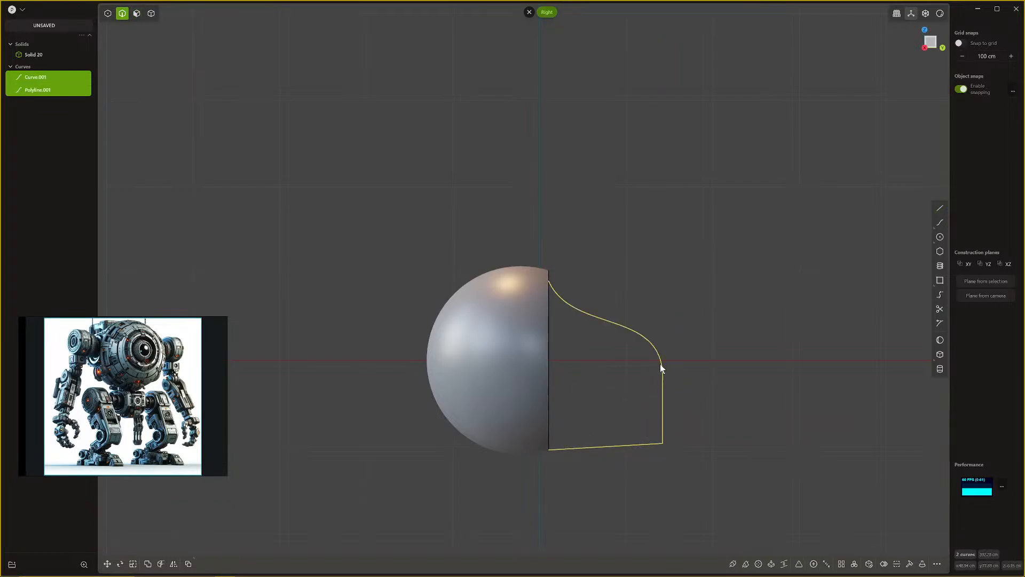
{"action": "scroll", "coordinate": [661, 368], "scroll_direction": "down", "scroll_amount": 2}
{"action": "middle_click_drag", "start_coordinate": [661, 369], "coordinate": [540, 447]}
{"action": "key", "text": "j"}
Step: Move the profile curve's lower front vertex onto the edge of the hemisphere's flat face
{"action": "scroll", "coordinate": [525, 461], "scroll_direction": "up", "scroll_amount": 5}
{"action": "key", "text": "1"}
{"action": "left_click", "coordinate": [558, 428]}
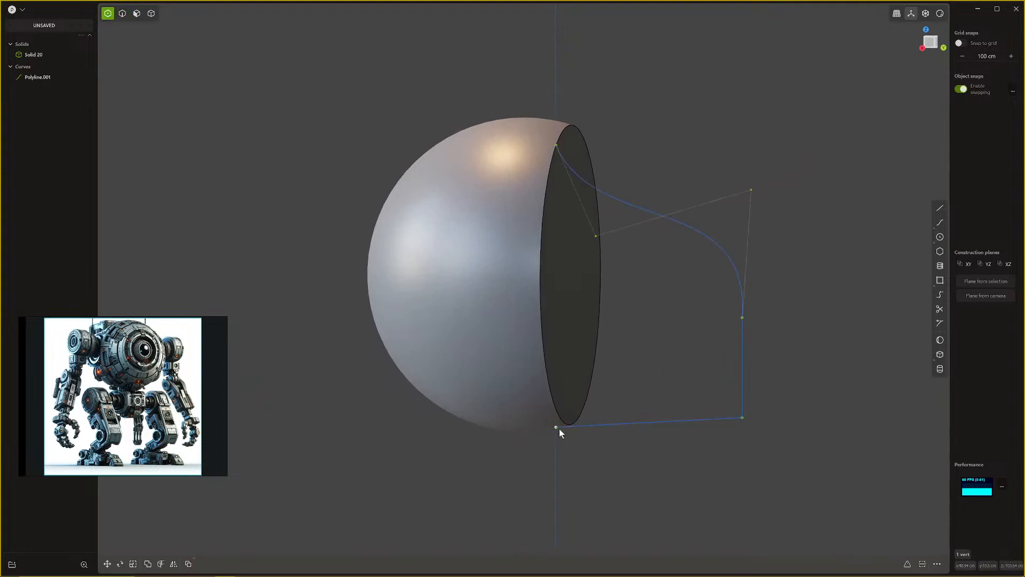
{"action": "key", "text": "g"}
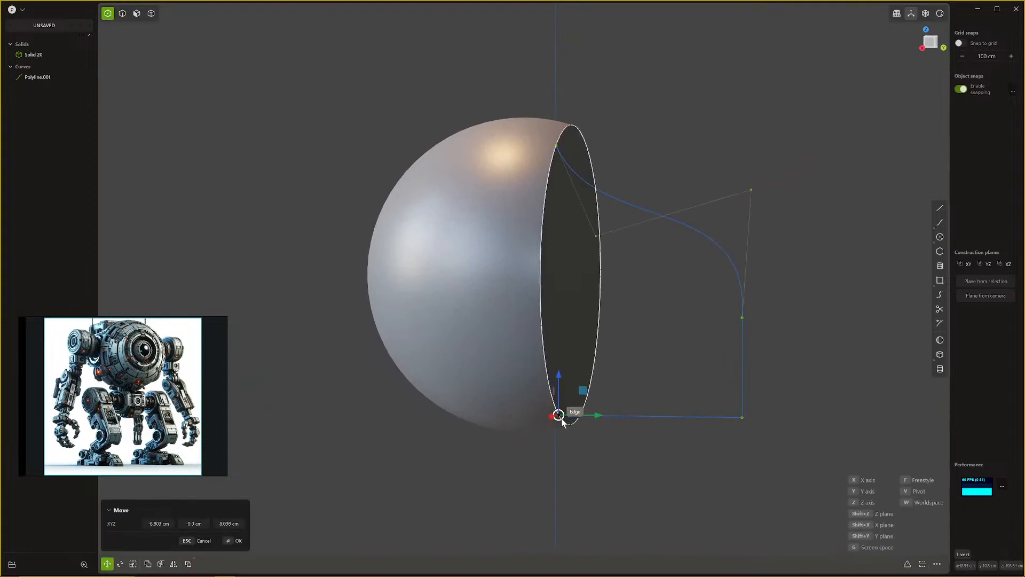
{"action": "left_click", "coordinate": [560, 420]}
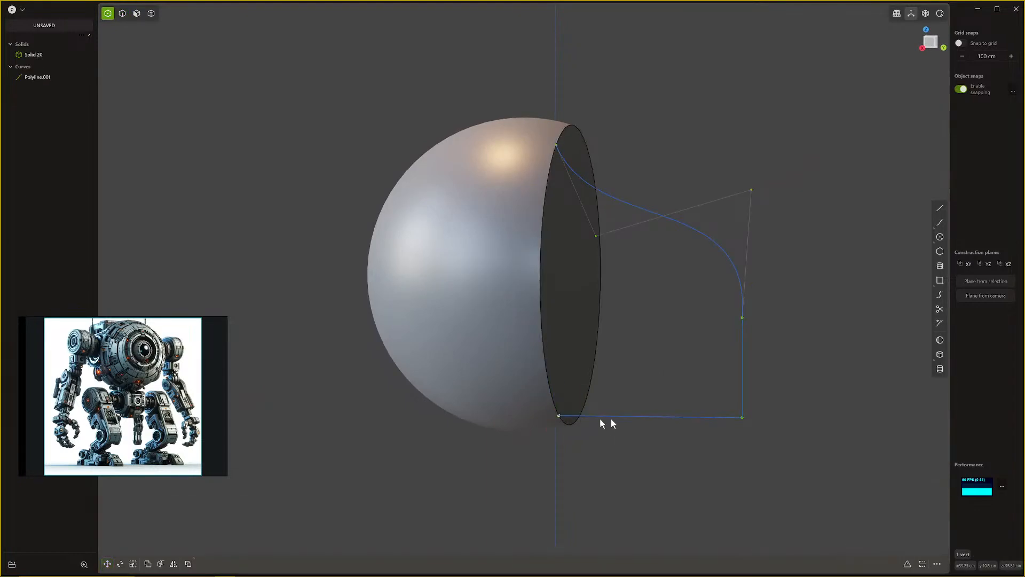
{"action": "scroll", "coordinate": [606, 423], "scroll_direction": "down", "scroll_amount": 3}
{"action": "middle_click_drag", "start_coordinate": [614, 425], "coordinate": [642, 437]}
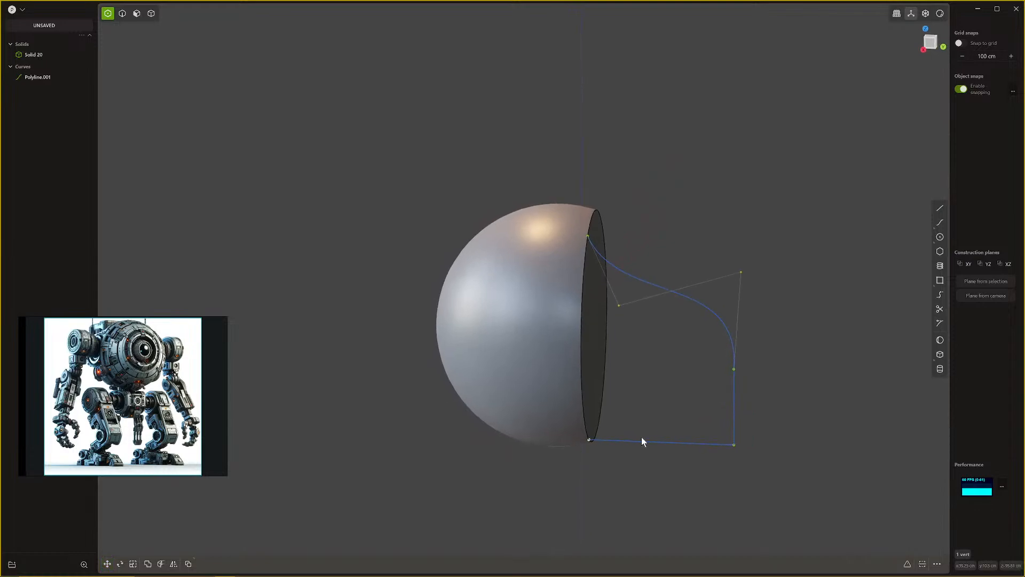
{"action": "left_click", "coordinate": [940, 208]}
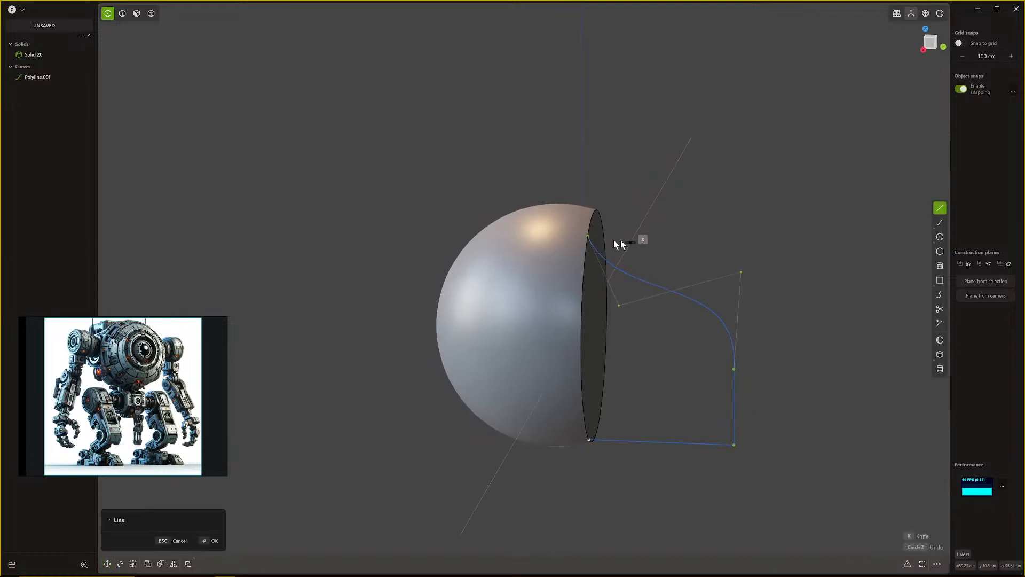
{"action": "left_click", "coordinate": [588, 239]}
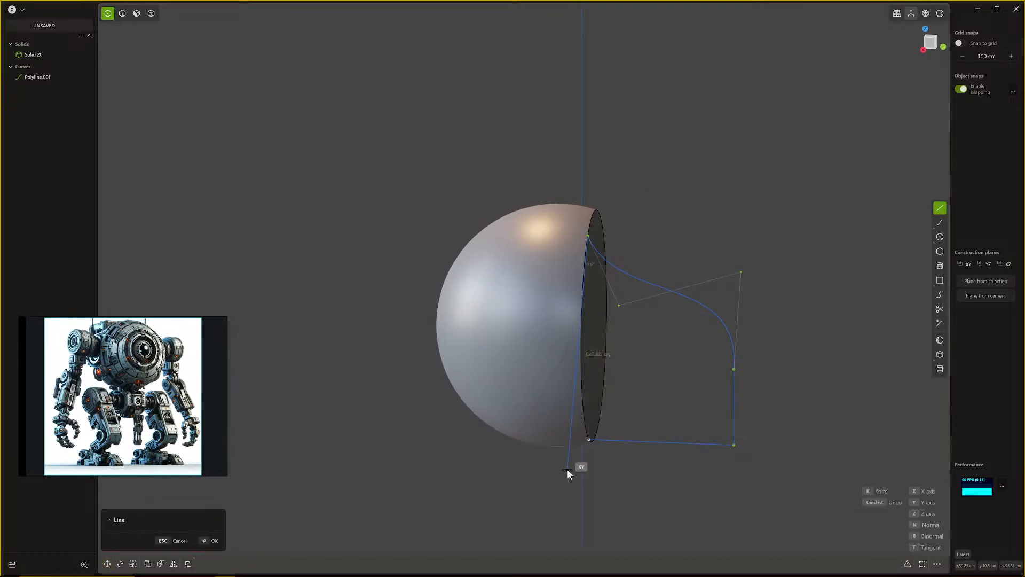
{"action": "left_click", "coordinate": [588, 440]}
Step: Draw a curve along the hemisphere's rim, from the profile's upper end through three rim points to its lower end
{"action": "middle_click_drag", "start_coordinate": [671, 397], "coordinate": [820, 290]}
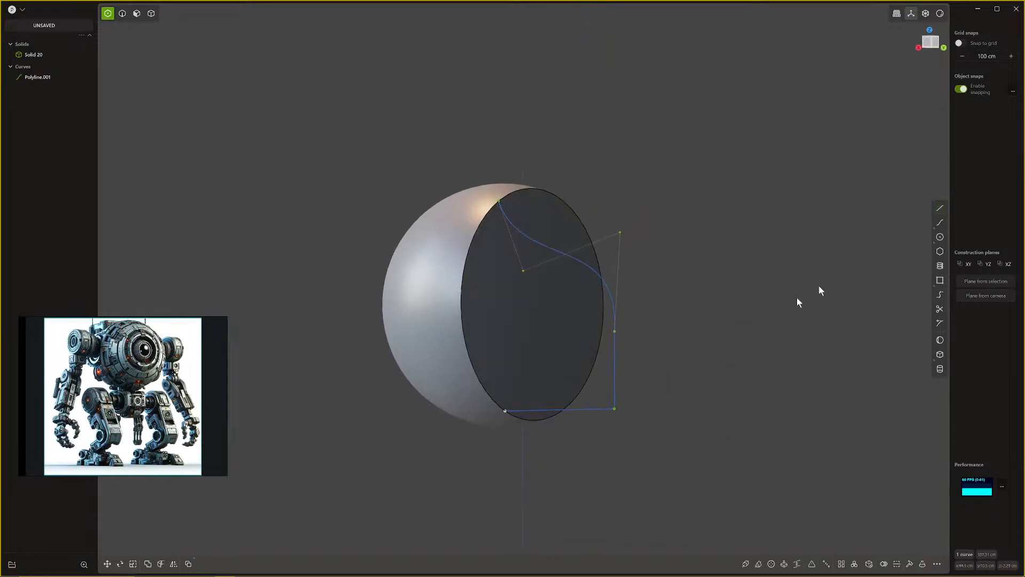
{"action": "left_click", "coordinate": [938, 223]}
{"action": "middle_click_drag", "start_coordinate": [483, 290], "coordinate": [492, 309]}
{"action": "scroll", "coordinate": [492, 309], "scroll_direction": "down", "scroll_amount": 1}
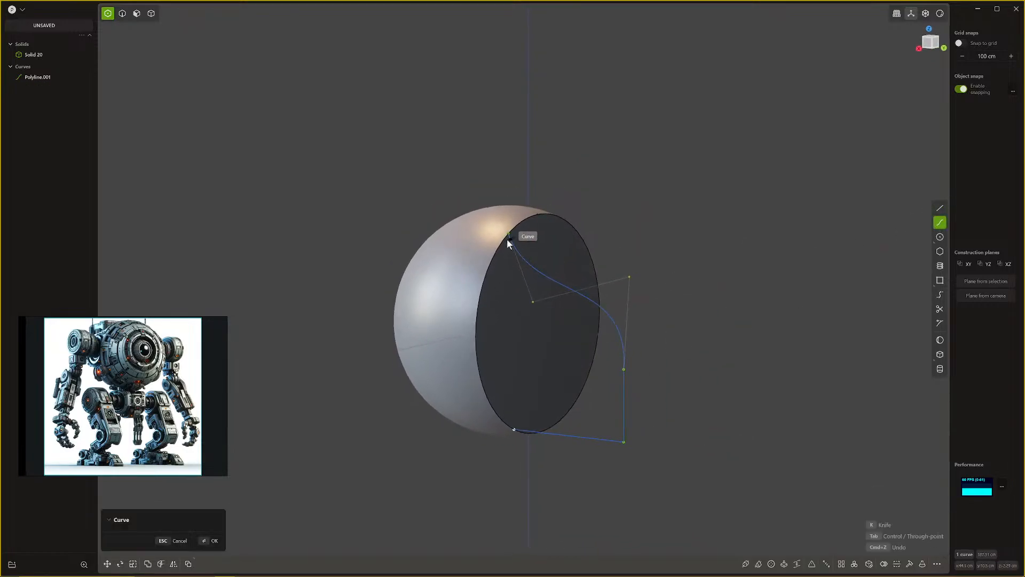
{"action": "left_click", "coordinate": [508, 236]}
{"action": "left_click", "coordinate": [485, 274]}
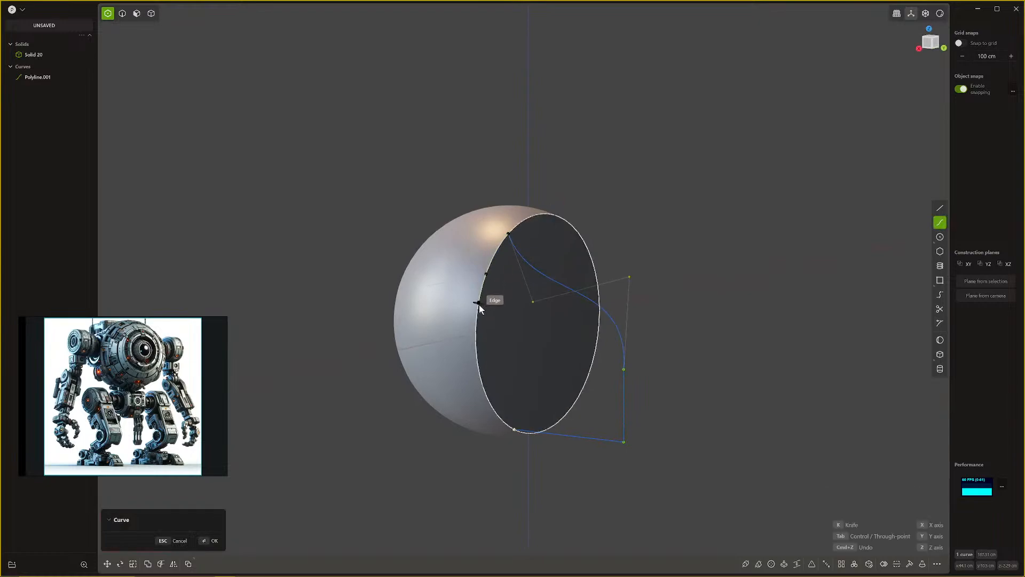
{"action": "left_click", "coordinate": [477, 320]}
{"action": "left_click", "coordinate": [490, 402]}
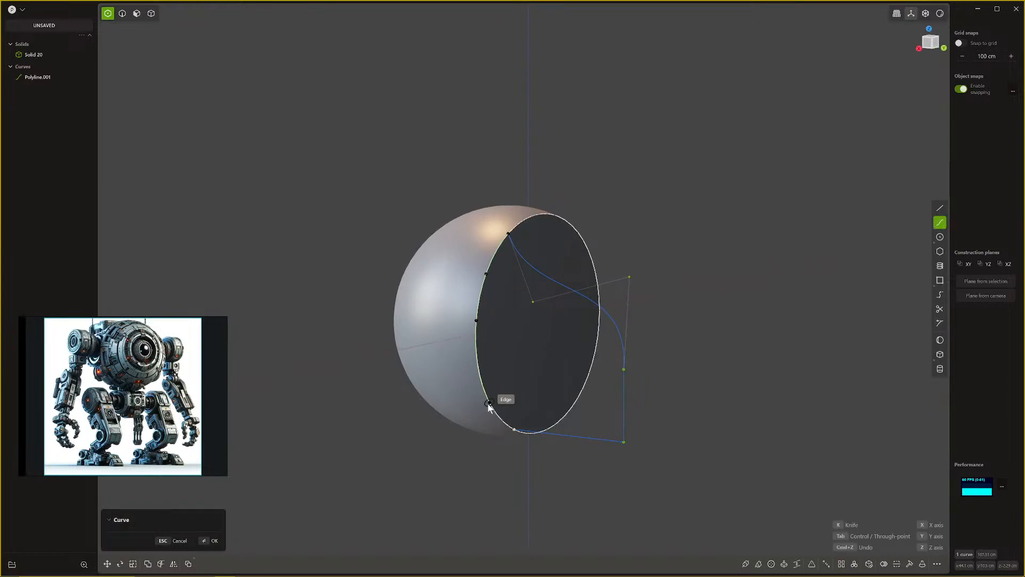
{"action": "left_click", "coordinate": [511, 427]}
Step: Join the rim curve with the side profile and patch the closed loop into a side sheet
{"action": "mouse_move", "coordinate": [533, 423]}
{"action": "middle_mouse_down"}
{"action": "mouse_move", "coordinate": [499, 464]}
{"action": "mouse_move", "coordinate": [552, 420]}
{"action": "mouse_move", "coordinate": [535, 431]}
{"action": "middle_mouse_up"}
{"action": "key", "text": "2"}
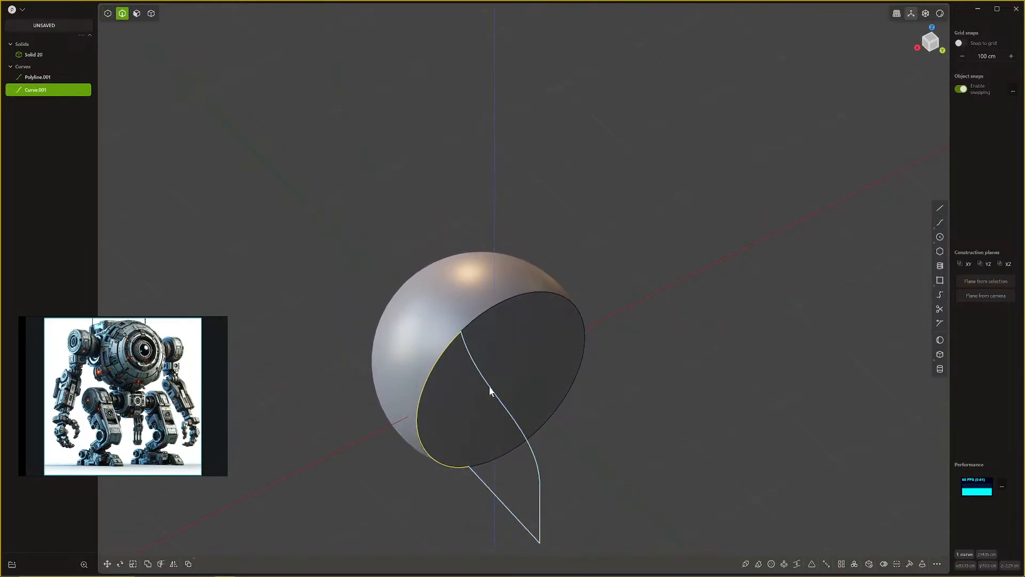
{"action": "left_click", "coordinate": [488, 386]}
{"action": "left_click", "coordinate": [443, 360], "text": "shift"}
{"action": "middle_click_drag", "start_coordinate": [448, 362], "coordinate": [646, 229]}
{"action": "key", "text": "j"}
{"action": "key", "text": "alt+p"}
{"action": "key", "text": "Return"}
Step: Mirror the side sheet across the X axis to the opposite side of the body
{"action": "middle_click_drag", "start_coordinate": [687, 314], "coordinate": [507, 345]}
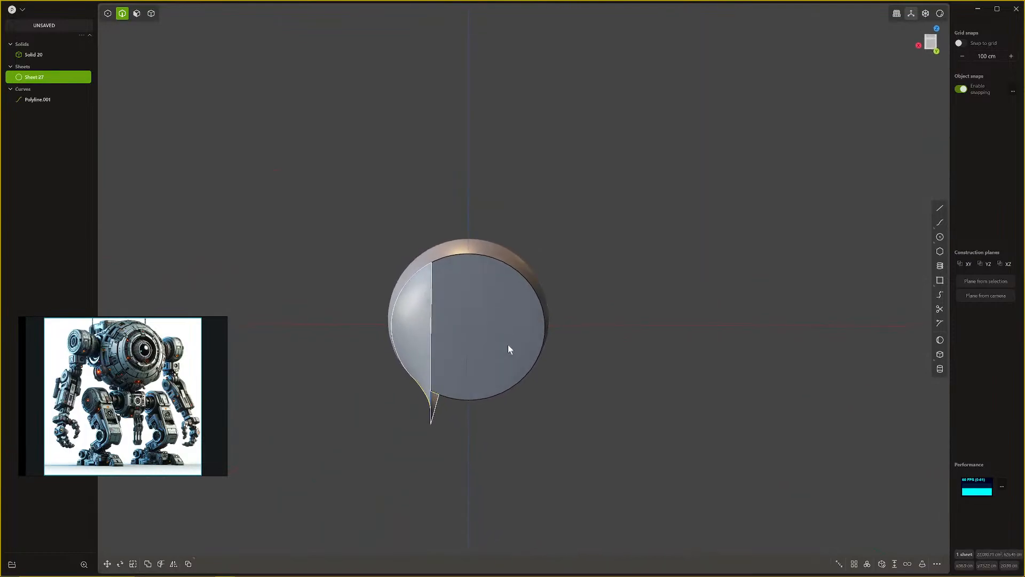
{"action": "key", "text": "alt+x"}
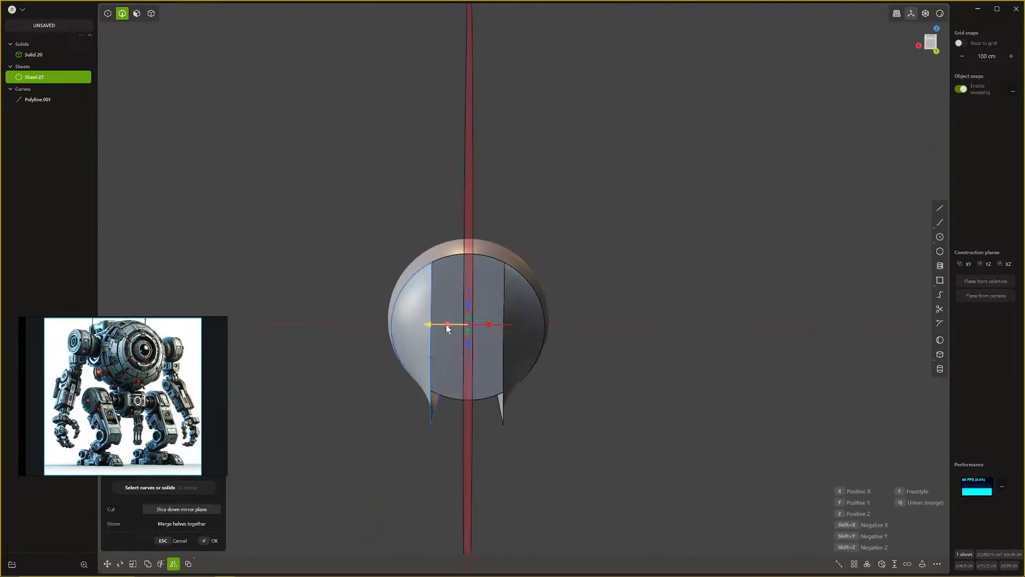
{"action": "key", "text": "Return"}
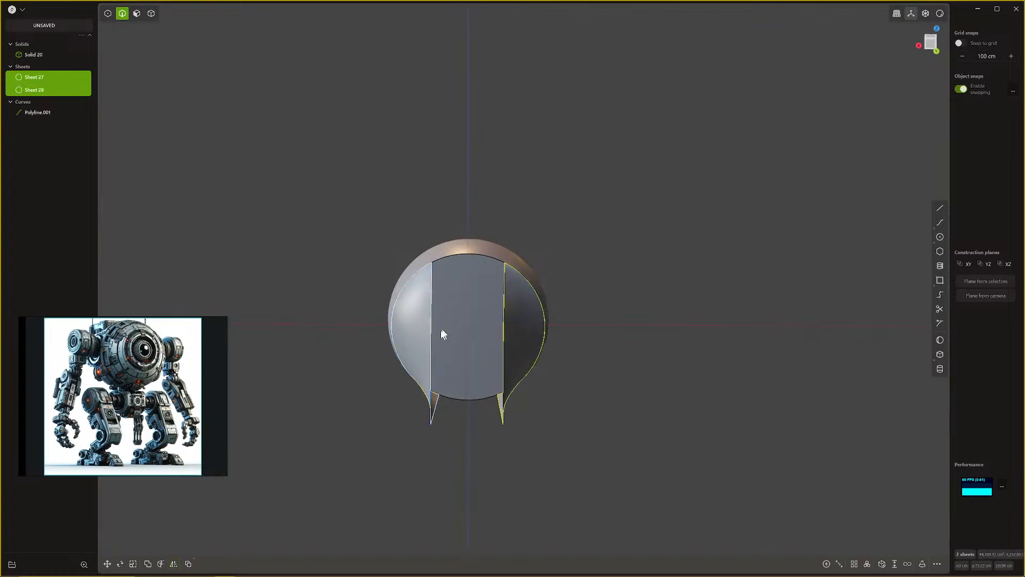
Step: Hide the closed profile curve that outlines the original side sheet
{"action": "middle_click_drag", "start_coordinate": [440, 330], "coordinate": [646, 309]}
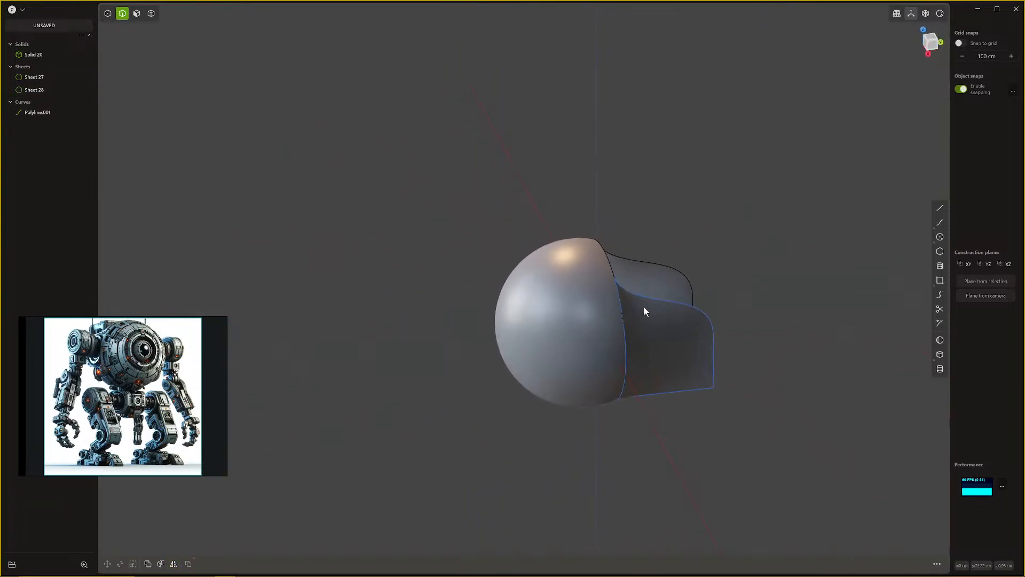
{"action": "scroll", "coordinate": [648, 316], "scroll_direction": "up", "scroll_amount": 5}
{"action": "middle_click_drag", "start_coordinate": [578, 367], "coordinate": [484, 359]}
{"action": "scroll", "coordinate": [427, 381], "scroll_direction": "up", "scroll_amount": 1}
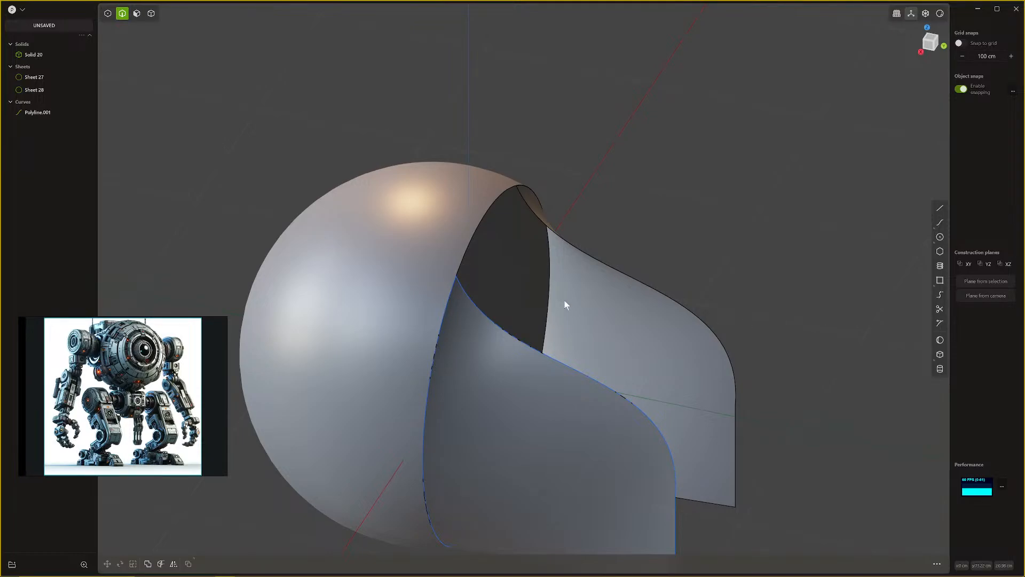
{"action": "middle_click_drag", "start_coordinate": [565, 302], "coordinate": [587, 282]}
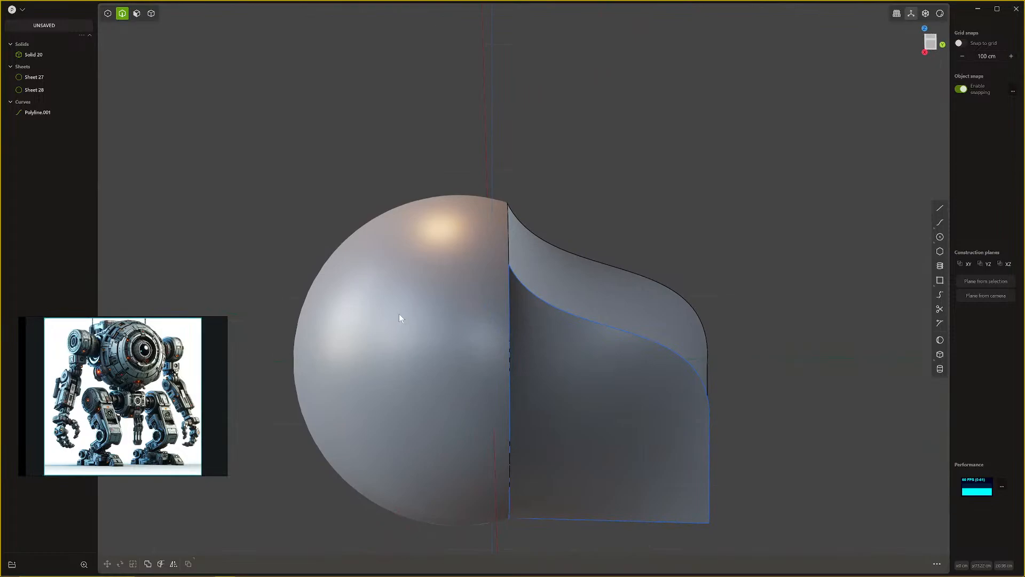
{"action": "left_click", "coordinate": [549, 297]}
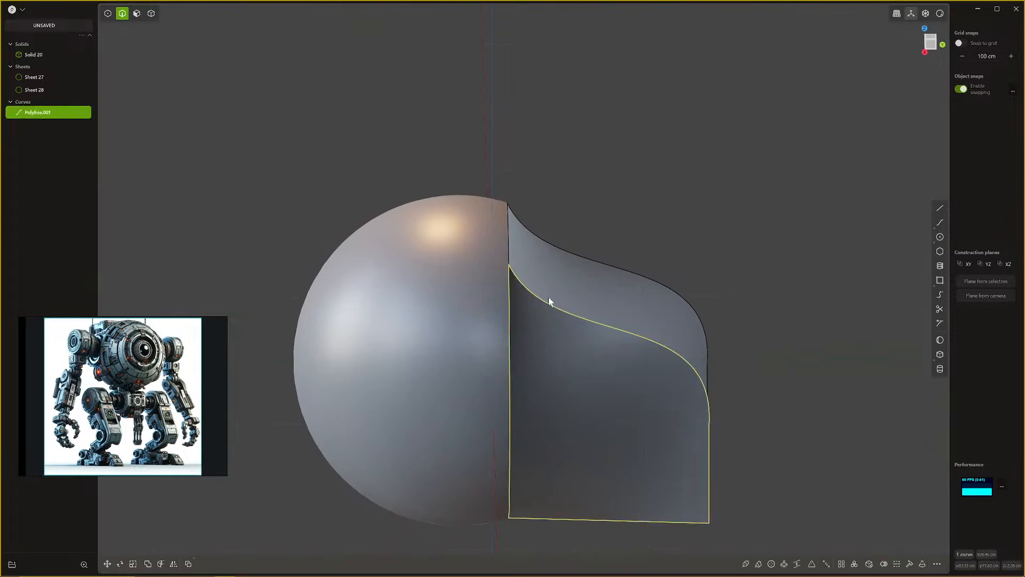
{"action": "key", "text": "h"}
Step: Loft a surface between the upper S-shaped edges of the two side sheets with G1 continuity
{"action": "middle_click_drag", "start_coordinate": [548, 301], "coordinate": [516, 366]}
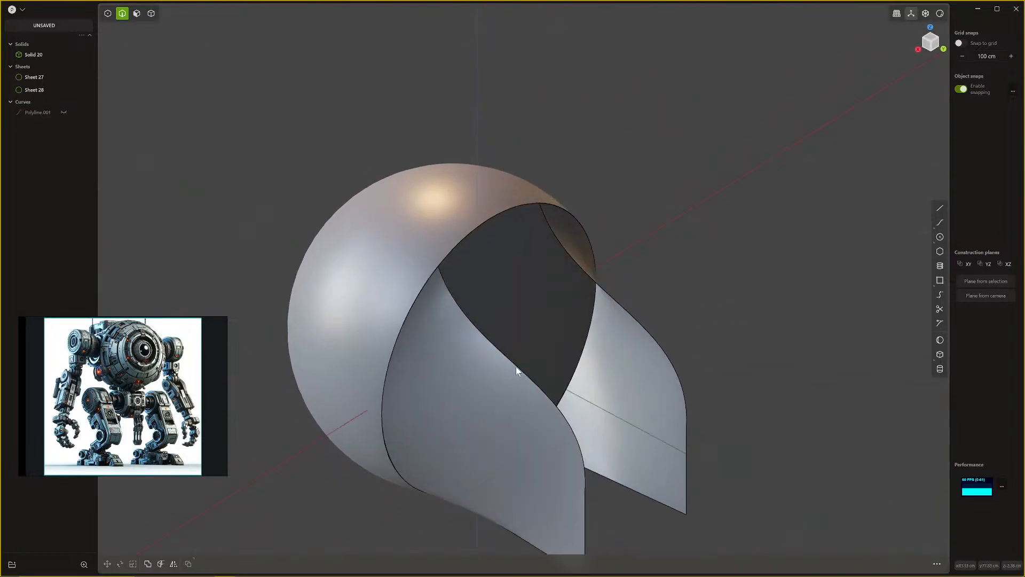
{"action": "left_click", "coordinate": [476, 327]}
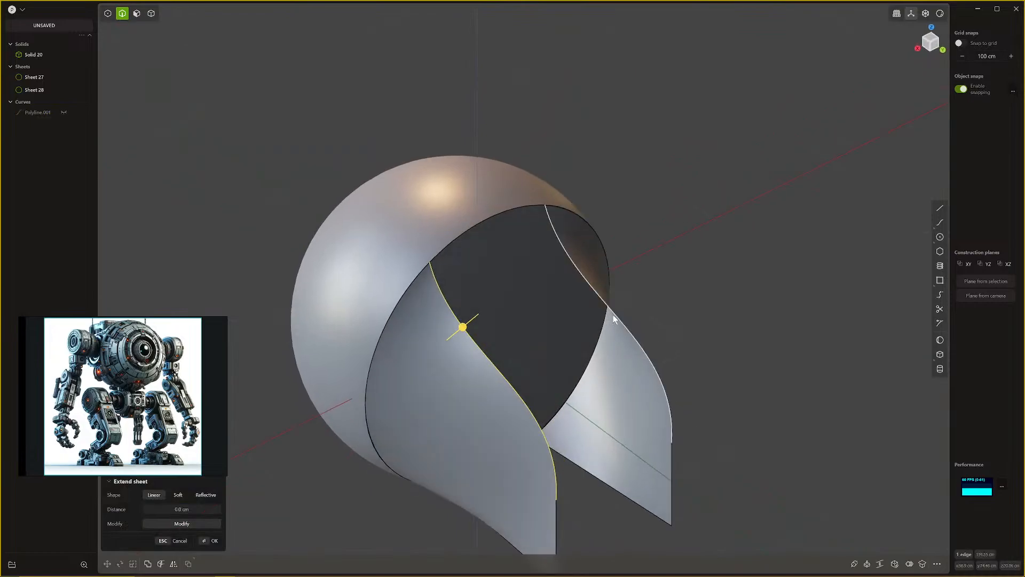
{"action": "left_click", "coordinate": [613, 315]}
{"action": "middle_click_drag", "start_coordinate": [613, 315], "coordinate": [594, 321]}
{"action": "key", "text": "l"}
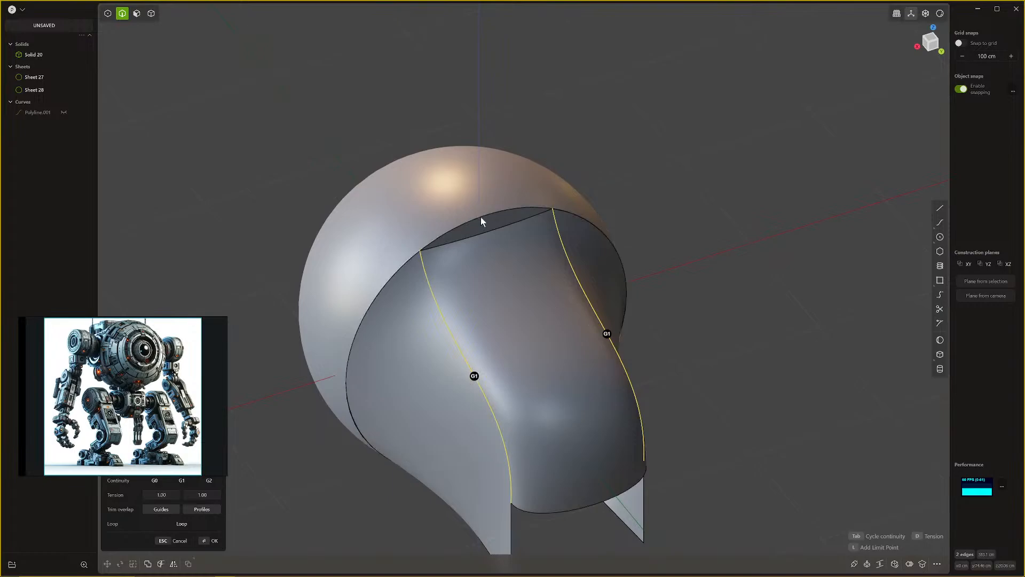
Step: Draw a curve along the hemisphere's upper rim between the two front corners of the lofted surface
{"action": "scroll", "coordinate": [422, 251], "scroll_direction": "up", "scroll_amount": 2}
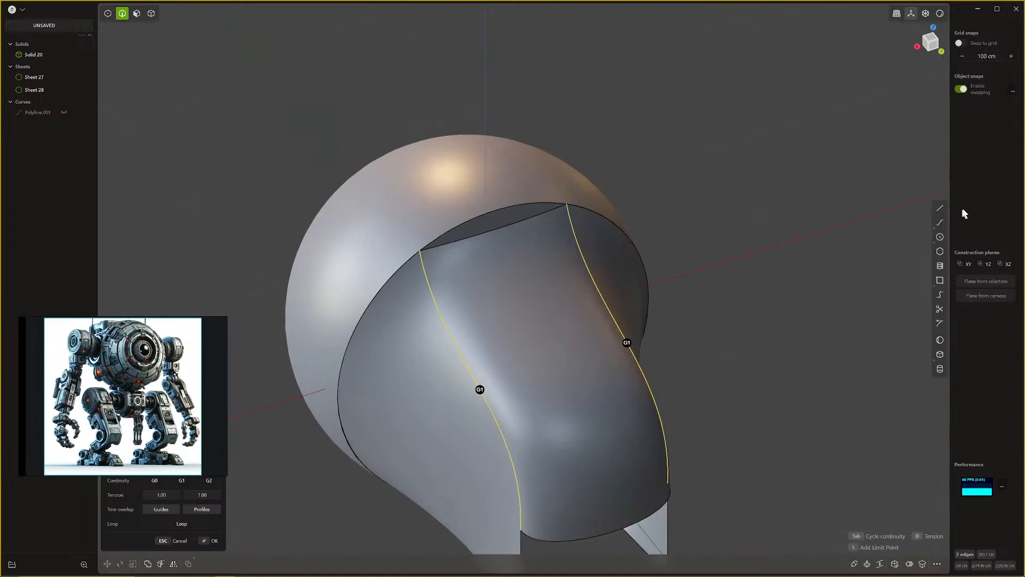
{"action": "left_click", "coordinate": [938, 223]}
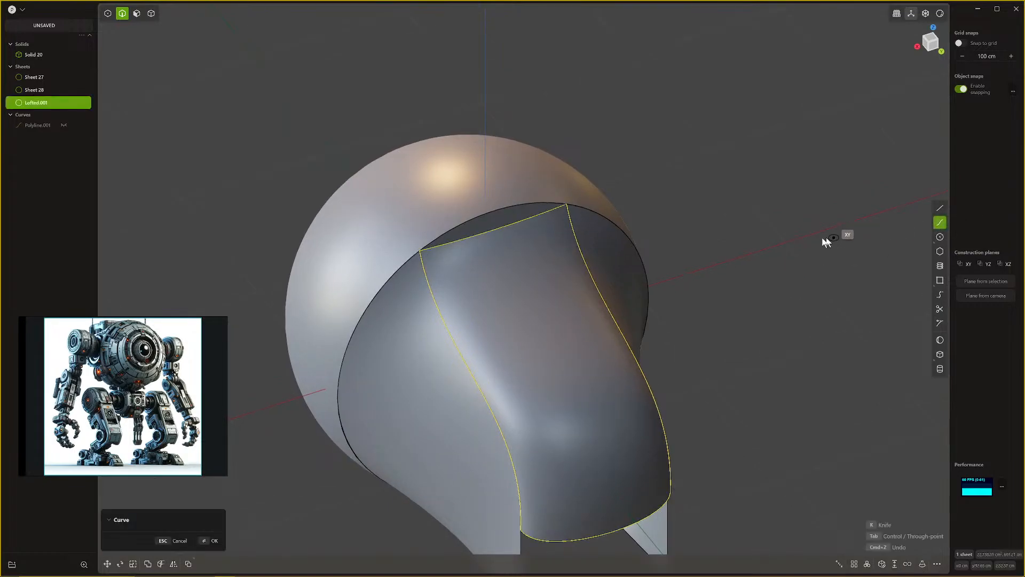
{"action": "left_click", "coordinate": [420, 251]}
{"action": "left_click", "coordinate": [490, 212]}
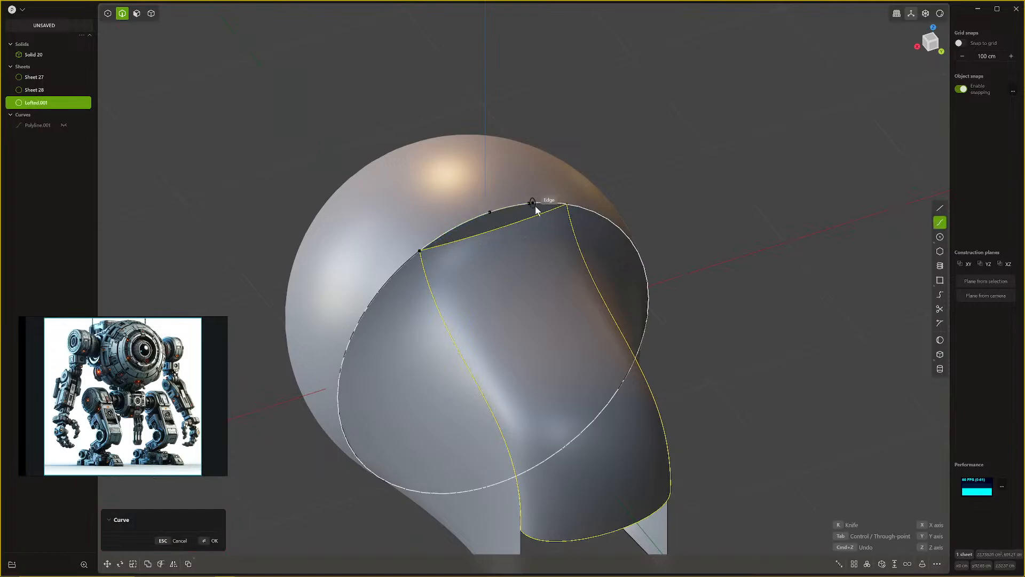
{"action": "left_click", "coordinate": [565, 205]}
{"action": "right_click", "coordinate": [560, 238]}
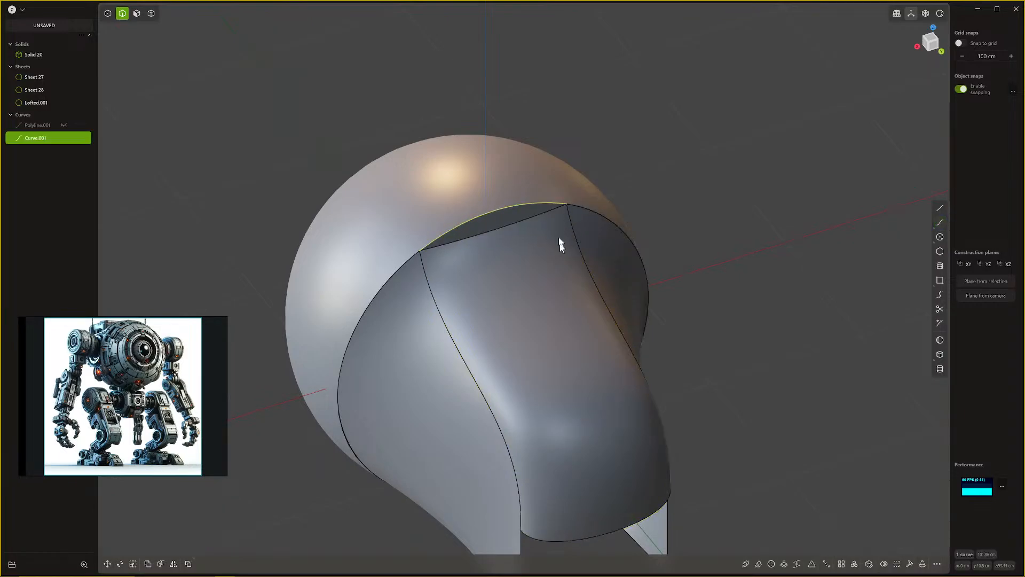
Step: Delete the lofted face so that only its boundary curve remains
{"action": "middle_click_drag", "start_coordinate": [559, 239], "coordinate": [529, 317]}
{"action": "key", "text": "3"}
{"action": "left_click", "coordinate": [509, 355]}
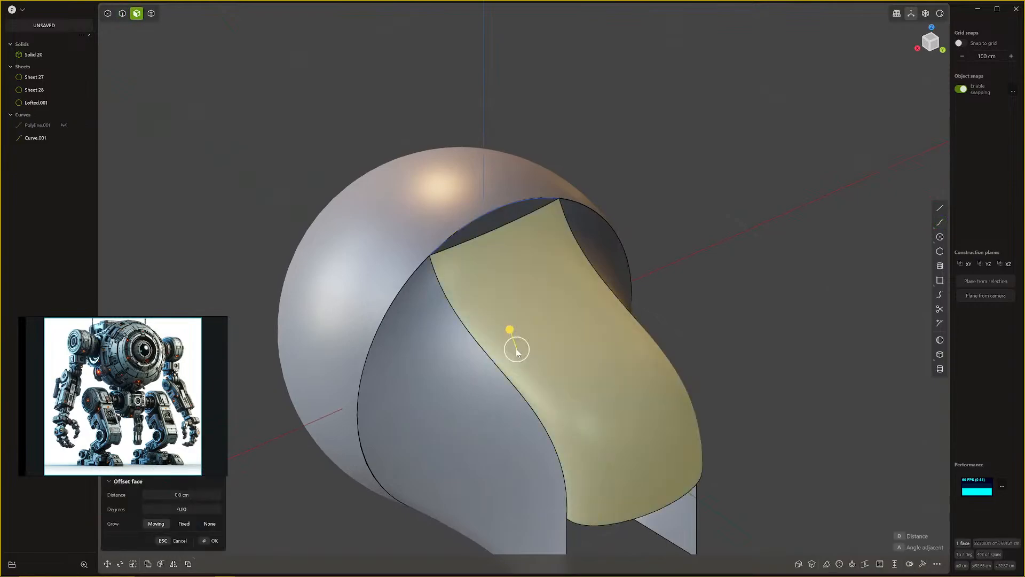
{"action": "key", "text": "Delete"}
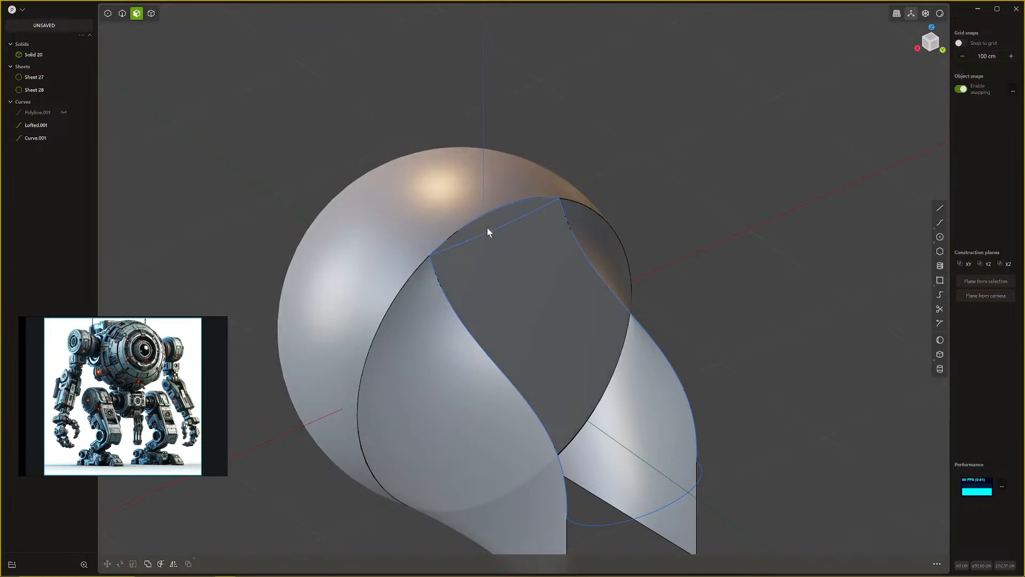
Step: Trim away the straight front segment of the loft's boundary curve beneath the hemisphere's rim
{"action": "key", "text": "t"}
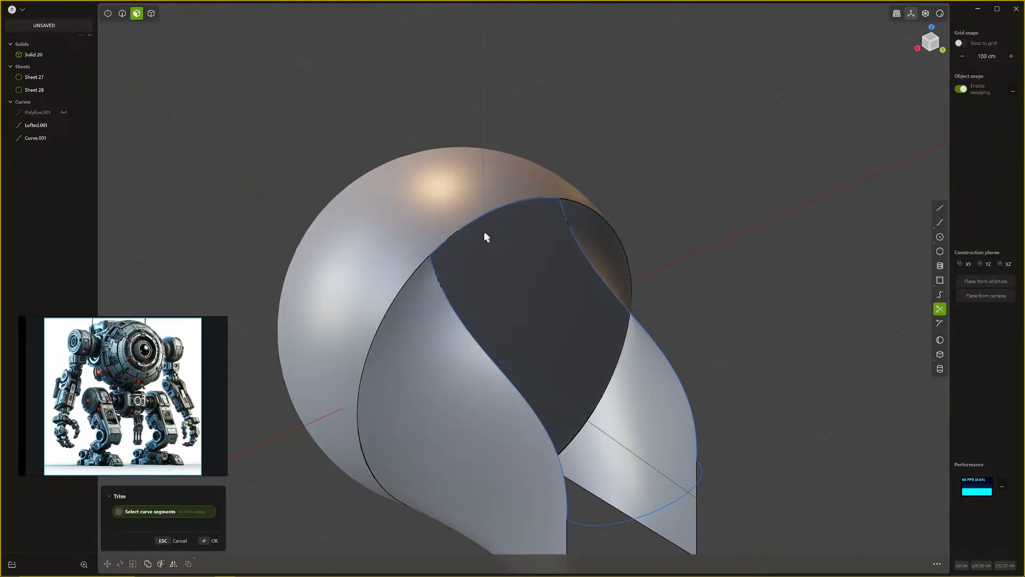
{"action": "left_click", "coordinate": [476, 219]}
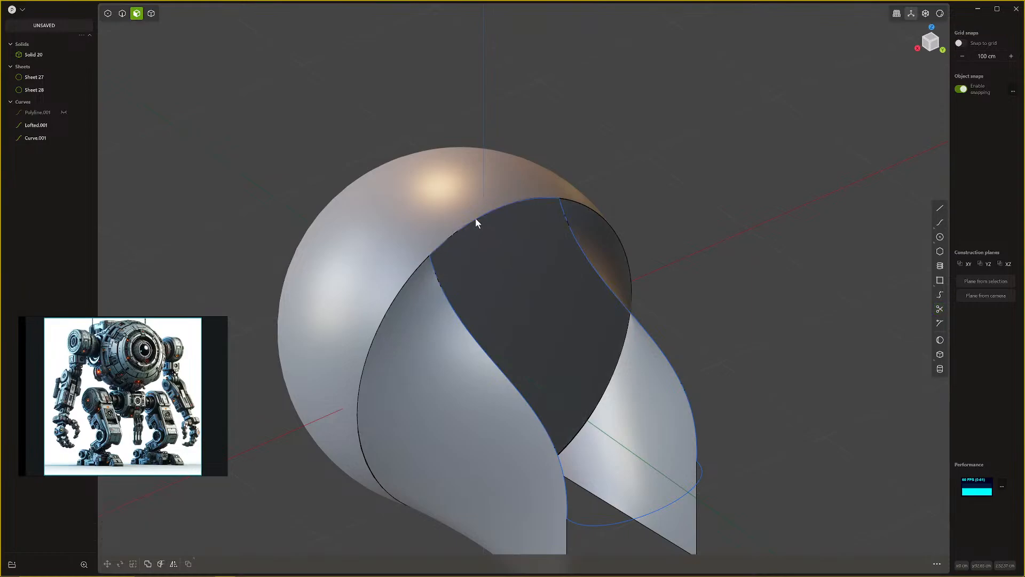
{"action": "key", "text": "t"}
{"action": "left_click", "coordinate": [477, 220]}
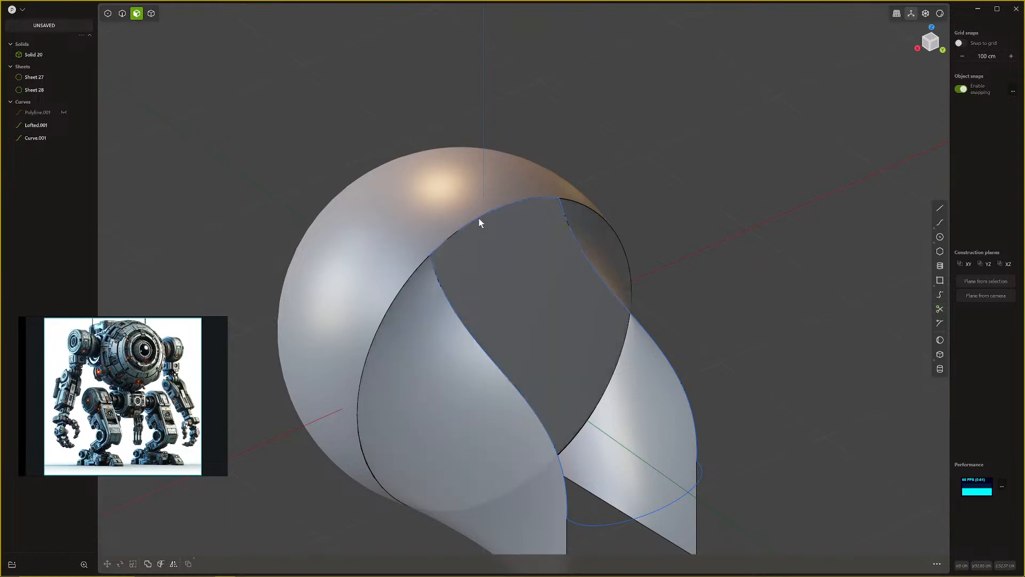
Step: Join the upper rim curve and the trimmed loft boundary into one closed curve
{"action": "key", "text": "2"}
{"action": "left_click", "coordinate": [483, 216]}
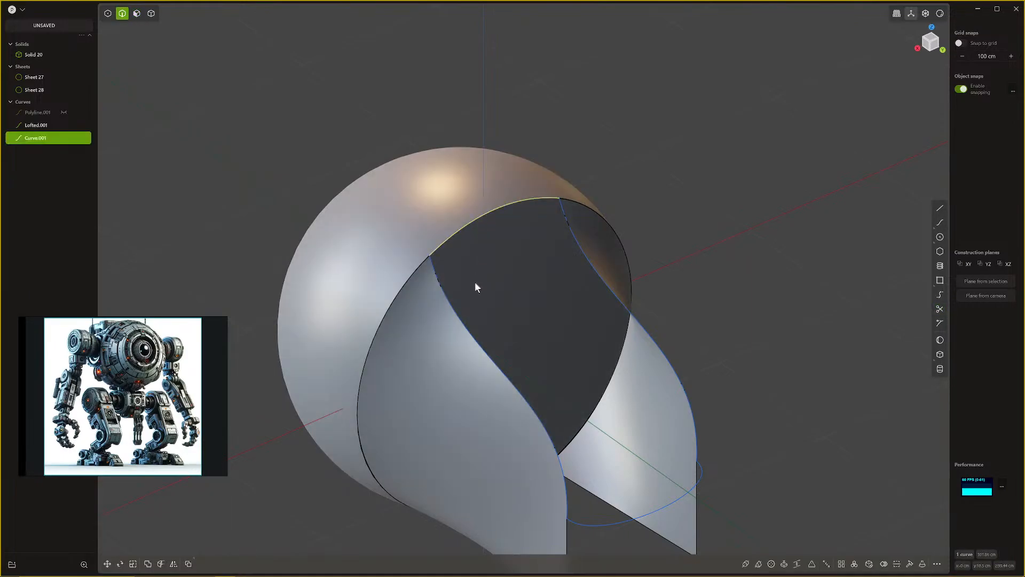
{"action": "left_click", "coordinate": [470, 335], "text": "shift"}
{"action": "middle_click_drag", "start_coordinate": [492, 322], "coordinate": [490, 309]}
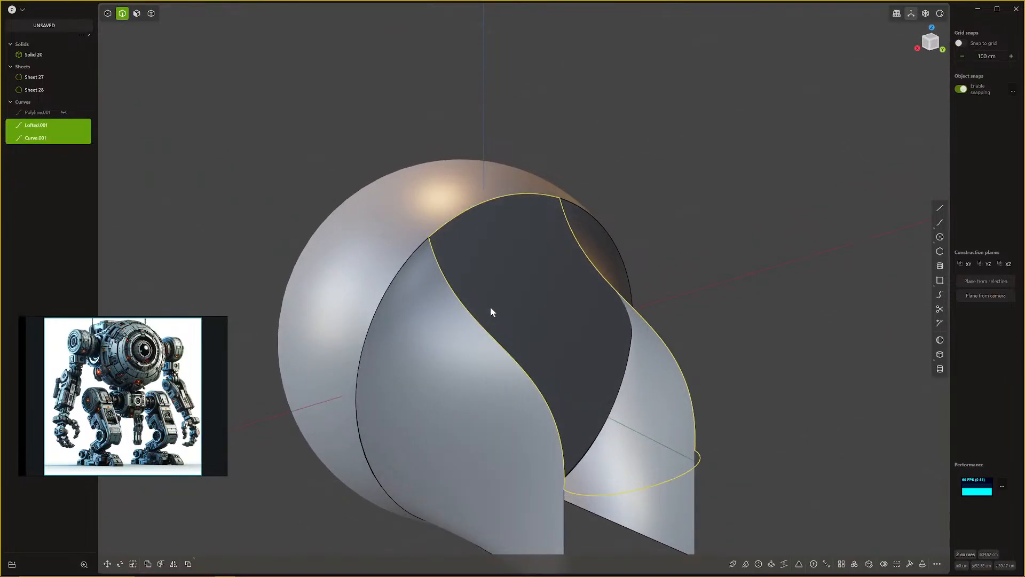
{"action": "key", "text": "j"}
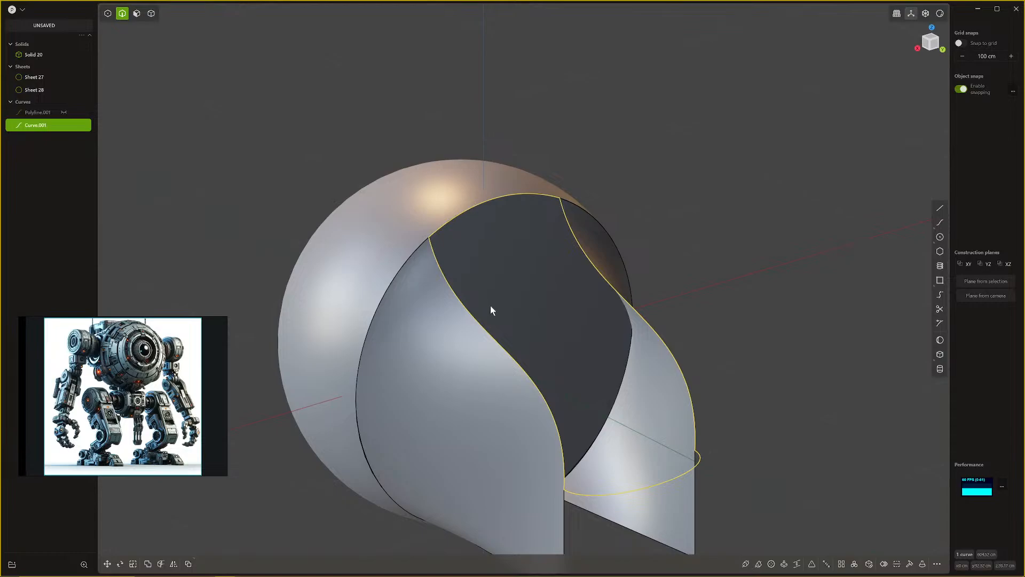
Step: Patch the closed curve into a top surface that bridges the two side sheets and meets the hemisphere's rim
{"action": "key", "text": "shift+p"}
{"action": "middle_click_drag", "start_coordinate": [490, 306], "coordinate": [469, 267]}
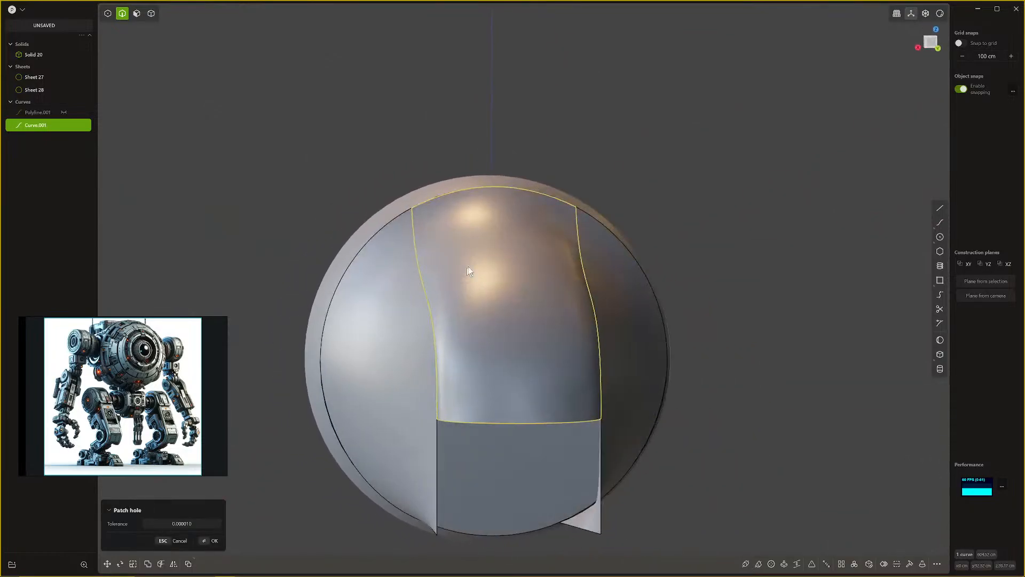
{"action": "key", "text": "Return"}
{"action": "middle_click_drag", "start_coordinate": [699, 206], "coordinate": [586, 284]}
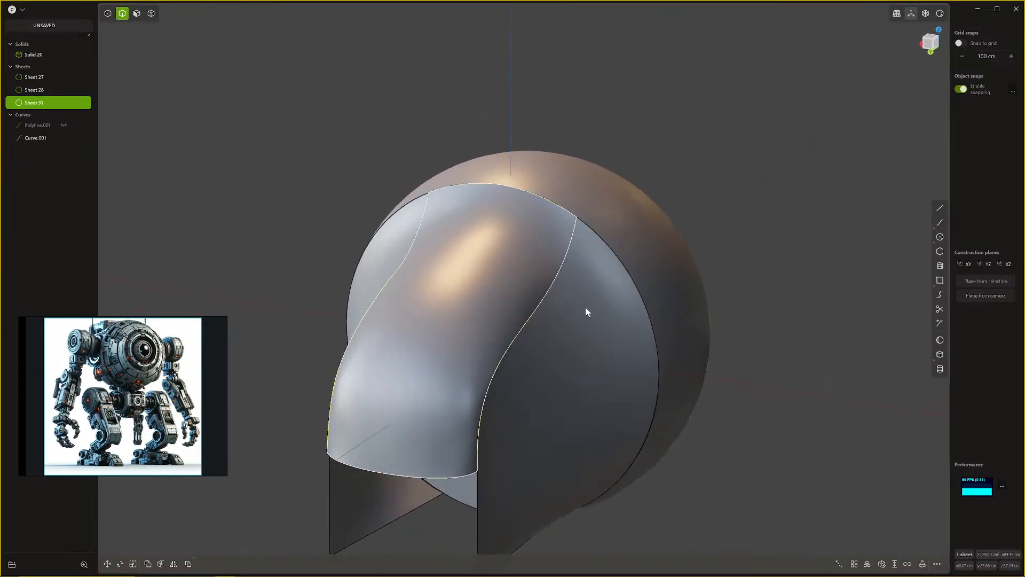
Step: Try to union the patched top surface with one of its adjoining side sheets
{"action": "key", "text": "4"}
{"action": "left_click", "coordinate": [588, 303], "text": "shift"}
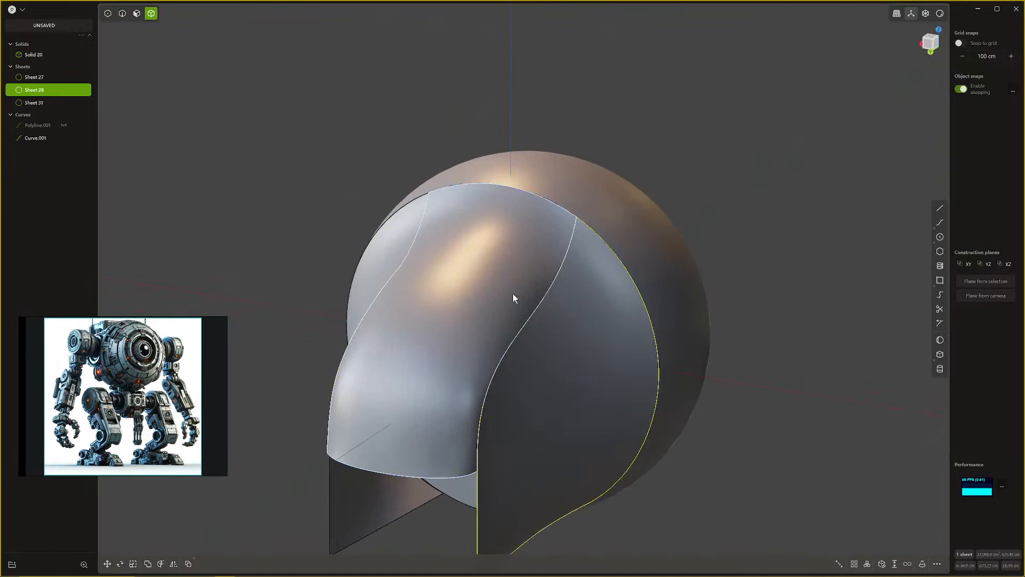
{"action": "middle_click_drag", "start_coordinate": [513, 294], "coordinate": [446, 283]}
{"action": "key", "text": "j"}
{"action": "key", "text": "q"}
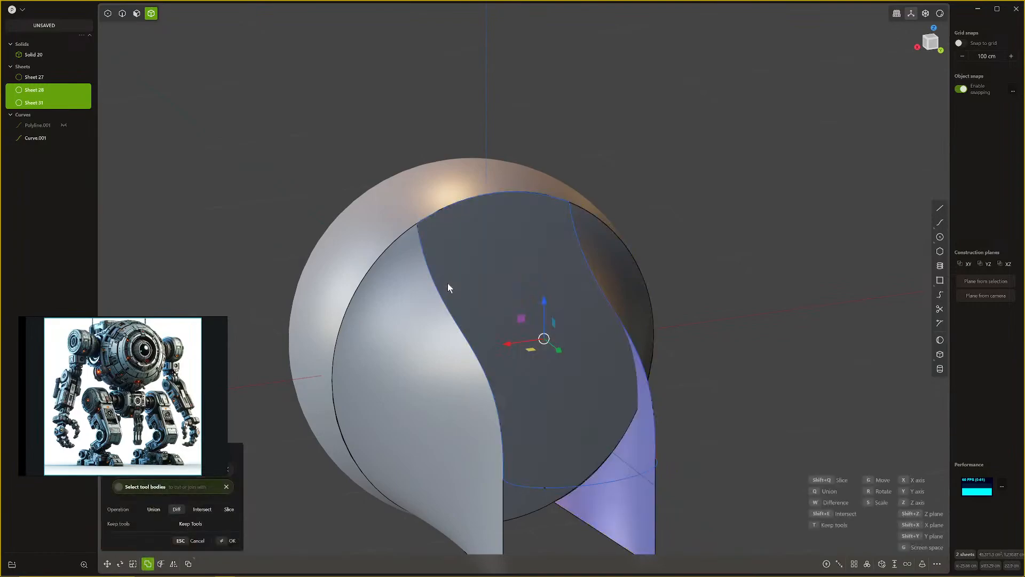
{"action": "key", "text": "q"}
{"action": "left_click", "coordinate": [553, 290]}
{"action": "middle_click_drag", "start_coordinate": [501, 306], "coordinate": [482, 276]}
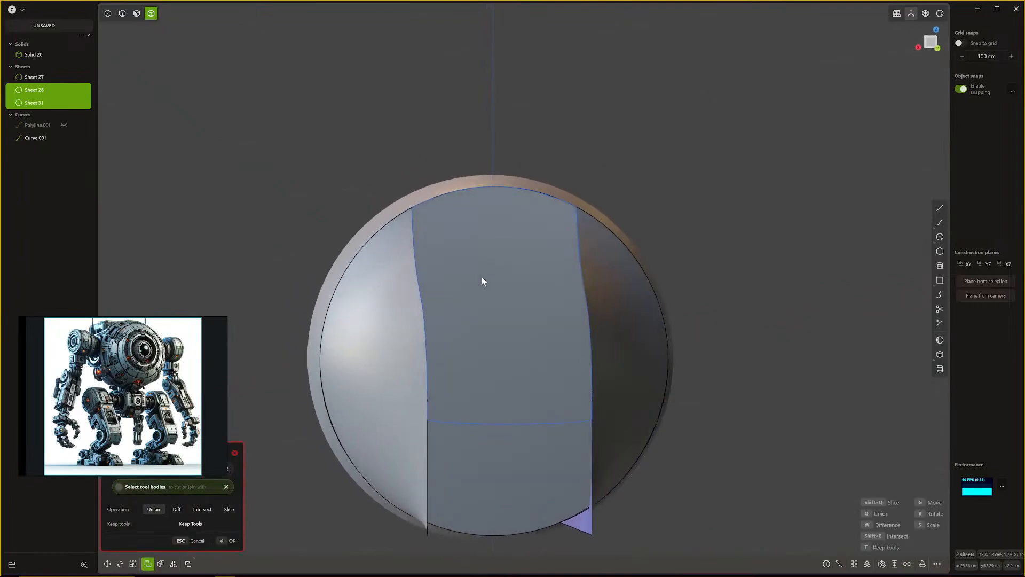
{"action": "key", "text": "Escape"}
Step: Union the patched top surface with the first side sheet into a single sheet
{"action": "left_click", "coordinate": [388, 347]}
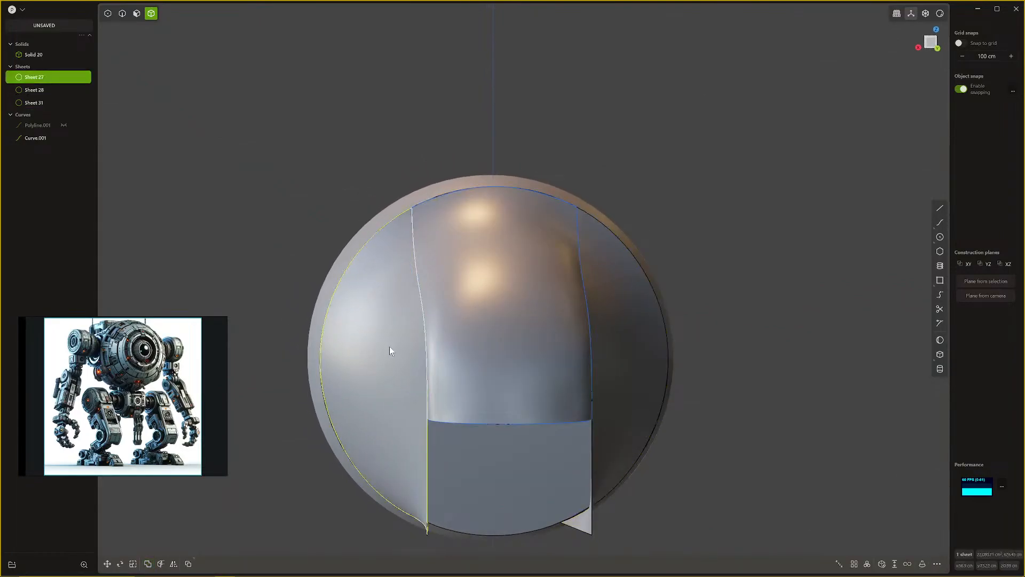
{"action": "left_click", "coordinate": [578, 331]}
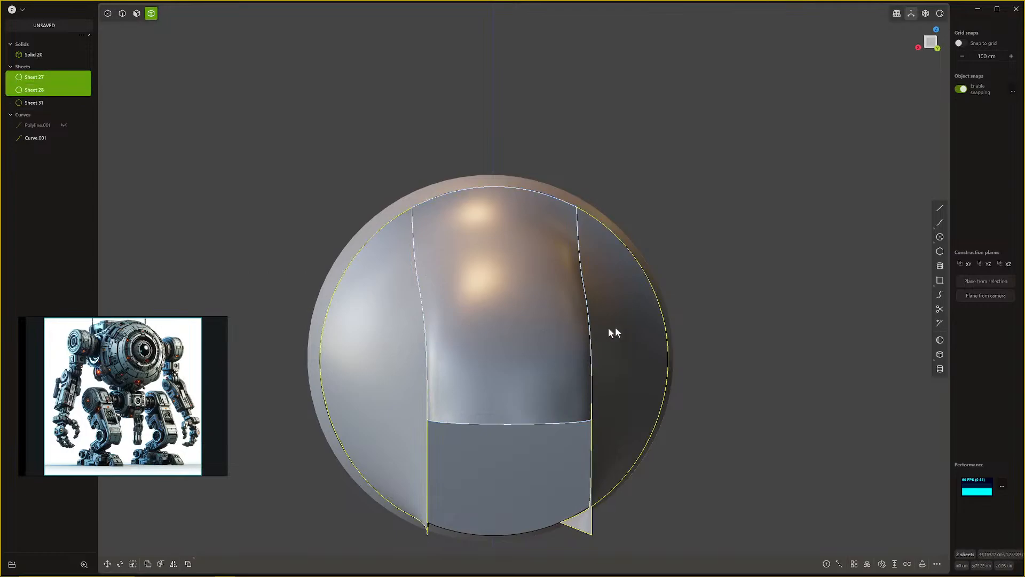
{"action": "key", "text": "Escape"}
{"action": "left_click", "coordinate": [563, 328]}
{"action": "left_click", "coordinate": [618, 314]}
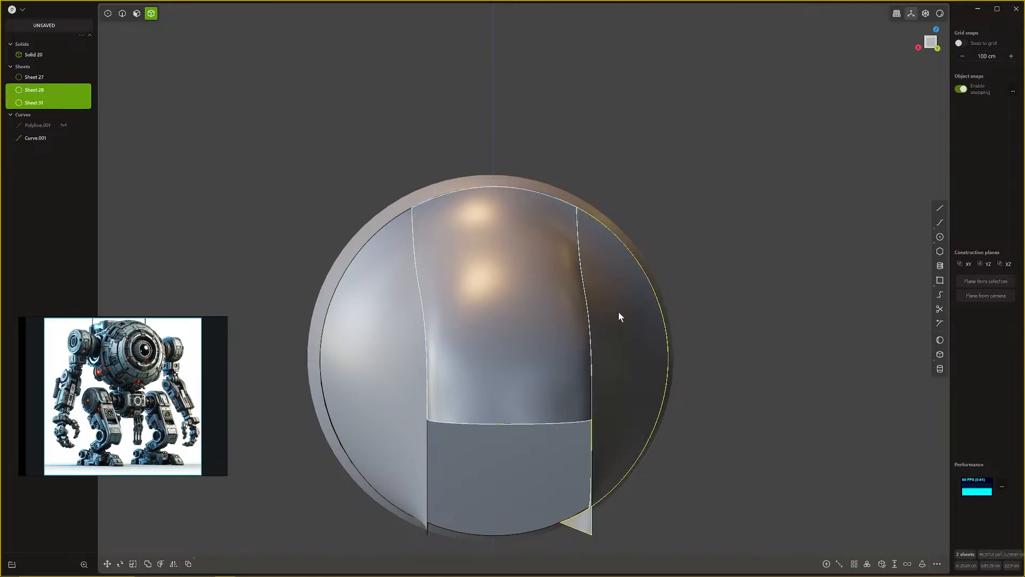
{"action": "middle_click_drag", "start_coordinate": [619, 312], "coordinate": [588, 323]}
{"action": "key", "text": "q"}
{"action": "key", "text": "q"}
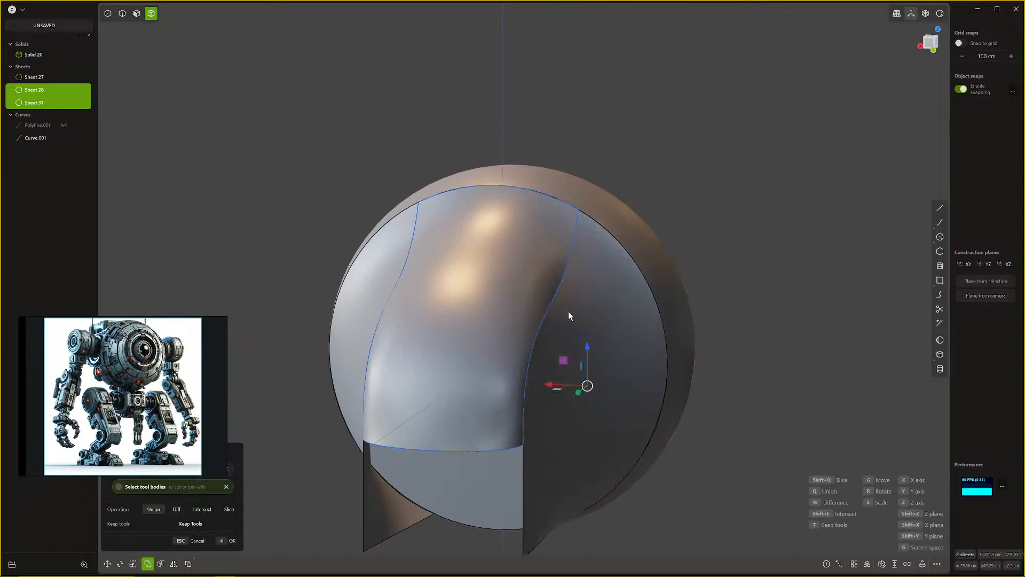
{"action": "key", "text": "Return"}
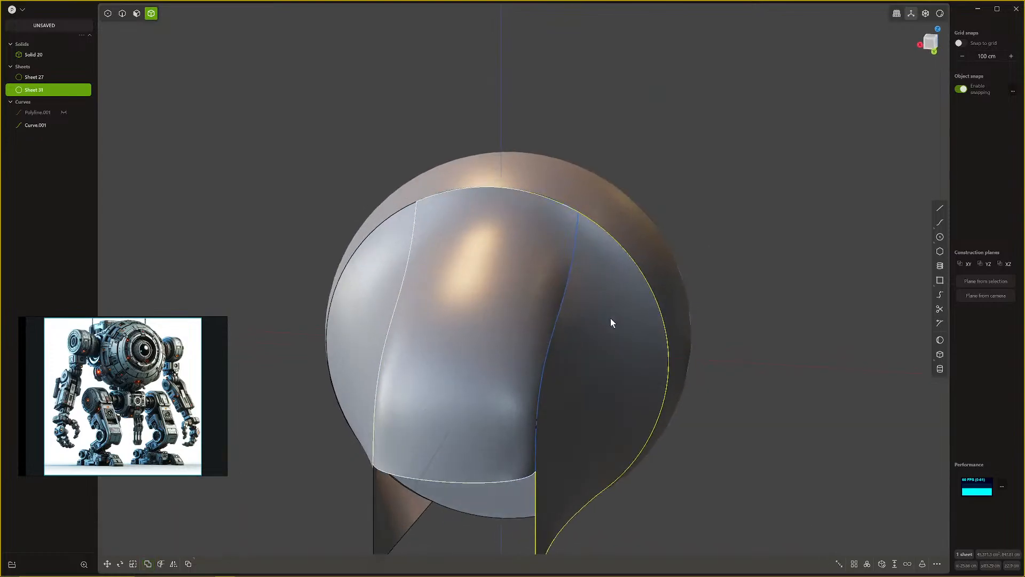
Step: Hide the boundary curve that outlines the patched top surface
{"action": "key", "text": "Escape"}
{"action": "key", "text": "2"}
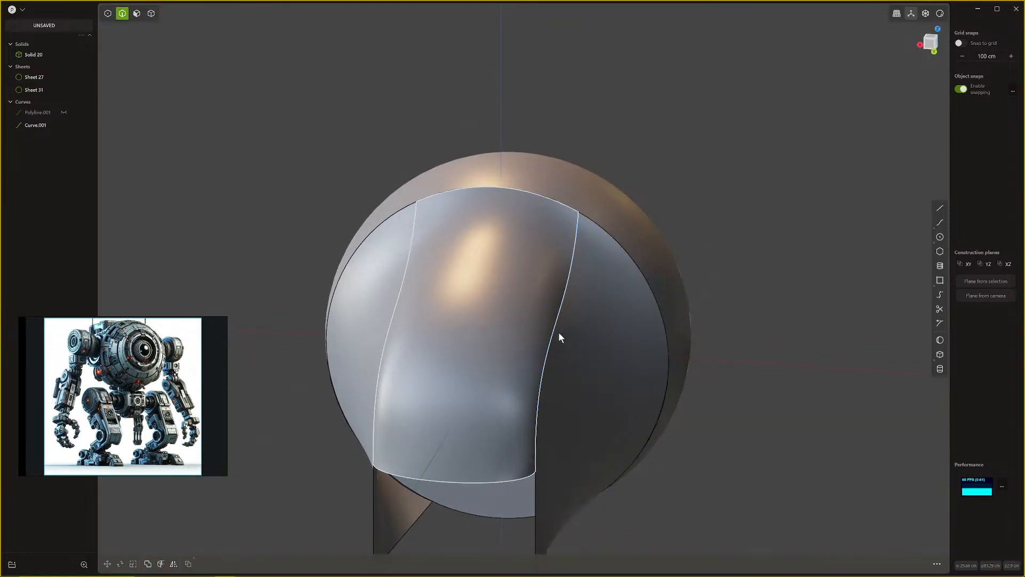
{"action": "left_click", "coordinate": [558, 333]}
{"action": "key", "text": "h"}
{"action": "middle_click_drag", "start_coordinate": [554, 329], "coordinate": [589, 332]}
Step: Union the remaining side sheet with the joined top and side sheet to form one rear section
{"action": "key", "text": "4"}
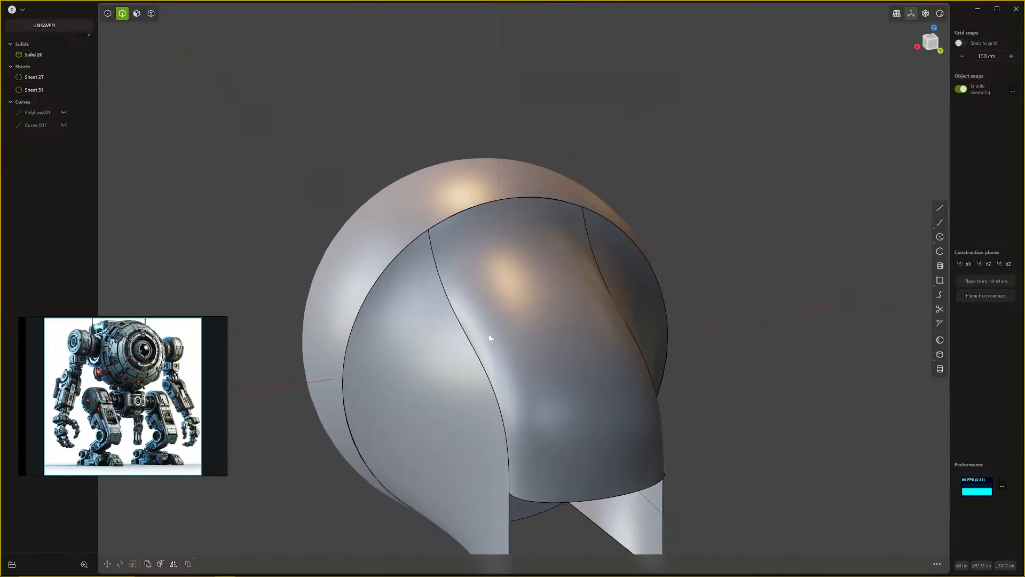
{"action": "left_click", "coordinate": [488, 337]}
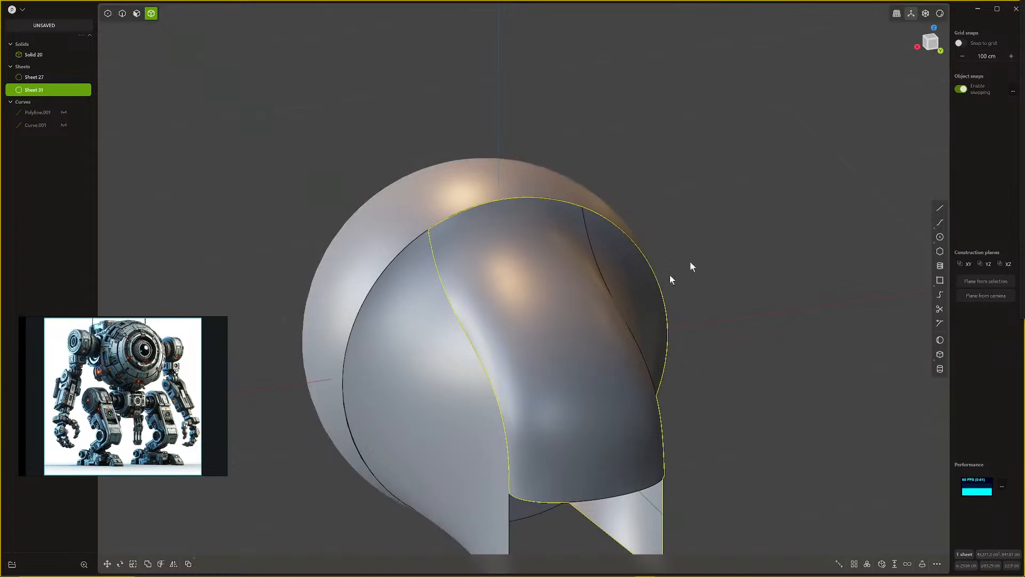
{"action": "middle_click_drag", "start_coordinate": [684, 267], "coordinate": [494, 348]}
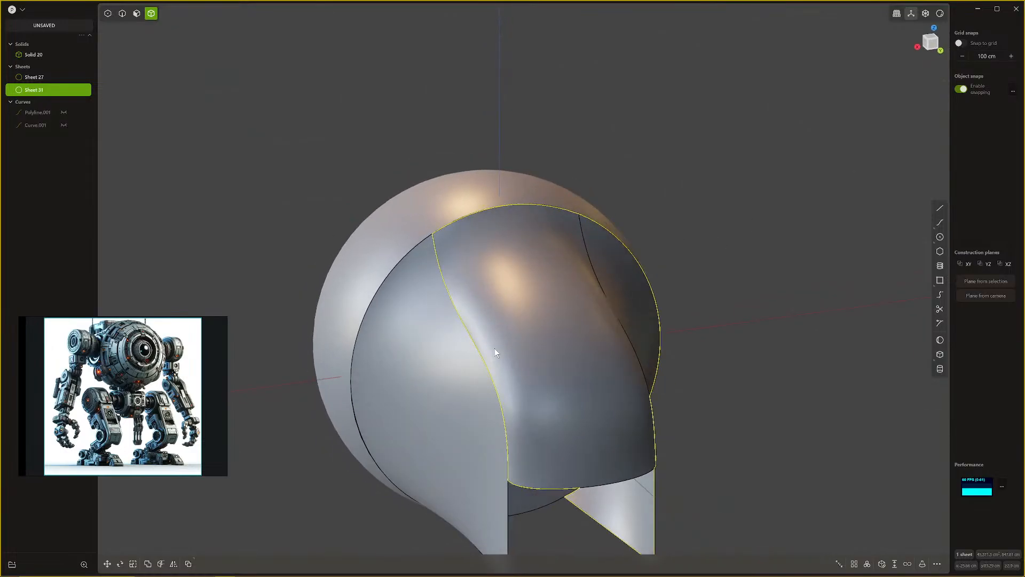
{"action": "left_click", "coordinate": [454, 363]}
{"action": "middle_click_drag", "start_coordinate": [446, 371], "coordinate": [460, 347]}
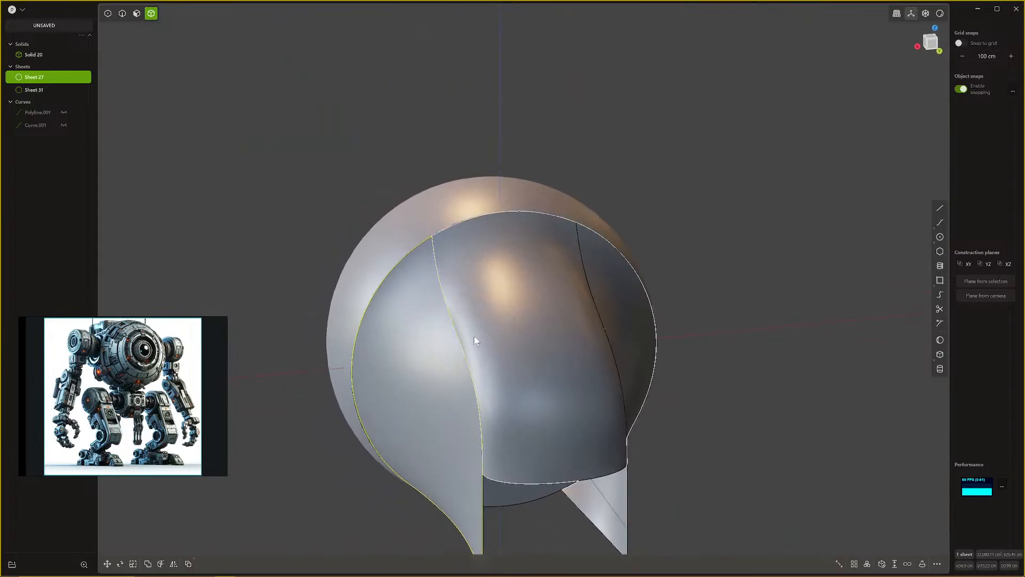
{"action": "left_click", "coordinate": [510, 333], "text": "shift"}
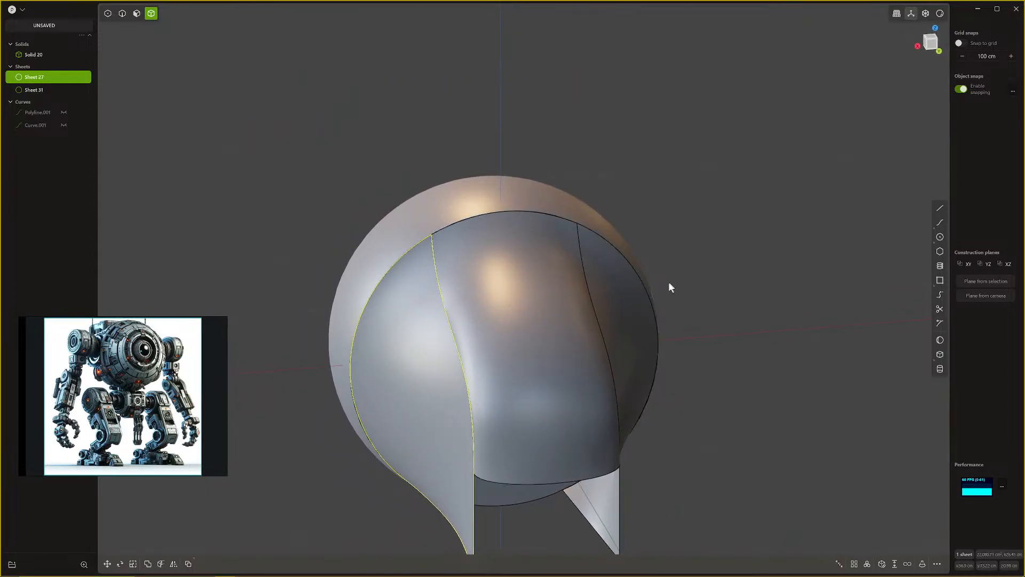
{"action": "key", "text": "q"}
{"action": "key", "text": "q"}
{"action": "right_click", "coordinate": [715, 241]}
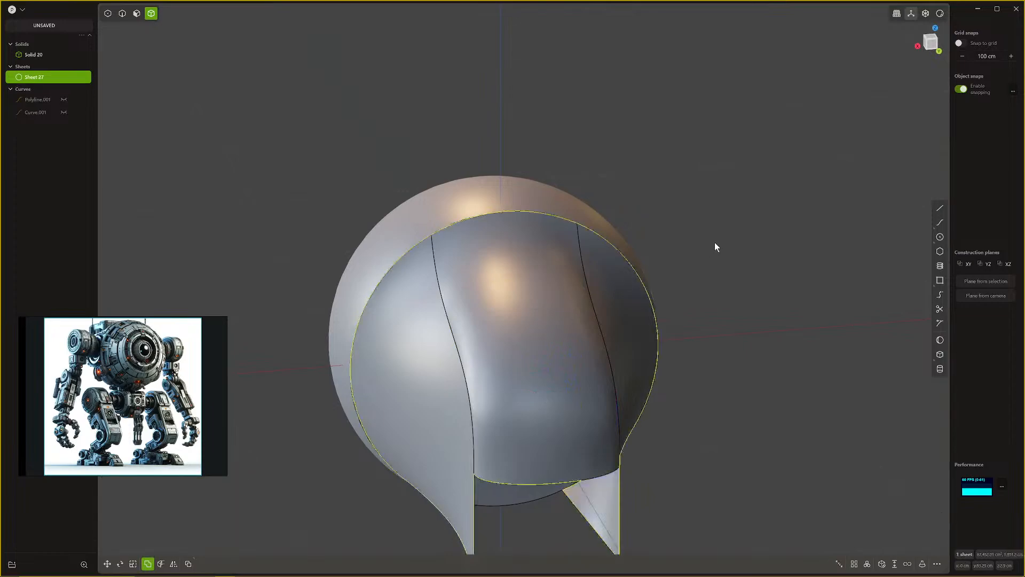
Step: Try to remove one side face from the joined rear section
{"action": "scroll", "coordinate": [691, 265], "scroll_direction": "down", "scroll_amount": 1}
{"action": "middle_click_drag", "start_coordinate": [662, 293], "coordinate": [364, 371]}
{"action": "scroll", "coordinate": [364, 370], "scroll_direction": "down", "scroll_amount": 2}
{"action": "key", "text": "3"}
{"action": "left_click", "coordinate": [411, 356]}
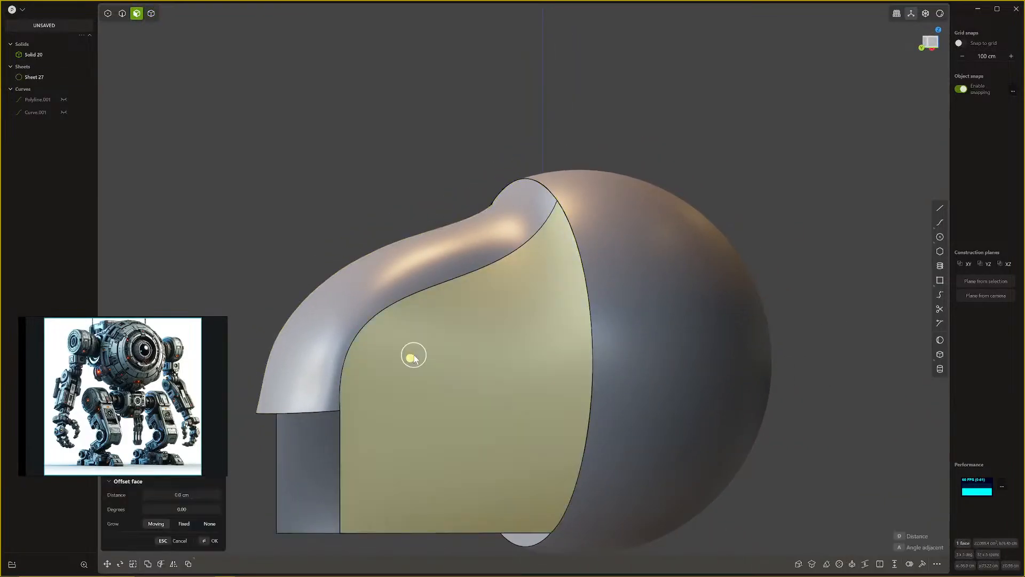
{"action": "key", "text": "Delete"}
{"action": "middle_click_drag", "start_coordinate": [433, 356], "coordinate": [464, 391]}
{"action": "key", "text": "ctrl+z"}
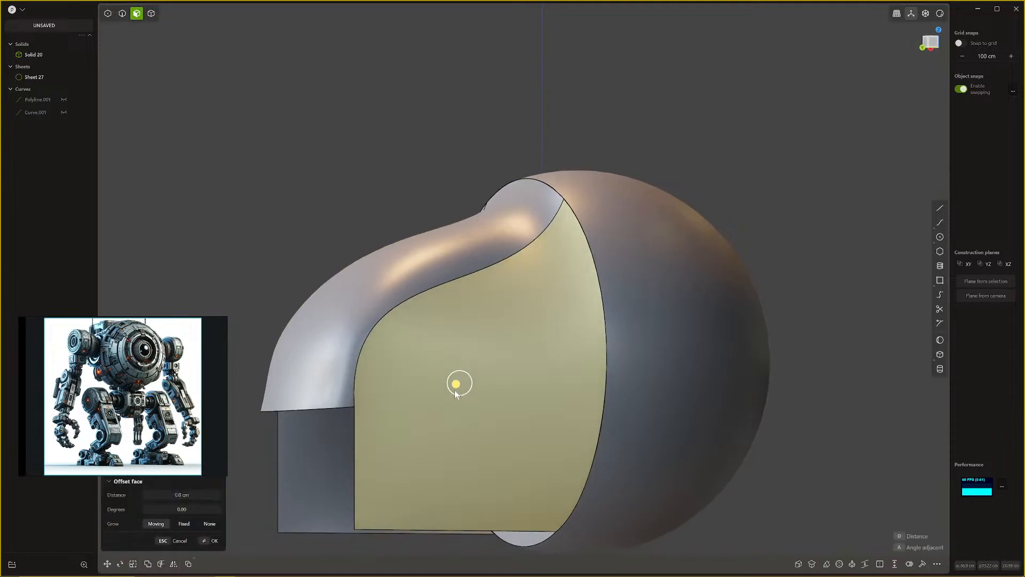
Step: Duplicate the rear section's side face together with its boundary edges, keeping the copies in place
{"action": "key", "text": "2"}
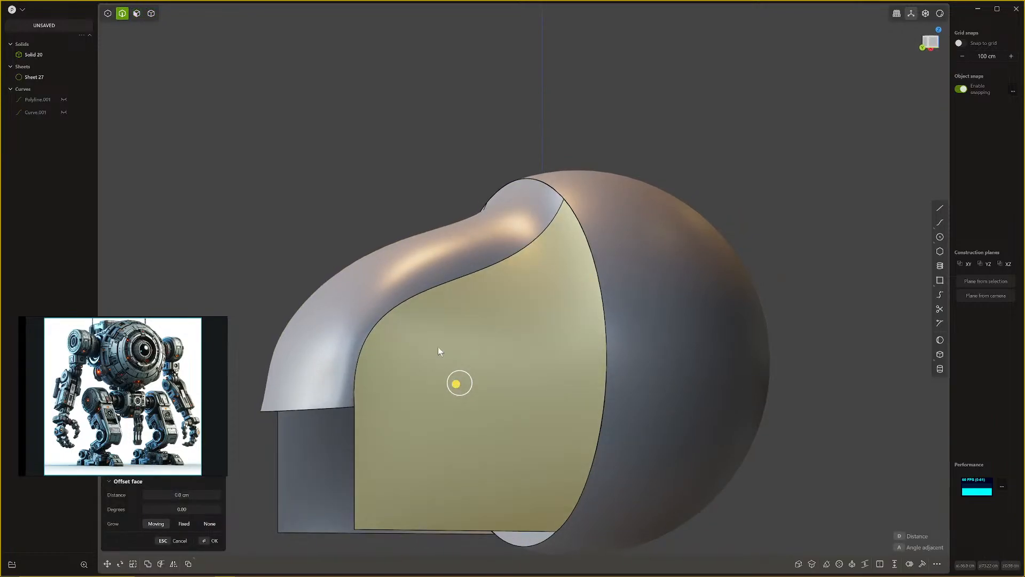
{"action": "left_click", "coordinate": [428, 289]}
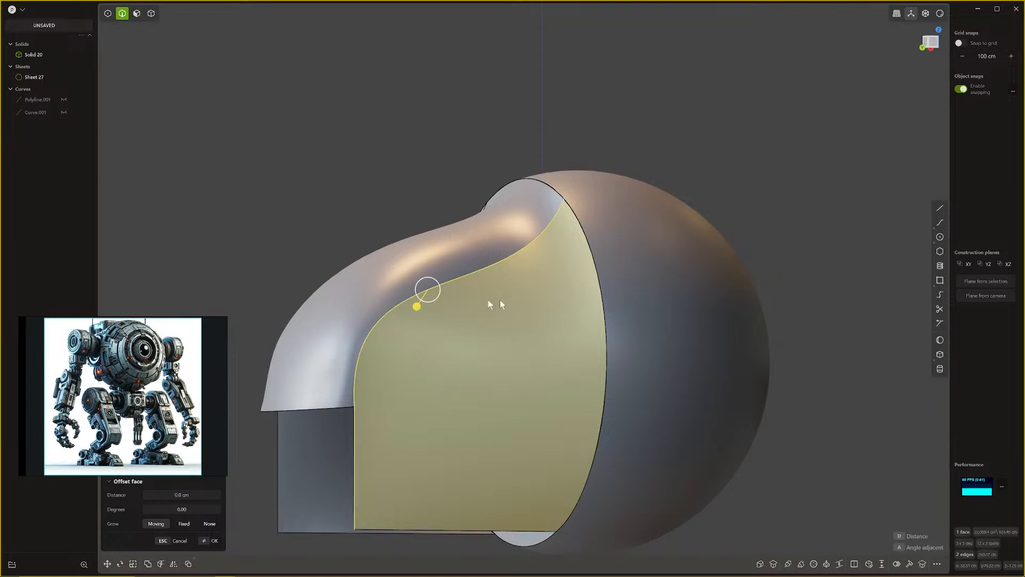
{"action": "left_click", "coordinate": [606, 303]}
{"action": "left_click", "coordinate": [526, 528]}
{"action": "middle_click_drag", "start_coordinate": [457, 518], "coordinate": [503, 444]}
{"action": "middle_click_drag", "start_coordinate": [503, 441], "coordinate": [495, 451]}
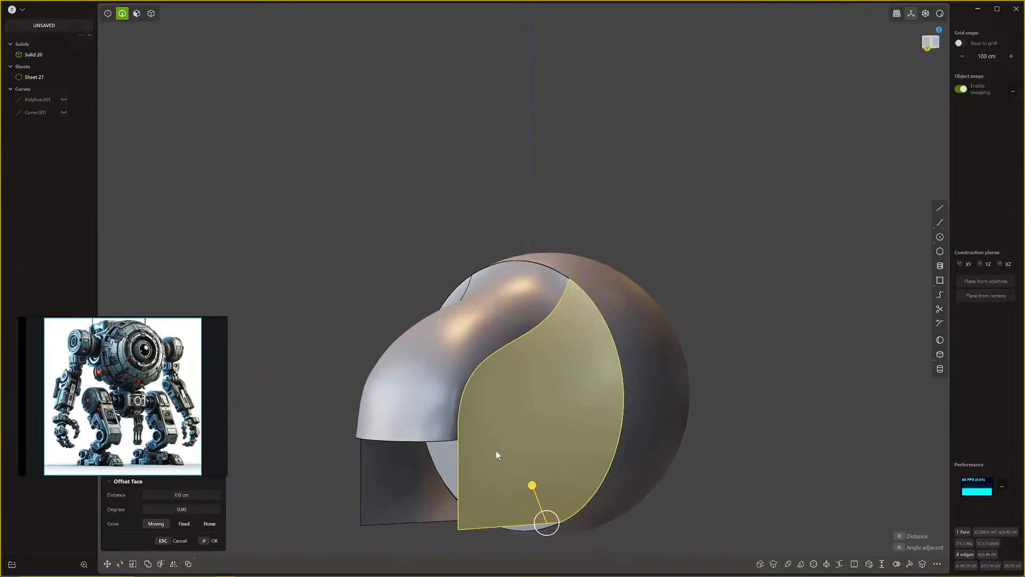
{"action": "key", "text": "shift+d"}
{"action": "key", "text": "3"}
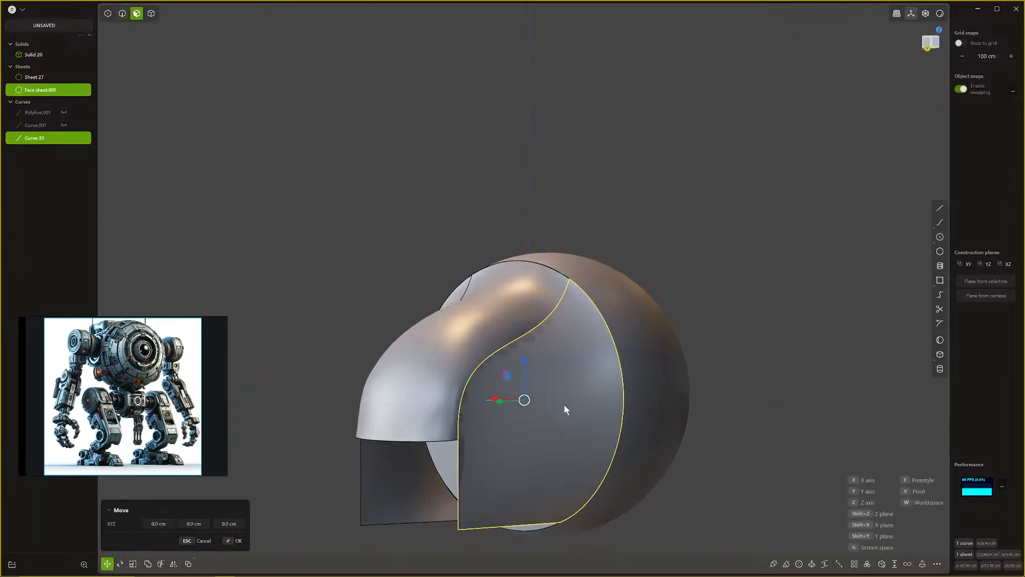
{"action": "left_click", "coordinate": [565, 406]}
{"action": "key", "text": "Escape"}
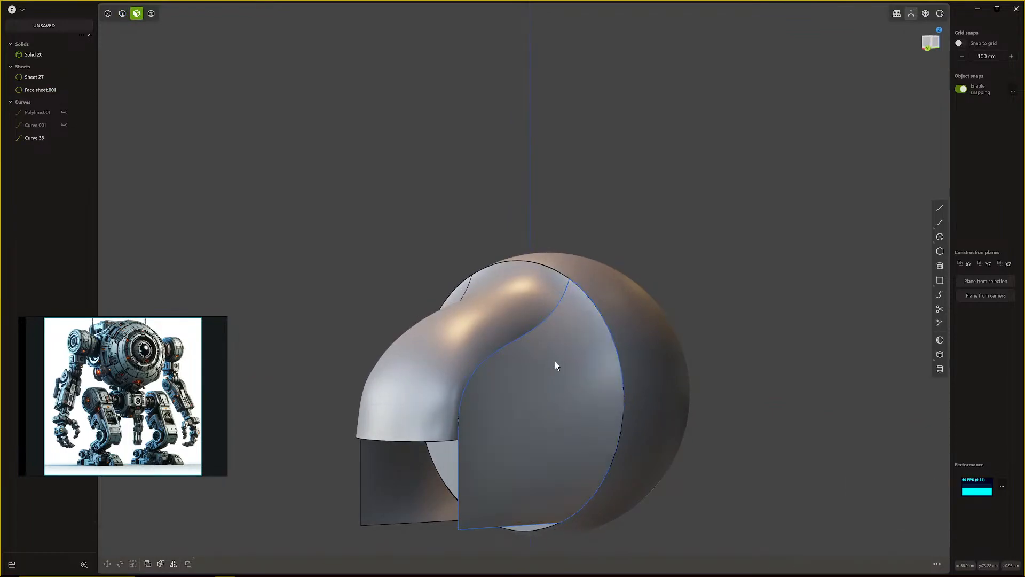
Step: Remove the duplicated face and the original side face so that only their boundary curves remain
{"action": "middle_click_drag", "start_coordinate": [556, 361], "coordinate": [535, 374]}
{"action": "left_click", "coordinate": [540, 343]}
{"action": "key", "text": "Escape"}
{"action": "key", "text": "2"}
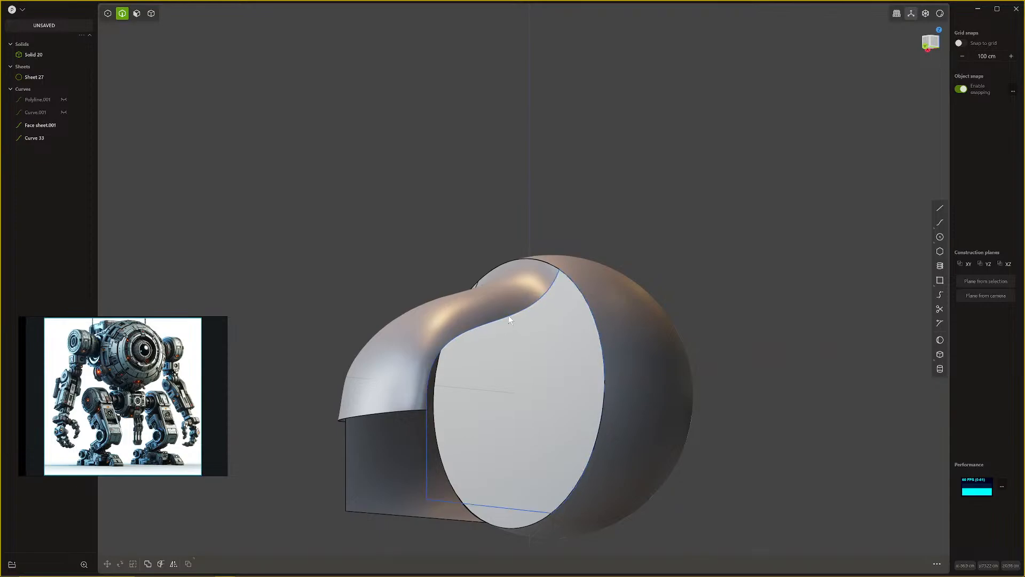
Step: Try to patch the side boundary curve into a replacement side surface
{"action": "left_click", "coordinate": [506, 327]}
{"action": "key", "text": "alt+p"}
{"action": "middle_click_drag", "start_coordinate": [507, 331], "coordinate": [730, 327]}
{"action": "key", "text": "Return"}
{"action": "left_click", "coordinate": [706, 361]}
{"action": "scroll", "coordinate": [682, 375], "scroll_direction": "up", "scroll_amount": 2}
{"action": "scroll", "coordinate": [682, 373], "scroll_direction": "down", "scroll_amount": 2}
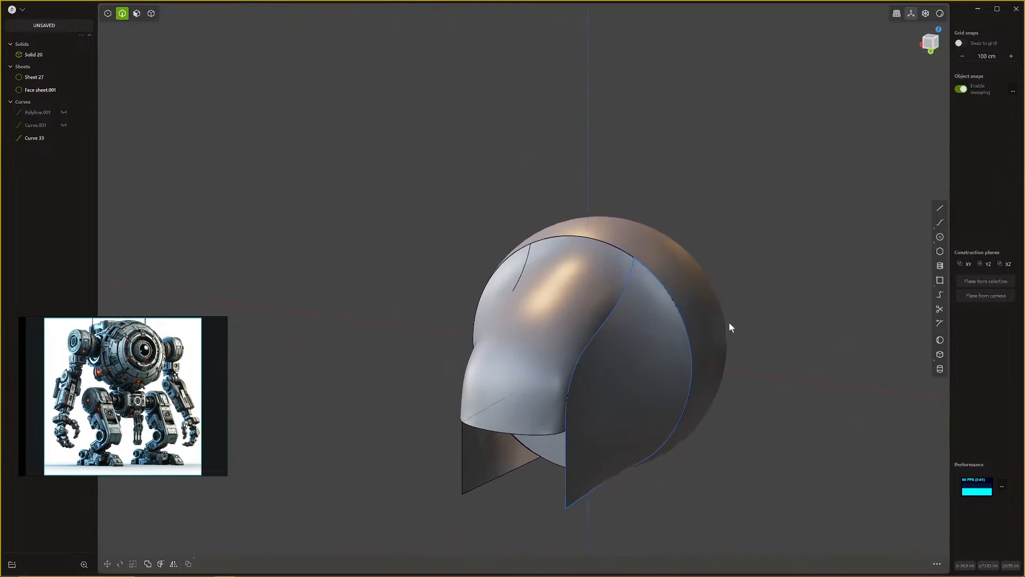
Step: Undo the side face duplication and replacement, and clear the selection
{"action": "left_click", "coordinate": [632, 335]}
{"action": "key", "text": "o"}
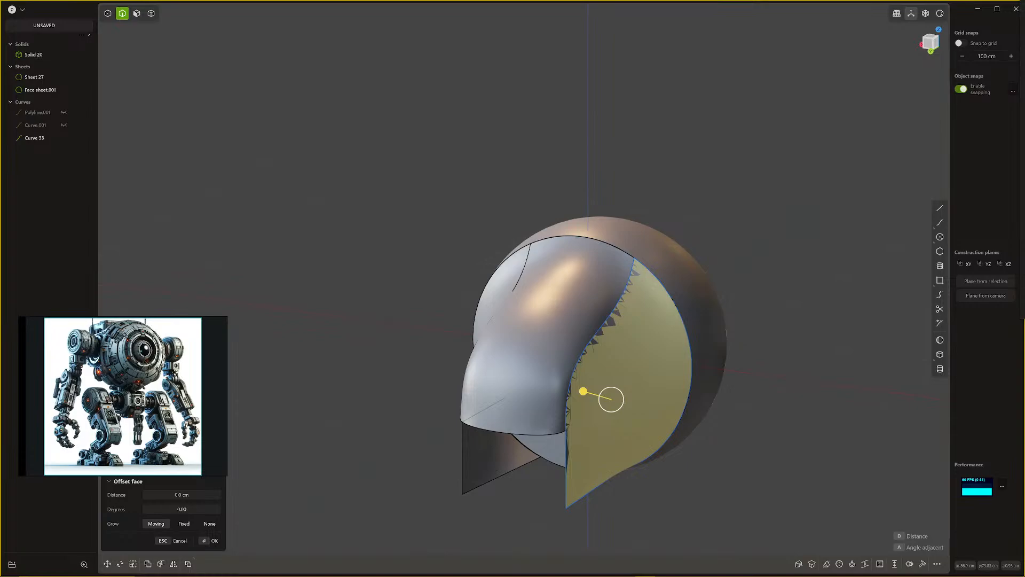
{"action": "middle_click_drag", "start_coordinate": [571, 399], "coordinate": [620, 337]}
{"action": "key", "text": "ctrl+z"}
{"action": "key", "text": "ctrl+z"}
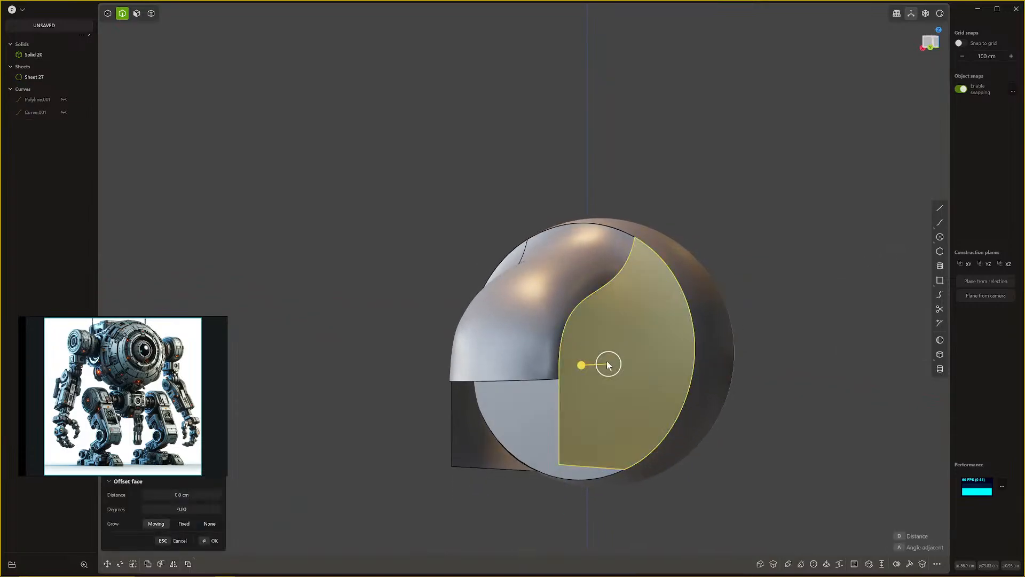
{"action": "key", "text": "Escape"}
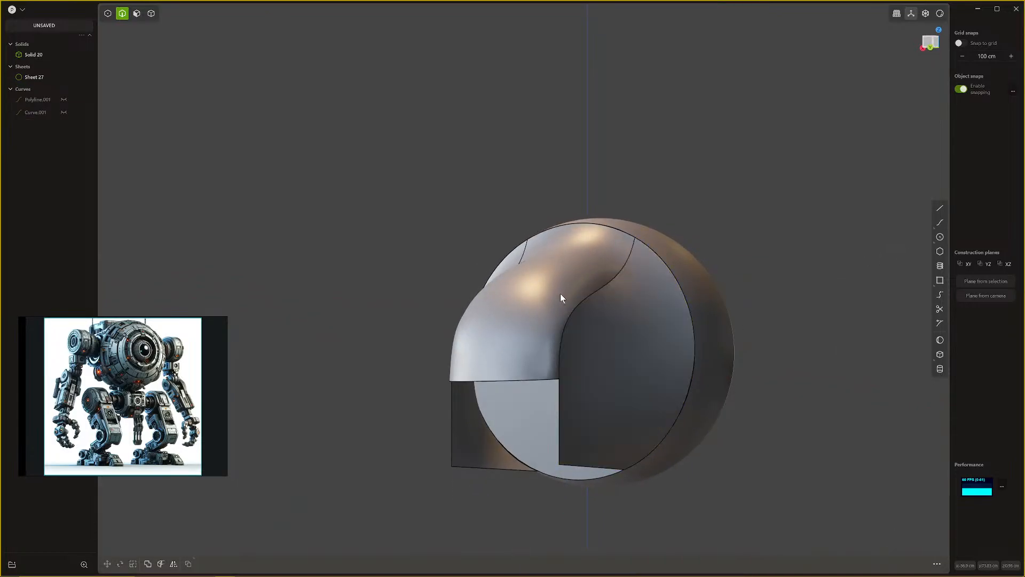
Step: Delete the hemisphere's flat circular face so that it becomes an open shell behind the rear section
{"action": "key", "text": "4"}
{"action": "left_click", "coordinate": [604, 321]}
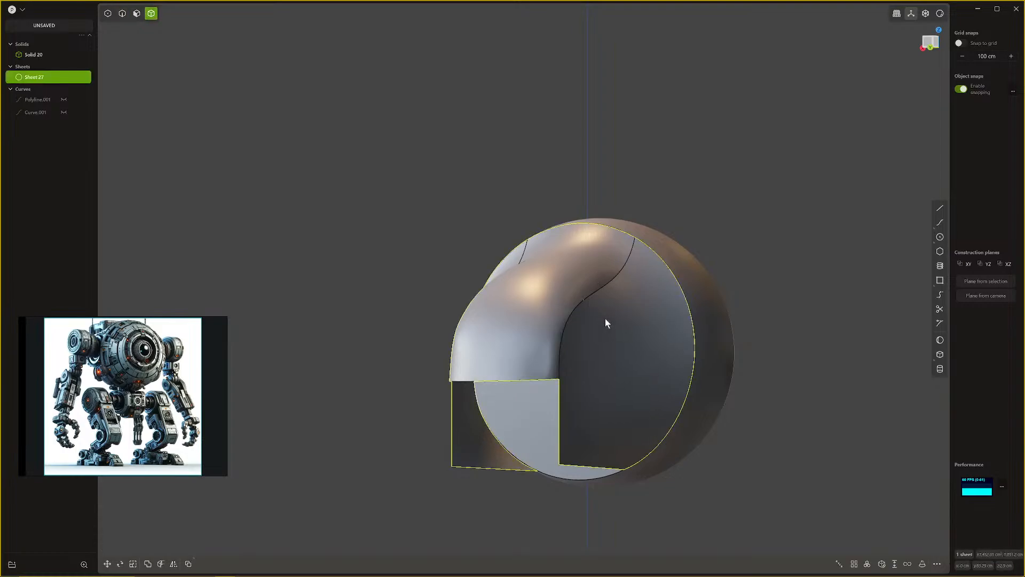
{"action": "middle_click_drag", "start_coordinate": [593, 332], "coordinate": [638, 346]}
{"action": "key", "text": "2"}
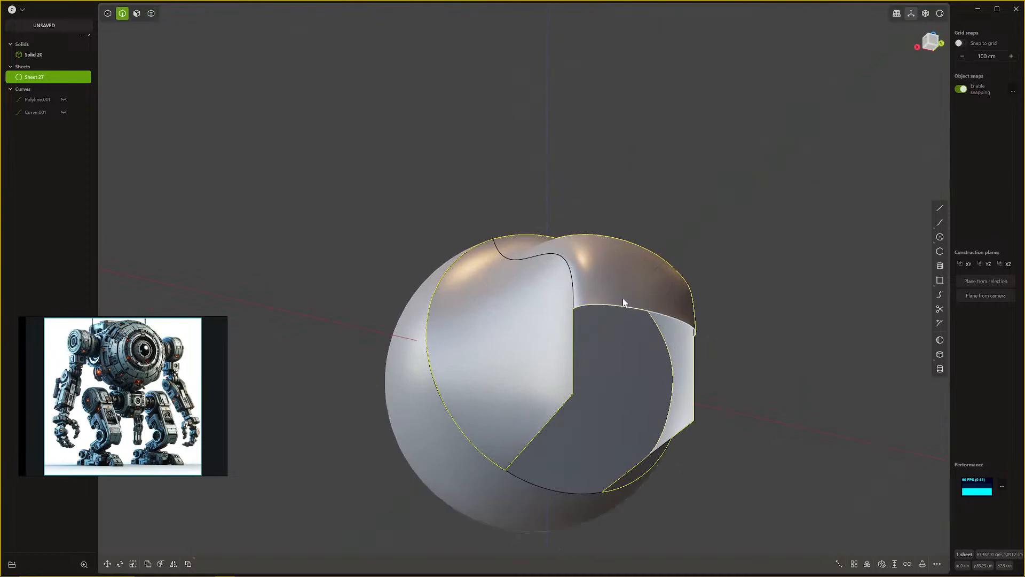
{"action": "middle_click_drag", "start_coordinate": [618, 312], "coordinate": [481, 456]}
{"action": "key", "text": "3"}
{"action": "left_click", "coordinate": [556, 420]}
{"action": "key", "text": "Delete"}
{"action": "middle_click_drag", "start_coordinate": [556, 421], "coordinate": [559, 435]}
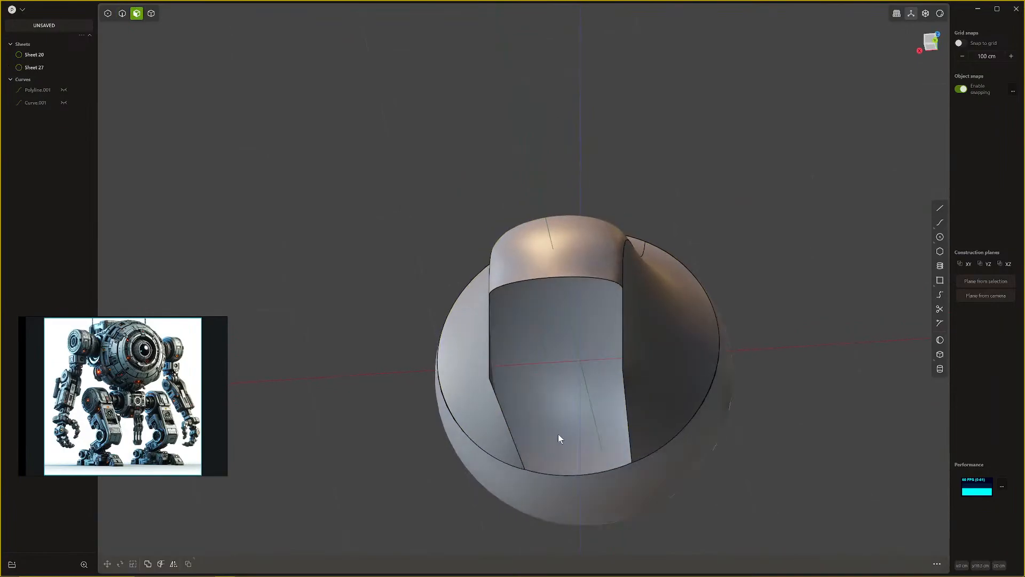
Step: Try to union the open hemisphere shell with the joined rear section
{"action": "key", "text": "2"}
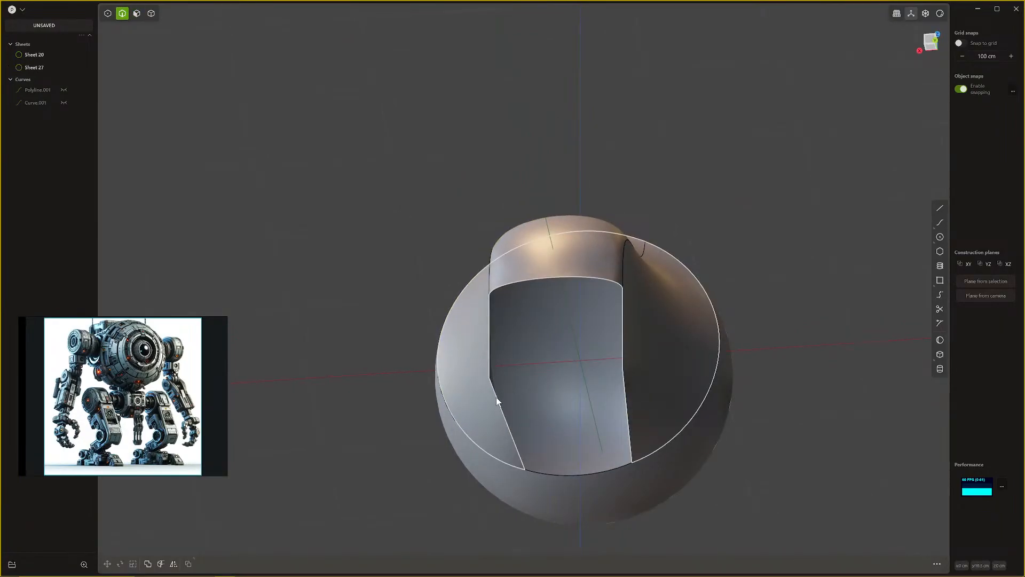
{"action": "middle_click_drag", "start_coordinate": [529, 465], "coordinate": [538, 446]}
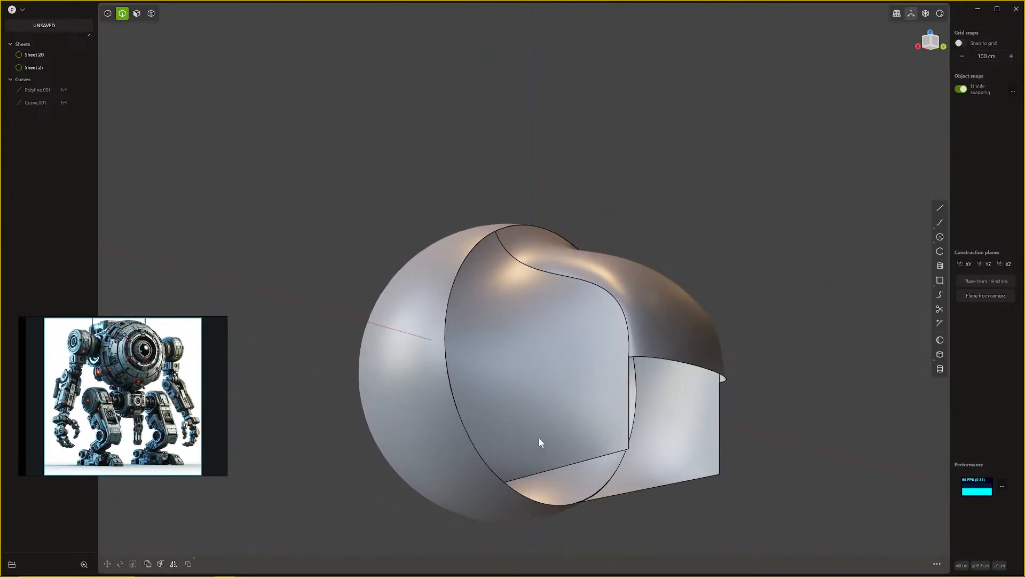
{"action": "key", "text": "4"}
{"action": "left_click", "coordinate": [519, 443]}
{"action": "left_click", "coordinate": [429, 453], "text": "shift"}
{"action": "middle_click_drag", "start_coordinate": [428, 452], "coordinate": [438, 455]}
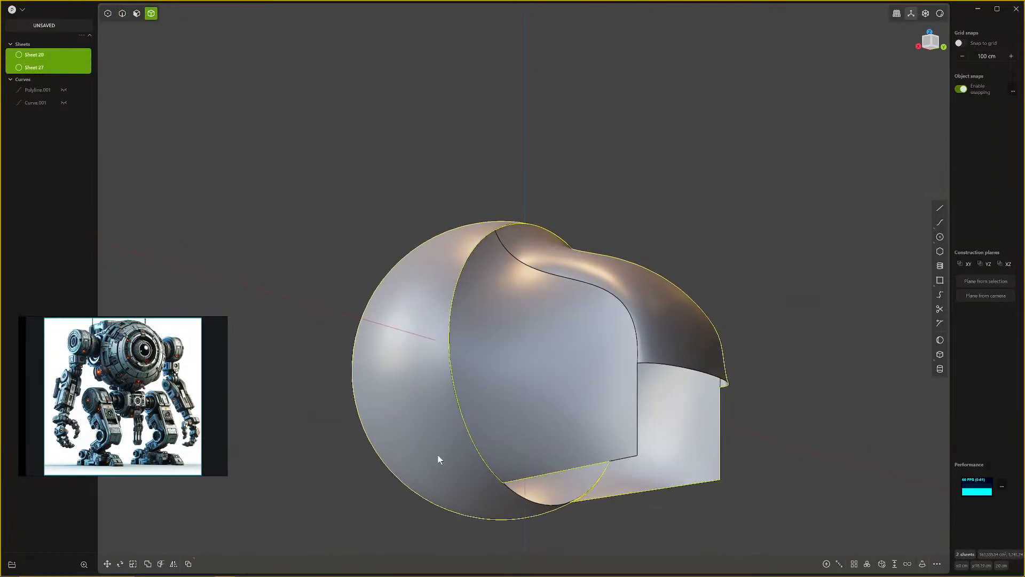
{"action": "key", "text": "b"}
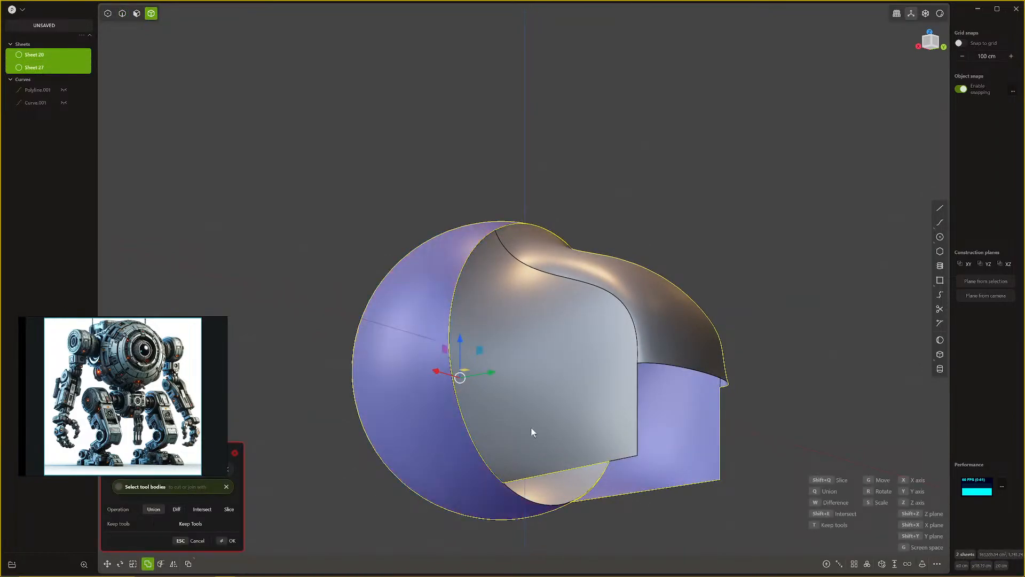
{"action": "key", "text": "Escape"}
{"action": "scroll", "coordinate": [606, 413], "scroll_direction": "down", "scroll_amount": 2}
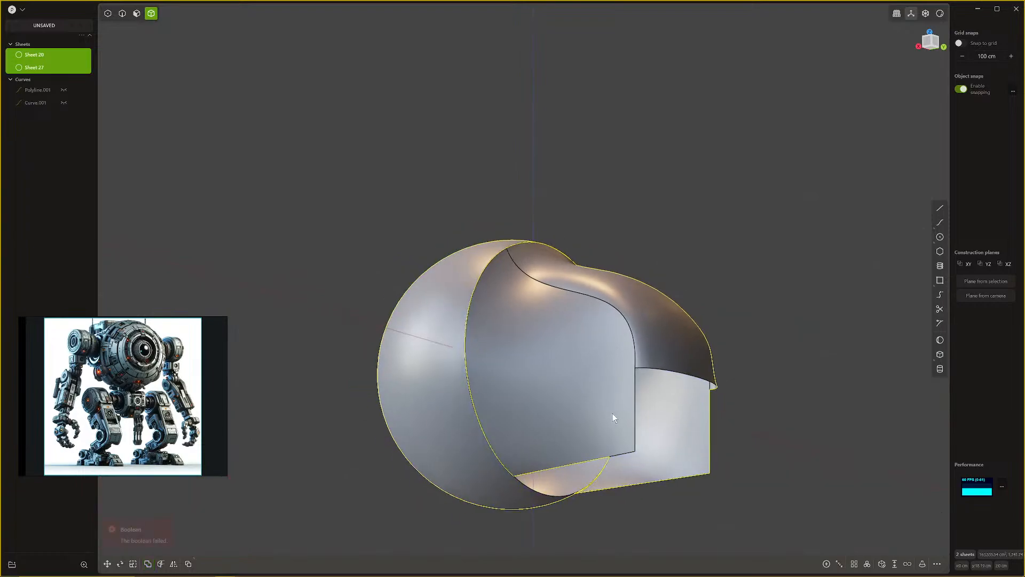
{"action": "key", "text": "Escape"}
{"action": "left_click", "coordinate": [566, 410]}
{"action": "left_click", "coordinate": [459, 422], "text": "shift"}
{"action": "key", "text": "b"}
{"action": "key", "text": "Escape"}
{"action": "key", "text": "Escape"}
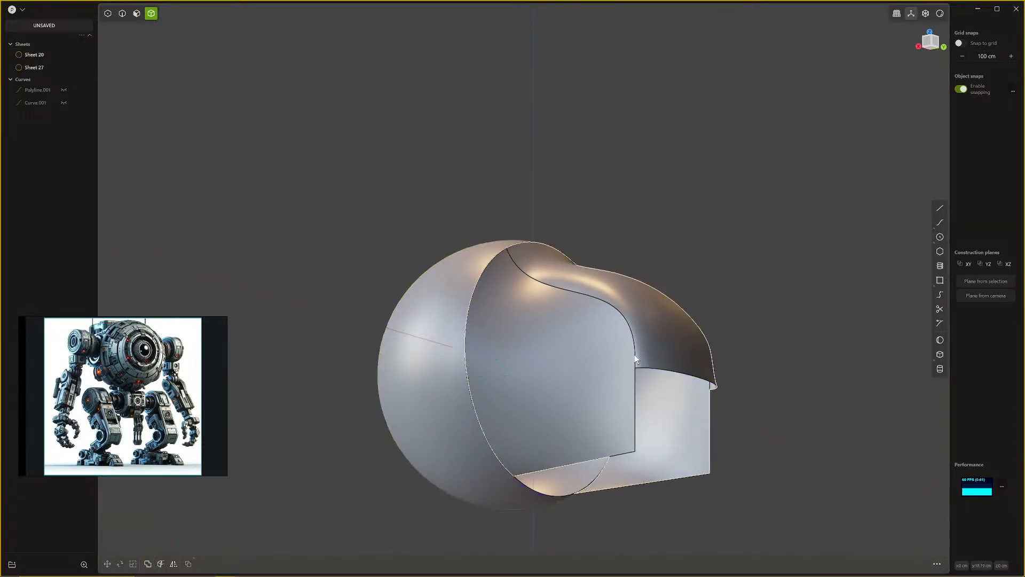
Step: Undo the removal of the hemisphere's flat face to restore the solid hemisphere, and clear the selection
{"action": "left_click", "coordinate": [633, 355]}
{"action": "middle_click_drag", "start_coordinate": [622, 364], "coordinate": [569, 377]}
{"action": "key", "text": "ctrl+z"}
{"action": "key", "text": "ctrl+z"}
{"action": "key", "text": "ctrl+z"}
{"action": "key", "text": "ctrl+z"}
{"action": "key", "text": "ctrl+z"}
{"action": "key", "text": "ctrl+z"}
{"action": "key", "text": "ctrl+z"}
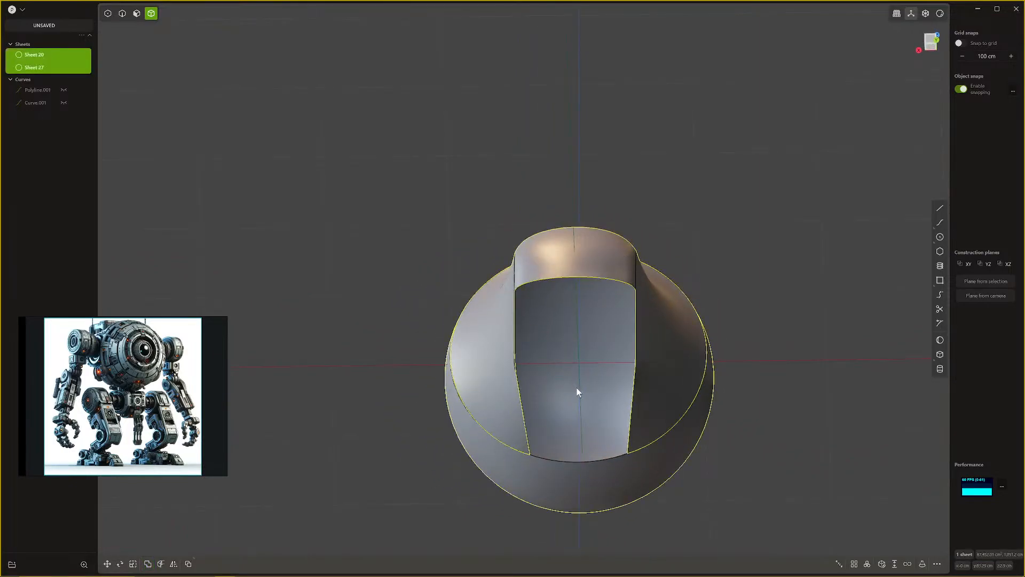
{"action": "key", "text": "Escape"}
{"action": "middle_click_drag", "start_coordinate": [616, 389], "coordinate": [547, 425]}
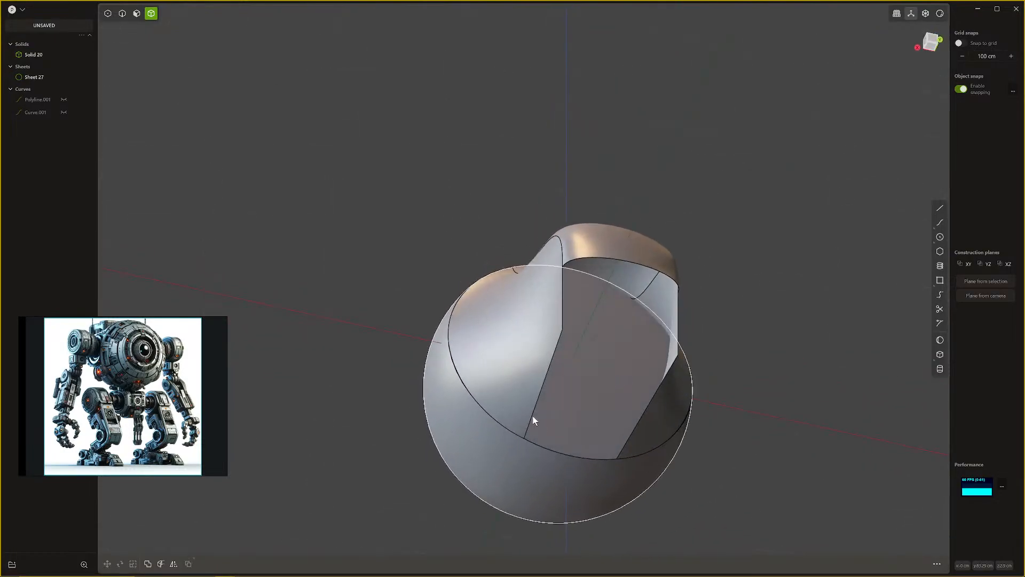
{"action": "key", "text": "2"}
{"action": "left_click", "coordinate": [535, 408]}
{"action": "left_click", "coordinate": [649, 416], "text": "shift"}
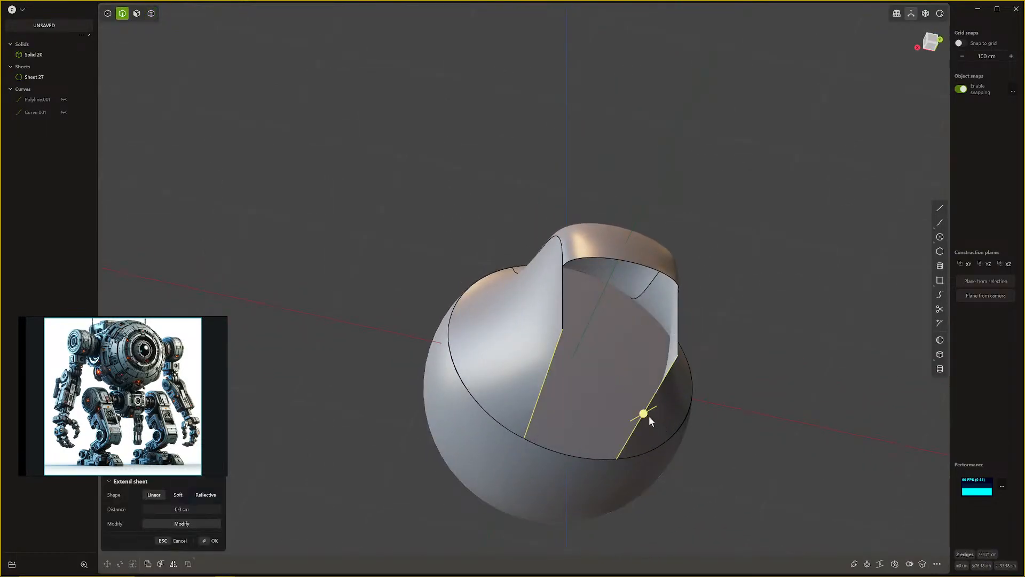
{"action": "key", "text": "l"}
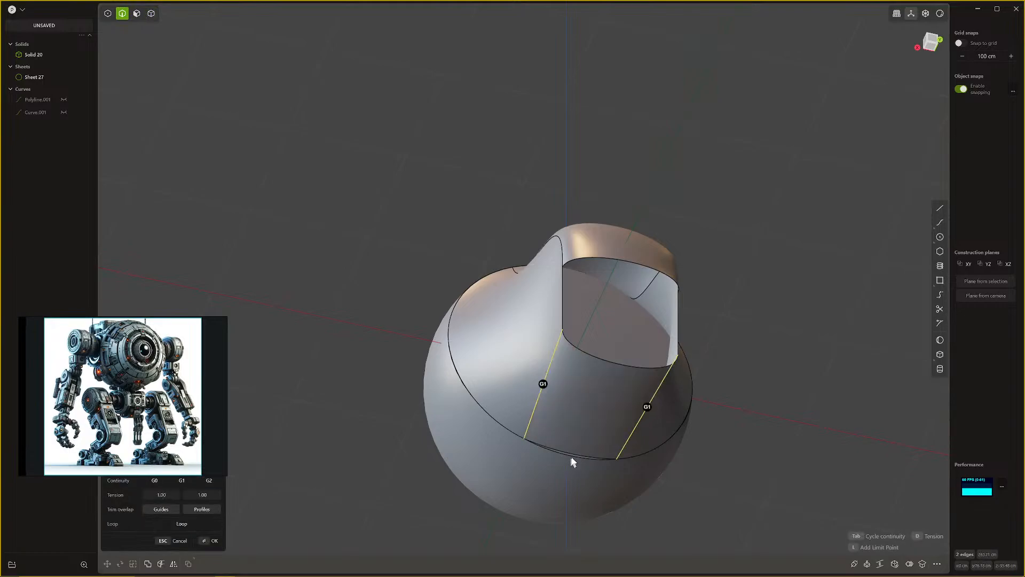
{"action": "left_click", "coordinate": [574, 455]}
{"action": "key", "text": "Escape"}
Step: Draw a curve along the hemisphere's circular rim, connecting the lower front ends of the two side faces
{"action": "mouse_move", "coordinate": [573, 454]}
{"action": "middle_mouse_down"}
{"action": "mouse_move", "coordinate": [567, 473]}
{"action": "mouse_move", "coordinate": [570, 451]}
{"action": "middle_mouse_up"}
{"action": "scroll", "coordinate": [565, 473], "scroll_direction": "up", "scroll_amount": 2}
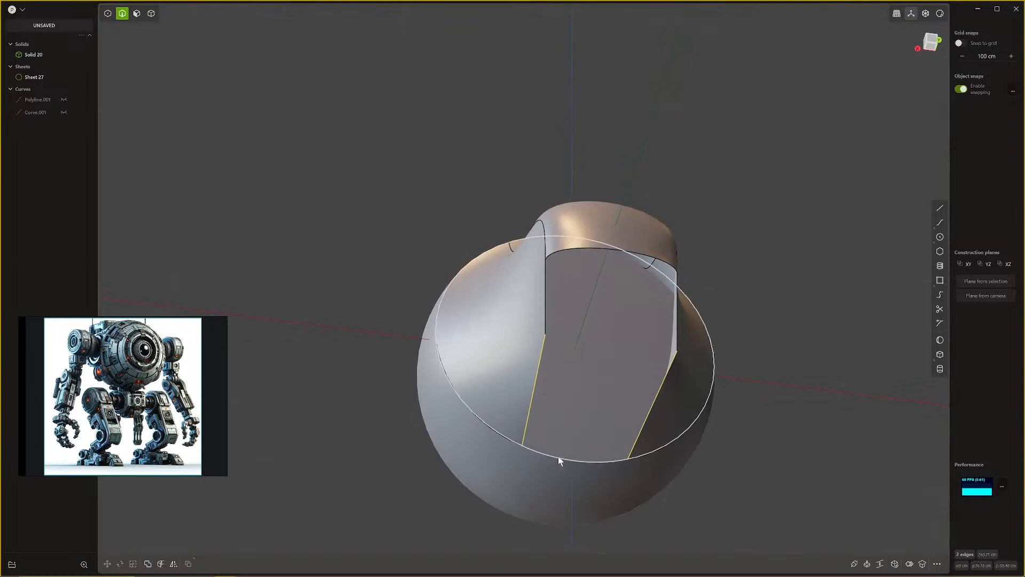
{"action": "left_click", "coordinate": [940, 222]}
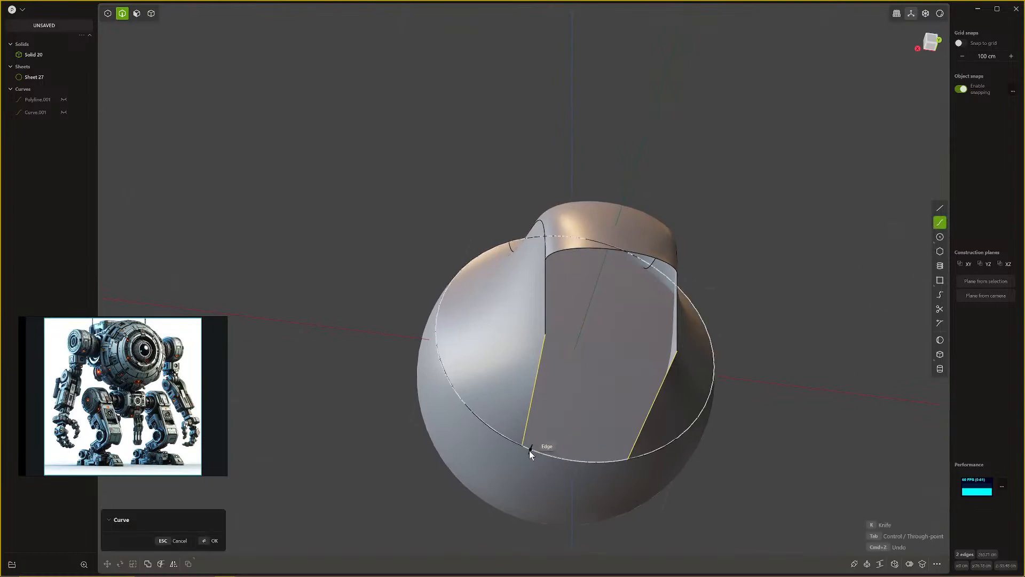
{"action": "left_click", "coordinate": [575, 461]}
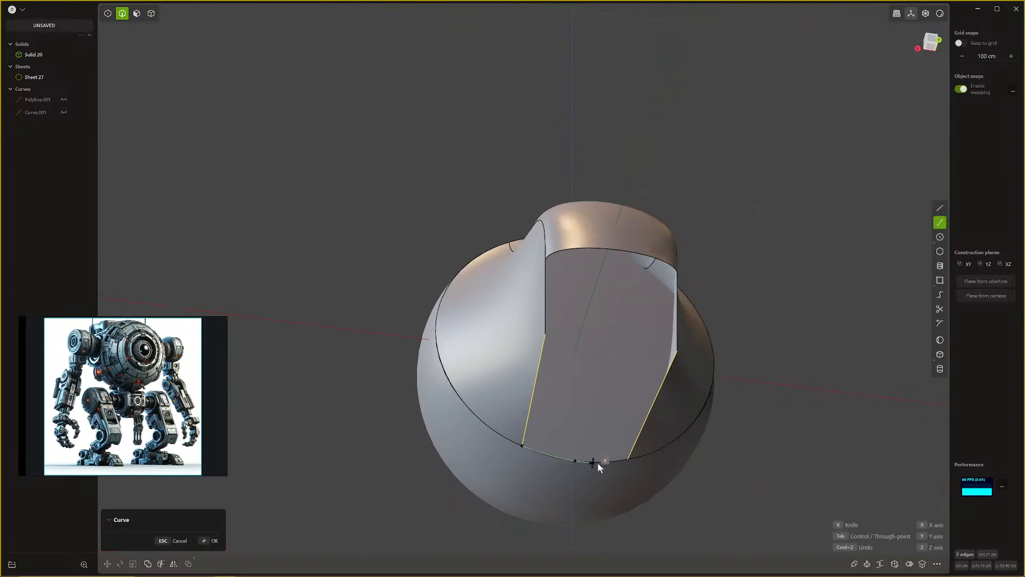
{"action": "left_click", "coordinate": [627, 460]}
{"action": "key", "text": "Return"}
Step: Loft a bottom surface between the two lower side edges, using the new rim curve as guide and G0 continuity
{"action": "middle_click_drag", "start_coordinate": [626, 464], "coordinate": [583, 485]}
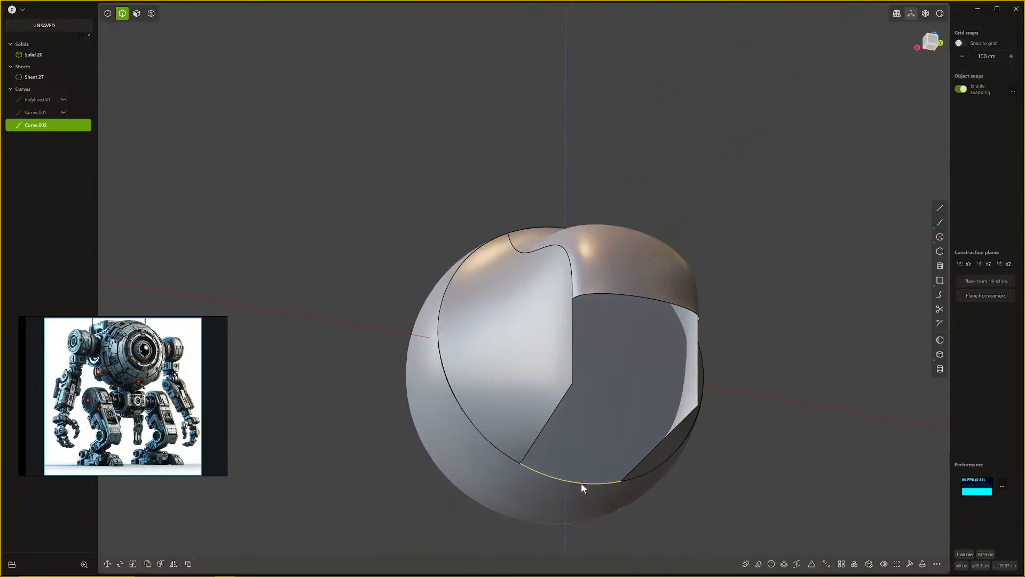
{"action": "left_click", "coordinate": [550, 419]}
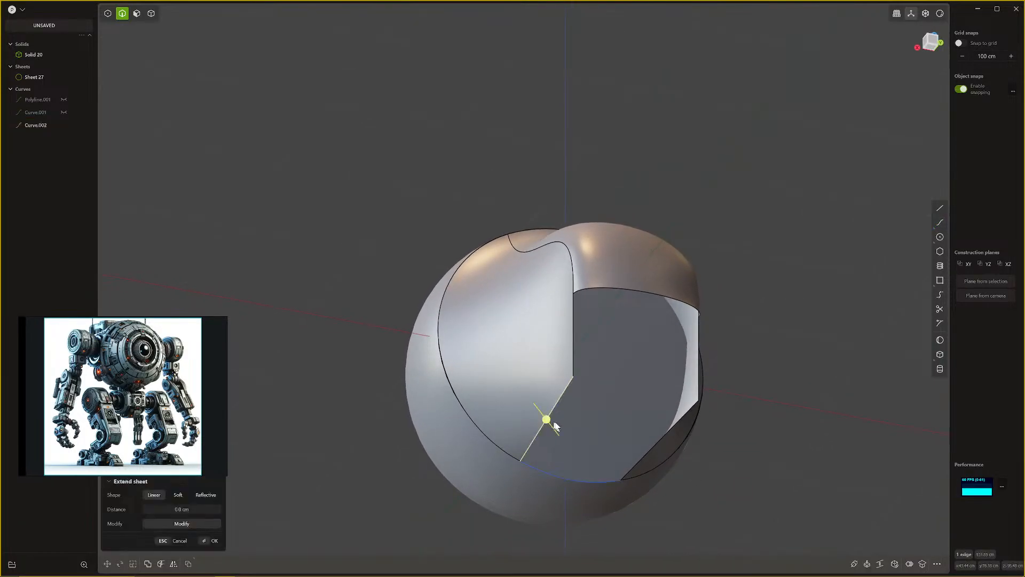
{"action": "left_click", "coordinate": [659, 442], "text": "shift"}
{"action": "key", "text": "l"}
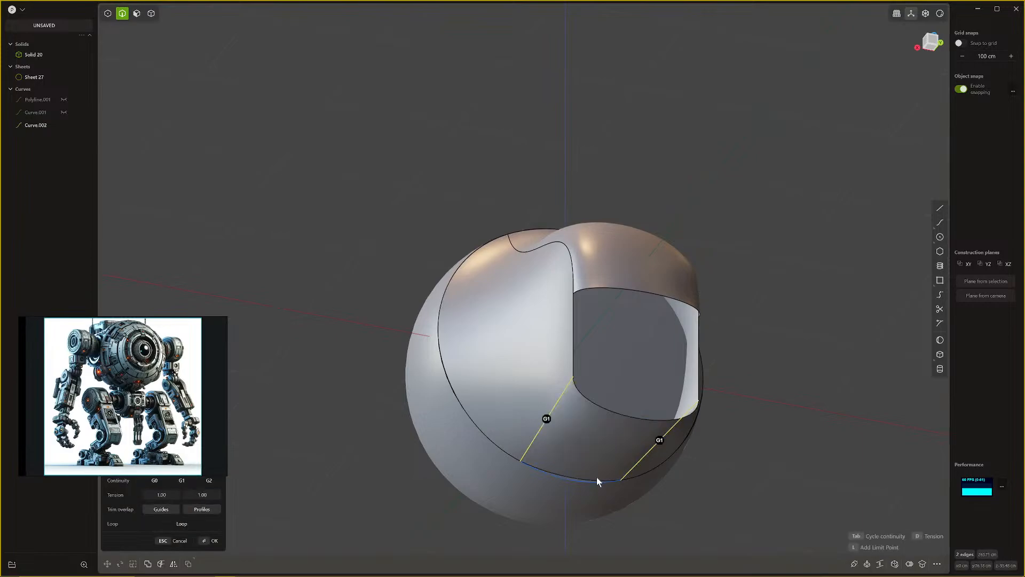
{"action": "left_click", "coordinate": [583, 481]}
{"action": "mouse_move", "coordinate": [583, 481]}
{"action": "middle_mouse_down"}
{"action": "mouse_move", "coordinate": [554, 477]}
{"action": "mouse_move", "coordinate": [600, 432]}
{"action": "mouse_move", "coordinate": [586, 500]}
{"action": "middle_mouse_up"}
{"action": "key", "text": "Tab"}
{"action": "scroll", "coordinate": [584, 500], "scroll_direction": "up", "scroll_amount": 10}
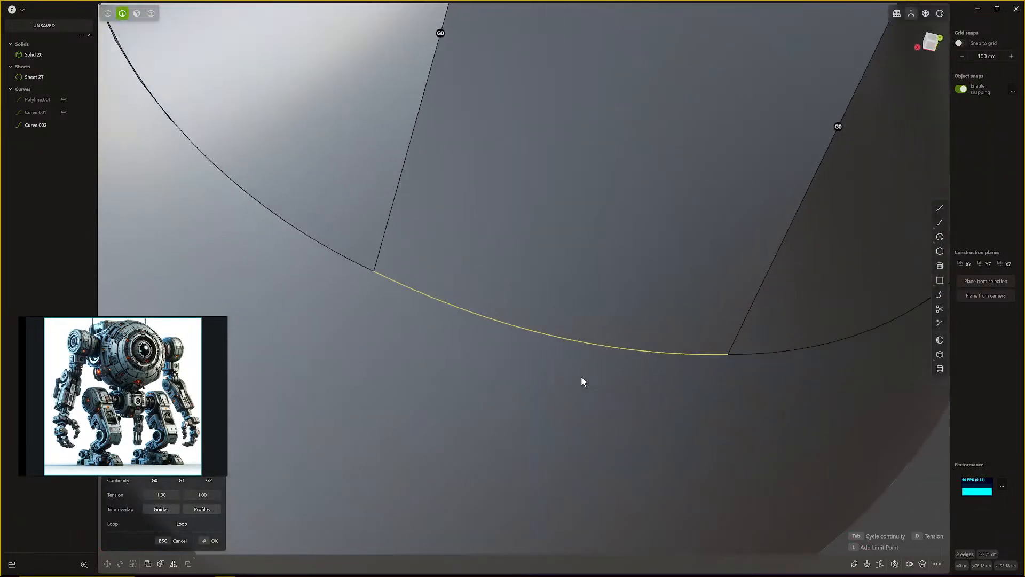
{"action": "scroll", "coordinate": [512, 422], "scroll_direction": "down", "scroll_amount": 5}
{"action": "key", "text": "Return"}
Step: Try to combine the lofted bottom surface with the joined rear section using a Boolean
{"action": "scroll", "coordinate": [511, 420], "scroll_direction": "down", "scroll_amount": 8}
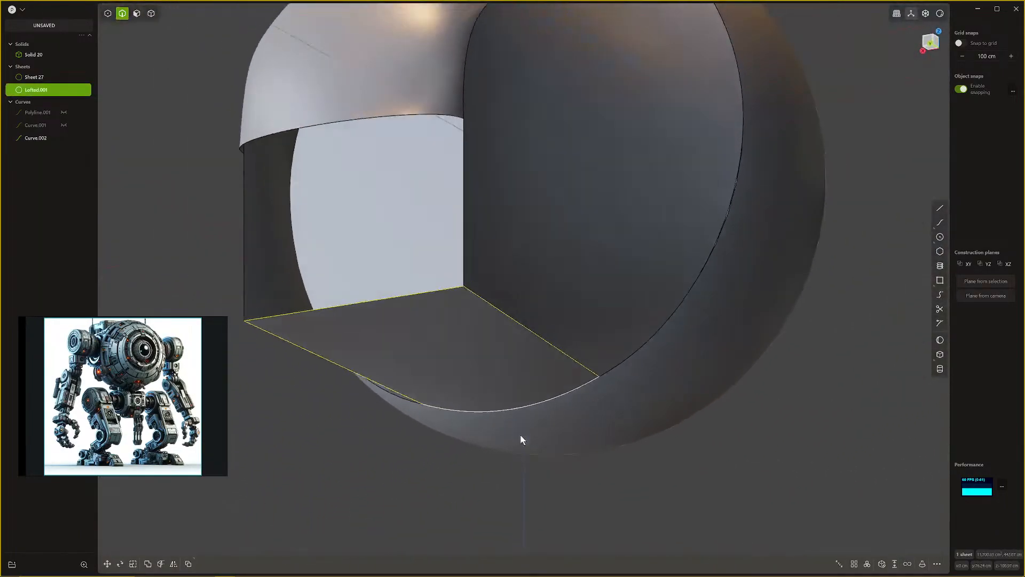
{"action": "scroll", "coordinate": [539, 434], "scroll_direction": "down", "scroll_amount": 2}
{"action": "middle_click_drag", "start_coordinate": [539, 434], "coordinate": [558, 427]}
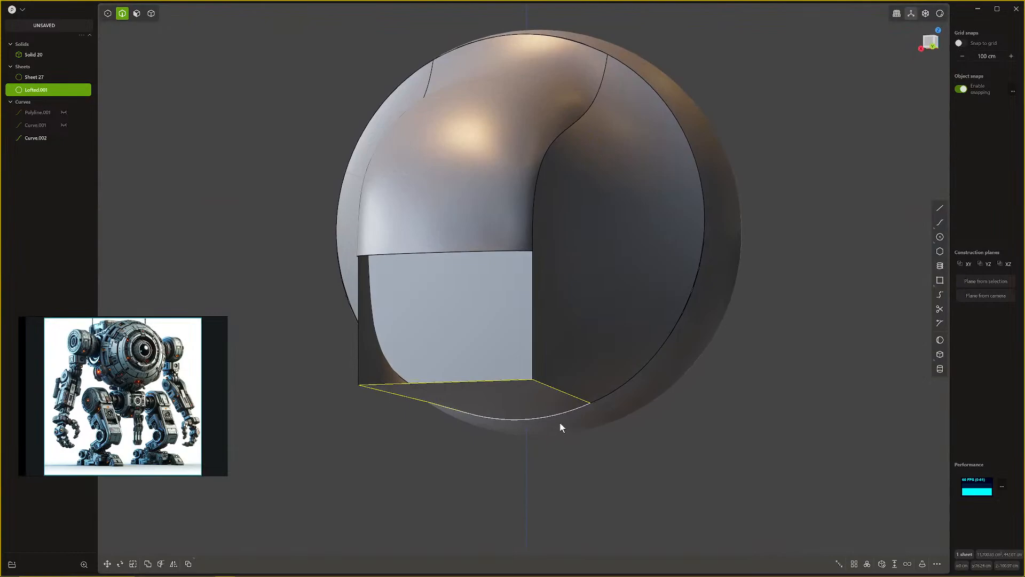
{"action": "key", "text": "4"}
{"action": "left_click", "coordinate": [586, 346]}
{"action": "left_click", "coordinate": [530, 392]}
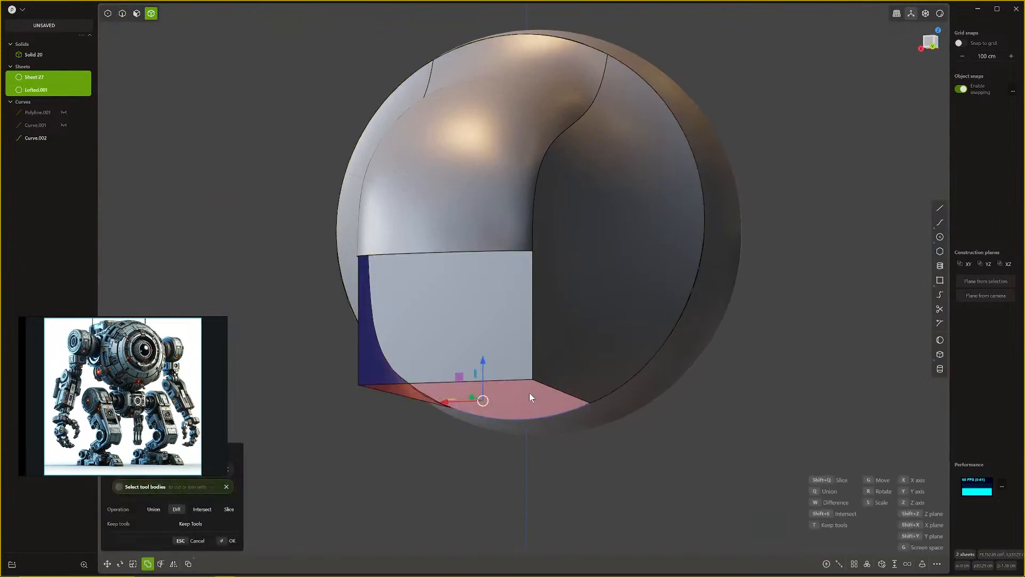
{"action": "scroll", "coordinate": [529, 394], "scroll_direction": "down", "scroll_amount": 1}
{"action": "key", "text": "Escape"}
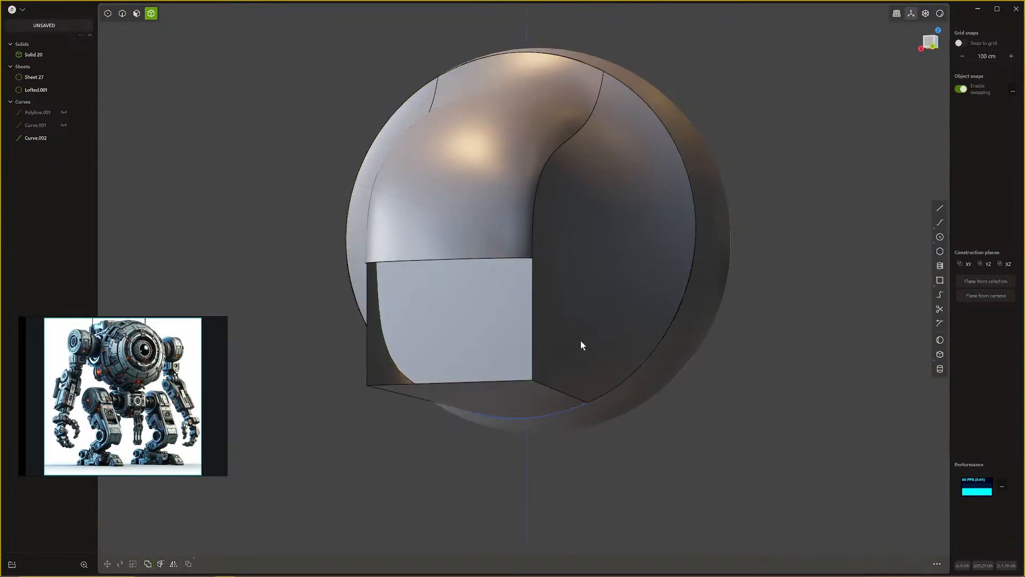
{"action": "key", "text": "q"}
{"action": "left_click", "coordinate": [528, 393]}
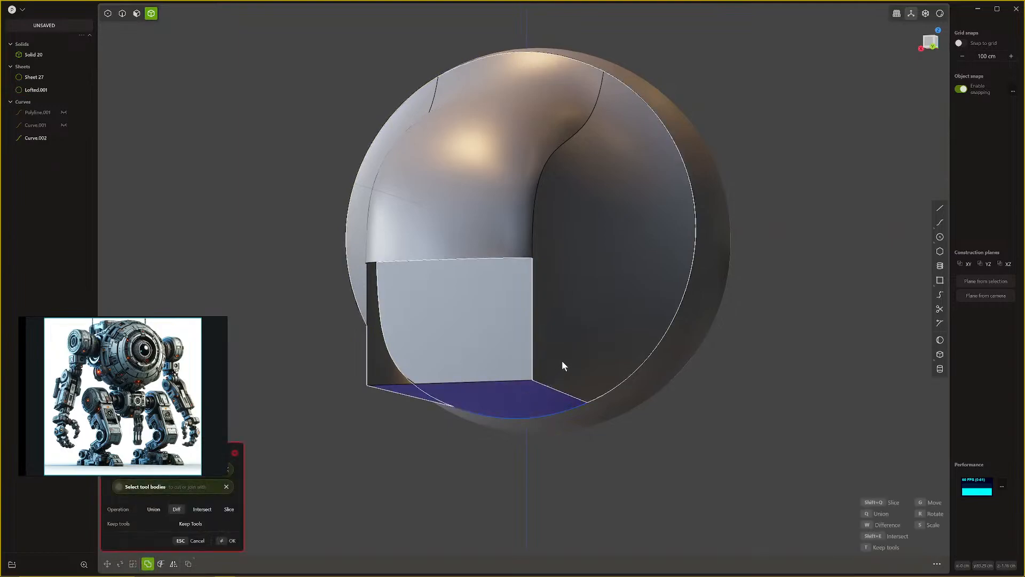
{"action": "left_click", "coordinate": [563, 360]}
{"action": "key", "text": "Return"}
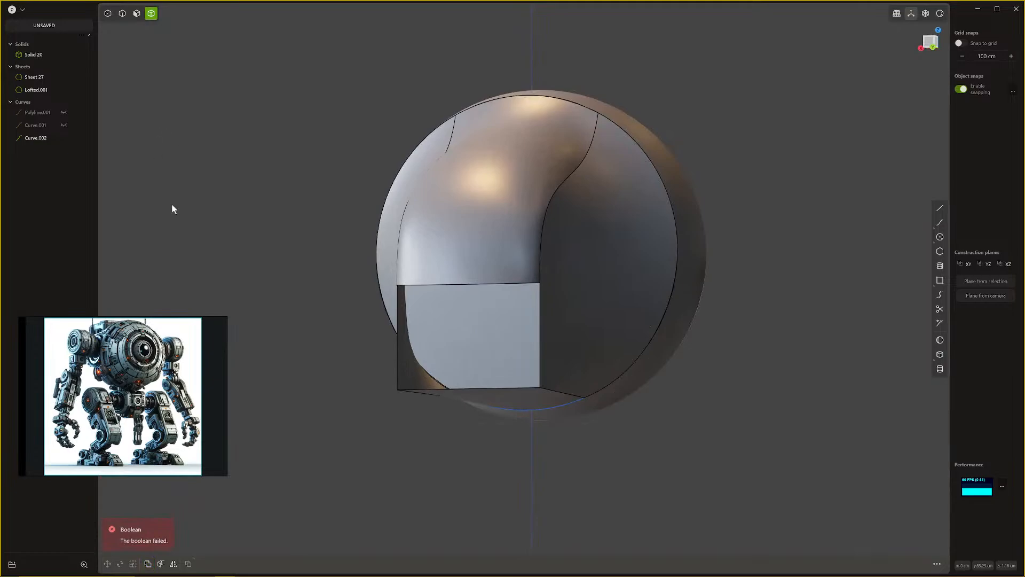
Step: Delete the lofted bottom surface and the boundary curve it leaves behind
{"action": "middle_click_drag", "start_coordinate": [172, 208], "coordinate": [459, 232]}
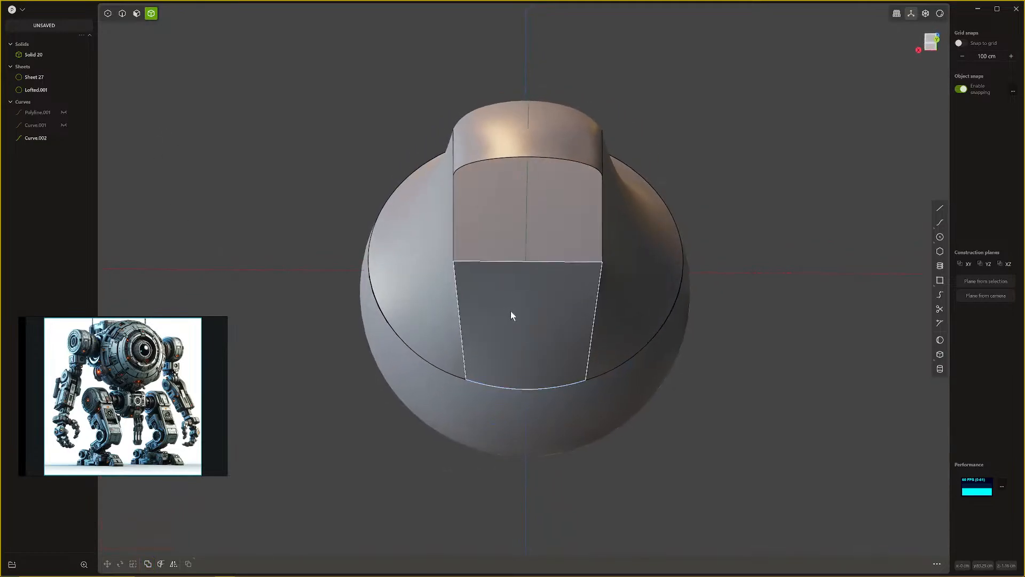
{"action": "key", "text": "3"}
{"action": "left_click", "coordinate": [523, 297]}
{"action": "key", "text": "Delete"}
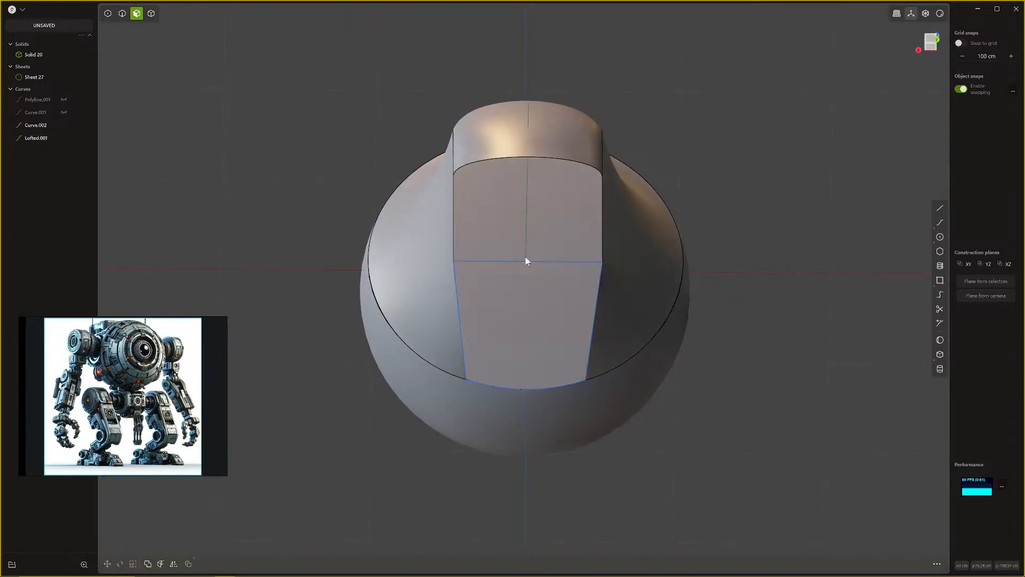
{"action": "middle_click_drag", "start_coordinate": [526, 257], "coordinate": [527, 274]}
{"action": "key", "text": "2"}
{"action": "left_click", "coordinate": [524, 277]}
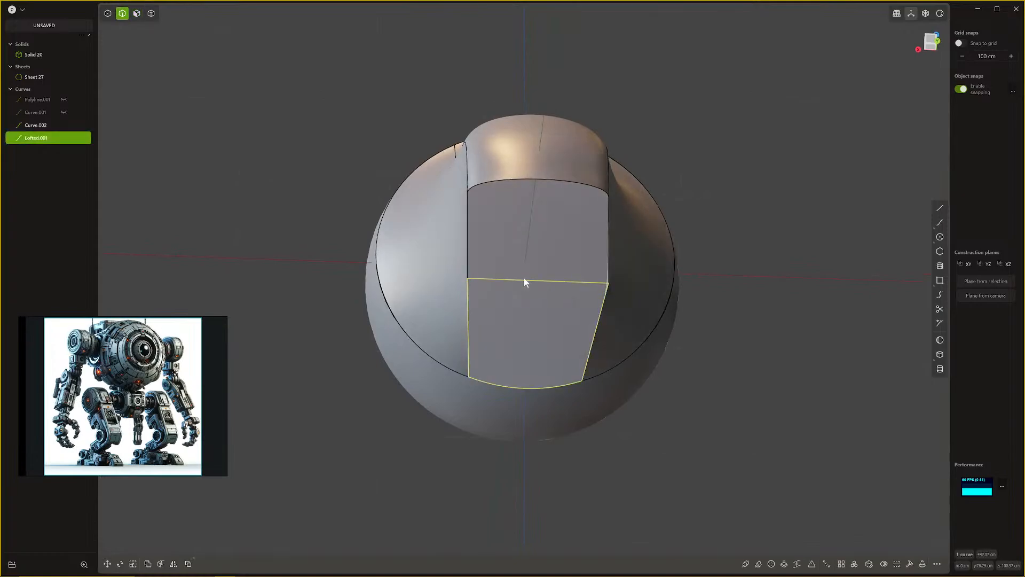
{"action": "key", "text": "Delete"}
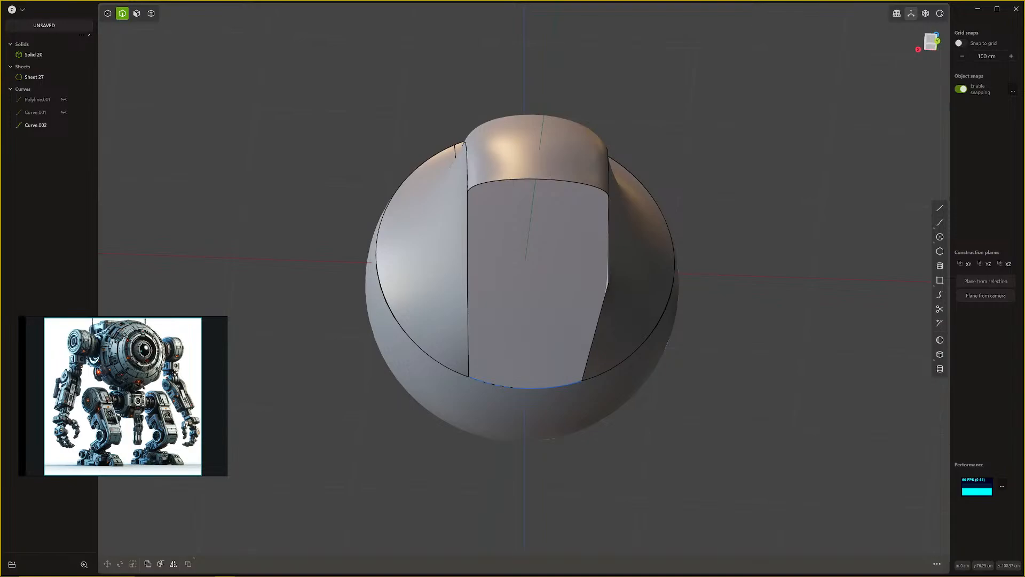
Step: Search the available commands for "radial" to review the radial menu options
{"action": "middle_click_drag", "start_coordinate": [750, 473], "coordinate": [789, 399]}
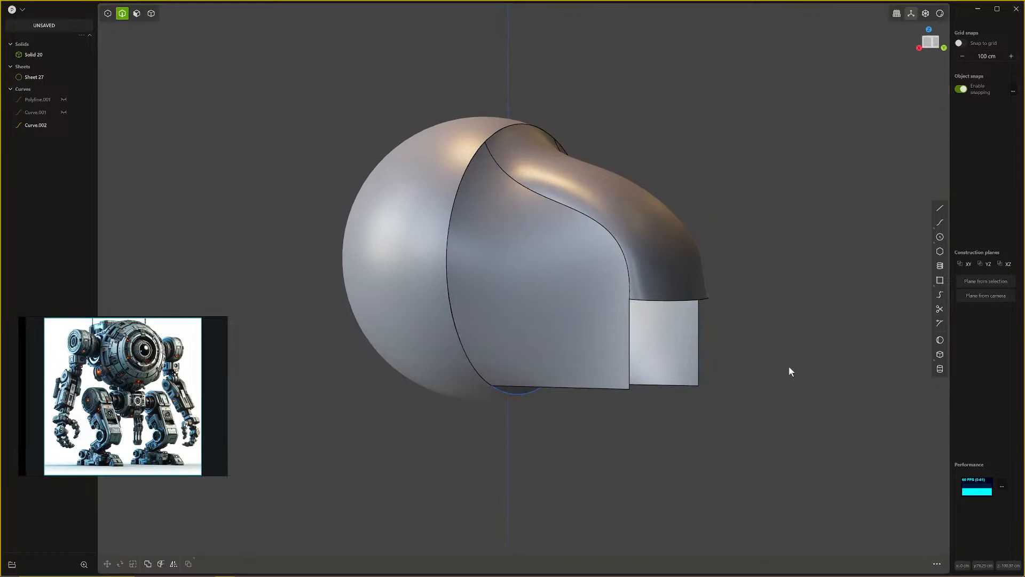
{"action": "key", "text": "f"}
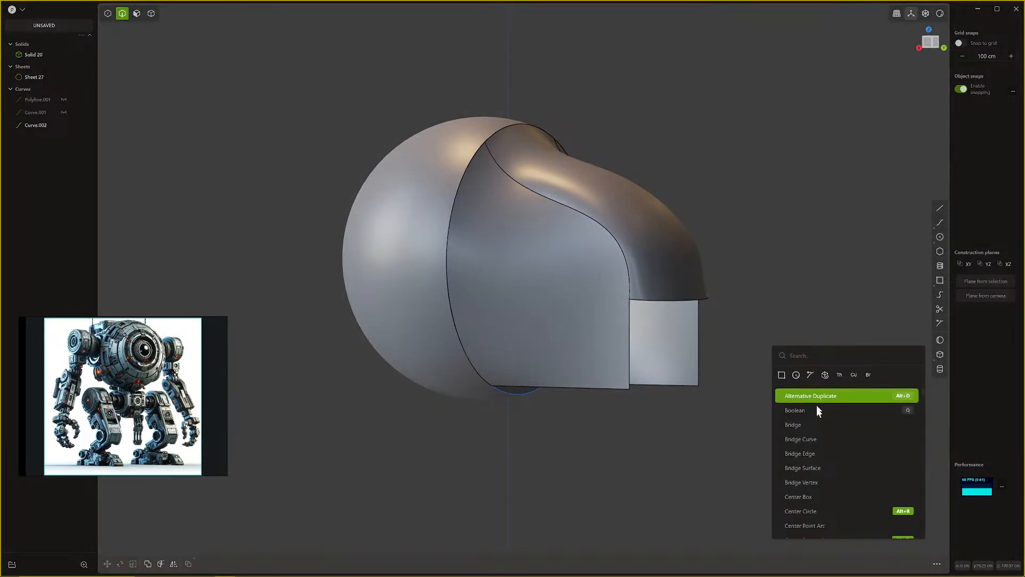
{"action": "key", "text": "Escape"}
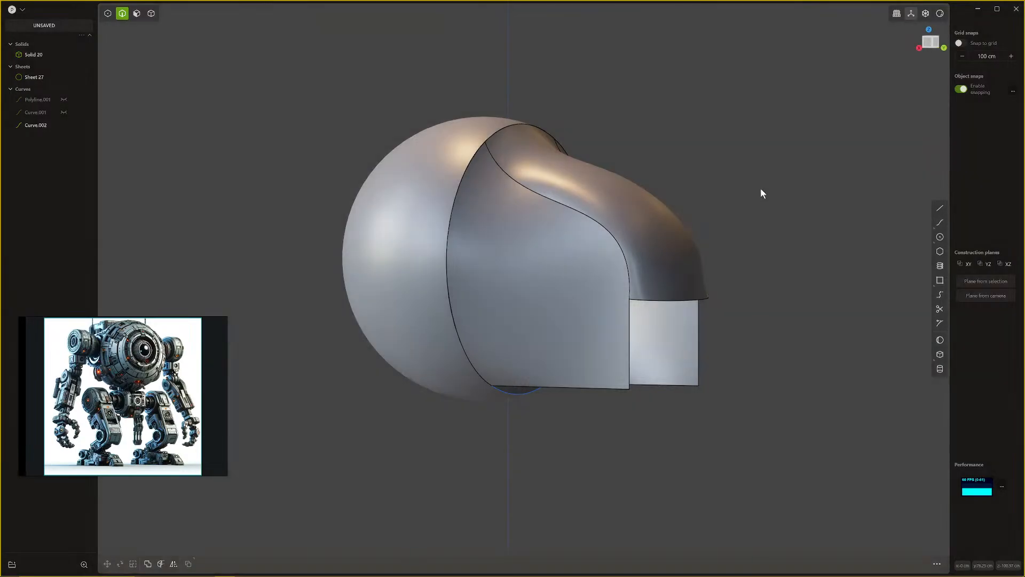
{"action": "type", "text": "f"}
{"action": "type", "text": "radial"}
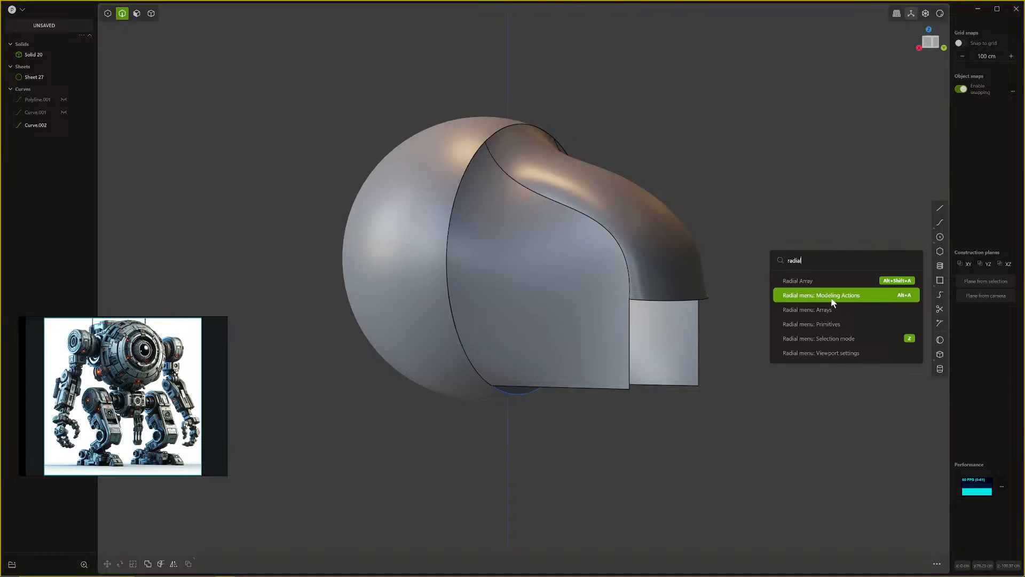
{"action": "left_click", "coordinate": [744, 219]}
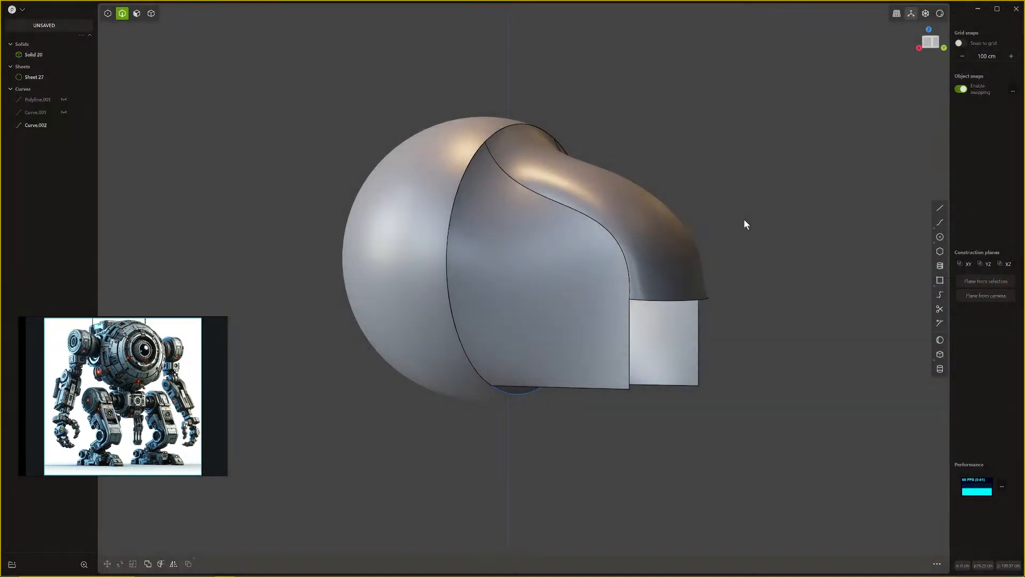
Step: Bring up the Primitives and viewport settings radial menus and hide the model's faces so only its edges are displayed
{"action": "middle_click_drag", "start_coordinate": [744, 219], "coordinate": [881, 271]}
{"action": "middle_click_drag", "start_coordinate": [583, 302], "coordinate": [667, 298], "text": "shift"}
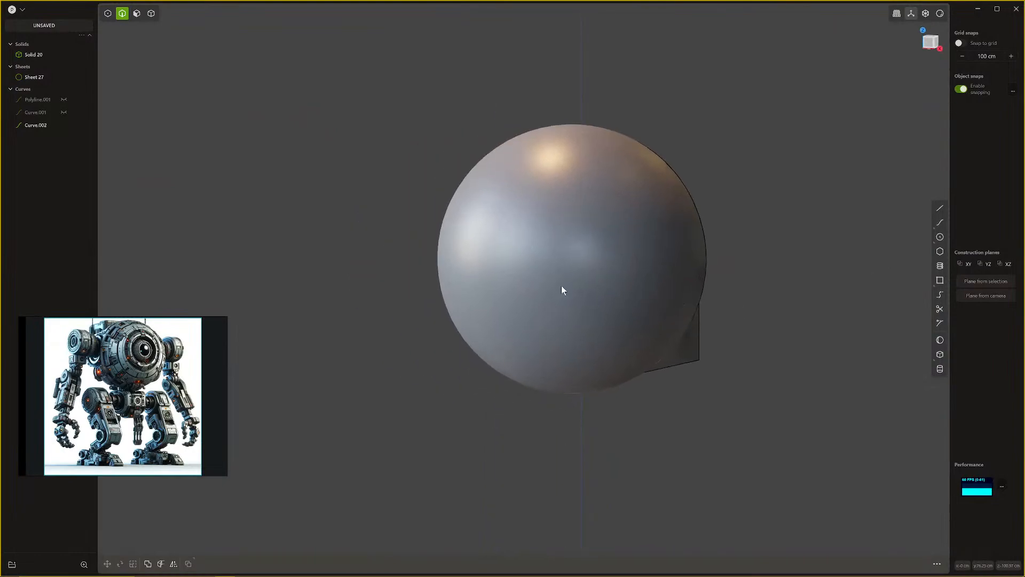
{"action": "middle_click_drag", "start_coordinate": [561, 286], "coordinate": [564, 289]}
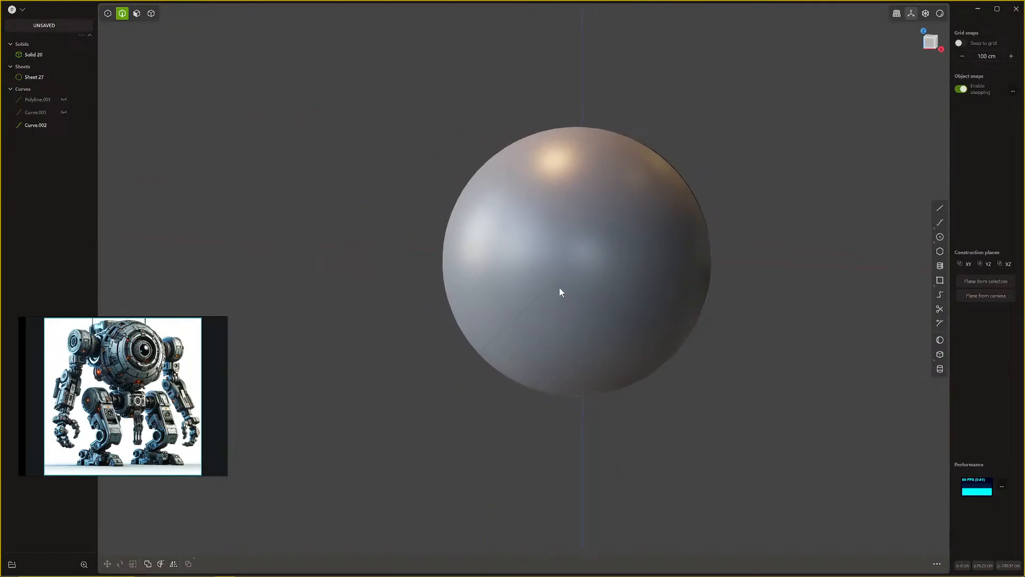
{"action": "key", "text": "z"}
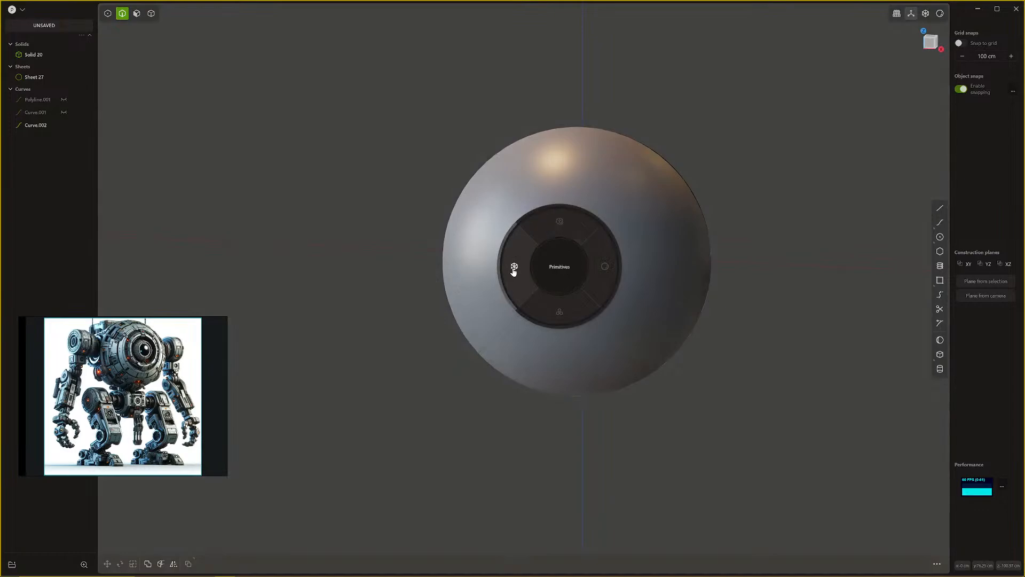
{"action": "left_click", "coordinate": [792, 224]}
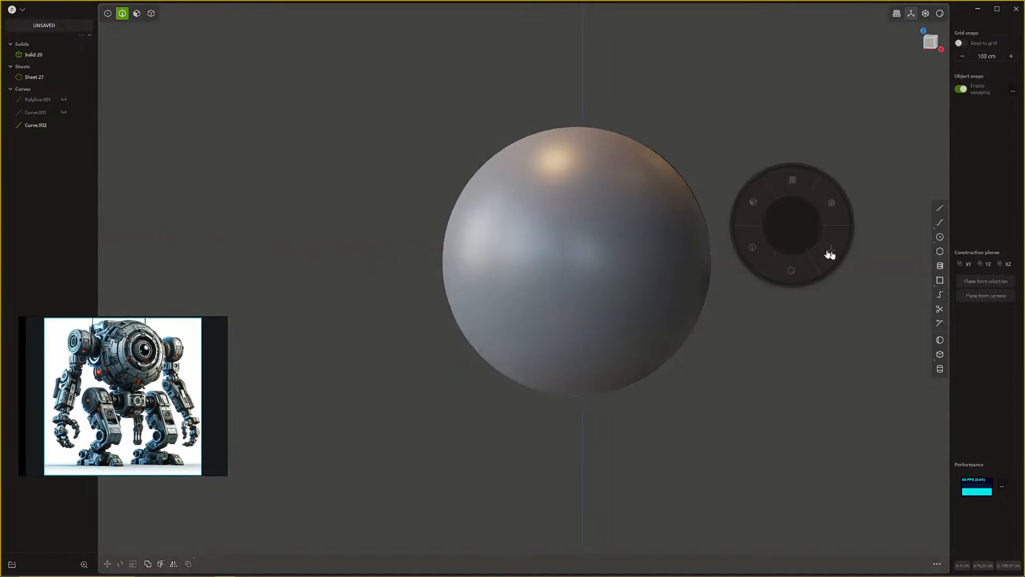
{"action": "left_click", "coordinate": [672, 133]}
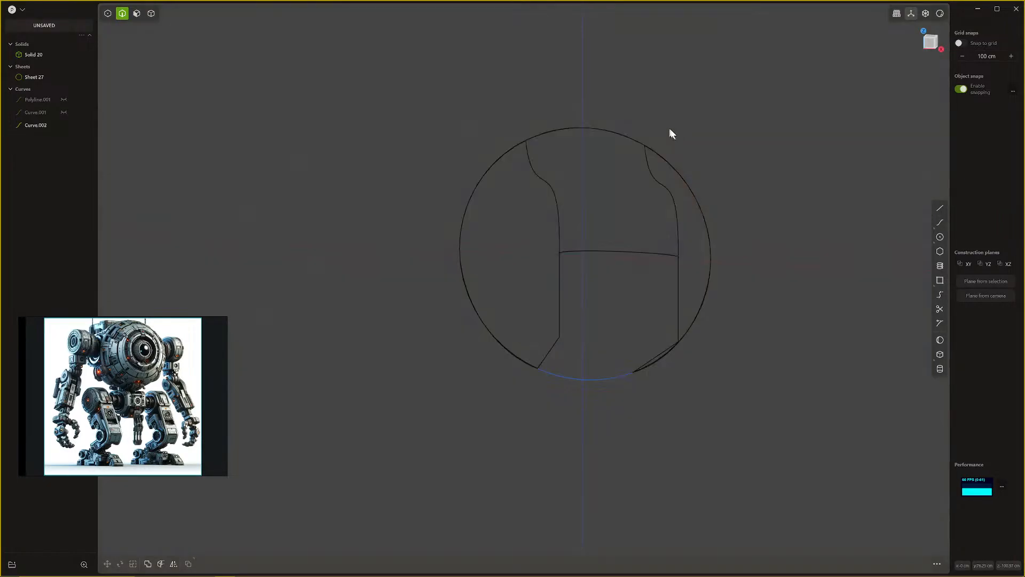
Step: Undo the deletion of the underside's boundary curve
{"action": "key", "text": "ctrl+z"}
{"action": "left_click", "coordinate": [745, 159]}
{"action": "middle_click_drag", "start_coordinate": [770, 118], "coordinate": [755, 132]}
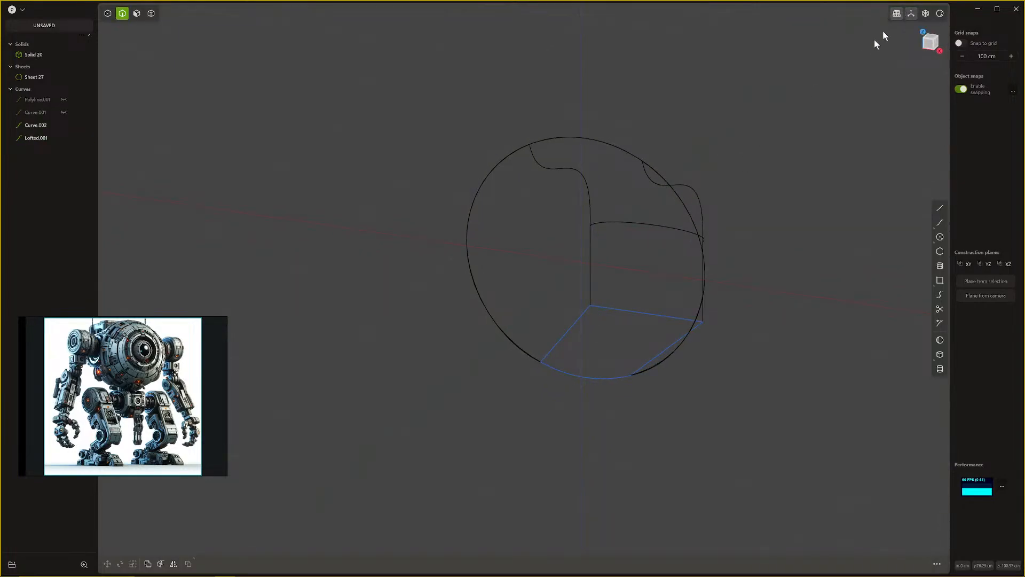
Step: Turn off the viewport overlays through the viewport settings radial menu
{"action": "middle_click_drag", "start_coordinate": [725, 236], "coordinate": [754, 254]}
{"action": "key", "text": "z"}
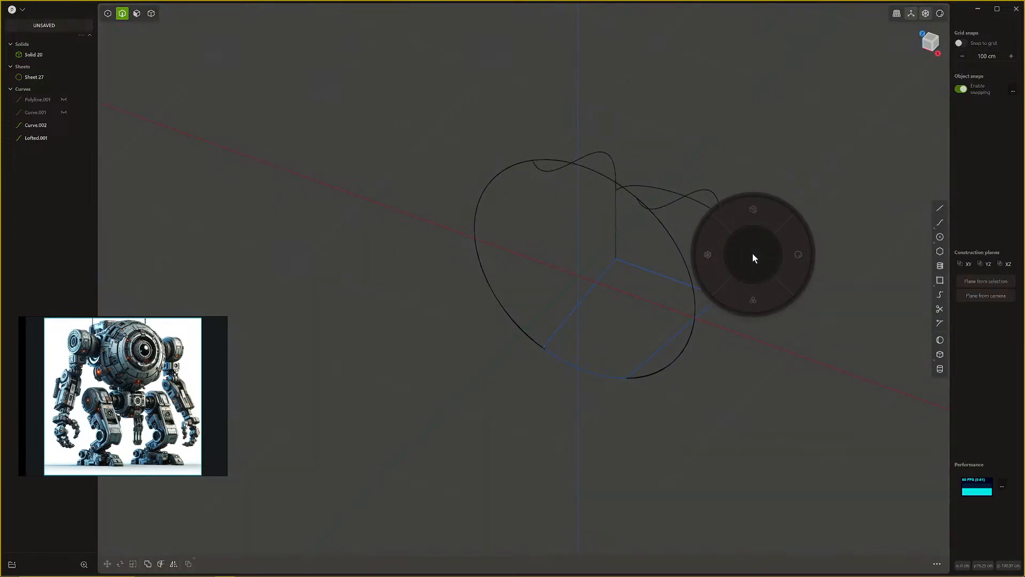
{"action": "left_click", "coordinate": [795, 258]}
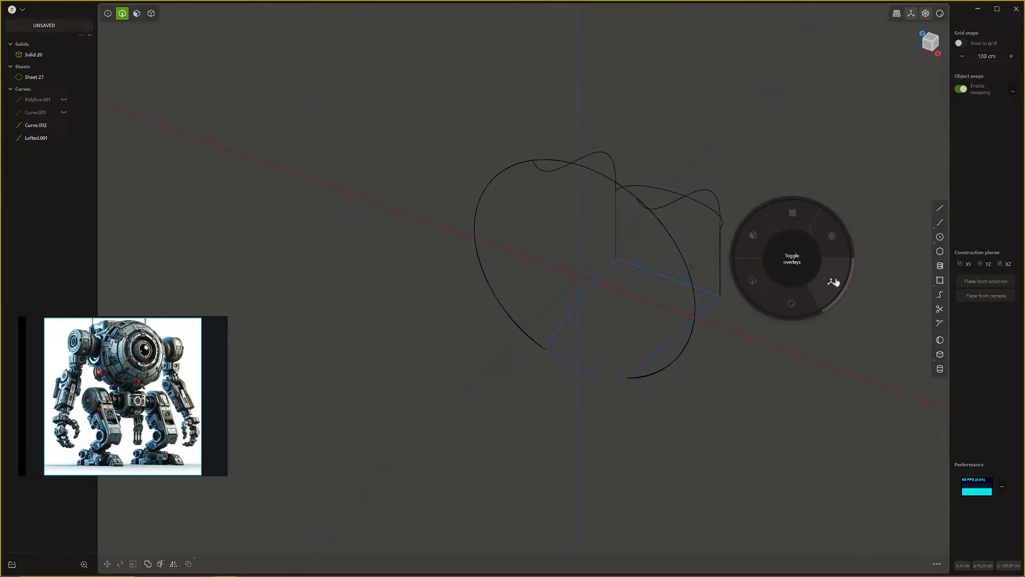
{"action": "left_click", "coordinate": [833, 282]}
Step: Try further display toggles in the viewport settings radial menu, including switching on render mode
{"action": "key", "text": "z"}
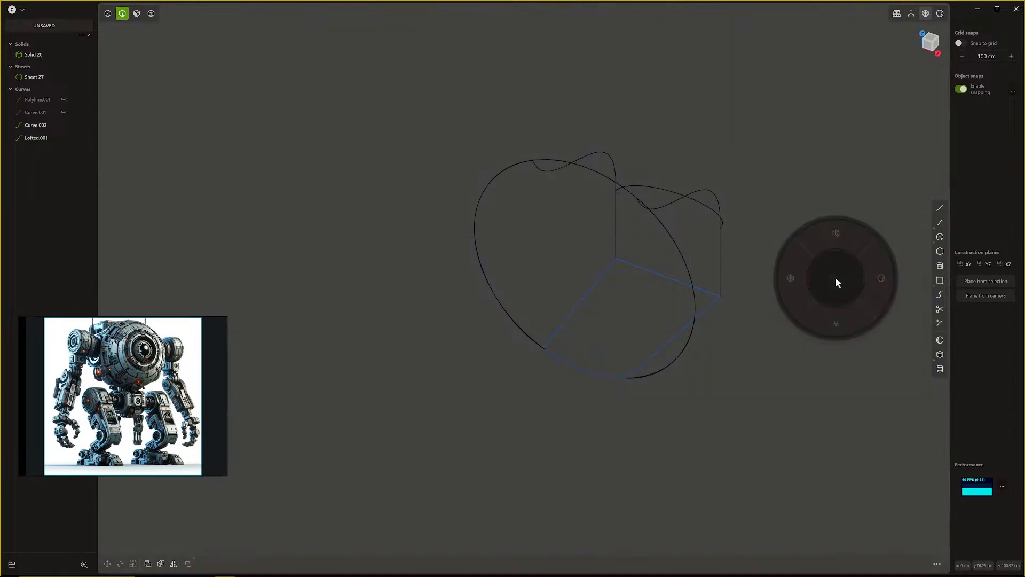
{"action": "left_click", "coordinate": [880, 277]}
{"action": "left_click", "coordinate": [917, 253]}
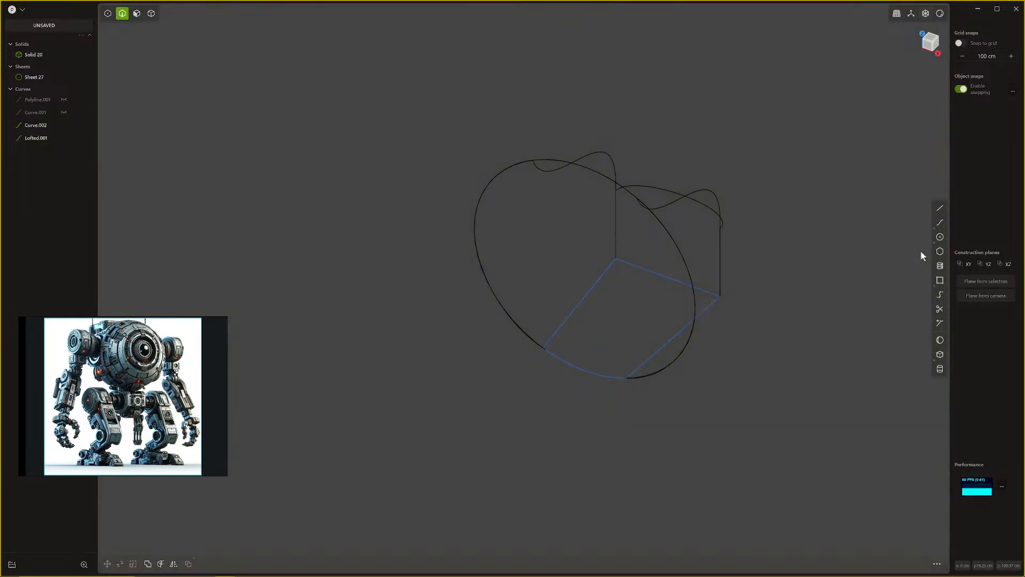
{"action": "key", "text": "z"}
{"action": "left_click", "coordinate": [933, 257]}
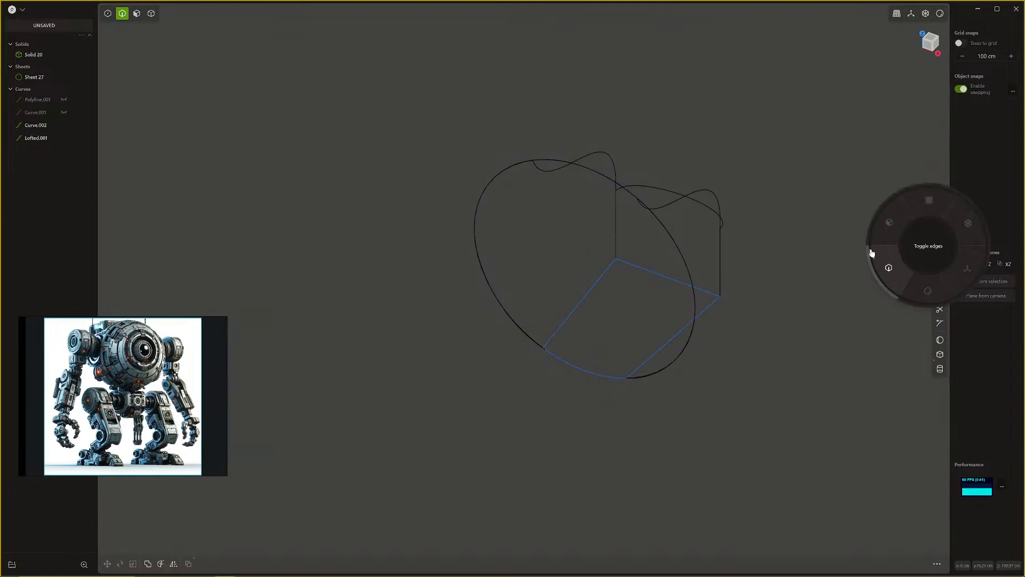
{"action": "left_click", "coordinate": [934, 300]}
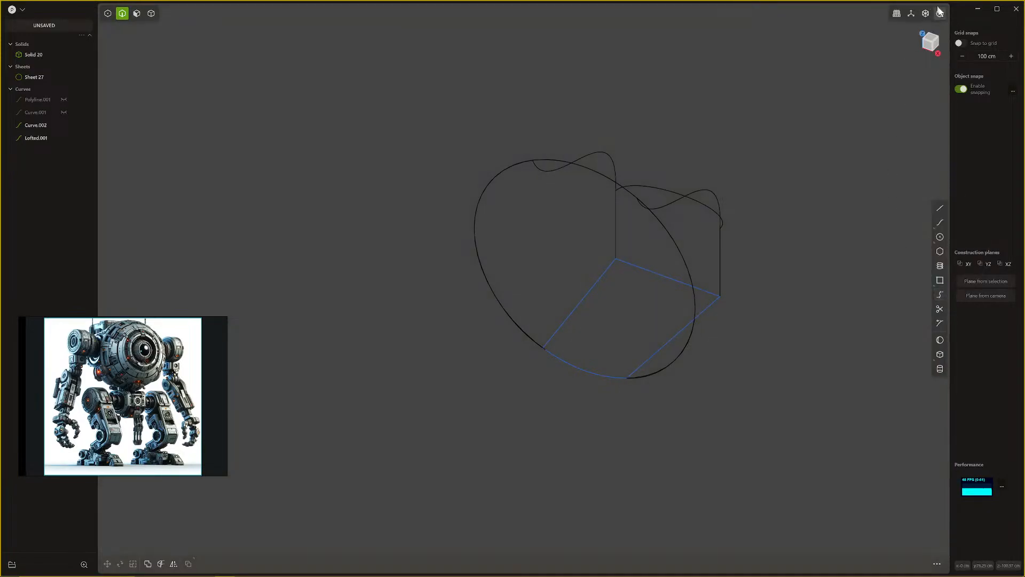
Step: Show the model's faces again with the radial menu and switch off render mode
{"action": "middle_click_drag", "start_coordinate": [673, 251], "coordinate": [527, 257]}
{"action": "left_click", "coordinate": [571, 256]}
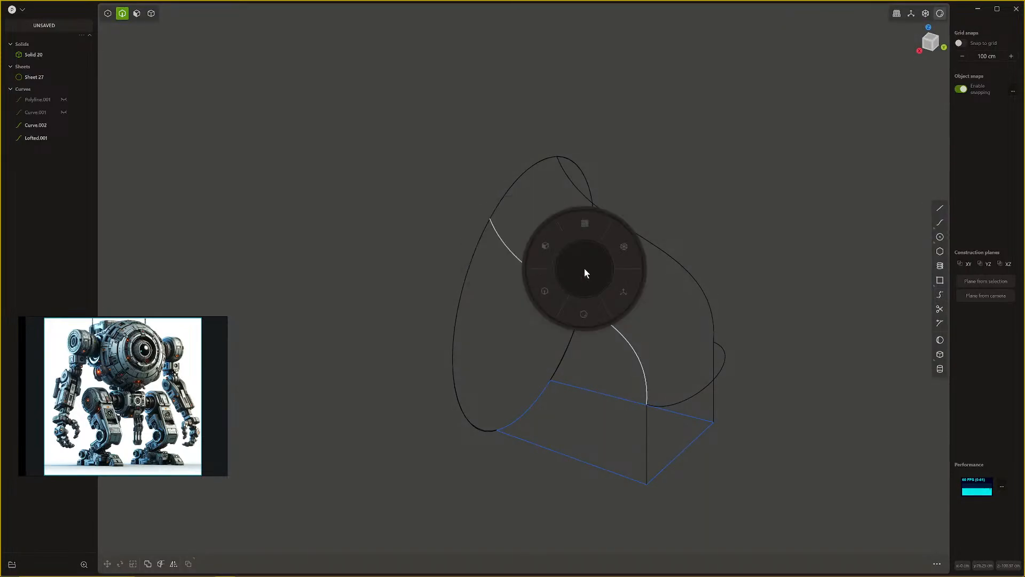
{"action": "left_click", "coordinate": [548, 246]}
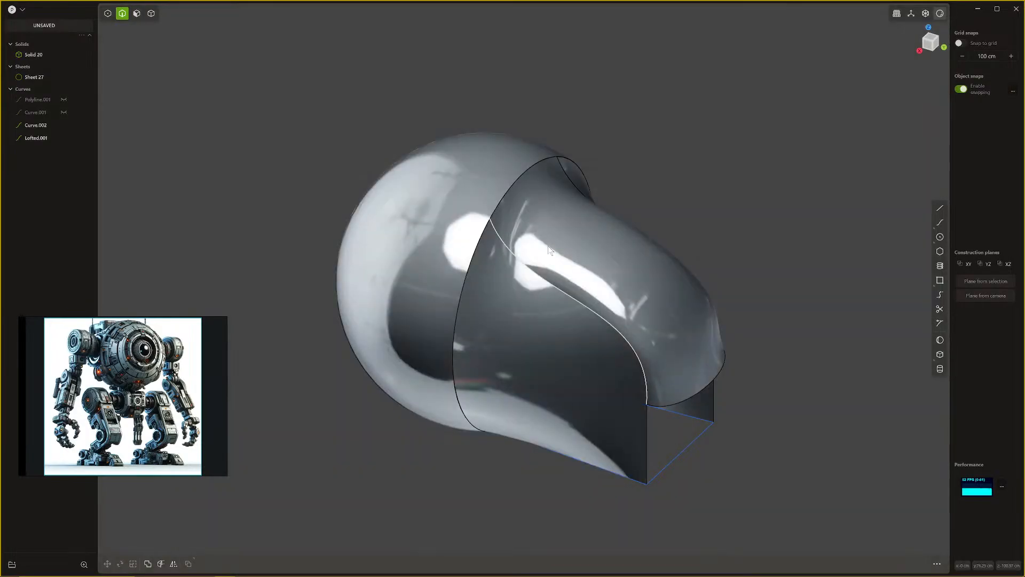
{"action": "mouse_move", "coordinate": [547, 246]}
{"action": "middle_mouse_down"}
{"action": "mouse_move", "coordinate": [620, 286]}
{"action": "mouse_move", "coordinate": [676, 229]}
{"action": "middle_mouse_up"}
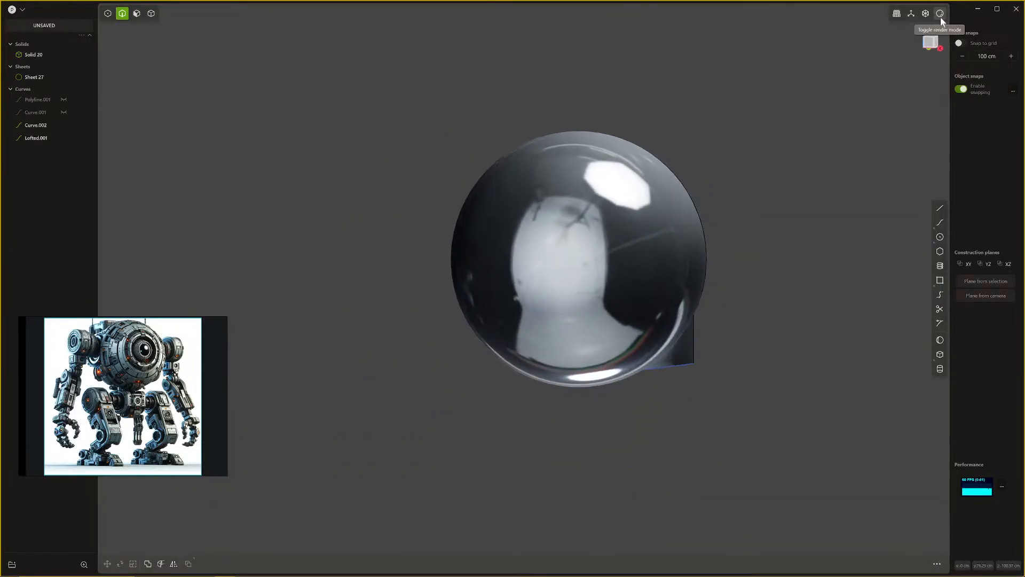
{"action": "left_click", "coordinate": [939, 14]}
{"action": "mouse_move", "coordinate": [634, 286]}
{"action": "middle_mouse_down"}
{"action": "mouse_move", "coordinate": [537, 305]}
{"action": "mouse_move", "coordinate": [593, 269]}
{"action": "mouse_move", "coordinate": [618, 309]}
{"action": "middle_mouse_up"}
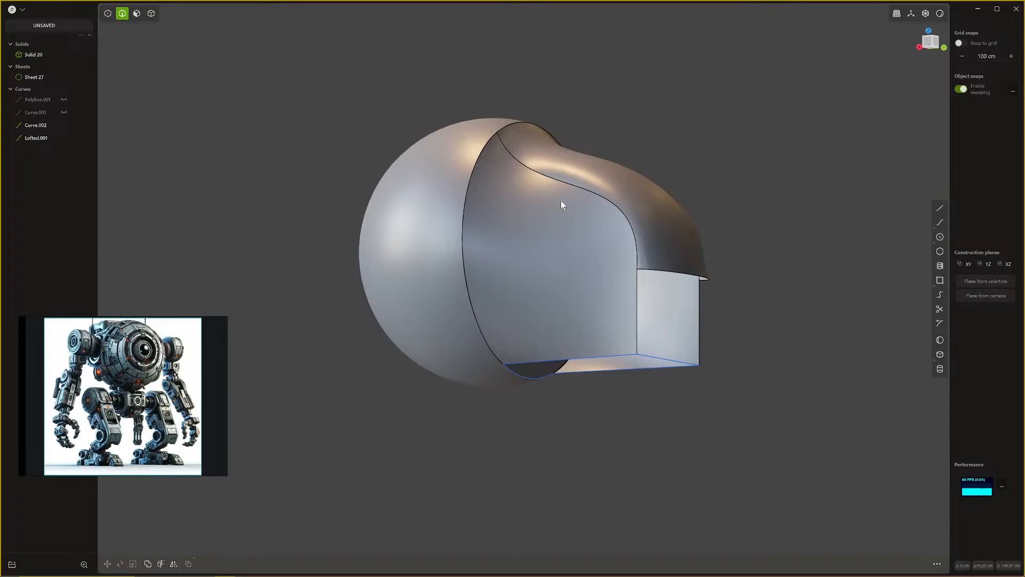
{"action": "middle_click_drag", "start_coordinate": [563, 226], "coordinate": [593, 325]}
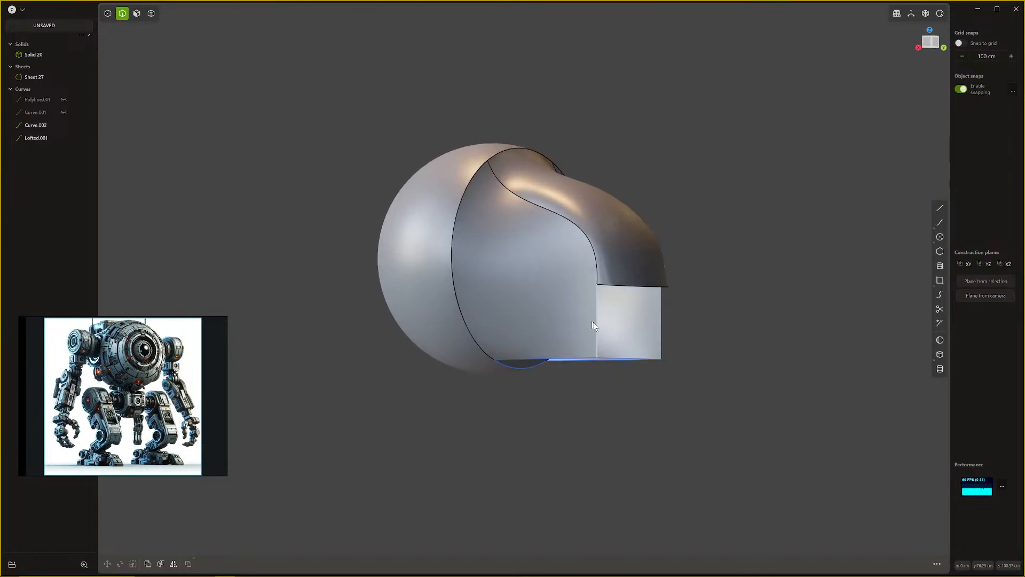
Step: Delete the boundary curve around the rear section's underside and the remaining bottom curve
{"action": "left_click", "coordinate": [624, 360]}
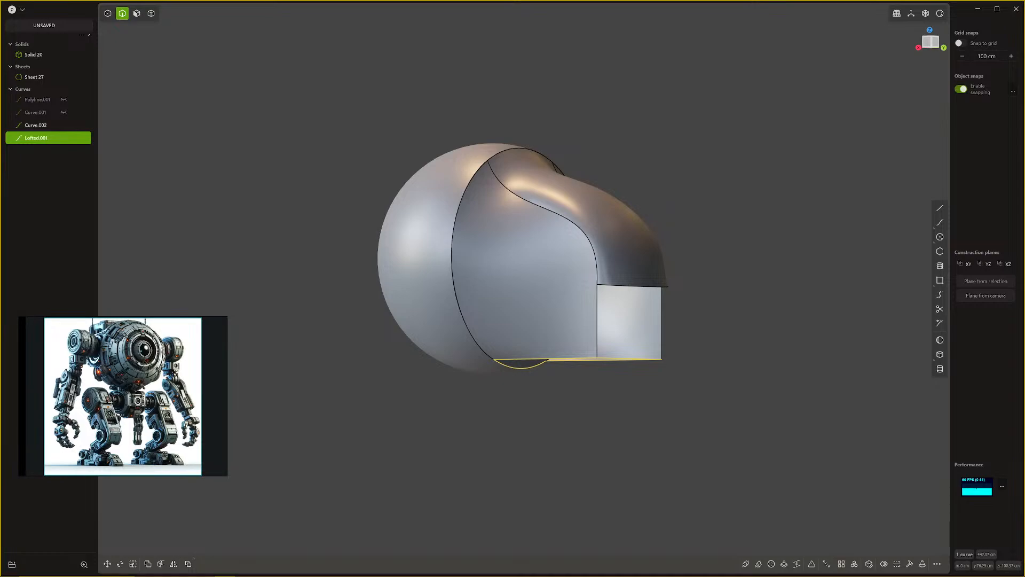
{"action": "middle_click_drag", "start_coordinate": [716, 262], "coordinate": [624, 306]}
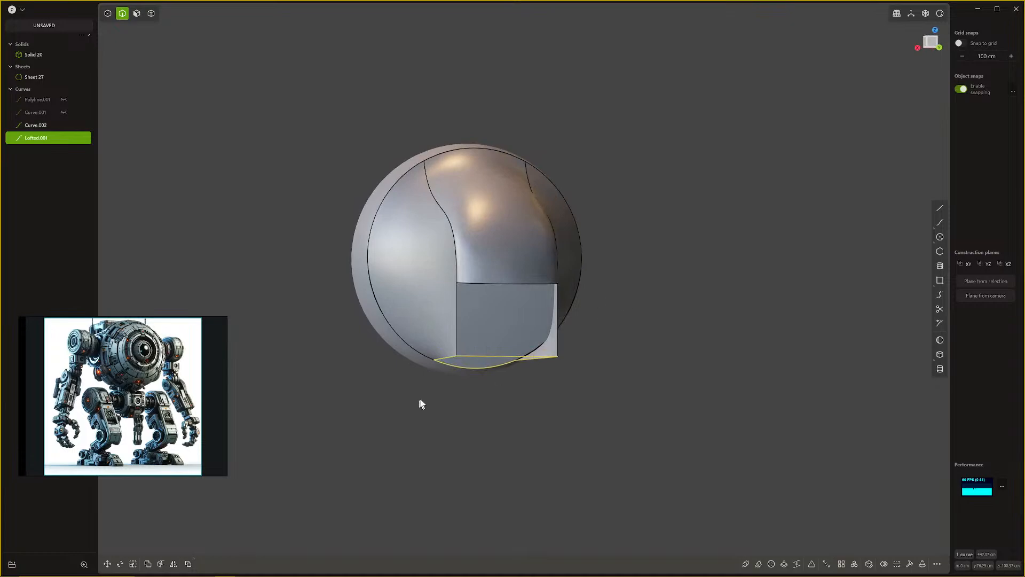
{"action": "middle_click_drag", "start_coordinate": [421, 405], "coordinate": [477, 291]}
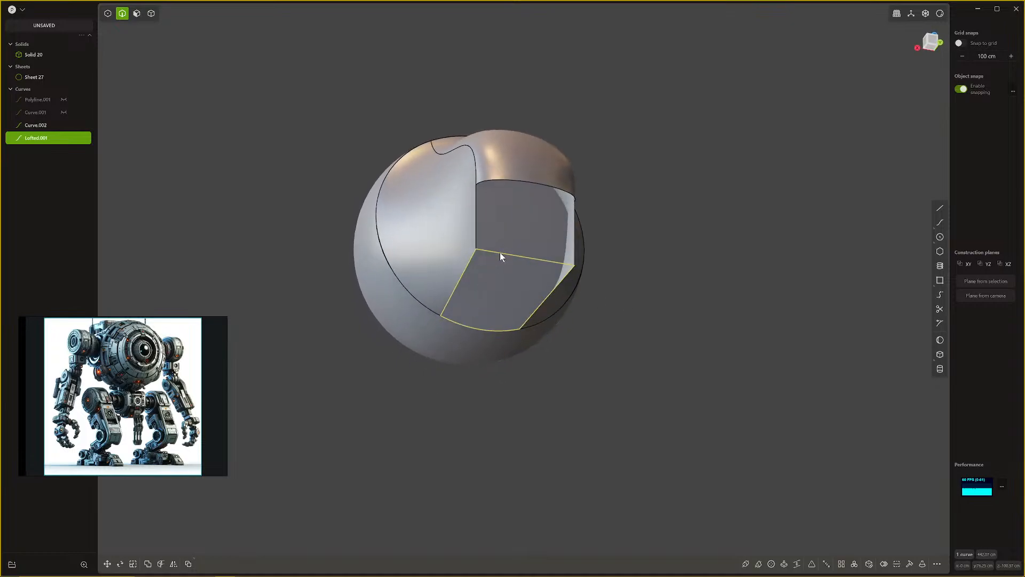
{"action": "key", "text": "Delete"}
{"action": "middle_click_drag", "start_coordinate": [537, 261], "coordinate": [533, 414]}
{"action": "key", "text": "Delete"}
{"action": "scroll", "coordinate": [533, 407], "scroll_direction": "up", "scroll_amount": 3}
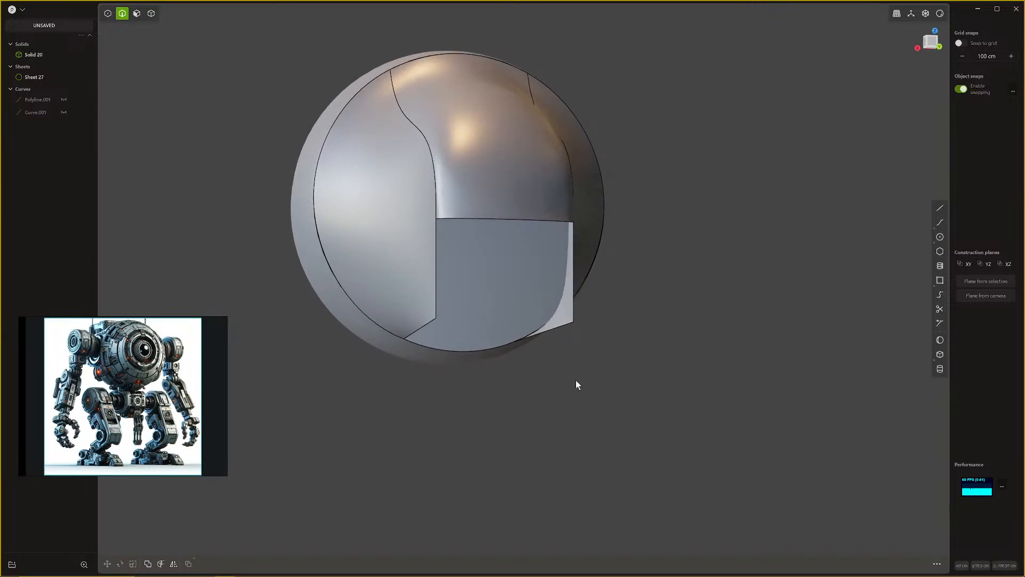
{"action": "middle_click_drag", "start_coordinate": [558, 350], "coordinate": [559, 325]}
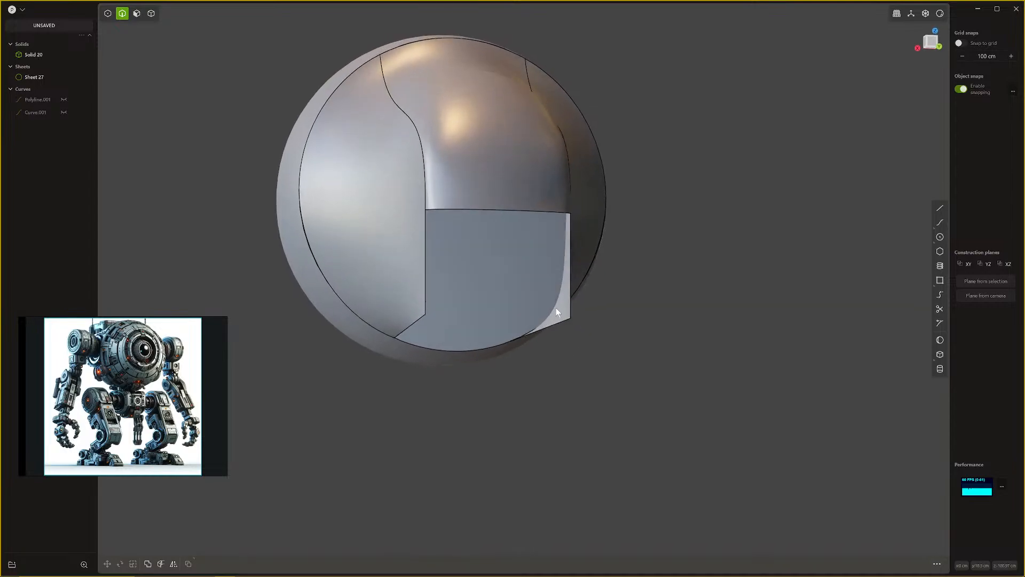
{"action": "key", "text": "4"}
{"action": "left_click", "coordinate": [482, 166]}
{"action": "middle_click_drag", "start_coordinate": [482, 166], "coordinate": [589, 290]}
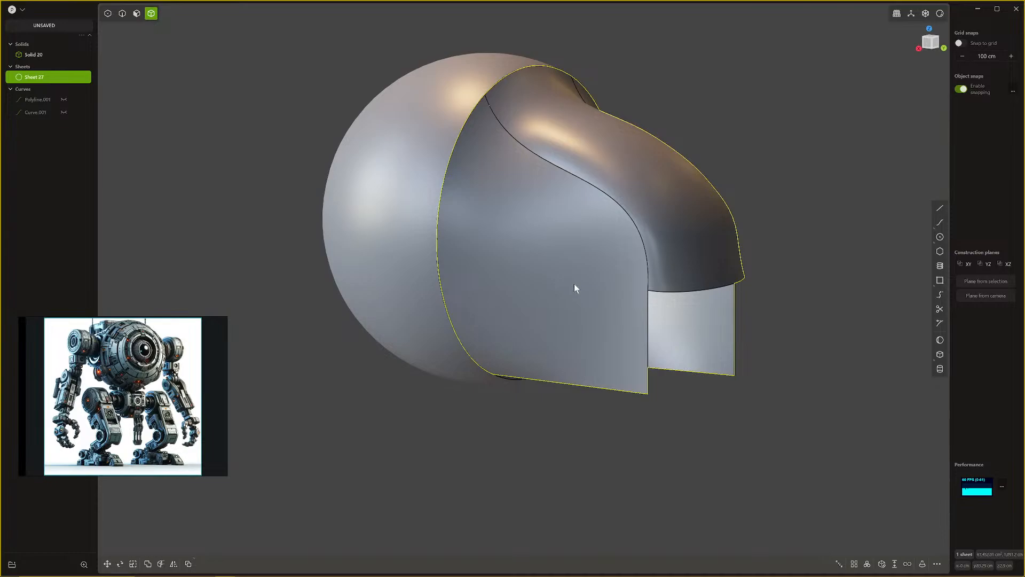
{"action": "middle_click_drag", "start_coordinate": [574, 284], "coordinate": [536, 317]}
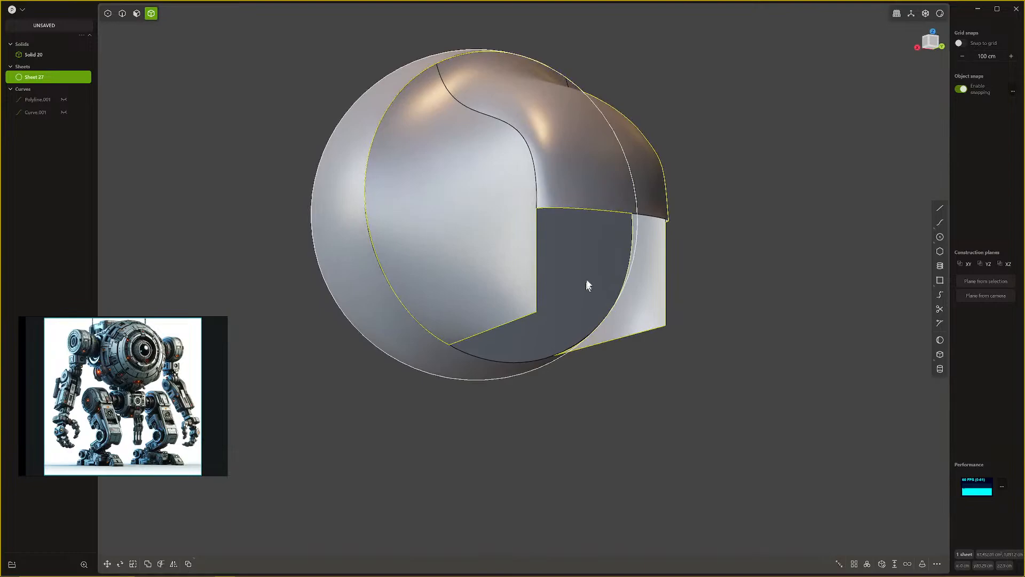
{"action": "key", "text": "2"}
{"action": "left_click", "coordinate": [590, 210]}
{"action": "key", "text": "e"}
{"action": "middle_click_drag", "start_coordinate": [550, 272], "coordinate": [526, 307]}
Step: Draw a straight line between the two lower corners of the rear opening
{"action": "left_click", "coordinate": [940, 208]}
{"action": "middle_click_drag", "start_coordinate": [614, 277], "coordinate": [490, 331]}
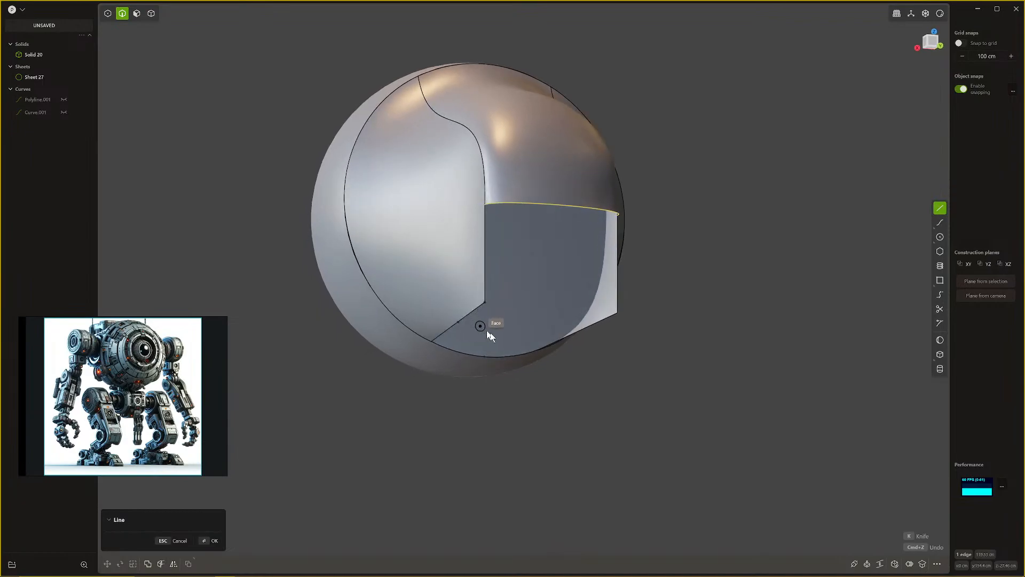
{"action": "left_click", "coordinate": [485, 302]}
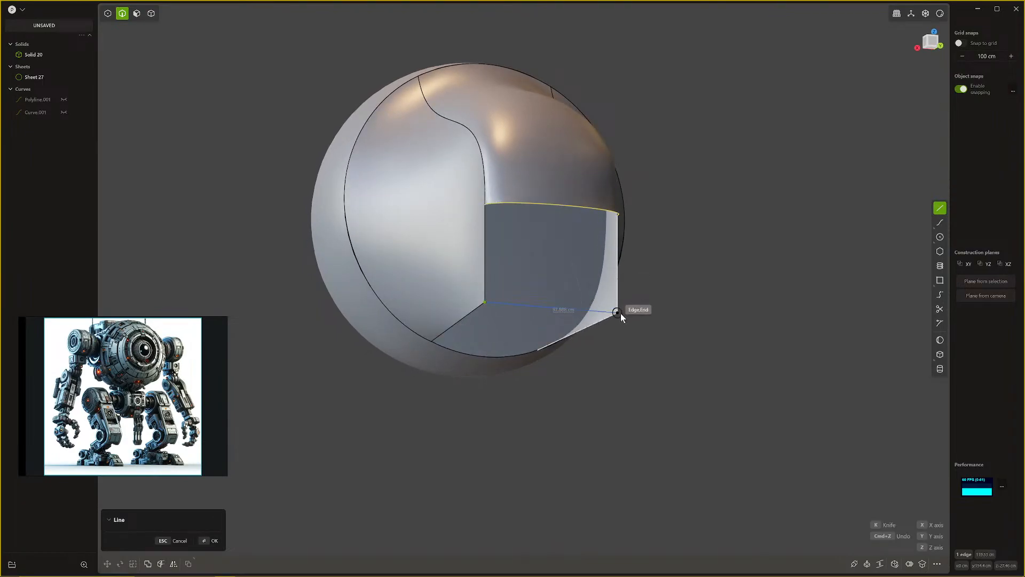
{"action": "left_click", "coordinate": [621, 313]}
{"action": "middle_click_drag", "start_coordinate": [622, 315], "coordinate": [581, 334]}
{"action": "middle_click_drag", "start_coordinate": [500, 333], "coordinate": [544, 354], "text": "shift"}
Step: Loft a surface from the rear opening's upper edge to the line, adding both side edges and cycling the continuity
{"action": "left_click", "coordinate": [488, 264]}
{"action": "key", "text": "e"}
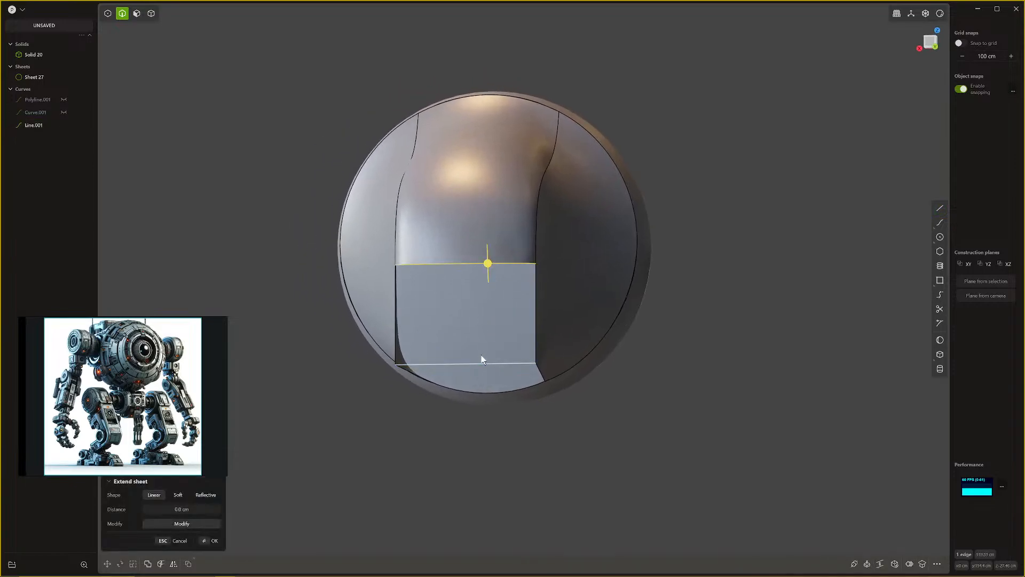
{"action": "key", "text": "l"}
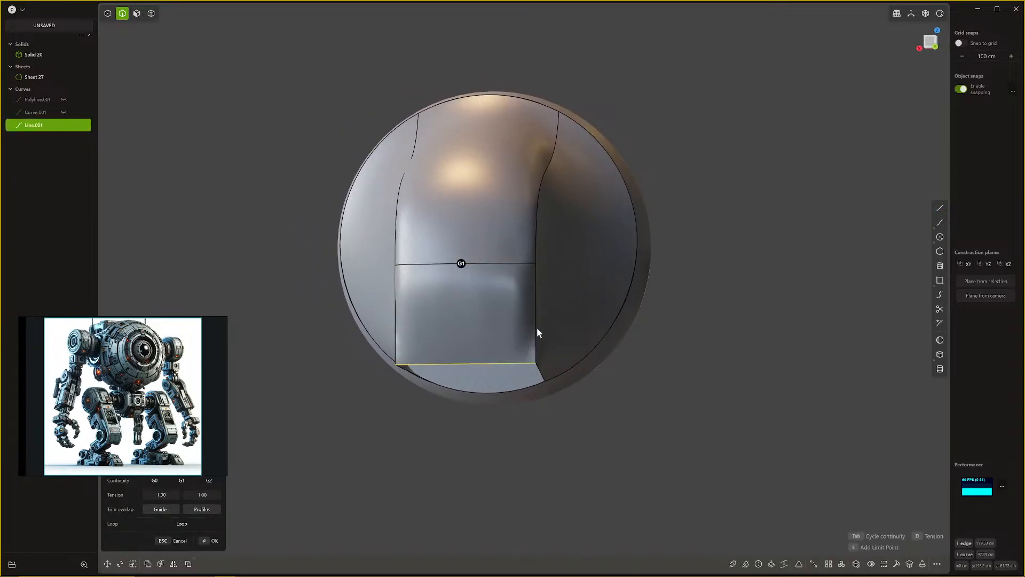
{"action": "left_click", "coordinate": [537, 328]}
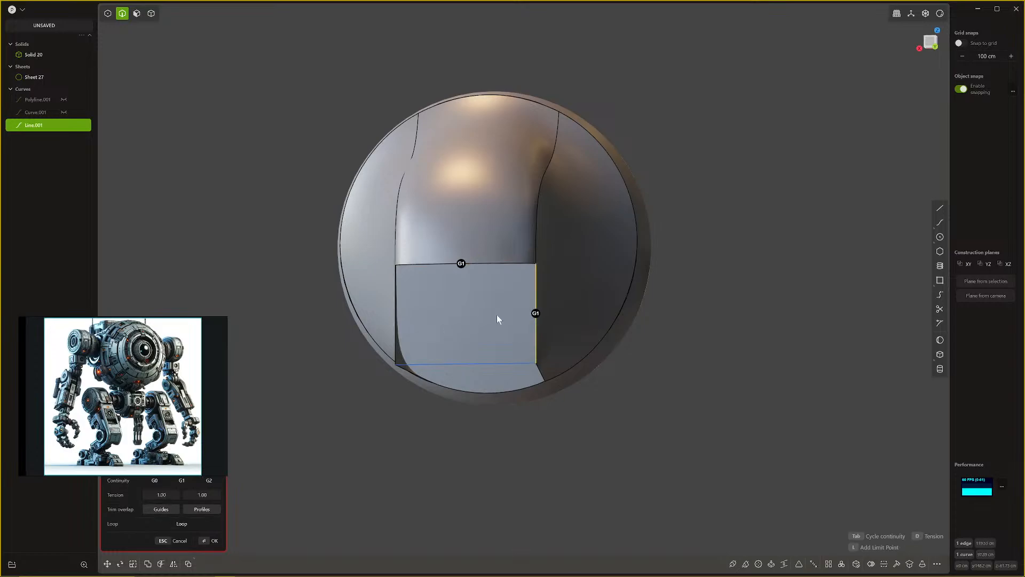
{"action": "key", "text": "Tab"}
{"action": "middle_click_drag", "start_coordinate": [469, 321], "coordinate": [486, 320]}
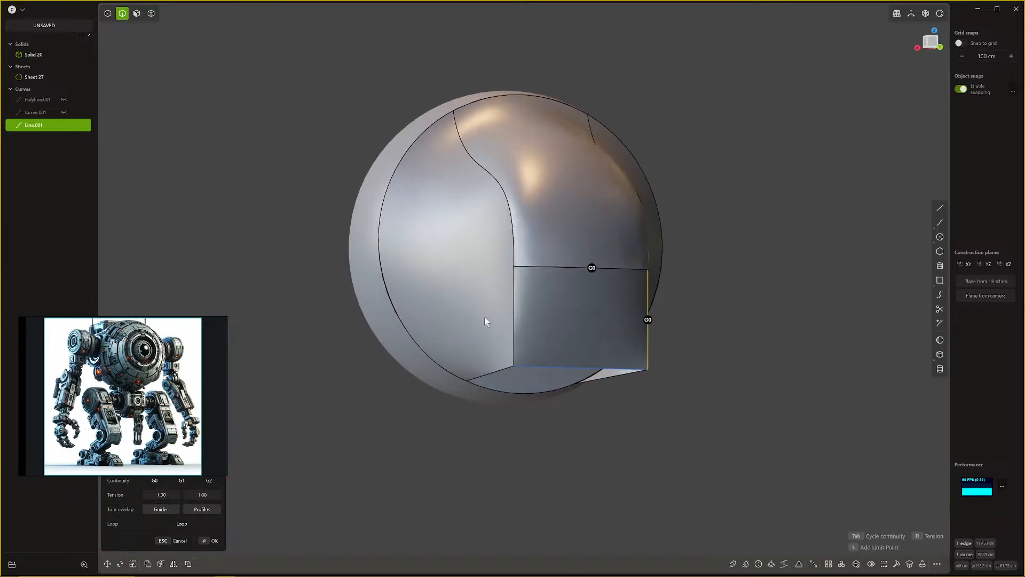
{"action": "left_click", "coordinate": [513, 316]}
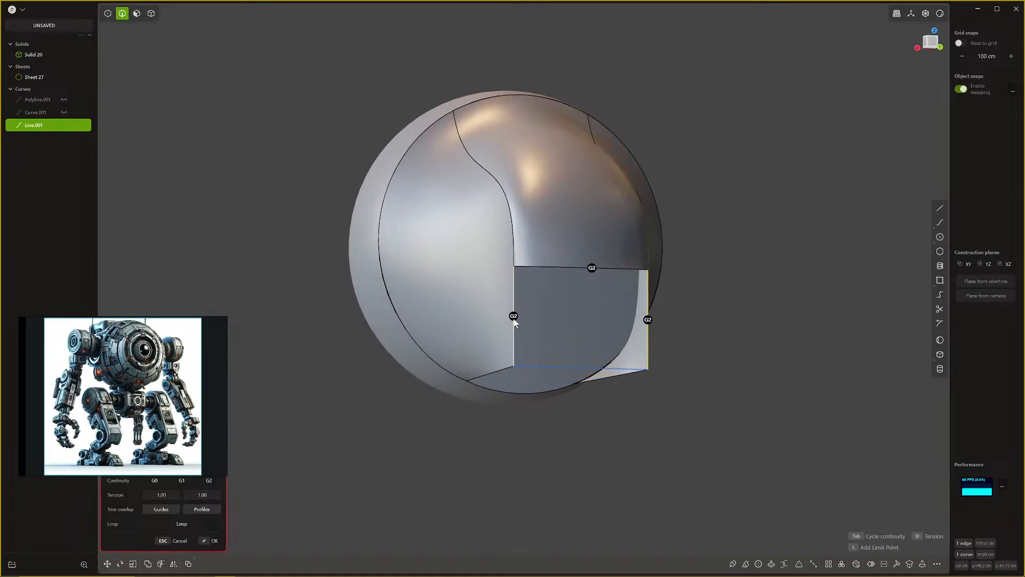
{"action": "middle_click_drag", "start_coordinate": [595, 320], "coordinate": [671, 279]}
{"action": "key", "text": "Return"}
Step: Try to merge the lofted rear panel with the rear section using a Boolean union
{"action": "middle_click_drag", "start_coordinate": [751, 299], "coordinate": [489, 290]}
{"action": "key", "text": "q"}
{"action": "left_click", "coordinate": [488, 245]}
{"action": "key", "text": "q"}
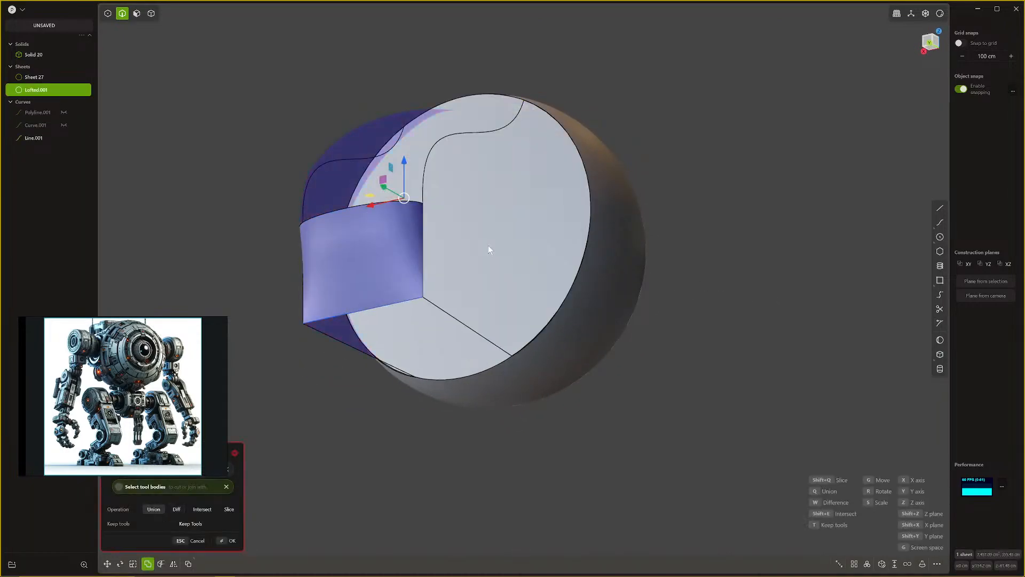
{"action": "key", "text": "Return"}
{"action": "middle_click_drag", "start_coordinate": [488, 255], "coordinate": [406, 295]}
{"action": "key", "text": "4"}
{"action": "left_click", "coordinate": [408, 259]}
{"action": "left_click", "coordinate": [357, 266]}
{"action": "right_click", "coordinate": [468, 292]}
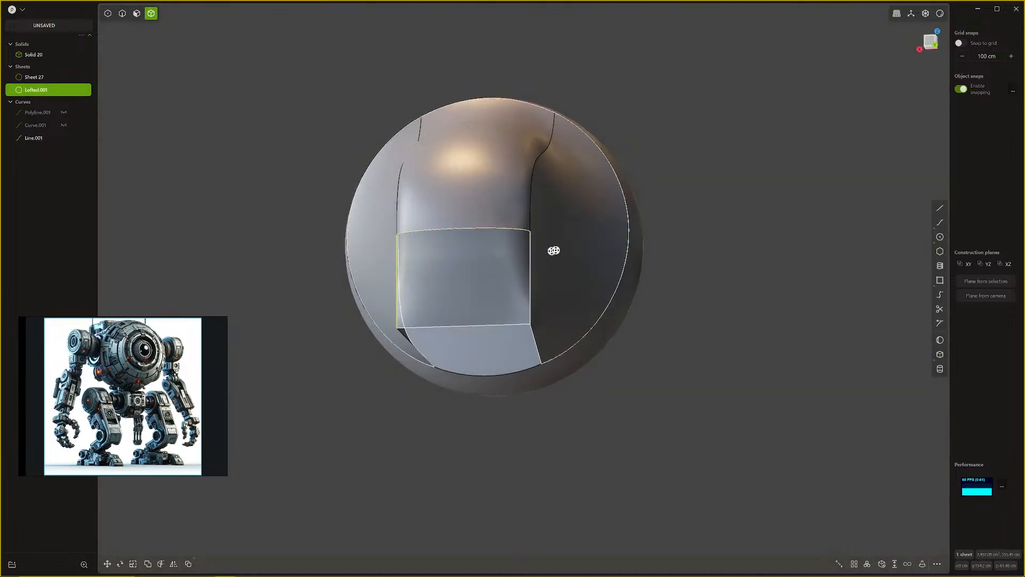
{"action": "left_click", "coordinate": [698, 226]}
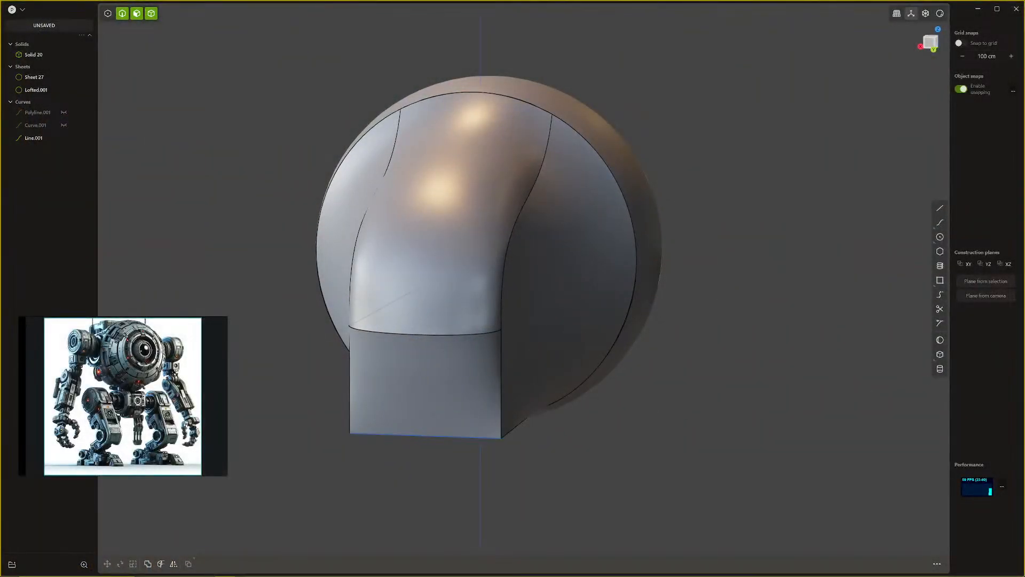
Step: Delete the construction line along the lofted rear panel's lower edge
{"action": "scroll", "coordinate": [668, 346], "scroll_direction": "up", "scroll_amount": 2}
{"action": "middle_click_drag", "start_coordinate": [668, 345], "coordinate": [618, 298]}
{"action": "key", "text": "2"}
{"action": "left_click", "coordinate": [686, 262]}
{"action": "key", "text": "Delete"}
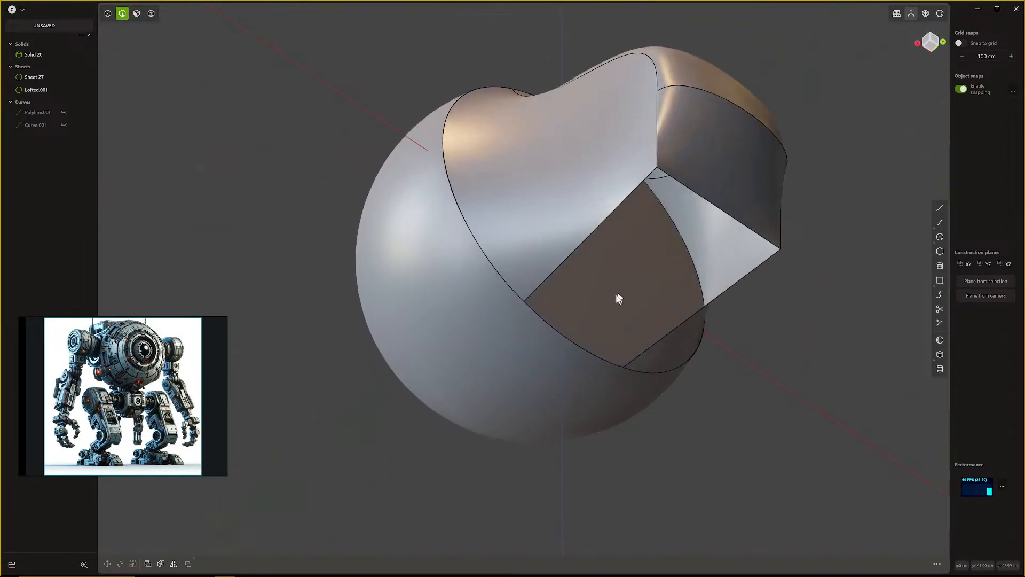
Step: Select the hemisphere's rim, both lower side edges and the rear panel's lower edge around the underside opening
{"action": "left_click", "coordinate": [585, 351]}
{"action": "key", "text": "f"}
{"action": "middle_click_drag", "start_coordinate": [579, 365], "coordinate": [491, 365]}
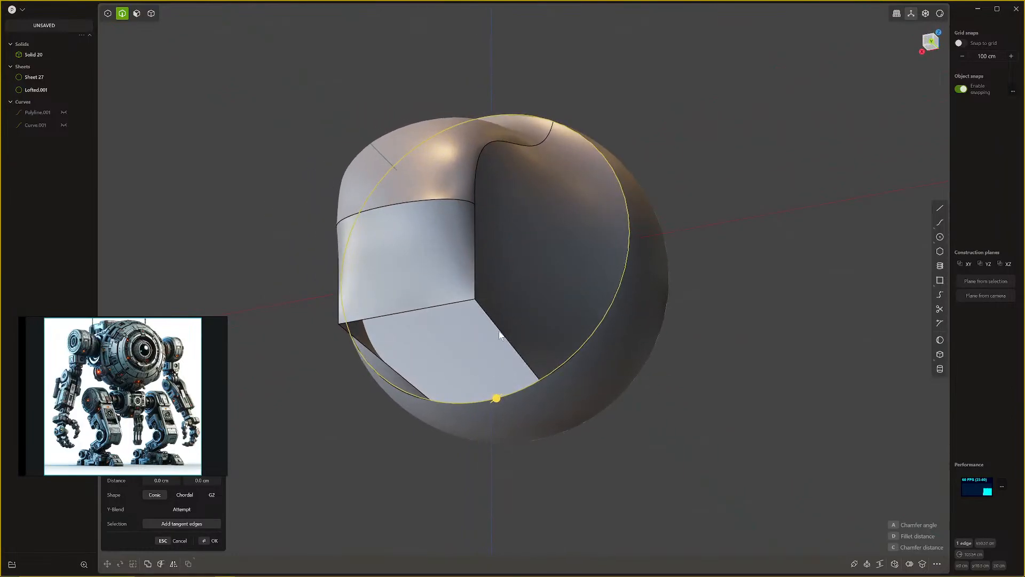
{"action": "left_click", "coordinate": [532, 371]}
{"action": "left_click", "coordinate": [376, 351]}
{"action": "middle_click_drag", "start_coordinate": [375, 351], "coordinate": [496, 324]}
{"action": "left_click", "coordinate": [521, 309]}
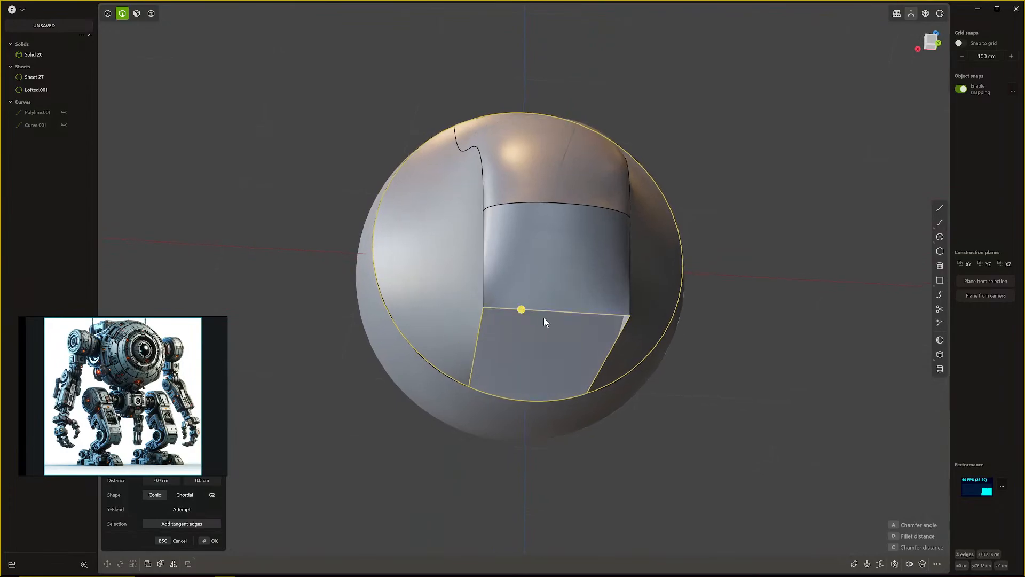
{"action": "left_click", "coordinate": [942, 208]}
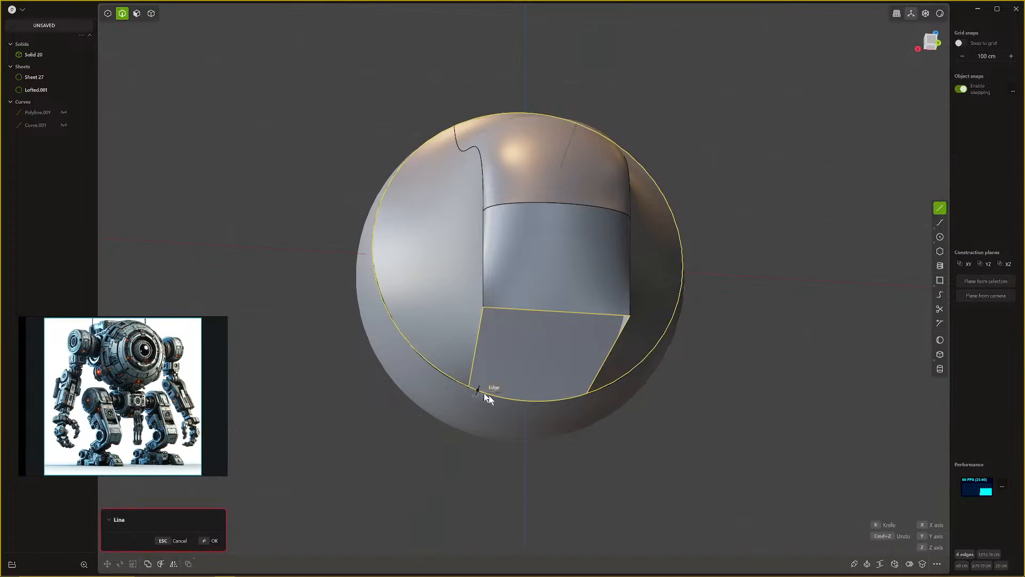
{"action": "left_click", "coordinate": [522, 401]}
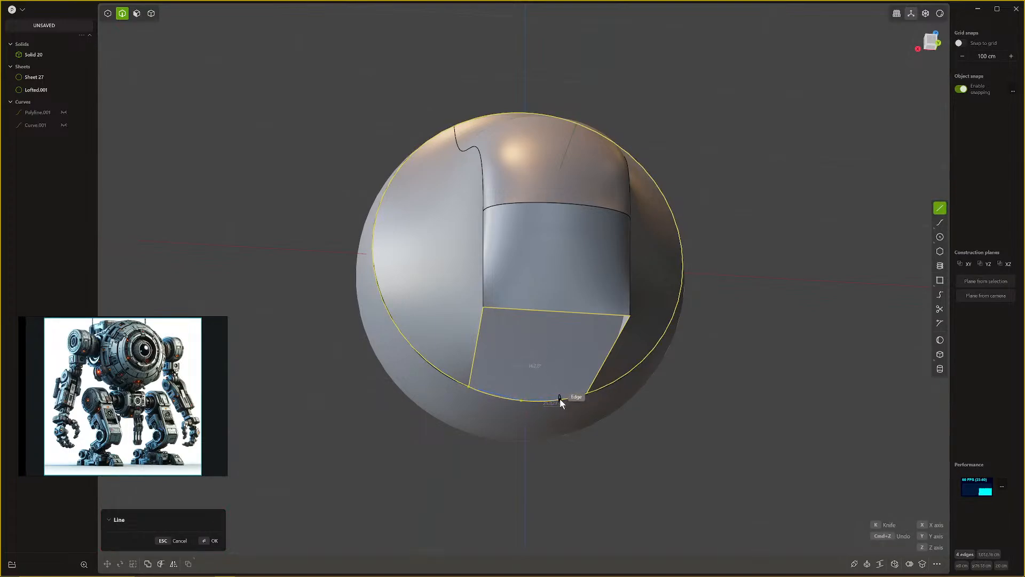
{"action": "key", "text": "Escape"}
Step: Draw a curve along the hemisphere's rim between the two lower corners of the underside opening
{"action": "left_click", "coordinate": [940, 222]}
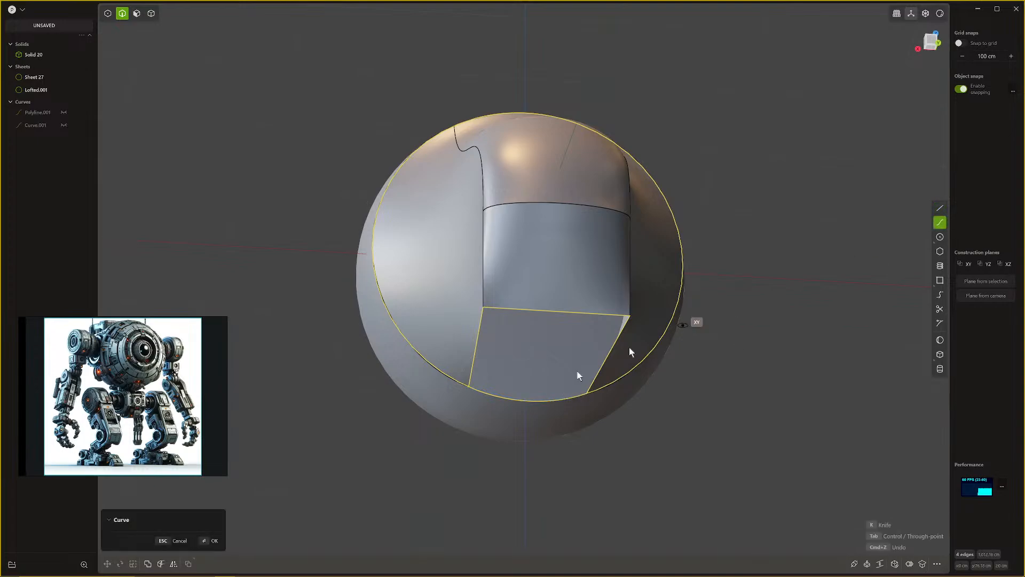
{"action": "left_click", "coordinate": [468, 387]}
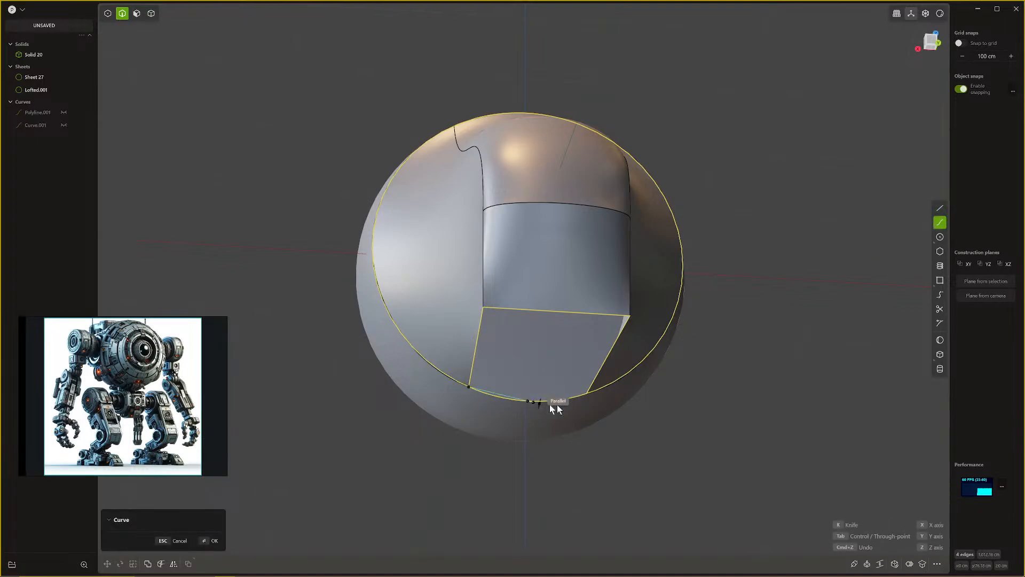
{"action": "left_click", "coordinate": [585, 396]}
{"action": "key", "text": "Return"}
{"action": "middle_click_drag", "start_coordinate": [583, 405], "coordinate": [579, 370]}
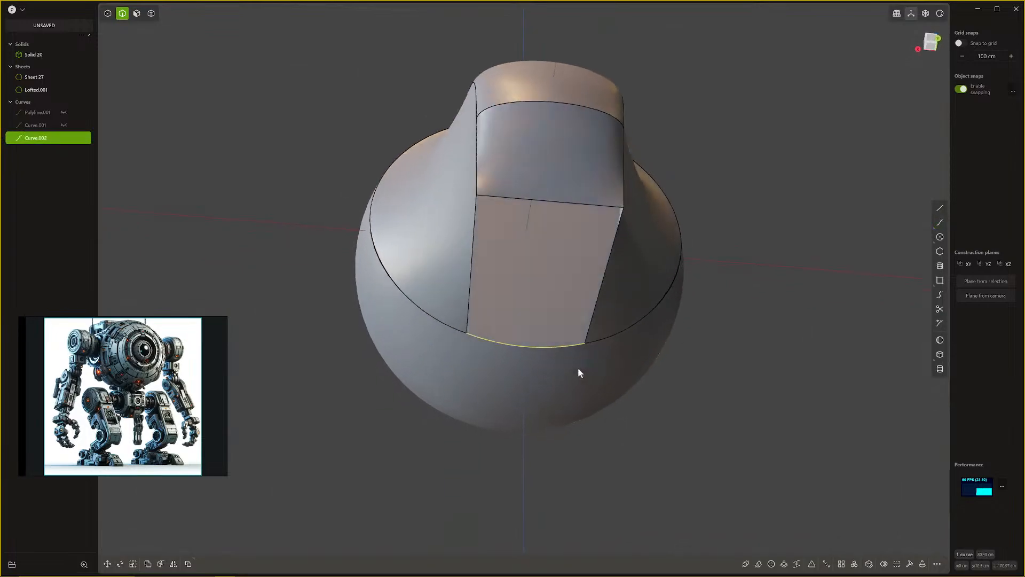
Step: Trace the other three sides of the underside opening with a polyline, from one rim corner round to the other
{"action": "left_click", "coordinate": [940, 208]}
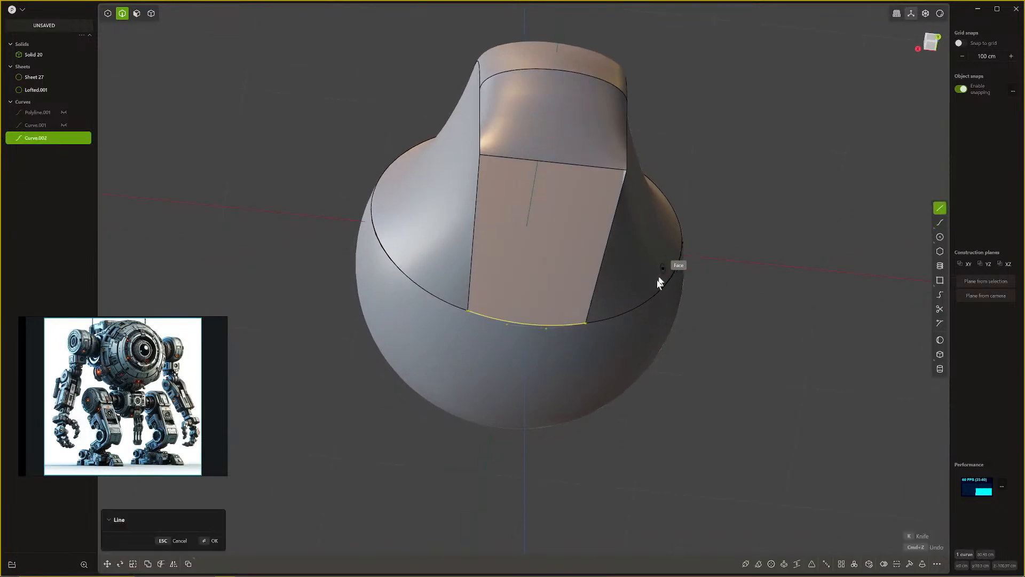
{"action": "left_click", "coordinate": [586, 322]}
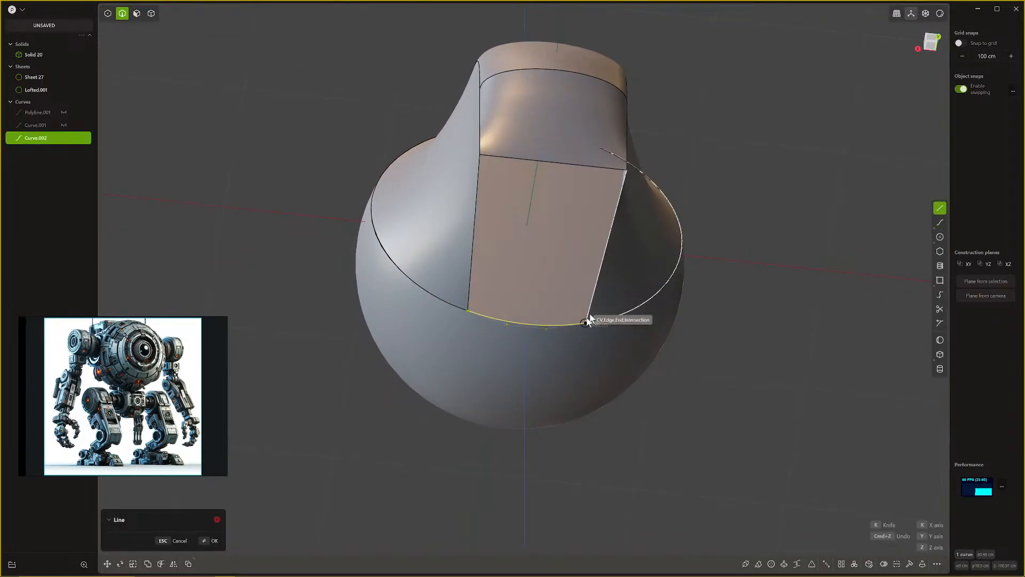
{"action": "left_click", "coordinate": [624, 171]}
{"action": "left_click", "coordinate": [480, 156]}
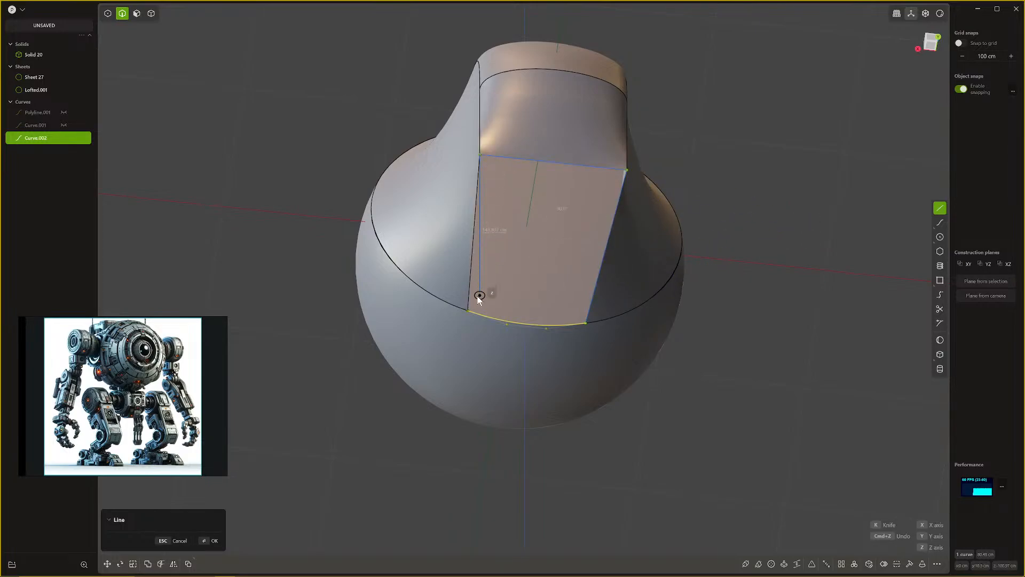
{"action": "left_click", "coordinate": [466, 308]}
{"action": "key", "text": "Return"}
{"action": "middle_click_drag", "start_coordinate": [465, 307], "coordinate": [493, 385]}
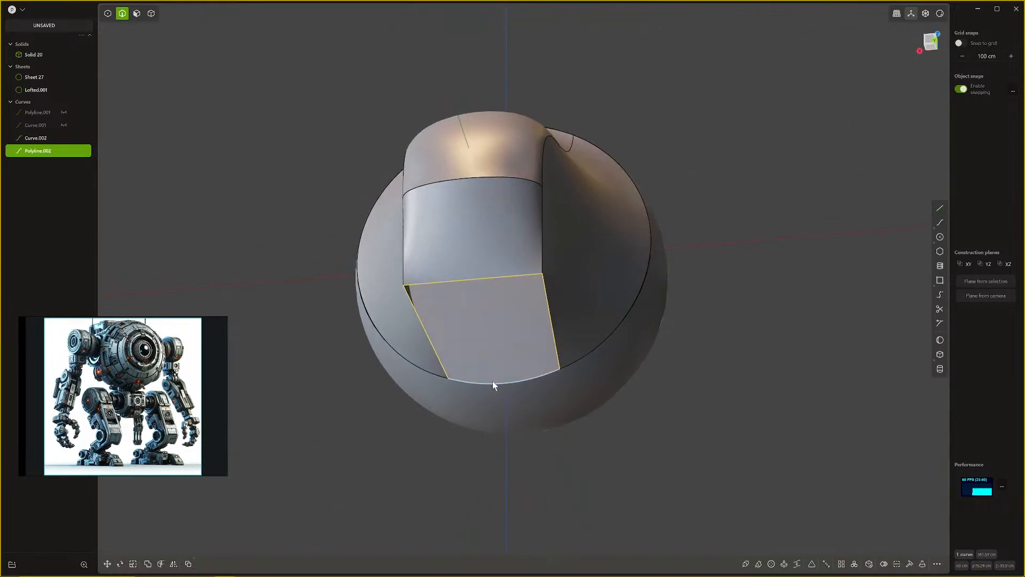
Step: Join the rim curve with the polyline and patch the closed outline into an underside surface
{"action": "left_click", "coordinate": [493, 380]}
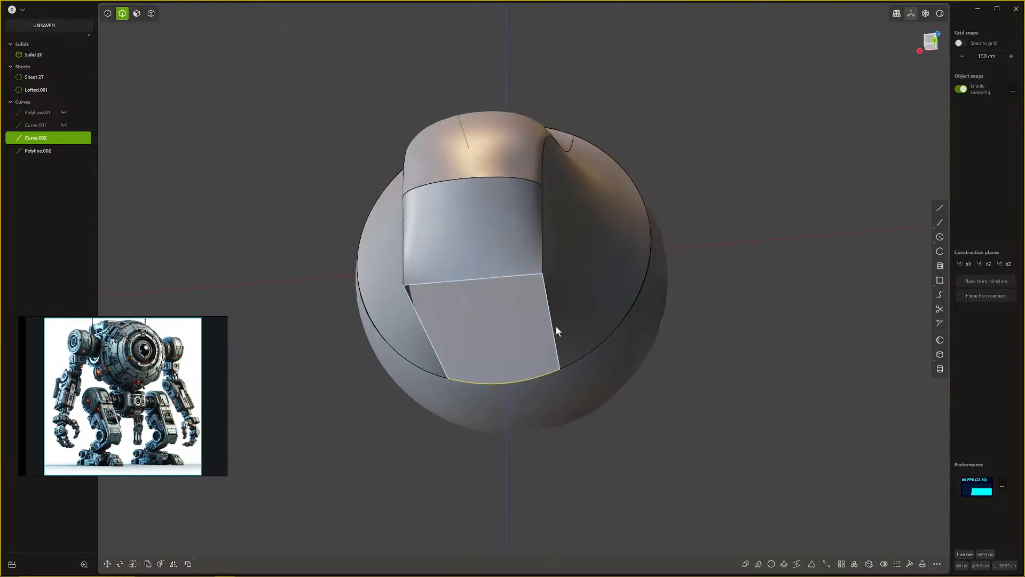
{"action": "key", "text": "j"}
{"action": "middle_click_drag", "start_coordinate": [547, 338], "coordinate": [534, 395]}
{"action": "key", "text": "shift+p"}
{"action": "key", "text": "Return"}
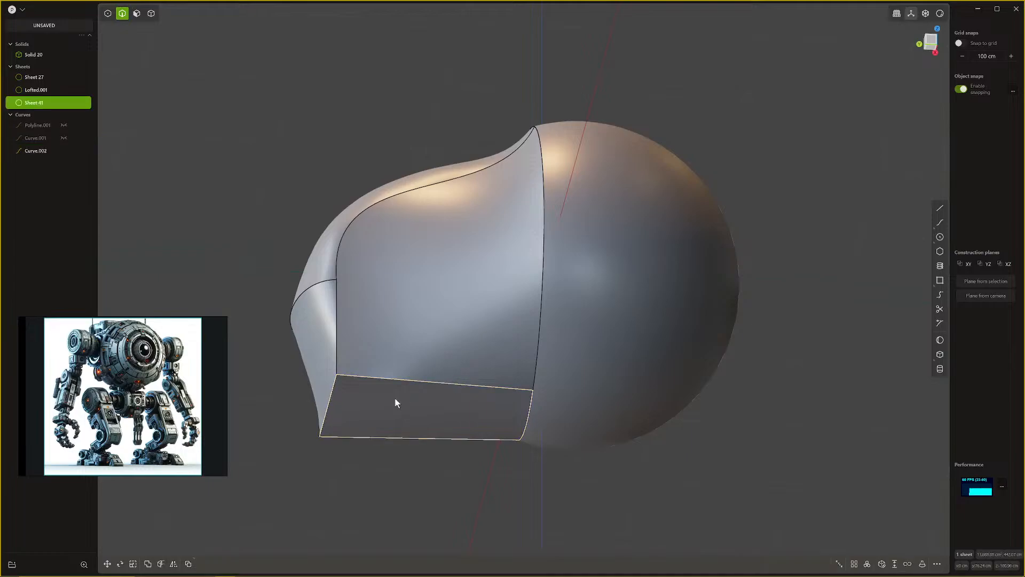
Step: Hide the construction curve along the edge of the underside opening
{"action": "middle_click_drag", "start_coordinate": [393, 402], "coordinate": [421, 396]}
{"action": "key", "text": "4"}
{"action": "left_click", "coordinate": [443, 334]}
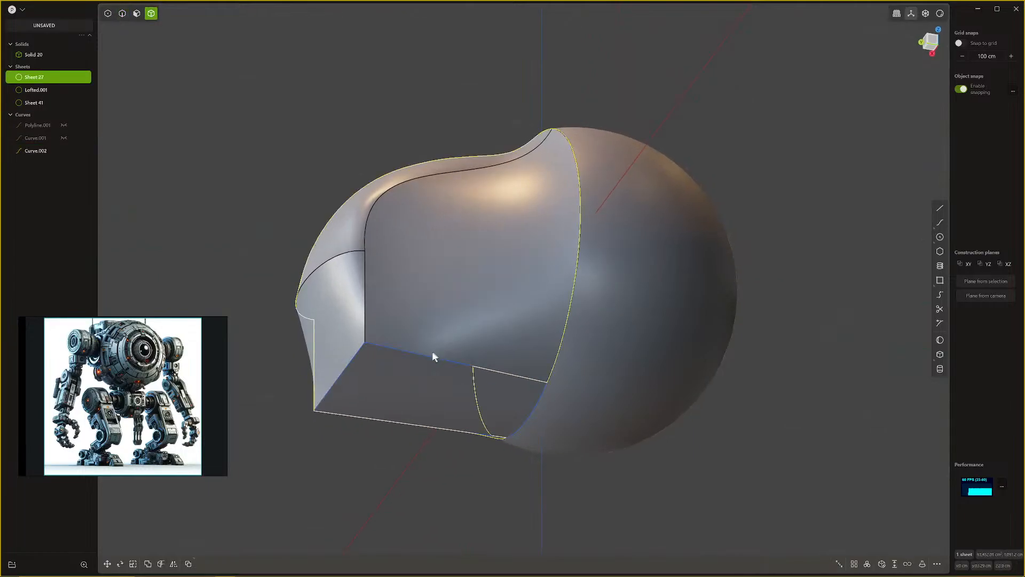
{"action": "key", "text": "q"}
{"action": "key", "text": "Escape"}
{"action": "key", "text": "2"}
{"action": "left_click", "coordinate": [437, 357]}
{"action": "key", "text": "h"}
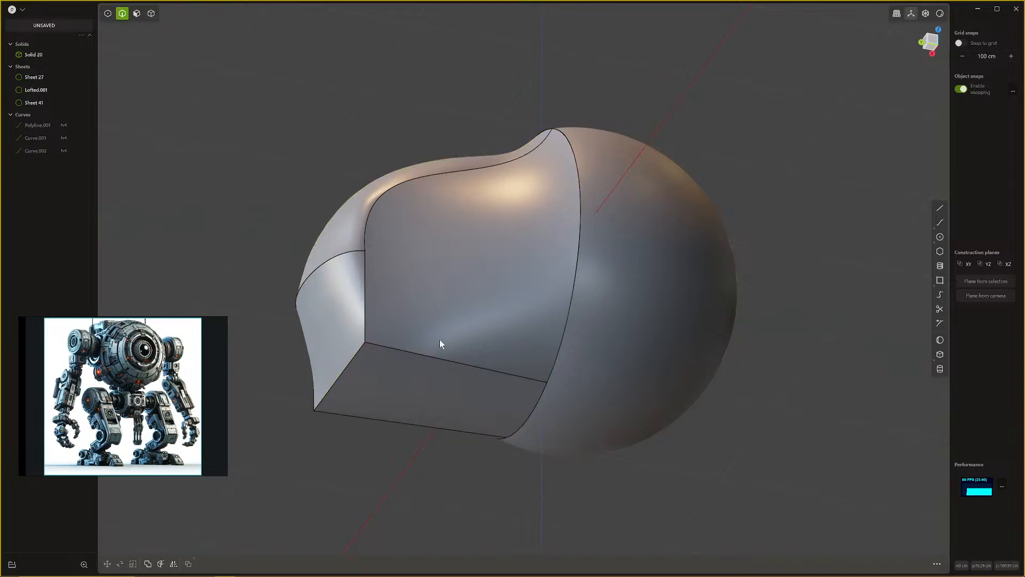
Step: Try to merge the underside panel with the rear section using a Boolean union
{"action": "key", "text": "4"}
{"action": "left_click", "coordinate": [440, 344]}
{"action": "key", "text": "q"}
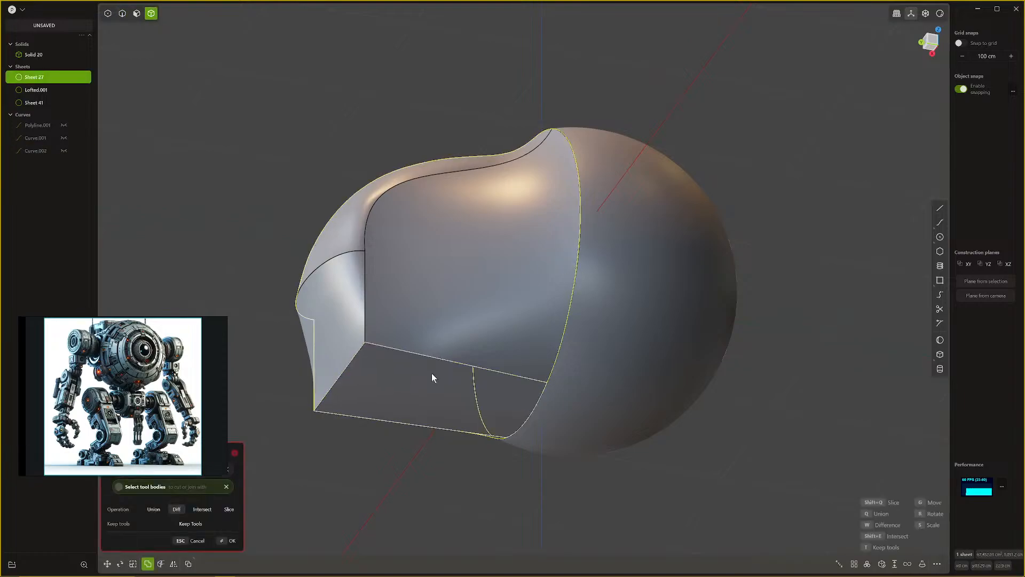
{"action": "left_click", "coordinate": [426, 376]}
{"action": "key", "text": "q"}
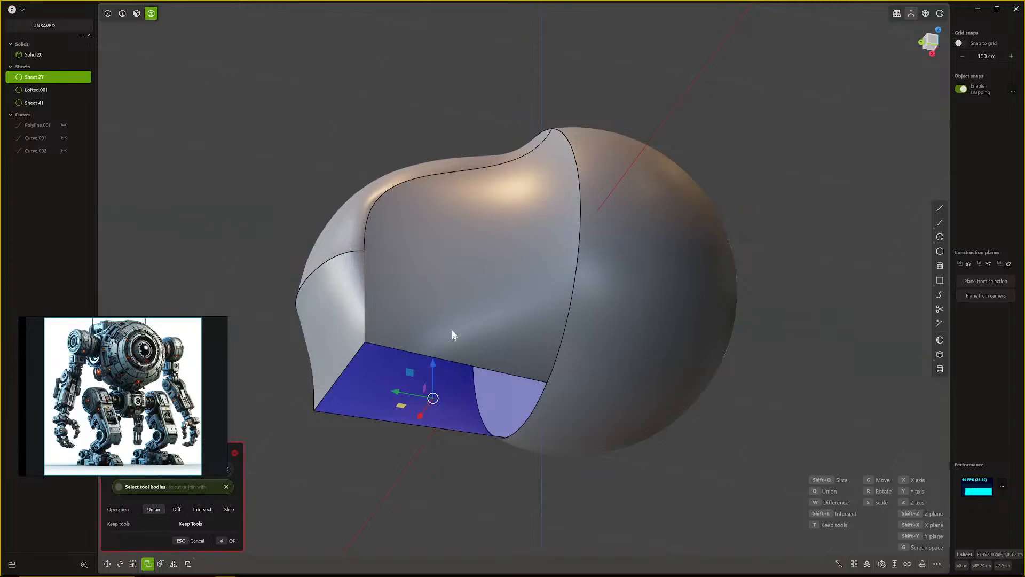
{"action": "key", "text": "Return"}
Step: Join the underside panel with the lofted rear panel into one sheet
{"action": "middle_click_drag", "start_coordinate": [447, 331], "coordinate": [422, 362]}
{"action": "left_click", "coordinate": [65, 91]}
{"action": "left_click", "coordinate": [422, 358], "text": "shift"}
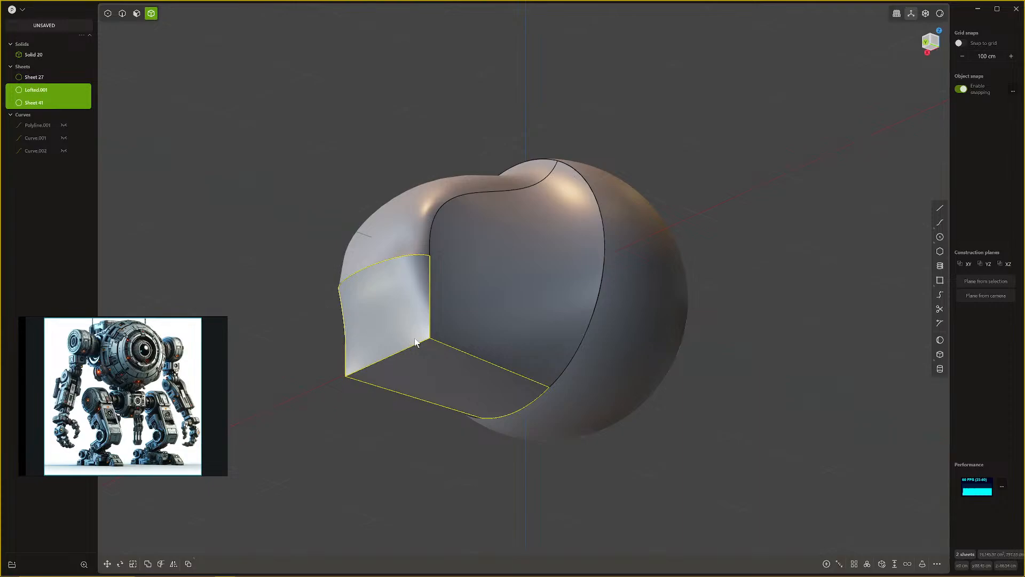
{"action": "key", "text": "j"}
{"action": "key", "text": "Return"}
Step: Try a Boolean union of the joined rear and underside panels with the rear section
{"action": "middle_click_drag", "start_coordinate": [414, 341], "coordinate": [420, 387]}
{"action": "left_click", "coordinate": [509, 317], "text": "shift"}
{"action": "key", "text": "q"}
{"action": "key", "text": "q"}
{"action": "key", "text": "Return"}
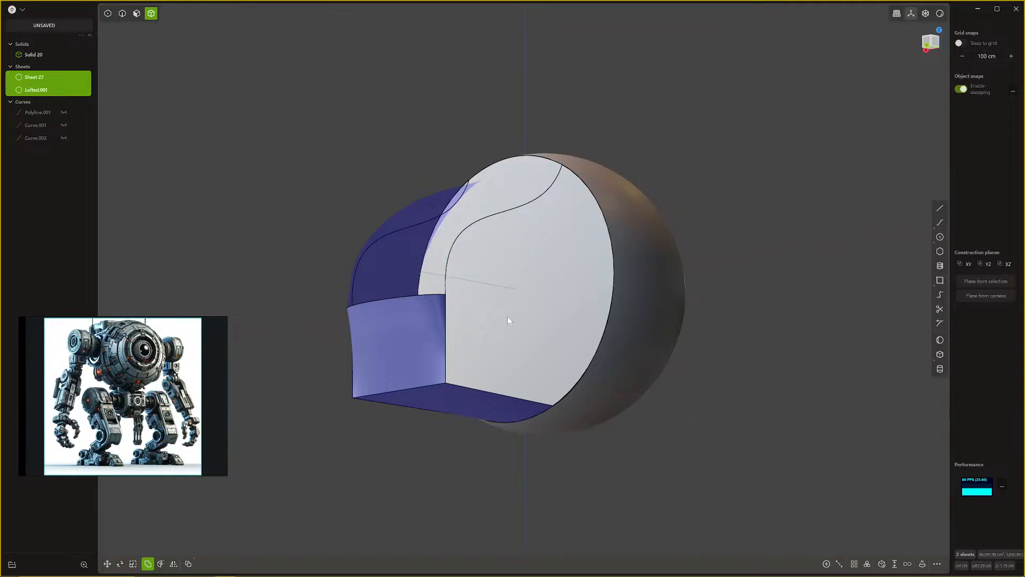
Step: Examine the body's rear panels and their seams with the hemisphere from several sides
{"action": "scroll", "coordinate": [497, 324], "scroll_direction": "down", "scroll_amount": 1}
{"action": "middle_click_drag", "start_coordinate": [434, 350], "coordinate": [597, 348]}
{"action": "left_click", "coordinate": [613, 310]}
{"action": "middle_click_drag", "start_coordinate": [614, 310], "coordinate": [466, 419]}
{"action": "scroll", "coordinate": [621, 406], "scroll_direction": "up", "scroll_amount": 3}
{"action": "scroll", "coordinate": [466, 420], "scroll_direction": "down", "scroll_amount": 3}
{"action": "left_click", "coordinate": [764, 321]}
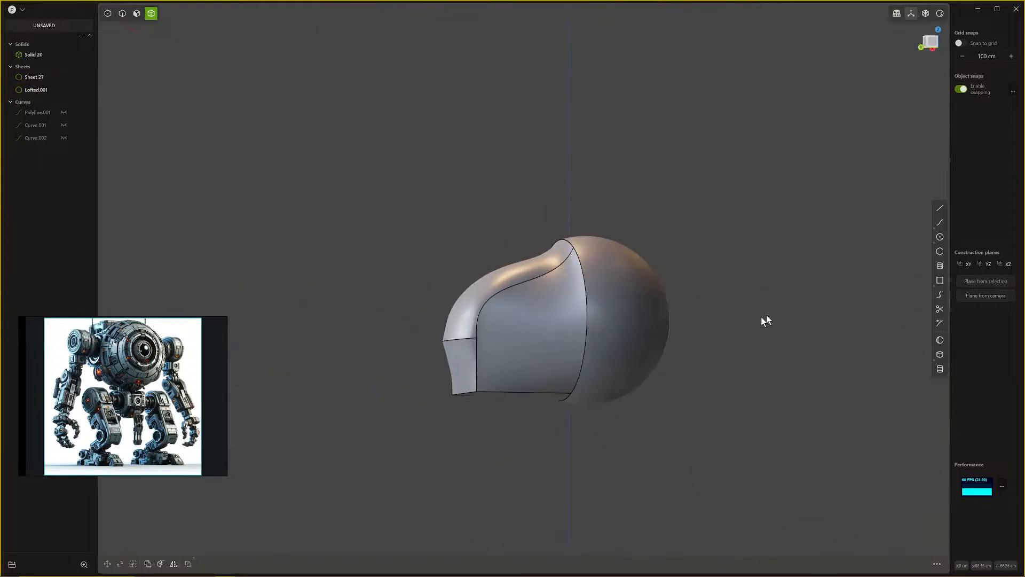
{"action": "middle_click_drag", "start_coordinate": [765, 320], "coordinate": [530, 347]}
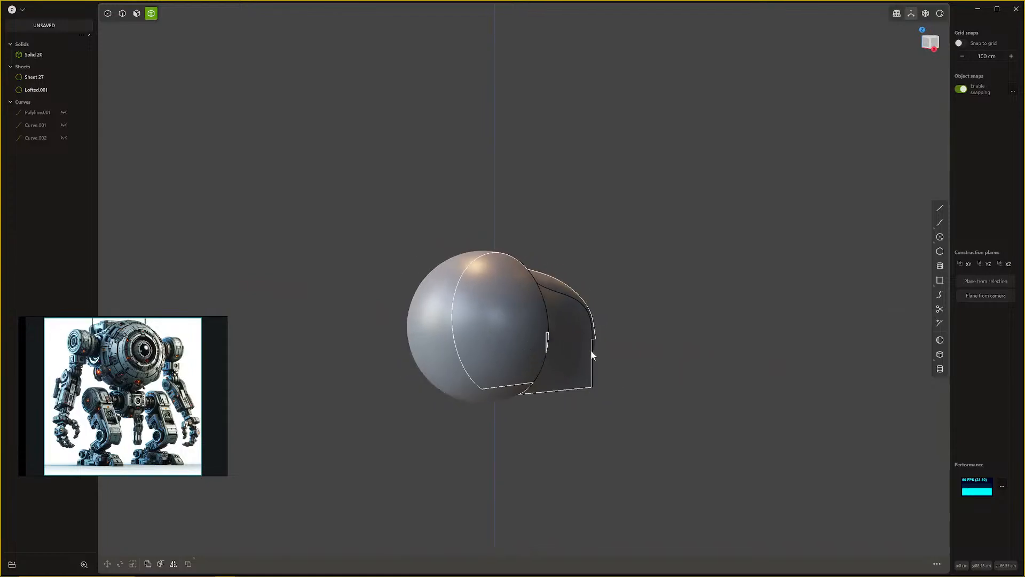
{"action": "key", "text": "2"}
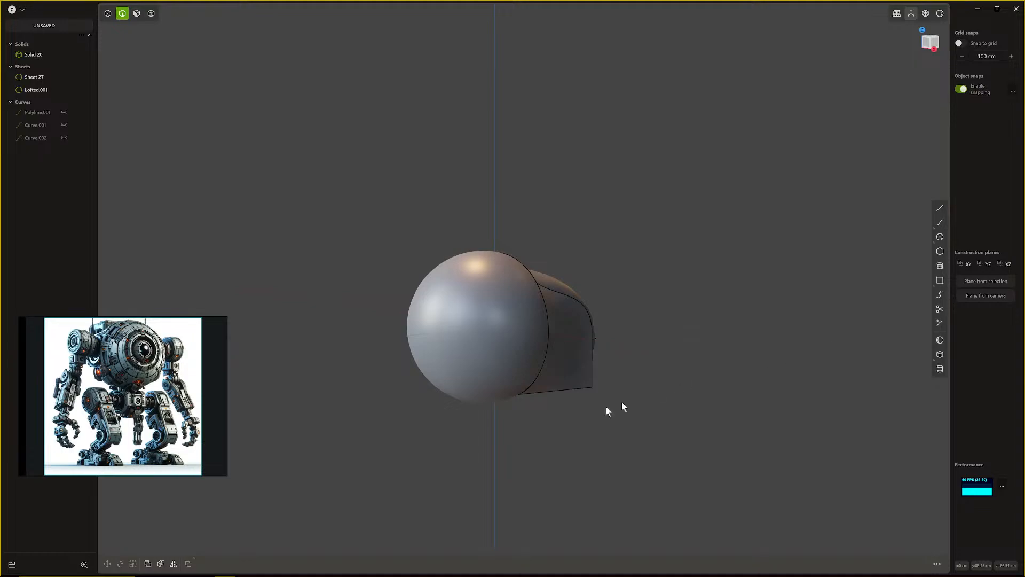
{"action": "middle_click_drag", "start_coordinate": [622, 401], "coordinate": [460, 364]}
{"action": "scroll", "coordinate": [488, 376], "scroll_direction": "up", "scroll_amount": 5}
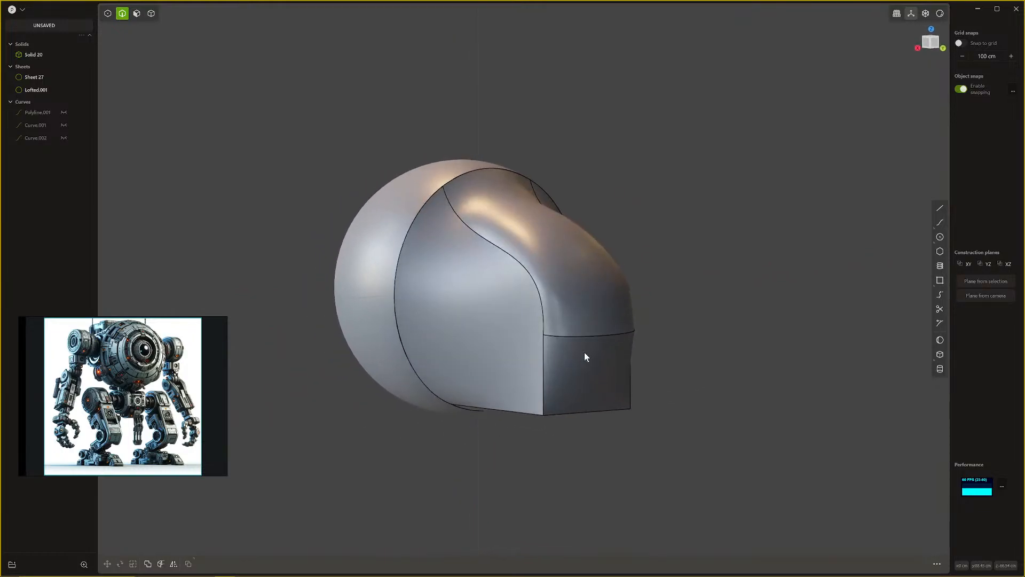
{"action": "mouse_move", "coordinate": [584, 351]}
{"action": "middle_mouse_down"}
{"action": "mouse_move", "coordinate": [588, 334]}
{"action": "mouse_move", "coordinate": [579, 335]}
{"action": "mouse_move", "coordinate": [579, 354]}
{"action": "middle_mouse_up"}
Step: Delete the sheet formed by the lofted rear panel and the underside panel
{"action": "key", "text": "3"}
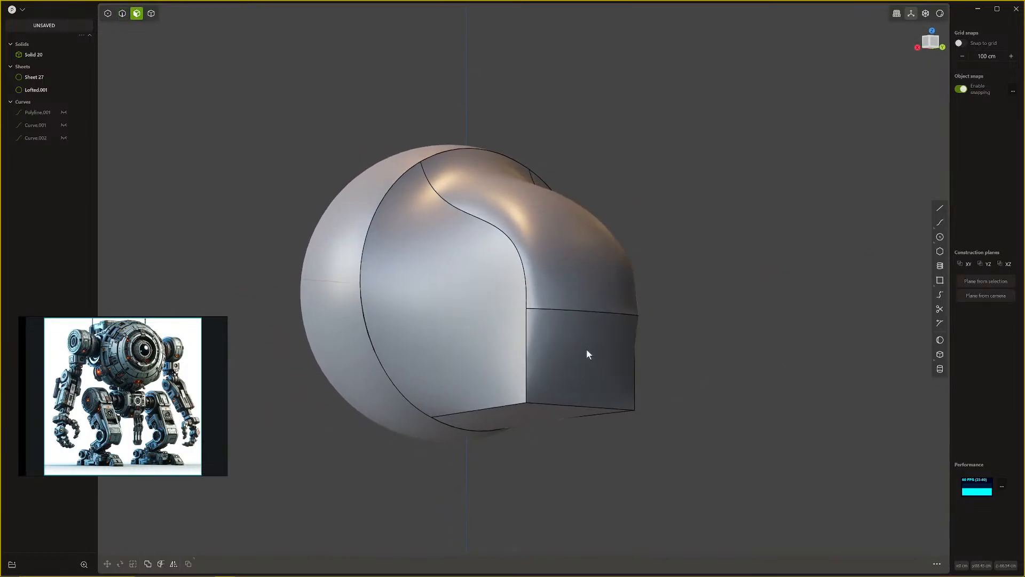
{"action": "left_click", "coordinate": [586, 350]}
{"action": "left_click", "coordinate": [584, 266]}
{"action": "middle_click_drag", "start_coordinate": [584, 265], "coordinate": [510, 240]}
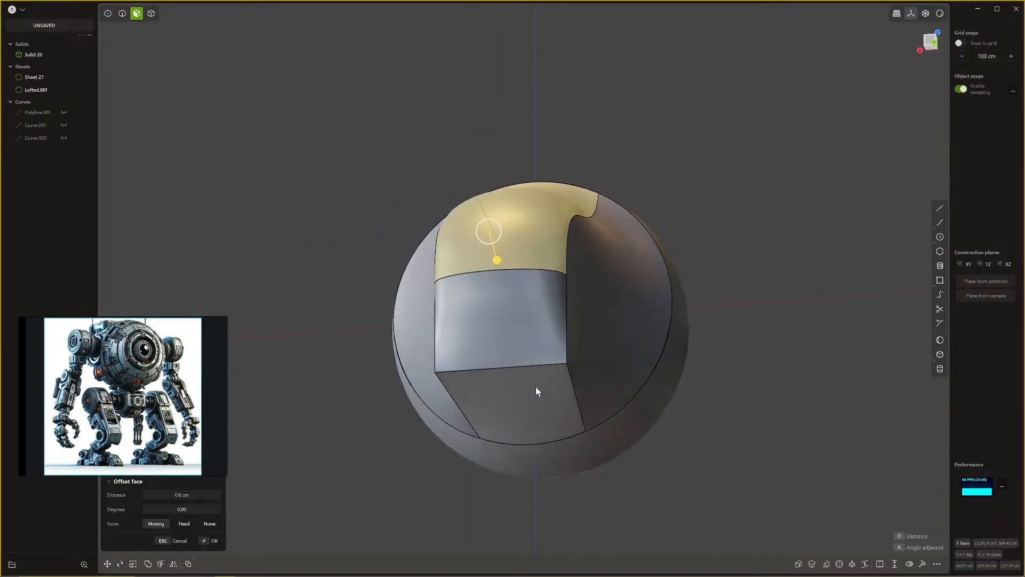
{"action": "left_click", "coordinate": [536, 391]}
{"action": "left_click", "coordinate": [36, 90]}
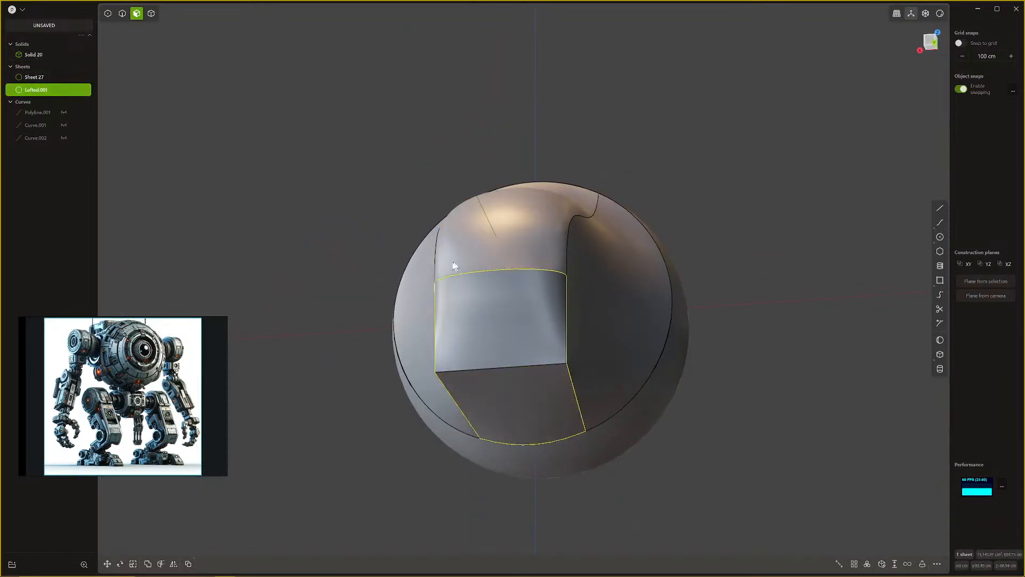
{"action": "key", "text": "Delete"}
Step: Delete the rear section's left side face, keeping the top panel and the opposite side
{"action": "middle_click_drag", "start_coordinate": [502, 325], "coordinate": [558, 368]}
{"action": "key", "text": "1"}
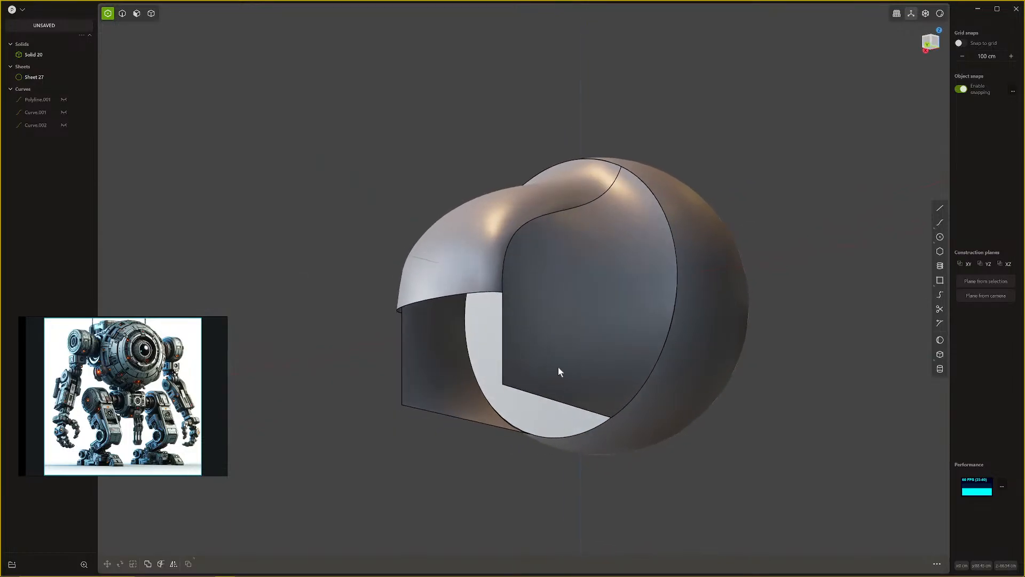
{"action": "key", "text": "3"}
{"action": "left_click", "coordinate": [570, 344]}
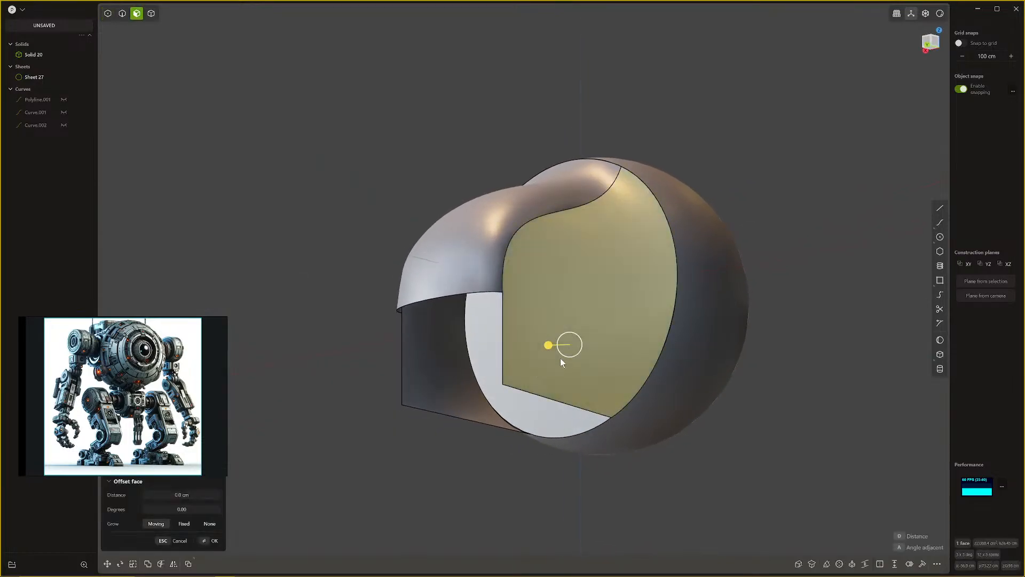
{"action": "key", "text": "Escape"}
{"action": "middle_click_drag", "start_coordinate": [560, 358], "coordinate": [488, 357]}
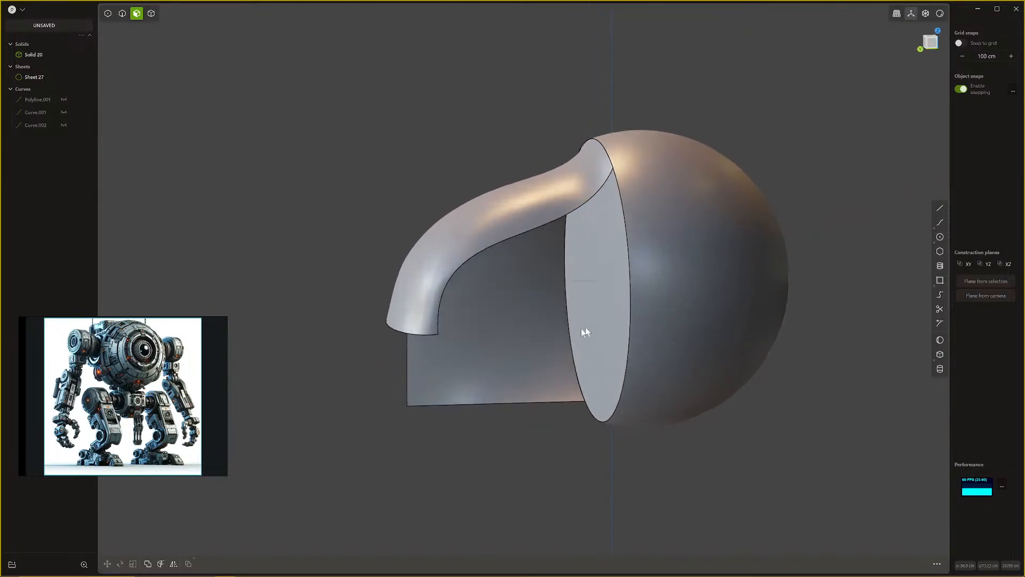
{"action": "left_click", "coordinate": [940, 223]}
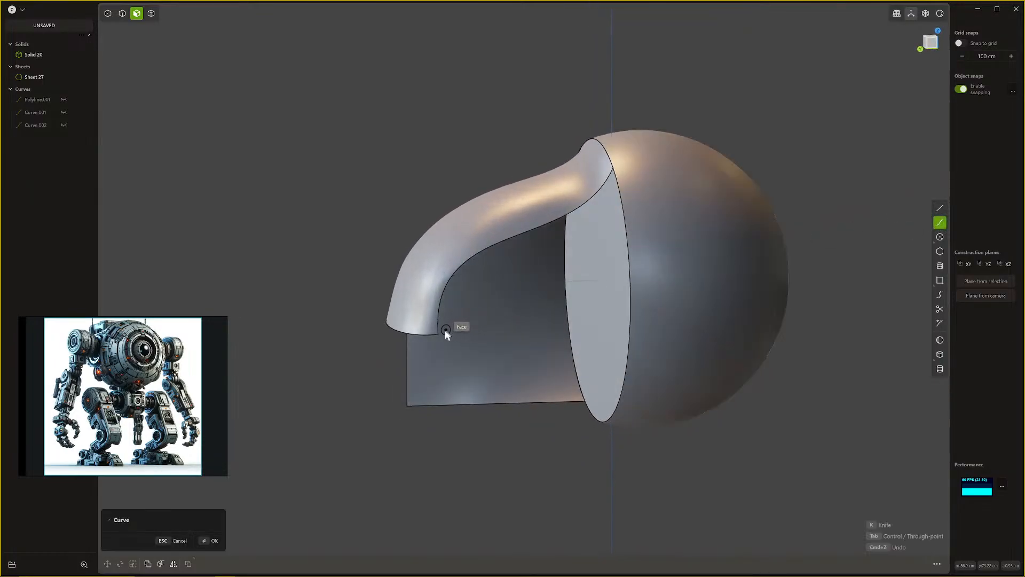
{"action": "left_click", "coordinate": [613, 167]}
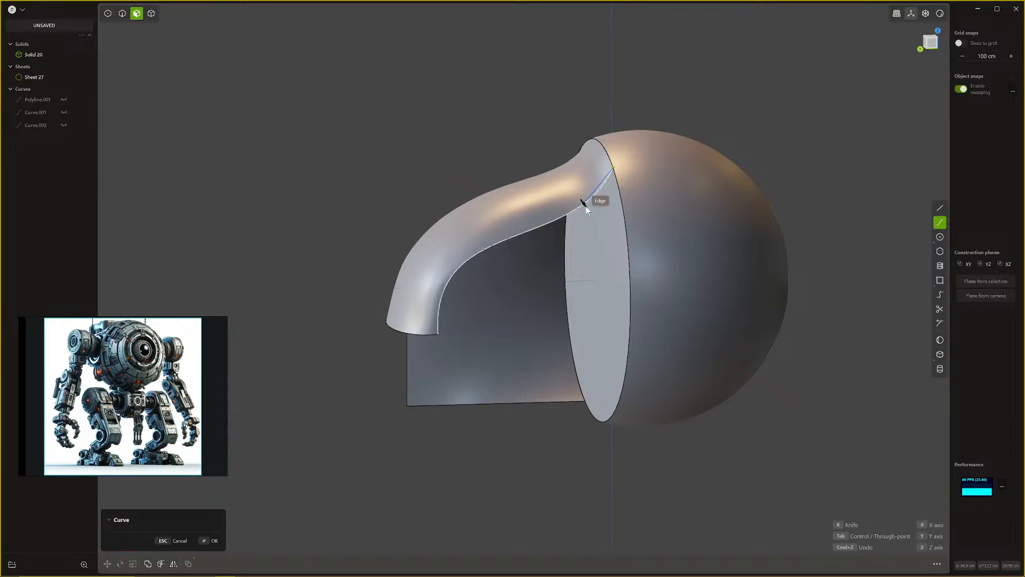
{"action": "left_click", "coordinate": [584, 204]}
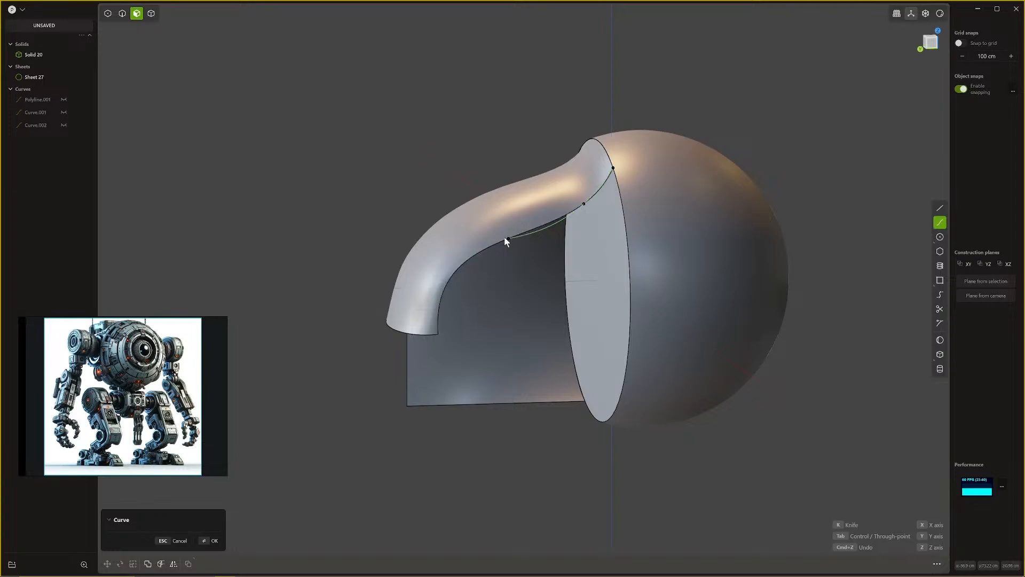
{"action": "key", "text": "Escape"}
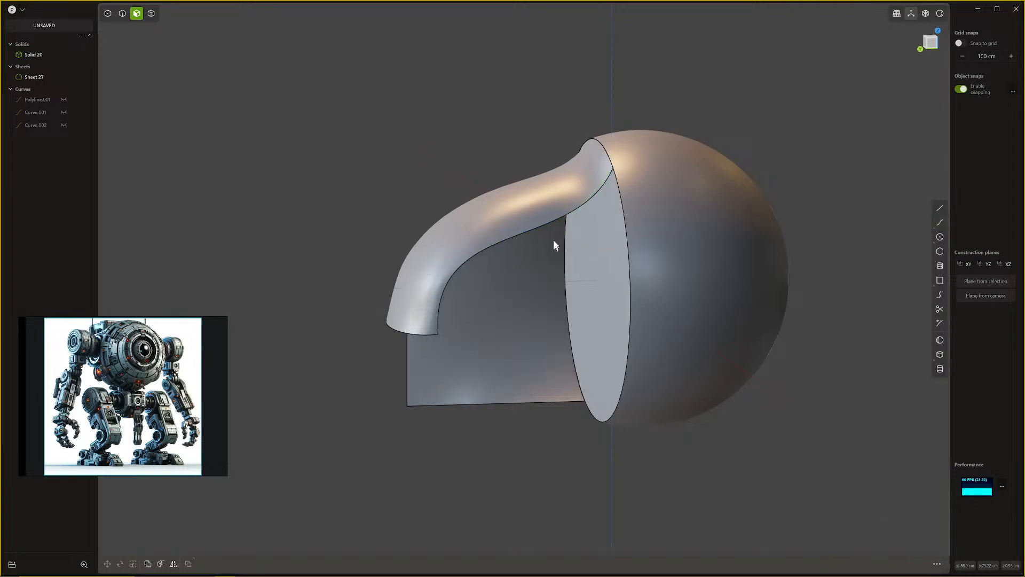
Step: Duplicate the top panel's left side edge in place as a separate curve
{"action": "key", "text": "2"}
{"action": "left_click", "coordinate": [519, 234]}
{"action": "key", "text": "e"}
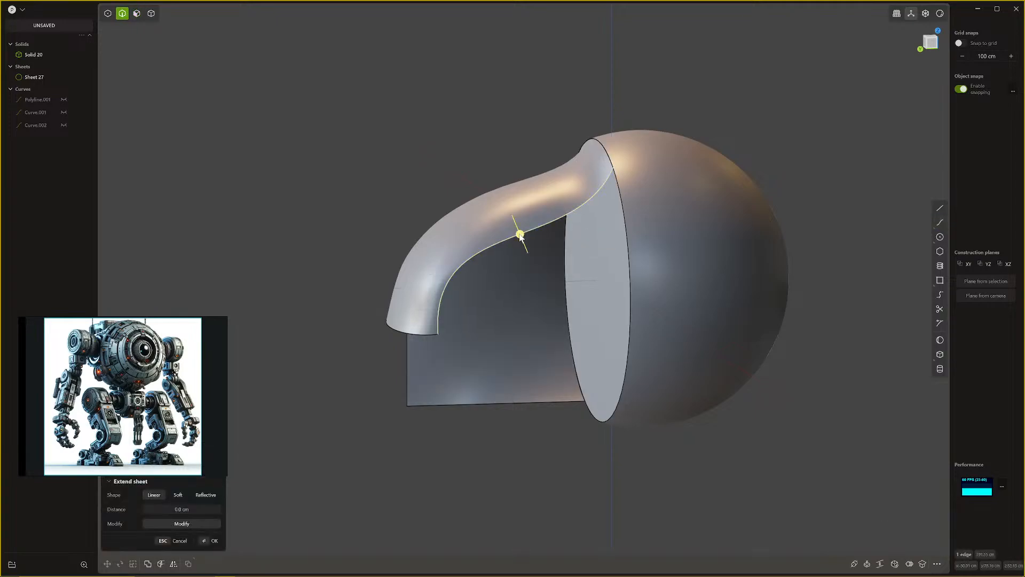
{"action": "key", "text": "shift+d"}
{"action": "middle_click_drag", "start_coordinate": [747, 211], "coordinate": [807, 206]}
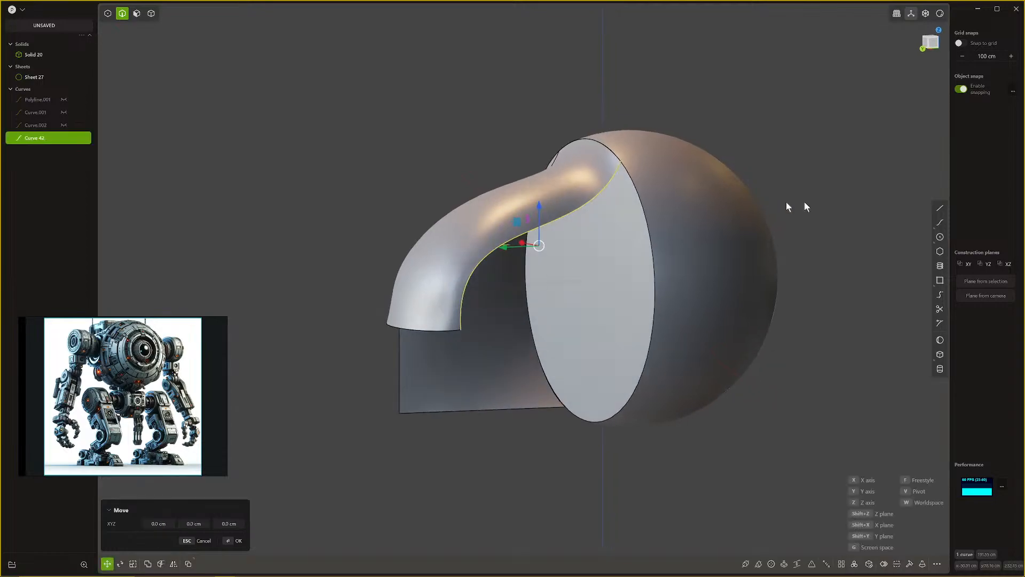
Step: In the left view, draw a curve from the top panel's lower rear corner down to the bottom of the hemisphere's rim
{"action": "left_click", "coordinate": [938, 224]}
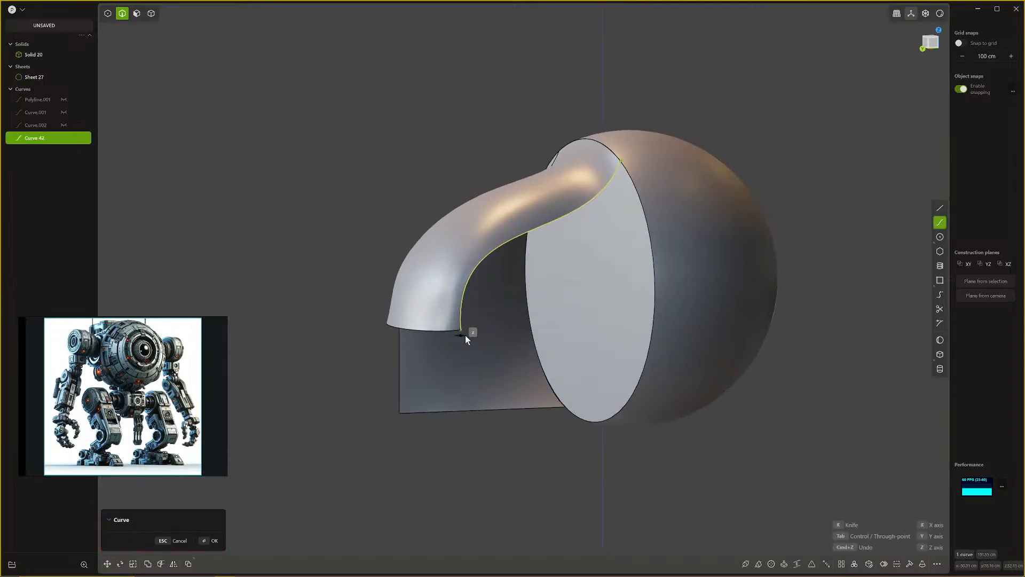
{"action": "key", "text": "KP_1"}
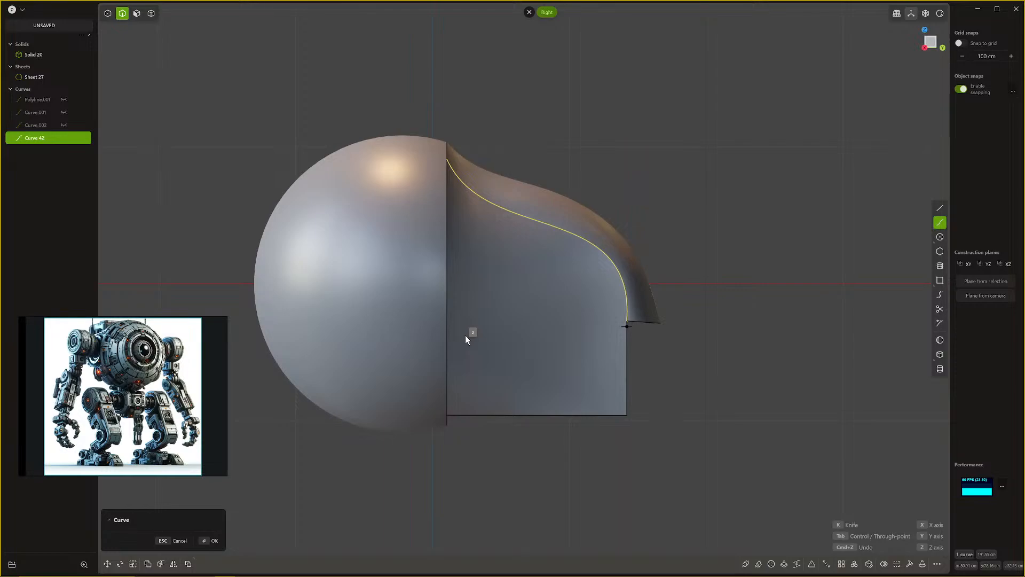
{"action": "key", "text": "ctrl+KP_3"}
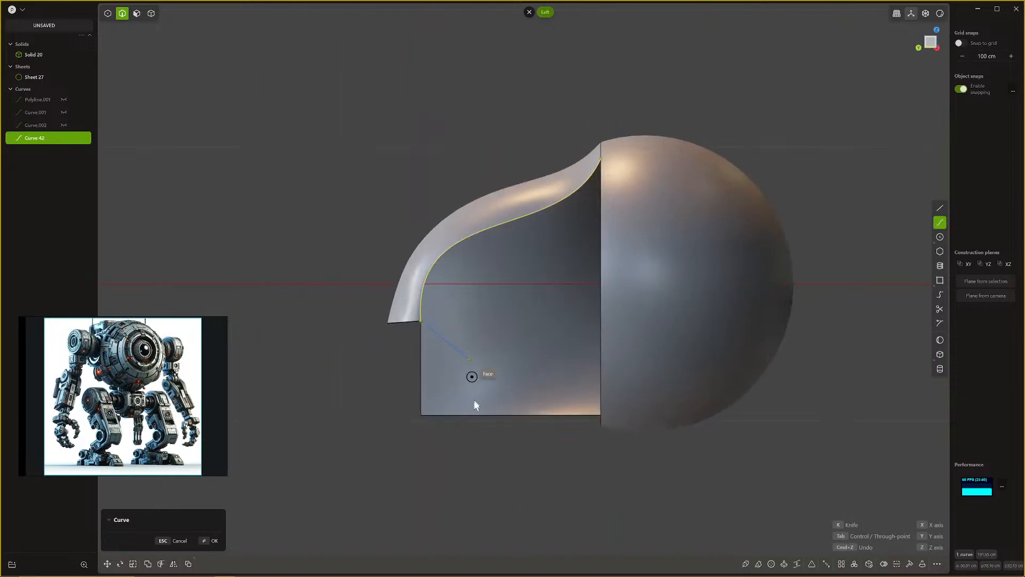
{"action": "left_click", "coordinate": [459, 414]}
{"action": "left_click", "coordinate": [600, 426]}
{"action": "key", "text": "Return"}
{"action": "middle_click_drag", "start_coordinate": [581, 447], "coordinate": [604, 461]}
{"action": "key", "text": "1"}
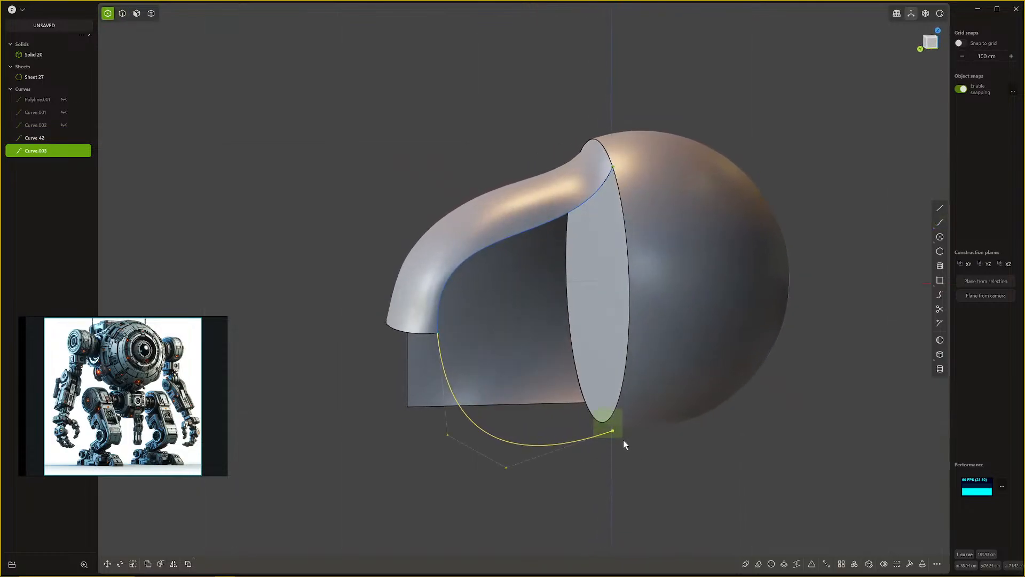
Step: Move the new side curve's lower end point onto the edge of the hemisphere's rim
{"action": "left_click", "coordinate": [623, 440]}
{"action": "key", "text": "g"}
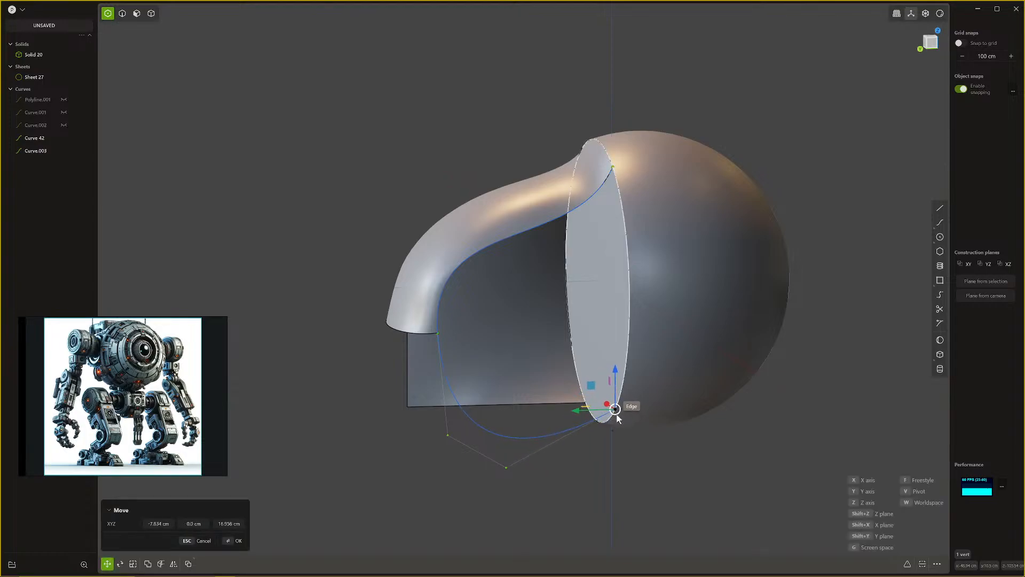
{"action": "left_click", "coordinate": [616, 416]}
Step: Draw a curve along the hemisphere's rim from the top panel's front corner down to the side curve's lower end
{"action": "middle_click_drag", "start_coordinate": [625, 435], "coordinate": [727, 428]}
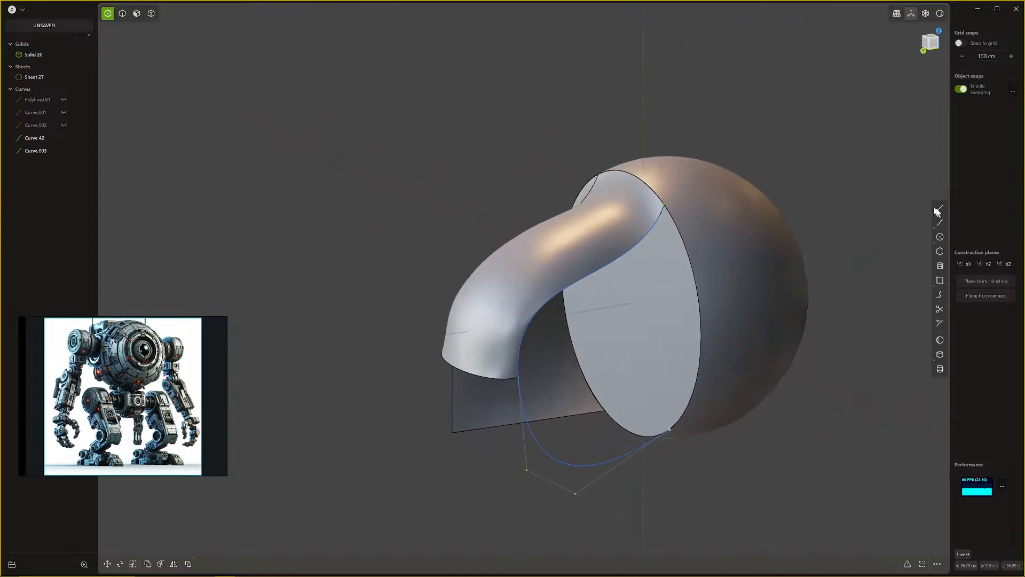
{"action": "left_click", "coordinate": [940, 222]}
{"action": "left_click", "coordinate": [665, 206]}
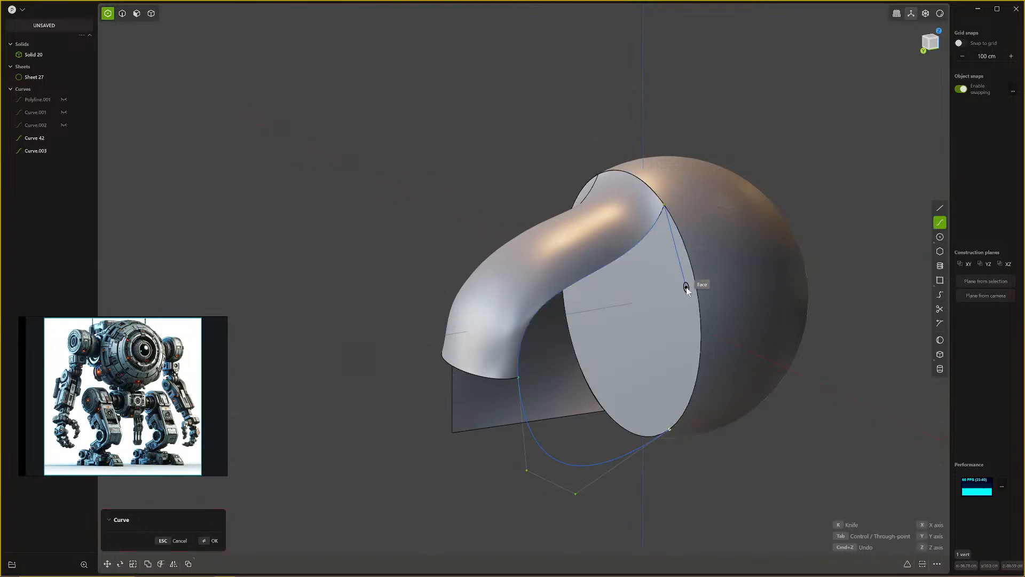
{"action": "left_click", "coordinate": [697, 292]}
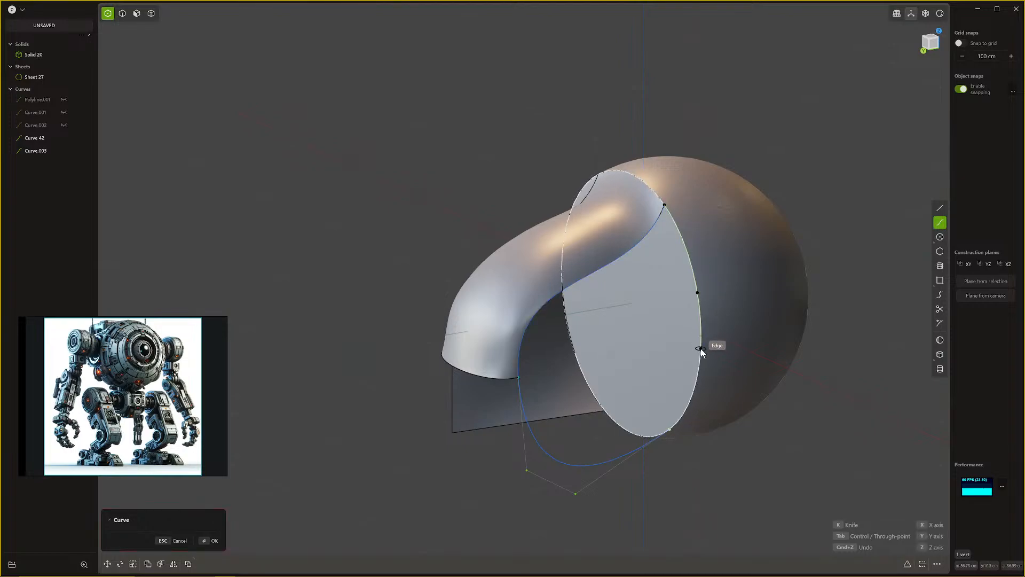
{"action": "left_click", "coordinate": [701, 351]}
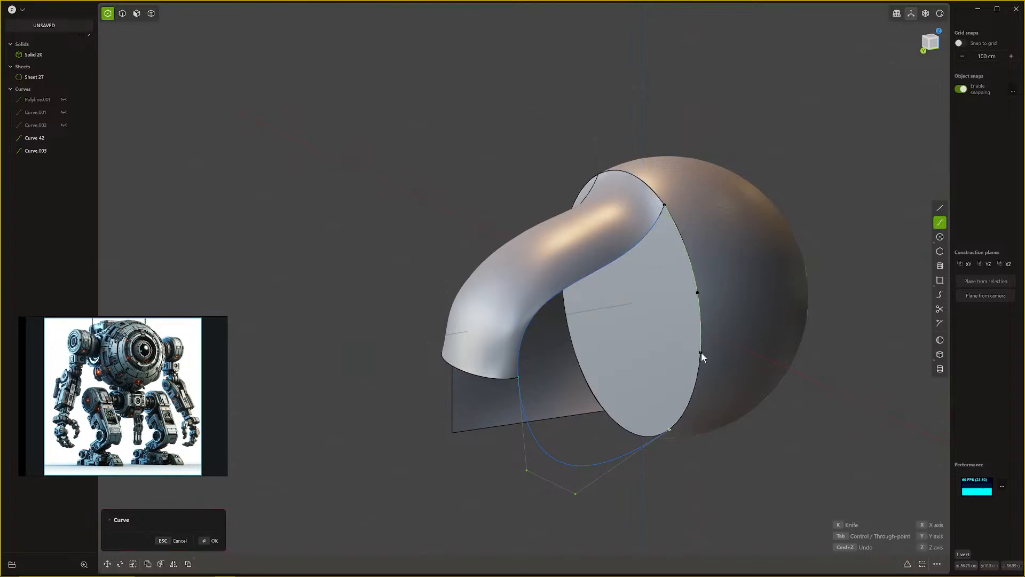
{"action": "left_click", "coordinate": [688, 416]}
{"action": "left_click", "coordinate": [671, 431]}
{"action": "key", "text": "Return"}
Step: Join the lower side curve, the rim curve and the top panel's duplicated edge curve into one closed loop
{"action": "key", "text": "2"}
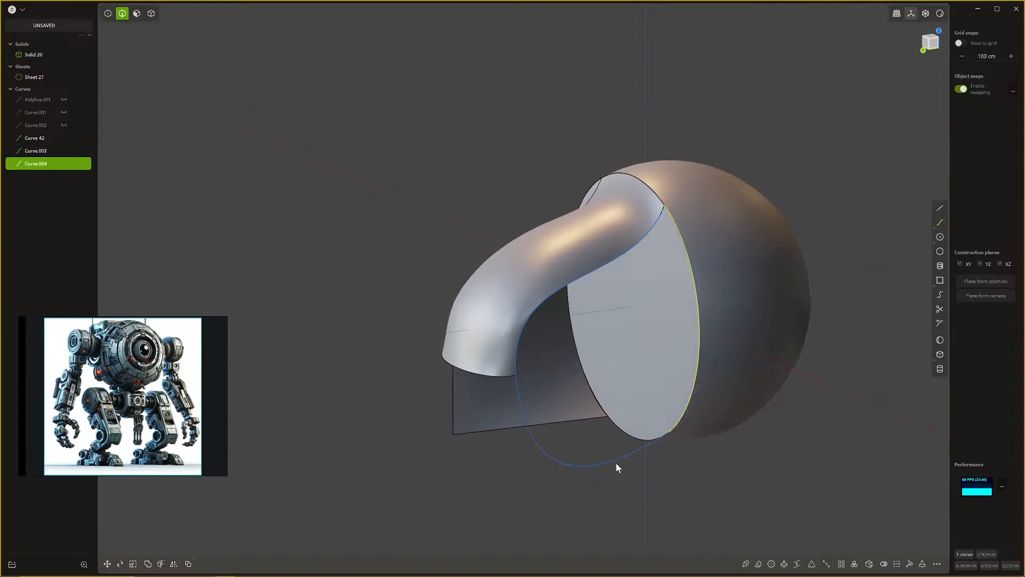
{"action": "left_click", "coordinate": [616, 466]}
{"action": "left_click", "coordinate": [687, 364], "text": "shift"}
{"action": "left_click", "coordinate": [548, 302], "text": "shift"}
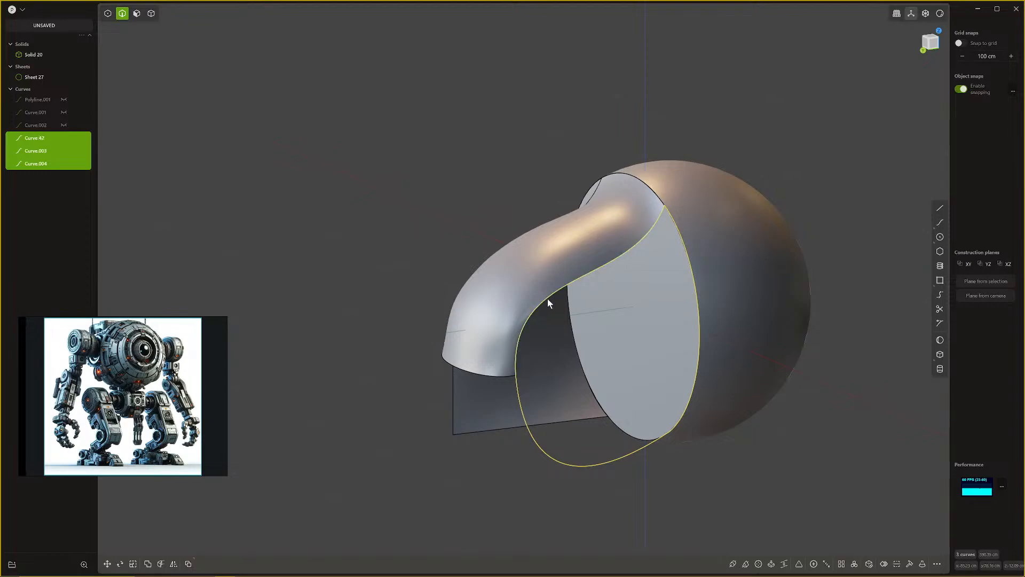
{"action": "key", "text": "j"}
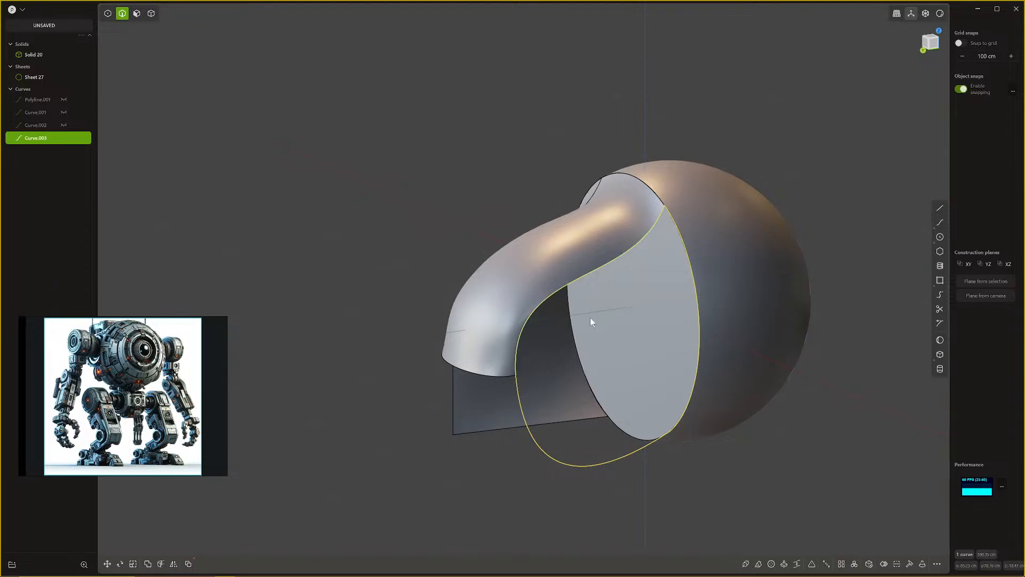
Step: Fill the closed side loop with a surface using Patch hole
{"action": "key", "text": "alt+p"}
{"action": "middle_click_drag", "start_coordinate": [613, 335], "coordinate": [662, 291]}
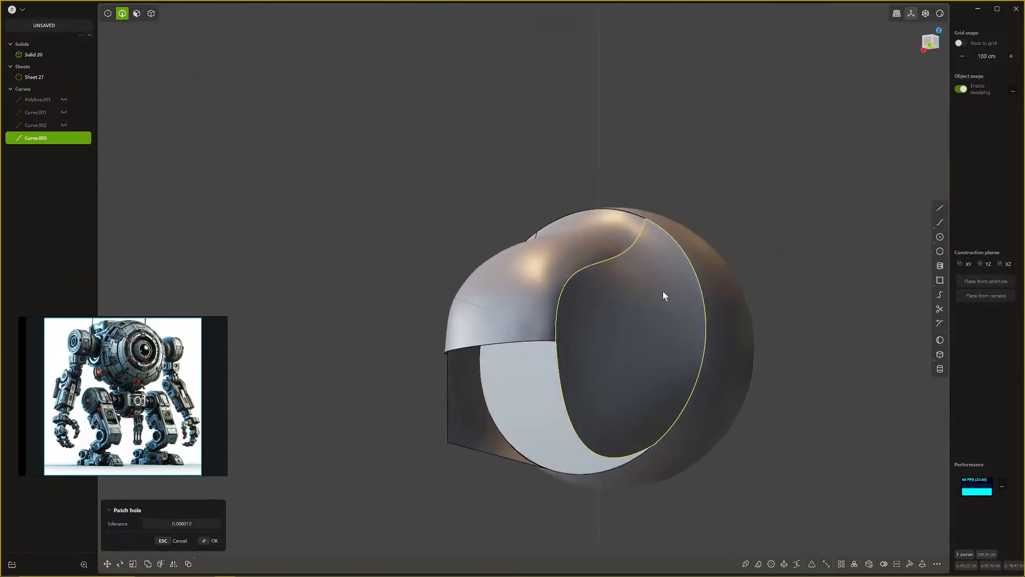
{"action": "key", "text": "Return"}
Step: Delete the old flat side face on the opposite side of the rear section
{"action": "key", "text": "3"}
{"action": "left_click", "coordinate": [442, 424]}
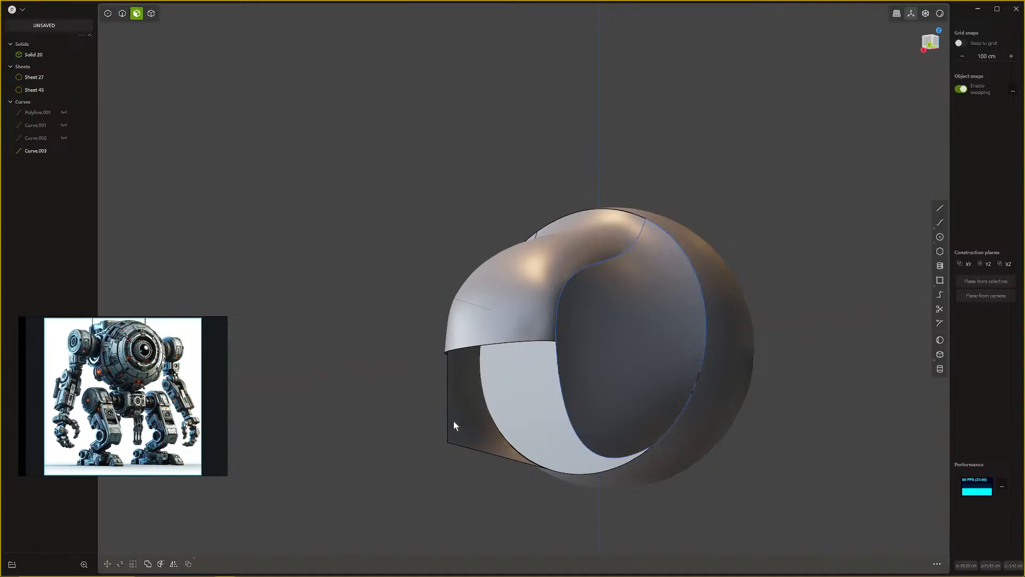
{"action": "left_click", "coordinate": [454, 421]}
{"action": "key", "text": "x"}
{"action": "middle_click_drag", "start_coordinate": [516, 411], "coordinate": [529, 405]}
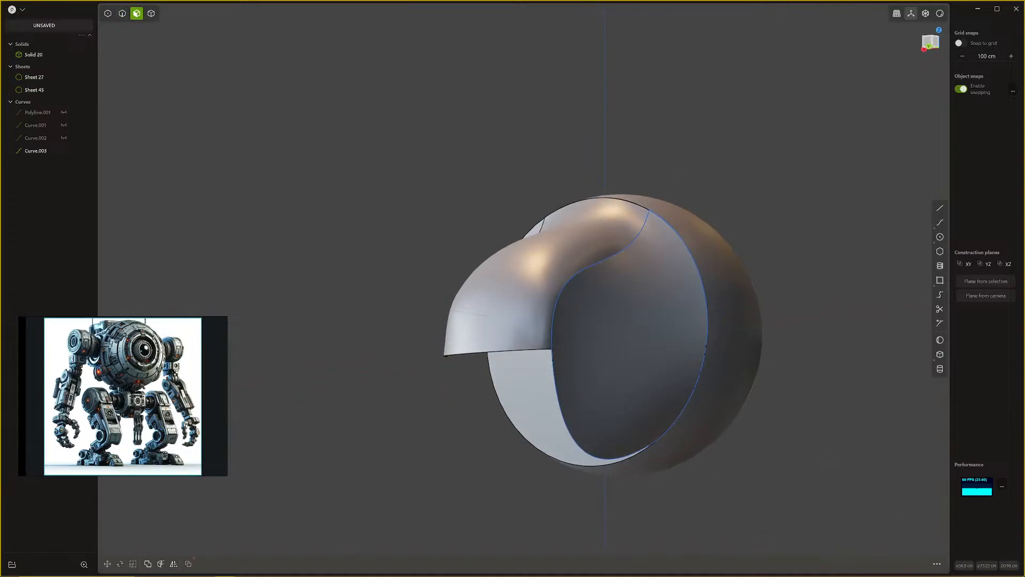
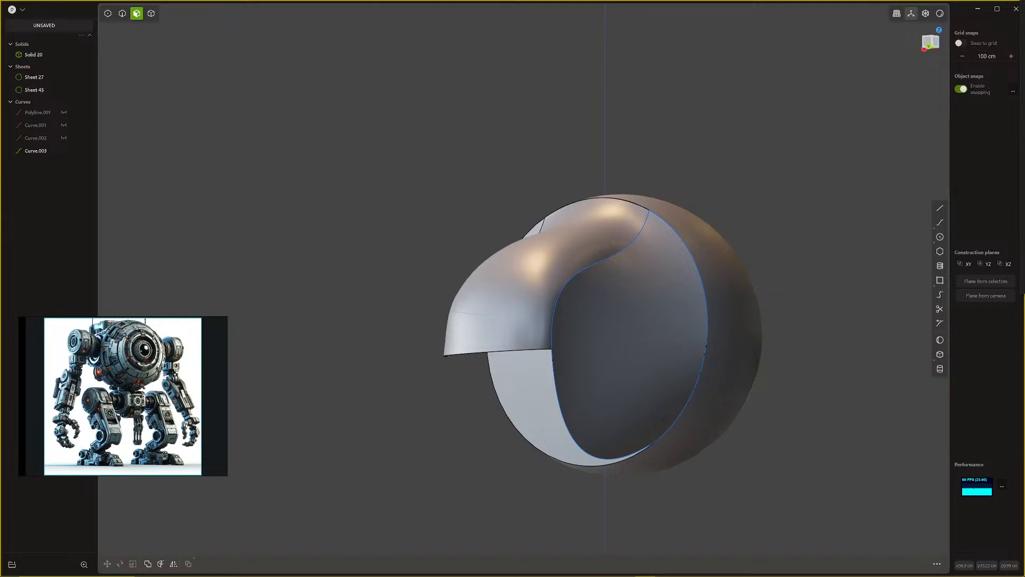
{"action": "middle_click_drag", "start_coordinate": [587, 422], "coordinate": [571, 363]}
{"action": "key", "text": "4"}
{"action": "left_click", "coordinate": [557, 362]}
{"action": "key", "text": "Delete"}
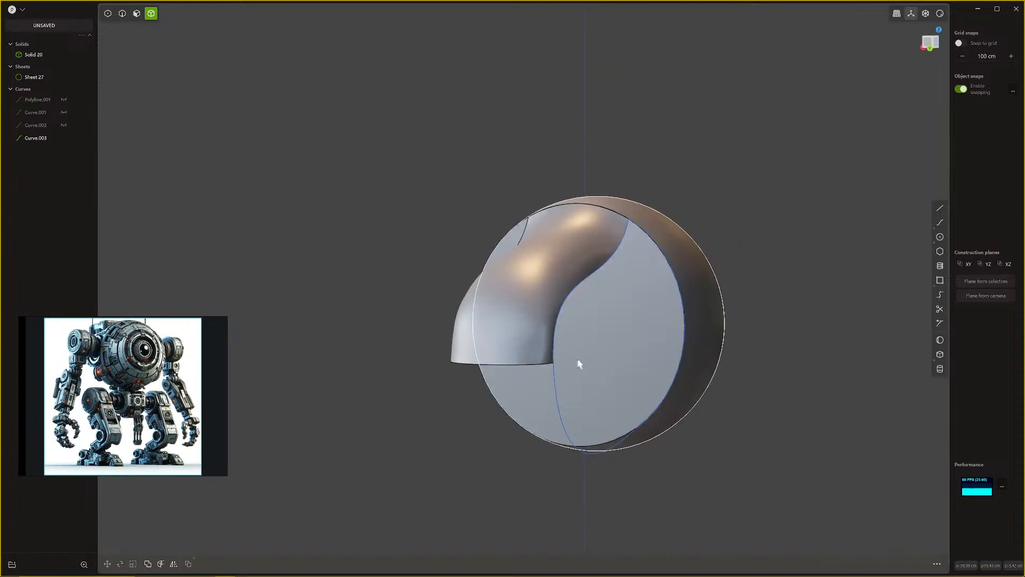
{"action": "key", "text": "ctrl+z"}
Step: Mirror the patched side sheet along the X axis to the opposite side of the rear section
{"action": "mouse_move", "coordinate": [610, 336]}
{"action": "middle_mouse_down"}
{"action": "mouse_move", "coordinate": [582, 362]}
{"action": "mouse_move", "coordinate": [618, 358]}
{"action": "mouse_move", "coordinate": [602, 279]}
{"action": "mouse_move", "coordinate": [652, 347]}
{"action": "mouse_move", "coordinate": [689, 368]}
{"action": "mouse_move", "coordinate": [586, 366]}
{"action": "mouse_move", "coordinate": [602, 332]}
{"action": "middle_mouse_up"}
{"action": "key", "text": "alt+x"}
{"action": "key", "text": "Return"}
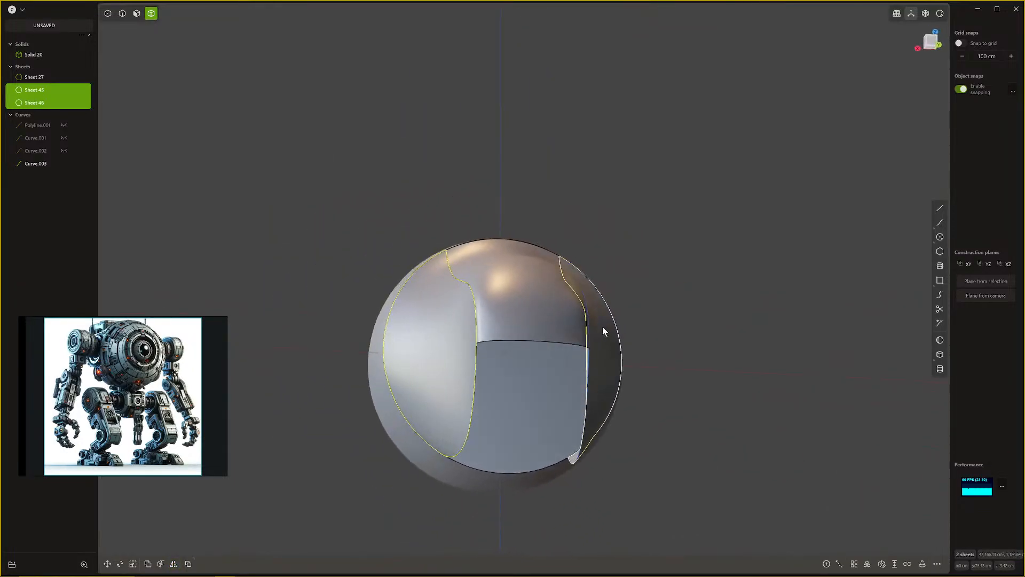
{"action": "left_click", "coordinate": [734, 310]}
{"action": "middle_click_drag", "start_coordinate": [733, 304], "coordinate": [573, 385]}
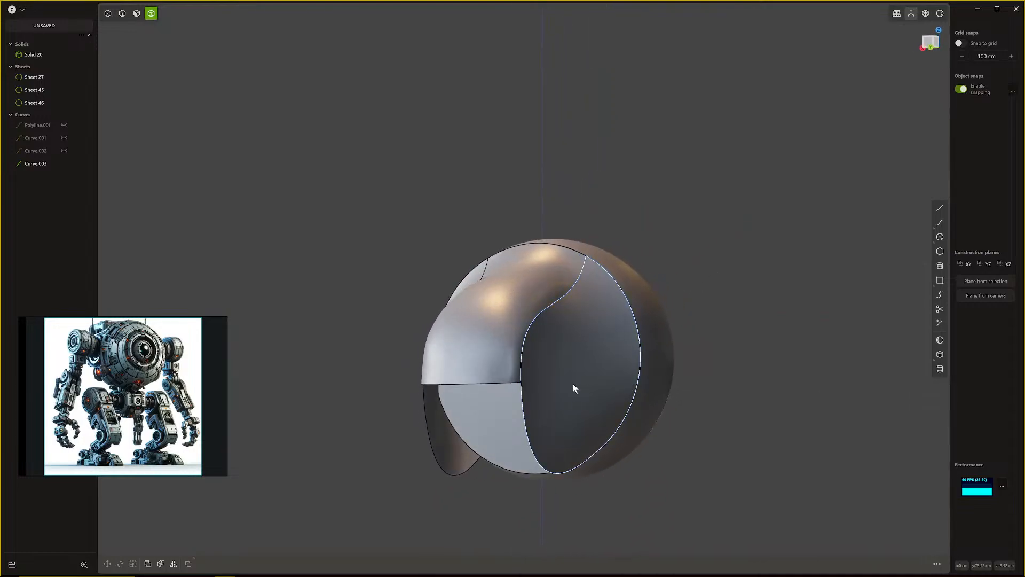
{"action": "left_click", "coordinate": [573, 384]}
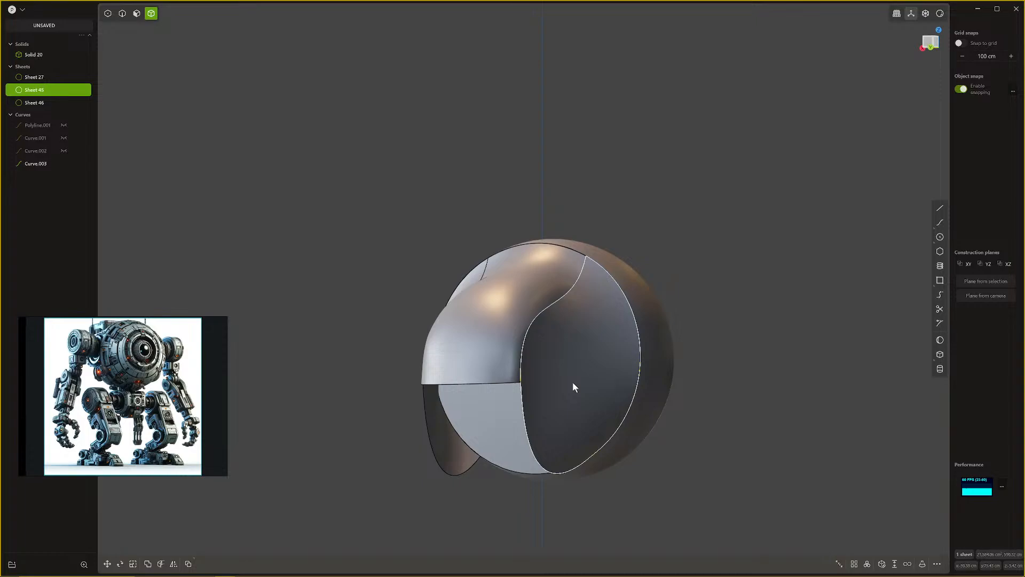
{"action": "left_click", "coordinate": [506, 335], "text": "shift"}
{"action": "key", "text": "q"}
{"action": "right_click", "coordinate": [506, 336]}
{"action": "middle_click_drag", "start_coordinate": [506, 336], "coordinate": [427, 353]}
{"action": "key", "text": "Escape"}
{"action": "left_click", "coordinate": [571, 349]}
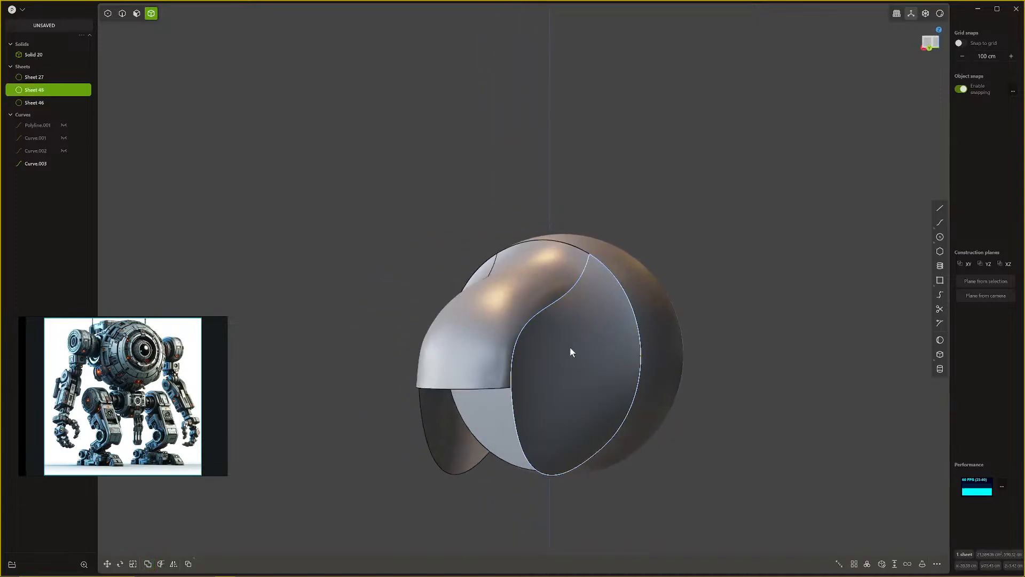
{"action": "key", "text": "q"}
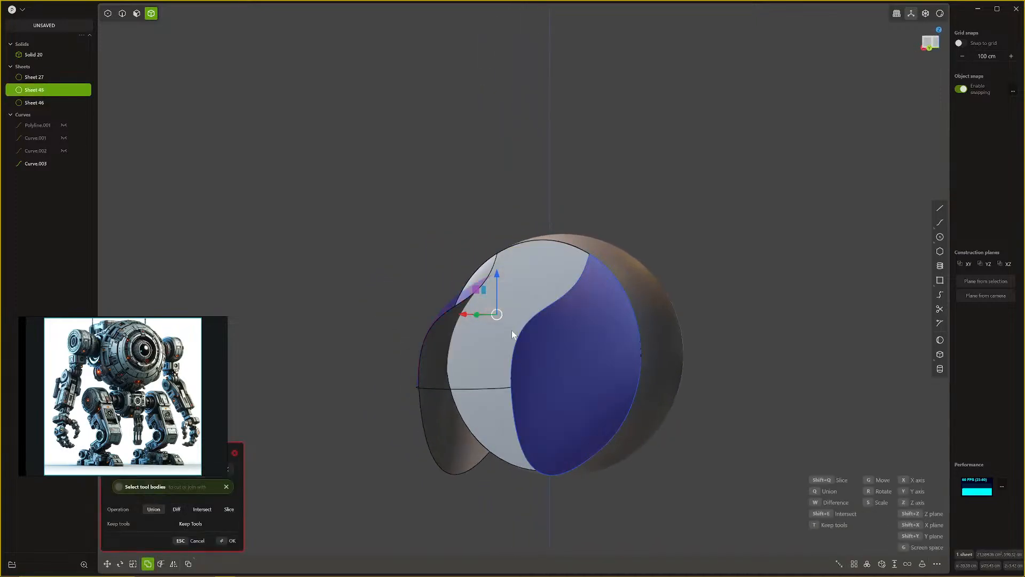
{"action": "right_click", "coordinate": [495, 358]}
{"action": "middle_click_drag", "start_coordinate": [498, 360], "coordinate": [612, 433]}
{"action": "key", "text": "Escape"}
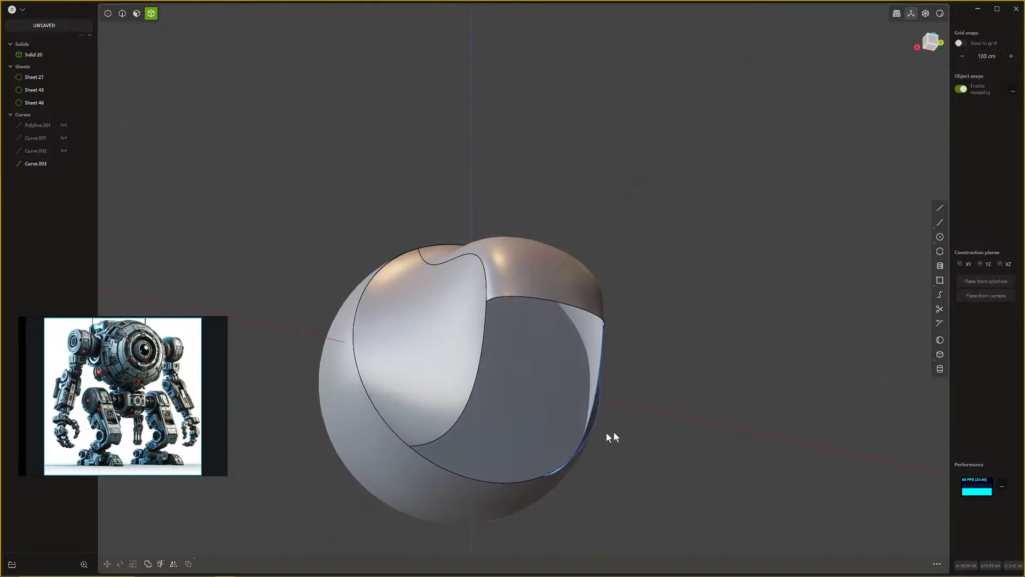
{"action": "left_click", "coordinate": [941, 223]}
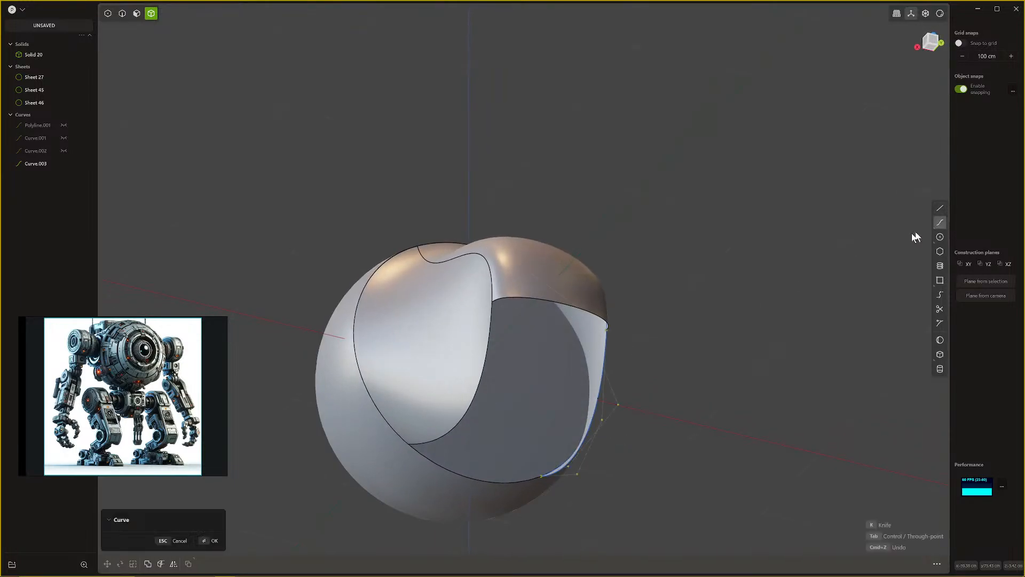
{"action": "left_click", "coordinate": [492, 302]}
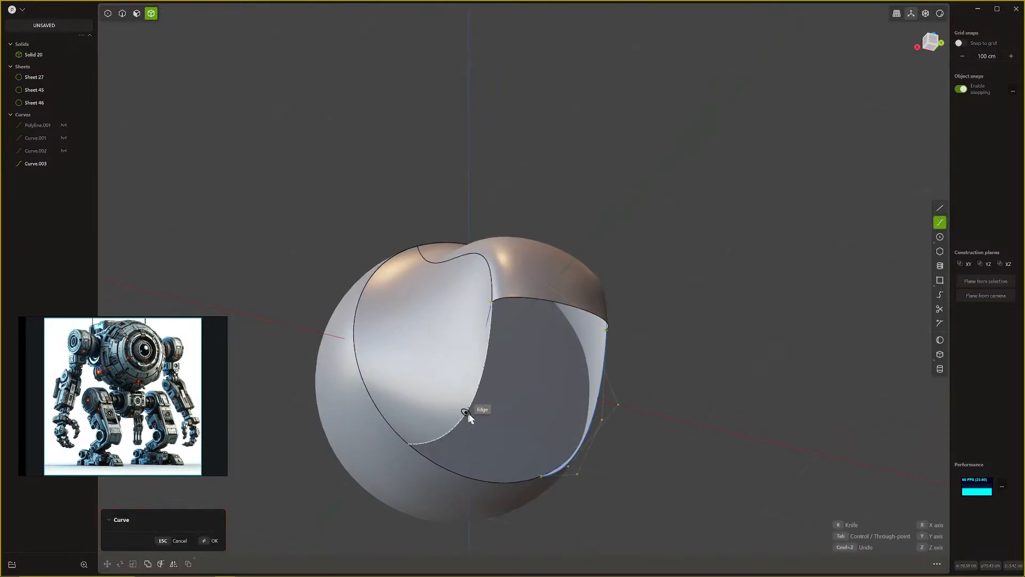
{"action": "left_click", "coordinate": [479, 384]}
{"action": "scroll", "coordinate": [438, 438], "scroll_direction": "up", "scroll_amount": 5}
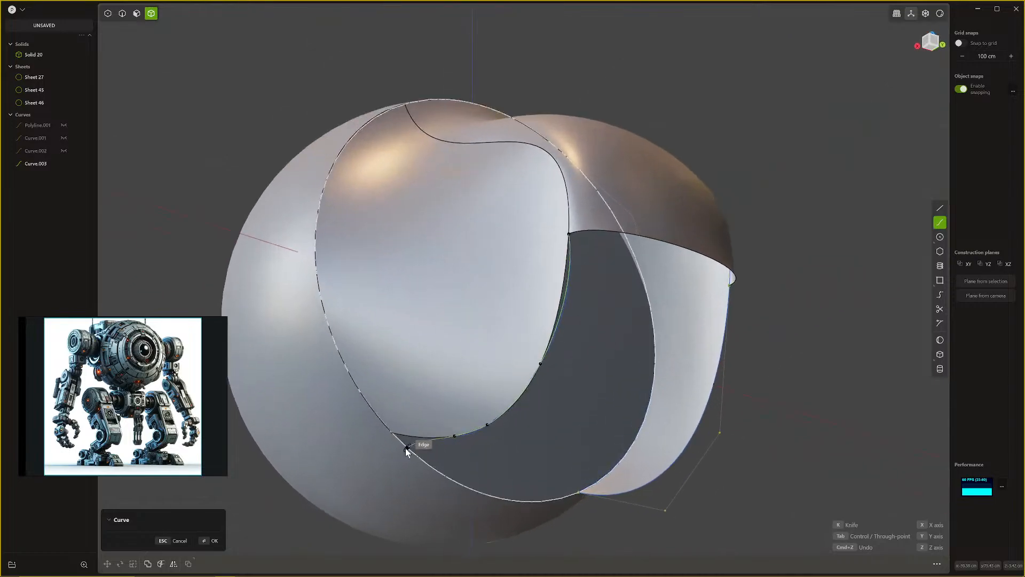
{"action": "left_click", "coordinate": [393, 433]}
{"action": "key", "text": "z"}
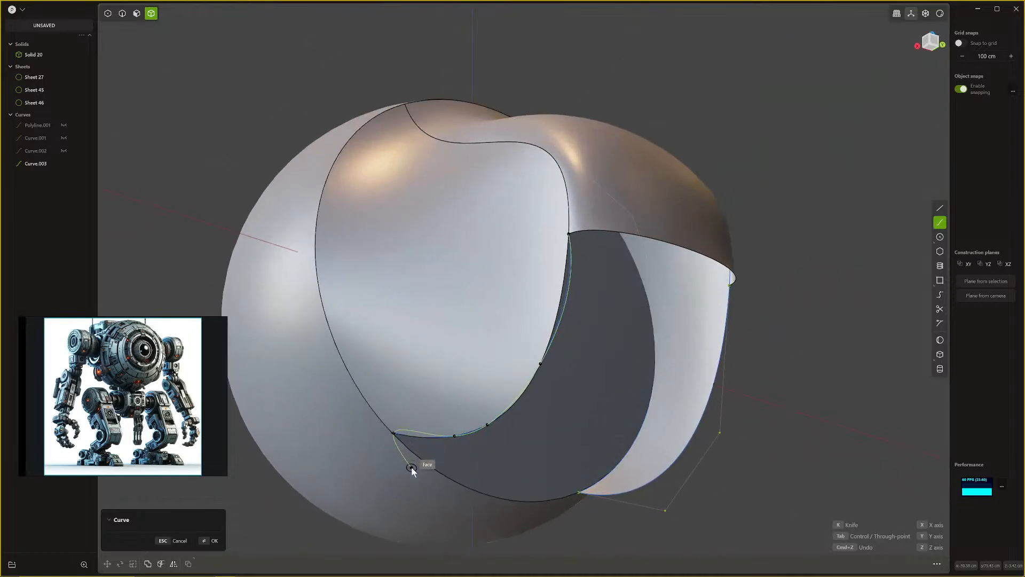
{"action": "key", "text": "Escape"}
Step: Delete the closed loop curve that outlines the side patch
{"action": "middle_click_drag", "start_coordinate": [641, 390], "coordinate": [573, 382]}
{"action": "key", "text": "2"}
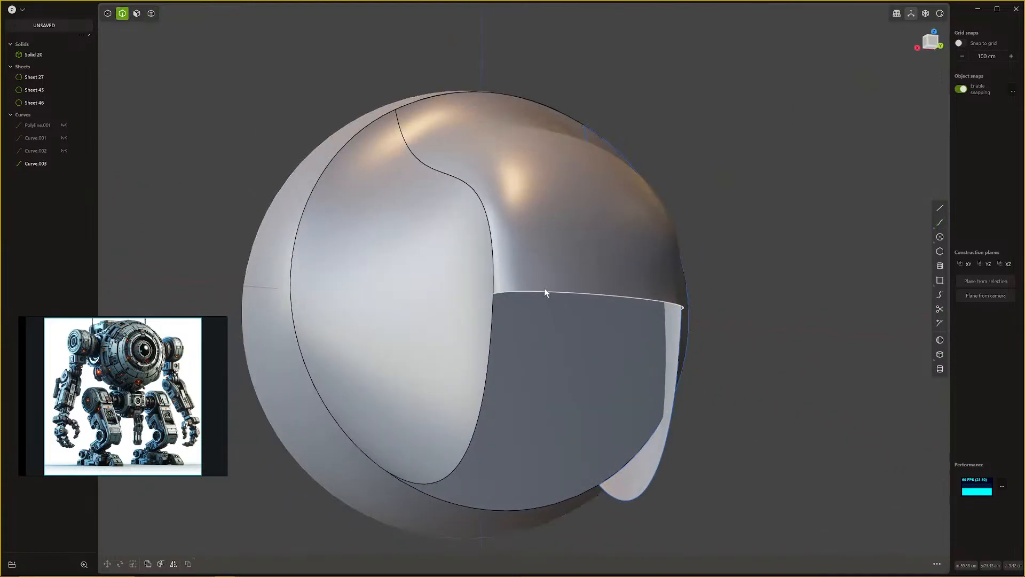
{"action": "left_click", "coordinate": [545, 289]}
{"action": "left_click", "coordinate": [492, 345], "text": "shift"}
{"action": "middle_click_drag", "start_coordinate": [690, 399], "coordinate": [598, 372]}
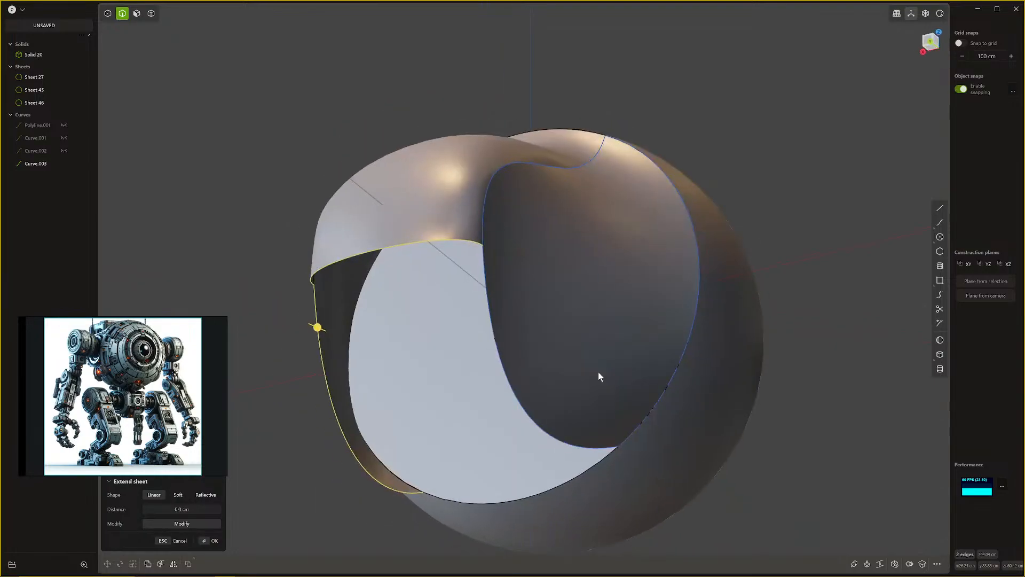
{"action": "left_click", "coordinate": [530, 403]}
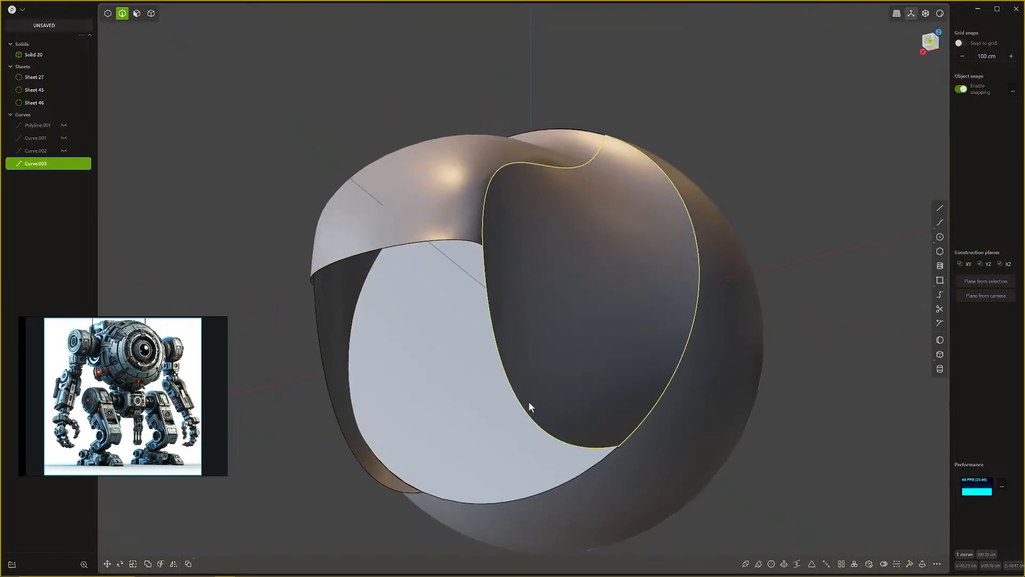
{"action": "key", "text": "Delete"}
{"action": "middle_click_drag", "start_coordinate": [480, 410], "coordinate": [550, 375]}
{"action": "left_click", "coordinate": [546, 375]}
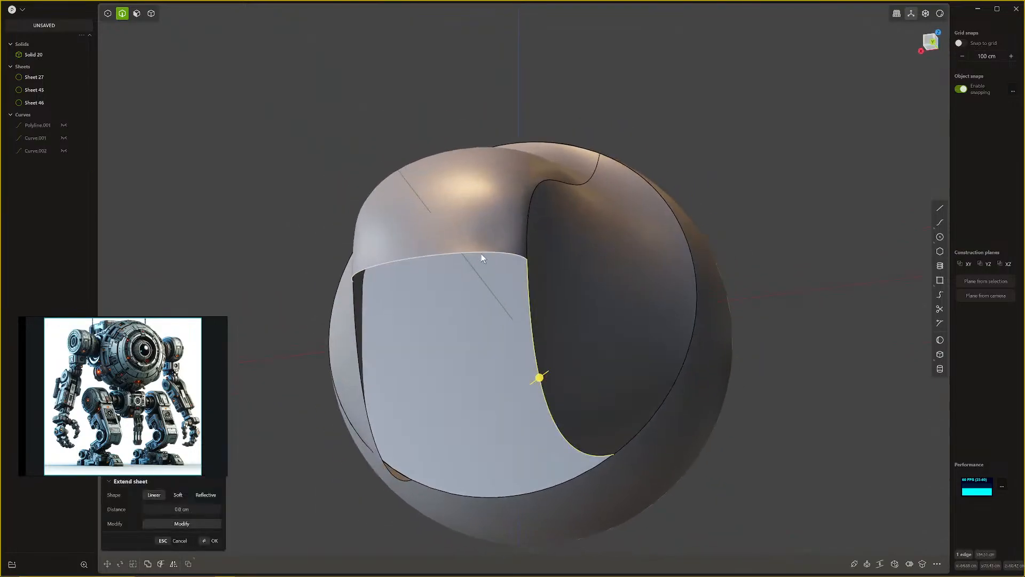
{"action": "left_click", "coordinate": [481, 254], "text": "shift"}
{"action": "middle_click_drag", "start_coordinate": [482, 254], "coordinate": [490, 343]}
{"action": "left_click", "coordinate": [490, 345], "text": "shift"}
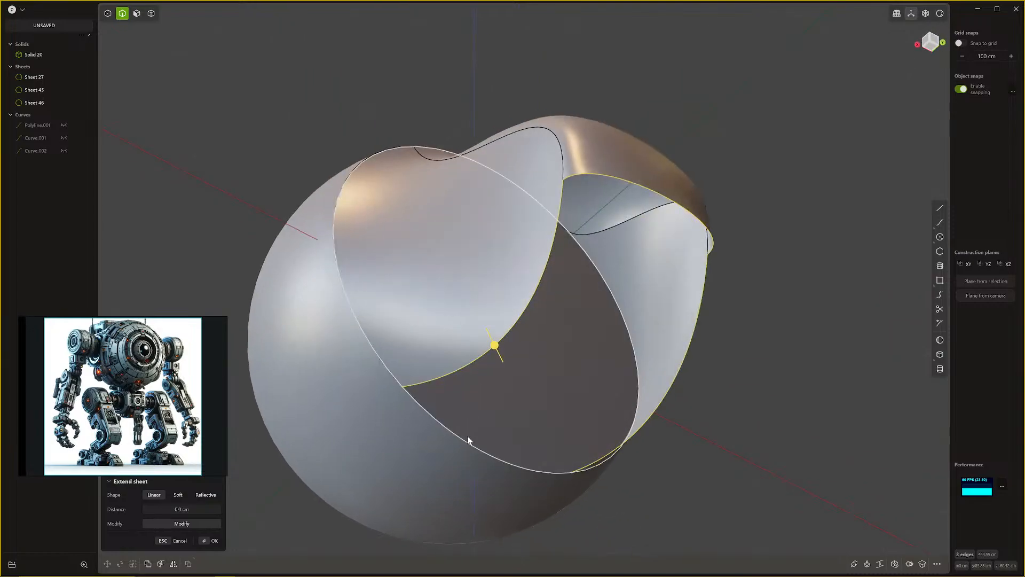
{"action": "middle_click_drag", "start_coordinate": [468, 429], "coordinate": [441, 424]}
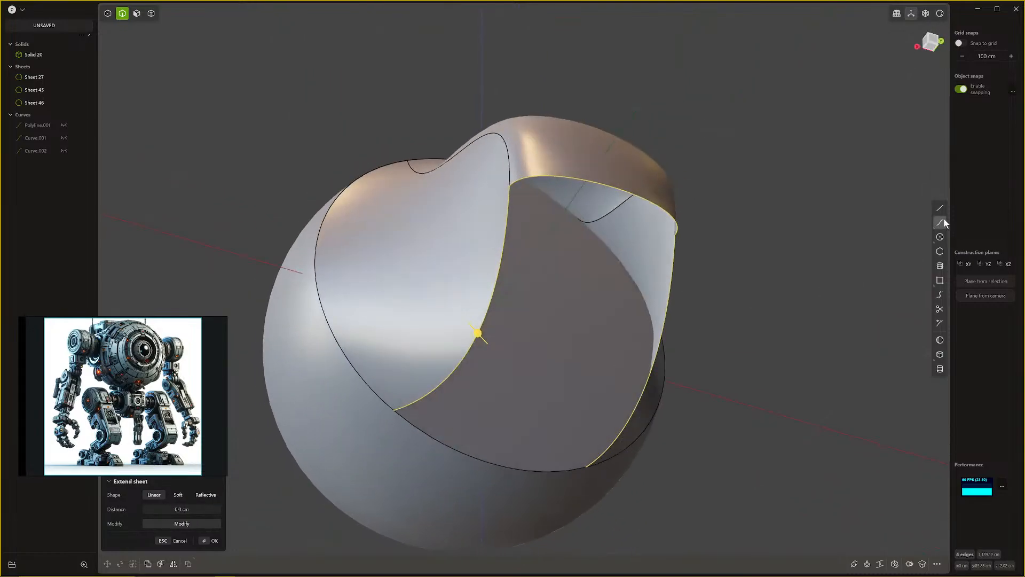
Step: Draw a curve along the bottom of the hemisphere's rim connecting the lower corners of the two side patches
{"action": "left_click", "coordinate": [941, 223]}
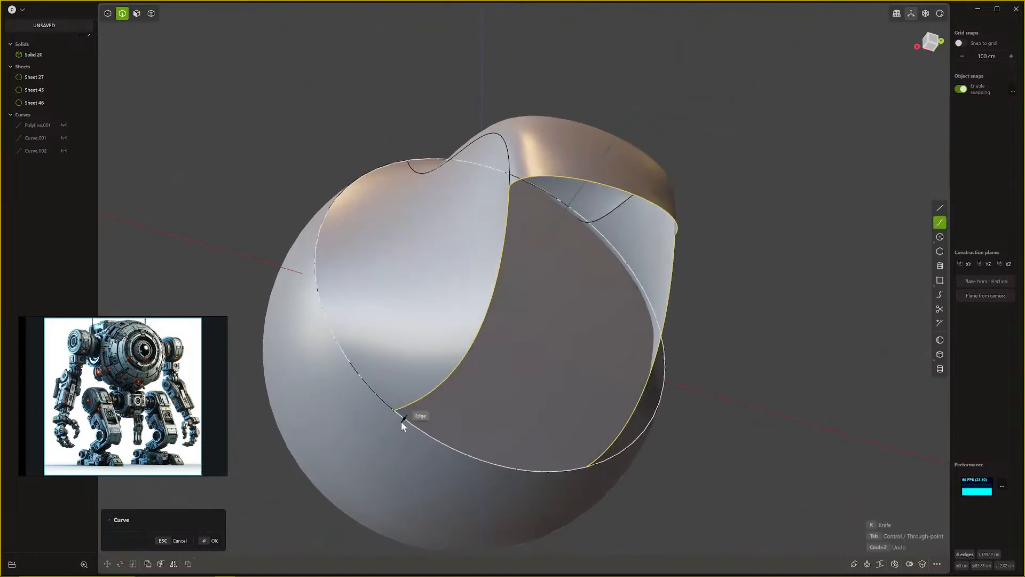
{"action": "left_click", "coordinate": [480, 460]}
{"action": "left_click", "coordinate": [549, 470]}
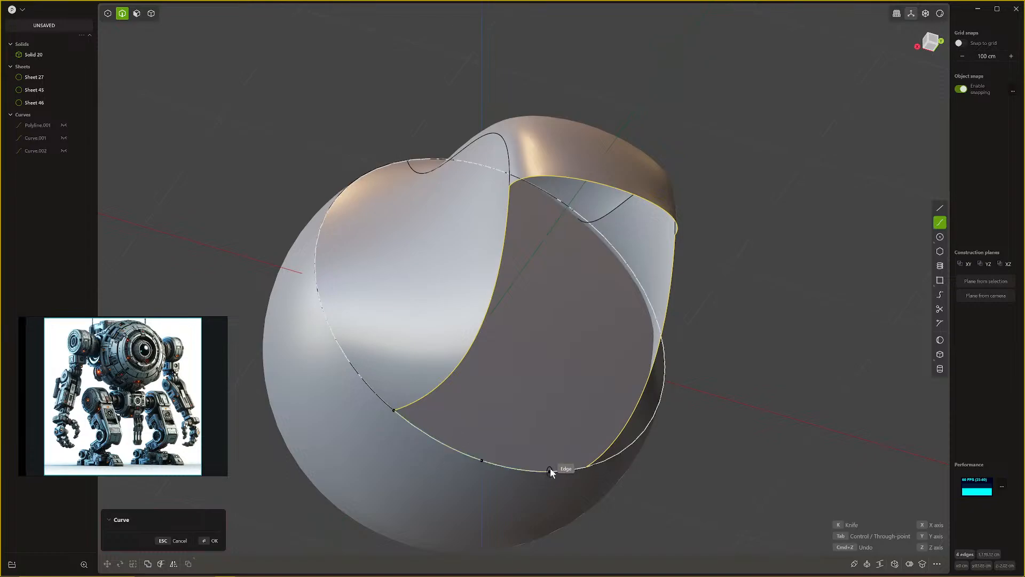
{"action": "left_click", "coordinate": [587, 465]}
{"action": "right_click", "coordinate": [587, 465]}
{"action": "middle_click_drag", "start_coordinate": [587, 465], "coordinate": [527, 482]}
{"action": "scroll", "coordinate": [528, 482], "scroll_direction": "down", "scroll_amount": 1}
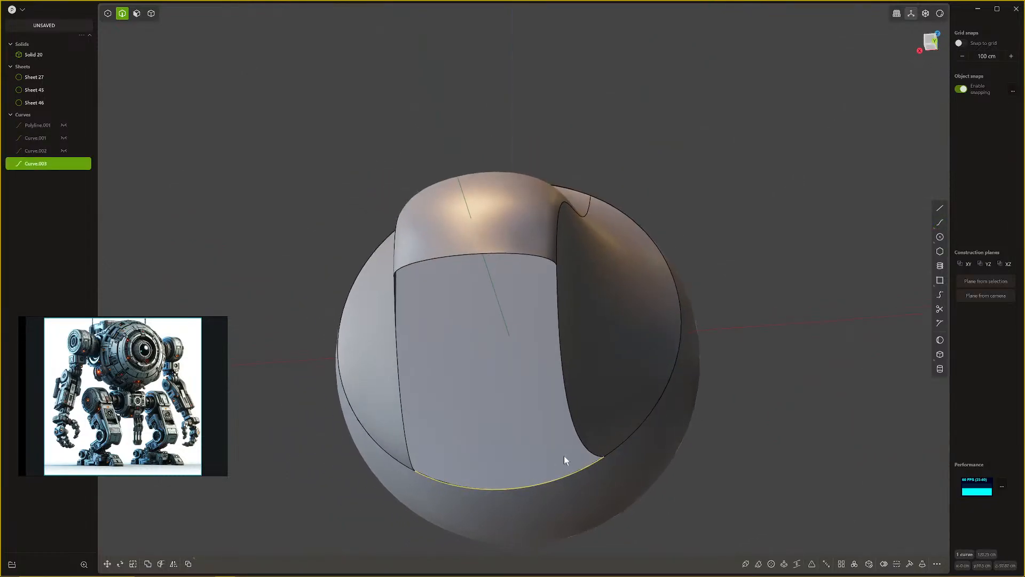
Step: Duplicate the rear opening's top edge, both side edges and the bottom rim curve in place as separate curves
{"action": "left_click", "coordinate": [581, 444]}
{"action": "key", "text": "e"}
{"action": "left_click", "coordinate": [399, 388]}
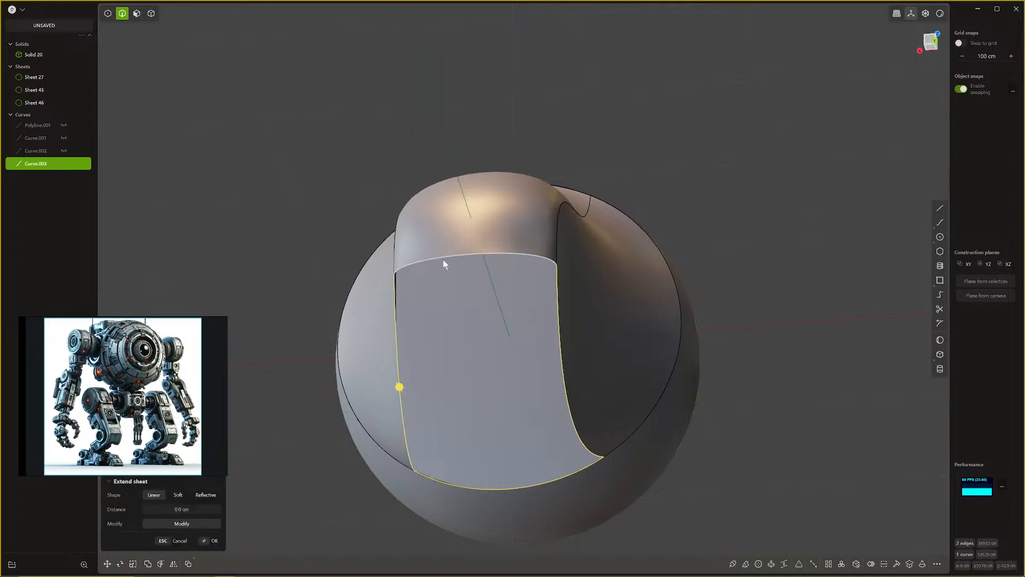
{"action": "middle_click_drag", "start_coordinate": [489, 283], "coordinate": [534, 318]}
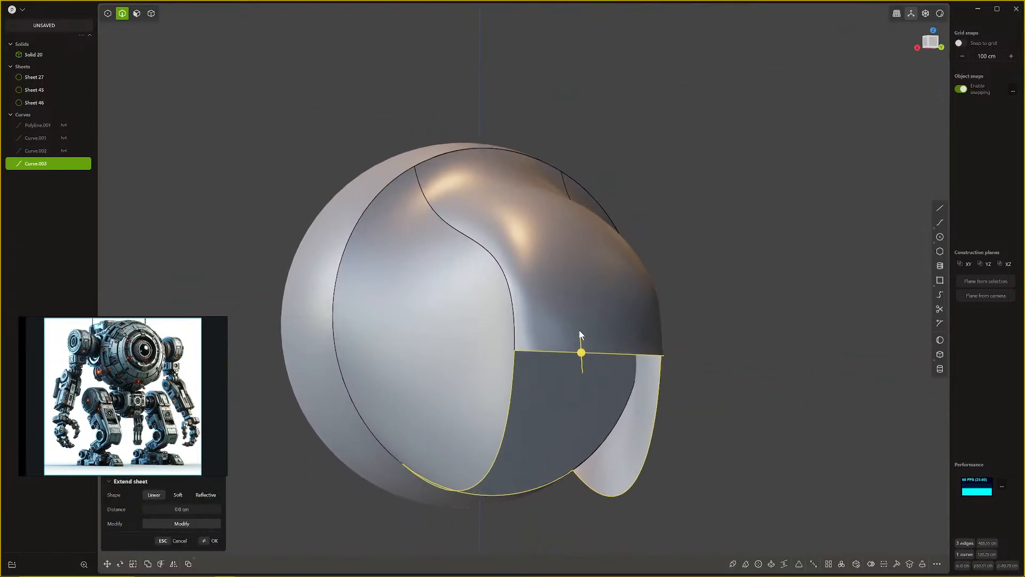
{"action": "key", "text": "shift+d"}
{"action": "middle_click_drag", "start_coordinate": [686, 373], "coordinate": [675, 345]}
{"action": "right_click", "coordinate": [705, 320]}
{"action": "middle_click_drag", "start_coordinate": [589, 357], "coordinate": [579, 362]}
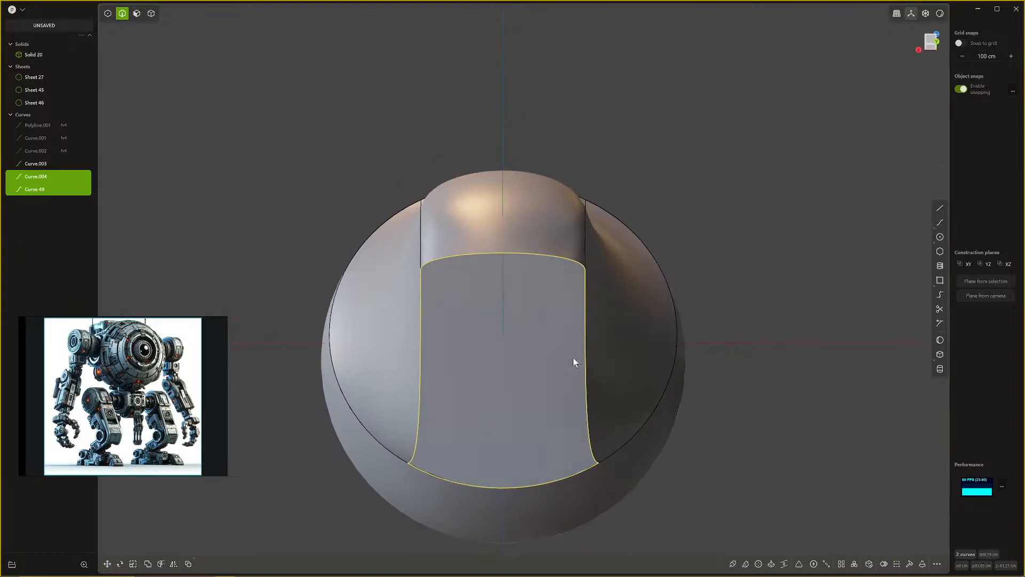
Step: Join the duplicated boundary curves into one closed loop and patch it to cover the lower rear opening
{"action": "key", "text": "j"}
{"action": "middle_click_drag", "start_coordinate": [496, 283], "coordinate": [488, 292]}
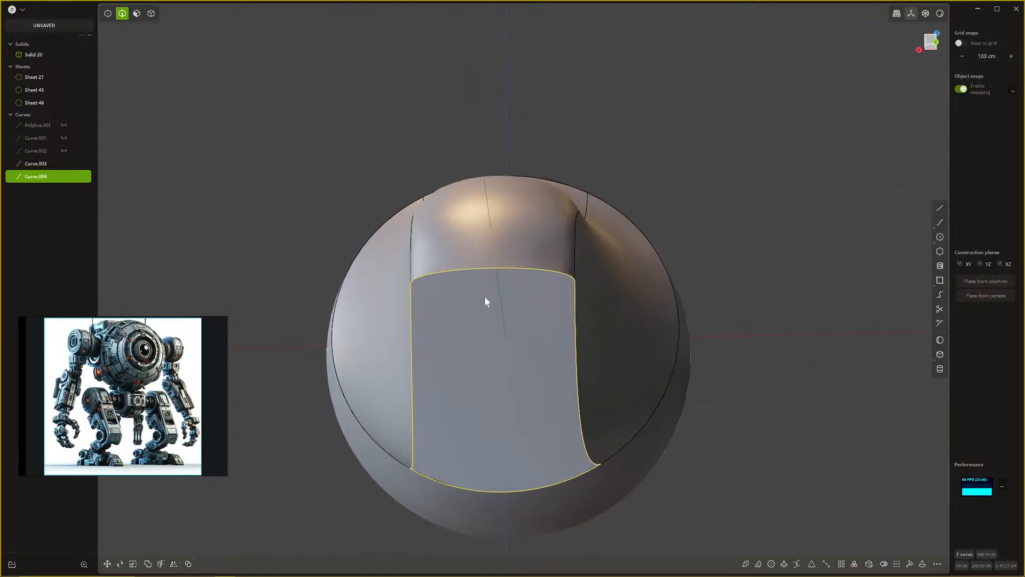
{"action": "key", "text": "alt+p"}
{"action": "middle_click_drag", "start_coordinate": [518, 358], "coordinate": [510, 383]}
{"action": "right_click", "coordinate": [501, 363]}
{"action": "middle_click_drag", "start_coordinate": [444, 381], "coordinate": [479, 380]}
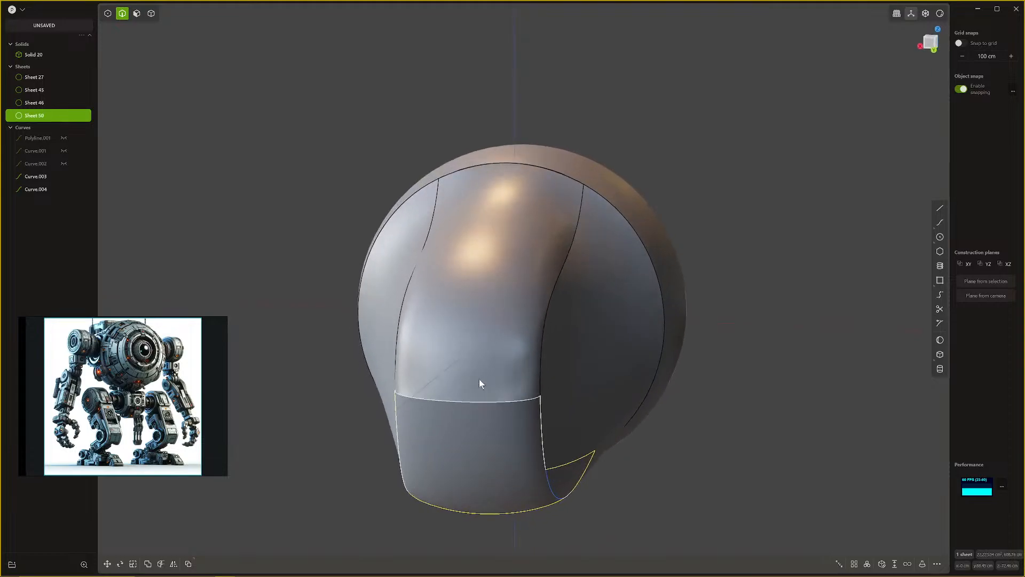
Step: Try to union the upper rear band sheet with the new lower patch sheet
{"action": "key", "text": "4"}
{"action": "left_click", "coordinate": [485, 345]}
{"action": "left_click", "coordinate": [482, 424], "text": "shift"}
{"action": "key", "text": "q"}
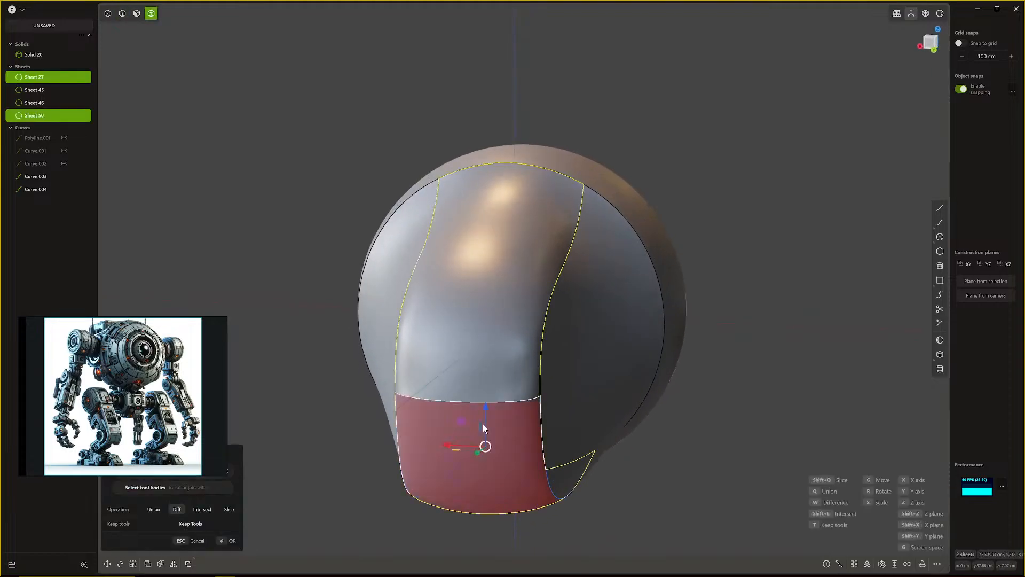
{"action": "left_click", "coordinate": [482, 424]}
{"action": "key", "text": "Return"}
{"action": "middle_click_drag", "start_coordinate": [484, 417], "coordinate": [474, 360]}
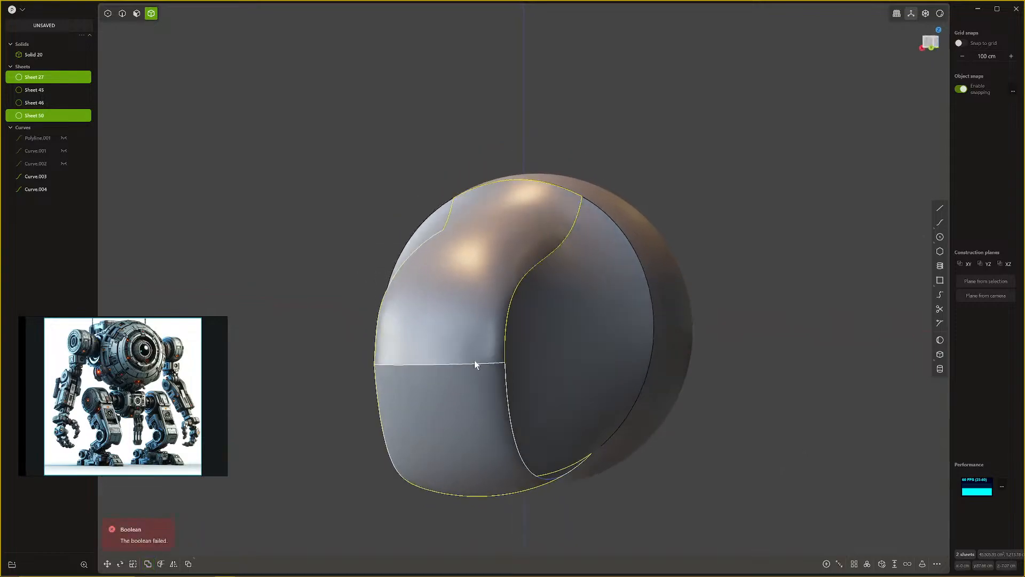
{"action": "key", "text": "Escape"}
Step: Delete the lower patch sheet and the upper band sheet between the two side patches
{"action": "middle_click_drag", "start_coordinate": [472, 411], "coordinate": [404, 420]}
{"action": "left_click", "coordinate": [378, 340]}
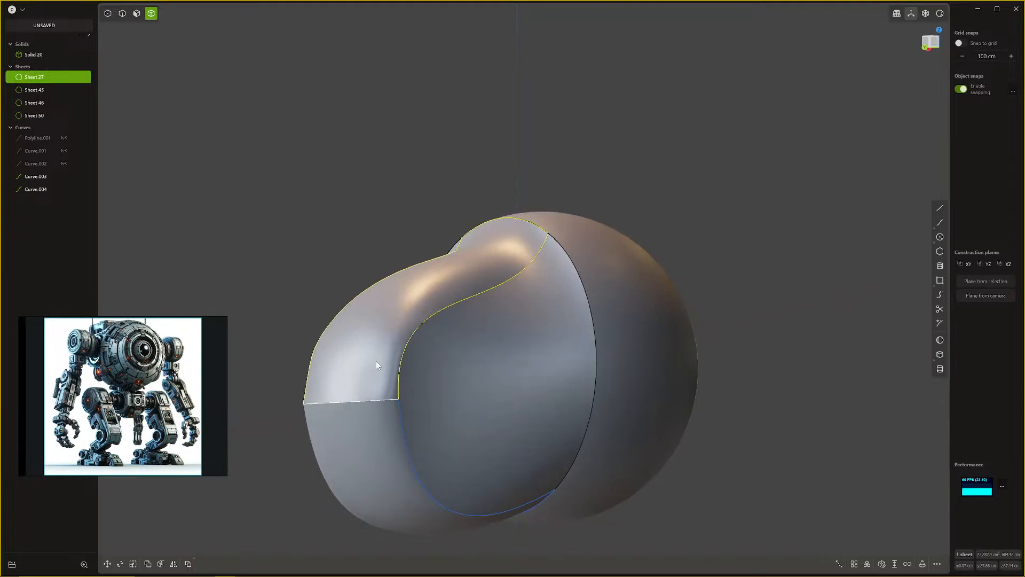
{"action": "middle_click_drag", "start_coordinate": [376, 361], "coordinate": [403, 393]}
{"action": "middle_click_drag", "start_coordinate": [399, 398], "coordinate": [433, 329]}
{"action": "left_click", "coordinate": [427, 371]}
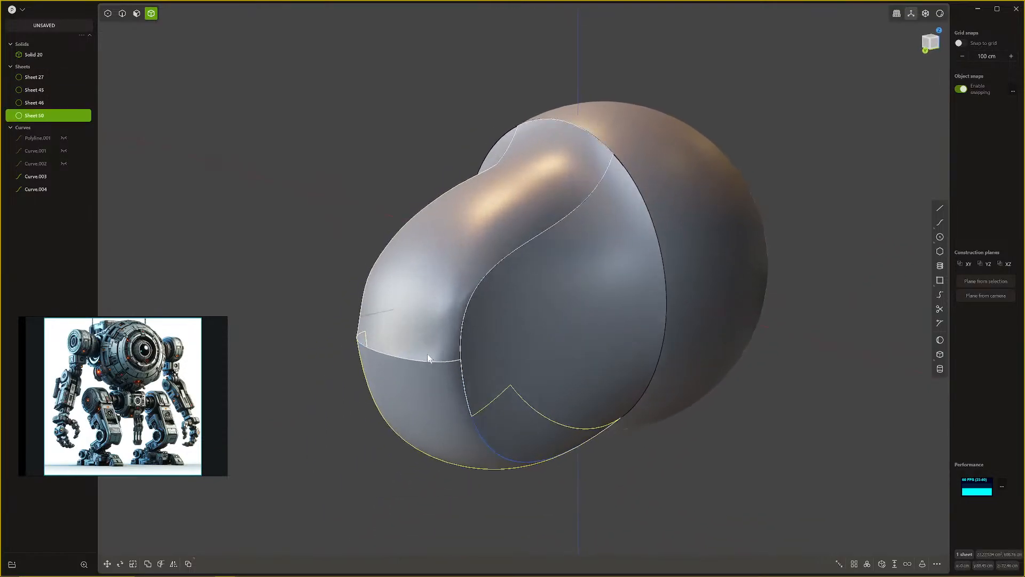
{"action": "key", "text": "Delete"}
{"action": "left_click", "coordinate": [438, 315]}
{"action": "key", "text": "Delete"}
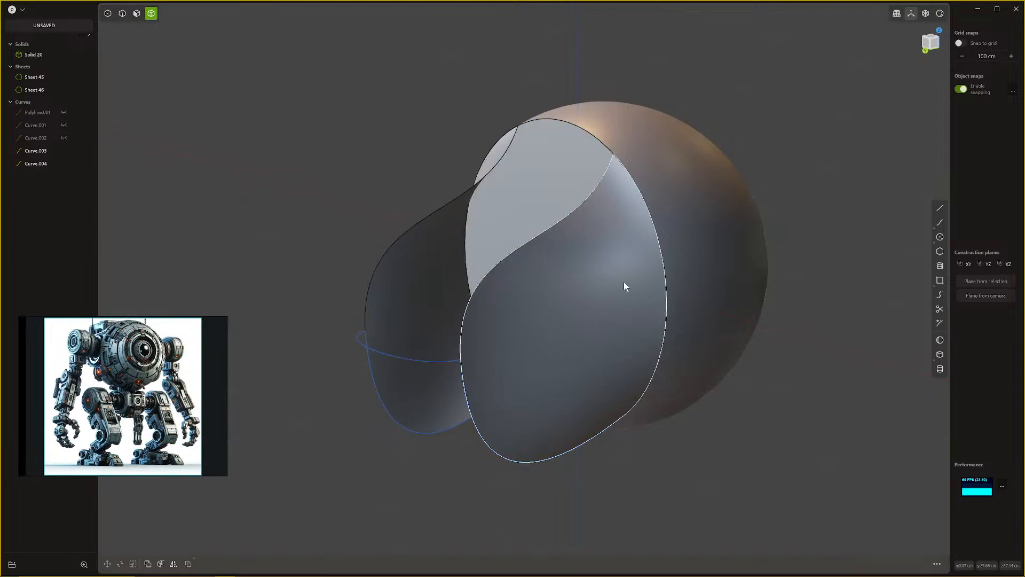
Step: Delete the joined boundary curve left around the lower rear opening
{"action": "left_click", "coordinate": [623, 281]}
{"action": "middle_click_drag", "start_coordinate": [447, 311], "coordinate": [473, 309]}
{"action": "left_click", "coordinate": [432, 383]}
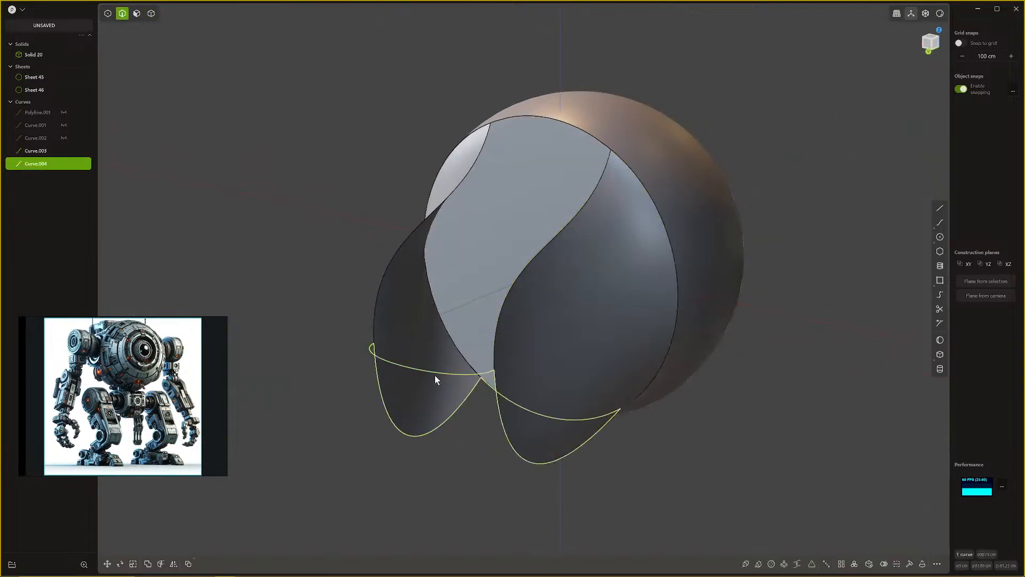
{"action": "key", "text": "Delete"}
{"action": "key", "text": "2"}
{"action": "middle_click_drag", "start_coordinate": [434, 375], "coordinate": [550, 366]}
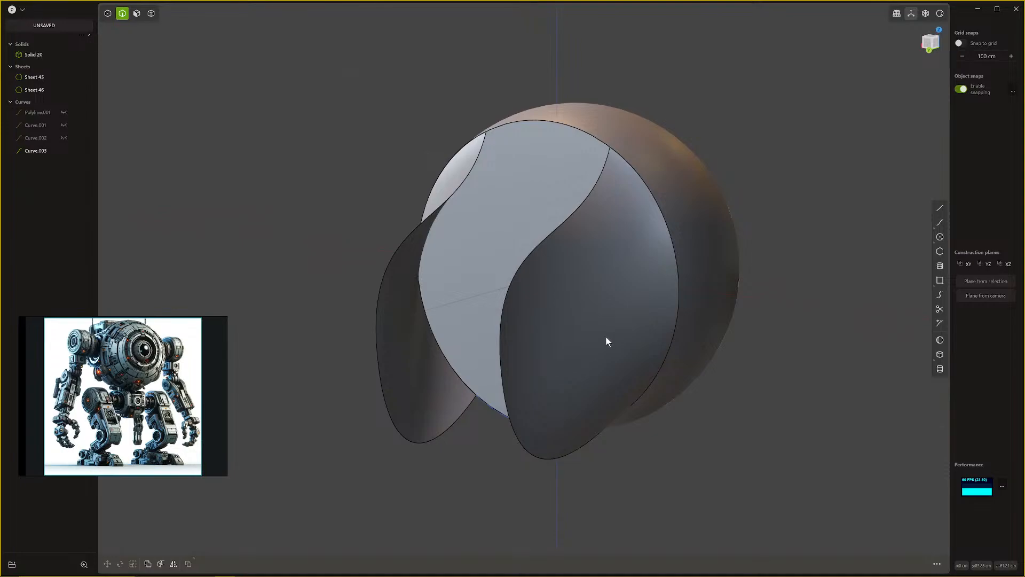
Step: Draw a four-point curve along the top of the hemisphere's rim connecting the upper corners of the two side sheets
{"action": "middle_click_drag", "start_coordinate": [606, 341], "coordinate": [577, 350]}
{"action": "key", "text": "4"}
{"action": "left_click", "coordinate": [579, 345]}
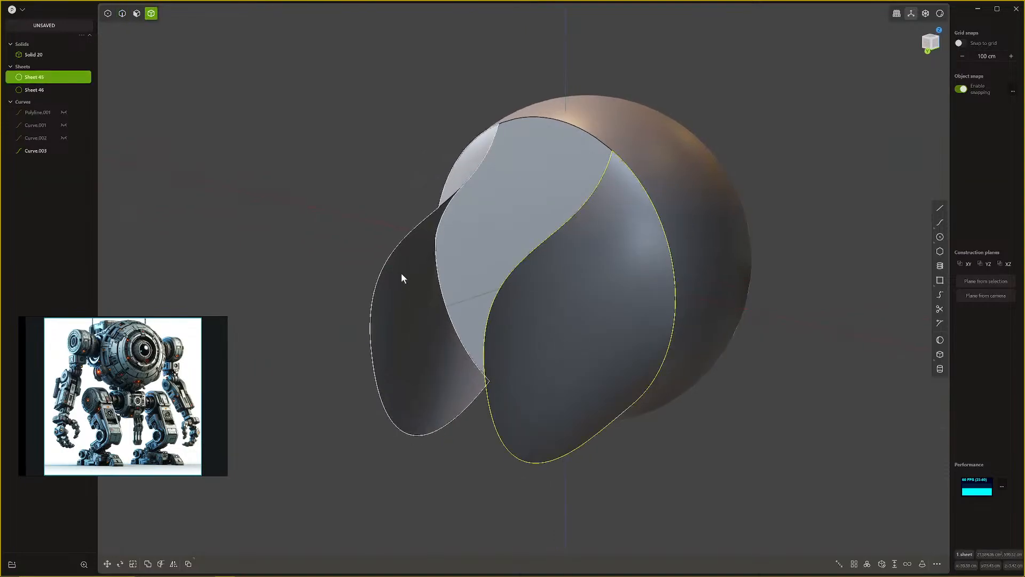
{"action": "left_click", "coordinate": [402, 273], "text": "shift"}
{"action": "middle_click_drag", "start_coordinate": [401, 273], "coordinate": [497, 294]}
{"action": "key", "text": "2"}
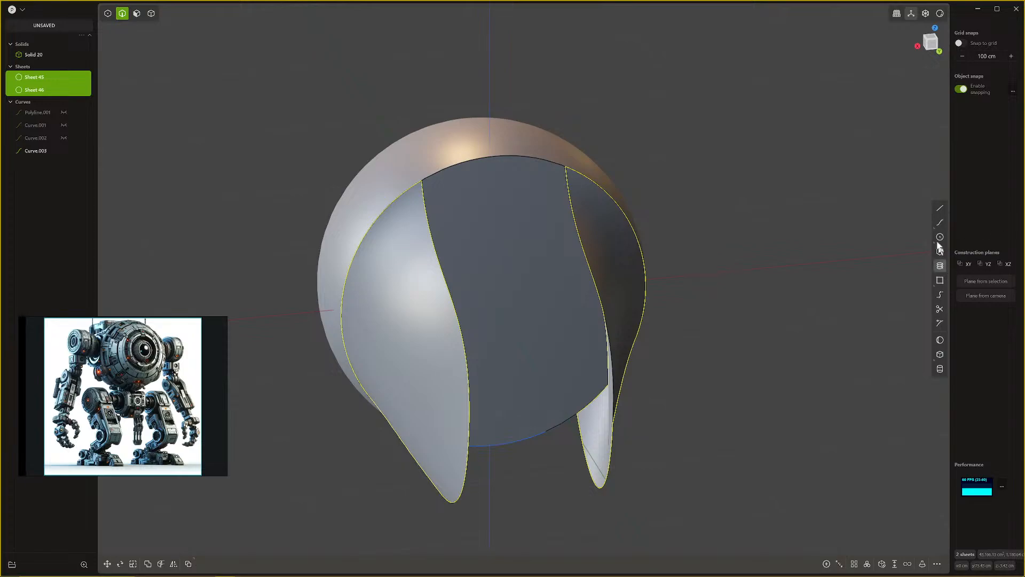
{"action": "left_click", "coordinate": [940, 222]}
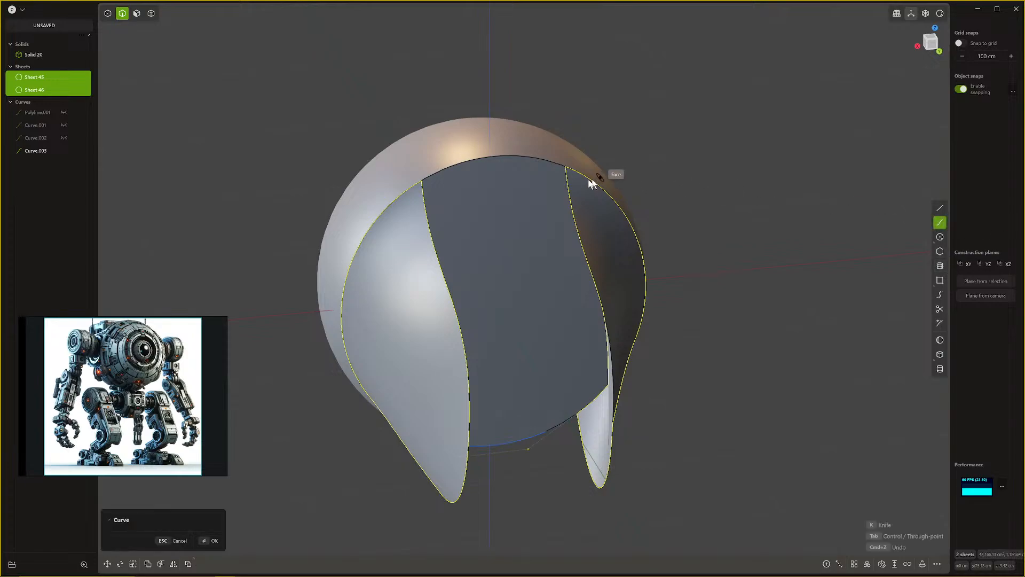
{"action": "left_click", "coordinate": [422, 181]}
{"action": "left_click", "coordinate": [468, 161]}
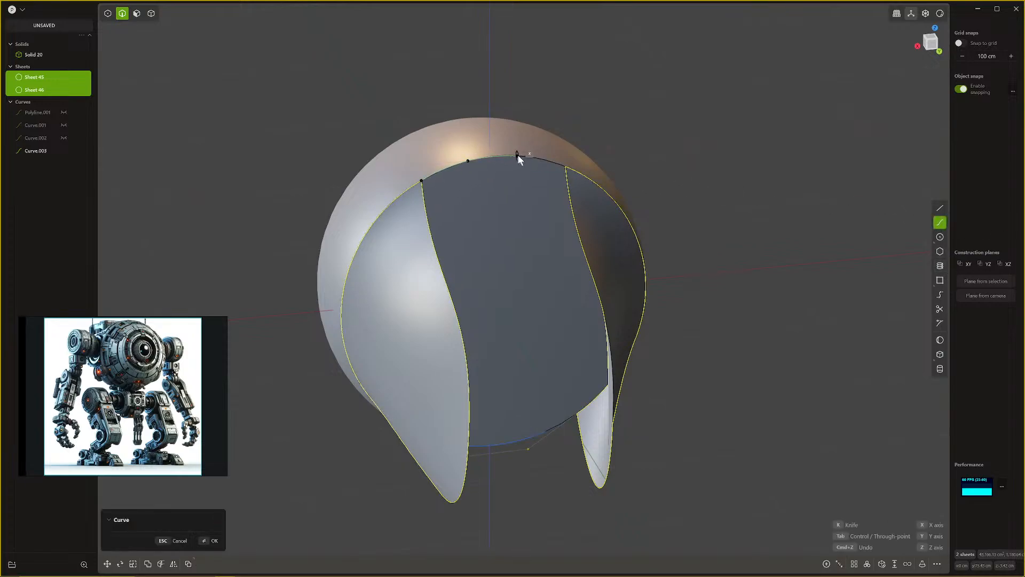
{"action": "left_click", "coordinate": [521, 156]}
{"action": "left_click", "coordinate": [565, 167]}
{"action": "key", "text": "Return"}
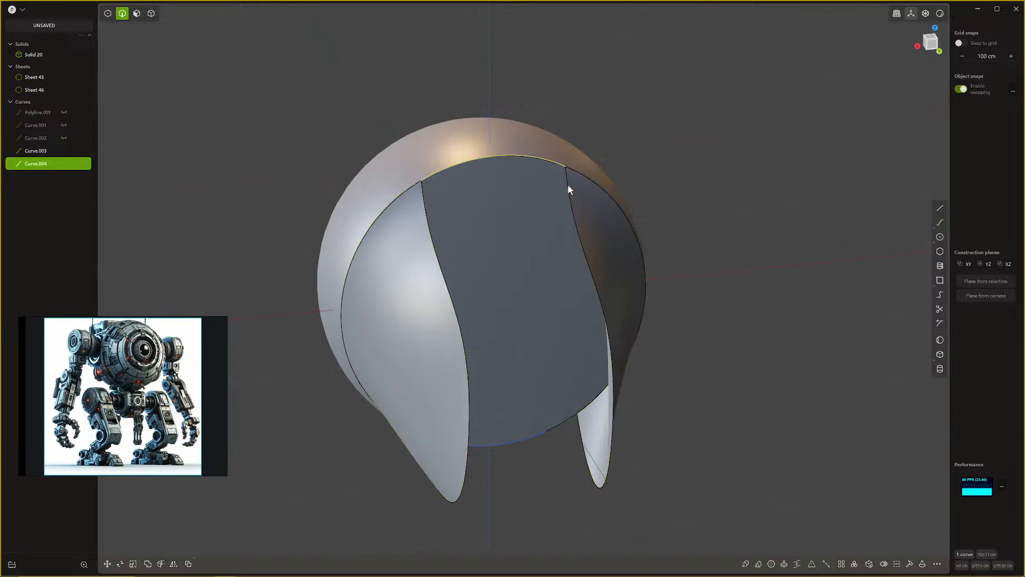
Step: Duplicate the top rim curve and both side sheets' inner edges in place as curves, and select the two side copies
{"action": "middle_click_drag", "start_coordinate": [569, 186], "coordinate": [834, 295]}
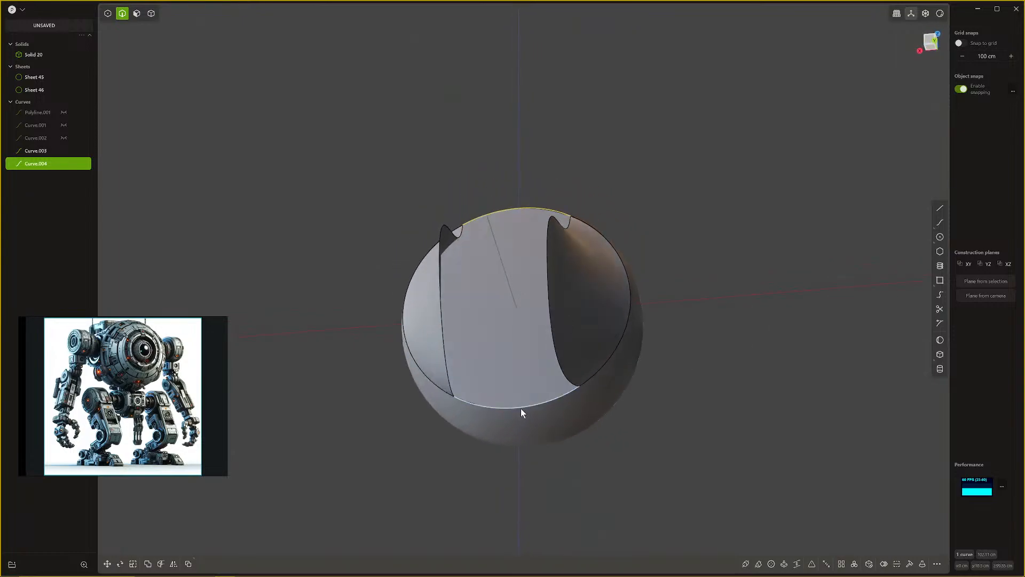
{"action": "middle_click_drag", "start_coordinate": [522, 417], "coordinate": [461, 364]}
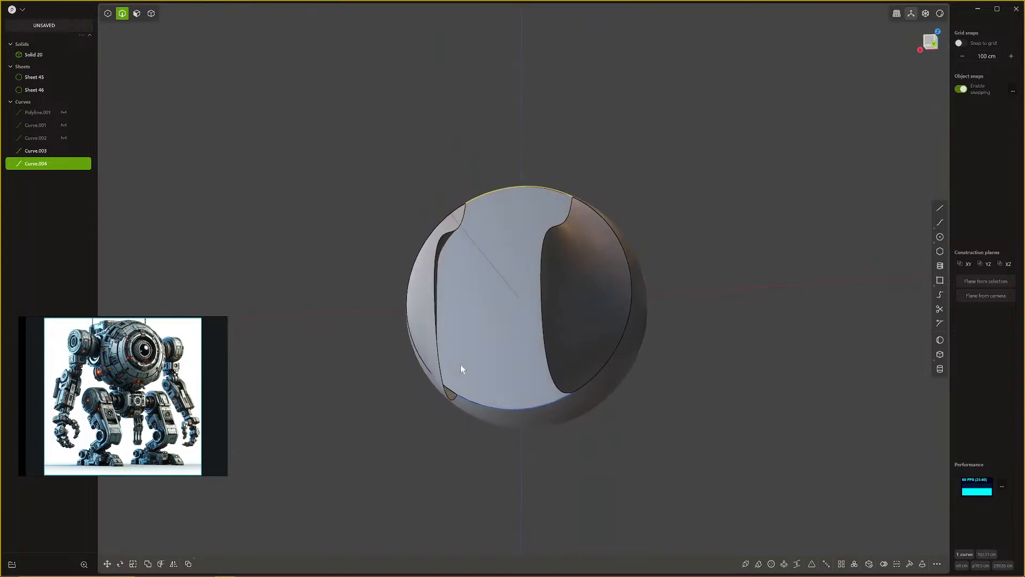
{"action": "left_click", "coordinate": [440, 325]}
{"action": "key", "text": "shift+e"}
{"action": "middle_click_drag", "start_coordinate": [435, 277], "coordinate": [537, 294]}
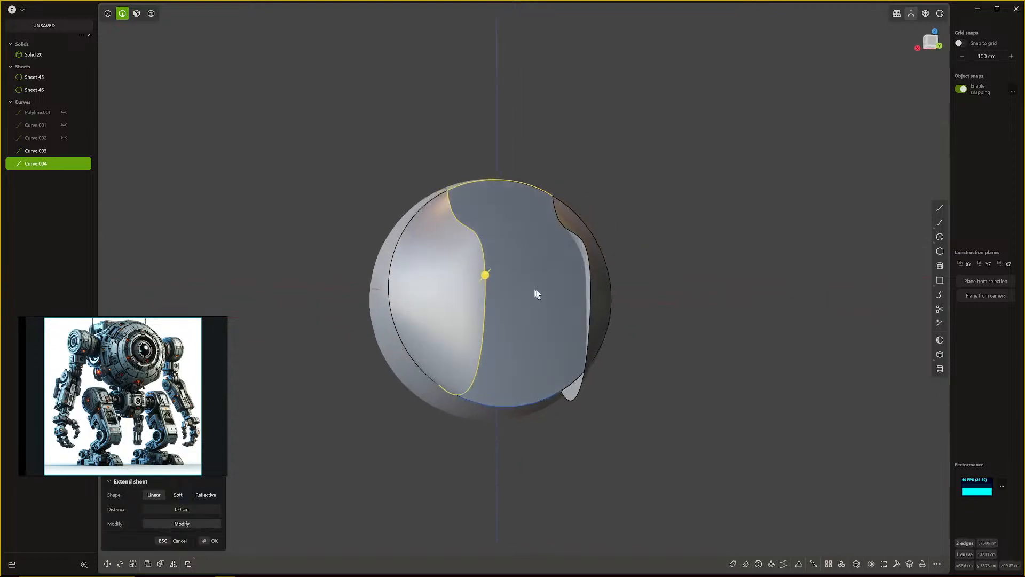
{"action": "left_click", "coordinate": [591, 346]}
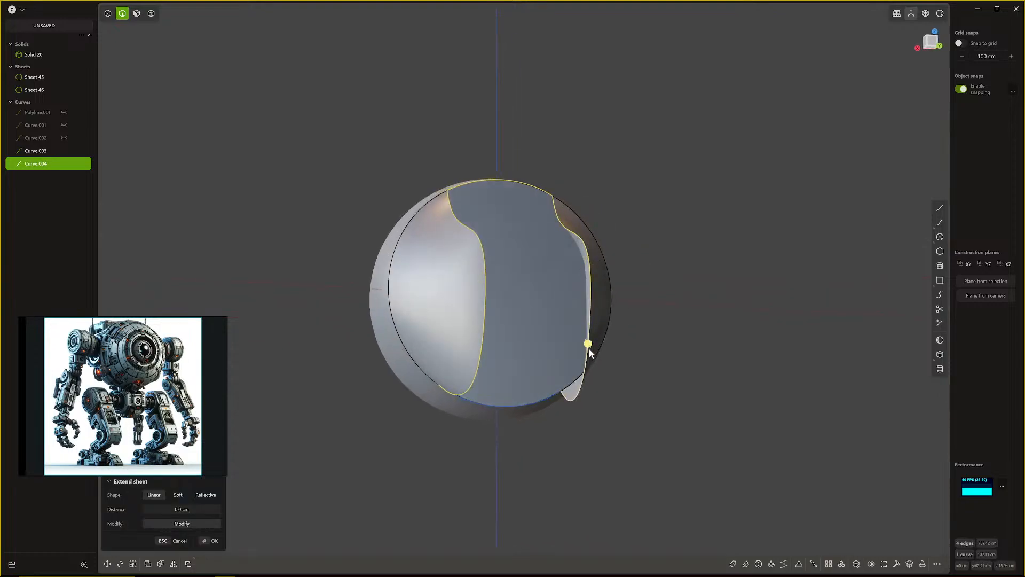
{"action": "key", "text": "shift+d"}
{"action": "middle_click_drag", "start_coordinate": [614, 372], "coordinate": [607, 408]}
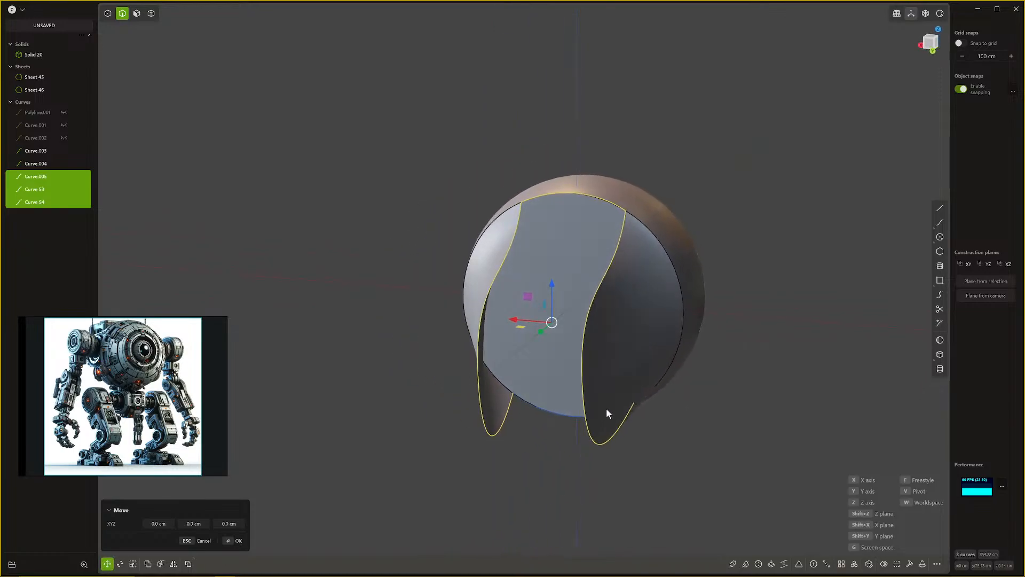
{"action": "left_click", "coordinate": [584, 383]}
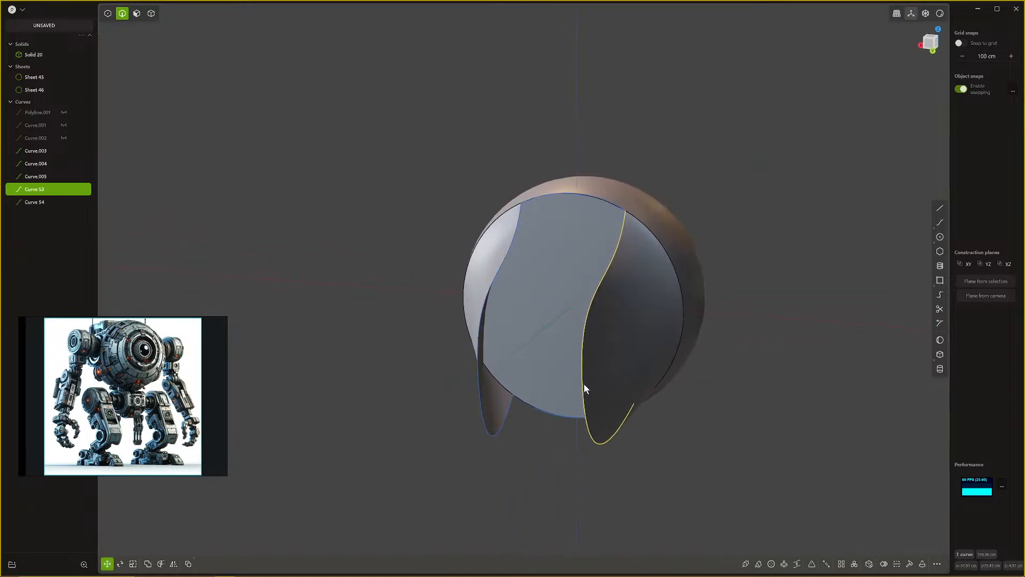
{"action": "left_click", "coordinate": [472, 367]}
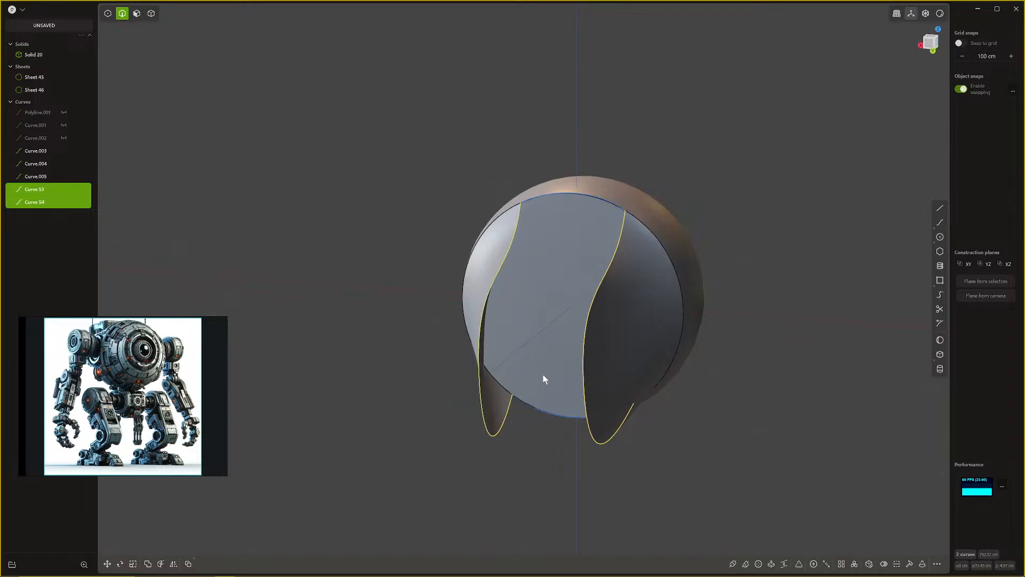
{"action": "key", "text": "l"}
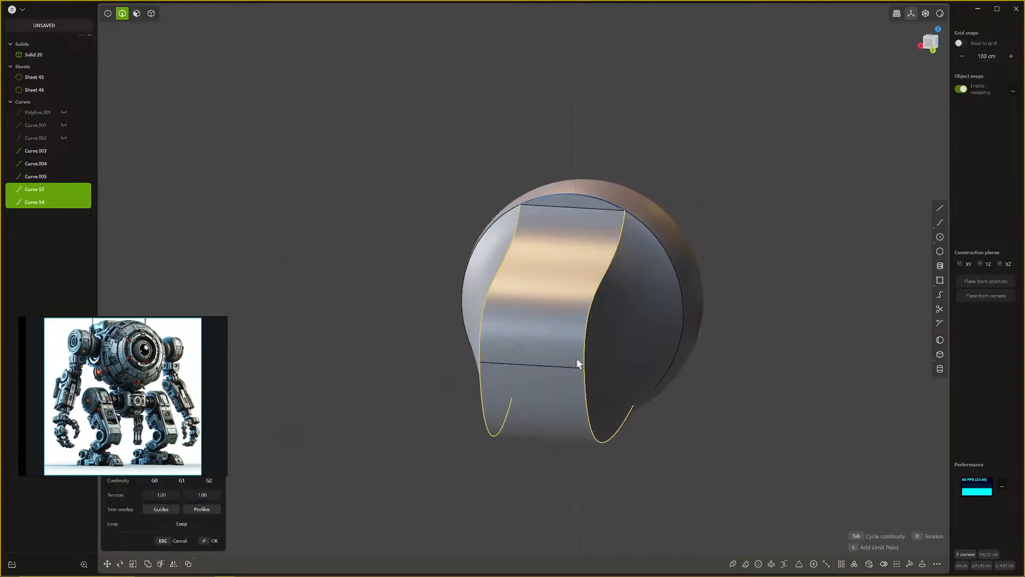
{"action": "middle_click_drag", "start_coordinate": [576, 359], "coordinate": [593, 373]}
{"action": "key", "text": "Escape"}
Step: Join the two side curves with the top and bottom rim curves into one closed loop and try to patch it
{"action": "left_click", "coordinate": [597, 186], "text": "shift"}
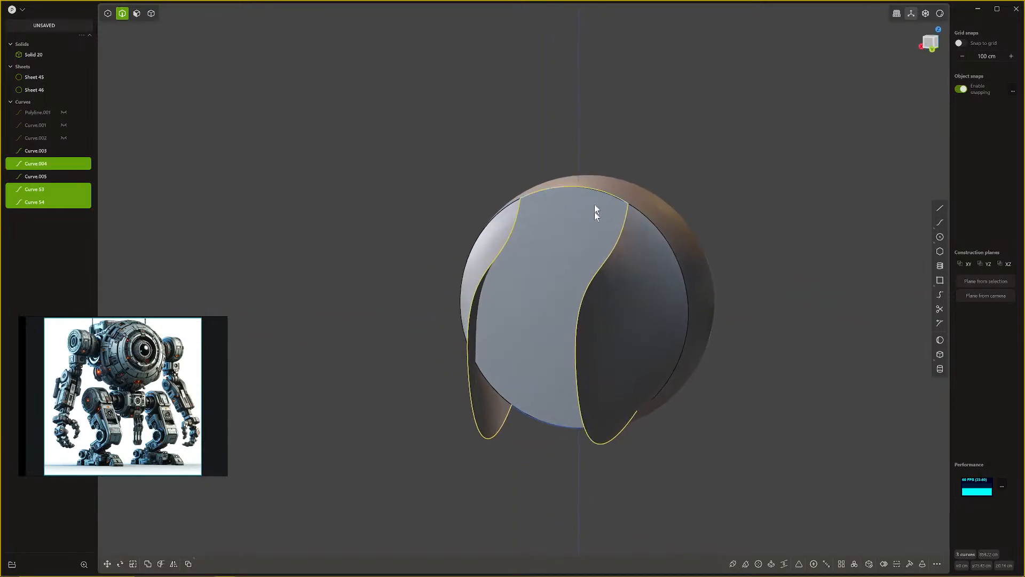
{"action": "left_click", "coordinate": [568, 431], "text": "shift"}
{"action": "key", "text": "j"}
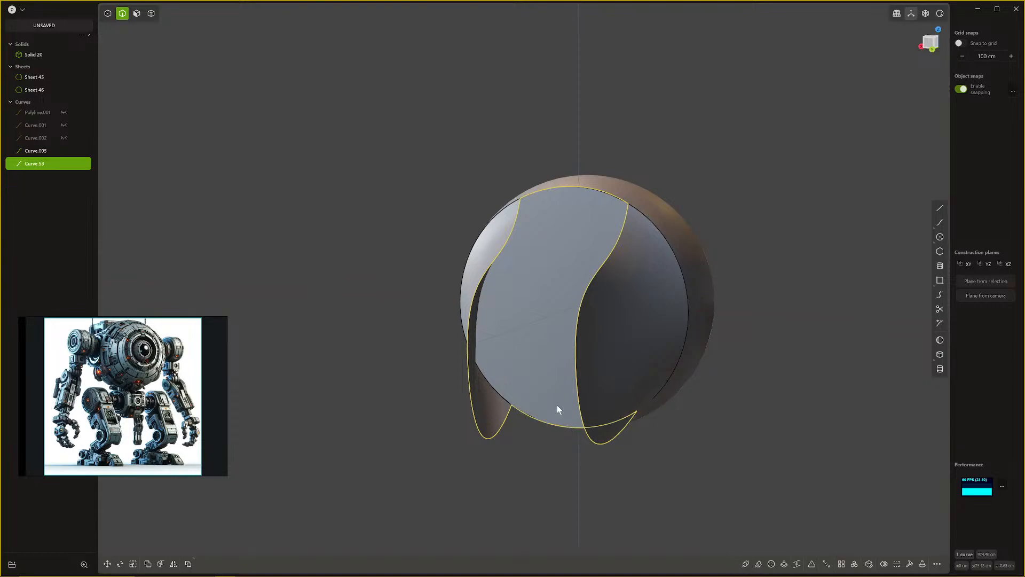
{"action": "middle_click_drag", "start_coordinate": [557, 405], "coordinate": [621, 309]}
{"action": "key", "text": "alt+p"}
{"action": "key", "text": "Return"}
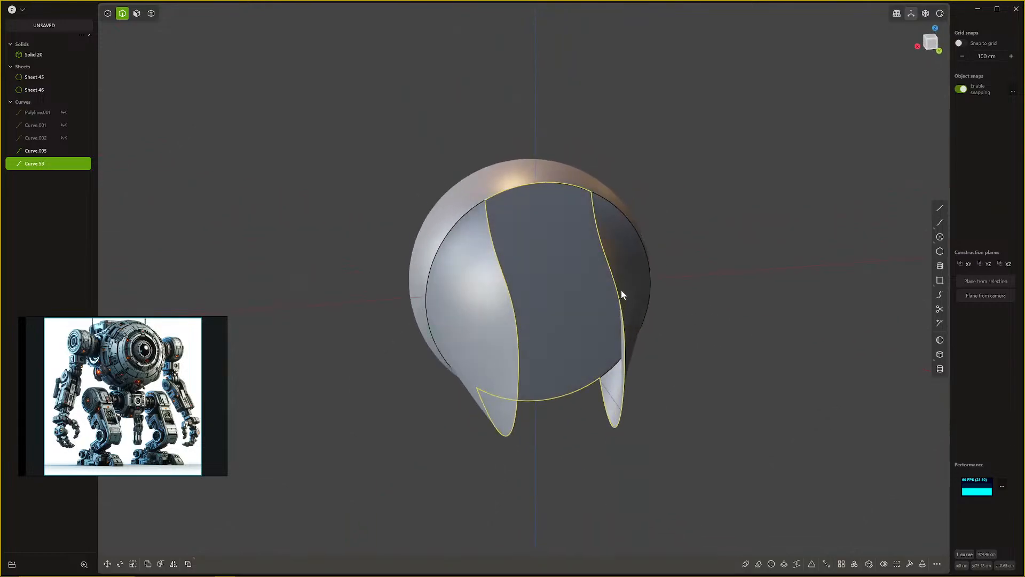
Step: Draw a U-shaped curve in the back view that bridges the lower edges of the two side sheets and dips below them
{"action": "scroll", "coordinate": [632, 321], "scroll_direction": "down", "scroll_amount": 3}
{"action": "scroll", "coordinate": [632, 322], "scroll_direction": "down", "scroll_amount": 1}
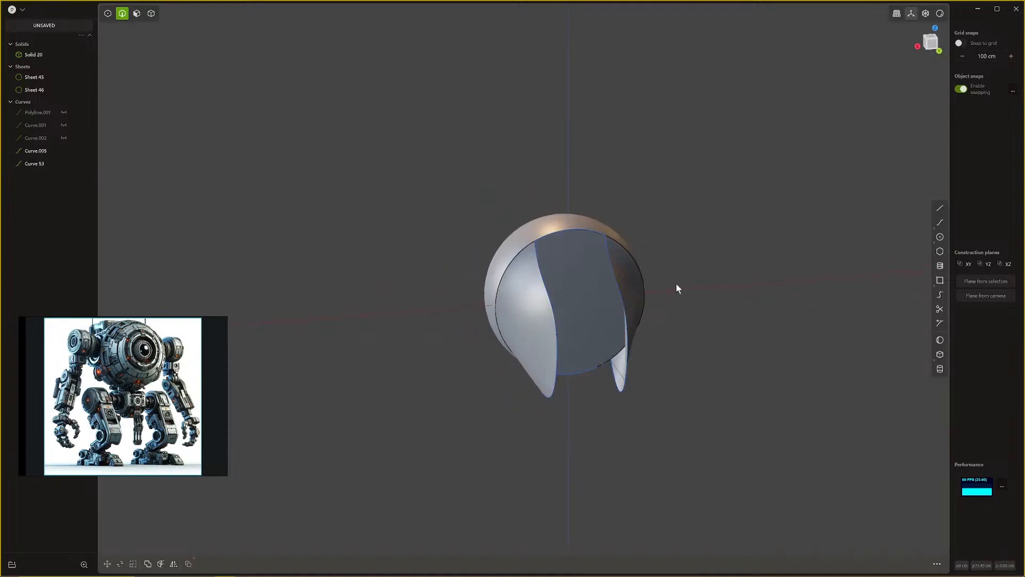
{"action": "middle_click_drag", "start_coordinate": [626, 313], "coordinate": [602, 405]}
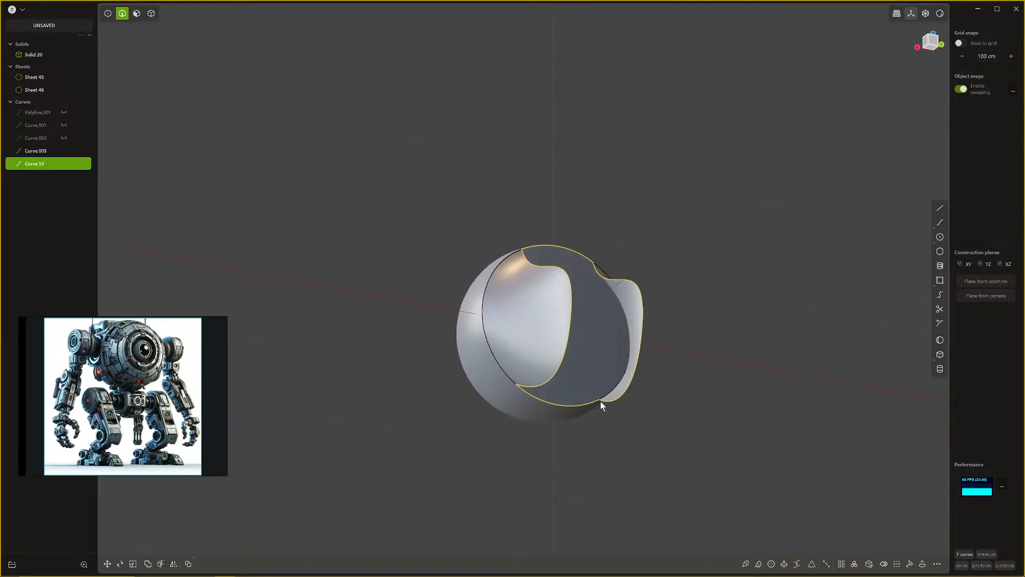
{"action": "left_click", "coordinate": [941, 223]}
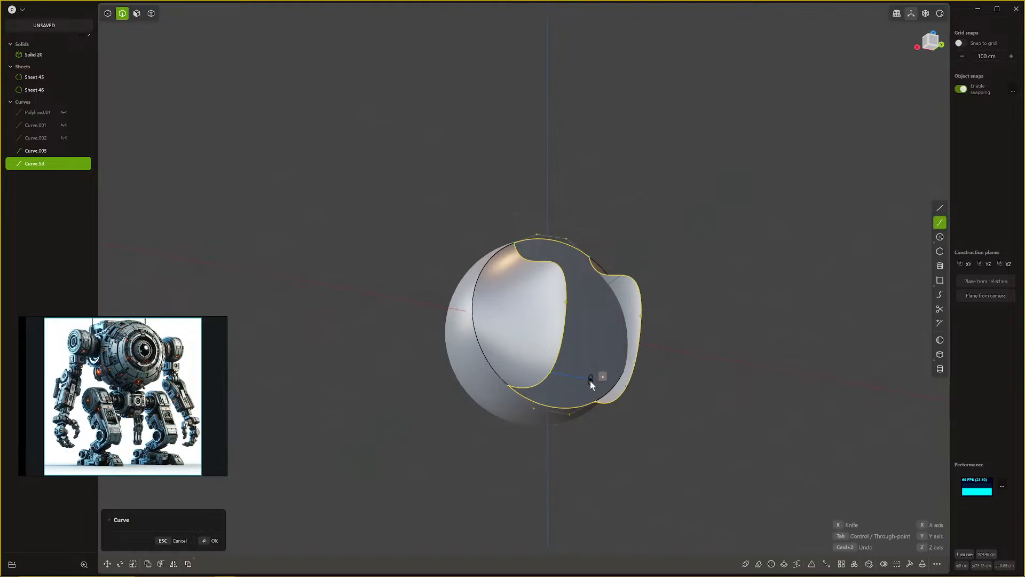
{"action": "key", "text": "KP_3"}
{"action": "key", "text": "ctrl+KP_1"}
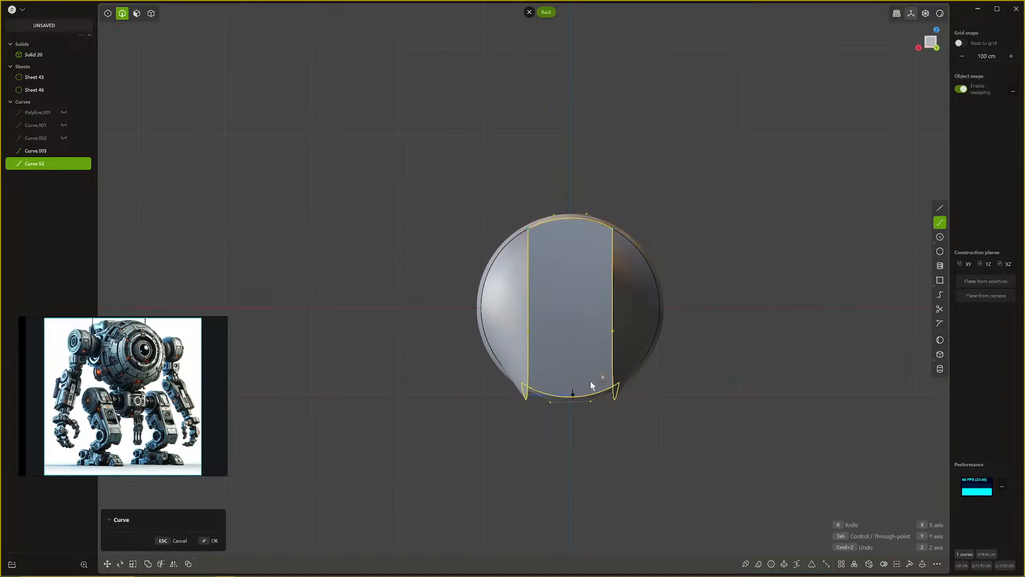
{"action": "left_click", "coordinate": [570, 410]}
{"action": "left_click", "coordinate": [610, 396]}
{"action": "middle_click_drag", "start_coordinate": [606, 415], "coordinate": [608, 445]}
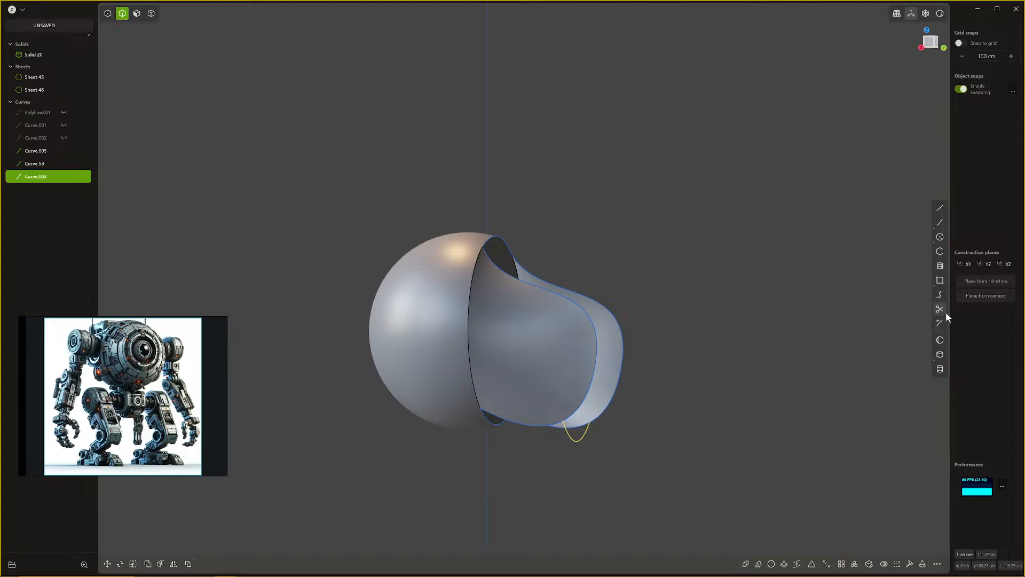
Step: Try to array the lower U-shaped curve along the joined boundary loop, reducing the number of copies
{"action": "middle_click_drag", "start_coordinate": [837, 320], "coordinate": [700, 354]}
{"action": "scroll", "coordinate": [700, 354], "scroll_direction": "up", "scroll_amount": 1}
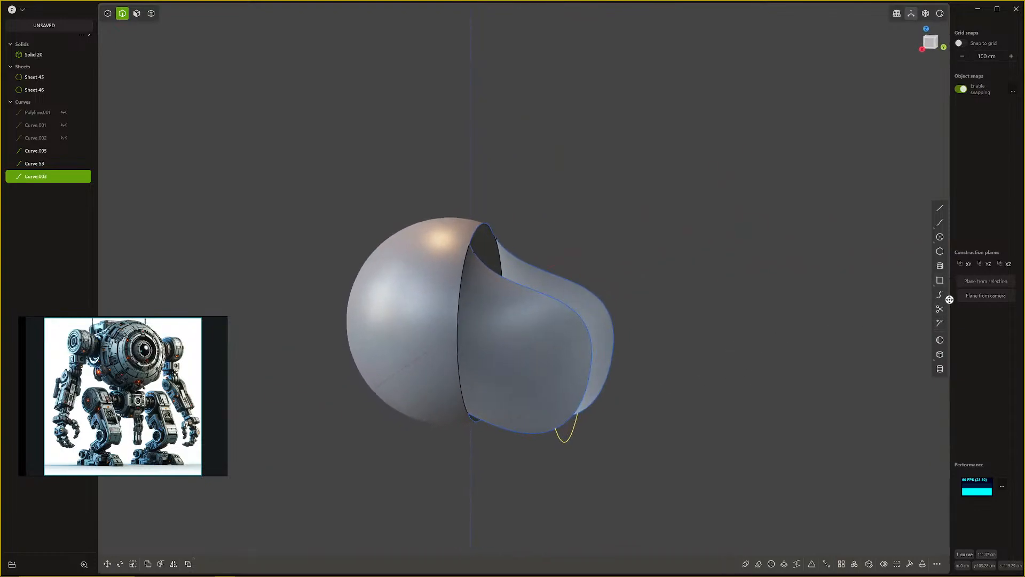
{"action": "middle_click_drag", "start_coordinate": [597, 506], "coordinate": [620, 423]}
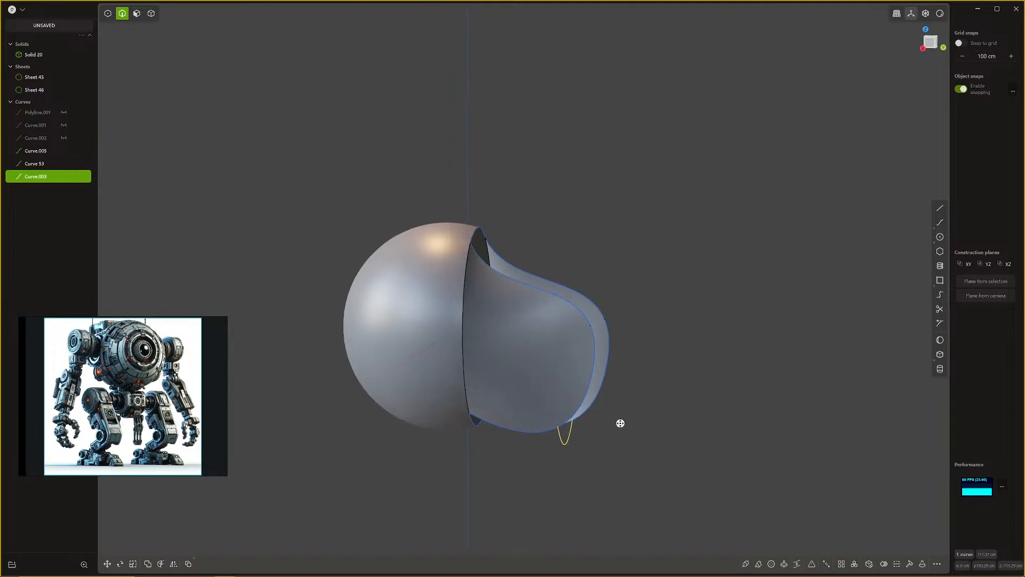
{"action": "key", "text": "z"}
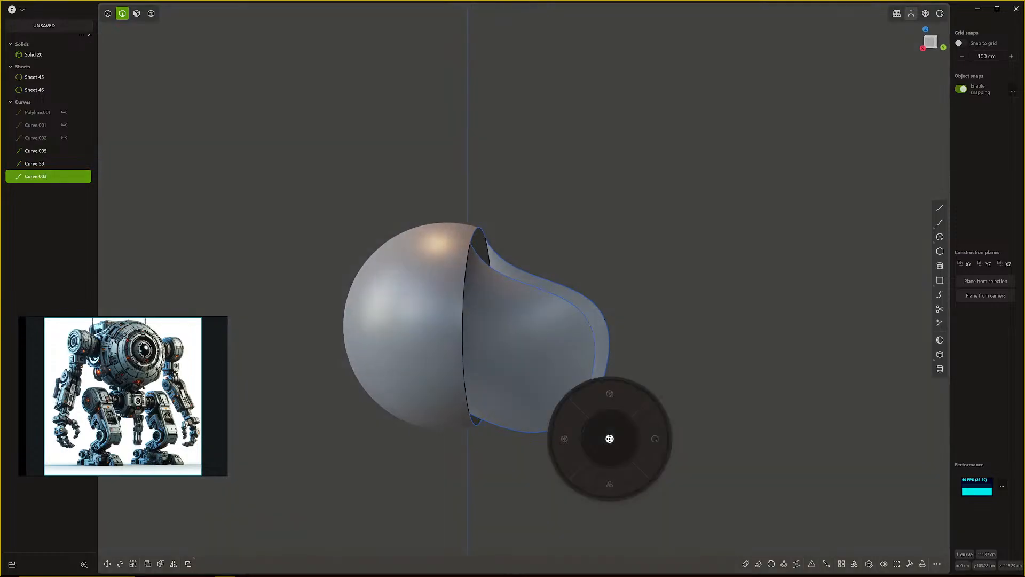
{"action": "left_click", "coordinate": [612, 478]}
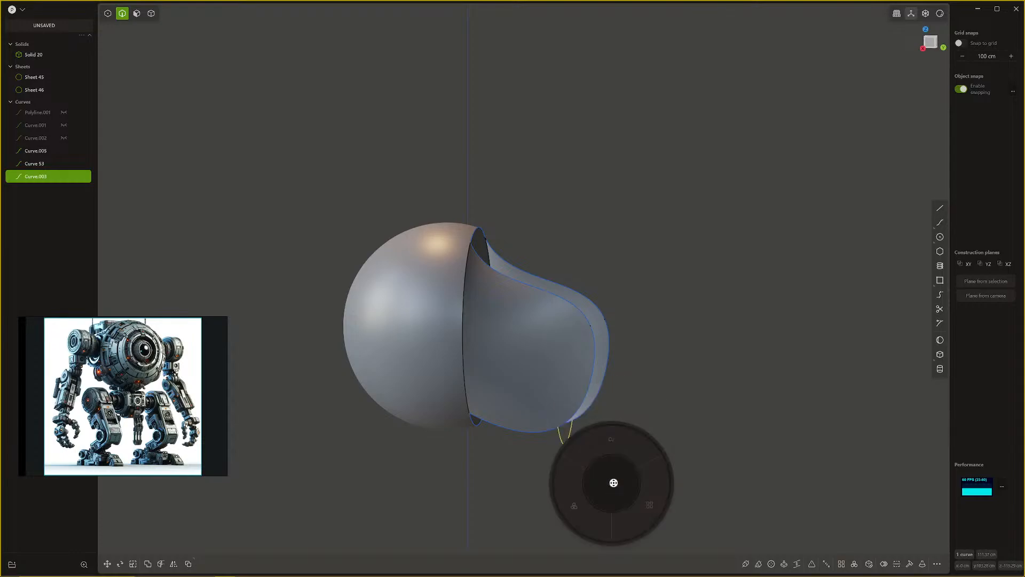
{"action": "left_click", "coordinate": [625, 448]}
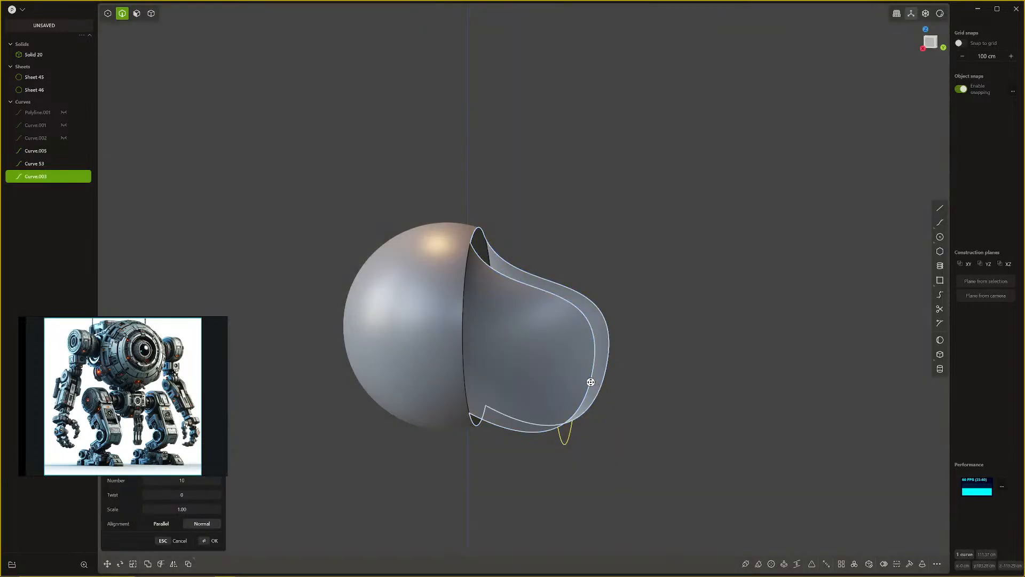
{"action": "left_click", "coordinate": [592, 379]}
{"action": "middle_click_drag", "start_coordinate": [597, 370], "coordinate": [483, 367]}
{"action": "scroll", "coordinate": [500, 357], "scroll_direction": "down", "scroll_amount": 4, "text": "shift"}
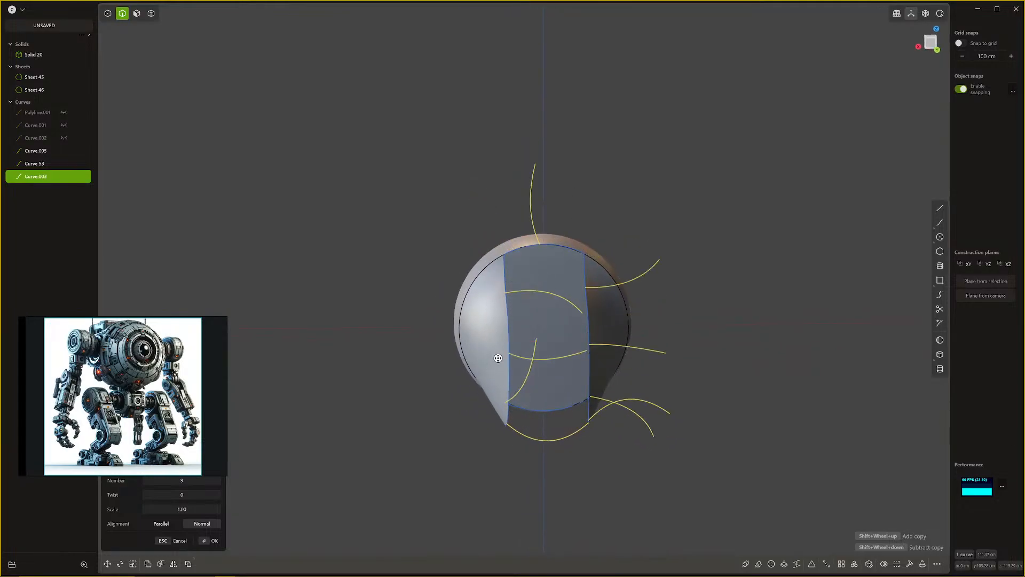
{"action": "key", "text": "Escape"}
{"action": "middle_click_drag", "start_coordinate": [565, 399], "coordinate": [549, 415]}
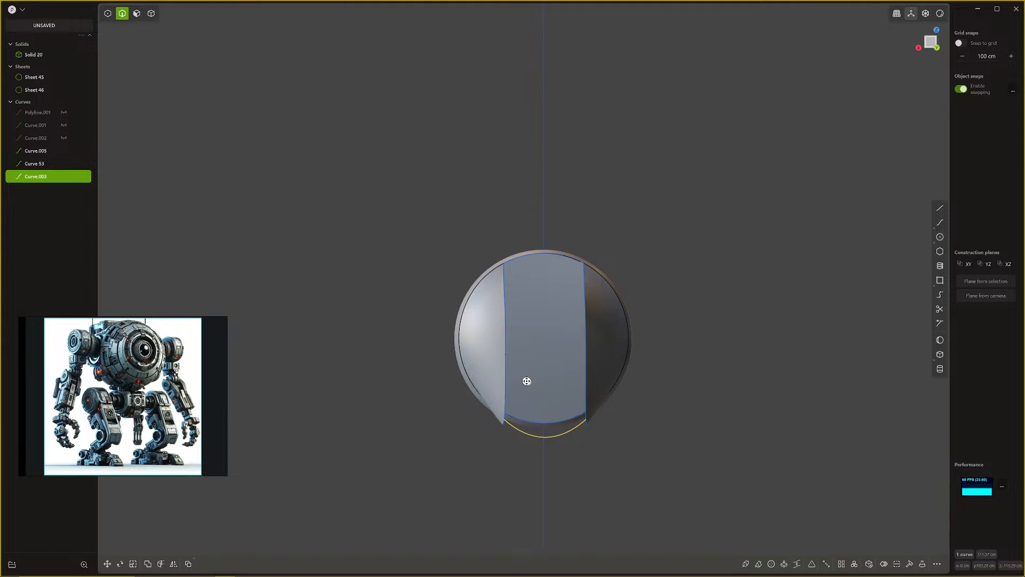
Step: Try to patch the joined boundary loop between the side sheets, and delete the loop curve
{"action": "left_click", "coordinate": [505, 383]}
{"action": "middle_click_drag", "start_coordinate": [505, 383], "coordinate": [535, 383]}
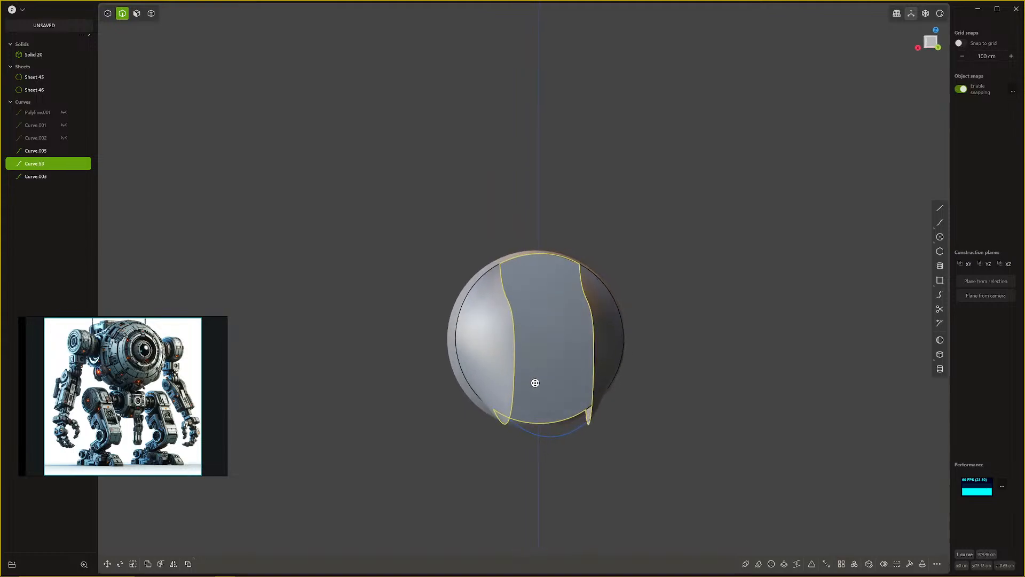
{"action": "key", "text": "shift+p"}
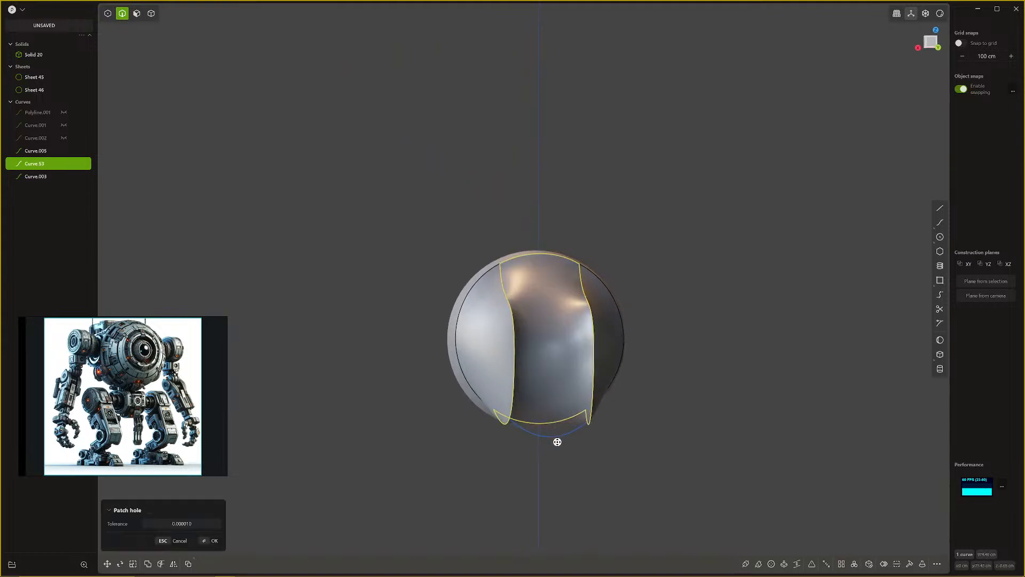
{"action": "mouse_move", "coordinate": [557, 438]}
{"action": "middle_mouse_down"}
{"action": "mouse_move", "coordinate": [593, 403]}
{"action": "mouse_move", "coordinate": [562, 456]}
{"action": "middle_mouse_up"}
{"action": "key", "text": "Escape"}
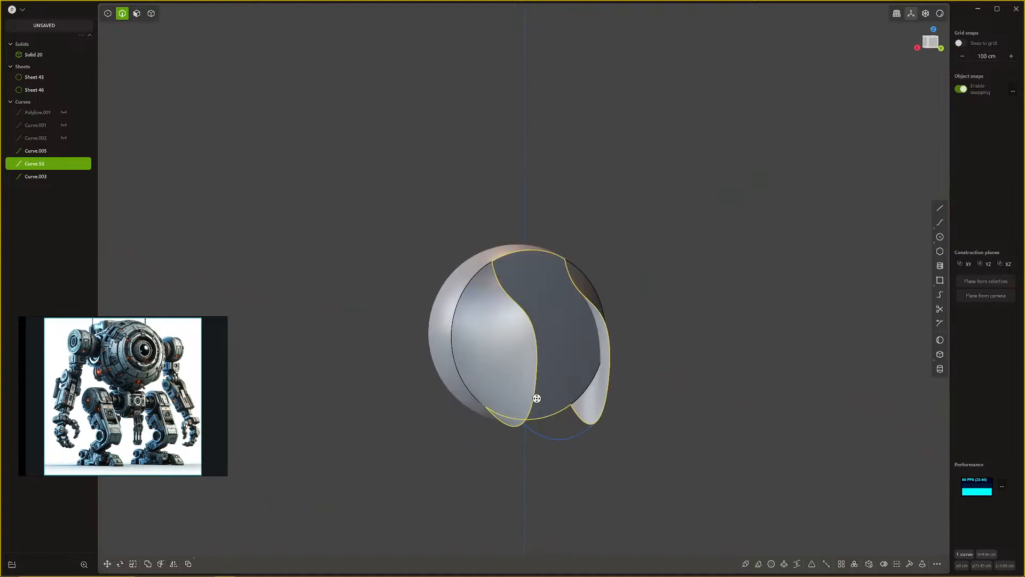
{"action": "key", "text": "Delete"}
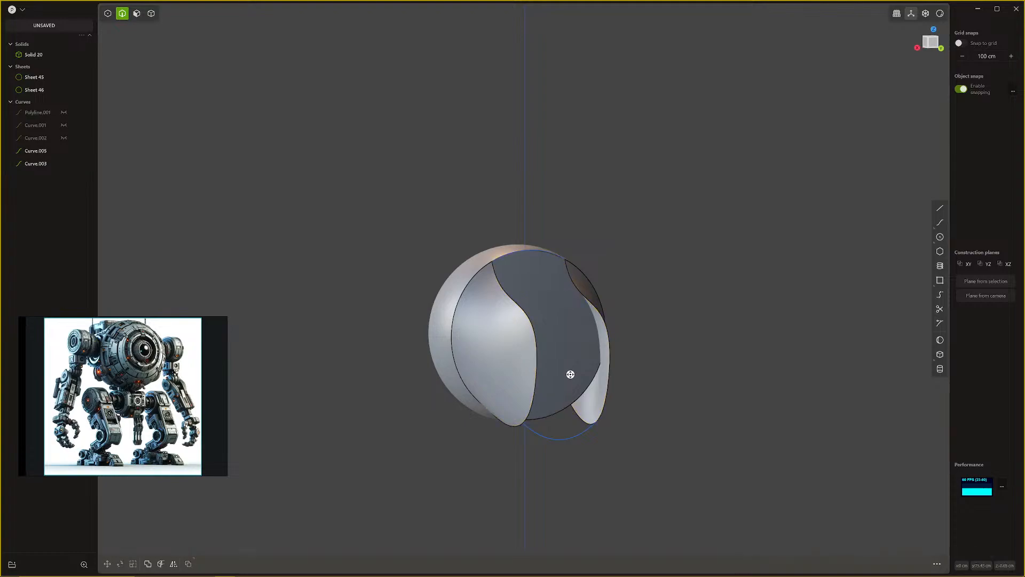
Step: Try to loft between the lower inner edges of the two side sheets along the U-shaped curve
{"action": "middle_click_drag", "start_coordinate": [571, 375], "coordinate": [524, 435]}
{"action": "left_click", "coordinate": [509, 380]}
{"action": "left_click", "coordinate": [586, 399], "text": "shift"}
{"action": "key", "text": "l"}
{"action": "left_click", "coordinate": [554, 407]}
{"action": "key", "text": "Escape"}
Step: Examine both endpoints of the lower U-shaped curve where they meet the side sheets' inner edges
{"action": "scroll", "coordinate": [544, 430], "scroll_direction": "up", "scroll_amount": 3}
{"action": "key", "text": "1"}
{"action": "scroll", "coordinate": [494, 409], "scroll_direction": "up", "scroll_amount": 8}
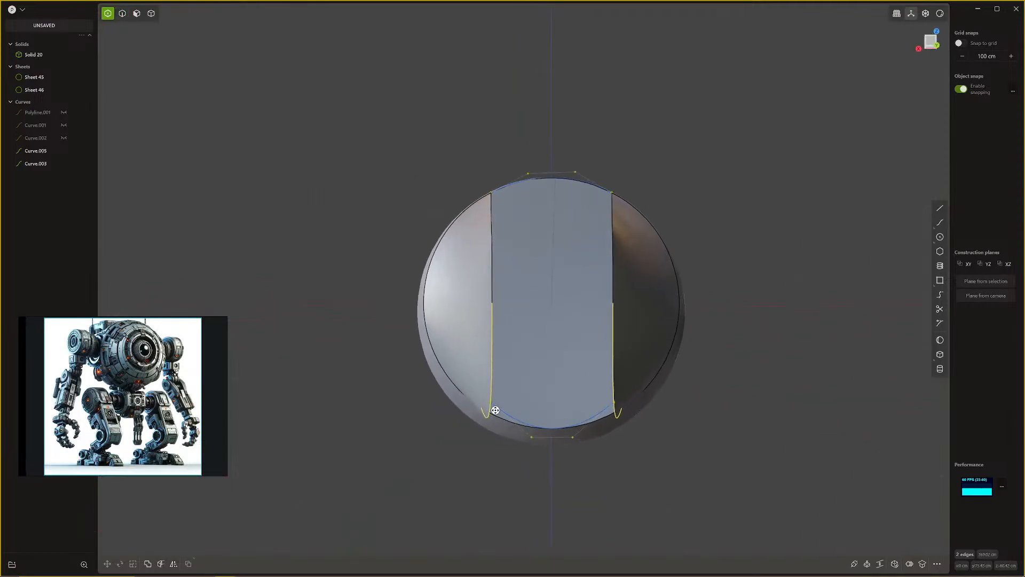
{"action": "left_click", "coordinate": [493, 400]}
{"action": "key", "text": "g"}
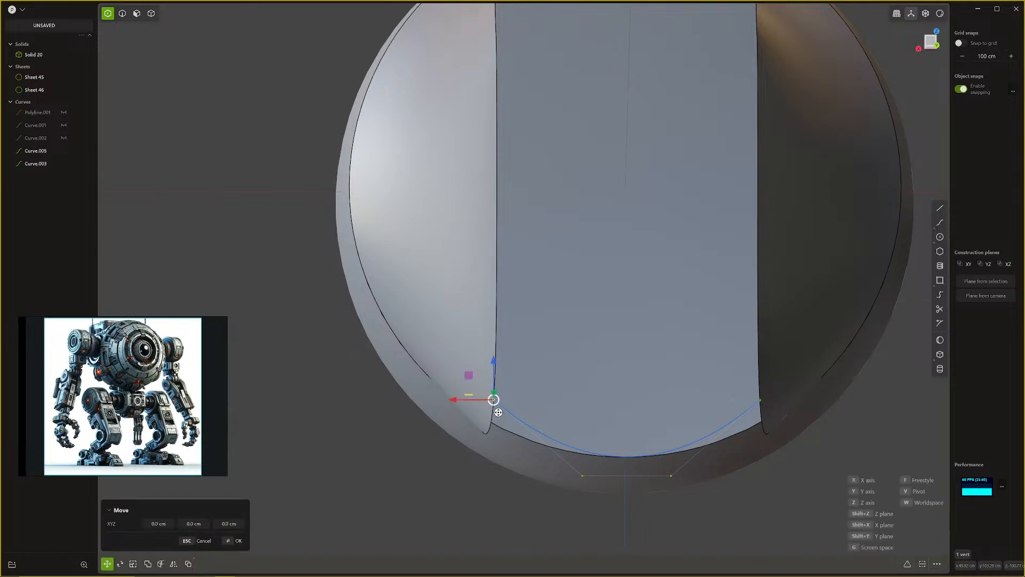
{"action": "key", "text": "Escape"}
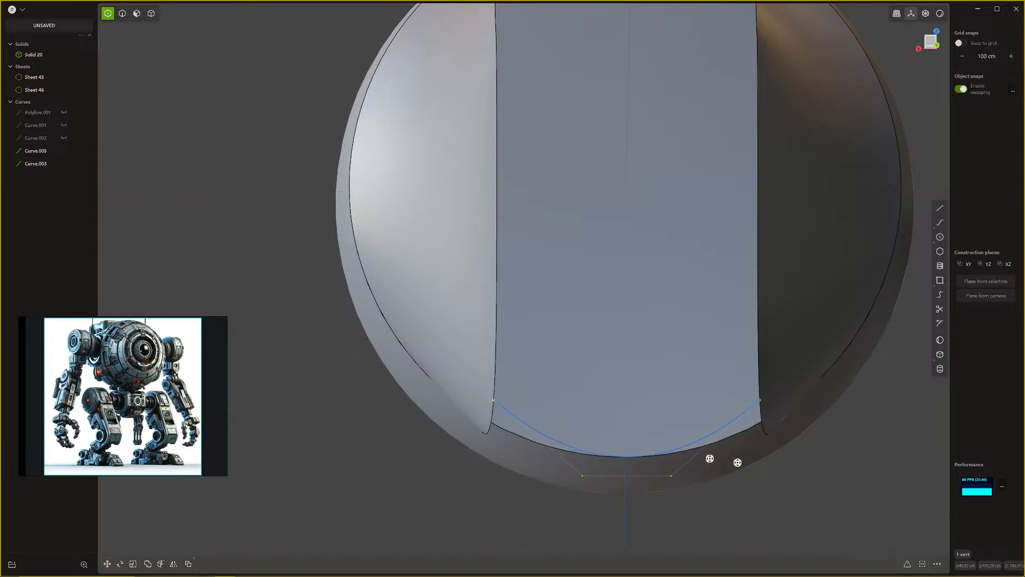
{"action": "middle_click_drag", "start_coordinate": [764, 423], "coordinate": [633, 419], "text": "shift"}
{"action": "key", "text": "g"}
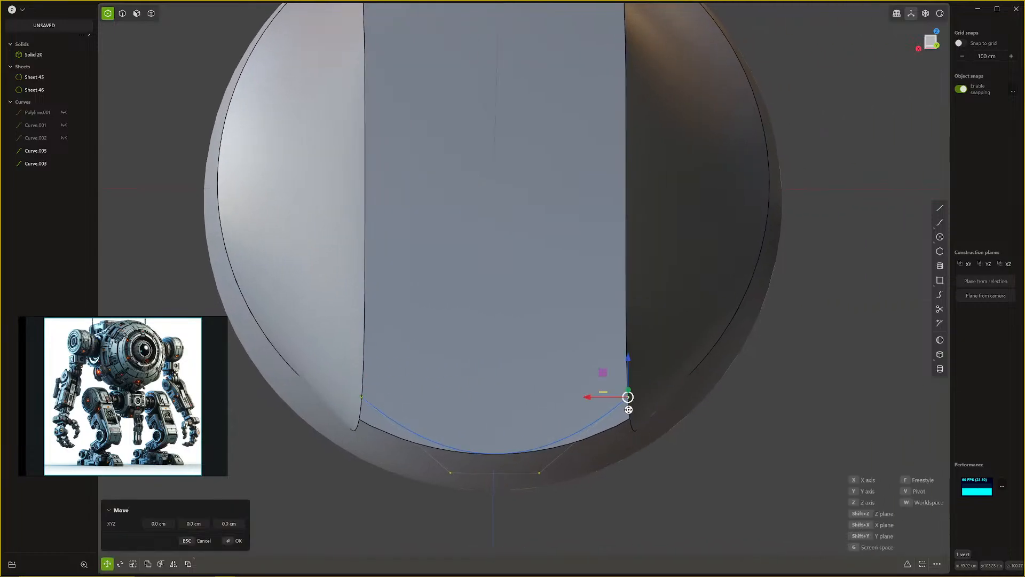
{"action": "key", "text": "Escape"}
{"action": "scroll", "coordinate": [625, 411], "scroll_direction": "down", "scroll_amount": 6}
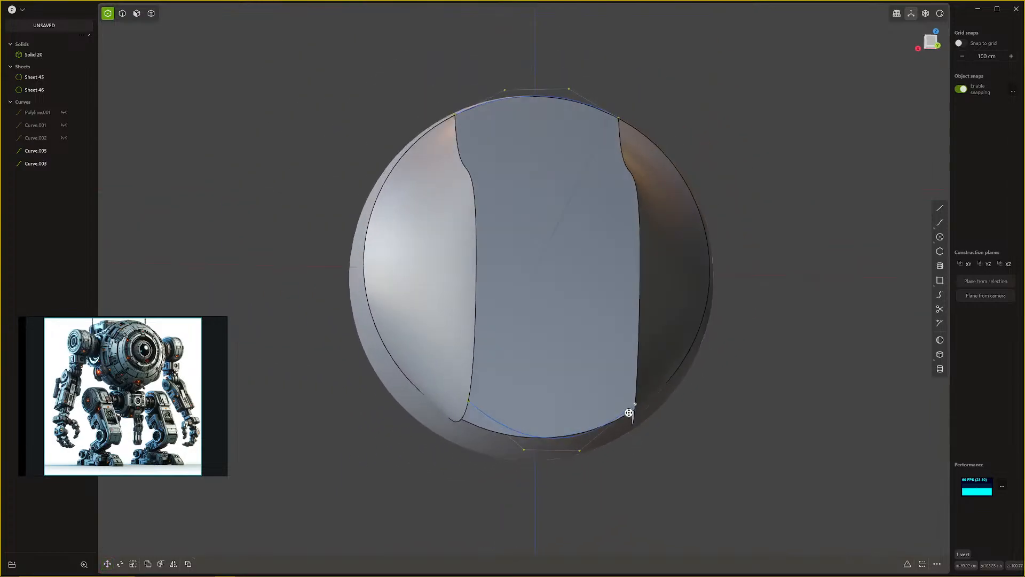
Step: Try to loft the side sheets' lower inner edges with the U-shaped curve as guide, changing the continuity from G1, and undo it
{"action": "key", "text": "2"}
{"action": "left_click", "coordinate": [648, 375]}
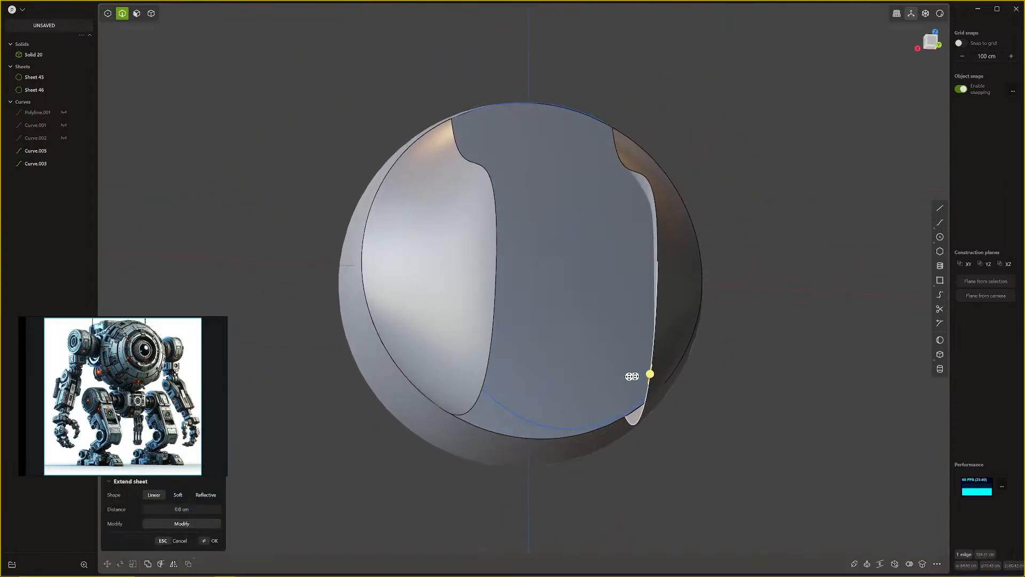
{"action": "left_click", "coordinate": [494, 361], "text": "shift"}
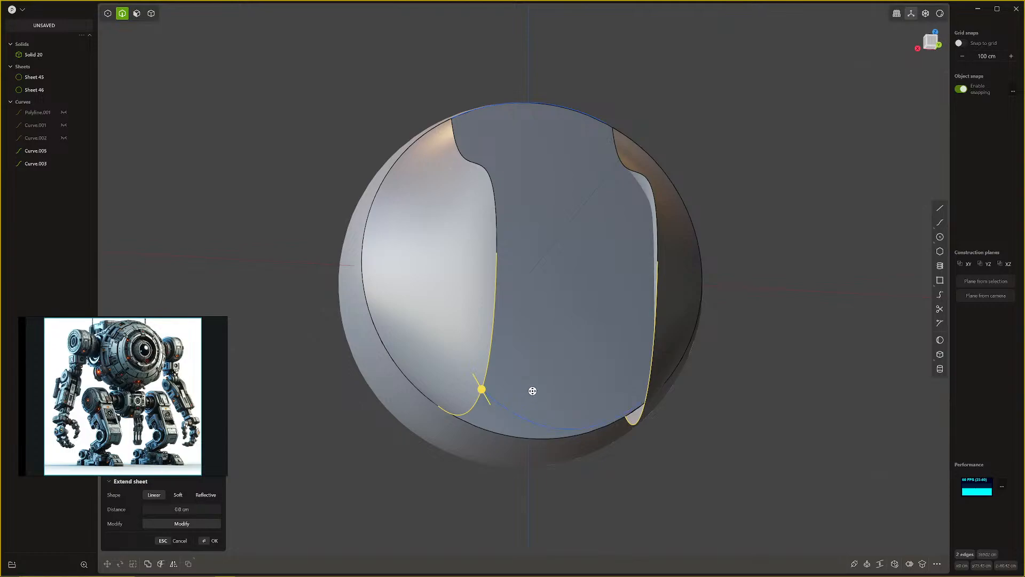
{"action": "middle_click_drag", "start_coordinate": [534, 390], "coordinate": [547, 393]}
{"action": "key", "text": "Escape"}
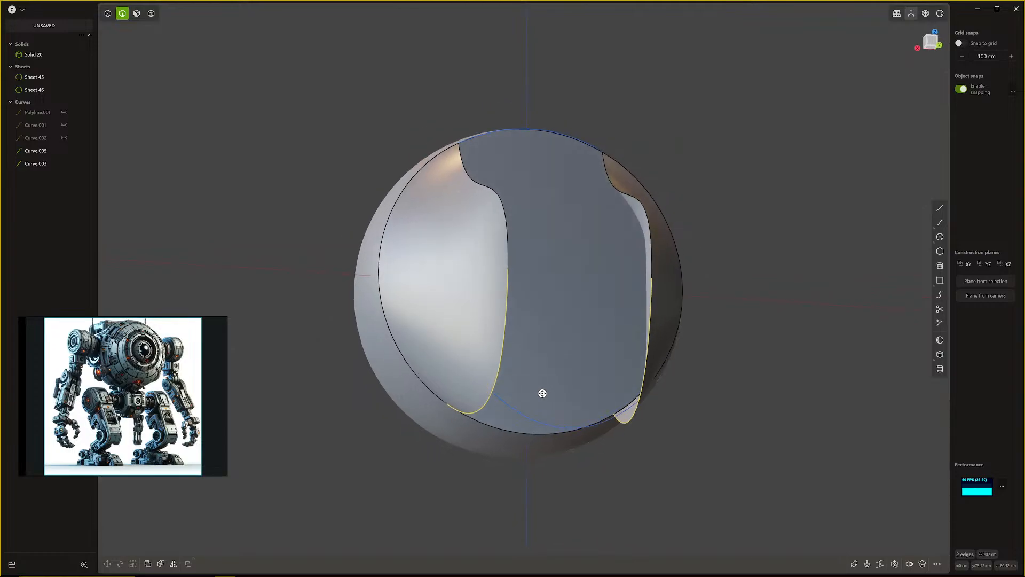
{"action": "key", "text": "l"}
{"action": "left_click", "coordinate": [556, 426]}
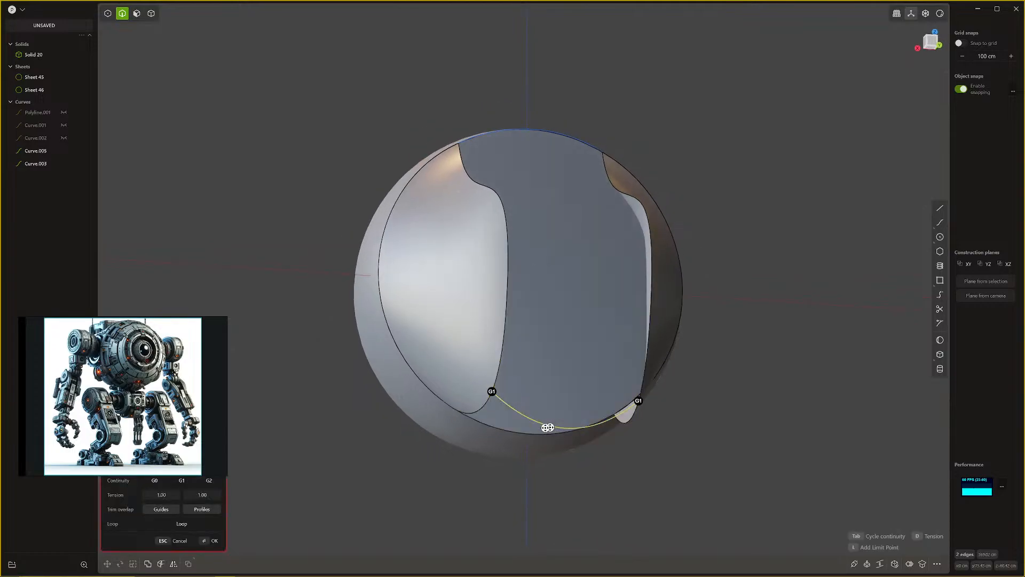
{"action": "middle_click_drag", "start_coordinate": [547, 427], "coordinate": [555, 387]}
{"action": "key", "text": "Tab"}
{"action": "scroll", "coordinate": [421, 436], "scroll_direction": "down", "scroll_amount": 3}
{"action": "key", "text": "Return"}
{"action": "scroll", "coordinate": [513, 441], "scroll_direction": "down", "scroll_amount": 4}
{"action": "key", "text": "ctrl+z"}
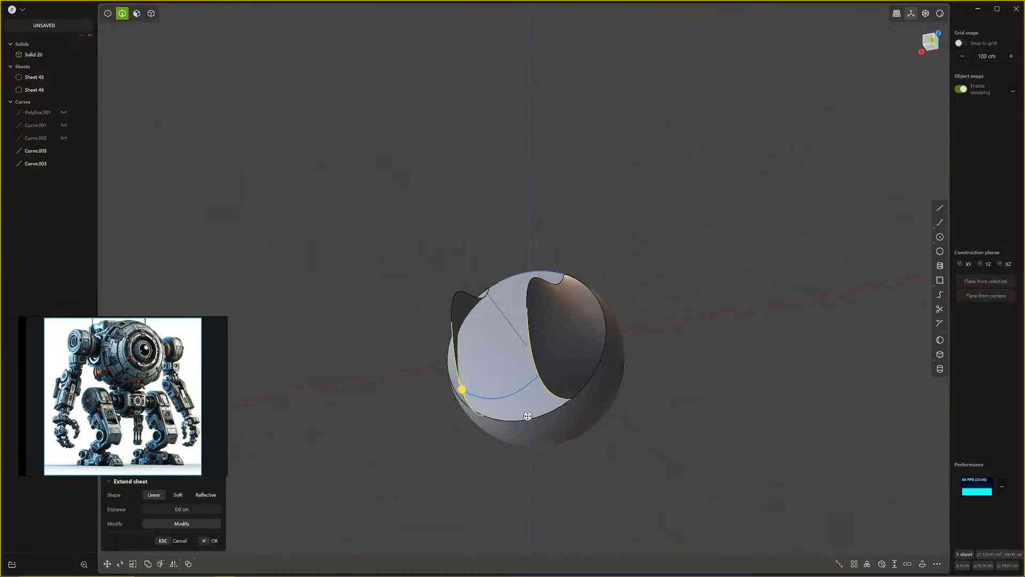
Step: Loft the side sheets' lower inner edges again along the U-shaped curve with G0 continuity
{"action": "key", "text": "l"}
{"action": "left_click", "coordinate": [517, 393]}
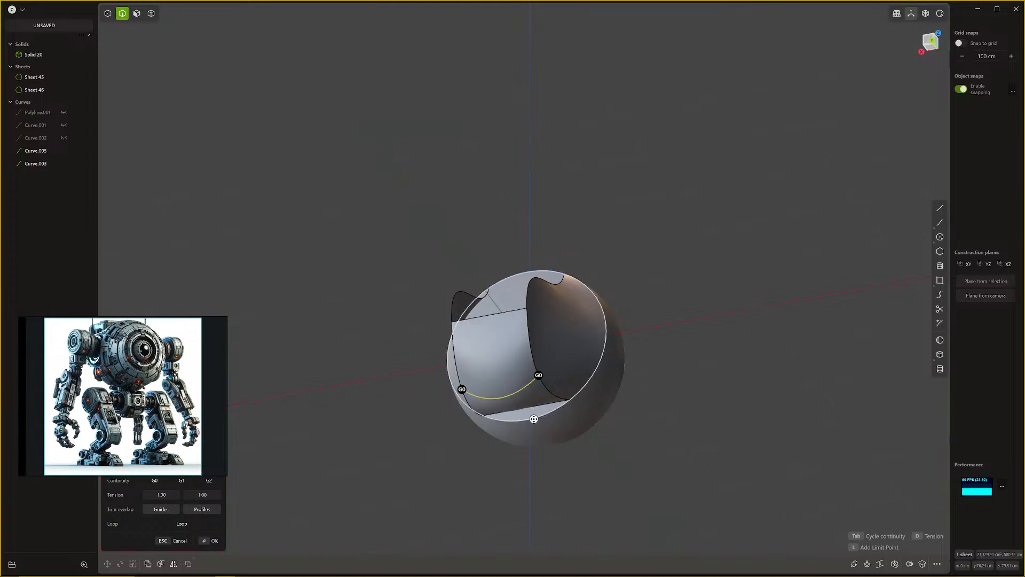
{"action": "key", "text": "Return"}
Step: Delete the lower U-shaped bridging curve and both rear side sheets
{"action": "middle_click_drag", "start_coordinate": [534, 418], "coordinate": [597, 407]}
{"action": "scroll", "coordinate": [553, 435], "scroll_direction": "up", "scroll_amount": 5}
{"action": "left_click", "coordinate": [535, 444]}
{"action": "key", "text": "Delete"}
{"action": "scroll", "coordinate": [611, 377], "scroll_direction": "down", "scroll_amount": 2}
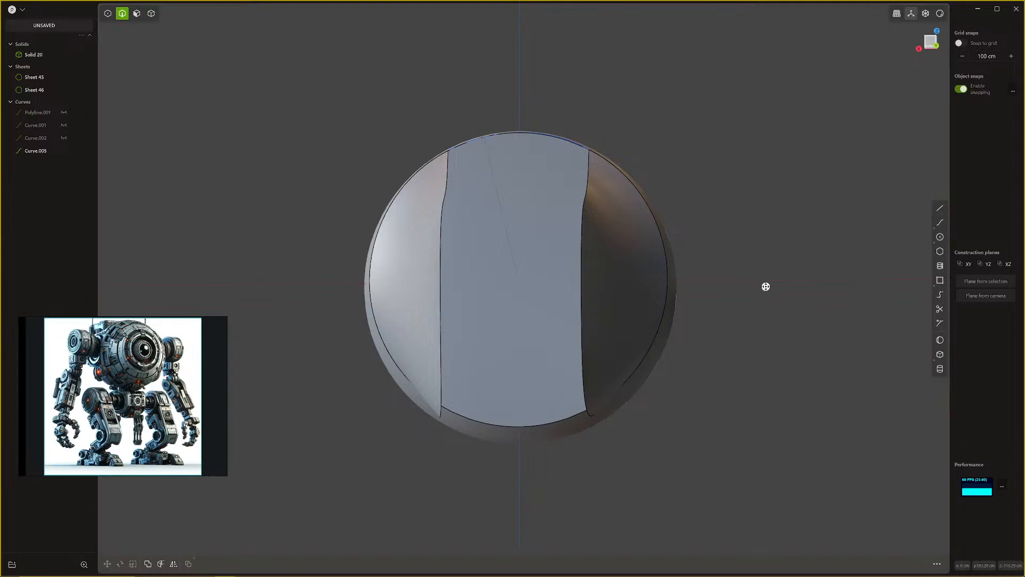
{"action": "middle_click_drag", "start_coordinate": [766, 286], "coordinate": [546, 314]}
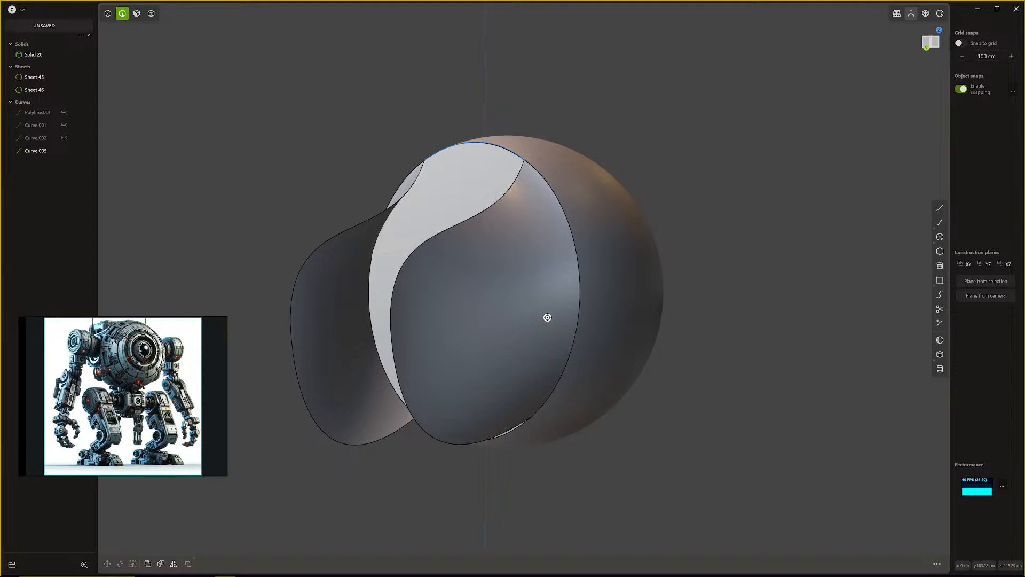
{"action": "key", "text": "3"}
{"action": "left_click", "coordinate": [556, 289]}
{"action": "middle_click_drag", "start_coordinate": [416, 336], "coordinate": [643, 356]}
{"action": "left_click", "coordinate": [463, 340], "text": "shift"}
{"action": "key", "text": "Delete"}
Step: Delete the two side profile curves and the top rim curve, leaving only the hemisphere visible
{"action": "key", "text": "2"}
{"action": "left_click", "coordinate": [691, 275]}
{"action": "middle_click_drag", "start_coordinate": [691, 274], "coordinate": [650, 295]}
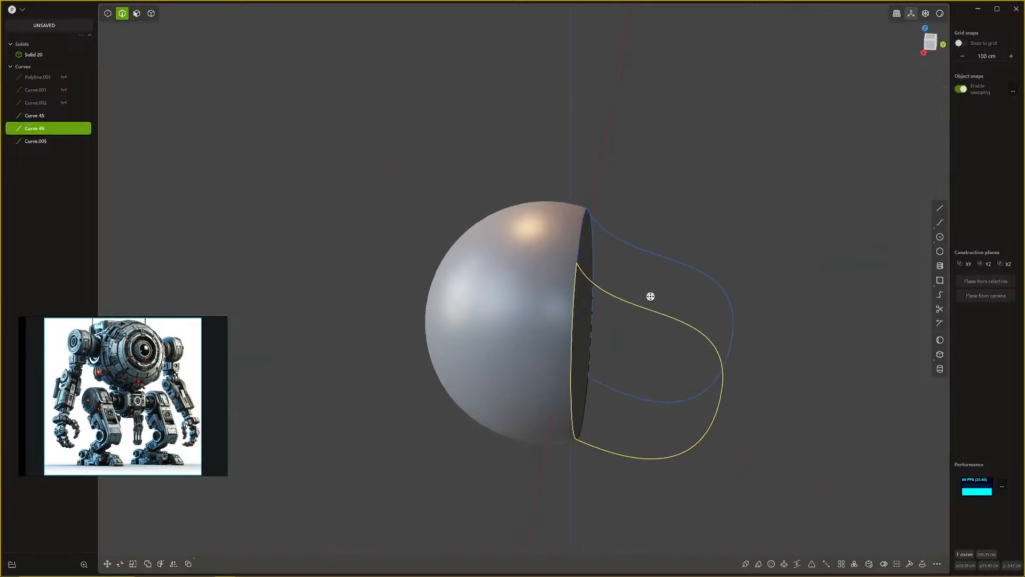
{"action": "key", "text": "Delete"}
{"action": "left_click", "coordinate": [686, 269]}
{"action": "key", "text": "Delete"}
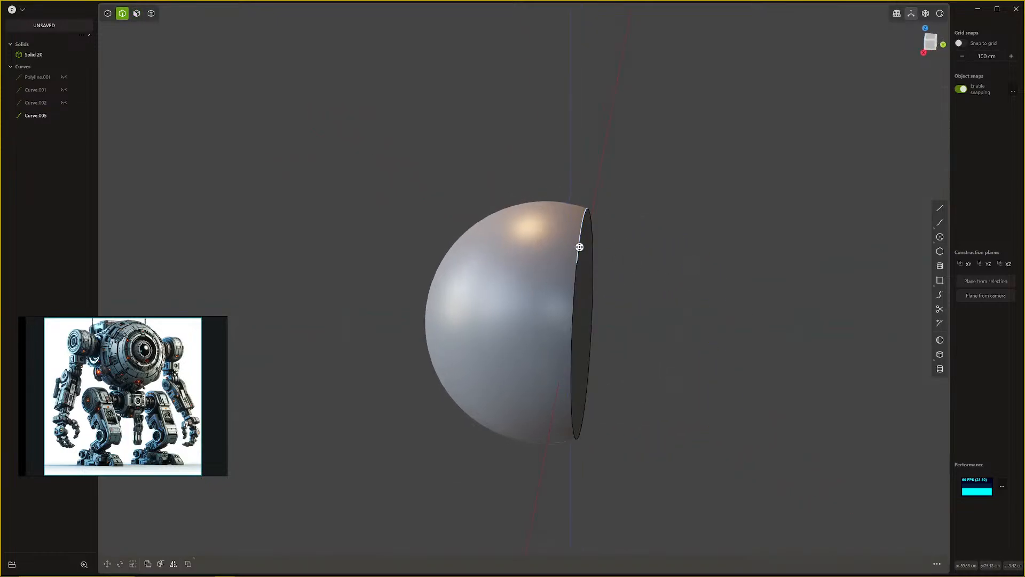
{"action": "key", "text": "Delete"}
Step: Draw a square from its center in the middle of the hemisphere's flat rear face
{"action": "middle_click_drag", "start_coordinate": [600, 309], "coordinate": [710, 367]}
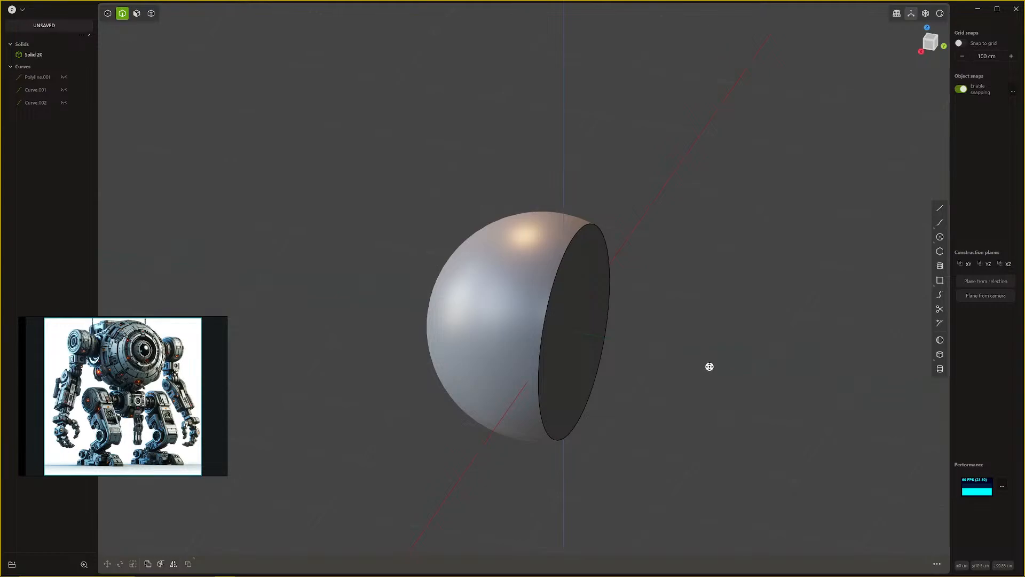
{"action": "left_click", "coordinate": [942, 278]}
{"action": "middle_click_drag", "start_coordinate": [632, 343], "coordinate": [487, 316]}
{"action": "left_click", "coordinate": [516, 321]}
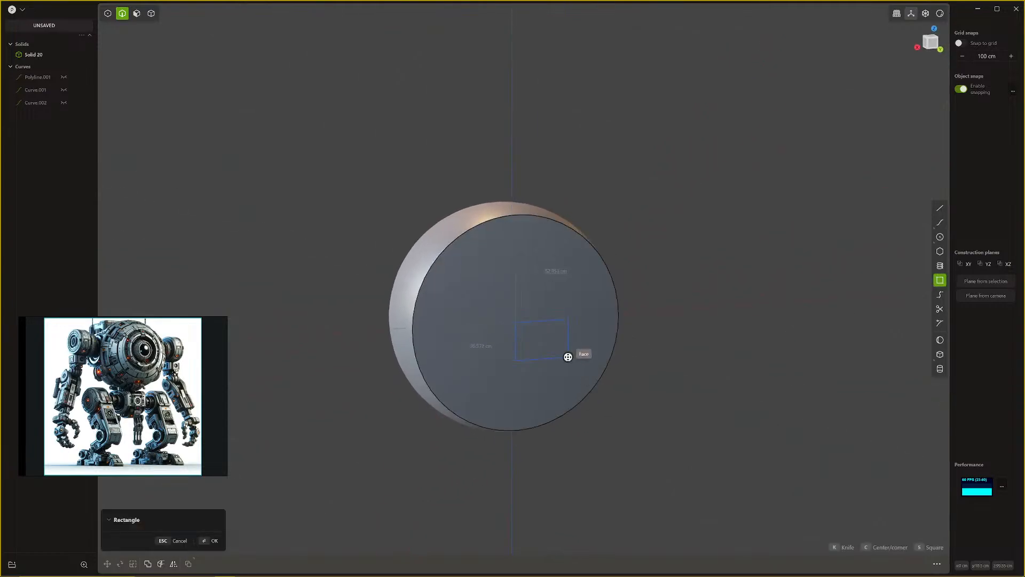
{"action": "key", "text": "c"}
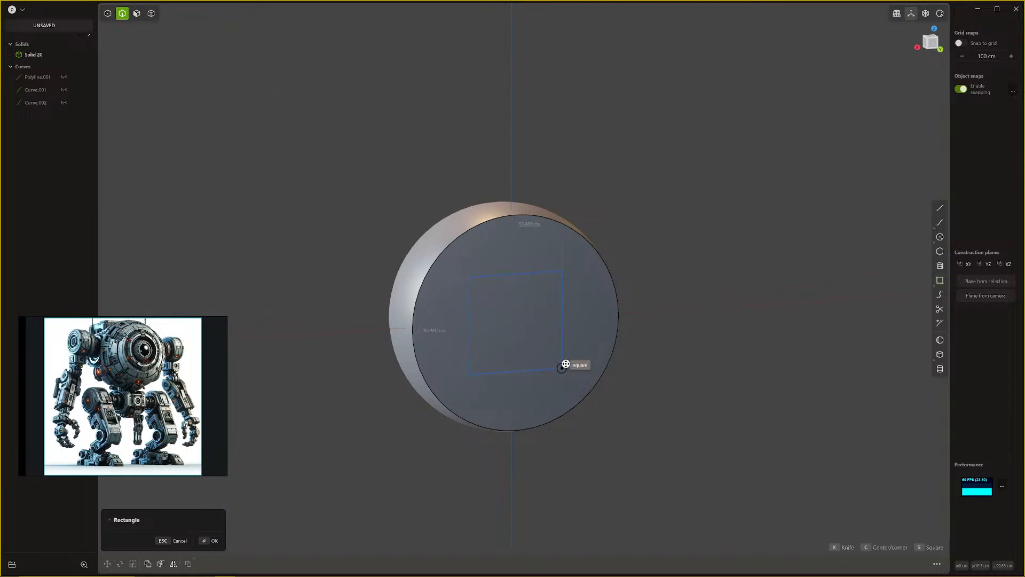
{"action": "left_click", "coordinate": [565, 364]}
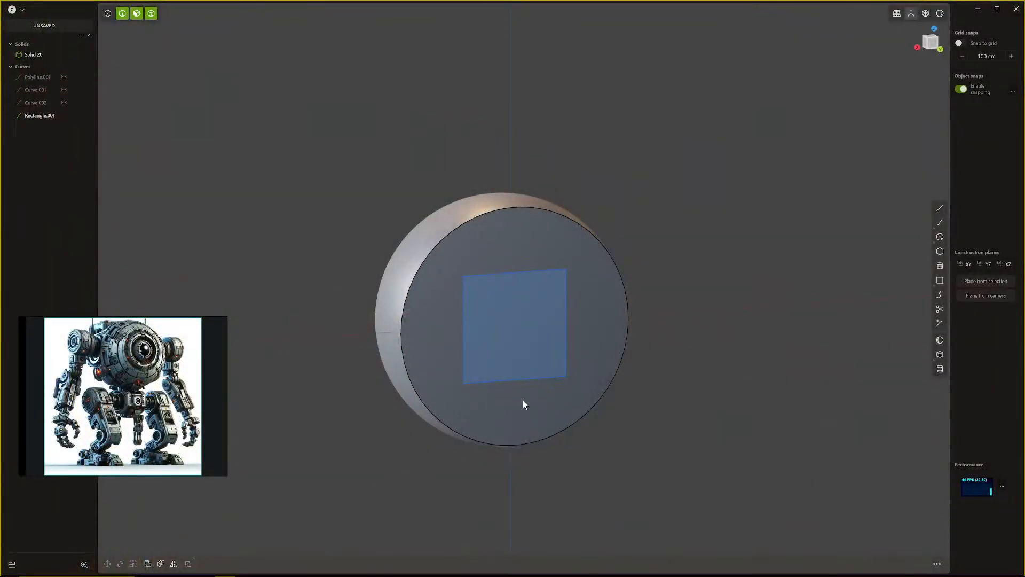
Step: Extrude the square outward from the hemisphere's flat face into a separate box
{"action": "middle_click_drag", "start_coordinate": [511, 369], "coordinate": [519, 367]}
{"action": "left_click", "coordinate": [535, 355]}
{"action": "key", "text": "e"}
{"action": "scroll", "coordinate": [214, 383], "scroll_direction": "up", "scroll_amount": 3}
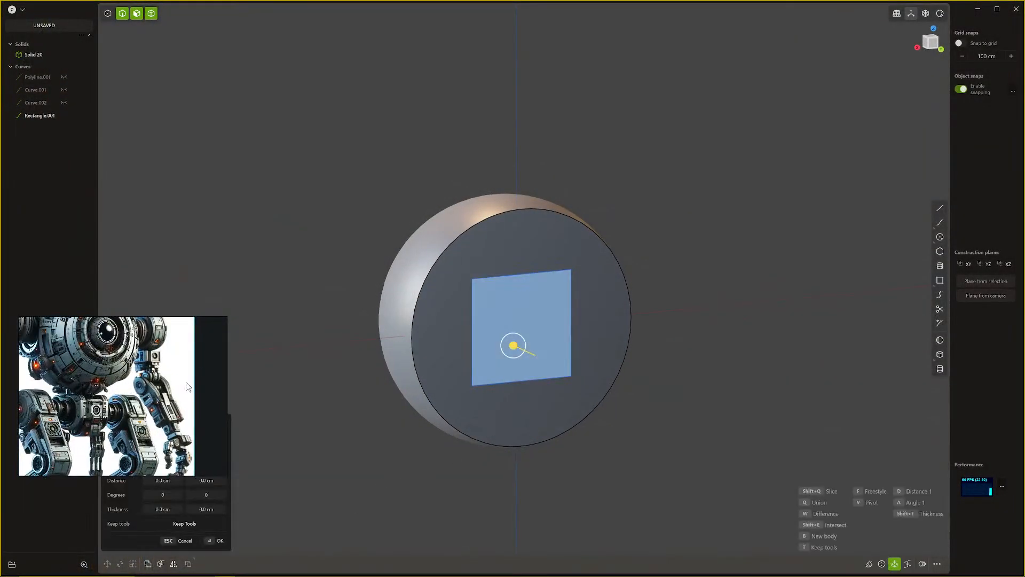
{"action": "scroll", "coordinate": [186, 382], "scroll_direction": "down", "scroll_amount": 3}
{"action": "middle_click_drag", "start_coordinate": [458, 373], "coordinate": [547, 353]}
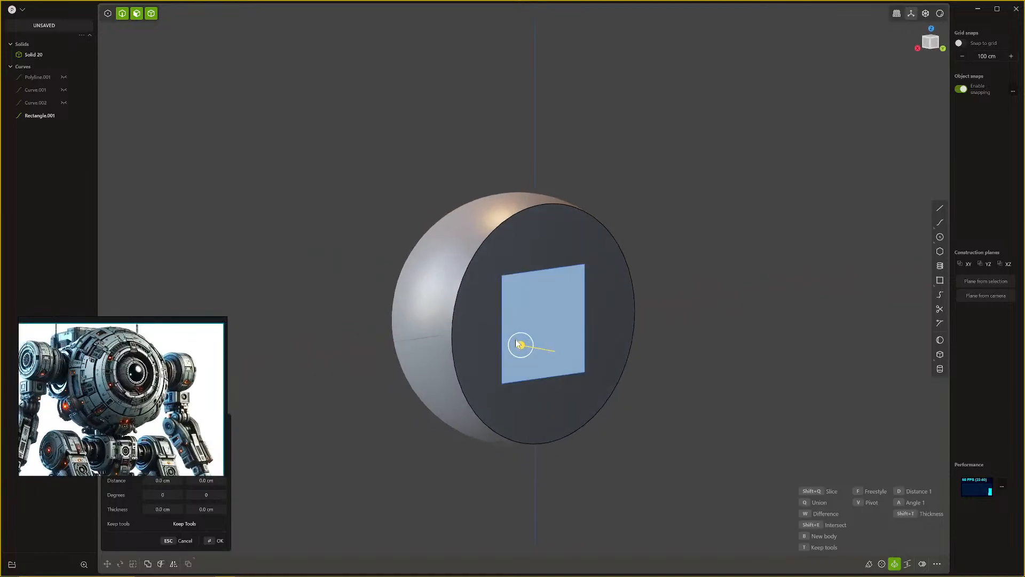
{"action": "left_click_drag", "start_coordinate": [517, 342], "coordinate": [583, 384]}
{"action": "right_click", "coordinate": [583, 384]}
Step: Offset the box's two opposite side faces outward by about 76.4 cm to widen it beyond the hemisphere
{"action": "middle_click_drag", "start_coordinate": [562, 392], "coordinate": [591, 399]}
{"action": "left_click", "coordinate": [589, 344]}
{"action": "middle_click_drag", "start_coordinate": [601, 340], "coordinate": [515, 352]}
{"action": "left_click", "coordinate": [514, 344], "text": "shift"}
{"action": "left_click_drag", "start_coordinate": [543, 348], "coordinate": [618, 389]}
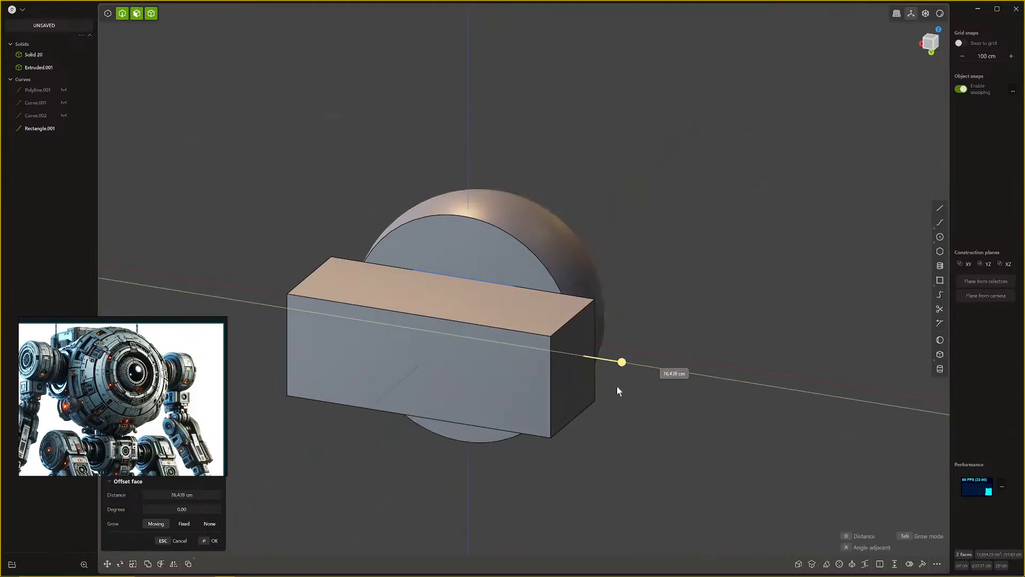
Step: Taper the box toward its rear by angling the faces adjacent to its rear face by about 8.7°
{"action": "key", "text": "2"}
{"action": "left_click", "coordinate": [534, 335], "text": "alt"}
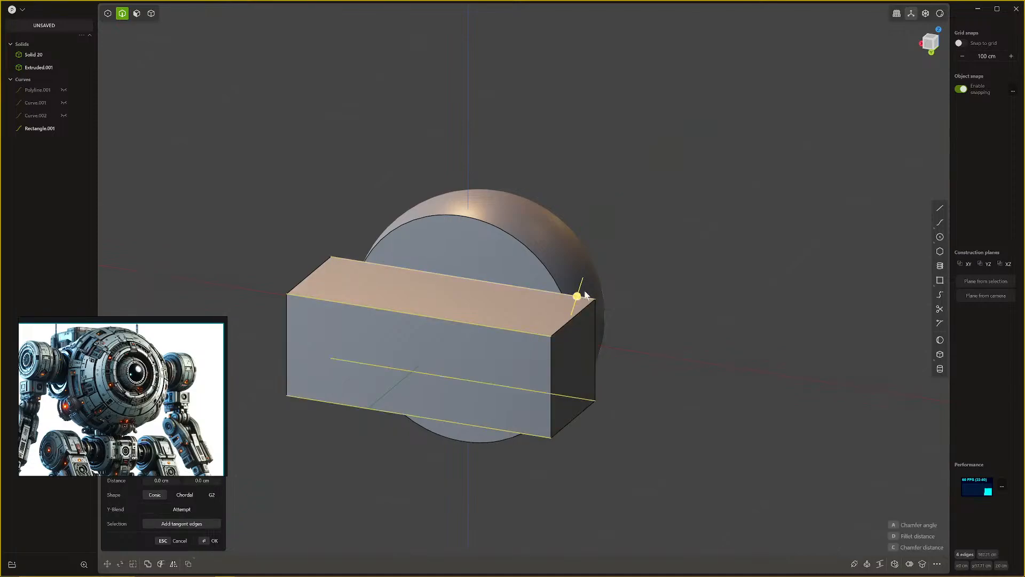
{"action": "left_click", "coordinate": [521, 331]}
{"action": "middle_click_drag", "start_coordinate": [521, 331], "coordinate": [495, 373]}
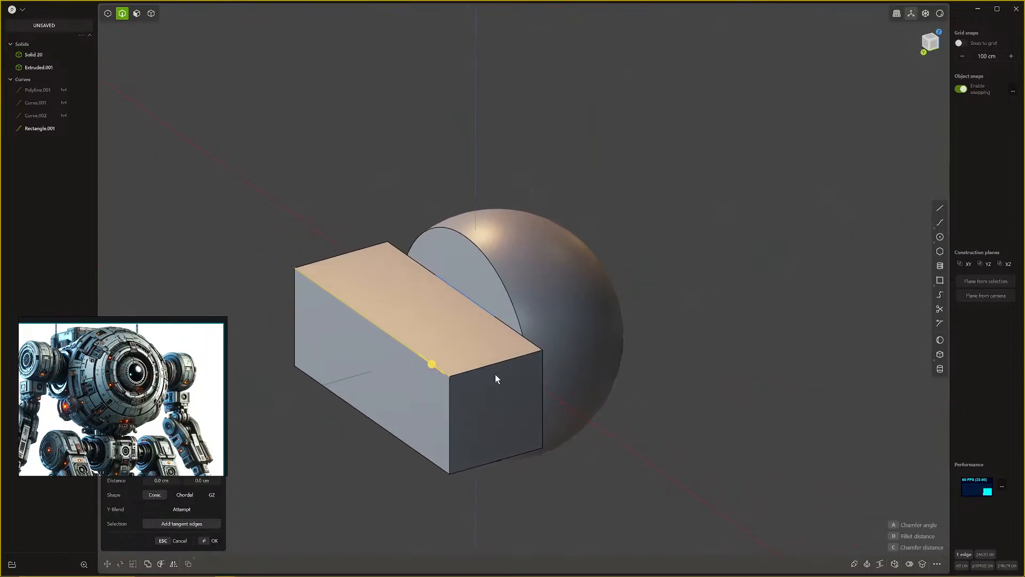
{"action": "key", "text": "3"}
{"action": "left_click", "coordinate": [430, 409]}
{"action": "left_click_drag", "start_coordinate": [431, 396], "coordinate": [427, 396]}
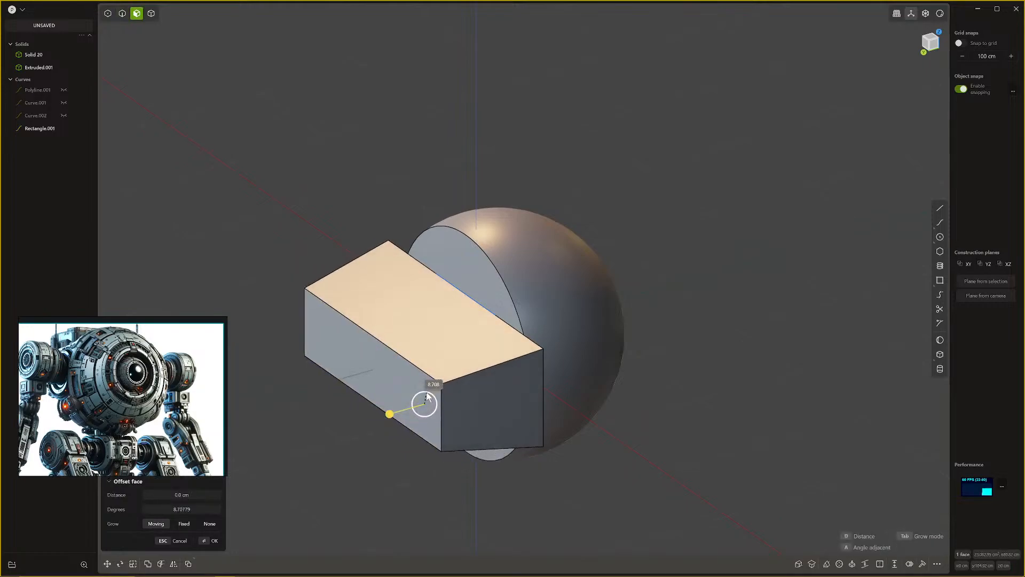
{"action": "middle_click_drag", "start_coordinate": [483, 380], "coordinate": [275, 360]}
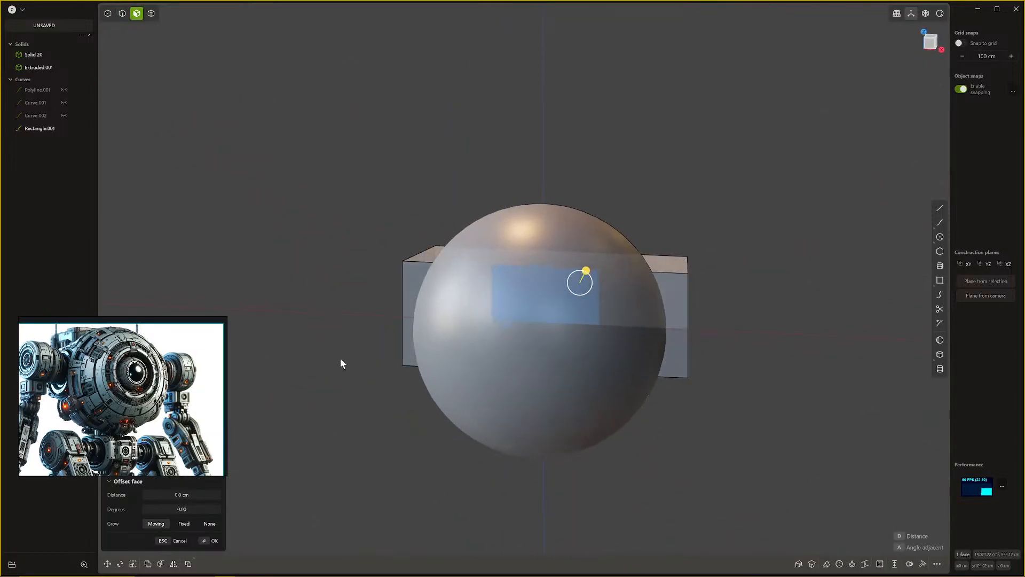
Step: Fillet the box's two vertical edges that adjoin the hemisphere, one at each end
{"action": "middle_click_drag", "start_coordinate": [355, 354], "coordinate": [426, 397], "text": "shift"}
{"action": "scroll", "coordinate": [425, 396], "scroll_direction": "up", "scroll_amount": 4}
{"action": "left_click", "coordinate": [424, 388]}
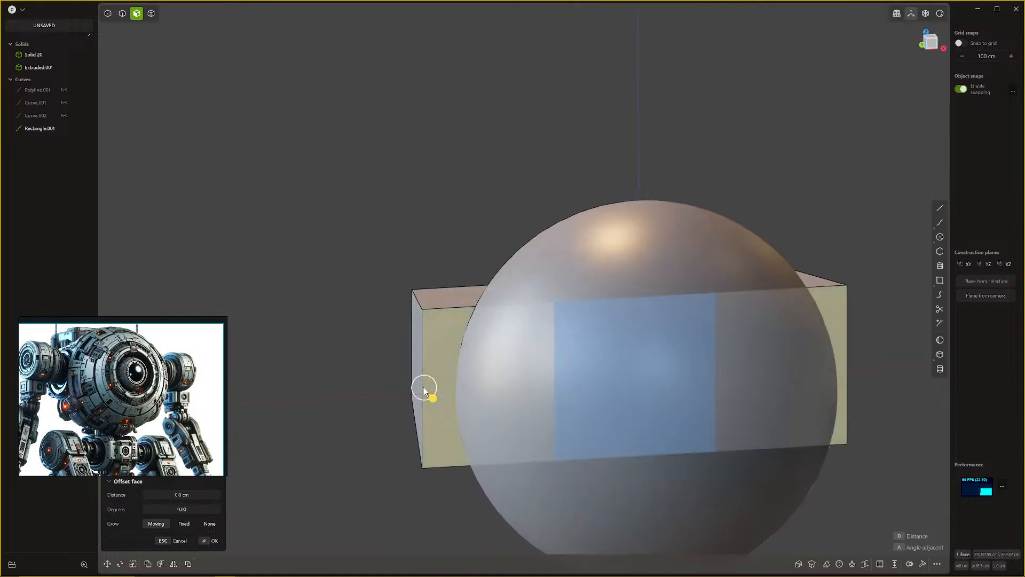
{"action": "key", "text": "2"}
{"action": "left_click", "coordinate": [422, 387]}
{"action": "middle_click_drag", "start_coordinate": [742, 372], "coordinate": [675, 378]}
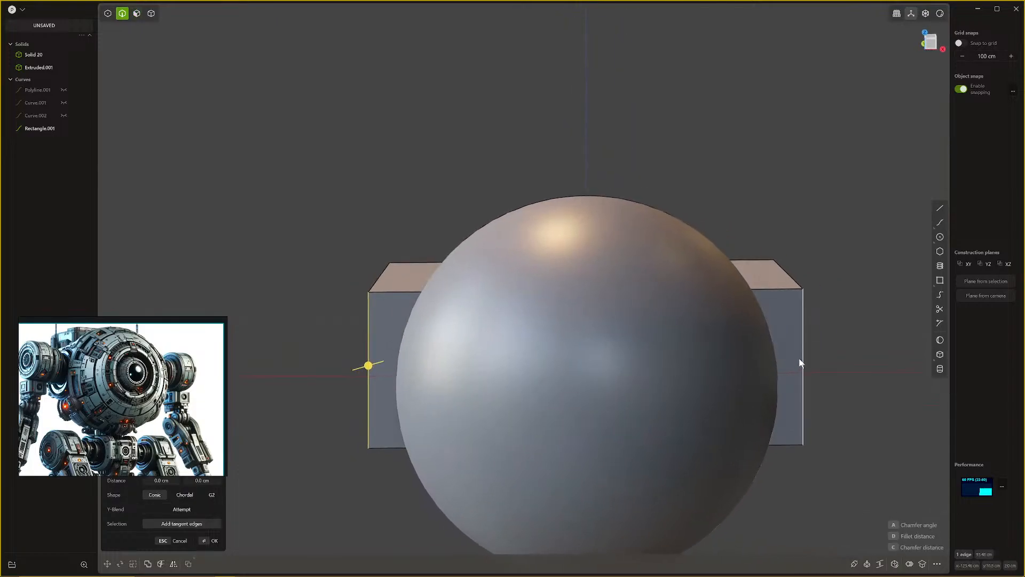
{"action": "left_click_drag", "start_coordinate": [807, 360], "coordinate": [802, 383]}
{"action": "middle_click_drag", "start_coordinate": [802, 383], "coordinate": [645, 413]}
{"action": "key", "text": "Return"}
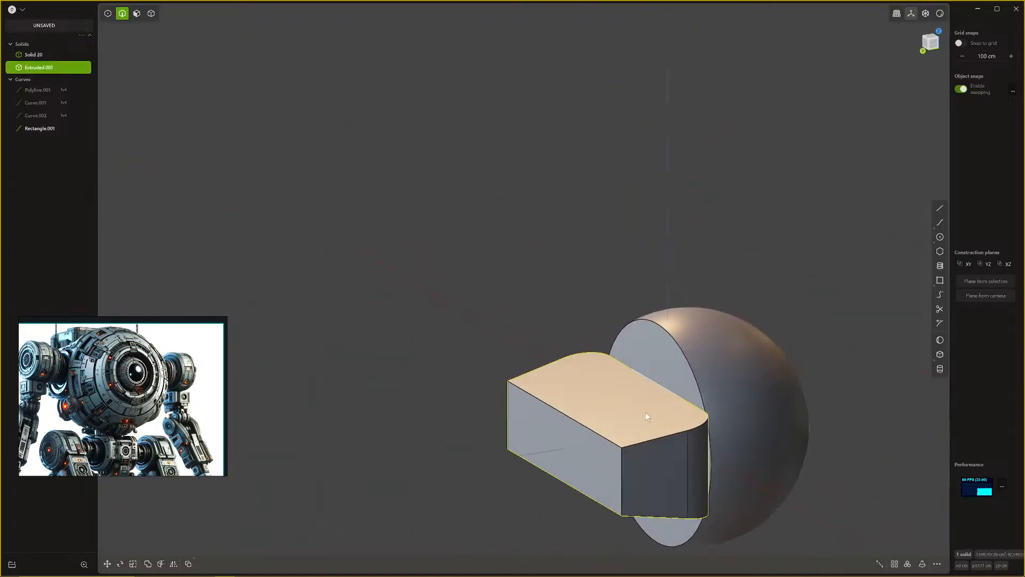
Step: Chamfer the upper and lower long edges of the box's rear face by about 19 cm
{"action": "left_click", "coordinate": [586, 430]}
{"action": "key", "text": "f"}
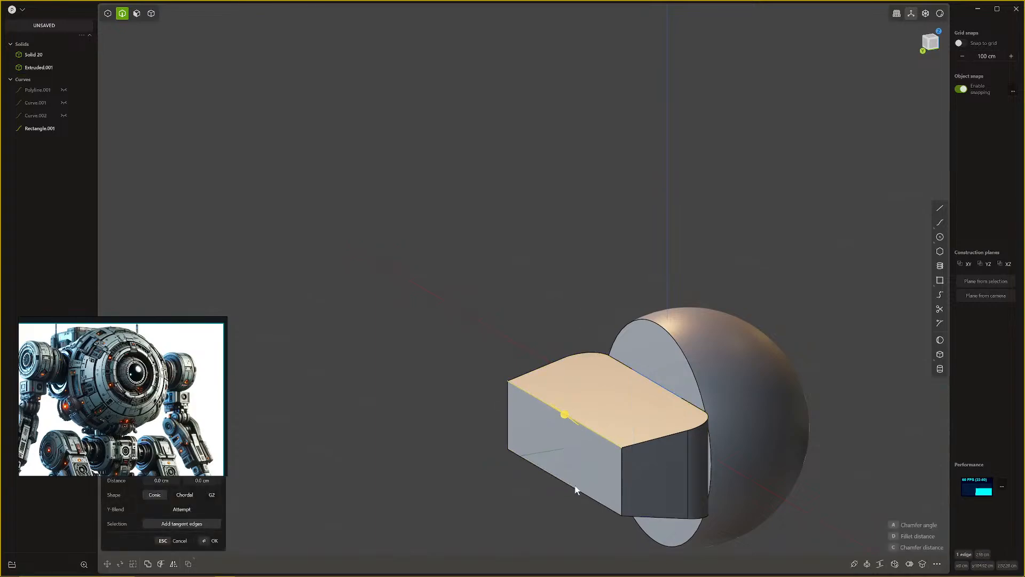
{"action": "left_click_drag", "start_coordinate": [579, 486], "coordinate": [554, 444]}
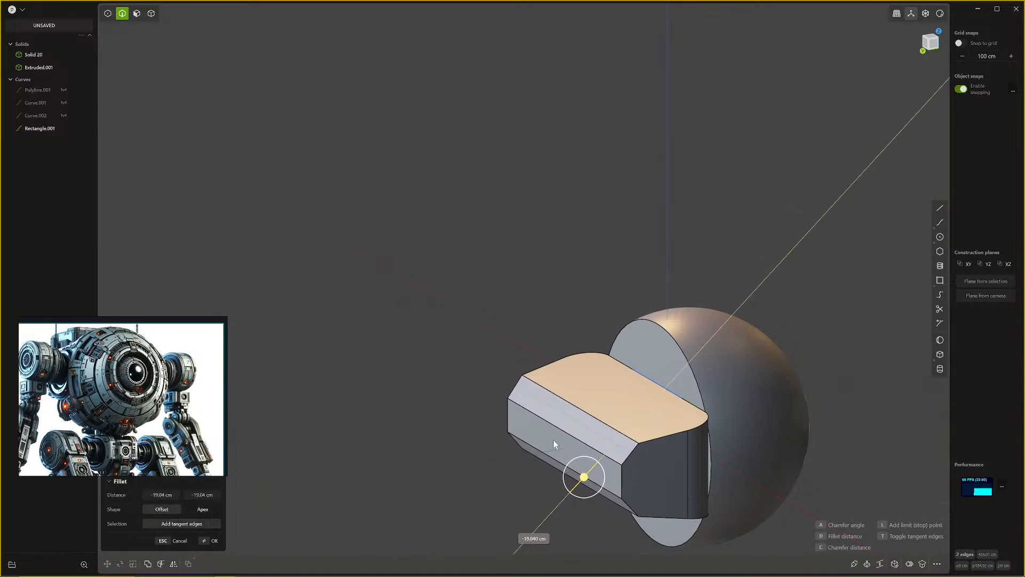
{"action": "key", "text": "Return"}
Step: Draw a circle centered on the box's flat end face, large enough to extend beyond the face
{"action": "middle_click_drag", "start_coordinate": [556, 440], "coordinate": [568, 374]}
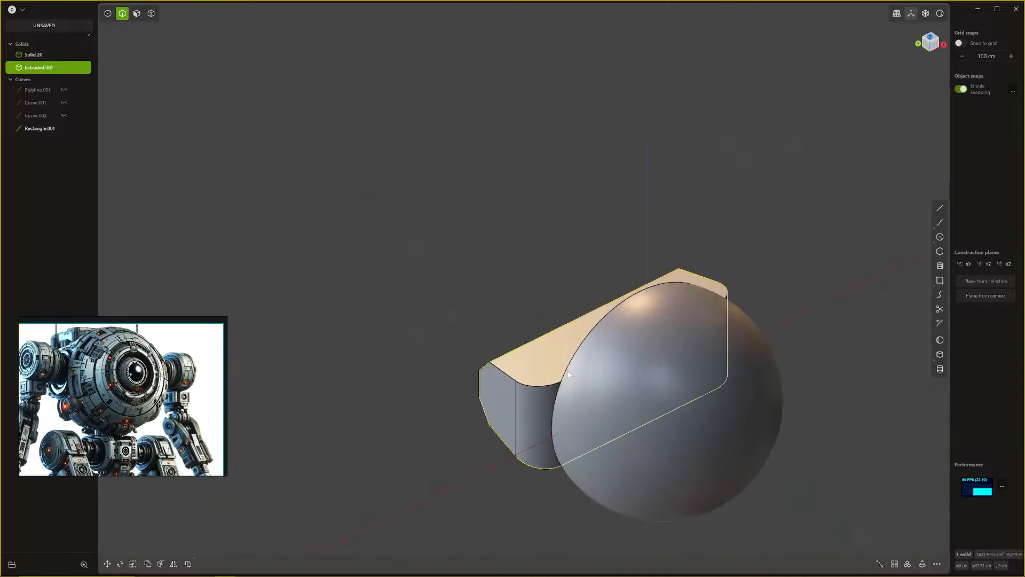
{"action": "middle_click_drag", "start_coordinate": [887, 284], "coordinate": [929, 250]}
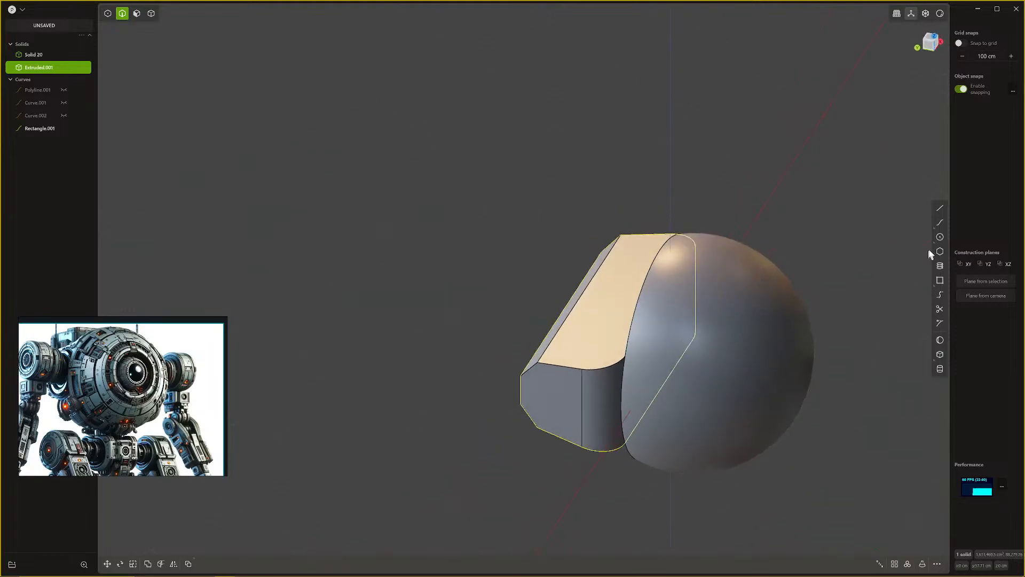
{"action": "middle_click_drag", "start_coordinate": [579, 399], "coordinate": [586, 406]}
{"action": "left_click", "coordinate": [573, 396]}
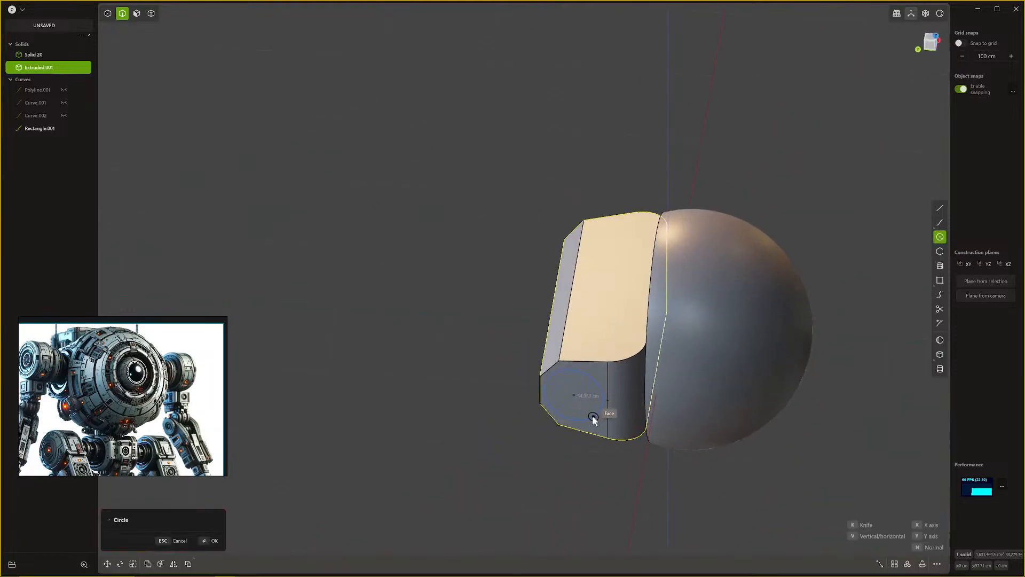
{"action": "left_click", "coordinate": [600, 444]}
{"action": "middle_click_drag", "start_coordinate": [600, 445], "coordinate": [553, 420]}
{"action": "key", "text": "Escape"}
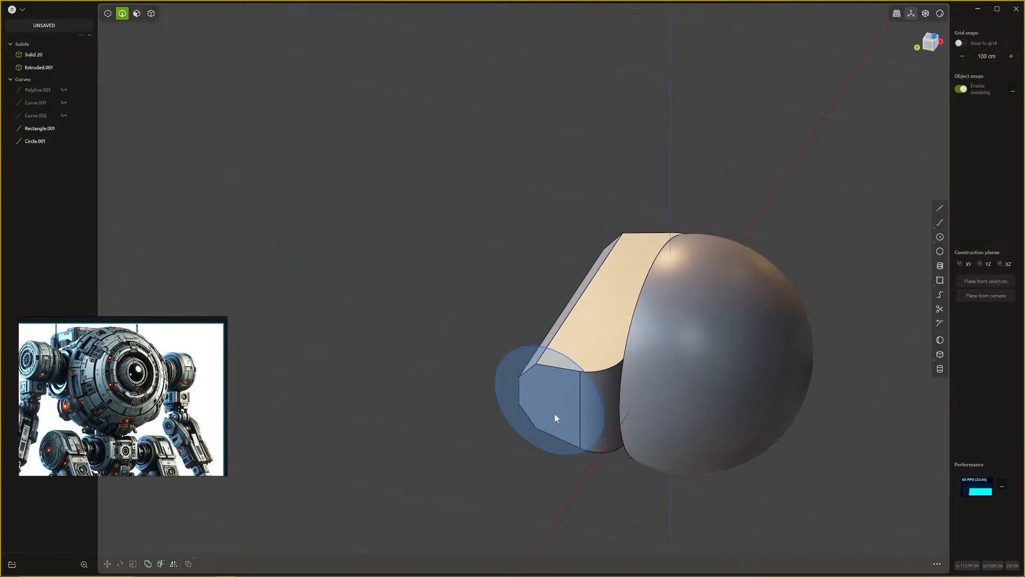
Step: Extrude the circle outward from the box's end into a separate cylinder and remove the leftover circle curve
{"action": "key", "text": "3"}
{"action": "left_click", "coordinate": [560, 411]}
{"action": "left_click_drag", "start_coordinate": [534, 423], "coordinate": [559, 414]}
{"action": "key", "text": "Tab"}
{"action": "key", "text": "Return"}
{"action": "middle_click_drag", "start_coordinate": [564, 416], "coordinate": [516, 340]}
{"action": "scroll", "coordinate": [516, 408], "scroll_direction": "down", "scroll_amount": 3}
{"action": "left_click", "coordinate": [749, 259]}
{"action": "middle_click_drag", "start_coordinate": [494, 433], "coordinate": [509, 422]}
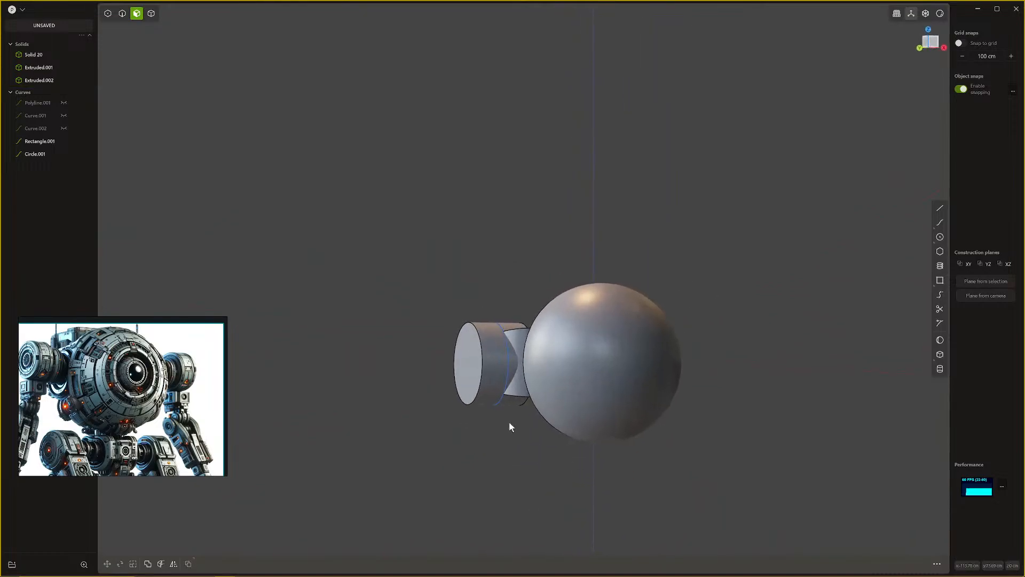
{"action": "scroll", "coordinate": [497, 399], "scroll_direction": "up", "scroll_amount": 1}
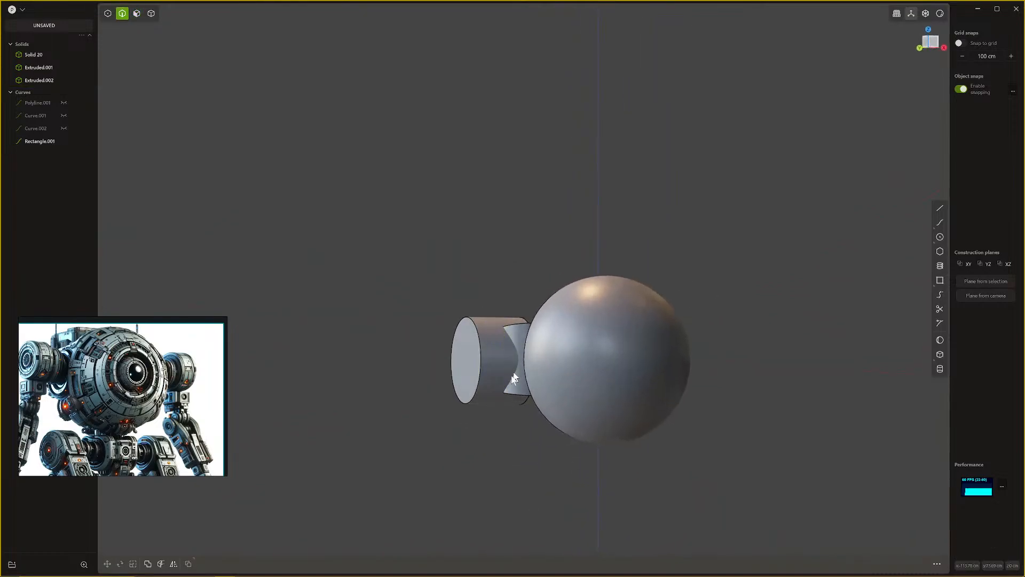
Step: Mirror the cylinder across the model's central X plane onto the opposite end of the box
{"action": "middle_click_drag", "start_coordinate": [512, 378], "coordinate": [487, 412]}
{"action": "key", "text": "3"}
{"action": "left_click", "coordinate": [487, 372]}
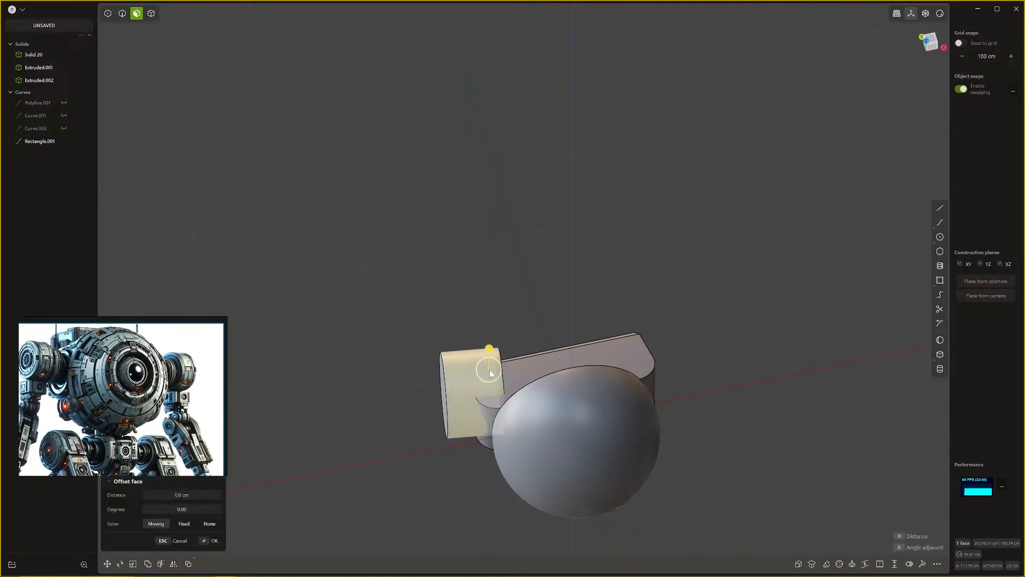
{"action": "middle_click_drag", "start_coordinate": [487, 372], "coordinate": [463, 380]}
{"action": "key", "text": "4"}
{"action": "left_click", "coordinate": [452, 359]}
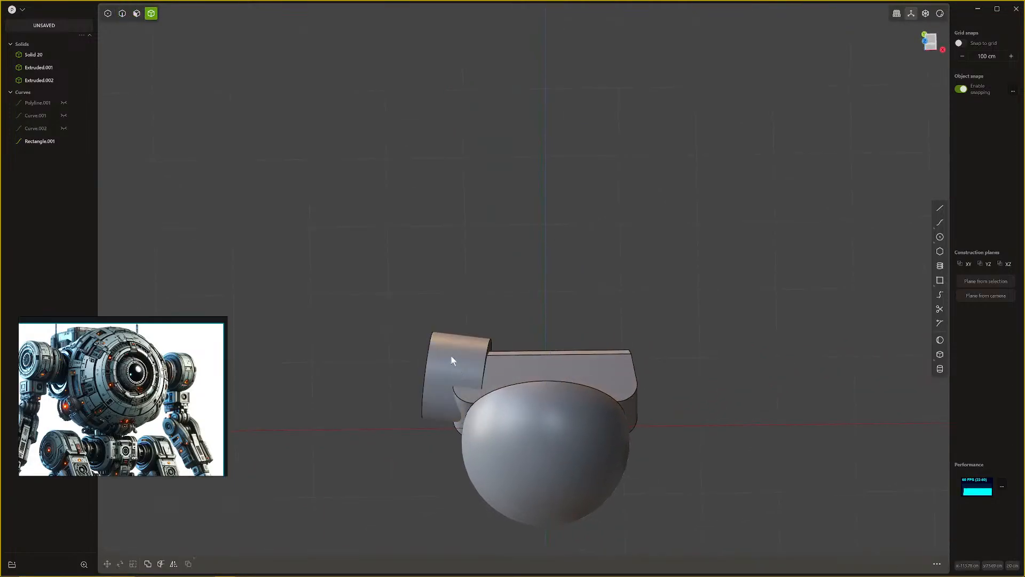
{"action": "left_click", "coordinate": [451, 357]}
{"action": "key", "text": "alt+x"}
{"action": "left_click", "coordinate": [524, 427]}
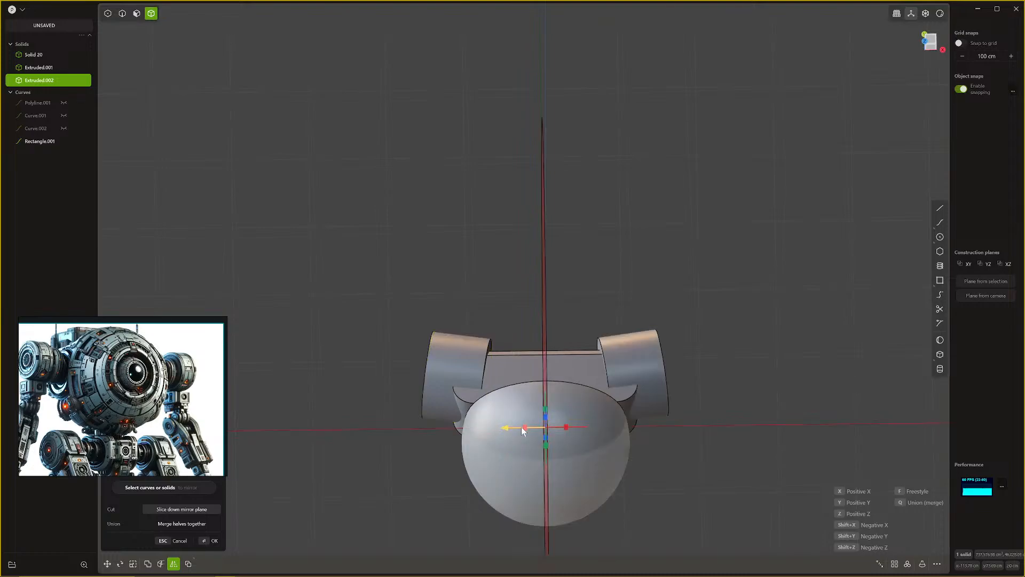
{"action": "key", "text": "Return"}
Step: Offset the box's underside face downward to extend the box to about the hemisphere's lowest point
{"action": "middle_click_drag", "start_coordinate": [521, 427], "coordinate": [595, 329]}
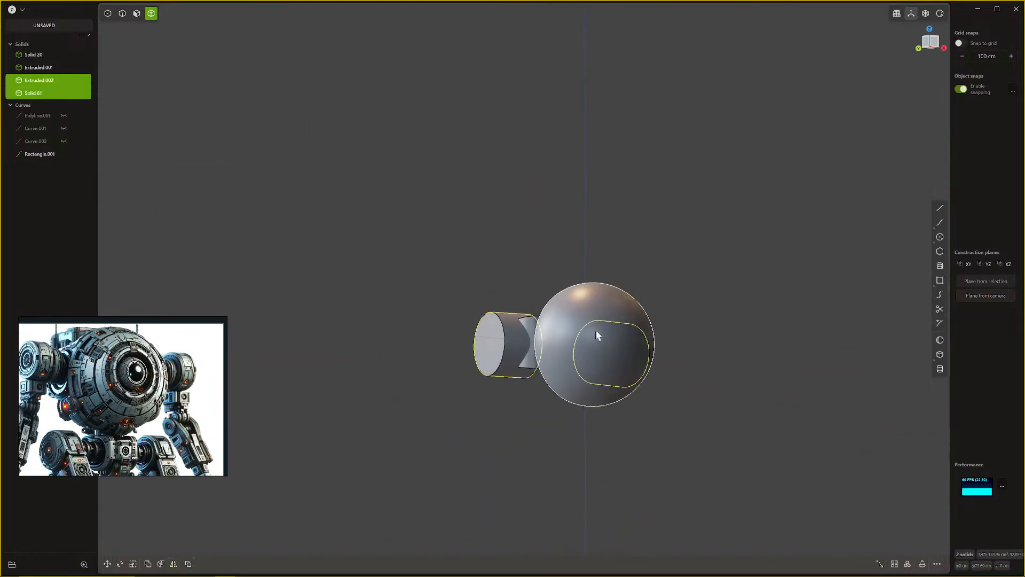
{"action": "left_click", "coordinate": [649, 279]}
{"action": "middle_click_drag", "start_coordinate": [649, 280], "coordinate": [686, 338]}
{"action": "middle_click_drag", "start_coordinate": [808, 382], "coordinate": [507, 382]}
{"action": "left_click", "coordinate": [501, 365]}
{"action": "key", "text": "3"}
{"action": "left_click", "coordinate": [487, 357]}
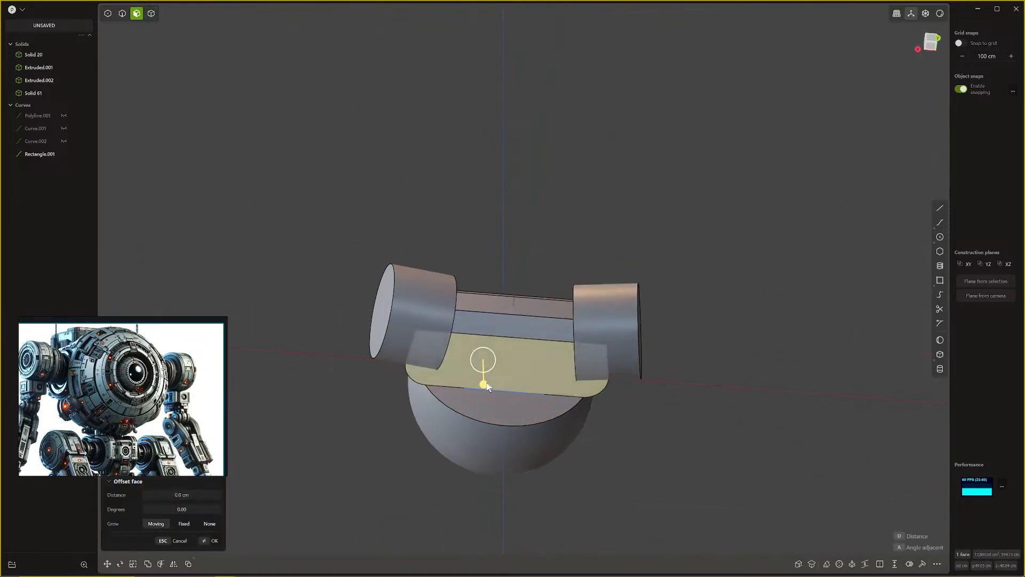
{"action": "left_click_drag", "start_coordinate": [484, 379], "coordinate": [486, 412]}
{"action": "mouse_move", "coordinate": [485, 412]}
{"action": "middle_mouse_down"}
{"action": "mouse_move", "coordinate": [557, 424]}
{"action": "mouse_move", "coordinate": [581, 451]}
{"action": "mouse_move", "coordinate": [494, 398]}
{"action": "middle_mouse_up"}
{"action": "left_click_drag", "start_coordinate": [505, 377], "coordinate": [554, 412]}
{"action": "middle_click_drag", "start_coordinate": [554, 411], "coordinate": [628, 456]}
{"action": "right_click", "coordinate": [588, 437]}
Step: Scale the hemisphere up uniformly by a factor of about 1.28
{"action": "middle_click_drag", "start_coordinate": [521, 436], "coordinate": [605, 425]}
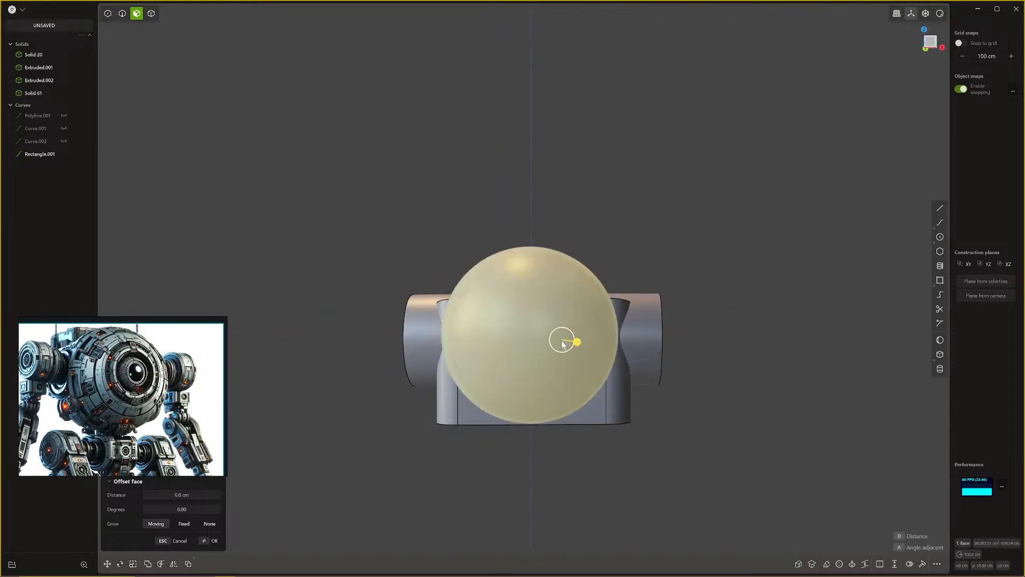
{"action": "key", "text": "4"}
{"action": "left_click", "coordinate": [569, 315]}
{"action": "key", "text": "s"}
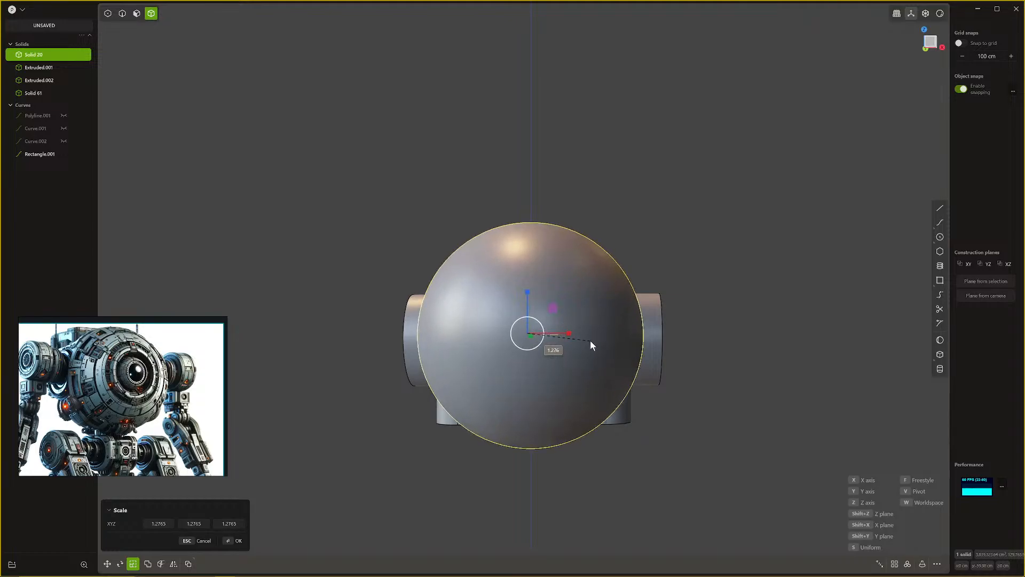
{"action": "middle_click_drag", "start_coordinate": [590, 341], "coordinate": [442, 438]}
{"action": "left_click", "coordinate": [442, 437]}
Step: Draw a rectangle from its center on the box's upper face, between the two cylinders
{"action": "middle_click_drag", "start_coordinate": [495, 381], "coordinate": [588, 406]}
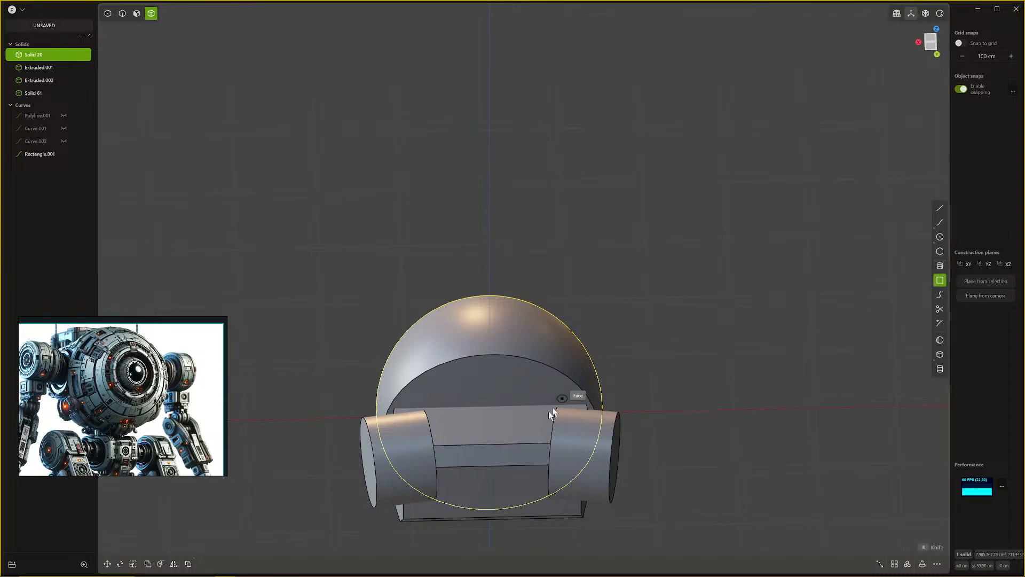
{"action": "left_click", "coordinate": [491, 419]}
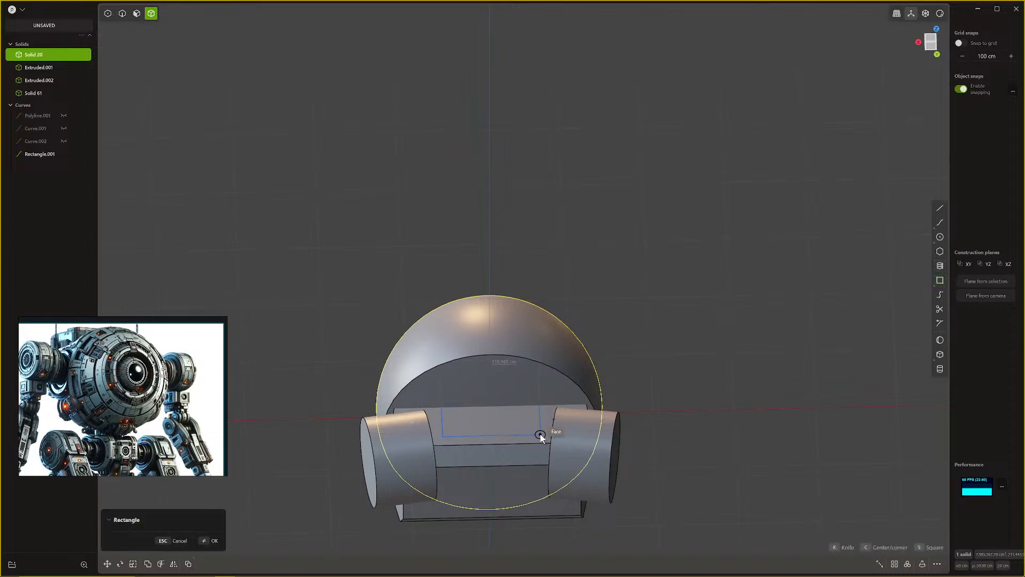
{"action": "left_click", "coordinate": [540, 434]}
Step: Extrude the rectangle upward about 164 cm into a separate upright block
{"action": "left_click", "coordinate": [514, 424]}
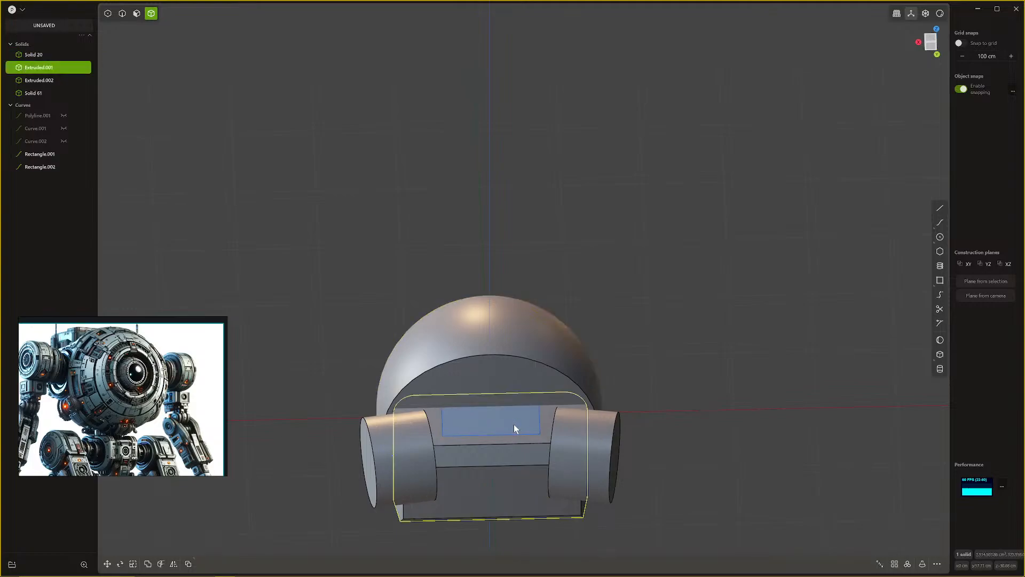
{"action": "key", "text": "3"}
{"action": "left_click", "coordinate": [513, 424]}
{"action": "key", "text": "e"}
{"action": "left_click_drag", "start_coordinate": [512, 452], "coordinate": [511, 370]}
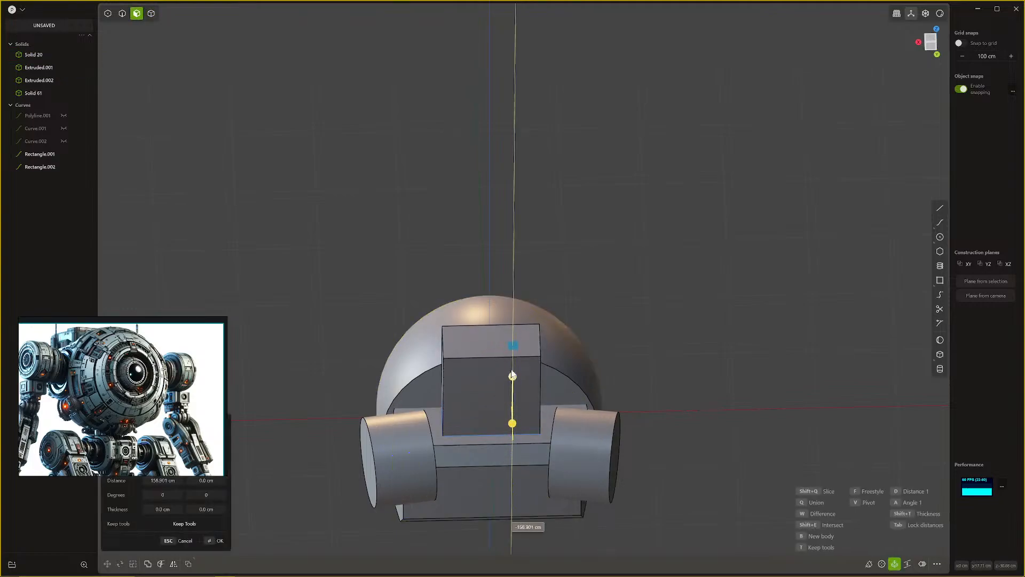
{"action": "middle_click_drag", "start_coordinate": [512, 375], "coordinate": [553, 386]}
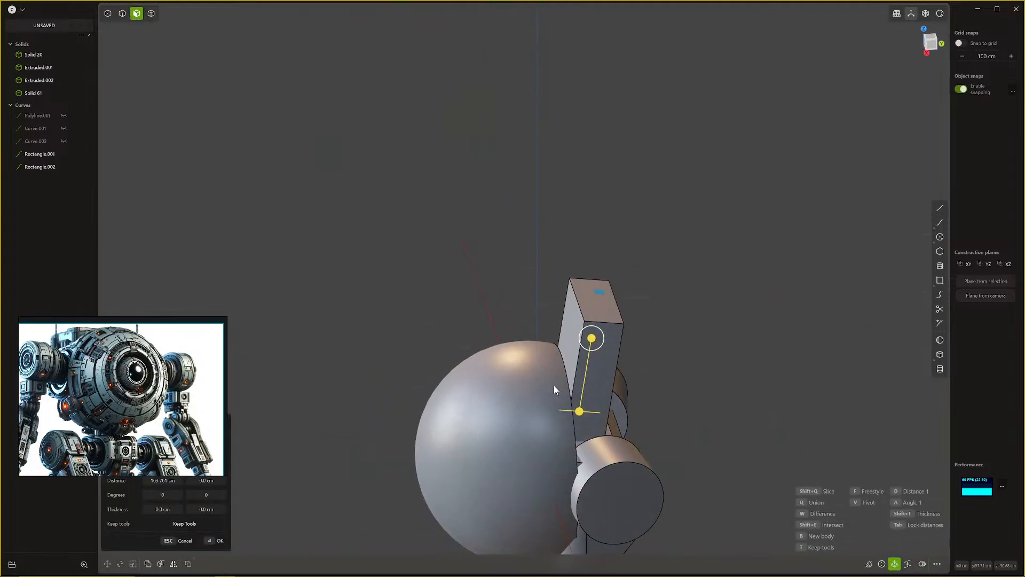
{"action": "right_click", "coordinate": [573, 331]}
Step: Offset the upright block's front face forward so that the block overlaps the hemisphere
{"action": "left_click", "coordinate": [574, 329]}
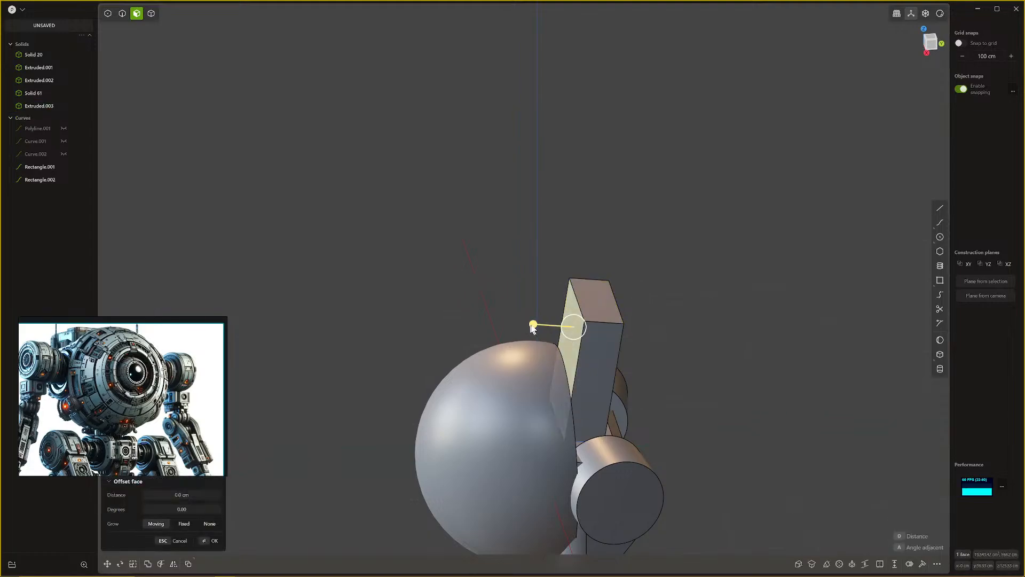
{"action": "left_click_drag", "start_coordinate": [532, 327], "coordinate": [511, 329]}
{"action": "right_click", "coordinate": [503, 330]}
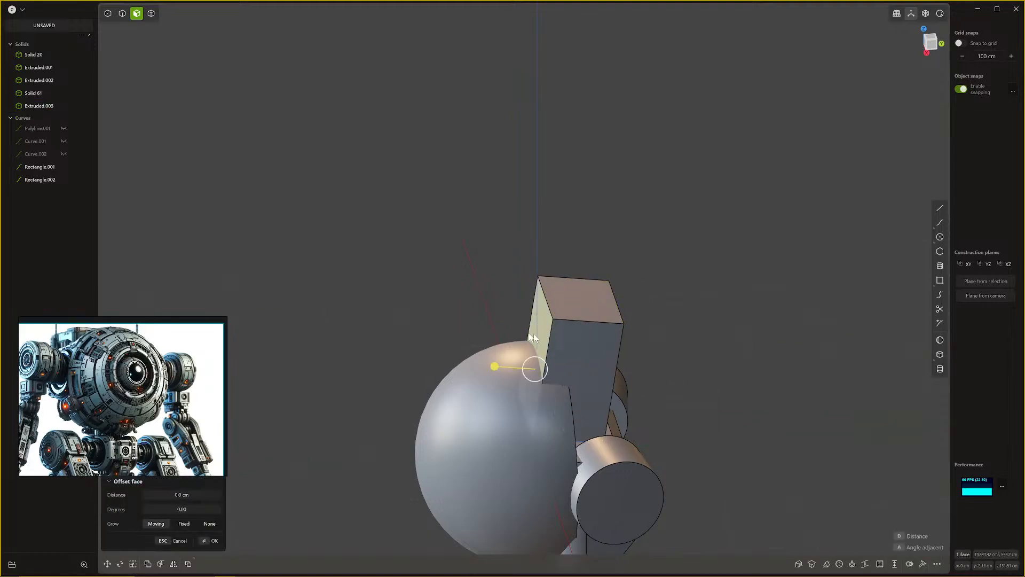
Step: Offset the upright block's top face downward to shorten it to slightly above the hemisphere
{"action": "middle_click_drag", "start_coordinate": [533, 333], "coordinate": [613, 389]}
{"action": "left_click", "coordinate": [627, 351]}
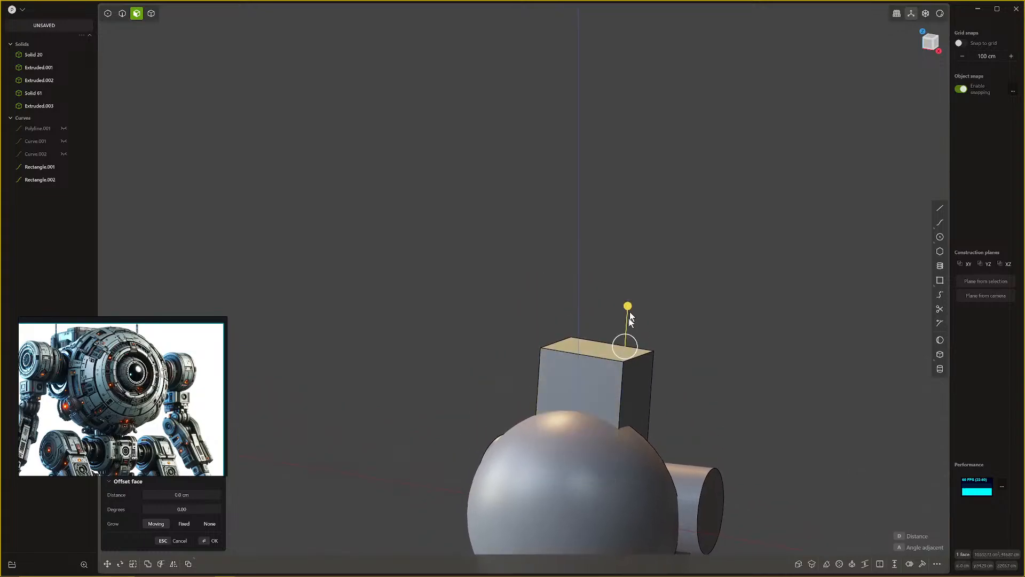
{"action": "left_click_drag", "start_coordinate": [629, 309], "coordinate": [627, 340]}
{"action": "middle_click_drag", "start_coordinate": [627, 339], "coordinate": [627, 184]}
{"action": "scroll", "coordinate": [597, 419], "scroll_direction": "up", "scroll_amount": 2}
{"action": "key", "text": "Return"}
{"action": "middle_click_drag", "start_coordinate": [767, 131], "coordinate": [730, 142]}
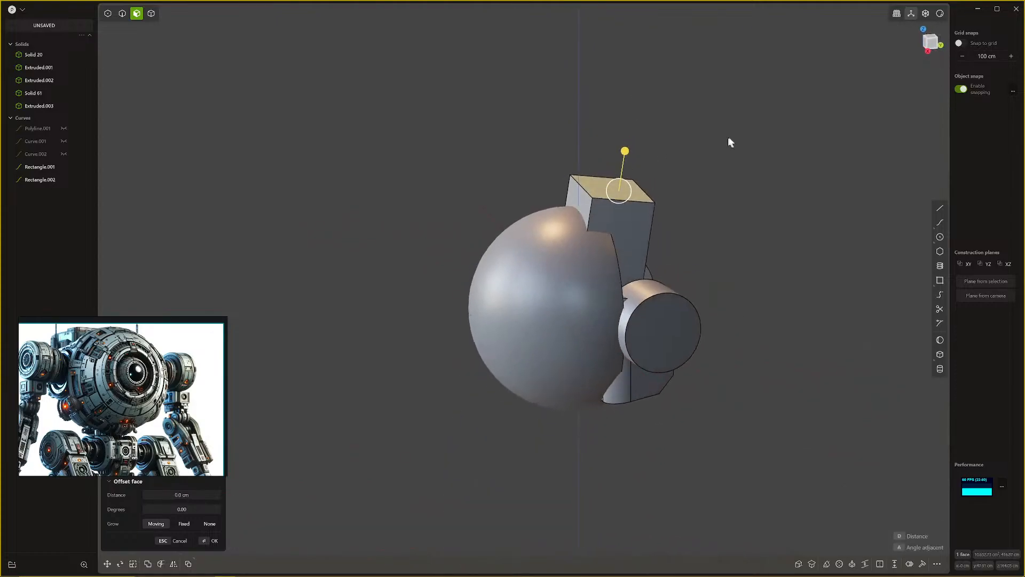
{"action": "left_click", "coordinate": [729, 144]}
Step: Select the upright block's side face and enable solid selection alongside face selection
{"action": "middle_click_drag", "start_coordinate": [689, 219], "coordinate": [648, 220]}
{"action": "scroll", "coordinate": [669, 257], "scroll_direction": "up", "scroll_amount": 1}
{"action": "middle_click_drag", "start_coordinate": [669, 259], "coordinate": [600, 270]}
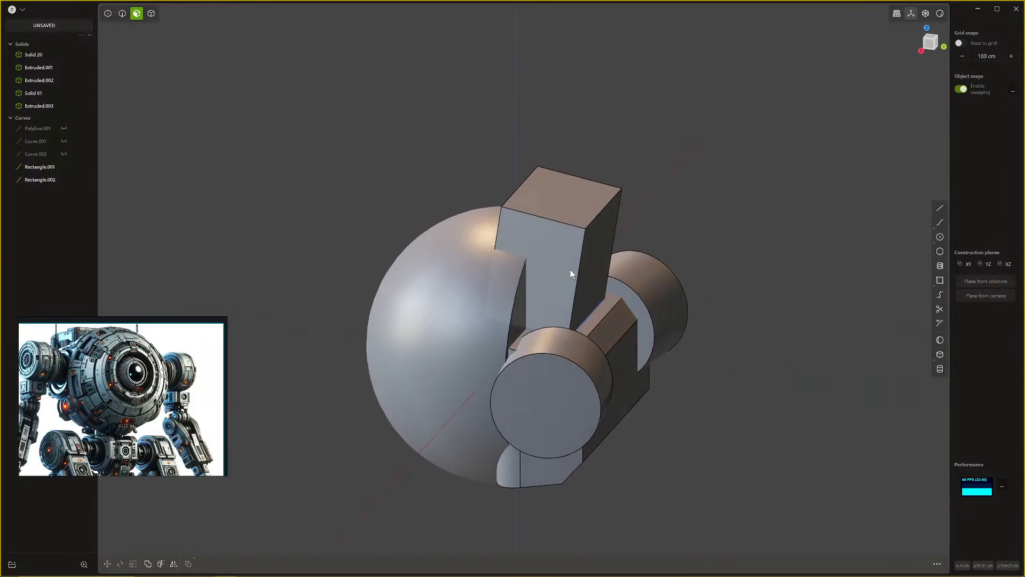
{"action": "left_click", "coordinate": [575, 253]}
{"action": "key", "text": "4"}
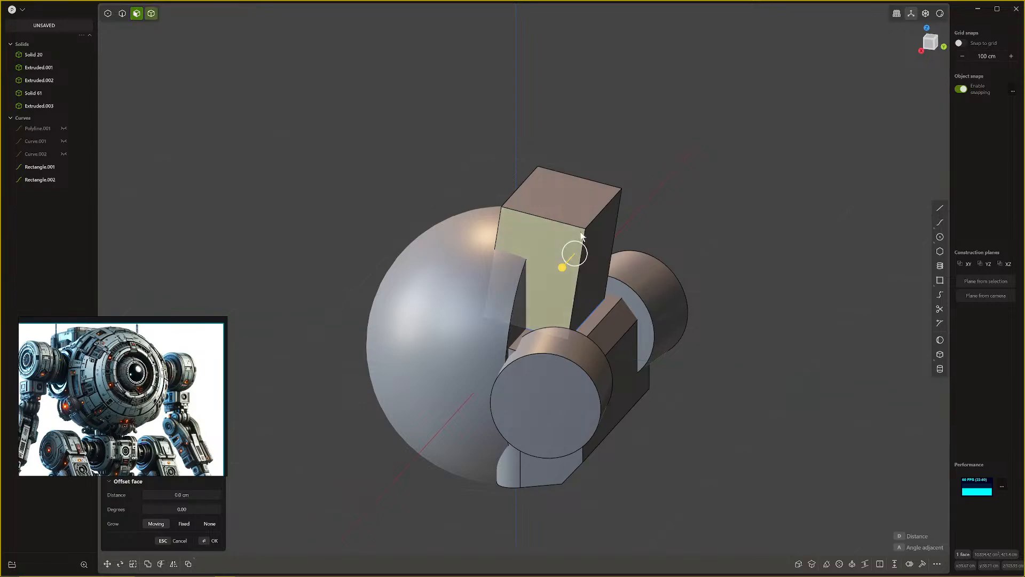
Step: Unite the tall block behind the sphere with the sphere body using a Boolean union
{"action": "left_click", "coordinate": [585, 222]}
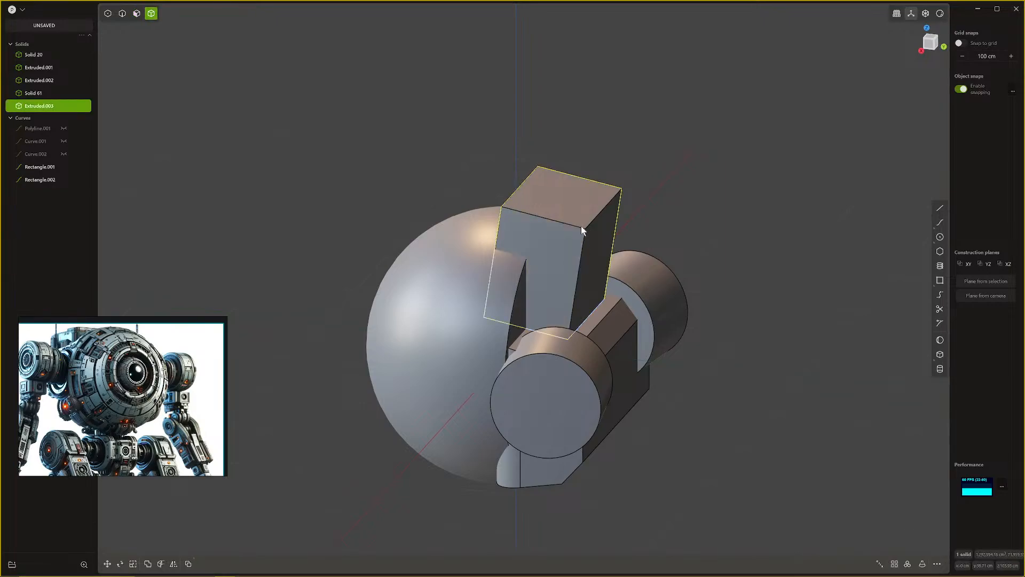
{"action": "key", "text": "q"}
{"action": "left_click", "coordinate": [517, 266]}
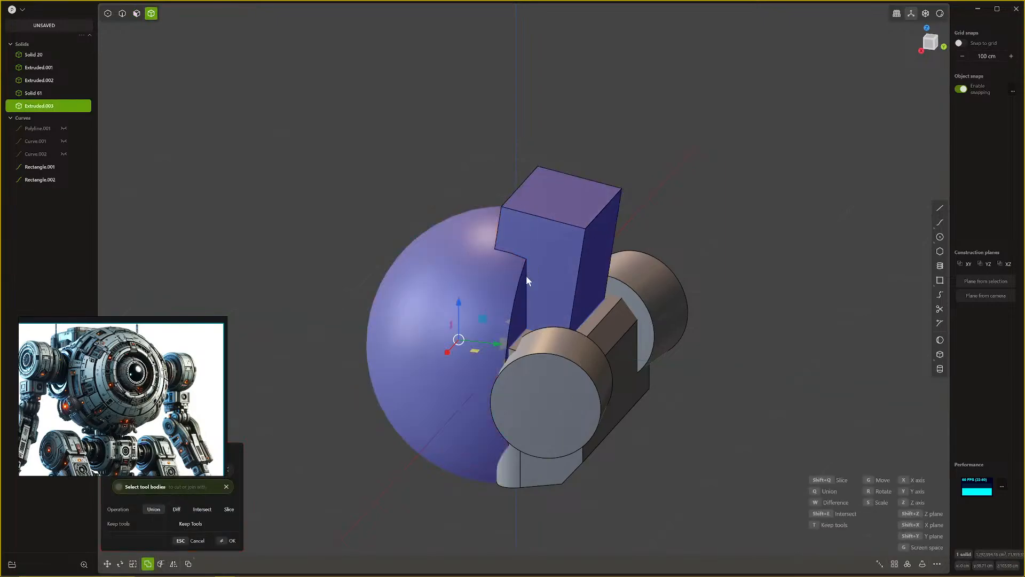
{"action": "key", "text": "Return"}
{"action": "middle_click_drag", "start_coordinate": [525, 274], "coordinate": [648, 300]}
{"action": "scroll", "coordinate": [647, 300], "scroll_direction": "up", "scroll_amount": 2}
{"action": "scroll", "coordinate": [617, 224], "scroll_direction": "up", "scroll_amount": 2}
{"action": "middle_click_drag", "start_coordinate": [617, 225], "coordinate": [701, 357], "text": "shift"}
{"action": "scroll", "coordinate": [630, 308], "scroll_direction": "up", "scroll_amount": 1}
{"action": "key", "text": "2"}
{"action": "left_click", "coordinate": [622, 315]}
{"action": "key", "text": "b"}
{"action": "left_click", "coordinate": [548, 265]}
{"action": "mouse_move", "coordinate": [552, 266]}
{"action": "left_mouse_down"}
{"action": "mouse_move", "coordinate": [560, 269]}
{"action": "mouse_move", "coordinate": [548, 251]}
{"action": "left_mouse_up"}
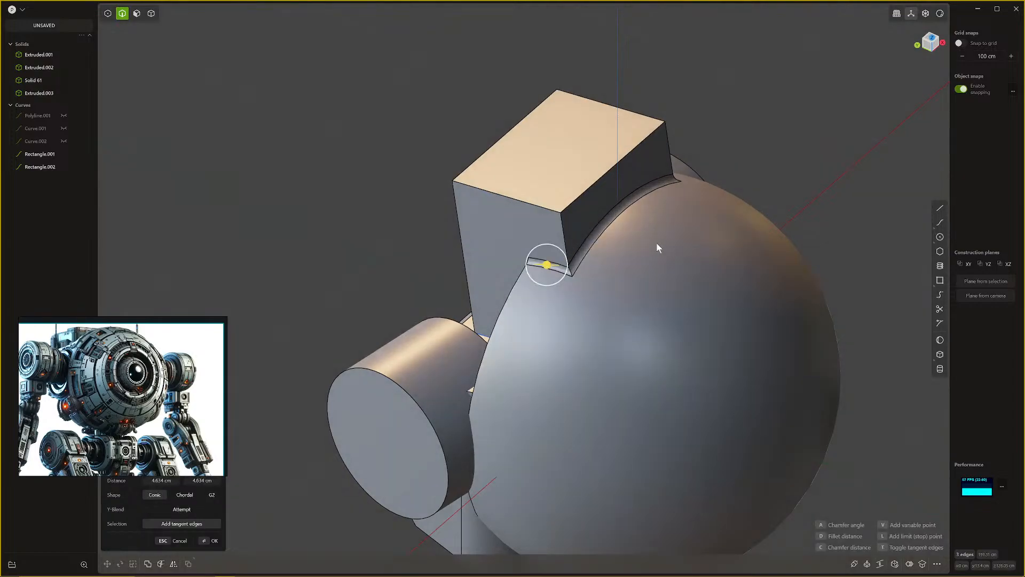
{"action": "key", "text": "Escape"}
Step: Chamfer the two short vertical edges of the block on the side facing the sphere
{"action": "left_click", "coordinate": [566, 250]}
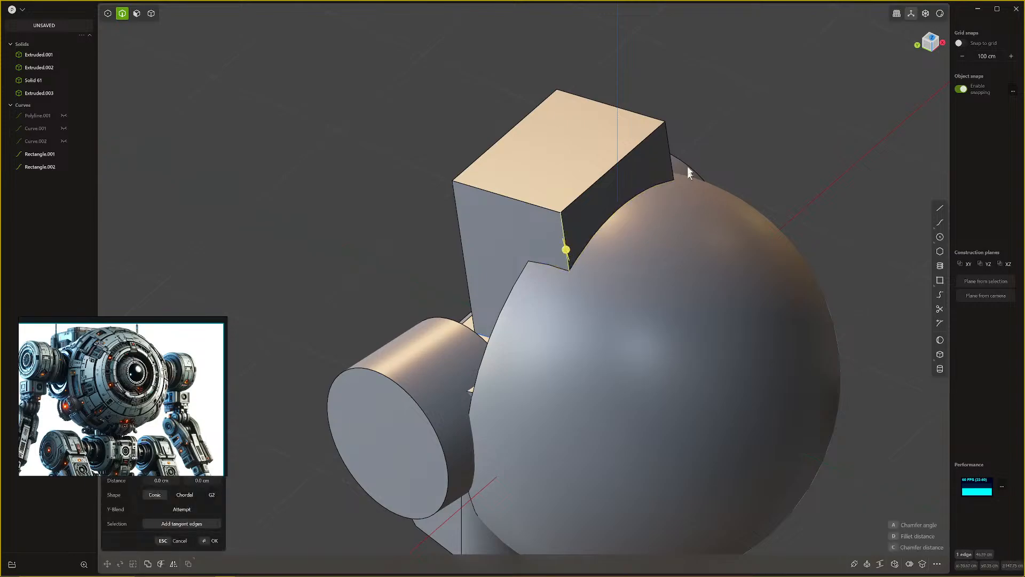
{"action": "middle_click_drag", "start_coordinate": [718, 251], "coordinate": [640, 225]}
{"action": "left_click_drag", "start_coordinate": [703, 272], "coordinate": [689, 267]}
{"action": "key", "text": "Return"}
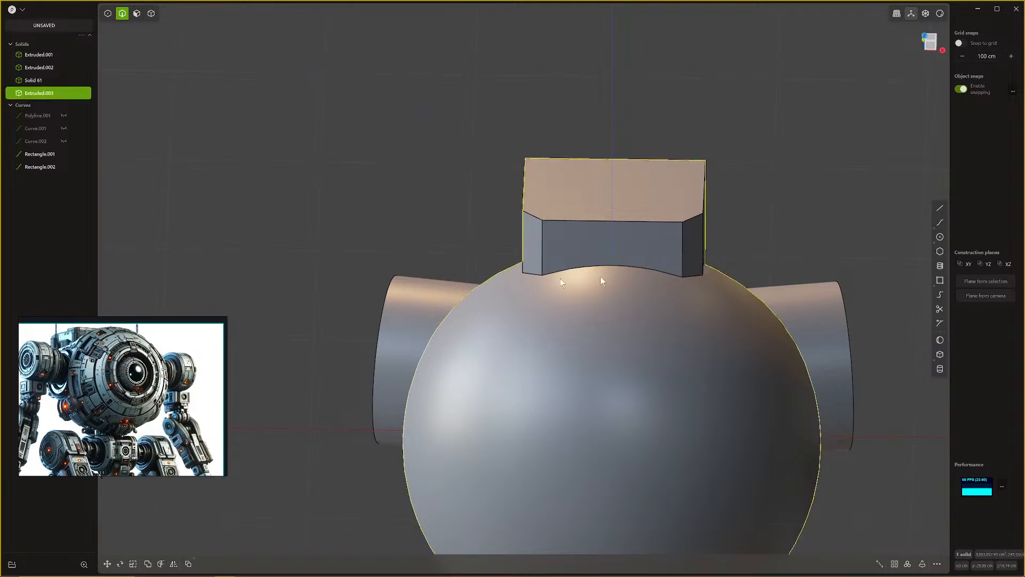
Step: Offset the outline of one side cylinder's circular end face inward to form a smaller concentric circle
{"action": "middle_click_drag", "start_coordinate": [601, 276], "coordinate": [694, 289]}
{"action": "middle_click_drag", "start_coordinate": [570, 192], "coordinate": [672, 272], "text": "shift"}
{"action": "middle_click_drag", "start_coordinate": [665, 320], "coordinate": [655, 270]}
{"action": "scroll", "coordinate": [655, 270], "scroll_direction": "down", "scroll_amount": 5}
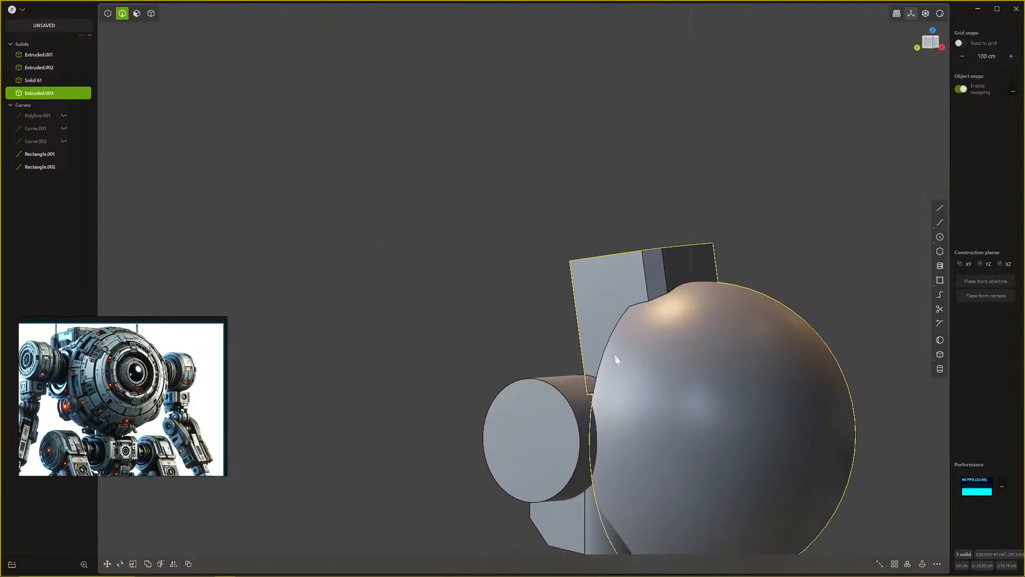
{"action": "scroll", "coordinate": [652, 379], "scroll_direction": "down", "scroll_amount": 4}
{"action": "middle_click_drag", "start_coordinate": [676, 382], "coordinate": [464, 437]}
{"action": "key", "text": "3"}
{"action": "left_click", "coordinate": [424, 445]}
{"action": "key", "text": "i"}
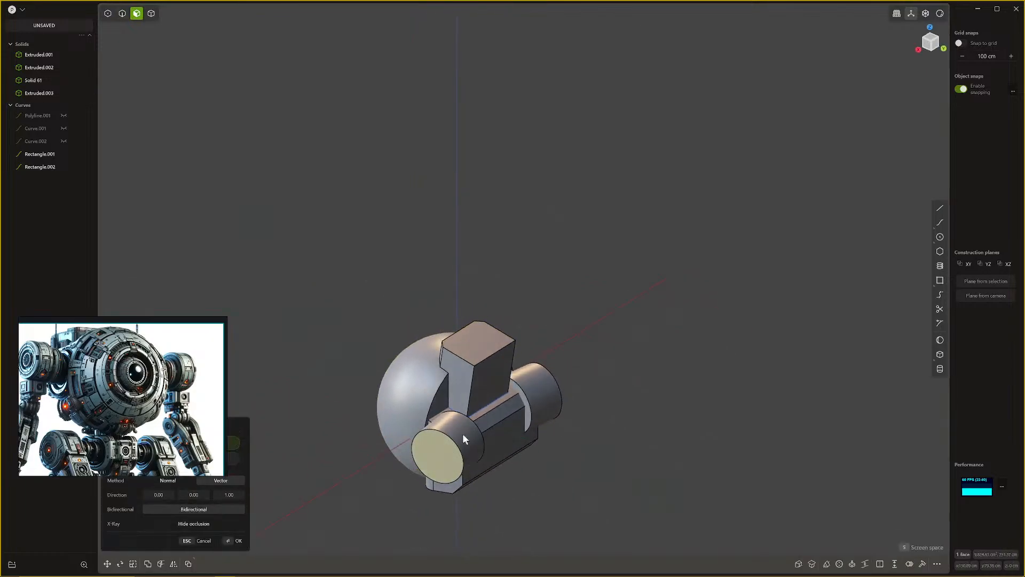
{"action": "key", "text": "o"}
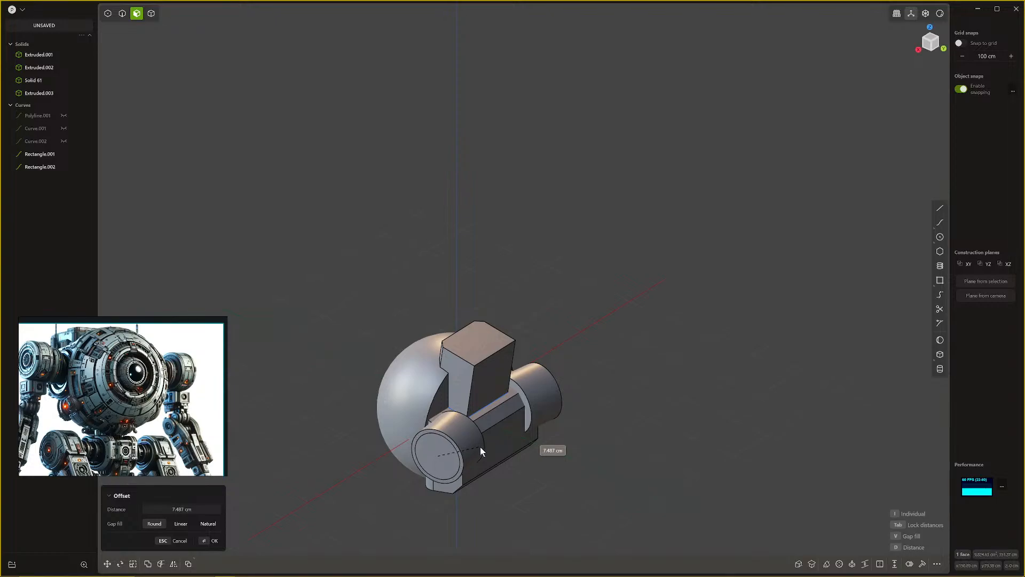
{"action": "left_click", "coordinate": [486, 448]}
Step: Push the inner circular face into the side cylinder to create a recess surrounded by a rim
{"action": "middle_click_drag", "start_coordinate": [486, 448], "coordinate": [544, 396]}
{"action": "left_click", "coordinate": [501, 411]}
{"action": "left_click_drag", "start_coordinate": [489, 433], "coordinate": [498, 428]}
{"action": "middle_click_drag", "start_coordinate": [491, 427], "coordinate": [637, 404]}
{"action": "left_click", "coordinate": [635, 404]}
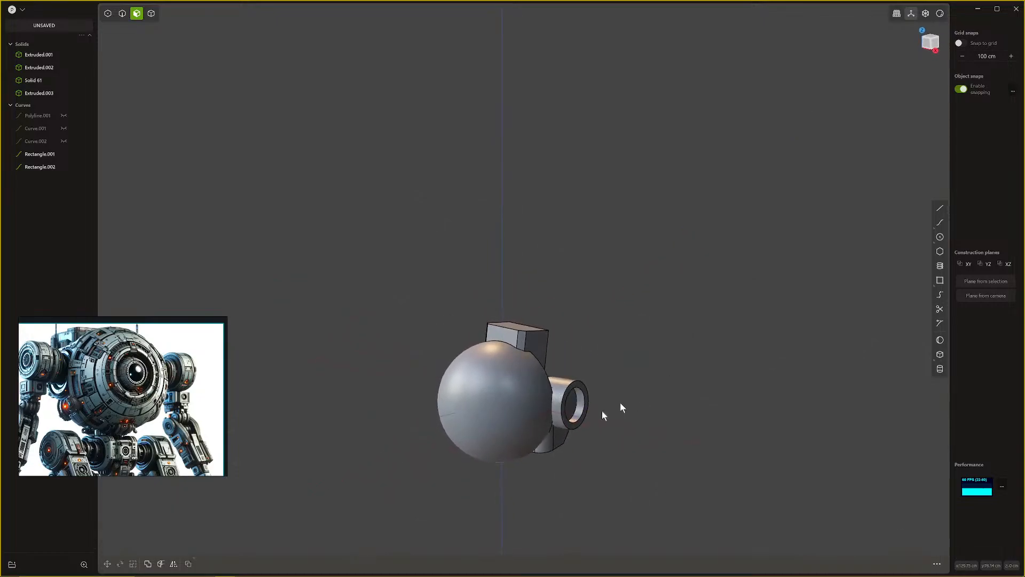
Step: Mirror the recessed side cylinder to the opposite side of the sphere
{"action": "middle_click_drag", "start_coordinate": [516, 422], "coordinate": [481, 438]}
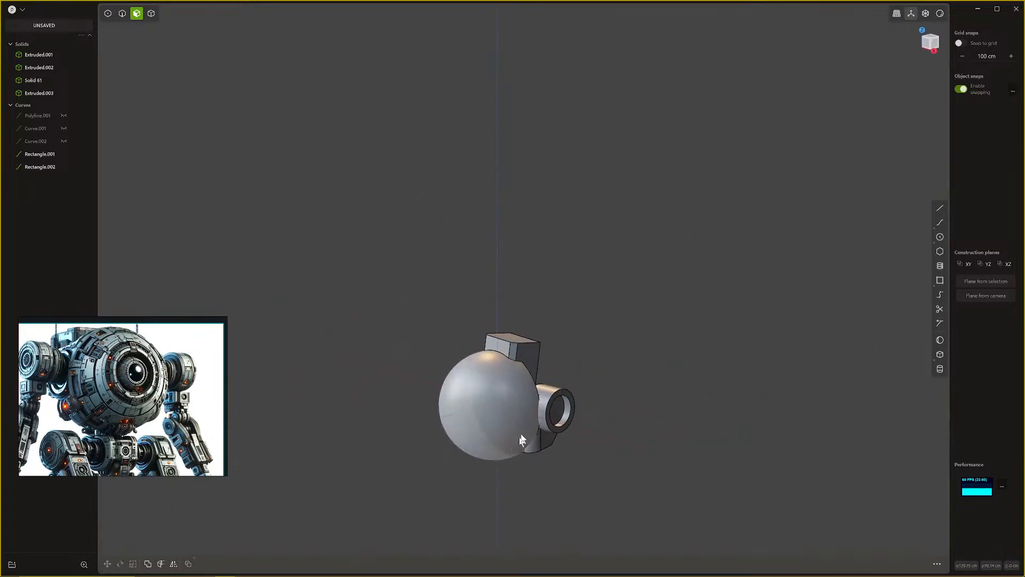
{"action": "key", "text": "4"}
{"action": "left_click", "coordinate": [560, 404]}
{"action": "key", "text": "alt+x"}
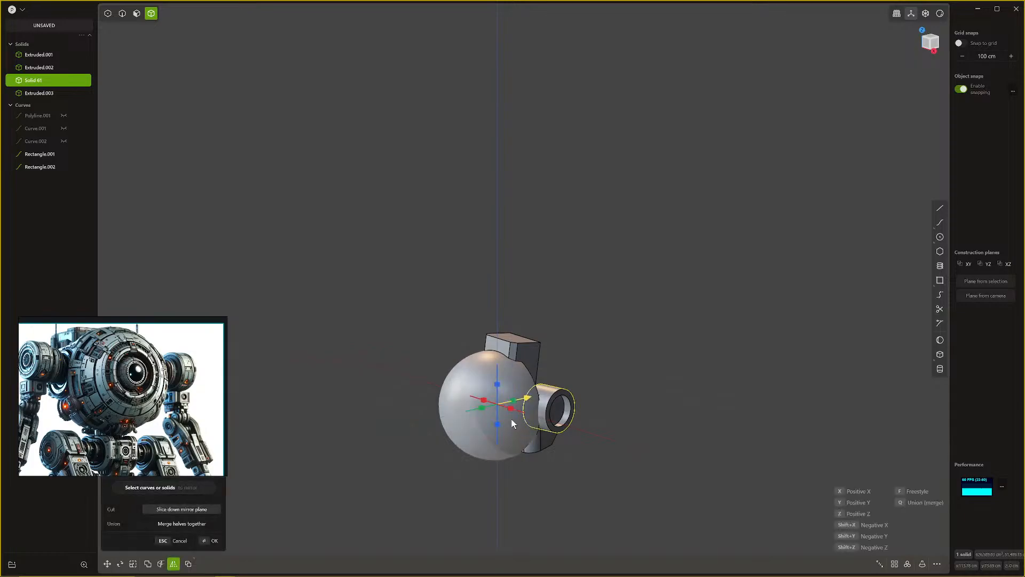
{"action": "middle_click_drag", "start_coordinate": [513, 419], "coordinate": [556, 440]}
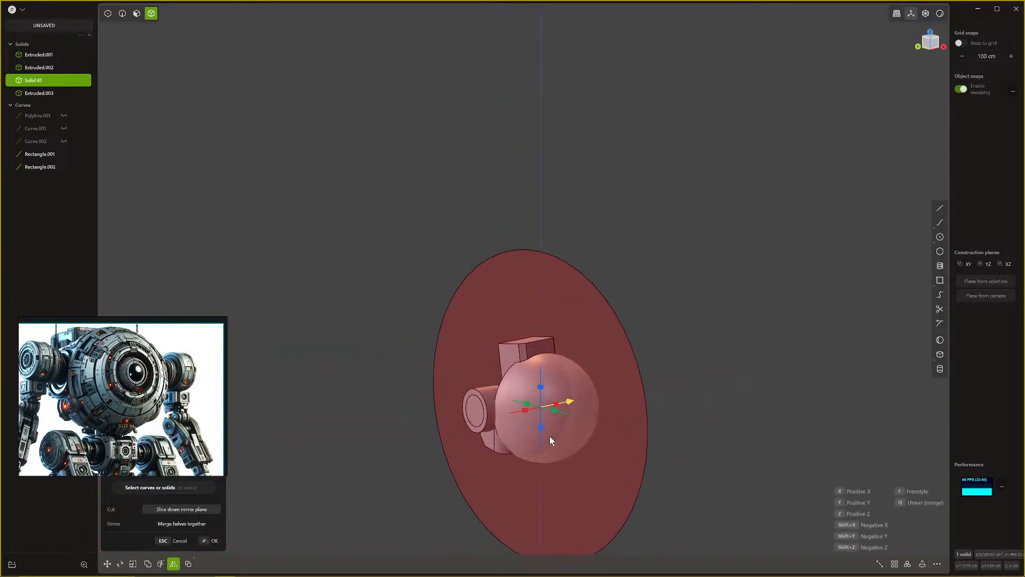
{"action": "key", "text": "Return"}
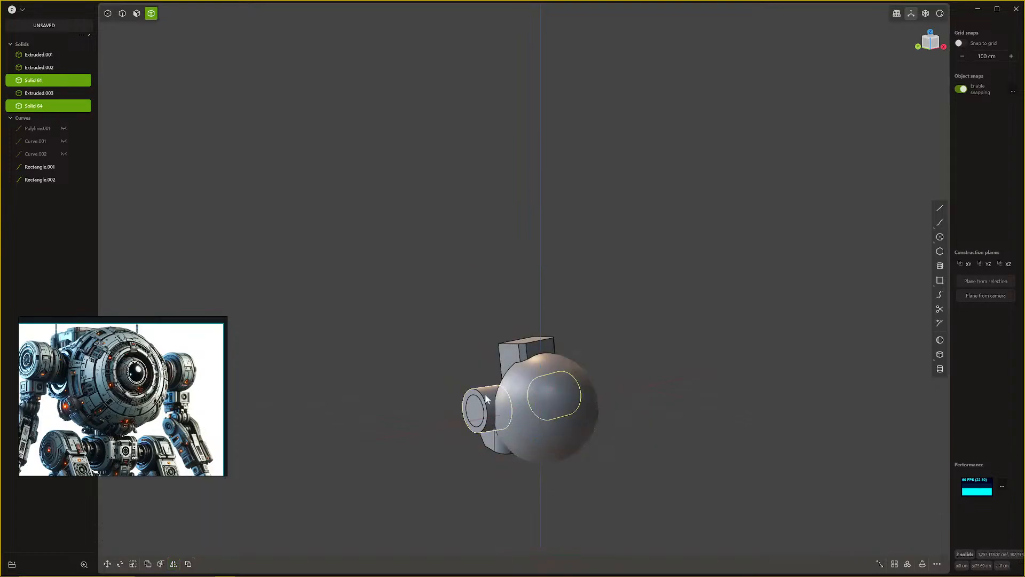
Step: Inset the block's top face and raise the inner face slightly to form a stepped cap
{"action": "middle_click_drag", "start_coordinate": [505, 400], "coordinate": [555, 469]}
{"action": "scroll", "coordinate": [577, 448], "scroll_direction": "up", "scroll_amount": 5}
{"action": "middle_click_drag", "start_coordinate": [553, 380], "coordinate": [567, 483], "text": "shift"}
{"action": "scroll", "coordinate": [535, 474], "scroll_direction": "up", "scroll_amount": 3}
{"action": "mouse_move", "coordinate": [570, 430]}
{"action": "middle_mouse_down"}
{"action": "mouse_move", "coordinate": [575, 441]}
{"action": "mouse_move", "coordinate": [588, 431]}
{"action": "middle_mouse_up"}
{"action": "key", "text": "3"}
{"action": "left_click", "coordinate": [581, 438]}
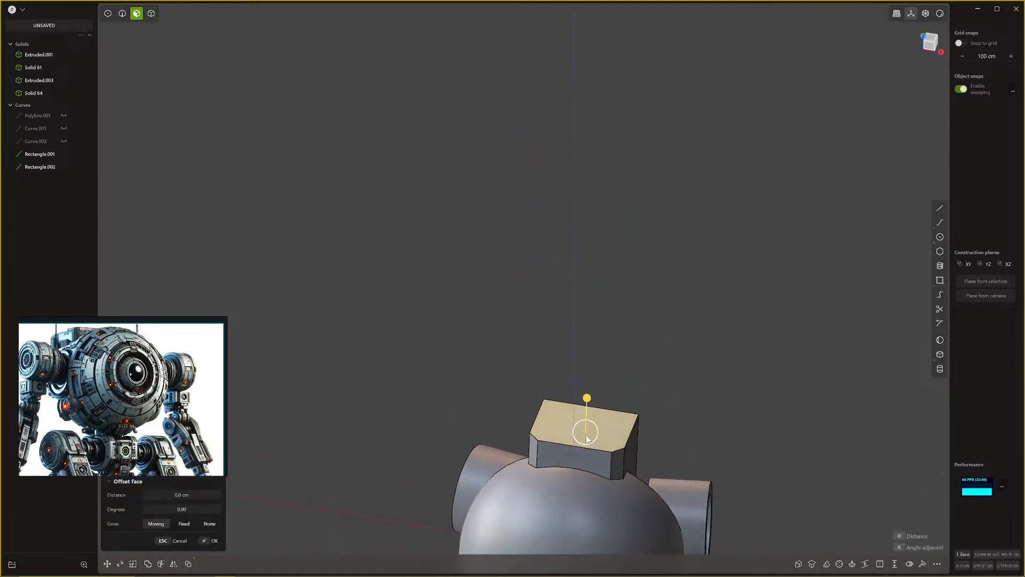
{"action": "key", "text": "o"}
{"action": "left_click", "coordinate": [593, 437]}
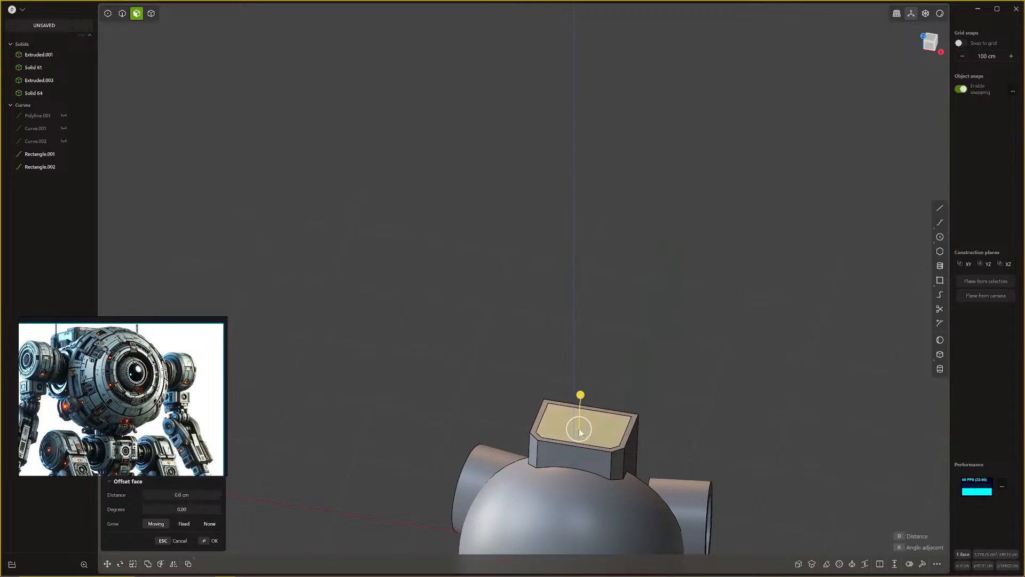
{"action": "left_click_drag", "start_coordinate": [581, 393], "coordinate": [586, 388]}
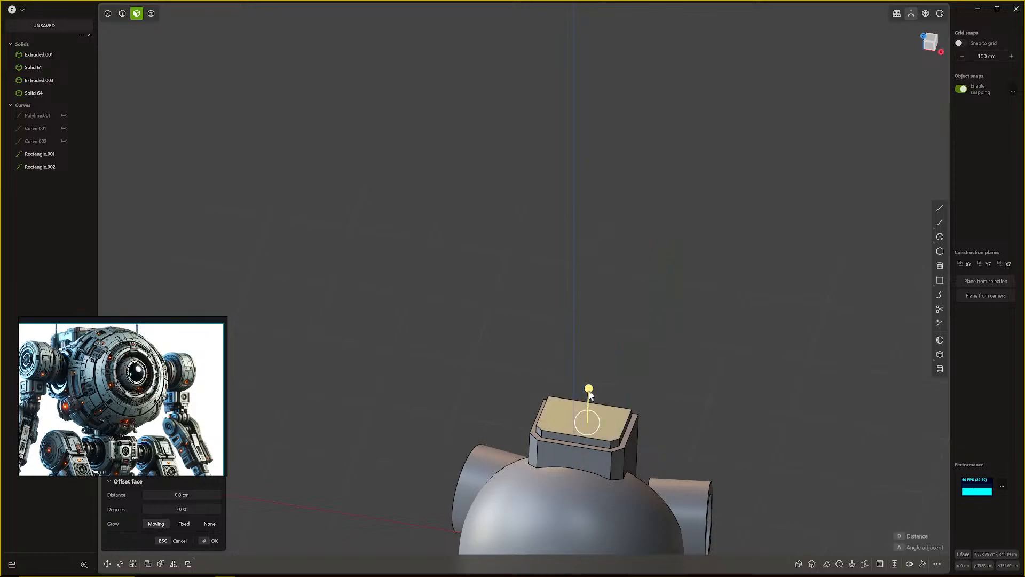
Step: Set a temporary construction plane on the block's large side face above the recessed cylinder
{"action": "middle_click_drag", "start_coordinate": [603, 427], "coordinate": [572, 437]}
{"action": "scroll", "coordinate": [574, 460], "scroll_direction": "up", "scroll_amount": 3}
{"action": "middle_click_drag", "start_coordinate": [594, 473], "coordinate": [535, 351]}
{"action": "left_click", "coordinate": [535, 350]}
{"action": "key", "text": "space"}
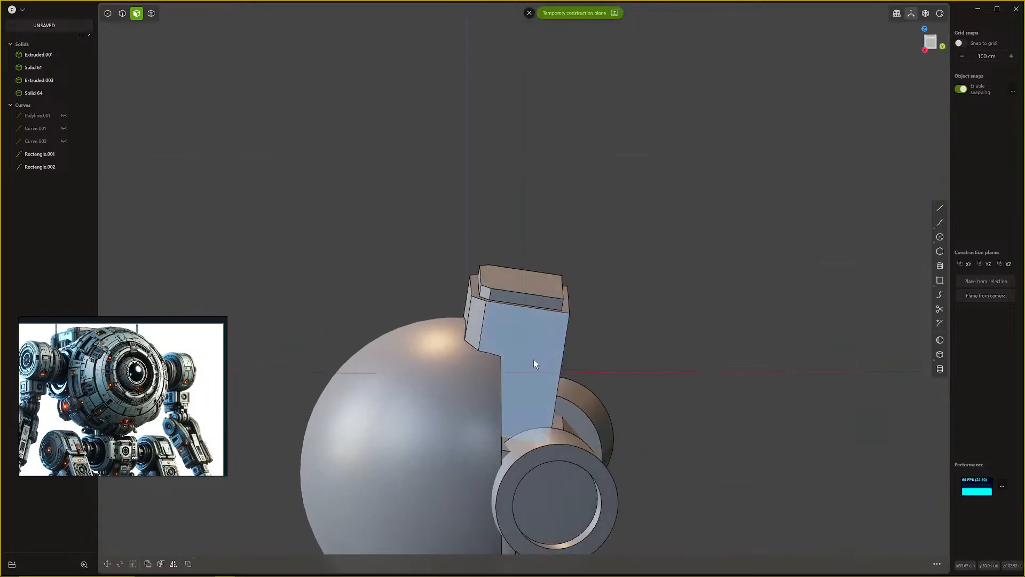
{"action": "scroll", "coordinate": [535, 385], "scroll_direction": "up", "scroll_amount": 2}
{"action": "mouse_move", "coordinate": [535, 386]}
{"action": "middle_mouse_down"}
{"action": "mouse_move", "coordinate": [531, 356]}
{"action": "mouse_move", "coordinate": [553, 385]}
{"action": "middle_mouse_up"}
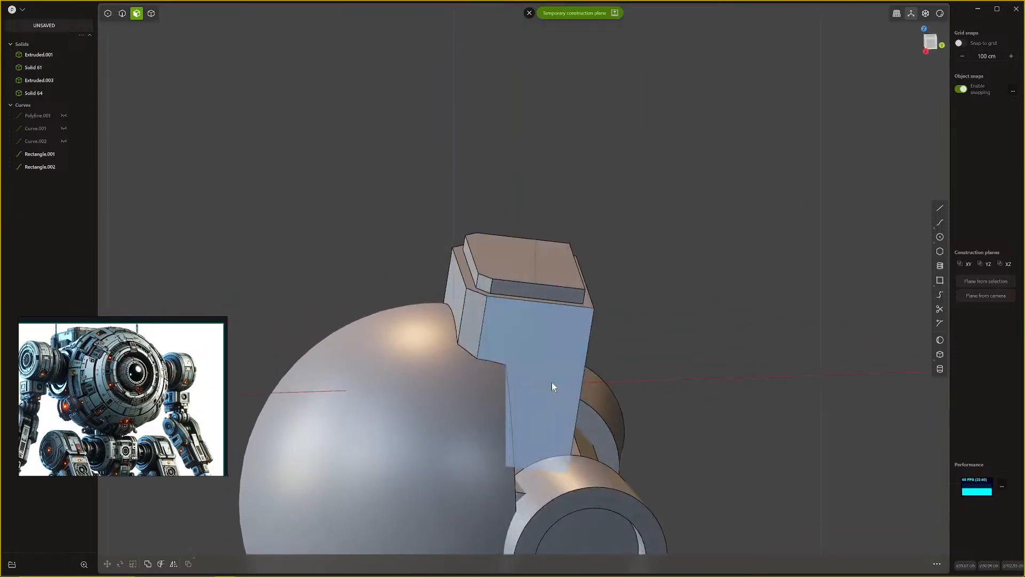
{"action": "left_click", "coordinate": [940, 281]}
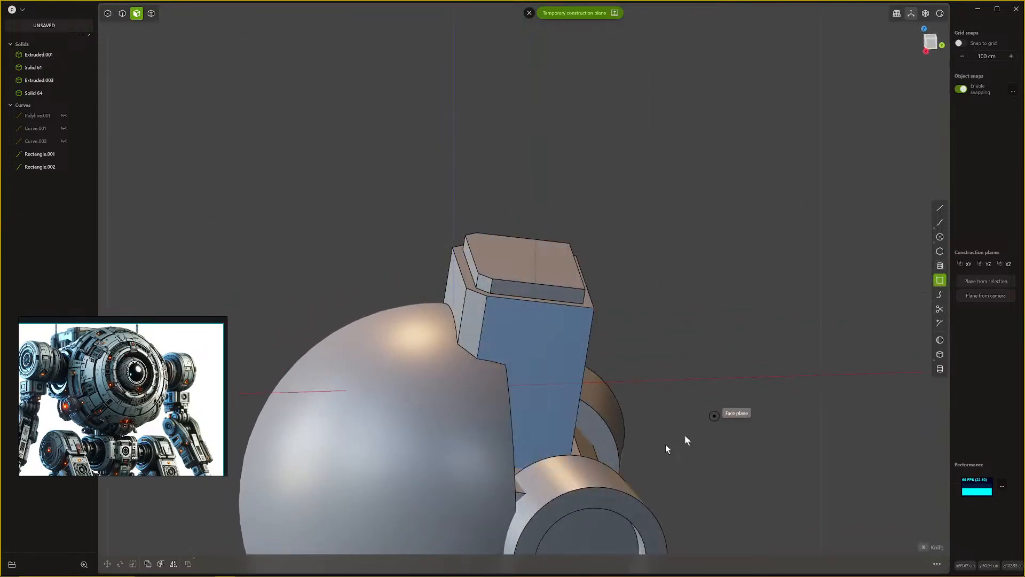
{"action": "middle_click_drag", "start_coordinate": [481, 453], "coordinate": [529, 401]}
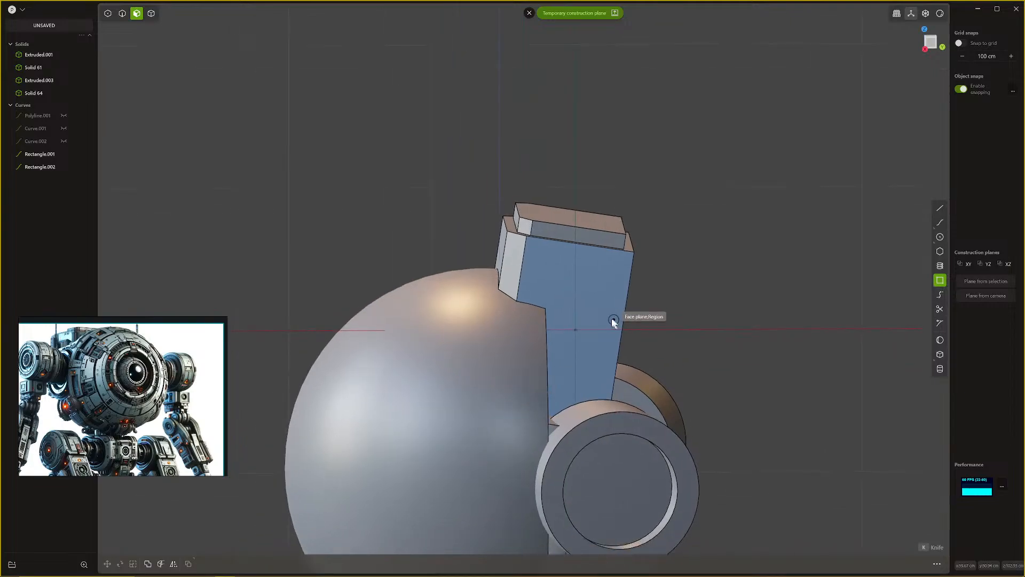
{"action": "left_click", "coordinate": [576, 331]}
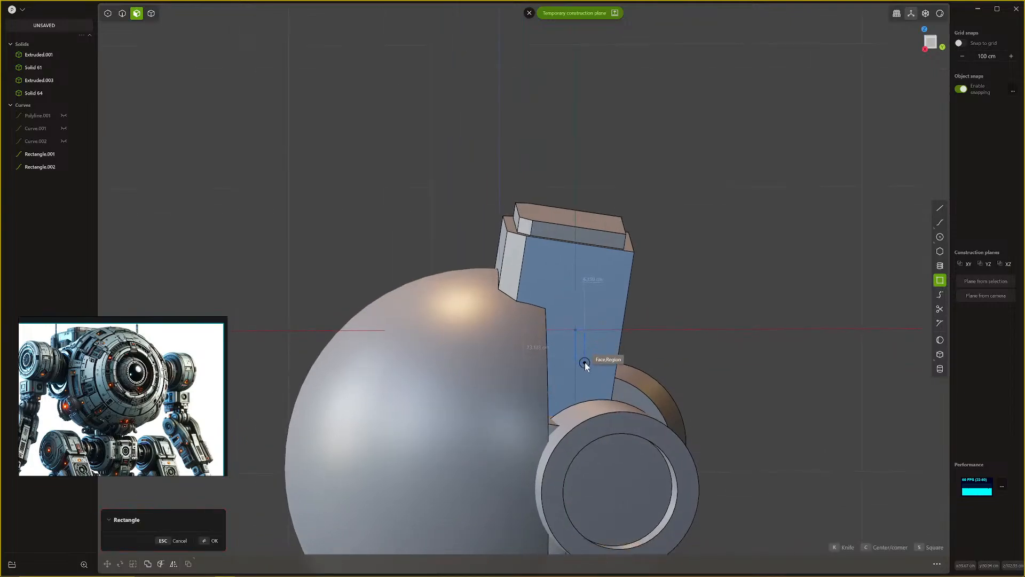
{"action": "middle_click_drag", "start_coordinate": [588, 364], "coordinate": [569, 345]}
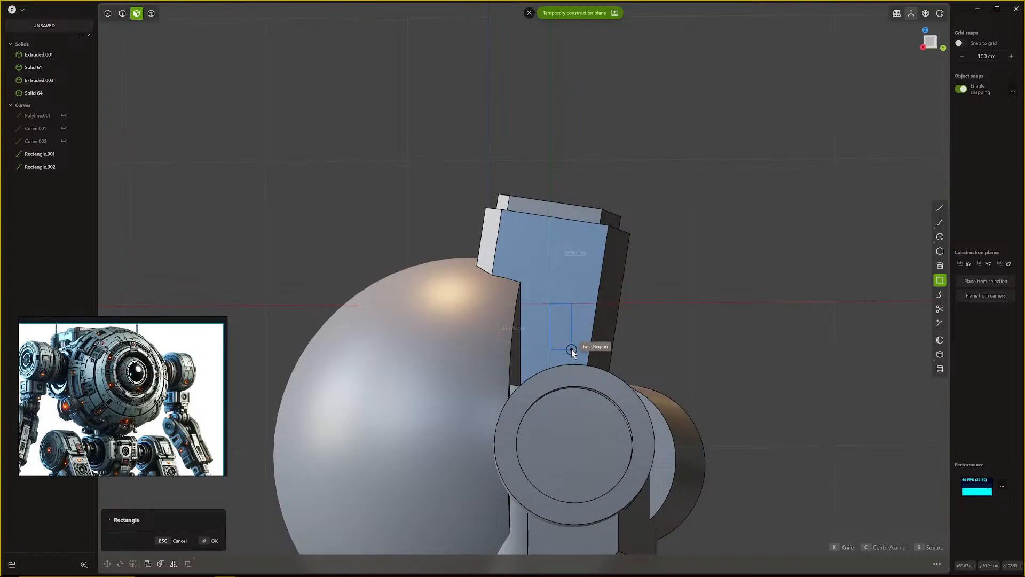
{"action": "key", "text": "Escape"}
Step: Realign the temporary construction plane and the view squarely to the block's side face
{"action": "middle_click_drag", "start_coordinate": [573, 281], "coordinate": [592, 296]}
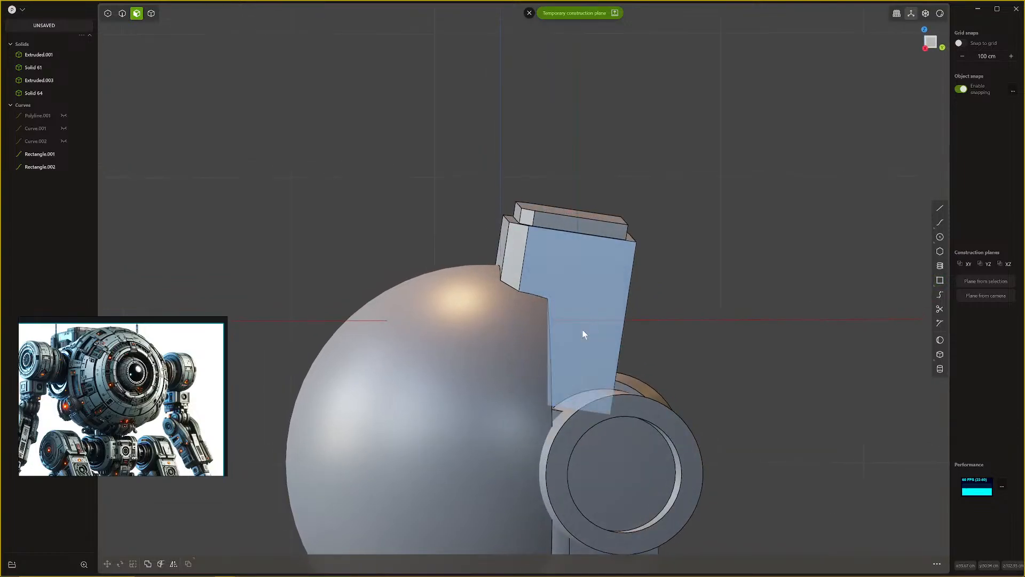
{"action": "scroll", "coordinate": [582, 329], "scroll_direction": "up", "scroll_amount": 7}
{"action": "middle_click_drag", "start_coordinate": [637, 385], "coordinate": [524, 338]}
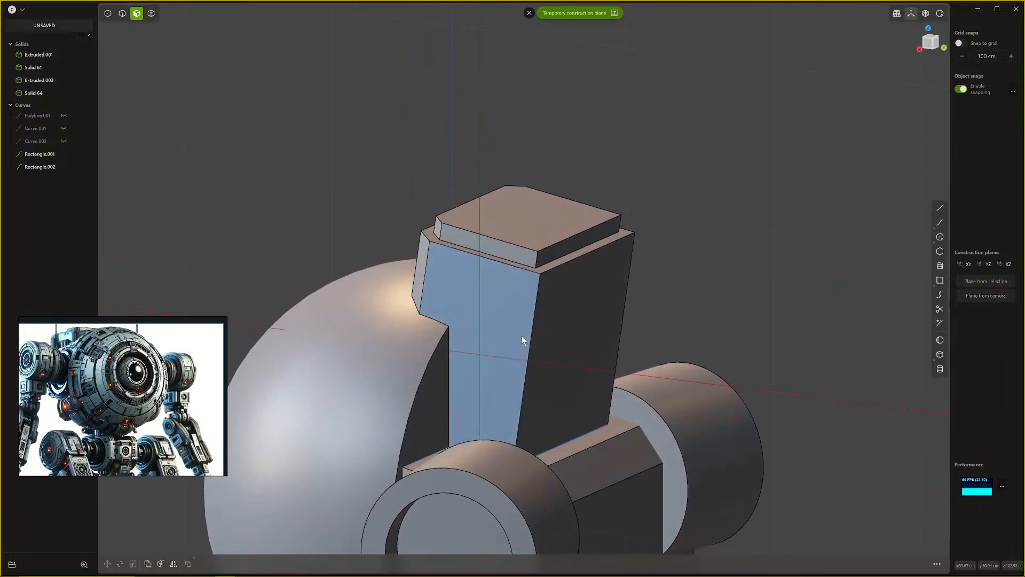
{"action": "left_click", "coordinate": [521, 335]}
{"action": "key", "text": "e"}
{"action": "key", "text": "space"}
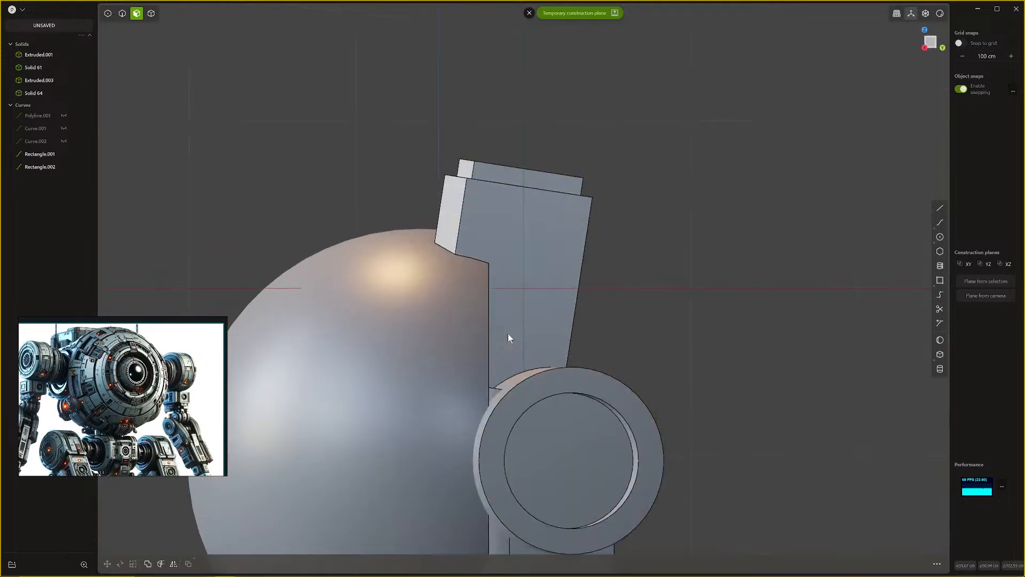
{"action": "scroll", "coordinate": [518, 323], "scroll_direction": "up", "scroll_amount": 2}
{"action": "scroll", "coordinate": [521, 278], "scroll_direction": "up", "scroll_amount": 1}
{"action": "middle_click_drag", "start_coordinate": [527, 280], "coordinate": [535, 307], "text": "shift"}
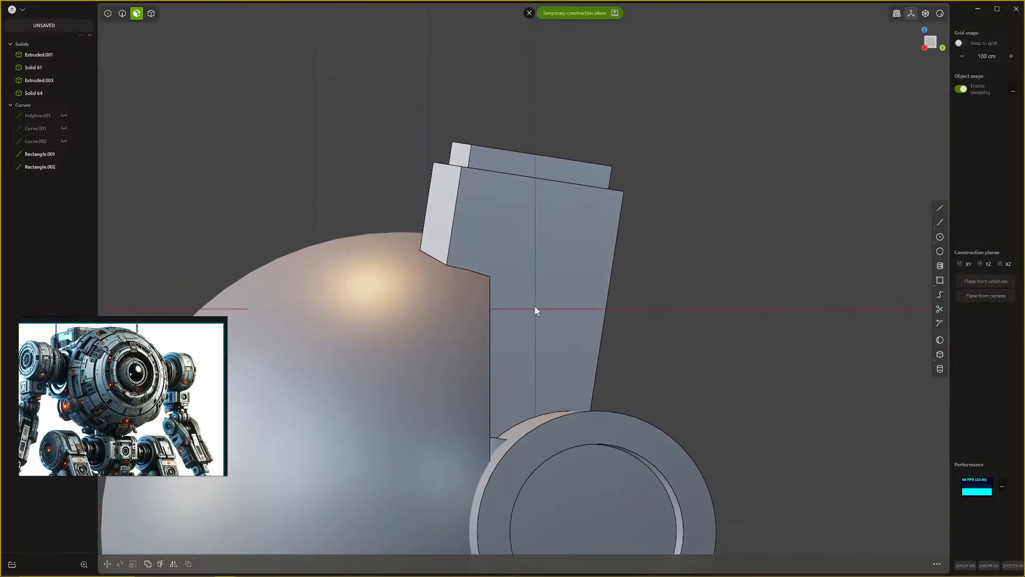
Step: Draw a tall center rectangle on the block's side face, centered on the construction plane's origin
{"action": "left_click", "coordinate": [549, 271]}
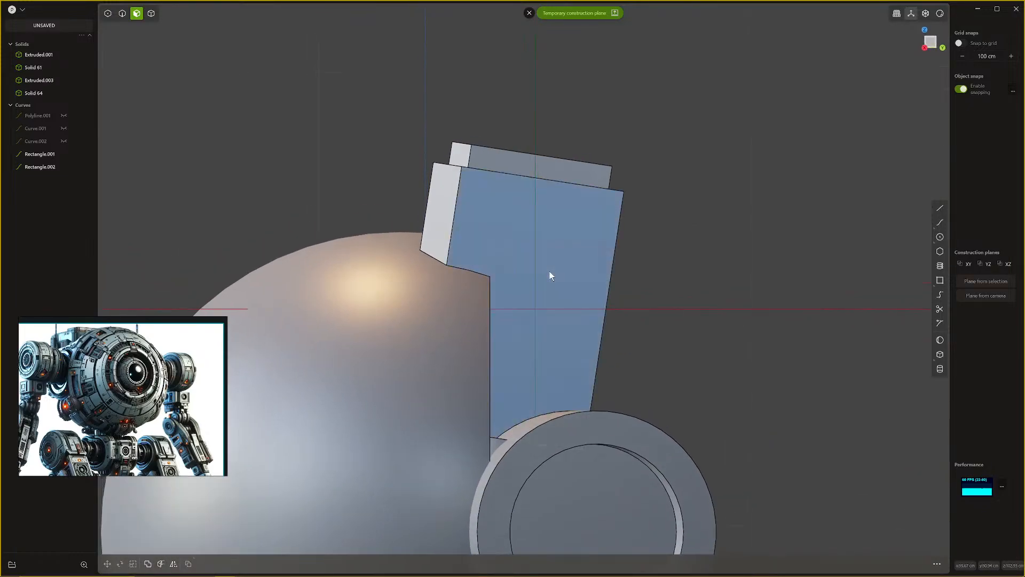
{"action": "left_click", "coordinate": [940, 279]}
{"action": "left_click", "coordinate": [535, 309]}
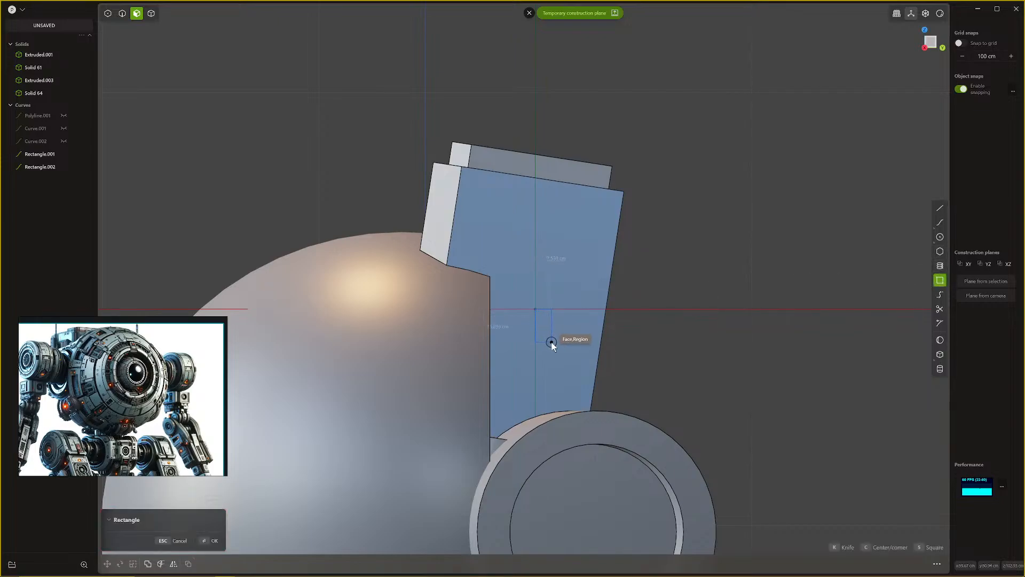
{"action": "key", "text": "c"}
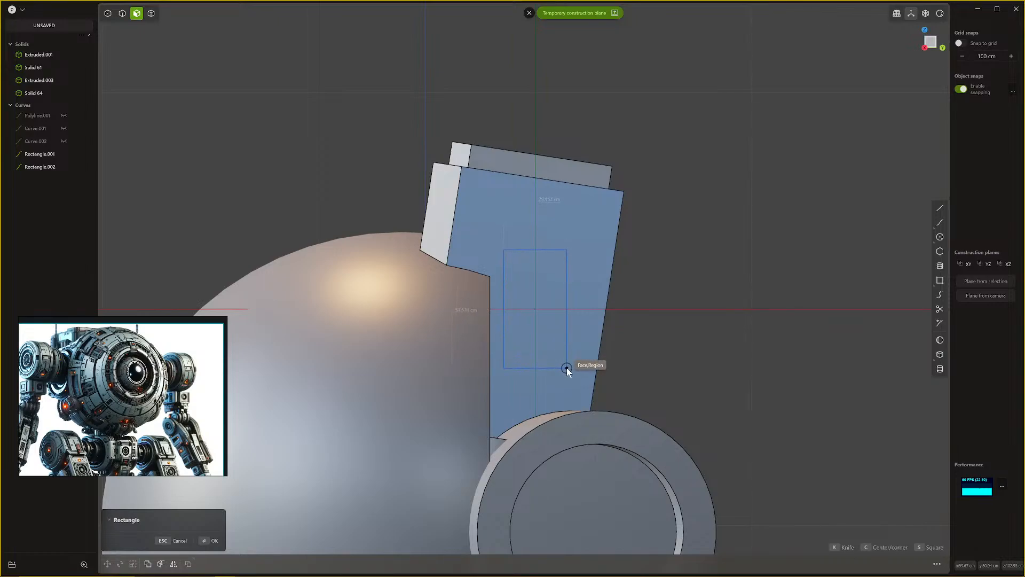
{"action": "left_click", "coordinate": [566, 368]}
Step: Extrude the rectangle about 24.8 cm outward from the block's side face, joining it to the body
{"action": "middle_click_drag", "start_coordinate": [566, 367], "coordinate": [571, 337]}
{"action": "left_click", "coordinate": [558, 335]}
{"action": "key", "text": "e"}
{"action": "left_click_drag", "start_coordinate": [572, 338], "coordinate": [581, 345]}
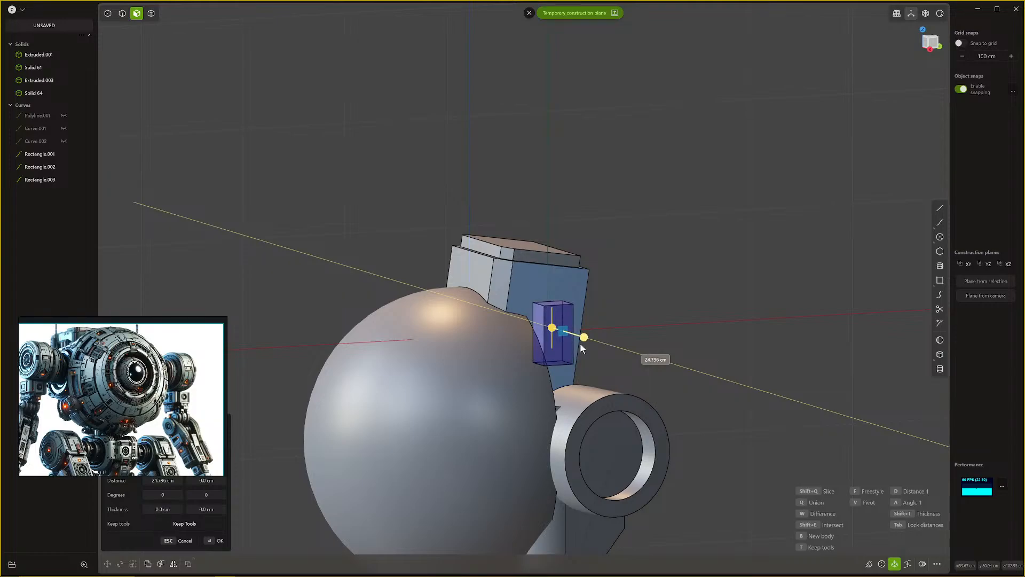
{"action": "left_click", "coordinate": [581, 343]}
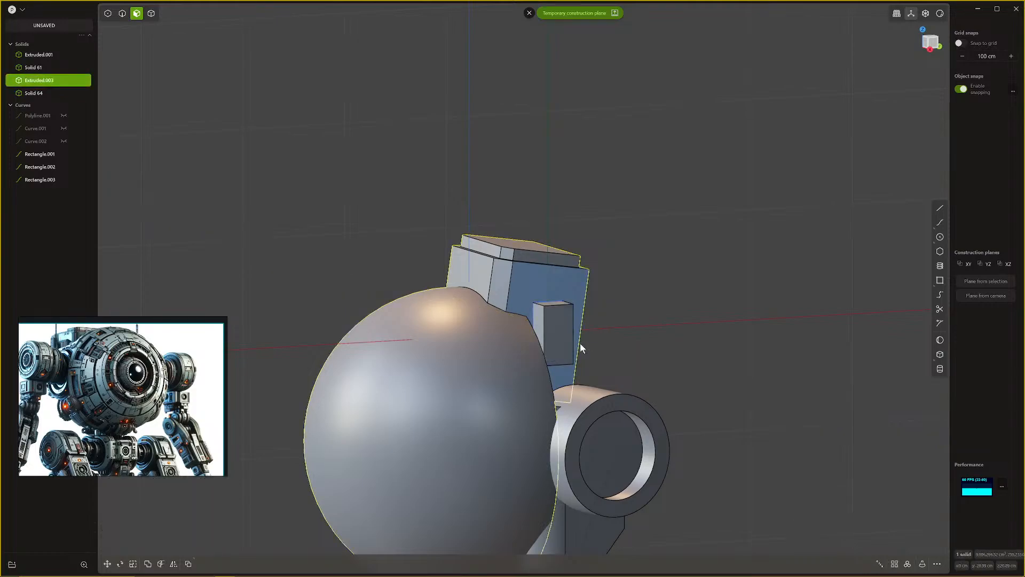
Step: Switch to edge selection and exit the temporary construction plane
{"action": "middle_click_drag", "start_coordinate": [580, 344], "coordinate": [555, 317]}
{"action": "key", "text": "2"}
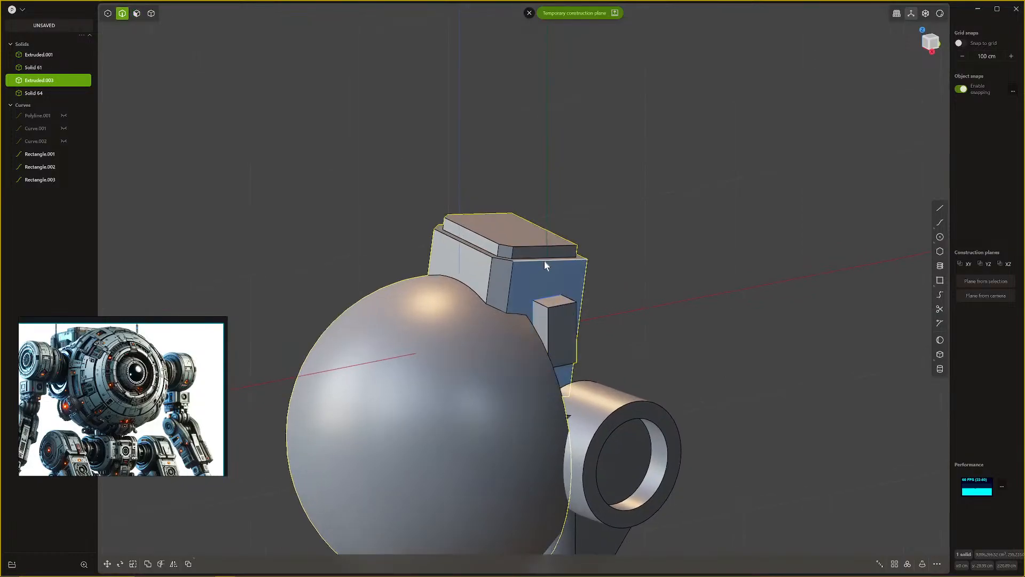
{"action": "left_click", "coordinate": [530, 12]}
Step: Mirror the spherical body across the X axis with the halves merged, copying the side block to the opposite side
{"action": "middle_click_drag", "start_coordinate": [562, 294], "coordinate": [573, 300]}
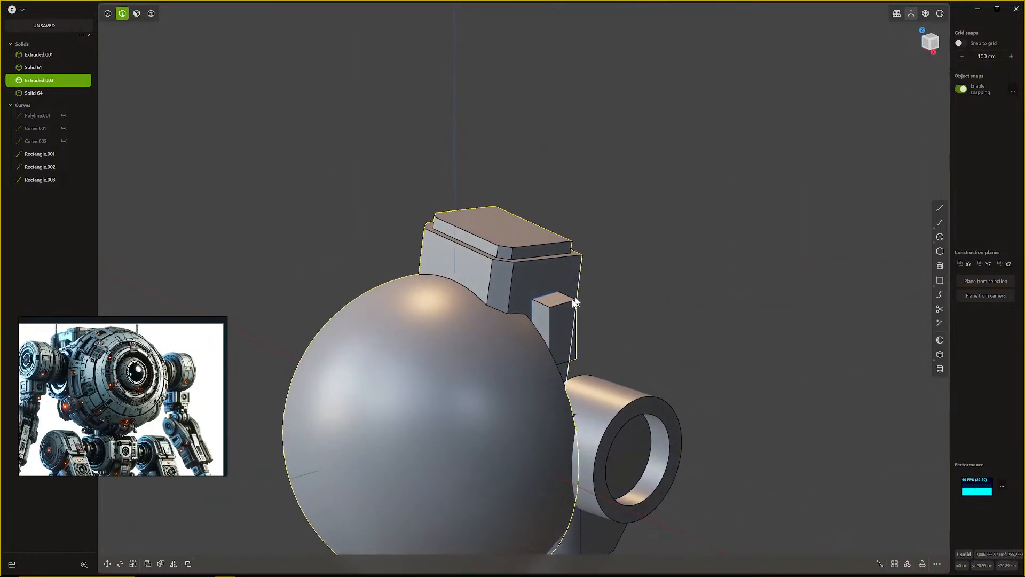
{"action": "key", "text": "4"}
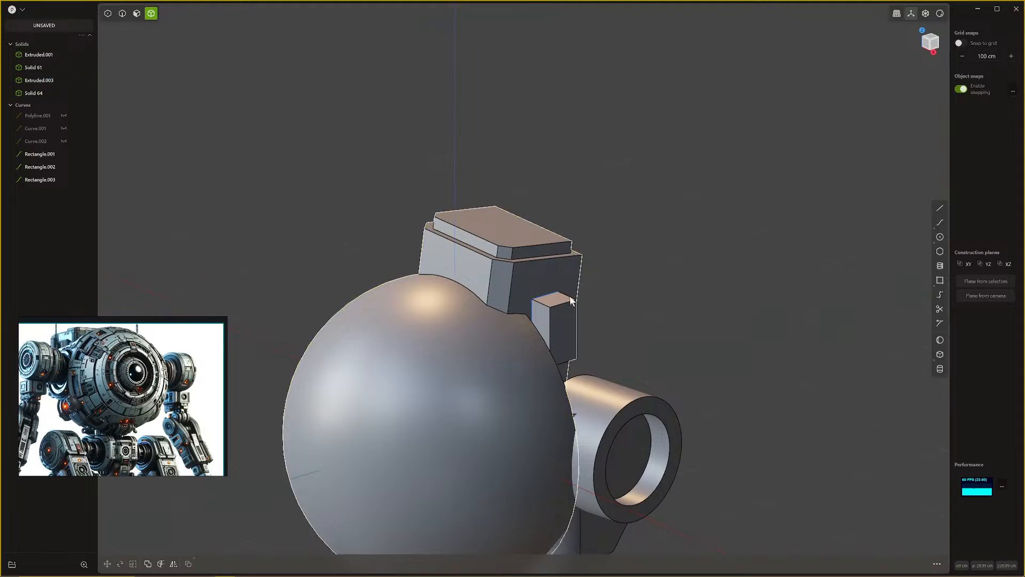
{"action": "key", "text": "alt+x"}
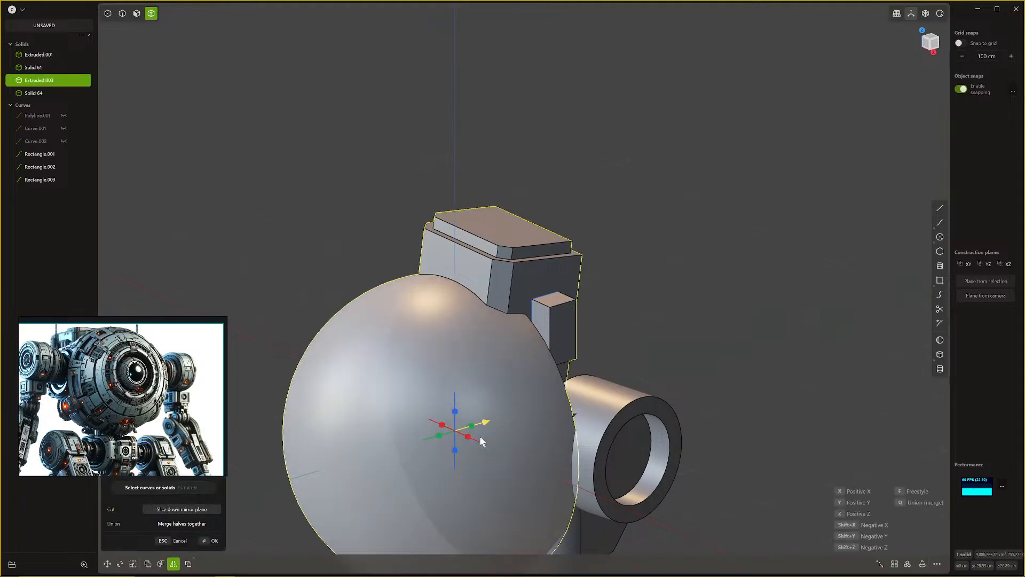
{"action": "middle_click_drag", "start_coordinate": [492, 438], "coordinate": [566, 425]}
{"action": "key", "text": "q"}
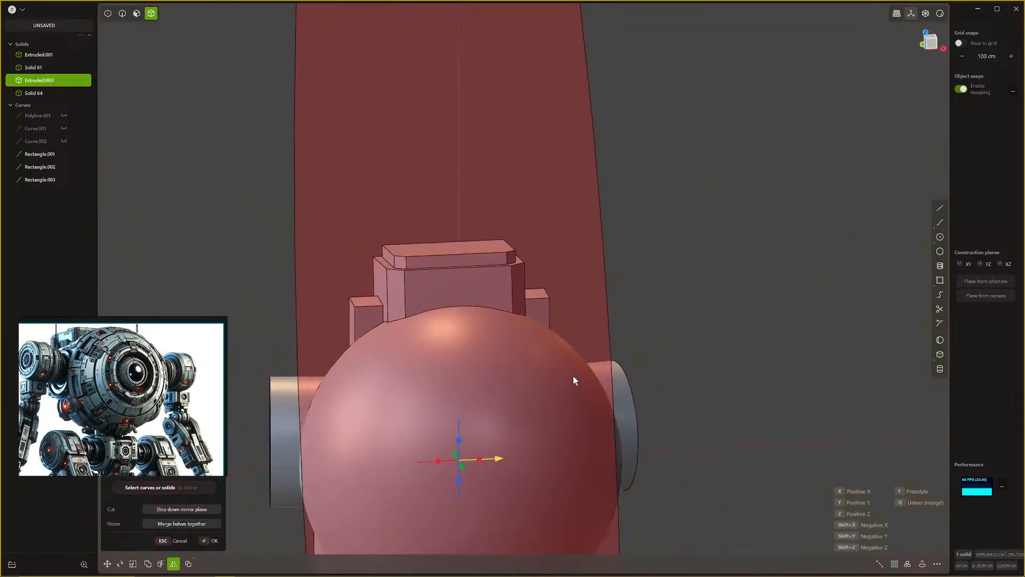
{"action": "key", "text": "Return"}
{"action": "scroll", "coordinate": [583, 373], "scroll_direction": "down", "scroll_amount": 5}
{"action": "middle_click_drag", "start_coordinate": [583, 373], "coordinate": [649, 367]}
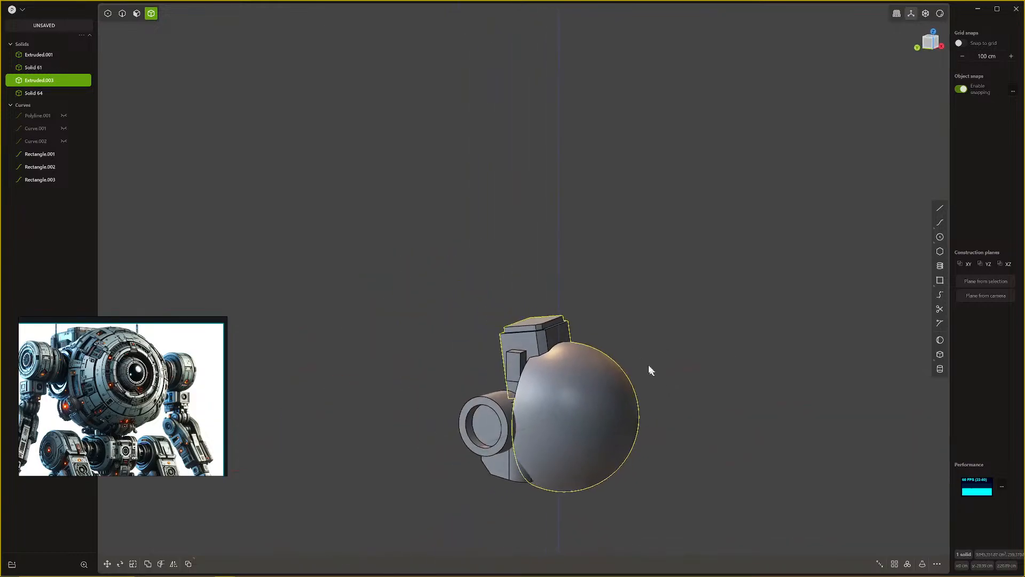
Step: Draw a circle of about 111 cm radius in the front view, centered on the sphere's center, with X-ray display enabled
{"action": "scroll", "coordinate": [655, 317], "scroll_direction": "down", "scroll_amount": 5}
{"action": "middle_click_drag", "start_coordinate": [656, 318], "coordinate": [528, 405]}
{"action": "scroll", "coordinate": [467, 389], "scroll_direction": "up", "scroll_amount": 5}
{"action": "scroll", "coordinate": [508, 407], "scroll_direction": "down", "scroll_amount": 2}
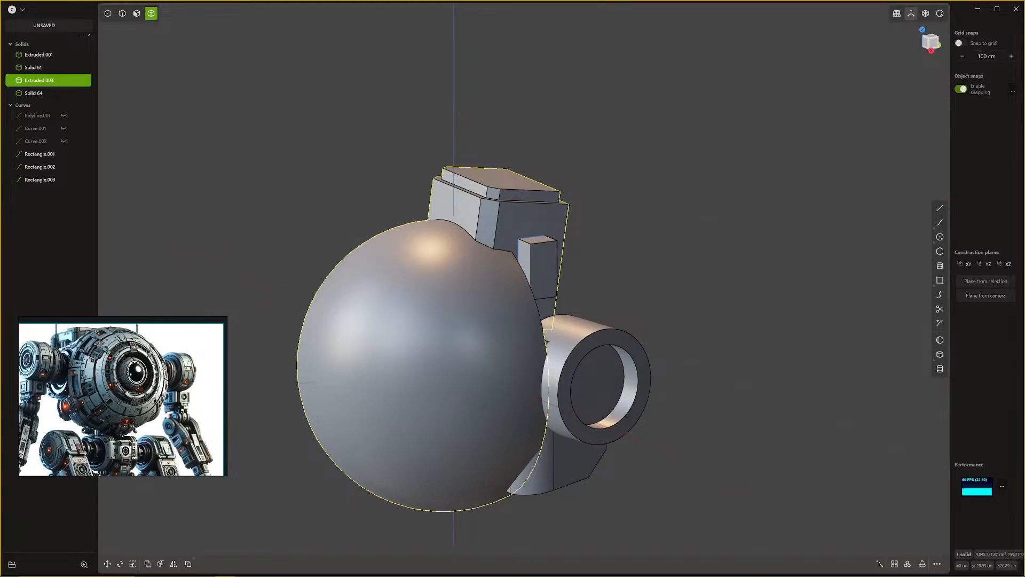
{"action": "middle_click_drag", "start_coordinate": [639, 359], "coordinate": [765, 345]}
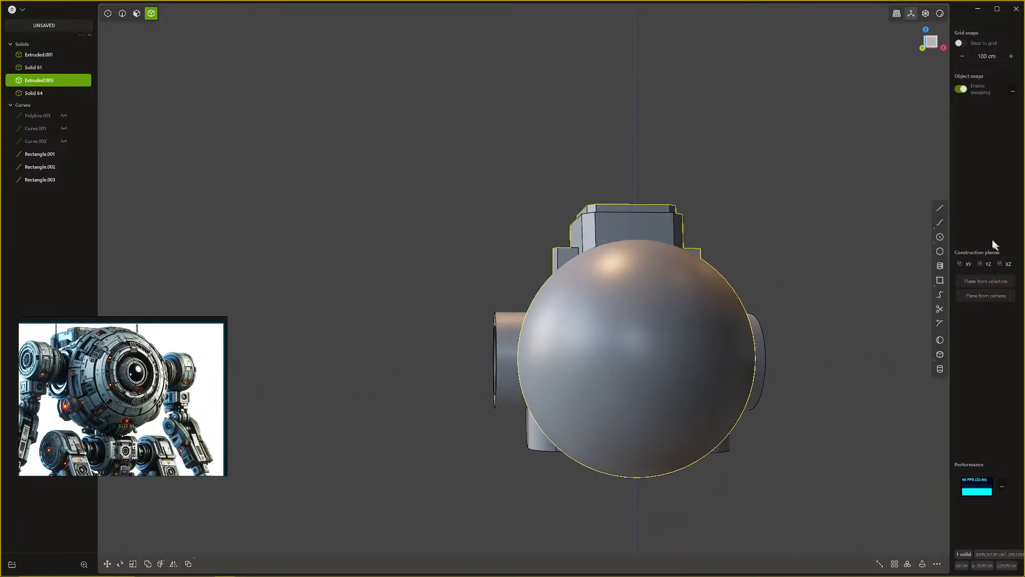
{"action": "left_click", "coordinate": [940, 238]}
{"action": "key", "text": "KP_1"}
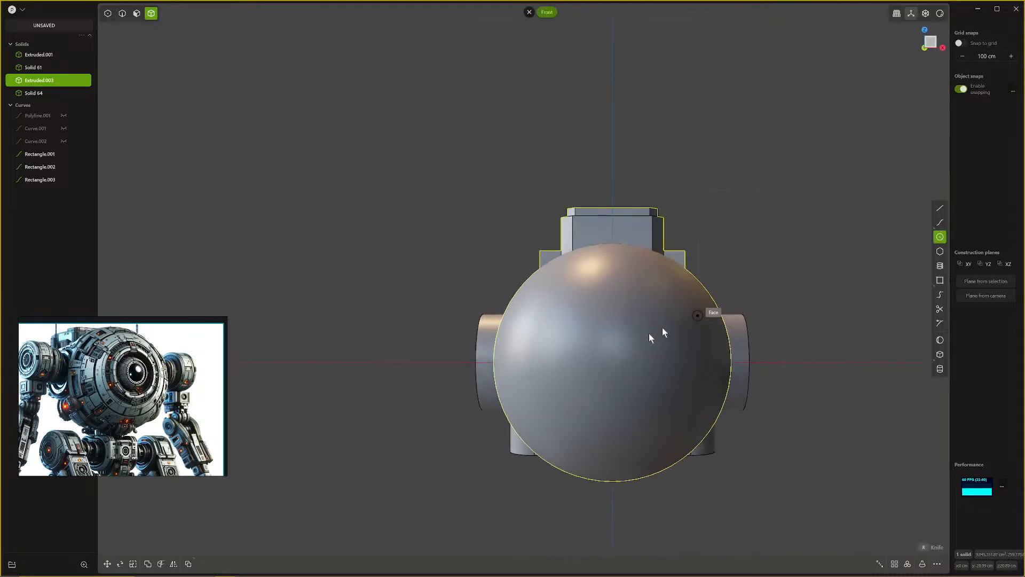
{"action": "key", "text": "alt+z"}
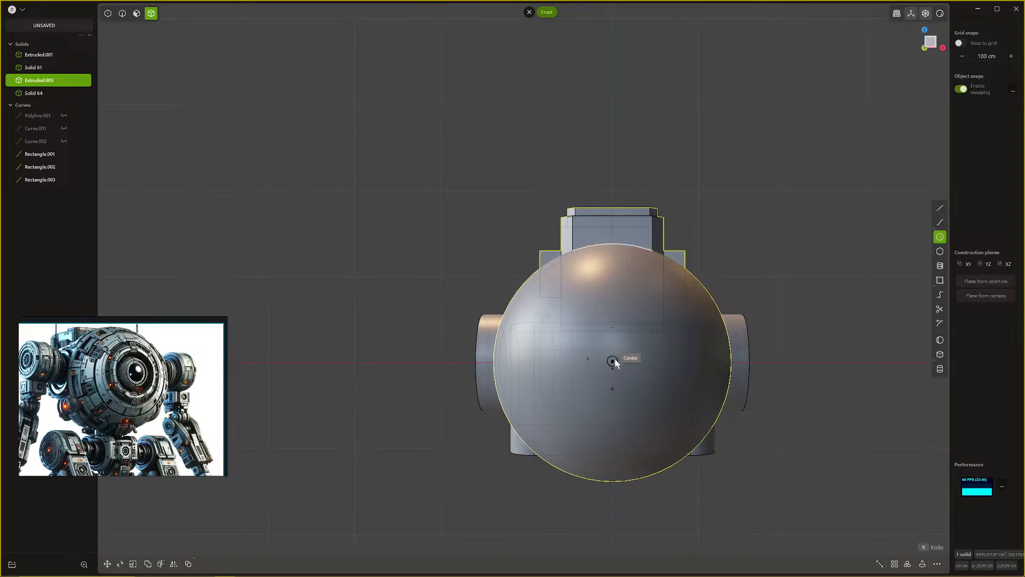
{"action": "left_click", "coordinate": [613, 360]}
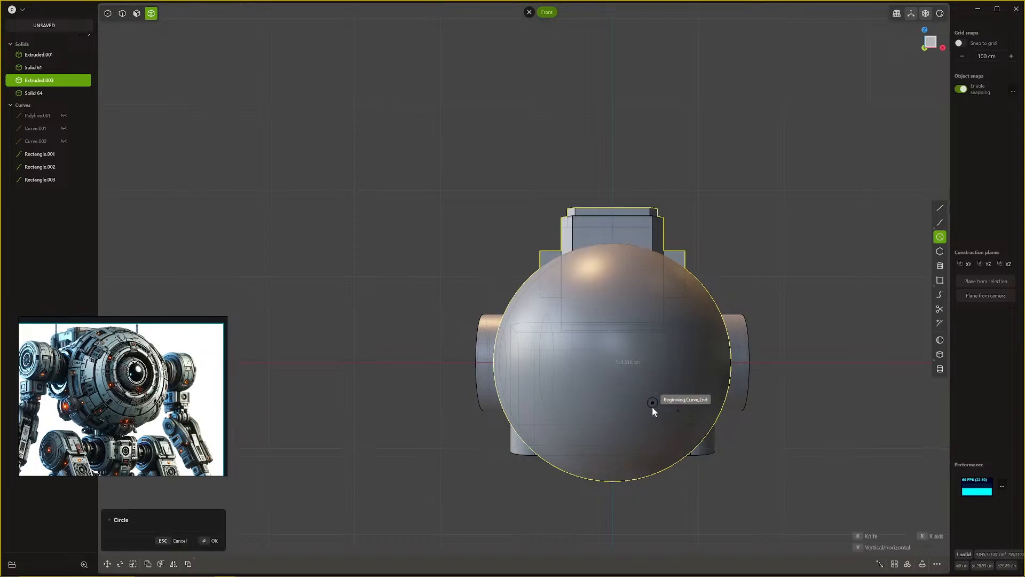
{"action": "left_click", "coordinate": [674, 431]}
Step: Move the circle about 146 cm along the negative Y axis, out in front of the sphere
{"action": "middle_click_drag", "start_coordinate": [652, 428], "coordinate": [825, 422]}
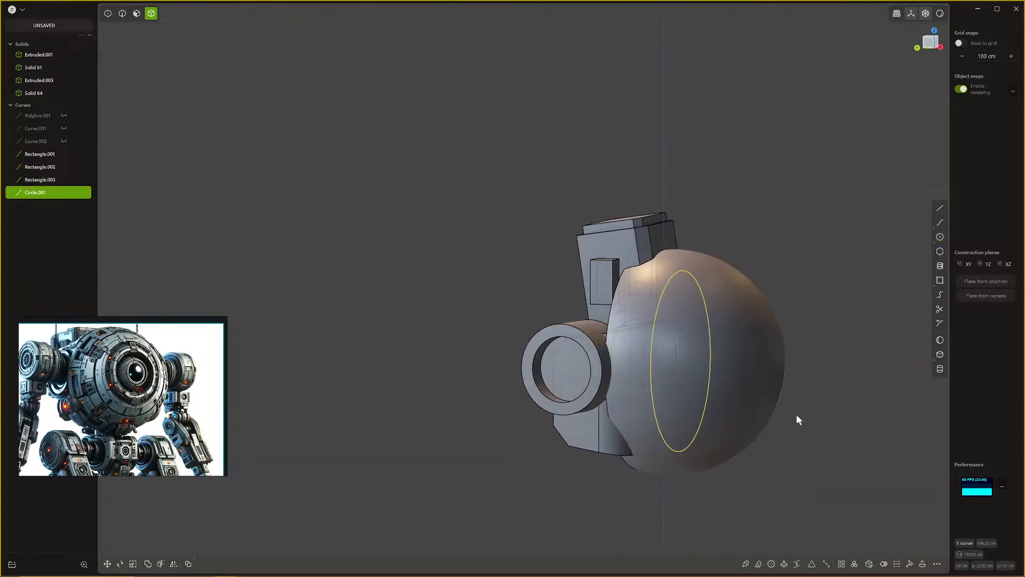
{"action": "key", "text": "g"}
{"action": "left_click_drag", "start_coordinate": [647, 361], "coordinate": [757, 389]}
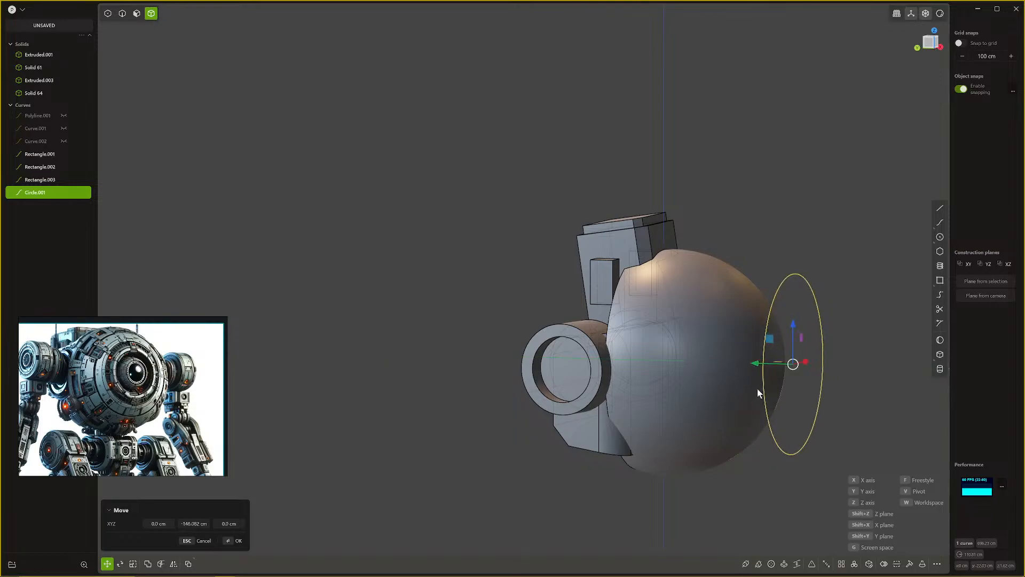
{"action": "middle_click_drag", "start_coordinate": [795, 369], "coordinate": [691, 368]}
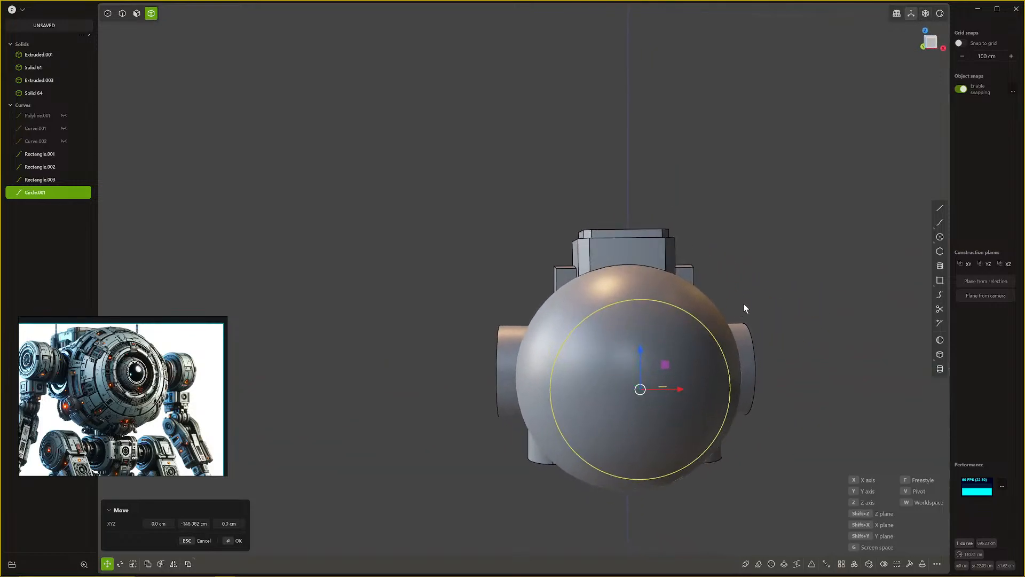
{"action": "key", "text": "Return"}
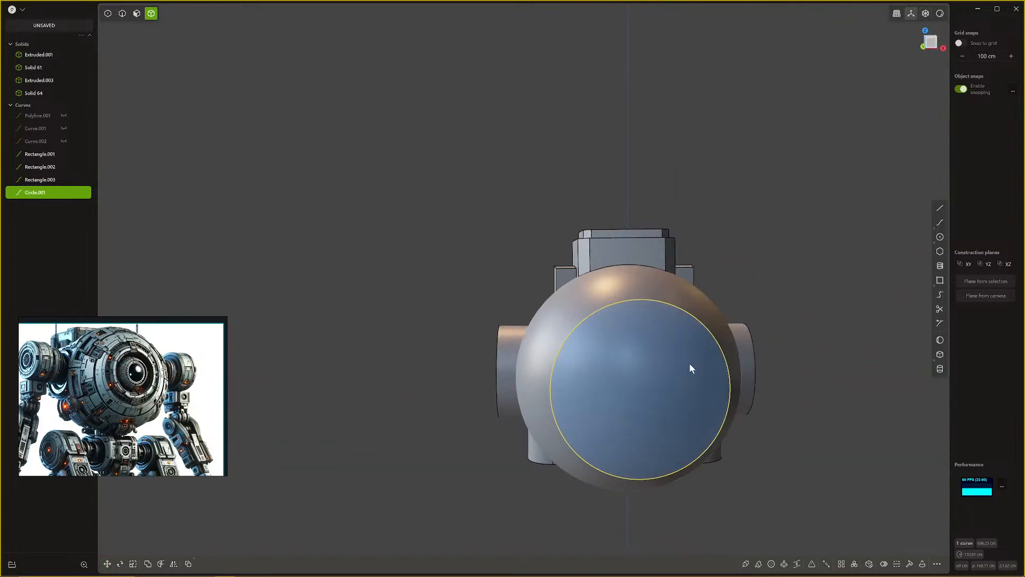
Step: Create an offset copy of the circle at 0 cm distance with round gap fill
{"action": "key", "text": "o"}
{"action": "mouse_move", "coordinate": [661, 348]}
{"action": "middle_mouse_down"}
{"action": "mouse_move", "coordinate": [652, 367]}
{"action": "mouse_move", "coordinate": [645, 346]}
{"action": "middle_mouse_up"}
{"action": "key", "text": "3"}
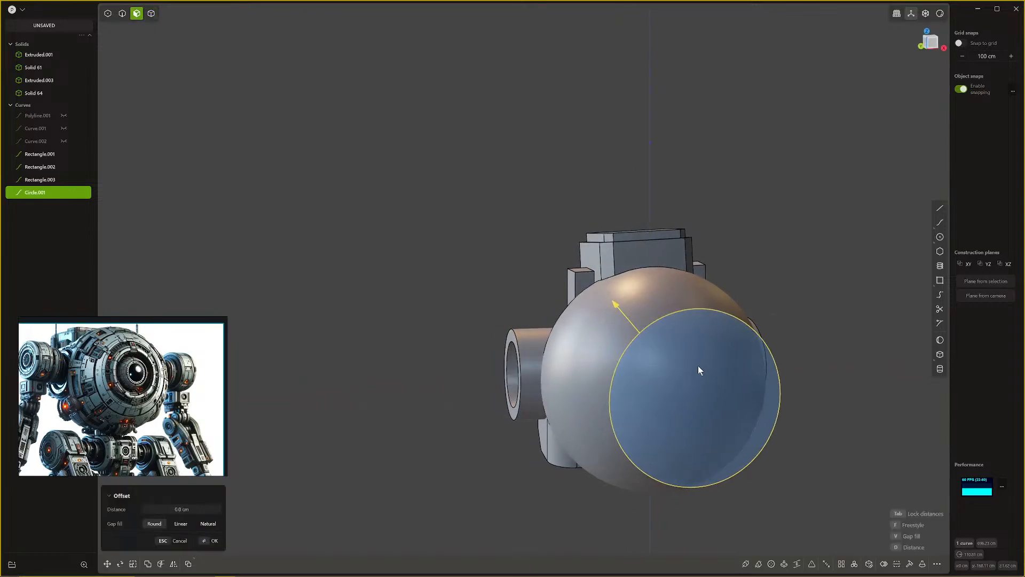
{"action": "key", "text": "Return"}
{"action": "left_click", "coordinate": [696, 370]}
{"action": "key", "text": "e"}
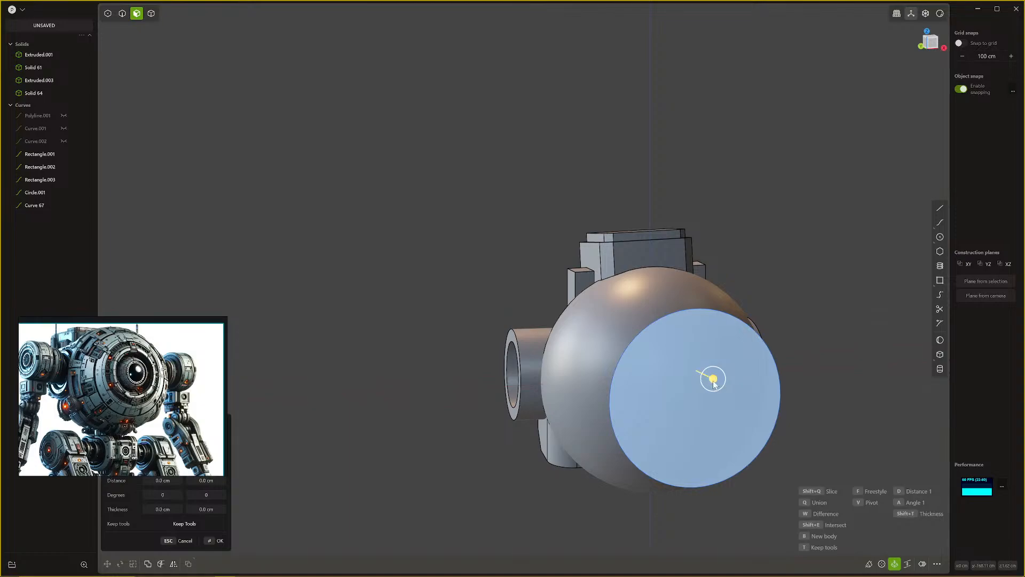
{"action": "mouse_move", "coordinate": [712, 378]}
{"action": "left_mouse_down"}
{"action": "mouse_move", "coordinate": [684, 356]}
{"action": "mouse_move", "coordinate": [715, 394]}
{"action": "left_mouse_up"}
{"action": "key", "text": "Escape"}
Step: Extrude the circle's region about 14.1 cm with a thickness of about -7.4 cm to form a thin ring
{"action": "left_click", "coordinate": [706, 395]}
{"action": "key", "text": "e"}
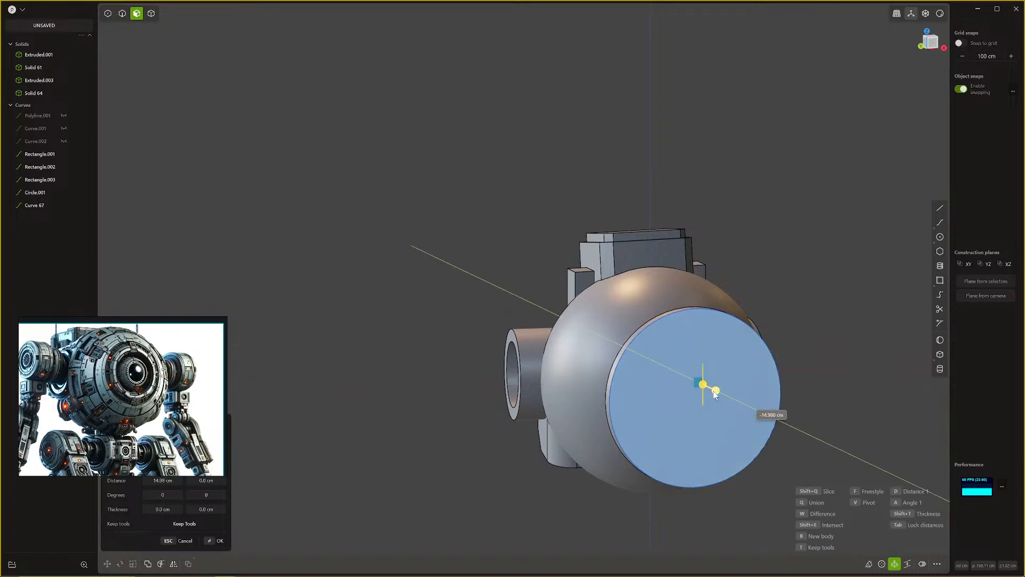
{"action": "key", "text": "shift+t"}
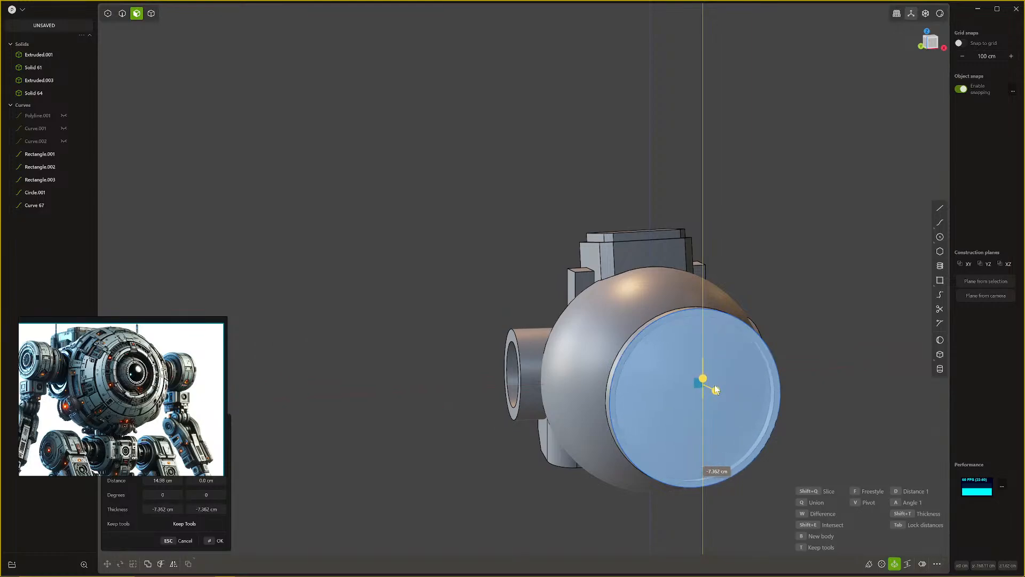
{"action": "key", "text": "Return"}
Step: Delete the duplicate offset curve and the original circle, keeping only the ring solid
{"action": "middle_click_drag", "start_coordinate": [714, 384], "coordinate": [461, 402]}
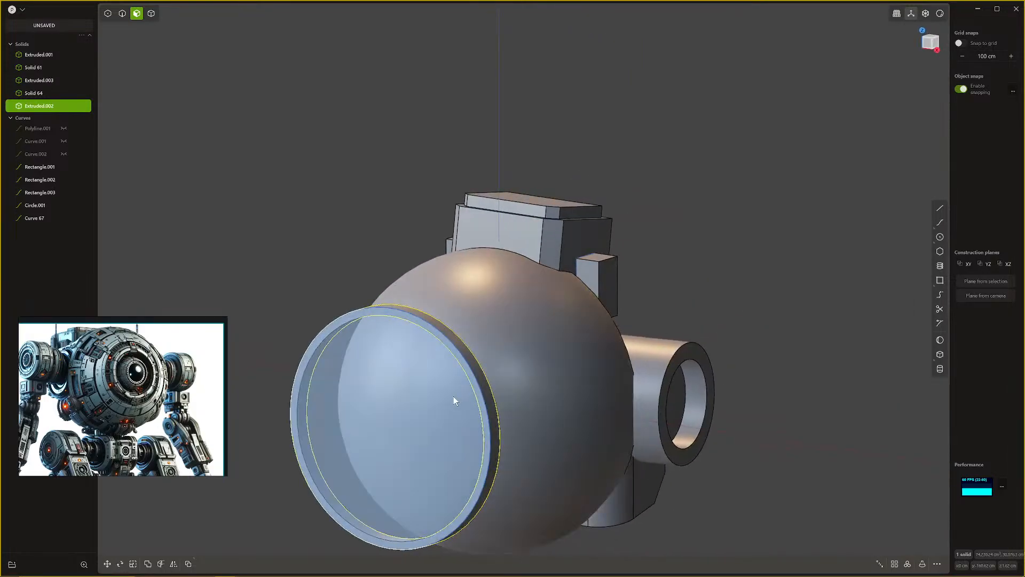
{"action": "key", "text": "2"}
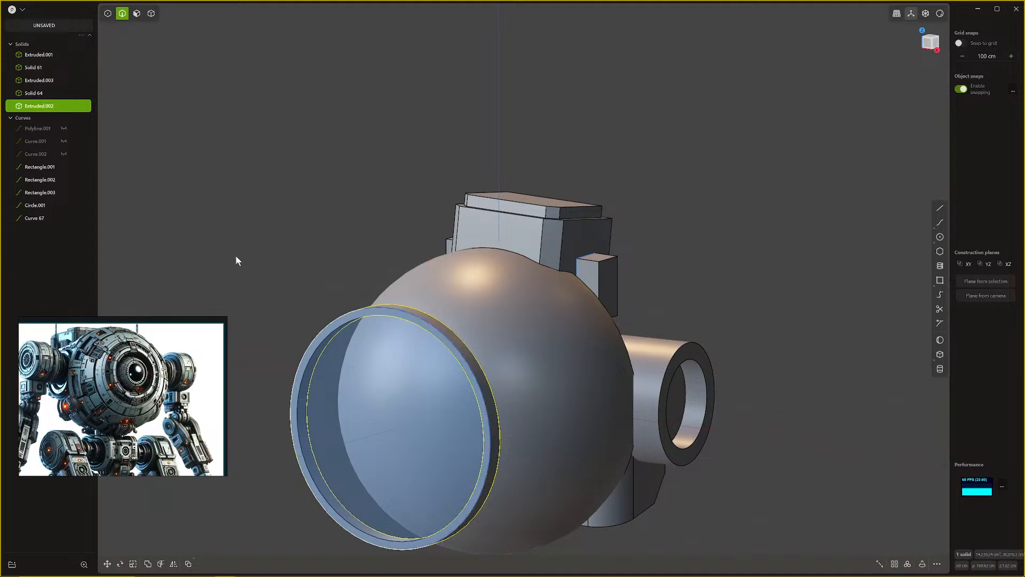
{"action": "left_click", "coordinate": [21, 218]}
{"action": "key", "text": "Delete"}
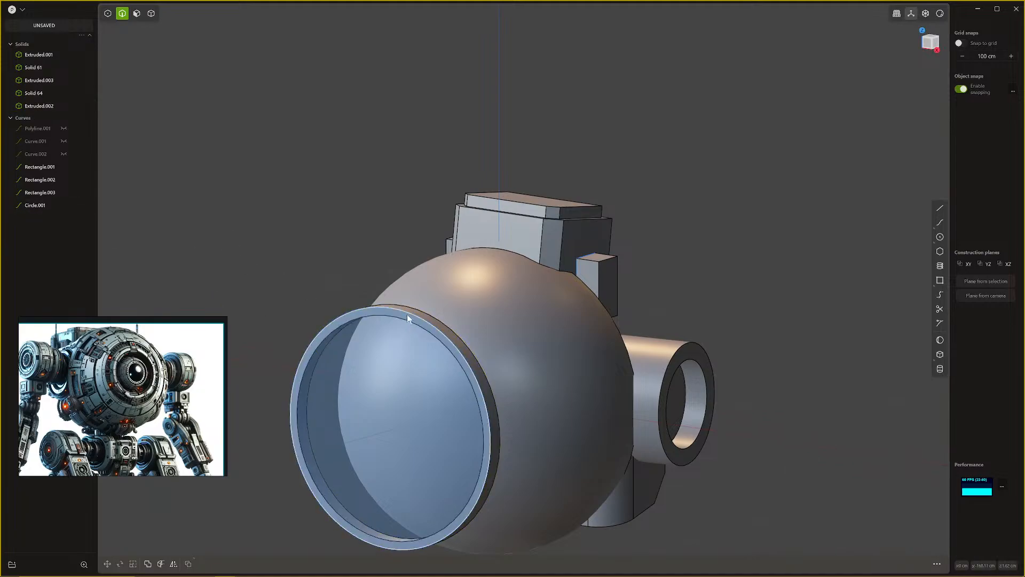
{"action": "key", "text": "Delete"}
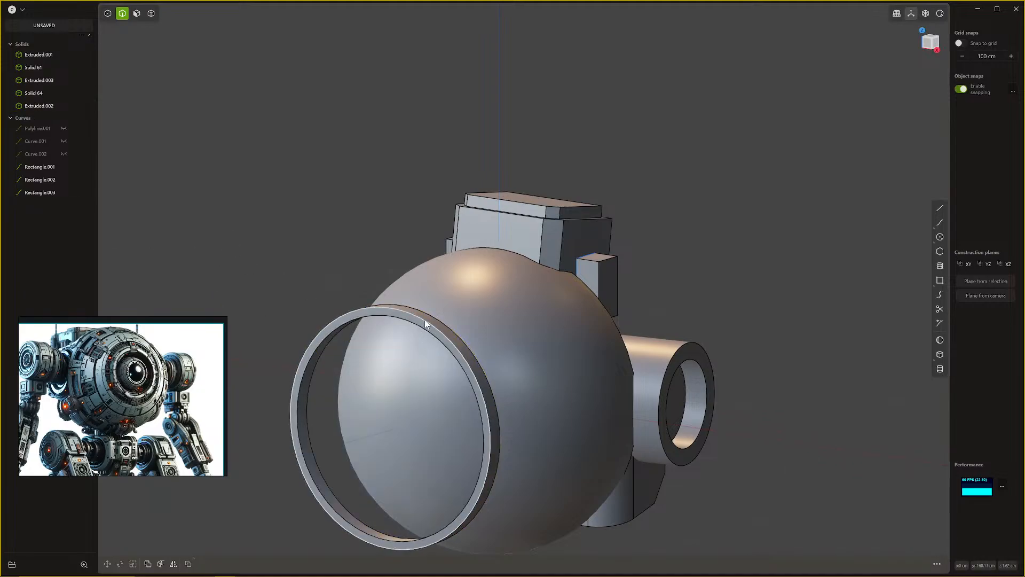
{"action": "key", "text": "3"}
{"action": "left_click", "coordinate": [425, 320]}
{"action": "key", "text": "o"}
{"action": "mouse_move", "coordinate": [425, 319]}
{"action": "middle_mouse_down"}
{"action": "mouse_move", "coordinate": [324, 356]}
{"action": "mouse_move", "coordinate": [453, 303]}
{"action": "mouse_move", "coordinate": [434, 306]}
{"action": "mouse_move", "coordinate": [453, 313]}
{"action": "mouse_move", "coordinate": [425, 328]}
{"action": "middle_mouse_up"}
{"action": "key", "text": "4"}
{"action": "key", "text": "Escape"}
Step: Move the ring about 64.9 cm along the Y axis into the front of the sphere
{"action": "left_click", "coordinate": [300, 341]}
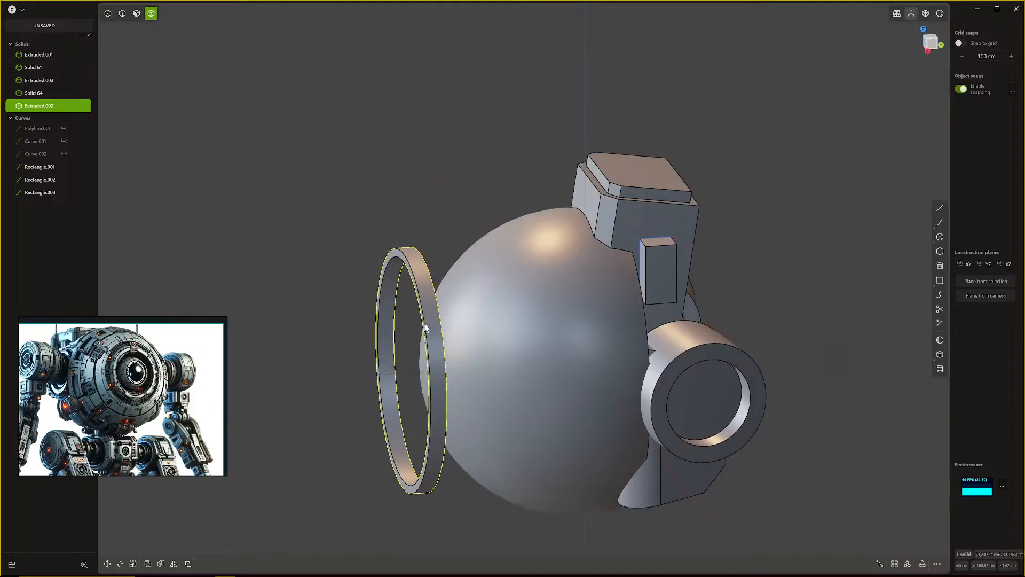
{"action": "key", "text": "g"}
{"action": "left_click_drag", "start_coordinate": [450, 369], "coordinate": [523, 377]}
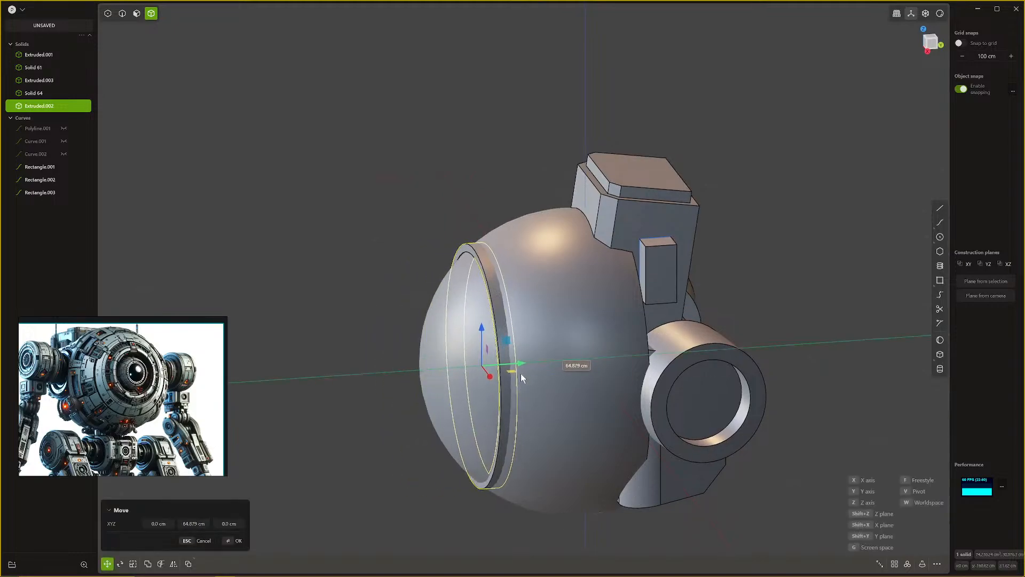
{"action": "middle_click_drag", "start_coordinate": [520, 373], "coordinate": [617, 372]}
{"action": "middle_click_drag", "start_coordinate": [756, 265], "coordinate": [658, 312]}
{"action": "key", "text": "q"}
{"action": "left_click", "coordinate": [516, 330]}
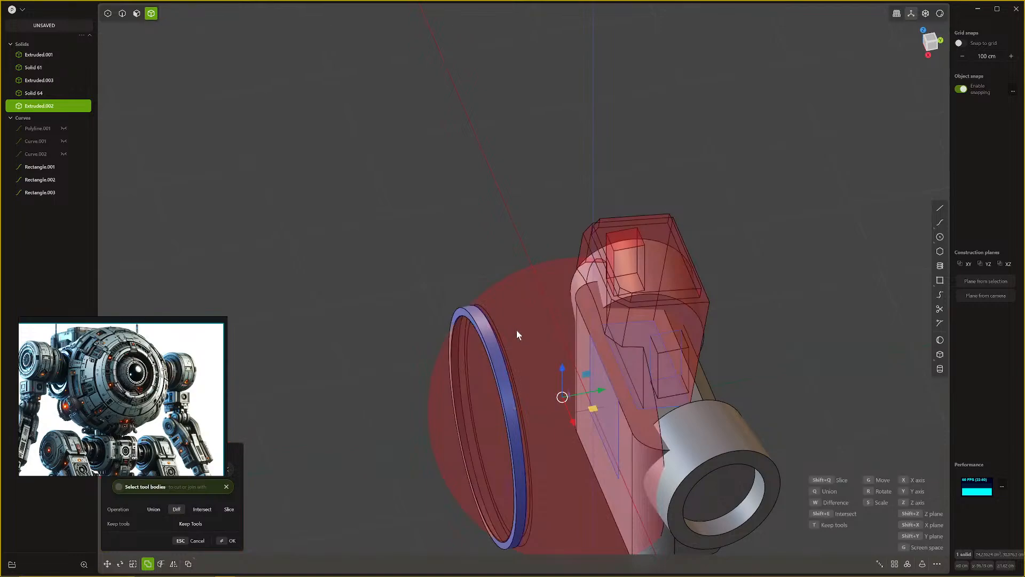
{"action": "key", "text": "Escape"}
Step: Subtract the ring from the spherical body with a Boolean difference, cutting a circular groove around its front
{"action": "left_click", "coordinate": [517, 323]}
{"action": "key", "text": "q"}
{"action": "left_click", "coordinate": [488, 334]}
{"action": "middle_click_drag", "start_coordinate": [489, 334], "coordinate": [585, 289]}
{"action": "key", "text": "Return"}
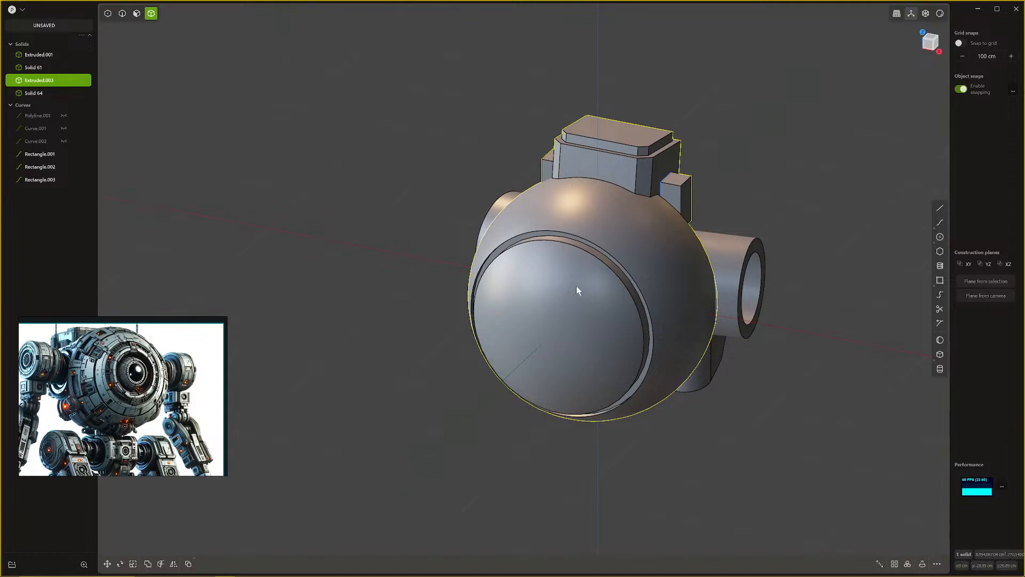
Step: Offset the boundary of the front dome face inward twice, the second time by about 12.9 cm, to outline a narrow circular band
{"action": "key", "text": "Escape"}
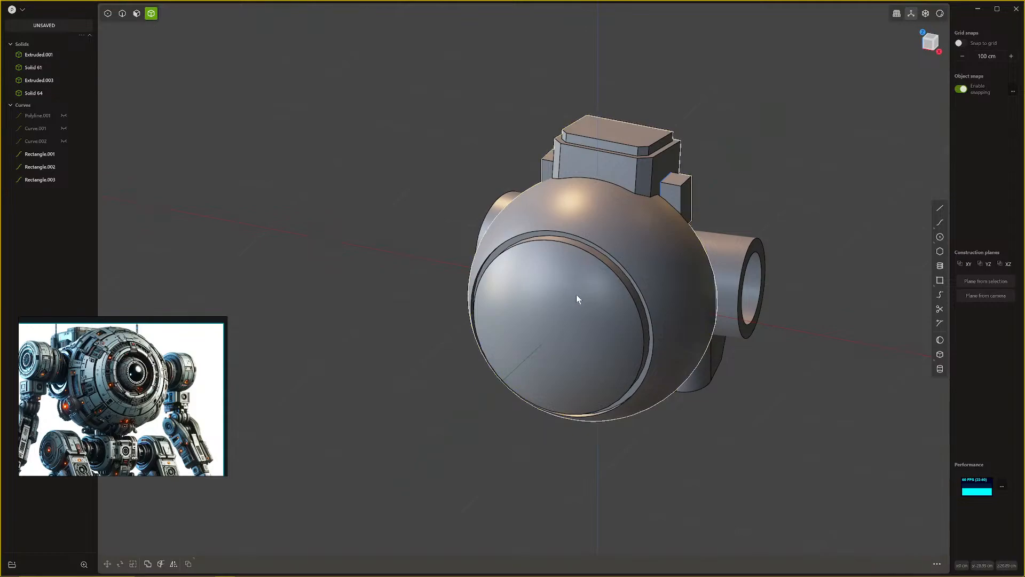
{"action": "left_click", "coordinate": [575, 289]}
{"action": "key", "text": "3"}
{"action": "left_click", "coordinate": [573, 288]}
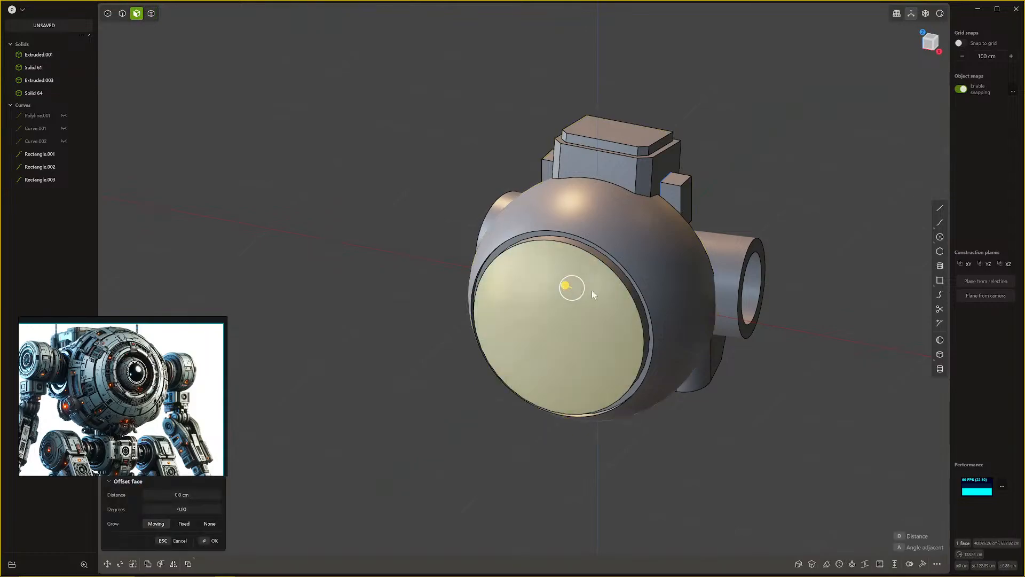
{"action": "key", "text": "o"}
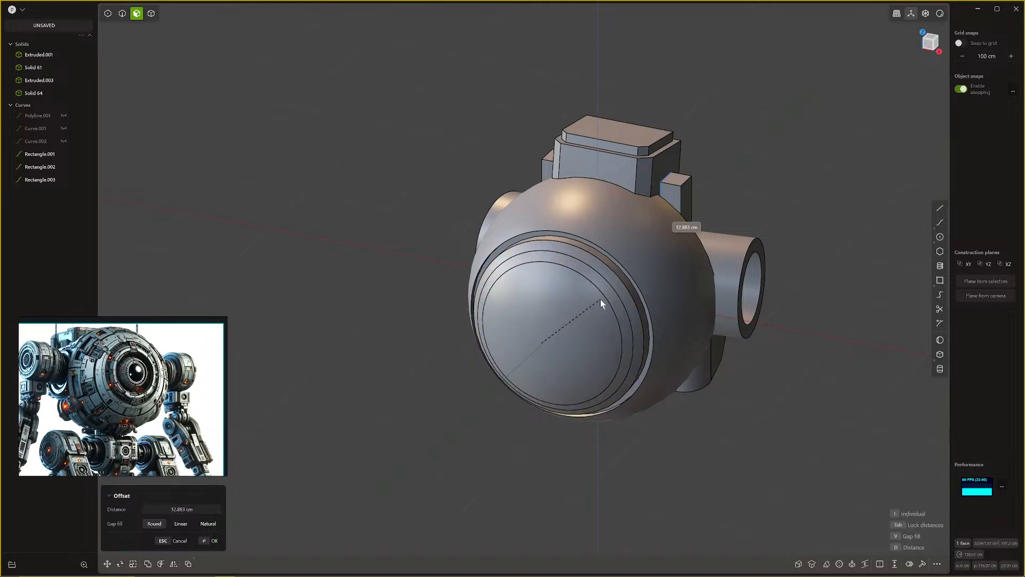
{"action": "right_click", "coordinate": [602, 283]}
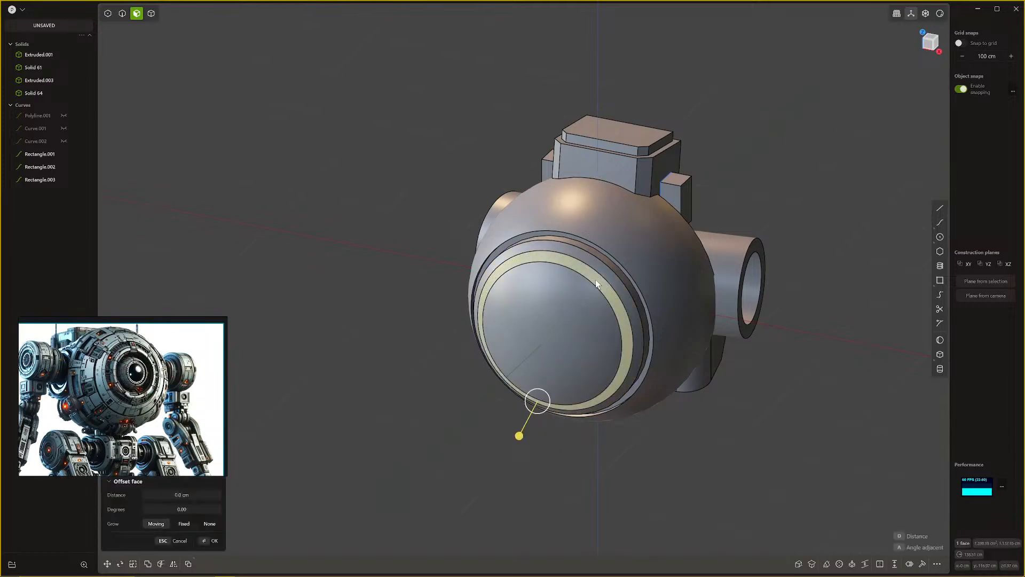
Step: Offset the narrow circular band face about -4.9 cm to recess it into the front dome
{"action": "left_click", "coordinate": [599, 282]}
{"action": "middle_click_drag", "start_coordinate": [592, 291], "coordinate": [504, 261]}
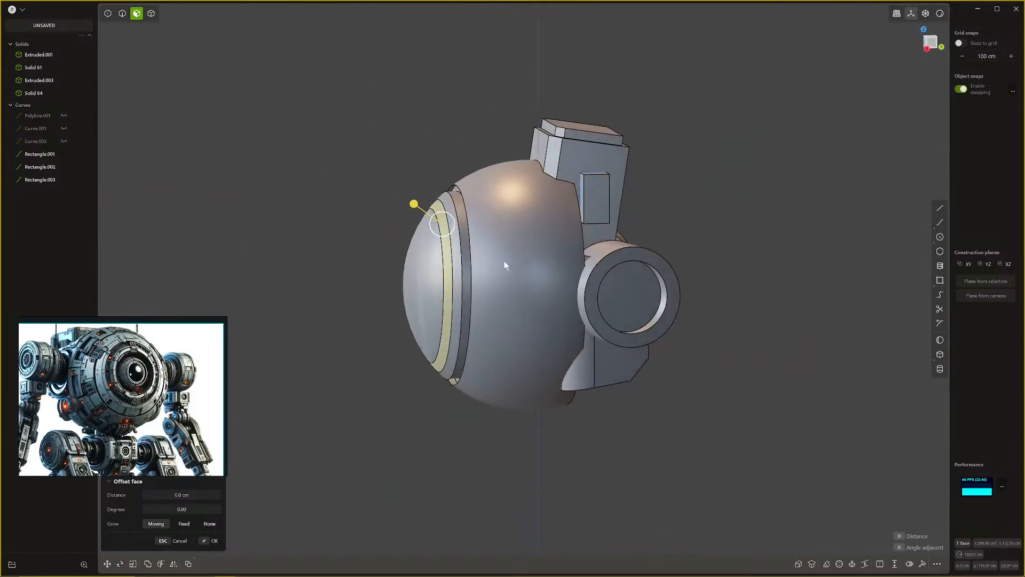
{"action": "middle_click_drag", "start_coordinate": [445, 277], "coordinate": [441, 274]}
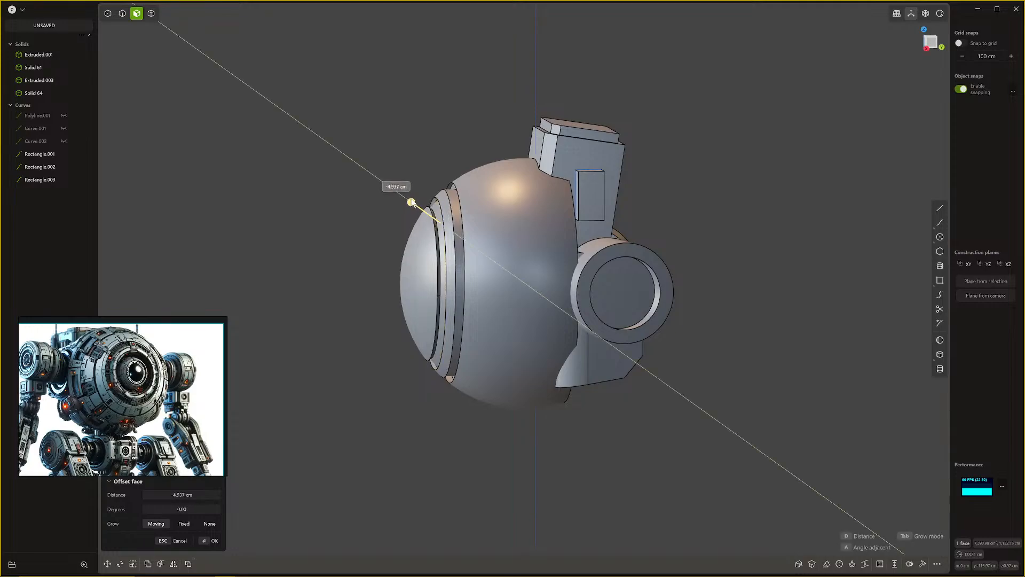
{"action": "middle_click_drag", "start_coordinate": [412, 201], "coordinate": [578, 257]}
Step: Offset the front dome face's boundary inward by about 31.8 cm to outline a central circle
{"action": "left_click", "coordinate": [569, 255]}
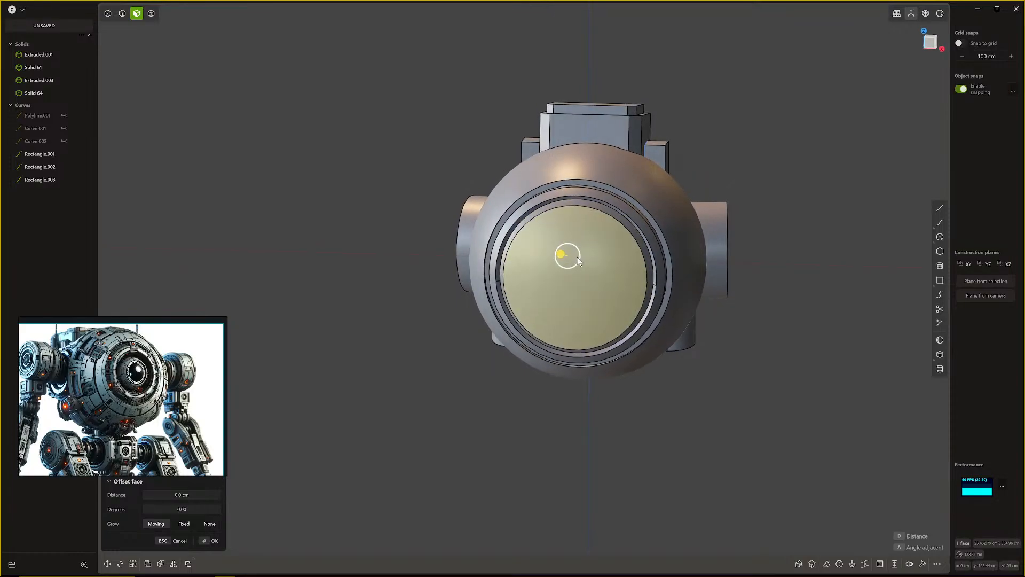
{"action": "key", "text": "o"}
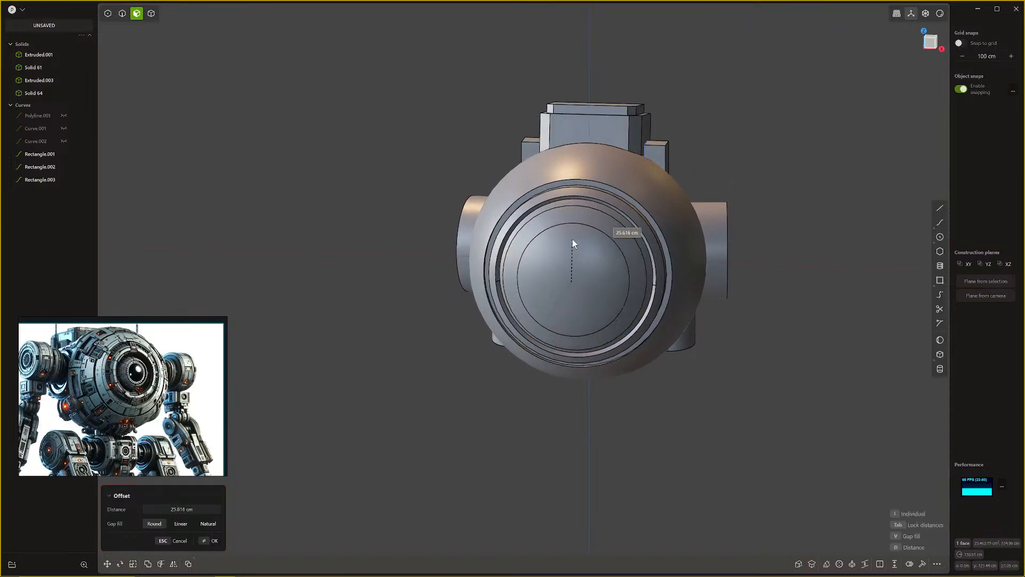
{"action": "middle_click_drag", "start_coordinate": [571, 235], "coordinate": [555, 256]}
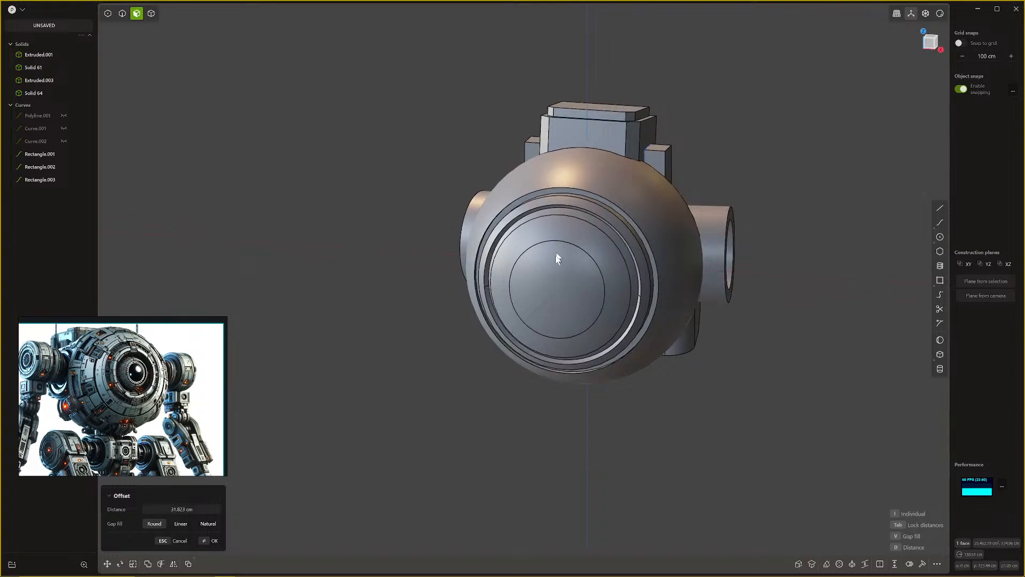
{"action": "left_click", "coordinate": [549, 290]}
Step: Offset the central circular face inward to recess it deep into the front dome
{"action": "left_click_drag", "start_coordinate": [539, 287], "coordinate": [557, 288]}
{"action": "middle_click_drag", "start_coordinate": [562, 283], "coordinate": [523, 269]}
{"action": "left_click_drag", "start_coordinate": [501, 261], "coordinate": [487, 261]}
{"action": "right_click", "coordinate": [504, 254]}
{"action": "scroll", "coordinate": [525, 236], "scroll_direction": "up", "scroll_amount": 6}
{"action": "middle_click_drag", "start_coordinate": [527, 236], "coordinate": [570, 253]}
{"action": "scroll", "coordinate": [588, 273], "scroll_direction": "up", "scroll_amount": 5}
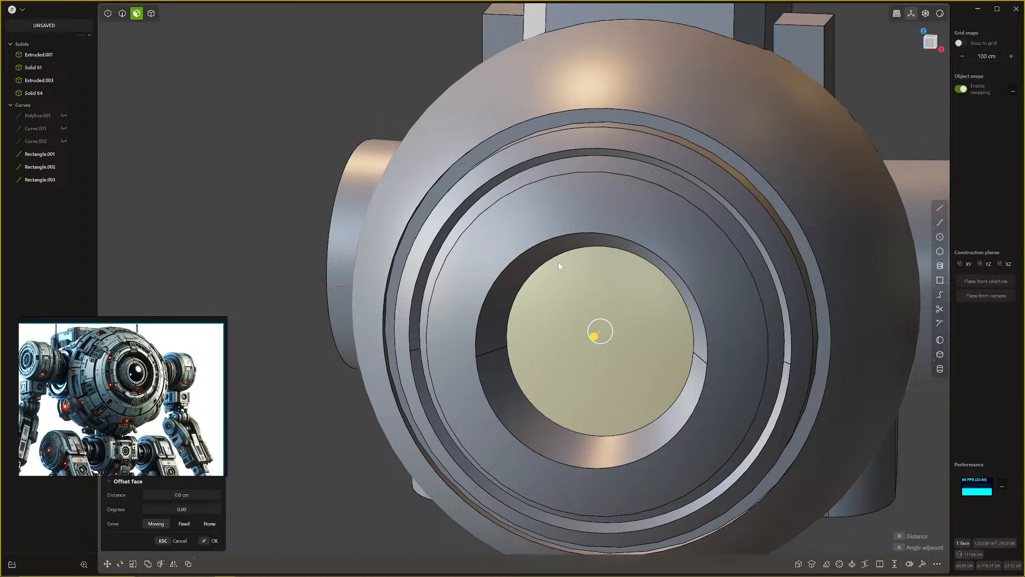
Step: Try duplicating the circular edge at the bottom of the front recess and extruding the copy about 4.1 cm into a sheet
{"action": "key", "text": "2"}
{"action": "left_click", "coordinate": [556, 258]}
{"action": "key", "text": "f"}
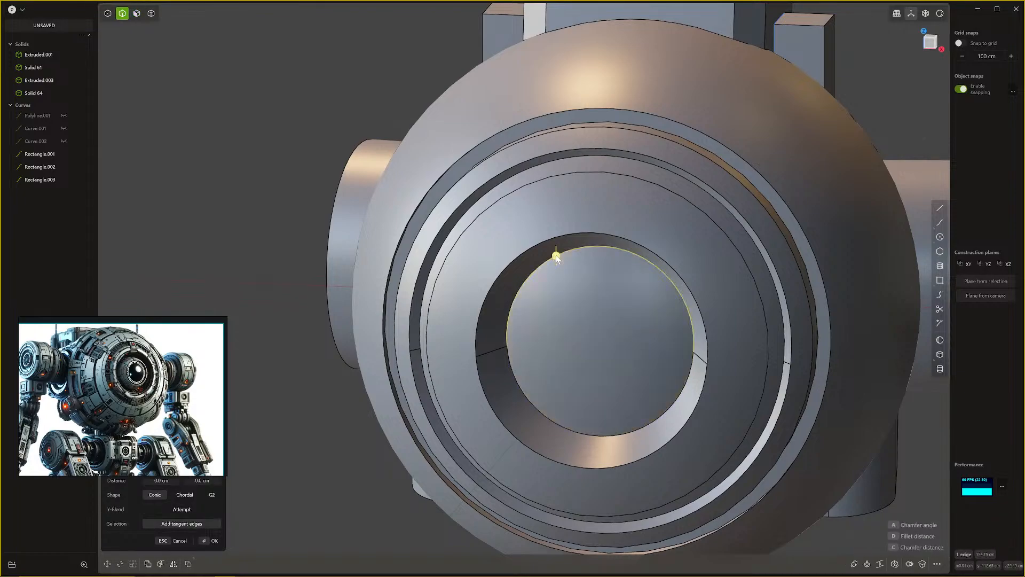
{"action": "scroll", "coordinate": [559, 381], "scroll_direction": "down", "scroll_amount": 1}
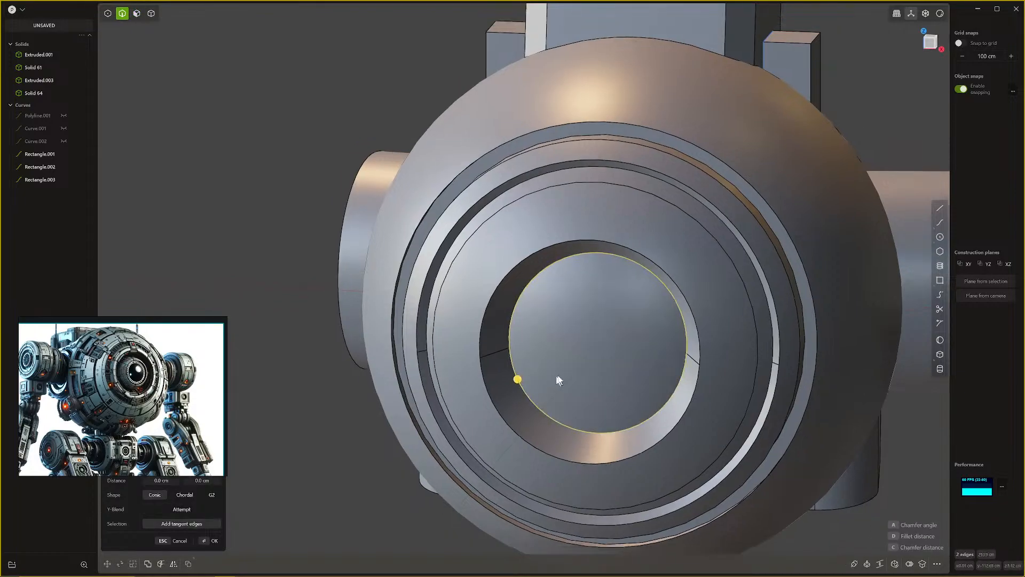
{"action": "key", "text": "shift+d"}
{"action": "middle_click_drag", "start_coordinate": [679, 336], "coordinate": [615, 343]}
{"action": "middle_click_drag", "start_coordinate": [503, 371], "coordinate": [577, 339]}
{"action": "middle_click_drag", "start_coordinate": [640, 342], "coordinate": [620, 342]}
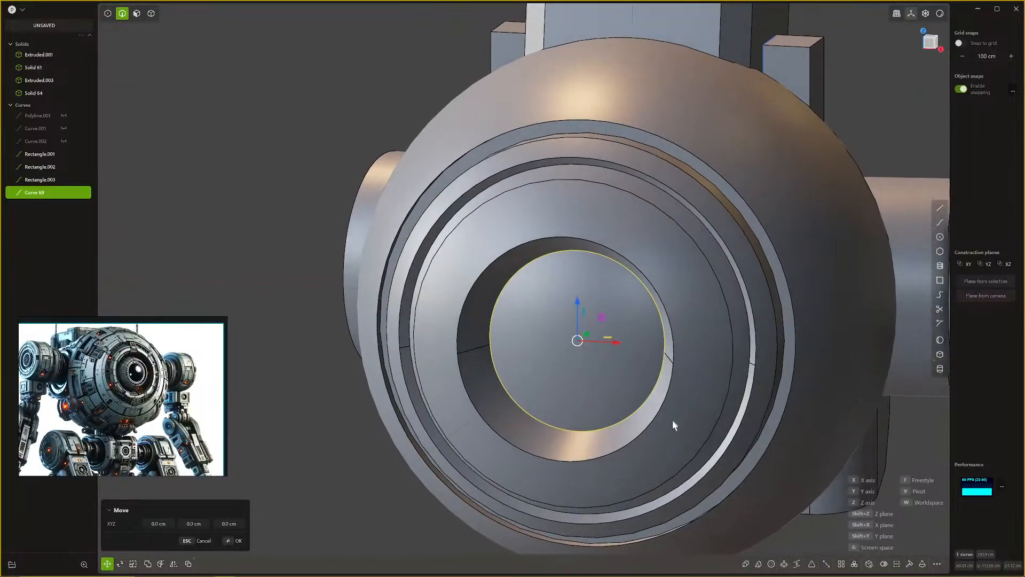
{"action": "middle_click_drag", "start_coordinate": [671, 420], "coordinate": [676, 424]}
{"action": "key", "text": "e"}
{"action": "left_click_drag", "start_coordinate": [599, 295], "coordinate": [595, 285]}
{"action": "scroll", "coordinate": [596, 291], "scroll_direction": "down", "scroll_amount": 1}
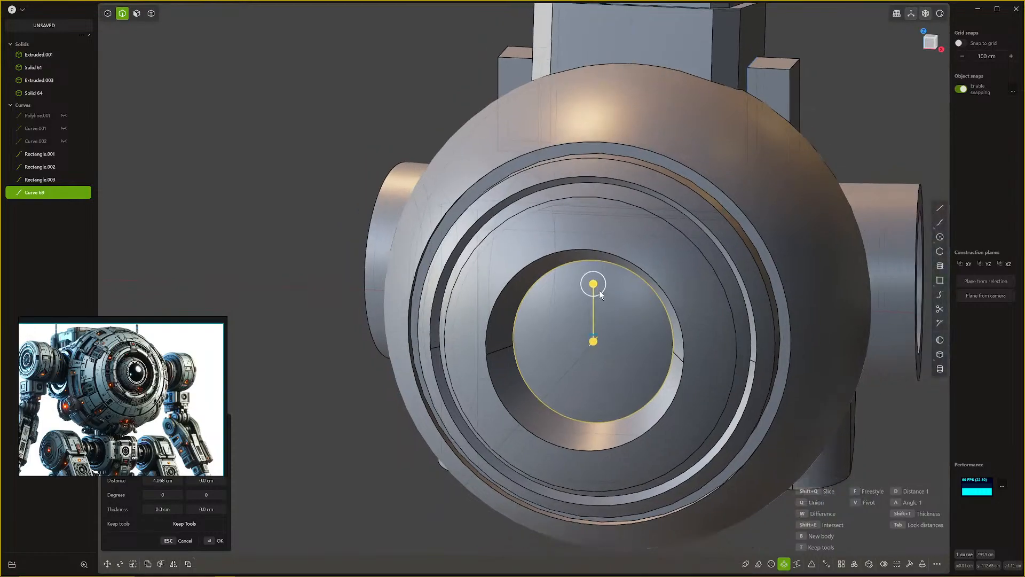
{"action": "key", "text": "Return"}
{"action": "middle_click_drag", "start_coordinate": [617, 317], "coordinate": [596, 300]}
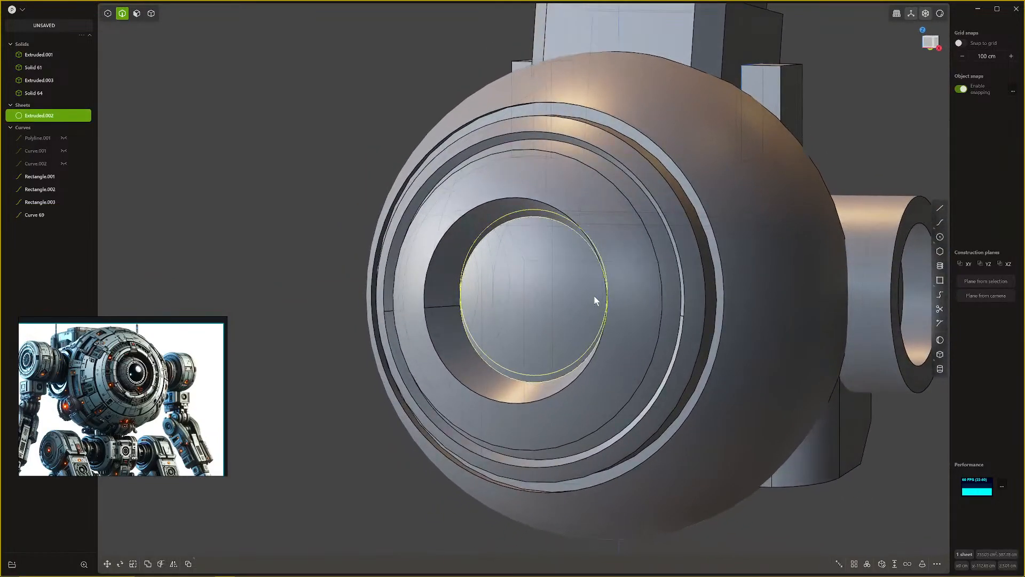
Step: Try to thicken the extruded circular sheet by about -28.2 cm
{"action": "left_click", "coordinate": [922, 564]}
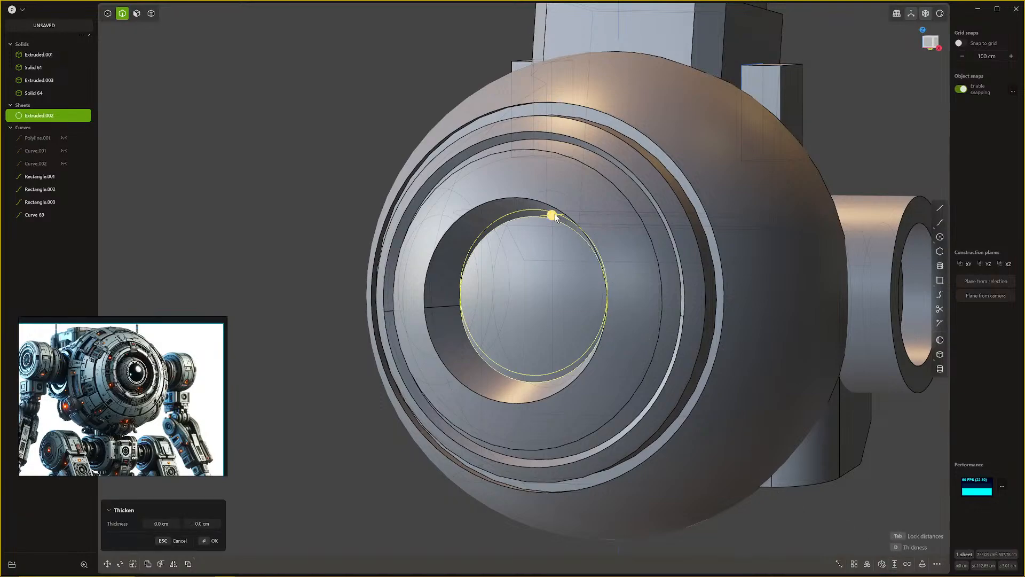
{"action": "left_click_drag", "start_coordinate": [556, 218], "coordinate": [576, 221]}
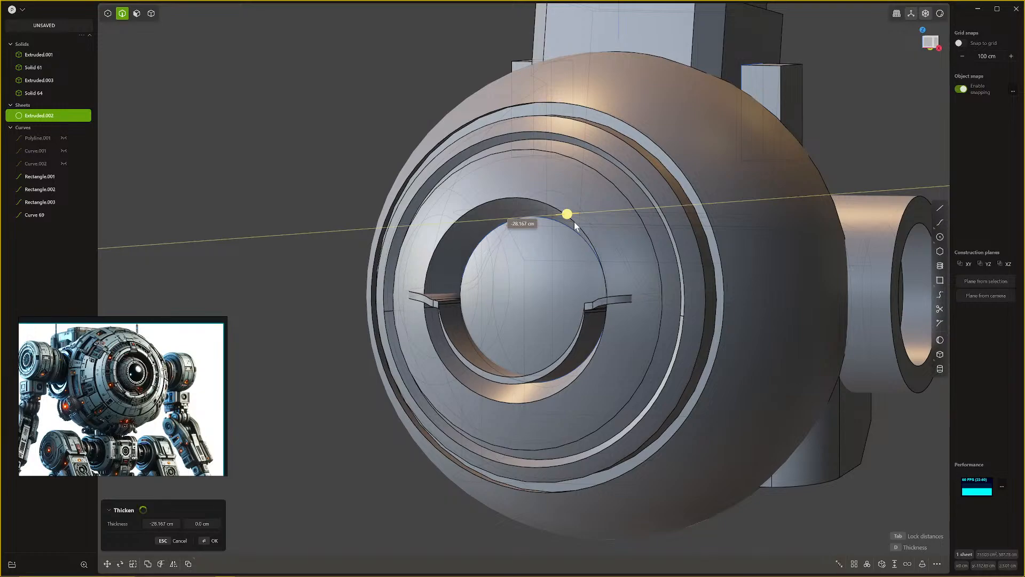
{"action": "key", "text": "Escape"}
Step: Undo the sheet extrusion and the duplicated edge curve, leaving no face selected
{"action": "scroll", "coordinate": [528, 322], "scroll_direction": "down", "scroll_amount": 1}
{"action": "middle_click_drag", "start_coordinate": [525, 322], "coordinate": [529, 322]}
{"action": "key", "text": "ctrl+z"}
{"action": "key", "text": "ctrl+z"}
{"action": "key", "text": "ctrl+z"}
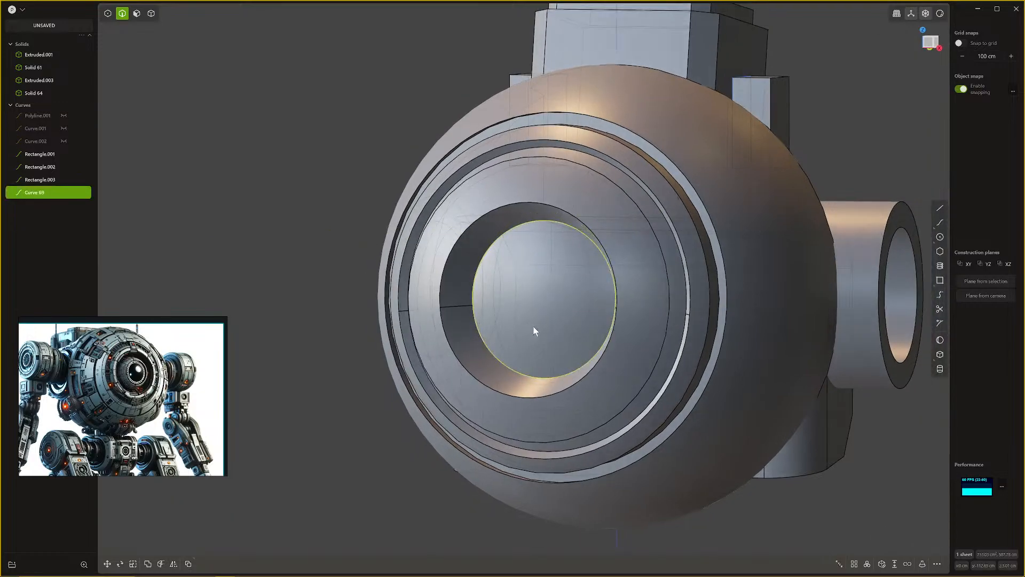
{"action": "scroll", "coordinate": [537, 327], "scroll_direction": "down", "scroll_amount": 4}
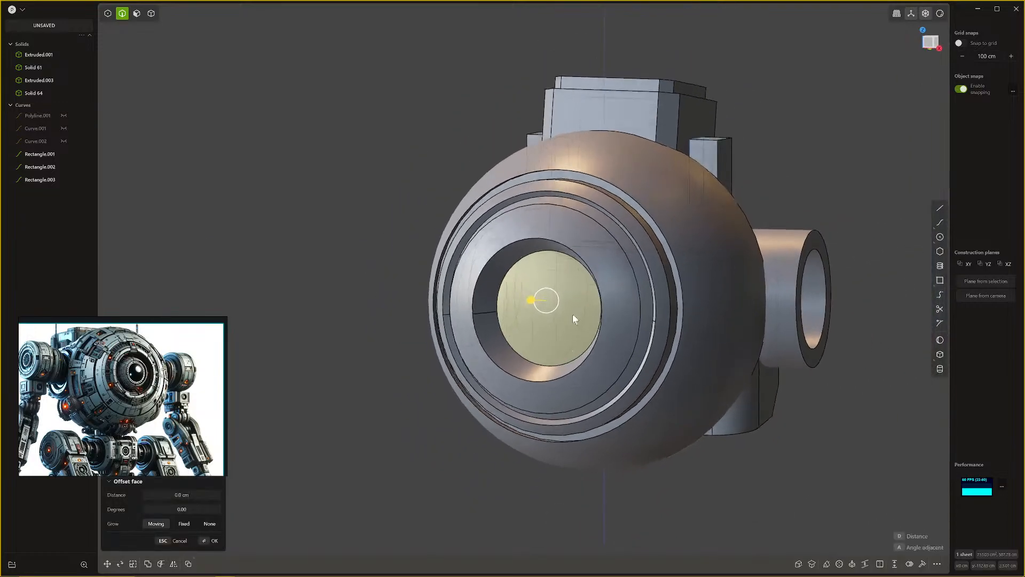
{"action": "middle_click_drag", "start_coordinate": [572, 313], "coordinate": [843, 144]}
{"action": "key", "text": "Escape"}
Step: Examine the whole body from the front and shift the reference image to the robot's arms and legs
{"action": "scroll", "coordinate": [787, 336], "scroll_direction": "down", "scroll_amount": 5}
{"action": "middle_click_drag", "start_coordinate": [594, 394], "coordinate": [726, 373]}
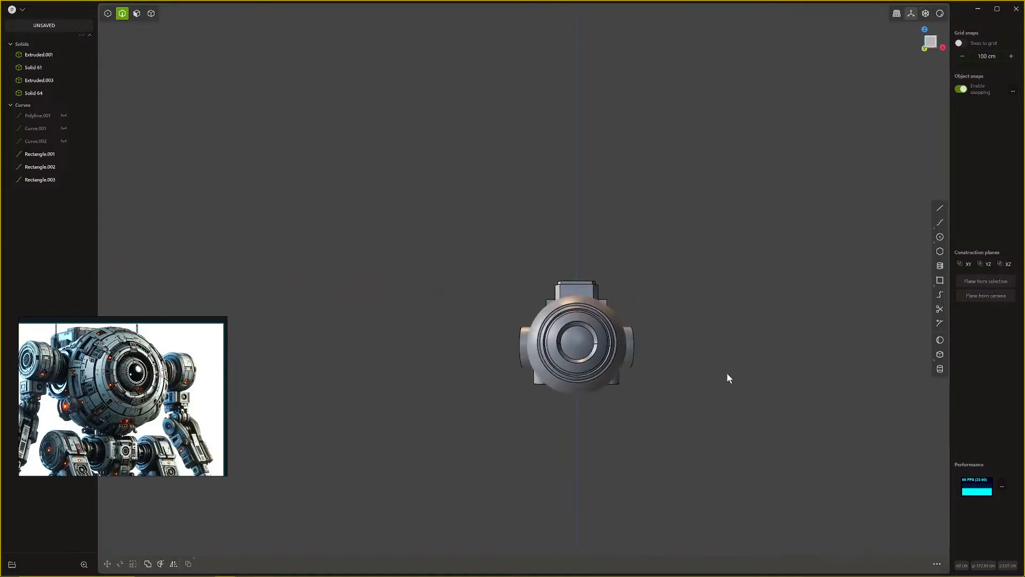
{"action": "scroll", "coordinate": [613, 402], "scroll_direction": "up", "scroll_amount": 3}
{"action": "middle_click_drag", "start_coordinate": [604, 403], "coordinate": [688, 422], "text": "shift"}
{"action": "scroll", "coordinate": [703, 404], "scroll_direction": "down", "scroll_amount": 2}
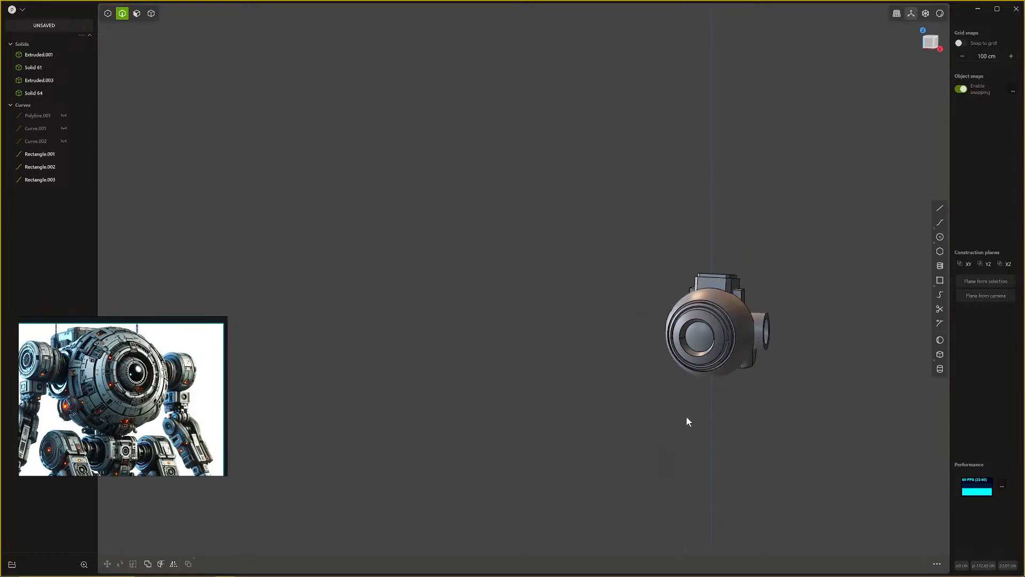
{"action": "scroll", "coordinate": [751, 376], "scroll_direction": "up", "scroll_amount": 5}
{"action": "middle_click_drag", "start_coordinate": [718, 329], "coordinate": [597, 351], "text": "shift"}
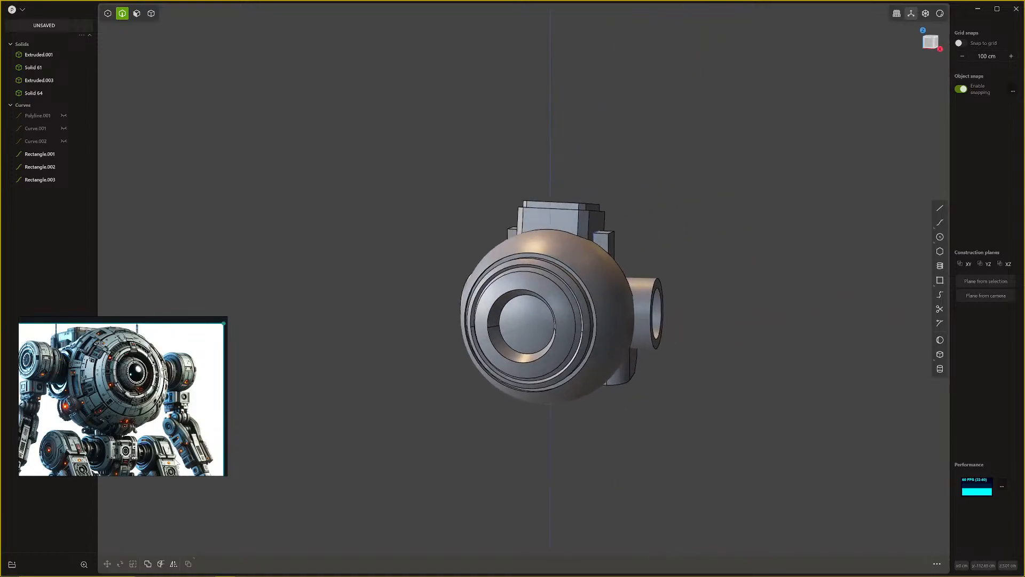
{"action": "scroll", "coordinate": [193, 419], "scroll_direction": "down", "scroll_amount": 4}
{"action": "middle_click_drag", "start_coordinate": [186, 418], "coordinate": [205, 379]}
{"action": "scroll", "coordinate": [202, 391], "scroll_direction": "up", "scroll_amount": 3}
Step: Duplicate the recessed circular end face of the side cylinder and scale the copy down uniformly
{"action": "middle_click_drag", "start_coordinate": [455, 374], "coordinate": [609, 475]}
{"action": "key", "text": "3"}
{"action": "left_click", "coordinate": [623, 463]}
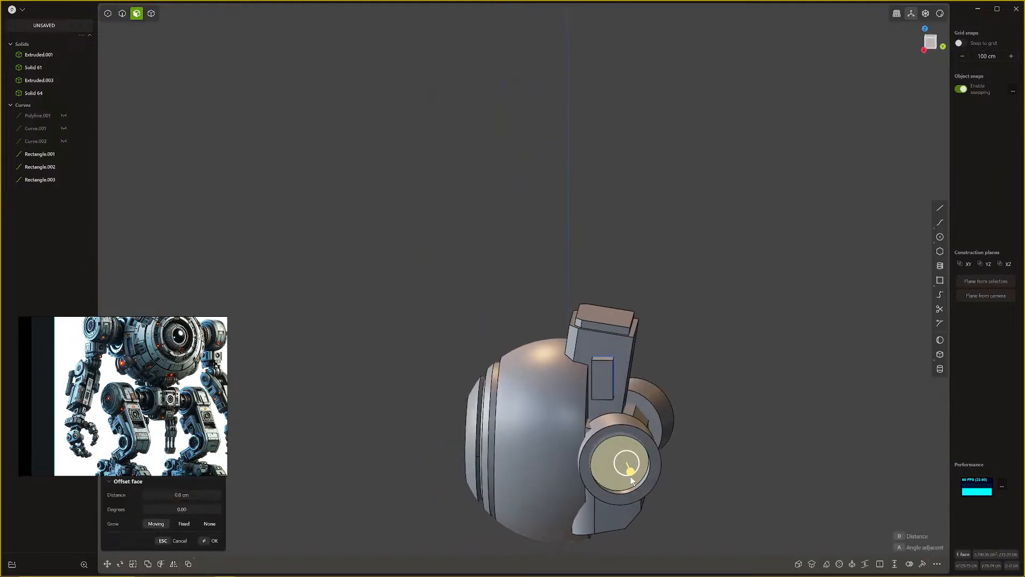
{"action": "key", "text": "shift+d"}
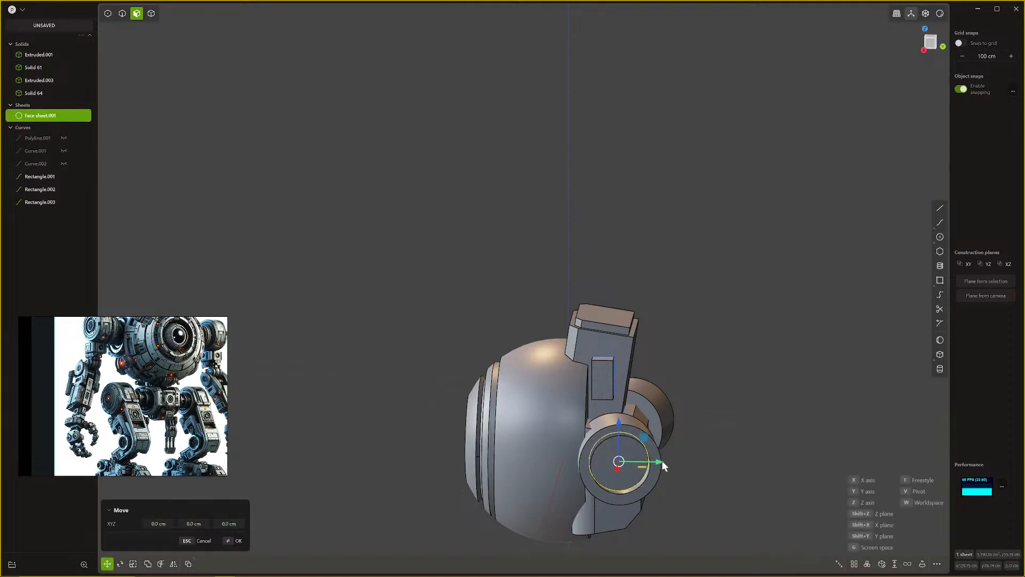
{"action": "key", "text": "s"}
{"action": "key", "text": "s"}
{"action": "left_click", "coordinate": [660, 465]}
Step: Thicken the copied disc by about 64.1 cm into a shaft protruding from the side cylinder
{"action": "middle_click_drag", "start_coordinate": [660, 466], "coordinate": [758, 508]}
{"action": "left_click", "coordinate": [894, 564]}
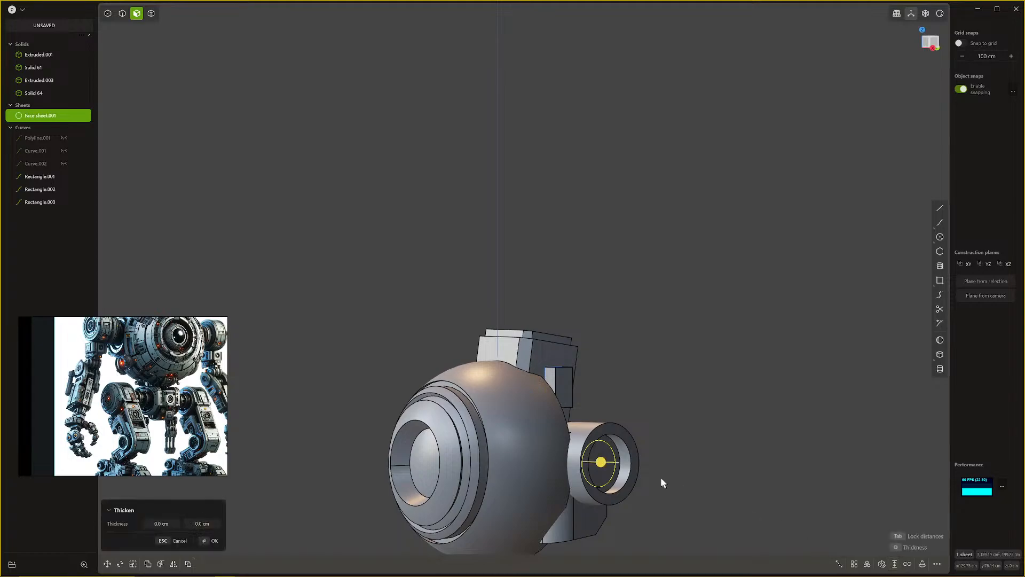
{"action": "left_click_drag", "start_coordinate": [609, 473], "coordinate": [612, 469]}
{"action": "left_click", "coordinate": [634, 476]}
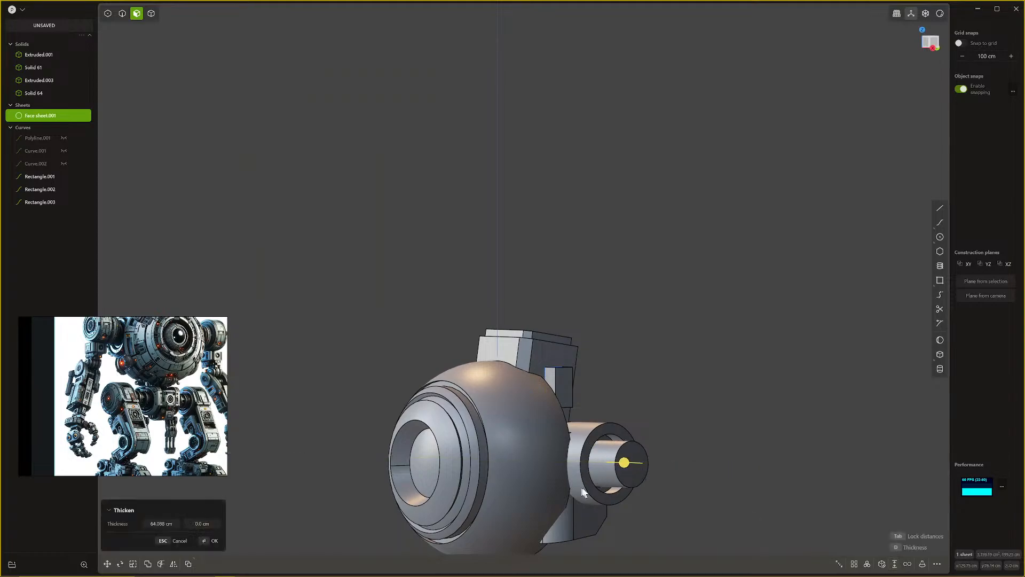
{"action": "middle_click_drag", "start_coordinate": [634, 475], "coordinate": [535, 442]}
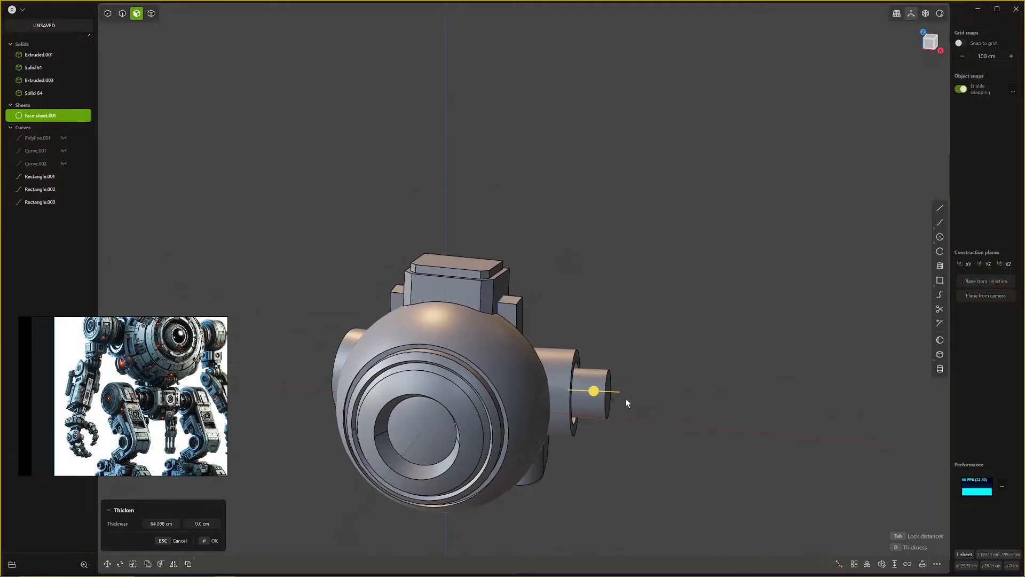
{"action": "scroll", "coordinate": [626, 398], "scroll_direction": "up", "scroll_amount": 5}
{"action": "key", "text": "Return"}
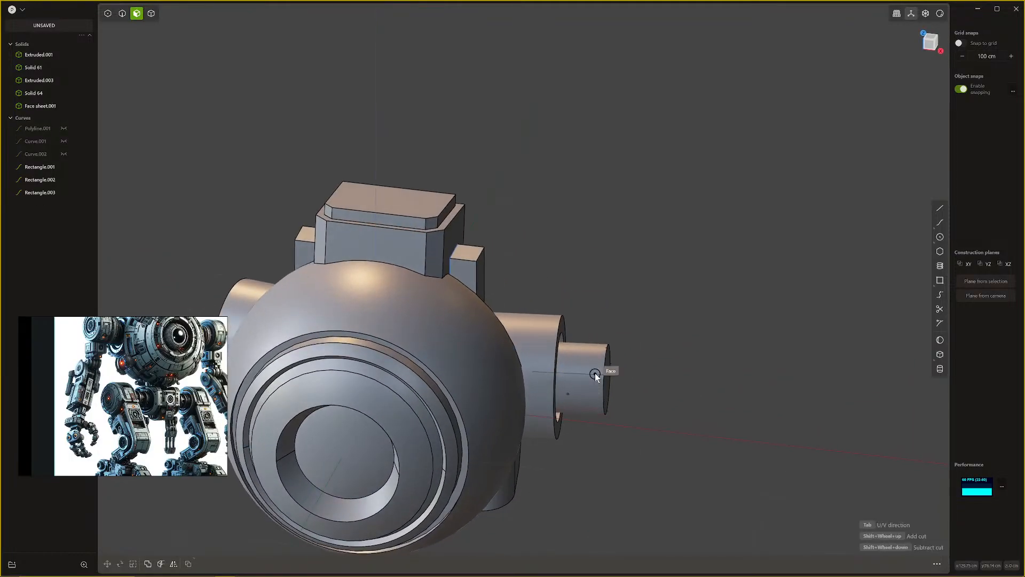
Step: Cut the shaft around its circumference just outside the socket and offset the outer section's face outward to widen it into a drum
{"action": "left_click", "coordinate": [569, 360]}
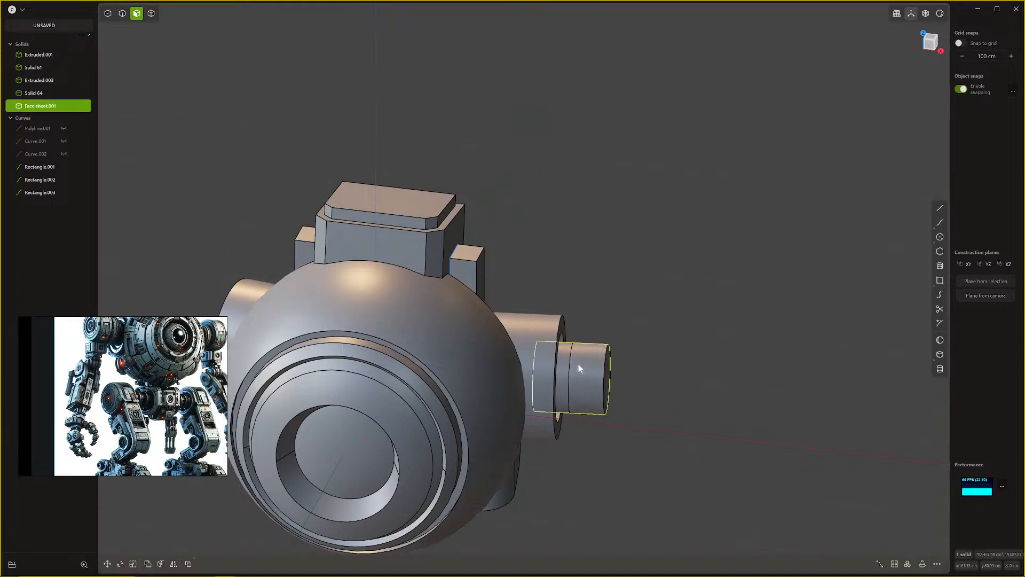
{"action": "left_click", "coordinate": [578, 363]}
{"action": "left_click_drag", "start_coordinate": [576, 348], "coordinate": [573, 328]}
{"action": "scroll", "coordinate": [577, 344], "scroll_direction": "down", "scroll_amount": 2}
{"action": "middle_click_drag", "start_coordinate": [579, 343], "coordinate": [521, 287]}
{"action": "scroll", "coordinate": [520, 288], "scroll_direction": "down", "scroll_amount": 2}
{"action": "middle_click_drag", "start_coordinate": [558, 357], "coordinate": [562, 423]}
{"action": "right_click", "coordinate": [632, 441]}
Step: Offset the drum's end face outward to lengthen the drum
{"action": "left_click", "coordinate": [618, 458]}
{"action": "left_click_drag", "start_coordinate": [646, 447], "coordinate": [662, 464]}
{"action": "middle_click_drag", "start_coordinate": [662, 465], "coordinate": [684, 445]}
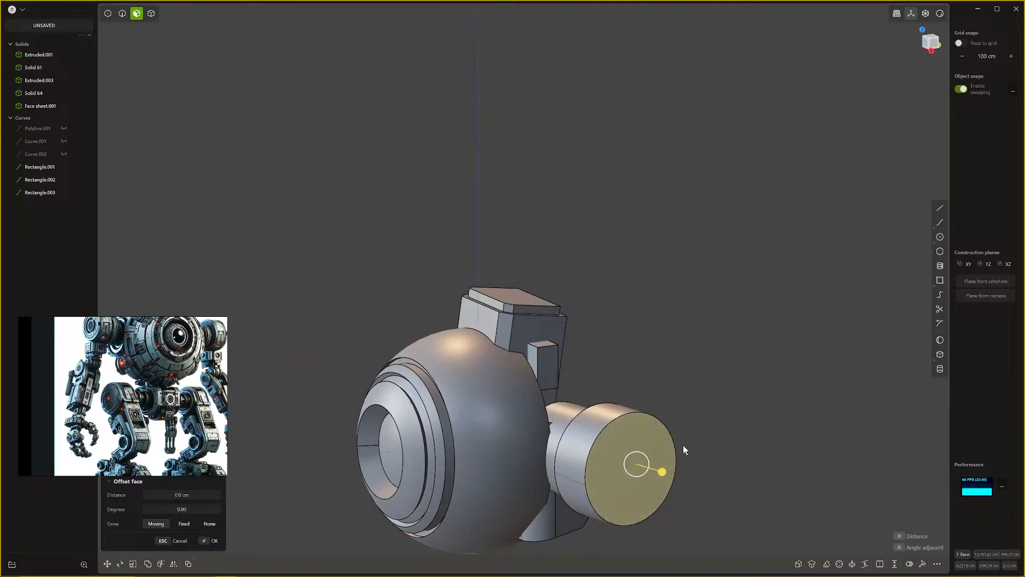
Step: Offset the drum's end face boundary inward twice, the first time by about 10.5 cm, to outline two concentric circles
{"action": "key", "text": "o"}
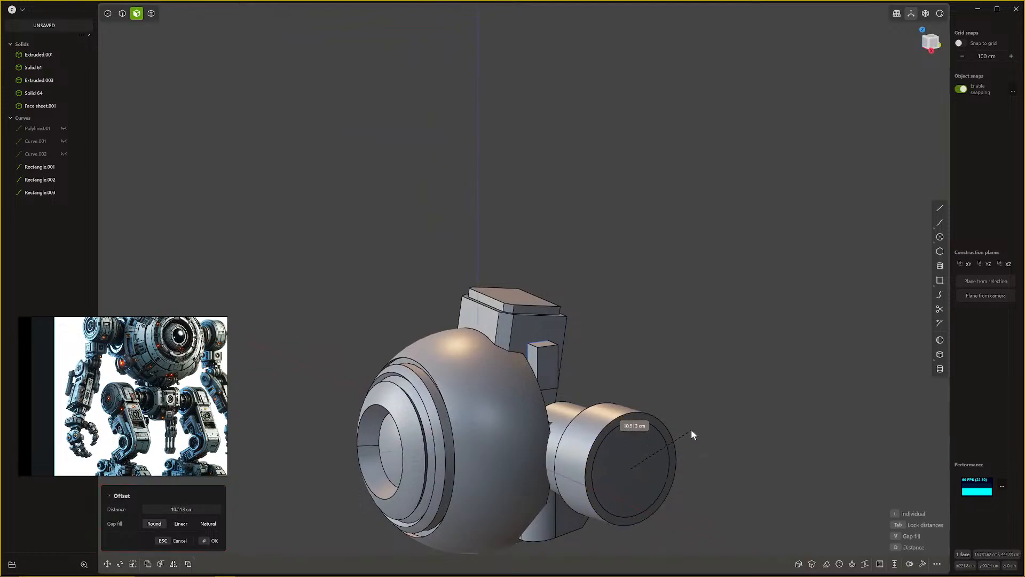
{"action": "left_click", "coordinate": [691, 430]}
{"action": "left_click", "coordinate": [633, 440]}
Step: Offset the middle ring face on the drum's end by about -6.6 cm to recess it
{"action": "left_click", "coordinate": [631, 425]}
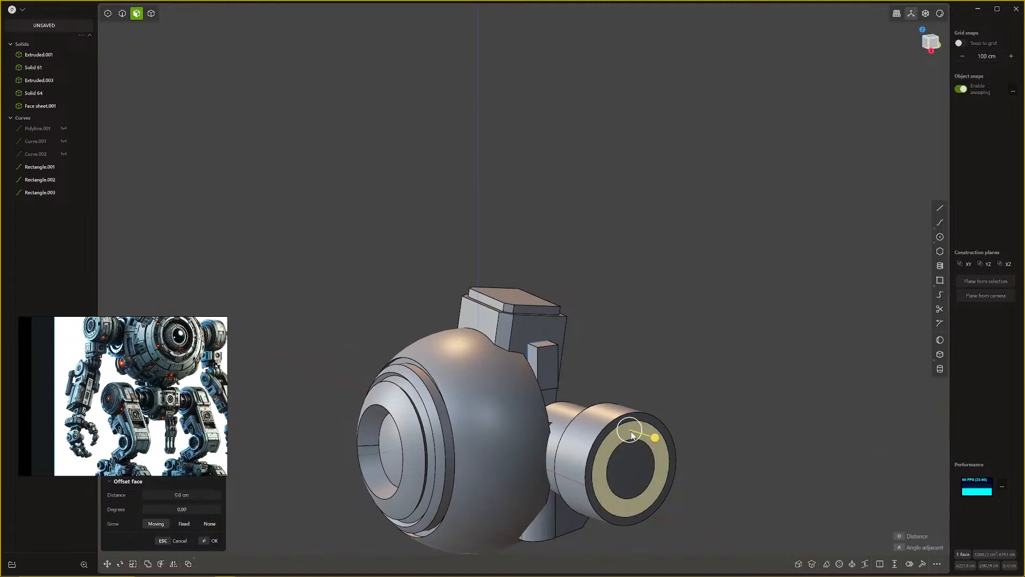
{"action": "left_click_drag", "start_coordinate": [659, 439], "coordinate": [652, 438]}
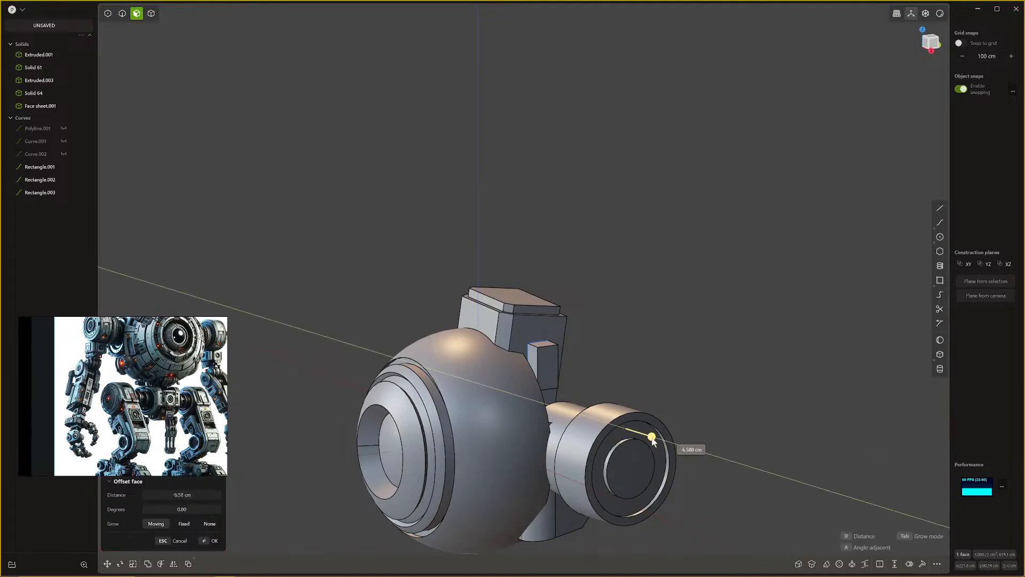
{"action": "left_click", "coordinate": [633, 461]}
Step: Offset the recessed ring face's boundary by about 4 cm to outline a narrower ring within it
{"action": "left_click", "coordinate": [629, 435]}
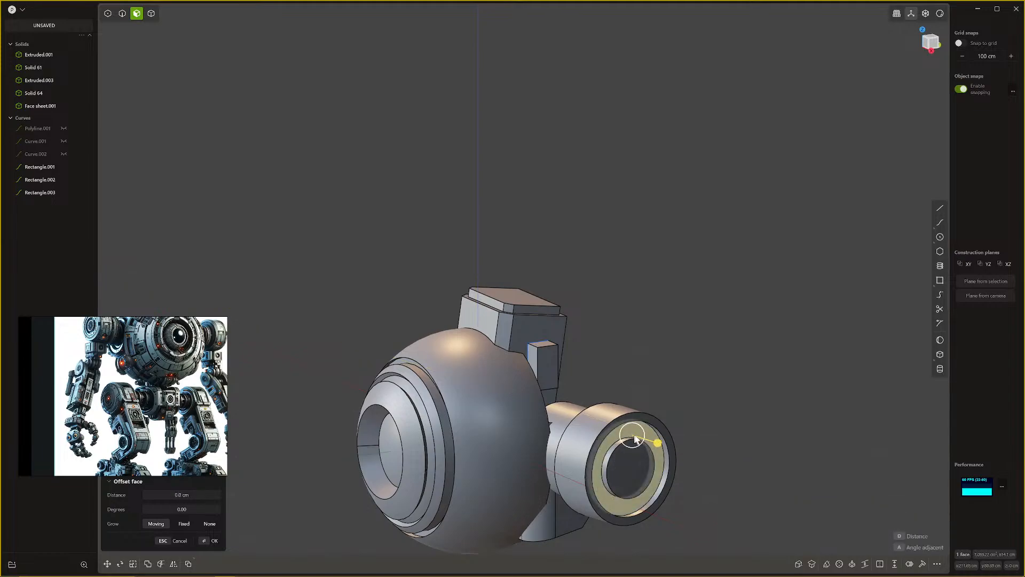
{"action": "middle_click_drag", "start_coordinate": [631, 435], "coordinate": [636, 435]}
{"action": "key", "text": "o"}
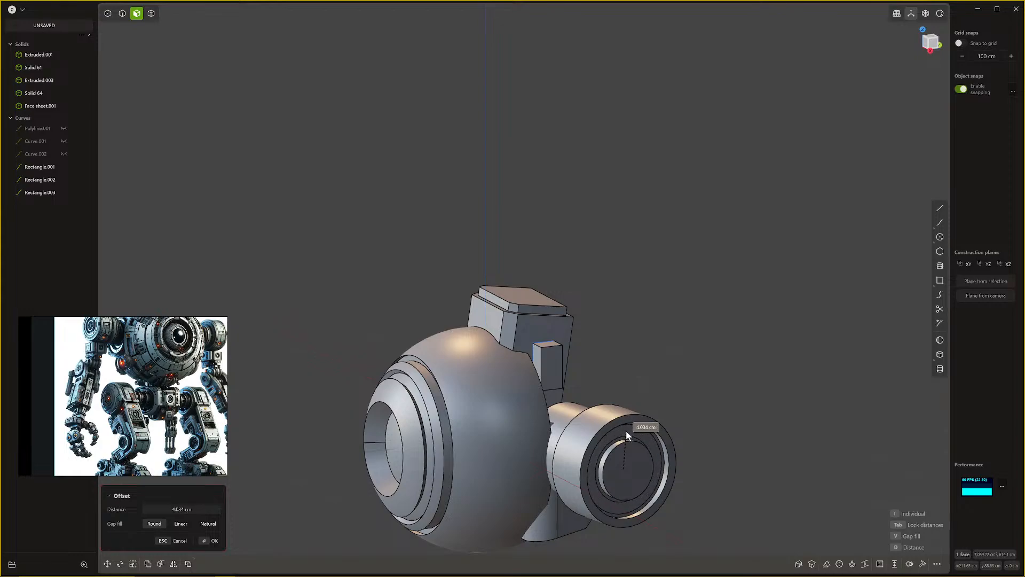
{"action": "left_click", "coordinate": [625, 430]}
Step: Offset the narrower ring face outward so it protrudes from the drum's end
{"action": "mouse_move", "coordinate": [635, 431]}
{"action": "middle_mouse_down"}
{"action": "mouse_move", "coordinate": [601, 399]}
{"action": "mouse_move", "coordinate": [648, 440]}
{"action": "middle_mouse_up"}
{"action": "left_click", "coordinate": [616, 428]}
{"action": "left_click_drag", "start_coordinate": [651, 442], "coordinate": [665, 445]}
Step: Offset the central disc face outward by about 8.8 cm to raise it inside the protruding ring
{"action": "middle_click_drag", "start_coordinate": [617, 468], "coordinate": [643, 470]}
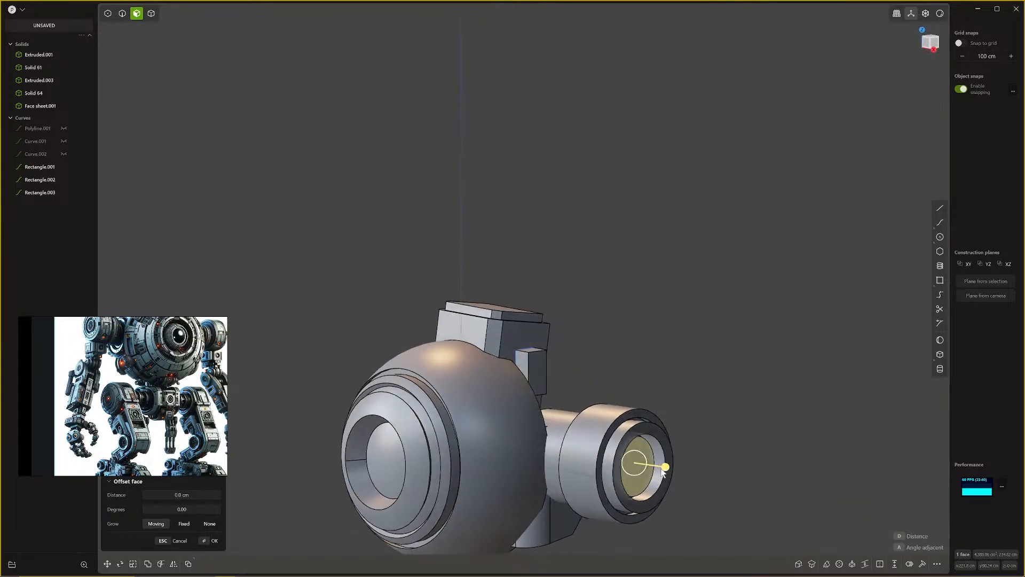
{"action": "left_click_drag", "start_coordinate": [646, 470], "coordinate": [672, 469]}
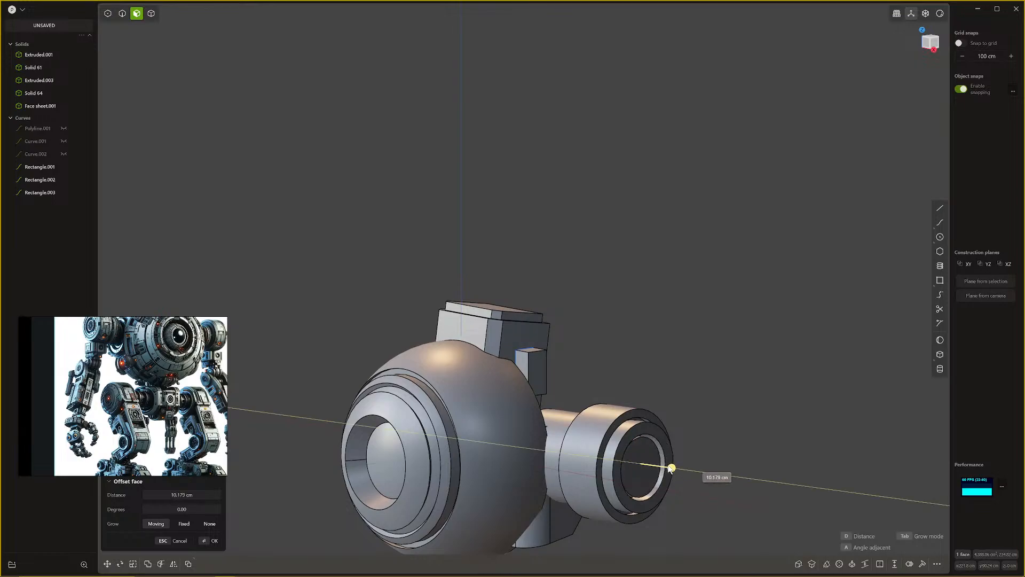
{"action": "middle_click_drag", "start_coordinate": [670, 468], "coordinate": [564, 348]}
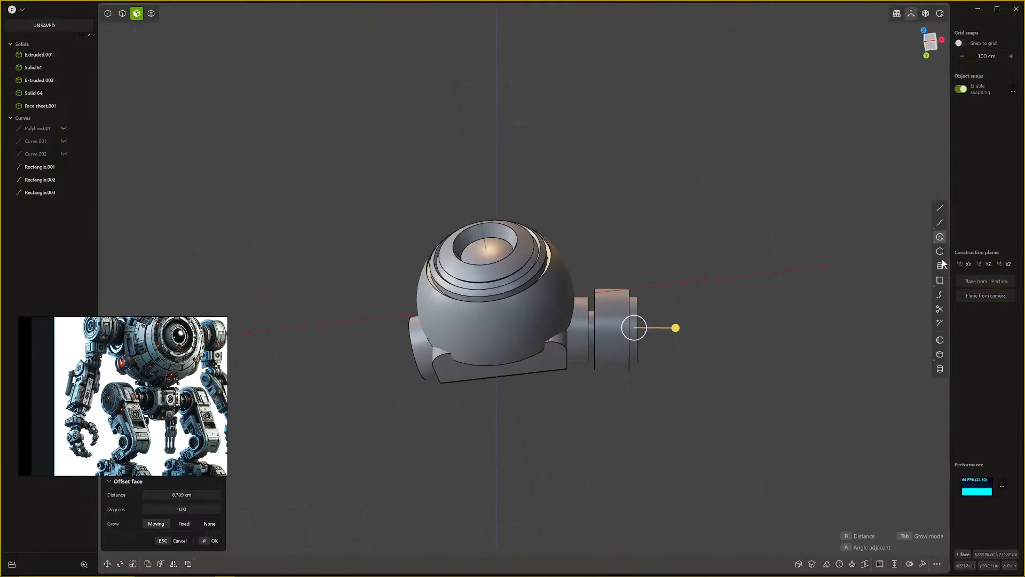
Step: Draw a horizontal square beneath the side drum, viewing the model from below
{"action": "left_click", "coordinate": [939, 280]}
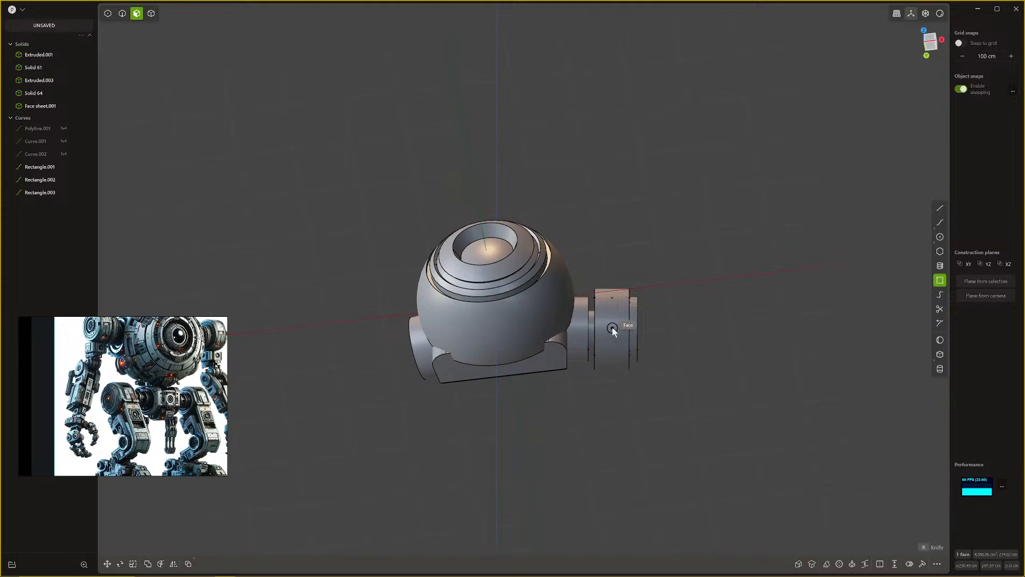
{"action": "left_click", "coordinate": [612, 328]}
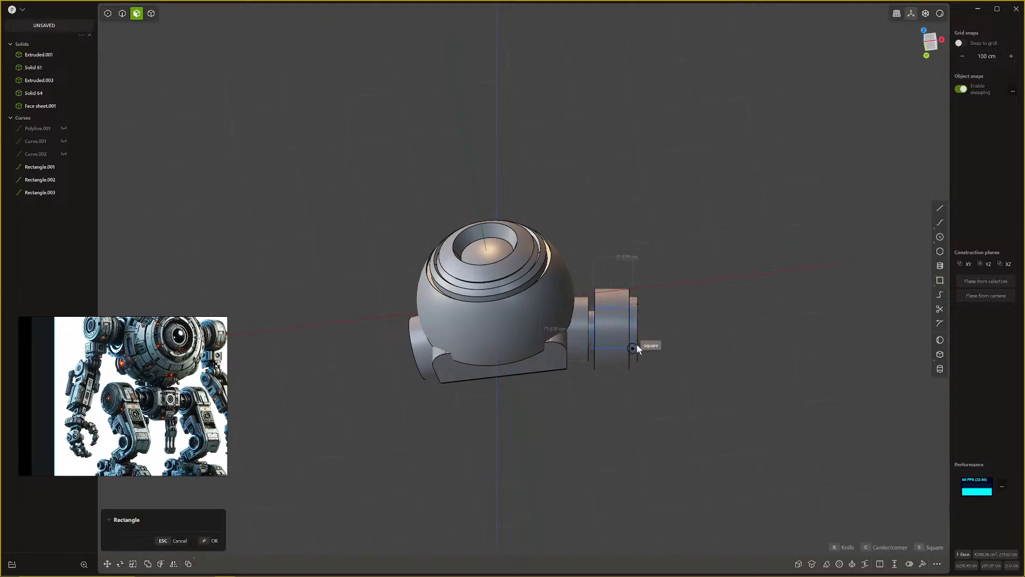
{"action": "left_click", "coordinate": [638, 347]}
{"action": "middle_click_drag", "start_coordinate": [637, 347], "coordinate": [611, 393]}
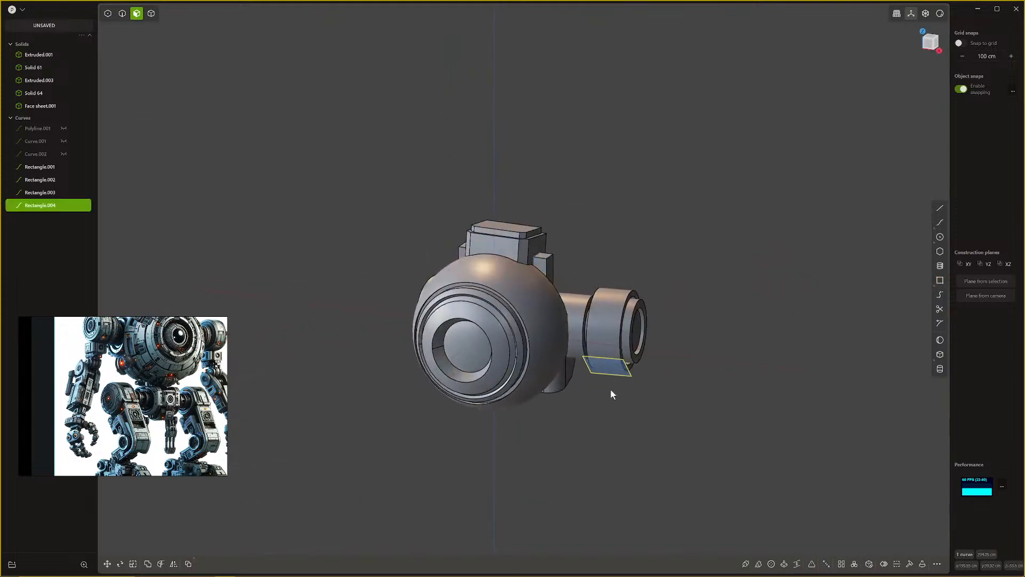
Step: Delete the horizontal square beneath the side drum
{"action": "key", "text": "e"}
{"action": "middle_click_drag", "start_coordinate": [611, 357], "coordinate": [533, 358]}
{"action": "key", "text": "Tab"}
{"action": "middle_click_drag", "start_coordinate": [719, 290], "coordinate": [717, 259]}
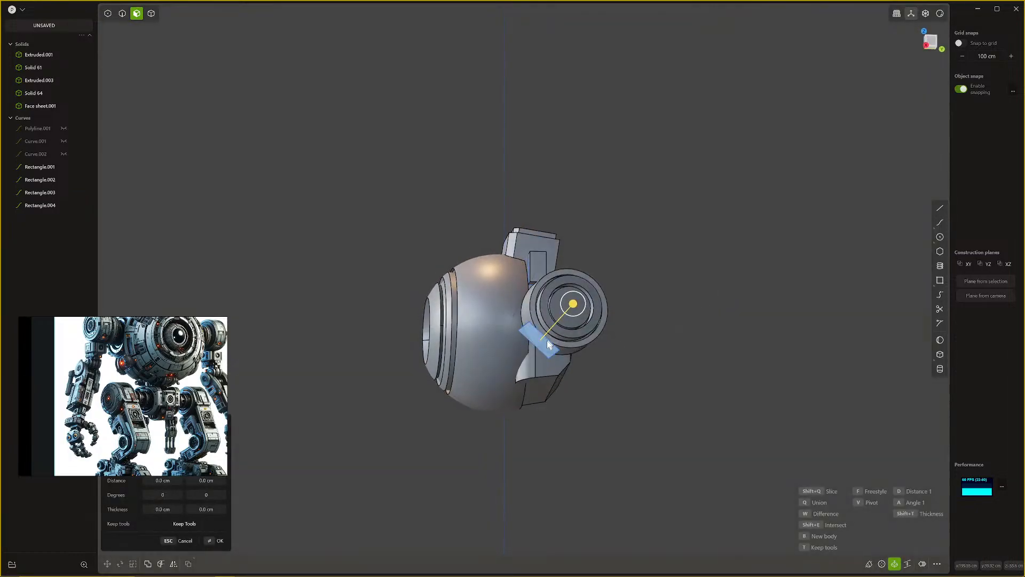
{"action": "key", "text": "2"}
{"action": "key", "text": "Escape"}
{"action": "key", "text": "Delete"}
Step: Draw a new square centred on the side drum, working from the bottom view
{"action": "middle_click_drag", "start_coordinate": [542, 341], "coordinate": [537, 315]}
{"action": "key", "text": "ctrl+KP_7"}
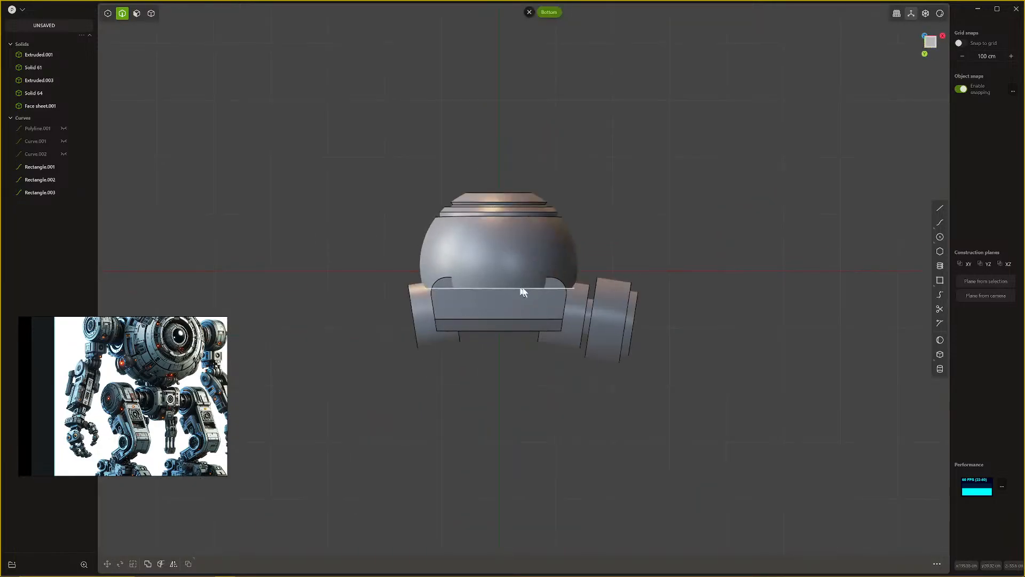
{"action": "scroll", "coordinate": [522, 291], "scroll_direction": "up", "scroll_amount": 2}
{"action": "middle_click_drag", "start_coordinate": [670, 345], "coordinate": [617, 366], "text": "shift"}
{"action": "left_click", "coordinate": [935, 281]}
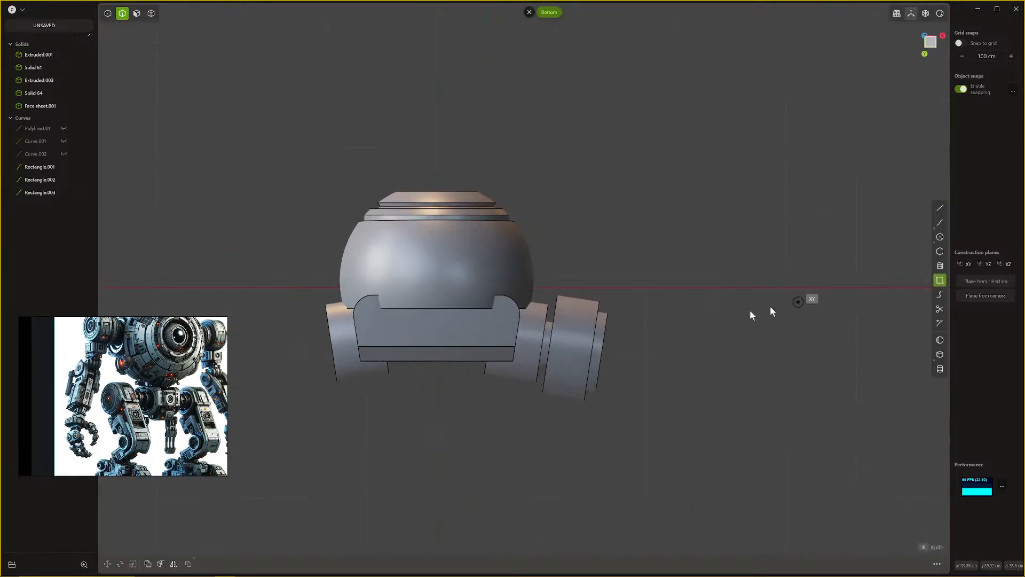
{"action": "left_click", "coordinate": [575, 345]}
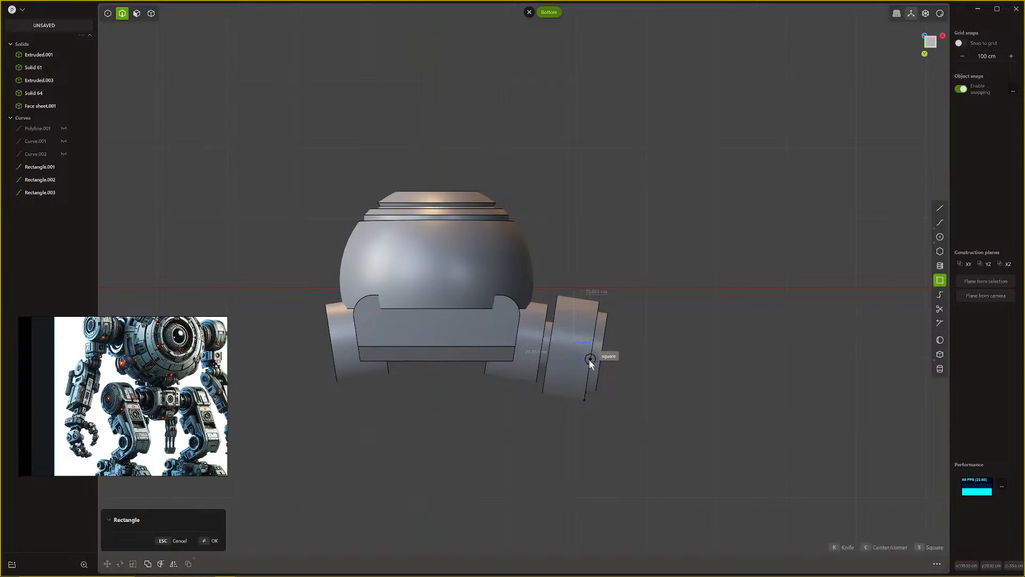
{"action": "key", "text": "c"}
{"action": "left_click", "coordinate": [597, 369]}
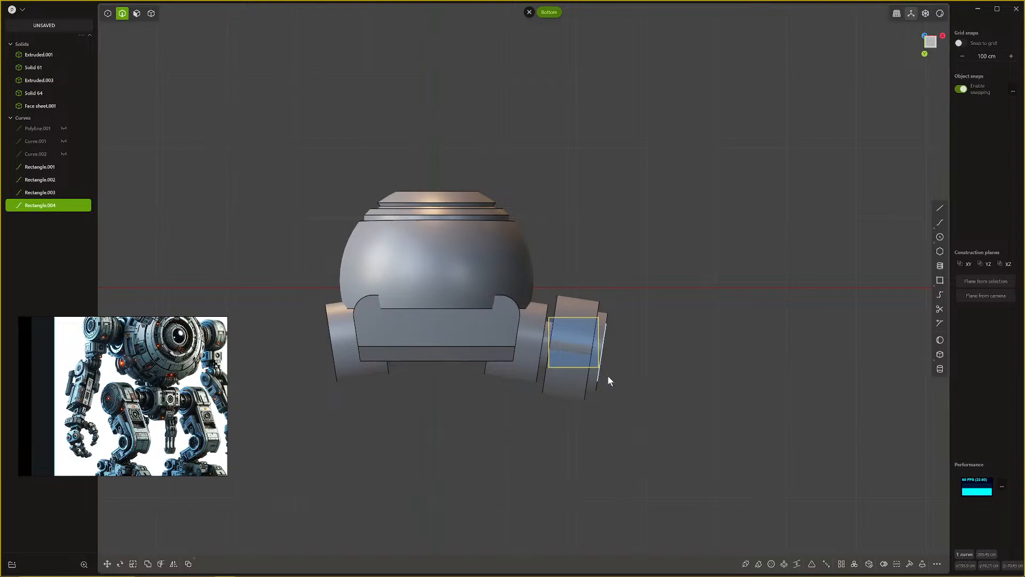
Step: Rotate the square about 8.2° to match the drum's angle and extrude it downward into a block beneath the drum
{"action": "key", "text": "r"}
{"action": "left_click_drag", "start_coordinate": [608, 341], "coordinate": [612, 327]}
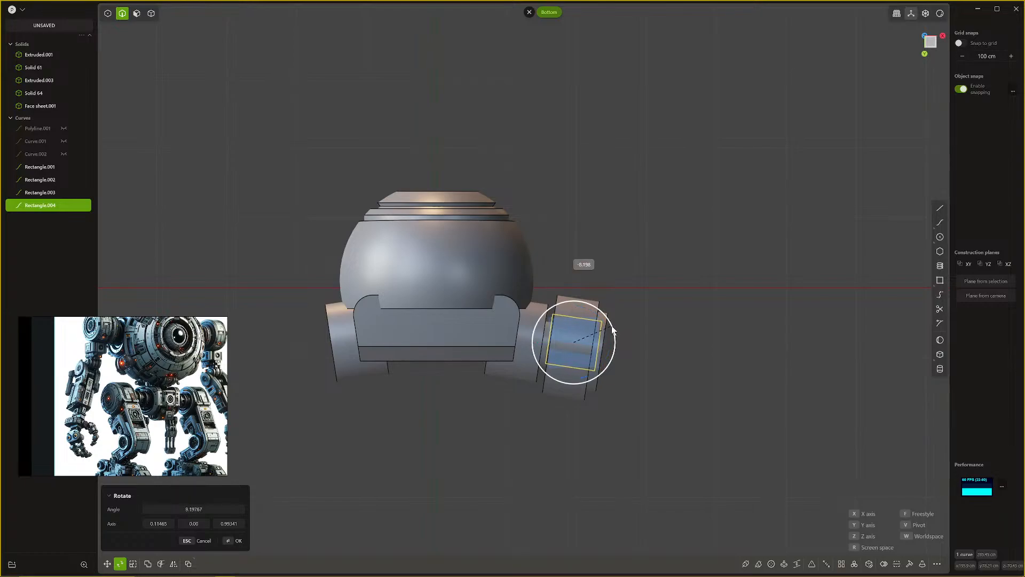
{"action": "key", "text": "Return"}
{"action": "middle_click_drag", "start_coordinate": [612, 324], "coordinate": [594, 390]}
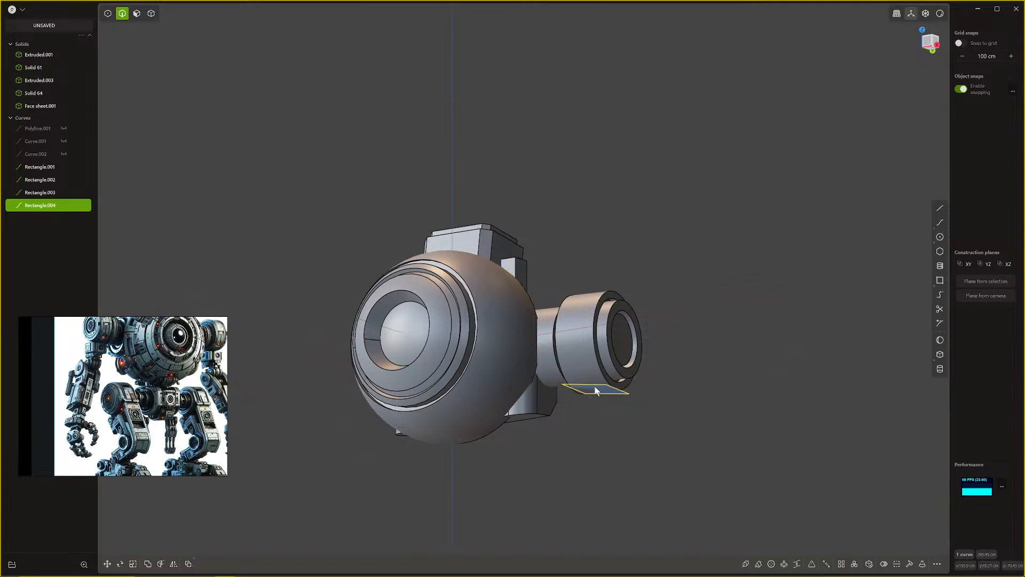
{"action": "key", "text": "e"}
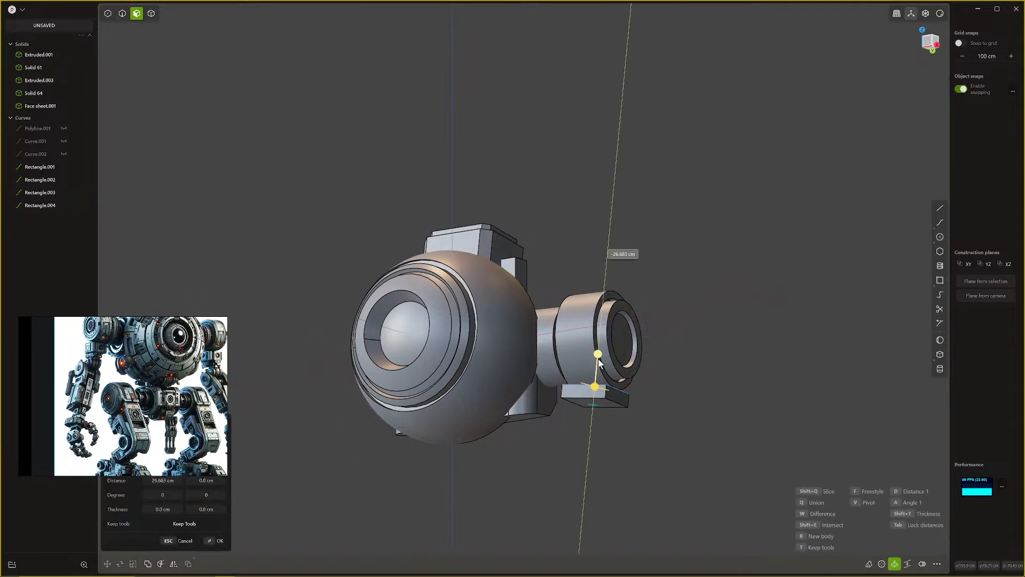
{"action": "left_click", "coordinate": [596, 374]}
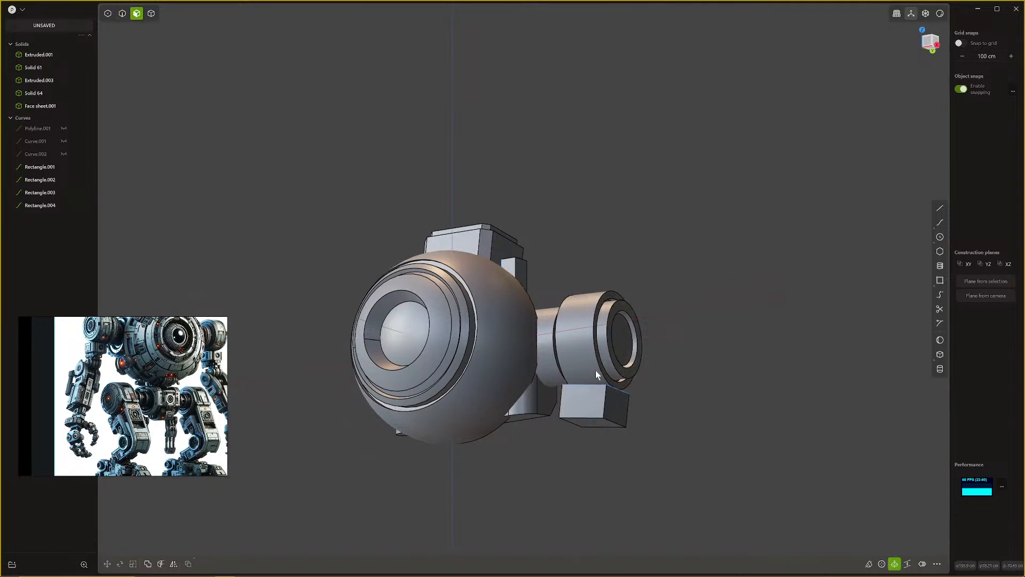
Step: Chamfer the front and back upper edges of the block beneath the side drum
{"action": "middle_click_drag", "start_coordinate": [595, 370], "coordinate": [576, 434]}
{"action": "scroll", "coordinate": [562, 388], "scroll_direction": "up", "scroll_amount": 5}
{"action": "mouse_move", "coordinate": [575, 434]}
{"action": "middle_mouse_down"}
{"action": "mouse_move", "coordinate": [590, 447]}
{"action": "mouse_move", "coordinate": [635, 452]}
{"action": "mouse_move", "coordinate": [610, 461]}
{"action": "mouse_move", "coordinate": [584, 447]}
{"action": "middle_mouse_up"}
{"action": "key", "text": "2"}
{"action": "left_click", "coordinate": [606, 447]}
{"action": "key", "text": "x"}
{"action": "left_click", "coordinate": [574, 466]}
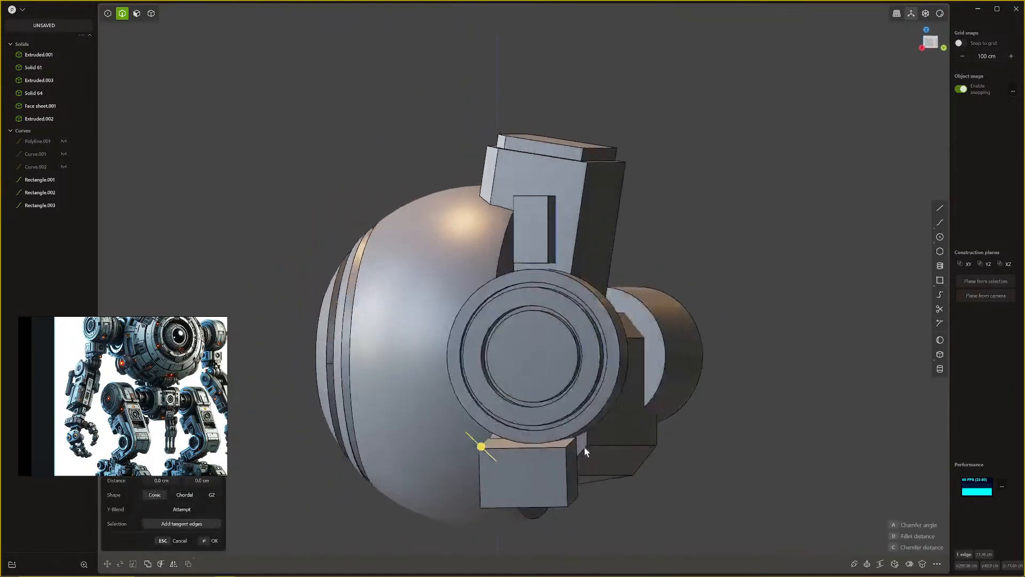
{"action": "left_click", "coordinate": [569, 441], "text": "shift"}
{"action": "left_click_drag", "start_coordinate": [569, 441], "coordinate": [542, 432]}
{"action": "key", "text": "Return"}
Step: Mirror the shoulder drum and its chamfered block across the X axis to the opposite side of the sphere
{"action": "middle_click_drag", "start_coordinate": [543, 432], "coordinate": [684, 398]}
{"action": "scroll", "coordinate": [724, 431], "scroll_direction": "down", "scroll_amount": 5}
{"action": "key", "text": "4"}
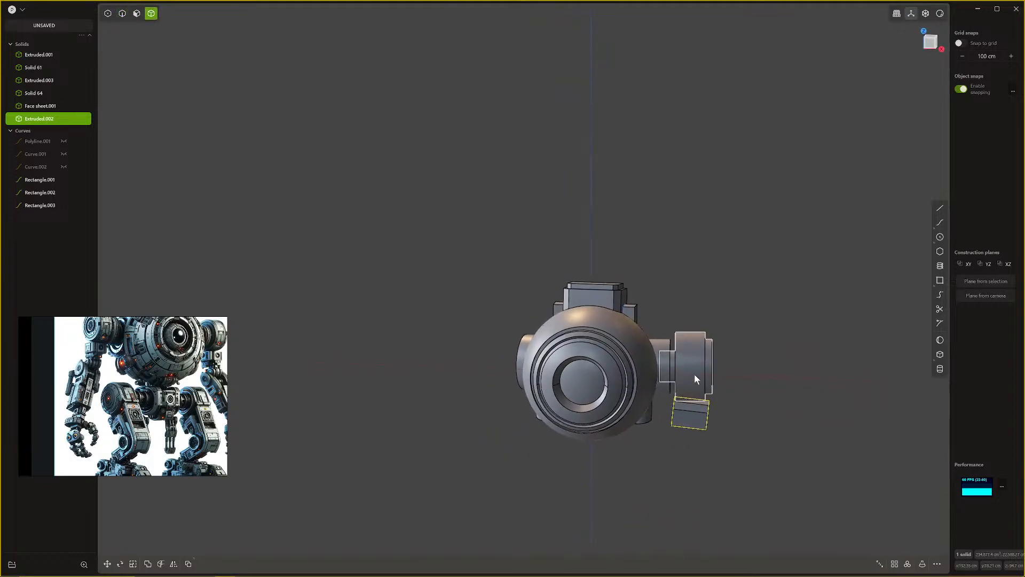
{"action": "left_click", "coordinate": [694, 374]}
{"action": "key", "text": "alt+x"}
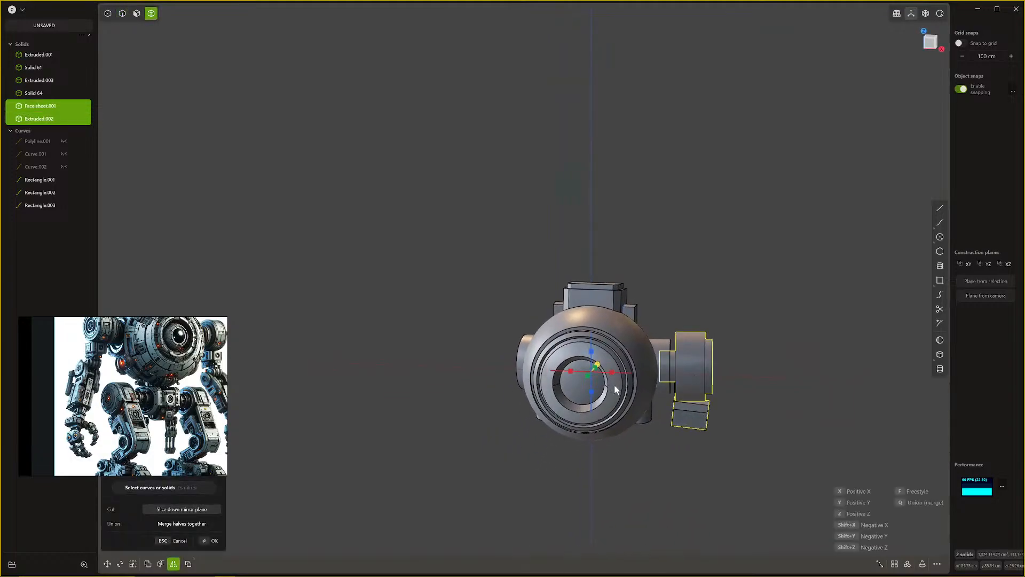
{"action": "key", "text": "x"}
{"action": "right_click", "coordinate": [710, 386]}
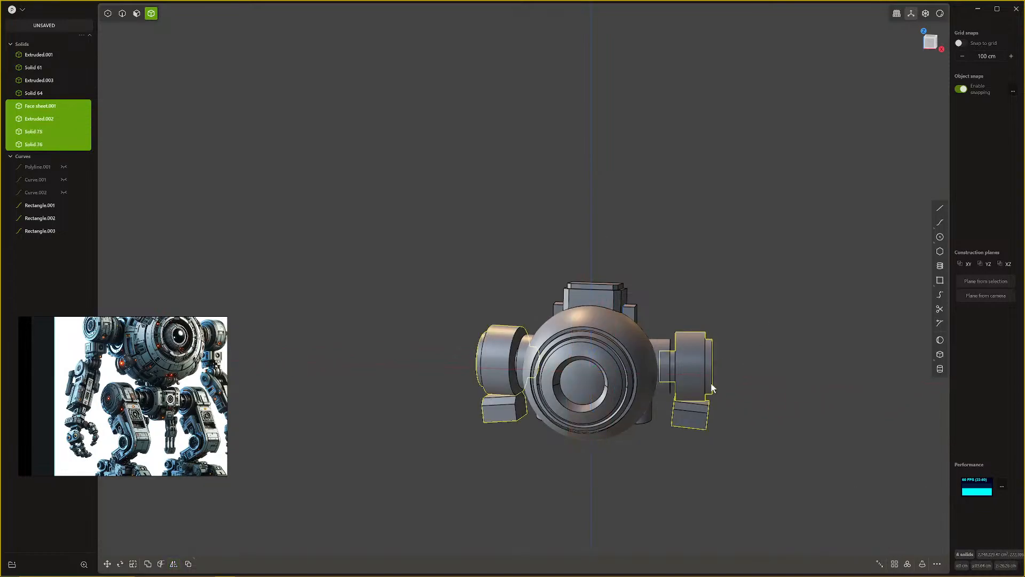
{"action": "middle_click_drag", "start_coordinate": [709, 385], "coordinate": [722, 355]}
{"action": "left_click", "coordinate": [788, 309]}
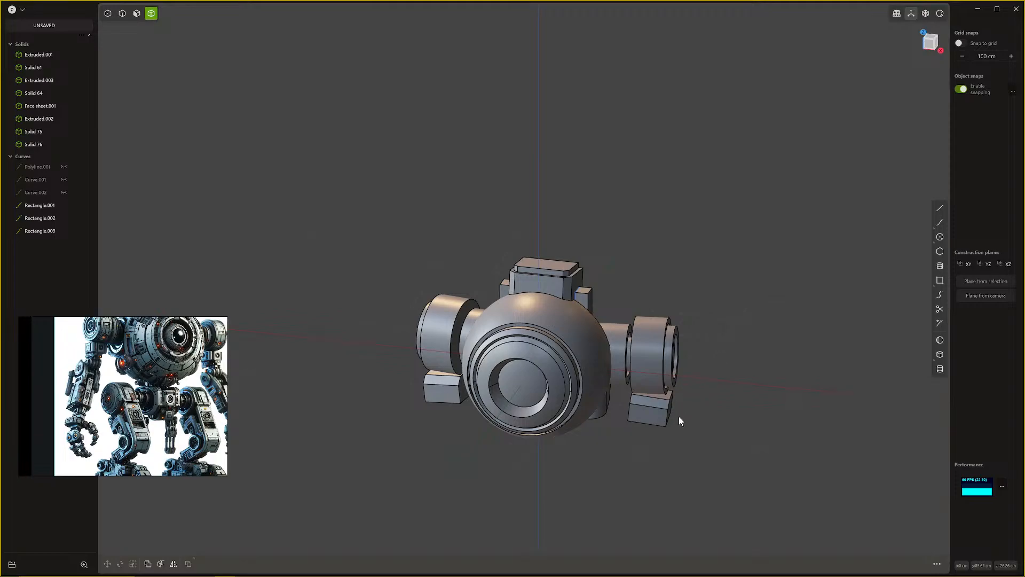
{"action": "middle_click_drag", "start_coordinate": [679, 421], "coordinate": [568, 378]}
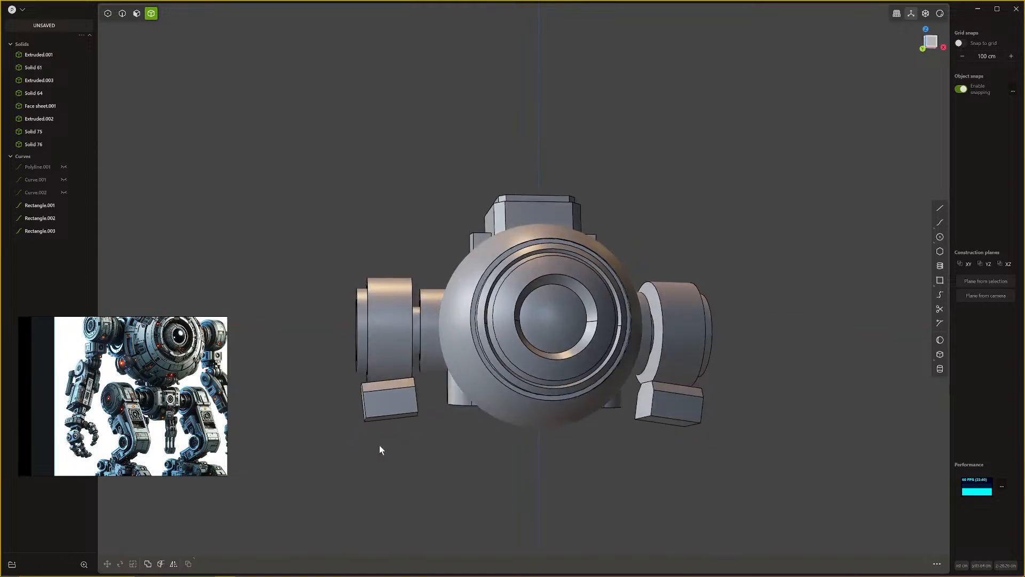
Step: Delete the original chamfered block and select its mirrored copy beneath the opposite drum
{"action": "middle_click_drag", "start_coordinate": [379, 444], "coordinate": [424, 437]}
{"action": "left_click", "coordinate": [444, 410]}
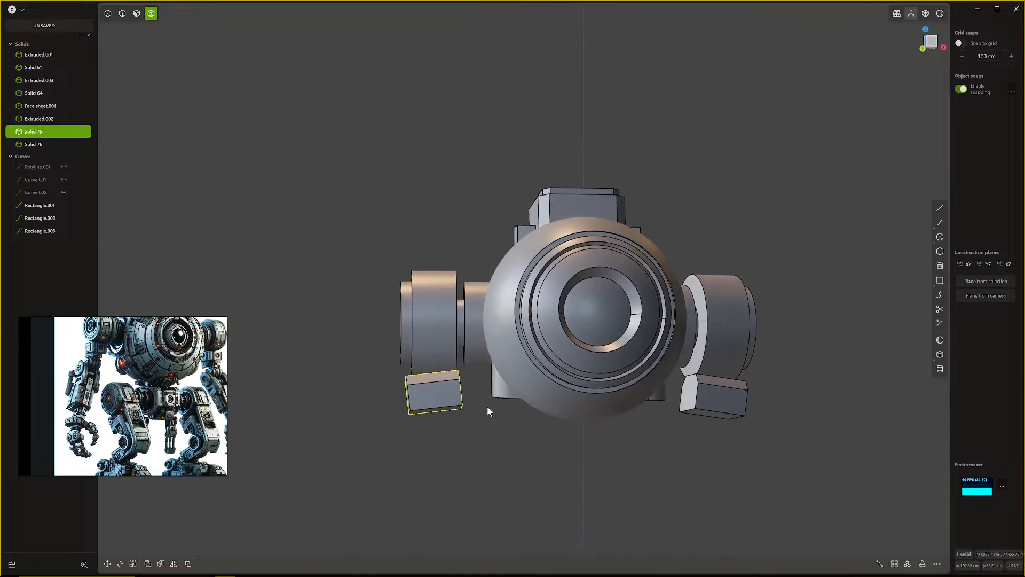
{"action": "left_click", "coordinate": [708, 402]}
{"action": "key", "text": "Delete"}
{"action": "left_click", "coordinate": [425, 400]}
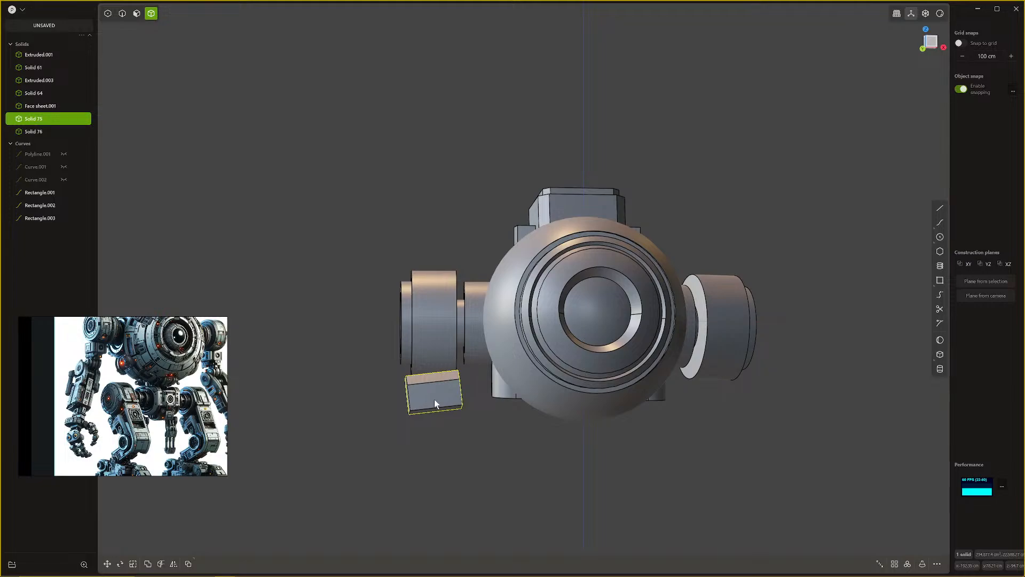
{"action": "middle_click_drag", "start_coordinate": [434, 399], "coordinate": [464, 434]}
{"action": "scroll", "coordinate": [443, 390], "scroll_direction": "up", "scroll_amount": 5}
{"action": "scroll", "coordinate": [465, 433], "scroll_direction": "down", "scroll_amount": 1}
{"action": "key", "text": "t"}
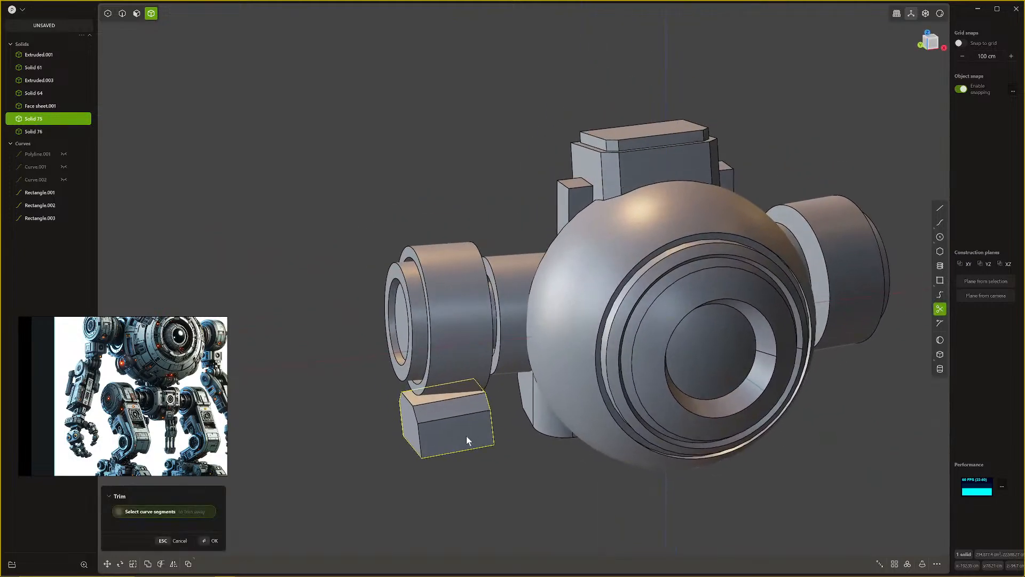
{"action": "key", "text": "Escape"}
{"action": "key", "text": "r"}
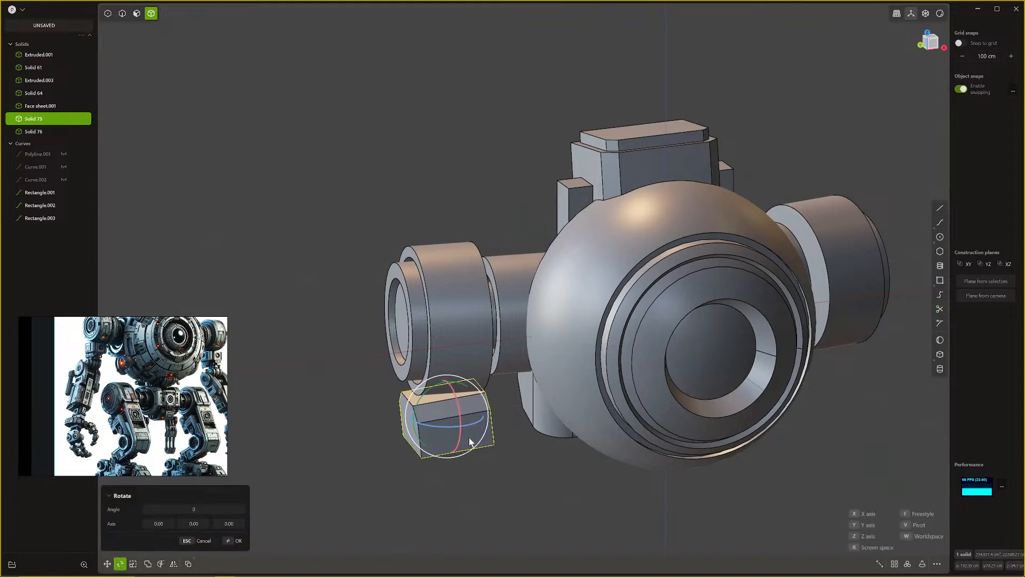
{"action": "key", "text": "v"}
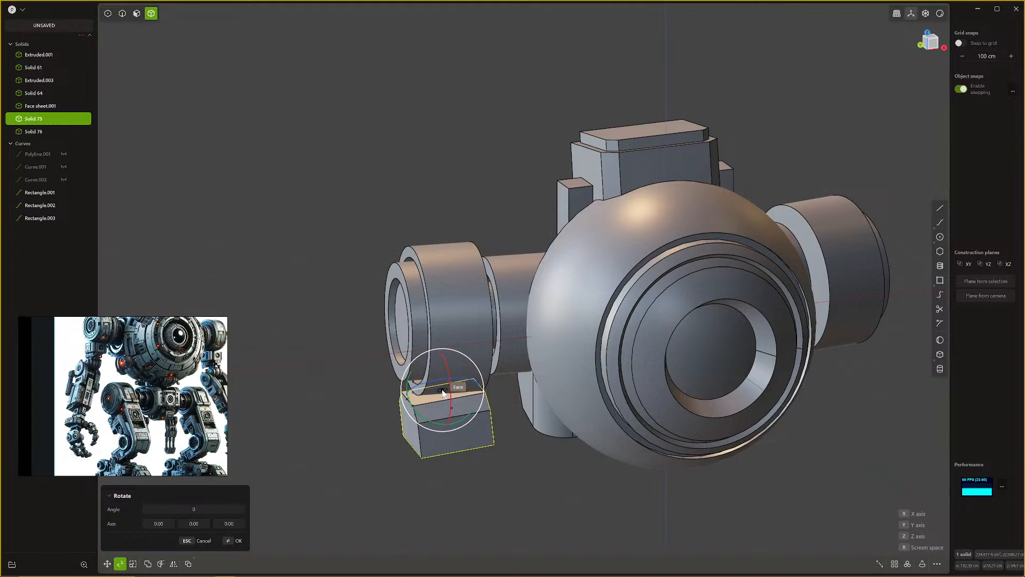
{"action": "scroll", "coordinate": [442, 394], "scroll_direction": "up", "scroll_amount": 2}
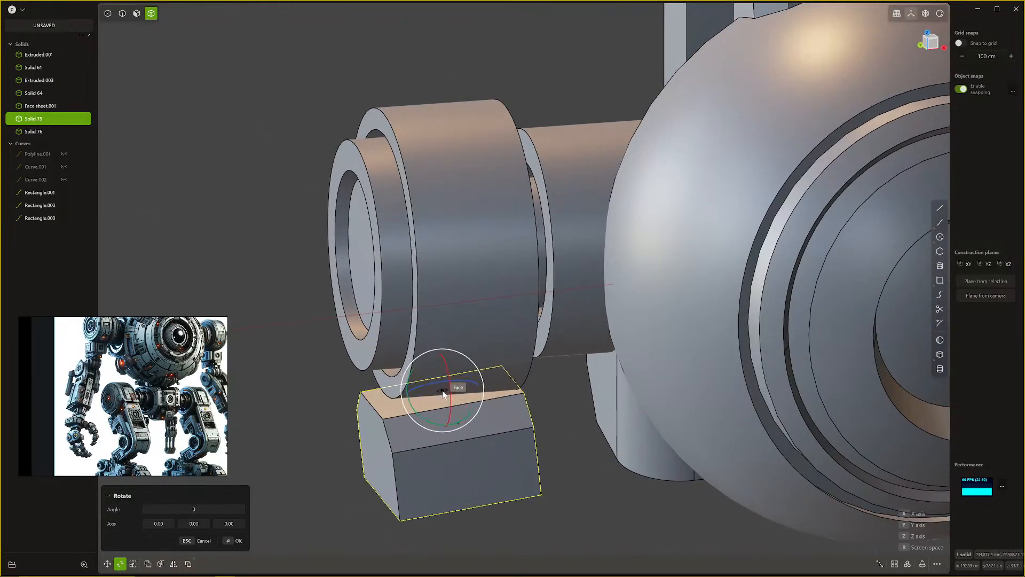
{"action": "key", "text": "Escape"}
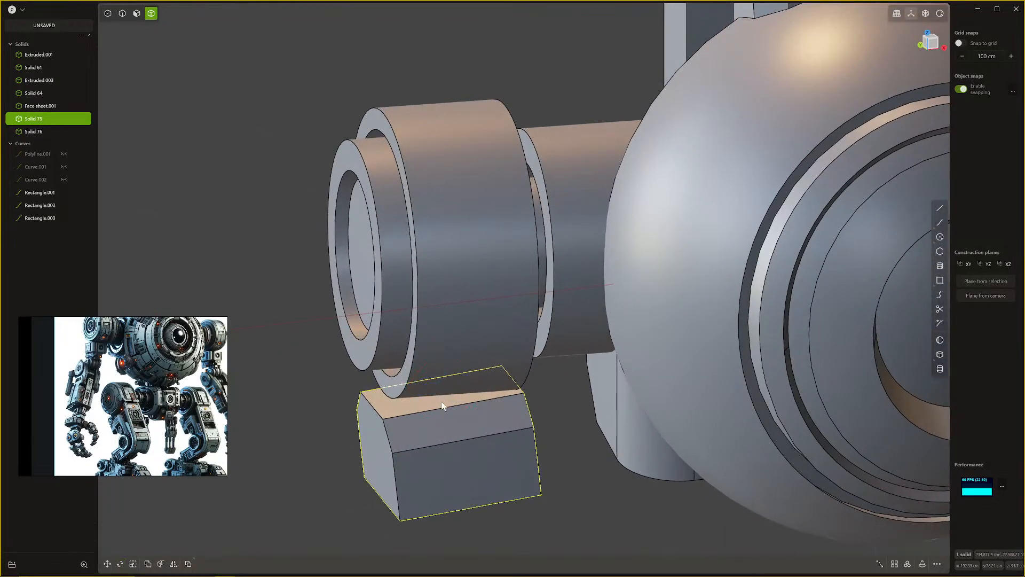
Step: Isolate the block, tilt it sideways about a pivot on its top face, and show the whole model again
{"action": "key", "text": "slash"}
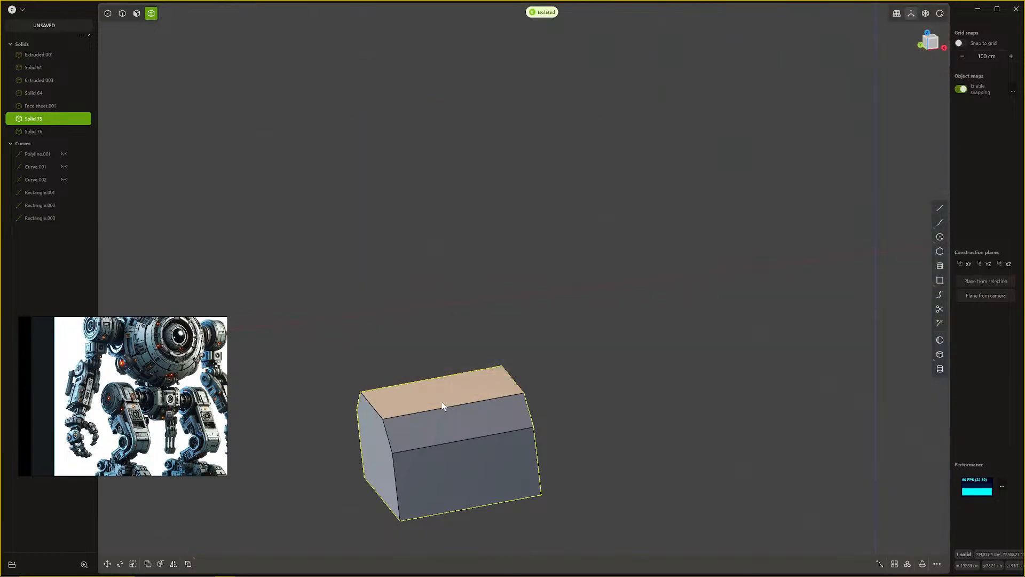
{"action": "key", "text": "r"}
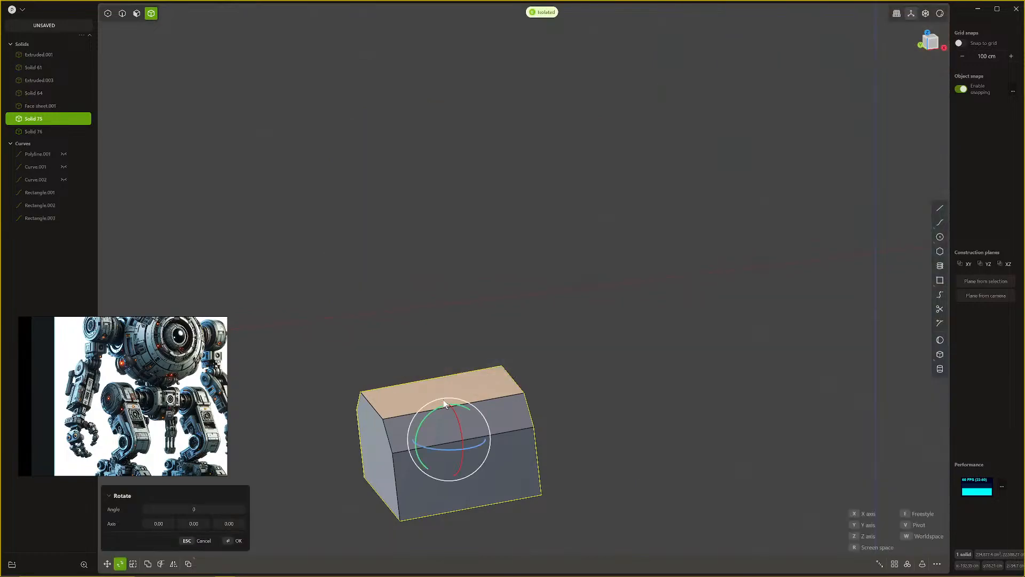
{"action": "key", "text": "v"}
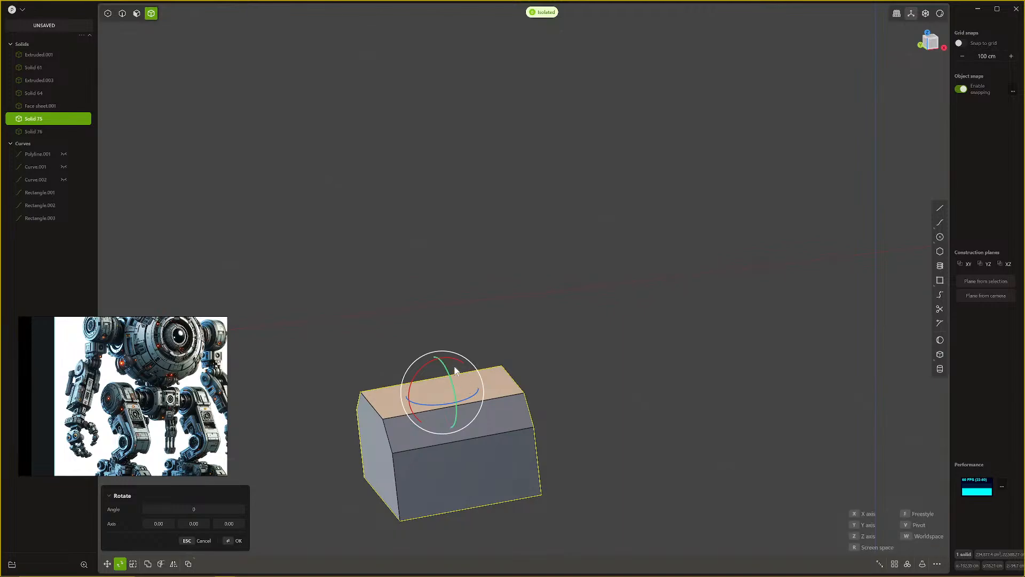
{"action": "left_click_drag", "start_coordinate": [455, 358], "coordinate": [466, 360]}
{"action": "key", "text": "Return"}
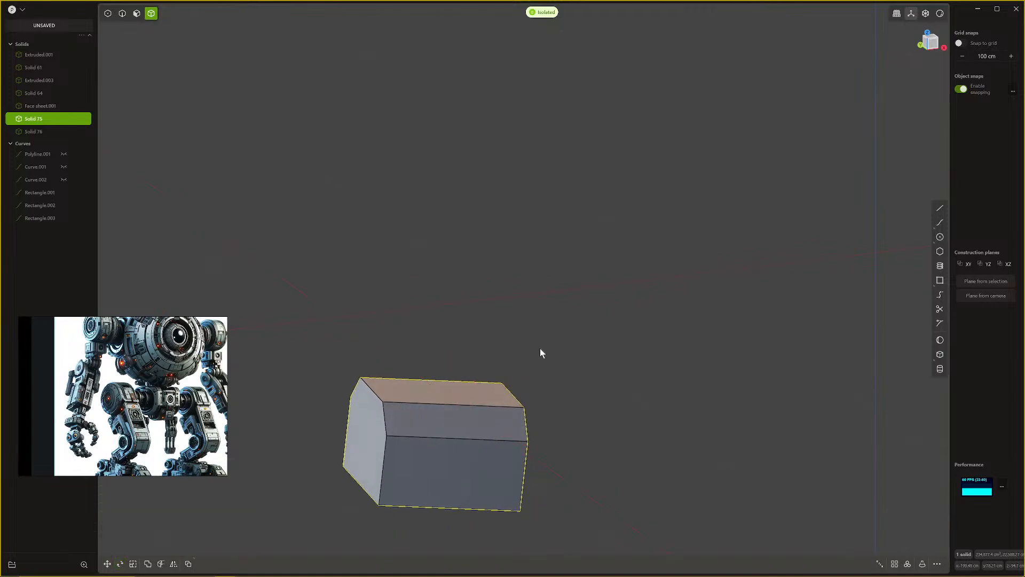
{"action": "left_click", "coordinate": [543, 10]}
{"action": "scroll", "coordinate": [615, 312], "scroll_direction": "down", "scroll_amount": 4}
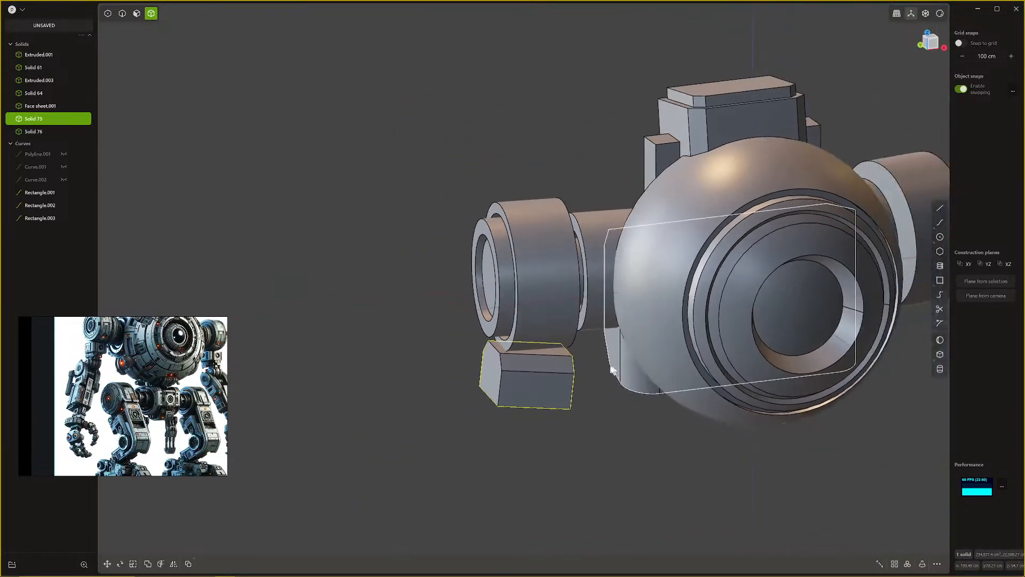
Step: Mirror the tilted block across the X axis to sit beneath the other shoulder drum
{"action": "scroll", "coordinate": [586, 350], "scroll_direction": "down", "scroll_amount": 3}
{"action": "middle_click_drag", "start_coordinate": [610, 366], "coordinate": [590, 342]}
{"action": "key", "text": "alt+z"}
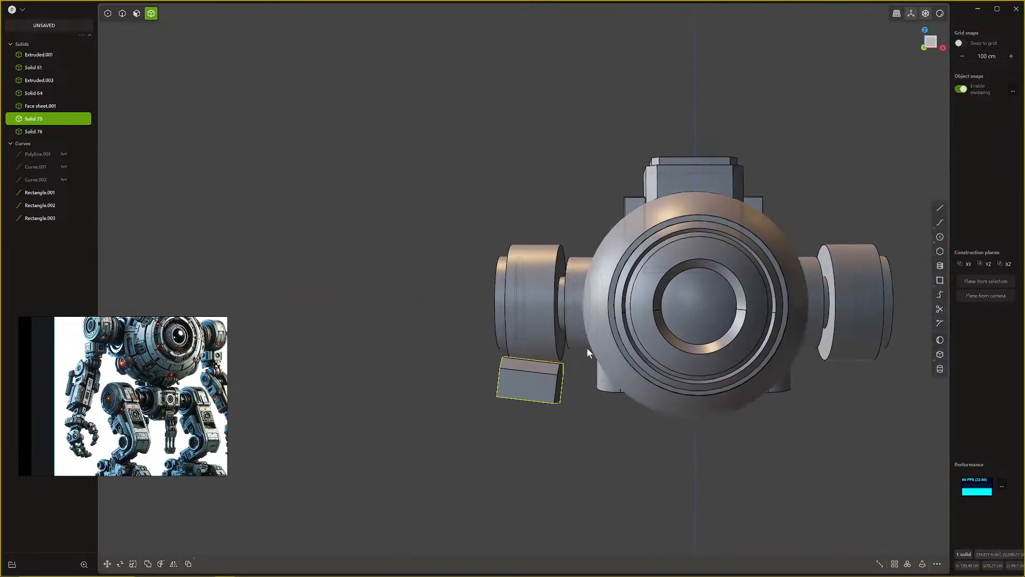
{"action": "key", "text": "alt+z"}
{"action": "key", "text": "alt+x"}
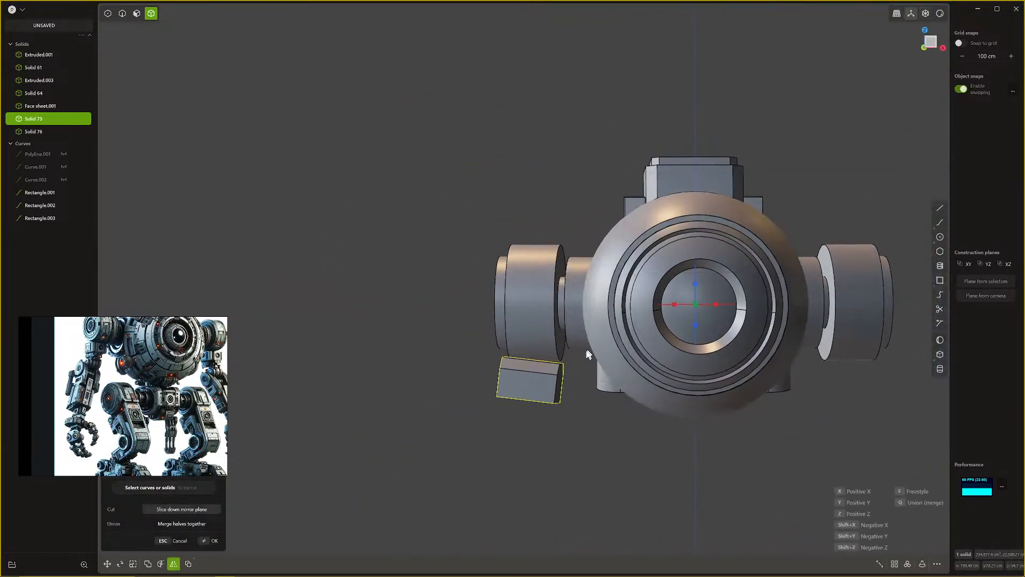
{"action": "left_click", "coordinate": [672, 304]}
{"action": "right_click", "coordinate": [660, 317]}
{"action": "scroll", "coordinate": [648, 369], "scroll_direction": "down", "scroll_amount": 4}
{"action": "middle_click_drag", "start_coordinate": [591, 392], "coordinate": [539, 404], "text": "shift"}
{"action": "middle_click_drag", "start_coordinate": [539, 404], "coordinate": [568, 390]}
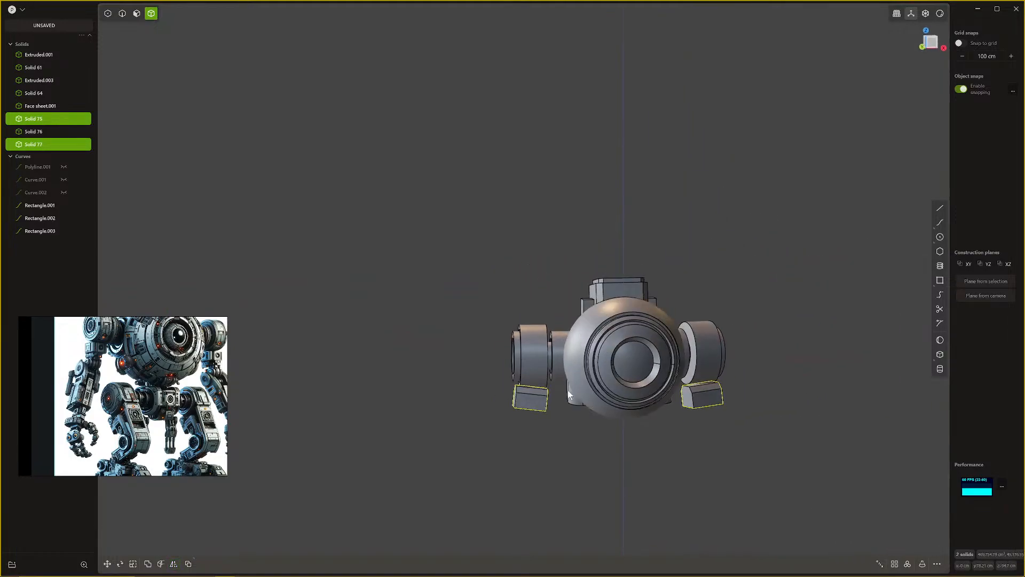
Step: Examine the robot's shoulder joint and arm in the reference image and compare them with the modelled drum and block
{"action": "scroll", "coordinate": [498, 427], "scroll_direction": "up", "scroll_amount": 3}
{"action": "middle_click_drag", "start_coordinate": [498, 428], "coordinate": [545, 423]}
{"action": "scroll", "coordinate": [546, 423], "scroll_direction": "up", "scroll_amount": 2}
{"action": "scroll", "coordinate": [31, 376], "scroll_direction": "up", "scroll_amount": 5}
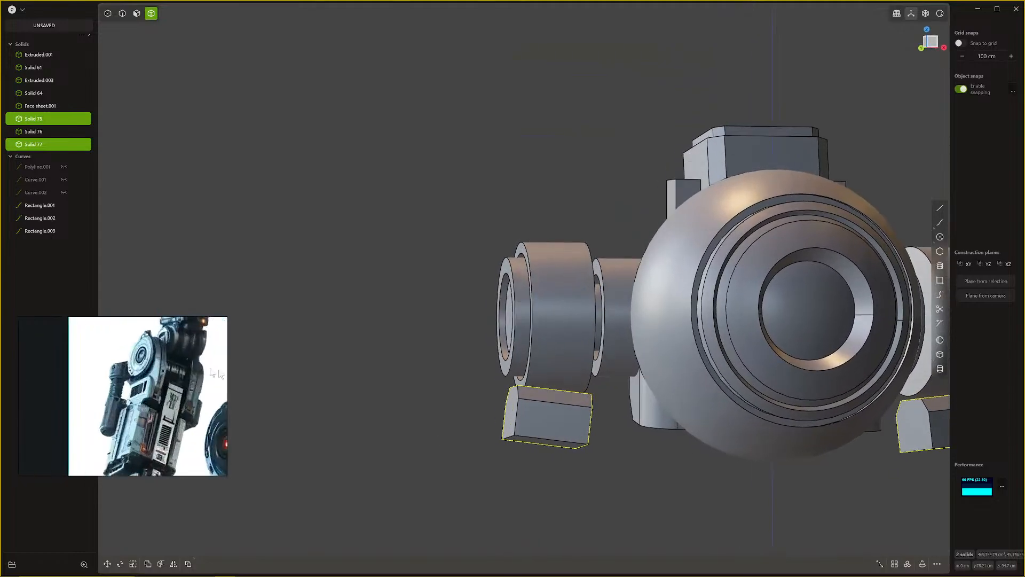
{"action": "scroll", "coordinate": [219, 370], "scroll_direction": "up", "scroll_amount": 2}
{"action": "middle_click_drag", "start_coordinate": [203, 380], "coordinate": [166, 439]}
{"action": "scroll", "coordinate": [155, 416], "scroll_direction": "up", "scroll_amount": 3}
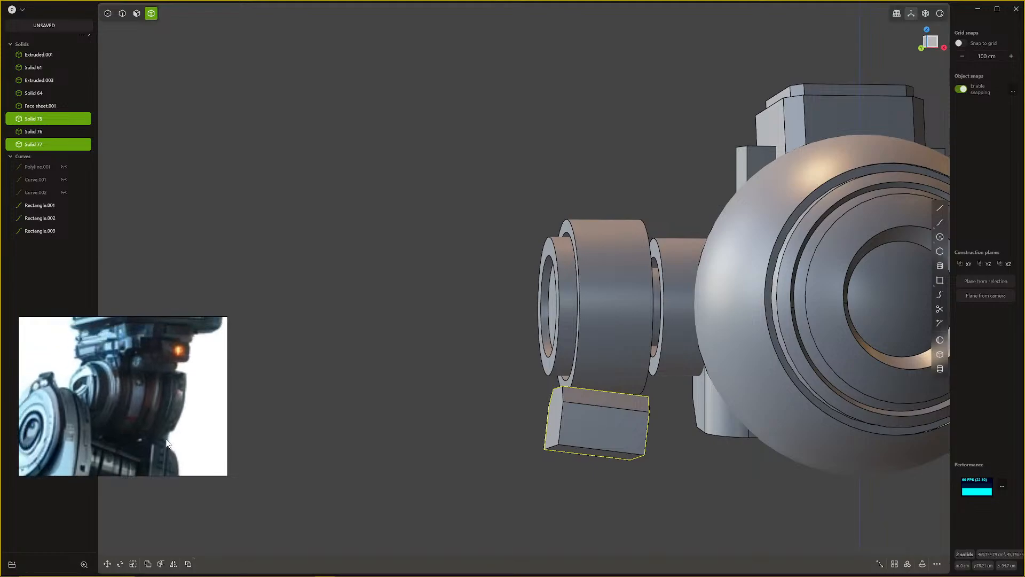
{"action": "scroll", "coordinate": [166, 443], "scroll_direction": "down", "scroll_amount": 2}
{"action": "middle_click_drag", "start_coordinate": [569, 482], "coordinate": [539, 398]}
Step: Delete the mirrored copy of the tilted block on the far side of the body
{"action": "key", "text": "3"}
{"action": "left_click", "coordinate": [563, 396]}
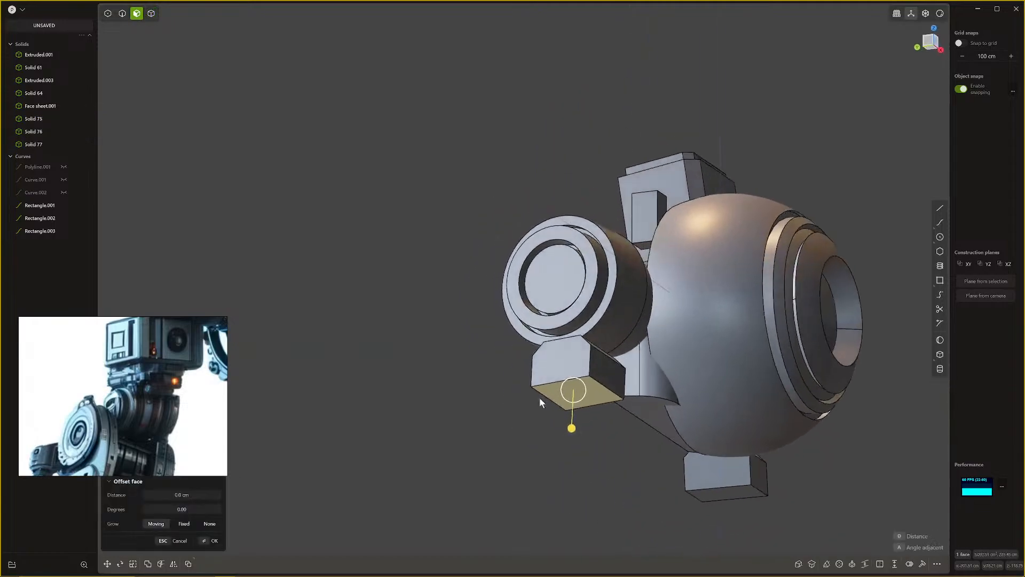
{"action": "key", "text": "4"}
{"action": "left_click", "coordinate": [762, 487]}
{"action": "key", "text": "Delete"}
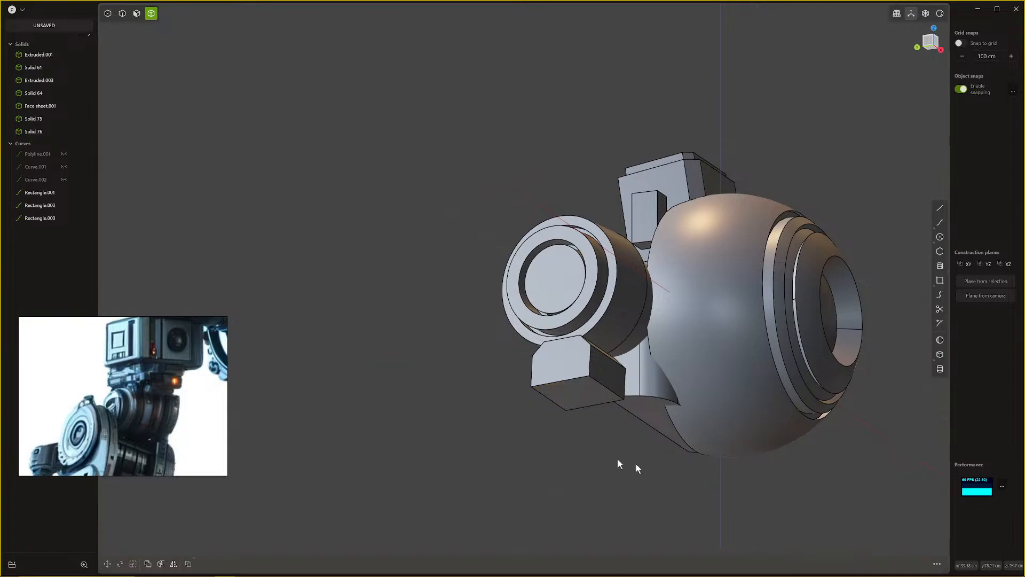
Step: Inset the bottom face of the upper-arm block by about 6.7 cm and extend the inner face downward into a narrower stub
{"action": "key", "text": "3"}
{"action": "left_click", "coordinate": [589, 393]}
{"action": "middle_click_drag", "start_coordinate": [589, 393], "coordinate": [587, 386]}
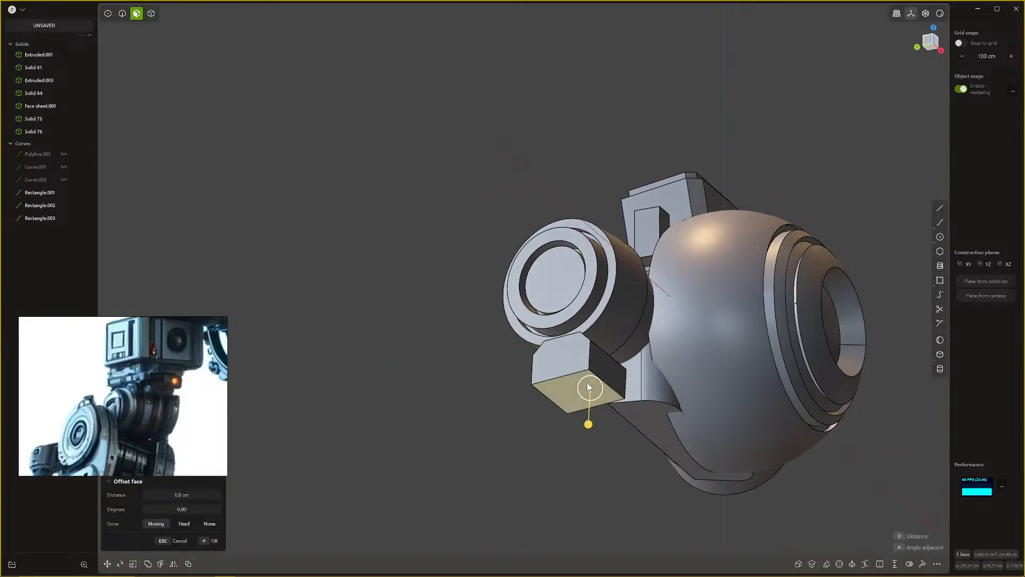
{"action": "key", "text": "o"}
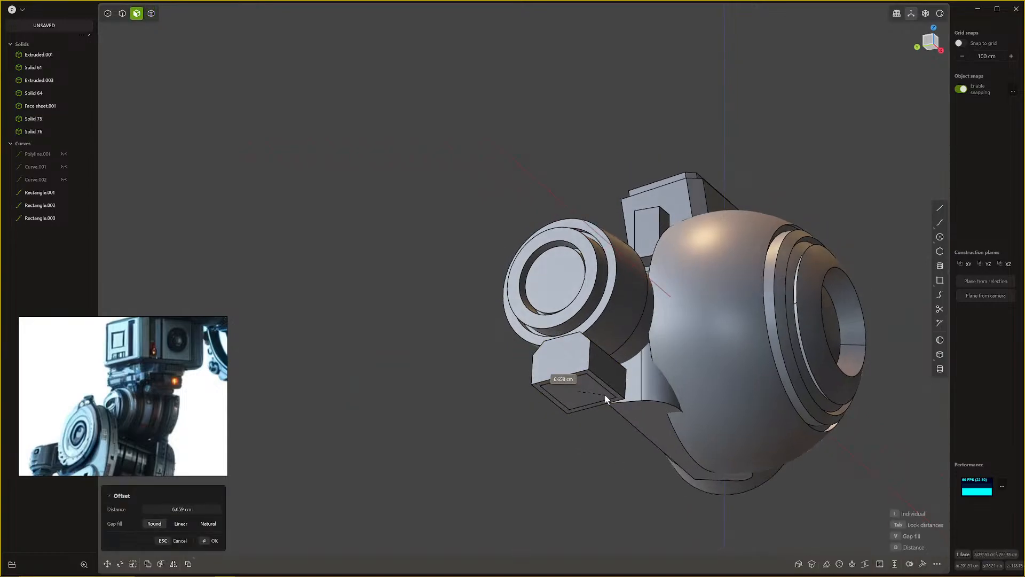
{"action": "left_click", "coordinate": [605, 394]}
{"action": "right_click", "coordinate": [589, 386]}
{"action": "left_click_drag", "start_coordinate": [580, 426], "coordinate": [580, 436]}
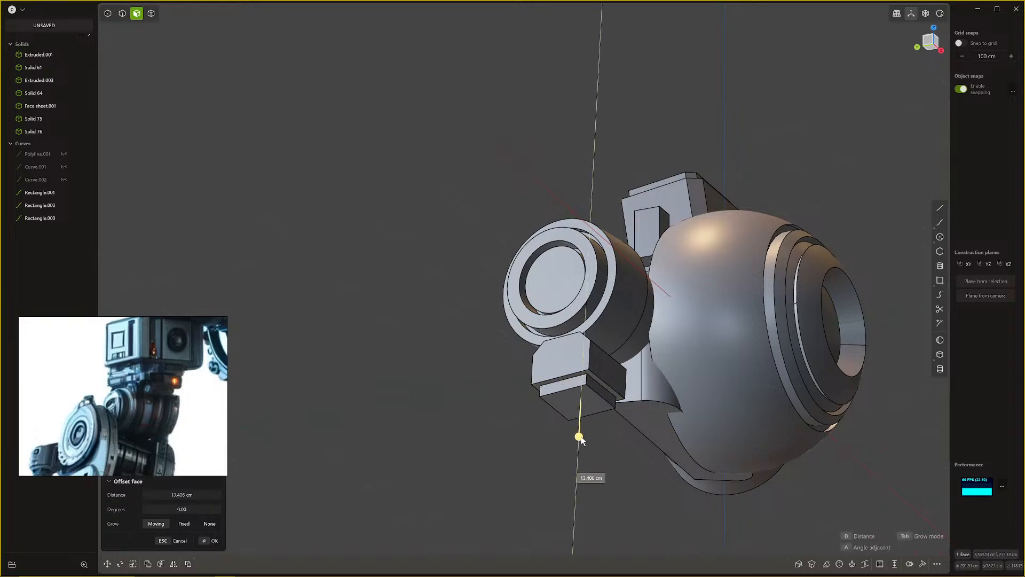
{"action": "middle_click_drag", "start_coordinate": [581, 454], "coordinate": [553, 316]}
{"action": "key", "text": "space"}
{"action": "scroll", "coordinate": [553, 316], "scroll_direction": "up", "scroll_amount": 5}
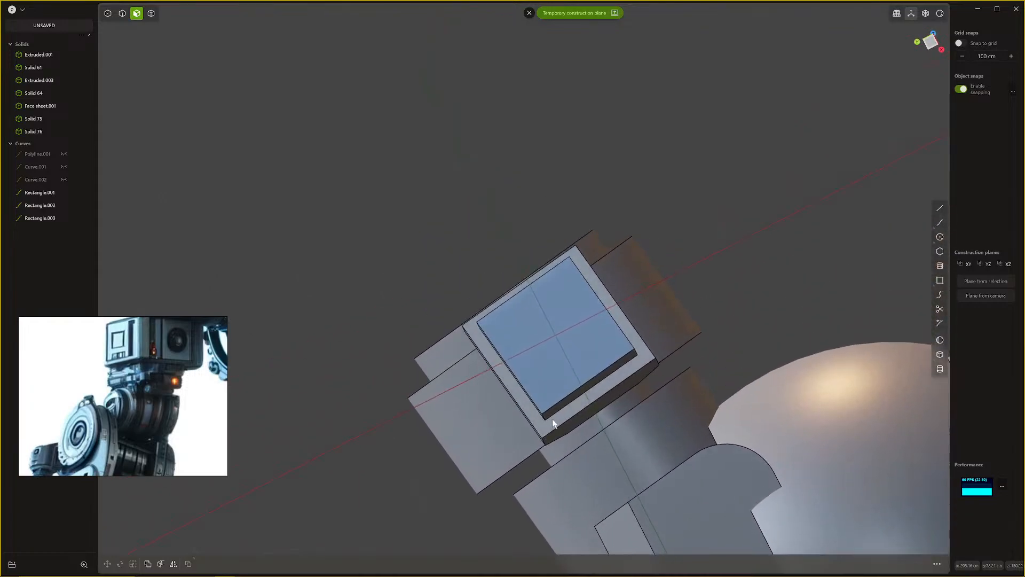
{"action": "middle_click_drag", "start_coordinate": [553, 402], "coordinate": [609, 500]}
{"action": "left_click", "coordinate": [532, 16]}
{"action": "scroll", "coordinate": [591, 415], "scroll_direction": "down", "scroll_amount": 4}
{"action": "scroll", "coordinate": [598, 474], "scroll_direction": "down", "scroll_amount": 4}
Step: Draw a circle of about 37 cm radius centred on the stub's outer side face and shift it down over the lower edge
{"action": "left_click", "coordinate": [585, 508]}
{"action": "key", "text": "o"}
{"action": "key", "text": "space"}
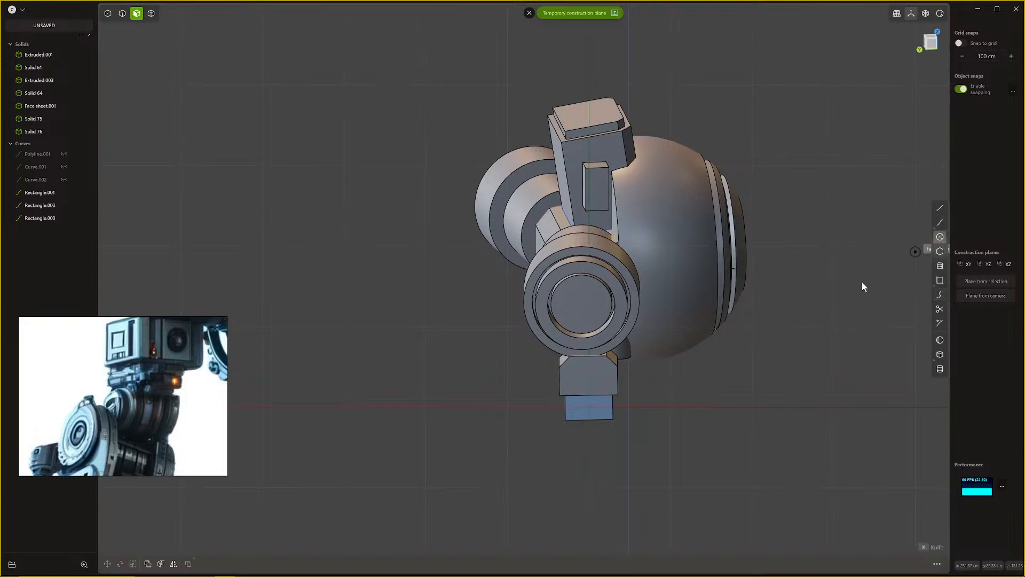
{"action": "left_click", "coordinate": [593, 414]}
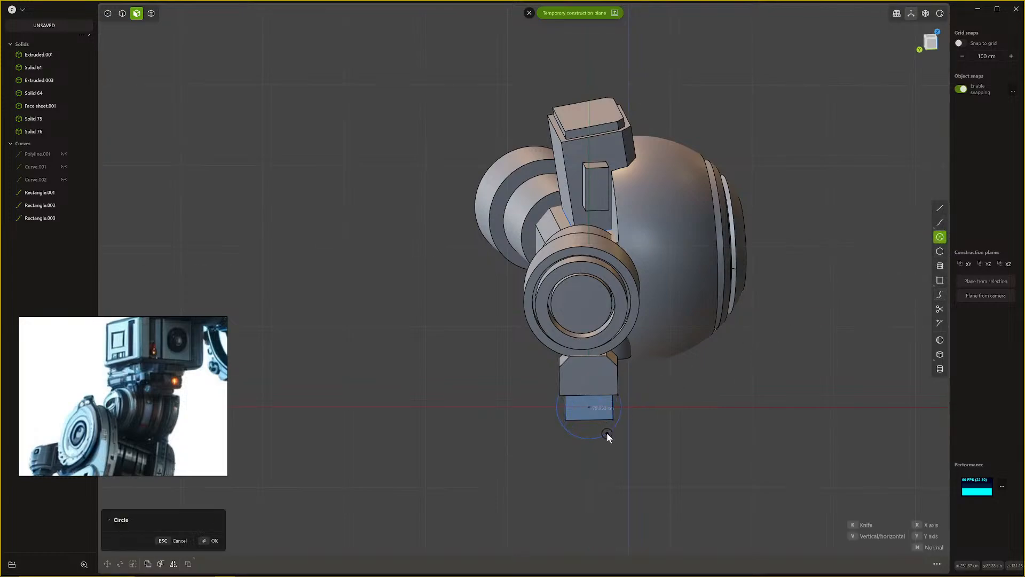
{"action": "left_click", "coordinate": [606, 433]}
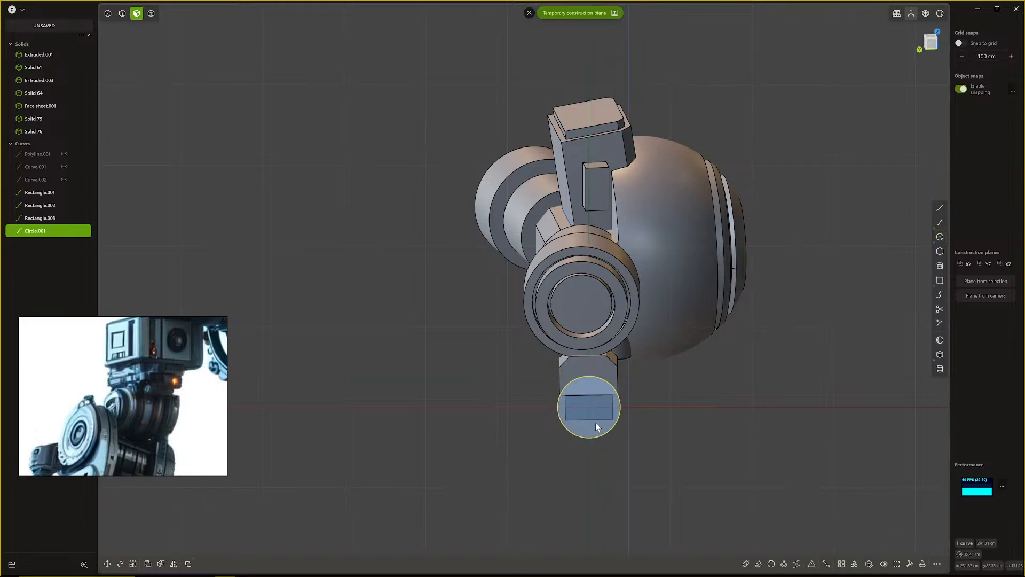
{"action": "key", "text": "g"}
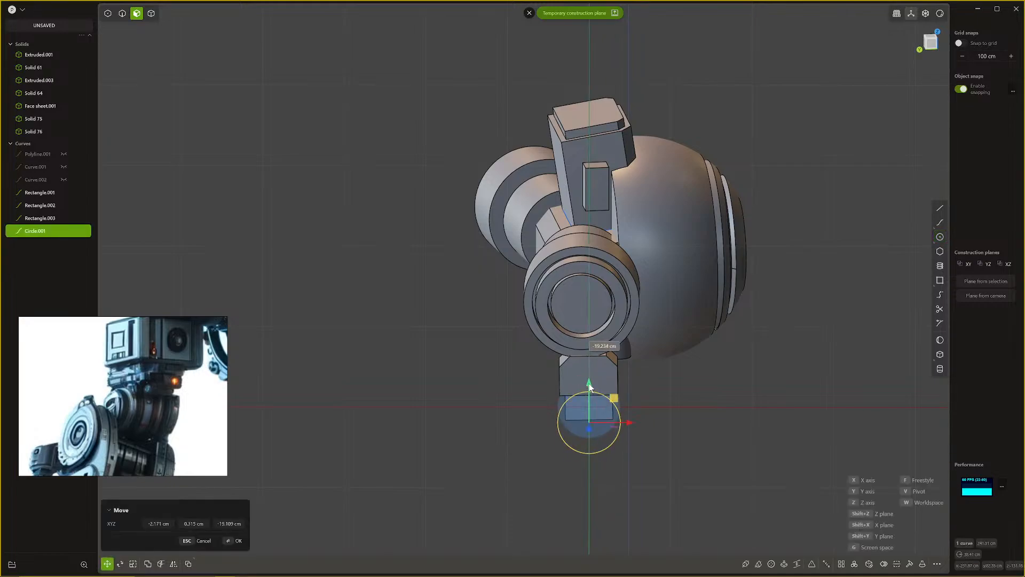
{"action": "left_click", "coordinate": [591, 386]}
{"action": "middle_click_drag", "start_coordinate": [591, 386], "coordinate": [604, 470]}
{"action": "scroll", "coordinate": [604, 468], "scroll_direction": "up", "scroll_amount": 4}
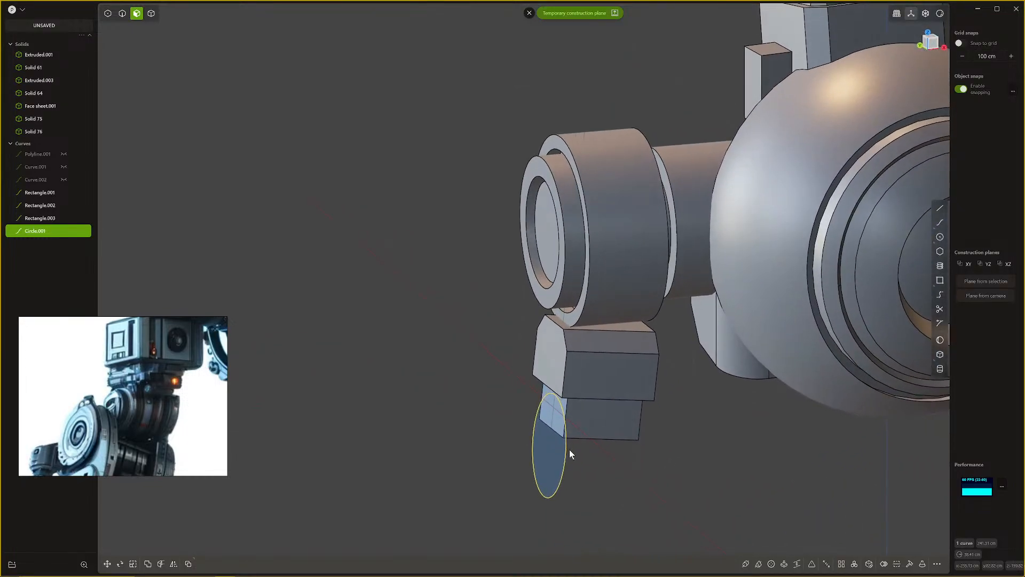
Step: Scale the circle down to a radius of about 30 cm so it roughly matches the stub's width
{"action": "key", "text": "e"}
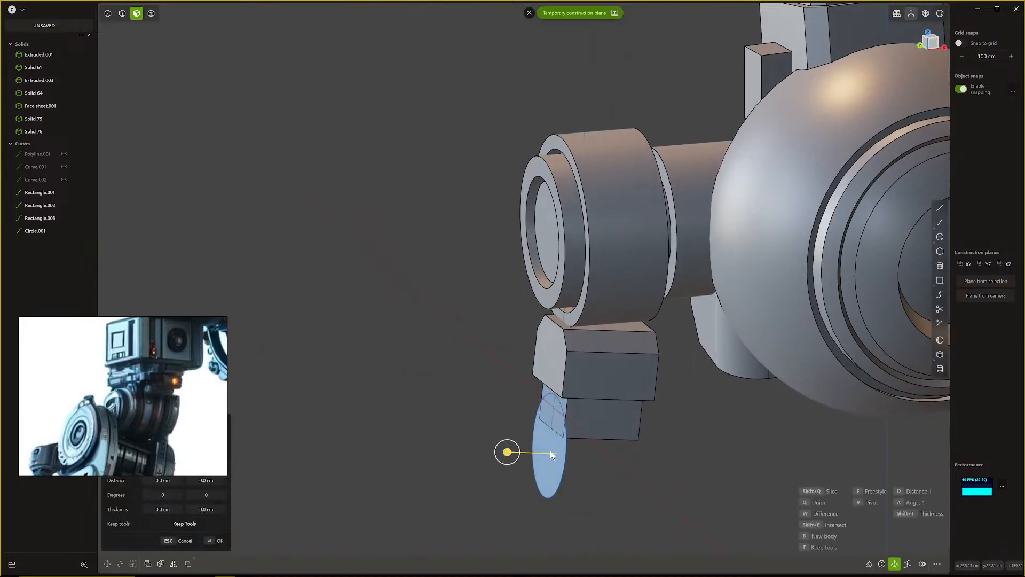
{"action": "middle_click_drag", "start_coordinate": [557, 453], "coordinate": [597, 452]}
{"action": "key", "text": "2"}
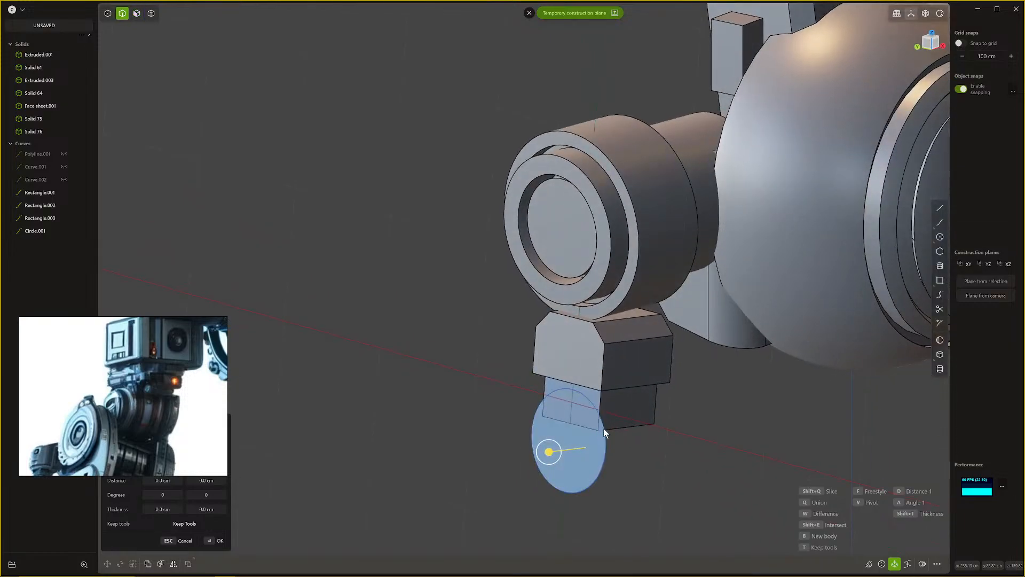
{"action": "left_click", "coordinate": [604, 428]}
{"action": "key", "text": "s"}
{"action": "key", "text": "s"}
{"action": "left_click", "coordinate": [595, 430]}
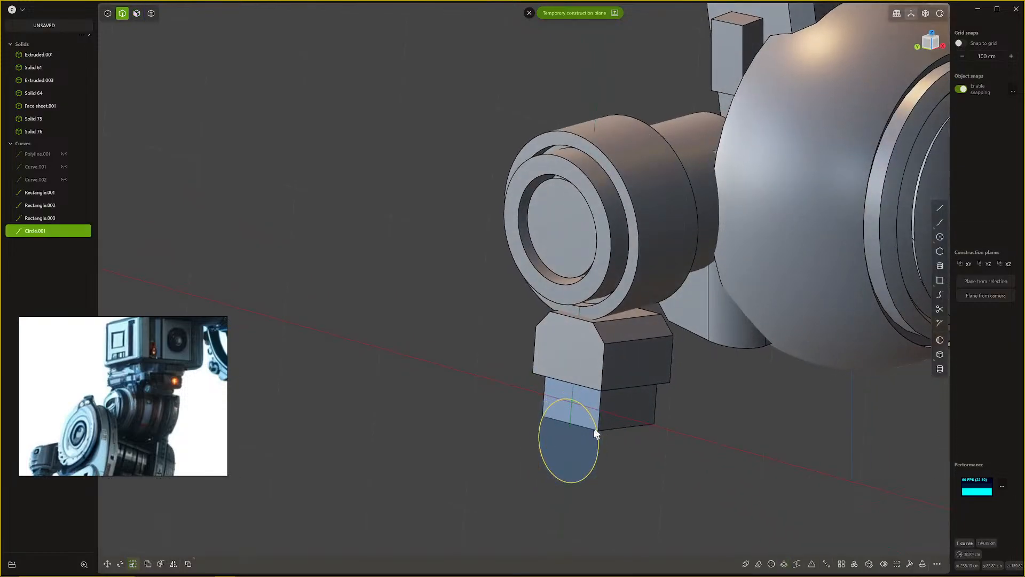
{"action": "key", "text": "3"}
{"action": "left_click", "coordinate": [579, 439]}
{"action": "key", "text": "e"}
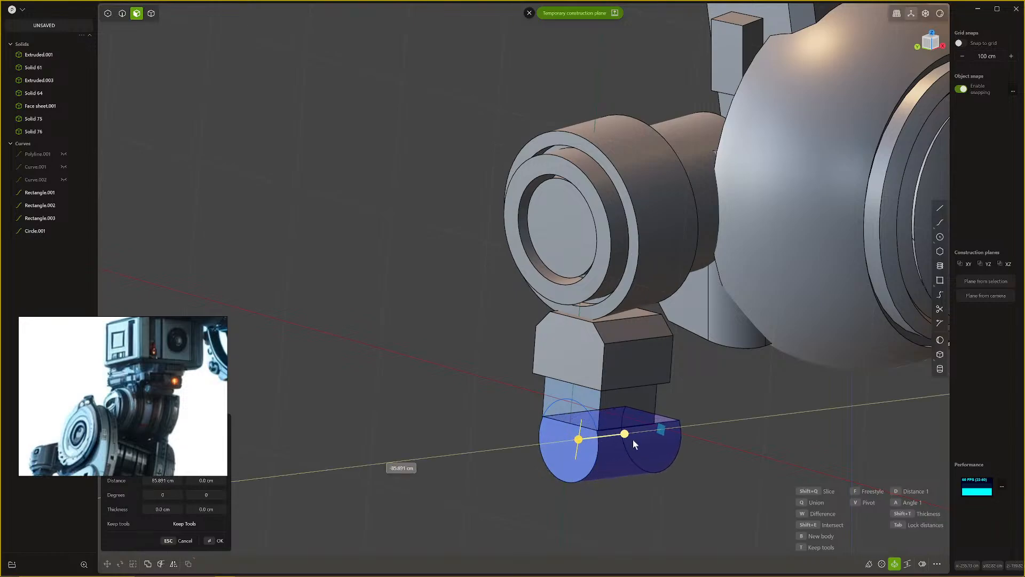
{"action": "key", "text": "w"}
{"action": "left_click", "coordinate": [631, 440]}
{"action": "middle_click_drag", "start_coordinate": [603, 414], "coordinate": [591, 400]}
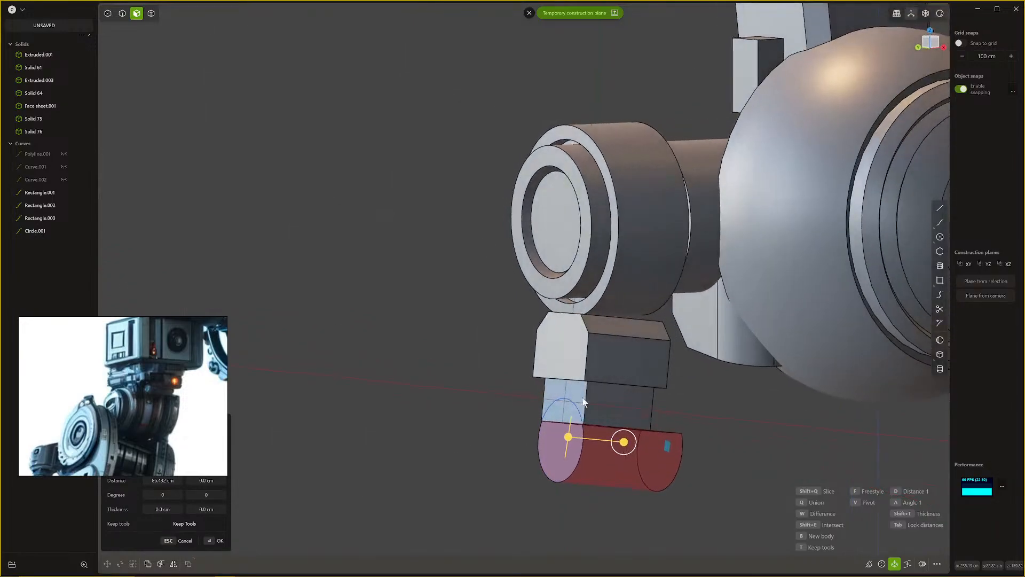
{"action": "key", "text": "Escape"}
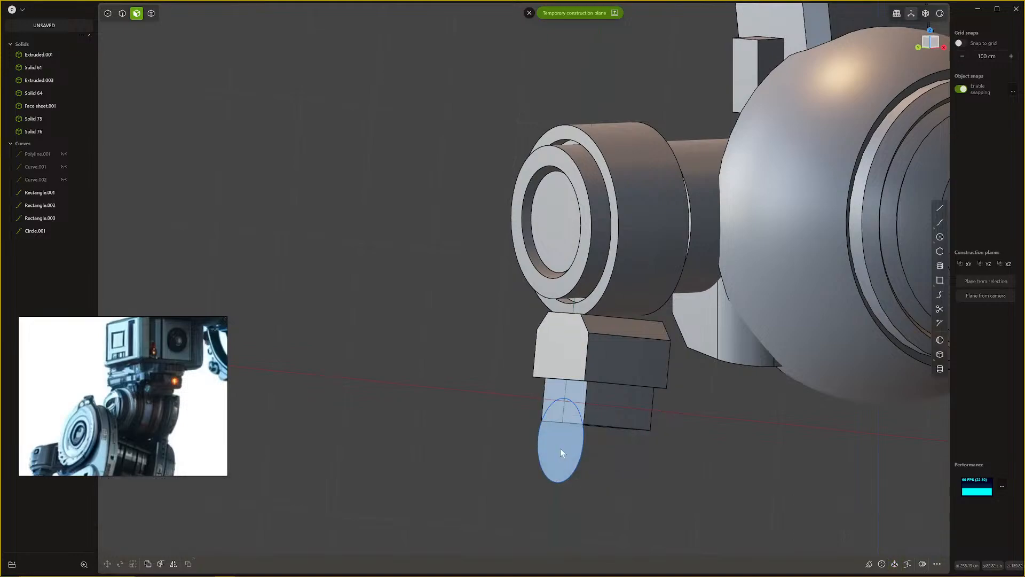
{"action": "key", "text": "e"}
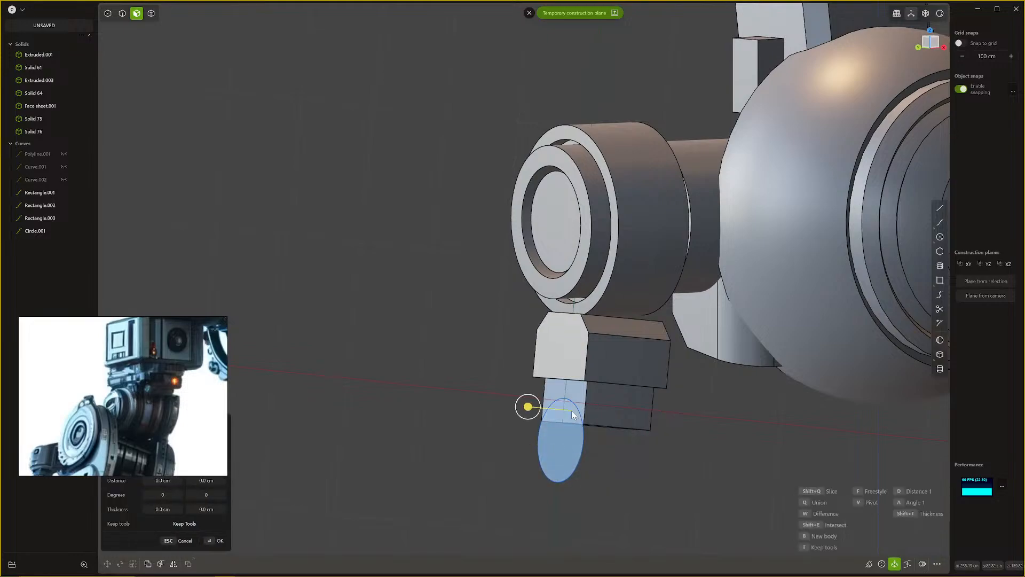
{"action": "key", "text": "Escape"}
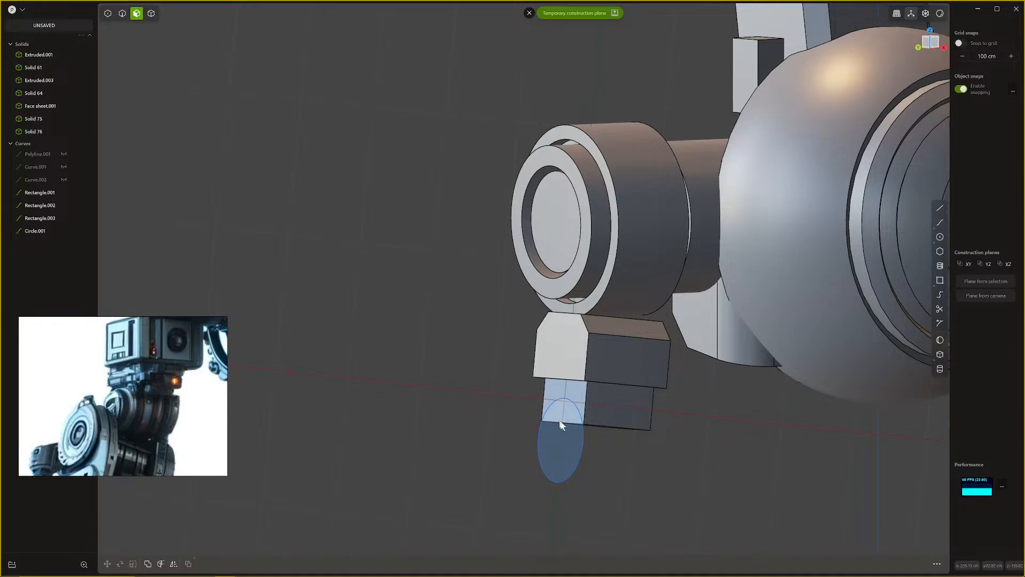
Step: Move the circle outward, perpendicular to the stub's side face, so it stands clear of the block
{"action": "middle_click_drag", "start_coordinate": [561, 425], "coordinate": [569, 433]}
{"action": "key", "text": "2"}
{"action": "left_click", "coordinate": [573, 418]}
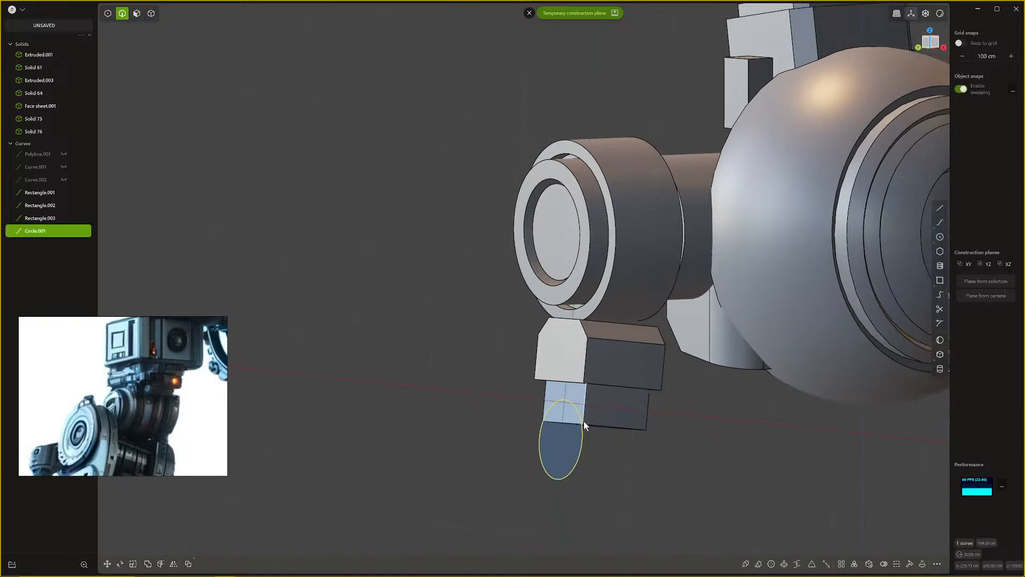
{"action": "key", "text": "g"}
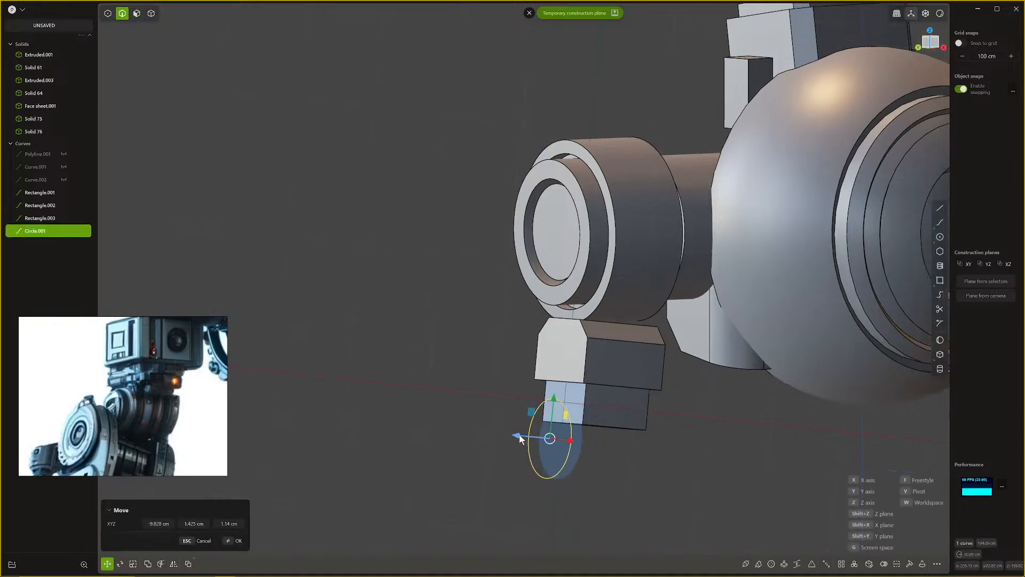
{"action": "left_click", "coordinate": [521, 438]}
Step: Extrude the circle as a difference through the full length of the stub to cut a concave curve into its underside
{"action": "key", "text": "3"}
{"action": "left_click", "coordinate": [540, 436]}
{"action": "key", "text": "e"}
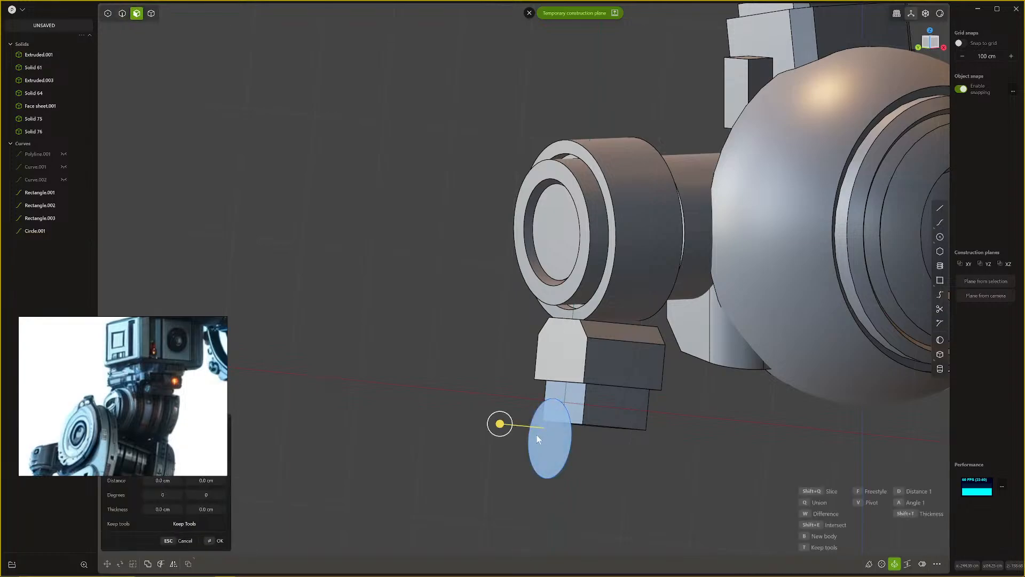
{"action": "left_click_drag", "start_coordinate": [500, 424], "coordinate": [597, 449]}
{"action": "right_click", "coordinate": [611, 448]}
{"action": "middle_click_drag", "start_coordinate": [591, 449], "coordinate": [563, 471]}
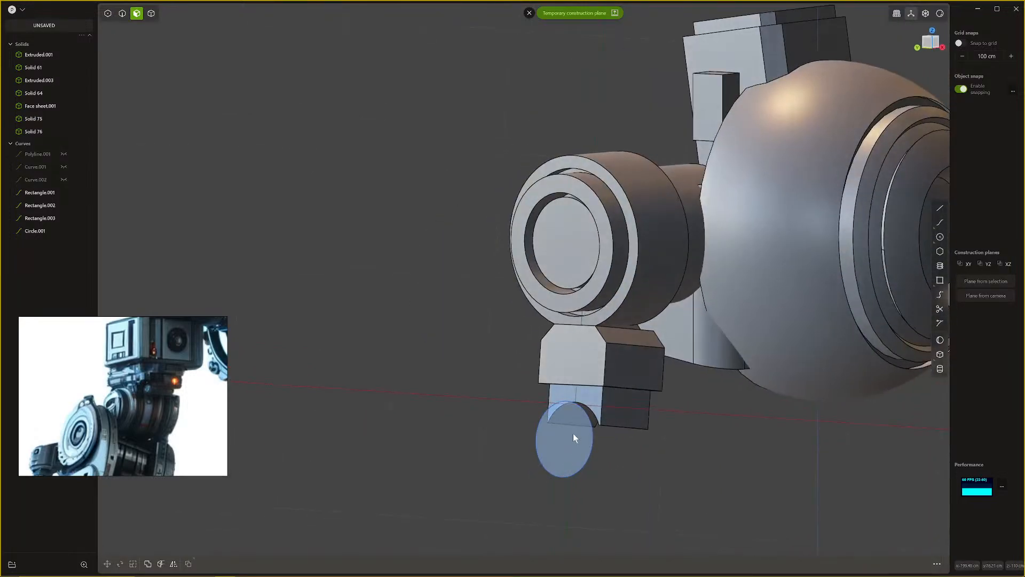
Step: Extrude the circle about 6.8 cm towards the stub as a thin disc
{"action": "key", "text": "e"}
{"action": "left_click_drag", "start_coordinate": [537, 426], "coordinate": [543, 433]}
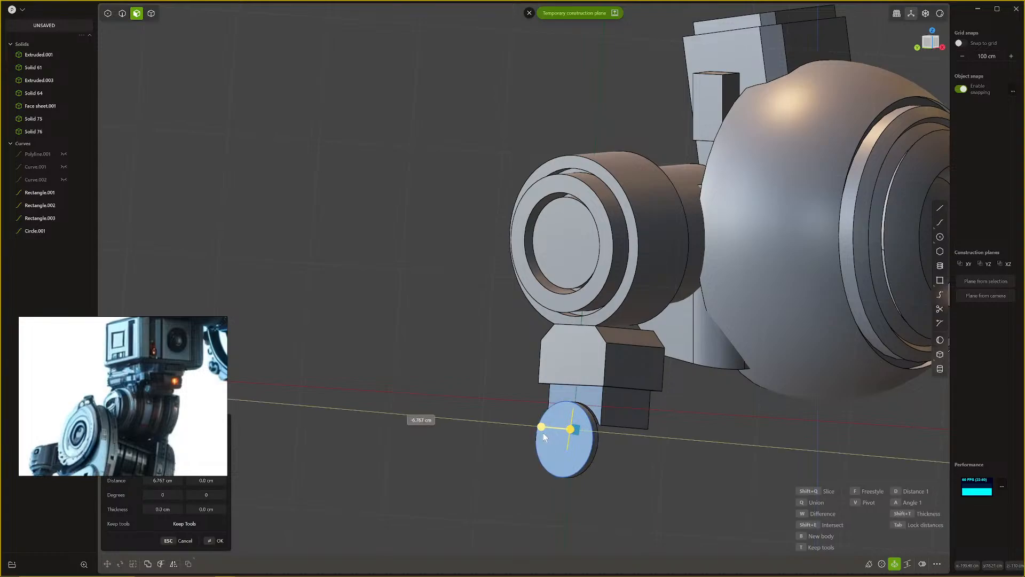
{"action": "key", "text": "Return"}
{"action": "middle_click_drag", "start_coordinate": [565, 441], "coordinate": [531, 363]}
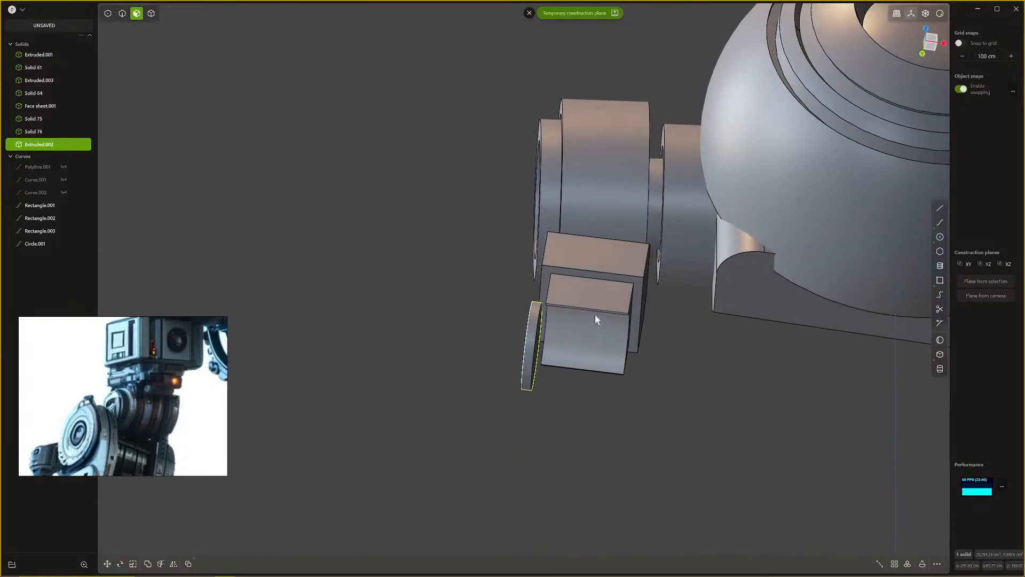
{"action": "left_click", "coordinate": [611, 277]}
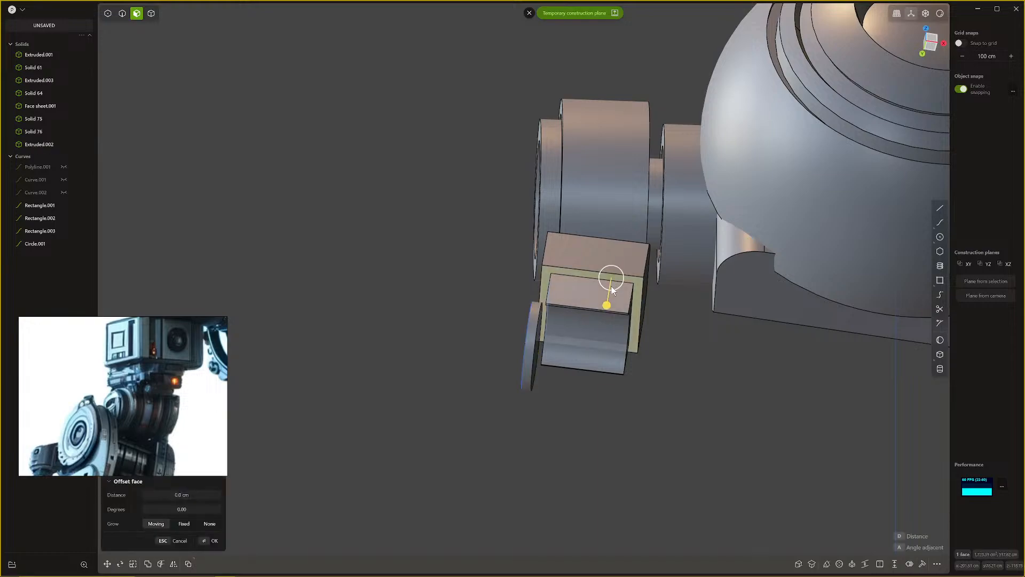
{"action": "key", "text": "space"}
{"action": "middle_click_drag", "start_coordinate": [606, 320], "coordinate": [605, 394]}
{"action": "left_click", "coordinate": [605, 394]}
{"action": "key", "text": "Escape"}
{"action": "left_click", "coordinate": [605, 395]}
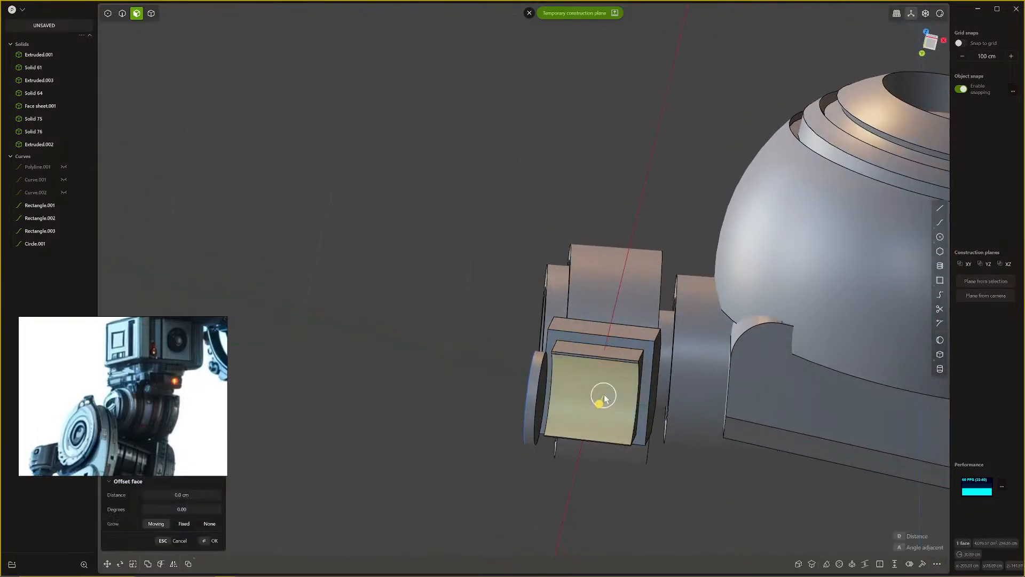
{"action": "key", "text": "Escape"}
{"action": "left_click", "coordinate": [603, 394]}
{"action": "left_click", "coordinate": [528, 14]}
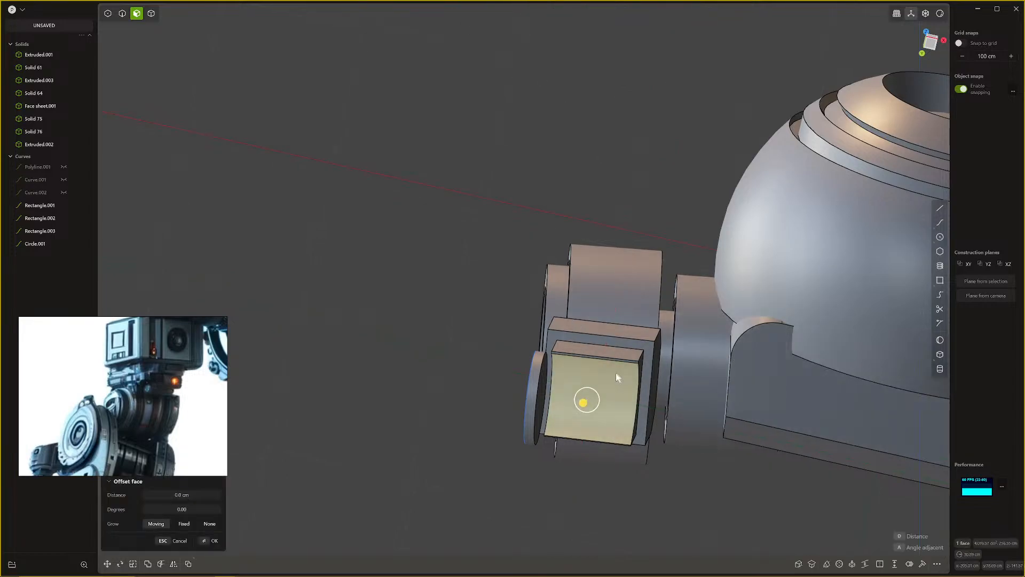
{"action": "key", "text": "space"}
{"action": "left_click", "coordinate": [594, 390]}
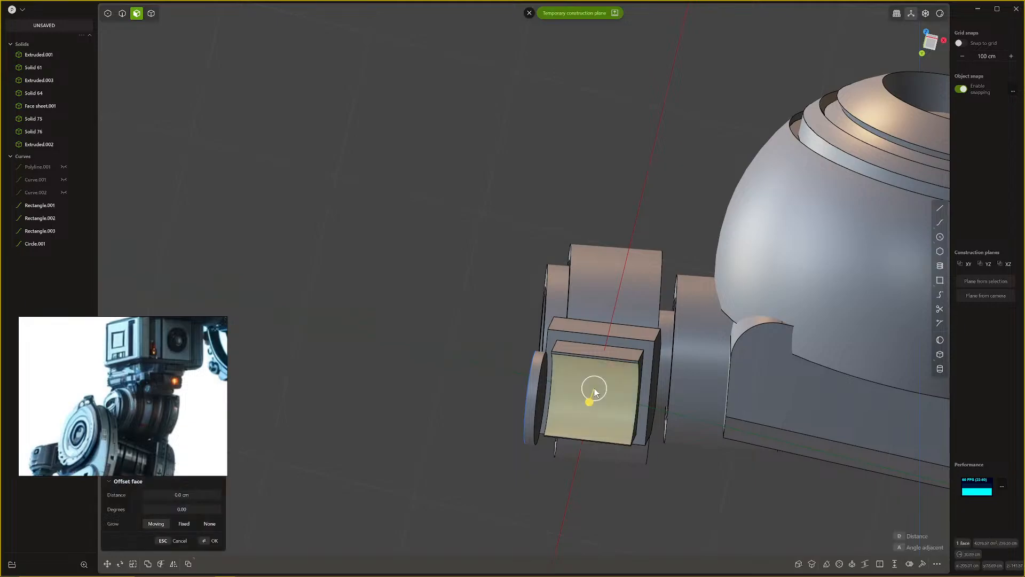
{"action": "mouse_move", "coordinate": [693, 419]}
{"action": "middle_mouse_down"}
{"action": "mouse_move", "coordinate": [710, 370]}
{"action": "mouse_move", "coordinate": [703, 404]}
{"action": "middle_mouse_up"}
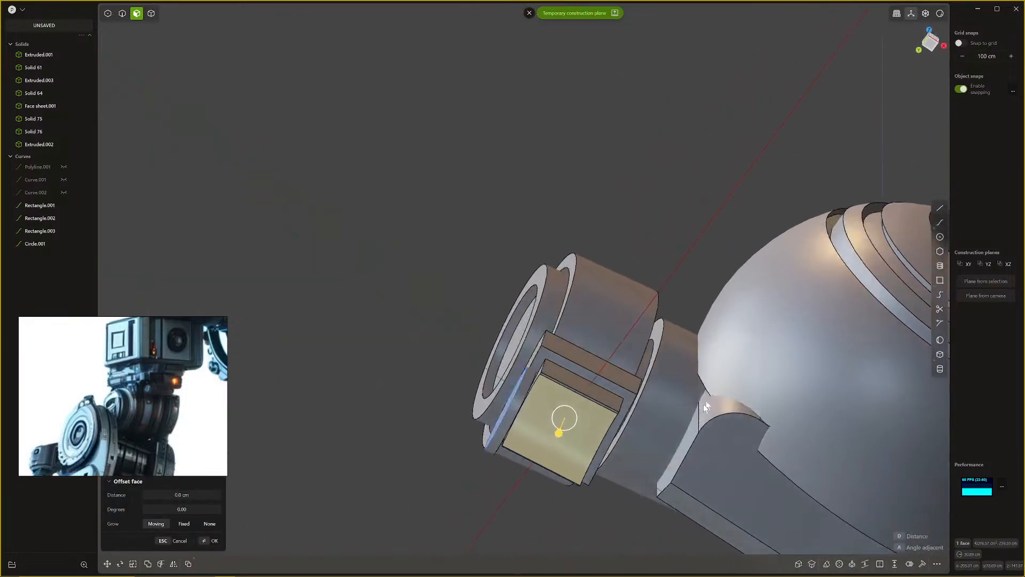
{"action": "mouse_move", "coordinate": [536, 438]}
{"action": "middle_mouse_down"}
{"action": "mouse_move", "coordinate": [524, 447]}
{"action": "mouse_move", "coordinate": [527, 427]}
{"action": "middle_mouse_up"}
Step: Try to mirror the thin disc along the X axis to the other side of the stub
{"action": "left_click", "coordinate": [522, 437]}
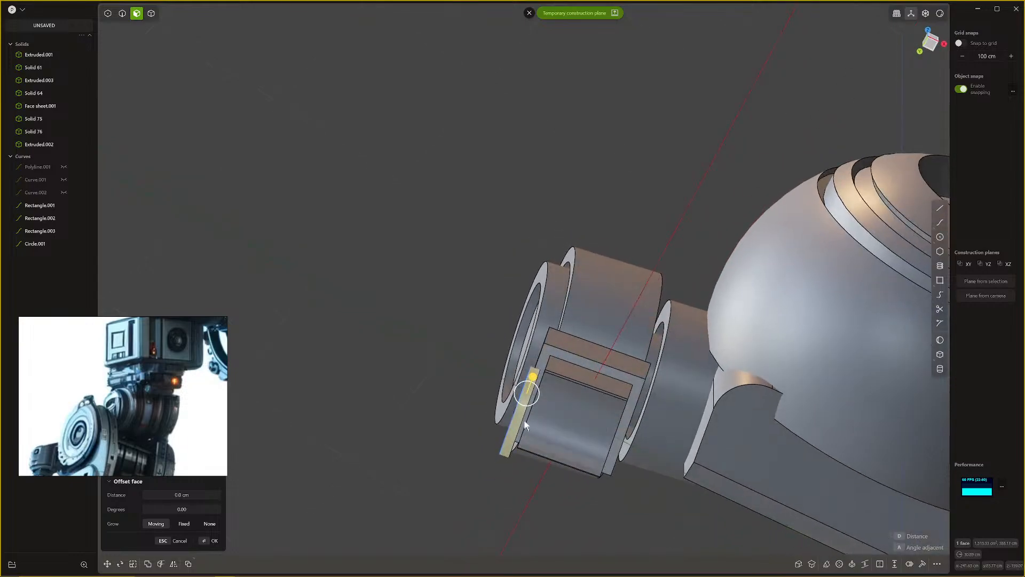
{"action": "key", "text": "4"}
{"action": "left_click", "coordinate": [530, 399]}
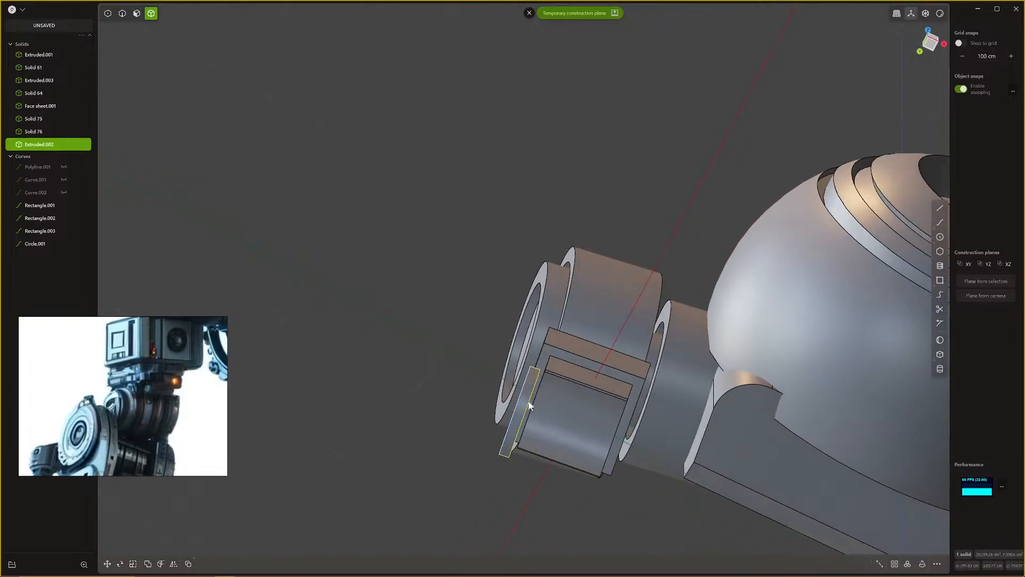
{"action": "key", "text": "alt+x"}
{"action": "middle_click_drag", "start_coordinate": [561, 410], "coordinate": [573, 374]}
{"action": "left_click", "coordinate": [584, 353]}
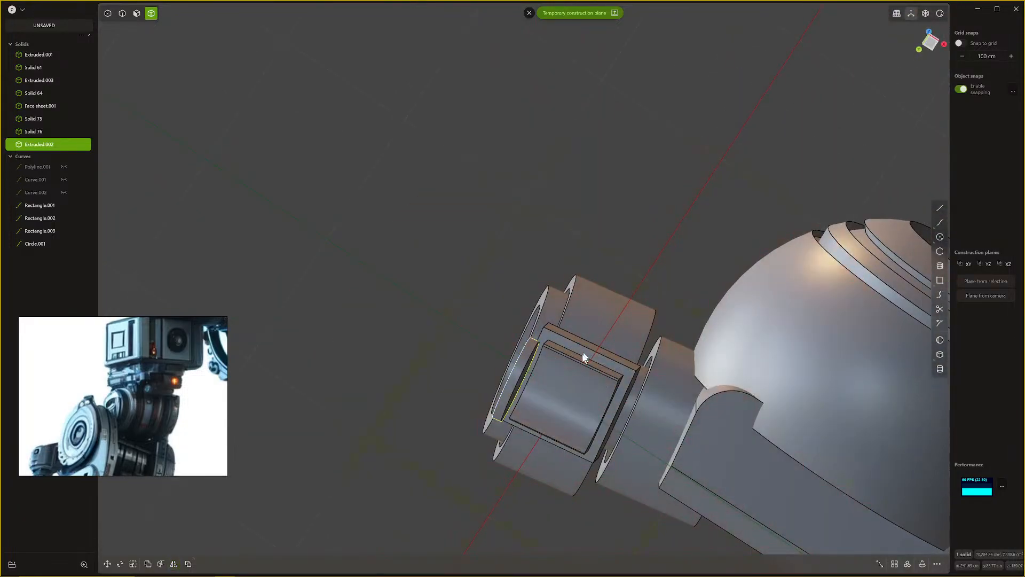
Step: Delete the underside step face surrounding the stub on the upper-arm block
{"action": "left_click", "coordinate": [585, 351]}
{"action": "key", "text": "3"}
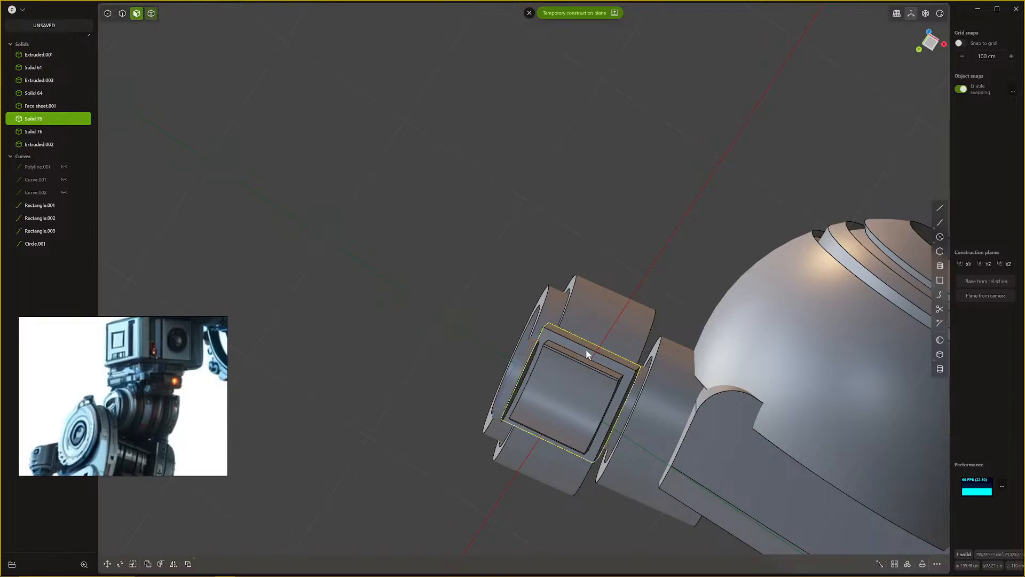
{"action": "left_click", "coordinate": [586, 350]}
{"action": "key", "text": "Delete"}
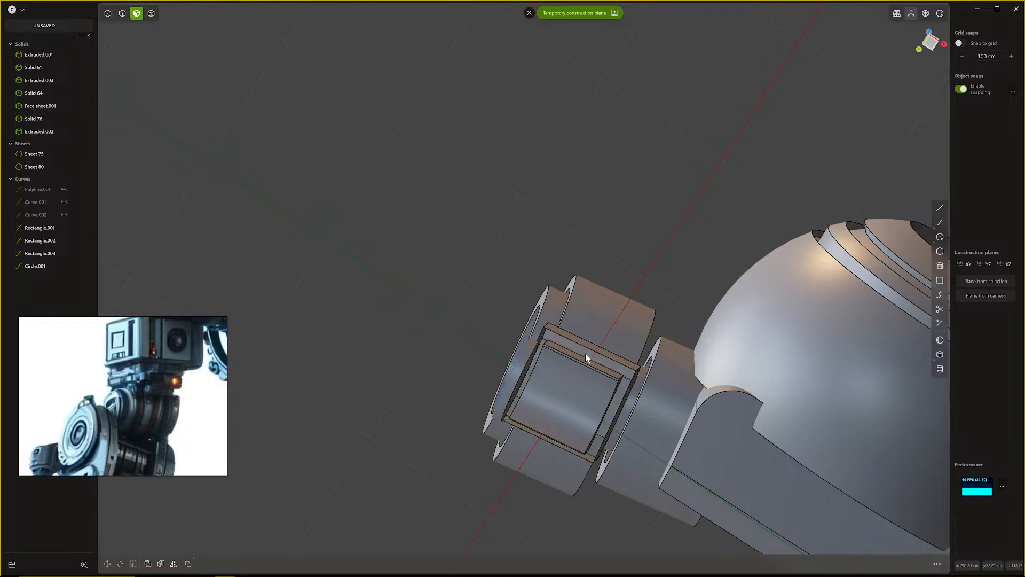
Step: Duplicate the thin elbow disc beside the stub in place
{"action": "middle_click_drag", "start_coordinate": [586, 353], "coordinate": [570, 383]}
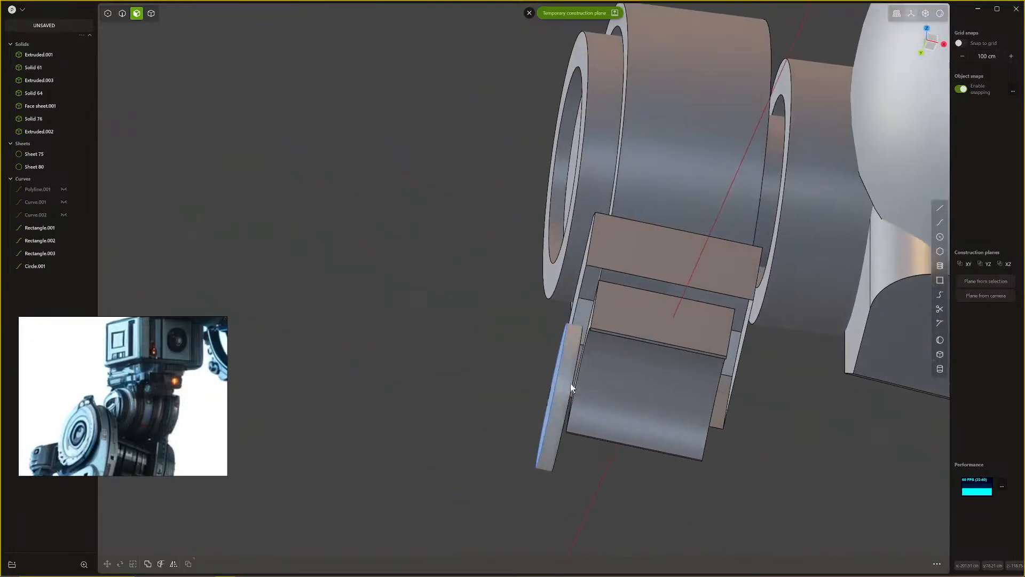
{"action": "left_click", "coordinate": [571, 383]}
{"action": "key", "text": "o"}
{"action": "key", "text": "Escape"}
{"action": "key", "text": "4"}
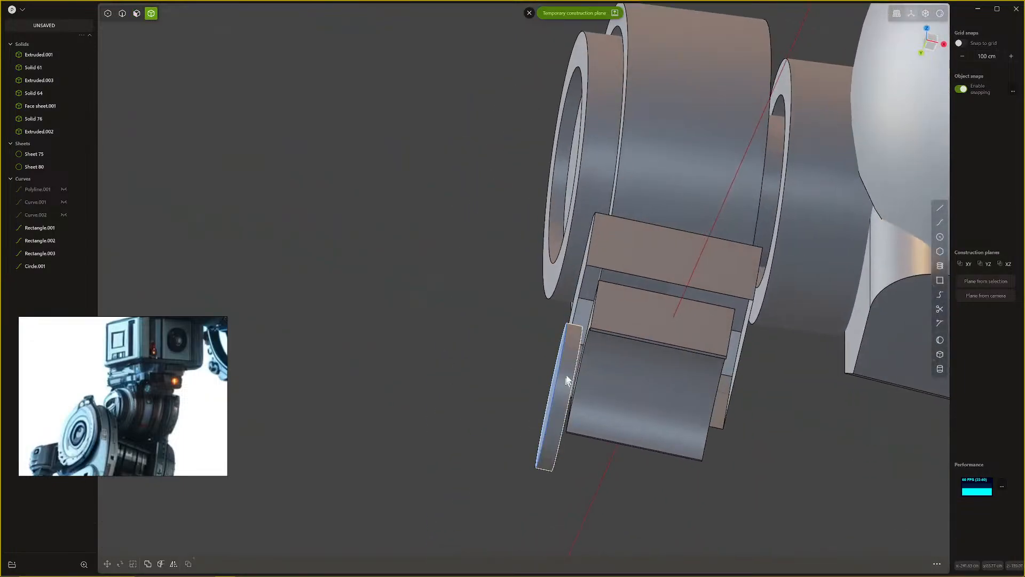
{"action": "key", "text": "ctrl+d"}
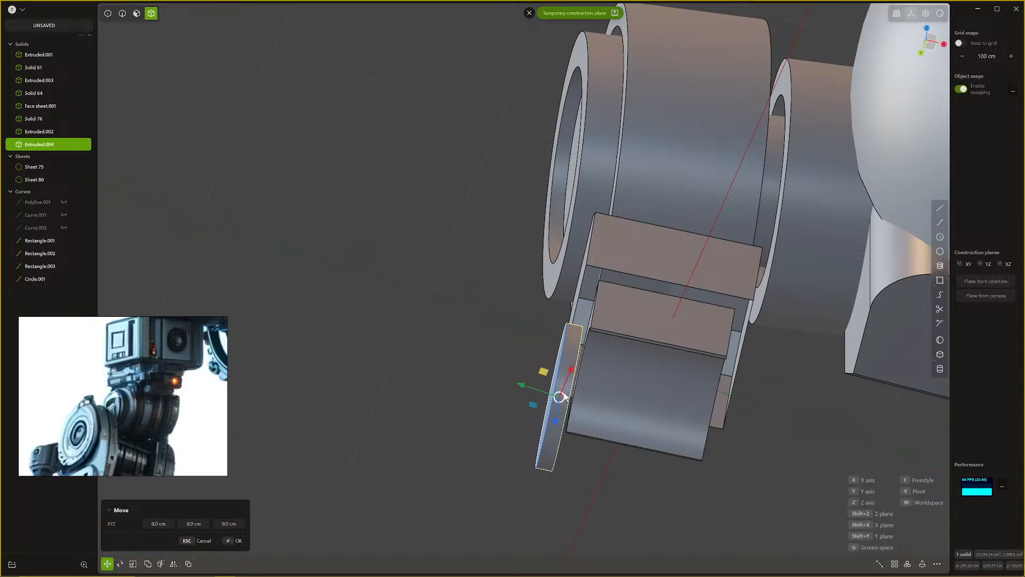
{"action": "middle_click_drag", "start_coordinate": [569, 385], "coordinate": [572, 495]}
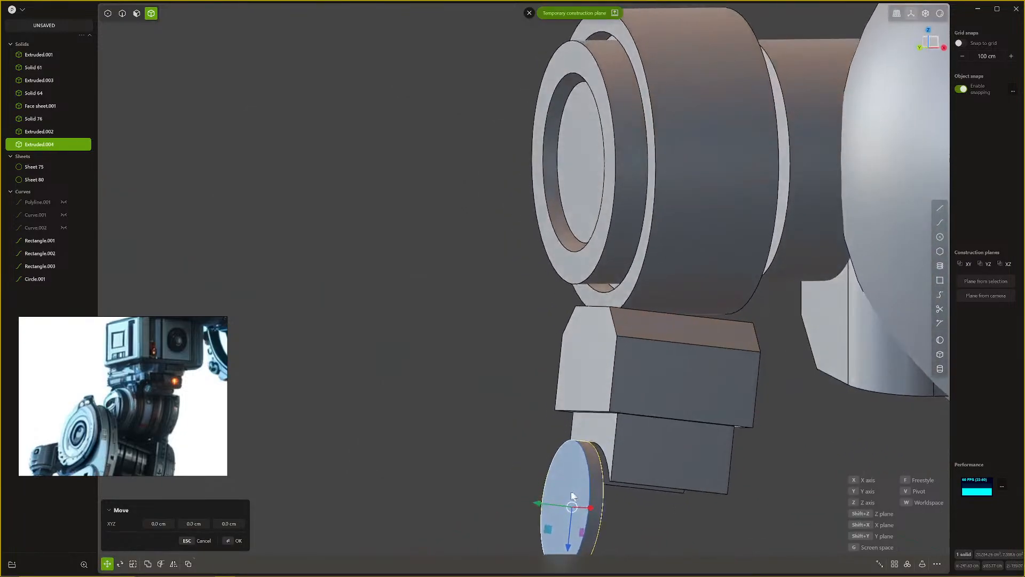
{"action": "left_click_drag", "start_coordinate": [620, 512], "coordinate": [620, 512]}
{"action": "left_click", "coordinate": [600, 490]}
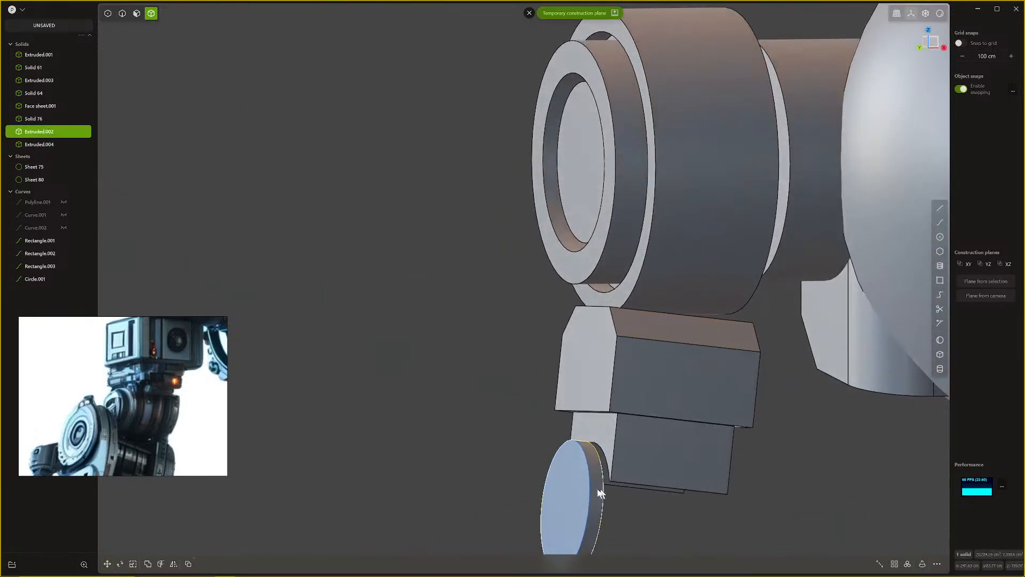
Step: Move the duplicate disc across to the opposite side of the stub, about 73 cm along X
{"action": "left_click", "coordinate": [593, 490]}
{"action": "key", "text": "g"}
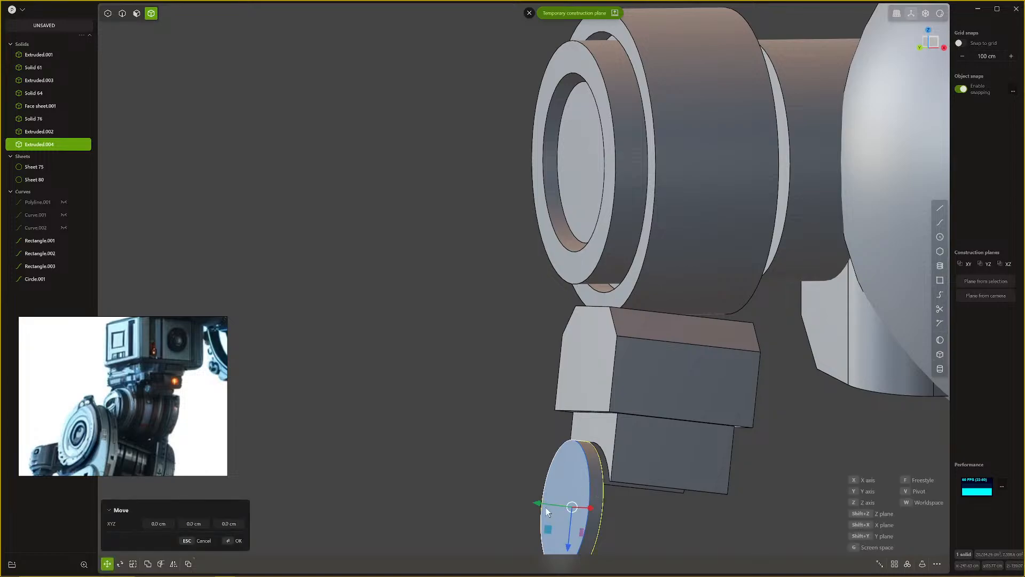
{"action": "left_click_drag", "start_coordinate": [539, 504], "coordinate": [679, 521]}
{"action": "middle_click_drag", "start_coordinate": [662, 511], "coordinate": [520, 496]}
{"action": "left_click_drag", "start_coordinate": [520, 495], "coordinate": [507, 505]}
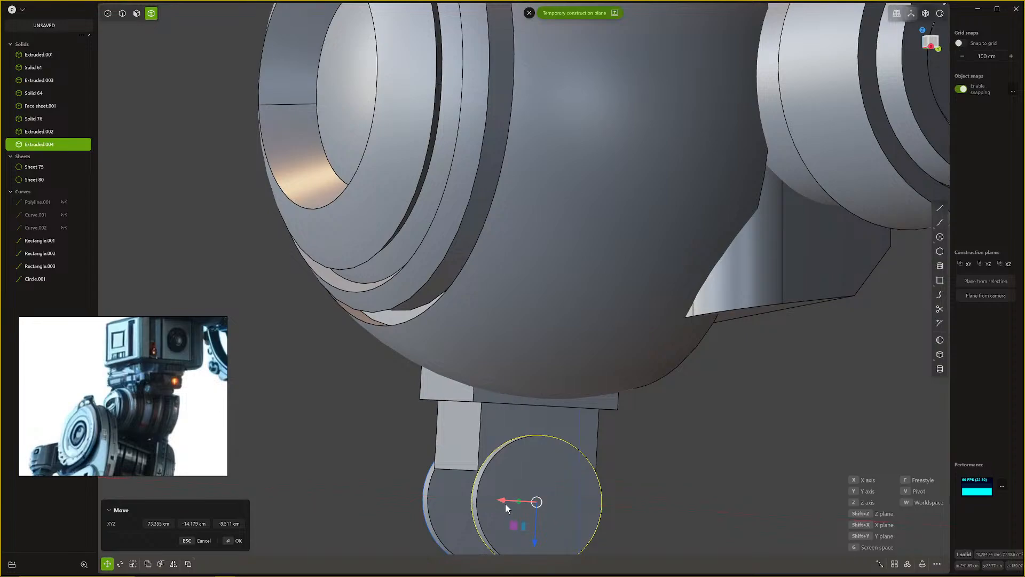
{"action": "middle_click_drag", "start_coordinate": [506, 505], "coordinate": [489, 448]}
{"action": "key", "text": "Return"}
Step: Offset the outline of the duplicate and original discs' inner faces inward by about 7.5 cm
{"action": "left_click", "coordinate": [662, 422]}
{"action": "left_click", "coordinate": [709, 427]}
{"action": "key", "text": "3"}
{"action": "key", "text": "o"}
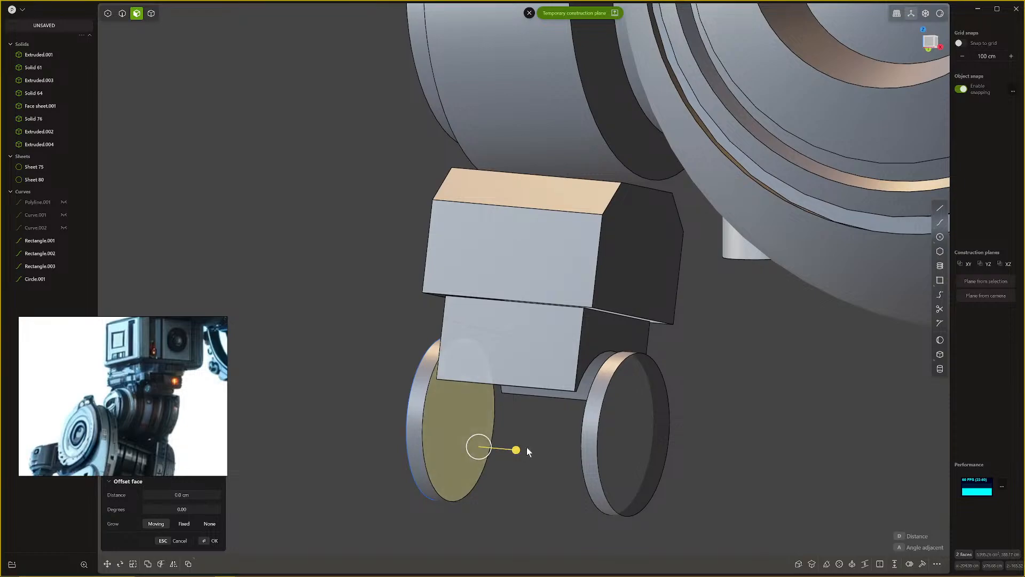
{"action": "key", "text": "o"}
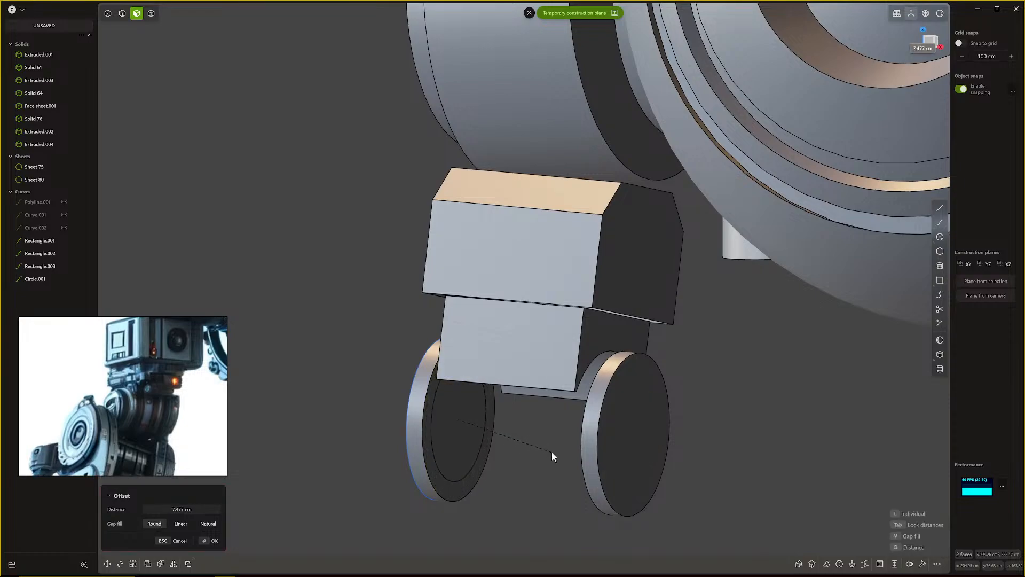
{"action": "left_click", "coordinate": [551, 451]}
Step: Loft between the two inset circles on the discs' facing sides as a straight cylinder
{"action": "middle_click_drag", "start_coordinate": [549, 452], "coordinate": [661, 444]}
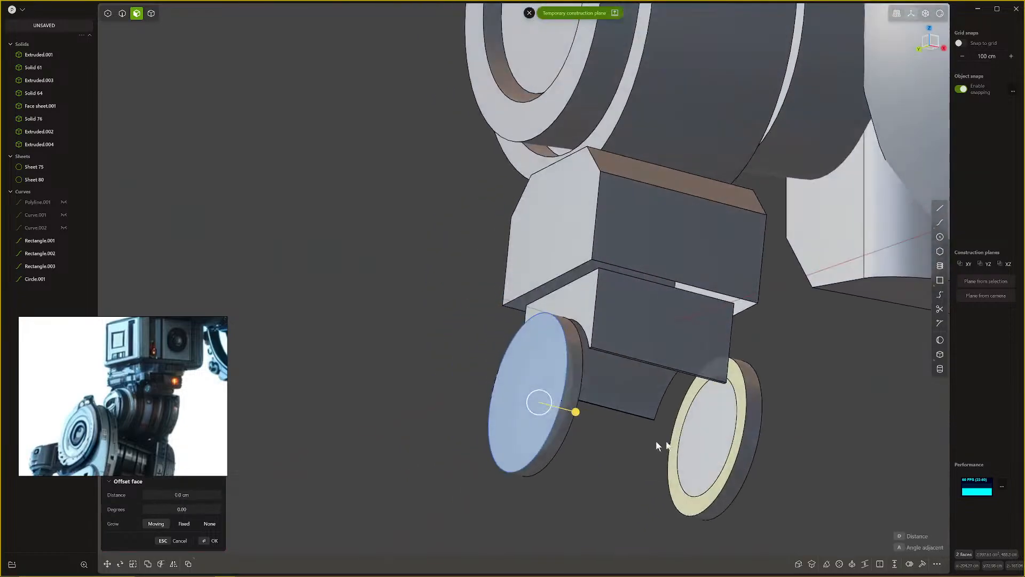
{"action": "key", "text": "2"}
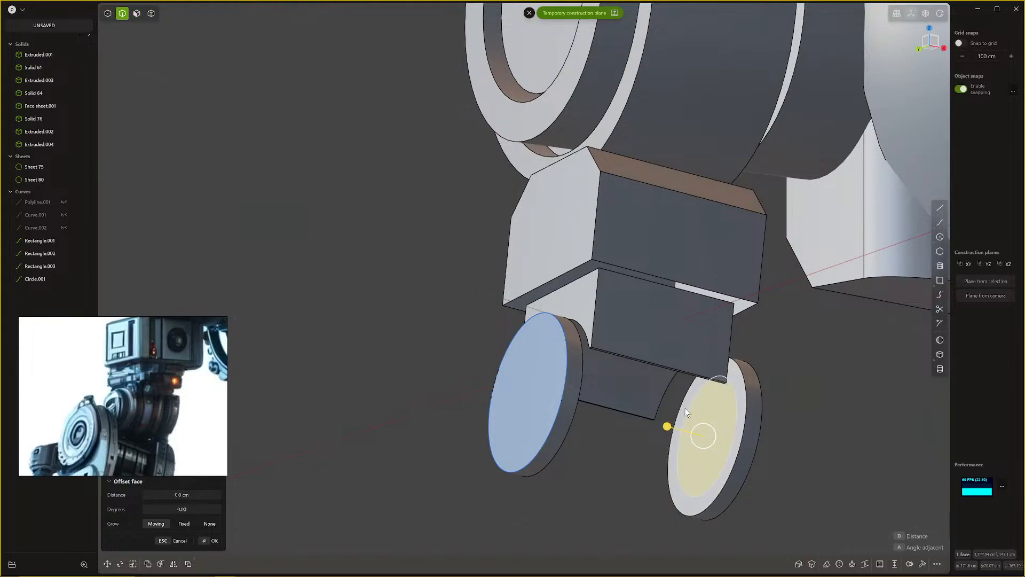
{"action": "left_click", "coordinate": [686, 408]}
{"action": "middle_click_drag", "start_coordinate": [687, 411], "coordinate": [504, 425]}
{"action": "left_click", "coordinate": [449, 444], "text": "shift"}
{"action": "middle_click_drag", "start_coordinate": [449, 445], "coordinate": [538, 453]}
{"action": "key", "text": "l"}
{"action": "key", "text": "Escape"}
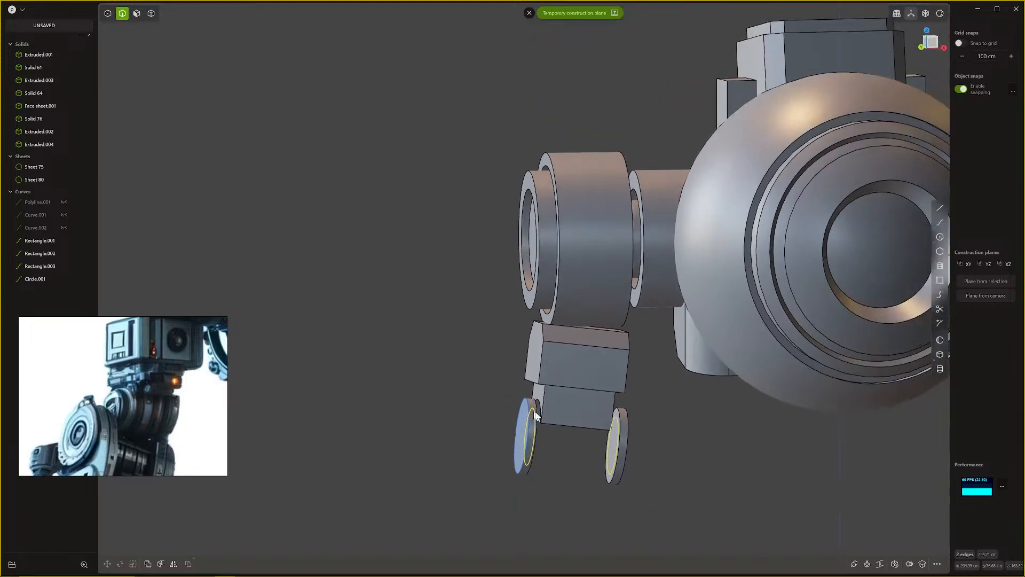
{"action": "mouse_move", "coordinate": [536, 416]}
{"action": "middle_mouse_down"}
{"action": "mouse_move", "coordinate": [537, 428]}
{"action": "mouse_move", "coordinate": [520, 379]}
{"action": "mouse_move", "coordinate": [532, 430]}
{"action": "middle_mouse_up"}
{"action": "key", "text": "l"}
{"action": "key", "text": "Tab"}
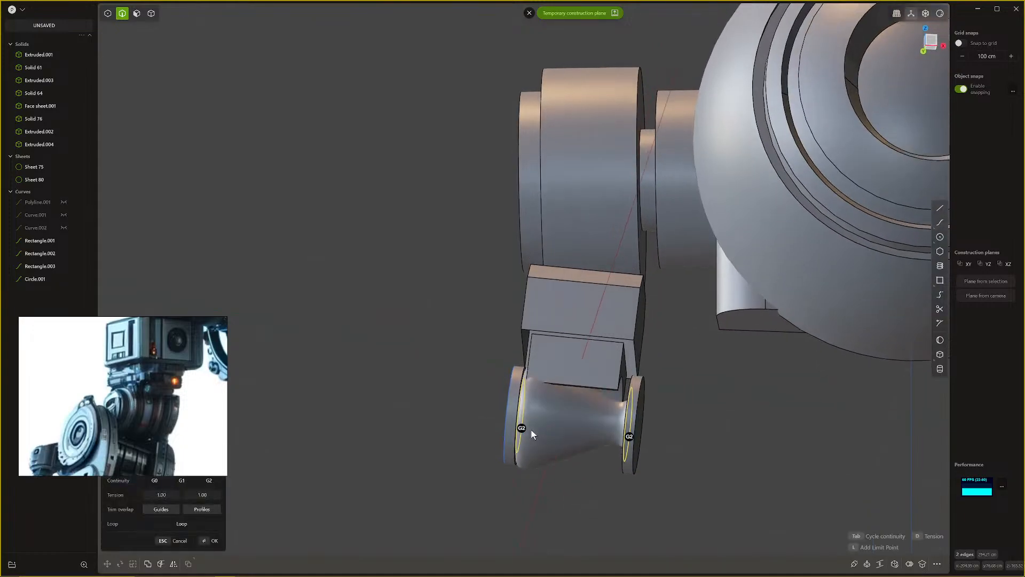
{"action": "key", "text": "Tab"}
{"action": "key", "text": "Return"}
Step: Union the lofted cylinder with both elbow discs into one solid
{"action": "middle_click_drag", "start_coordinate": [553, 472], "coordinate": [566, 477]}
{"action": "key", "text": "4"}
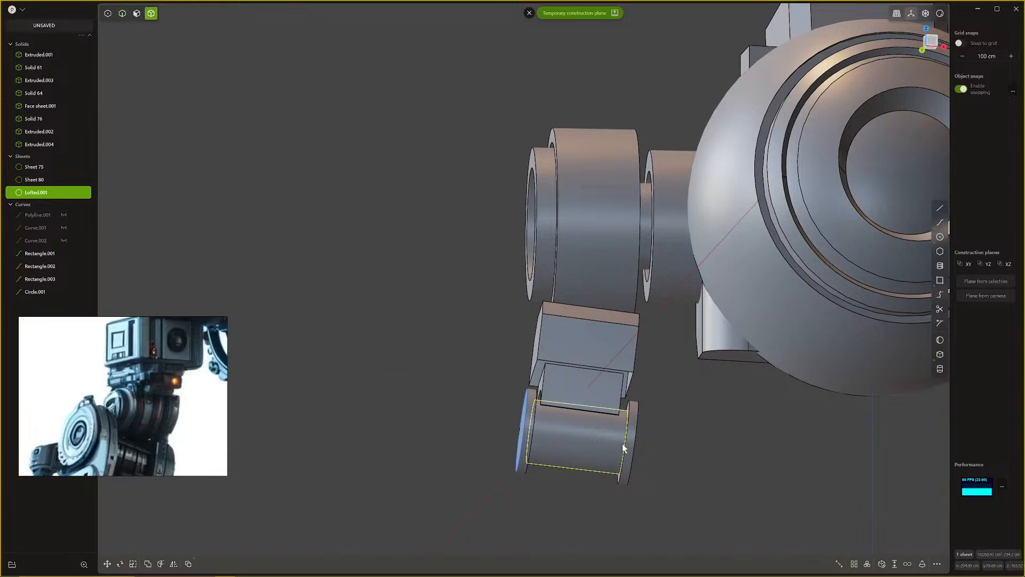
{"action": "left_click", "coordinate": [624, 473]}
{"action": "left_click", "coordinate": [604, 444]}
{"action": "left_click", "coordinate": [632, 442], "text": "shift"}
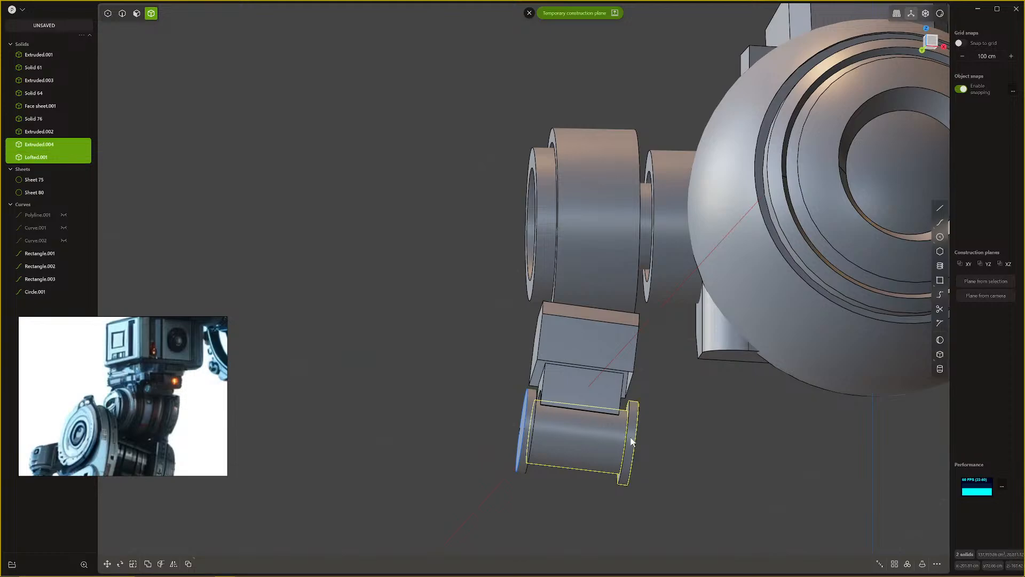
{"action": "left_click", "coordinate": [533, 420], "text": "shift"}
{"action": "key", "text": "q"}
{"action": "key", "text": "q"}
{"action": "key", "text": "Return"}
Step: Clear the temporary construction plane and deselect the elbow solid
{"action": "scroll", "coordinate": [546, 450], "scroll_direction": "down", "scroll_amount": 1}
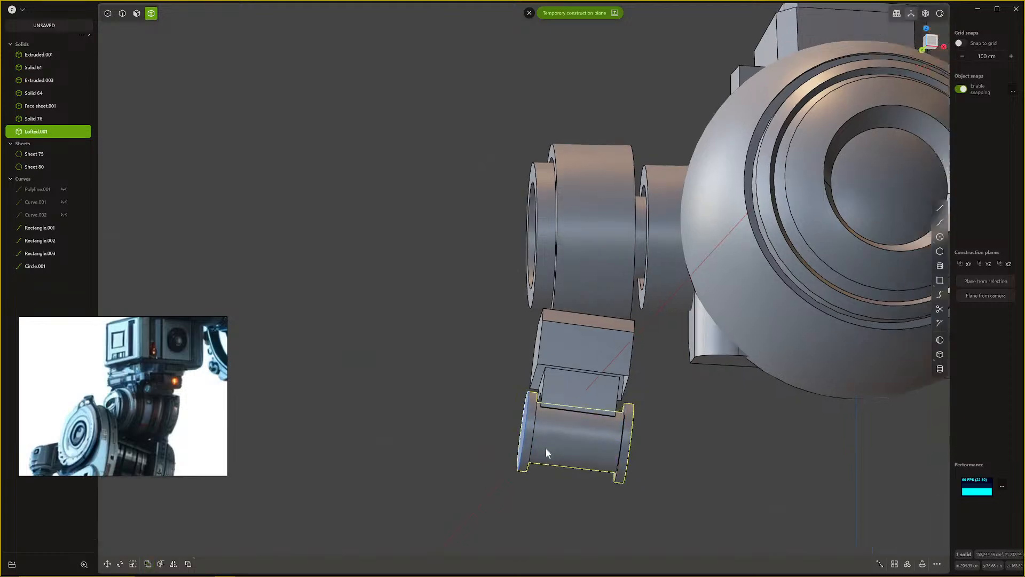
{"action": "scroll", "coordinate": [546, 453], "scroll_direction": "down", "scroll_amount": 1}
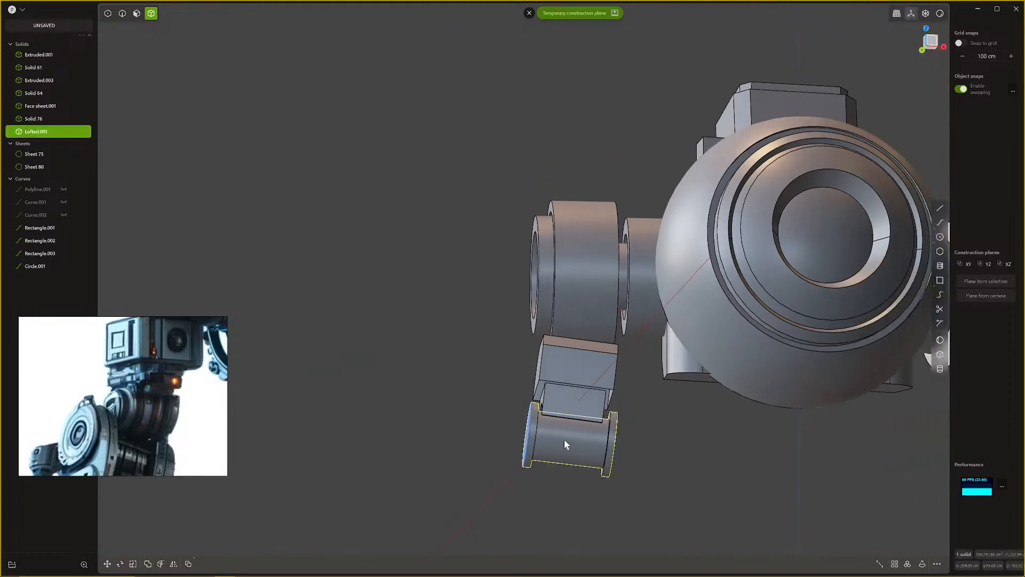
{"action": "scroll", "coordinate": [564, 439], "scroll_direction": "down", "scroll_amount": 3}
{"action": "middle_click_drag", "start_coordinate": [564, 439], "coordinate": [517, 492]}
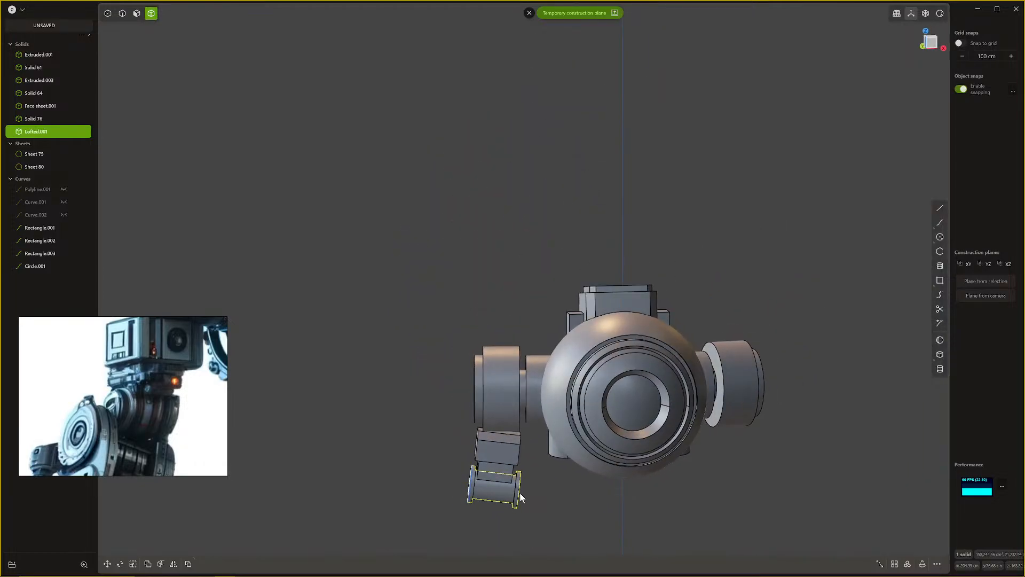
{"action": "left_click", "coordinate": [529, 12]}
{"action": "scroll", "coordinate": [514, 318], "scroll_direction": "down", "scroll_amount": 3}
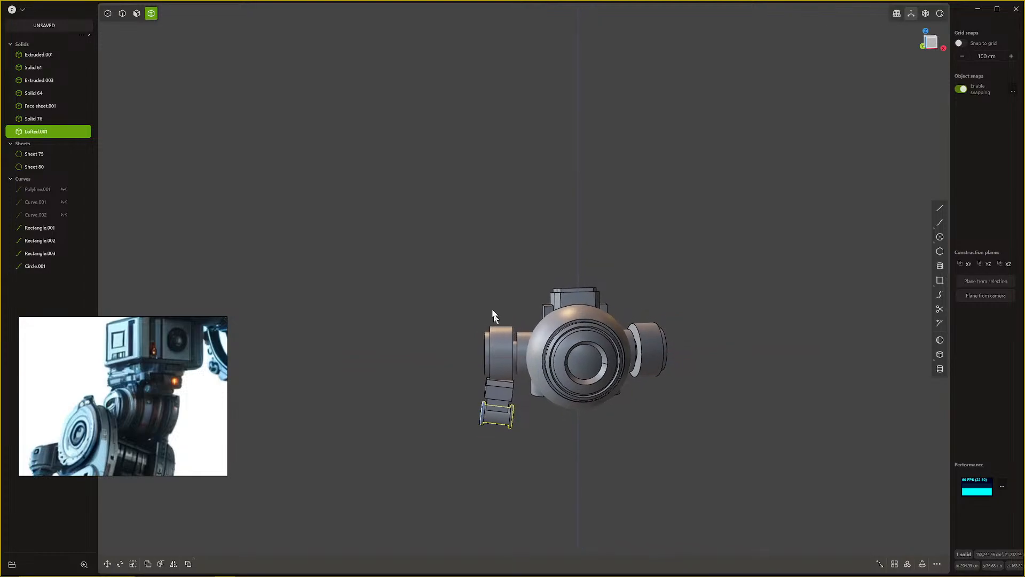
{"action": "left_click", "coordinate": [462, 285]}
Step: Examine the whole robot body from several angles and compare it with the arm and hip areas of the reference image
{"action": "scroll", "coordinate": [485, 348], "scroll_direction": "down", "scroll_amount": 3}
{"action": "middle_click_drag", "start_coordinate": [485, 347], "coordinate": [444, 242], "text": "shift"}
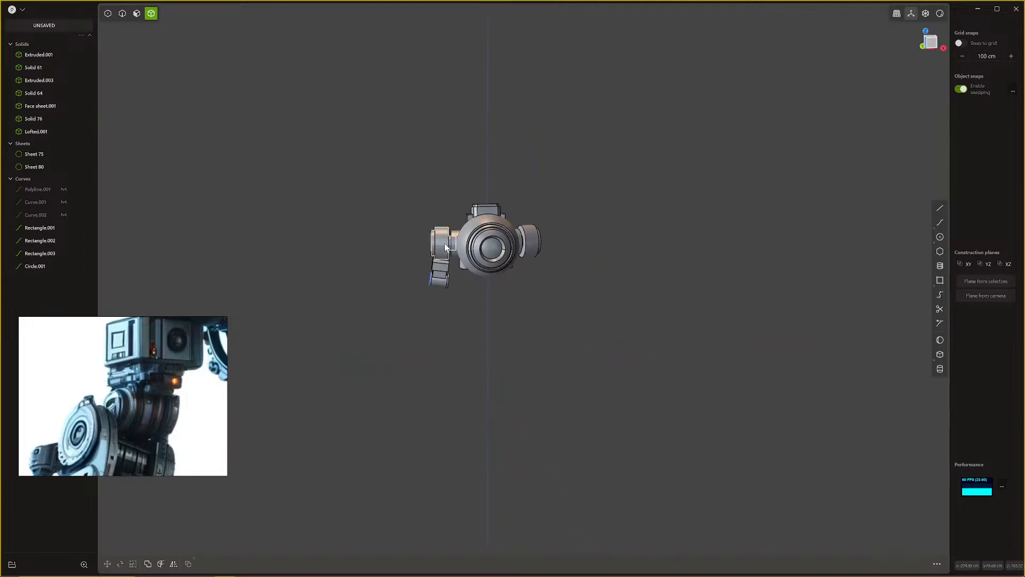
{"action": "scroll", "coordinate": [472, 269], "scroll_direction": "up", "scroll_amount": 2}
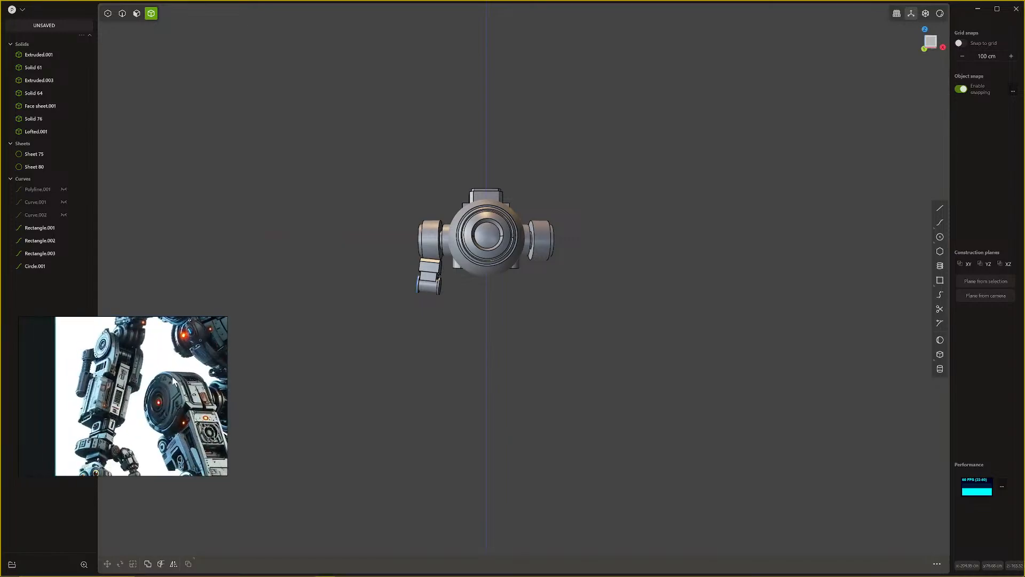
{"action": "middle_click_drag", "start_coordinate": [343, 348], "coordinate": [494, 348]}
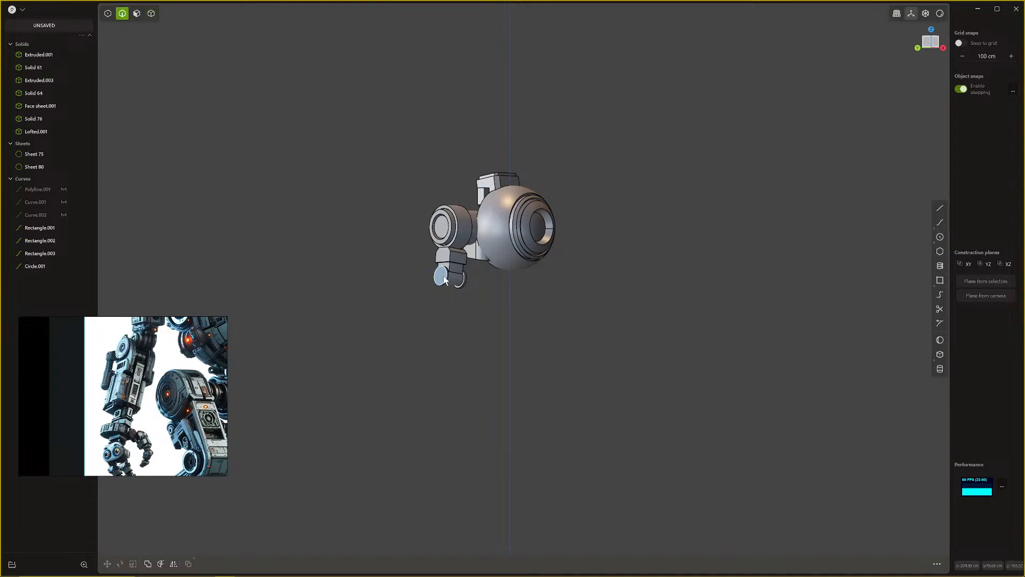
{"action": "scroll", "coordinate": [545, 294], "scroll_direction": "down", "scroll_amount": 2}
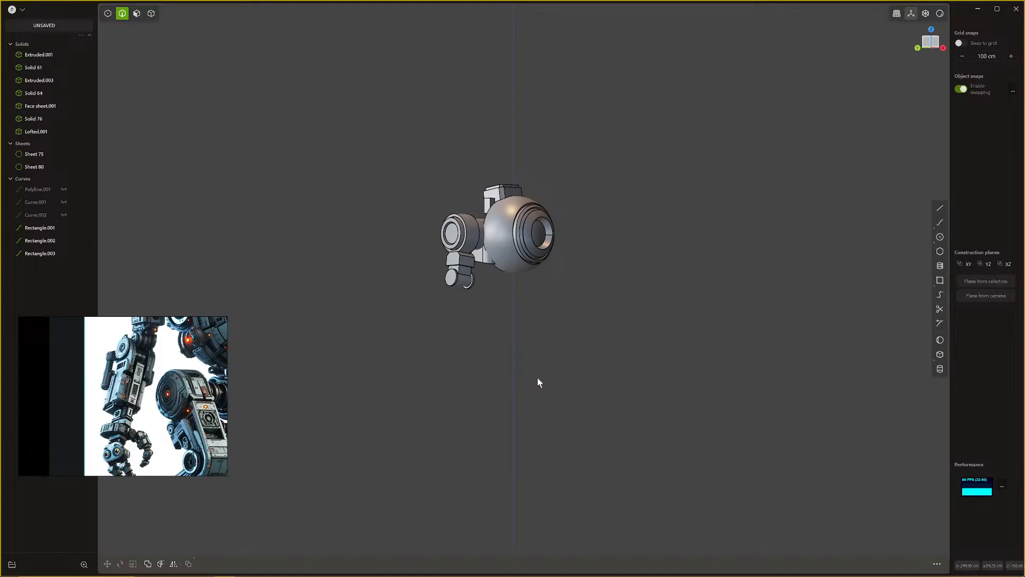
{"action": "middle_click_drag", "start_coordinate": [494, 415], "coordinate": [430, 381]}
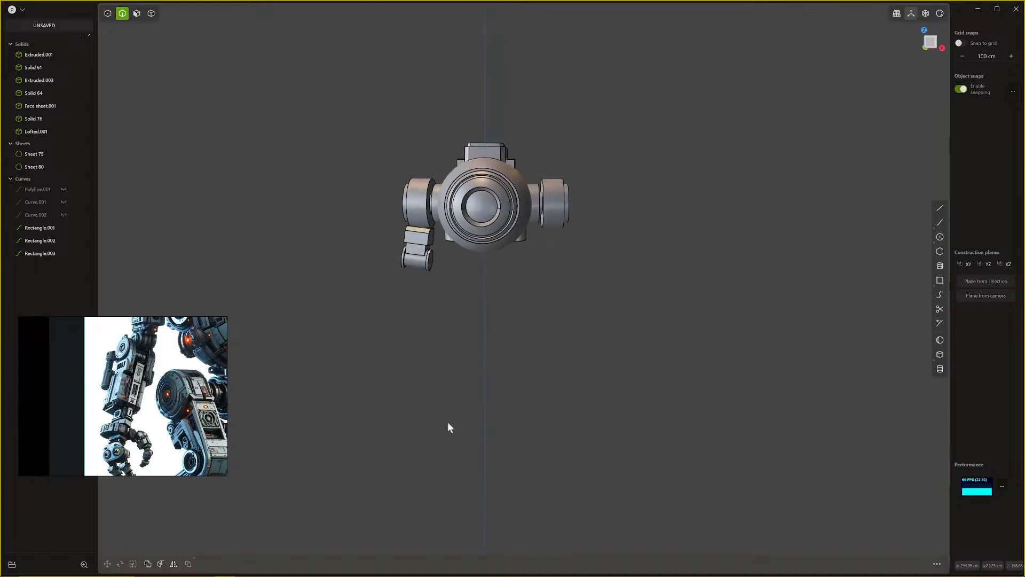
{"action": "scroll", "coordinate": [454, 427], "scroll_direction": "up", "scroll_amount": 2}
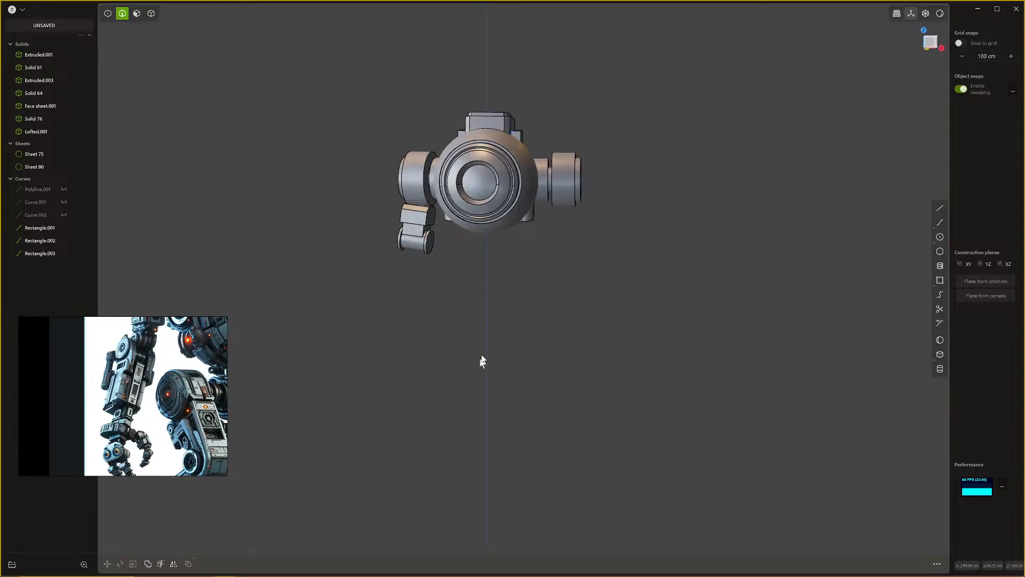
{"action": "scroll", "coordinate": [497, 350], "scroll_direction": "up", "scroll_amount": 3}
{"action": "scroll", "coordinate": [535, 326], "scroll_direction": "up", "scroll_amount": 2}
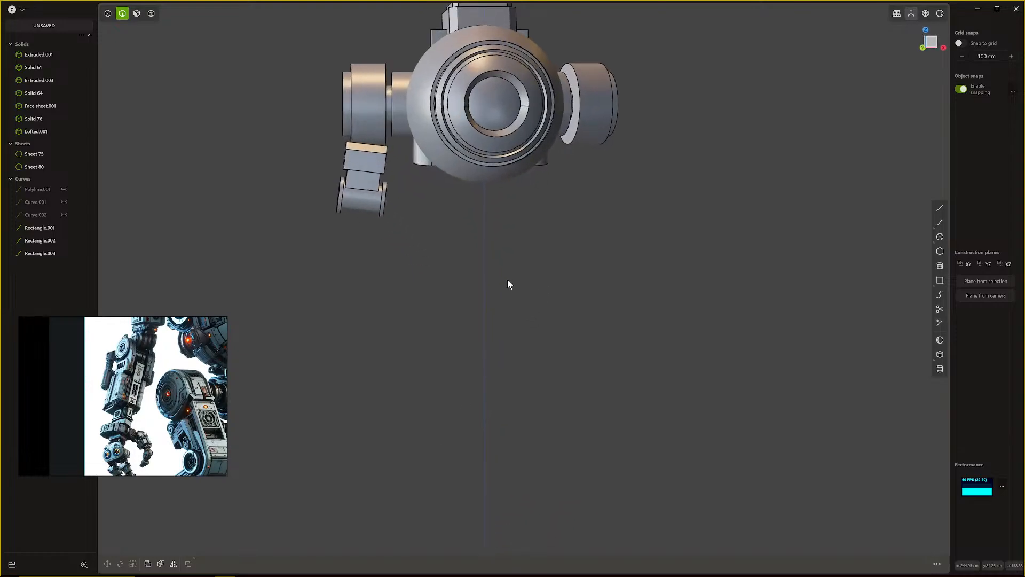
{"action": "middle_click_drag", "start_coordinate": [508, 281], "coordinate": [506, 215]}
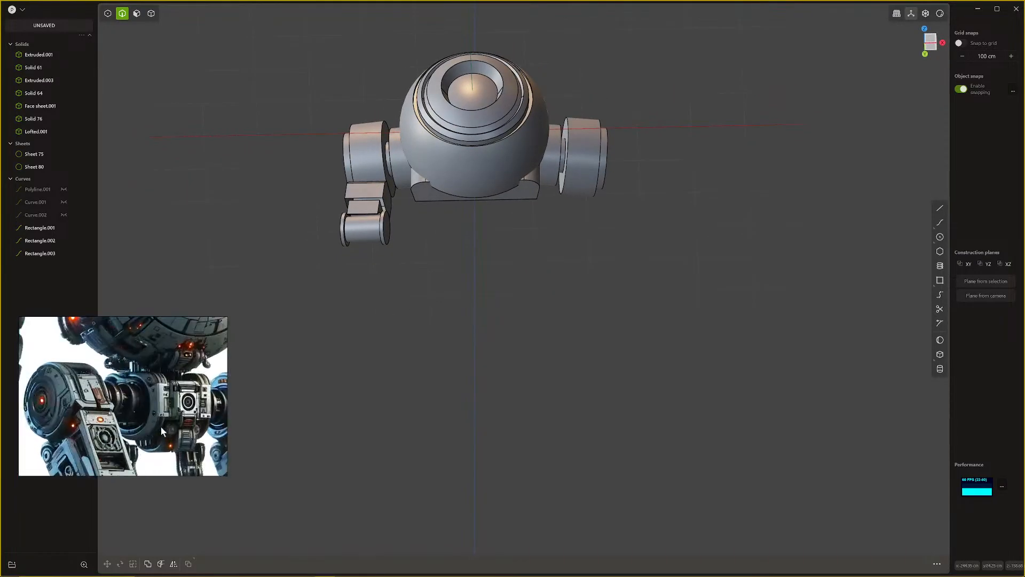
{"action": "middle_click_drag", "start_coordinate": [268, 378], "coordinate": [335, 279]}
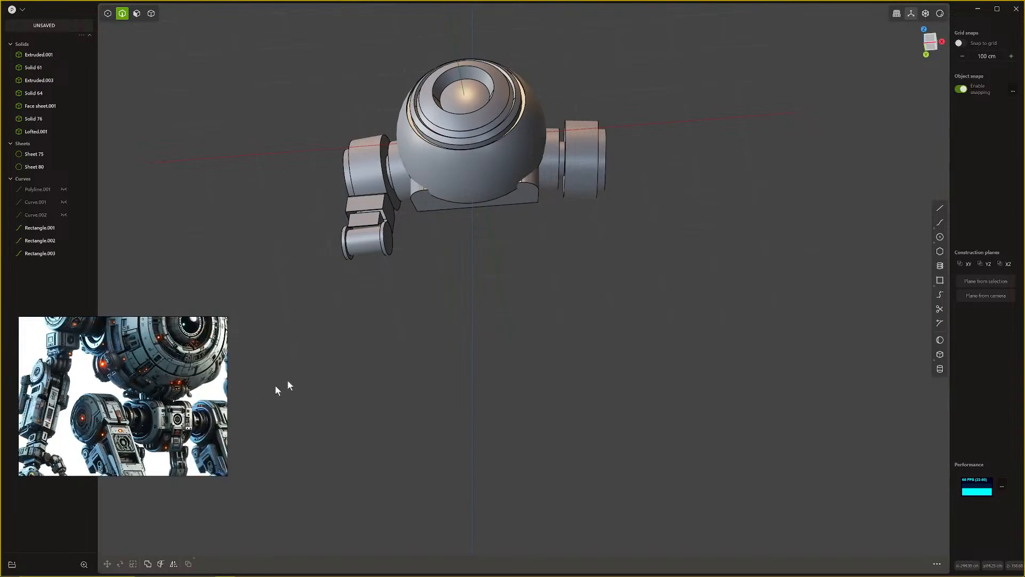
Step: Offset the rear face and its two adjoining sloped faces on the lower body block outward by 27.92 cm
{"action": "middle_click_drag", "start_coordinate": [320, 347], "coordinate": [539, 195]}
{"action": "key", "text": "3"}
{"action": "left_click", "coordinate": [562, 216]}
{"action": "left_click_drag", "start_coordinate": [540, 199], "coordinate": [535, 203]}
{"action": "key", "text": "Escape"}
{"action": "middle_click_drag", "start_coordinate": [541, 215], "coordinate": [520, 232]}
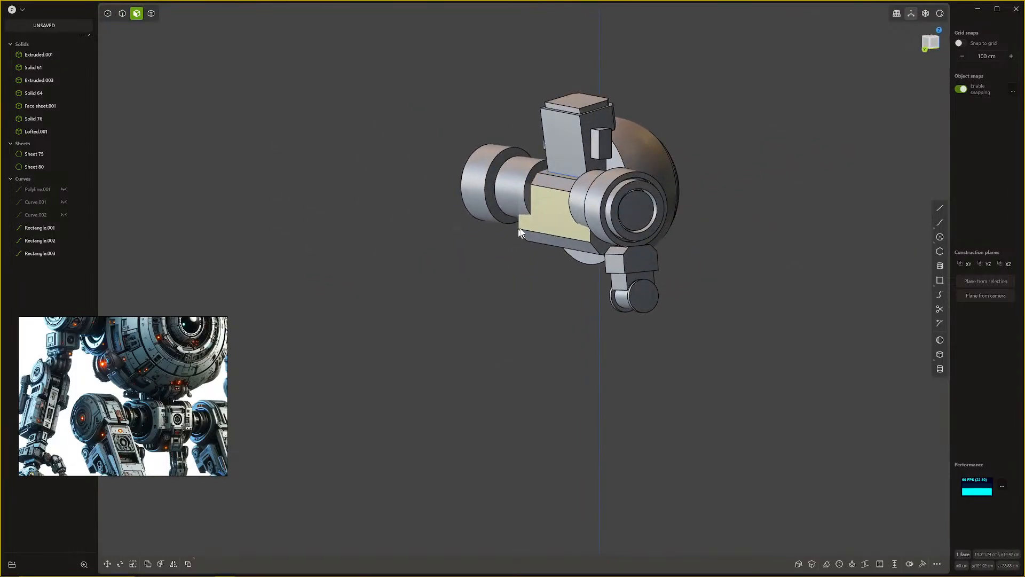
{"action": "key", "text": "o"}
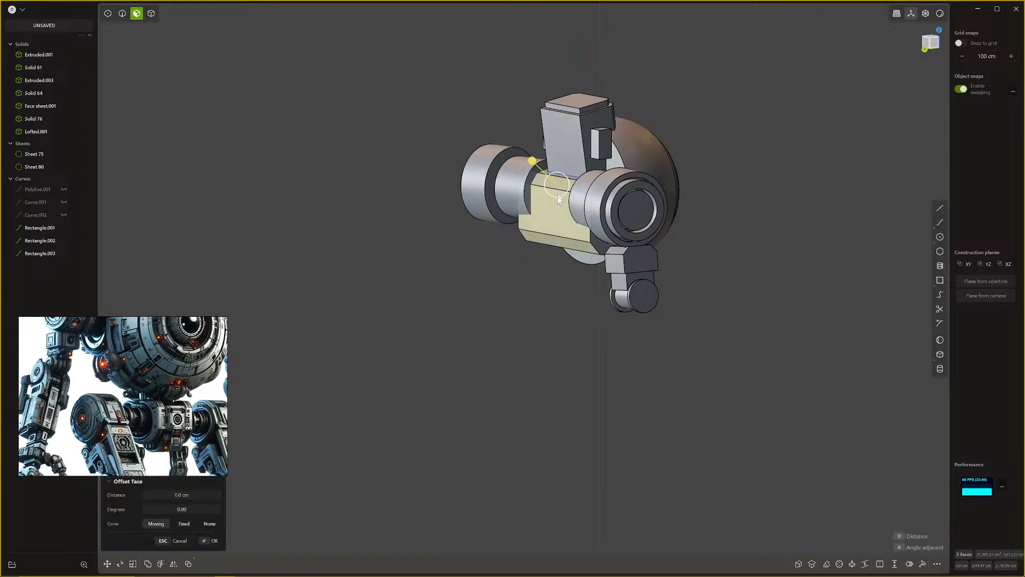
{"action": "left_click_drag", "start_coordinate": [532, 162], "coordinate": [463, 201]}
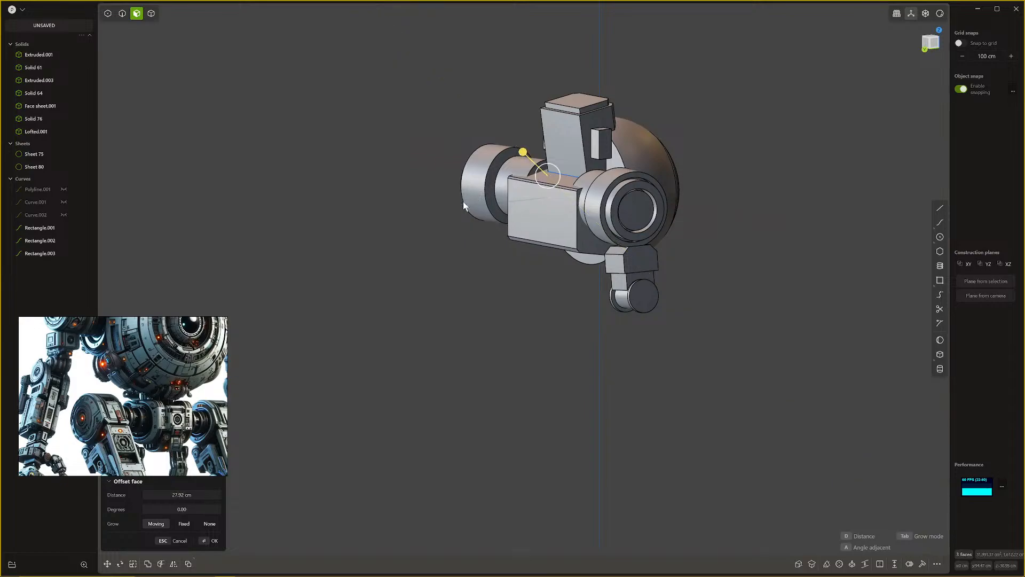
{"action": "middle_click_drag", "start_coordinate": [463, 201], "coordinate": [613, 301]}
{"action": "scroll", "coordinate": [546, 246], "scroll_direction": "up", "scroll_amount": 4}
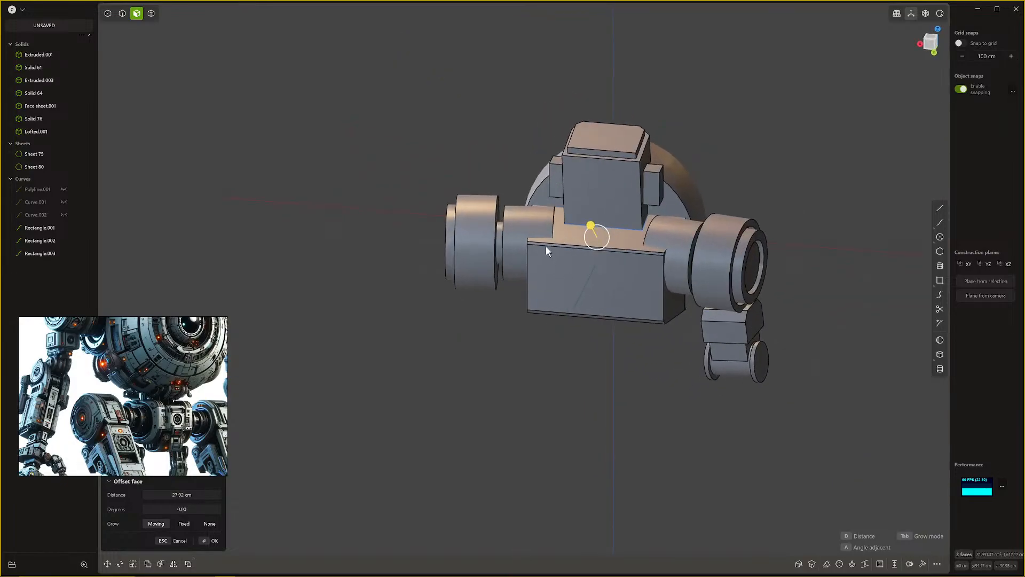
{"action": "middle_click_drag", "start_coordinate": [537, 213], "coordinate": [576, 229]}
Step: Inspect the lower body block's rear faces, the shoulder cylinder and the overall front proportions
{"action": "double_click", "coordinate": [535, 241]}
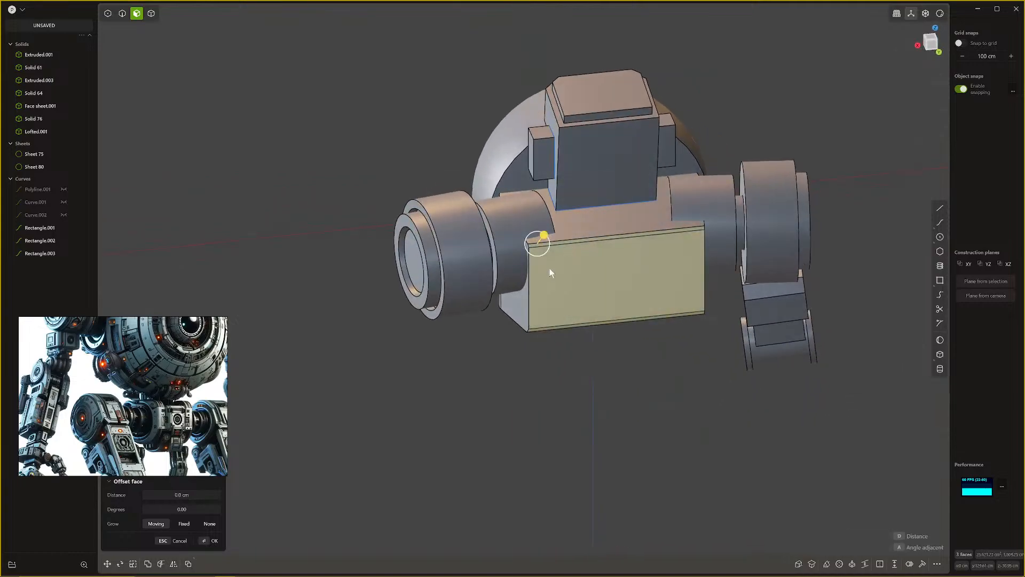
{"action": "middle_click_drag", "start_coordinate": [549, 268], "coordinate": [590, 284]}
{"action": "left_click", "coordinate": [506, 229]}
{"action": "middle_click_drag", "start_coordinate": [505, 230], "coordinate": [663, 213]}
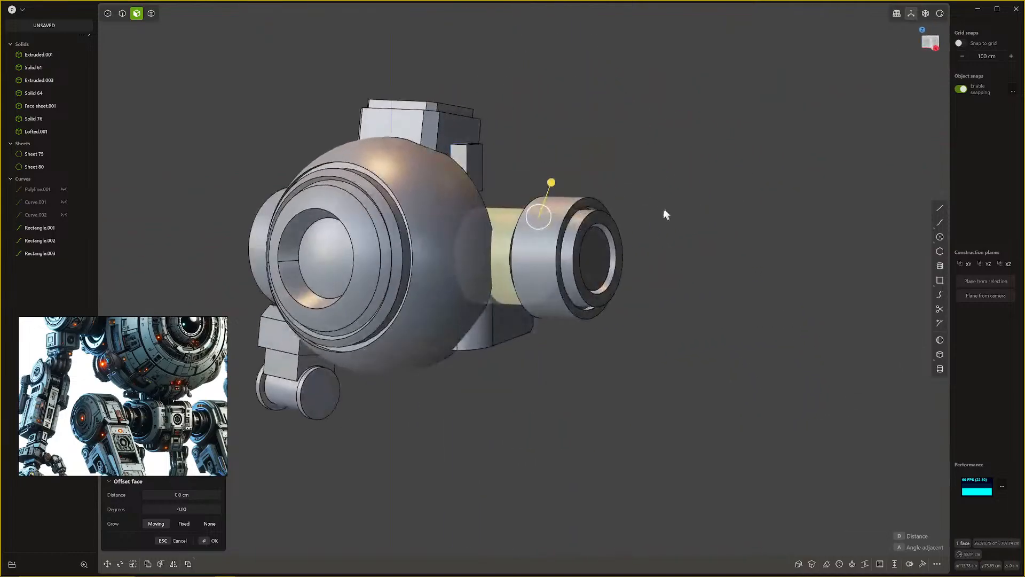
{"action": "scroll", "coordinate": [454, 331], "scroll_direction": "down", "scroll_amount": 5}
{"action": "middle_click_drag", "start_coordinate": [428, 338], "coordinate": [529, 331]}
{"action": "left_click", "coordinate": [533, 325]}
{"action": "scroll", "coordinate": [528, 327], "scroll_direction": "up", "scroll_amount": 4}
{"action": "scroll", "coordinate": [537, 303], "scroll_direction": "down", "scroll_amount": 2}
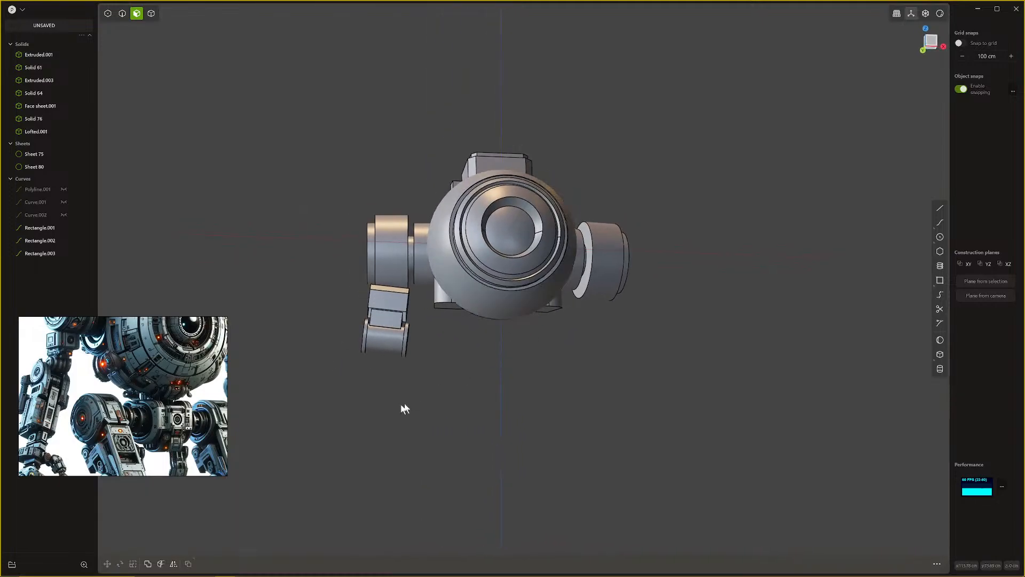
Step: Compare the robot's front, side and underside with the full-figure reference image to judge the hip area
{"action": "middle_click_drag", "start_coordinate": [387, 396], "coordinate": [417, 364]}
{"action": "scroll", "coordinate": [411, 367], "scroll_direction": "down", "scroll_amount": 3}
{"action": "scroll", "coordinate": [164, 395], "scroll_direction": "down", "scroll_amount": 6}
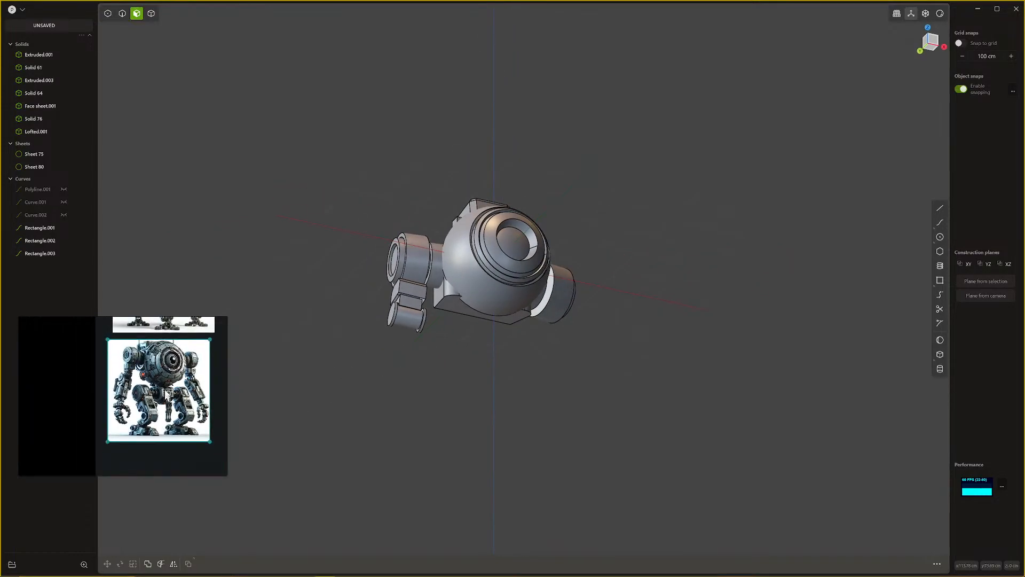
{"action": "middle_click_drag", "start_coordinate": [165, 390], "coordinate": [200, 401]}
{"action": "middle_click_drag", "start_coordinate": [363, 382], "coordinate": [476, 391]}
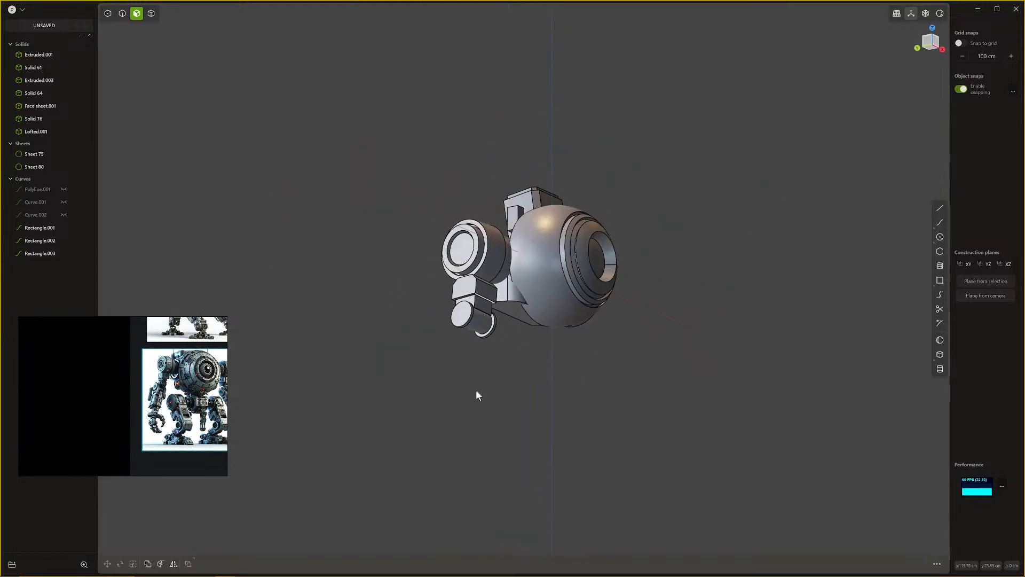
{"action": "middle_click_drag", "start_coordinate": [507, 352], "coordinate": [411, 244]}
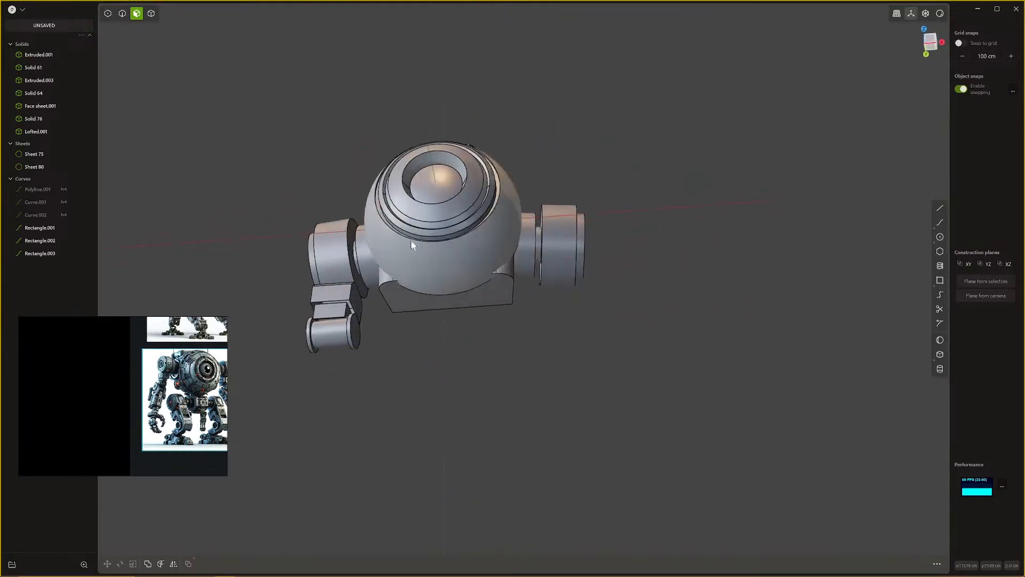
{"action": "scroll", "coordinate": [461, 304], "scroll_direction": "up", "scroll_amount": 6}
{"action": "middle_click_drag", "start_coordinate": [461, 305], "coordinate": [527, 335], "text": "shift"}
Step: Sketch a centre-based rectangle on the underside face of the lower body block, in the middle of its width
{"action": "left_click", "coordinate": [504, 318]}
{"action": "scroll", "coordinate": [507, 336], "scroll_direction": "down", "scroll_amount": 1}
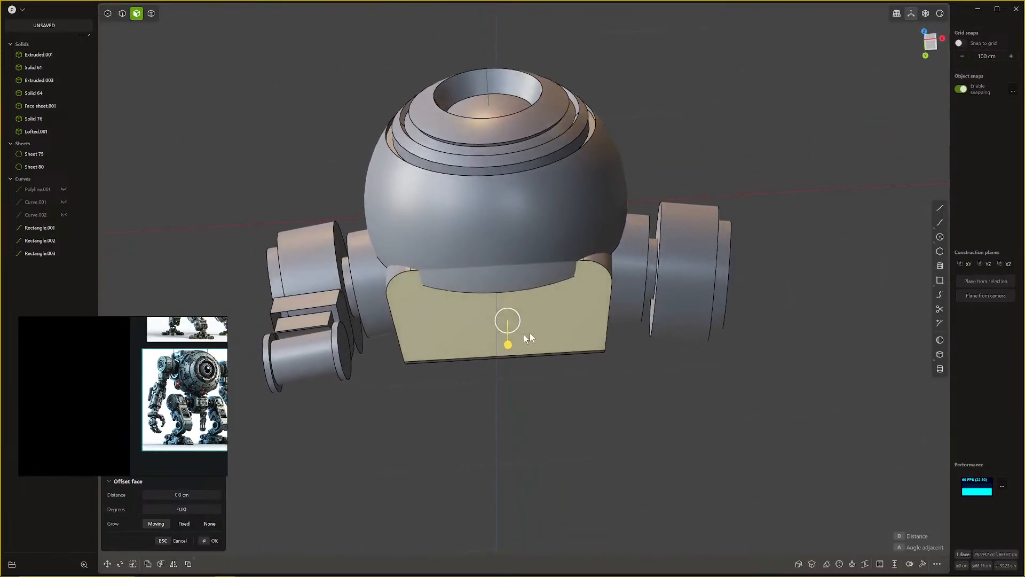
{"action": "key", "text": "Escape"}
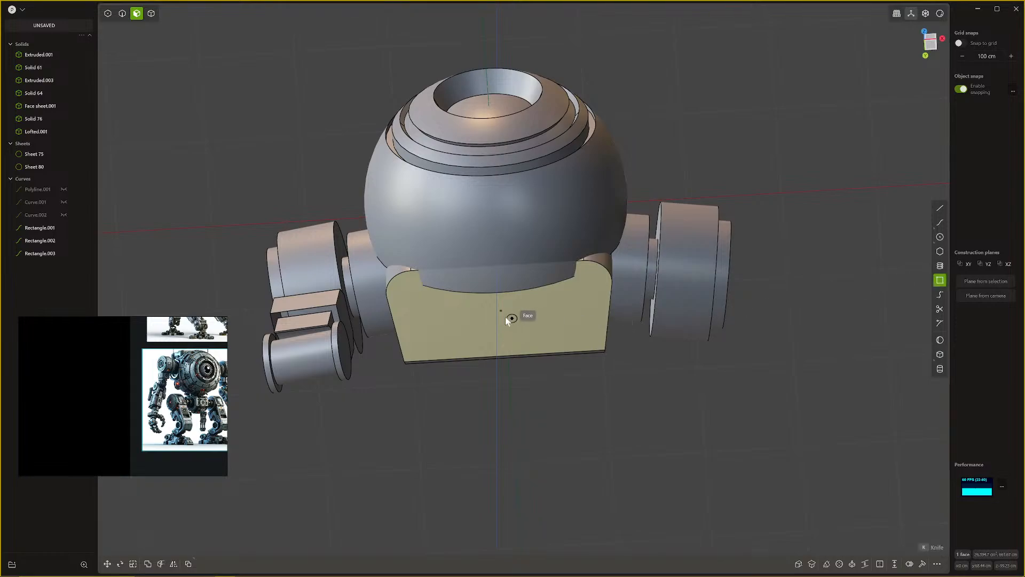
{"action": "left_click", "coordinate": [505, 312]}
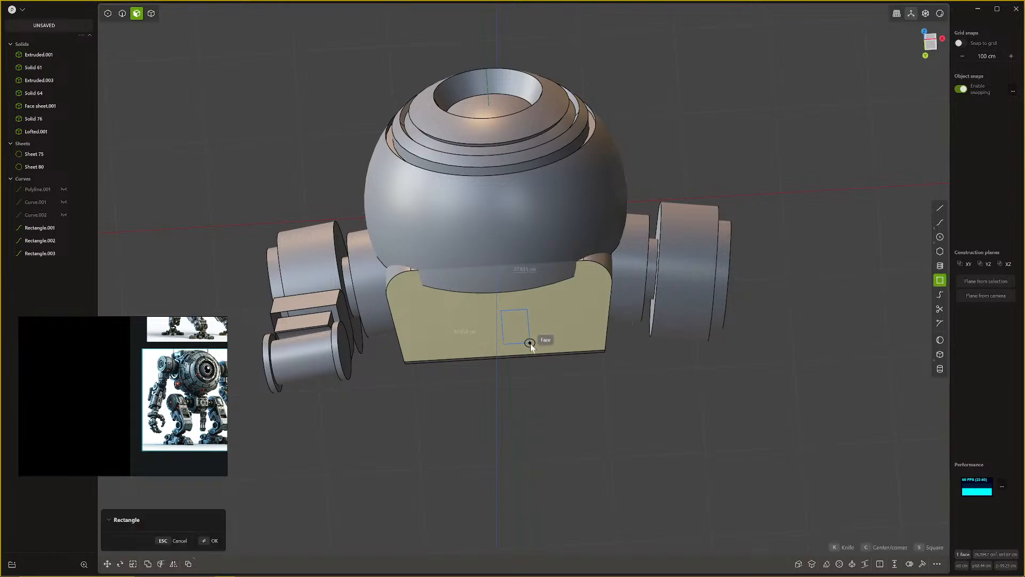
{"action": "key", "text": "c"}
{"action": "left_click", "coordinate": [541, 339]}
Step: Extrude the underside rectangle downward about 58.32 cm as a separate hip block
{"action": "middle_click_drag", "start_coordinate": [540, 338], "coordinate": [446, 394]}
{"action": "left_click", "coordinate": [476, 395]}
{"action": "key", "text": "e"}
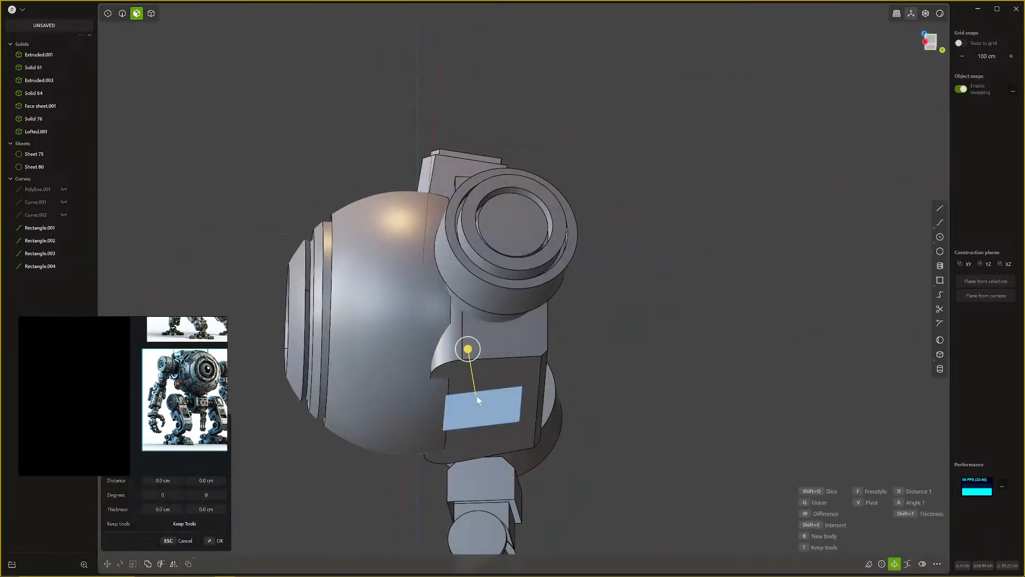
{"action": "left_click_drag", "start_coordinate": [468, 349], "coordinate": [482, 397]}
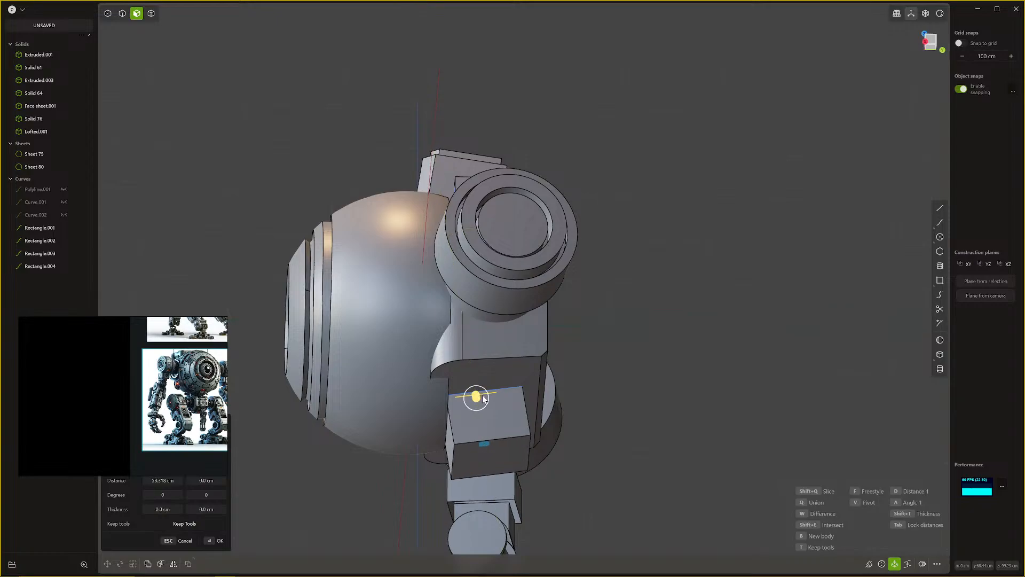
{"action": "middle_click_drag", "start_coordinate": [481, 397], "coordinate": [572, 426]}
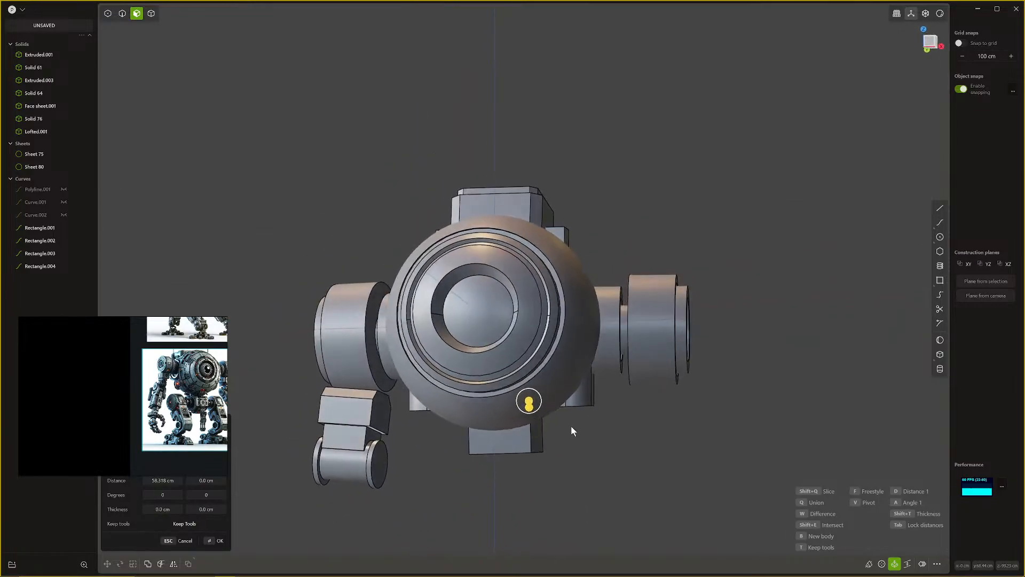
{"action": "scroll", "coordinate": [563, 428], "scroll_direction": "up", "scroll_amount": 5}
{"action": "scroll", "coordinate": [582, 433], "scroll_direction": "down", "scroll_amount": 1}
{"action": "key", "text": "Return"}
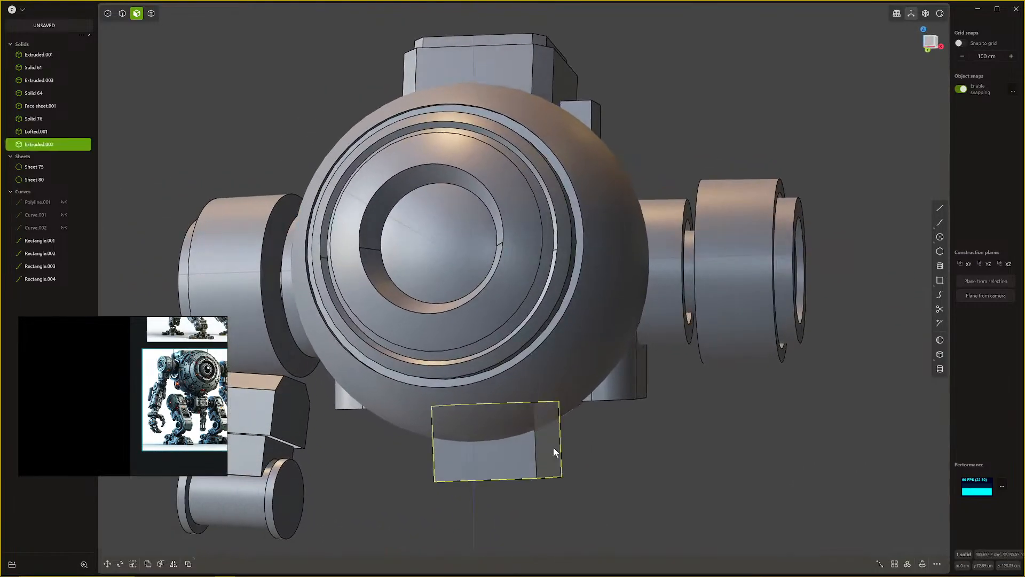
Step: Widen the hip block by offsetting its two opposite side faces outward
{"action": "left_click", "coordinate": [553, 447]}
{"action": "middle_click_drag", "start_coordinate": [569, 448], "coordinate": [638, 444]}
{"action": "left_click", "coordinate": [473, 430]}
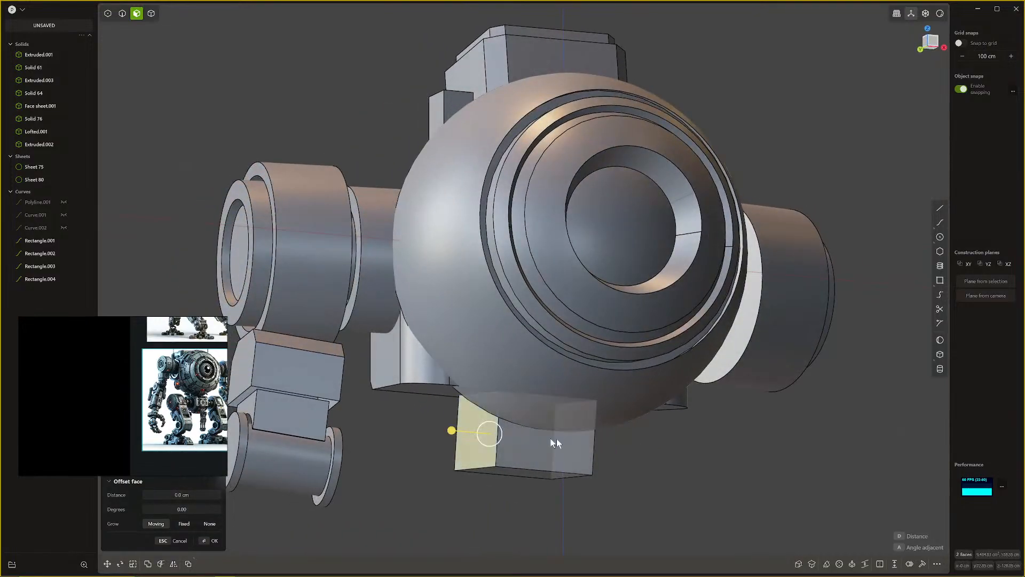
{"action": "left_click_drag", "start_coordinate": [452, 432], "coordinate": [423, 432]}
{"action": "middle_click_drag", "start_coordinate": [480, 429], "coordinate": [458, 394]}
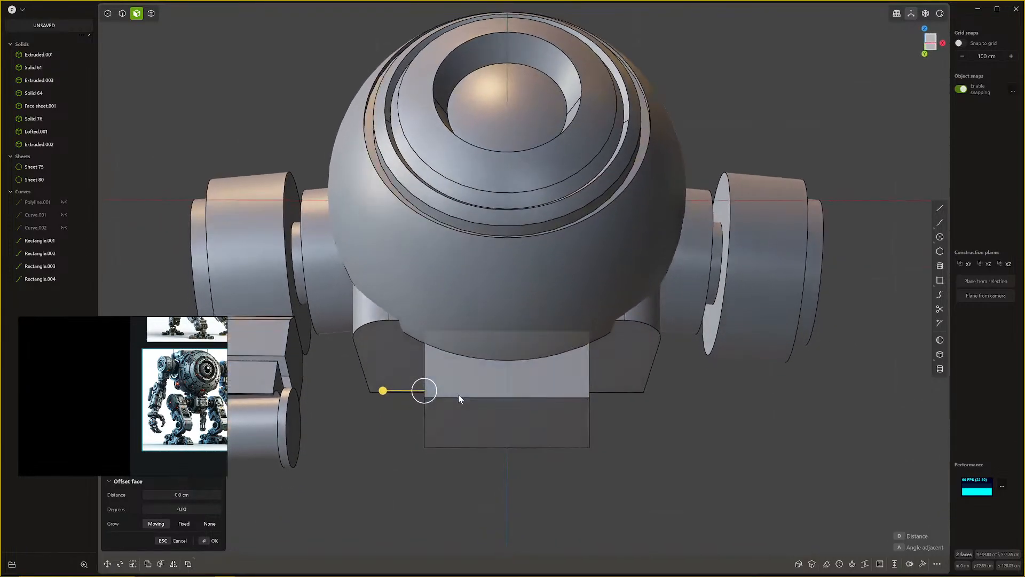
Step: Sketch a narrow upright rectangle near one end of the hip block's front face and extrude it about 11.26 cm as a slot cutter
{"action": "left_click", "coordinate": [939, 280]}
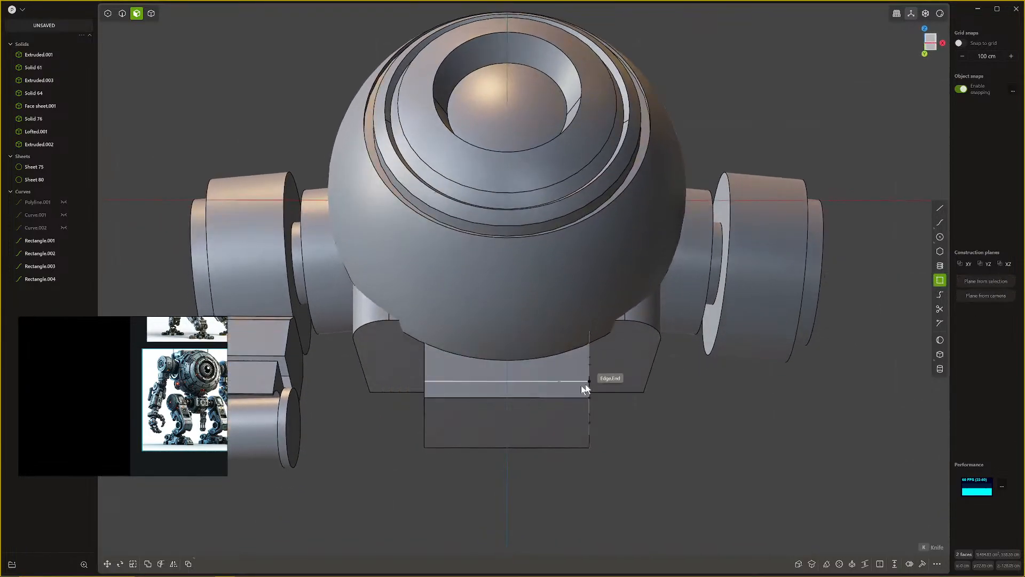
{"action": "left_click", "coordinate": [458, 398]}
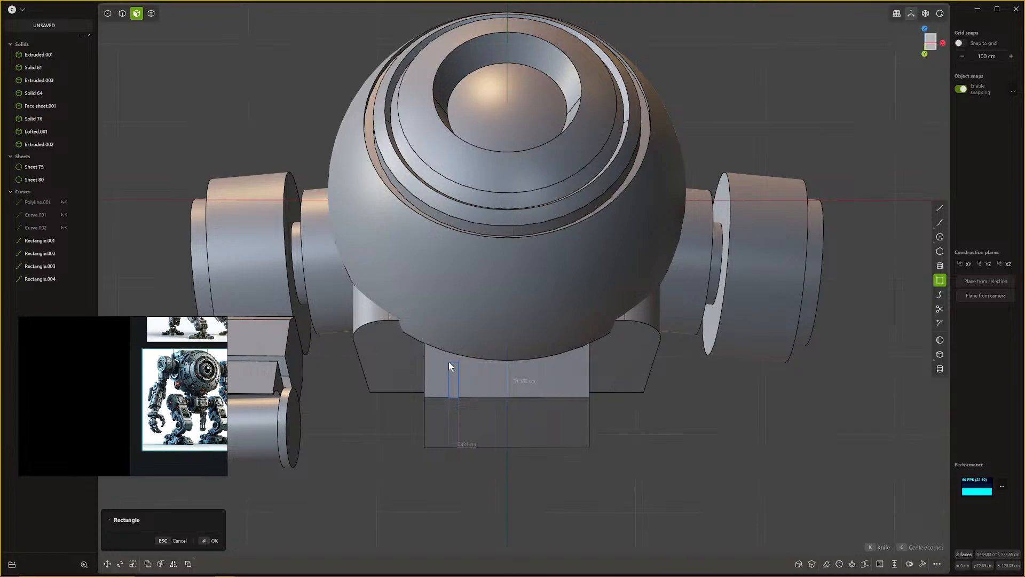
{"action": "left_click", "coordinate": [448, 366]}
{"action": "middle_click_drag", "start_coordinate": [449, 366], "coordinate": [507, 414]}
{"action": "left_click", "coordinate": [483, 414]}
{"action": "key", "text": "e"}
{"action": "left_click_drag", "start_coordinate": [478, 428], "coordinate": [470, 431]}
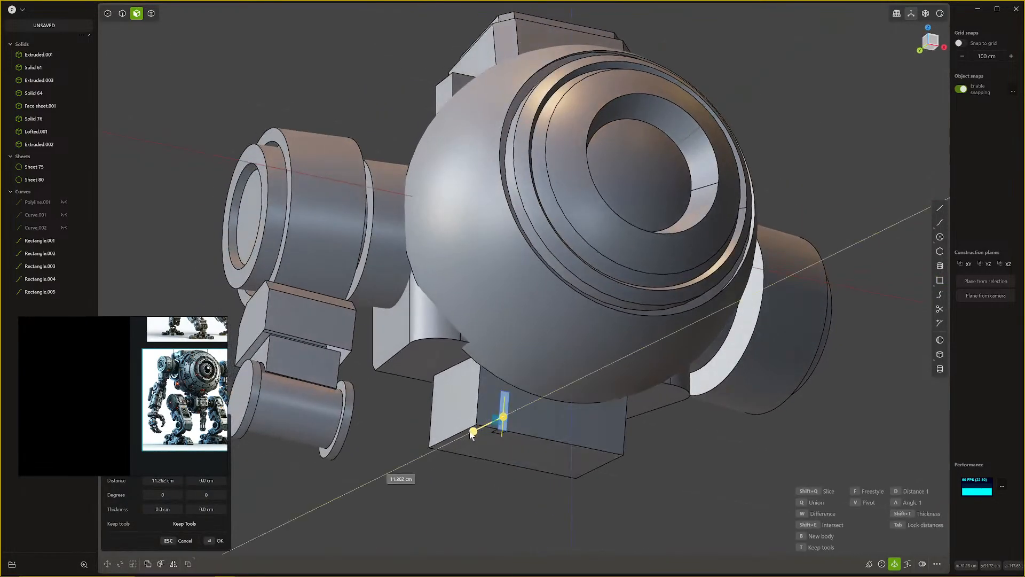
{"action": "key", "text": "Return"}
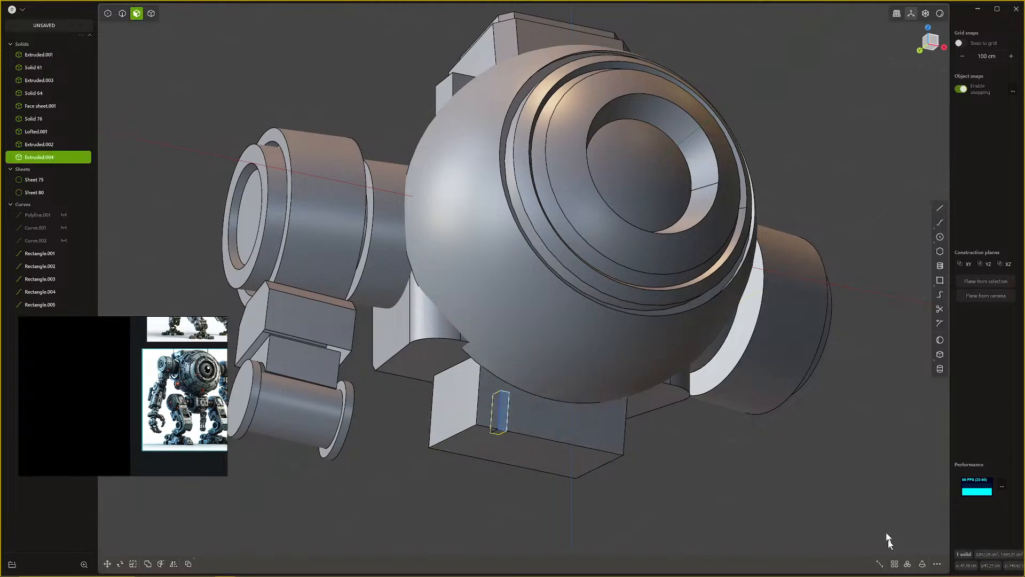
Step: Set a temporary construction plane on the hip block's front face
{"action": "left_click", "coordinate": [895, 563]}
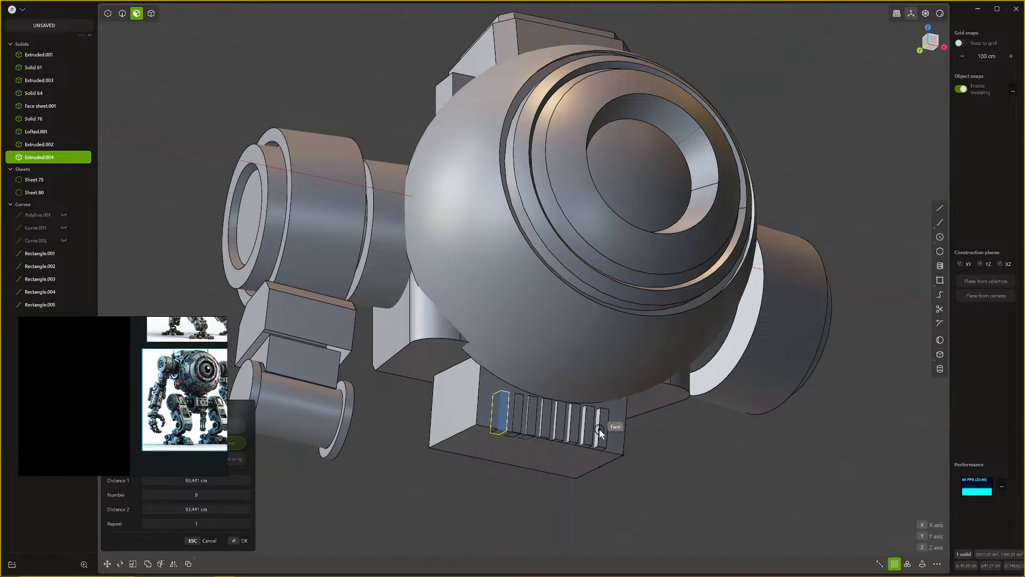
{"action": "key", "text": "Escape"}
{"action": "left_click", "coordinate": [581, 430]}
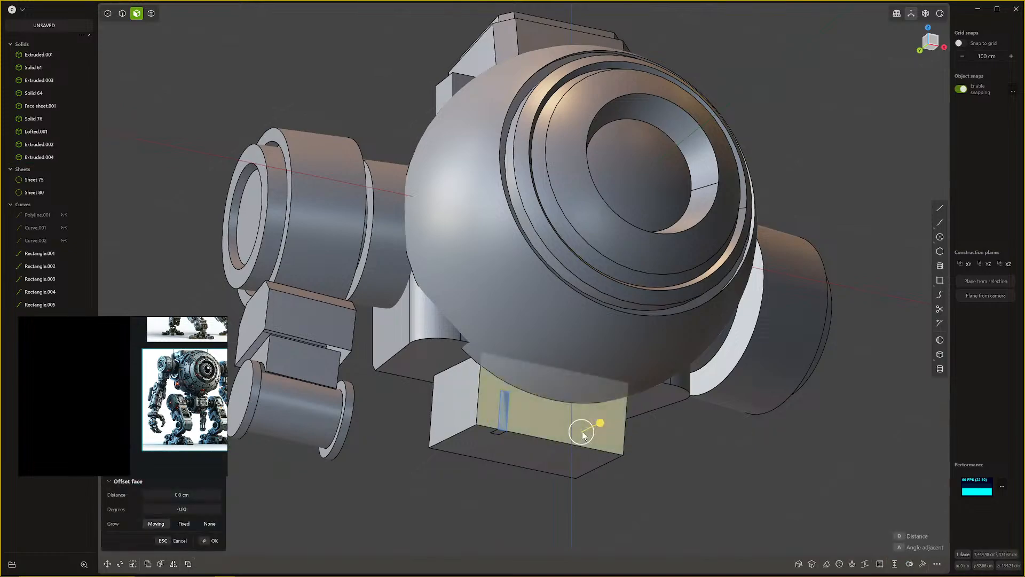
{"action": "key", "text": "space"}
{"action": "middle_click_drag", "start_coordinate": [576, 428], "coordinate": [518, 439]}
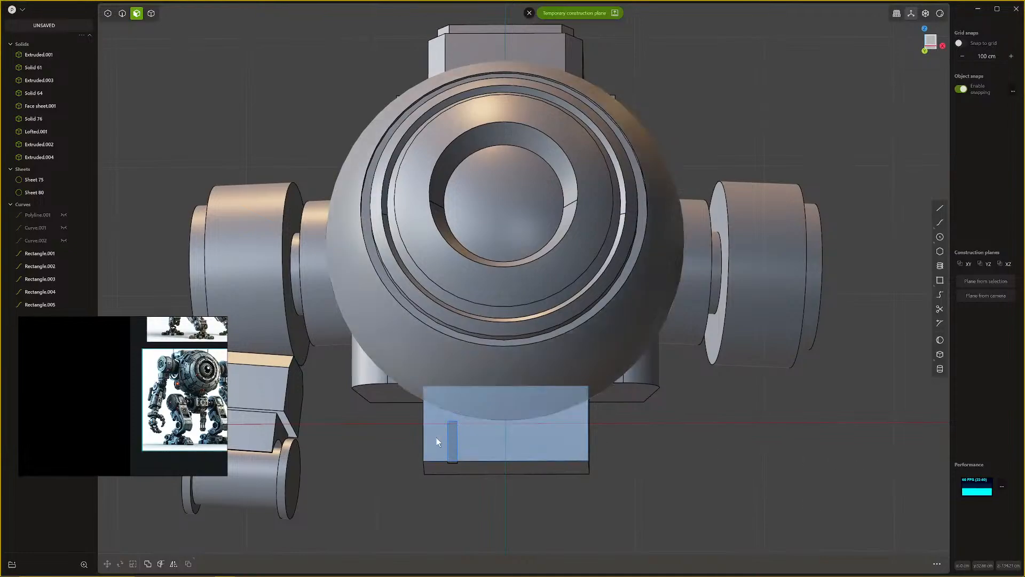
{"action": "left_click", "coordinate": [452, 446]}
{"action": "key", "text": "e"}
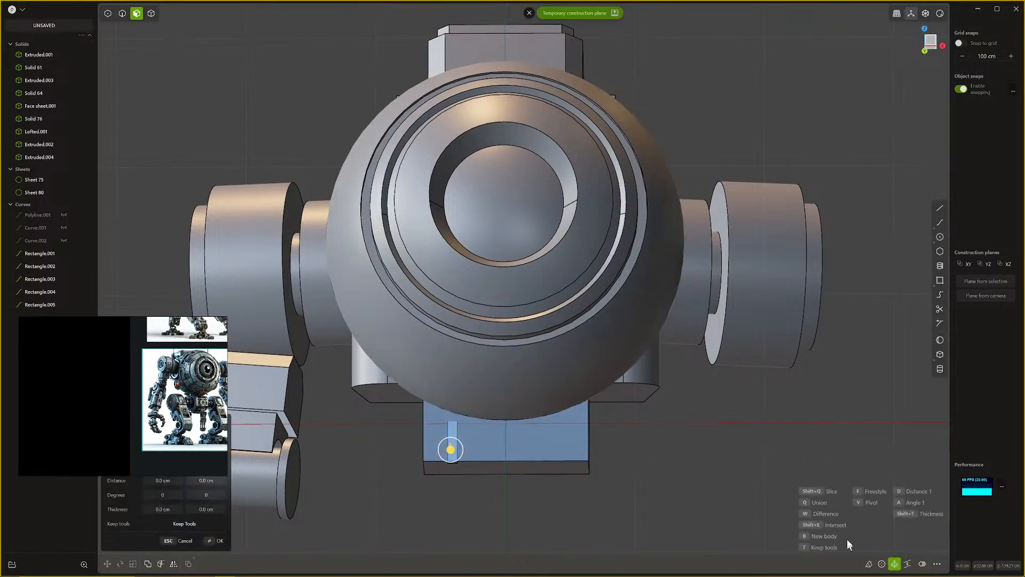
{"action": "middle_click_drag", "start_coordinate": [508, 428], "coordinate": [523, 409]}
{"action": "middle_click_drag", "start_coordinate": [556, 450], "coordinate": [572, 437]}
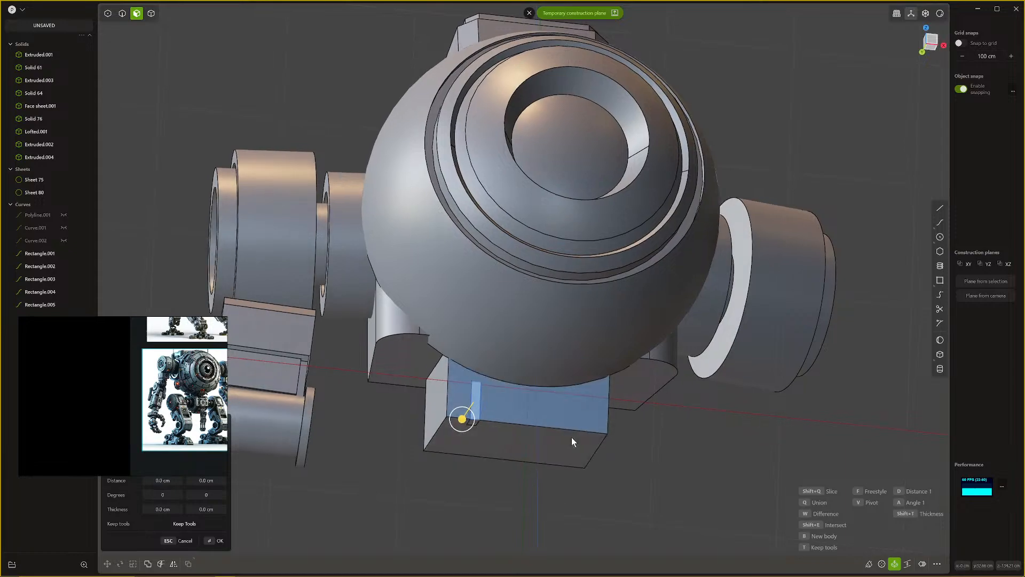
{"action": "left_click", "coordinate": [536, 442]}
Step: Array the narrow cutter solid across the hip block's front face with 8 instances over about 85.78 cm
{"action": "middle_click_drag", "start_coordinate": [450, 454], "coordinate": [479, 410]}
{"action": "left_click", "coordinate": [480, 408]}
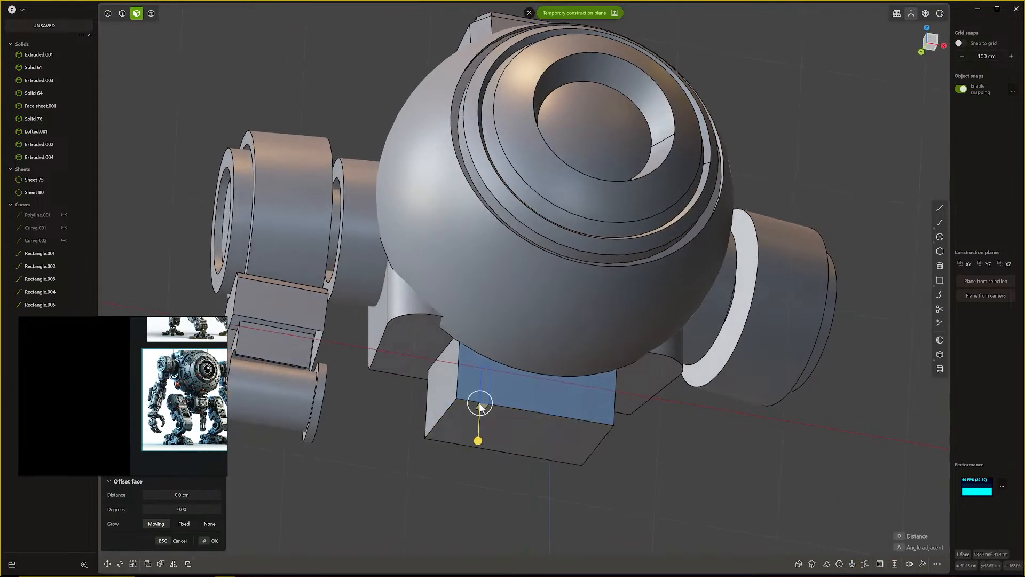
{"action": "key", "text": "4"}
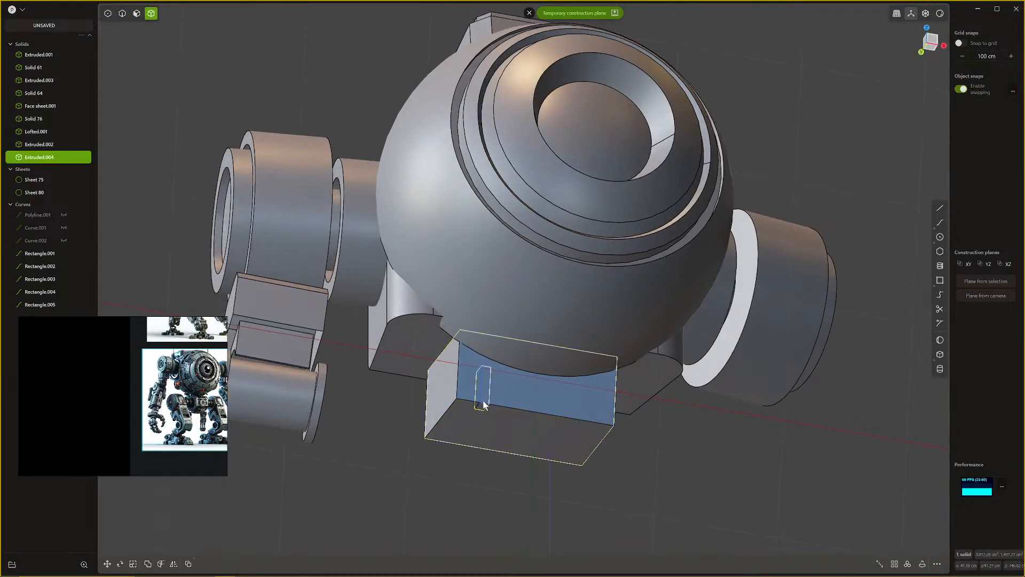
{"action": "middle_click_drag", "start_coordinate": [481, 409], "coordinate": [458, 428]}
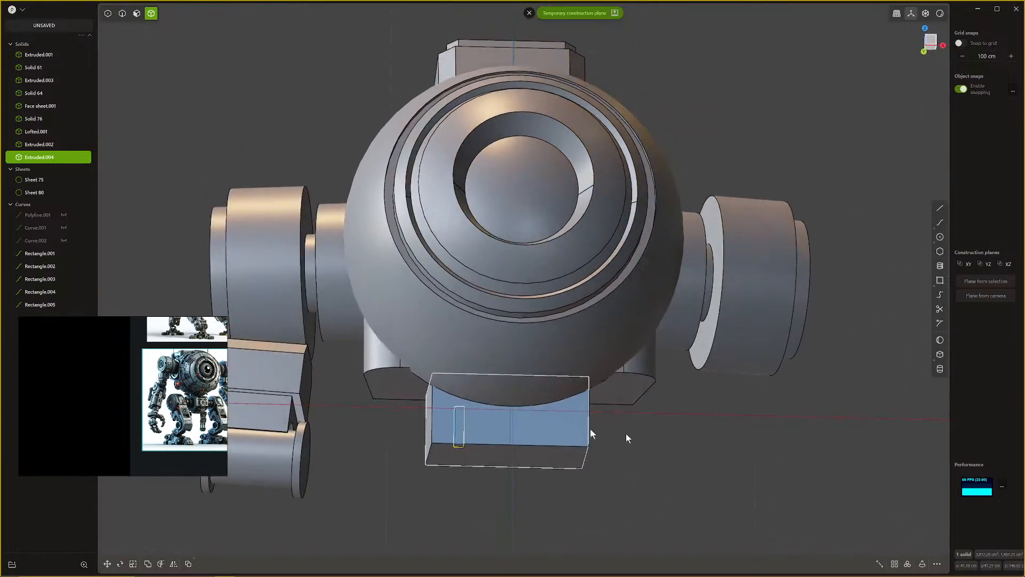
{"action": "left_click", "coordinate": [897, 564]}
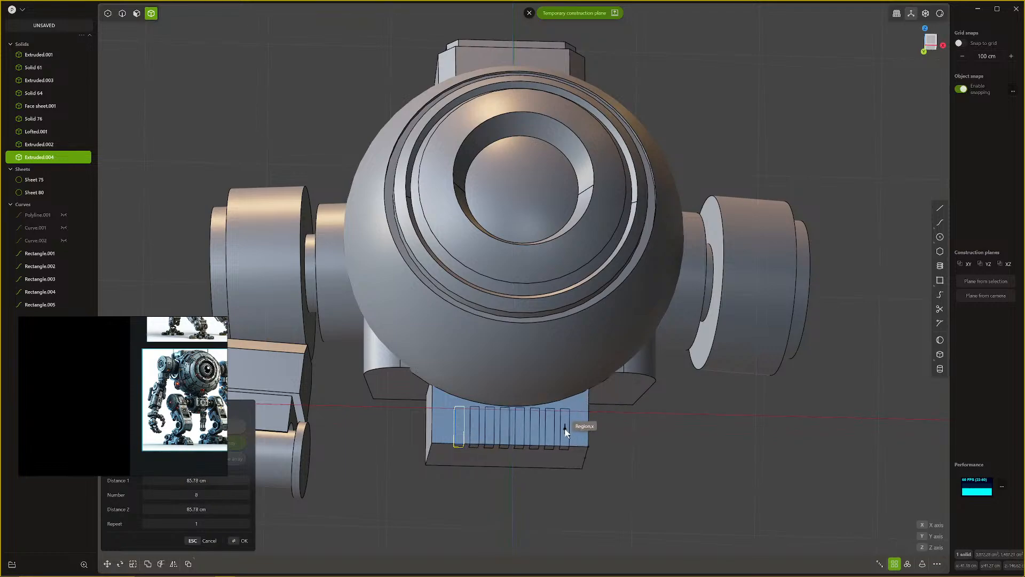
{"action": "left_click", "coordinate": [563, 428]}
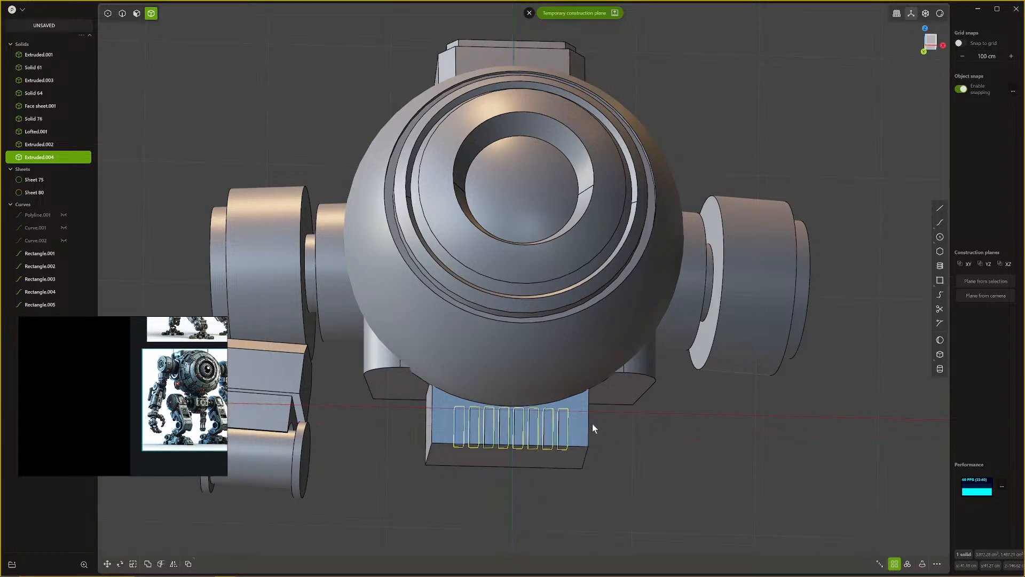
Step: Cut the row of narrow cutter solids out of the hip block with a Boolean difference
{"action": "left_click", "coordinate": [582, 435]}
{"action": "key", "text": "q"}
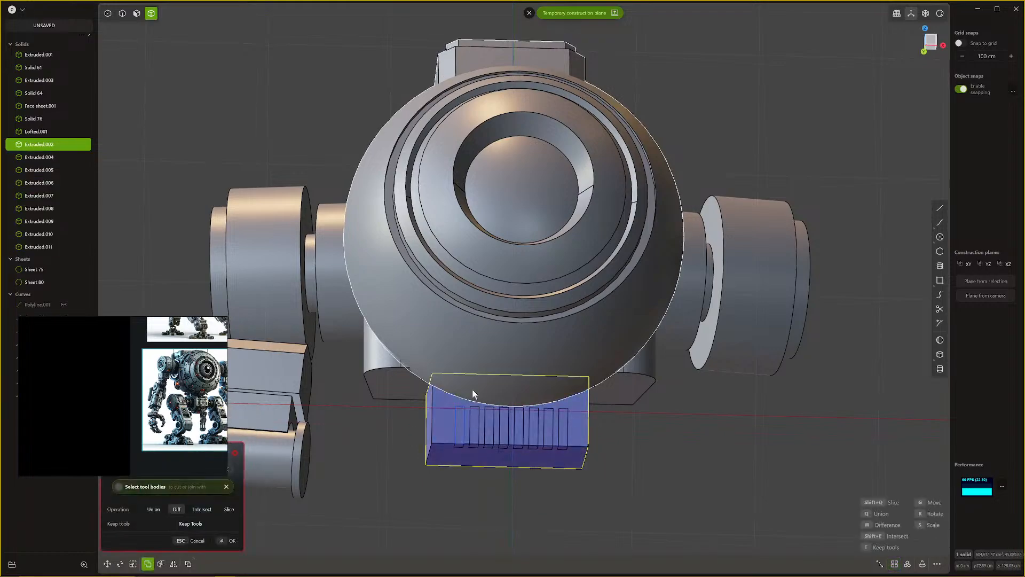
{"action": "left_click_drag", "start_coordinate": [396, 382], "coordinate": [620, 478]}
{"action": "middle_click_drag", "start_coordinate": [618, 451], "coordinate": [510, 415]}
{"action": "key", "text": "Return"}
{"action": "left_click", "coordinate": [641, 434]}
{"action": "left_click", "coordinate": [561, 405]}
Step: Inspect the slots in the hip block from several angles and compare the block with the reference image
{"action": "scroll", "coordinate": [520, 417], "scroll_direction": "up", "scroll_amount": 3}
{"action": "scroll", "coordinate": [520, 413], "scroll_direction": "down", "scroll_amount": 5}
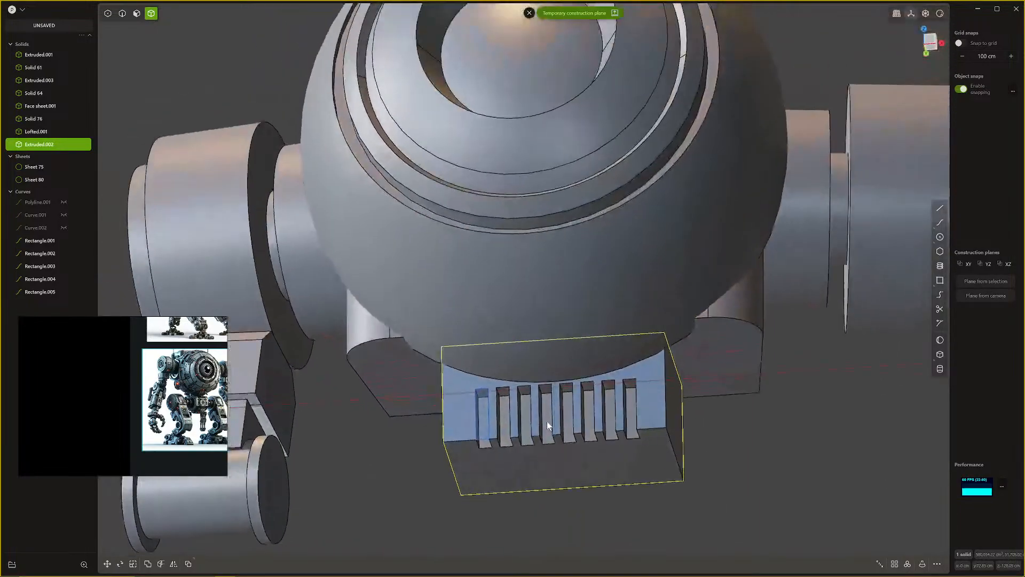
{"action": "middle_click_drag", "start_coordinate": [555, 415], "coordinate": [544, 435]}
{"action": "scroll", "coordinate": [544, 435], "scroll_direction": "down", "scroll_amount": 3}
{"action": "scroll", "coordinate": [422, 445], "scroll_direction": "up", "scroll_amount": 3}
{"action": "scroll", "coordinate": [464, 435], "scroll_direction": "up", "scroll_amount": 3}
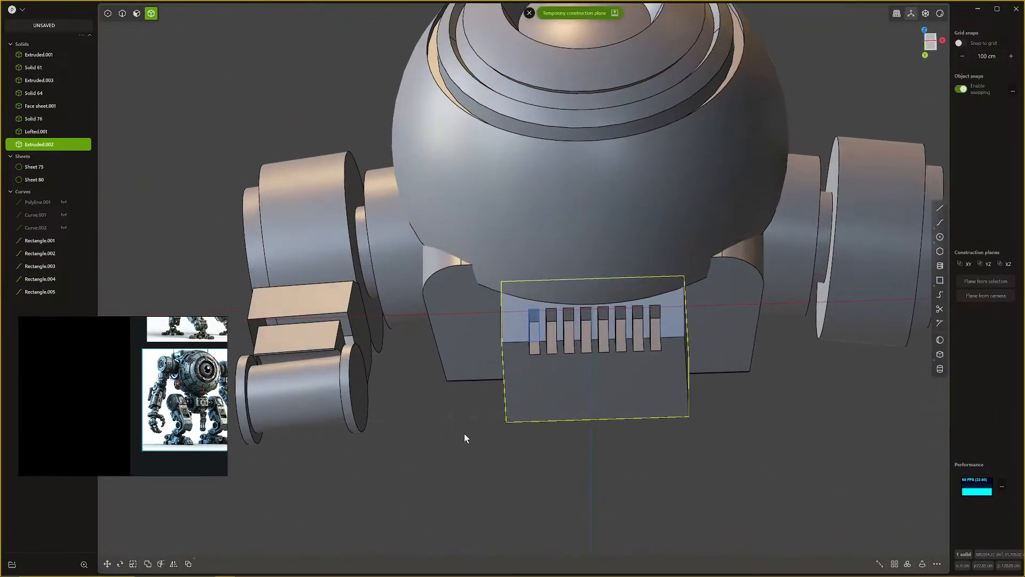
{"action": "scroll", "coordinate": [177, 431], "scroll_direction": "down", "scroll_amount": 3}
{"action": "middle_click_drag", "start_coordinate": [220, 409], "coordinate": [180, 411]}
{"action": "scroll", "coordinate": [606, 378], "scroll_direction": "down", "scroll_amount": 3}
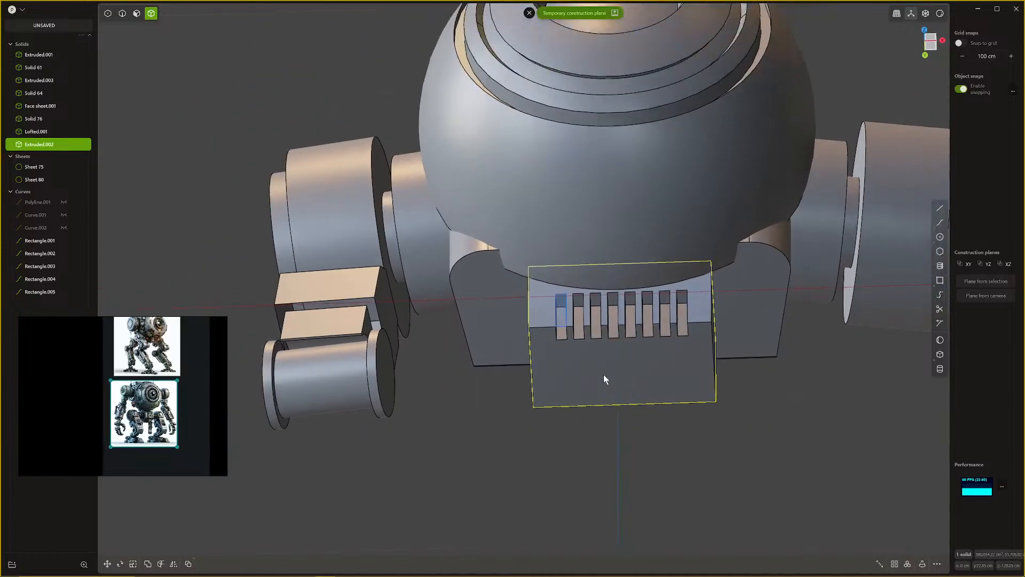
{"action": "middle_click_drag", "start_coordinate": [618, 385], "coordinate": [643, 419]}
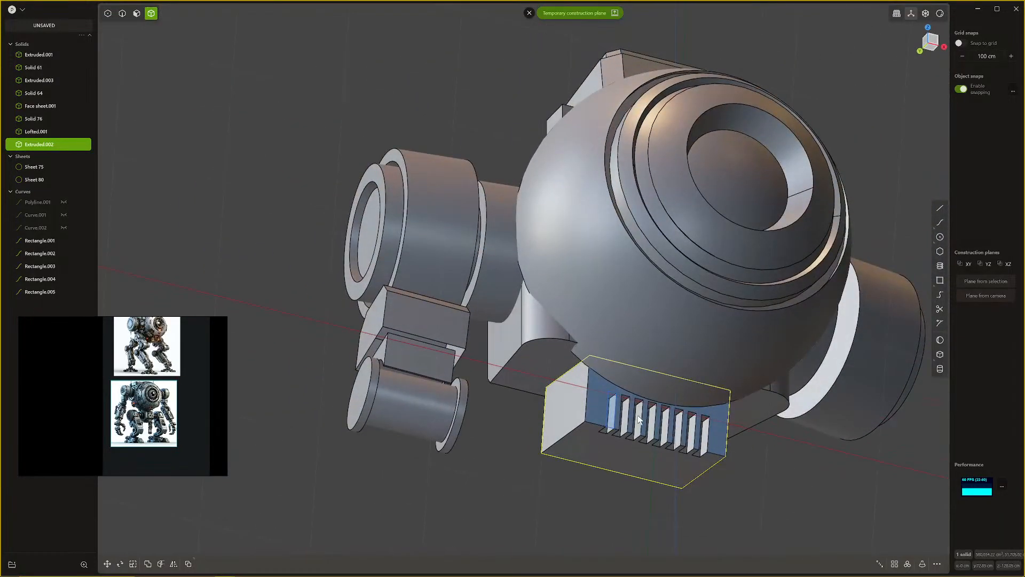
Step: Fillet the upright edges of the hip block and its slots by about 2.28 cm
{"action": "key", "text": "f"}
{"action": "left_click", "coordinate": [587, 414]}
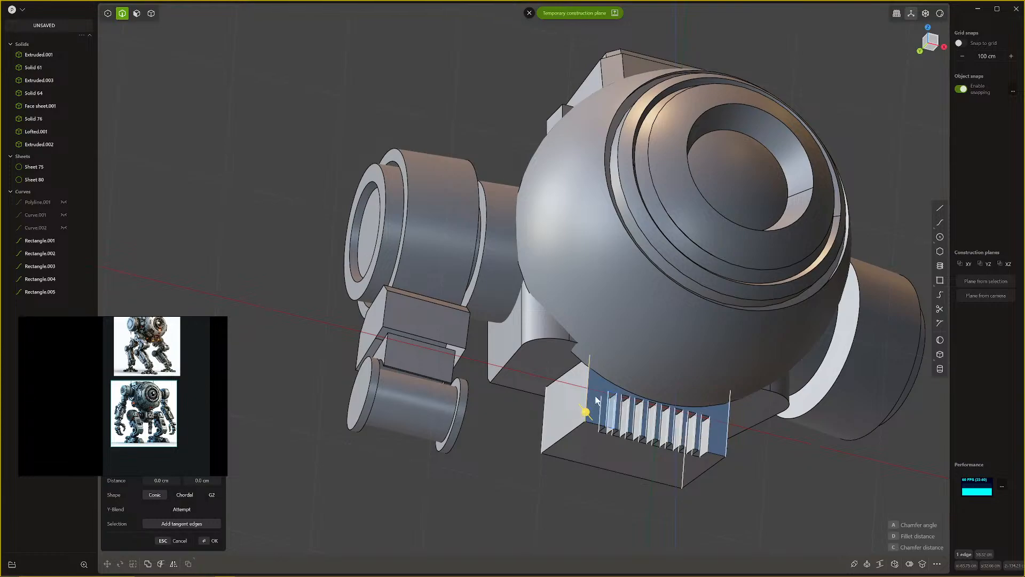
{"action": "double_click", "coordinate": [589, 399]}
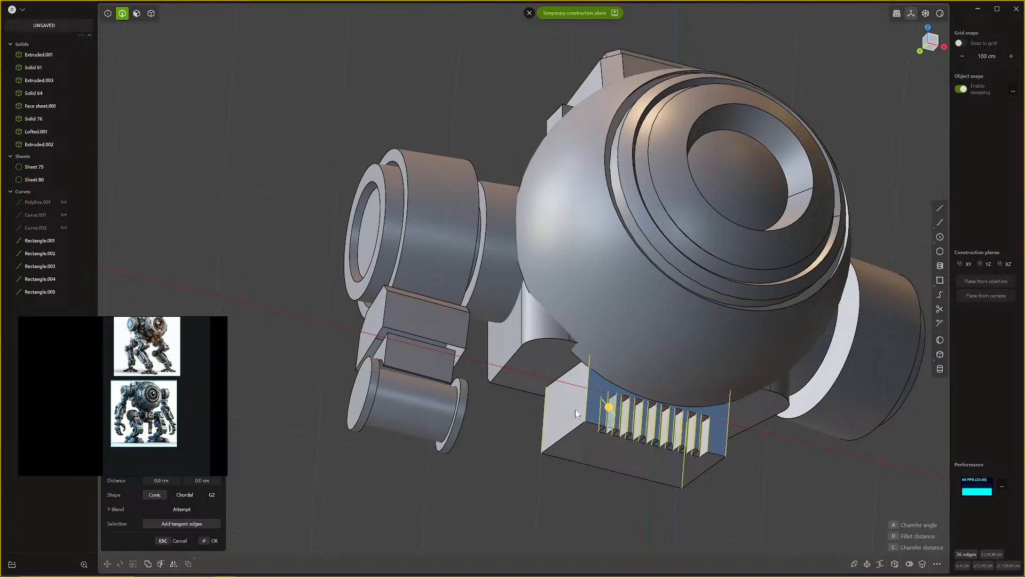
{"action": "left_click_drag", "start_coordinate": [608, 409], "coordinate": [606, 409]}
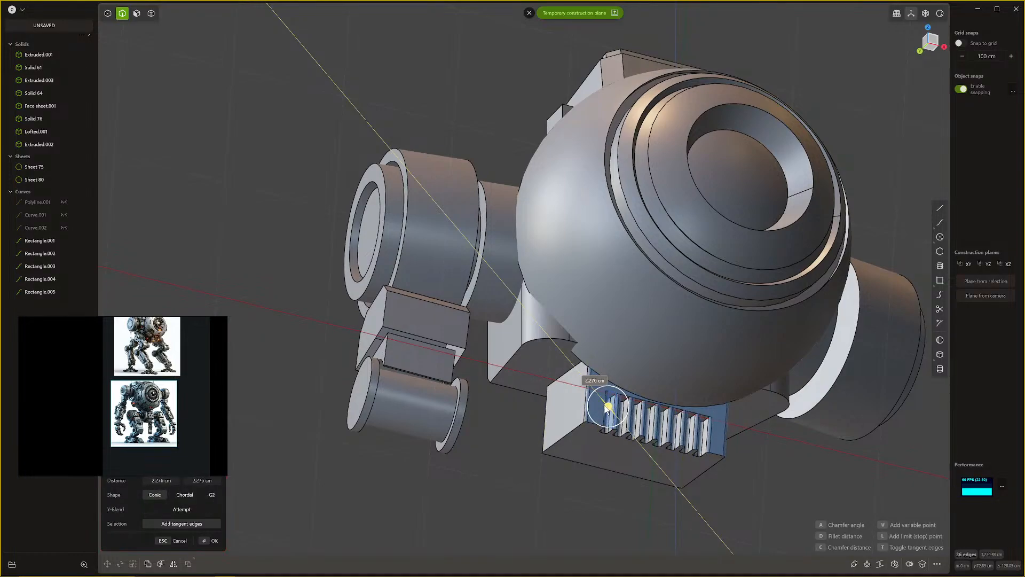
{"action": "key", "text": "Return"}
Step: Fillet the lower front edge of the hip block beside the slots by about 2.09 cm
{"action": "left_click", "coordinate": [599, 427]}
{"action": "key", "text": "f"}
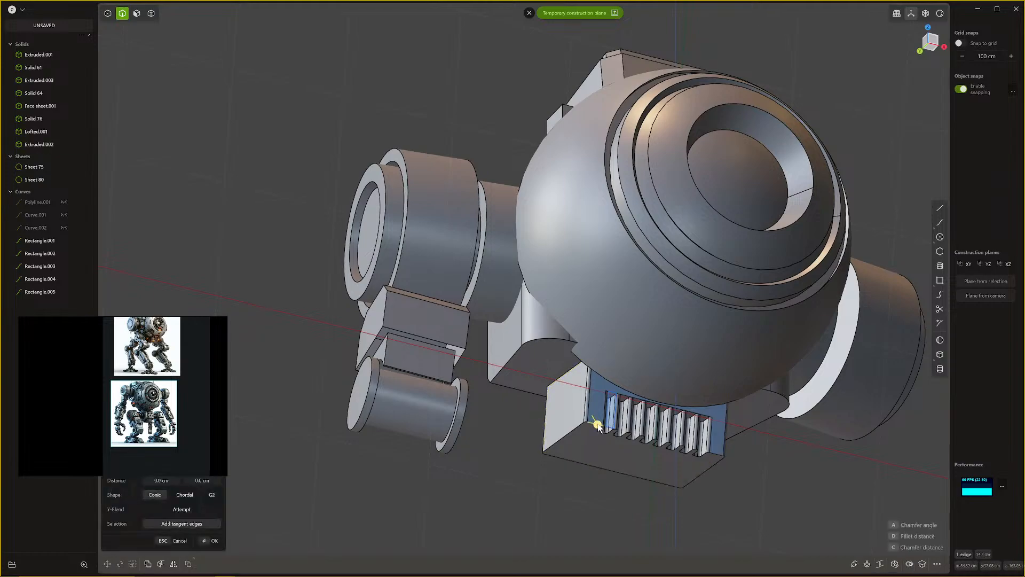
{"action": "left_click_drag", "start_coordinate": [599, 428], "coordinate": [599, 425]}
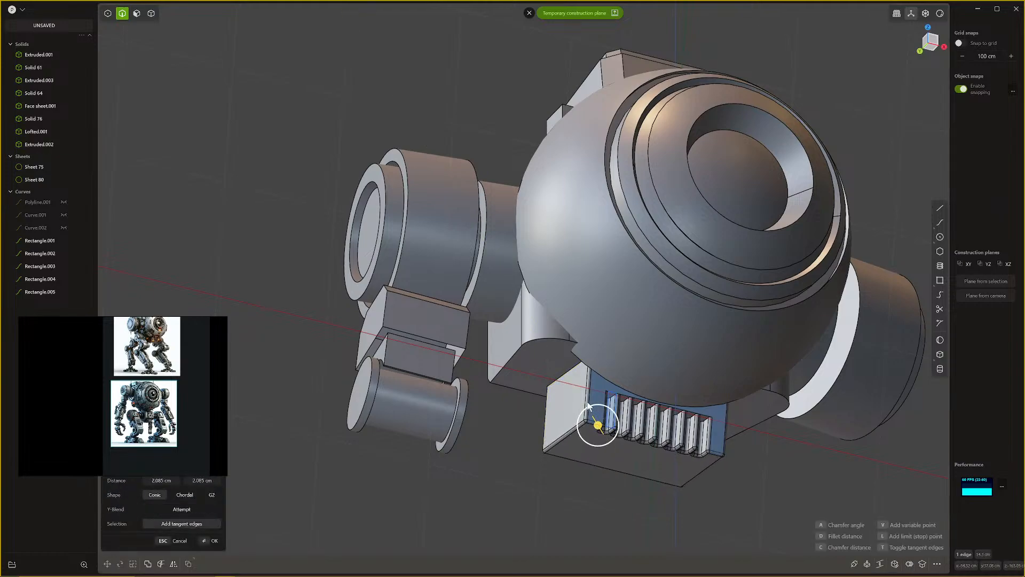
{"action": "key", "text": "Return"}
{"action": "scroll", "coordinate": [598, 403], "scroll_direction": "down", "scroll_amount": 2}
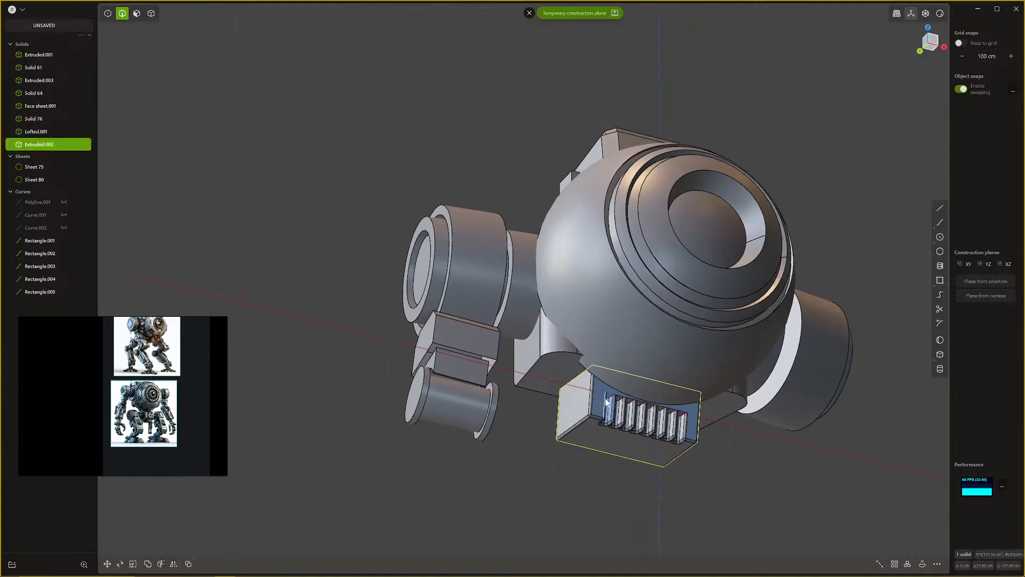
Step: Inspect the filleted slots and the hip block under the sphere from several angles
{"action": "middle_click_drag", "start_coordinate": [875, 405], "coordinate": [822, 434]}
{"action": "left_click", "coordinate": [838, 445]}
{"action": "scroll", "coordinate": [722, 444], "scroll_direction": "up", "scroll_amount": 4}
{"action": "scroll", "coordinate": [721, 445], "scroll_direction": "up", "scroll_amount": 1}
{"action": "scroll", "coordinate": [751, 423], "scroll_direction": "down", "scroll_amount": 2}
{"action": "scroll", "coordinate": [777, 440], "scroll_direction": "down", "scroll_amount": 2}
{"action": "scroll", "coordinate": [831, 426], "scroll_direction": "down", "scroll_amount": 2}
{"action": "middle_click_drag", "start_coordinate": [719, 451], "coordinate": [740, 462]}
{"action": "scroll", "coordinate": [746, 473], "scroll_direction": "down", "scroll_amount": 2}
{"action": "scroll", "coordinate": [724, 469], "scroll_direction": "down", "scroll_amount": 2}
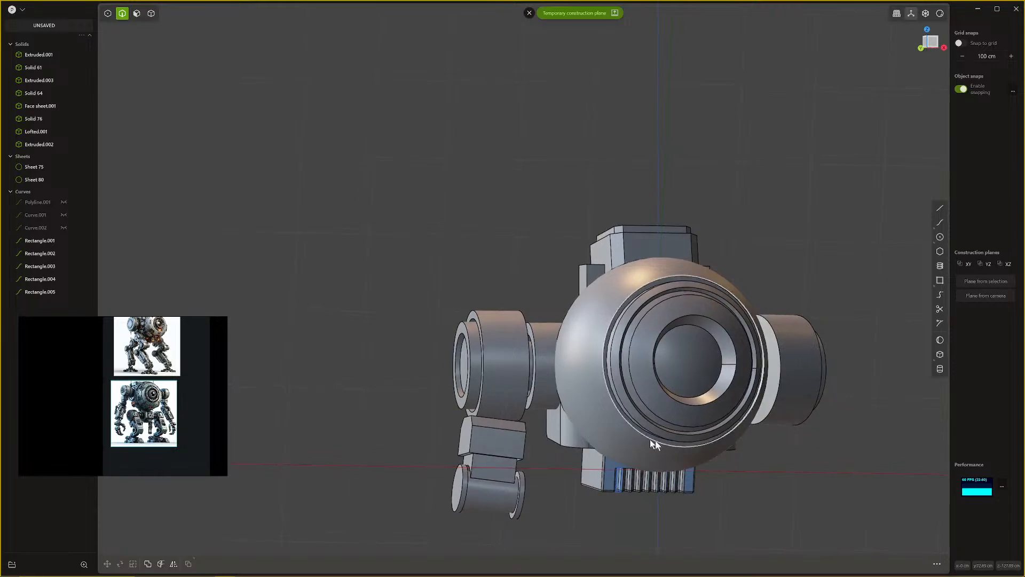
Step: Mirror the shoulder drum, upper-arm block and elbow drum across the X plane to the robot's other side
{"action": "key", "text": "4"}
{"action": "left_click", "coordinate": [502, 384]}
{"action": "left_click", "coordinate": [502, 434]}
{"action": "left_click", "coordinate": [498, 485]}
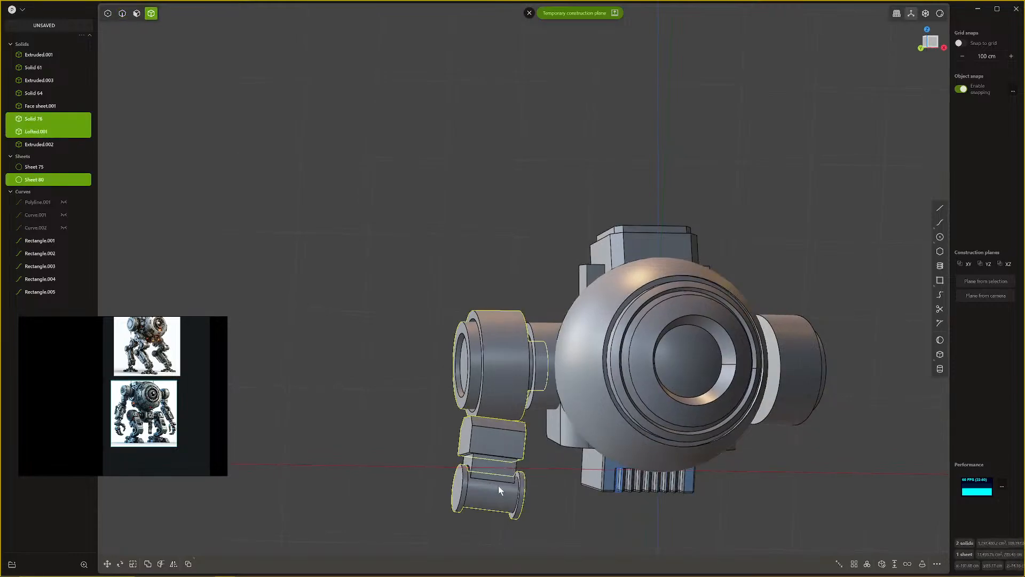
{"action": "key", "text": "alt+x"}
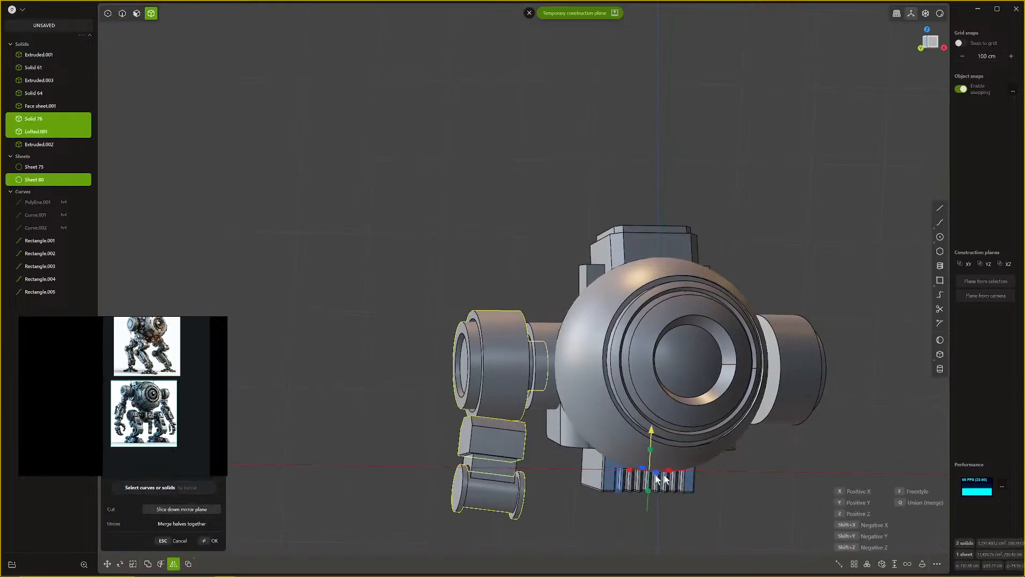
{"action": "left_click", "coordinate": [631, 471]}
{"action": "middle_click_drag", "start_coordinate": [666, 460], "coordinate": [635, 454]}
{"action": "scroll", "coordinate": [639, 460], "scroll_direction": "down", "scroll_amount": 2}
{"action": "key", "text": "Return"}
{"action": "scroll", "coordinate": [550, 469], "scroll_direction": "down", "scroll_amount": 4}
{"action": "left_click", "coordinate": [678, 360]}
Step: Enlarge the robot in the reference image and chamfer the sphere's rear edge by about 21.59 cm
{"action": "double_click", "coordinate": [145, 408]}
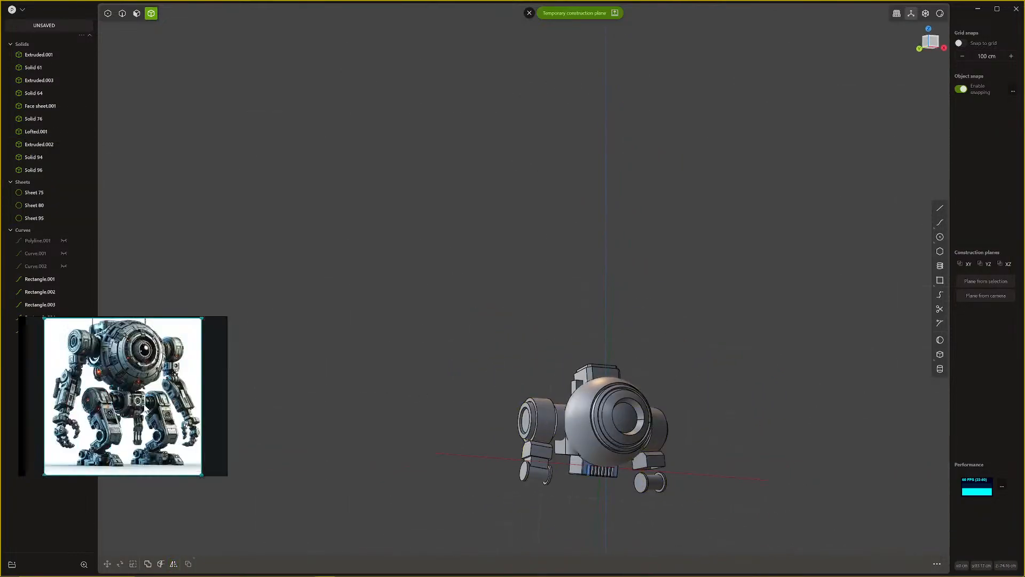
{"action": "middle_click_drag", "start_coordinate": [631, 400], "coordinate": [542, 319]}
{"action": "scroll", "coordinate": [743, 414], "scroll_direction": "up", "scroll_amount": 1}
{"action": "scroll", "coordinate": [745, 415], "scroll_direction": "up", "scroll_amount": 1}
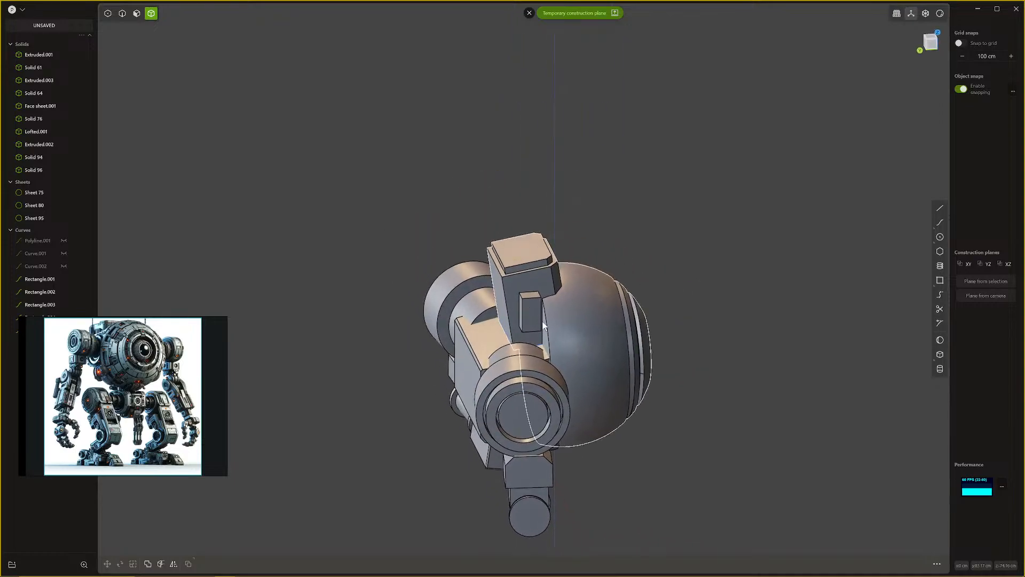
{"action": "key", "text": "2"}
{"action": "left_click", "coordinate": [549, 324]}
{"action": "key", "text": "f"}
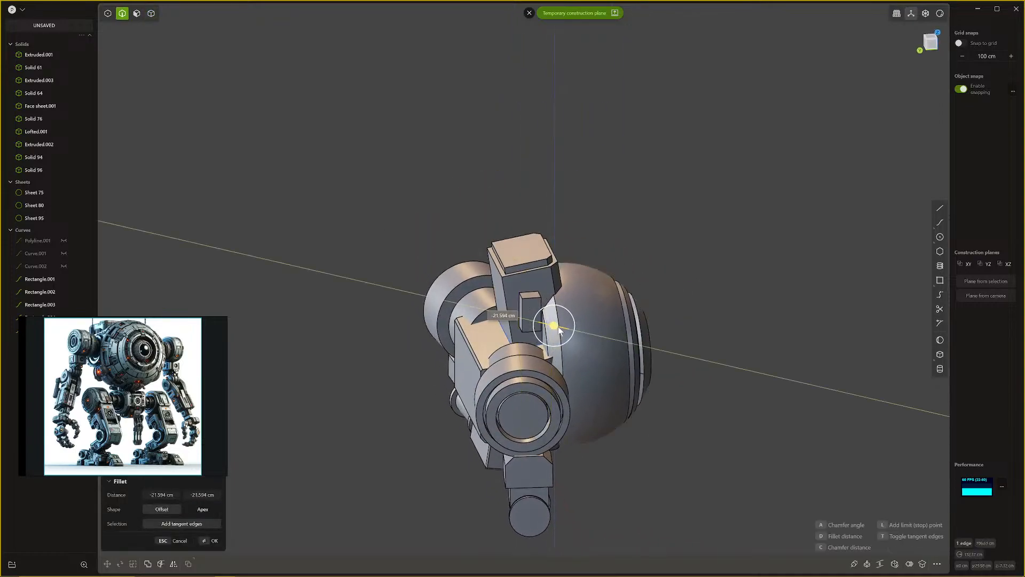
{"action": "left_click", "coordinate": [561, 328]}
{"action": "right_click", "coordinate": [560, 328]}
{"action": "middle_click_drag", "start_coordinate": [561, 328], "coordinate": [686, 400]}
Step: Try to fillet five concentric ring edges around the eye together by about 1.1 cm
{"action": "scroll", "coordinate": [715, 384], "scroll_direction": "up", "scroll_amount": 5}
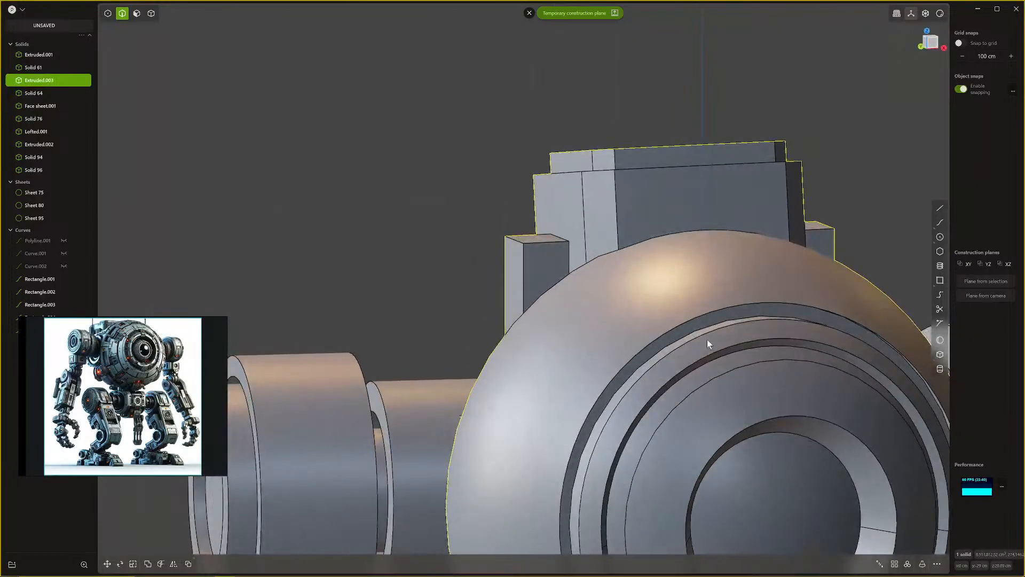
{"action": "left_click", "coordinate": [705, 314]}
{"action": "left_click", "coordinate": [713, 329], "text": "shift"}
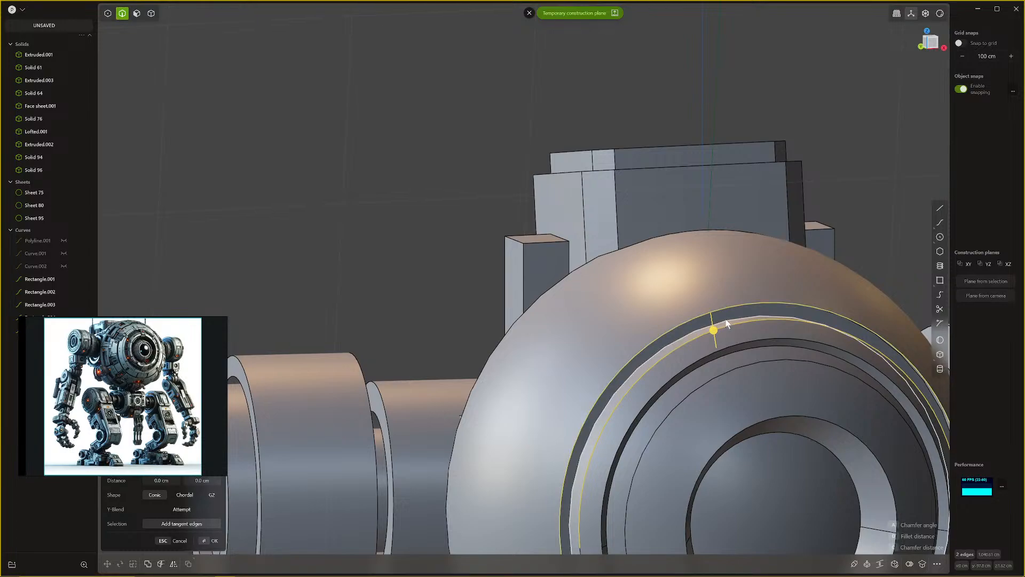
{"action": "scroll", "coordinate": [714, 340], "scroll_direction": "down", "scroll_amount": 1}
{"action": "left_click", "coordinate": [710, 356], "text": "shift"}
{"action": "left_click", "coordinate": [721, 371], "text": "shift"}
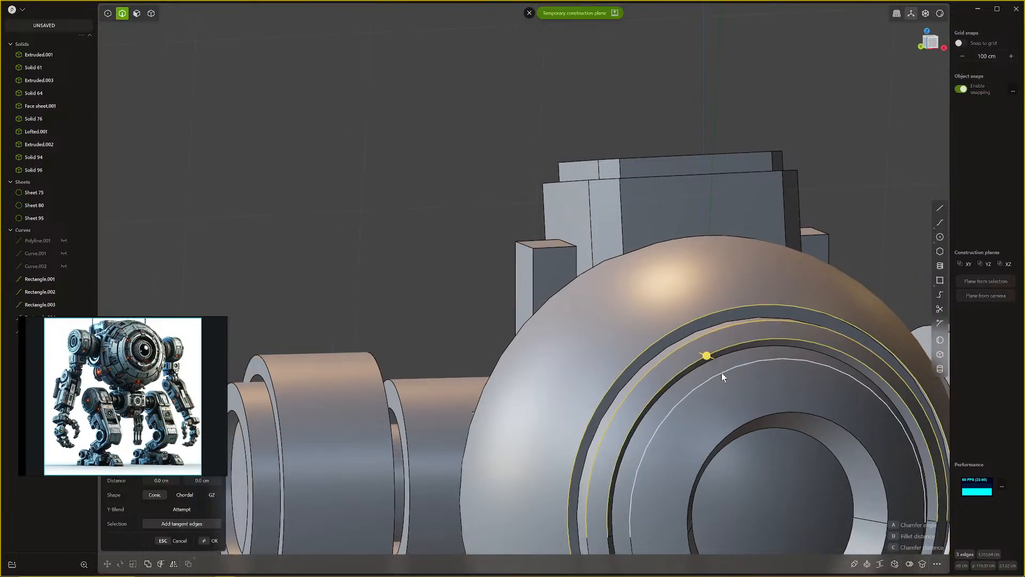
{"action": "left_click", "coordinate": [757, 417], "text": "shift"}
{"action": "left_click_drag", "start_coordinate": [757, 417], "coordinate": [759, 421]}
{"action": "scroll", "coordinate": [758, 420], "scroll_direction": "down", "scroll_amount": 10}
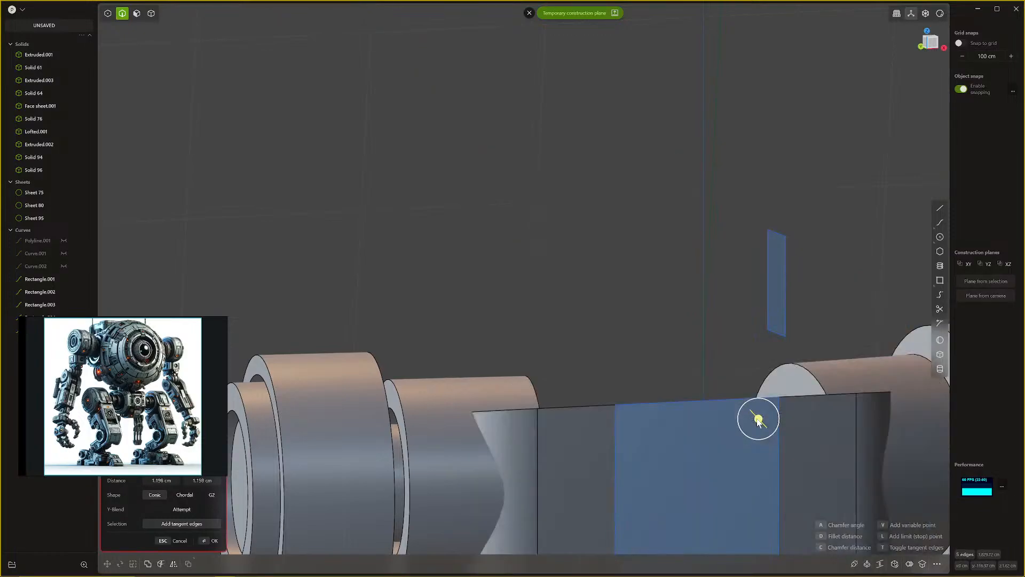
{"action": "middle_click_drag", "start_coordinate": [733, 372], "coordinate": [713, 361]}
{"action": "scroll", "coordinate": [688, 403], "scroll_direction": "up", "scroll_amount": 5}
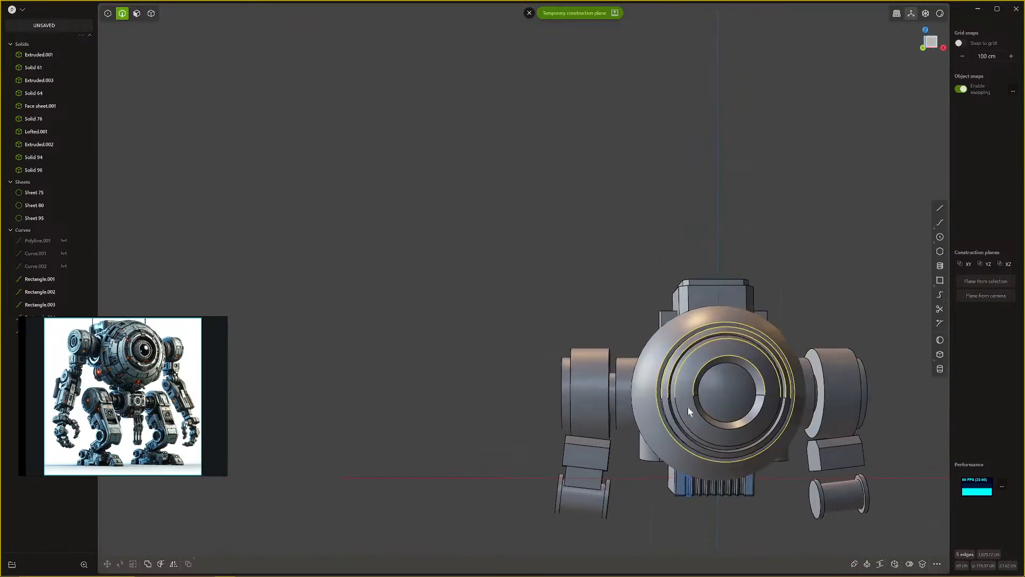
Step: Chamfer the rim of the eye opening by about 4.54 cm
{"action": "left_click", "coordinate": [680, 417]}
{"action": "key", "text": "b"}
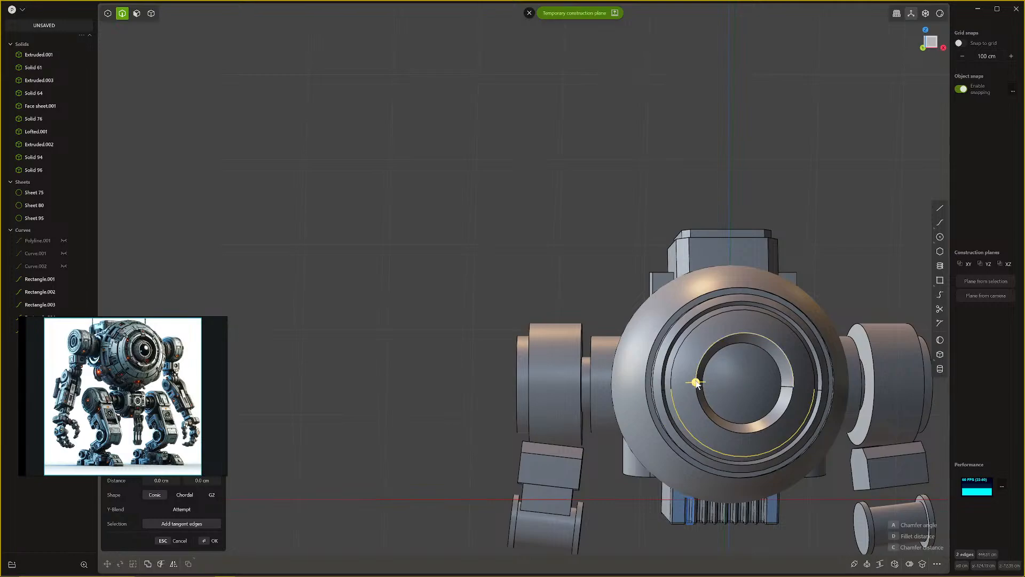
{"action": "key", "text": "Escape"}
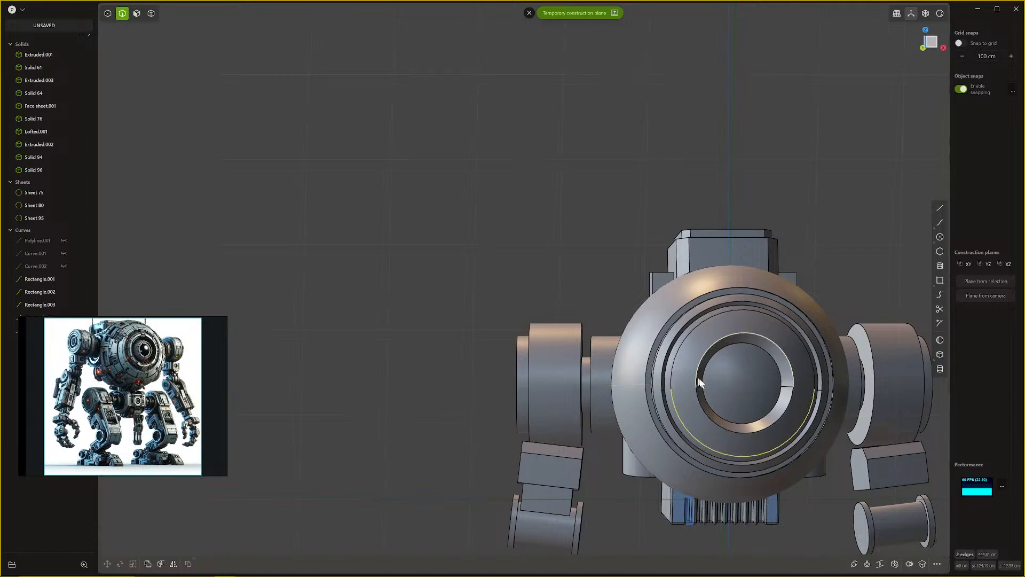
{"action": "middle_click_drag", "start_coordinate": [699, 382], "coordinate": [718, 376]}
{"action": "left_click", "coordinate": [725, 377]}
{"action": "key", "text": "b"}
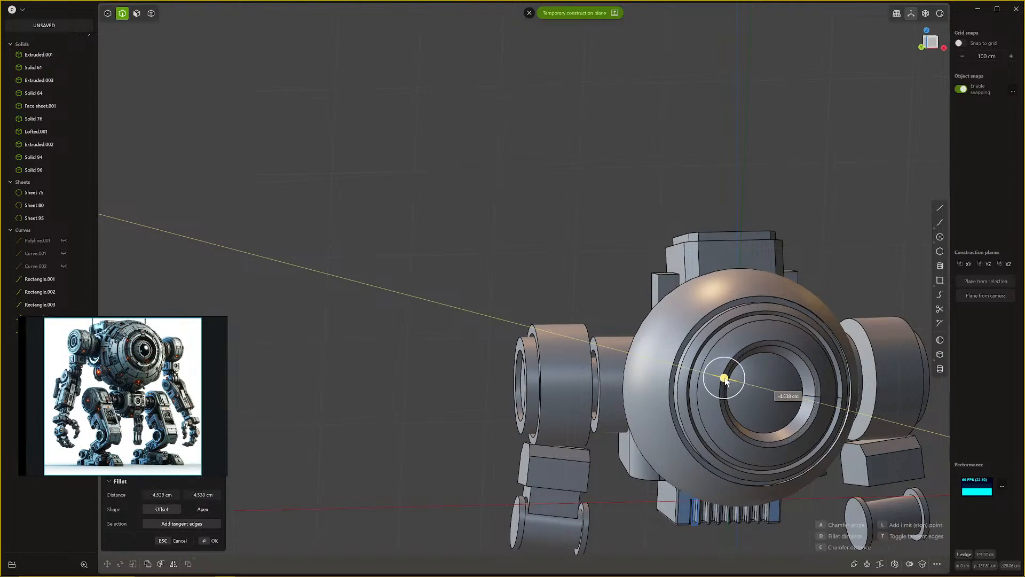
{"action": "key", "text": "Return"}
Step: Offset the outline of the eye's central disc inward by about 5.51 cm to split off a narrow ring
{"action": "middle_click_drag", "start_coordinate": [730, 383], "coordinate": [647, 404]}
{"action": "scroll", "coordinate": [633, 405], "scroll_direction": "up", "scroll_amount": 3}
{"action": "key", "text": "3"}
{"action": "left_click", "coordinate": [638, 402]}
{"action": "key", "text": "o"}
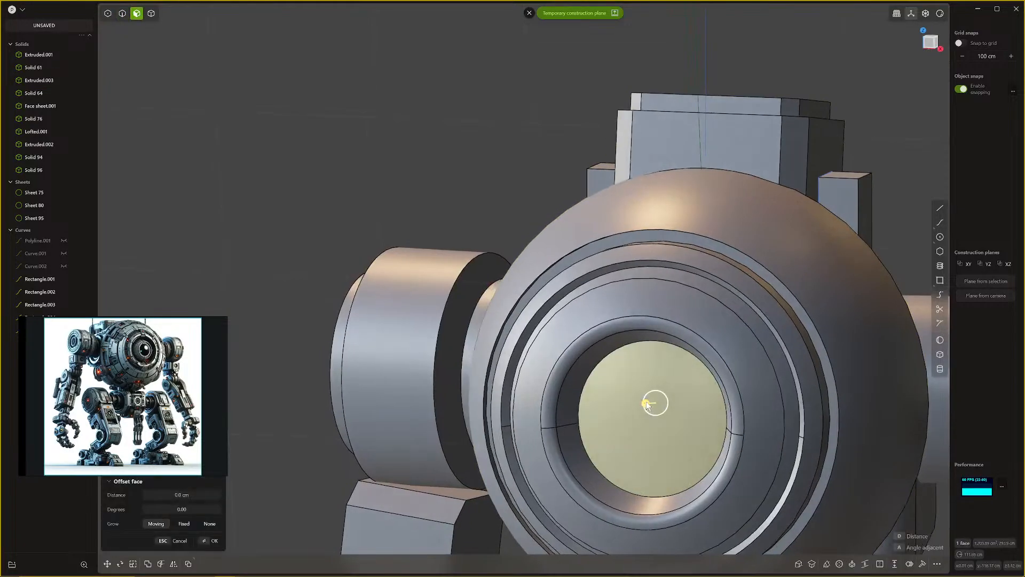
{"action": "key", "text": "o"}
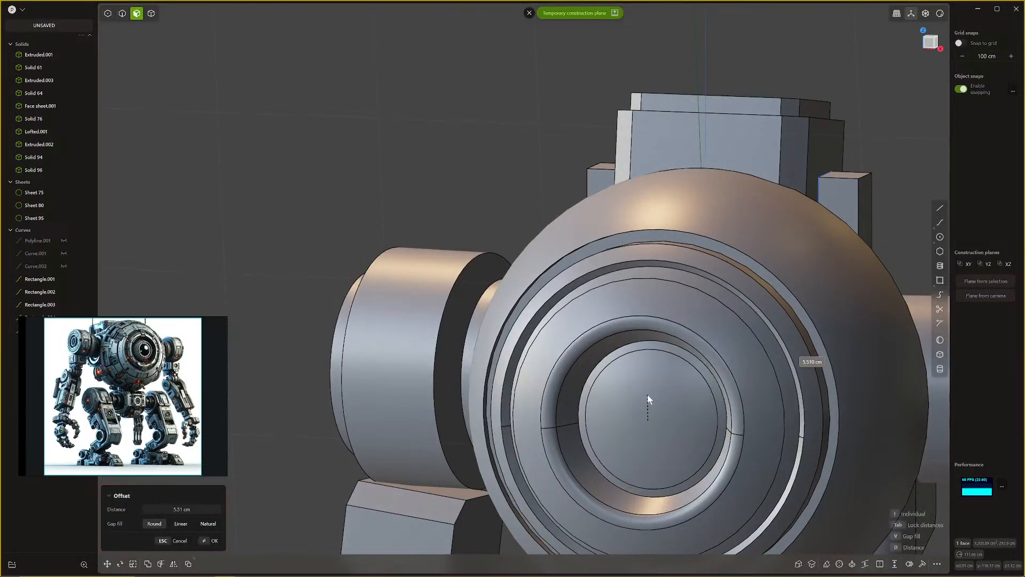
{"action": "left_click", "coordinate": [648, 396]}
Step: Offset the eye's narrow ring face and its central disc face to put them at different depths
{"action": "left_click", "coordinate": [618, 353]}
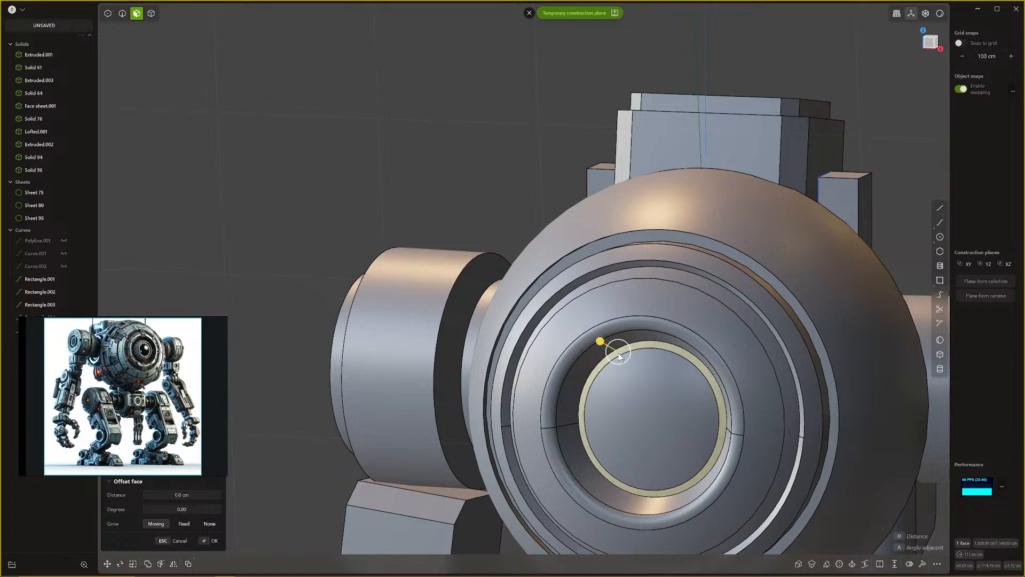
{"action": "left_click_drag", "start_coordinate": [600, 341], "coordinate": [604, 343]}
{"action": "right_click", "coordinate": [609, 346]}
{"action": "middle_click_drag", "start_coordinate": [665, 353], "coordinate": [602, 440]}
{"action": "left_click", "coordinate": [605, 442]}
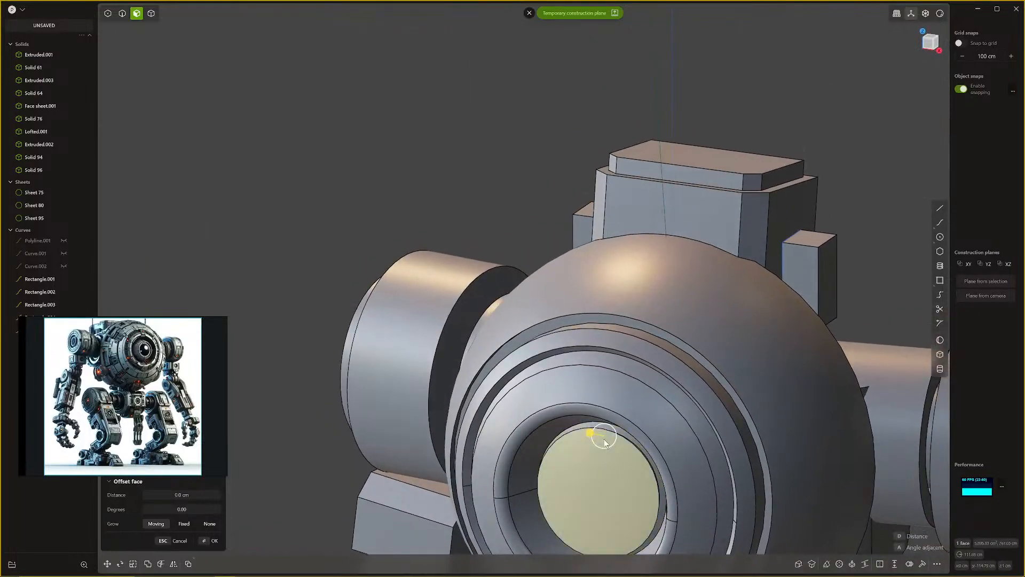
{"action": "left_click_drag", "start_coordinate": [613, 439], "coordinate": [625, 446]}
{"action": "scroll", "coordinate": [622, 442], "scroll_direction": "down", "scroll_amount": 2}
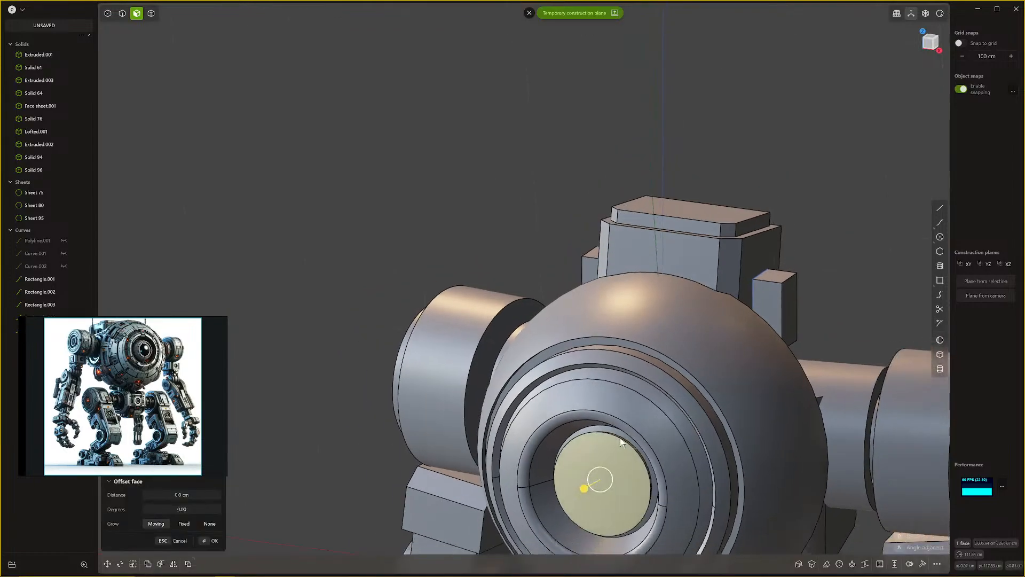
{"action": "middle_click_drag", "start_coordinate": [623, 442], "coordinate": [620, 410]}
{"action": "scroll", "coordinate": [657, 387], "scroll_direction": "down", "scroll_amount": 5}
{"action": "left_click", "coordinate": [804, 282]}
Step: Compare the robot's front and hip block with the hips and legs in the reference image
{"action": "scroll", "coordinate": [804, 282], "scroll_direction": "down", "scroll_amount": 5}
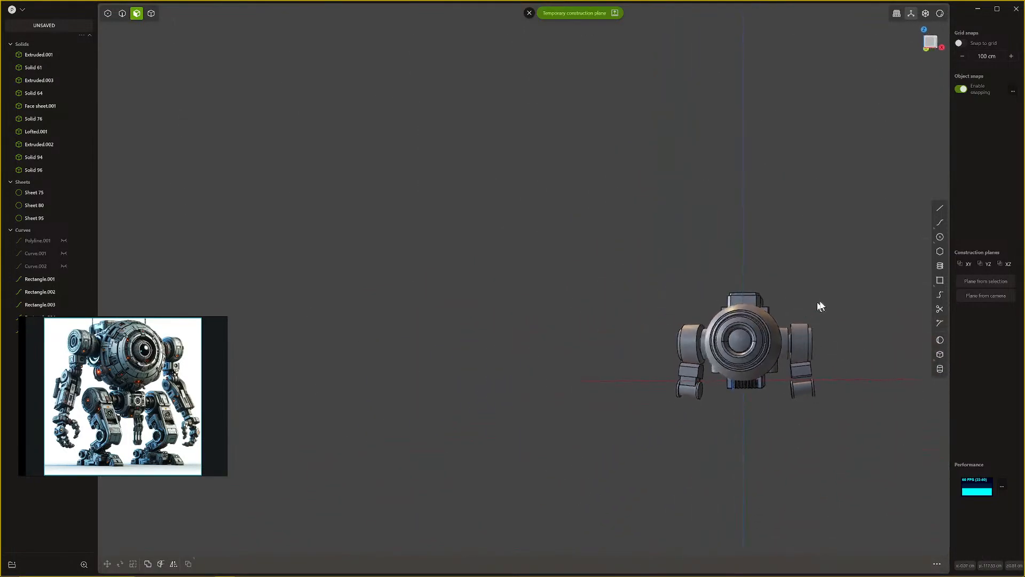
{"action": "middle_click_drag", "start_coordinate": [818, 304], "coordinate": [793, 377]}
{"action": "scroll", "coordinate": [793, 376], "scroll_direction": "up", "scroll_amount": 3}
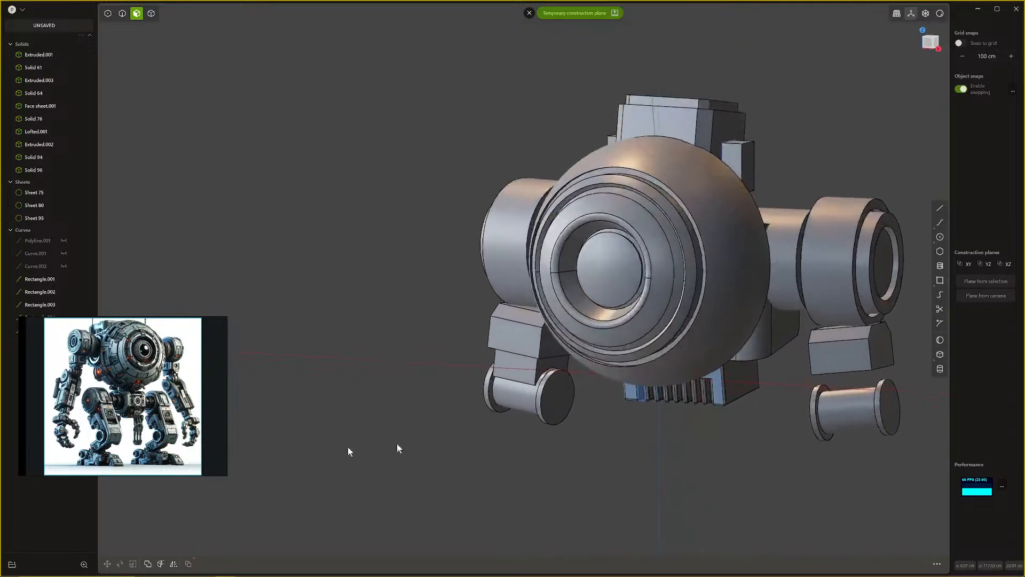
{"action": "scroll", "coordinate": [706, 427], "scroll_direction": "up", "scroll_amount": 5}
{"action": "middle_click_drag", "start_coordinate": [707, 429], "coordinate": [730, 401]}
{"action": "left_click", "coordinate": [746, 378]}
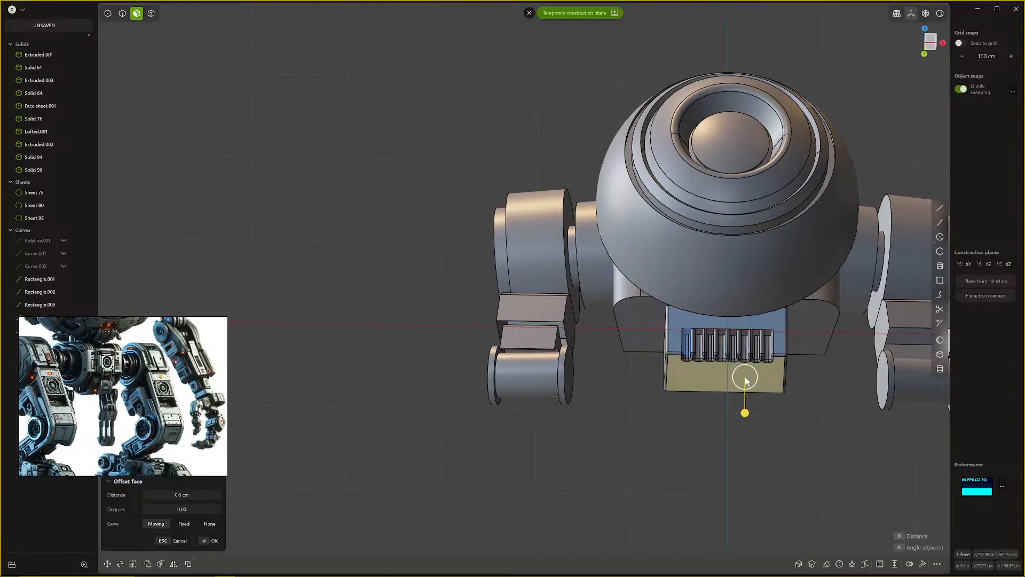
{"action": "key", "text": "Escape"}
{"action": "middle_click_drag", "start_coordinate": [770, 370], "coordinate": [762, 377]}
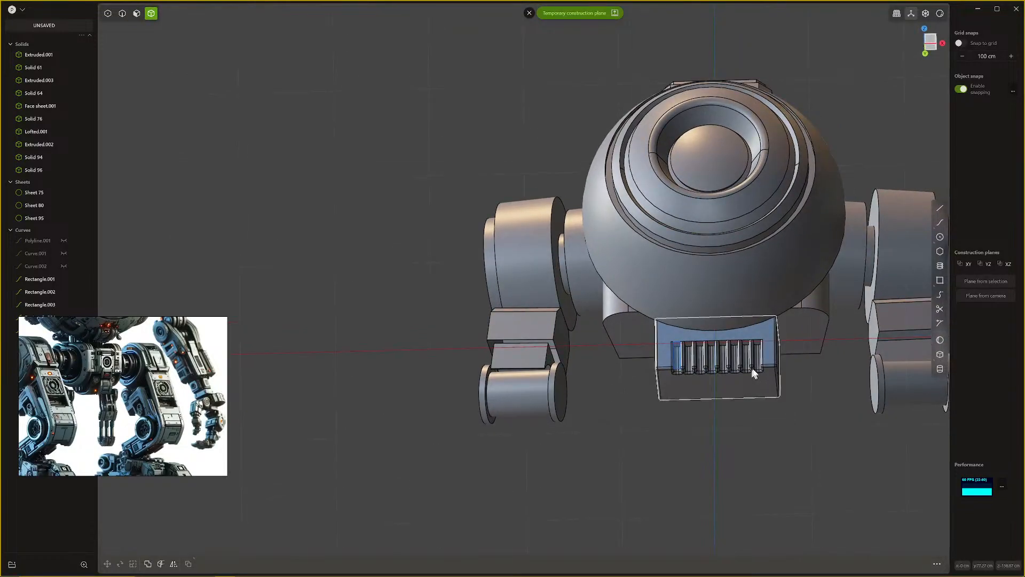
Step: Mirror the hip block across its X centre plane, slicing it there so both halves match
{"action": "left_click", "coordinate": [774, 365]}
{"action": "key", "text": "alt+x"}
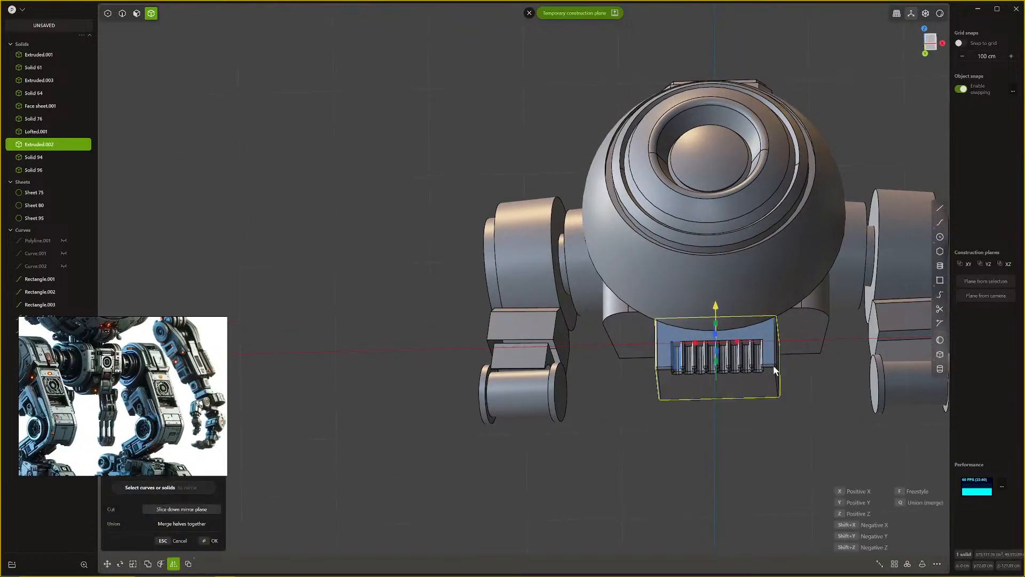
{"action": "left_click", "coordinate": [736, 341]}
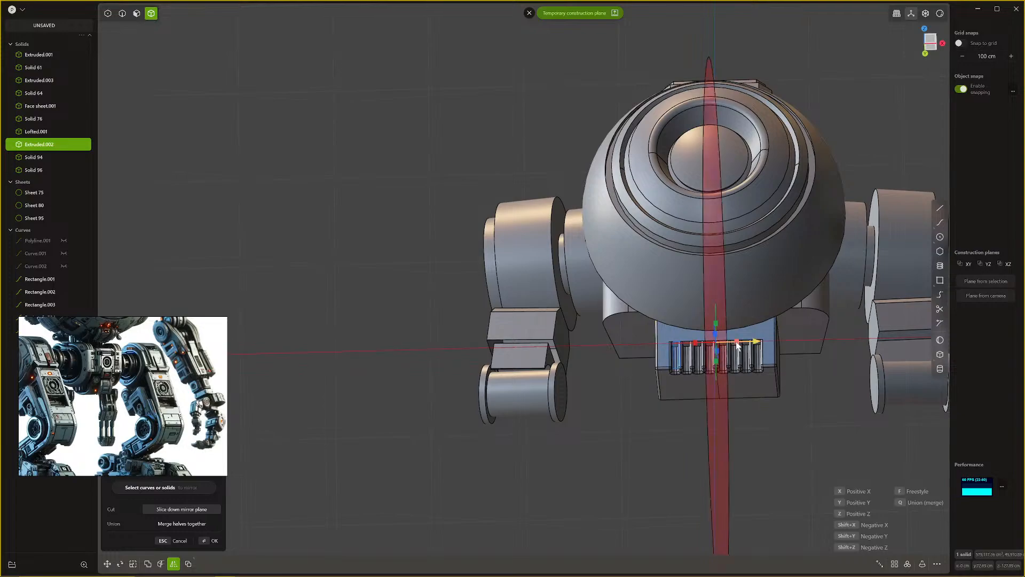
{"action": "middle_click_drag", "start_coordinate": [785, 370], "coordinate": [801, 381]}
{"action": "key", "text": "Return"}
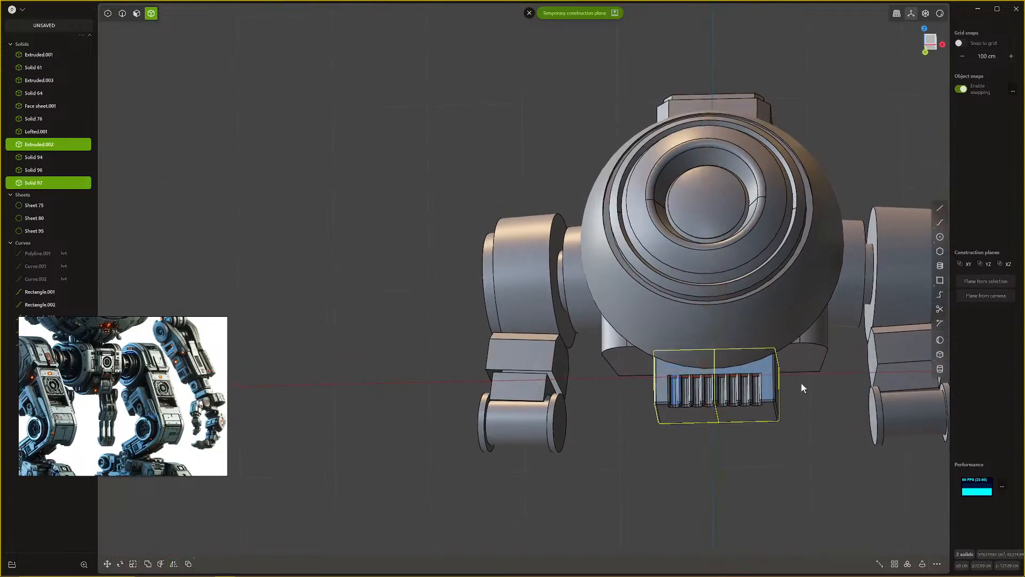
{"action": "key", "text": "Escape"}
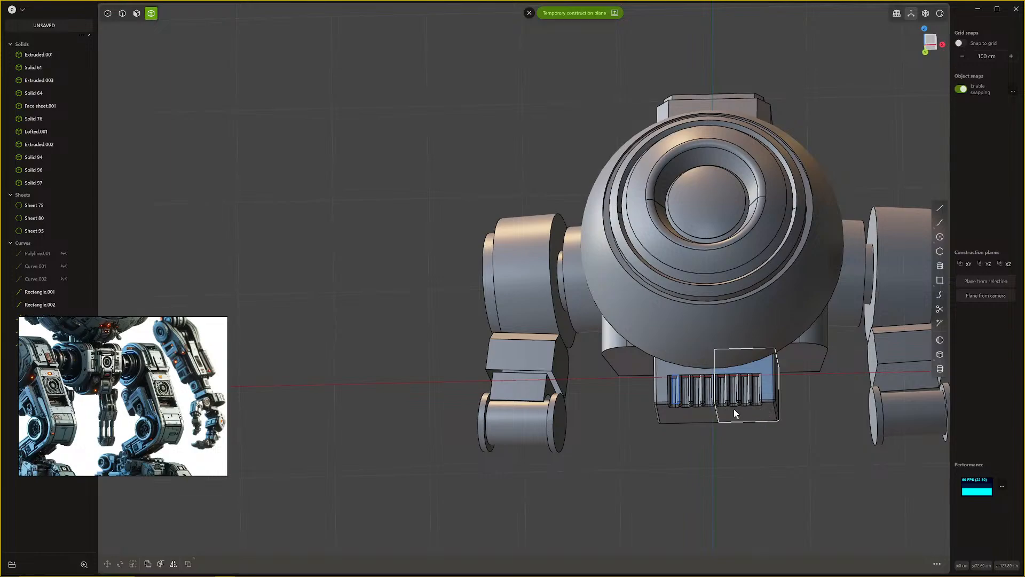
Step: Scale both halves of the hip block to make it slightly wider
{"action": "left_click", "coordinate": [706, 409]}
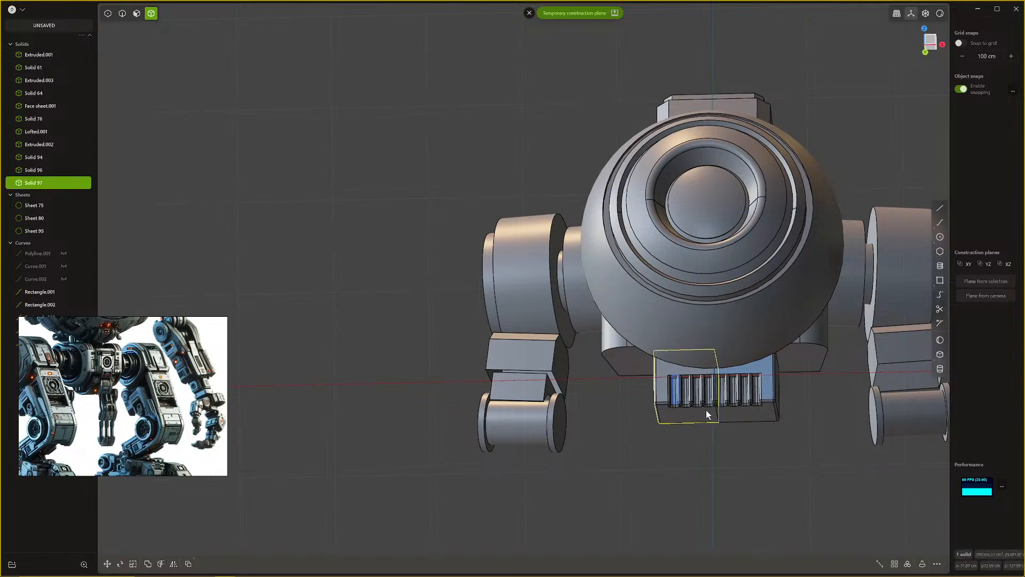
{"action": "left_click", "coordinate": [758, 419]}
{"action": "key", "text": "s"}
{"action": "left_click_drag", "start_coordinate": [757, 386], "coordinate": [769, 387]}
{"action": "key", "text": "Return"}
Step: Merge the two hip block halves into one solid with a Boolean union
{"action": "middle_click_drag", "start_coordinate": [769, 386], "coordinate": [716, 462]}
{"action": "scroll", "coordinate": [783, 442], "scroll_direction": "up", "scroll_amount": 3}
{"action": "key", "text": "q"}
{"action": "key", "text": "q"}
{"action": "key", "text": "Return"}
{"action": "scroll", "coordinate": [743, 442], "scroll_direction": "up", "scroll_amount": 2}
{"action": "key", "text": "2"}
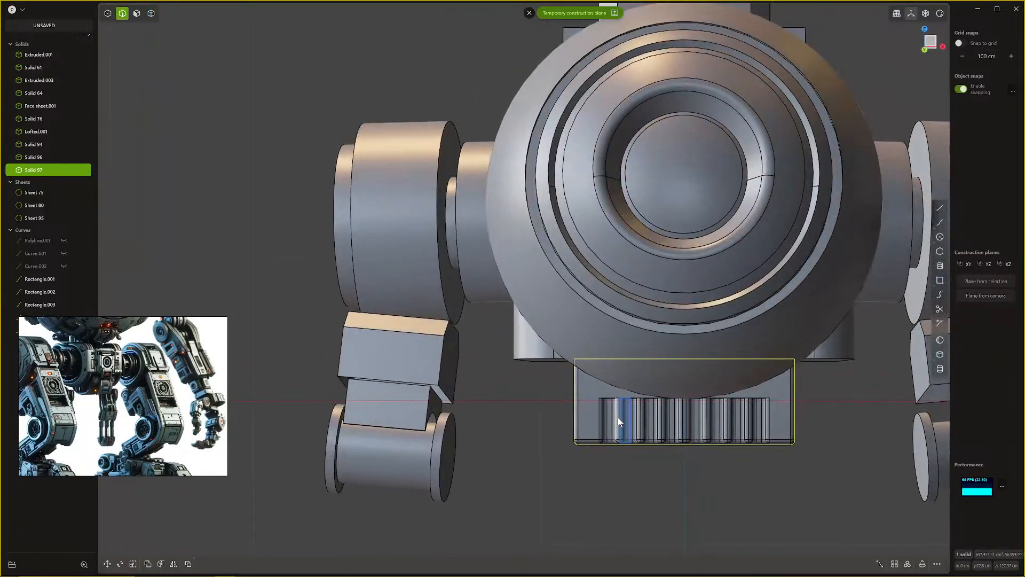
{"action": "key", "text": "Escape"}
Step: Try to chamfer the upper edge of the hip block's first slot by about 2.23 cm
{"action": "mouse_move", "coordinate": [617, 417]}
{"action": "middle_mouse_down"}
{"action": "mouse_move", "coordinate": [634, 439]}
{"action": "mouse_move", "coordinate": [617, 415]}
{"action": "middle_mouse_up"}
{"action": "scroll", "coordinate": [618, 414], "scroll_direction": "up", "scroll_amount": 6}
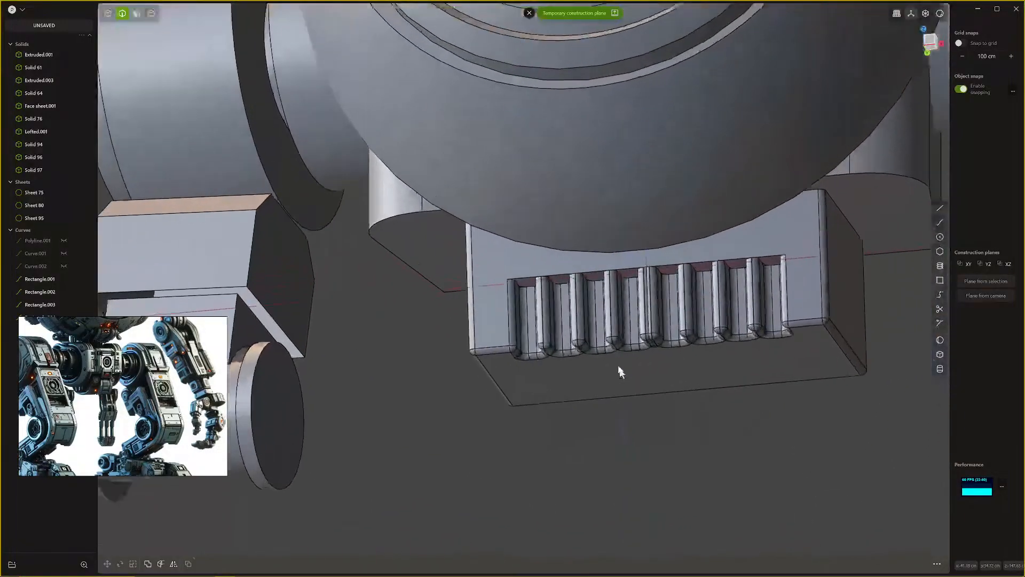
{"action": "left_click", "coordinate": [504, 312]}
{"action": "key", "text": "f"}
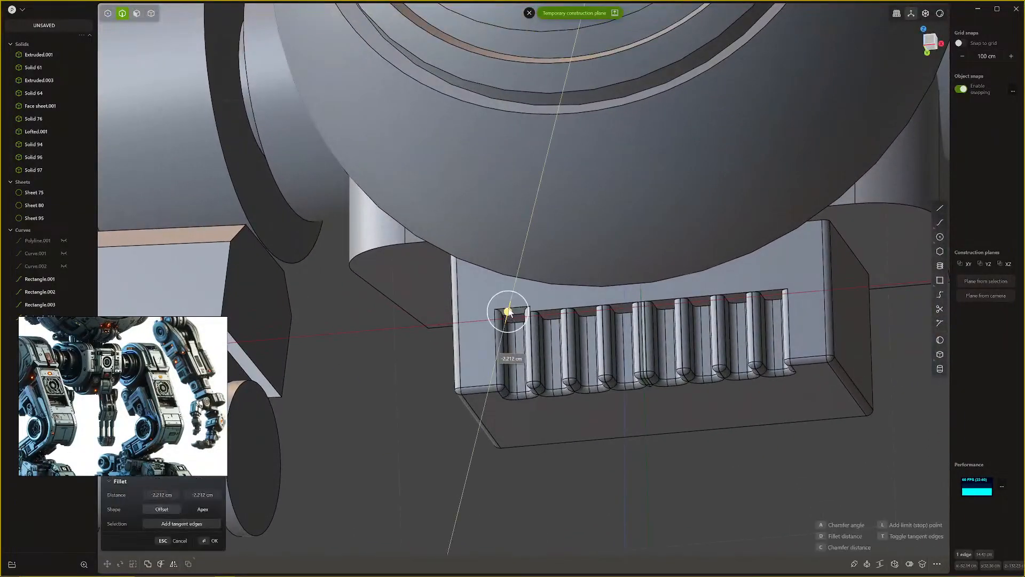
{"action": "key", "text": "Return"}
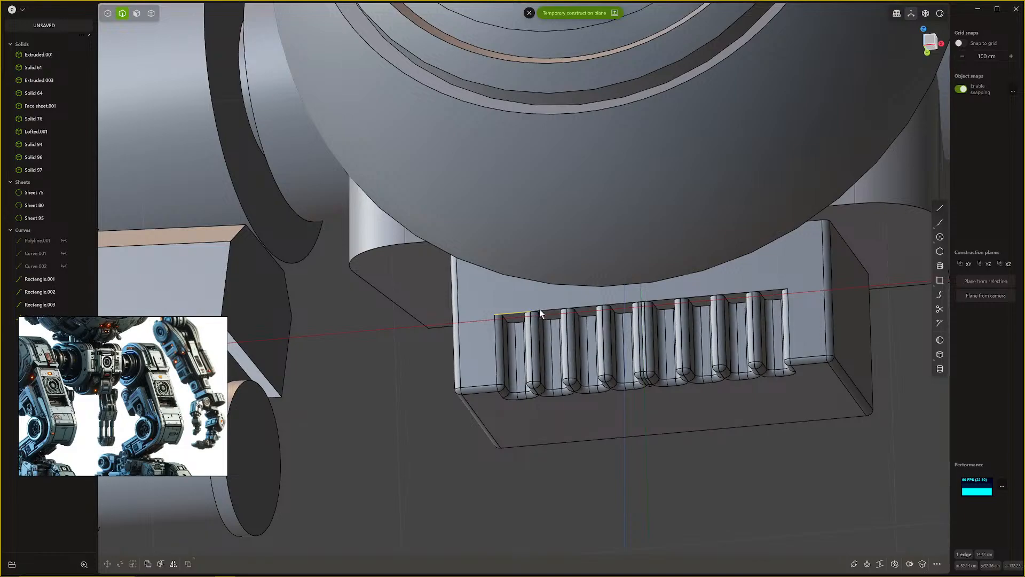
Step: Chamfer the upper edges of all the hip block's slots together by about 5.85 cm
{"action": "left_click", "coordinate": [539, 309], "text": "shift"}
{"action": "key", "text": "b"}
{"action": "left_click", "coordinate": [588, 307]}
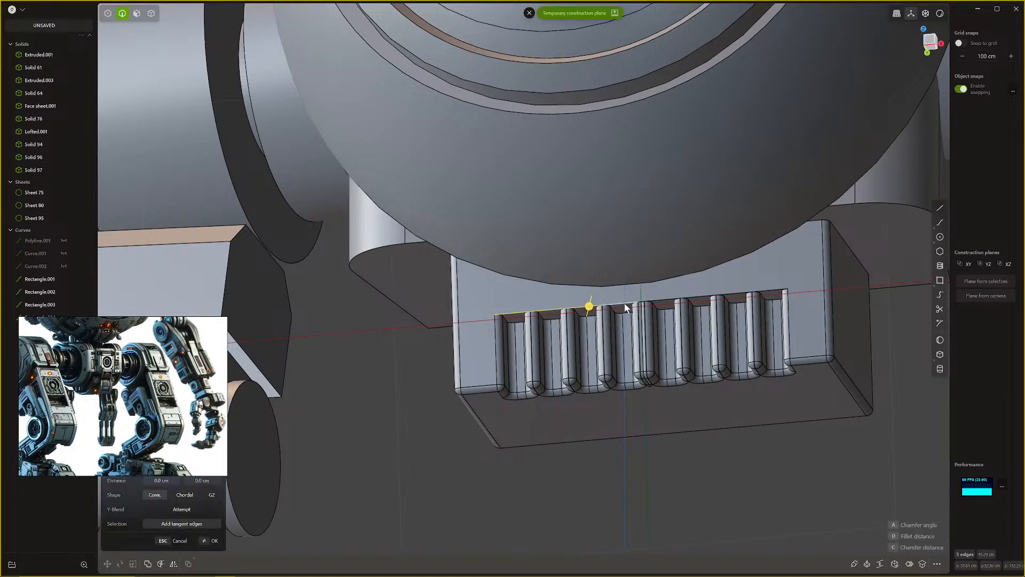
{"action": "left_click", "coordinate": [626, 306]}
{"action": "left_click", "coordinate": [773, 294]}
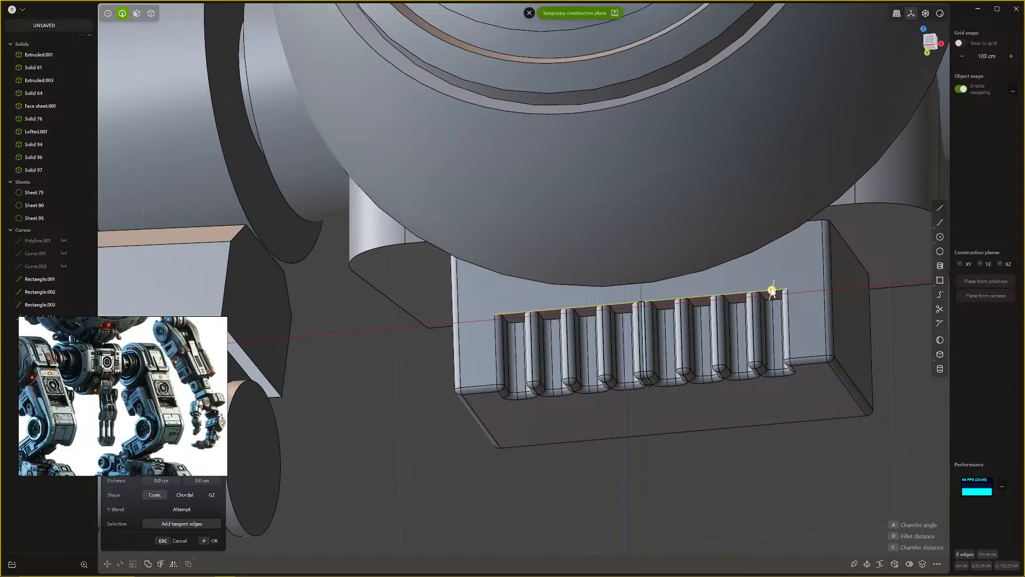
{"action": "left_click_drag", "start_coordinate": [774, 291], "coordinate": [776, 281]}
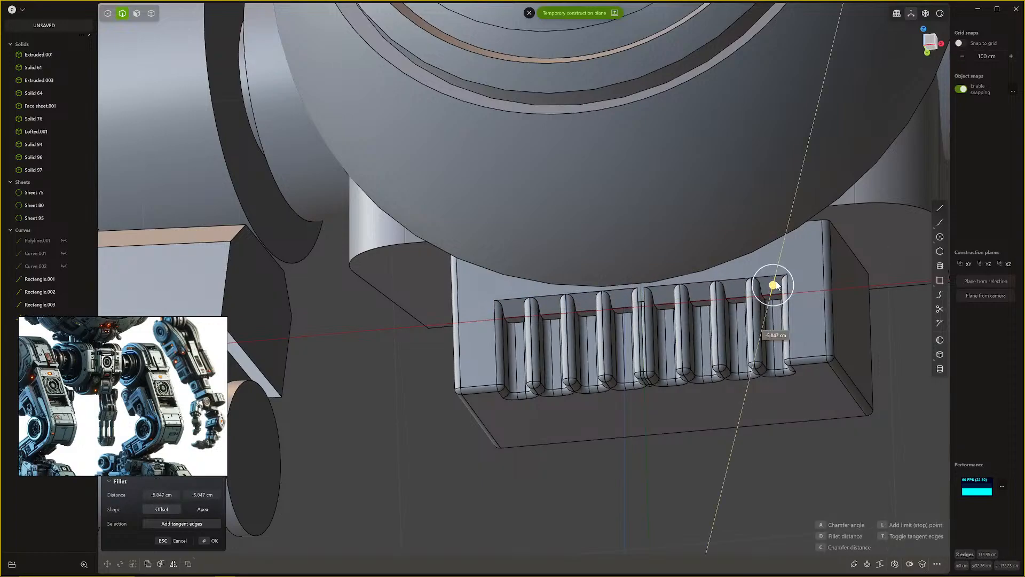
{"action": "scroll", "coordinate": [749, 336], "scroll_direction": "down", "scroll_amount": 5}
{"action": "middle_click_drag", "start_coordinate": [735, 349], "coordinate": [843, 385]}
{"action": "key", "text": "Return"}
{"action": "scroll", "coordinate": [779, 434], "scroll_direction": "down", "scroll_amount": 3}
{"action": "scroll", "coordinate": [755, 446], "scroll_direction": "down", "scroll_amount": 2}
{"action": "middle_click_drag", "start_coordinate": [779, 434], "coordinate": [705, 447]}
{"action": "scroll", "coordinate": [753, 447], "scroll_direction": "up", "scroll_amount": 4}
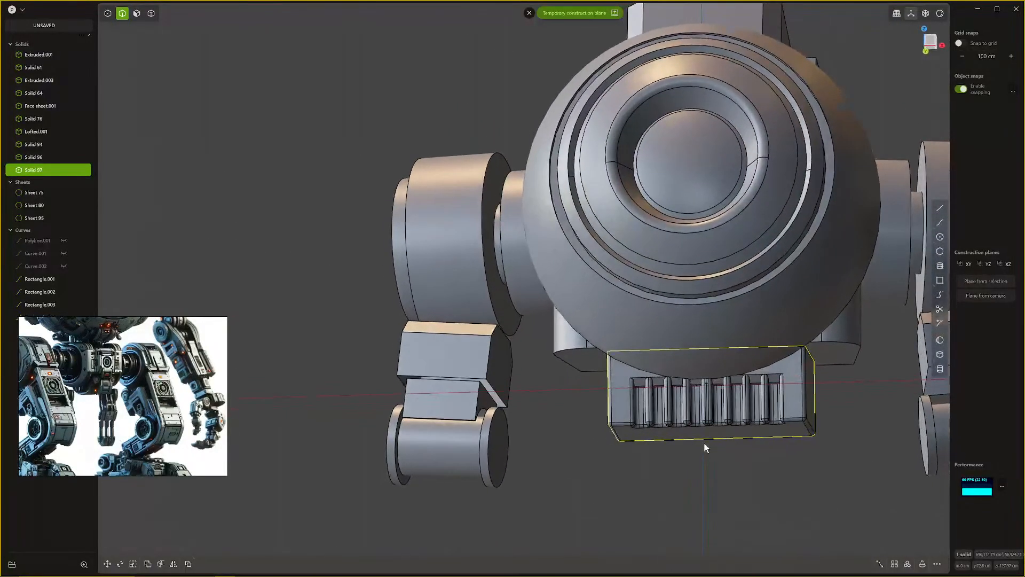
{"action": "scroll", "coordinate": [134, 384], "scroll_direction": "up", "scroll_amount": 3}
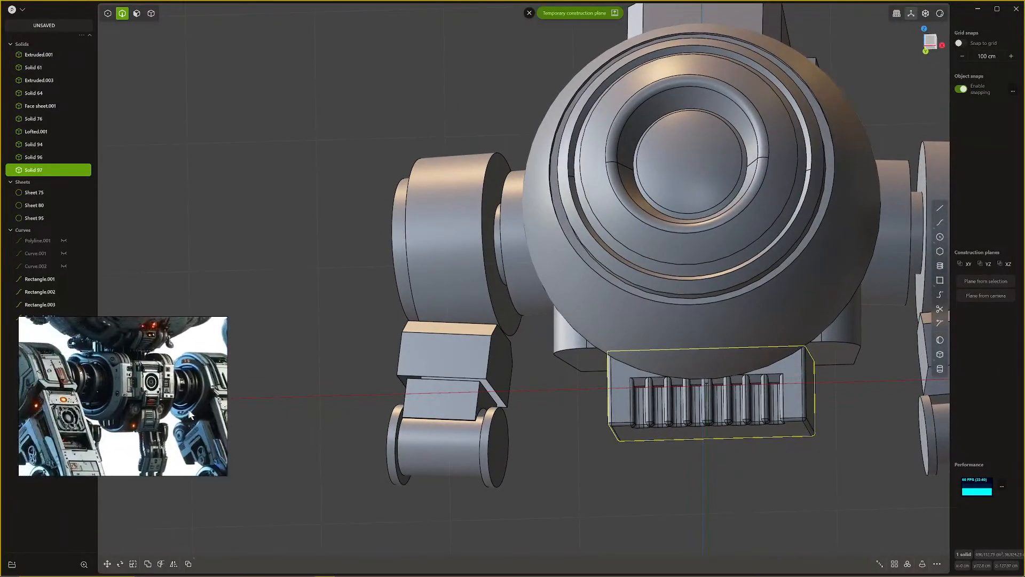
{"action": "middle_click_drag", "start_coordinate": [545, 420], "coordinate": [608, 428]}
{"action": "left_click", "coordinate": [940, 280]}
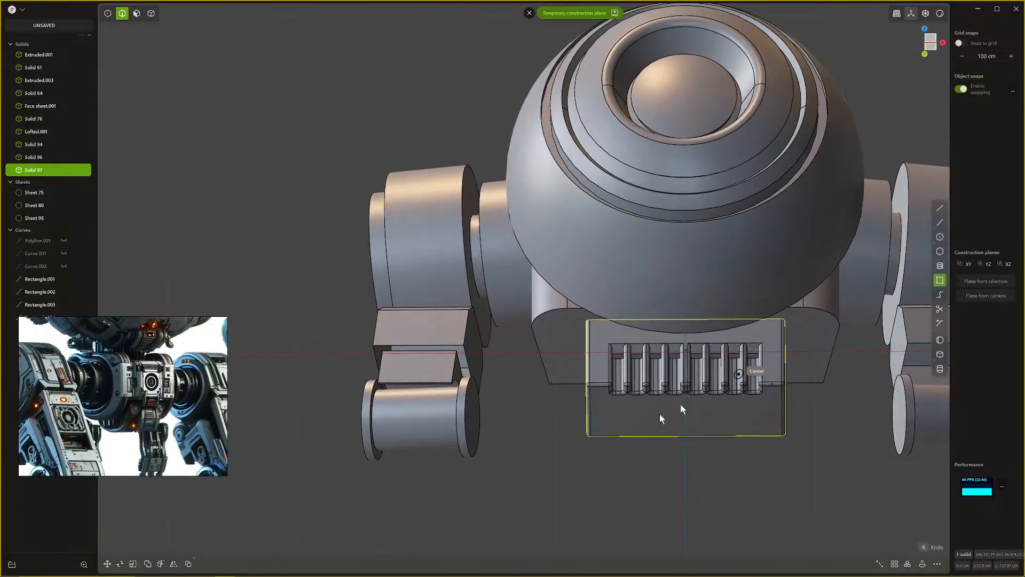
{"action": "middle_click_drag", "start_coordinate": [674, 407], "coordinate": [664, 420]}
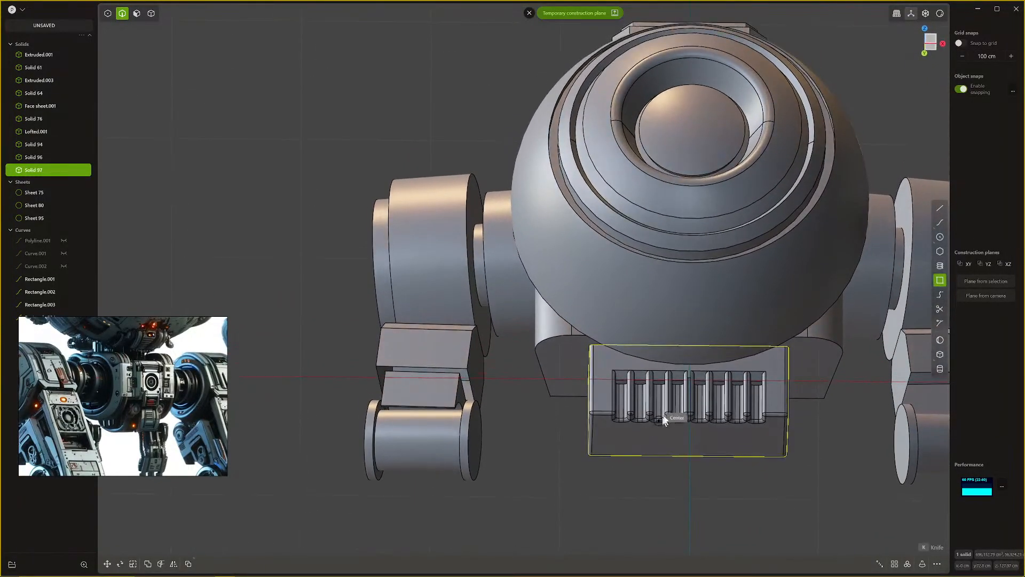
{"action": "left_click", "coordinate": [688, 397]}
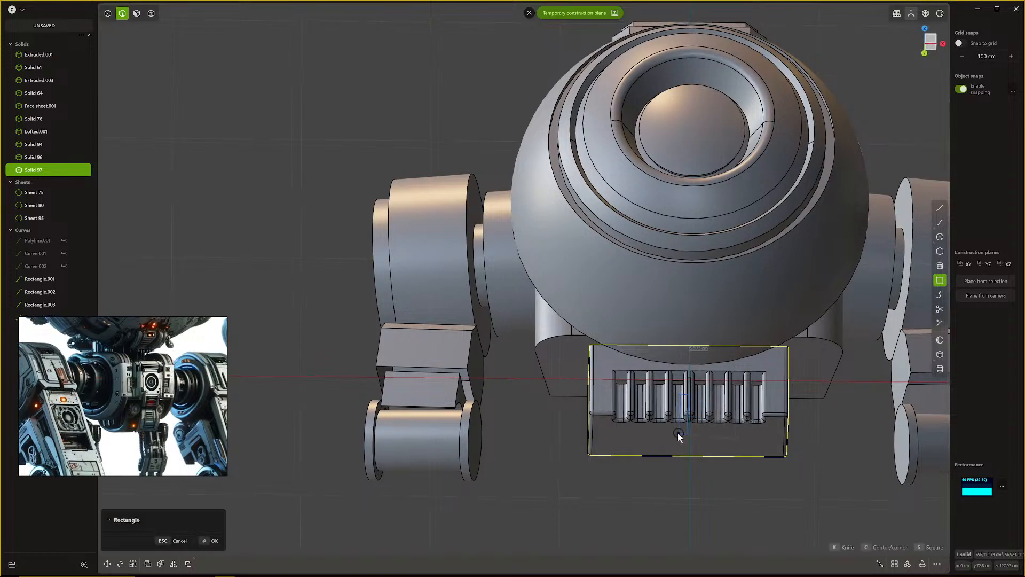
{"action": "left_click", "coordinate": [691, 413]}
{"action": "middle_click_drag", "start_coordinate": [691, 414], "coordinate": [695, 468]}
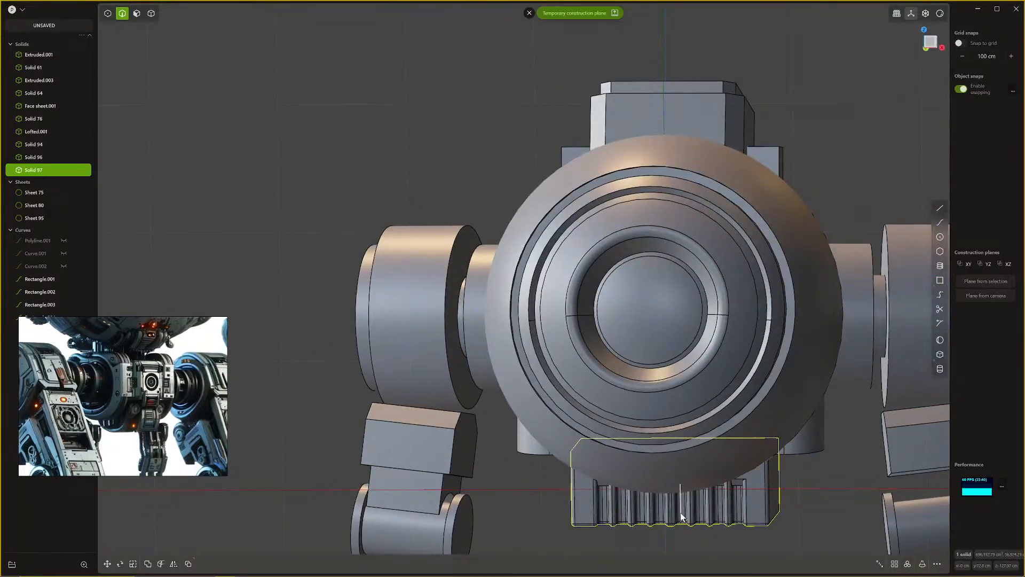
{"action": "scroll", "coordinate": [681, 517], "scroll_direction": "up", "scroll_amount": 10}
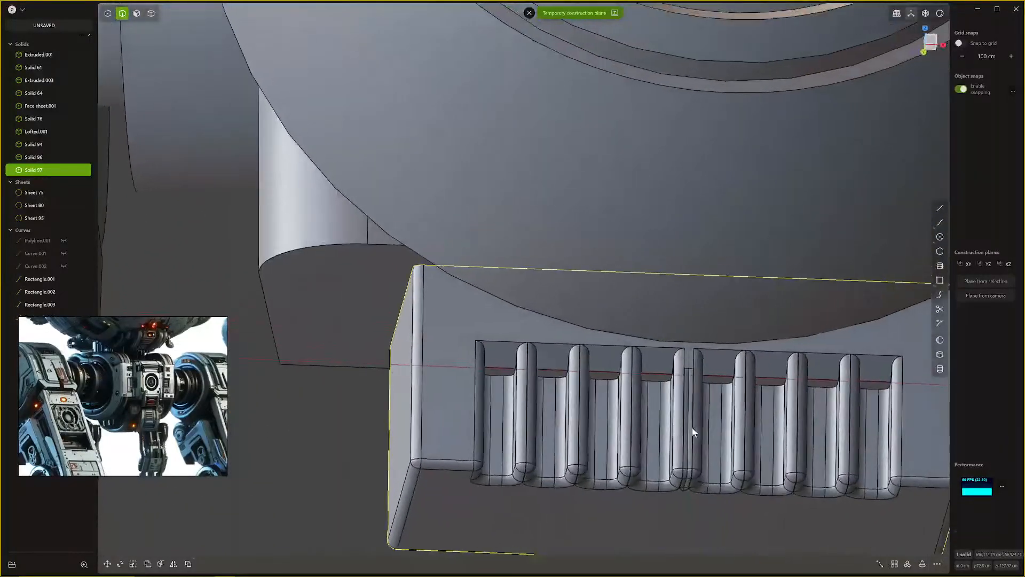
{"action": "key", "text": "3"}
{"action": "left_click", "coordinate": [689, 415]}
{"action": "key", "text": "o"}
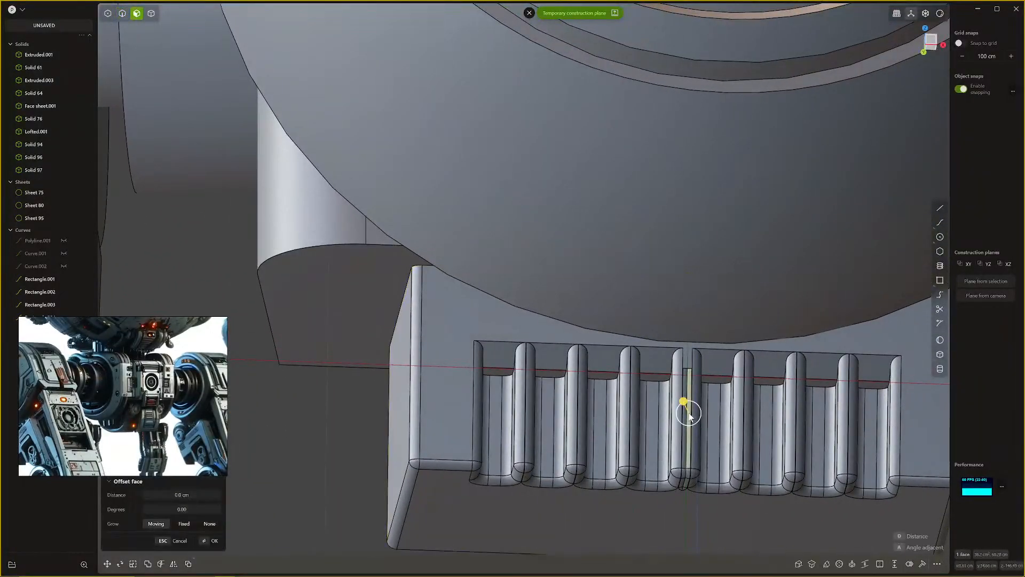
{"action": "left_click", "coordinate": [686, 392], "text": "shift"}
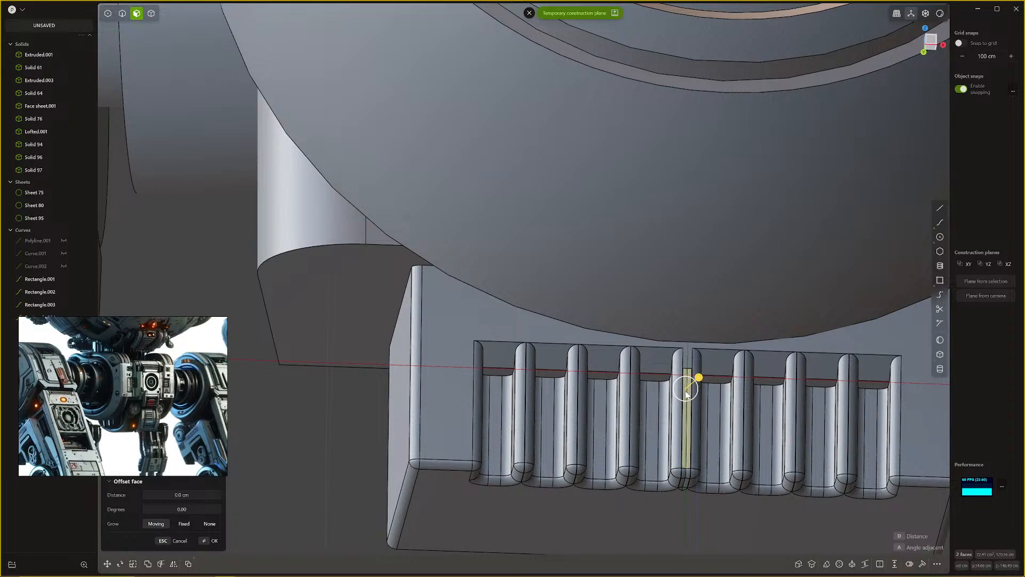
{"action": "key", "text": "Escape"}
{"action": "middle_click_drag", "start_coordinate": [682, 408], "coordinate": [675, 419]}
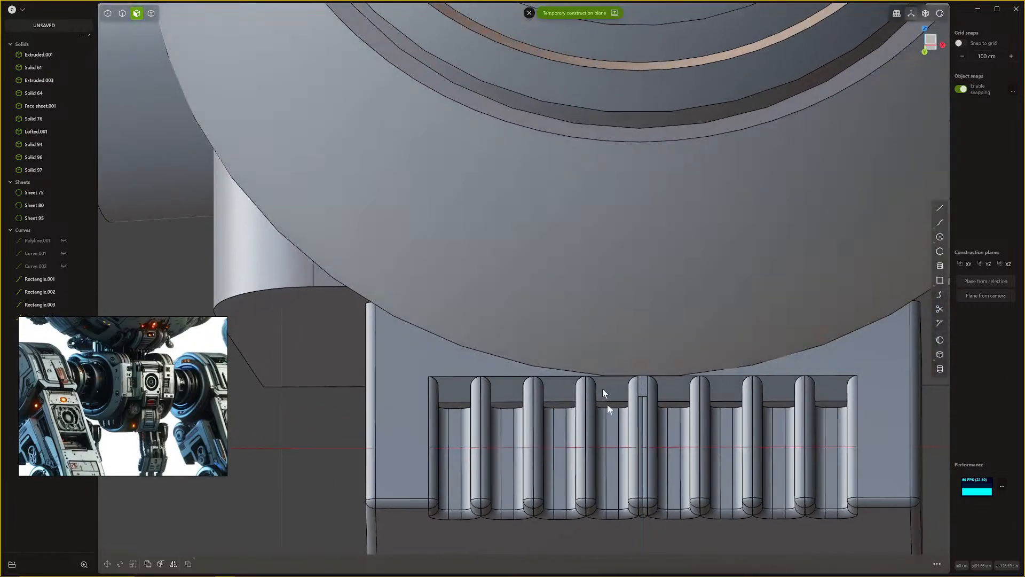
{"action": "middle_click_drag", "start_coordinate": [640, 496], "coordinate": [643, 506]}
{"action": "scroll", "coordinate": [643, 505], "scroll_direction": "down", "scroll_amount": 2}
{"action": "scroll", "coordinate": [680, 456], "scroll_direction": "down", "scroll_amount": 3}
{"action": "middle_click_drag", "start_coordinate": [721, 429], "coordinate": [724, 439]}
{"action": "scroll", "coordinate": [724, 438], "scroll_direction": "down", "scroll_amount": 1}
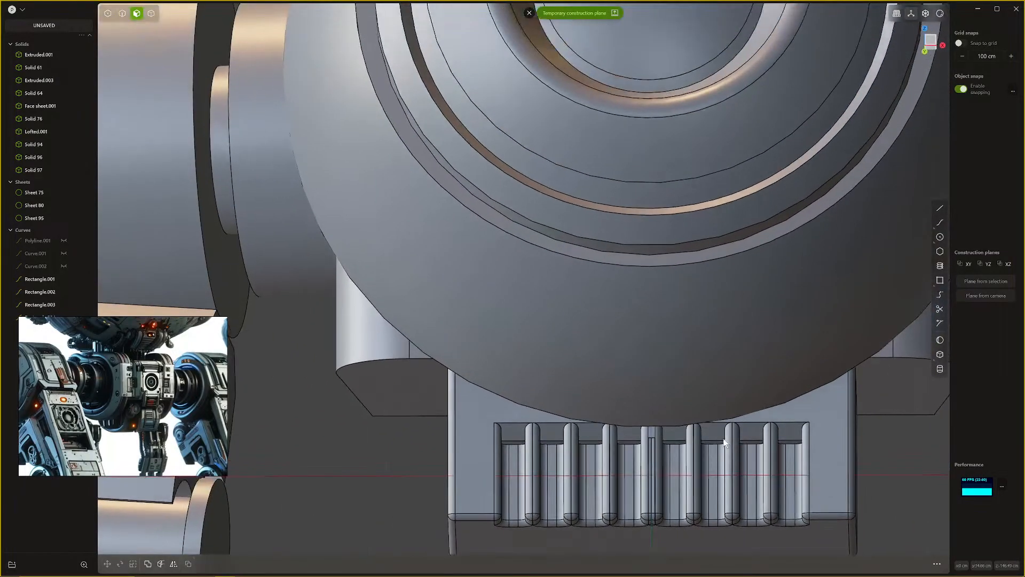
{"action": "left_click", "coordinate": [940, 281]}
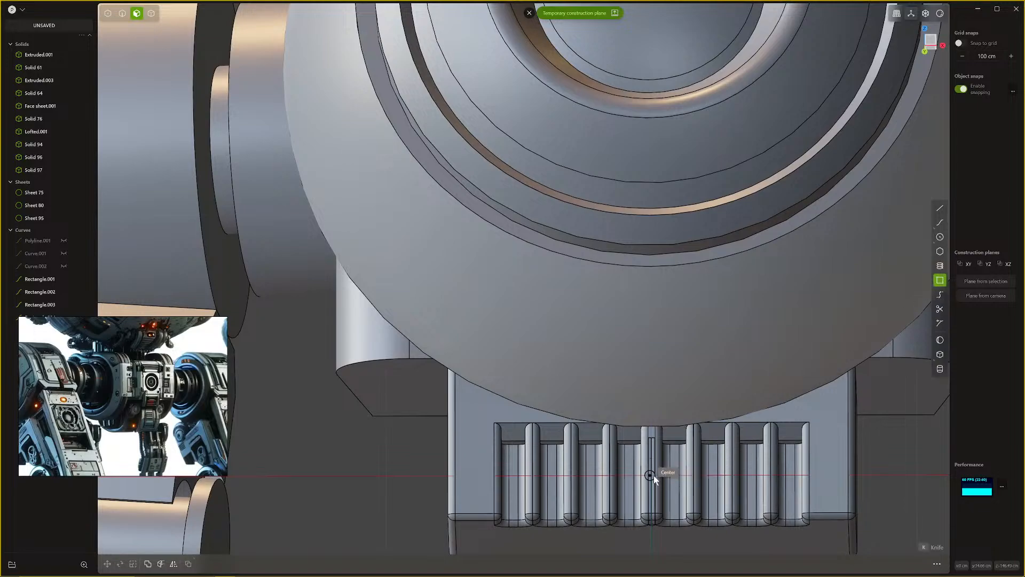
{"action": "left_click", "coordinate": [654, 475]}
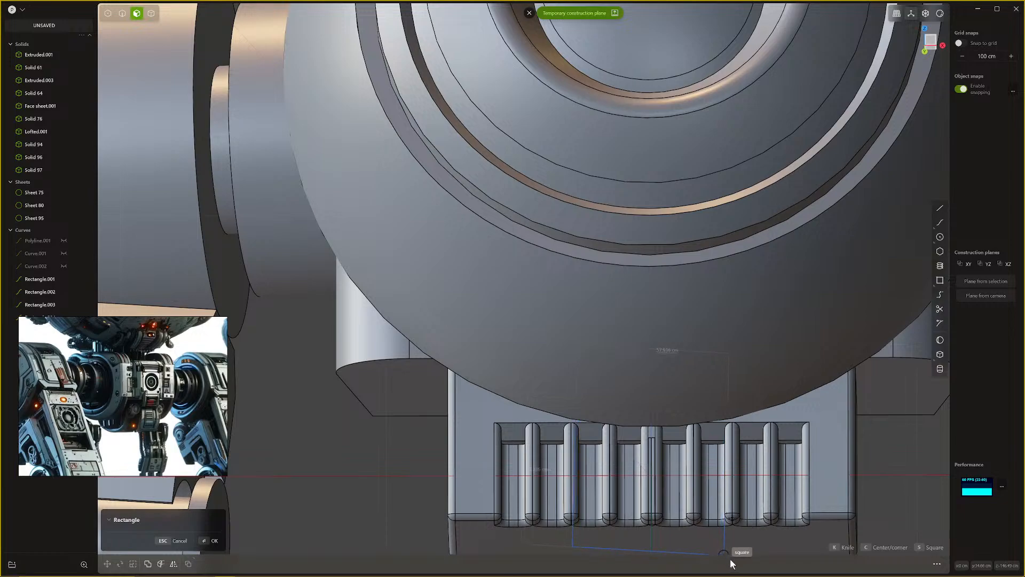
{"action": "key", "text": "Escape"}
Step: Draw a centred rectangle on the underside of the hip block, reaching across its middle slots
{"action": "middle_click_drag", "start_coordinate": [713, 530], "coordinate": [653, 456]}
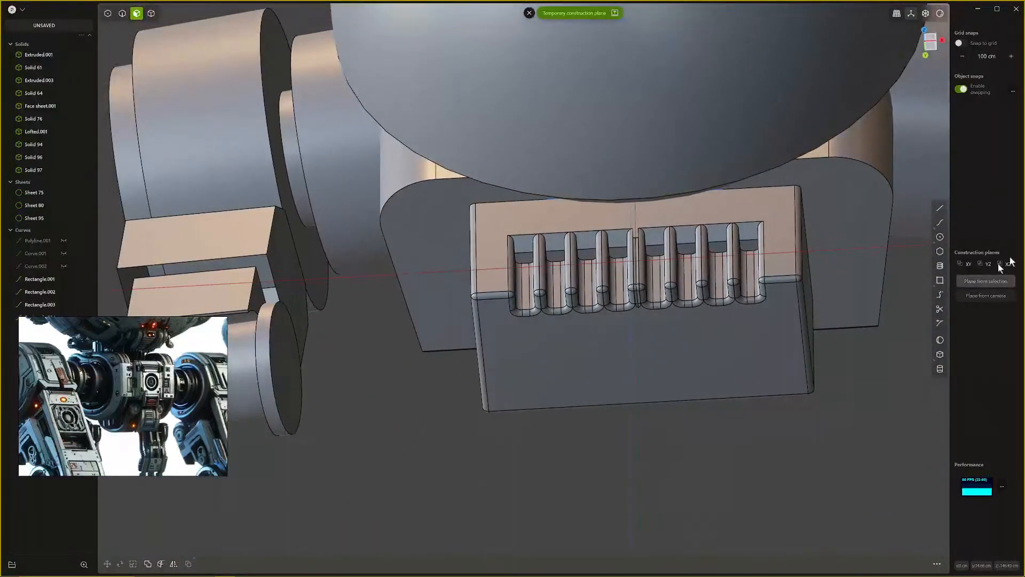
{"action": "left_click", "coordinate": [940, 280]}
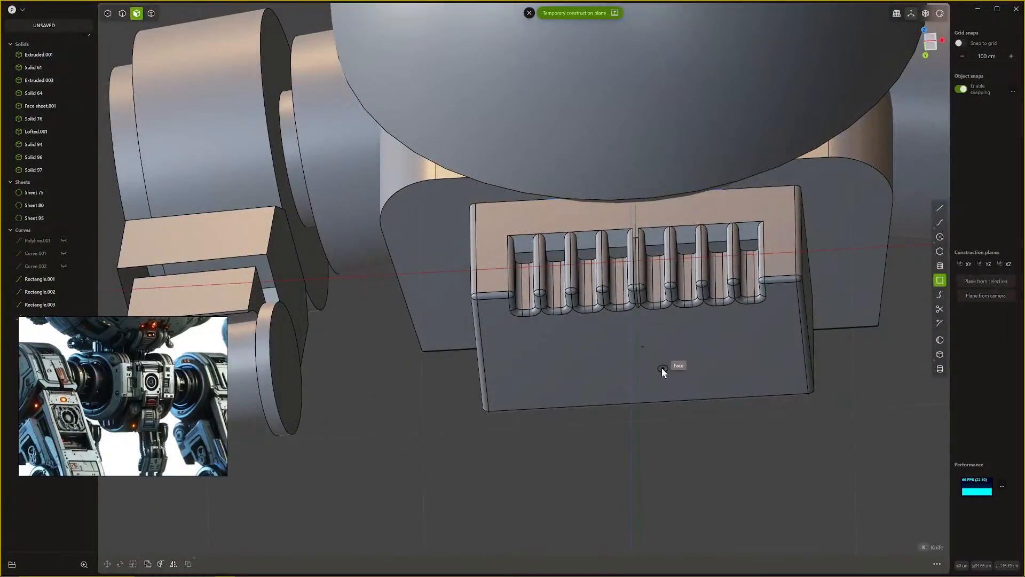
{"action": "left_click", "coordinate": [642, 346]}
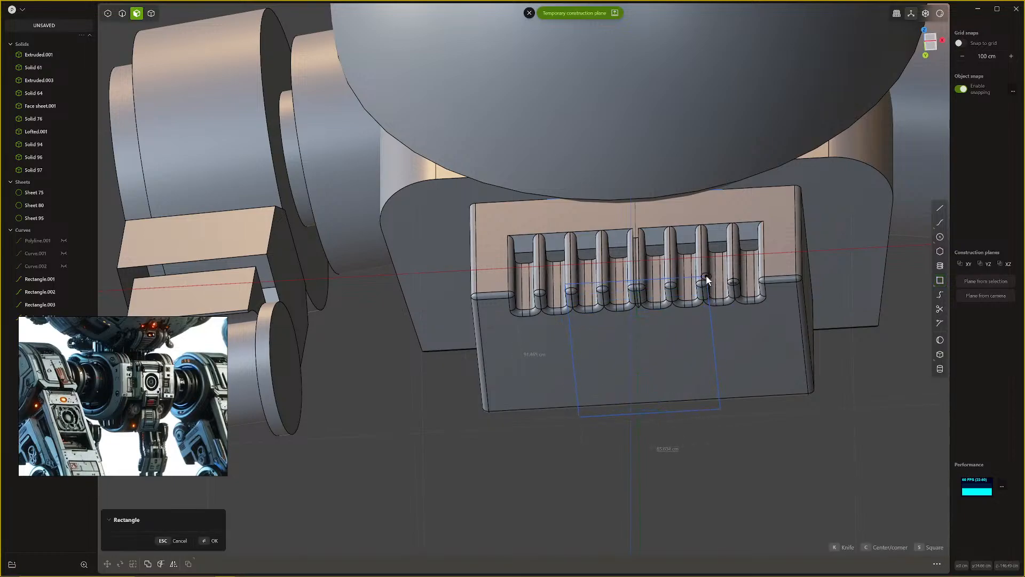
{"action": "left_click", "coordinate": [713, 291]}
Step: Move the rectangle forward along the hip block until it overhangs the slotted front face
{"action": "key", "text": "g"}
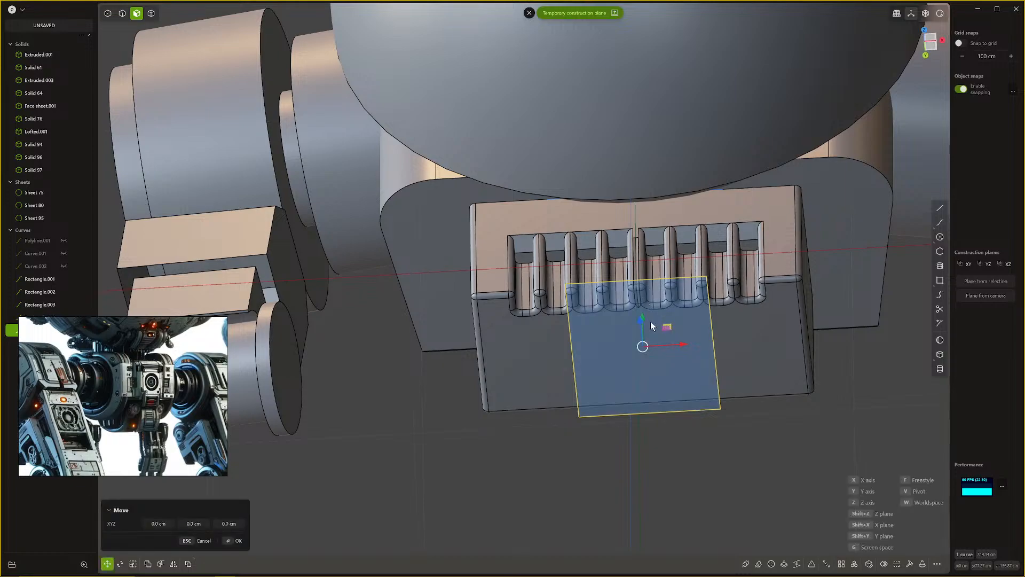
{"action": "left_click_drag", "start_coordinate": [643, 322], "coordinate": [640, 309]}
{"action": "right_click", "coordinate": [644, 291]}
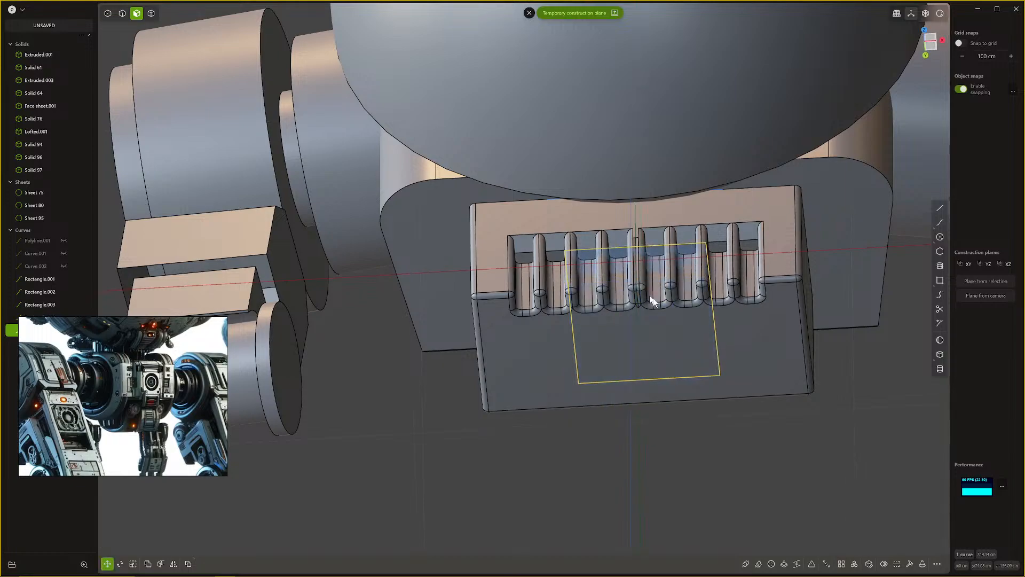
{"action": "middle_click_drag", "start_coordinate": [648, 295], "coordinate": [693, 411]}
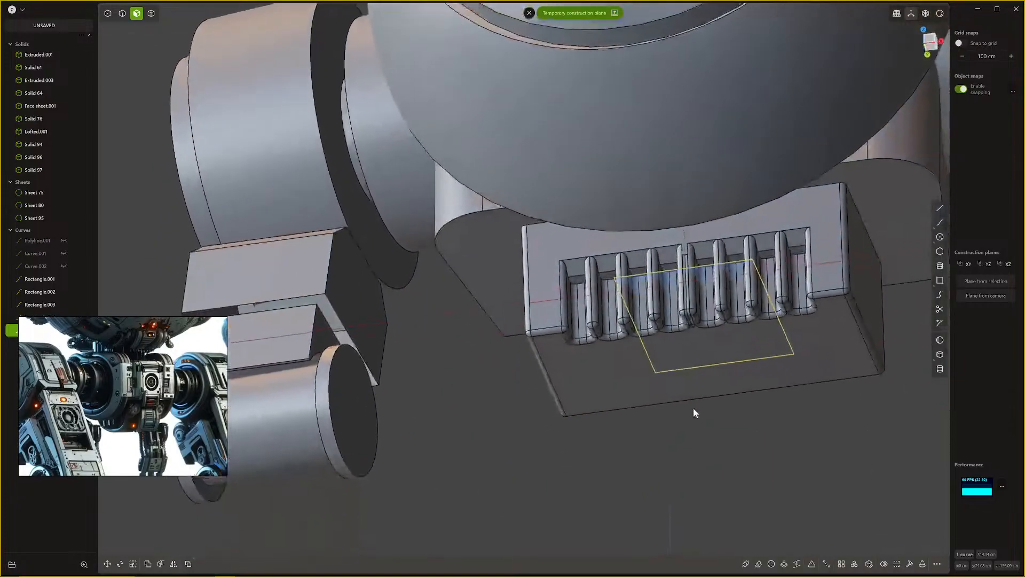
{"action": "key", "text": "g"}
{"action": "middle_click_drag", "start_coordinate": [671, 341], "coordinate": [667, 262]}
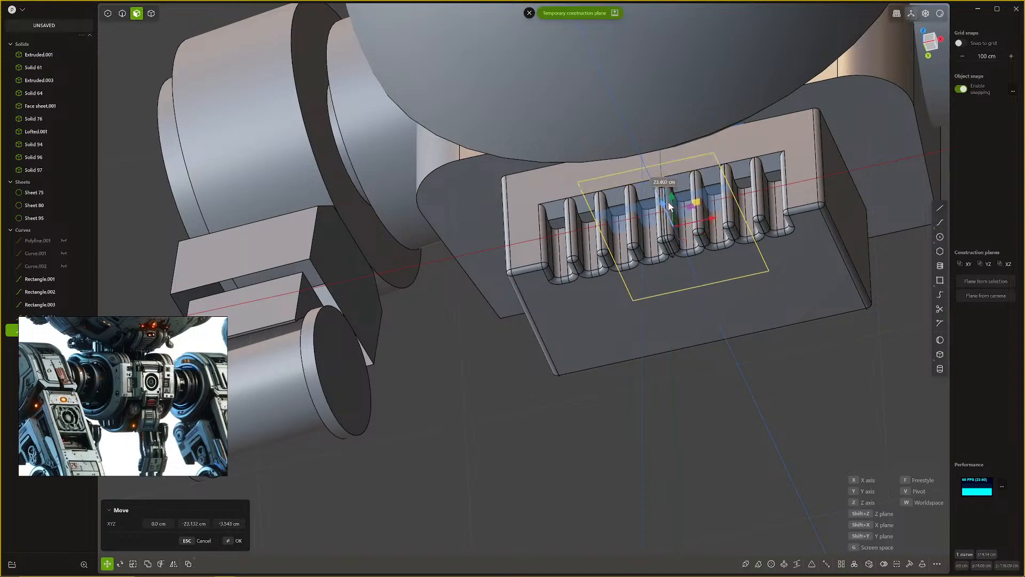
{"action": "left_click", "coordinate": [674, 217]}
{"action": "mouse_move", "coordinate": [674, 217]}
{"action": "middle_mouse_down"}
{"action": "mouse_move", "coordinate": [676, 235]}
{"action": "mouse_move", "coordinate": [667, 222]}
{"action": "middle_mouse_up"}
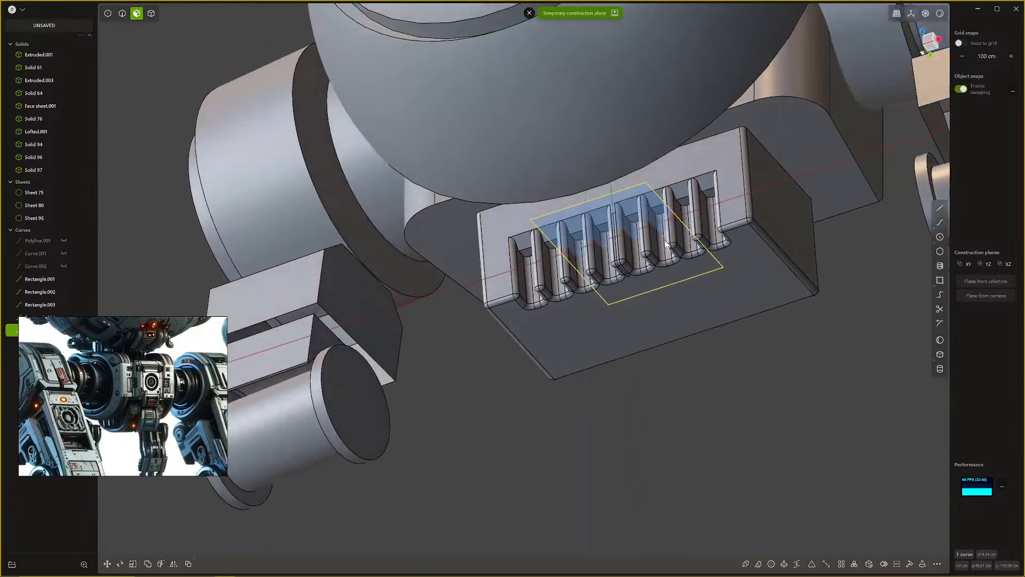
Step: Extrude the rectangle about 35.7 cm downward as a new block over the middle slots
{"action": "left_click", "coordinate": [657, 214]}
{"action": "key", "text": "e"}
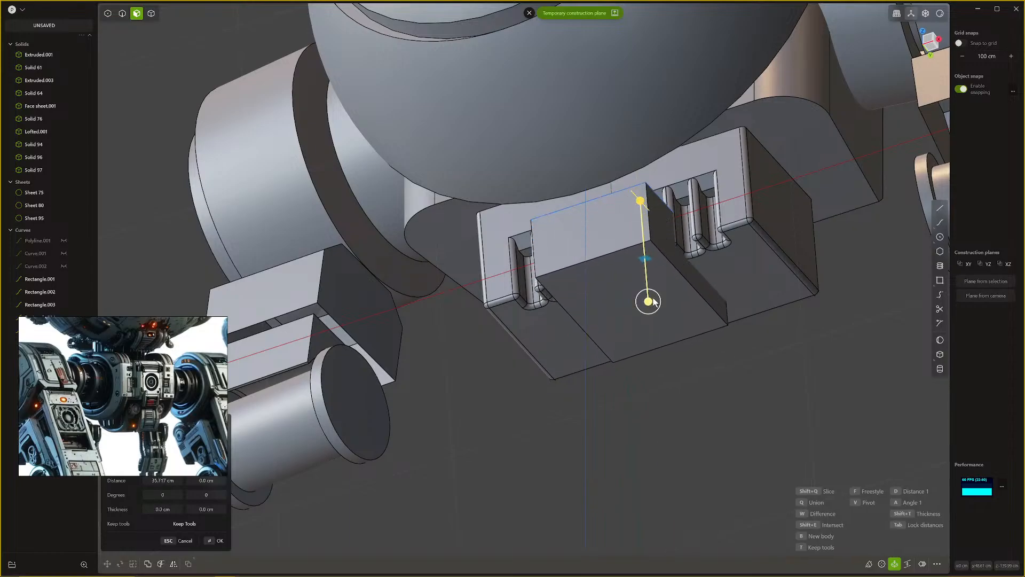
{"action": "left_click", "coordinate": [648, 300]}
{"action": "middle_click_drag", "start_coordinate": [648, 300], "coordinate": [610, 514]}
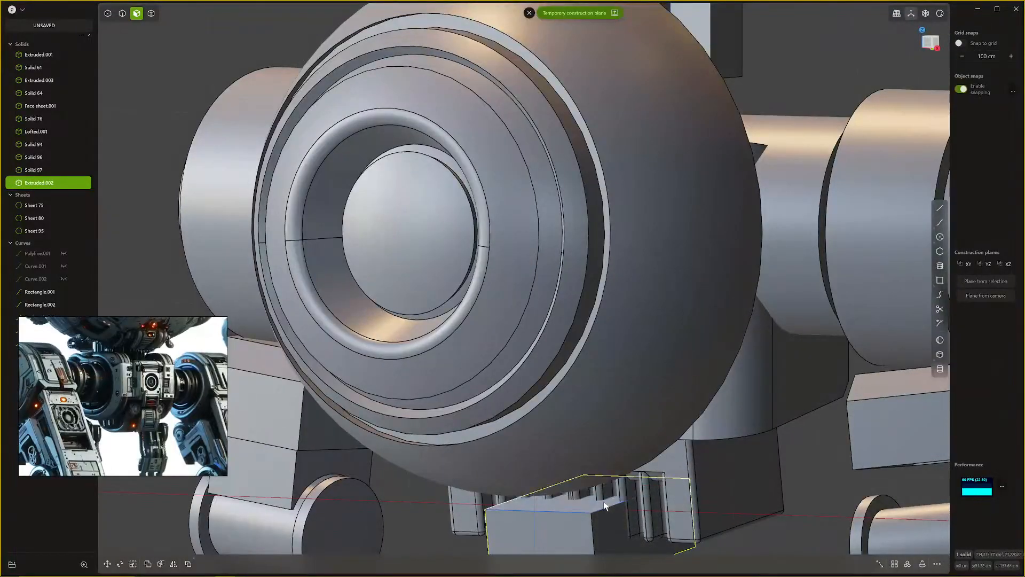
Step: Extrude the same rectangular region about 17.3 cm upward into the underside of the spherical body
{"action": "left_click", "coordinate": [604, 504]}
{"action": "key", "text": "e"}
{"action": "left_click_drag", "start_coordinate": [609, 550], "coordinate": [607, 519]}
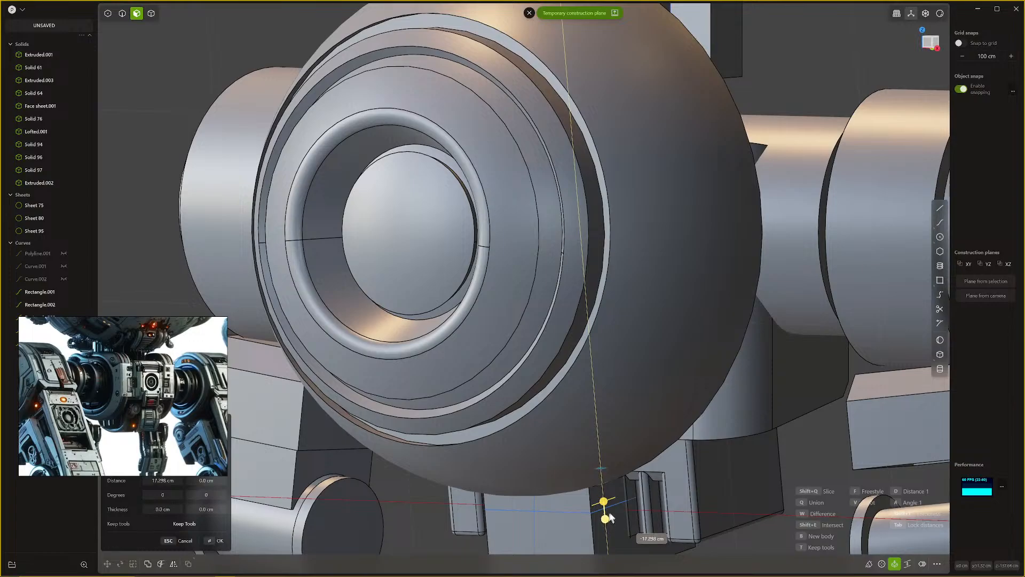
{"action": "middle_click_drag", "start_coordinate": [607, 519], "coordinate": [636, 407]}
{"action": "left_click", "coordinate": [625, 431]}
Step: Merge the upward extrusion with the slotted hip block using a Boolean union
{"action": "key", "text": "q"}
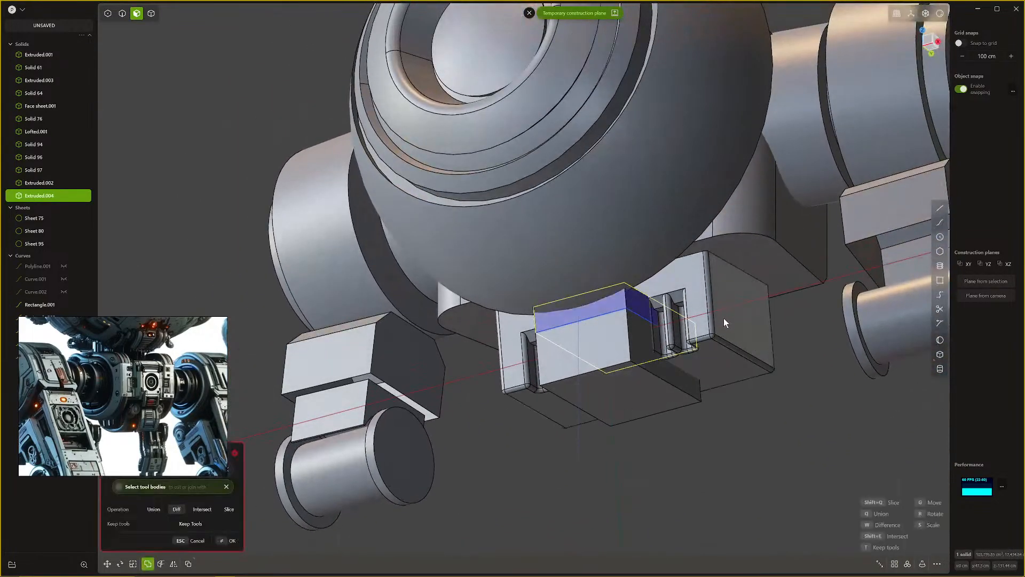
{"action": "left_click", "coordinate": [723, 319]}
{"action": "key", "text": "q"}
{"action": "right_click", "coordinate": [743, 373]}
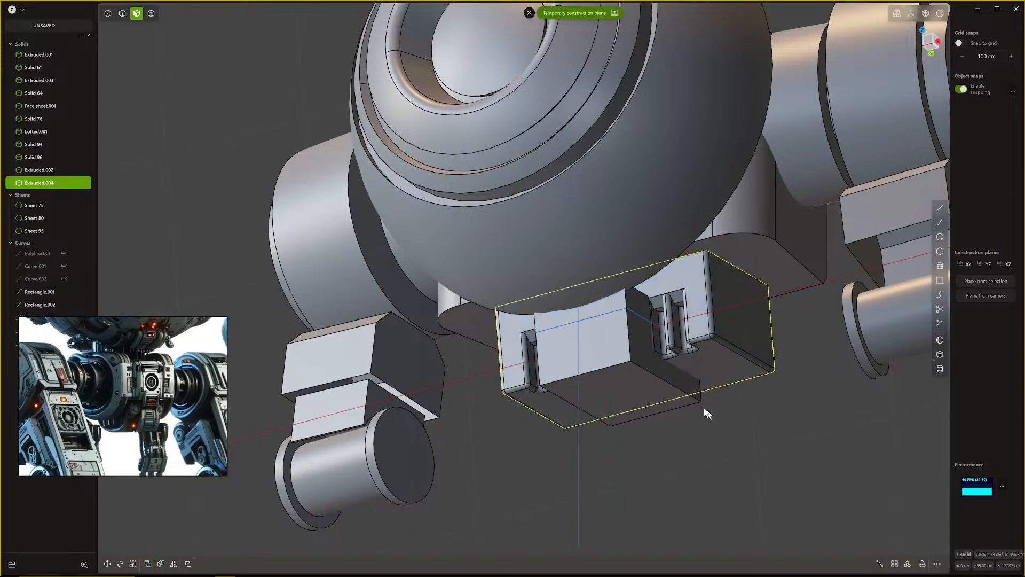
Step: Merge the lower central block into the combined hip block with a Boolean union
{"action": "left_click", "coordinate": [637, 349]}
{"action": "key", "text": "Escape"}
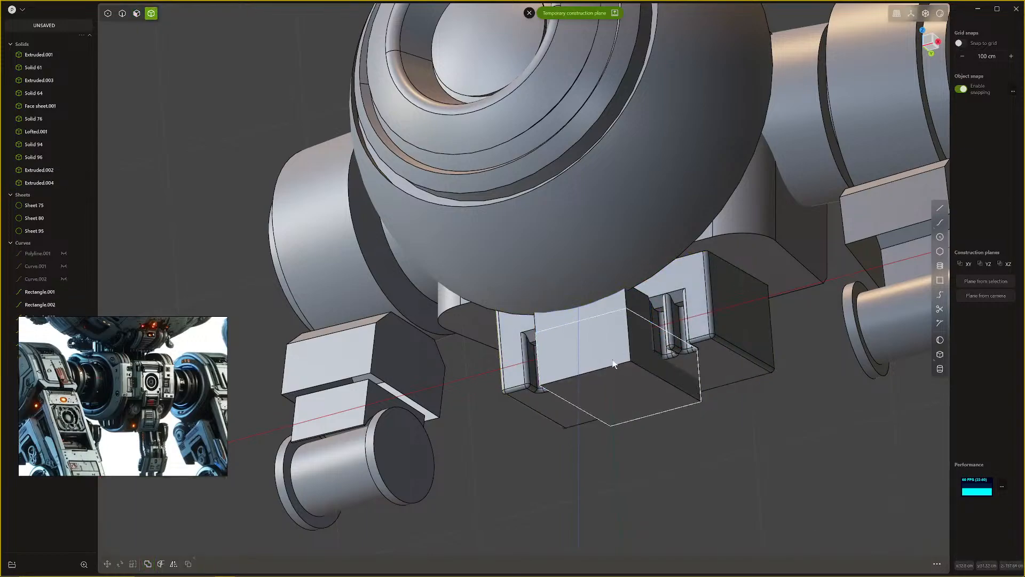
{"action": "left_click", "coordinate": [636, 308]}
{"action": "key", "text": "q"}
{"action": "left_click", "coordinate": [636, 307]}
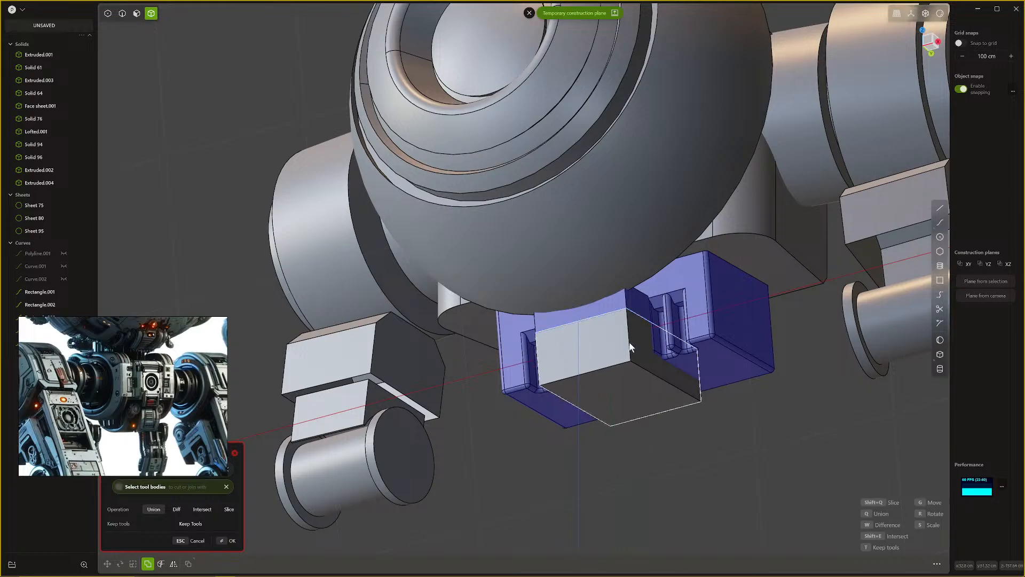
{"action": "right_click", "coordinate": [656, 406]}
{"action": "scroll", "coordinate": [672, 433], "scroll_direction": "down", "scroll_amount": 5}
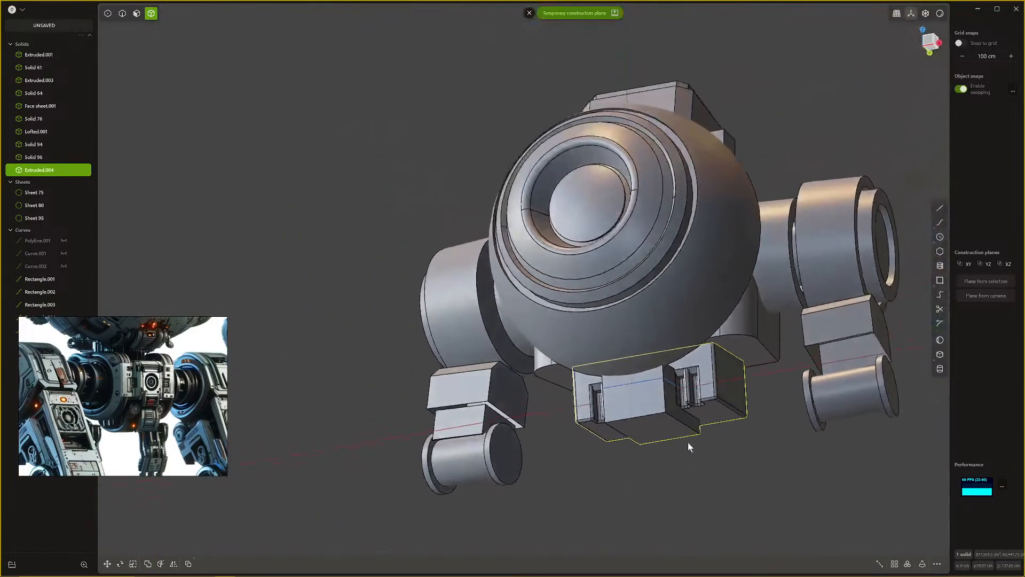
Step: Cut a spherical recess with a radius of about 16 cm into the front face of the hip's central block
{"action": "left_click", "coordinate": [696, 452]}
{"action": "middle_click_drag", "start_coordinate": [697, 454], "coordinate": [695, 460]}
{"action": "scroll", "coordinate": [694, 461], "scroll_direction": "up", "scroll_amount": 8}
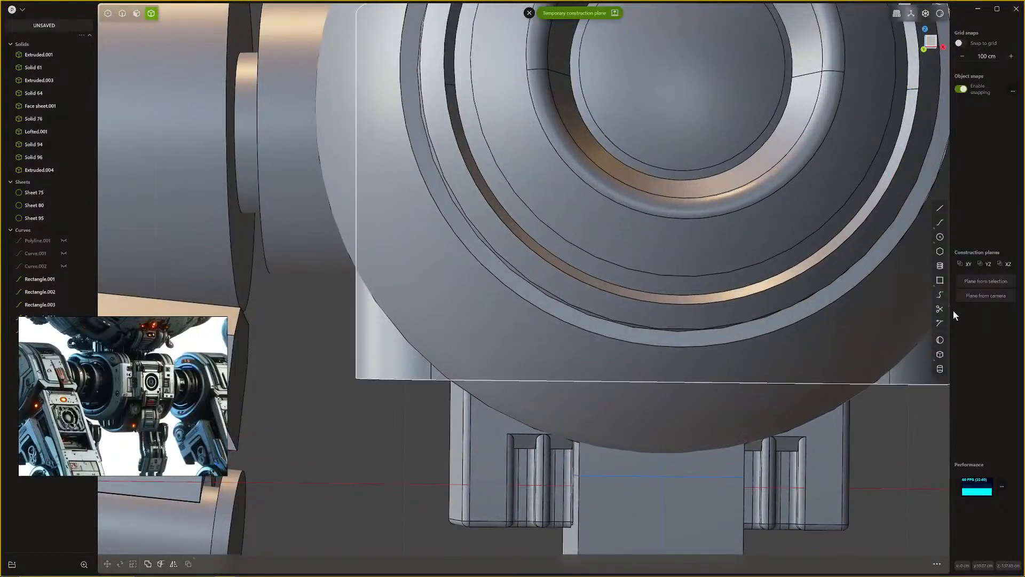
{"action": "left_click", "coordinate": [940, 340]}
{"action": "left_click", "coordinate": [662, 499]}
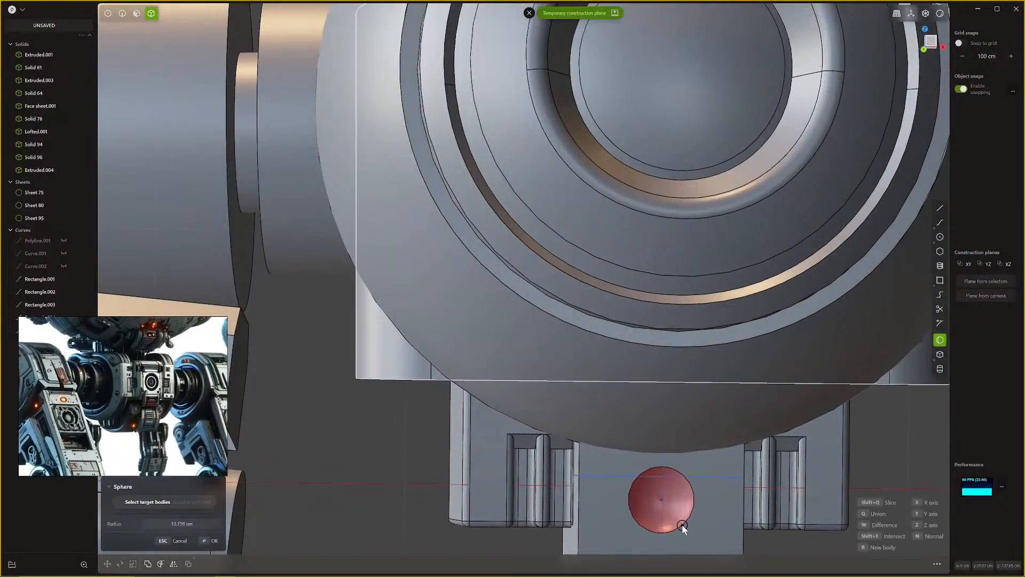
{"action": "left_click", "coordinate": [685, 531]}
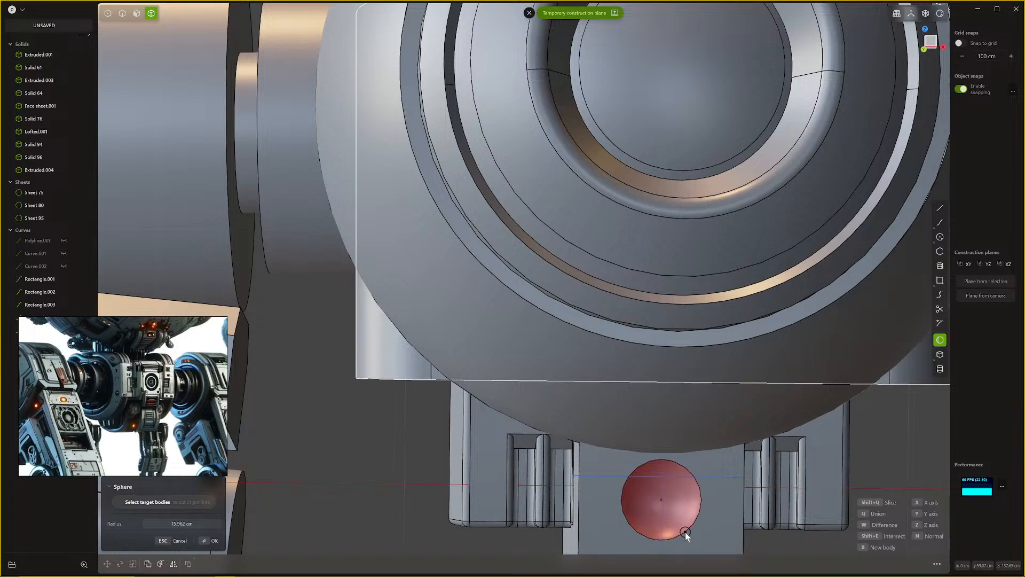
Step: Place a sphere with a radius of about 12.4 cm at the centre of the recess as a separate body
{"action": "left_click", "coordinate": [940, 340]}
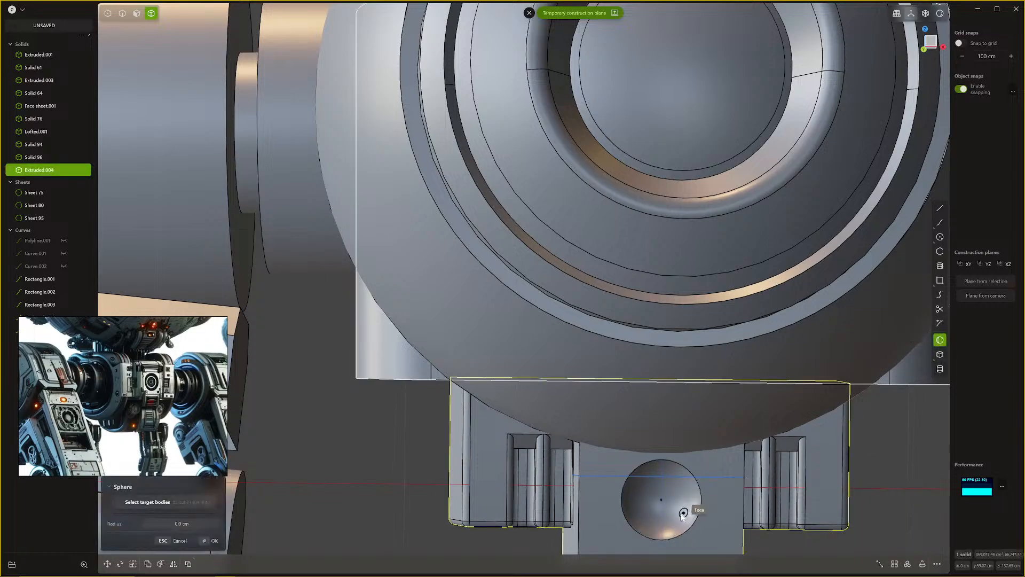
{"action": "left_click", "coordinate": [662, 498]}
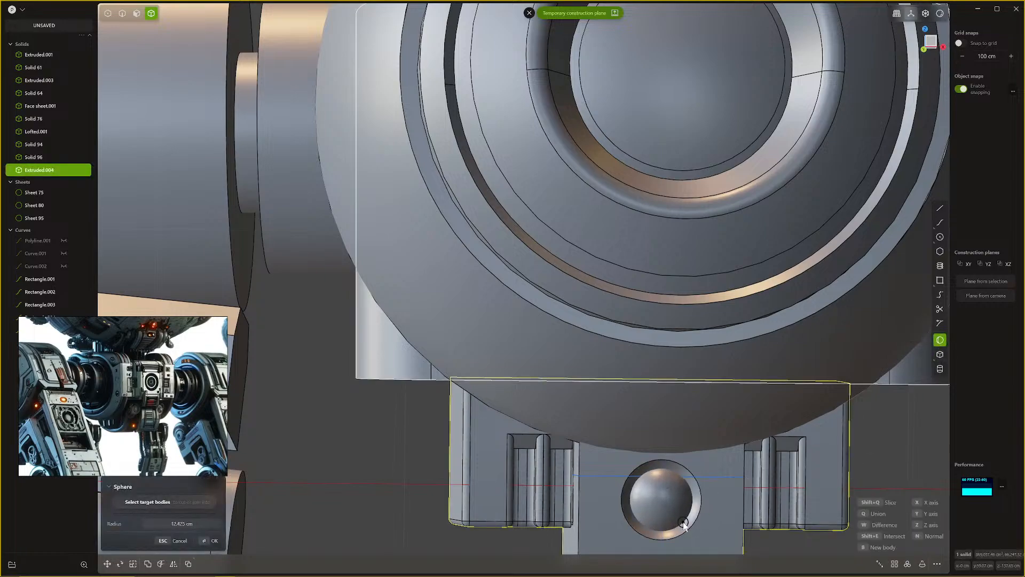
{"action": "left_click", "coordinate": [684, 522]}
{"action": "key", "text": "q"}
{"action": "key", "text": "q"}
{"action": "left_click", "coordinate": [708, 492]}
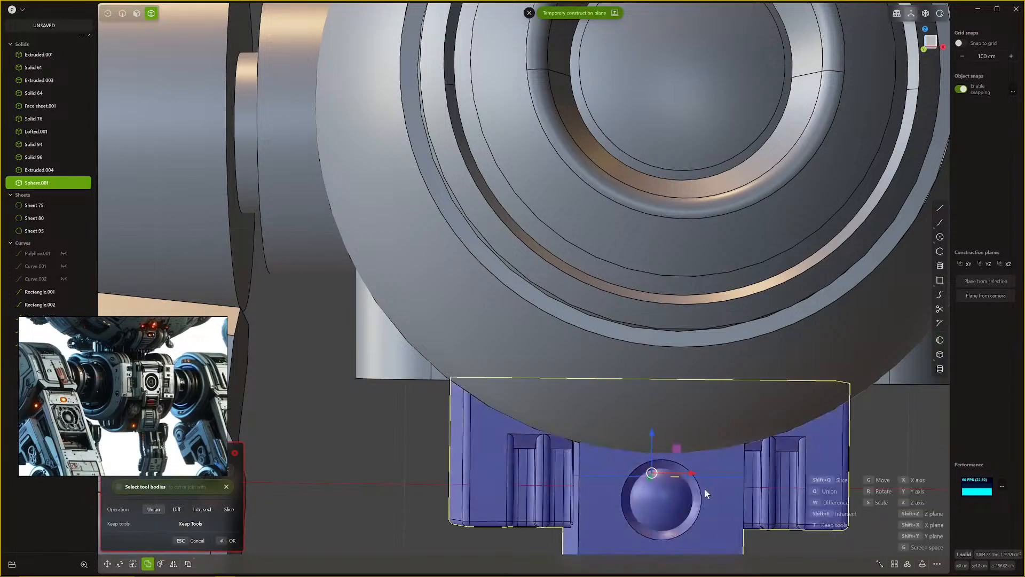
{"action": "key", "text": "Escape"}
Step: Draw a circle with a radius of about 22.6 cm centred on the right outer side face of the hip block
{"action": "scroll", "coordinate": [721, 496], "scroll_direction": "down", "scroll_amount": 10}
{"action": "mouse_move", "coordinate": [705, 505]}
{"action": "middle_mouse_down"}
{"action": "mouse_move", "coordinate": [684, 499]}
{"action": "mouse_move", "coordinate": [727, 511]}
{"action": "mouse_move", "coordinate": [748, 492]}
{"action": "mouse_move", "coordinate": [744, 513]}
{"action": "mouse_move", "coordinate": [692, 516]}
{"action": "middle_mouse_up"}
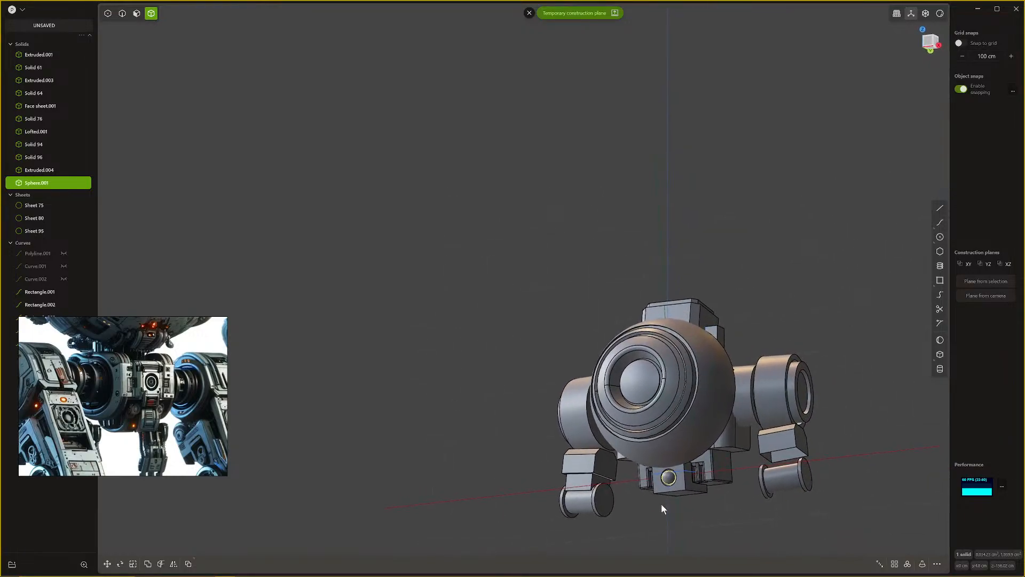
{"action": "scroll", "coordinate": [661, 504], "scroll_direction": "down", "scroll_amount": 3}
{"action": "scroll", "coordinate": [99, 395], "scroll_direction": "down", "scroll_amount": 5}
{"action": "scroll", "coordinate": [99, 393], "scroll_direction": "down", "scroll_amount": 3}
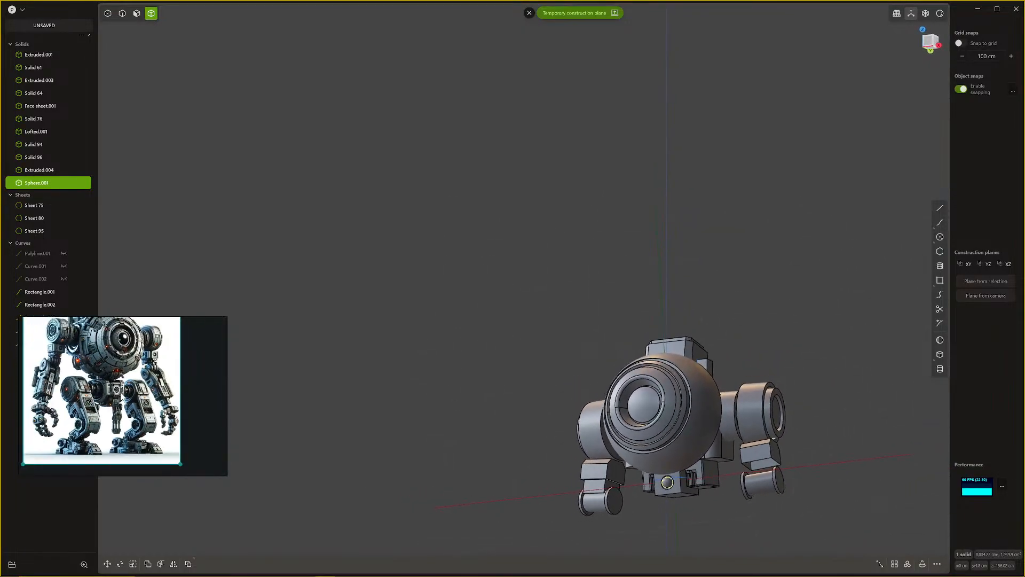
{"action": "scroll", "coordinate": [697, 491], "scroll_direction": "up", "scroll_amount": 4}
{"action": "middle_click_drag", "start_coordinate": [696, 492], "coordinate": [668, 485]}
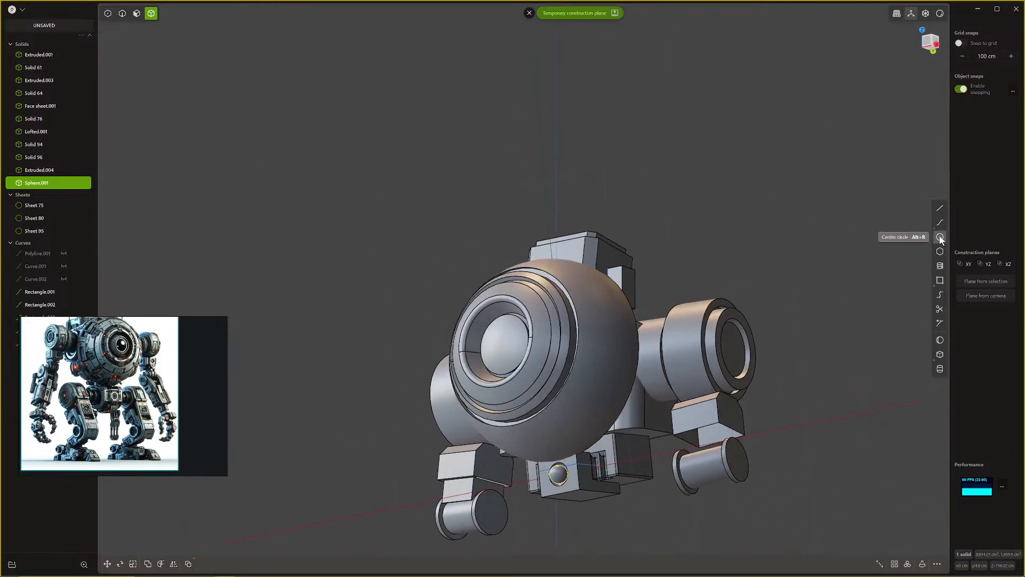
{"action": "left_click", "coordinate": [940, 237]}
{"action": "scroll", "coordinate": [540, 434], "scroll_direction": "down", "scroll_amount": 3}
{"action": "middle_click_drag", "start_coordinate": [632, 457], "coordinate": [607, 461]}
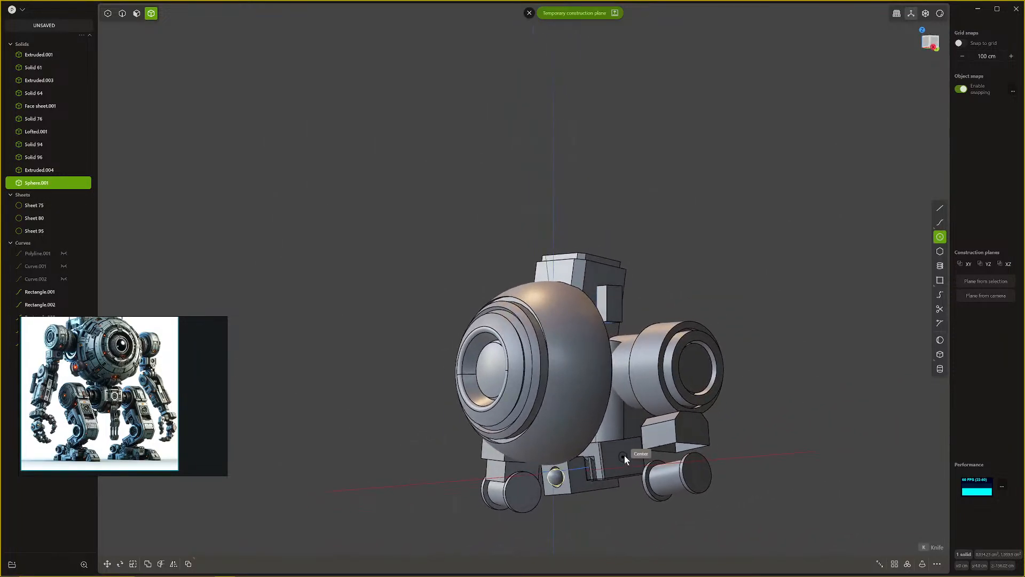
{"action": "left_click", "coordinate": [624, 456]}
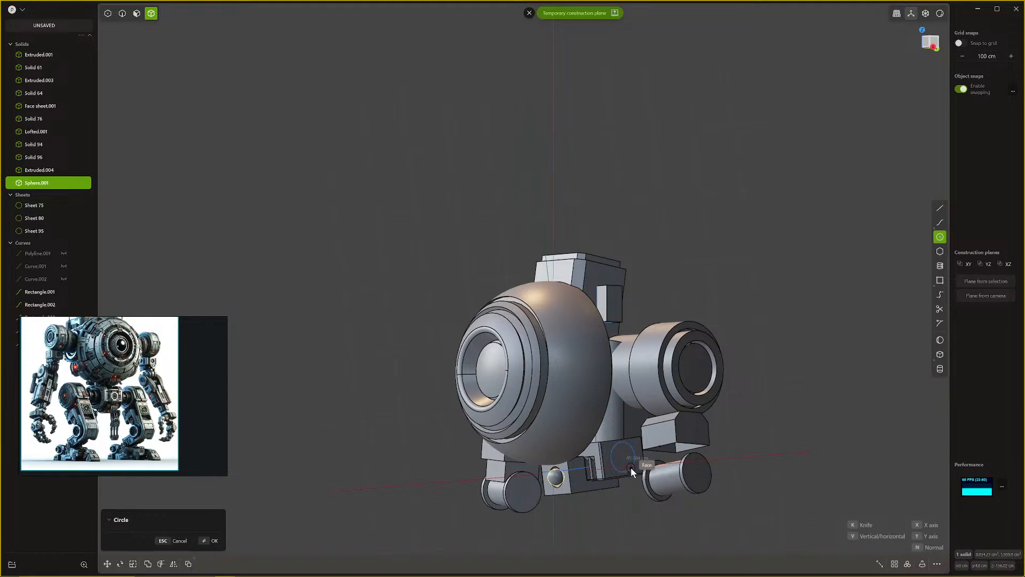
{"action": "left_click", "coordinate": [630, 470]}
Step: Move the circle slightly downward within the hip block's side face
{"action": "key", "text": "g"}
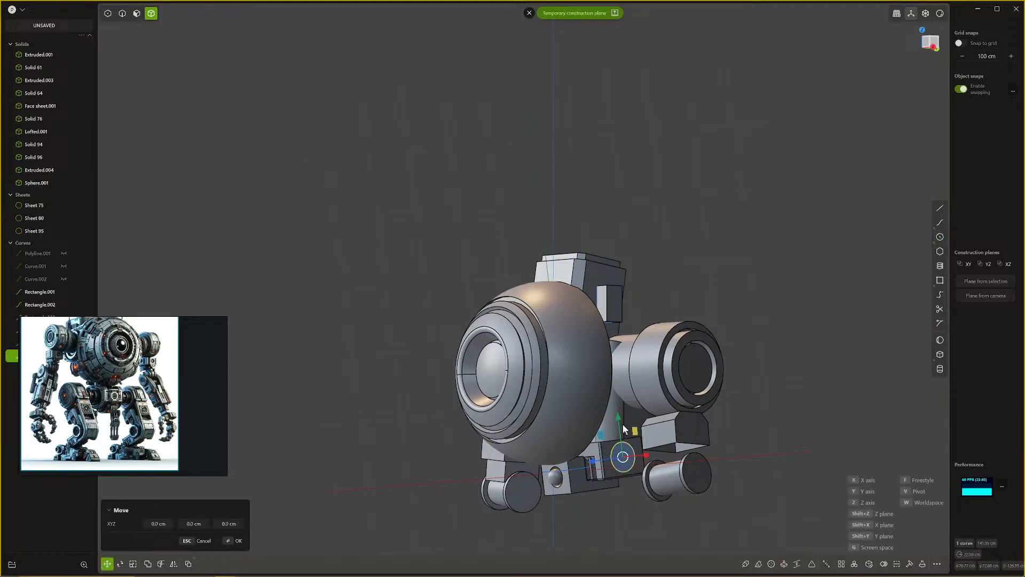
{"action": "left_click_drag", "start_coordinate": [618, 426], "coordinate": [620, 433]}
{"action": "key", "text": "Return"}
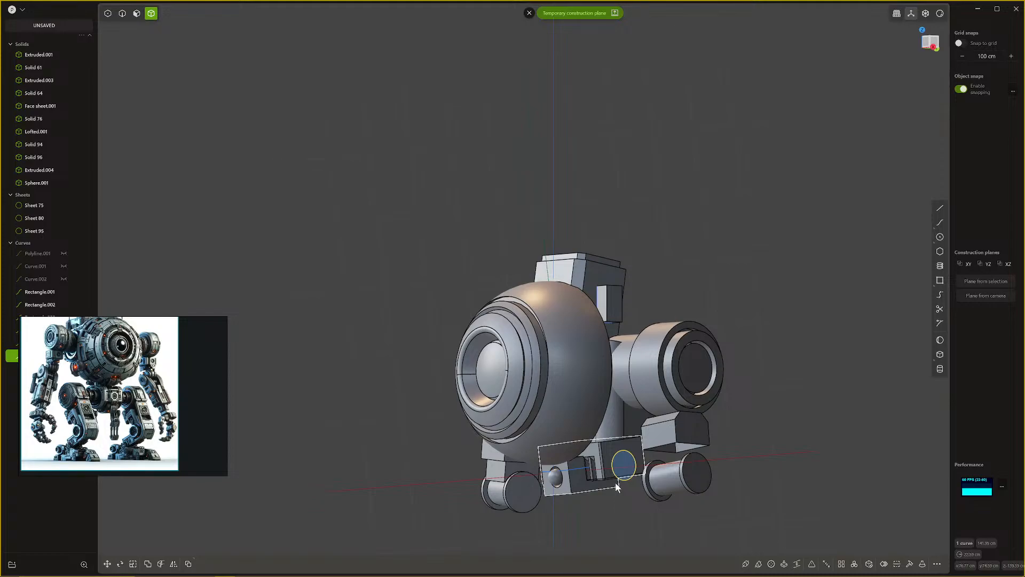
Step: Extrude the circular region about 18.5 cm outward from the hip block's side as a new cylinder
{"action": "key", "text": "3"}
{"action": "left_click", "coordinate": [617, 471]}
{"action": "key", "text": "e"}
{"action": "middle_click_drag", "start_coordinate": [619, 472], "coordinate": [663, 468]}
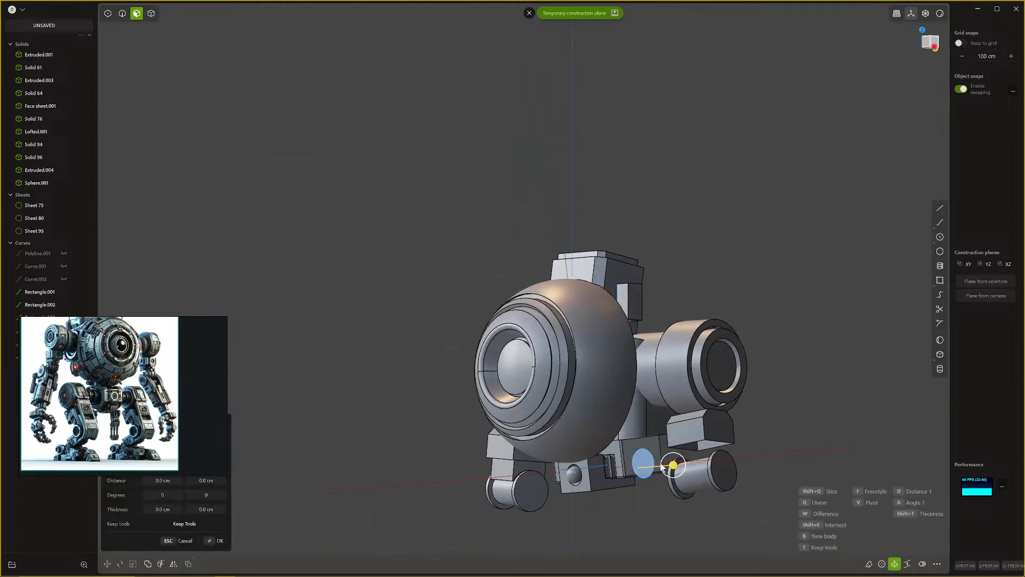
{"action": "left_click_drag", "start_coordinate": [672, 466], "coordinate": [682, 466]}
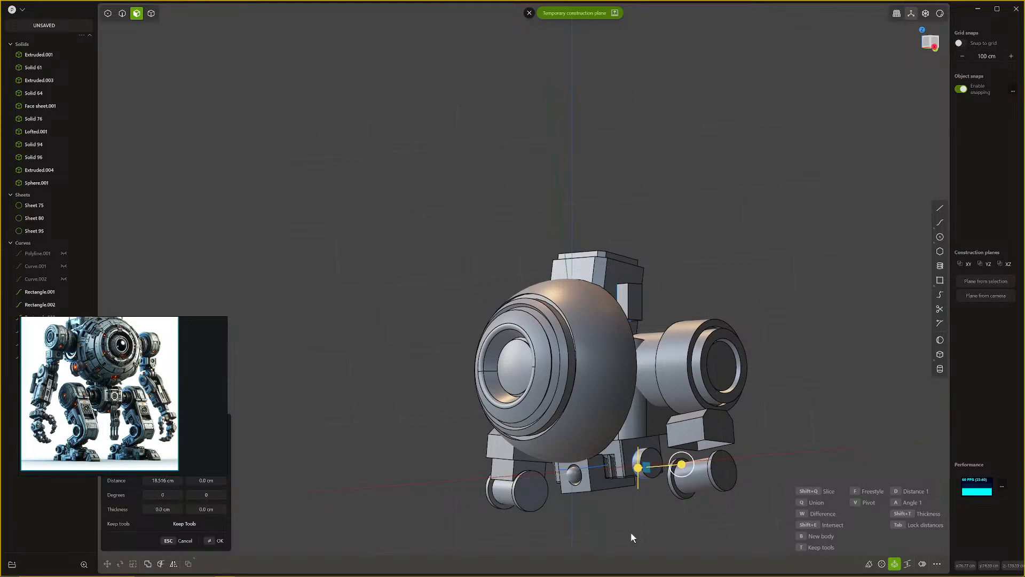
{"action": "middle_click_drag", "start_coordinate": [632, 538], "coordinate": [713, 453]}
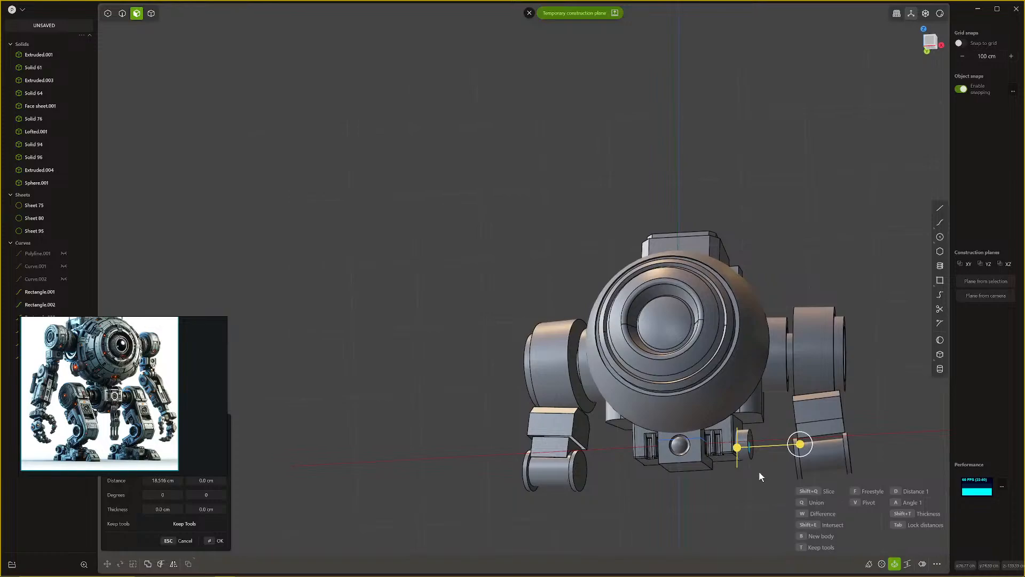
{"action": "key", "text": "Return"}
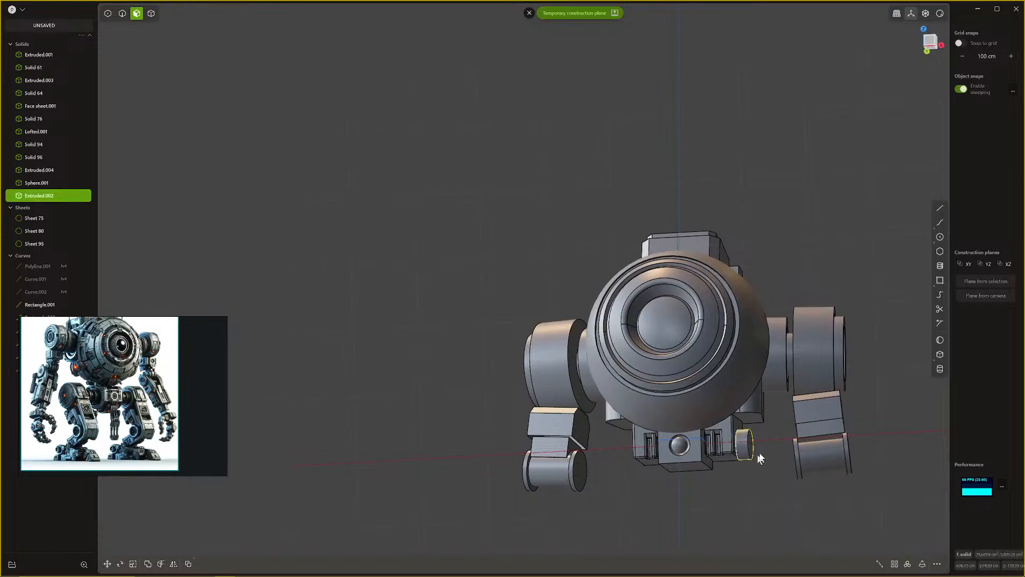
Step: Move the extruded cylinder a short distance inward so that it overlaps the side of the hip block
{"action": "middle_click_drag", "start_coordinate": [762, 458], "coordinate": [736, 455]}
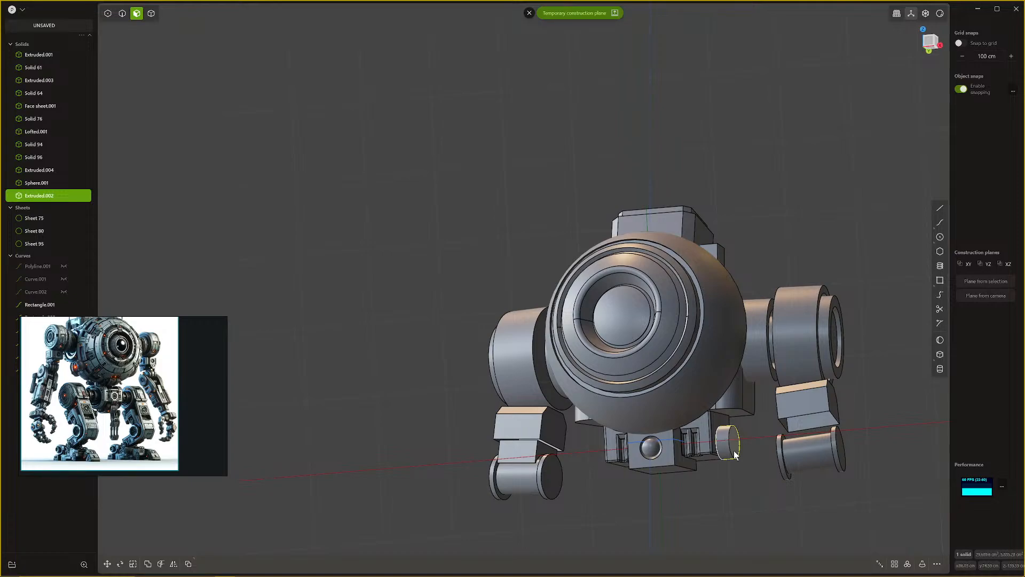
{"action": "key", "text": "4"}
{"action": "key", "text": "Escape"}
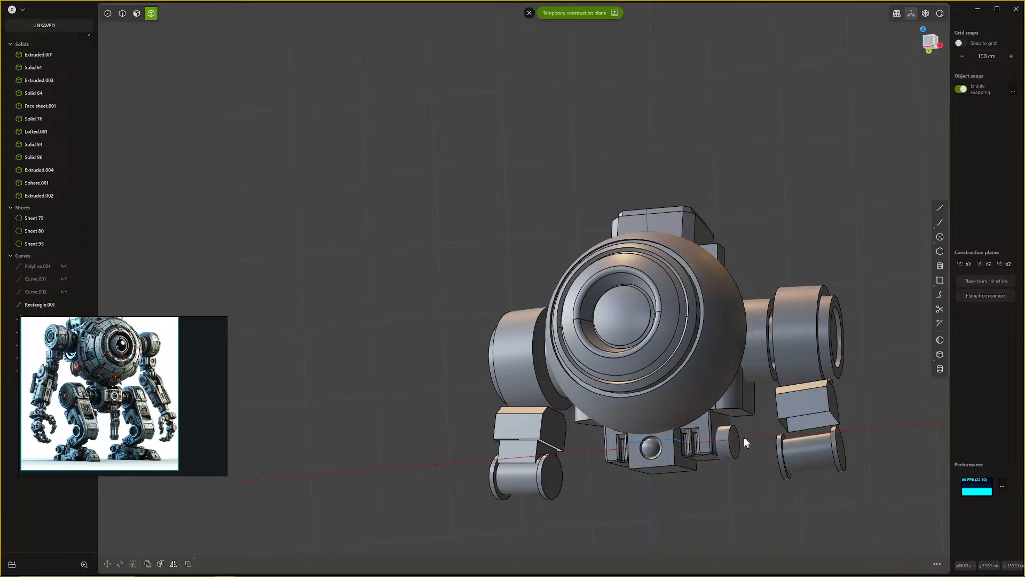
{"action": "left_click", "coordinate": [732, 447]}
{"action": "key", "text": "g"}
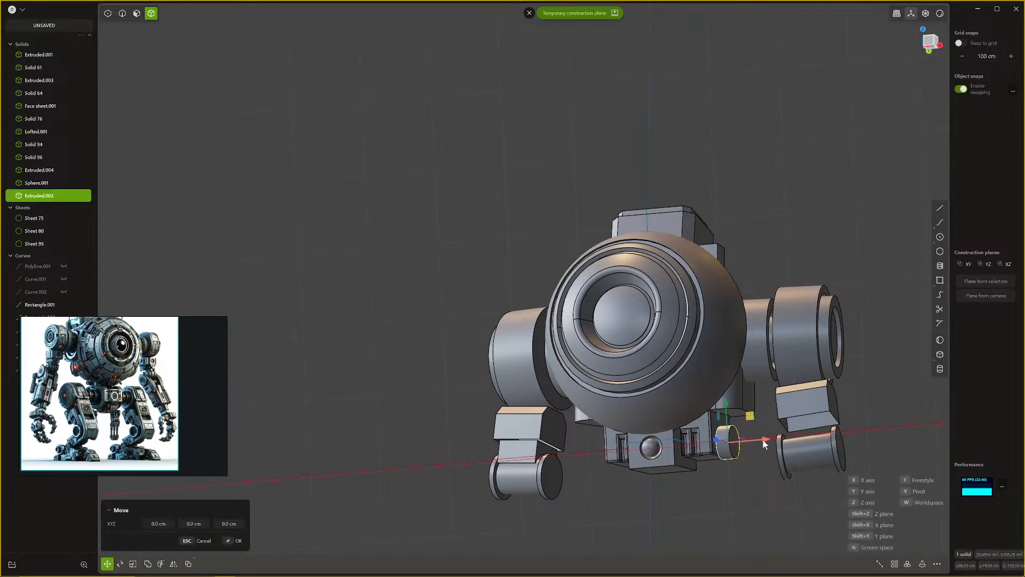
{"action": "left_click_drag", "start_coordinate": [763, 441], "coordinate": [758, 440]}
Step: Subtract the cylinder from the hip block with a Boolean difference to form a round leg socket
{"action": "key", "text": "q"}
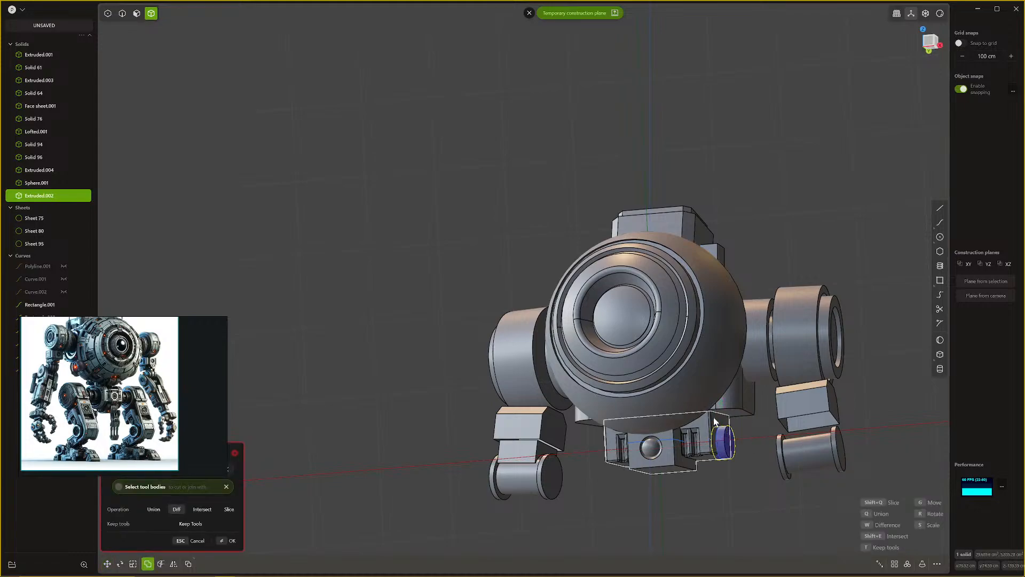
{"action": "key", "text": "Escape"}
{"action": "left_click", "coordinate": [714, 421]}
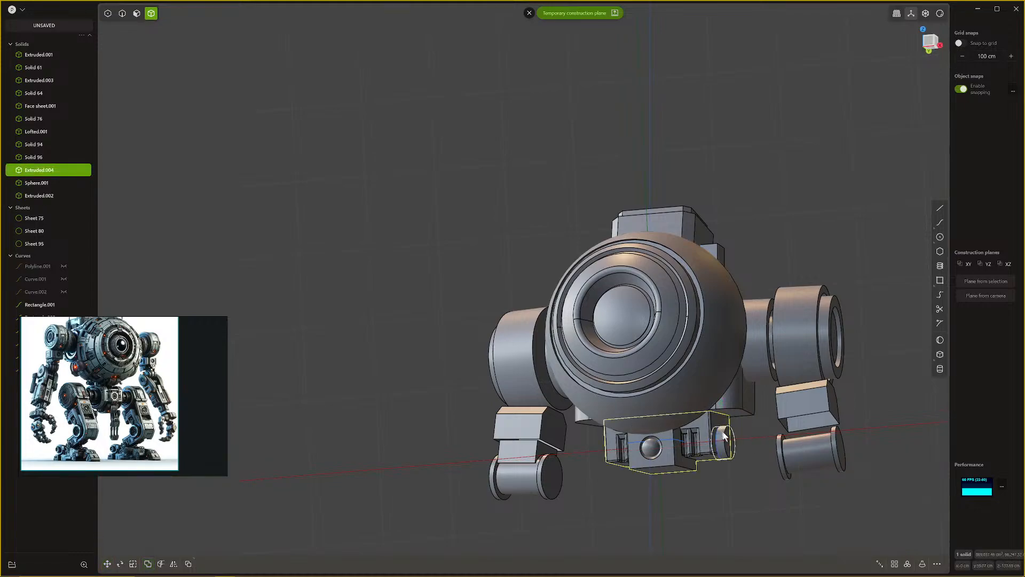
{"action": "key", "text": "q"}
{"action": "left_click", "coordinate": [724, 442]}
{"action": "key", "text": "Return"}
Step: Patch the open underside of the right arm's block to close the sheet into a solid
{"action": "middle_click_drag", "start_coordinate": [751, 469], "coordinate": [748, 278]}
{"action": "key", "text": "2"}
{"action": "left_click", "coordinate": [607, 451]}
{"action": "scroll", "coordinate": [633, 461], "scroll_direction": "up", "scroll_amount": 4}
{"action": "scroll", "coordinate": [620, 451], "scroll_direction": "up", "scroll_amount": 1}
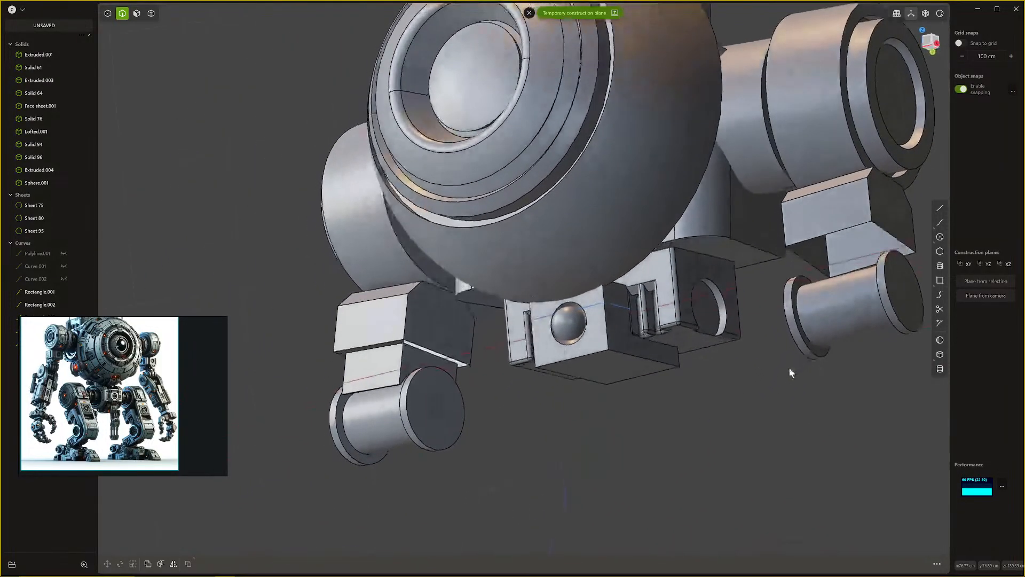
{"action": "key", "text": "4"}
{"action": "left_click", "coordinate": [404, 357]}
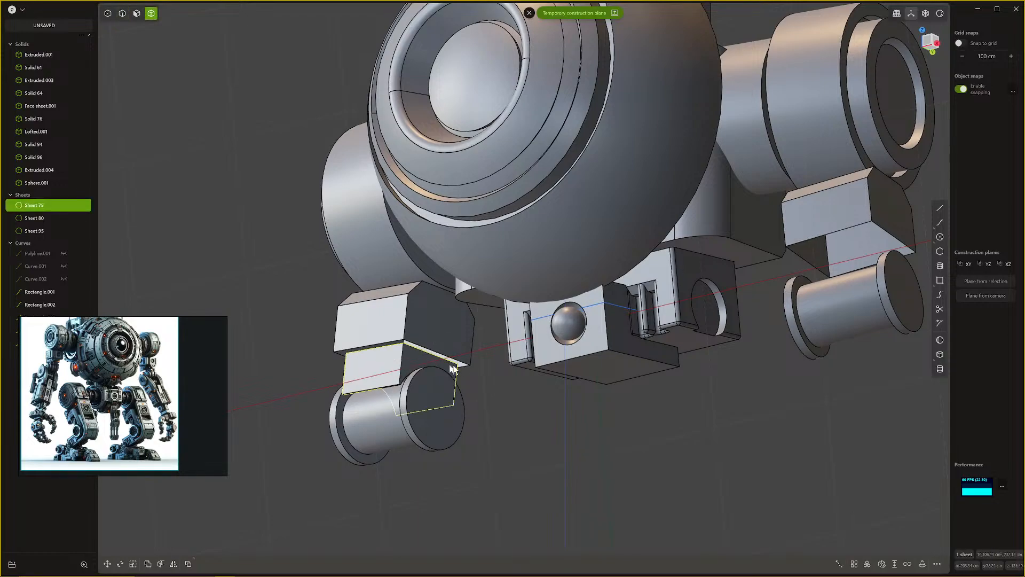
{"action": "left_click", "coordinate": [809, 245]}
{"action": "left_click", "coordinate": [412, 327]}
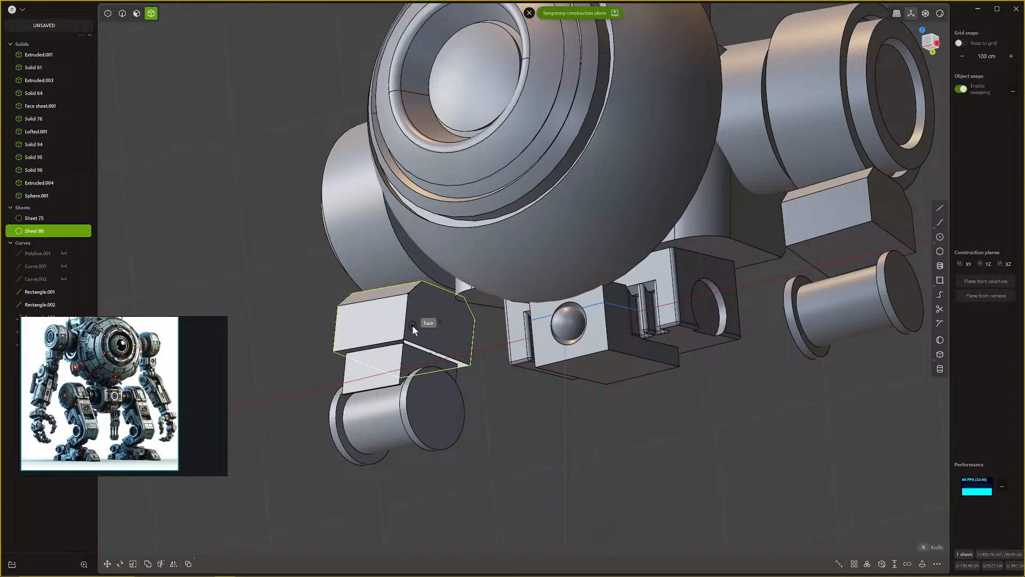
{"action": "key", "text": "Escape"}
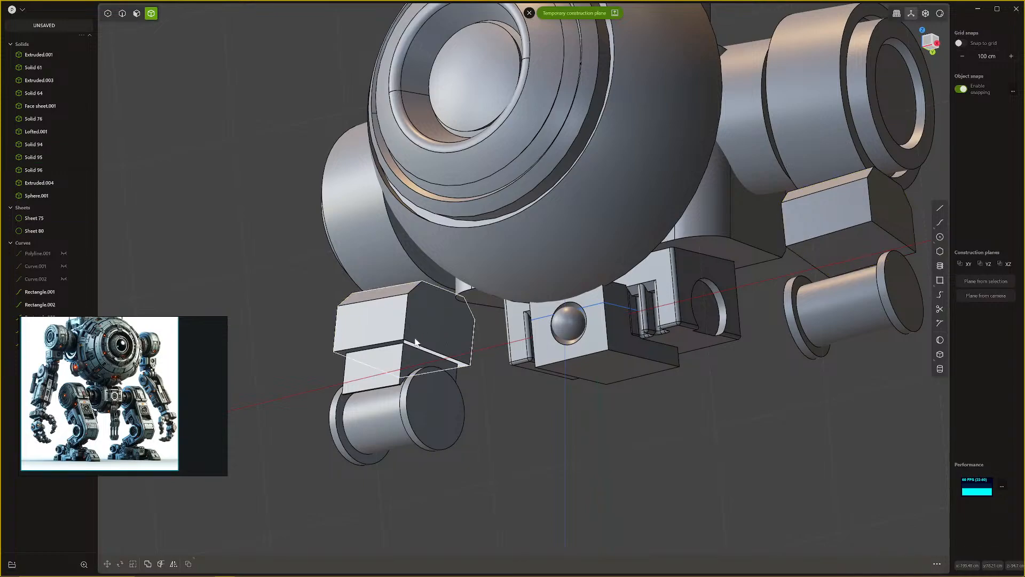
Step: Patch the open underside of the left arm's upper block to turn its sheet into a solid
{"action": "middle_click_drag", "start_coordinate": [414, 340], "coordinate": [439, 326]}
{"action": "middle_click_drag", "start_coordinate": [439, 325], "coordinate": [489, 271], "text": "shift"}
{"action": "left_click", "coordinate": [488, 270]}
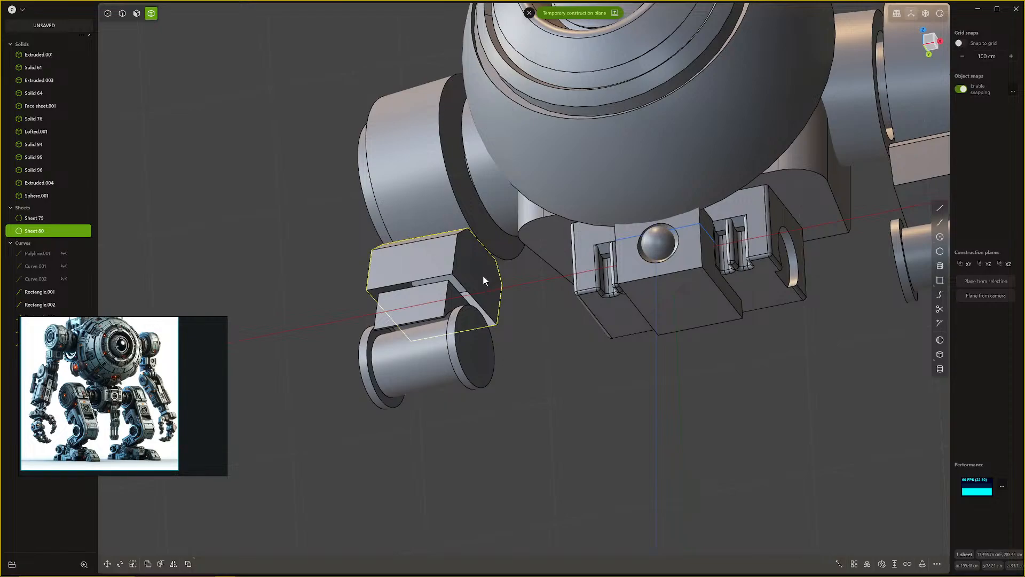
{"action": "key", "text": "alt+p"}
Step: Mirror the left arm's capped upper block and the sheet block beneath it across the X axis onto the right arm
{"action": "left_click", "coordinate": [444, 303], "text": "shift"}
{"action": "scroll", "coordinate": [489, 321], "scroll_direction": "down", "scroll_amount": 3}
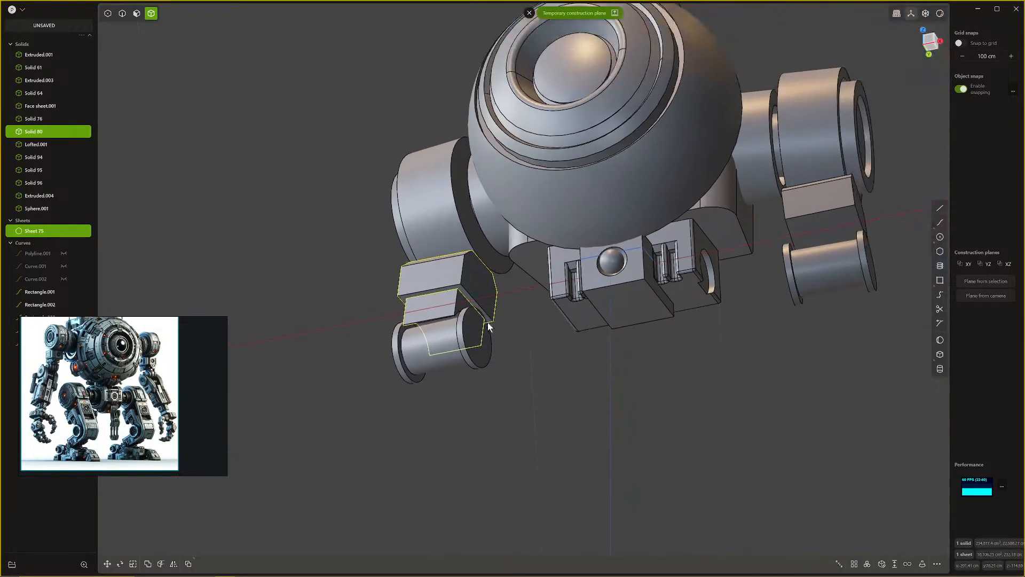
{"action": "middle_click_drag", "start_coordinate": [488, 320], "coordinate": [487, 331], "text": "shift"}
{"action": "key", "text": "alt+x"}
{"action": "left_click", "coordinate": [598, 293]}
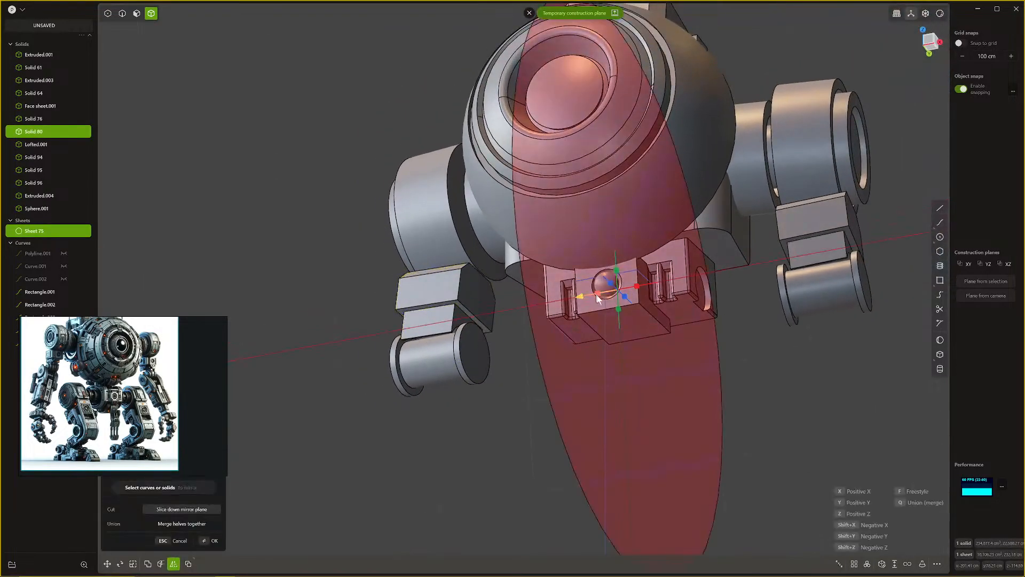
{"action": "right_click", "coordinate": [738, 365]}
{"action": "scroll", "coordinate": [738, 365], "scroll_direction": "down", "scroll_amount": 3}
{"action": "middle_click_drag", "start_coordinate": [738, 368], "coordinate": [653, 426]}
{"action": "left_click", "coordinate": [809, 473]}
{"action": "scroll", "coordinate": [685, 426], "scroll_direction": "up", "scroll_amount": 5}
{"action": "left_click", "coordinate": [635, 372]}
{"action": "key", "text": "alt+x"}
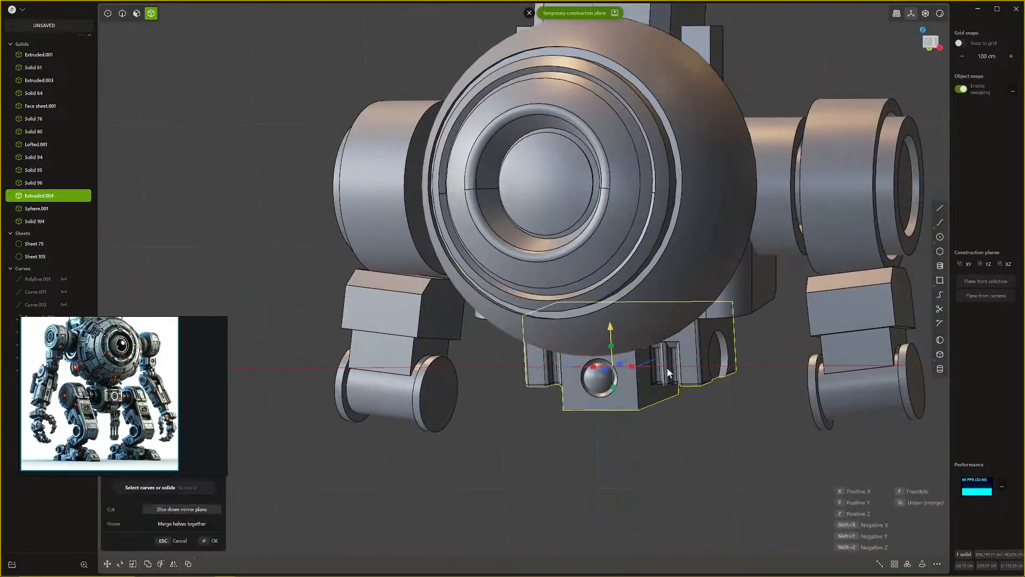
{"action": "key", "text": "Escape"}
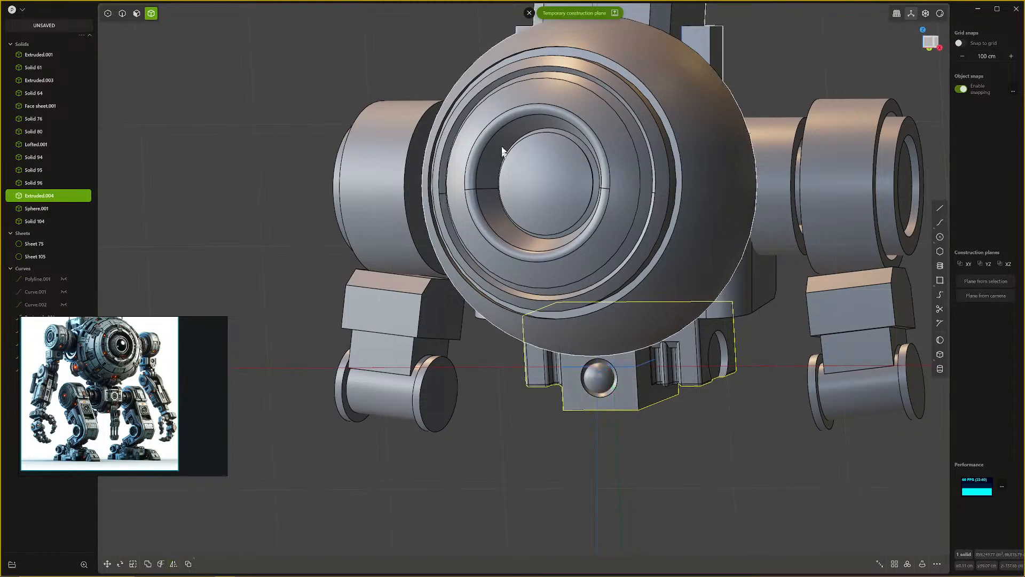
{"action": "key", "text": "Escape"}
Step: Leave the temporary construction plane and mirror the hip block across the X axis, copying its leg socket to the opposite side
{"action": "left_click", "coordinate": [531, 12]}
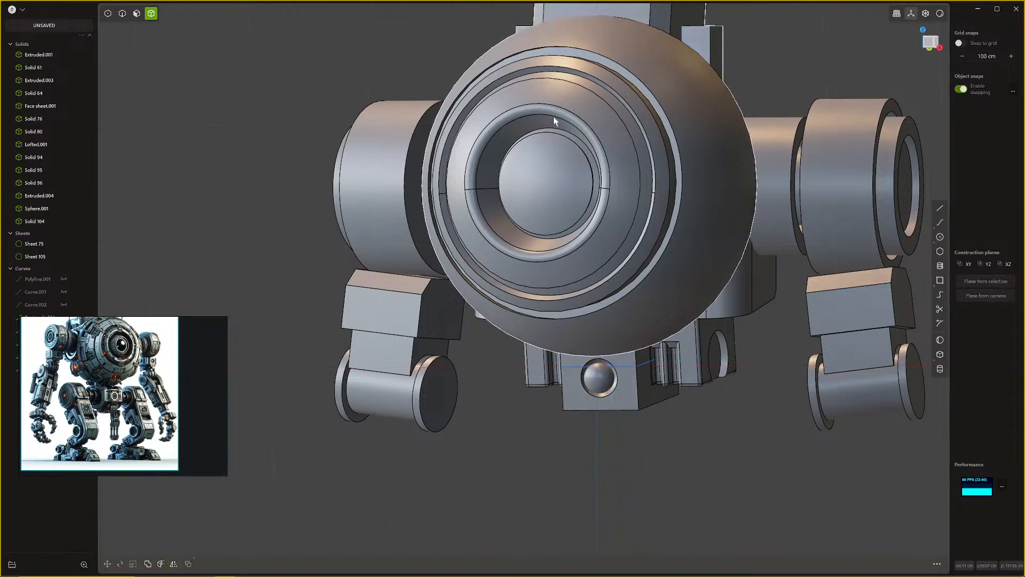
{"action": "left_click", "coordinate": [659, 377]}
{"action": "key", "text": "alt+x"}
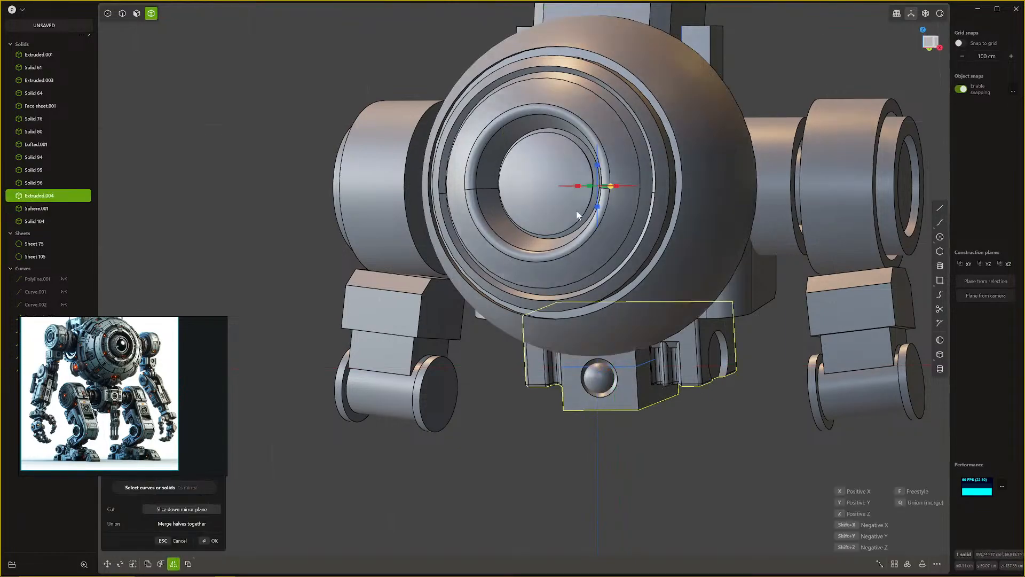
{"action": "middle_click_drag", "start_coordinate": [579, 212], "coordinate": [641, 214]}
{"action": "scroll", "coordinate": [651, 190], "scroll_direction": "down", "scroll_amount": 2}
{"action": "scroll", "coordinate": [641, 214], "scroll_direction": "down", "scroll_amount": 1}
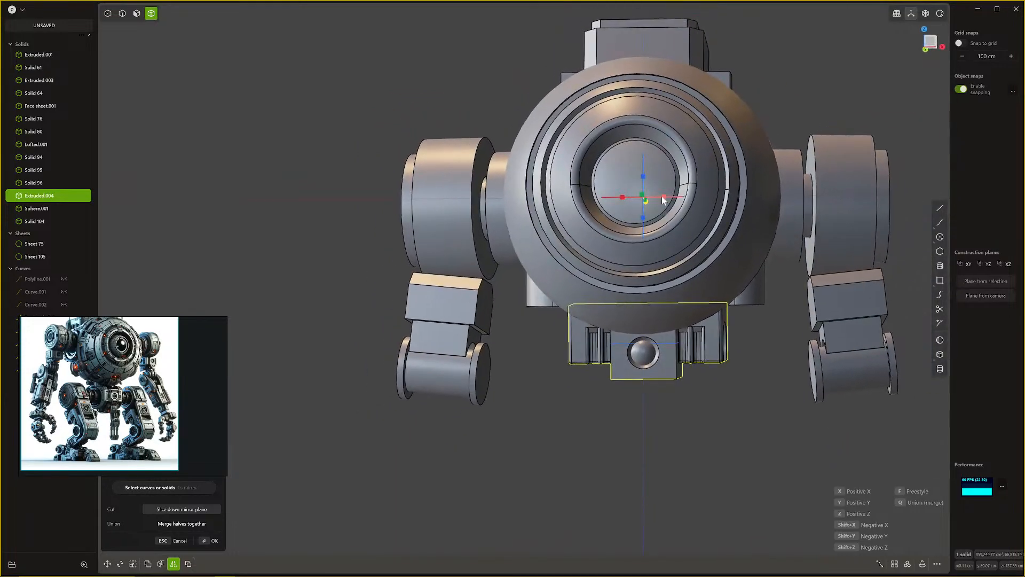
{"action": "left_click", "coordinate": [664, 198]}
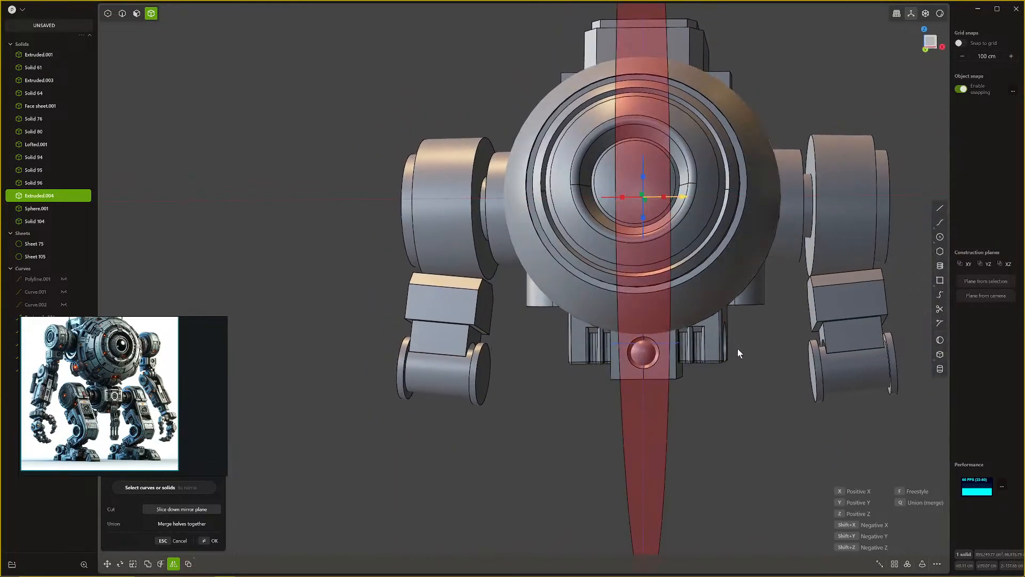
{"action": "key", "text": "Return"}
Step: Draw a circle centred inside the hip block's leg socket, slightly smaller than the socket opening
{"action": "middle_click_drag", "start_coordinate": [738, 350], "coordinate": [664, 287]}
{"action": "scroll", "coordinate": [634, 310], "scroll_direction": "up", "scroll_amount": 3}
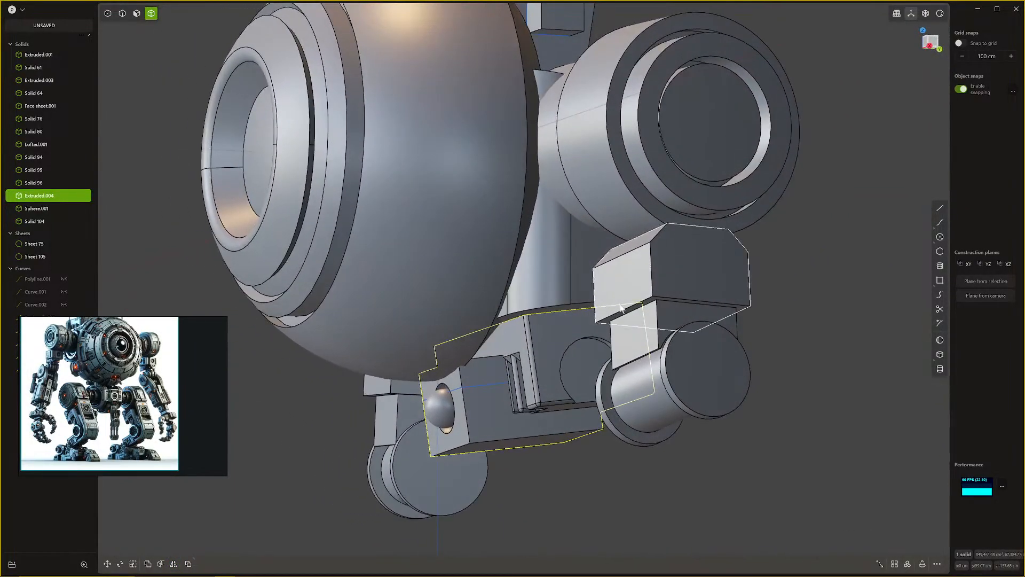
{"action": "scroll", "coordinate": [585, 326], "scroll_direction": "up", "scroll_amount": 2}
{"action": "middle_click_drag", "start_coordinate": [584, 326], "coordinate": [609, 320]}
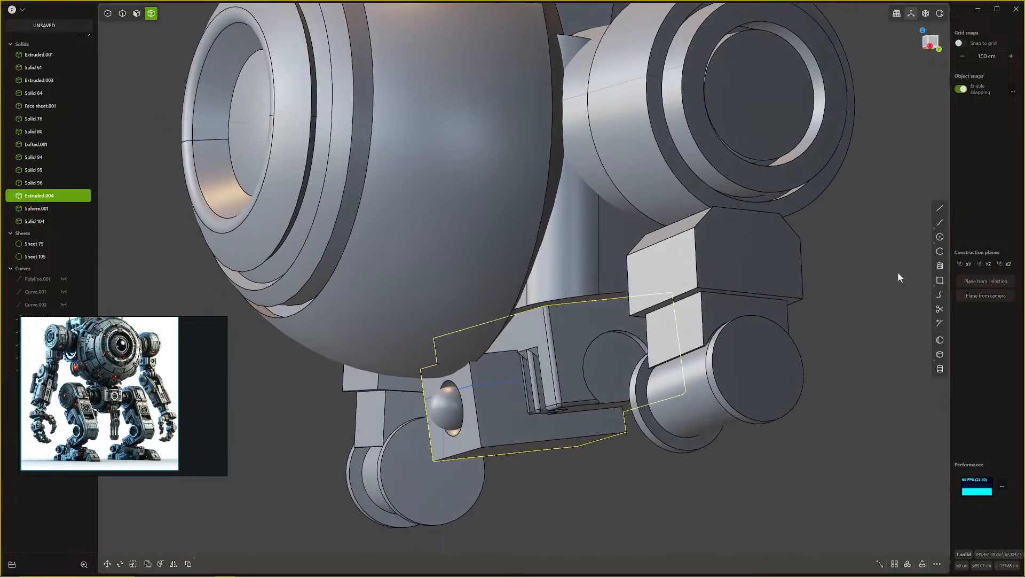
{"action": "left_click", "coordinate": [940, 237]}
{"action": "left_click", "coordinate": [615, 369]}
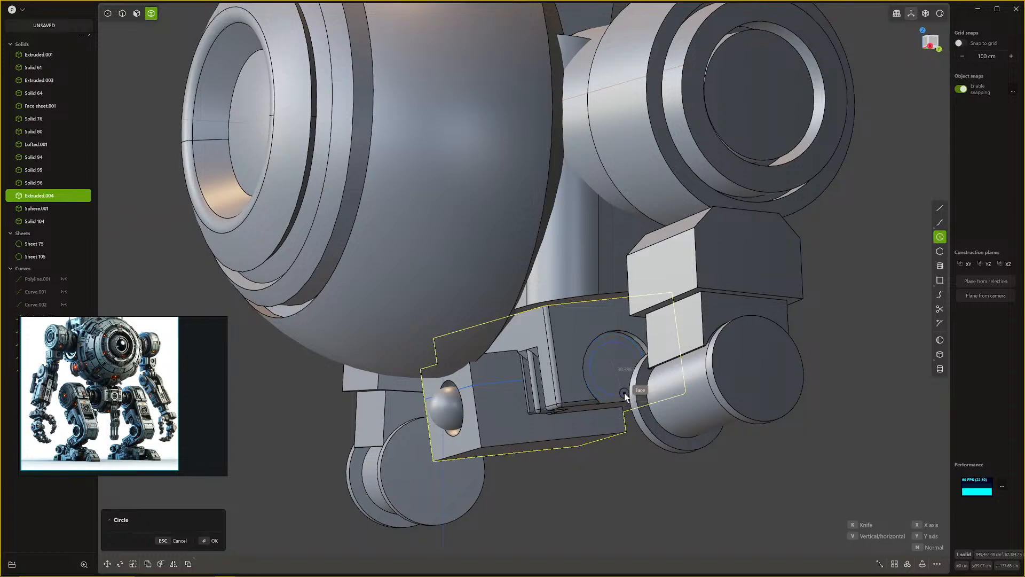
{"action": "middle_click_drag", "start_coordinate": [623, 392], "coordinate": [648, 376]}
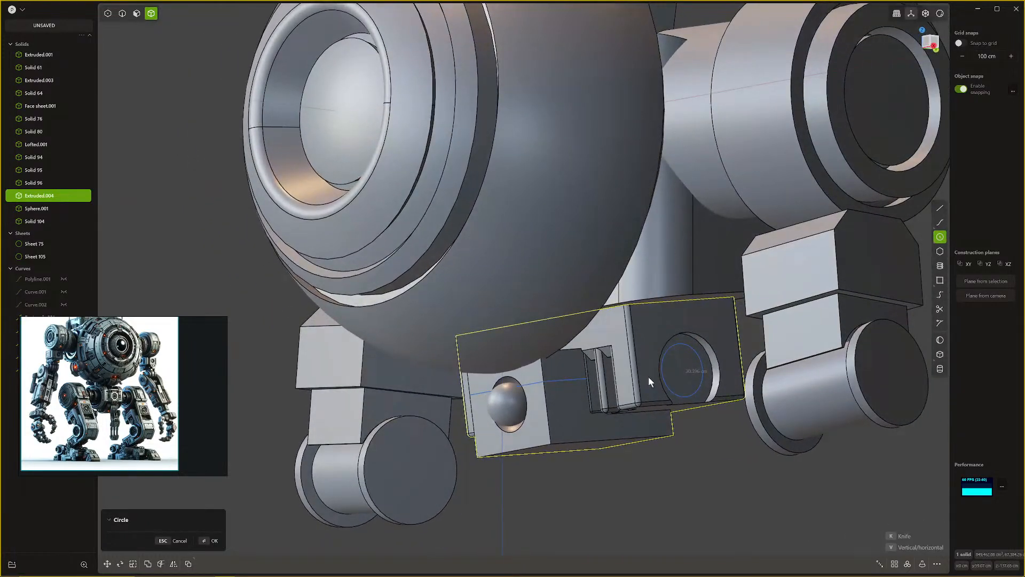
{"action": "left_click", "coordinate": [680, 372]}
Step: Extrude the socket circle outward past the hip block's side to form a separate leg-joint cylinder
{"action": "left_click", "coordinate": [684, 371]}
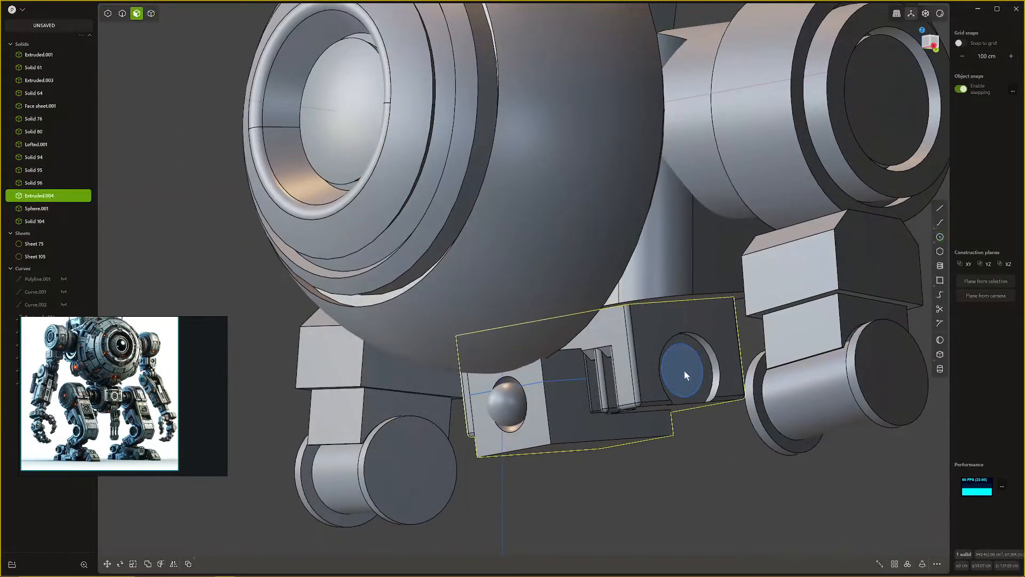
{"action": "key", "text": "e"}
{"action": "middle_click_drag", "start_coordinate": [740, 372], "coordinate": [793, 376]}
{"action": "left_click_drag", "start_coordinate": [783, 368], "coordinate": [796, 369]}
{"action": "key", "text": "Return"}
Step: Cut a loop around the middle of the leg-joint cylinder to separate an outer section
{"action": "middle_click_drag", "start_coordinate": [720, 379], "coordinate": [729, 383]}
{"action": "key", "text": "k"}
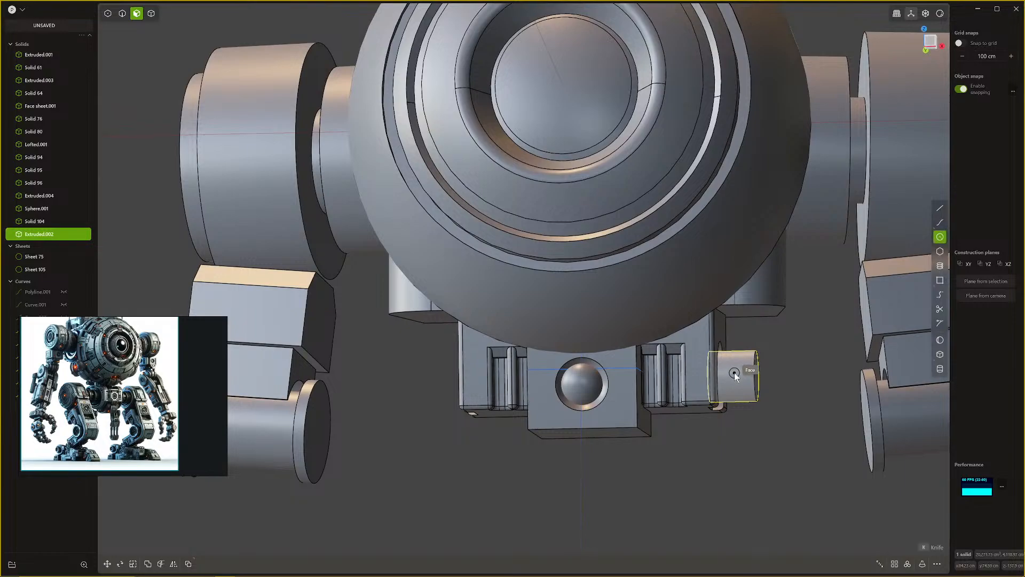
{"action": "key", "text": "ctrl+r"}
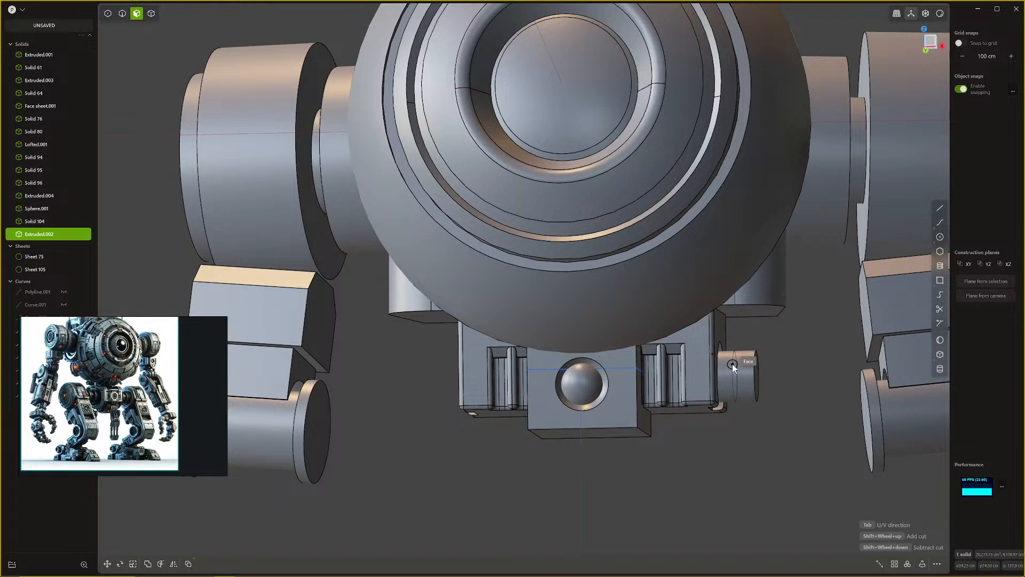
{"action": "left_click", "coordinate": [734, 368]}
Step: Offset the outer section's side face outward into a wider disc and extend its end face by about 16.6 cm
{"action": "left_click", "coordinate": [745, 364]}
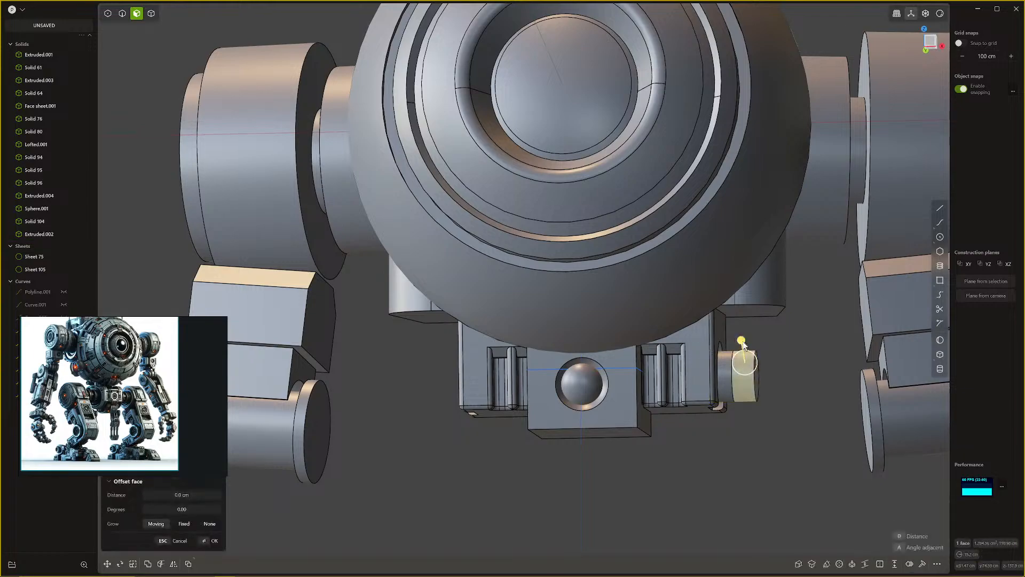
{"action": "left_click_drag", "start_coordinate": [743, 346], "coordinate": [741, 329]}
{"action": "left_click", "coordinate": [758, 361]}
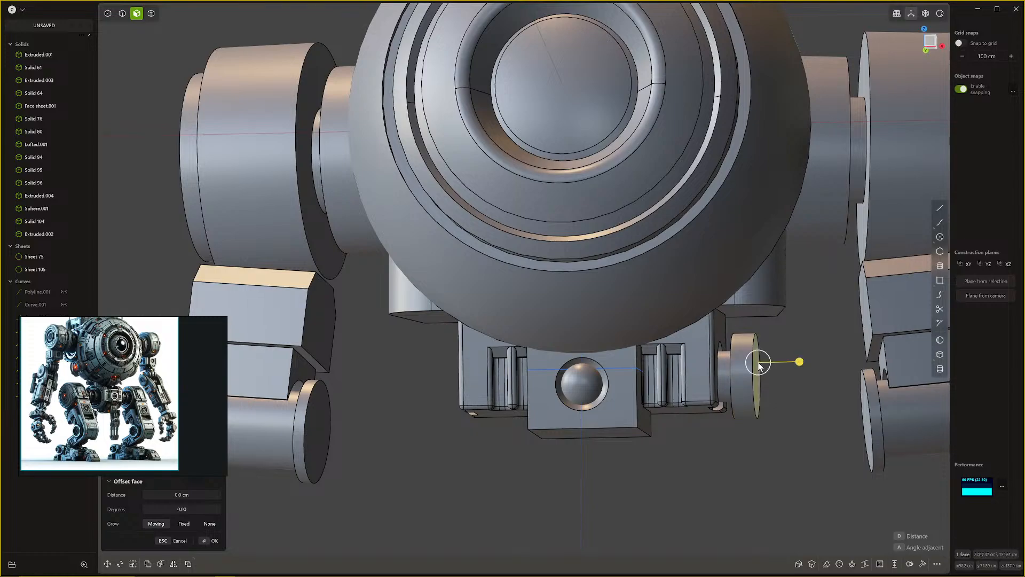
{"action": "left_click_drag", "start_coordinate": [807, 356], "coordinate": [825, 357]}
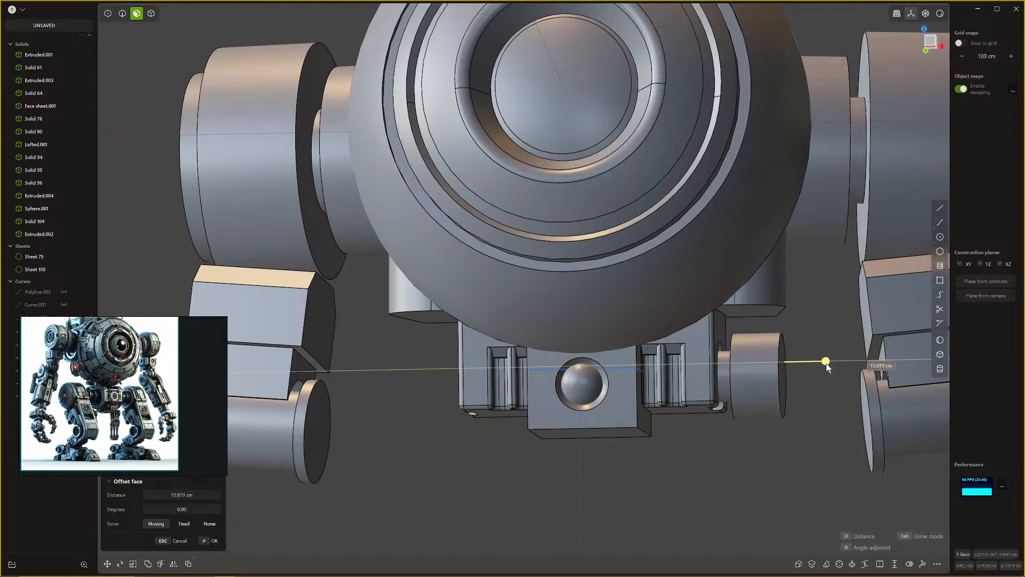
Step: Examine the hip joint and upper leg in the reference image and compare them with the whole robot model
{"action": "scroll", "coordinate": [799, 378], "scroll_direction": "down", "scroll_amount": 5}
{"action": "middle_click_drag", "start_coordinate": [730, 417], "coordinate": [712, 400]}
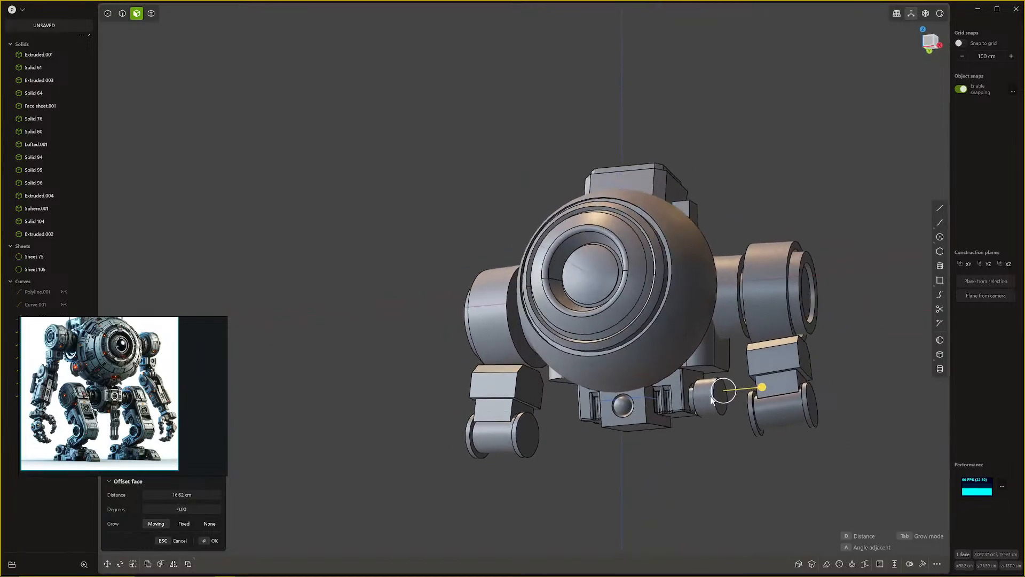
{"action": "scroll", "coordinate": [331, 407], "scroll_direction": "up", "scroll_amount": 1}
{"action": "scroll", "coordinate": [142, 405], "scroll_direction": "up", "scroll_amount": 6}
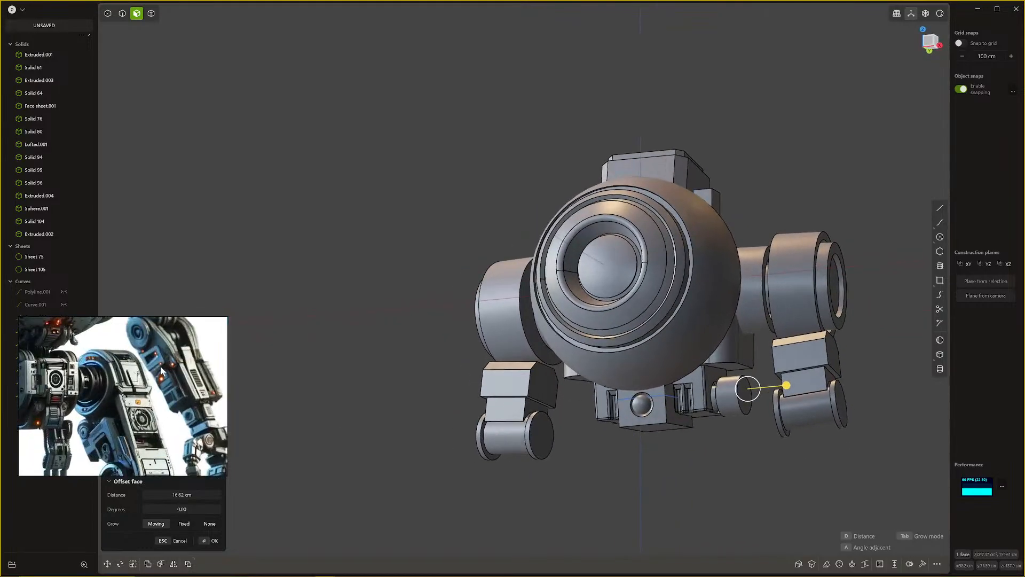
{"action": "scroll", "coordinate": [541, 399], "scroll_direction": "down", "scroll_amount": 2}
{"action": "scroll", "coordinate": [581, 402], "scroll_direction": "down", "scroll_amount": 2}
{"action": "middle_click_drag", "start_coordinate": [723, 419], "coordinate": [732, 427]}
{"action": "right_click", "coordinate": [731, 427]}
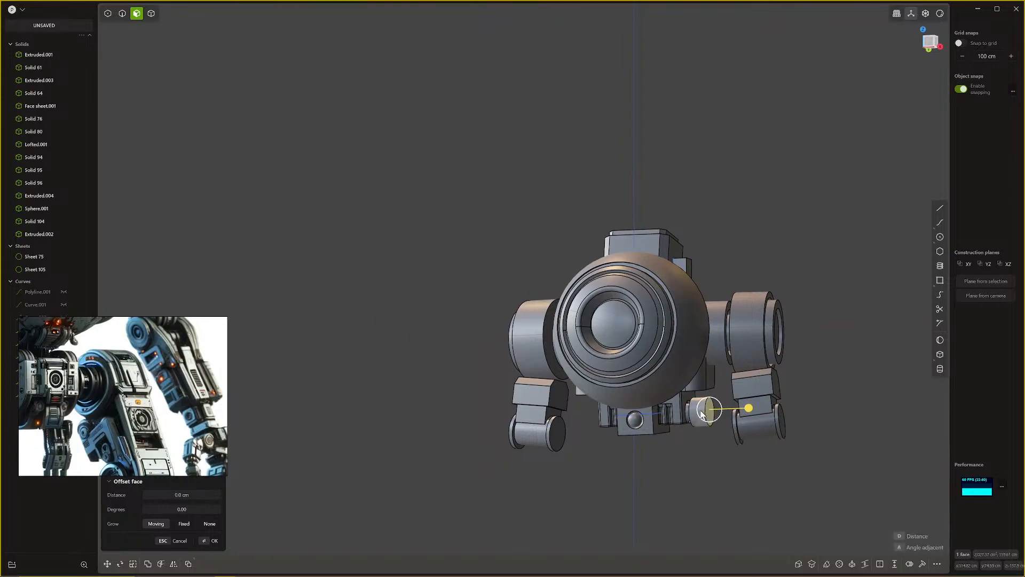
Step: Isolate the stepped leg-joint cylinder and show it in the Right view
{"action": "key", "text": "4"}
{"action": "key", "text": "Escape"}
{"action": "left_click", "coordinate": [698, 414]}
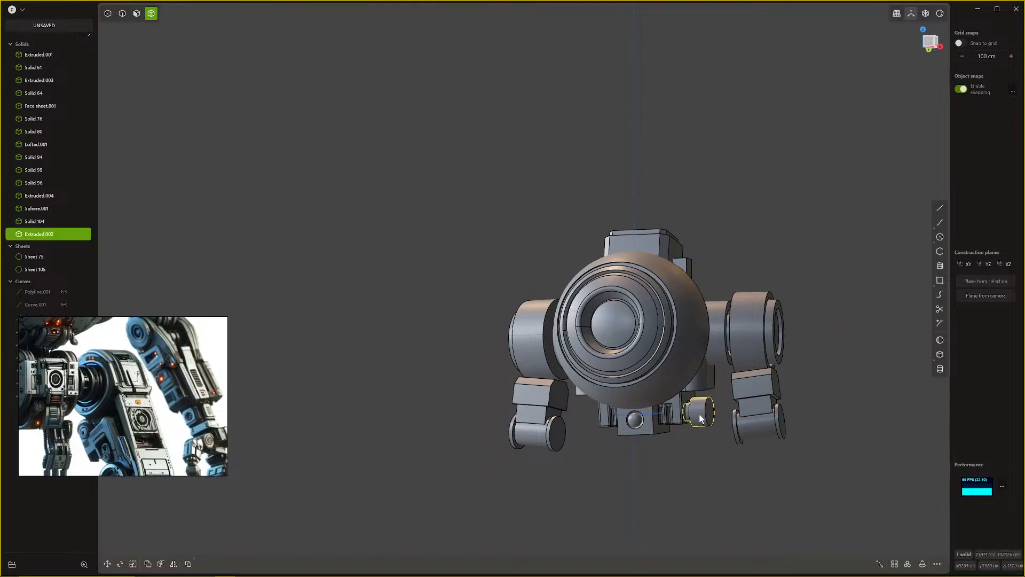
{"action": "key", "text": "slash"}
{"action": "key", "text": "KP_3"}
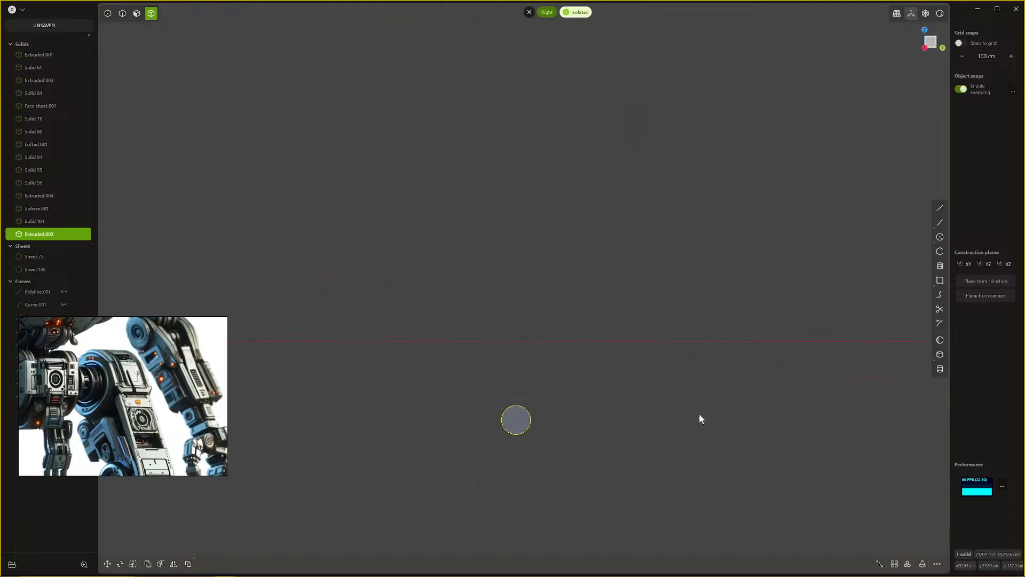
{"action": "scroll", "coordinate": [363, 379], "scroll_direction": "up", "scroll_amount": 3}
{"action": "middle_click_drag", "start_coordinate": [581, 406], "coordinate": [597, 291]}
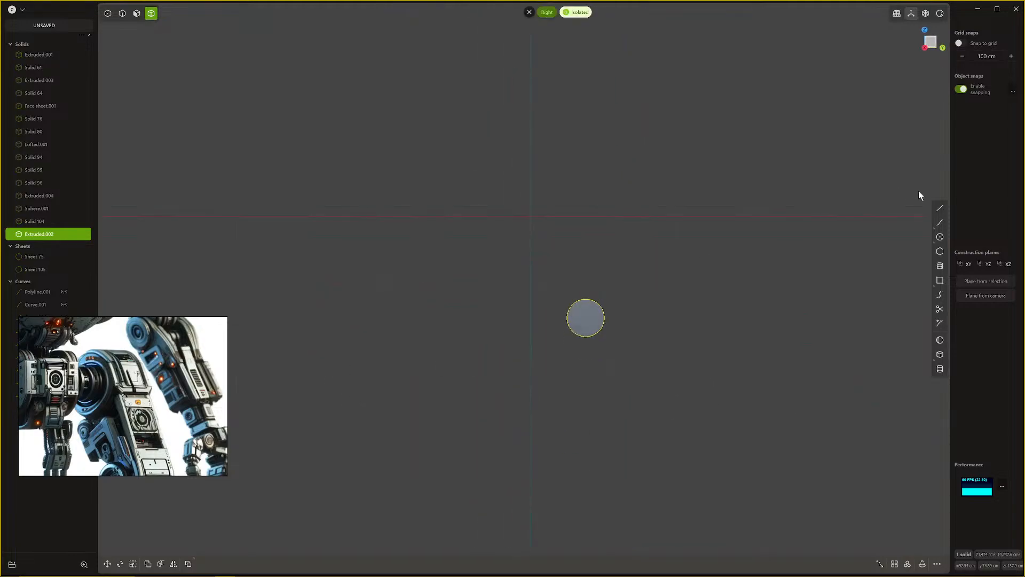
{"action": "left_click", "coordinate": [940, 222]}
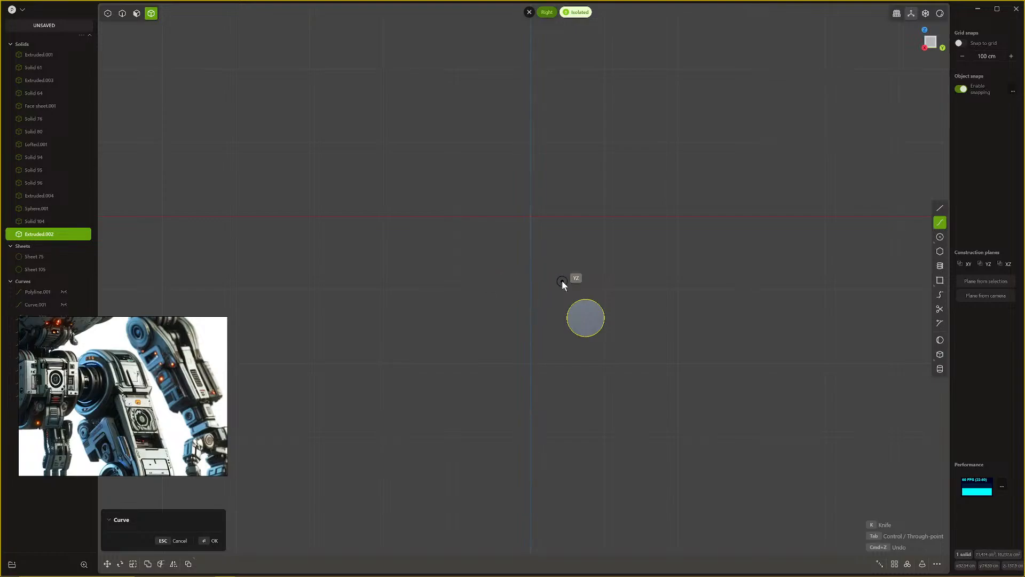
{"action": "left_click", "coordinate": [560, 279]}
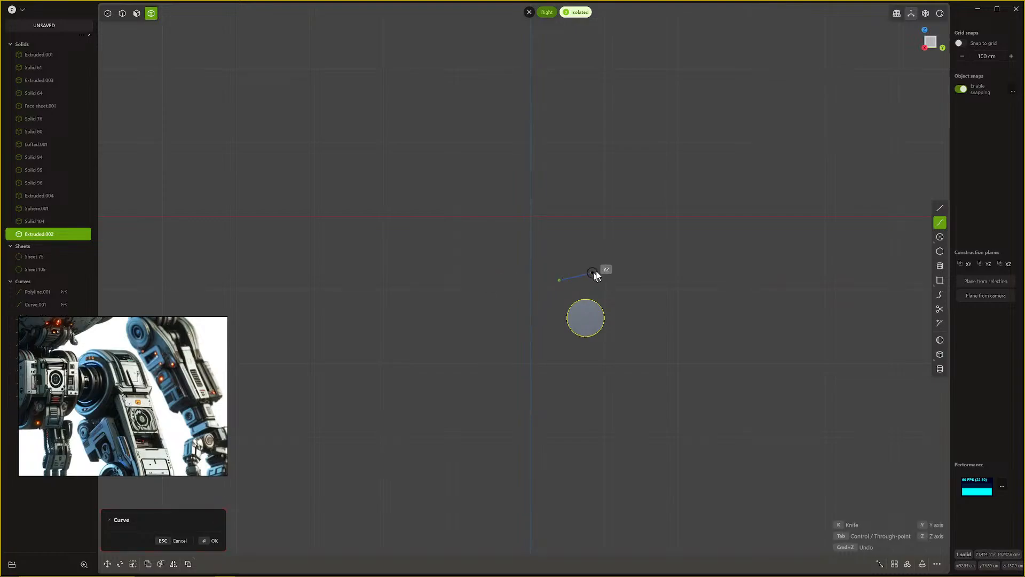
{"action": "left_click", "coordinate": [603, 269]}
{"action": "left_click", "coordinate": [637, 320]}
{"action": "left_click", "coordinate": [636, 356]}
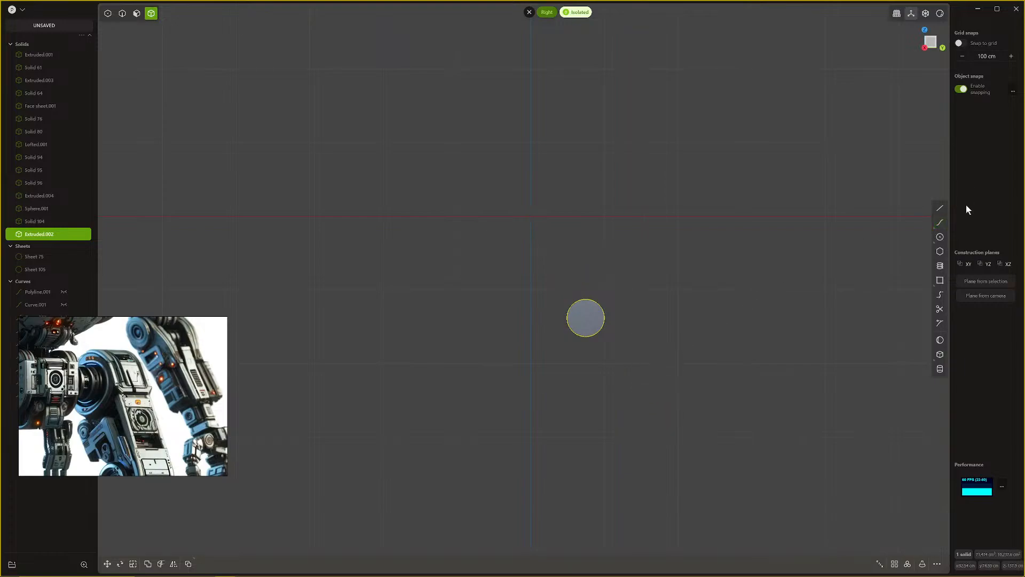
{"action": "left_click", "coordinate": [940, 223]}
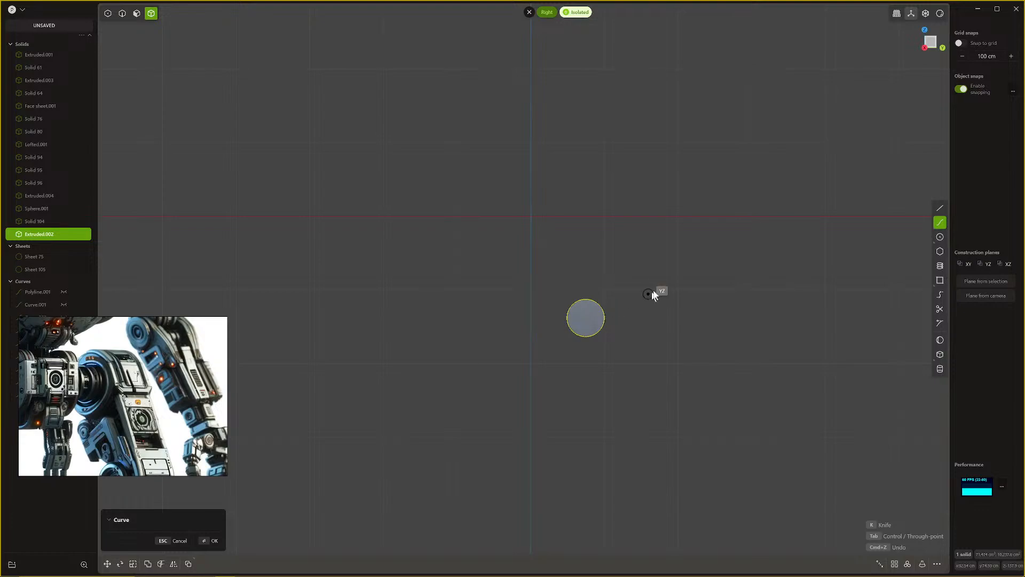
{"action": "key", "text": "Escape"}
Step: Draw a circle of about 112 cm radius centred on the leg-joint cylinder
{"action": "left_click", "coordinate": [940, 236]}
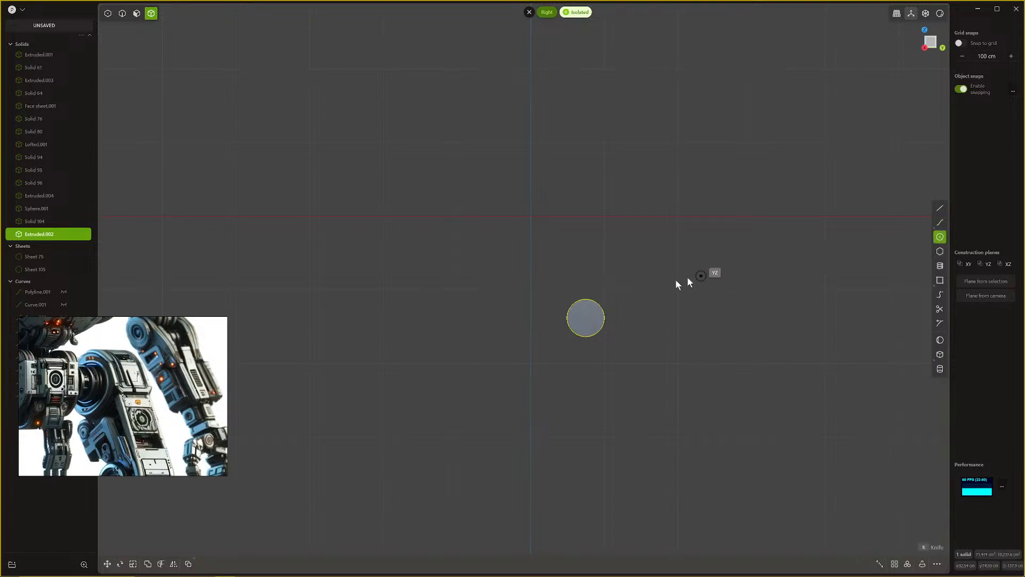
{"action": "left_click", "coordinate": [586, 319]}
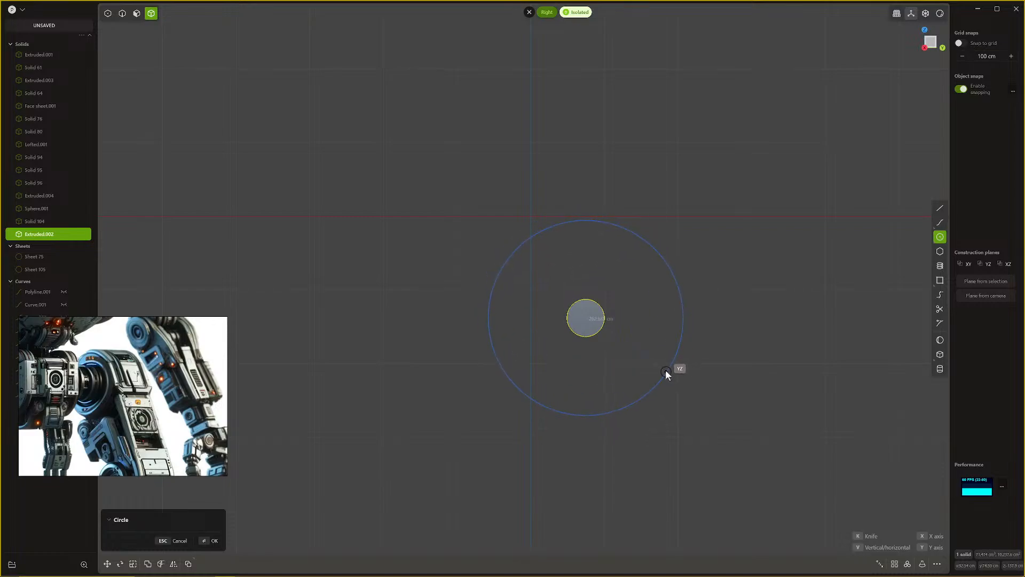
{"action": "left_click", "coordinate": [656, 363]}
Step: Draw the thigh outline as a stepped polyline from the circle's front edge down two notches, across a flat base and back up to its rear edge
{"action": "scroll", "coordinate": [657, 315], "scroll_direction": "down", "scroll_amount": 2}
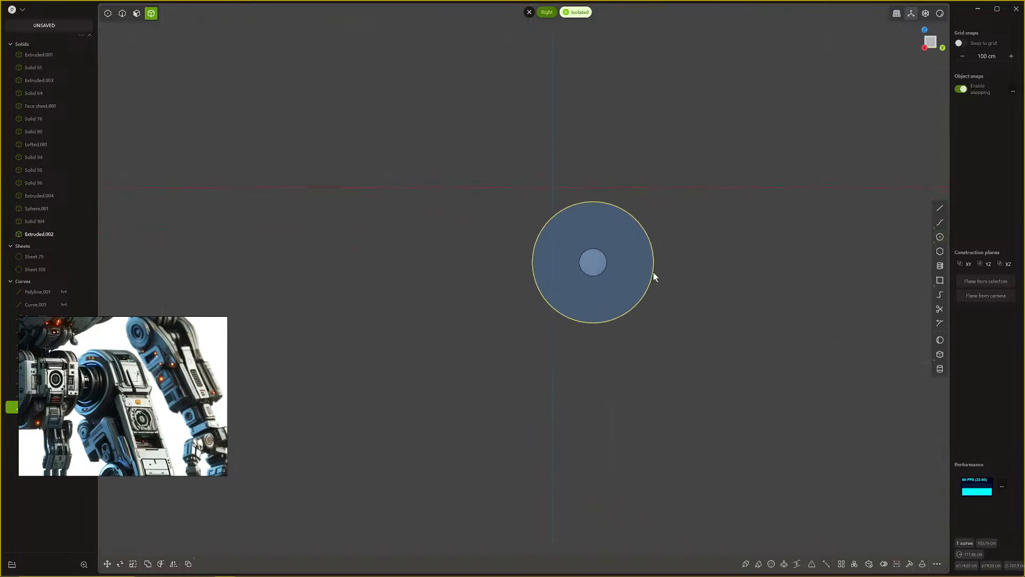
{"action": "left_click", "coordinate": [940, 209]}
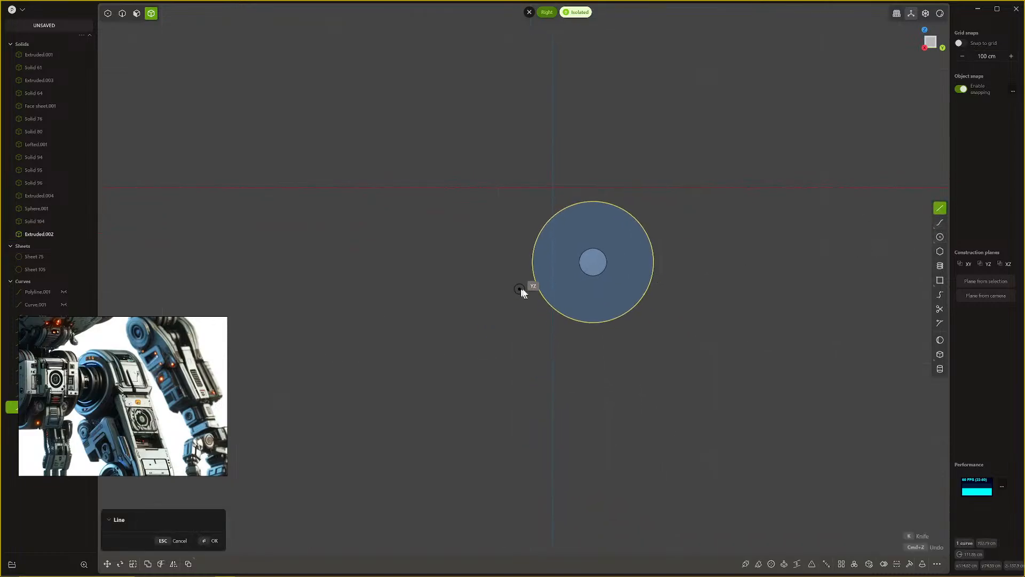
{"action": "left_click", "coordinate": [533, 268]}
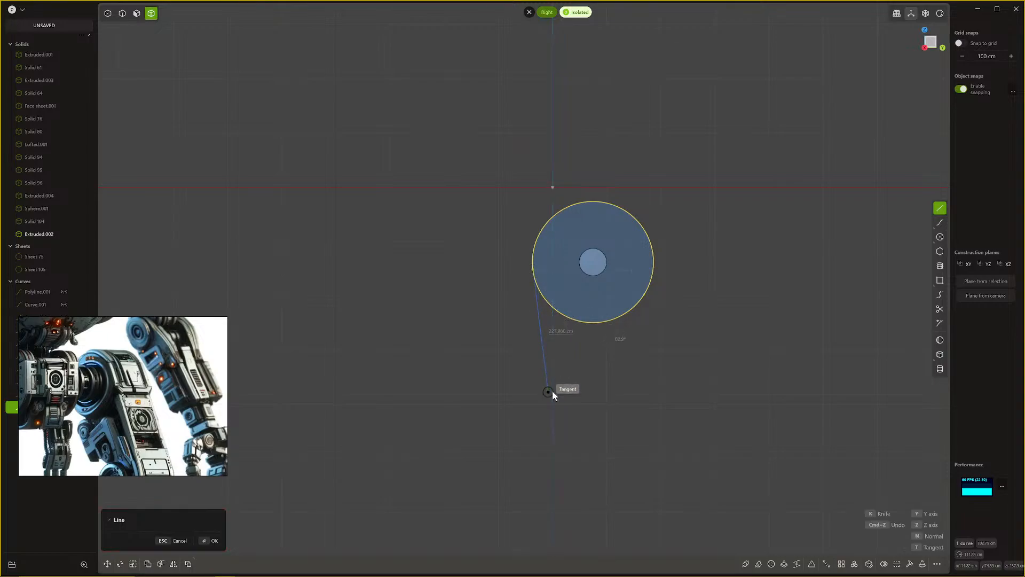
{"action": "left_click", "coordinate": [548, 392]}
{"action": "left_click", "coordinate": [569, 392]}
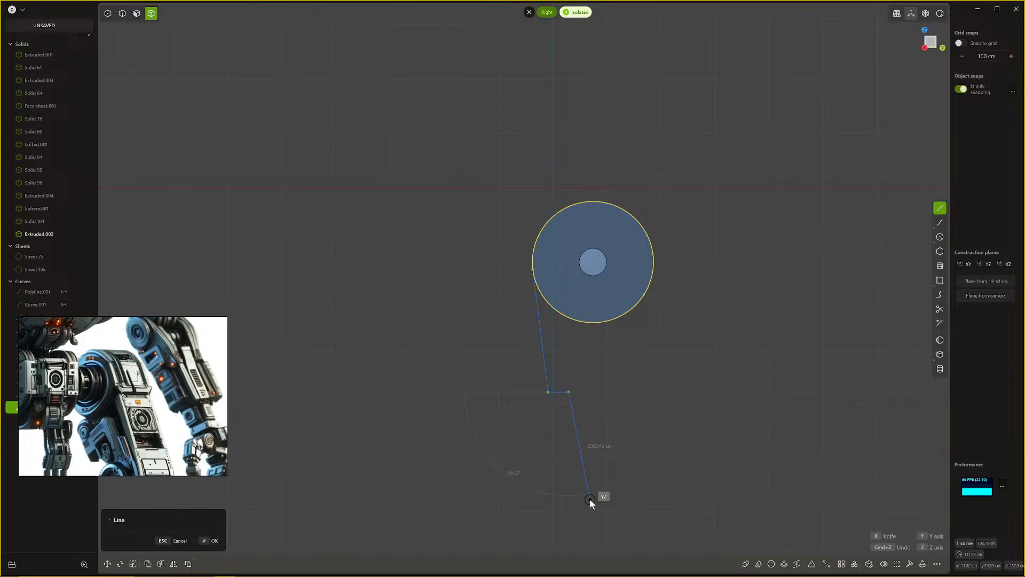
{"action": "left_click", "coordinate": [590, 498]}
{"action": "left_click", "coordinate": [624, 499]}
{"action": "scroll", "coordinate": [623, 499], "scroll_direction": "down", "scroll_amount": 3}
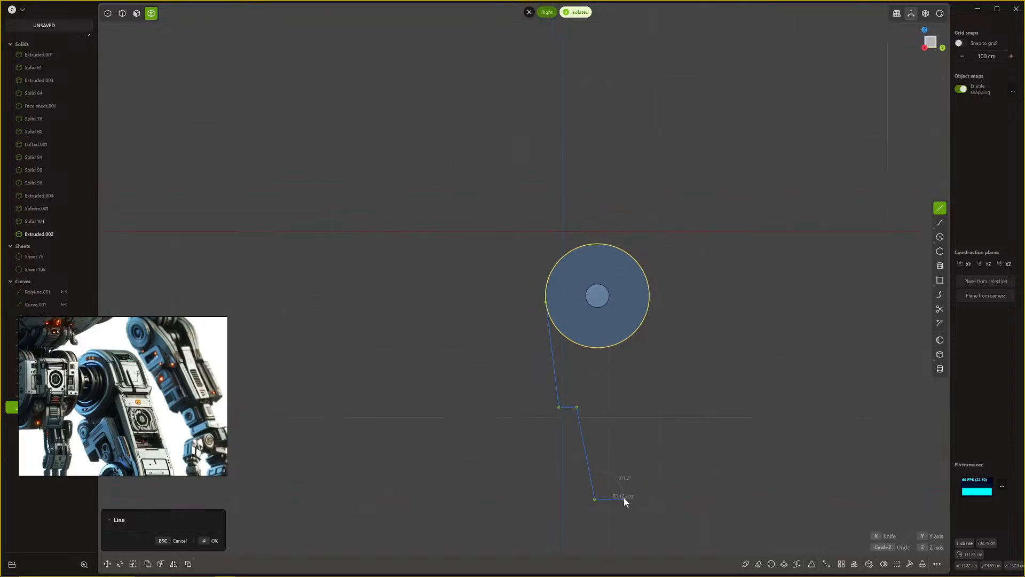
{"action": "middle_click_drag", "start_coordinate": [624, 499], "coordinate": [611, 384], "text": "shift"}
{"action": "left_click", "coordinate": [623, 451]}
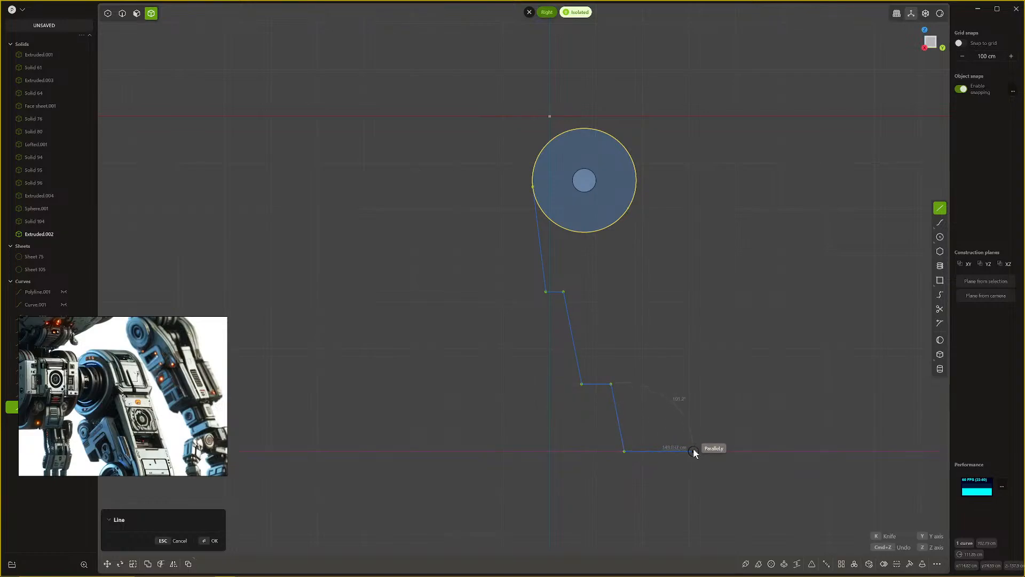
{"action": "left_click", "coordinate": [693, 451]}
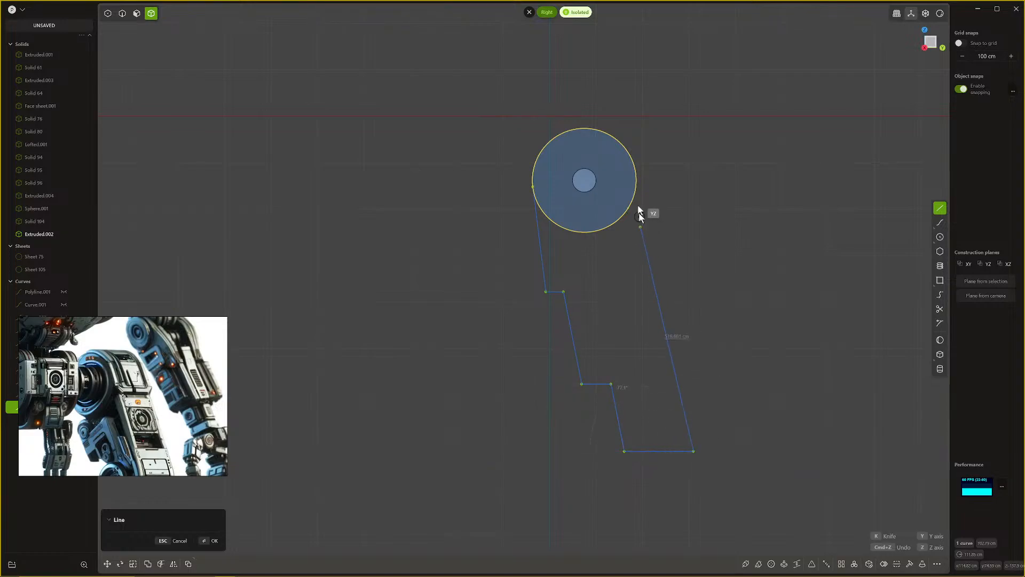
{"action": "left_click", "coordinate": [637, 166]}
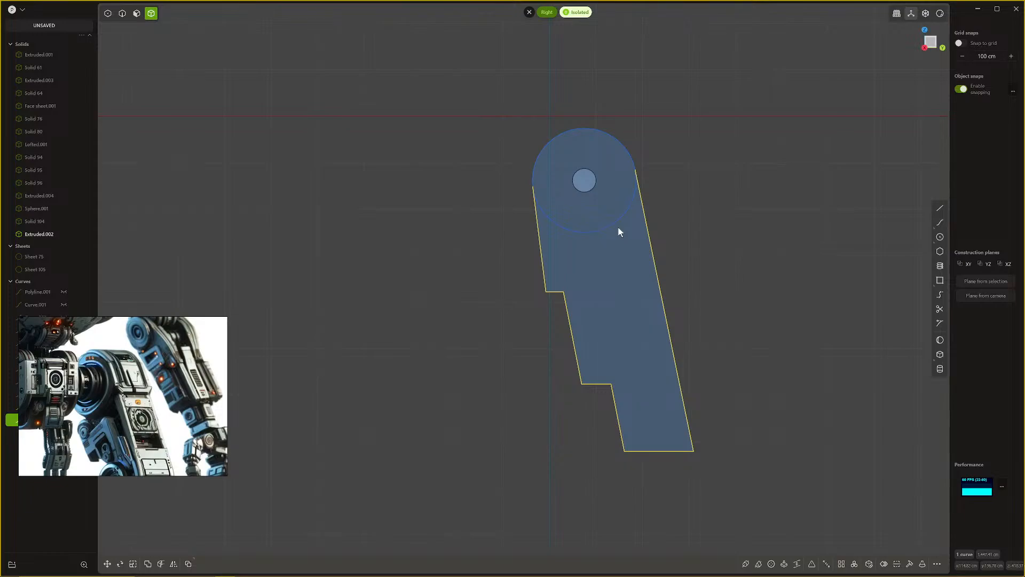
Step: Trim the circle's lower arc inside the thigh outline, leaving one rounded-top profile
{"action": "key", "text": "t"}
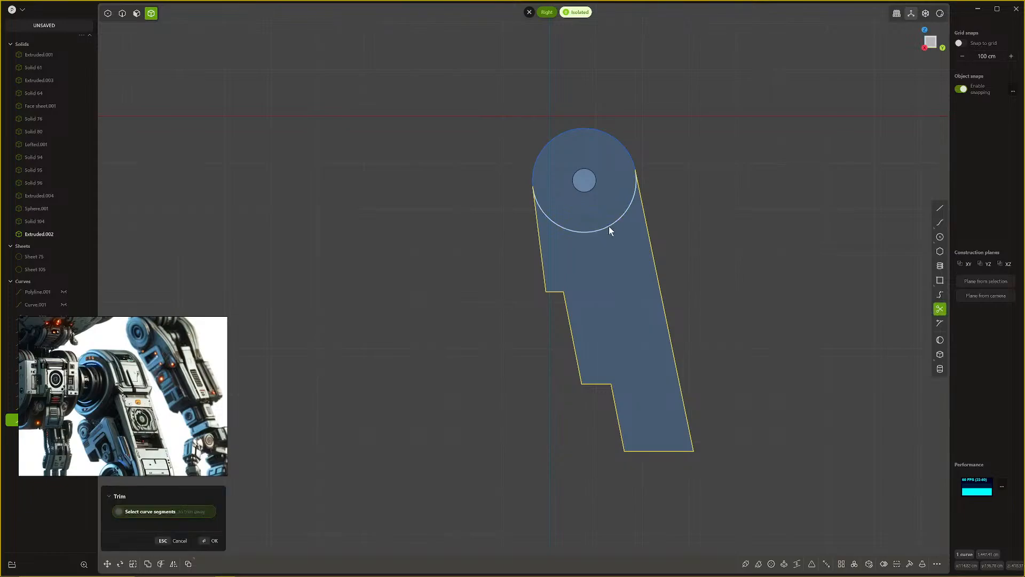
{"action": "left_click", "coordinate": [609, 226]}
{"action": "scroll", "coordinate": [559, 149], "scroll_direction": "up", "scroll_amount": 2}
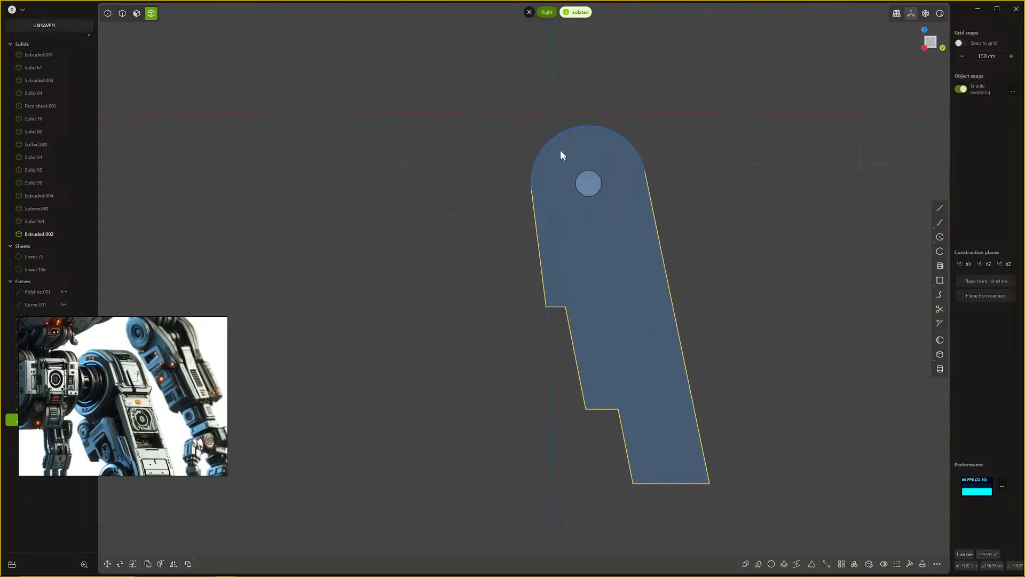
{"action": "middle_click_drag", "start_coordinate": [556, 147], "coordinate": [562, 216], "text": "shift"}
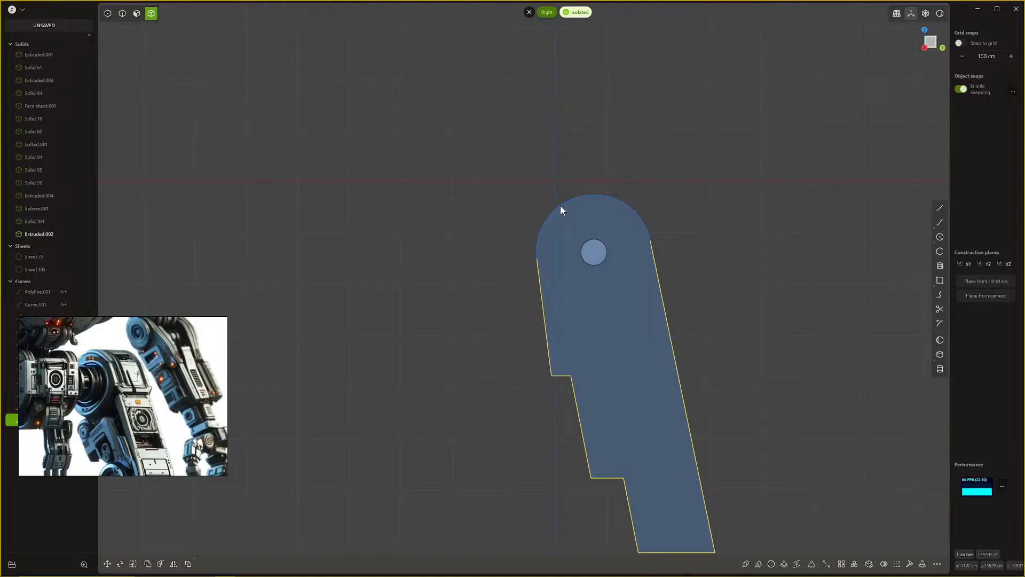
Step: Leave the right view and select the leg outline curve together with the hub cylinder's circular end edge
{"action": "key", "text": "2"}
{"action": "left_click", "coordinate": [567, 202]}
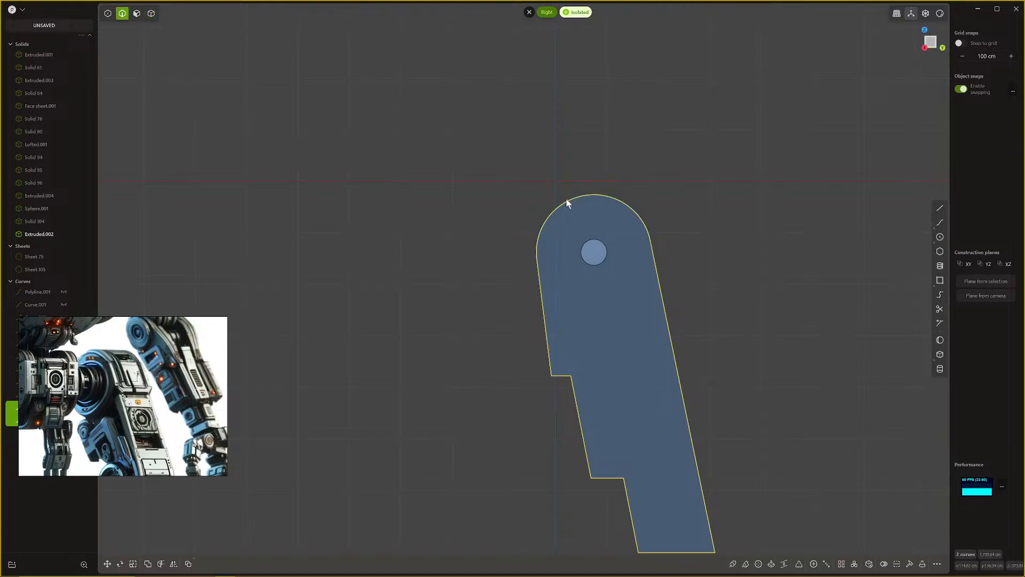
{"action": "left_click", "coordinate": [599, 242]}
{"action": "key", "text": "f"}
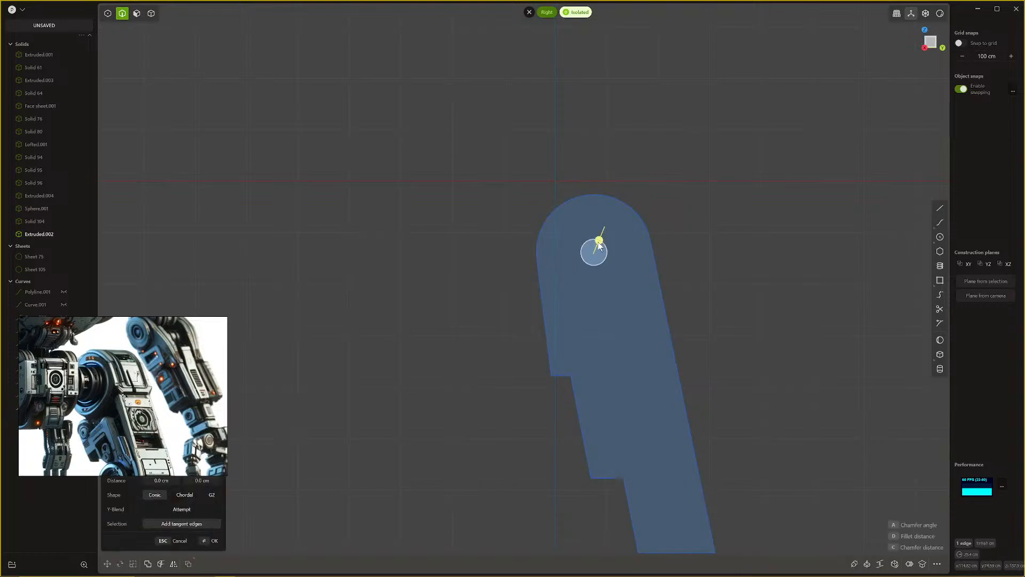
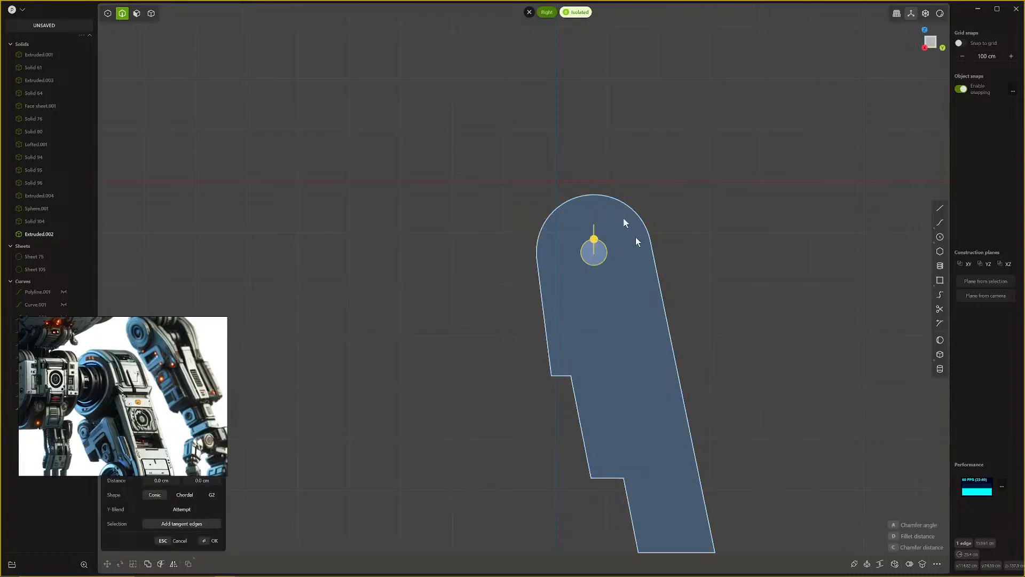
{"action": "left_click", "coordinate": [529, 12]}
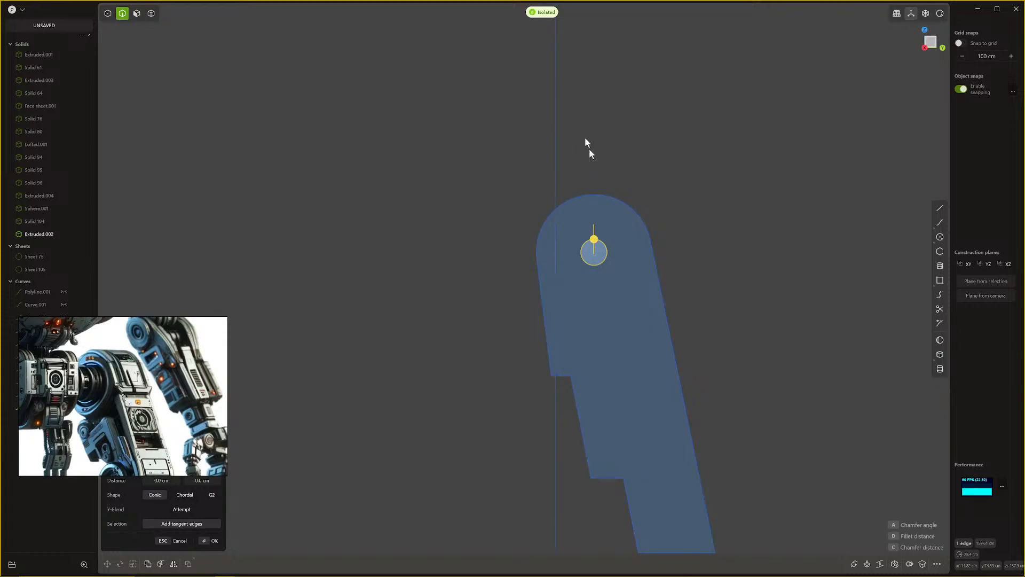
{"action": "key", "text": "slash"}
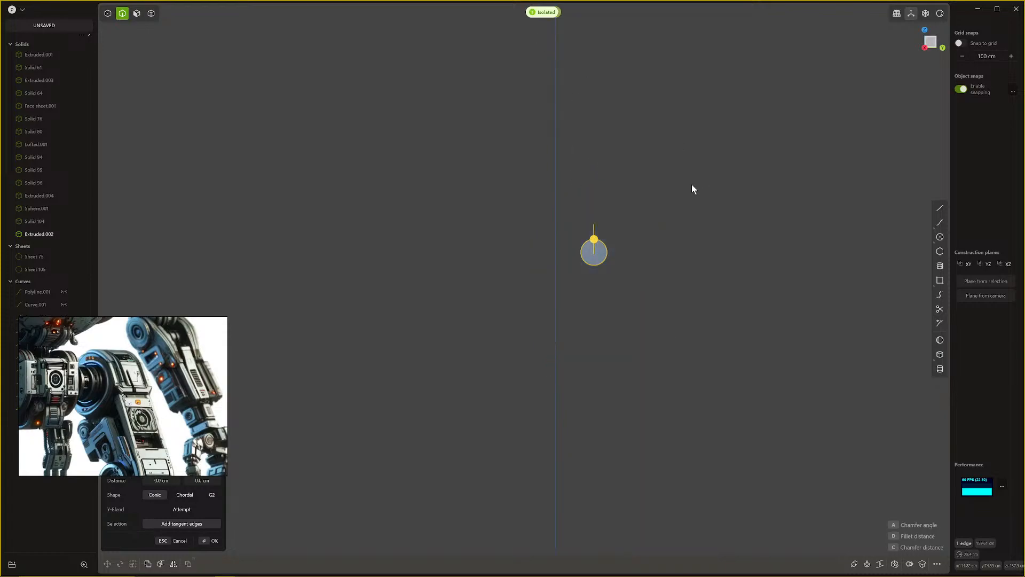
{"action": "key", "text": "slash"}
{"action": "middle_click_drag", "start_coordinate": [658, 223], "coordinate": [643, 239]}
{"action": "left_click", "coordinate": [628, 260], "text": "shift"}
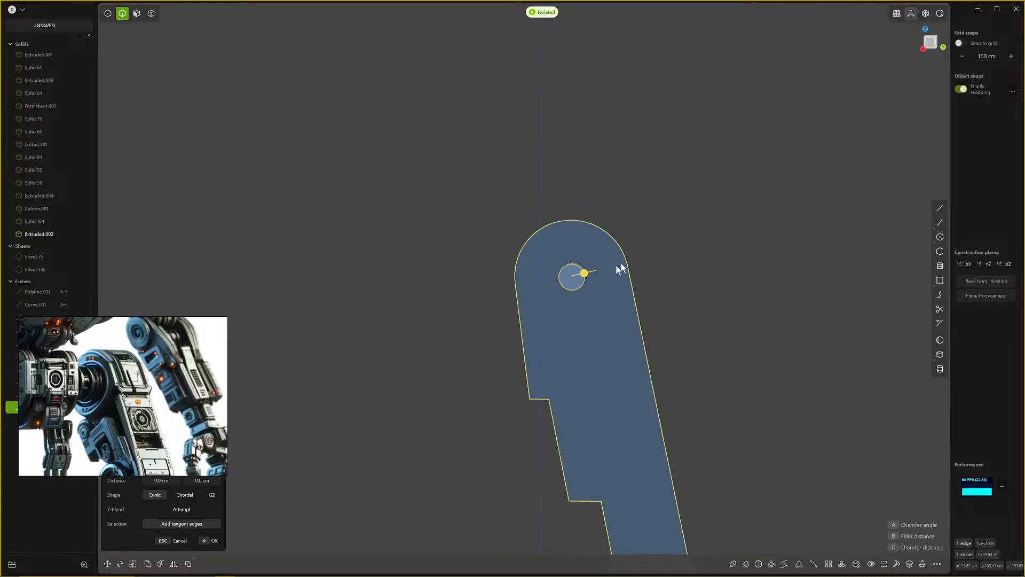
{"action": "middle_click_drag", "start_coordinate": [600, 274], "coordinate": [534, 313]}
{"action": "scroll", "coordinate": [521, 313], "scroll_direction": "up", "scroll_amount": 1}
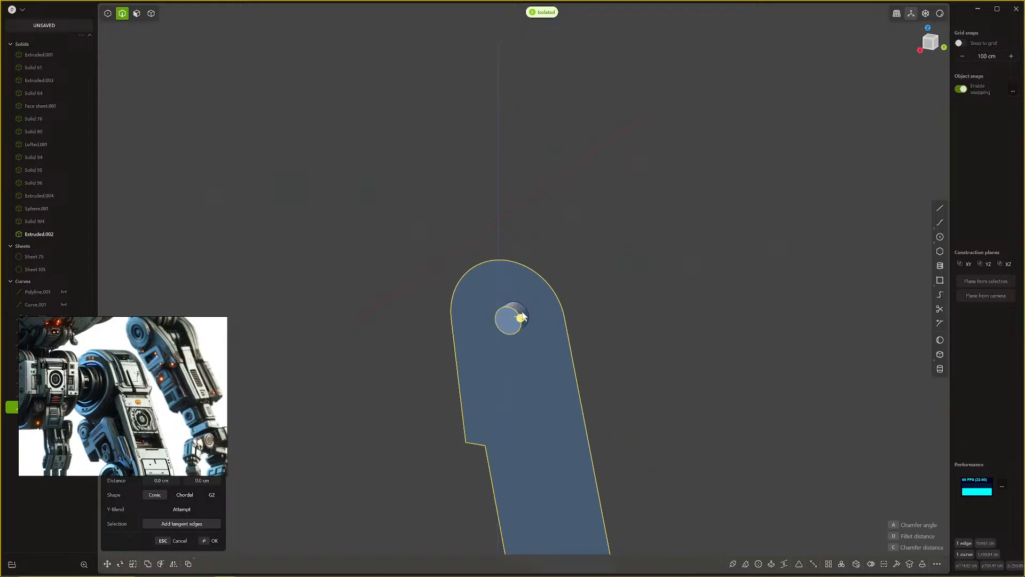
{"action": "key", "text": "3"}
{"action": "left_click", "coordinate": [523, 309]}
{"action": "key", "text": "e"}
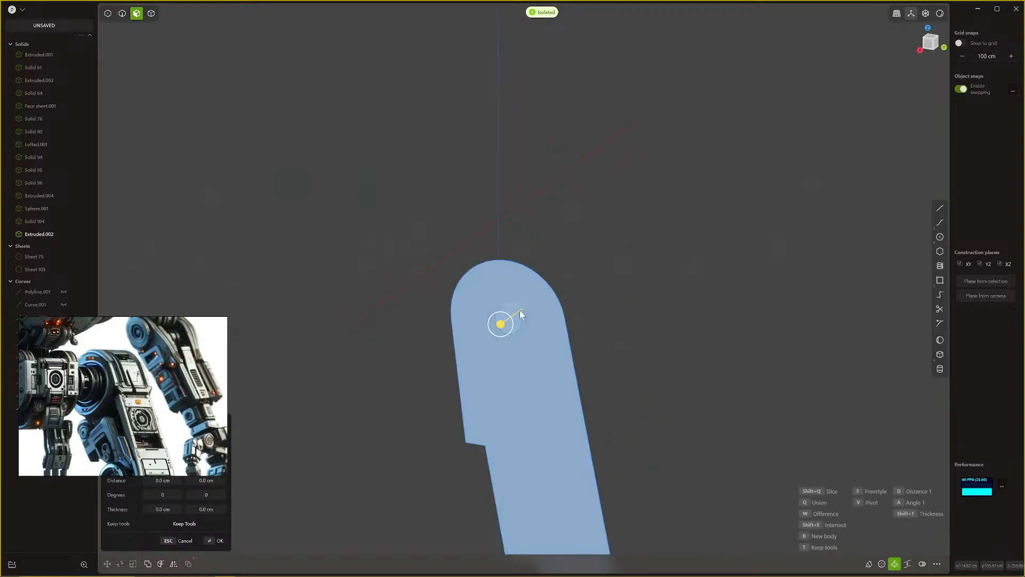
{"action": "key", "text": "Escape"}
{"action": "left_click", "coordinate": [603, 265]}
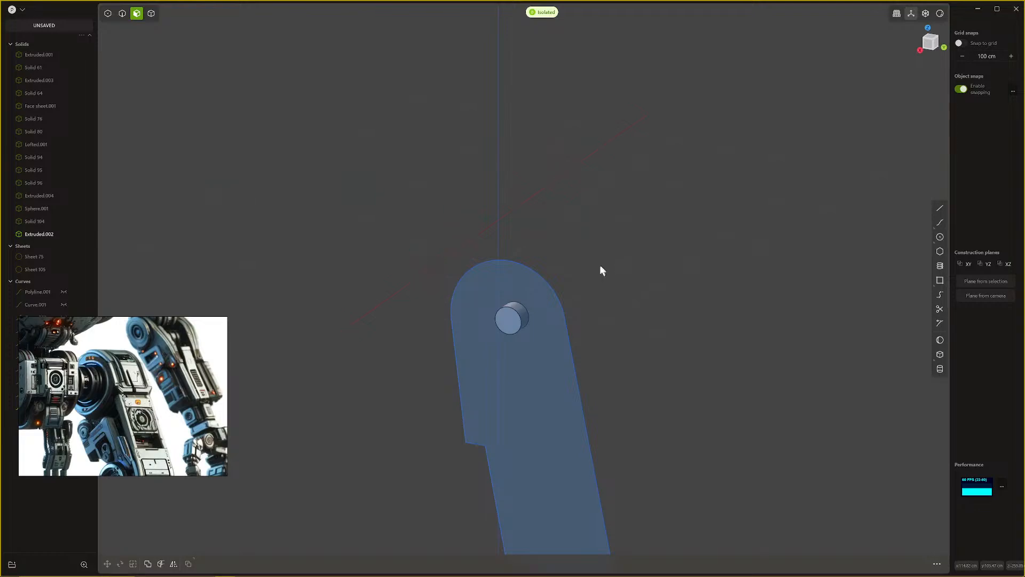
{"action": "left_click", "coordinate": [517, 319]}
{"action": "key", "text": "e"}
{"action": "middle_click_drag", "start_coordinate": [518, 311], "coordinate": [428, 319]}
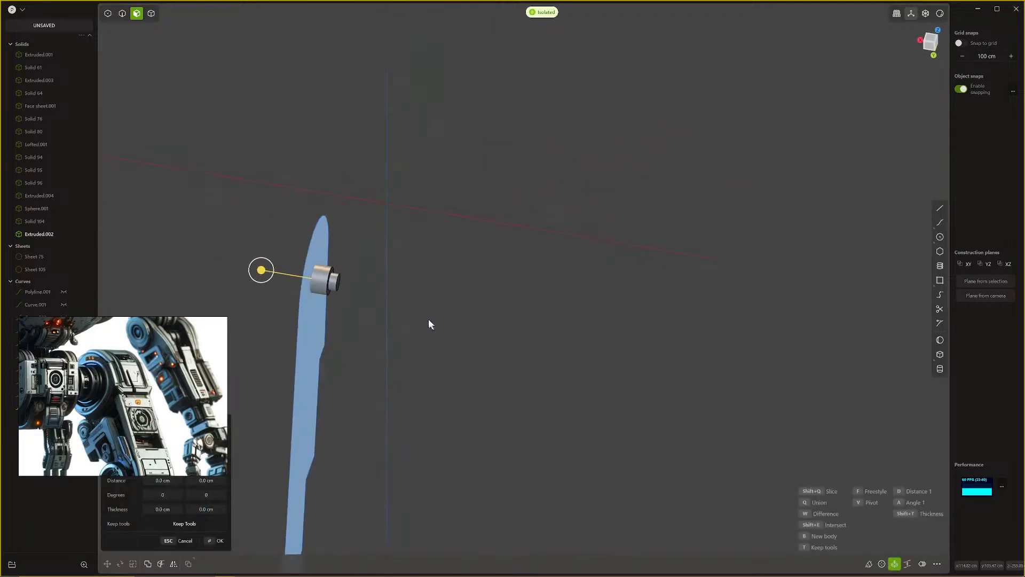
{"action": "key", "text": "Escape"}
Step: Make an enlarged circle curve around the hub cylinder by scaling up a copy of its circular end edge
{"action": "left_click", "coordinate": [330, 274]}
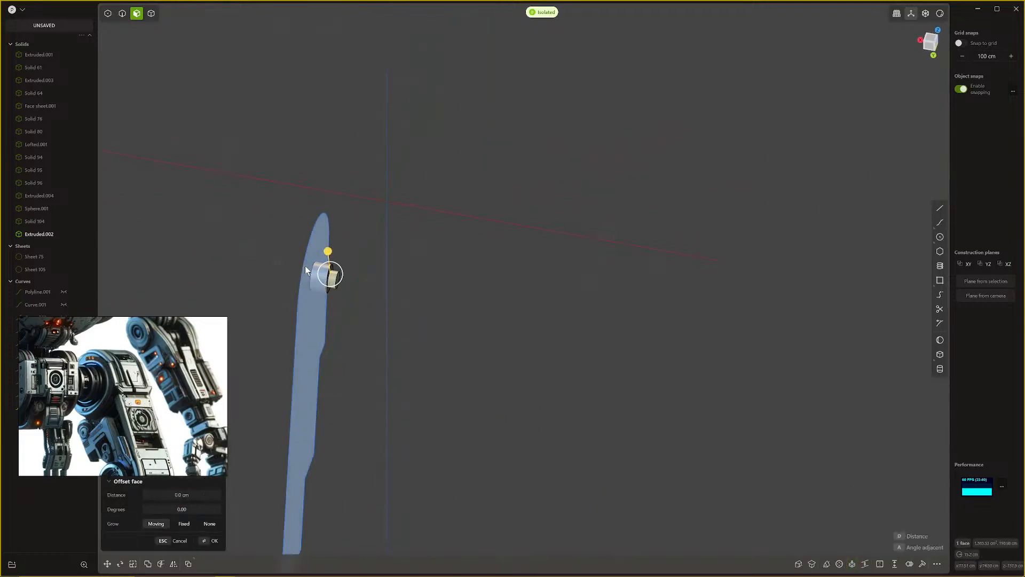
{"action": "middle_click_drag", "start_coordinate": [306, 264], "coordinate": [442, 380]}
{"action": "key", "text": "2"}
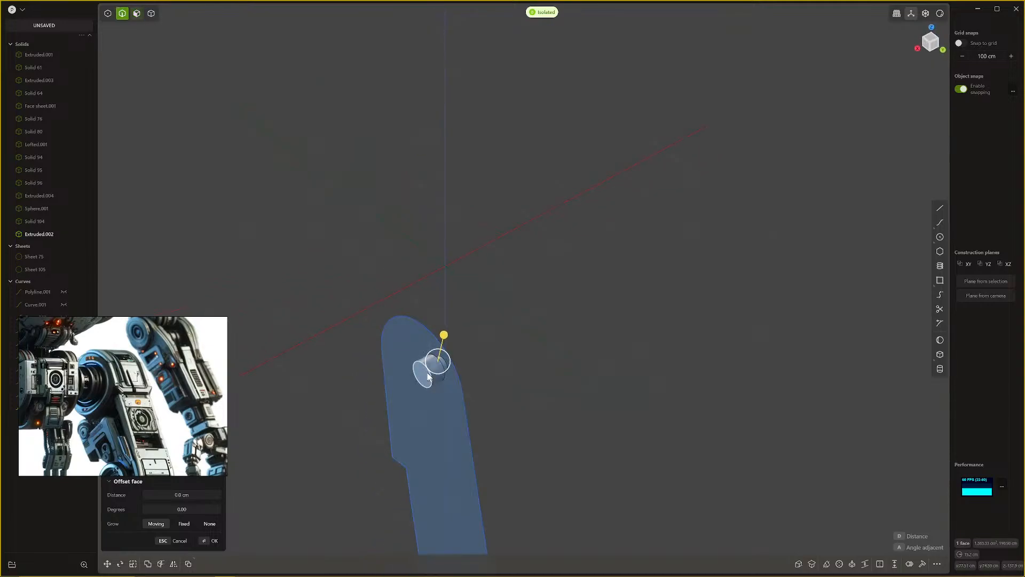
{"action": "left_click", "coordinate": [430, 376]}
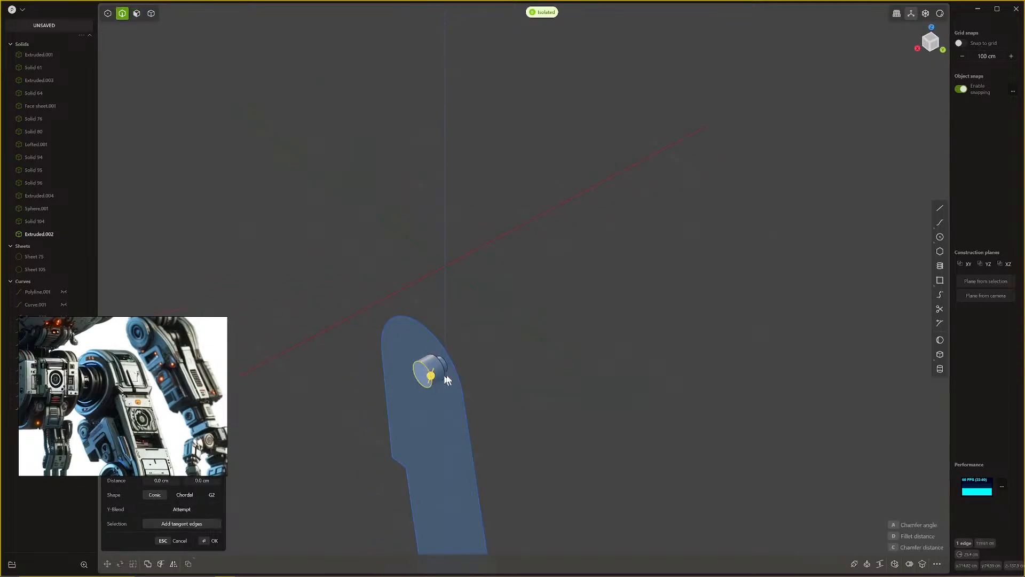
{"action": "key", "text": "s"}
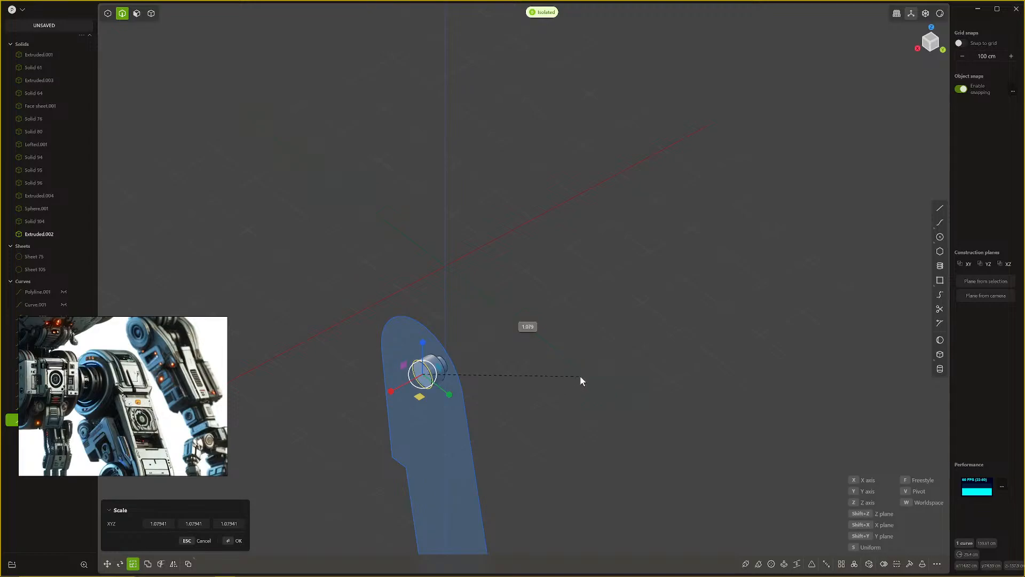
{"action": "left_click", "coordinate": [620, 422]}
{"action": "middle_click_drag", "start_coordinate": [582, 428], "coordinate": [568, 345]}
{"action": "left_click", "coordinate": [609, 365]}
{"action": "key", "text": "3"}
{"action": "left_click", "coordinate": [603, 343]}
{"action": "key", "text": "e"}
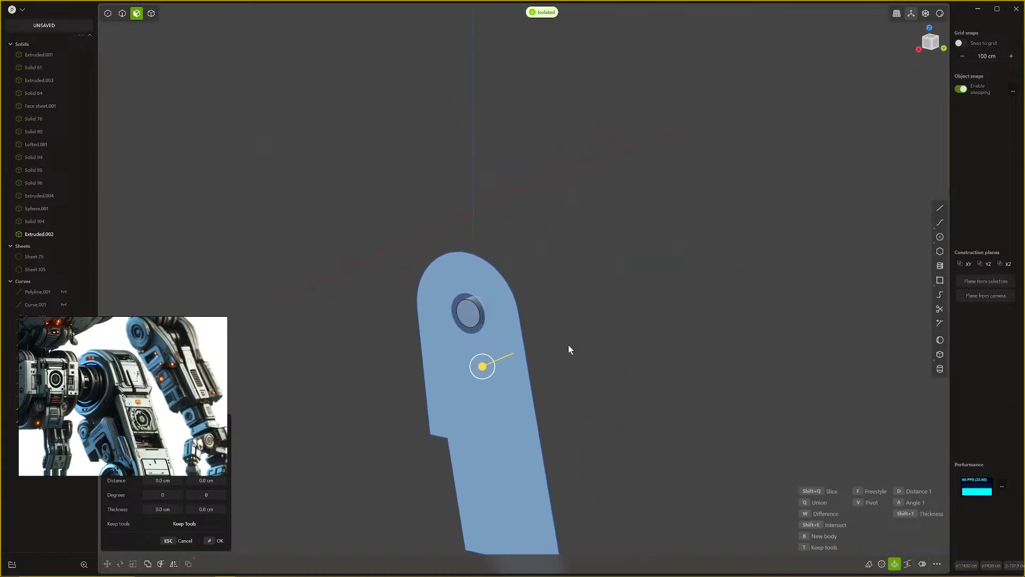
{"action": "key", "text": "Escape"}
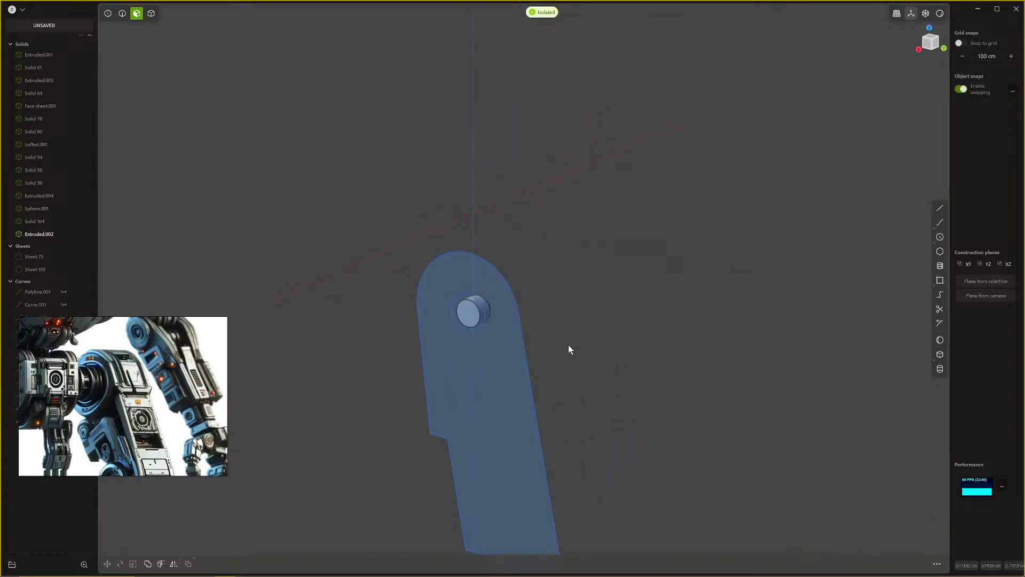
Step: End the isolation to show the whole robot and try to extrude the leg profile together with the hub circle region
{"action": "middle_click_drag", "start_coordinate": [604, 308], "coordinate": [666, 283]}
{"action": "key", "text": "/"}
{"action": "key", "text": "e"}
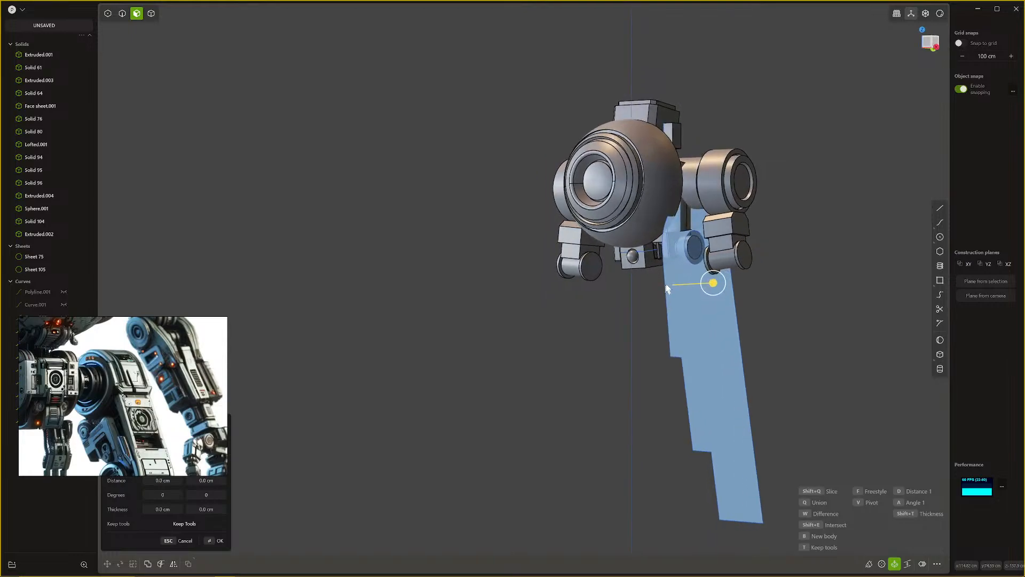
{"action": "left_click", "coordinate": [688, 257]}
{"action": "left_click", "coordinate": [691, 255]}
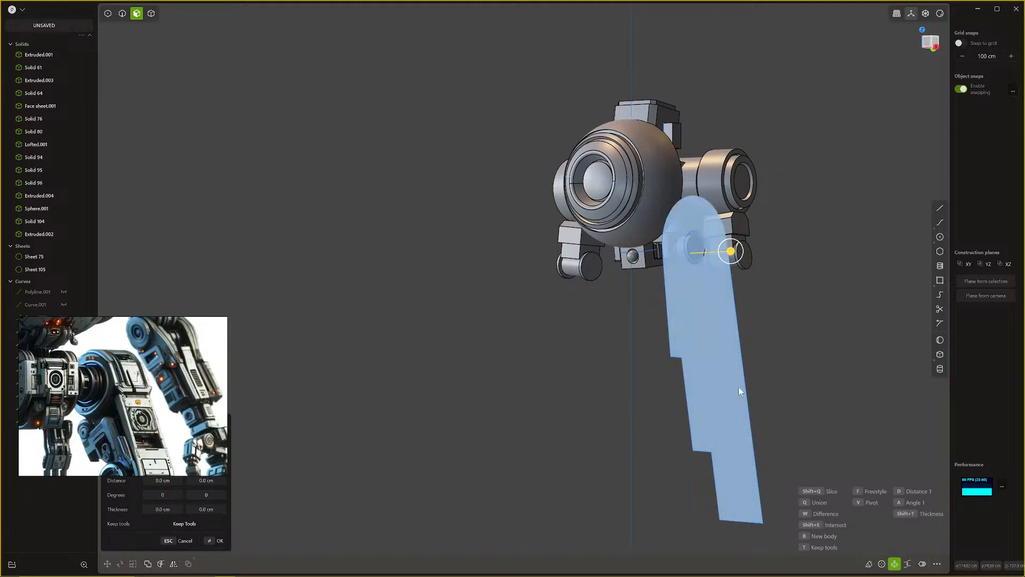
{"action": "mouse_move", "coordinate": [670, 286]}
{"action": "middle_mouse_down"}
{"action": "mouse_move", "coordinate": [657, 297]}
{"action": "mouse_move", "coordinate": [651, 280]}
{"action": "mouse_move", "coordinate": [669, 284]}
{"action": "middle_mouse_up"}
Step: Scale the leg outline and the hub circle curves down together about the hub's centre
{"action": "key", "text": "2"}
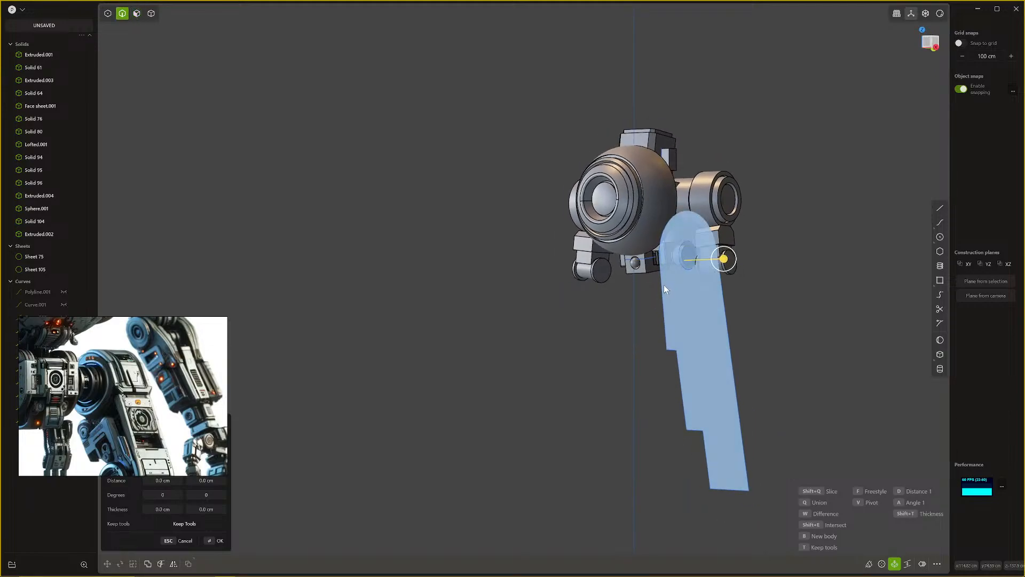
{"action": "left_click", "coordinate": [685, 272]}
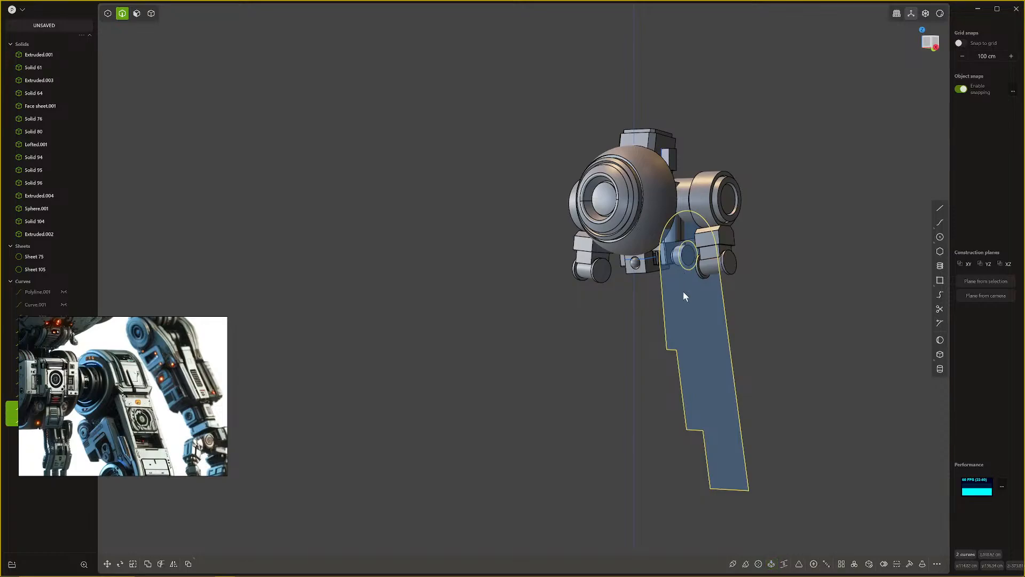
{"action": "key", "text": "s"}
{"action": "key", "text": "v"}
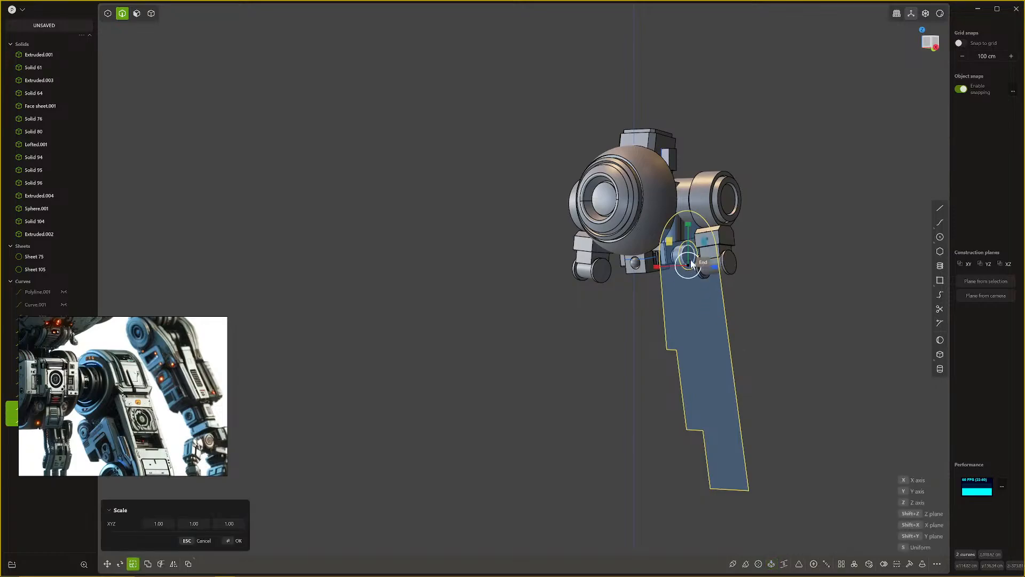
{"action": "left_click", "coordinate": [690, 260]}
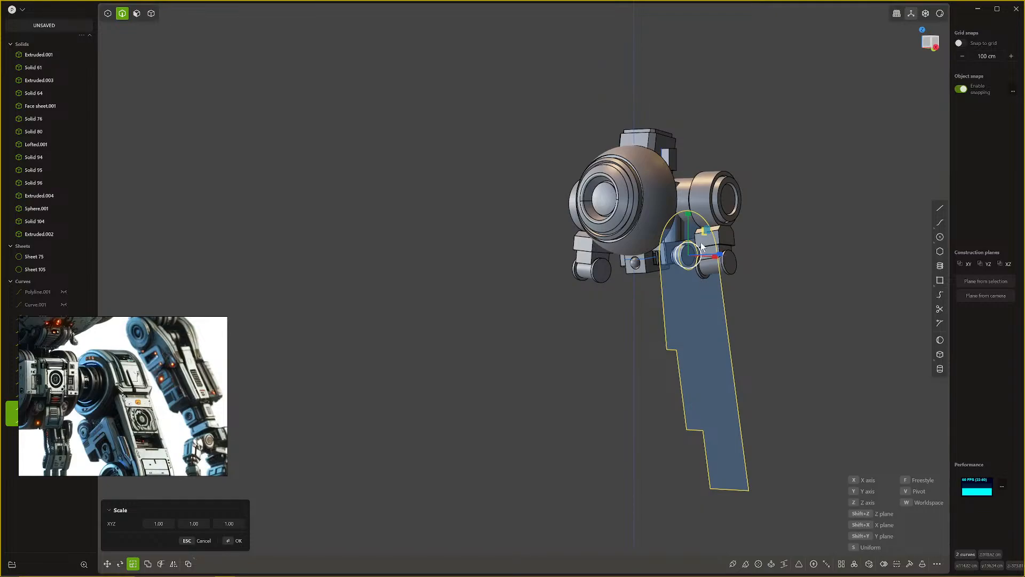
{"action": "left_click_drag", "start_coordinate": [703, 247], "coordinate": [696, 255]}
{"action": "scroll", "coordinate": [694, 276], "scroll_direction": "up", "scroll_amount": 6}
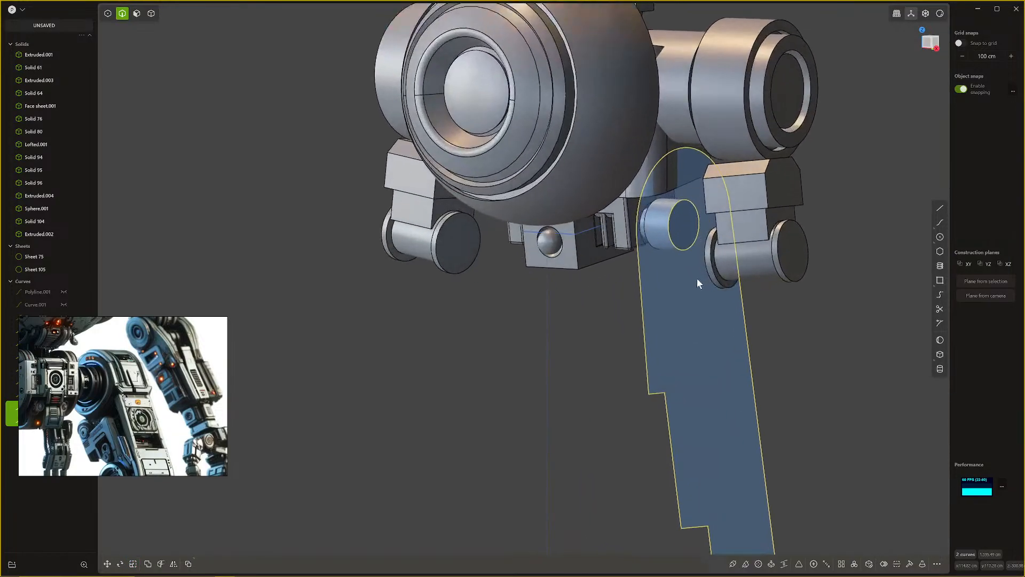
Step: Scale the circle curve on the hub's end face down to about 0.65
{"action": "scroll", "coordinate": [672, 394], "scroll_direction": "up", "scroll_amount": 3}
{"action": "left_click", "coordinate": [652, 321]}
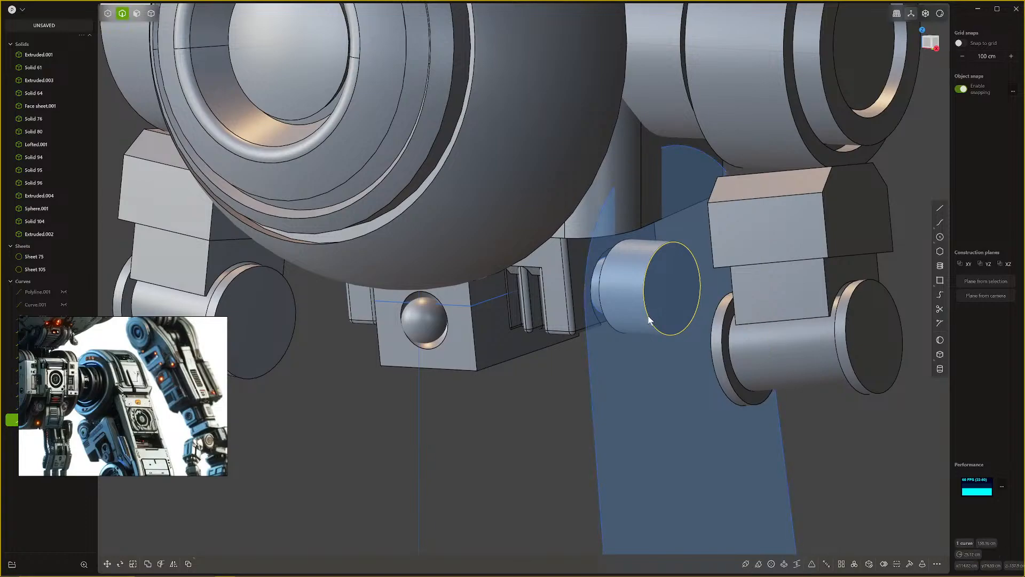
{"action": "key", "text": "s"}
{"action": "key", "text": "s"}
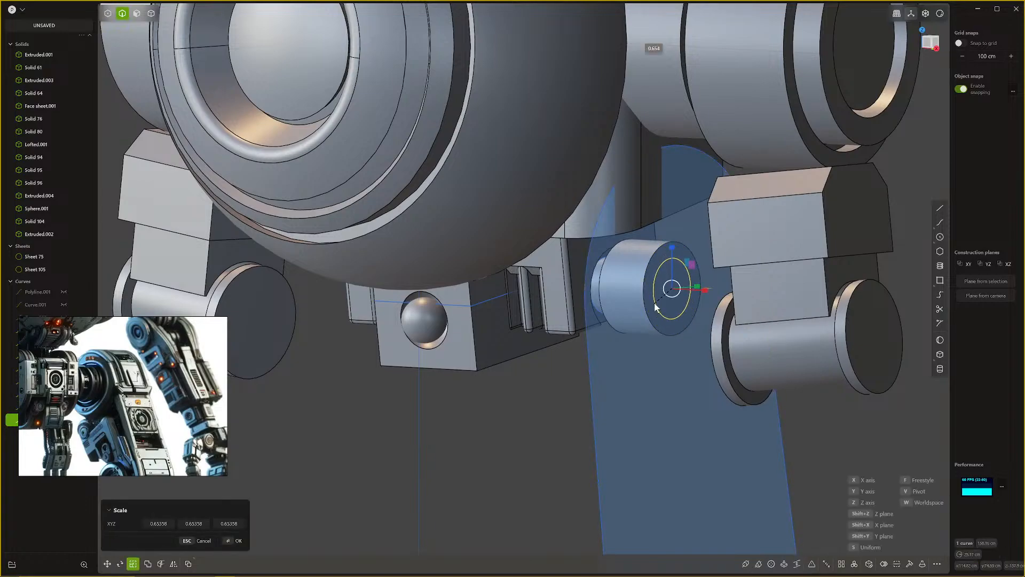
{"action": "left_click", "coordinate": [656, 311]}
{"action": "key", "text": "Escape"}
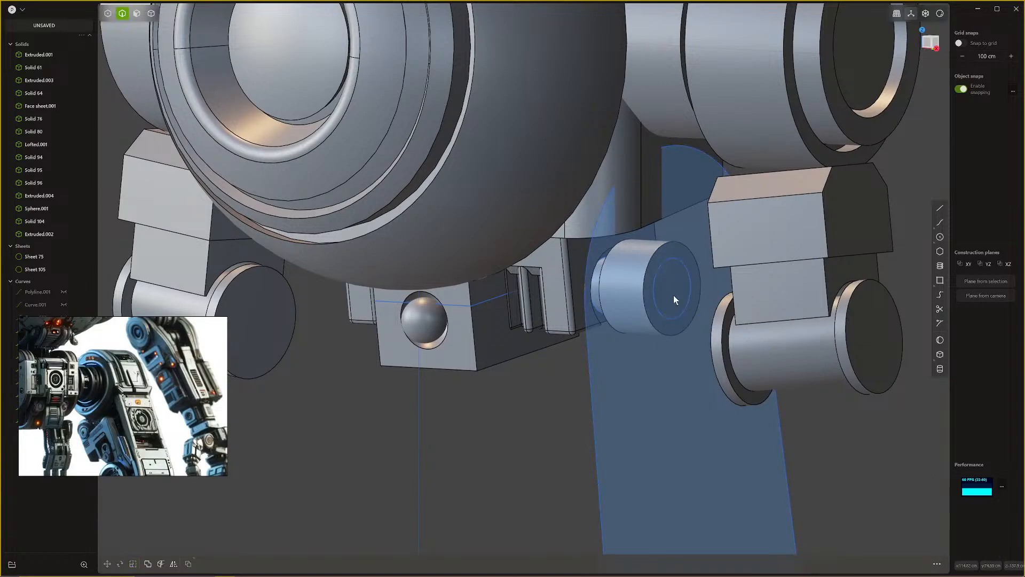
{"action": "scroll", "coordinate": [640, 380], "scroll_direction": "down", "scroll_amount": 2}
Step: Try to extrude the leg profile around the hub hole outward by about 22.43 cm
{"action": "key", "text": "3"}
{"action": "left_click", "coordinate": [633, 389]}
{"action": "key", "text": "e"}
{"action": "scroll", "coordinate": [633, 389], "scroll_direction": "down", "scroll_amount": 2}
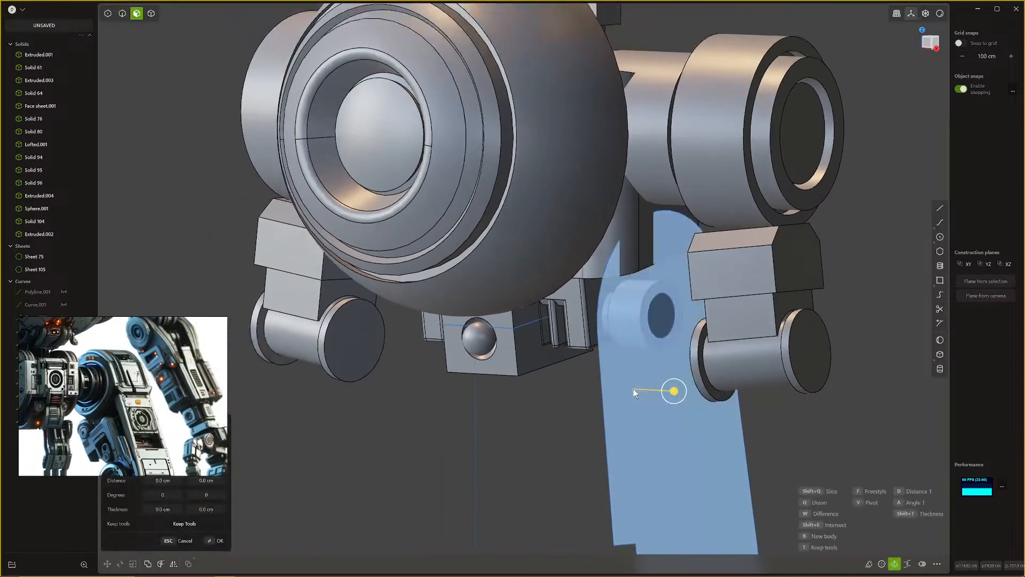
{"action": "scroll", "coordinate": [633, 388], "scroll_direction": "down", "scroll_amount": 5}
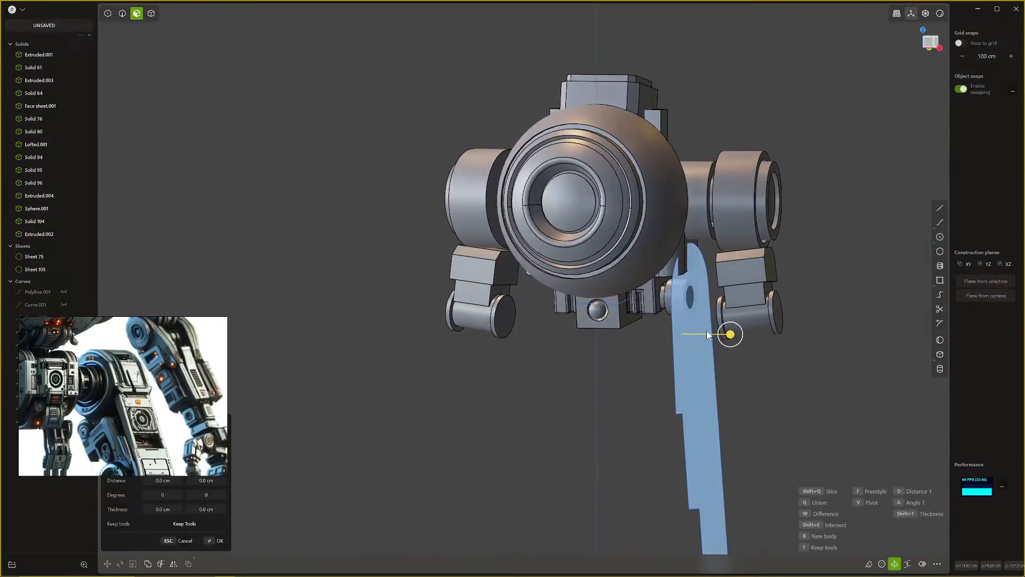
{"action": "middle_click_drag", "start_coordinate": [707, 331], "coordinate": [731, 288]}
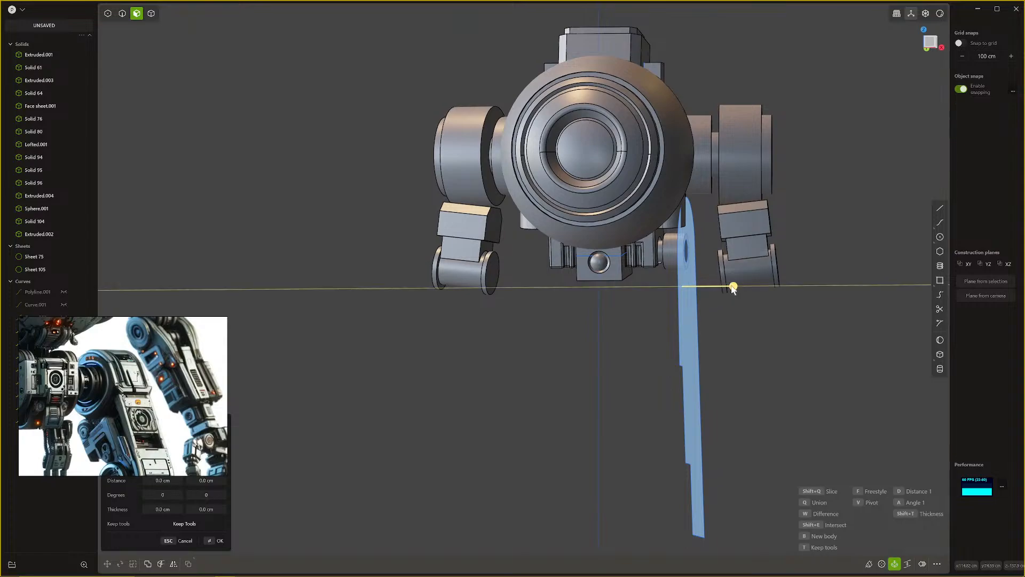
{"action": "left_click_drag", "start_coordinate": [732, 288], "coordinate": [717, 287]}
{"action": "scroll", "coordinate": [687, 346], "scroll_direction": "down", "scroll_amount": 3}
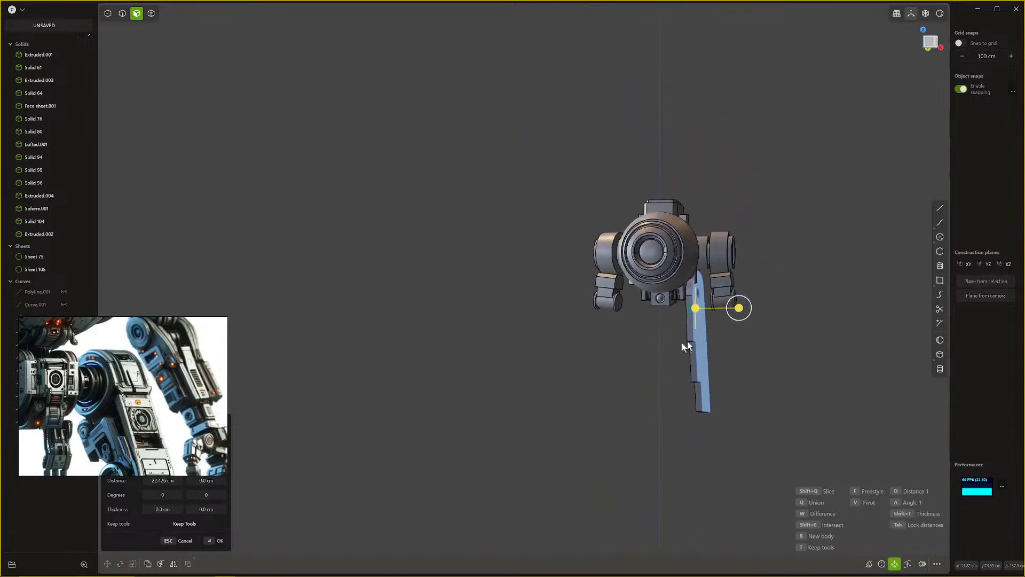
{"action": "middle_click_drag", "start_coordinate": [688, 341], "coordinate": [623, 357]}
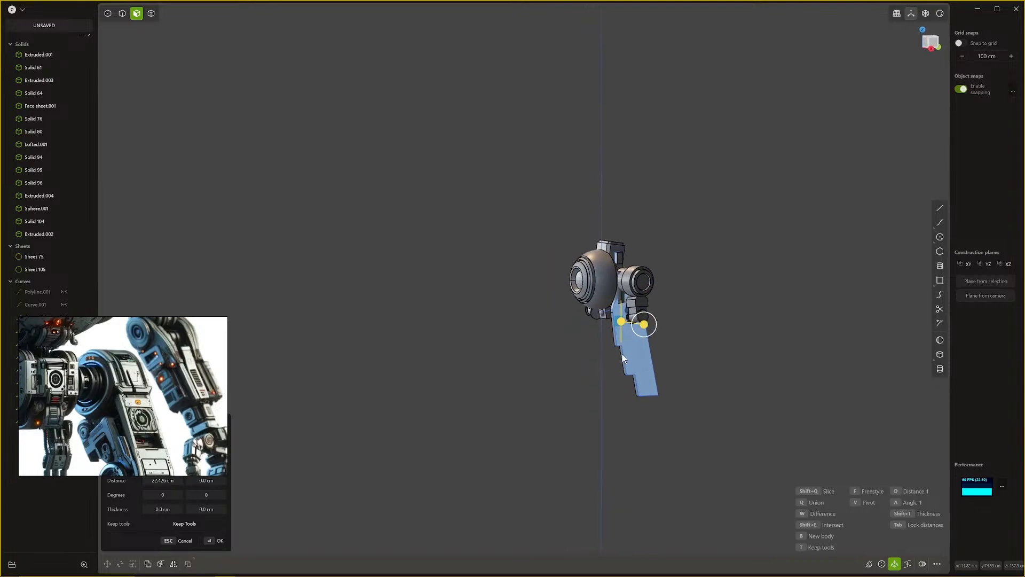
{"action": "key", "text": "Return"}
Step: Delete the stepped leg profile below the robot's body
{"action": "key", "text": "2"}
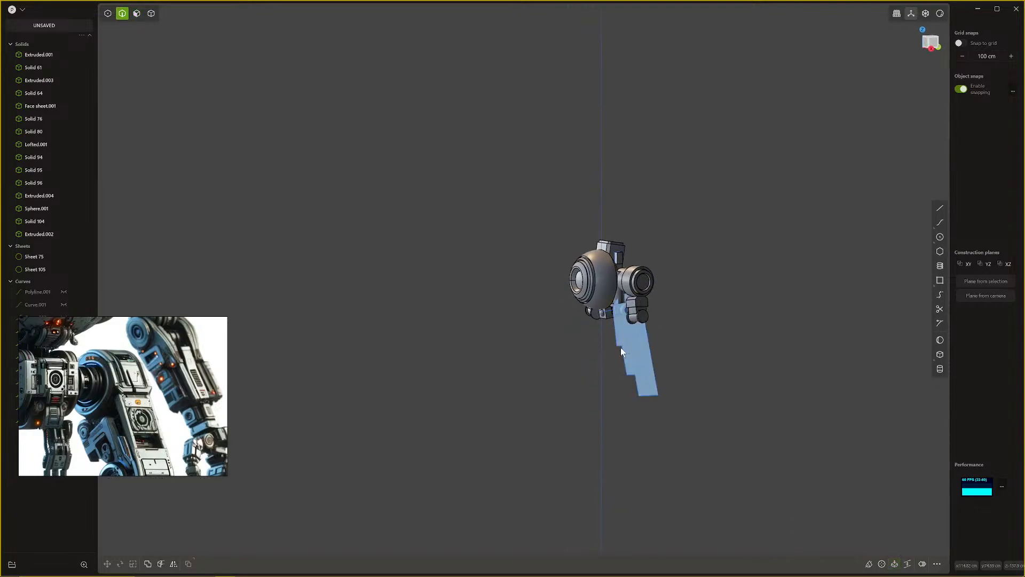
{"action": "key", "text": "Delete"}
{"action": "scroll", "coordinate": [626, 312], "scroll_direction": "up", "scroll_amount": 3}
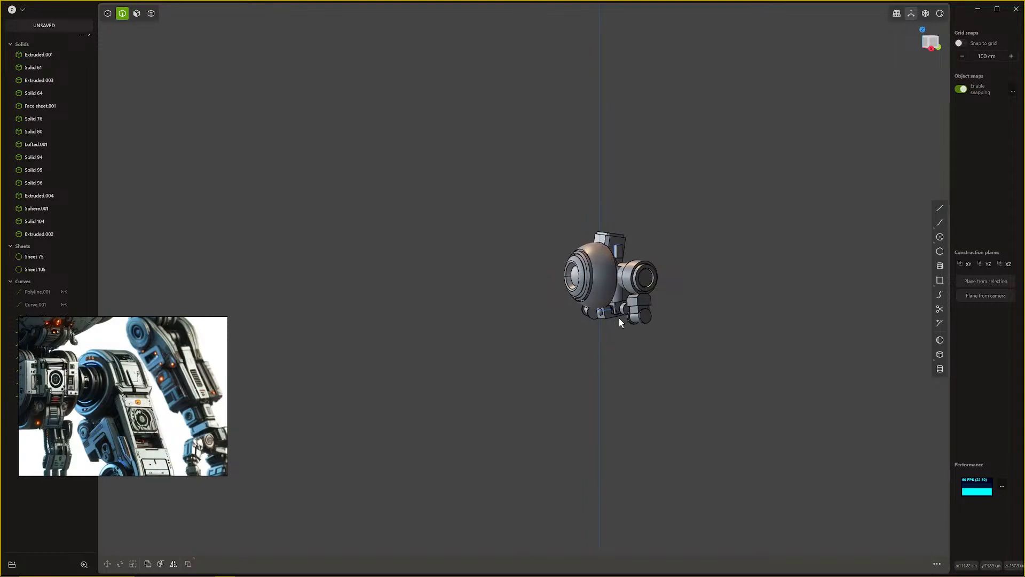
Step: Hide the arm pieces below the near shoulder hub (Solid 94, 95, 96 and 104) together with Face sheet.001 and Sheet 105
{"action": "key", "text": "4"}
{"action": "left_click", "coordinate": [650, 313]}
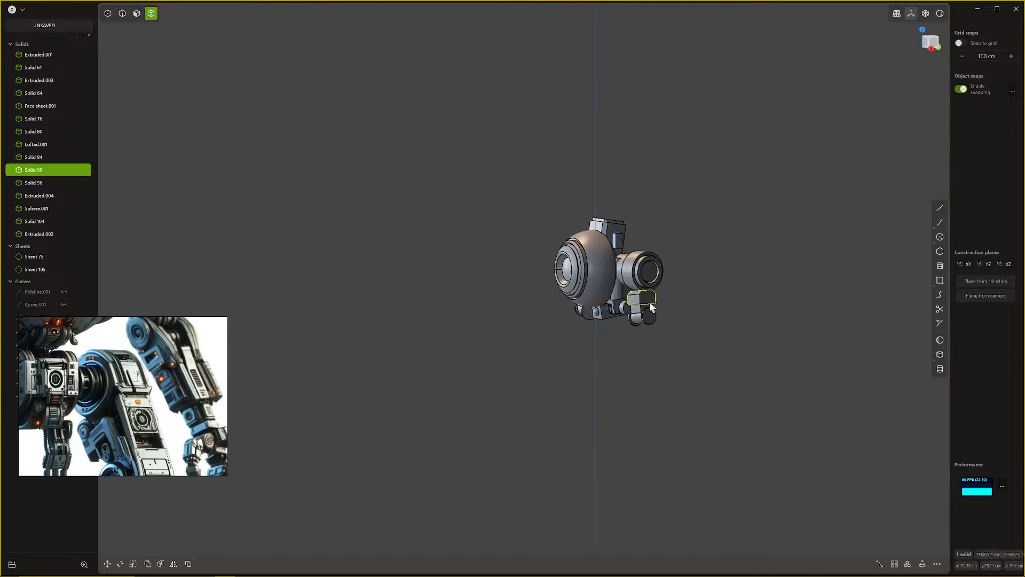
{"action": "left_click", "coordinate": [648, 315]}
{"action": "left_click", "coordinate": [645, 318]}
{"action": "left_click", "coordinate": [642, 274]}
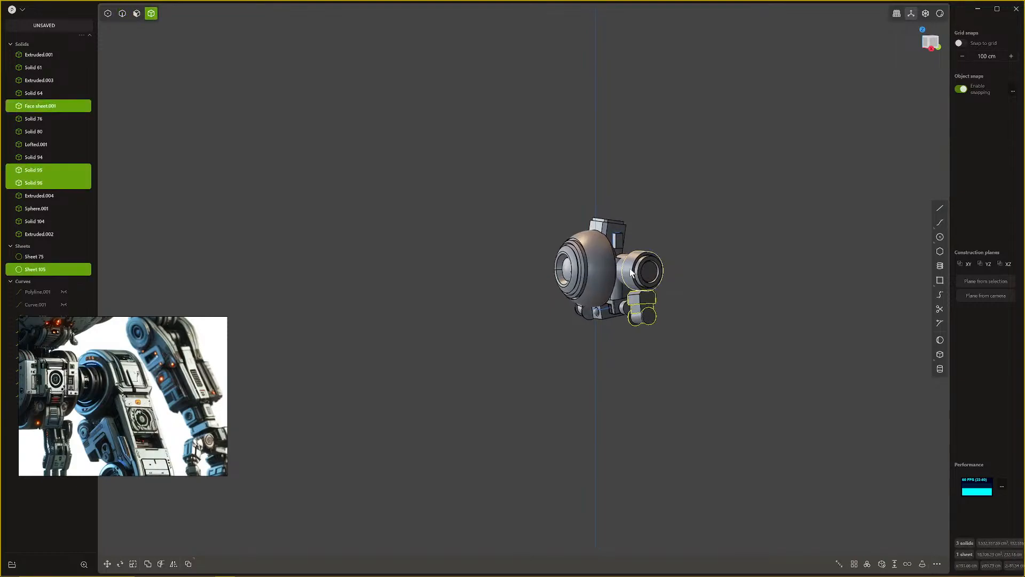
{"action": "key", "text": "h"}
{"action": "left_click", "coordinate": [649, 298]}
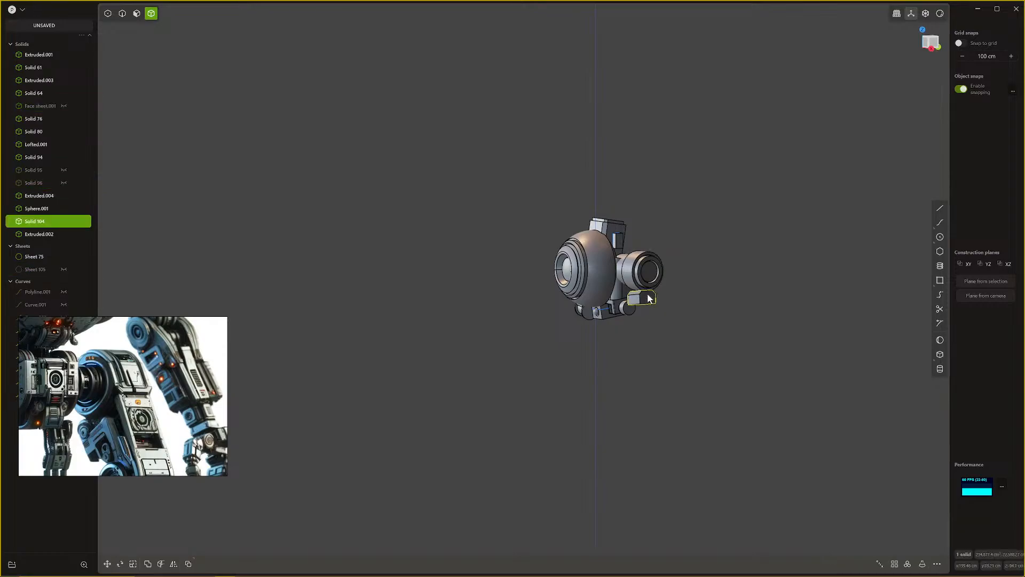
{"action": "key", "text": "h"}
{"action": "left_click", "coordinate": [648, 288]}
{"action": "key", "text": "h"}
Step: In the right view, draw a circle of about 32 cm radius centred on the hip hub below the body
{"action": "middle_click_drag", "start_coordinate": [647, 290], "coordinate": [691, 276]}
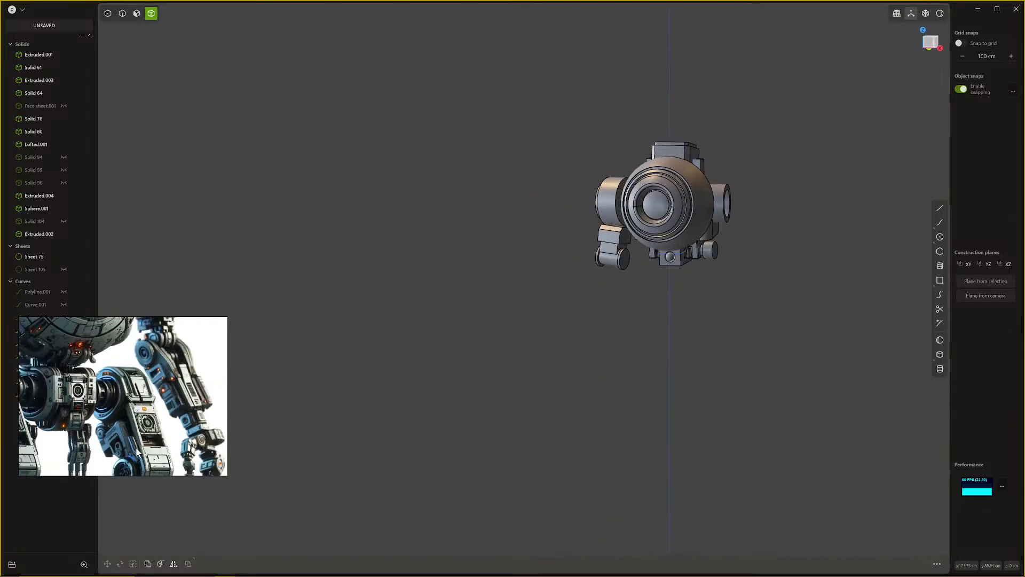
{"action": "middle_click_drag", "start_coordinate": [594, 345], "coordinate": [513, 325]}
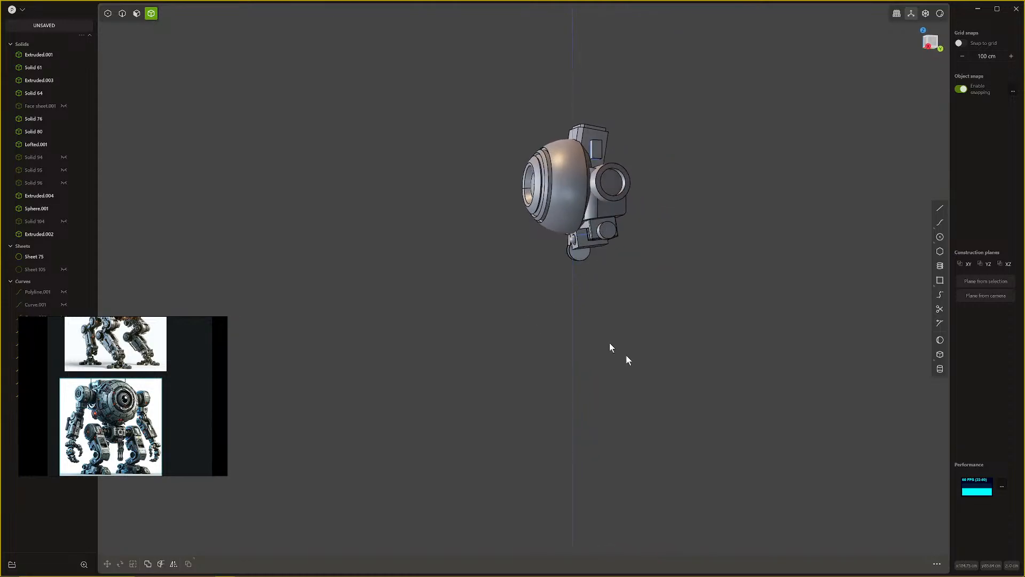
{"action": "middle_click_drag", "start_coordinate": [664, 386], "coordinate": [671, 322]}
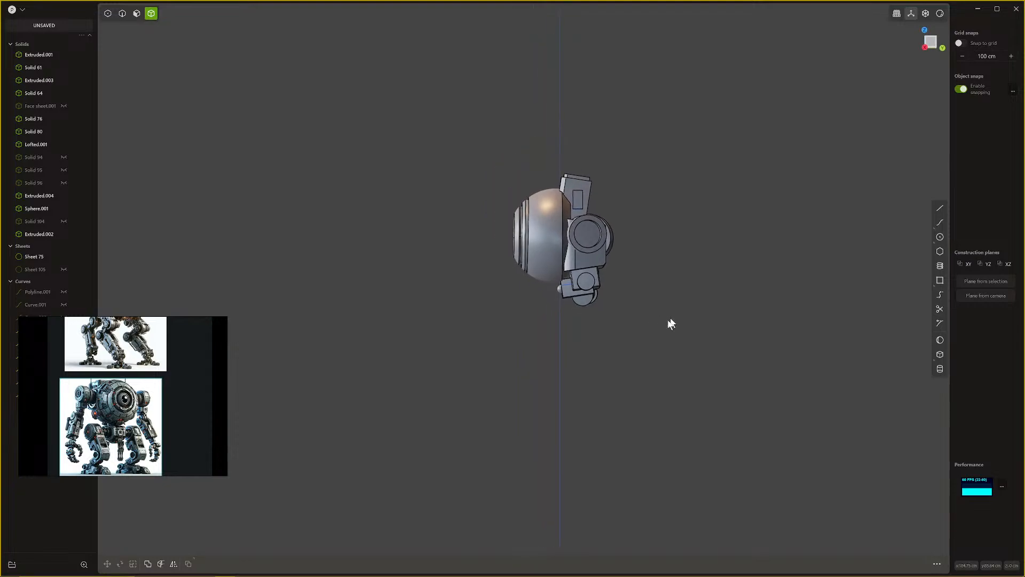
{"action": "key", "text": "KP_3"}
{"action": "scroll", "coordinate": [720, 261], "scroll_direction": "up", "scroll_amount": 5}
{"action": "middle_click_drag", "start_coordinate": [615, 281], "coordinate": [714, 271], "text": "shift"}
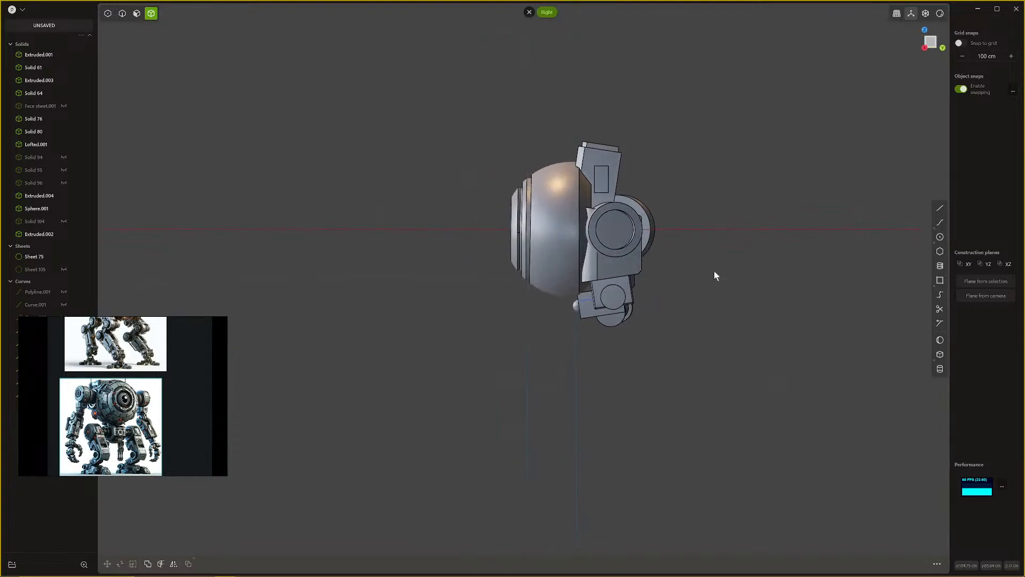
{"action": "scroll", "coordinate": [702, 285], "scroll_direction": "up", "scroll_amount": 1}
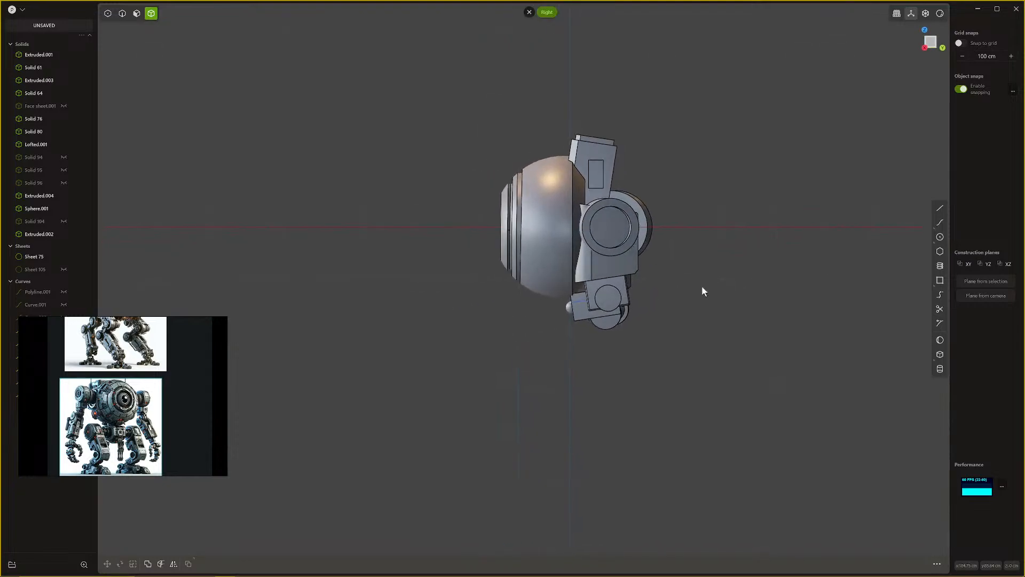
{"action": "left_click", "coordinate": [940, 237]}
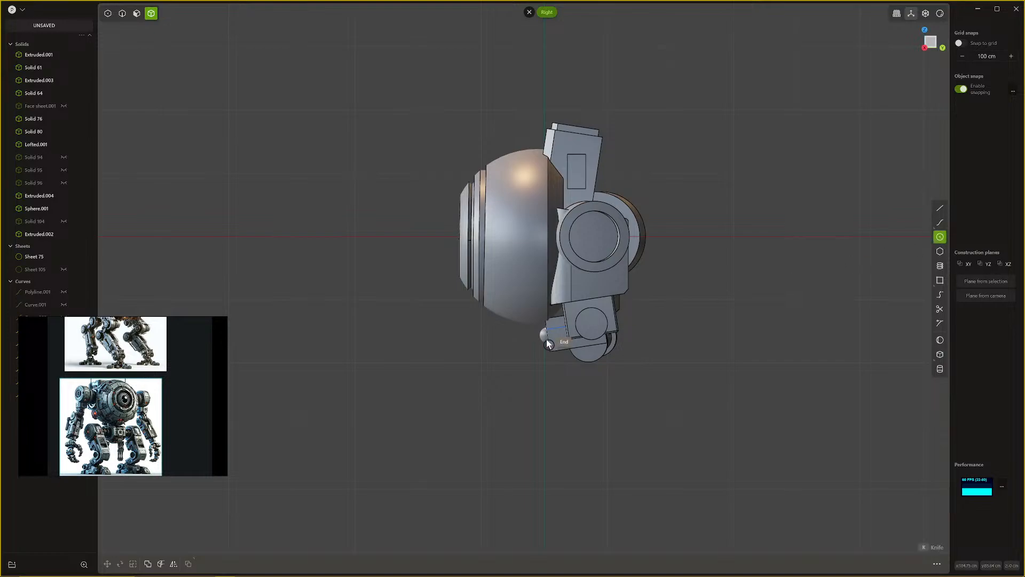
{"action": "left_click", "coordinate": [592, 324]}
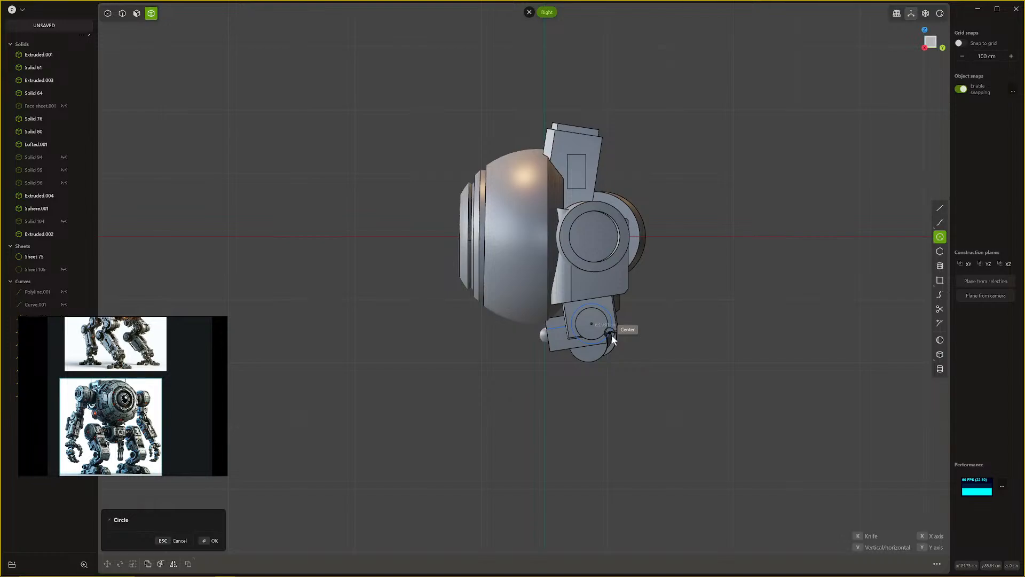
{"action": "left_click", "coordinate": [611, 335]}
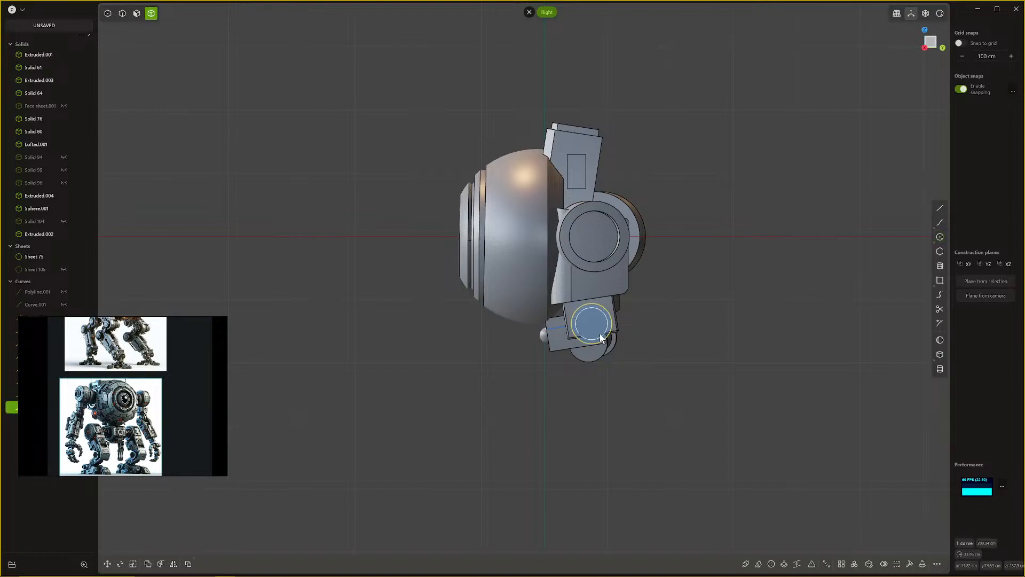
Step: Duplicate the hip circle in place and scale the copy up to a radius of about 40 cm
{"action": "key", "text": "g"}
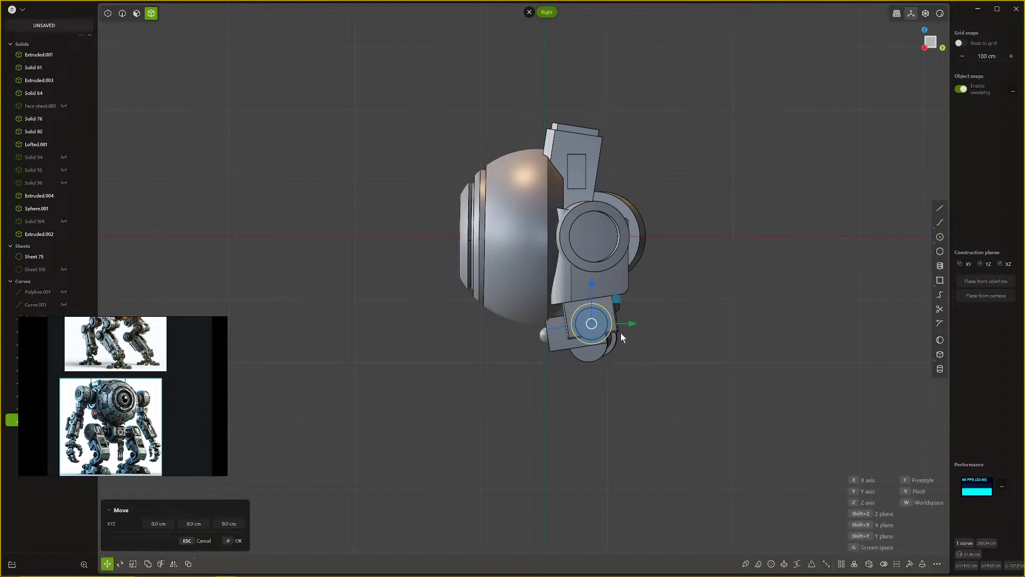
{"action": "key", "text": "s"}
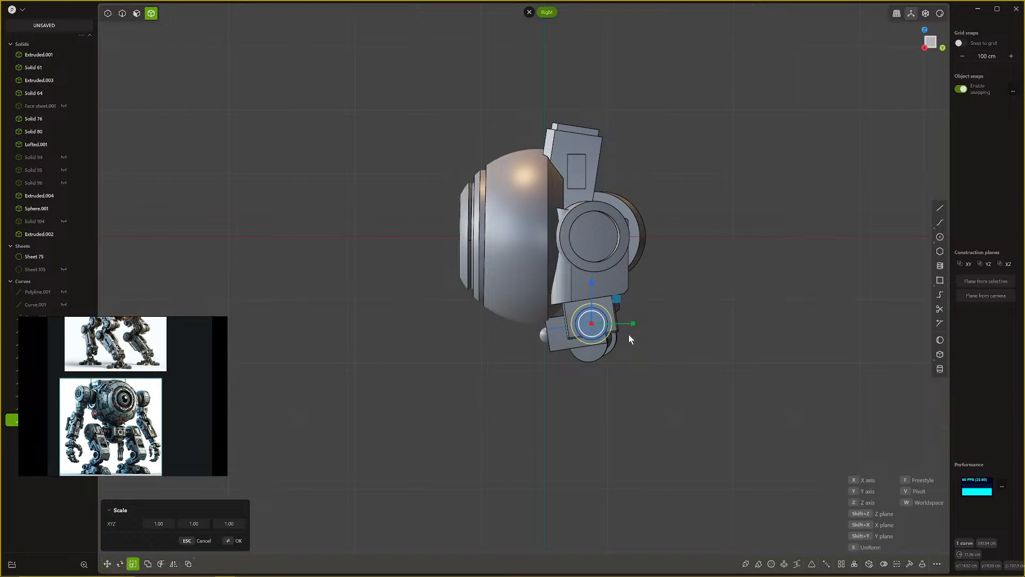
{"action": "left_click", "coordinate": [636, 339]}
{"action": "middle_click_drag", "start_coordinate": [636, 340], "coordinate": [654, 328]}
{"action": "middle_click_drag", "start_coordinate": [670, 269], "coordinate": [831, 297]}
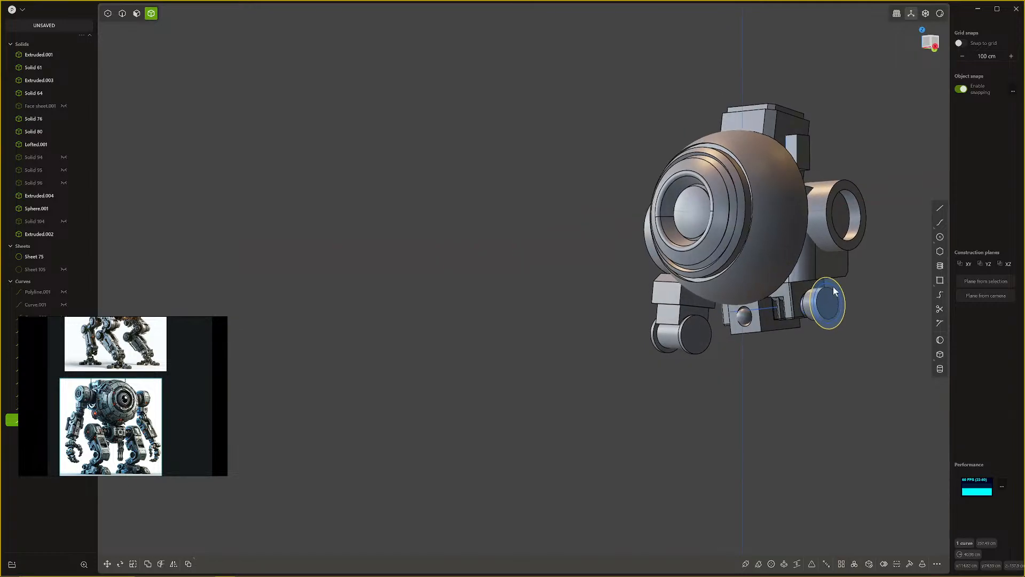
{"action": "key", "text": "Escape"}
{"action": "middle_click_drag", "start_coordinate": [821, 311], "coordinate": [769, 330]}
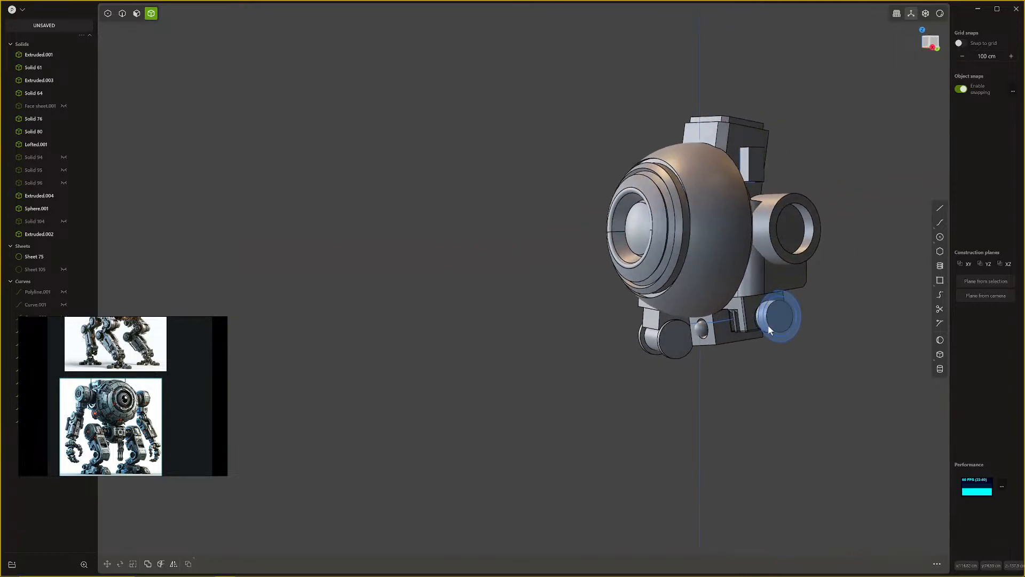
{"action": "key", "text": "KP_3"}
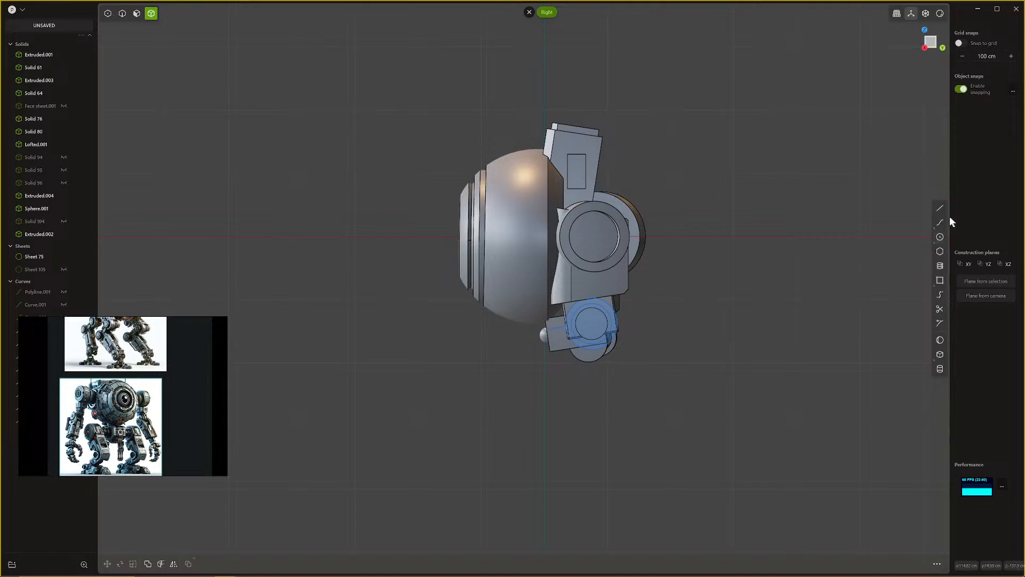
{"action": "left_click", "coordinate": [939, 222]}
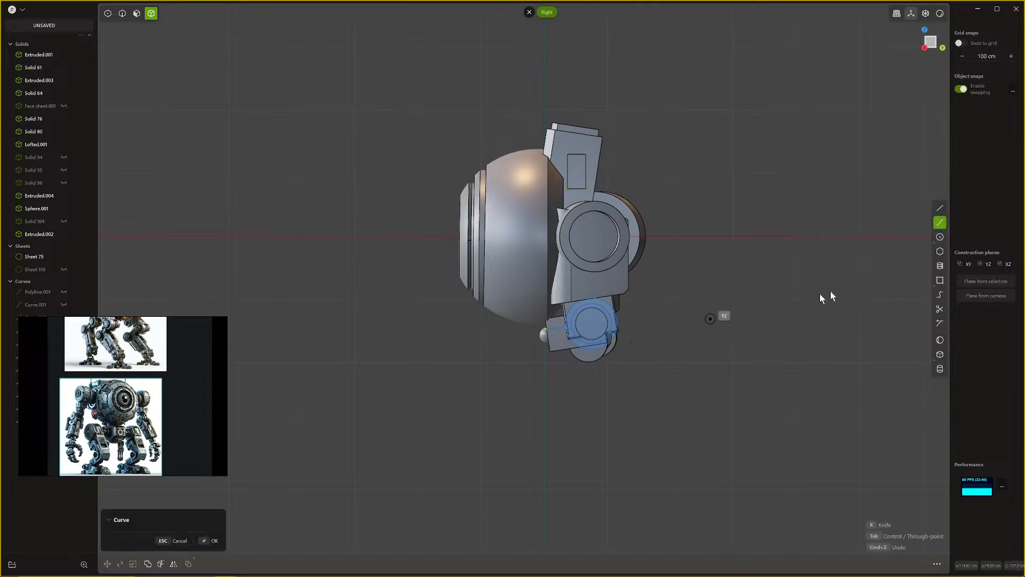
{"action": "left_click", "coordinate": [940, 207]}
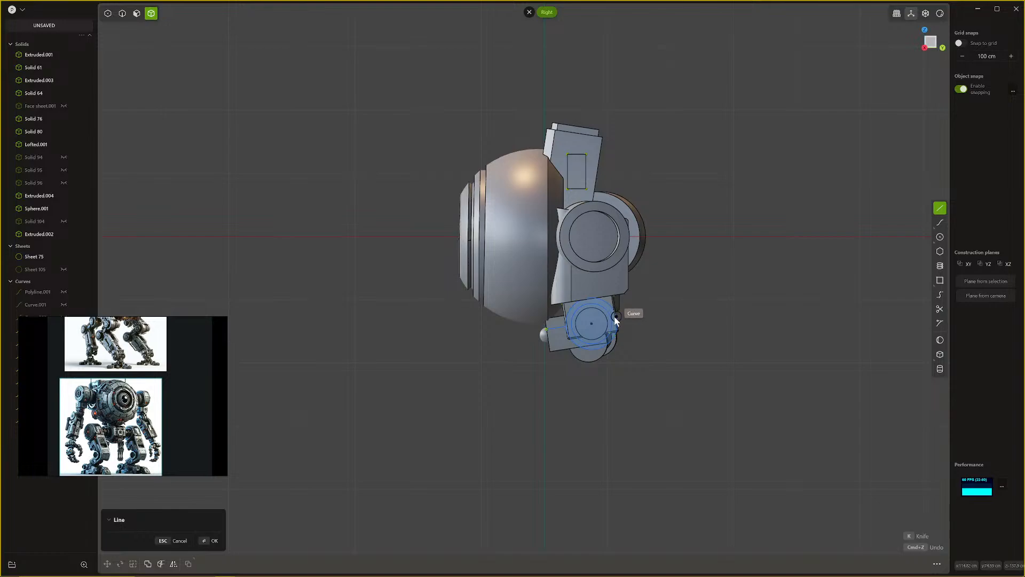
{"action": "left_click", "coordinate": [615, 319]}
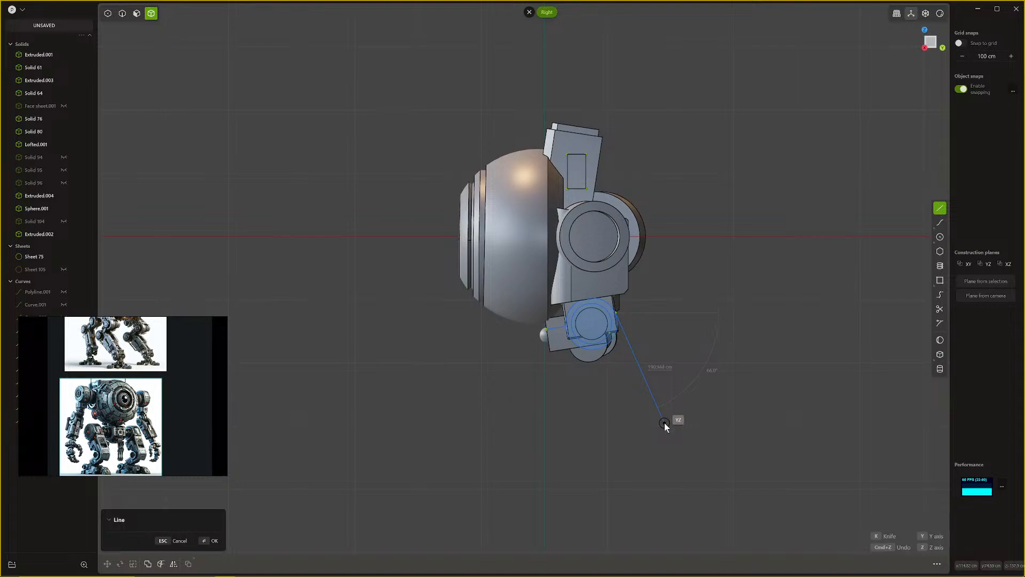
{"action": "key", "text": "Escape"}
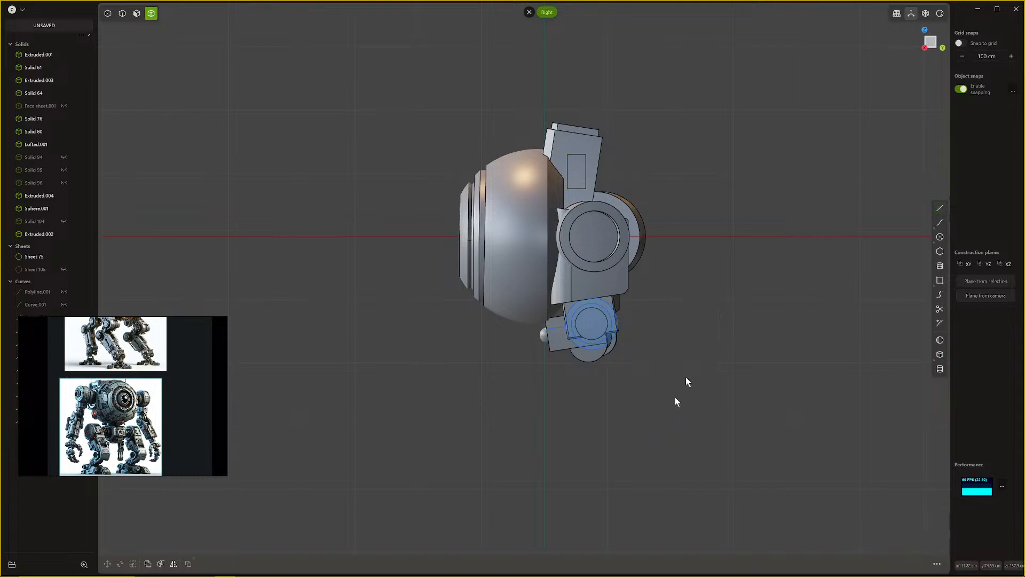
Step: Draw an open four-segment leg outline slanting down and forward from the hip circle's front edge, across a flat base and back up to its rear
{"action": "left_click", "coordinate": [943, 210]}
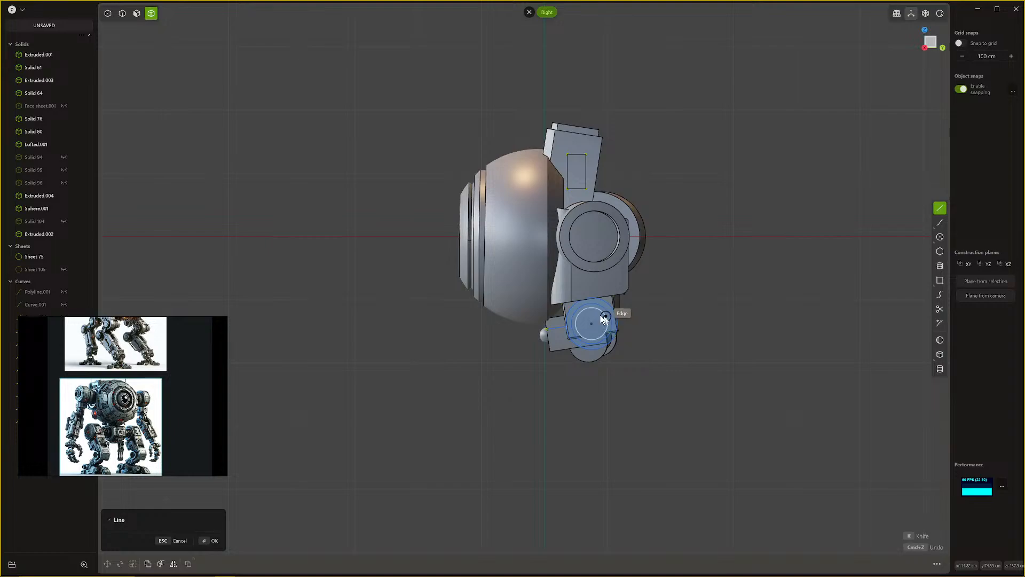
{"action": "left_click", "coordinate": [568, 316]}
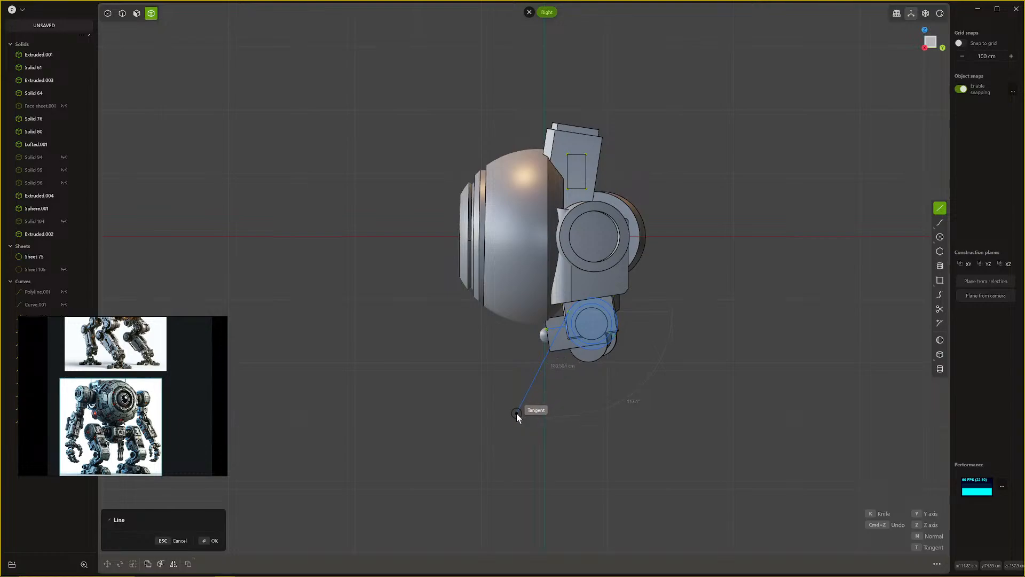
{"action": "left_click", "coordinate": [488, 447]}
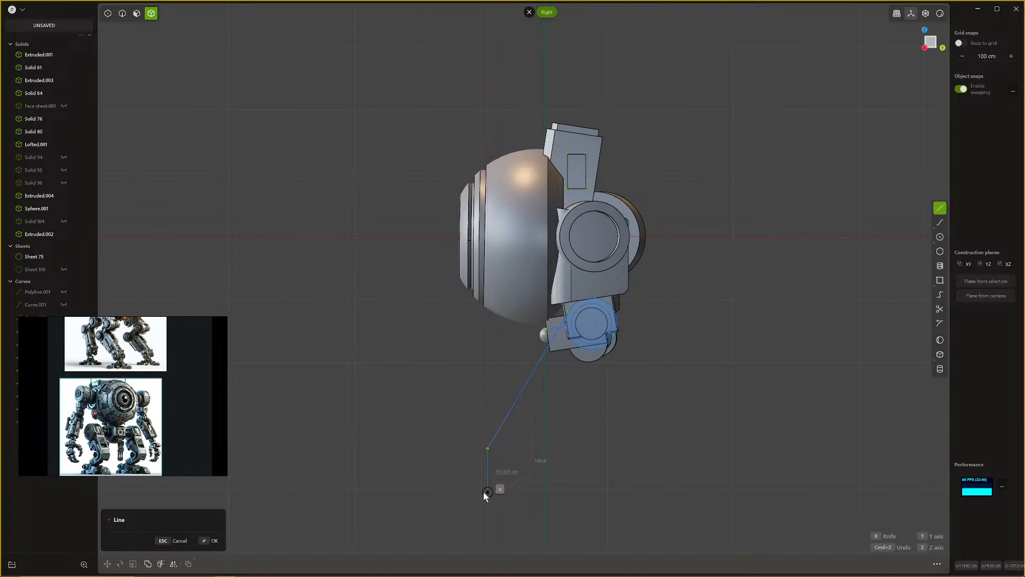
{"action": "left_click", "coordinate": [487, 491]}
{"action": "left_click", "coordinate": [545, 491]}
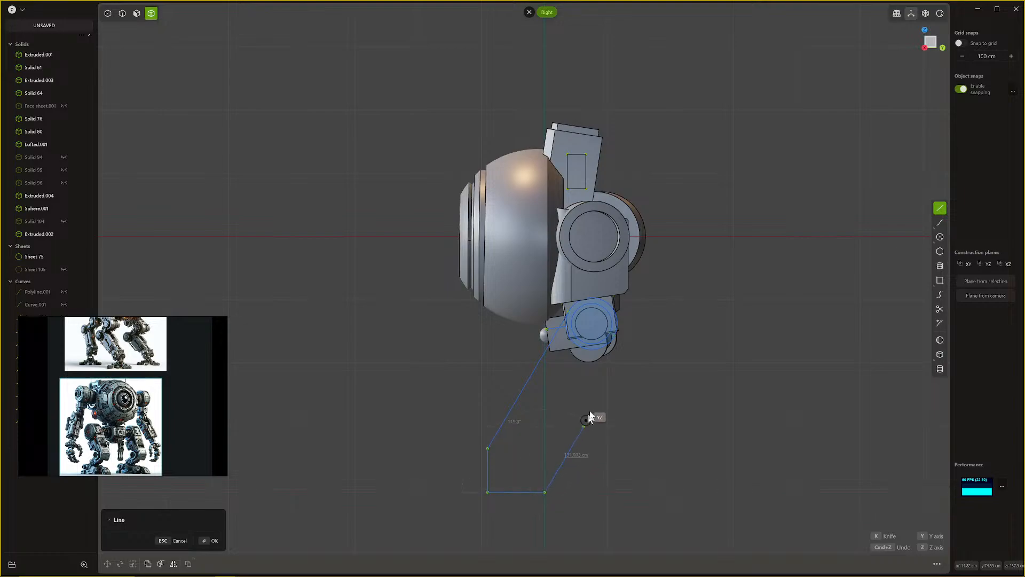
{"action": "left_click", "coordinate": [616, 330]}
{"action": "key", "text": "Return"}
Step: Move the rear upper end point of the leg outline onto the corner of the hip block beside the outer circle
{"action": "scroll", "coordinate": [649, 358], "scroll_direction": "down", "scroll_amount": 3}
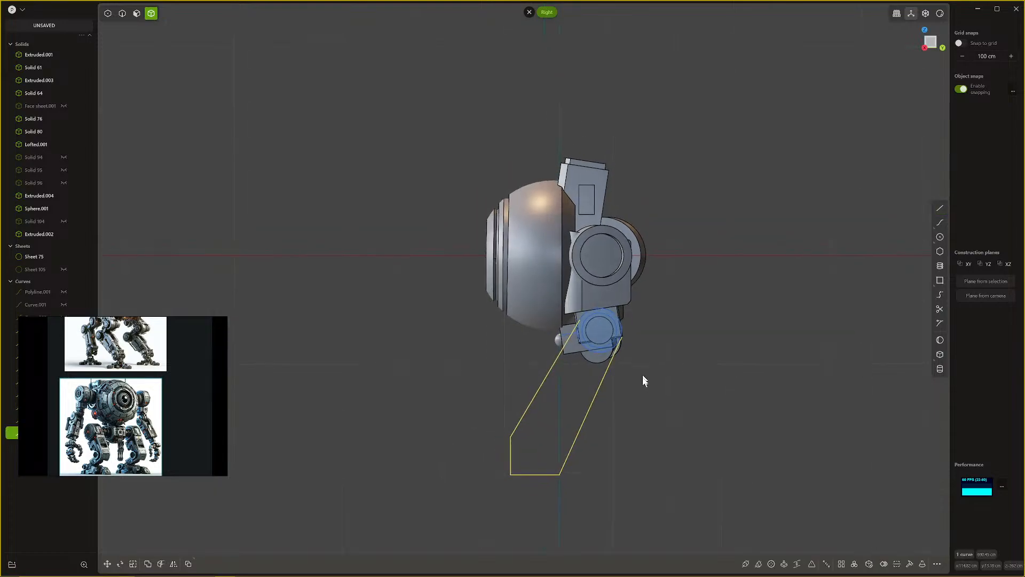
{"action": "middle_click_drag", "start_coordinate": [625, 370], "coordinate": [621, 425], "text": "shift"}
{"action": "scroll", "coordinate": [619, 423], "scroll_direction": "up", "scroll_amount": 4}
{"action": "scroll", "coordinate": [620, 426], "scroll_direction": "up", "scroll_amount": 2}
{"action": "scroll", "coordinate": [622, 409], "scroll_direction": "up", "scroll_amount": 5}
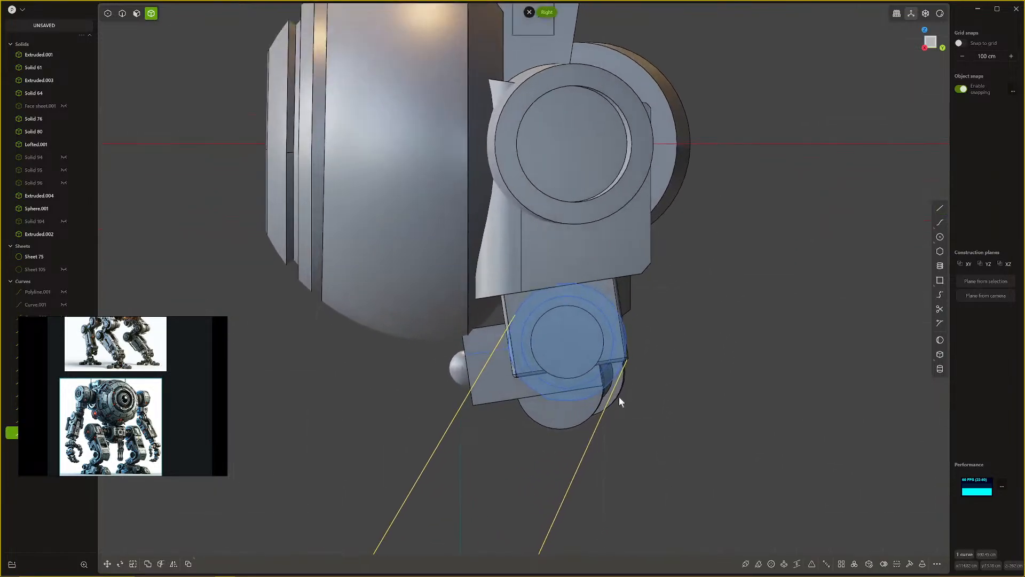
{"action": "scroll", "coordinate": [628, 357], "scroll_direction": "up", "scroll_amount": 3}
{"action": "key", "text": "1"}
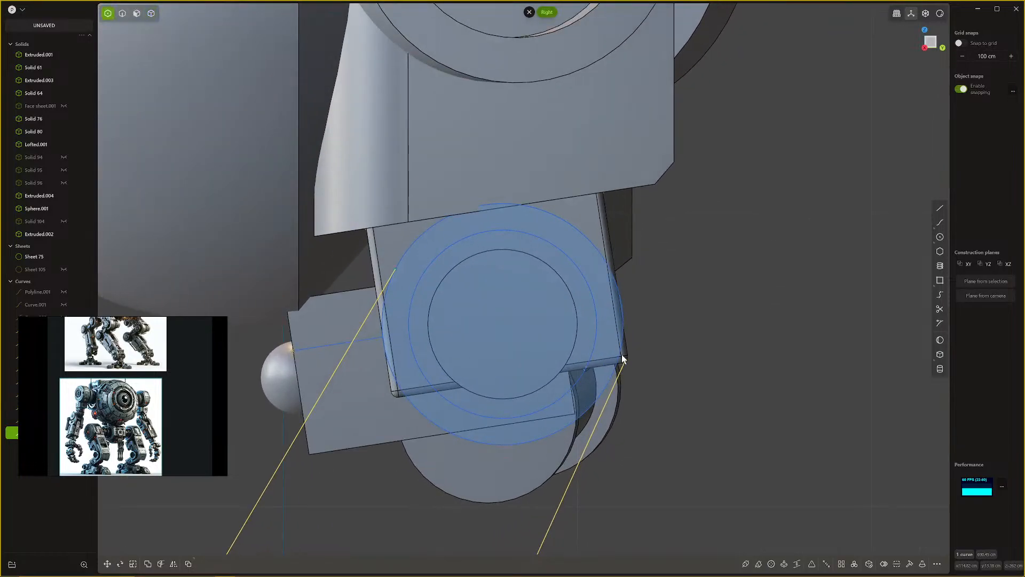
{"action": "left_click", "coordinate": [634, 368]}
{"action": "key", "text": "g"}
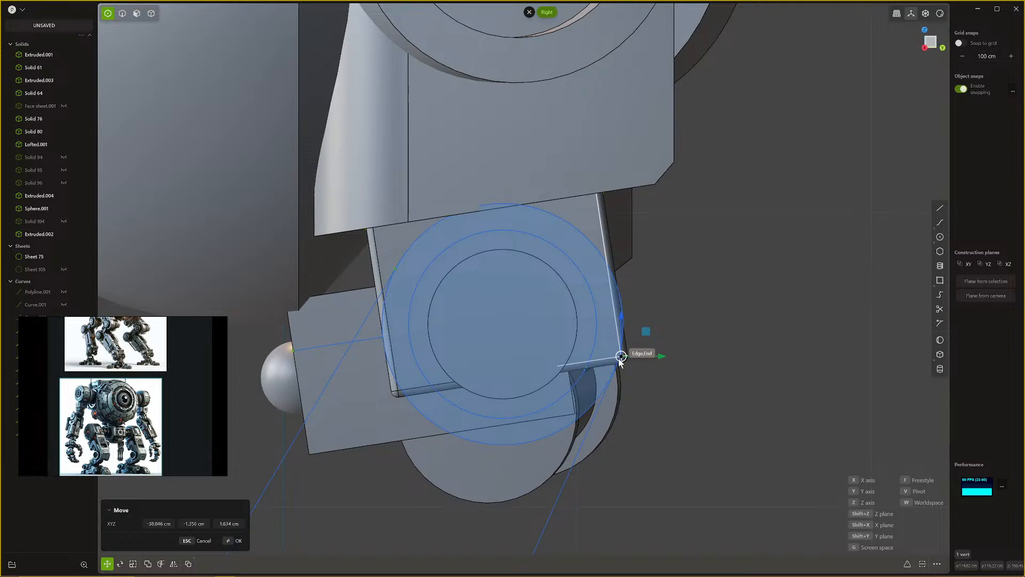
{"action": "left_click", "coordinate": [619, 359]}
{"action": "right_click", "coordinate": [684, 362]}
Step: Move the front upper end point of the leg outline onto the outer hip circle, about -0.53 cm in Y and 0.61 cm in Z
{"action": "scroll", "coordinate": [693, 399], "scroll_direction": "down", "scroll_amount": 4}
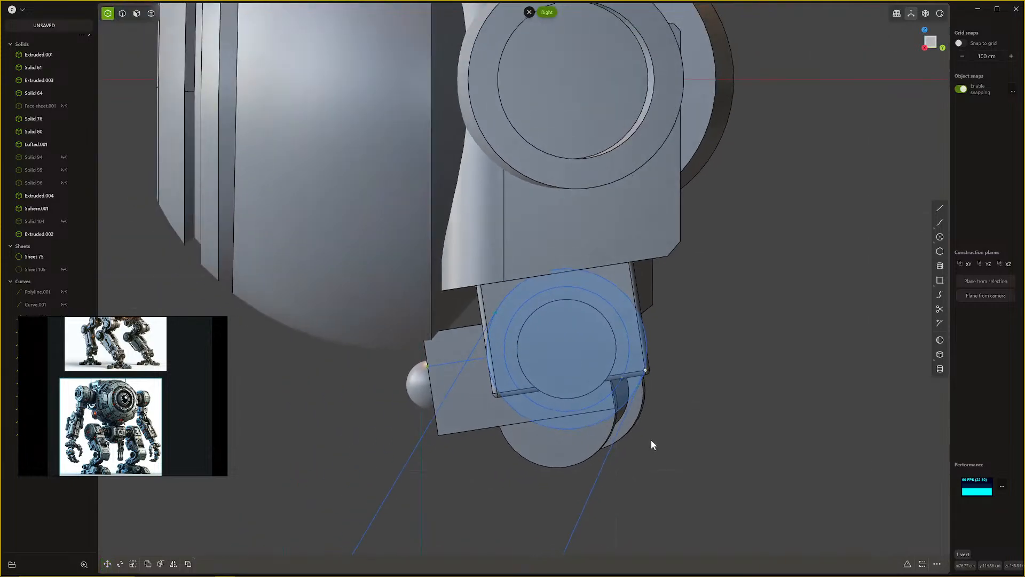
{"action": "scroll", "coordinate": [651, 439], "scroll_direction": "down", "scroll_amount": 1}
{"action": "middle_click_drag", "start_coordinate": [653, 434], "coordinate": [712, 320], "text": "shift"}
{"action": "scroll", "coordinate": [668, 334], "scroll_direction": "down", "scroll_amount": 2}
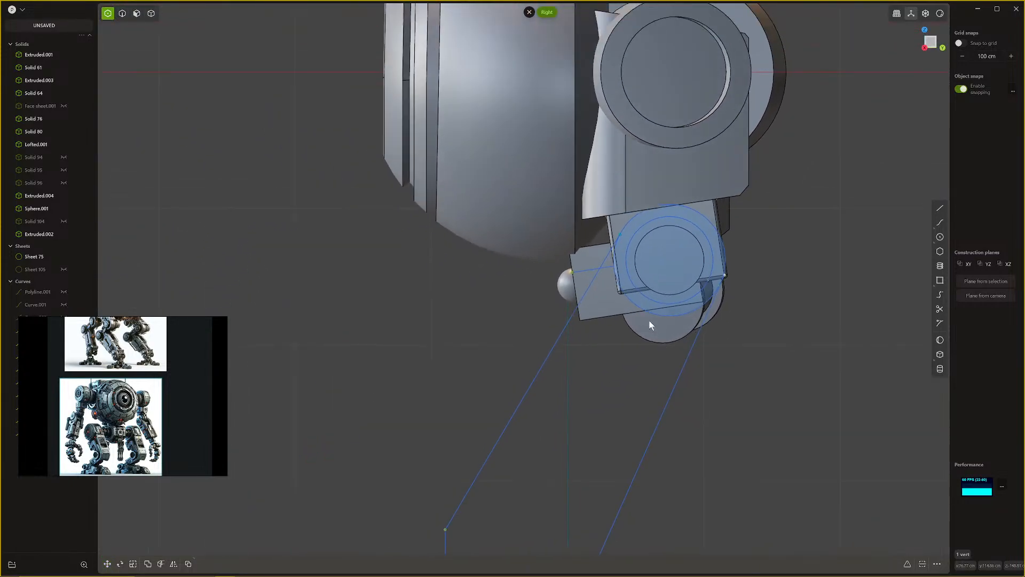
{"action": "scroll", "coordinate": [648, 320], "scroll_direction": "down", "scroll_amount": 2}
{"action": "middle_click_drag", "start_coordinate": [632, 335], "coordinate": [632, 403], "text": "shift"}
{"action": "scroll", "coordinate": [591, 307], "scroll_direction": "up", "scroll_amount": 8}
{"action": "scroll", "coordinate": [745, 342], "scroll_direction": "up", "scroll_amount": 3}
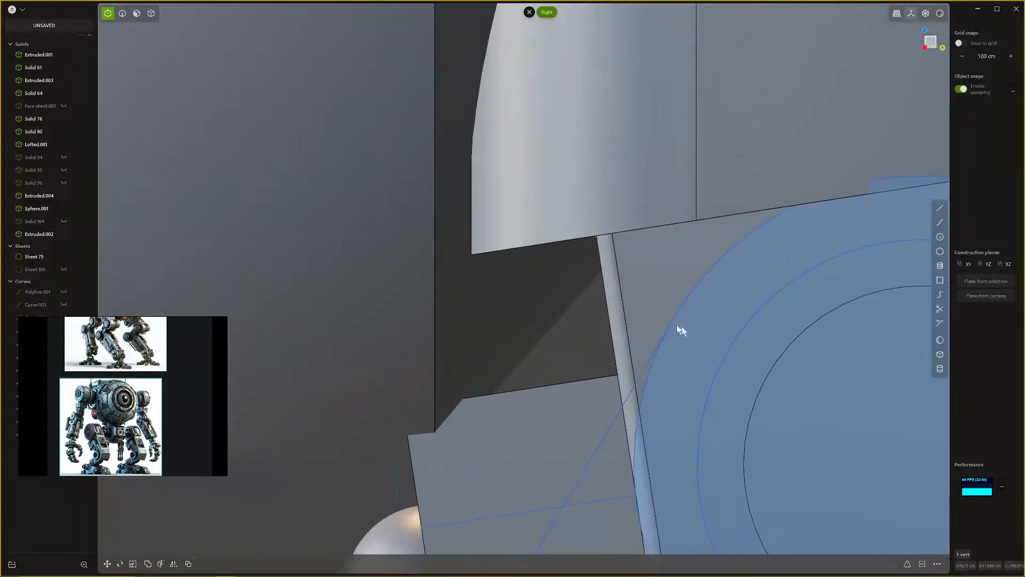
{"action": "key", "text": "g"}
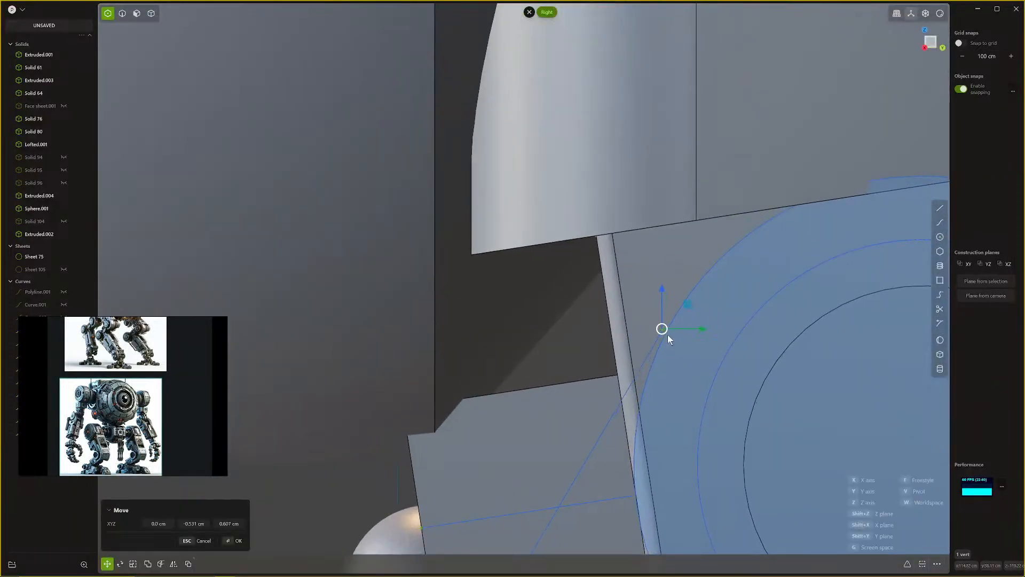
{"action": "left_click", "coordinate": [668, 335]}
Step: Fillet the three lower corners of the leg outline together
{"action": "scroll", "coordinate": [669, 335], "scroll_direction": "down", "scroll_amount": 10}
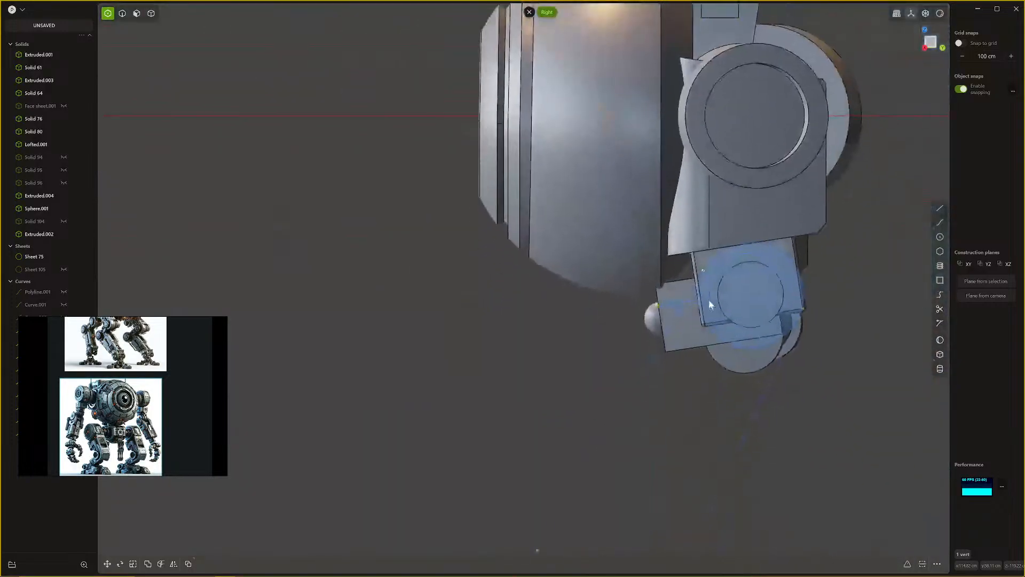
{"action": "left_click_drag", "start_coordinate": [553, 420], "coordinate": [742, 572]}
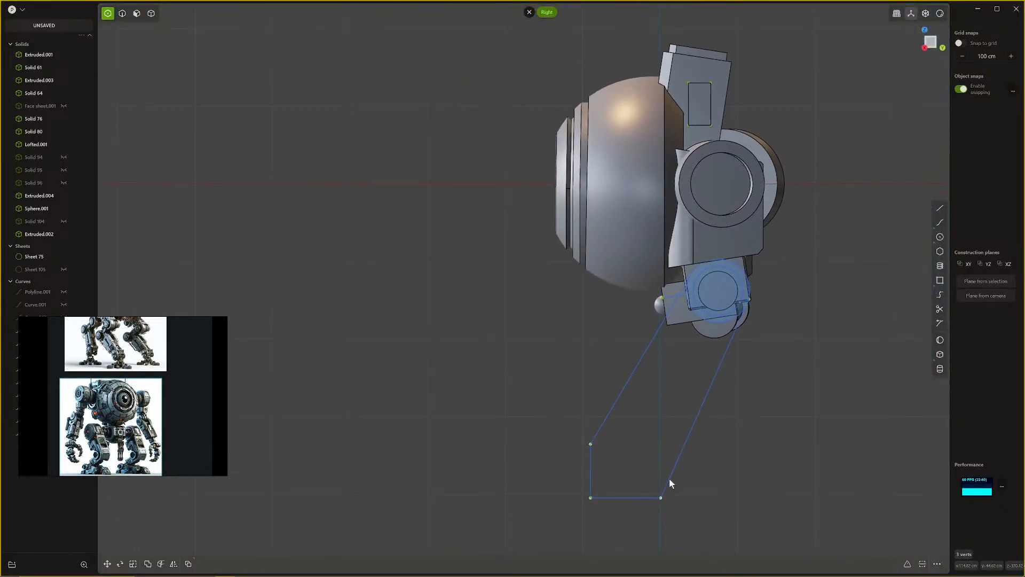
{"action": "key", "text": "f"}
{"action": "left_click_drag", "start_coordinate": [625, 471], "coordinate": [615, 484]}
{"action": "key", "text": "Return"}
{"action": "scroll", "coordinate": [669, 419], "scroll_direction": "up", "scroll_amount": 8}
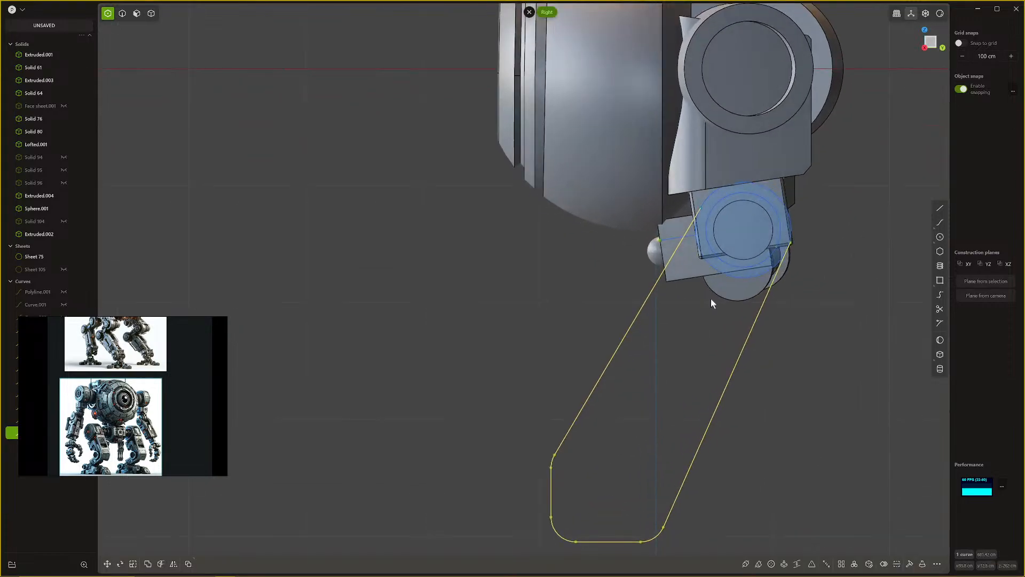
Step: Snap the rear upper end point of the leg outline onto the edge end at the hip block's lower rear corner
{"action": "middle_click_drag", "start_coordinate": [669, 414], "coordinate": [659, 424], "text": "shift"}
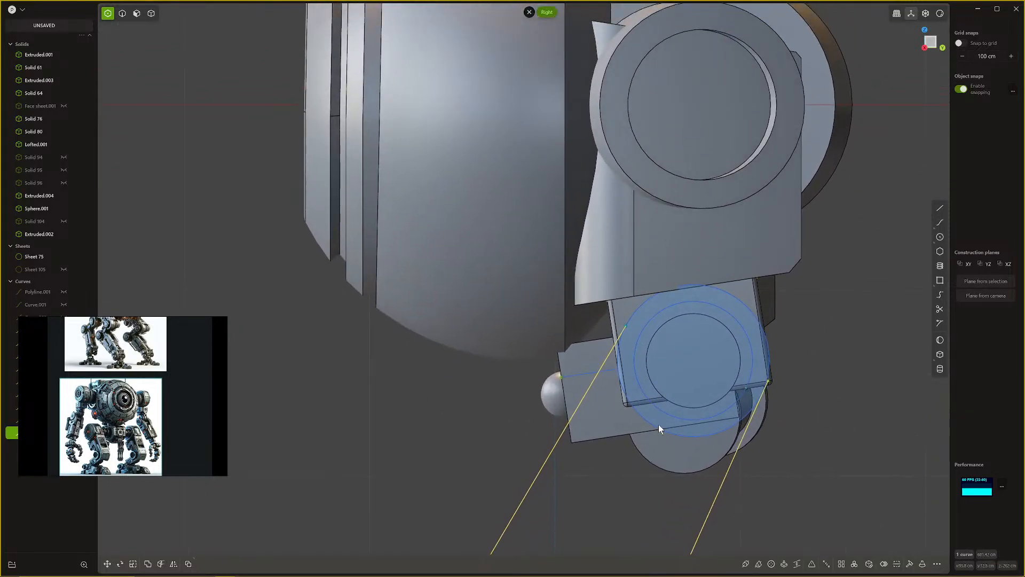
{"action": "key", "text": "t"}
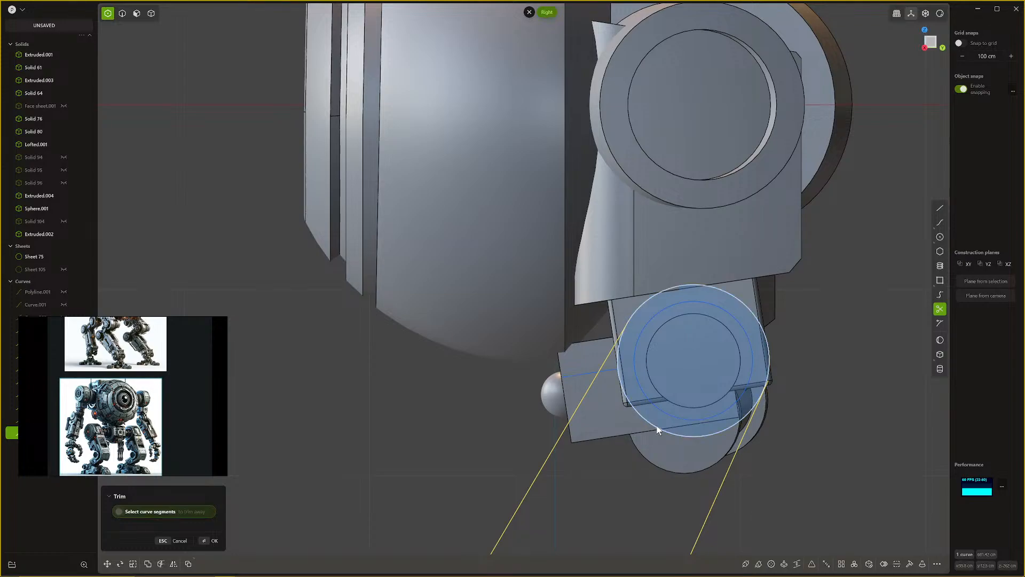
{"action": "scroll", "coordinate": [649, 368], "scroll_direction": "up", "scroll_amount": 4}
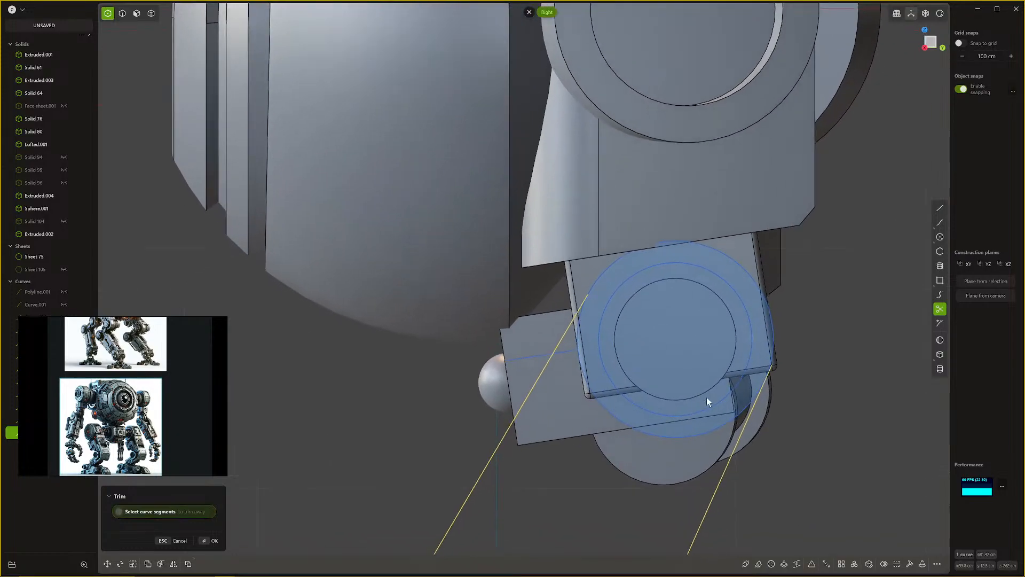
{"action": "scroll", "coordinate": [781, 379], "scroll_direction": "up", "scroll_amount": 3}
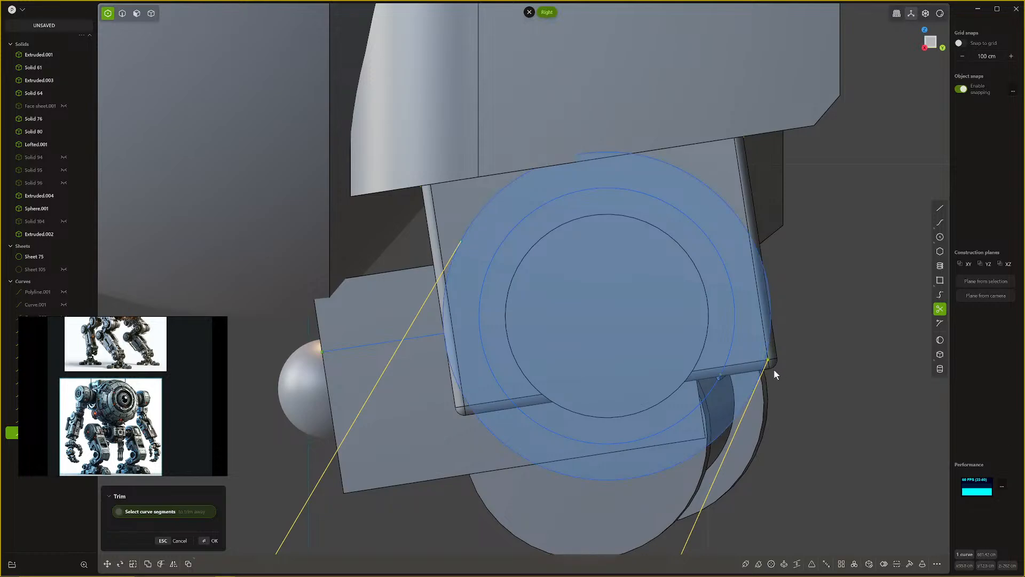
{"action": "key", "text": "g"}
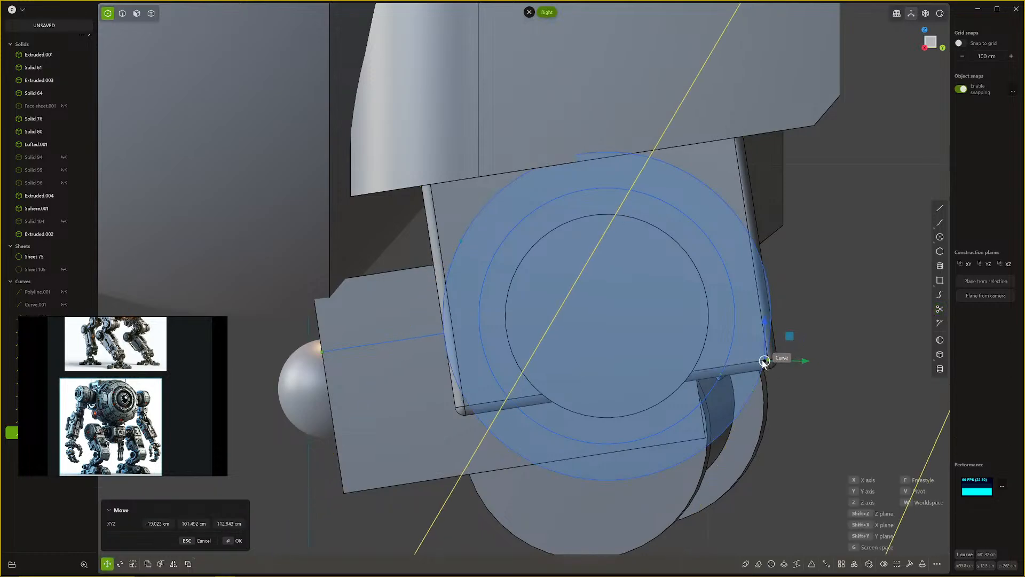
{"action": "left_click", "coordinate": [767, 361]}
{"action": "left_click", "coordinate": [768, 360]}
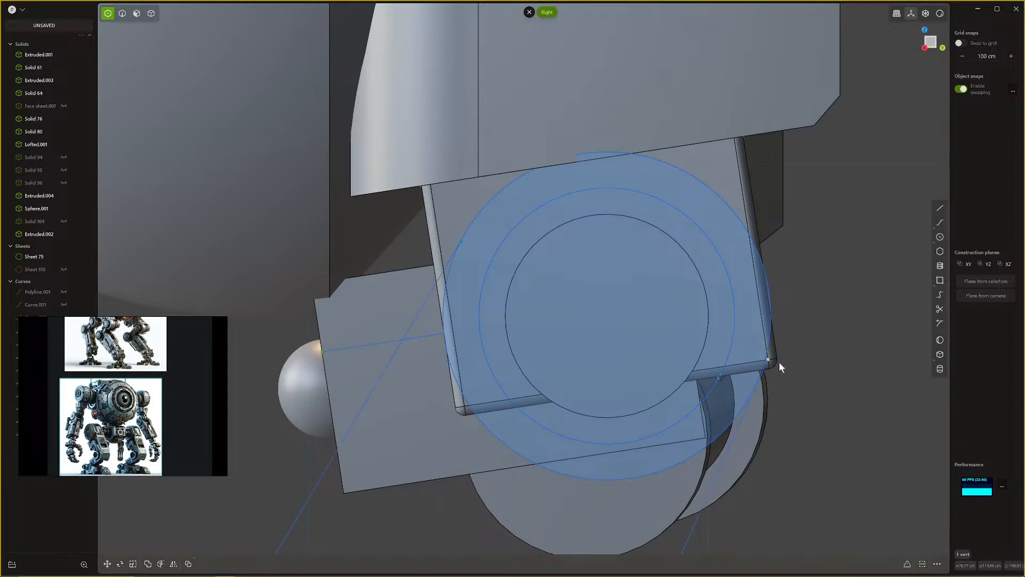
{"action": "key", "text": "g"}
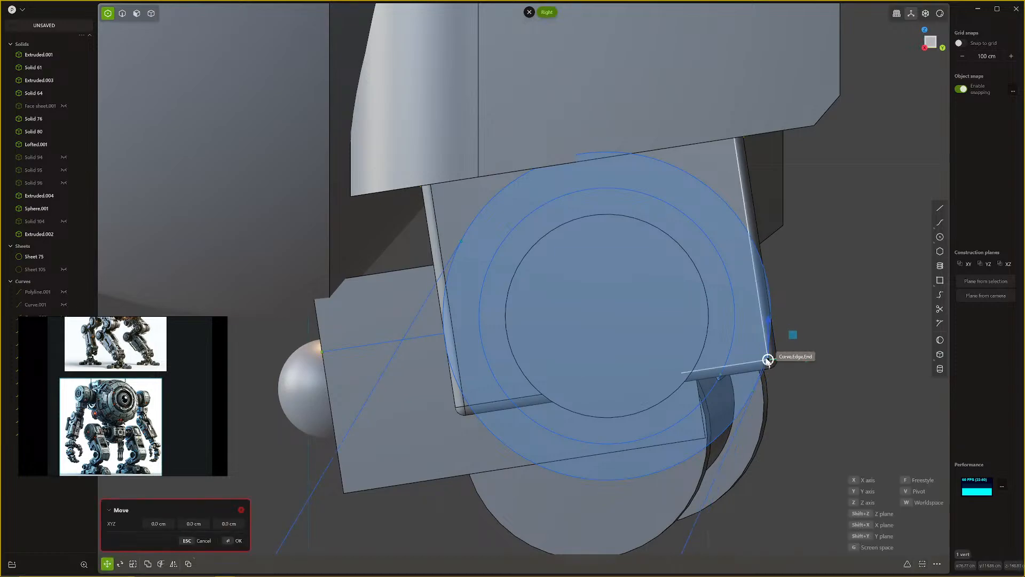
{"action": "left_click", "coordinate": [766, 358]}
Step: Move the rear upper end point of the leg outline onto the outer hip circle
{"action": "scroll", "coordinate": [794, 438], "scroll_direction": "down", "scroll_amount": 5}
{"action": "middle_click_drag", "start_coordinate": [793, 438], "coordinate": [729, 408]}
{"action": "scroll", "coordinate": [527, 430], "scroll_direction": "down", "scroll_amount": 4}
{"action": "middle_click_drag", "start_coordinate": [527, 432], "coordinate": [638, 473]}
{"action": "scroll", "coordinate": [653, 486], "scroll_direction": "up", "scroll_amount": 3}
{"action": "scroll", "coordinate": [665, 406], "scroll_direction": "up", "scroll_amount": 3}
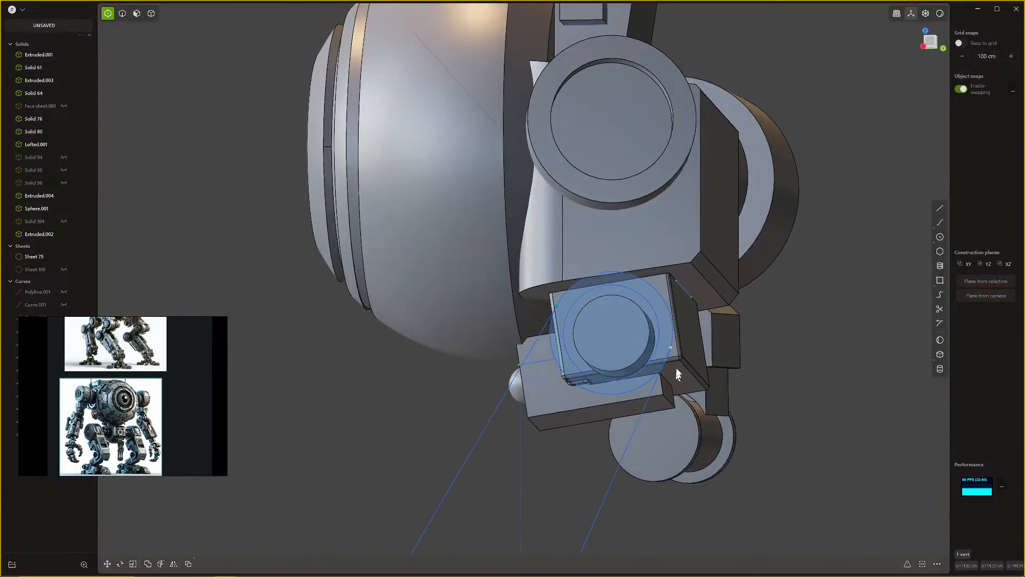
{"action": "key", "text": "g"}
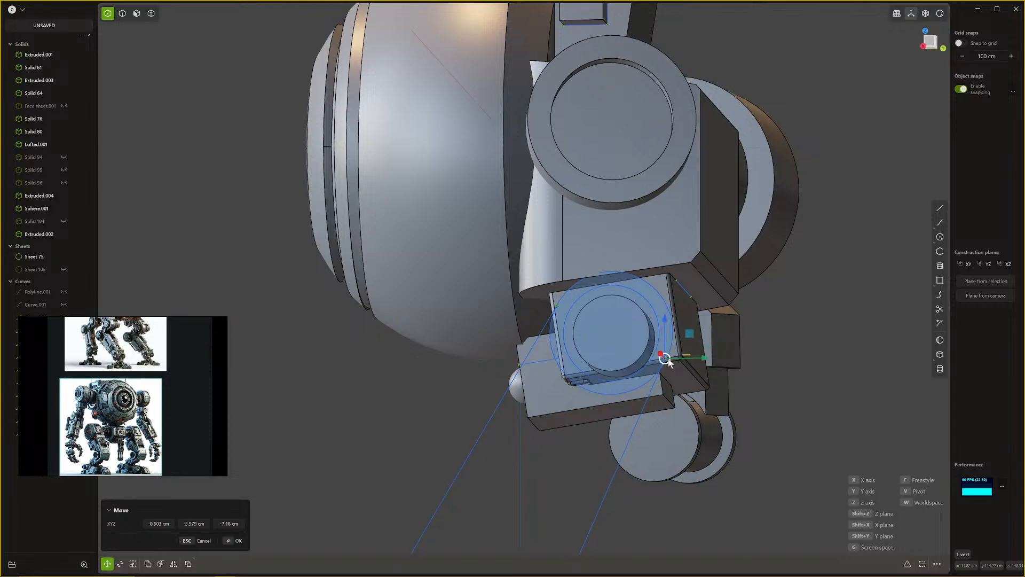
{"action": "left_click", "coordinate": [665, 363]}
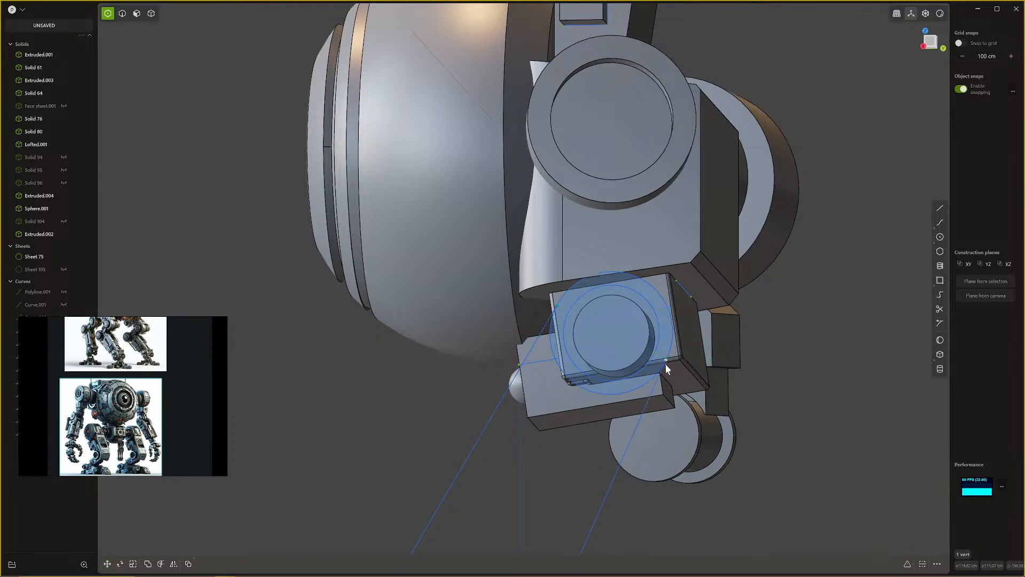
{"action": "scroll", "coordinate": [668, 369], "scroll_direction": "down", "scroll_amount": 6}
{"action": "middle_click_drag", "start_coordinate": [729, 395], "coordinate": [825, 376]}
{"action": "scroll", "coordinate": [700, 392], "scroll_direction": "up", "scroll_amount": 3}
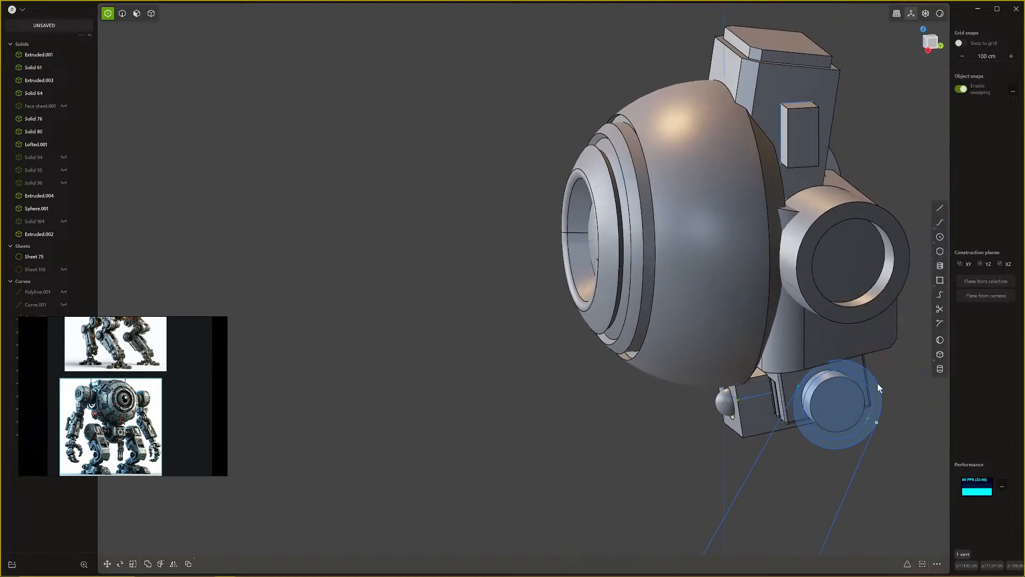
Step: Try to join the outer hip circle and the leg outline into one curve
{"action": "key", "text": "Escape"}
{"action": "key", "text": "2"}
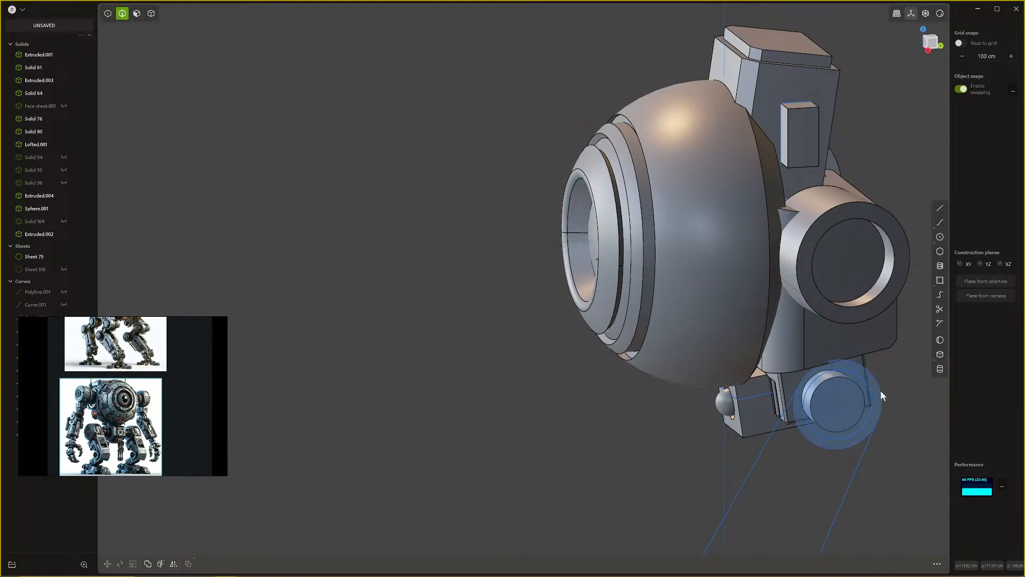
{"action": "left_click", "coordinate": [880, 391]}
{"action": "left_click", "coordinate": [871, 443], "text": "shift"}
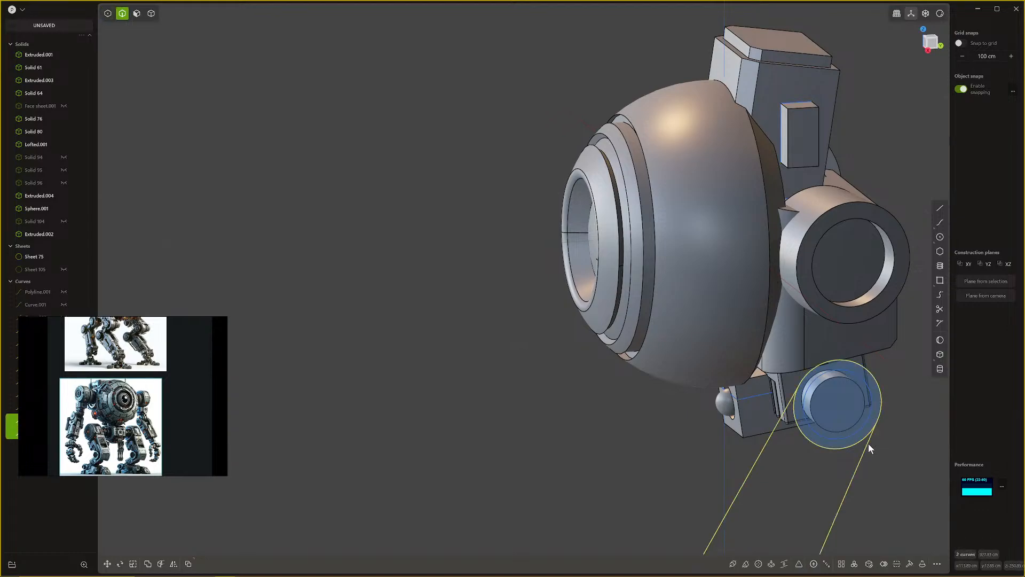
{"action": "key", "text": "j"}
{"action": "scroll", "coordinate": [842, 454], "scroll_direction": "down", "scroll_amount": 1}
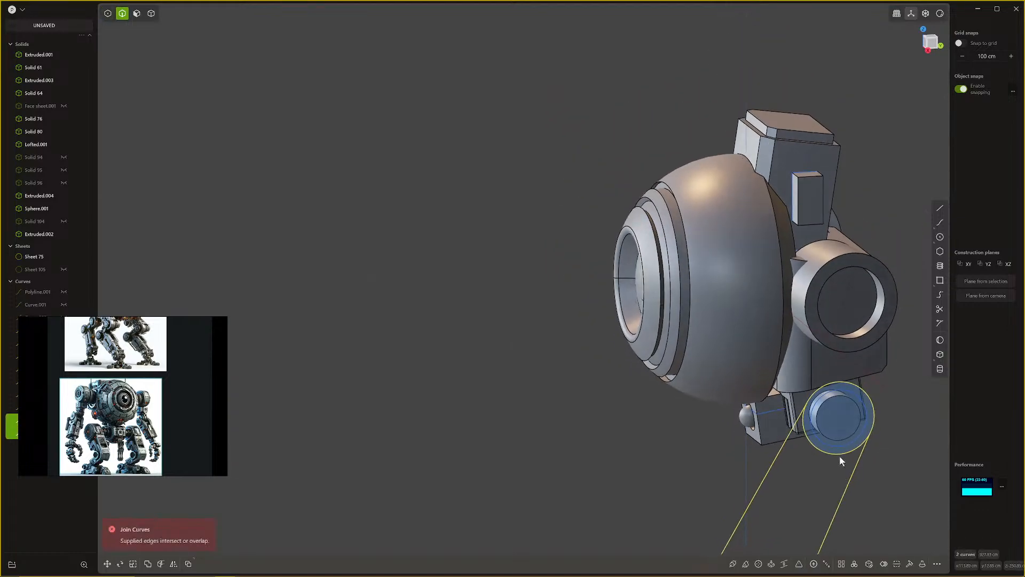
Step: Trim away the outer hip circle's lower arc between the leg lines and join the remaining arc with the leg outline
{"action": "key", "text": "t"}
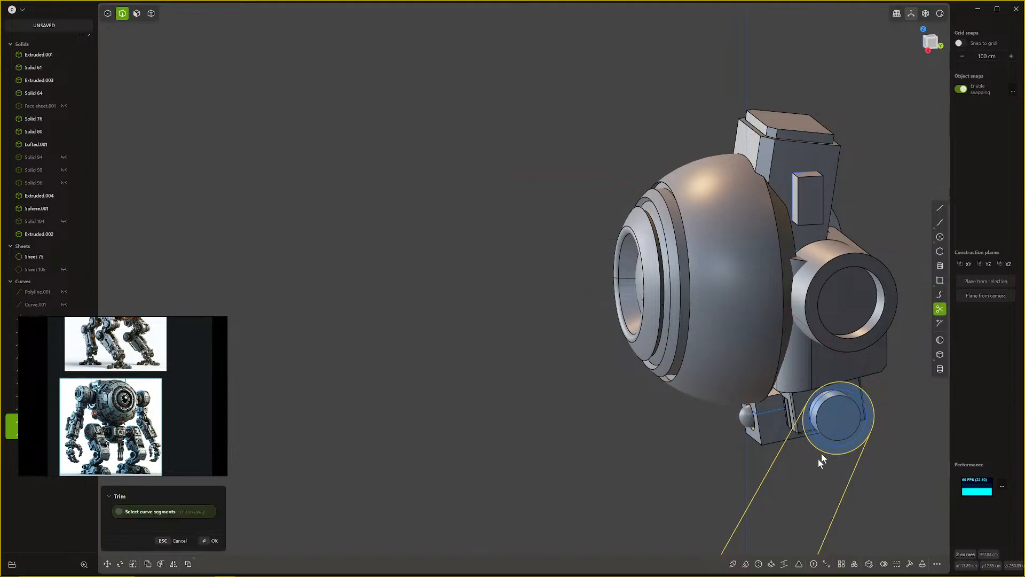
{"action": "left_click", "coordinate": [821, 447]}
{"action": "middle_click_drag", "start_coordinate": [819, 447], "coordinate": [805, 422]}
{"action": "key", "text": "Escape"}
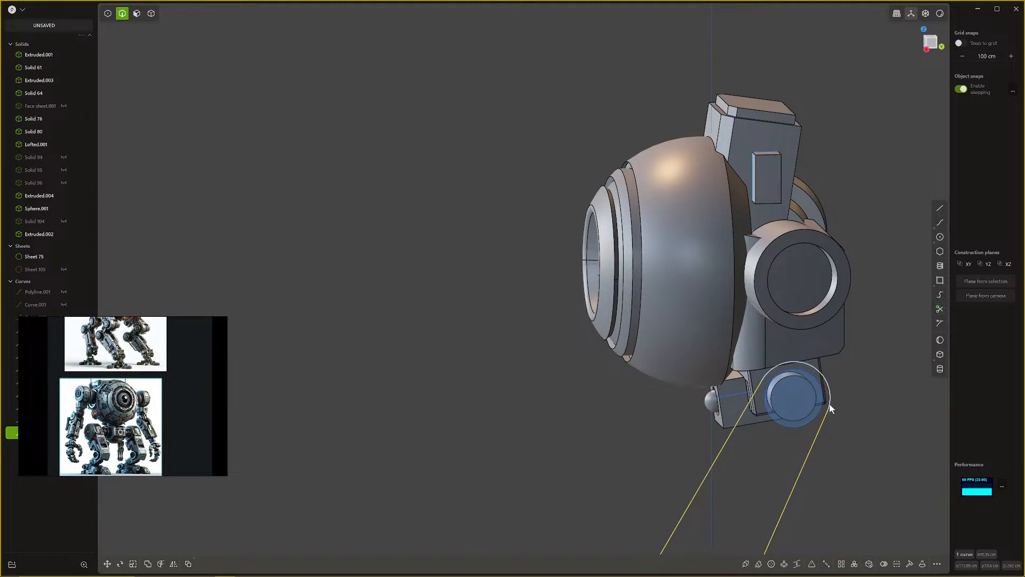
{"action": "key", "text": "j"}
Step: Fill the joined leg outline with a flat surface using Patch hole
{"action": "scroll", "coordinate": [818, 424], "scroll_direction": "down", "scroll_amount": 1}
{"action": "middle_click_drag", "start_coordinate": [812, 430], "coordinate": [814, 365], "text": "shift"}
{"action": "scroll", "coordinate": [780, 413], "scroll_direction": "down", "scroll_amount": 3}
{"action": "middle_click_drag", "start_coordinate": [780, 412], "coordinate": [396, 395], "text": "shift"}
{"action": "key", "text": "shift+p"}
{"action": "scroll", "coordinate": [616, 408], "scroll_direction": "up", "scroll_amount": 1}
{"action": "scroll", "coordinate": [669, 413], "scroll_direction": "up", "scroll_amount": 2}
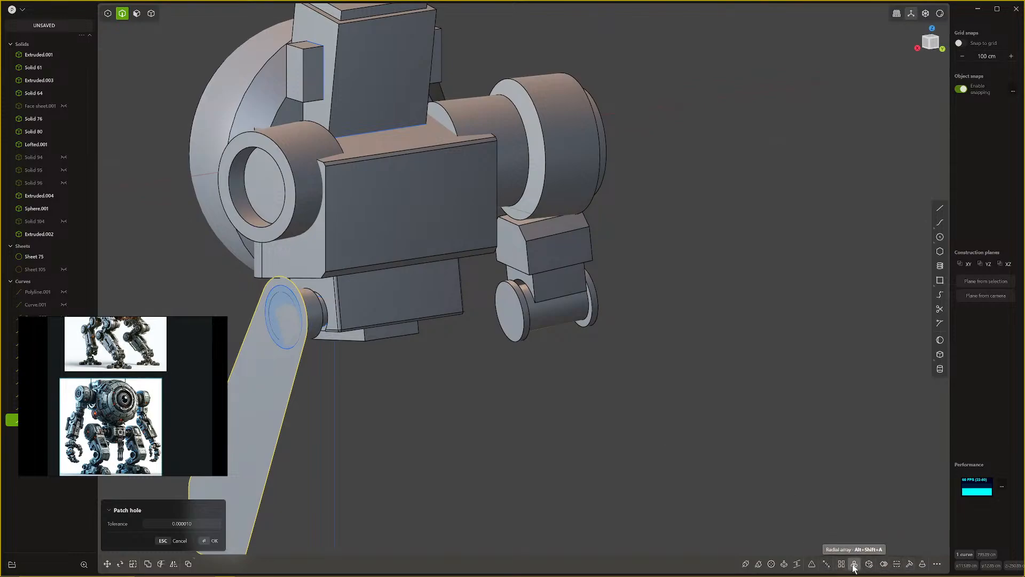
{"action": "left_click", "coordinate": [136, 15]}
{"action": "scroll", "coordinate": [444, 393], "scroll_direction": "down", "scroll_amount": 1}
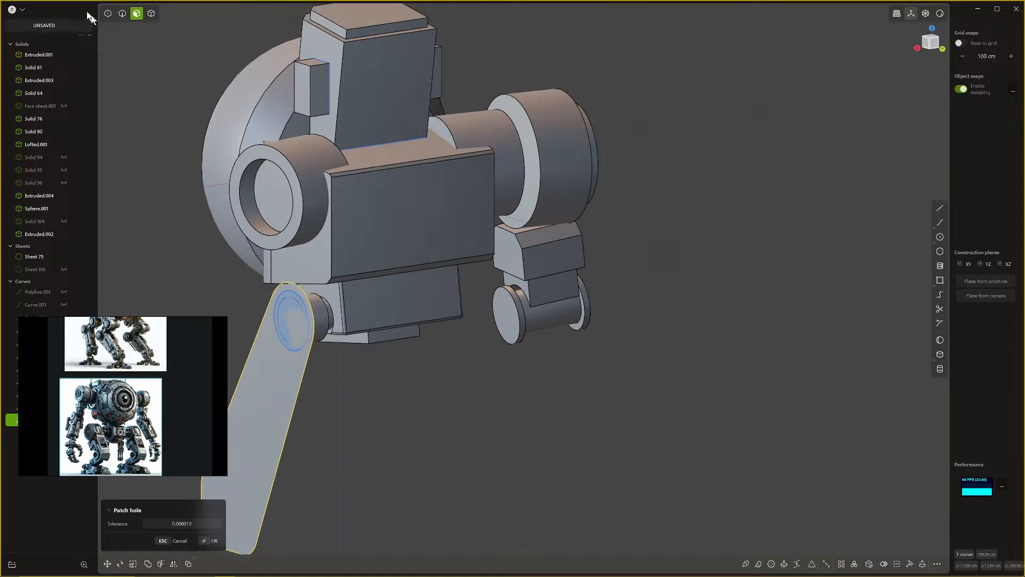
{"action": "left_click", "coordinate": [151, 14]}
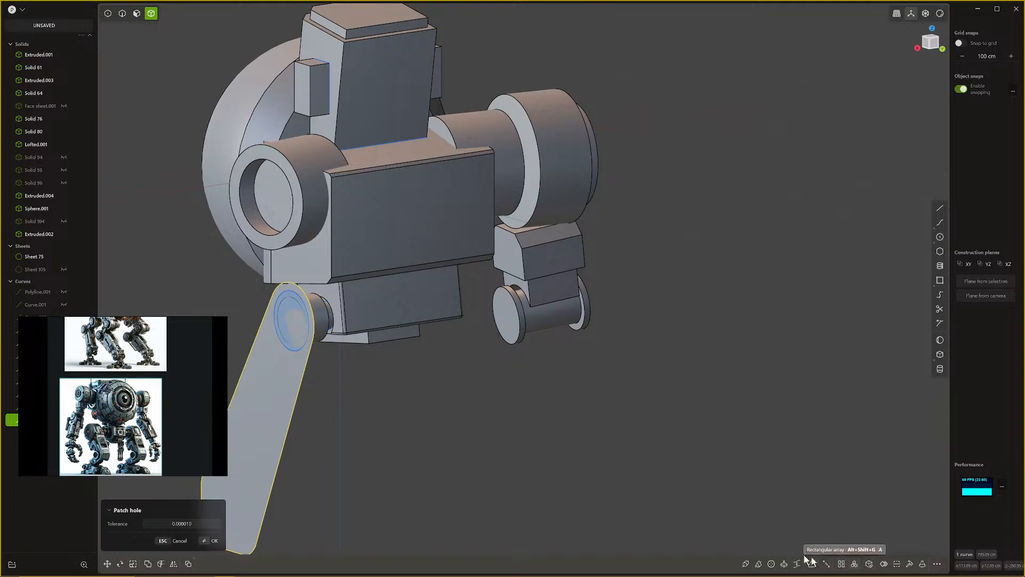
{"action": "middle_click_drag", "start_coordinate": [269, 402], "coordinate": [551, 395], "text": "shift"}
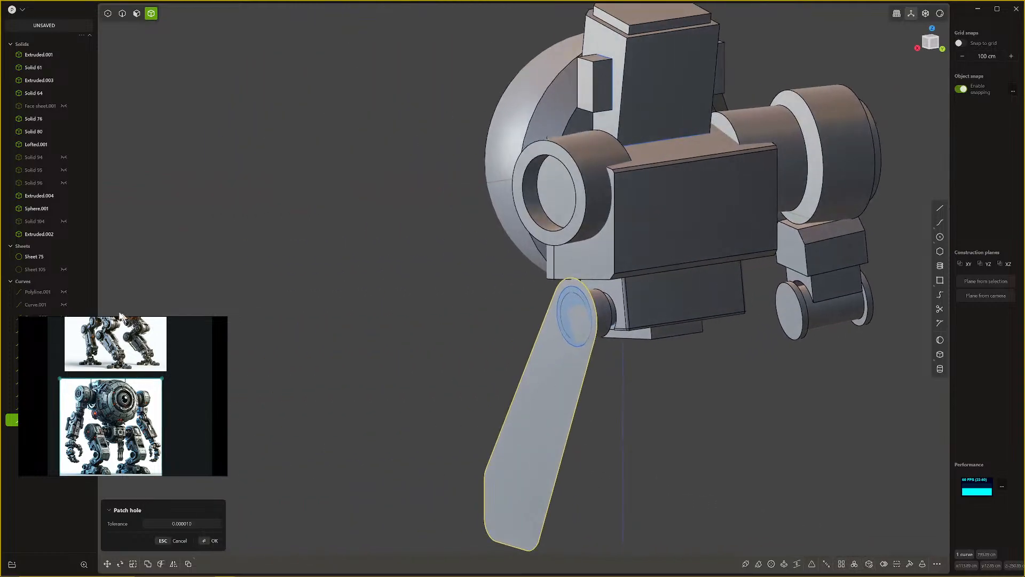
{"action": "middle_click_drag", "start_coordinate": [636, 434], "coordinate": [490, 435]}
{"action": "scroll", "coordinate": [463, 370], "scroll_direction": "up", "scroll_amount": 3}
{"action": "scroll", "coordinate": [464, 369], "scroll_direction": "up", "scroll_amount": 2}
{"action": "middle_click_drag", "start_coordinate": [463, 369], "coordinate": [729, 365]}
{"action": "key", "text": "2"}
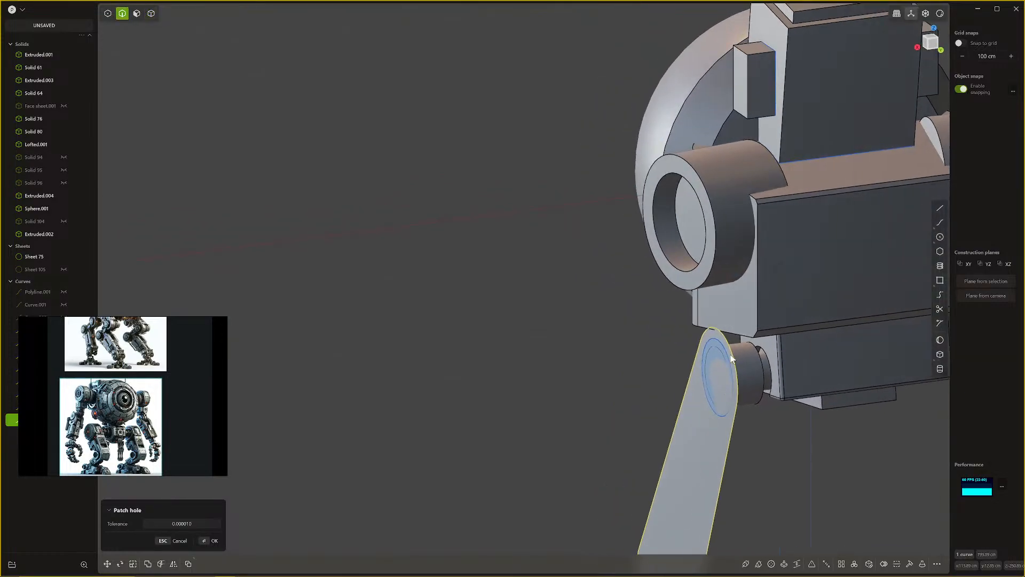
{"action": "key", "text": "Return"}
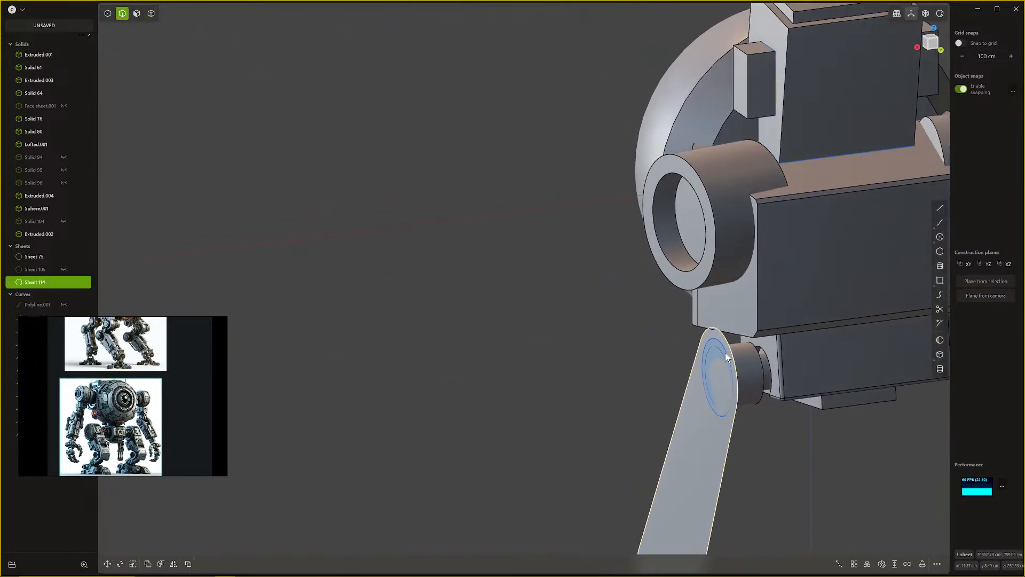
{"action": "left_click", "coordinate": [723, 353]}
{"action": "key", "text": "alt+x"}
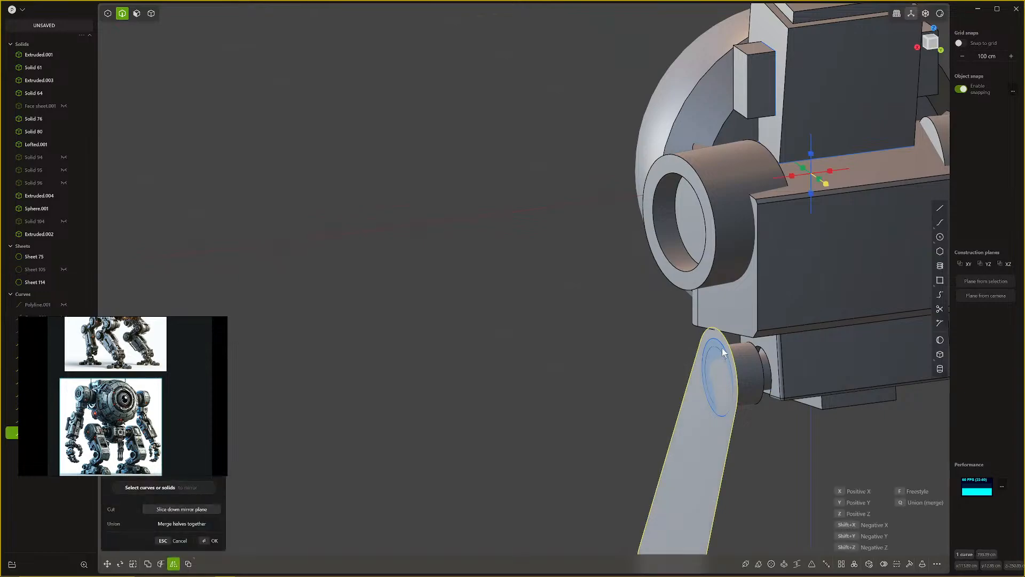
{"action": "middle_click_drag", "start_coordinate": [722, 347], "coordinate": [686, 347]}
{"action": "key", "text": "Escape"}
{"action": "key", "text": "Escape"}
{"action": "middle_click_drag", "start_coordinate": [520, 469], "coordinate": [546, 473]}
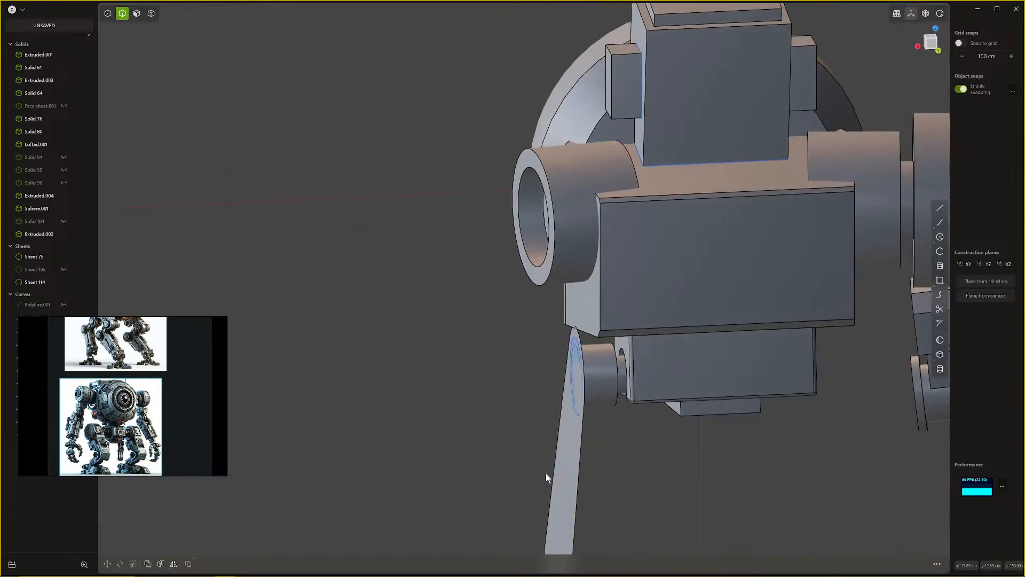
{"action": "left_click", "coordinate": [581, 430]}
{"action": "key", "text": "Escape"}
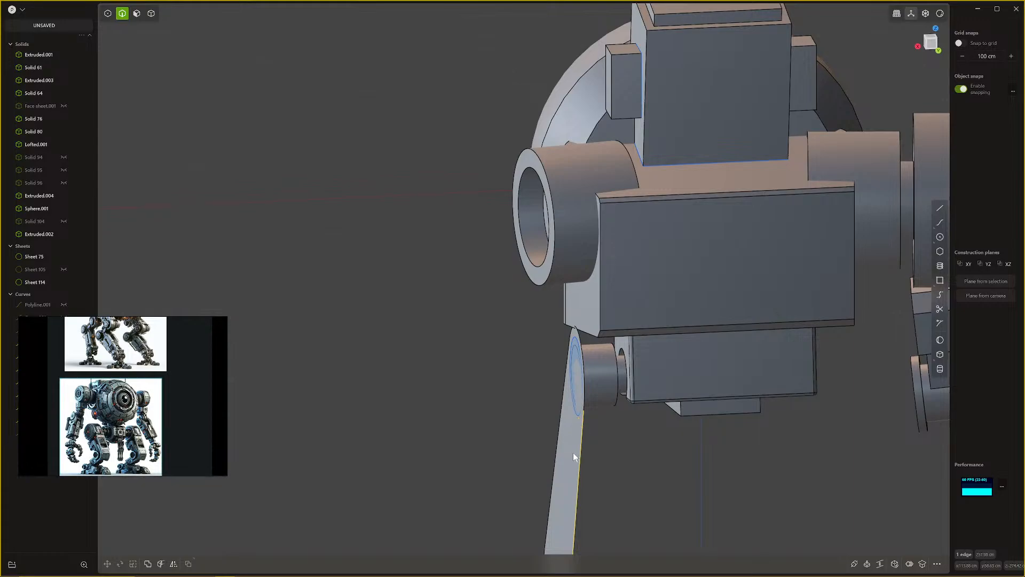
Step: Hide the new leg sheet to expose the curves around the hip hub
{"action": "key", "text": "4"}
{"action": "left_click", "coordinate": [571, 446]}
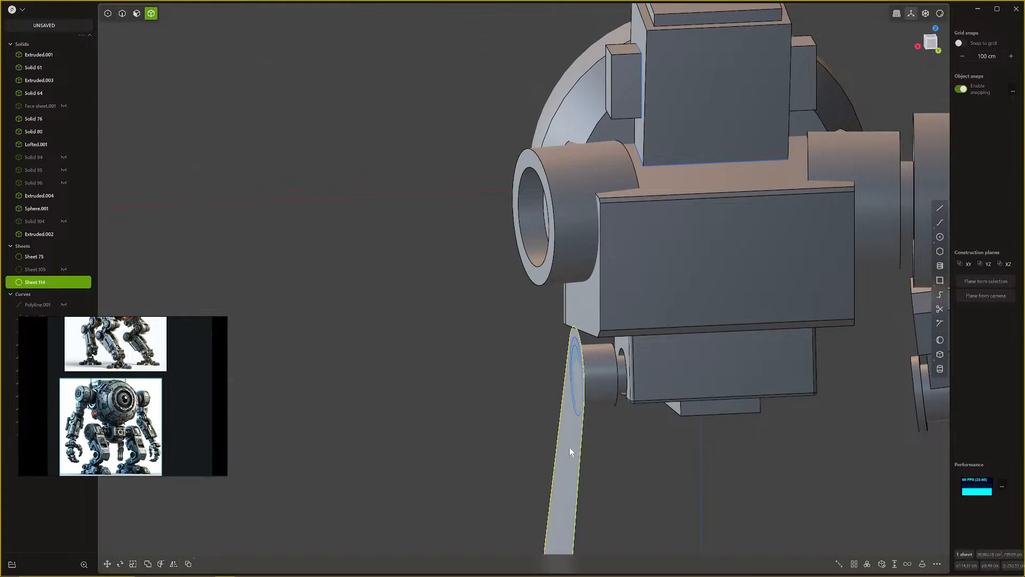
{"action": "key", "text": "alt+h"}
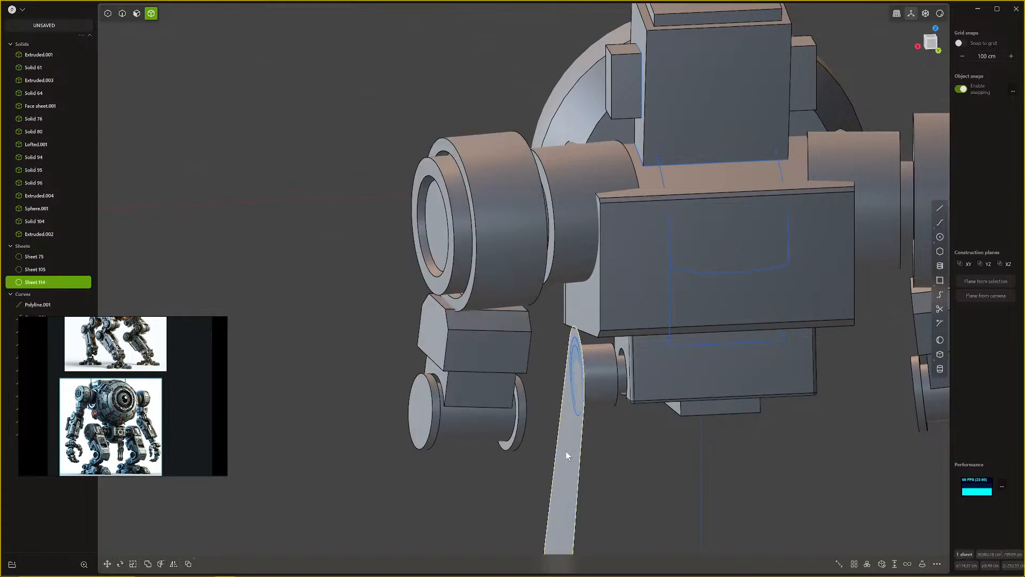
{"action": "key", "text": "ctrl+z"}
{"action": "key", "text": "h"}
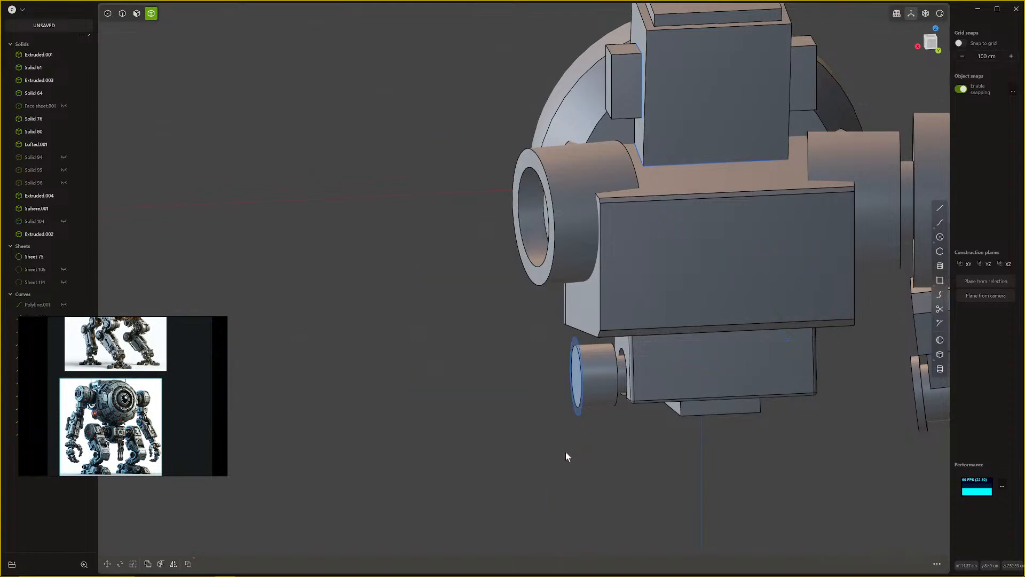
Step: Delete the leftover circle curves around the end of the hip hub and unhide all objects
{"action": "key", "text": "2"}
{"action": "left_click", "coordinate": [583, 399]}
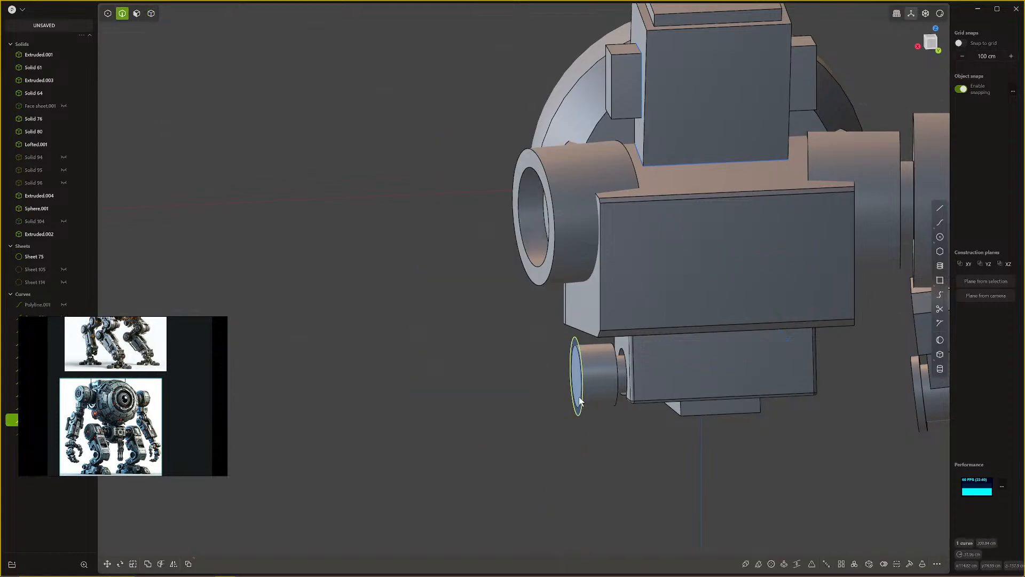
{"action": "middle_click_drag", "start_coordinate": [580, 399], "coordinate": [629, 423]}
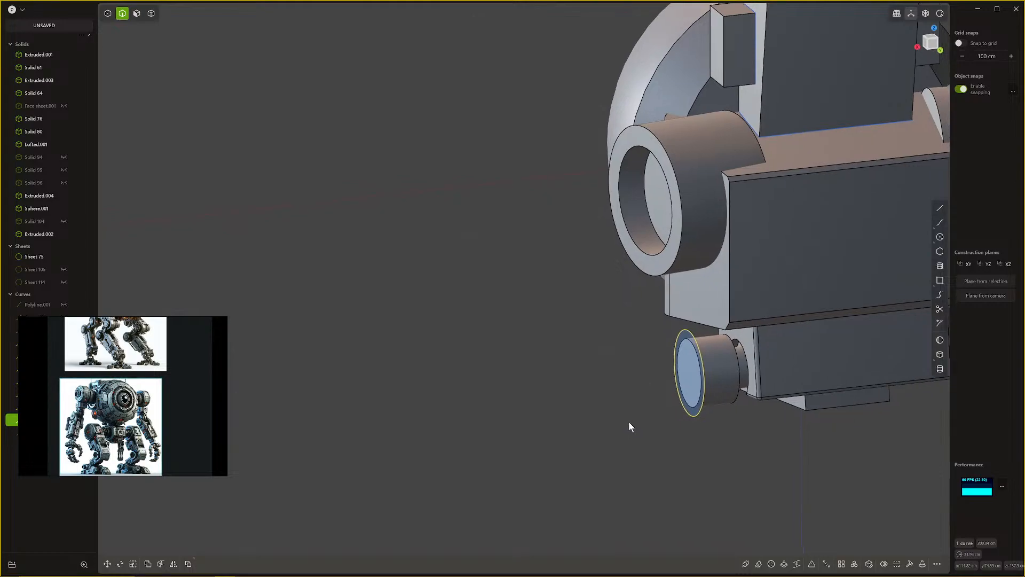
{"action": "left_click", "coordinate": [654, 421]}
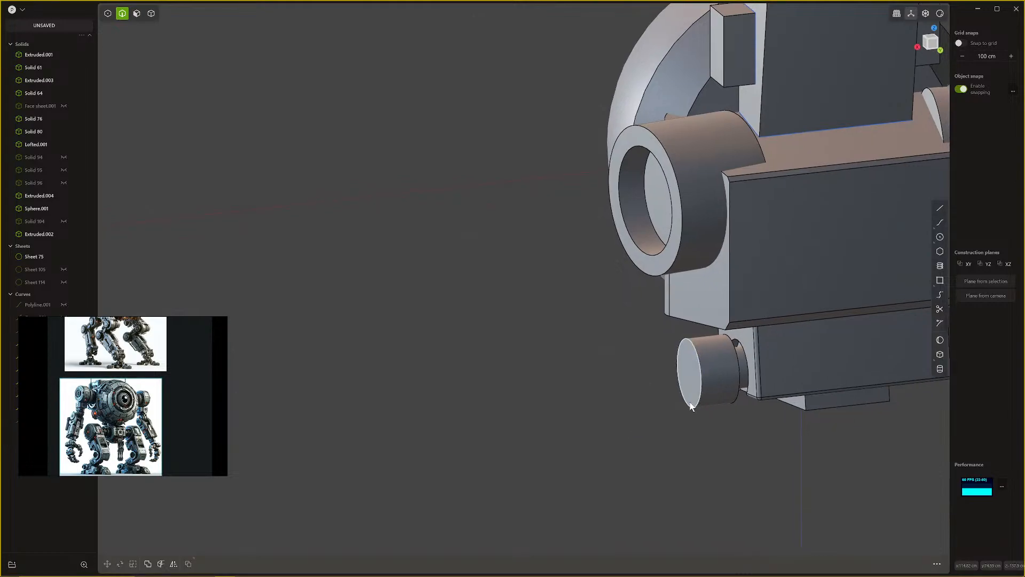
{"action": "key", "text": "alt+h"}
{"action": "scroll", "coordinate": [697, 402], "scroll_direction": "down", "scroll_amount": 3}
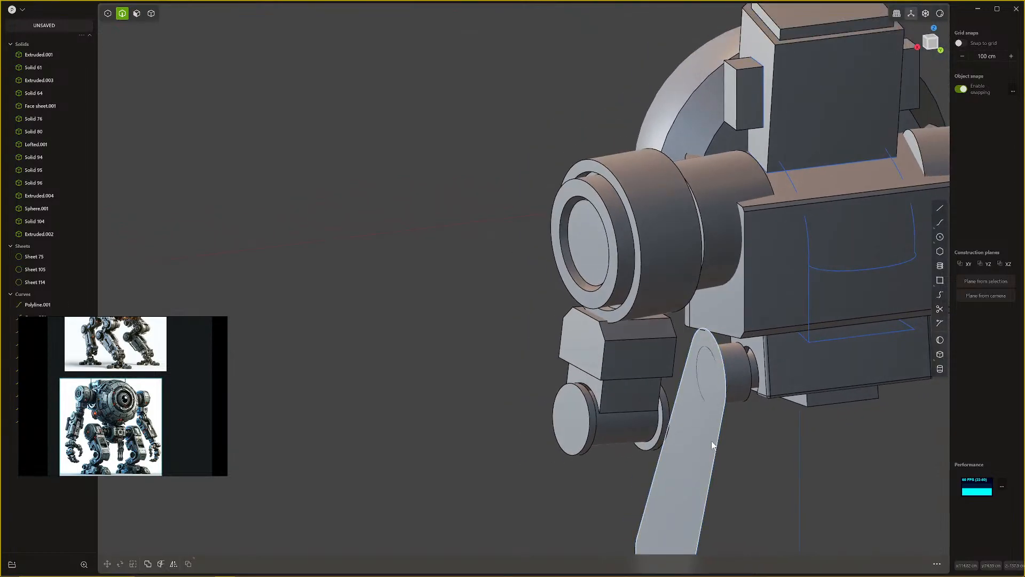
Step: Thicken the flat upper-leg sheet into a solid about 21.8 cm thick
{"action": "key", "text": "3"}
{"action": "left_click", "coordinate": [711, 440]}
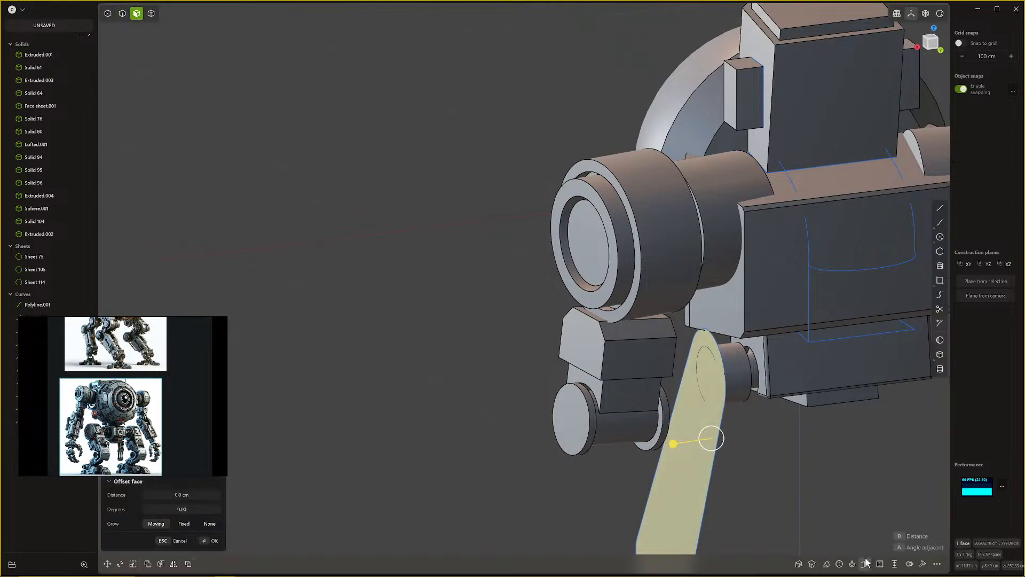
{"action": "left_click", "coordinate": [894, 564]}
{"action": "left_click_drag", "start_coordinate": [680, 495], "coordinate": [696, 501]}
{"action": "middle_click_drag", "start_coordinate": [695, 502], "coordinate": [555, 405]}
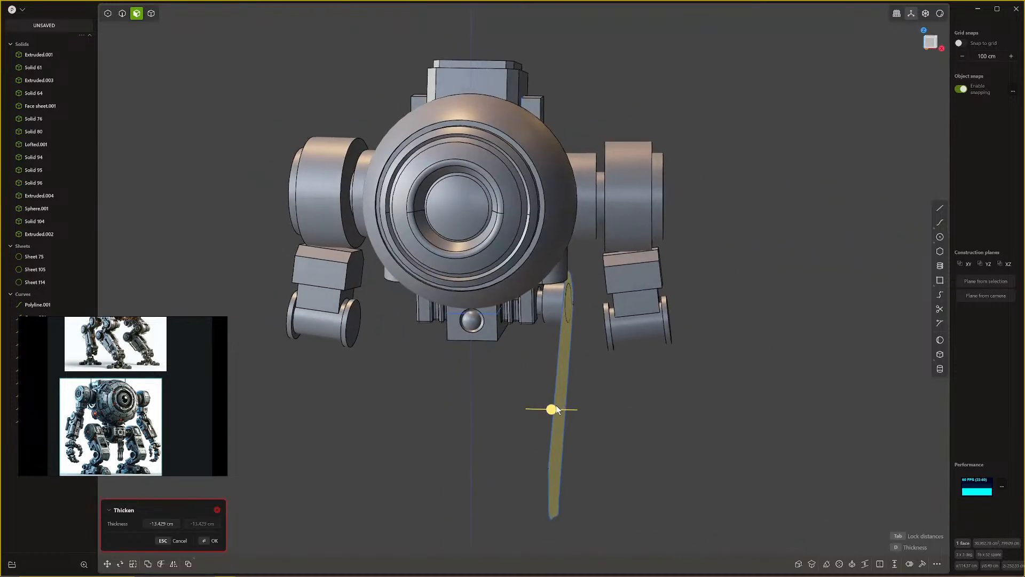
{"action": "left_click_drag", "start_coordinate": [556, 405], "coordinate": [581, 415]}
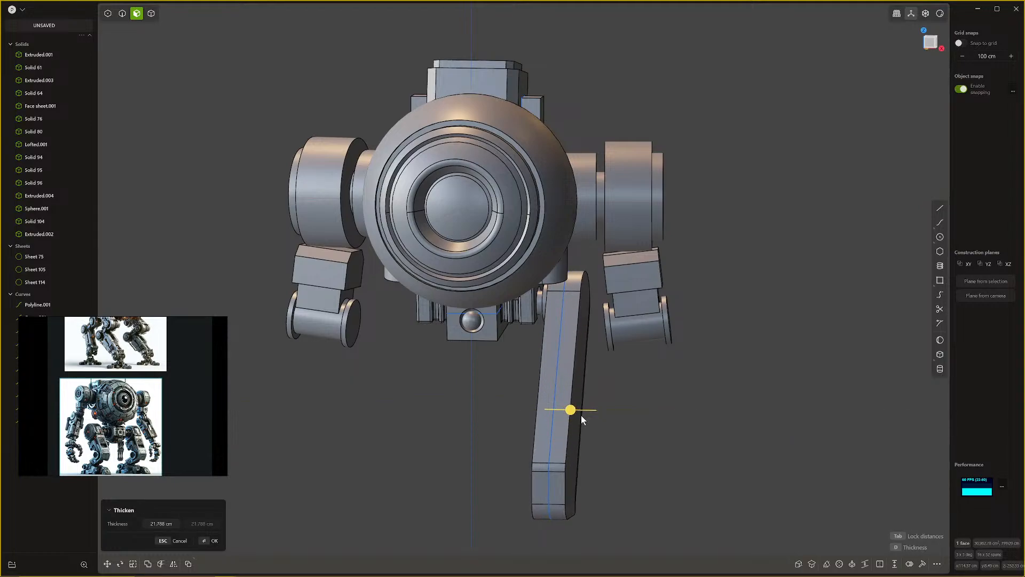
{"action": "key", "text": "Return"}
Step: Examine the thickened upper leg's faces and edges from the front and from its outer side
{"action": "middle_click_drag", "start_coordinate": [661, 458], "coordinate": [593, 435]}
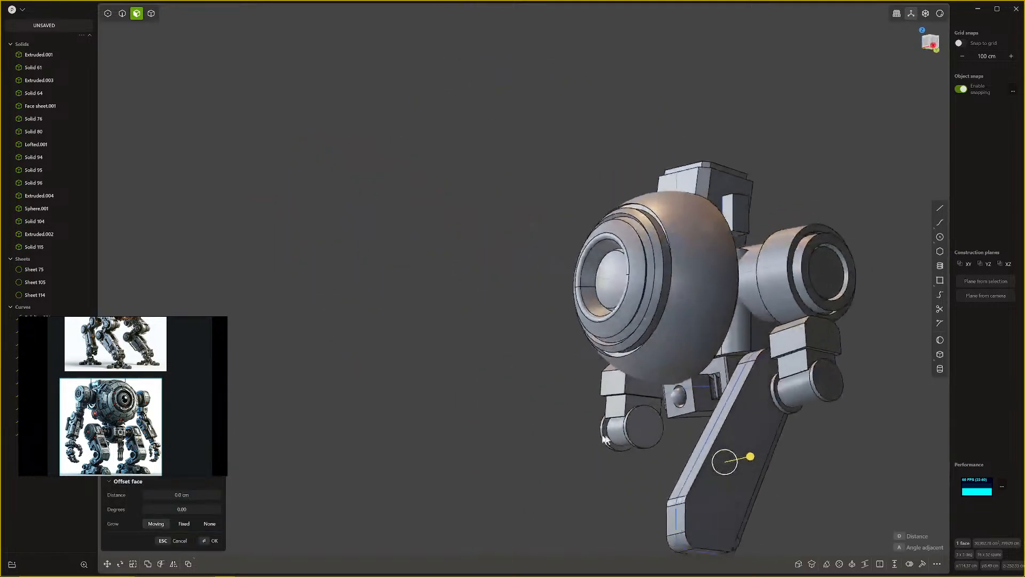
{"action": "scroll", "coordinate": [640, 422], "scroll_direction": "down", "scroll_amount": 3}
{"action": "middle_click_drag", "start_coordinate": [737, 422], "coordinate": [585, 389], "text": "shift"}
{"action": "left_click", "coordinate": [595, 396]}
{"action": "scroll", "coordinate": [465, 392], "scroll_direction": "up", "scroll_amount": 3}
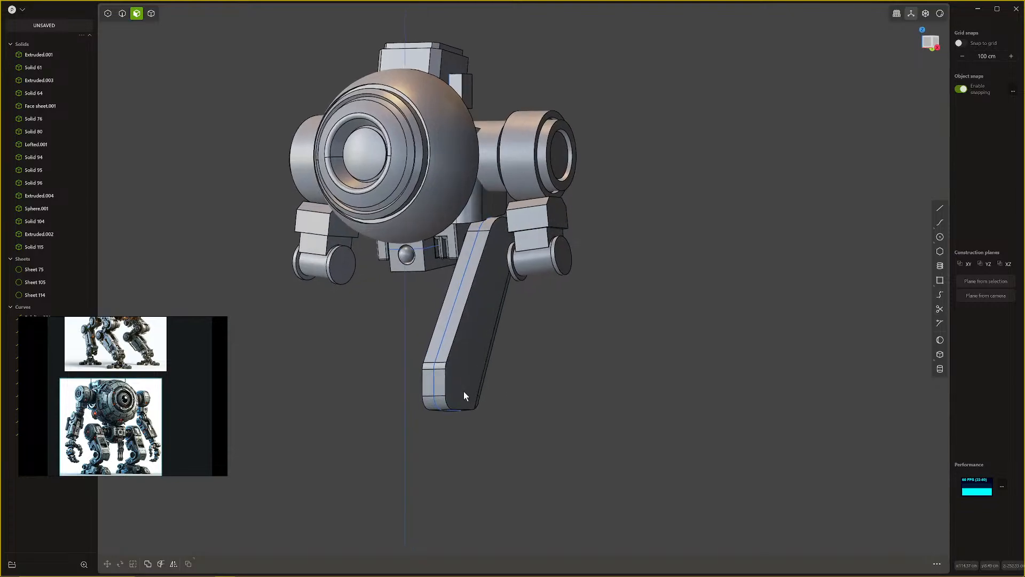
{"action": "key", "text": "2"}
{"action": "mouse_move", "coordinate": [435, 373]}
{"action": "middle_mouse_down"}
{"action": "mouse_move", "coordinate": [501, 379]}
{"action": "mouse_move", "coordinate": [434, 364]}
{"action": "middle_mouse_up"}
{"action": "key", "text": "3"}
{"action": "left_click", "coordinate": [454, 344]}
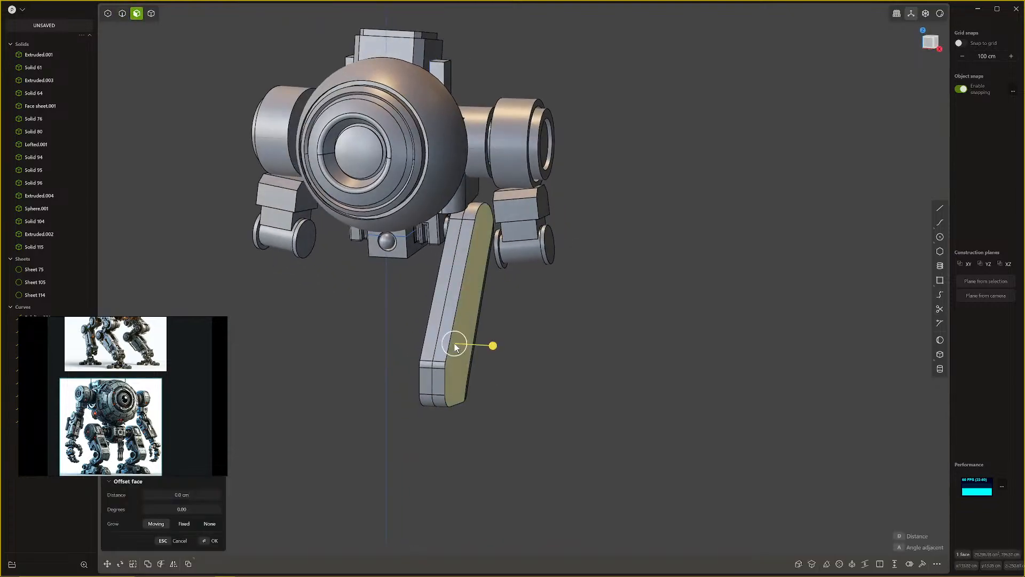
{"action": "key", "text": "4"}
{"action": "left_click", "coordinate": [443, 307]}
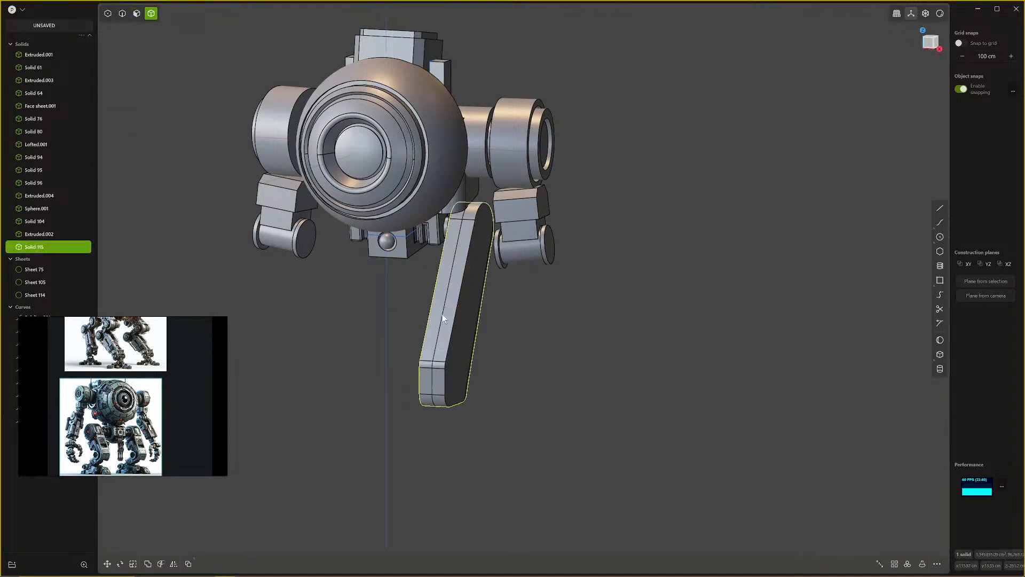
{"action": "key", "text": "2"}
{"action": "left_click", "coordinate": [444, 310]}
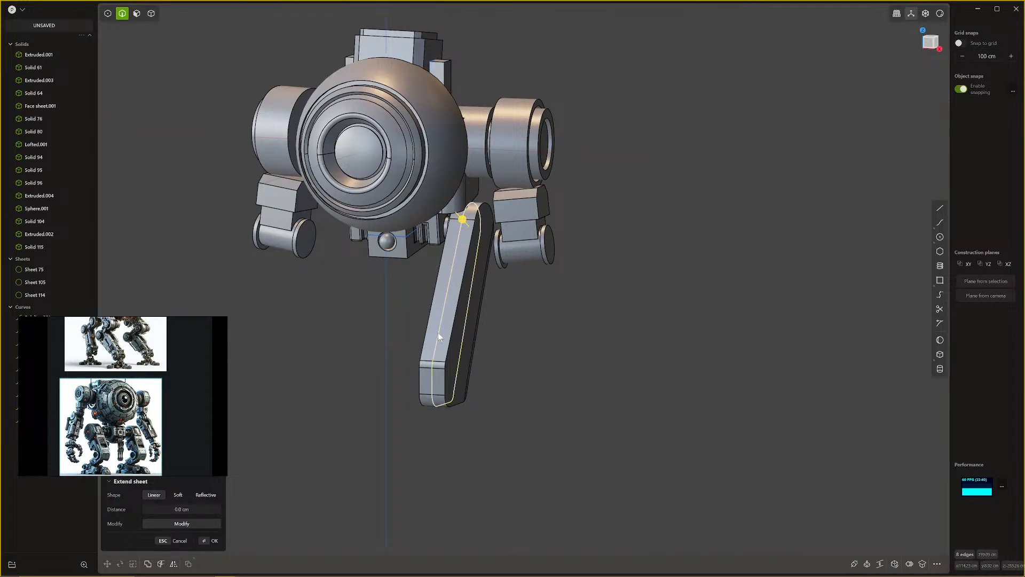
{"action": "key", "text": "Escape"}
{"action": "scroll", "coordinate": [502, 352], "scroll_direction": "up", "scroll_amount": 1}
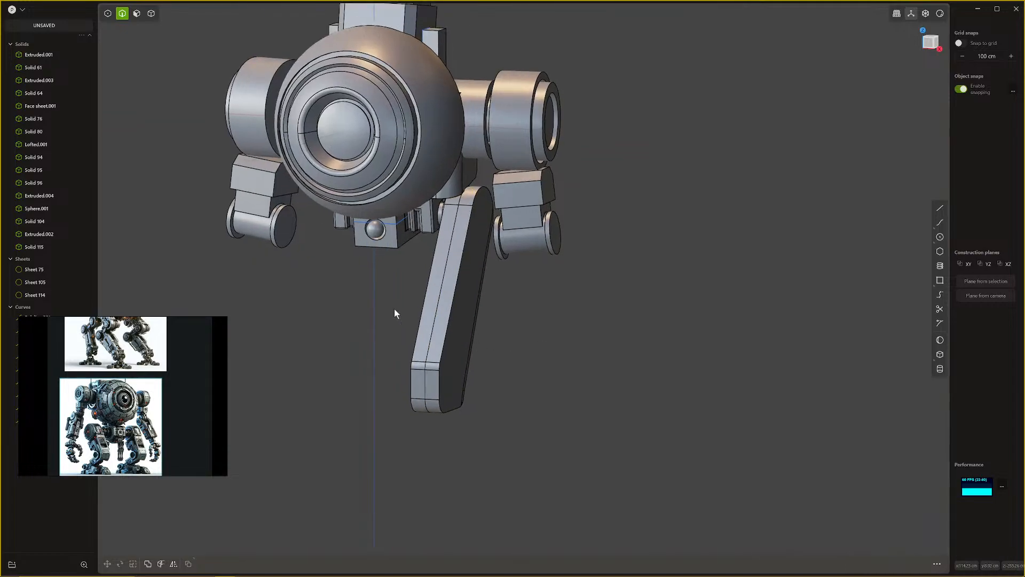
{"action": "scroll", "coordinate": [395, 310], "scroll_direction": "up", "scroll_amount": 1}
{"action": "left_click", "coordinate": [450, 344]}
{"action": "middle_click_drag", "start_coordinate": [449, 350], "coordinate": [438, 398]}
{"action": "scroll", "coordinate": [437, 399], "scroll_direction": "up", "scroll_amount": 5}
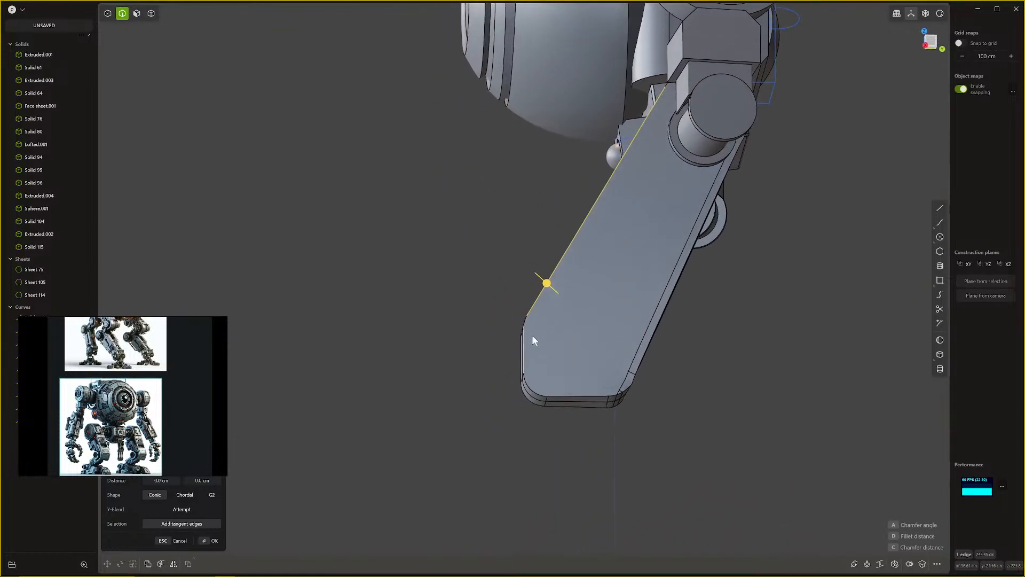
{"action": "middle_click_drag", "start_coordinate": [533, 339], "coordinate": [671, 390]}
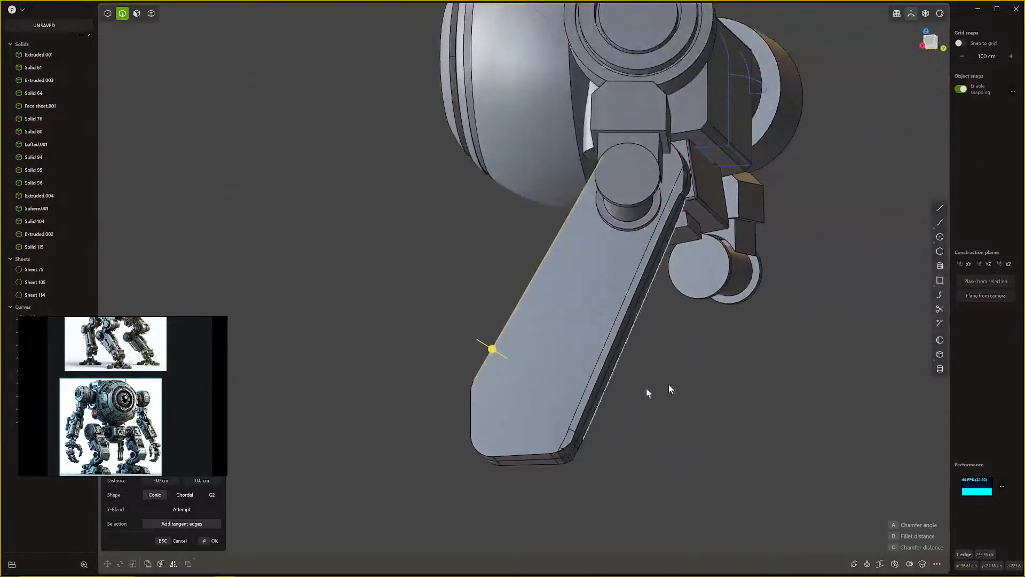
Step: Draw a circle with a radius of about 44 cm on the outer face of the leg near its lower end
{"action": "left_click", "coordinate": [941, 238]}
{"action": "middle_click_drag", "start_coordinate": [543, 426], "coordinate": [601, 448]}
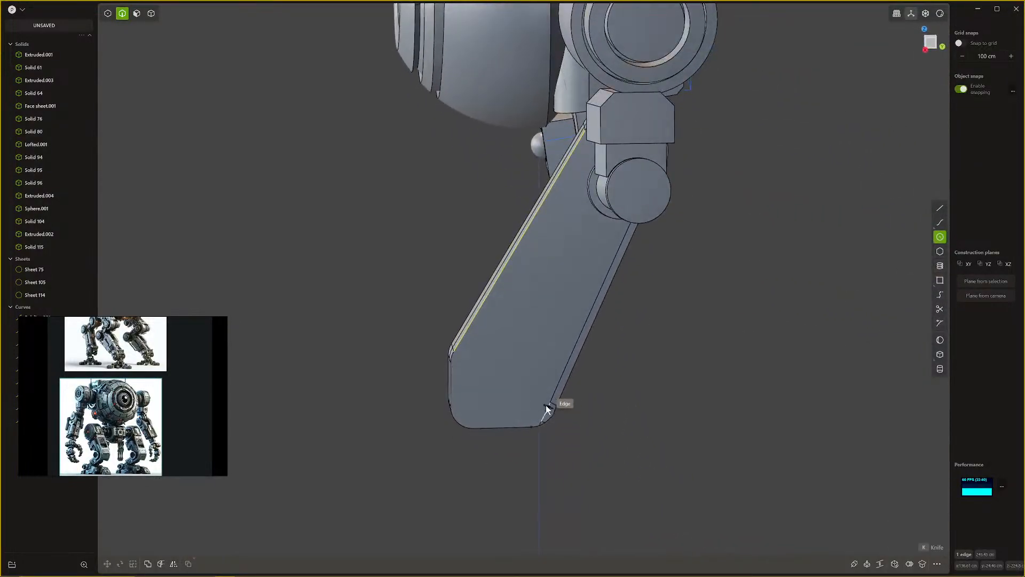
{"action": "left_click", "coordinate": [511, 392]}
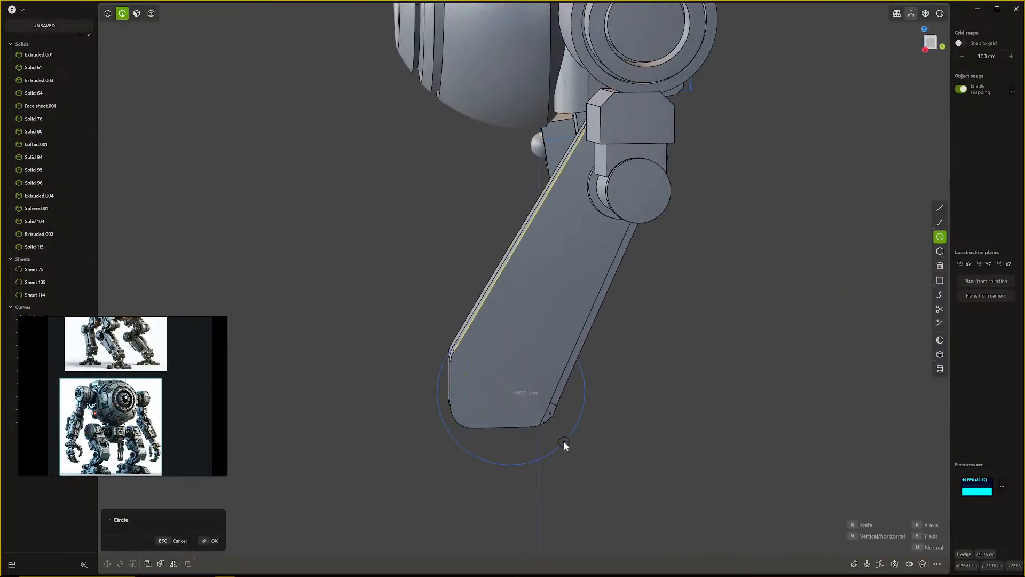
{"action": "left_click", "coordinate": [546, 421]}
{"action": "mouse_move", "coordinate": [546, 421]}
{"action": "middle_mouse_down"}
{"action": "mouse_move", "coordinate": [519, 390]}
{"action": "mouse_move", "coordinate": [537, 427]}
{"action": "middle_mouse_up"}
Step: Move the circle in side view so it overlaps the lower rear corner of the leg
{"action": "key", "text": "KP_3"}
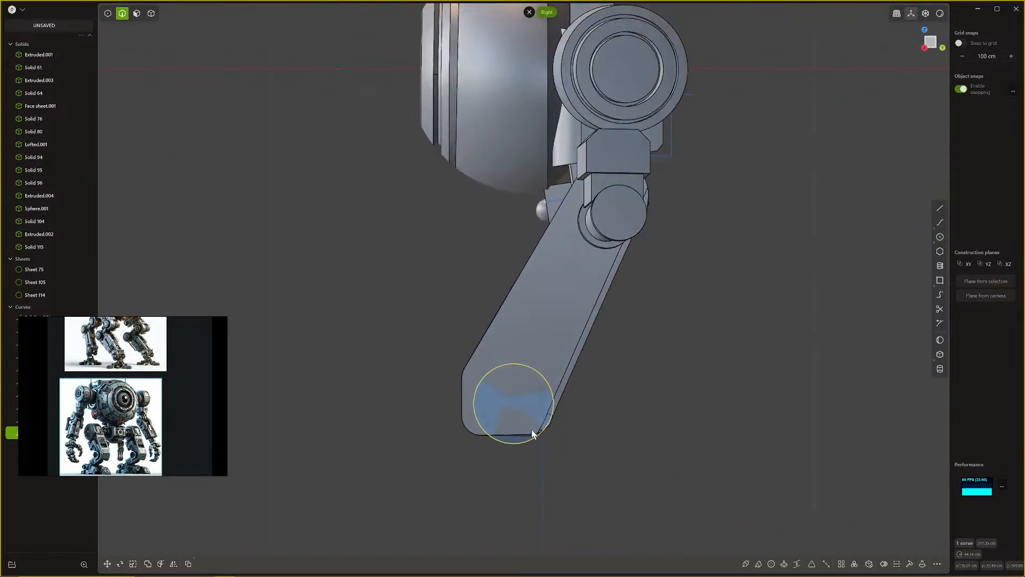
{"action": "key", "text": "g"}
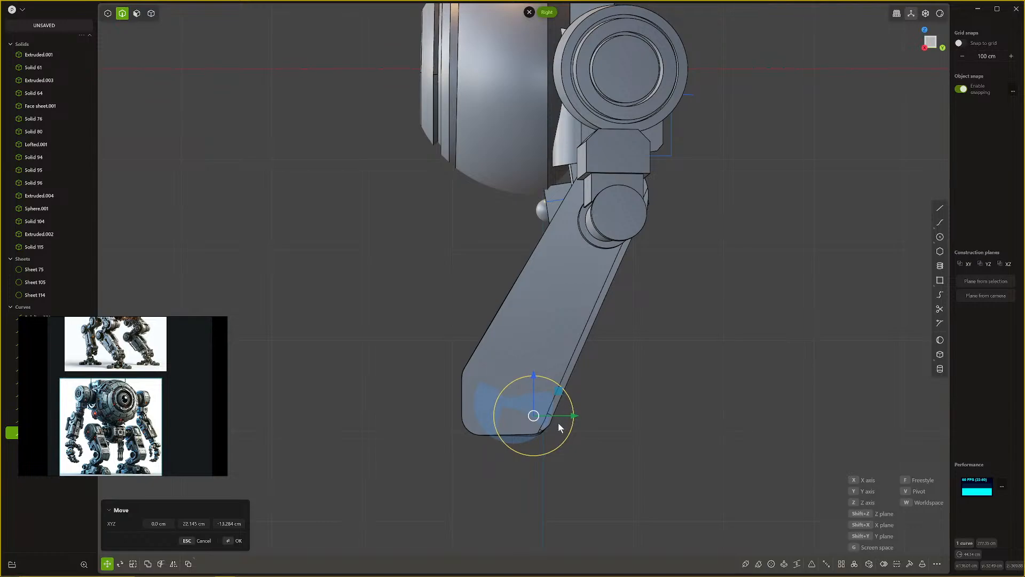
{"action": "right_click", "coordinate": [591, 417]}
Step: Extrude the circle about 114 cm through the leg as a Difference cut to make a round cutout
{"action": "middle_click_drag", "start_coordinate": [591, 418], "coordinate": [578, 425]}
{"action": "key", "text": "3"}
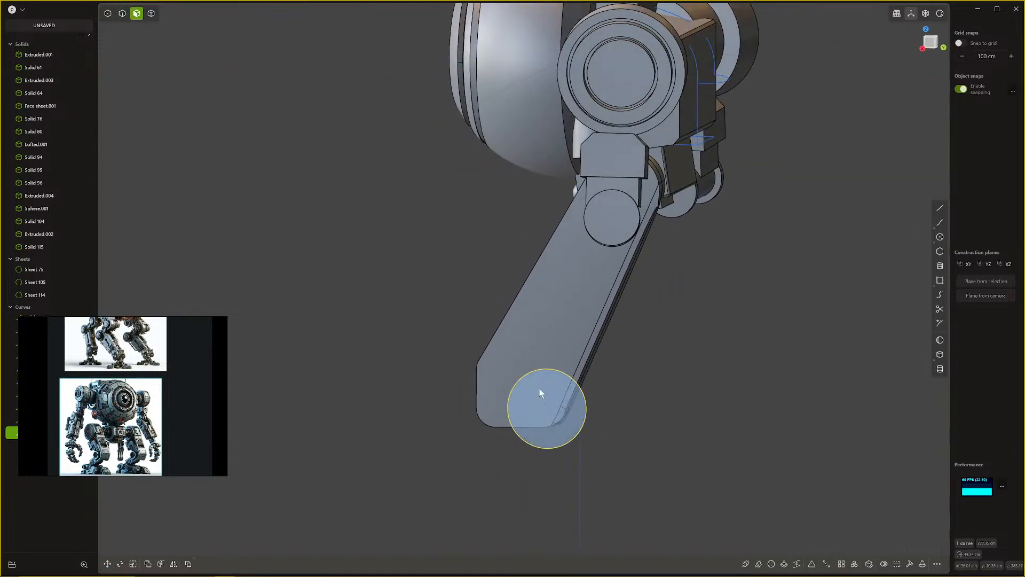
{"action": "left_click", "coordinate": [540, 389]}
{"action": "key", "text": "e"}
{"action": "middle_click_drag", "start_coordinate": [539, 388], "coordinate": [514, 392]}
{"action": "left_click_drag", "start_coordinate": [537, 393], "coordinate": [587, 385]}
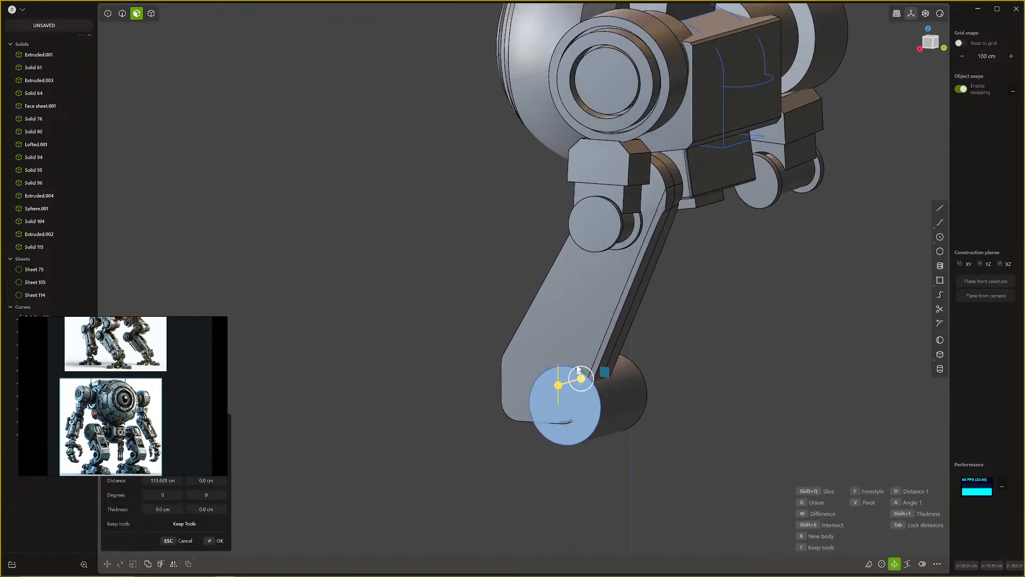
{"action": "key", "text": "q"}
{"action": "key", "text": "w"}
{"action": "key", "text": "Return"}
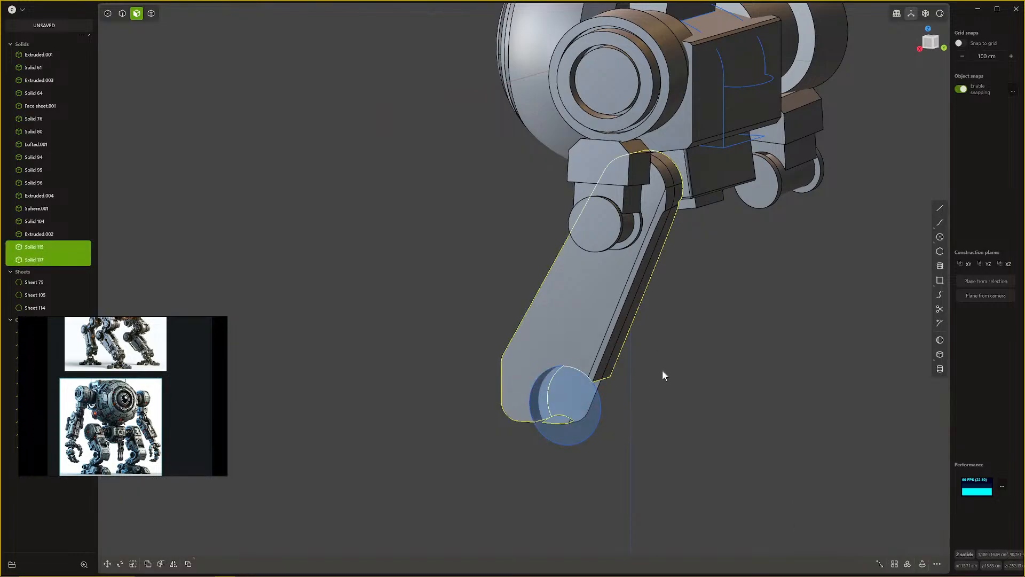
Step: Delete the leftover flat leg sheet that still spans the round cutout
{"action": "middle_click_drag", "start_coordinate": [662, 371], "coordinate": [597, 345]}
{"action": "key", "text": "2"}
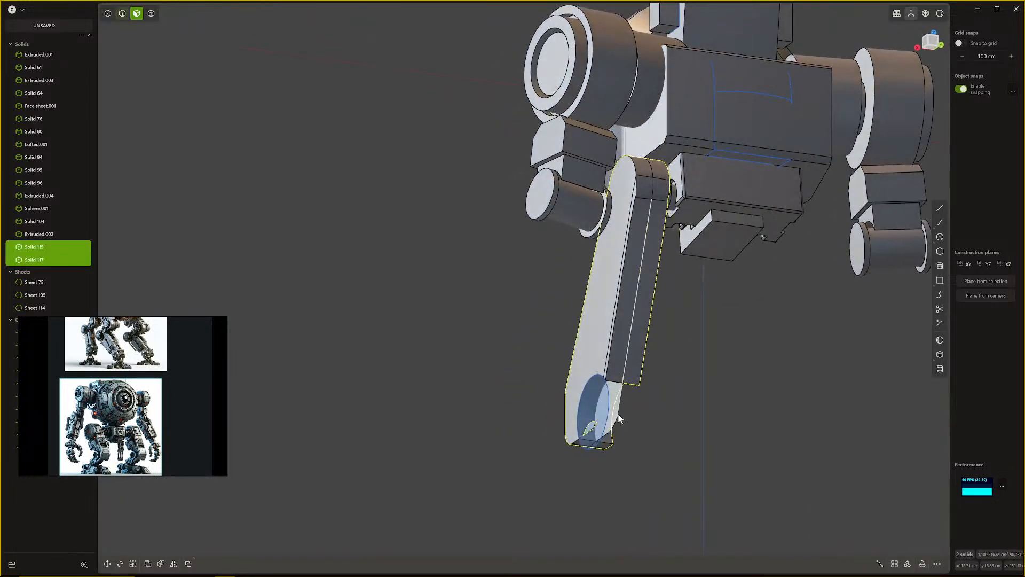
{"action": "left_click", "coordinate": [618, 413]}
{"action": "key", "text": "f"}
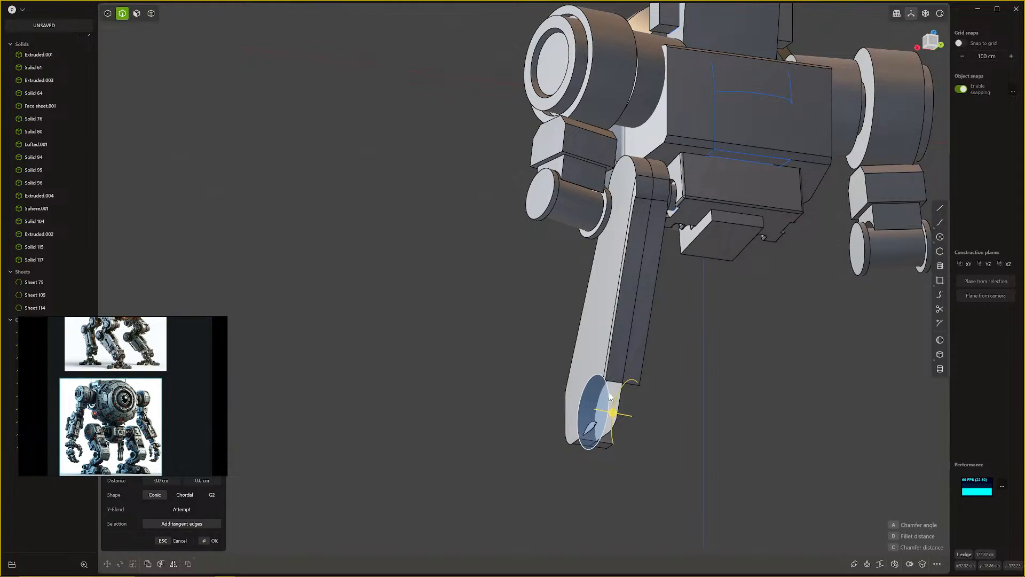
{"action": "middle_click_drag", "start_coordinate": [611, 395], "coordinate": [616, 442]}
{"action": "key", "text": "3"}
{"action": "key", "text": "Escape"}
{"action": "key", "text": "2"}
{"action": "scroll", "coordinate": [622, 470], "scroll_direction": "up", "scroll_amount": 4}
Step: Delete the circle curve used to make the cutout
{"action": "middle_click_drag", "start_coordinate": [629, 504], "coordinate": [680, 463]}
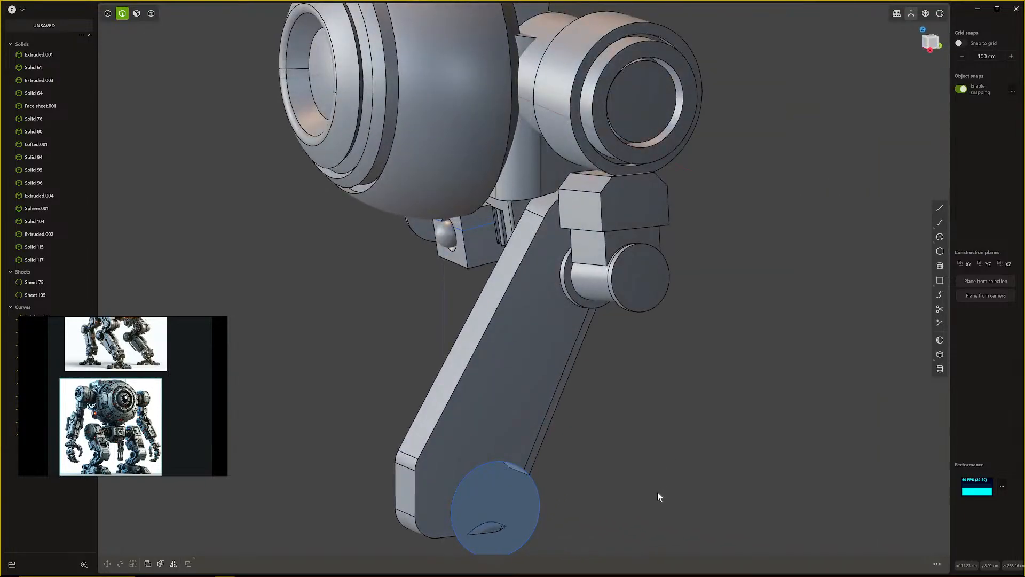
{"action": "middle_click_drag", "start_coordinate": [632, 481], "coordinate": [523, 486]}
{"action": "left_click", "coordinate": [521, 481]}
{"action": "key", "text": "x"}
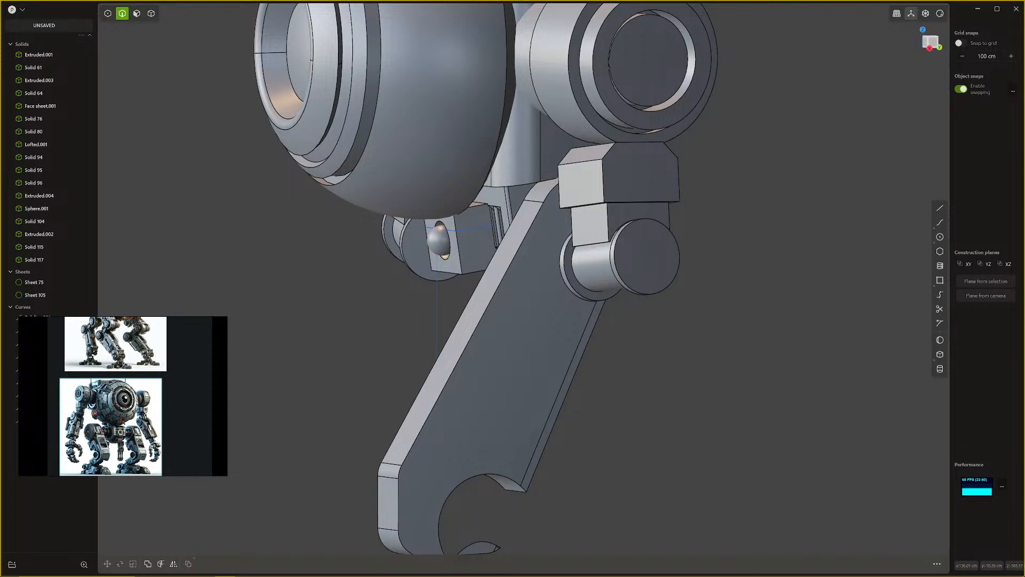
Step: Delete the selected faces of the detached sliver left below the round cutout
{"action": "middle_click_drag", "start_coordinate": [771, 265], "coordinate": [545, 533]}
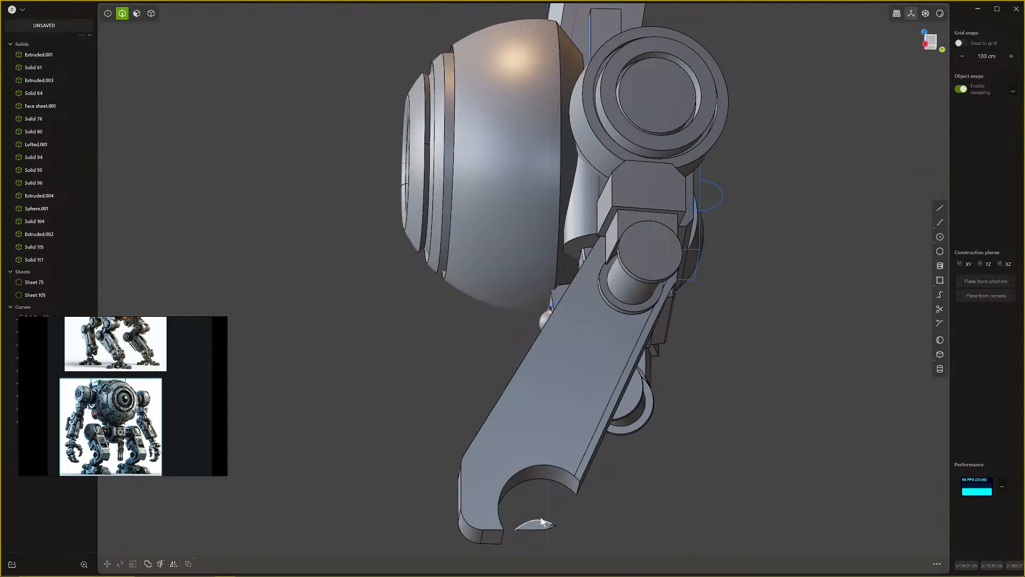
{"action": "left_click", "coordinate": [536, 526]}
{"action": "key", "text": "o"}
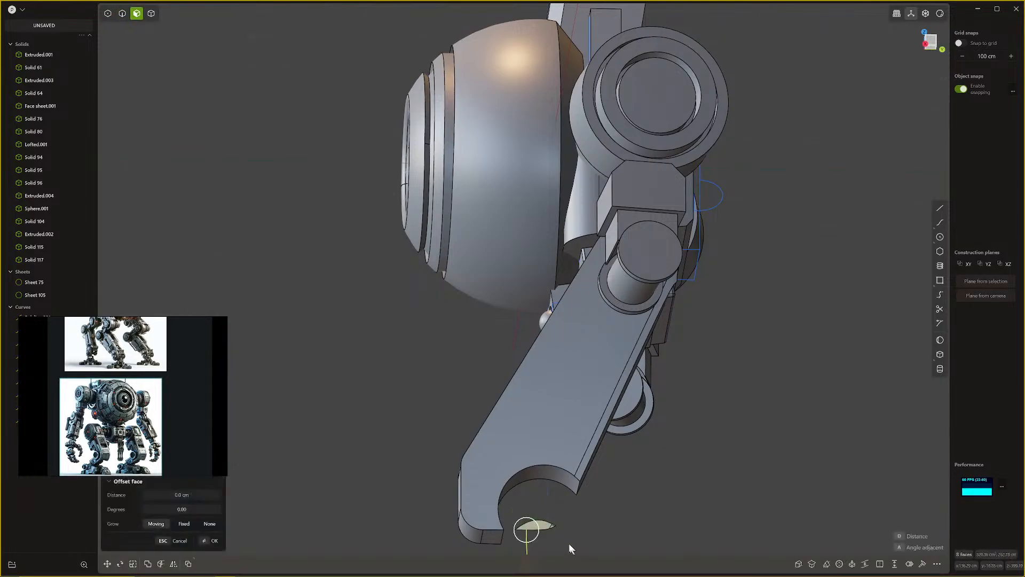
{"action": "key", "text": "Escape"}
{"action": "key", "text": "Delete"}
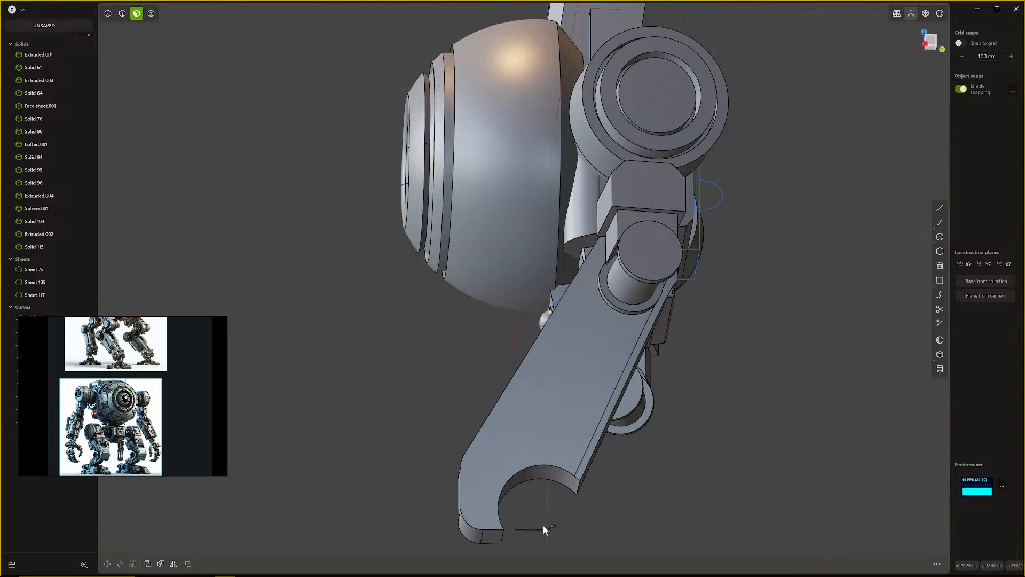
{"action": "middle_click_drag", "start_coordinate": [543, 529], "coordinate": [536, 506]}
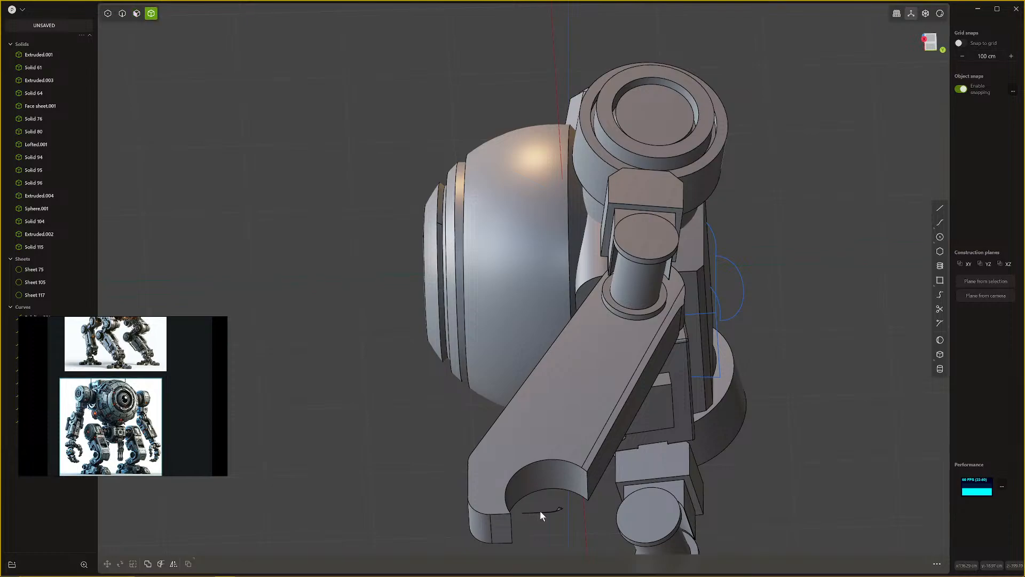
{"action": "scroll", "coordinate": [543, 513], "scroll_direction": "up", "scroll_amount": 6}
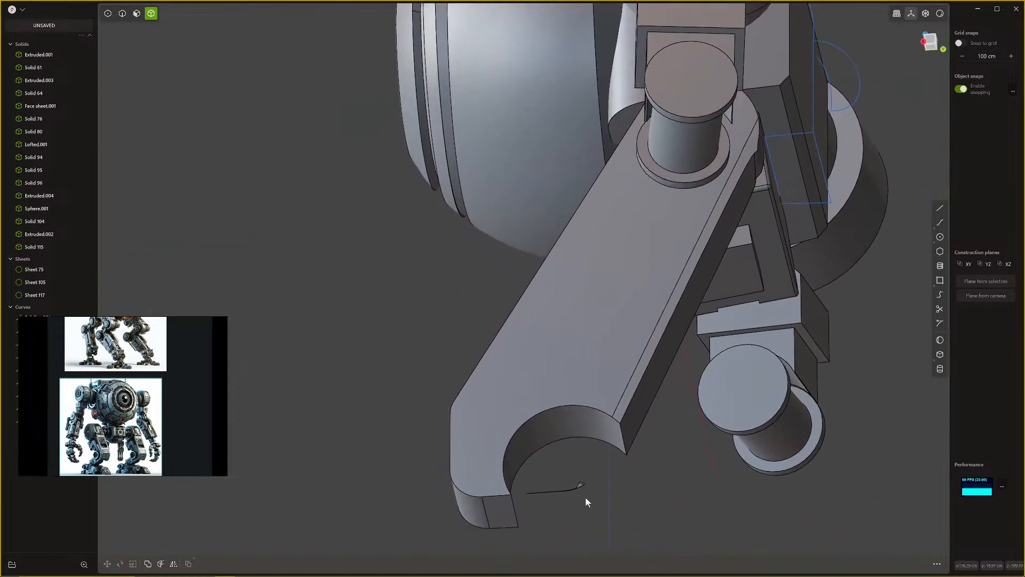
{"action": "left_click", "coordinate": [584, 487]}
{"action": "key", "text": "o"}
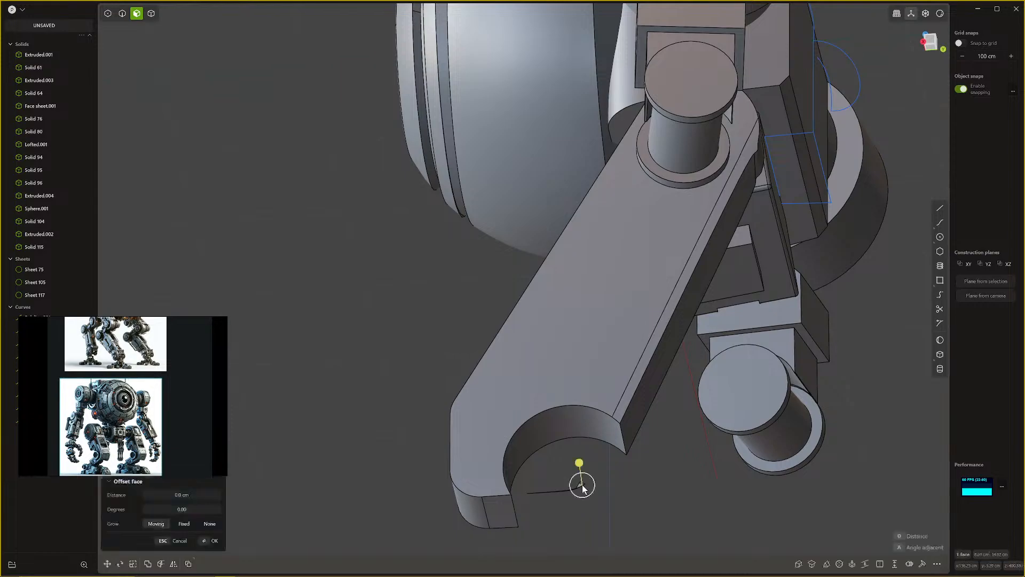
{"action": "key", "text": "Escape"}
{"action": "left_click", "coordinate": [582, 488]}
{"action": "key", "text": "o"}
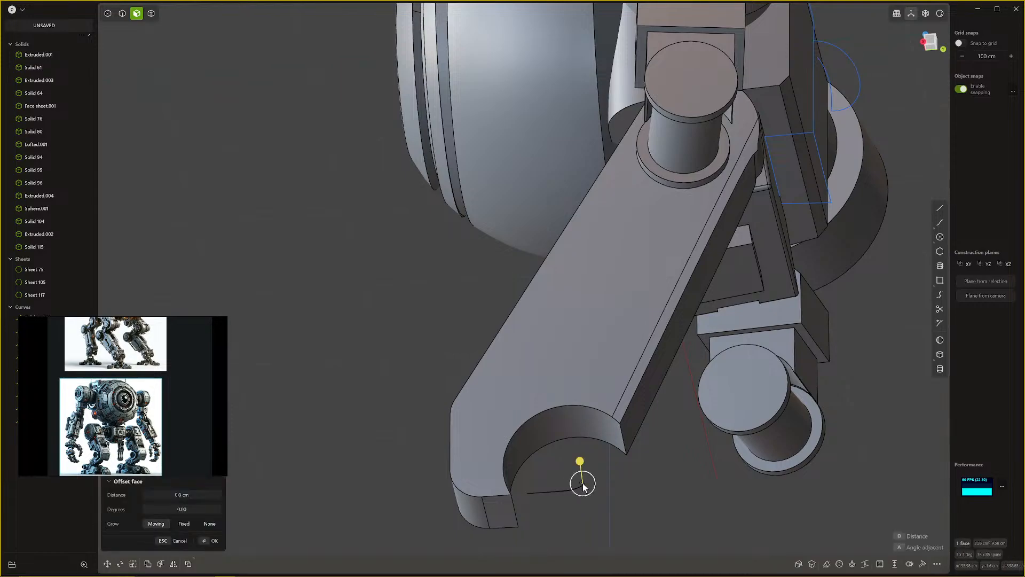
{"action": "key", "text": "Escape"}
Step: Delete the remaining thin faces of the detached sliver below the cutout
{"action": "scroll", "coordinate": [581, 485], "scroll_direction": "up", "scroll_amount": 8}
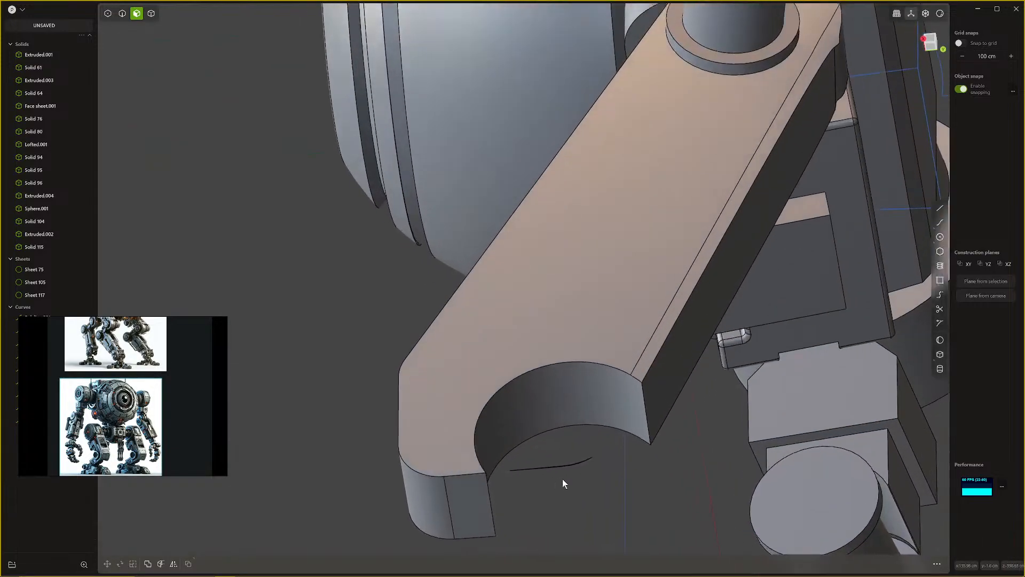
{"action": "scroll", "coordinate": [566, 476], "scroll_direction": "up", "scroll_amount": 6}
{"action": "left_click", "coordinate": [545, 414]}
{"action": "key", "text": "o"}
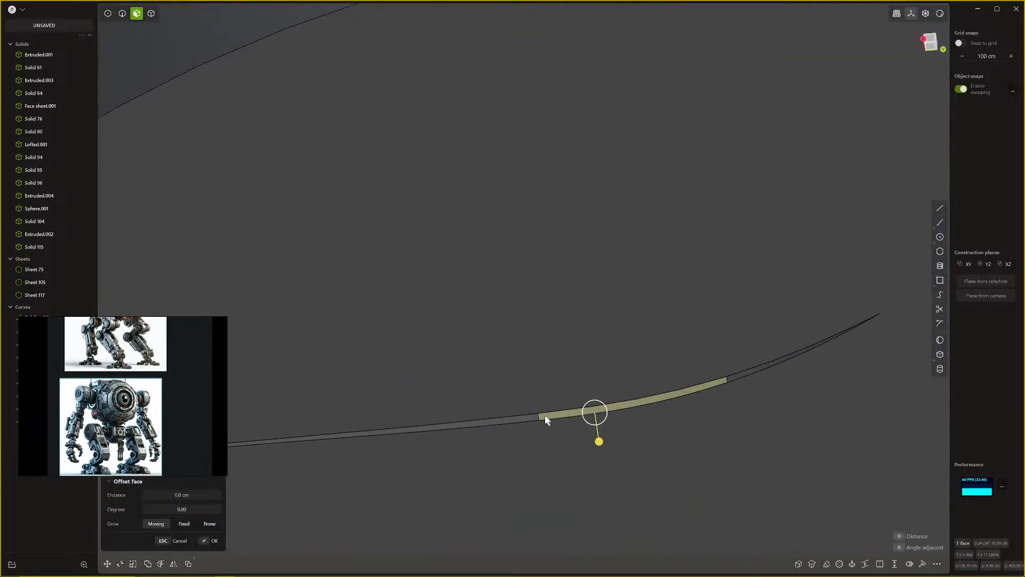
{"action": "left_click", "coordinate": [766, 367], "text": "shift"}
{"action": "key", "text": "Delete"}
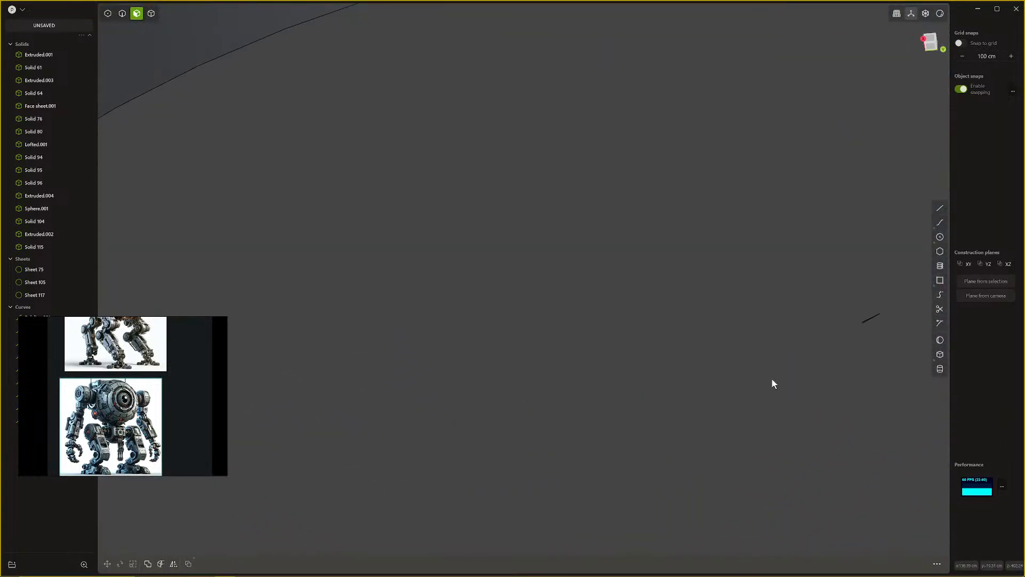
{"action": "left_click_drag", "start_coordinate": [896, 343], "coordinate": [897, 345]}
{"action": "key", "text": "Delete"}
{"action": "scroll", "coordinate": [755, 402], "scroll_direction": "down", "scroll_amount": 2}
{"action": "key", "text": "2"}
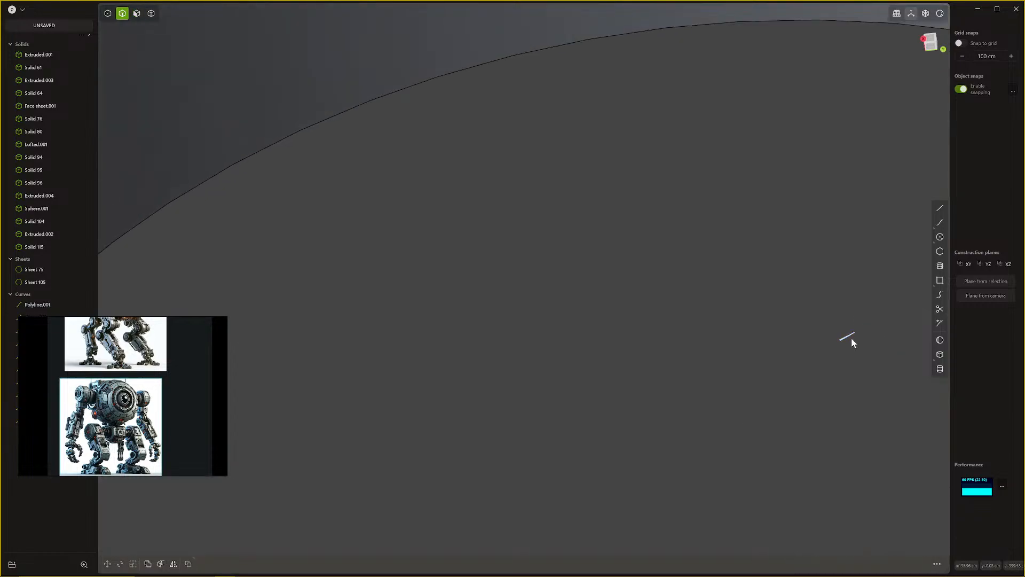
Step: Create a sphere with a radius of about 71 cm centred at the round cutout in the lower end of the upper leg
{"action": "scroll", "coordinate": [700, 456], "scroll_direction": "down", "scroll_amount": 2}
{"action": "scroll", "coordinate": [699, 453], "scroll_direction": "down", "scroll_amount": 5}
{"action": "middle_click_drag", "start_coordinate": [697, 451], "coordinate": [576, 423]}
{"action": "scroll", "coordinate": [719, 476], "scroll_direction": "down", "scroll_amount": 4}
{"action": "key", "text": "KP_3"}
{"action": "scroll", "coordinate": [600, 463], "scroll_direction": "up", "scroll_amount": 3}
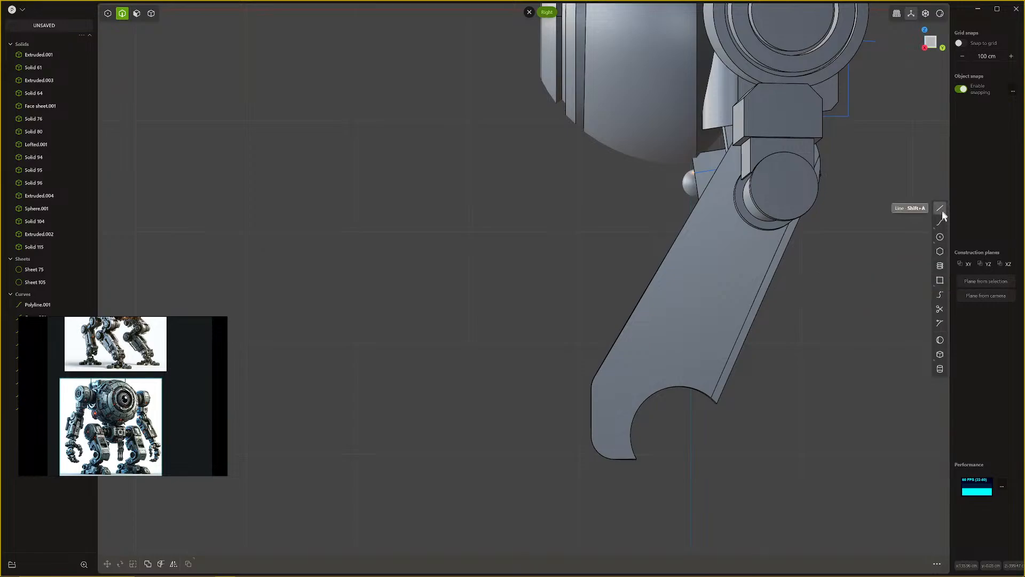
{"action": "left_click", "coordinate": [940, 339]}
{"action": "middle_click_drag", "start_coordinate": [670, 422], "coordinate": [633, 363]}
{"action": "left_click", "coordinate": [624, 360]}
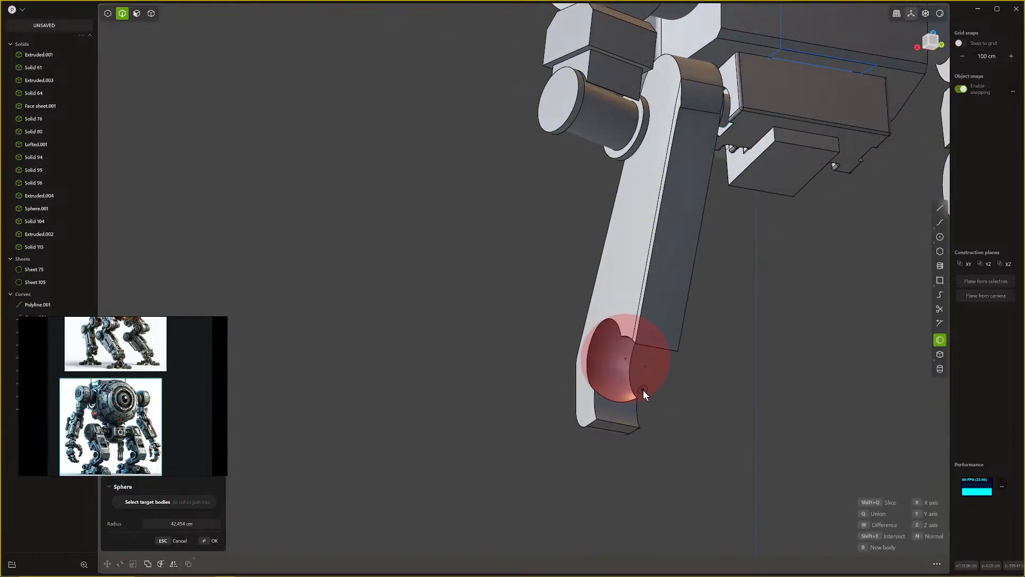
{"action": "left_click", "coordinate": [651, 409]}
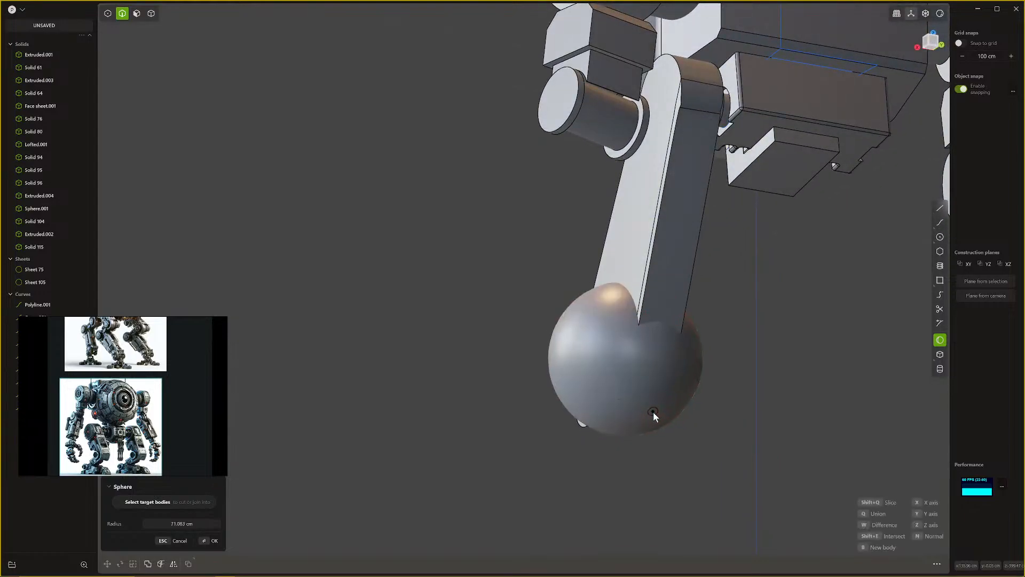
Step: Move the new sphere down and backwards until it is centred in the leg's round cutout
{"action": "middle_click_drag", "start_coordinate": [650, 406], "coordinate": [732, 449]}
{"action": "key", "text": "g"}
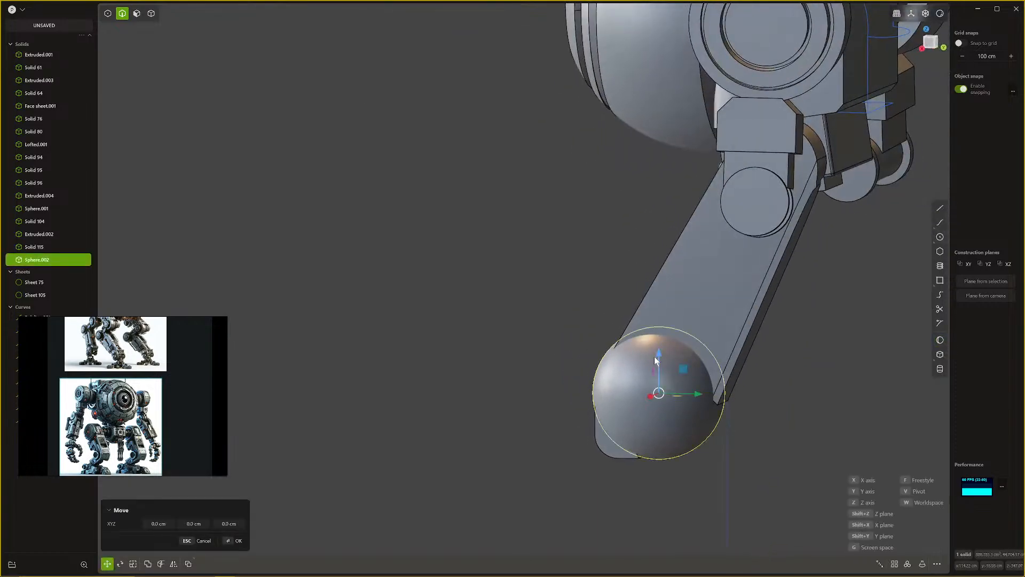
{"action": "left_click_drag", "start_coordinate": [658, 355], "coordinate": [658, 387]}
{"action": "left_click_drag", "start_coordinate": [701, 437], "coordinate": [711, 437]}
{"action": "left_click_drag", "start_coordinate": [684, 380], "coordinate": [686, 405]}
Step: Scale the knee sphere down uniformly to about 0.77 of its size
{"action": "key", "text": "s"}
{"action": "key", "text": "s"}
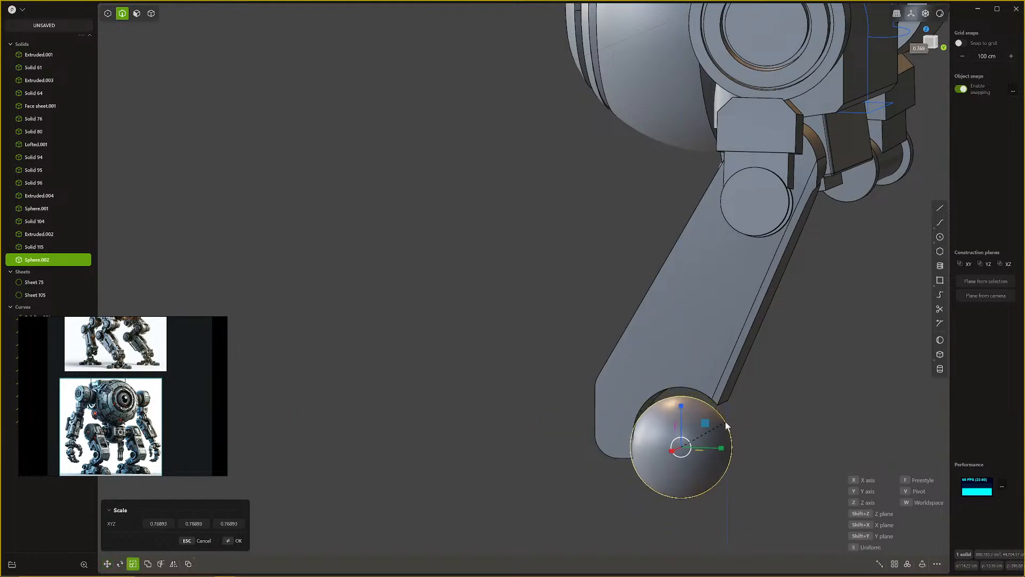
{"action": "left_click", "coordinate": [726, 424]}
{"action": "right_click", "coordinate": [725, 424]}
Step: Raise the knee sphere slightly into the cutout and enlarge it a little uniformly so it meets the leg
{"action": "key", "text": "g"}
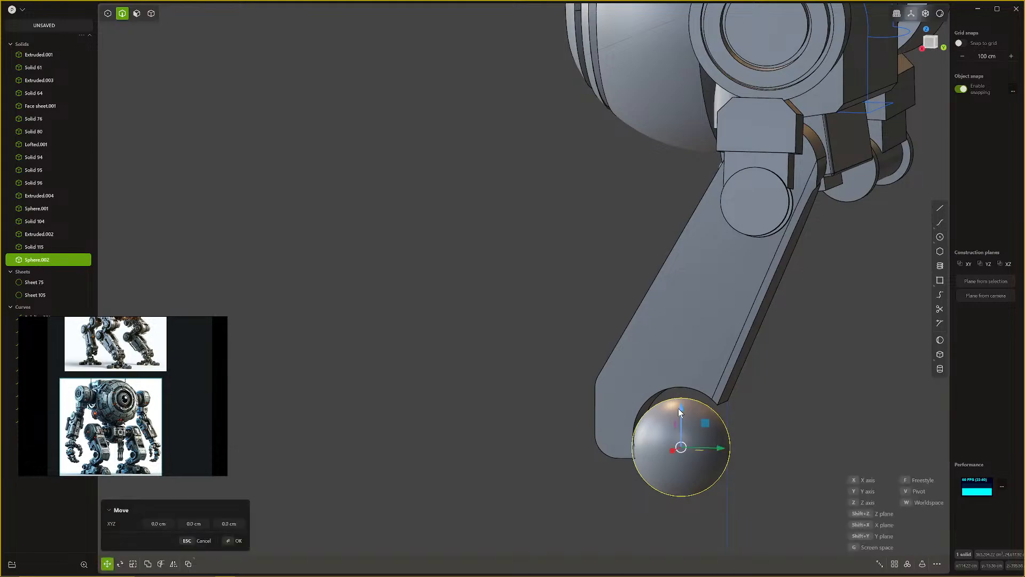
{"action": "left_click_drag", "start_coordinate": [678, 408], "coordinate": [677, 392]}
{"action": "middle_click_drag", "start_coordinate": [677, 392], "coordinate": [779, 360]}
{"action": "key", "text": "s"}
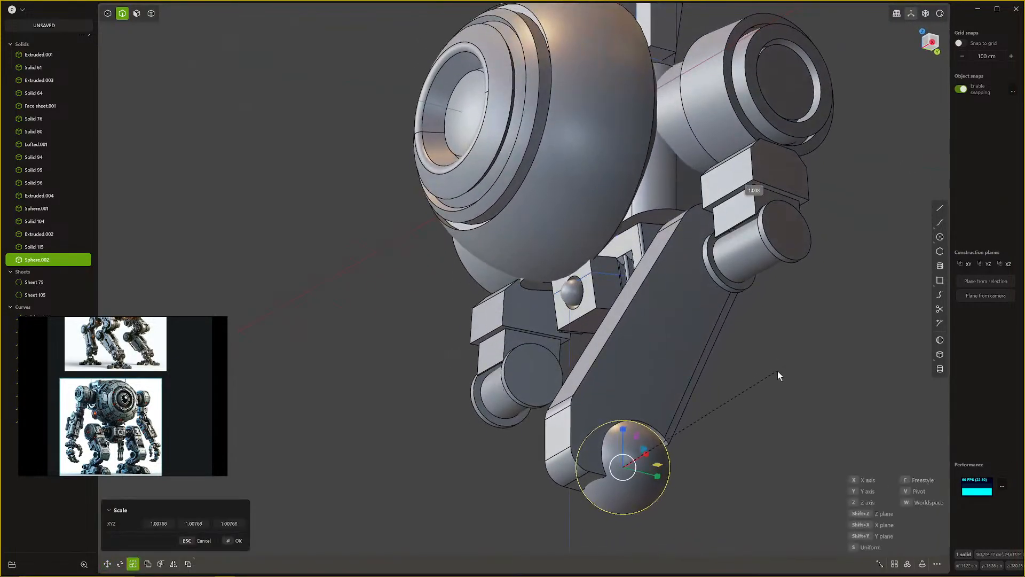
{"action": "left_click", "coordinate": [793, 369]}
Step: Join the knee sphere and the upper leg into one solid with a Boolean union
{"action": "middle_click_drag", "start_coordinate": [783, 376], "coordinate": [667, 438]}
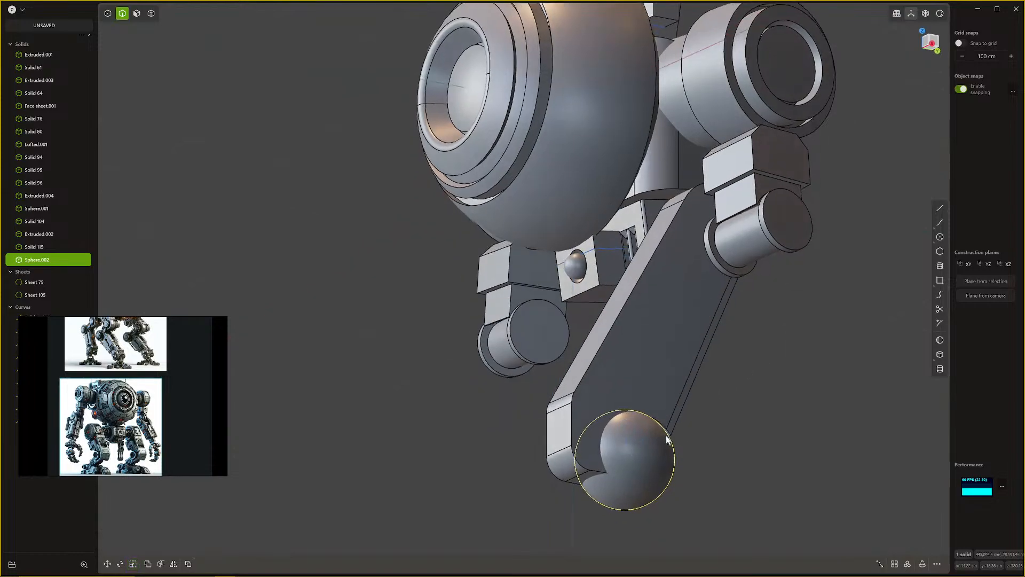
{"action": "key", "text": "q"}
{"action": "left_click", "coordinate": [652, 395]}
{"action": "key", "text": "q"}
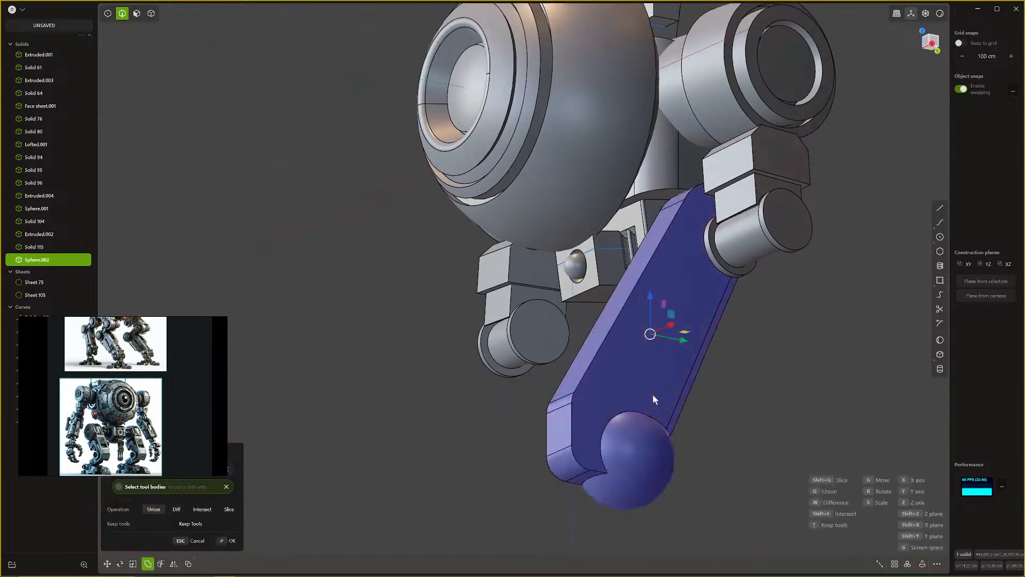
{"action": "right_click", "coordinate": [653, 394]}
{"action": "middle_click_drag", "start_coordinate": [628, 422], "coordinate": [619, 426]}
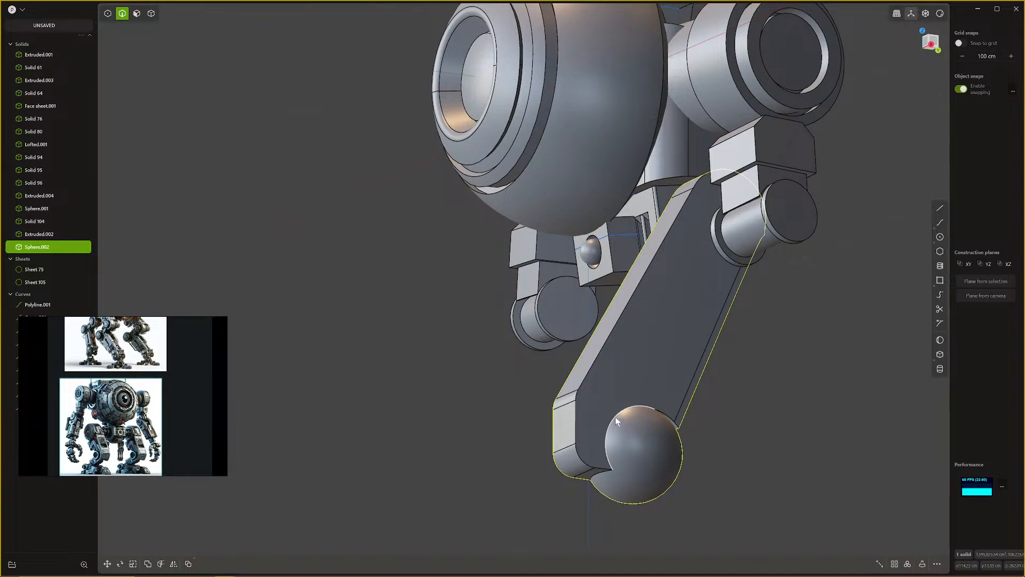
Step: Fillet the edges where the knee sphere meets the upper leg, on all sides of the joint
{"action": "left_click", "coordinate": [615, 416]}
{"action": "key", "text": "f"}
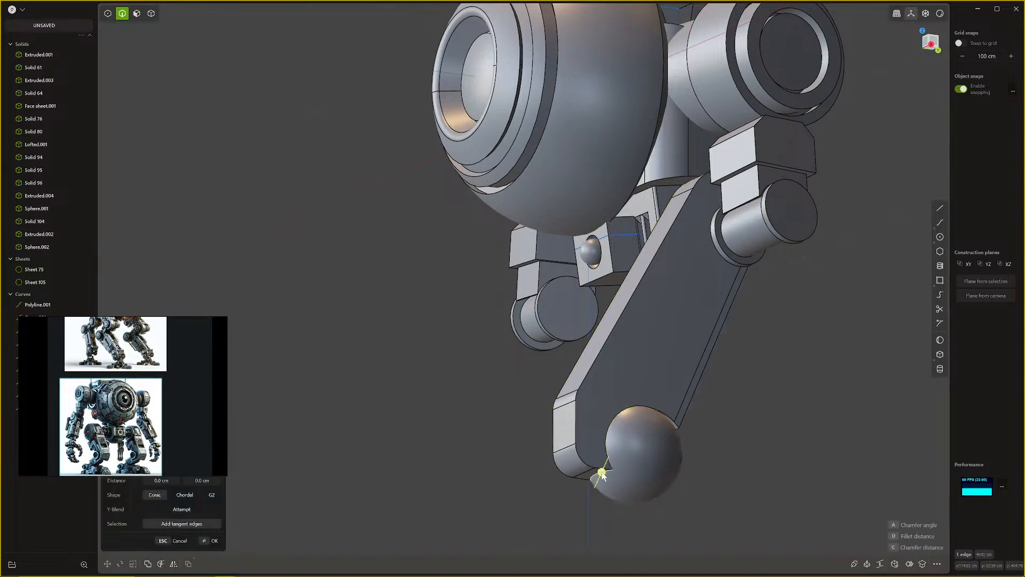
{"action": "middle_click_drag", "start_coordinate": [602, 473], "coordinate": [487, 484]}
{"action": "mouse_move", "coordinate": [718, 410]}
{"action": "middle_mouse_down"}
{"action": "mouse_move", "coordinate": [653, 255]}
{"action": "mouse_move", "coordinate": [626, 281]}
{"action": "mouse_move", "coordinate": [614, 246]}
{"action": "mouse_move", "coordinate": [630, 269]}
{"action": "middle_mouse_up"}
{"action": "scroll", "coordinate": [676, 332], "scroll_direction": "up", "scroll_amount": 2}
{"action": "left_click", "coordinate": [613, 246]}
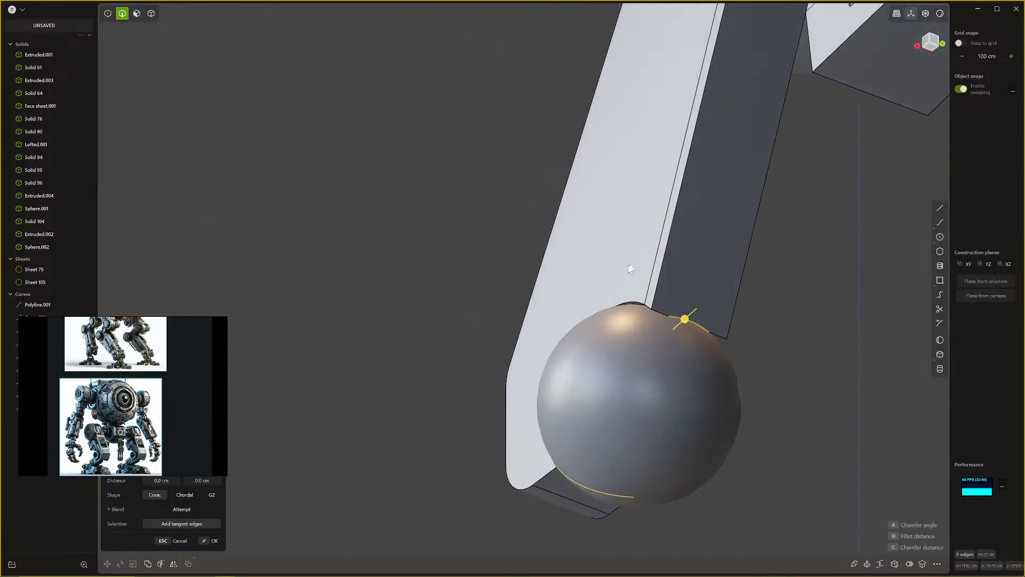
{"action": "left_click", "coordinate": [629, 306]}
{"action": "middle_click_drag", "start_coordinate": [630, 307], "coordinate": [473, 266]}
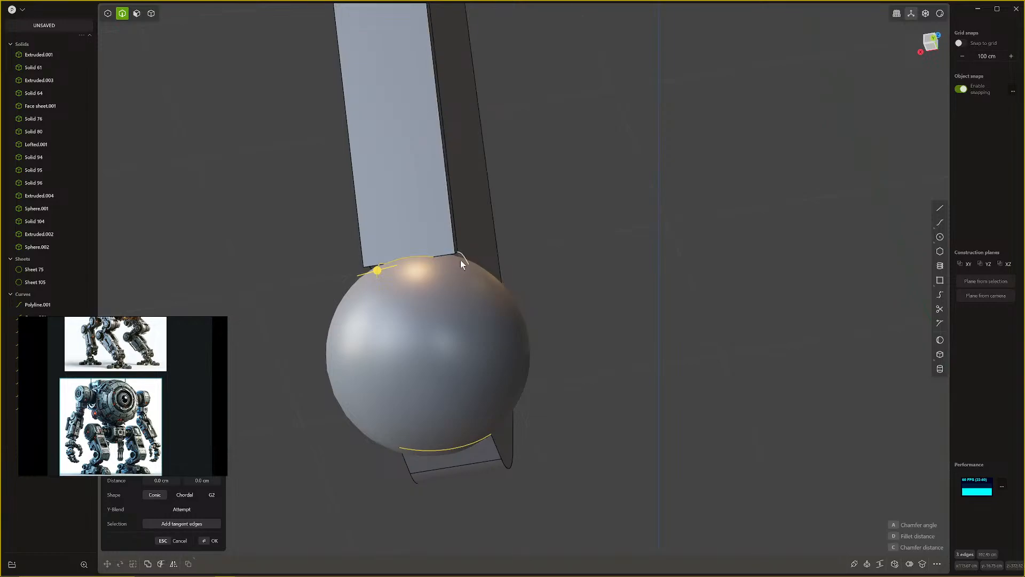
{"action": "scroll", "coordinate": [460, 260], "scroll_direction": "up", "scroll_amount": 5}
{"action": "middle_click_drag", "start_coordinate": [453, 255], "coordinate": [407, 252]}
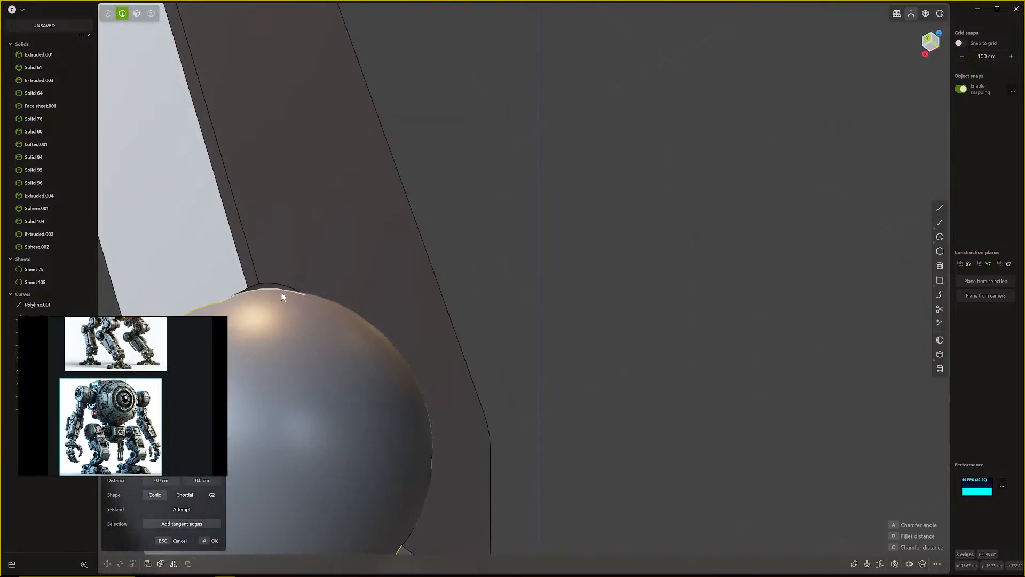
{"action": "left_click", "coordinate": [281, 292]}
{"action": "scroll", "coordinate": [326, 318], "scroll_direction": "down", "scroll_amount": 3}
{"action": "middle_click_drag", "start_coordinate": [373, 343], "coordinate": [665, 421]}
{"action": "mouse_move", "coordinate": [662, 417]}
{"action": "left_mouse_down"}
{"action": "mouse_move", "coordinate": [671, 401]}
{"action": "mouse_move", "coordinate": [648, 420]}
{"action": "left_mouse_up"}
{"action": "key", "text": "Return"}
Step: Examine the joined leg and knee from several angles and compare them with the lower legs in the reference image
{"action": "middle_click_drag", "start_coordinate": [649, 421], "coordinate": [806, 451]}
{"action": "scroll", "coordinate": [803, 453], "scroll_direction": "up", "scroll_amount": 5}
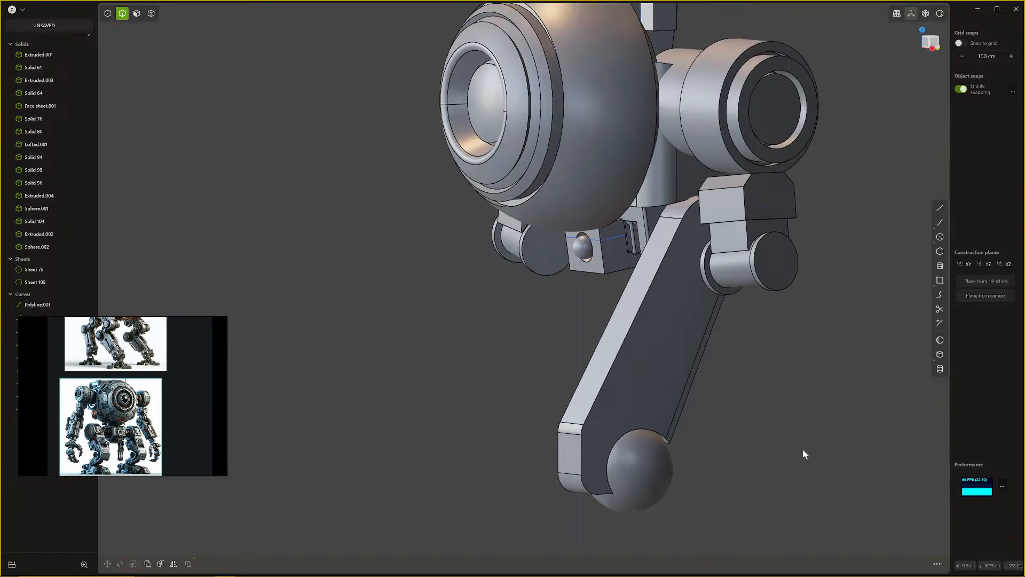
{"action": "middle_click_drag", "start_coordinate": [792, 407], "coordinate": [664, 417]}
{"action": "scroll", "coordinate": [640, 398], "scroll_direction": "down", "scroll_amount": 5}
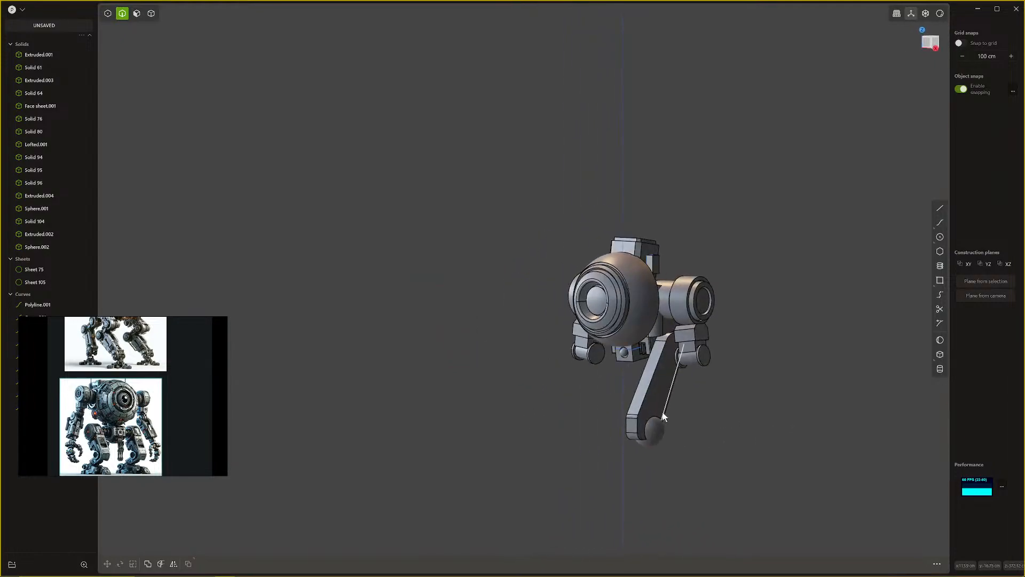
{"action": "key", "text": "4"}
{"action": "left_click", "coordinate": [675, 406]}
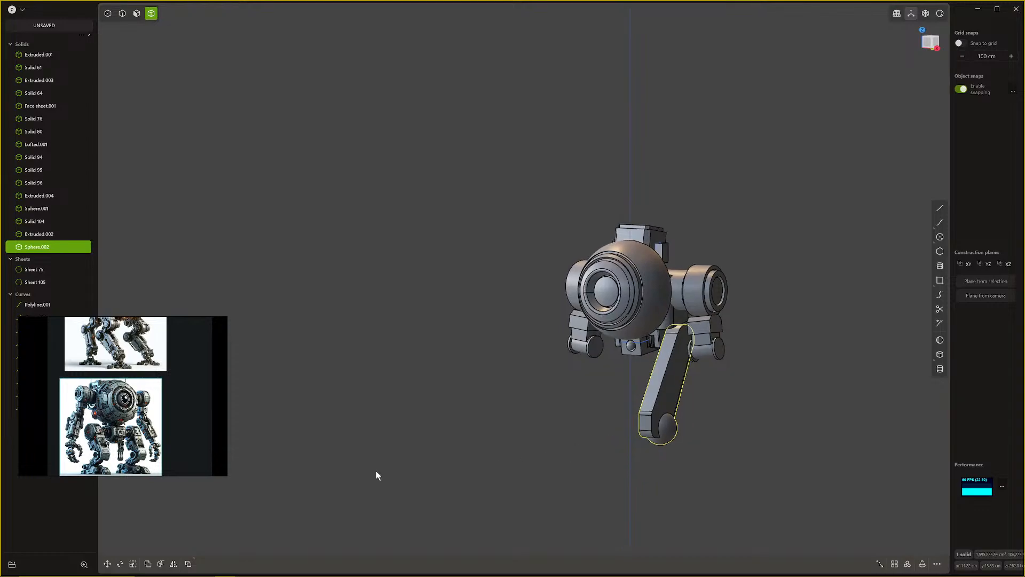
{"action": "scroll", "coordinate": [378, 475], "scroll_direction": "up", "scroll_amount": 2}
{"action": "middle_click_drag", "start_coordinate": [254, 394], "coordinate": [714, 353]}
{"action": "scroll", "coordinate": [562, 385], "scroll_direction": "up", "scroll_amount": 4}
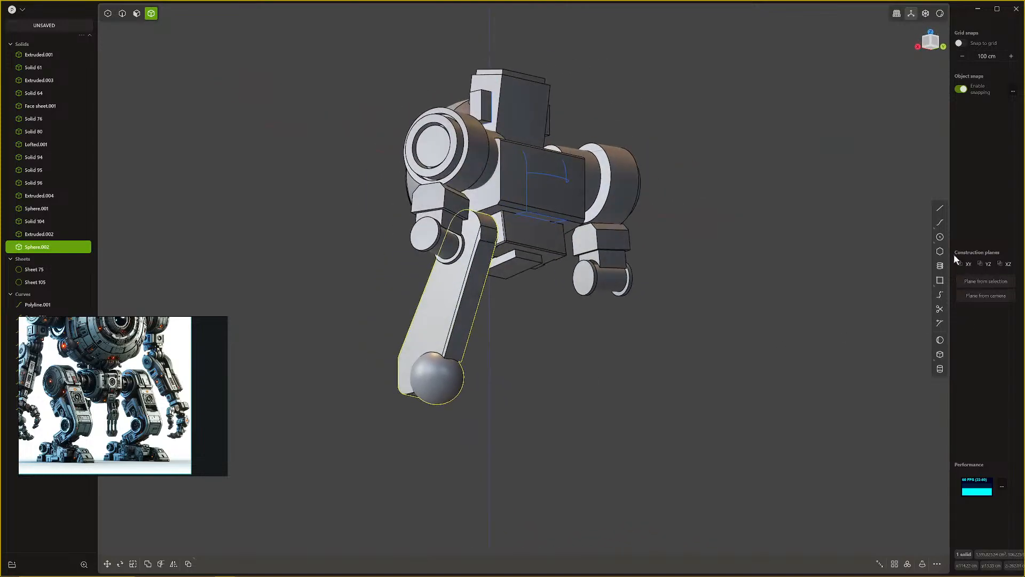
Step: Draw a leg-wide rectangle over the knee sphere in the back view, starting at the leg's lower rear edge
{"action": "left_click", "coordinate": [940, 280]}
{"action": "middle_click_drag", "start_coordinate": [469, 375], "coordinate": [389, 407]}
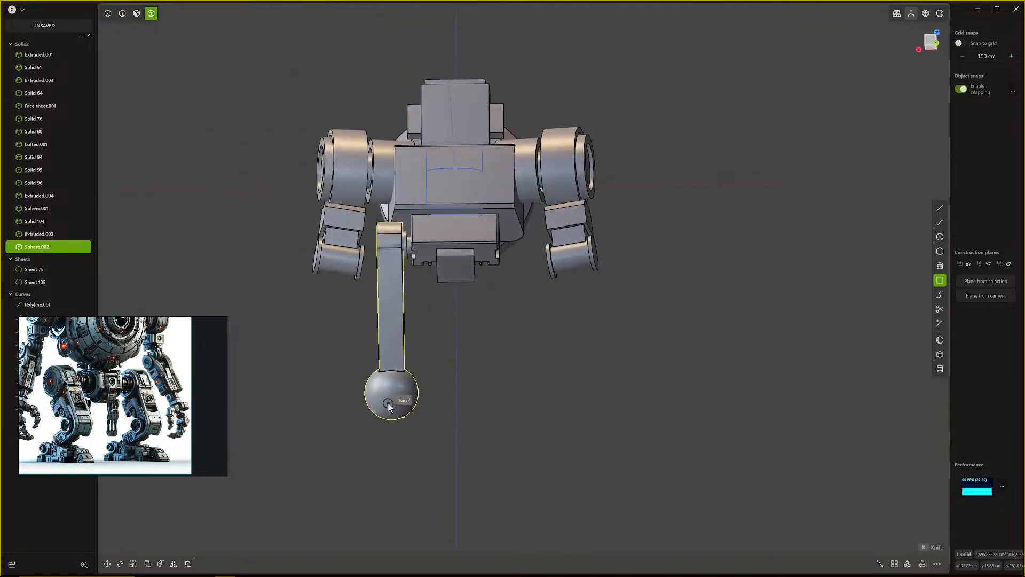
{"action": "key", "text": "KP_3"}
{"action": "key", "text": "KP_1"}
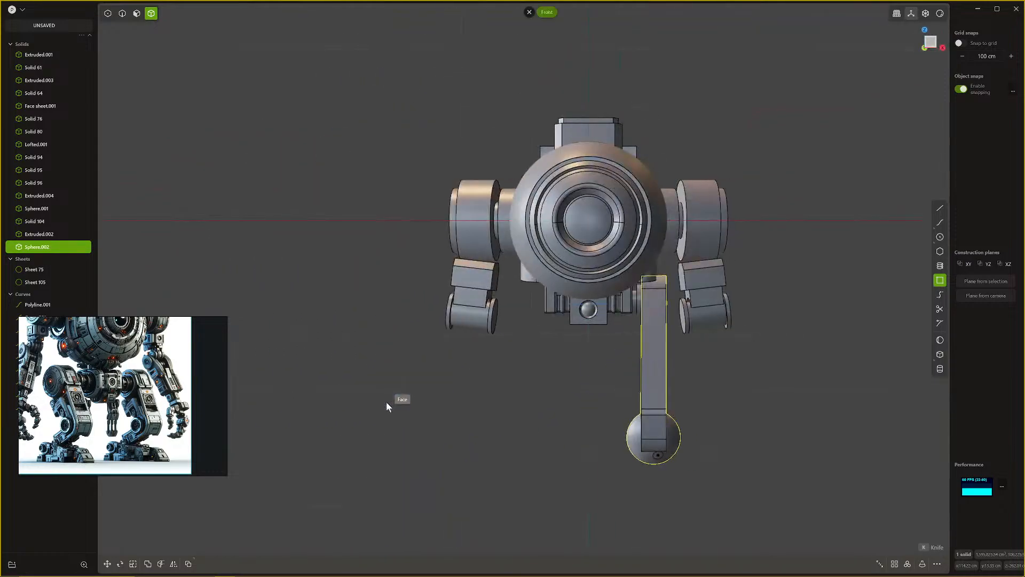
{"action": "key", "text": "KP_1"}
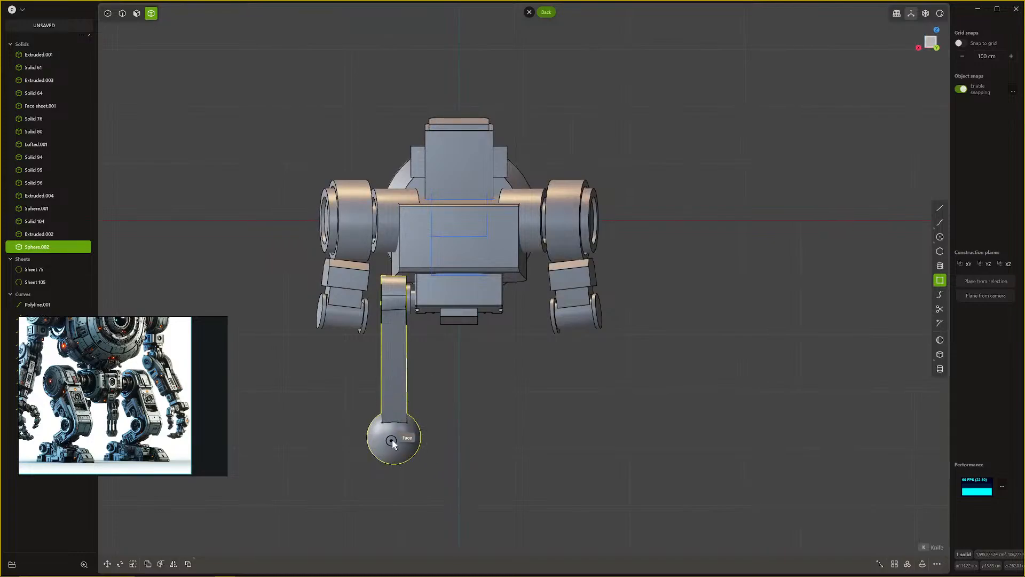
{"action": "key", "text": "r"}
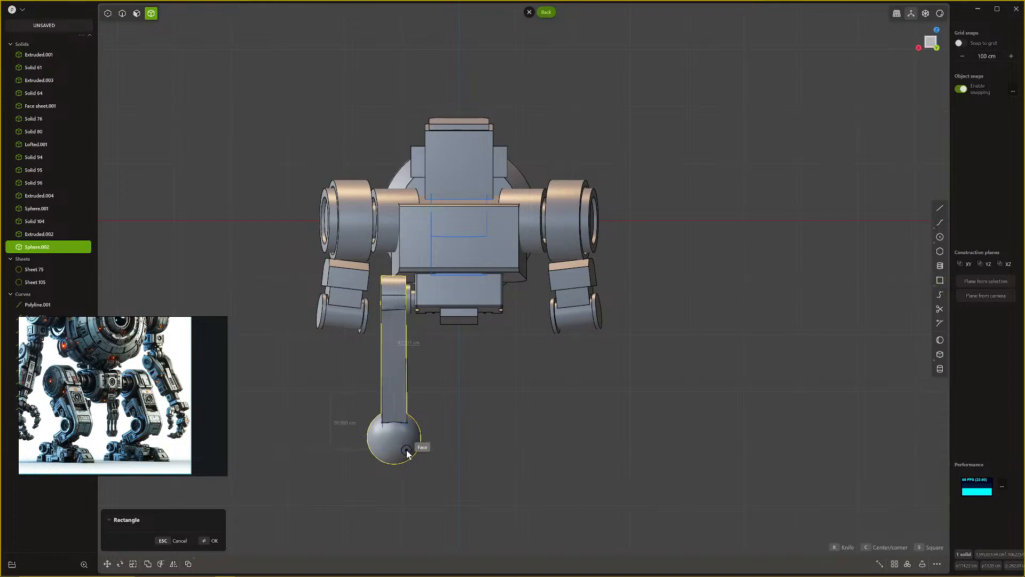
{"action": "left_click", "coordinate": [408, 454]}
Step: Move the rectangle straight down along the Z axis so it extends below the knee sphere
{"action": "middle_click_drag", "start_coordinate": [409, 455], "coordinate": [514, 455]}
{"action": "key", "text": "g"}
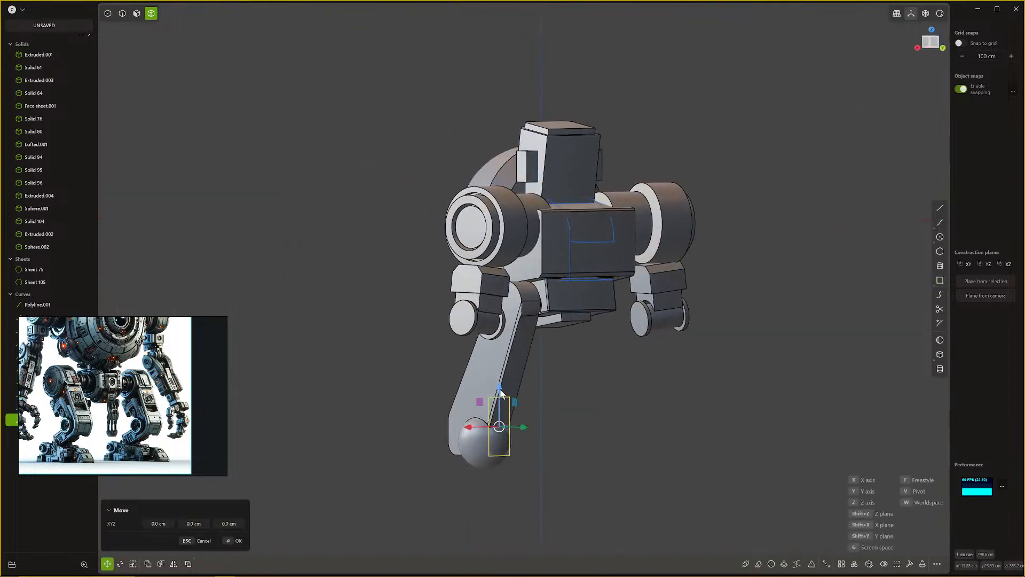
{"action": "left_click_drag", "start_coordinate": [500, 389], "coordinate": [501, 489]}
{"action": "scroll", "coordinate": [506, 483], "scroll_direction": "up", "scroll_amount": 3}
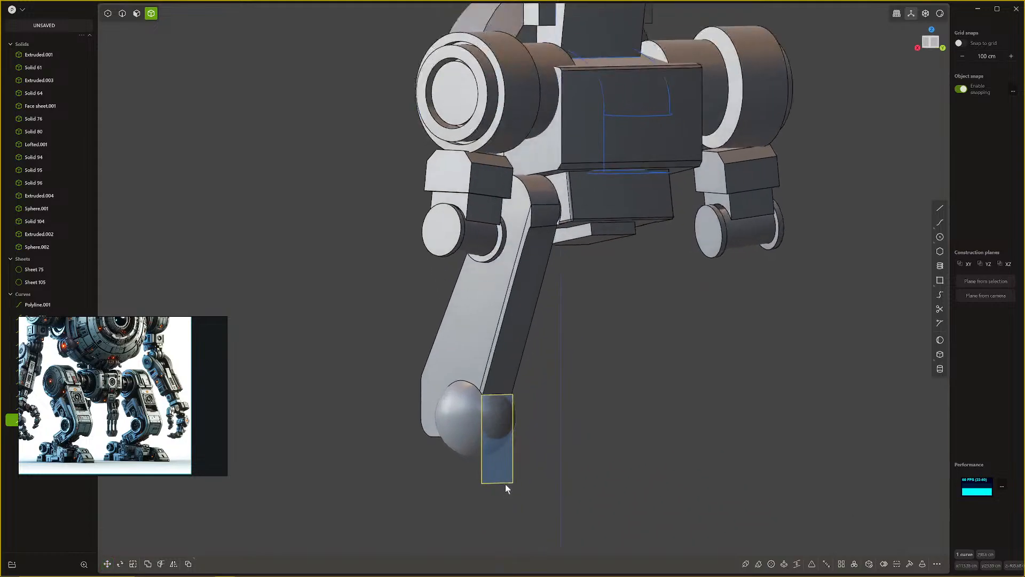
{"action": "scroll", "coordinate": [505, 484], "scroll_direction": "up", "scroll_amount": 2}
Step: Rotate the rectangle about the X axis around a pivot near its centre so it tilts under the knee sphere
{"action": "key", "text": "r"}
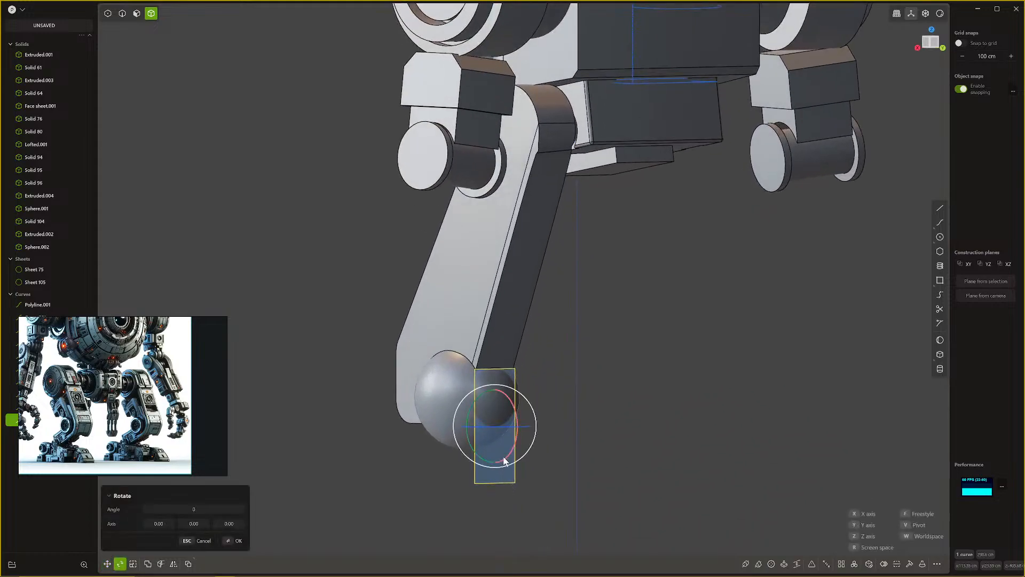
{"action": "key", "text": "v"}
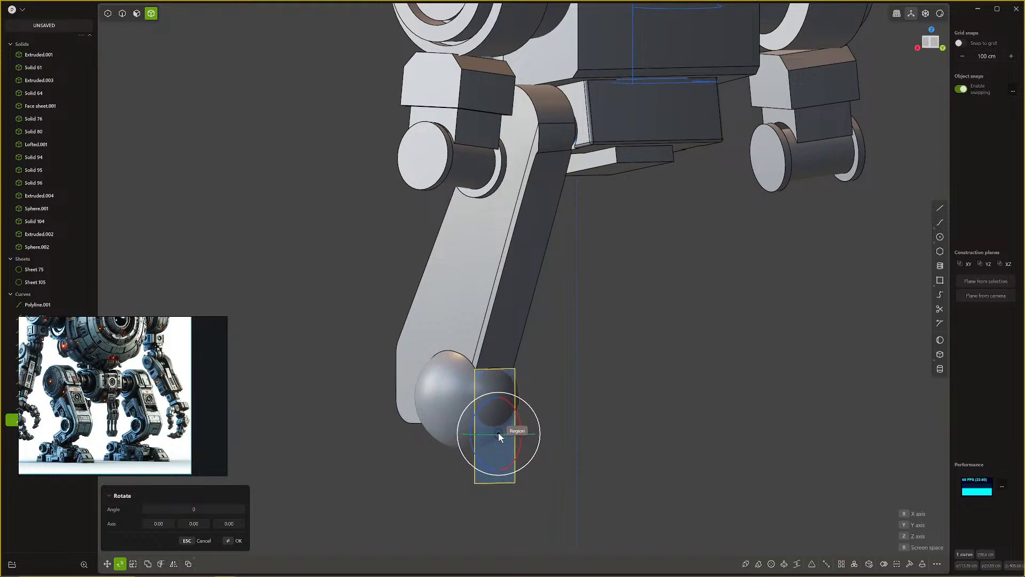
{"action": "middle_click_drag", "start_coordinate": [496, 426], "coordinate": [532, 465]}
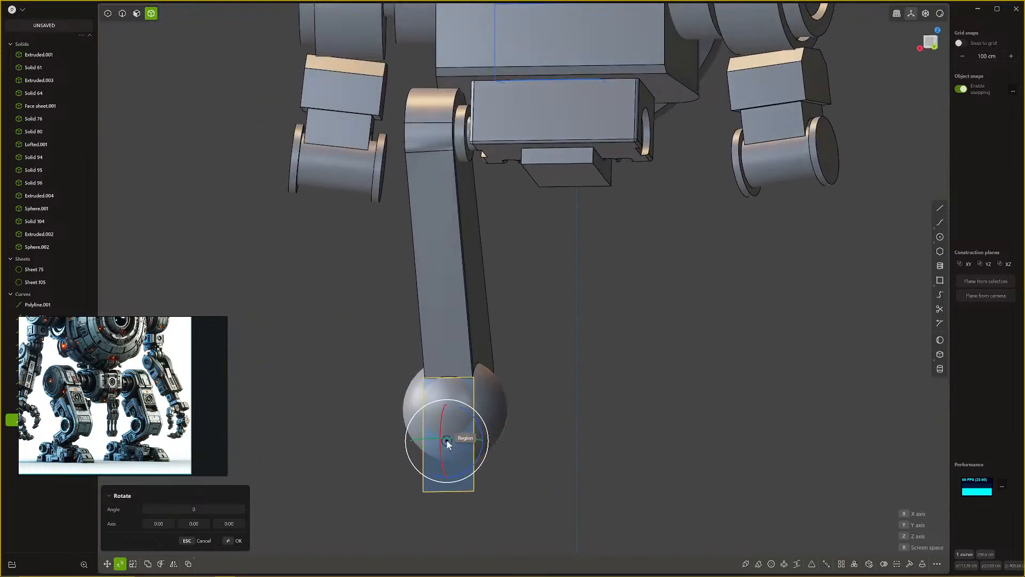
{"action": "left_click", "coordinate": [445, 425]}
{"action": "key", "text": "x"}
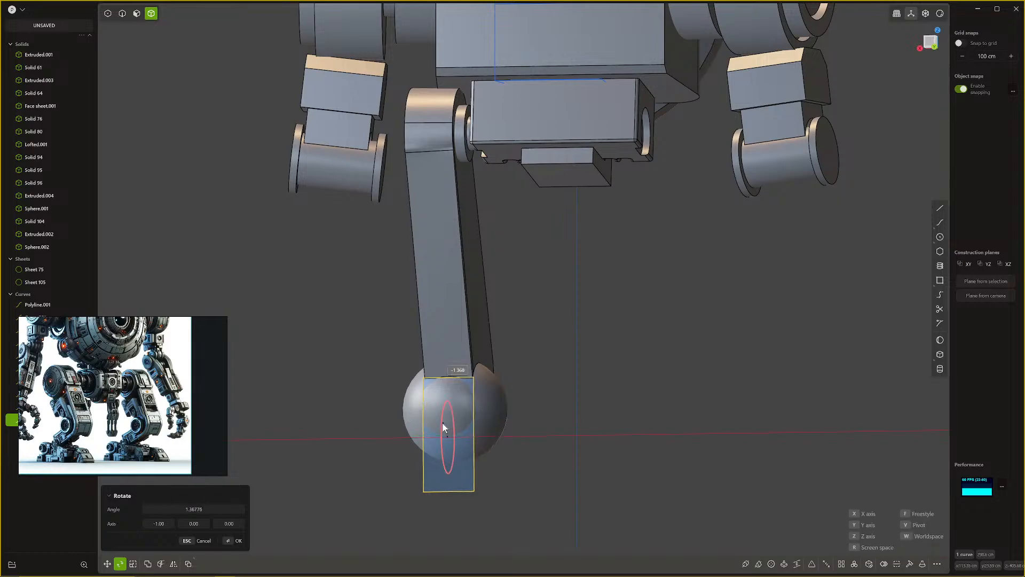
{"action": "left_click", "coordinate": [443, 435]}
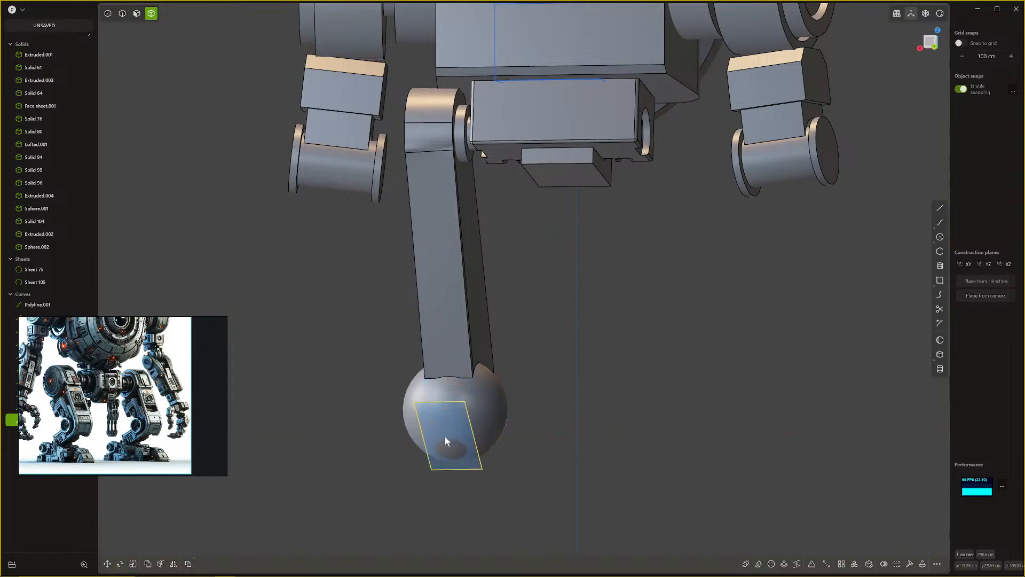
Step: Set a temporary construction plane on the tilted rectangle and shorten the rectangle along its length
{"action": "middle_click_drag", "start_coordinate": [444, 437], "coordinate": [455, 402]}
{"action": "key", "text": "space"}
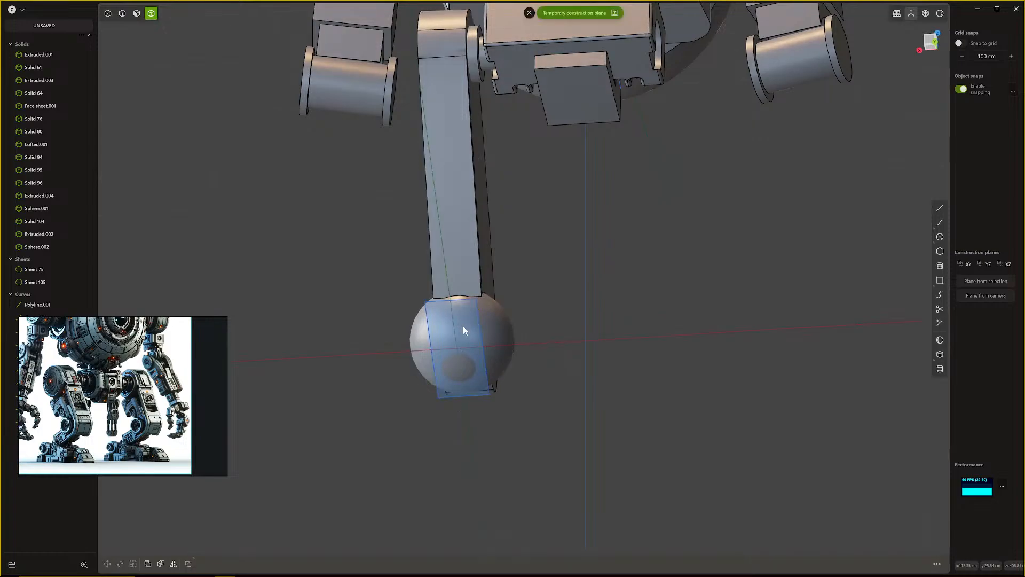
{"action": "key", "text": "2"}
{"action": "left_click", "coordinate": [456, 297]}
{"action": "key", "text": "f"}
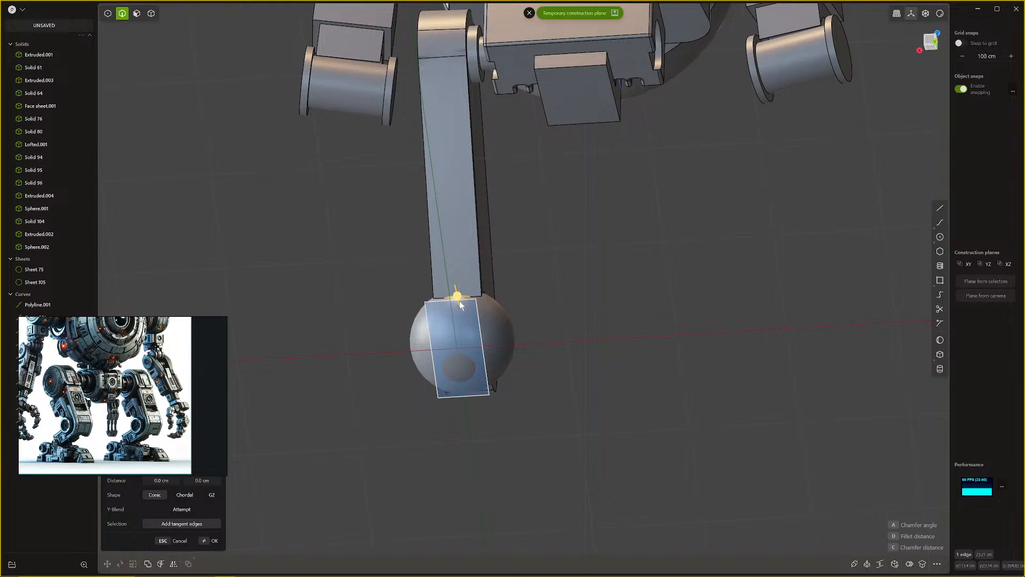
{"action": "left_click", "coordinate": [454, 303]}
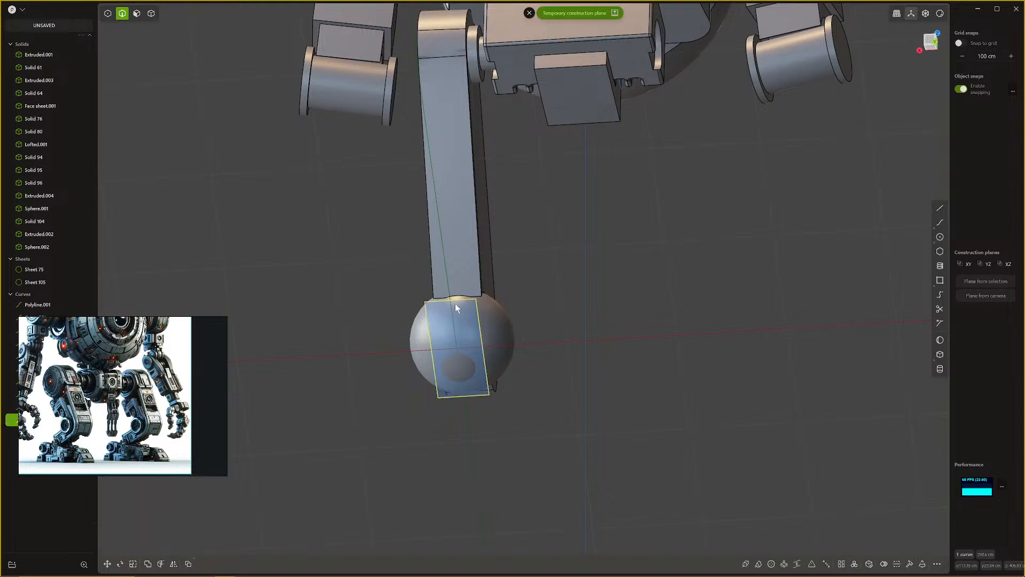
{"action": "key", "text": "s"}
{"action": "left_click_drag", "start_coordinate": [456, 307], "coordinate": [454, 330]}
{"action": "key", "text": "Return"}
Step: Move the shortened rectangle about 19 cm along the construction plane's Y axis, down and away from the leg
{"action": "middle_click_drag", "start_coordinate": [454, 331], "coordinate": [628, 322]}
{"action": "scroll", "coordinate": [519, 381], "scroll_direction": "up", "scroll_amount": 2}
{"action": "key", "text": "g"}
{"action": "key", "text": "y"}
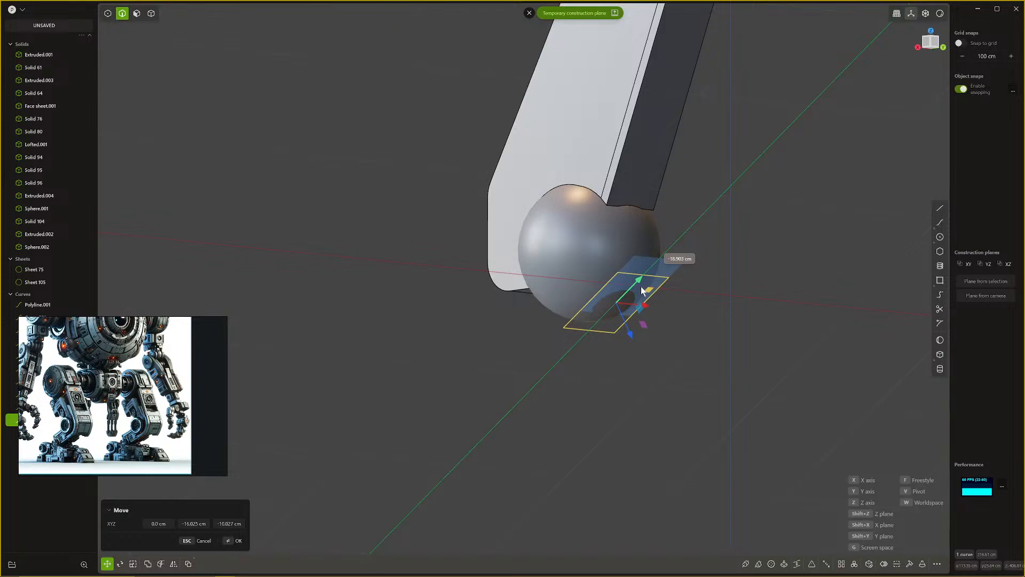
{"action": "left_click", "coordinate": [641, 286]}
Step: Extrude the tilted rectangle's face about 187 cm down and away from the knee sphere to form the lower leg
{"action": "middle_click_drag", "start_coordinate": [641, 292], "coordinate": [691, 324]}
{"action": "scroll", "coordinate": [694, 334], "scroll_direction": "down", "scroll_amount": 6}
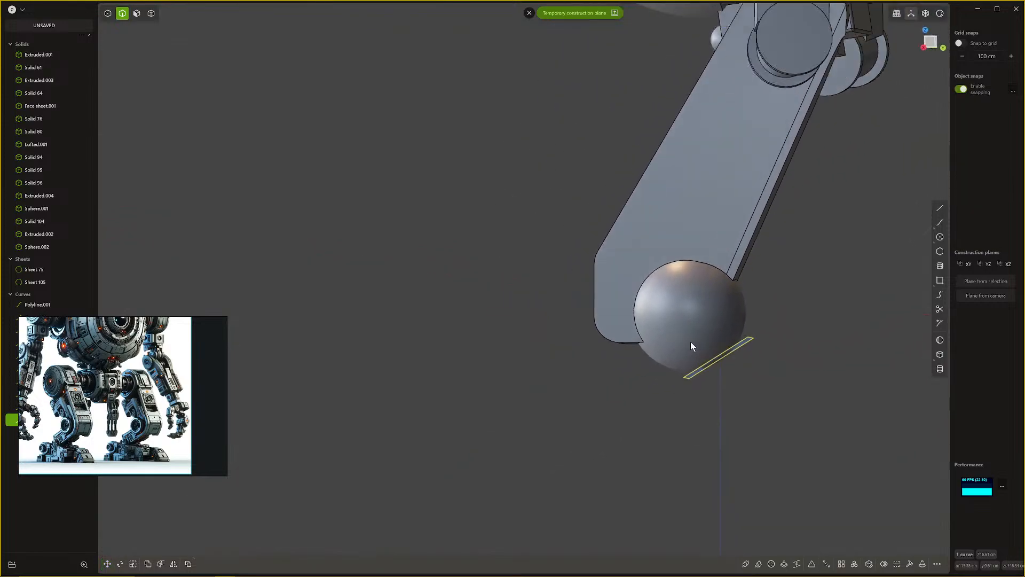
{"action": "middle_click_drag", "start_coordinate": [655, 370], "coordinate": [647, 343]}
{"action": "key", "text": "3"}
{"action": "left_click", "coordinate": [659, 328]}
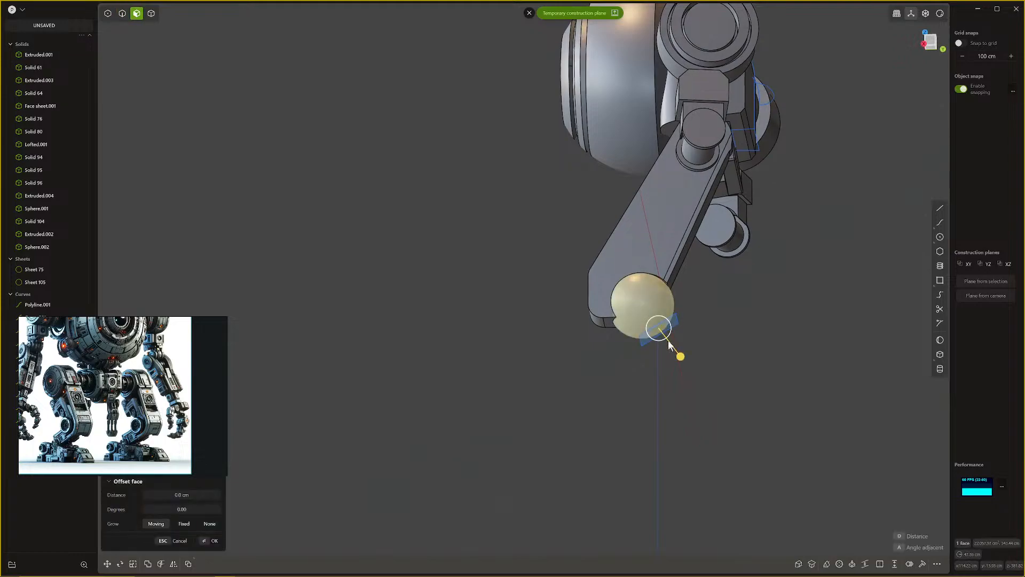
{"action": "key", "text": "e"}
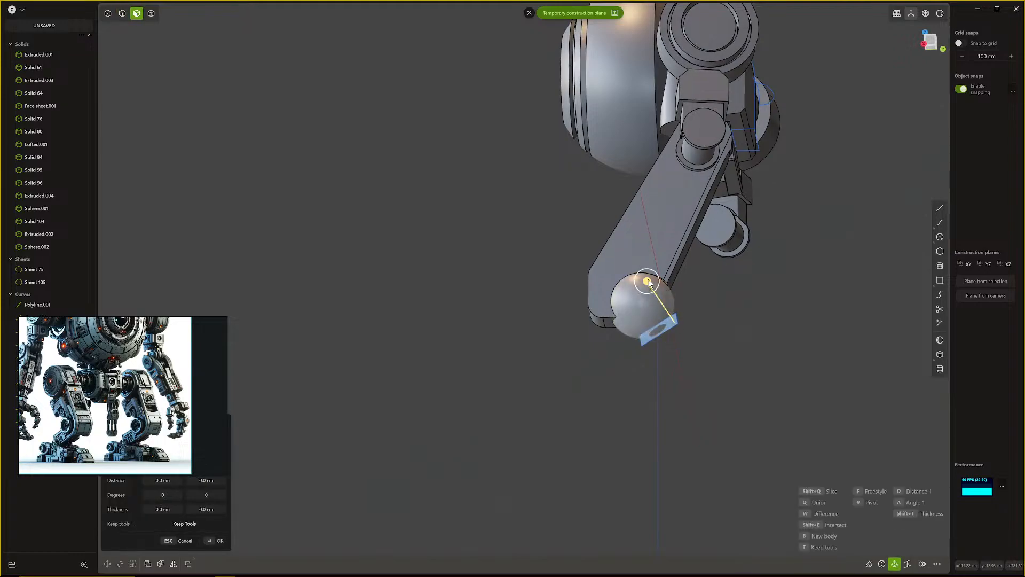
{"action": "left_click_drag", "start_coordinate": [668, 304], "coordinate": [723, 377]}
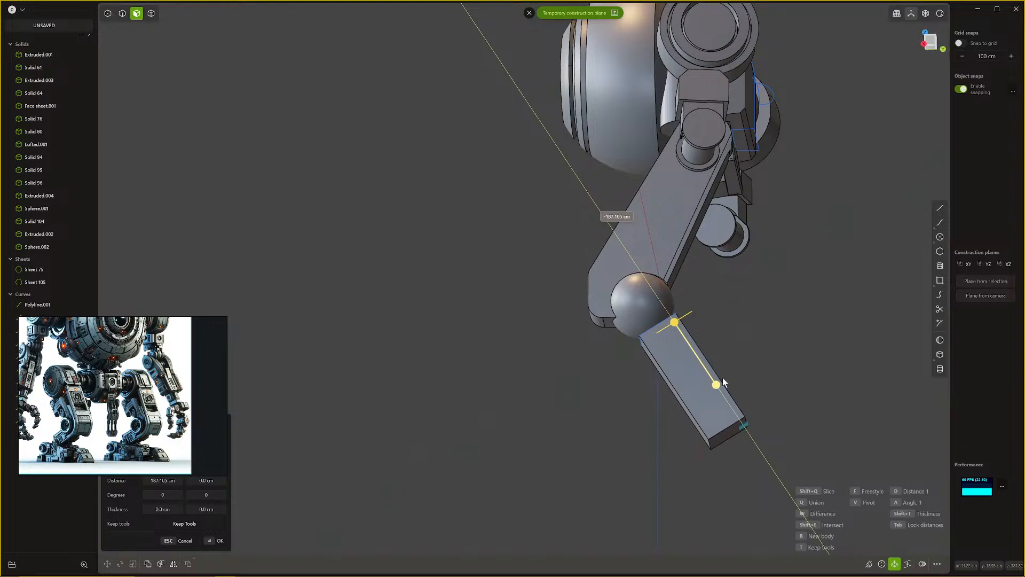
{"action": "scroll", "coordinate": [685, 376], "scroll_direction": "down", "scroll_amount": 5}
{"action": "middle_click_drag", "start_coordinate": [683, 382], "coordinate": [681, 440]}
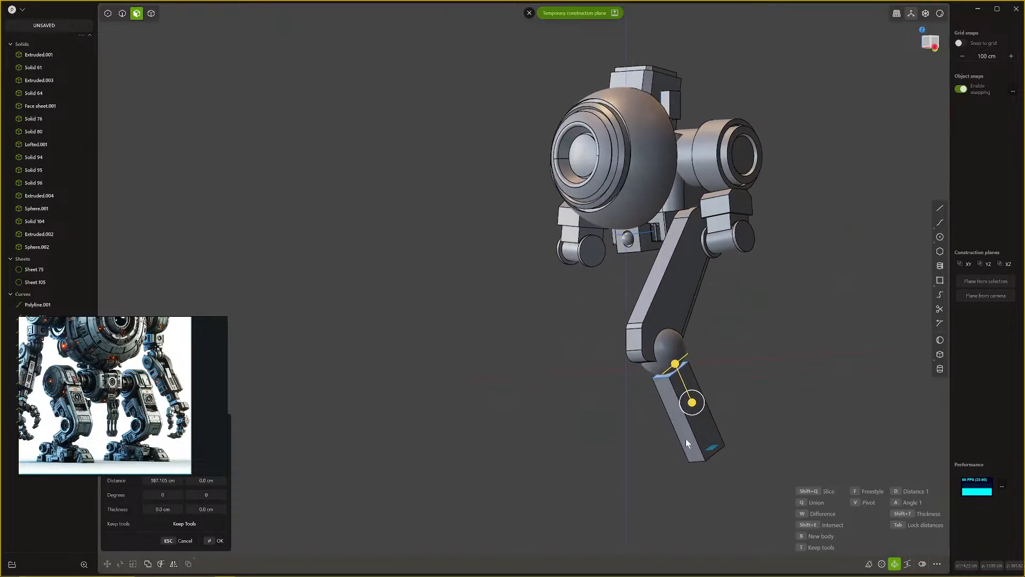
{"action": "scroll", "coordinate": [686, 438], "scroll_direction": "down", "scroll_amount": 3}
{"action": "scroll", "coordinate": [624, 420], "scroll_direction": "down", "scroll_amount": 1}
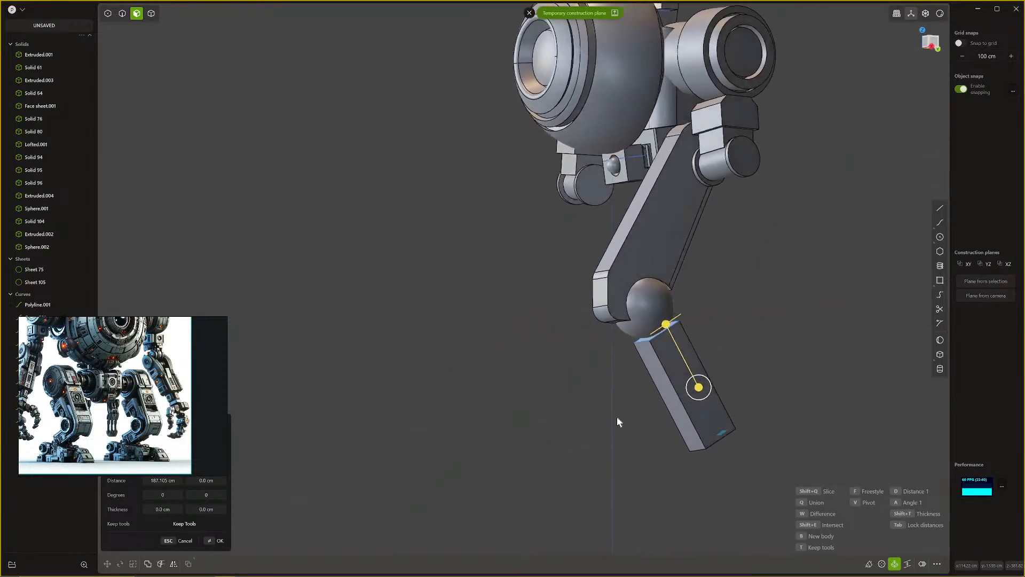
{"action": "key", "text": "Return"}
{"action": "middle_click_drag", "start_coordinate": [618, 418], "coordinate": [740, 430]}
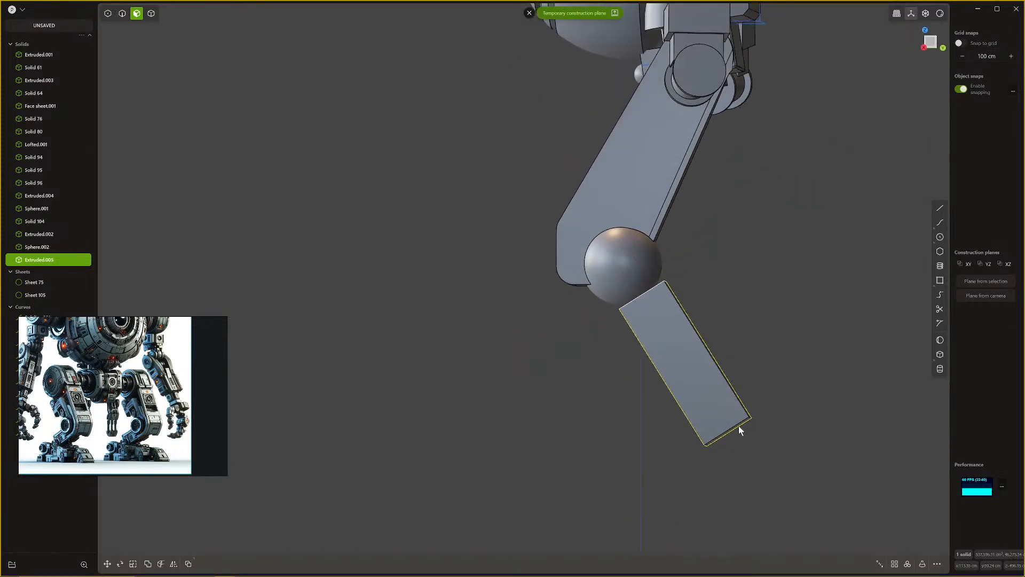
Step: Clear the temporary construction plane and draw a foot rectangle in the right side view, starting at the lower leg's bottom corner and extending forward
{"action": "left_click", "coordinate": [529, 13]}
{"action": "middle_click_drag", "start_coordinate": [630, 230], "coordinate": [662, 387]}
{"action": "middle_click_drag", "start_coordinate": [700, 347], "coordinate": [647, 387]}
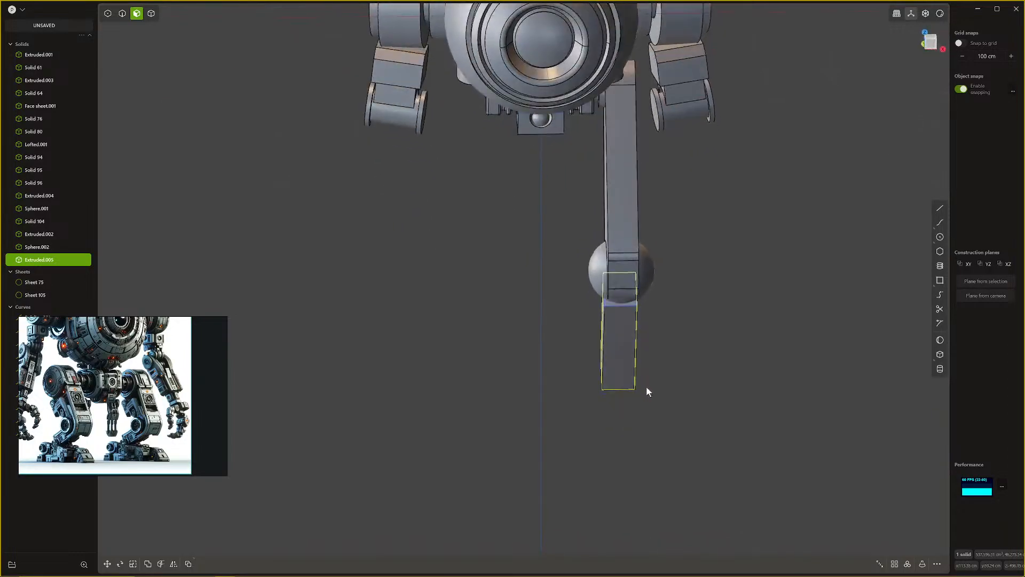
{"action": "key", "text": "KP_1"}
{"action": "scroll", "coordinate": [649, 363], "scroll_direction": "down", "scroll_amount": 3}
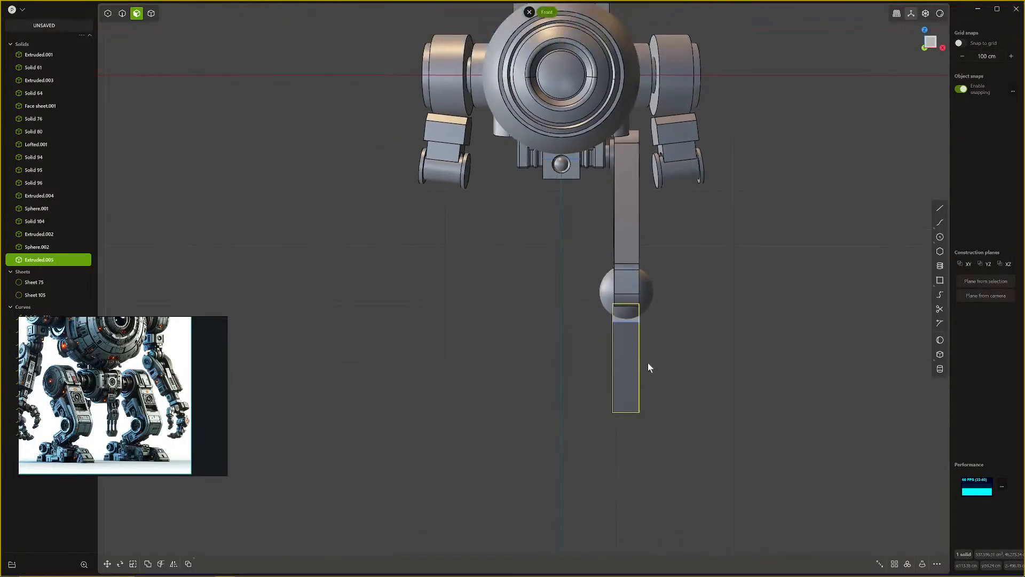
{"action": "key", "text": "KP_3"}
{"action": "scroll", "coordinate": [639, 440], "scroll_direction": "up", "scroll_amount": 3}
{"action": "scroll", "coordinate": [644, 453], "scroll_direction": "up", "scroll_amount": 2}
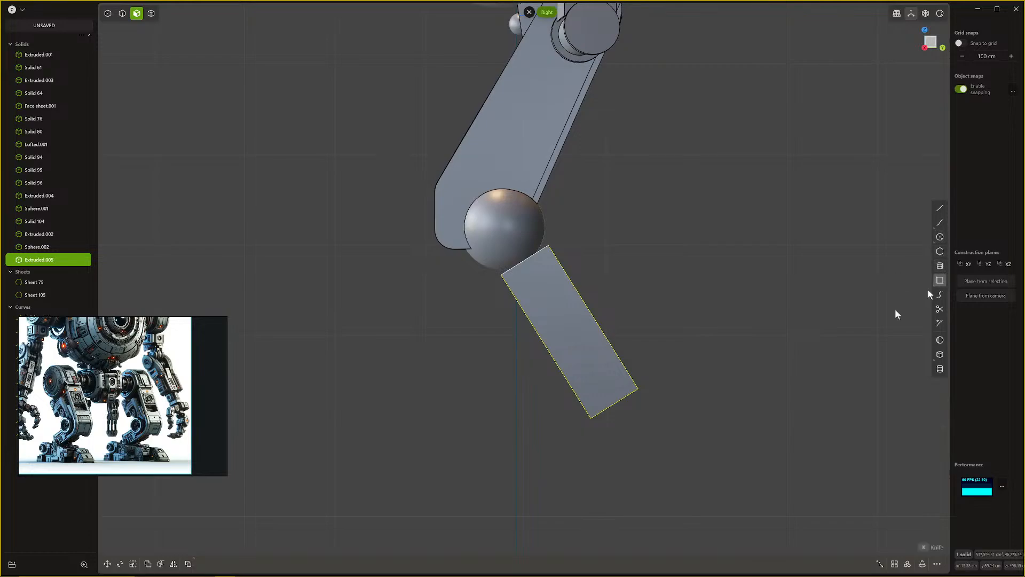
{"action": "left_click", "coordinate": [591, 421]}
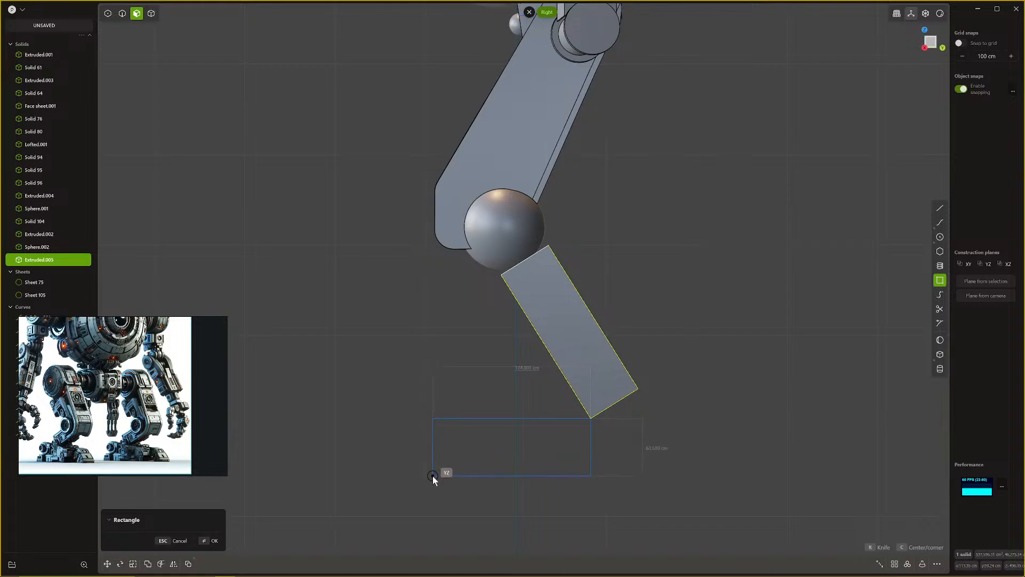
{"action": "left_click", "coordinate": [432, 481]}
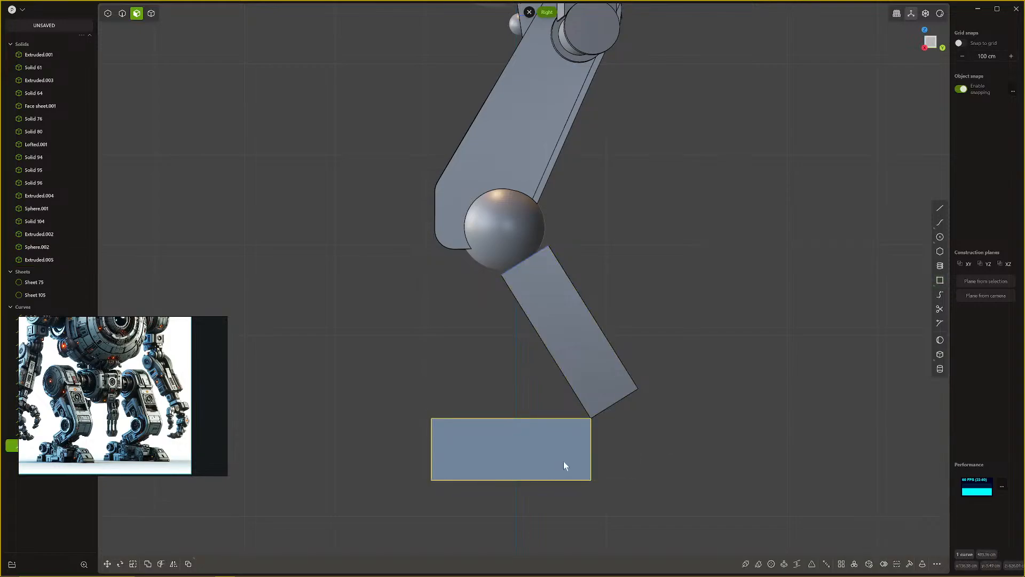
{"action": "middle_click_drag", "start_coordinate": [564, 465], "coordinate": [521, 498]}
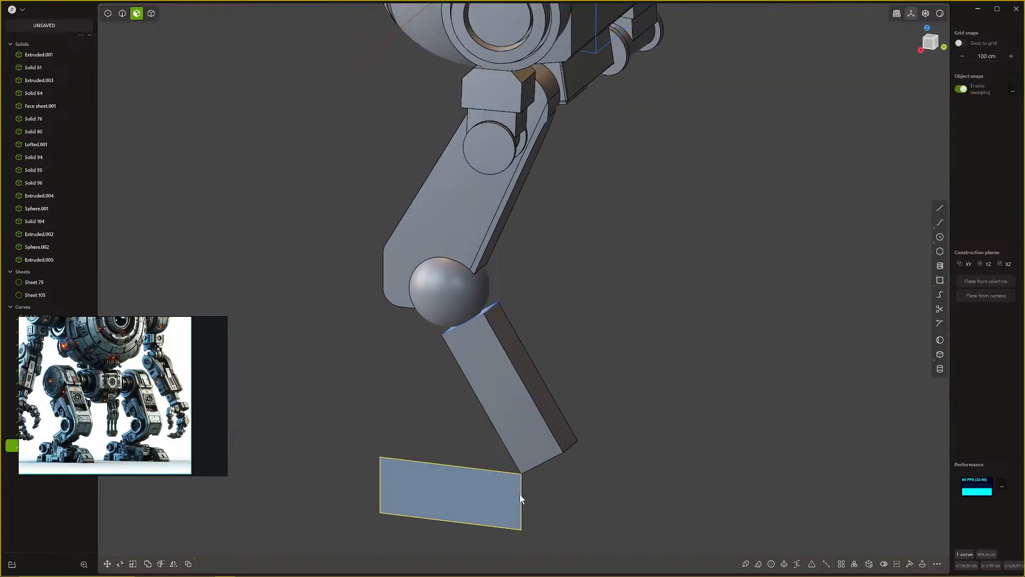
{"action": "key", "text": "e"}
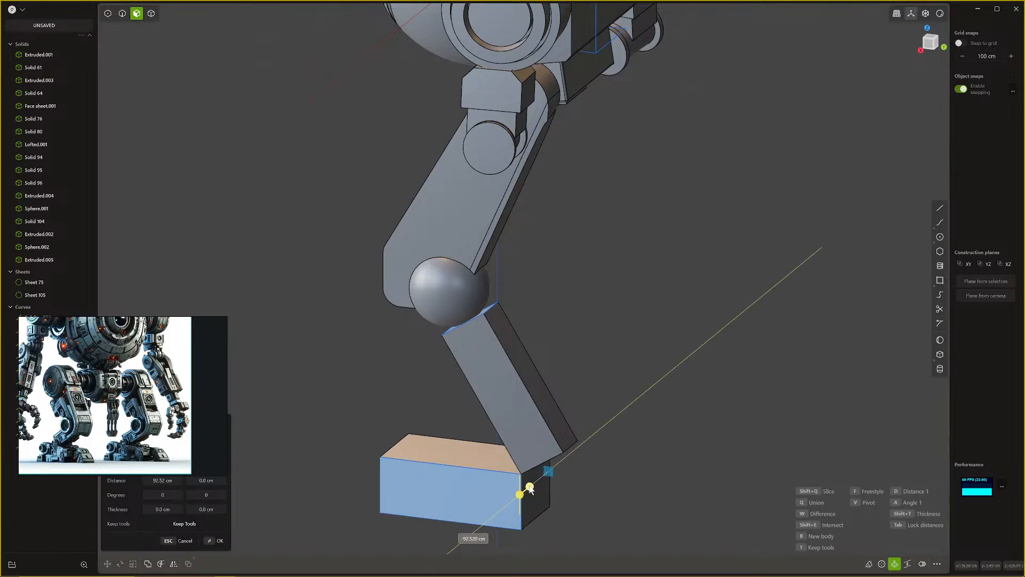
{"action": "middle_click_drag", "start_coordinate": [529, 489], "coordinate": [688, 489]}
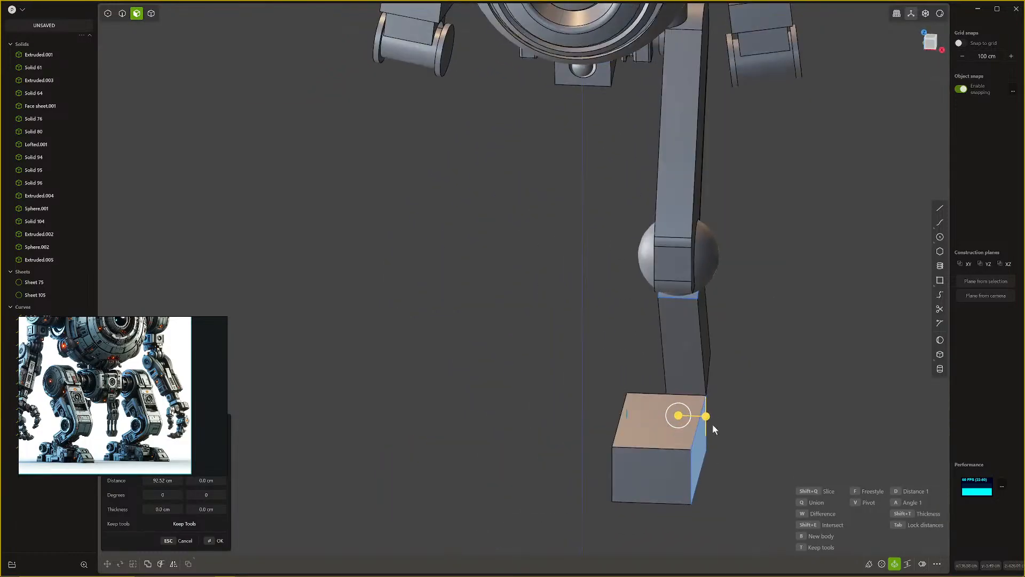
{"action": "left_click_drag", "start_coordinate": [706, 416], "coordinate": [734, 425]}
{"action": "key", "text": "Escape"}
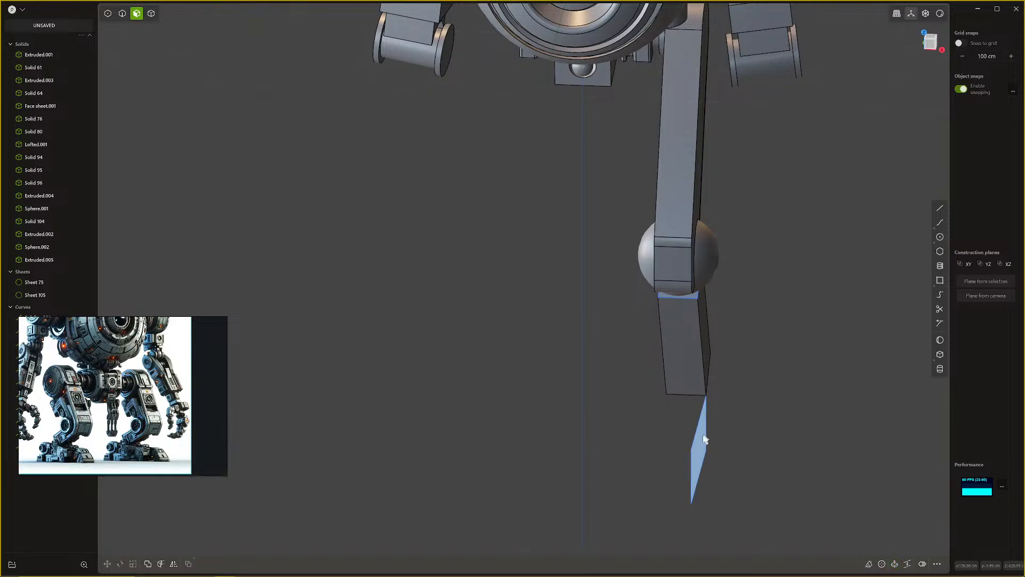
Step: Extrude the foot rectangle about 47.5 cm in the front view so it matches the lower leg's width
{"action": "key", "text": "e"}
{"action": "key", "text": "KP_1"}
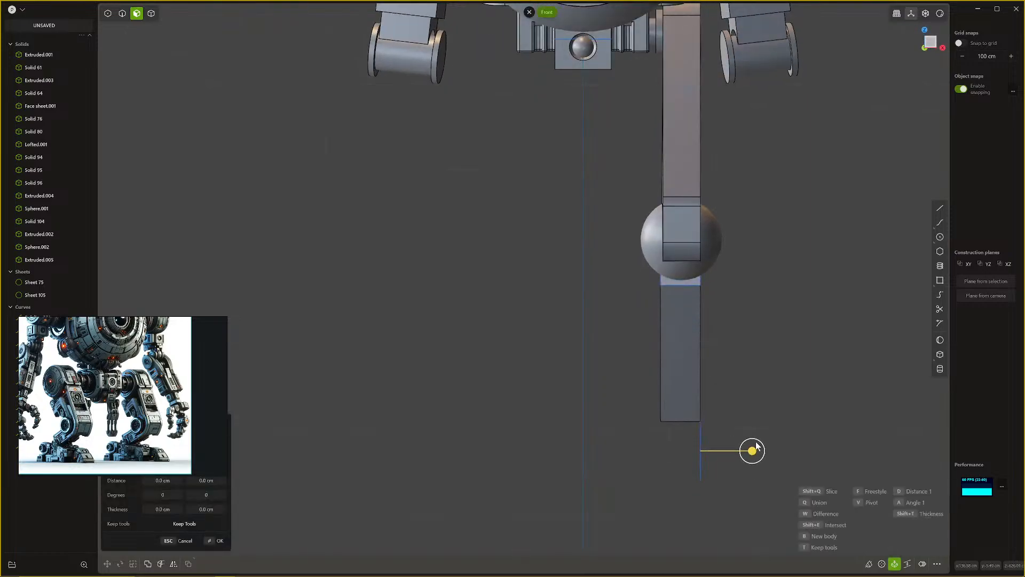
{"action": "left_click_drag", "start_coordinate": [753, 453], "coordinate": [714, 455]}
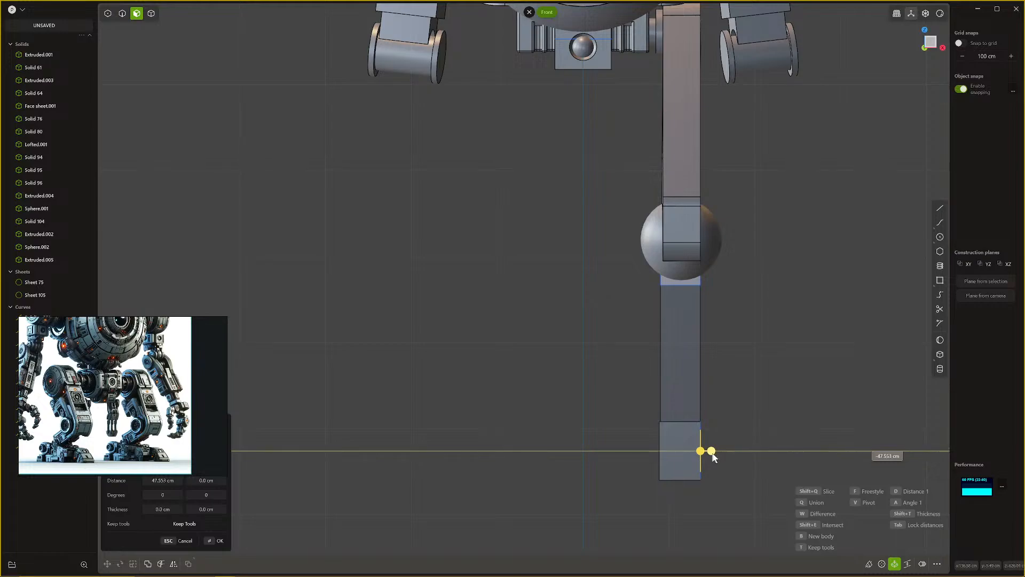
{"action": "left_click_drag", "start_coordinate": [713, 452], "coordinate": [714, 454]}
{"action": "key", "text": "Return"}
Step: Offset the foot block's rear face about 36 cm outward so the foot extends back beneath the lower leg
{"action": "middle_click_drag", "start_coordinate": [714, 455], "coordinate": [478, 469]}
{"action": "left_click", "coordinate": [462, 442]}
{"action": "key", "text": "o"}
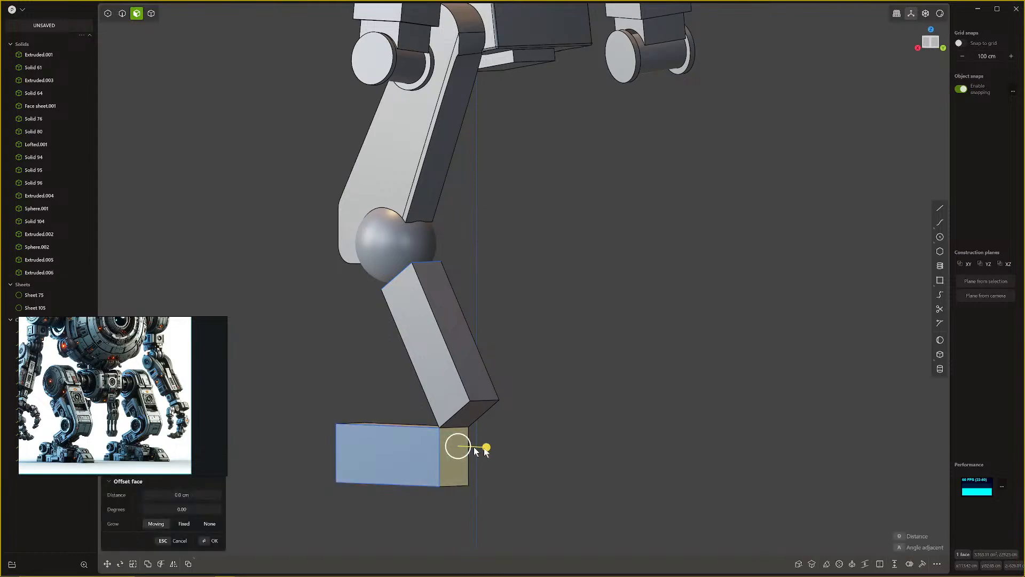
{"action": "left_click_drag", "start_coordinate": [487, 447], "coordinate": [508, 459]}
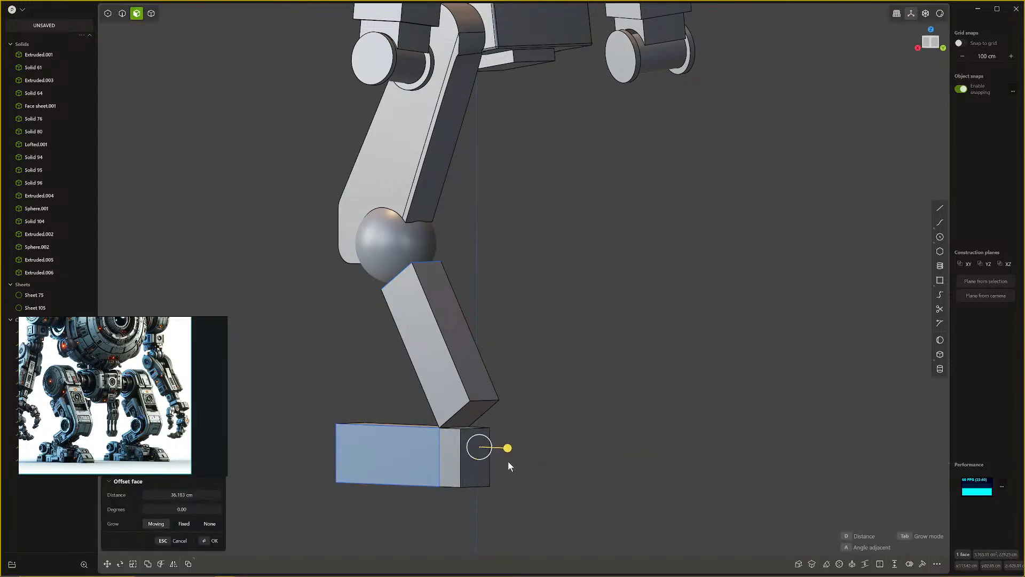
{"action": "scroll", "coordinate": [485, 447], "scroll_direction": "up", "scroll_amount": 5}
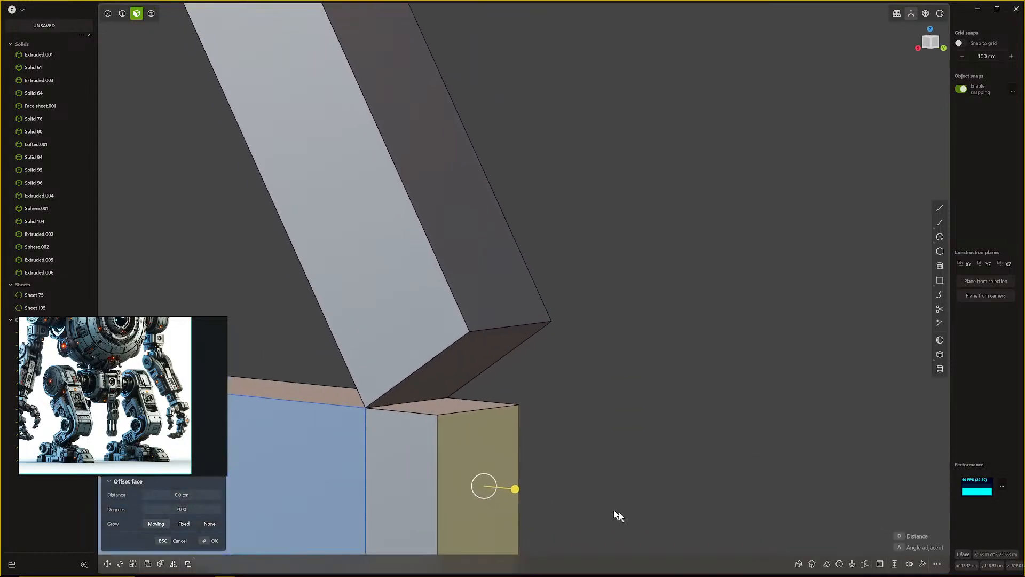
Step: Add an ankle sphere as a separate body, centred on the foot's top face where the lower leg meets it
{"action": "left_click", "coordinate": [943, 340]}
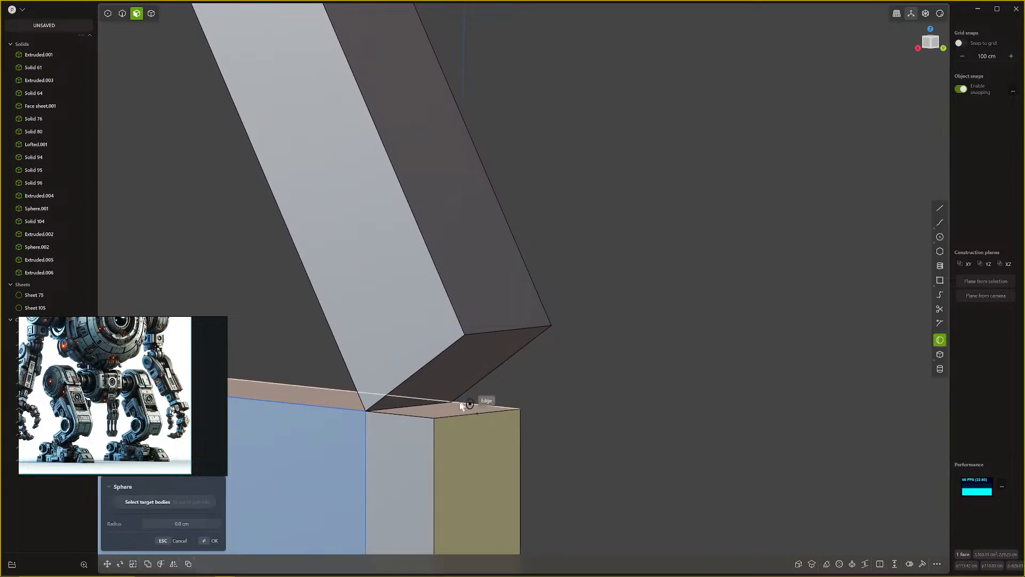
{"action": "left_click", "coordinate": [411, 407]}
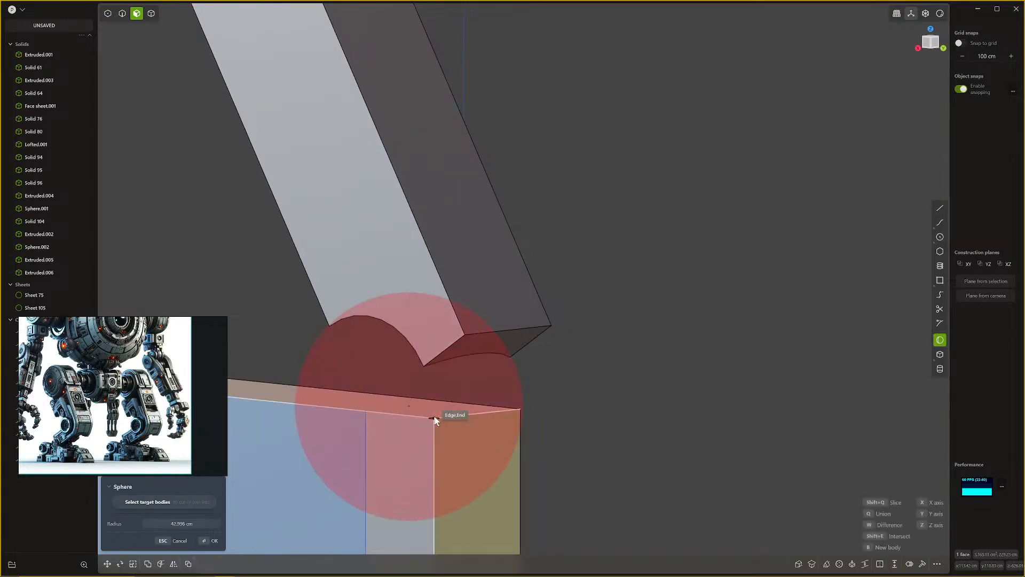
{"action": "left_click", "coordinate": [434, 418]}
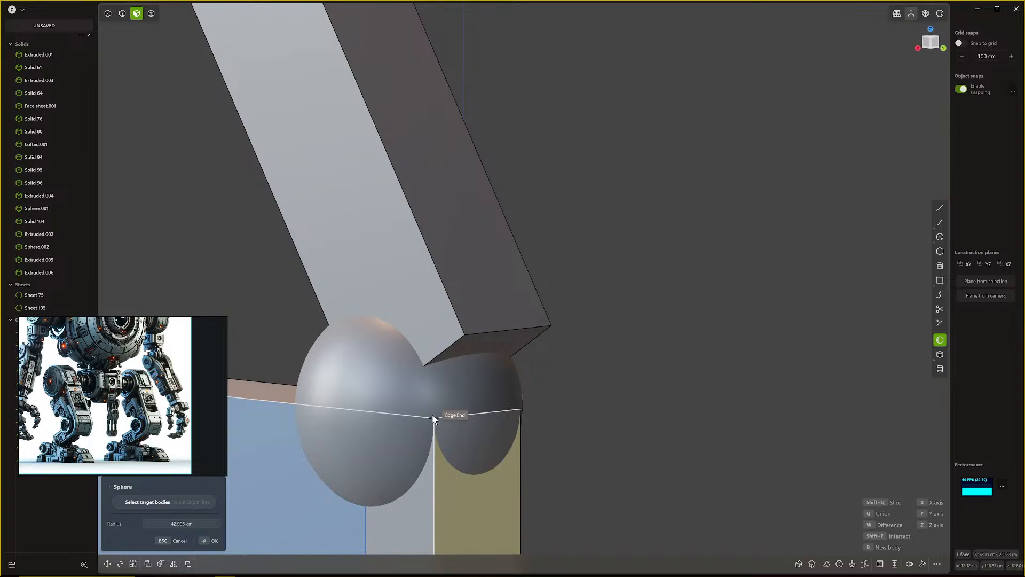
{"action": "left_click", "coordinate": [473, 409]}
{"action": "middle_click_drag", "start_coordinate": [548, 418], "coordinate": [544, 430]}
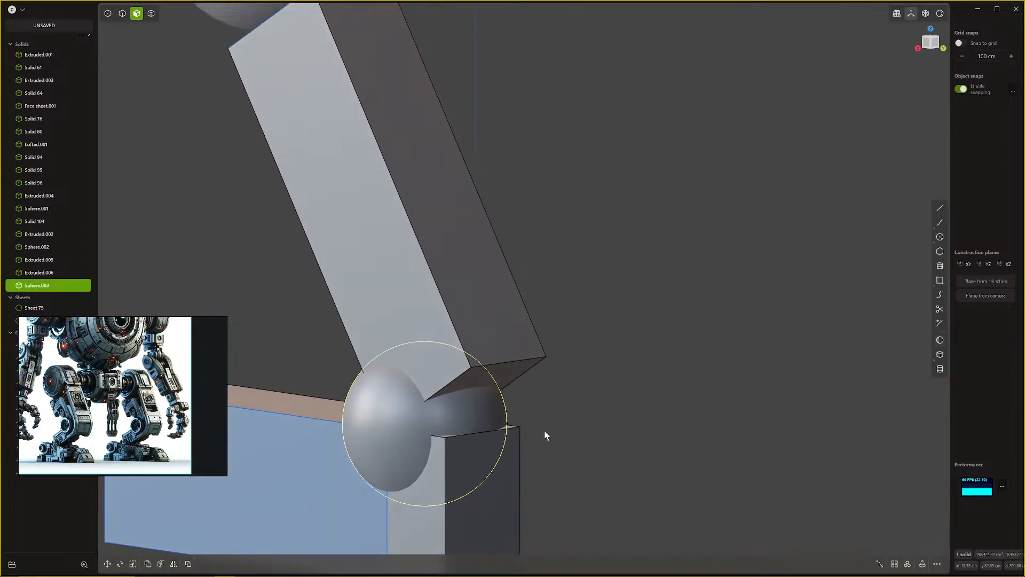
Step: Duplicate the ankle sphere in place and scale the copy uniformly to about 1.08
{"action": "key", "text": "ctrl+d"}
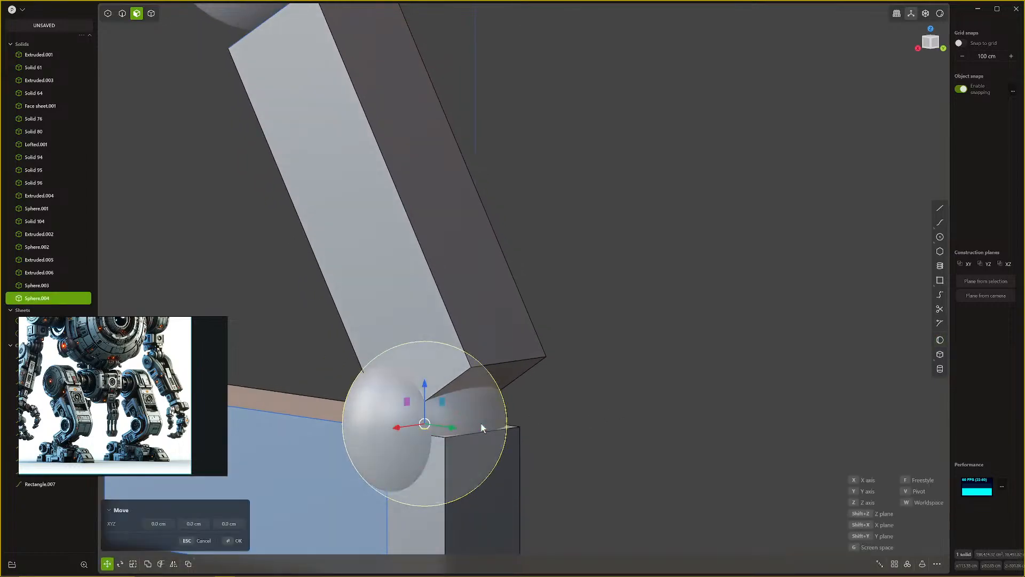
{"action": "key", "text": "s"}
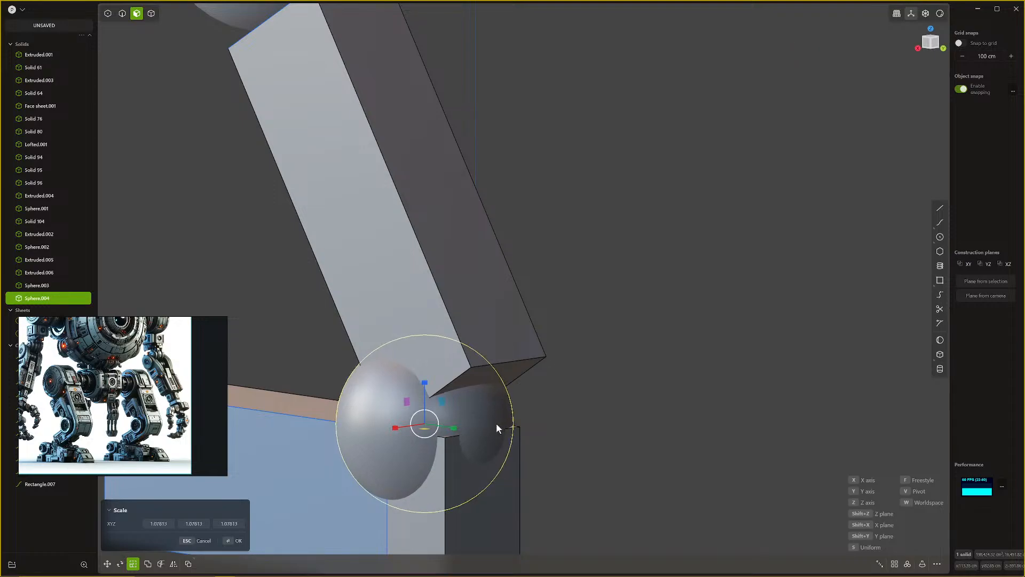
{"action": "left_click", "coordinate": [496, 427]}
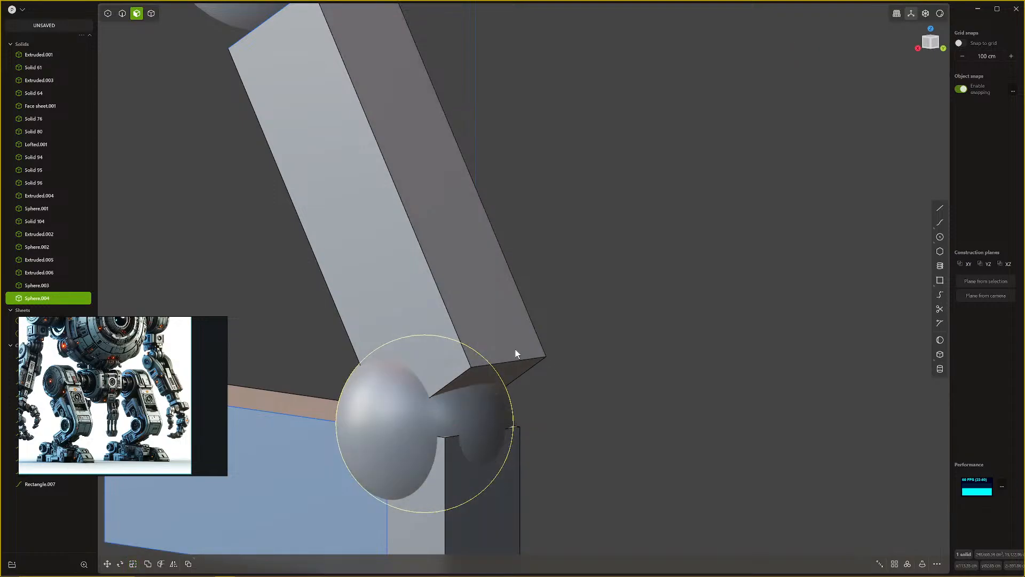
Step: Subtract the enlarged sphere copy from both the lower leg and the foot to leave clearance around the ankle sphere
{"action": "key", "text": "4"}
{"action": "left_click", "coordinate": [515, 344]}
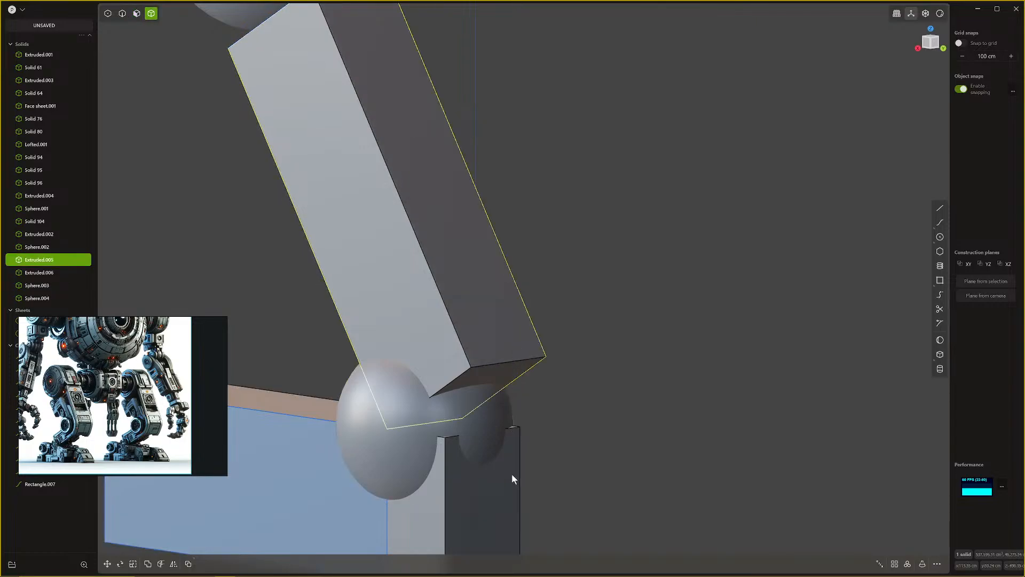
{"action": "left_click", "coordinate": [512, 473], "text": "shift"}
{"action": "key", "text": "q"}
{"action": "left_click", "coordinate": [496, 419]}
{"action": "key", "text": "Return"}
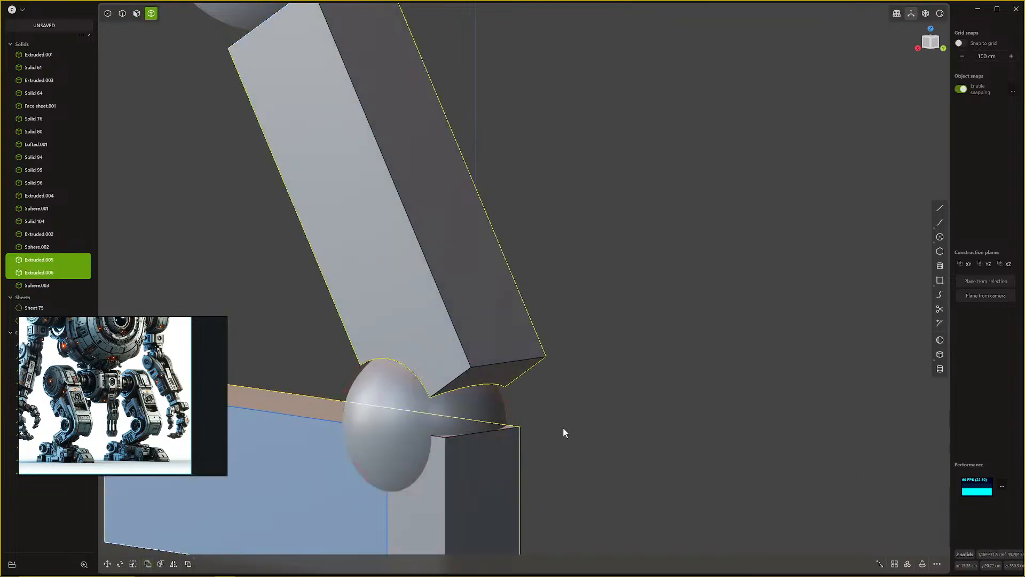
Step: Bevel the lower leg's long edges and the edges around its ankle cutout with the Fillet tool
{"action": "scroll", "coordinate": [562, 427], "scroll_direction": "down", "scroll_amount": 3}
{"action": "middle_click_drag", "start_coordinate": [563, 427], "coordinate": [659, 378]}
{"action": "scroll", "coordinate": [586, 434], "scroll_direction": "up", "scroll_amount": 1}
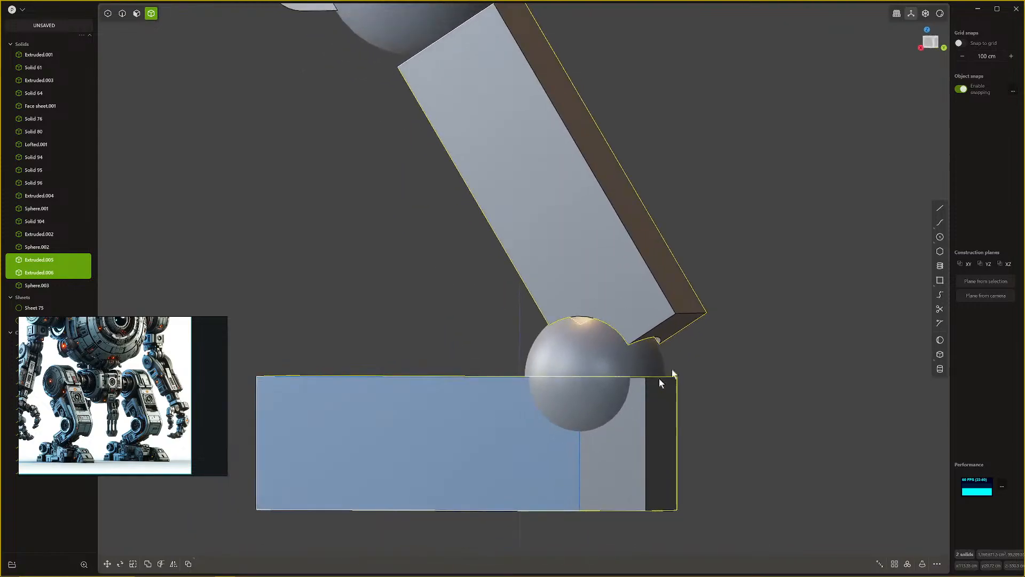
{"action": "left_click", "coordinate": [724, 332]}
{"action": "middle_click_drag", "start_coordinate": [691, 414], "coordinate": [698, 277]}
{"action": "scroll", "coordinate": [703, 378], "scroll_direction": "up", "scroll_amount": 2}
{"action": "key", "text": "2"}
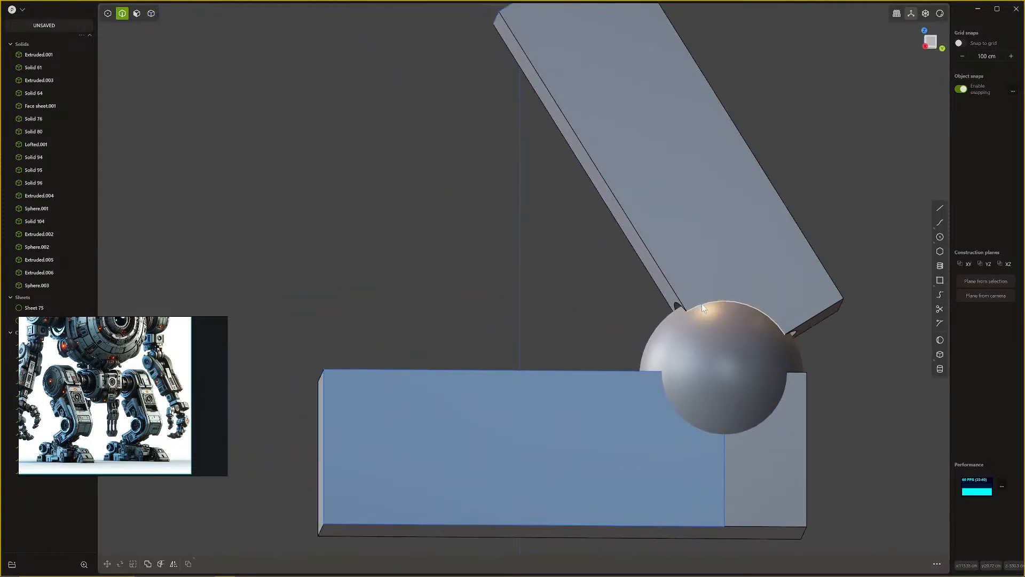
{"action": "left_click", "coordinate": [701, 301]}
{"action": "key", "text": "f"}
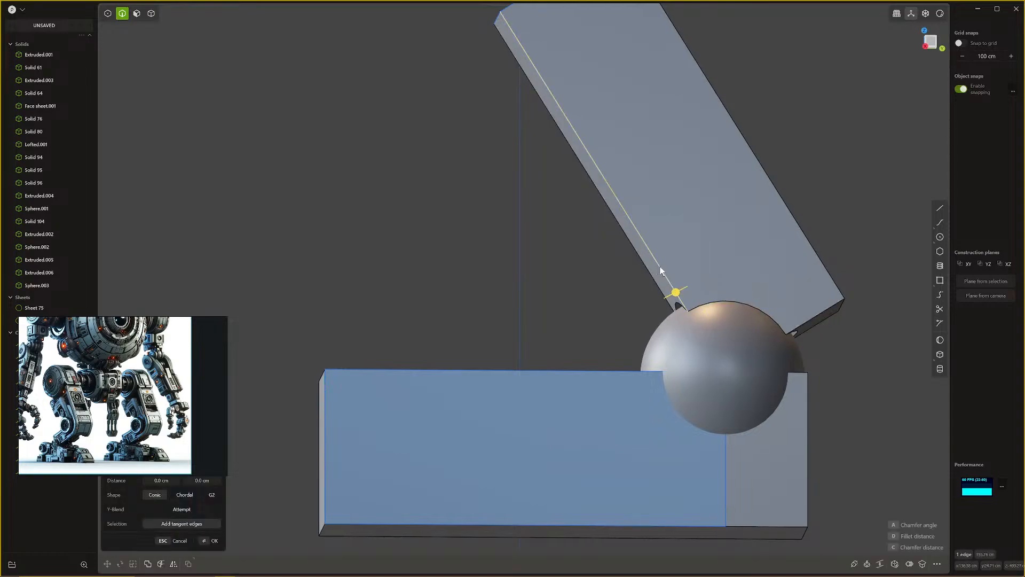
{"action": "left_click", "coordinate": [786, 209]}
{"action": "middle_click_drag", "start_coordinate": [787, 210], "coordinate": [794, 238]}
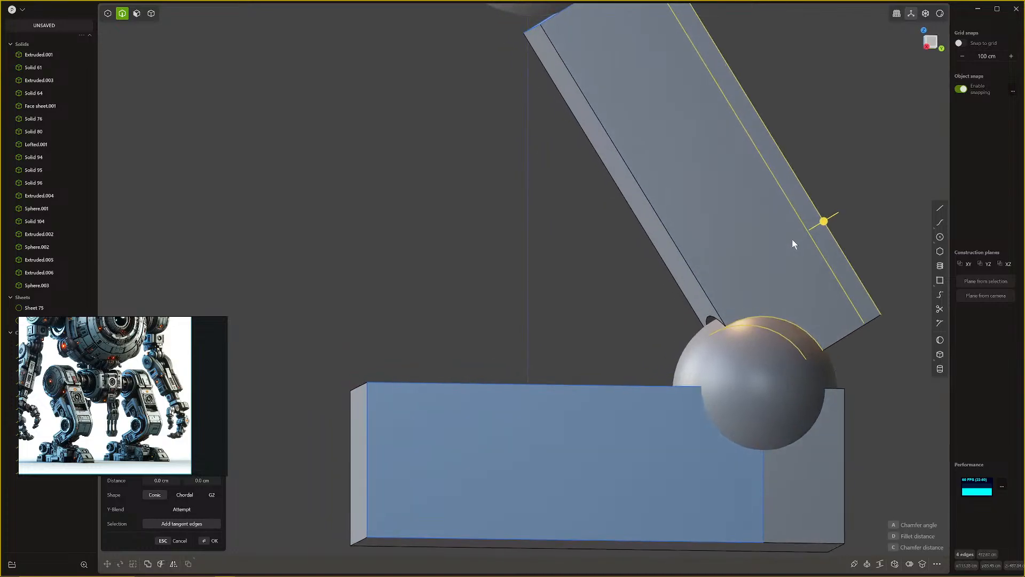
{"action": "left_click", "coordinate": [695, 277]}
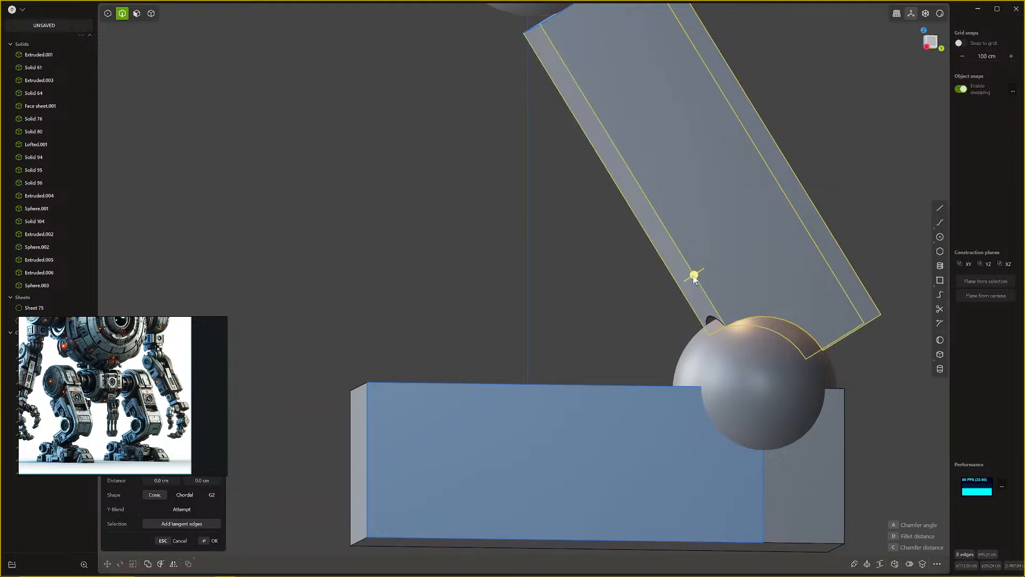
{"action": "left_click_drag", "start_coordinate": [696, 277], "coordinate": [693, 278]}
{"action": "key", "text": "Return"}
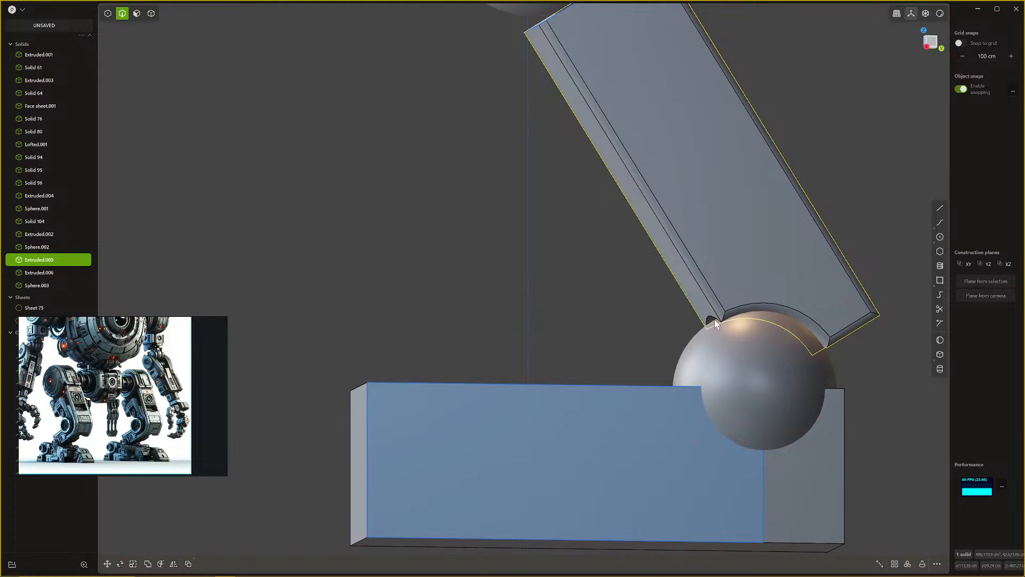
Step: Chamfer the short edge at the lower leg's front corner beside the ankle sphere by about 2.2 cm
{"action": "left_click", "coordinate": [714, 320]}
{"action": "left_click_drag", "start_coordinate": [715, 320], "coordinate": [711, 312]}
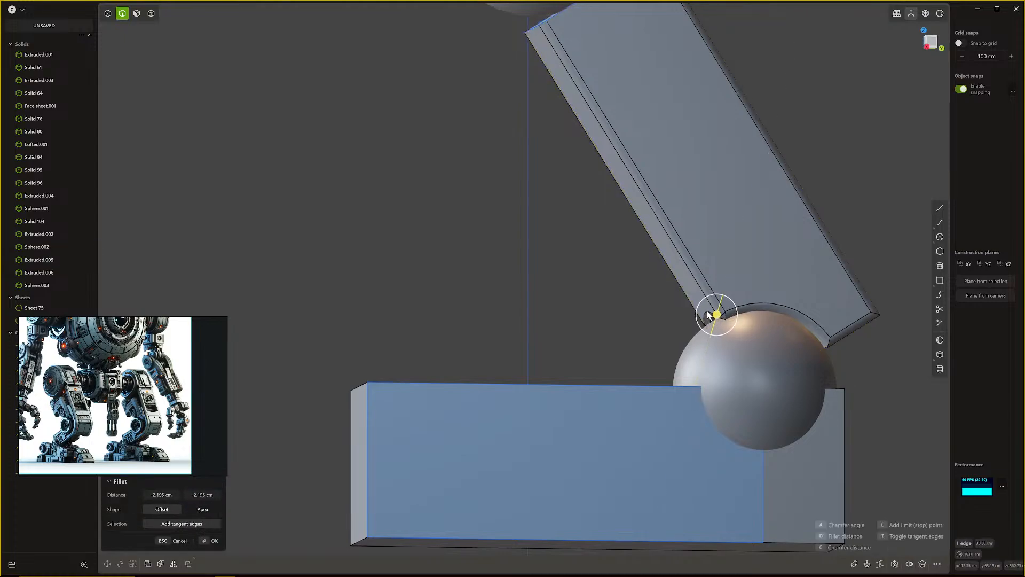
{"action": "key", "text": "Return"}
{"action": "middle_click_drag", "start_coordinate": [708, 315], "coordinate": [624, 512]}
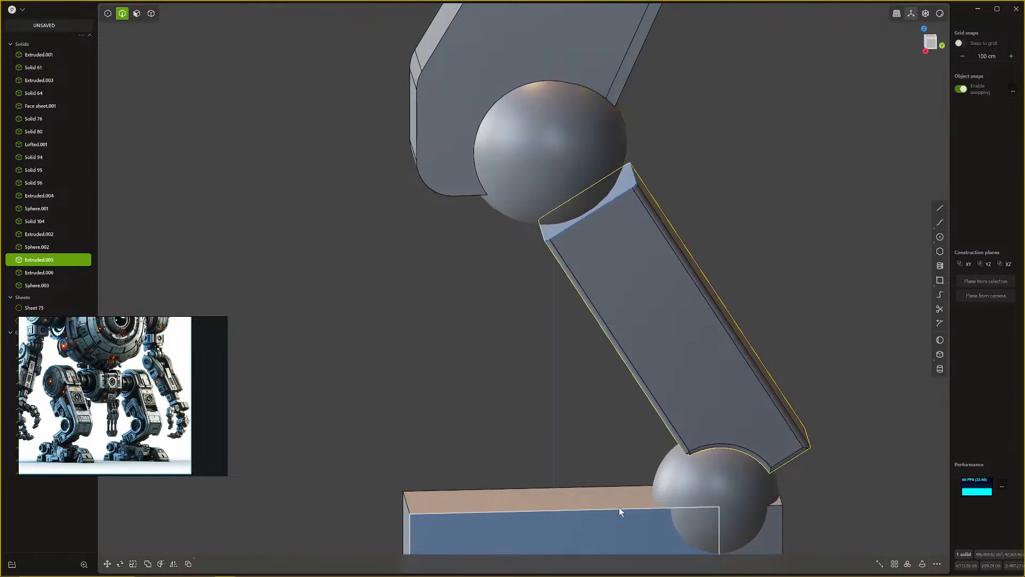
{"action": "key", "text": "super"}
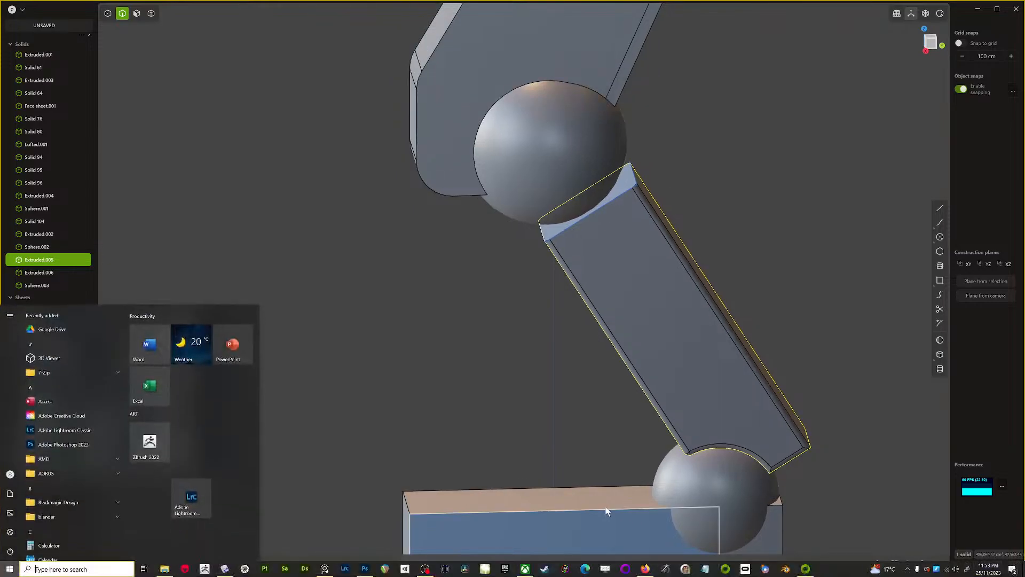
{"action": "left_click", "coordinate": [569, 439]}
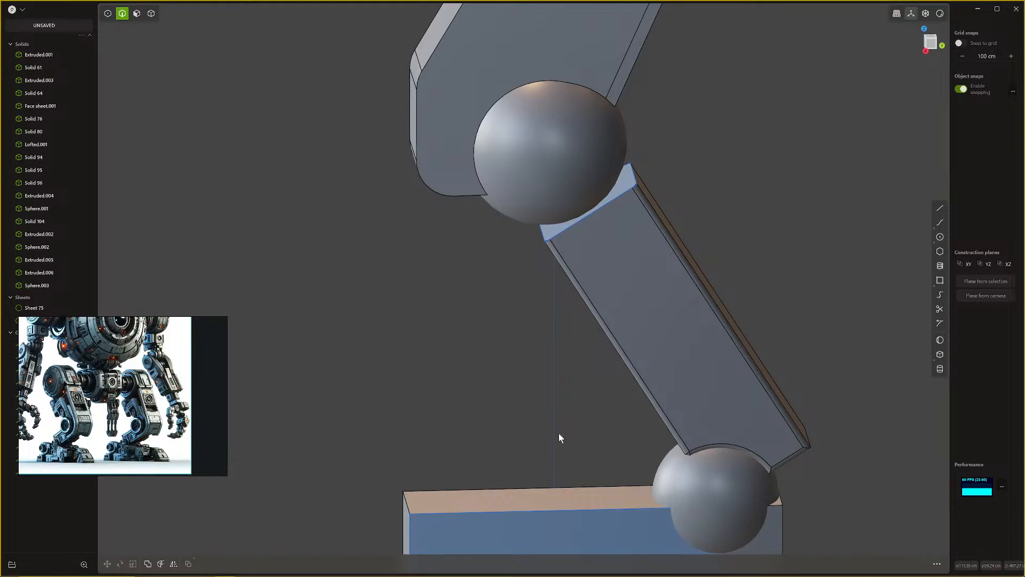
Step: Fillet the foot block's four long edges with a radius of about 7.5 cm
{"action": "middle_click_drag", "start_coordinate": [558, 433], "coordinate": [559, 441]}
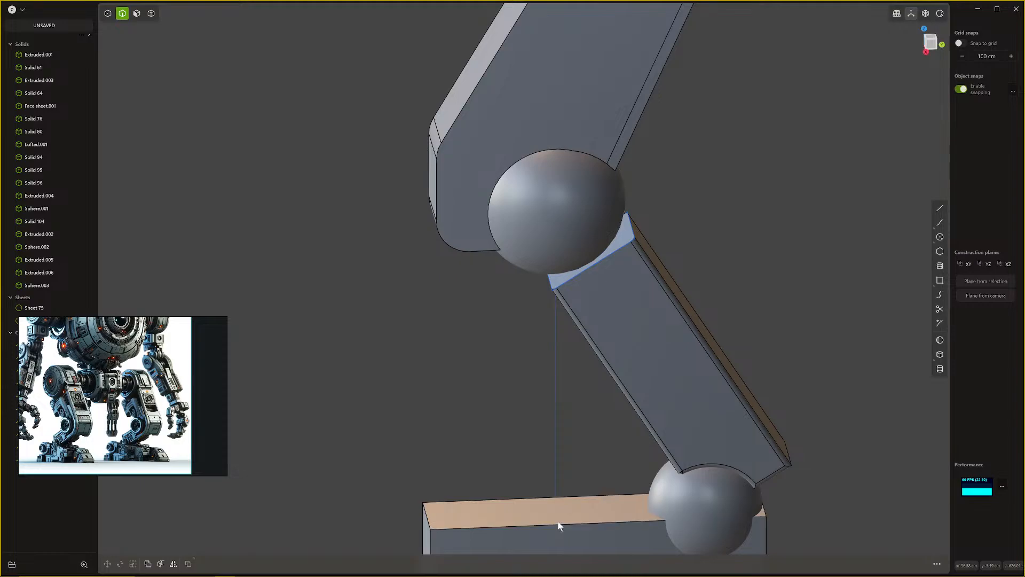
{"action": "scroll", "coordinate": [559, 522], "scroll_direction": "down", "scroll_amount": 2}
{"action": "middle_click_drag", "start_coordinate": [561, 513], "coordinate": [629, 540]}
{"action": "left_click", "coordinate": [645, 508]}
{"action": "key", "text": "f"}
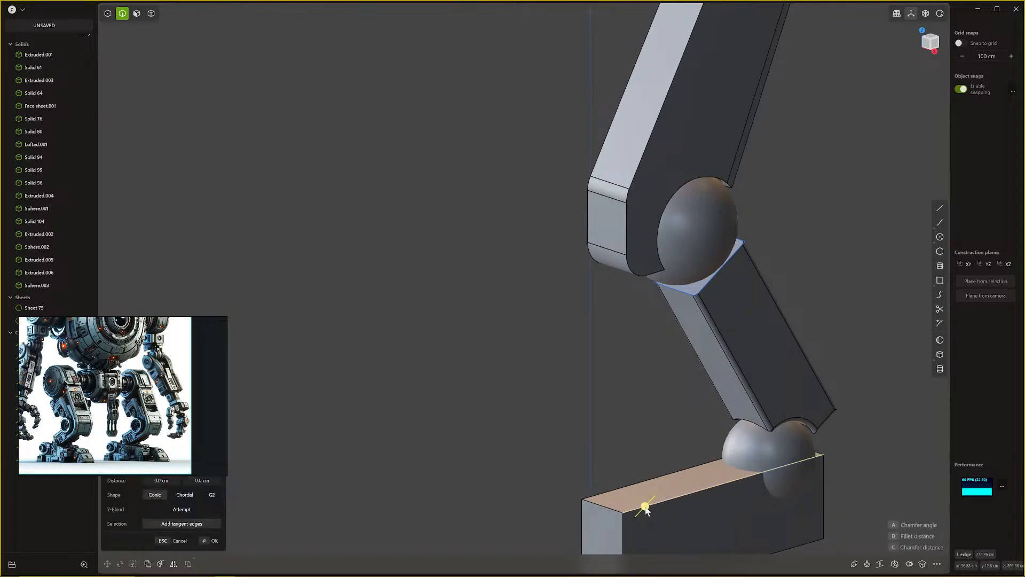
{"action": "left_click", "coordinate": [685, 494], "text": "alt"}
{"action": "left_click_drag", "start_coordinate": [685, 494], "coordinate": [688, 487]}
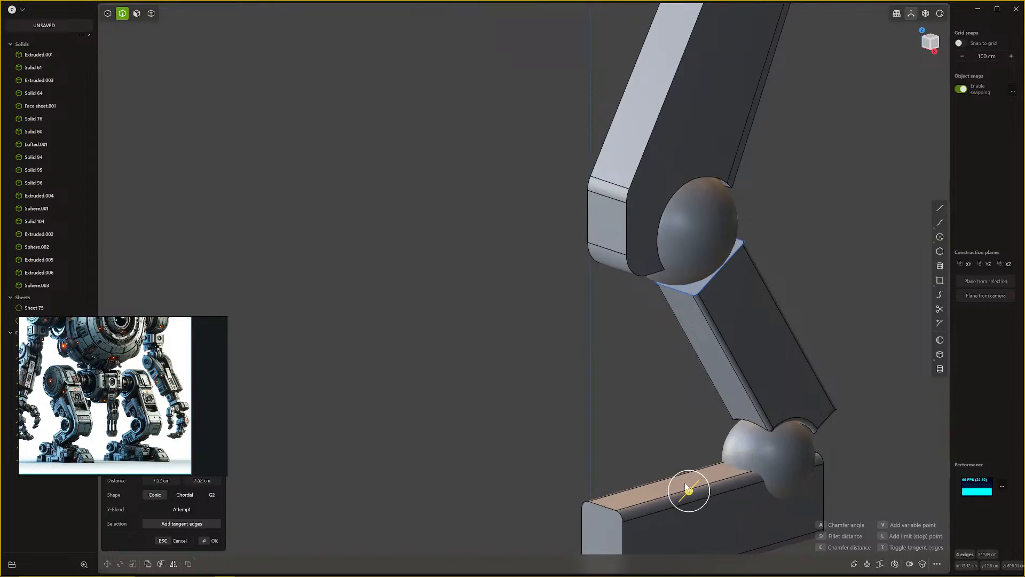
{"action": "key", "text": "Return"}
{"action": "middle_click_drag", "start_coordinate": [746, 470], "coordinate": [730, 464]}
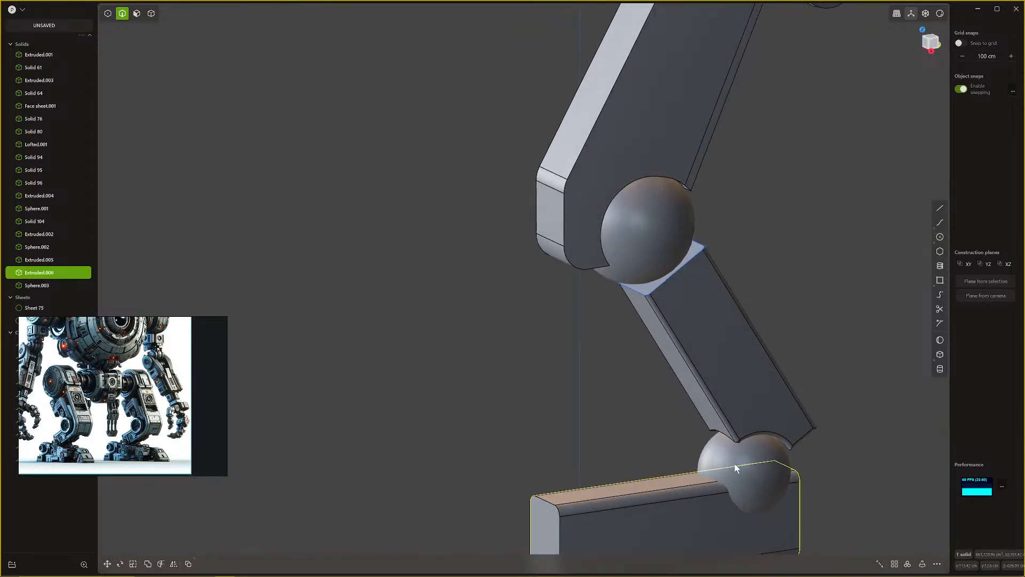
{"action": "left_click", "coordinate": [670, 507]}
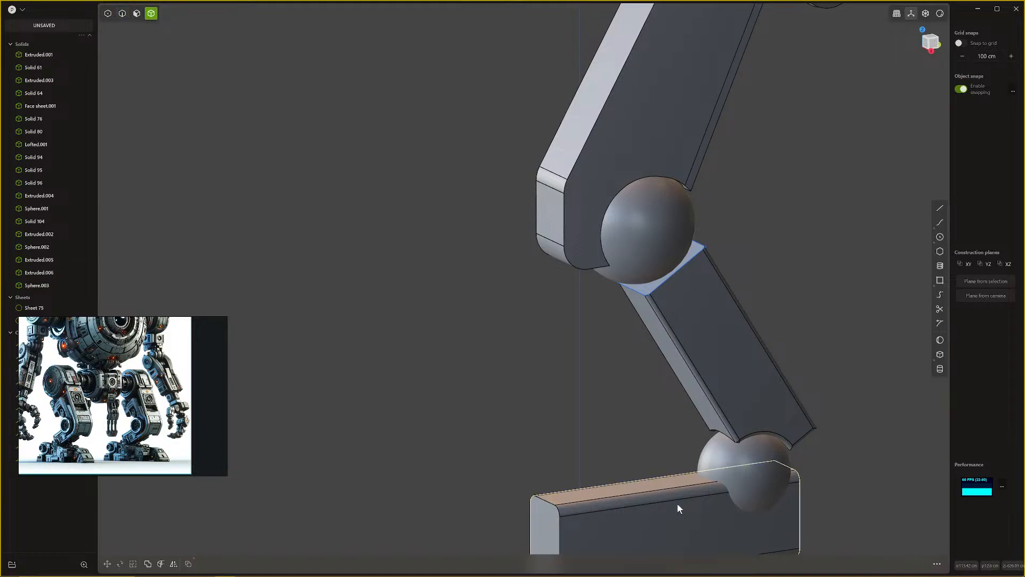
{"action": "left_click", "coordinate": [677, 502]}
{"action": "key", "text": "q"}
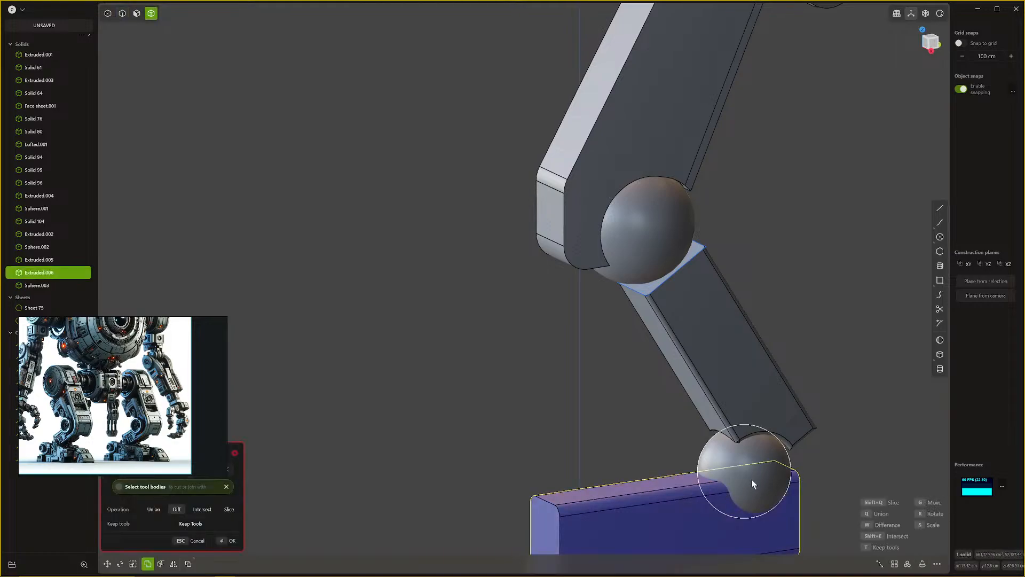
{"action": "key", "text": "Escape"}
Step: Duplicate the ankle sphere in place and scale the copy uniformly to about 1.07
{"action": "left_click", "coordinate": [765, 454]}
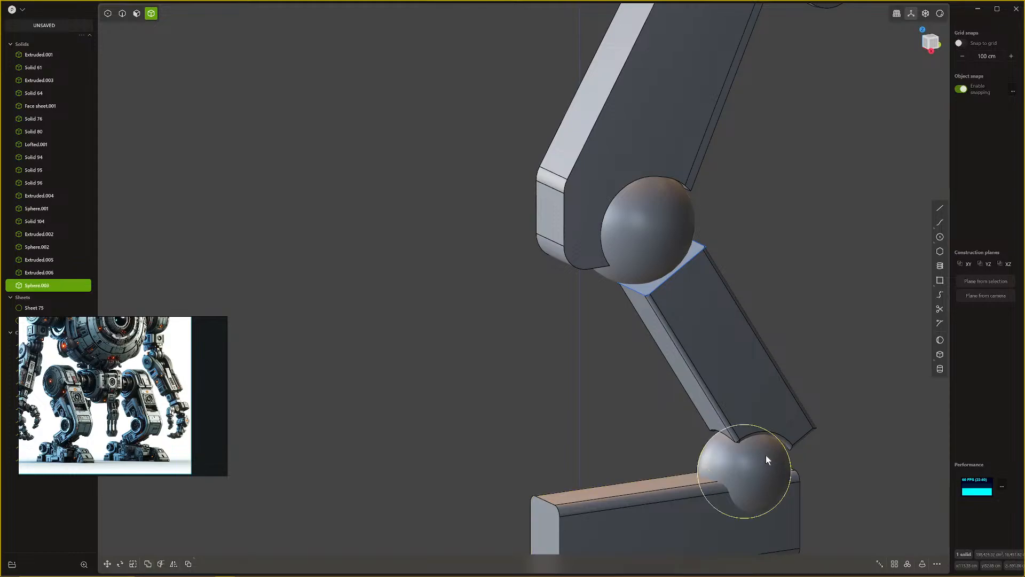
{"action": "key", "text": "ctrl+d"}
{"action": "key", "text": "s"}
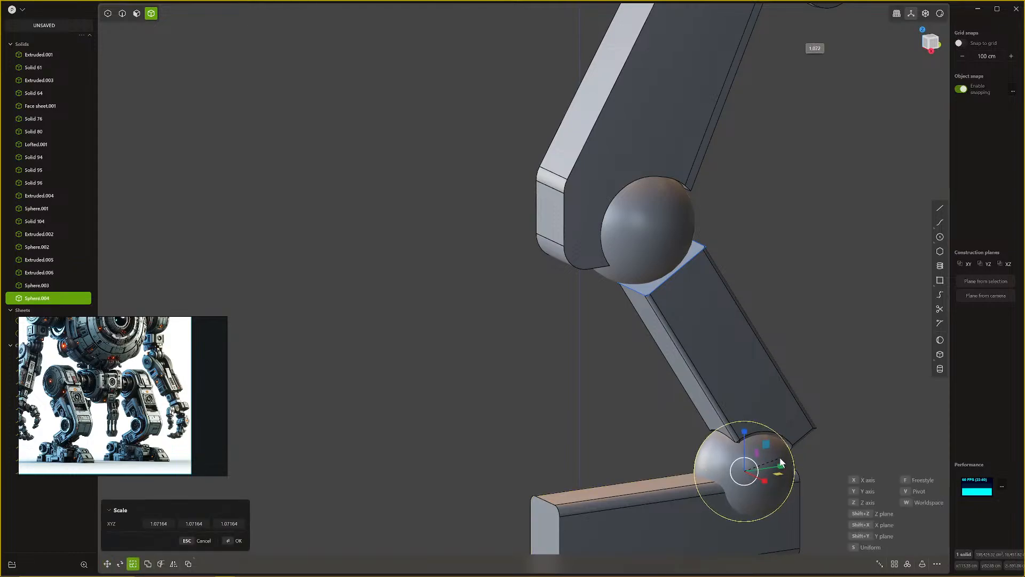
{"action": "left_click", "coordinate": [778, 456]}
{"action": "right_click", "coordinate": [744, 474]}
Step: Subtract the enlarged sphere copy from the foot to restore the clearance around the ankle sphere
{"action": "left_click", "coordinate": [647, 509]}
{"action": "key", "text": "q"}
{"action": "left_click", "coordinate": [730, 481]}
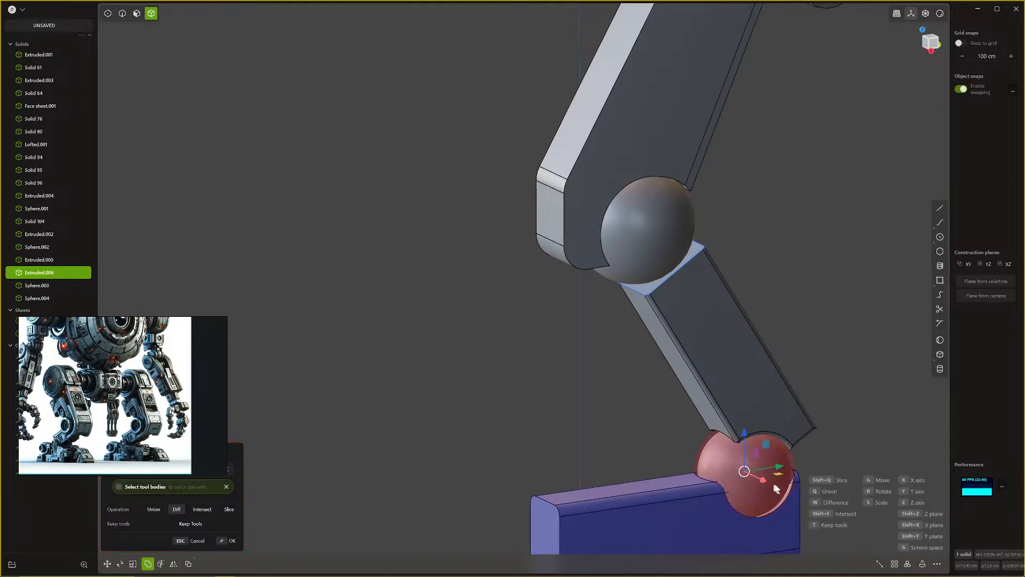
{"action": "right_click", "coordinate": [773, 485]}
Step: Examine the ankle joint from behind, checking the gap between the sphere, the lower leg and the foot
{"action": "middle_click_drag", "start_coordinate": [772, 487], "coordinate": [699, 515]}
{"action": "middle_click_drag", "start_coordinate": [609, 497], "coordinate": [559, 427], "text": "shift"}
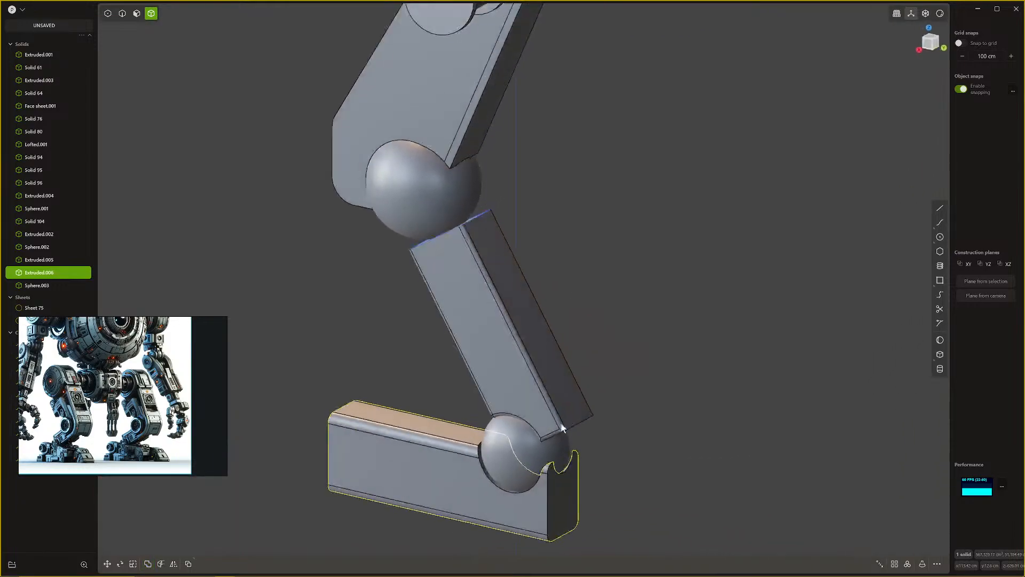
{"action": "scroll", "coordinate": [556, 451], "scroll_direction": "up", "scroll_amount": 5}
{"action": "middle_click_drag", "start_coordinate": [549, 465], "coordinate": [649, 357], "text": "shift"}
{"action": "scroll", "coordinate": [630, 346], "scroll_direction": "down", "scroll_amount": 1}
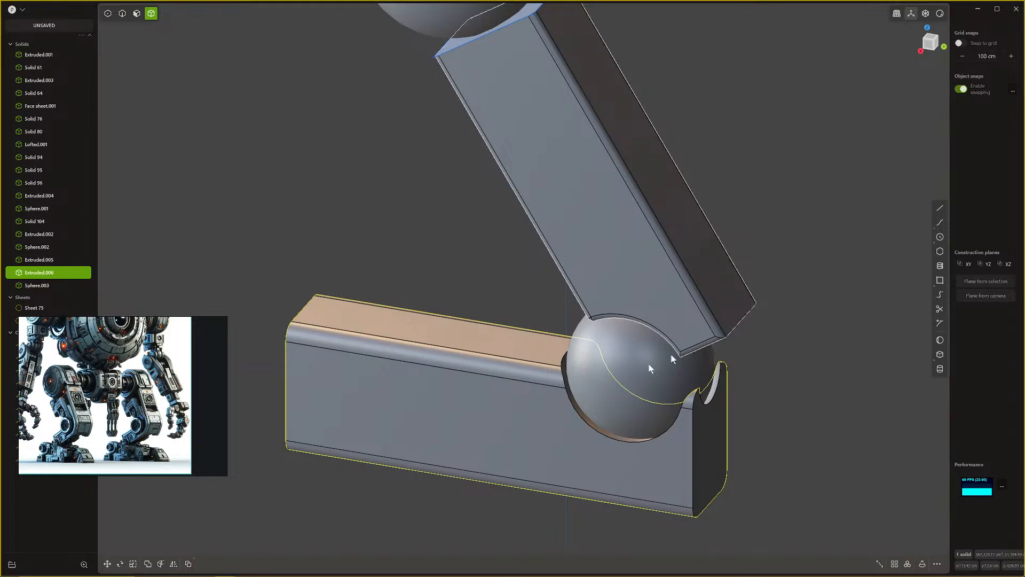
{"action": "scroll", "coordinate": [655, 386], "scroll_direction": "down", "scroll_amount": 2}
{"action": "middle_click_drag", "start_coordinate": [656, 386], "coordinate": [681, 414]}
{"action": "scroll", "coordinate": [707, 415], "scroll_direction": "up", "scroll_amount": 5}
{"action": "scroll", "coordinate": [682, 414], "scroll_direction": "down", "scroll_amount": 8}
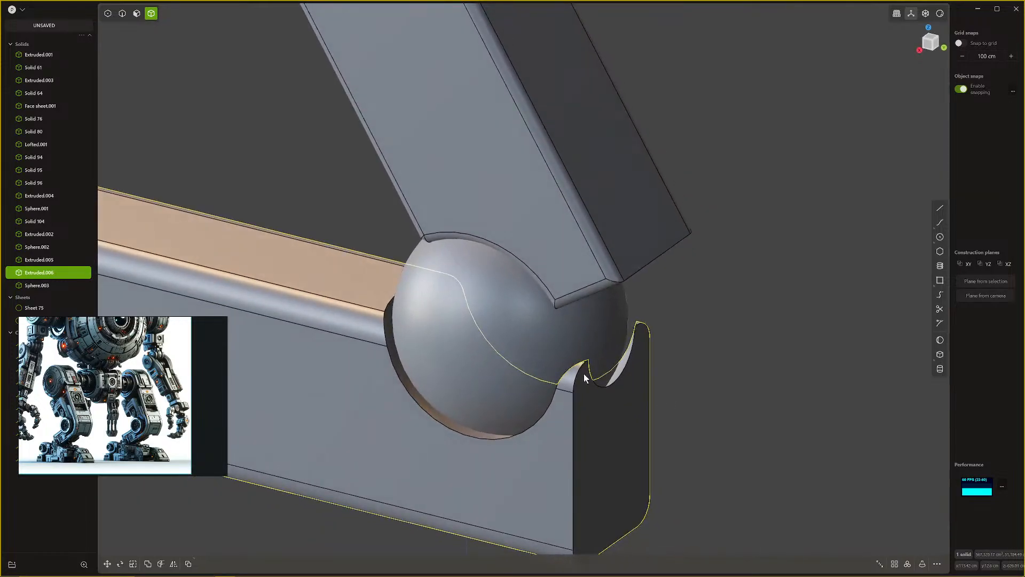
Step: Compare the whole robot's proportions with the reference image from the front and side
{"action": "scroll", "coordinate": [685, 385], "scroll_direction": "down", "scroll_amount": 7}
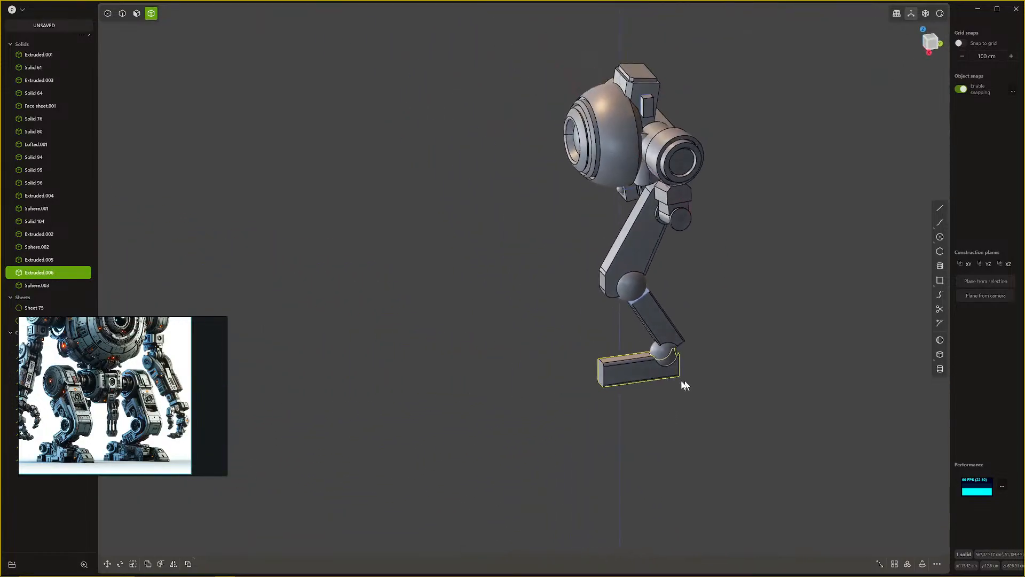
{"action": "middle_click_drag", "start_coordinate": [685, 385], "coordinate": [706, 425], "text": "shift"}
{"action": "middle_click_drag", "start_coordinate": [643, 414], "coordinate": [731, 430]}
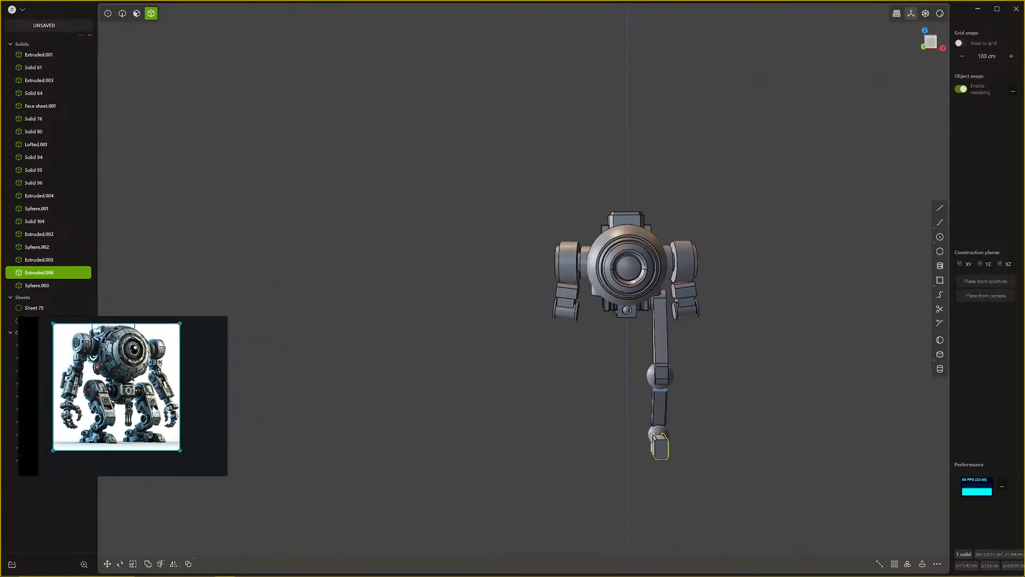
{"action": "middle_click_drag", "start_coordinate": [604, 367], "coordinate": [799, 310]}
{"action": "scroll", "coordinate": [723, 319], "scroll_direction": "up", "scroll_amount": 8}
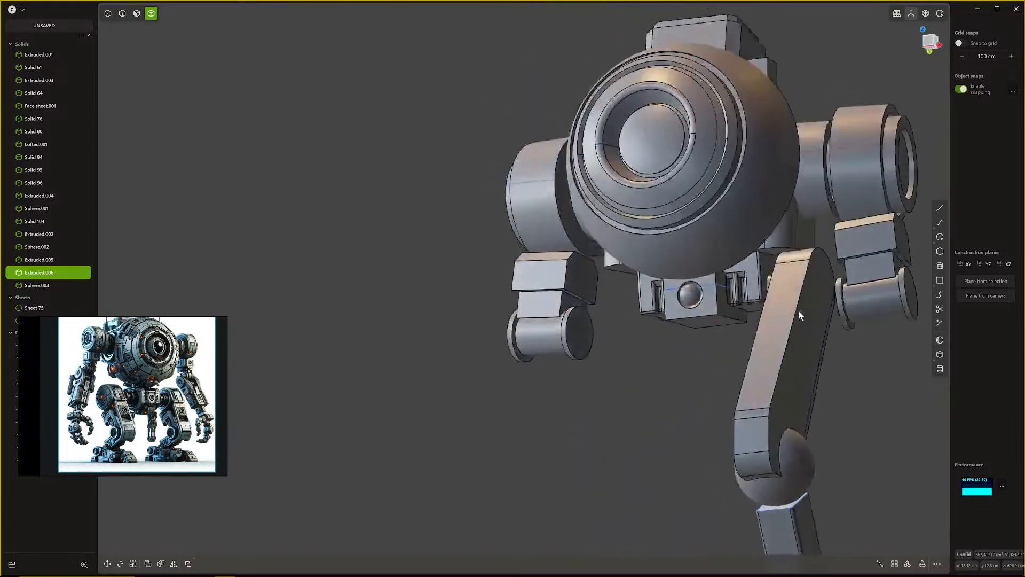
{"action": "scroll", "coordinate": [814, 288], "scroll_direction": "up", "scroll_amount": 6}
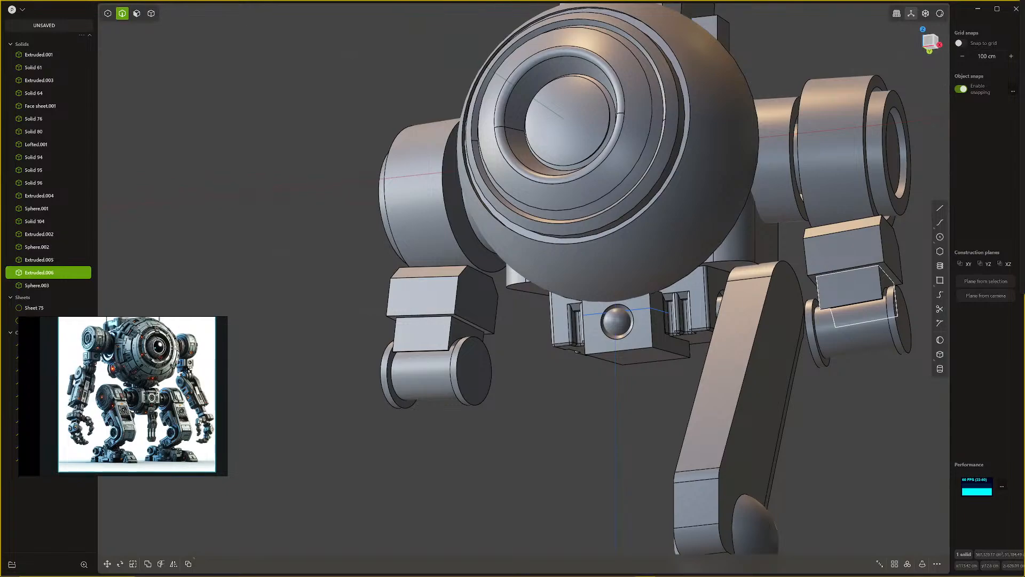
{"action": "left_click", "coordinate": [612, 420]}
{"action": "scroll", "coordinate": [616, 421], "scroll_direction": "down", "scroll_amount": 5}
{"action": "middle_click_drag", "start_coordinate": [616, 421], "coordinate": [607, 356]}
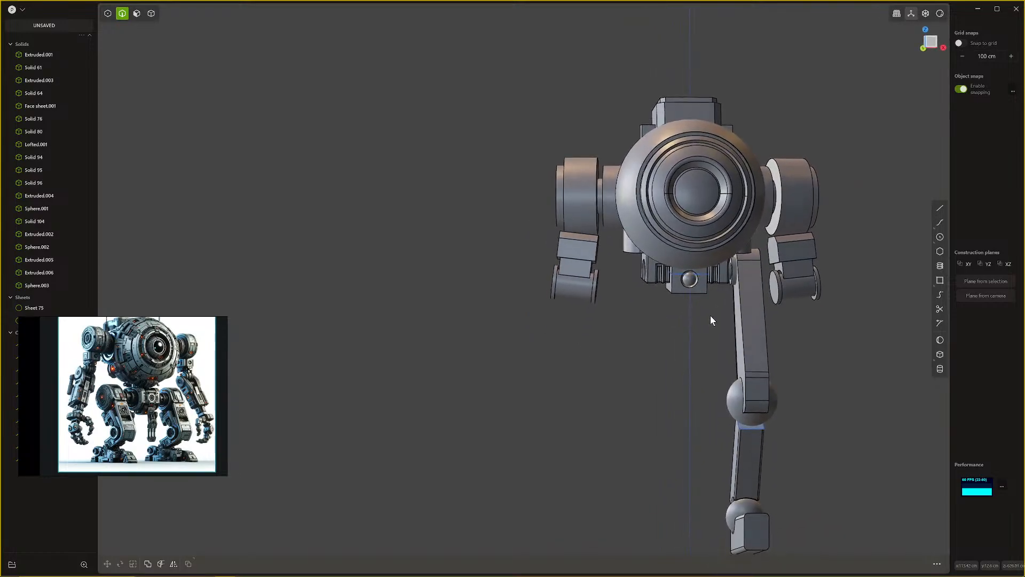
Step: Delete the two rounded faces along the foot's top edges to make those edges sharp again
{"action": "middle_click_drag", "start_coordinate": [710, 321], "coordinate": [791, 341]}
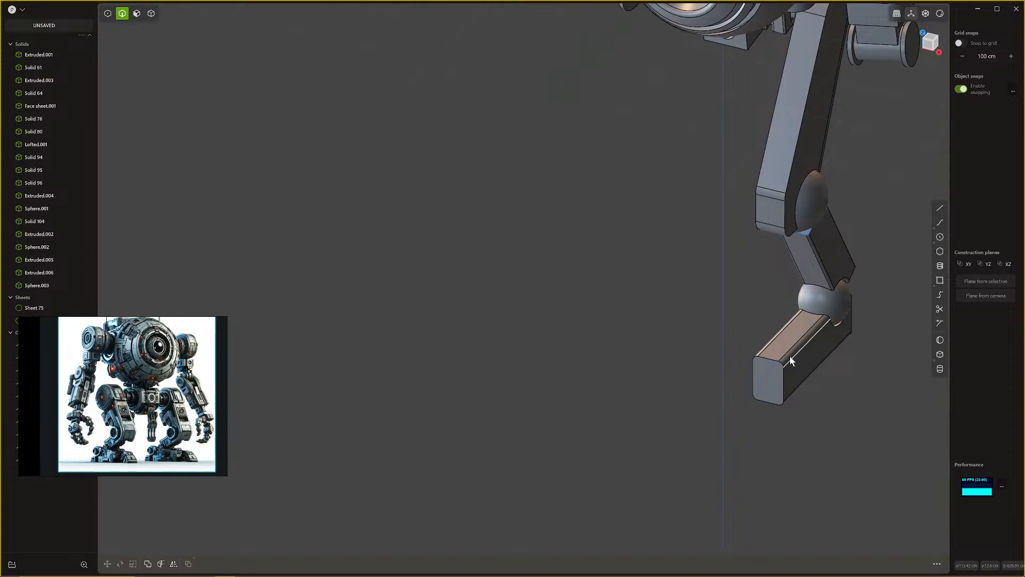
{"action": "key", "text": "3"}
{"action": "left_click", "coordinate": [789, 357]}
{"action": "left_click", "coordinate": [767, 343], "text": "shift"}
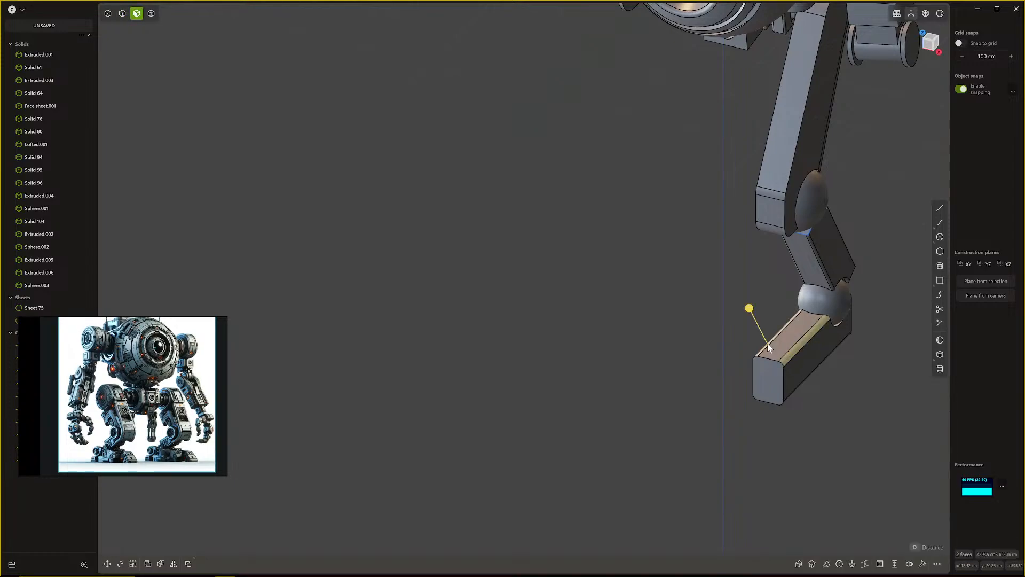
{"action": "mouse_move", "coordinate": [767, 344]}
{"action": "middle_mouse_down"}
{"action": "mouse_move", "coordinate": [778, 347]}
{"action": "mouse_move", "coordinate": [777, 335]}
{"action": "middle_mouse_up"}
{"action": "key", "text": "Delete"}
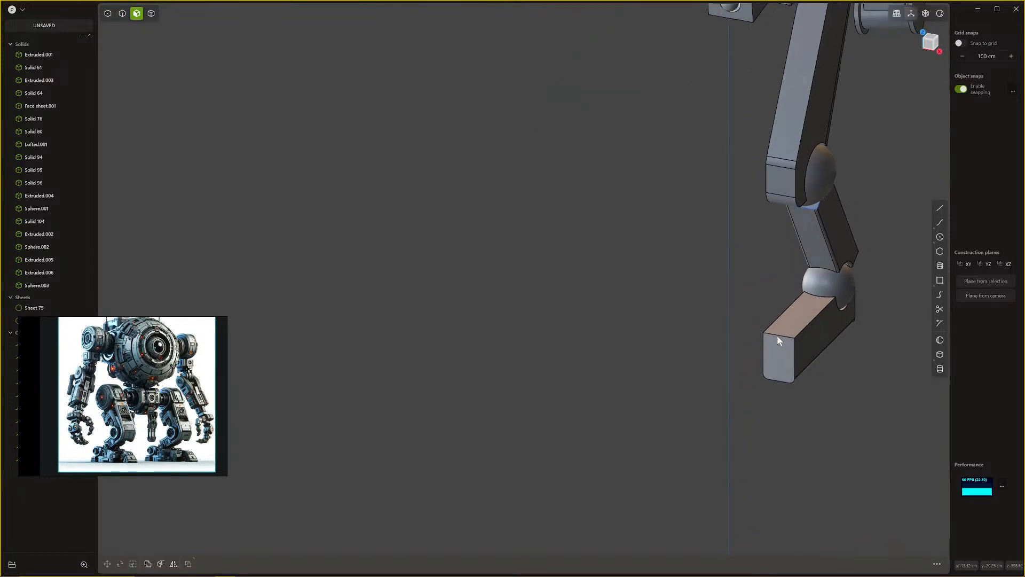
Step: Chamfer the foot's front top edge deeply so the toe slopes down from the top face to the front
{"action": "key", "text": "2"}
{"action": "left_click", "coordinate": [778, 335]}
{"action": "left_click_drag", "start_coordinate": [777, 335], "coordinate": [780, 347]}
{"action": "key", "text": "Return"}
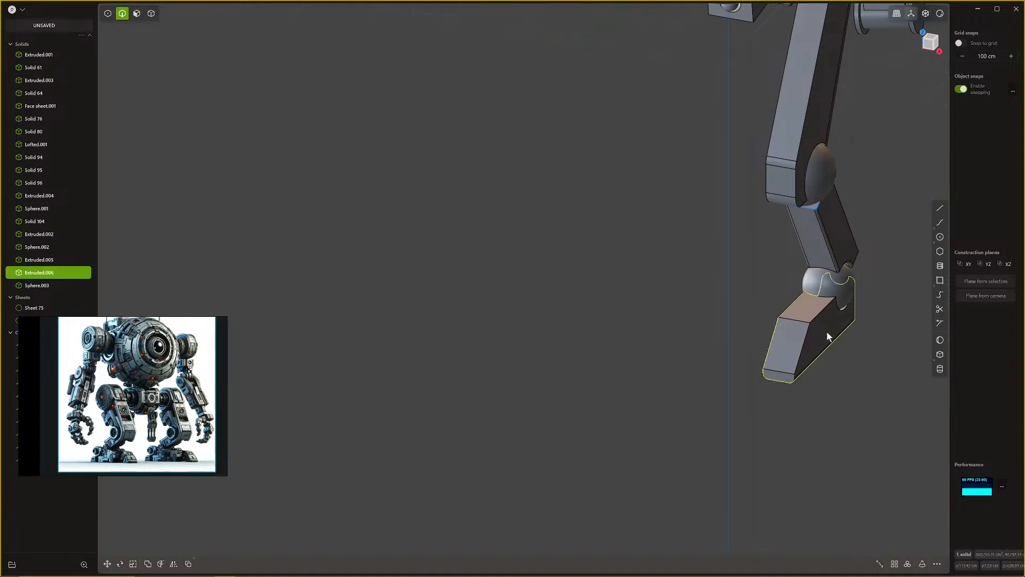
Step: Offset both side faces of the foot outward to widen it beyond the lower leg
{"action": "key", "text": "Escape"}
{"action": "key", "text": "3"}
{"action": "left_click", "coordinate": [820, 332]}
{"action": "key", "text": "o"}
{"action": "middle_click_drag", "start_coordinate": [820, 333], "coordinate": [885, 328]}
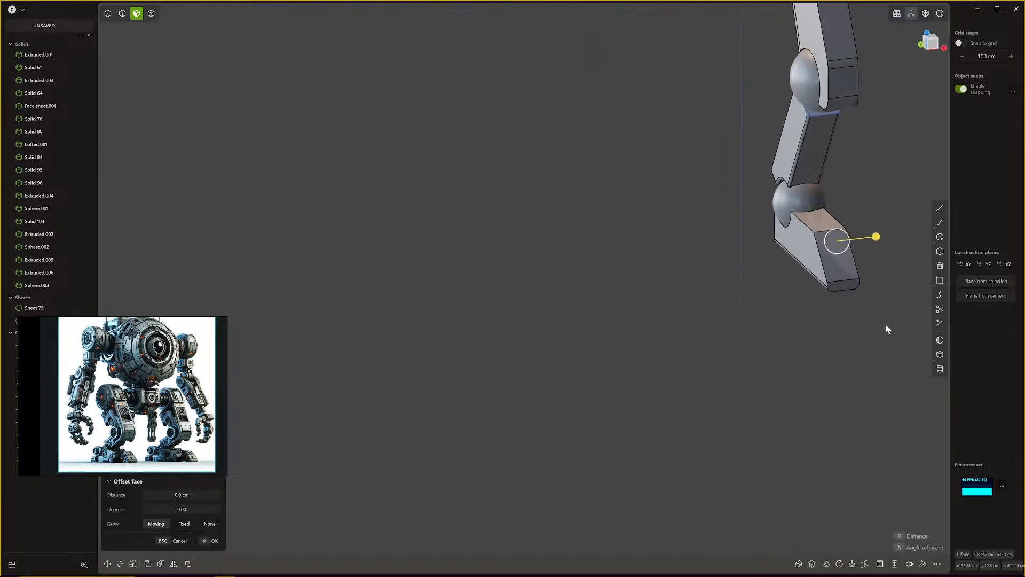
{"action": "left_click_drag", "start_coordinate": [764, 243], "coordinate": [755, 247]}
{"action": "right_click", "coordinate": [755, 248]}
Step: Offset the foot's rear face outward to extend the heel behind the ankle sphere, and try tilting it by about -5 degrees
{"action": "middle_click_drag", "start_coordinate": [757, 250], "coordinate": [532, 358]}
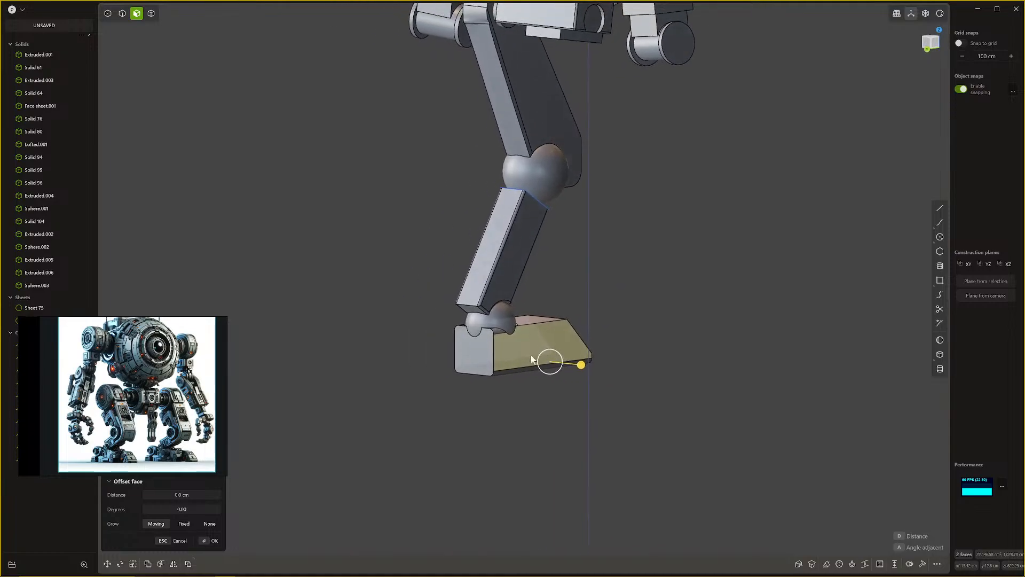
{"action": "left_click", "coordinate": [482, 354]}
{"action": "left_click_drag", "start_coordinate": [452, 356], "coordinate": [462, 335]}
{"action": "left_click", "coordinate": [451, 342]}
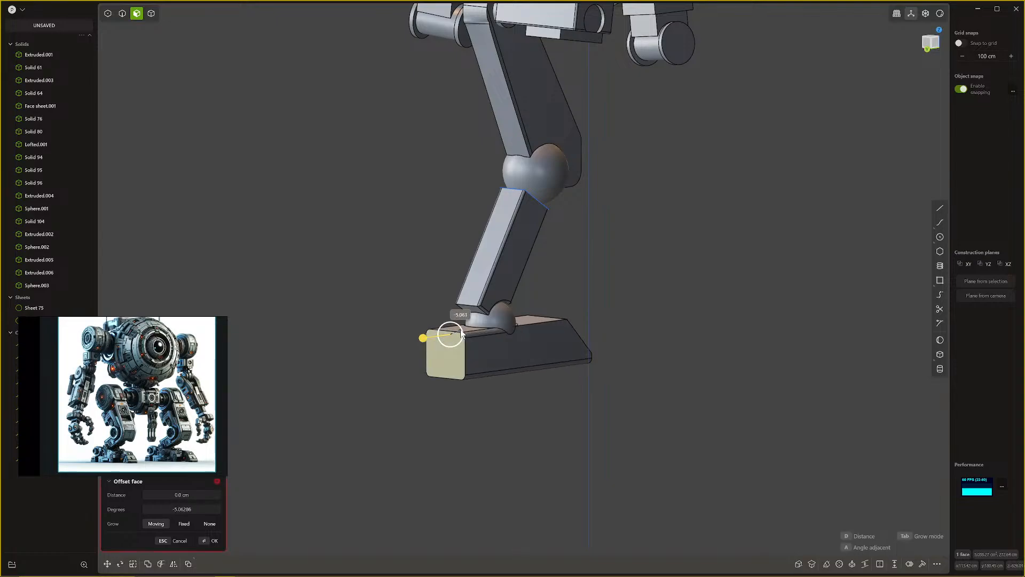
{"action": "key", "text": "Return"}
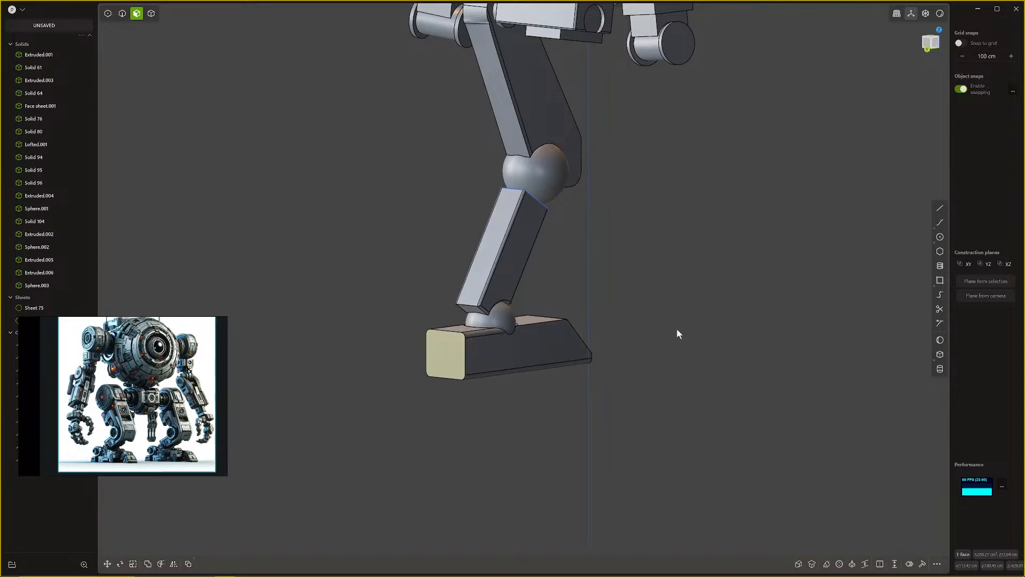
{"action": "key", "text": "o"}
{"action": "middle_click_drag", "start_coordinate": [677, 326], "coordinate": [646, 393]}
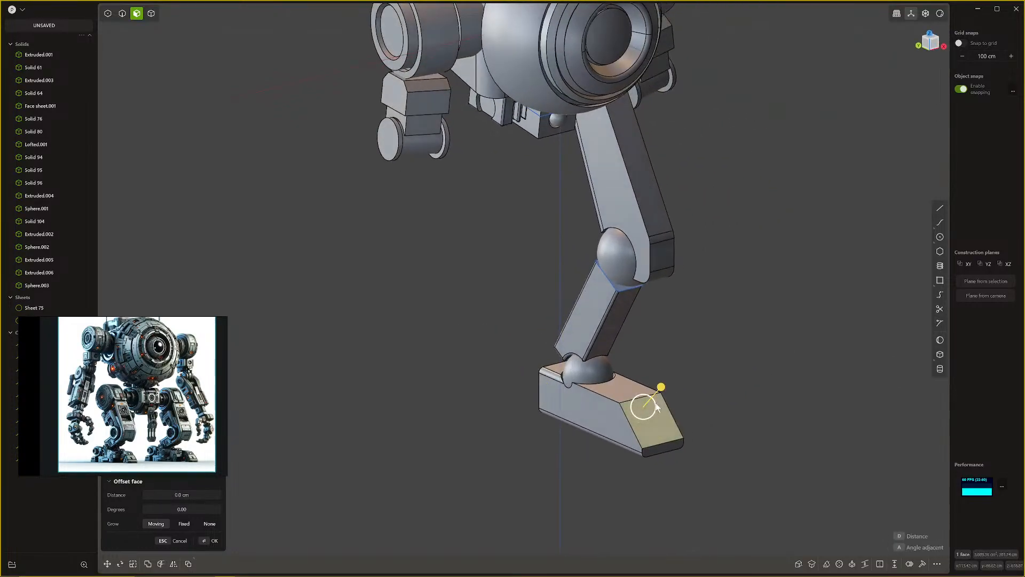
{"action": "left_click_drag", "start_coordinate": [657, 407], "coordinate": [657, 408]}
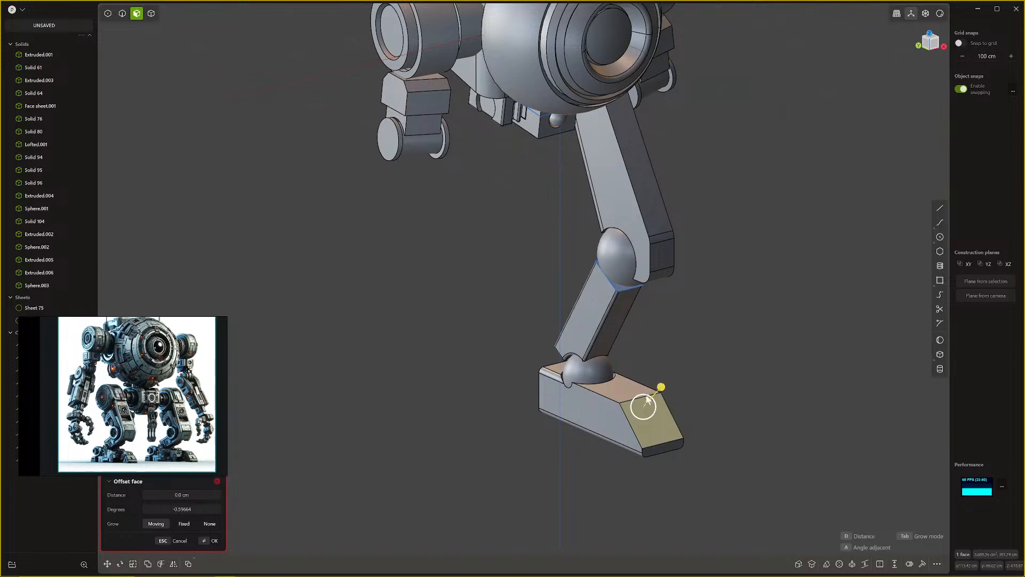
{"action": "key", "text": "Escape"}
{"action": "left_click", "coordinate": [627, 417]}
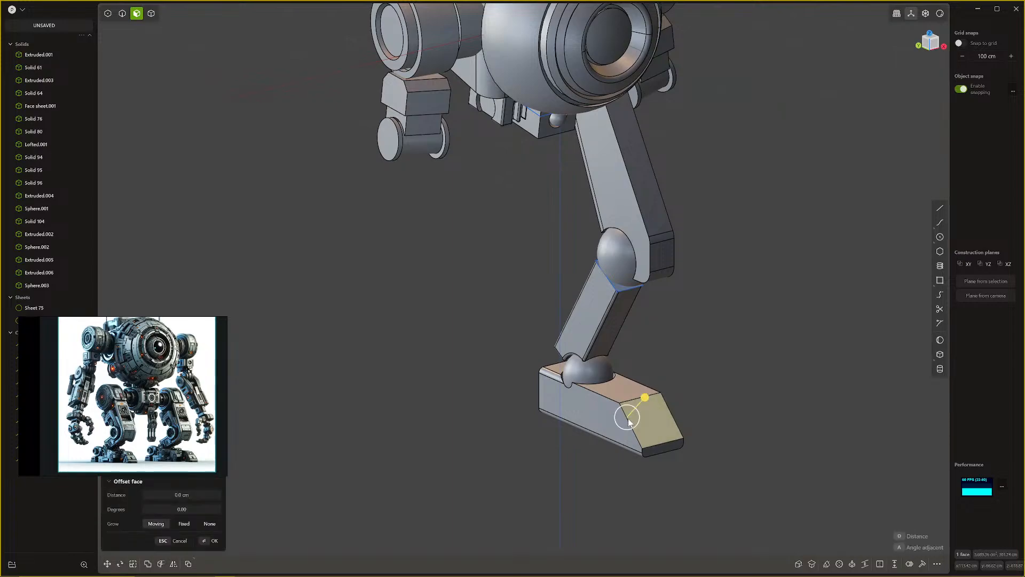
{"action": "key", "text": "2"}
{"action": "left_click", "coordinate": [628, 419]}
Step: Set a temporary construction plane on the sloped toe face of the foot
{"action": "middle_click_drag", "start_coordinate": [668, 412], "coordinate": [557, 432]}
{"action": "key", "text": "3"}
{"action": "left_click", "coordinate": [560, 438]}
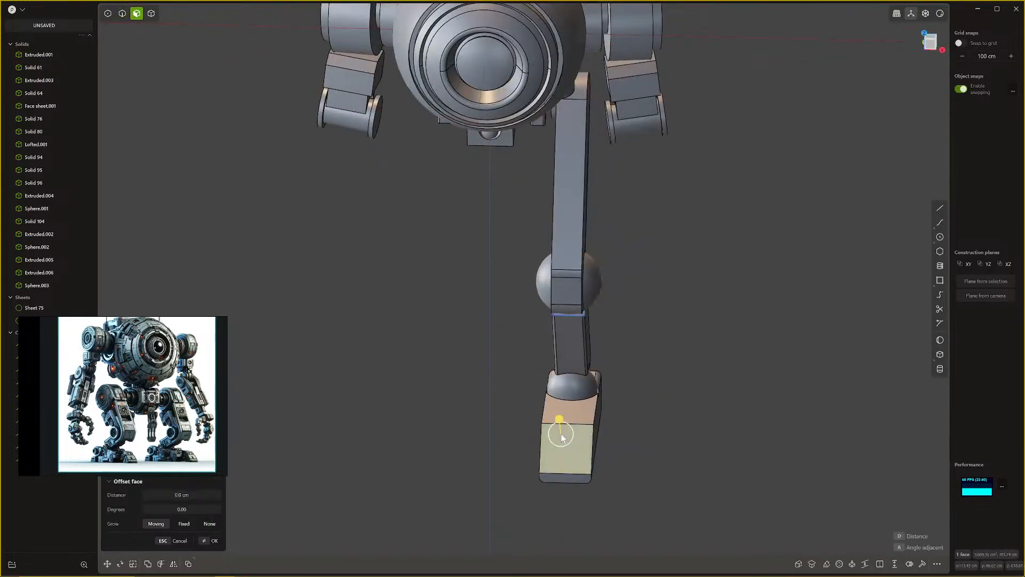
{"action": "key", "text": "space"}
{"action": "scroll", "coordinate": [565, 433], "scroll_direction": "up", "scroll_amount": 3}
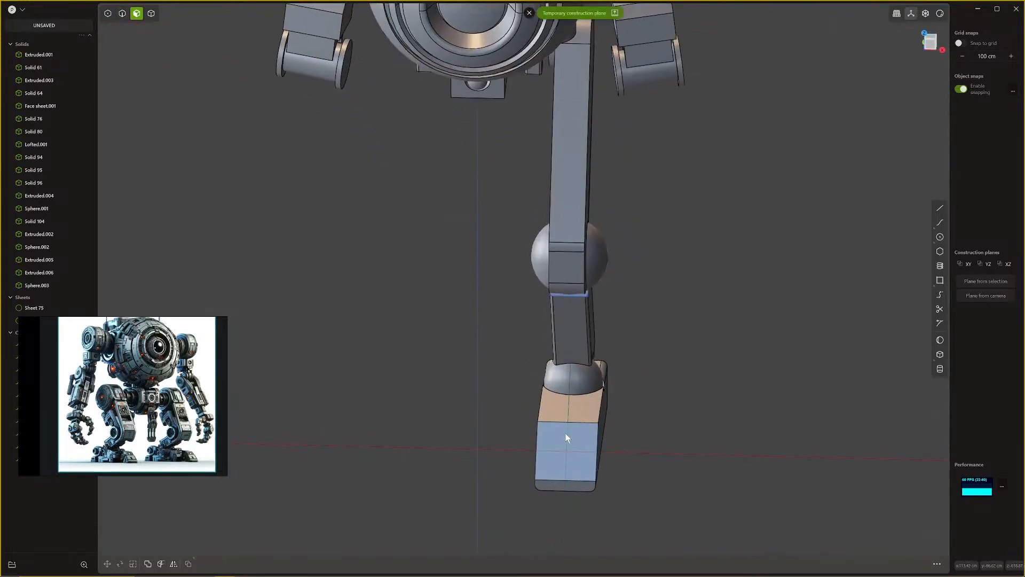
Step: Move one side edge of the sloped toe face inward by about 13.8 cm along X to taper the foot
{"action": "key", "text": "2"}
{"action": "left_click", "coordinate": [543, 441]}
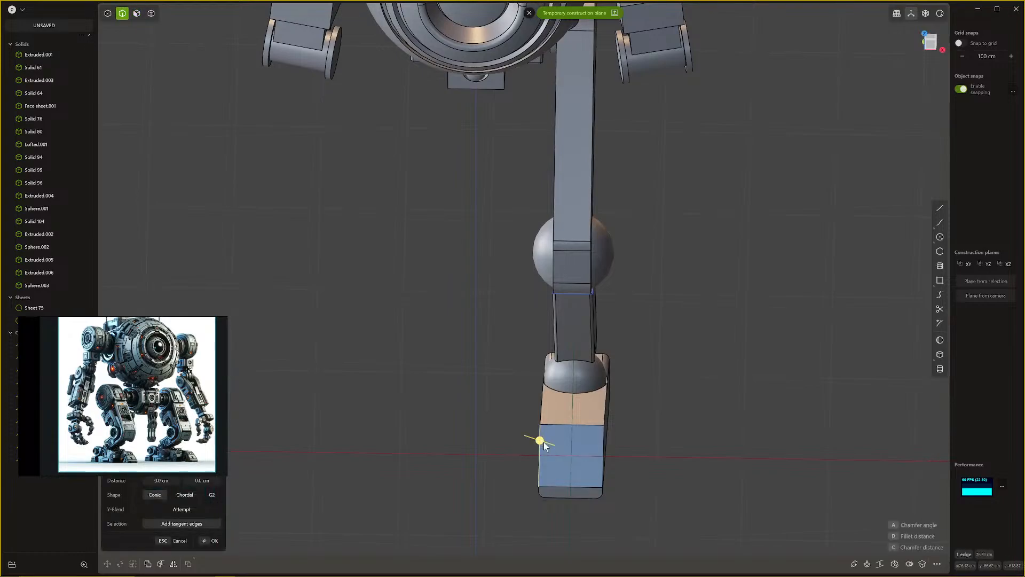
{"action": "key", "text": "g"}
{"action": "left_click_drag", "start_coordinate": [571, 455], "coordinate": [586, 463]}
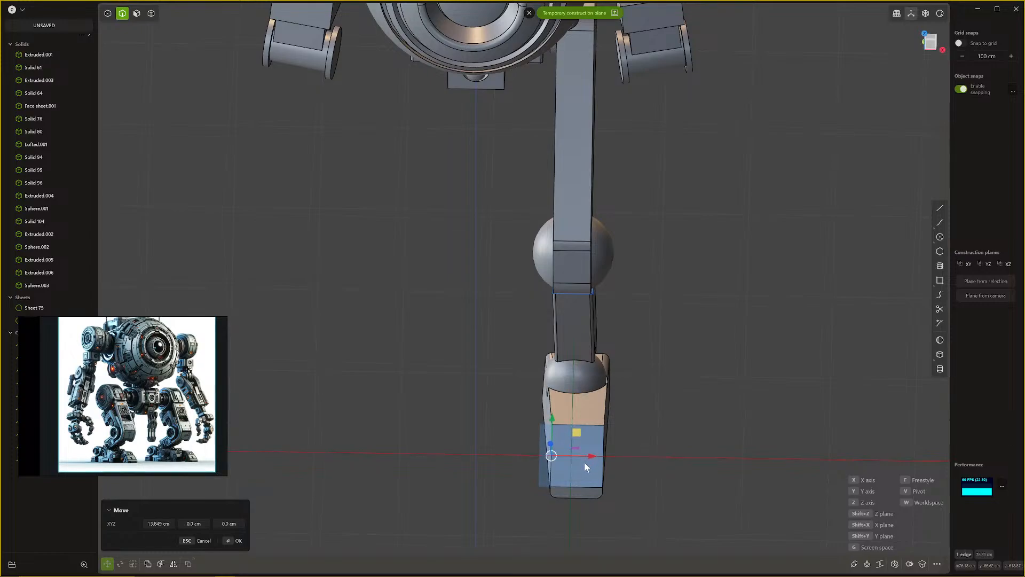
{"action": "key", "text": "Return"}
Step: Mirror the foot solid along X across its centre, merging the halves so the taper applies to both sides
{"action": "key", "text": "4"}
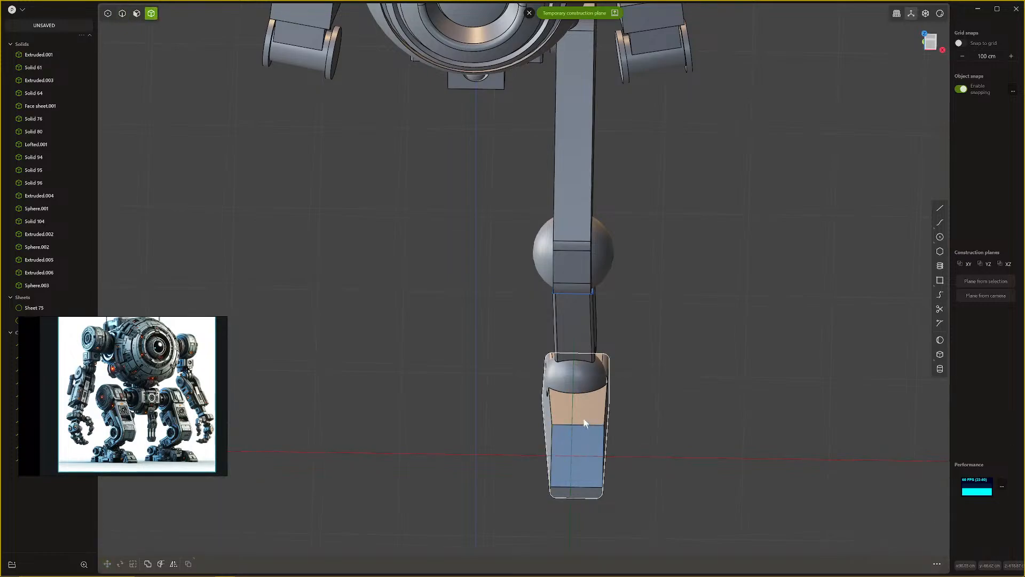
{"action": "left_click", "coordinate": [584, 415]}
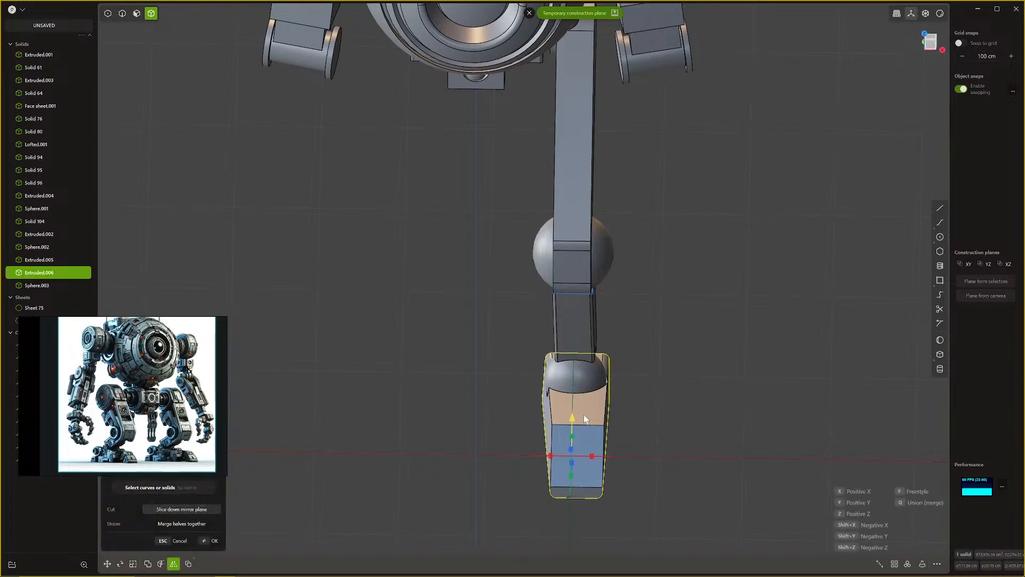
{"action": "key", "text": "alt+x"}
{"action": "key", "text": "q"}
{"action": "right_click", "coordinate": [573, 441]}
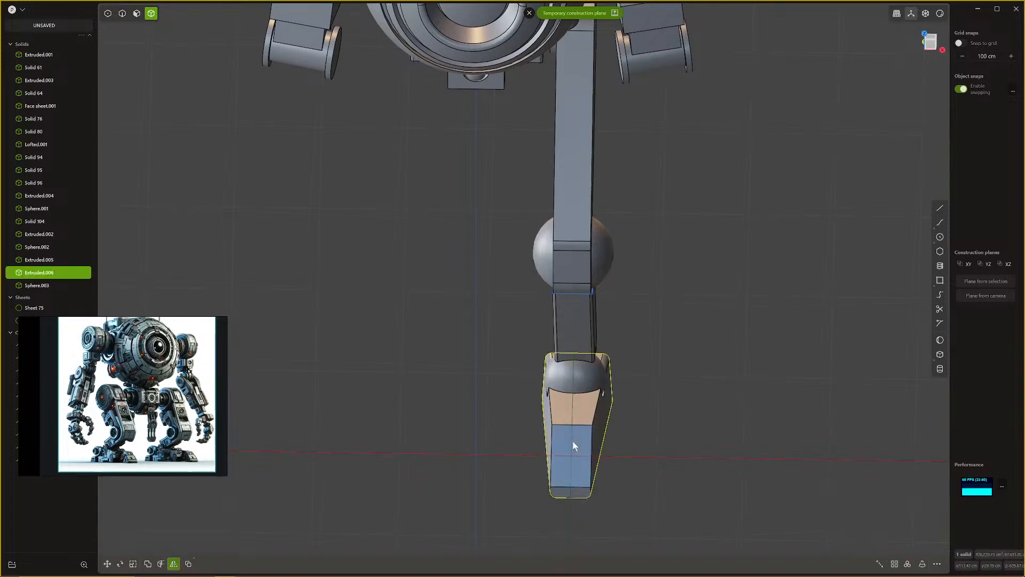
Step: Check the tapered foot from the side and remove the temporary construction plane
{"action": "scroll", "coordinate": [645, 430], "scroll_direction": "down", "scroll_amount": 2}
{"action": "middle_click_drag", "start_coordinate": [646, 430], "coordinate": [540, 418]}
{"action": "left_click", "coordinate": [507, 414]}
{"action": "scroll", "coordinate": [524, 421], "scroll_direction": "up", "scroll_amount": 4}
{"action": "scroll", "coordinate": [522, 419], "scroll_direction": "up", "scroll_amount": 5}
{"action": "scroll", "coordinate": [407, 425], "scroll_direction": "down", "scroll_amount": 3}
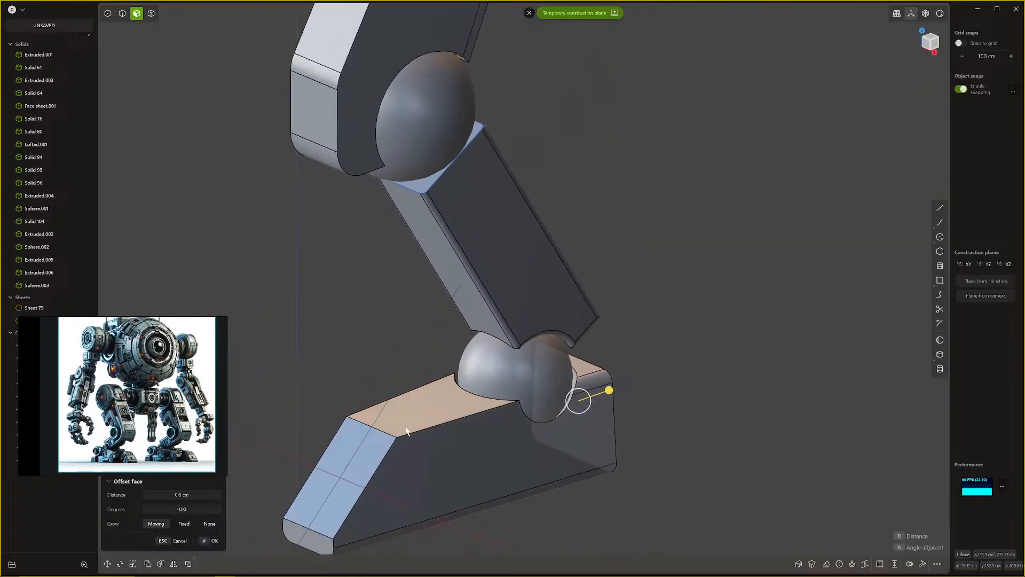
{"action": "middle_click_drag", "start_coordinate": [455, 421], "coordinate": [463, 420]}
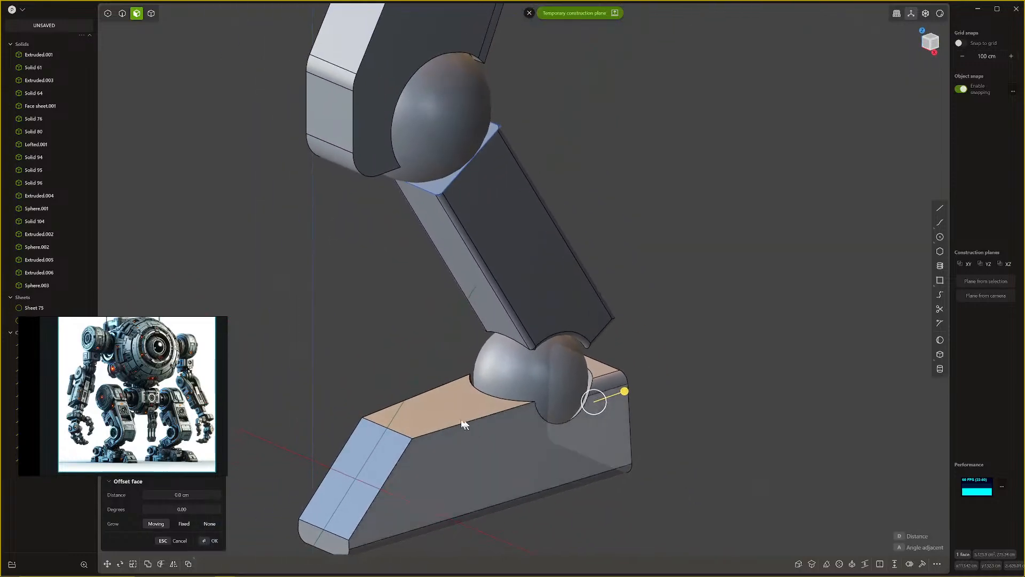
{"action": "left_click", "coordinate": [529, 13]}
Step: Examine the foot and leg proportions from the front against the whole robot
{"action": "scroll", "coordinate": [540, 234], "scroll_direction": "down", "scroll_amount": 6}
{"action": "middle_click_drag", "start_coordinate": [700, 359], "coordinate": [535, 421]}
{"action": "scroll", "coordinate": [619, 374], "scroll_direction": "up", "scroll_amount": 4}
{"action": "scroll", "coordinate": [631, 401], "scroll_direction": "up", "scroll_amount": 2}
{"action": "scroll", "coordinate": [661, 362], "scroll_direction": "down", "scroll_amount": 4}
{"action": "middle_click_drag", "start_coordinate": [535, 421], "coordinate": [536, 365]}
{"action": "scroll", "coordinate": [485, 386], "scroll_direction": "up", "scroll_amount": 2}
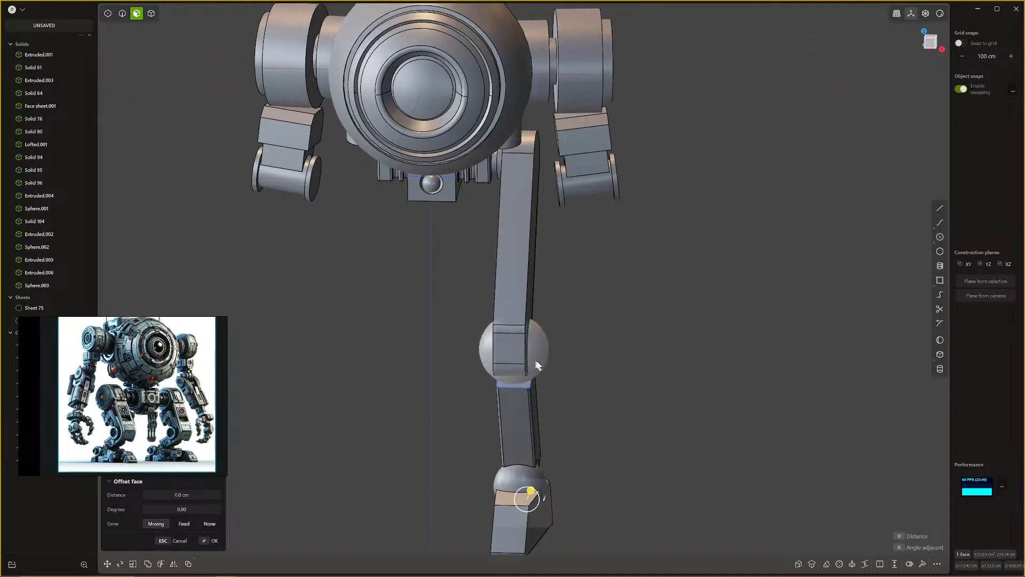
{"action": "scroll", "coordinate": [537, 365], "scroll_direction": "down", "scroll_amount": 4}
{"action": "scroll", "coordinate": [464, 404], "scroll_direction": "up", "scroll_amount": 1}
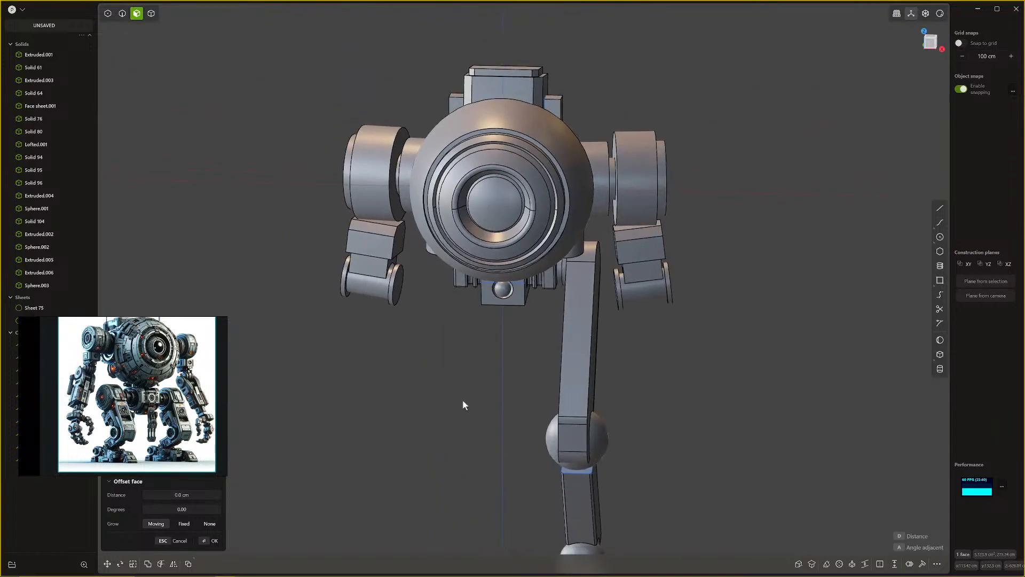
{"action": "left_click", "coordinate": [386, 203]}
{"action": "left_click", "coordinate": [388, 241]}
{"action": "left_click", "coordinate": [389, 282]}
{"action": "key", "text": "c"}
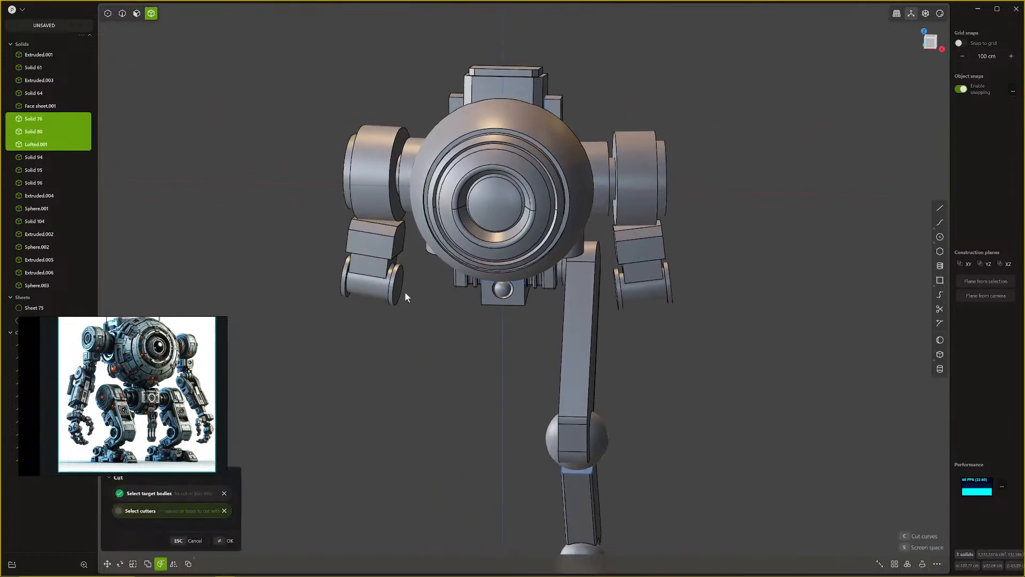
{"action": "left_click", "coordinate": [378, 181]}
{"action": "key", "text": "Escape"}
{"action": "key", "text": "Escape"}
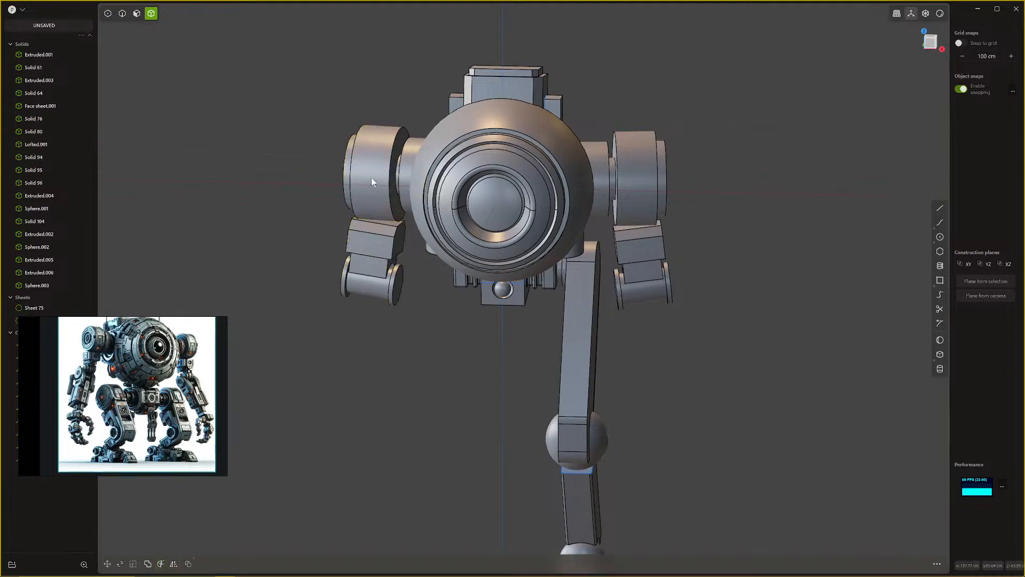
{"action": "left_click", "coordinate": [390, 170]}
{"action": "left_click", "coordinate": [375, 240], "text": "shift"}
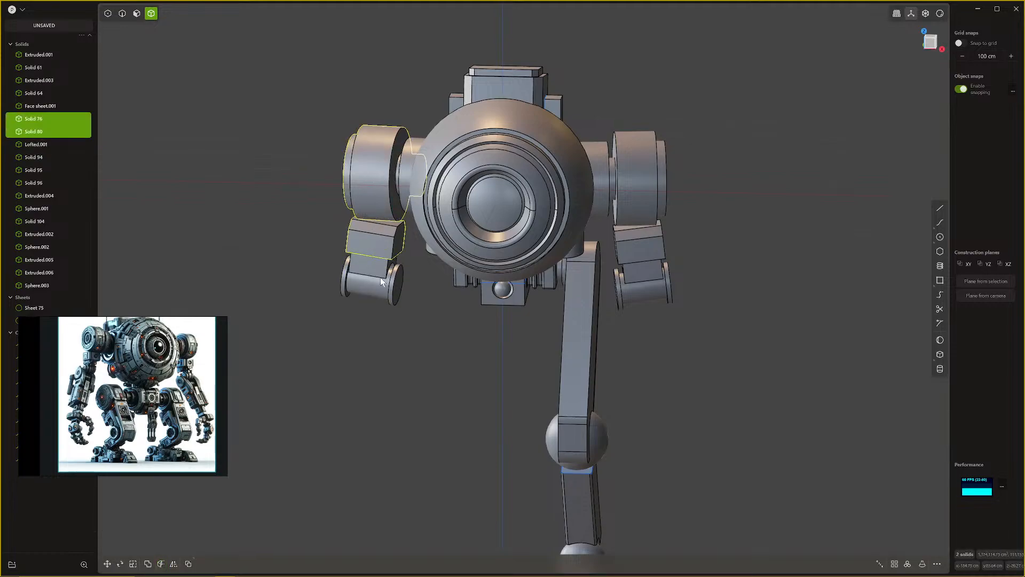
{"action": "left_click", "coordinate": [377, 283], "text": "shift"}
{"action": "left_click", "coordinate": [376, 284], "text": "shift"}
{"action": "key", "text": "c"}
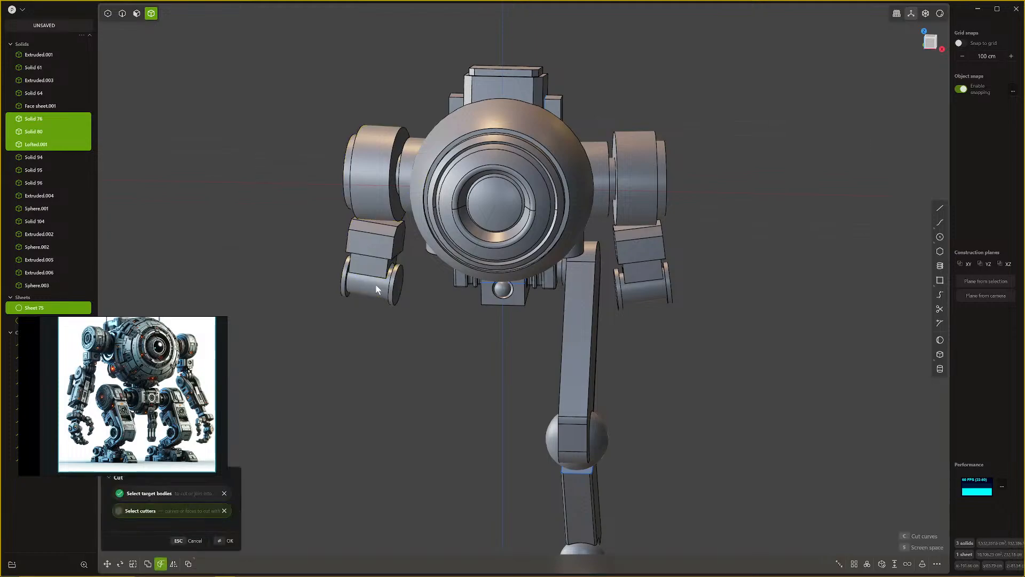
{"action": "key", "text": "Return"}
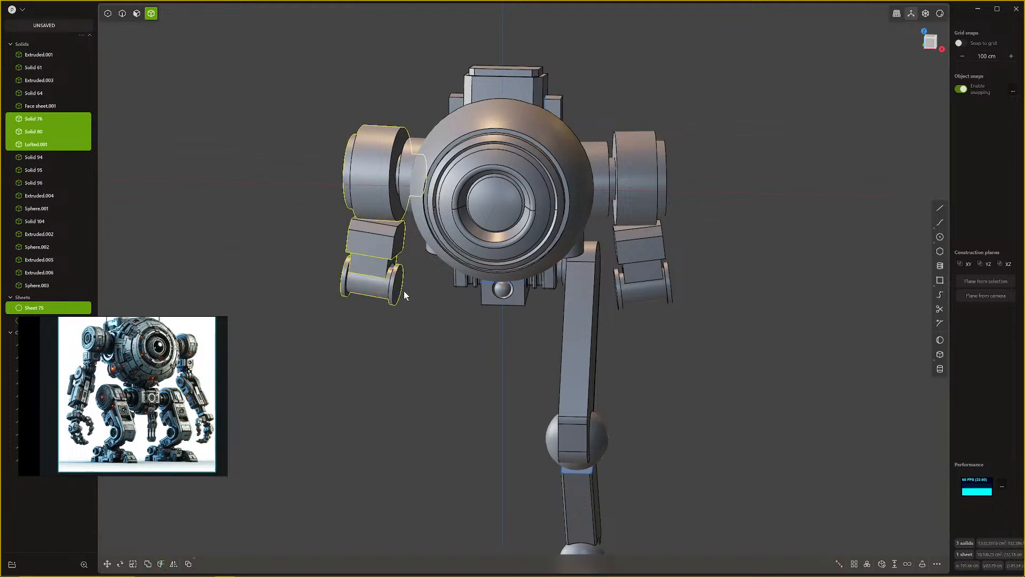
Step: Delete the shoulder drum, upper-arm block, connecting sheet and elbow cylinder of the arm on the side without a leg
{"action": "left_click", "coordinate": [390, 249]}
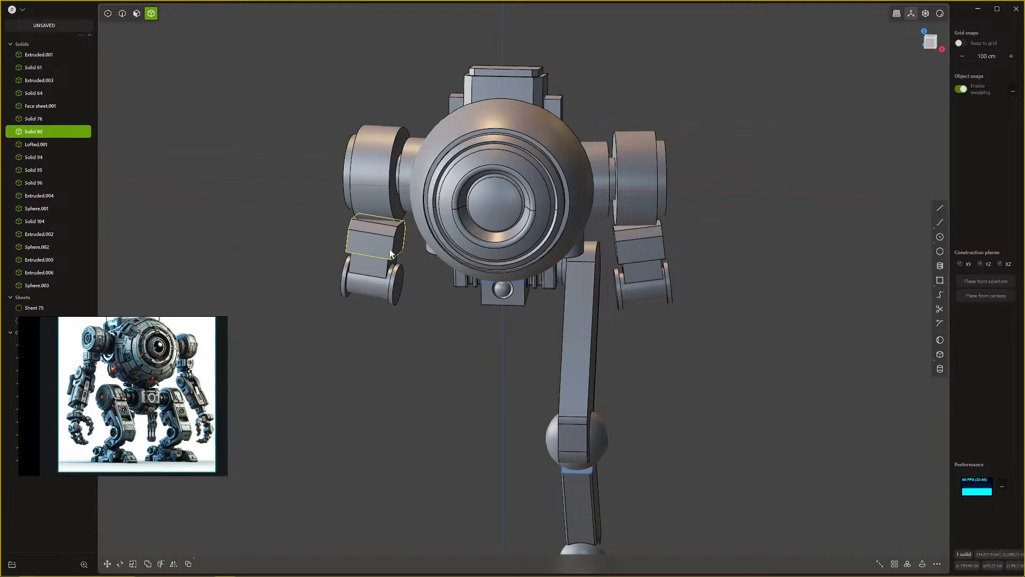
{"action": "key", "text": "Delete"}
{"action": "left_click", "coordinate": [374, 280]}
{"action": "key", "text": "Delete"}
{"action": "left_click", "coordinate": [375, 265]}
{"action": "key", "text": "Delete"}
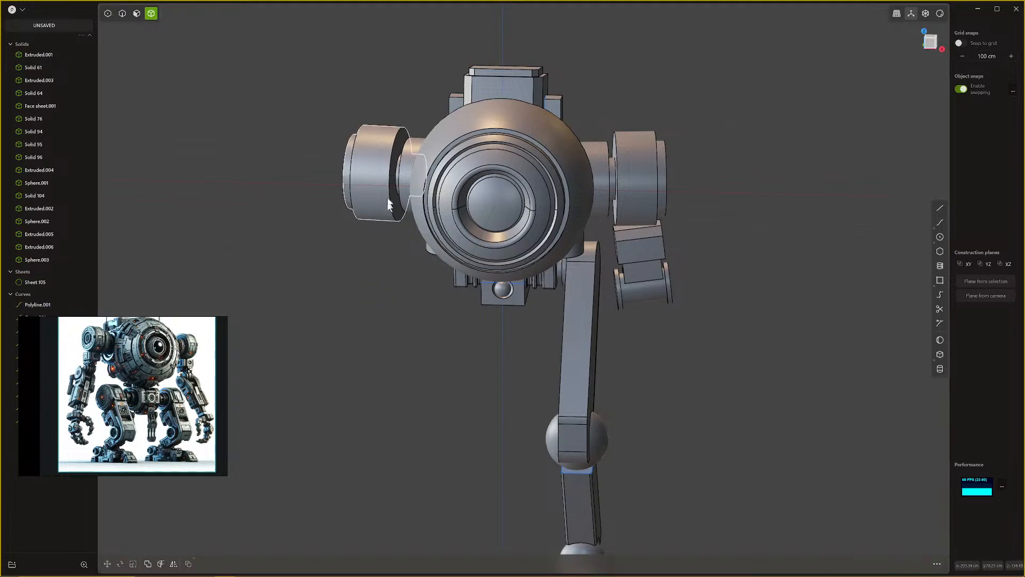
{"action": "left_click", "coordinate": [388, 204]}
{"action": "key", "text": "Delete"}
Step: Isolate the open sheet joining the remaining arm's block to its elbow cylinder, patch it into a closed solid, and end isolation
{"action": "left_click", "coordinate": [644, 191]}
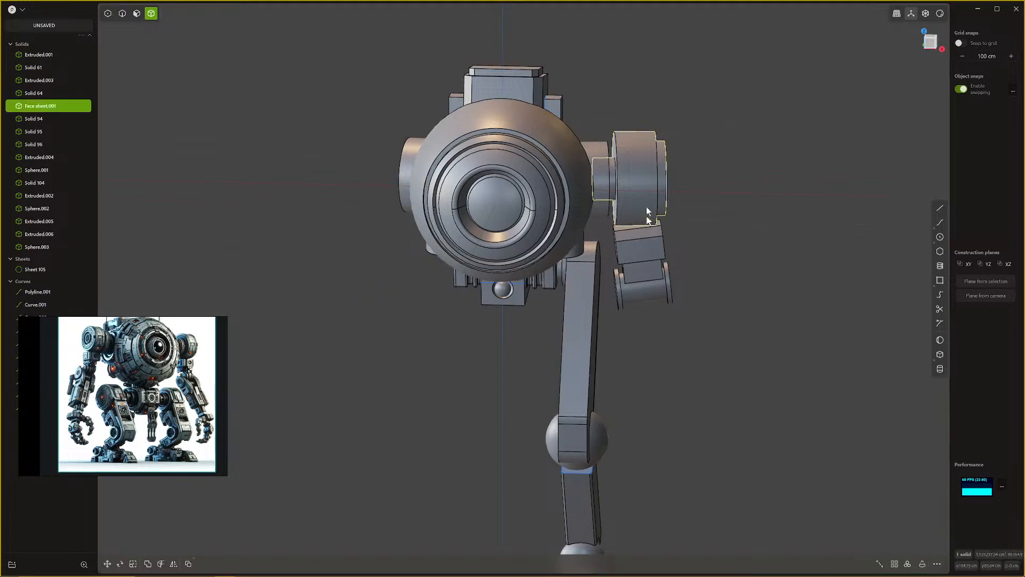
{"action": "left_click", "coordinate": [649, 250]}
{"action": "middle_click_drag", "start_coordinate": [652, 267], "coordinate": [581, 284]}
{"action": "scroll", "coordinate": [581, 282], "scroll_direction": "up", "scroll_amount": 5}
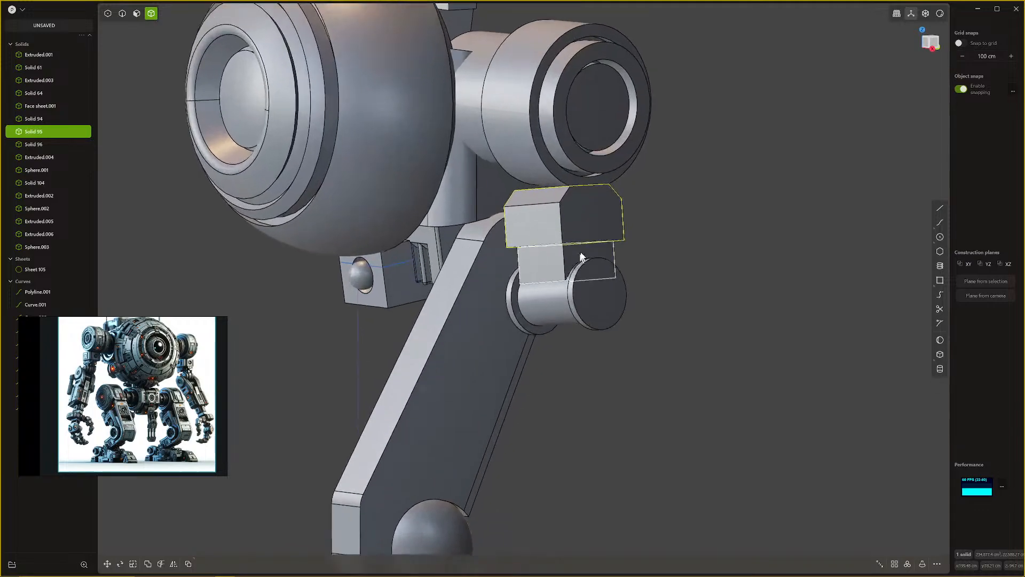
{"action": "left_click", "coordinate": [569, 249]}
{"action": "left_click", "coordinate": [568, 254]}
{"action": "scroll", "coordinate": [568, 255], "scroll_direction": "up", "scroll_amount": 1}
{"action": "key", "text": "slash"}
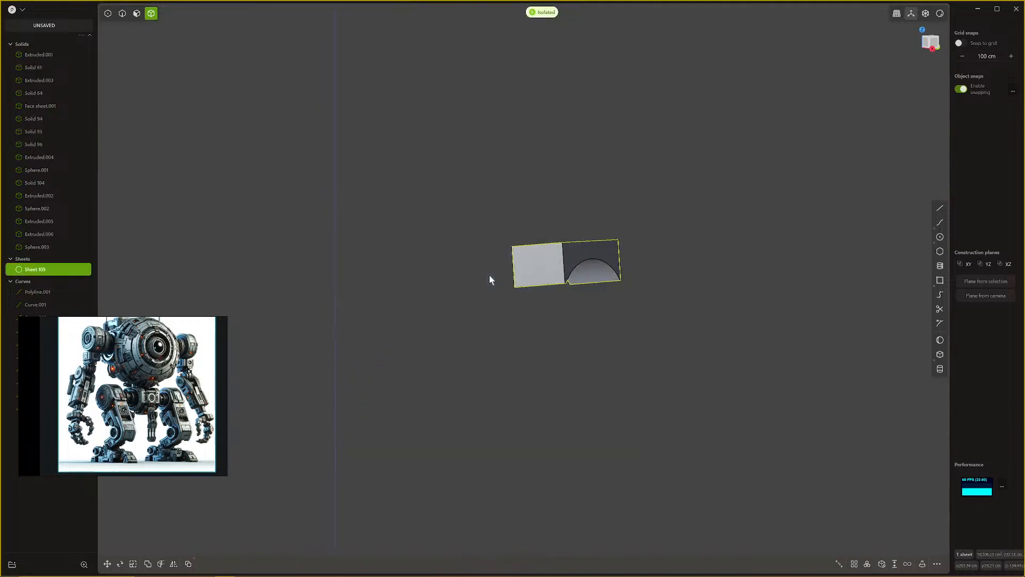
{"action": "middle_click_drag", "start_coordinate": [556, 221], "coordinate": [563, 258]}
{"action": "key", "text": "p"}
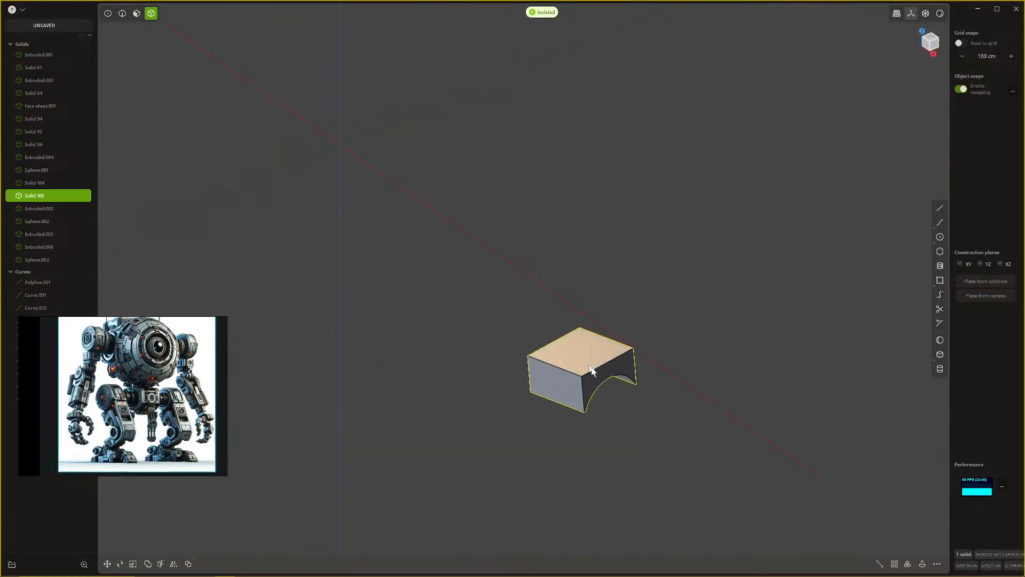
{"action": "middle_click_drag", "start_coordinate": [603, 372], "coordinate": [664, 271]}
{"action": "key", "text": "slash"}
Step: Isolate the upper-arm block and the shoulder drum in turn to inspect whether each is a closed body
{"action": "left_click", "coordinate": [583, 197]}
{"action": "key", "text": "slash"}
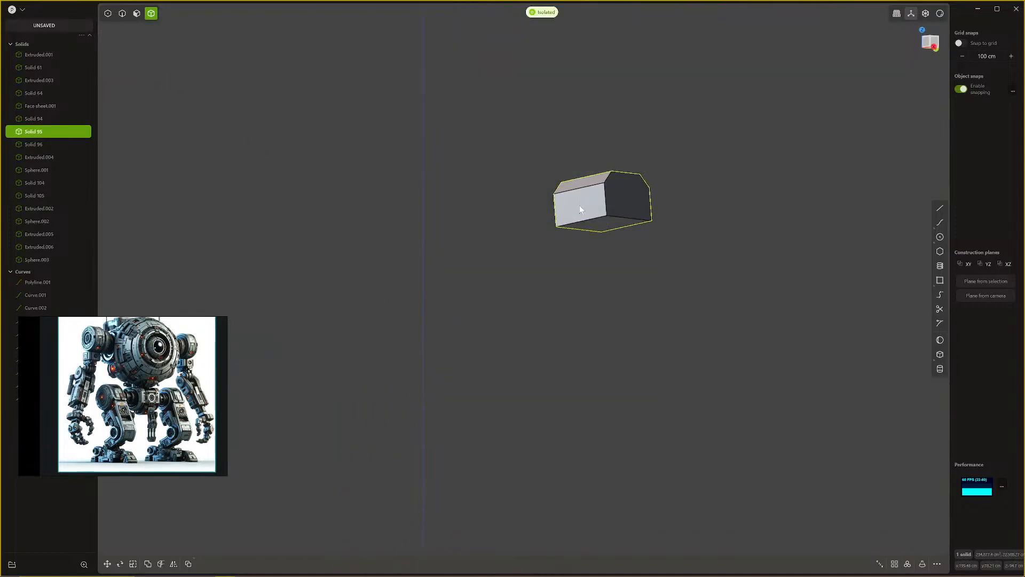
{"action": "middle_click_drag", "start_coordinate": [579, 205], "coordinate": [598, 255]}
{"action": "key", "text": "slash"}
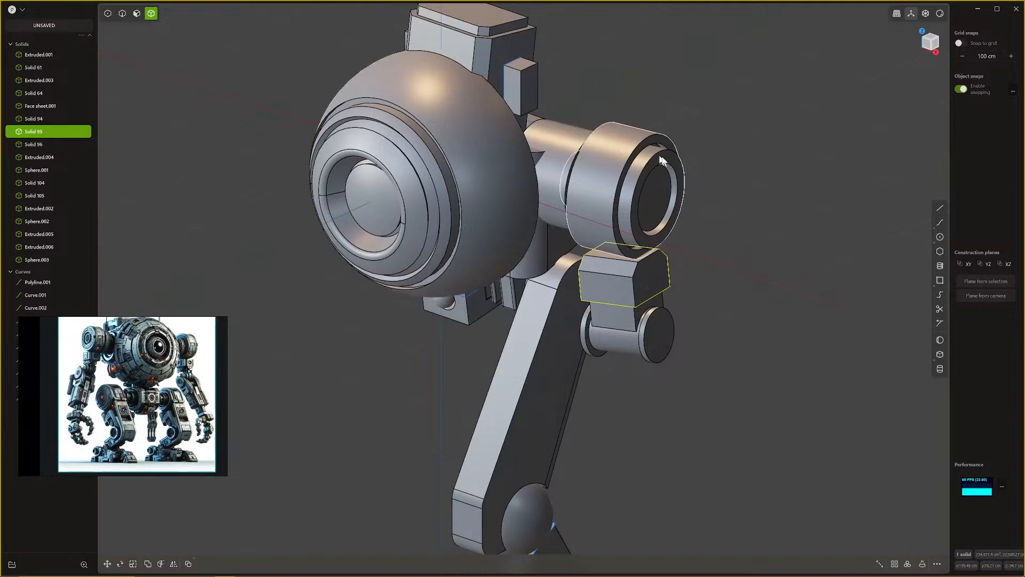
{"action": "left_click", "coordinate": [620, 177]}
{"action": "key", "text": "slash"}
{"action": "middle_click_drag", "start_coordinate": [633, 130], "coordinate": [639, 111]}
{"action": "key", "text": "slash"}
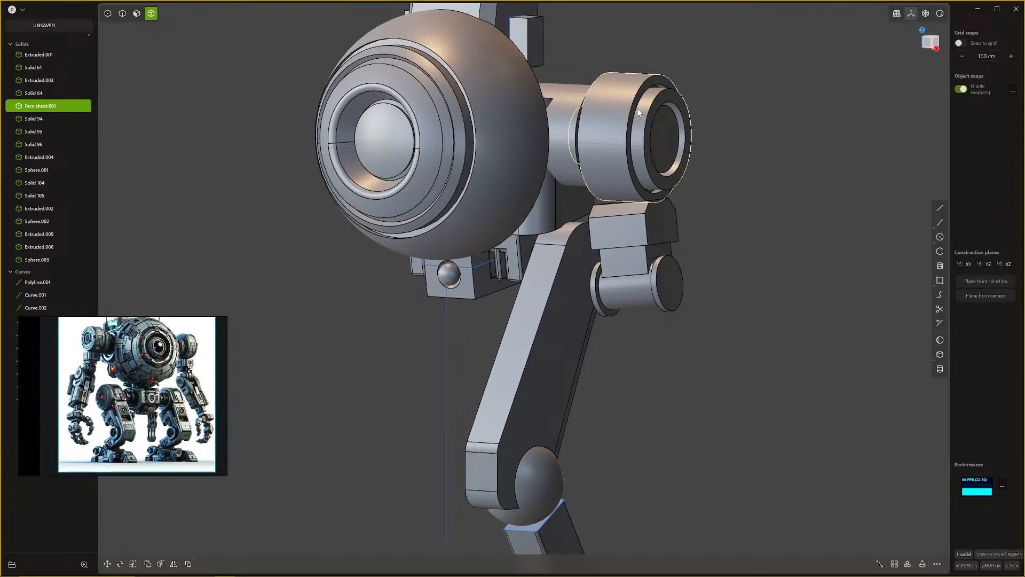
Step: Delete the leftover construction curves at the top of the lower leg and beside the pelvis block
{"action": "scroll", "coordinate": [534, 180], "scroll_direction": "down", "scroll_amount": 2}
{"action": "middle_click_drag", "start_coordinate": [534, 179], "coordinate": [561, 340]}
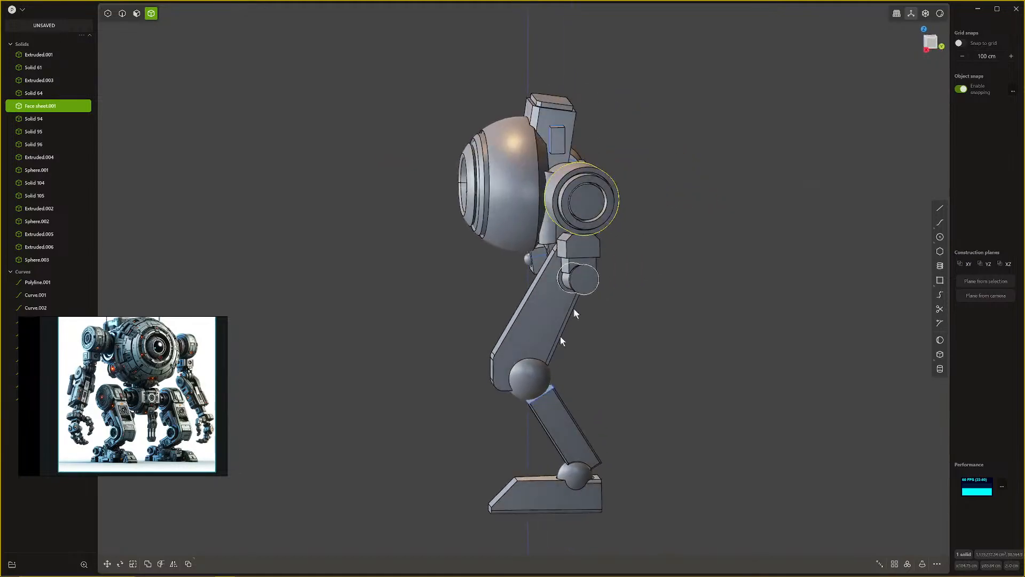
{"action": "scroll", "coordinate": [548, 400], "scroll_direction": "up", "scroll_amount": 5}
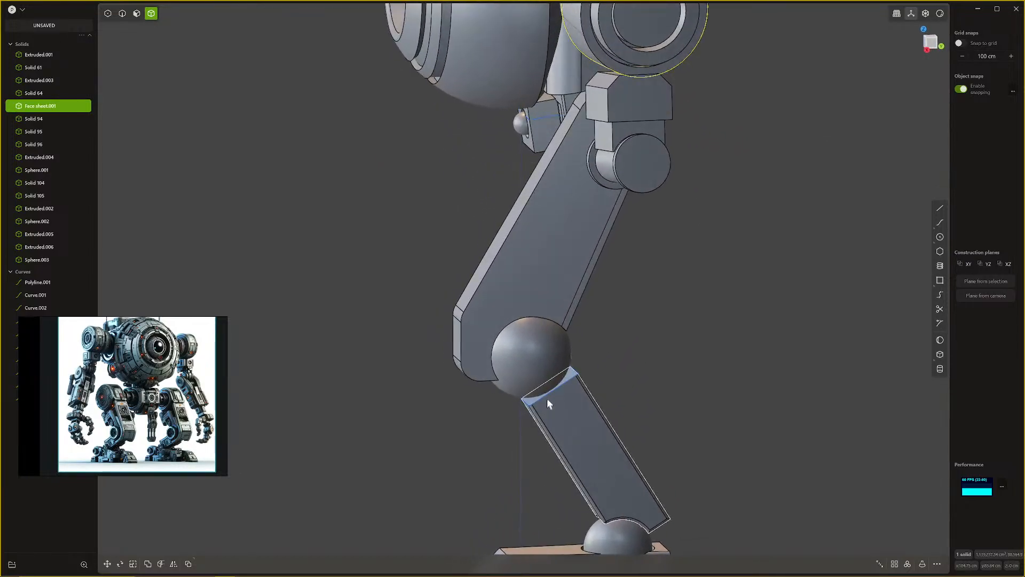
{"action": "key", "text": "2"}
{"action": "left_click", "coordinate": [556, 391]}
{"action": "key", "text": "Delete"}
{"action": "middle_click_drag", "start_coordinate": [555, 392], "coordinate": [582, 408]}
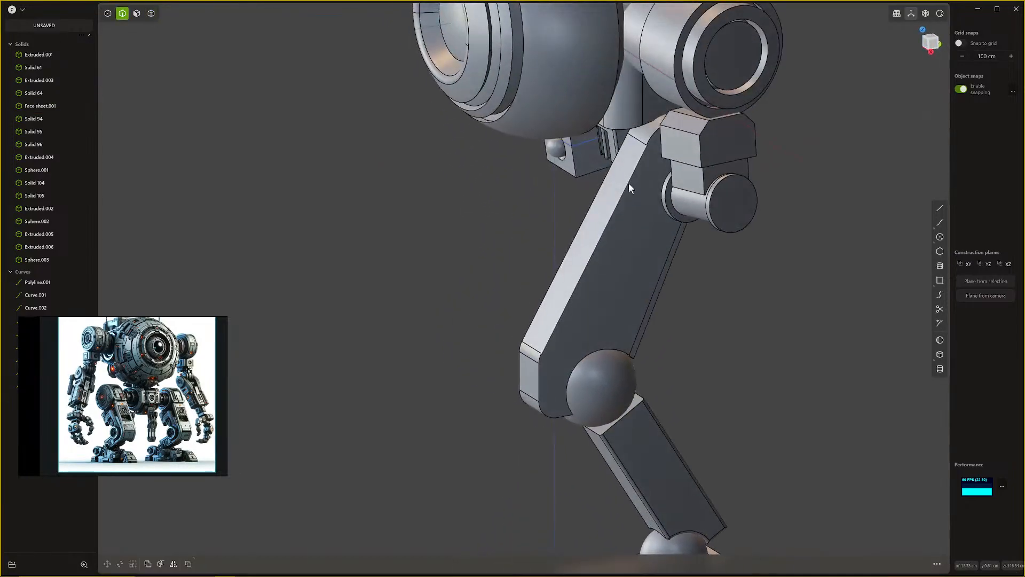
{"action": "left_click", "coordinate": [591, 142]}
{"action": "key", "text": "Delete"}
{"action": "middle_click_drag", "start_coordinate": [684, 220], "coordinate": [750, 213]}
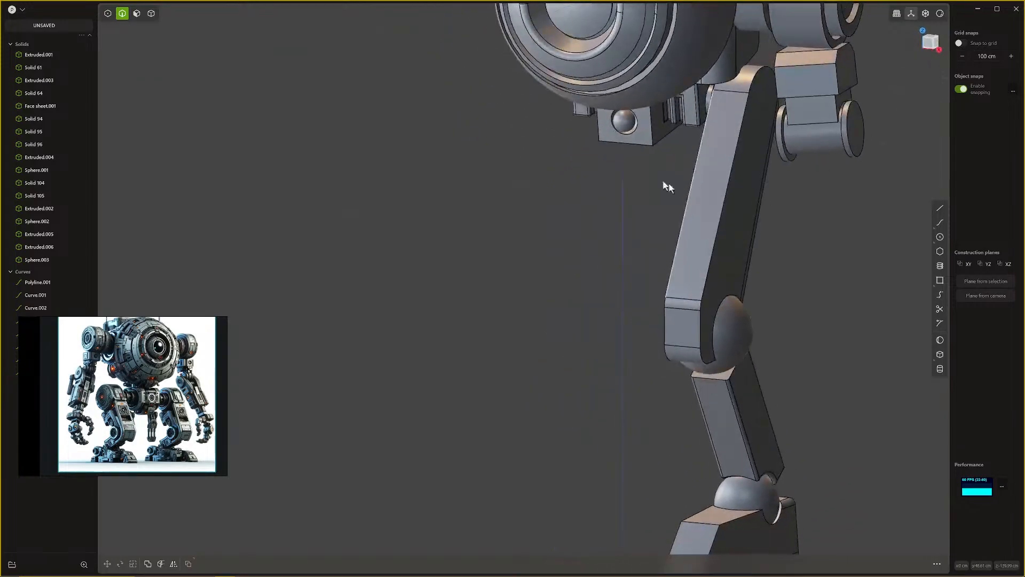
Step: Fillet the two front vertical edges of the pelvis's central block slightly
{"action": "middle_click_drag", "start_coordinate": [660, 184], "coordinate": [628, 319], "text": "shift"}
{"action": "scroll", "coordinate": [646, 310], "scroll_direction": "up", "scroll_amount": 6}
{"action": "middle_click_drag", "start_coordinate": [648, 245], "coordinate": [594, 187], "text": "shift"}
{"action": "left_click", "coordinate": [645, 188]}
{"action": "key", "text": "f"}
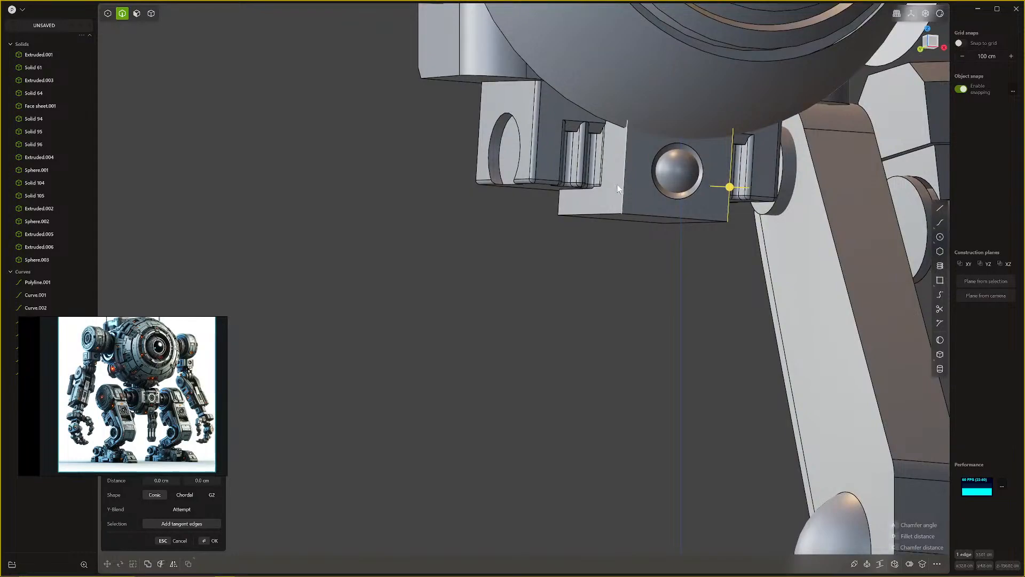
{"action": "left_click_drag", "start_coordinate": [622, 185], "coordinate": [613, 182]}
{"action": "key", "text": "Return"}
Step: Fillet the vertical corner edges on both sides of the pelvis's lower central block by about 7 cm
{"action": "middle_click_drag", "start_coordinate": [655, 220], "coordinate": [478, 216]}
{"action": "left_click", "coordinate": [475, 207]}
{"action": "key", "text": "b"}
{"action": "middle_click_drag", "start_coordinate": [422, 234], "coordinate": [474, 232], "text": "shift"}
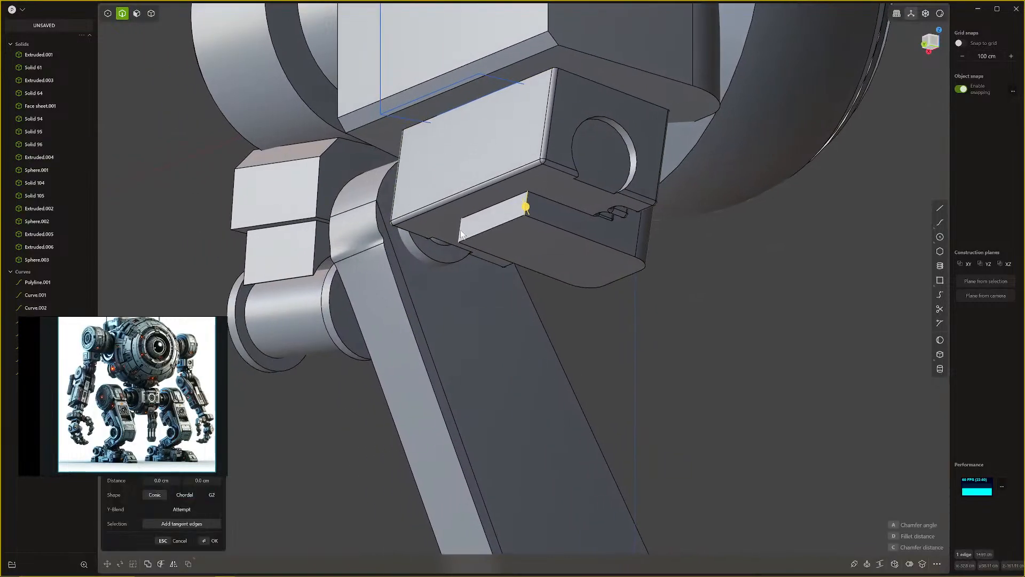
{"action": "left_click_drag", "start_coordinate": [460, 230], "coordinate": [451, 228]}
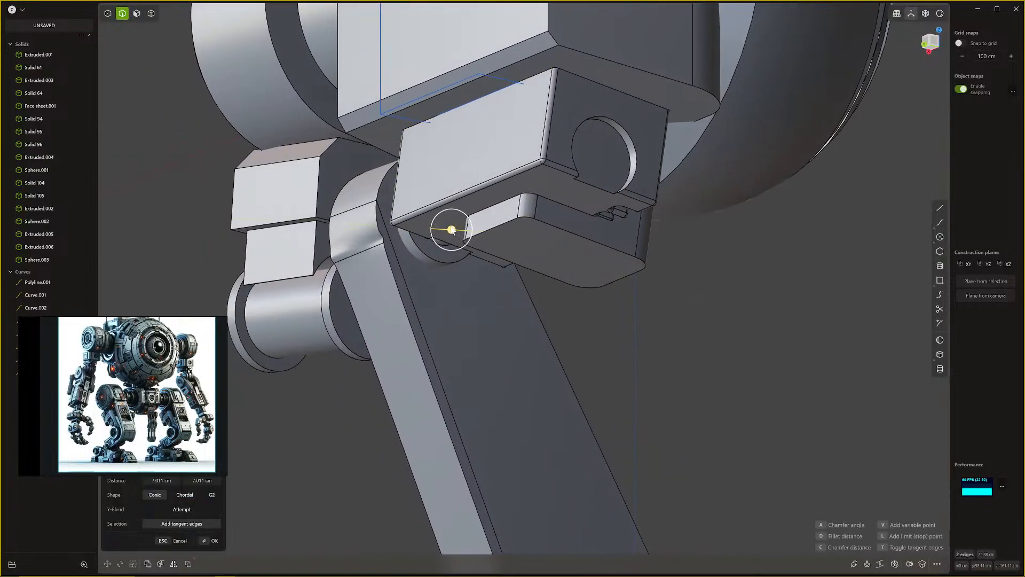
{"action": "key", "text": "Return"}
Step: Fillet the bottom edge of the pelvis's lower central block slightly
{"action": "left_click", "coordinate": [574, 233]}
{"action": "key", "text": "b"}
{"action": "left_click_drag", "start_coordinate": [573, 233], "coordinate": [570, 236]}
{"action": "key", "text": "Return"}
{"action": "scroll", "coordinate": [570, 238], "scroll_direction": "down", "scroll_amount": 2}
{"action": "middle_click_drag", "start_coordinate": [573, 243], "coordinate": [481, 225]}
{"action": "scroll", "coordinate": [698, 315], "scroll_direction": "down", "scroll_amount": 8}
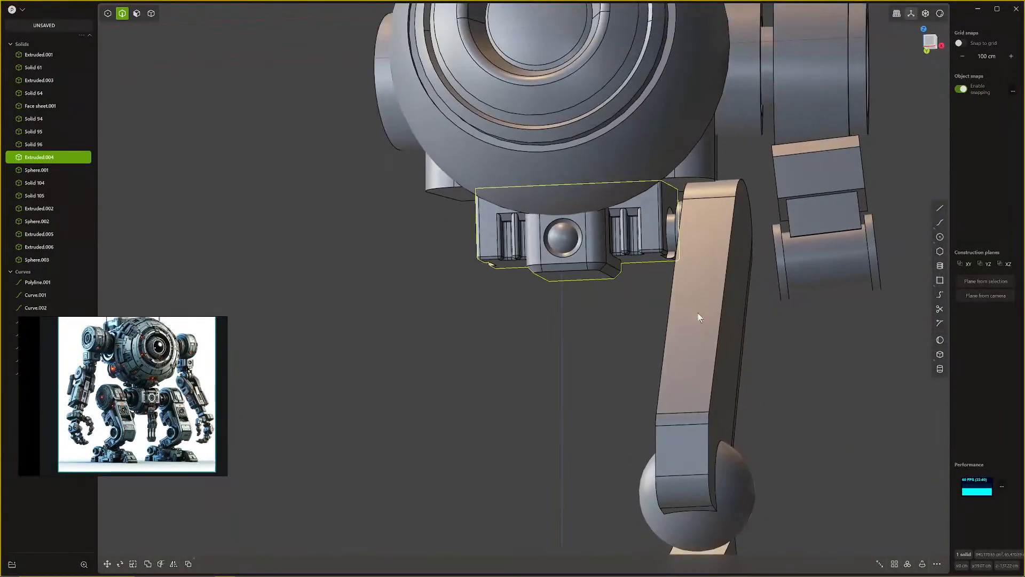
{"action": "middle_click_drag", "start_coordinate": [684, 323], "coordinate": [629, 357]}
{"action": "scroll", "coordinate": [629, 357], "scroll_direction": "up", "scroll_amount": 6}
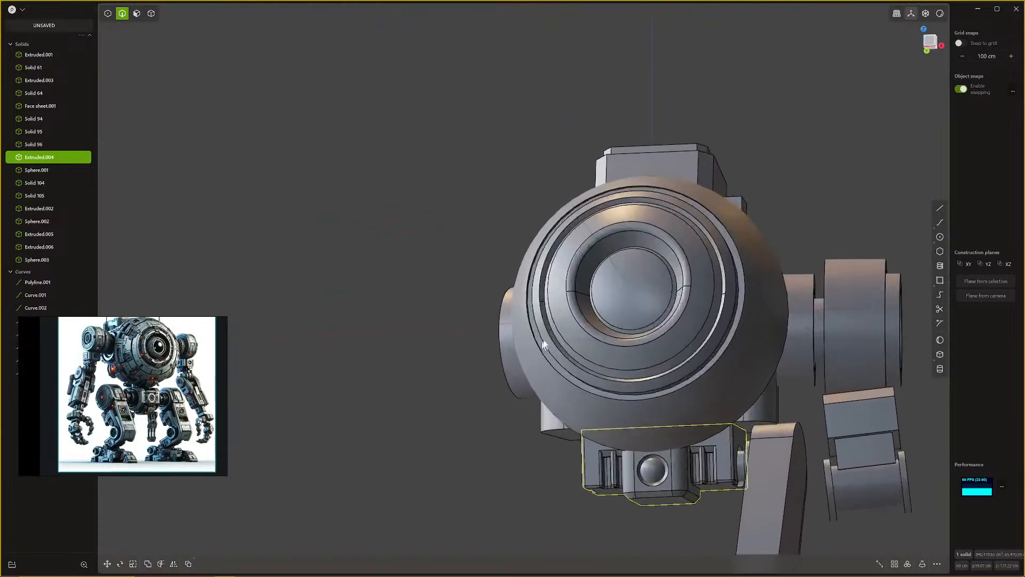
{"action": "left_click", "coordinate": [576, 357]}
{"action": "key", "text": "f"}
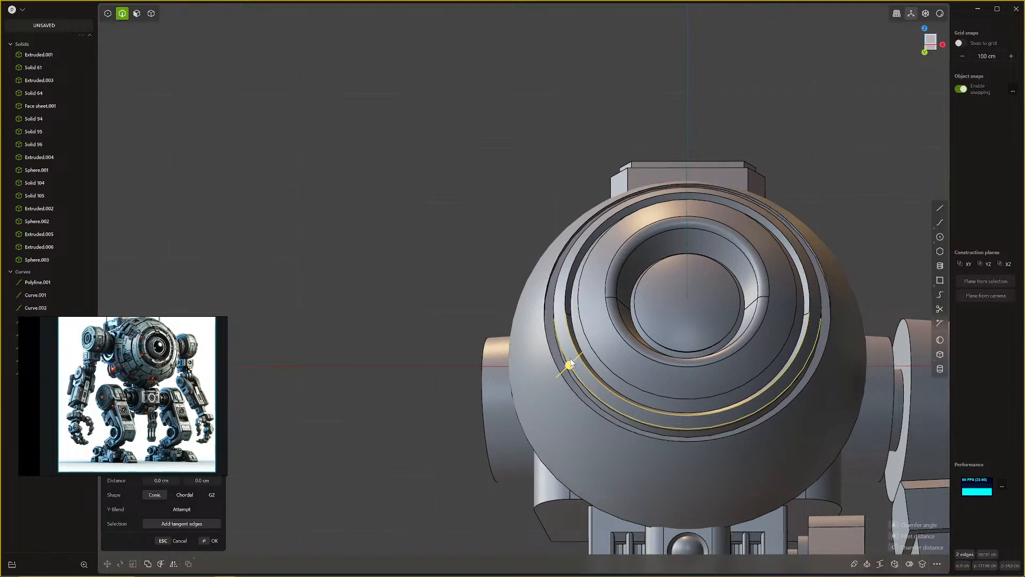
{"action": "left_click_drag", "start_coordinate": [570, 365], "coordinate": [568, 355]}
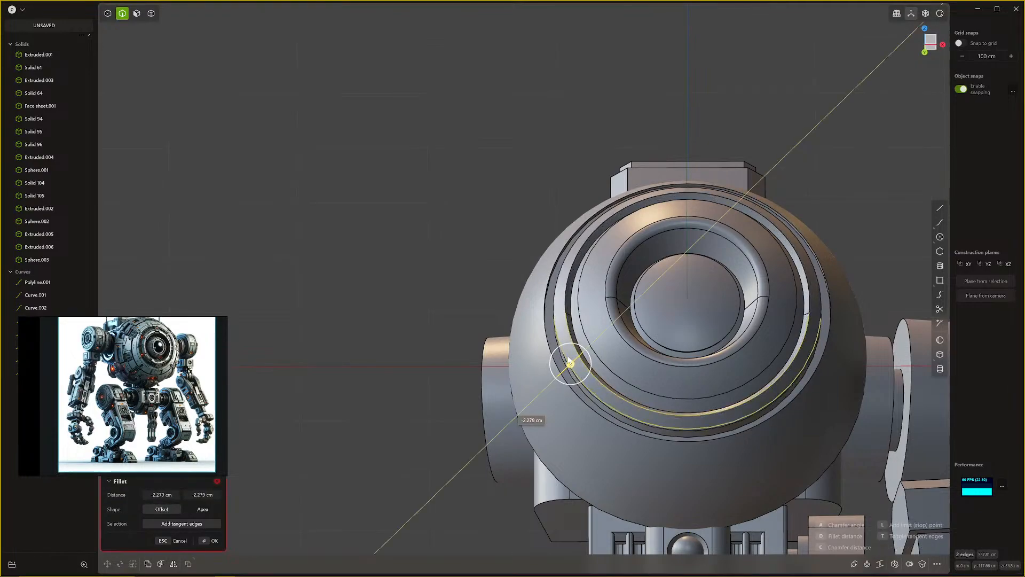
{"action": "key", "text": "Escape"}
{"action": "scroll", "coordinate": [560, 339], "scroll_direction": "up", "scroll_amount": 5}
{"action": "left_click", "coordinate": [574, 314]}
{"action": "key", "text": "f"}
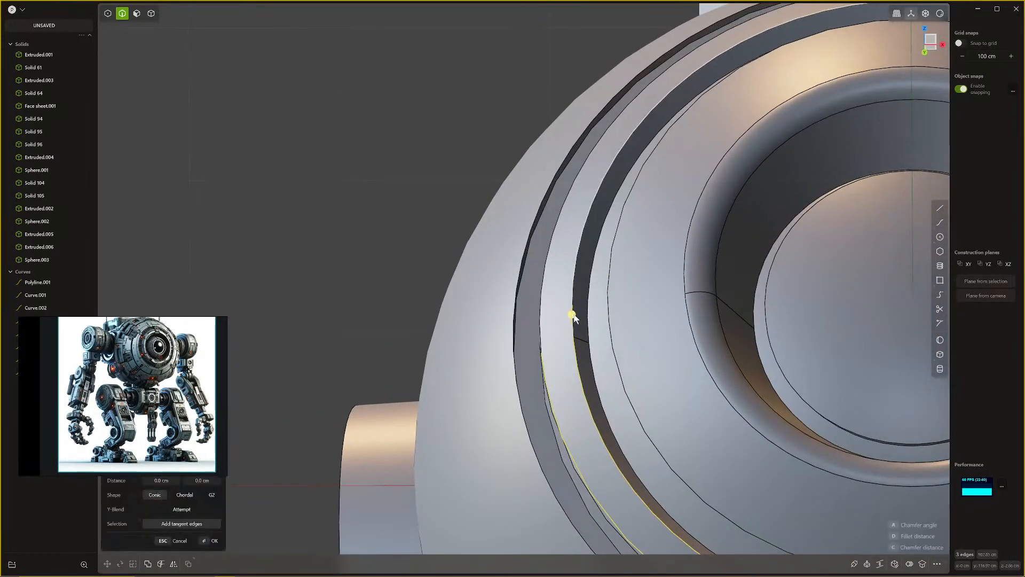
{"action": "left_click", "coordinate": [540, 316]}
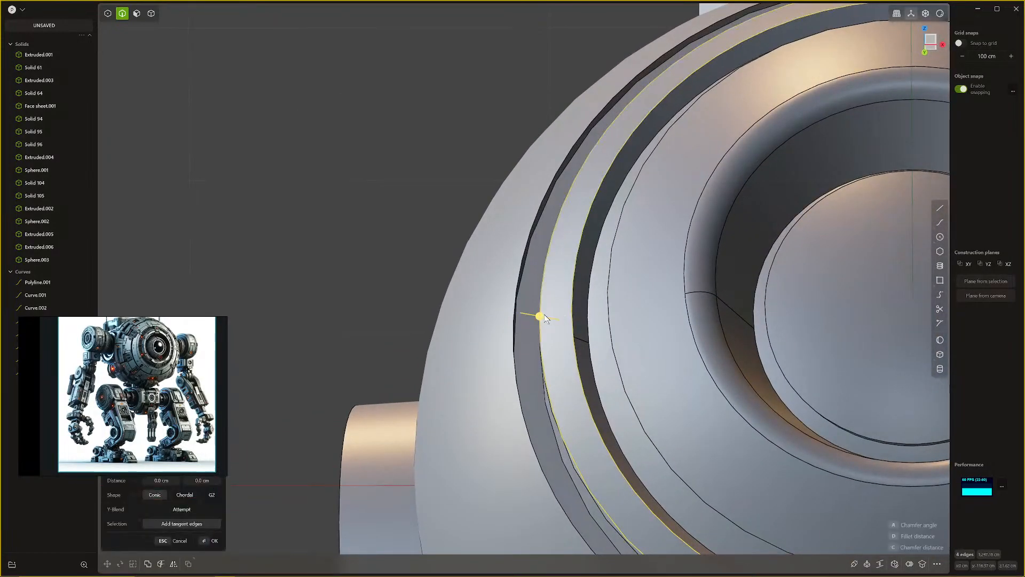
{"action": "left_click_drag", "start_coordinate": [544, 315], "coordinate": [549, 316]}
{"action": "key", "text": "Escape"}
Step: Bevel the inner edge of the raised ring around the eye and fillet its outer edge by about 2.18 cm
{"action": "left_click", "coordinate": [575, 357]}
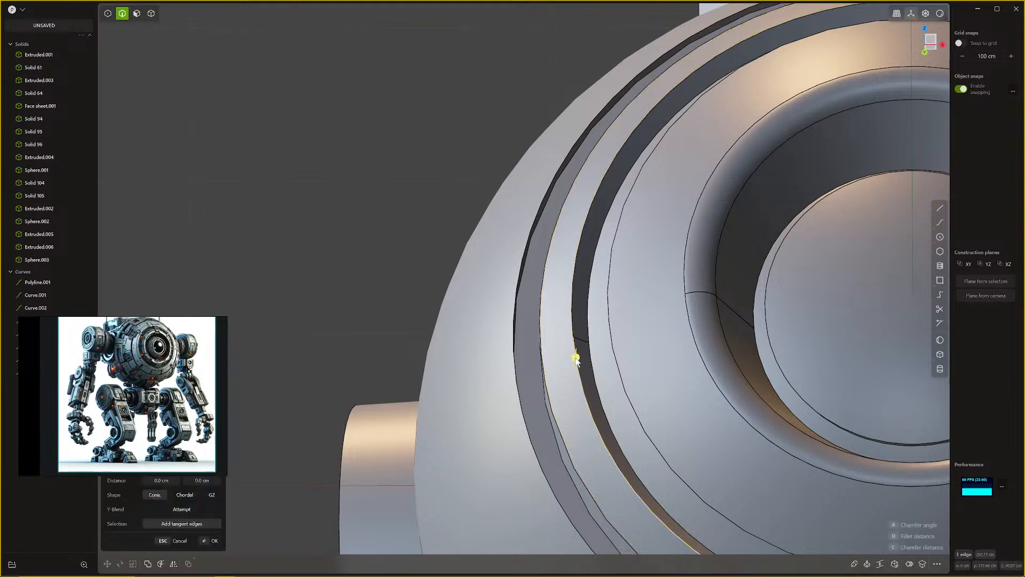
{"action": "mouse_move", "coordinate": [576, 360]}
{"action": "left_mouse_down"}
{"action": "mouse_move", "coordinate": [584, 355]}
{"action": "mouse_move", "coordinate": [562, 358]}
{"action": "mouse_move", "coordinate": [577, 351]}
{"action": "mouse_move", "coordinate": [569, 365]}
{"action": "left_mouse_up"}
{"action": "key", "text": "Return"}
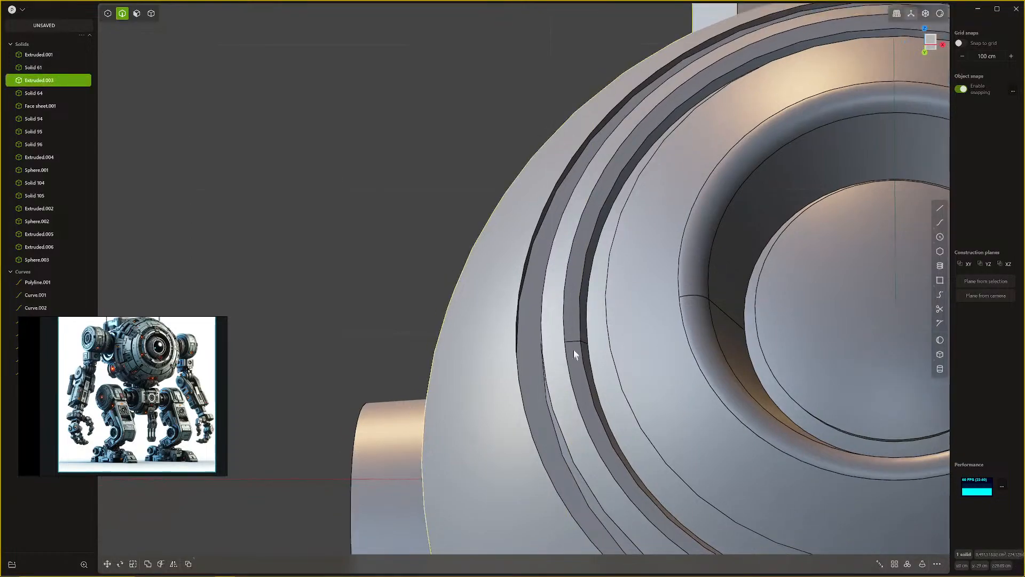
{"action": "middle_click_drag", "start_coordinate": [573, 349], "coordinate": [748, 214]}
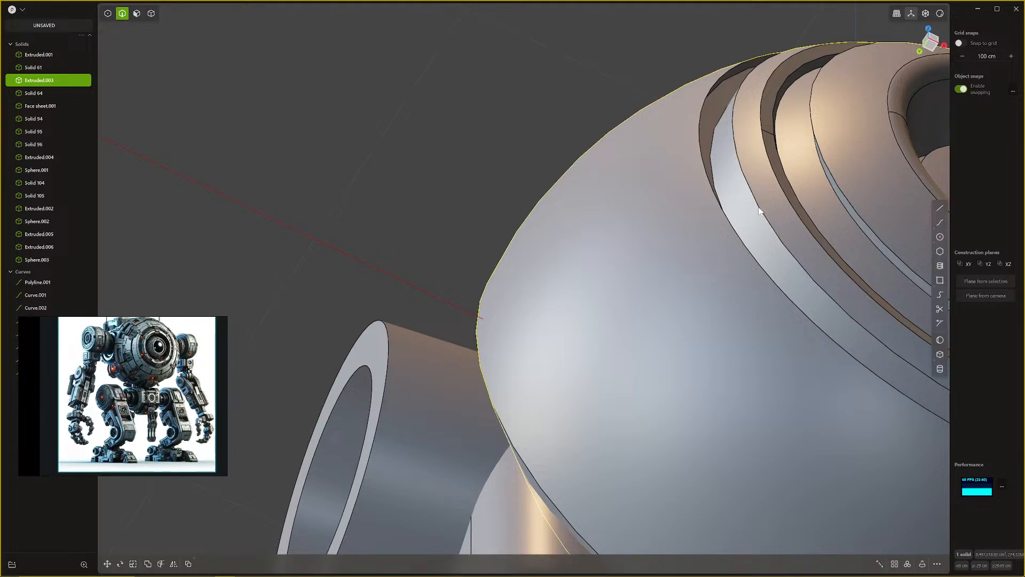
{"action": "left_click", "coordinate": [758, 209]}
{"action": "key", "text": "f"}
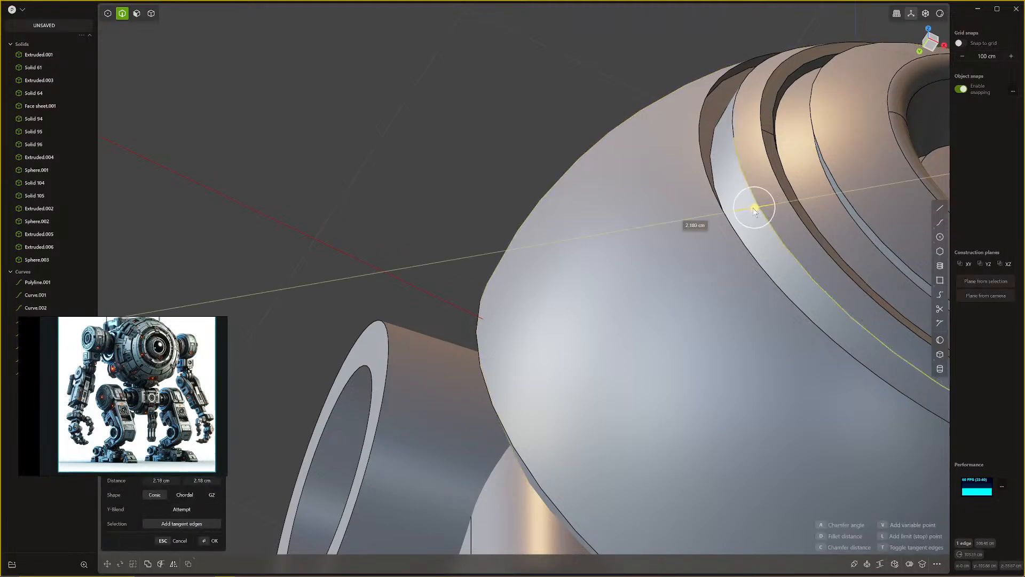
{"action": "key", "text": "Return"}
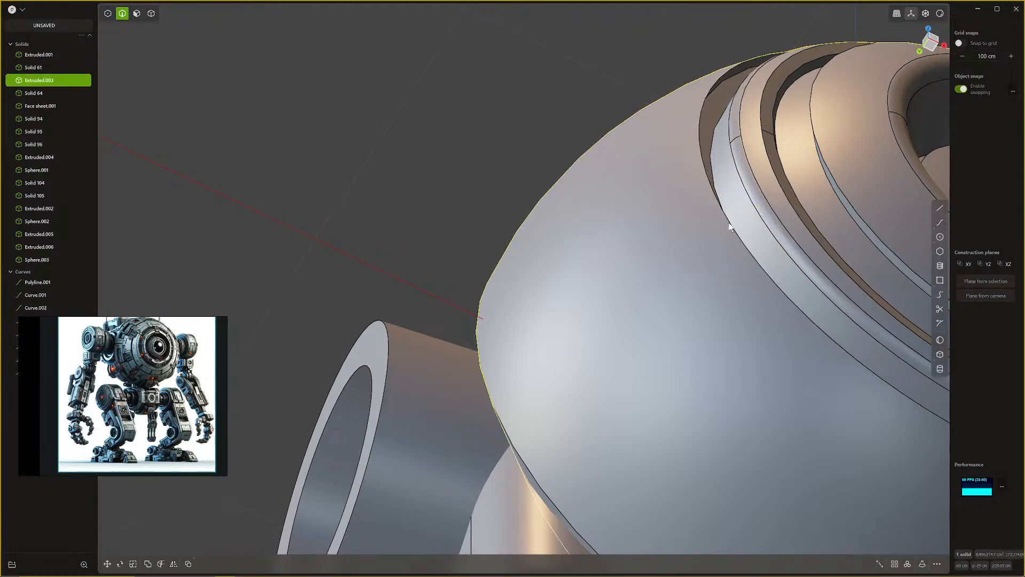
Step: Try to fillet the sphere's outer groove rim with the Chordal shape and a distance of 5.5 cm
{"action": "left_click", "coordinate": [729, 223]}
{"action": "key", "text": "f"}
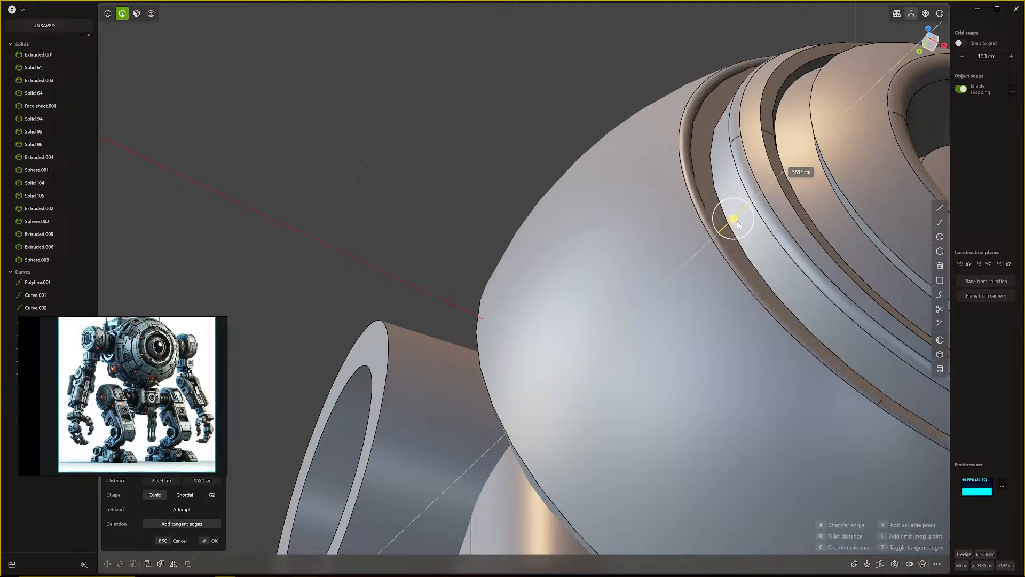
{"action": "left_click_drag", "start_coordinate": [738, 224], "coordinate": [740, 225]}
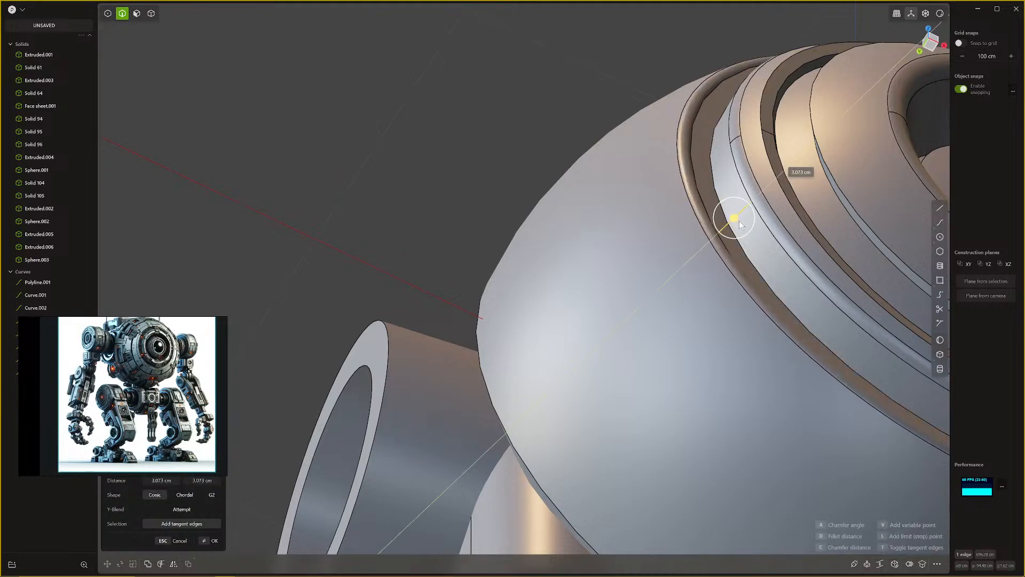
{"action": "left_click", "coordinate": [179, 495]}
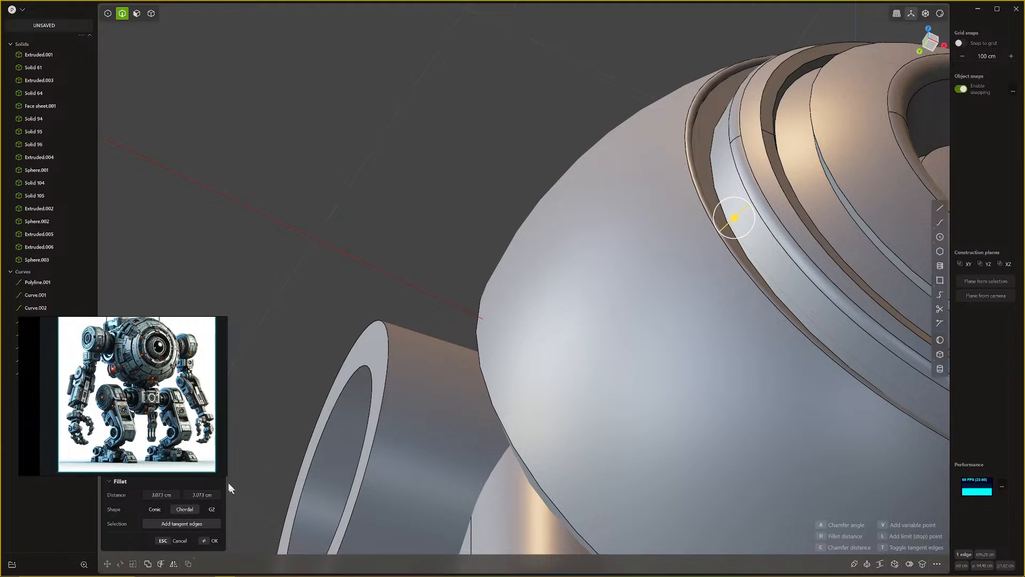
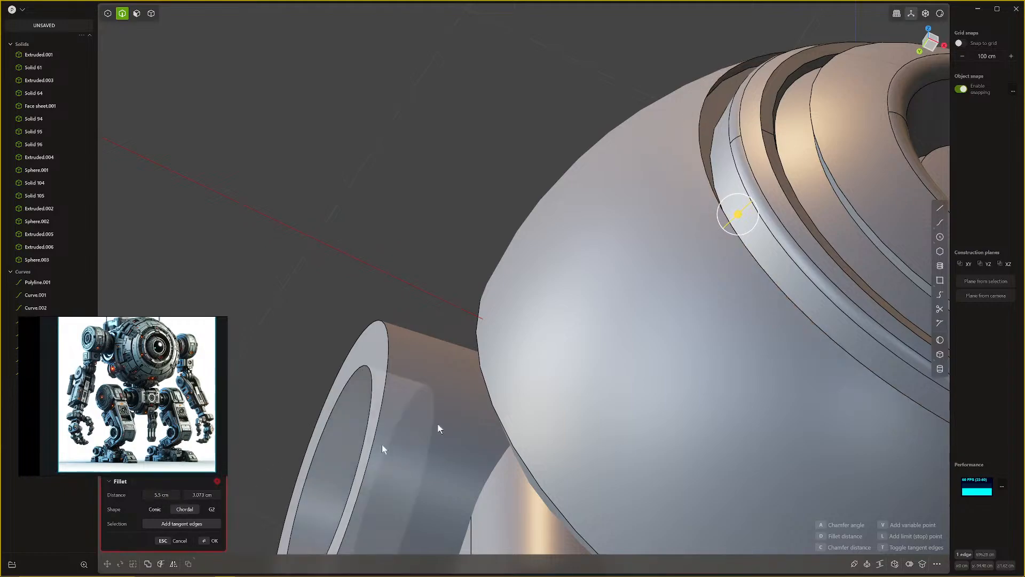
{"action": "key", "text": "Return"}
Step: Fillet the sphere's outer groove rim with the Conic shape so it blends softly into the groove
{"action": "left_click", "coordinate": [733, 234]}
{"action": "key", "text": "f"}
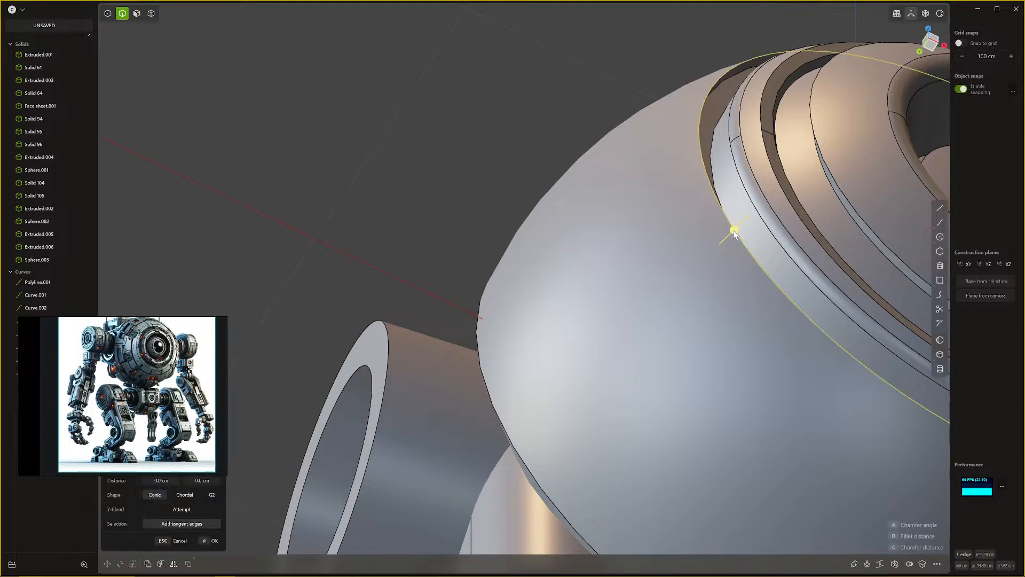
{"action": "left_click_drag", "start_coordinate": [743, 228], "coordinate": [774, 227]}
{"action": "scroll", "coordinate": [729, 276], "scroll_direction": "down", "scroll_amount": 6}
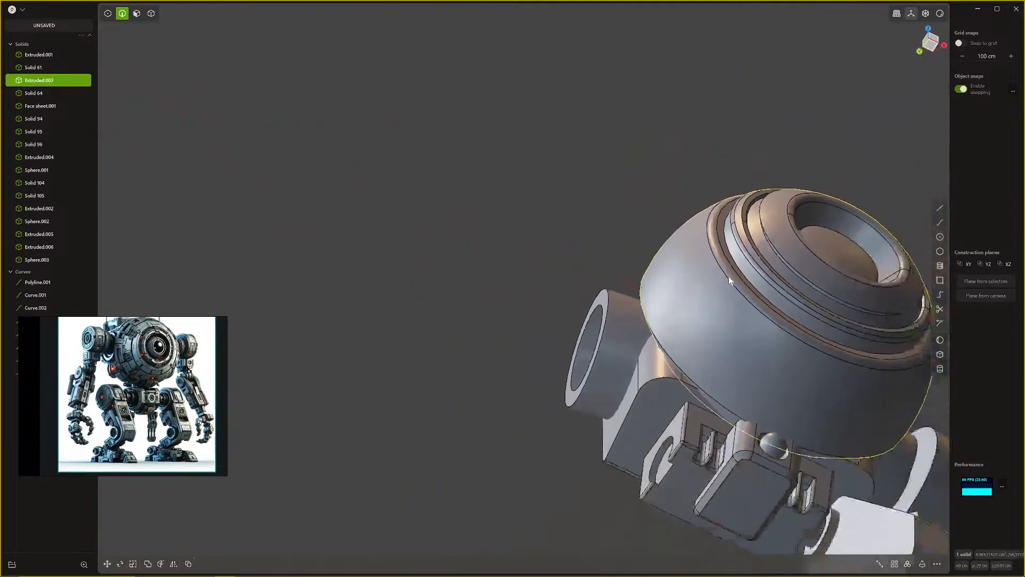
Step: Draw a shallow curve about 42 cm long along the upper edge of the eye socket
{"action": "middle_click_drag", "start_coordinate": [728, 277], "coordinate": [699, 371]}
{"action": "scroll", "coordinate": [641, 315], "scroll_direction": "down", "scroll_amount": 4}
{"action": "scroll", "coordinate": [612, 304], "scroll_direction": "up", "scroll_amount": 2}
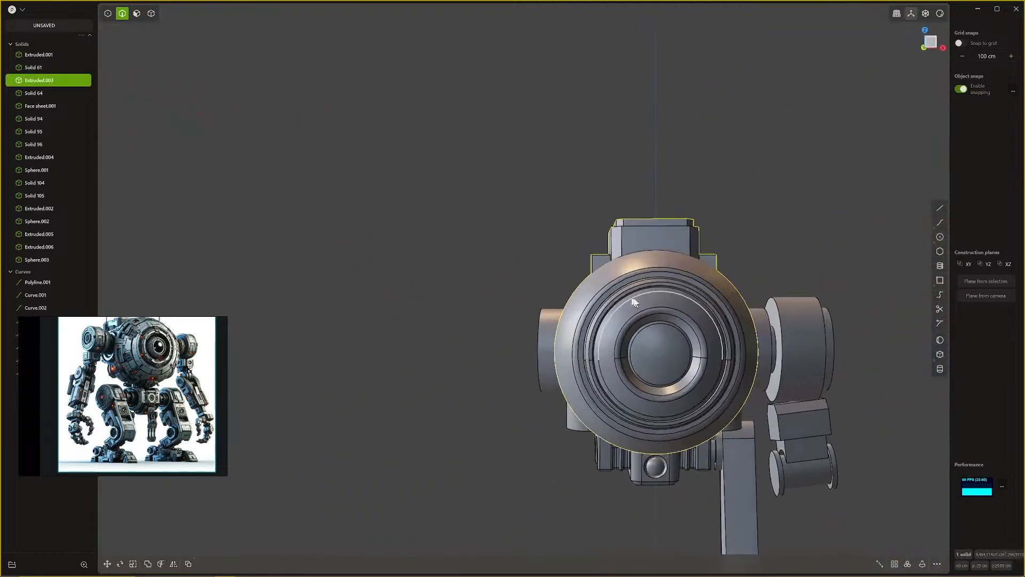
{"action": "scroll", "coordinate": [672, 319], "scroll_direction": "up", "scroll_amount": 4}
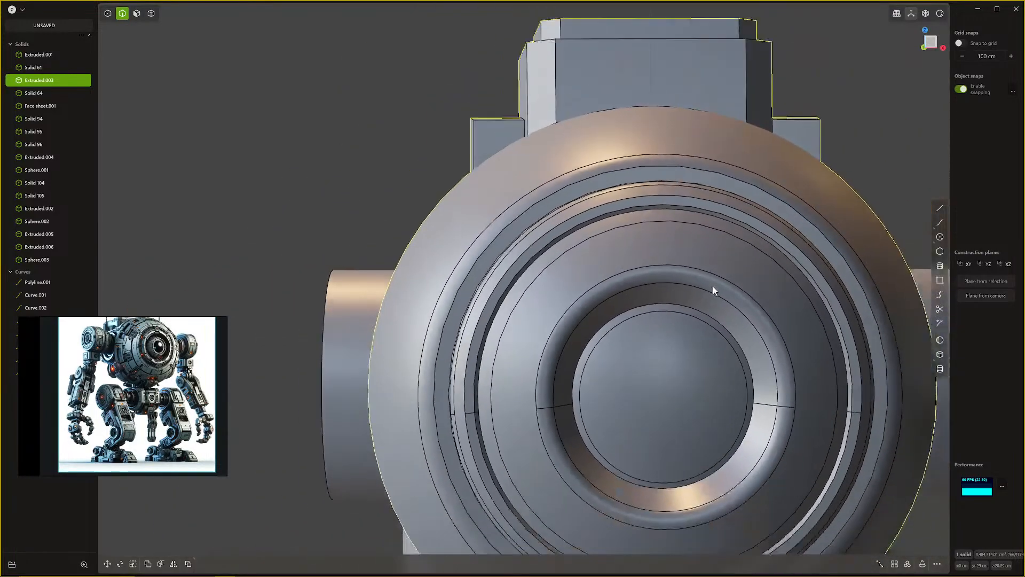
{"action": "scroll", "coordinate": [713, 287], "scroll_direction": "down", "scroll_amount": 1}
{"action": "middle_click_drag", "start_coordinate": [712, 287], "coordinate": [728, 262], "text": "shift"}
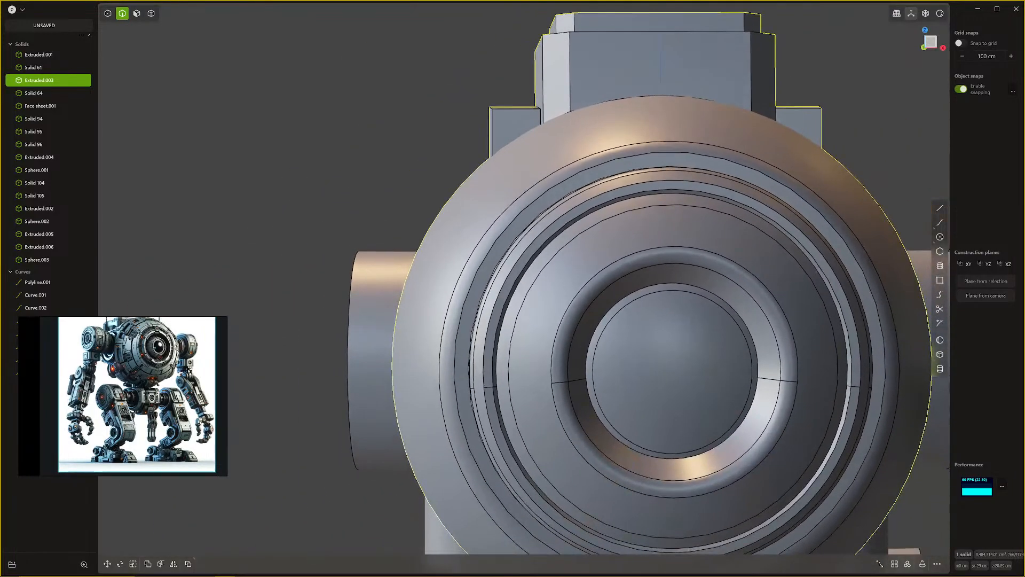
{"action": "scroll", "coordinate": [672, 276], "scroll_direction": "down", "scroll_amount": 1}
{"action": "middle_click_drag", "start_coordinate": [672, 276], "coordinate": [628, 270], "text": "shift"}
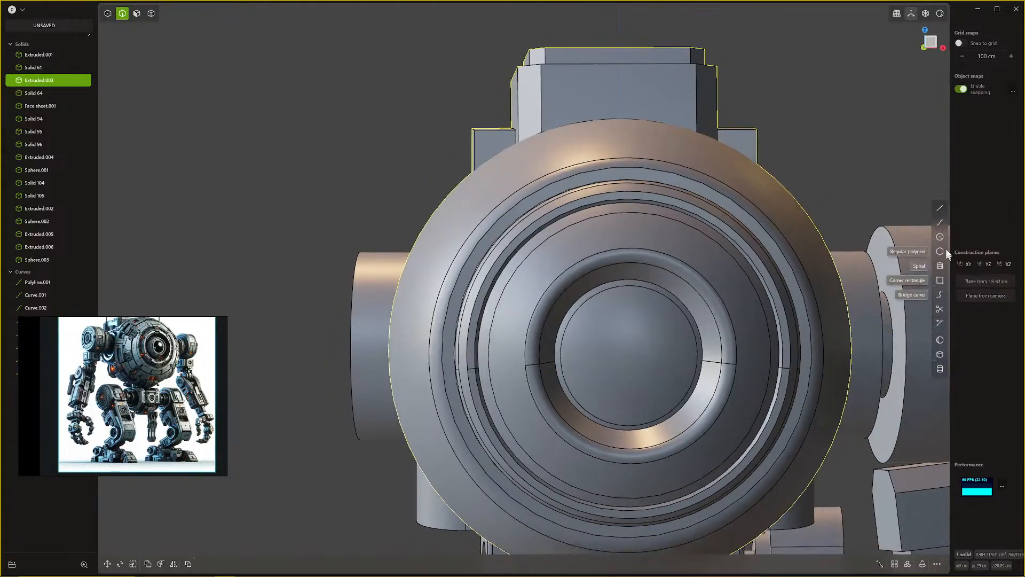
{"action": "left_click", "coordinate": [940, 221]}
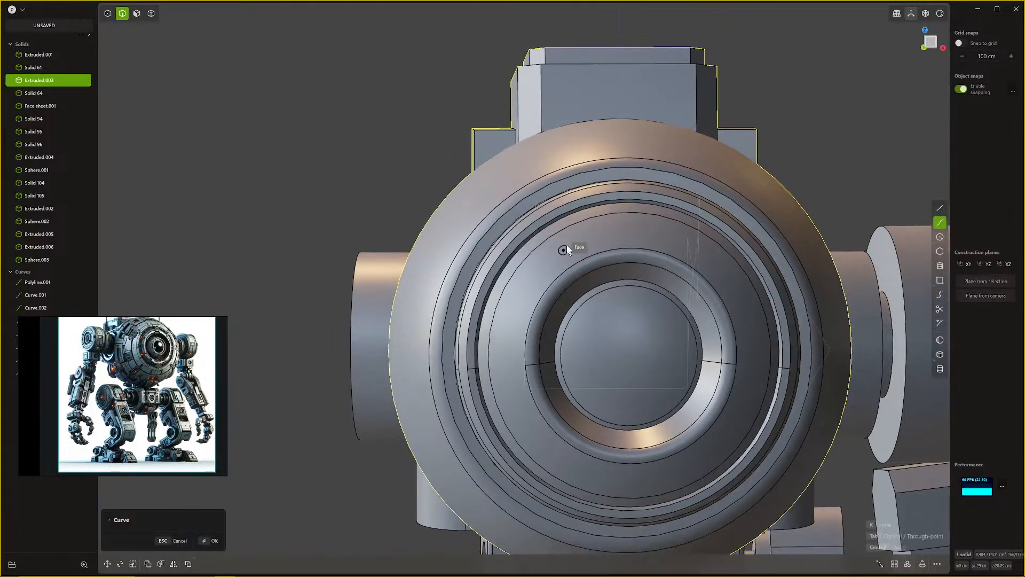
{"action": "left_click", "coordinate": [594, 270]}
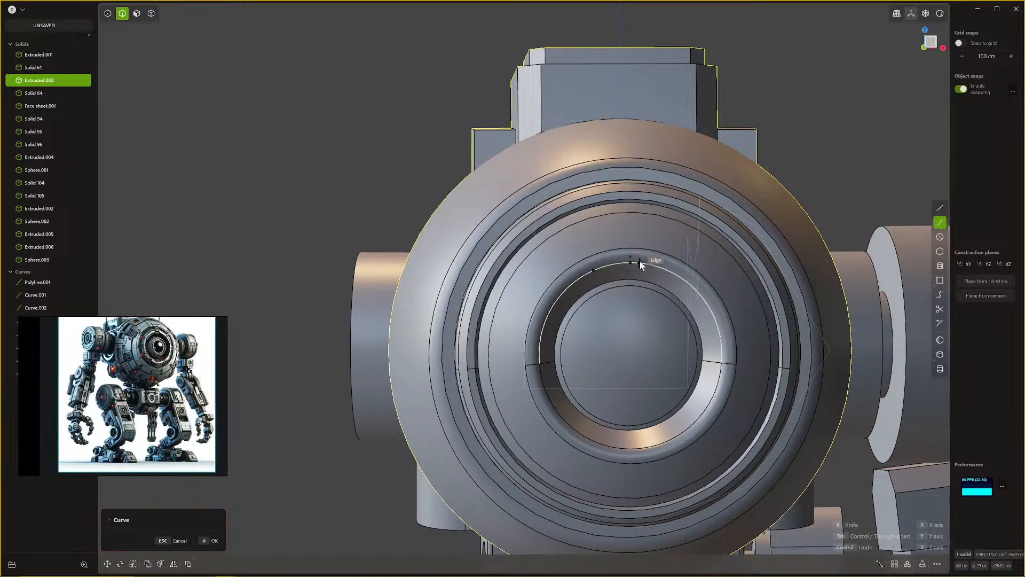
{"action": "left_click", "coordinate": [663, 265]}
{"action": "key", "text": "Return"}
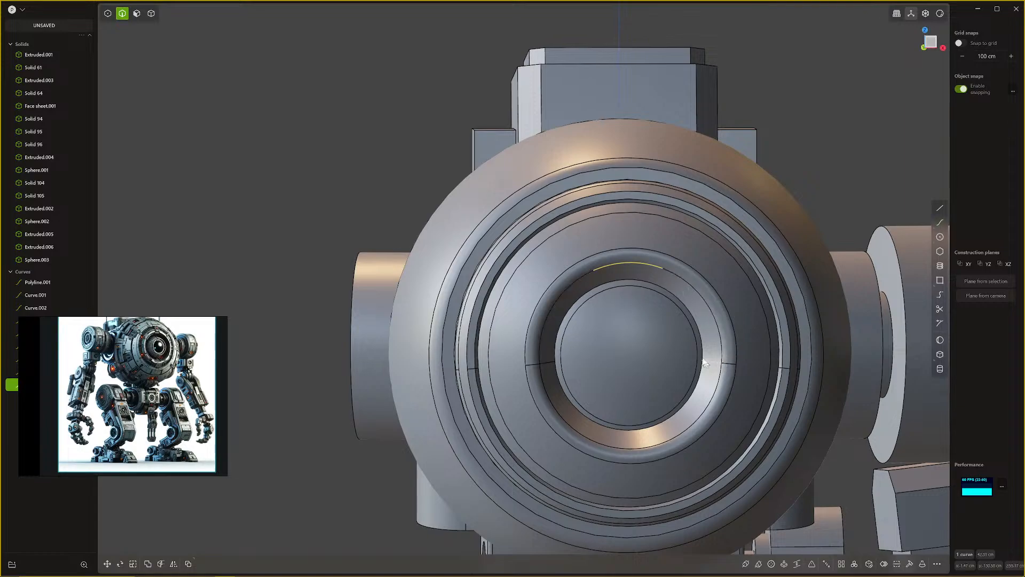
Step: Mirror the curve above the eye across the body's vertical centre plane with the Union option toggled
{"action": "scroll", "coordinate": [682, 332], "scroll_direction": "down", "scroll_amount": 1}
{"action": "key", "text": "alt+x"}
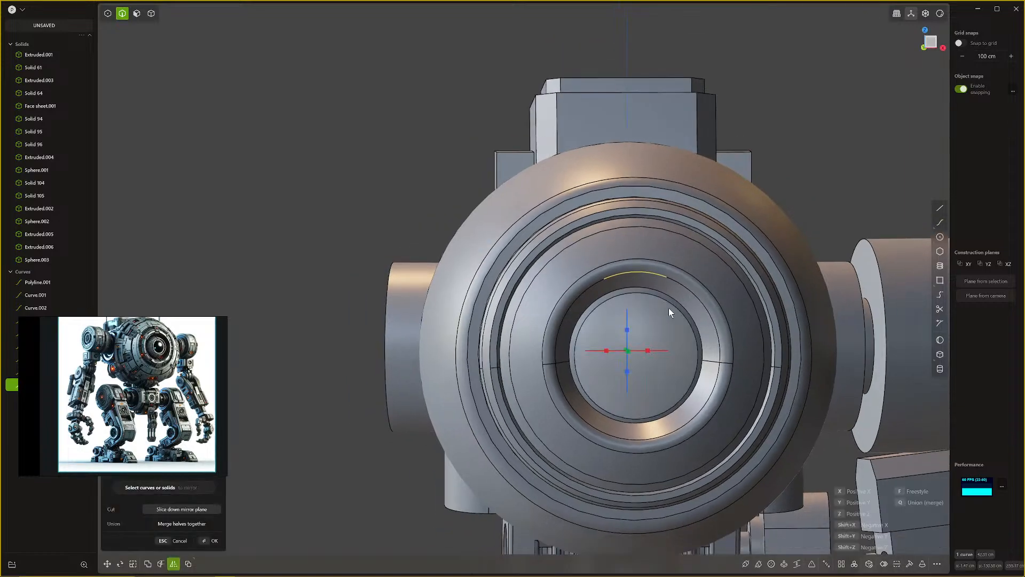
{"action": "key", "text": "q"}
{"action": "right_click", "coordinate": [646, 351]}
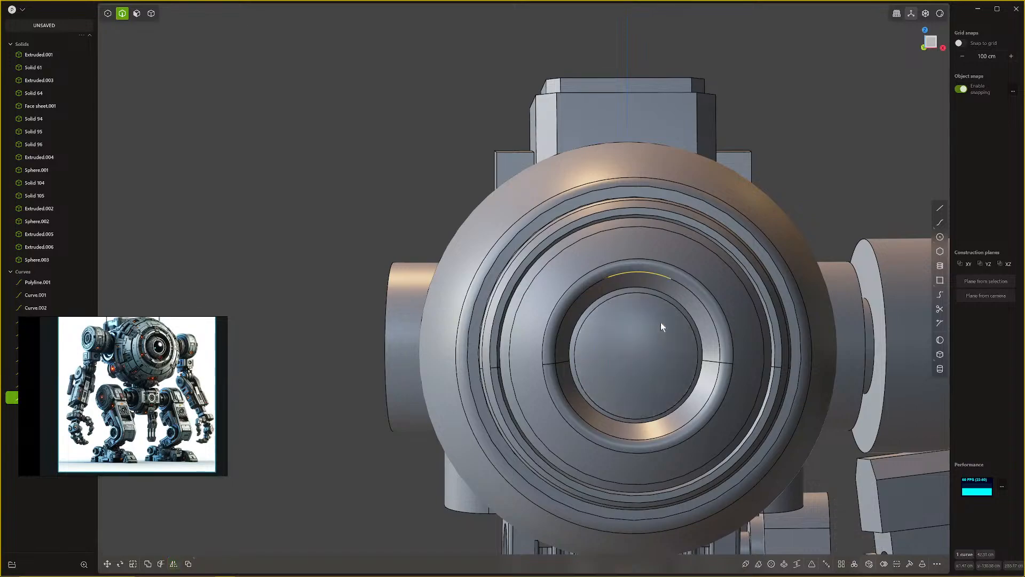
Step: Try to join the eye curve with its mirrored copy, and rebuild both with the Refit method at a tolerance of 0.001
{"action": "left_click", "coordinate": [608, 277], "text": "shift"}
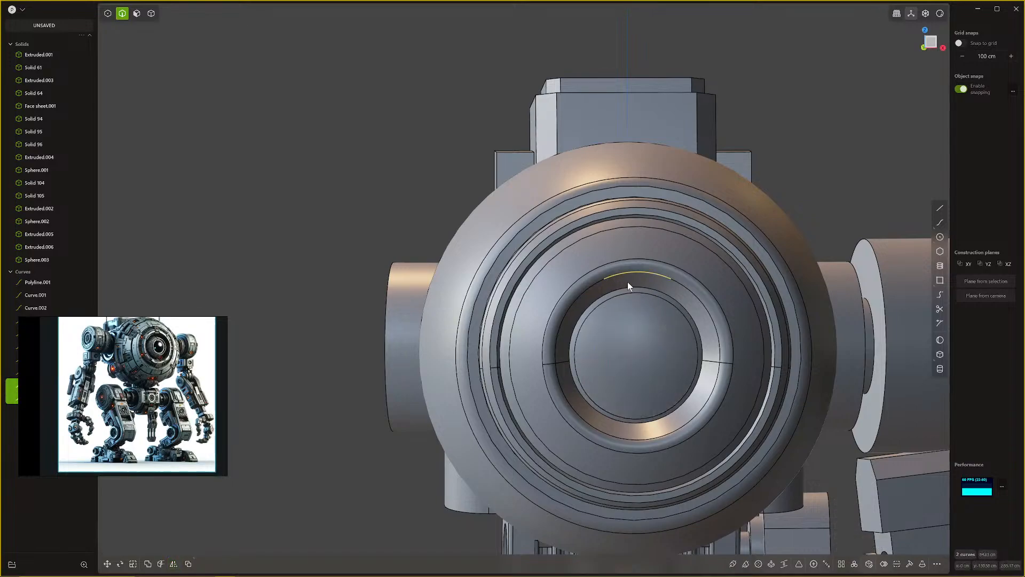
{"action": "key", "text": "j"}
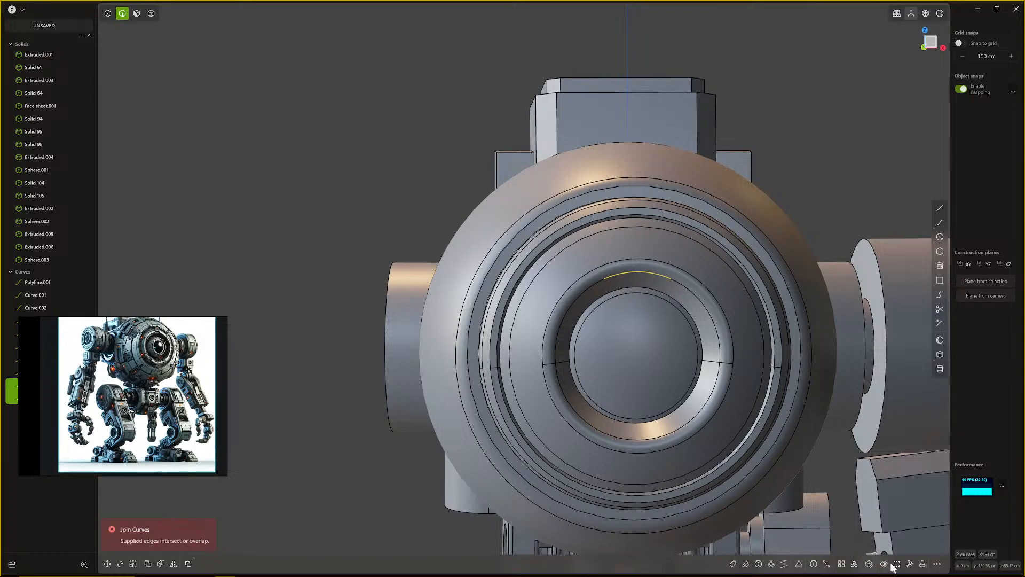
{"action": "left_click", "coordinate": [911, 564]}
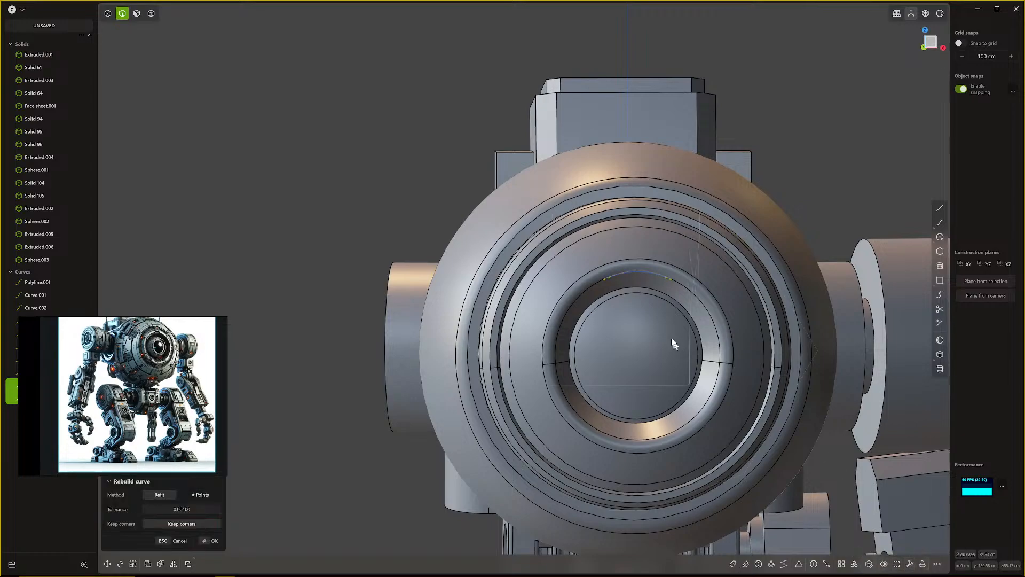
{"action": "middle_click_drag", "start_coordinate": [755, 163], "coordinate": [463, 268]}
{"action": "key", "text": "Return"}
Step: Delete the leftover construction curves on the back of the body, below the top block and on the pelvis
{"action": "left_click", "coordinate": [421, 332]}
{"action": "key", "text": "Delete"}
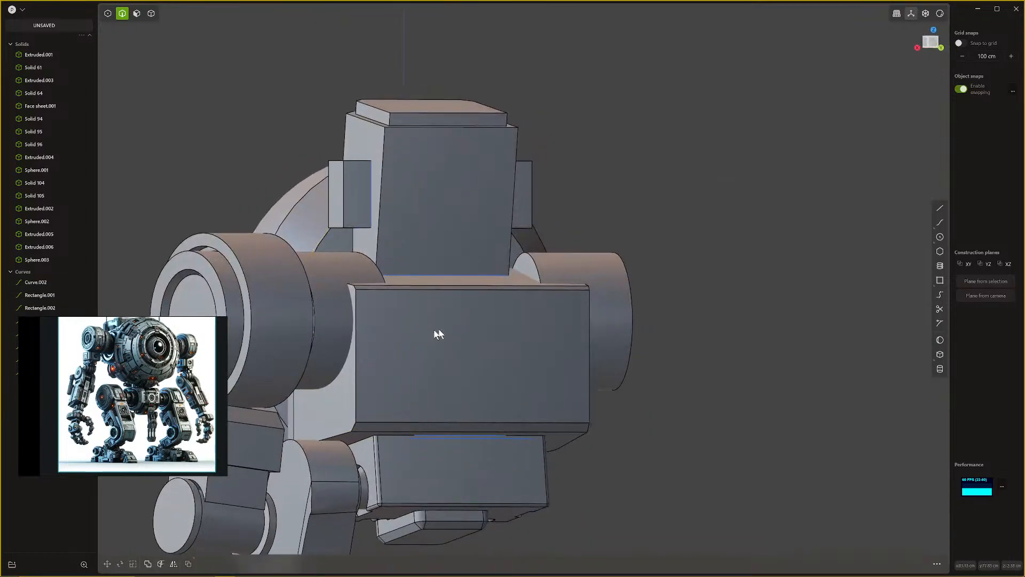
{"action": "middle_click_drag", "start_coordinate": [439, 333], "coordinate": [446, 318]}
{"action": "left_click", "coordinate": [496, 272]}
{"action": "key", "text": "Delete"}
{"action": "left_click", "coordinate": [489, 445]}
{"action": "key", "text": "Delete"}
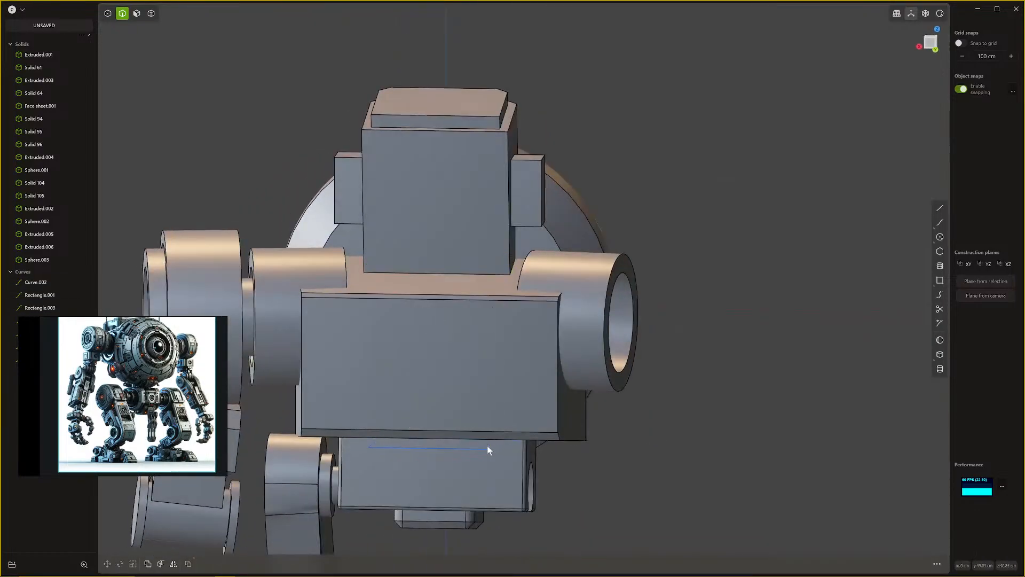
Step: Try to join the curve above the eye with its mirrored copy
{"action": "middle_click_drag", "start_coordinate": [484, 422], "coordinate": [703, 422]}
{"action": "scroll", "coordinate": [557, 281], "scroll_direction": "up", "scroll_amount": 5}
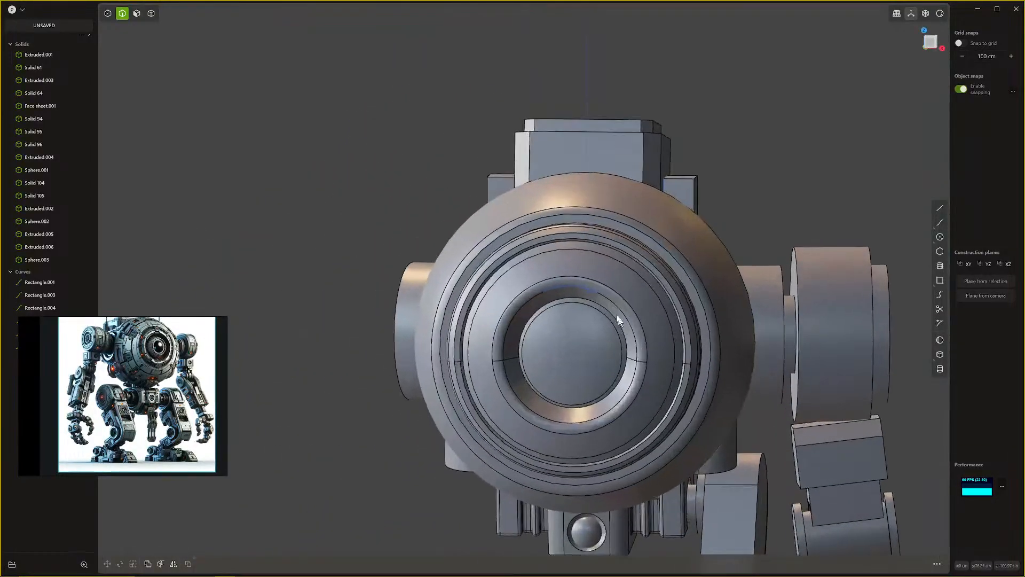
{"action": "left_click", "coordinate": [558, 286]}
{"action": "scroll", "coordinate": [624, 315], "scroll_direction": "up", "scroll_amount": 3}
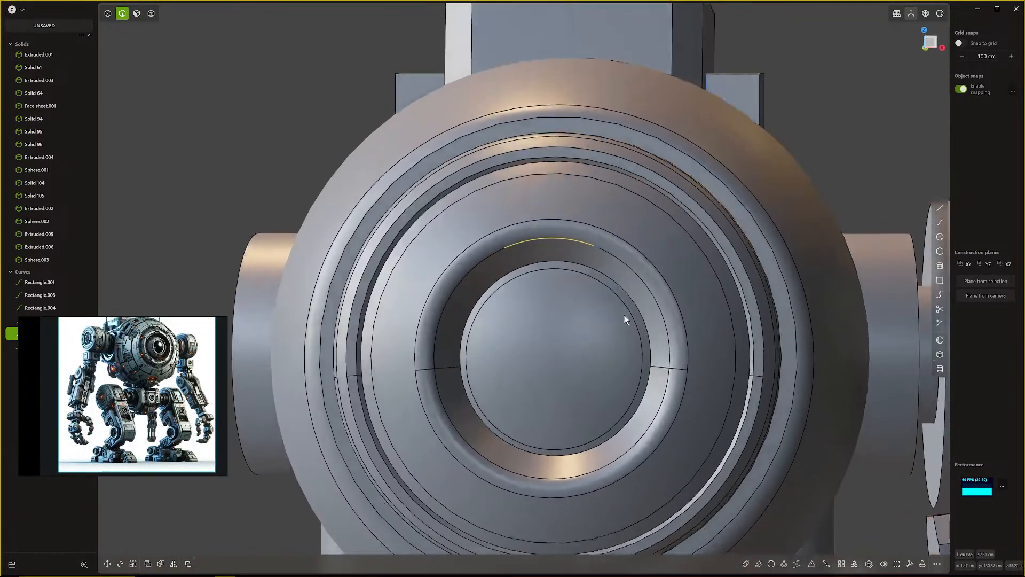
{"action": "left_click", "coordinate": [598, 245], "text": "shift"}
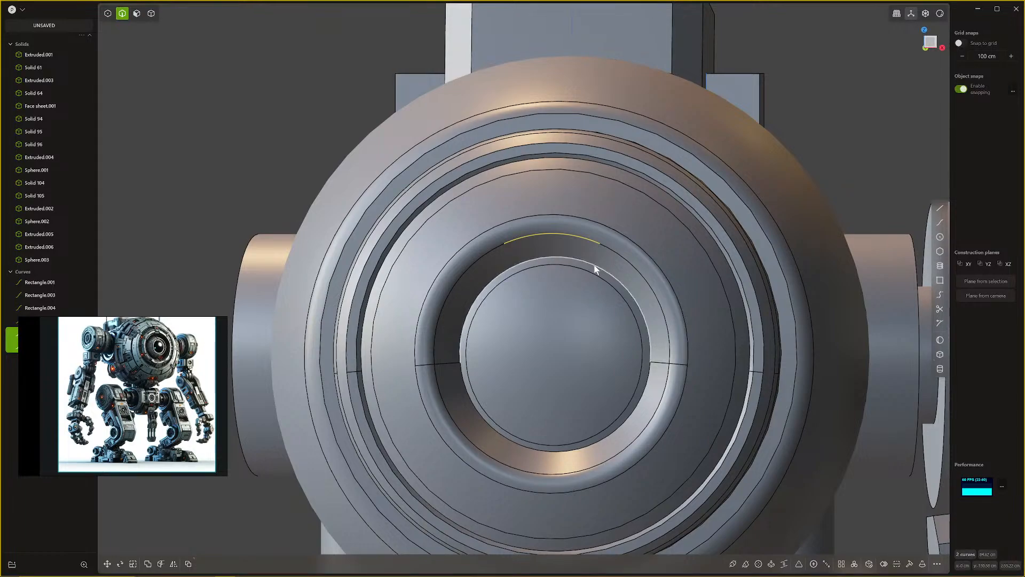
{"action": "left_click", "coordinate": [896, 565]}
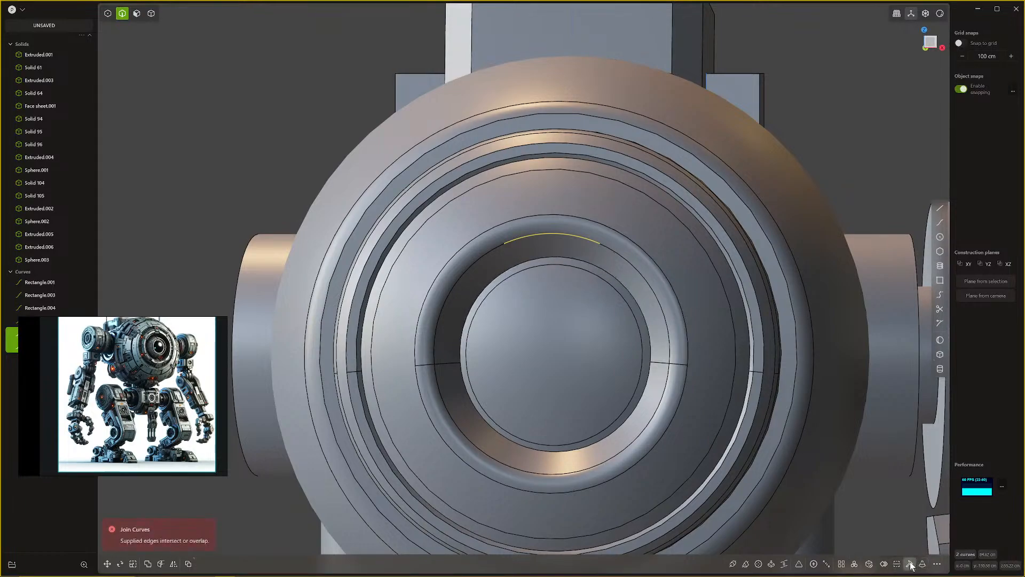
{"action": "left_click", "coordinate": [910, 564]}
{"action": "right_click", "coordinate": [573, 252]}
Step: Extrude the two curves above the eye along the socket's depth into thin sheets
{"action": "middle_click_drag", "start_coordinate": [574, 268], "coordinate": [615, 323]}
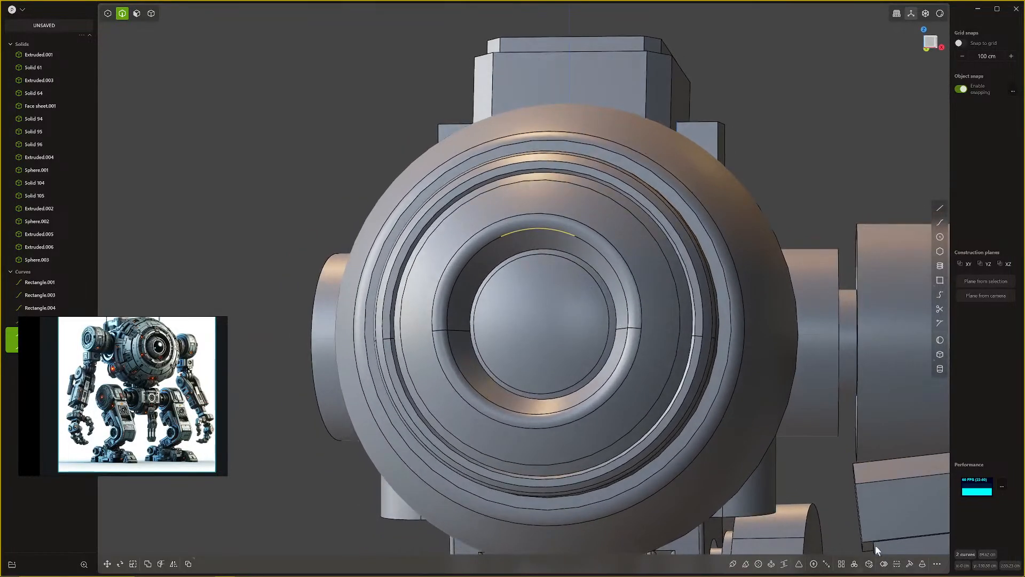
{"action": "key", "text": "e"}
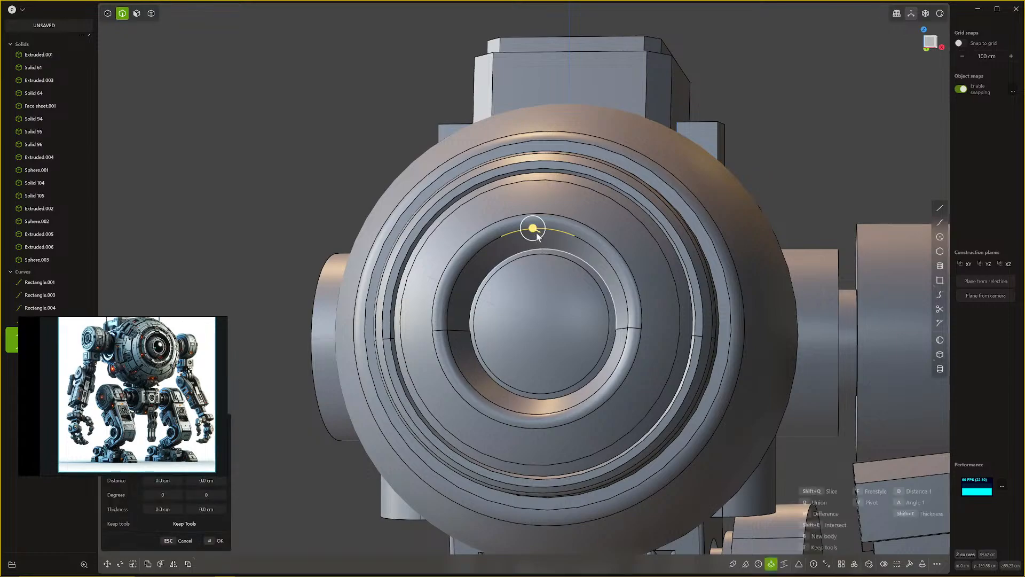
{"action": "left_click", "coordinate": [542, 234]}
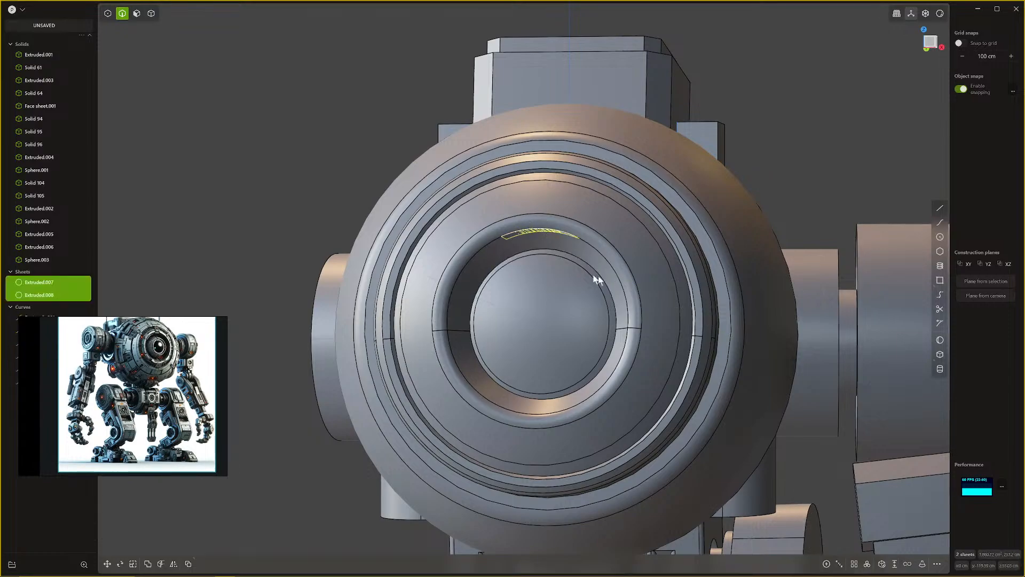
Step: Thicken the extruded sheets above the eye by about 7.7 cm toward the eyeball to form a solid block
{"action": "left_click", "coordinate": [895, 564]}
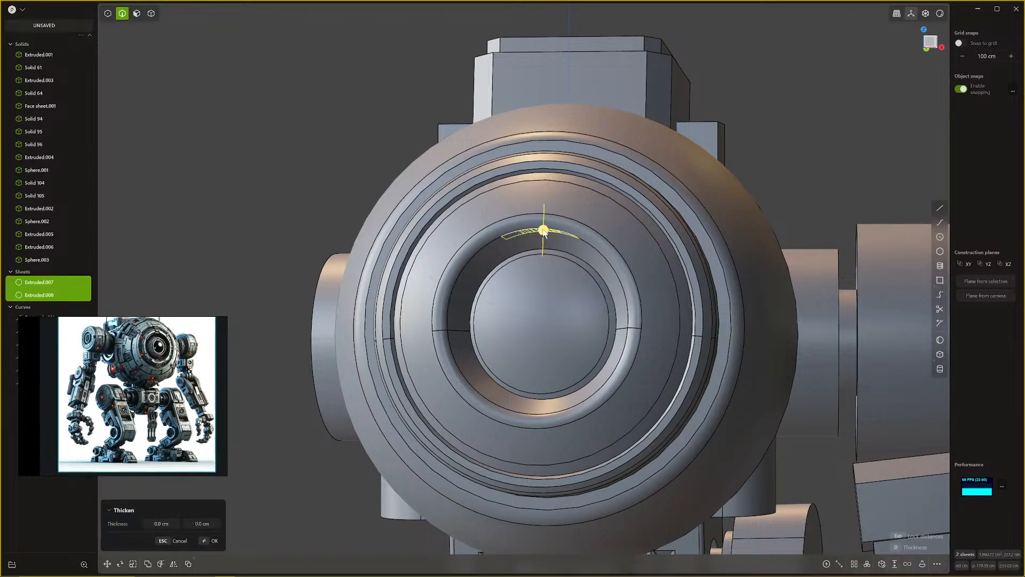
{"action": "mouse_move", "coordinate": [543, 230]}
{"action": "left_mouse_down"}
{"action": "mouse_move", "coordinate": [543, 245]}
{"action": "mouse_move", "coordinate": [540, 236]}
{"action": "left_mouse_up"}
{"action": "middle_click_drag", "start_coordinate": [540, 236], "coordinate": [495, 228]}
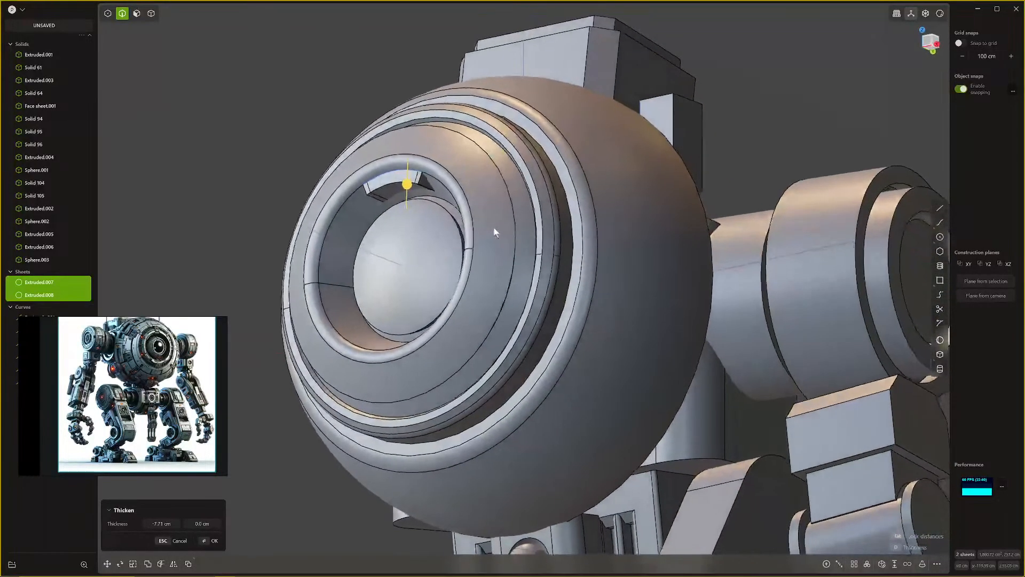
{"action": "key", "text": "Return"}
{"action": "scroll", "coordinate": [408, 196], "scroll_direction": "up", "scroll_amount": 6}
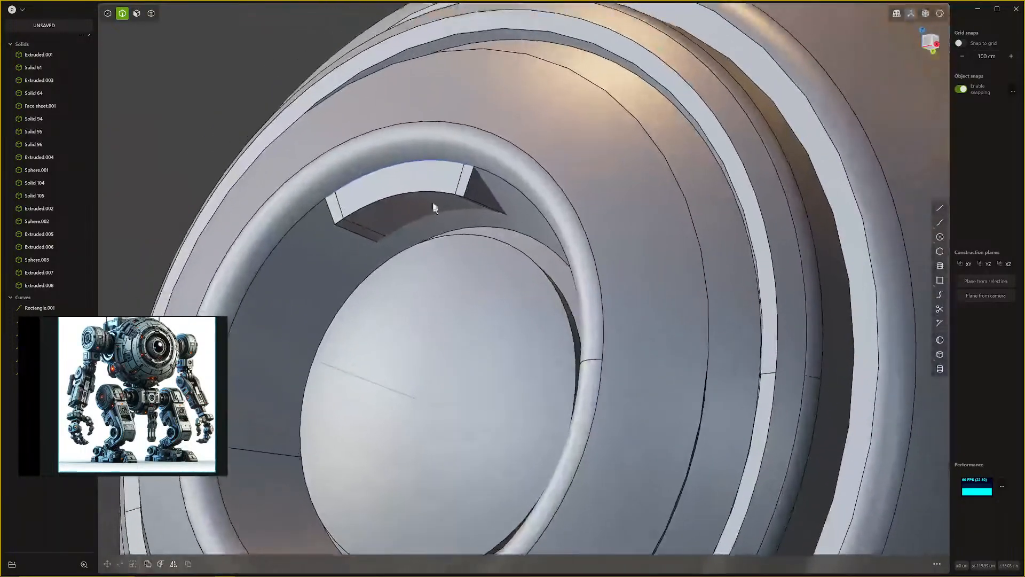
{"action": "middle_click_drag", "start_coordinate": [433, 202], "coordinate": [498, 171]}
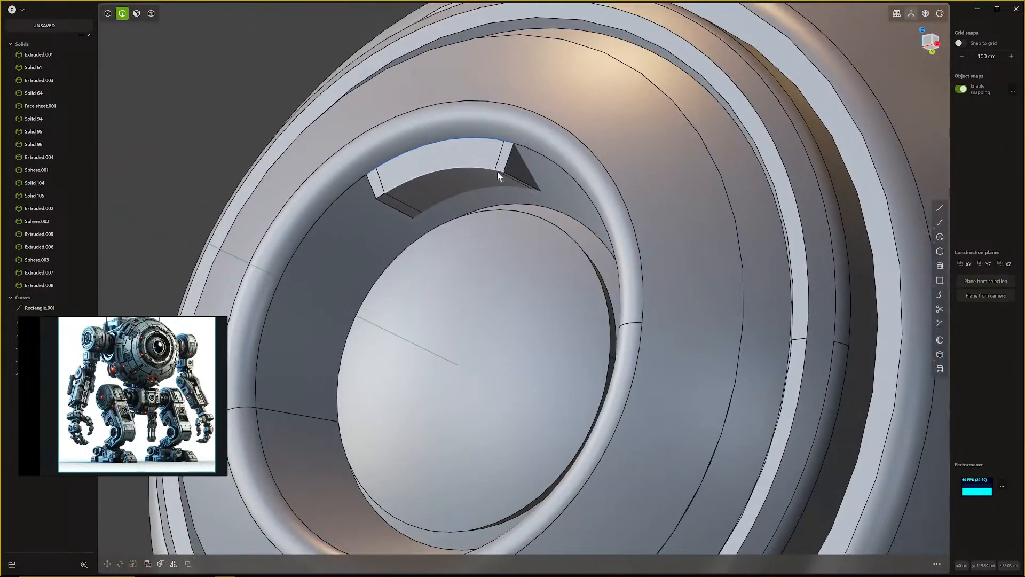
{"action": "key", "text": "4"}
{"action": "left_click", "coordinate": [489, 145]}
{"action": "scroll", "coordinate": [502, 229], "scroll_direction": "down", "scroll_amount": 5}
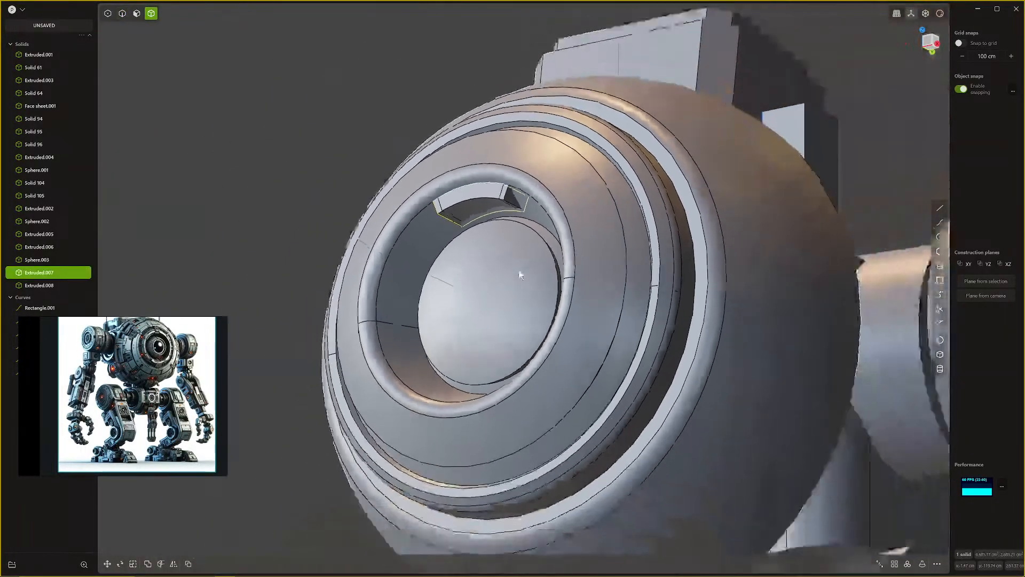
{"action": "middle_click_drag", "start_coordinate": [522, 275], "coordinate": [617, 371]}
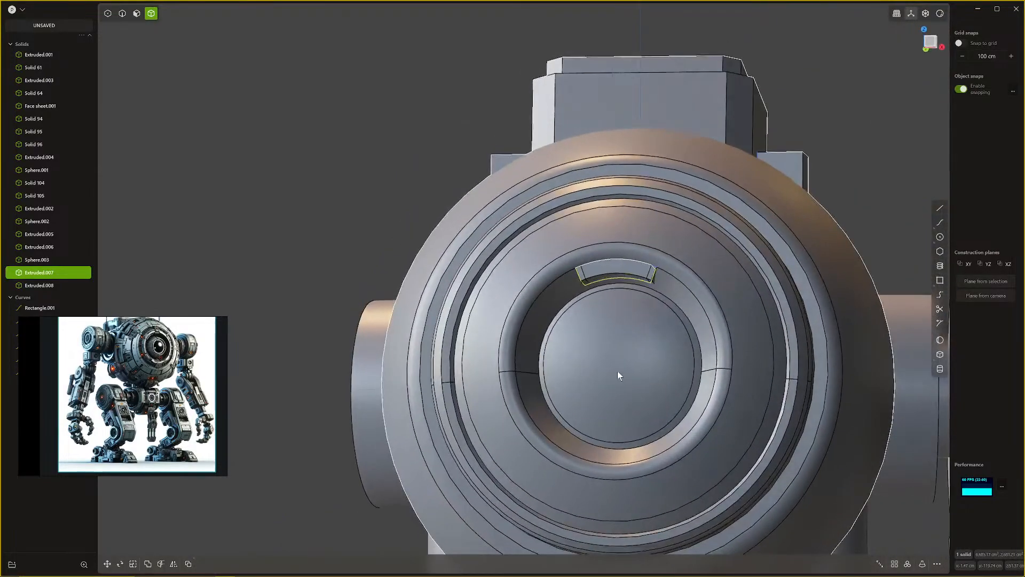
{"action": "key", "text": "a"}
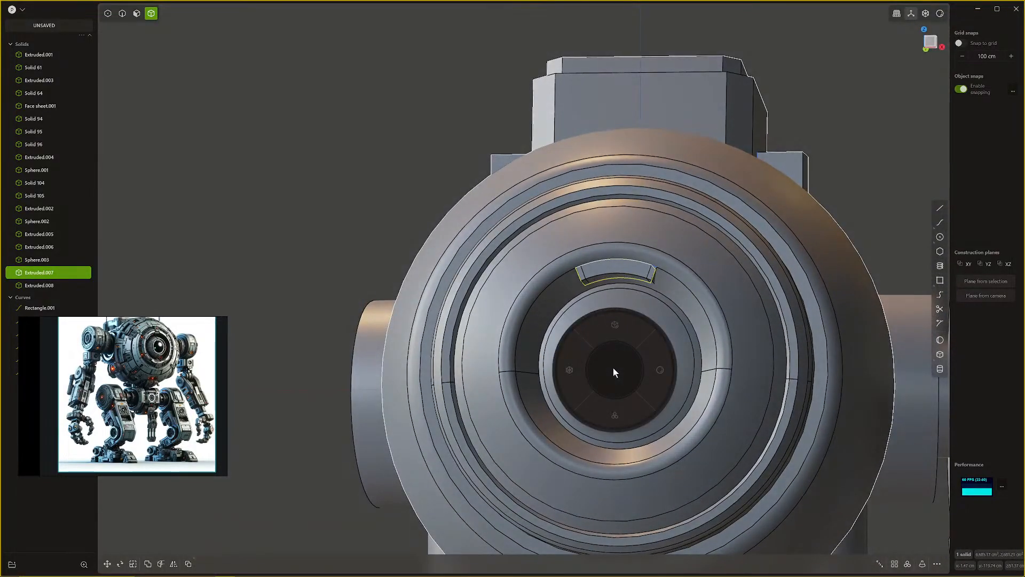
{"action": "left_click", "coordinate": [622, 416]}
{"action": "left_click", "coordinate": [589, 440]}
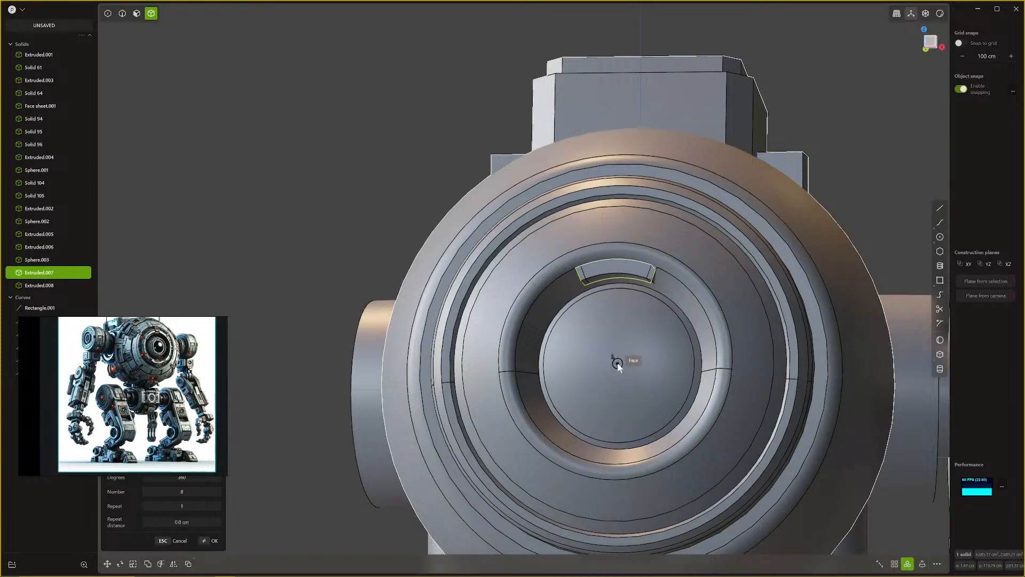
{"action": "left_click", "coordinate": [618, 361]}
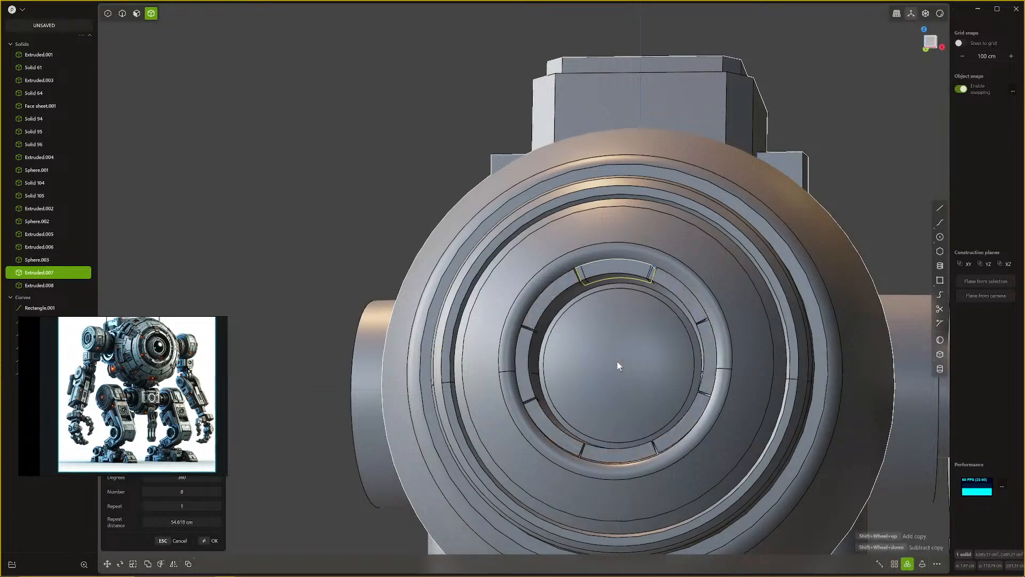
{"action": "scroll", "coordinate": [617, 361], "scroll_direction": "down", "scroll_amount": 3, "text": "shift"}
{"action": "scroll", "coordinate": [617, 361], "scroll_direction": "down", "scroll_amount": 2, "text": "shift"}
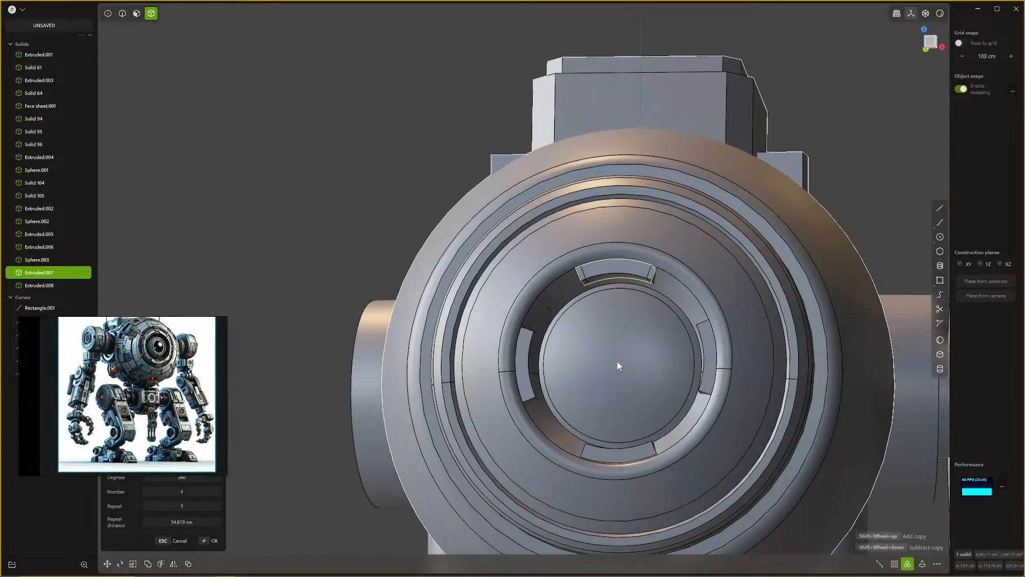
{"action": "scroll", "coordinate": [617, 361], "scroll_direction": "up", "scroll_amount": 3, "text": "shift"}
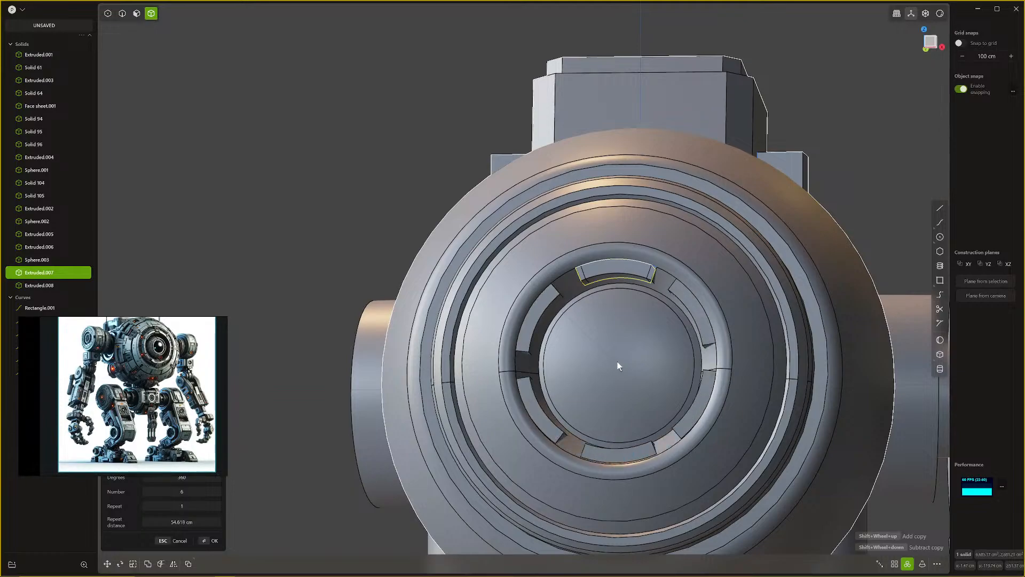
{"action": "key", "text": "Escape"}
Step: Try to fillet the edges at both ends of the block above the eye
{"action": "scroll", "coordinate": [614, 283], "scroll_direction": "up", "scroll_amount": 2}
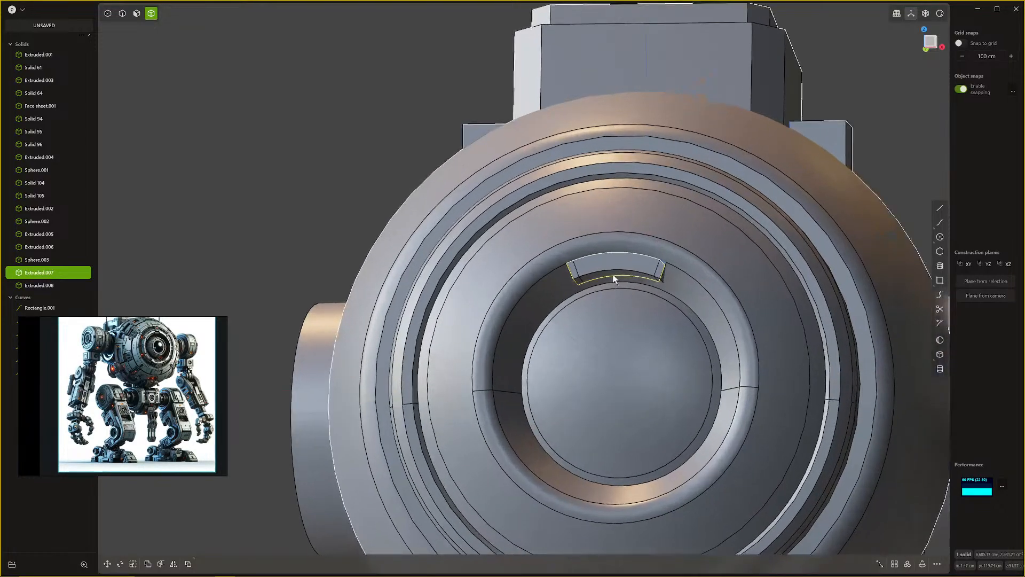
{"action": "key", "text": "2"}
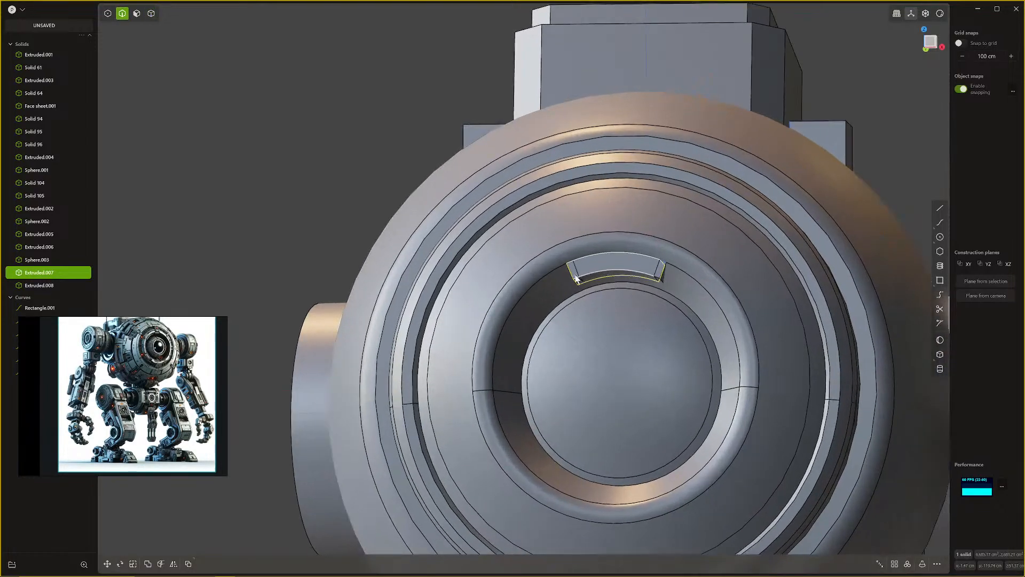
{"action": "left_click", "coordinate": [576, 278]}
{"action": "key", "text": "f"}
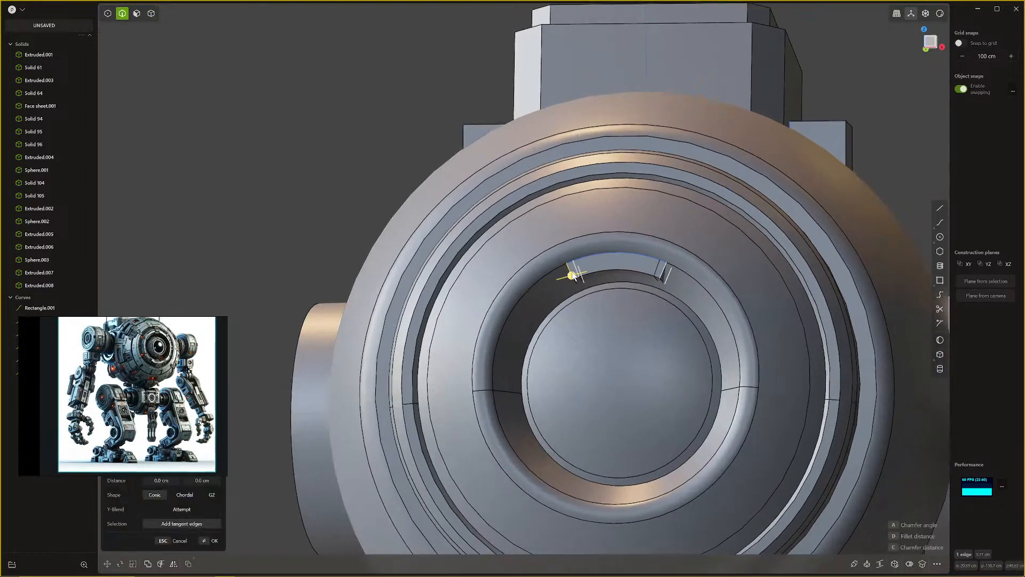
{"action": "left_click", "coordinate": [661, 274]}
{"action": "mouse_move", "coordinate": [668, 278]}
{"action": "left_mouse_down"}
{"action": "mouse_move", "coordinate": [656, 271]}
{"action": "mouse_move", "coordinate": [683, 284]}
{"action": "left_mouse_up"}
{"action": "key", "text": "Return"}
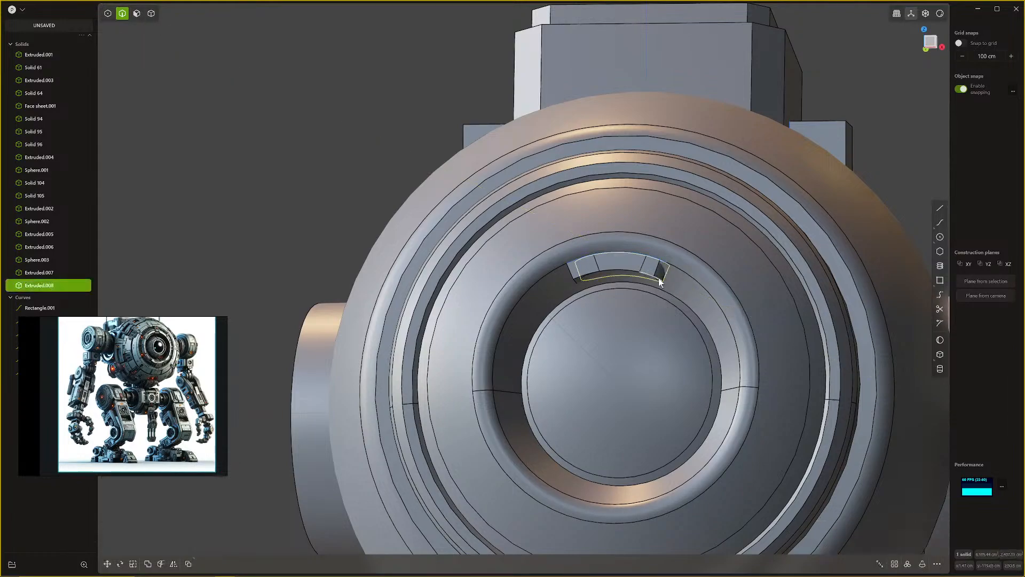
Step: Delete the duplicate solid overlapping the block above the eye
{"action": "scroll", "coordinate": [655, 272], "scroll_direction": "up", "scroll_amount": 3}
{"action": "key", "text": "Escape"}
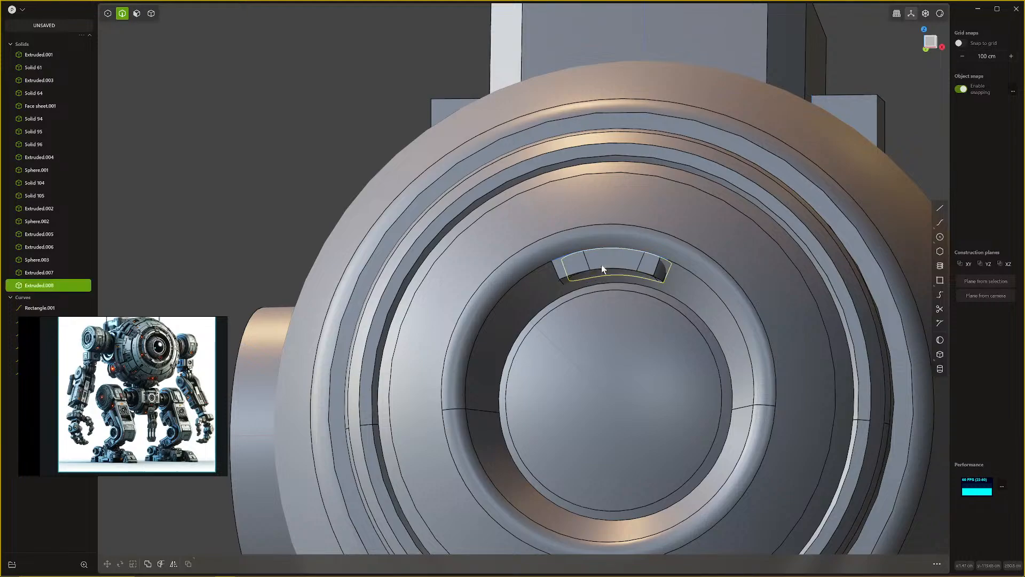
{"action": "key", "text": "Escape"}
{"action": "key", "text": "4"}
{"action": "left_click", "coordinate": [610, 266]}
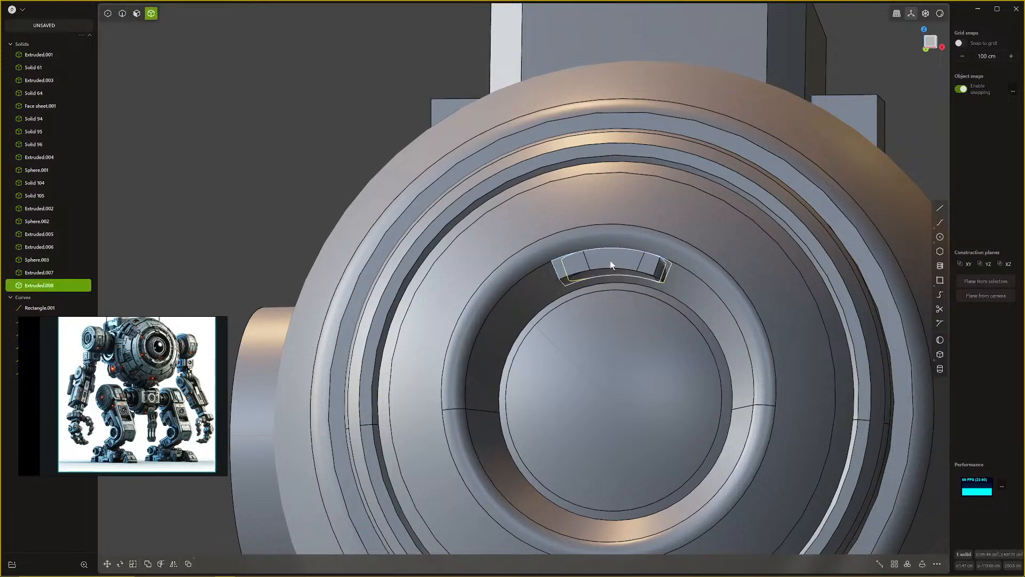
{"action": "key", "text": "Delete"}
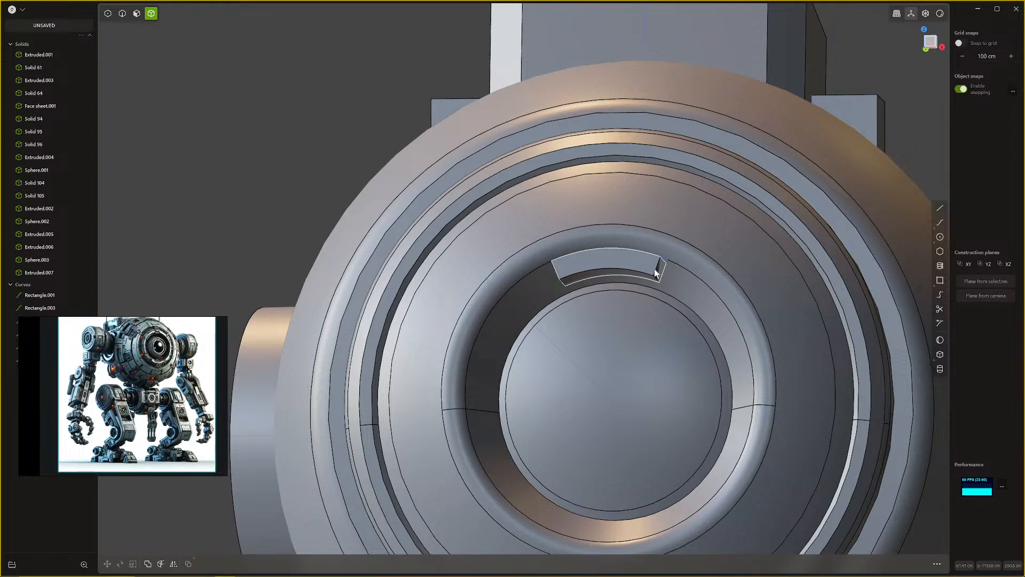
Step: Round the end edges of the block above the eye and fillet its lower front edge by 2.527 cm
{"action": "key", "text": "2"}
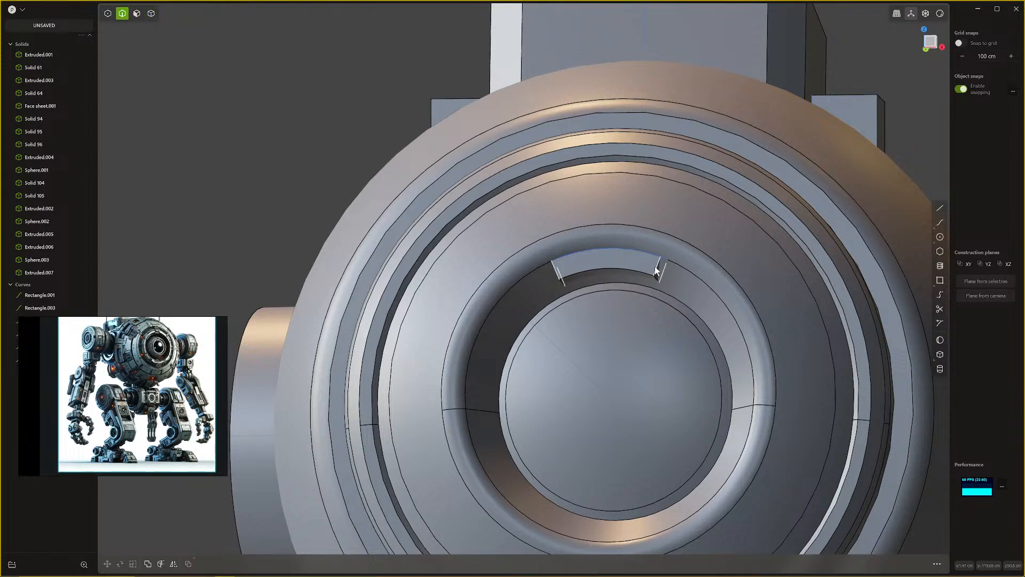
{"action": "key", "text": "b"}
{"action": "left_click_drag", "start_coordinate": [663, 273], "coordinate": [620, 272]}
{"action": "right_click", "coordinate": [668, 279]}
{"action": "left_click", "coordinate": [620, 268]}
{"action": "key", "text": "b"}
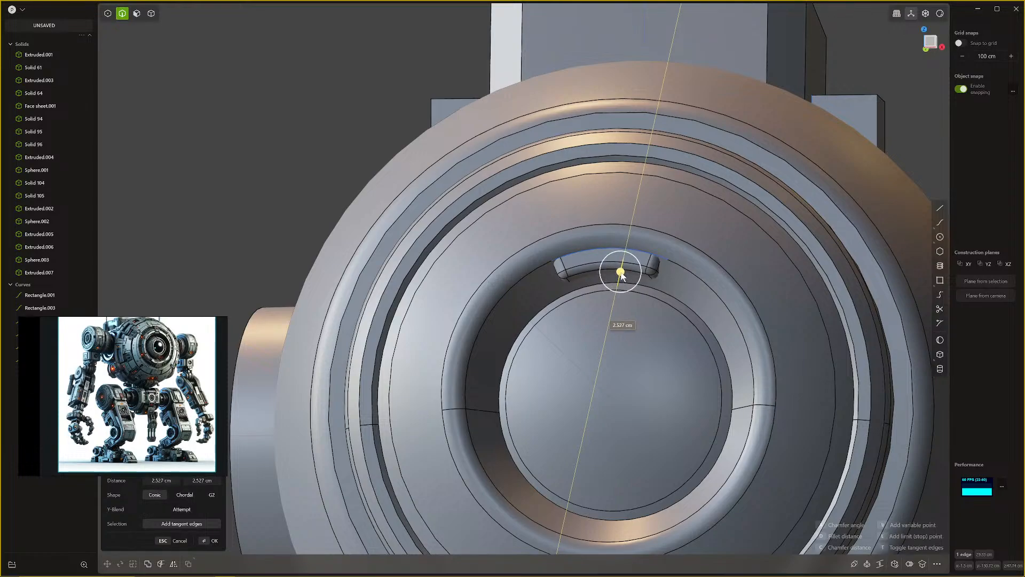
{"action": "right_click", "coordinate": [620, 272]}
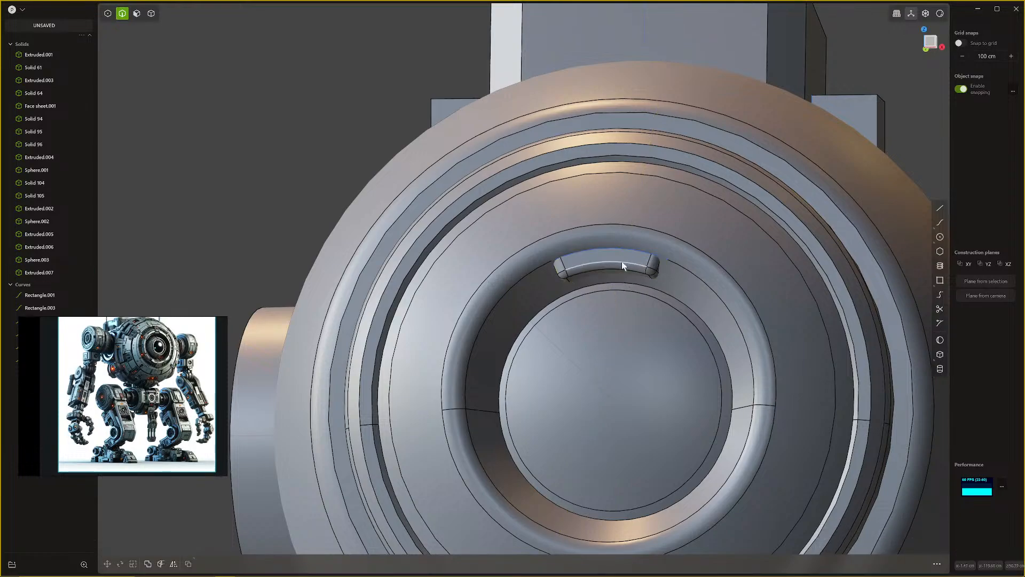
Step: Create a radial array of the rounded block around the eye's centre, with 6 copies over 360 degrees
{"action": "key", "text": "4"}
{"action": "left_click", "coordinate": [622, 260]}
{"action": "key", "text": "f"}
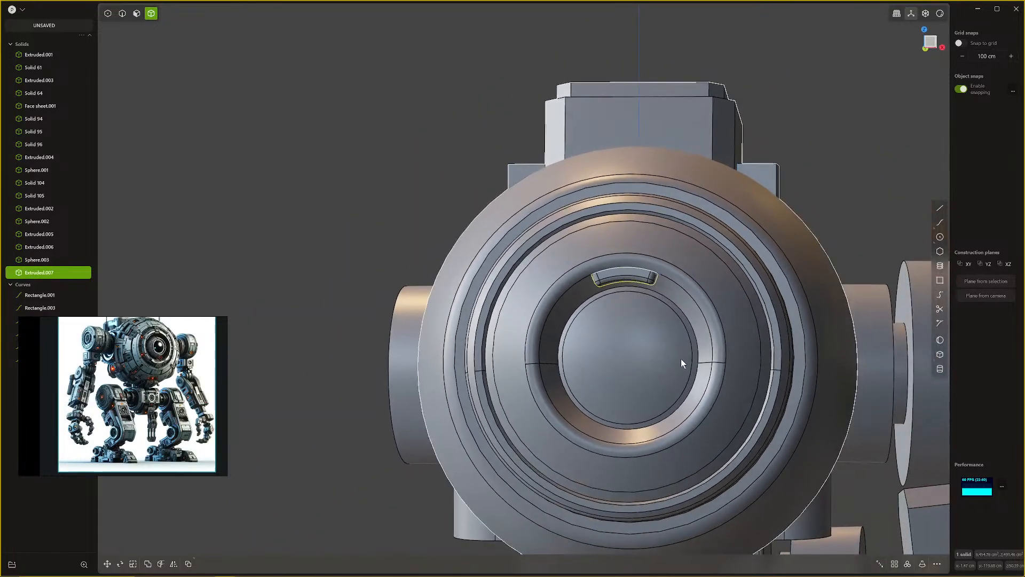
{"action": "key", "text": "space"}
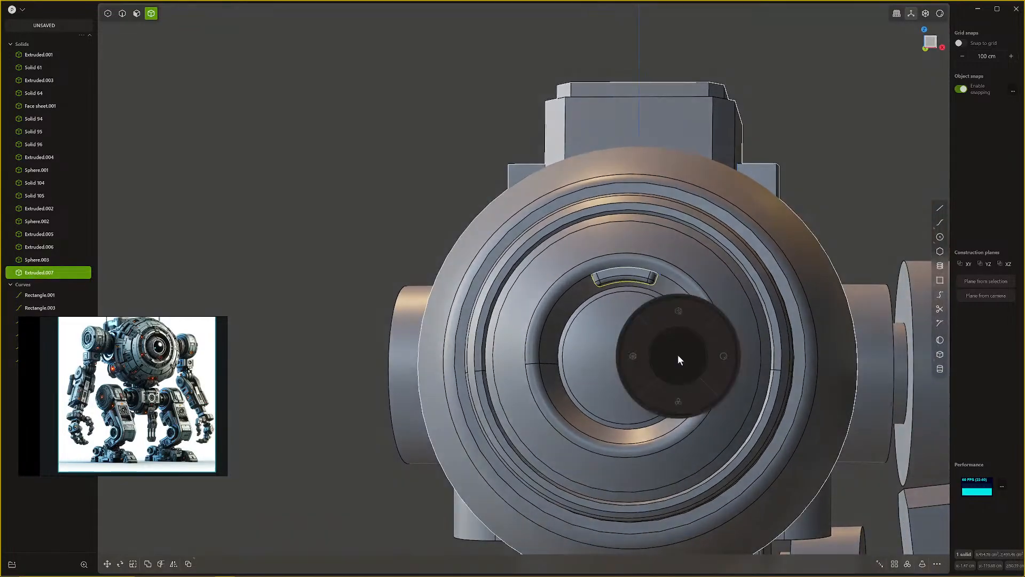
{"action": "left_click", "coordinate": [678, 398]}
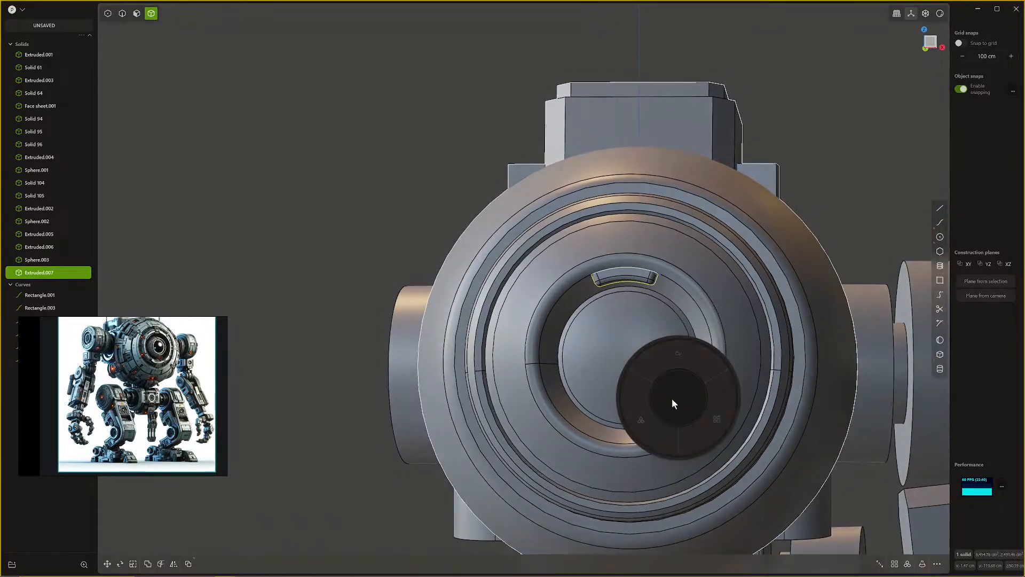
{"action": "left_click", "coordinate": [653, 420]}
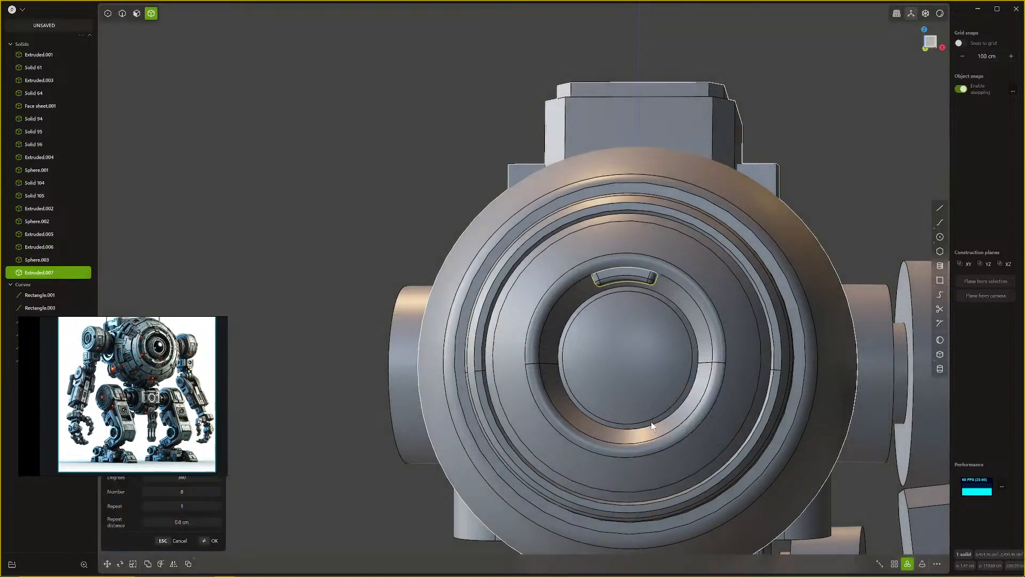
{"action": "left_click", "coordinate": [622, 350]}
{"action": "scroll", "coordinate": [622, 350], "scroll_direction": "down", "scroll_amount": 2, "text": "shift"}
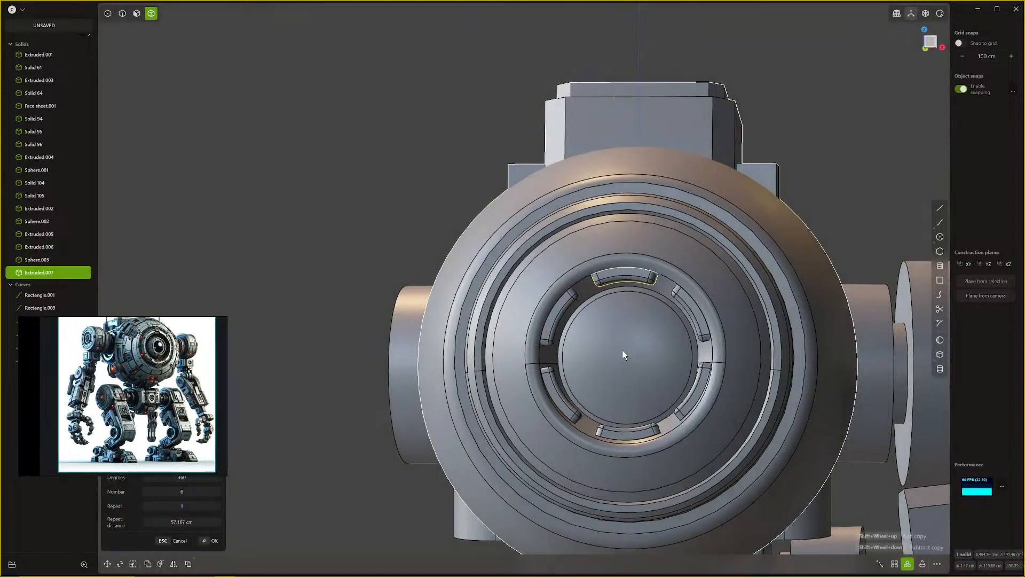
{"action": "key", "text": "Return"}
{"action": "scroll", "coordinate": [633, 344], "scroll_direction": "down", "scroll_amount": 5}
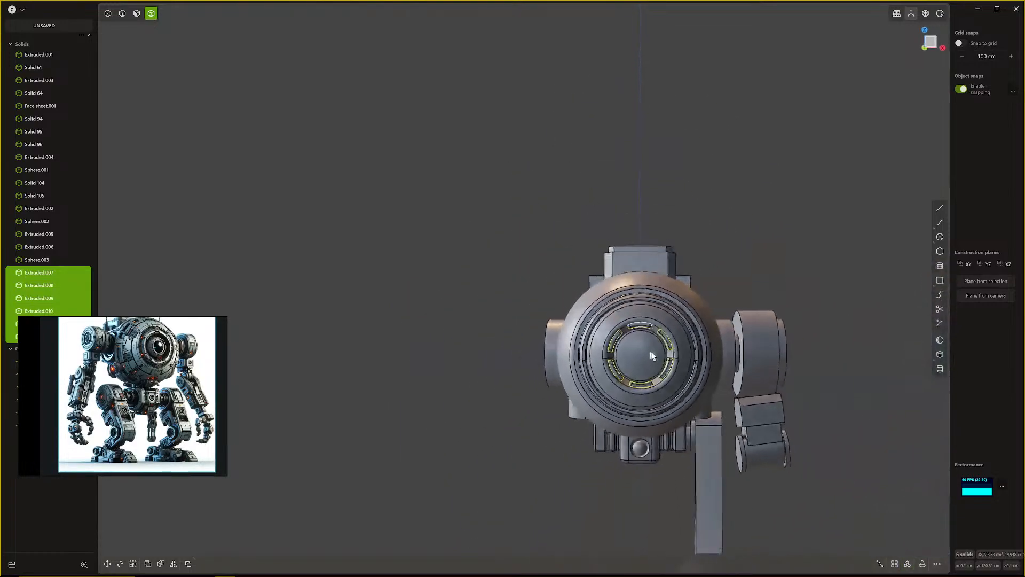
{"action": "middle_click_drag", "start_coordinate": [649, 350], "coordinate": [674, 268]}
{"action": "key", "text": "Escape"}
{"action": "scroll", "coordinate": [673, 275], "scroll_direction": "up", "scroll_amount": 1}
{"action": "scroll", "coordinate": [597, 353], "scroll_direction": "up", "scroll_amount": 1}
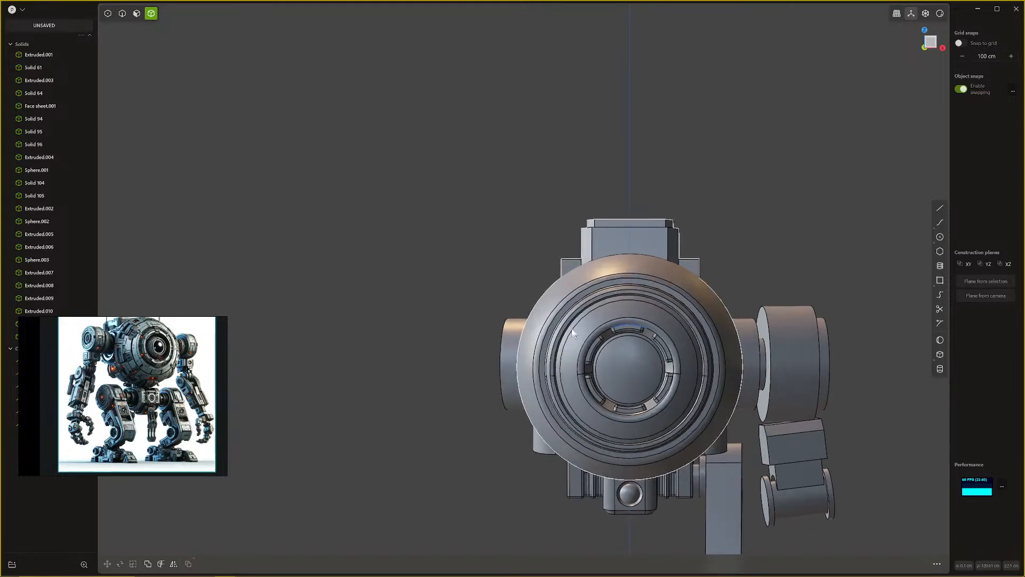
Step: Try to subtract the ring of eye-socket blocks from the spherical body with a Boolean difference
{"action": "key", "text": "2"}
{"action": "left_click", "coordinate": [621, 335]}
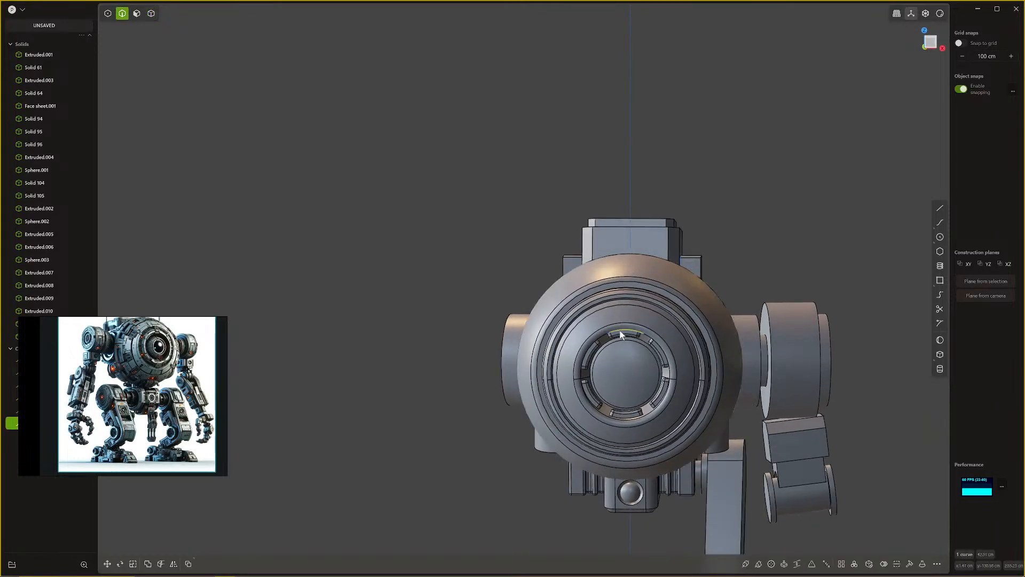
{"action": "key", "text": "Escape"}
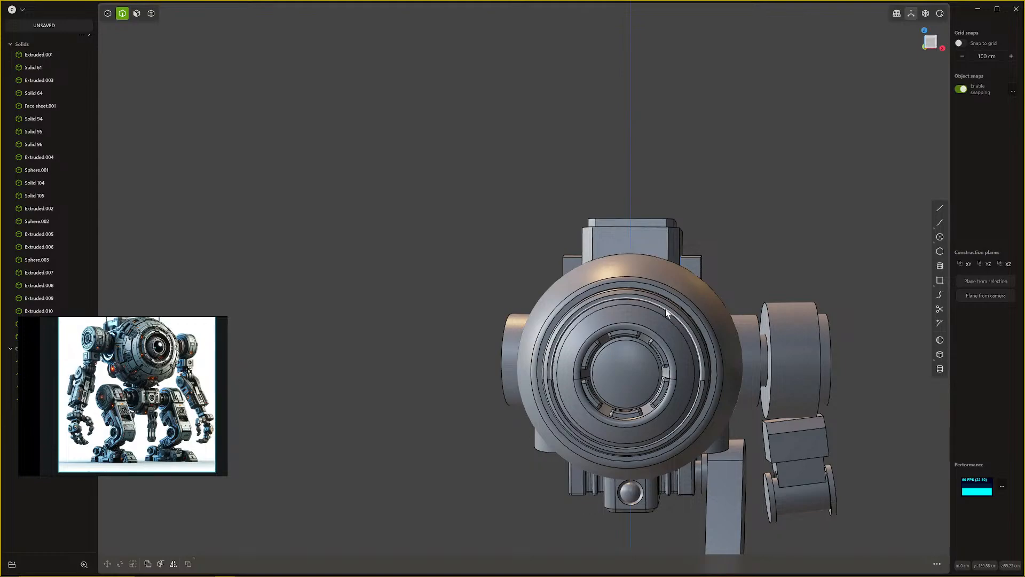
{"action": "left_click", "coordinate": [686, 299]}
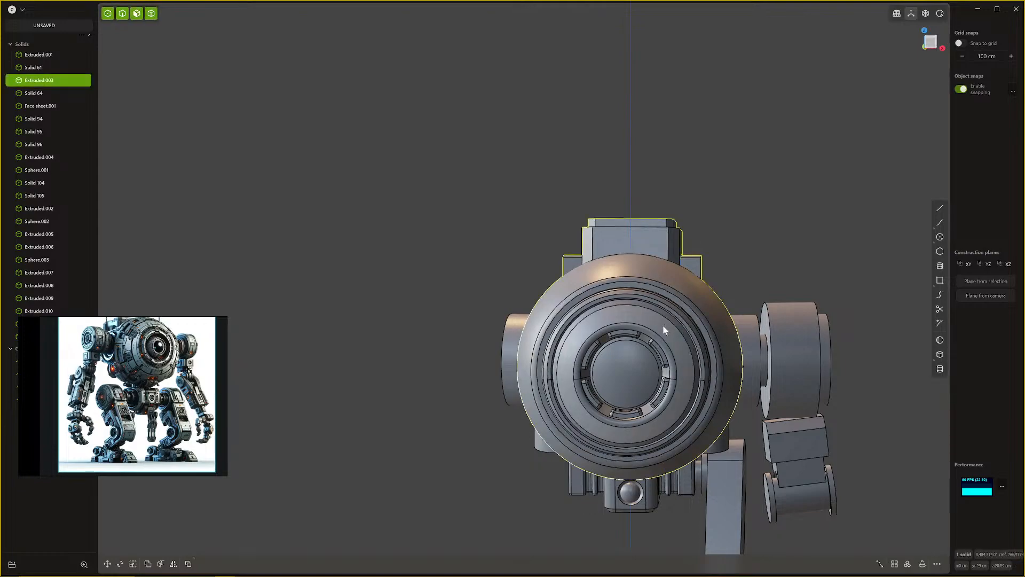
{"action": "key", "text": "q"}
{"action": "left_click_drag", "start_coordinate": [517, 291], "coordinate": [780, 463]}
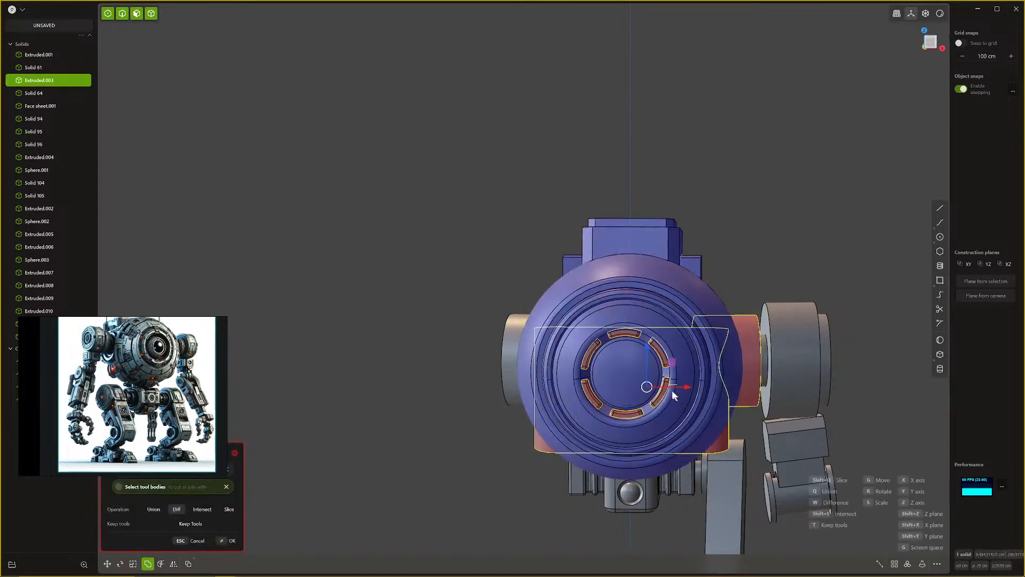
{"action": "key", "text": "Return"}
Step: Try to unite the spherical body with the six blocks around the eye
{"action": "left_click", "coordinate": [628, 282]}
{"action": "key", "text": "f"}
{"action": "key", "text": "4"}
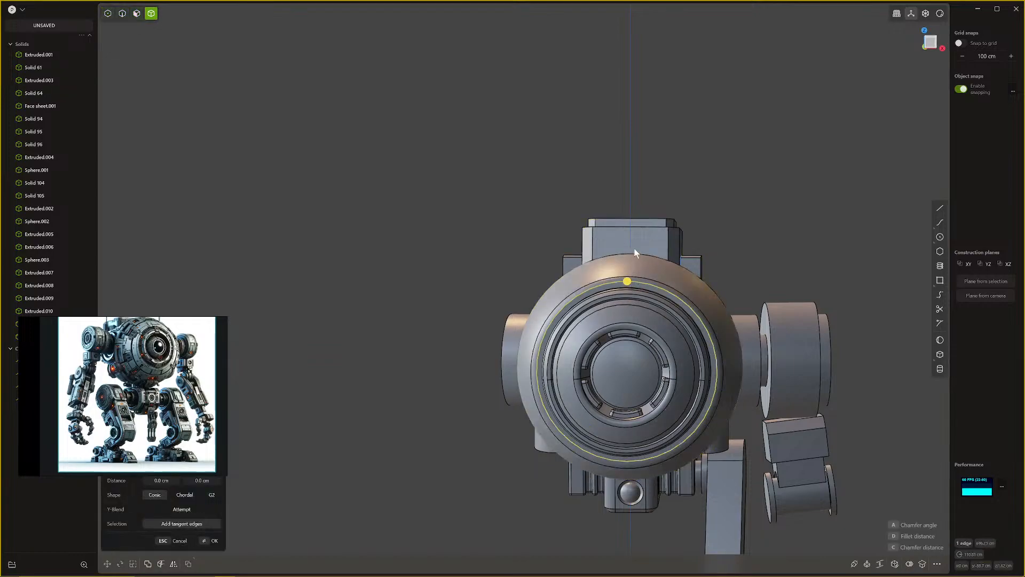
{"action": "left_click", "coordinate": [634, 251]}
{"action": "key", "text": "q"}
{"action": "left_click_drag", "start_coordinate": [569, 324], "coordinate": [677, 422]}
{"action": "key", "text": "q"}
{"action": "key", "text": "Return"}
{"action": "scroll", "coordinate": [632, 352], "scroll_direction": "up", "scroll_amount": 10}
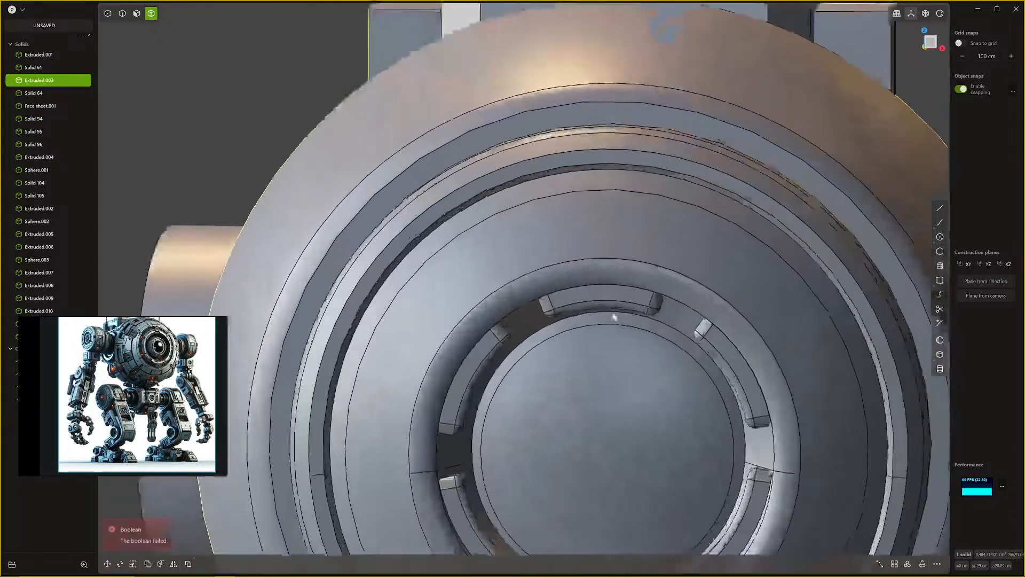
{"action": "key", "text": "2"}
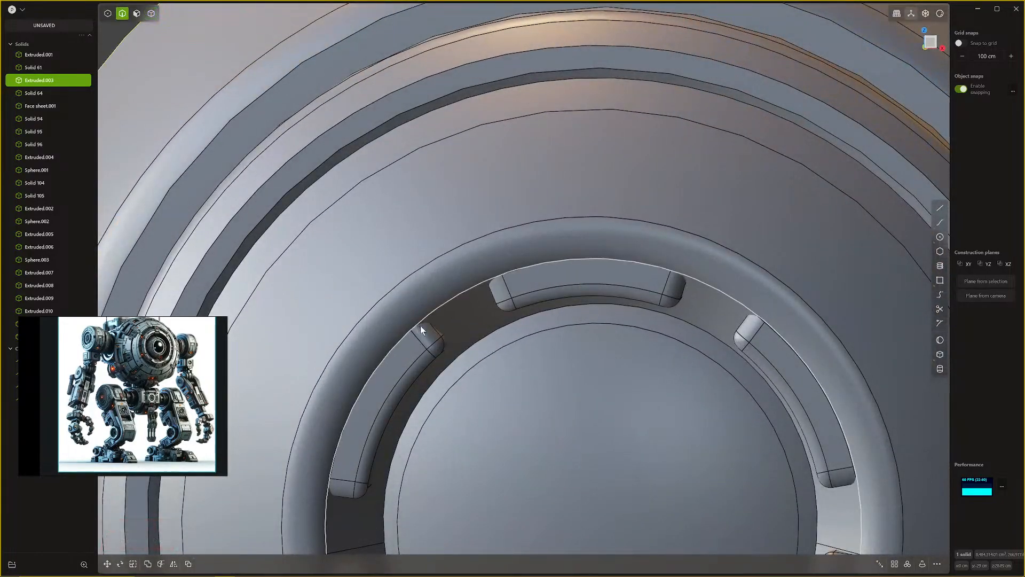
{"action": "middle_click_drag", "start_coordinate": [421, 327], "coordinate": [413, 347]}
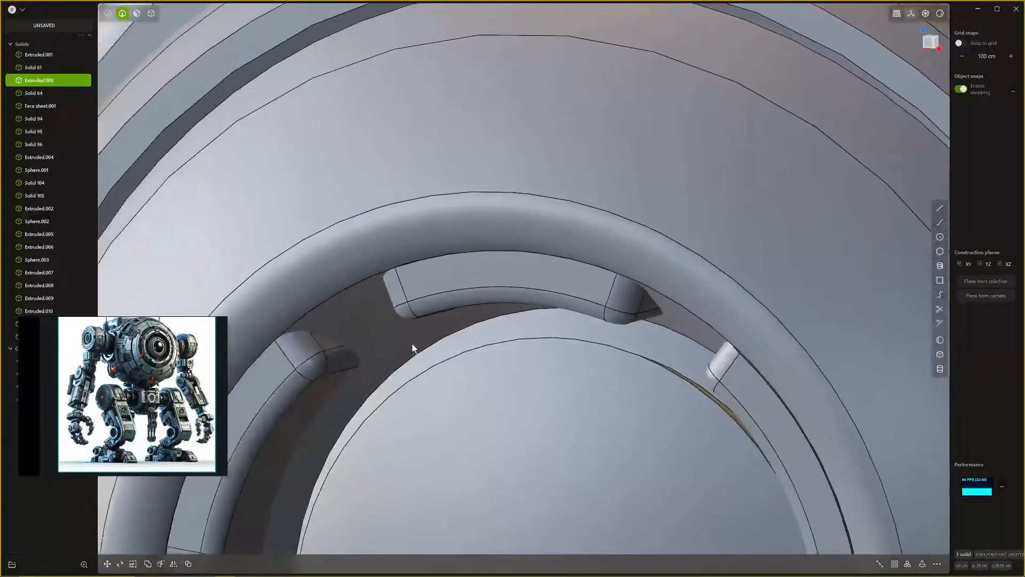
{"action": "left_click", "coordinate": [331, 343]}
{"action": "key", "text": "f"}
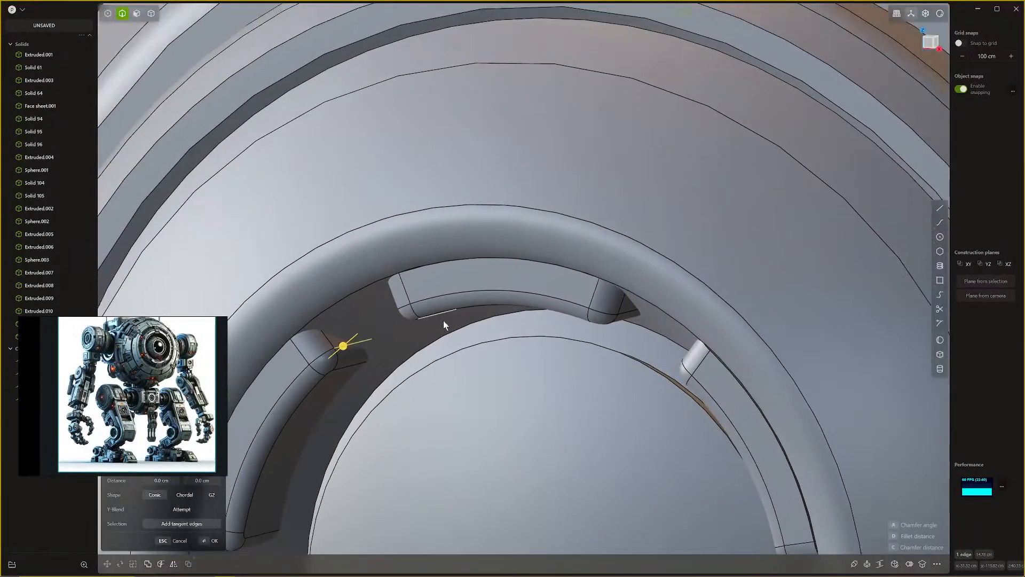
{"action": "middle_click_drag", "start_coordinate": [337, 341], "coordinate": [443, 320]}
Step: Try to unite only the block above the eye with the spherical body
{"action": "left_click", "coordinate": [470, 291]}
{"action": "key", "text": "q"}
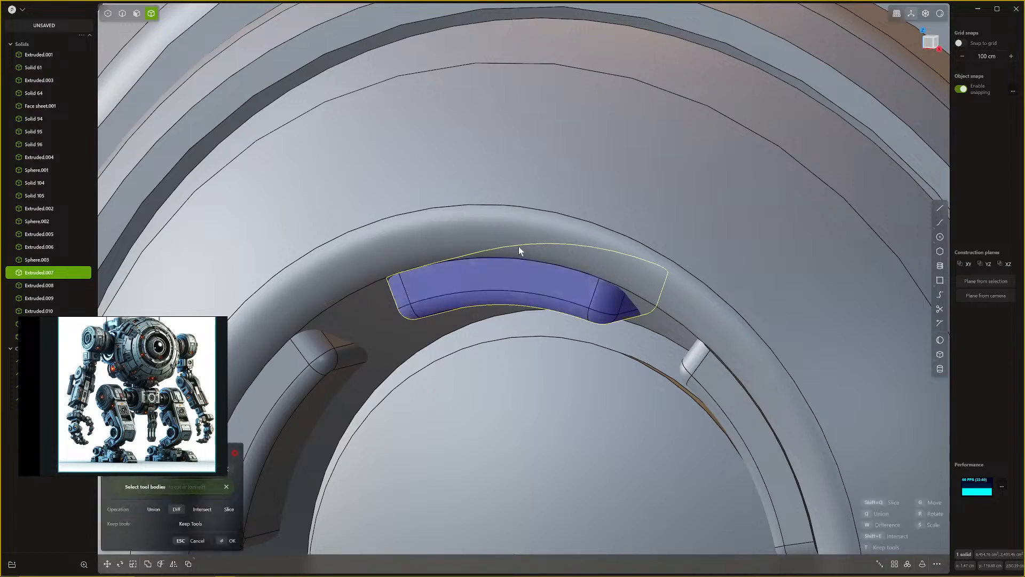
{"action": "left_click", "coordinate": [523, 240]}
{"action": "key", "text": "q"}
{"action": "key", "text": "Return"}
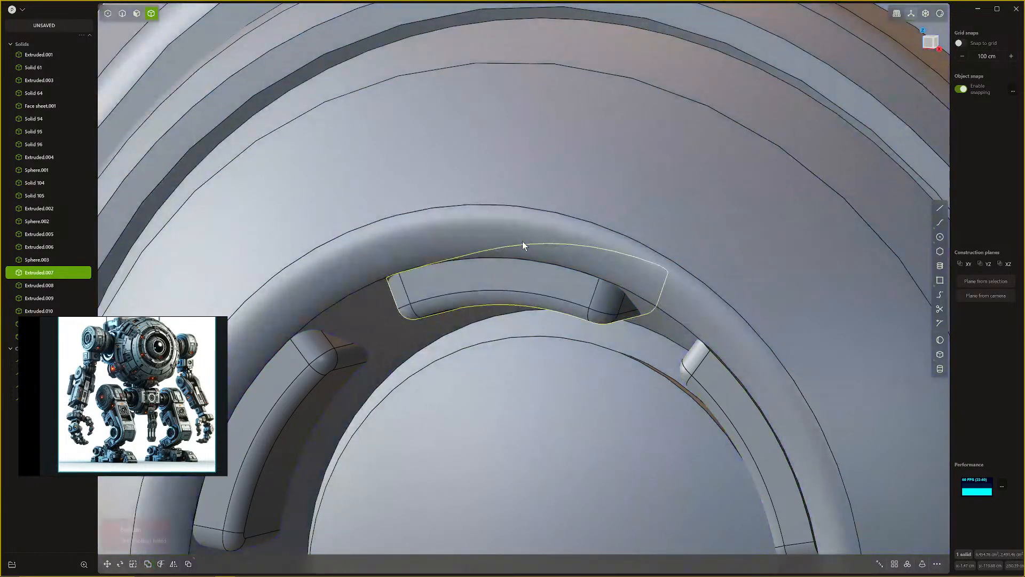
Step: Examine from several angles how the ring of blocks sits inside the eye socket
{"action": "middle_click_drag", "start_coordinate": [523, 273], "coordinate": [527, 323]}
{"action": "scroll", "coordinate": [528, 338], "scroll_direction": "down", "scroll_amount": 10}
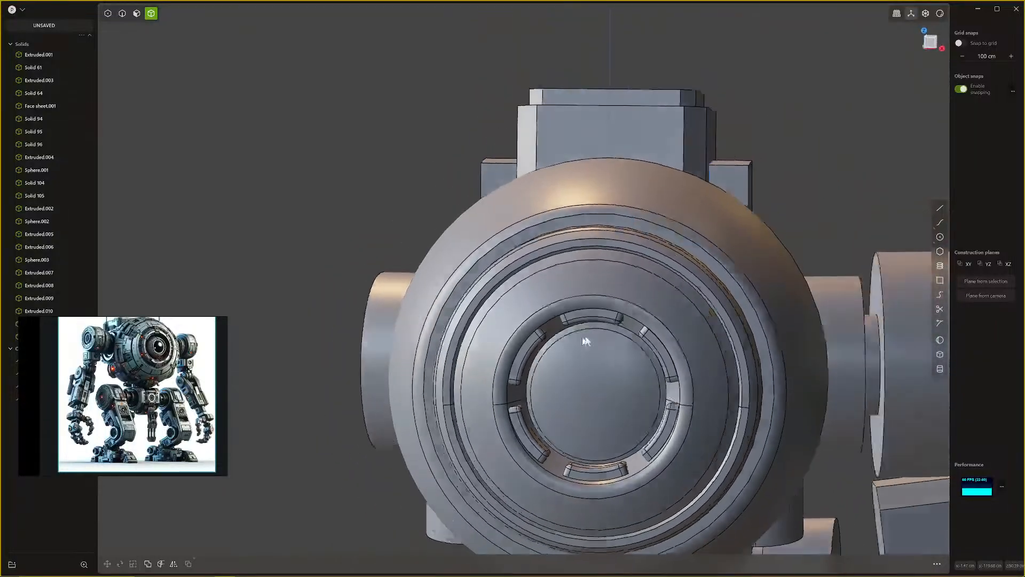
{"action": "middle_click_drag", "start_coordinate": [586, 342], "coordinate": [566, 441]}
{"action": "scroll", "coordinate": [608, 399], "scroll_direction": "up", "scroll_amount": 5}
{"action": "left_click", "coordinate": [458, 433]}
{"action": "scroll", "coordinate": [648, 460], "scroll_direction": "down", "scroll_amount": 6}
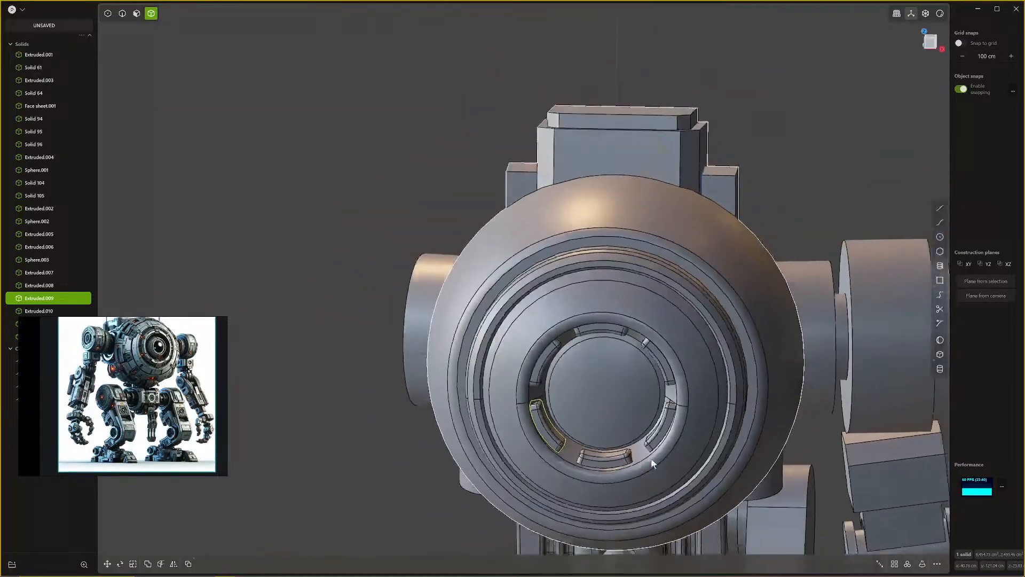
{"action": "middle_click_drag", "start_coordinate": [648, 461], "coordinate": [689, 415]}
{"action": "left_click", "coordinate": [752, 322]}
{"action": "scroll", "coordinate": [701, 353], "scroll_direction": "down", "scroll_amount": 5}
{"action": "middle_click_drag", "start_coordinate": [751, 322], "coordinate": [678, 379]}
{"action": "scroll", "coordinate": [678, 380], "scroll_direction": "up", "scroll_amount": 5}
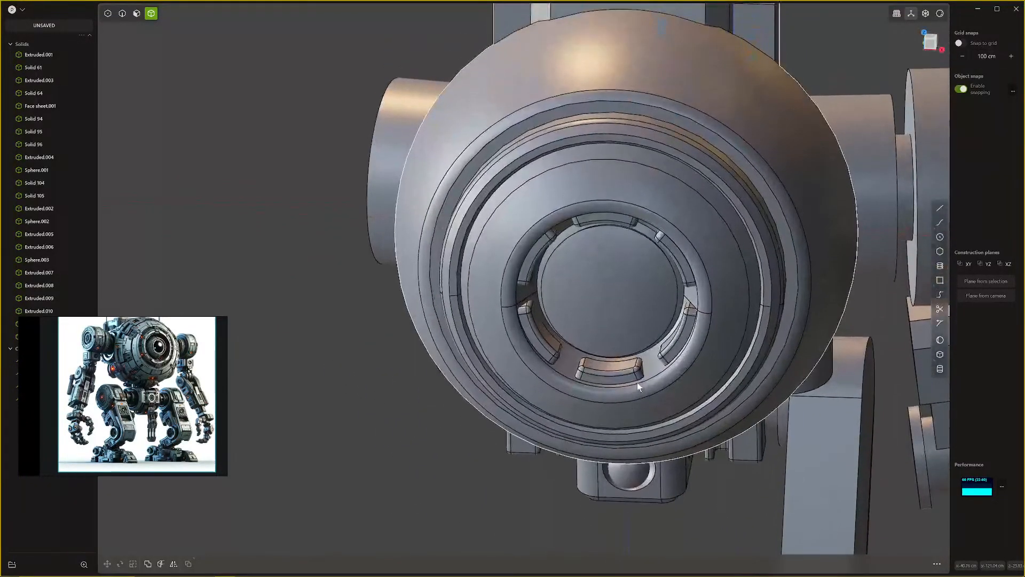
{"action": "scroll", "coordinate": [636, 382], "scroll_direction": "down", "scroll_amount": 3}
Step: Scale all six eye-socket blocks uniformly by about 1.037, with the pivot at the eye's centre
{"action": "left_click", "coordinate": [641, 380]}
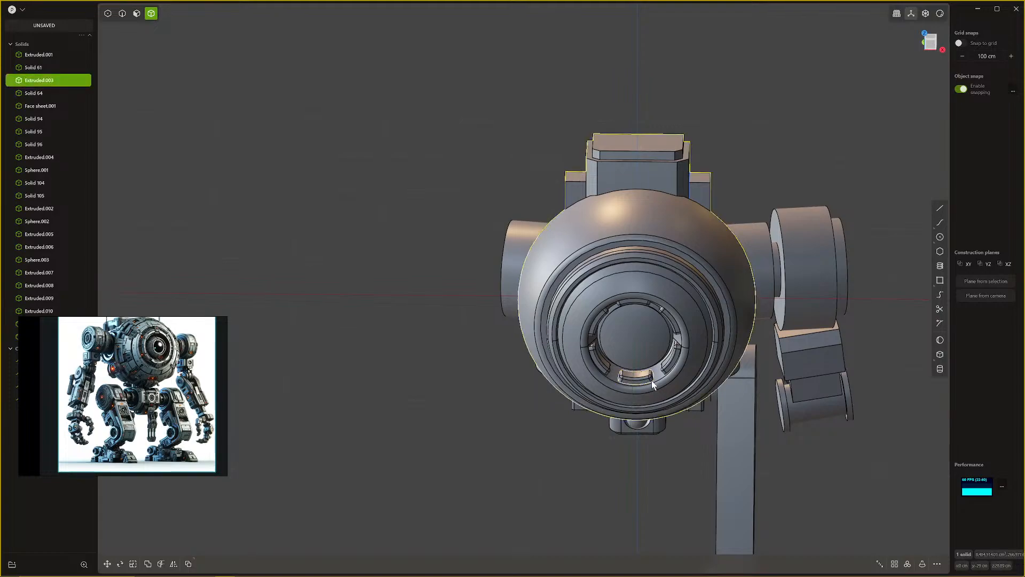
{"action": "left_click", "coordinate": [593, 346]}
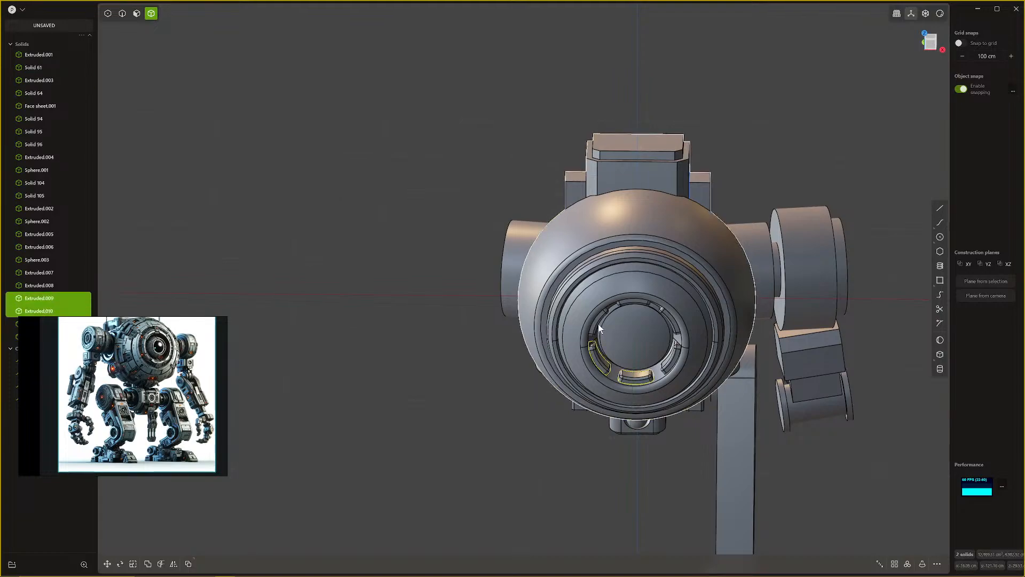
{"action": "left_click", "coordinate": [601, 311]}
{"action": "left_click", "coordinate": [629, 303]}
{"action": "left_click", "coordinate": [668, 319]}
{"action": "left_click", "coordinate": [671, 356]}
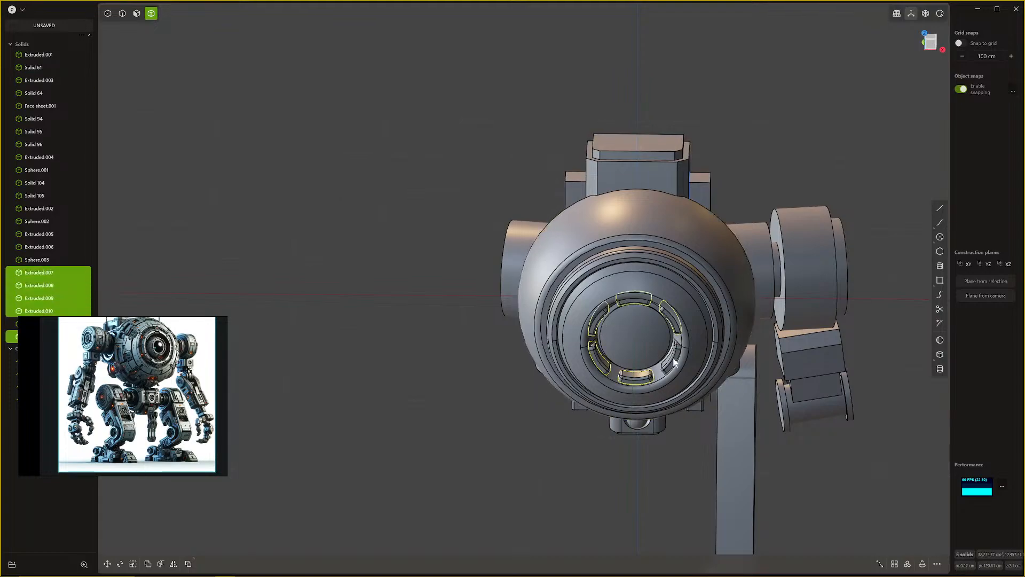
{"action": "middle_click_drag", "start_coordinate": [674, 374], "coordinate": [629, 374]}
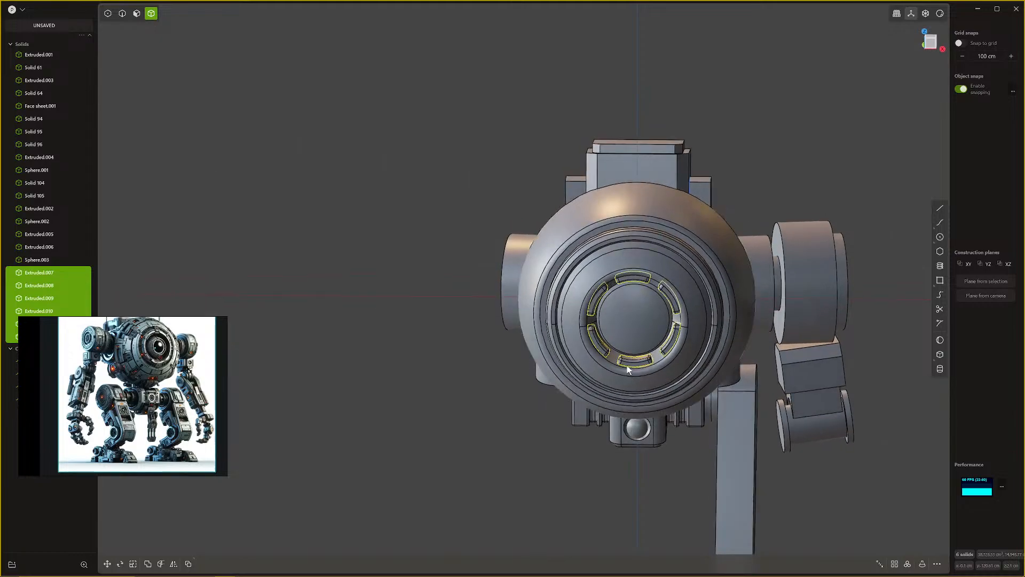
{"action": "key", "text": "s"}
{"action": "key", "text": "v"}
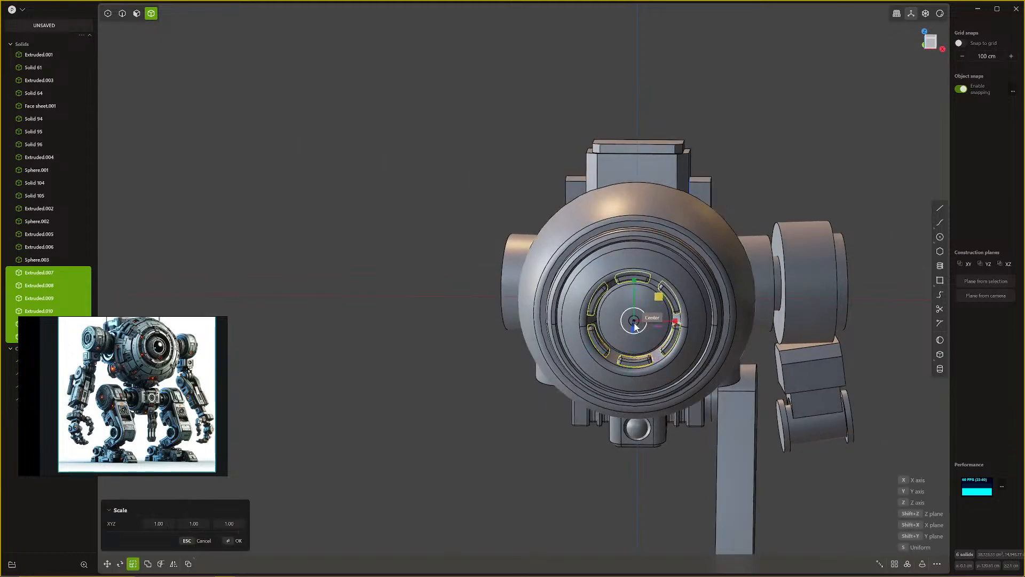
{"action": "left_click", "coordinate": [637, 325]}
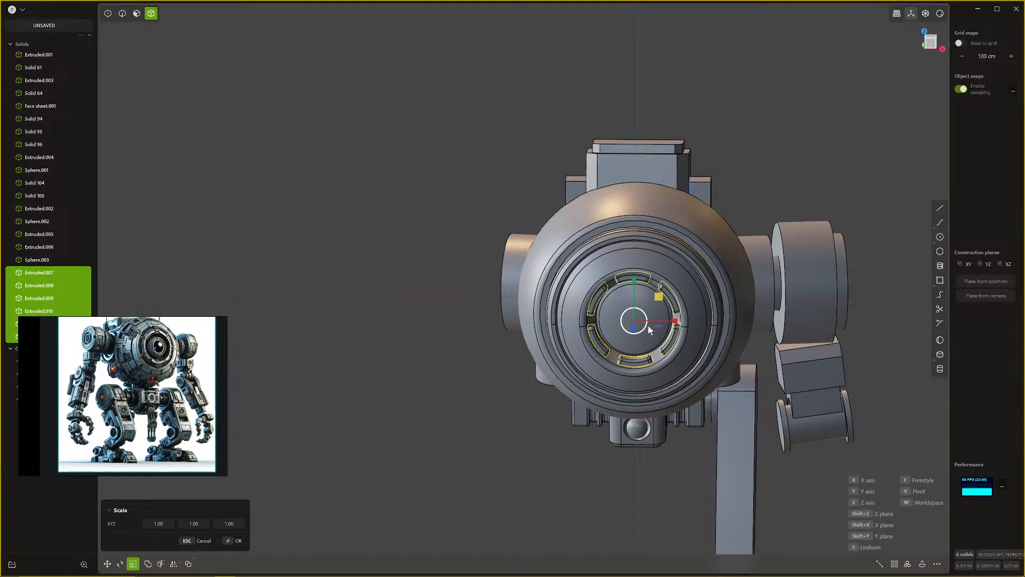
{"action": "left_click_drag", "start_coordinate": [648, 325], "coordinate": [647, 326]}
{"action": "left_click_drag", "start_coordinate": [646, 325], "coordinate": [649, 326]}
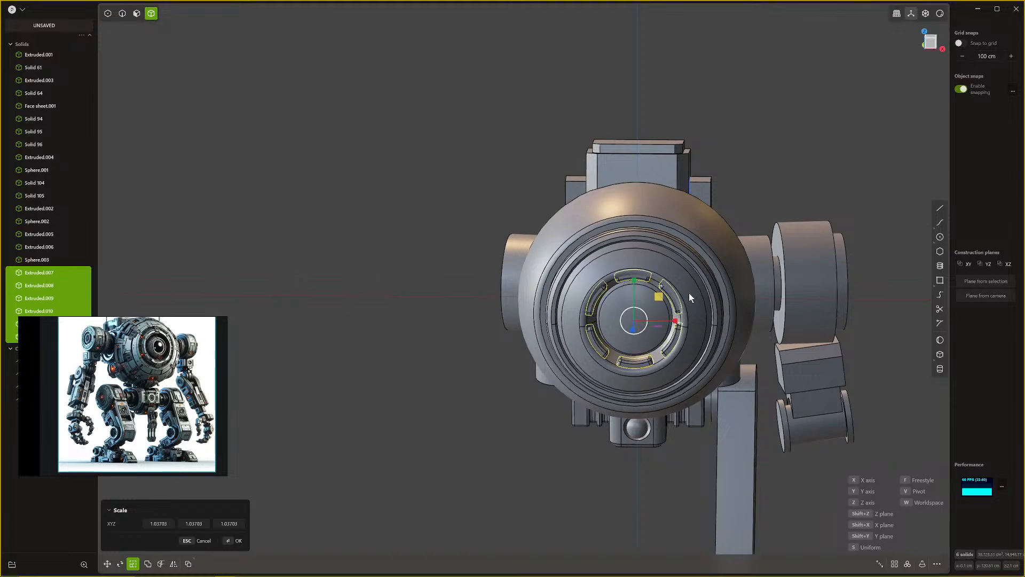
Step: Subtract the six scaled blocks from the spherical body to cut slots around the eye
{"action": "right_click", "coordinate": [689, 293]}
{"action": "left_click", "coordinate": [691, 287]}
{"action": "key", "text": "q"}
{"action": "left_click", "coordinate": [687, 290]}
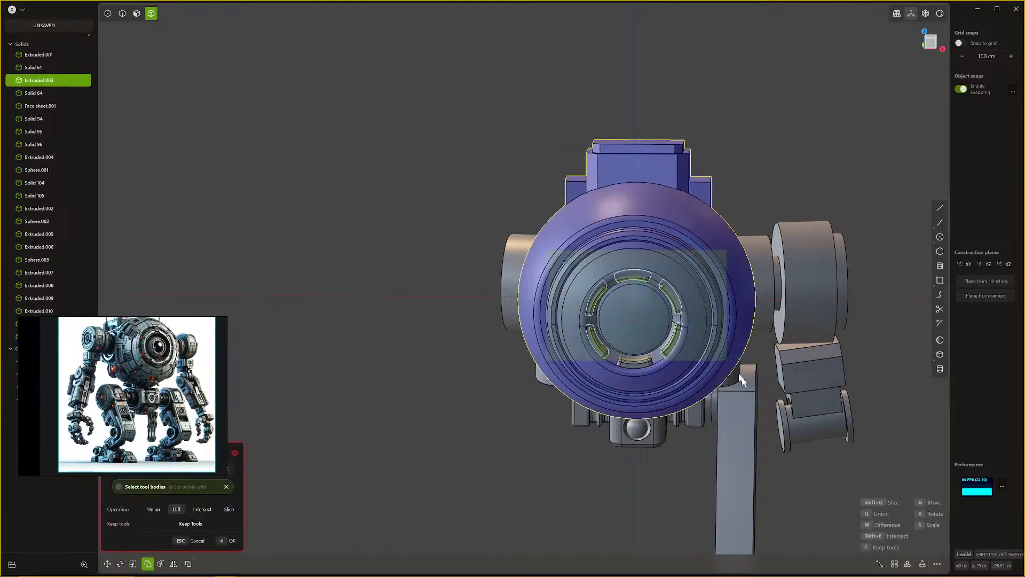
{"action": "middle_click_drag", "start_coordinate": [737, 373], "coordinate": [482, 348]}
{"action": "key", "text": "Return"}
{"action": "scroll", "coordinate": [482, 348], "scroll_direction": "up", "scroll_amount": 6}
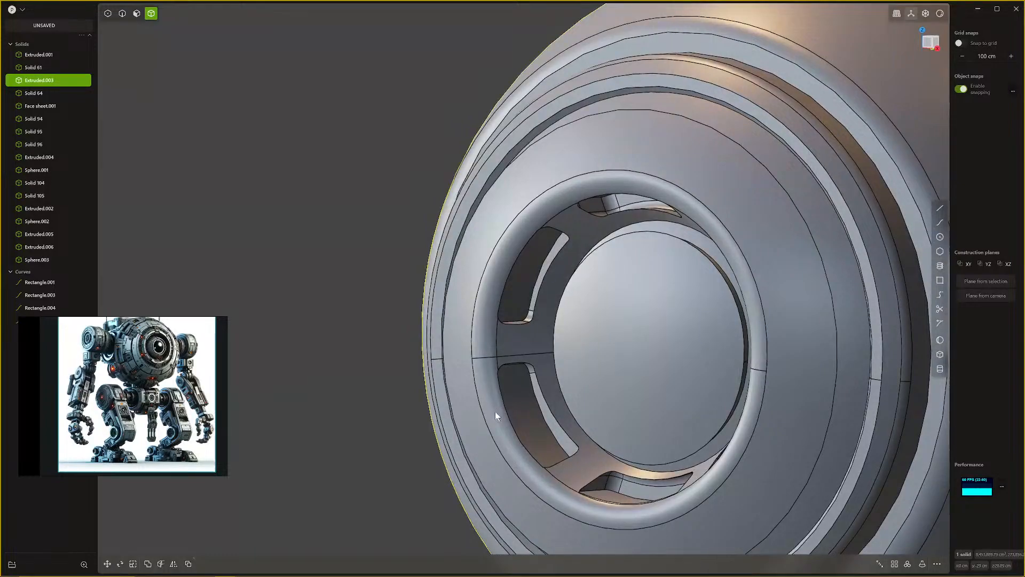
Step: Try filleting the slot edges around the eye, about 2.415 cm on the upper slot and 1.797 cm on the upper-left one
{"action": "middle_click_drag", "start_coordinate": [495, 411], "coordinate": [706, 190]}
{"action": "key", "text": "Escape"}
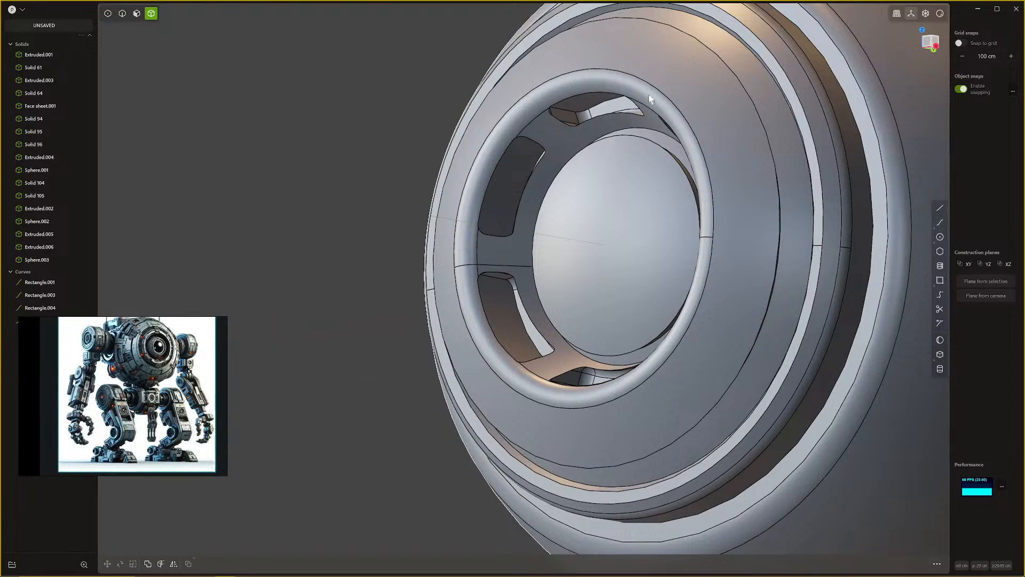
{"action": "left_click", "coordinate": [659, 79]}
{"action": "key", "text": "Escape"}
{"action": "left_click", "coordinate": [657, 85]}
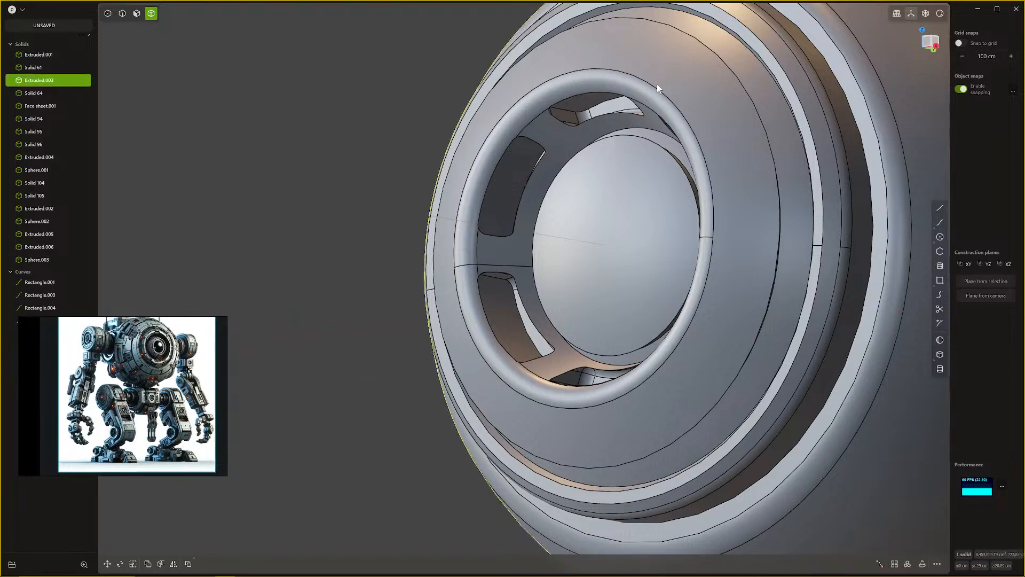
{"action": "key", "text": "2"}
{"action": "left_click", "coordinate": [592, 118]}
{"action": "key", "text": "f"}
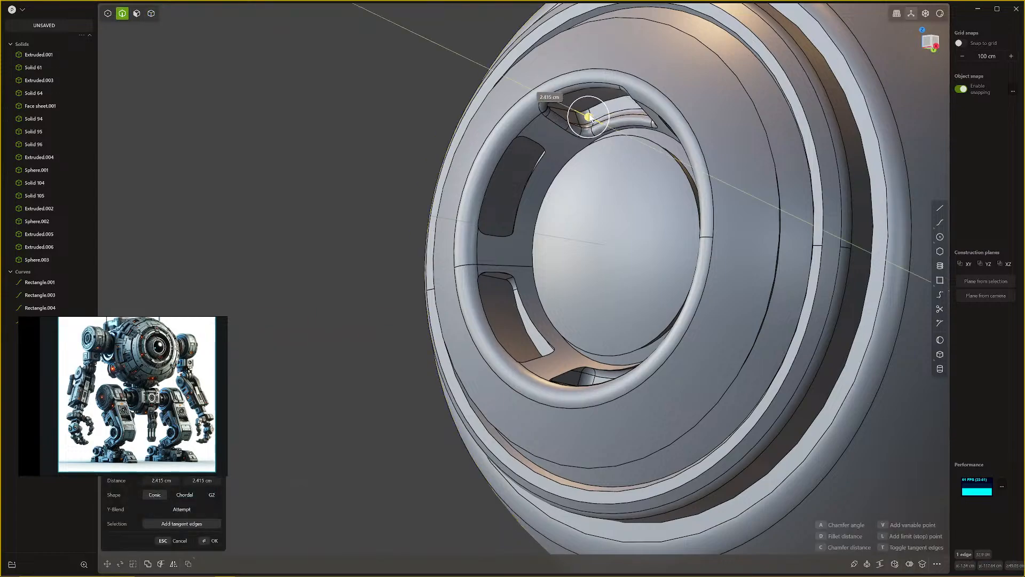
{"action": "left_click", "coordinate": [530, 140]}
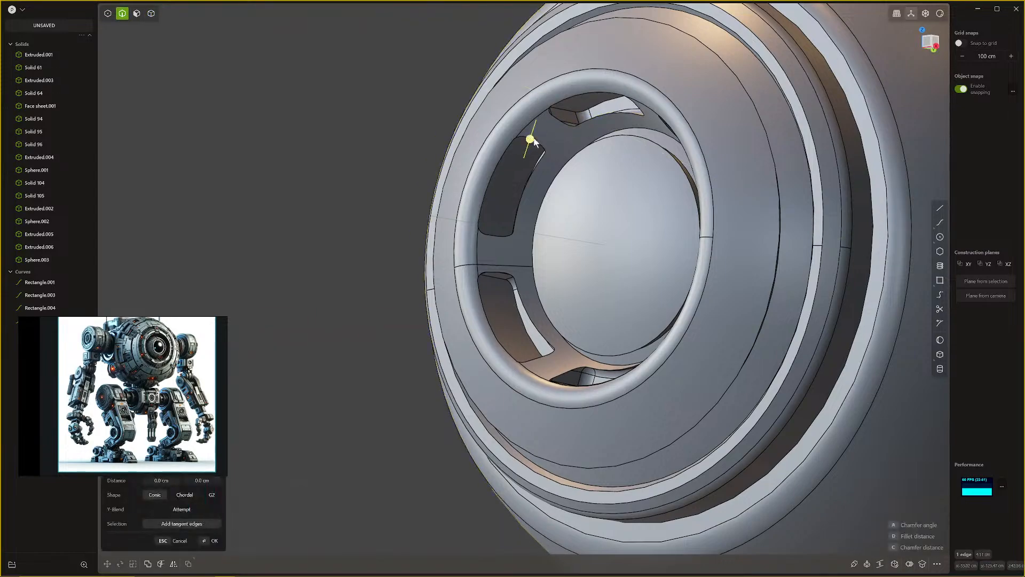
{"action": "left_click_drag", "start_coordinate": [541, 146], "coordinate": [542, 152]}
{"action": "scroll", "coordinate": [543, 154], "scroll_direction": "down", "scroll_amount": 4}
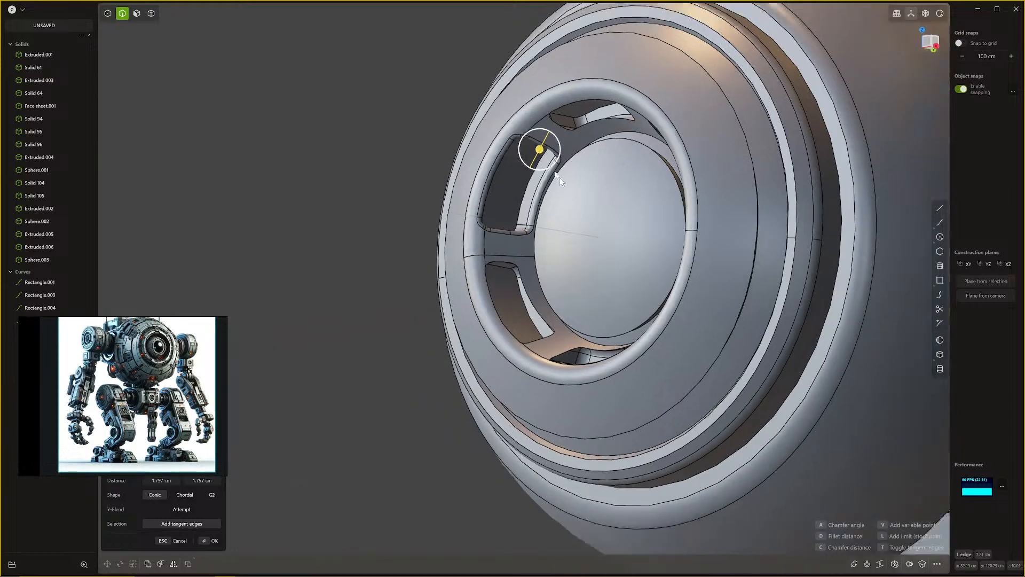
{"action": "middle_click_drag", "start_coordinate": [560, 177], "coordinate": [715, 286]}
Step: Undo the slot fillet and the Boolean difference to bring back the six separate eye-socket blocks
{"action": "key", "text": "Escape"}
{"action": "key", "text": "ctrl+z"}
{"action": "key", "text": "ctrl+z"}
{"action": "key", "text": "ctrl+z"}
{"action": "key", "text": "ctrl+z"}
{"action": "key", "text": "ctrl+z"}
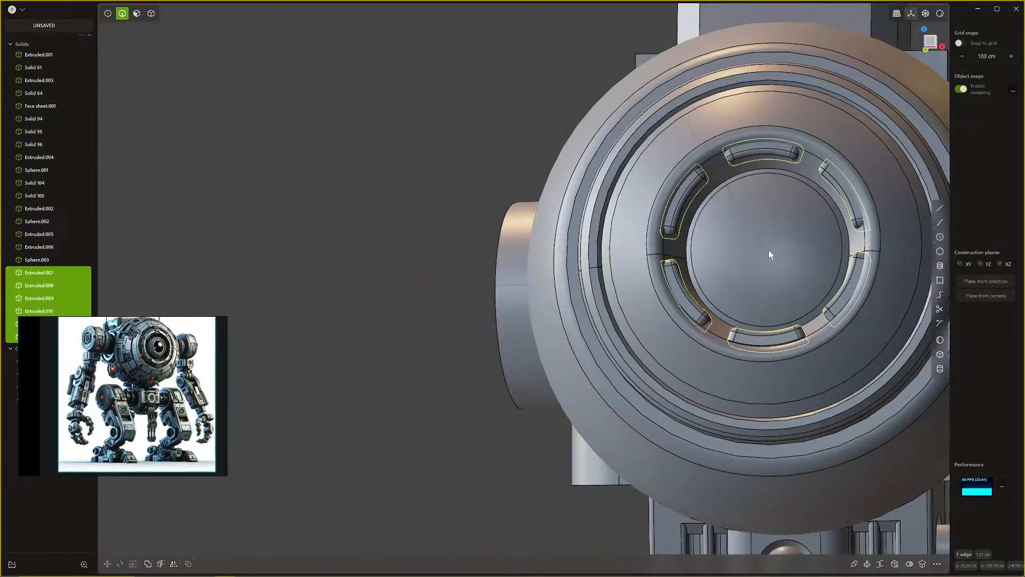
Step: Unite the six eye-socket blocks with the spherical body
{"action": "key", "text": "q"}
{"action": "key", "text": "q"}
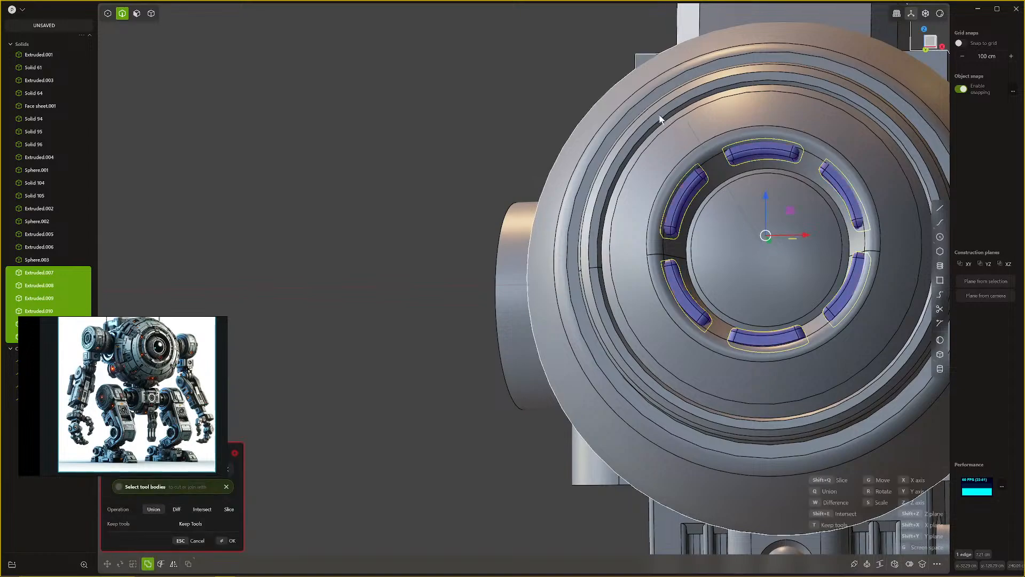
{"action": "left_click", "coordinate": [652, 122]}
{"action": "key", "text": "Return"}
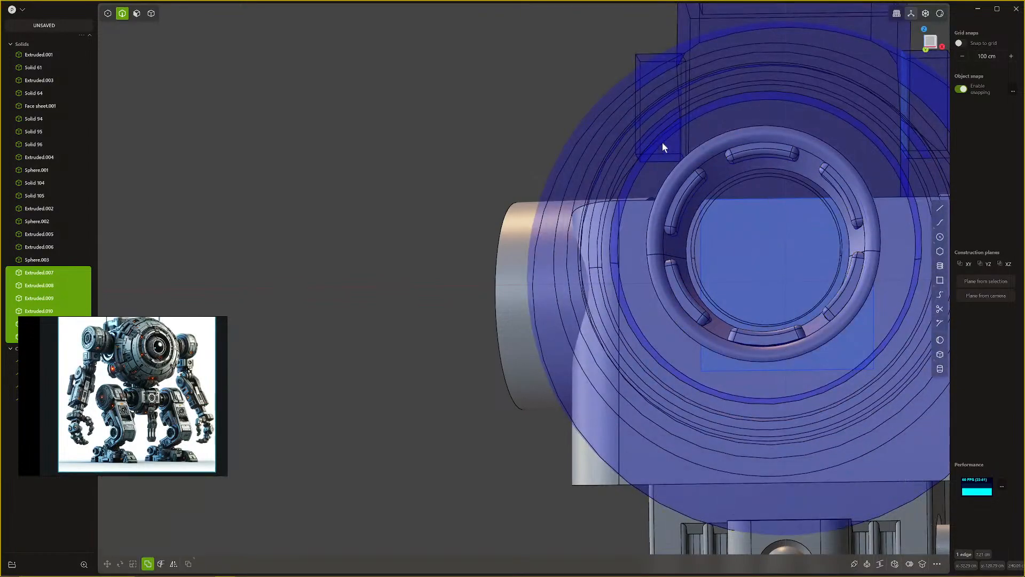
Step: Try to bevel the outer front edges of all six eye-socket blocks together with the Fillet command
{"action": "scroll", "coordinate": [694, 242], "scroll_direction": "down", "scroll_amount": 3}
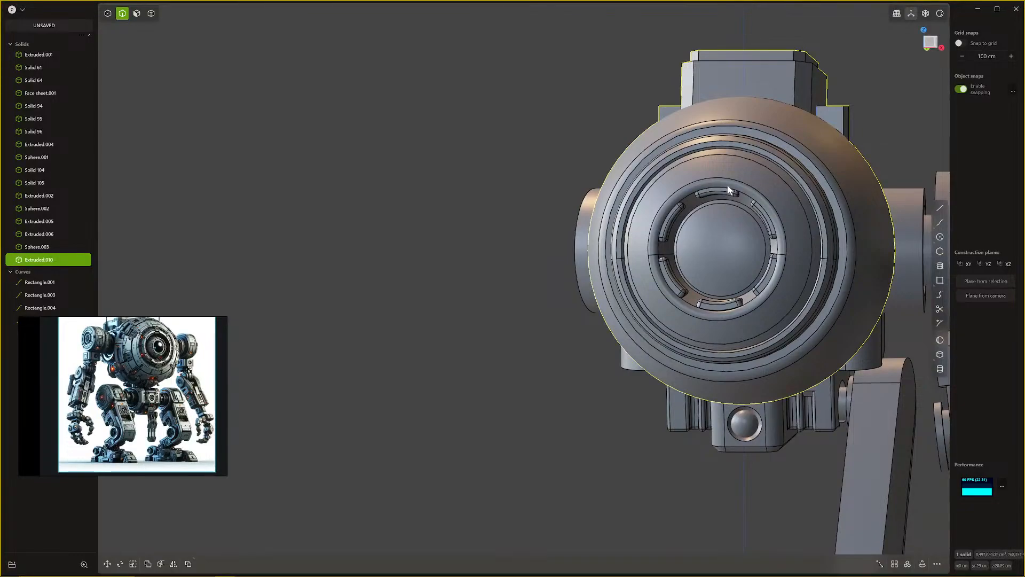
{"action": "scroll", "coordinate": [717, 219], "scroll_direction": "up", "scroll_amount": 10}
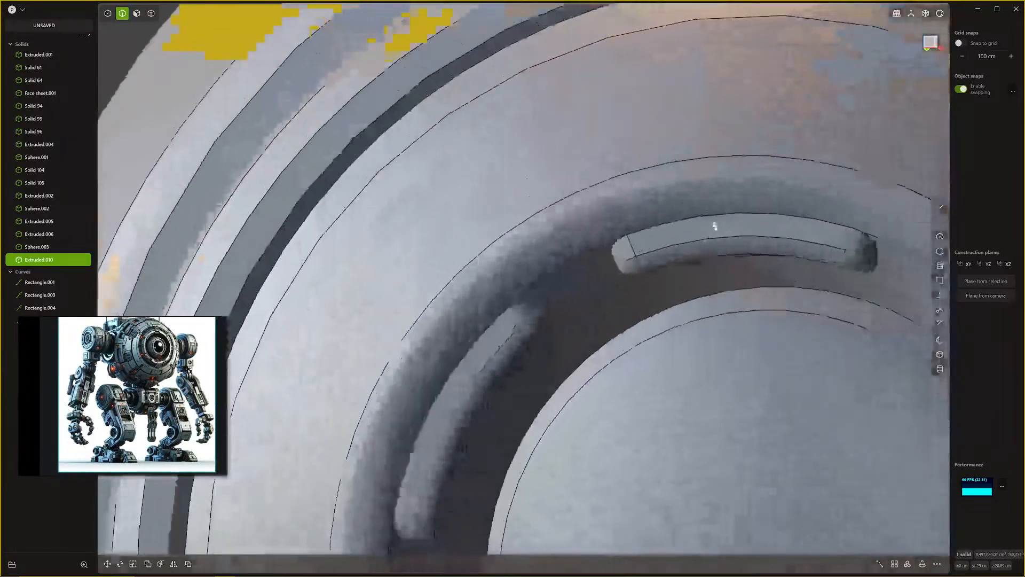
{"action": "left_click", "coordinate": [714, 215]}
{"action": "left_click", "coordinate": [468, 352], "text": "shift"}
{"action": "scroll", "coordinate": [528, 399], "scroll_direction": "down", "scroll_amount": 4}
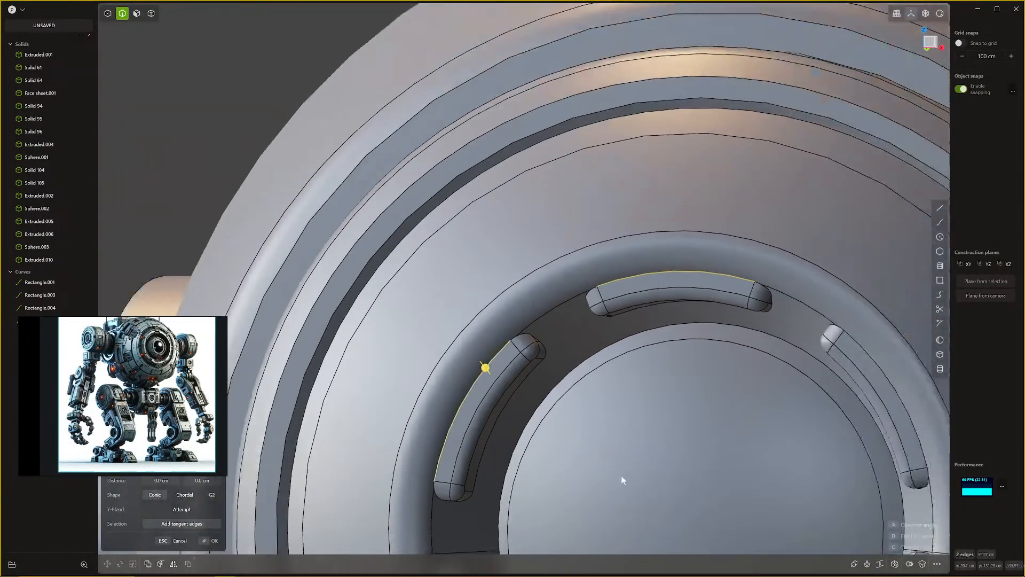
{"action": "middle_click_drag", "start_coordinate": [620, 475], "coordinate": [648, 192], "text": "shift"}
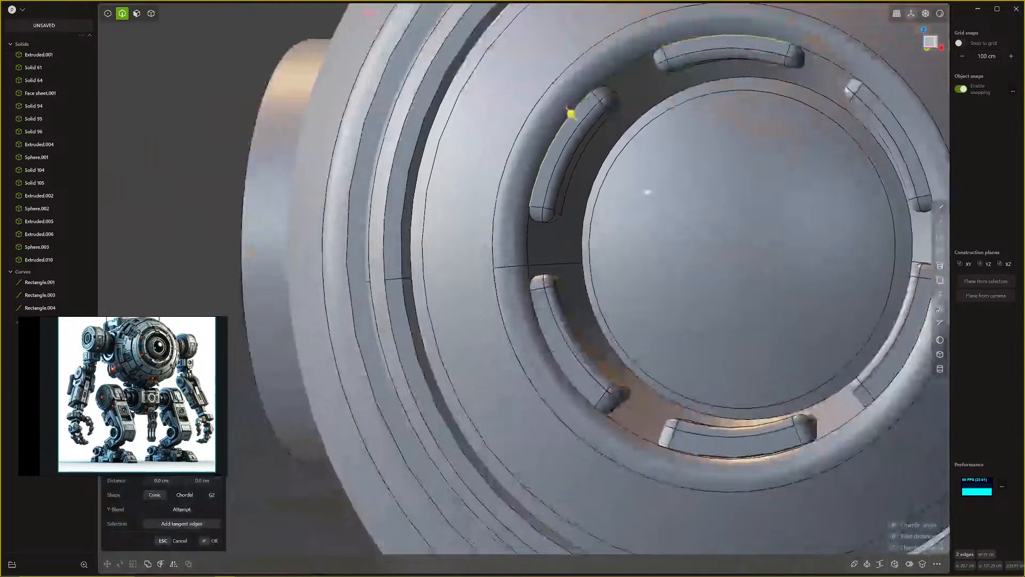
{"action": "left_click", "coordinate": [549, 345], "text": "shift"}
{"action": "middle_click_drag", "start_coordinate": [689, 462], "coordinate": [776, 435]}
{"action": "left_click", "coordinate": [658, 519], "text": "shift"}
{"action": "left_click", "coordinate": [837, 439], "text": "shift"}
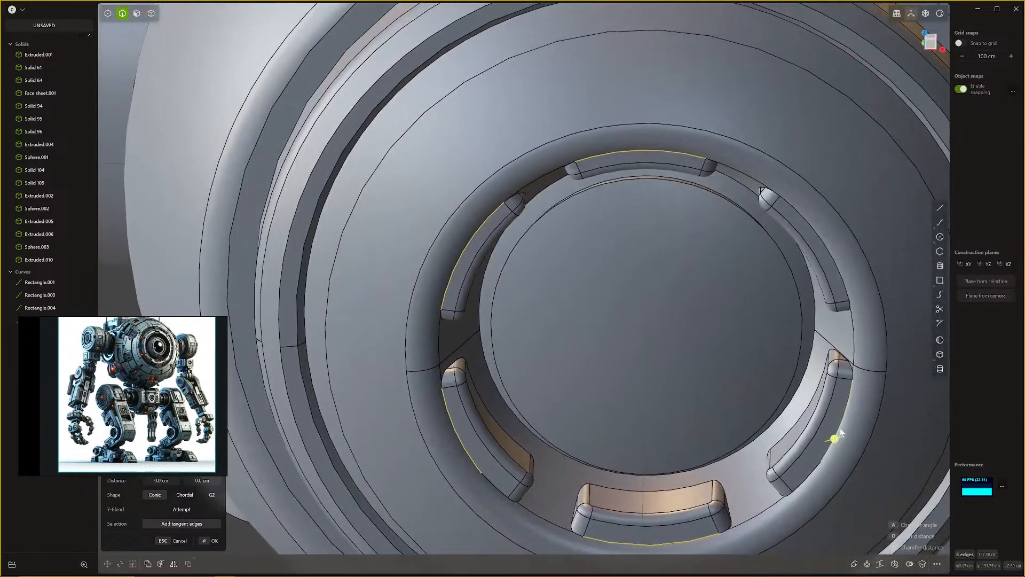
{"action": "left_click", "coordinate": [841, 271], "text": "shift"}
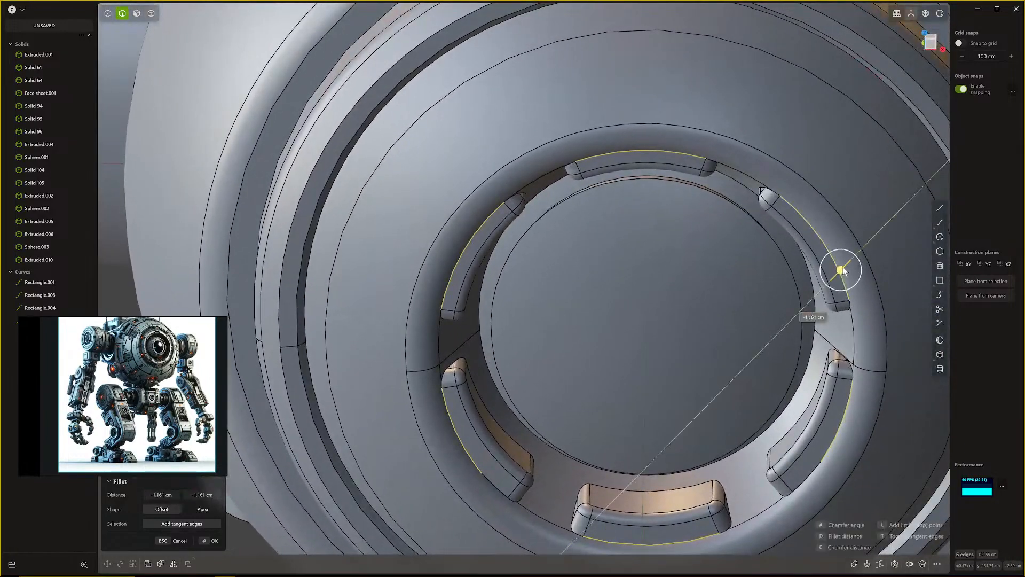
{"action": "key", "text": "Escape"}
Step: Apply a Fillet distance of -1.782 cm to the outer front edge of the eye's upper-right block
{"action": "left_click", "coordinate": [844, 268]}
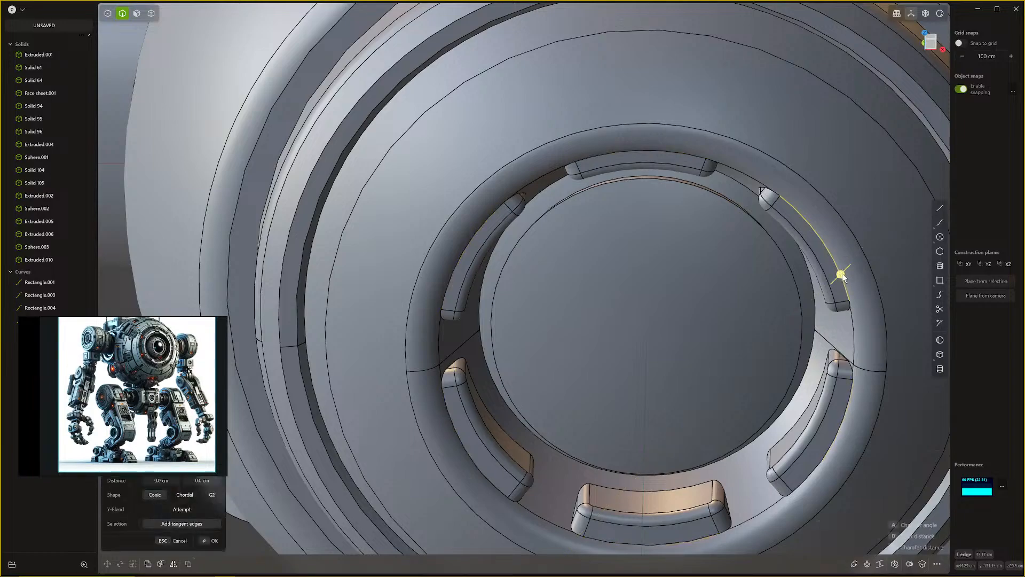
{"action": "left_click_drag", "start_coordinate": [843, 270], "coordinate": [845, 269]}
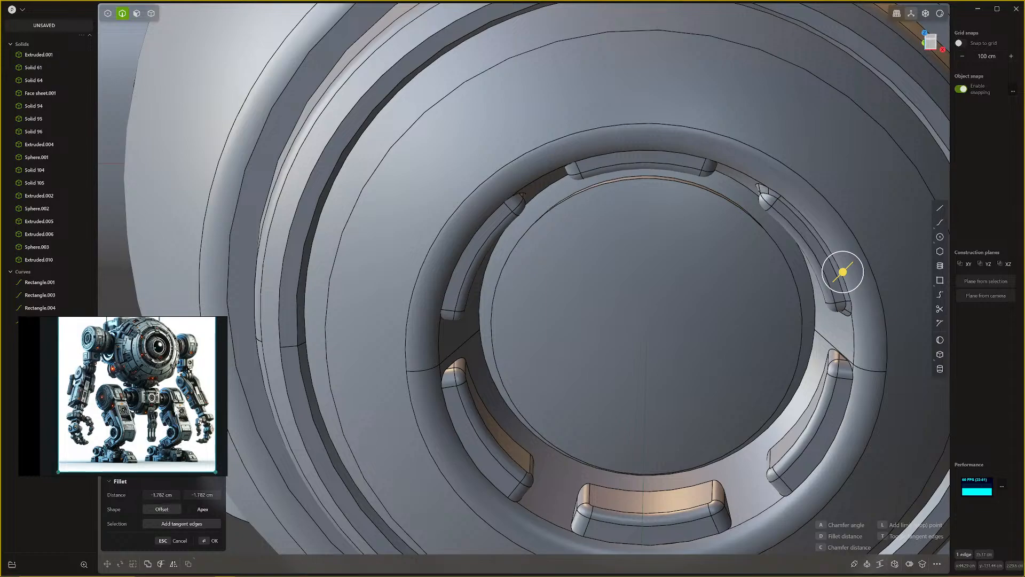
Step: Chamfer the selected arc edge of the recessed tab inside the eye ring by 1.782 cm using the Offset shape
{"action": "scroll", "coordinate": [651, 315], "scroll_direction": "down", "scroll_amount": 5}
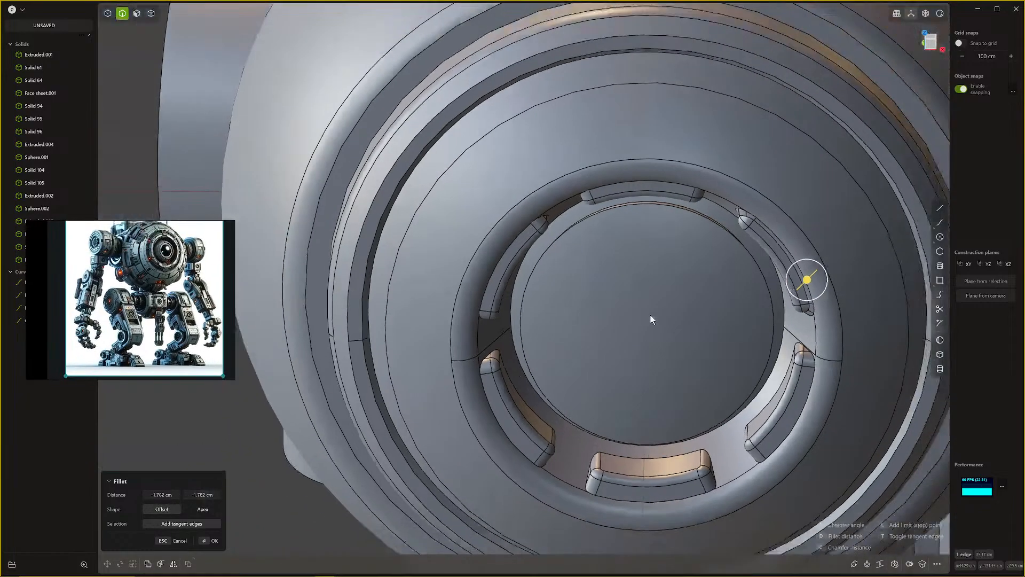
{"action": "scroll", "coordinate": [662, 319], "scroll_direction": "down", "scroll_amount": 3}
{"action": "key", "text": "Return"}
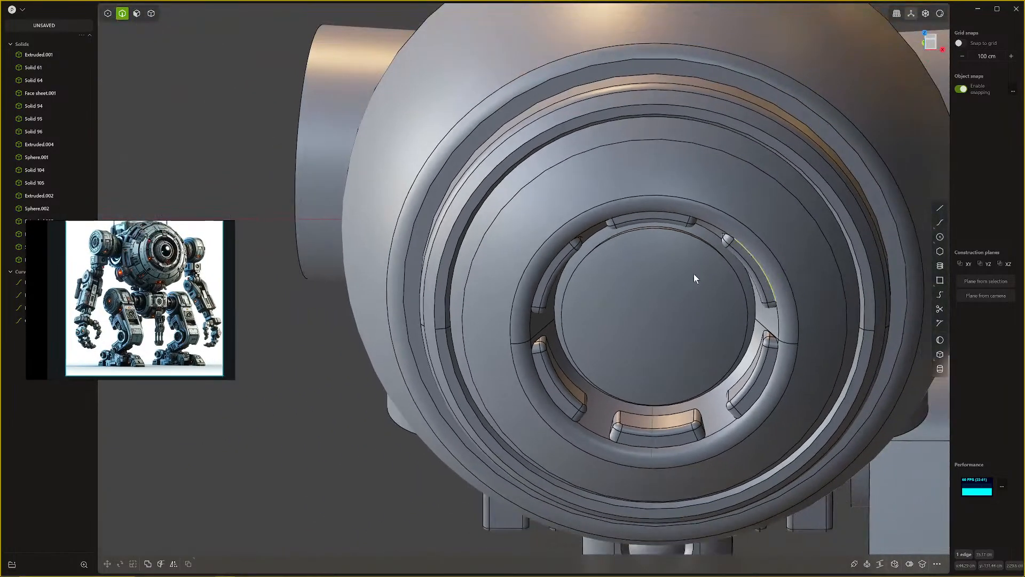
Step: Examine the robot's body, shoulder, upper block and hip assembly from several angles
{"action": "scroll", "coordinate": [701, 264], "scroll_direction": "down", "scroll_amount": 9}
{"action": "middle_click_drag", "start_coordinate": [707, 259], "coordinate": [674, 246]}
{"action": "scroll", "coordinate": [674, 248], "scroll_direction": "up", "scroll_amount": 2}
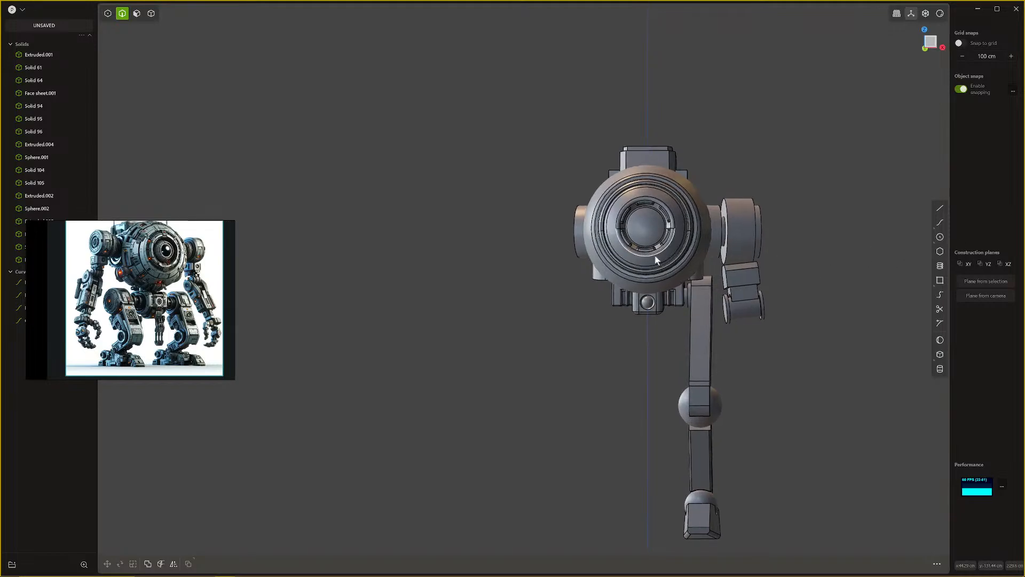
{"action": "middle_click_drag", "start_coordinate": [658, 259], "coordinate": [541, 299]}
{"action": "scroll", "coordinate": [539, 296], "scroll_direction": "up", "scroll_amount": 5}
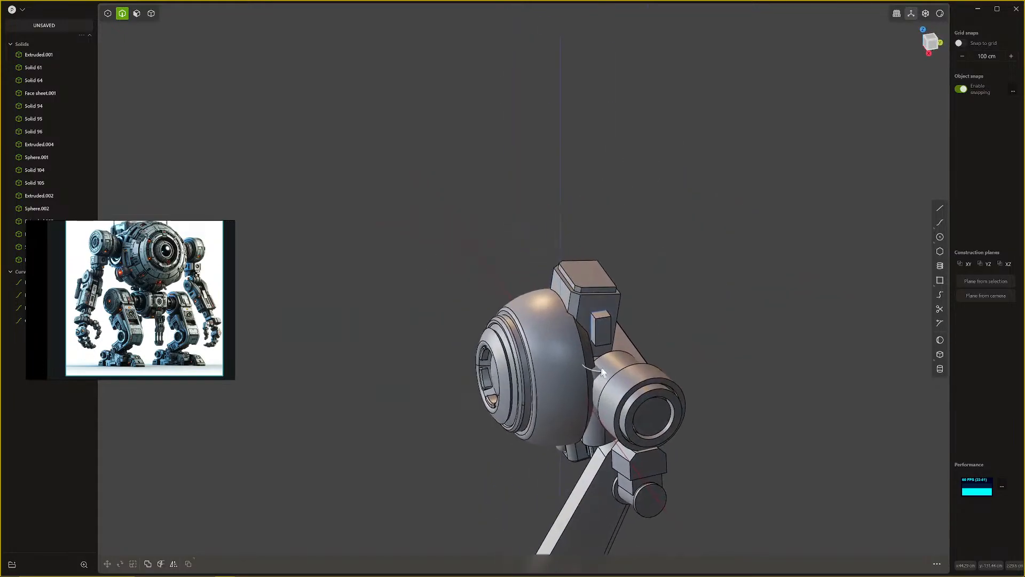
{"action": "middle_click_drag", "start_coordinate": [599, 347], "coordinate": [731, 297]}
{"action": "scroll", "coordinate": [729, 294], "scroll_direction": "up", "scroll_amount": 6}
{"action": "scroll", "coordinate": [729, 294], "scroll_direction": "down", "scroll_amount": 1}
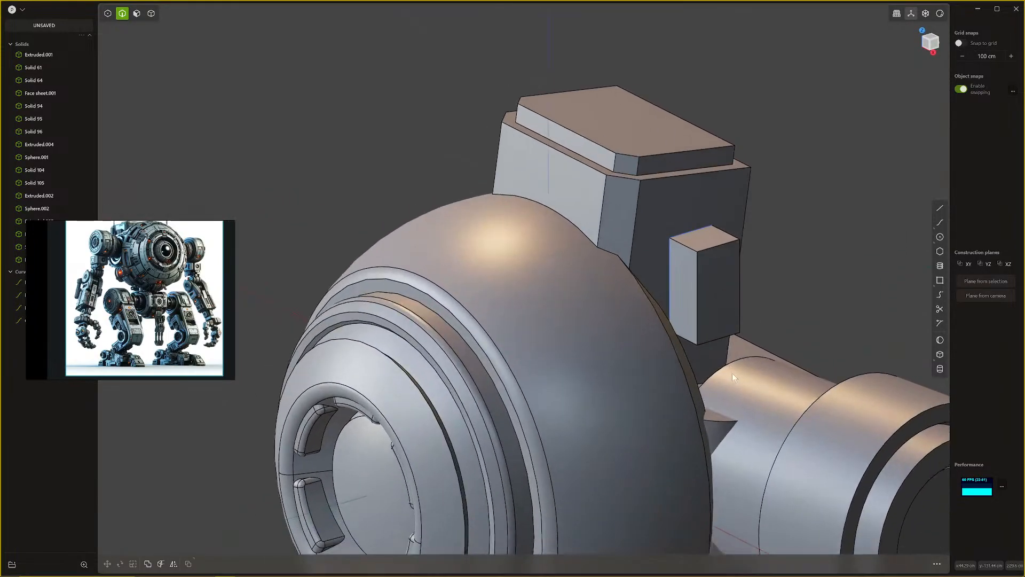
{"action": "scroll", "coordinate": [736, 374], "scroll_direction": "down", "scroll_amount": 9}
{"action": "middle_click_drag", "start_coordinate": [746, 381], "coordinate": [726, 239], "text": "shift"}
{"action": "scroll", "coordinate": [727, 342], "scroll_direction": "down", "scroll_amount": 2}
{"action": "middle_click_drag", "start_coordinate": [727, 342], "coordinate": [821, 180]}
{"action": "scroll", "coordinate": [706, 351], "scroll_direction": "up", "scroll_amount": 1}
{"action": "scroll", "coordinate": [704, 376], "scroll_direction": "up", "scroll_amount": 1}
{"action": "scroll", "coordinate": [770, 169], "scroll_direction": "up", "scroll_amount": 3}
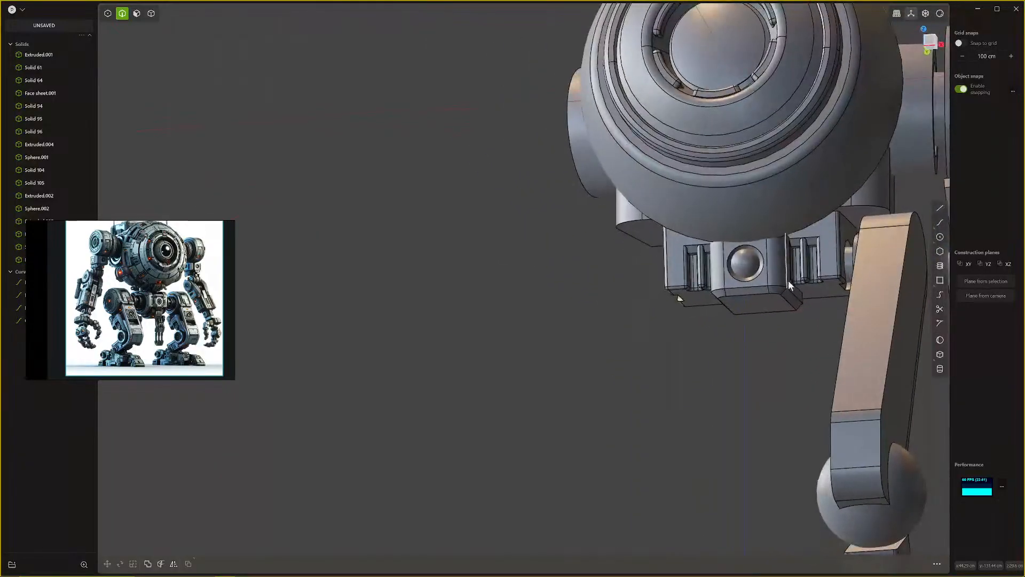
{"action": "middle_click_drag", "start_coordinate": [788, 280], "coordinate": [796, 344]}
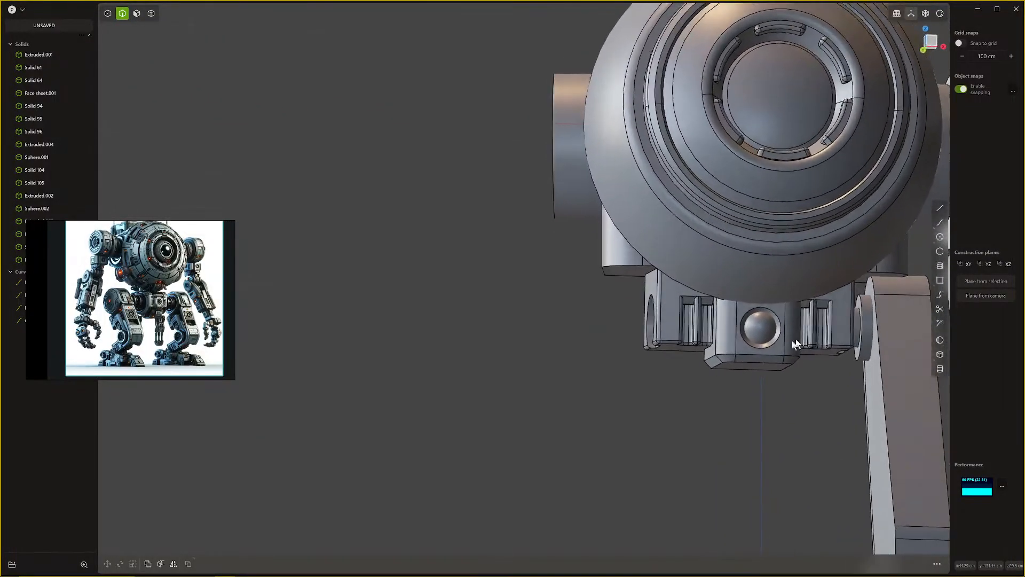
Step: Try to fillet the rear rim of the spherical body by about 22.4 cm
{"action": "scroll", "coordinate": [704, 347], "scroll_direction": "up", "scroll_amount": 3}
{"action": "middle_click_drag", "start_coordinate": [704, 347], "coordinate": [843, 379], "text": "shift"}
{"action": "scroll", "coordinate": [703, 403], "scroll_direction": "down", "scroll_amount": 3}
{"action": "middle_click_drag", "start_coordinate": [624, 314], "coordinate": [644, 355], "text": "shift"}
{"action": "left_click", "coordinate": [614, 273]}
{"action": "key", "text": "f"}
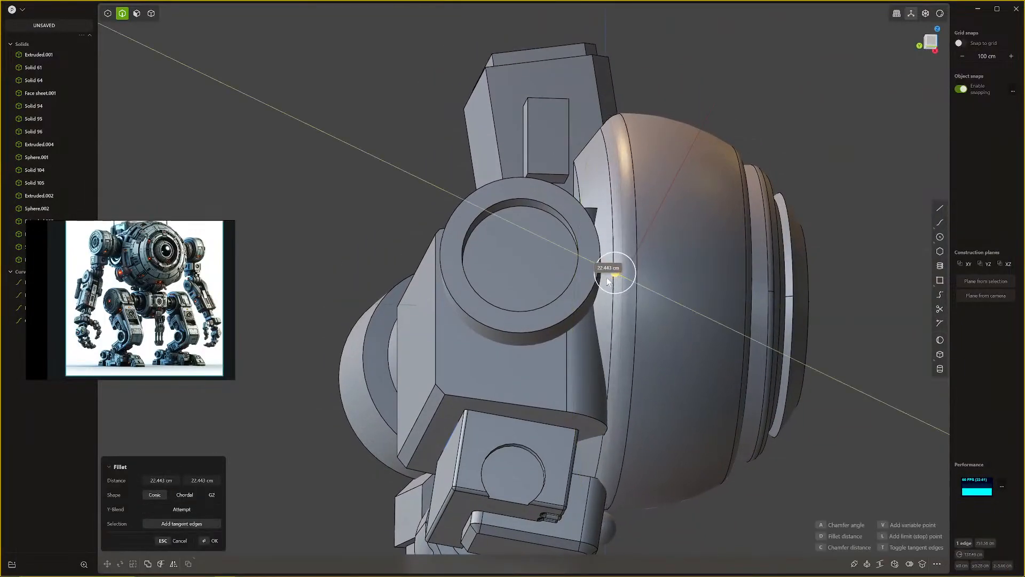
{"action": "left_click", "coordinate": [614, 269]}
{"action": "middle_click_drag", "start_coordinate": [620, 241], "coordinate": [648, 307]}
{"action": "left_click", "coordinate": [614, 252]}
{"action": "key", "text": "f"}
{"action": "key", "text": "4"}
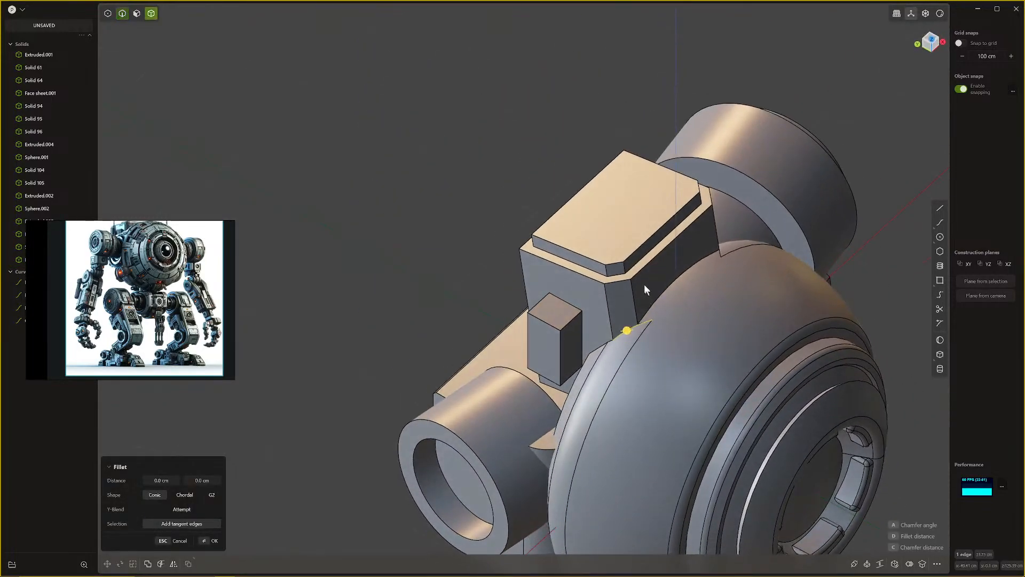
{"action": "key", "text": "Escape"}
{"action": "left_click", "coordinate": [639, 287]}
{"action": "scroll", "coordinate": [637, 322], "scroll_direction": "up", "scroll_amount": 5}
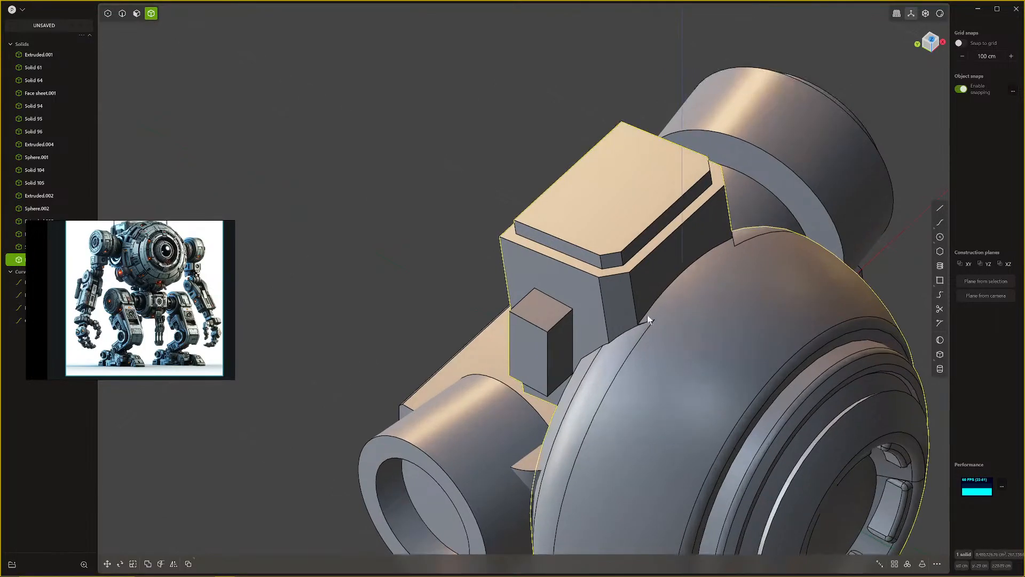
{"action": "key", "text": "b"}
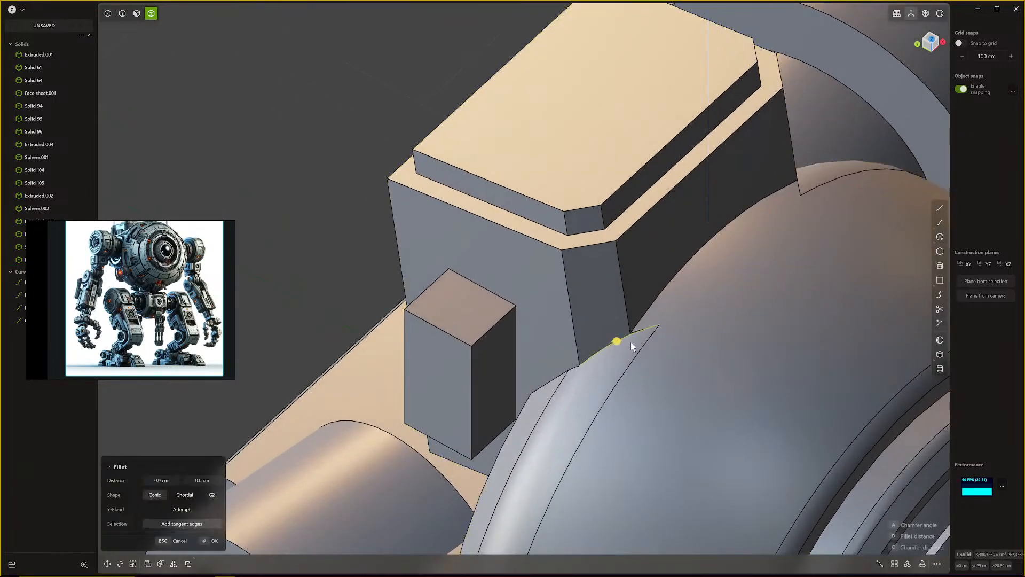
{"action": "key", "text": "Escape"}
{"action": "key", "text": "b"}
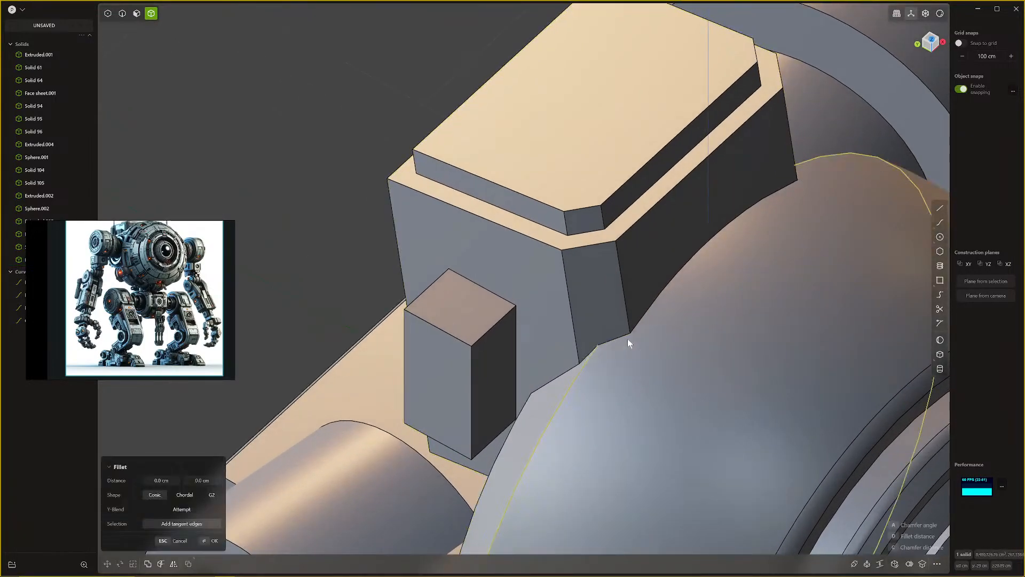
Step: Fillet the two vertical edges of the upper block's front corner facet by about 7.7 cm
{"action": "key", "text": "2"}
{"action": "left_click", "coordinate": [626, 306]}
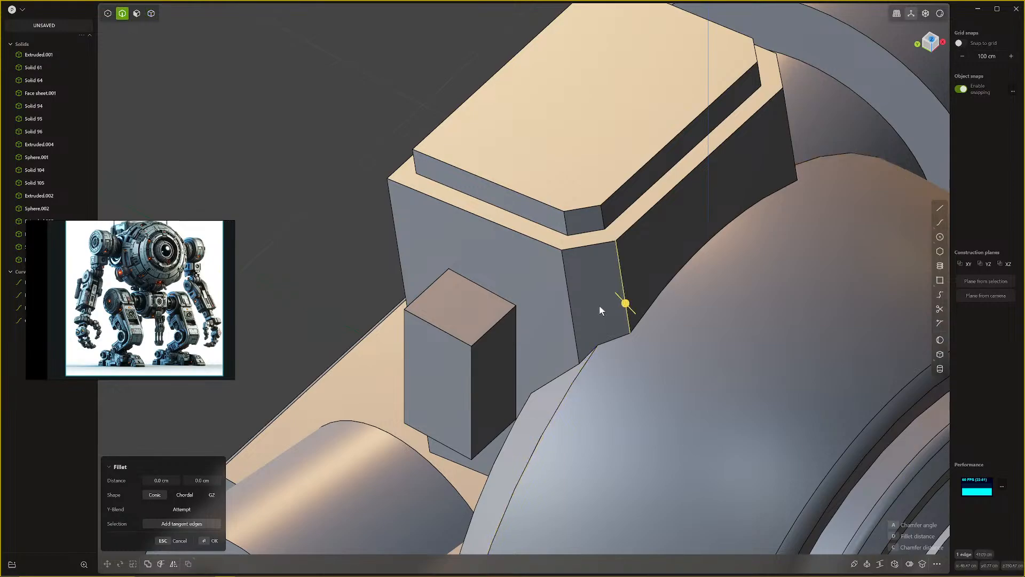
{"action": "middle_click_drag", "start_coordinate": [687, 258], "coordinate": [835, 316]}
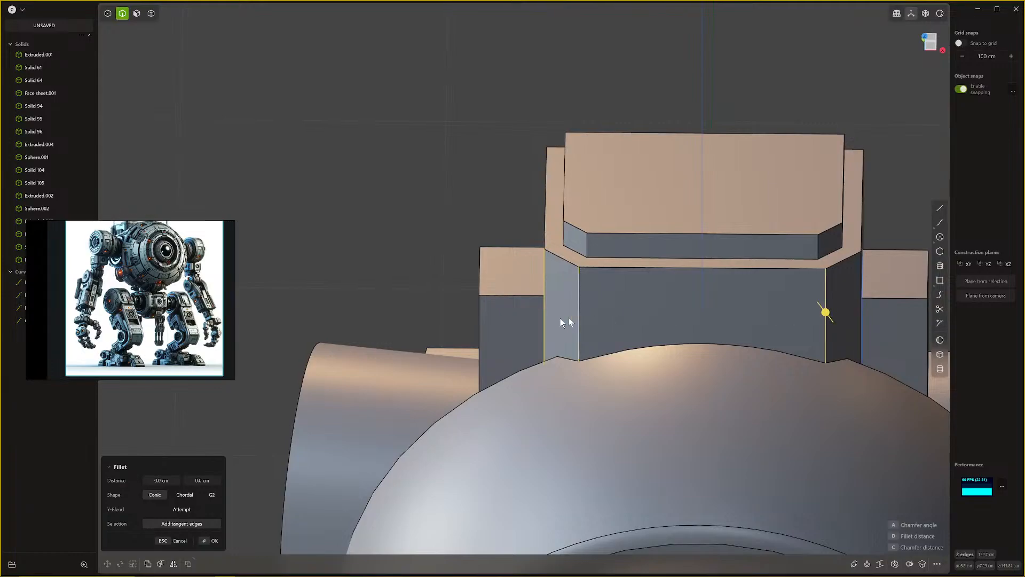
{"action": "left_click", "coordinate": [553, 310]}
{"action": "left_click", "coordinate": [578, 322], "text": "shift"}
{"action": "left_click_drag", "start_coordinate": [578, 322], "coordinate": [561, 325]}
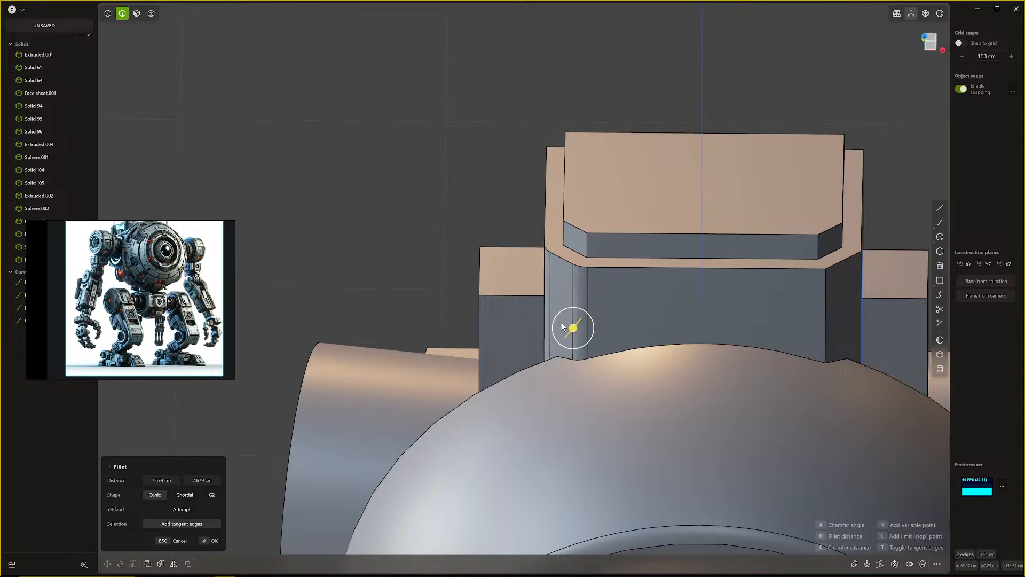
{"action": "right_click", "coordinate": [561, 324]}
Step: Try to delete the rear face of the spherical body and extend the open sheet from its rim edge
{"action": "middle_click_drag", "start_coordinate": [560, 325], "coordinate": [600, 358]}
{"action": "key", "text": "3"}
{"action": "left_click", "coordinate": [591, 364]}
{"action": "key", "text": "Delete"}
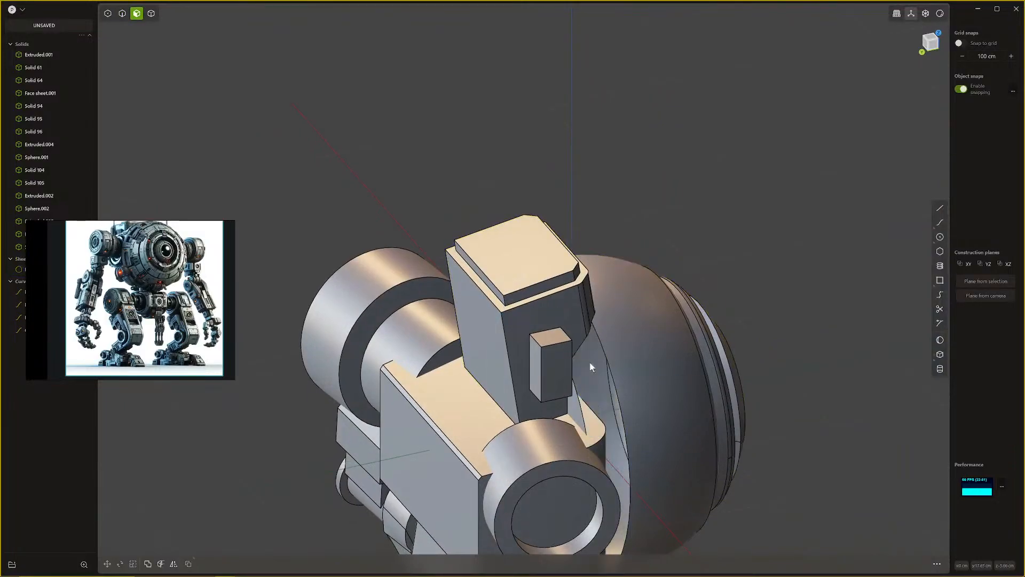
{"action": "key", "text": "2"}
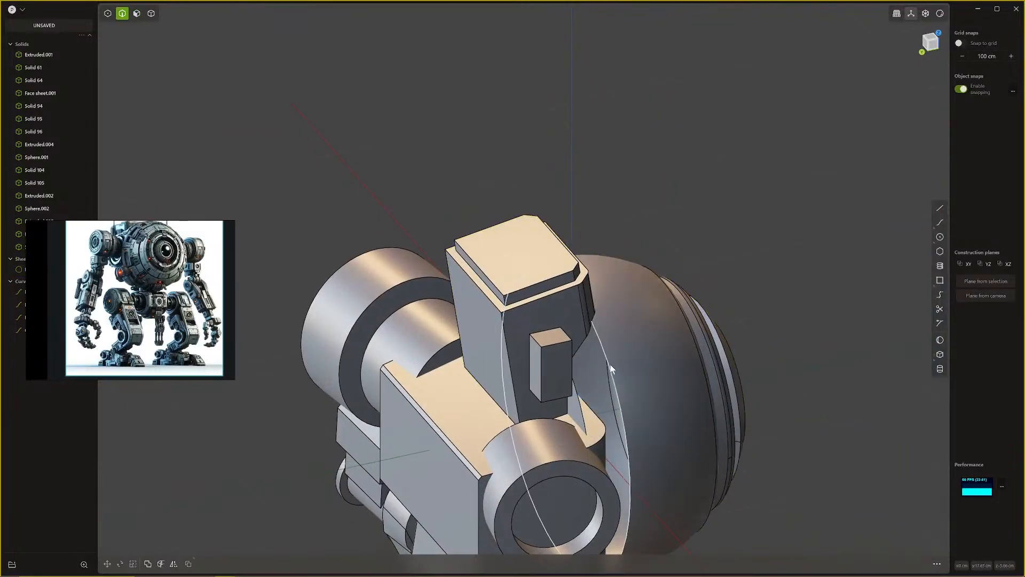
{"action": "left_click", "coordinate": [611, 368]}
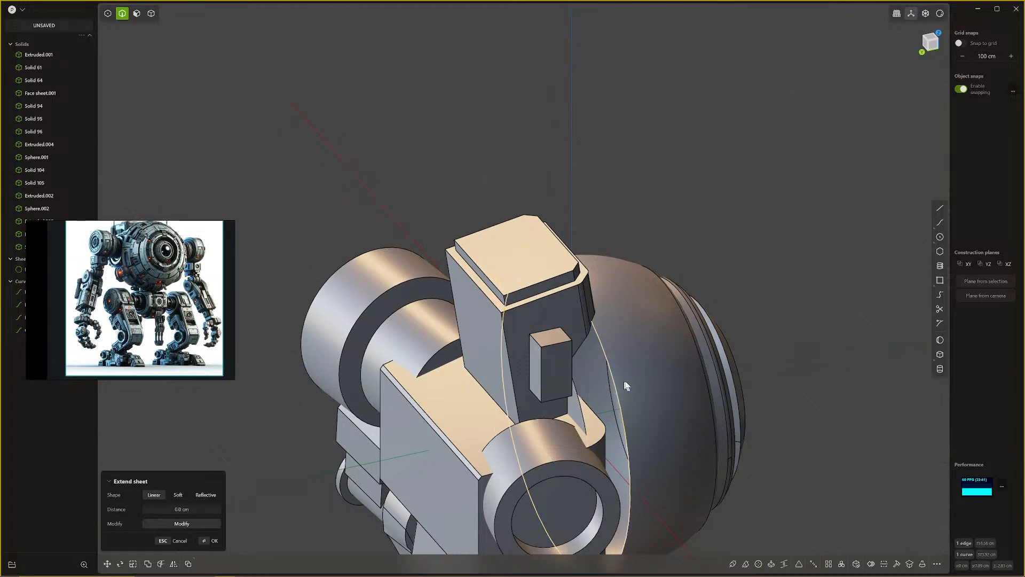
{"action": "key", "text": "l"}
{"action": "scroll", "coordinate": [623, 380], "scroll_direction": "down", "scroll_amount": 1}
{"action": "key", "text": "Escape"}
{"action": "middle_click_drag", "start_coordinate": [628, 357], "coordinate": [537, 359]}
{"action": "key", "text": "l"}
{"action": "right_click", "coordinate": [637, 352]}
Step: Fillet the edge where the upper block's front corner meets the spherical body by about 23.9 cm
{"action": "scroll", "coordinate": [599, 344], "scroll_direction": "up", "scroll_amount": 2}
{"action": "left_click", "coordinate": [573, 350]}
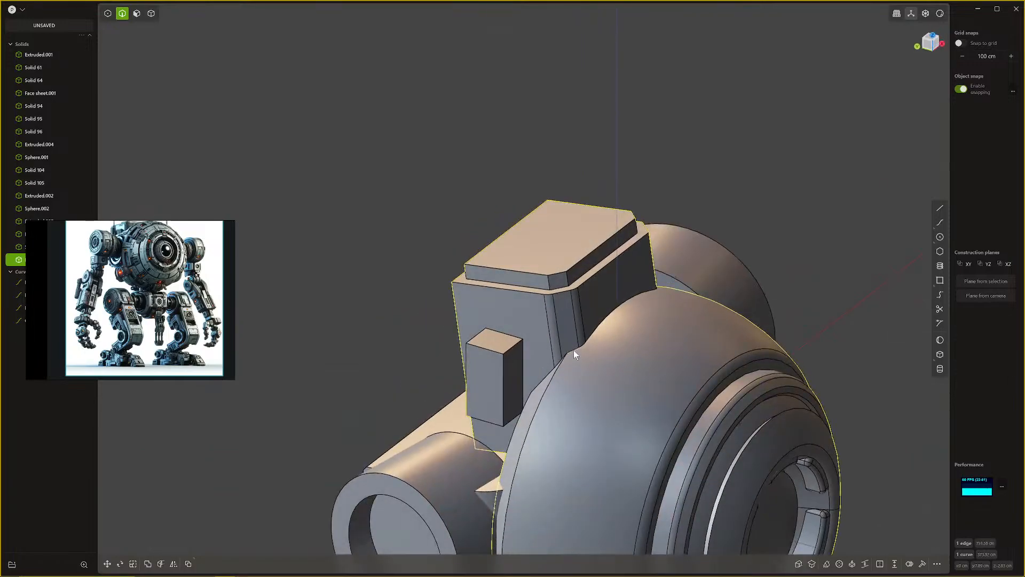
{"action": "key", "text": "f"}
{"action": "left_click_drag", "start_coordinate": [573, 348], "coordinate": [572, 344]}
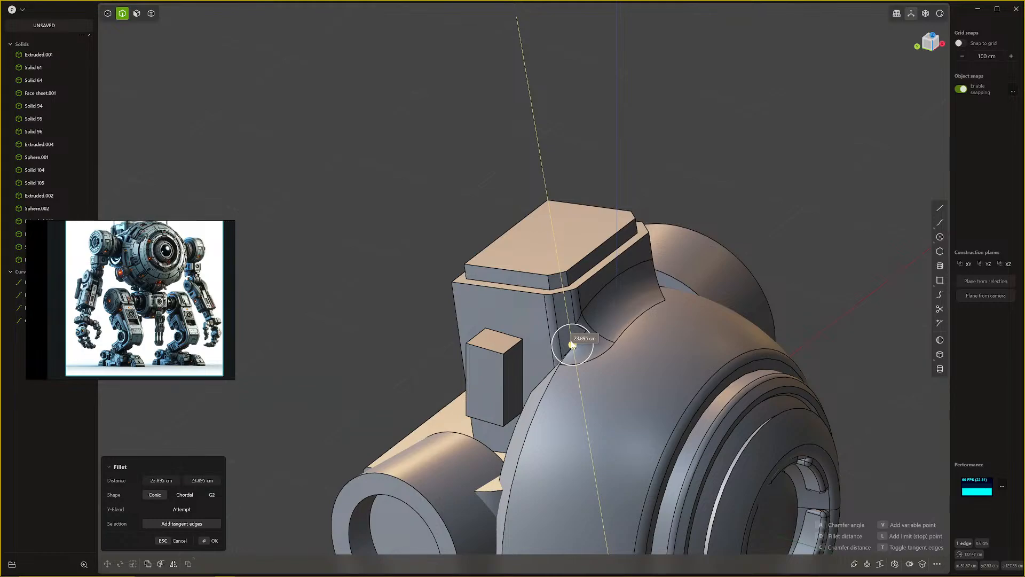
{"action": "key", "text": "Return"}
Step: Fillet the rear rim edge of the spherical body by about 17.9 cm
{"action": "middle_click_drag", "start_coordinate": [572, 344], "coordinate": [601, 348]}
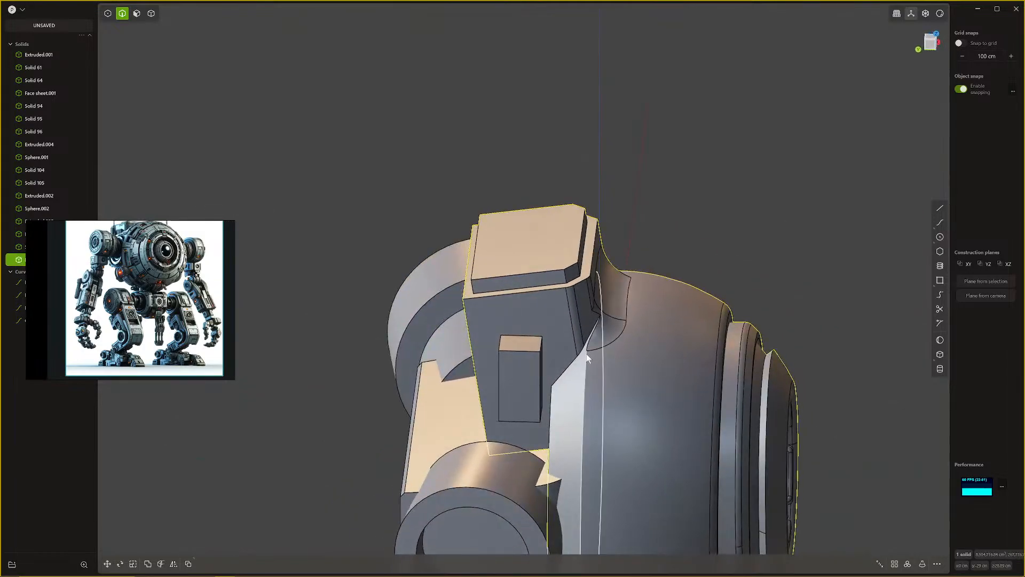
{"action": "left_click", "coordinate": [586, 359]}
{"action": "key", "text": "f"}
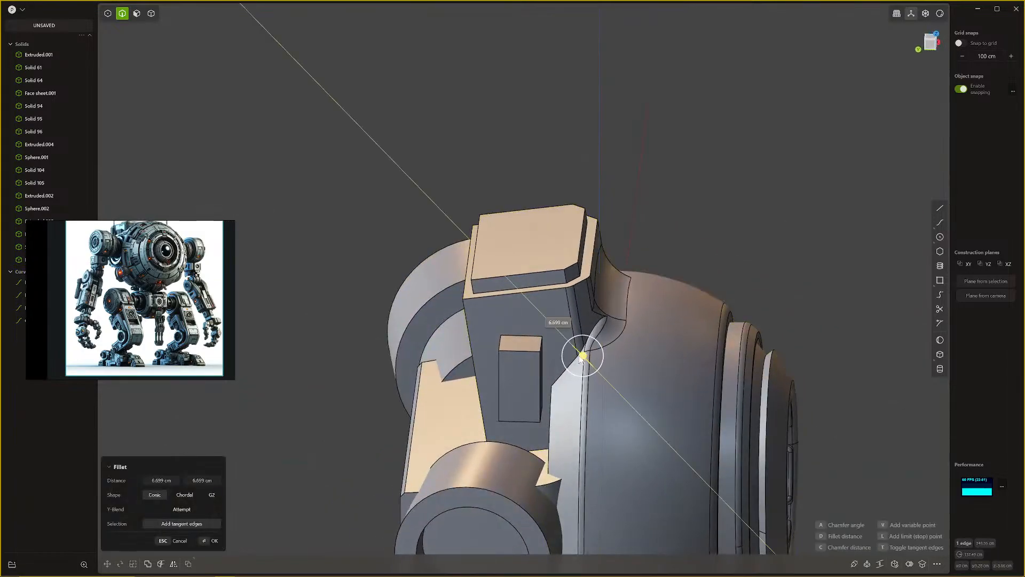
{"action": "left_click_drag", "start_coordinate": [580, 357], "coordinate": [571, 354]}
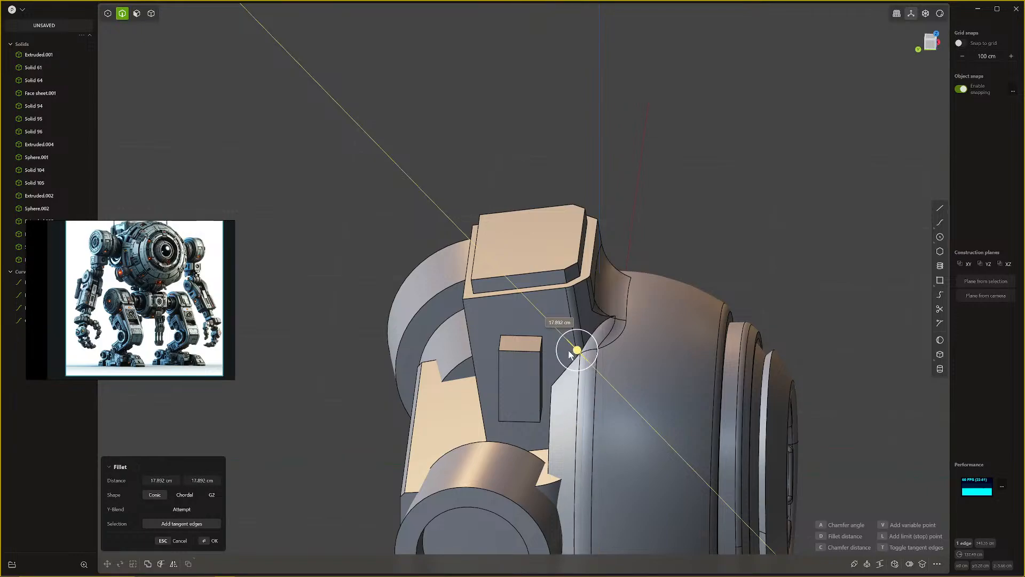
{"action": "key", "text": "Return"}
{"action": "middle_click_drag", "start_coordinate": [602, 353], "coordinate": [459, 398]}
{"action": "scroll", "coordinate": [560, 357], "scroll_direction": "up", "scroll_amount": 4}
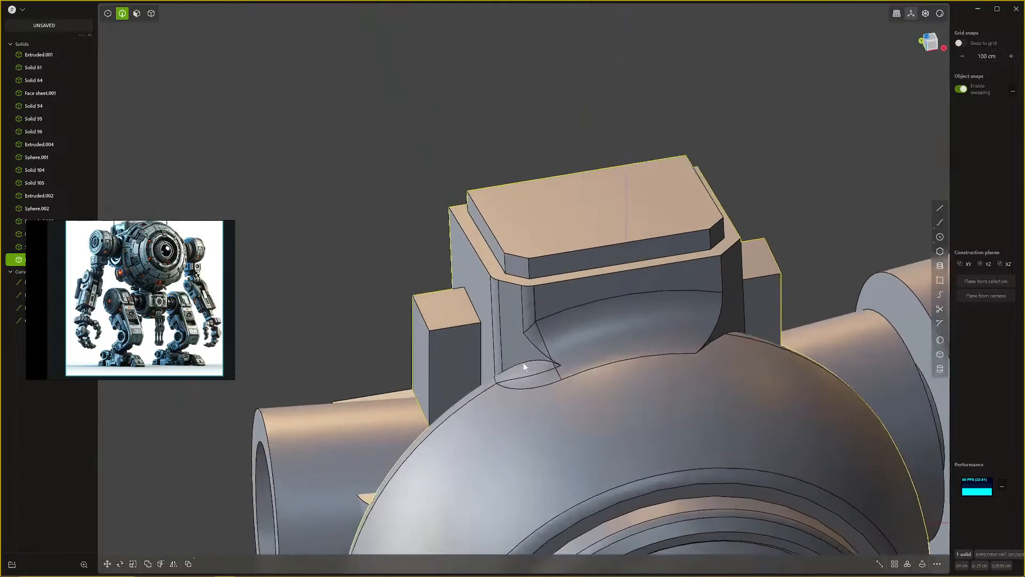
{"action": "scroll", "coordinate": [523, 367], "scroll_direction": "up", "scroll_amount": 3}
{"action": "scroll", "coordinate": [561, 367], "scroll_direction": "down", "scroll_amount": 2}
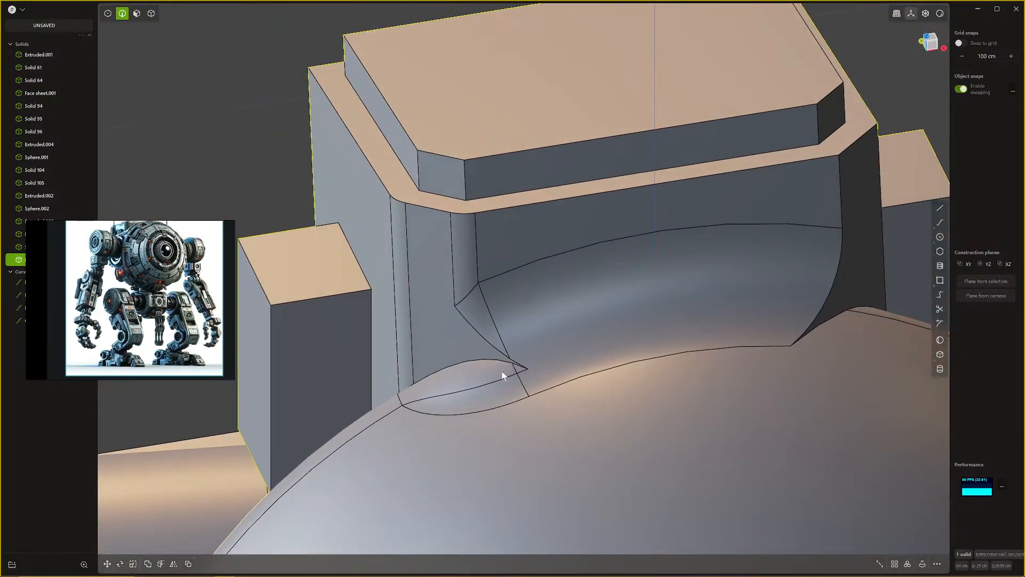
{"action": "scroll", "coordinate": [502, 371], "scroll_direction": "down", "scroll_amount": 2}
{"action": "key", "text": "3"}
{"action": "left_click", "coordinate": [498, 367]}
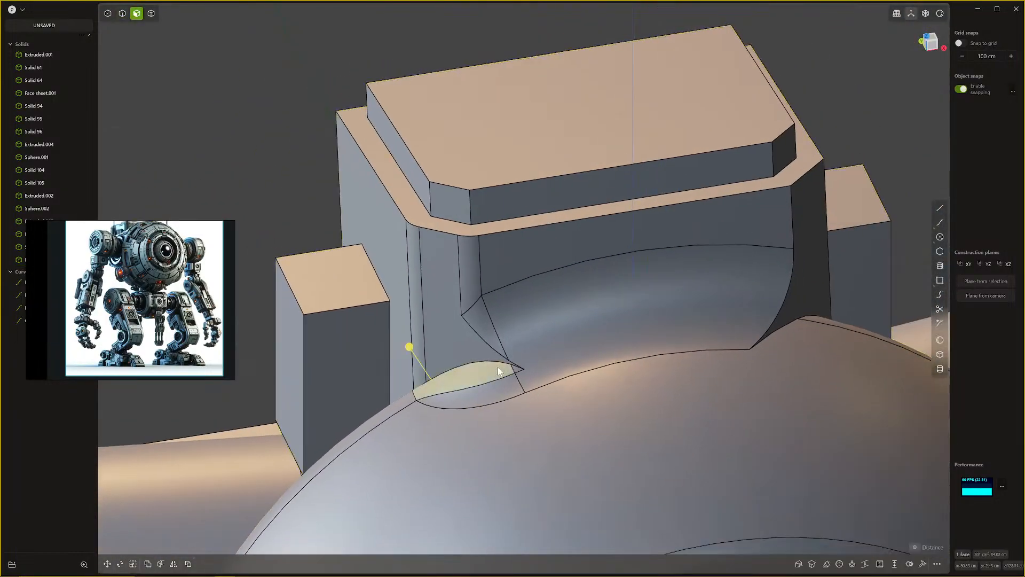
{"action": "left_click", "coordinate": [510, 383], "text": "shift"}
{"action": "left_click", "coordinate": [534, 370], "text": "shift"}
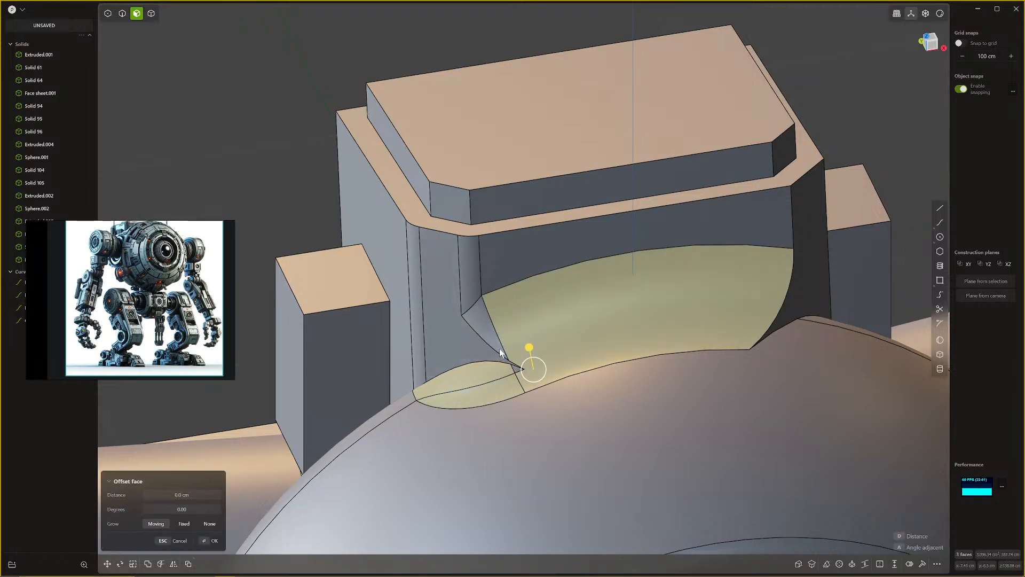
{"action": "left_click", "coordinate": [499, 347], "text": "shift"}
{"action": "left_click", "coordinate": [515, 366], "text": "shift"}
{"action": "left_click", "coordinate": [489, 355], "text": "shift"}
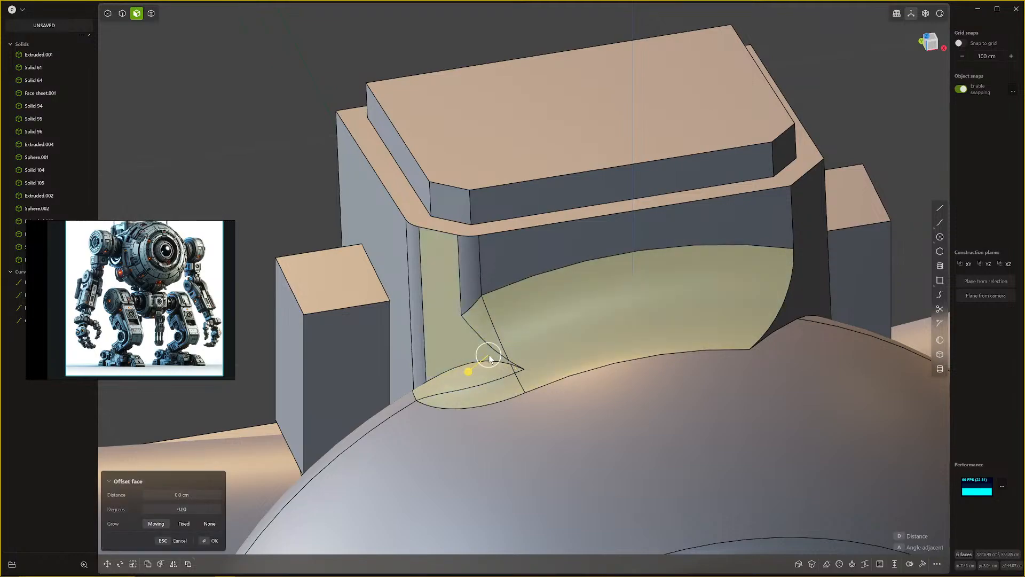
{"action": "left_click", "coordinate": [471, 281], "text": "shift"}
{"action": "left_click", "coordinate": [595, 253], "text": "shift"}
{"action": "middle_click_drag", "start_coordinate": [645, 279], "coordinate": [571, 268]}
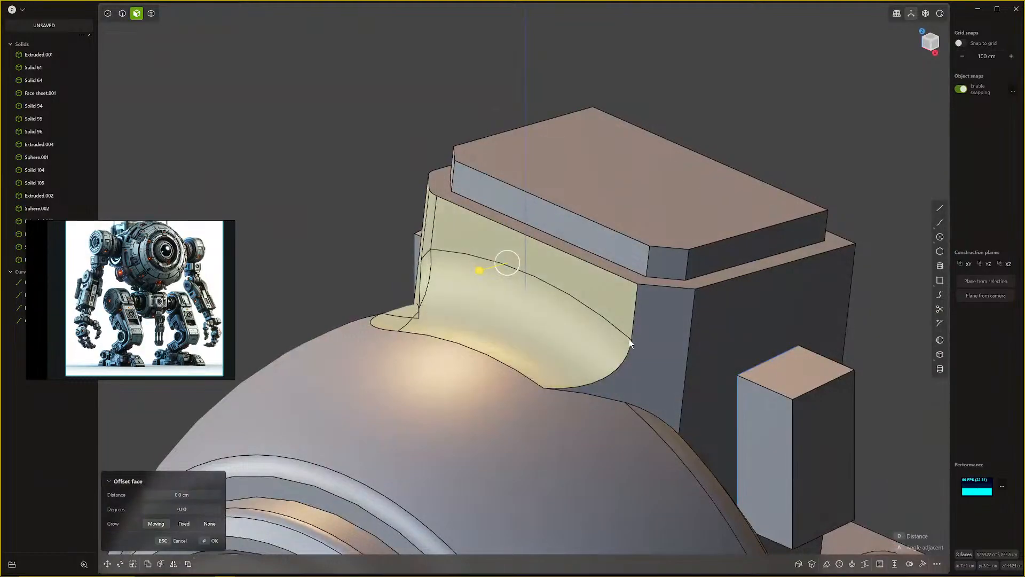
{"action": "mouse_move", "coordinate": [630, 343]}
{"action": "middle_mouse_down"}
{"action": "mouse_move", "coordinate": [586, 378]}
{"action": "mouse_move", "coordinate": [714, 330]}
{"action": "mouse_move", "coordinate": [638, 344]}
{"action": "middle_mouse_up"}
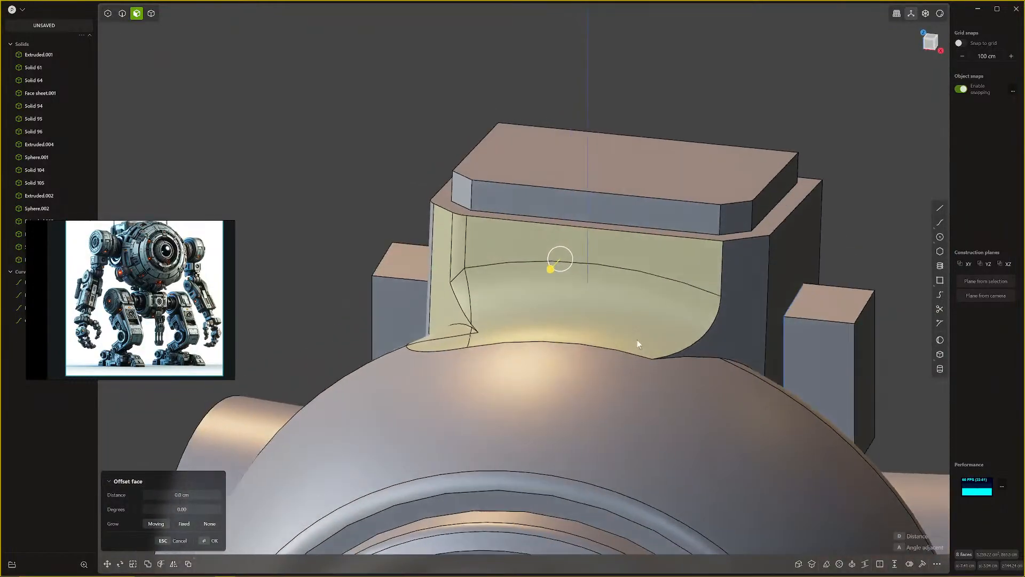
{"action": "scroll", "coordinate": [639, 344], "scroll_direction": "down", "scroll_amount": 2}
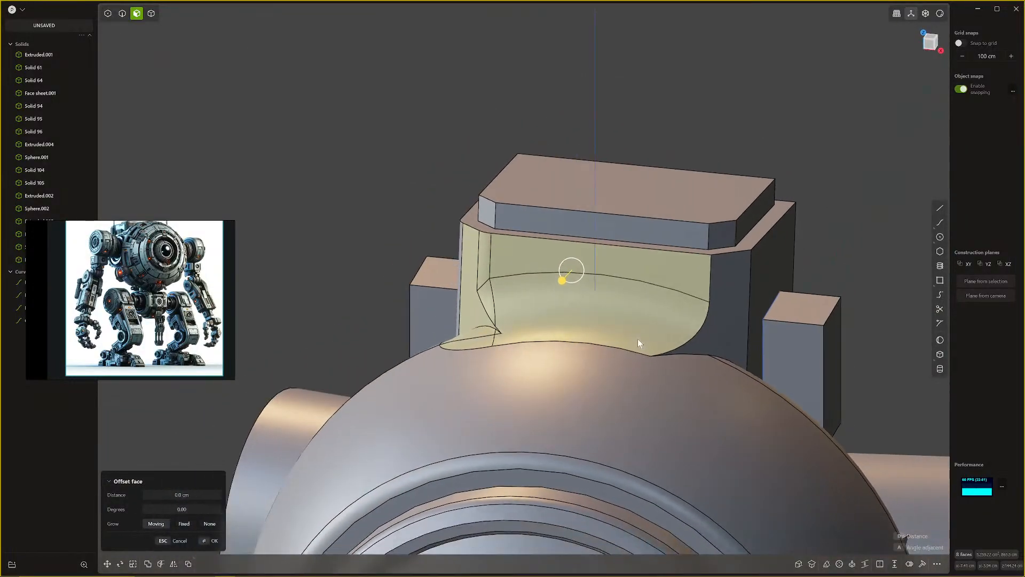
{"action": "key", "text": "Escape"}
Step: Mirror the spherical body with its upper block across its vertical mid-plane in the negative X direction
{"action": "scroll", "coordinate": [639, 343], "scroll_direction": "down", "scroll_amount": 5}
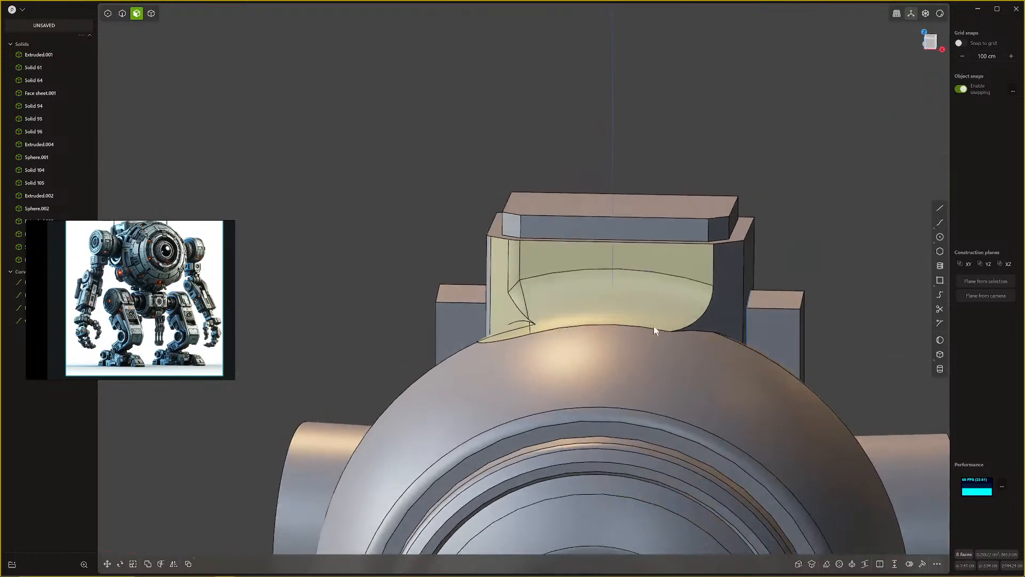
{"action": "key", "text": "4"}
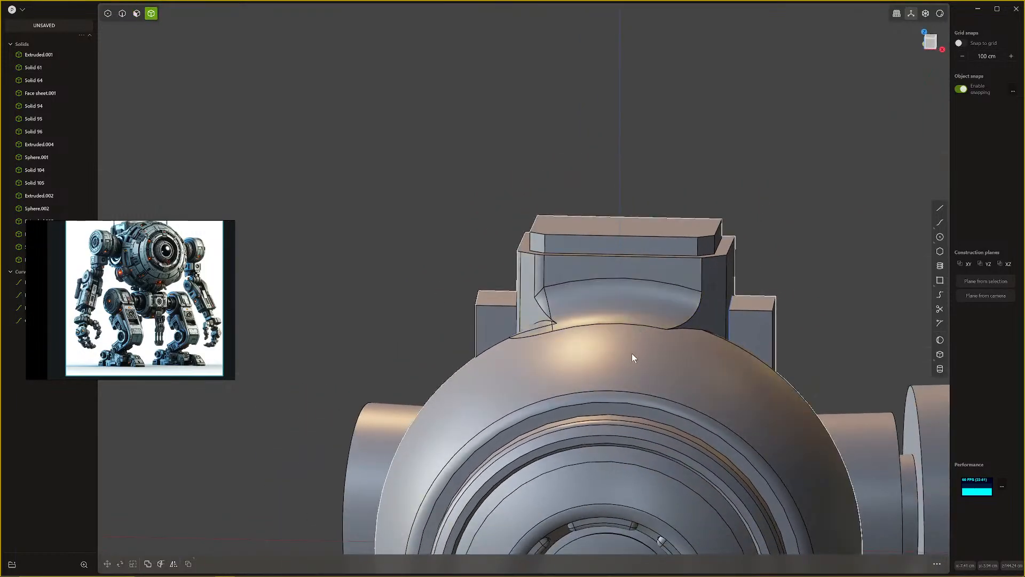
{"action": "left_click", "coordinate": [632, 355]}
{"action": "key", "text": "alt+x"}
{"action": "scroll", "coordinate": [620, 454], "scroll_direction": "down", "scroll_amount": 4}
{"action": "middle_click_drag", "start_coordinate": [620, 454], "coordinate": [612, 358], "text": "shift"}
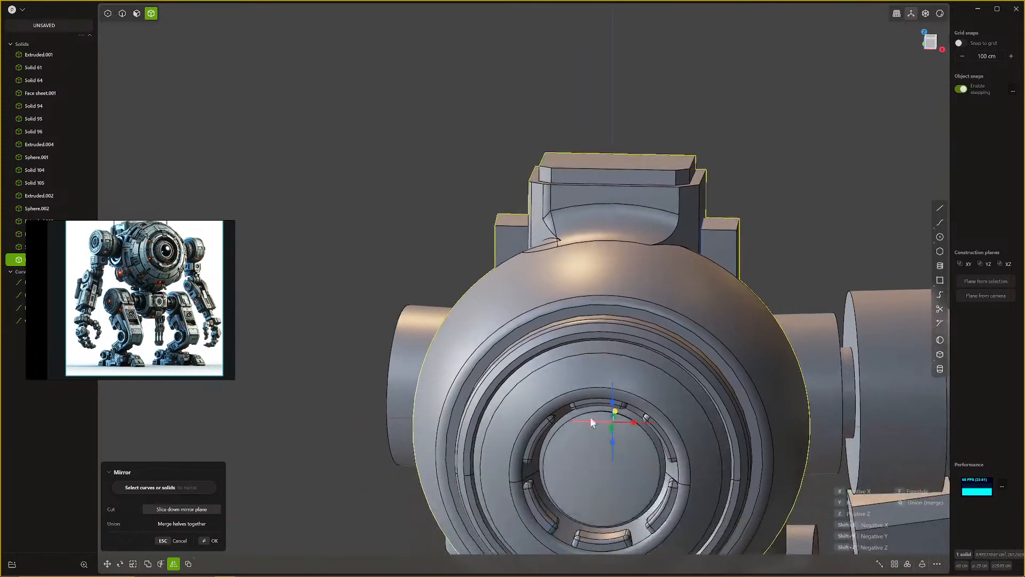
{"action": "left_click", "coordinate": [590, 421]}
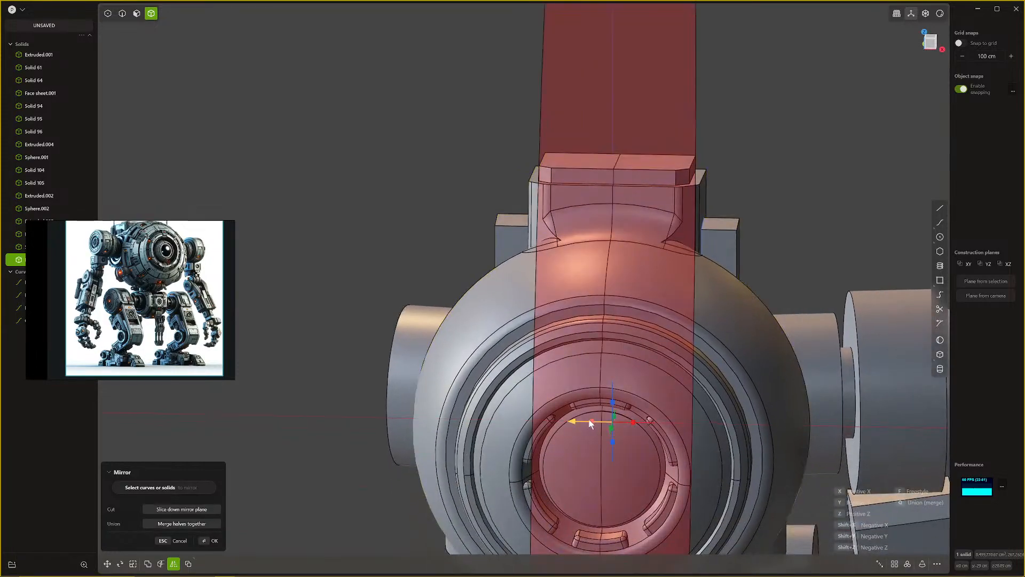
{"action": "key", "text": "Return"}
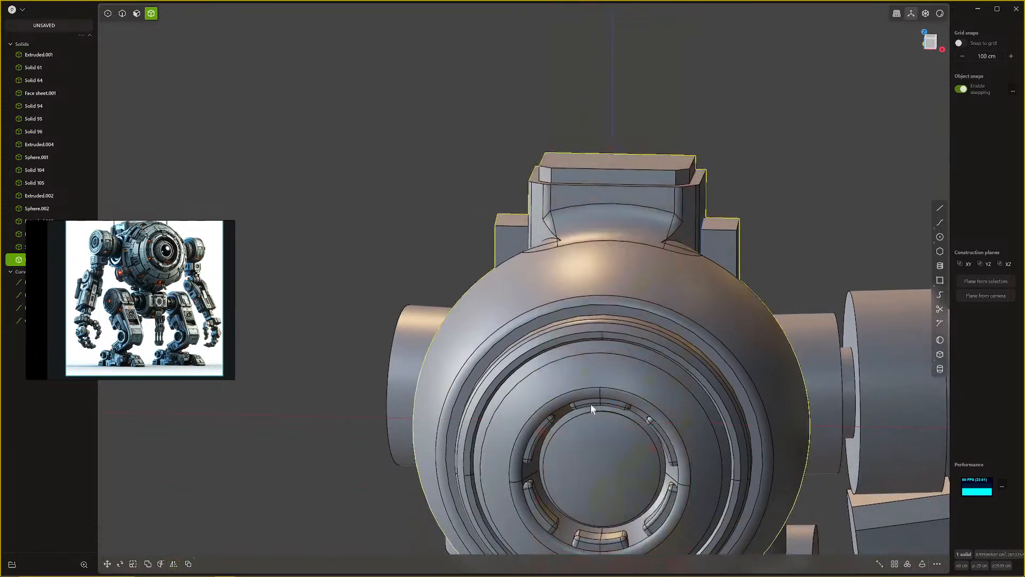
{"action": "middle_click_drag", "start_coordinate": [591, 404], "coordinate": [607, 250]}
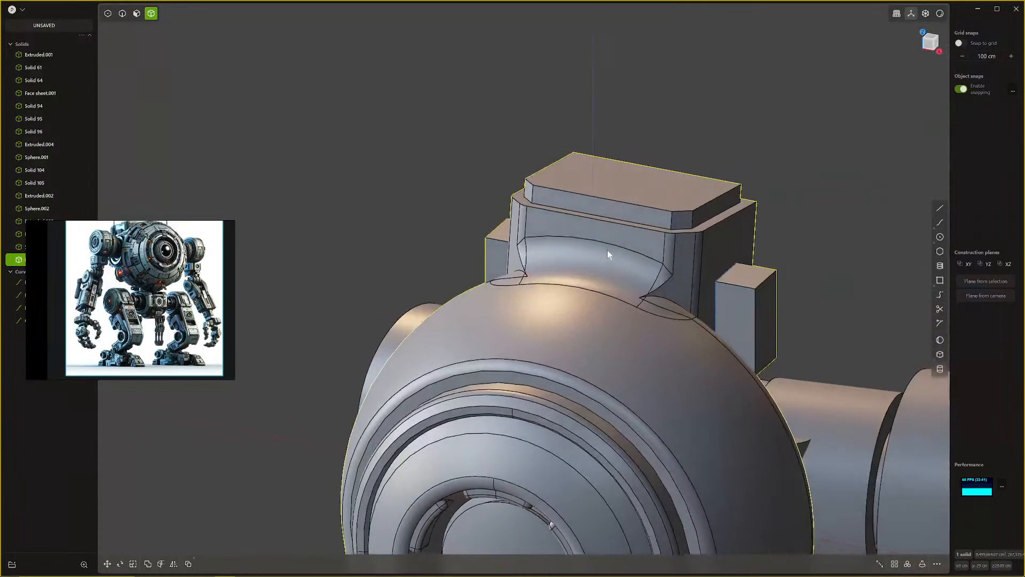
Step: Delete the front and corner faces of the upper block together with their blend faces above the spherical body
{"action": "key", "text": "3"}
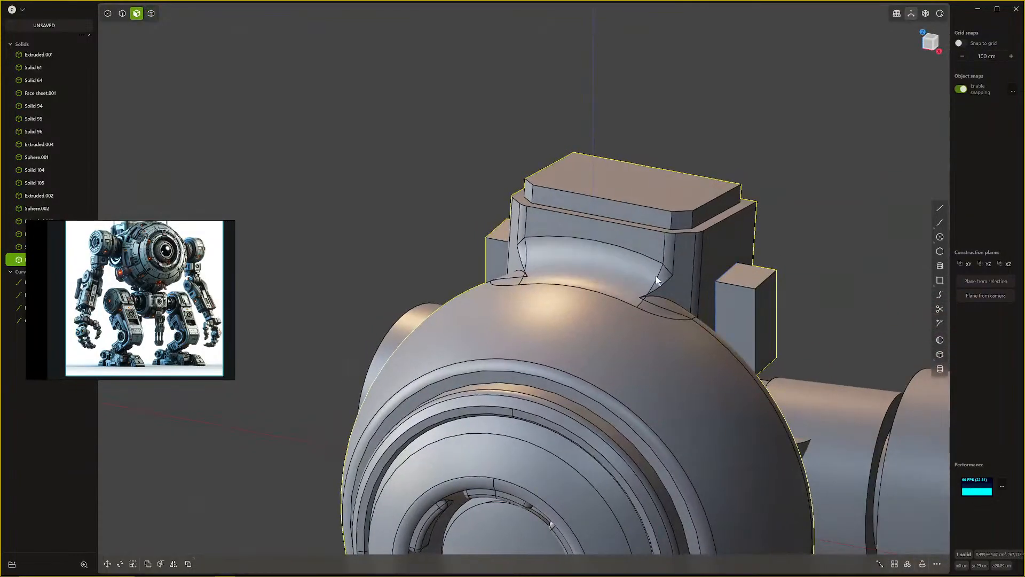
{"action": "left_click", "coordinate": [668, 296]}
{"action": "scroll", "coordinate": [668, 308], "scroll_direction": "up", "scroll_amount": 3}
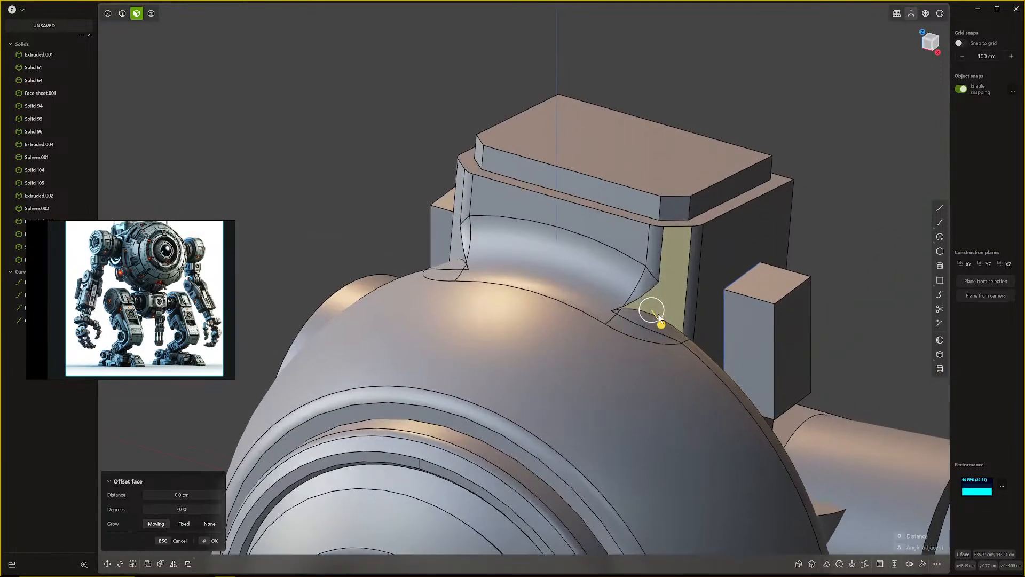
{"action": "left_click", "coordinate": [639, 332], "text": "shift"}
{"action": "left_click", "coordinate": [632, 315], "text": "shift"}
{"action": "scroll", "coordinate": [624, 309], "scroll_direction": "up", "scroll_amount": 2}
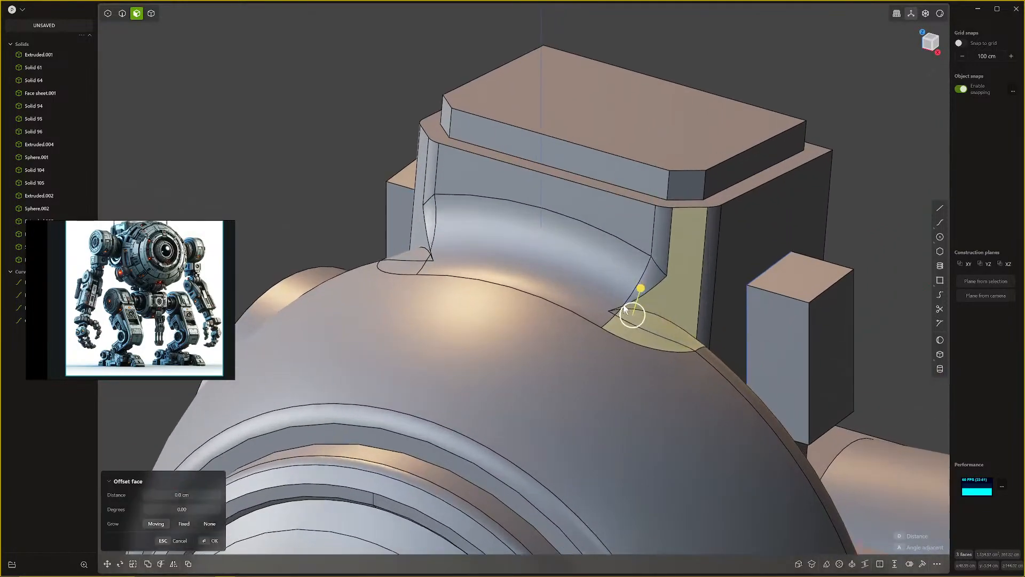
{"action": "left_click", "coordinate": [649, 272], "text": "shift"}
{"action": "left_click", "coordinate": [650, 272], "text": "shift"}
{"action": "left_click", "coordinate": [615, 308], "text": "shift"}
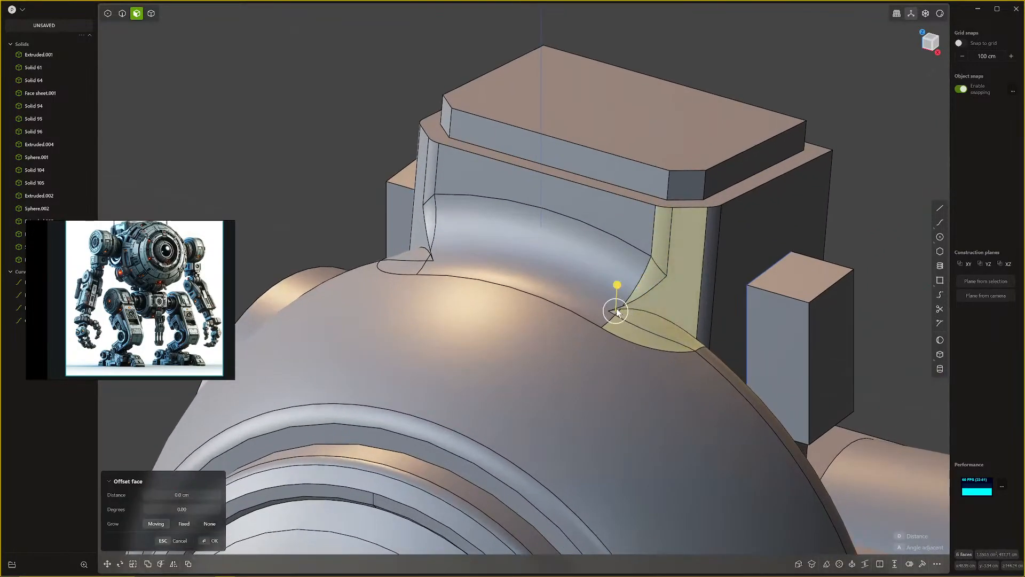
{"action": "left_click", "coordinate": [613, 217], "text": "shift"}
{"action": "middle_click_drag", "start_coordinate": [613, 217], "coordinate": [686, 207]}
{"action": "left_click", "coordinate": [579, 244], "text": "shift"}
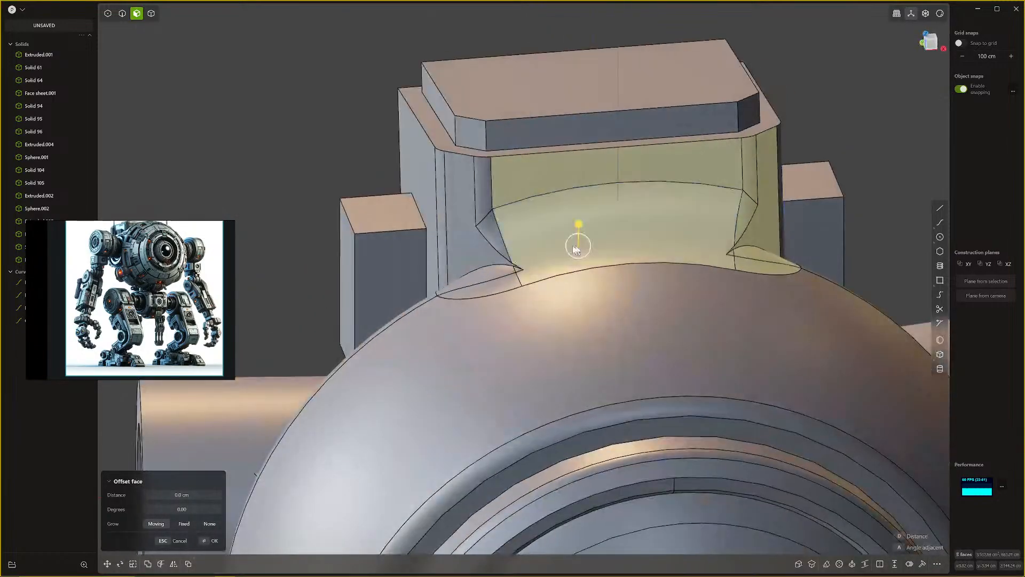
{"action": "left_click", "coordinate": [498, 251], "text": "shift"}
{"action": "left_click", "coordinate": [496, 279], "text": "shift"}
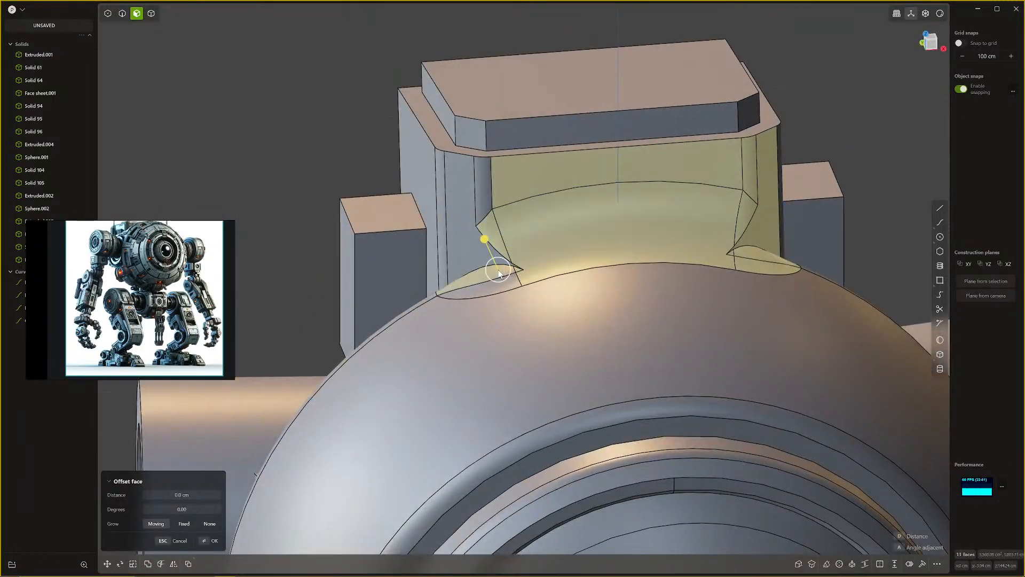
{"action": "left_click", "coordinate": [464, 223], "text": "shift"}
{"action": "middle_click_drag", "start_coordinate": [486, 194], "coordinate": [516, 258]}
{"action": "key", "text": "Delete"}
{"action": "middle_click_drag", "start_coordinate": [504, 287], "coordinate": [459, 306]}
{"action": "key", "text": "2"}
{"action": "double_click", "coordinate": [514, 306]}
{"action": "key", "text": "e"}
{"action": "key", "text": "shift+p"}
{"action": "key", "text": "Escape"}
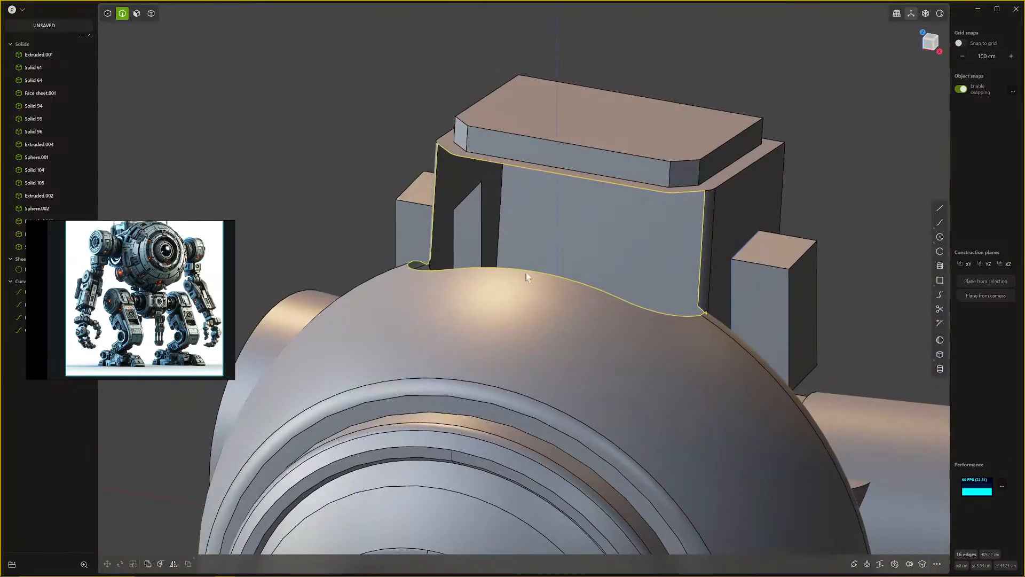
Step: Loft a sheet between the sphere's front opening edge and the block's upper front edge, with G1 continuity at the sphere and G0 at the block
{"action": "left_click", "coordinate": [526, 273]}
{"action": "key", "text": "e"}
{"action": "left_click", "coordinate": [591, 178], "text": "shift"}
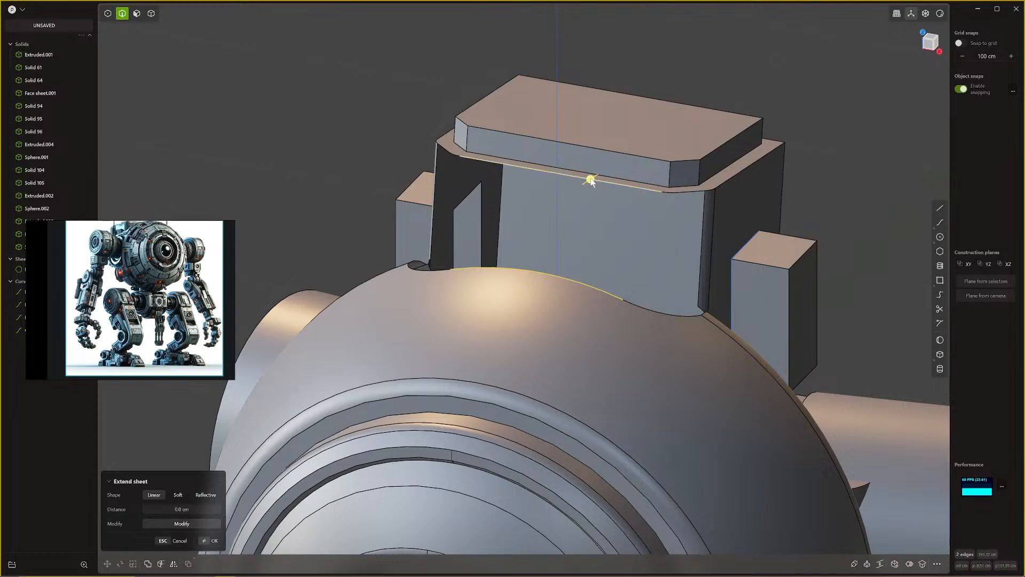
{"action": "key", "text": "l"}
{"action": "middle_click_drag", "start_coordinate": [606, 191], "coordinate": [608, 256]}
{"action": "key", "text": "Tab"}
{"action": "key", "text": "Tab"}
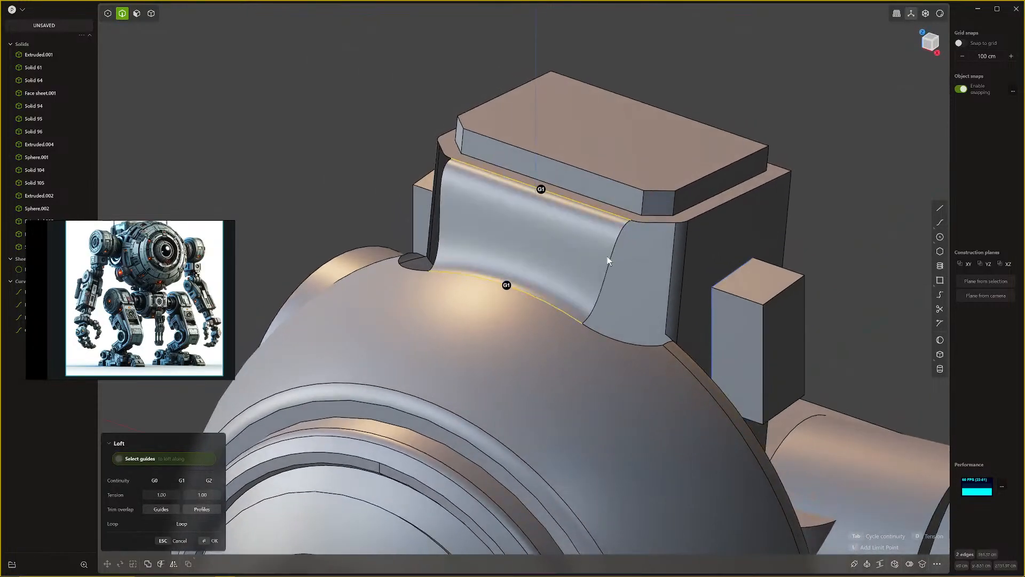
{"action": "left_click", "coordinate": [542, 190]}
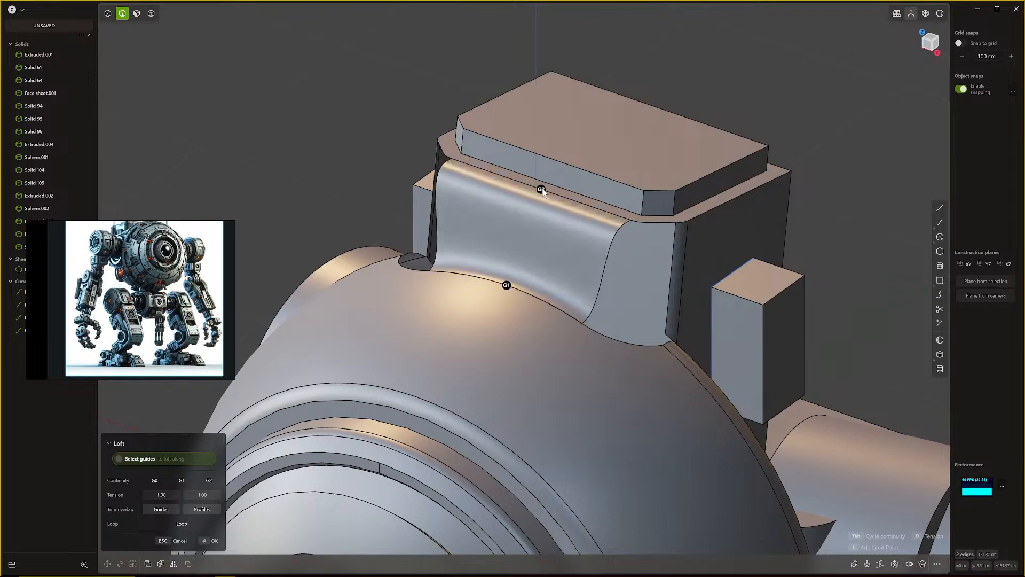
{"action": "left_click", "coordinate": [542, 190]}
{"action": "middle_click_drag", "start_coordinate": [527, 266], "coordinate": [486, 268]}
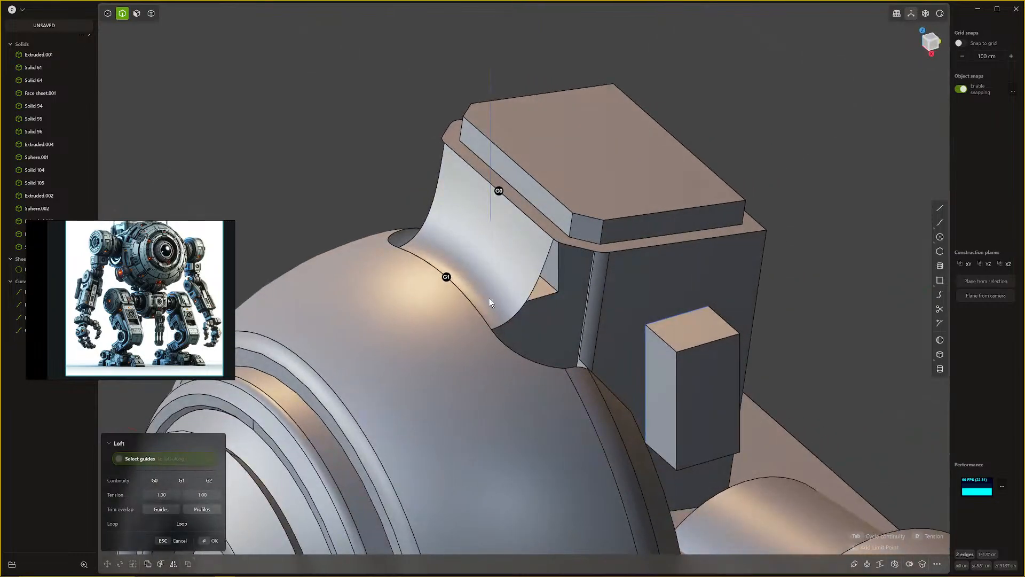
{"action": "key", "text": "Return"}
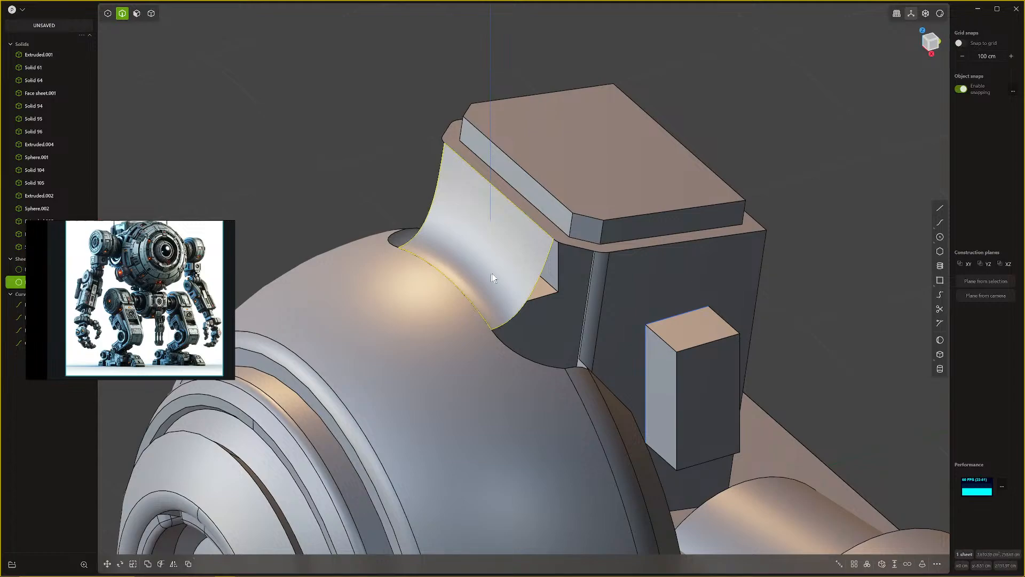
Step: Try to loft the corner gap between the front sheet's side edge and the block's vertical corner edge, using the surrounding edges as guides
{"action": "left_click", "coordinate": [540, 266]}
{"action": "key", "text": "e"}
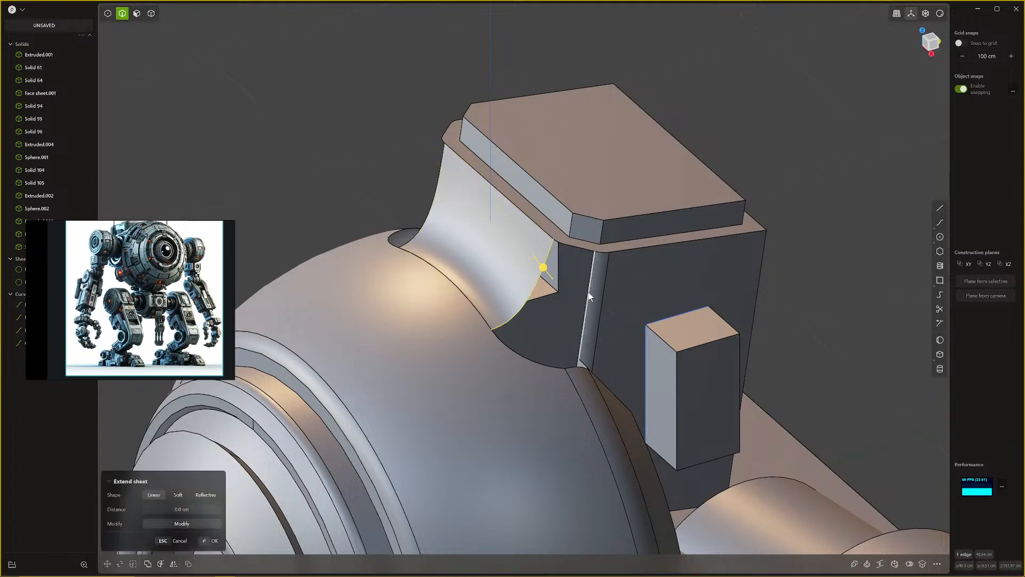
{"action": "middle_click_drag", "start_coordinate": [589, 293], "coordinate": [607, 338]}
{"action": "left_click", "coordinate": [608, 337], "text": "shift"}
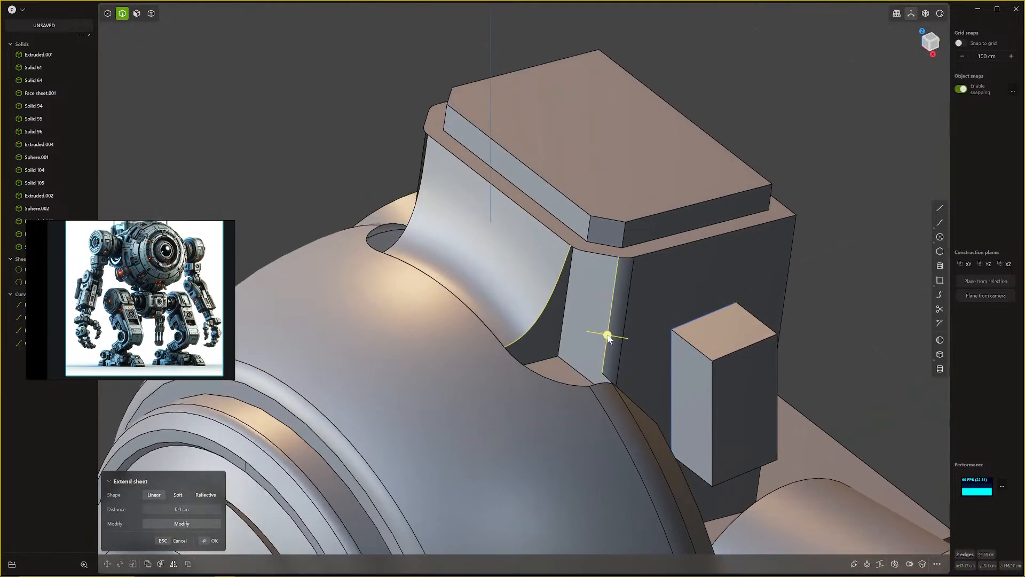
{"action": "key", "text": "l"}
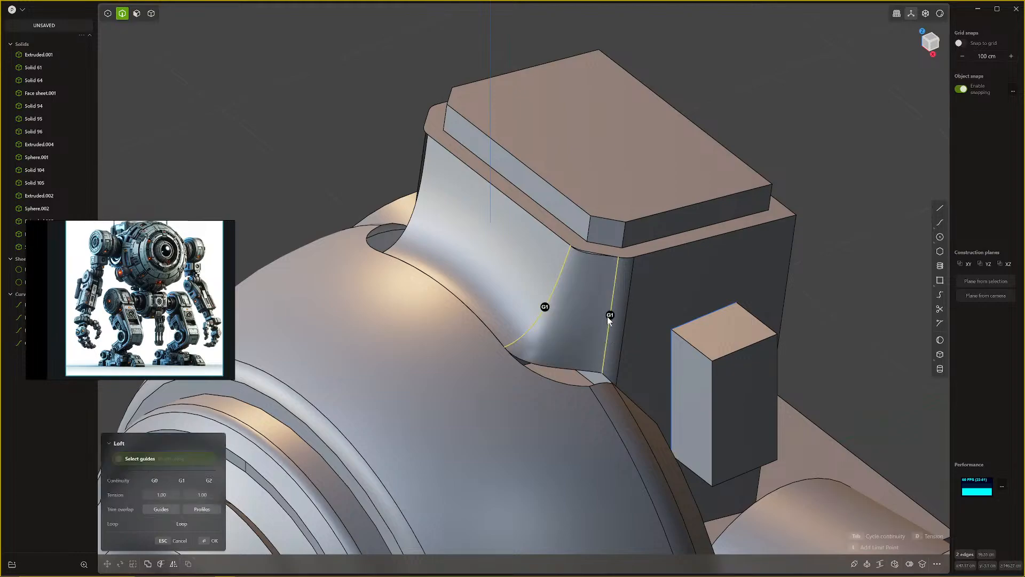
{"action": "mouse_move", "coordinate": [581, 334]}
{"action": "middle_mouse_down"}
{"action": "mouse_move", "coordinate": [607, 332]}
{"action": "mouse_move", "coordinate": [614, 344]}
{"action": "mouse_move", "coordinate": [595, 324]}
{"action": "middle_mouse_up"}
{"action": "left_click", "coordinate": [628, 361]}
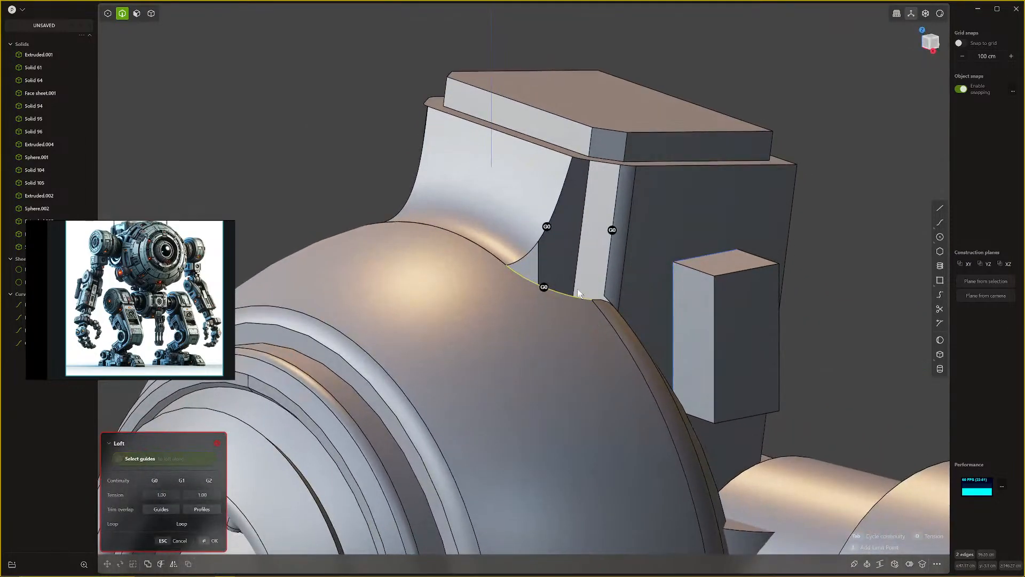
{"action": "left_click", "coordinate": [585, 160]}
{"action": "left_click", "coordinate": [528, 280]}
{"action": "left_click", "coordinate": [613, 168]}
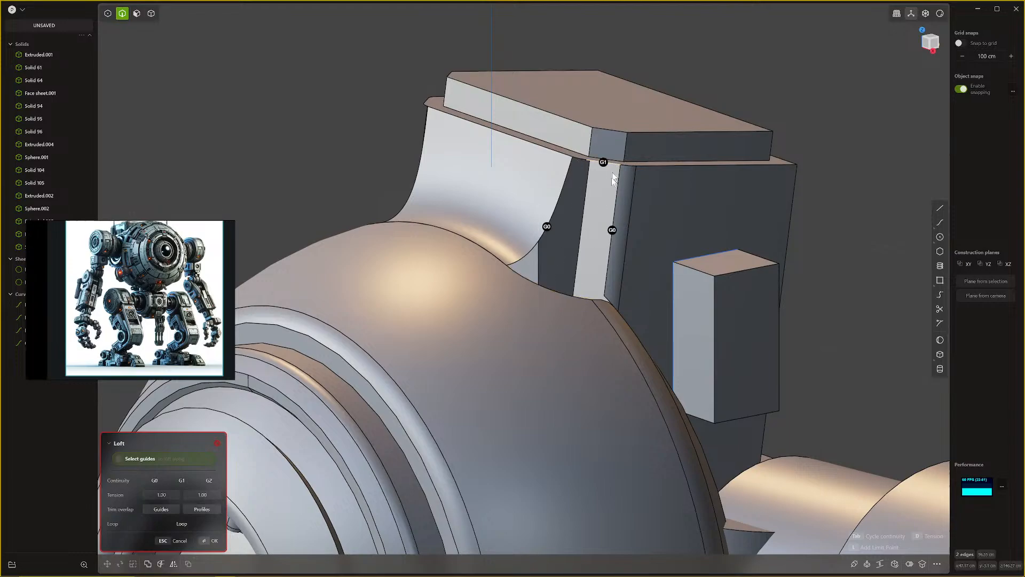
{"action": "left_click", "coordinate": [596, 300]}
{"action": "middle_click_drag", "start_coordinate": [596, 303], "coordinate": [526, 339]}
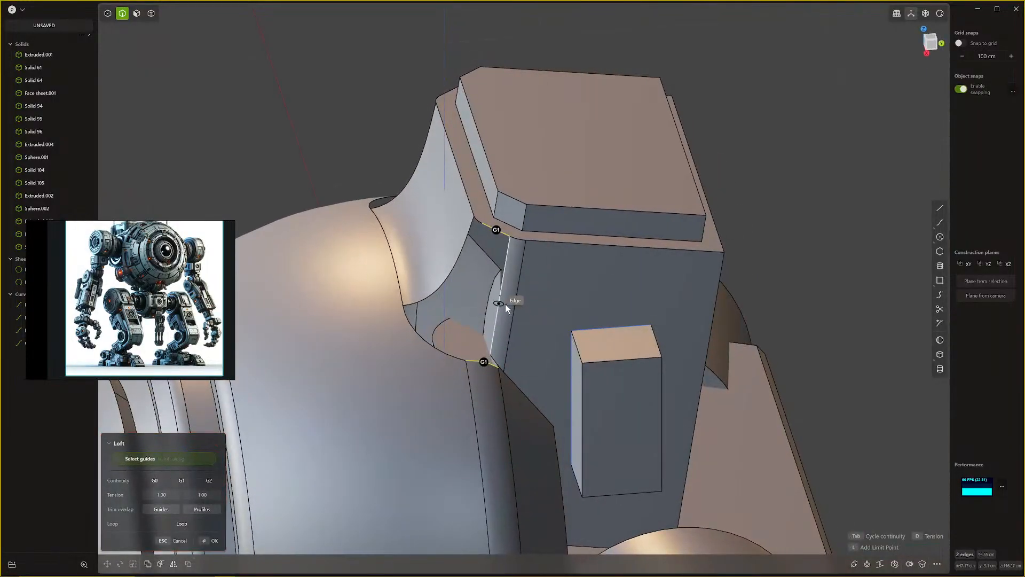
{"action": "key", "text": "Return"}
{"action": "left_click", "coordinate": [487, 361]}
{"action": "key", "text": "e"}
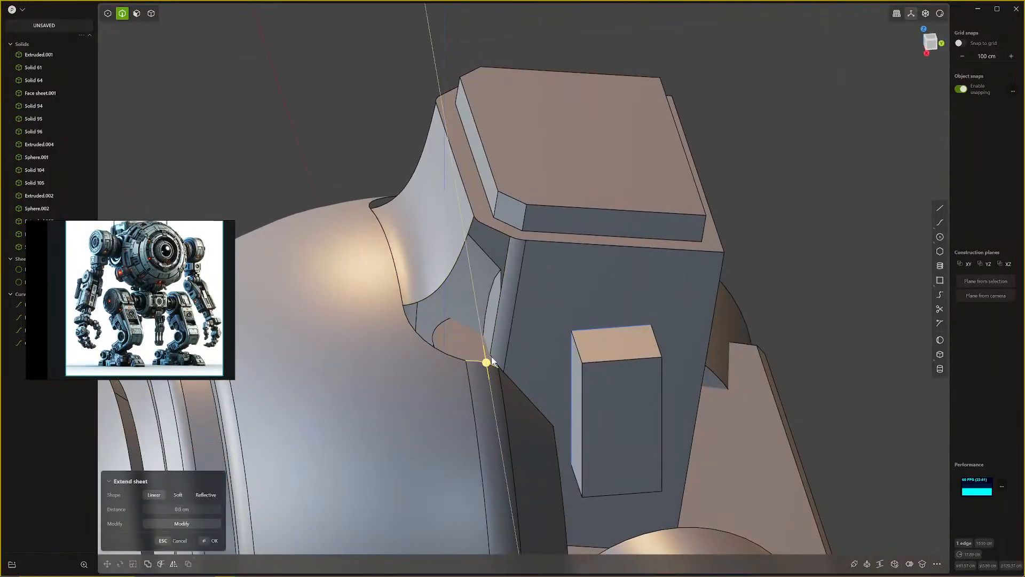
{"action": "middle_click_drag", "start_coordinate": [497, 362], "coordinate": [511, 300]}
{"action": "left_click", "coordinate": [501, 294]}
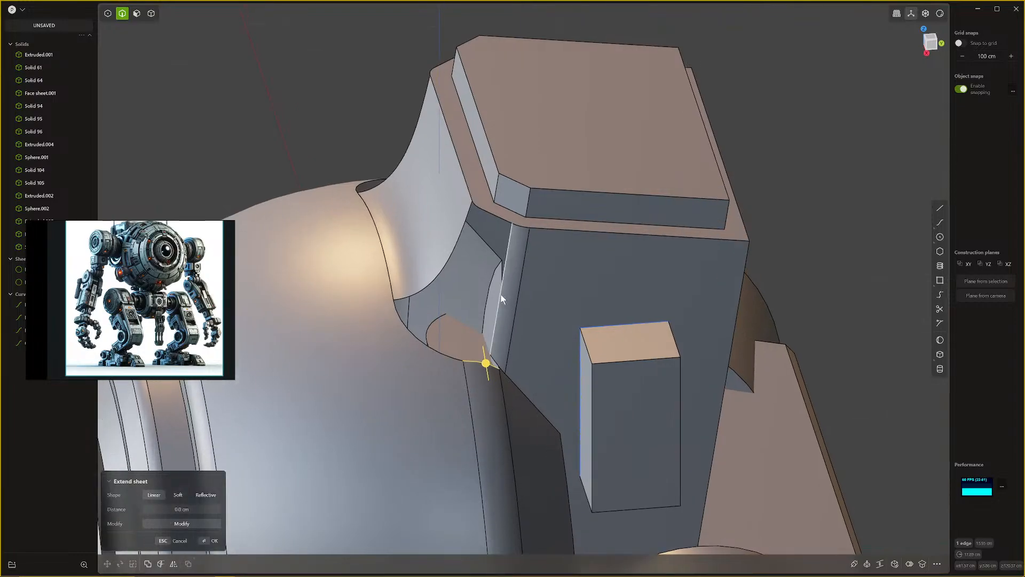
{"action": "left_click", "coordinate": [448, 258], "text": "shift"}
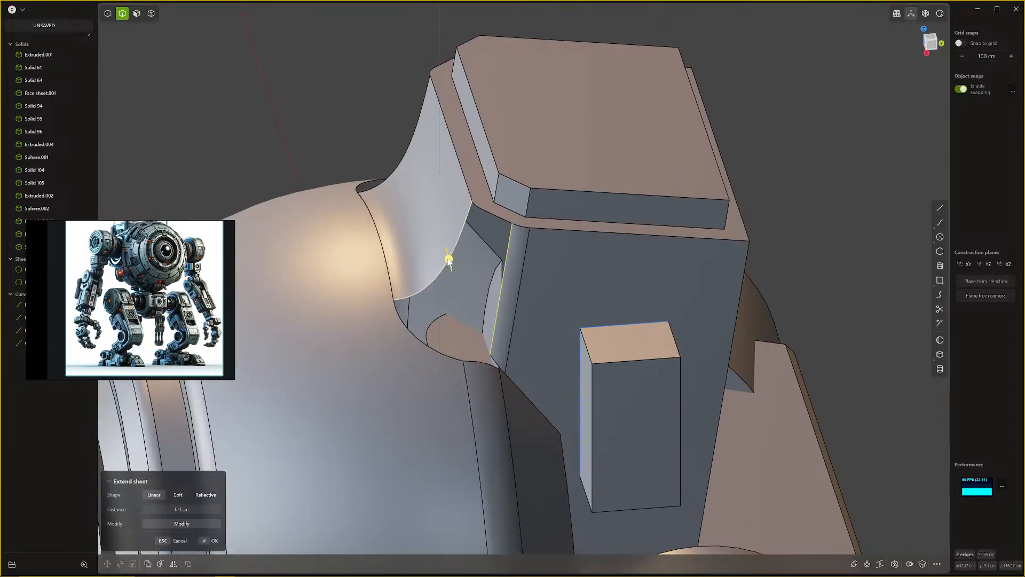
{"action": "key", "text": "l"}
{"action": "left_click", "coordinate": [427, 345]}
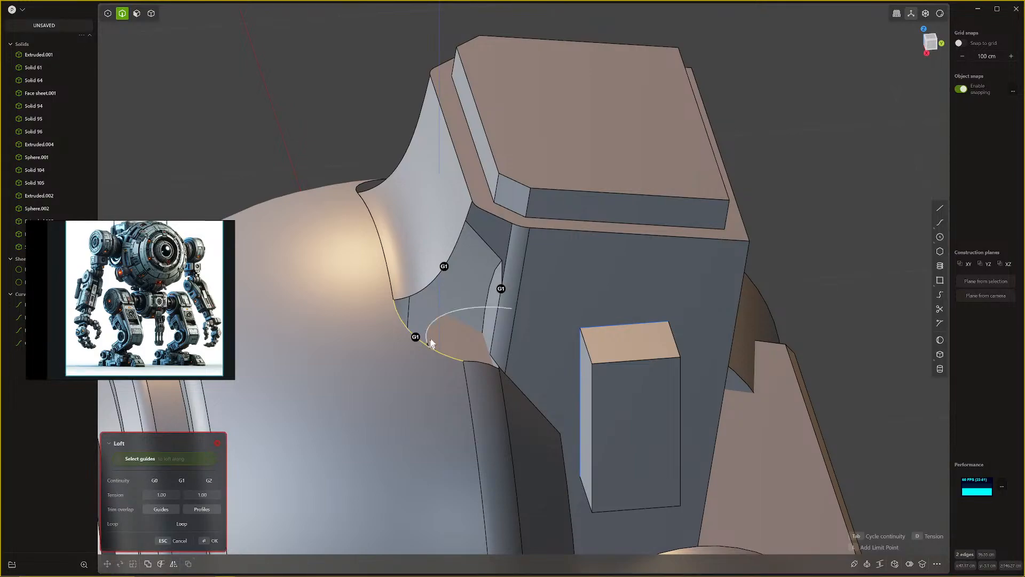
{"action": "key", "text": "Escape"}
Step: Duplicate the sphere's edge below the corner gap and the block's top corner edges in place as separate curves
{"action": "left_click", "coordinate": [425, 343]}
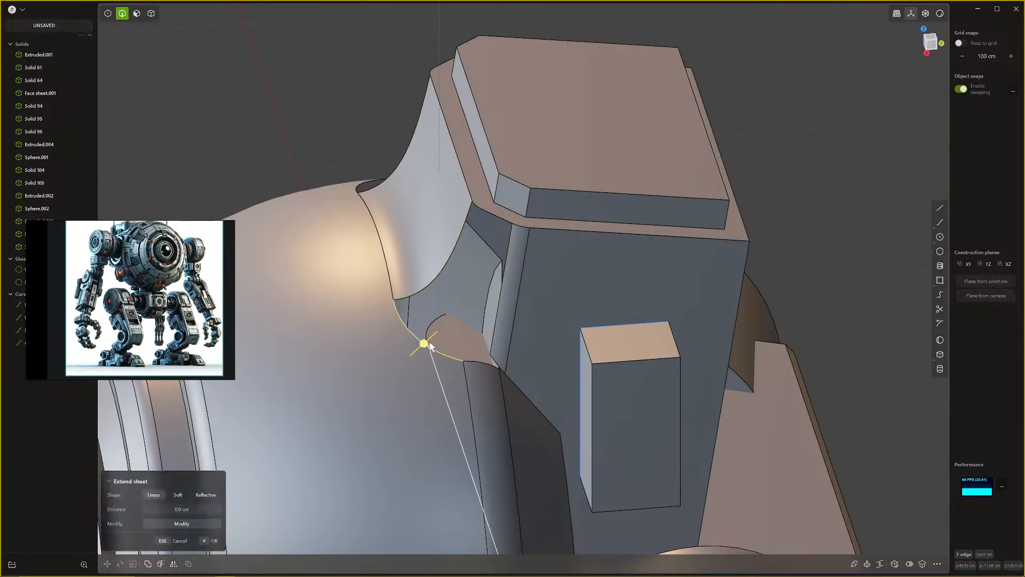
{"action": "middle_click_drag", "start_coordinate": [440, 336], "coordinate": [453, 332]}
{"action": "key", "text": "shift+d"}
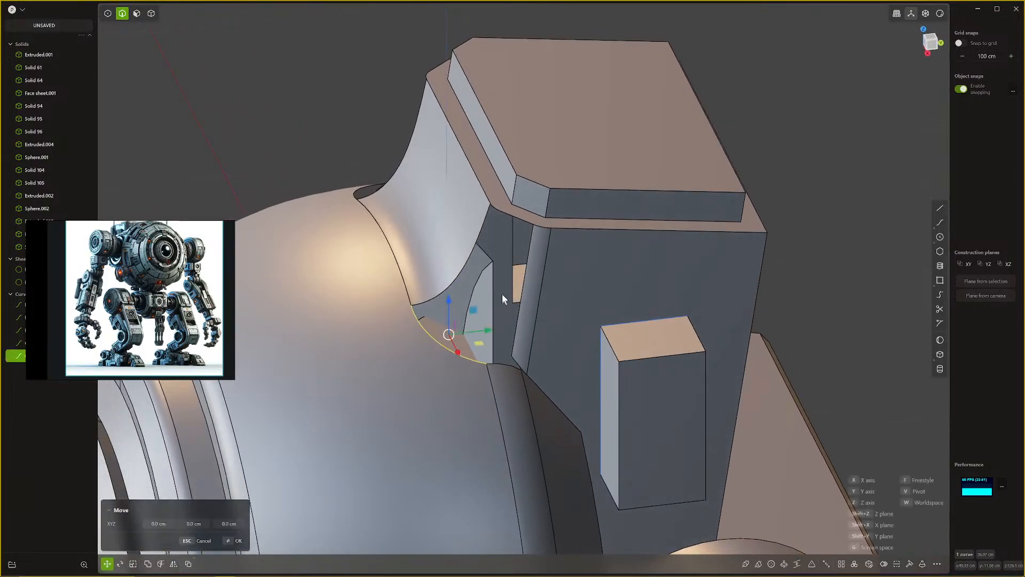
{"action": "key", "text": "Escape"}
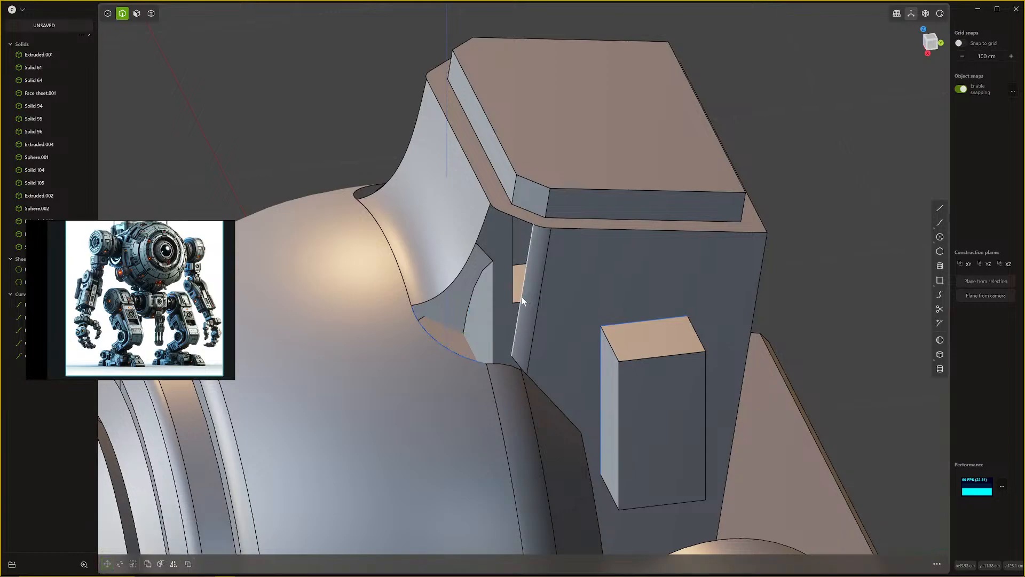
{"action": "left_click", "coordinate": [518, 218]}
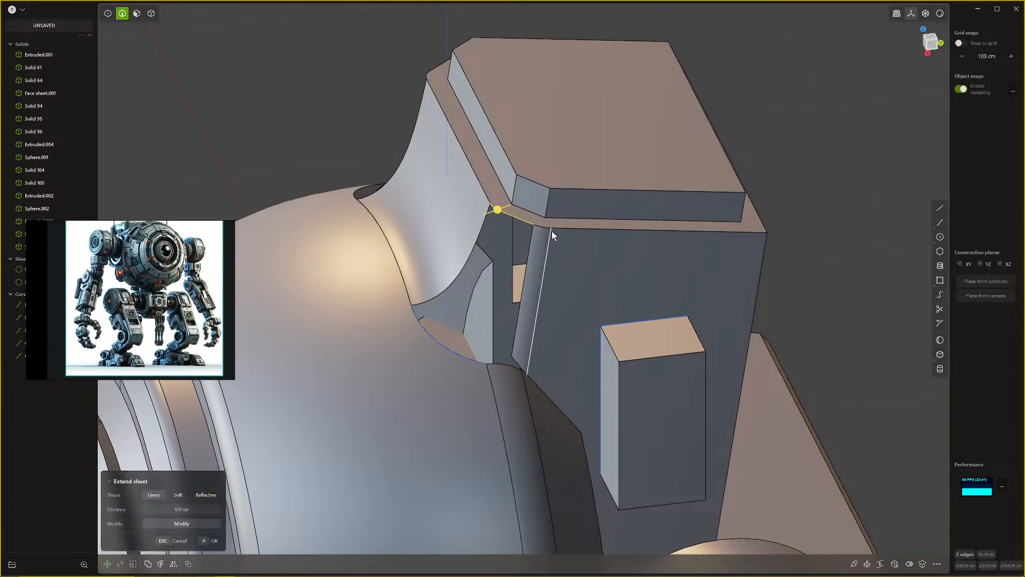
{"action": "key", "text": "shift+d"}
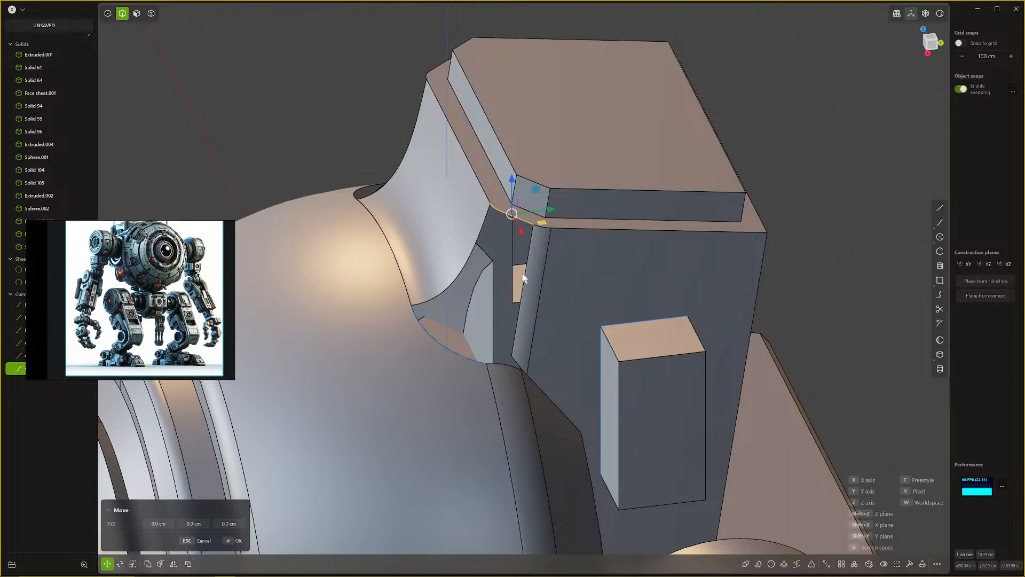
{"action": "key", "text": "Escape"}
Step: Try to loft the corner gap between the front sheet's side edge and the block's vertical edge, using the duplicated curves as guides
{"action": "left_click", "coordinate": [522, 275]}
{"action": "left_click", "coordinate": [472, 252], "text": "shift"}
{"action": "key", "text": "l"}
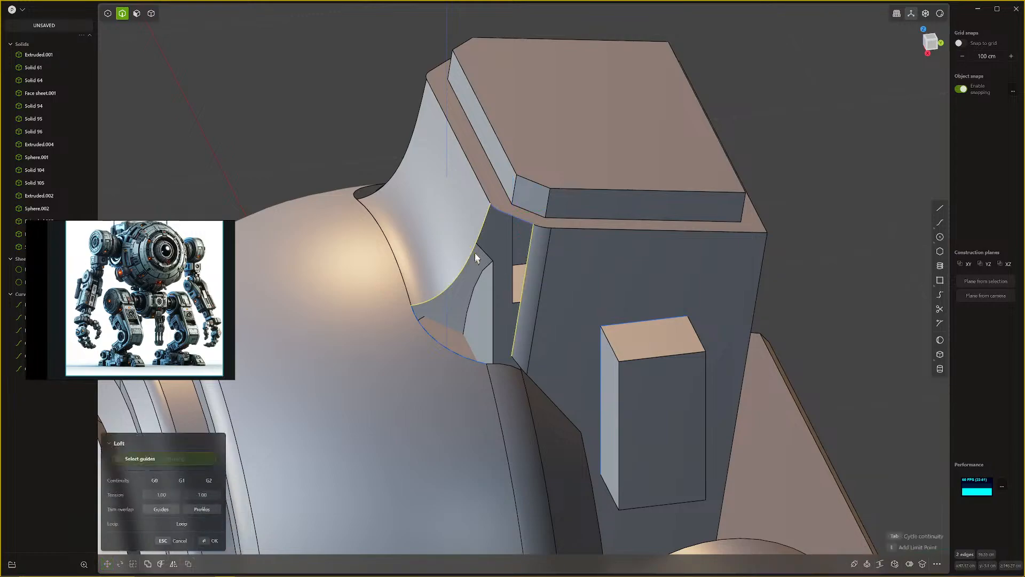
{"action": "left_click", "coordinate": [450, 349]}
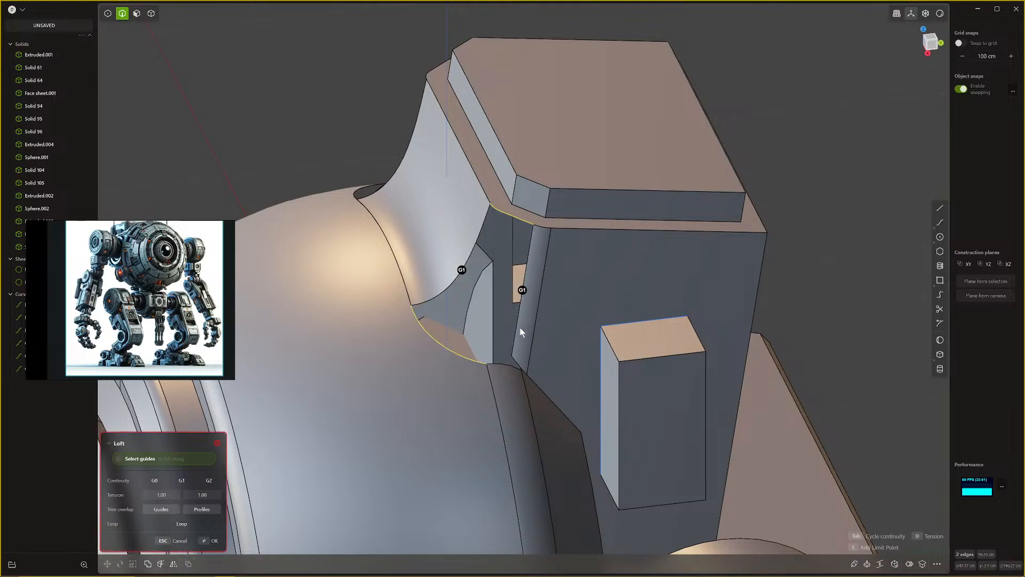
{"action": "key", "text": "Escape"}
Step: Delete the narrow vertical strip faces beside the corner gaps on both sides of the upper block
{"action": "left_click", "coordinate": [510, 366]}
{"action": "middle_click_drag", "start_coordinate": [510, 366], "coordinate": [492, 387]}
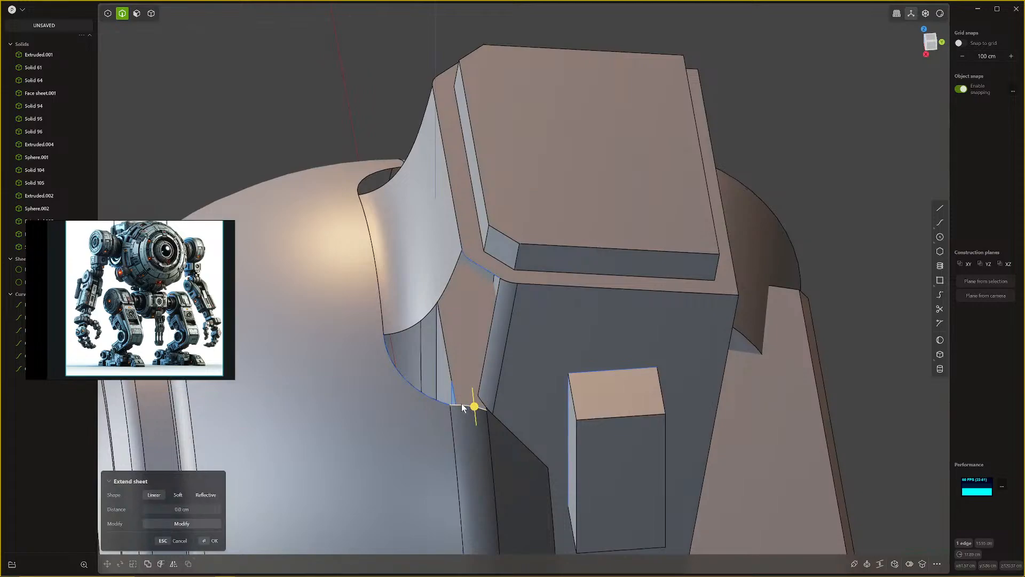
{"action": "key", "text": "3"}
{"action": "left_click", "coordinate": [494, 376]}
{"action": "key", "text": "Delete"}
{"action": "middle_click_drag", "start_coordinate": [473, 370], "coordinate": [580, 251]}
{"action": "left_click", "coordinate": [495, 261]}
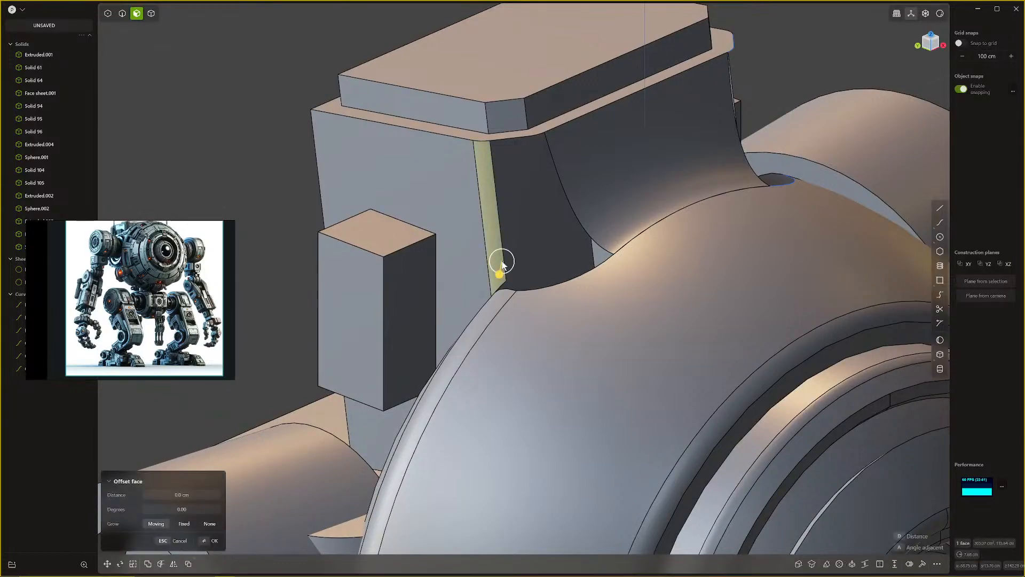
{"action": "key", "text": "Delete"}
Step: Join the lofted front sheet and the spherical body's sheet into a single sheet
{"action": "key", "text": "2"}
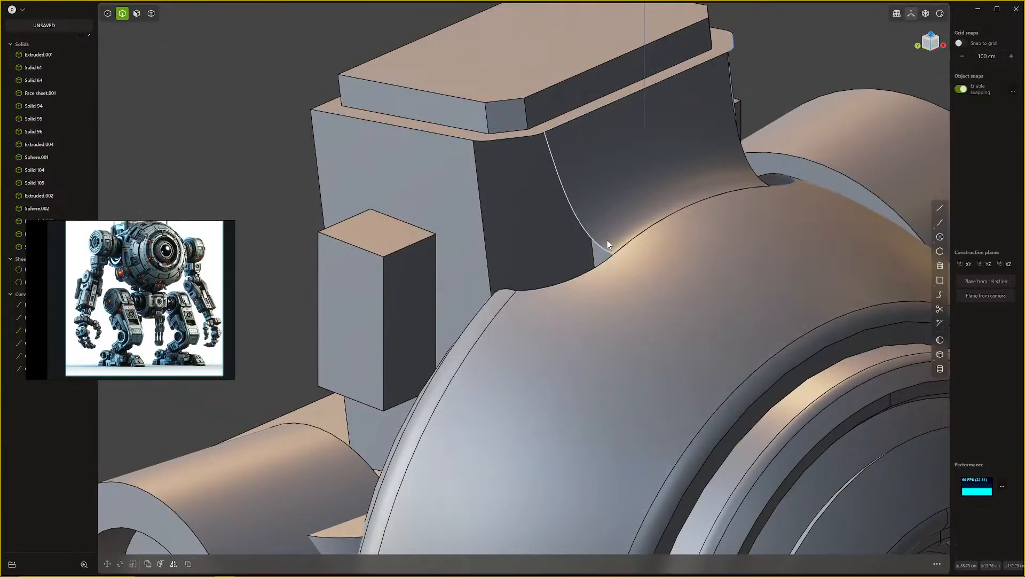
{"action": "key", "text": "4"}
{"action": "left_click", "coordinate": [621, 222]}
{"action": "key", "text": "q"}
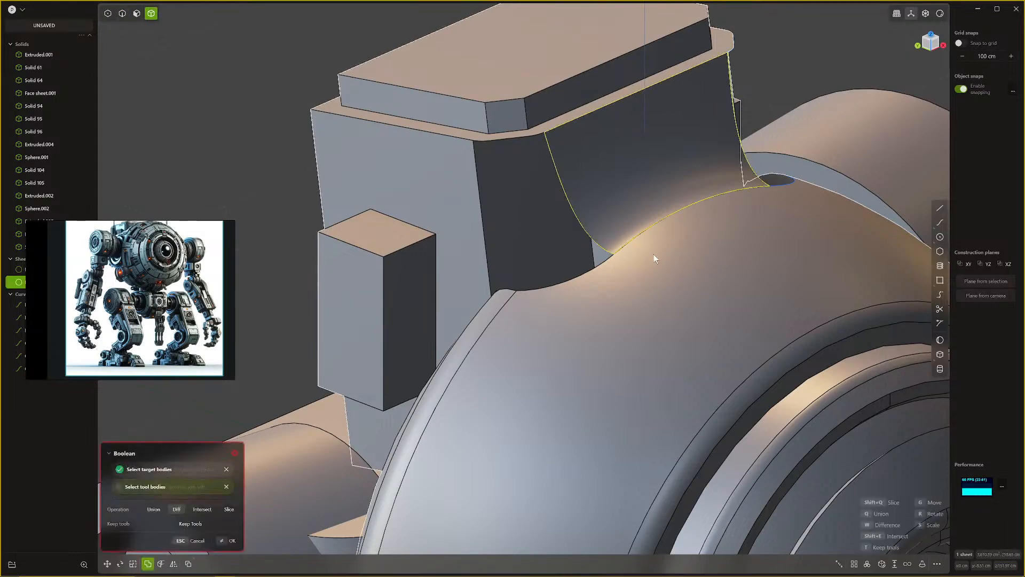
{"action": "left_click", "coordinate": [653, 254]}
{"action": "key", "text": "Return"}
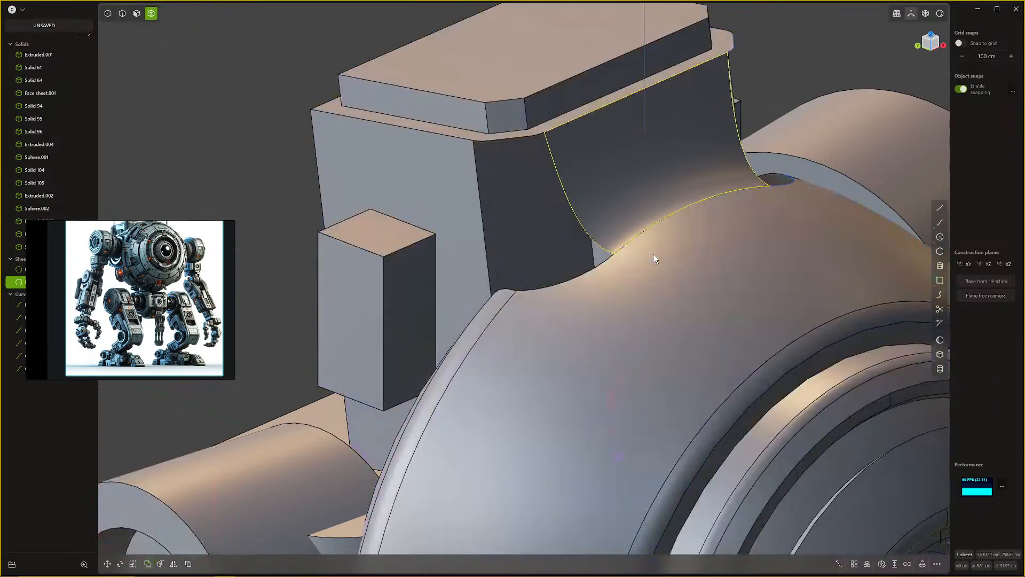
{"action": "middle_click_drag", "start_coordinate": [626, 265], "coordinate": [600, 256]}
{"action": "key", "text": "Escape"}
{"action": "left_click", "coordinate": [618, 306]}
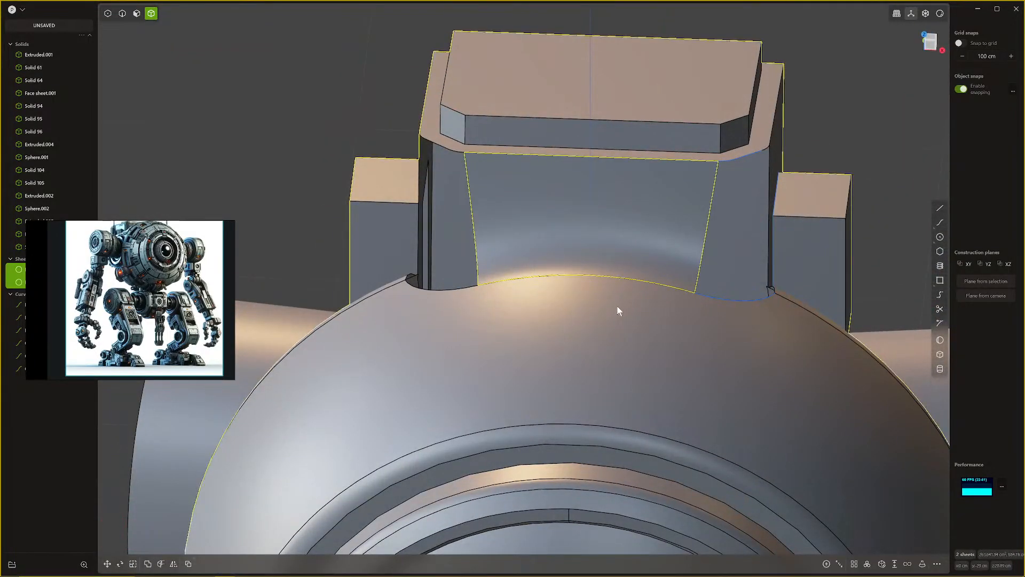
{"action": "middle_click_drag", "start_coordinate": [607, 307], "coordinate": [531, 271]}
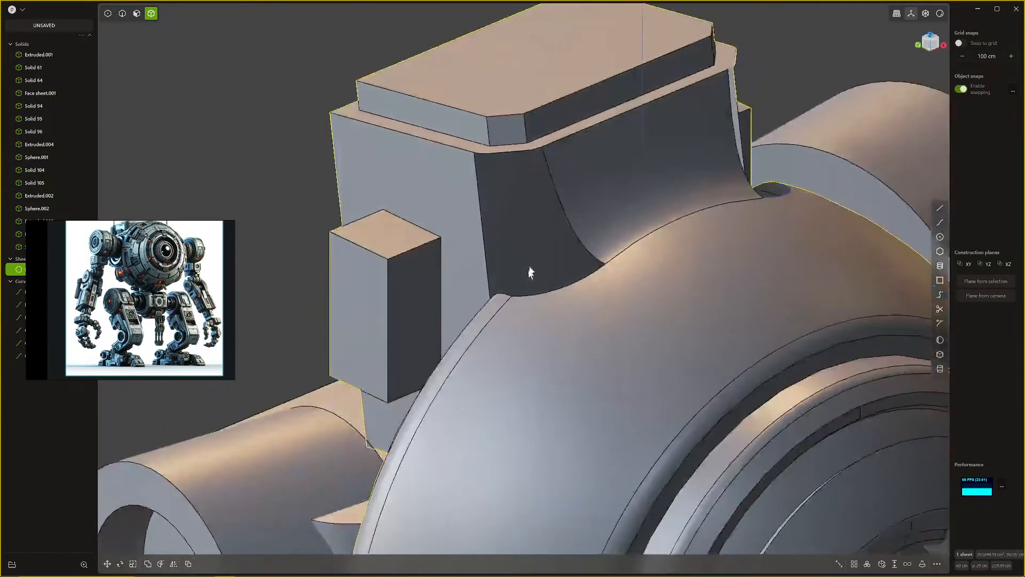
Step: Select the boundary loop of one corner gap beside the front sheet and patch the hole with G0 continuity
{"action": "key", "text": "2"}
{"action": "double_click", "coordinate": [565, 217]}
{"action": "key", "text": "shift+e"}
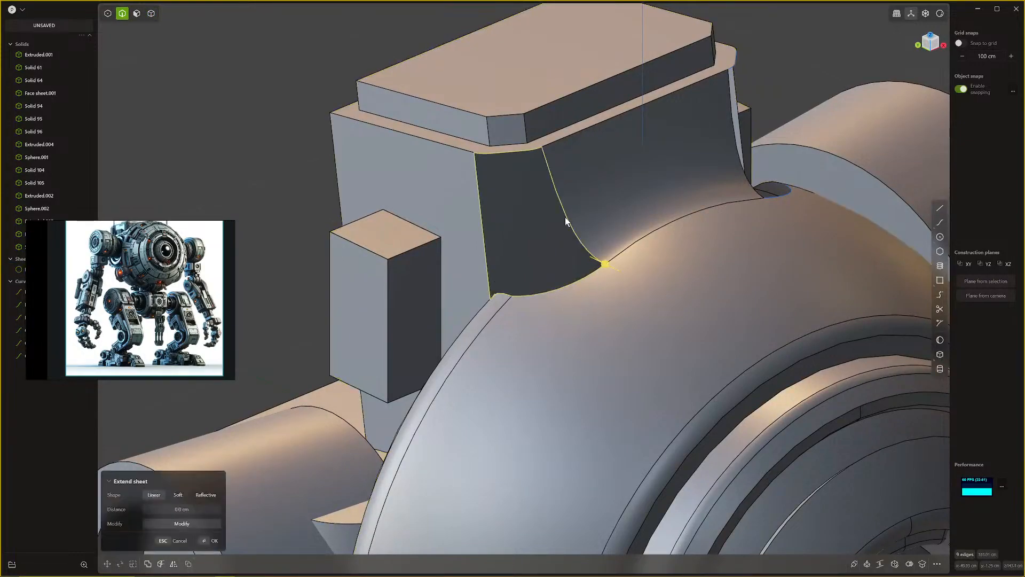
{"action": "middle_click_drag", "start_coordinate": [565, 217], "coordinate": [668, 320]}
{"action": "key", "text": "alt+p"}
{"action": "scroll", "coordinate": [575, 312], "scroll_direction": "up", "scroll_amount": 10}
{"action": "left_click", "coordinate": [677, 327]}
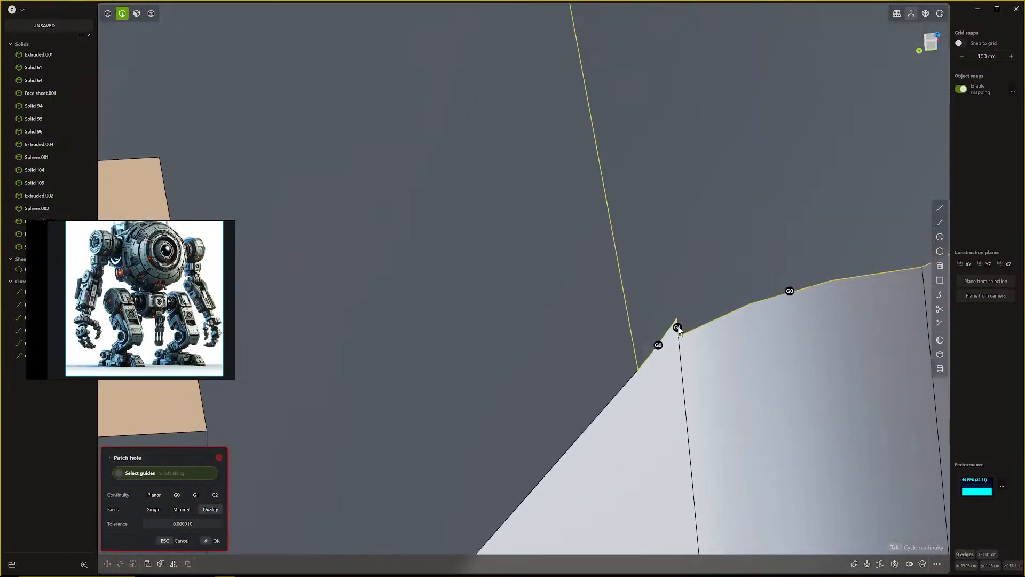
{"action": "scroll", "coordinate": [678, 330], "scroll_direction": "down", "scroll_amount": 10}
{"action": "middle_click_drag", "start_coordinate": [678, 330], "coordinate": [630, 335]}
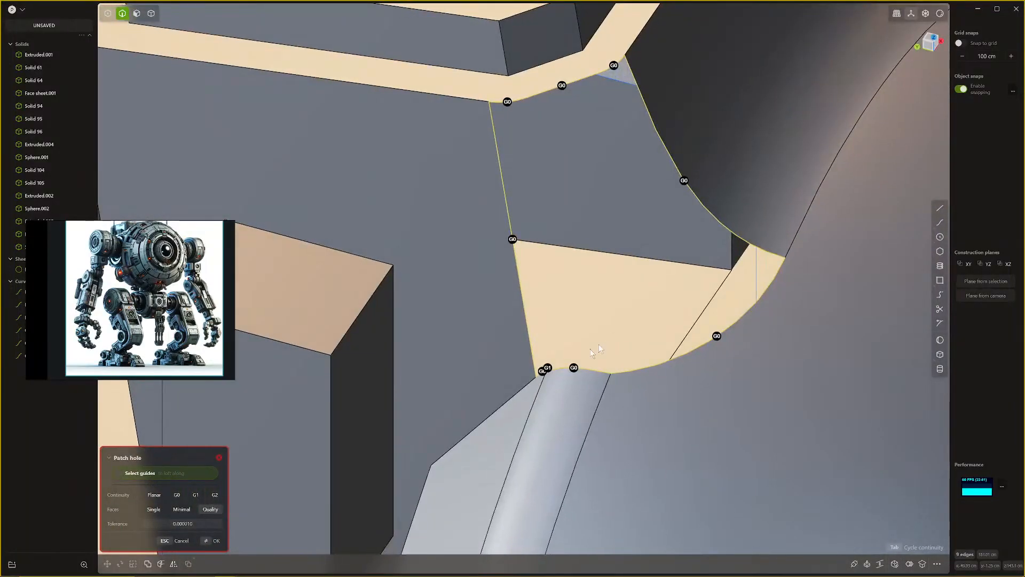
{"action": "left_click", "coordinate": [547, 369]}
{"action": "left_click", "coordinate": [574, 369]}
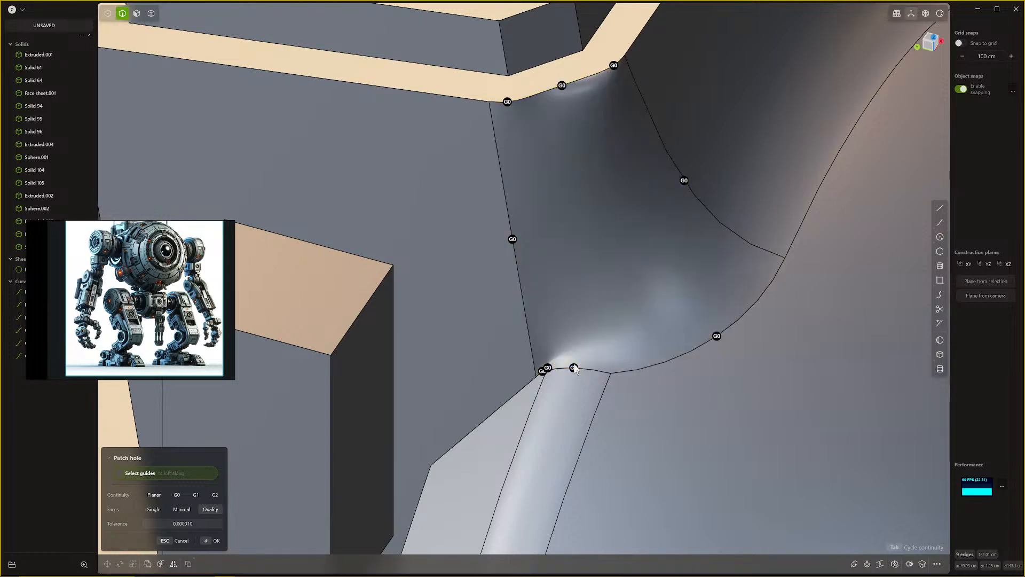
{"action": "mouse_move", "coordinate": [574, 368]}
{"action": "middle_mouse_down"}
{"action": "mouse_move", "coordinate": [582, 343]}
{"action": "mouse_move", "coordinate": [592, 373]}
{"action": "mouse_move", "coordinate": [707, 343]}
{"action": "mouse_move", "coordinate": [704, 357]}
{"action": "mouse_move", "coordinate": [712, 327]}
{"action": "mouse_move", "coordinate": [758, 301]}
{"action": "mouse_move", "coordinate": [583, 333]}
{"action": "mouse_move", "coordinate": [542, 319]}
{"action": "mouse_move", "coordinate": [565, 325]}
{"action": "middle_mouse_up"}
{"action": "key", "text": "Return"}
{"action": "scroll", "coordinate": [713, 324], "scroll_direction": "down", "scroll_amount": 5}
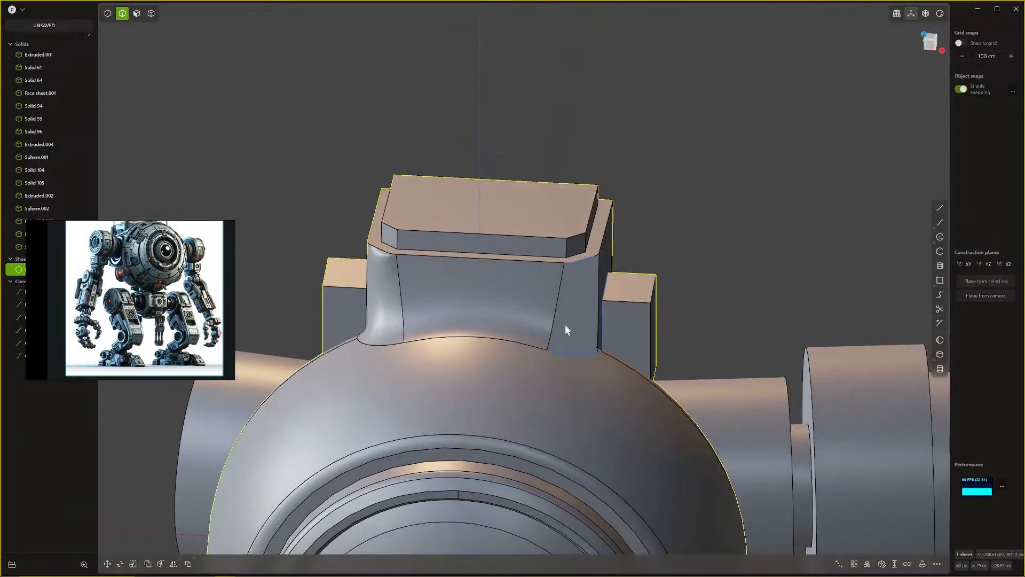
Step: Delete the duplicated curves along the upper and lower edges of the remaining corner gap
{"action": "left_click", "coordinate": [573, 355]}
{"action": "key", "text": "e"}
{"action": "left_click", "coordinate": [584, 258]}
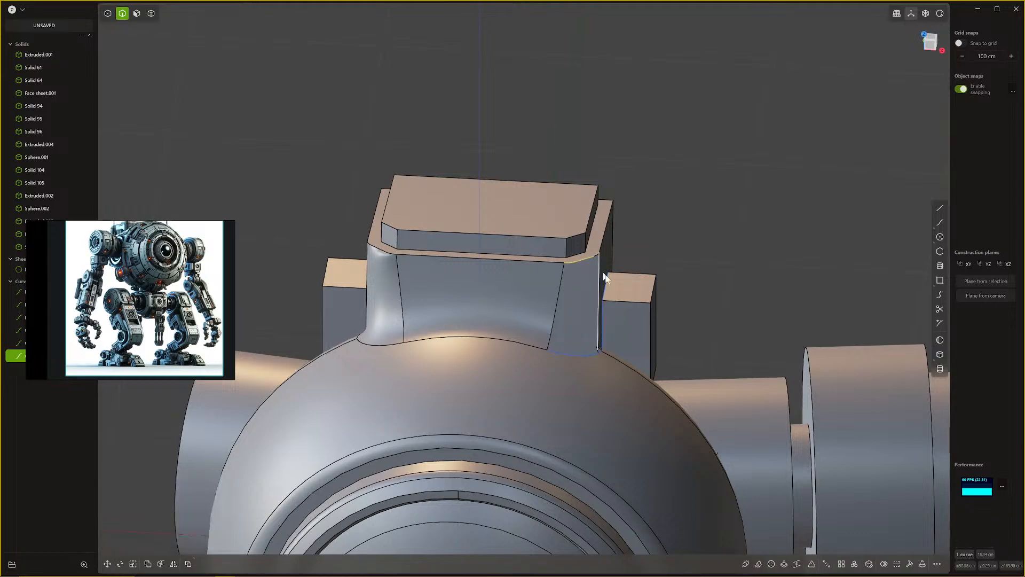
{"action": "left_click", "coordinate": [584, 354], "text": "shift"}
{"action": "left_click", "coordinate": [603, 332], "text": "shift"}
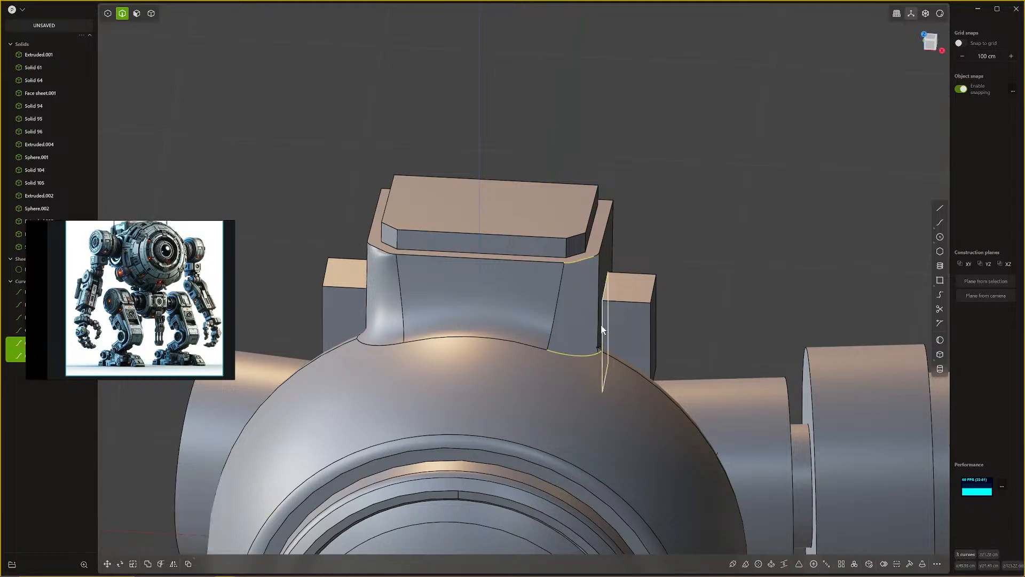
{"action": "middle_click_drag", "start_coordinate": [603, 332], "coordinate": [568, 322]}
{"action": "key", "text": "e"}
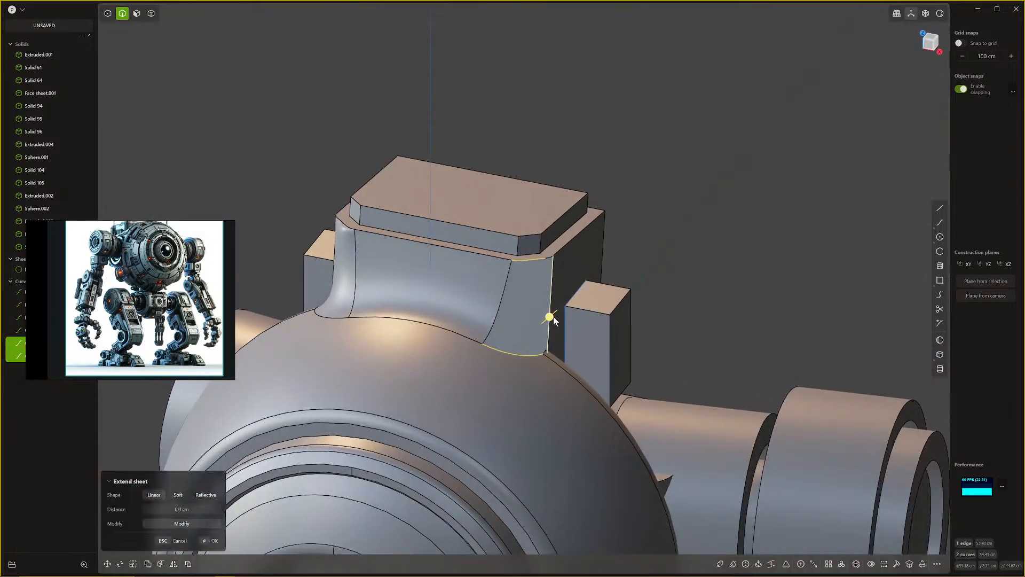
{"action": "key", "text": "Delete"}
Step: Patch the remaining corner gap between the front sheet, the sphere and the upper block from its boundary edge loop
{"action": "left_click", "coordinate": [524, 260], "text": "alt"}
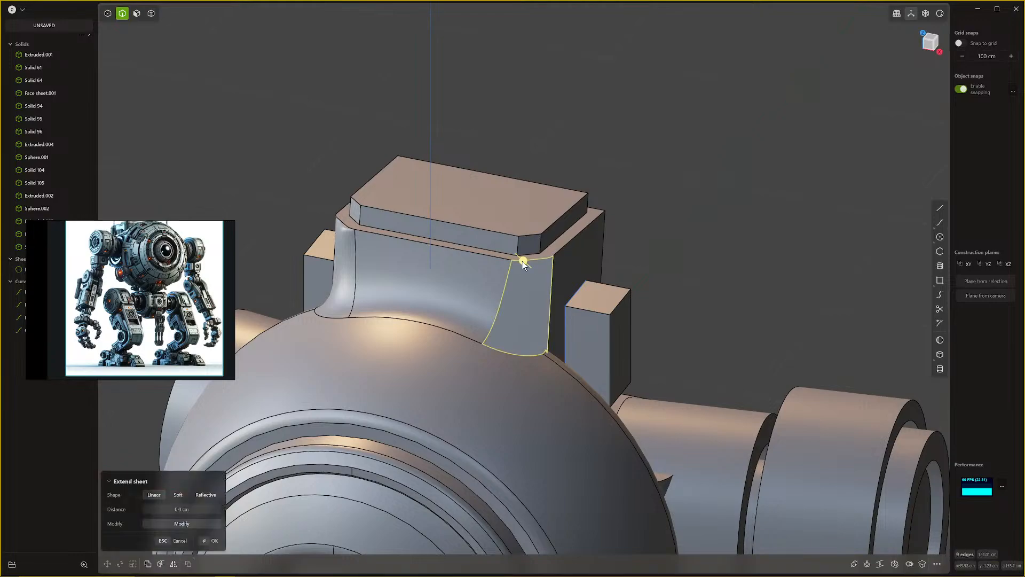
{"action": "key", "text": "shift+p"}
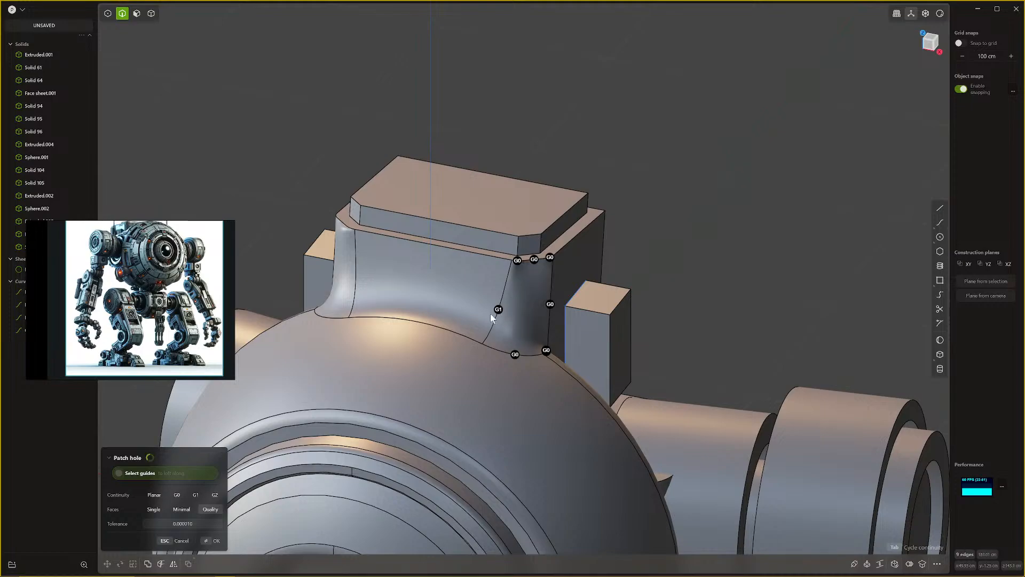
{"action": "middle_click_drag", "start_coordinate": [489, 315], "coordinate": [533, 281]}
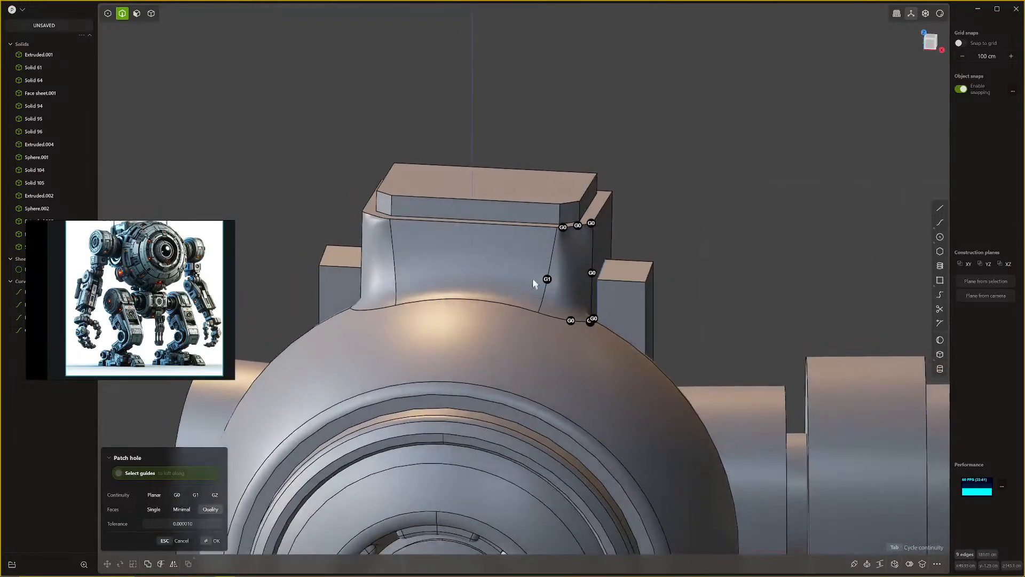
{"action": "key", "text": "Tab"}
{"action": "key", "text": "Tab"}
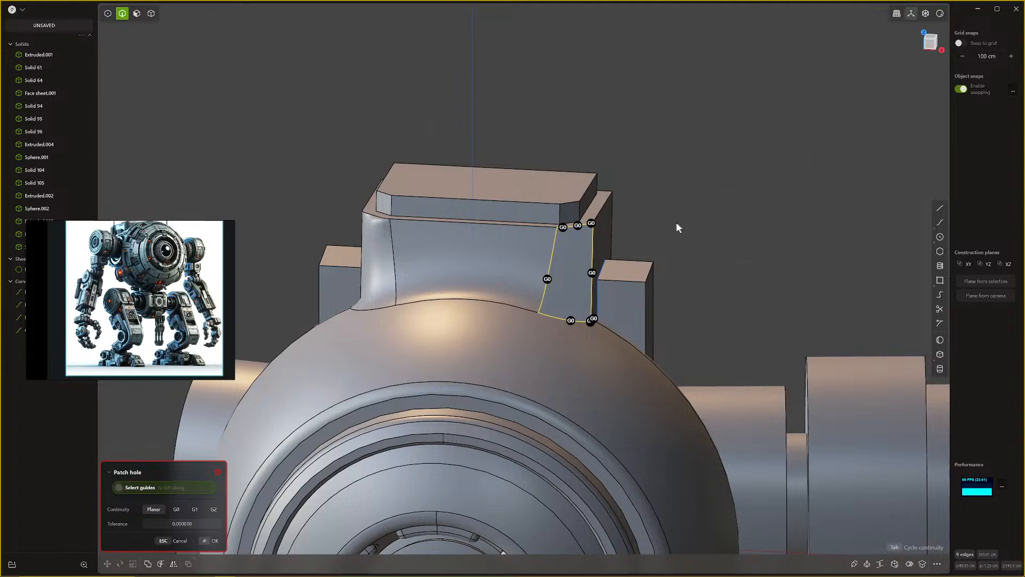
{"action": "key", "text": "Tab"}
{"action": "middle_click_drag", "start_coordinate": [677, 216], "coordinate": [756, 251]}
{"action": "key", "text": "Return"}
Step: Fillet the upper block's outer top rim by 3.645 cm with the Chordal shape
{"action": "scroll", "coordinate": [660, 239], "scroll_direction": "down", "scroll_amount": 5}
{"action": "scroll", "coordinate": [566, 289], "scroll_direction": "up", "scroll_amount": 8}
{"action": "middle_click_drag", "start_coordinate": [638, 130], "coordinate": [646, 220]}
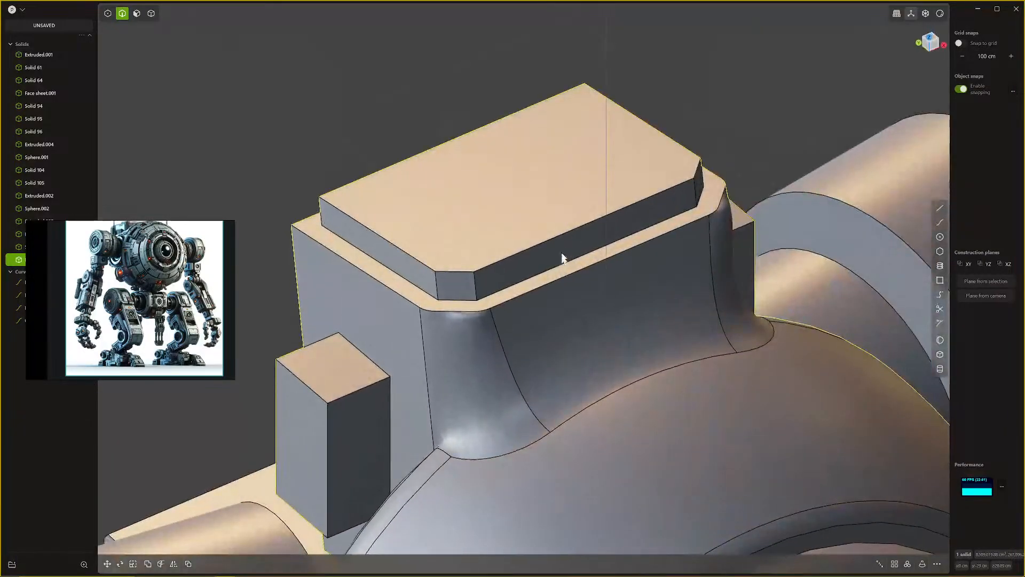
{"action": "middle_click_drag", "start_coordinate": [558, 282], "coordinate": [641, 289]}
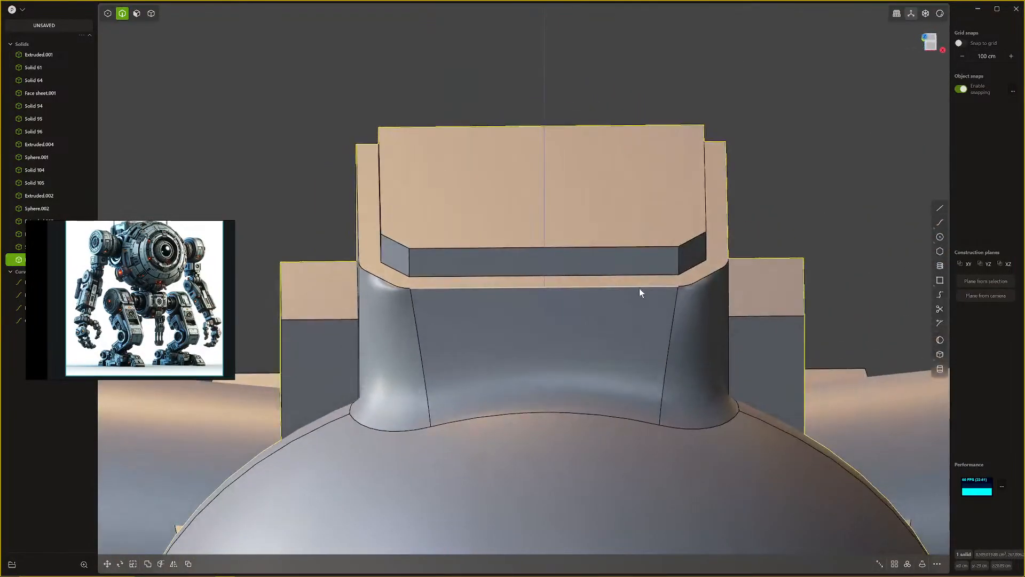
{"action": "key", "text": "4"}
{"action": "key", "text": "Escape"}
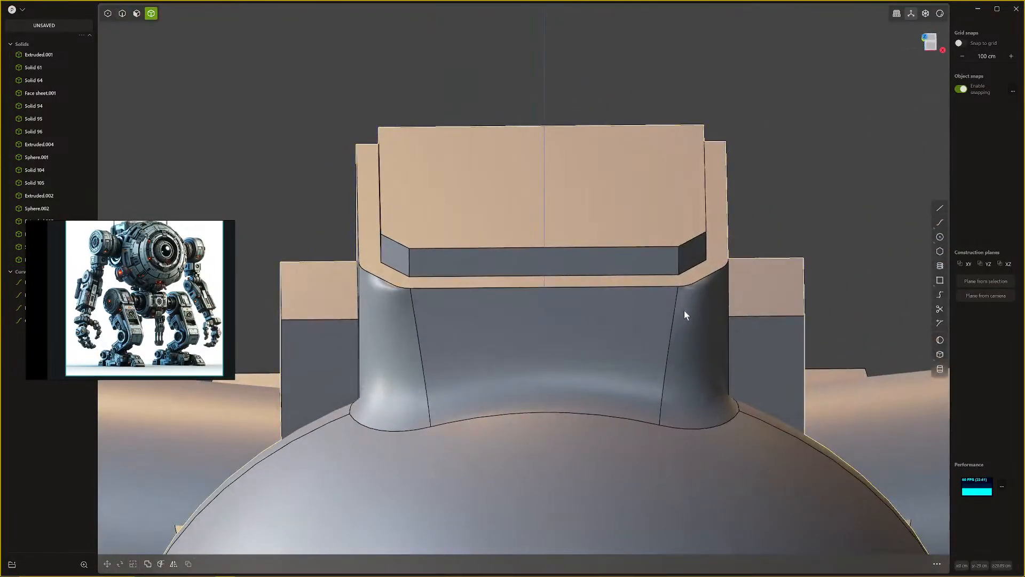
{"action": "key", "text": "2"}
{"action": "left_click", "coordinate": [654, 286]}
{"action": "key", "text": "f"}
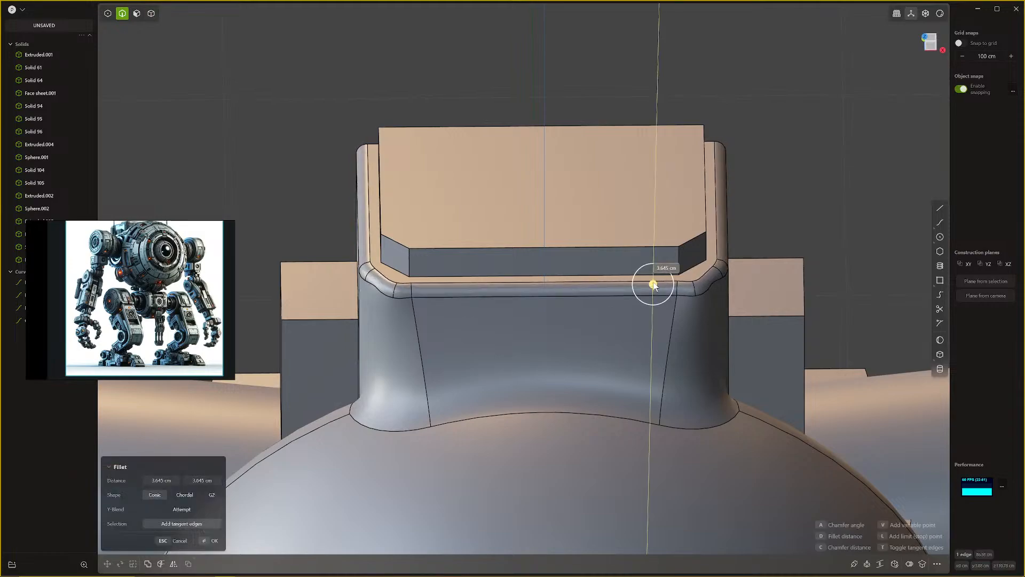
{"action": "left_click", "coordinate": [185, 495]}
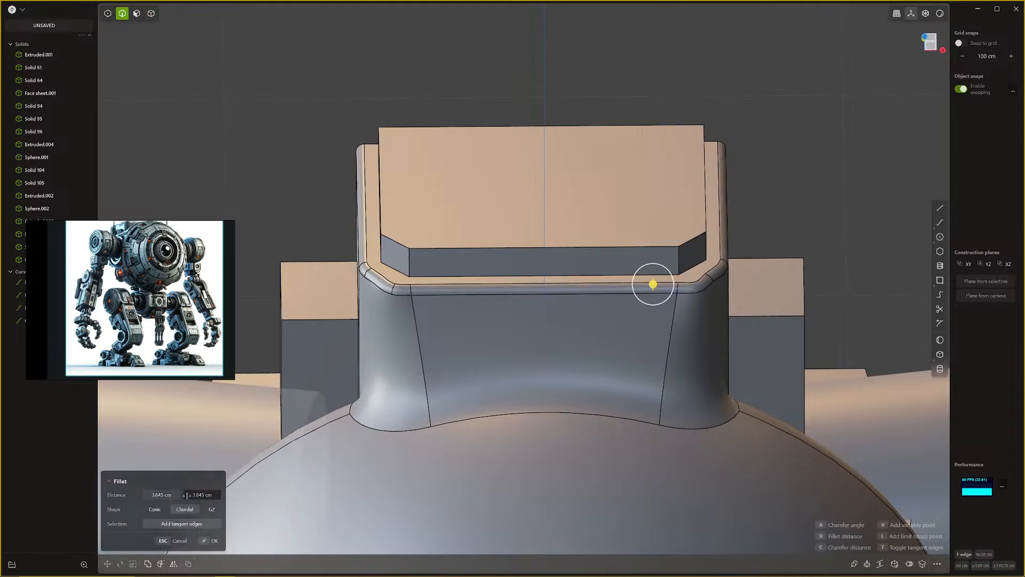
{"action": "middle_click_drag", "start_coordinate": [539, 375], "coordinate": [543, 401]}
{"action": "key", "text": "Return"}
Step: Inspect the blended upper block and spherical body from several angles and compare them with the reference image
{"action": "scroll", "coordinate": [545, 311], "scroll_direction": "down", "scroll_amount": 4}
{"action": "scroll", "coordinate": [536, 294], "scroll_direction": "down", "scroll_amount": 4}
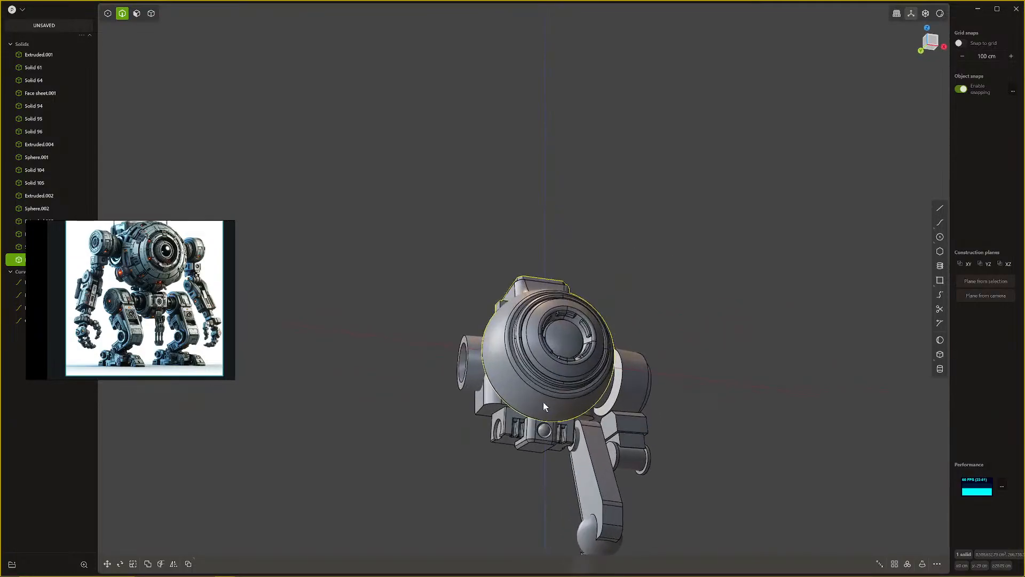
{"action": "scroll", "coordinate": [568, 274], "scroll_direction": "up", "scroll_amount": 4}
{"action": "middle_click_drag", "start_coordinate": [565, 290], "coordinate": [597, 368]}
{"action": "middle_click_drag", "start_coordinate": [528, 220], "coordinate": [552, 327]}
{"action": "scroll", "coordinate": [542, 339], "scroll_direction": "up", "scroll_amount": 5}
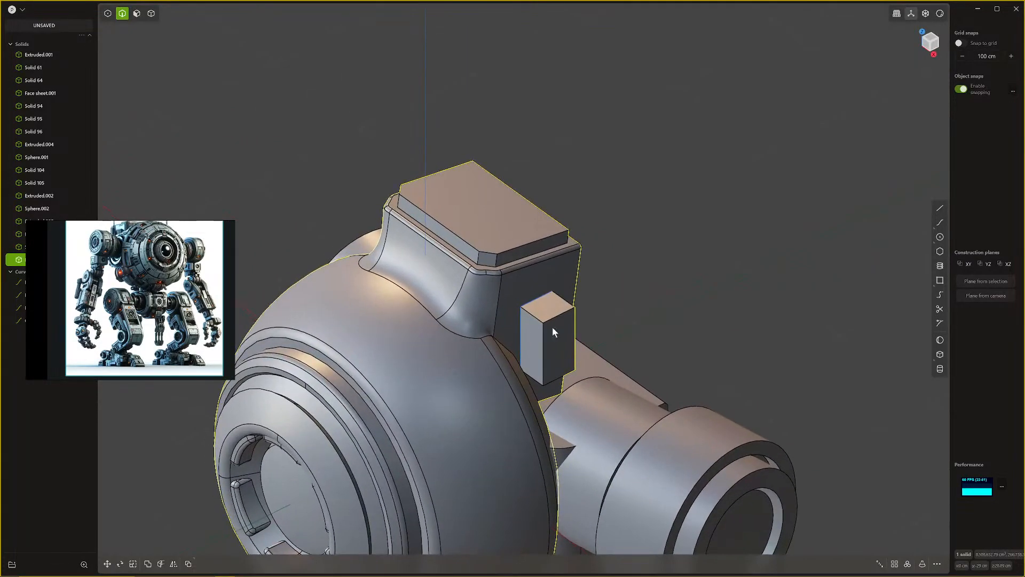
{"action": "scroll", "coordinate": [550, 323], "scroll_direction": "down", "scroll_amount": 3}
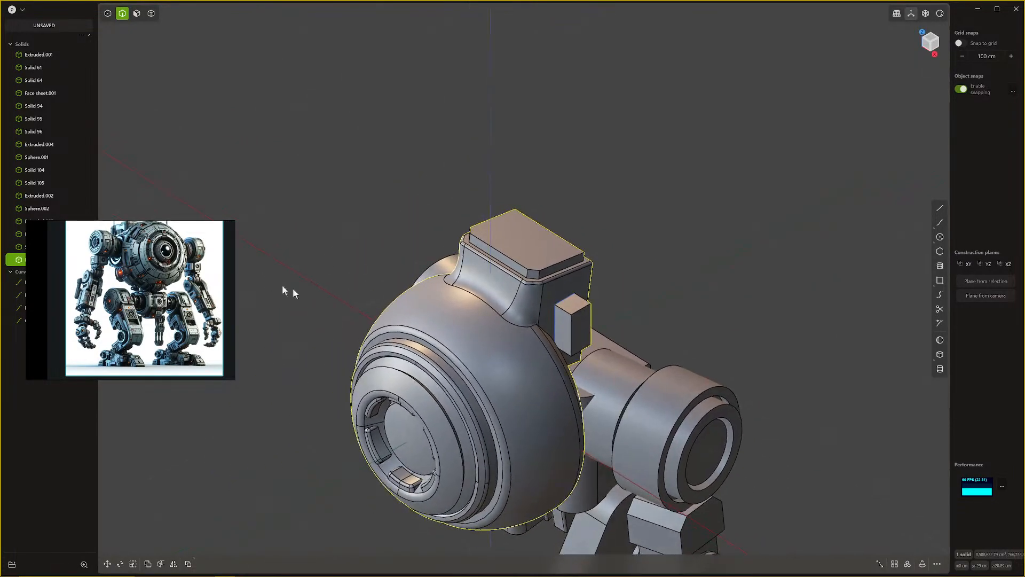
{"action": "scroll", "coordinate": [604, 310], "scroll_direction": "up", "scroll_amount": 4}
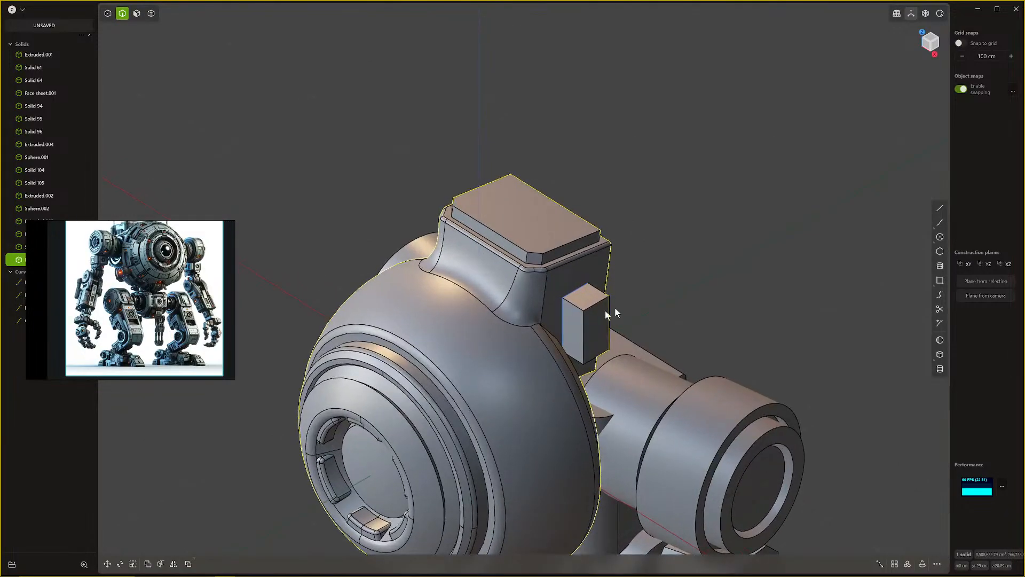
{"action": "scroll", "coordinate": [604, 412], "scroll_direction": "down", "scroll_amount": 7}
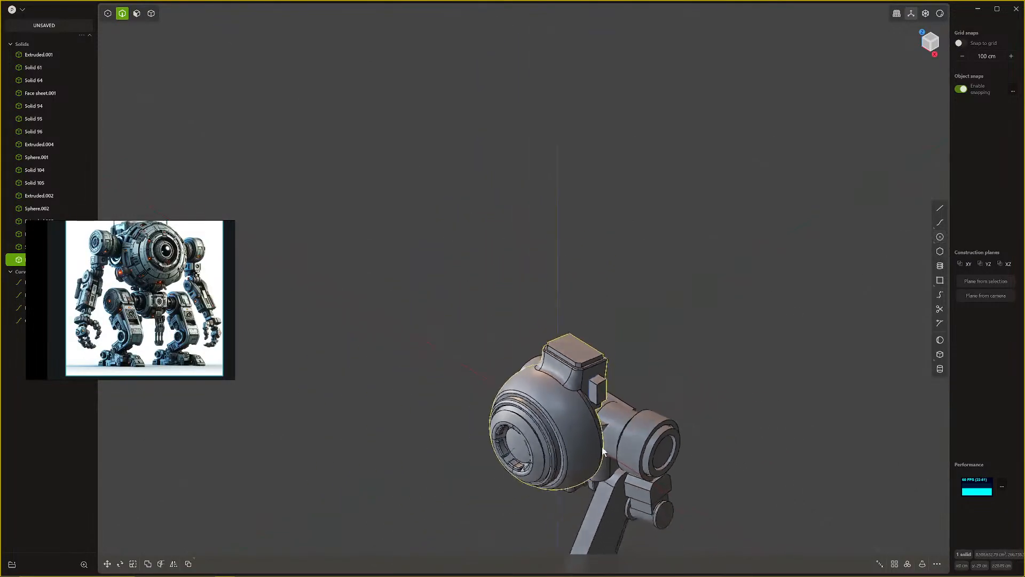
Step: Try to fillet the outer circular edge of the large shoulder cylinder beside the spherical body
{"action": "mouse_move", "coordinate": [606, 408]}
{"action": "middle_mouse_down"}
{"action": "mouse_move", "coordinate": [658, 362]}
{"action": "mouse_move", "coordinate": [666, 390]}
{"action": "mouse_move", "coordinate": [617, 431]}
{"action": "mouse_move", "coordinate": [592, 417]}
{"action": "middle_mouse_up"}
{"action": "scroll", "coordinate": [666, 407], "scroll_direction": "up", "scroll_amount": 5}
{"action": "scroll", "coordinate": [622, 426], "scroll_direction": "up", "scroll_amount": 2}
{"action": "scroll", "coordinate": [593, 417], "scroll_direction": "up", "scroll_amount": 1}
{"action": "left_click", "coordinate": [592, 415]}
{"action": "key", "text": "b"}
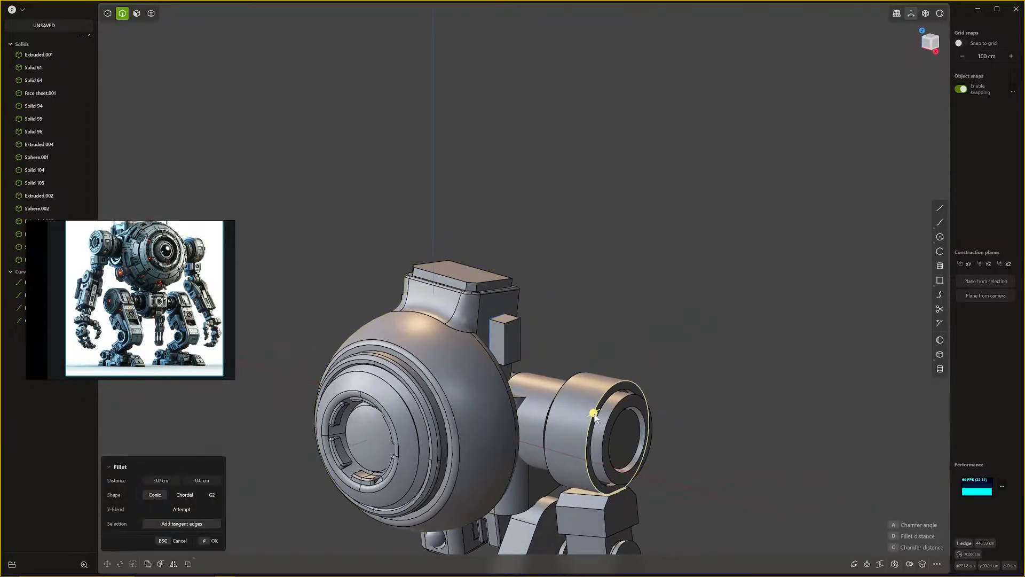
{"action": "left_click_drag", "start_coordinate": [595, 416], "coordinate": [598, 411]}
{"action": "key", "text": "b"}
{"action": "key", "text": "Escape"}
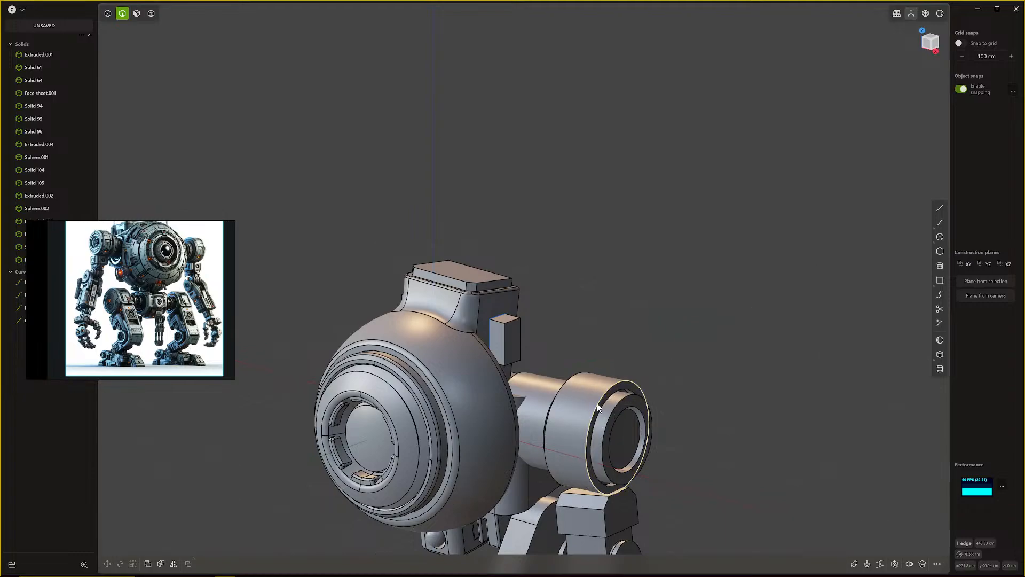
Step: Delete the duplicate solid overlapping the large outer shoulder cylinder
{"action": "key", "text": "3"}
{"action": "left_click", "coordinate": [596, 401]}
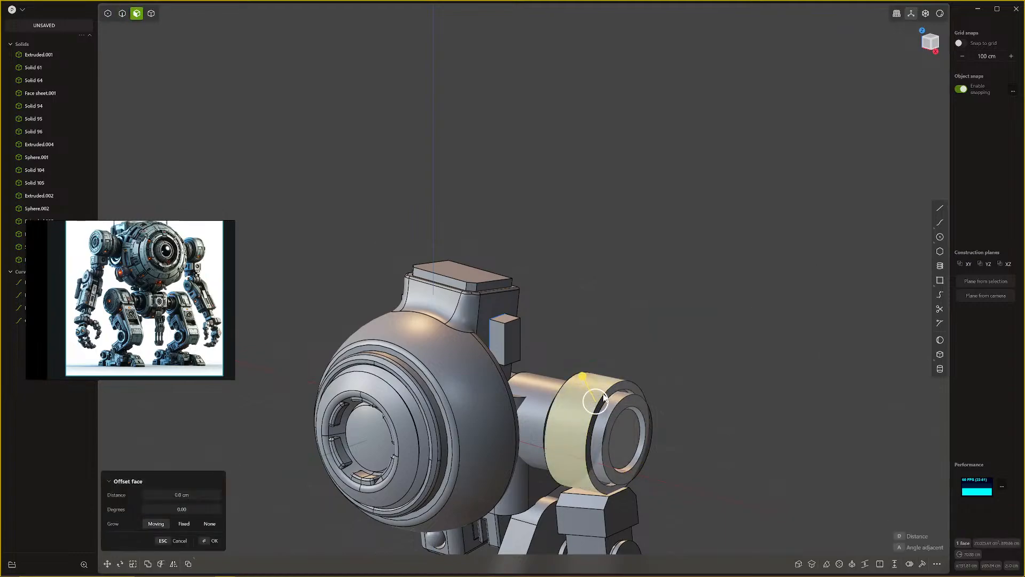
{"action": "key", "text": "4"}
{"action": "left_click", "coordinate": [605, 386]}
{"action": "key", "text": "x"}
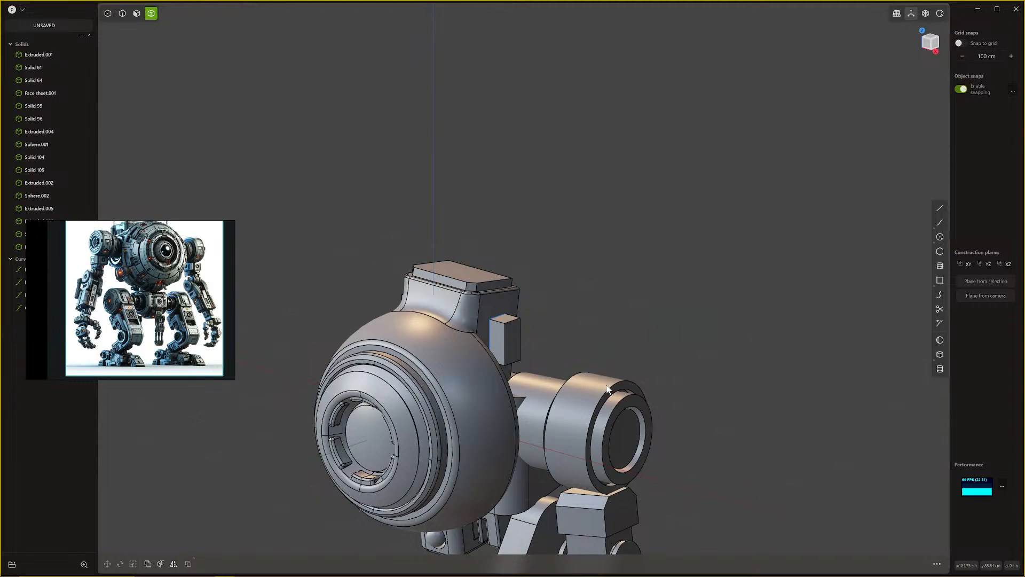
Step: Fillet the large shoulder cylinder's outer rim and the outer edge of the raised ring on its end face
{"action": "key", "text": "2"}
{"action": "left_click", "coordinate": [607, 388]}
{"action": "key", "text": "b"}
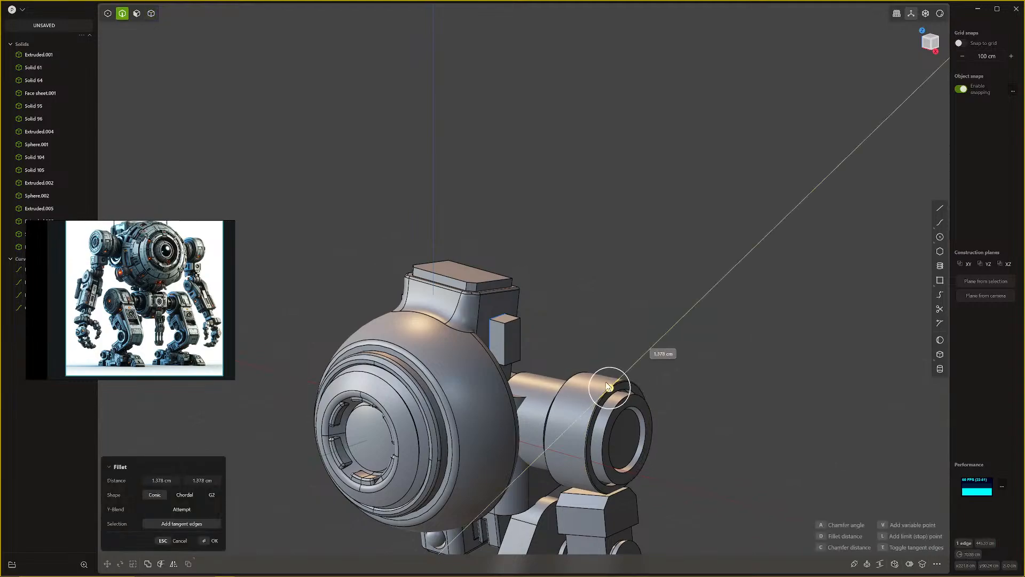
{"action": "left_click_drag", "start_coordinate": [608, 386], "coordinate": [641, 410]}
{"action": "key", "text": "Return"}
{"action": "left_click", "coordinate": [627, 396]}
{"action": "key", "text": "b"}
{"action": "key", "text": "Return"}
Step: Fillet the inner circular edge of the raised ring around the shoulder's recessed end disc
{"action": "middle_click_drag", "start_coordinate": [618, 414], "coordinate": [420, 319]}
{"action": "scroll", "coordinate": [459, 322], "scroll_direction": "up", "scroll_amount": 5}
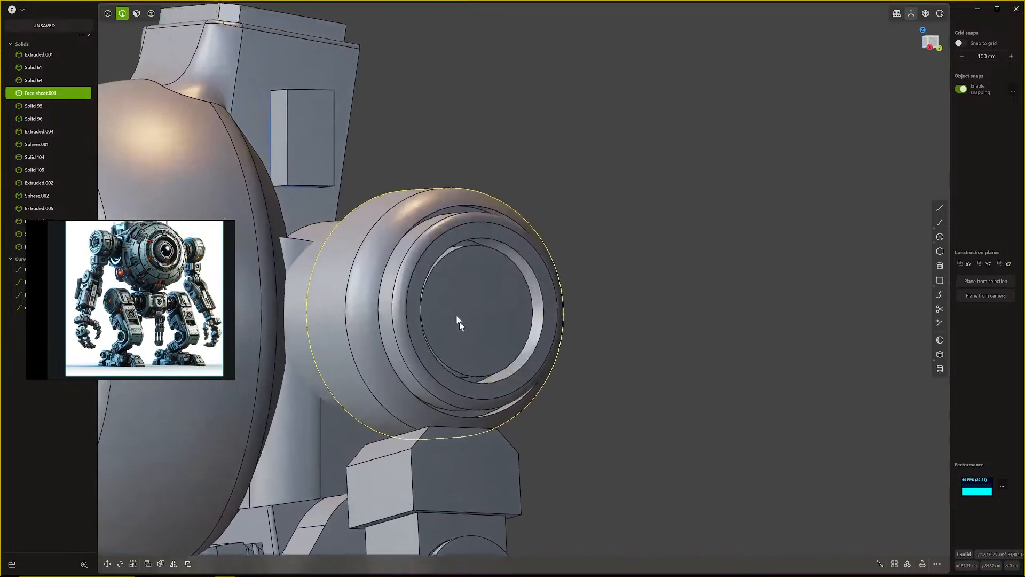
{"action": "left_click", "coordinate": [488, 273]}
{"action": "key", "text": "b"}
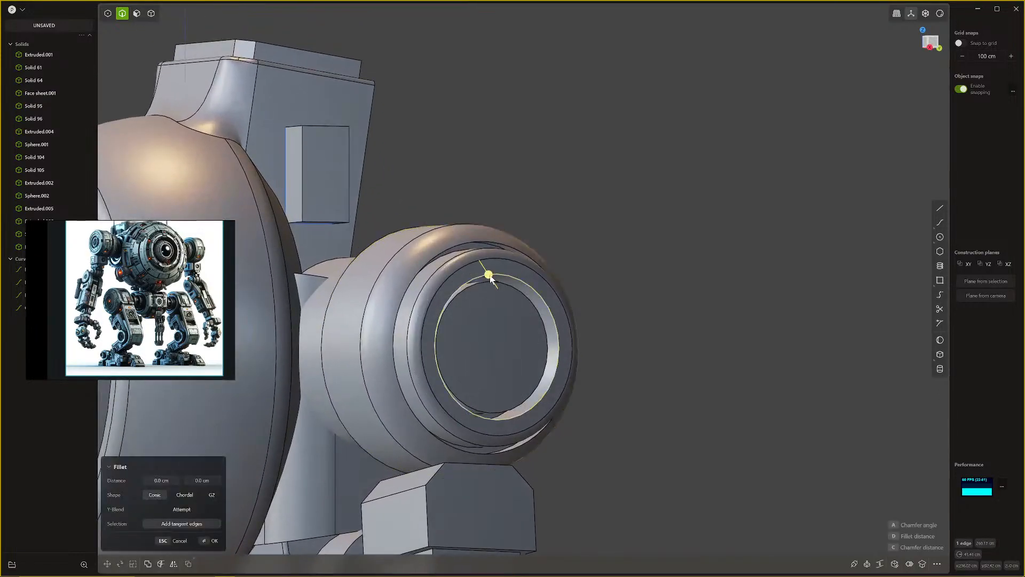
{"action": "left_click_drag", "start_coordinate": [488, 273], "coordinate": [494, 280]}
{"action": "key", "text": "Return"}
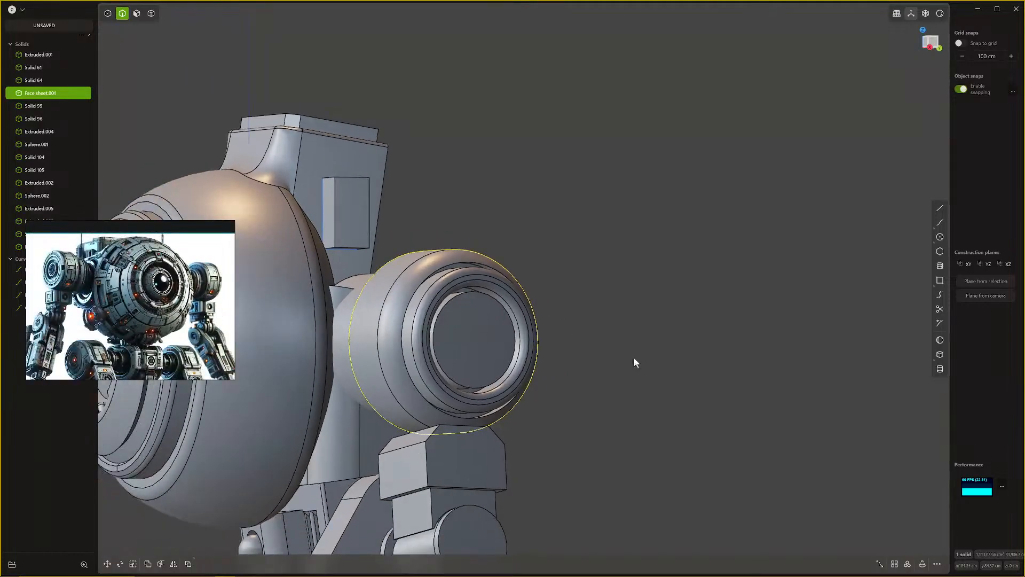
Step: Chamfer the body-side circular edge of the large shoulder cylinder by about 18.172 cm
{"action": "scroll", "coordinate": [634, 359], "scroll_direction": "down", "scroll_amount": 7}
{"action": "middle_click_drag", "start_coordinate": [614, 363], "coordinate": [657, 280]}
{"action": "scroll", "coordinate": [675, 421], "scroll_direction": "down", "scroll_amount": 5}
{"action": "scroll", "coordinate": [142, 311], "scroll_direction": "down", "scroll_amount": 4}
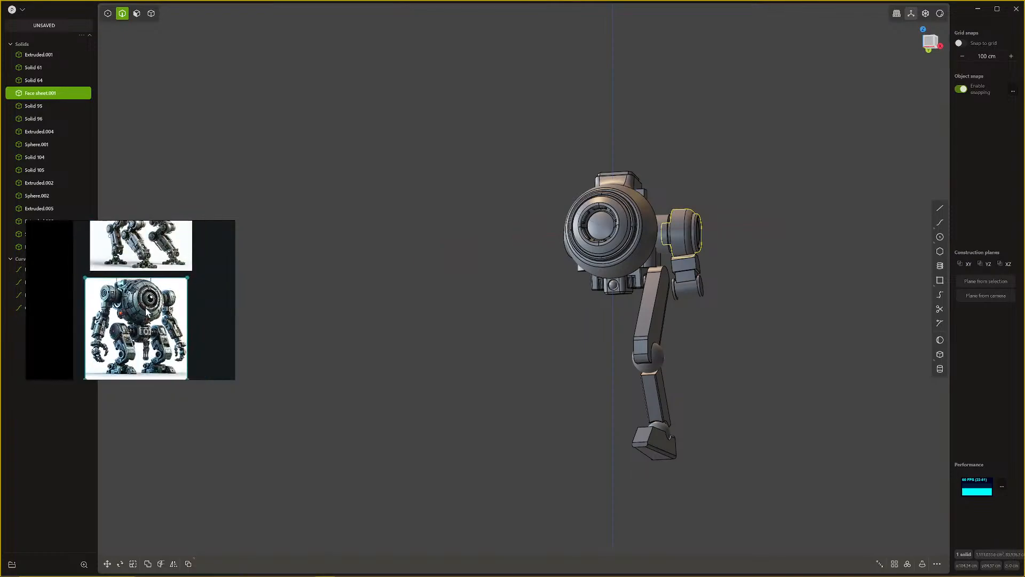
{"action": "middle_click_drag", "start_coordinate": [144, 308], "coordinate": [149, 289]}
{"action": "scroll", "coordinate": [672, 258], "scroll_direction": "up", "scroll_amount": 3}
{"action": "mouse_move", "coordinate": [673, 258]}
{"action": "middle_mouse_down", "text": "shift"}
{"action": "mouse_move", "coordinate": [665, 314]}
{"action": "mouse_move", "coordinate": [672, 299]}
{"action": "mouse_move", "coordinate": [599, 308]}
{"action": "mouse_move", "coordinate": [556, 289]}
{"action": "mouse_move", "coordinate": [607, 307]}
{"action": "mouse_move", "coordinate": [586, 319]}
{"action": "mouse_move", "coordinate": [779, 275]}
{"action": "middle_mouse_up", "text": "shift"}
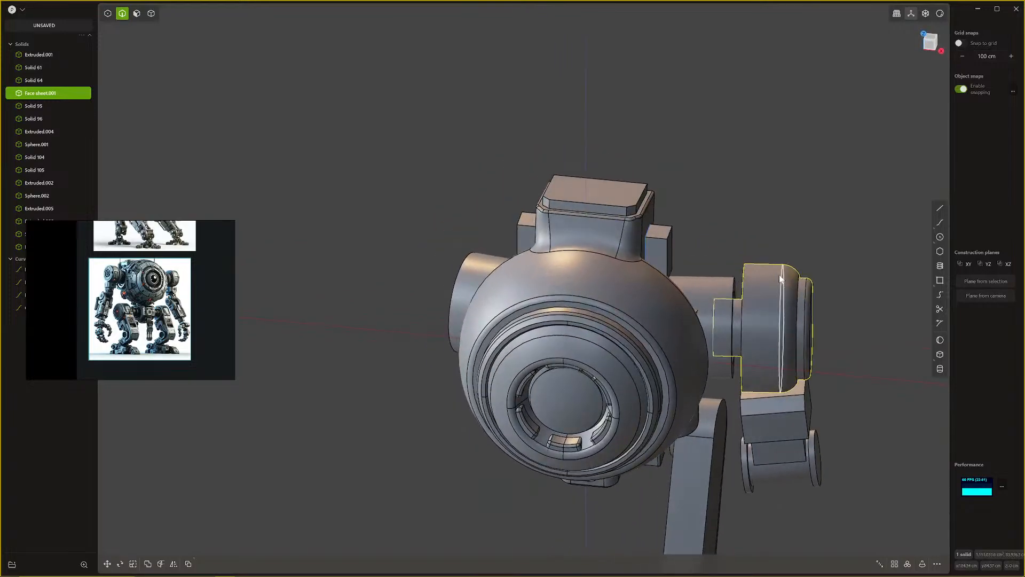
{"action": "left_click", "coordinate": [744, 283]}
{"action": "key", "text": "b"}
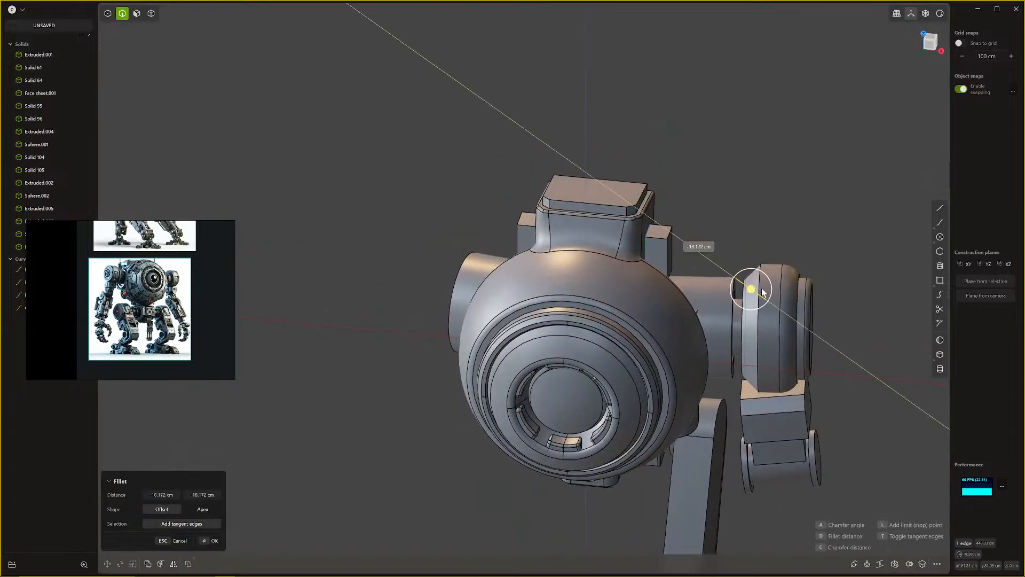
{"action": "left_click", "coordinate": [764, 292]}
{"action": "key", "text": "Return"}
Step: Inspect the rounded and chamfered shoulder cylinder in proportion to the body and leg from several angles
{"action": "scroll", "coordinate": [769, 304], "scroll_direction": "down", "scroll_amount": 6}
{"action": "middle_click_drag", "start_coordinate": [776, 318], "coordinate": [710, 279]}
{"action": "scroll", "coordinate": [779, 275], "scroll_direction": "up", "scroll_amount": 1}
{"action": "scroll", "coordinate": [769, 287], "scroll_direction": "up", "scroll_amount": 6}
{"action": "scroll", "coordinate": [709, 279], "scroll_direction": "down", "scroll_amount": 2}
{"action": "left_click", "coordinate": [714, 313]}
{"action": "scroll", "coordinate": [719, 336], "scroll_direction": "down", "scroll_amount": 2}
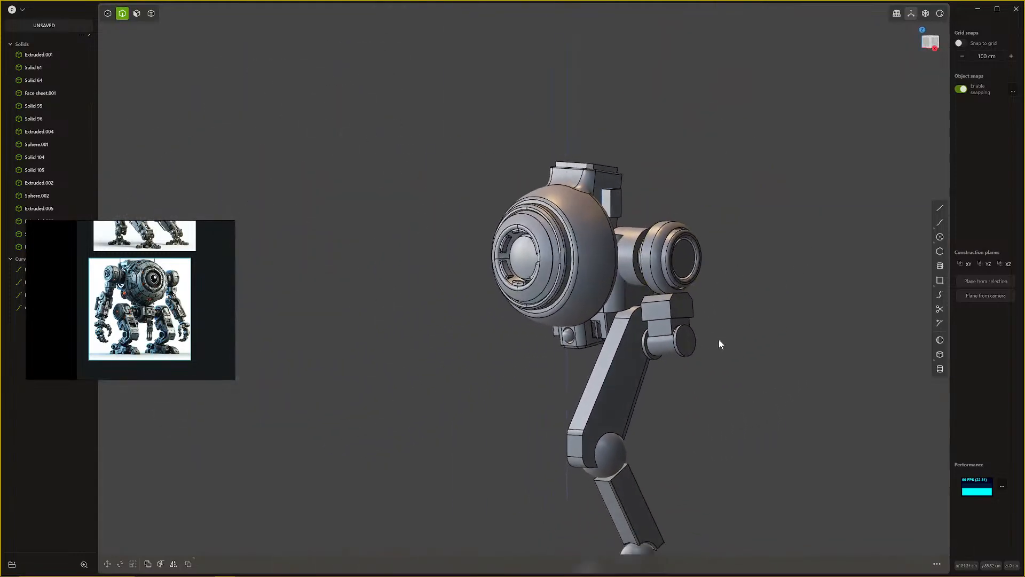
{"action": "scroll", "coordinate": [720, 341], "scroll_direction": "down", "scroll_amount": 5}
{"action": "middle_click_drag", "start_coordinate": [720, 342], "coordinate": [527, 349]}
Step: Chamfer the circular edge of the central disc in the shoulder's end face by about 11.646 cm
{"action": "scroll", "coordinate": [744, 356], "scroll_direction": "up", "scroll_amount": 3}
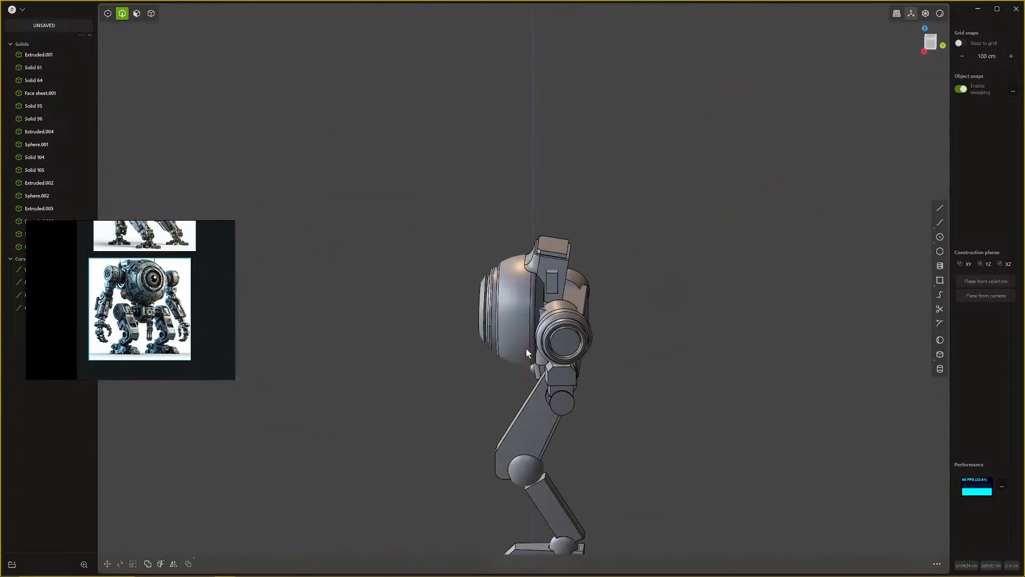
{"action": "scroll", "coordinate": [527, 348], "scroll_direction": "up", "scroll_amount": 6}
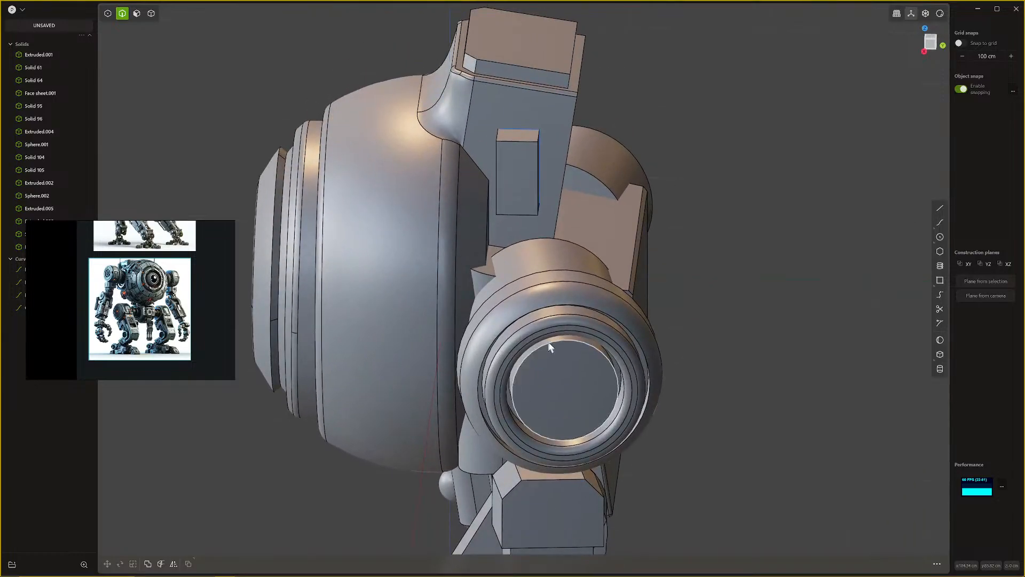
{"action": "left_click", "coordinate": [550, 347]}
{"action": "key", "text": "f"}
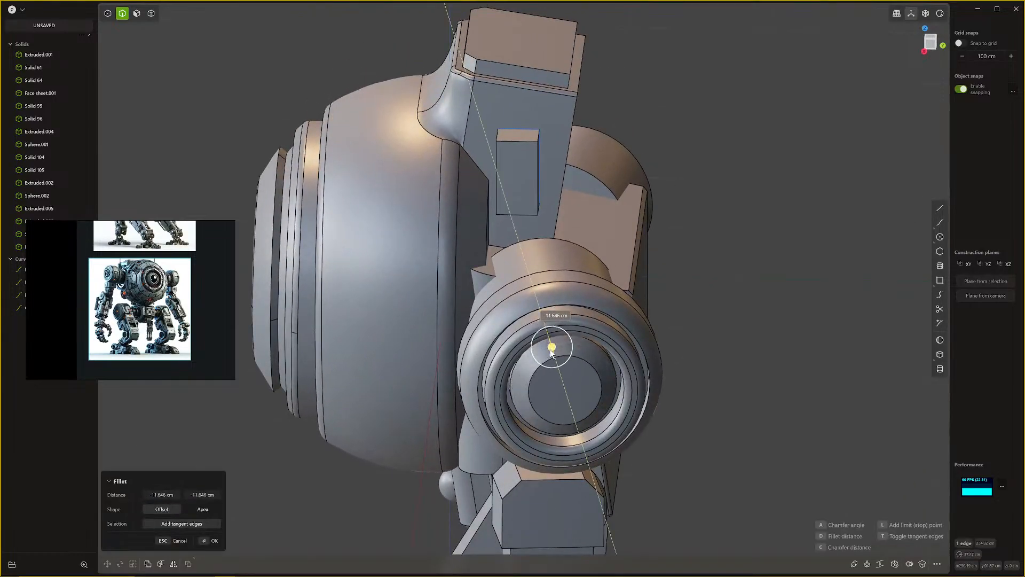
{"action": "right_click", "coordinate": [552, 352]}
{"action": "scroll", "coordinate": [554, 352], "scroll_direction": "down", "scroll_amount": 2}
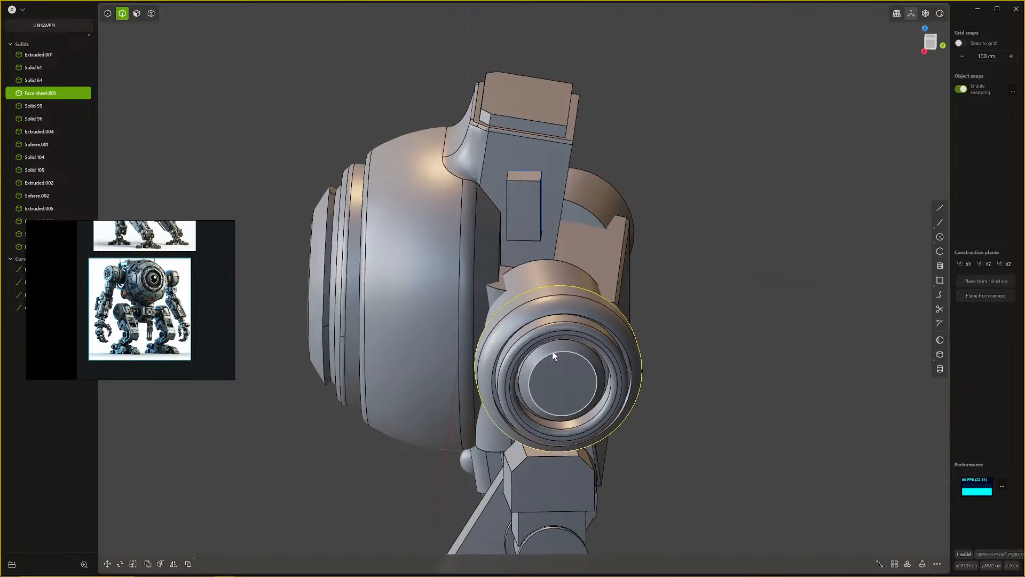
Step: Create a sphere with a radius of about 7.3 cm centred on the uppermost point of the central disc's edge
{"action": "left_click", "coordinate": [553, 355]}
{"action": "key", "text": "f"}
{"action": "scroll", "coordinate": [555, 358], "scroll_direction": "up", "scroll_amount": 5}
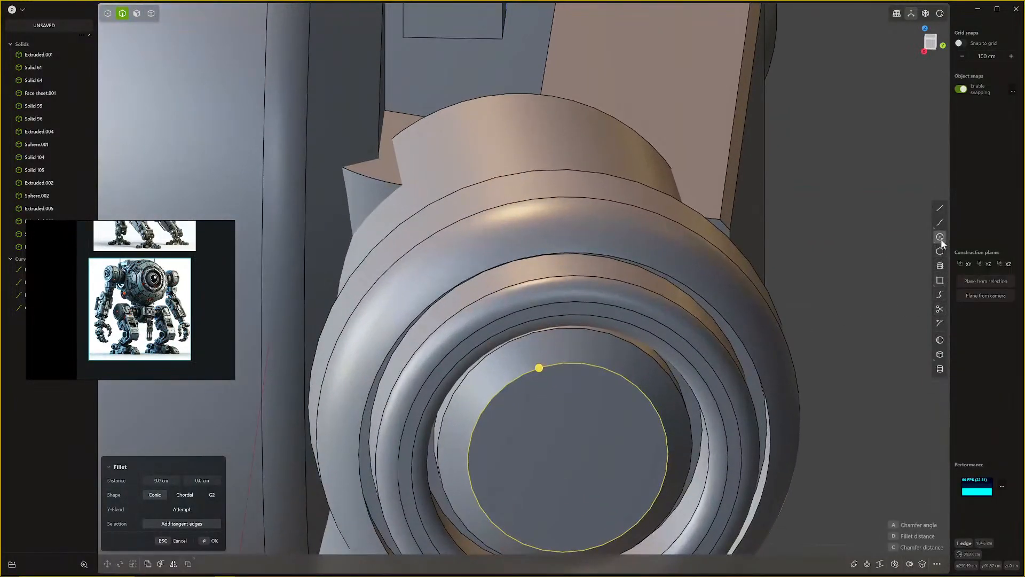
{"action": "left_click", "coordinate": [940, 340]}
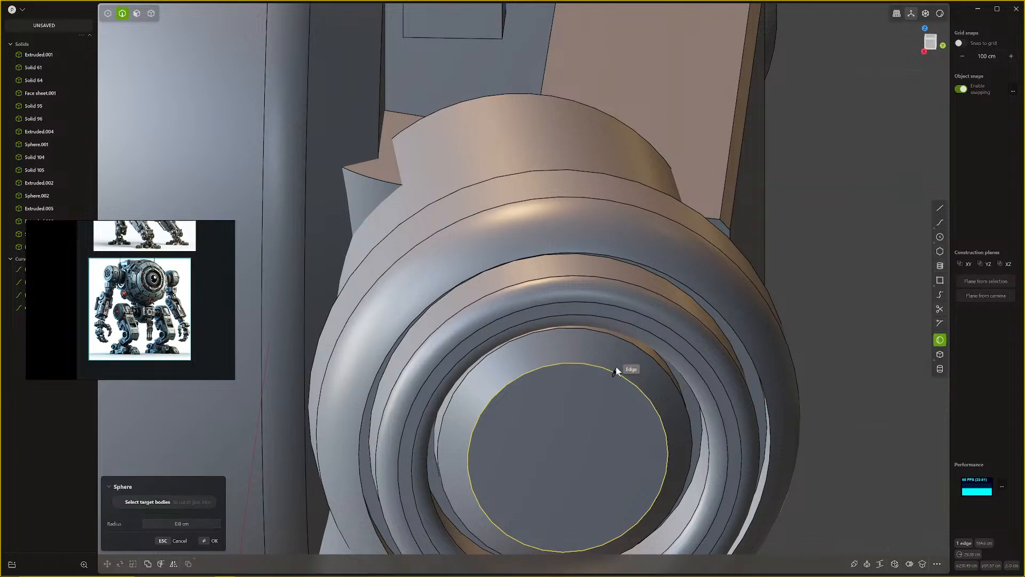
{"action": "left_click", "coordinate": [567, 364]}
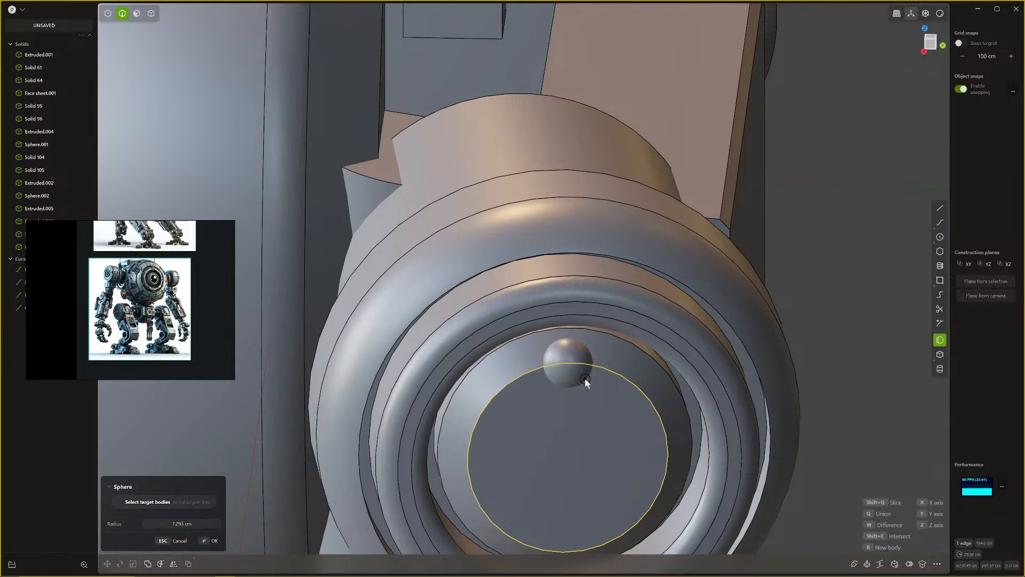
{"action": "left_click", "coordinate": [585, 378]}
Step: Set a temporary construction plane on the shoulder's flat central disc face
{"action": "scroll", "coordinate": [584, 393], "scroll_direction": "down", "scroll_amount": 4}
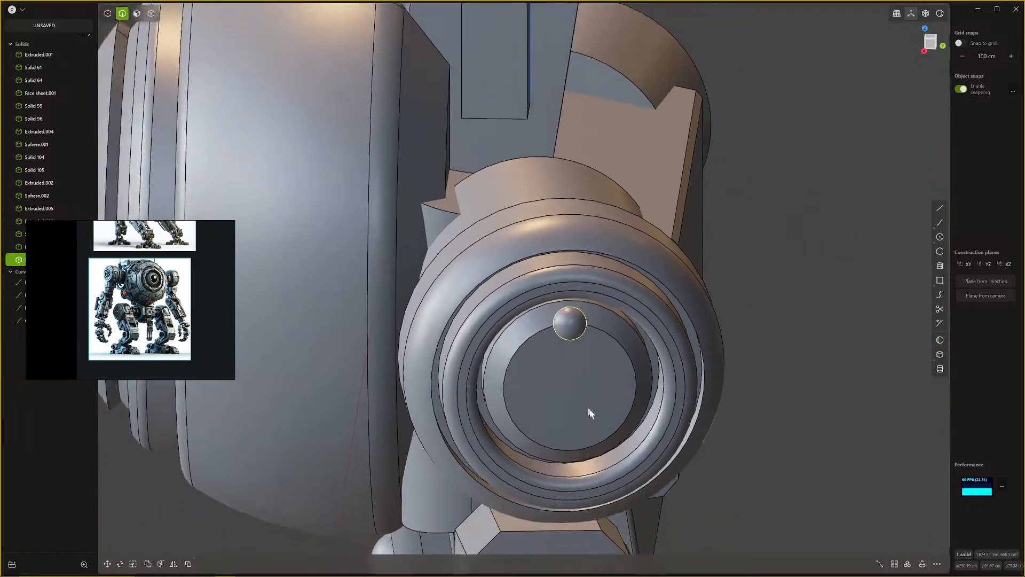
{"action": "scroll", "coordinate": [590, 409], "scroll_direction": "down", "scroll_amount": 1}
{"action": "left_click", "coordinate": [585, 421]}
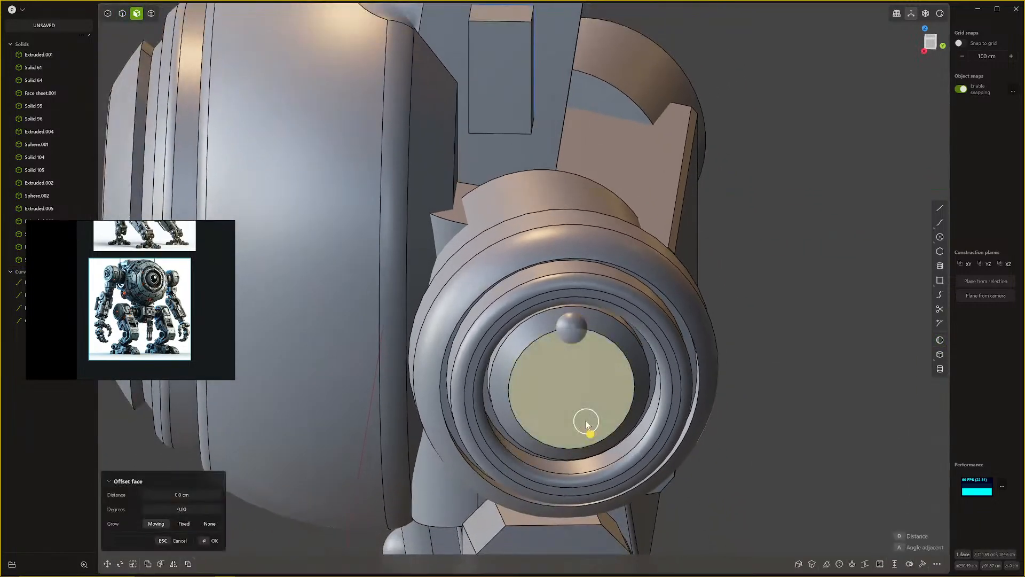
{"action": "key", "text": "space"}
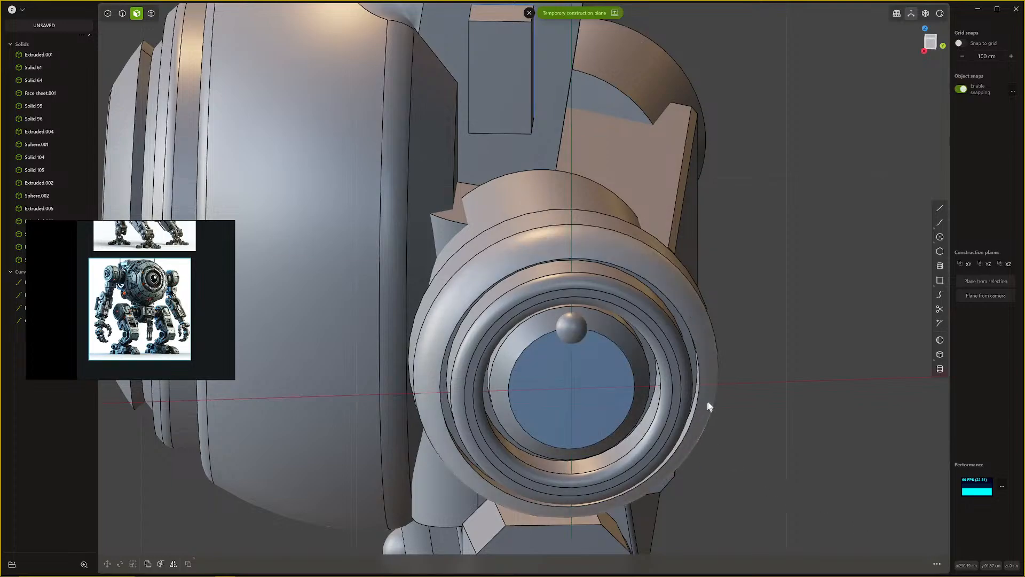
Step: Create a radial array of 8 spheres over 360 degrees around the central disc's centre
{"action": "key", "text": "4"}
{"action": "left_click", "coordinate": [574, 330]}
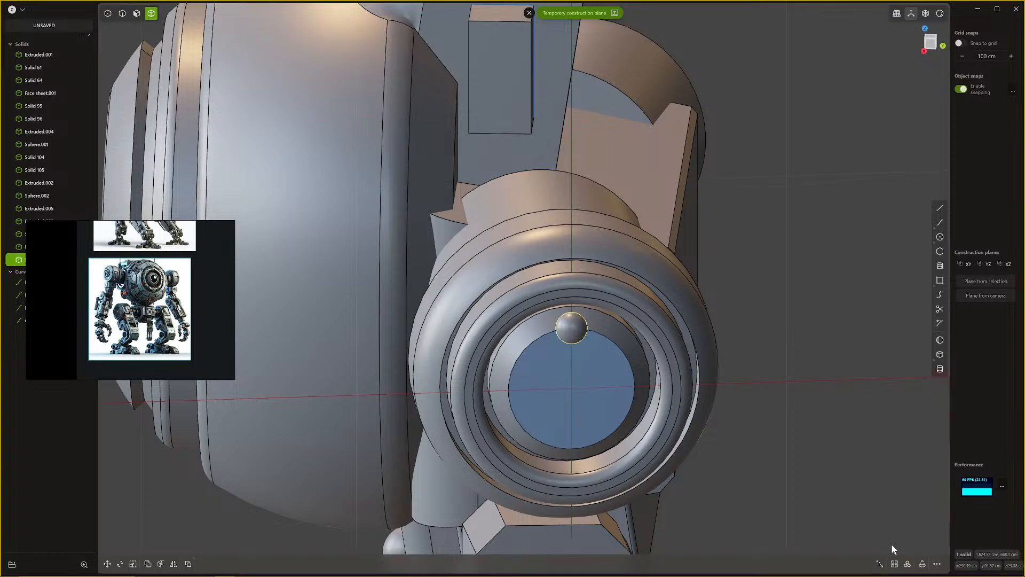
{"action": "left_click", "coordinate": [908, 564]}
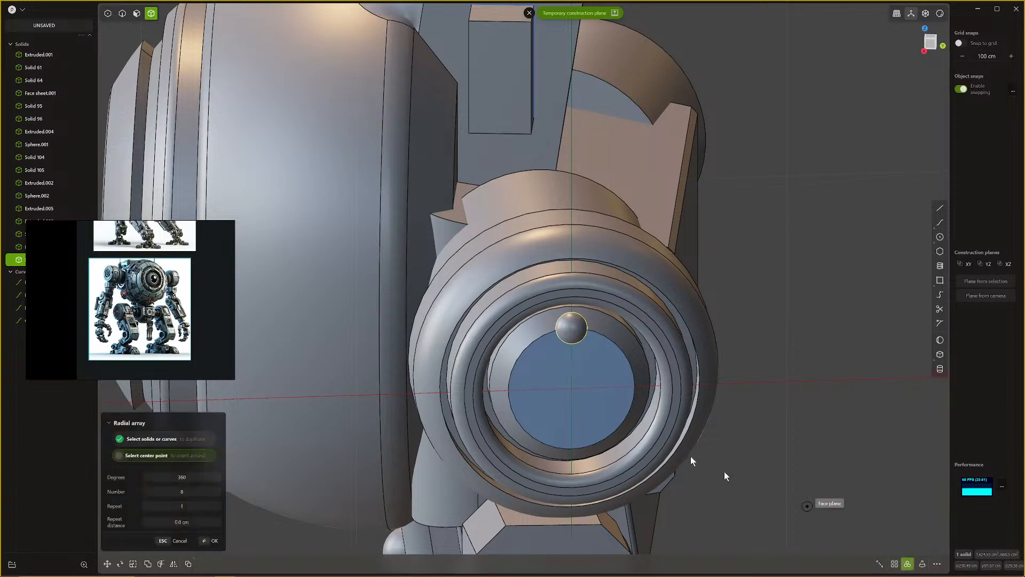
{"action": "left_click", "coordinate": [572, 390]}
{"action": "scroll", "coordinate": [574, 392], "scroll_direction": "down", "scroll_amount": 2, "text": "shift"}
{"action": "scroll", "coordinate": [575, 394], "scroll_direction": "up", "scroll_amount": 2, "text": "shift"}
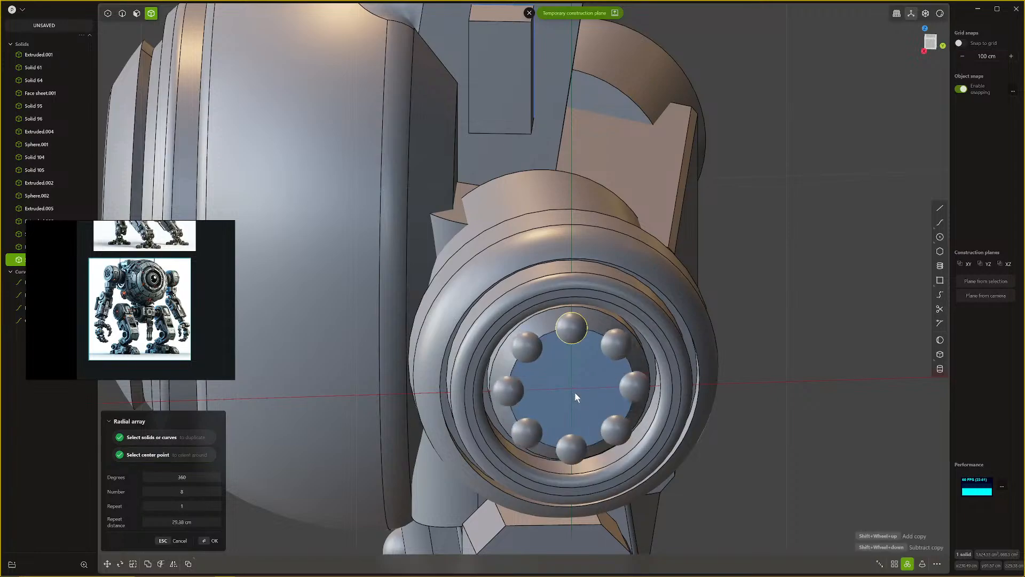
{"action": "key", "text": "Return"}
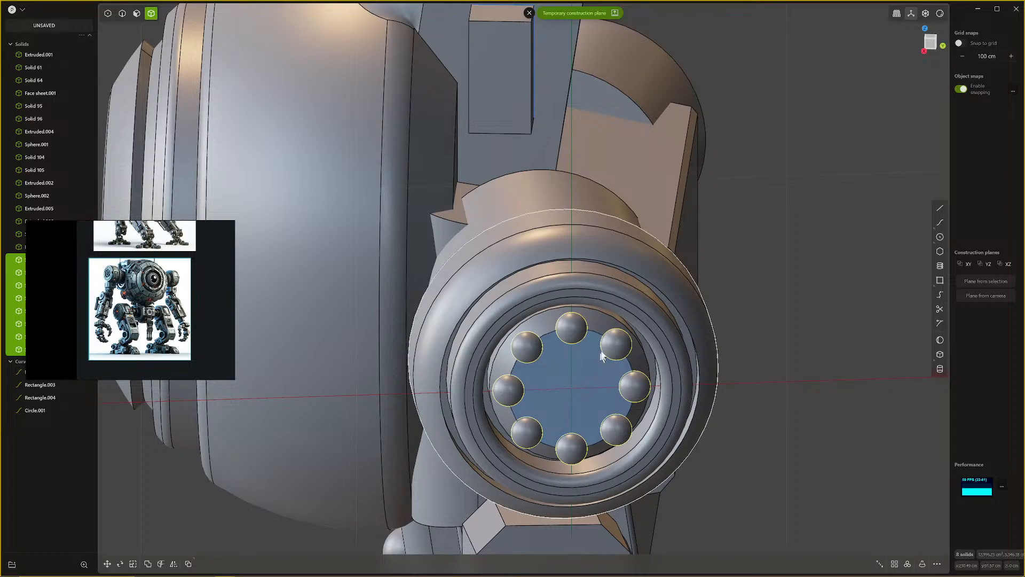
Step: Subtract the eight arrayed spheres from the shoulder cylinder with a Boolean difference
{"action": "left_click", "coordinate": [654, 294]}
{"action": "key", "text": "shift+b"}
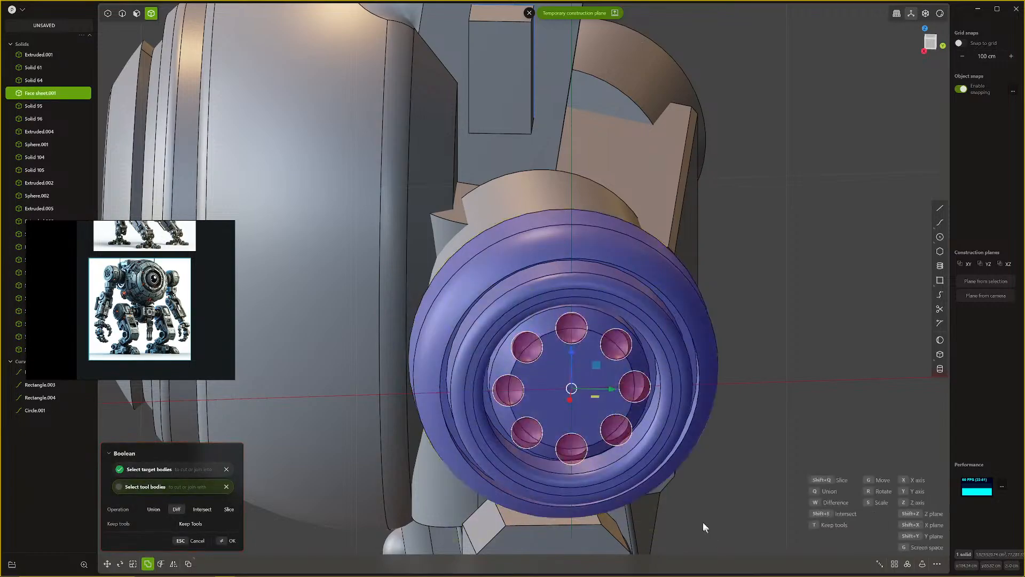
{"action": "key", "text": "Return"}
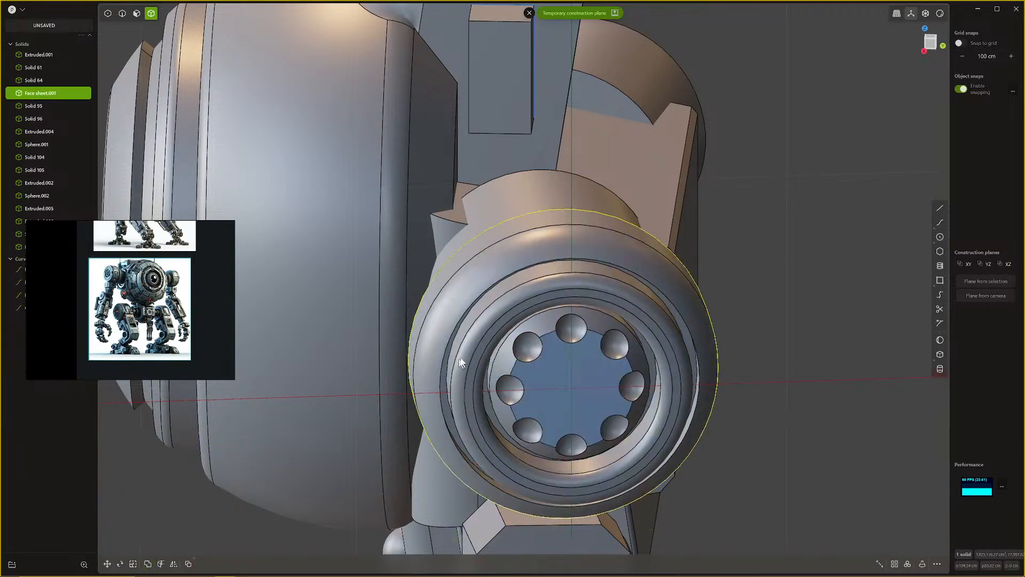
Step: Fillet the edges of the eight spherical cutouts around the central disc by 2.879 cm with the Chordal shape
{"action": "key", "text": "2"}
{"action": "left_click", "coordinate": [537, 363]}
{"action": "left_click", "coordinate": [571, 343], "text": "shift"}
{"action": "left_click", "coordinate": [611, 357], "text": "shift"}
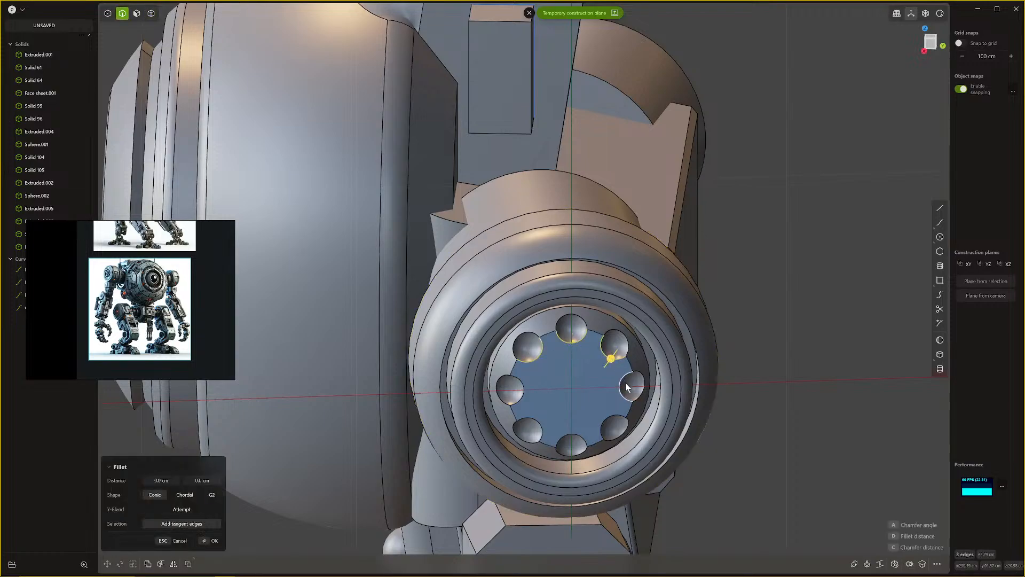
{"action": "left_click", "coordinate": [619, 394], "text": "shift"}
{"action": "left_click", "coordinate": [610, 423], "text": "shift"}
{"action": "left_click", "coordinate": [574, 434], "text": "shift"}
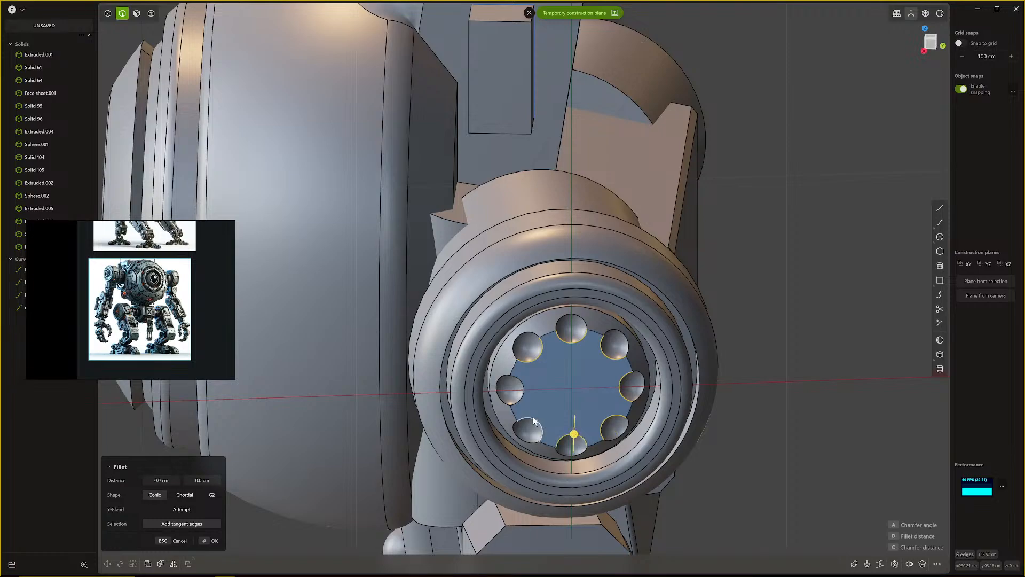
{"action": "left_click", "coordinate": [532, 426], "text": "shift"}
{"action": "left_click_drag", "start_coordinate": [523, 398], "coordinate": [527, 404]}
{"action": "key", "text": "Return"}
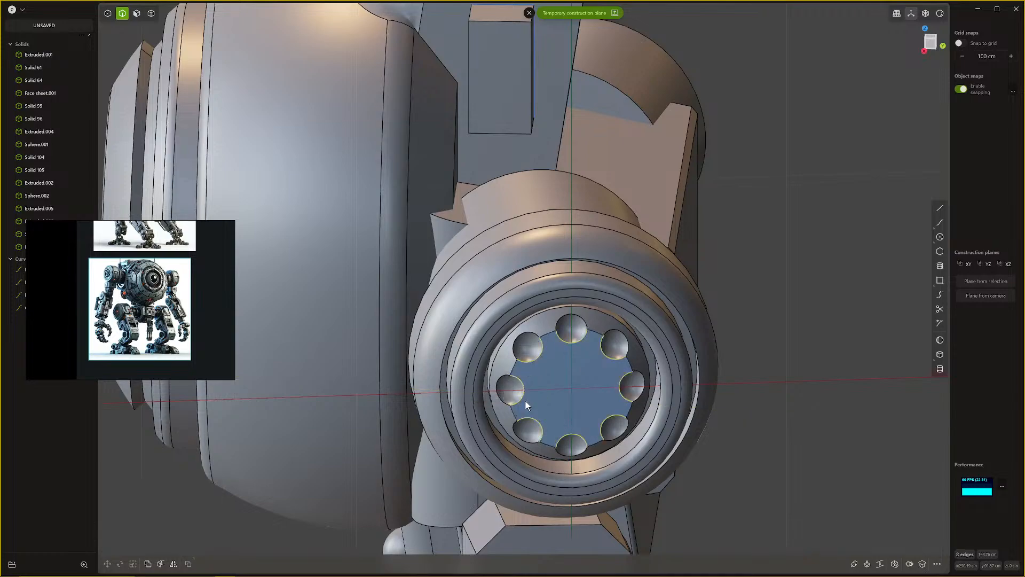
{"action": "left_click", "coordinate": [539, 337]}
{"action": "key", "text": "f"}
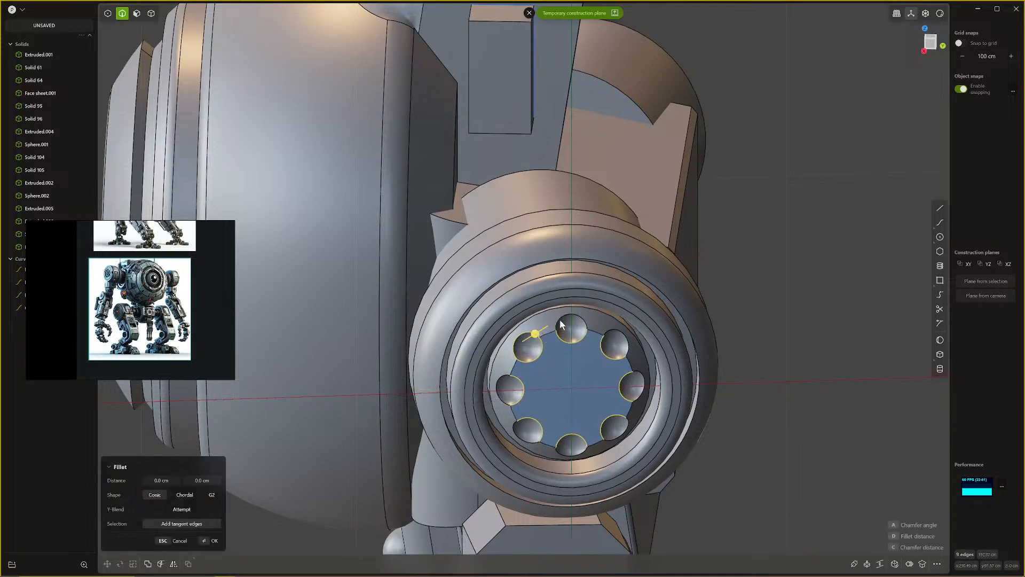
{"action": "left_click", "coordinate": [561, 324]}
{"action": "scroll", "coordinate": [636, 421], "scroll_direction": "up", "scroll_amount": 3}
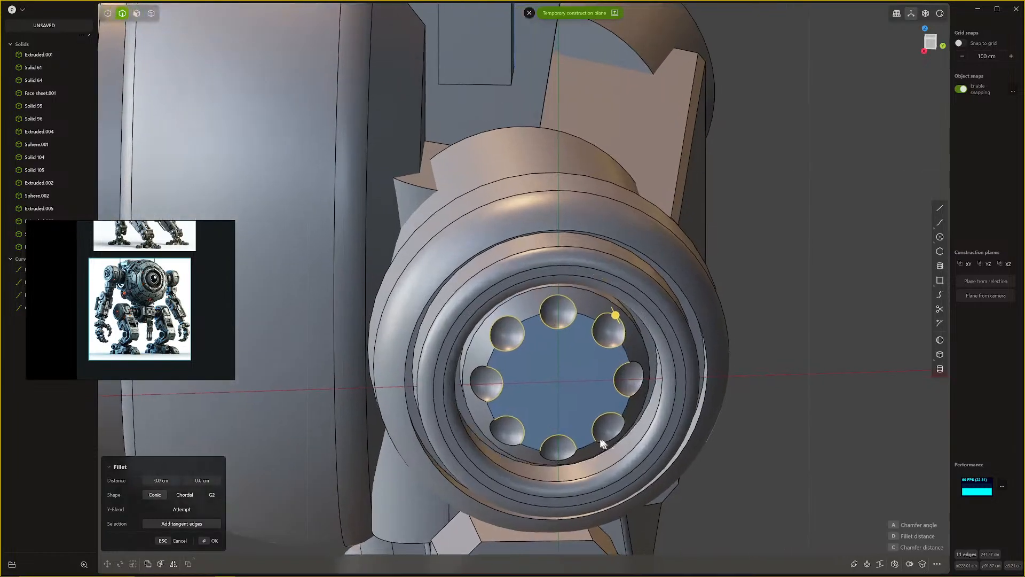
{"action": "middle_click_drag", "start_coordinate": [603, 441], "coordinate": [583, 433], "text": "shift"}
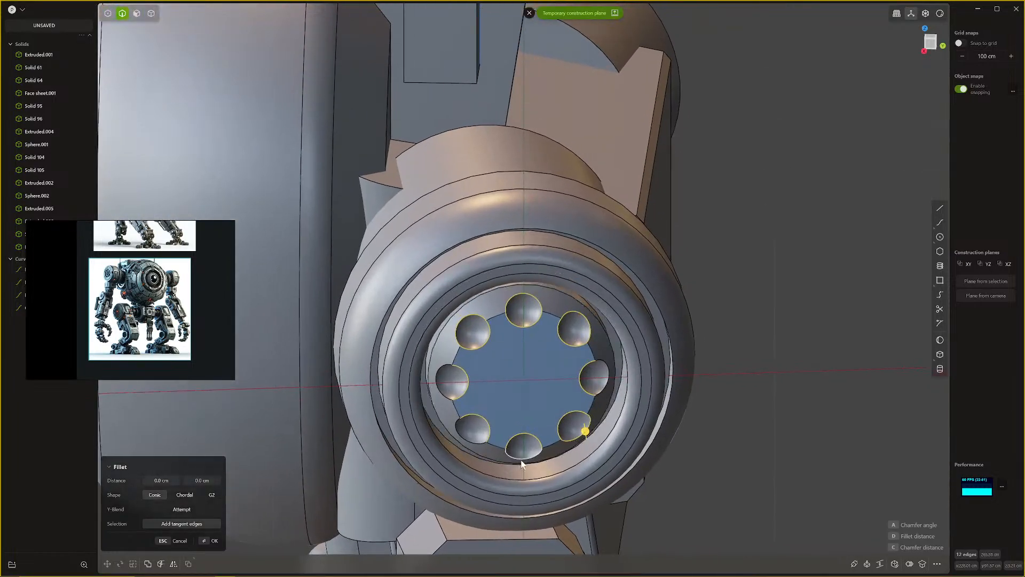
{"action": "middle_click_drag", "start_coordinate": [623, 404], "coordinate": [636, 401]}
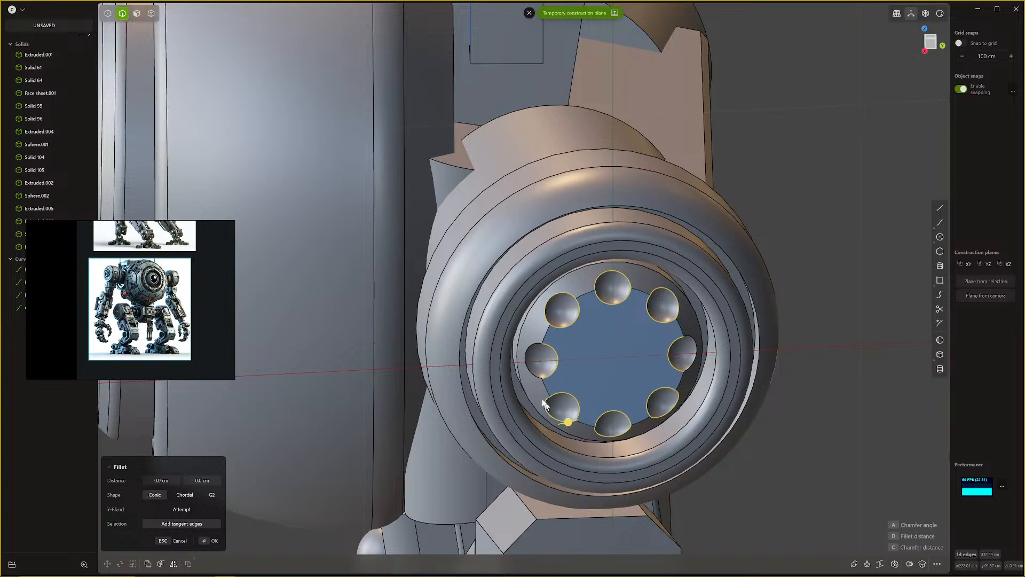
{"action": "mouse_move", "coordinate": [538, 378]}
{"action": "left_mouse_down"}
{"action": "mouse_move", "coordinate": [530, 368]}
{"action": "mouse_move", "coordinate": [537, 378]}
{"action": "left_mouse_up"}
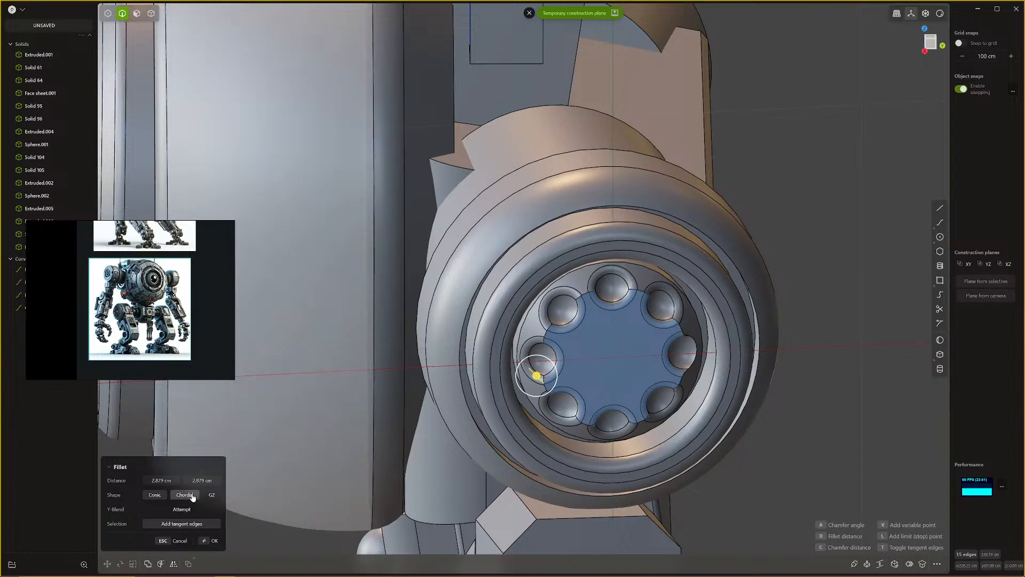
{"action": "left_click", "coordinate": [192, 496]}
{"action": "key", "text": "Return"}
Step: Deselect the shoulder solid and exit the temporary construction plane
{"action": "scroll", "coordinate": [566, 407], "scroll_direction": "down", "scroll_amount": 7}
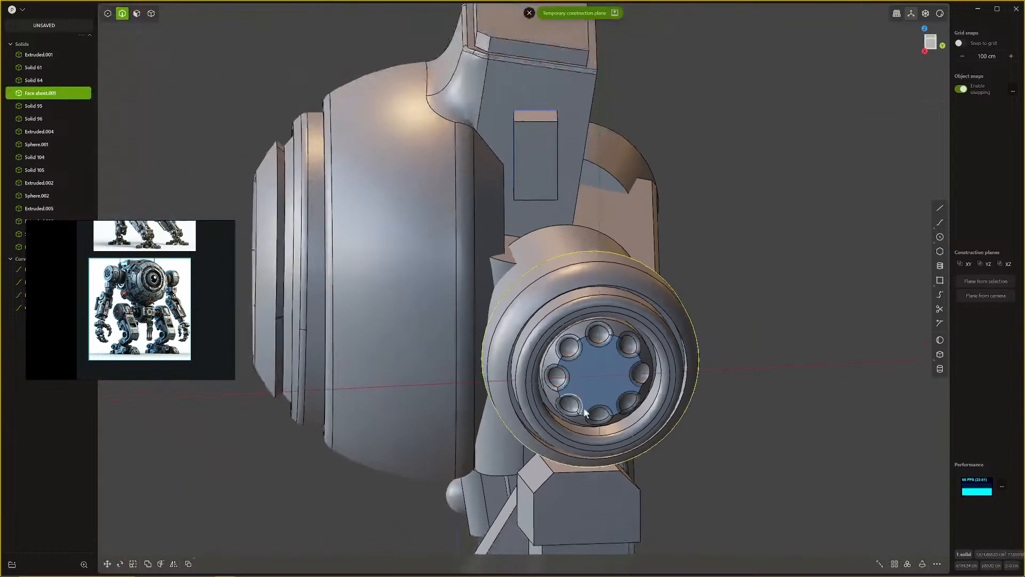
{"action": "middle_click_drag", "start_coordinate": [570, 408], "coordinate": [667, 360]}
{"action": "left_click", "coordinate": [807, 315]}
{"action": "scroll", "coordinate": [808, 315], "scroll_direction": "down", "scroll_amount": 4}
{"action": "middle_click_drag", "start_coordinate": [805, 318], "coordinate": [657, 364], "text": "shift"}
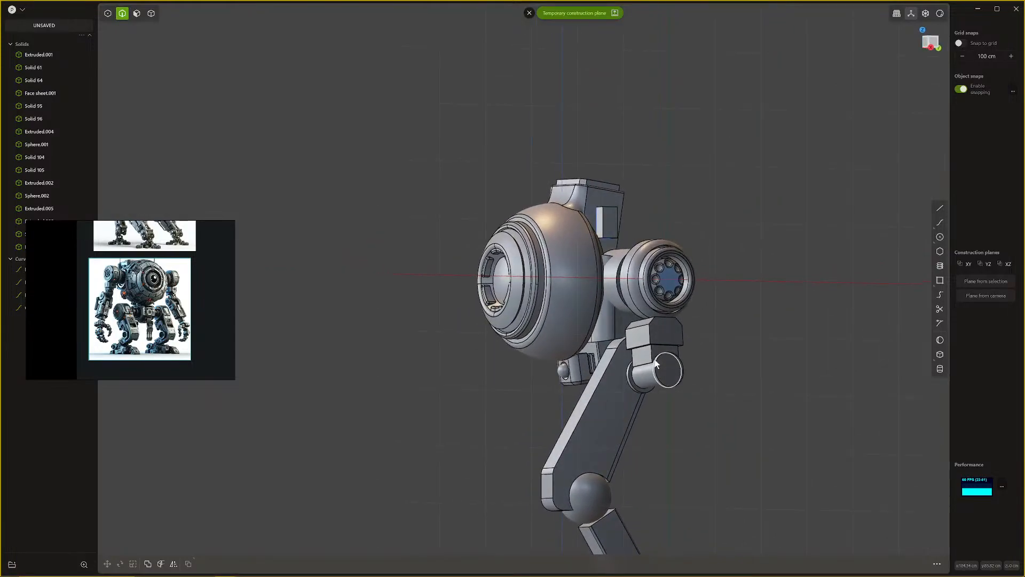
{"action": "left_click", "coordinate": [529, 12]}
Step: Preview the body and shoulder with the glossy red render material and edges hidden, ending on the grey material with edges shown
{"action": "middle_click_drag", "start_coordinate": [706, 154], "coordinate": [825, 68]}
{"action": "left_click", "coordinate": [939, 14]}
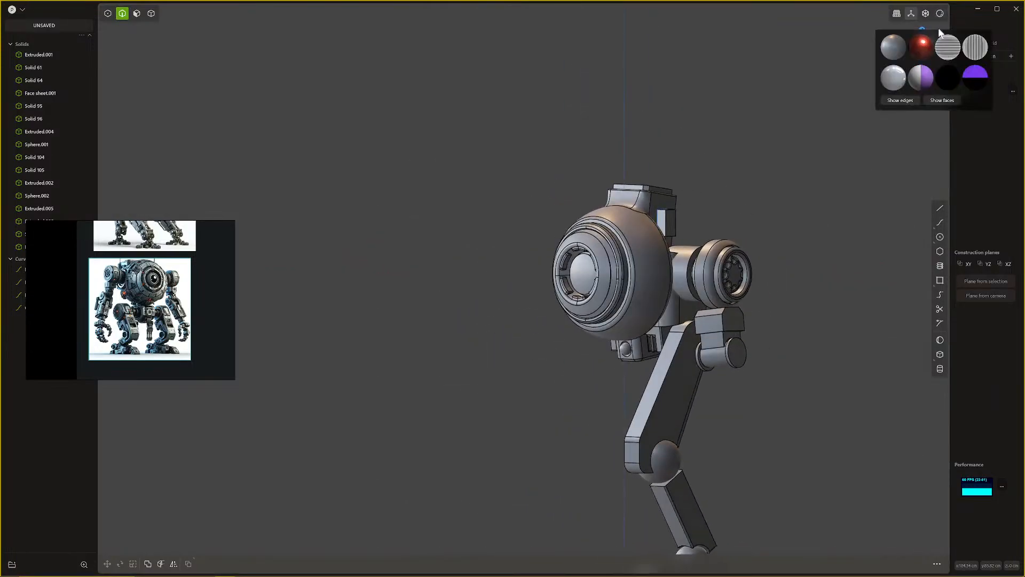
{"action": "left_click", "coordinate": [901, 99]}
{"action": "left_click", "coordinate": [921, 51]}
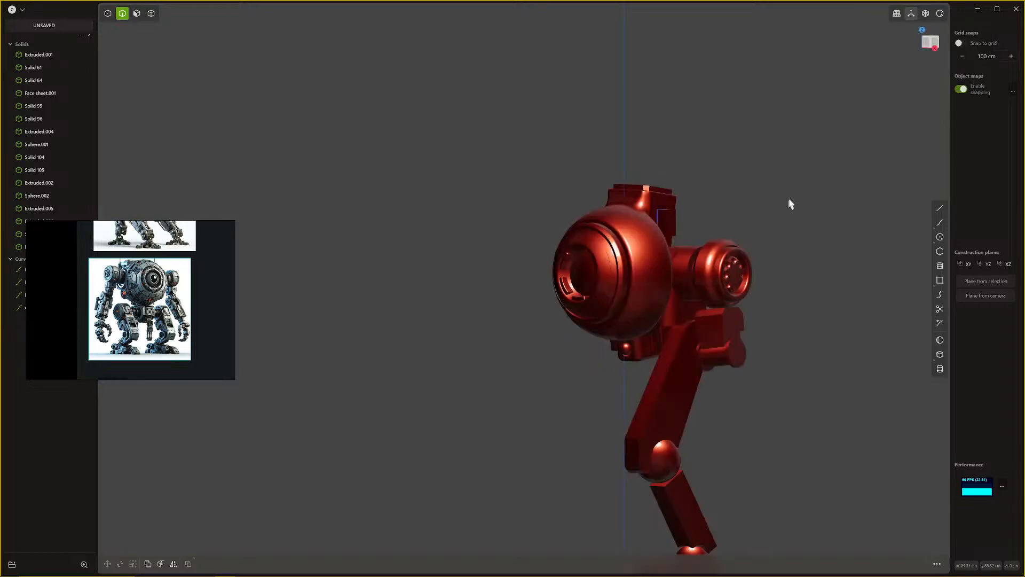
{"action": "middle_click_drag", "start_coordinate": [788, 198], "coordinate": [697, 239]}
{"action": "scroll", "coordinate": [696, 245], "scroll_direction": "up", "scroll_amount": 10}
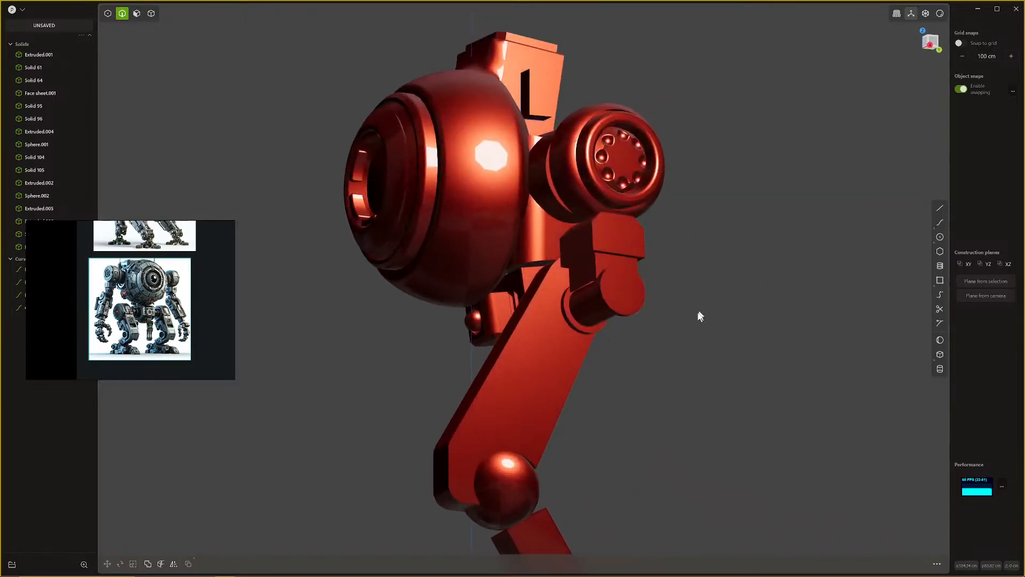
{"action": "scroll", "coordinate": [648, 369], "scroll_direction": "up", "scroll_amount": 10}
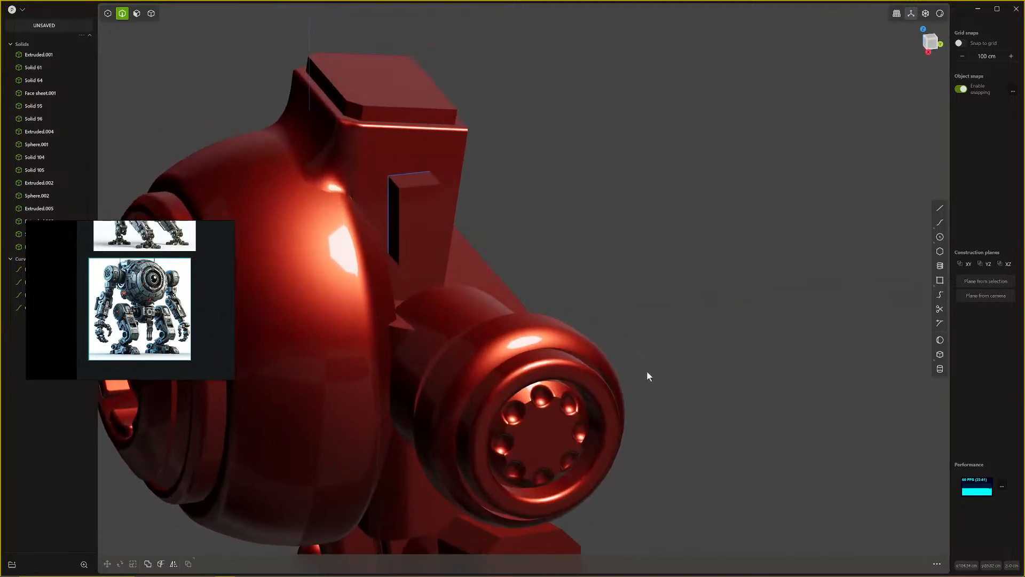
{"action": "scroll", "coordinate": [627, 366], "scroll_direction": "down", "scroll_amount": 8}
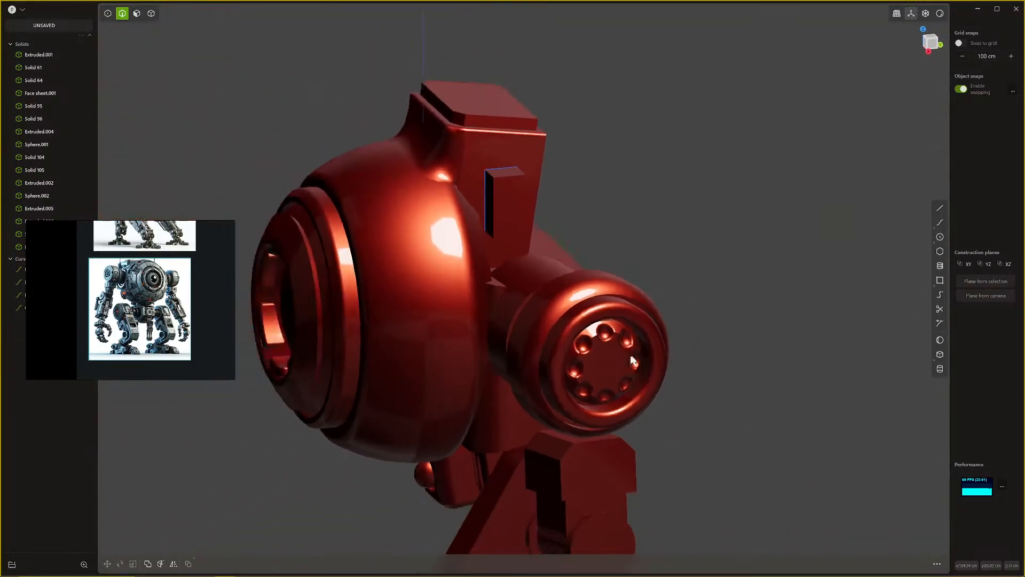
{"action": "middle_click_drag", "start_coordinate": [627, 366], "coordinate": [643, 320]}
{"action": "scroll", "coordinate": [643, 321], "scroll_direction": "down", "scroll_amount": 1}
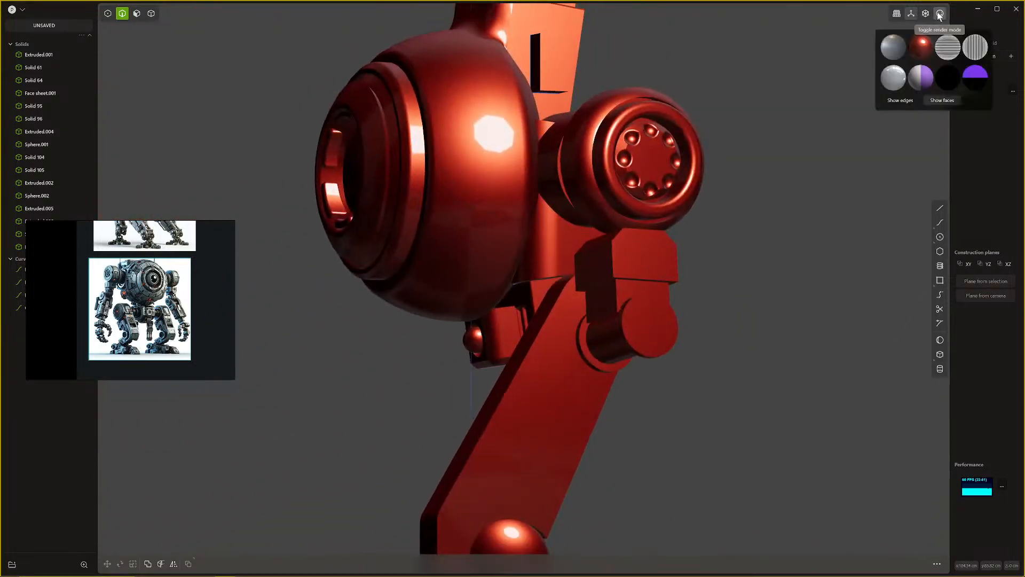
{"action": "mouse_move", "coordinate": [942, 15]}
{"action": "left_click", "coordinate": [895, 102]}
{"action": "left_click", "coordinate": [901, 54]}
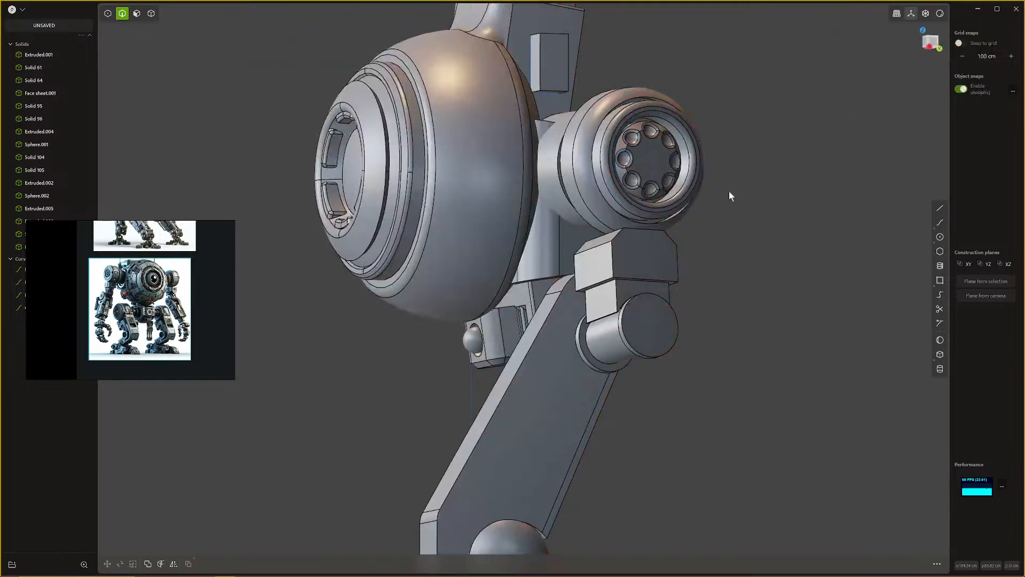
Step: Fillet the outer edge of the raised ring around the front eye by 5.749 cm with the Conic shape
{"action": "middle_click_drag", "start_coordinate": [729, 191], "coordinate": [755, 319]}
{"action": "scroll", "coordinate": [753, 309], "scroll_direction": "up", "scroll_amount": 5}
{"action": "scroll", "coordinate": [747, 272], "scroll_direction": "up", "scroll_amount": 2}
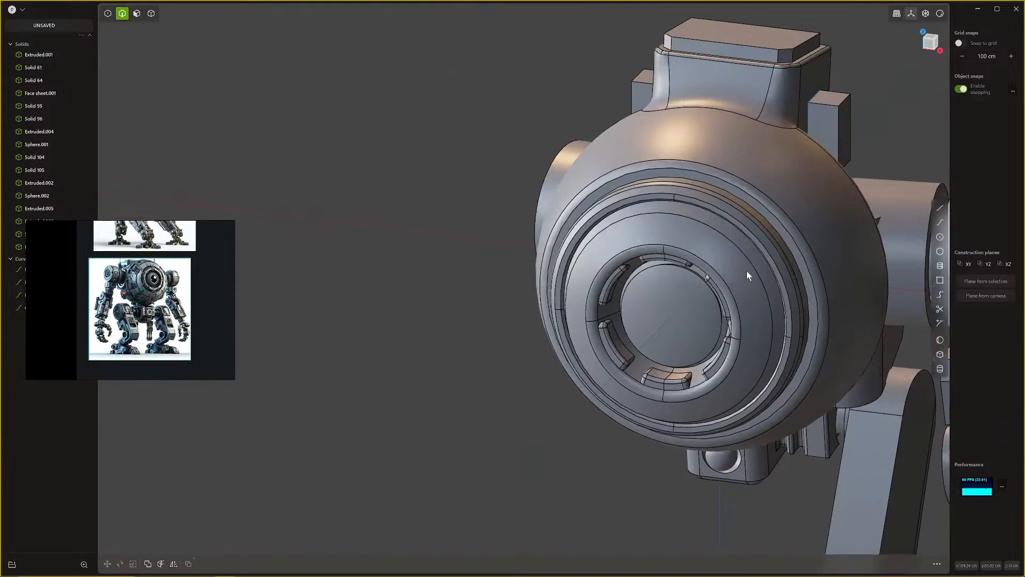
{"action": "scroll", "coordinate": [749, 270], "scroll_direction": "down", "scroll_amount": 3}
{"action": "middle_click_drag", "start_coordinate": [798, 256], "coordinate": [800, 235]}
{"action": "scroll", "coordinate": [800, 235], "scroll_direction": "up", "scroll_amount": 4}
{"action": "scroll", "coordinate": [799, 233], "scroll_direction": "down", "scroll_amount": 3}
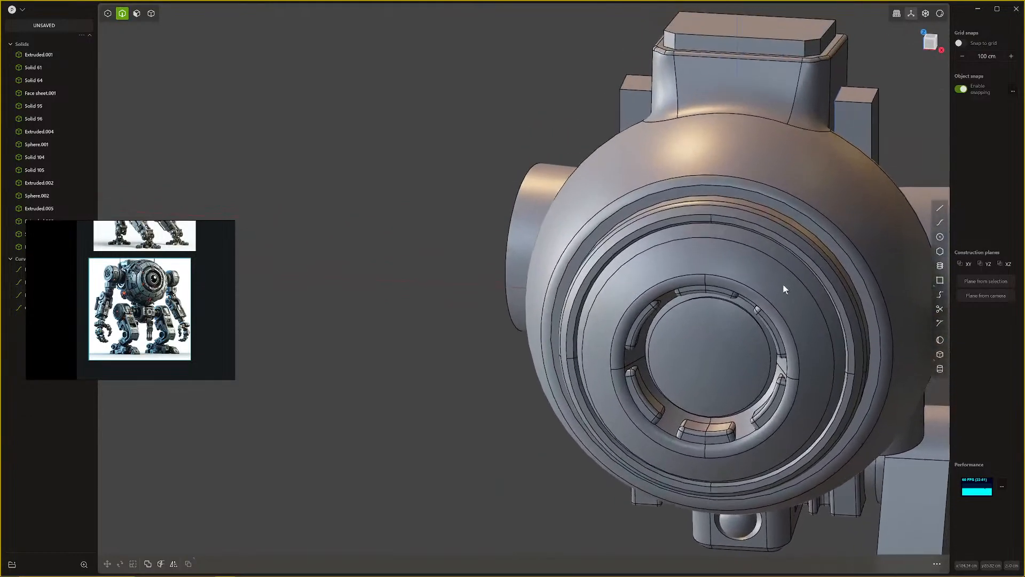
{"action": "left_click", "coordinate": [760, 226]}
{"action": "key", "text": "f"}
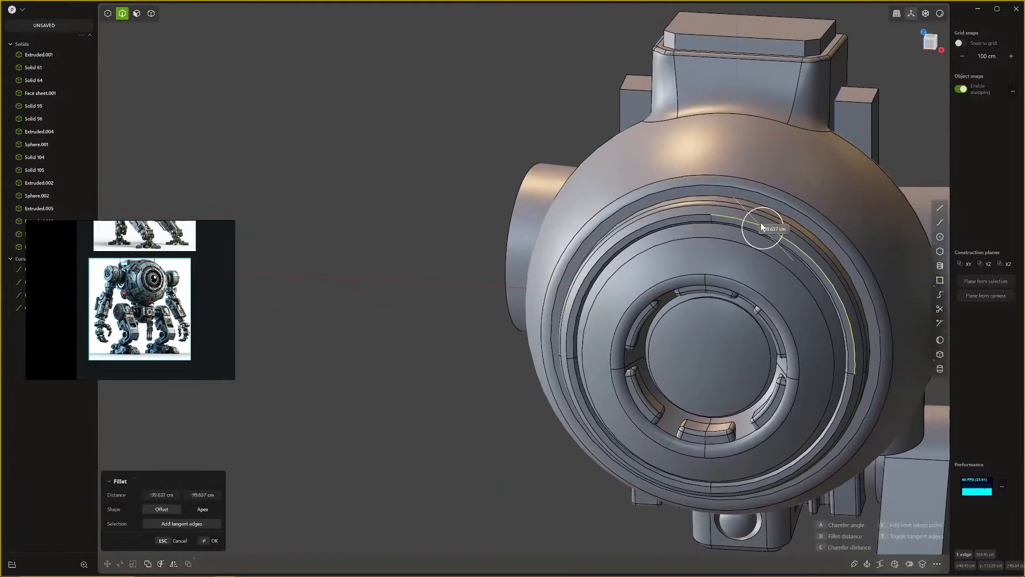
{"action": "key", "text": "Escape"}
{"action": "scroll", "coordinate": [761, 223], "scroll_direction": "up", "scroll_amount": 3}
{"action": "middle_click_drag", "start_coordinate": [763, 226], "coordinate": [647, 259]}
{"action": "key", "text": "b"}
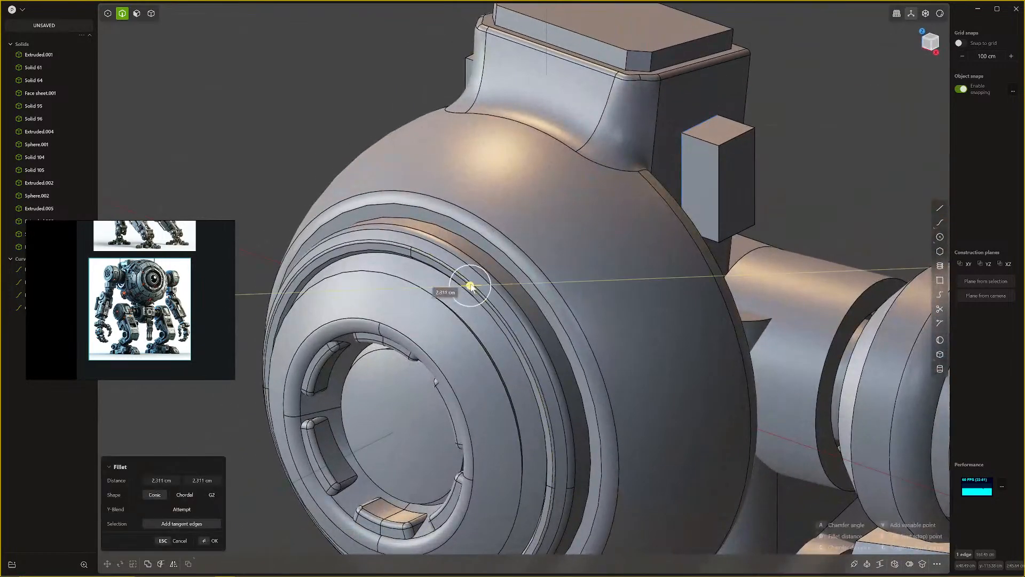
{"action": "left_click", "coordinate": [468, 286]}
{"action": "scroll", "coordinate": [468, 286], "scroll_direction": "down", "scroll_amount": 5}
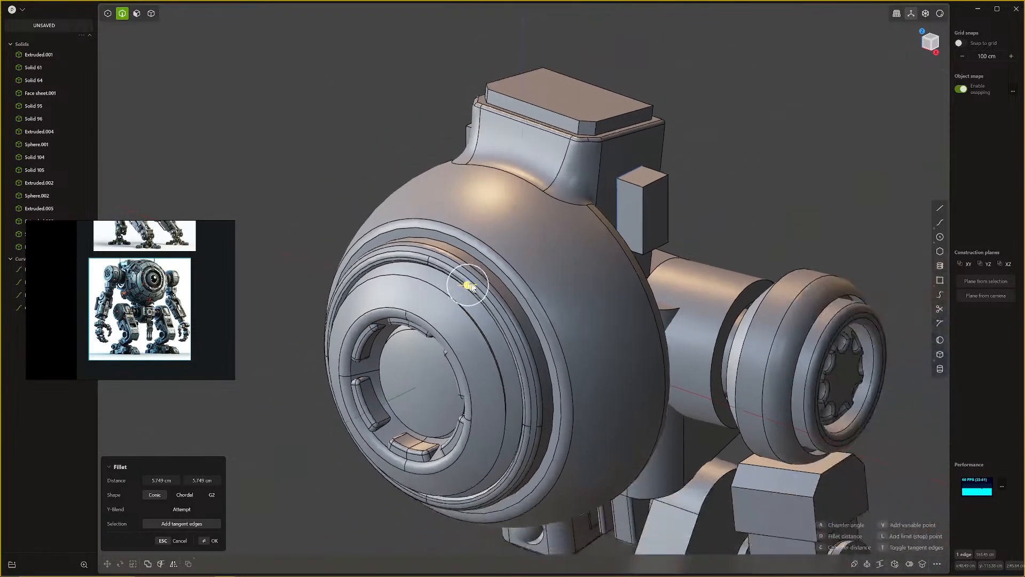
{"action": "key", "text": "Return"}
Step: Deselect the body and add a single cut loop running around the large spherical face behind the front ring
{"action": "scroll", "coordinate": [549, 327], "scroll_direction": "down", "scroll_amount": 5}
{"action": "middle_click_drag", "start_coordinate": [549, 327], "coordinate": [629, 320]}
{"action": "scroll", "coordinate": [629, 319], "scroll_direction": "up", "scroll_amount": 8}
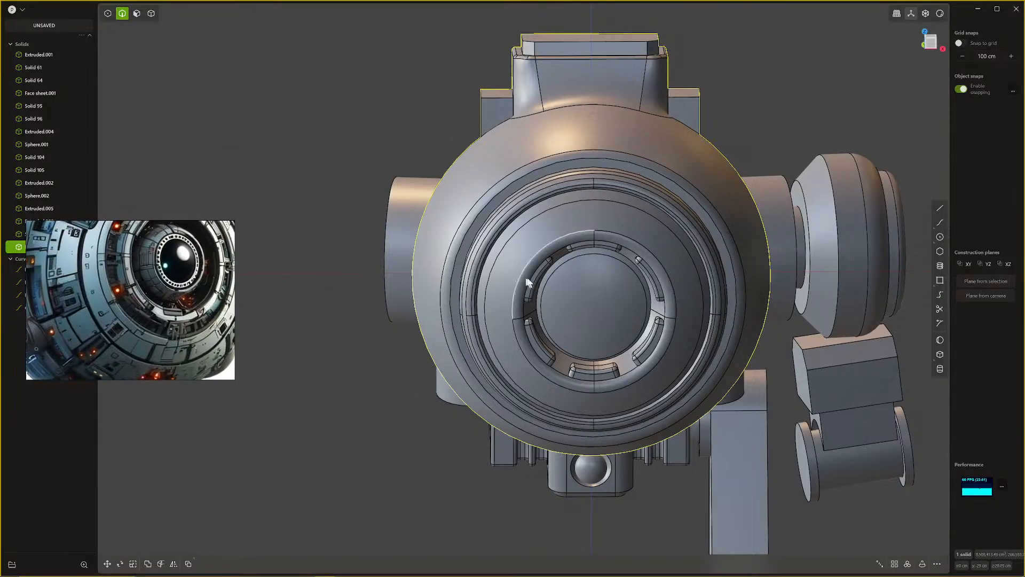
{"action": "middle_click_drag", "start_coordinate": [565, 279], "coordinate": [445, 287]}
{"action": "scroll", "coordinate": [542, 284], "scroll_direction": "up", "scroll_amount": 2}
{"action": "key", "text": "Escape"}
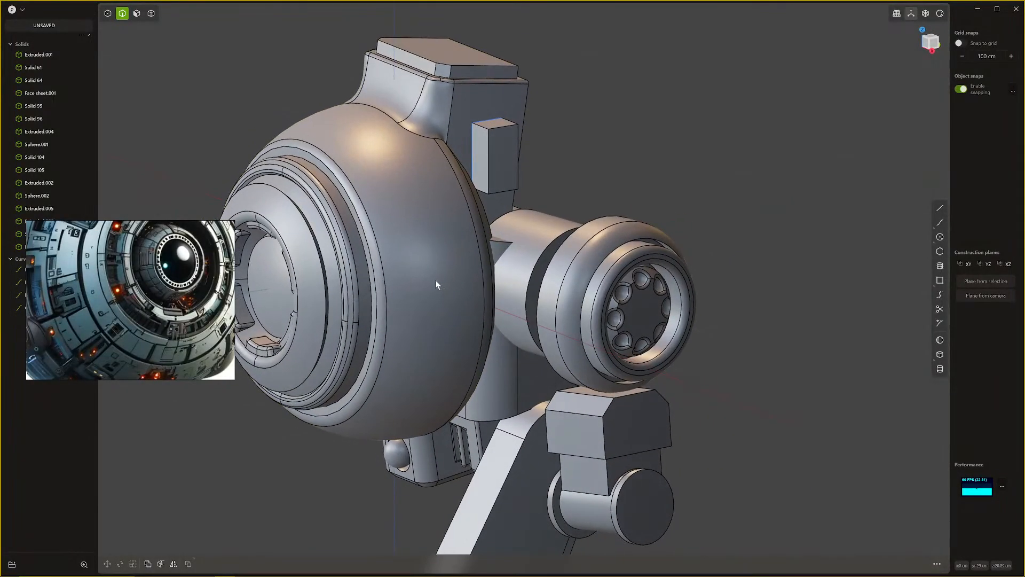
{"action": "key", "text": "ctrl+r"}
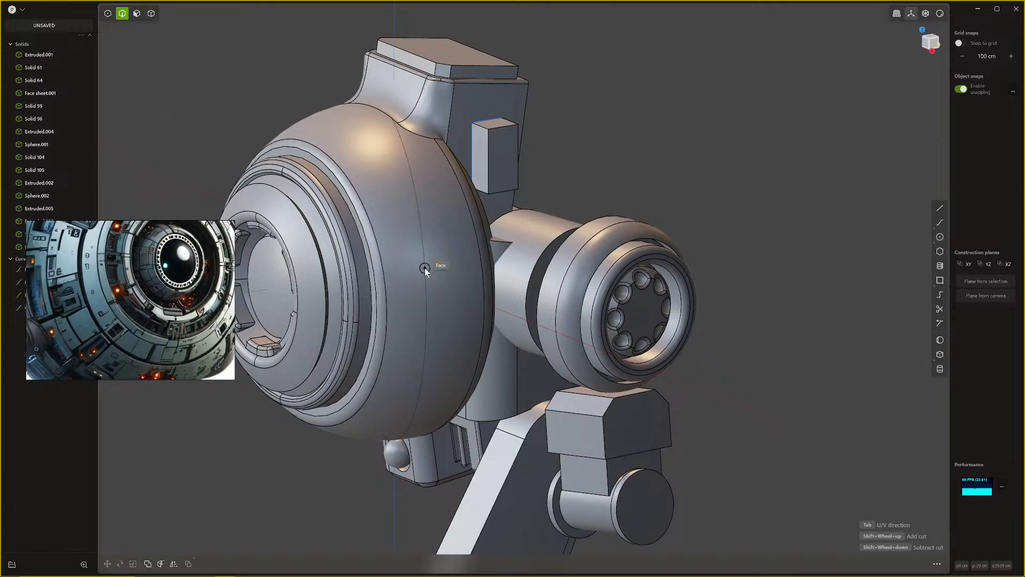
{"action": "left_click", "coordinate": [425, 268]}
Step: Mirror the body solid along X about its centre, slicing at the mirror plane and merging both halves
{"action": "middle_click_drag", "start_coordinate": [424, 267], "coordinate": [540, 315]}
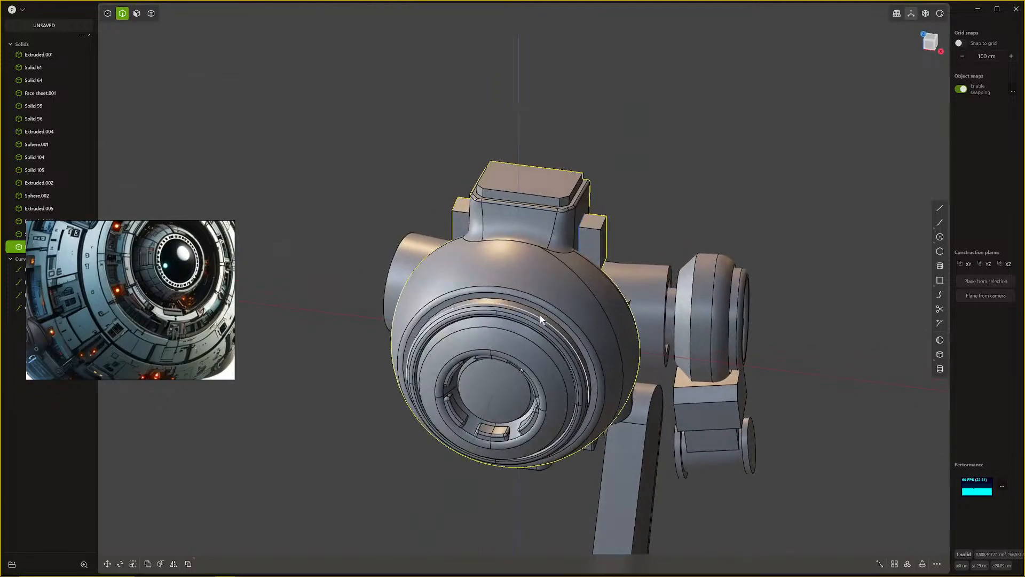
{"action": "key", "text": "4"}
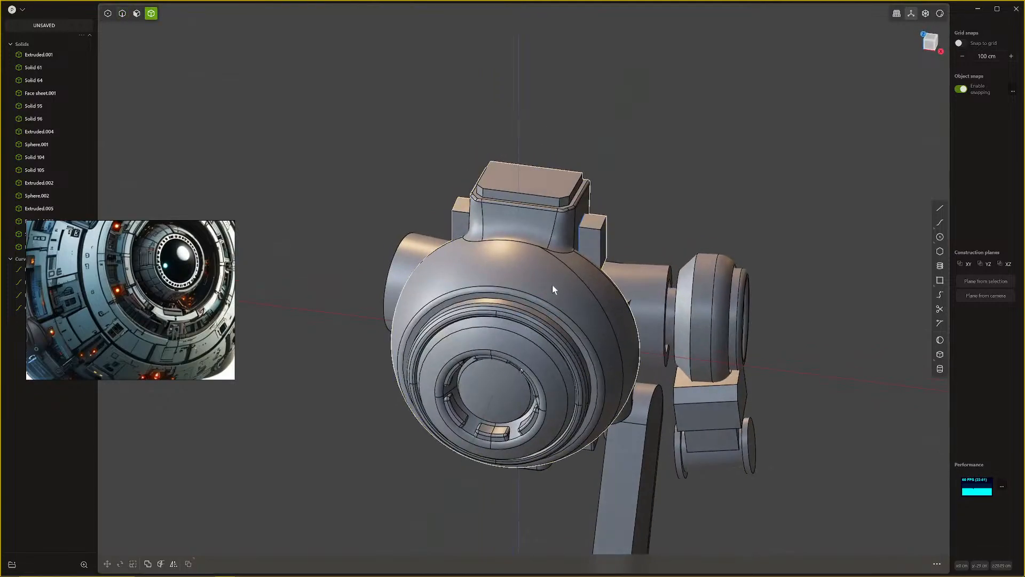
{"action": "left_click", "coordinate": [553, 286]}
{"action": "key", "text": "alt+x"}
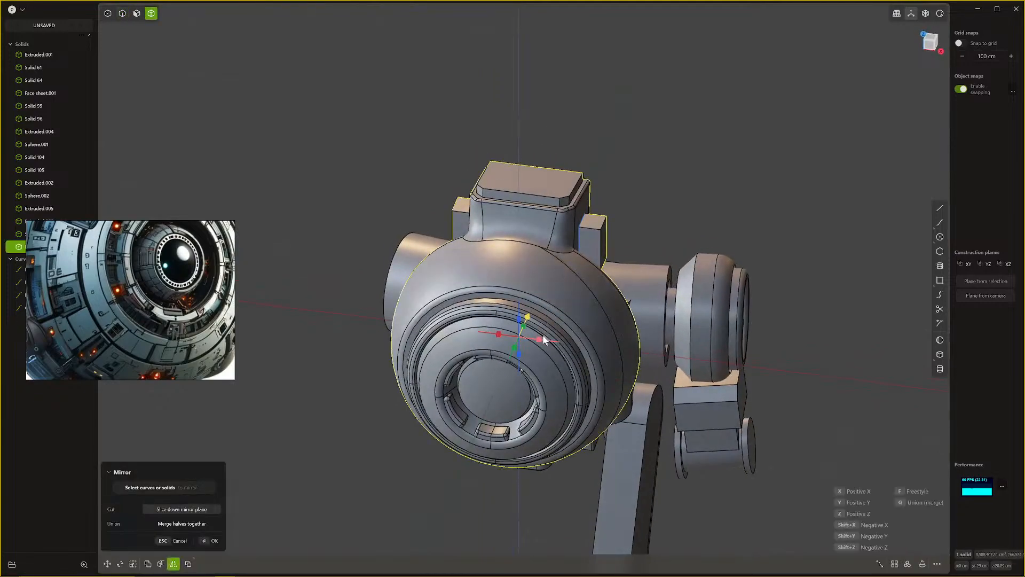
{"action": "key", "text": "q"}
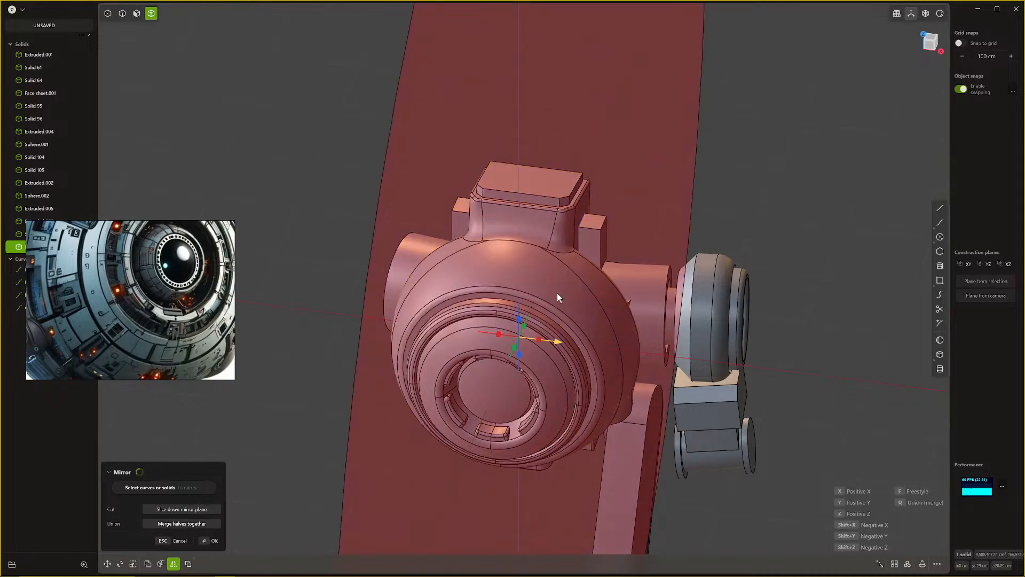
{"action": "key", "text": "Return"}
Step: Try to offset the rear band face of the spherical body inward by 4.287 cm
{"action": "mouse_move", "coordinate": [556, 290]}
{"action": "middle_mouse_down"}
{"action": "mouse_move", "coordinate": [413, 287]}
{"action": "mouse_move", "coordinate": [569, 300]}
{"action": "middle_mouse_up"}
{"action": "key", "text": "3"}
{"action": "left_click", "coordinate": [414, 285]}
{"action": "middle_click_drag", "start_coordinate": [674, 258], "coordinate": [616, 246]}
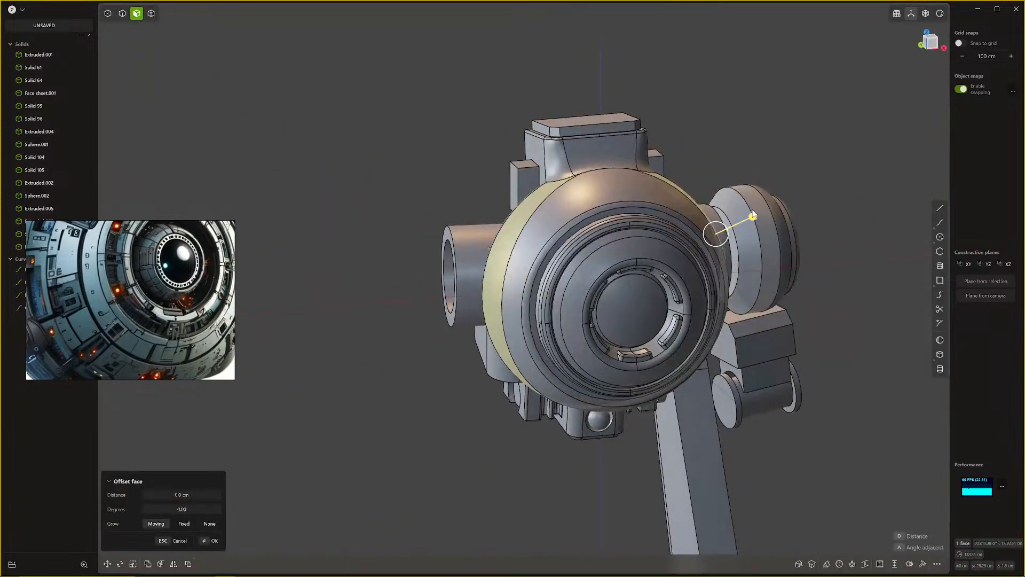
{"action": "left_click_drag", "start_coordinate": [753, 216], "coordinate": [752, 218]}
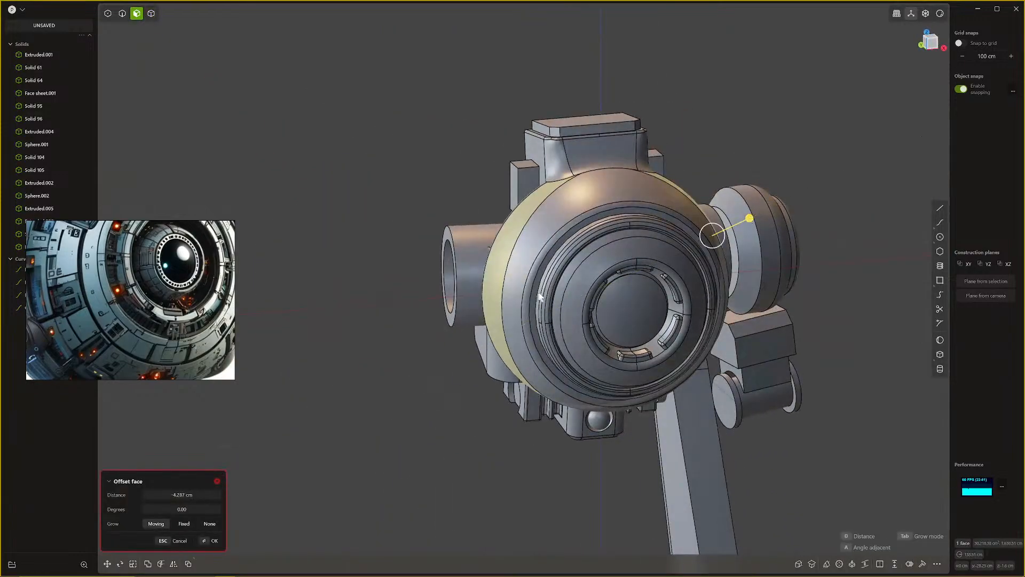
{"action": "middle_click_drag", "start_coordinate": [539, 256], "coordinate": [590, 195]}
{"action": "scroll", "coordinate": [592, 197], "scroll_direction": "up", "scroll_amount": 1}
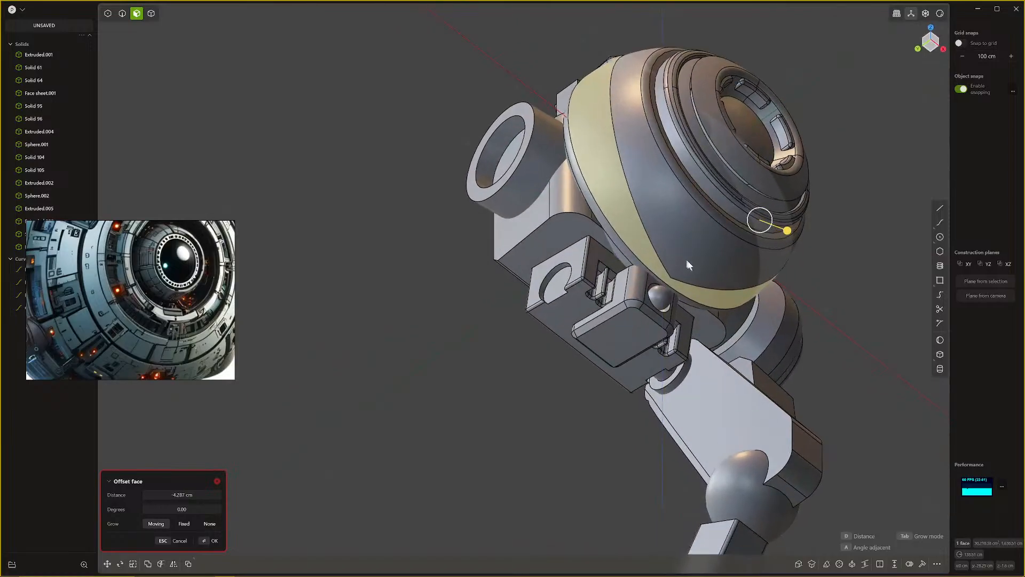
{"action": "scroll", "coordinate": [687, 267], "scroll_direction": "up", "scroll_amount": 4}
{"action": "middle_click_drag", "start_coordinate": [676, 283], "coordinate": [539, 321]}
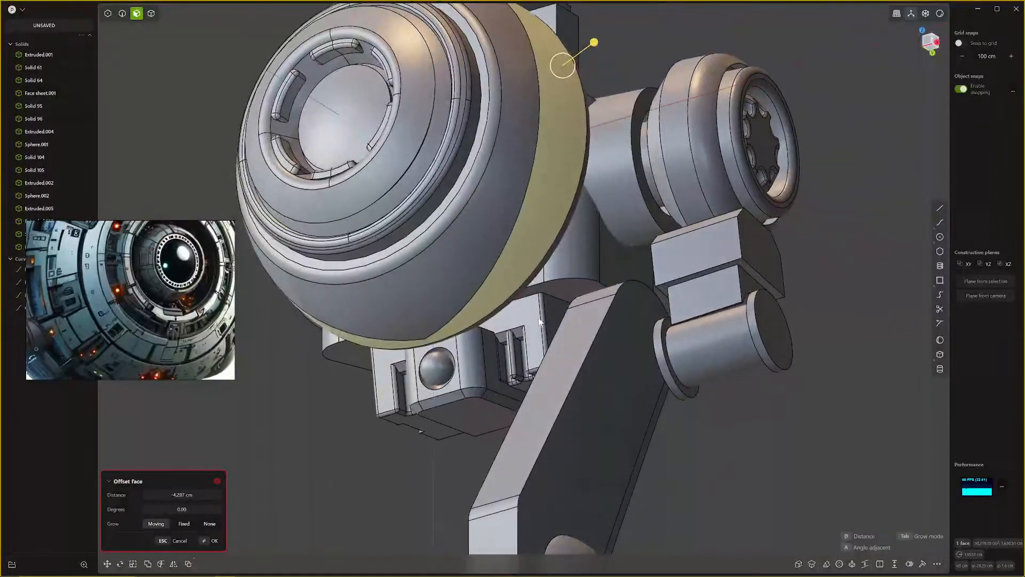
{"action": "middle_click_drag", "start_coordinate": [451, 335], "coordinate": [510, 311]}
{"action": "scroll", "coordinate": [743, 259], "scroll_direction": "up", "scroll_amount": 1}
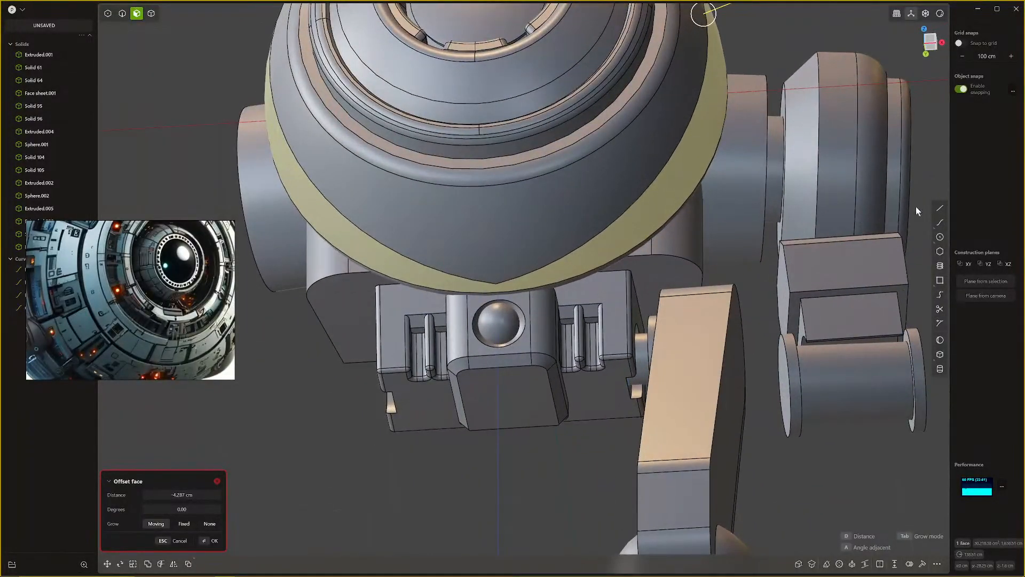
Step: Draw a short line across the rear band at the body's bottom centre and split the band face with it
{"action": "left_click", "coordinate": [938, 209]}
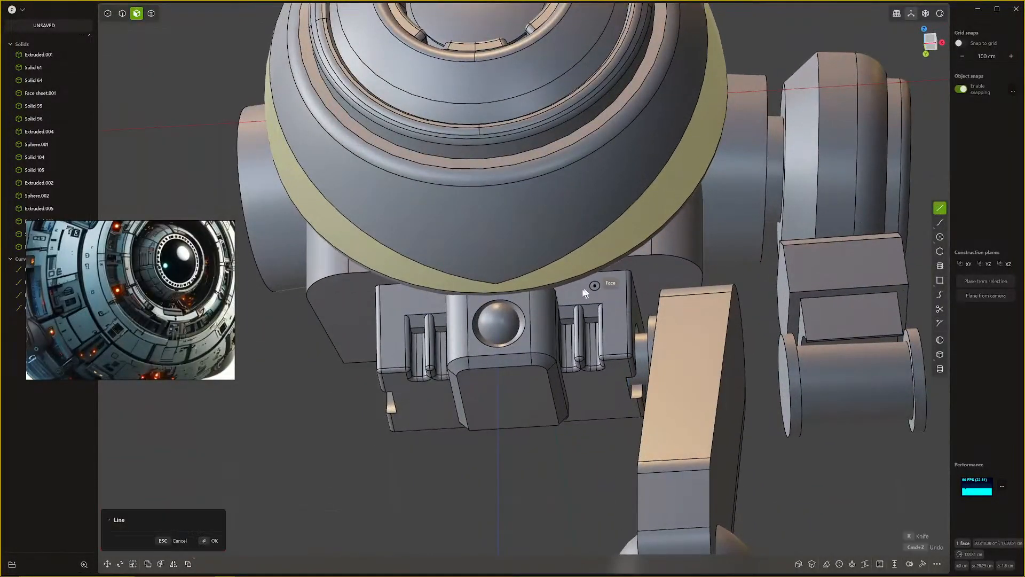
{"action": "left_click", "coordinate": [495, 283]}
{"action": "left_click", "coordinate": [498, 292]}
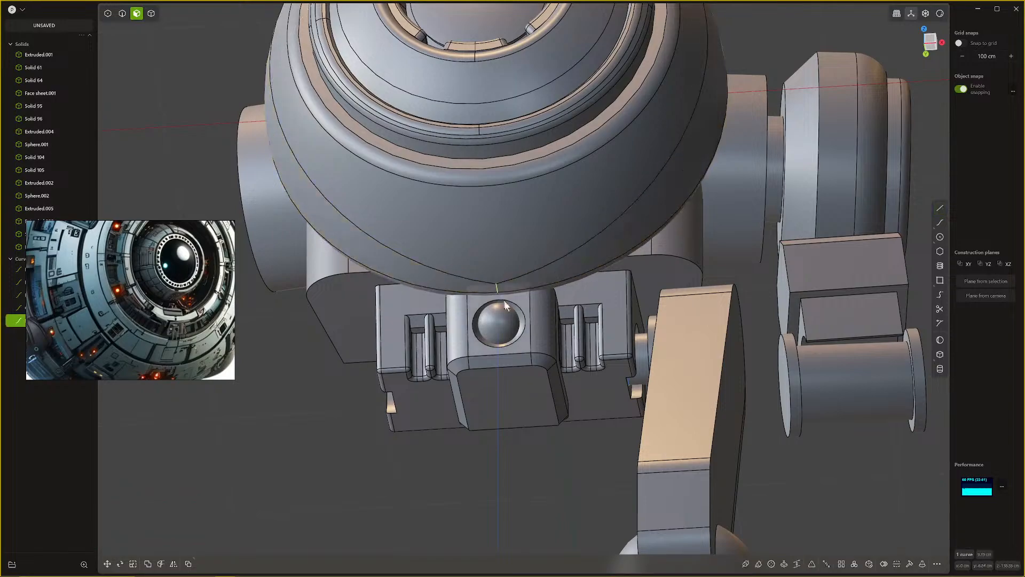
{"action": "scroll", "coordinate": [502, 283], "scroll_direction": "up", "scroll_amount": 6}
{"action": "scroll", "coordinate": [501, 280], "scroll_direction": "down", "scroll_amount": 5}
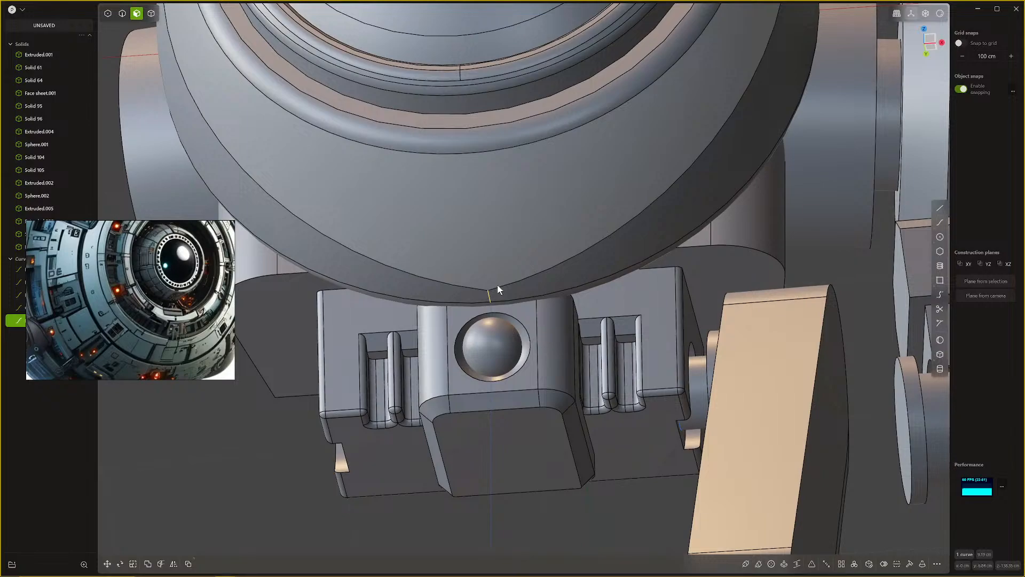
{"action": "key", "text": "i"}
{"action": "left_click", "coordinate": [524, 267]}
{"action": "key", "text": "Escape"}
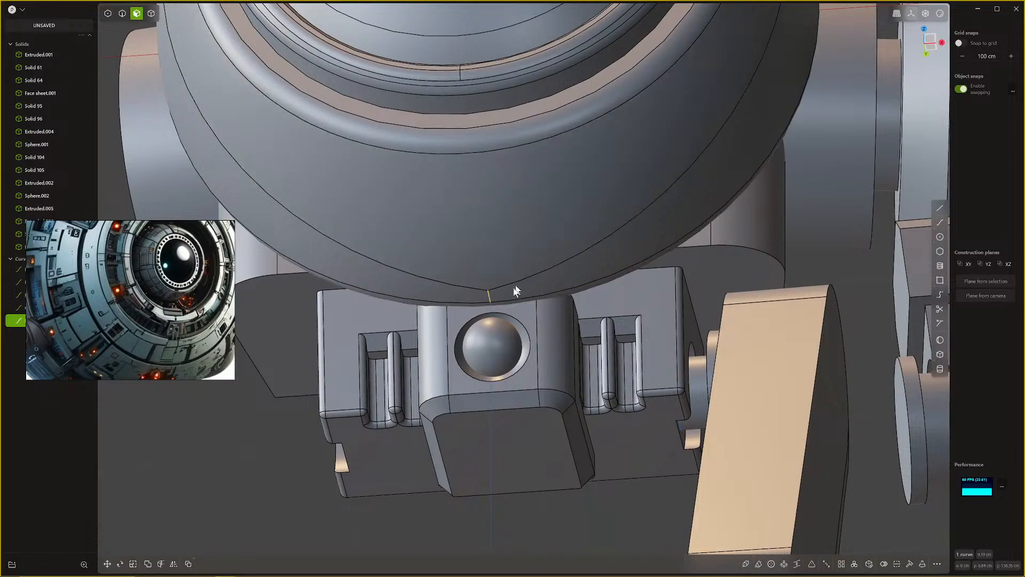
Step: Delete the short helper line at the bottom centre of the body
{"action": "left_click", "coordinate": [494, 297]}
{"action": "key", "text": "2"}
{"action": "left_click", "coordinate": [490, 296]}
{"action": "key", "text": "Delete"}
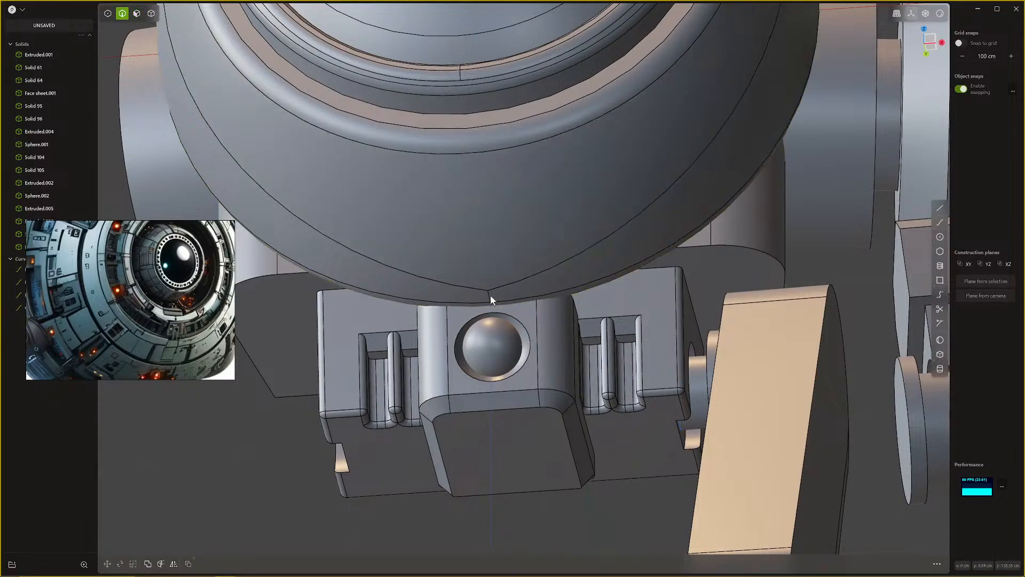
Step: Try to offset the half of the split band face on the side away from the detailed shoulder
{"action": "key", "text": "3"}
{"action": "left_click", "coordinate": [521, 289]}
{"action": "key", "text": "o"}
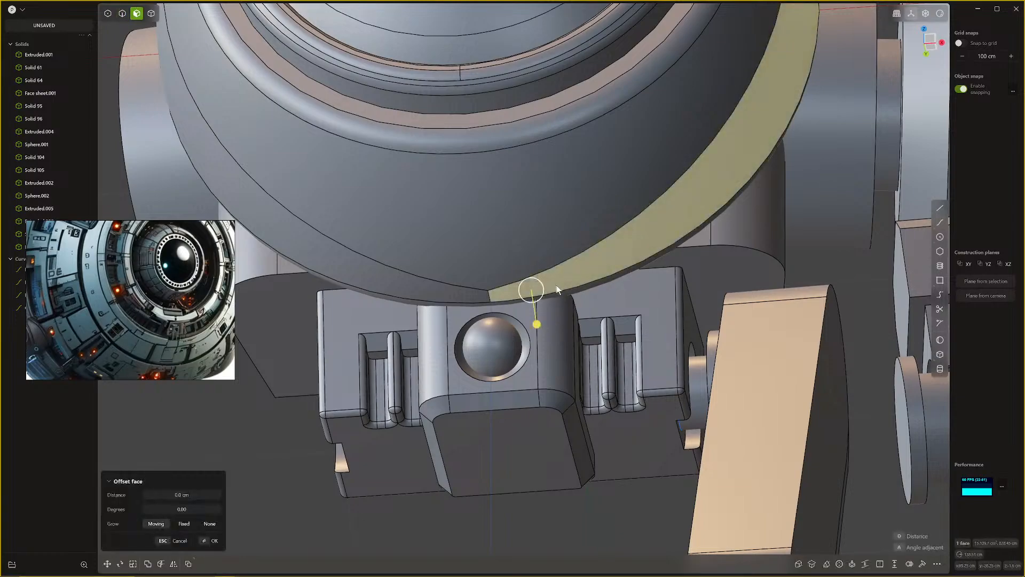
{"action": "scroll", "coordinate": [557, 290], "scroll_direction": "down", "scroll_amount": 1}
{"action": "left_click", "coordinate": [460, 294]}
{"action": "left_click_drag", "start_coordinate": [463, 326], "coordinate": [464, 359]}
{"action": "key", "text": "Escape"}
Step: Offset the outline of the shoulder-side half of the band inward by about 2.255 cm to form a thin border
{"action": "left_click", "coordinate": [539, 284]}
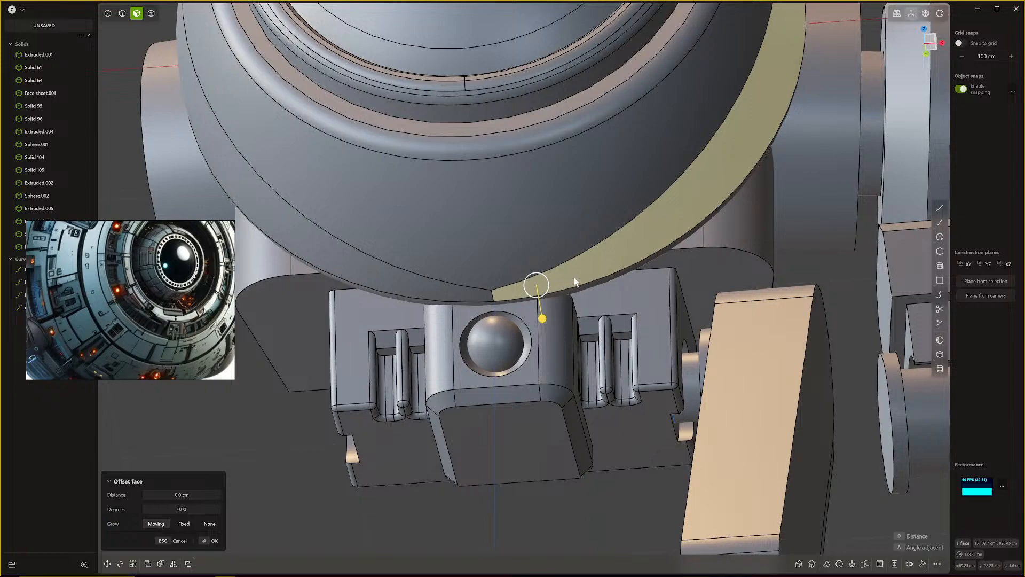
{"action": "key", "text": "o"}
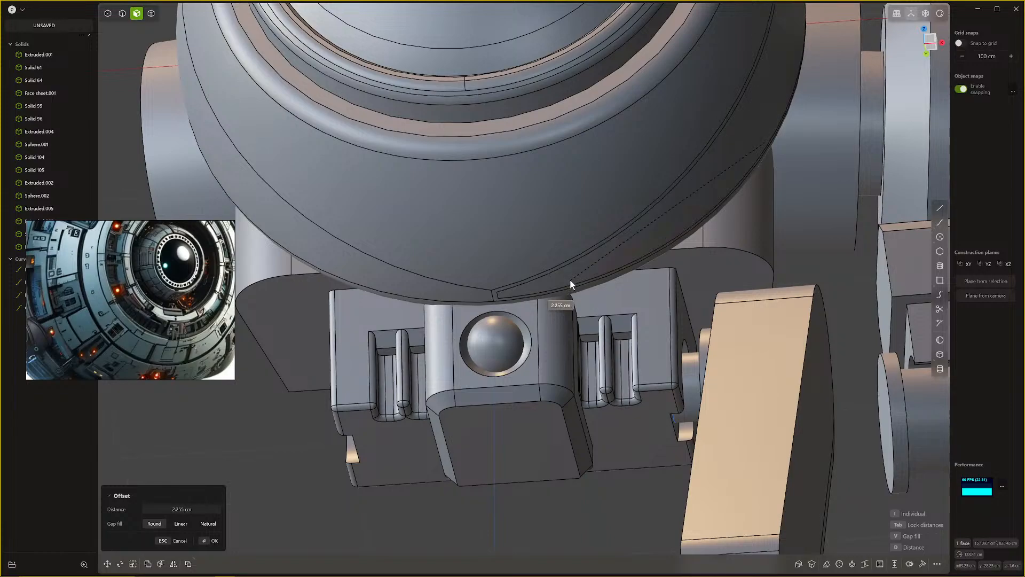
{"action": "left_click", "coordinate": [571, 280]}
{"action": "left_click", "coordinate": [579, 283]}
Step: Try to offset the thin border face and the panel it surrounds on the shoulder-side band
{"action": "scroll", "coordinate": [578, 283], "scroll_direction": "down", "scroll_amount": 4}
{"action": "middle_click_drag", "start_coordinate": [579, 283], "coordinate": [464, 345]}
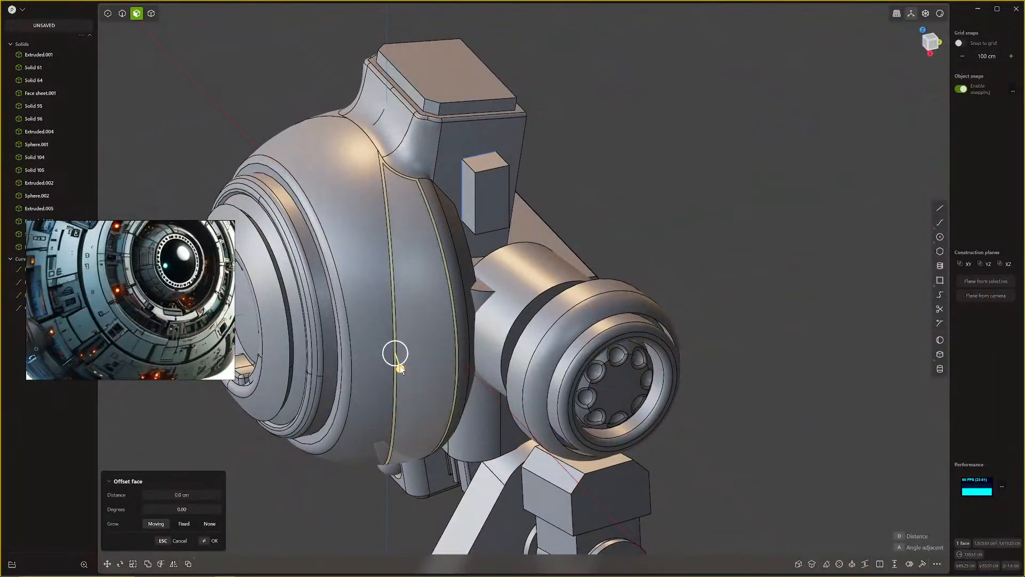
{"action": "left_click_drag", "start_coordinate": [399, 368], "coordinate": [400, 367]}
{"action": "key", "text": "Escape"}
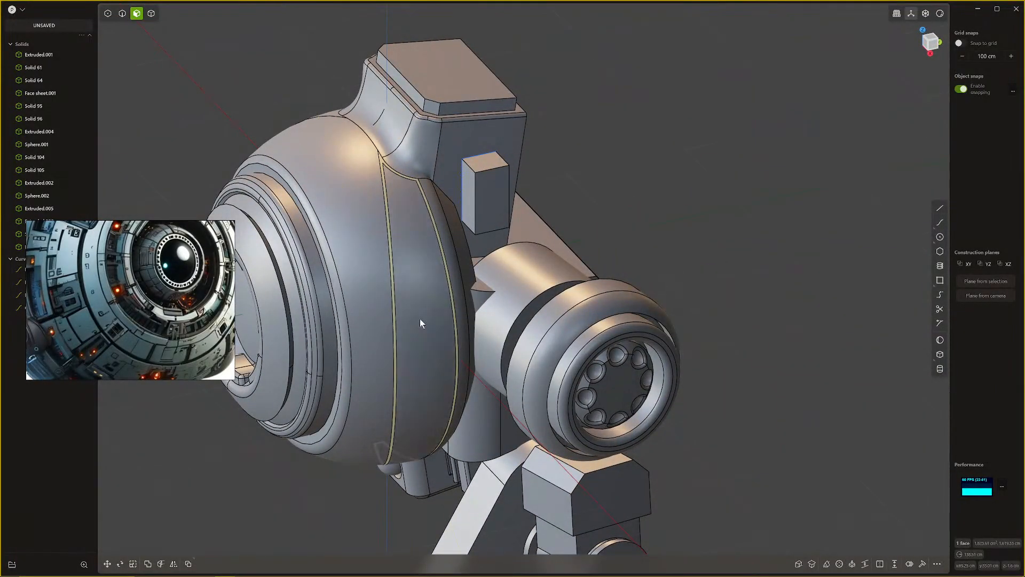
{"action": "left_click", "coordinate": [420, 319]}
{"action": "left_click_drag", "start_coordinate": [430, 324], "coordinate": [429, 327]}
{"action": "key", "text": "Escape"}
Step: Try to offset the thin border face of the shoulder-side band inward by about 5.182 cm
{"action": "scroll", "coordinate": [390, 254], "scroll_direction": "up", "scroll_amount": 2}
{"action": "left_click", "coordinate": [392, 255]}
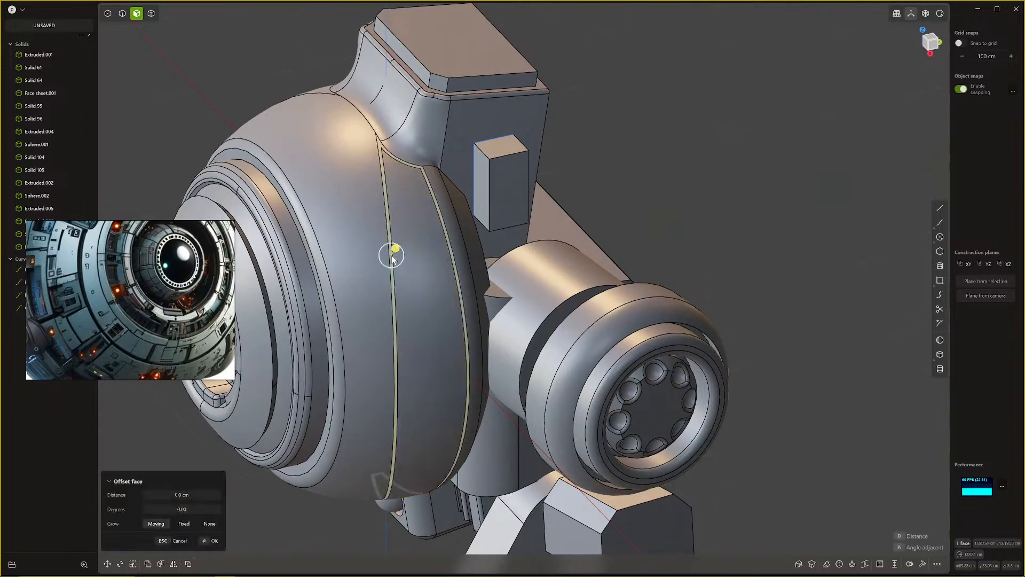
{"action": "left_click_drag", "start_coordinate": [395, 252], "coordinate": [395, 252]}
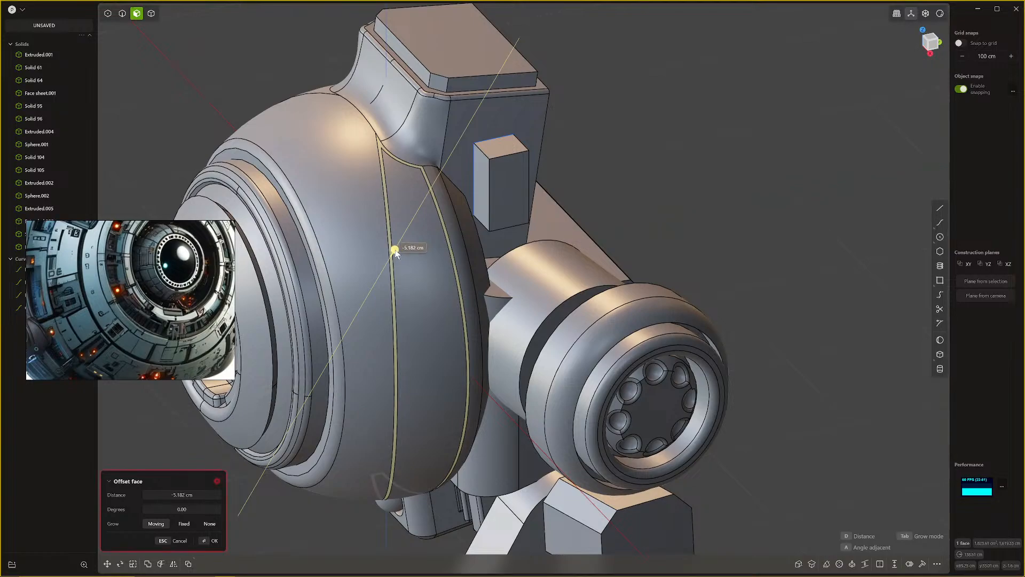
{"action": "scroll", "coordinate": [392, 251], "scroll_direction": "up", "scroll_amount": 6}
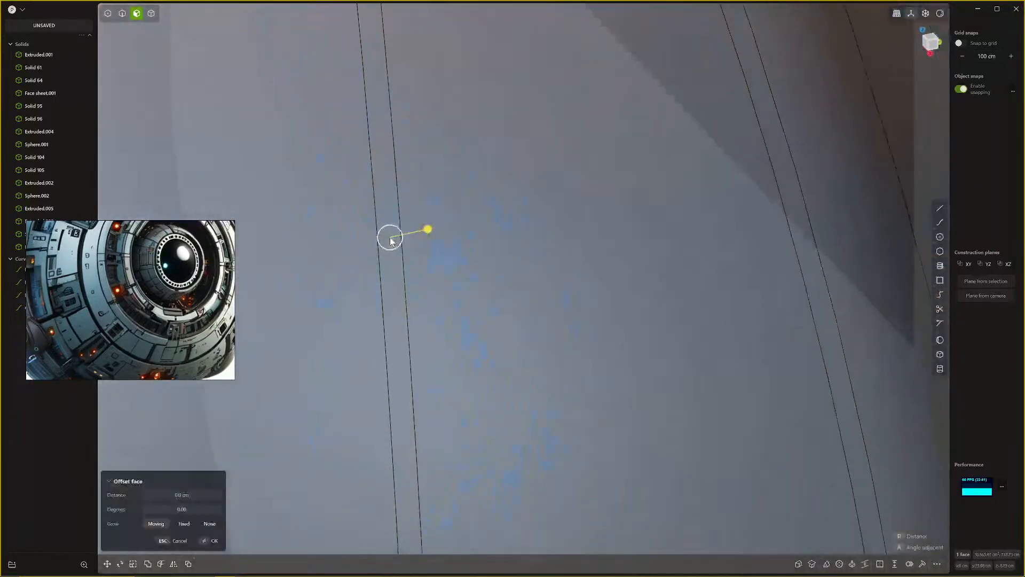
{"action": "left_click", "coordinate": [396, 254]}
{"action": "left_click_drag", "start_coordinate": [401, 244], "coordinate": [414, 230]}
Step: Offset the panel inside the thin border slightly inward so it sits inset in the shoulder-side band
{"action": "left_click", "coordinate": [451, 245]}
{"action": "scroll", "coordinate": [464, 283], "scroll_direction": "down", "scroll_amount": 3}
{"action": "scroll", "coordinate": [464, 287], "scroll_direction": "down", "scroll_amount": 8}
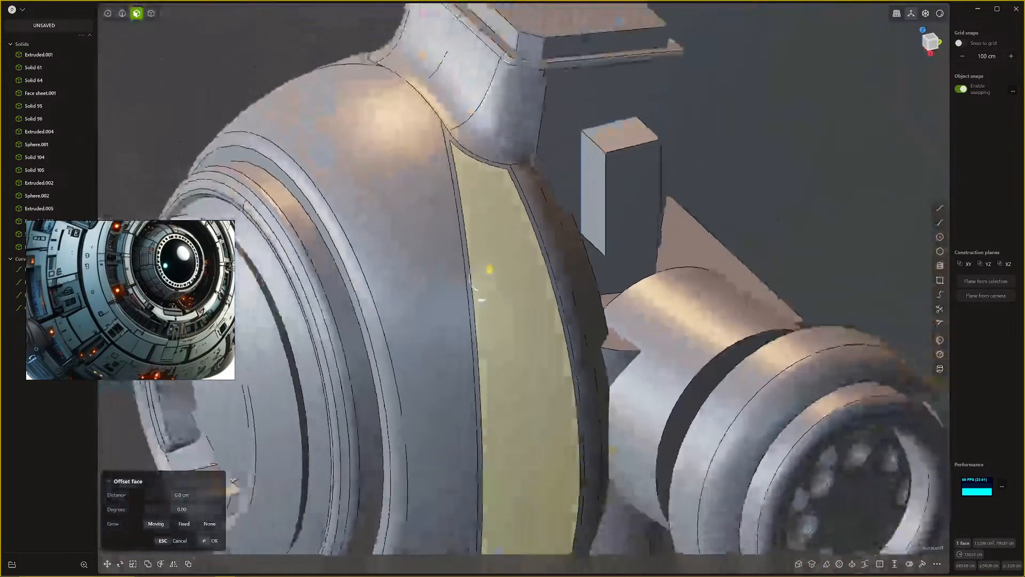
{"action": "left_click_drag", "start_coordinate": [550, 255], "coordinate": [556, 255]}
{"action": "right_click", "coordinate": [556, 257]}
{"action": "scroll", "coordinate": [553, 272], "scroll_direction": "down", "scroll_amount": 5}
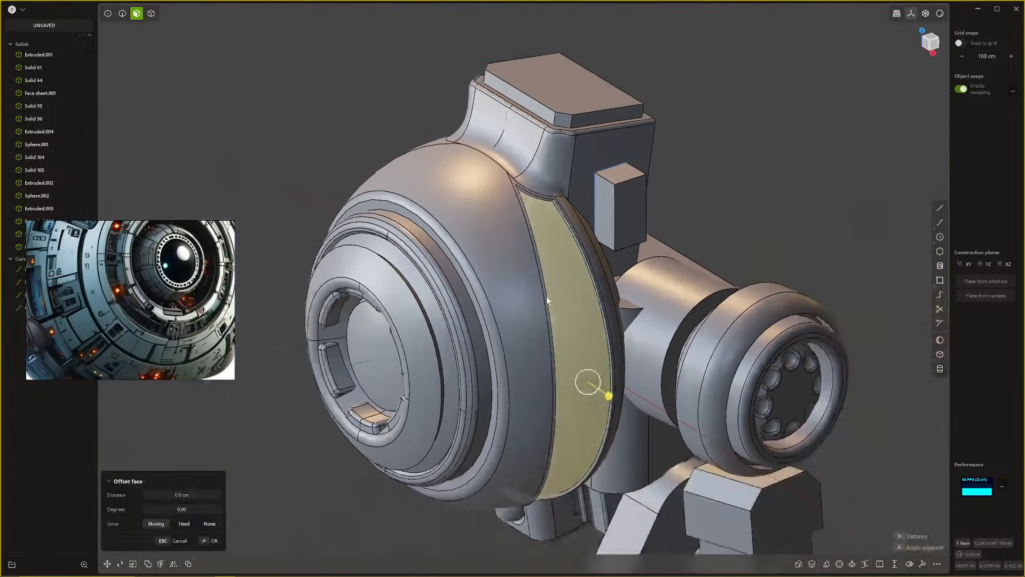
Step: Fillet the four corner edges of the inset on the shoulder-side band by about 4.511 cm
{"action": "middle_click_drag", "start_coordinate": [548, 297], "coordinate": [607, 322]}
{"action": "scroll", "coordinate": [563, 291], "scroll_direction": "down", "scroll_amount": 2}
{"action": "key", "text": "4"}
{"action": "left_click", "coordinate": [617, 273]}
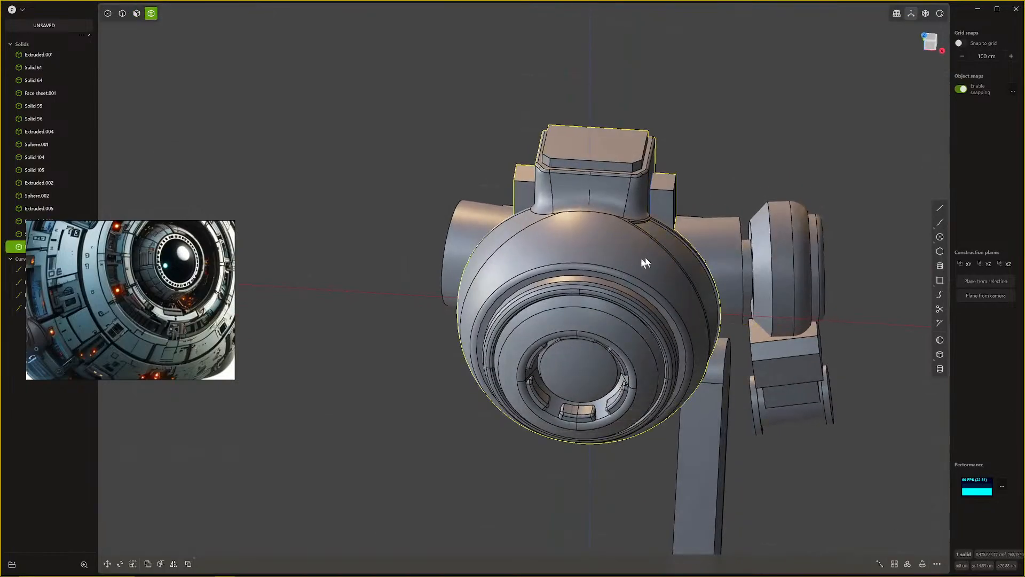
{"action": "middle_click_drag", "start_coordinate": [645, 262], "coordinate": [718, 572]}
{"action": "scroll", "coordinate": [467, 261], "scroll_direction": "up", "scroll_amount": 6}
{"action": "key", "text": "2"}
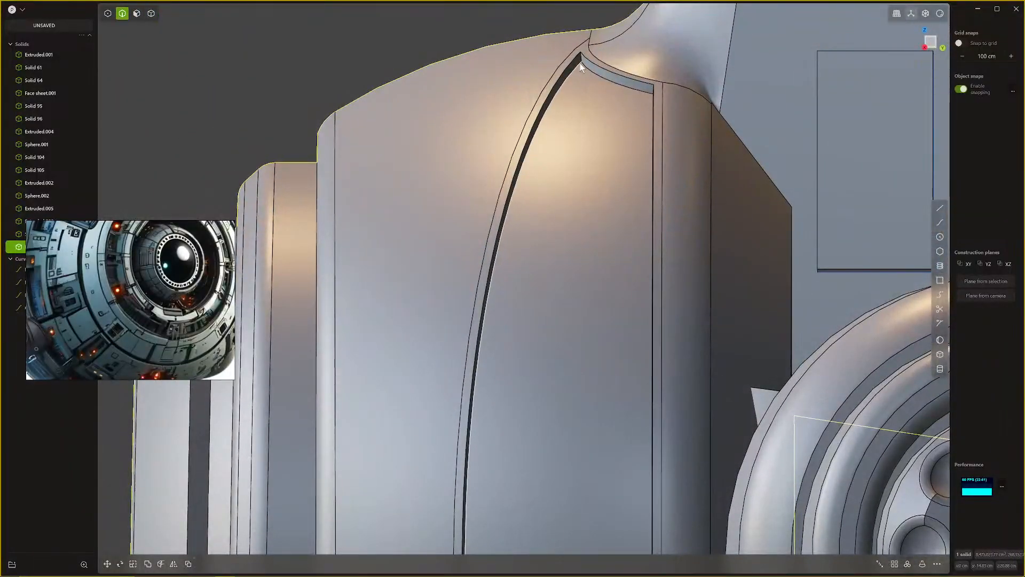
{"action": "left_click", "coordinate": [579, 59]}
{"action": "key", "text": "f"}
{"action": "left_click_drag", "start_coordinate": [581, 61], "coordinate": [595, 75]}
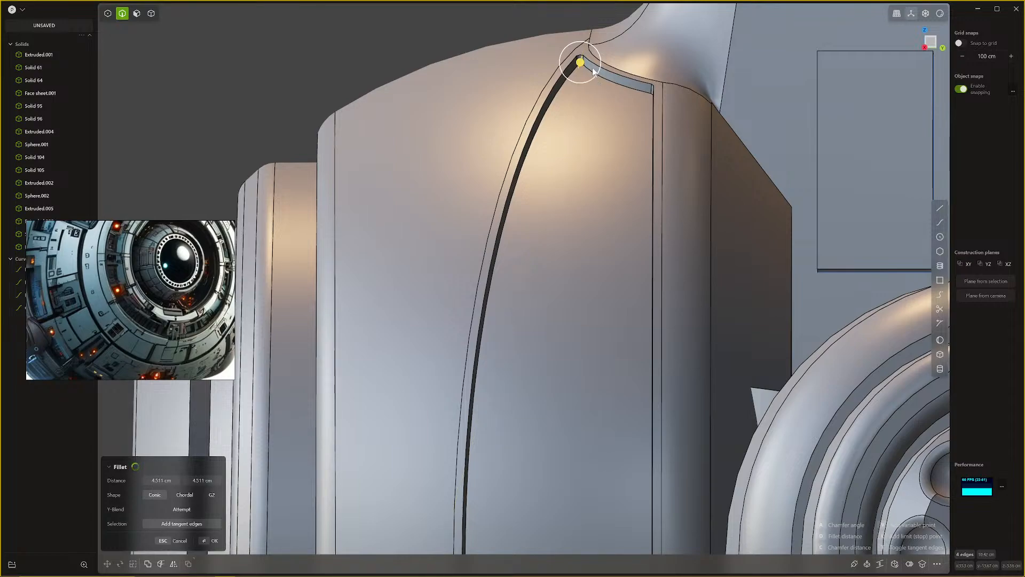
{"action": "key", "text": "Return"}
{"action": "scroll", "coordinate": [598, 96], "scroll_direction": "down", "scroll_amount": 2}
{"action": "middle_click_drag", "start_coordinate": [608, 120], "coordinate": [636, 186]}
{"action": "scroll", "coordinate": [636, 187], "scroll_direction": "down", "scroll_amount": 4}
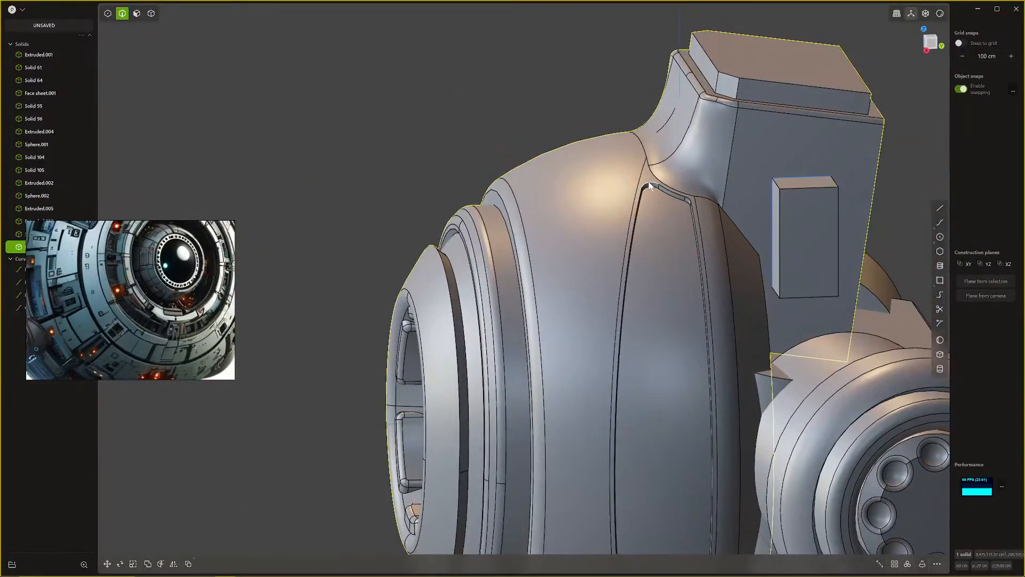
{"action": "left_click", "coordinate": [649, 182]}
{"action": "key", "text": "b"}
{"action": "left_click_drag", "start_coordinate": [649, 182], "coordinate": [647, 183]}
{"action": "key", "text": "Escape"}
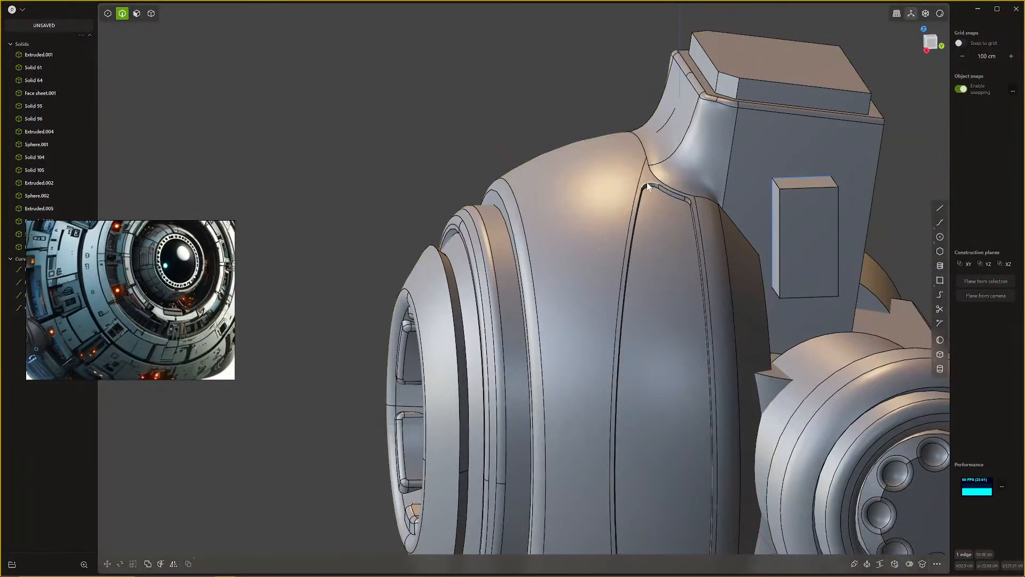
Step: Offset the inset panel on the shoulder-side band further inward to deepen its recess
{"action": "key", "text": "3"}
{"action": "left_click", "coordinate": [664, 236]}
{"action": "key", "text": "o"}
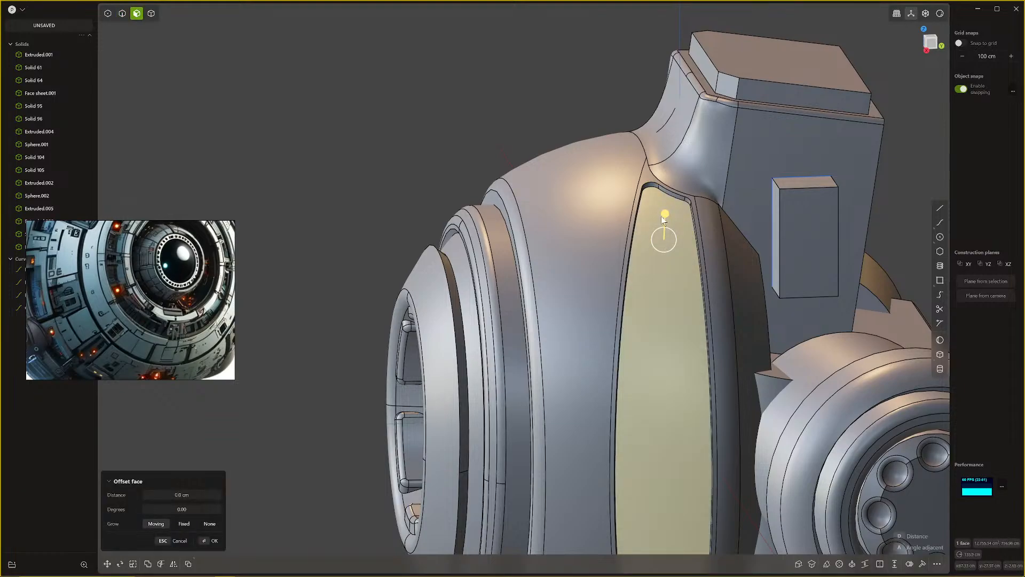
{"action": "left_click_drag", "start_coordinate": [663, 215], "coordinate": [665, 220]}
{"action": "key", "text": "Return"}
{"action": "scroll", "coordinate": [660, 242], "scroll_direction": "down", "scroll_amount": 5}
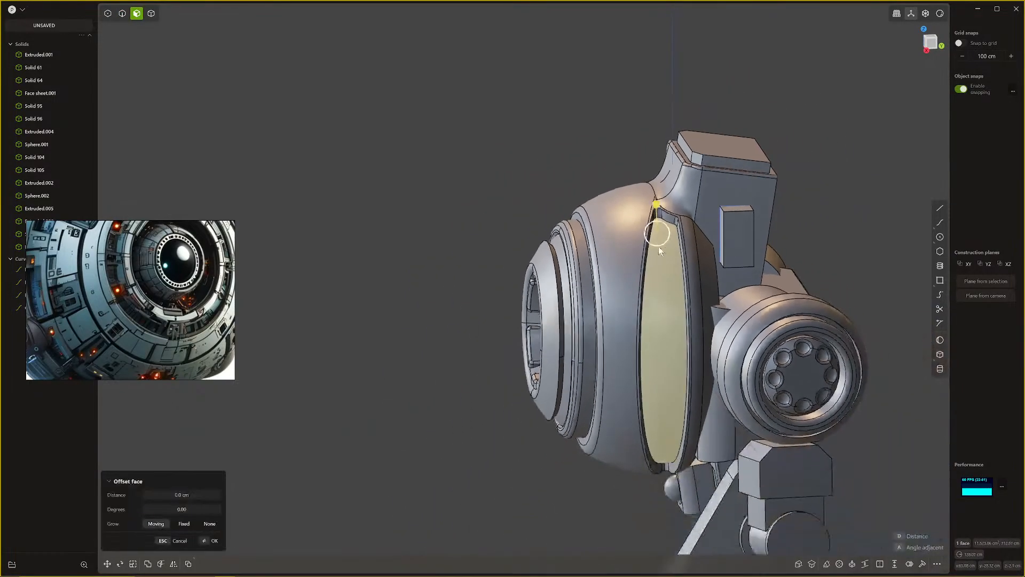
Step: Try to fillet the outer edge of the panel recess by about 7.349 cm
{"action": "middle_click_drag", "start_coordinate": [660, 241], "coordinate": [700, 213]}
{"action": "left_click", "coordinate": [704, 199]}
{"action": "middle_click_drag", "start_coordinate": [753, 163], "coordinate": [676, 310]}
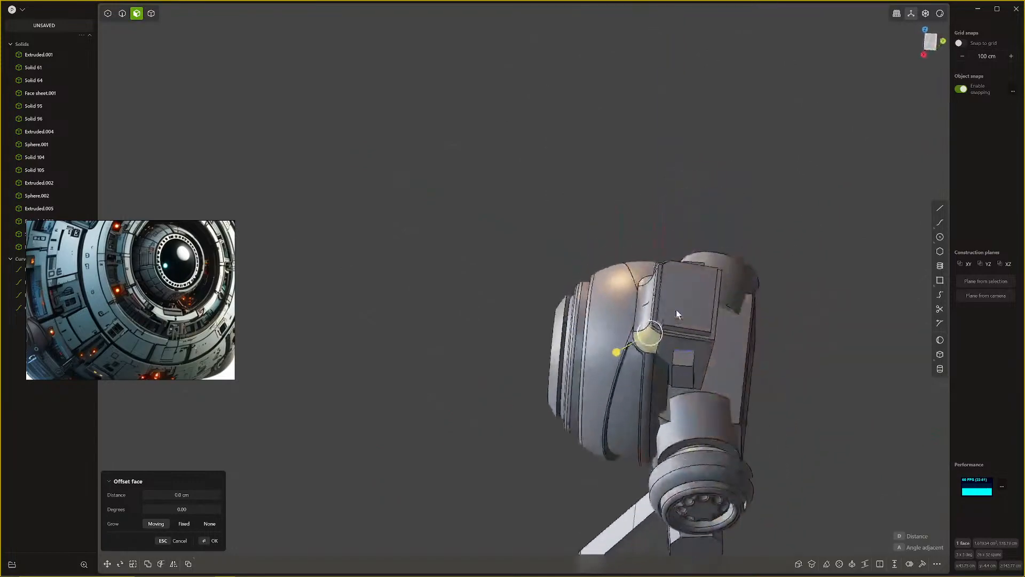
{"action": "scroll", "coordinate": [633, 340], "scroll_direction": "up", "scroll_amount": 5}
{"action": "scroll", "coordinate": [632, 340], "scroll_direction": "up", "scroll_amount": 3}
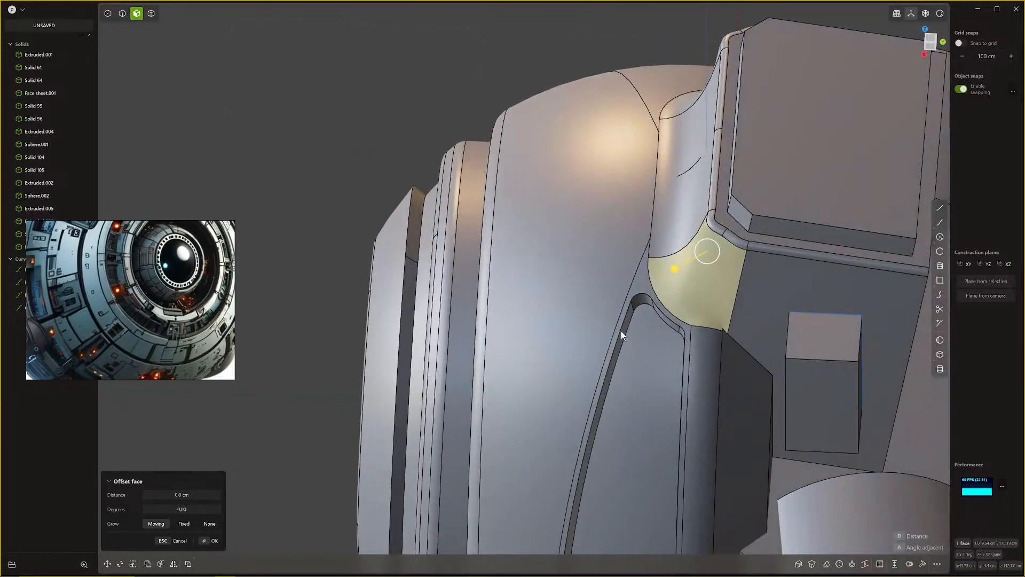
{"action": "key", "text": "2"}
{"action": "left_click", "coordinate": [623, 326]}
{"action": "middle_click_drag", "start_coordinate": [623, 327], "coordinate": [636, 318]}
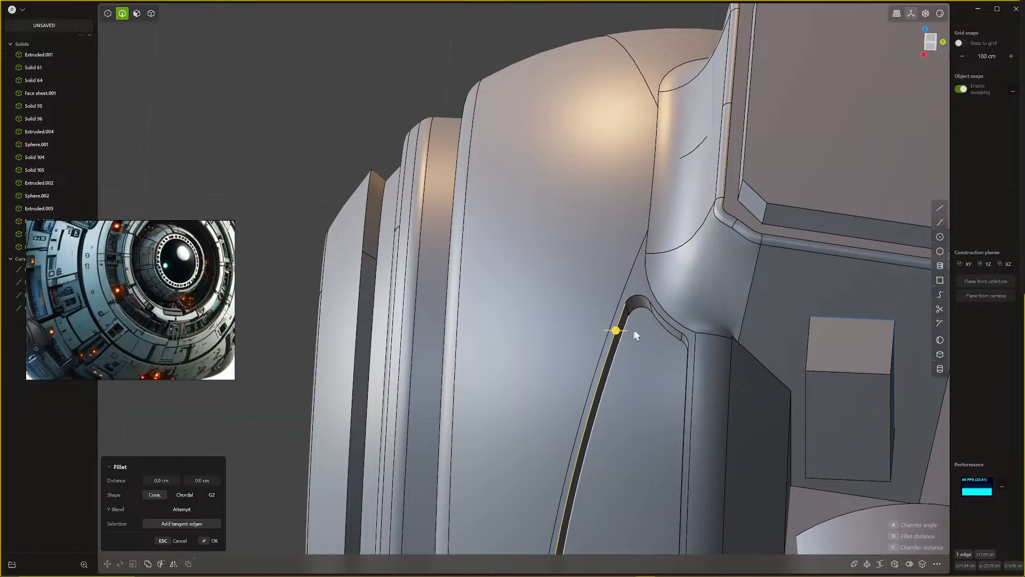
{"action": "left_click_drag", "start_coordinate": [616, 332], "coordinate": [631, 336]}
{"action": "key", "text": "Return"}
{"action": "key", "text": "f"}
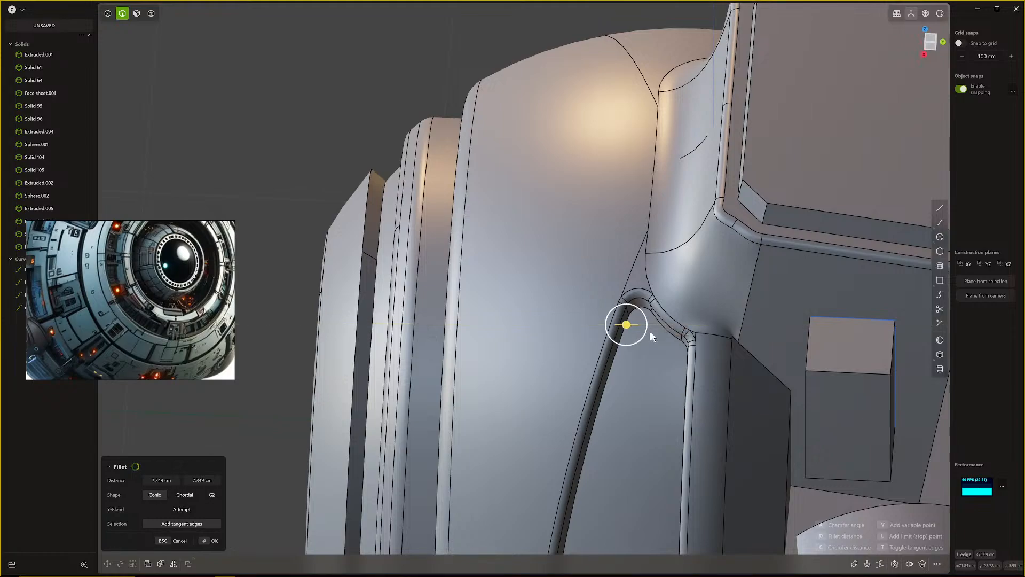
Step: Enlarge the fillet along the recess's outer edge and apply it
{"action": "scroll", "coordinate": [668, 367], "scroll_direction": "down", "scroll_amount": 5}
{"action": "middle_click_drag", "start_coordinate": [668, 367], "coordinate": [633, 255], "text": "shift"}
{"action": "scroll", "coordinate": [633, 255], "scroll_direction": "up", "scroll_amount": 1}
{"action": "scroll", "coordinate": [633, 230], "scroll_direction": "up", "scroll_amount": 6}
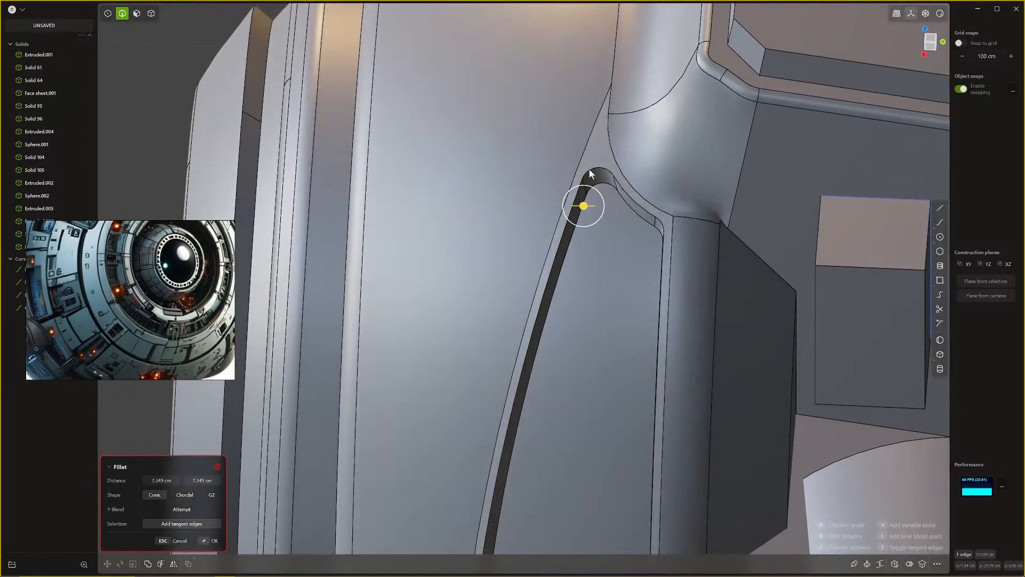
{"action": "left_click_drag", "start_coordinate": [589, 169], "coordinate": [601, 180]}
{"action": "right_click", "coordinate": [558, 156]}
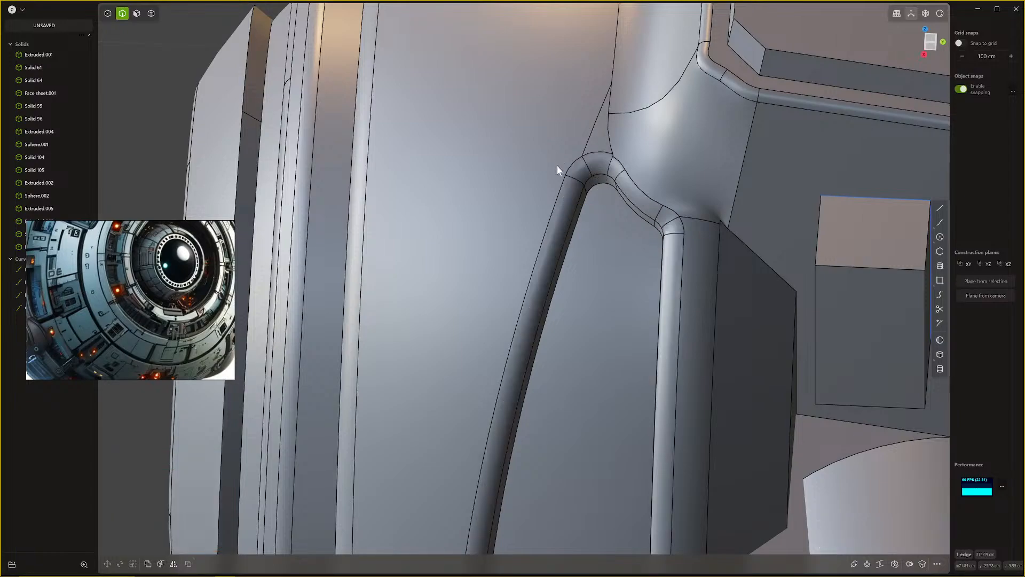
Step: Select two fillet faces at the recess's rounded corner and the narrow triangular face beside the neck
{"action": "scroll", "coordinate": [556, 166], "scroll_direction": "down", "scroll_amount": 8}
{"action": "middle_click_drag", "start_coordinate": [577, 174], "coordinate": [612, 178]}
{"action": "scroll", "coordinate": [613, 176], "scroll_direction": "up", "scroll_amount": 2}
{"action": "scroll", "coordinate": [613, 180], "scroll_direction": "up", "scroll_amount": 5}
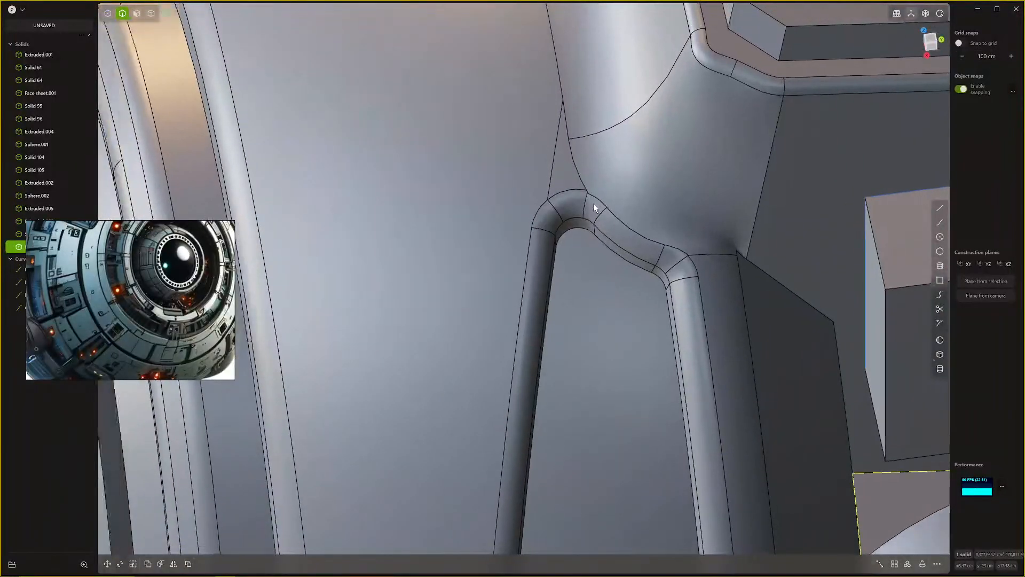
{"action": "scroll", "coordinate": [583, 234], "scroll_direction": "up", "scroll_amount": 3}
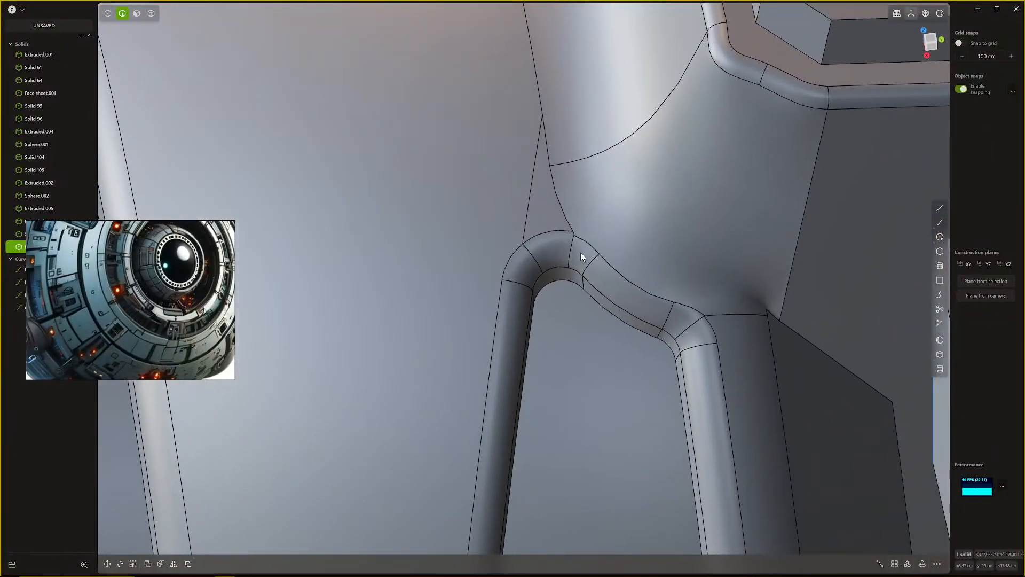
{"action": "key", "text": "3"}
{"action": "left_click", "coordinate": [581, 253]}
{"action": "left_click", "coordinate": [544, 244], "text": "shift"}
{"action": "left_click", "coordinate": [553, 215], "text": "shift"}
{"action": "key", "text": "d"}
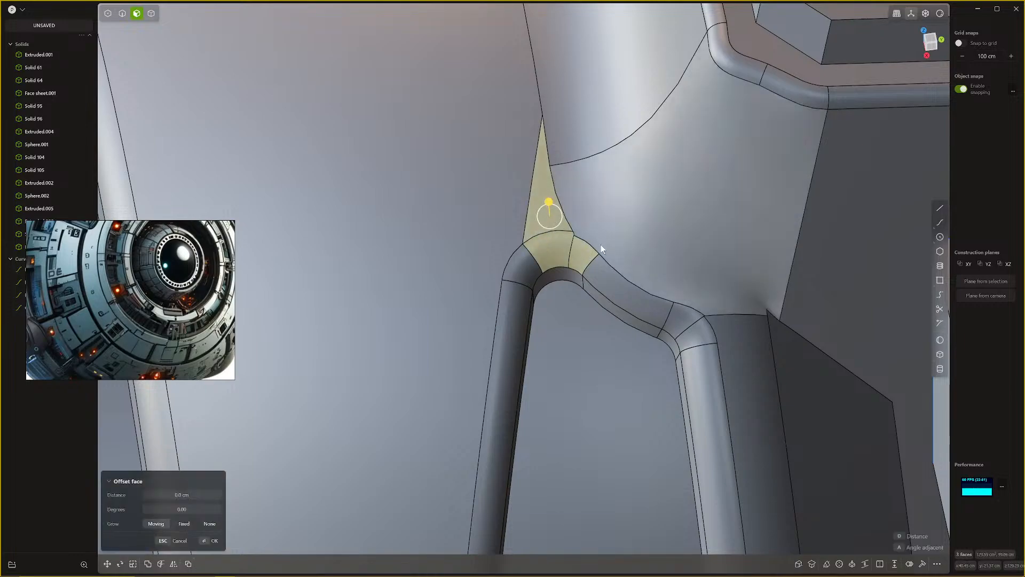
Step: Select the fillet faces along the recess's neck end with the adjoining large neck blend face, and clear the selection
{"action": "left_click", "coordinate": [588, 259]}
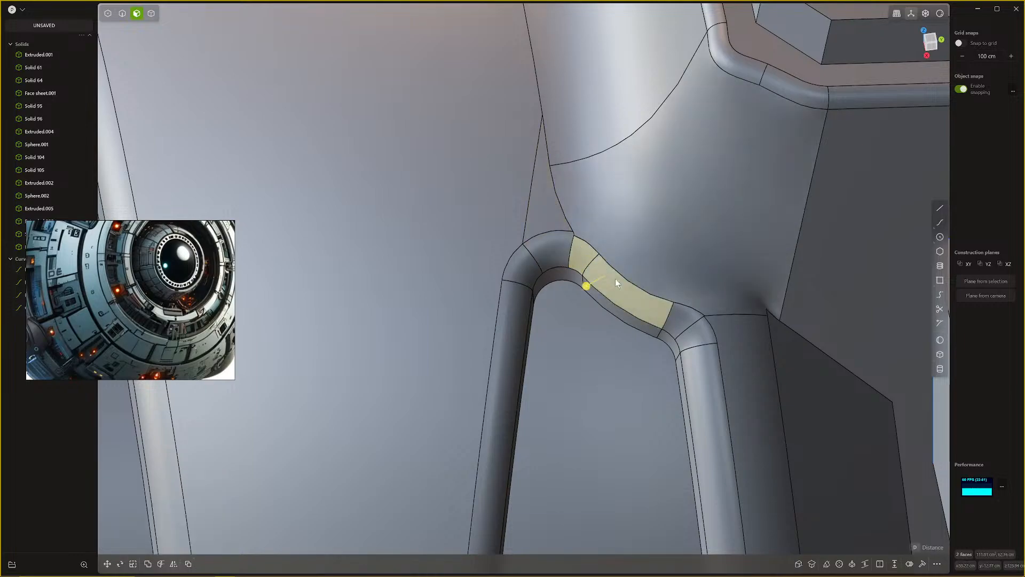
{"action": "left_click", "coordinate": [674, 270], "text": "shift"}
{"action": "key", "text": "d"}
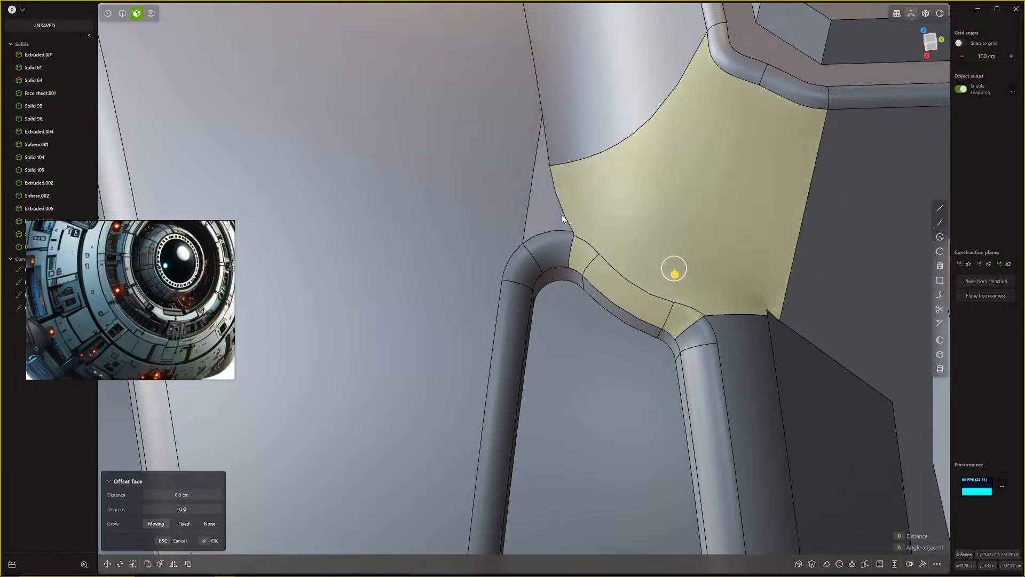
{"action": "left_click", "coordinate": [565, 250], "text": "shift"}
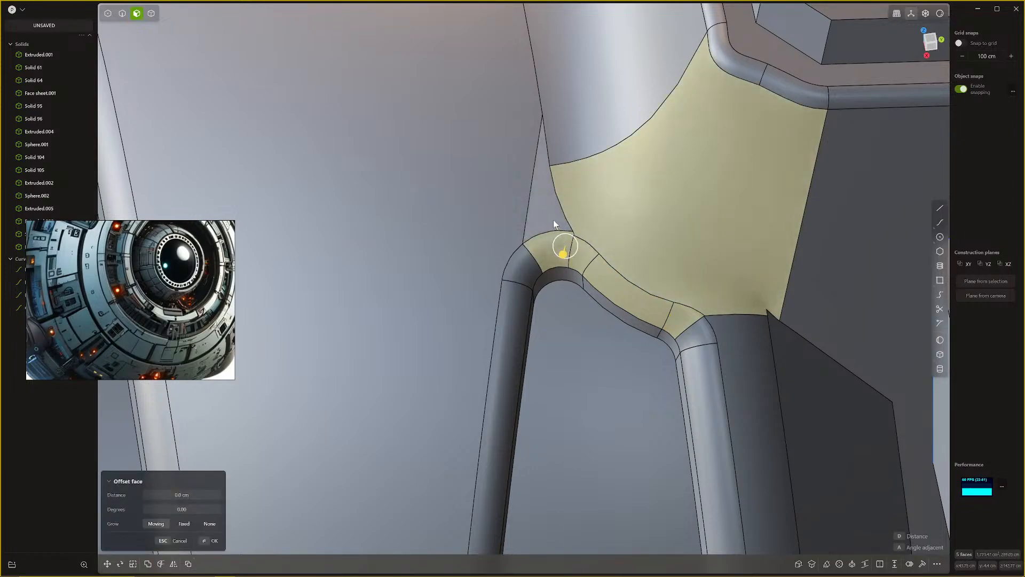
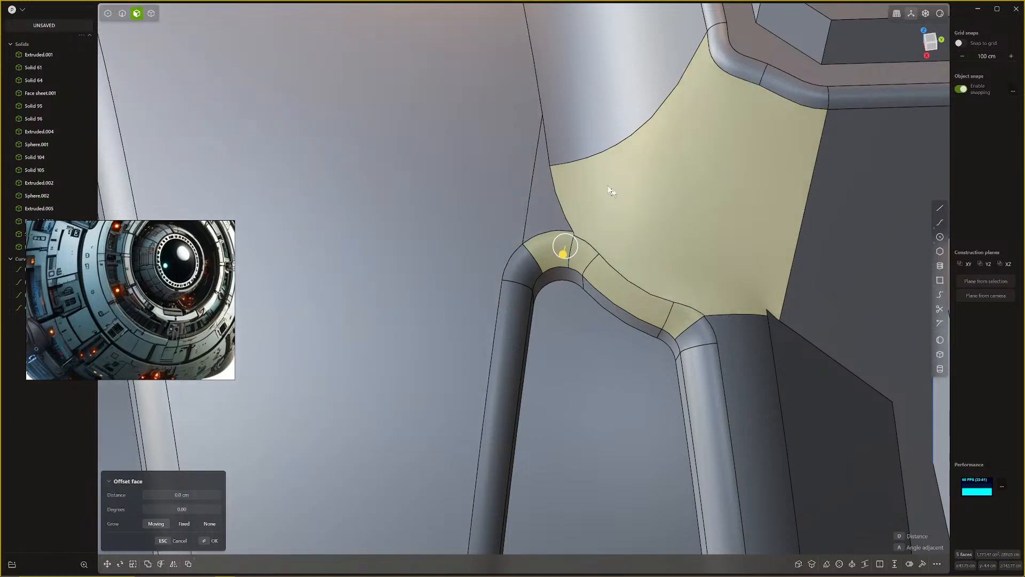
{"action": "scroll", "coordinate": [598, 193], "scroll_direction": "down", "scroll_amount": 3}
{"action": "scroll", "coordinate": [596, 198], "scroll_direction": "down", "scroll_amount": 5}
{"action": "middle_click_drag", "start_coordinate": [597, 199], "coordinate": [640, 196]}
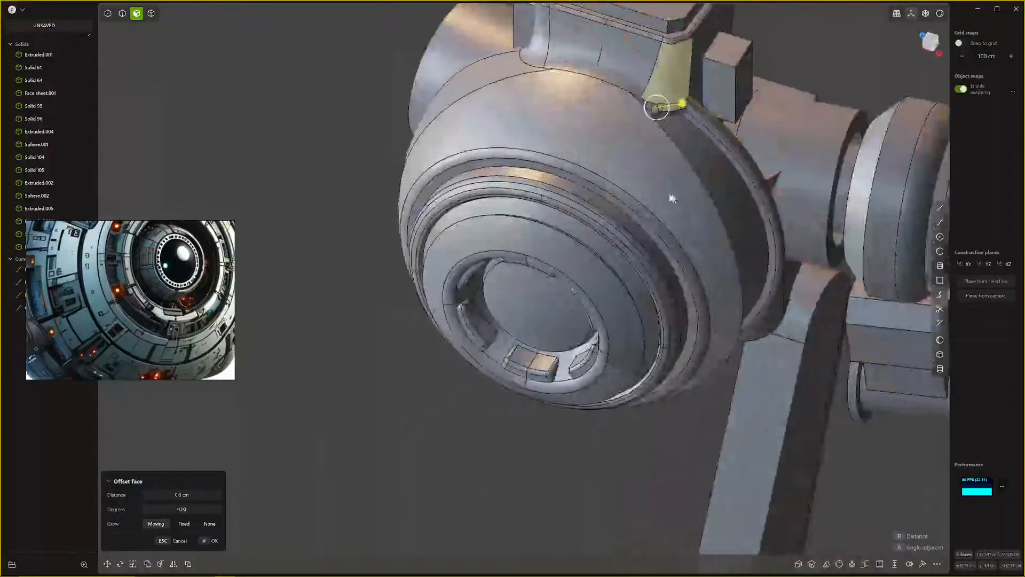
{"action": "left_click", "coordinate": [367, 102]}
{"action": "scroll", "coordinate": [393, 202], "scroll_direction": "down", "scroll_amount": 5}
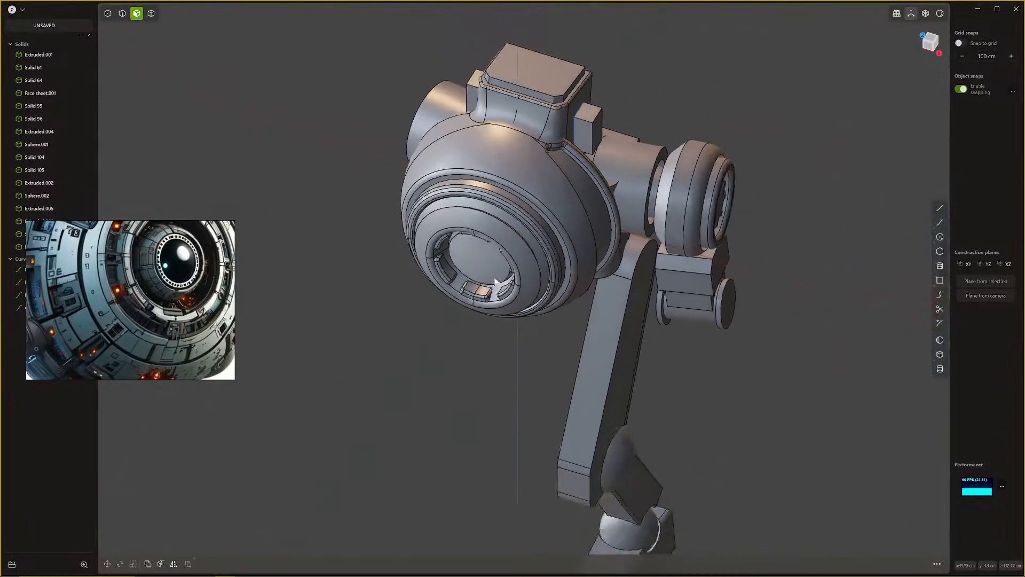
Step: Undo the large fillet on the outer edge of the shoulder-side panel recess
{"action": "middle_click_drag", "start_coordinate": [500, 283], "coordinate": [447, 393]}
{"action": "scroll", "coordinate": [501, 306], "scroll_direction": "up", "scroll_amount": 7}
{"action": "scroll", "coordinate": [510, 262], "scroll_direction": "up", "scroll_amount": 1}
{"action": "left_click", "coordinate": [521, 284]}
{"action": "key", "text": "o"}
{"action": "double_click", "coordinate": [532, 212]}
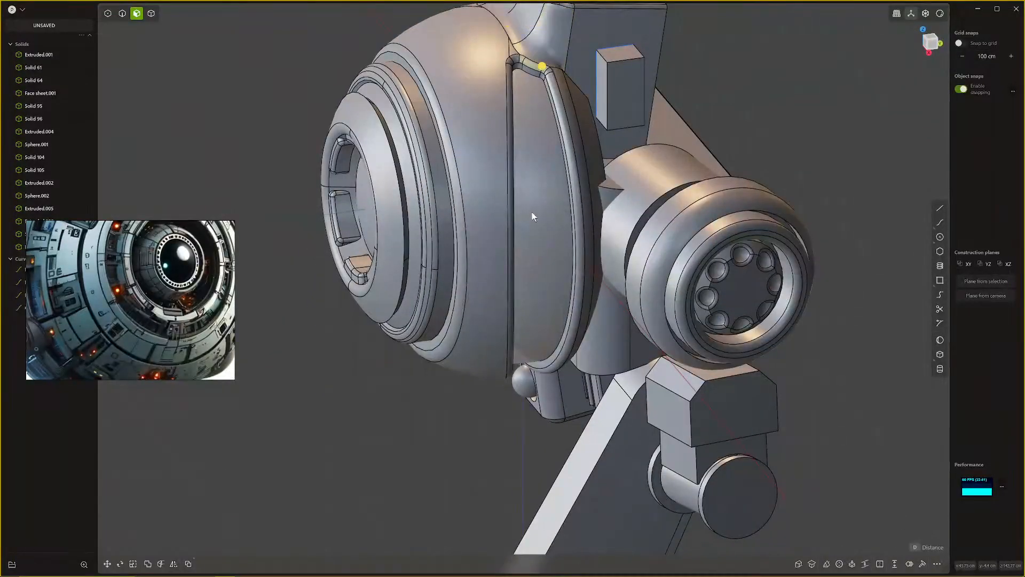
{"action": "key", "text": "Delete"}
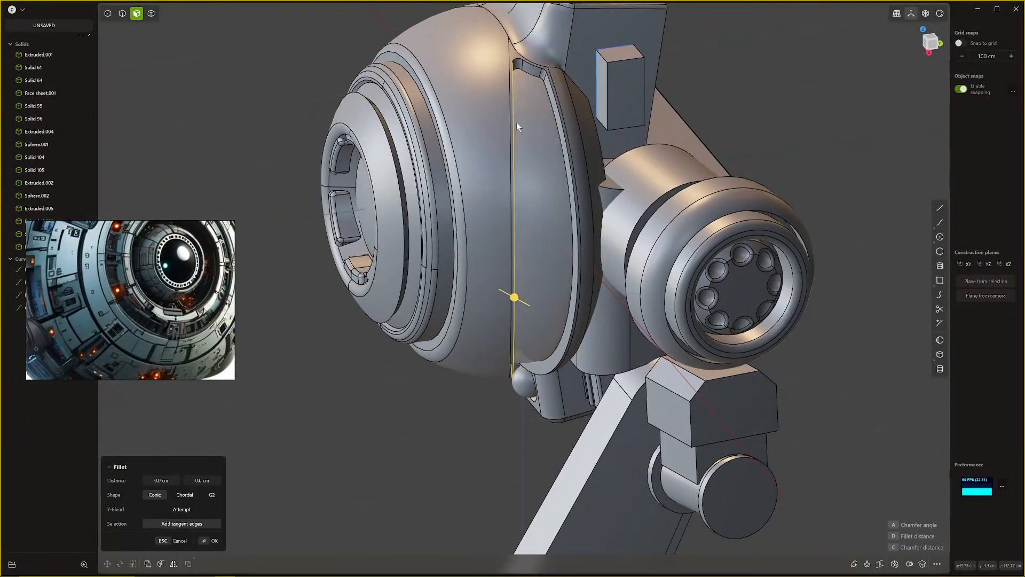
Step: Fillet the outer edge of the shoulder-side panel recess by about 0.66 cm, starting from its neck end
{"action": "scroll", "coordinate": [523, 117], "scroll_direction": "up", "scroll_amount": 2}
{"action": "middle_click_drag", "start_coordinate": [529, 112], "coordinate": [540, 194], "text": "shift"}
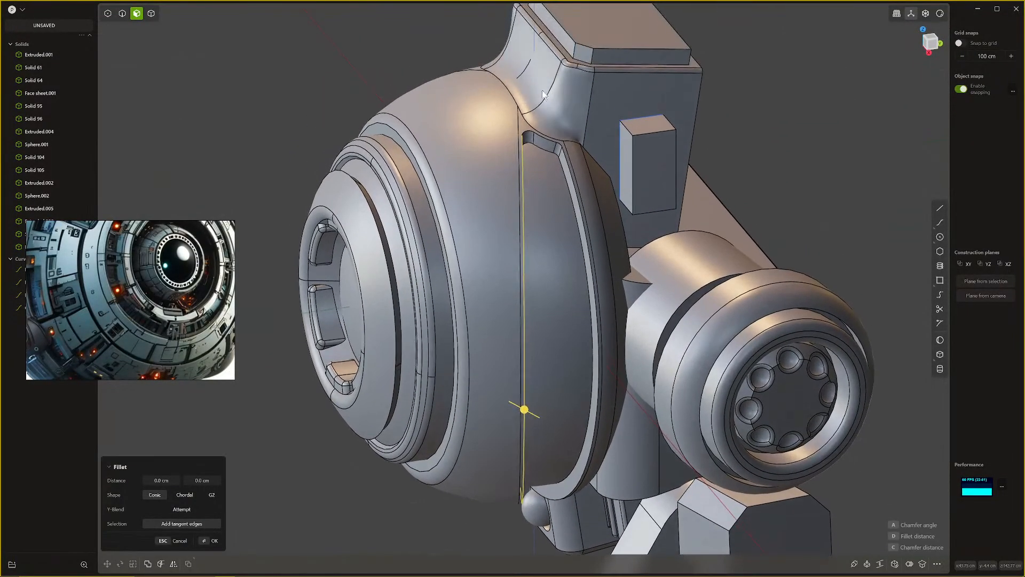
{"action": "left_click", "coordinate": [526, 135]}
{"action": "key", "text": "o"}
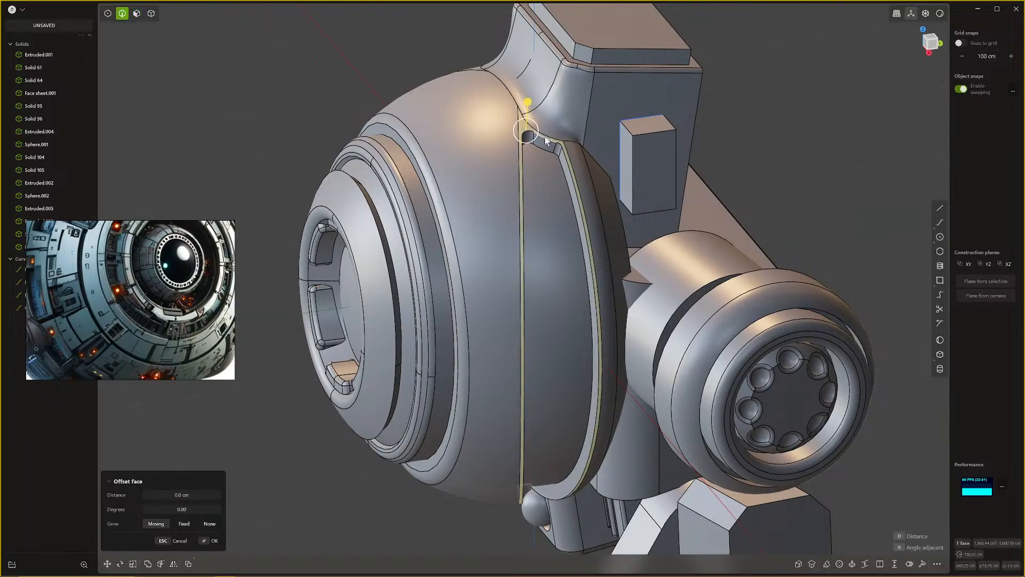
{"action": "left_click", "coordinate": [545, 137]}
{"action": "scroll", "coordinate": [545, 137], "scroll_direction": "up", "scroll_amount": 5}
{"action": "middle_click_drag", "start_coordinate": [544, 137], "coordinate": [543, 146], "text": "shift"}
{"action": "mouse_move", "coordinate": [542, 145]}
{"action": "left_mouse_down"}
{"action": "mouse_move", "coordinate": [537, 152]}
{"action": "mouse_move", "coordinate": [537, 142]}
{"action": "left_mouse_up"}
{"action": "scroll", "coordinate": [541, 145], "scroll_direction": "up", "scroll_amount": 3}
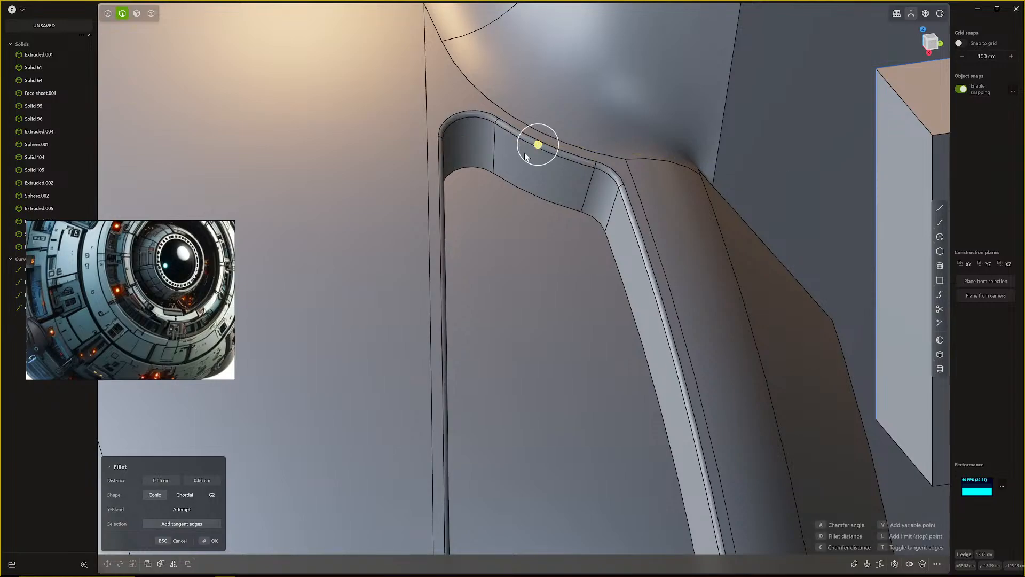
Step: Set the recess edge fillet's shape to Chordal and apply it
{"action": "left_click", "coordinate": [180, 496]}
{"action": "scroll", "coordinate": [442, 400], "scroll_direction": "down", "scroll_amount": 10}
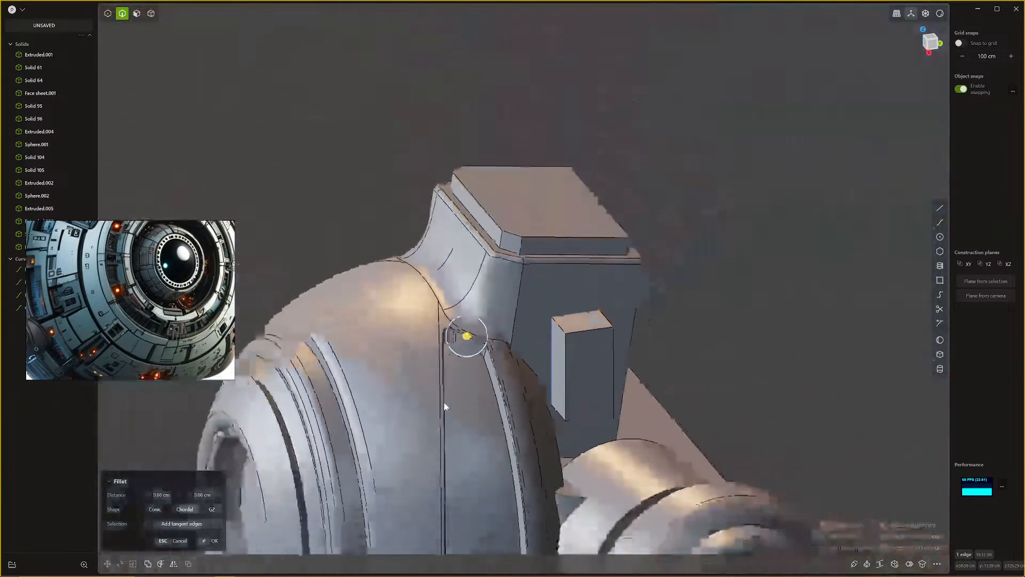
{"action": "middle_click_drag", "start_coordinate": [444, 402], "coordinate": [479, 184], "text": "shift"}
{"action": "key", "text": "Return"}
Step: Mirror the spherical body solid across its vertical mid-plane perpendicular to the X axis, slicing at the plane and merging the halves
{"action": "middle_click_drag", "start_coordinate": [430, 291], "coordinate": [523, 233]}
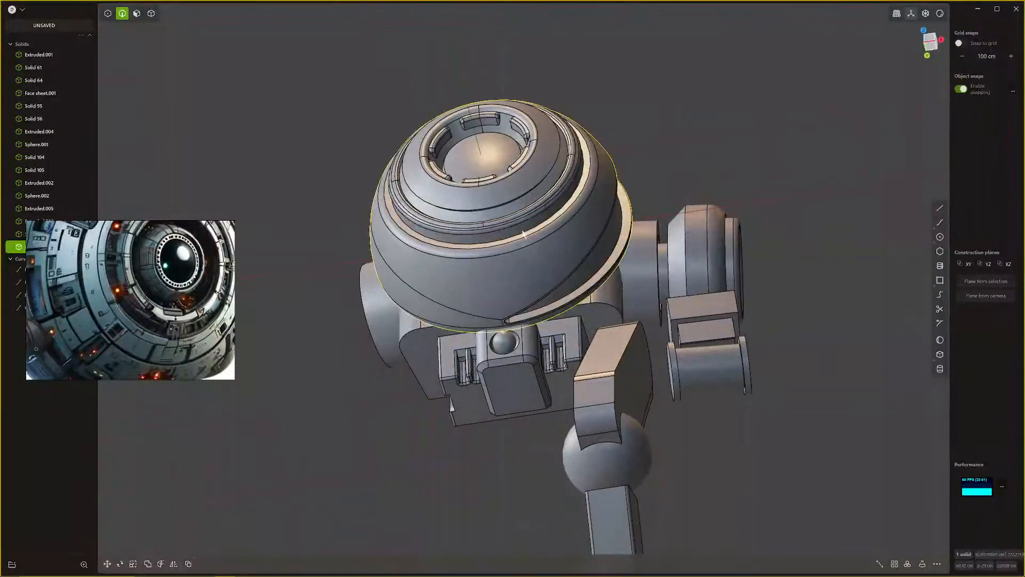
{"action": "key", "text": "3"}
{"action": "left_click", "coordinate": [521, 236]}
{"action": "left_click", "coordinate": [523, 262]}
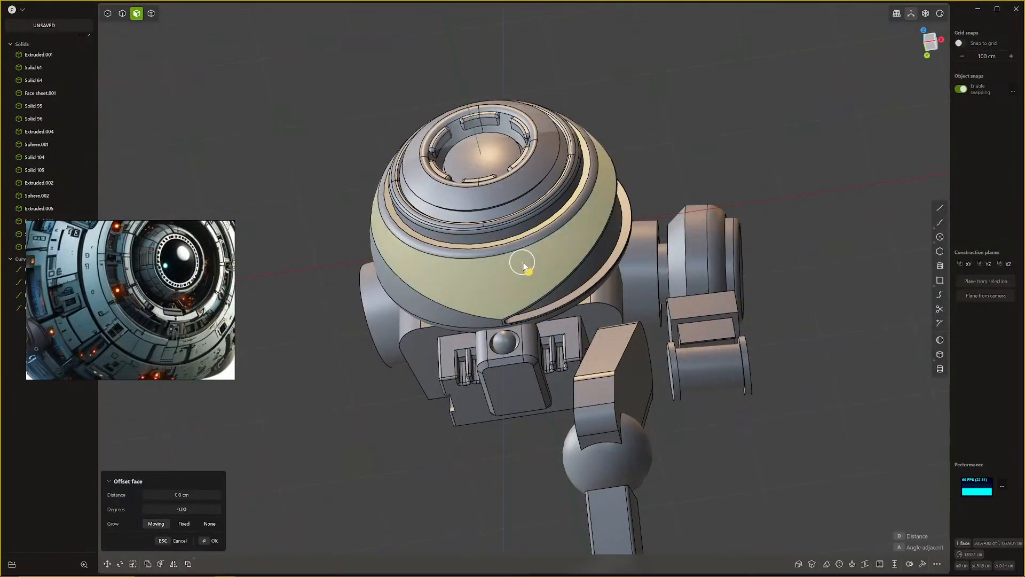
{"action": "key", "text": "4"}
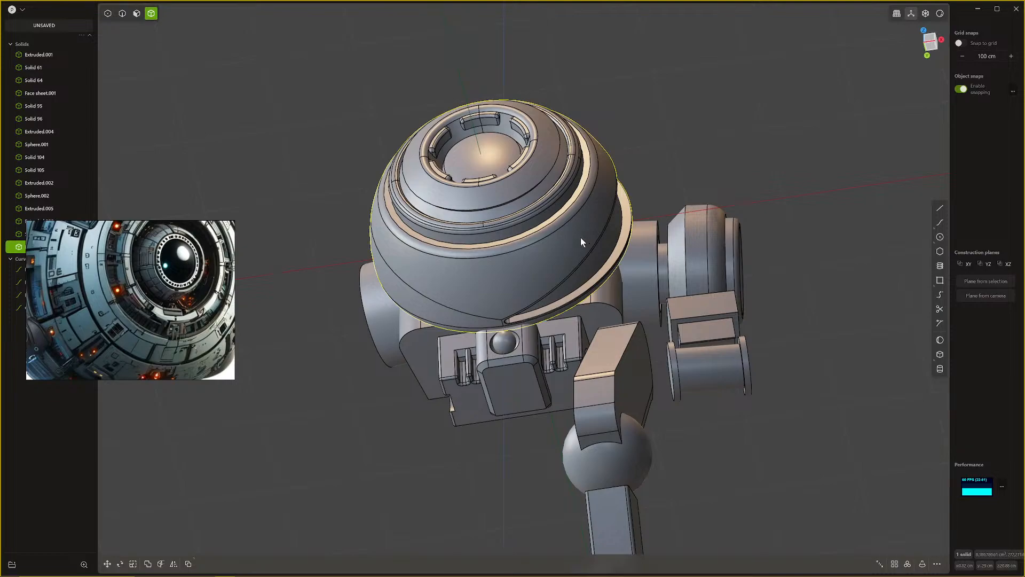
{"action": "key", "text": "alt+x"}
{"action": "left_click", "coordinate": [525, 235]}
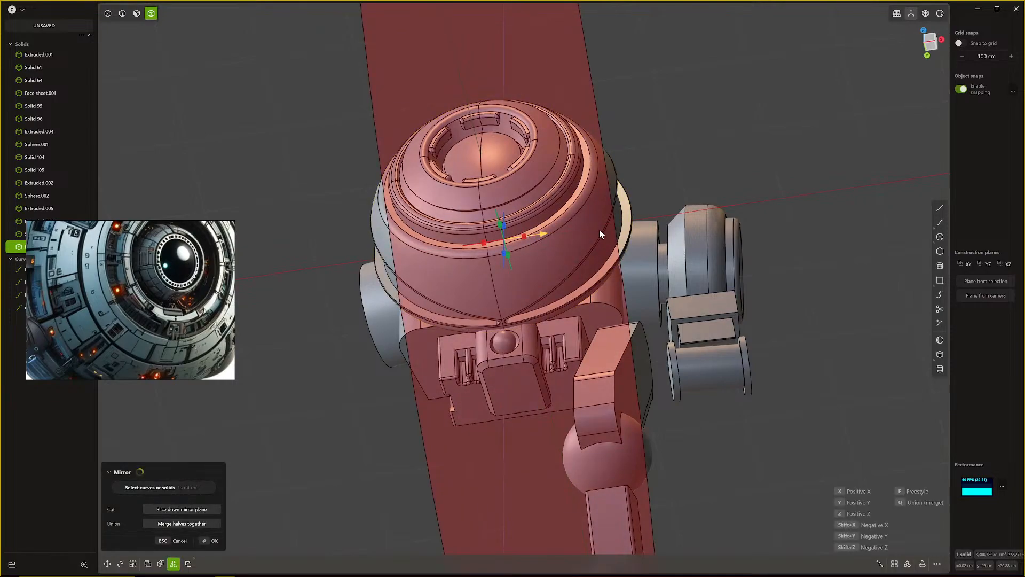
{"action": "key", "text": "Return"}
{"action": "middle_click_drag", "start_coordinate": [585, 236], "coordinate": [696, 196]}
{"action": "left_click", "coordinate": [675, 177]}
Step: Fillet the four corner edges of the small rectangular block on the side of the neck by about 3.9 cm
{"action": "scroll", "coordinate": [639, 207], "scroll_direction": "down", "scroll_amount": 5}
{"action": "scroll", "coordinate": [568, 217], "scroll_direction": "up", "scroll_amount": 10}
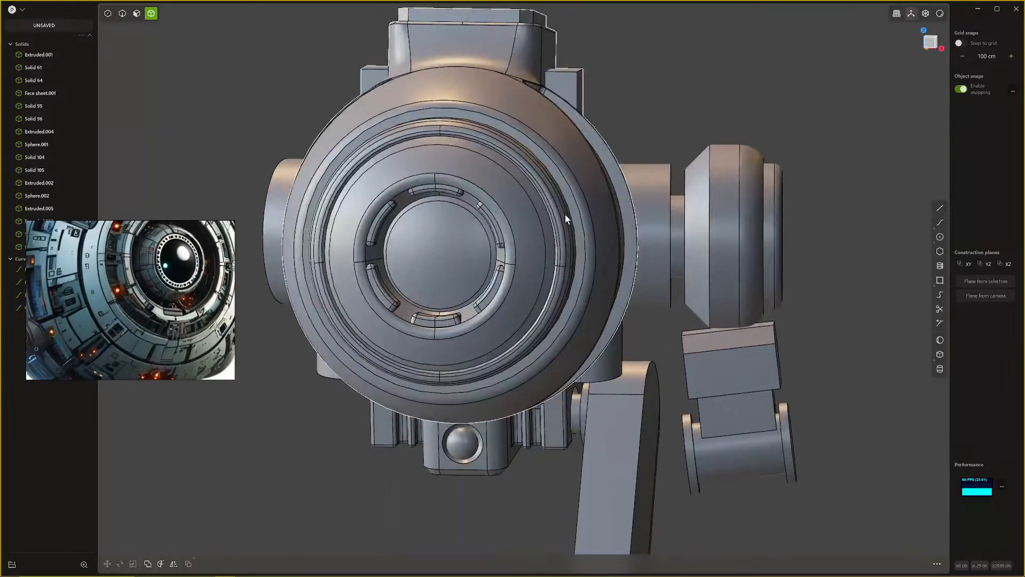
{"action": "middle_click_drag", "start_coordinate": [565, 214], "coordinate": [438, 259]}
{"action": "middle_click_drag", "start_coordinate": [815, 134], "coordinate": [716, 242], "text": "shift"}
{"action": "scroll", "coordinate": [722, 251], "scroll_direction": "up", "scroll_amount": 3}
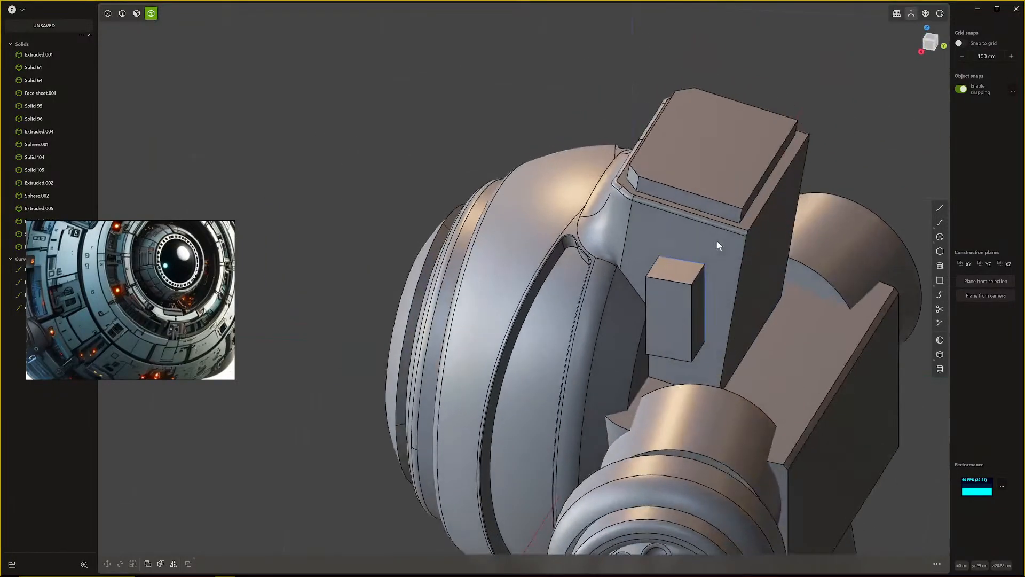
{"action": "key", "text": "2"}
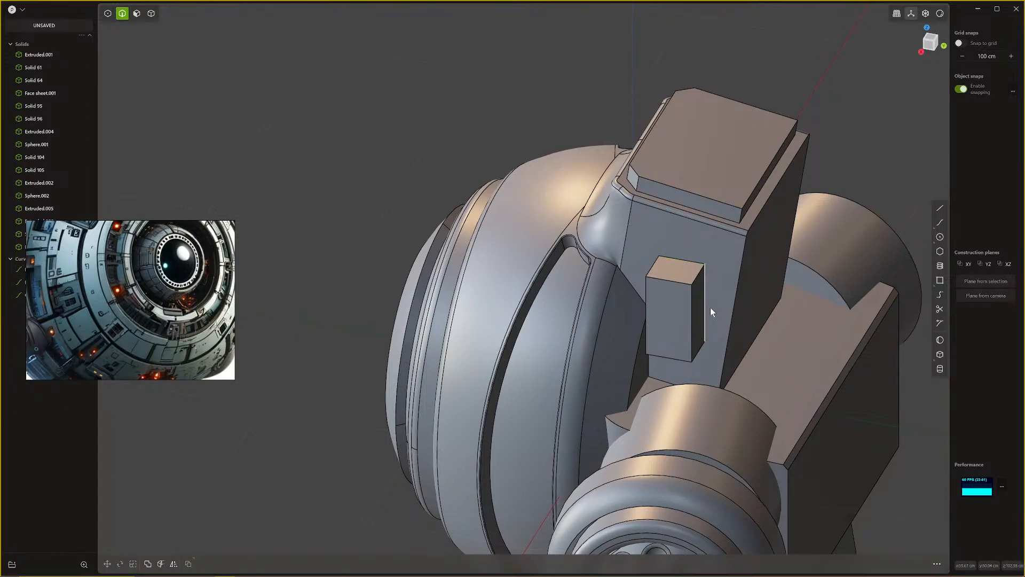
{"action": "middle_click_drag", "start_coordinate": [710, 306], "coordinate": [715, 301]}
{"action": "scroll", "coordinate": [697, 280], "scroll_direction": "up", "scroll_amount": 1}
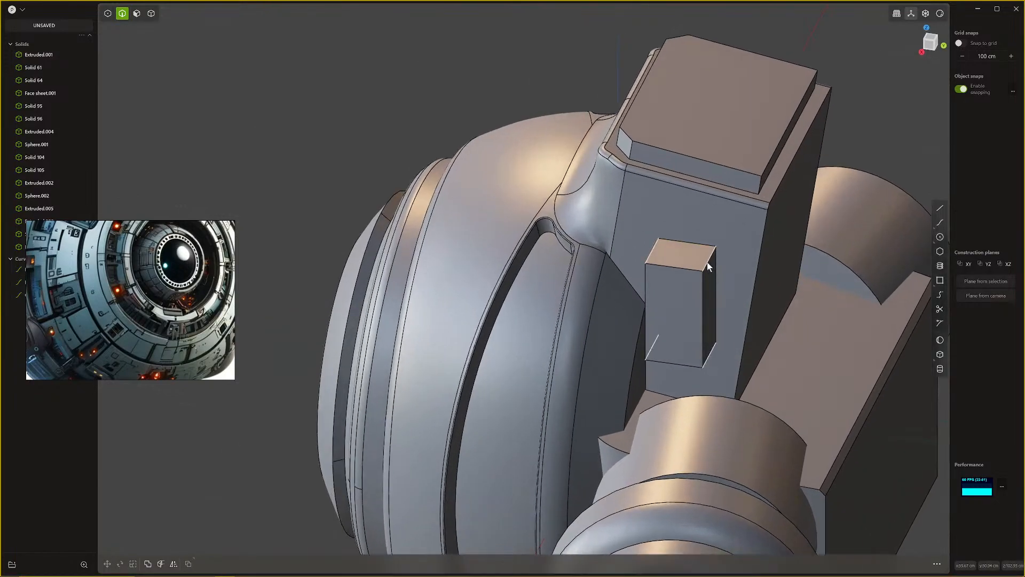
{"action": "left_click", "coordinate": [708, 267]}
{"action": "key", "text": "f"}
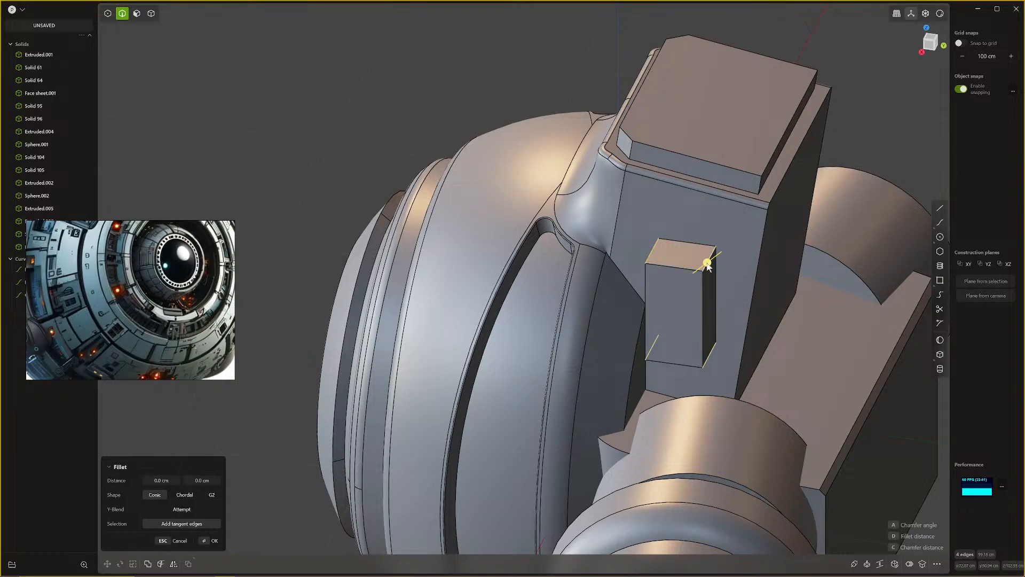
{"action": "left_click_drag", "start_coordinate": [707, 265], "coordinate": [717, 269]}
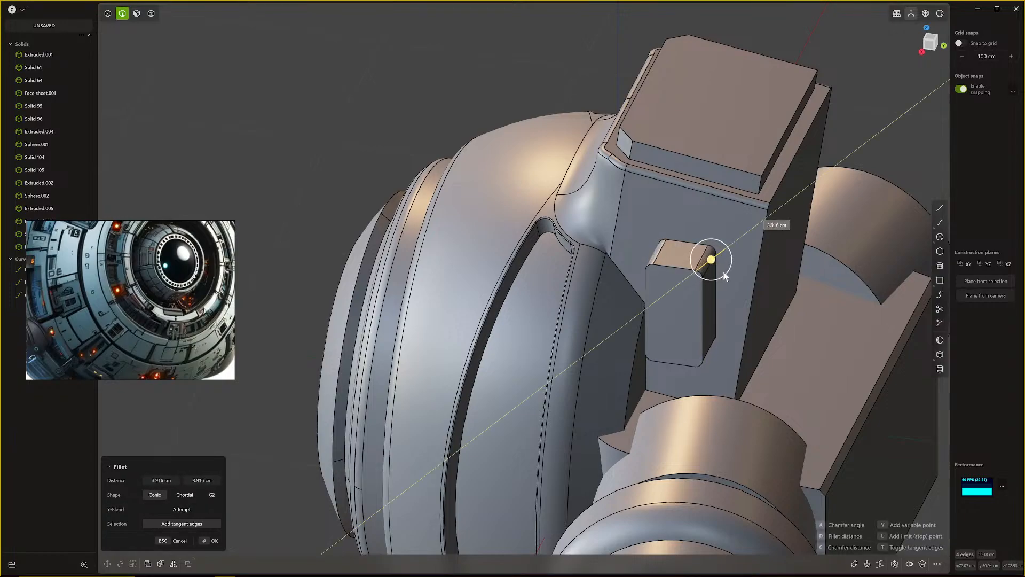
{"action": "right_click", "coordinate": [727, 275]}
Step: Fillet the edge loop where the small side block meets the neck by about 4.7 cm
{"action": "left_click", "coordinate": [696, 242]}
{"action": "key", "text": "b"}
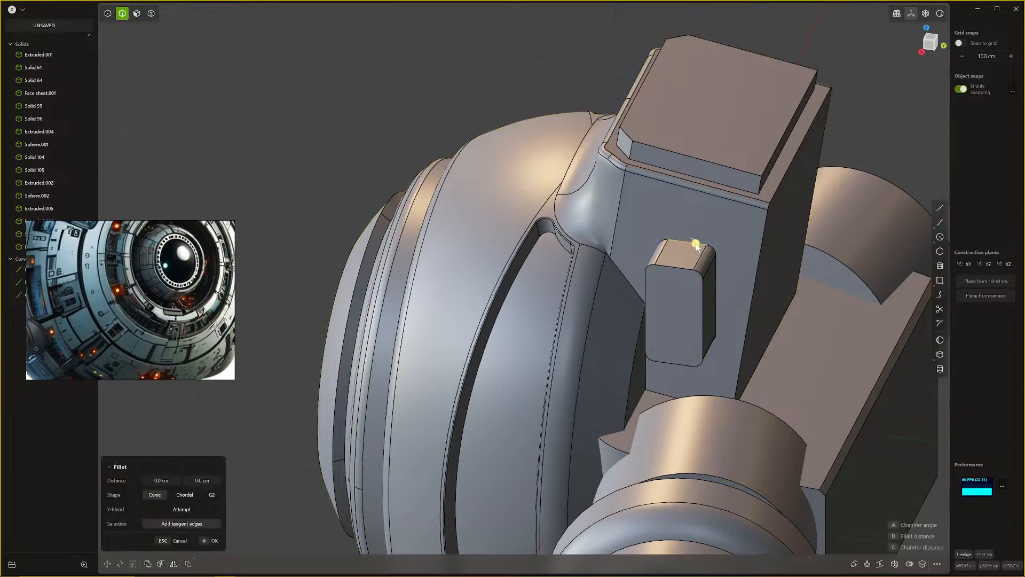
{"action": "left_click_drag", "start_coordinate": [696, 241], "coordinate": [704, 246]}
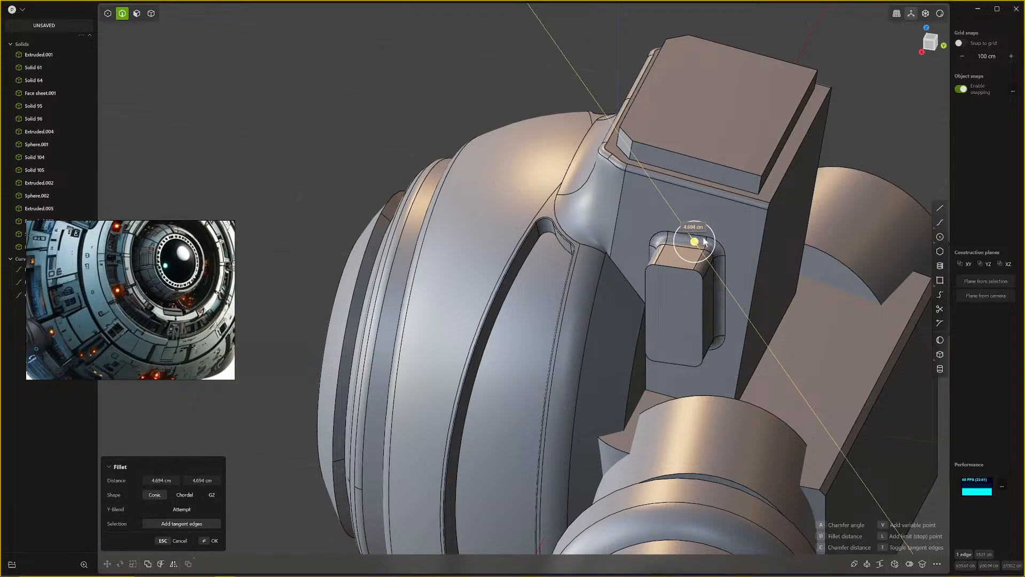
{"action": "right_click", "coordinate": [695, 255]}
Step: Fillet the edge loop around the outer face of the small side block
{"action": "key", "text": "f"}
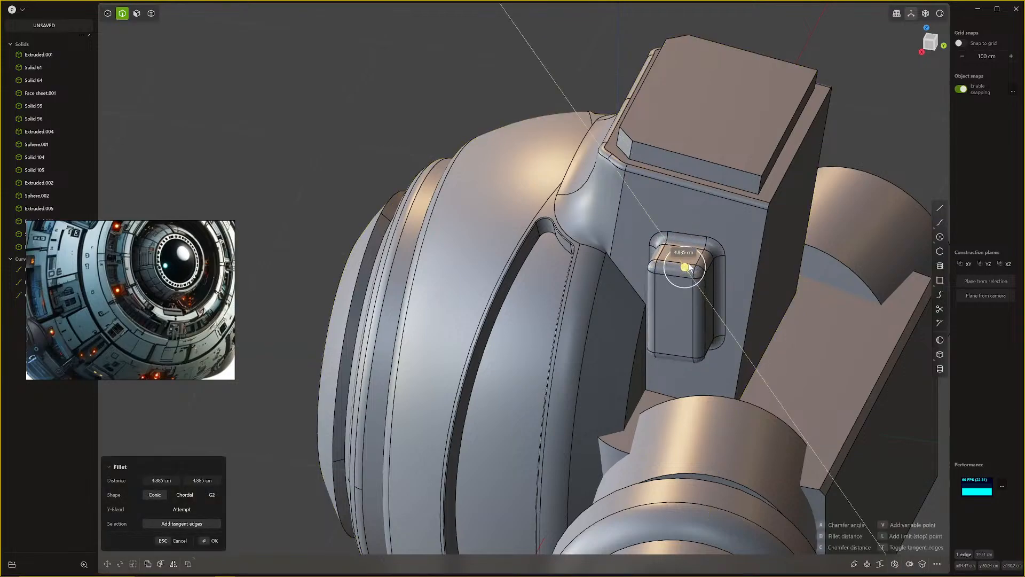
{"action": "left_click_drag", "start_coordinate": [689, 269], "coordinate": [687, 270]}
{"action": "right_click", "coordinate": [676, 281]}
Step: Inspect the filleted side block and the overall robot from the side and front
{"action": "scroll", "coordinate": [663, 302], "scroll_direction": "down", "scroll_amount": 8}
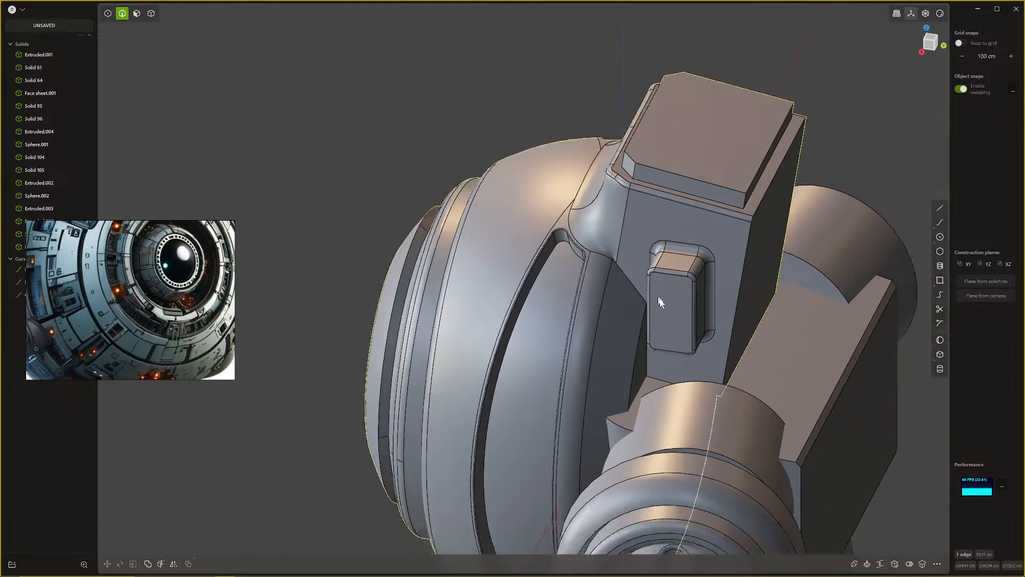
{"action": "middle_click_drag", "start_coordinate": [661, 300], "coordinate": [731, 326]}
{"action": "scroll", "coordinate": [627, 353], "scroll_direction": "up", "scroll_amount": 1}
{"action": "middle_click_drag", "start_coordinate": [627, 353], "coordinate": [649, 355]}
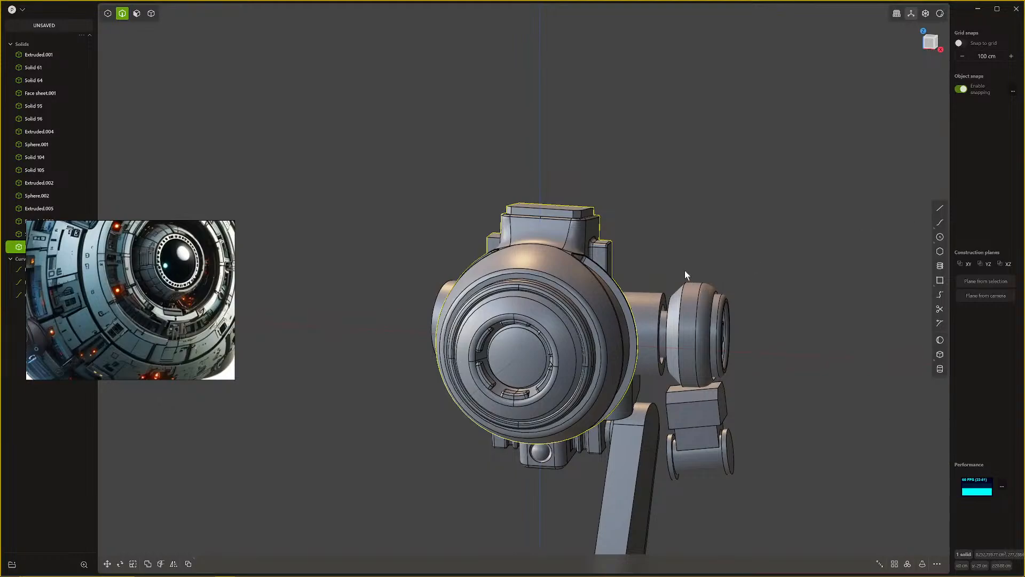
{"action": "middle_click_drag", "start_coordinate": [686, 272], "coordinate": [636, 224]}
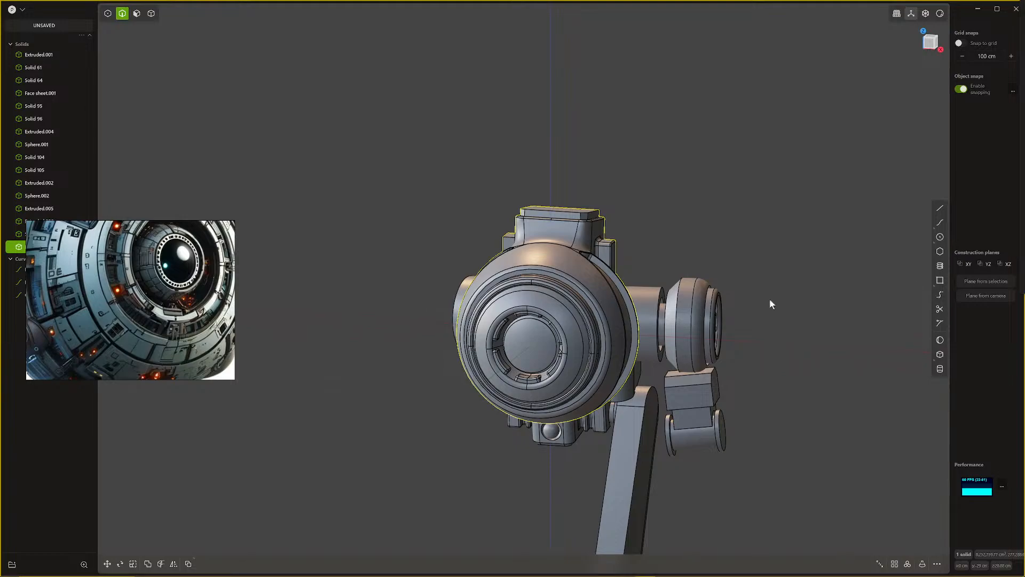
{"action": "middle_click_drag", "start_coordinate": [638, 315], "coordinate": [673, 322]}
{"action": "middle_click_drag", "start_coordinate": [640, 318], "coordinate": [659, 262], "text": "shift"}
{"action": "scroll", "coordinate": [779, 377], "scroll_direction": "down", "scroll_amount": 5}
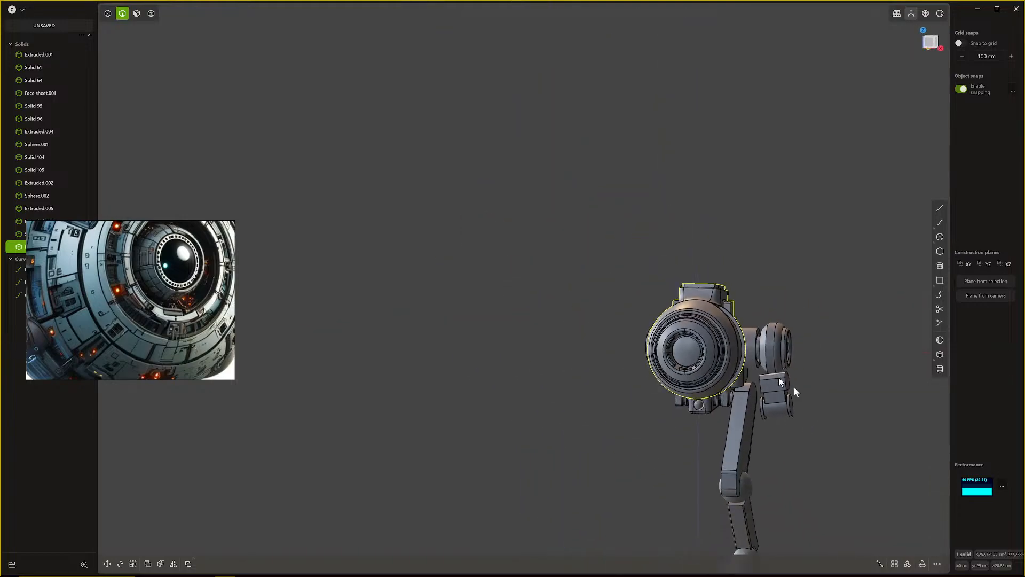
{"action": "middle_click_drag", "start_coordinate": [794, 387], "coordinate": [620, 335], "text": "shift"}
{"action": "scroll", "coordinate": [613, 239], "scroll_direction": "up", "scroll_amount": 4}
{"action": "scroll", "coordinate": [660, 247], "scroll_direction": "up", "scroll_amount": 5}
{"action": "middle_click_drag", "start_coordinate": [632, 275], "coordinate": [722, 425], "text": "shift"}
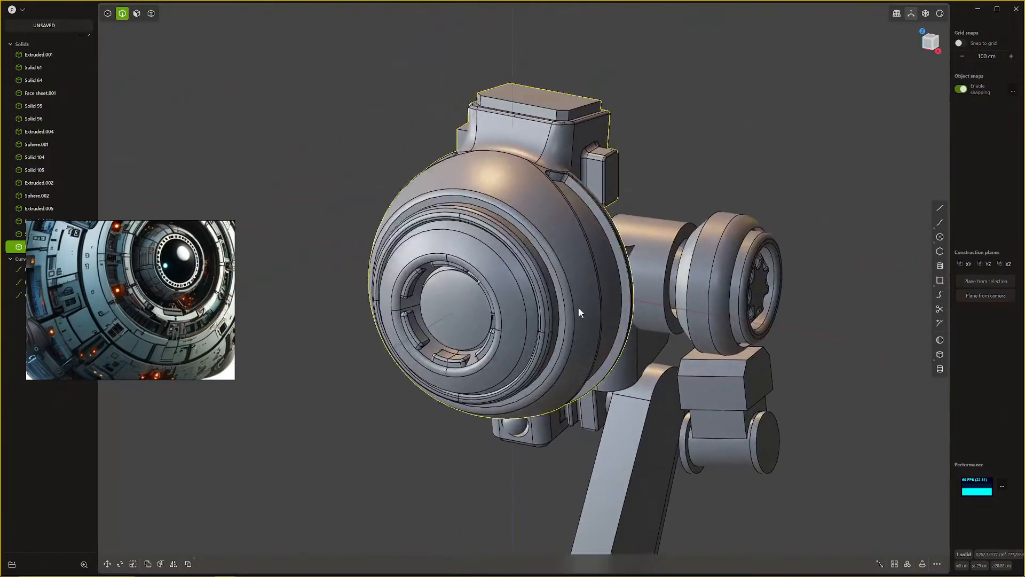
Step: Chamfer the upright corner edges of the raised cap on top of the neck by about 3.2 cm
{"action": "middle_click_drag", "start_coordinate": [580, 313], "coordinate": [313, 306]}
{"action": "middle_click_drag", "start_coordinate": [447, 267], "coordinate": [494, 382], "text": "shift"}
{"action": "scroll", "coordinate": [499, 302], "scroll_direction": "up", "scroll_amount": 4}
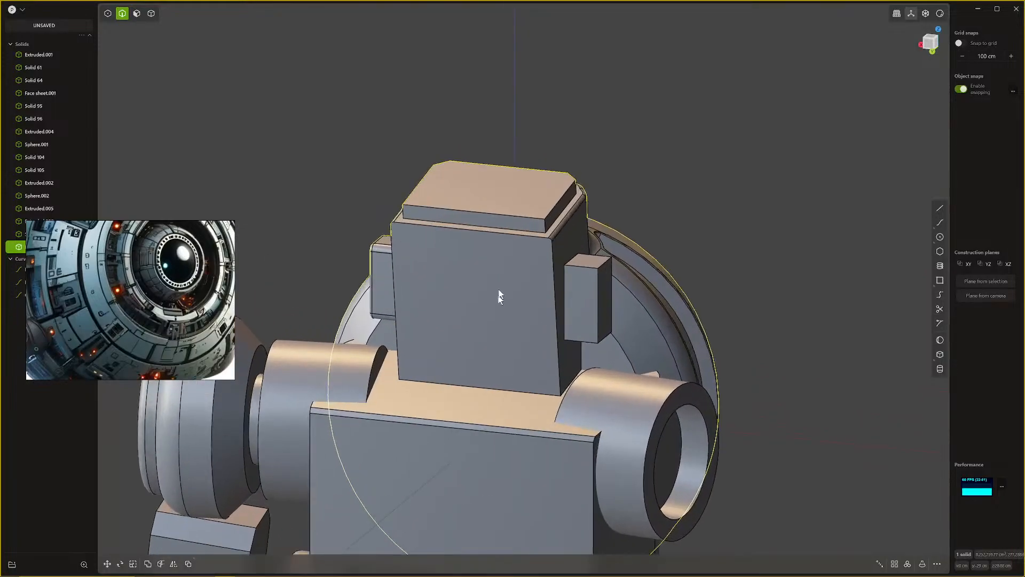
{"action": "middle_click_drag", "start_coordinate": [511, 231], "coordinate": [516, 267]}
{"action": "middle_click_drag", "start_coordinate": [459, 247], "coordinate": [520, 398], "text": "shift"}
{"action": "scroll", "coordinate": [493, 320], "scroll_direction": "up", "scroll_amount": 2}
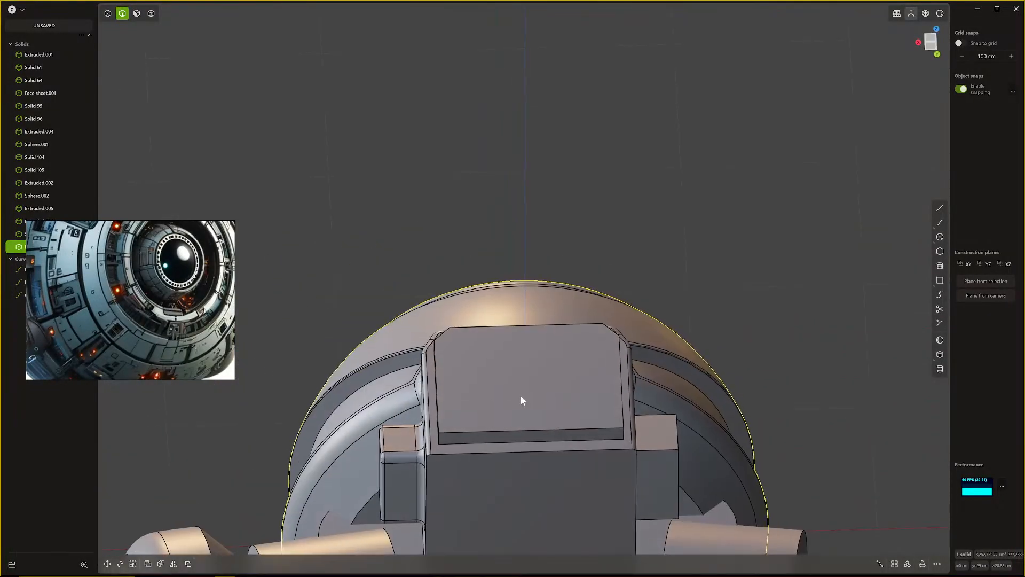
{"action": "left_click", "coordinate": [440, 436]}
{"action": "key", "text": "f"}
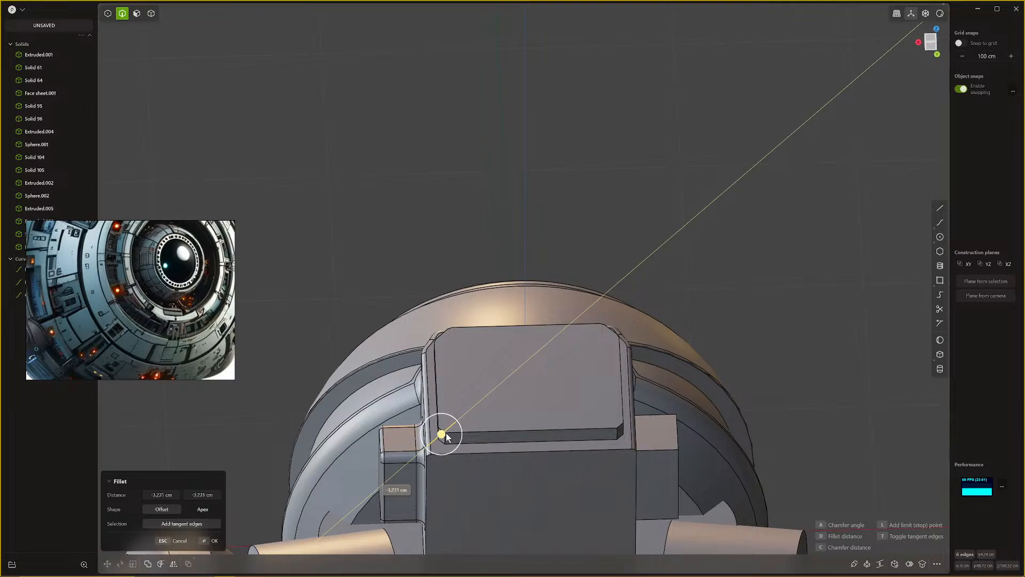
{"action": "left_click", "coordinate": [436, 440]}
{"action": "right_click", "coordinate": [437, 437]}
Step: Chamfer the upper edge loop of the neck's raised cap by about 2.5 cm
{"action": "middle_click_drag", "start_coordinate": [440, 431], "coordinate": [479, 414]}
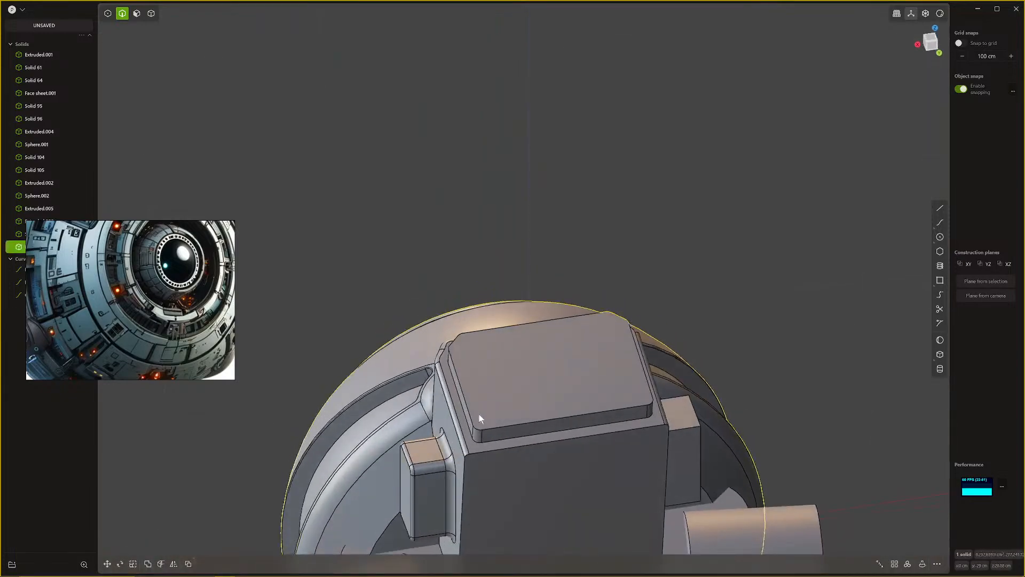
{"action": "left_click", "coordinate": [489, 429]}
{"action": "key", "text": "b"}
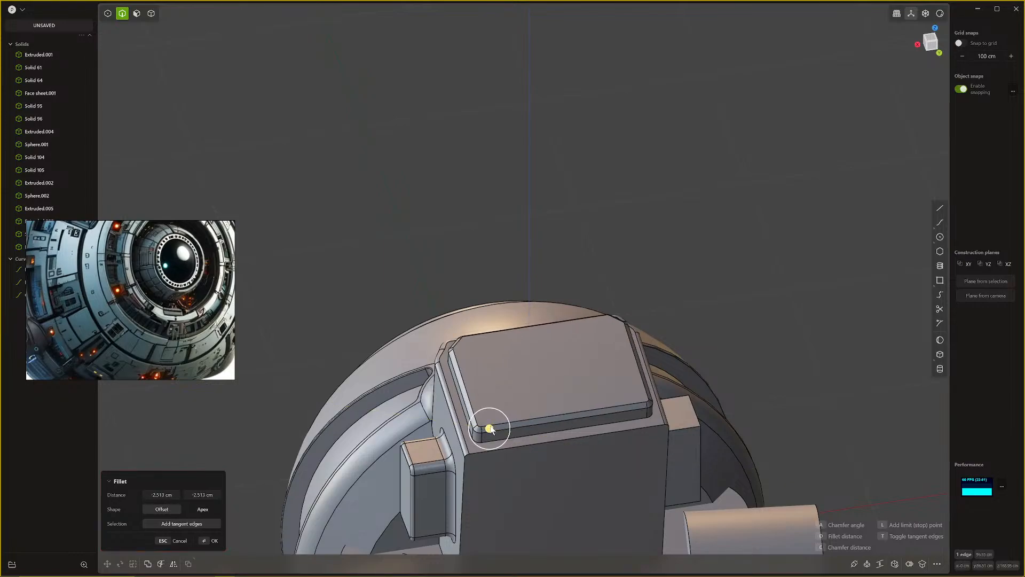
{"action": "left_click", "coordinate": [489, 428]}
Step: Set a temporary construction plane on the outer face of the filleted side block
{"action": "middle_click_drag", "start_coordinate": [489, 427], "coordinate": [719, 324]}
{"action": "scroll", "coordinate": [657, 382], "scroll_direction": "up", "scroll_amount": 5}
{"action": "middle_click_drag", "start_coordinate": [646, 392], "coordinate": [654, 242]}
{"action": "scroll", "coordinate": [706, 392], "scroll_direction": "down", "scroll_amount": 4}
{"action": "scroll", "coordinate": [662, 319], "scroll_direction": "up", "scroll_amount": 5}
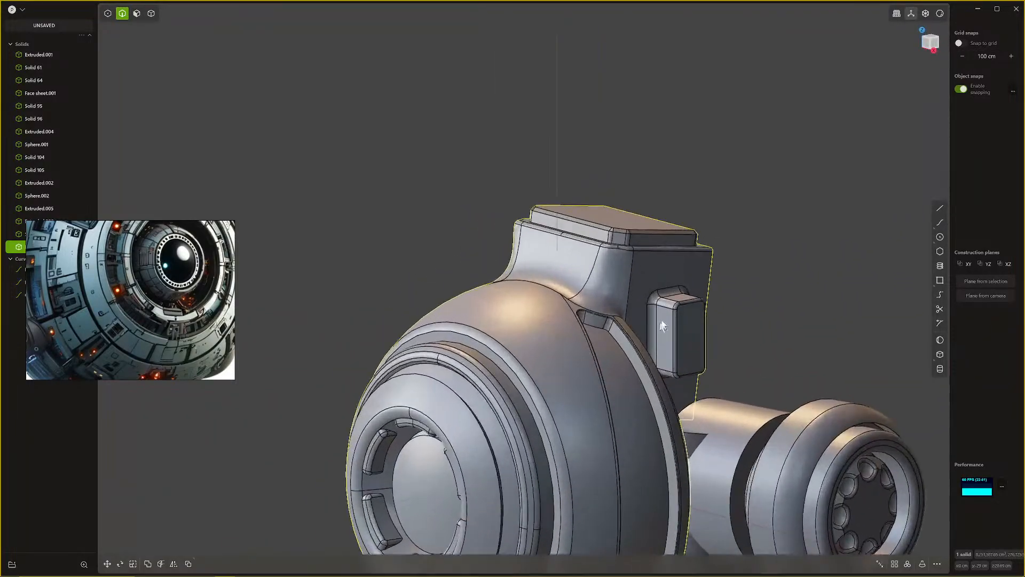
{"action": "scroll", "coordinate": [690, 345], "scroll_direction": "up", "scroll_amount": 3}
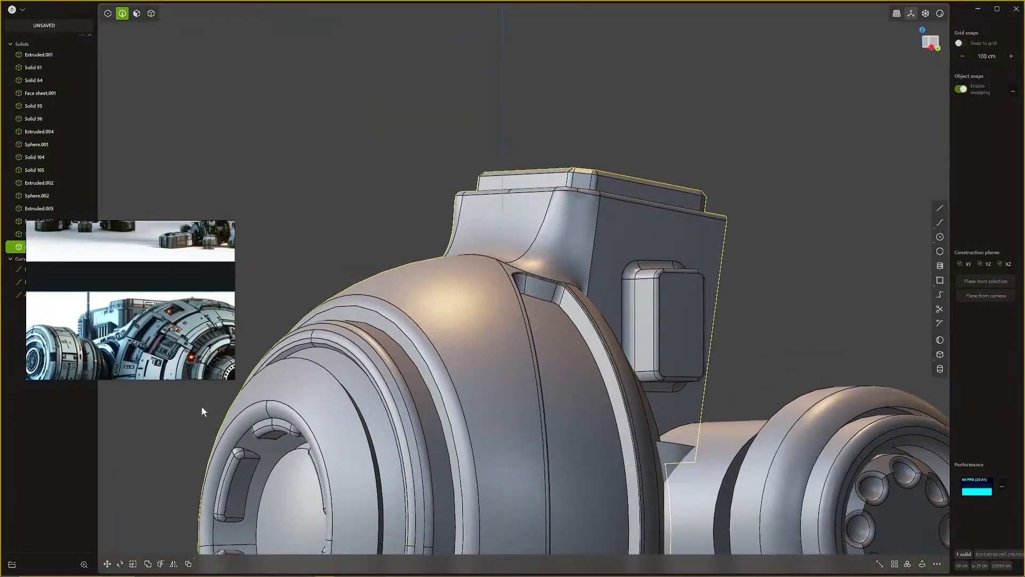
{"action": "middle_click_drag", "start_coordinate": [674, 329], "coordinate": [616, 338]}
{"action": "scroll", "coordinate": [649, 317], "scroll_direction": "up", "scroll_amount": 2}
{"action": "key", "text": "3"}
{"action": "left_click", "coordinate": [639, 316]}
{"action": "key", "text": "space"}
{"action": "scroll", "coordinate": [622, 346], "scroll_direction": "up", "scroll_amount": 3}
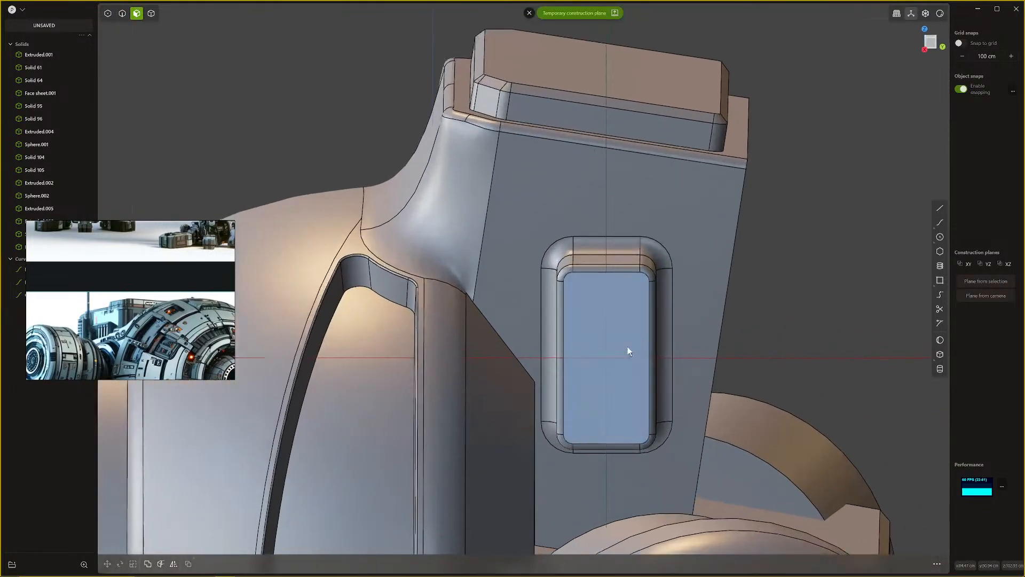
Step: Draw a small square near the upper corner of the side block's outer face, on the side toward the sphere
{"action": "left_click", "coordinate": [941, 280]}
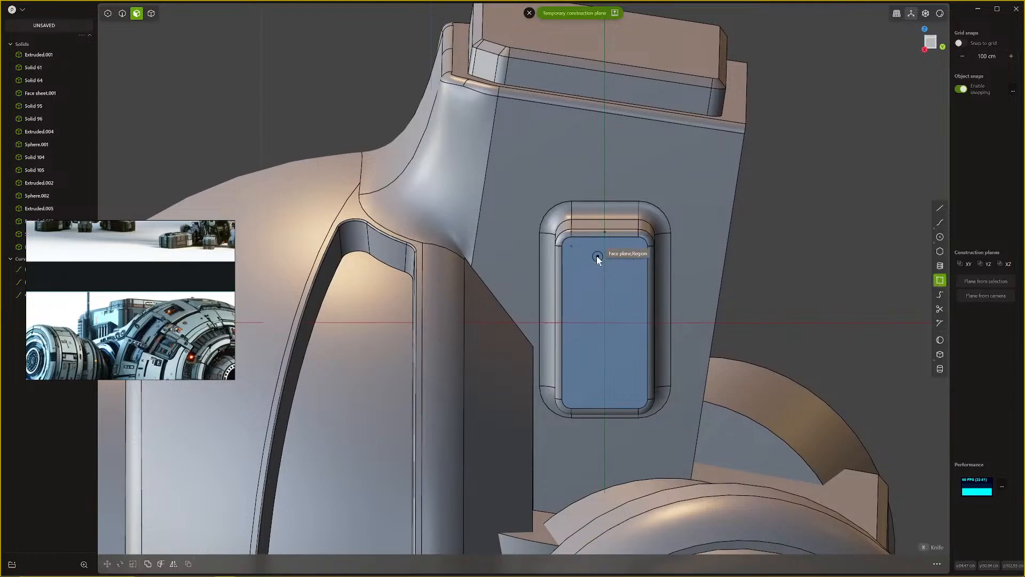
{"action": "left_click", "coordinate": [578, 255]}
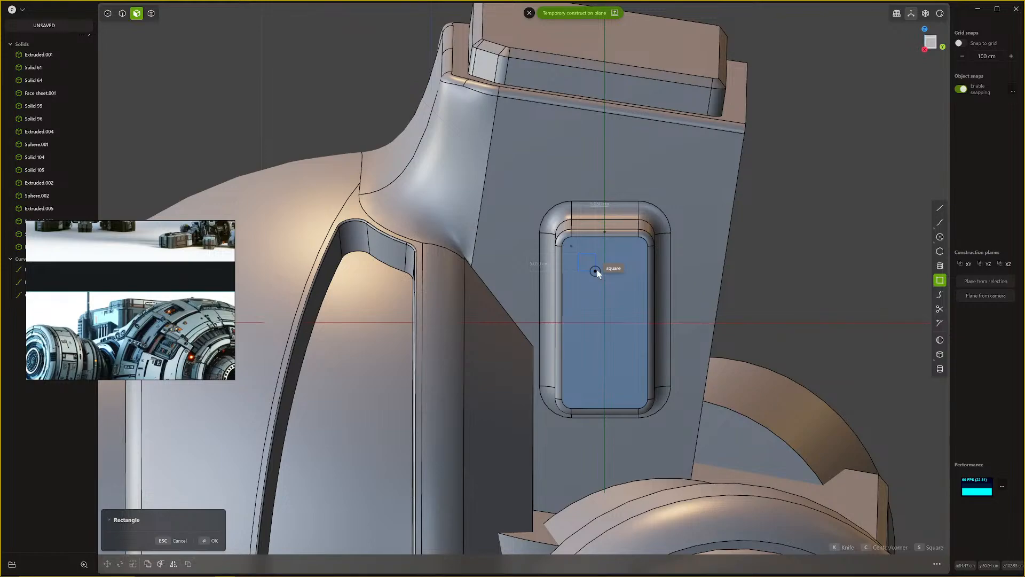
{"action": "left_click", "coordinate": [597, 270]}
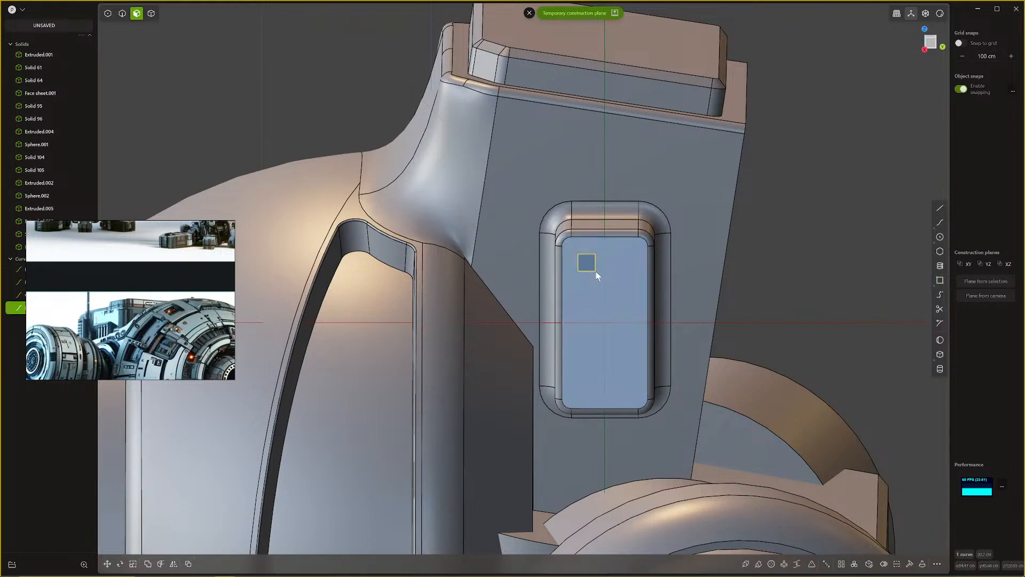
{"action": "middle_click_drag", "start_coordinate": [596, 271], "coordinate": [679, 277]}
Step: Extrude the small square region on the side block's outer face into a separate solid
{"action": "left_click", "coordinate": [594, 268]}
{"action": "key", "text": "e"}
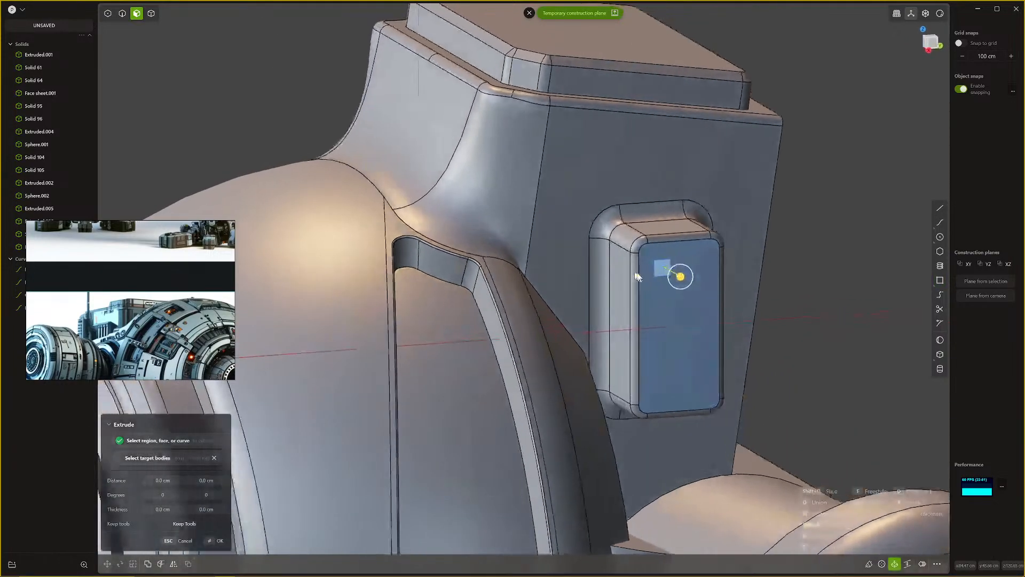
{"action": "left_click", "coordinate": [681, 274]}
{"action": "middle_click_drag", "start_coordinate": [680, 274], "coordinate": [721, 350]}
Step: Array the small extruded square down the side block's face as five instances over about 35.2 cm
{"action": "left_click", "coordinate": [895, 564]}
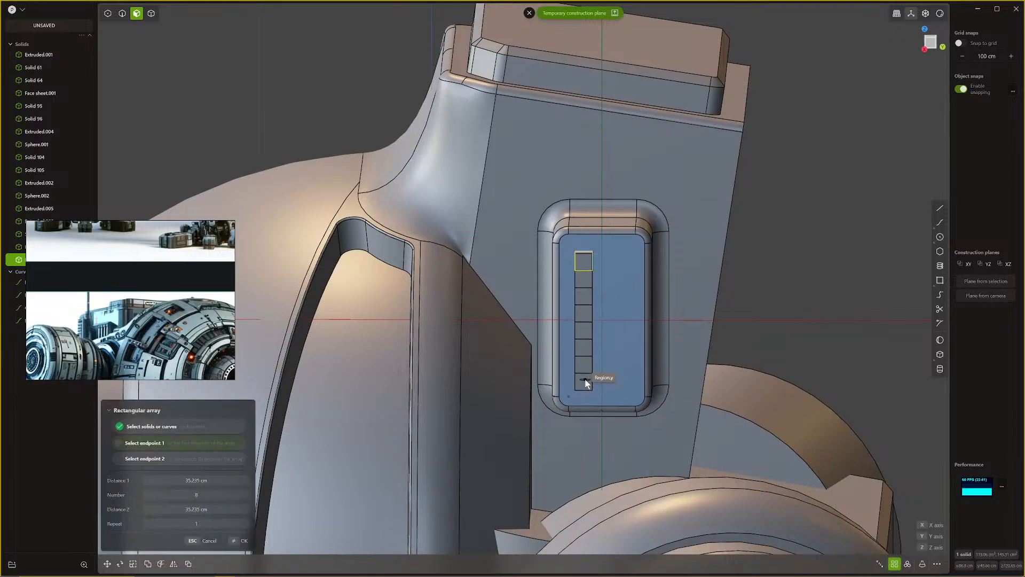
{"action": "left_click", "coordinate": [585, 381]}
{"action": "scroll", "coordinate": [585, 381], "scroll_direction": "down", "scroll_amount": 3, "text": "shift"}
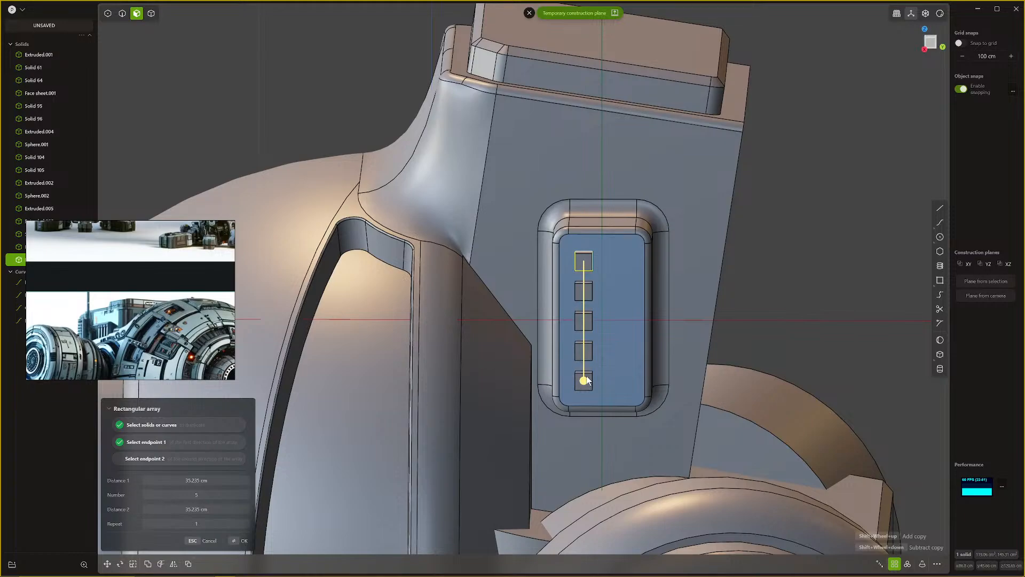
{"action": "key", "text": "Return"}
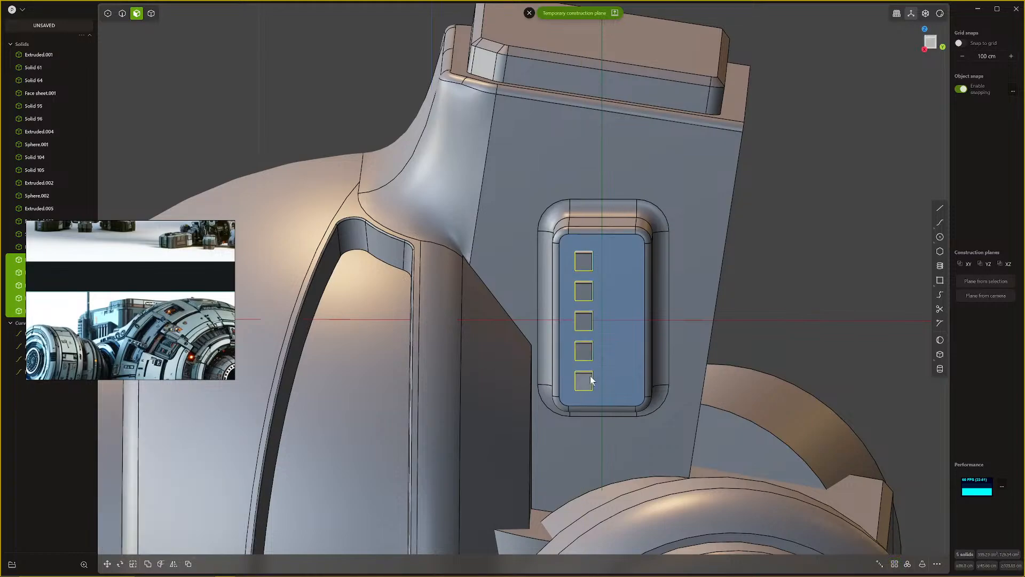
Step: Mirror the column of five small square solids across the side block's vertical centre line to form a second column
{"action": "key", "text": "alt+x"}
{"action": "left_click", "coordinate": [582, 320]}
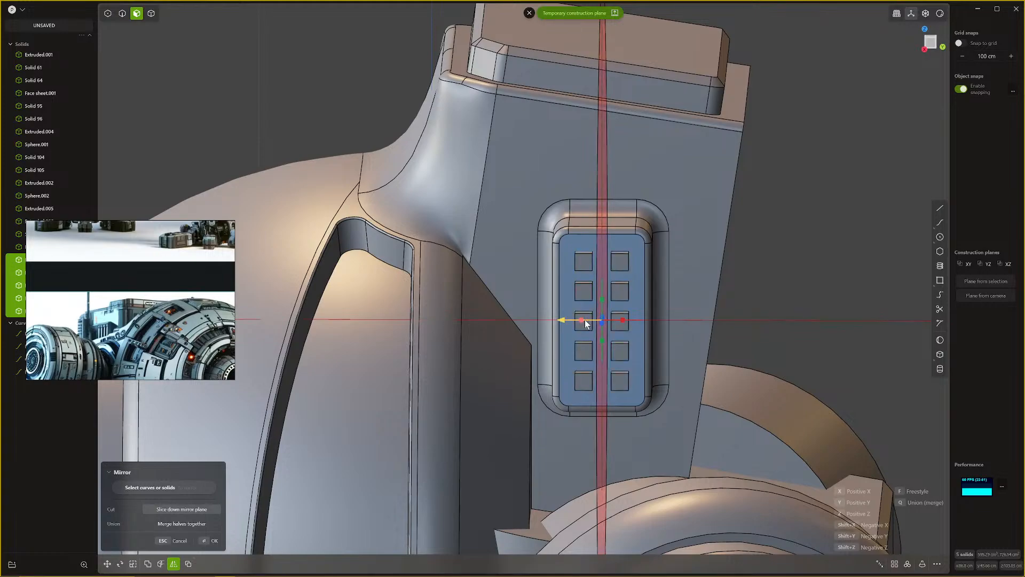
{"action": "key", "text": "Return"}
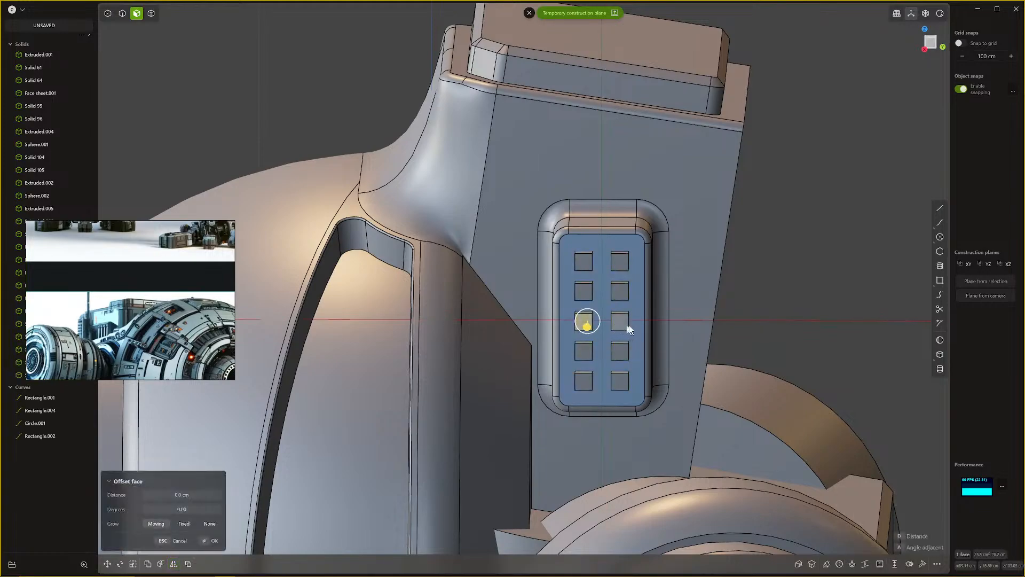
Step: Delete the middle pair of small square studs from the side block's face
{"action": "left_click", "coordinate": [630, 325]}
{"action": "left_click", "coordinate": [588, 325]}
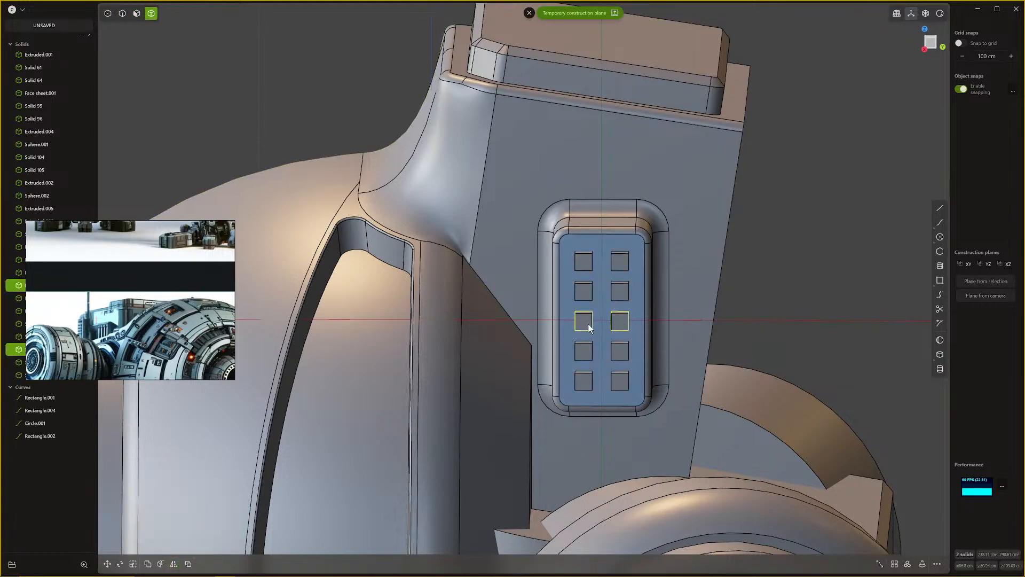
{"action": "key", "text": "Delete"}
Step: Apply a small fillet to the four corner edges of each of the eight remaining square studs
{"action": "middle_click_drag", "start_coordinate": [607, 319], "coordinate": [655, 329]}
{"action": "scroll", "coordinate": [652, 291], "scroll_direction": "up", "scroll_amount": 3}
{"action": "scroll", "coordinate": [649, 326], "scroll_direction": "up", "scroll_amount": 3}
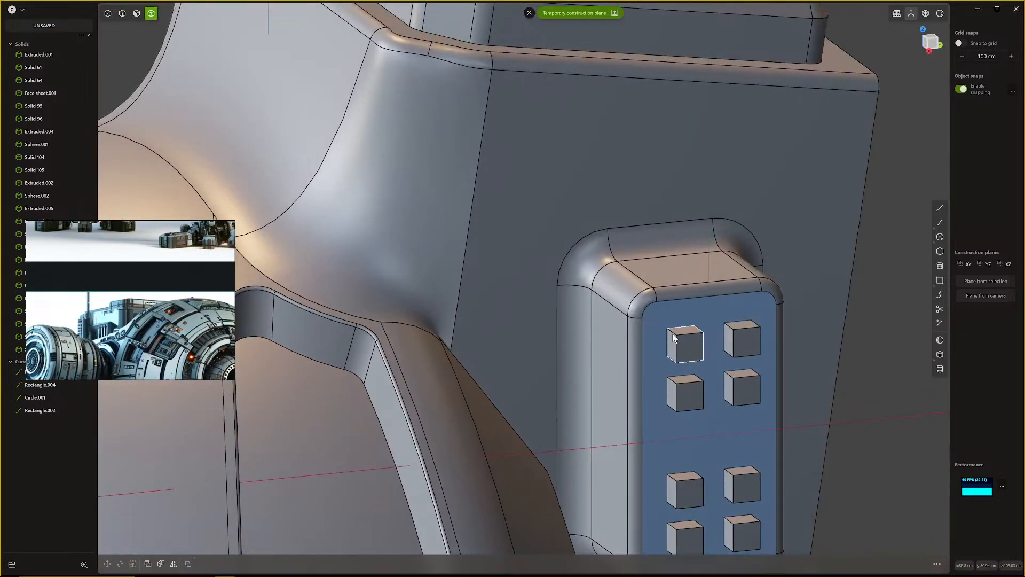
{"action": "key", "text": "2"}
{"action": "key", "text": "f"}
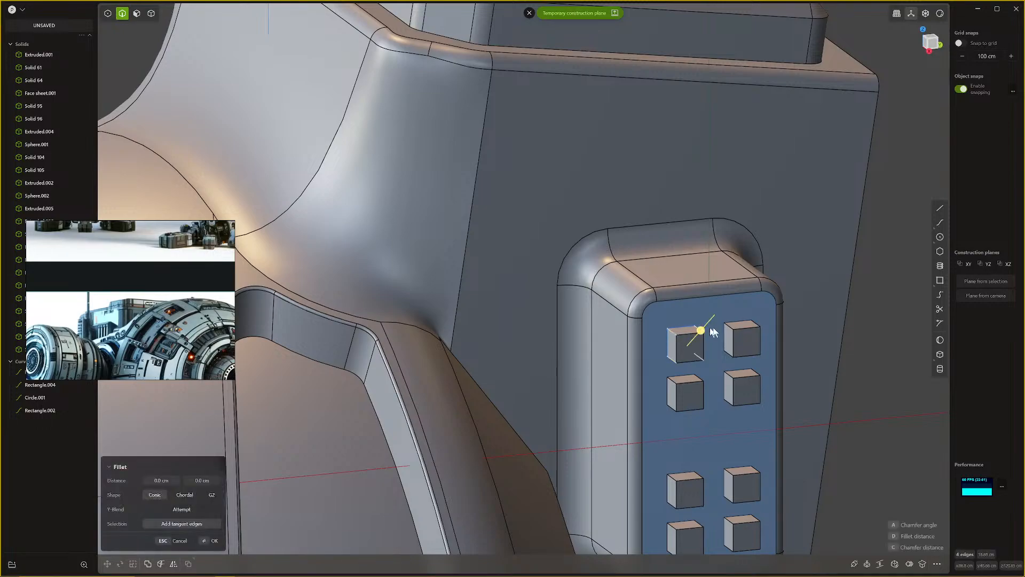
{"action": "left_click", "coordinate": [672, 380], "text": "alt"}
{"action": "left_click", "coordinate": [728, 375], "text": "alt"}
{"action": "left_click", "coordinate": [674, 479], "text": "alt"}
{"action": "left_click", "coordinate": [687, 534], "text": "alt"}
{"action": "left_click", "coordinate": [728, 521], "text": "alt"}
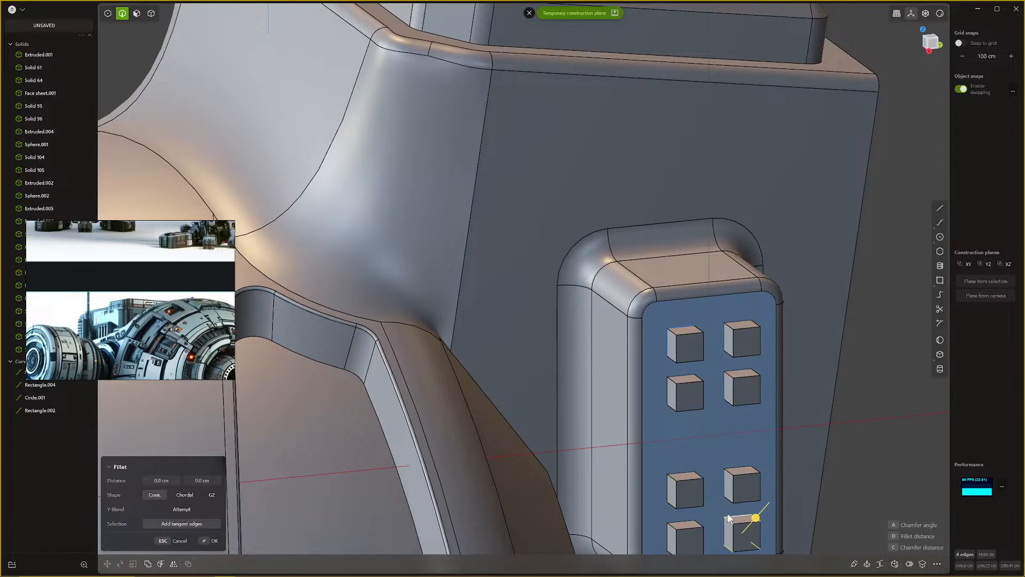
{"action": "key", "text": "Caps_Lock"}
{"action": "left_click", "coordinate": [683, 531], "text": "alt"}
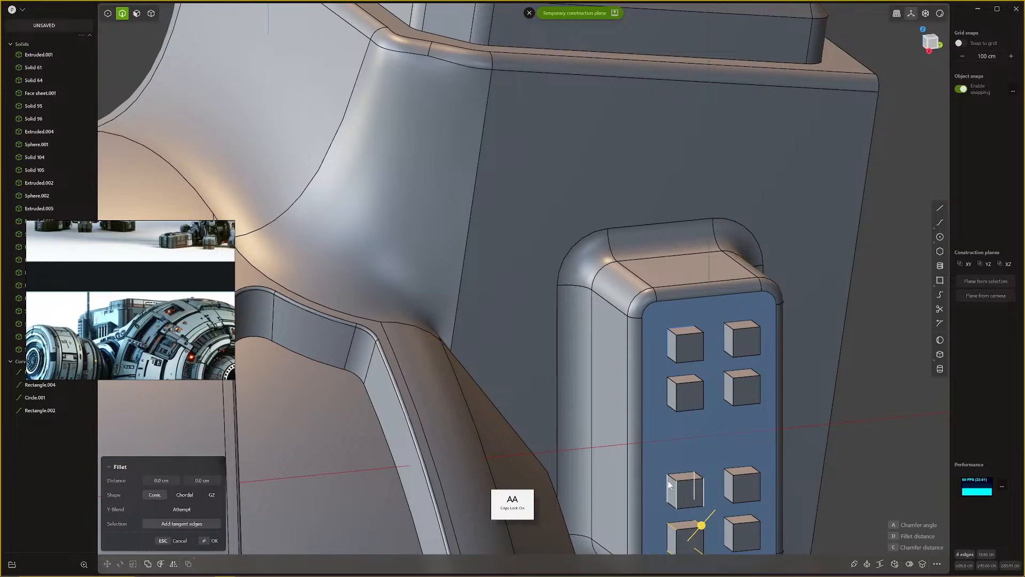
{"action": "key", "text": "Caps_Lock"}
{"action": "left_click", "coordinate": [674, 479], "text": "alt"}
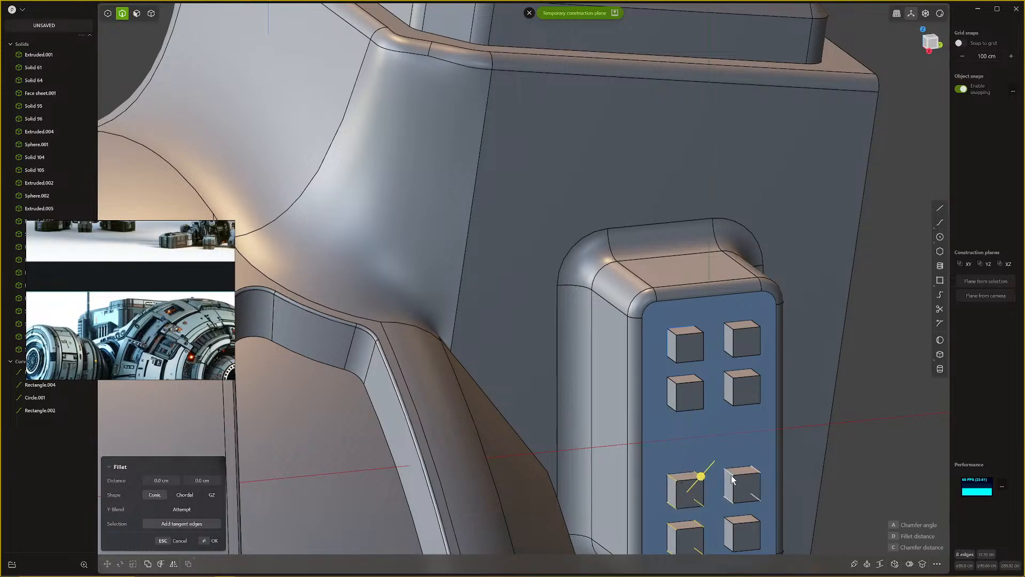
{"action": "left_click", "coordinate": [735, 499], "text": "alt"}
{"action": "left_click", "coordinate": [729, 520], "text": "alt"}
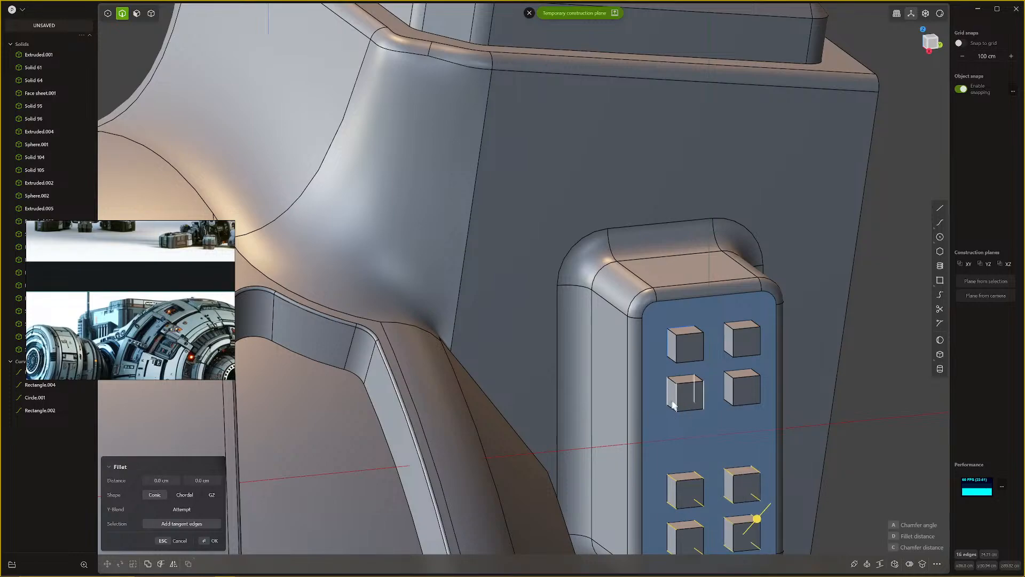
{"action": "left_click", "coordinate": [673, 383], "text": "alt"}
{"action": "left_click", "coordinate": [730, 375], "text": "alt"}
{"action": "left_click", "coordinate": [734, 331], "text": "alt"}
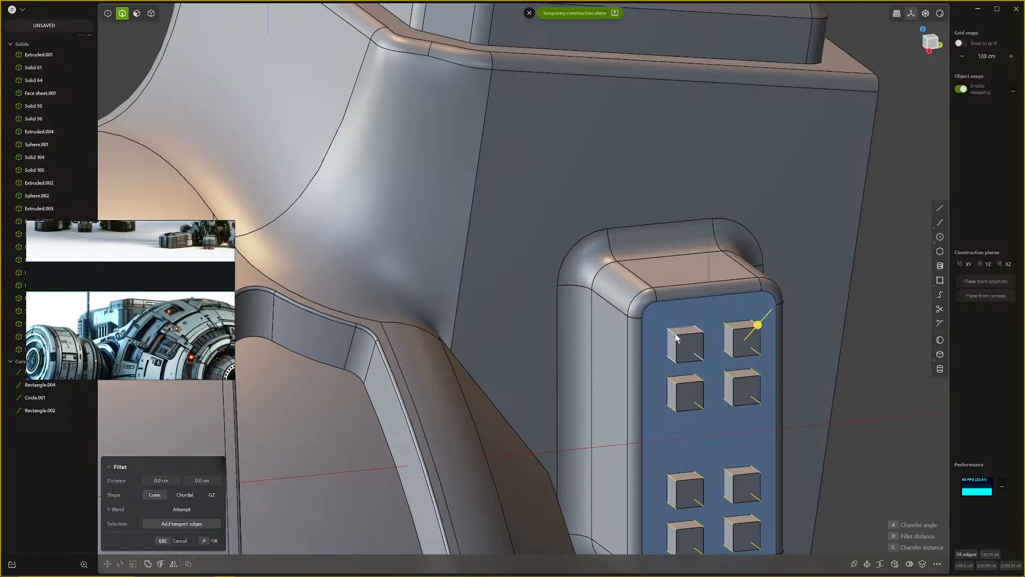
{"action": "left_click", "coordinate": [675, 333], "text": "alt"}
{"action": "left_click_drag", "start_coordinate": [688, 335], "coordinate": [703, 331]}
{"action": "key", "text": "Return"}
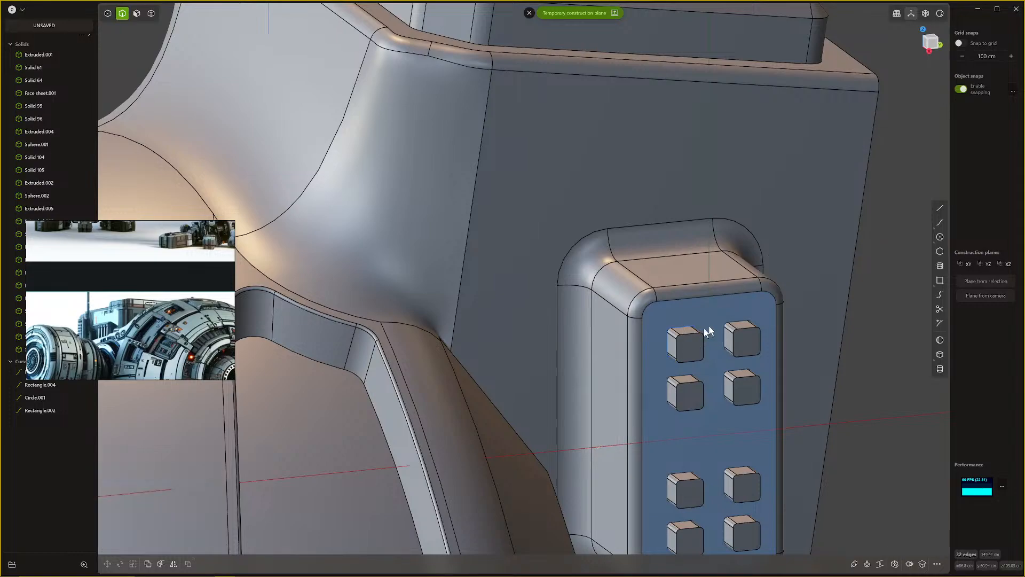
Step: Union the eight square studs with the neck body as a single solid
{"action": "middle_click_drag", "start_coordinate": [704, 328], "coordinate": [710, 311]}
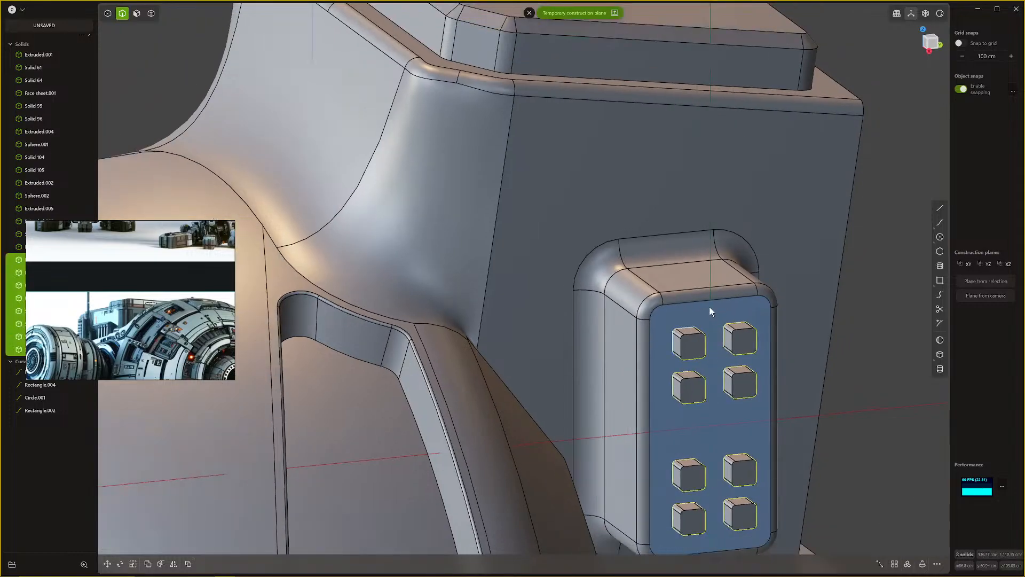
{"action": "key", "text": "4"}
{"action": "left_click", "coordinate": [702, 271]}
{"action": "key", "text": "q"}
{"action": "key", "text": "q"}
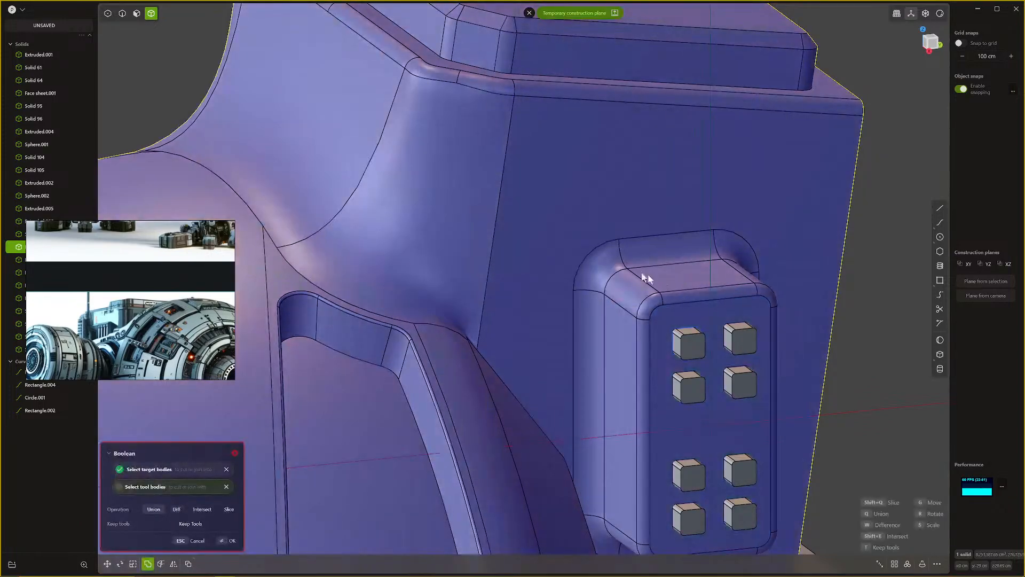
{"action": "left_click_drag", "start_coordinate": [607, 294], "coordinate": [820, 518]}
{"action": "key", "text": "Return"}
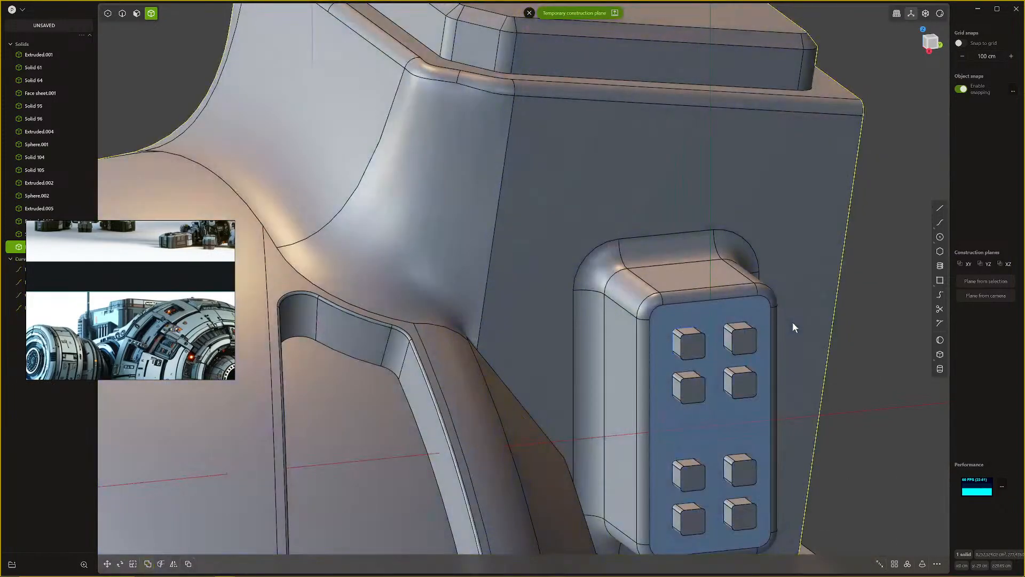
{"action": "scroll", "coordinate": [792, 328], "scroll_direction": "down", "scroll_amount": 5}
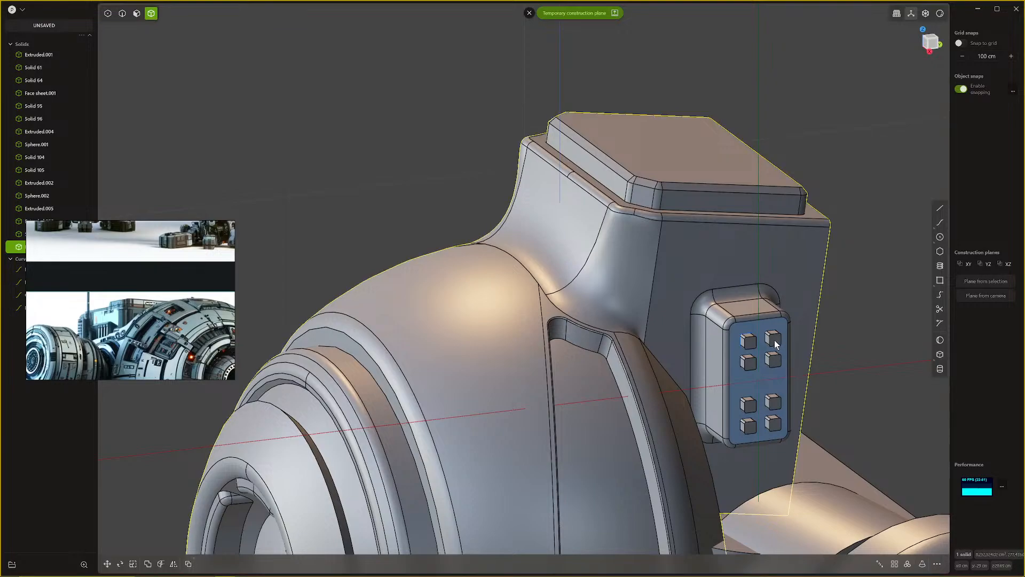
{"action": "key", "text": "Escape"}
Step: Draw a circle at the centre of the side block's outer face, slightly overlapping the inner studs
{"action": "scroll", "coordinate": [806, 326], "scroll_direction": "down", "scroll_amount": 3}
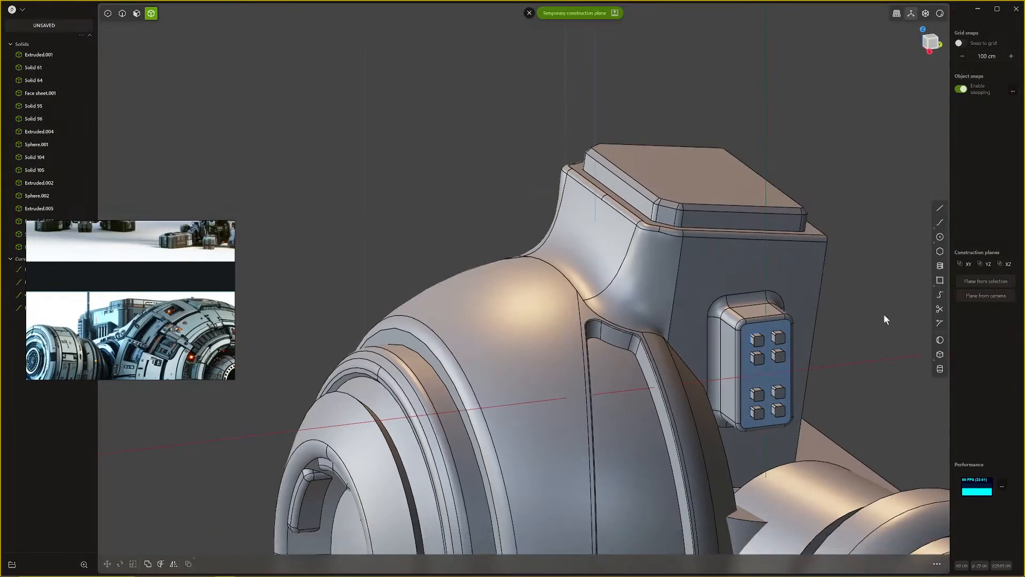
{"action": "middle_click_drag", "start_coordinate": [795, 346], "coordinate": [802, 338]}
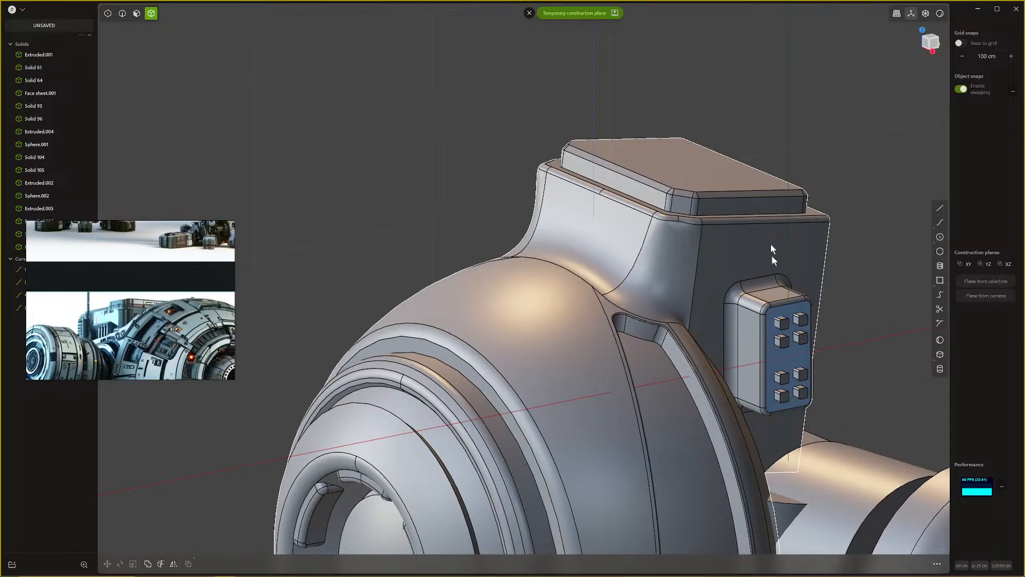
{"action": "scroll", "coordinate": [719, 371], "scroll_direction": "up", "scroll_amount": 4}
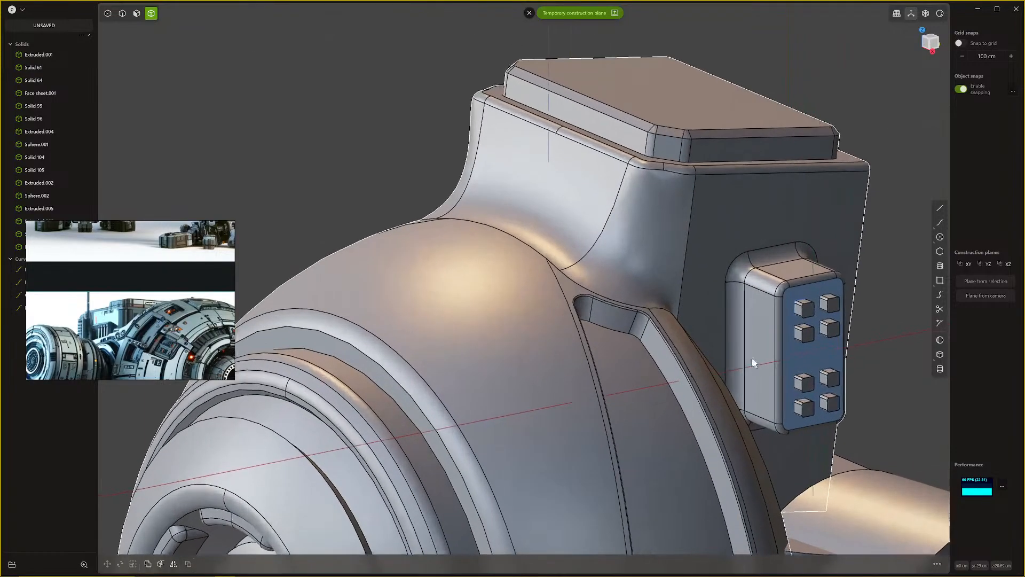
{"action": "middle_click_drag", "start_coordinate": [753, 358], "coordinate": [607, 324], "text": "shift"}
{"action": "left_click", "coordinate": [940, 237]}
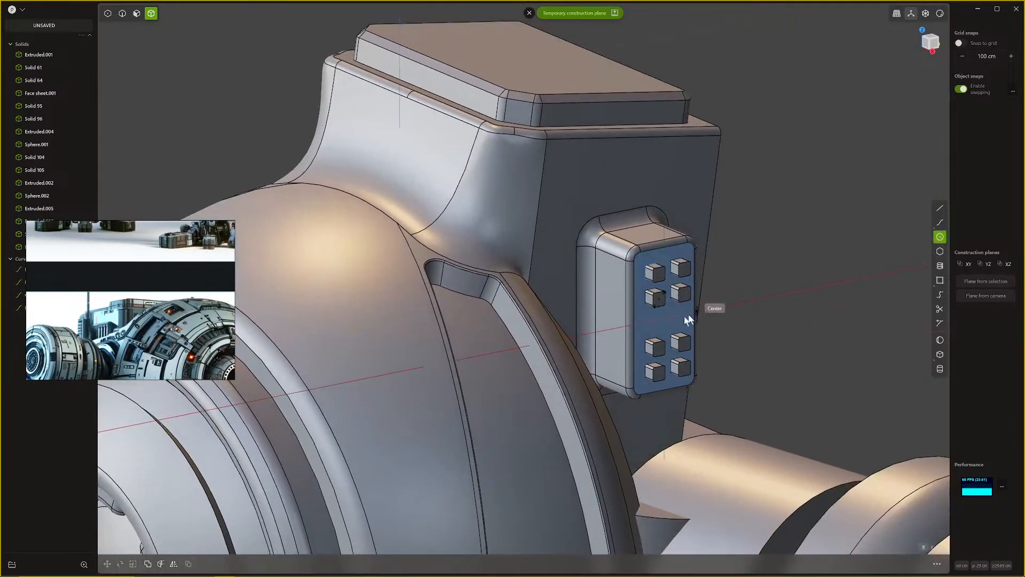
{"action": "left_click", "coordinate": [664, 322]}
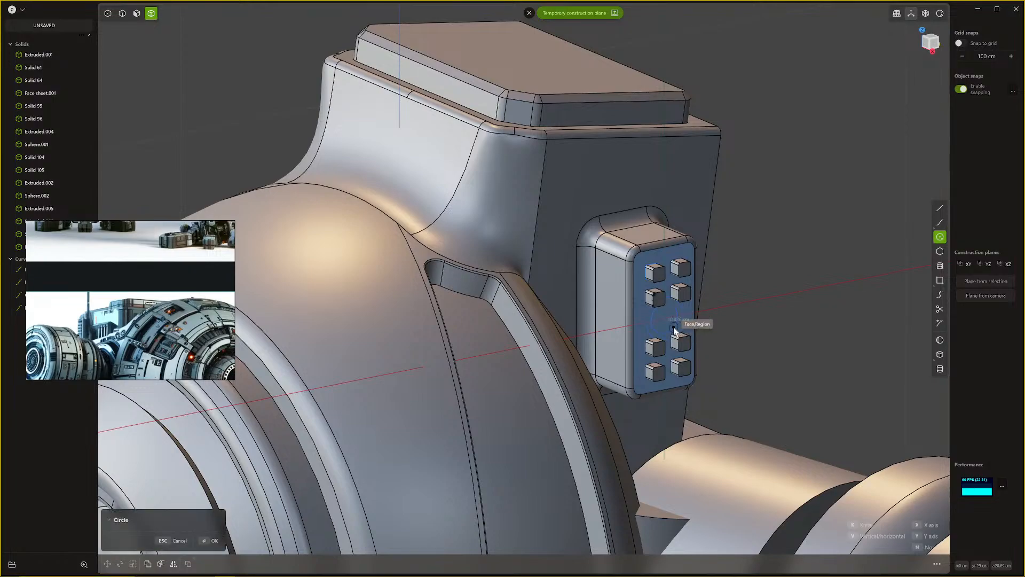
{"action": "left_click", "coordinate": [675, 329]}
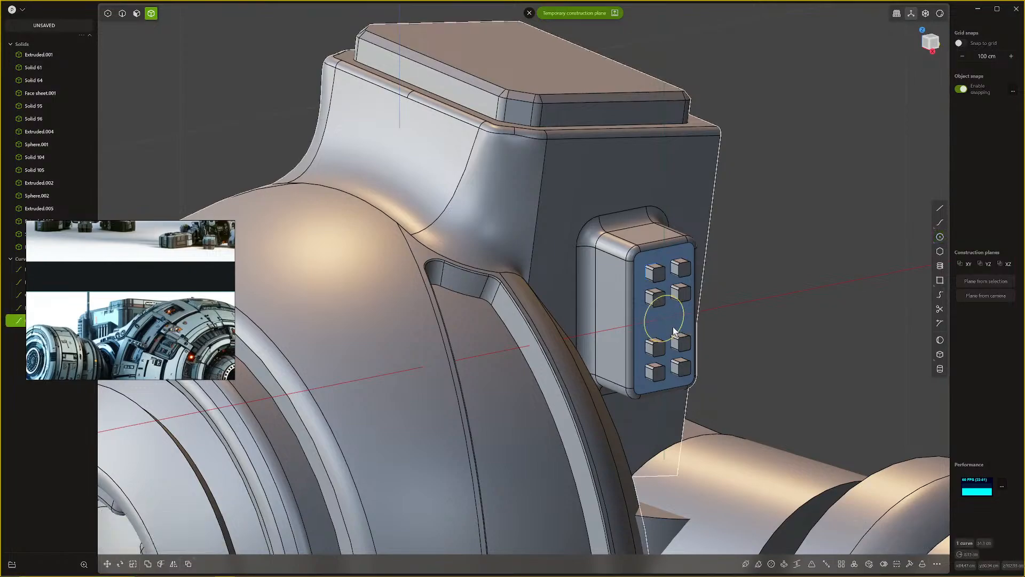
{"action": "key", "text": "e"}
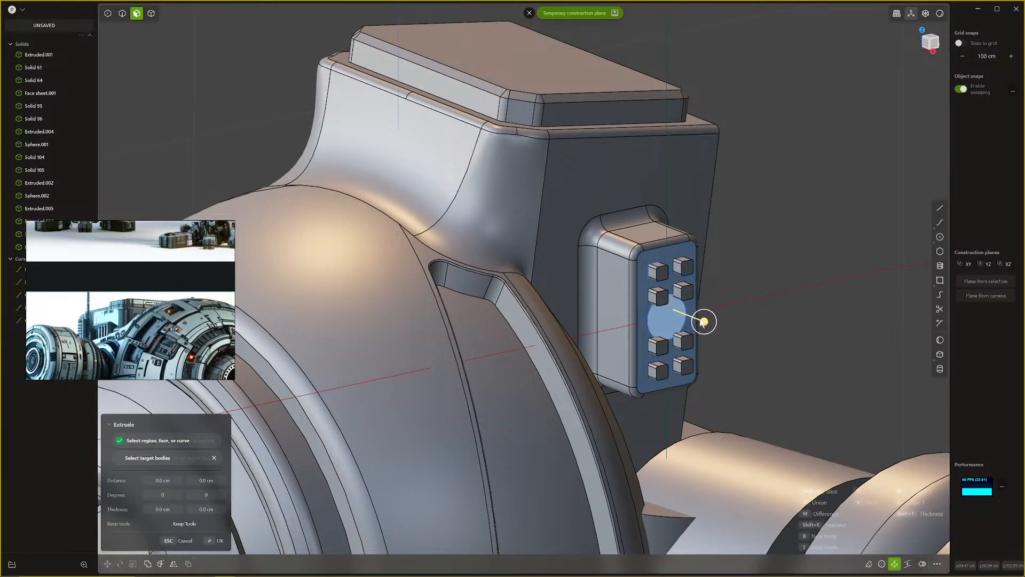
{"action": "left_click_drag", "start_coordinate": [704, 321], "coordinate": [711, 337]}
{"action": "right_click", "coordinate": [710, 337]}
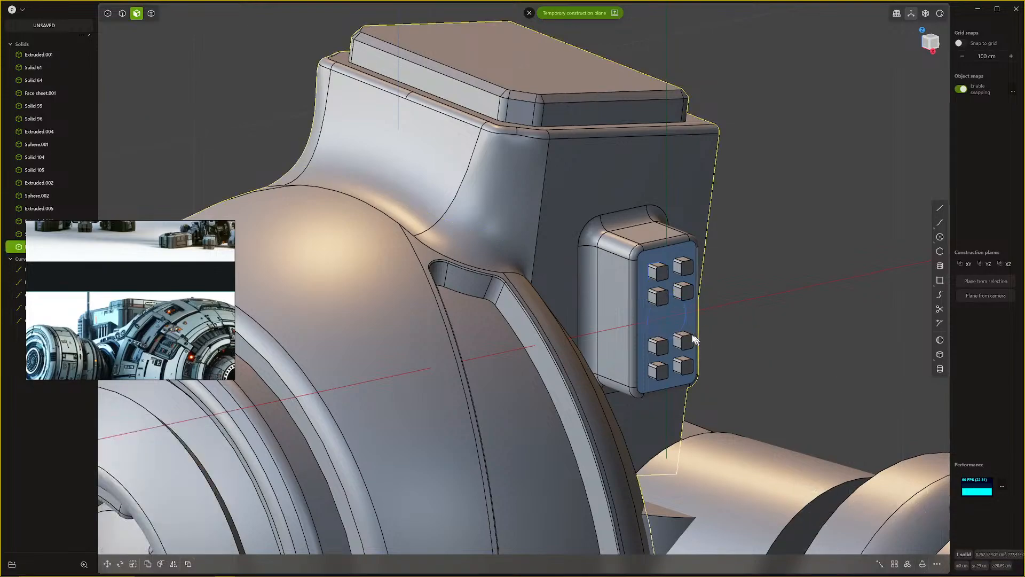
{"action": "middle_click_drag", "start_coordinate": [690, 335], "coordinate": [634, 316]}
{"action": "left_click", "coordinate": [605, 307]}
{"action": "key", "text": "e"}
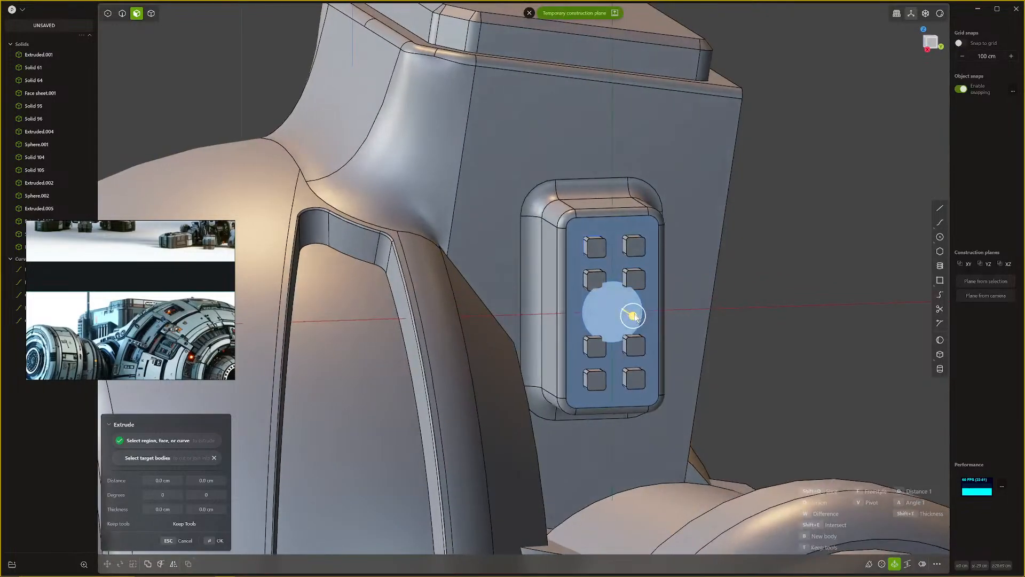
{"action": "left_click_drag", "start_coordinate": [634, 316], "coordinate": [639, 327]}
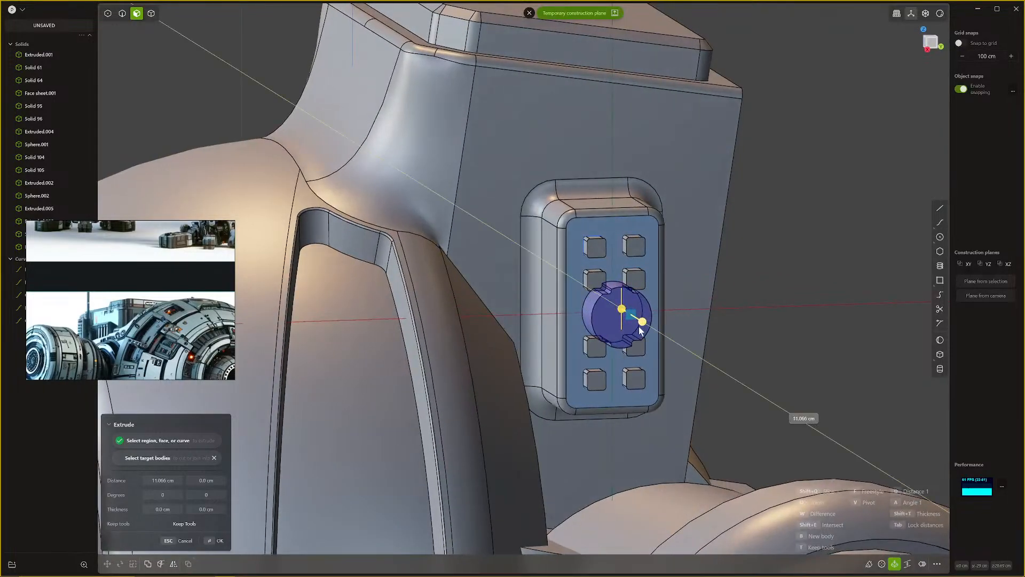
{"action": "key", "text": "Escape"}
{"action": "left_click", "coordinate": [614, 288]}
{"action": "key", "text": "e"}
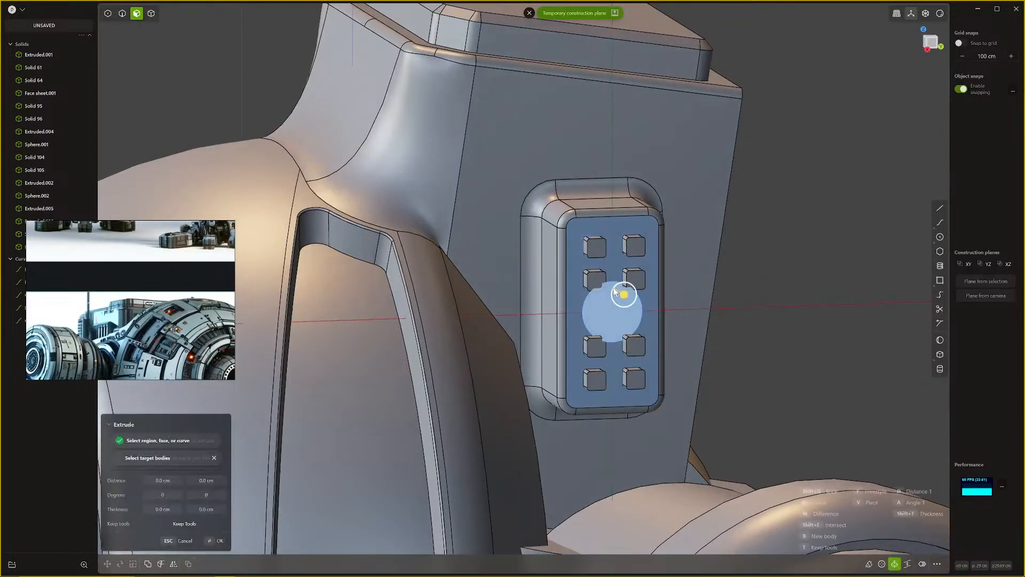
Step: Cut the circular region out of the side block with a symmetric Difference extrude of about 8.8 cm each way
{"action": "key", "text": "2"}
{"action": "left_click", "coordinate": [610, 283]}
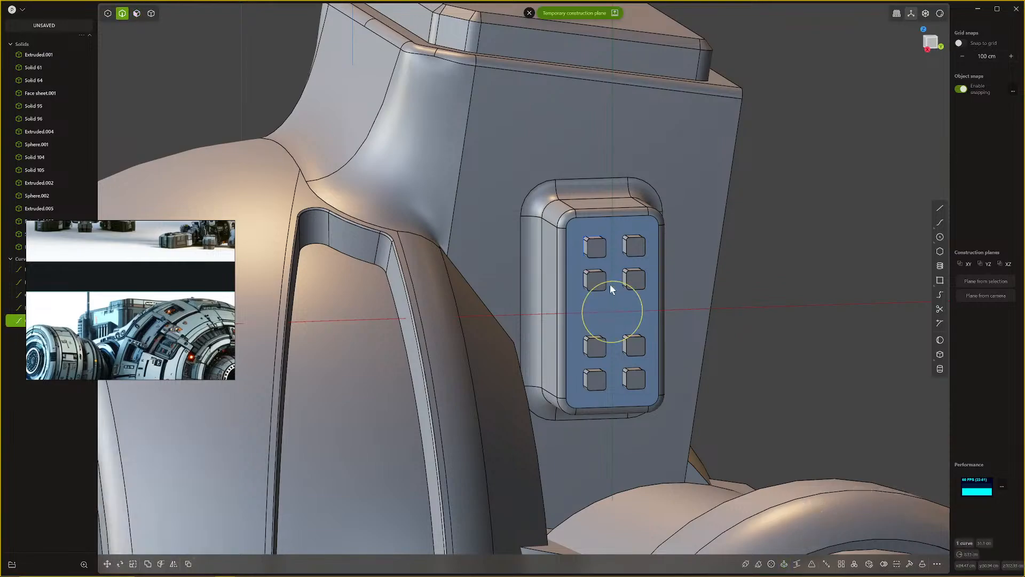
{"action": "key", "text": "3"}
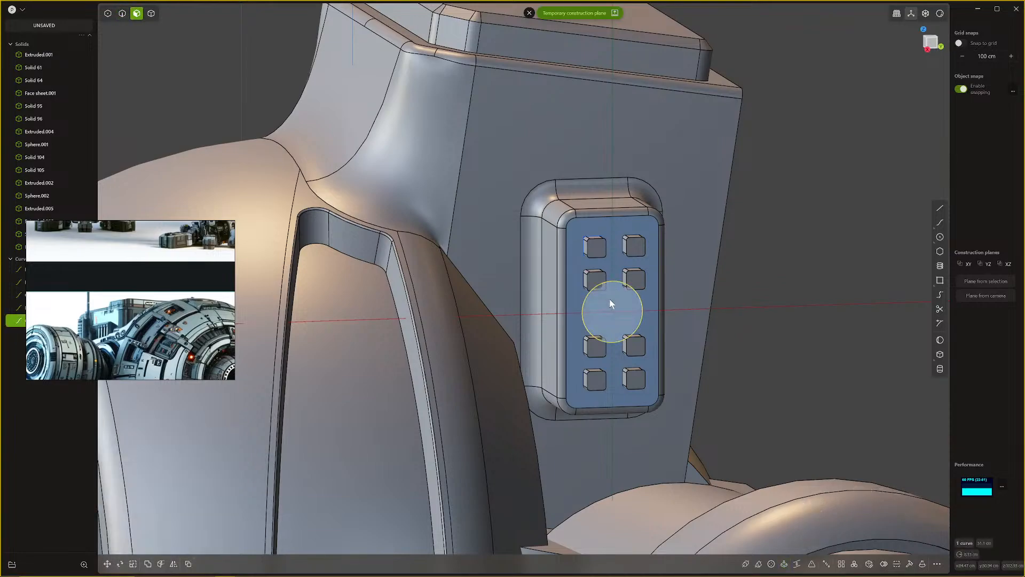
{"action": "left_click", "coordinate": [610, 299]}
{"action": "key", "text": "e"}
{"action": "left_click_drag", "start_coordinate": [614, 303], "coordinate": [623, 321]}
{"action": "key", "text": "q"}
{"action": "key", "text": "Tab"}
{"action": "key", "text": "w"}
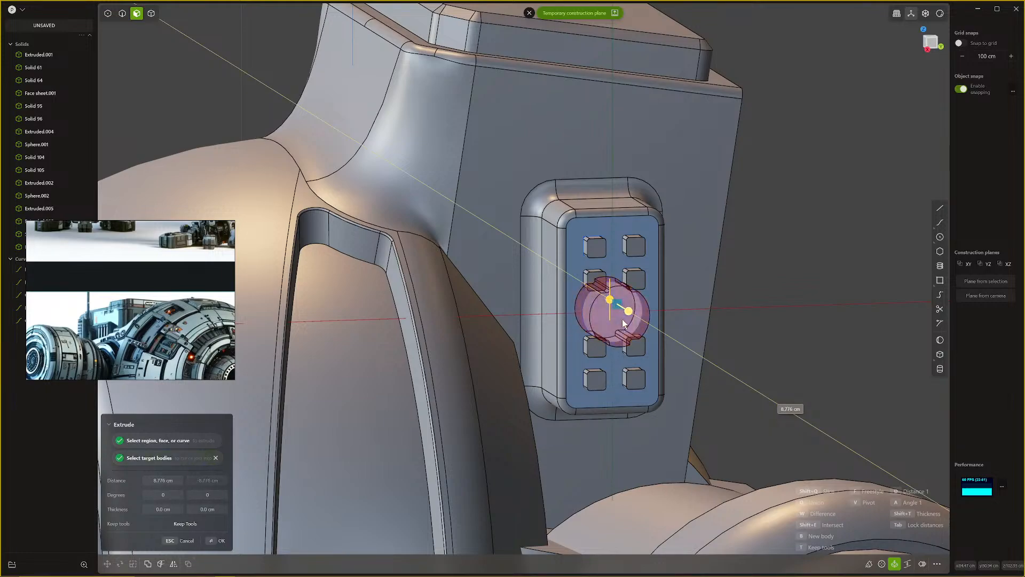
{"action": "key", "text": "Return"}
Step: Apply a small fillet to the outer face edges of all eight square studs on the side block
{"action": "middle_click_drag", "start_coordinate": [624, 300], "coordinate": [590, 239]}
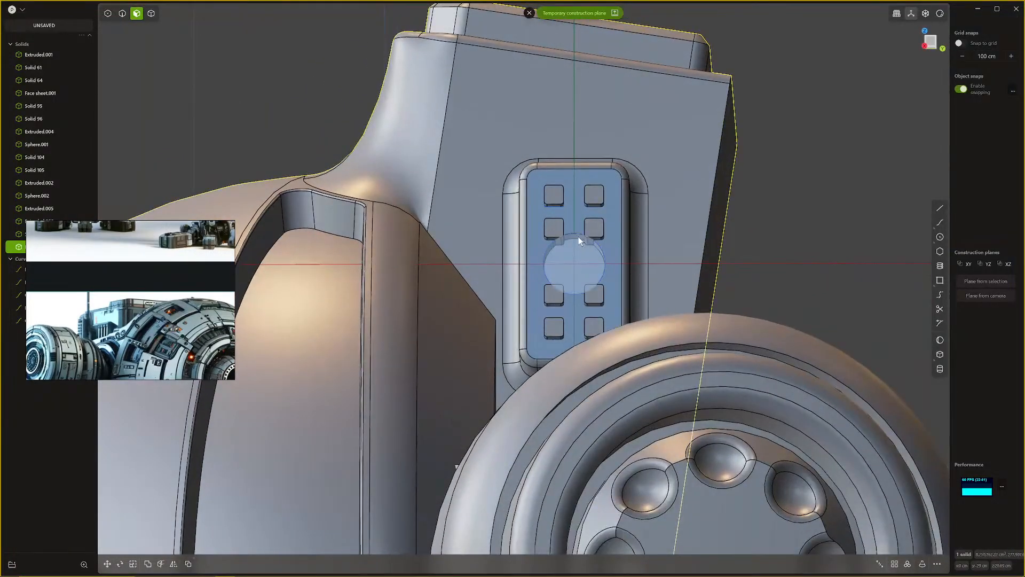
{"action": "key", "text": "4"}
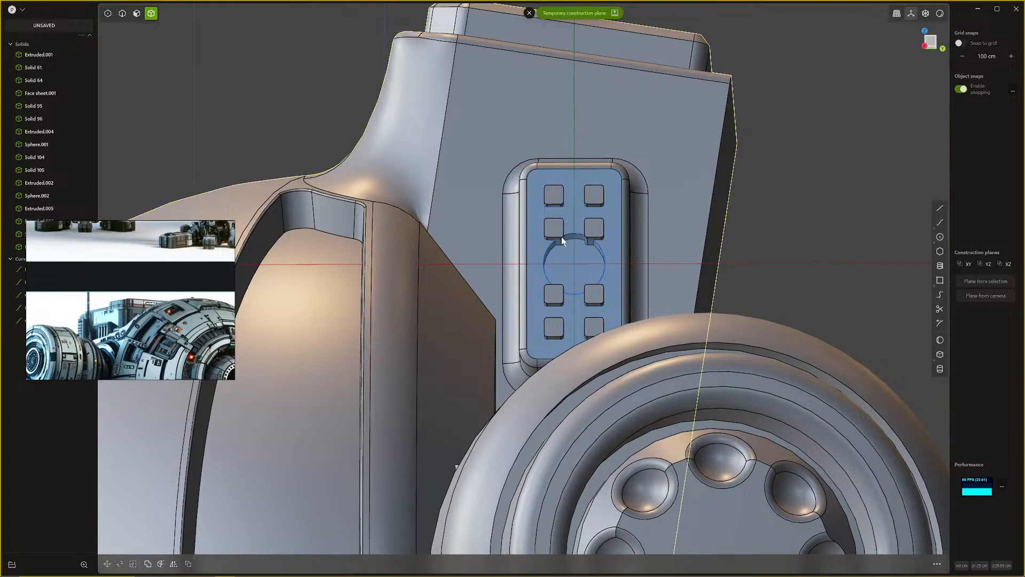
{"action": "middle_click_drag", "start_coordinate": [561, 236], "coordinate": [561, 246]}
{"action": "key", "text": "2"}
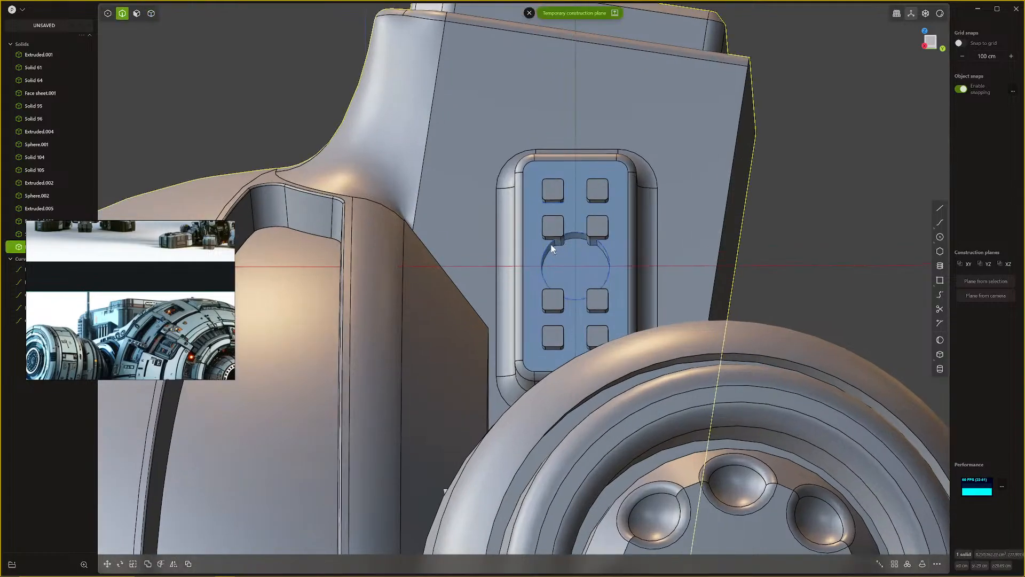
{"action": "key", "text": "Escape"}
{"action": "scroll", "coordinate": [555, 249], "scroll_direction": "up", "scroll_amount": 5}
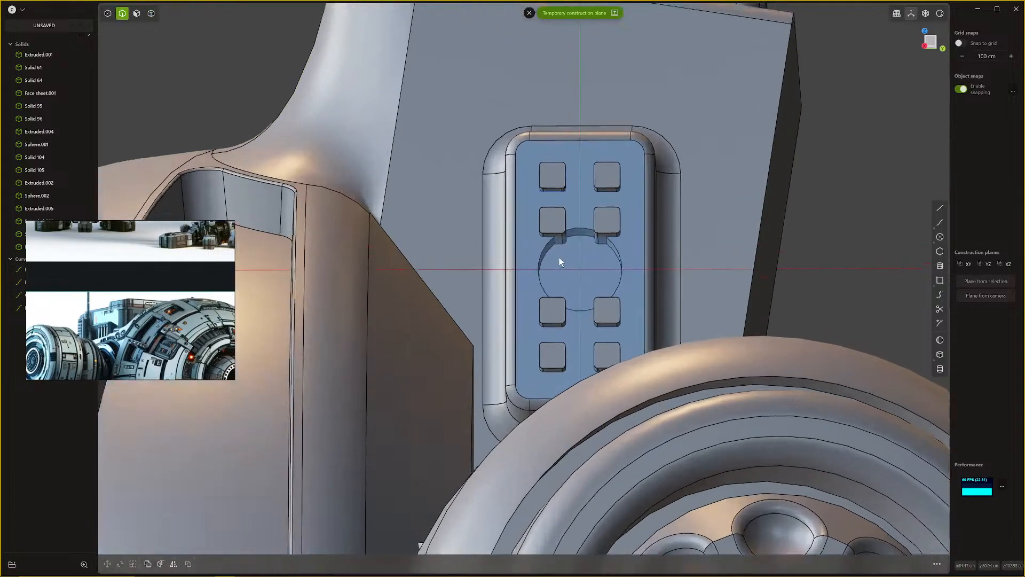
{"action": "left_click", "coordinate": [556, 210]}
{"action": "key", "text": "f"}
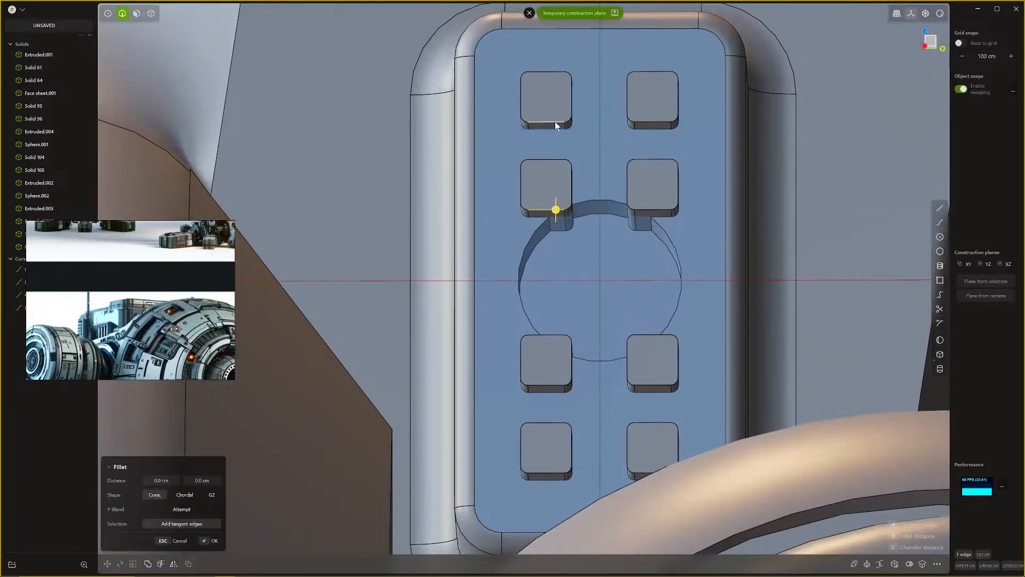
{"action": "left_click", "coordinate": [555, 124]}
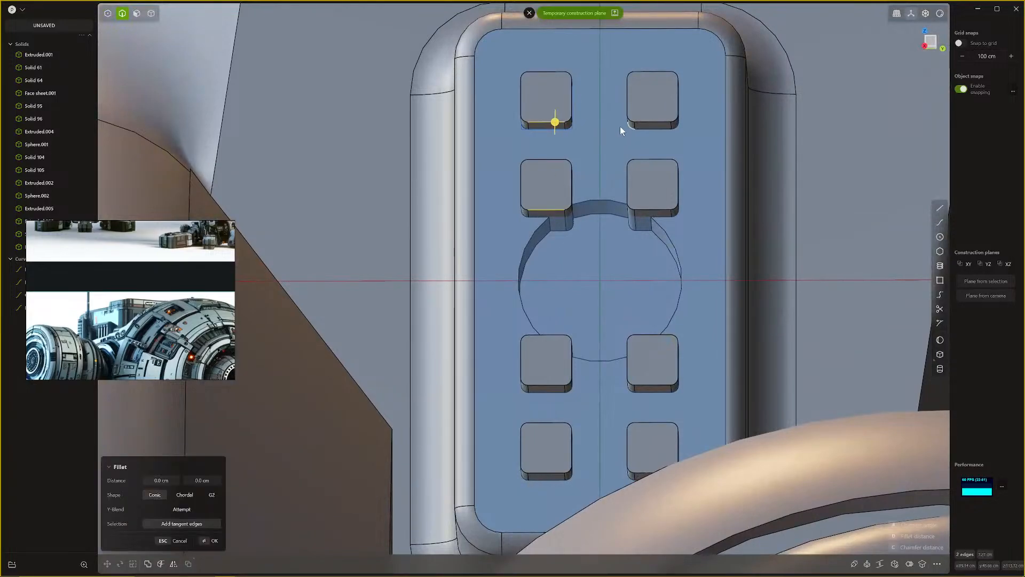
{"action": "left_click", "coordinate": [650, 210]}
{"action": "left_click", "coordinate": [547, 335]}
{"action": "left_click", "coordinate": [651, 335]}
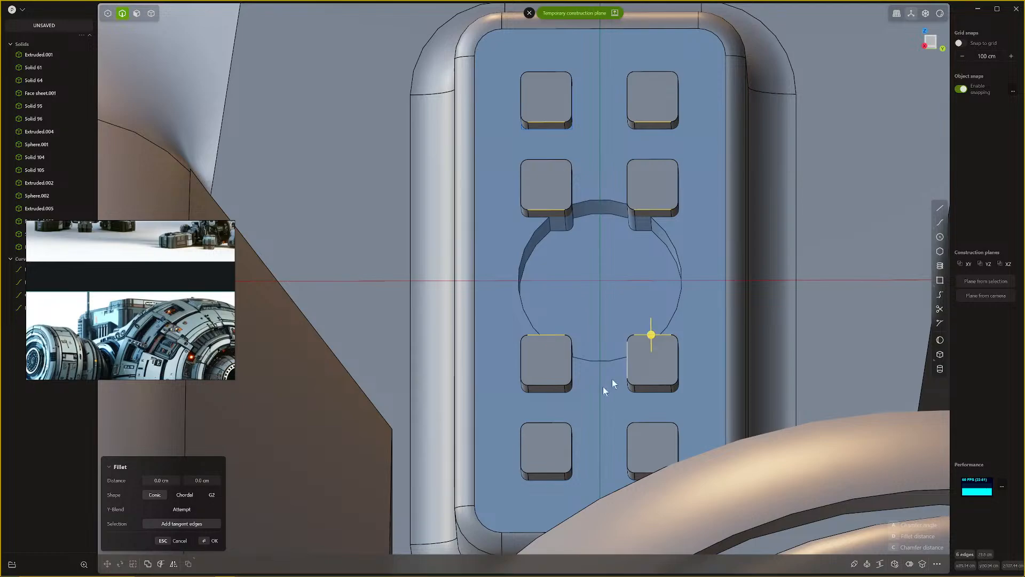
{"action": "left_click", "coordinate": [551, 423]}
{"action": "left_click", "coordinate": [646, 423]}
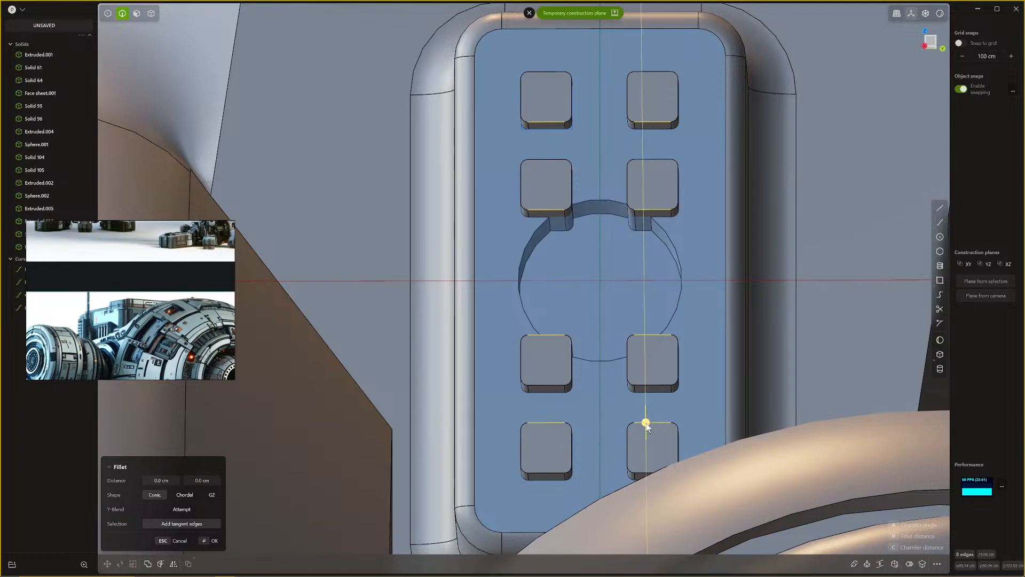
{"action": "left_click_drag", "start_coordinate": [647, 425], "coordinate": [646, 421]}
{"action": "key", "text": "Return"}
{"action": "scroll", "coordinate": [636, 374], "scroll_direction": "down", "scroll_amount": 8}
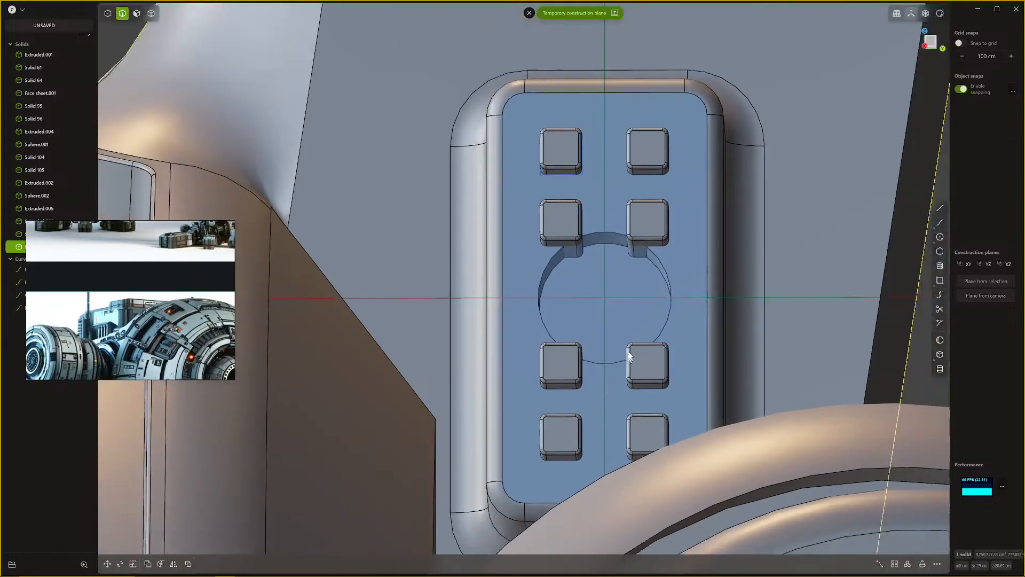
Step: Leave the temporary construction plane and draw a circle centred in the side block's circular recess, slightly smaller than the recess
{"action": "mouse_move", "coordinate": [629, 356]}
{"action": "middle_mouse_down"}
{"action": "mouse_move", "coordinate": [675, 360]}
{"action": "mouse_move", "coordinate": [635, 369]}
{"action": "middle_mouse_up"}
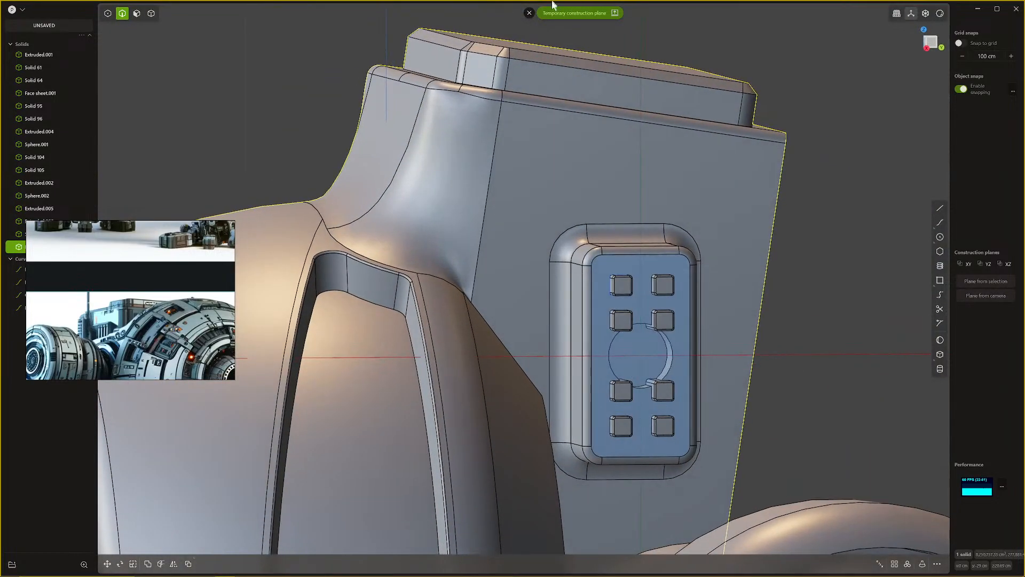
{"action": "left_click", "coordinate": [530, 13]}
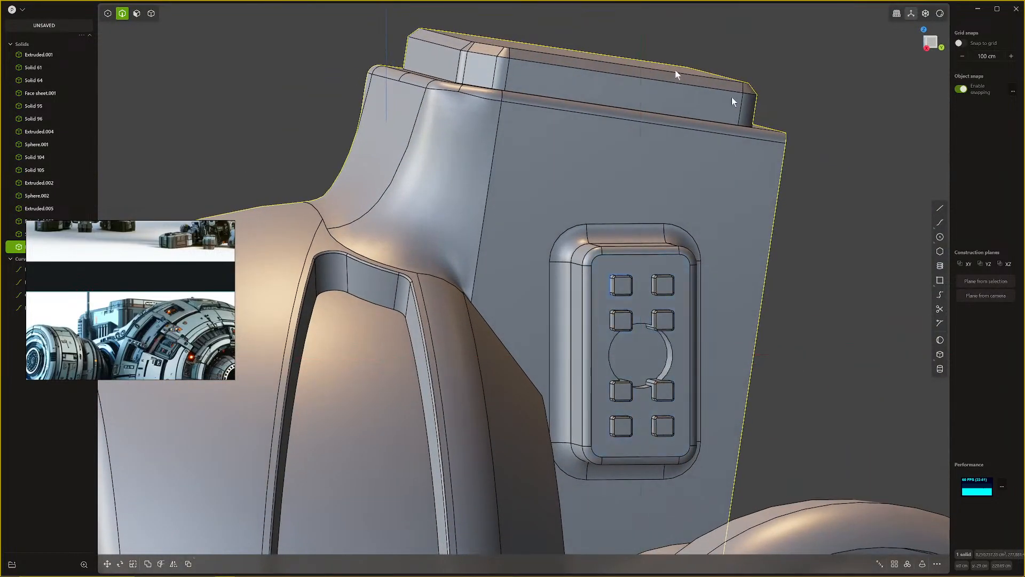
{"action": "left_click", "coordinate": [940, 238]}
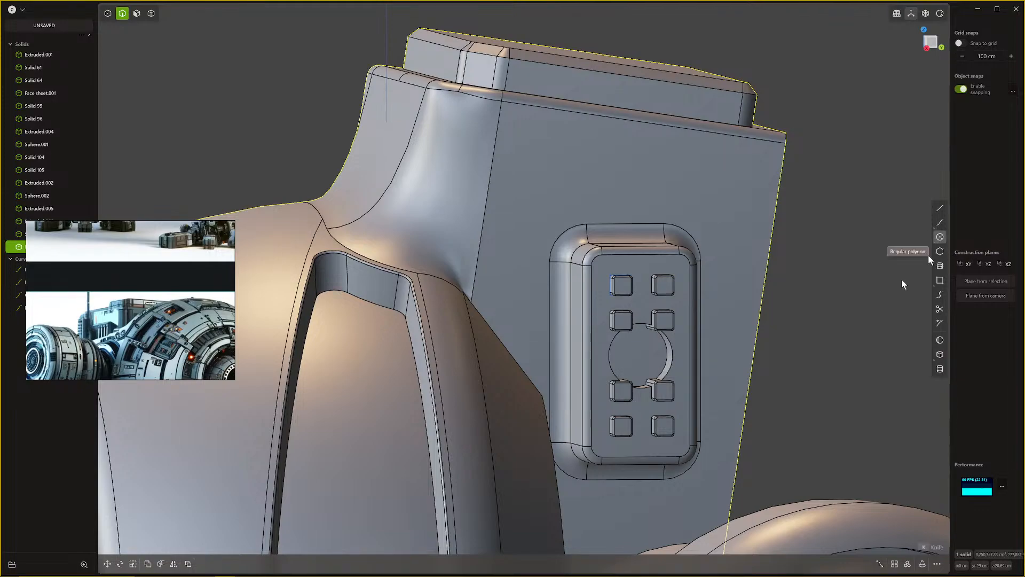
{"action": "left_click", "coordinate": [640, 356]}
{"action": "left_click", "coordinate": [656, 373]}
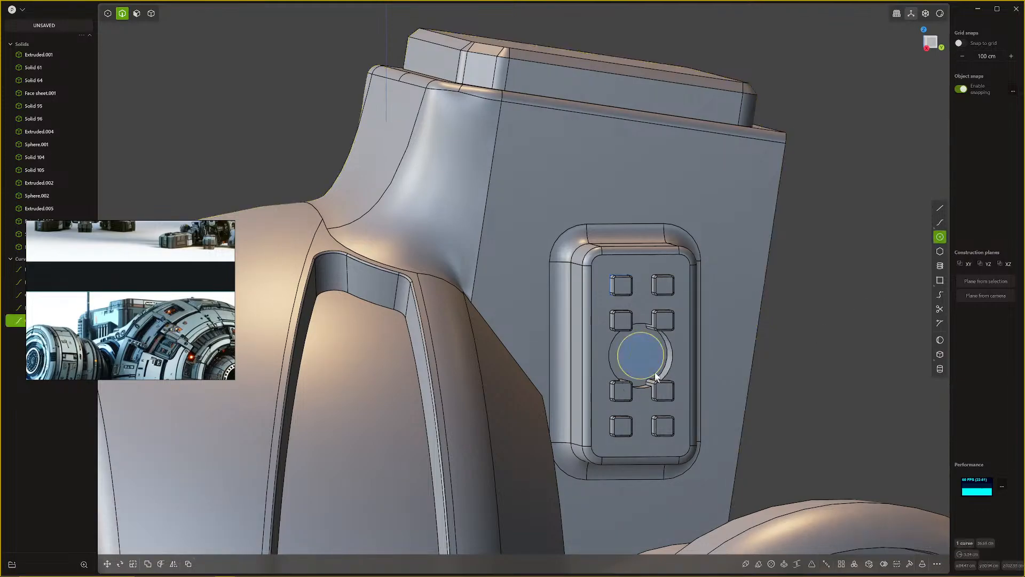
Step: Extrude the circle outward about 10.8 cm as a separate cylinder
{"action": "middle_click_drag", "start_coordinate": [645, 357], "coordinate": [667, 355]}
{"action": "key", "text": "3"}
{"action": "left_click", "coordinate": [640, 352]}
{"action": "key", "text": "e"}
{"action": "left_click_drag", "start_coordinate": [689, 359], "coordinate": [700, 362]}
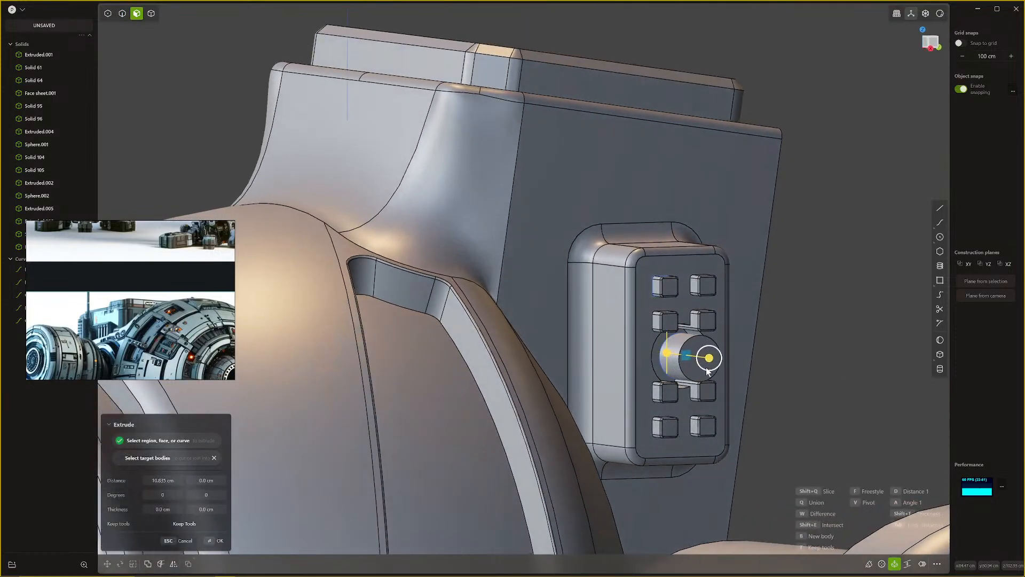
{"action": "key", "text": "Return"}
Step: Move the new cylinder slightly inward along its axis, into the side block's recess
{"action": "middle_click_drag", "start_coordinate": [709, 357], "coordinate": [778, 355]}
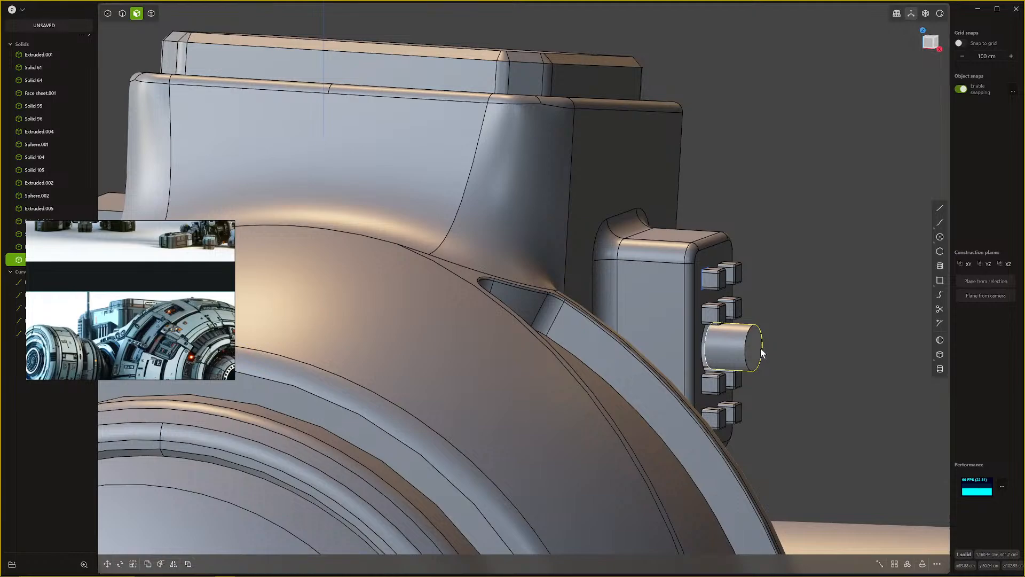
{"action": "key", "text": "g"}
{"action": "left_click_drag", "start_coordinate": [767, 348], "coordinate": [755, 349]}
{"action": "middle_click_drag", "start_coordinate": [755, 350], "coordinate": [698, 341]}
{"action": "key", "text": "Return"}
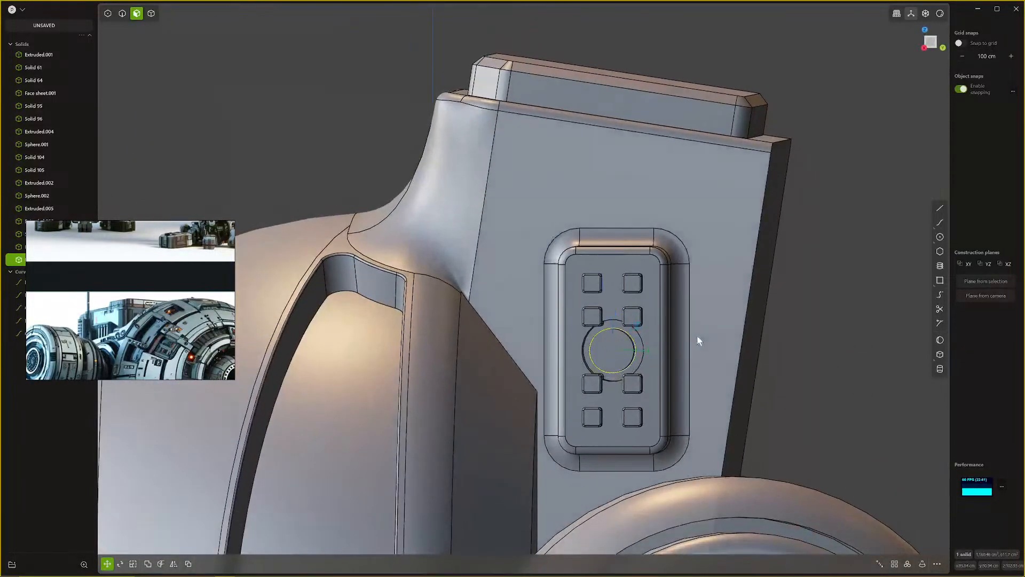
Step: Lengthen the cylinder by offsetting its outer end face outward about 17.1 cm
{"action": "scroll", "coordinate": [625, 367], "scroll_direction": "down", "scroll_amount": 8}
{"action": "middle_click_drag", "start_coordinate": [634, 361], "coordinate": [689, 462]}
{"action": "scroll", "coordinate": [680, 377], "scroll_direction": "up", "scroll_amount": 4}
{"action": "scroll", "coordinate": [666, 408], "scroll_direction": "up", "scroll_amount": 3}
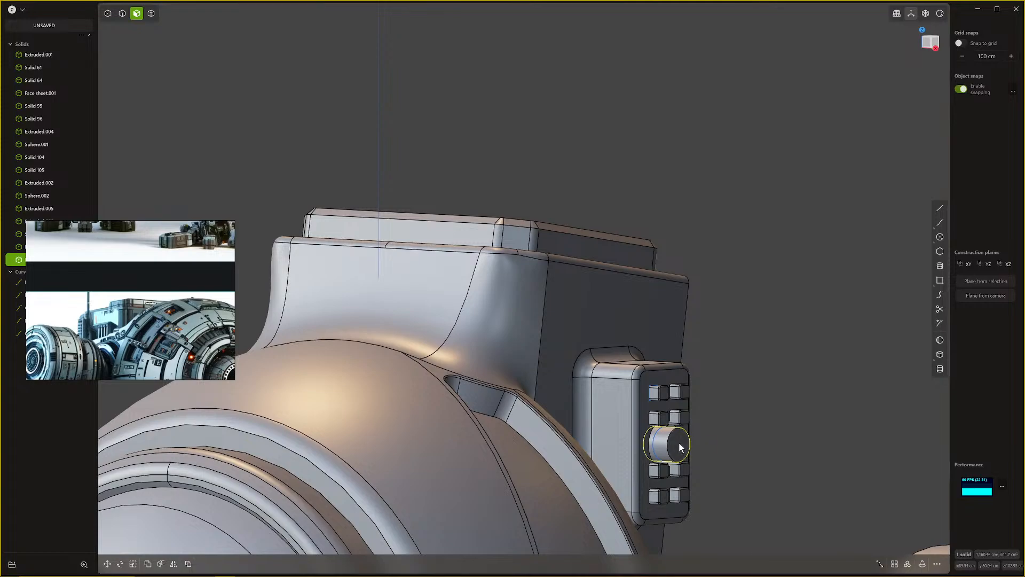
{"action": "left_click_drag", "start_coordinate": [678, 441], "coordinate": [744, 469]}
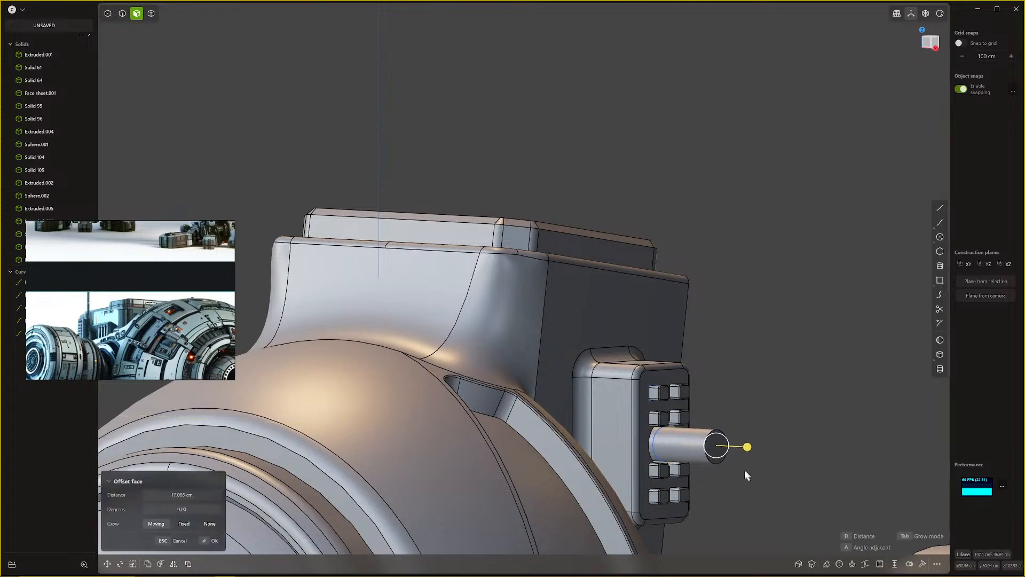
{"action": "middle_click_drag", "start_coordinate": [721, 465], "coordinate": [739, 476]}
{"action": "scroll", "coordinate": [674, 445], "scroll_direction": "up", "scroll_amount": 1}
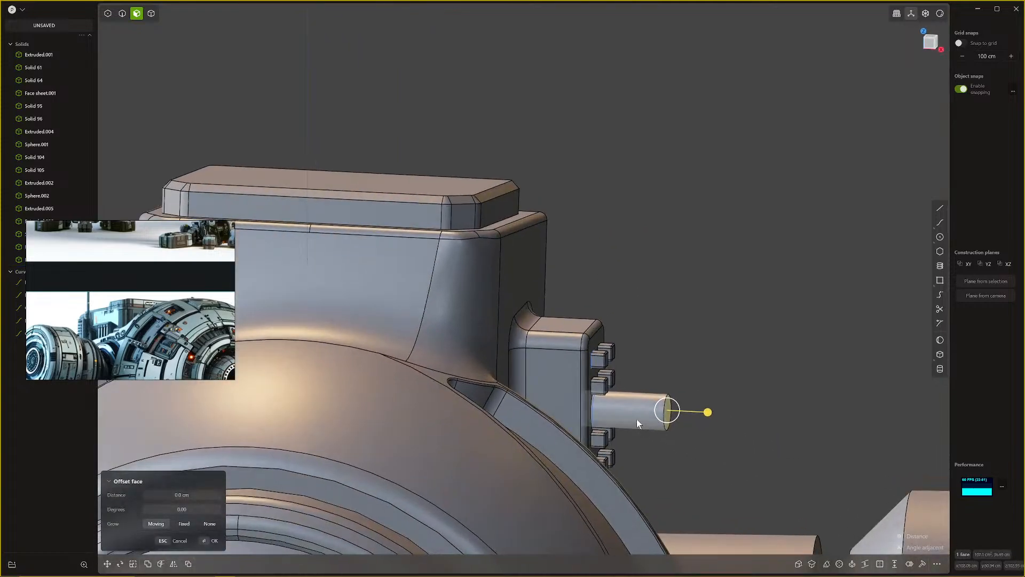
Step: Cut a ring around the cylinder's side near the middle of its protruding length
{"action": "key", "text": "ctrl+r"}
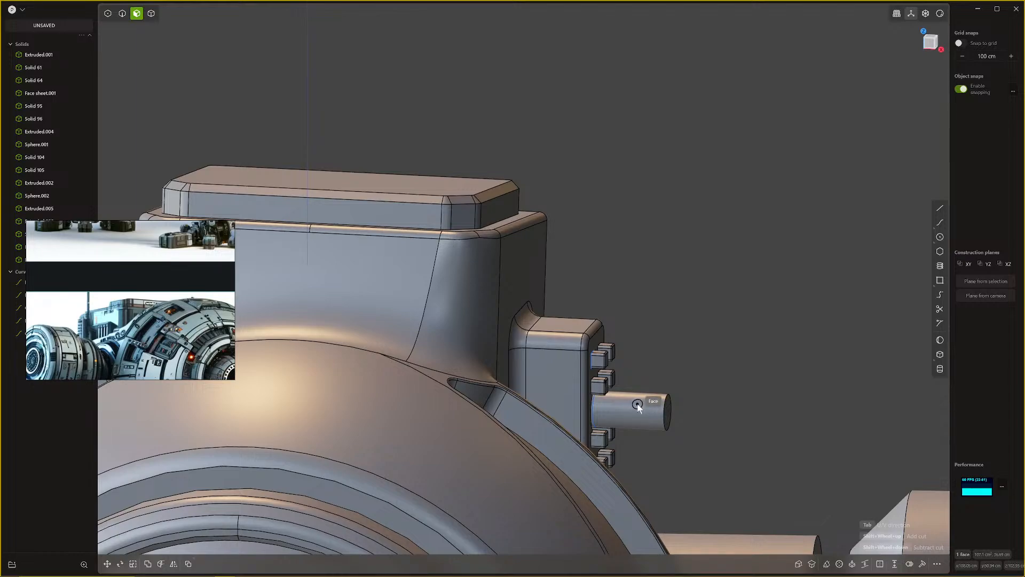
{"action": "key", "text": "Escape"}
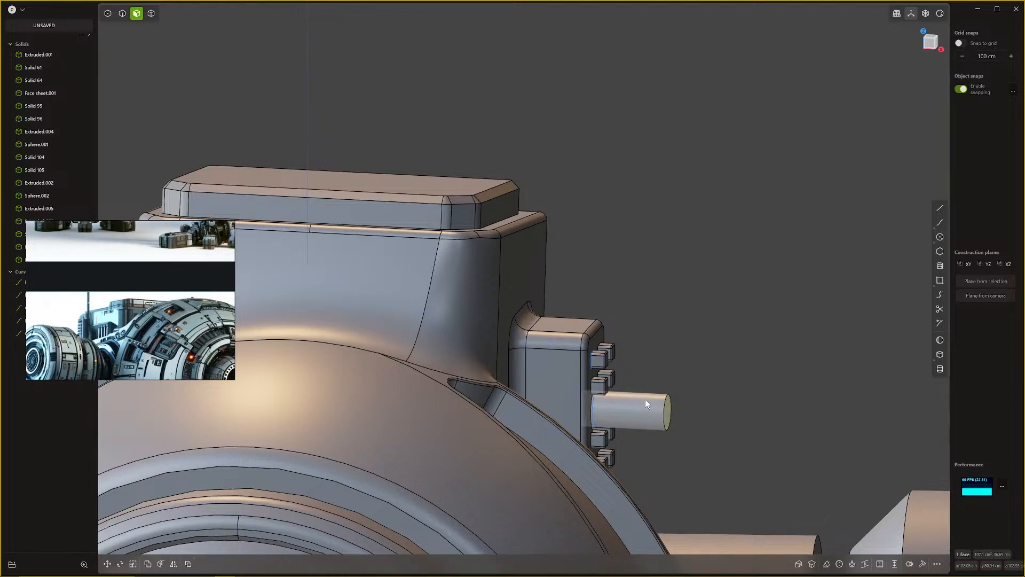
{"action": "key", "text": "4"}
{"action": "key", "text": "ctrl+r"}
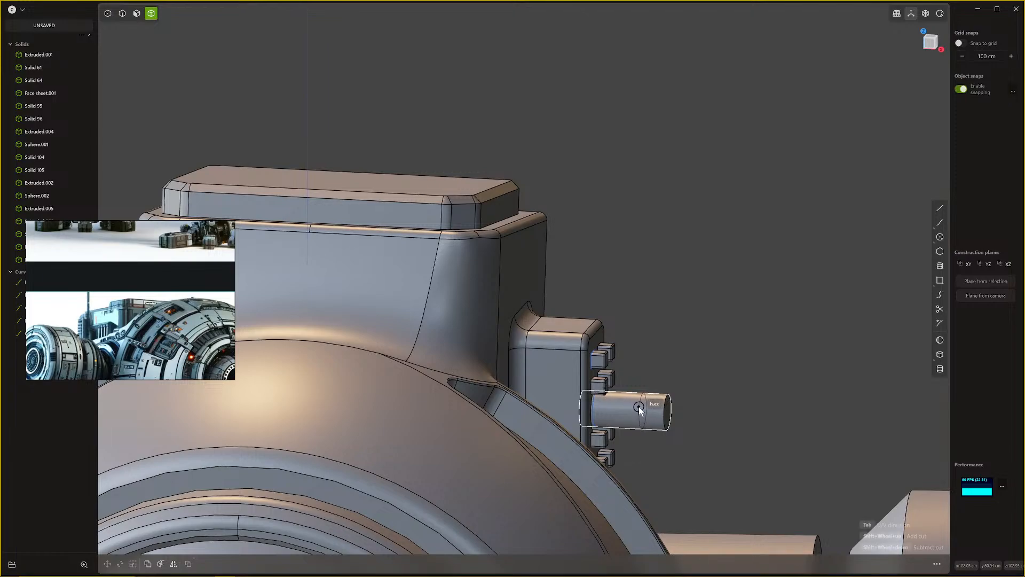
{"action": "left_click", "coordinate": [630, 411]}
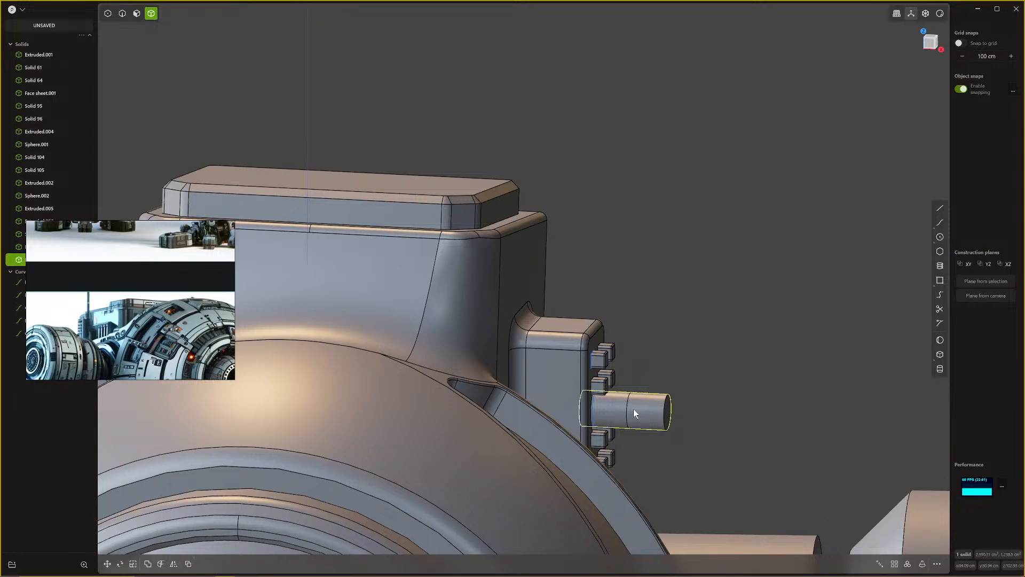
Step: Offset the side face of the cylinder's outer section to form a head wider than the shaft, trimming its radius back slightly
{"action": "key", "text": "3"}
{"action": "left_click", "coordinate": [643, 404]}
{"action": "left_click_drag", "start_coordinate": [635, 389], "coordinate": [630, 375]}
{"action": "scroll", "coordinate": [666, 393], "scroll_direction": "down", "scroll_amount": 2}
{"action": "middle_click_drag", "start_coordinate": [669, 394], "coordinate": [595, 392]}
{"action": "scroll", "coordinate": [595, 392], "scroll_direction": "down", "scroll_amount": 5}
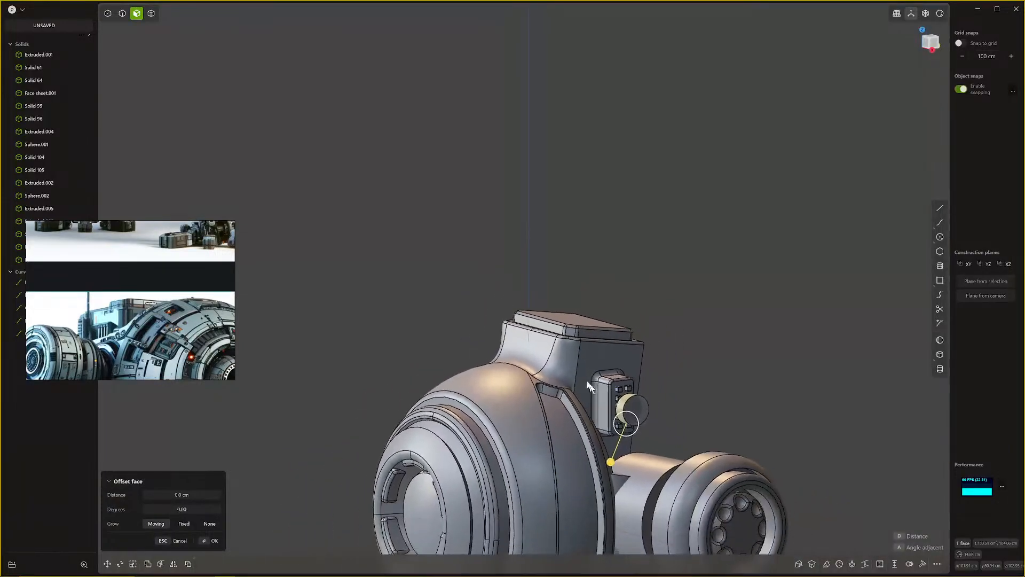
{"action": "scroll", "coordinate": [615, 404], "scroll_direction": "up", "scroll_amount": 5}
{"action": "left_click_drag", "start_coordinate": [617, 408], "coordinate": [605, 443]}
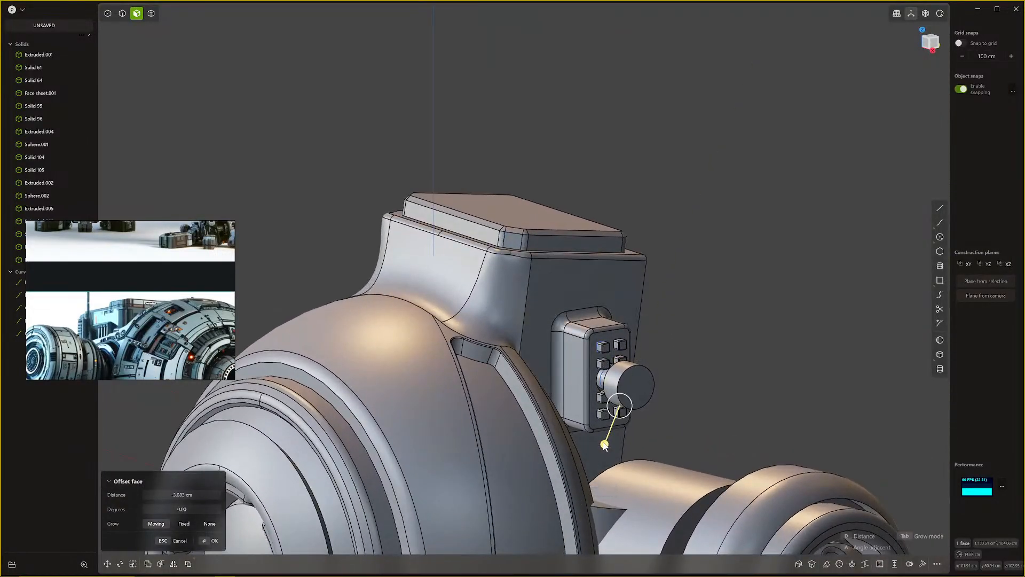
Step: Offset the head's end-face outline inward about 2.8 cm and pull the inner face outward as a narrower tip
{"action": "left_click", "coordinate": [636, 384]}
{"action": "key", "text": "o"}
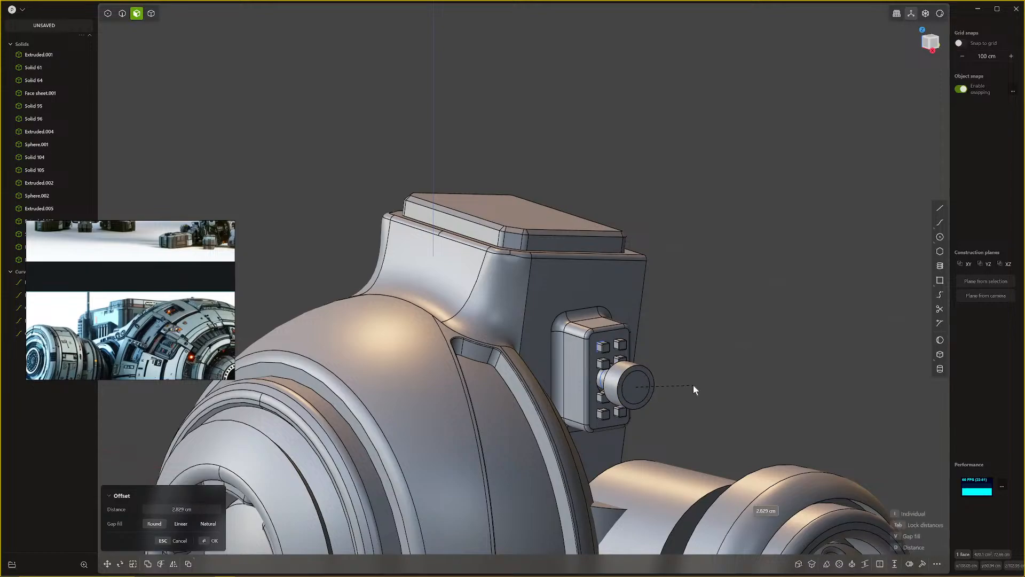
{"action": "right_click", "coordinate": [693, 386]}
{"action": "left_click", "coordinate": [642, 388]}
{"action": "left_click_drag", "start_coordinate": [667, 393], "coordinate": [681, 402]}
{"action": "right_click", "coordinate": [681, 402]}
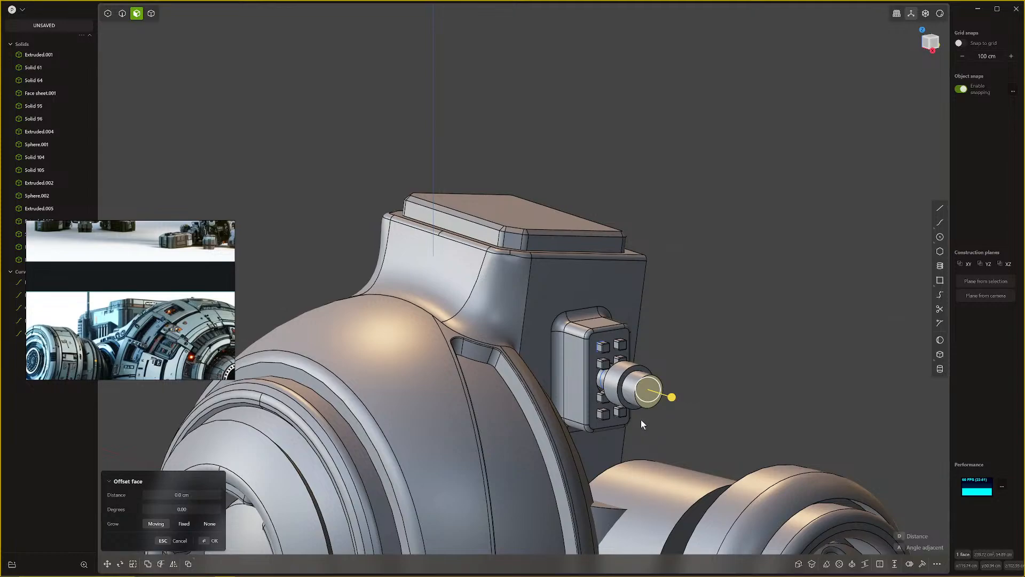
Step: Examine the stepped knob's proportions on the side block against the neck and spherical body
{"action": "scroll", "coordinate": [649, 442], "scroll_direction": "down", "scroll_amount": 5}
{"action": "middle_click_drag", "start_coordinate": [687, 431], "coordinate": [702, 452]}
{"action": "key", "text": "Escape"}
{"action": "middle_click_drag", "start_coordinate": [693, 409], "coordinate": [704, 438]}
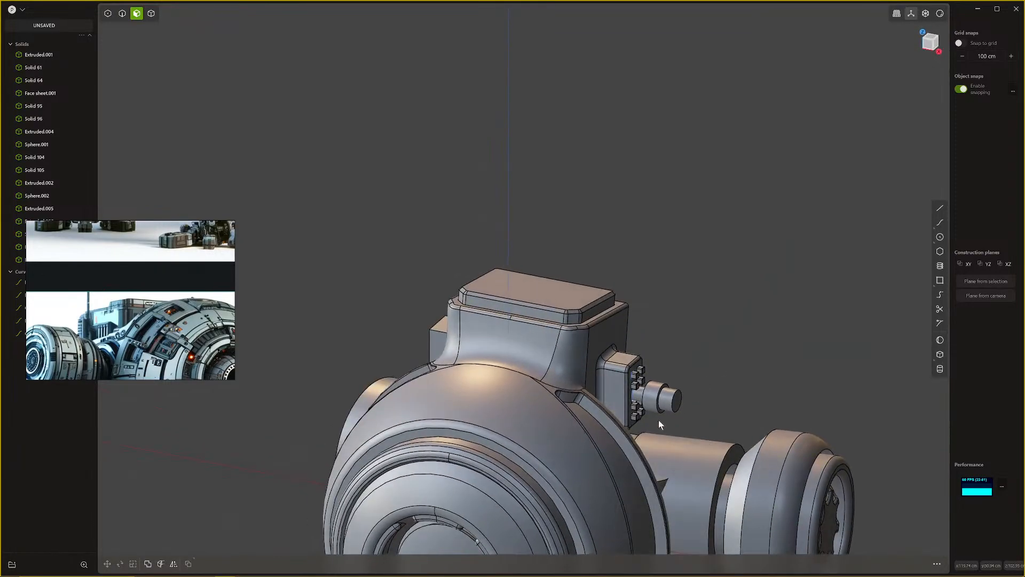
{"action": "middle_click_drag", "start_coordinate": [670, 388], "coordinate": [681, 383]}
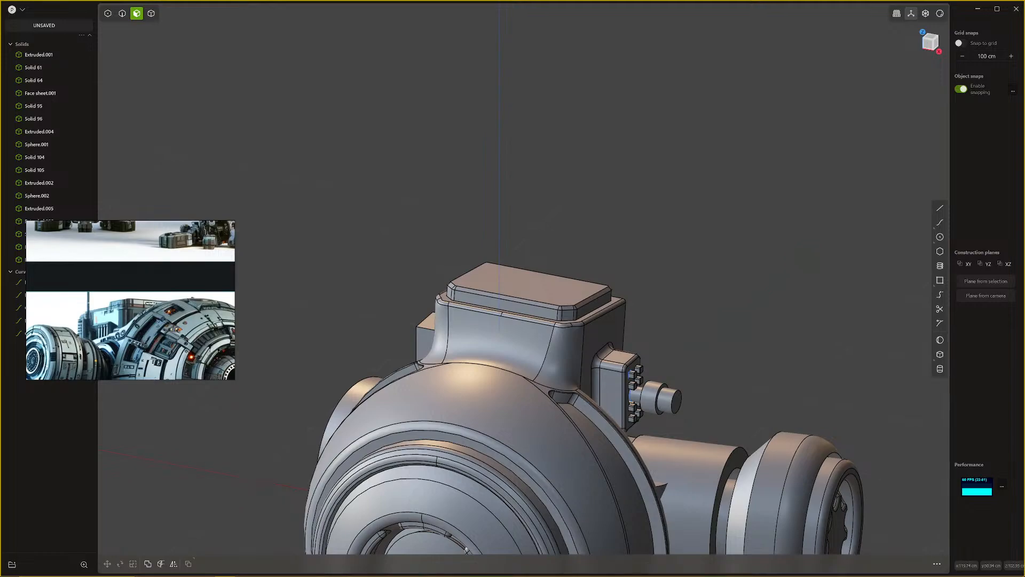
{"action": "scroll", "coordinate": [585, 376], "scroll_direction": "down", "scroll_amount": 2}
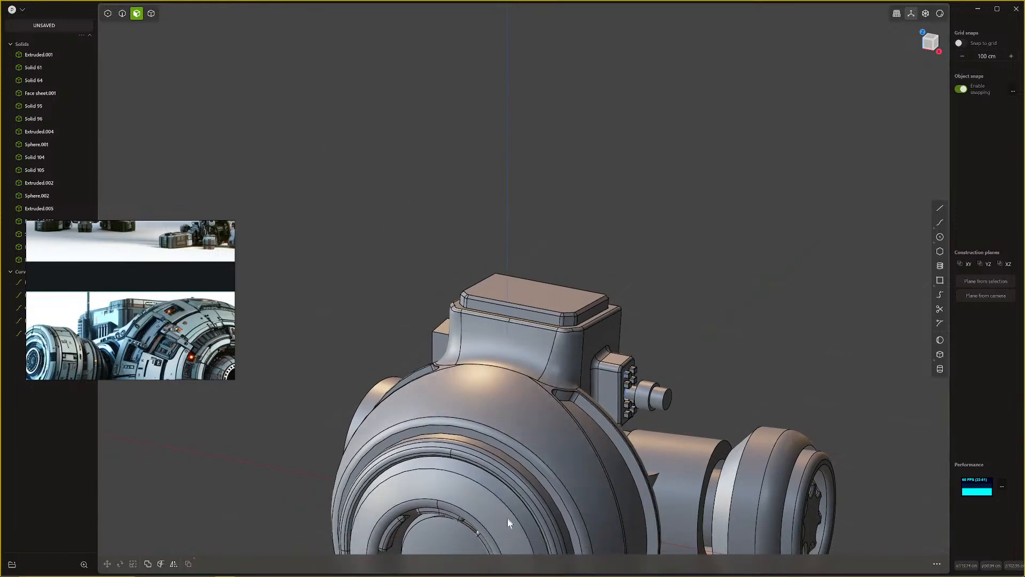
{"action": "scroll", "coordinate": [692, 377], "scroll_direction": "up", "scroll_amount": 2}
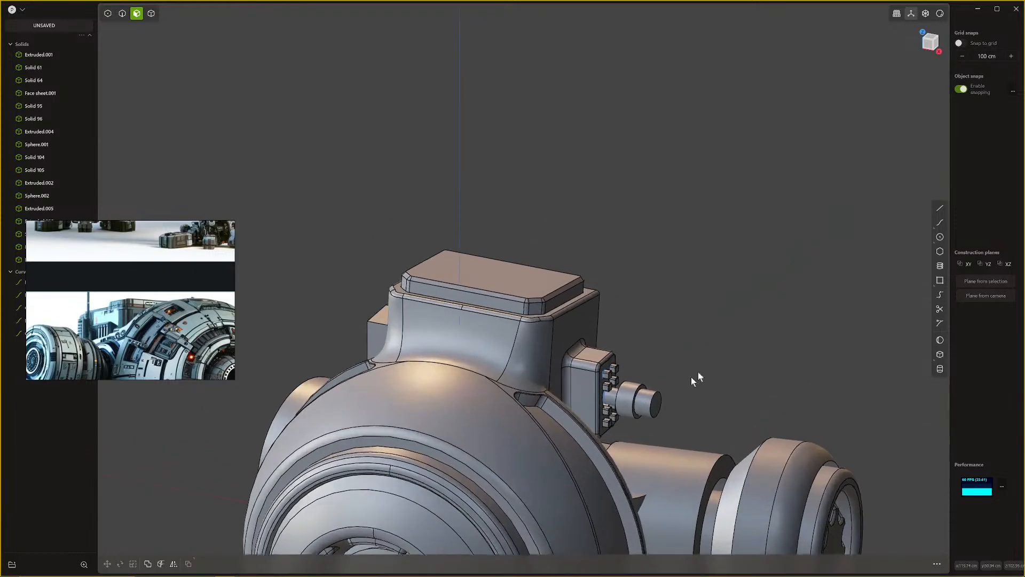
{"action": "scroll", "coordinate": [577, 419], "scroll_direction": "up", "scroll_amount": 4}
{"action": "middle_click_drag", "start_coordinate": [646, 341], "coordinate": [490, 332]}
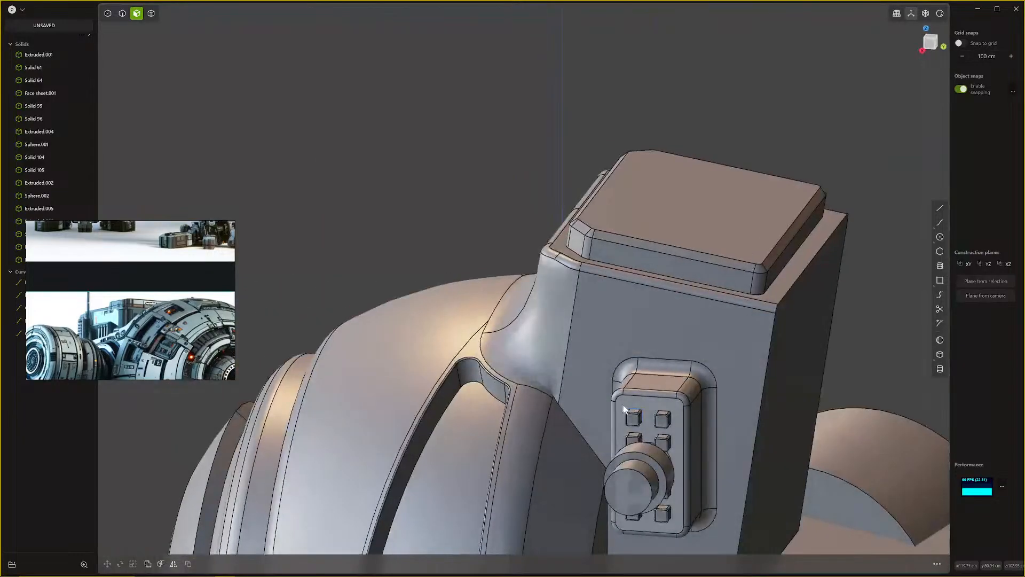
Step: Delete leftover sketch curves around the side block's studs and stepped knob
{"action": "scroll", "coordinate": [624, 410], "scroll_direction": "up", "scroll_amount": 4}
{"action": "key", "text": "2"}
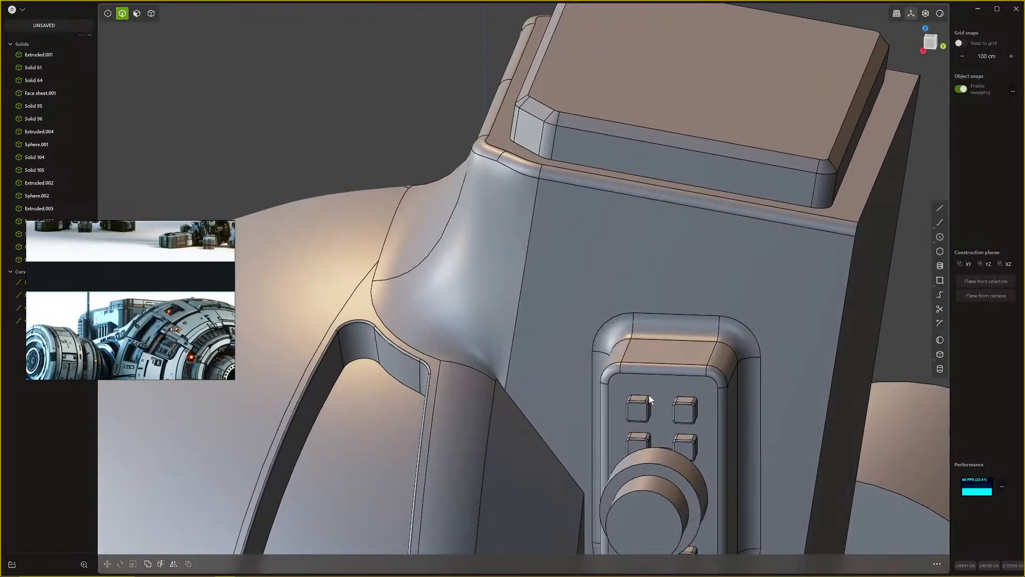
{"action": "middle_click_drag", "start_coordinate": [648, 395], "coordinate": [739, 386]}
{"action": "scroll", "coordinate": [700, 385], "scroll_direction": "down", "scroll_amount": 3}
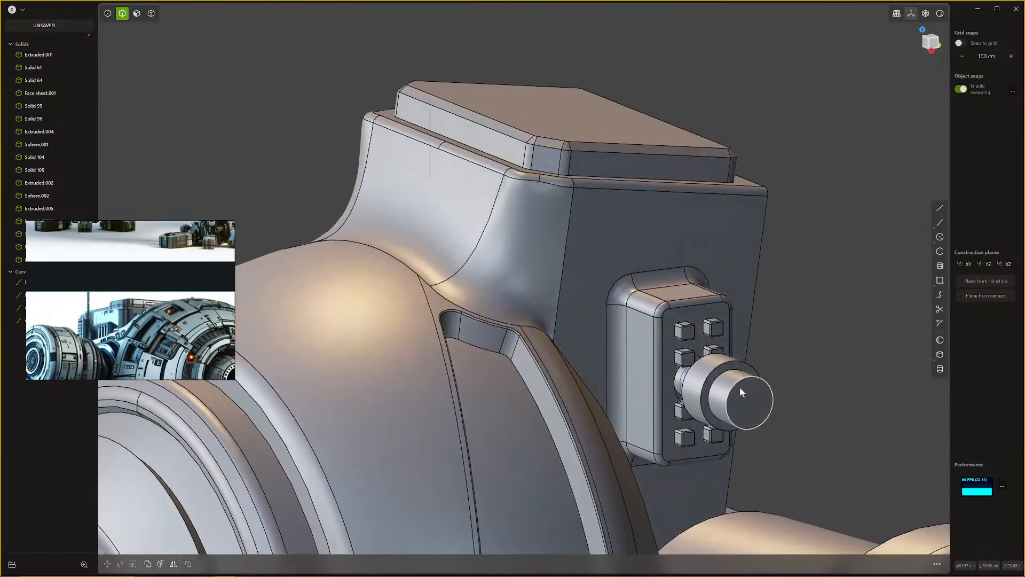
{"action": "left_click", "coordinate": [741, 388]}
{"action": "key", "text": "e"}
{"action": "key", "text": "Escape"}
{"action": "key", "text": "x"}
{"action": "scroll", "coordinate": [732, 387], "scroll_direction": "up", "scroll_amount": 4}
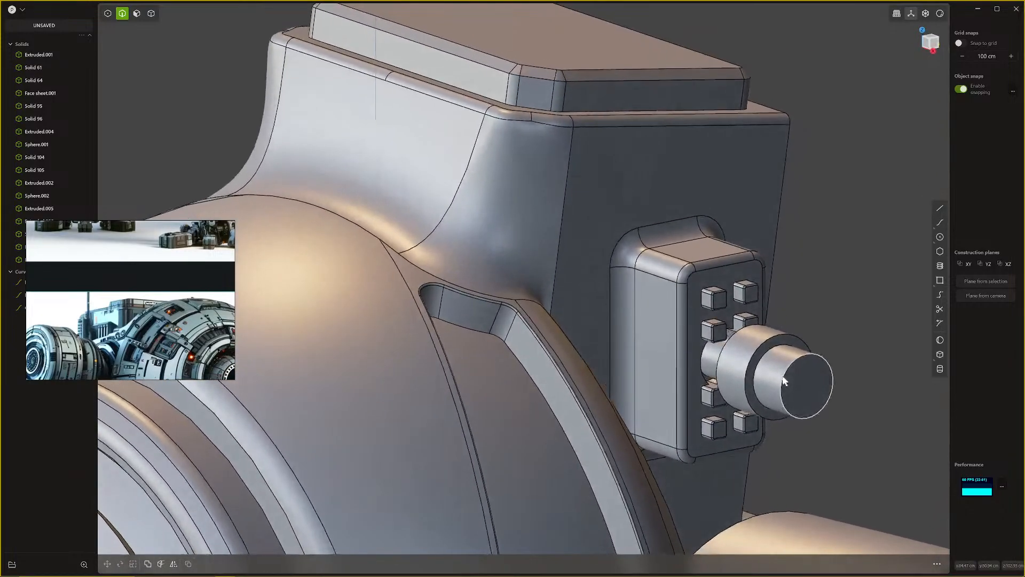
Step: Chamfer both outer circular rim edges of the knob's widest section on the side block
{"action": "middle_click_drag", "start_coordinate": [782, 381], "coordinate": [784, 406], "text": "shift"}
{"action": "left_click", "coordinate": [758, 370]}
{"action": "key", "text": "b"}
{"action": "middle_click_drag", "start_coordinate": [758, 372], "coordinate": [777, 382]}
{"action": "left_click", "coordinate": [757, 376], "text": "shift"}
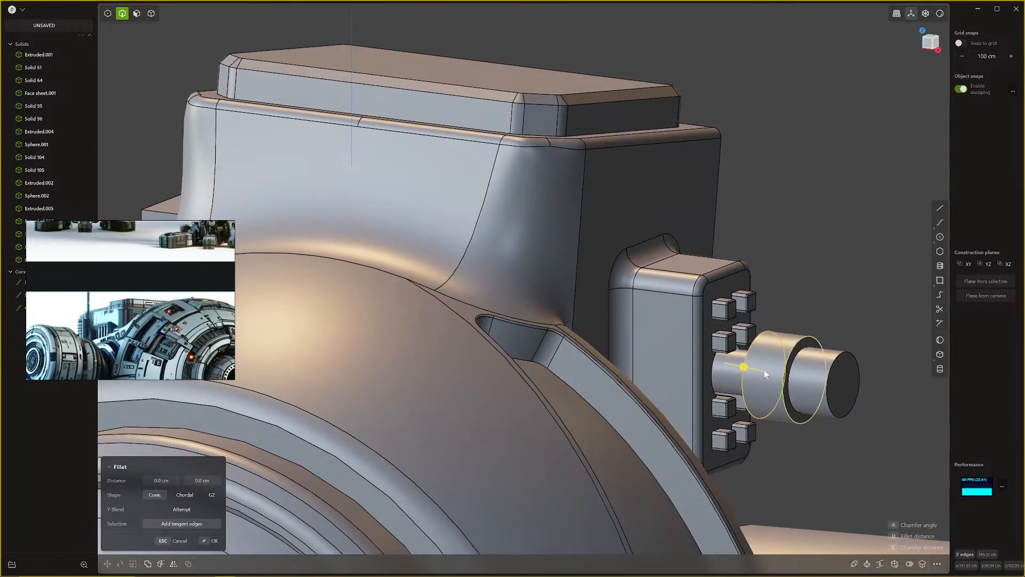
{"action": "left_click_drag", "start_coordinate": [748, 371], "coordinate": [752, 375]}
{"action": "key", "text": "Return"}
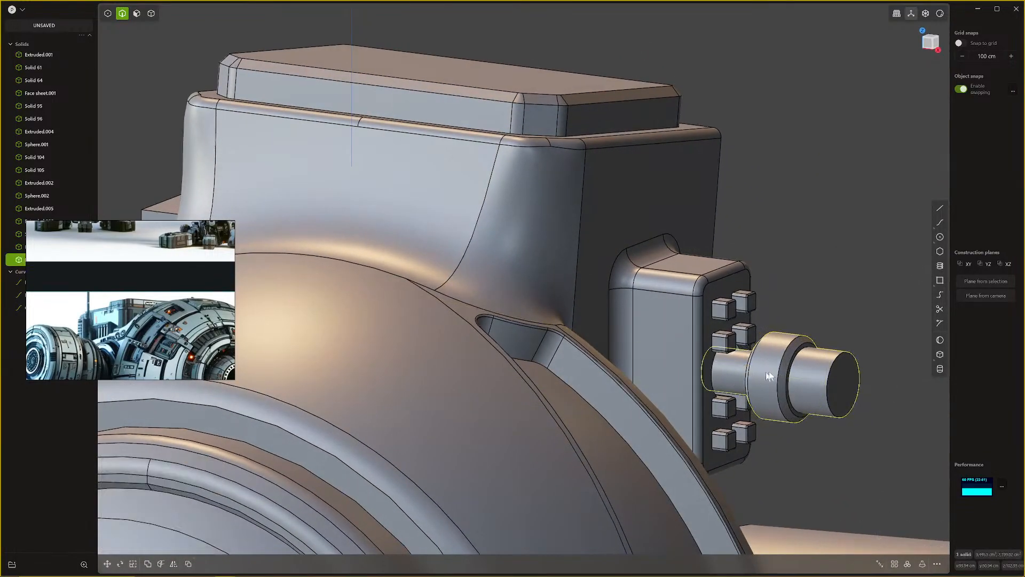
Step: Chamfer the end edge of the knob's narrow tip
{"action": "middle_click_drag", "start_coordinate": [815, 383], "coordinate": [809, 359]}
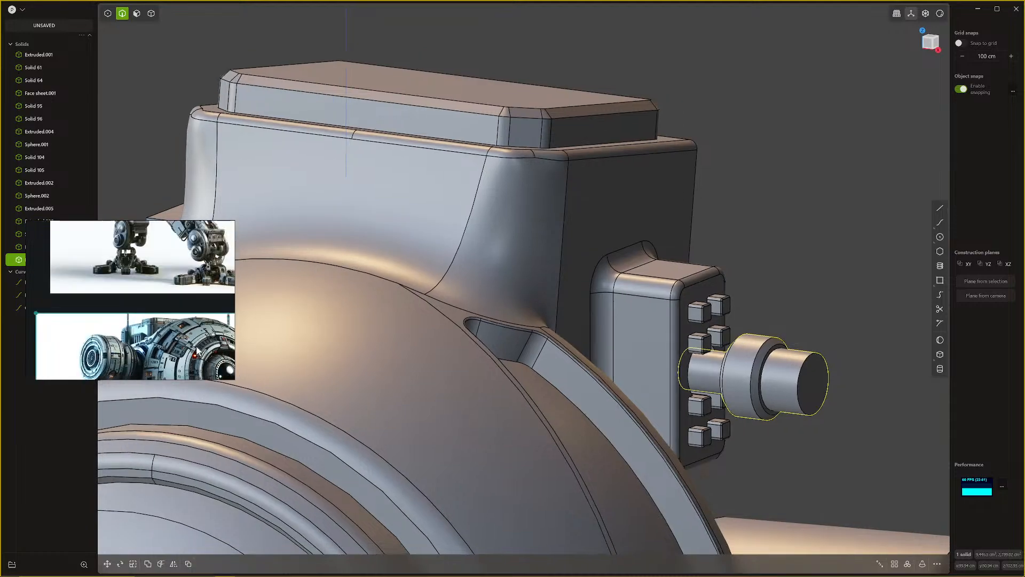
{"action": "left_click", "coordinate": [807, 358]}
{"action": "key", "text": "f"}
{"action": "left_click_drag", "start_coordinate": [808, 361], "coordinate": [794, 355]}
{"action": "key", "text": "Return"}
Step: Move the whole stepped knob along the X axis, closer into the side block
{"action": "scroll", "coordinate": [782, 379], "scroll_direction": "down", "scroll_amount": 5}
{"action": "middle_click_drag", "start_coordinate": [778, 388], "coordinate": [767, 416]}
{"action": "scroll", "coordinate": [761, 397], "scroll_direction": "up", "scroll_amount": 5}
{"action": "key", "text": "g"}
{"action": "key", "text": "x"}
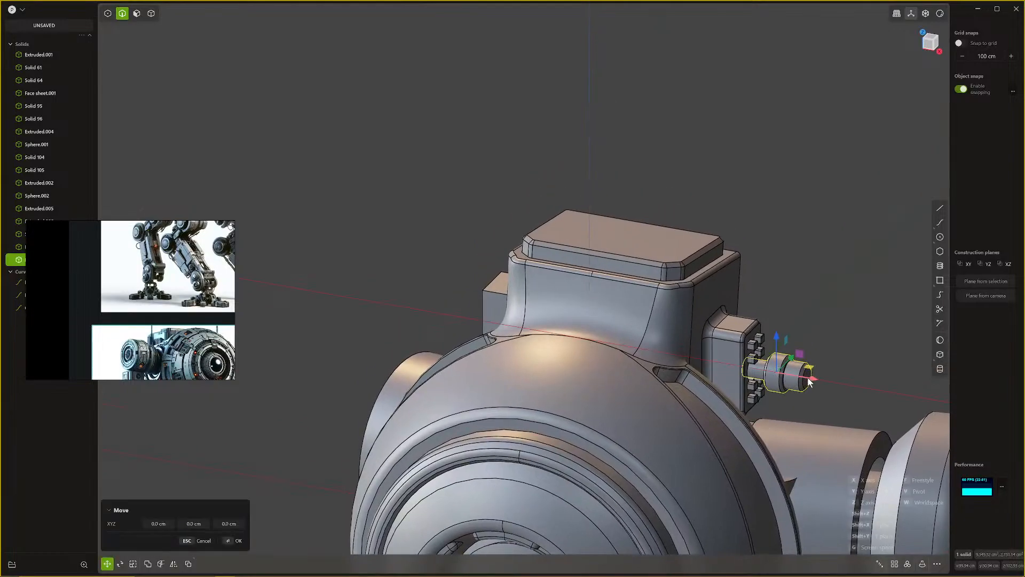
{"action": "left_click", "coordinate": [804, 382]}
{"action": "scroll", "coordinate": [809, 395], "scroll_direction": "up", "scroll_amount": 5}
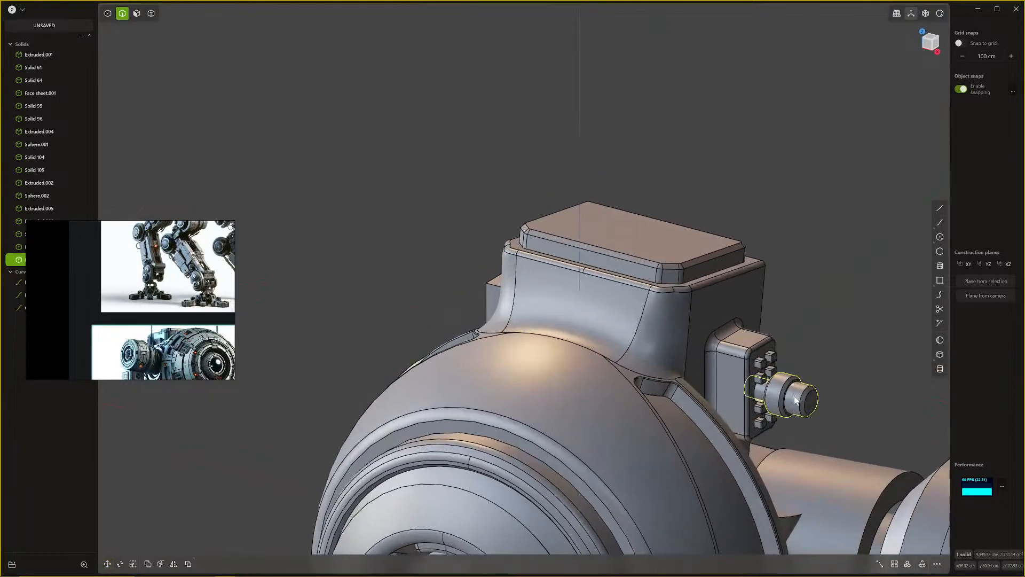
{"action": "middle_click_drag", "start_coordinate": [815, 413], "coordinate": [626, 444]}
{"action": "scroll", "coordinate": [686, 424], "scroll_direction": "down", "scroll_amount": 2}
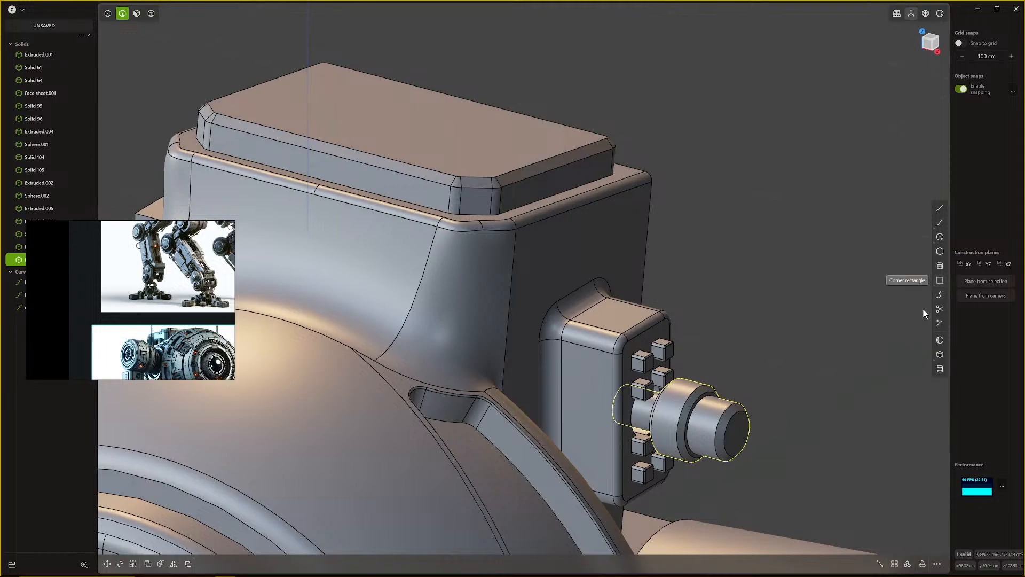
Step: Add a box about 5.5 cm square and 4 cm high, centred on the knob tip's end face
{"action": "left_click", "coordinate": [940, 280]}
{"action": "middle_click_drag", "start_coordinate": [795, 399], "coordinate": [726, 492]}
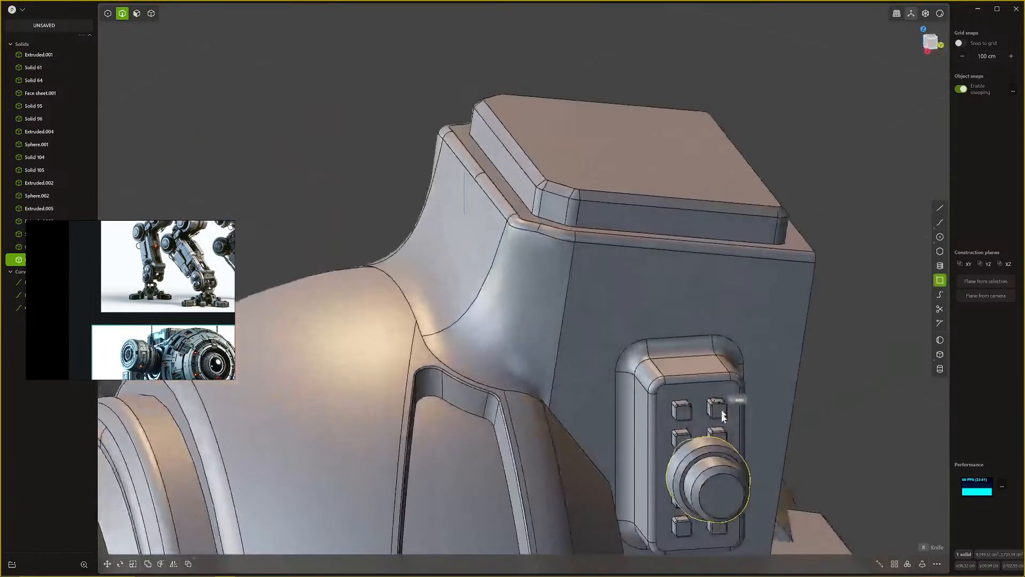
{"action": "left_click", "coordinate": [940, 354]}
{"action": "left_click", "coordinate": [722, 497]}
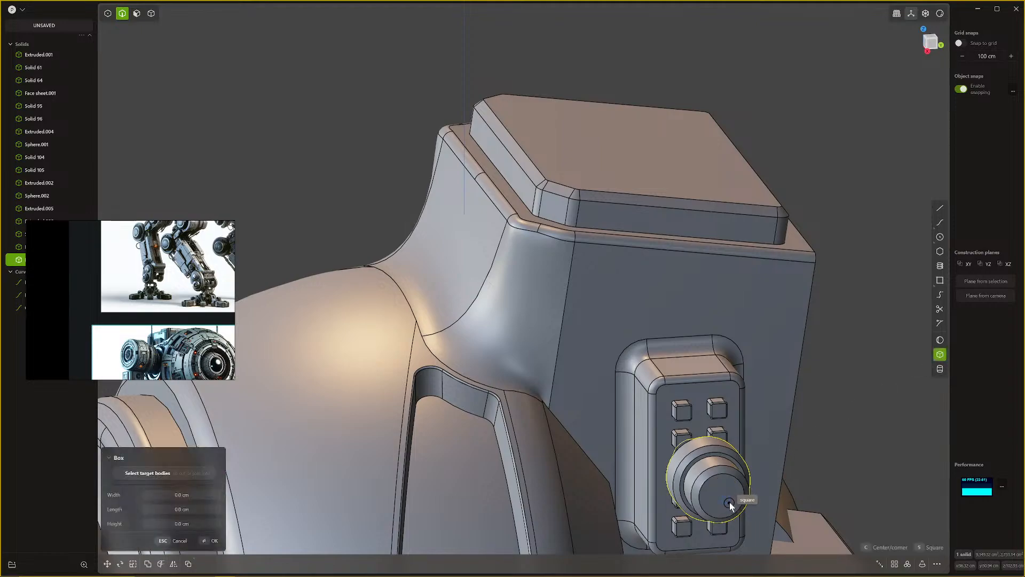
{"action": "left_click", "coordinate": [731, 504]}
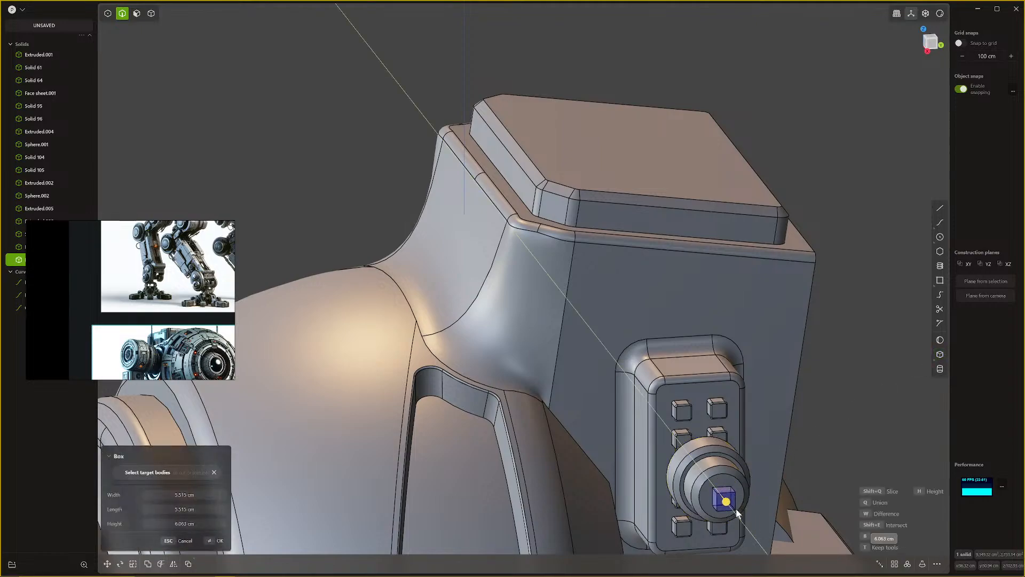
{"action": "left_click", "coordinate": [736, 509]}
{"action": "middle_click_drag", "start_coordinate": [736, 510], "coordinate": [849, 384]}
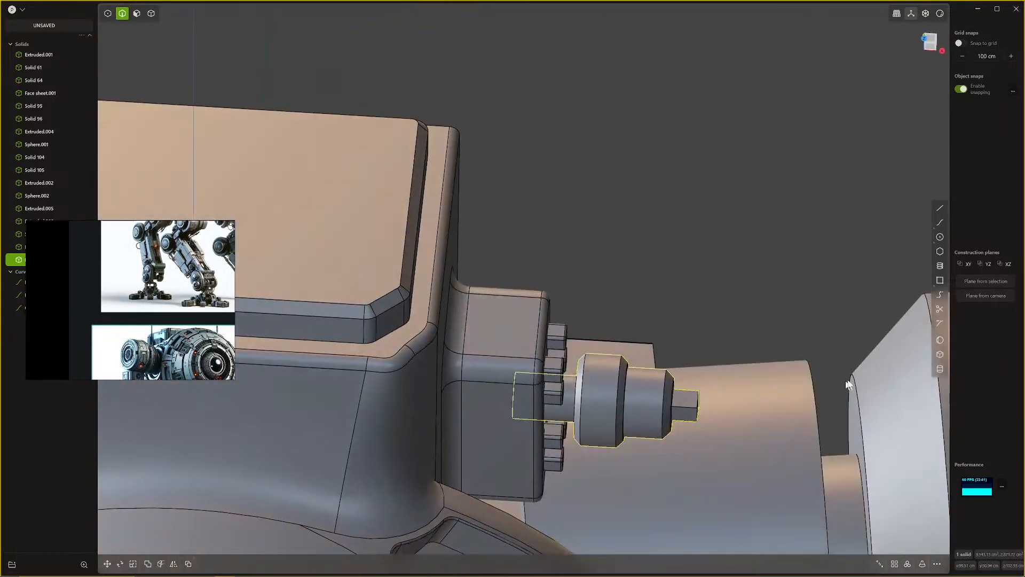
{"action": "left_click", "coordinate": [940, 370]}
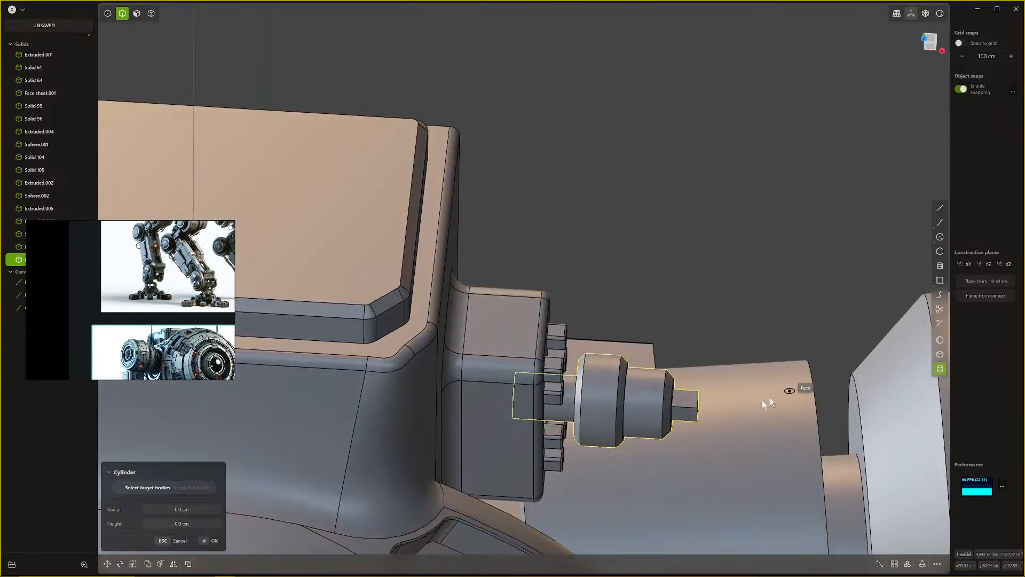
{"action": "left_click", "coordinate": [688, 402]}
{"action": "key", "text": "Escape"}
Step: Build a tall vertical antenna cylinder, about 1.3 cm in radius, from the centre of the small box's upper face
{"action": "scroll", "coordinate": [691, 399], "scroll_direction": "up", "scroll_amount": 3}
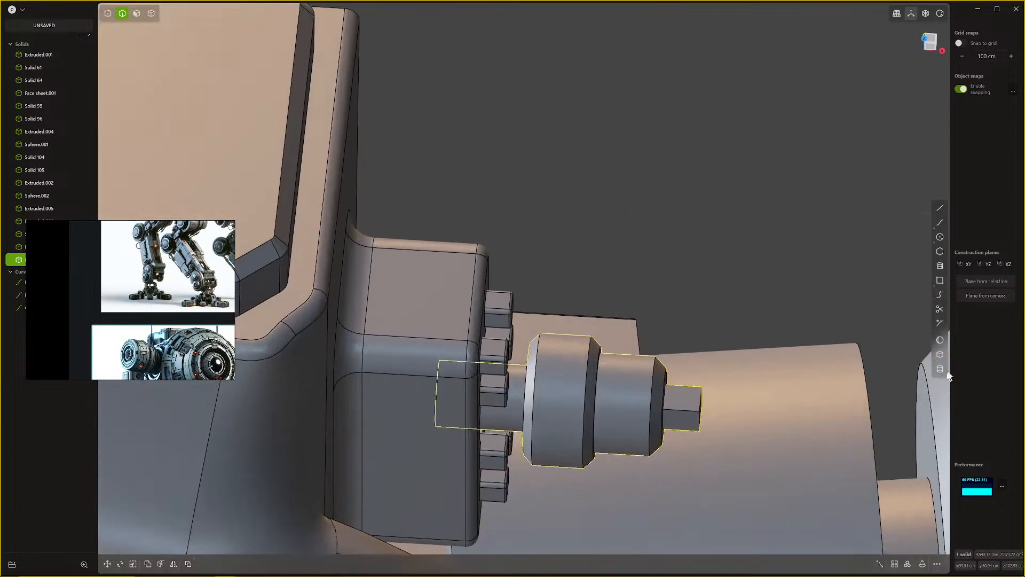
{"action": "left_click", "coordinate": [939, 369]}
{"action": "left_click", "coordinate": [683, 398]}
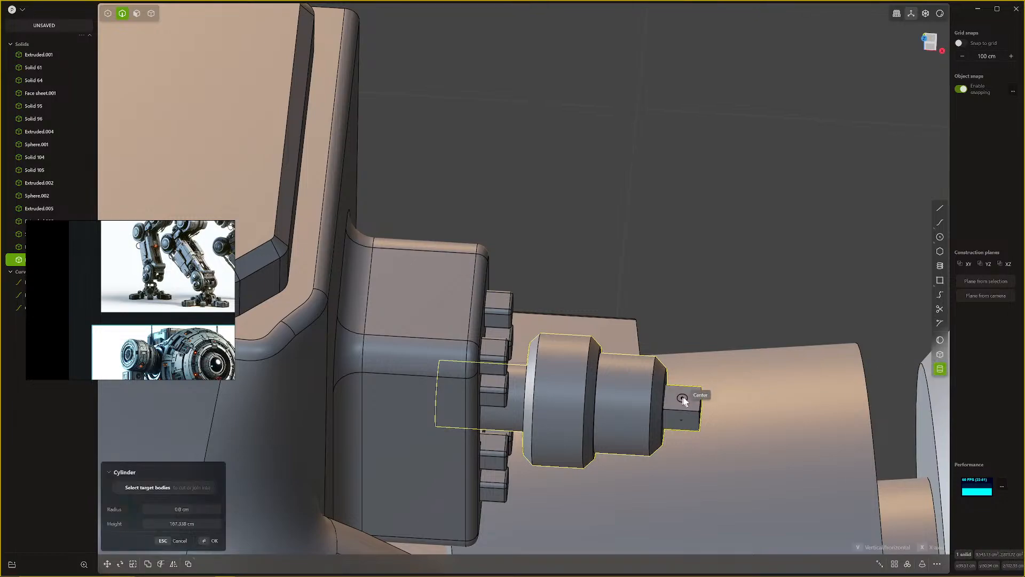
{"action": "left_click", "coordinate": [690, 404]}
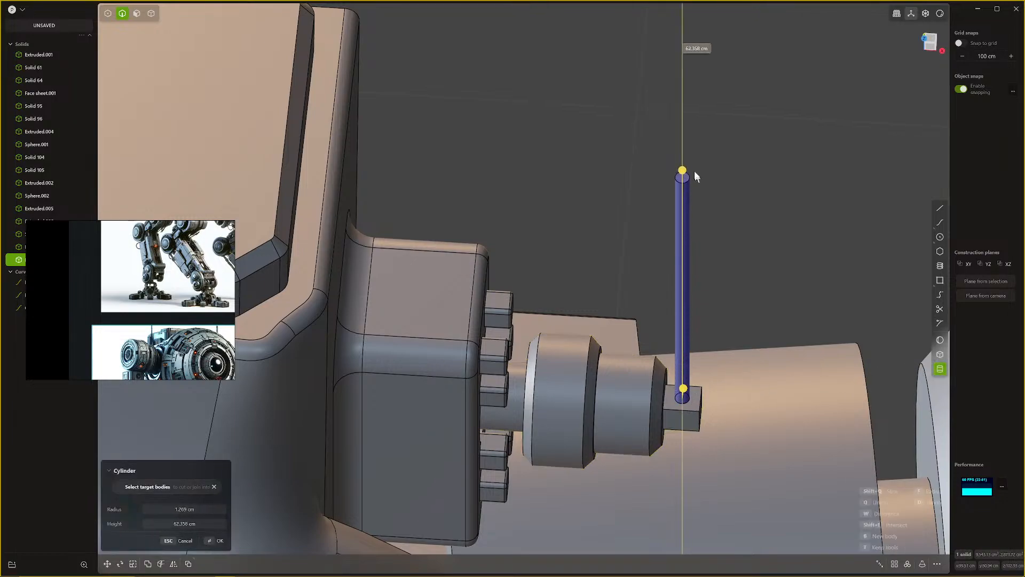
{"action": "left_click", "coordinate": [692, 134]}
{"action": "mouse_move", "coordinate": [736, 352]}
{"action": "middle_mouse_down"}
{"action": "mouse_move", "coordinate": [735, 452]}
{"action": "mouse_move", "coordinate": [731, 350]}
{"action": "middle_mouse_up"}
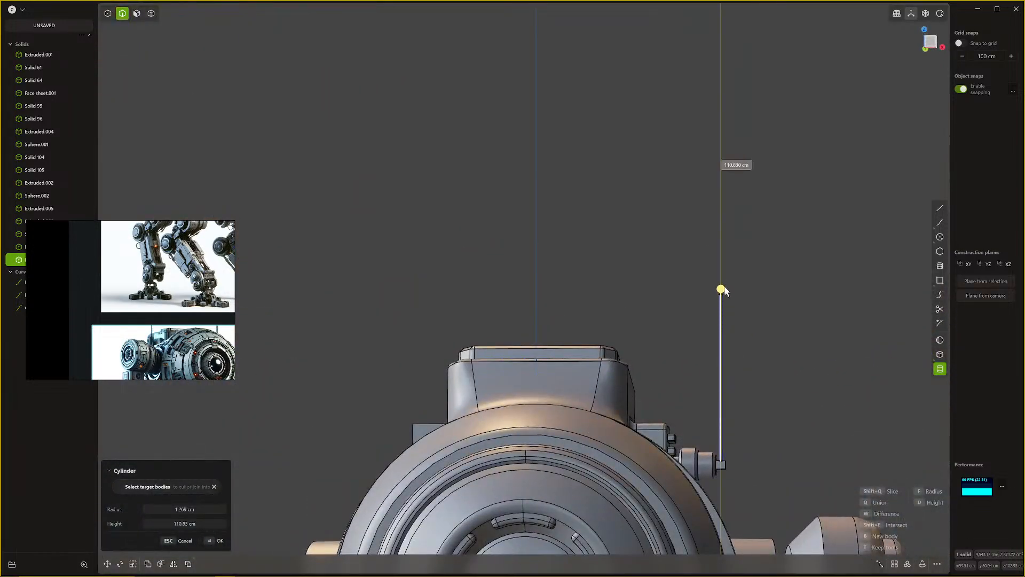
{"action": "left_click", "coordinate": [721, 251]}
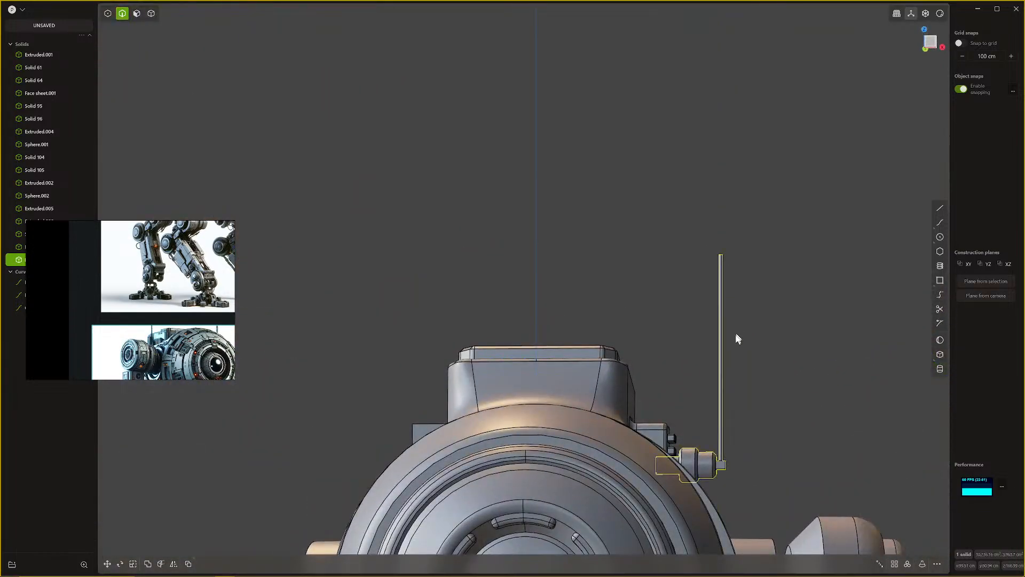
Step: Try placing a loop cut near the antenna's upper end and repositioning it with Move
{"action": "middle_click_drag", "start_coordinate": [734, 339], "coordinate": [669, 516]}
{"action": "scroll", "coordinate": [650, 500], "scroll_direction": "up", "scroll_amount": 5}
{"action": "scroll", "coordinate": [673, 280], "scroll_direction": "down", "scroll_amount": 2}
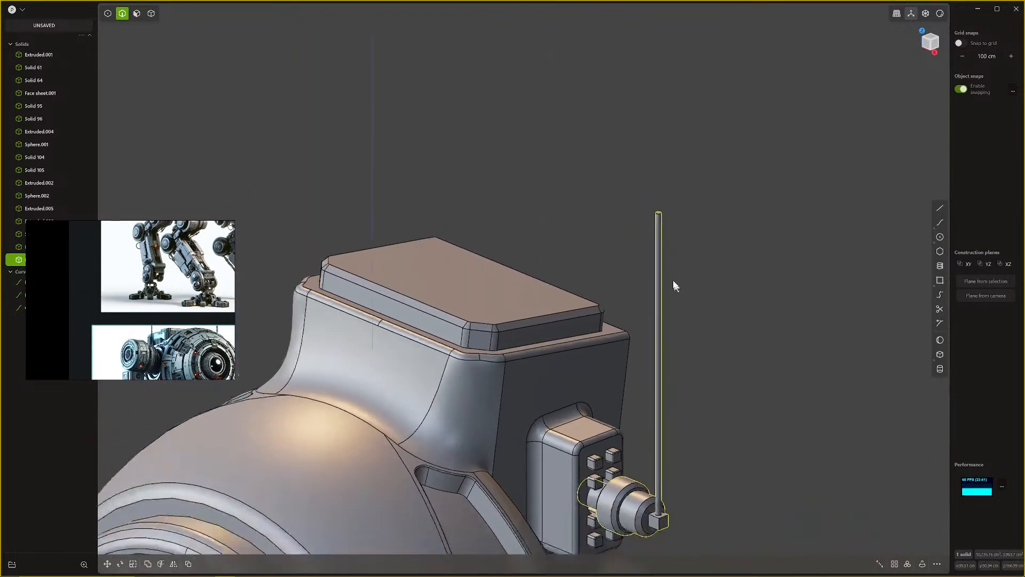
{"action": "middle_click_drag", "start_coordinate": [673, 280], "coordinate": [666, 303], "text": "shift"}
{"action": "scroll", "coordinate": [665, 280], "scroll_direction": "up", "scroll_amount": 7}
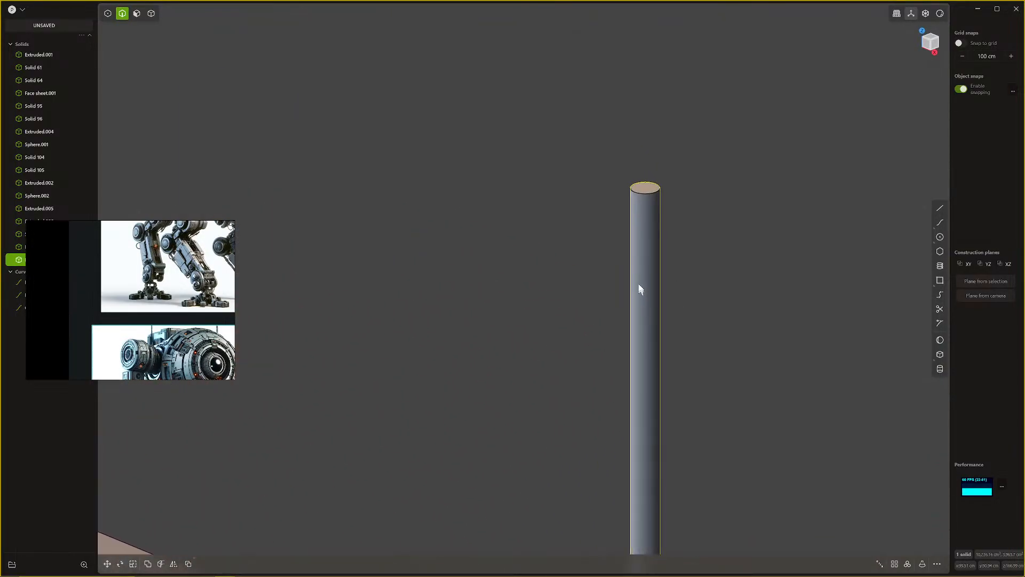
{"action": "left_click", "coordinate": [649, 234]}
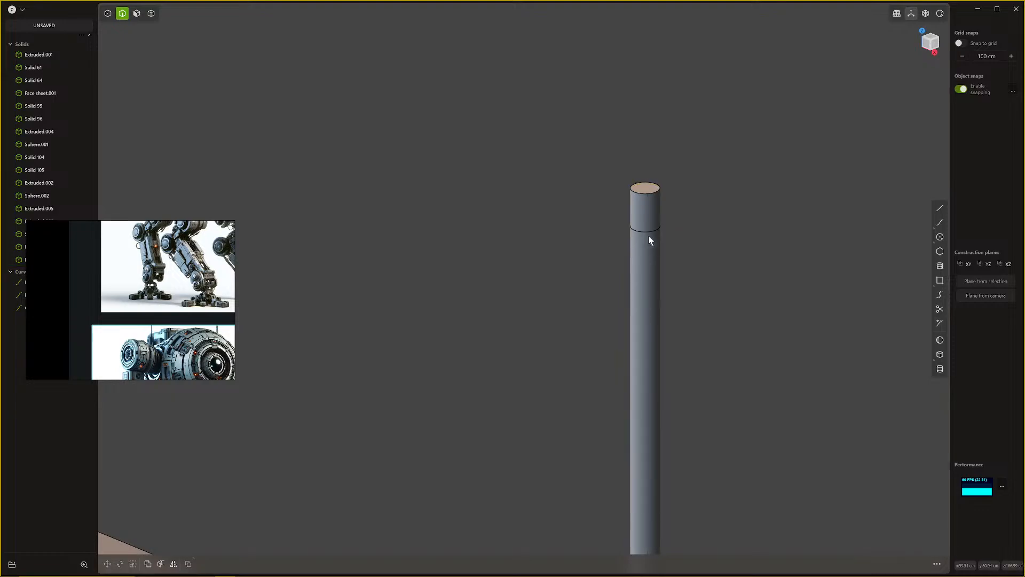
{"action": "left_click", "coordinate": [650, 231]}
{"action": "key", "text": "g"}
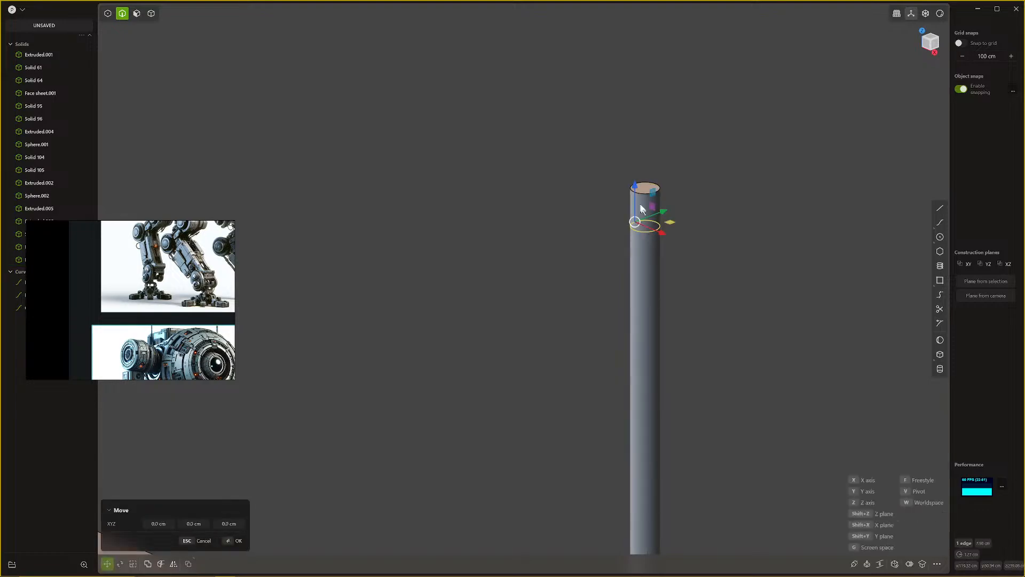
{"action": "key", "text": "Escape"}
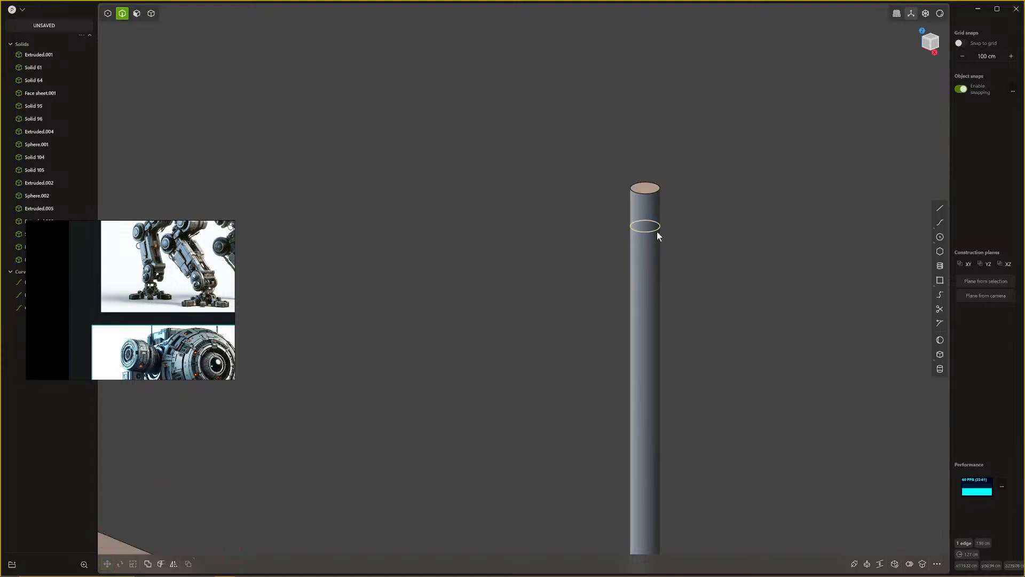
Step: Cut a loop just below the antenna's upper end and offset the short side band outward about 1 cm as a cap
{"action": "key", "text": "ctrl+r"}
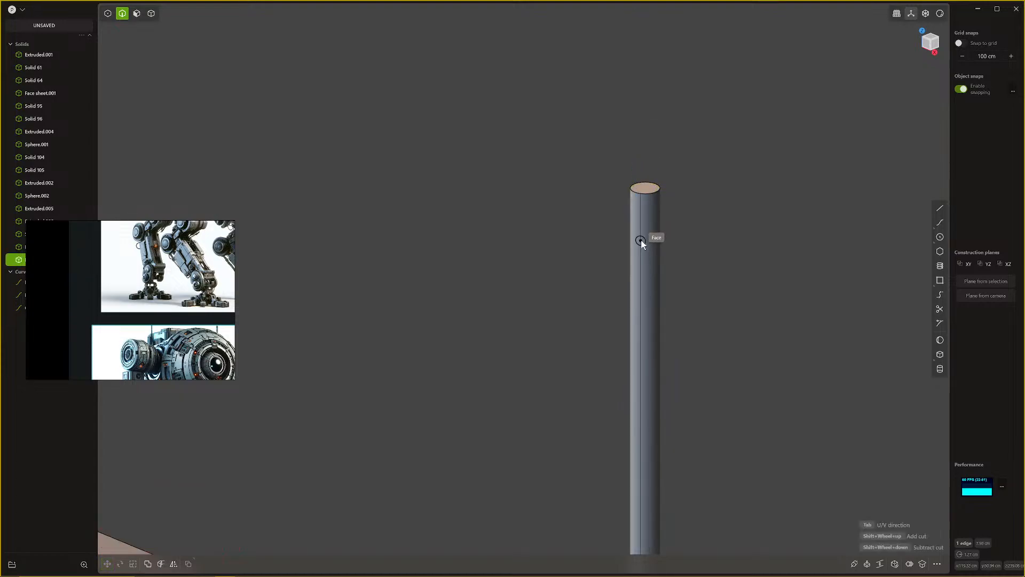
{"action": "left_click", "coordinate": [645, 209]}
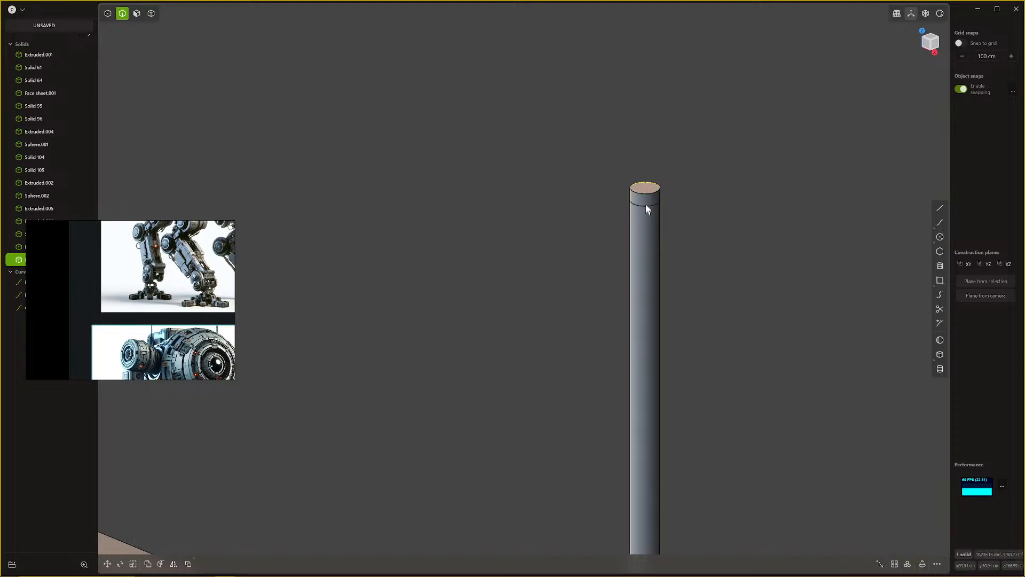
{"action": "key", "text": "3"}
{"action": "left_click", "coordinate": [646, 205]}
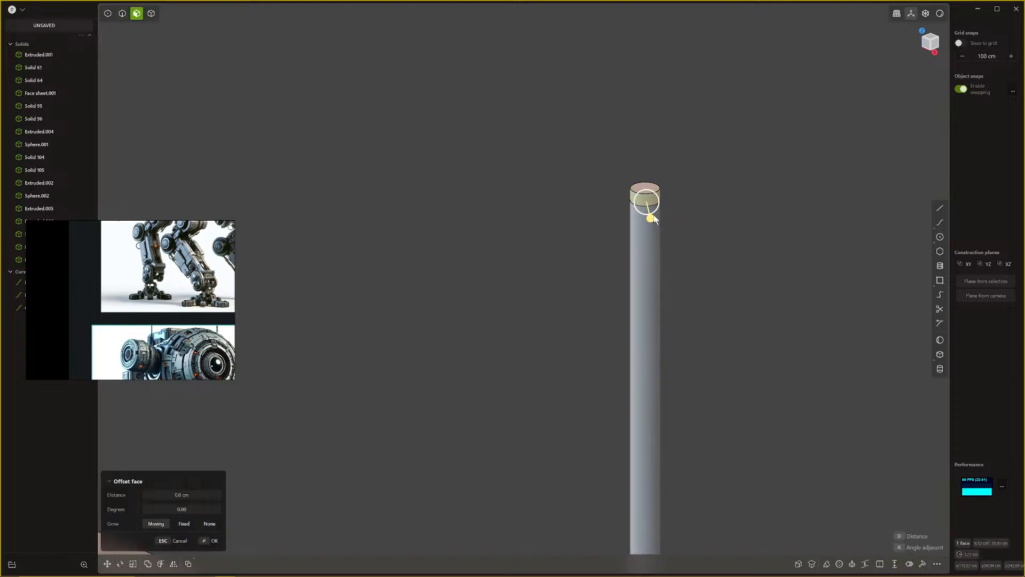
{"action": "left_click_drag", "start_coordinate": [651, 214], "coordinate": [650, 216]}
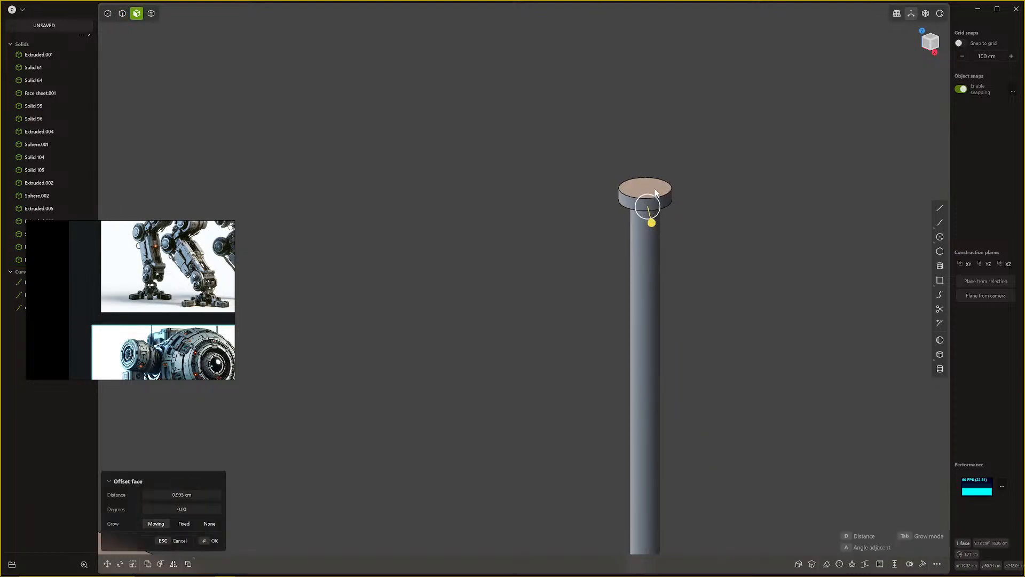
{"action": "middle_click_drag", "start_coordinate": [649, 191], "coordinate": [684, 303], "text": "shift"}
Step: Offset the antenna cap's top-face outline inward to create a smaller concentric circle
{"action": "left_click", "coordinate": [649, 229]}
{"action": "scroll", "coordinate": [666, 271], "scroll_direction": "up", "scroll_amount": 1}
{"action": "key", "text": "o"}
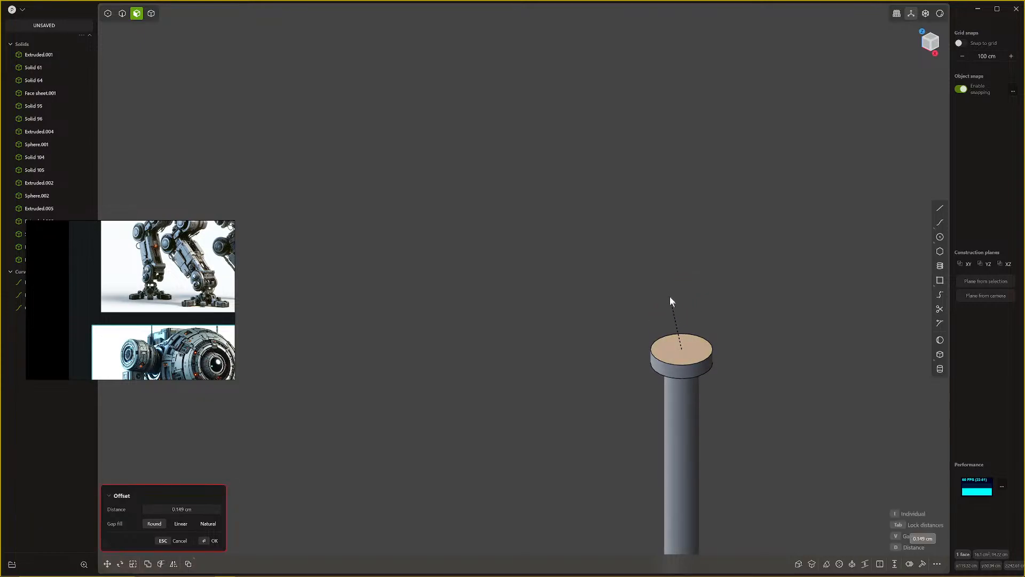
{"action": "left_click", "coordinate": [671, 293]}
{"action": "right_click", "coordinate": [671, 293]}
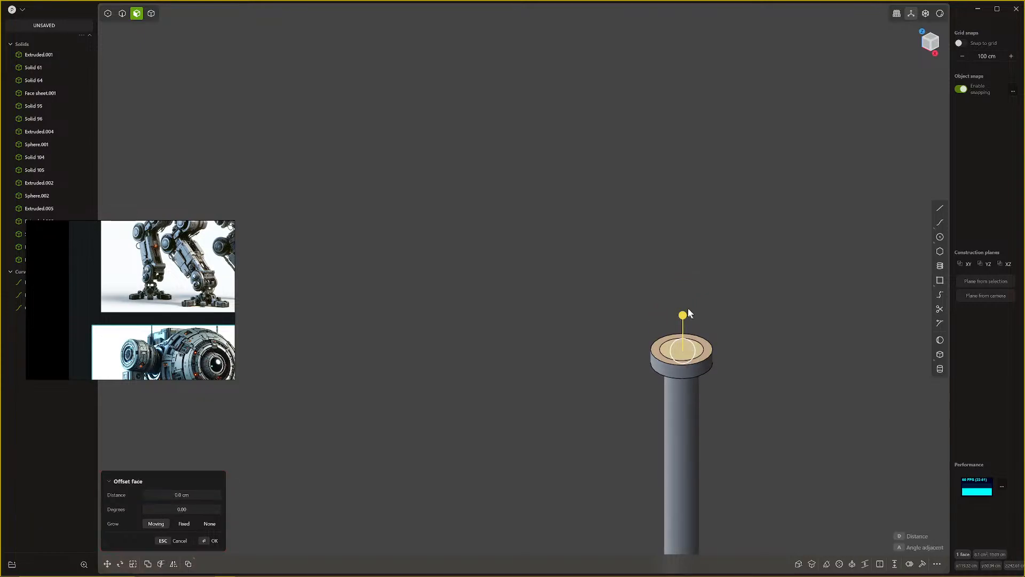
{"action": "scroll", "coordinate": [713, 389], "scroll_direction": "down", "scroll_amount": 3}
{"action": "scroll", "coordinate": [716, 419], "scroll_direction": "down", "scroll_amount": 2}
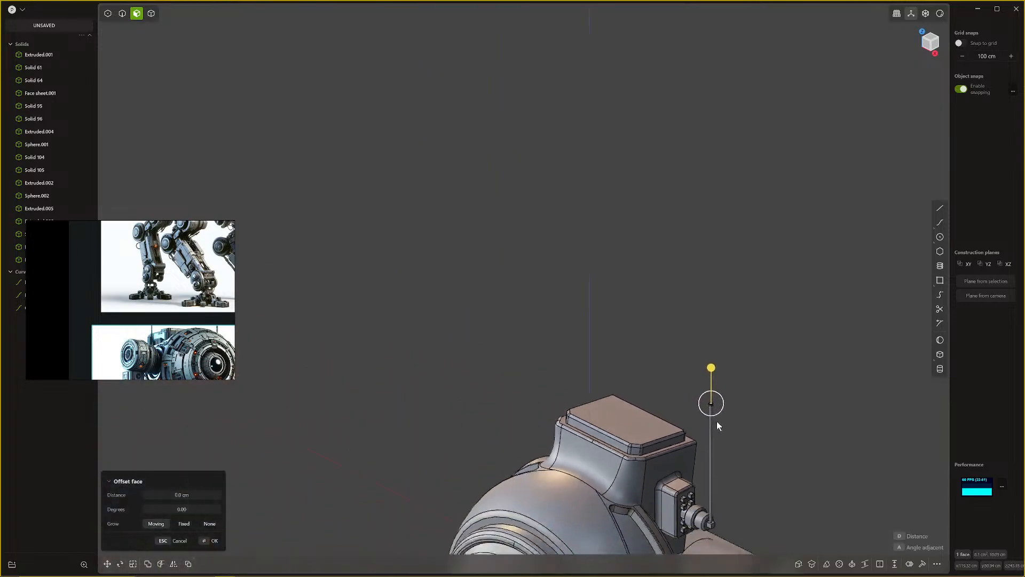
{"action": "scroll", "coordinate": [716, 421], "scroll_direction": "up", "scroll_amount": 5}
{"action": "scroll", "coordinate": [697, 368], "scroll_direction": "up", "scroll_amount": 3}
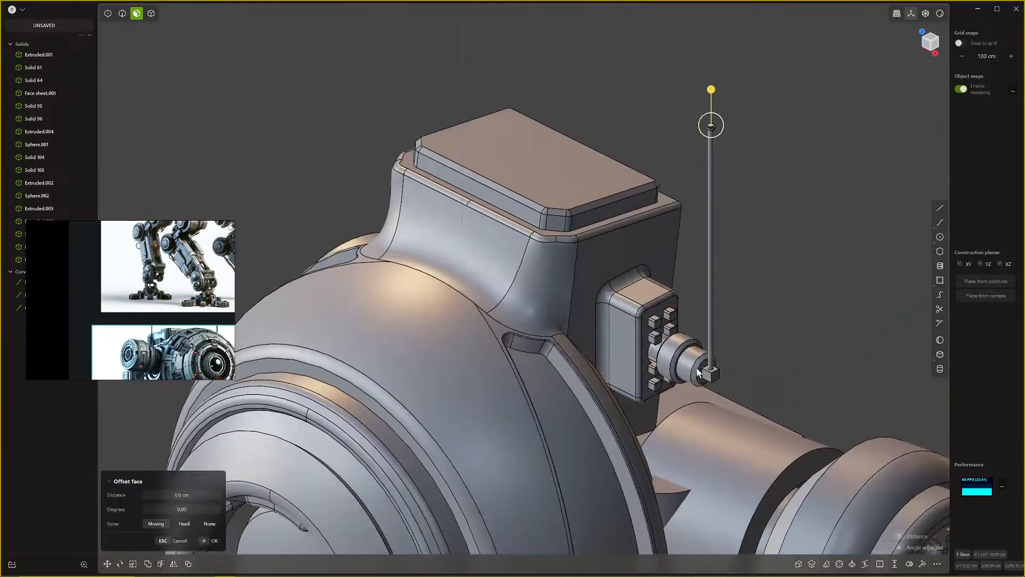
Step: Rotate the stepped knob and antenna solid about 30.6° around the X axis, pivoting at the small box's centre
{"action": "key", "text": "4"}
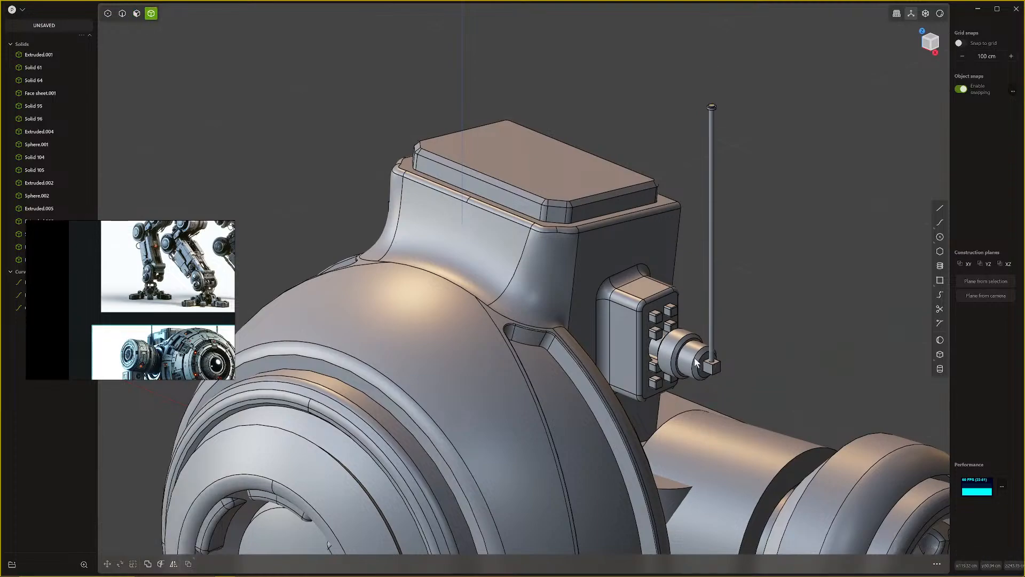
{"action": "left_click", "coordinate": [690, 349]}
{"action": "middle_click_drag", "start_coordinate": [688, 347], "coordinate": [611, 370]}
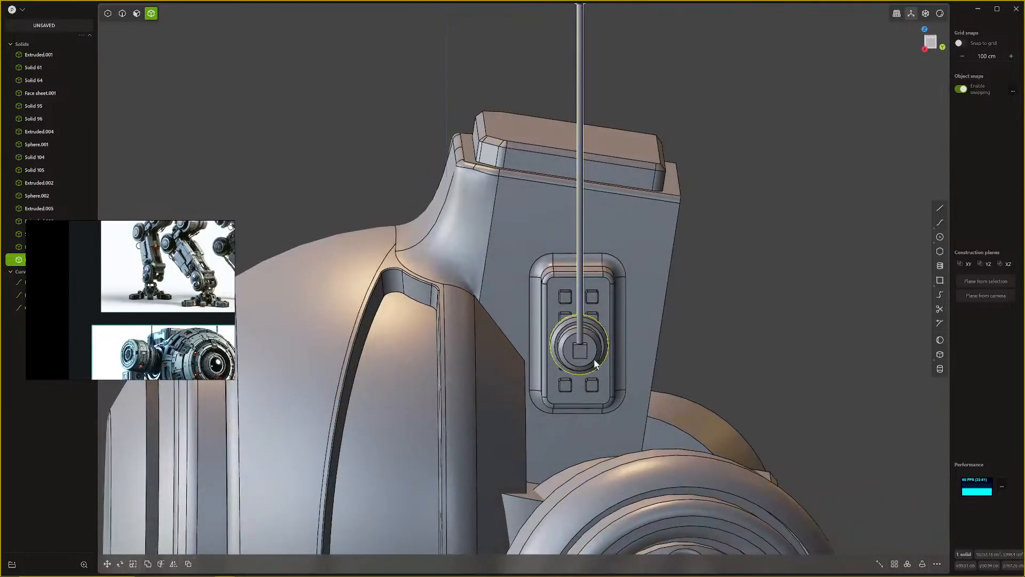
{"action": "key", "text": "r"}
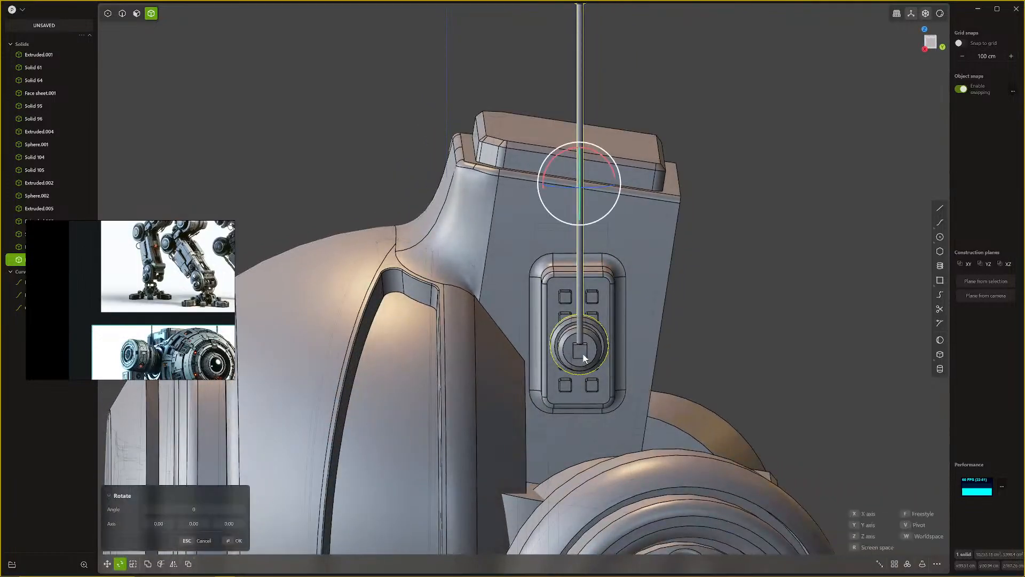
{"action": "key", "text": "v"}
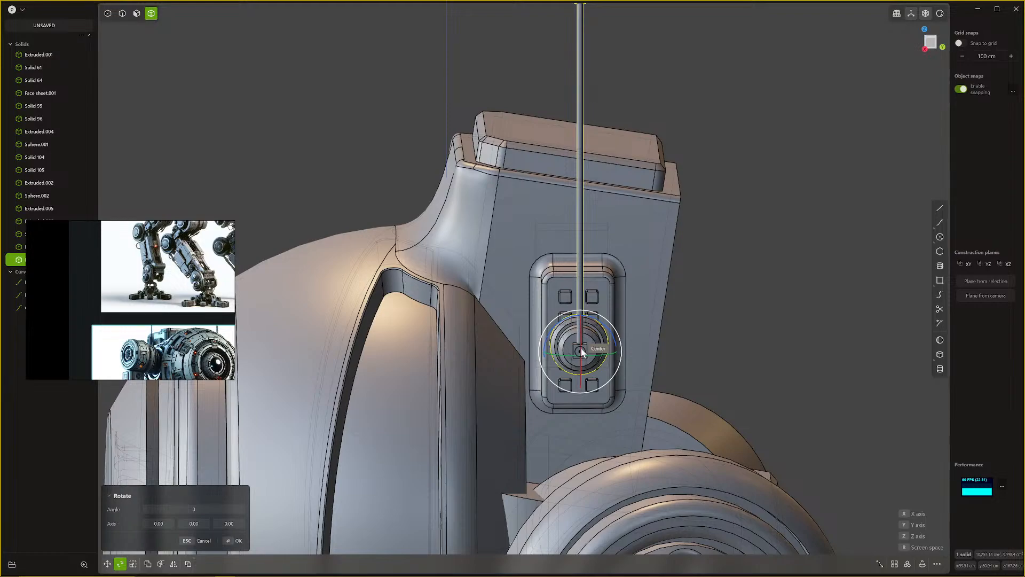
{"action": "left_click", "coordinate": [581, 351]}
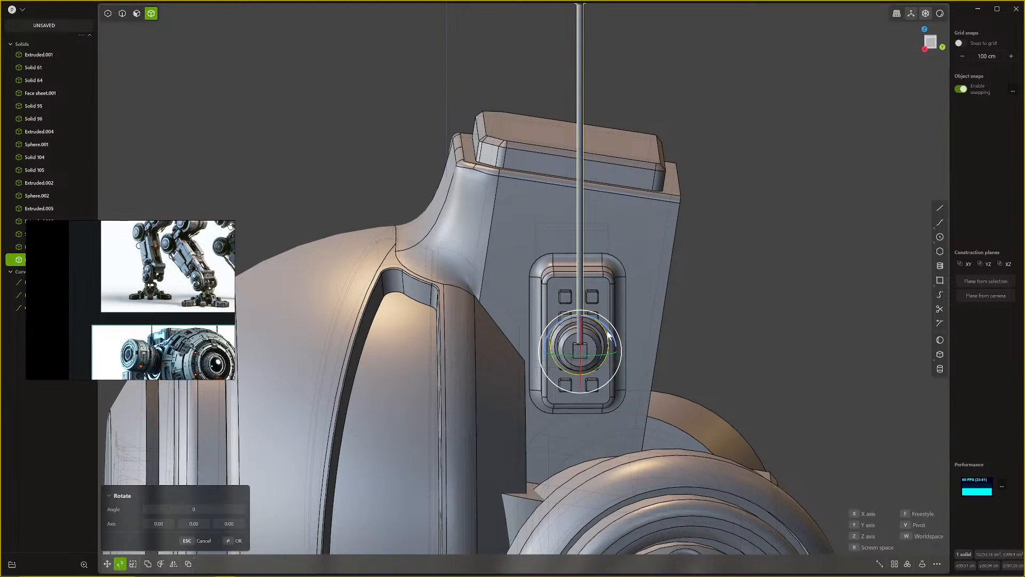
{"action": "left_click_drag", "start_coordinate": [609, 334], "coordinate": [623, 344]}
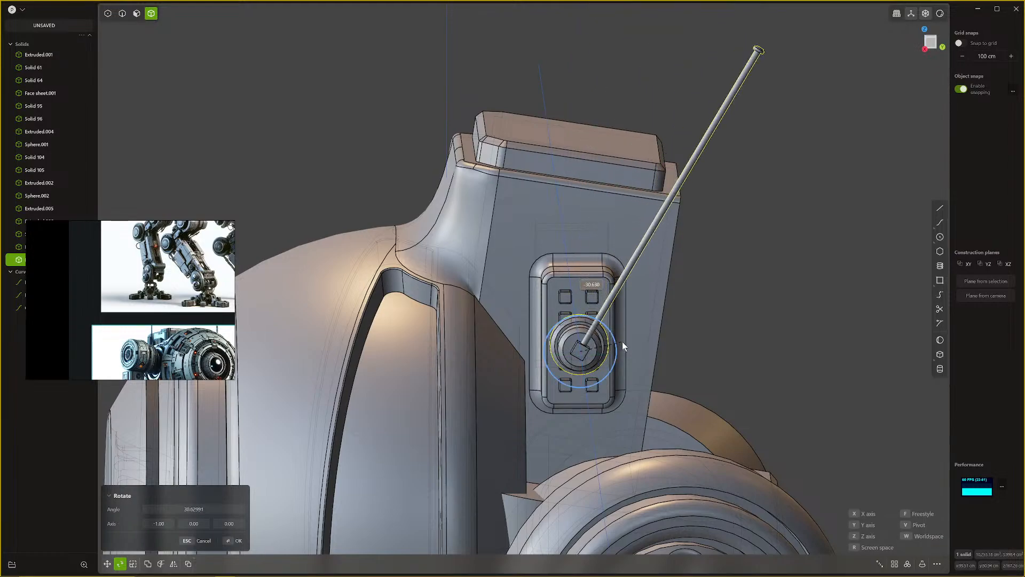
{"action": "right_click", "coordinate": [623, 342]}
{"action": "scroll", "coordinate": [622, 343], "scroll_direction": "down", "scroll_amount": 6}
{"action": "middle_click_drag", "start_coordinate": [630, 348], "coordinate": [737, 315]}
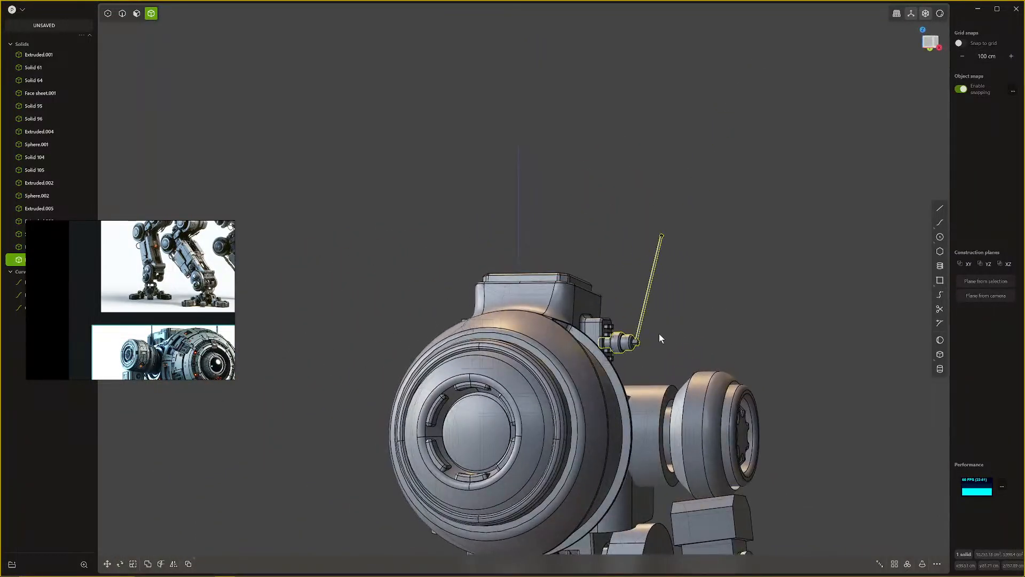
Step: Mirror the tilted knob and antenna across the body's centre plane to the neck's opposite side
{"action": "middle_click_drag", "start_coordinate": [658, 363], "coordinate": [659, 386]}
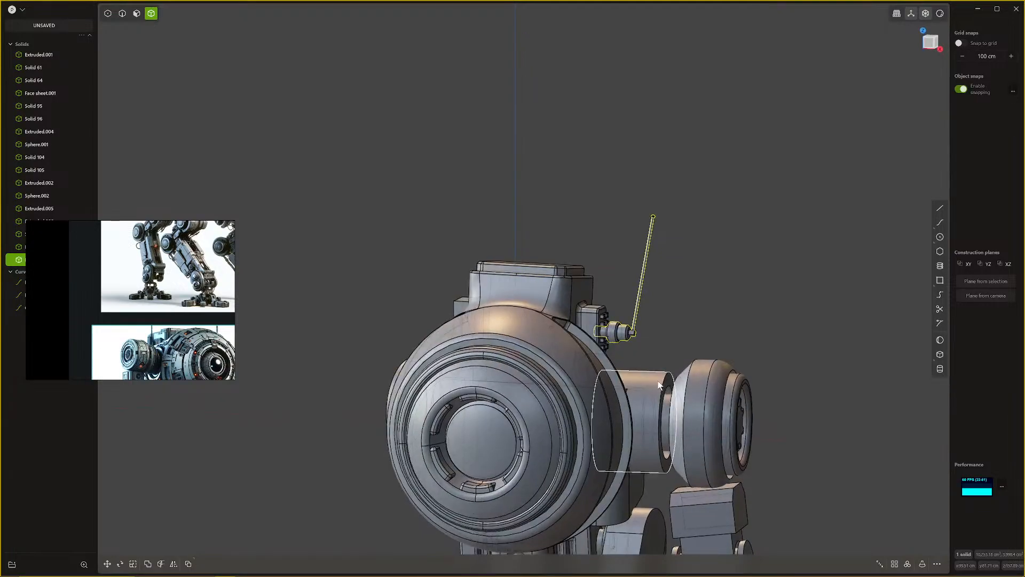
{"action": "key", "text": "alt+x"}
{"action": "left_click", "coordinate": [636, 332]}
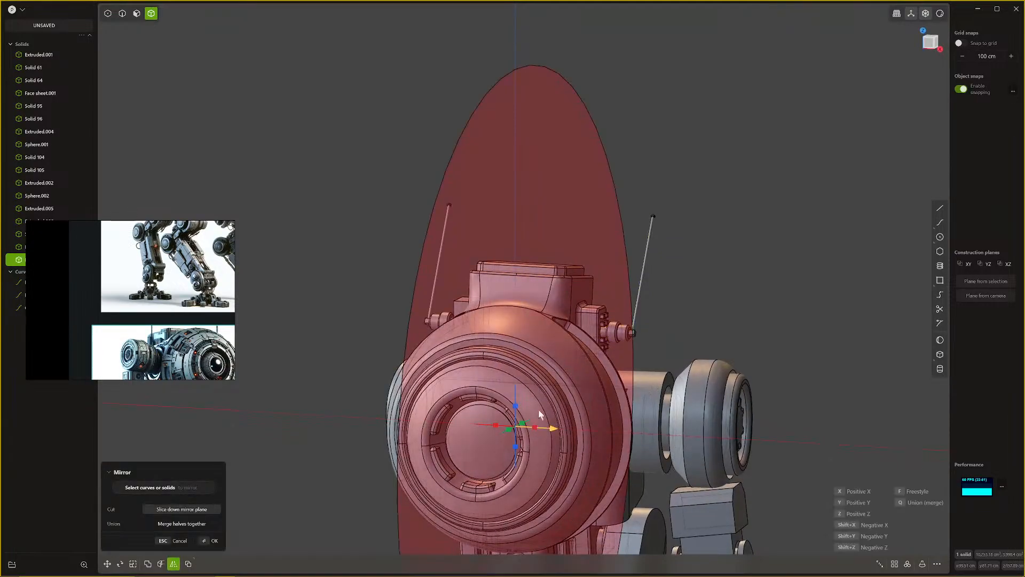
{"action": "key", "text": "Return"}
{"action": "middle_click_drag", "start_coordinate": [595, 281], "coordinate": [650, 292]}
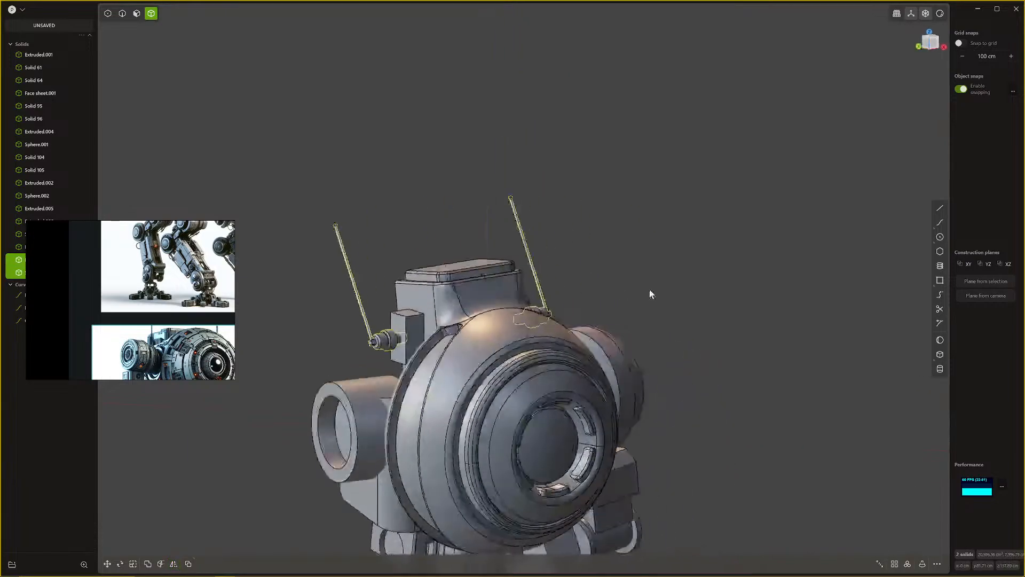
{"action": "middle_click_drag", "start_coordinate": [397, 342], "coordinate": [450, 358]}
{"action": "key", "text": "r"}
{"action": "scroll", "coordinate": [436, 351], "scroll_direction": "up", "scroll_amount": 5}
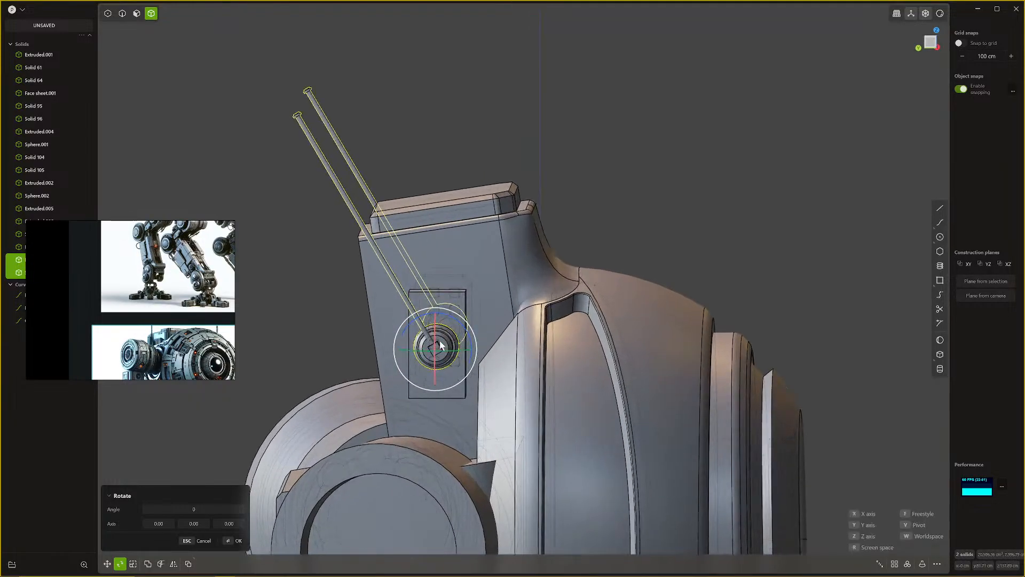
{"action": "left_click_drag", "start_coordinate": [455, 325], "coordinate": [465, 327]}
{"action": "key", "text": "Escape"}
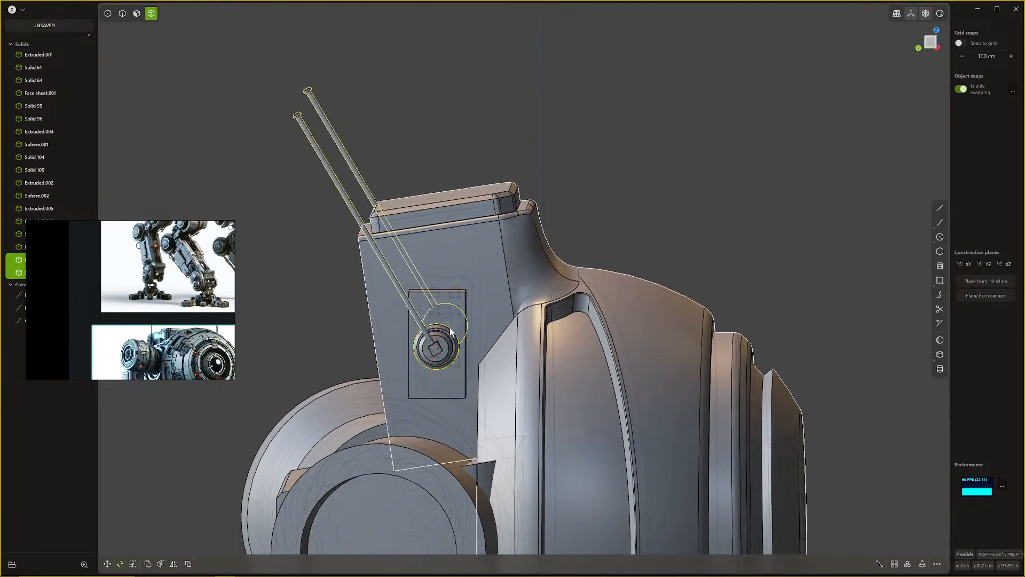
Step: Rotate only the mirrored knob and antenna about the knob's centre so its antenna stands more upright than the original
{"action": "left_click", "coordinate": [440, 333]}
{"action": "left_click", "coordinate": [441, 341]}
{"action": "key", "text": "r"}
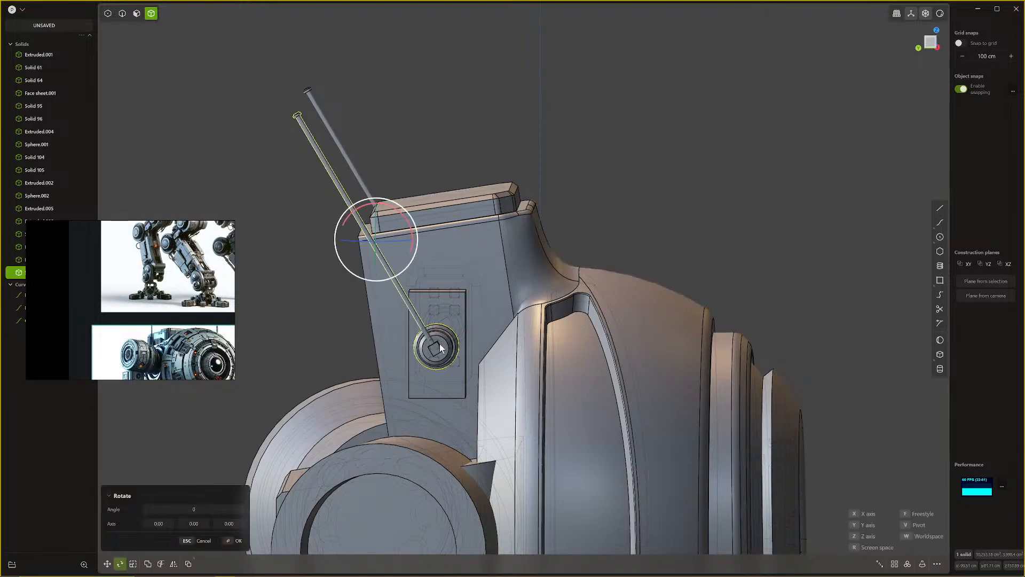
{"action": "left_click_drag", "start_coordinate": [435, 348], "coordinate": [485, 331]}
{"action": "middle_click_drag", "start_coordinate": [486, 331], "coordinate": [671, 319]}
{"action": "middle_click_drag", "start_coordinate": [669, 321], "coordinate": [852, 372]}
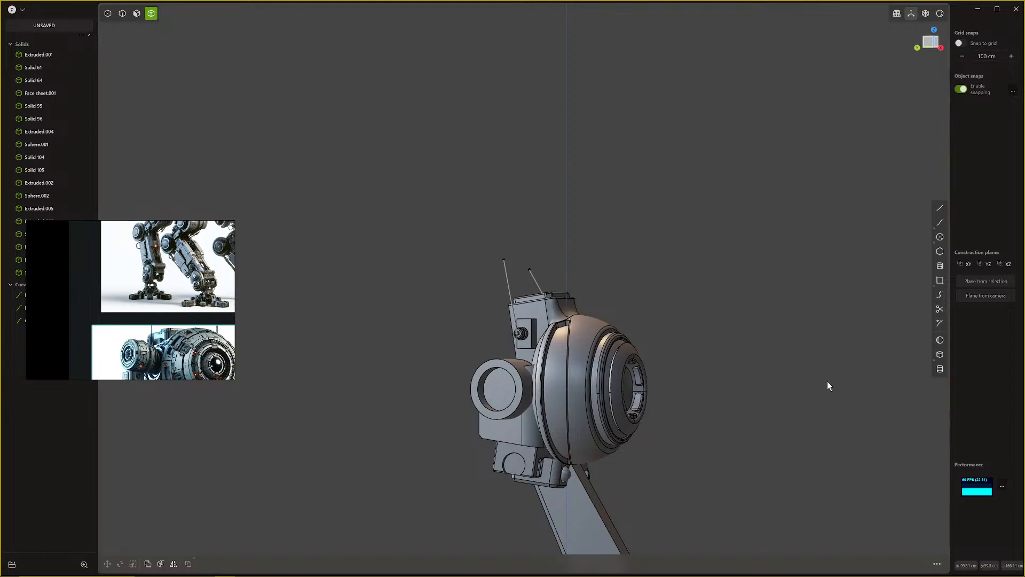
Step: Examine the robot's body, shoulder joint and leg proportions from several angles
{"action": "middle_click_drag", "start_coordinate": [805, 359], "coordinate": [587, 308]}
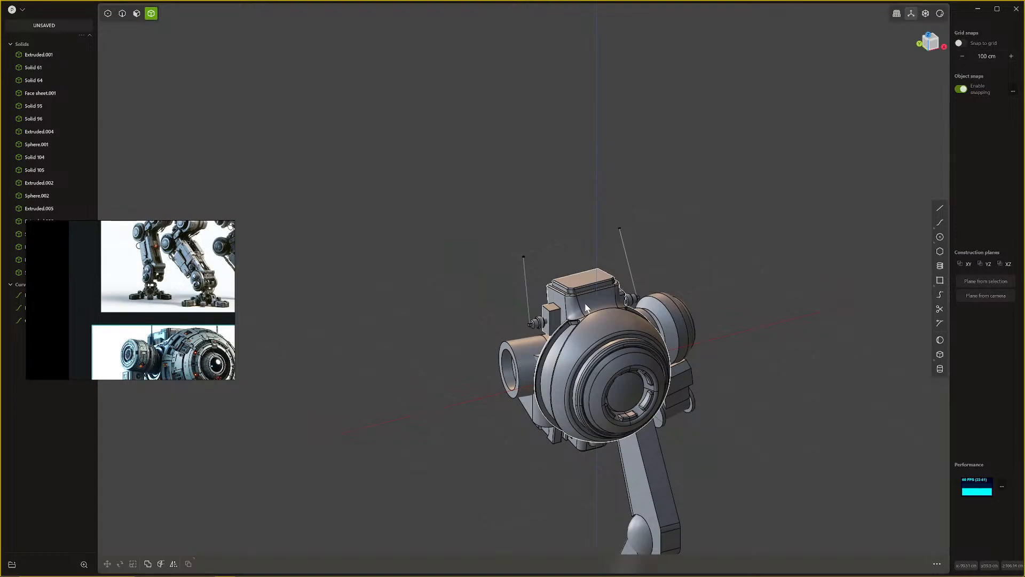
{"action": "mouse_move", "coordinate": [610, 398]}
{"action": "middle_mouse_down"}
{"action": "mouse_move", "coordinate": [670, 401]}
{"action": "mouse_move", "coordinate": [686, 441]}
{"action": "mouse_move", "coordinate": [723, 346]}
{"action": "mouse_move", "coordinate": [631, 335]}
{"action": "mouse_move", "coordinate": [578, 362]}
{"action": "mouse_move", "coordinate": [604, 382]}
{"action": "middle_mouse_up"}
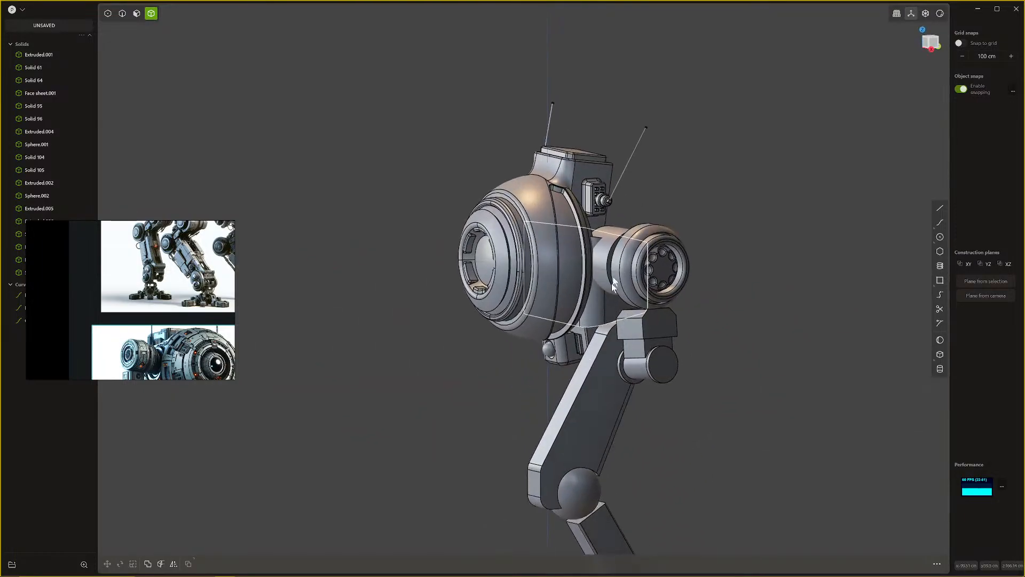
{"action": "middle_click_drag", "start_coordinate": [611, 283], "coordinate": [659, 272]}
{"action": "scroll", "coordinate": [659, 271], "scroll_direction": "up", "scroll_amount": 5}
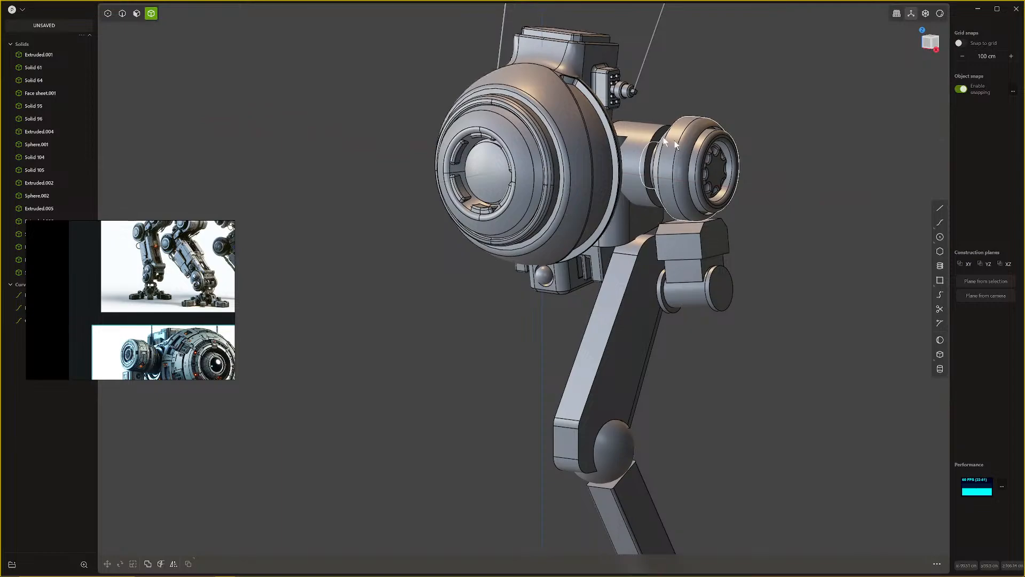
{"action": "middle_click_drag", "start_coordinate": [682, 310], "coordinate": [718, 285]}
{"action": "scroll", "coordinate": [706, 323], "scroll_direction": "up", "scroll_amount": 2}
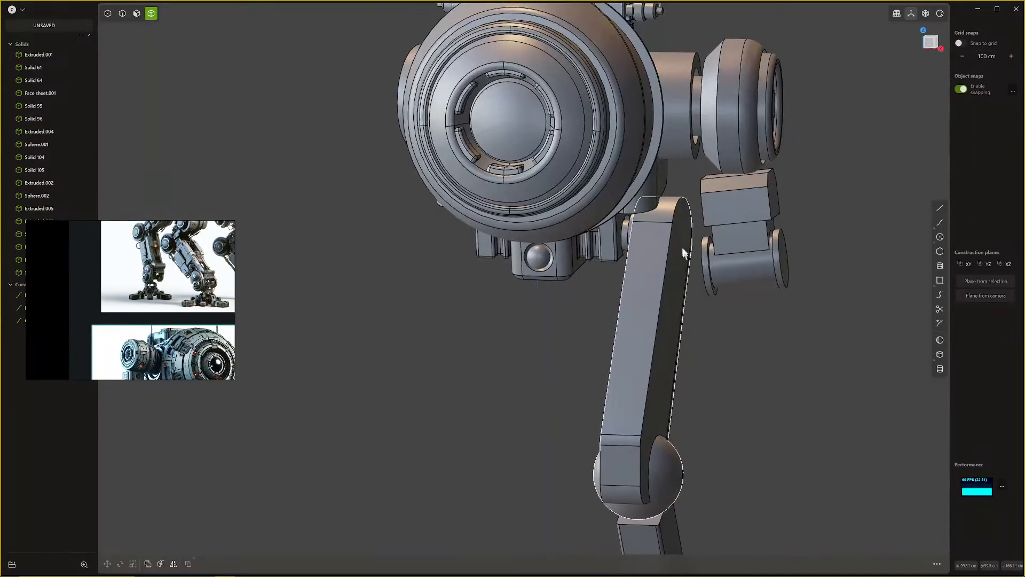
{"action": "left_click", "coordinate": [678, 248]}
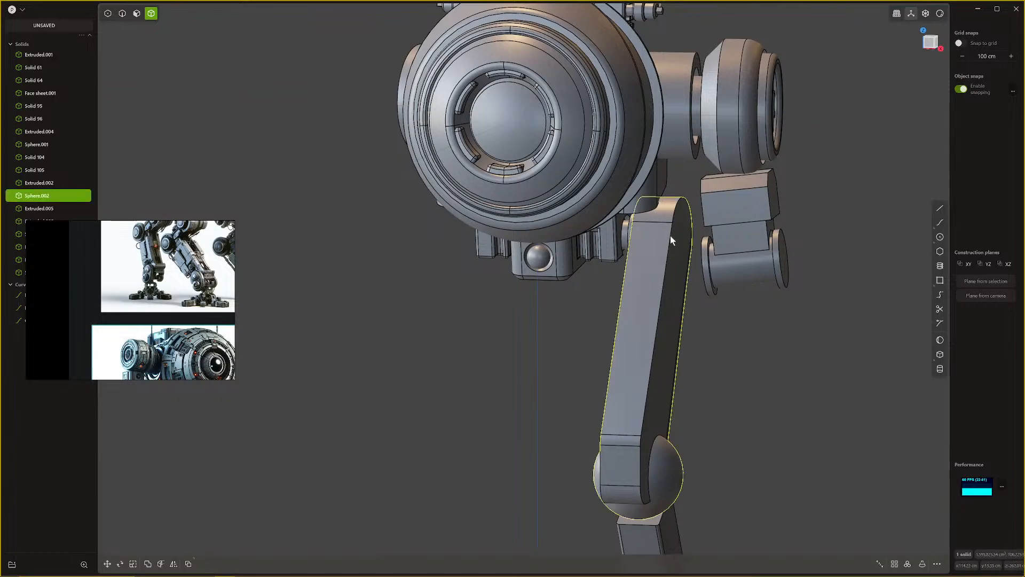
{"action": "scroll", "coordinate": [668, 232], "scroll_direction": "down", "scroll_amount": 3}
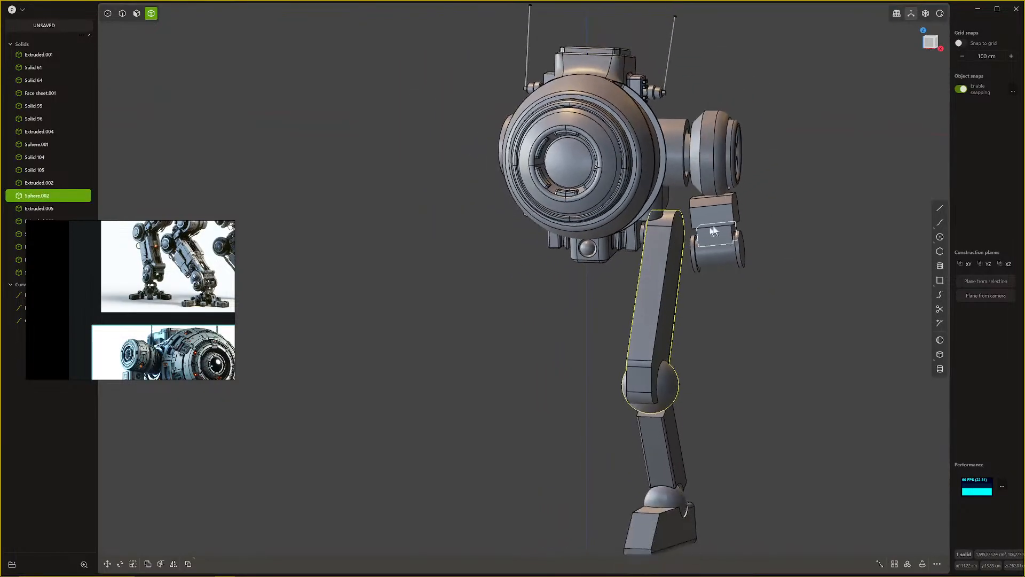
{"action": "middle_click_drag", "start_coordinate": [710, 229], "coordinate": [658, 232]}
{"action": "scroll", "coordinate": [586, 313], "scroll_direction": "up", "scroll_amount": 3}
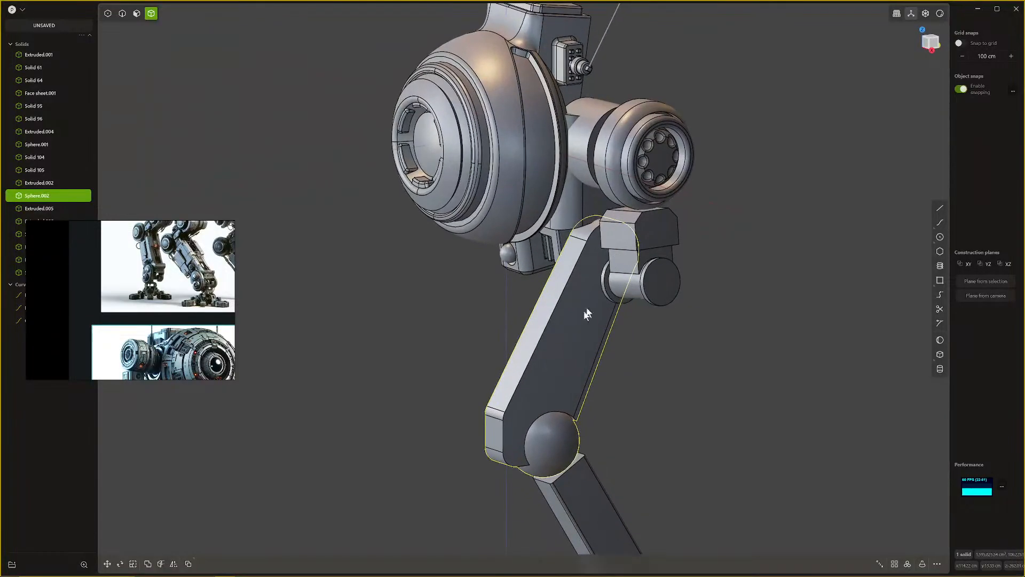
{"action": "scroll", "coordinate": [585, 313], "scroll_direction": "up", "scroll_amount": 1}
{"action": "scroll", "coordinate": [487, 380], "scroll_direction": "down", "scroll_amount": 5}
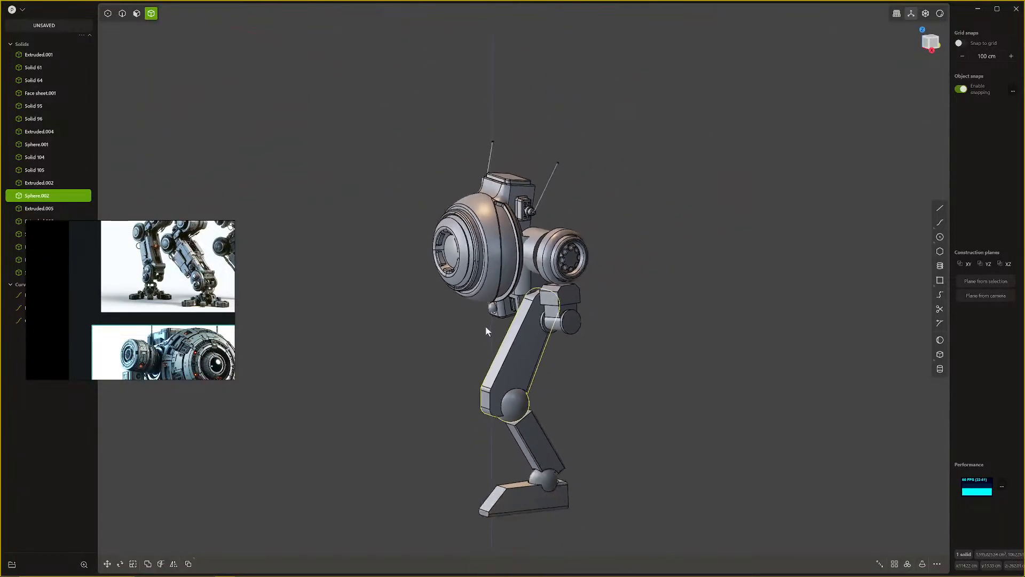
{"action": "middle_click_drag", "start_coordinate": [487, 329], "coordinate": [568, 348]}
{"action": "scroll", "coordinate": [605, 377], "scroll_direction": "up", "scroll_amount": 3}
{"action": "middle_click_drag", "start_coordinate": [623, 389], "coordinate": [662, 414], "text": "shift"}
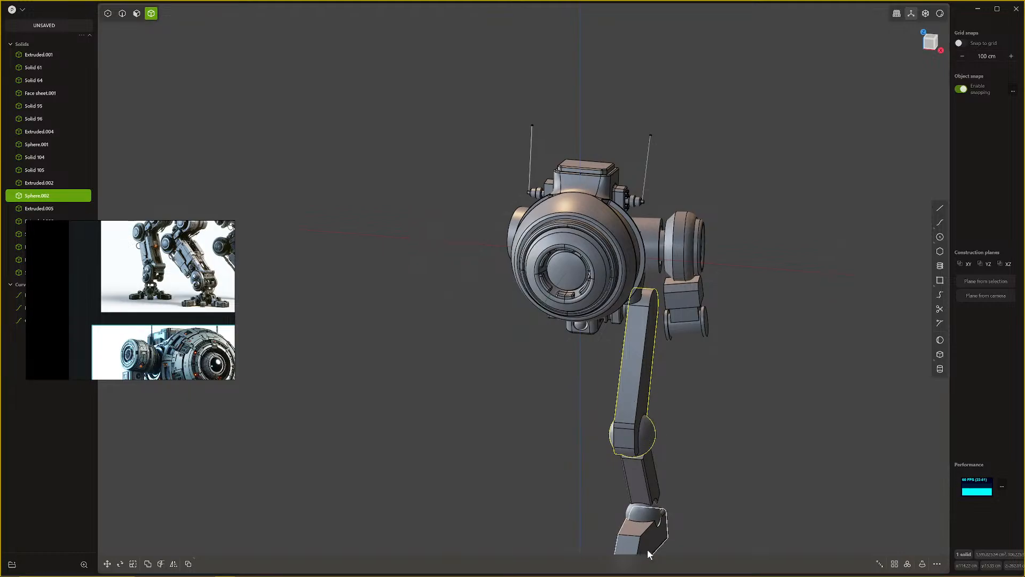
{"action": "middle_click_drag", "start_coordinate": [654, 383], "coordinate": [721, 419]}
{"action": "scroll", "coordinate": [721, 421], "scroll_direction": "up", "scroll_amount": 5}
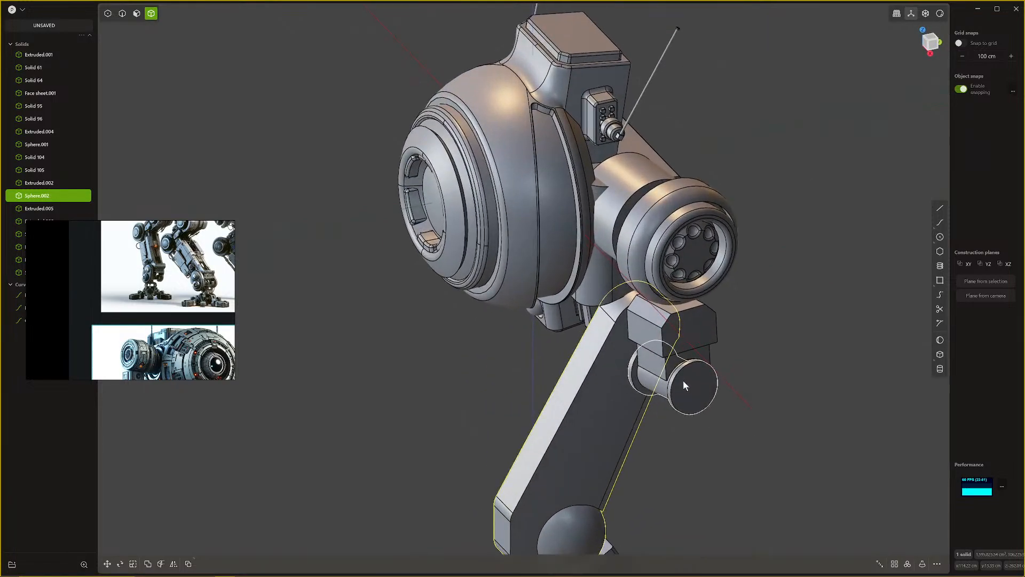
Step: Fillet the four circular edges of the two end flanges on the spool-shaped cylinder below the shoulder joint by a small radius
{"action": "key", "text": "2"}
{"action": "left_click", "coordinate": [682, 373]}
{"action": "key", "text": "f"}
{"action": "middle_click_drag", "start_coordinate": [681, 372], "coordinate": [761, 311]}
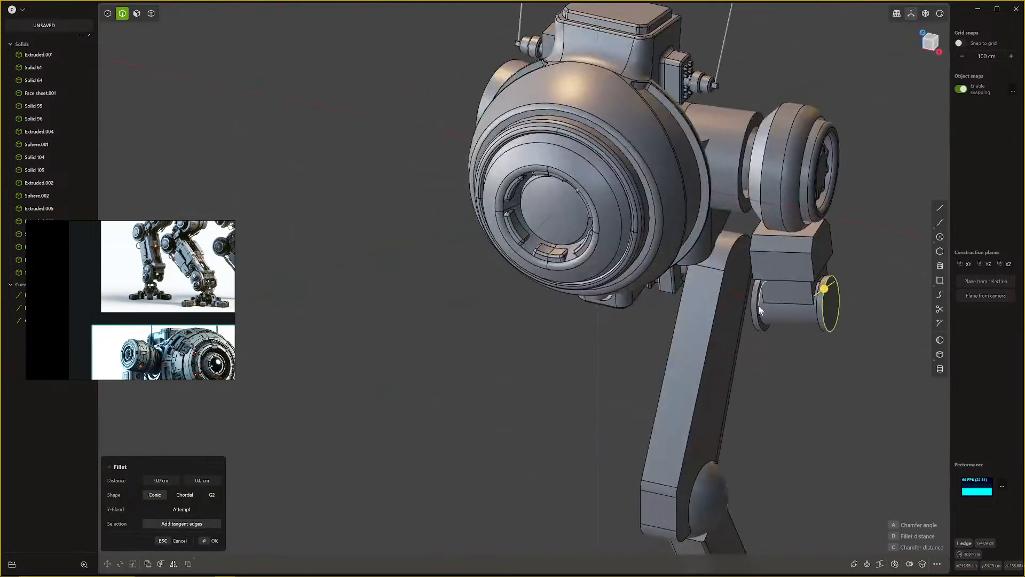
{"action": "left_click", "coordinate": [759, 308]}
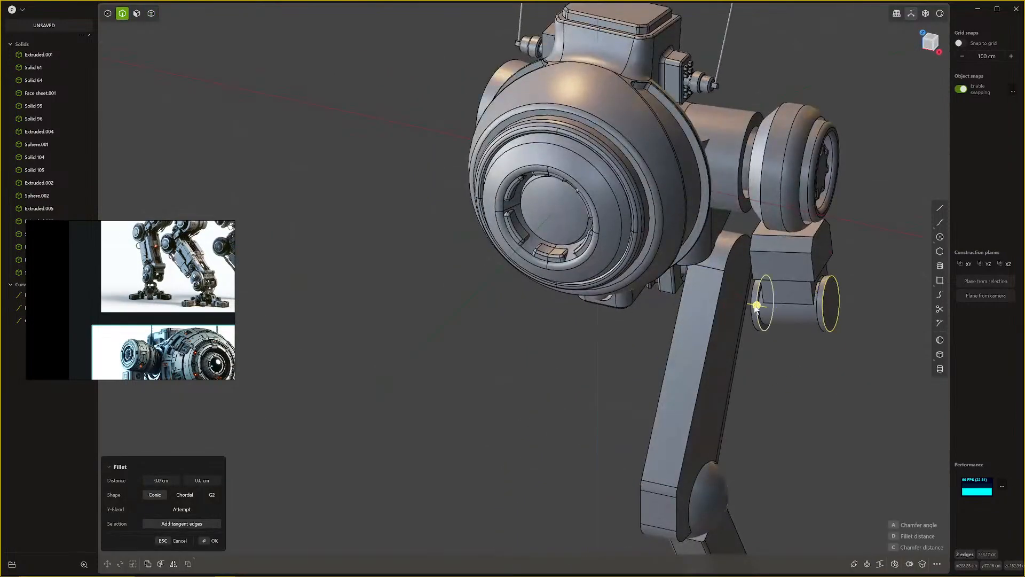
{"action": "left_click", "coordinate": [819, 322]}
{"action": "scroll", "coordinate": [771, 325], "scroll_direction": "up", "scroll_amount": 5}
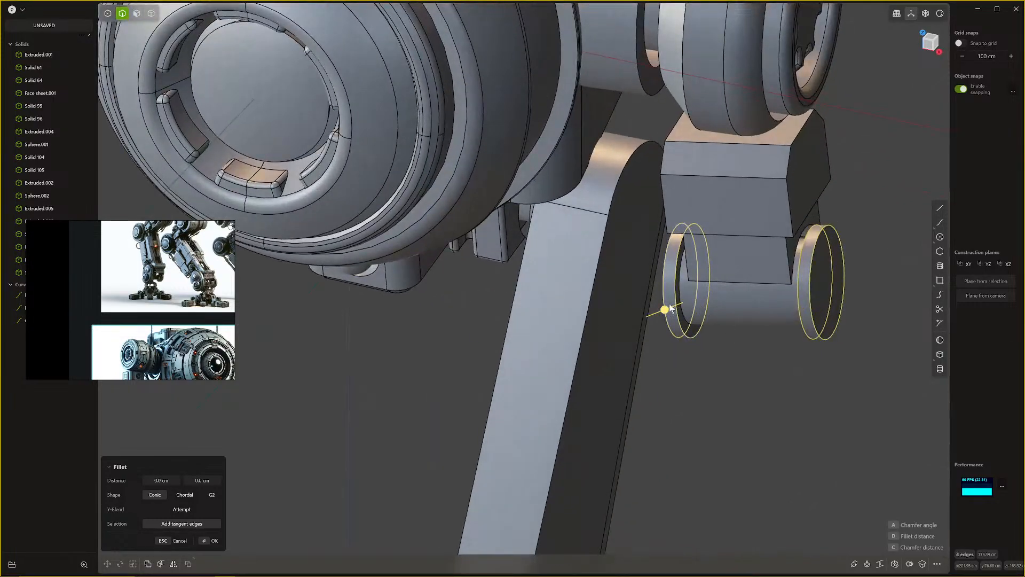
{"action": "left_click_drag", "start_coordinate": [672, 309], "coordinate": [672, 310]}
{"action": "right_click", "coordinate": [674, 310]}
Step: Offset the spool cylinder's outer end-face outline inward and push the inner circle about 222.6 cm inward to bore through the cylinder
{"action": "middle_click_drag", "start_coordinate": [780, 300], "coordinate": [657, 327]}
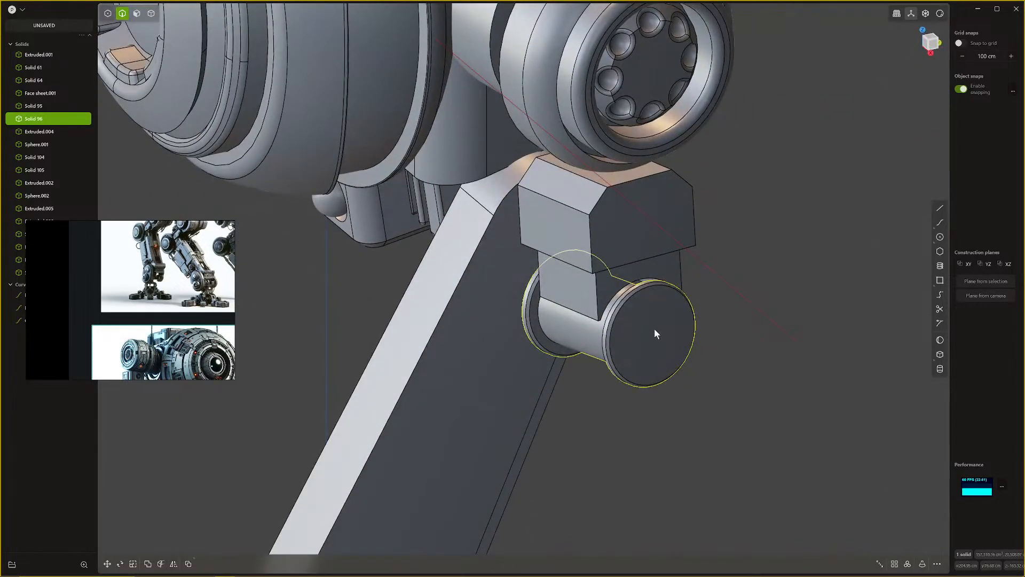
{"action": "key", "text": "4"}
{"action": "left_click", "coordinate": [658, 325]}
{"action": "key", "text": "3"}
{"action": "left_click", "coordinate": [657, 324]}
{"action": "key", "text": "o"}
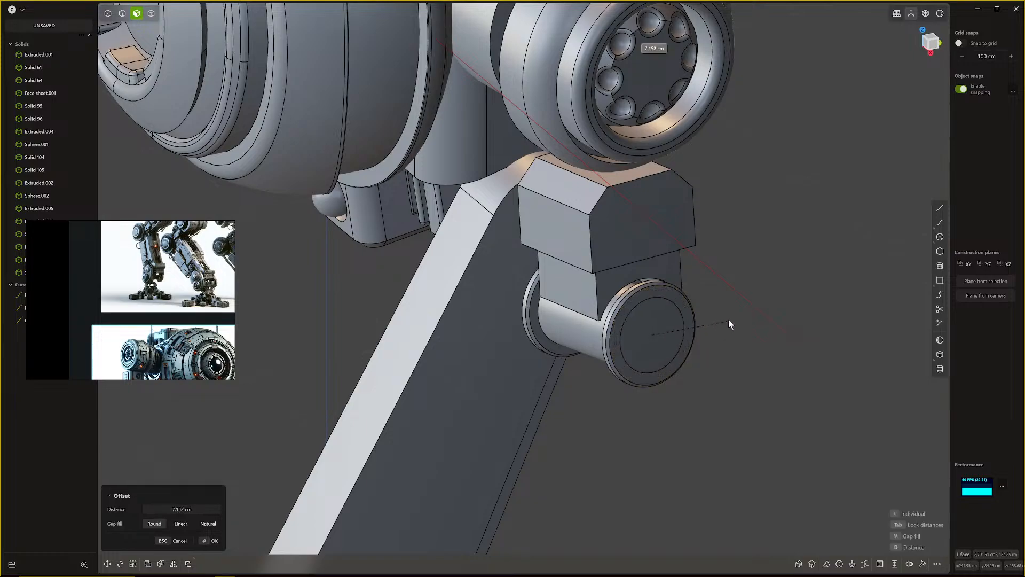
{"action": "left_click", "coordinate": [728, 303]}
{"action": "right_click", "coordinate": [728, 303]}
{"action": "left_click", "coordinate": [665, 344]}
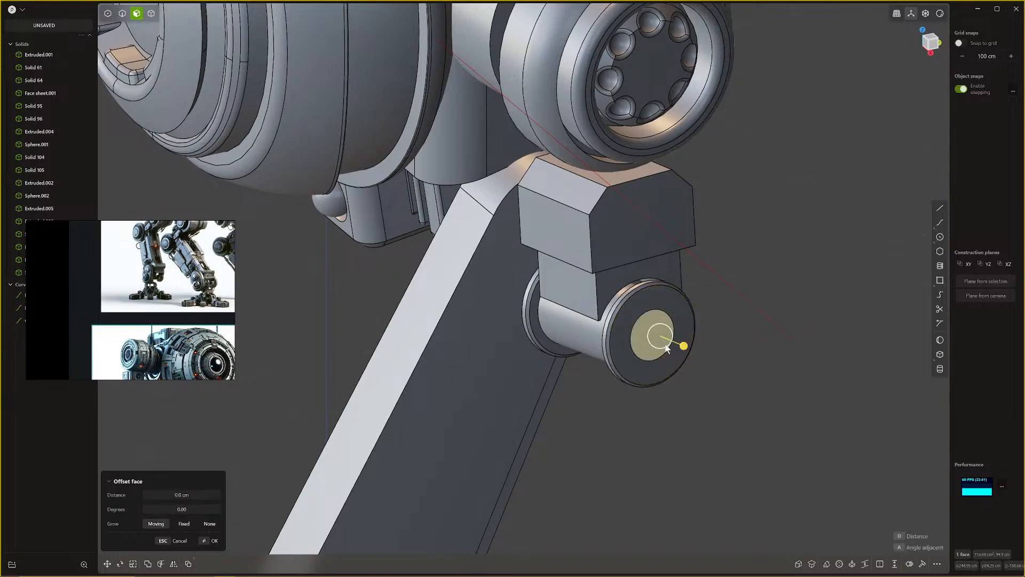
{"action": "left_click_drag", "start_coordinate": [690, 345], "coordinate": [459, 287]}
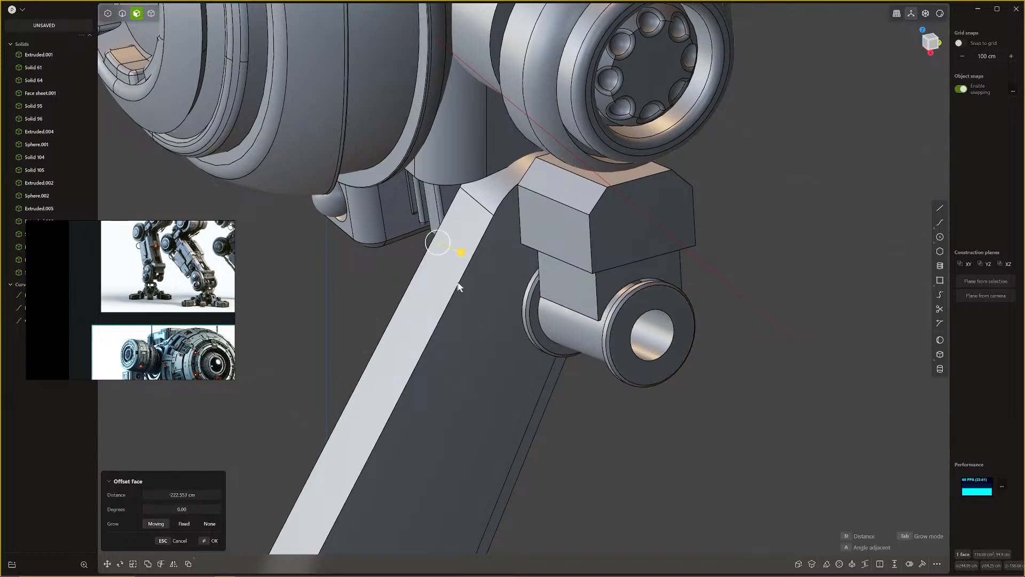
Step: Examine the bored cylinder, shoulder joint and rear body block from the front and from behind
{"action": "middle_click_drag", "start_coordinate": [603, 352], "coordinate": [722, 287]}
{"action": "scroll", "coordinate": [722, 288], "scroll_direction": "down", "scroll_amount": 10}
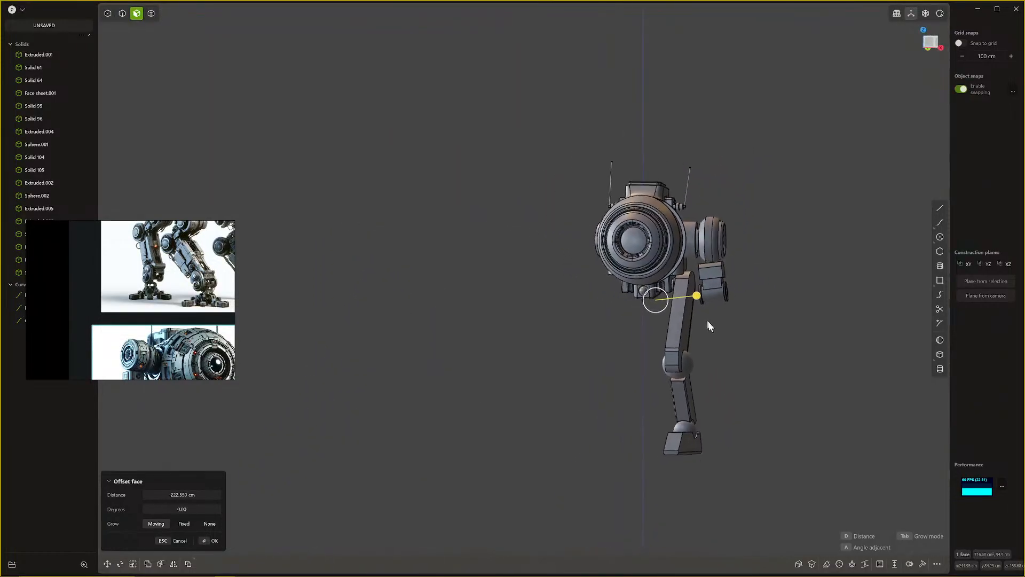
{"action": "middle_click_drag", "start_coordinate": [748, 335], "coordinate": [433, 193]}
{"action": "scroll", "coordinate": [665, 321], "scroll_direction": "up", "scroll_amount": 8}
{"action": "scroll", "coordinate": [507, 252], "scroll_direction": "up", "scroll_amount": 10}
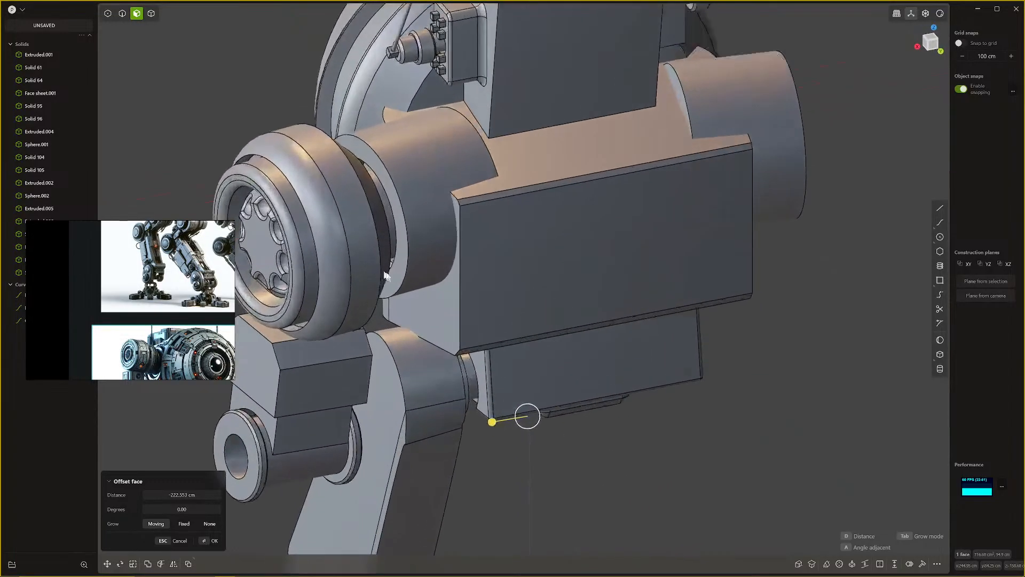
{"action": "middle_click_drag", "start_coordinate": [496, 306], "coordinate": [481, 314]}
{"action": "scroll", "coordinate": [459, 312], "scroll_direction": "down", "scroll_amount": 3}
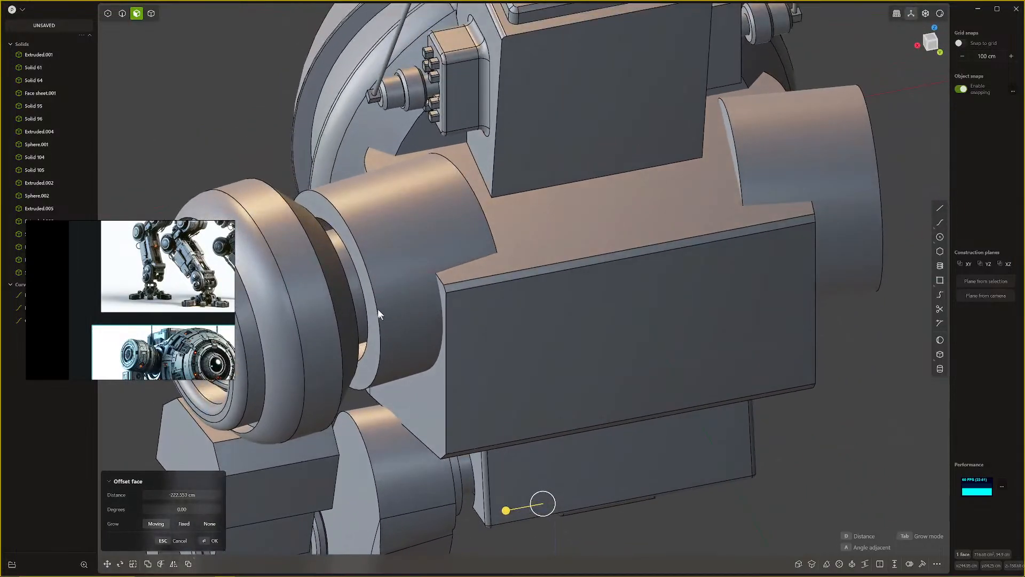
{"action": "middle_click_drag", "start_coordinate": [500, 245], "coordinate": [547, 232]}
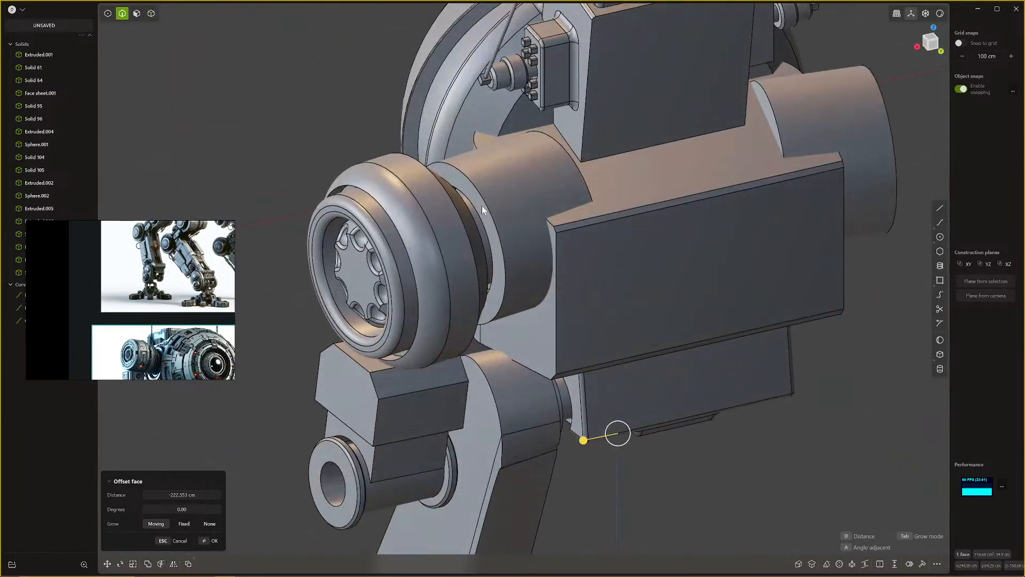
Step: Bevel the outer circular edge of the shoulder cylinder, facing the wheel-shaped joint, by a small distance
{"action": "key", "text": "Return"}
{"action": "scroll", "coordinate": [491, 218], "scroll_direction": "down", "scroll_amount": 3}
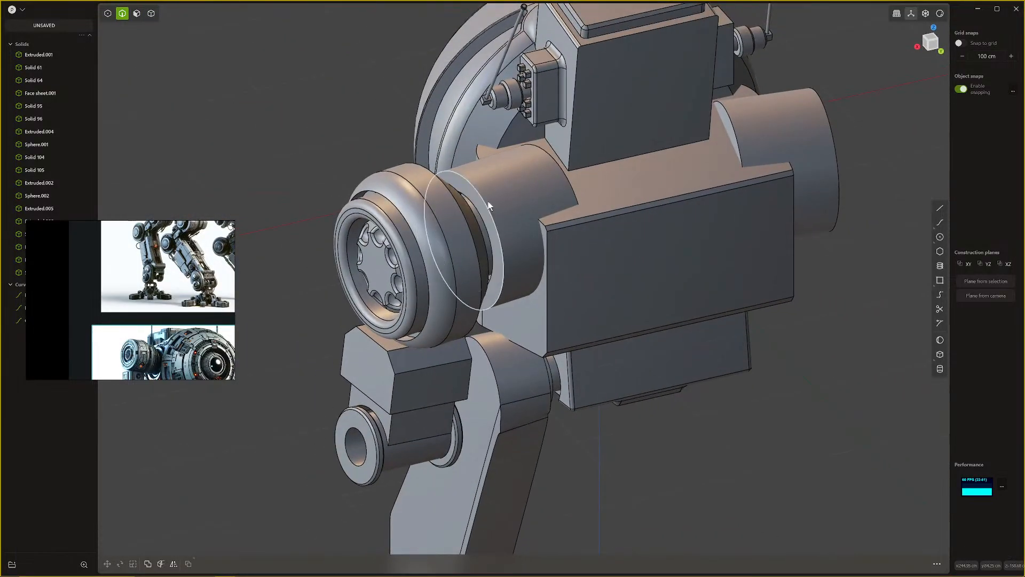
{"action": "left_click", "coordinate": [485, 204]}
{"action": "key", "text": "b"}
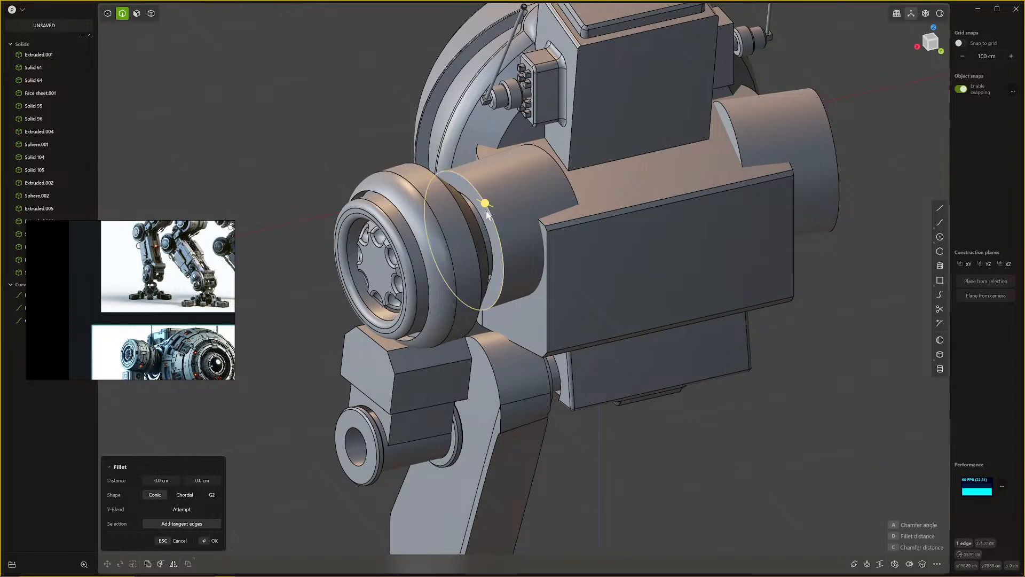
{"action": "left_click_drag", "start_coordinate": [485, 216], "coordinate": [485, 219]}
{"action": "key", "text": "Return"}
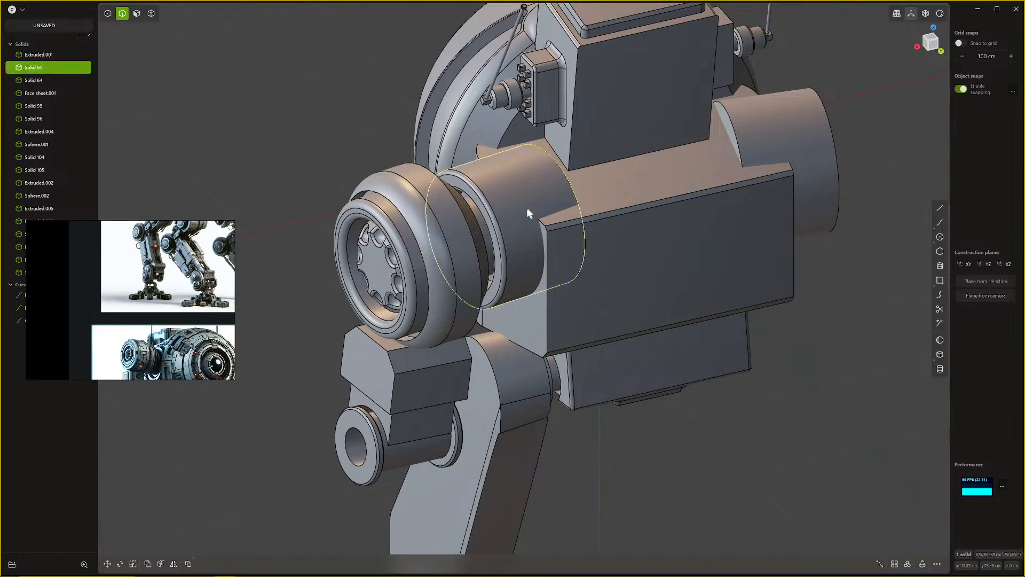
Step: Chamfer the inner circular edge of the same shoulder cylinder, beside the rear body block, by about 6.5 cm
{"action": "middle_click_drag", "start_coordinate": [527, 207], "coordinate": [416, 213]}
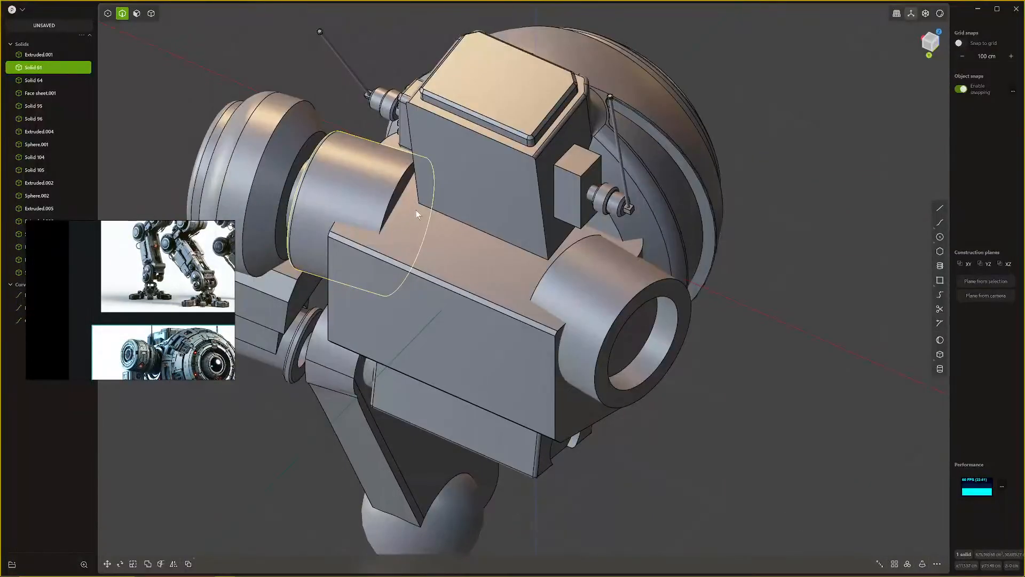
{"action": "left_click", "coordinate": [402, 201]}
{"action": "key", "text": "b"}
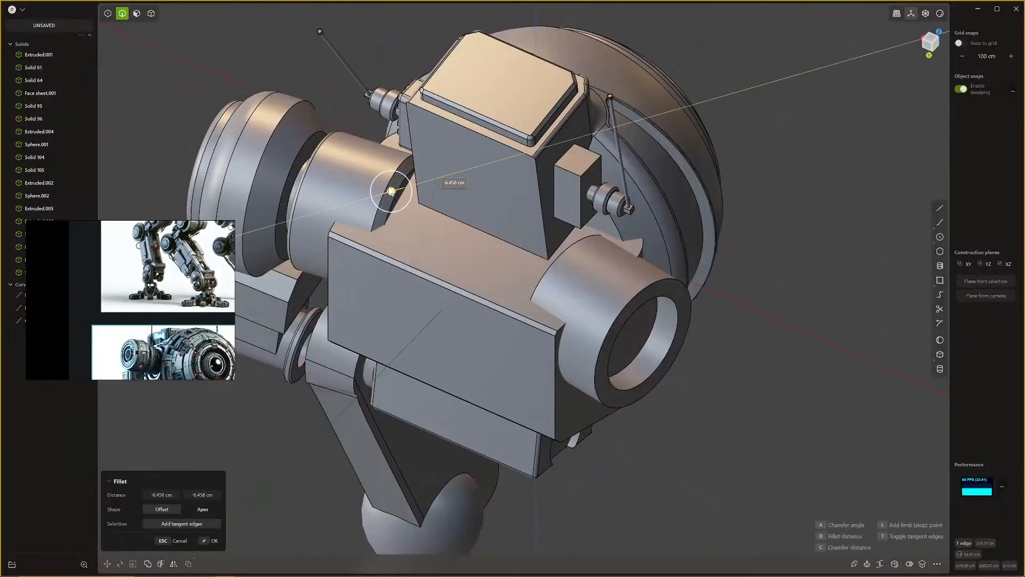
{"action": "key", "text": "Return"}
{"action": "middle_click_drag", "start_coordinate": [412, 208], "coordinate": [563, 273]}
{"action": "middle_click_drag", "start_coordinate": [564, 272], "coordinate": [670, 235], "text": "shift"}
{"action": "key", "text": "Escape"}
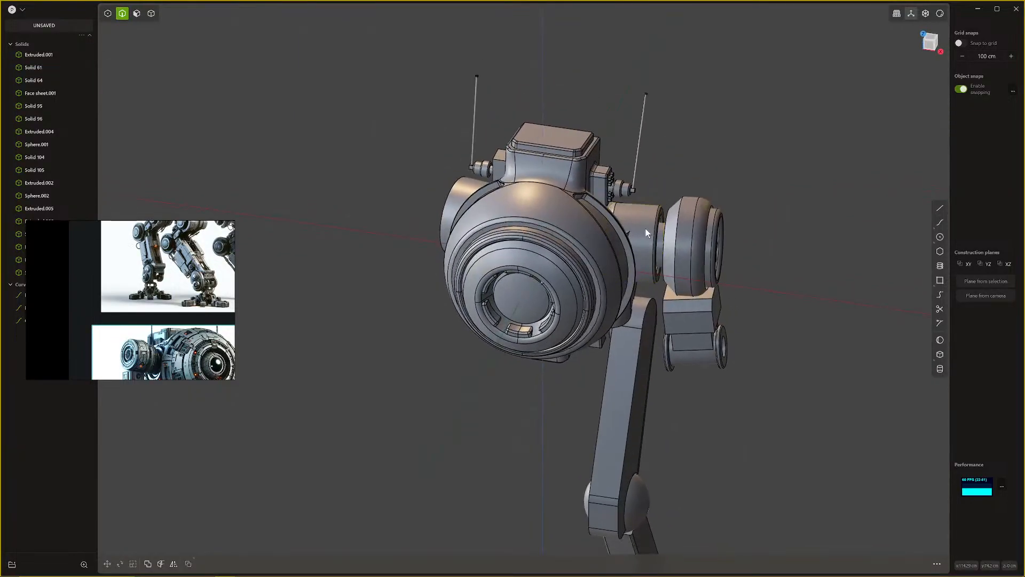
Step: Delete the unbeveled shoulder cylinder on the opposite side of the body
{"action": "key", "text": "4"}
{"action": "left_click", "coordinate": [640, 214]}
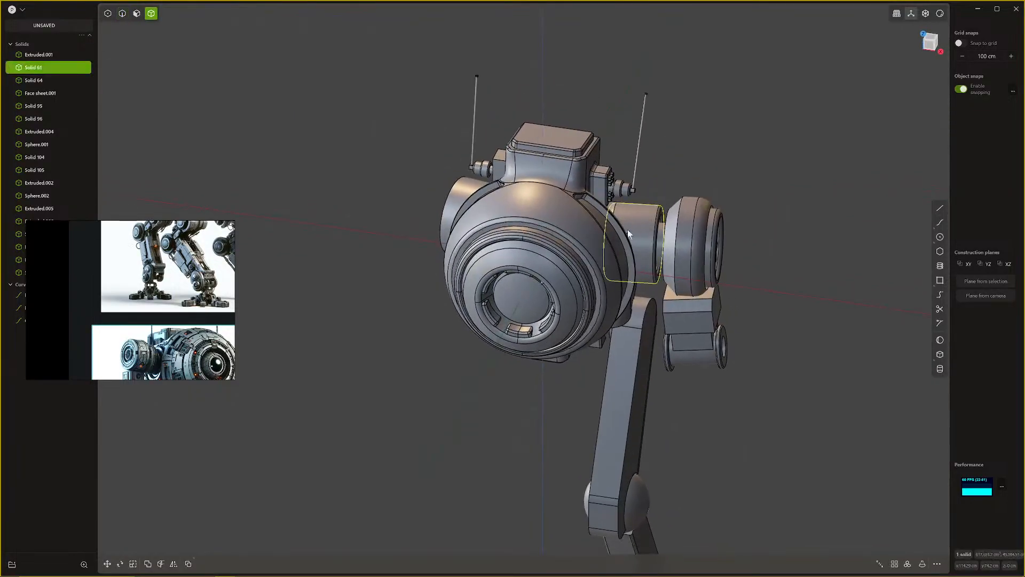
{"action": "middle_click_drag", "start_coordinate": [627, 230], "coordinate": [514, 222]}
{"action": "key", "text": "Delete"}
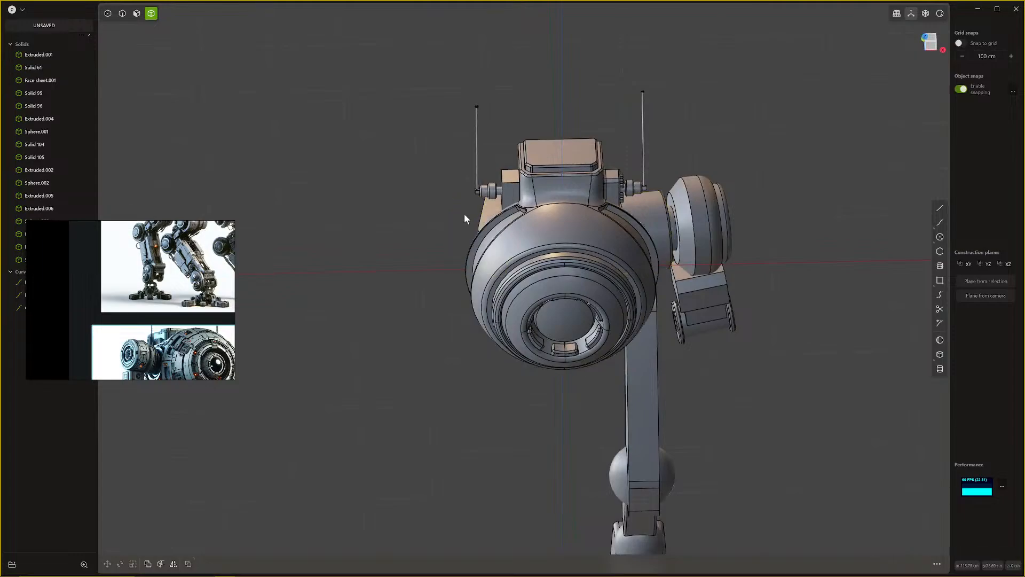
Step: Start a fillet on the lower rear edge of the large body block behind the sphere
{"action": "left_click", "coordinate": [644, 213]}
{"action": "middle_click_drag", "start_coordinate": [658, 211], "coordinate": [780, 181]}
{"action": "scroll", "coordinate": [569, 235], "scroll_direction": "up", "scroll_amount": 5}
{"action": "middle_click_drag", "start_coordinate": [480, 233], "coordinate": [526, 276]}
{"action": "key", "text": "2"}
{"action": "left_click", "coordinate": [483, 296]}
{"action": "key", "text": "f"}
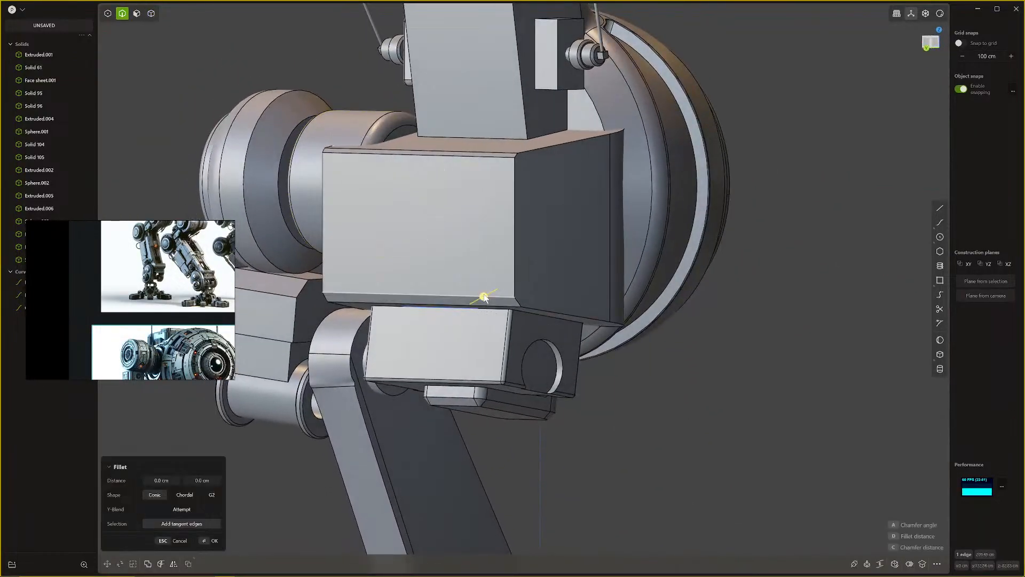
Step: Fillet the long chamfer edges along the top and bottom of the rear box's flat face
{"action": "left_click", "coordinate": [503, 156]}
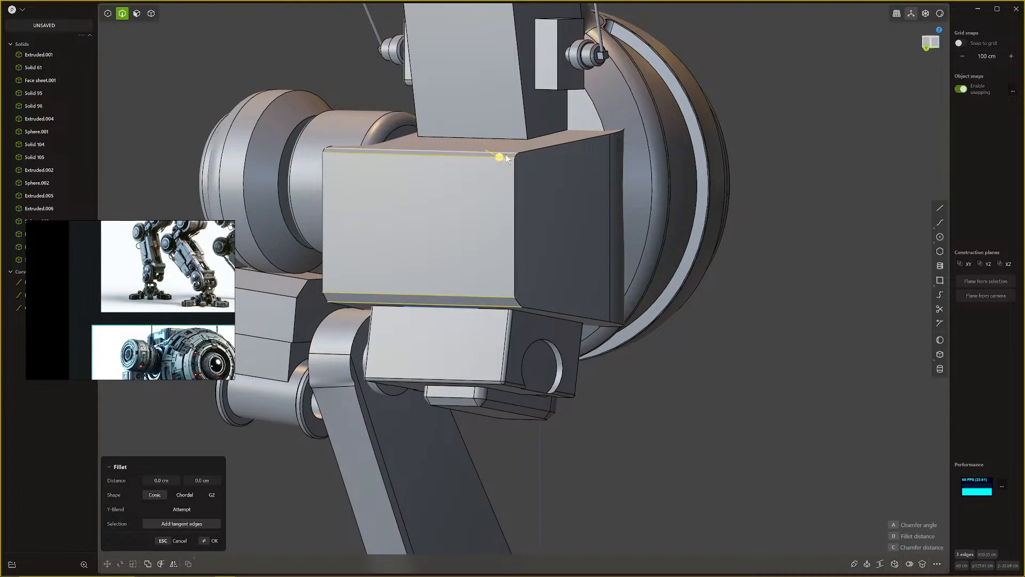
{"action": "middle_click_drag", "start_coordinate": [508, 153], "coordinate": [504, 134]}
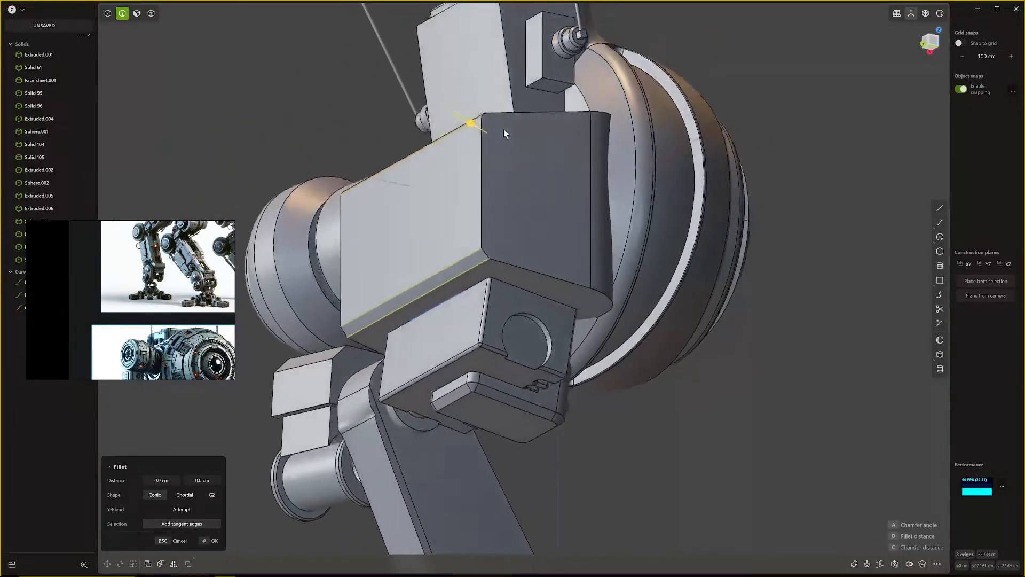
{"action": "left_click_drag", "start_coordinate": [469, 121], "coordinate": [471, 124]}
{"action": "key", "text": "Return"}
Step: Fillet the bottom edge of the rear box's end face by about 5.93 cm
{"action": "left_click", "coordinate": [515, 269]}
{"action": "key", "text": "f"}
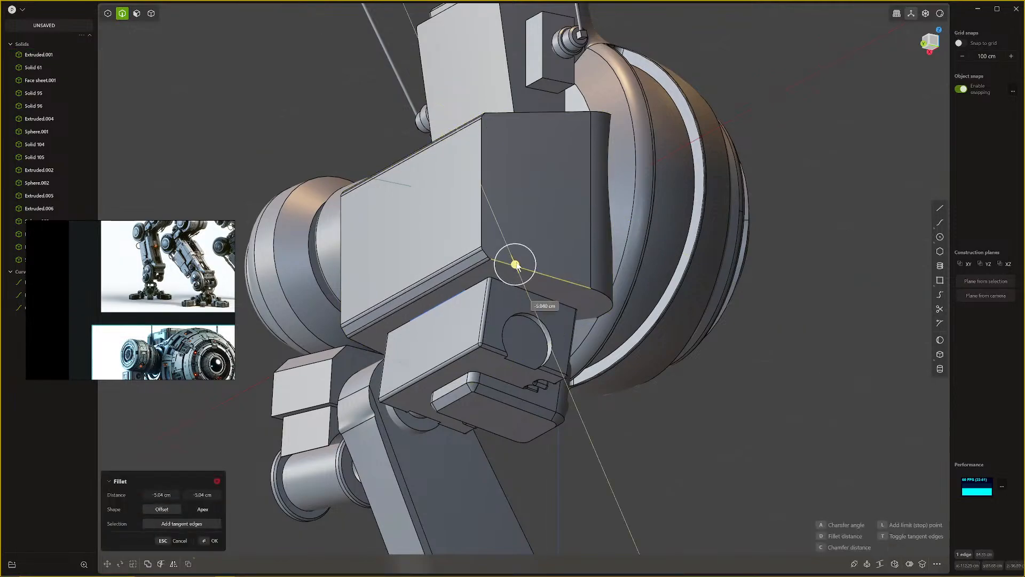
{"action": "left_click_drag", "start_coordinate": [515, 267], "coordinate": [506, 279]}
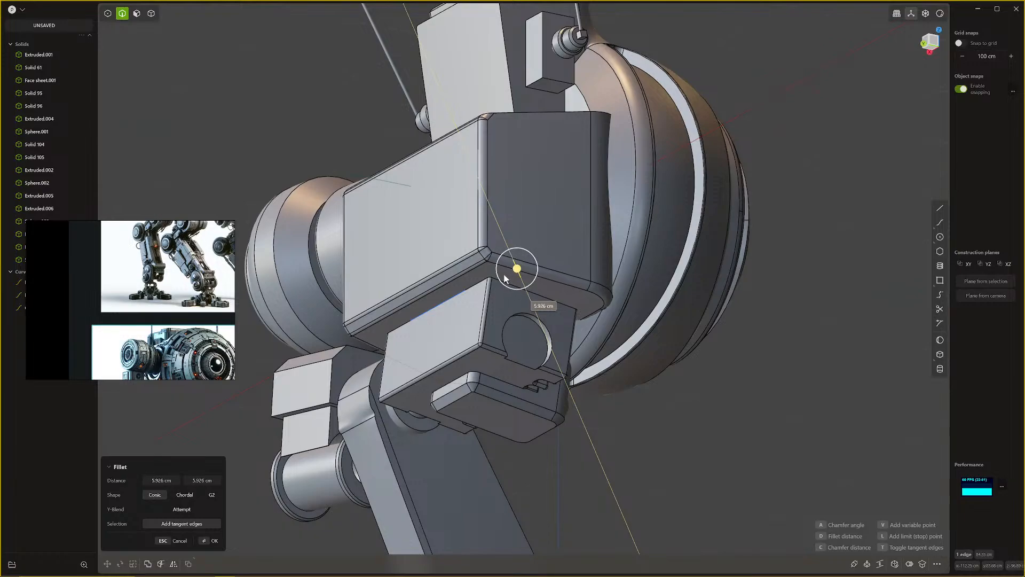
{"action": "right_click", "coordinate": [504, 276]}
{"action": "middle_click_drag", "start_coordinate": [504, 276], "coordinate": [488, 385]}
{"action": "scroll", "coordinate": [489, 385], "scroll_direction": "down", "scroll_amount": 4}
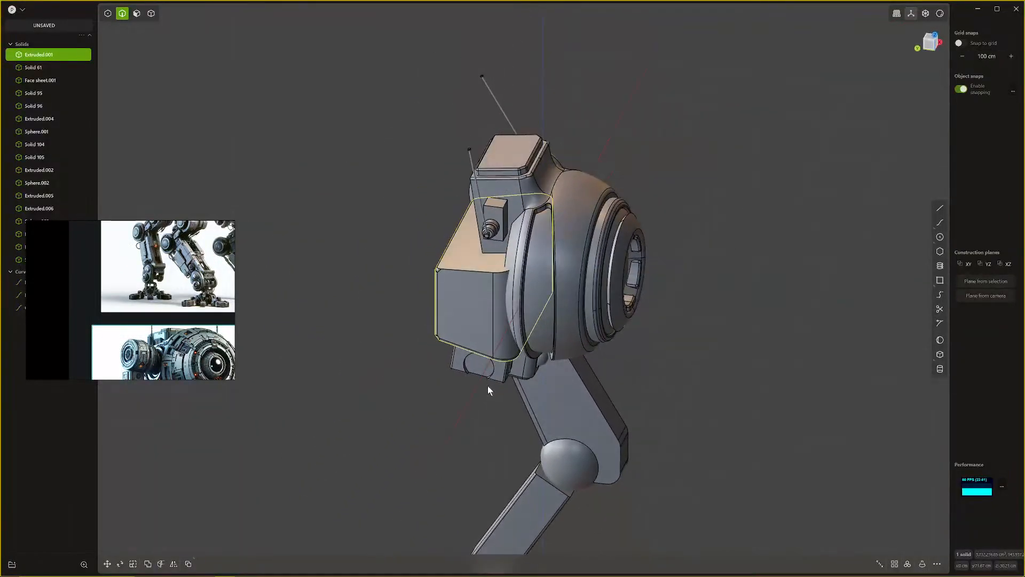
Step: Fillet the top edge of the rear box's end face by about 6.56 cm
{"action": "scroll", "coordinate": [469, 283], "scroll_direction": "up", "scroll_amount": 5}
{"action": "middle_click_drag", "start_coordinate": [469, 283], "coordinate": [484, 293]}
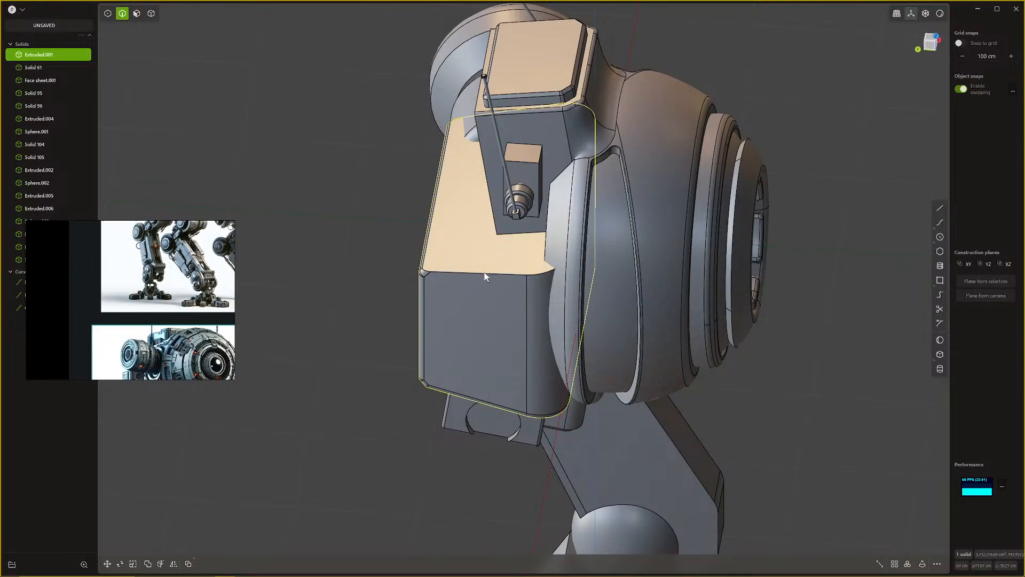
{"action": "left_click", "coordinate": [485, 272]}
{"action": "key", "text": "b"}
{"action": "left_click_drag", "start_coordinate": [485, 273], "coordinate": [483, 268]}
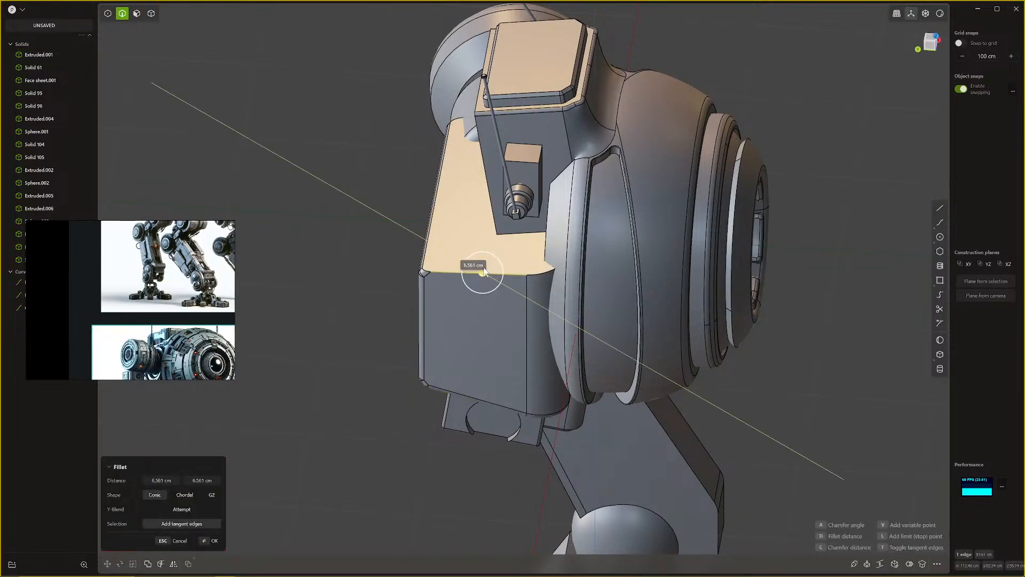
{"action": "right_click", "coordinate": [484, 271]}
Step: Undo the fillets on the end edges of the rear box
{"action": "middle_click_drag", "start_coordinate": [484, 271], "coordinate": [520, 318]}
{"action": "scroll", "coordinate": [548, 311], "scroll_direction": "up", "scroll_amount": 1}
{"action": "key", "text": "ctrl+z"}
{"action": "key", "text": "b"}
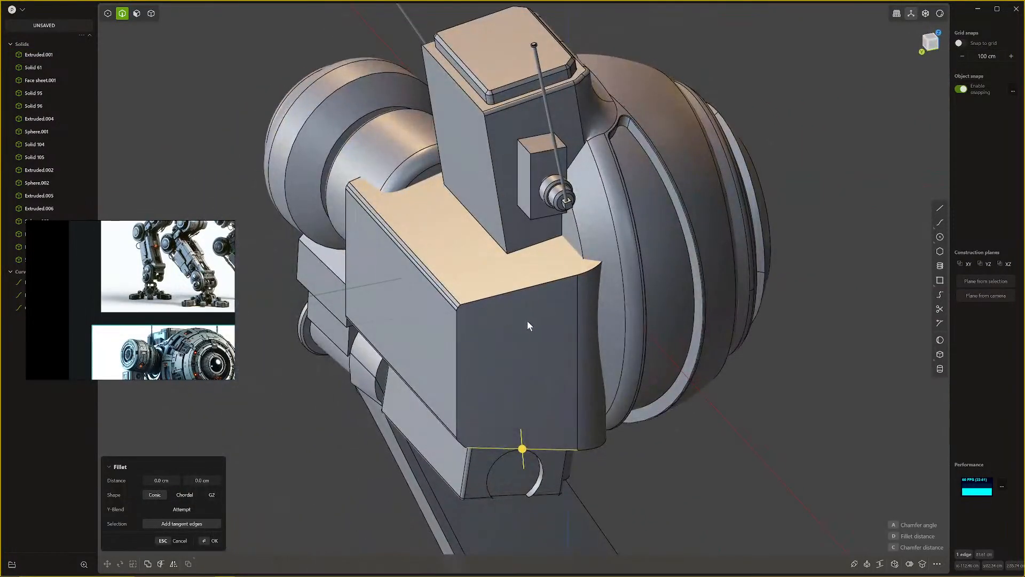
Step: Isolate the rear box solid behind the spherical head
{"action": "key", "text": "4"}
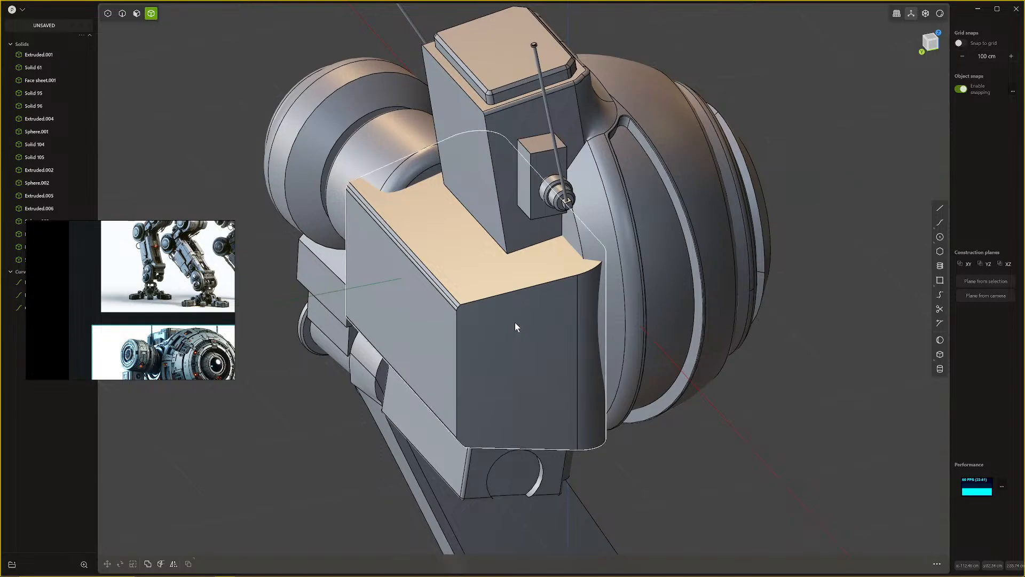
{"action": "left_click", "coordinate": [528, 314]}
{"action": "key", "text": "slash"}
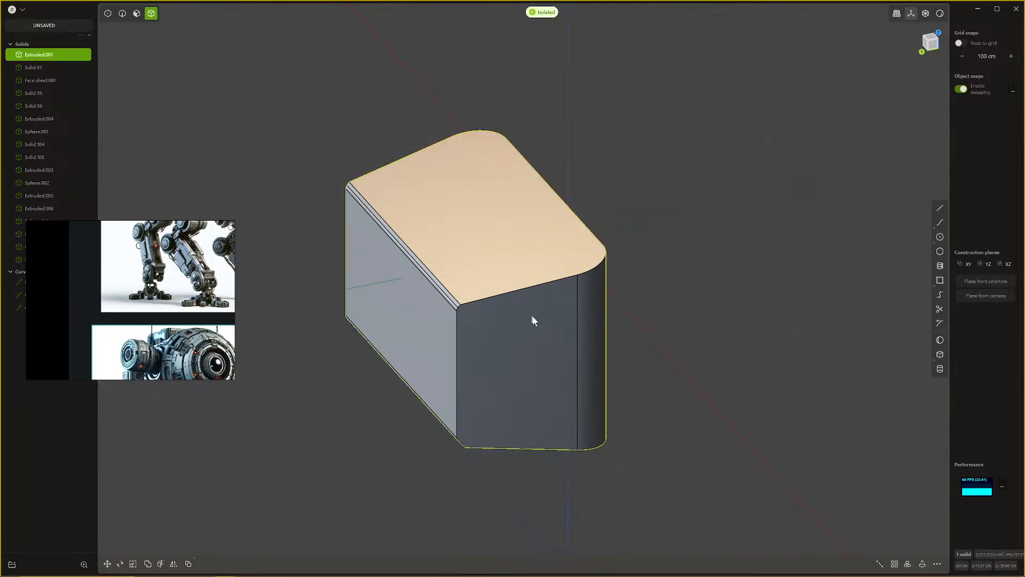
{"action": "mouse_move", "coordinate": [532, 315]}
{"action": "middle_mouse_down"}
{"action": "mouse_move", "coordinate": [486, 308]}
{"action": "mouse_move", "coordinate": [536, 309]}
{"action": "middle_mouse_up"}
{"action": "scroll", "coordinate": [486, 309], "scroll_direction": "up", "scroll_amount": 3}
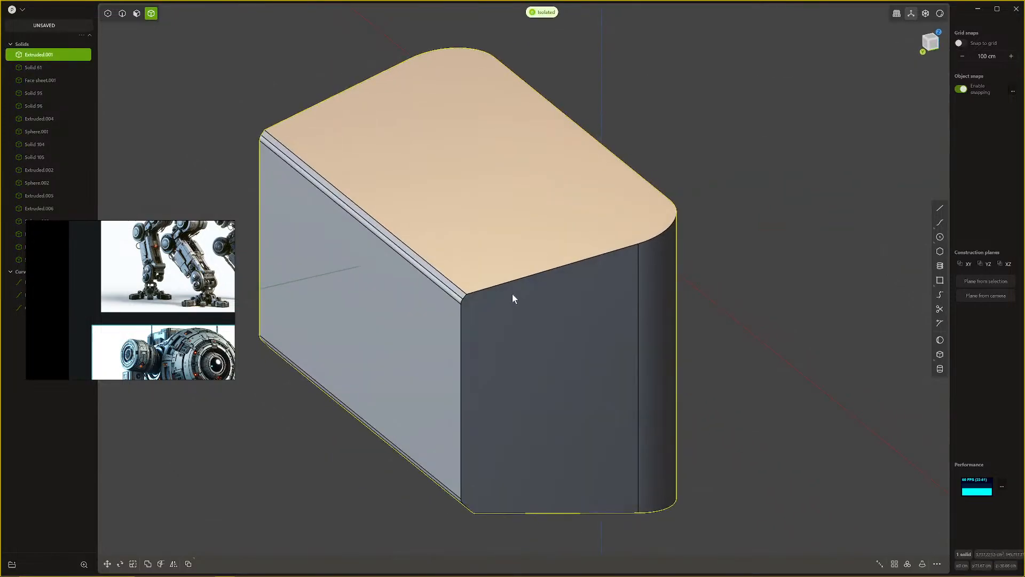
{"action": "scroll", "coordinate": [480, 299], "scroll_direction": "up", "scroll_amount": 2}
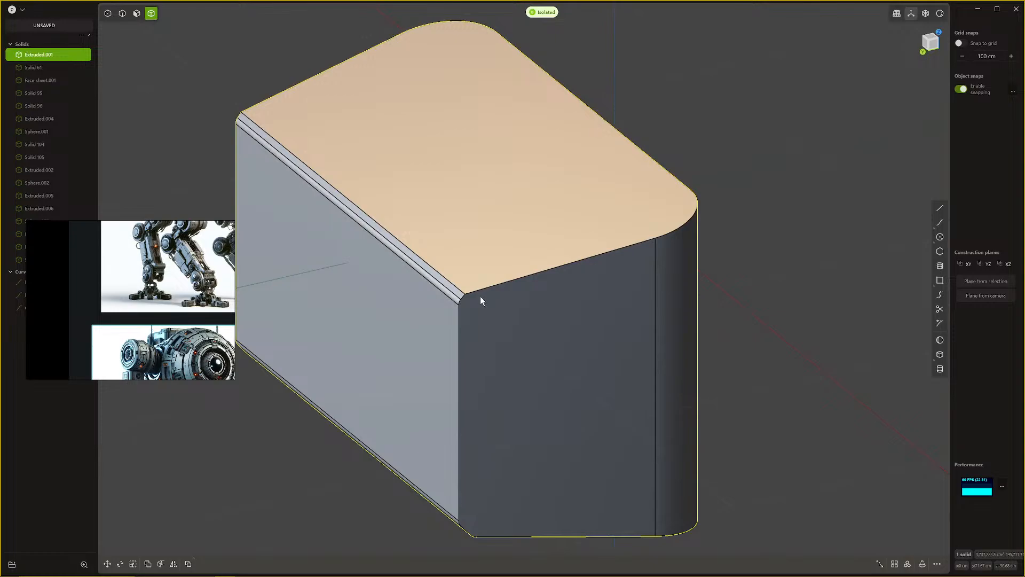
Step: Remove the narrow fillet faces beside the long chamfers of the isolated box
{"action": "left_click", "coordinate": [448, 296]}
{"action": "middle_click_drag", "start_coordinate": [448, 345], "coordinate": [488, 286]}
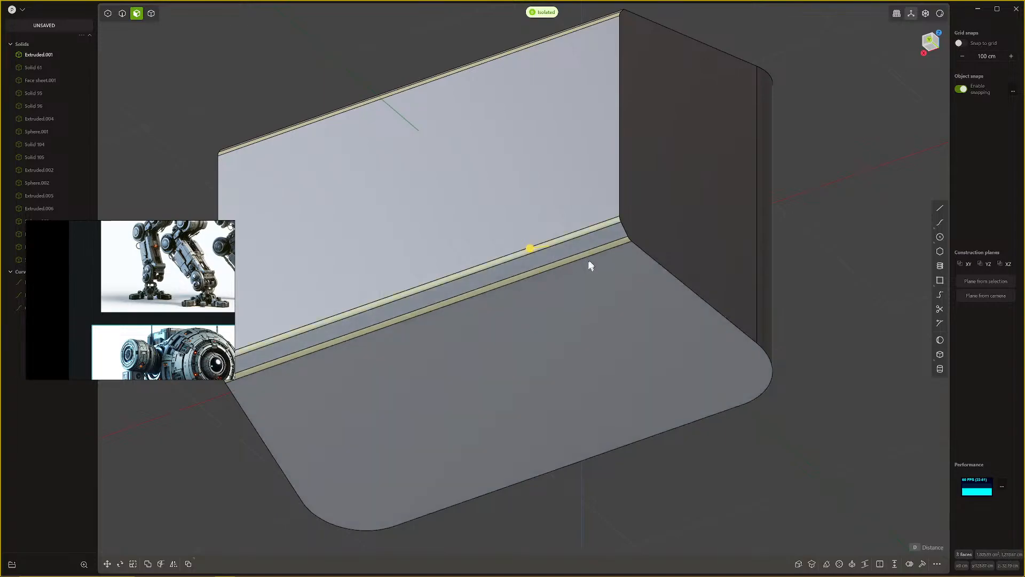
{"action": "key", "text": "Escape"}
{"action": "middle_click_drag", "start_coordinate": [590, 265], "coordinate": [532, 367]}
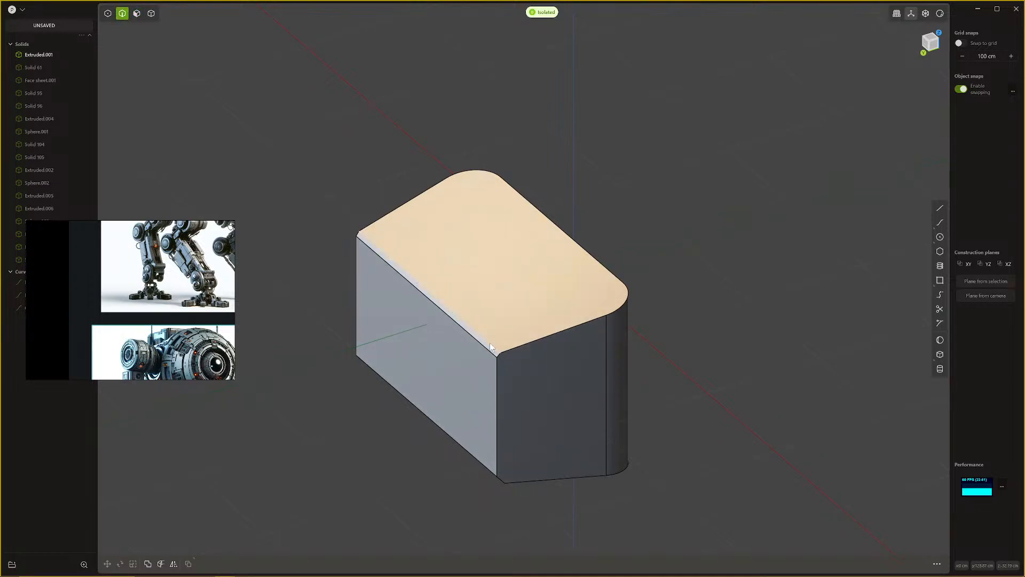
Step: Fillet six edges of the isolated box along its long chamfers and its top and bottom outlines
{"action": "left_click", "coordinate": [487, 345]}
{"action": "key", "text": "f"}
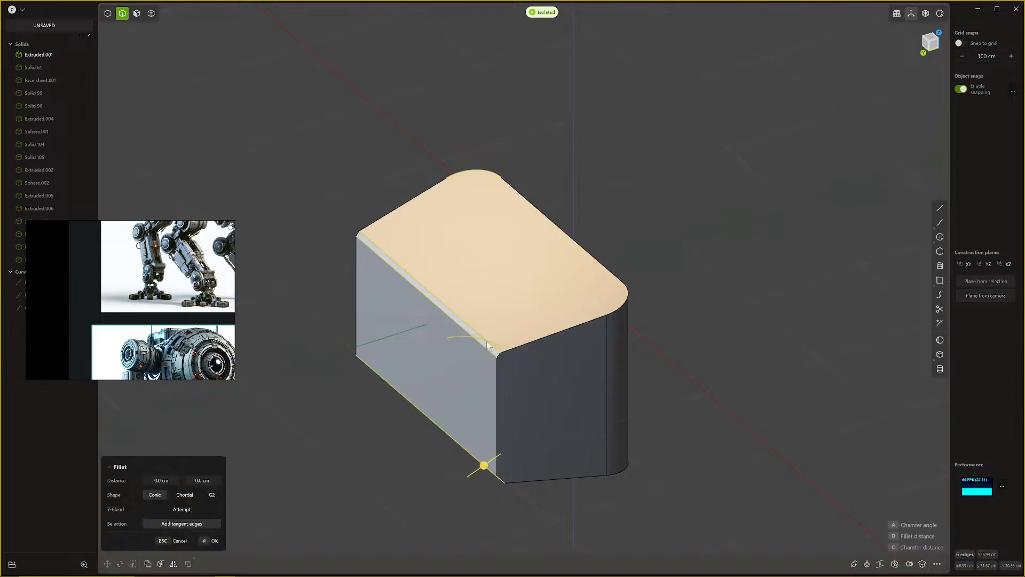
{"action": "middle_click_drag", "start_coordinate": [485, 341], "coordinate": [546, 276]}
{"action": "left_click_drag", "start_coordinate": [613, 348], "coordinate": [610, 347]}
{"action": "key", "text": "Return"}
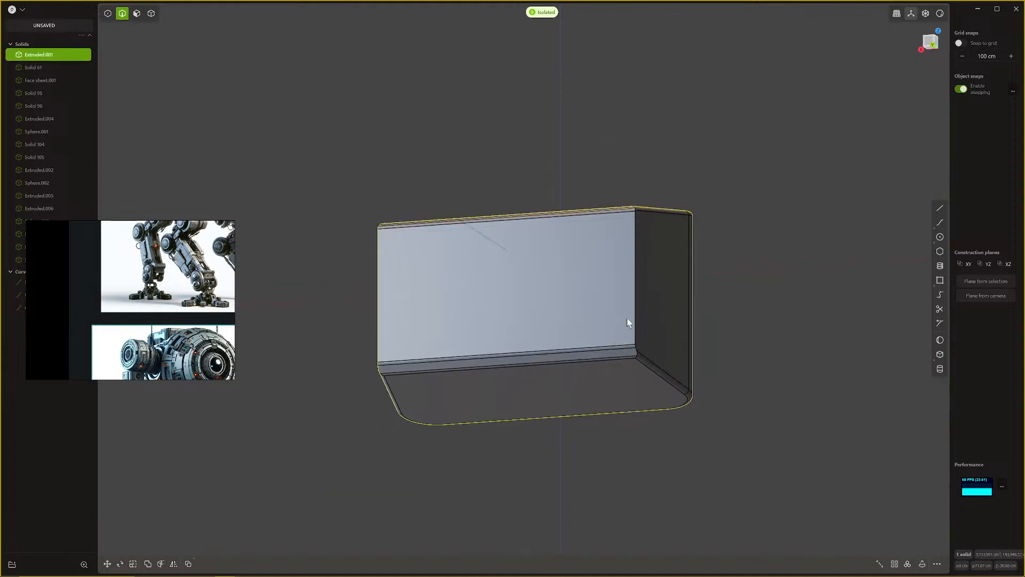
Step: Chamfer both vertical edges of the box's flat face by about 3.64 cm and bring the other parts back into view
{"action": "left_click", "coordinate": [635, 321]}
{"action": "key", "text": "f"}
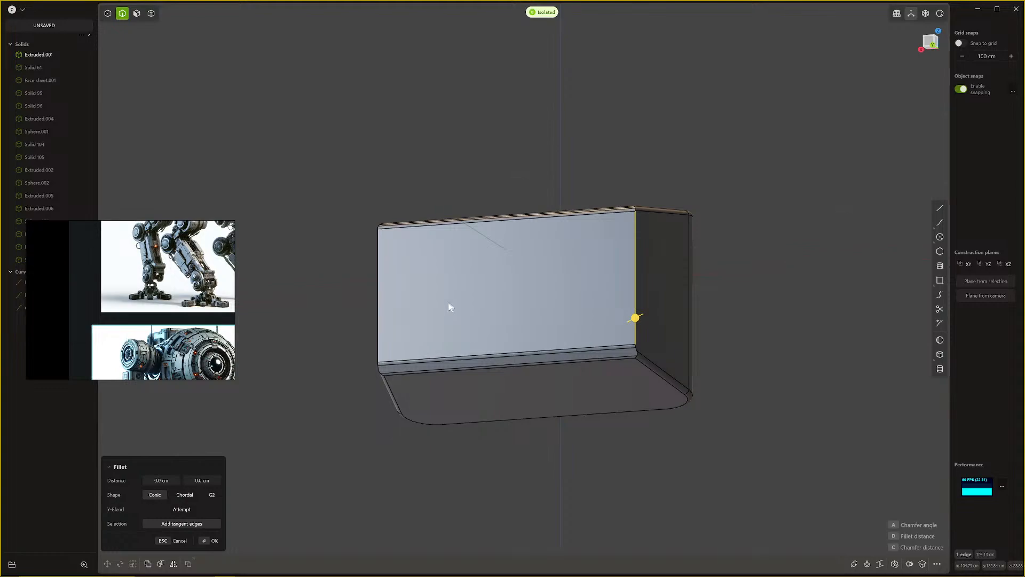
{"action": "left_click", "coordinate": [377, 307]}
{"action": "left_click_drag", "start_coordinate": [379, 305], "coordinate": [383, 306]}
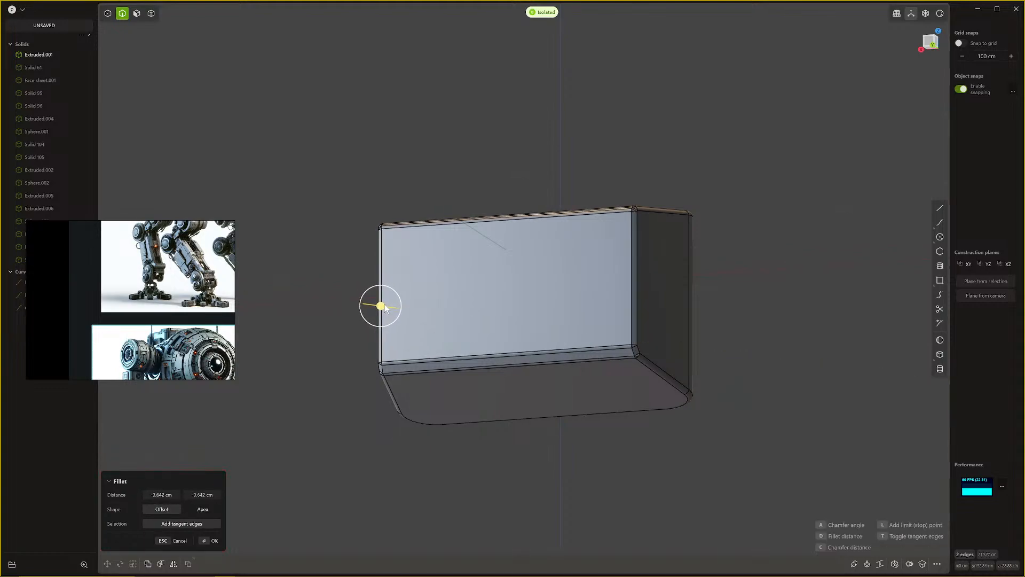
{"action": "right_click", "coordinate": [385, 308]}
{"action": "middle_click_drag", "start_coordinate": [385, 309], "coordinate": [360, 367]}
{"action": "key", "text": "/"}
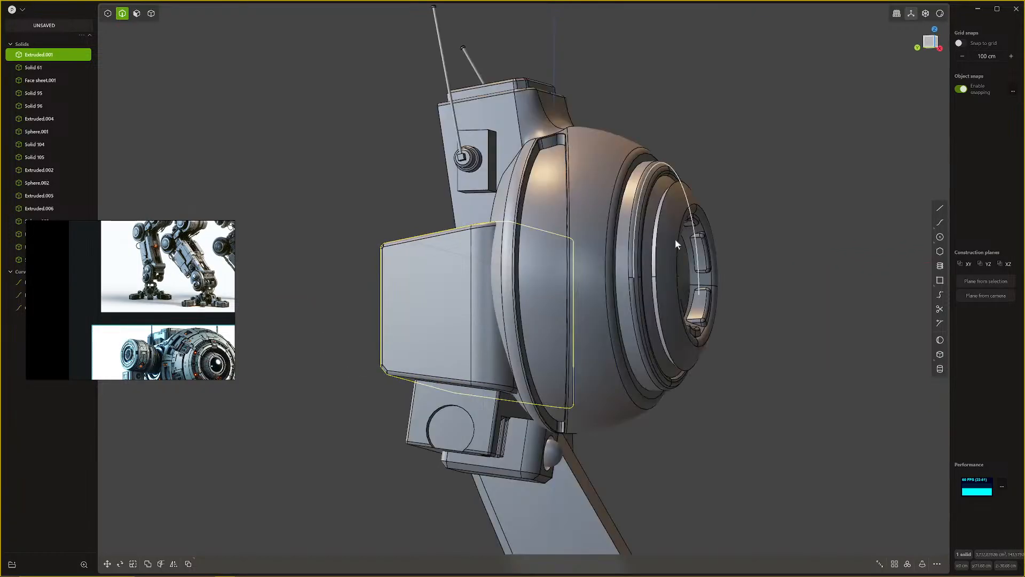
Step: Chamfer the rim of the round socket holding the small sphere beneath the head
{"action": "middle_click_drag", "start_coordinate": [789, 199], "coordinate": [566, 187]}
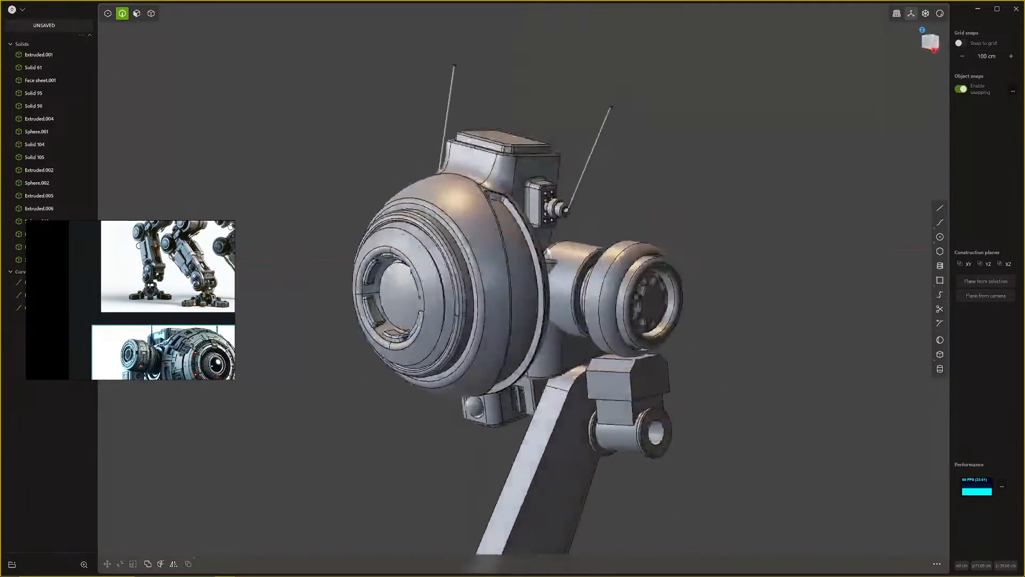
{"action": "middle_click_drag", "start_coordinate": [547, 252], "coordinate": [631, 272]}
{"action": "scroll", "coordinate": [652, 283], "scroll_direction": "up", "scroll_amount": 2}
{"action": "scroll", "coordinate": [608, 331], "scroll_direction": "down", "scroll_amount": 2}
{"action": "middle_click_drag", "start_coordinate": [617, 335], "coordinate": [563, 349]}
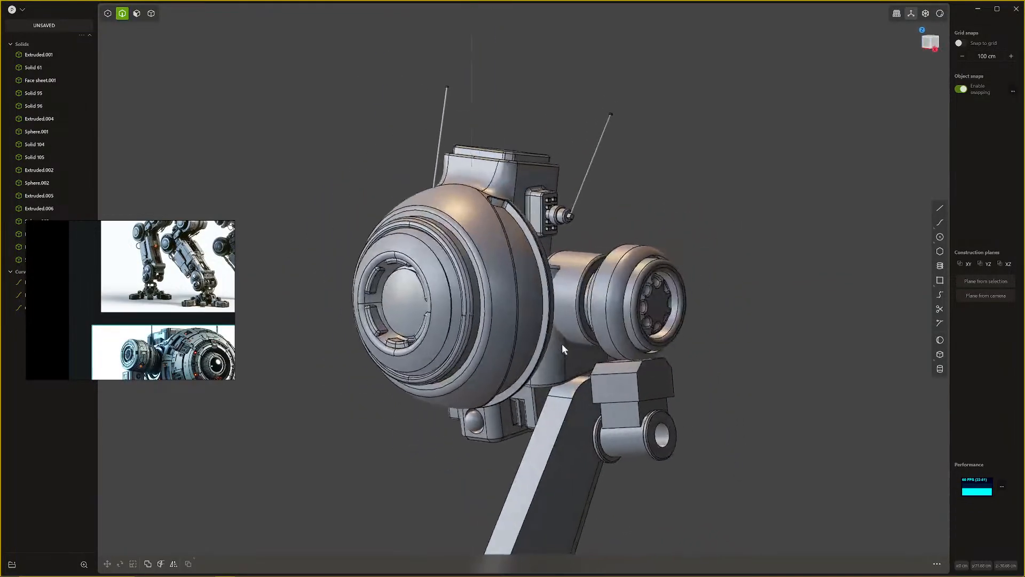
{"action": "scroll", "coordinate": [616, 369], "scroll_direction": "up", "scroll_amount": 4}
{"action": "middle_click_drag", "start_coordinate": [633, 396], "coordinate": [694, 336]}
{"action": "scroll", "coordinate": [464, 422], "scroll_direction": "up", "scroll_amount": 6}
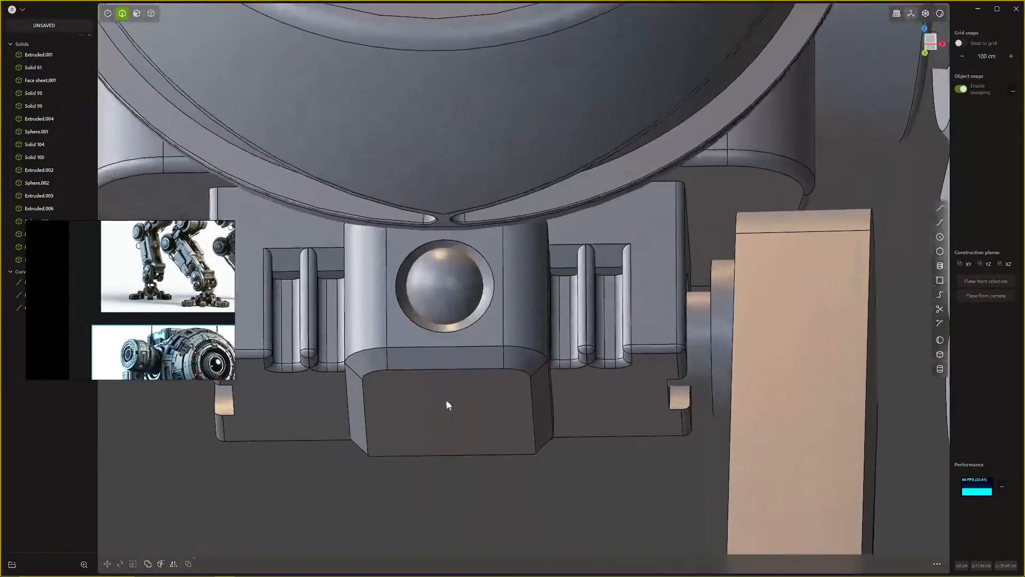
{"action": "left_click", "coordinate": [472, 324]}
{"action": "key", "text": "f"}
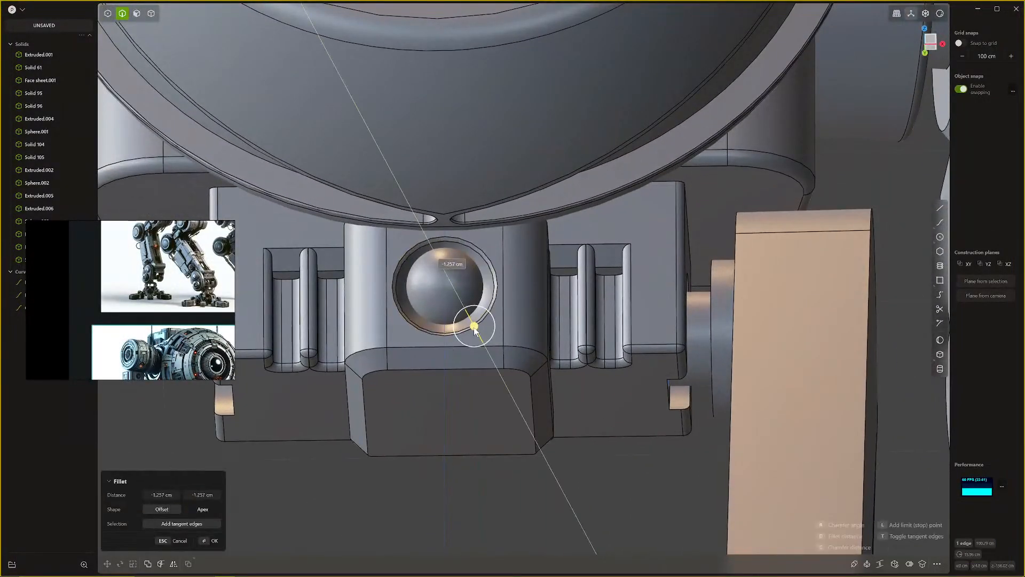
{"action": "left_click_drag", "start_coordinate": [475, 328], "coordinate": [476, 332]}
{"action": "key", "text": "Return"}
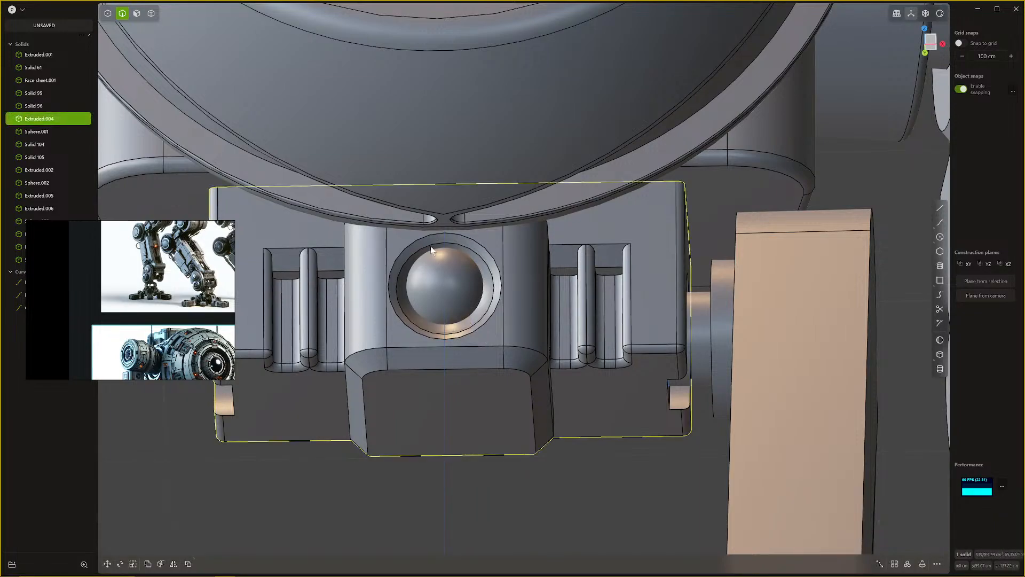
Step: Fillet the two circular edges of the chamfered socket rim by about 1.9 cm
{"action": "left_click", "coordinate": [419, 244]}
{"action": "key", "text": "f"}
{"action": "left_click_drag", "start_coordinate": [421, 249], "coordinate": [424, 262]}
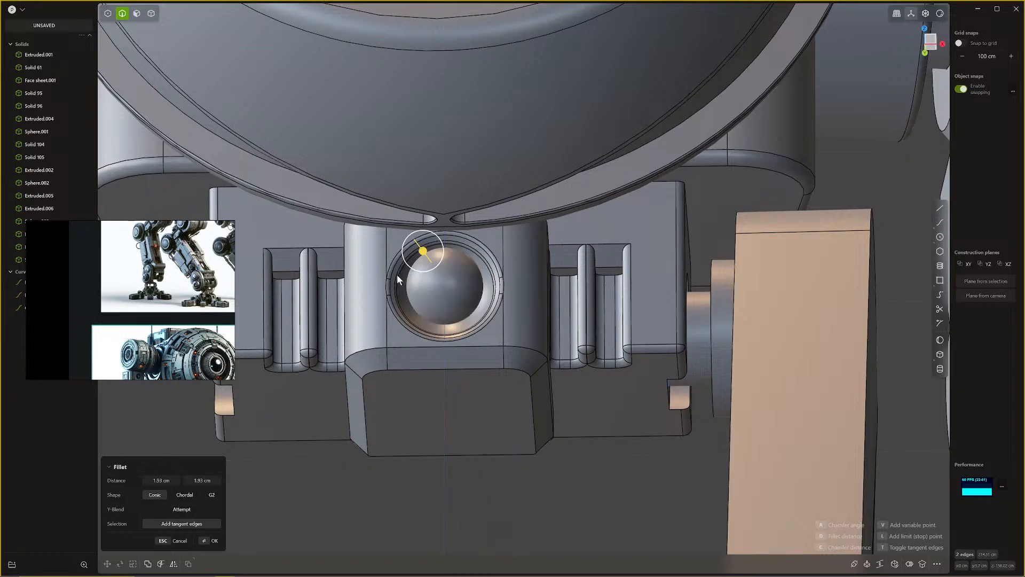
{"action": "middle_click_drag", "start_coordinate": [397, 274], "coordinate": [645, 270]}
{"action": "scroll", "coordinate": [641, 253], "scroll_direction": "down", "scroll_amount": 5}
{"action": "scroll", "coordinate": [645, 267], "scroll_direction": "up", "scroll_amount": 1}
{"action": "scroll", "coordinate": [649, 259], "scroll_direction": "down", "scroll_amount": 2}
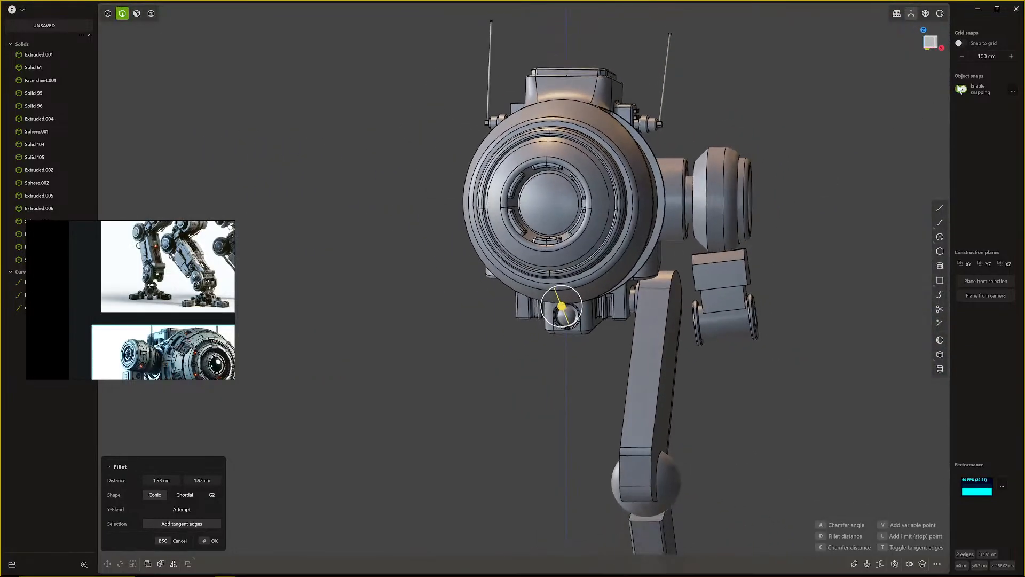
{"action": "left_click", "coordinate": [961, 43]}
{"action": "middle_click_drag", "start_coordinate": [784, 244], "coordinate": [890, 128]}
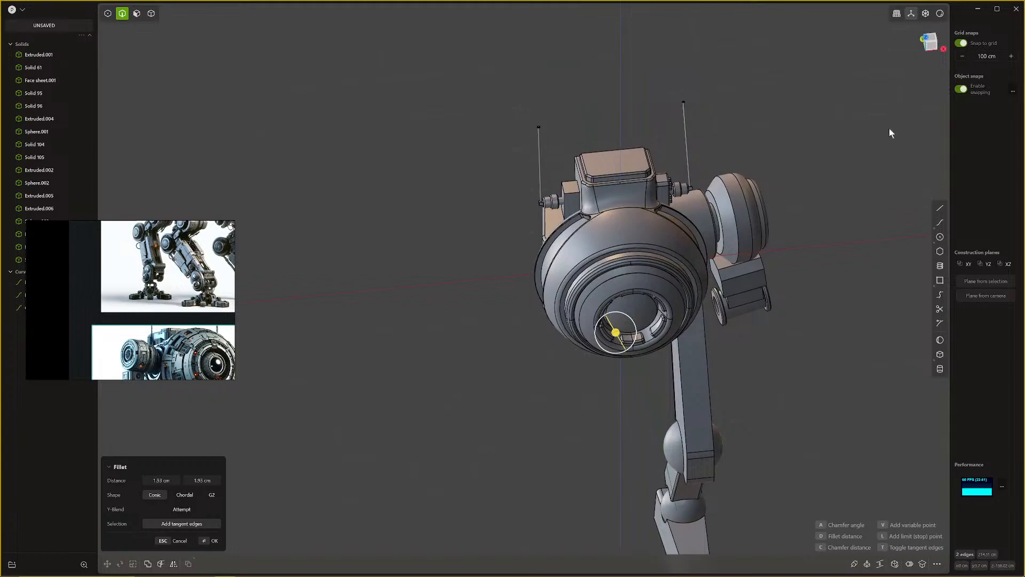
{"action": "left_click", "coordinate": [963, 45]}
{"action": "middle_click_drag", "start_coordinate": [641, 256], "coordinate": [710, 281]}
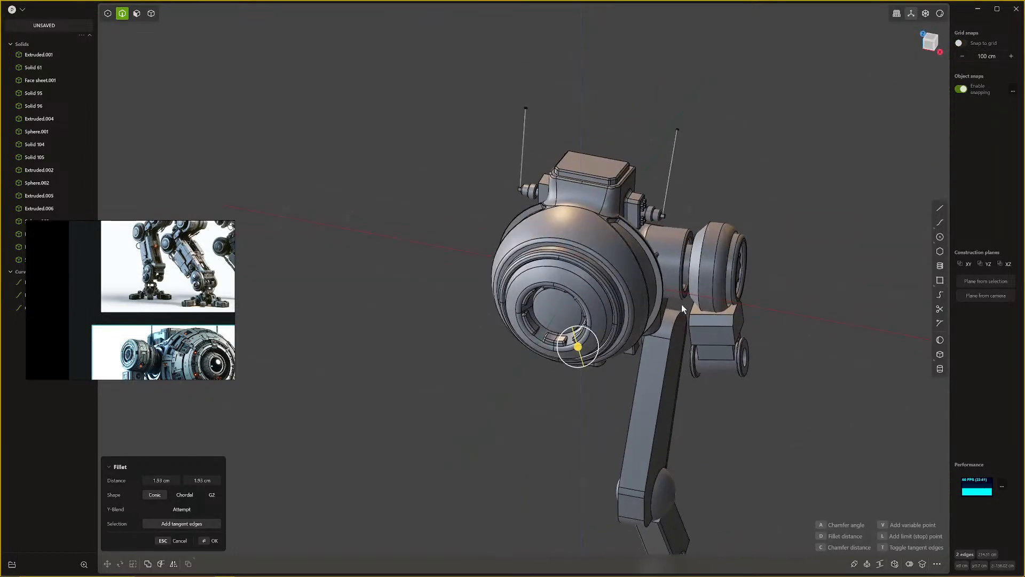
{"action": "middle_click_drag", "start_coordinate": [643, 412], "coordinate": [705, 387]}
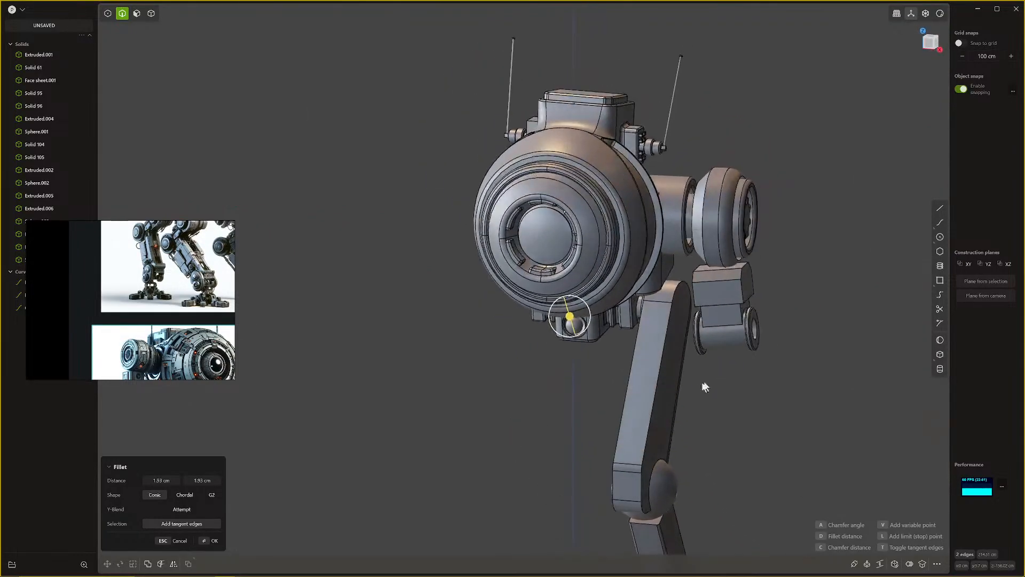
{"action": "key", "text": "Return"}
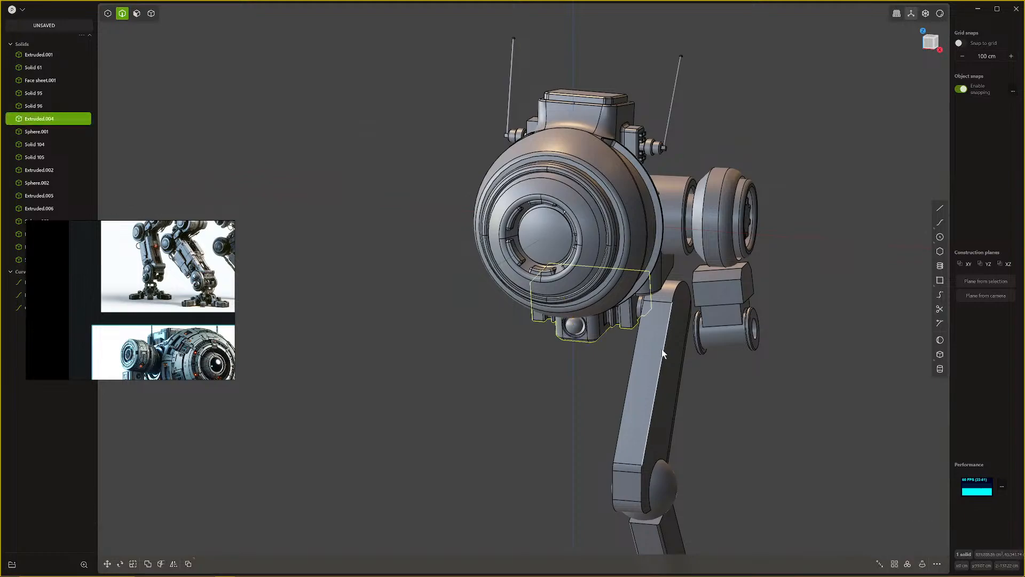
{"action": "left_click", "coordinate": [662, 349]}
{"action": "key", "text": "b"}
{"action": "middle_click_drag", "start_coordinate": [663, 351], "coordinate": [711, 373]}
{"action": "left_click", "coordinate": [659, 372]}
{"action": "left_click_drag", "start_coordinate": [689, 361], "coordinate": [693, 363]}
{"action": "key", "text": "Escape"}
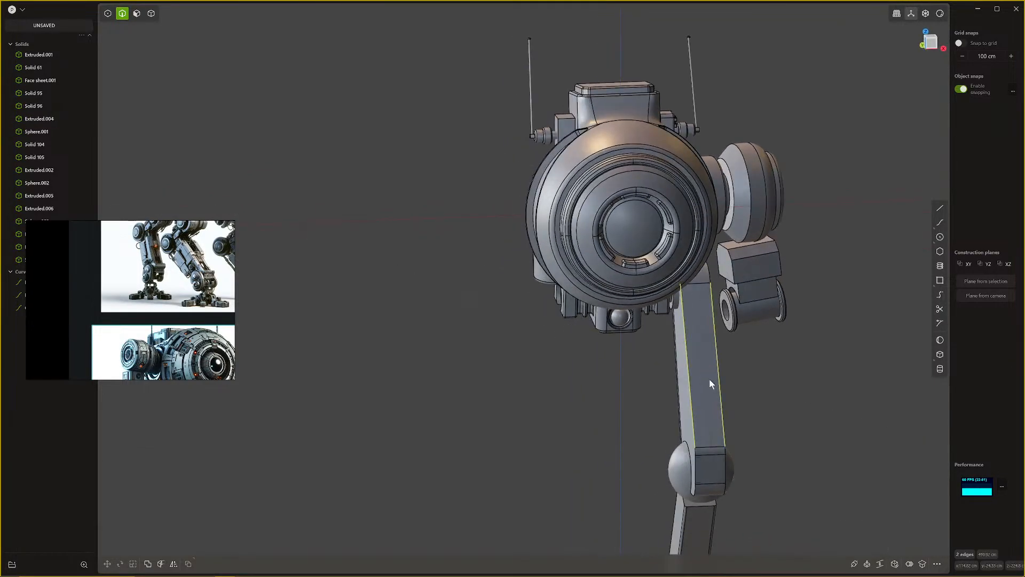
{"action": "scroll", "coordinate": [709, 379], "scroll_direction": "up", "scroll_amount": 2}
{"action": "left_click", "coordinate": [687, 385]}
{"action": "key", "text": "f"}
{"action": "left_click", "coordinate": [720, 376]}
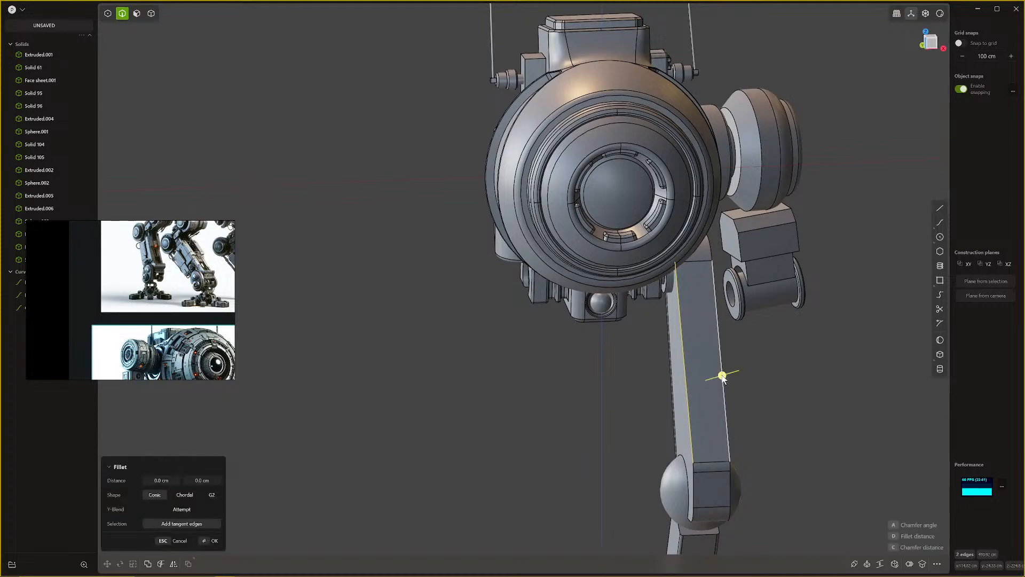
{"action": "middle_click_drag", "start_coordinate": [721, 376], "coordinate": [713, 378]}
{"action": "left_click_drag", "start_coordinate": [713, 378], "coordinate": [715, 378]}
{"action": "key", "text": "Escape"}
Step: Delete the three smoothly blended front faces of the raised box where it meets the top of the head sphere
{"action": "middle_click_drag", "start_coordinate": [713, 376], "coordinate": [673, 365]}
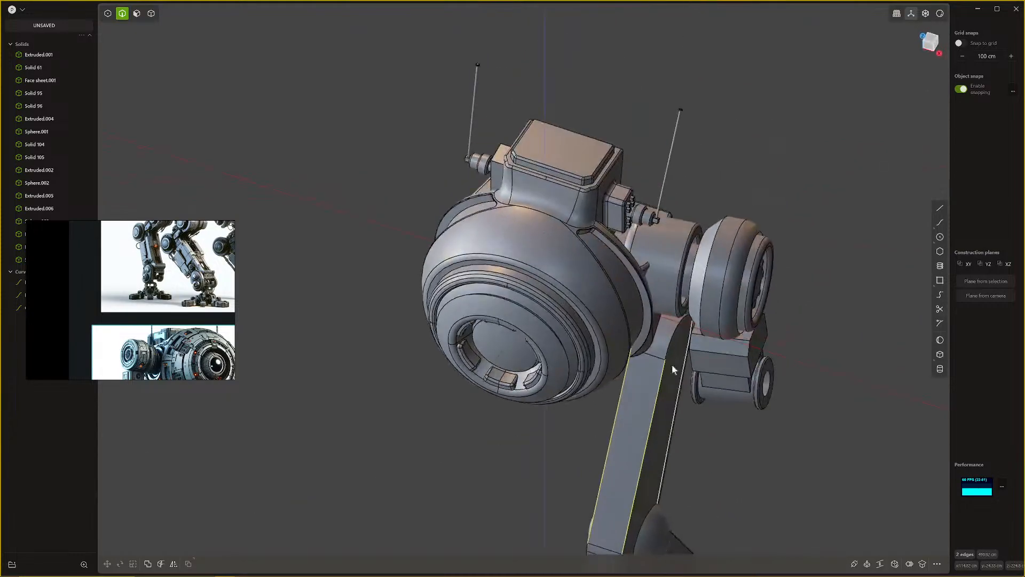
{"action": "scroll", "coordinate": [561, 278], "scroll_direction": "up", "scroll_amount": 4}
{"action": "middle_click_drag", "start_coordinate": [528, 156], "coordinate": [657, 307], "text": "shift"}
{"action": "scroll", "coordinate": [627, 329], "scroll_direction": "up", "scroll_amount": 5}
{"action": "scroll", "coordinate": [654, 319], "scroll_direction": "up", "scroll_amount": 3}
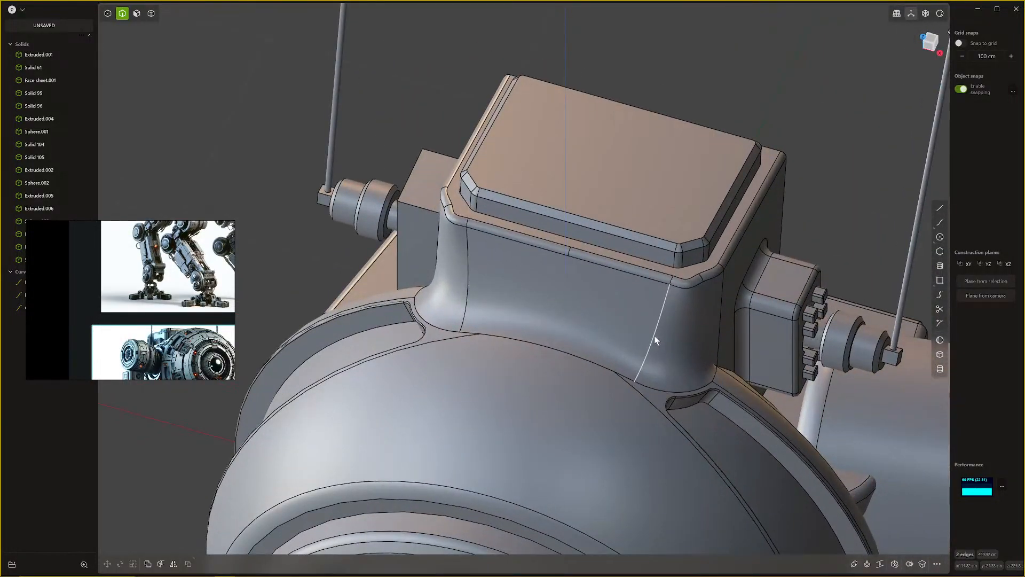
{"action": "key", "text": "3"}
{"action": "left_click", "coordinate": [668, 331]}
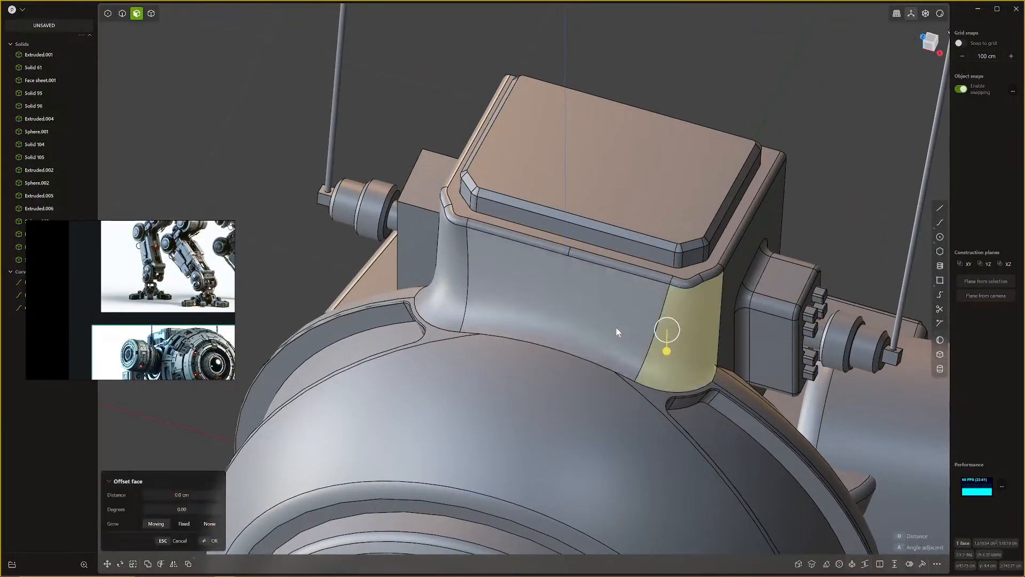
{"action": "left_click", "coordinate": [617, 328], "text": "shift"}
{"action": "middle_click_drag", "start_coordinate": [419, 294], "coordinate": [567, 313]}
{"action": "left_click", "coordinate": [565, 312], "text": "shift"}
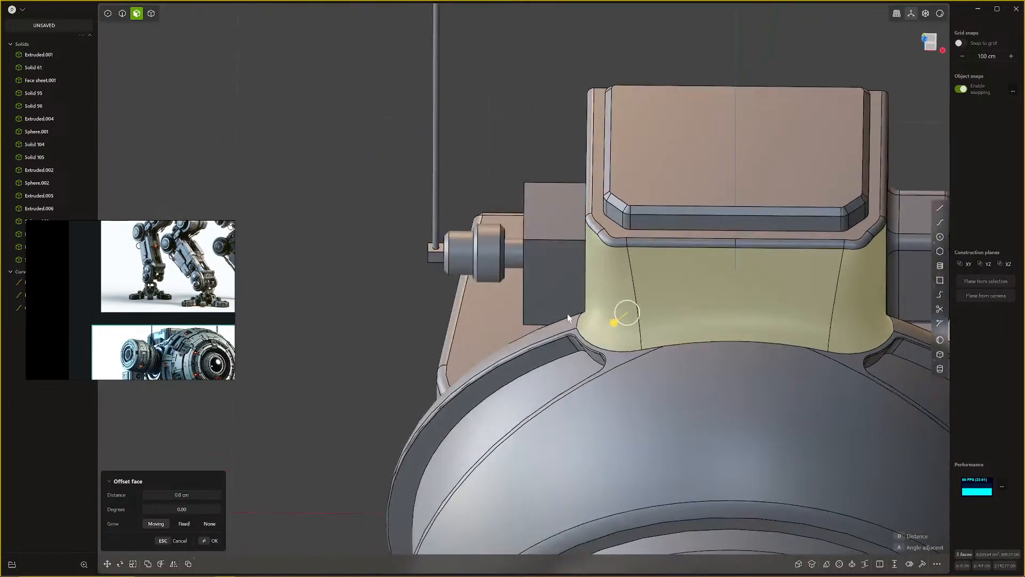
{"action": "key", "text": "Escape"}
Step: Try to patch the opening left in the raised box's front from its boundary edges, and undo the face deletion
{"action": "key", "text": "2"}
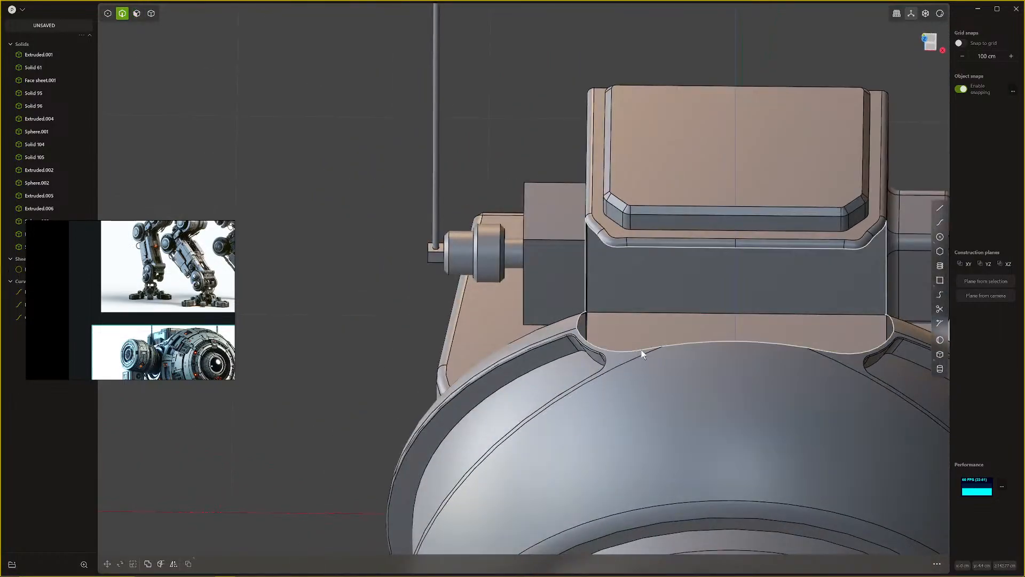
{"action": "double_click", "coordinate": [642, 350]}
{"action": "key", "text": "alt+p"}
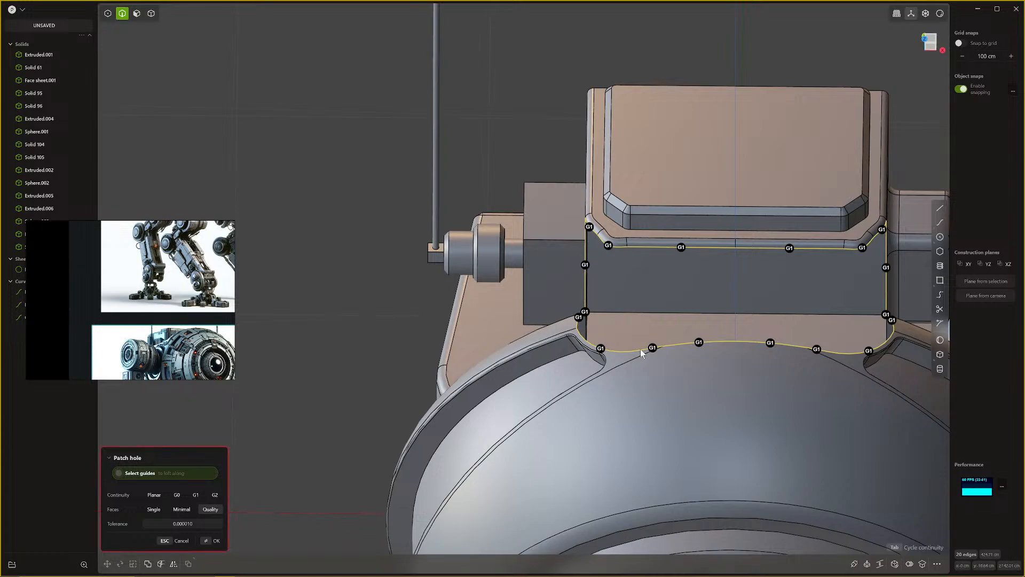
{"action": "key", "text": "Escape"}
{"action": "key", "text": "Escape"}
{"action": "key", "text": "ctrl+z"}
Step: Delete the curved strip face inside the recess along the side of the head sphere
{"action": "left_click", "coordinate": [689, 341]}
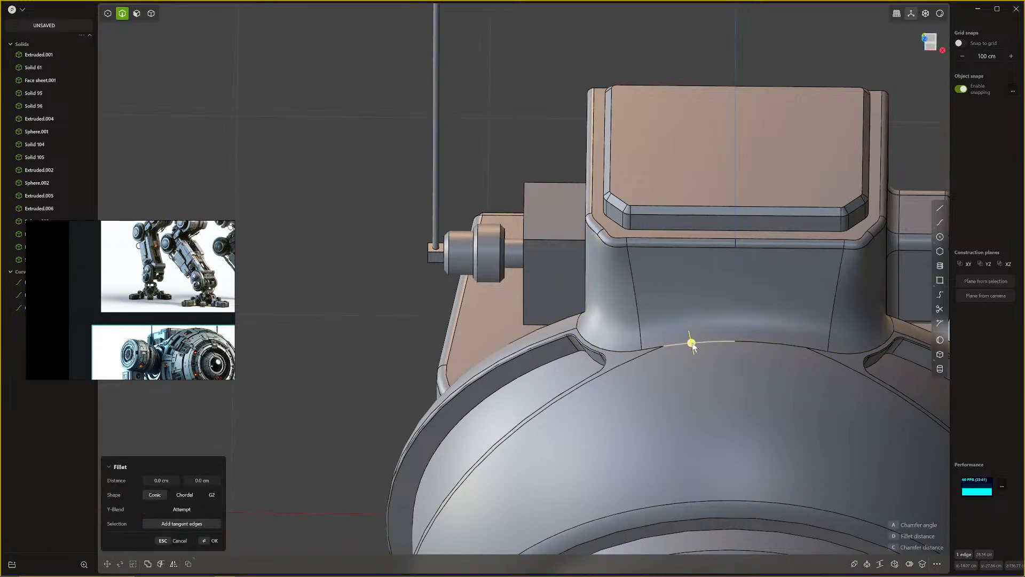
{"action": "middle_click_drag", "start_coordinate": [645, 369], "coordinate": [732, 326]}
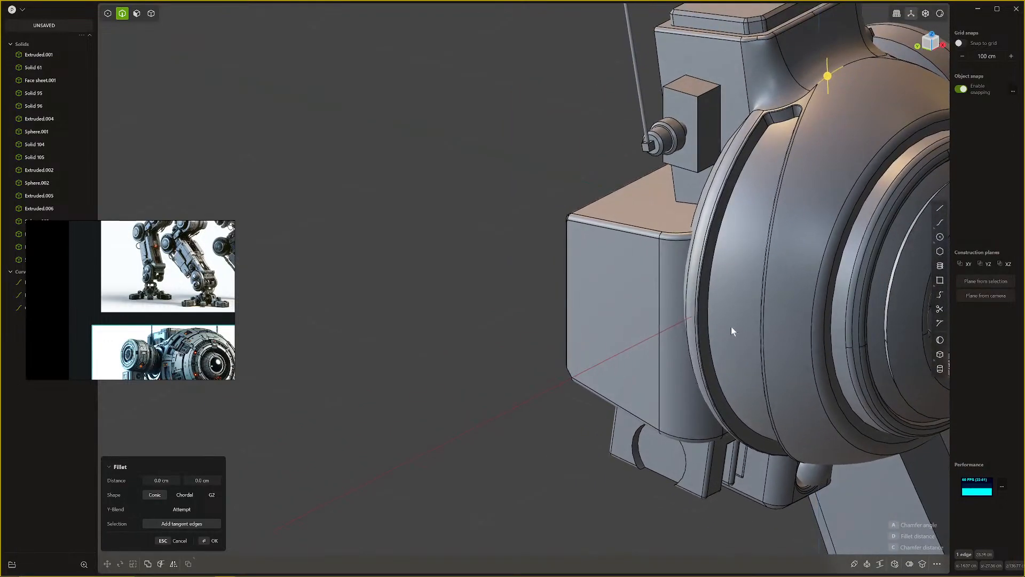
{"action": "key", "text": "Escape"}
{"action": "left_click", "coordinate": [733, 319]}
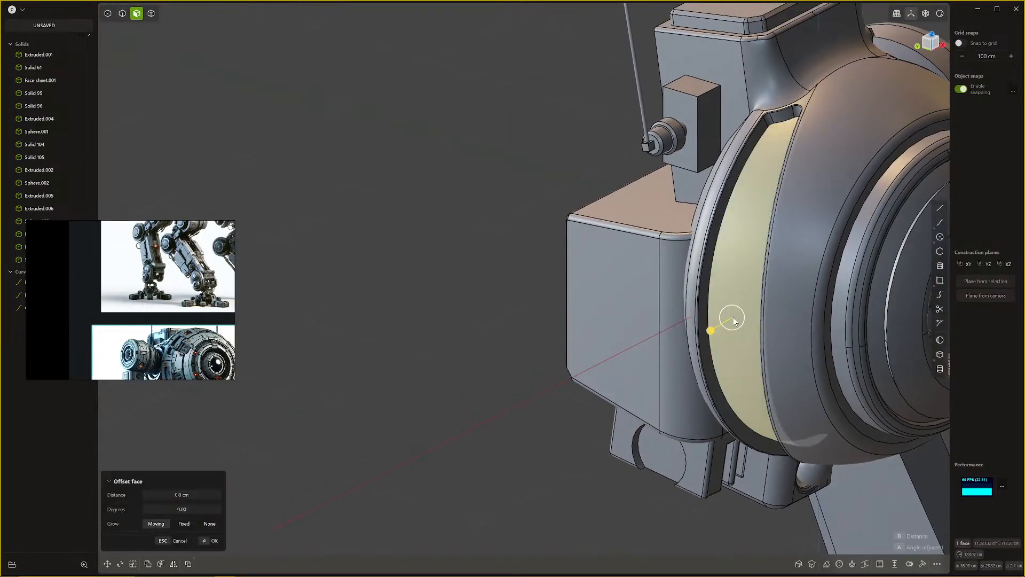
{"action": "key", "text": "Delete"}
Step: Patch the crescent-shaped hole on the side of the head from its boundary loop, cycling the edge continuity
{"action": "middle_click_drag", "start_coordinate": [735, 316], "coordinate": [779, 165]}
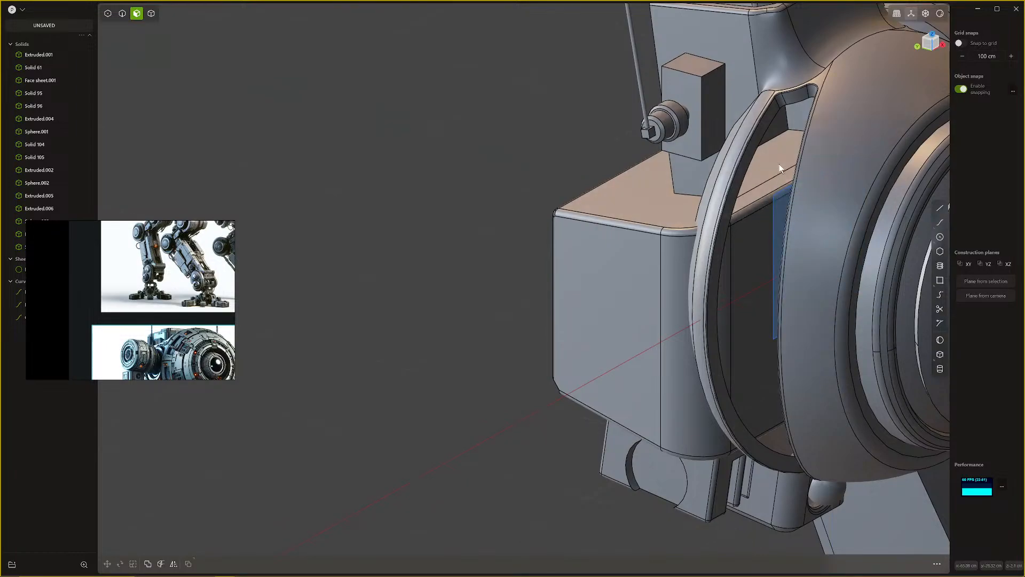
{"action": "key", "text": "2"}
{"action": "double_click", "coordinate": [763, 134]}
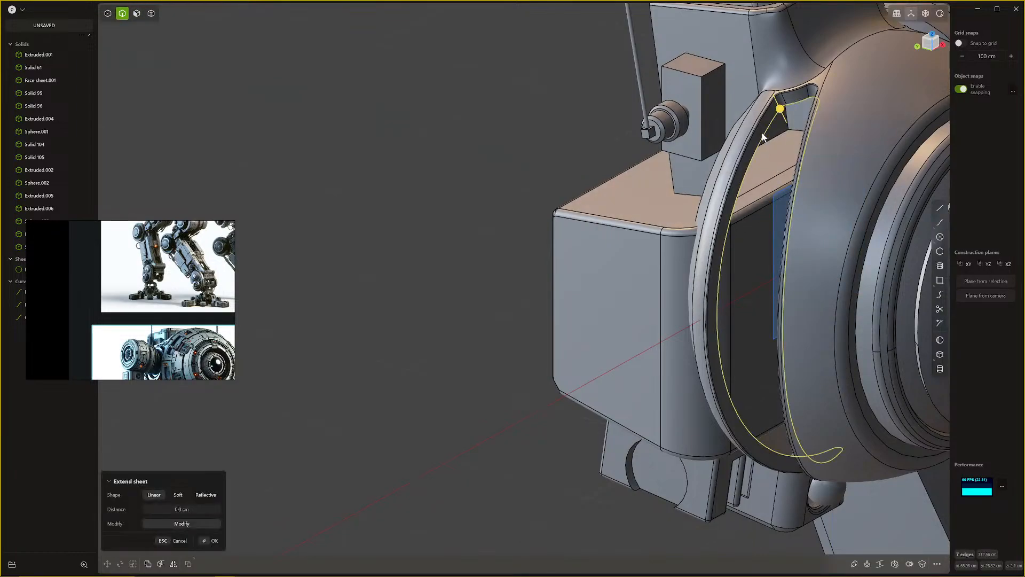
{"action": "key", "text": "alt+p"}
{"action": "key", "text": "Tab"}
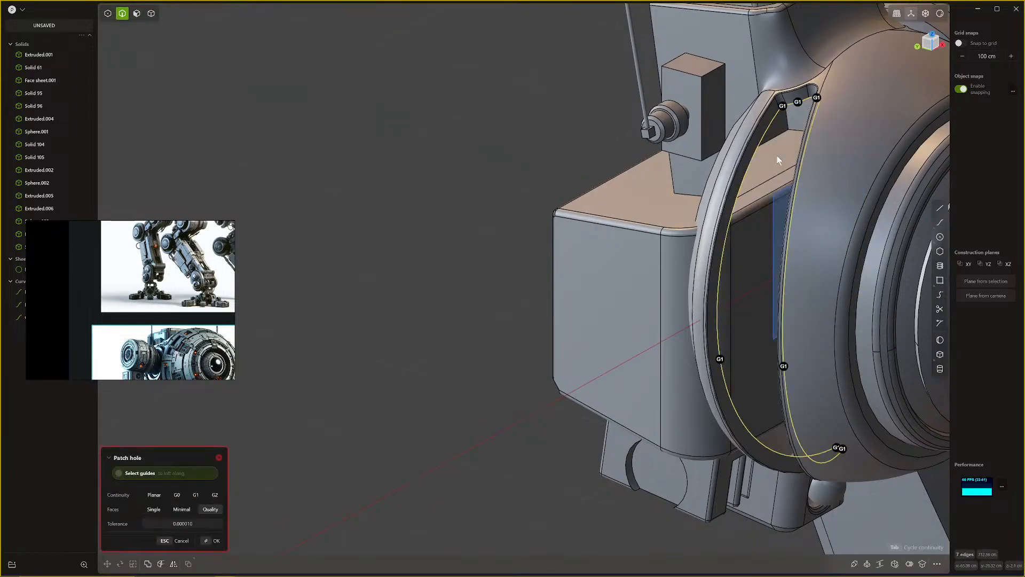
{"action": "key", "text": "Tab"}
{"action": "middle_click_drag", "start_coordinate": [776, 156], "coordinate": [680, 276]}
{"action": "key", "text": "Return"}
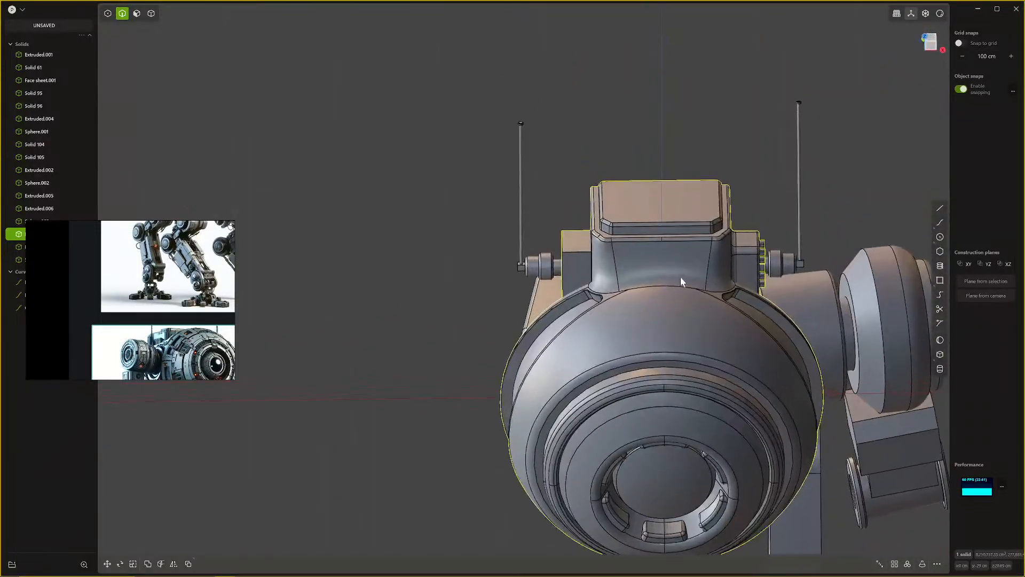
Step: Try to delete the large curved front face of the head sphere and select the boundary loop of the opening
{"action": "scroll", "coordinate": [662, 308], "scroll_direction": "up", "scroll_amount": 2}
{"action": "key", "text": "3"}
{"action": "left_click", "coordinate": [655, 312]}
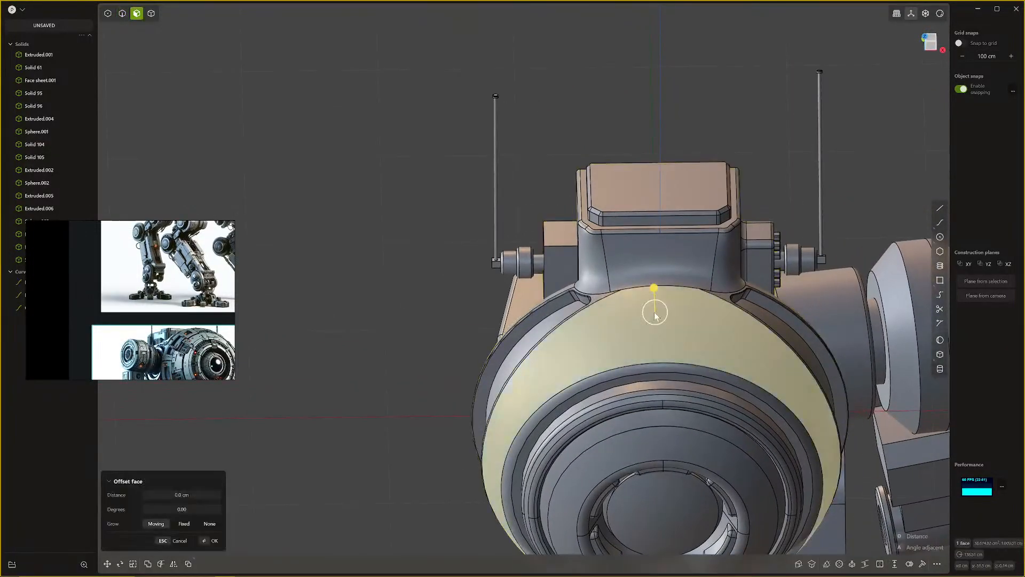
{"action": "key", "text": "Delete"}
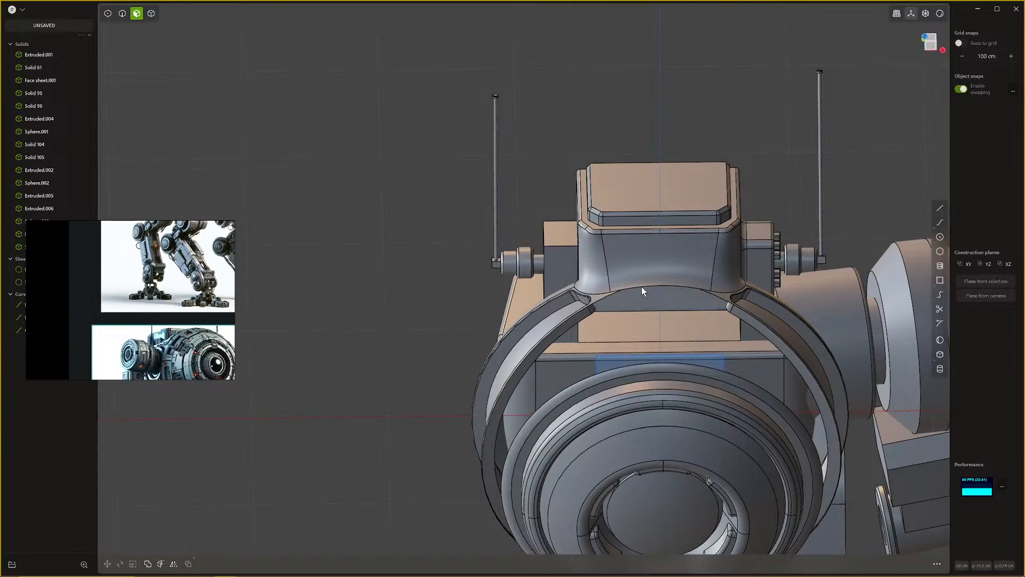
{"action": "key", "text": "2"}
{"action": "double_click", "coordinate": [644, 287]}
{"action": "middle_click_drag", "start_coordinate": [643, 308], "coordinate": [650, 337]}
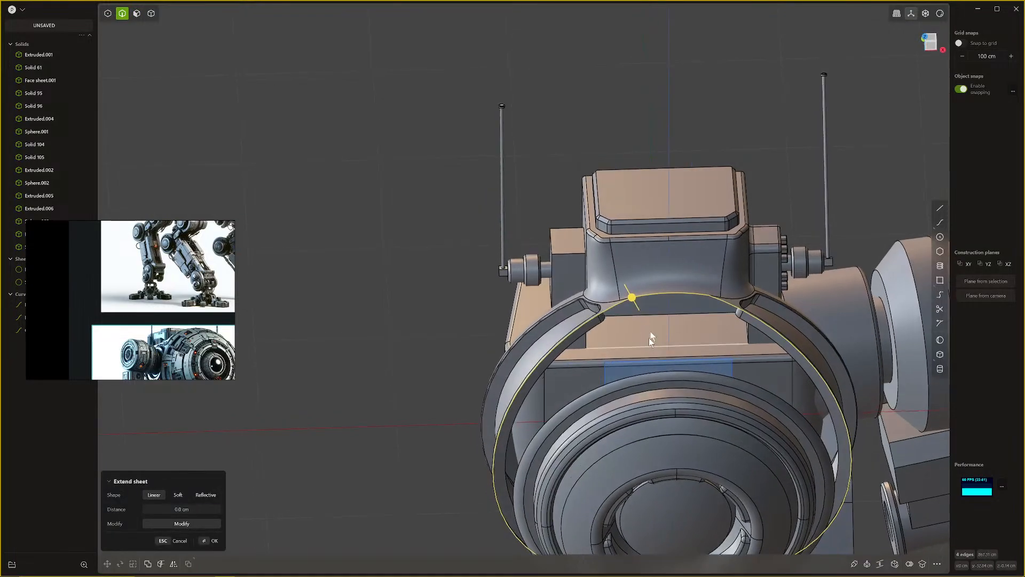
{"action": "left_click", "coordinate": [663, 375]}
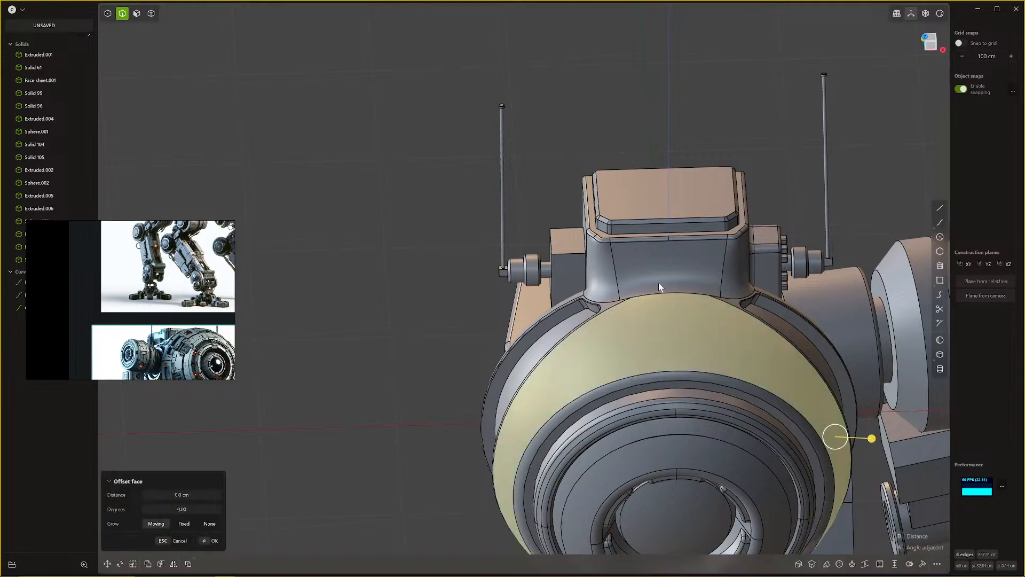
{"action": "scroll", "coordinate": [726, 308], "scroll_direction": "down", "scroll_amount": 3}
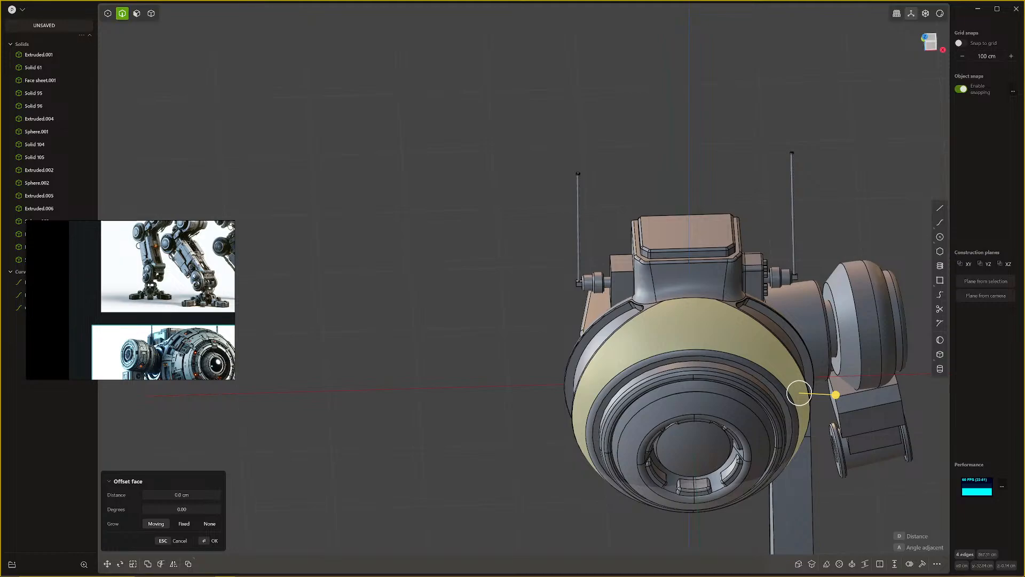
{"action": "middle_click_drag", "start_coordinate": [800, 394], "coordinate": [785, 207]}
{"action": "key", "text": "Escape"}
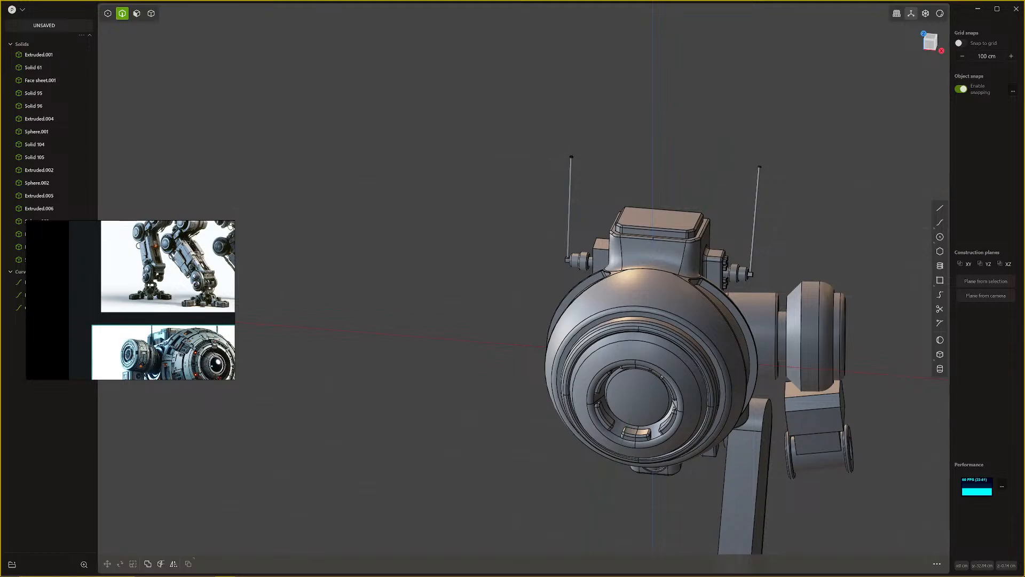
Step: Fillet the two circular edges on the inner side of the round pod beside the head by about 9.6 cm
{"action": "middle_click_drag", "start_coordinate": [779, 385], "coordinate": [642, 383]}
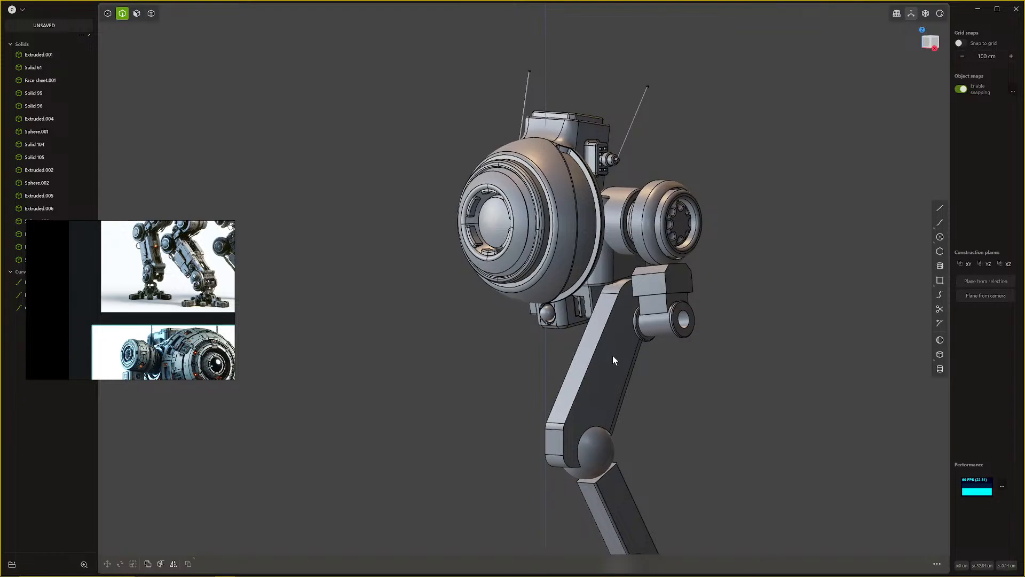
{"action": "middle_click_drag", "start_coordinate": [608, 363], "coordinate": [490, 289]}
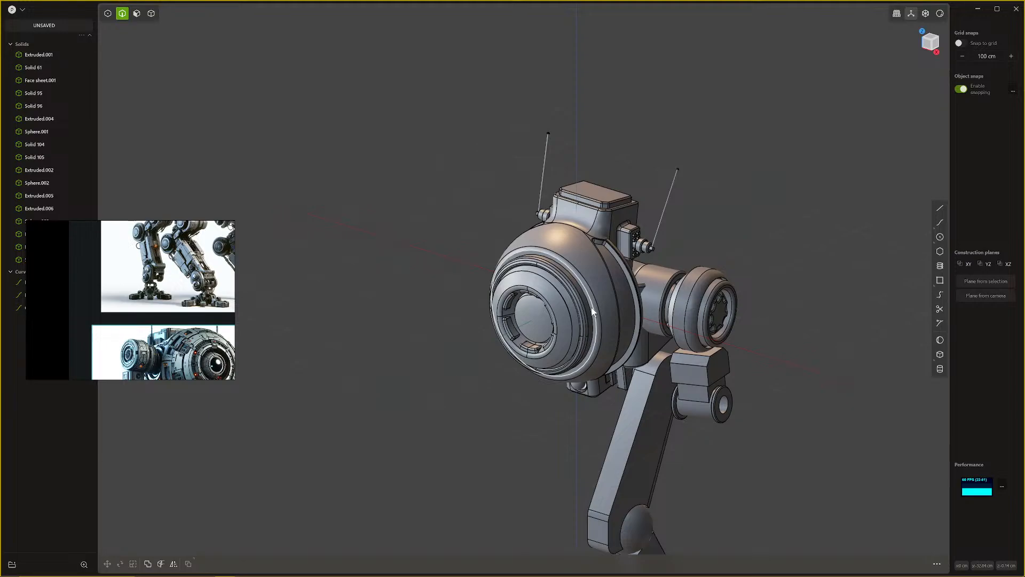
{"action": "scroll", "coordinate": [667, 294], "scroll_direction": "up", "scroll_amount": 6}
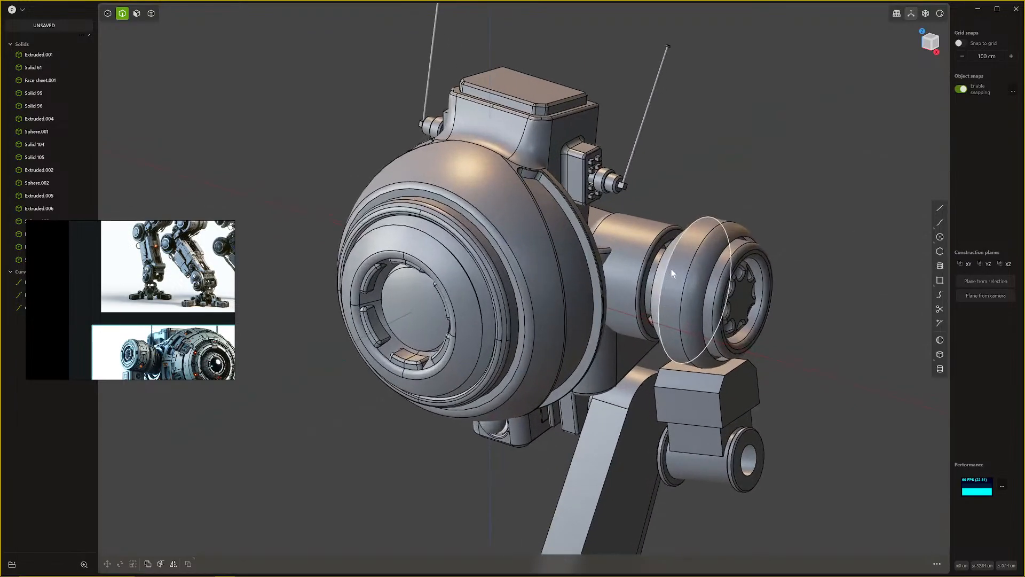
{"action": "middle_click_drag", "start_coordinate": [671, 268], "coordinate": [712, 276]}
{"action": "left_click", "coordinate": [813, 248]}
{"action": "key", "text": "f"}
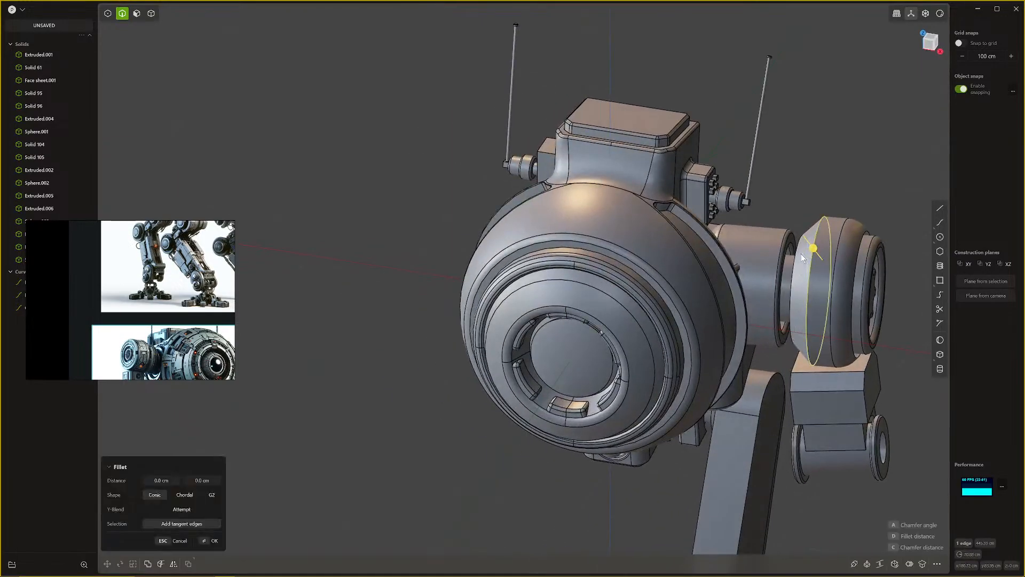
{"action": "left_click", "coordinate": [800, 253], "text": "shift"}
{"action": "left_click_drag", "start_coordinate": [797, 253], "coordinate": [789, 250]}
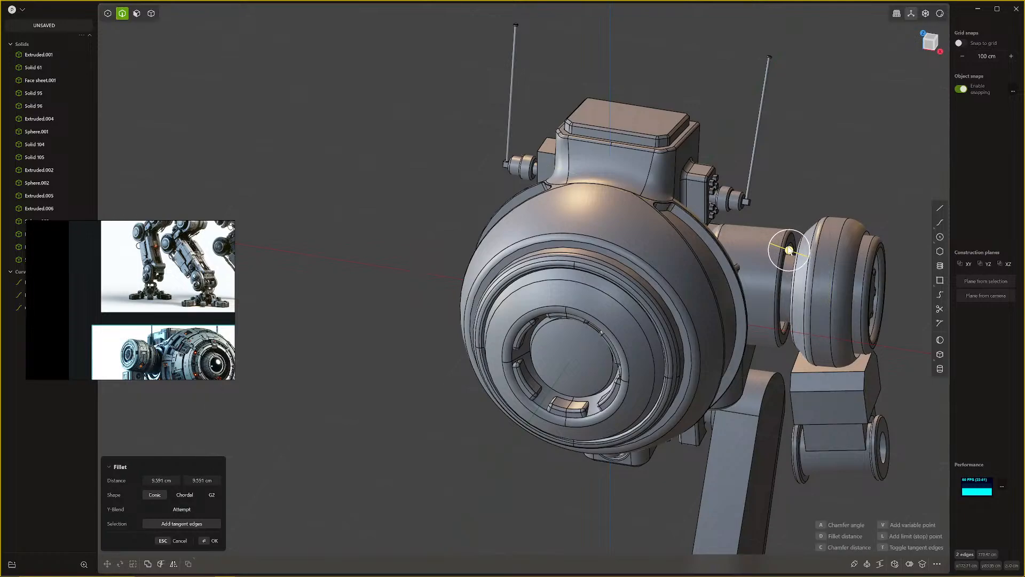
{"action": "key", "text": "Return"}
{"action": "scroll", "coordinate": [861, 297], "scroll_direction": "down", "scroll_amount": 1}
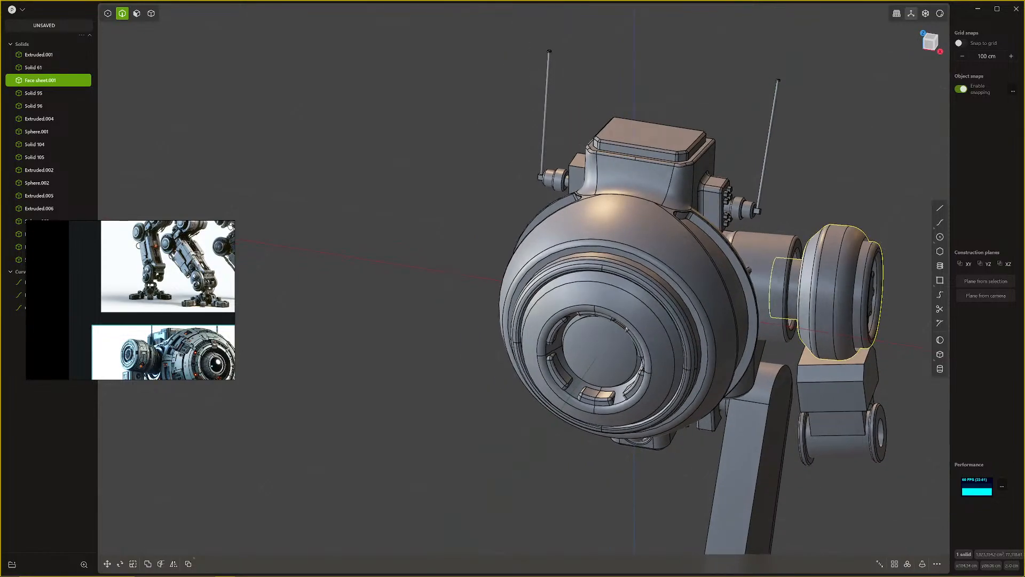
{"action": "middle_click_drag", "start_coordinate": [844, 298], "coordinate": [736, 245]}
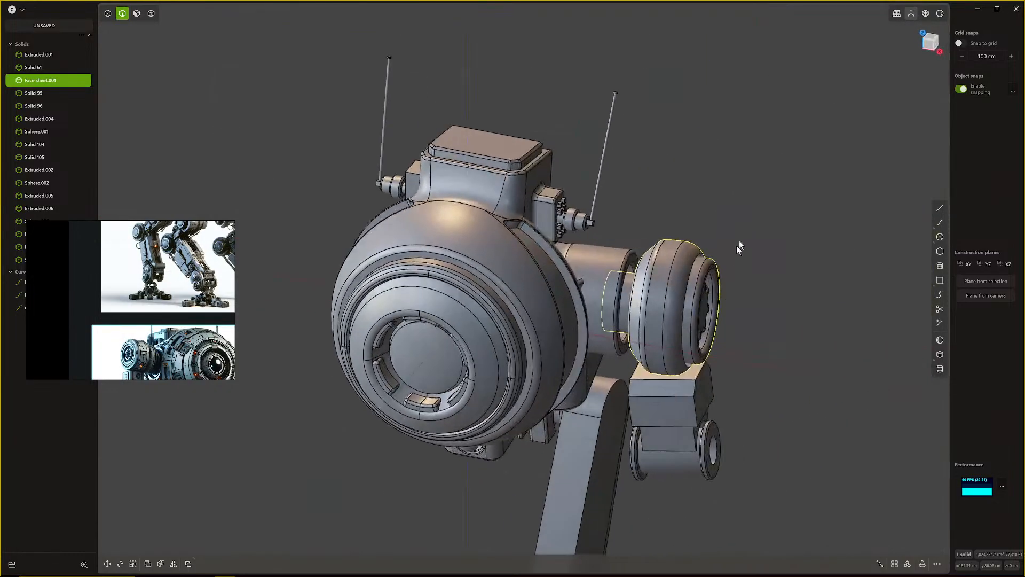
{"action": "left_click", "coordinate": [736, 245]}
{"action": "middle_click_drag", "start_coordinate": [680, 266], "coordinate": [577, 312]}
{"action": "left_click", "coordinate": [568, 264]}
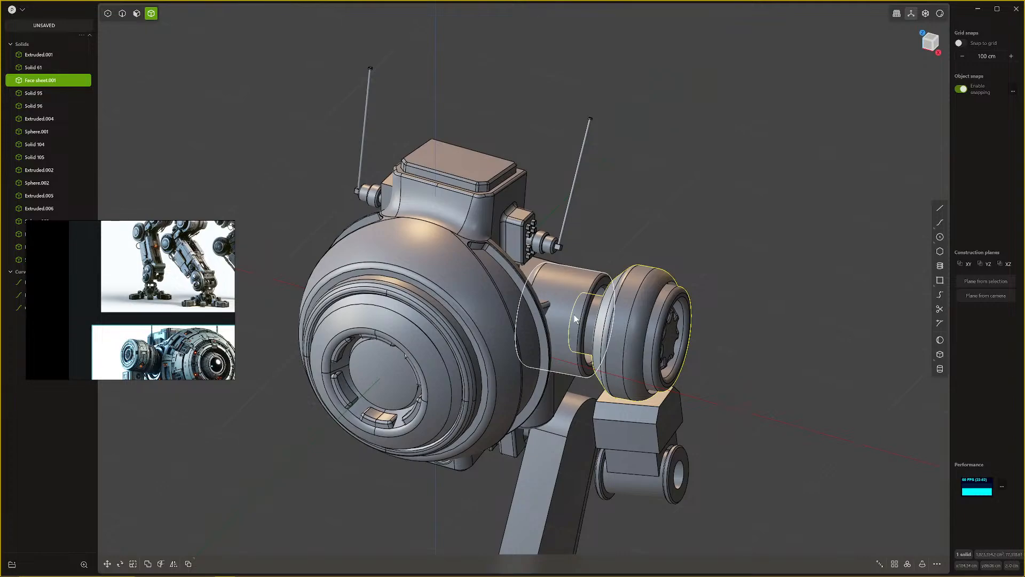
{"action": "middle_click_drag", "start_coordinate": [575, 315], "coordinate": [612, 345]}
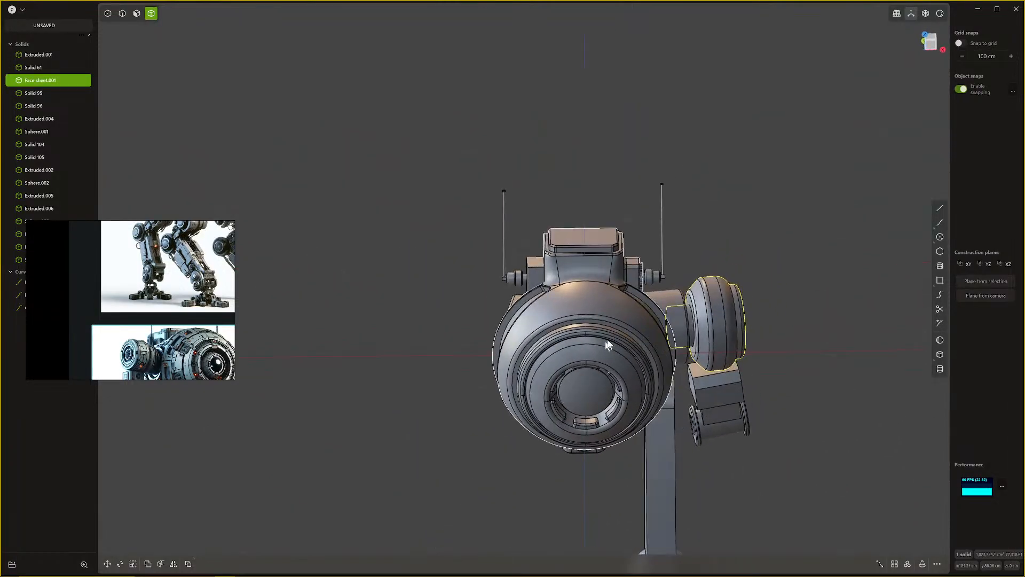
{"action": "left_click", "coordinate": [604, 318]}
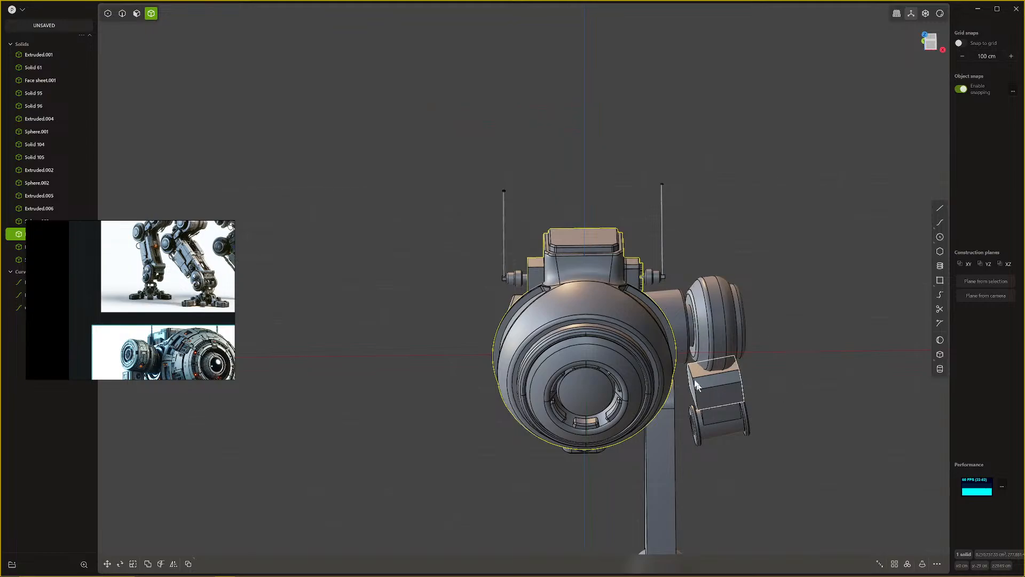
{"action": "middle_click_drag", "start_coordinate": [694, 379], "coordinate": [691, 337]}
Step: Fillet six edges of the angular block beneath the round side pod by about 13.34 cm
{"action": "left_click", "coordinate": [686, 341]}
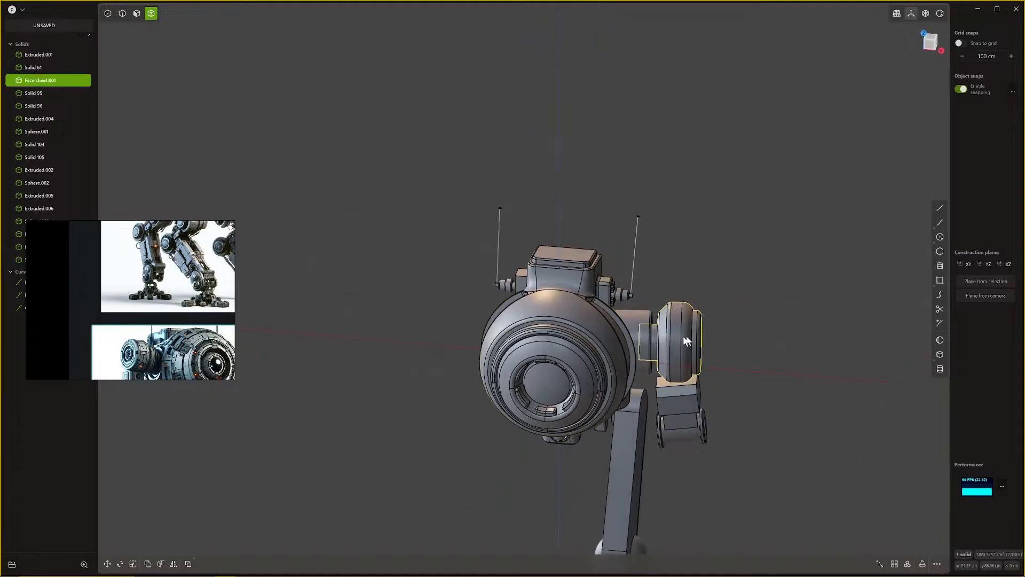
{"action": "left_click", "coordinate": [679, 399], "text": "shift"}
{"action": "middle_click_drag", "start_coordinate": [689, 420], "coordinate": [646, 405]}
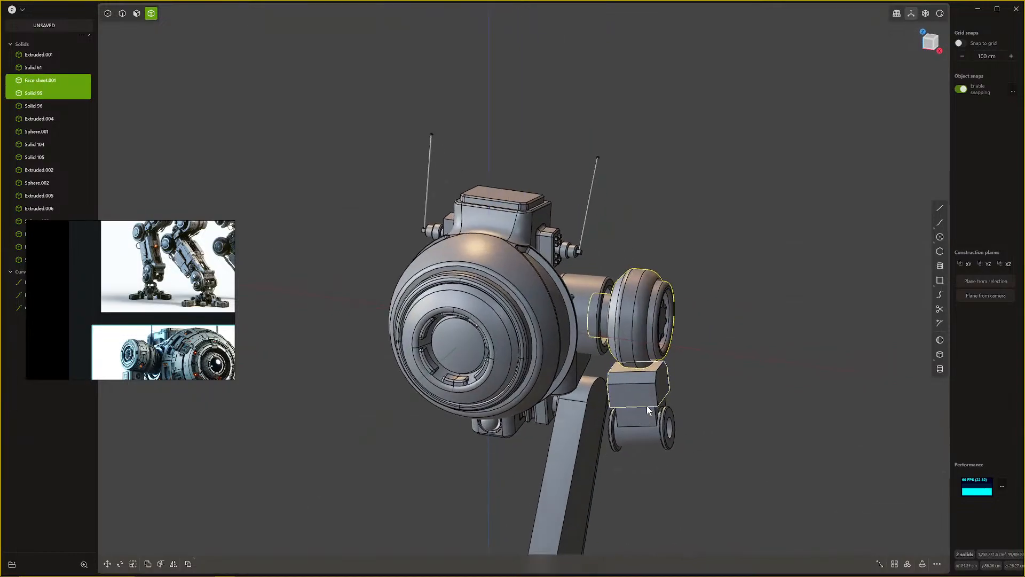
{"action": "scroll", "coordinate": [646, 406], "scroll_direction": "up", "scroll_amount": 3}
{"action": "key", "text": "2"}
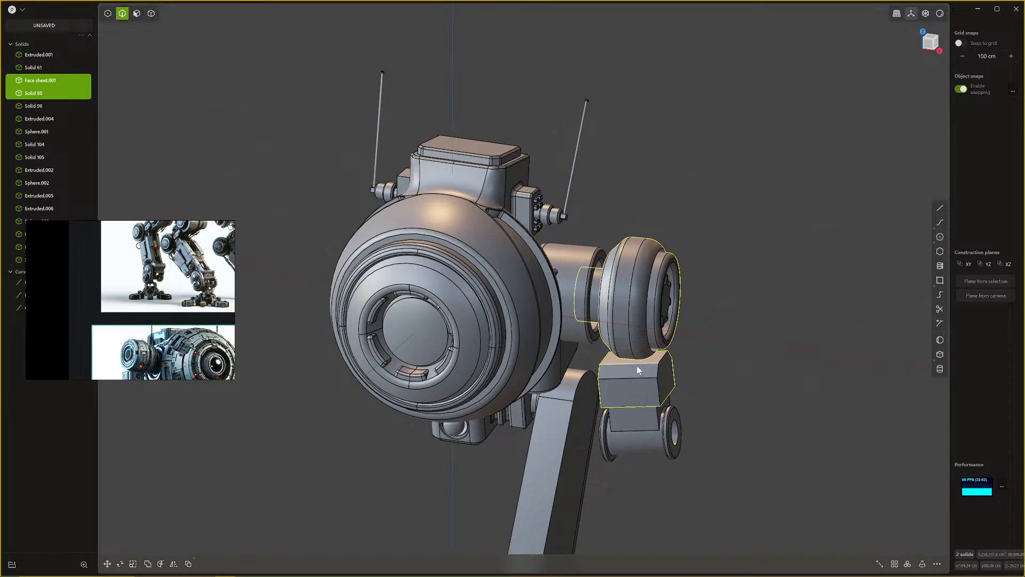
{"action": "left_click", "coordinate": [633, 377]}
{"action": "key", "text": "f"}
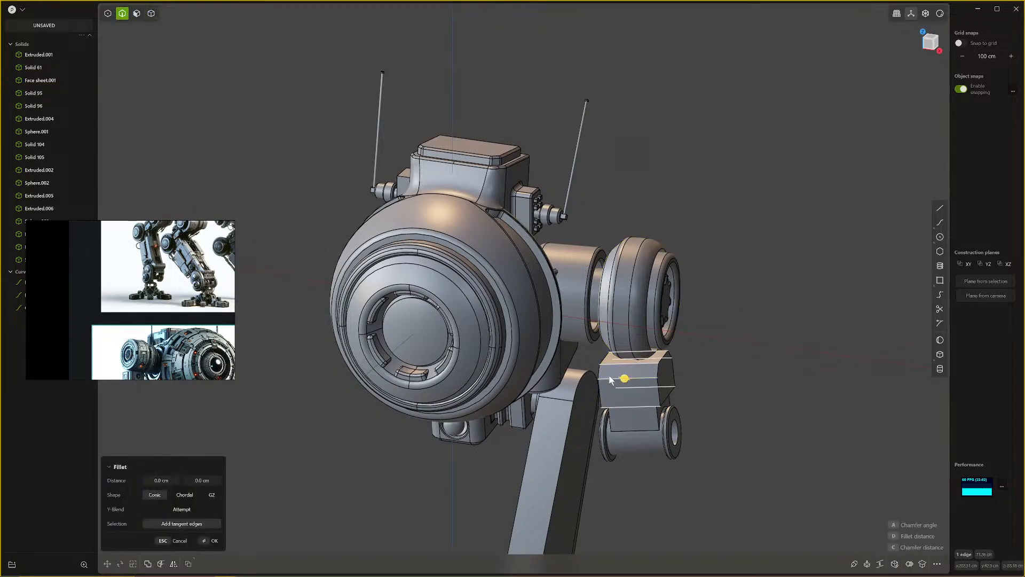
{"action": "left_click", "coordinate": [611, 376], "text": "alt"}
{"action": "left_click_drag", "start_coordinate": [624, 385], "coordinate": [629, 392]}
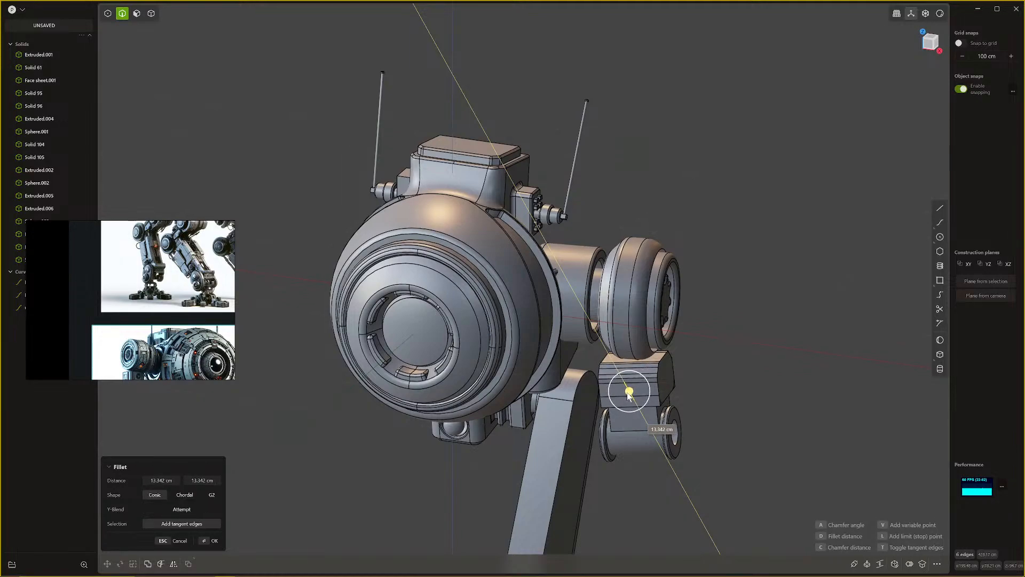
{"action": "key", "text": "Return"}
Step: Chamfer the upper edge of the angular block beneath the round side pod by about 1.97 cm
{"action": "left_click", "coordinate": [663, 358]}
{"action": "key", "text": "f"}
{"action": "left_click_drag", "start_coordinate": [663, 358], "coordinate": [660, 361]}
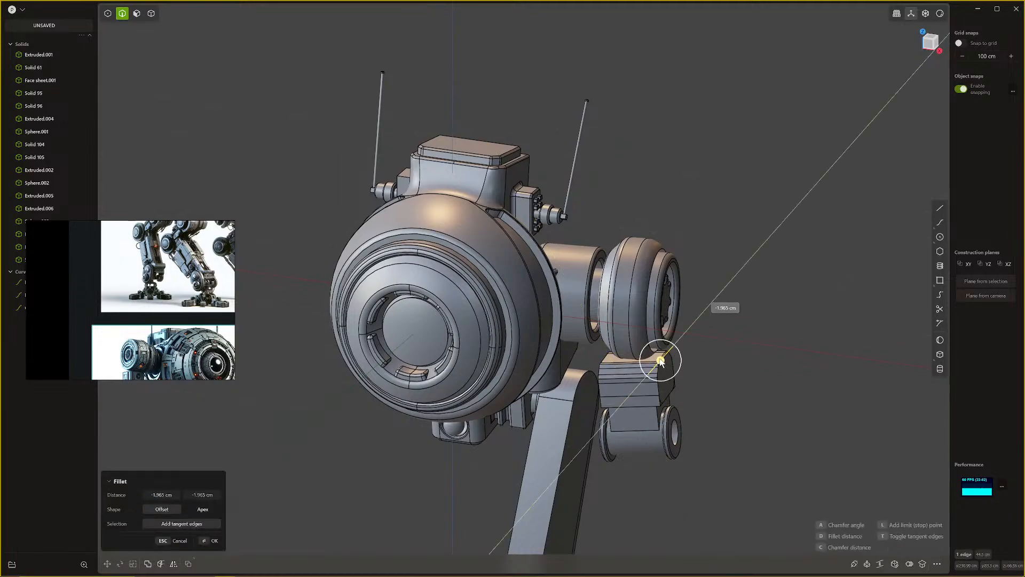
{"action": "key", "text": "Return"}
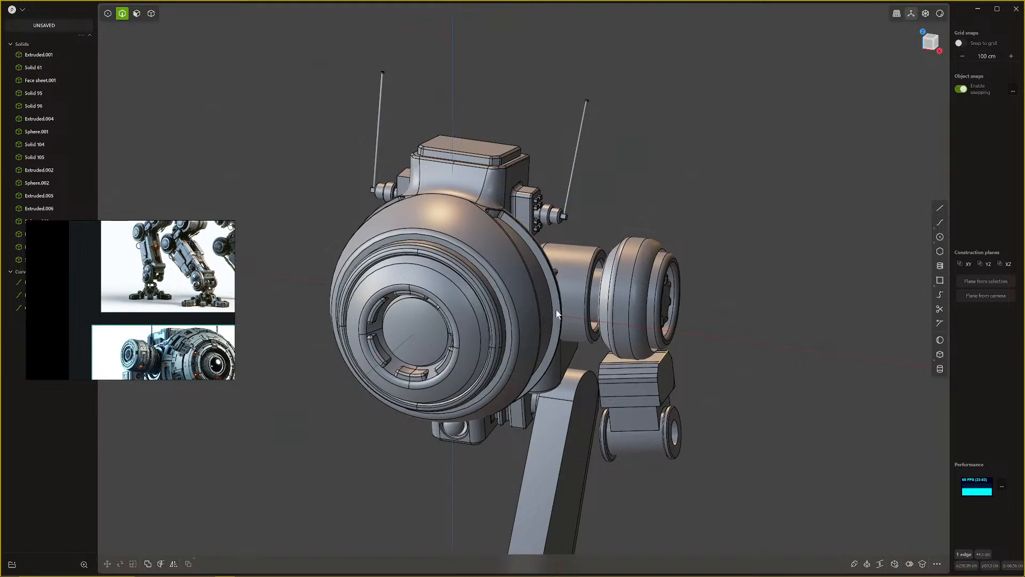
{"action": "middle_click_drag", "start_coordinate": [591, 402], "coordinate": [623, 400]}
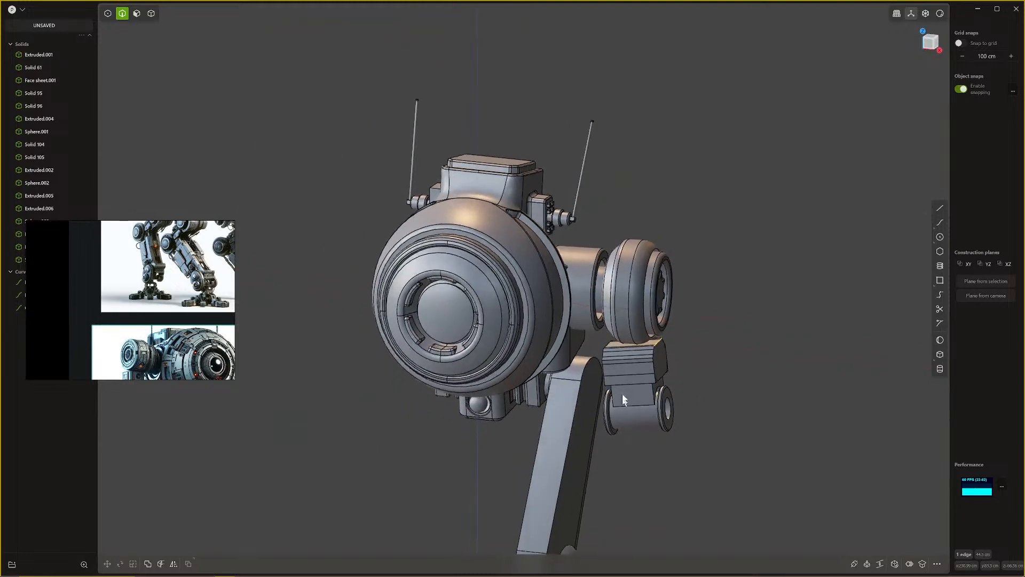
{"action": "scroll", "coordinate": [622, 398], "scroll_direction": "down", "scroll_amount": 5}
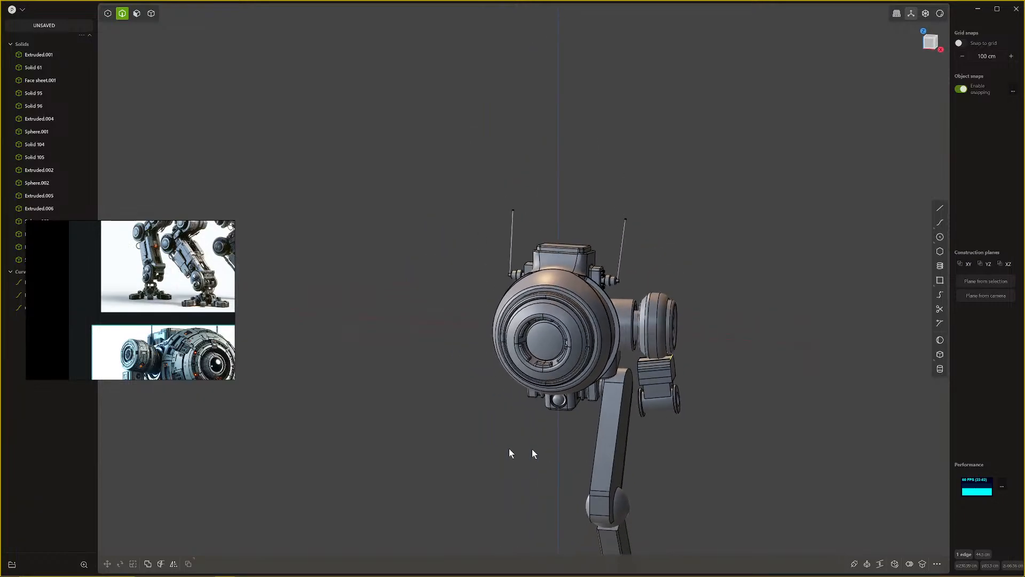
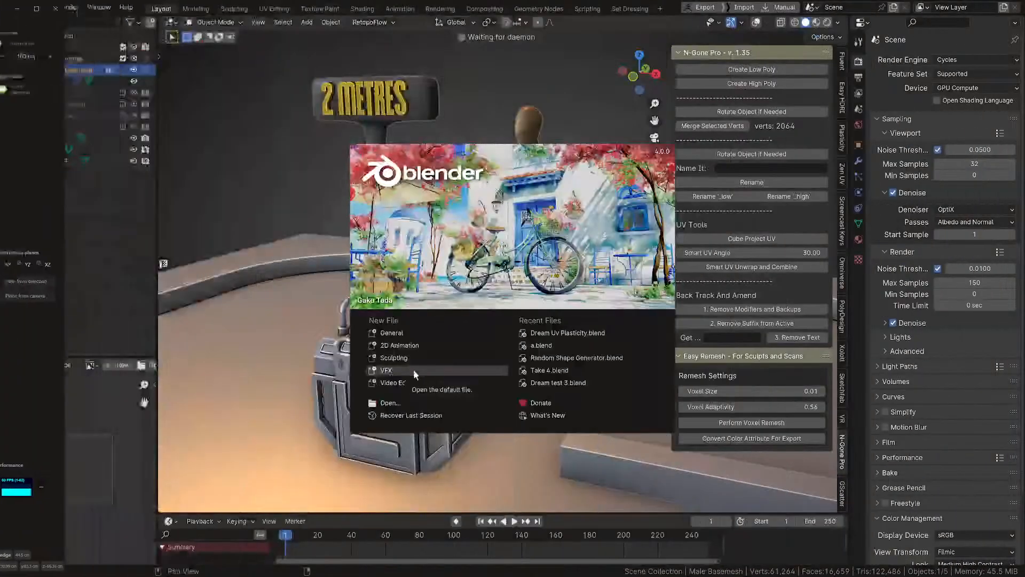
Step: Switch to Blender, dismiss the splash screen and delete the ground platform from the startup scene
{"action": "left_click", "coordinate": [288, 278]}
{"action": "scroll", "coordinate": [502, 347], "scroll_direction": "down", "scroll_amount": 5}
{"action": "scroll", "coordinate": [507, 336], "scroll_direction": "up", "scroll_amount": 2}
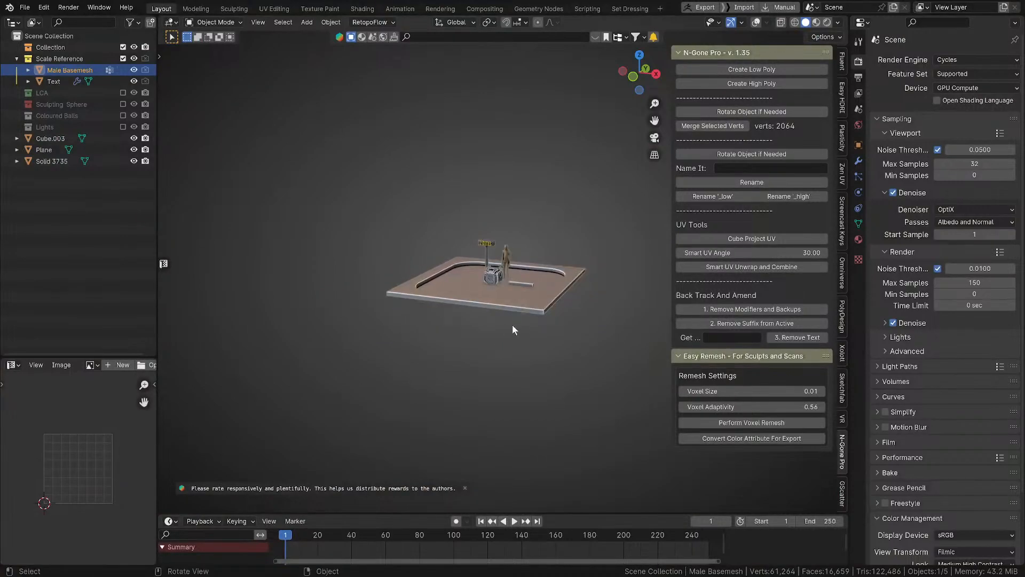
{"action": "left_click", "coordinate": [530, 323]}
{"action": "key", "text": "shift+alt+z"}
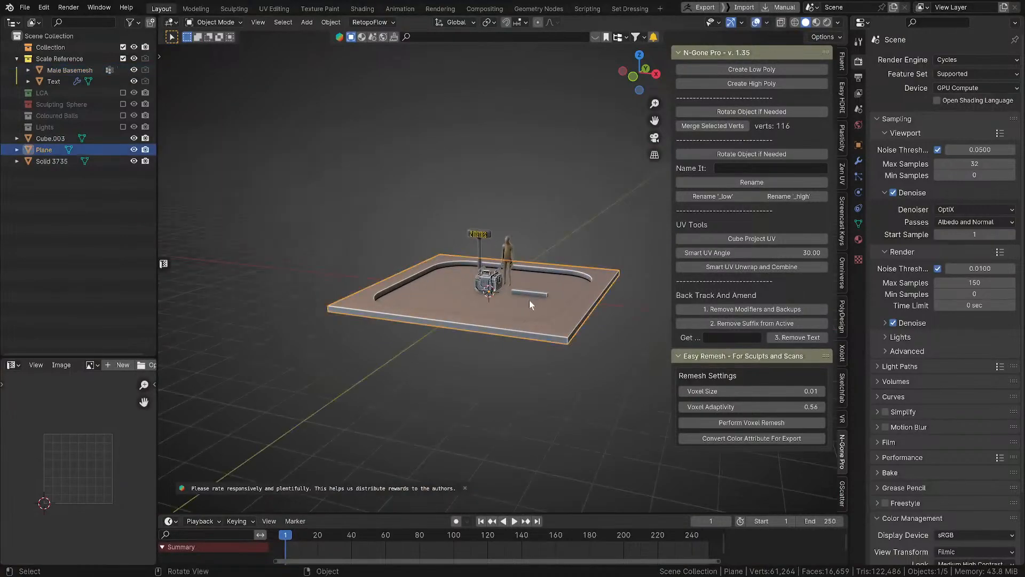
{"action": "key", "text": "x"}
{"action": "left_click", "coordinate": [522, 310]}
Step: Delete the small bar on the floor and all remaining objects to empty the scene
{"action": "left_click", "coordinate": [524, 293]}
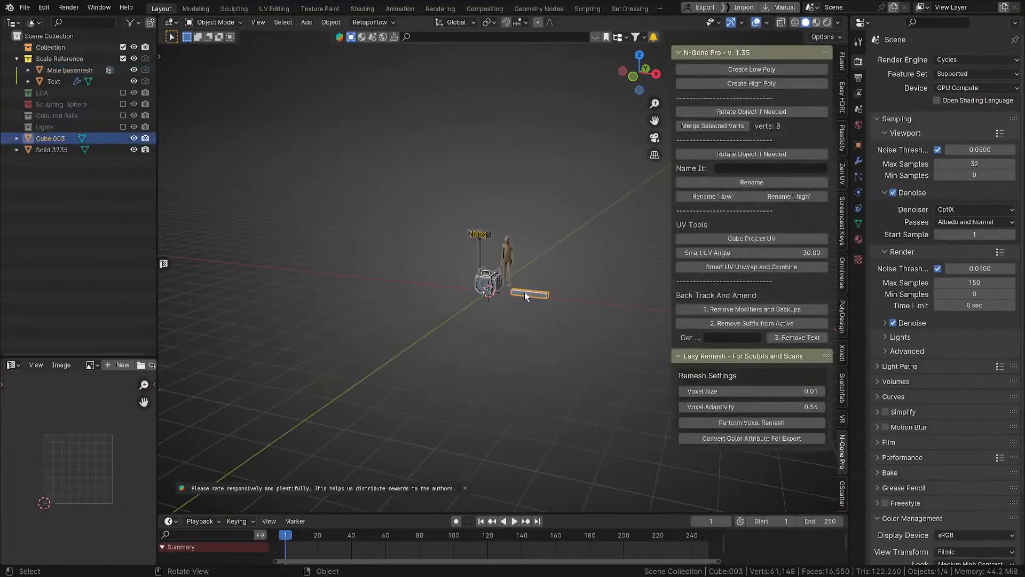
{"action": "key", "text": "x"}
{"action": "left_click", "coordinate": [527, 291]}
{"action": "key", "text": "a"}
{"action": "key", "text": "x"}
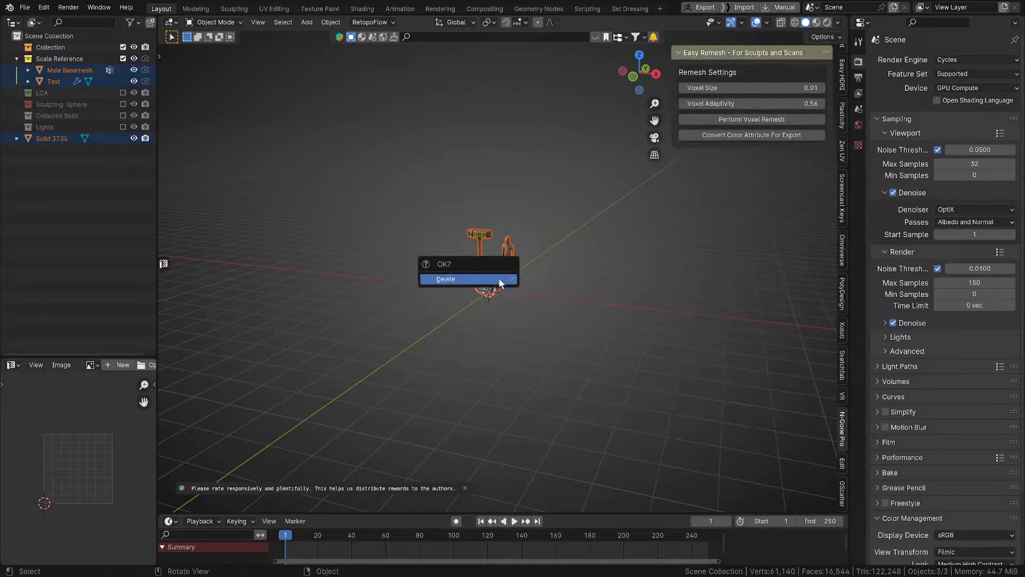
{"action": "left_click", "coordinate": [499, 278]}
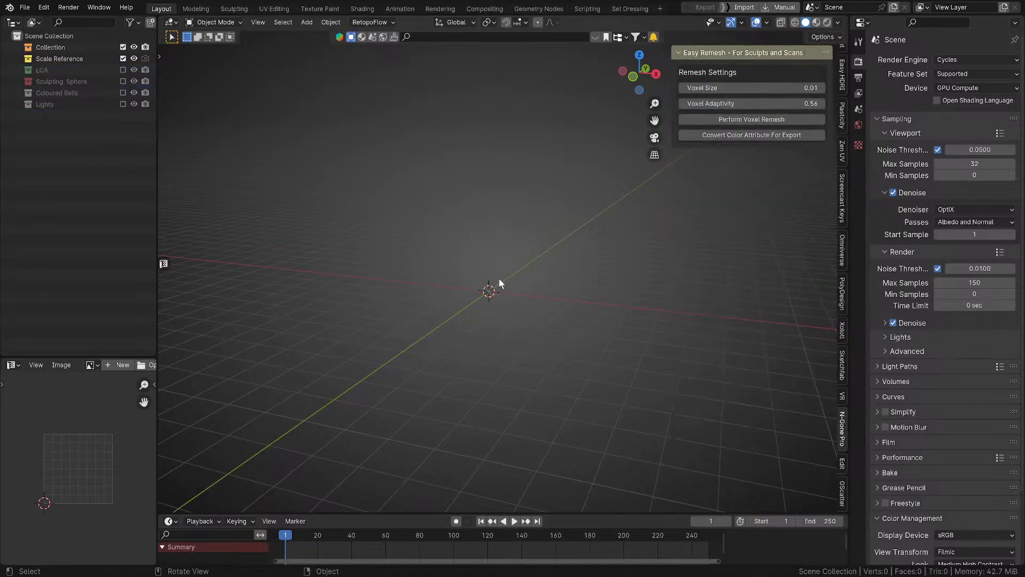
Step: Import the robot model as a Wavefront (.obj) file
{"action": "key", "text": "q"}
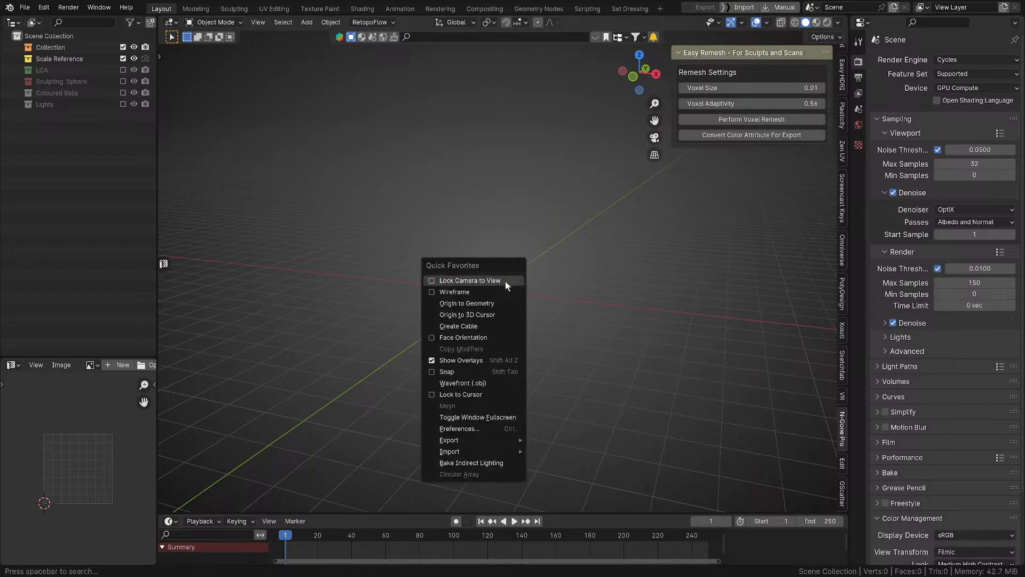
{"action": "left_click", "coordinate": [483, 384]}
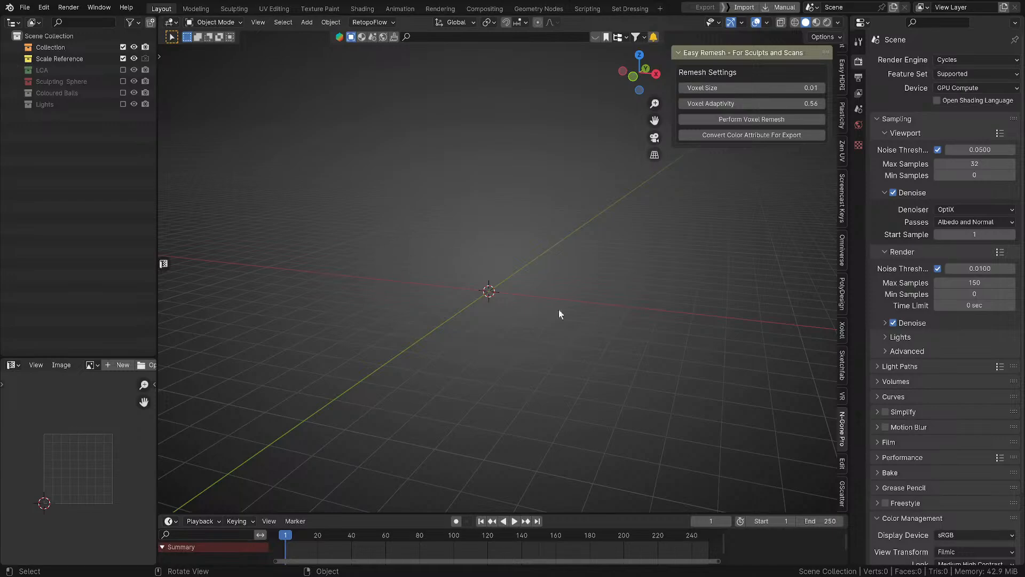
{"action": "middle_click_drag", "start_coordinate": [679, 437], "coordinate": [511, 326]}
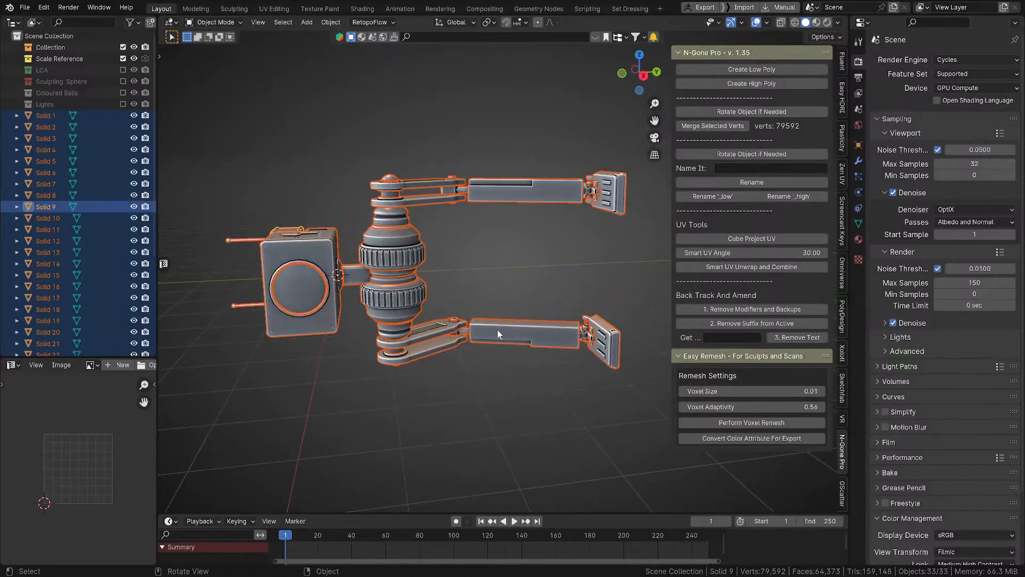
{"action": "middle_click_drag", "start_coordinate": [515, 335], "coordinate": [606, 367]}
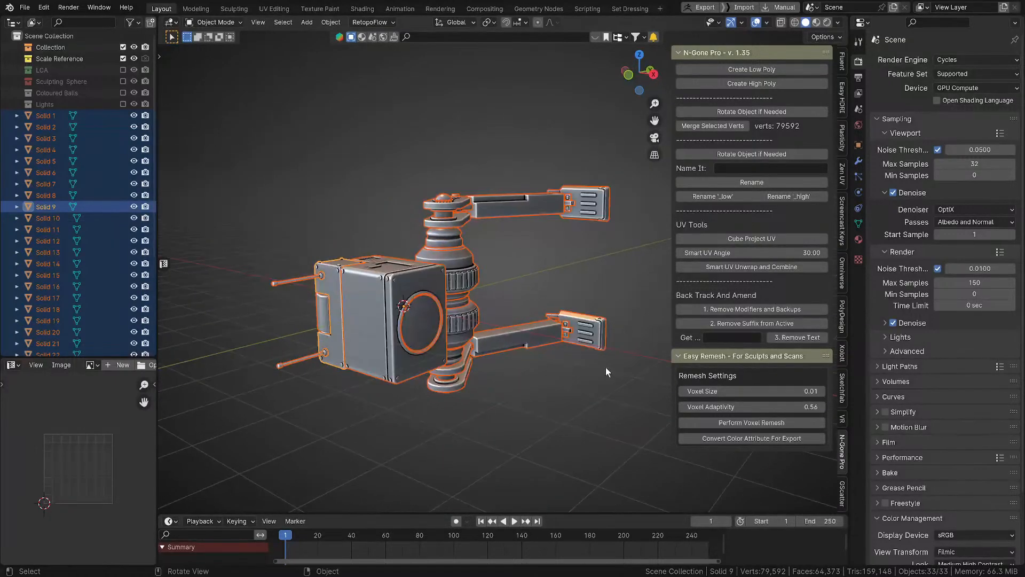
{"action": "middle_click_drag", "start_coordinate": [567, 403], "coordinate": [508, 381]}
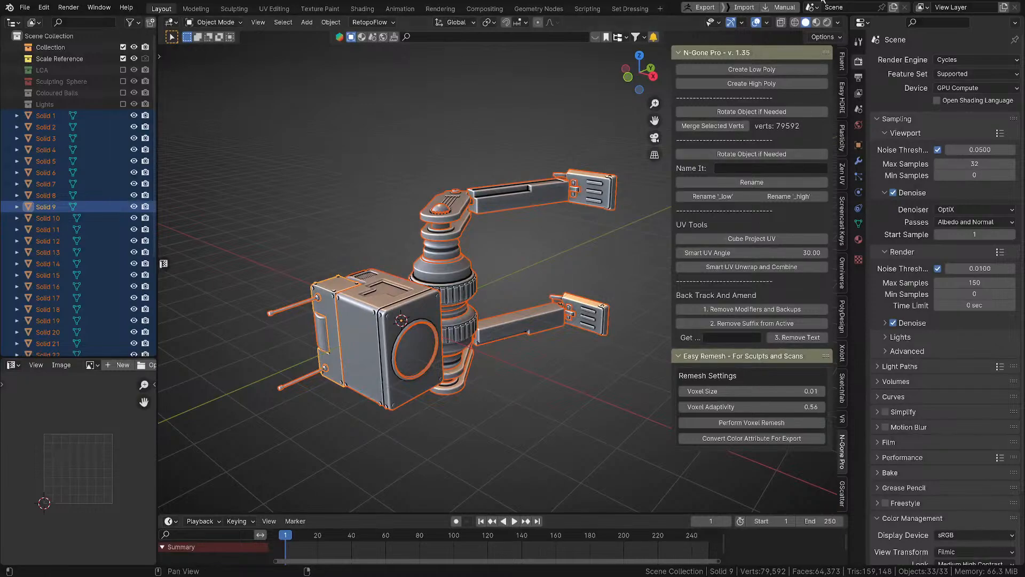
Step: Try a dark greenish matcap for the viewport's solid shading
{"action": "left_click", "coordinate": [838, 23]}
{"action": "left_click", "coordinate": [840, 115]}
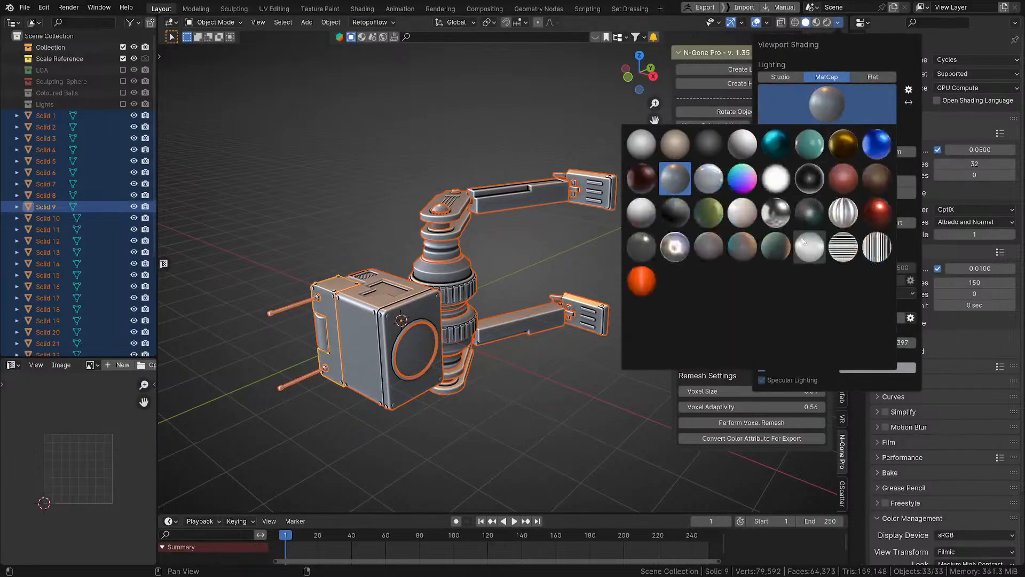
{"action": "left_click", "coordinate": [812, 215]}
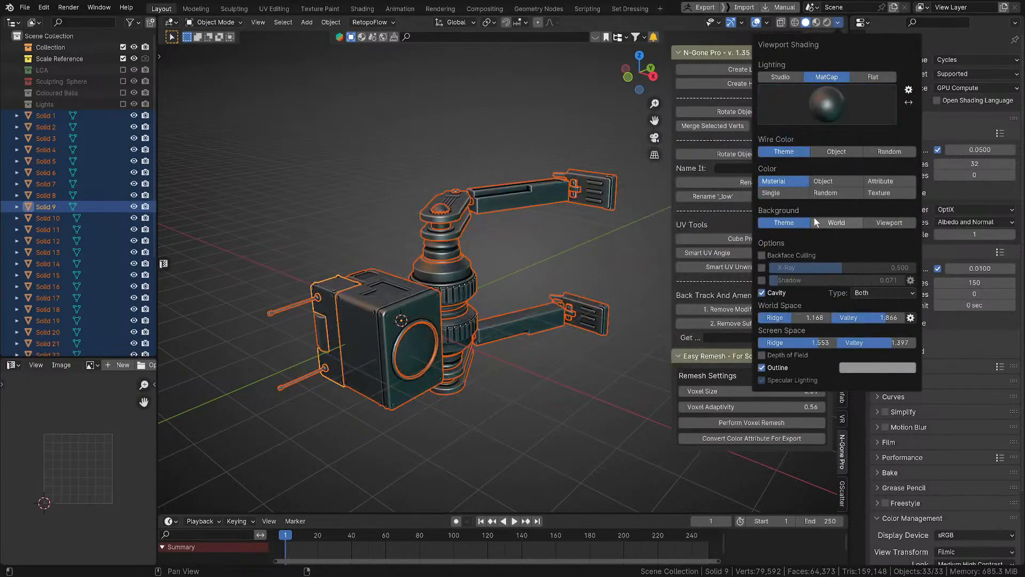
Step: Set the viewport matcap to the bright metallic sphere with a ring-shaped highlight
{"action": "left_click", "coordinate": [838, 23]}
{"action": "left_click", "coordinate": [828, 106]}
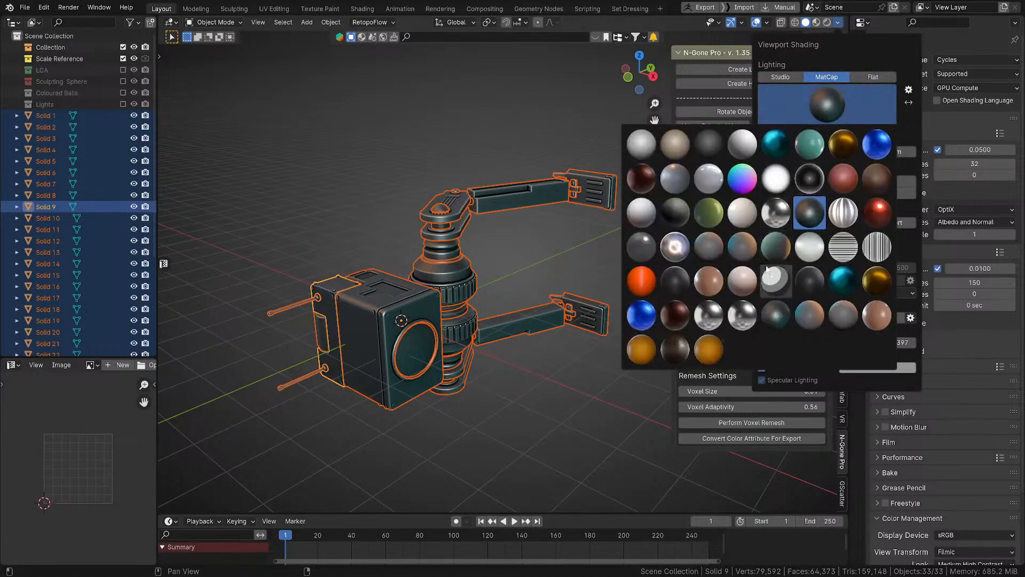
{"action": "left_click", "coordinate": [675, 246]}
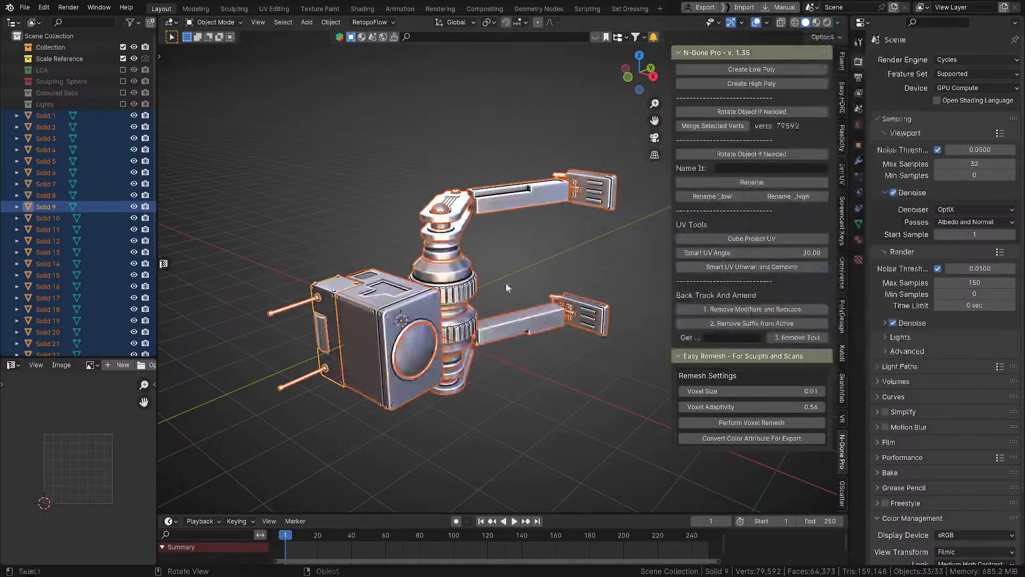
Step: Examine the imported robot's head, joints and legs from several angles, toggling the viewport shading mode
{"action": "middle_click_drag", "start_coordinate": [534, 256], "coordinate": [572, 276]}
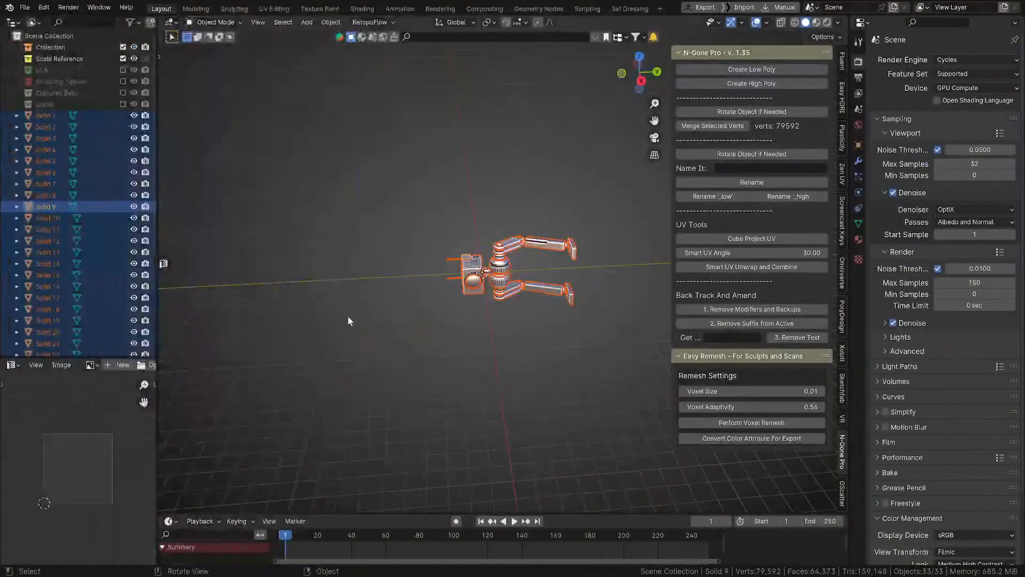
{"action": "middle_click_drag", "start_coordinate": [475, 293], "coordinate": [488, 293]}
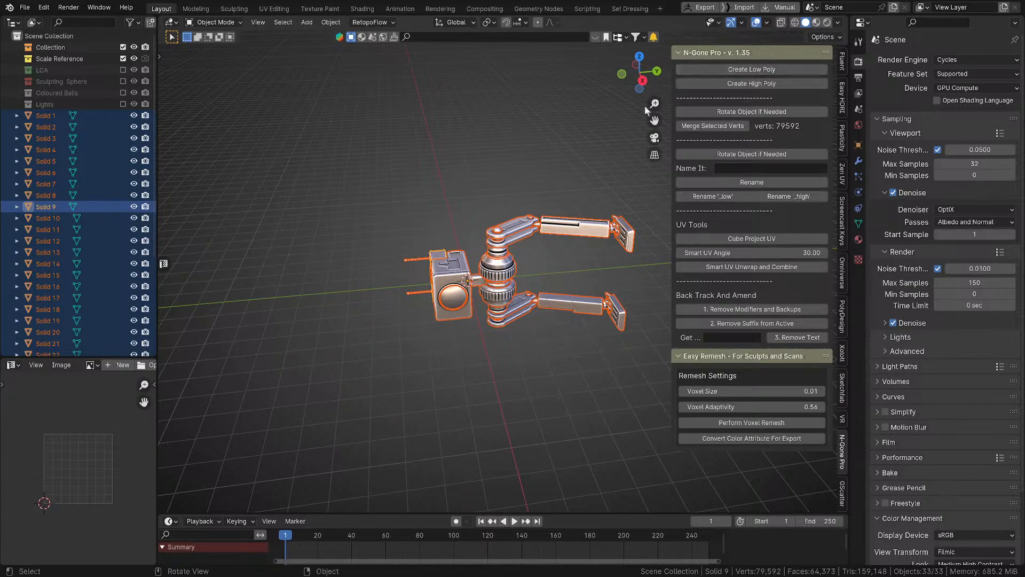
{"action": "scroll", "coordinate": [566, 196], "scroll_direction": "up", "scroll_amount": 4}
{"action": "scroll", "coordinate": [510, 291], "scroll_direction": "down", "scroll_amount": 2}
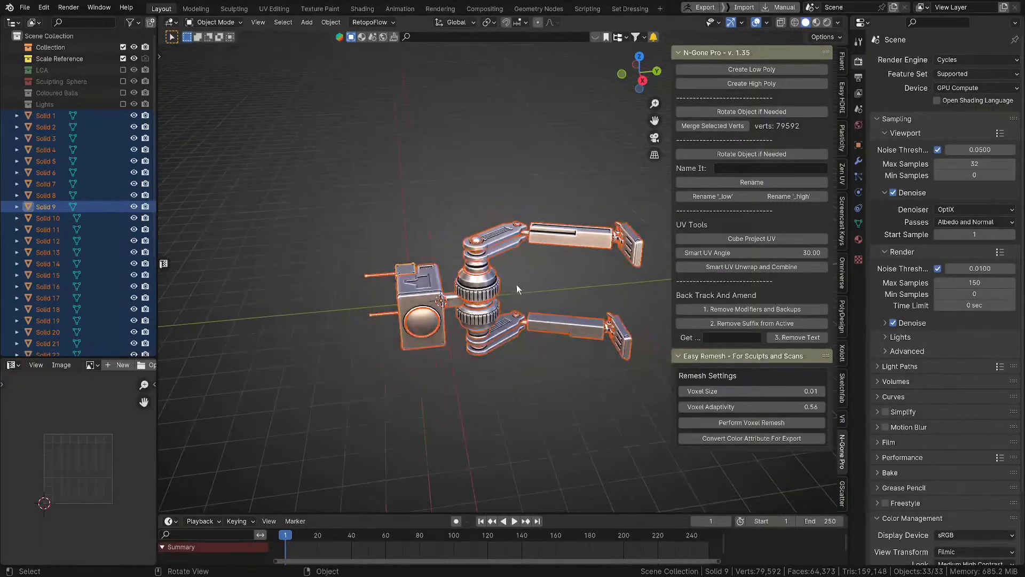
{"action": "scroll", "coordinate": [546, 239], "scroll_direction": "up", "scroll_amount": 3}
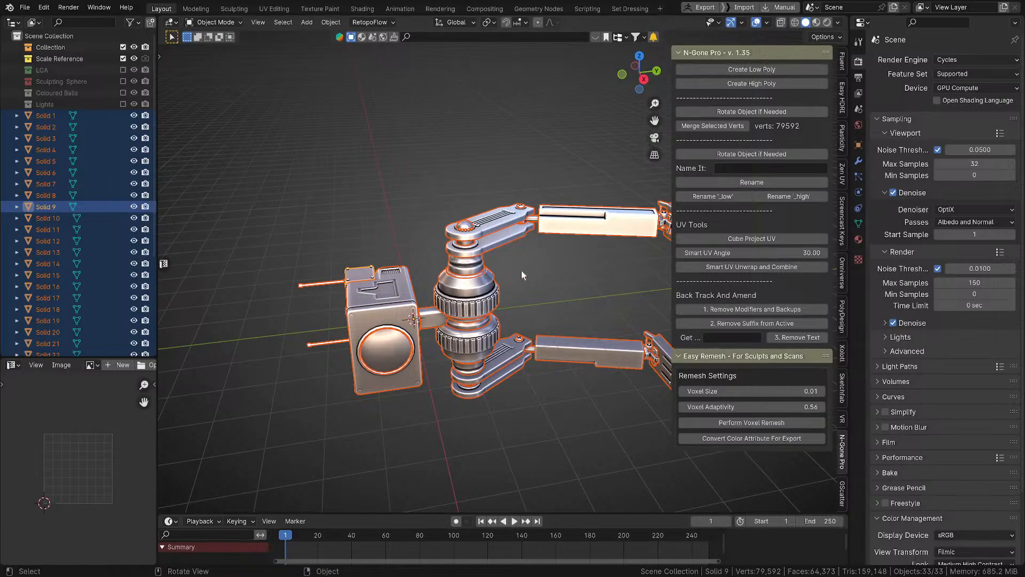
{"action": "key", "text": "z"}
{"action": "left_click", "coordinate": [387, 287]}
{"action": "mouse_move", "coordinate": [386, 287]}
{"action": "middle_mouse_down"}
{"action": "mouse_move", "coordinate": [489, 227]}
{"action": "mouse_move", "coordinate": [468, 225]}
{"action": "middle_mouse_up"}
{"action": "key", "text": "z"}
{"action": "left_click", "coordinate": [502, 221]}
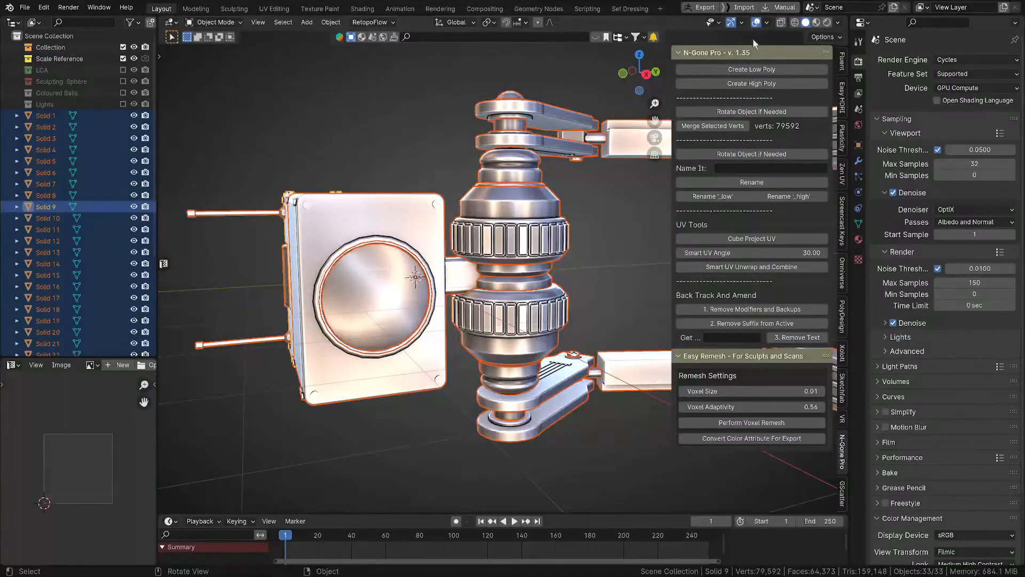
Step: Enable the wireframe overlay in the viewport to display the mesh edges on the robot
{"action": "left_click", "coordinate": [839, 23]}
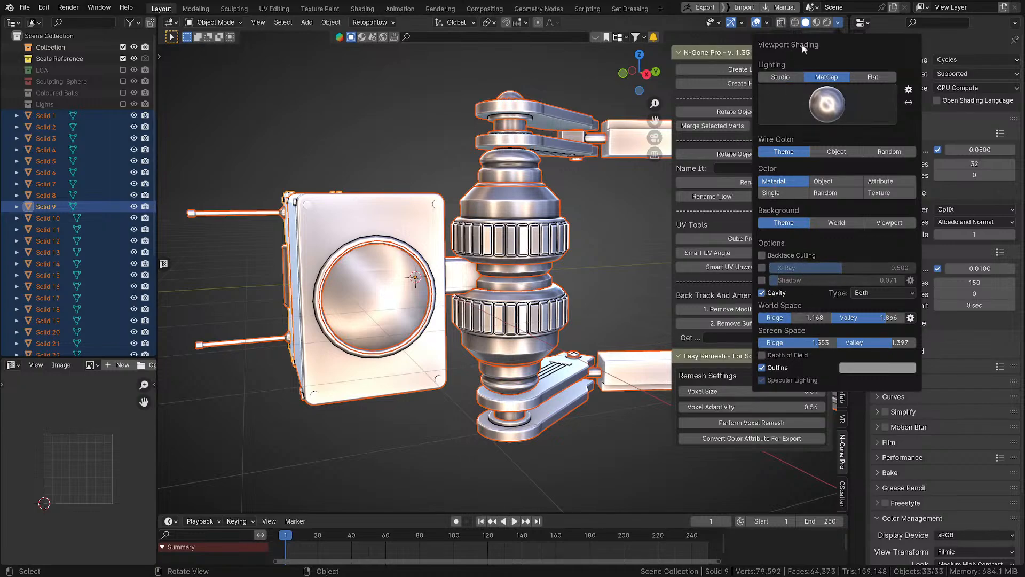
{"action": "left_click", "coordinate": [768, 22]}
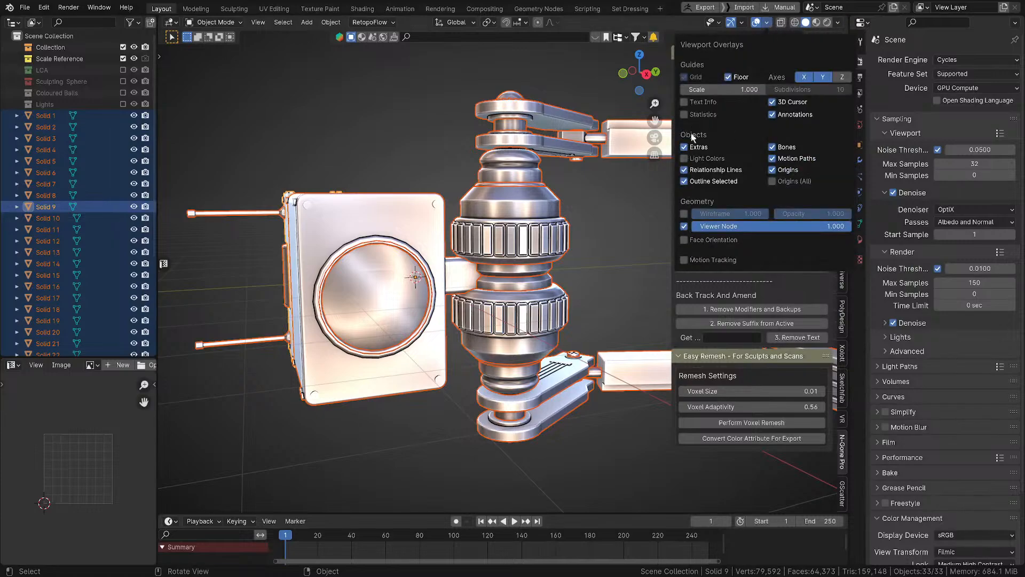
{"action": "left_click", "coordinate": [684, 214]}
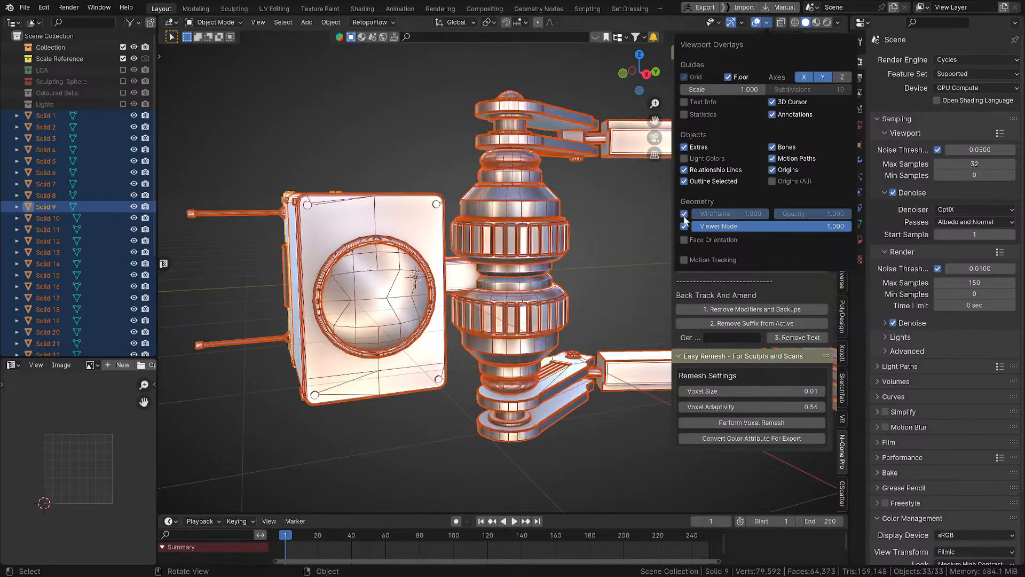
Step: Inspect the mesh topology on the robot's head face and round lens up close
{"action": "scroll", "coordinate": [395, 300], "scroll_direction": "down", "scroll_amount": 2}
{"action": "middle_click_drag", "start_coordinate": [393, 302], "coordinate": [455, 257]}
{"action": "scroll", "coordinate": [387, 303], "scroll_direction": "up", "scroll_amount": 2}
{"action": "scroll", "coordinate": [407, 307], "scroll_direction": "up", "scroll_amount": 3}
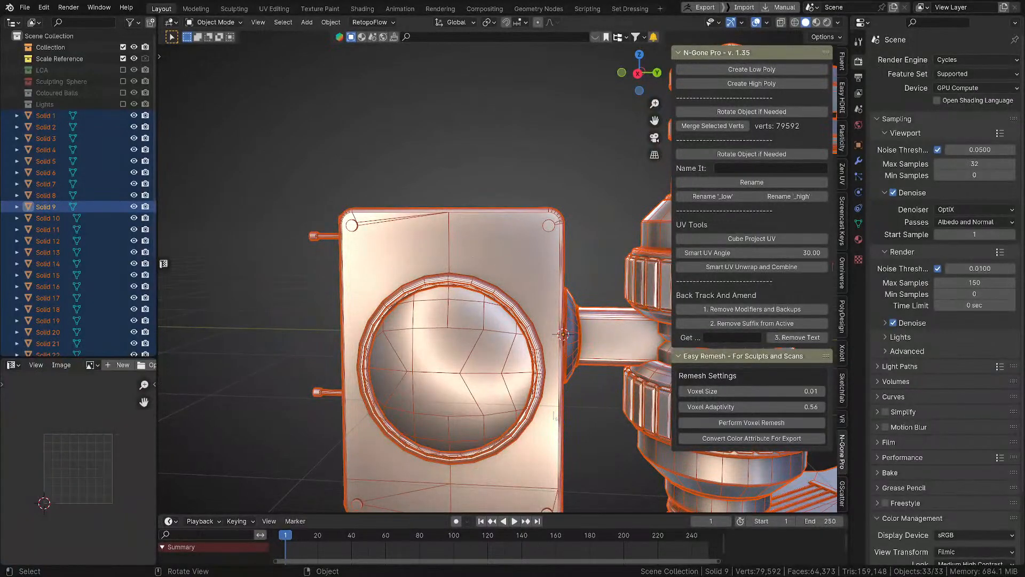
{"action": "scroll", "coordinate": [559, 364], "scroll_direction": "down", "scroll_amount": 4}
{"action": "middle_click_drag", "start_coordinate": [559, 364], "coordinate": [582, 342]}
{"action": "scroll", "coordinate": [583, 314], "scroll_direction": "down", "scroll_amount": 4}
{"action": "middle_click_drag", "start_coordinate": [545, 283], "coordinate": [508, 237], "text": "shift"}
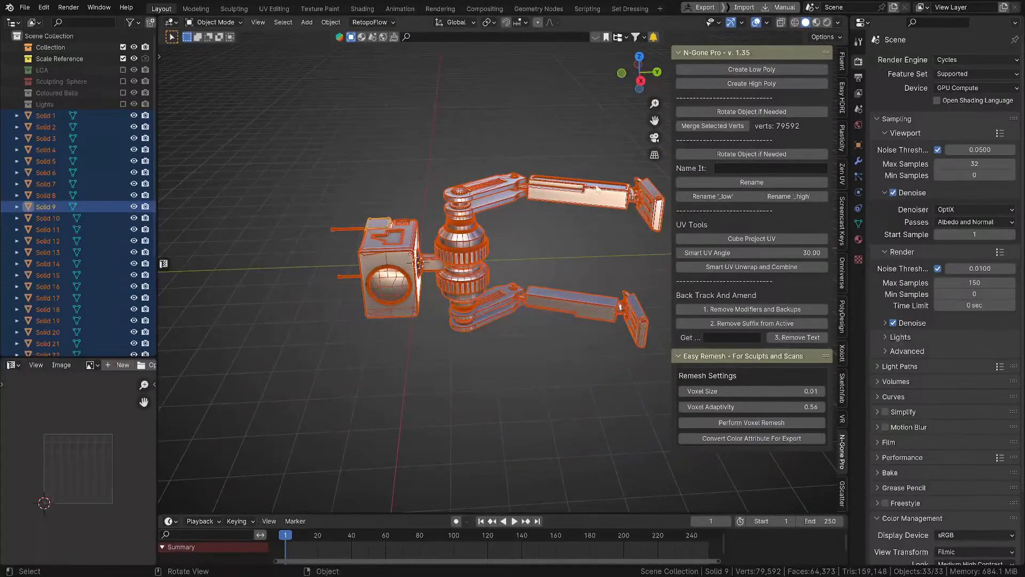
{"action": "middle_click_drag", "start_coordinate": [598, 180], "coordinate": [604, 142], "text": "shift"}
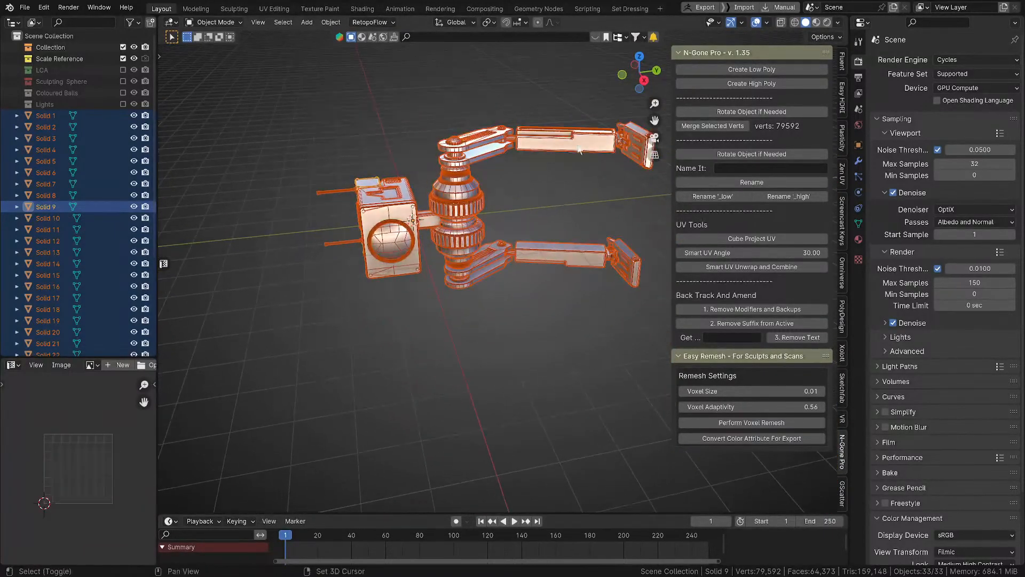
Step: Rotate the imported robot upright with the N-Gone Pro object rotation operation
{"action": "left_click", "coordinate": [774, 111]}
{"action": "middle_click_drag", "start_coordinate": [534, 198], "coordinate": [504, 267]}
{"action": "scroll", "coordinate": [534, 227], "scroll_direction": "up", "scroll_amount": 5}
{"action": "scroll", "coordinate": [605, 283], "scroll_direction": "down", "scroll_amount": 6}
{"action": "middle_click_drag", "start_coordinate": [577, 222], "coordinate": [533, 225]}
{"action": "scroll", "coordinate": [503, 233], "scroll_direction": "down", "scroll_amount": 2}
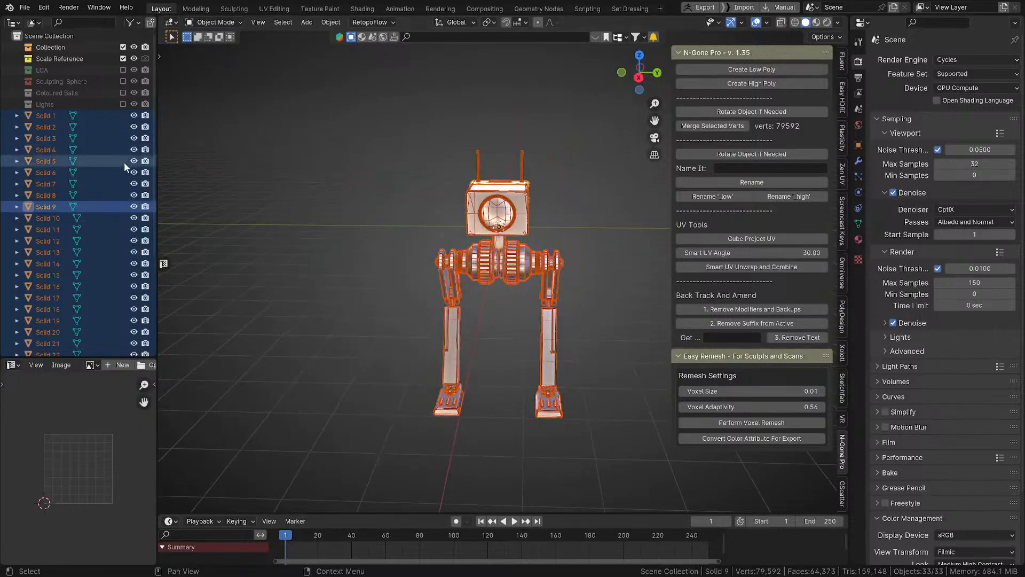
Step: Review the list of imported solids and examine the upright robot's head, hip joints and legs
{"action": "scroll", "coordinate": [37, 120], "scroll_direction": "down", "scroll_amount": 6}
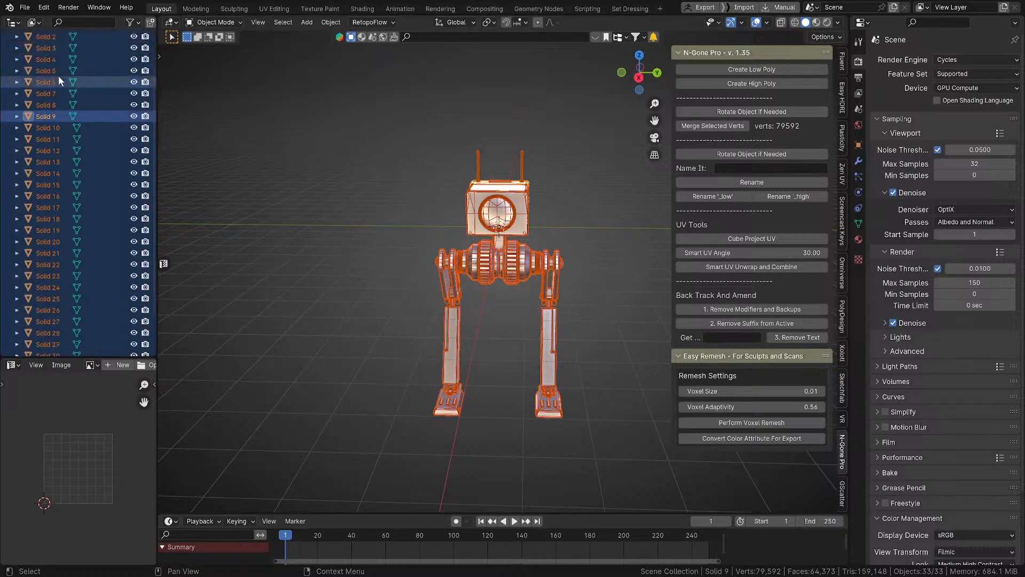
{"action": "scroll", "coordinate": [347, 244], "scroll_direction": "down", "scroll_amount": 4}
{"action": "middle_click_drag", "start_coordinate": [480, 252], "coordinate": [447, 255]}
{"action": "scroll", "coordinate": [446, 255], "scroll_direction": "up", "scroll_amount": 10}
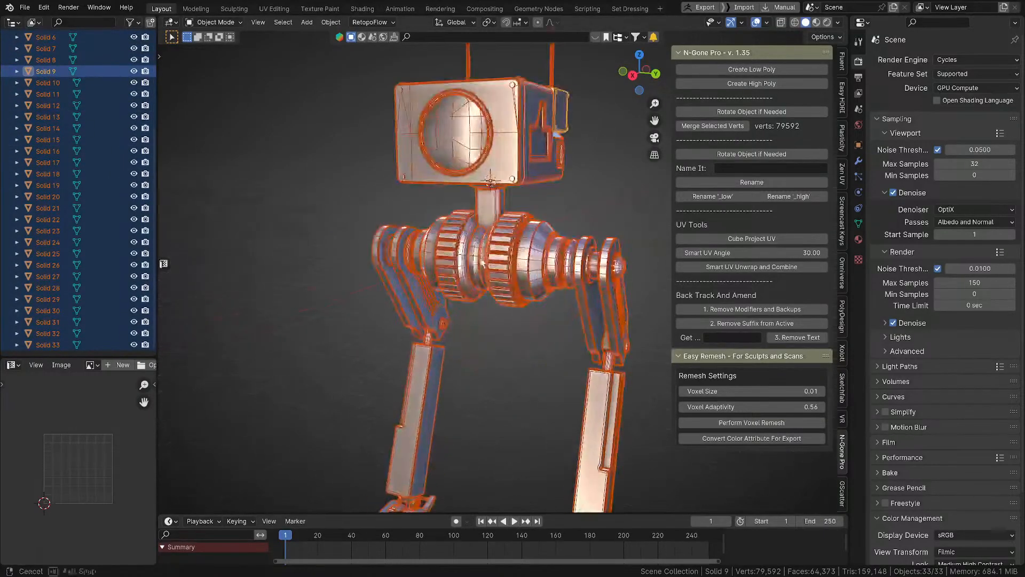
{"action": "mouse_move", "coordinate": [526, 267]}
{"action": "middle_mouse_down"}
{"action": "mouse_move", "coordinate": [490, 265]}
{"action": "mouse_move", "coordinate": [518, 267]}
{"action": "middle_mouse_up"}
{"action": "scroll", "coordinate": [510, 264], "scroll_direction": "down", "scroll_amount": 2}
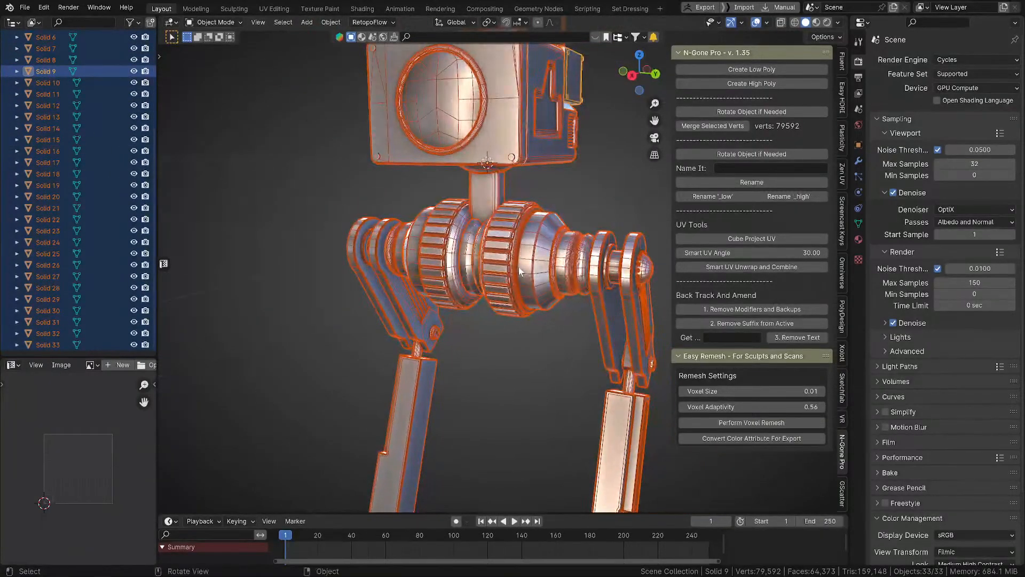
{"action": "scroll", "coordinate": [518, 267], "scroll_direction": "down", "scroll_amount": 1}
{"action": "middle_click_drag", "start_coordinate": [440, 273], "coordinate": [475, 282]}
{"action": "scroll", "coordinate": [456, 287], "scroll_direction": "down", "scroll_amount": 2}
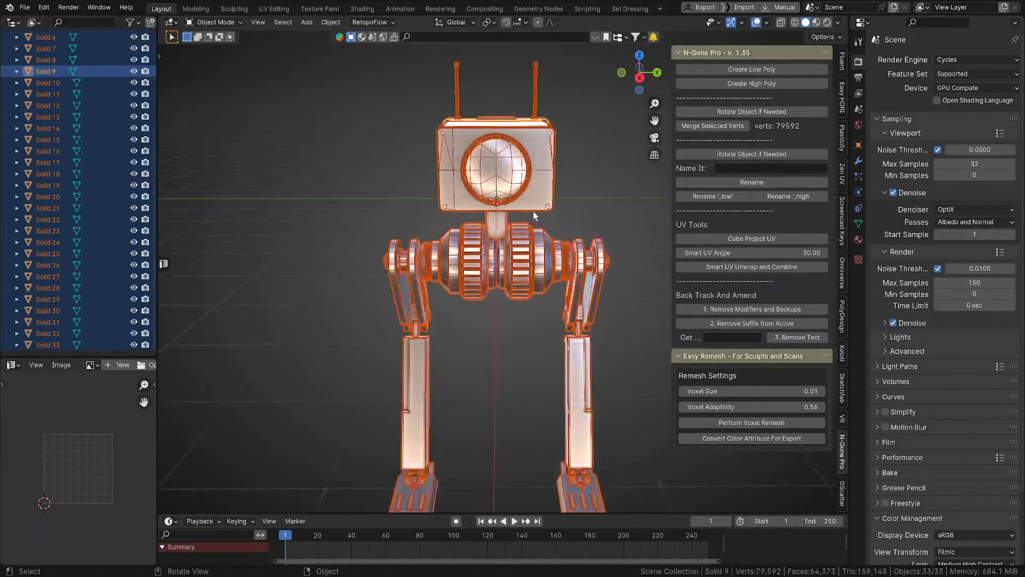
Step: Select the leg, foot and hip joint parts of the robot and join them into a single object
{"action": "scroll", "coordinate": [533, 211], "scroll_direction": "up", "scroll_amount": 5}
{"action": "scroll", "coordinate": [537, 210], "scroll_direction": "down", "scroll_amount": 10}
{"action": "scroll", "coordinate": [538, 213], "scroll_direction": "up", "scroll_amount": 2}
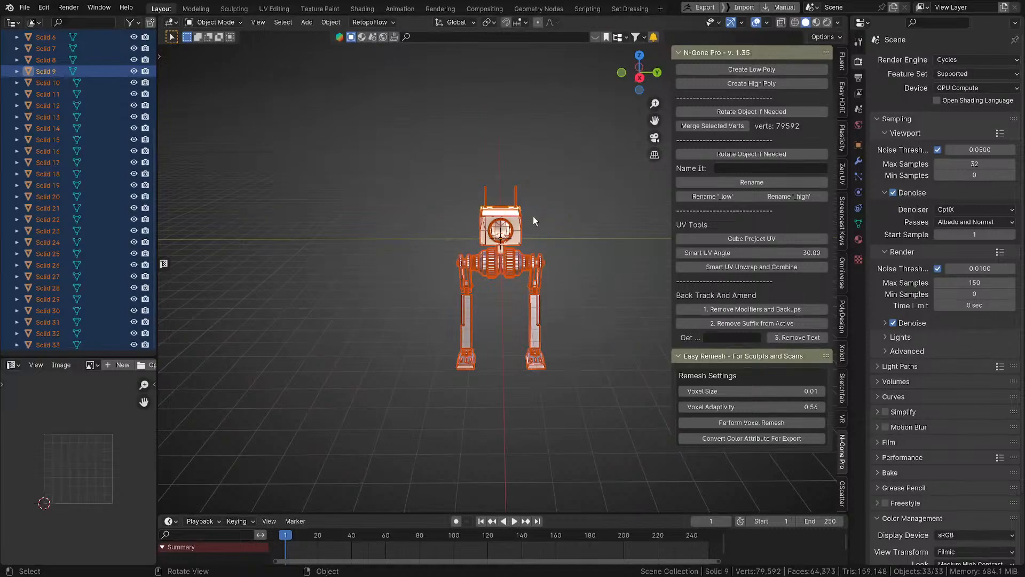
{"action": "left_click", "coordinate": [531, 307]}
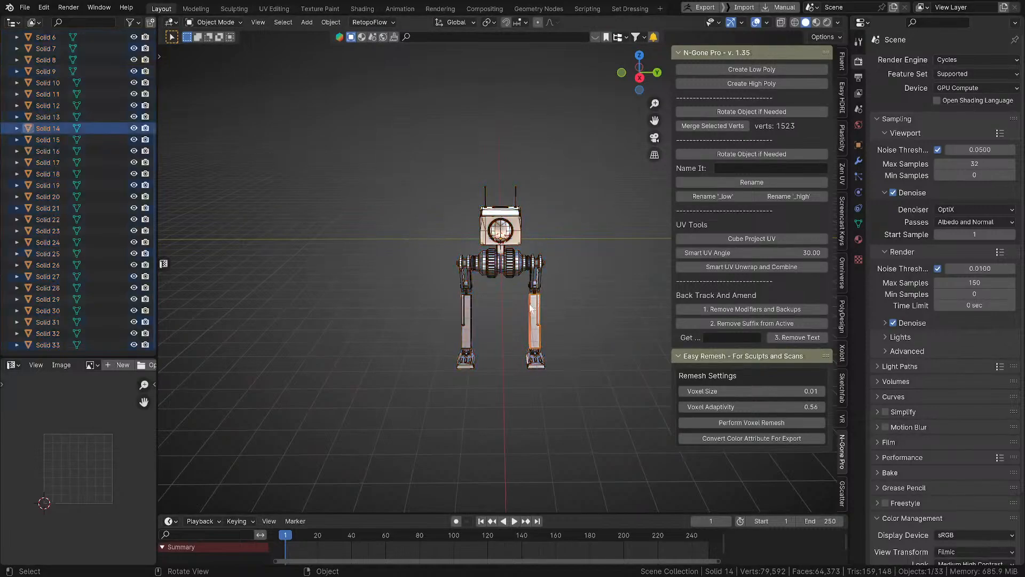
{"action": "left_click", "coordinate": [466, 302], "text": "shift"}
{"action": "left_click", "coordinate": [470, 283], "text": "shift"}
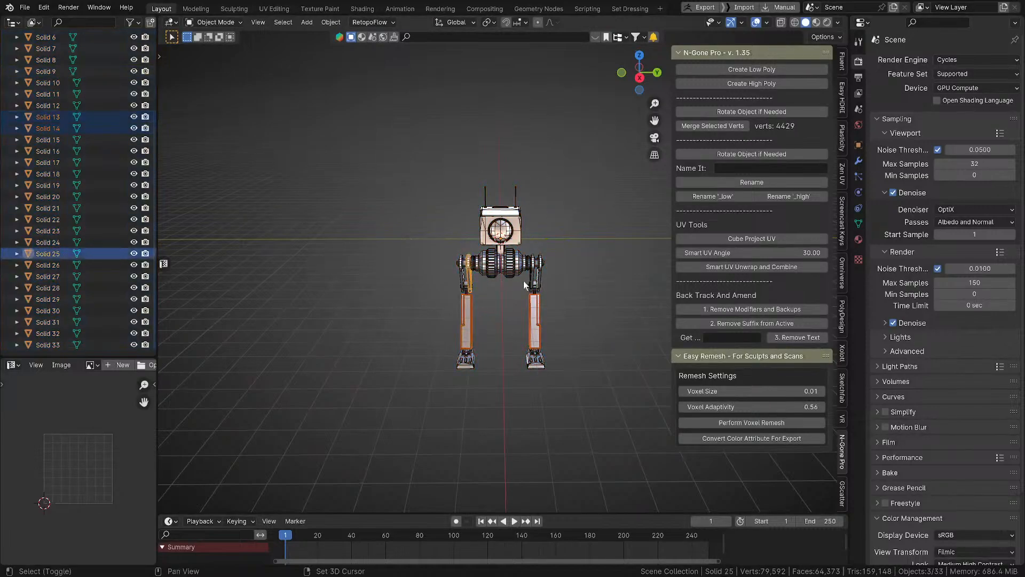
{"action": "left_click_drag", "start_coordinate": [444, 275], "coordinate": [565, 392]}
{"action": "middle_click_drag", "start_coordinate": [559, 376], "coordinate": [547, 333]}
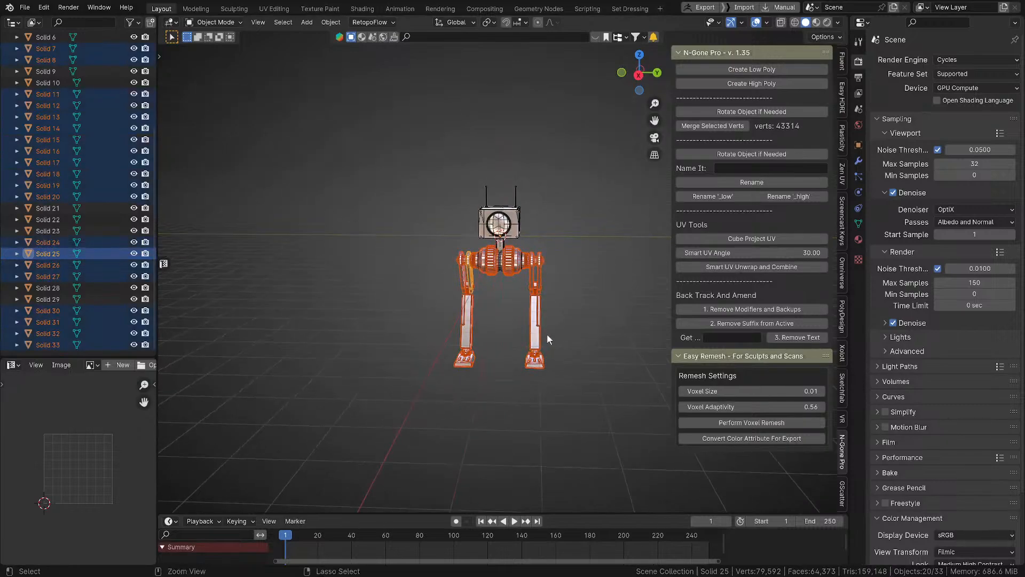
{"action": "key", "text": "ctrl+j"}
Step: Enter Legs as the object name in the N-Gone Pro naming field
{"action": "left_click", "coordinate": [748, 168]}
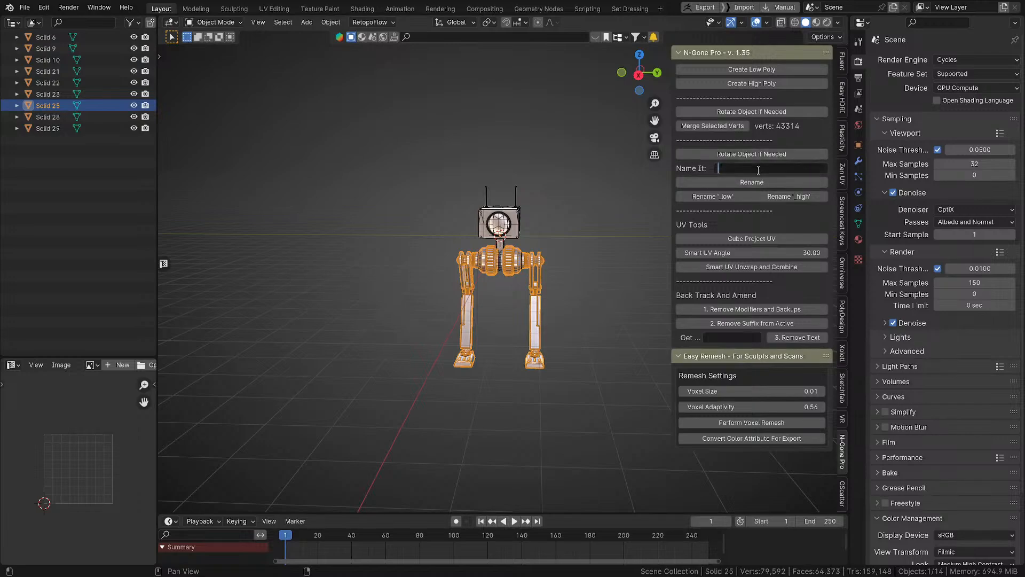
{"action": "type", "text": "Legs"}
{"action": "key", "text": "Return"}
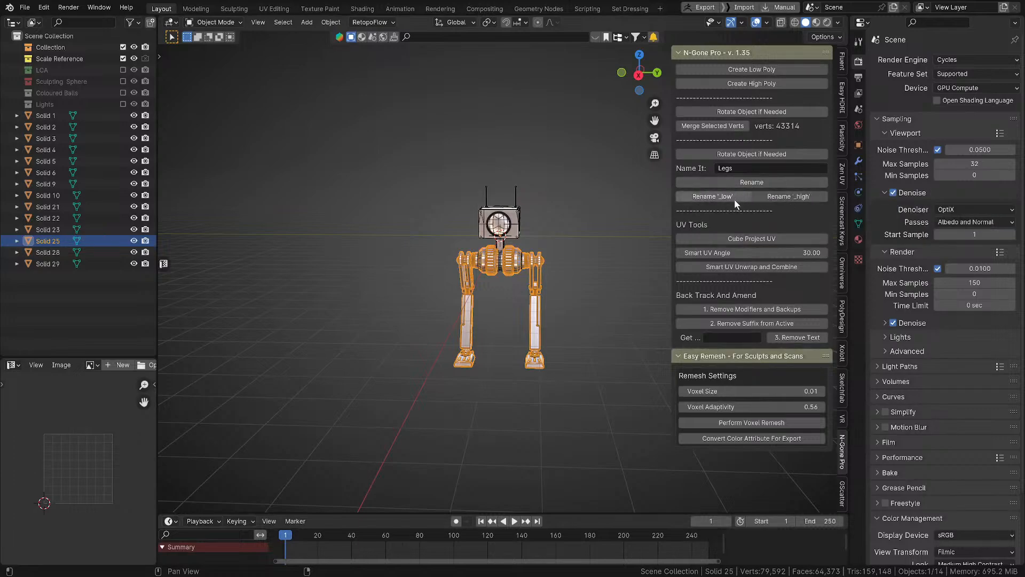
Step: Invert the selection from the joined legs and join all remaining head and body solids into a second object
{"action": "left_click_drag", "start_coordinate": [386, 156], "coordinate": [564, 373]}
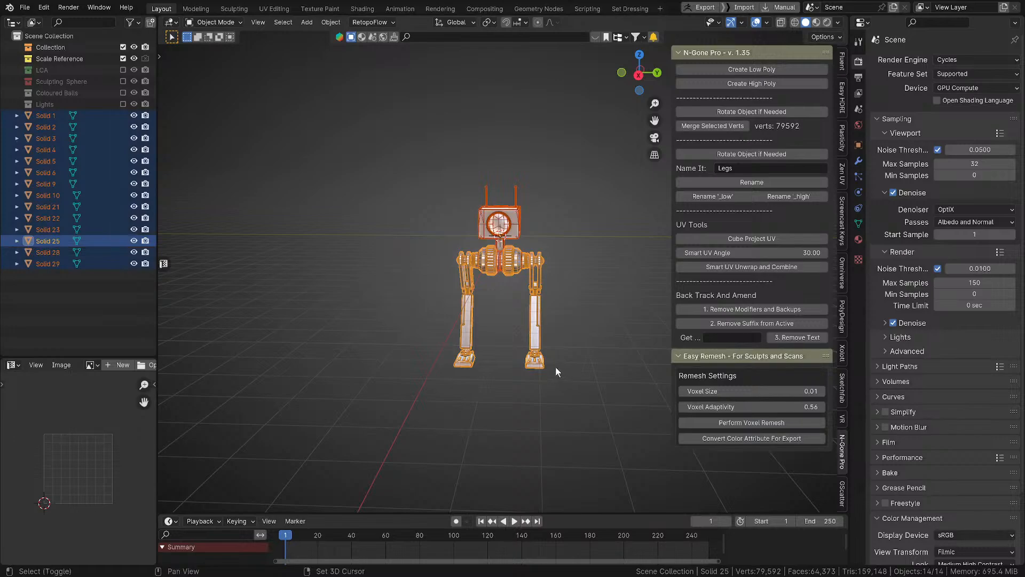
{"action": "left_click", "coordinate": [530, 248], "text": "ctrl"}
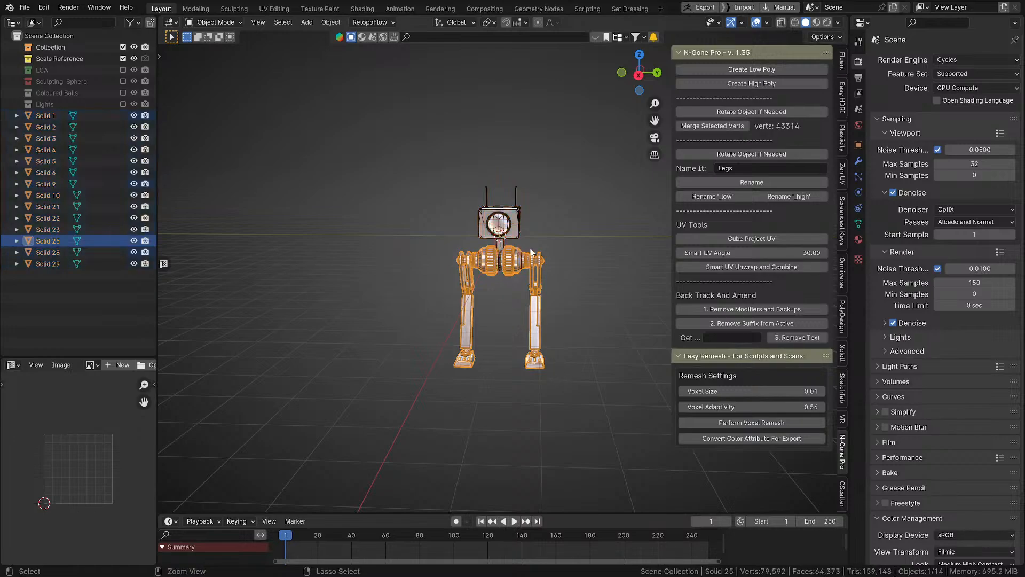
{"action": "key", "text": "ctrl+i"}
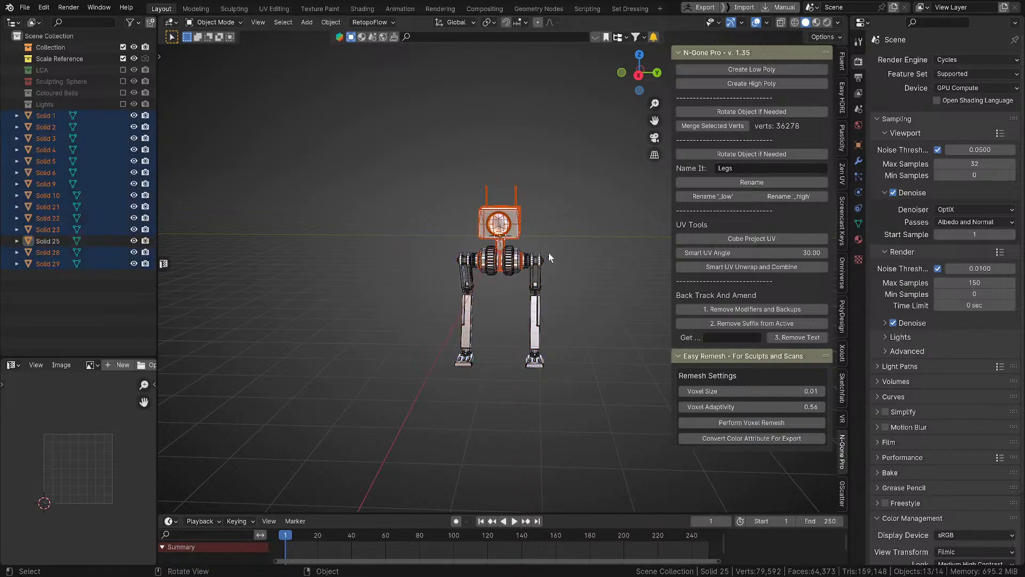
{"action": "key", "text": "ctrl+j"}
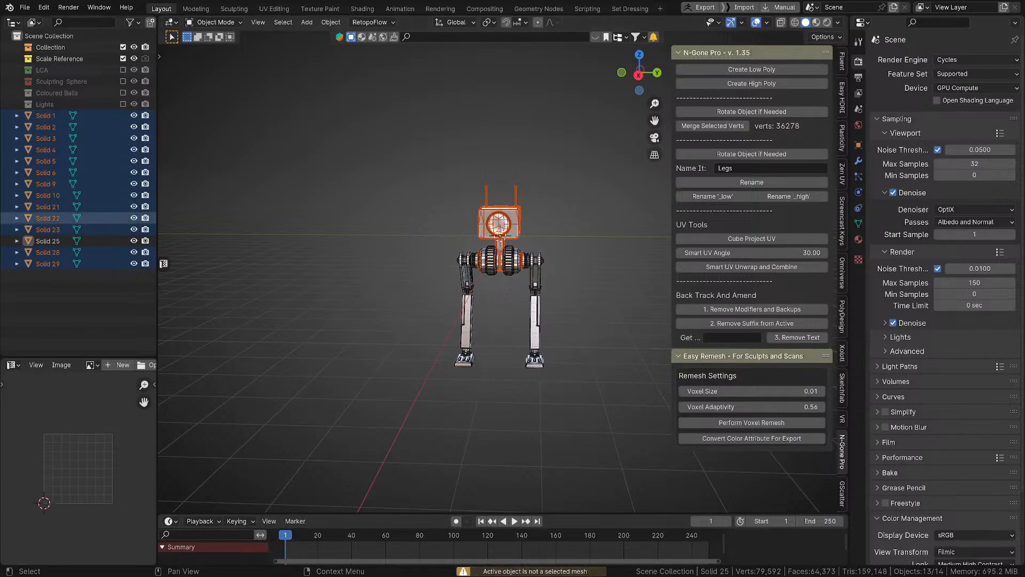
{"action": "scroll", "coordinate": [513, 267], "scroll_direction": "up", "scroll_amount": 2}
{"action": "left_click", "coordinate": [521, 217], "text": "shift"}
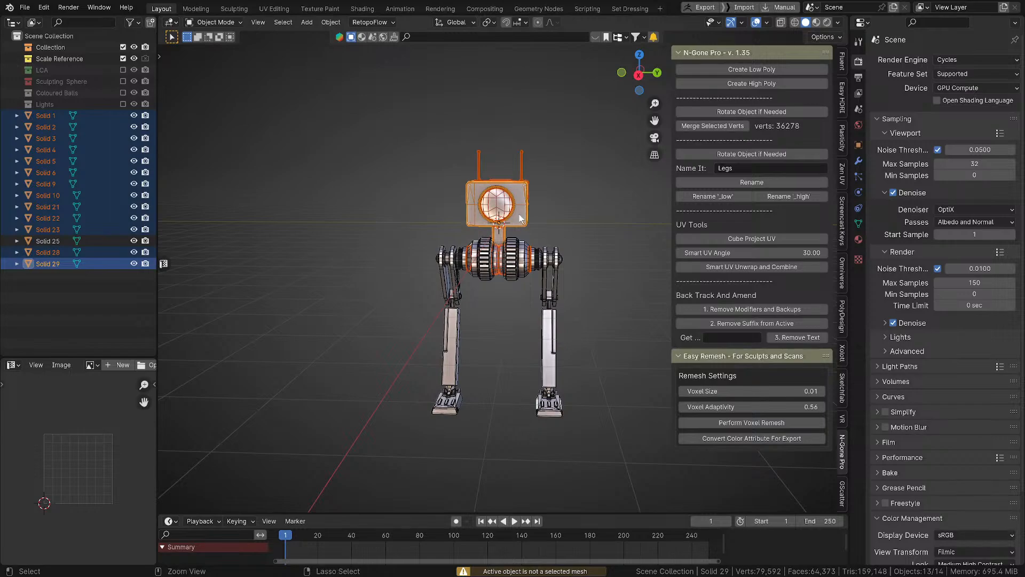
{"action": "key", "text": "ctrl+j"}
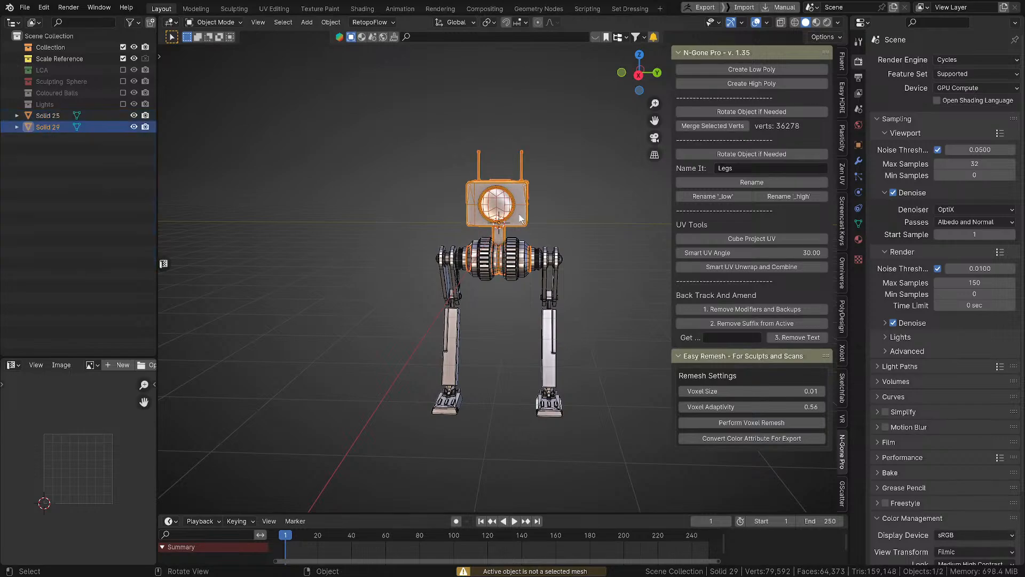
Step: Check which robot parts belong to each of the two joined objects by selecting them alternately
{"action": "left_click", "coordinate": [65, 116]}
{"action": "left_click", "coordinate": [61, 126]}
{"action": "scroll", "coordinate": [386, 188], "scroll_direction": "up", "scroll_amount": 4}
{"action": "middle_click_drag", "start_coordinate": [387, 202], "coordinate": [590, 271]}
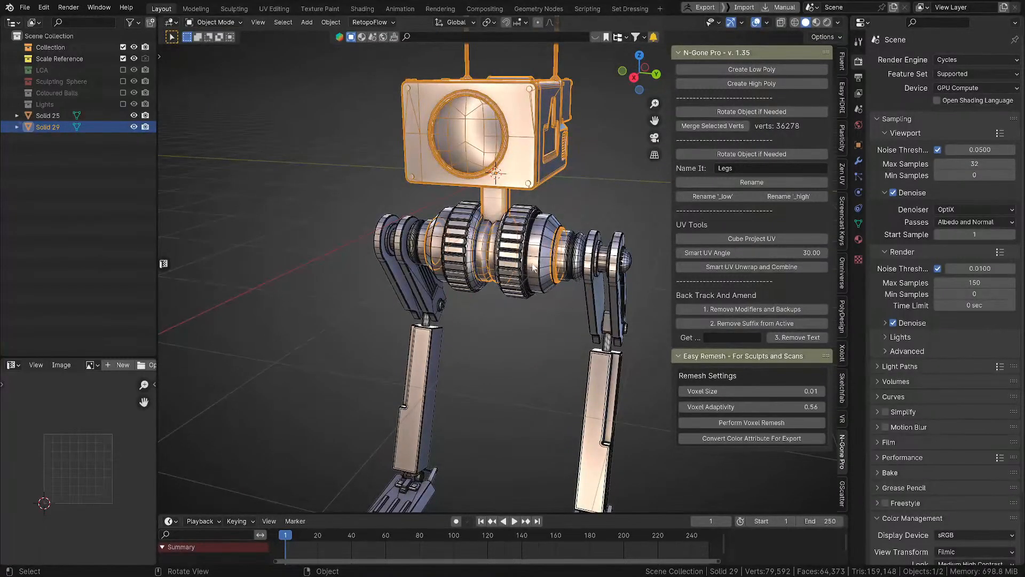
{"action": "left_click", "coordinate": [56, 117]}
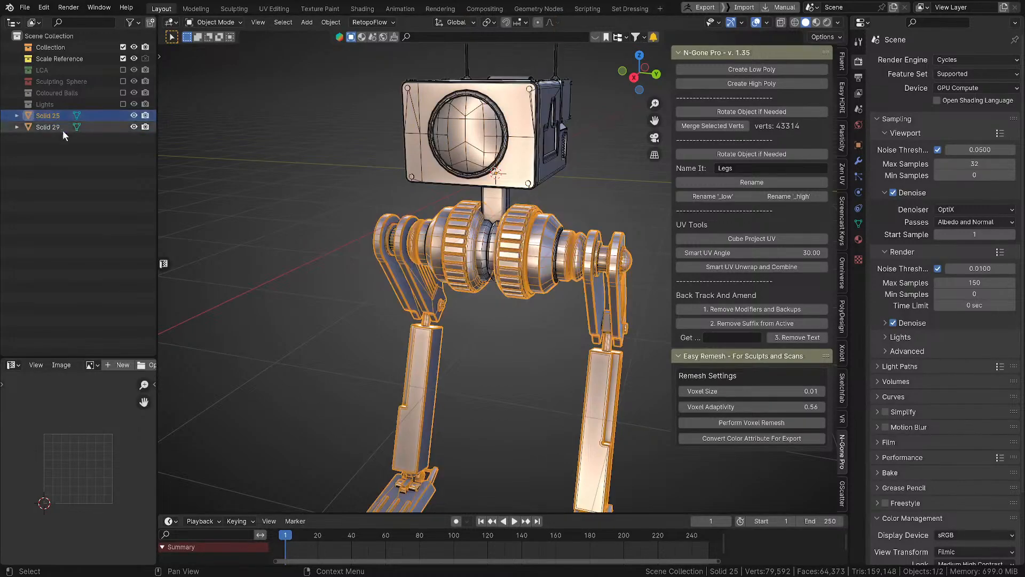
{"action": "left_click", "coordinate": [57, 127]}
{"action": "middle_click_drag", "start_coordinate": [357, 199], "coordinate": [219, 220]}
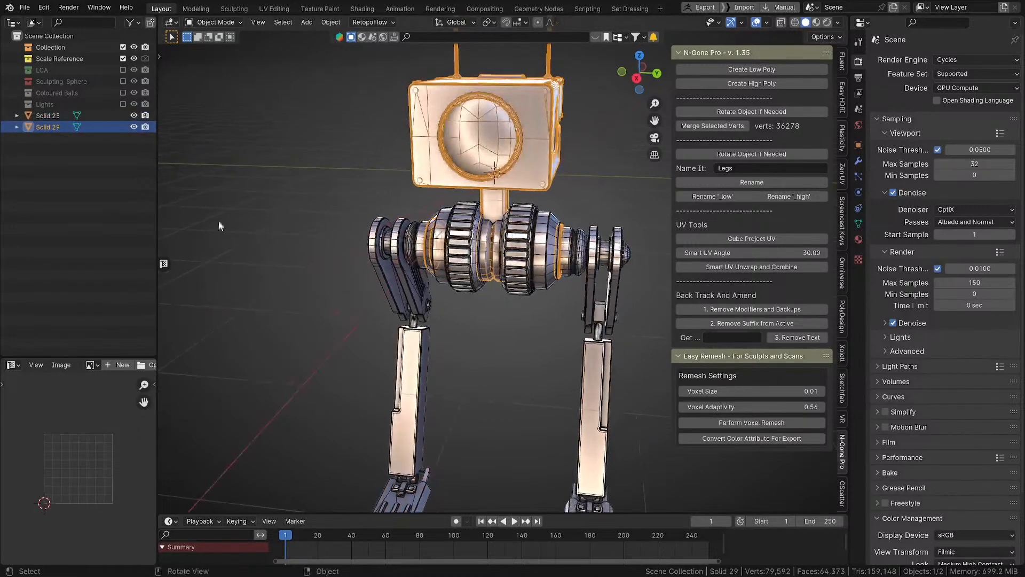
{"action": "left_click", "coordinate": [58, 116]}
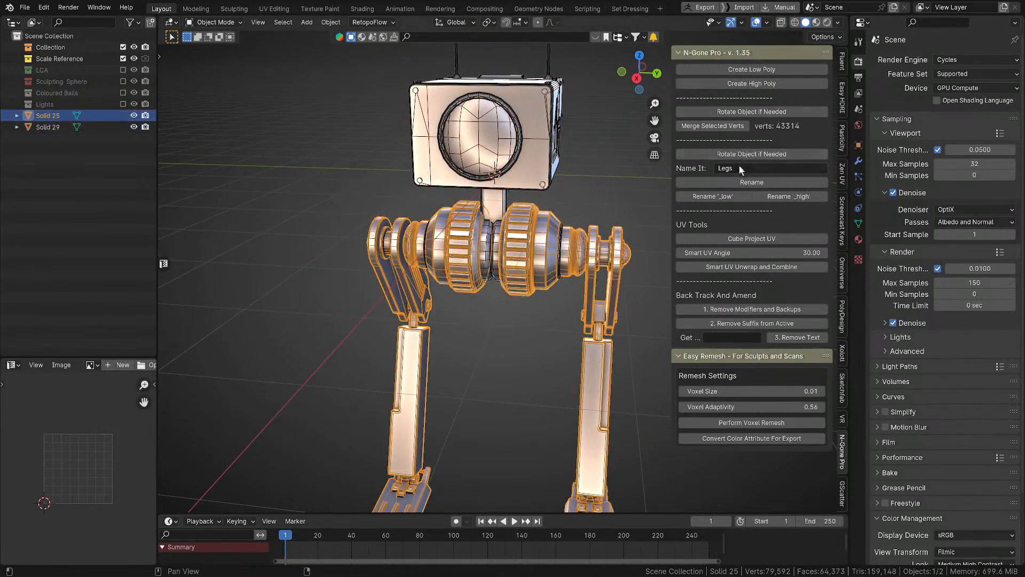
Step: Duplicate both joined robot objects in place and hide the copies as backups
{"action": "key", "text": "a"}
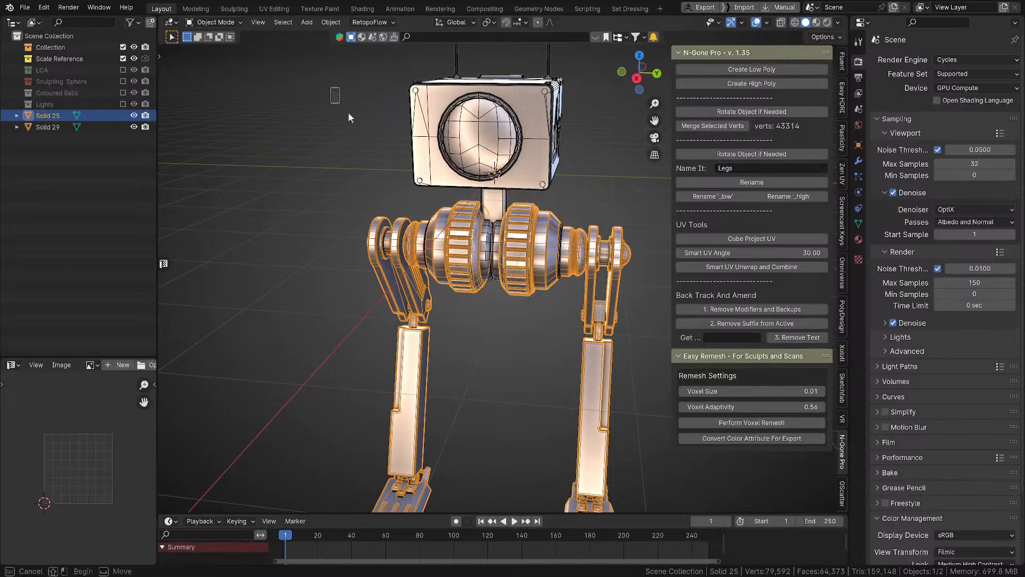
{"action": "scroll", "coordinate": [563, 364], "scroll_direction": "down", "scroll_amount": 4}
{"action": "middle_click_drag", "start_coordinate": [580, 365], "coordinate": [559, 348]}
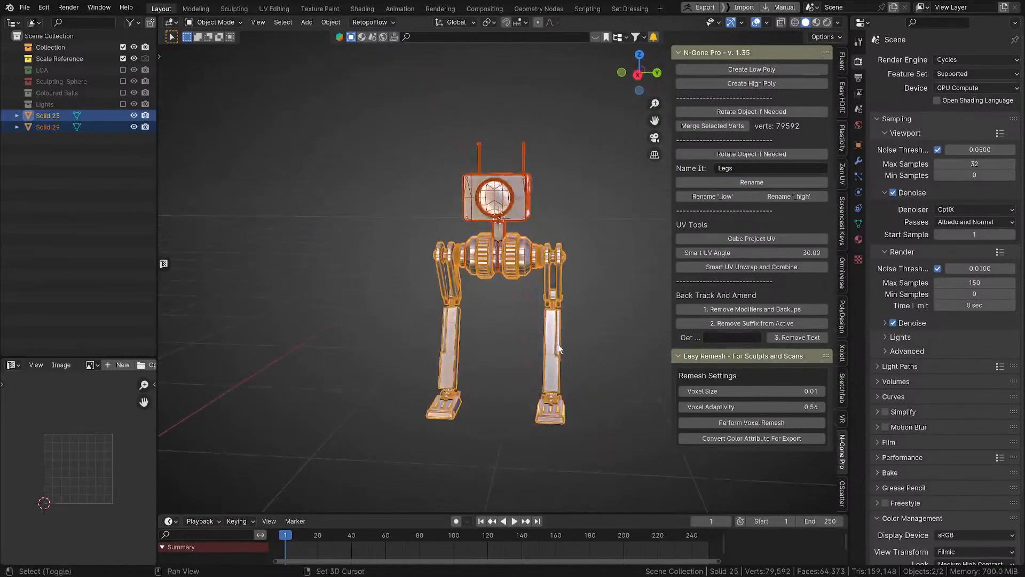
{"action": "key", "text": "shift+d"}
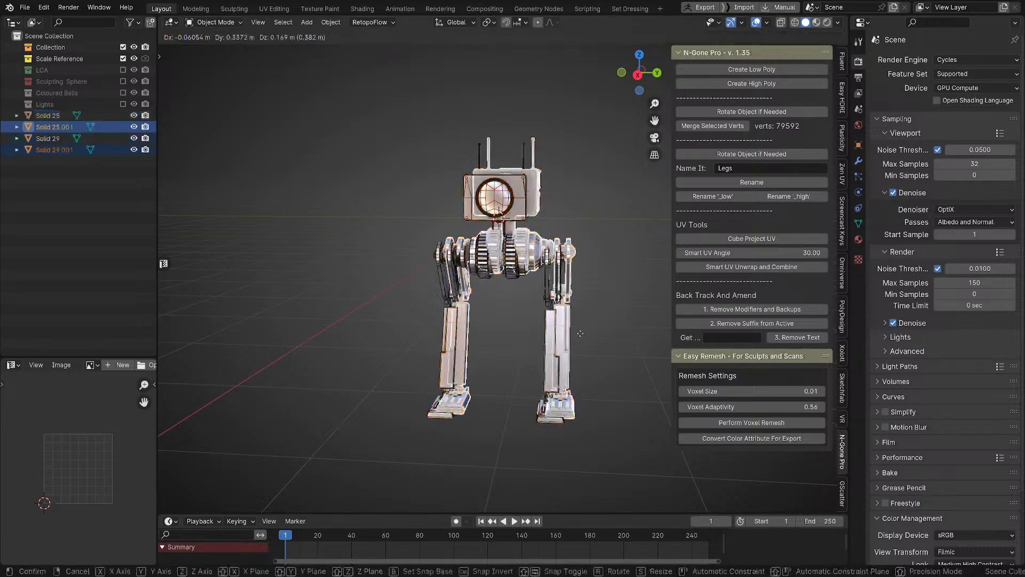
{"action": "key", "text": "Escape"}
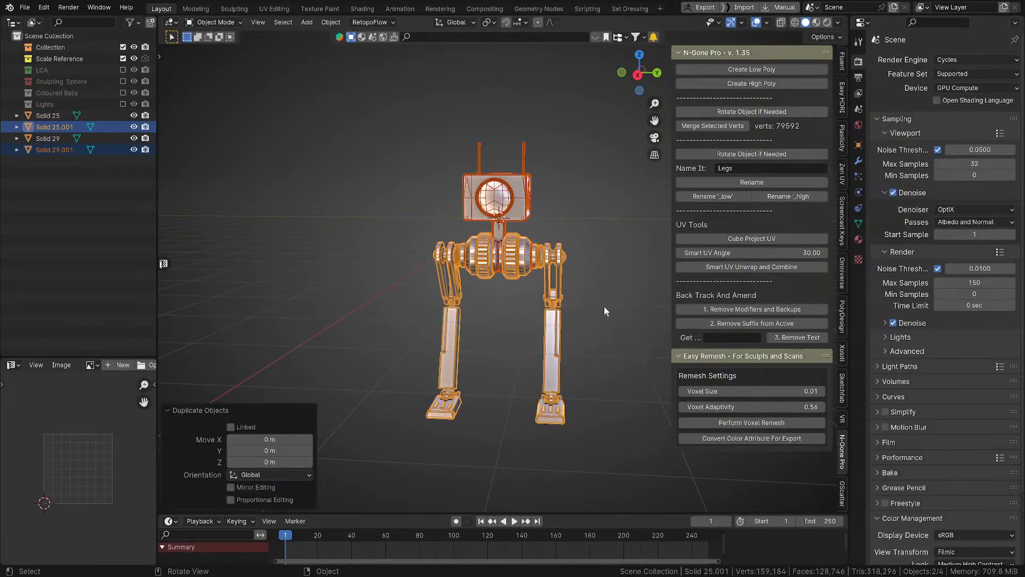
{"action": "key", "text": "h"}
Step: Rename the joined leg object to Legs and create its low-poly version with N-Gone Pro
{"action": "left_click", "coordinate": [455, 273]}
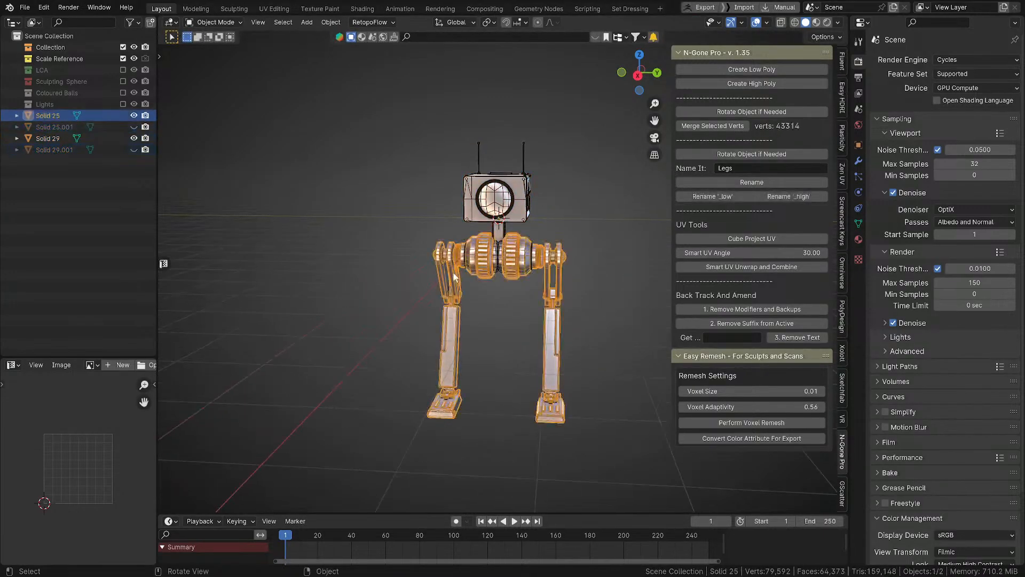
{"action": "middle_click_drag", "start_coordinate": [455, 272], "coordinate": [437, 277]}
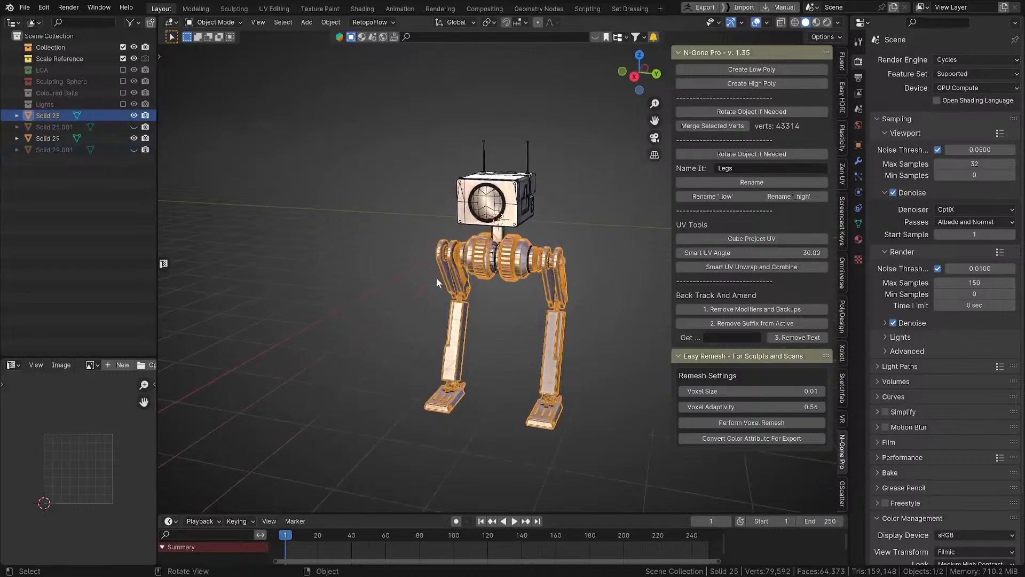
{"action": "left_click", "coordinate": [773, 69]}
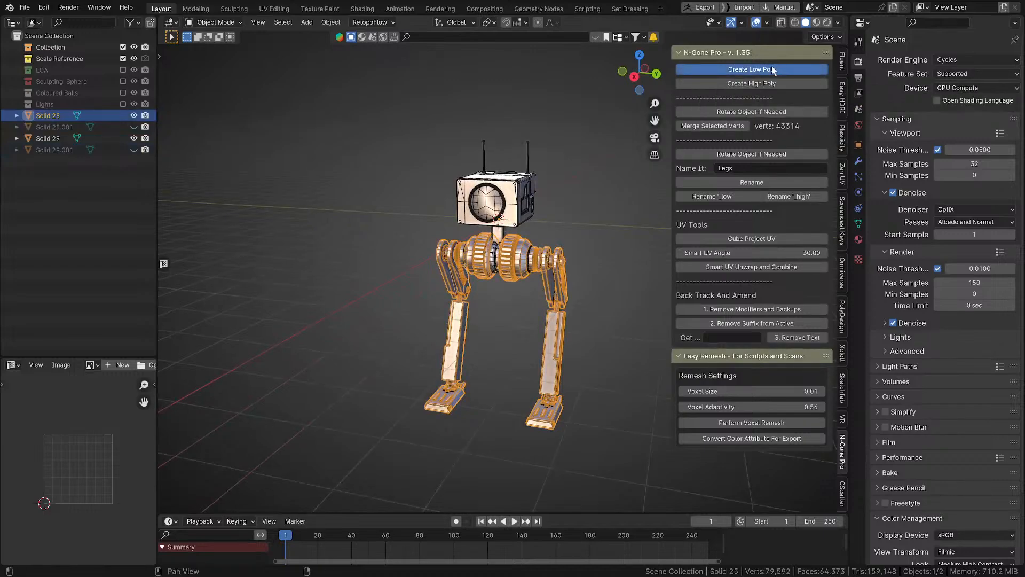
{"action": "left_click", "coordinate": [731, 183]}
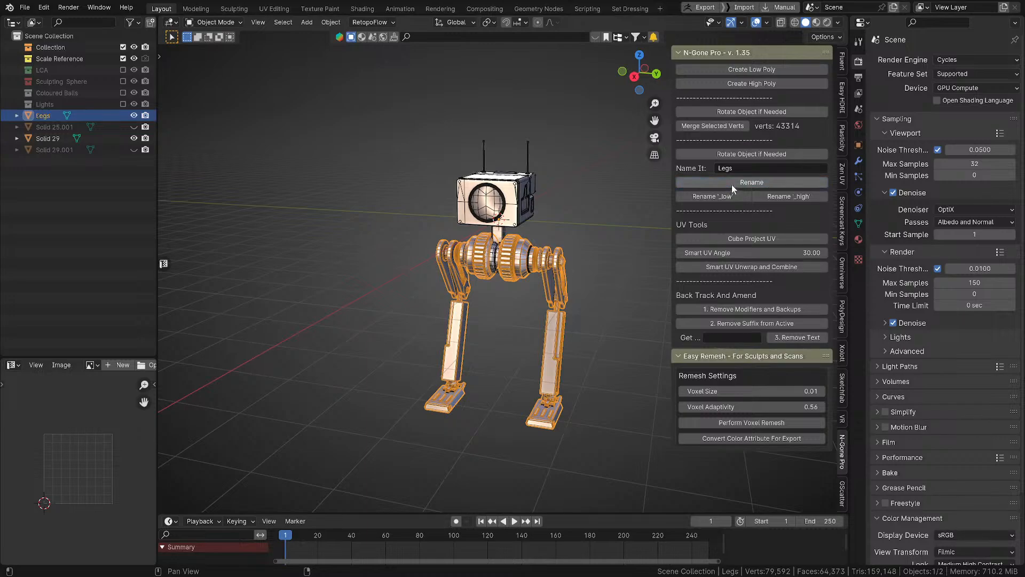
{"action": "left_click", "coordinate": [745, 70]}
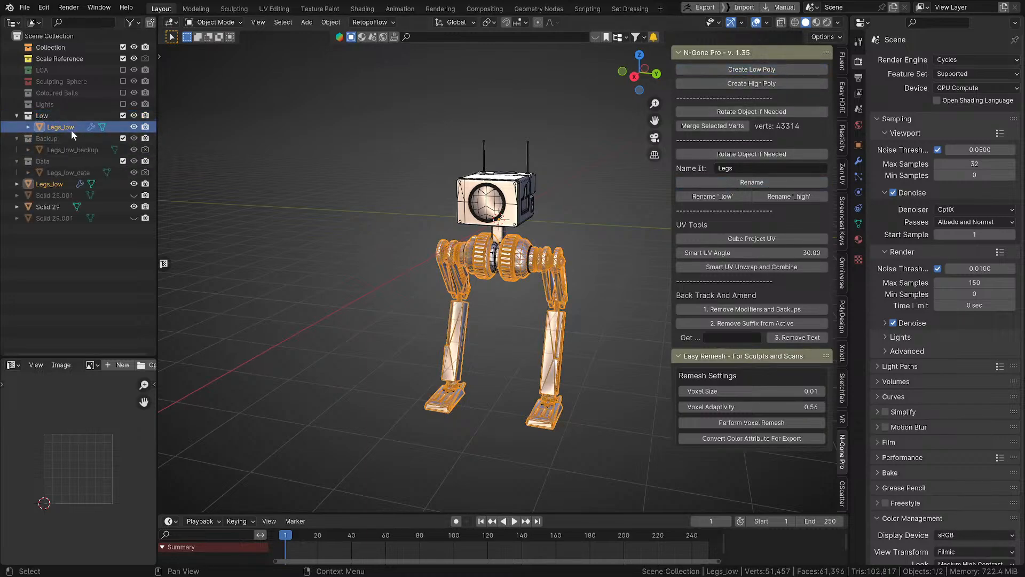
Step: Put the low-poly legs into edit mode and turn off the viewport's wireframe overlay
{"action": "key", "text": "Tab"}
{"action": "scroll", "coordinate": [499, 307], "scroll_direction": "up", "scroll_amount": 2}
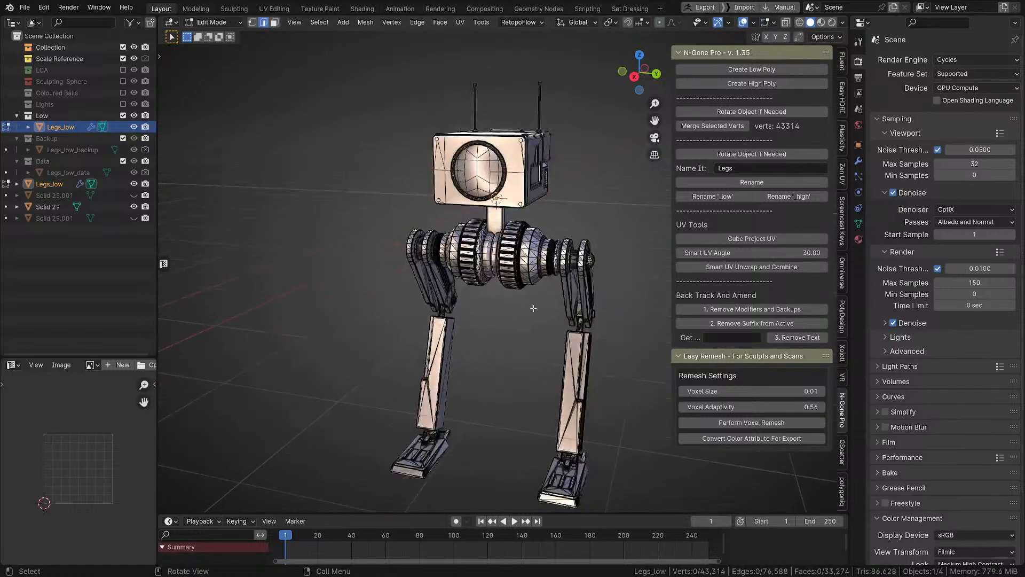
{"action": "left_click", "coordinate": [758, 21]}
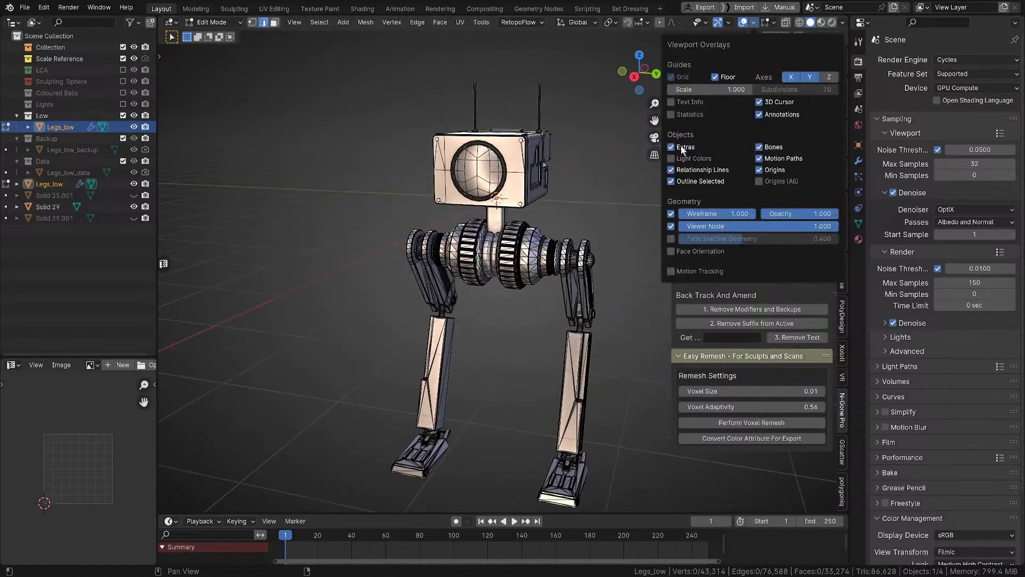
{"action": "left_click", "coordinate": [670, 213]}
Step: Inspect the low-poly hip joints and legs up close in both solid and wireframe shading
{"action": "scroll", "coordinate": [548, 353], "scroll_direction": "up", "scroll_amount": 3}
{"action": "middle_click_drag", "start_coordinate": [547, 354], "coordinate": [539, 343]}
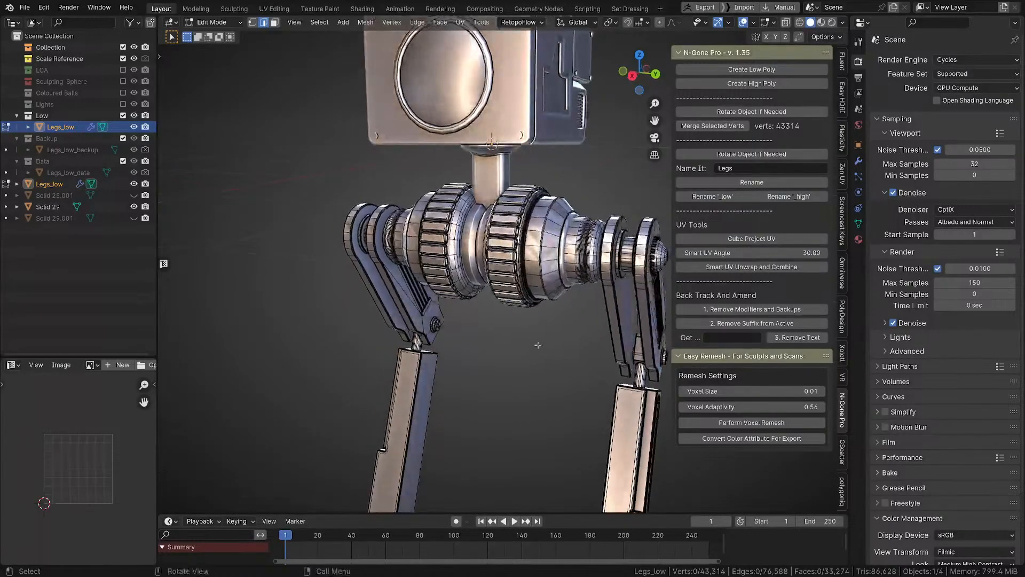
{"action": "scroll", "coordinate": [568, 282], "scroll_direction": "down", "scroll_amount": 2}
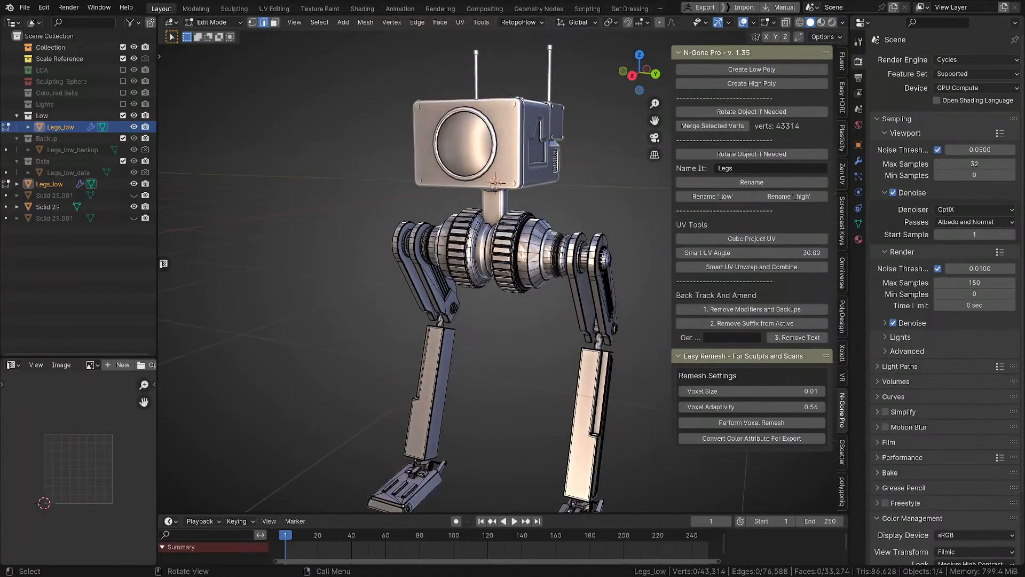
{"action": "key", "text": "Tab"}
{"action": "scroll", "coordinate": [538, 257], "scroll_direction": "up", "scroll_amount": 5}
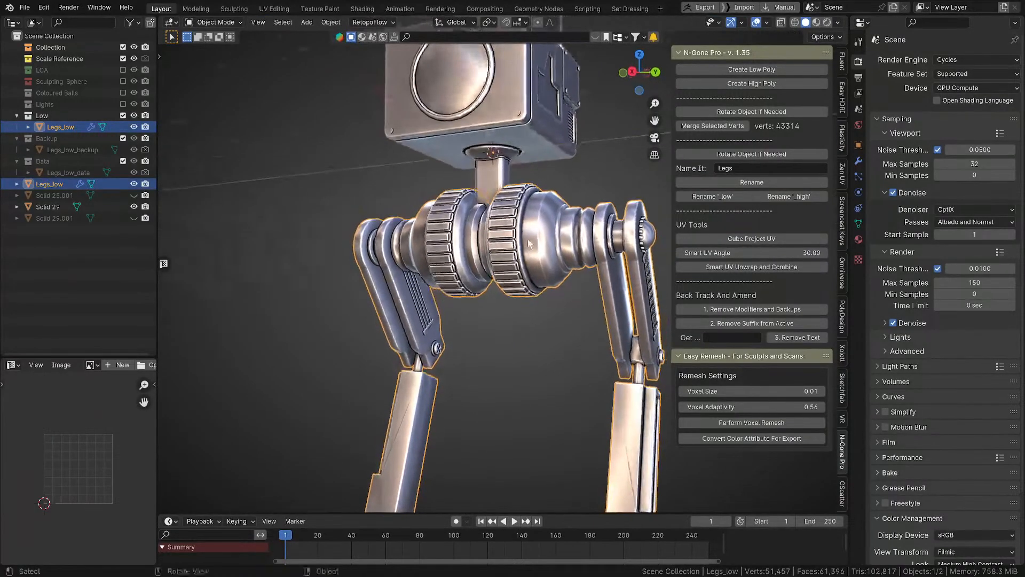
{"action": "scroll", "coordinate": [534, 265], "scroll_direction": "up", "scroll_amount": 2}
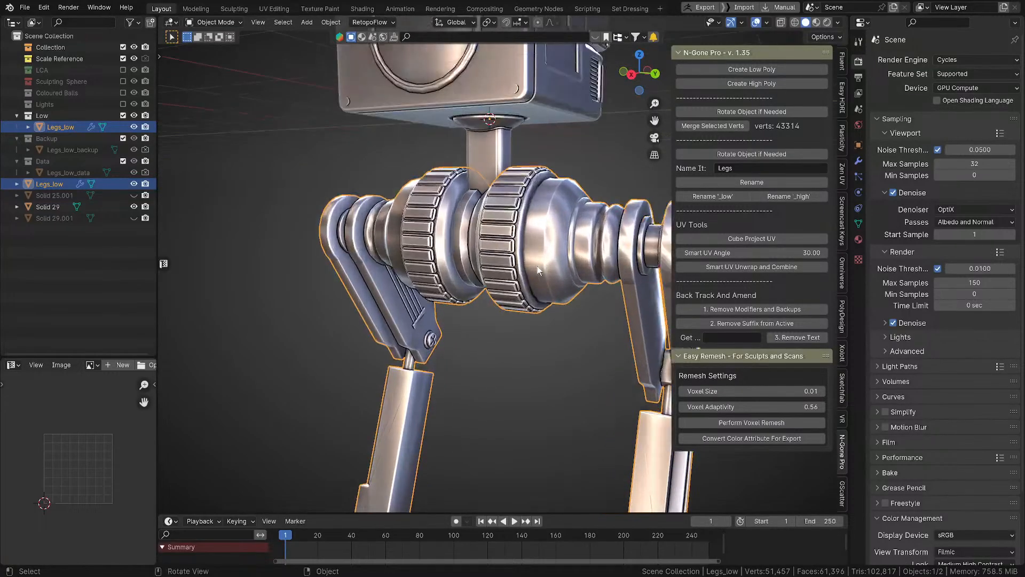
{"action": "key", "text": "z"}
{"action": "left_click", "coordinate": [531, 268]}
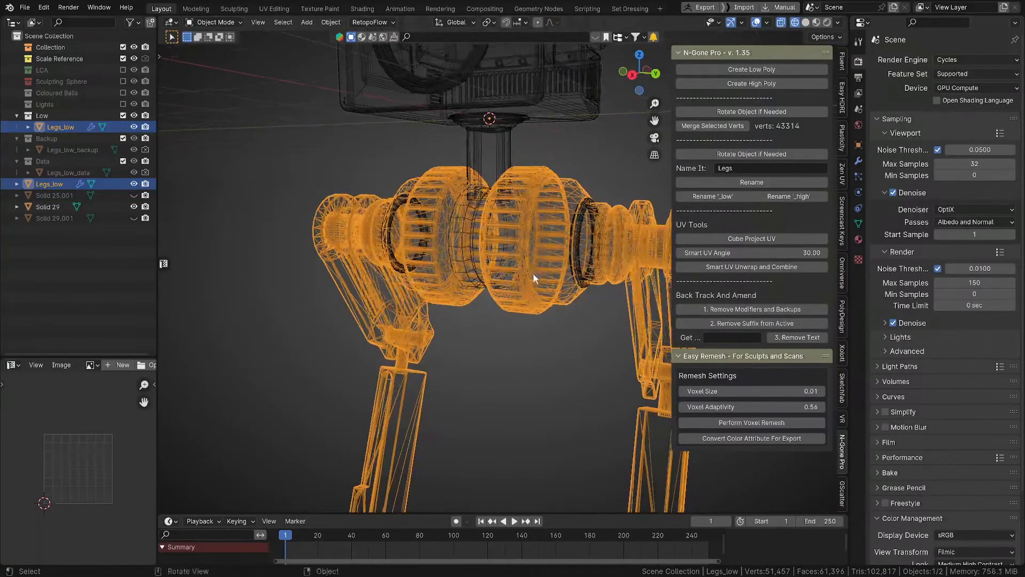
{"action": "mouse_move", "coordinate": [533, 274]}
{"action": "middle_mouse_down"}
{"action": "mouse_move", "coordinate": [503, 279]}
{"action": "mouse_move", "coordinate": [562, 251]}
{"action": "middle_mouse_up"}
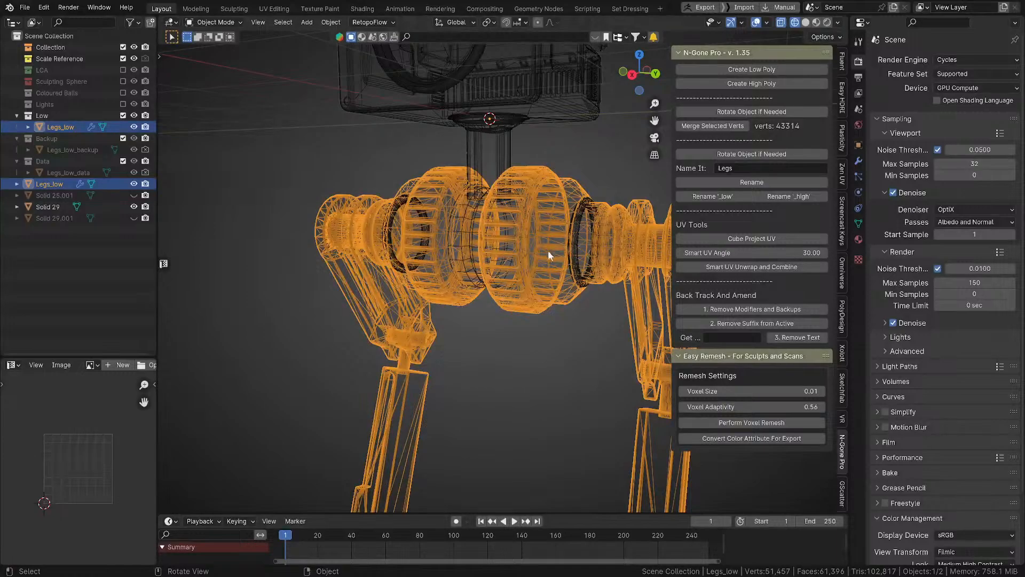
{"action": "key", "text": "Tab"}
{"action": "key", "text": "Tab"}
Step: Return the viewport to solid shading and select the joined head and body object
{"action": "left_click", "coordinate": [516, 235]}
{"action": "key", "text": "z"}
{"action": "left_click", "coordinate": [550, 224]}
{"action": "scroll", "coordinate": [522, 131], "scroll_direction": "down", "scroll_amount": 4}
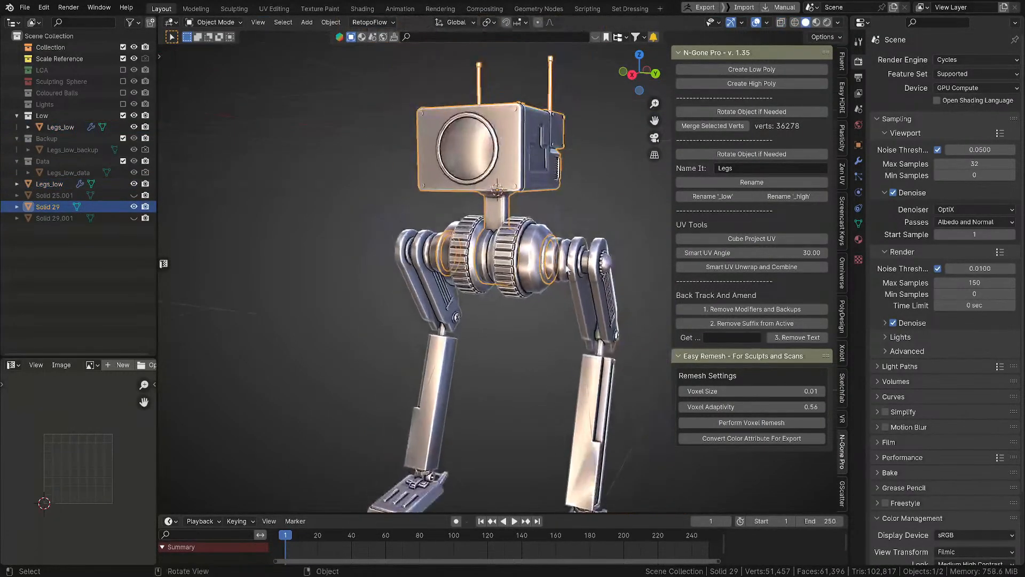
{"action": "middle_click_drag", "start_coordinate": [522, 131], "coordinate": [521, 251]}
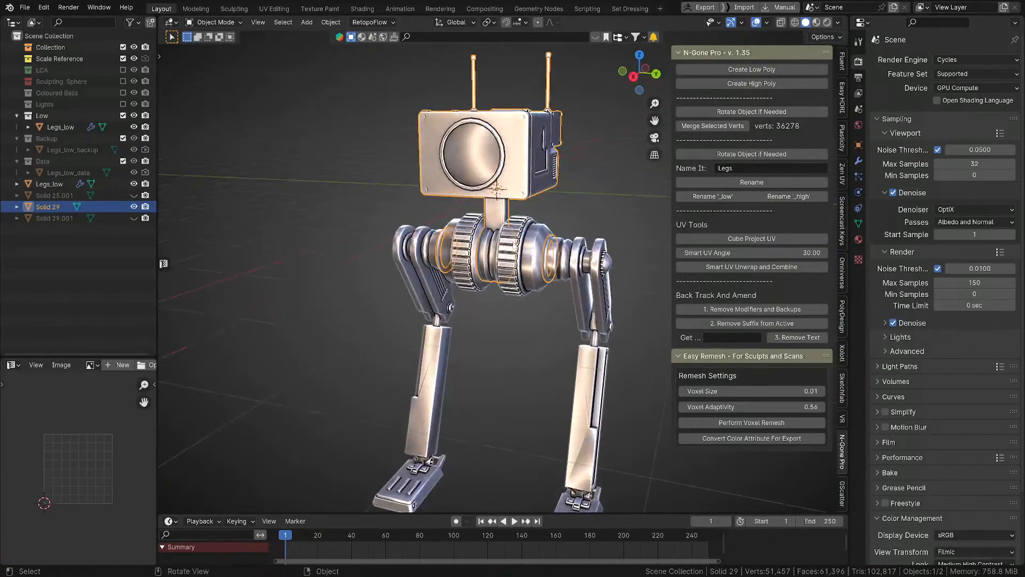
Step: Compare the low-poly legs' shading at the hip joints with the Data Transfer modifier's viewport display off and on
{"action": "left_click", "coordinate": [521, 258]}
{"action": "left_click", "coordinate": [858, 161]}
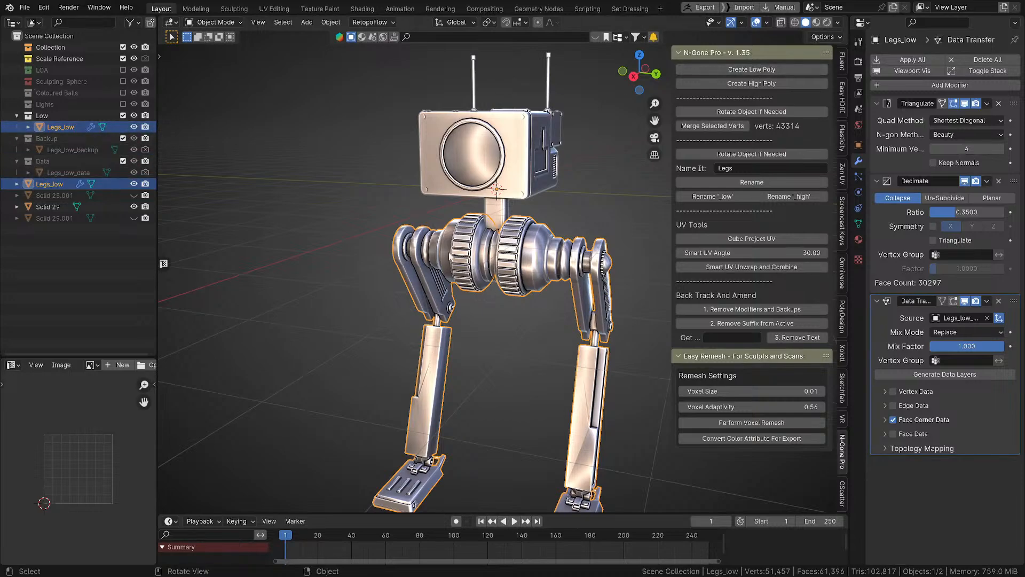
{"action": "left_click", "coordinate": [966, 303]}
{"action": "scroll", "coordinate": [585, 242], "scroll_direction": "up", "scroll_amount": 5}
{"action": "scroll", "coordinate": [585, 242], "scroll_direction": "up", "scroll_amount": 4}
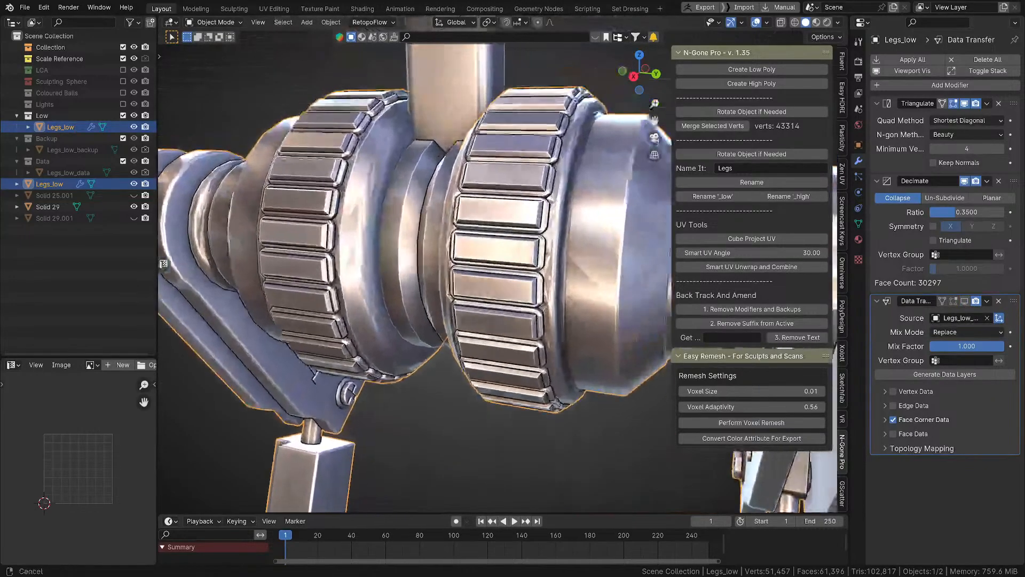
{"action": "left_click", "coordinate": [966, 302]}
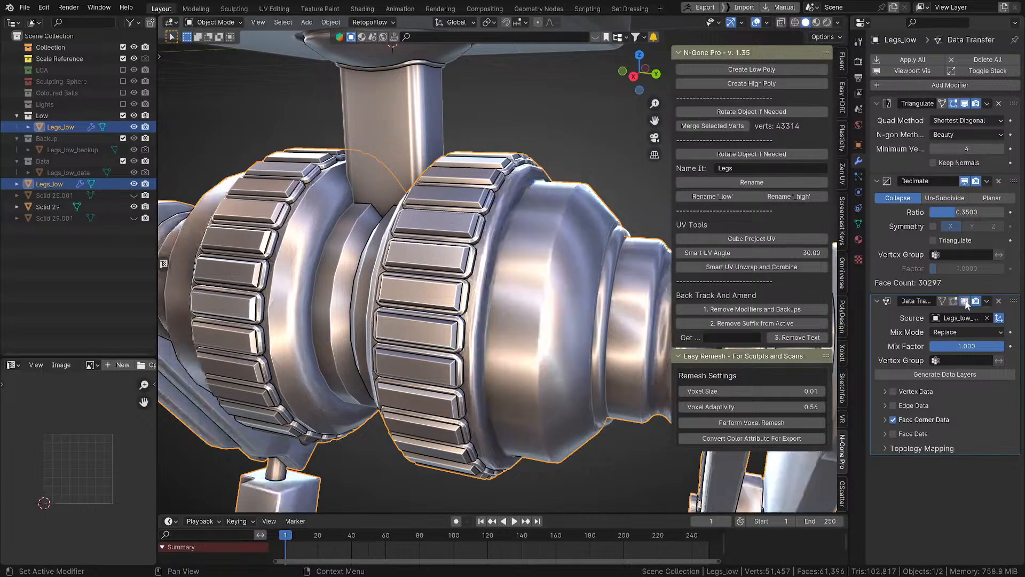
{"action": "left_click", "coordinate": [965, 303]}
{"action": "left_click", "coordinate": [965, 302]}
{"action": "left_click", "coordinate": [966, 302]}
{"action": "left_click", "coordinate": [965, 303]}
{"action": "left_click", "coordinate": [966, 302]}
{"action": "left_click", "coordinate": [965, 303]}
{"action": "scroll", "coordinate": [486, 267], "scroll_direction": "down", "scroll_amount": 7}
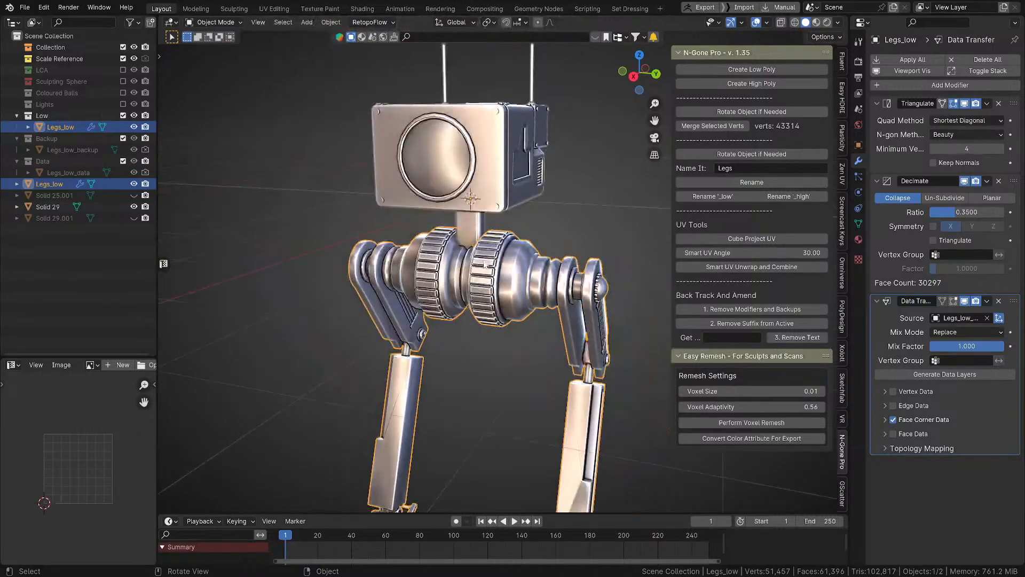
Step: Collapse the Low collection in the outliner and hide the joined head and body object
{"action": "left_click", "coordinate": [483, 201]}
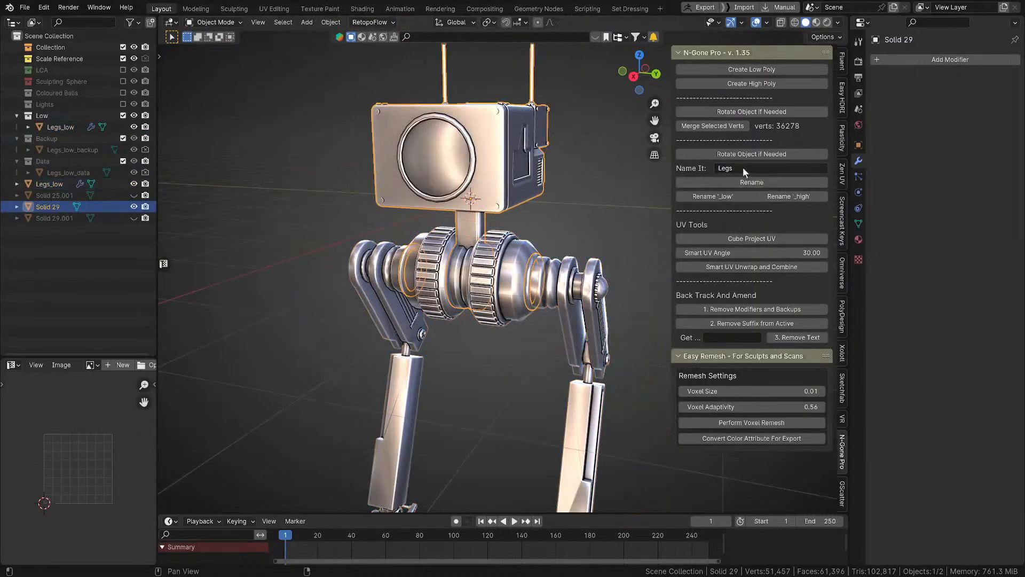
{"action": "left_click", "coordinate": [17, 115]}
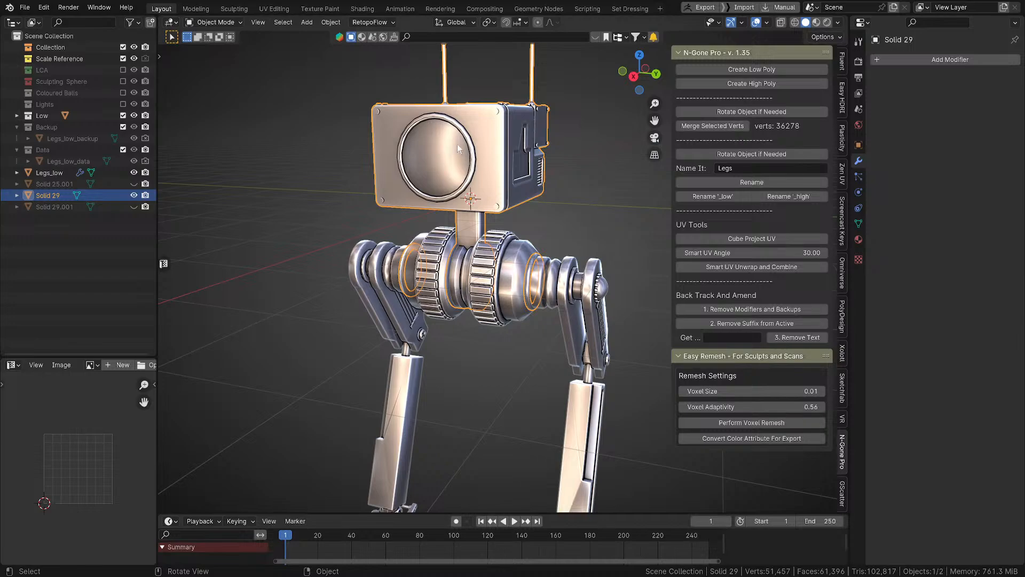
{"action": "key", "text": "h"}
Step: Hide the low-poly legs, unhide the Solid 25.001 leg copy and create its high-poly version with N-Gone Pro
{"action": "left_click", "coordinate": [134, 172]}
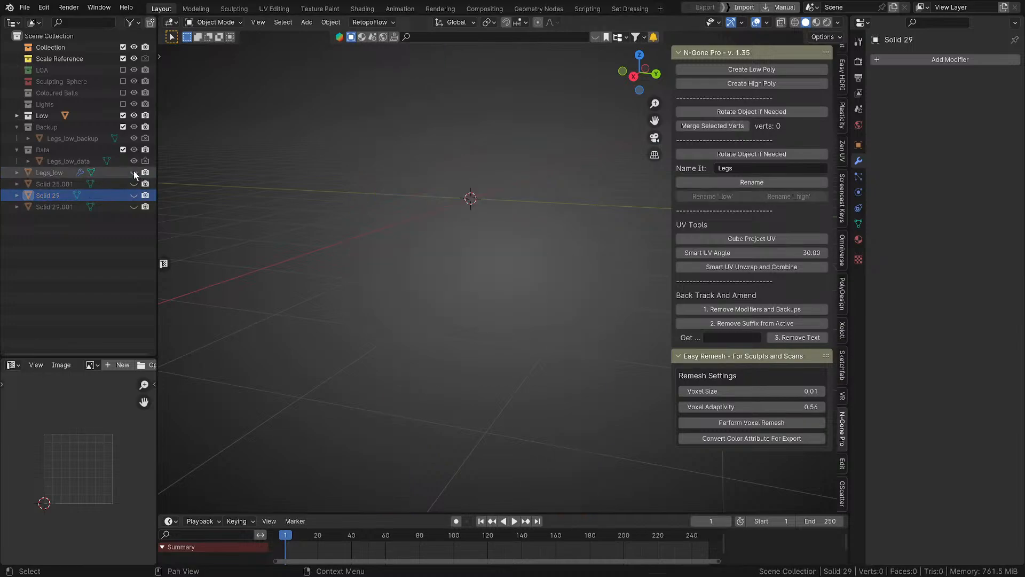
{"action": "left_click", "coordinate": [134, 183]}
{"action": "left_click", "coordinate": [439, 271]}
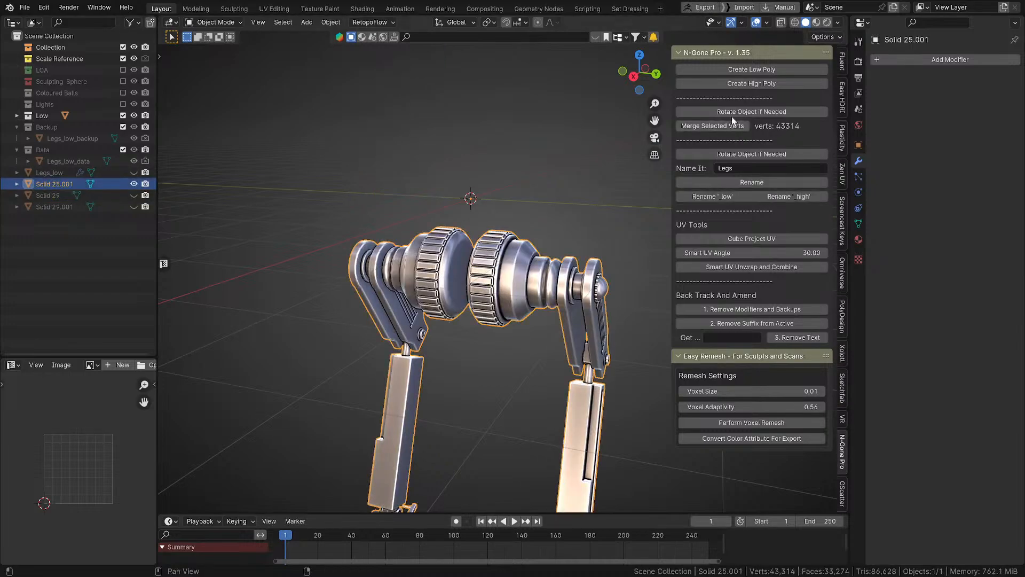
{"action": "left_click", "coordinate": [757, 85]}
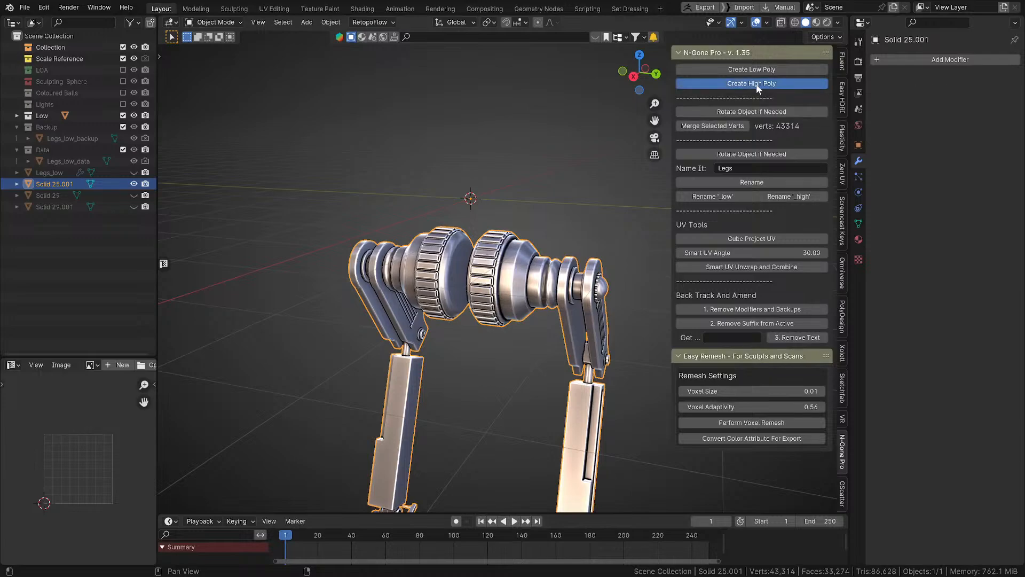
Step: Inspect the high-poly hip joints up close in wireframe and solid shading
{"action": "scroll", "coordinate": [508, 293], "scroll_direction": "up", "scroll_amount": 5}
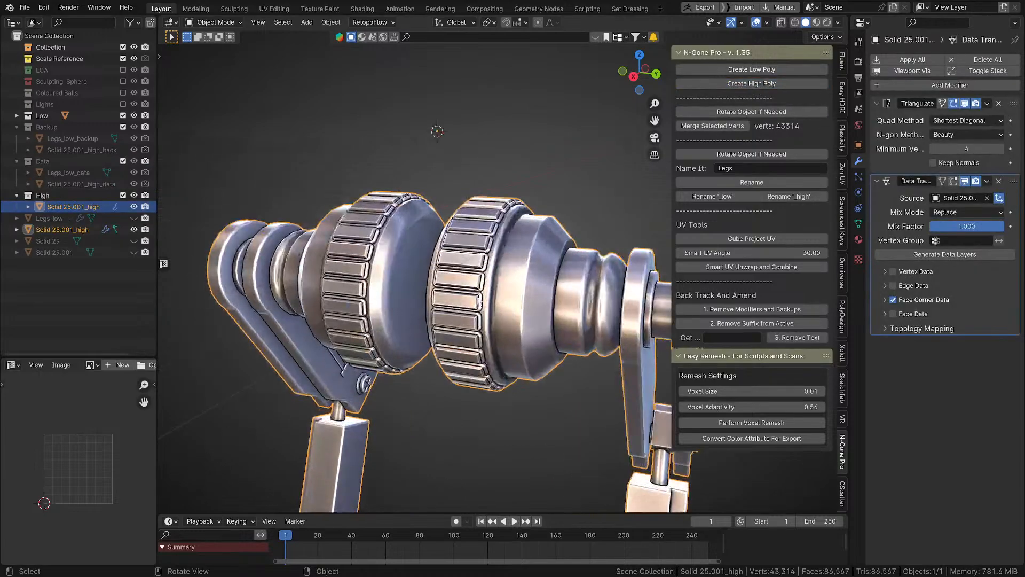
{"action": "scroll", "coordinate": [510, 292], "scroll_direction": "up", "scroll_amount": 2}
{"action": "mouse_move", "coordinate": [513, 284]}
{"action": "middle_mouse_down"}
{"action": "mouse_move", "coordinate": [486, 293]}
{"action": "mouse_move", "coordinate": [535, 284]}
{"action": "middle_mouse_up"}
{"action": "scroll", "coordinate": [491, 293], "scroll_direction": "down", "scroll_amount": 4}
{"action": "key", "text": "z"}
{"action": "left_click", "coordinate": [451, 284]}
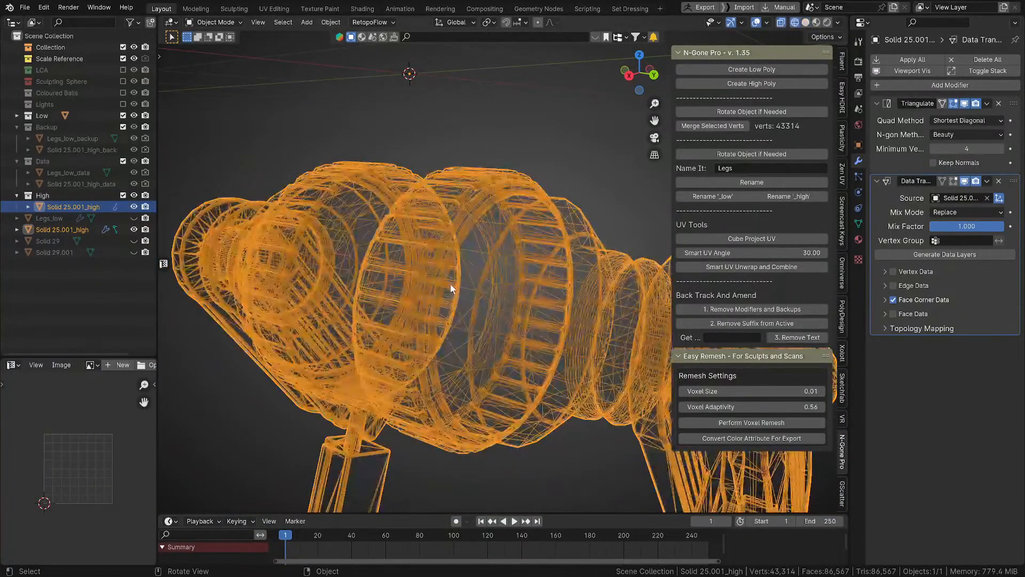
{"action": "key", "text": "z"}
{"action": "left_click", "coordinate": [555, 285]}
{"action": "scroll", "coordinate": [502, 277], "scroll_direction": "down", "scroll_amount": 1}
Step: Compare the high-poly legs' shading with the Data Transfer modifier's viewport display off and on
{"action": "left_click", "coordinate": [499, 276]}
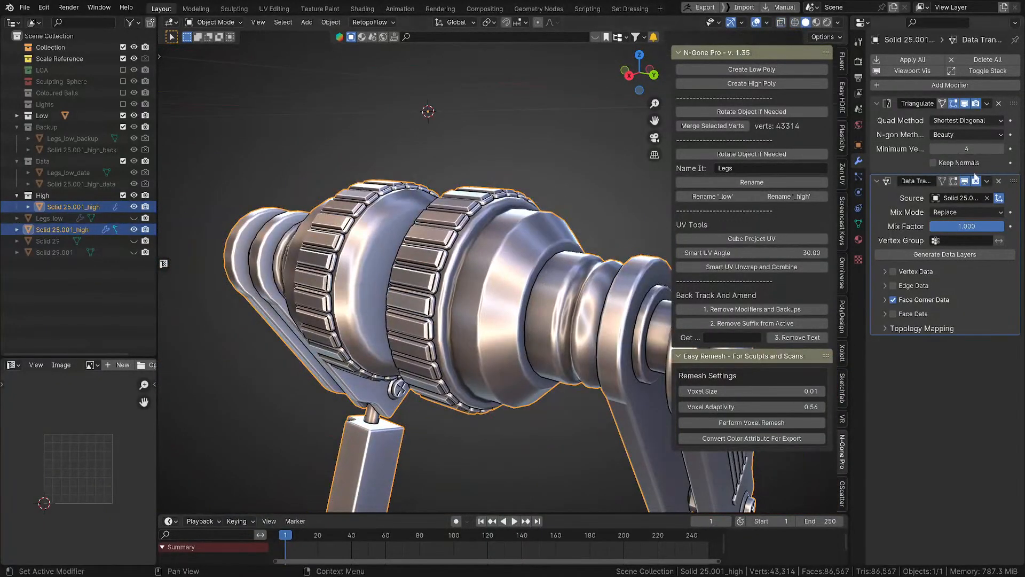
{"action": "left_click", "coordinate": [965, 182]}
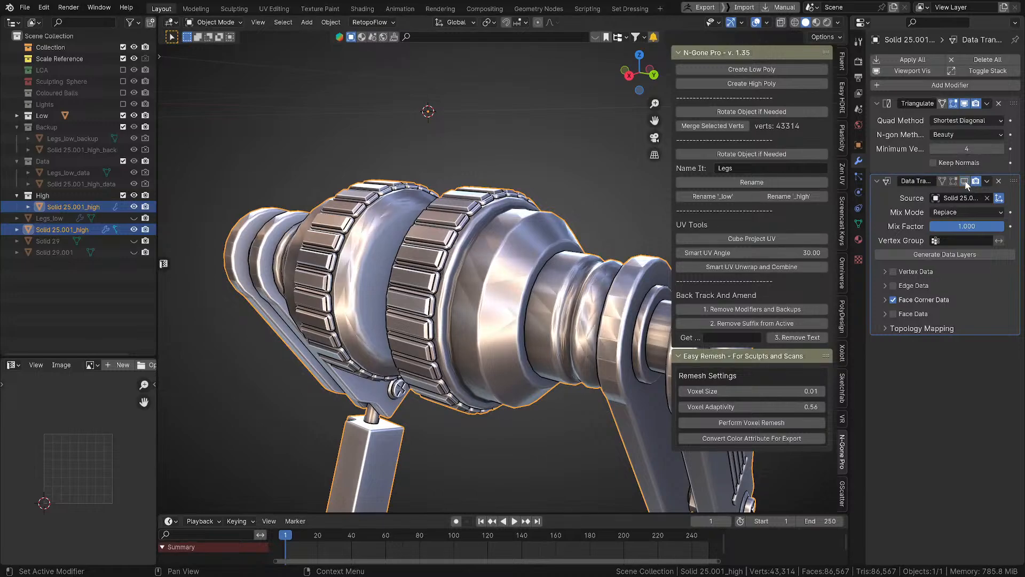
{"action": "left_click", "coordinate": [965, 182]}
{"action": "left_click", "coordinate": [966, 183]}
{"action": "left_click", "coordinate": [966, 182]}
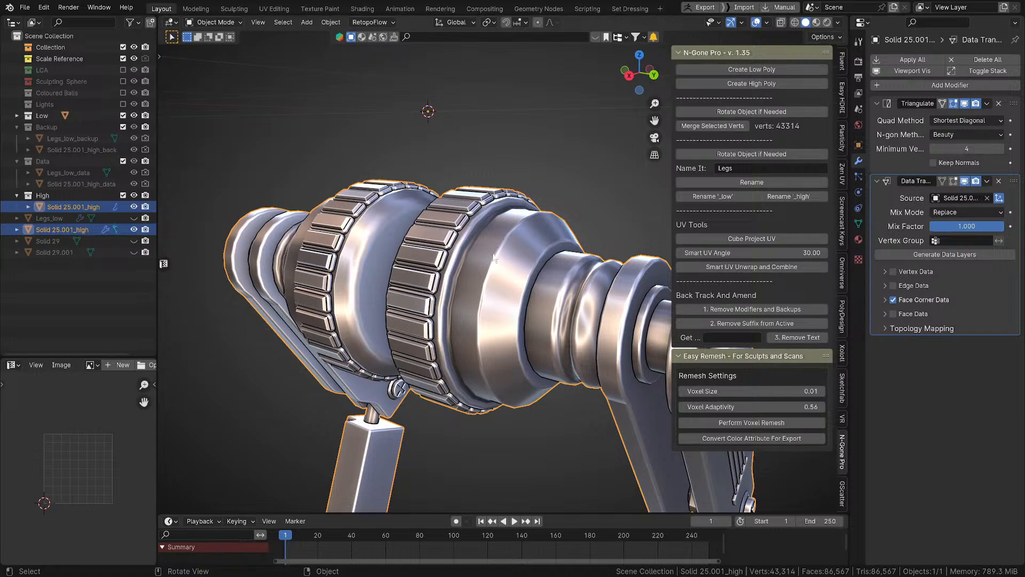
Step: Reveal all hidden robot objects and select the high-poly legs in the High collection
{"action": "key", "text": "h"}
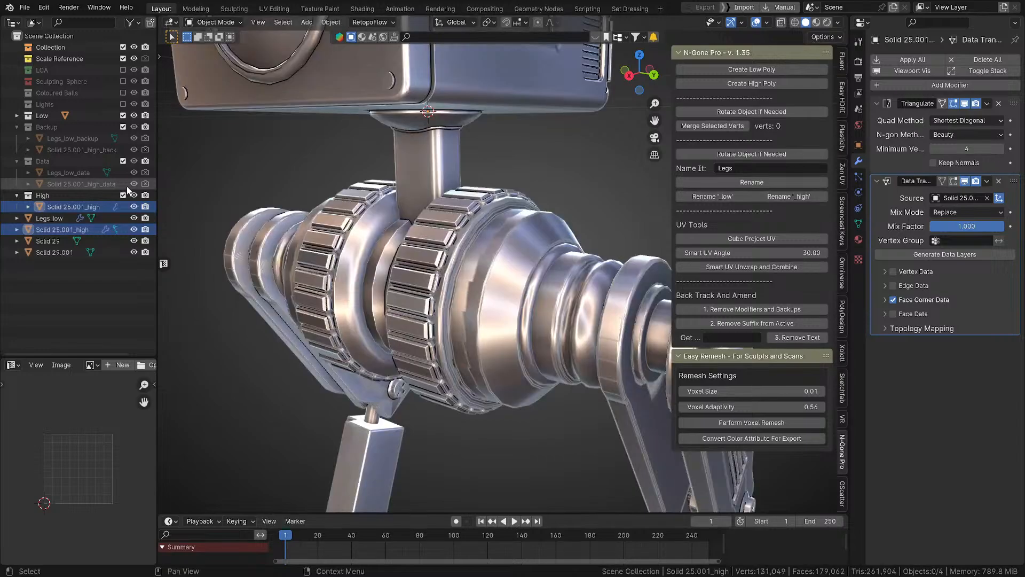
{"action": "scroll", "coordinate": [193, 175], "scroll_direction": "down", "scroll_amount": 4}
{"action": "left_click", "coordinate": [80, 207]}
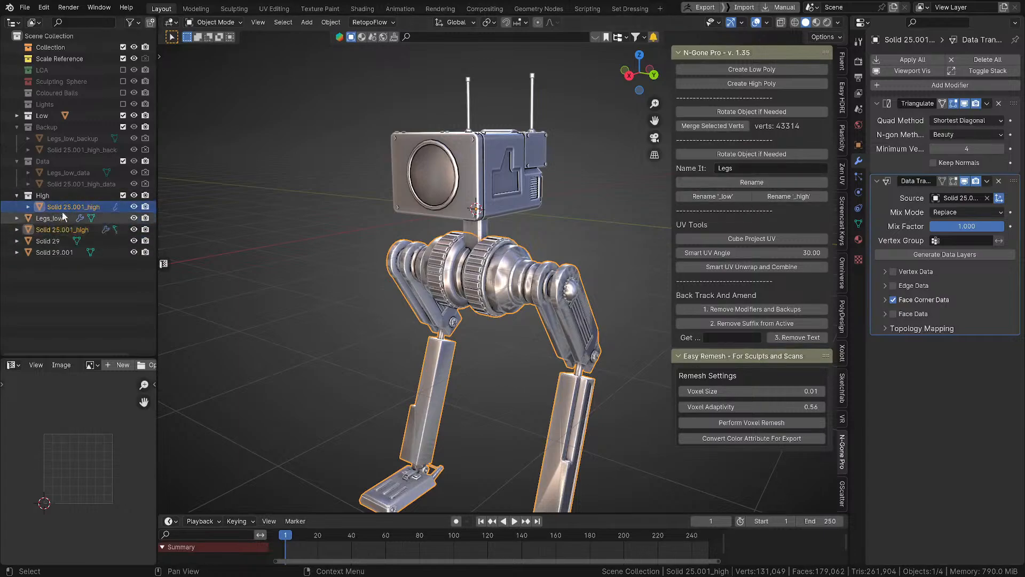
Step: Select all the robot walker's parts and check which export formats are available
{"action": "middle_click_drag", "start_coordinate": [382, 223], "coordinate": [421, 226]}
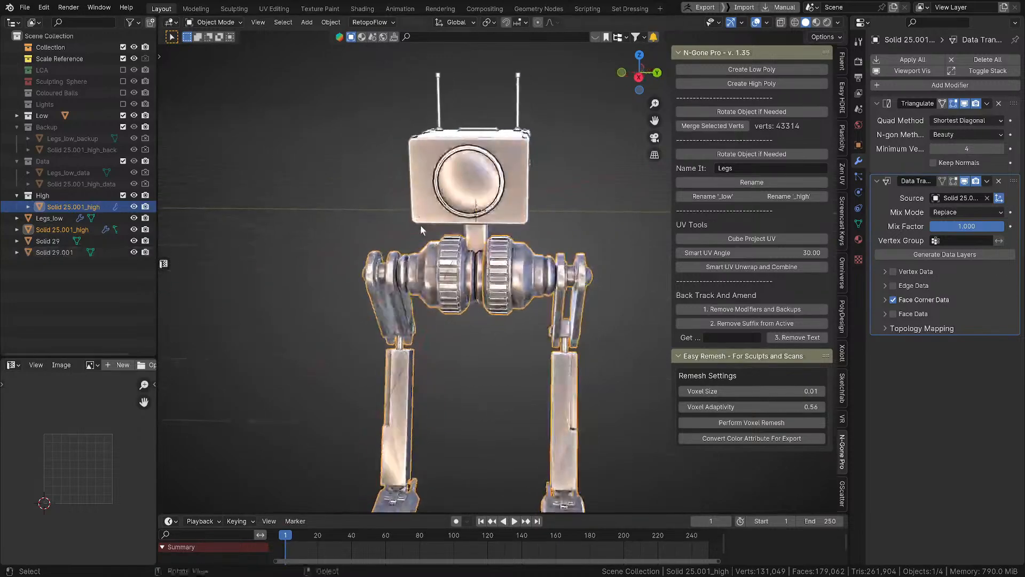
{"action": "scroll", "coordinate": [417, 212], "scroll_direction": "down", "scroll_amount": 5}
{"action": "left_click_drag", "start_coordinate": [415, 154], "coordinate": [580, 354]}
{"action": "middle_click_drag", "start_coordinate": [580, 354], "coordinate": [505, 267]}
{"action": "key", "text": "q"}
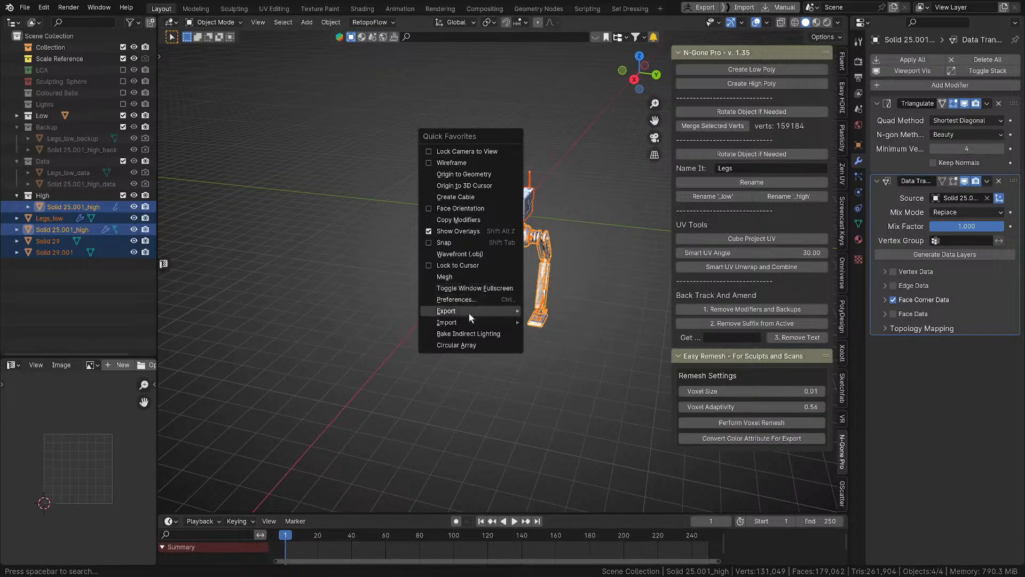
{"action": "mouse_move", "coordinate": [482, 313]}
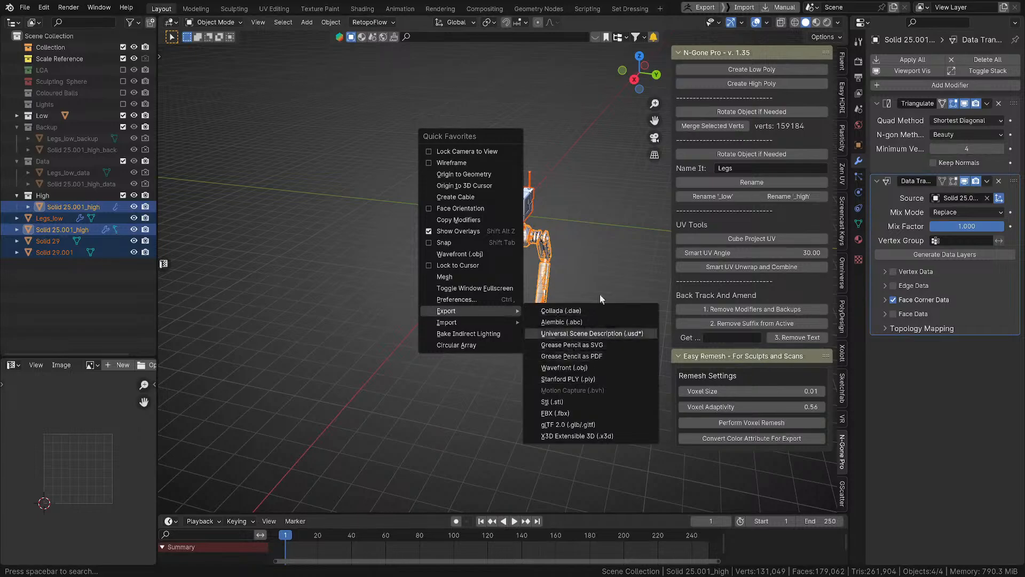
{"action": "middle_click_drag", "start_coordinate": [559, 224], "coordinate": [556, 185]}
{"action": "scroll", "coordinate": [629, 262], "scroll_direction": "up", "scroll_amount": 3}
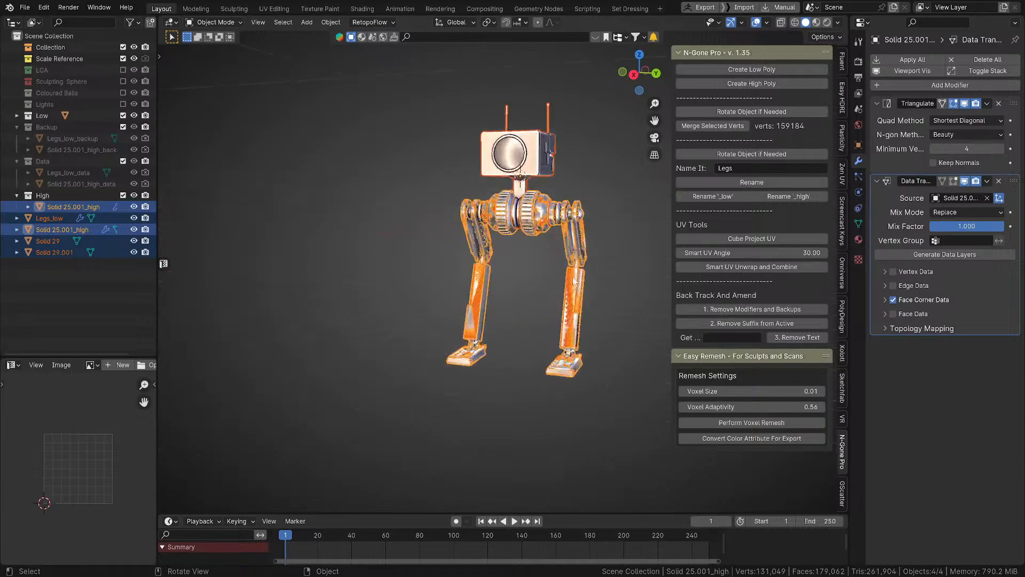
{"action": "middle_click_drag", "start_coordinate": [534, 262], "coordinate": [410, 120]}
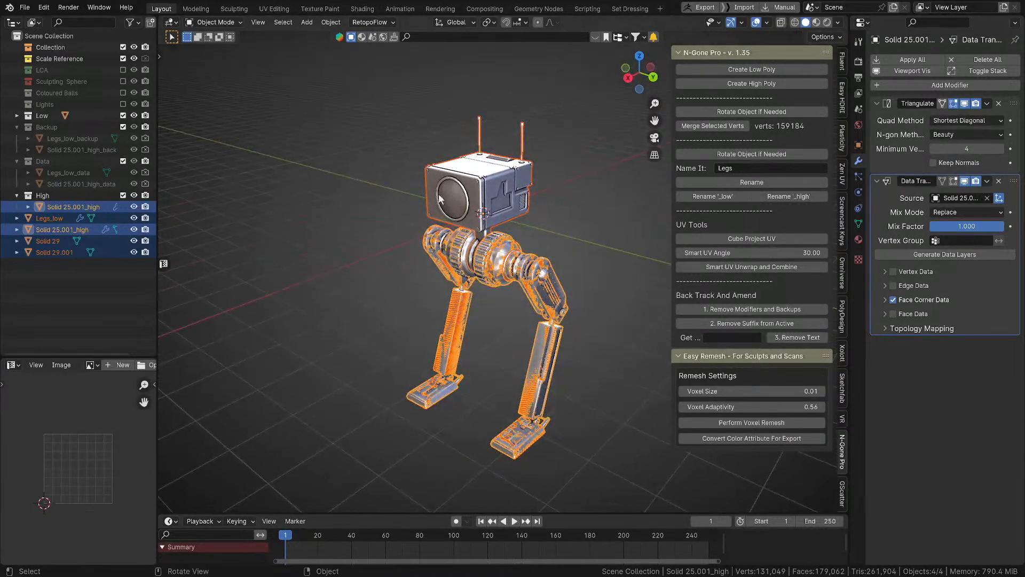
{"action": "left_click", "coordinate": [497, 188]}
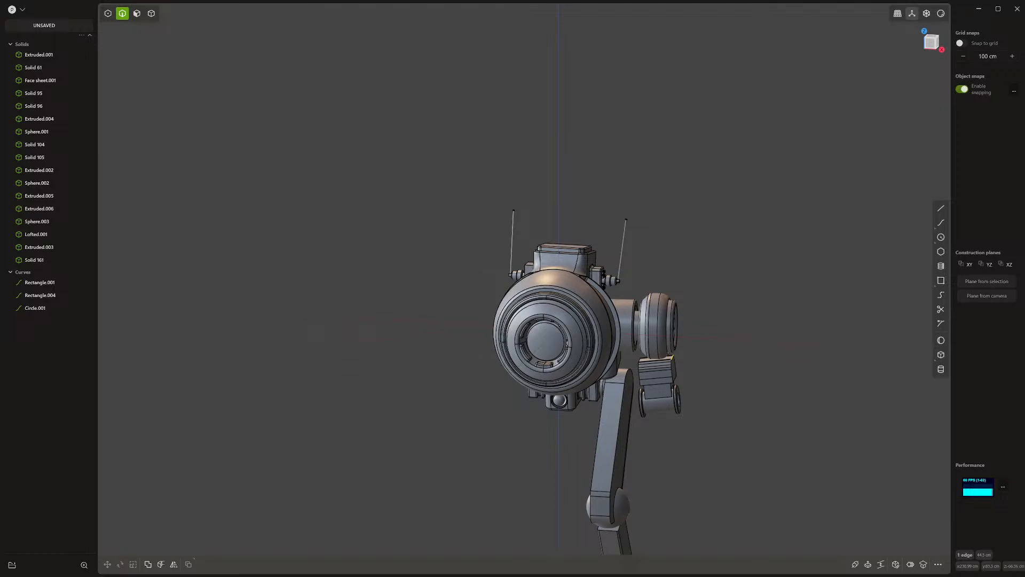
Step: Examine the round-bodied robot's arm joint, upper leg and foot in Plasticity from several angles
{"action": "scroll", "coordinate": [619, 336], "scroll_direction": "down", "scroll_amount": 2}
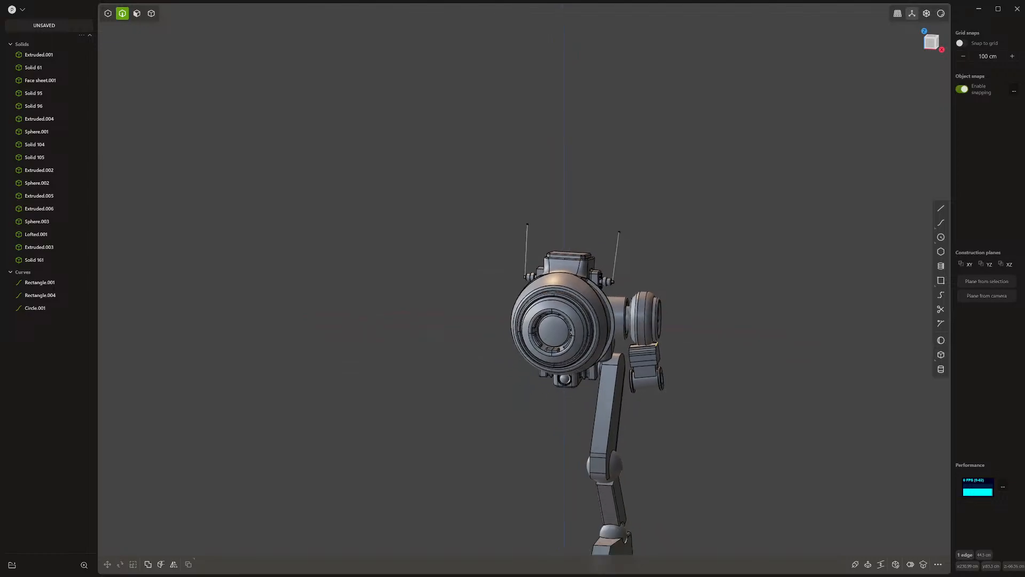
{"action": "middle_click_drag", "start_coordinate": [649, 371], "coordinate": [613, 241], "text": "shift"}
{"action": "scroll", "coordinate": [613, 240], "scroll_direction": "up", "scroll_amount": 5}
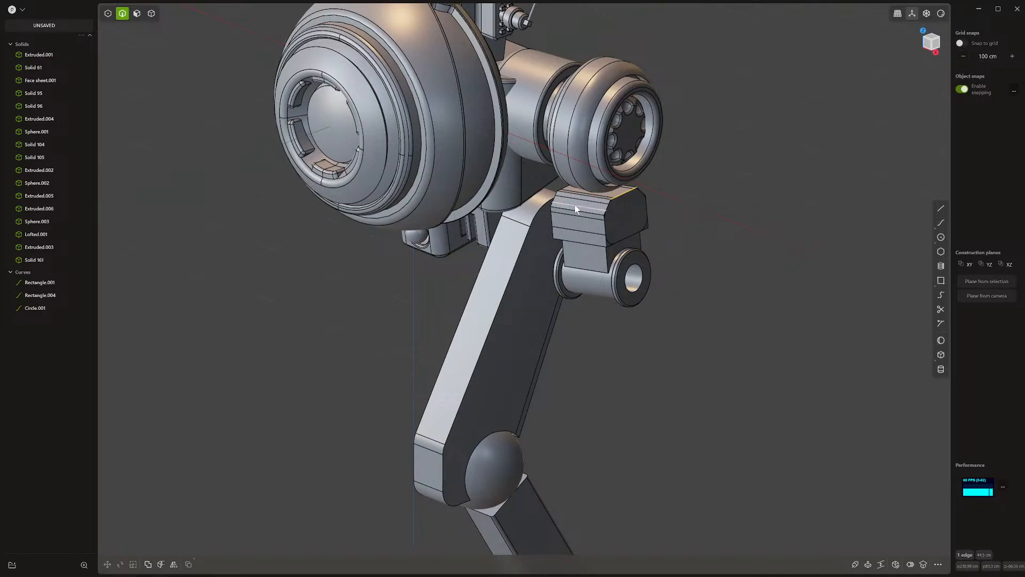
{"action": "middle_click_drag", "start_coordinate": [572, 206], "coordinate": [647, 280]}
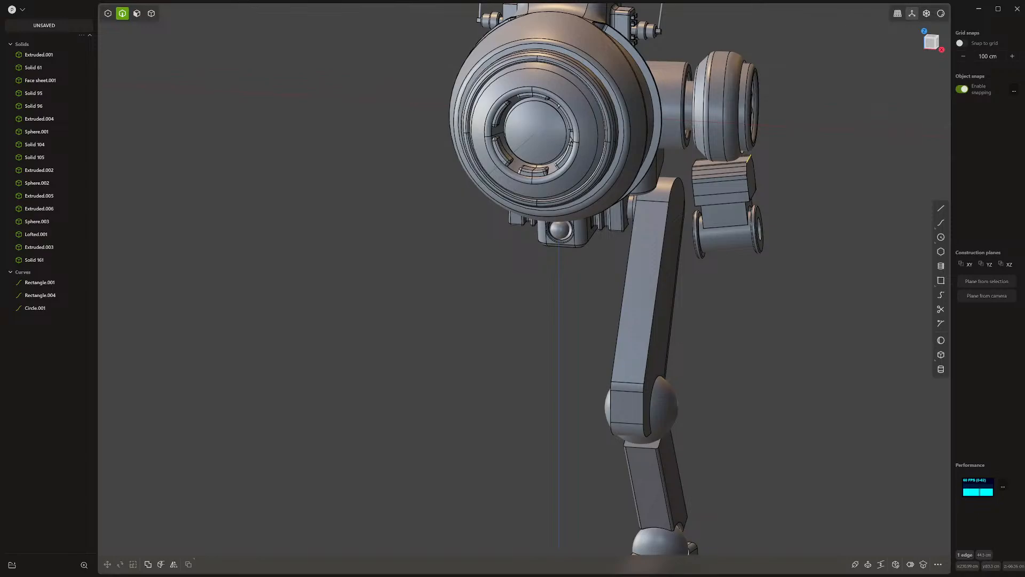
{"action": "middle_click_drag", "start_coordinate": [673, 279], "coordinate": [362, 366]}
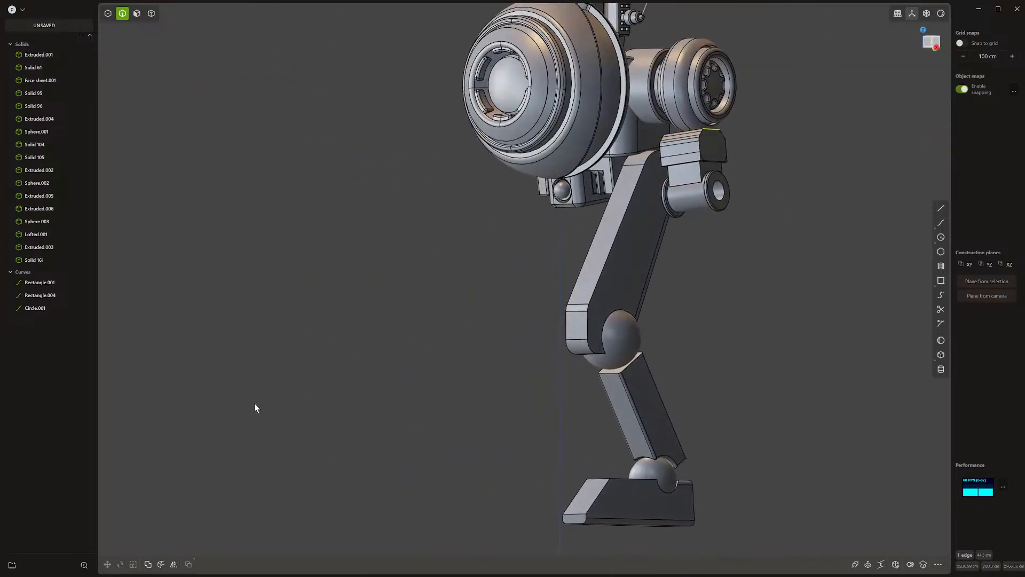
{"action": "middle_click_drag", "start_coordinate": [653, 297], "coordinate": [616, 292]}
{"action": "scroll", "coordinate": [547, 320], "scroll_direction": "up", "scroll_amount": 4}
{"action": "middle_click_drag", "start_coordinate": [548, 324], "coordinate": [670, 384], "text": "shift"}
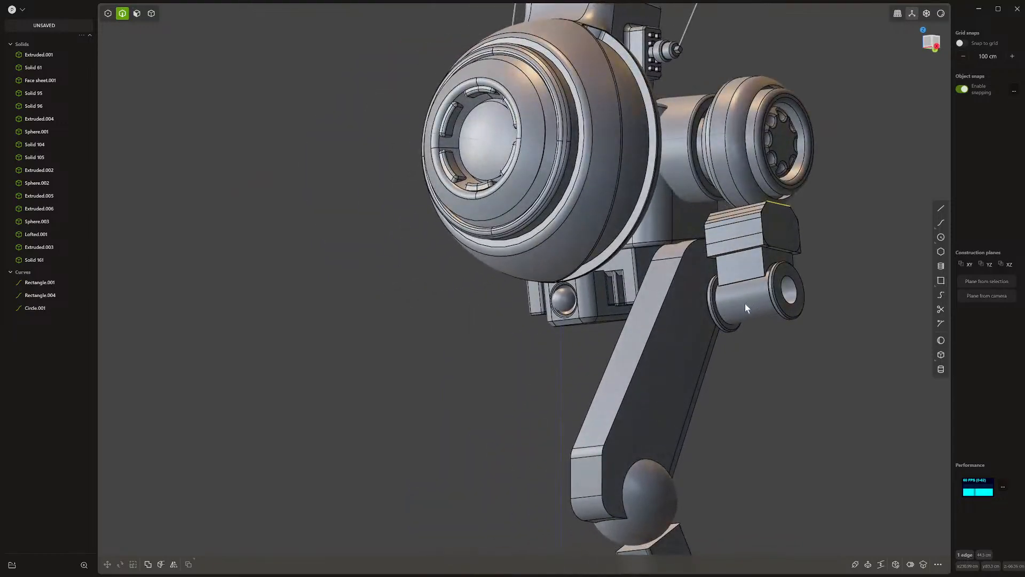
Step: Hide the five solids that form the robot's shoulder joint and upper arm
{"action": "key", "text": "4"}
{"action": "left_click", "coordinate": [757, 292]}
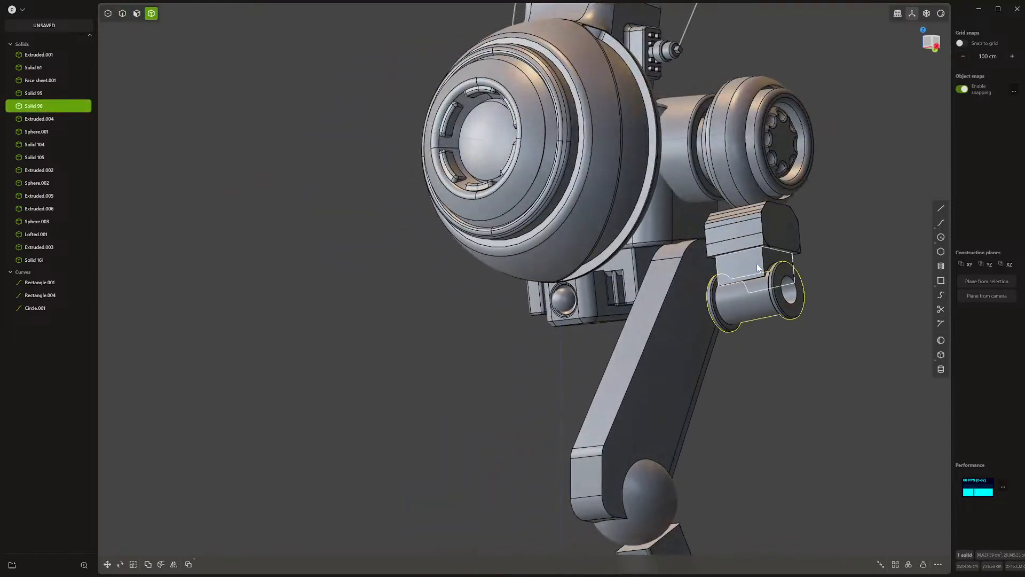
{"action": "left_click", "coordinate": [758, 264]}
{"action": "left_click", "coordinate": [753, 209]}
{"action": "left_click", "coordinate": [750, 172]}
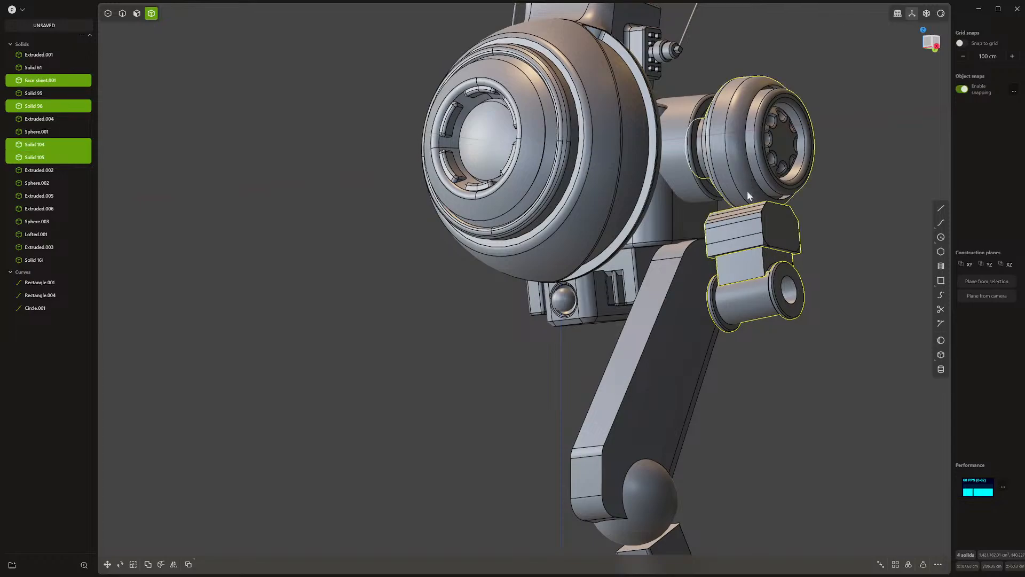
{"action": "left_click", "coordinate": [793, 245]}
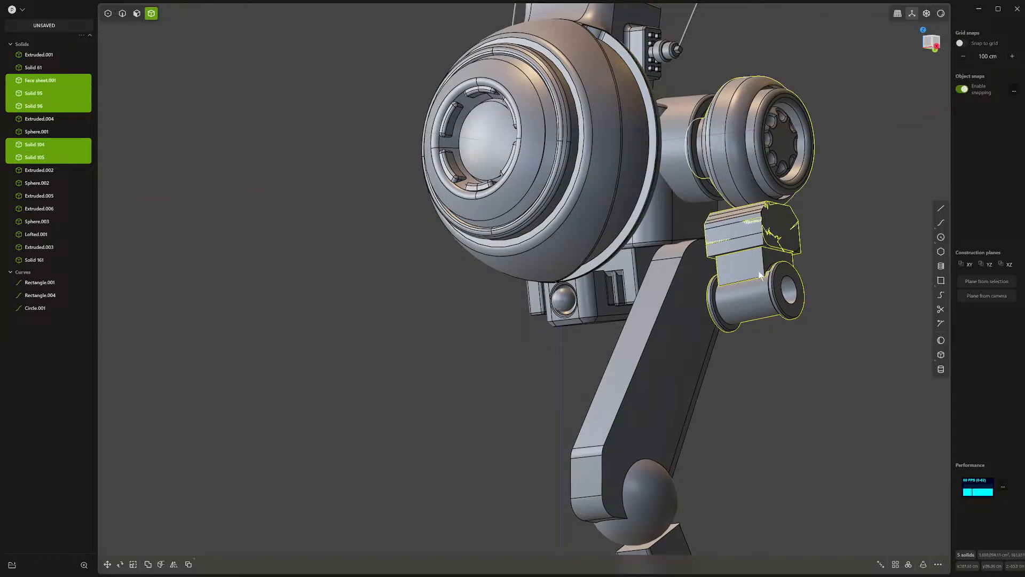
{"action": "key", "text": "h"}
Step: Cut a spherical recess of about 19.8 cm radius into the outer face of the upper leg's rounded hip end
{"action": "middle_click_drag", "start_coordinate": [742, 267], "coordinate": [667, 319]}
{"action": "scroll", "coordinate": [582, 347], "scroll_direction": "up", "scroll_amount": 3}
{"action": "left_click", "coordinate": [941, 340]}
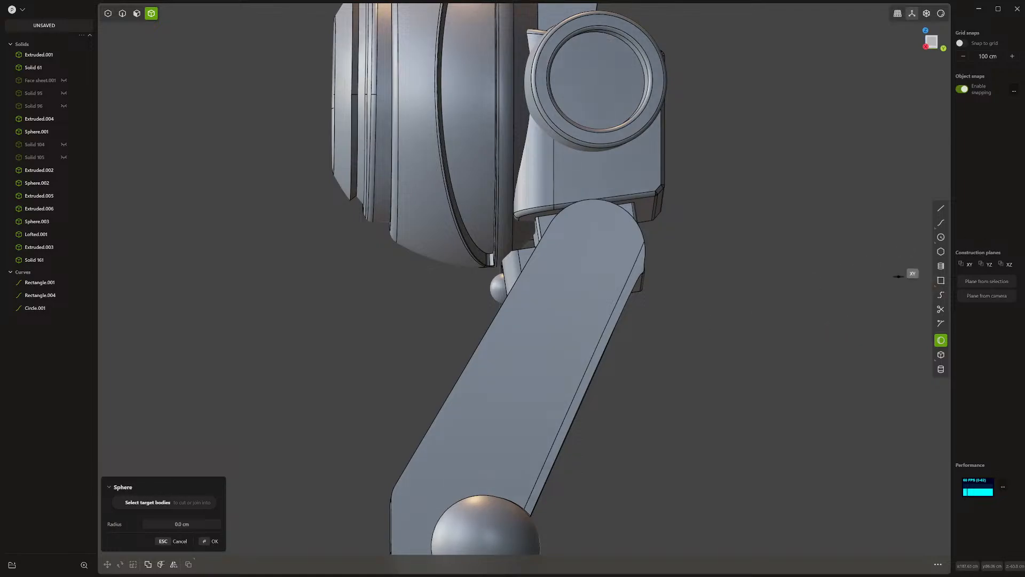
{"action": "scroll", "coordinate": [590, 320], "scroll_direction": "down", "scroll_amount": 2}
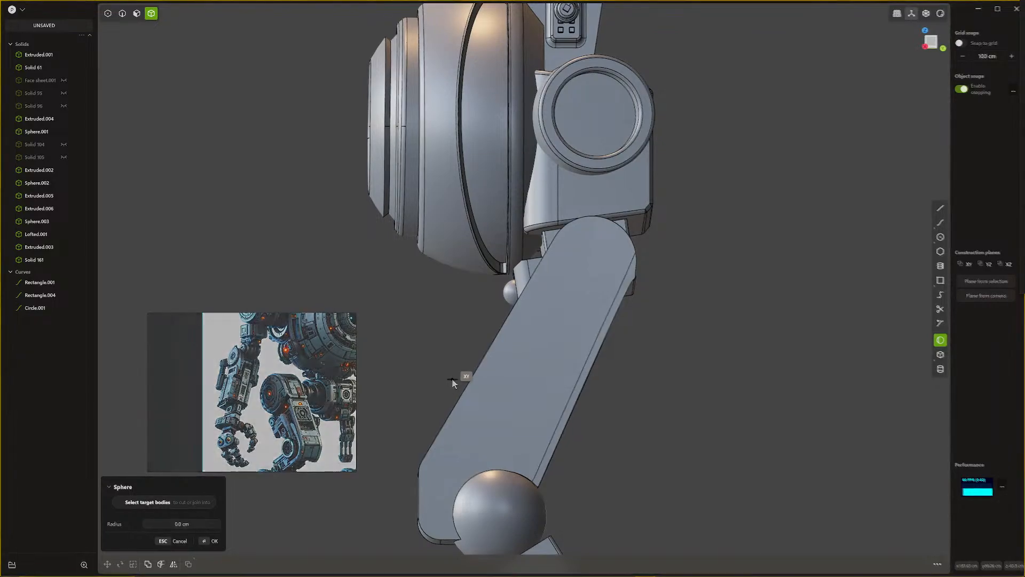
{"action": "scroll", "coordinate": [373, 358], "scroll_direction": "up", "scroll_amount": 2}
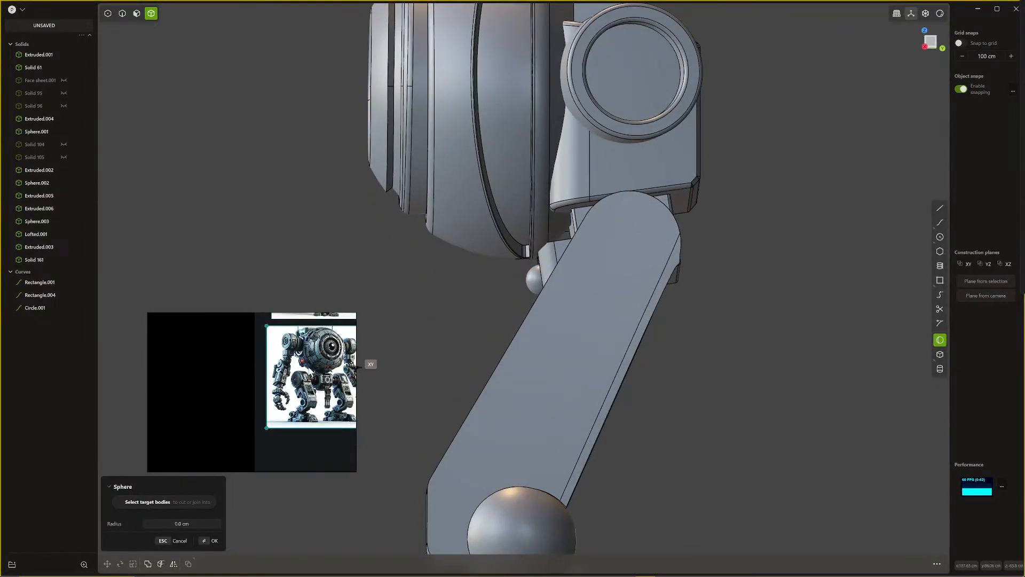
{"action": "scroll", "coordinate": [364, 363], "scroll_direction": "down", "scroll_amount": 1}
{"action": "middle_click_drag", "start_coordinate": [480, 337], "coordinate": [604, 326]}
{"action": "middle_click_drag", "start_coordinate": [710, 315], "coordinate": [649, 299]}
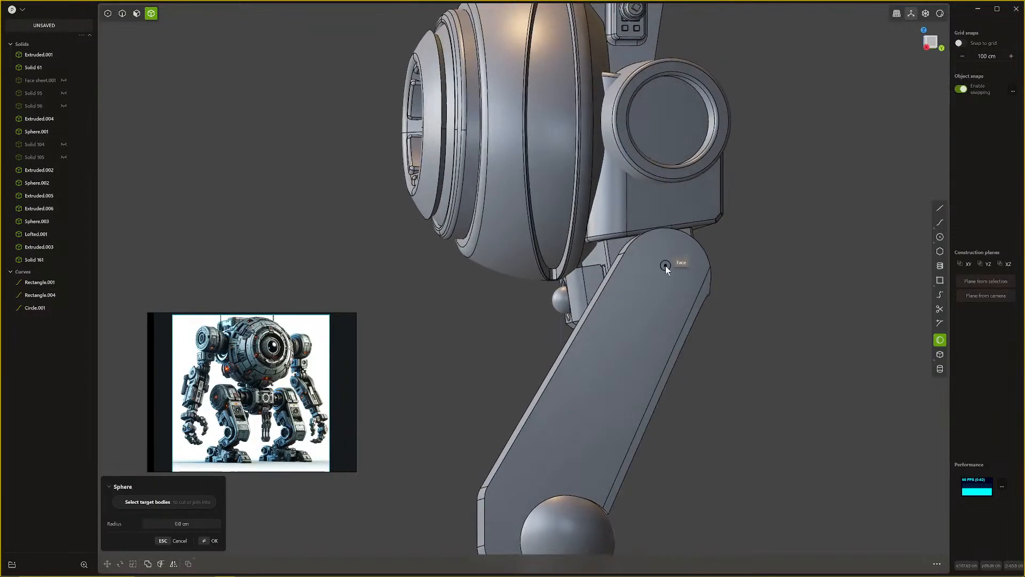
{"action": "left_click", "coordinate": [668, 266]}
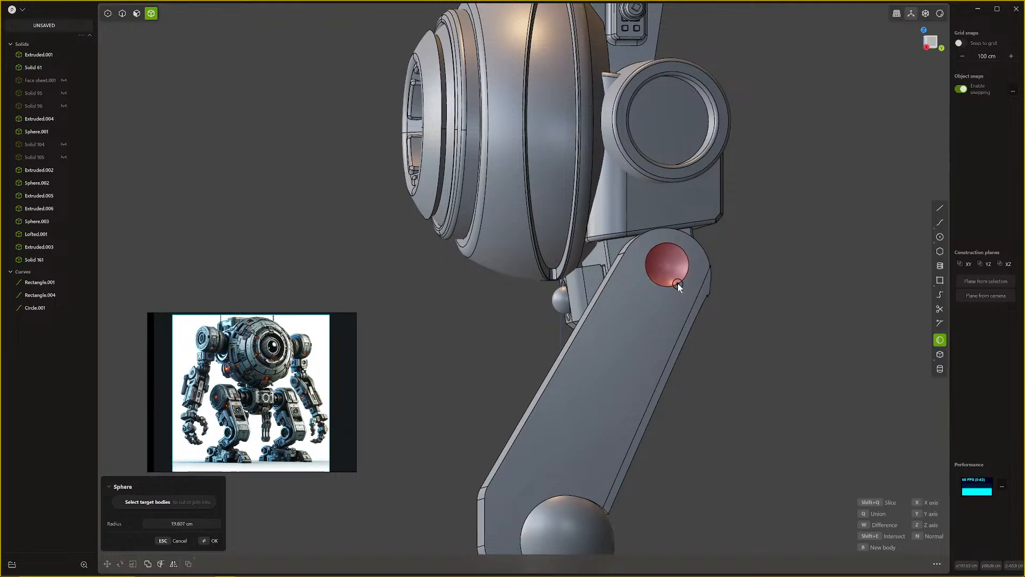
{"action": "left_click", "coordinate": [678, 283]}
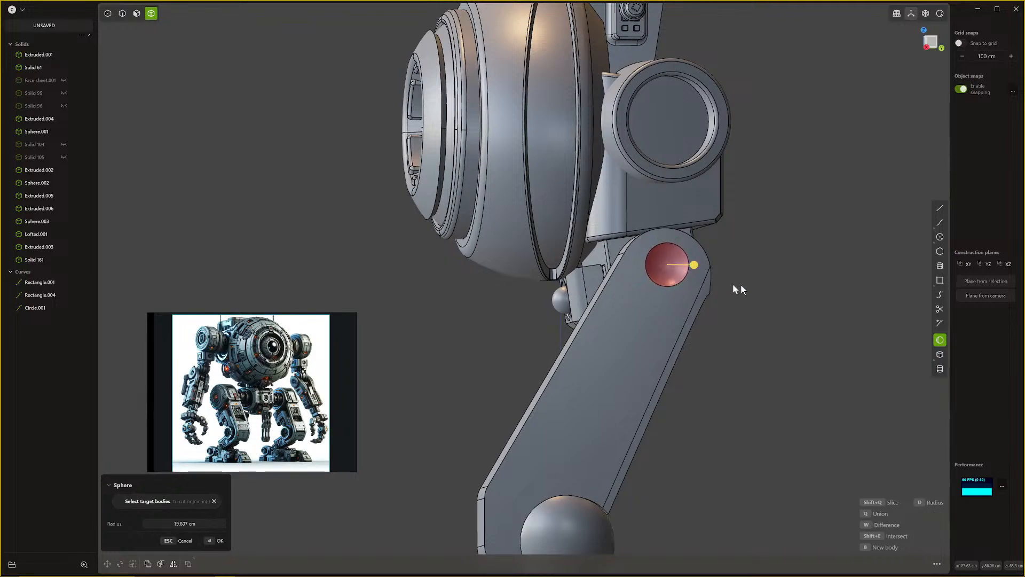
{"action": "key", "text": "Return"}
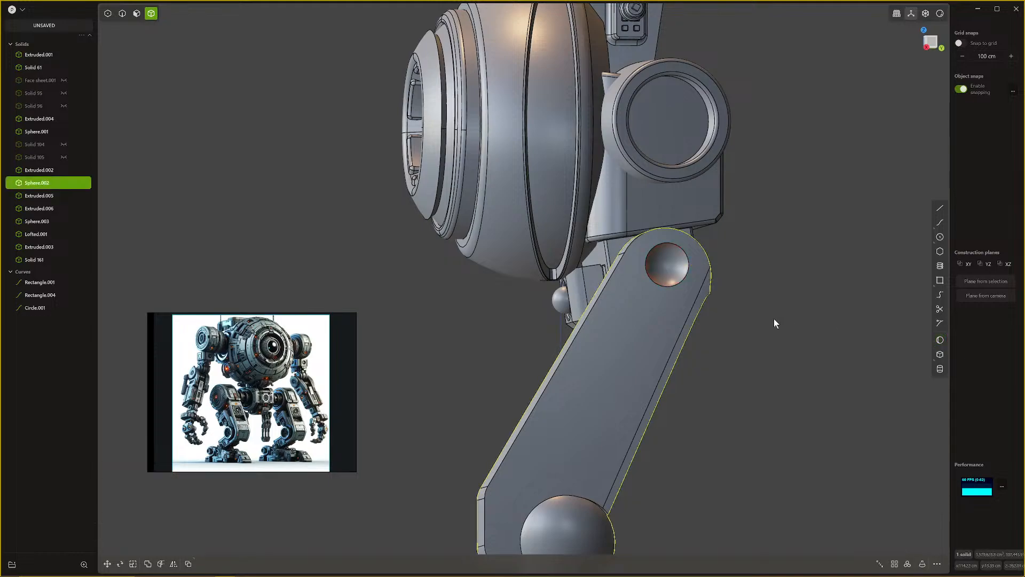
Step: Add a slightly smaller sphere at the recess's centre and join it to the upper leg with a Boolean union
{"action": "left_click", "coordinate": [940, 341]}
{"action": "left_click", "coordinate": [664, 273]}
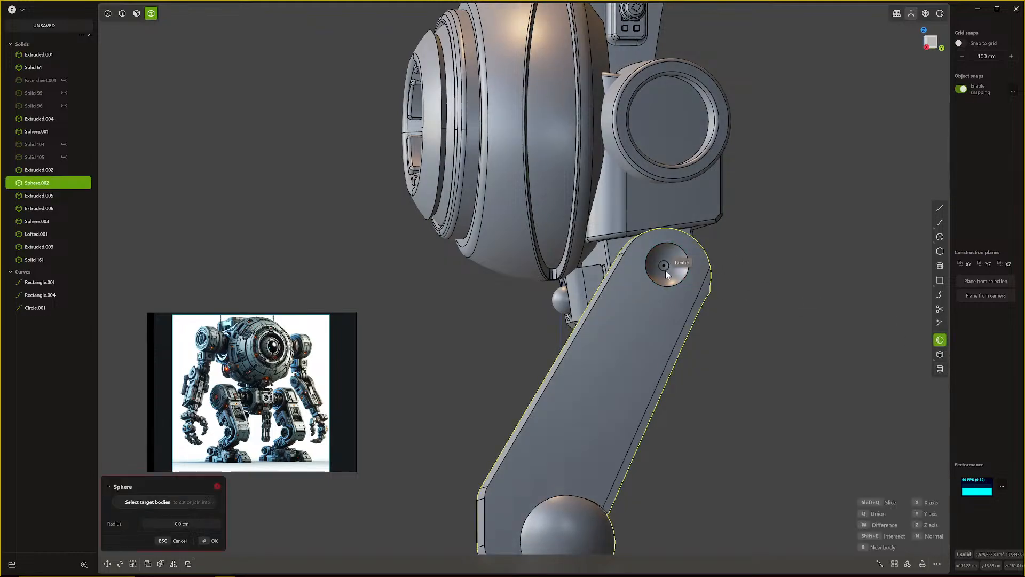
{"action": "left_click", "coordinate": [673, 285]}
{"action": "left_click", "coordinate": [674, 283]}
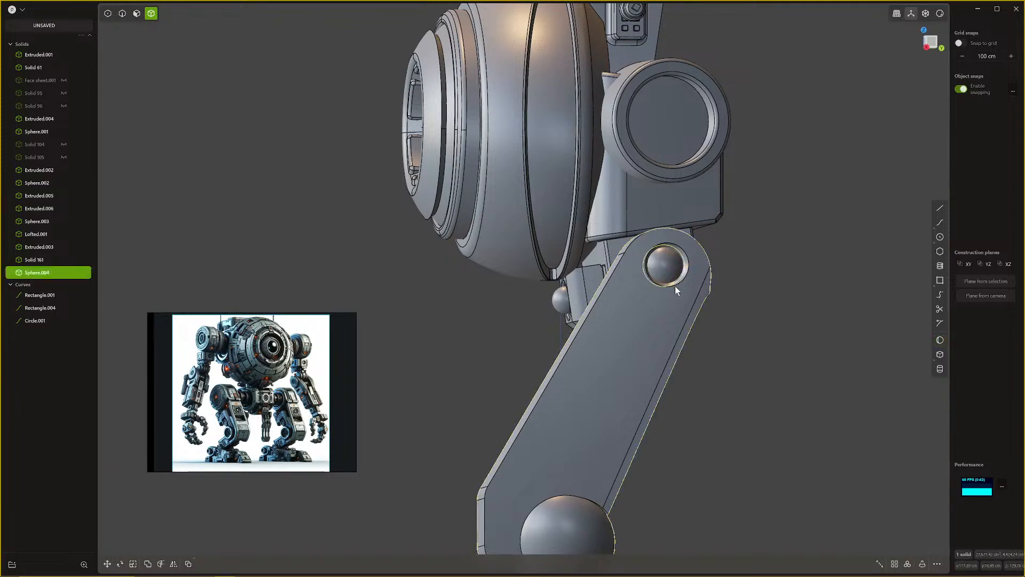
{"action": "scroll", "coordinate": [674, 283], "scroll_direction": "down", "scroll_amount": 1}
{"action": "key", "text": "q"}
{"action": "key", "text": "q"}
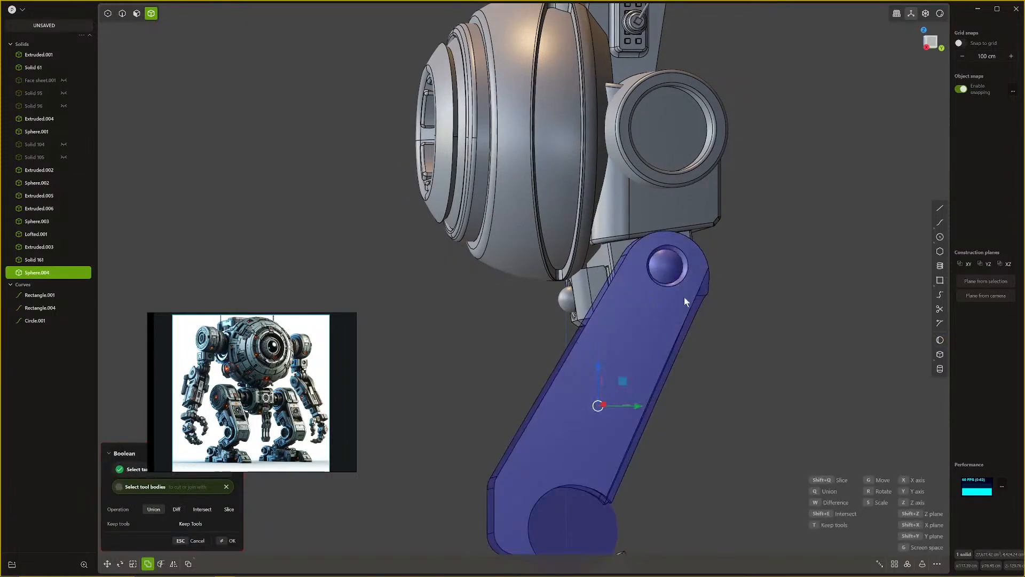
{"action": "left_click", "coordinate": [684, 297]}
Step: Fillet the circular rim of the recess at the upper leg's hip end
{"action": "middle_click_drag", "start_coordinate": [753, 287], "coordinate": [765, 310]}
{"action": "scroll", "coordinate": [733, 278], "scroll_direction": "up", "scroll_amount": 5}
{"action": "key", "text": "2"}
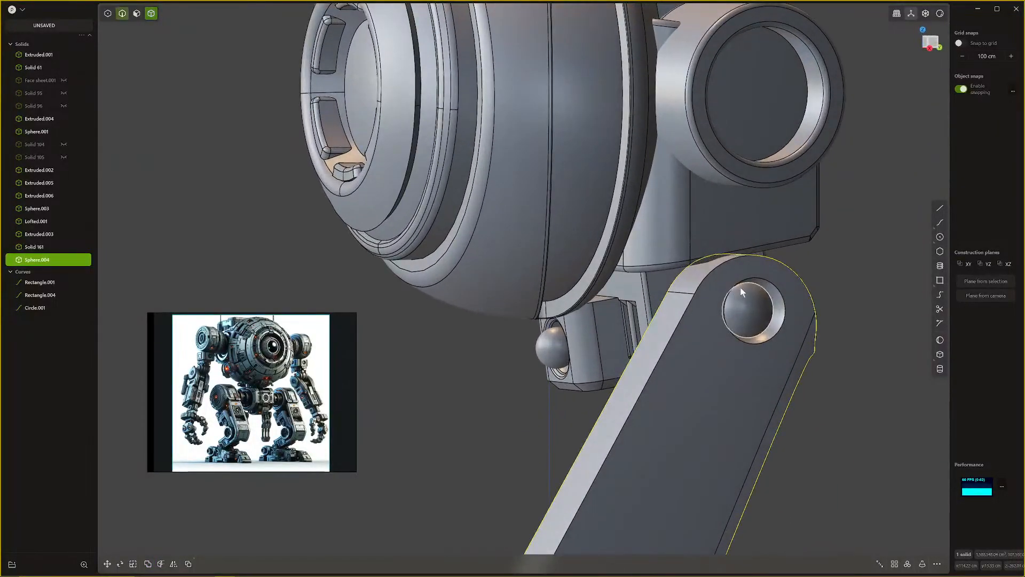
{"action": "left_click", "coordinate": [744, 281]}
{"action": "key", "text": "f"}
{"action": "left_click_drag", "start_coordinate": [743, 278], "coordinate": [748, 291]}
{"action": "right_click", "coordinate": [748, 291]}
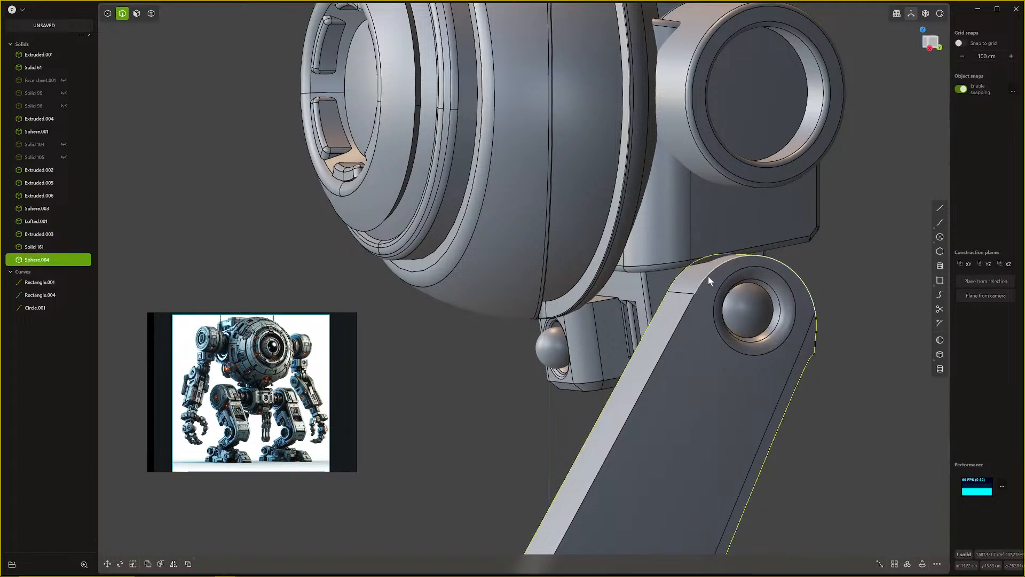
{"action": "left_click", "coordinate": [708, 276]}
{"action": "key", "text": "f"}
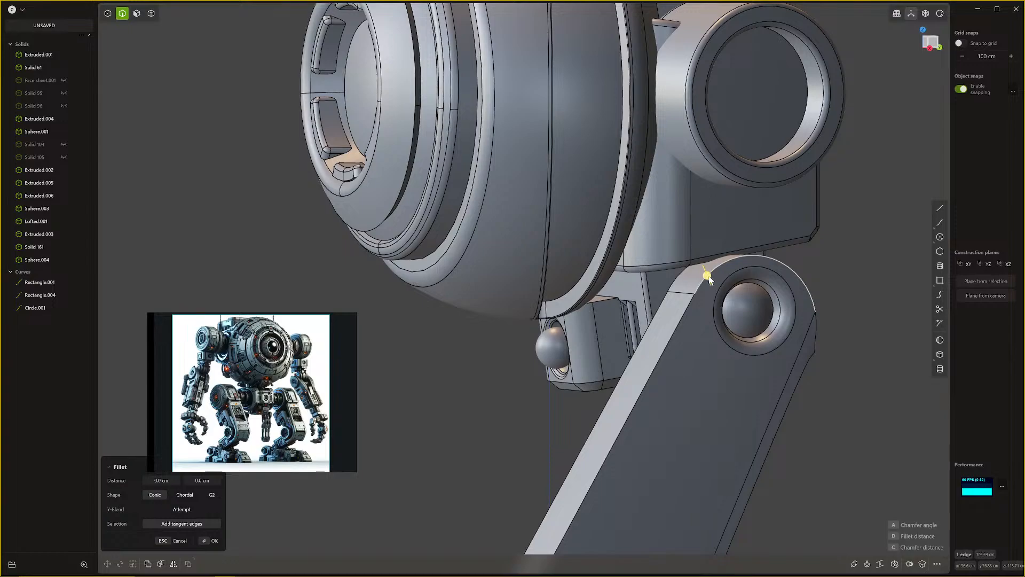
{"action": "left_click", "coordinate": [662, 304], "text": "shift"}
{"action": "left_click_drag", "start_coordinate": [665, 303], "coordinate": [674, 314]}
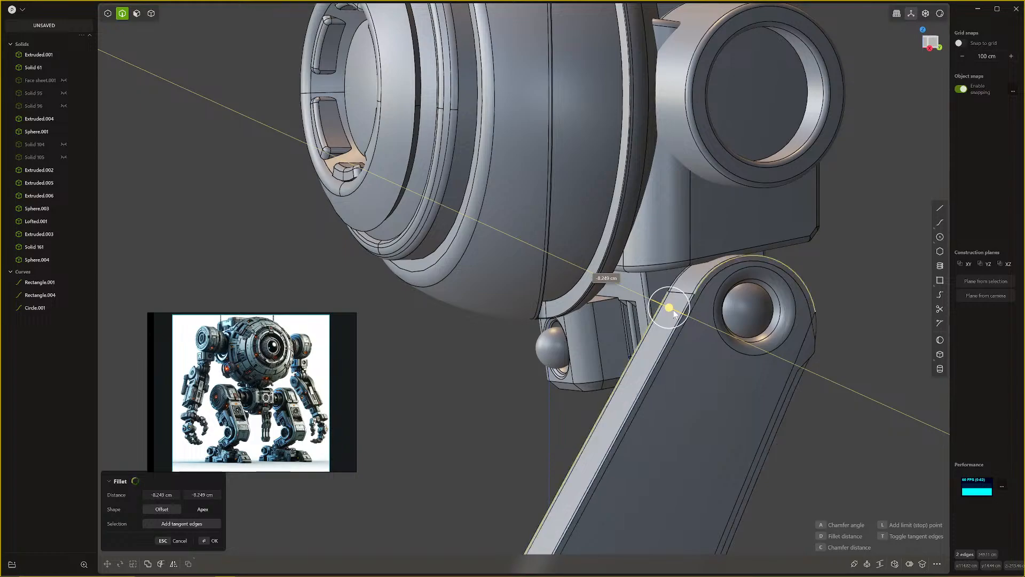
{"action": "key", "text": "Escape"}
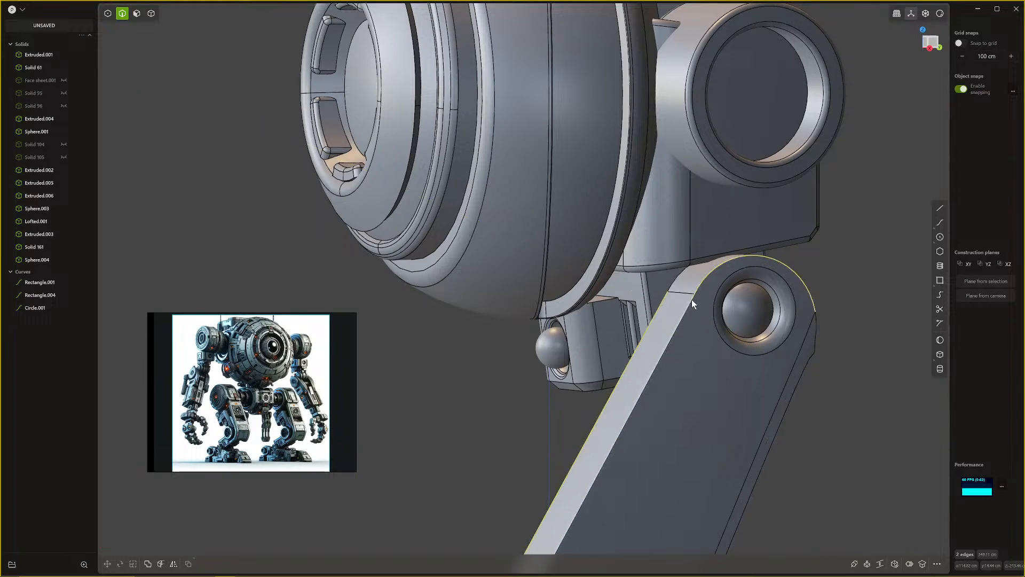
Step: Try chamfering the upper leg's two long front edges by about 4.4 cm
{"action": "left_click", "coordinate": [692, 299]}
{"action": "key", "text": "b"}
{"action": "left_click", "coordinate": [662, 319], "text": "shift"}
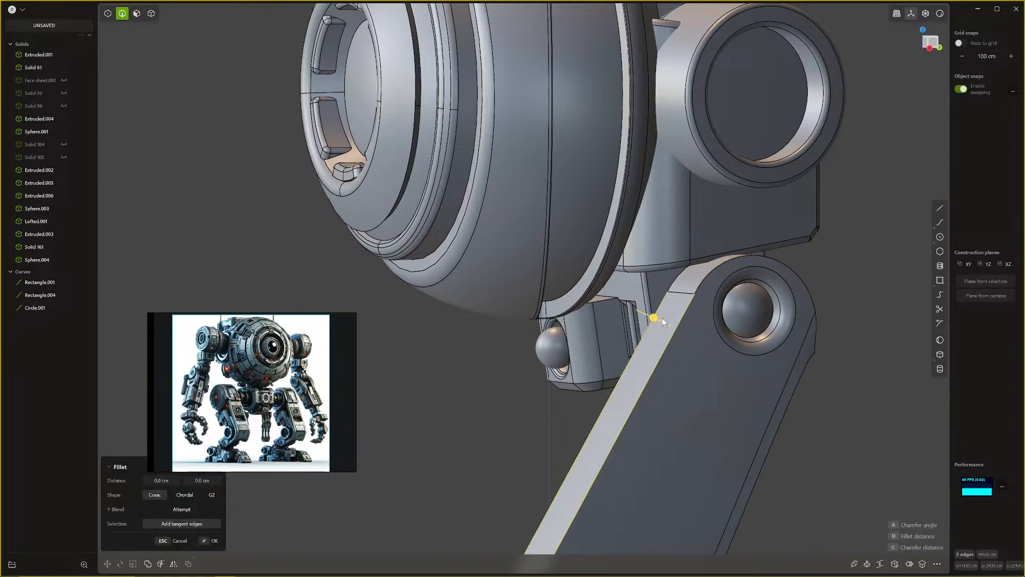
{"action": "left_click_drag", "start_coordinate": [662, 319], "coordinate": [660, 321]}
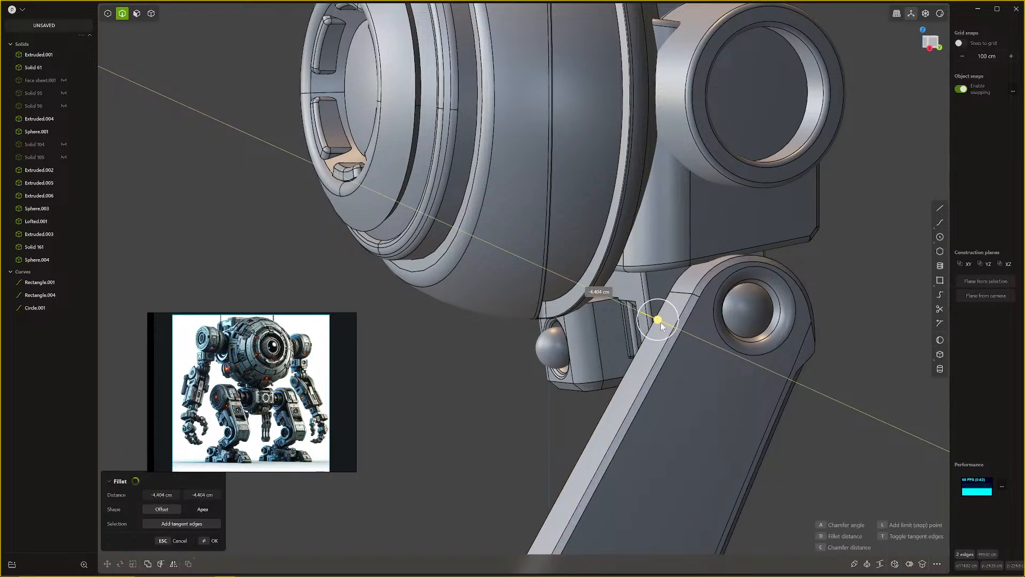
{"action": "key", "text": "Return"}
{"action": "left_click", "coordinate": [782, 338]}
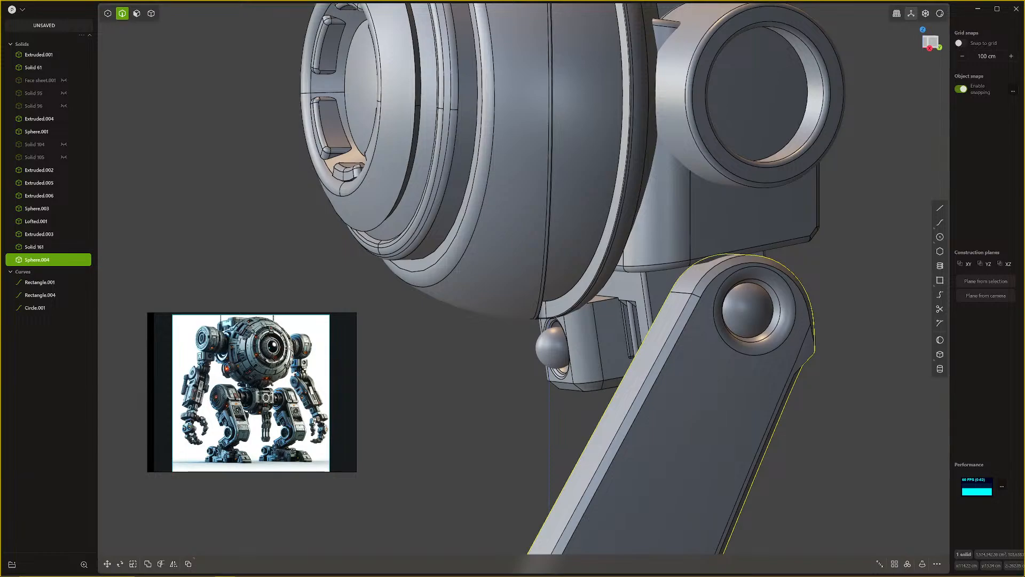
Step: Undo the chamfer on the upper leg's front edges
{"action": "middle_click_drag", "start_coordinate": [641, 460], "coordinate": [491, 273]}
{"action": "scroll", "coordinate": [444, 268], "scroll_direction": "up", "scroll_amount": 5}
{"action": "key", "text": "ctrl+z"}
{"action": "key", "text": "b"}
{"action": "scroll", "coordinate": [456, 268], "scroll_direction": "up", "scroll_amount": 2}
{"action": "scroll", "coordinate": [491, 273], "scroll_direction": "up", "scroll_amount": 1}
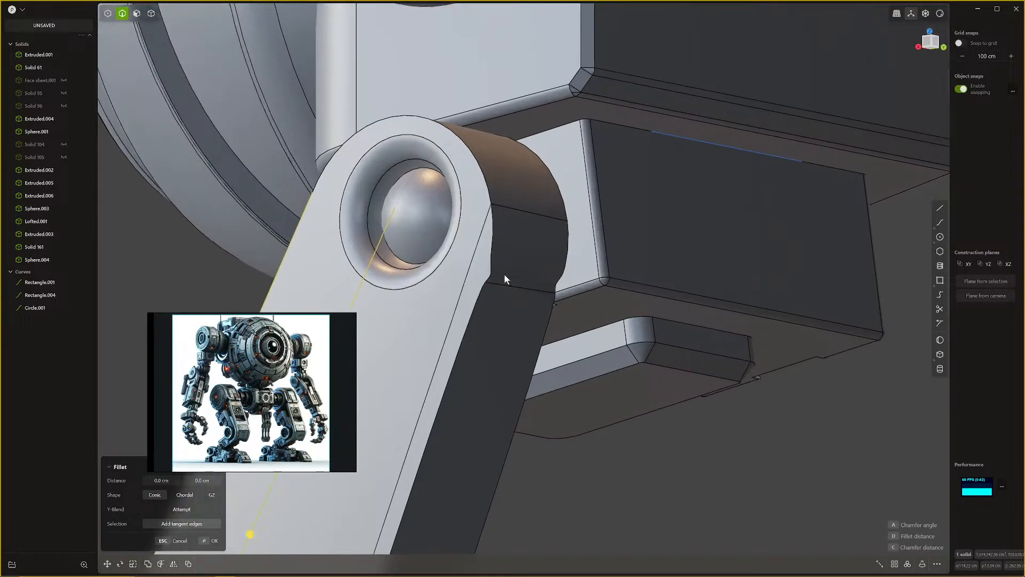
Step: Delete the upper leg's small rear step face, its long rear face and the narrow bevel faces beside them
{"action": "key", "text": "3"}
{"action": "left_click", "coordinate": [505, 273]}
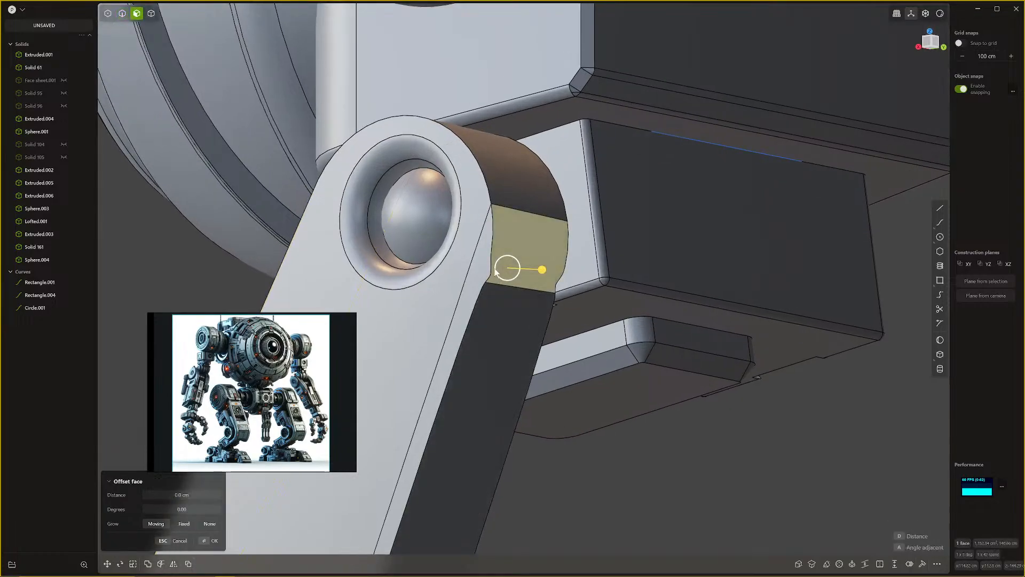
{"action": "left_click", "coordinate": [476, 299]}
{"action": "left_click", "coordinate": [493, 316]}
{"action": "middle_click_drag", "start_coordinate": [493, 315], "coordinate": [329, 199]}
{"action": "left_click", "coordinate": [343, 198]}
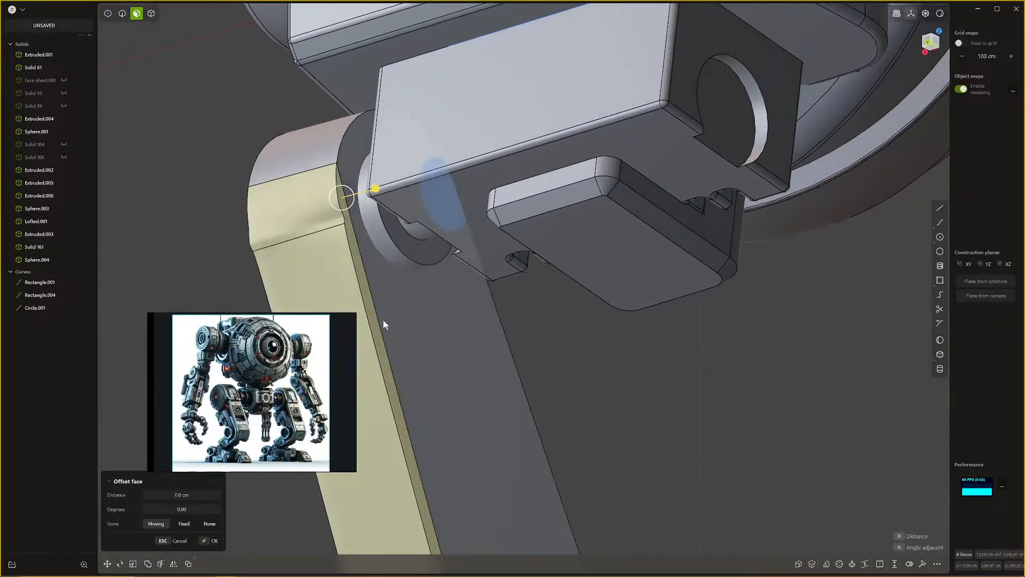
{"action": "scroll", "coordinate": [469, 414], "scroll_direction": "down", "scroll_amount": 2}
{"action": "middle_click_drag", "start_coordinate": [469, 414], "coordinate": [667, 456], "text": "shift"}
{"action": "key", "text": "Return"}
Step: Close the opening along the rear of the upper leg with Patch hole around its boundary edges
{"action": "key", "text": "2"}
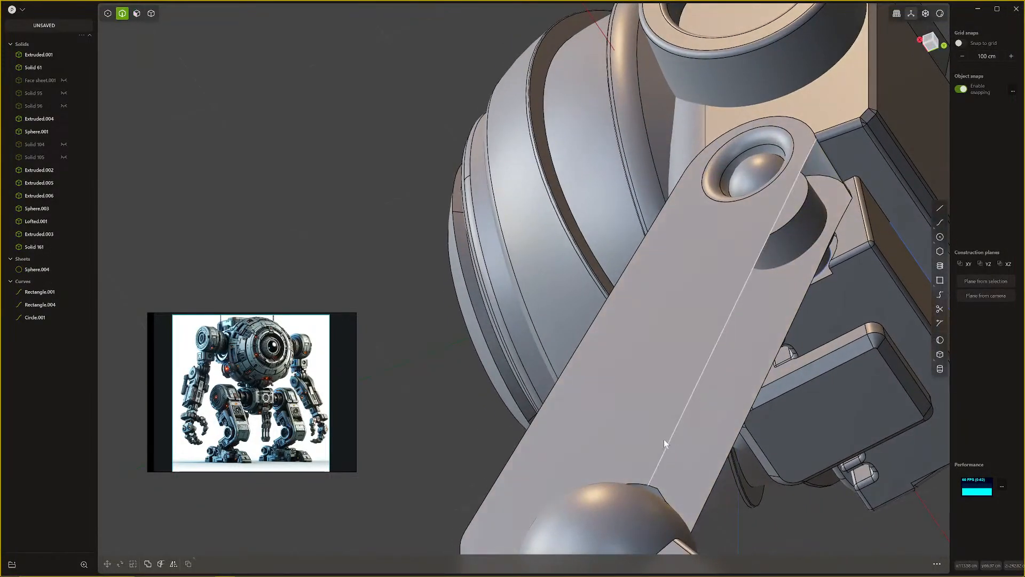
{"action": "left_click", "coordinate": [669, 444], "text": "alt"}
{"action": "key", "text": "alt+p"}
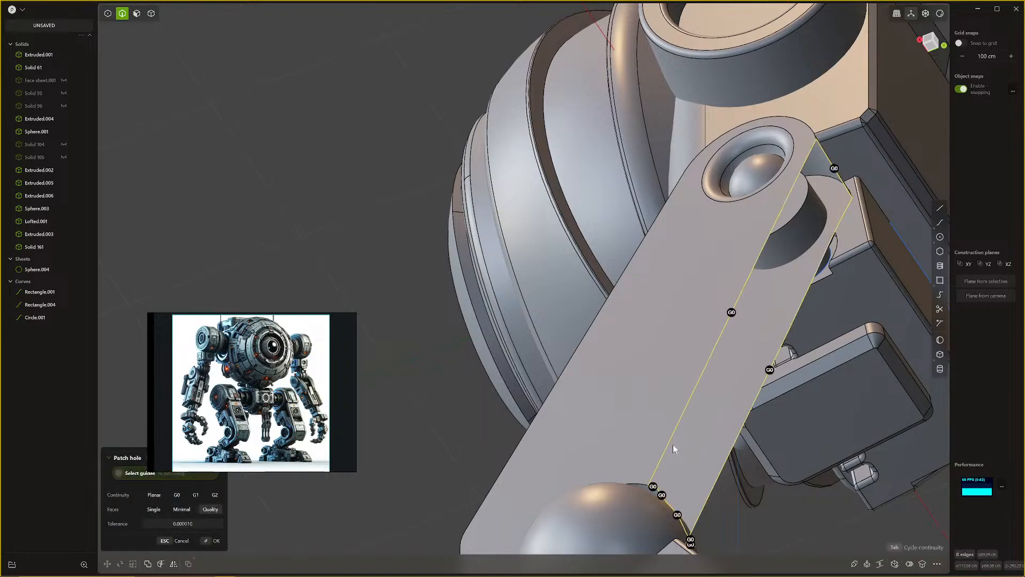
{"action": "middle_click_drag", "start_coordinate": [674, 444], "coordinate": [633, 403]}
{"action": "key", "text": "Return"}
Step: Fillet the two long edges of the upper leg's new rear face
{"action": "left_click", "coordinate": [663, 481]}
{"action": "key", "text": "f"}
{"action": "left_click", "coordinate": [636, 403]}
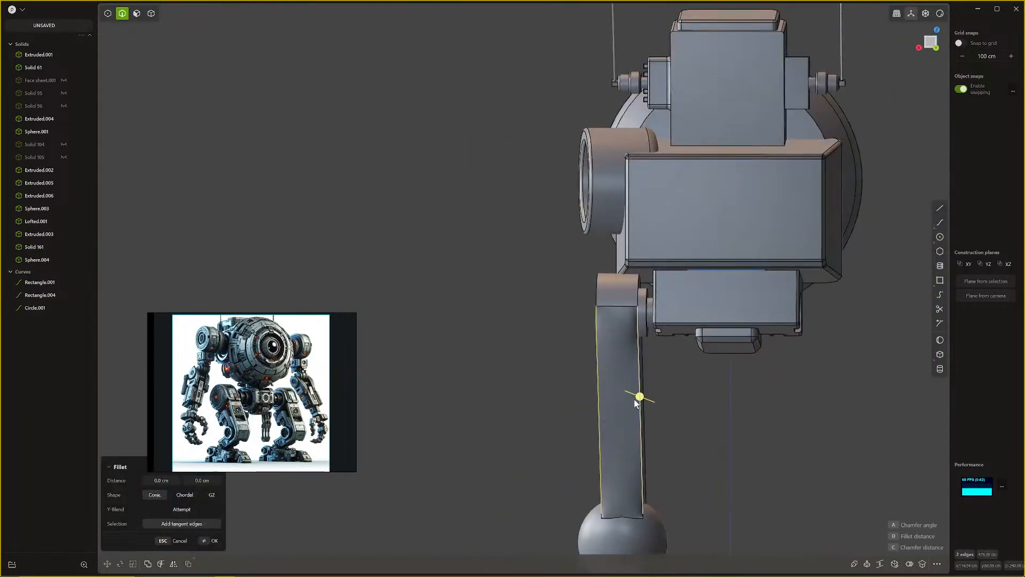
{"action": "left_click_drag", "start_coordinate": [640, 401], "coordinate": [648, 406]}
{"action": "key", "text": "Return"}
{"action": "middle_click_drag", "start_coordinate": [647, 405], "coordinate": [758, 426]}
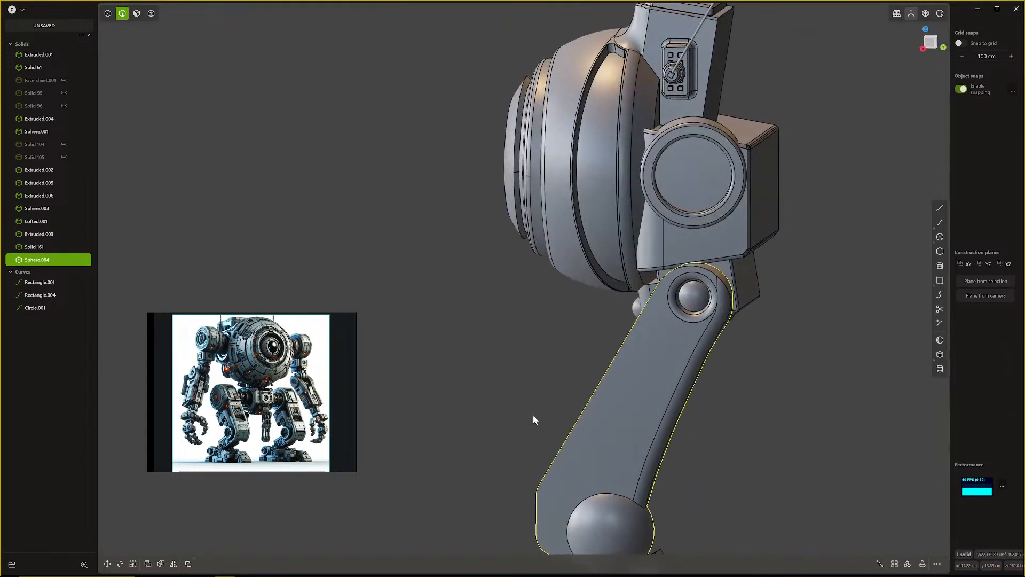
Step: Chamfer the two long front edges of the upper leg
{"action": "middle_click_drag", "start_coordinate": [533, 415], "coordinate": [338, 419]}
{"action": "left_click", "coordinate": [524, 408]}
{"action": "key", "text": "f"}
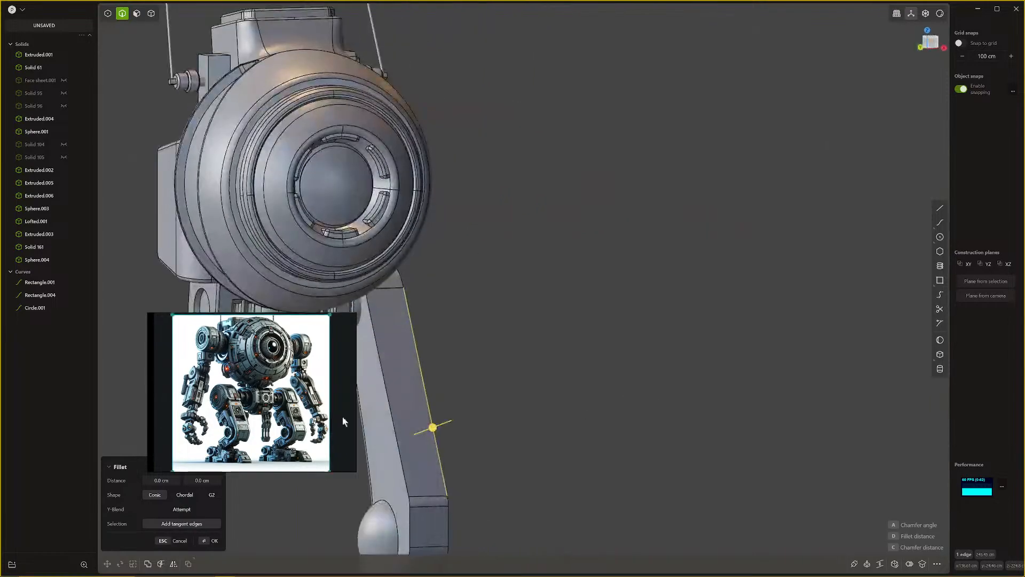
{"action": "left_click", "coordinate": [393, 427]}
{"action": "left_click_drag", "start_coordinate": [393, 426], "coordinate": [401, 430]}
{"action": "key", "text": "Return"}
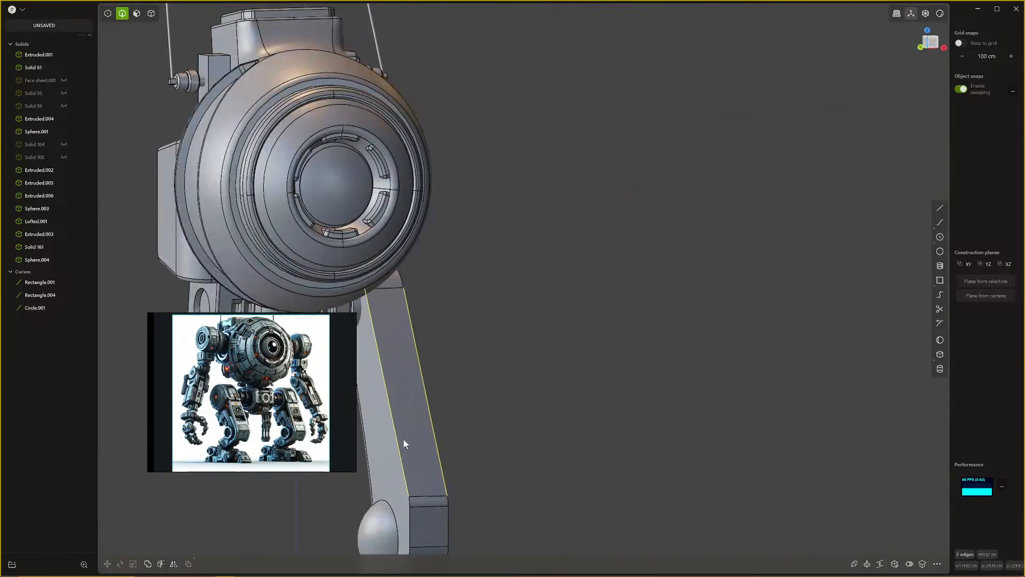
{"action": "key", "text": "f"}
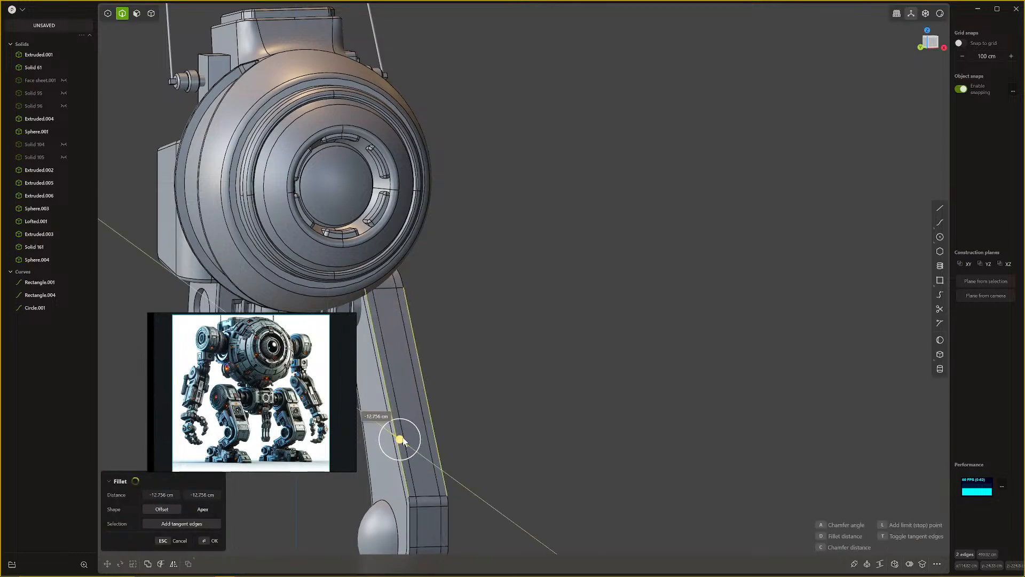
{"action": "key", "text": "Return"}
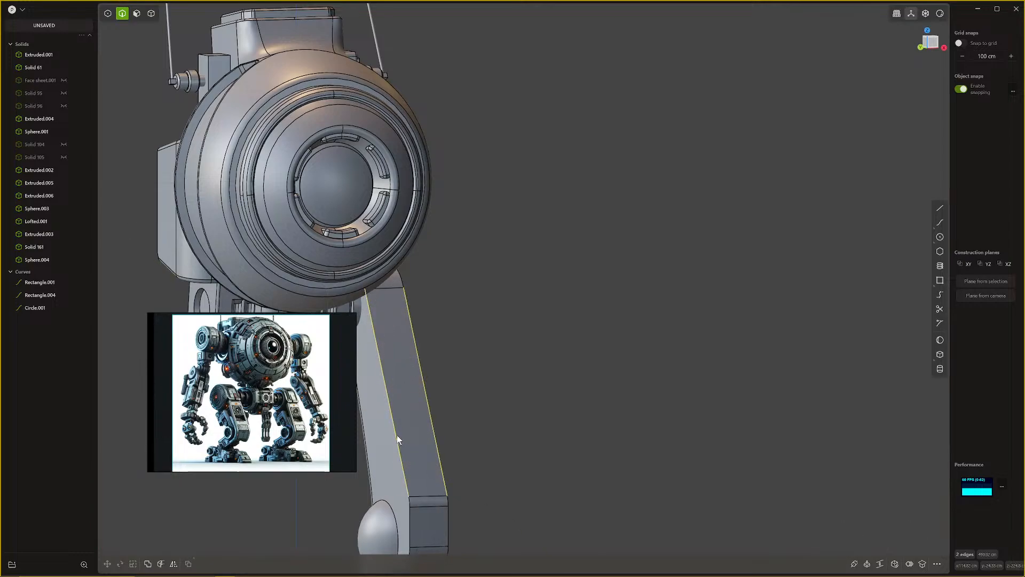
{"action": "key", "text": "b"}
{"action": "key", "text": "Return"}
{"action": "scroll", "coordinate": [405, 438], "scroll_direction": "down", "scroll_amount": 3}
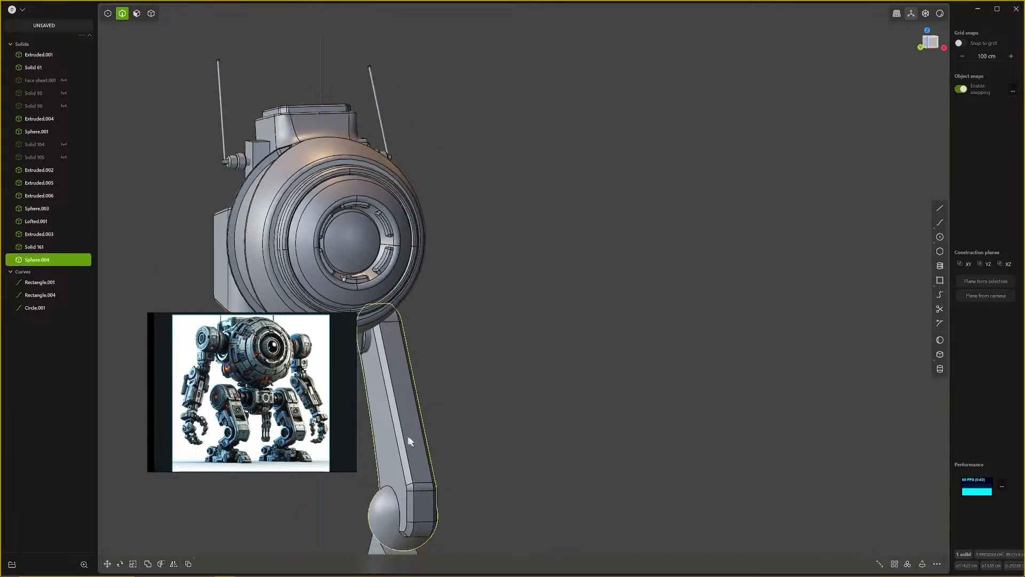
Step: Delete the narrow bevel faces along the lower leg's long edges to leave sharp corners
{"action": "scroll", "coordinate": [409, 438], "scroll_direction": "down", "scroll_amount": 5}
{"action": "middle_click_drag", "start_coordinate": [453, 421], "coordinate": [473, 376], "text": "shift"}
{"action": "left_click", "coordinate": [530, 369]}
{"action": "scroll", "coordinate": [483, 378], "scroll_direction": "up", "scroll_amount": 6}
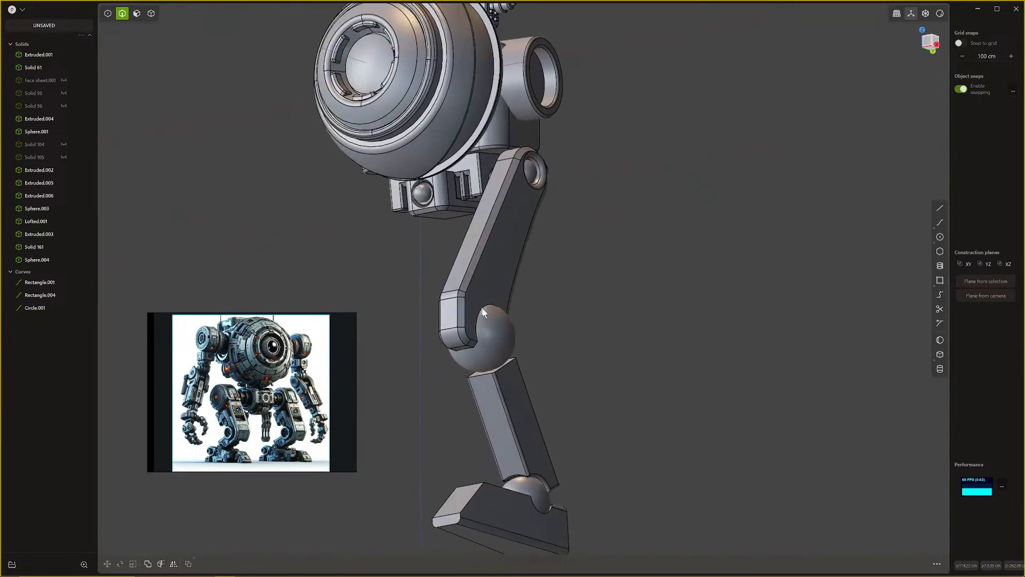
{"action": "scroll", "coordinate": [492, 379], "scroll_direction": "up", "scroll_amount": 3}
{"action": "key", "text": "3"}
{"action": "left_click", "coordinate": [501, 383]}
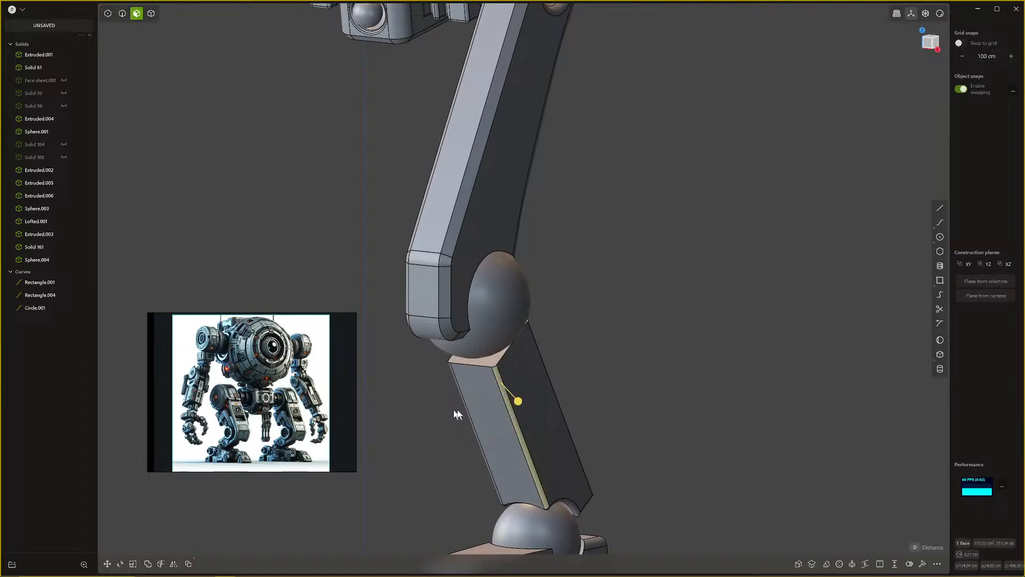
{"action": "middle_click_drag", "start_coordinate": [457, 409], "coordinate": [501, 332]}
{"action": "left_click", "coordinate": [443, 399], "text": "shift"}
{"action": "left_click", "coordinate": [567, 399], "text": "shift"}
{"action": "key", "text": "Delete"}
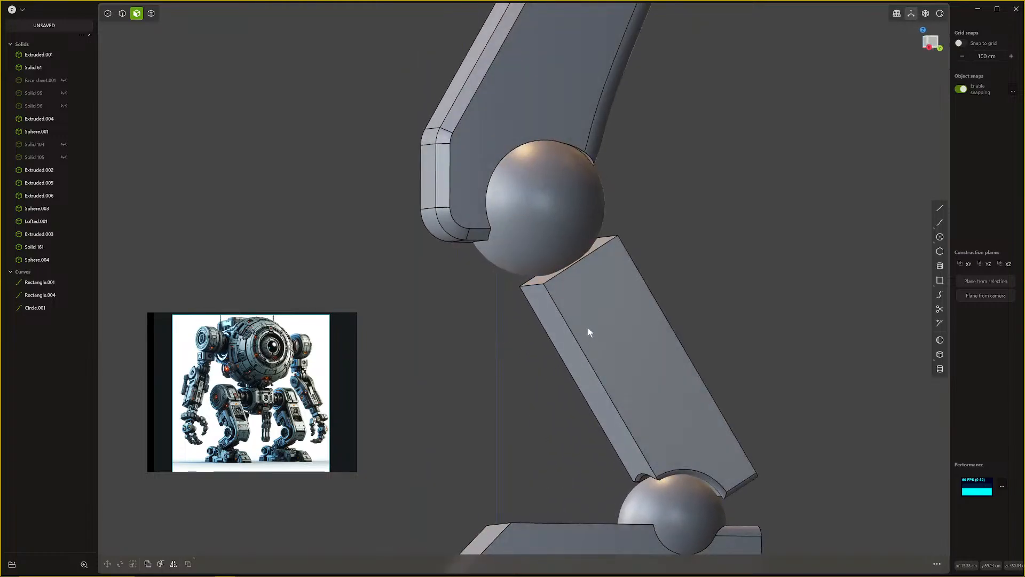
{"action": "middle_click_drag", "start_coordinate": [587, 328], "coordinate": [630, 379]}
{"action": "left_click", "coordinate": [573, 392]}
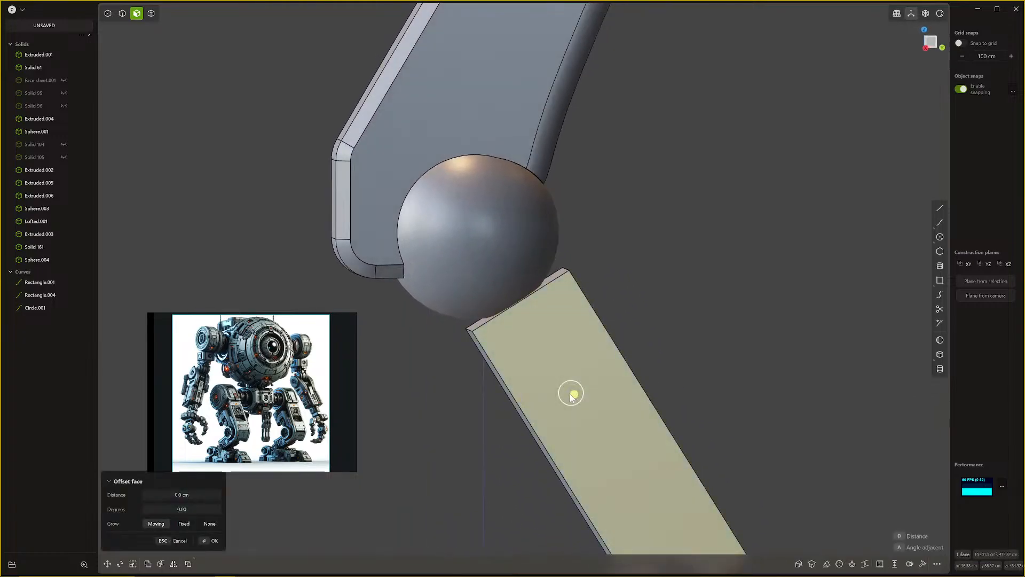
{"action": "key", "text": "KP_3"}
{"action": "scroll", "coordinate": [569, 393], "scroll_direction": "down", "scroll_amount": 5}
{"action": "middle_click_drag", "start_coordinate": [577, 380], "coordinate": [598, 311], "text": "shift"}
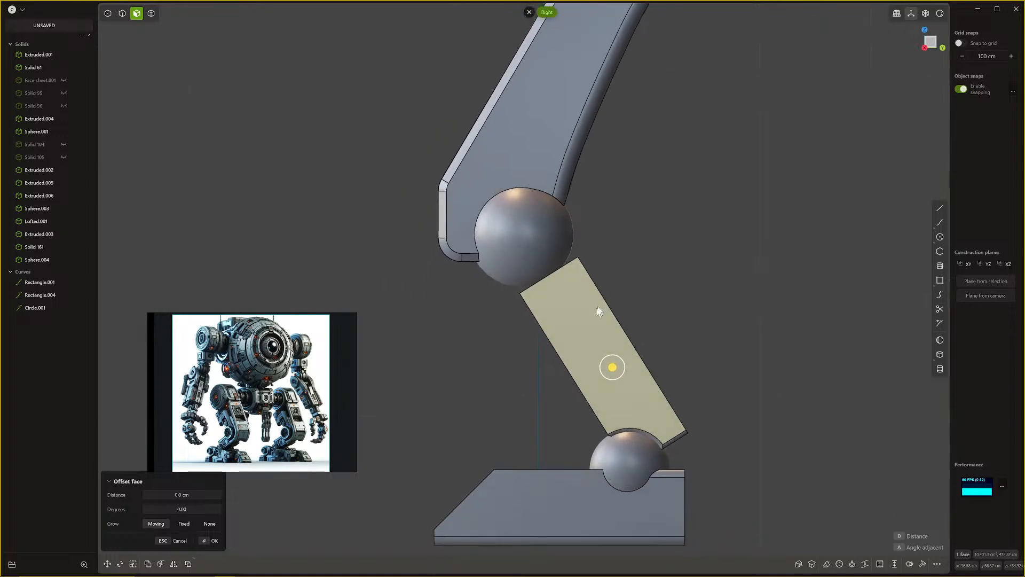
{"action": "scroll", "coordinate": [599, 320], "scroll_direction": "up", "scroll_amount": 2}
{"action": "scroll", "coordinate": [599, 319], "scroll_direction": "up", "scroll_amount": 2}
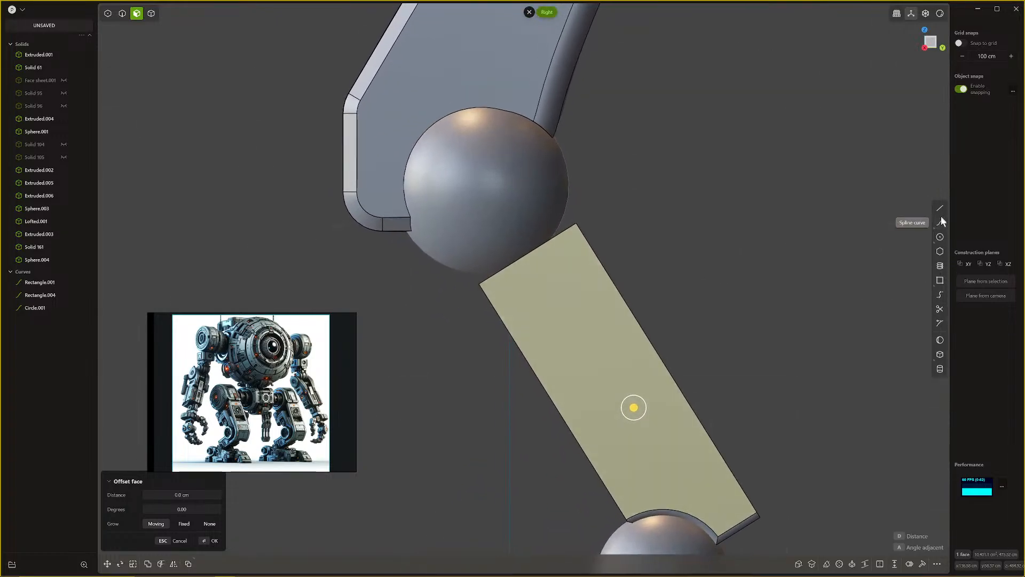
{"action": "left_click", "coordinate": [940, 219]}
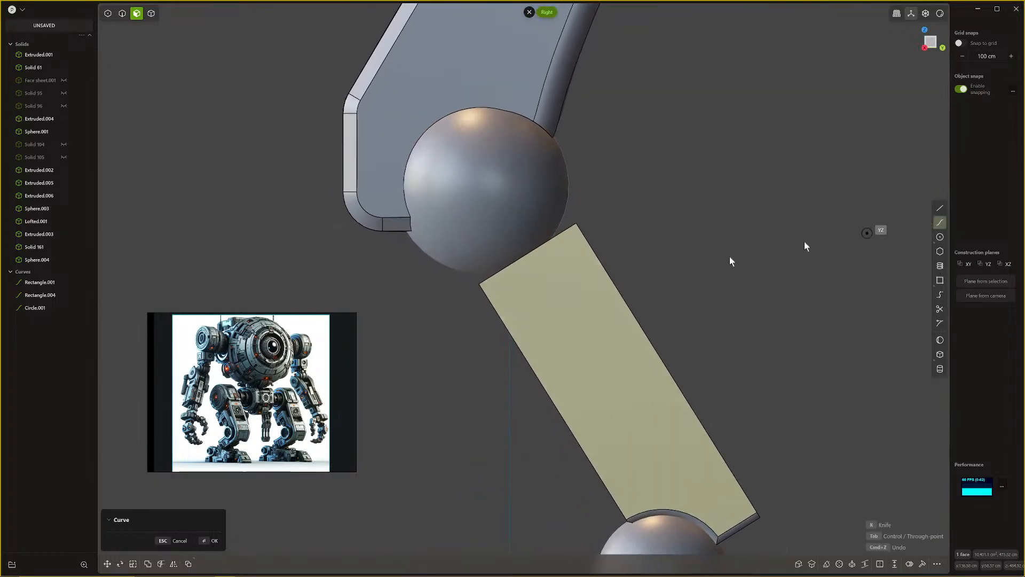
{"action": "left_click", "coordinate": [483, 292]}
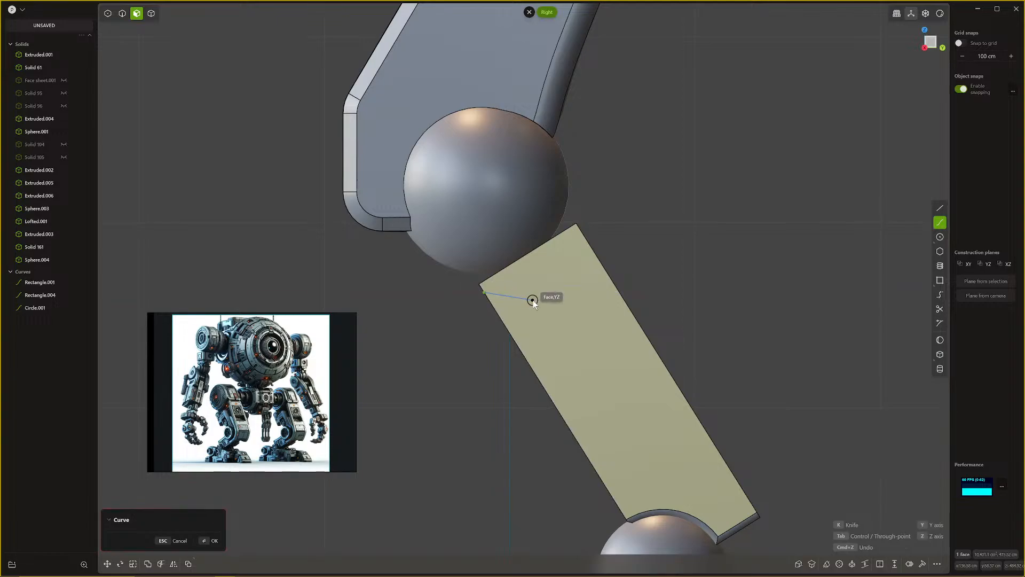
{"action": "key", "text": "Escape"}
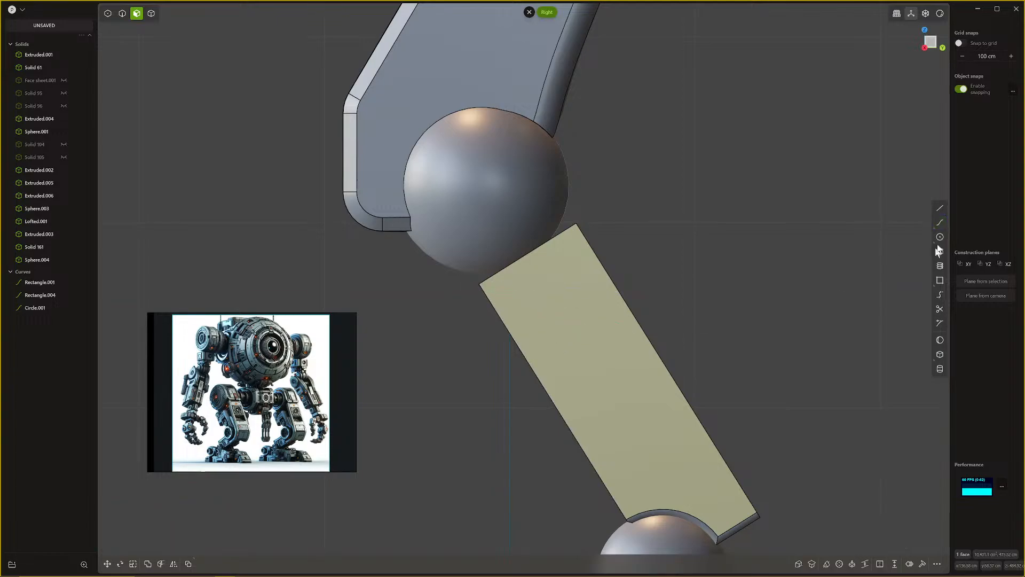
Step: Draw an open five-segment polyline on the lower leg's side face, starting and ending on its long front edge as a notch outline
{"action": "left_click", "coordinate": [940, 209]}
{"action": "left_click", "coordinate": [490, 302]}
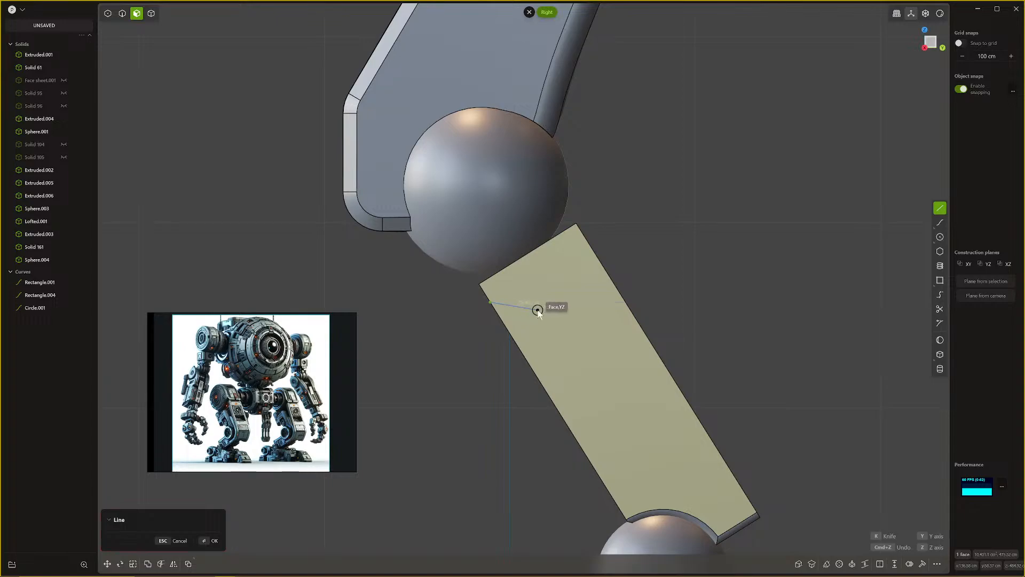
{"action": "left_click", "coordinate": [537, 310]}
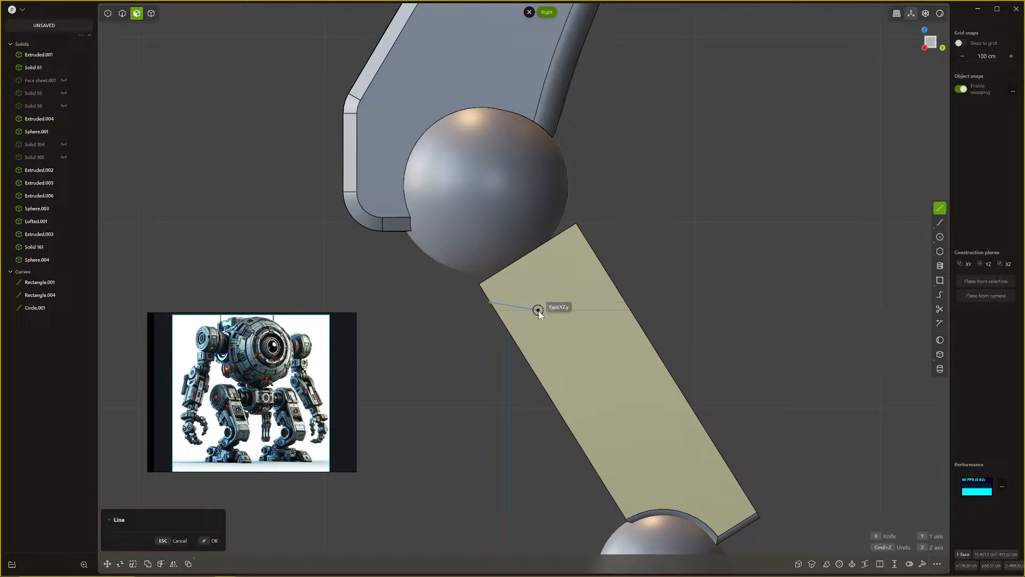
{"action": "left_click", "coordinate": [566, 356]}
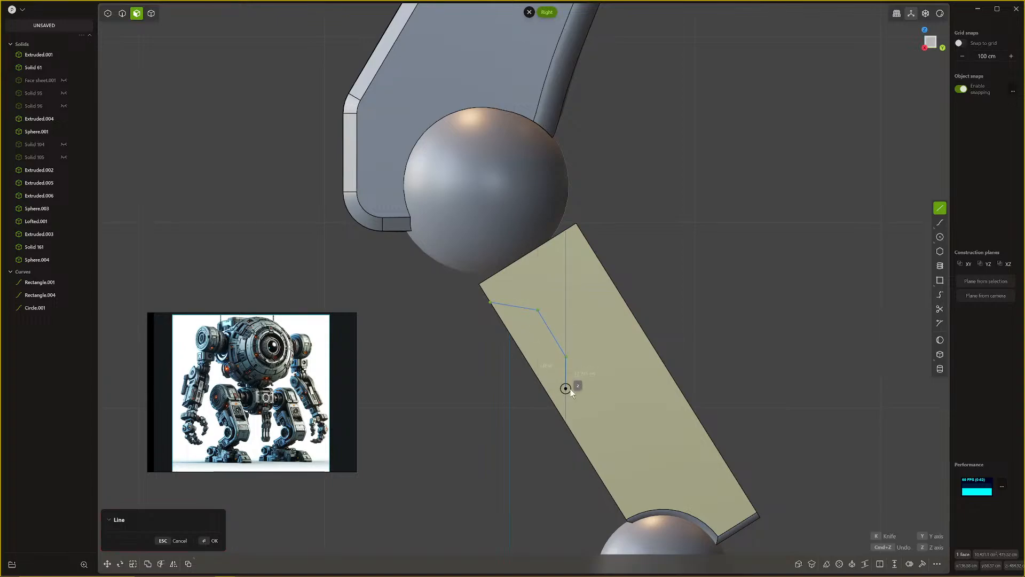
{"action": "left_click", "coordinate": [566, 388]}
{"action": "left_click", "coordinate": [581, 417]}
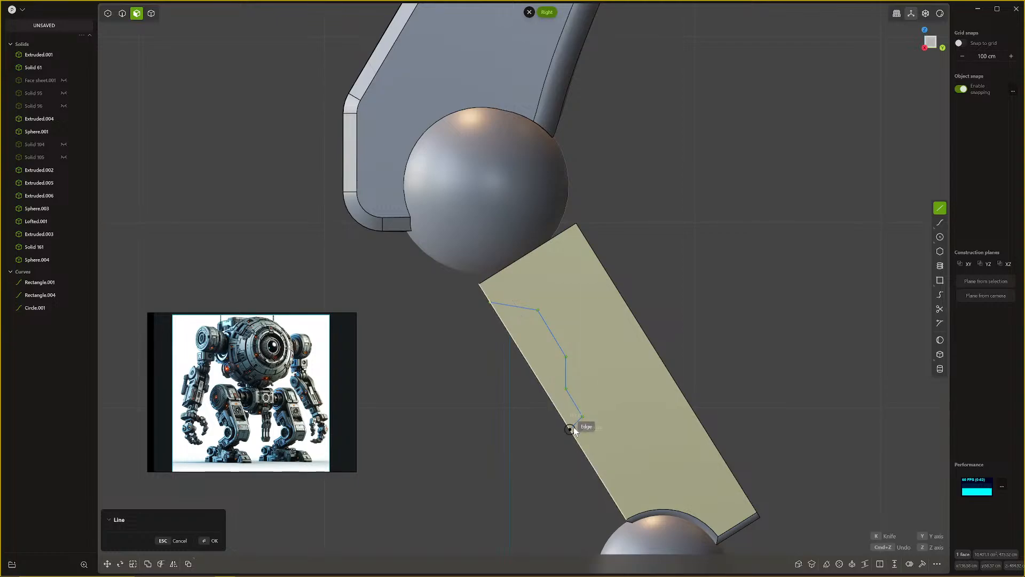
{"action": "left_click", "coordinate": [570, 429]}
{"action": "key", "text": "Return"}
Step: Close the notch outline with a line along the lower leg's front edge and join it with the polyline
{"action": "middle_click_drag", "start_coordinate": [572, 428], "coordinate": [586, 376]}
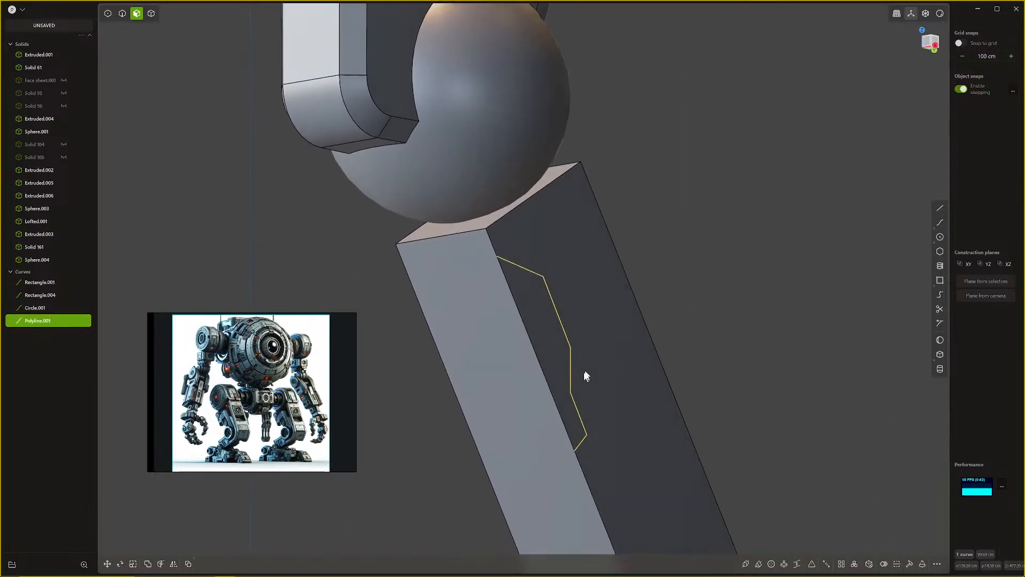
{"action": "left_click", "coordinate": [941, 208]}
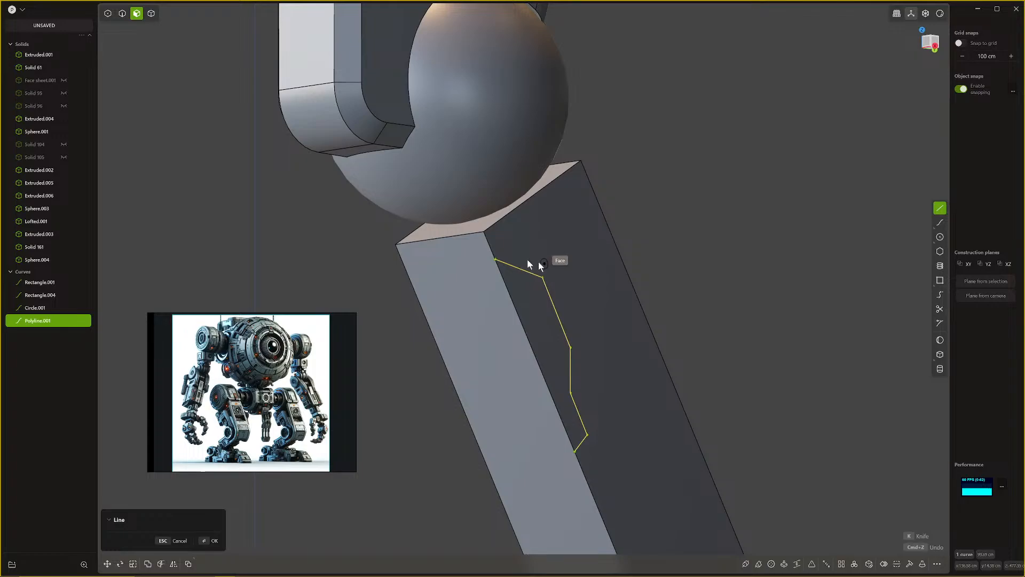
{"action": "left_click", "coordinate": [496, 260]}
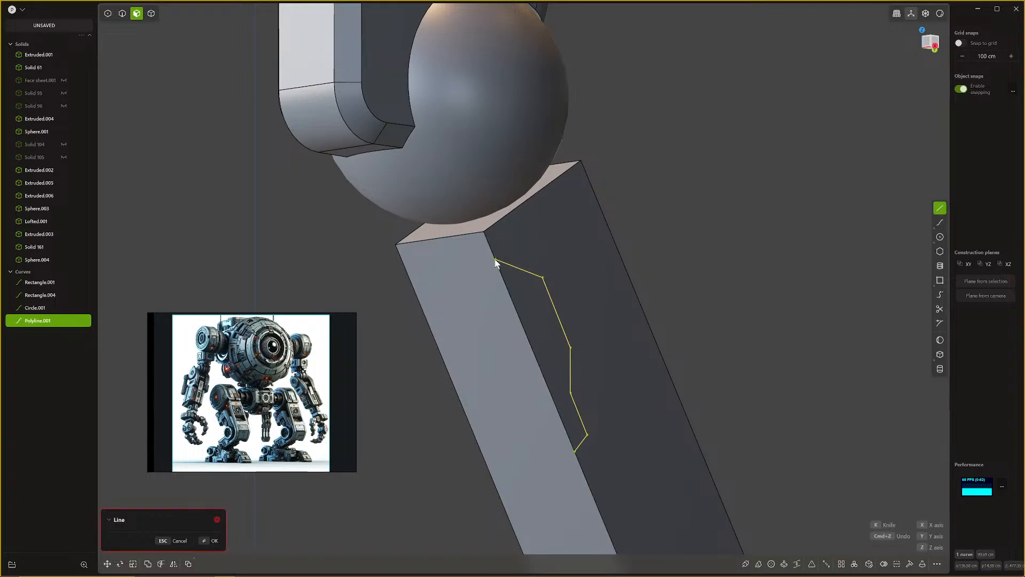
{"action": "left_click", "coordinate": [575, 449]}
{"action": "middle_click_drag", "start_coordinate": [575, 416], "coordinate": [558, 395]}
{"action": "key", "text": "2"}
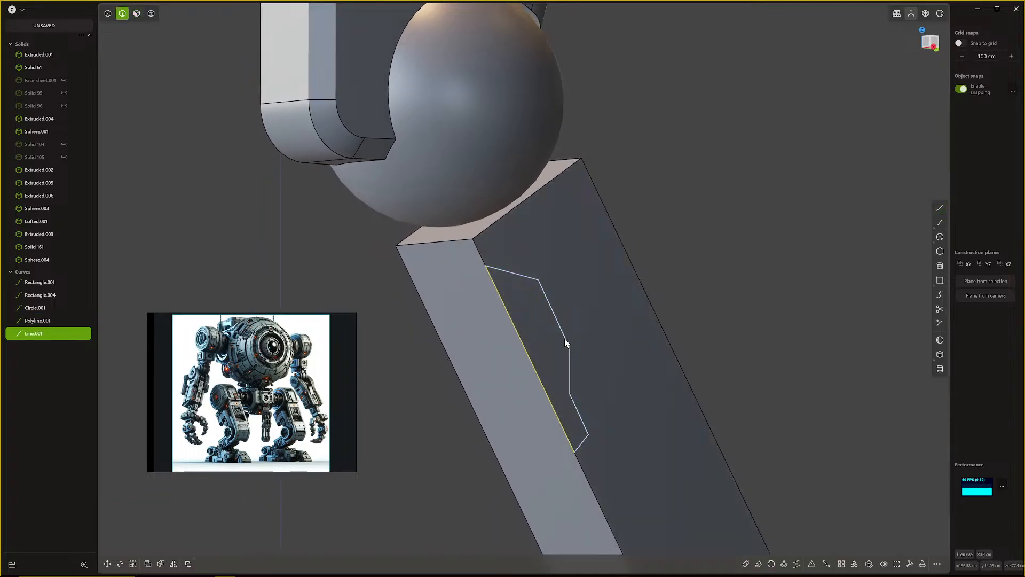
{"action": "left_click", "coordinate": [565, 338], "text": "shift"}
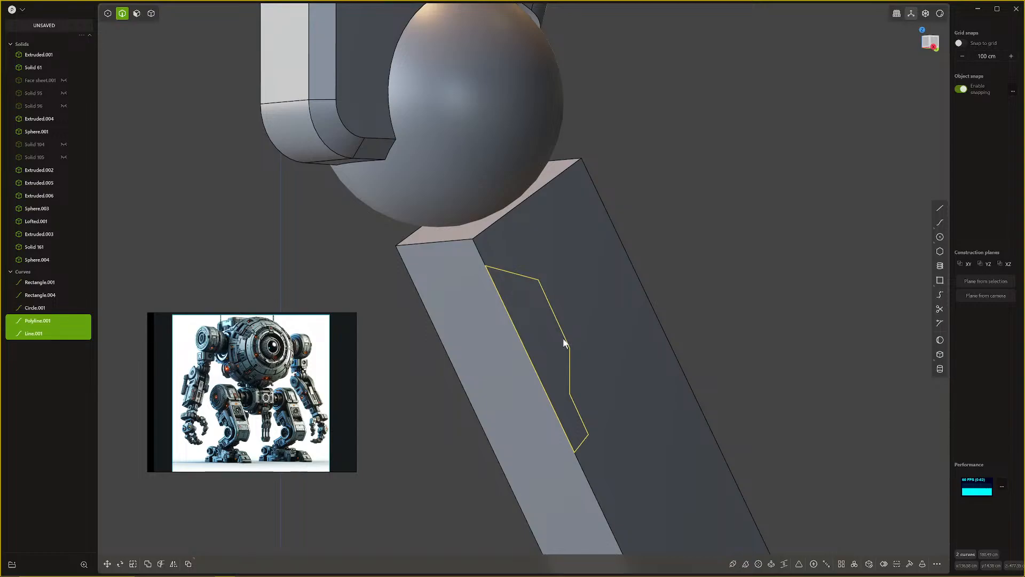
{"action": "key", "text": "j"}
Step: Try to select the region enclosed by the joined notch outline on the lower leg's side face
{"action": "mouse_move", "coordinate": [562, 323]}
{"action": "middle_mouse_down"}
{"action": "mouse_move", "coordinate": [514, 314]}
{"action": "mouse_move", "coordinate": [559, 312]}
{"action": "middle_mouse_up"}
{"action": "left_click", "coordinate": [687, 235]}
{"action": "left_click", "coordinate": [545, 310]}
{"action": "key", "text": "3"}
{"action": "left_click", "coordinate": [540, 328]}
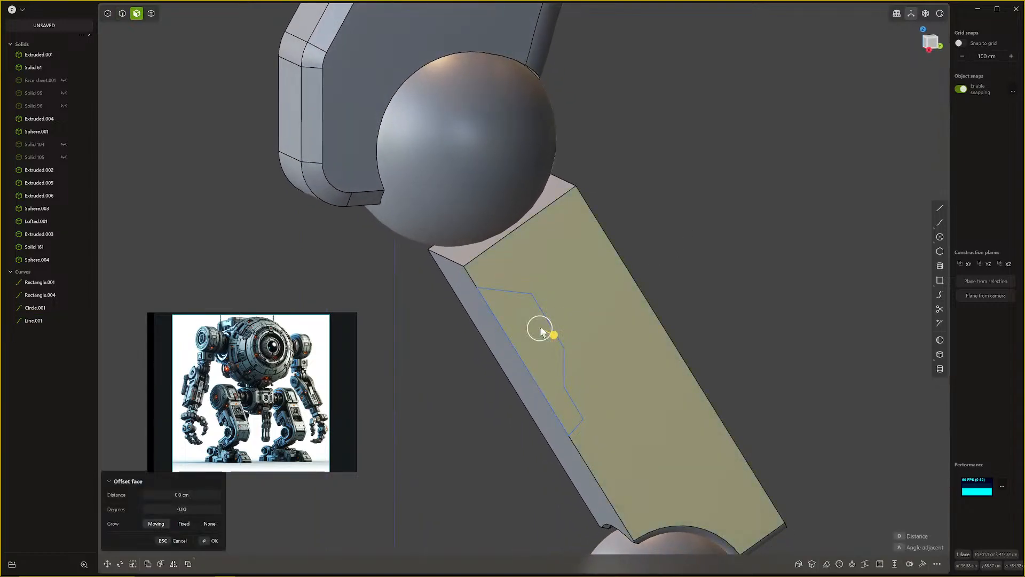
{"action": "key", "text": "Escape"}
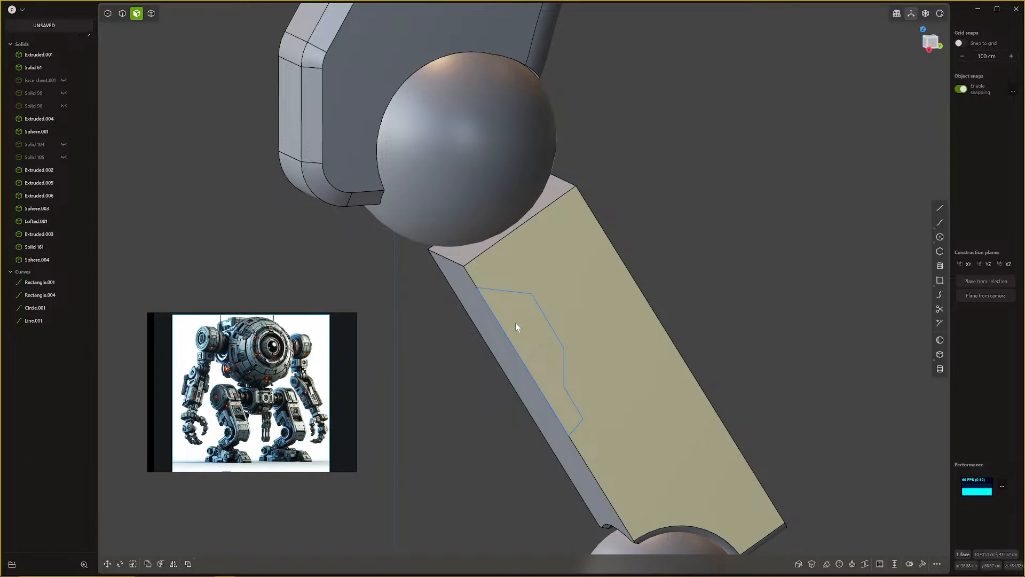
Step: Delete the joined notch outline from the lower leg's side face
{"action": "key", "text": "2"}
{"action": "left_click", "coordinate": [524, 292]}
{"action": "key", "text": "Delete"}
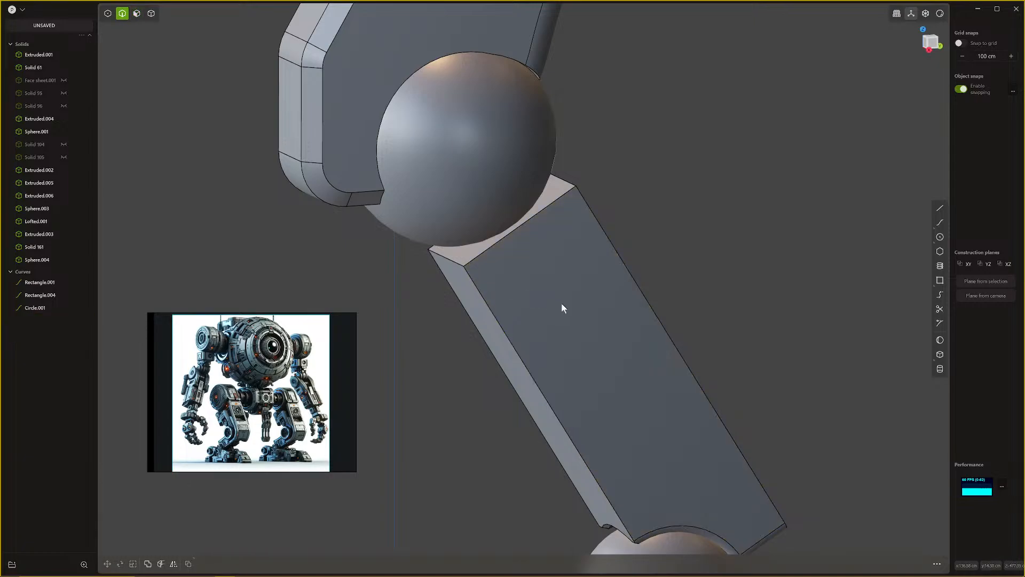
Step: Set a temporary construction plane on the lower leg's side face
{"action": "left_click", "coordinate": [940, 208]}
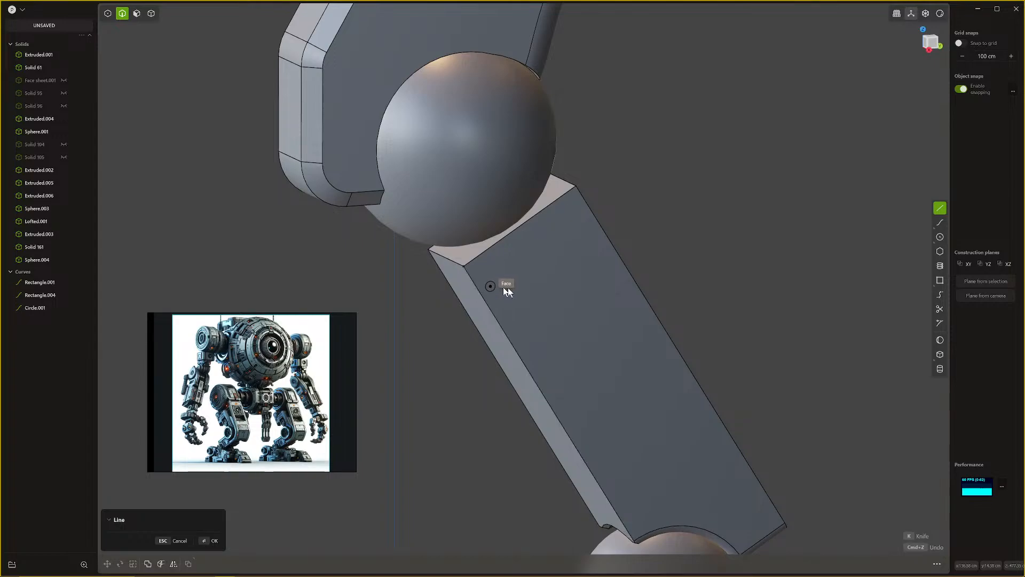
{"action": "key", "text": "Escape"}
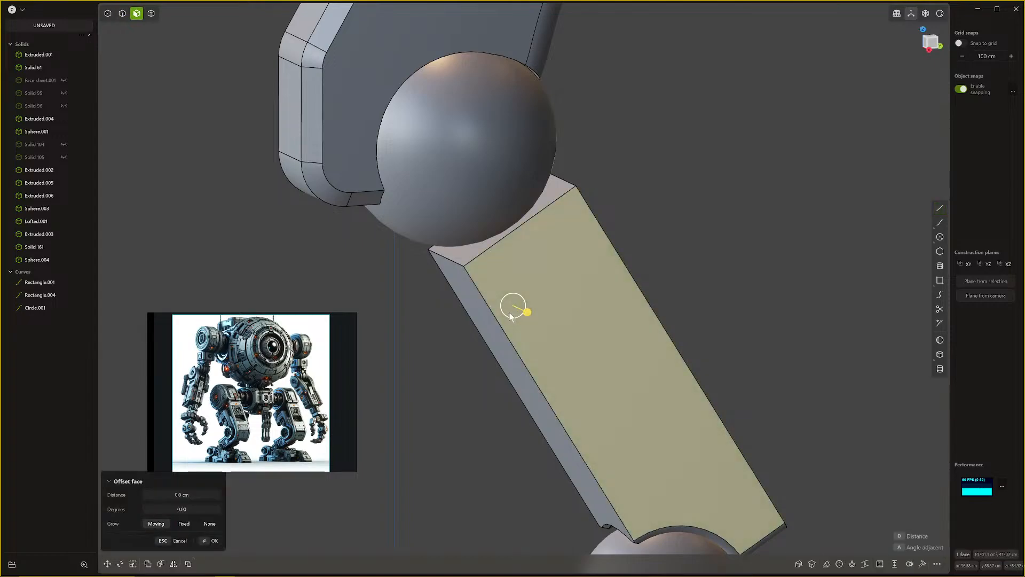
{"action": "key", "text": "space"}
{"action": "middle_click_drag", "start_coordinate": [520, 319], "coordinate": [614, 314]}
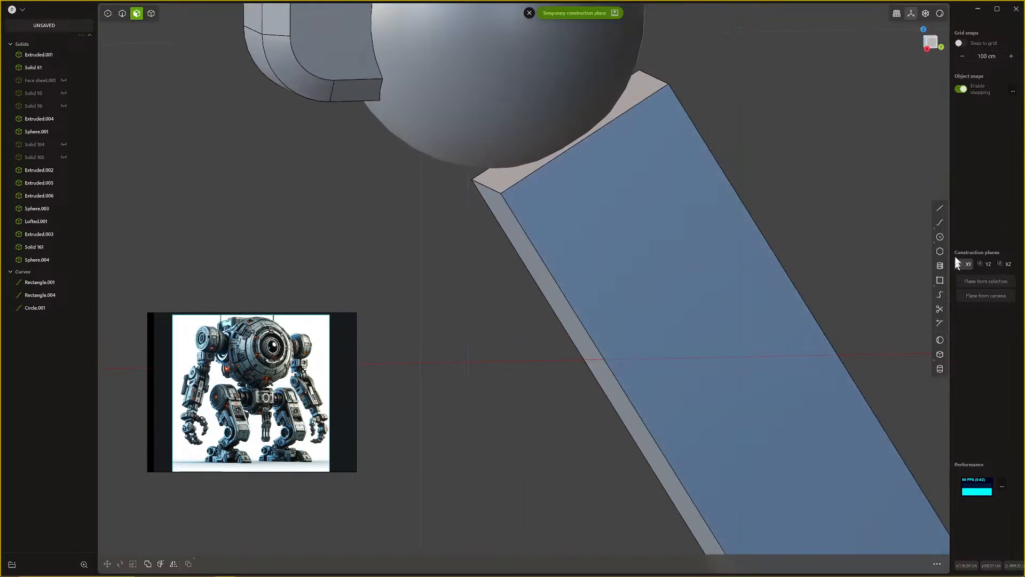
Step: Draw a closed four-sided notch outline against the front edge of the lower leg's side face and leave the temporary construction plane
{"action": "left_click", "coordinate": [939, 208]}
{"action": "left_click", "coordinate": [535, 254]}
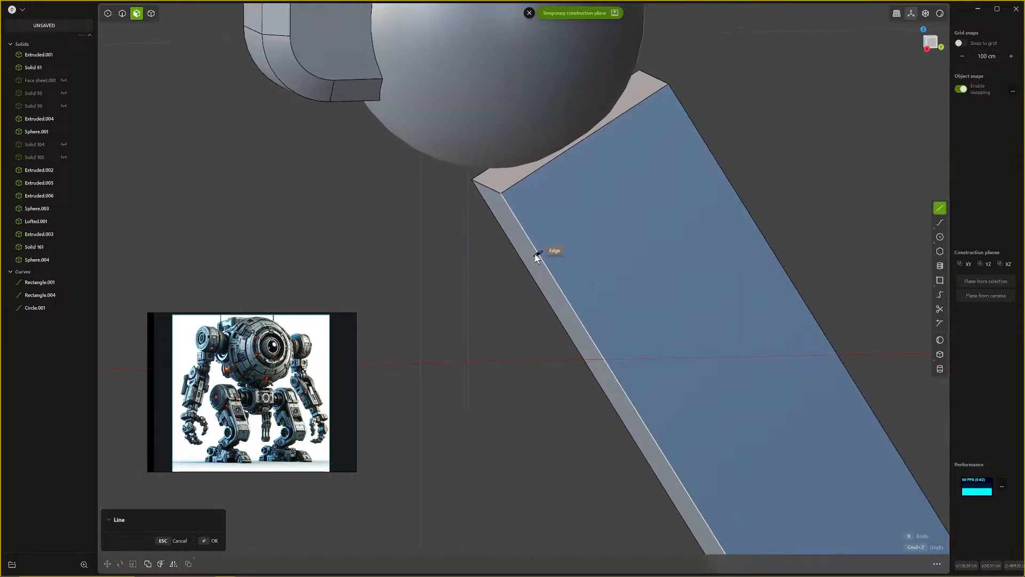
{"action": "left_click", "coordinate": [588, 264]}
{"action": "left_click", "coordinate": [631, 339]}
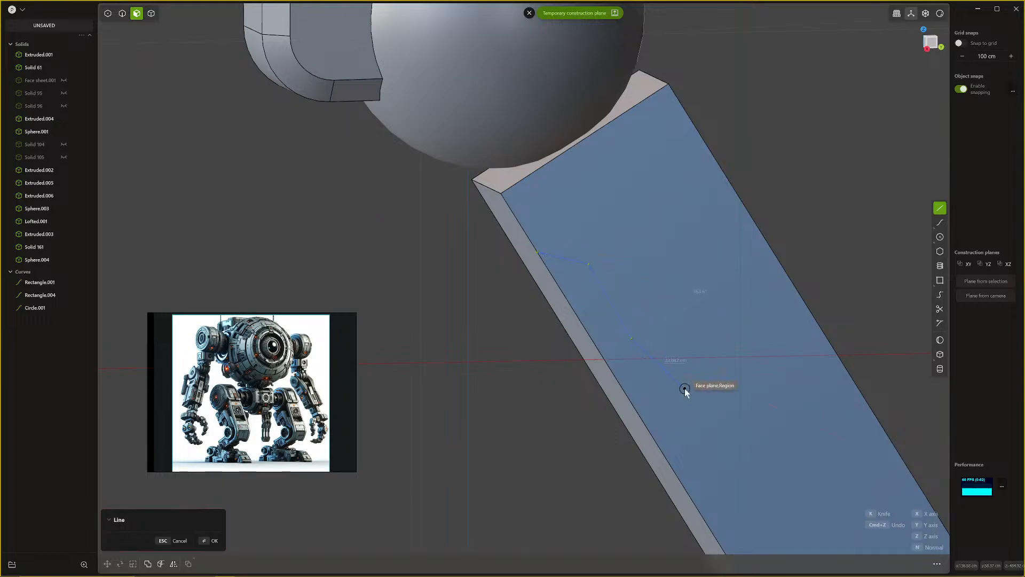
{"action": "left_click", "coordinate": [633, 403]}
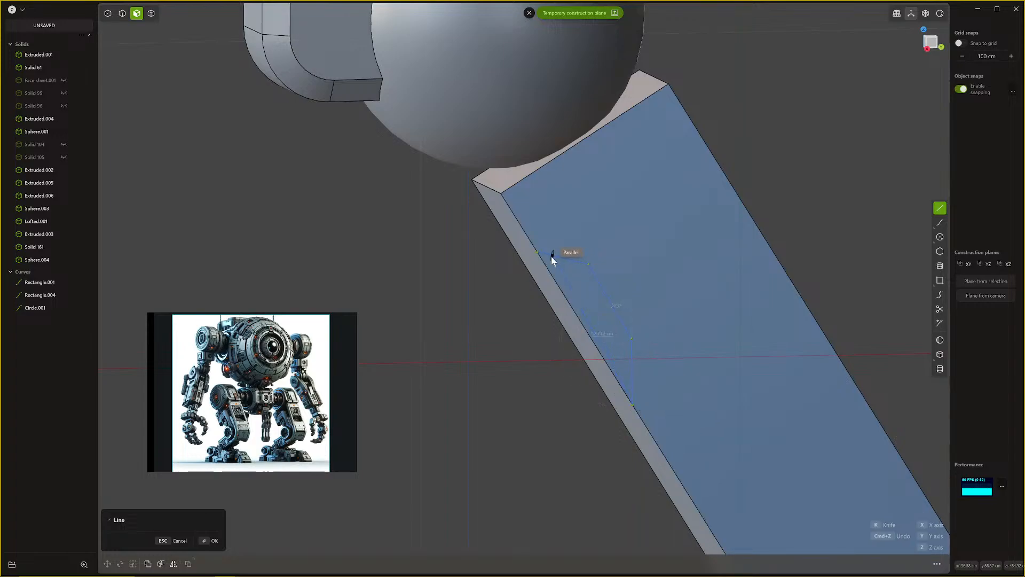
{"action": "left_click", "coordinate": [536, 254]}
{"action": "scroll", "coordinate": [620, 315], "scroll_direction": "down", "scroll_amount": 3}
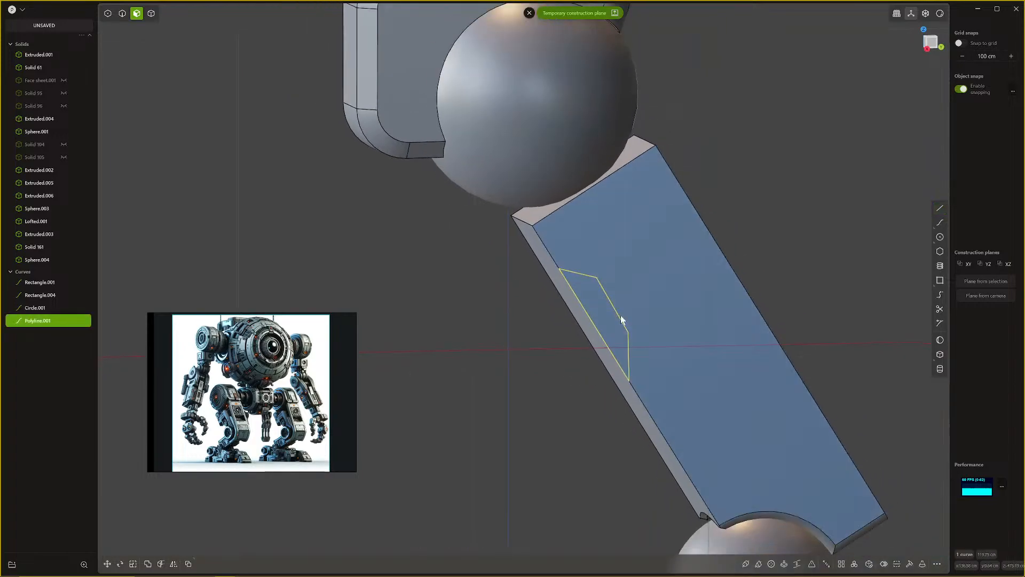
{"action": "left_click", "coordinate": [530, 13]}
{"action": "scroll", "coordinate": [586, 327], "scroll_direction": "down", "scroll_amount": 1}
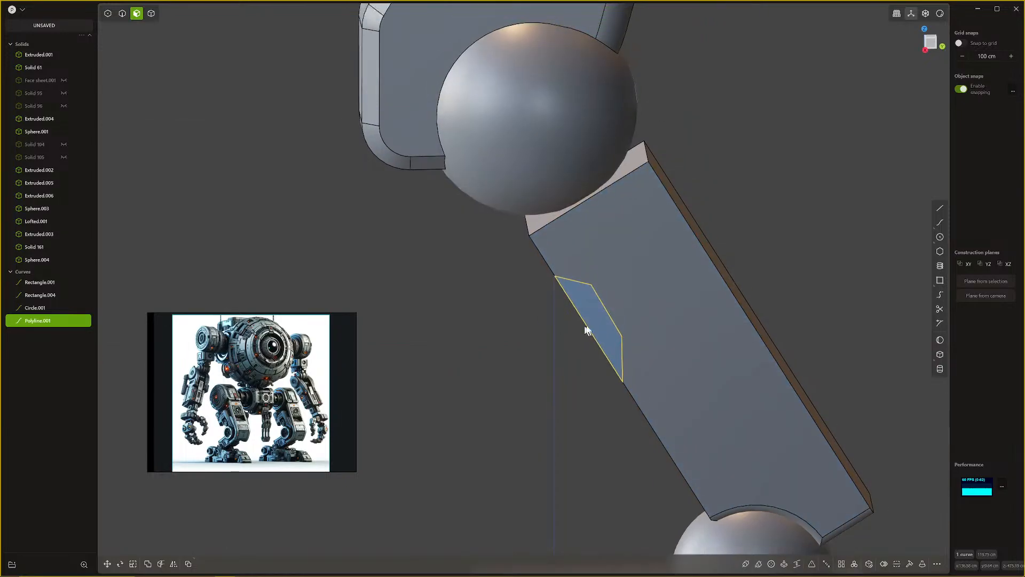
Step: Extrude the notch region into the lower leg as a Difference to cut a shallow notch at its front edge
{"action": "scroll", "coordinate": [613, 307], "scroll_direction": "up", "scroll_amount": 3}
{"action": "middle_click_drag", "start_coordinate": [586, 326], "coordinate": [613, 329]}
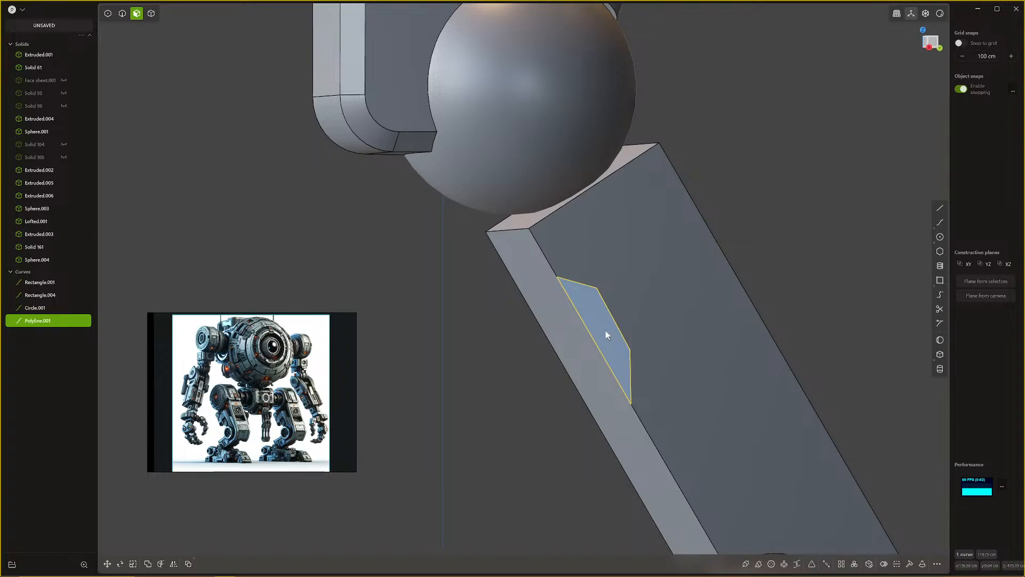
{"action": "middle_click_drag", "start_coordinate": [605, 331], "coordinate": [607, 342]}
{"action": "key", "text": "e"}
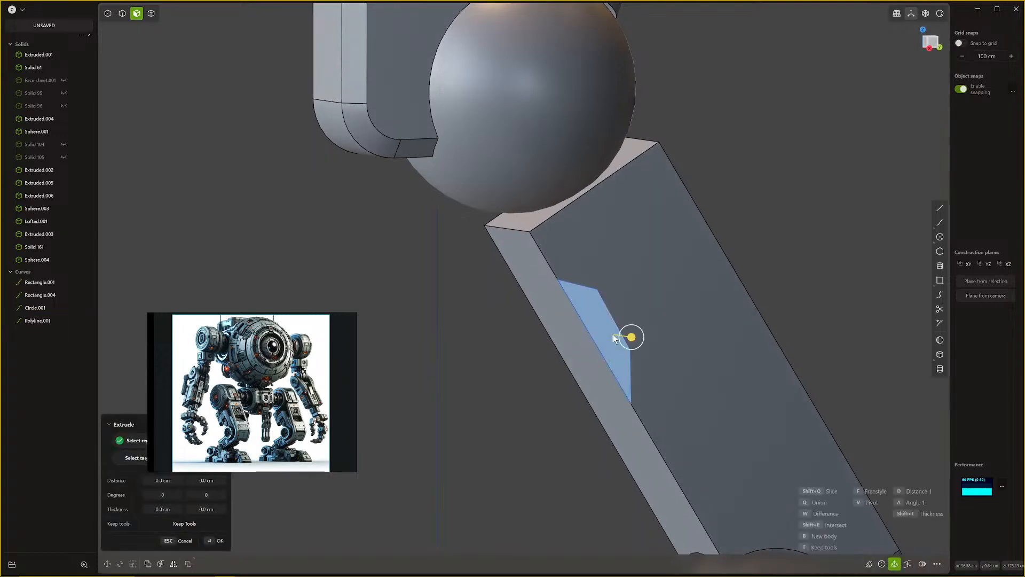
{"action": "left_click_drag", "start_coordinate": [631, 337], "coordinate": [621, 338]}
{"action": "middle_click_drag", "start_coordinate": [635, 308], "coordinate": [572, 332]}
{"action": "key", "text": "w"}
{"action": "key", "text": "Return"}
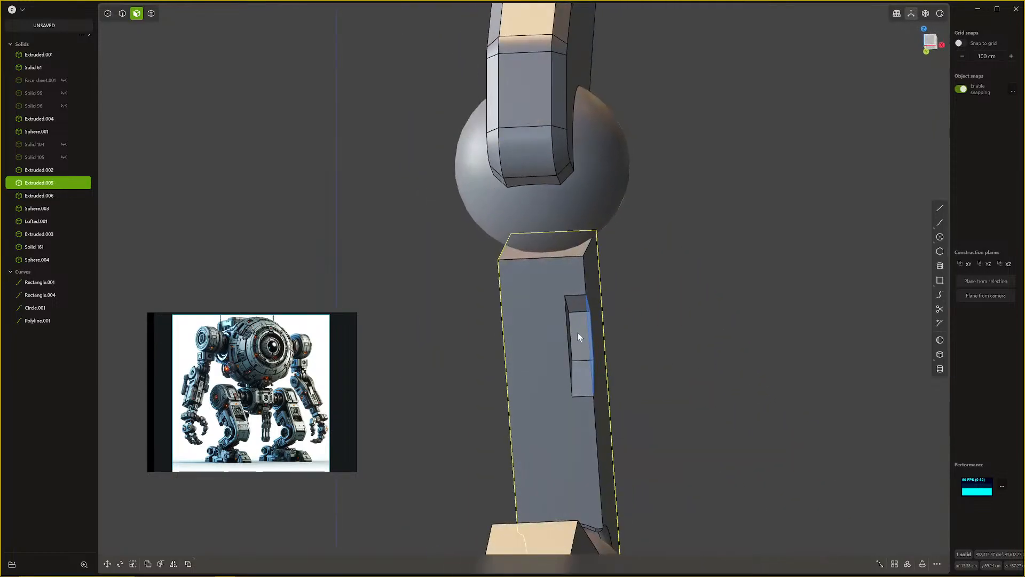
Step: Move the notch outline along X to the opposite side of the lower leg
{"action": "key", "text": "2"}
{"action": "left_click", "coordinate": [585, 330]}
{"action": "key", "text": "g"}
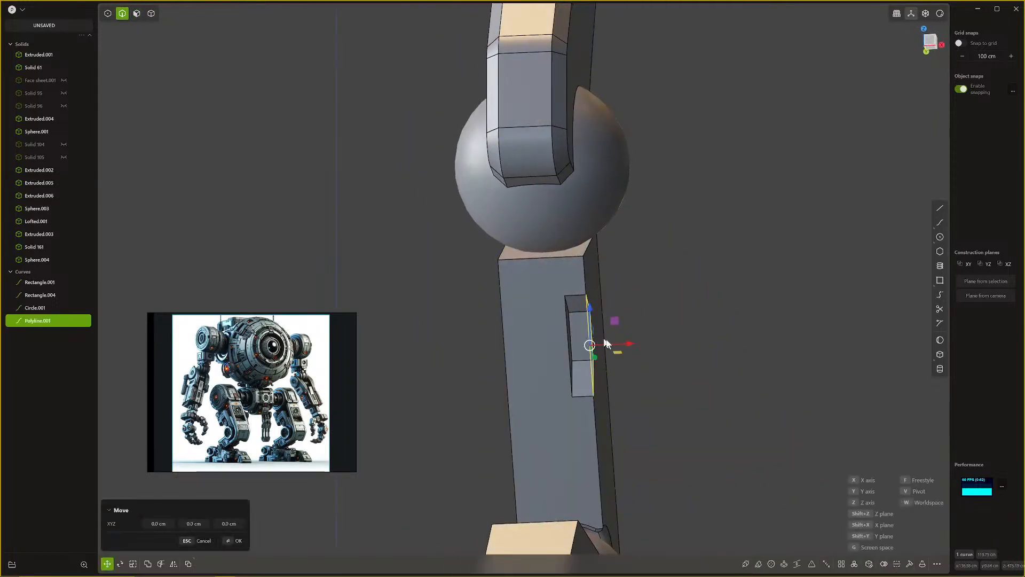
{"action": "left_click", "coordinate": [539, 353]}
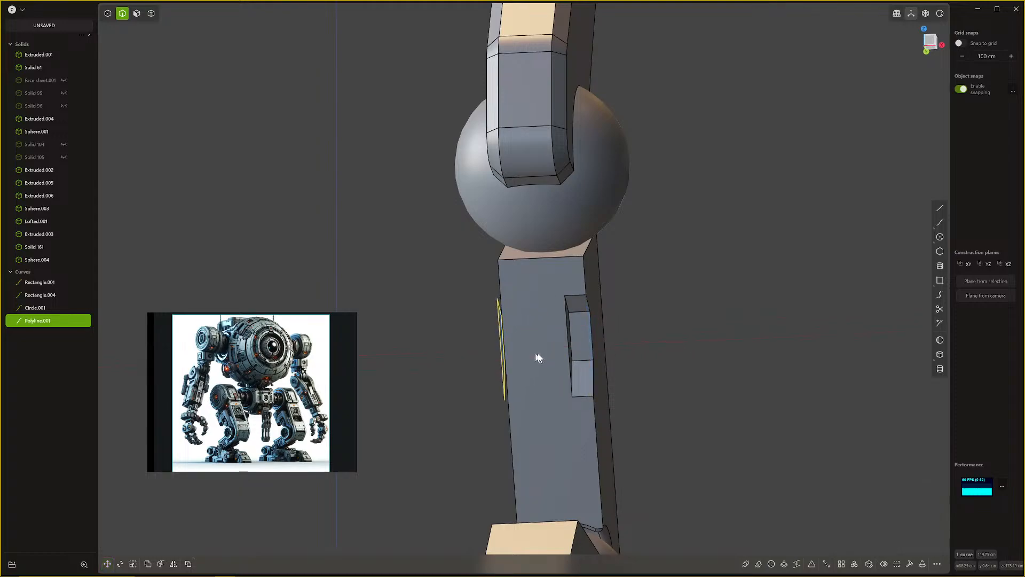
Step: Try to cut a matching notch on the opposite side by extruding the moved outline's region into the lower leg
{"action": "middle_click_drag", "start_coordinate": [539, 352], "coordinate": [462, 381]}
{"action": "key", "text": "3"}
{"action": "left_click", "coordinate": [453, 349]}
{"action": "key", "text": "e"}
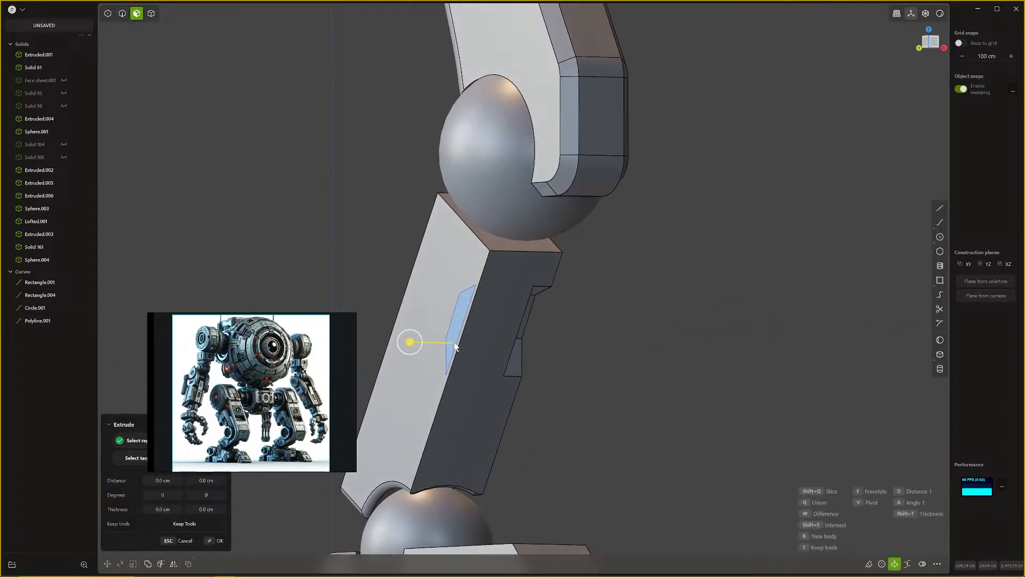
{"action": "left_click_drag", "start_coordinate": [412, 341], "coordinate": [425, 342]}
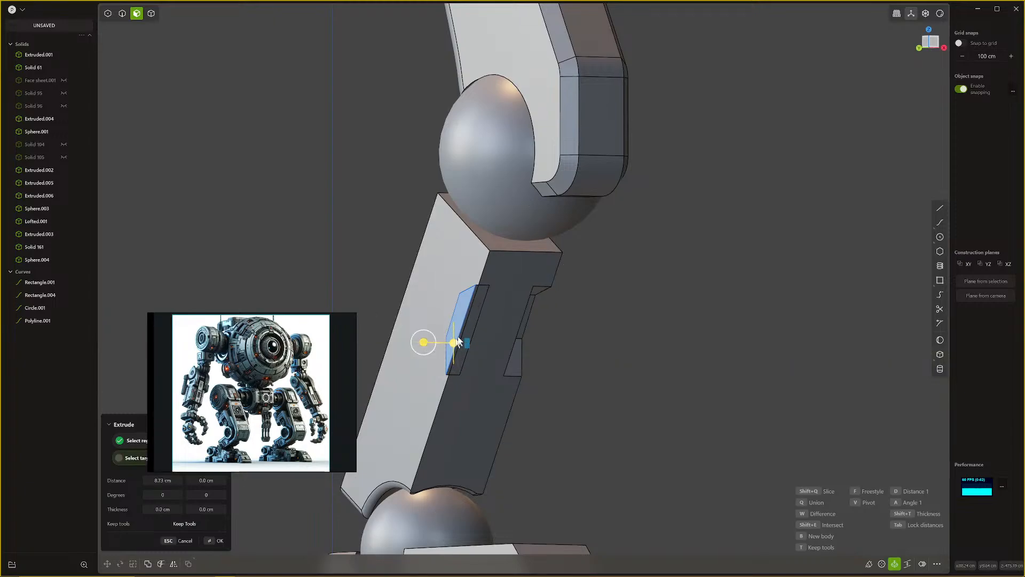
{"action": "key", "text": "Return"}
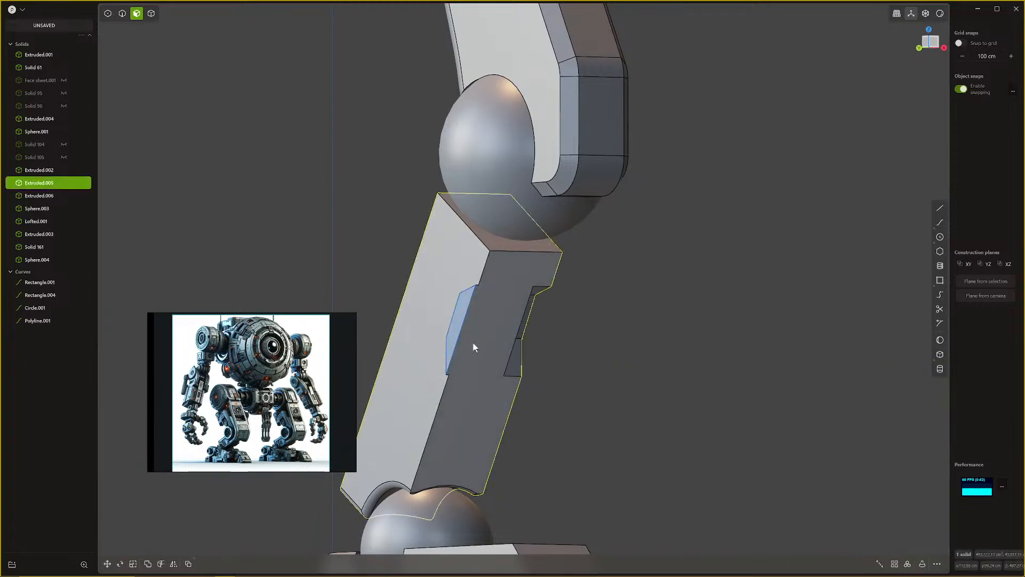
Step: Extrude the moved notch region into the lower leg as a Difference to cut the matching notch
{"action": "middle_click_drag", "start_coordinate": [474, 344], "coordinate": [465, 319]}
{"action": "key", "text": "e"}
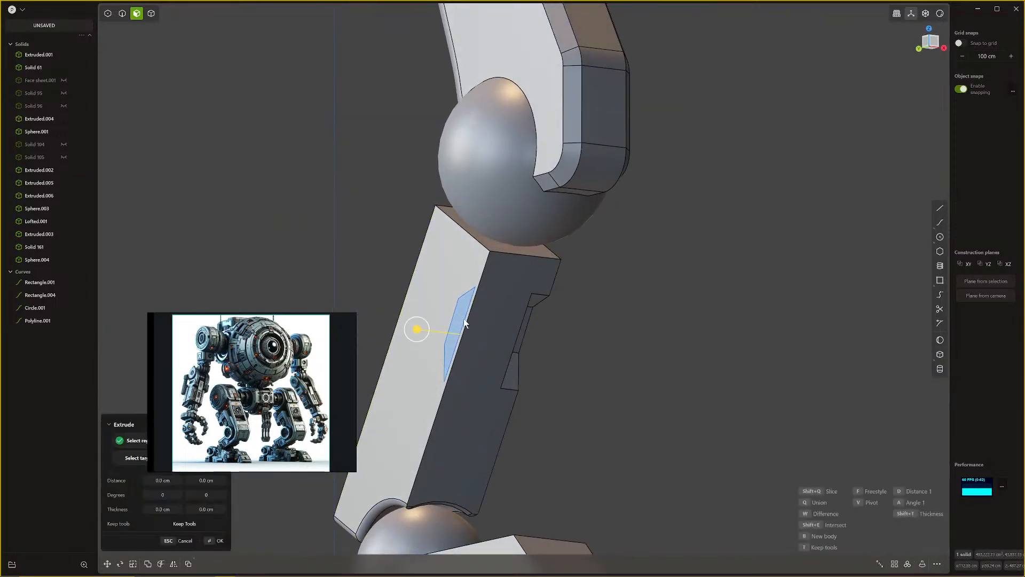
{"action": "mouse_move", "coordinate": [417, 329]}
{"action": "left_mouse_down"}
{"action": "mouse_move", "coordinate": [417, 308]}
{"action": "mouse_move", "coordinate": [428, 315]}
{"action": "left_mouse_up"}
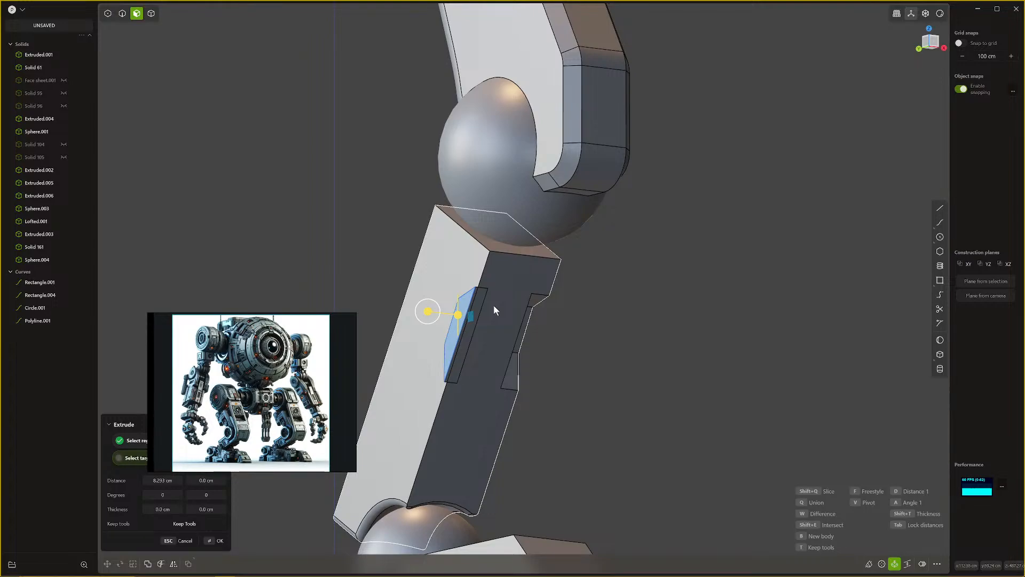
{"action": "key", "text": "w"}
{"action": "key", "text": "Return"}
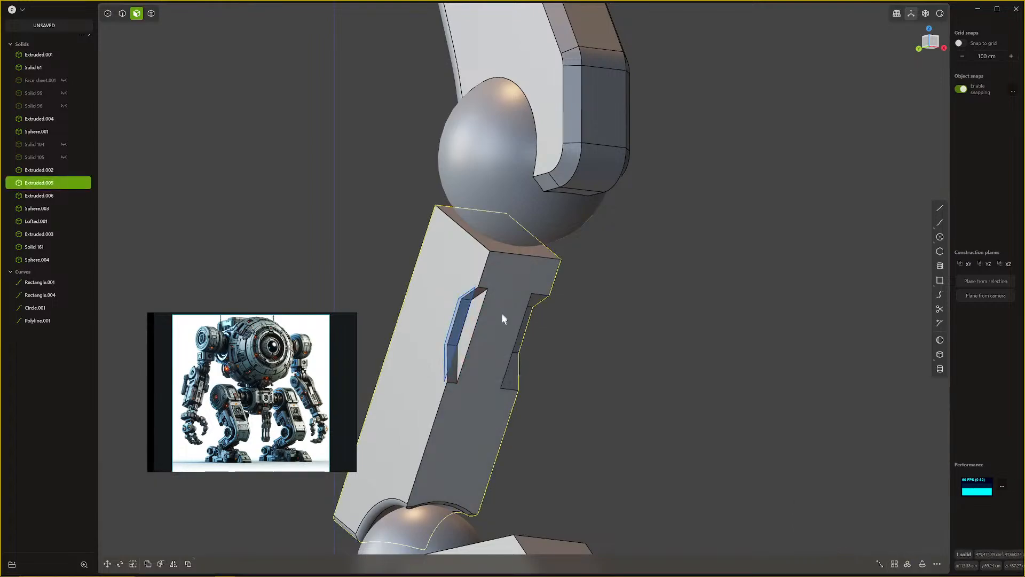
Step: Delete the leftover notch outline curve beside the lower leg
{"action": "key", "text": "2"}
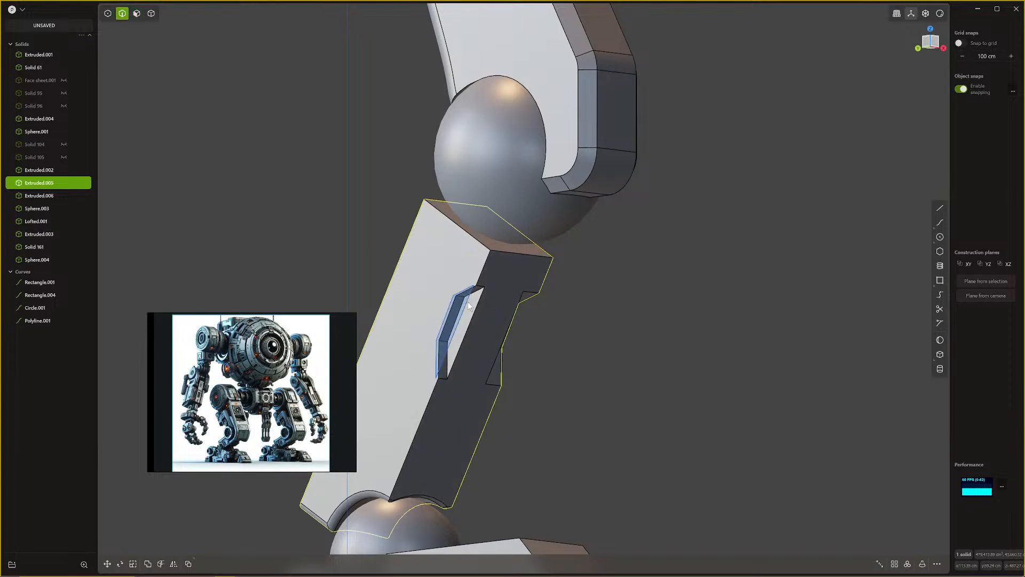
{"action": "left_click", "coordinate": [466, 303]}
{"action": "key", "text": "x"}
Step: Fillet the short cross edges at the corners of both notches in the lower leg
{"action": "middle_click_drag", "start_coordinate": [524, 336], "coordinate": [495, 349]}
{"action": "scroll", "coordinate": [495, 349], "scroll_direction": "up", "scroll_amount": 4}
{"action": "scroll", "coordinate": [495, 350], "scroll_direction": "up", "scroll_amount": 2}
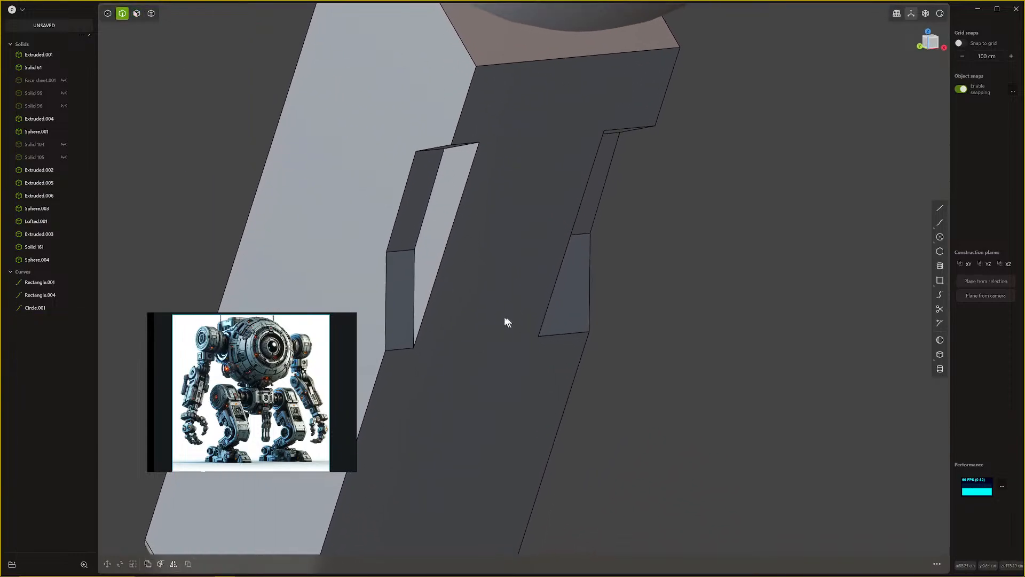
{"action": "left_click", "coordinate": [398, 349]}
{"action": "left_click", "coordinate": [402, 251], "text": "shift"}
{"action": "middle_click_drag", "start_coordinate": [412, 211], "coordinate": [424, 151]}
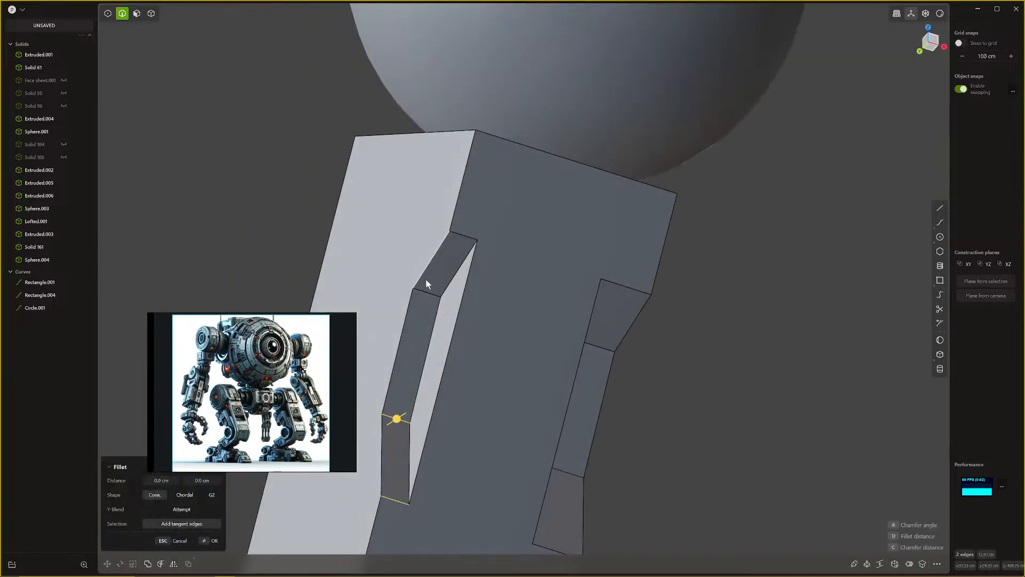
{"action": "left_click", "coordinate": [460, 236], "text": "shift"}
{"action": "middle_click_drag", "start_coordinate": [461, 236], "coordinate": [456, 261]}
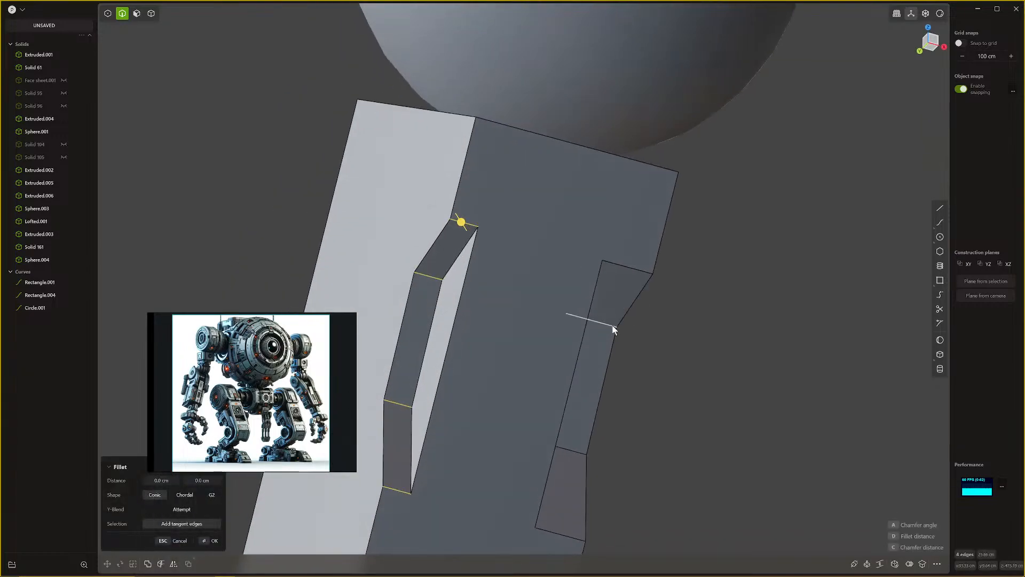
{"action": "middle_click_drag", "start_coordinate": [612, 325], "coordinate": [674, 266]}
{"action": "left_click", "coordinate": [668, 270], "text": "shift"}
{"action": "left_click", "coordinate": [648, 328], "text": "shift"}
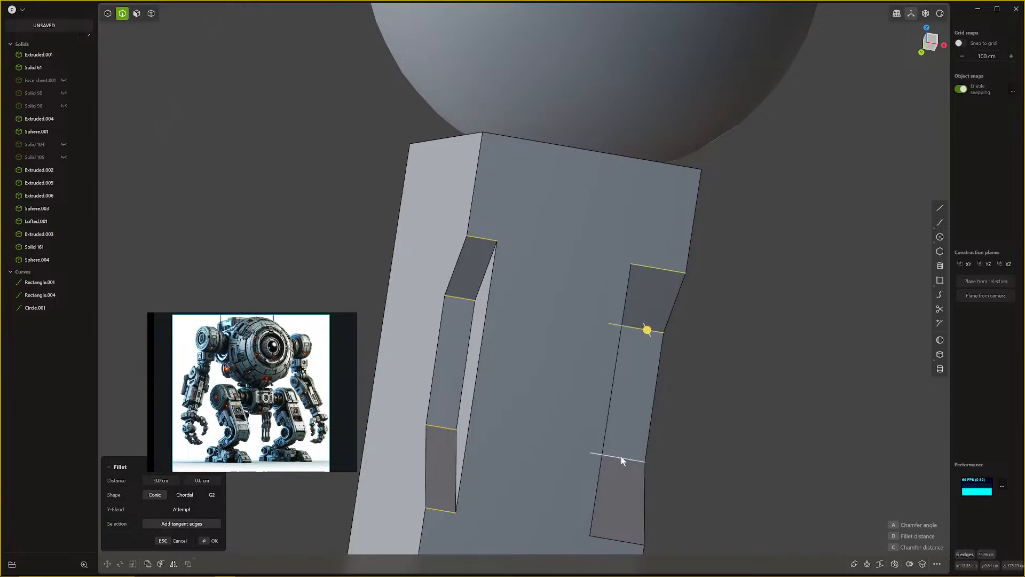
{"action": "left_click", "coordinate": [621, 458], "text": "shift"}
{"action": "left_click_drag", "start_coordinate": [608, 538], "coordinate": [611, 522]}
{"action": "key", "text": "Return"}
Step: Fillet the long edge where each of the two notches meets the lower leg's front face
{"action": "middle_click_drag", "start_coordinate": [607, 512], "coordinate": [438, 336]}
{"action": "key", "text": "Escape"}
{"action": "left_click", "coordinate": [410, 312]}
{"action": "key", "text": "f"}
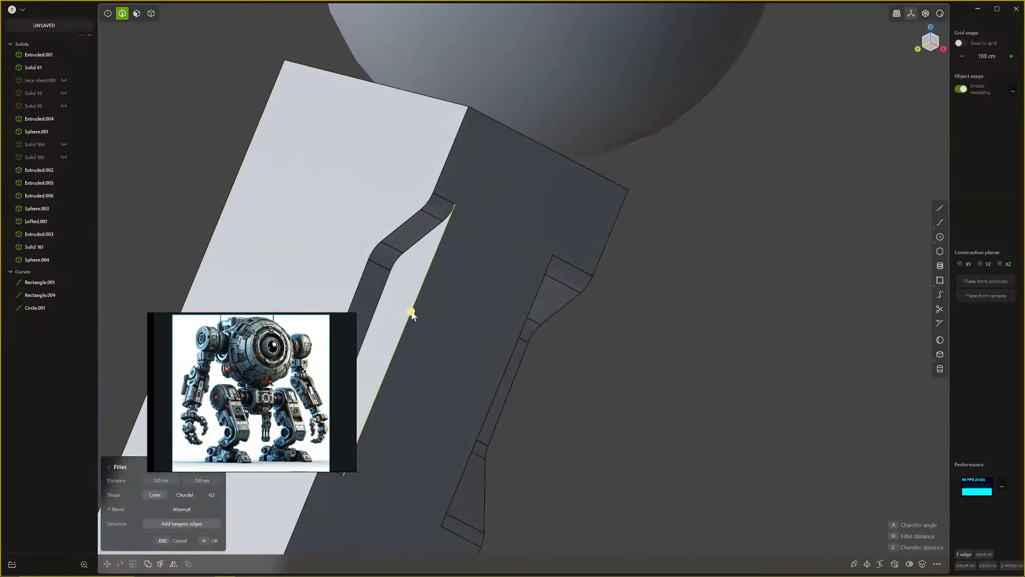
{"action": "middle_click_drag", "start_coordinate": [593, 337], "coordinate": [570, 334]}
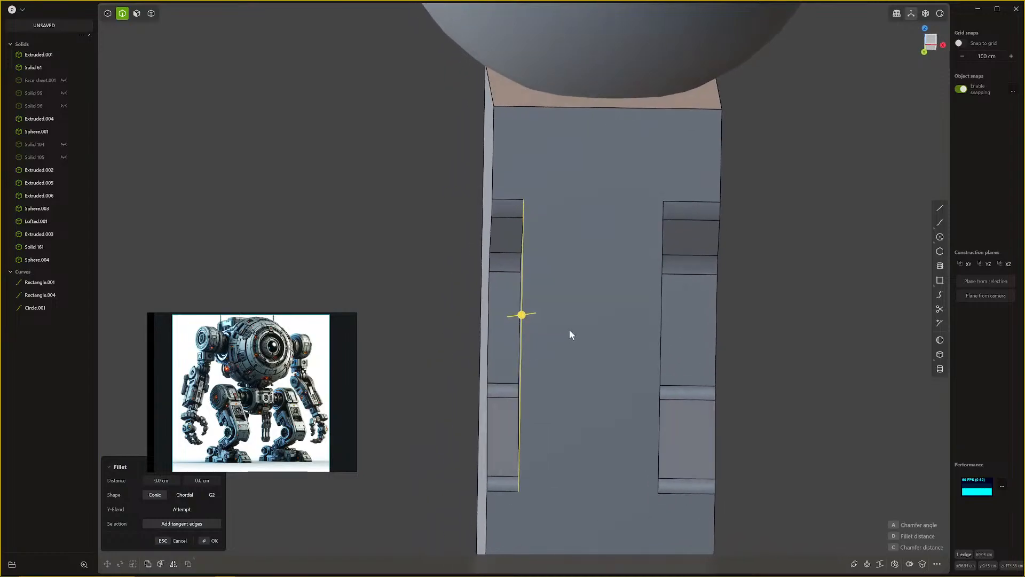
{"action": "left_click", "coordinate": [661, 324]}
{"action": "left_click_drag", "start_coordinate": [662, 324], "coordinate": [669, 325]}
{"action": "key", "text": "Return"}
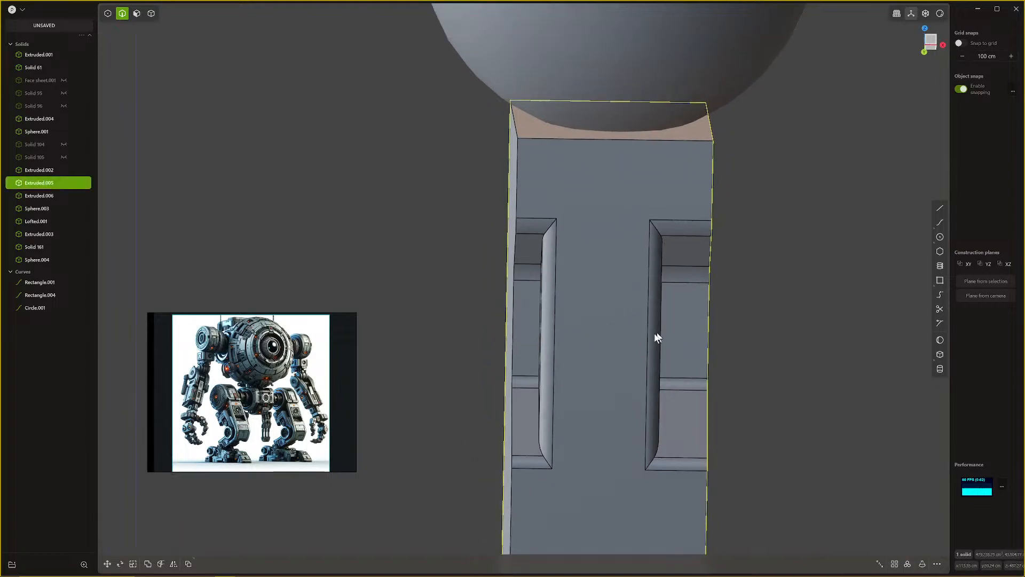
Step: Fillet the outer side-face edges running along both notches and the lower leg's front by about 2.95 cm
{"action": "mouse_move", "coordinate": [657, 337]}
{"action": "middle_mouse_down"}
{"action": "mouse_move", "coordinate": [566, 368]}
{"action": "mouse_move", "coordinate": [665, 331]}
{"action": "middle_mouse_up"}
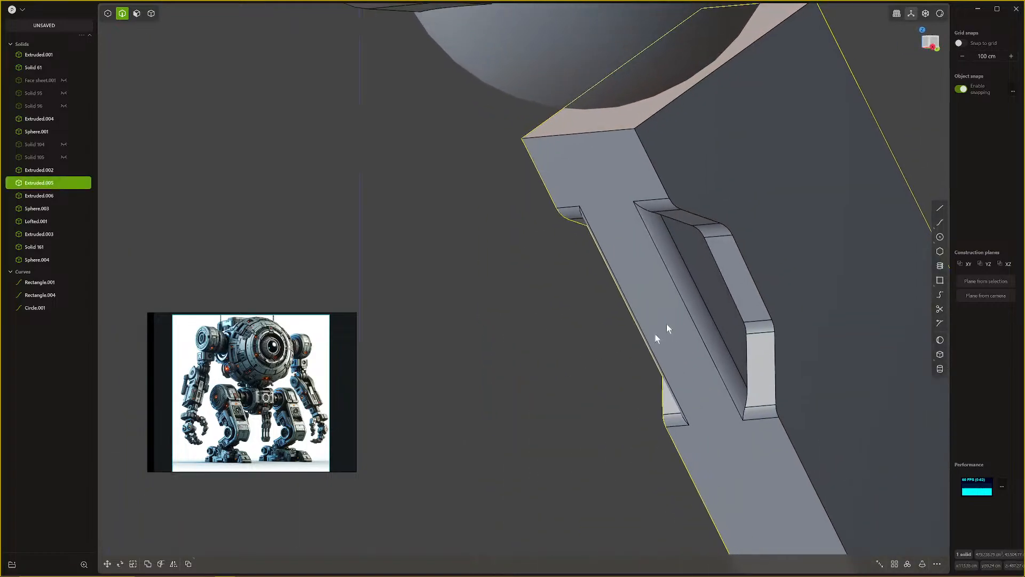
{"action": "left_click", "coordinate": [752, 271]}
{"action": "key", "text": "b"}
{"action": "middle_click_drag", "start_coordinate": [752, 271], "coordinate": [440, 256]}
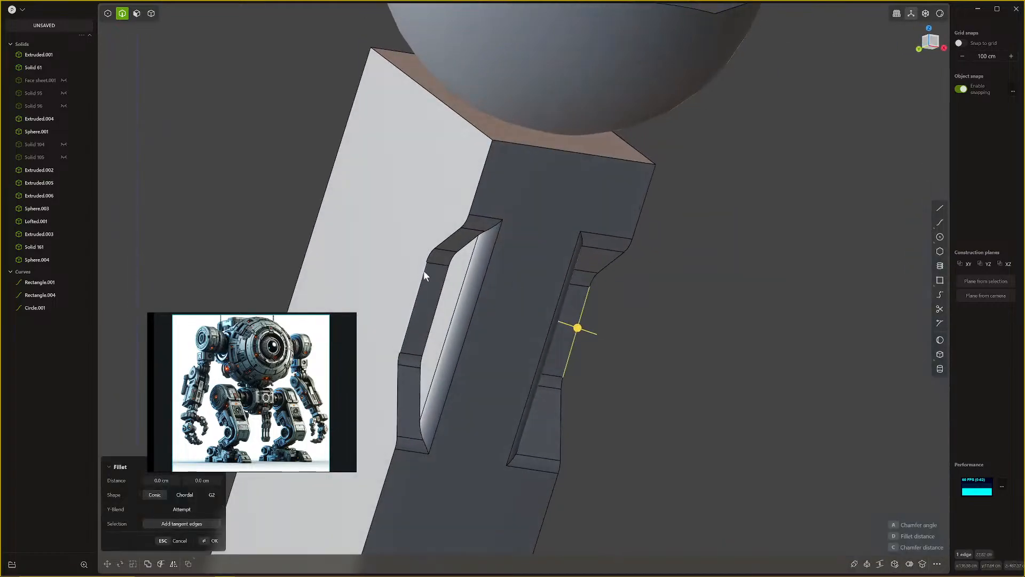
{"action": "left_click", "coordinate": [423, 273]}
{"action": "left_click_drag", "start_coordinate": [421, 271], "coordinate": [420, 275]}
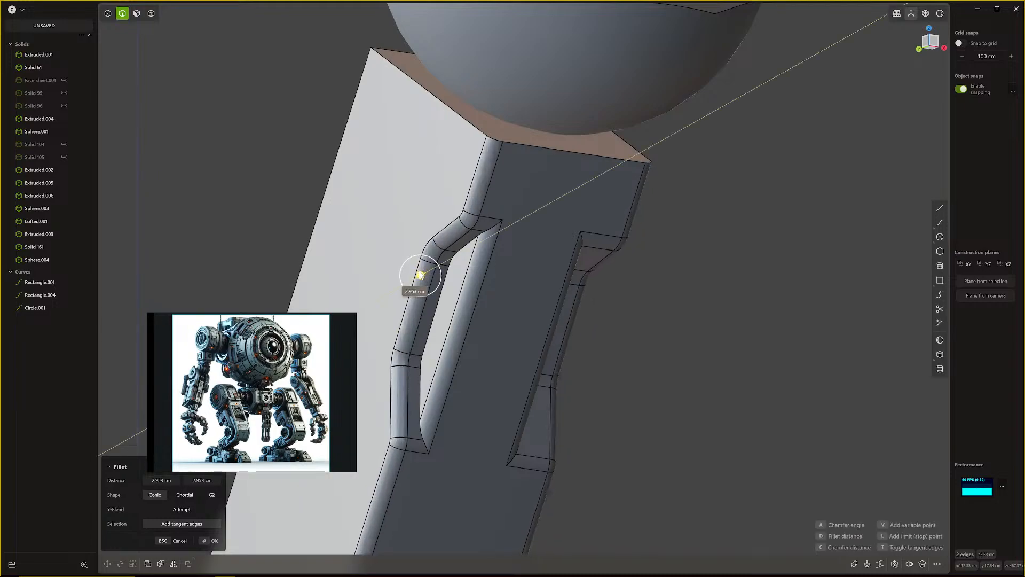
{"action": "key", "text": "Return"}
{"action": "middle_click_drag", "start_coordinate": [420, 275], "coordinate": [520, 341]}
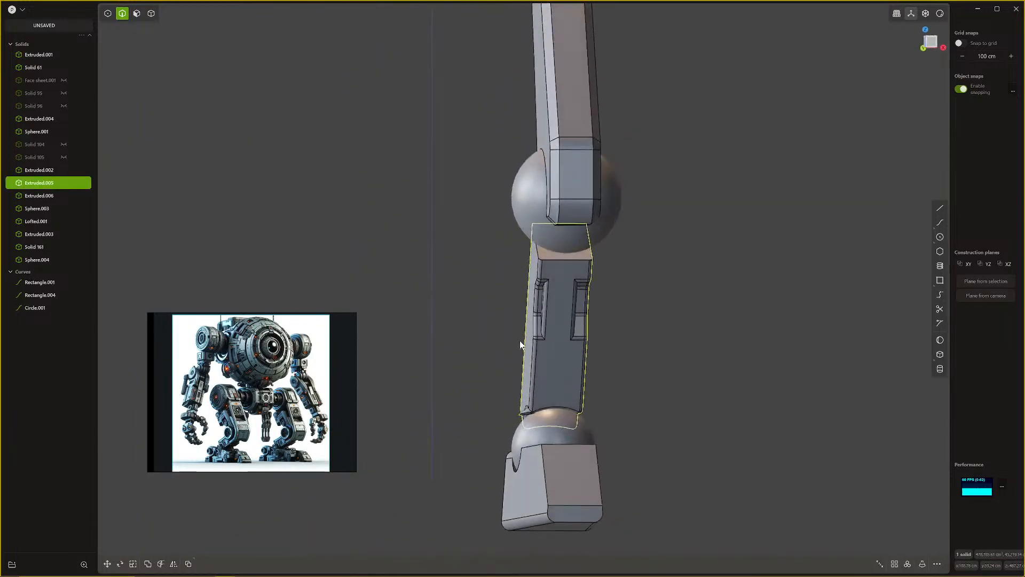
{"action": "left_click", "coordinate": [647, 306]}
Step: Fillet the two long rear edges of the lower leg to round its back
{"action": "middle_click_drag", "start_coordinate": [647, 306], "coordinate": [606, 320]}
{"action": "scroll", "coordinate": [557, 281], "scroll_direction": "up", "scroll_amount": 3}
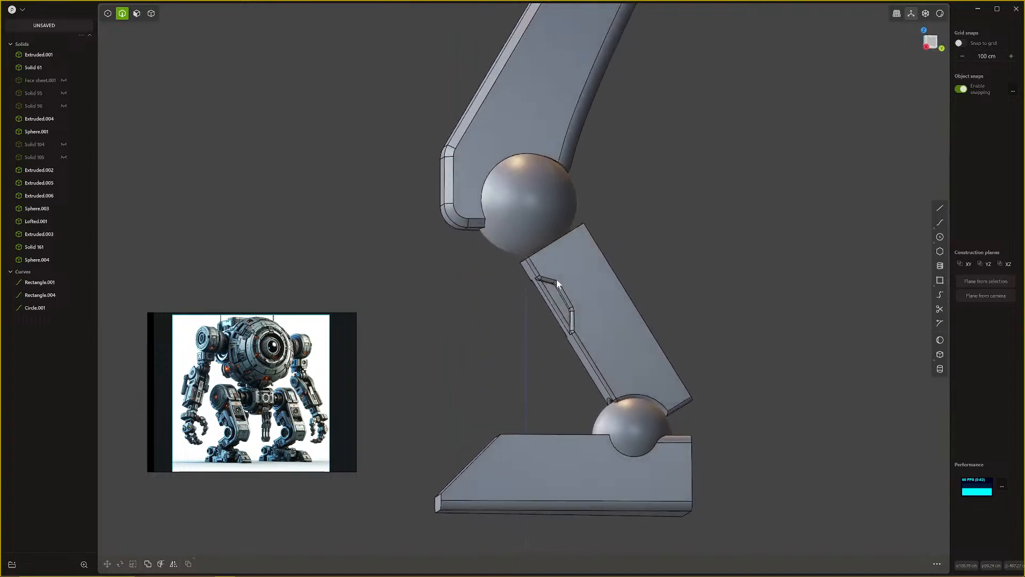
{"action": "middle_click_drag", "start_coordinate": [557, 279], "coordinate": [548, 317]}
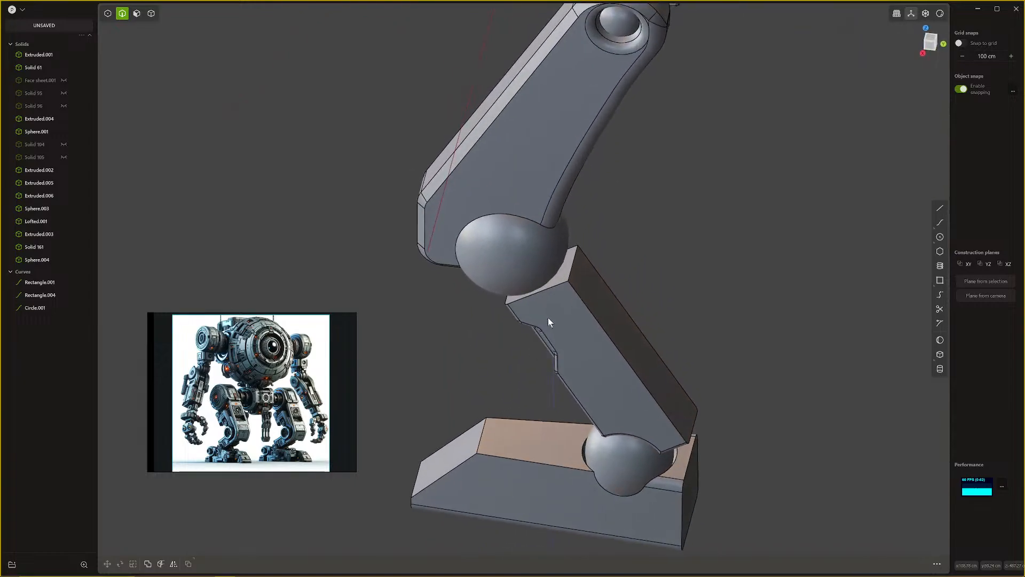
{"action": "scroll", "coordinate": [548, 318], "scroll_direction": "up", "scroll_amount": 3}
{"action": "middle_click_drag", "start_coordinate": [540, 357], "coordinate": [440, 320]}
{"action": "left_click", "coordinate": [566, 358]}
{"action": "key", "text": "f"}
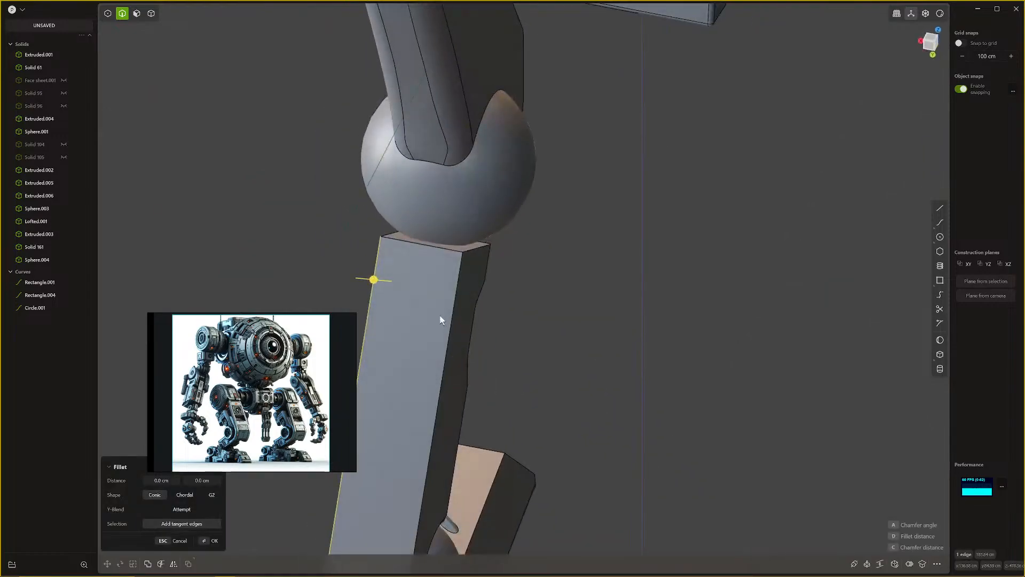
{"action": "left_click", "coordinate": [451, 322]}
{"action": "mouse_move", "coordinate": [451, 323]}
{"action": "left_mouse_down"}
{"action": "mouse_move", "coordinate": [428, 317]}
{"action": "mouse_move", "coordinate": [447, 309]}
{"action": "mouse_move", "coordinate": [465, 318]}
{"action": "left_mouse_up"}
{"action": "key", "text": "Escape"}
{"action": "key", "text": "b"}
{"action": "key", "text": "Return"}
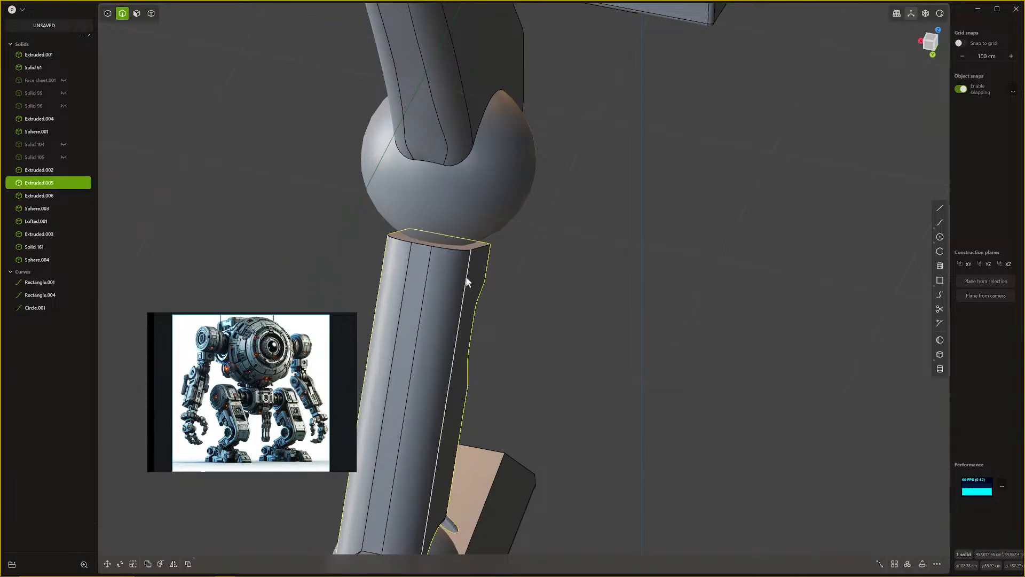
Step: Fillet the upper end edges of the lower leg beneath the knee ball
{"action": "left_click", "coordinate": [458, 251]}
{"action": "key", "text": "b"}
{"action": "left_click_drag", "start_coordinate": [457, 249], "coordinate": [460, 242]}
{"action": "key", "text": "Return"}
{"action": "scroll", "coordinate": [487, 314], "scroll_direction": "down", "scroll_amount": 6}
{"action": "middle_click_drag", "start_coordinate": [507, 300], "coordinate": [525, 286]}
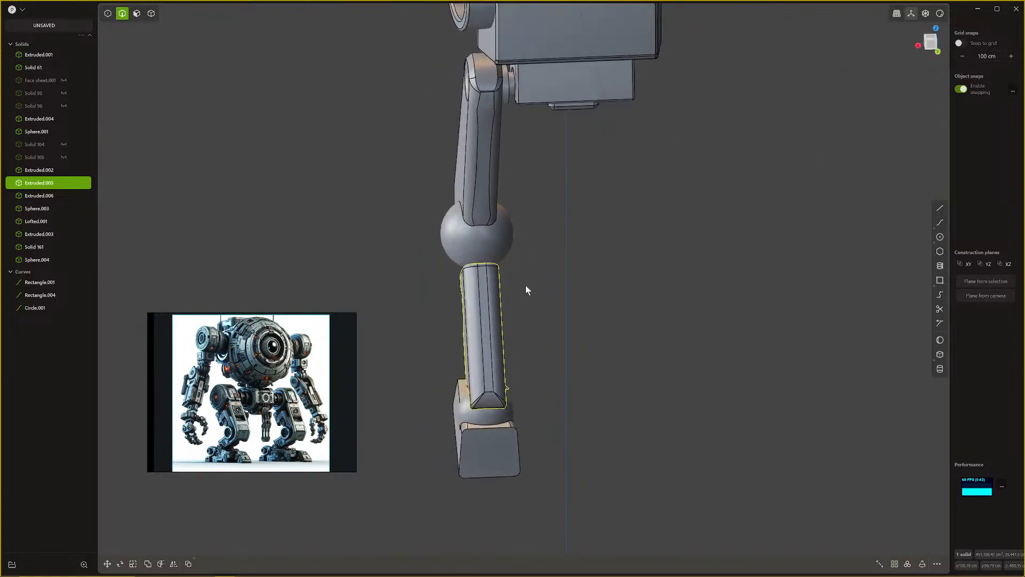
{"action": "middle_click_drag", "start_coordinate": [496, 370], "coordinate": [544, 329]}
{"action": "scroll", "coordinate": [524, 364], "scroll_direction": "up", "scroll_amount": 4}
{"action": "middle_click_drag", "start_coordinate": [525, 365], "coordinate": [617, 312]}
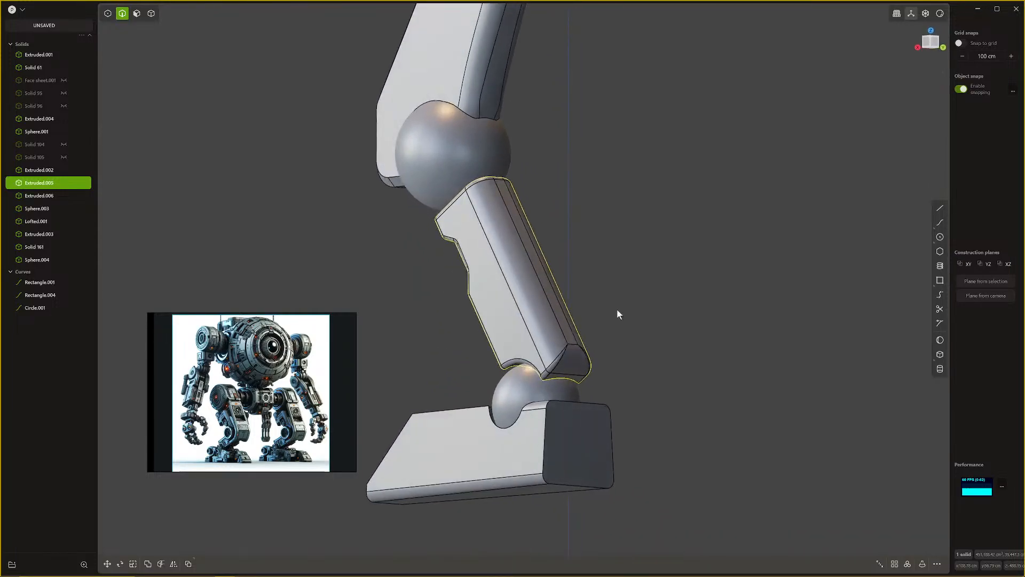
{"action": "left_click", "coordinate": [618, 312]}
Step: Fillet the ankle ball socket's rim edges on both sides of the foot
{"action": "middle_click_drag", "start_coordinate": [495, 431], "coordinate": [579, 498]}
{"action": "scroll", "coordinate": [591, 496], "scroll_direction": "up", "scroll_amount": 2}
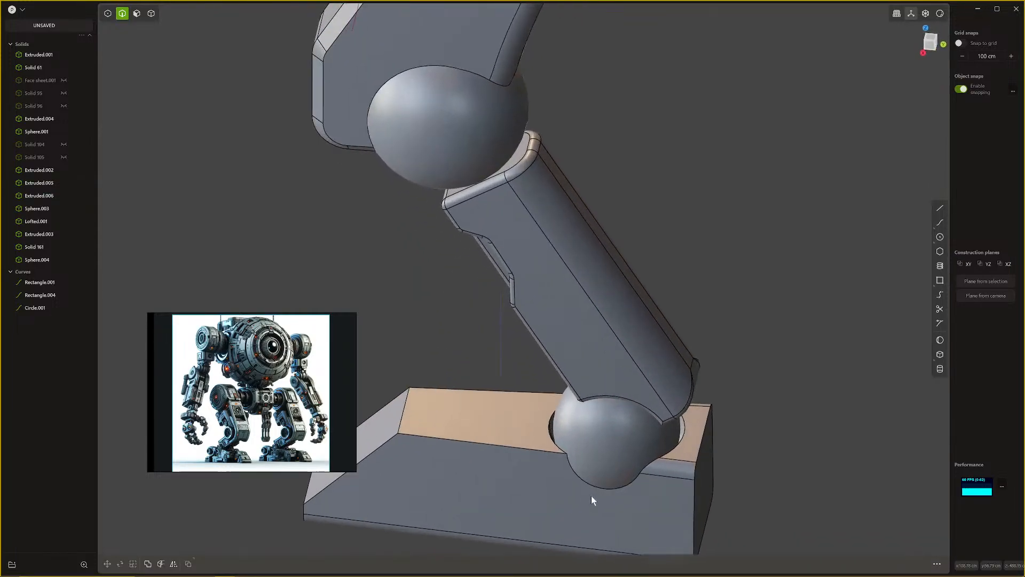
{"action": "left_click", "coordinate": [584, 482]}
{"action": "key", "text": "f"}
{"action": "middle_click_drag", "start_coordinate": [585, 486], "coordinate": [403, 365]}
{"action": "left_click", "coordinate": [463, 448]}
{"action": "left_click_drag", "start_coordinate": [613, 429], "coordinate": [615, 432]}
{"action": "middle_click_drag", "start_coordinate": [528, 458], "coordinate": [441, 408]}
{"action": "key", "text": "Return"}
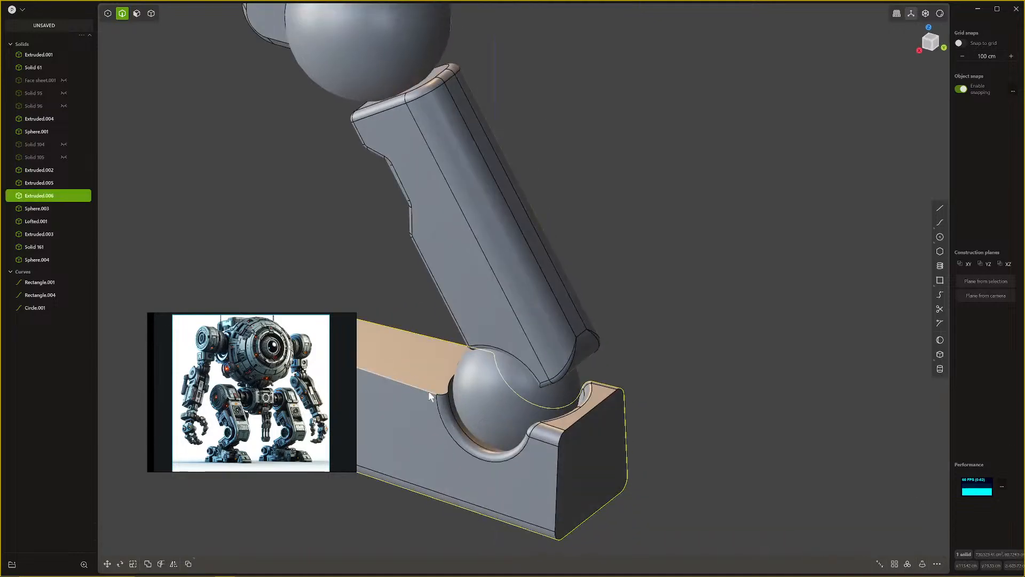
Step: Fillet the foot's upper side edge beside the ankle socket by about 3 cm
{"action": "left_click", "coordinate": [430, 393]}
{"action": "key", "text": "b"}
{"action": "left_click_drag", "start_coordinate": [430, 394], "coordinate": [429, 391]}
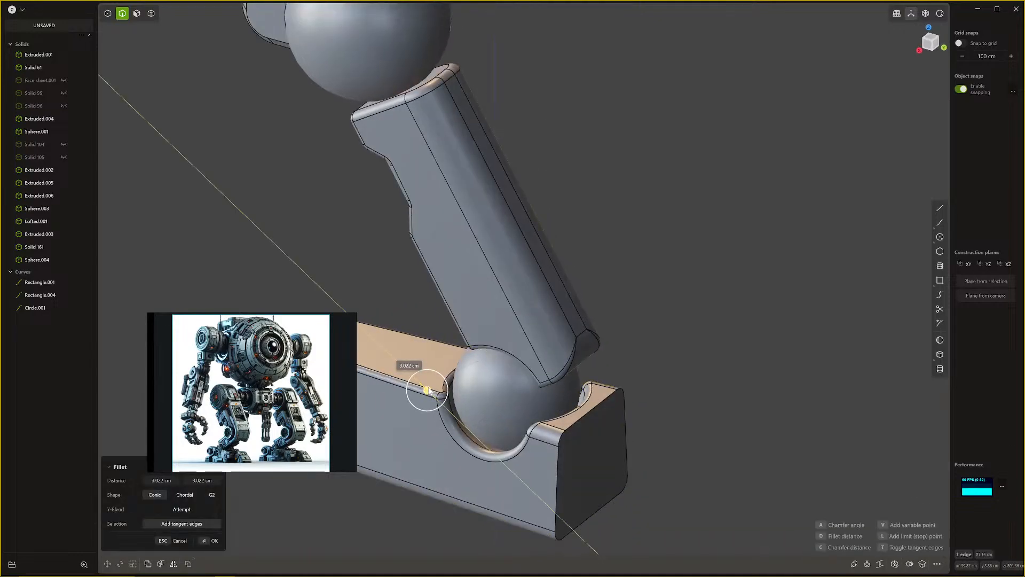
{"action": "key", "text": "Return"}
{"action": "middle_click_drag", "start_coordinate": [429, 392], "coordinate": [622, 418]}
{"action": "left_click", "coordinate": [689, 367]}
Step: Draw a vertical line in front view across the outer side of the knee ball
{"action": "scroll", "coordinate": [658, 389], "scroll_direction": "down", "scroll_amount": 5}
{"action": "middle_click_drag", "start_coordinate": [659, 389], "coordinate": [725, 366]}
{"action": "middle_click_drag", "start_coordinate": [630, 372], "coordinate": [689, 382], "text": "shift"}
{"action": "scroll", "coordinate": [607, 457], "scroll_direction": "up", "scroll_amount": 6}
{"action": "key", "text": "KP_1"}
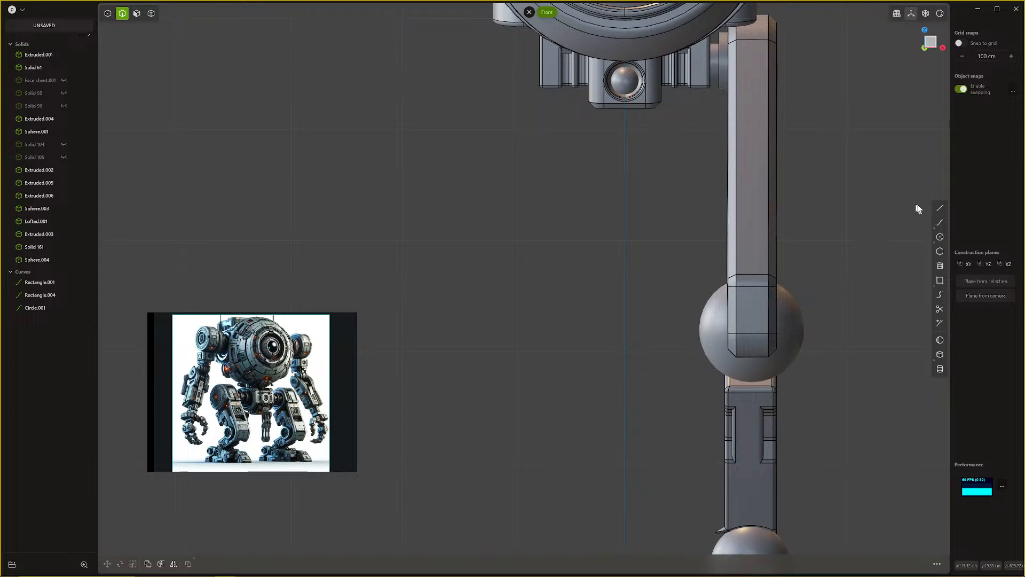
{"action": "left_click", "coordinate": [940, 207]}
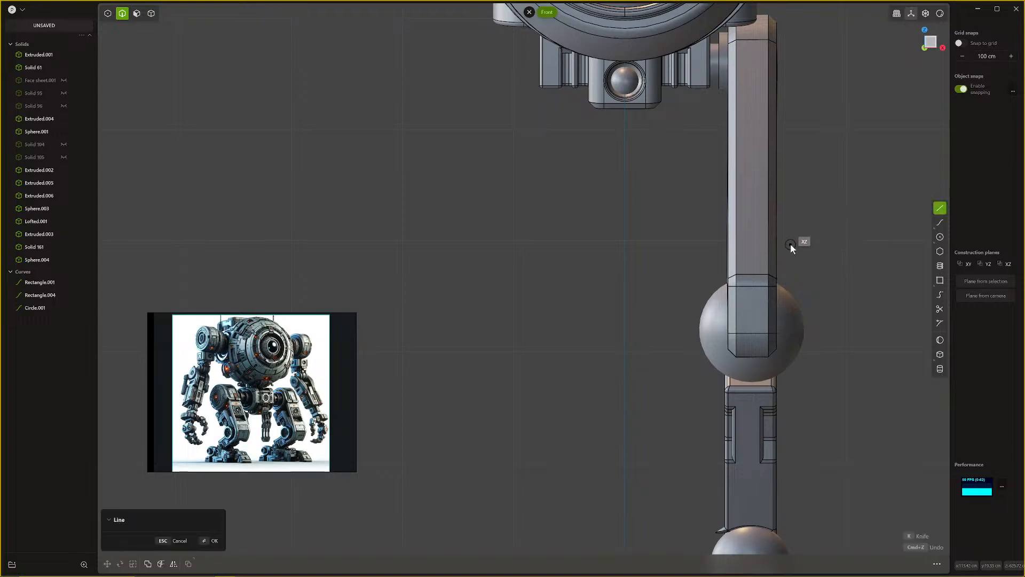
{"action": "left_click", "coordinate": [790, 244]}
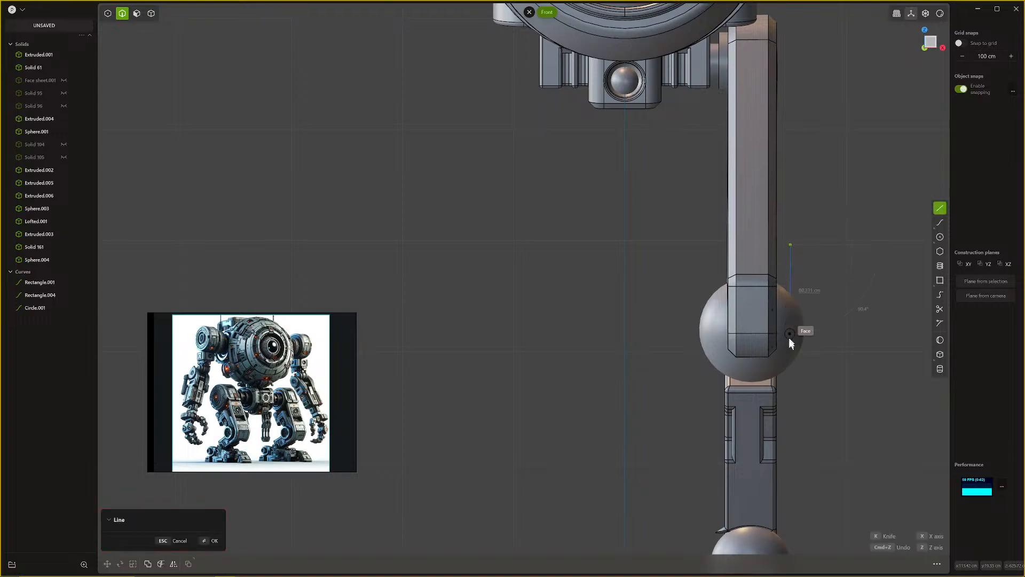
{"action": "left_click", "coordinate": [790, 396]}
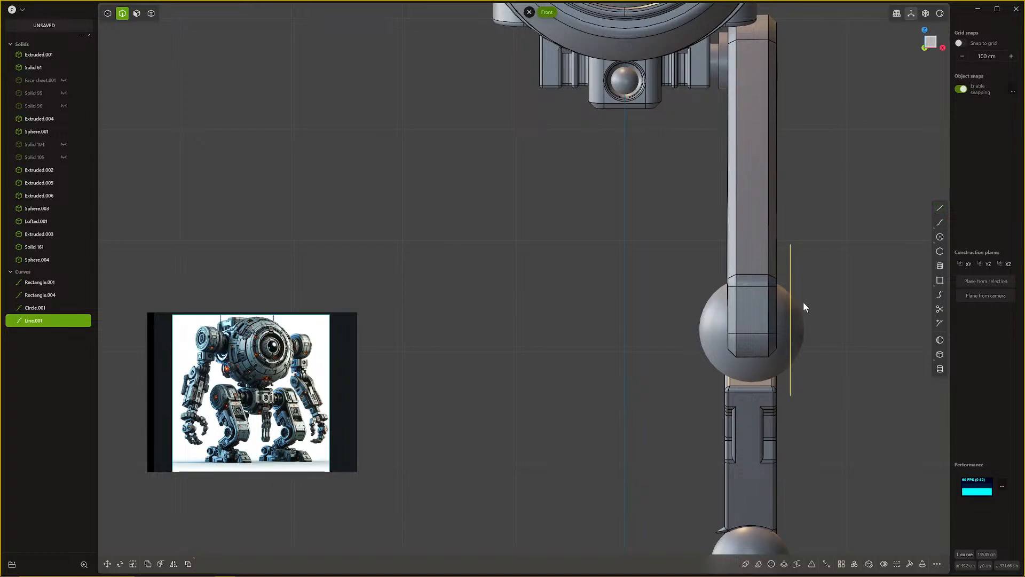
Step: Set a temporary construction plane on the upper leg's lower front face and mirror the vertical line along X to the knee ball's other side
{"action": "key", "text": "3"}
{"action": "left_click", "coordinate": [755, 305]}
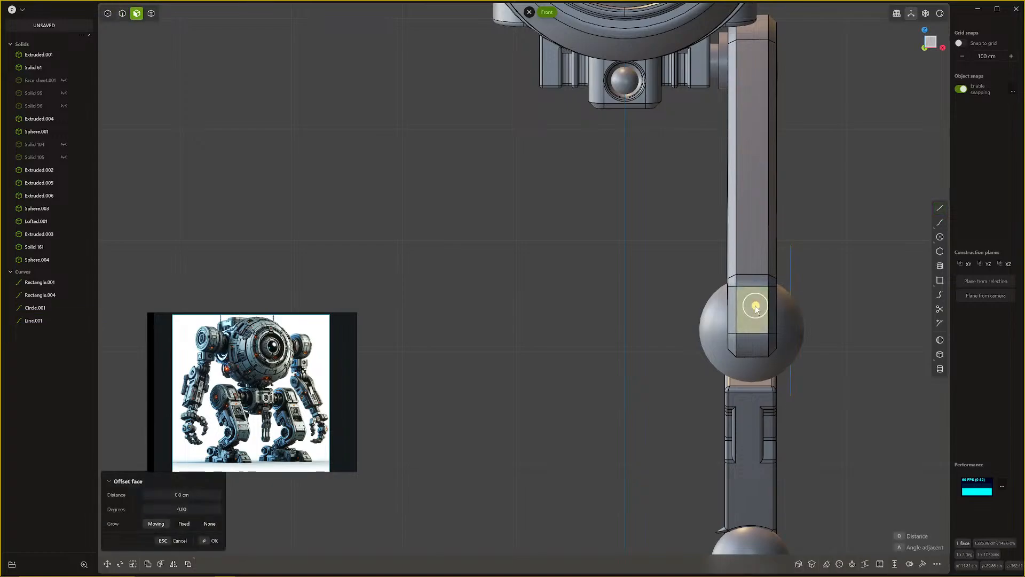
{"action": "key", "text": "Escape"}
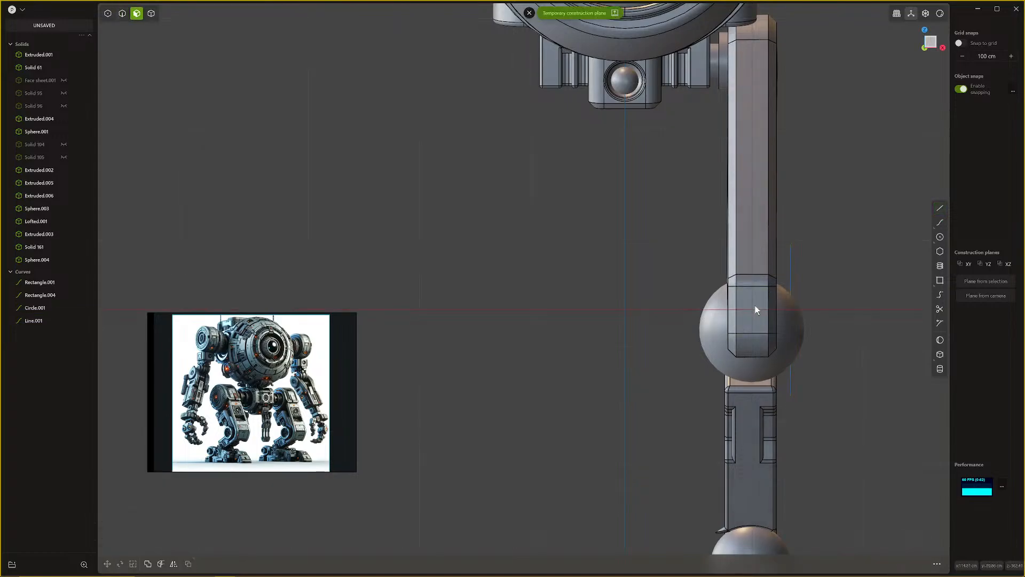
{"action": "key", "text": "2"}
{"action": "left_click", "coordinate": [791, 280]}
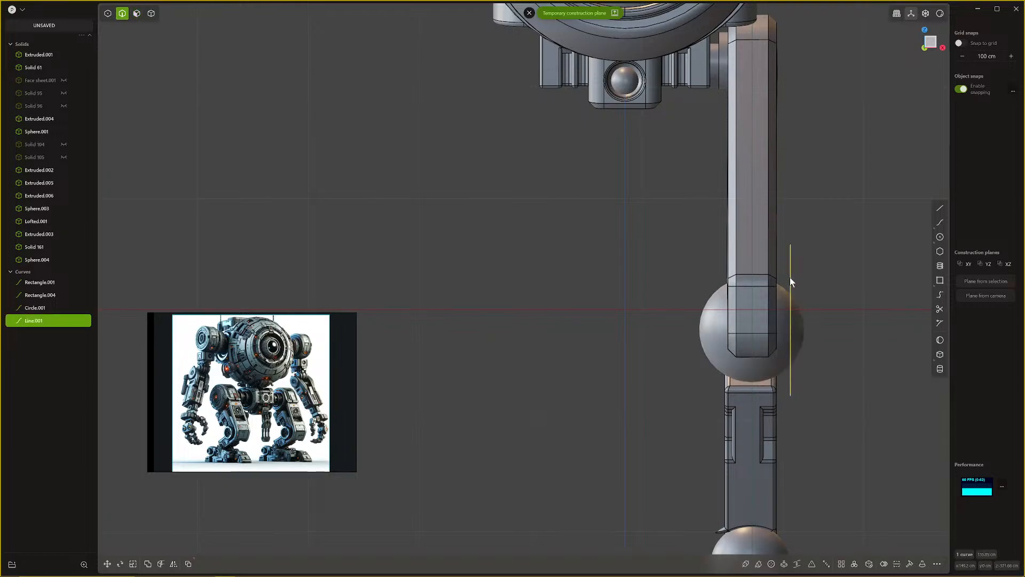
{"action": "key", "text": "alt+x"}
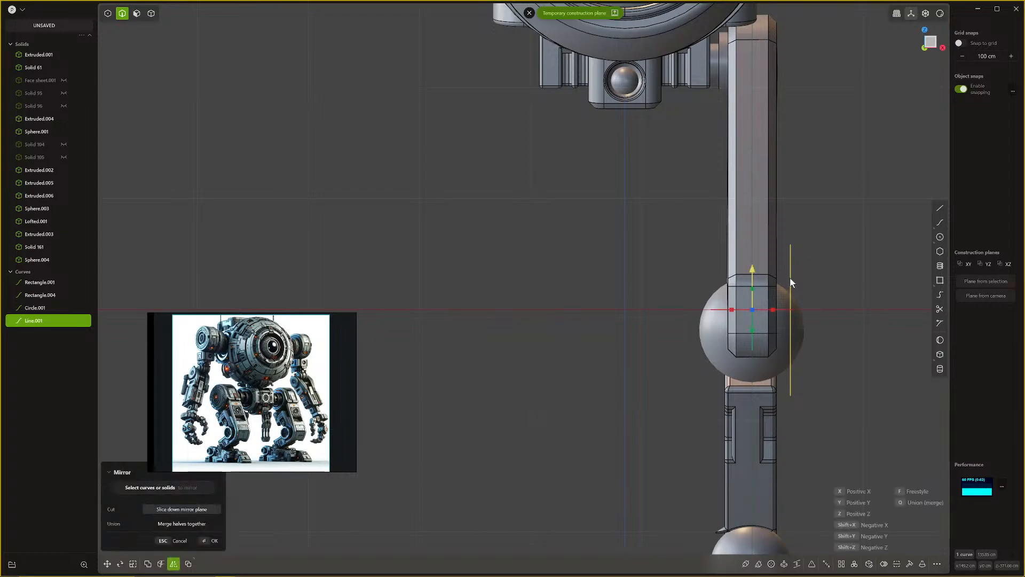
{"action": "left_click", "coordinate": [774, 312]}
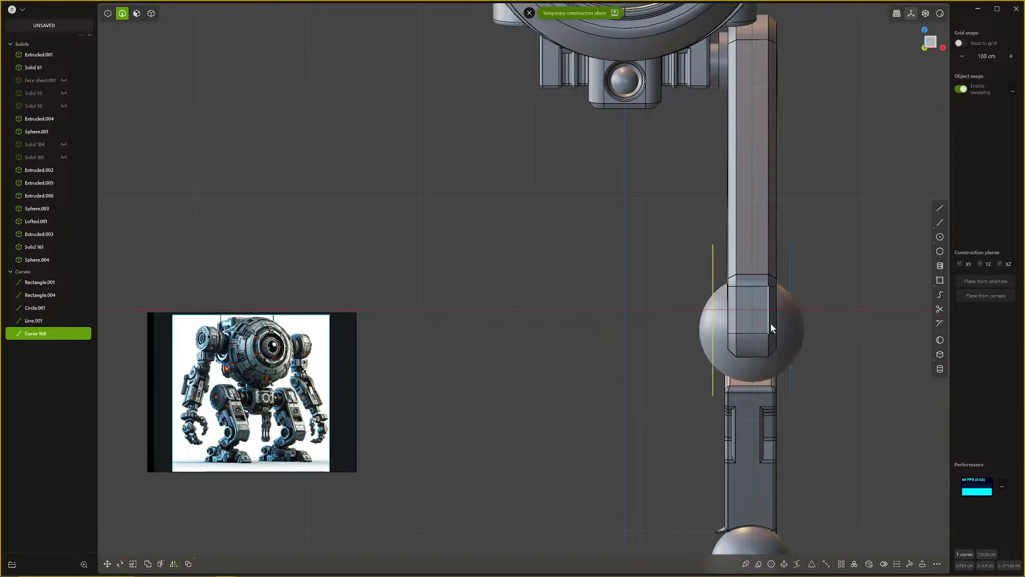
Step: Cut the knee ball with both vertical lines to separate a cap on each side
{"action": "left_click", "coordinate": [791, 281]}
{"action": "key", "text": "alt+c"}
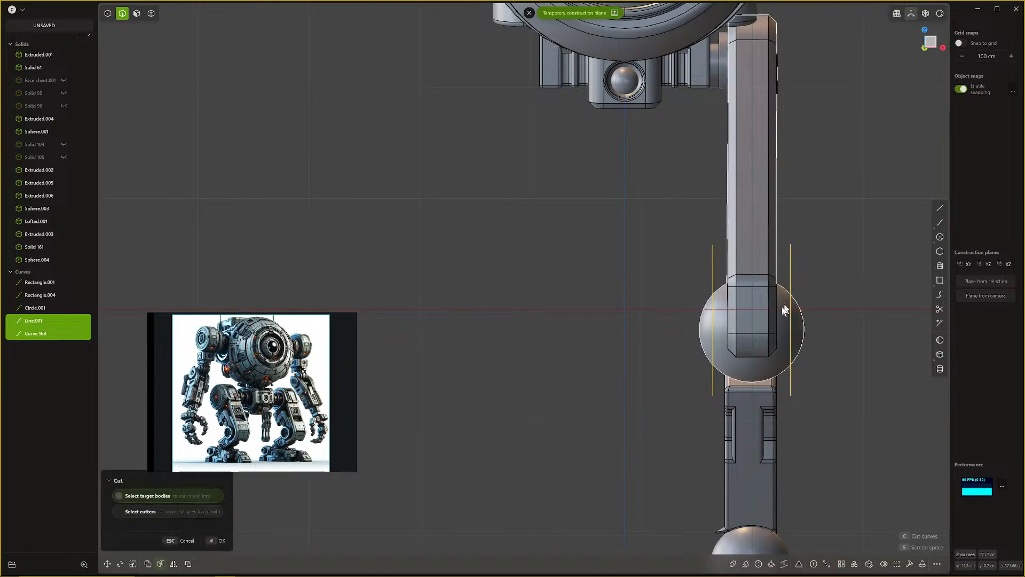
{"action": "left_click", "coordinate": [738, 363]}
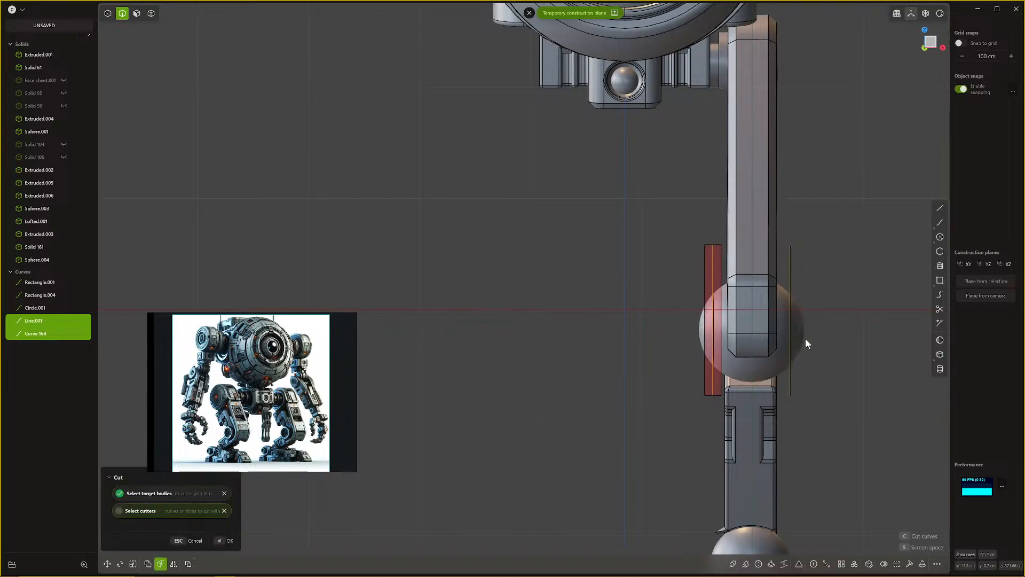
{"action": "key", "text": "Return"}
{"action": "key", "text": "Escape"}
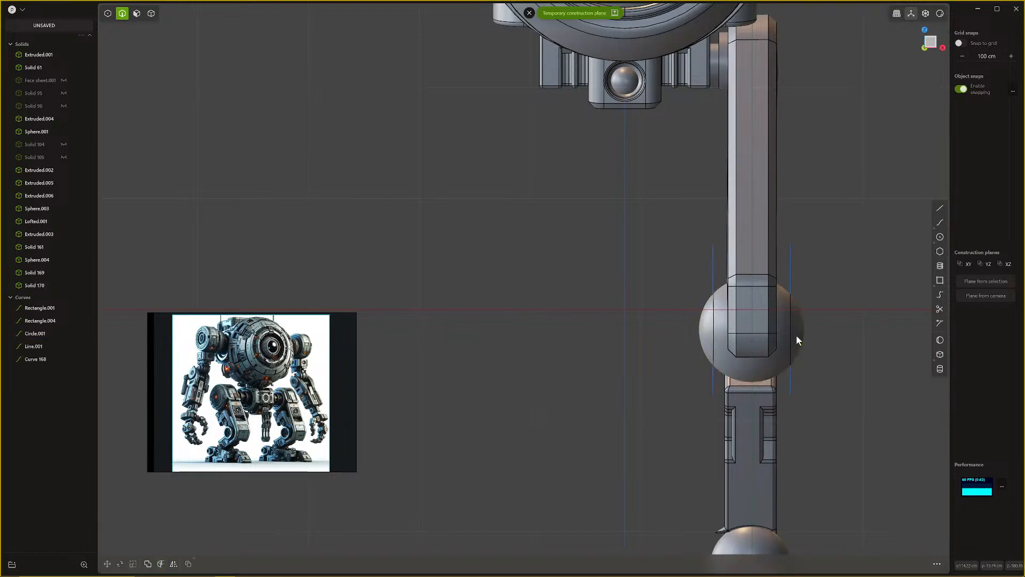
{"action": "middle_click_drag", "start_coordinate": [707, 335], "coordinate": [727, 345]}
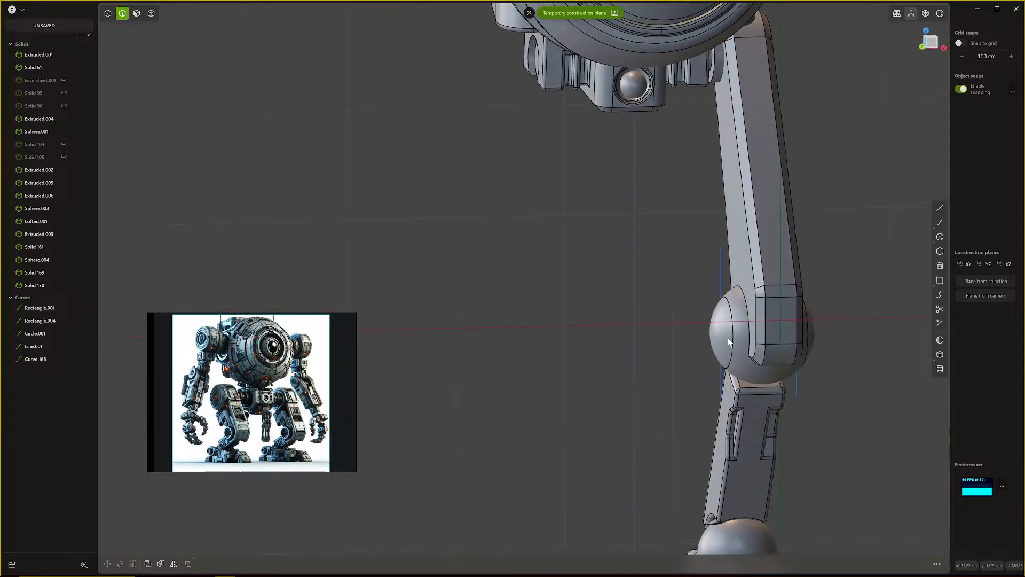
{"action": "key", "text": "3"}
{"action": "left_click", "coordinate": [729, 338]}
{"action": "middle_click_drag", "start_coordinate": [782, 330], "coordinate": [577, 347]}
{"action": "left_click", "coordinate": [801, 343], "text": "shift"}
Step: Select the two cut-off caps on either side of the knee ball as solids
{"action": "key", "text": "4"}
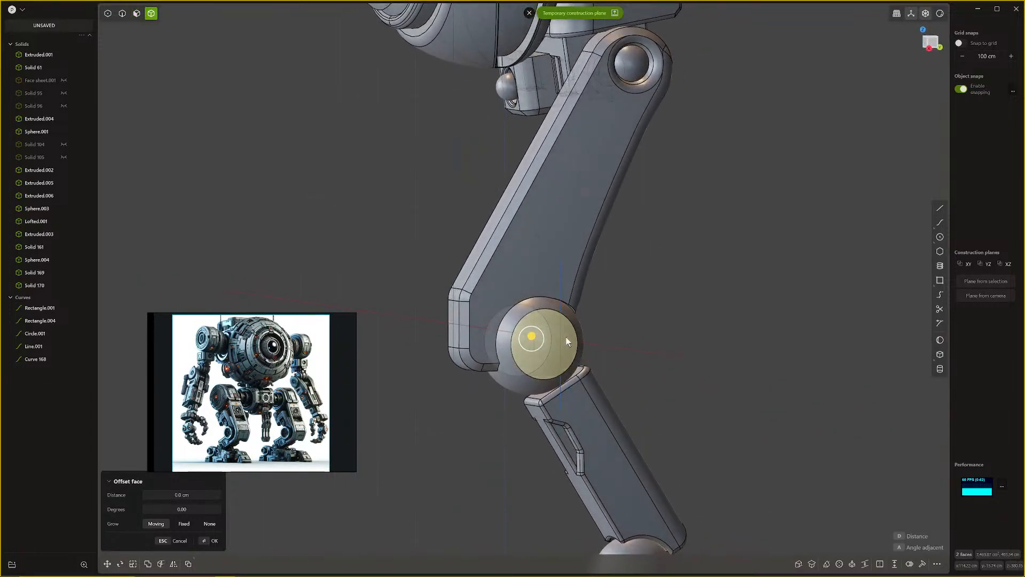
{"action": "scroll", "coordinate": [559, 340], "scroll_direction": "down", "scroll_amount": 2}
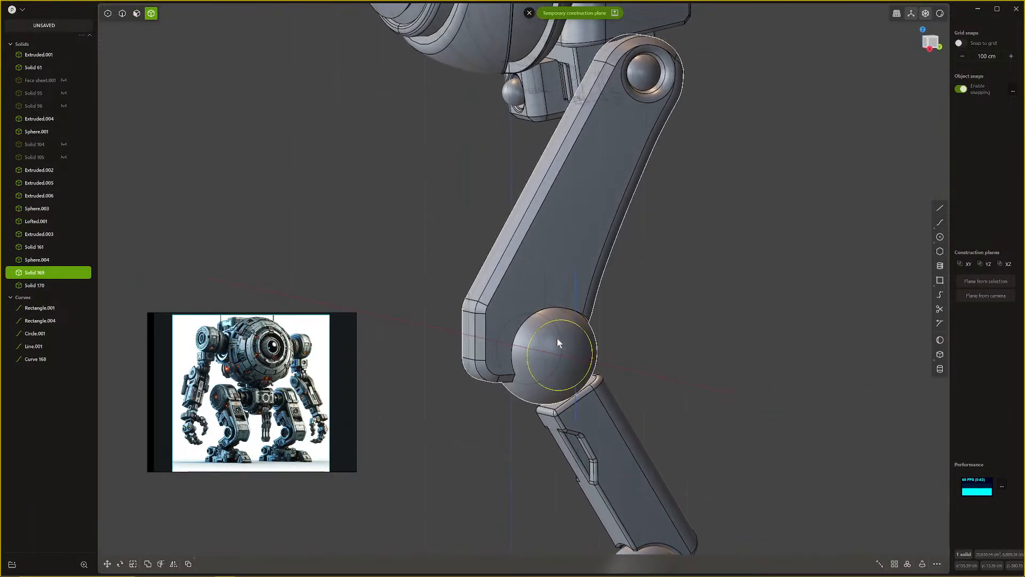
{"action": "middle_click_drag", "start_coordinate": [556, 338], "coordinate": [682, 344]}
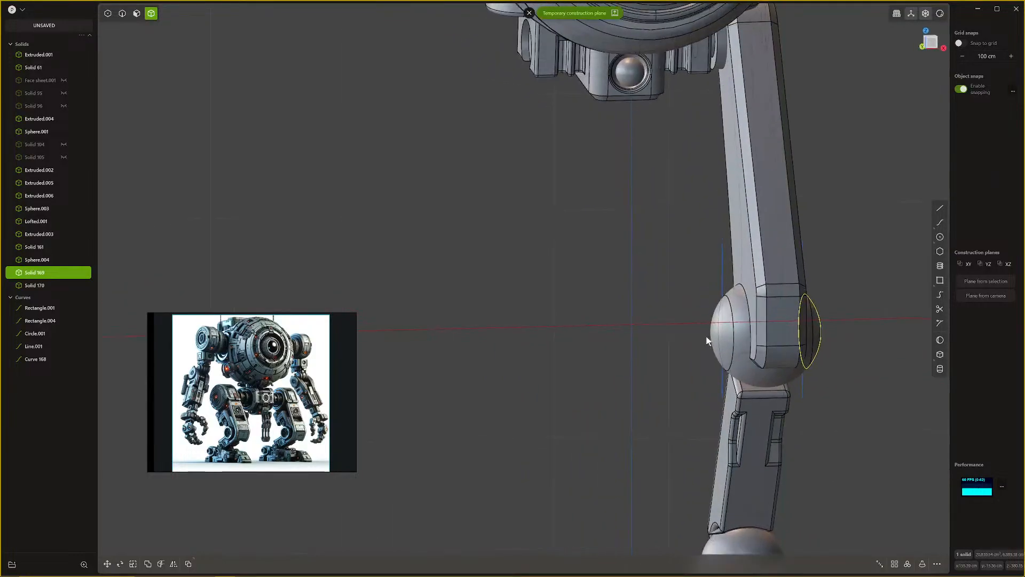
{"action": "scroll", "coordinate": [681, 340], "scroll_direction": "up", "scroll_amount": 3}
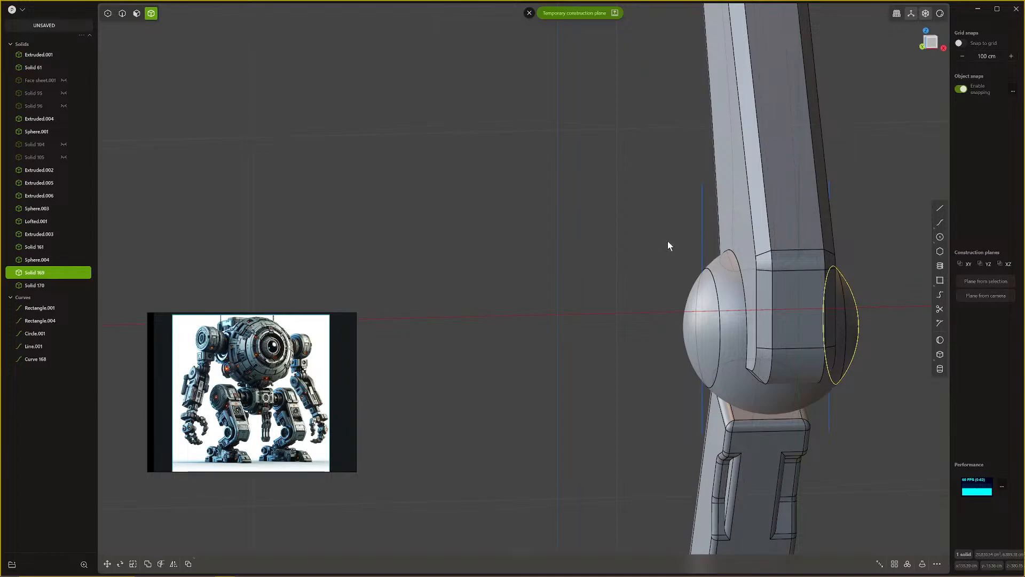
{"action": "middle_click_drag", "start_coordinate": [719, 254], "coordinate": [756, 325]}
{"action": "left_click", "coordinate": [707, 326]}
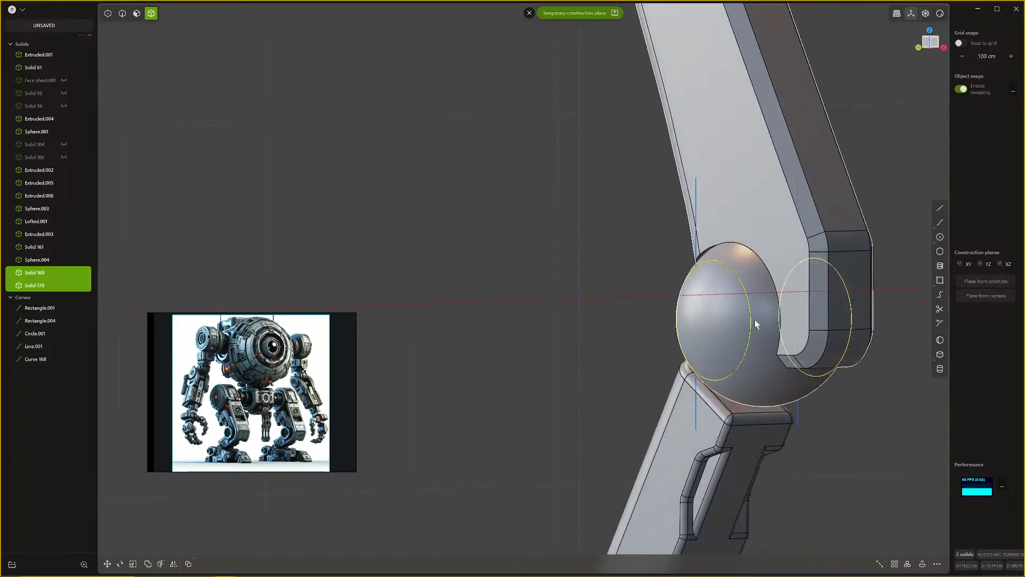
{"action": "key", "text": "s"}
{"action": "key", "text": "s"}
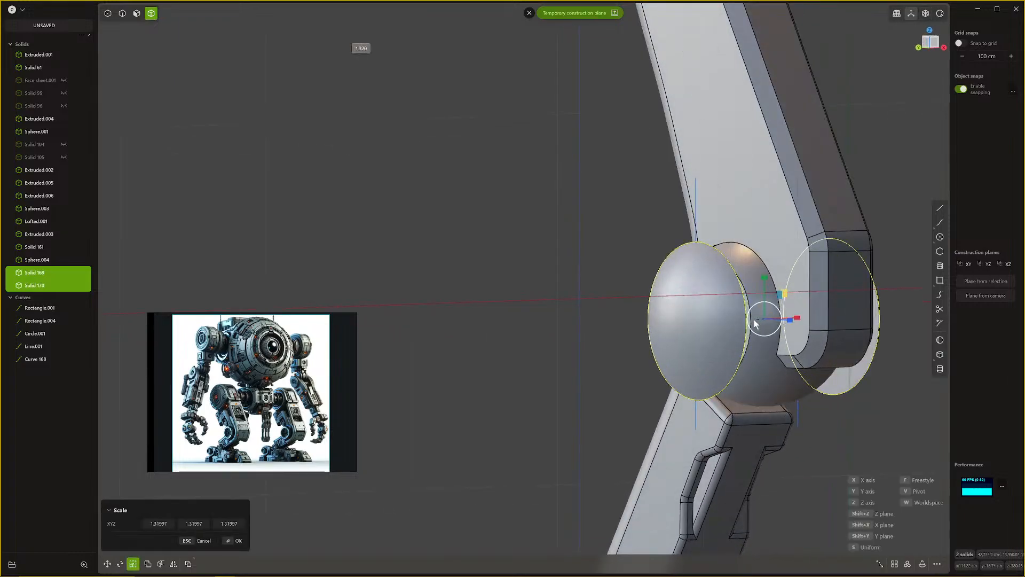
{"action": "key", "text": "Escape"}
Step: Scale both knee ball caps down uniformly by a factor of about 0.925
{"action": "middle_click_drag", "start_coordinate": [755, 319], "coordinate": [707, 345]}
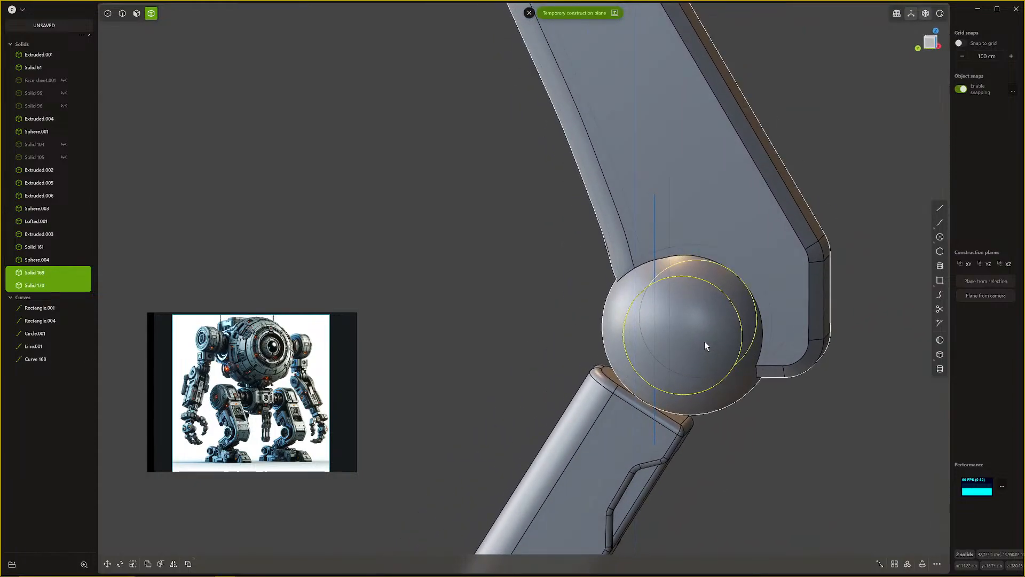
{"action": "key", "text": "s"}
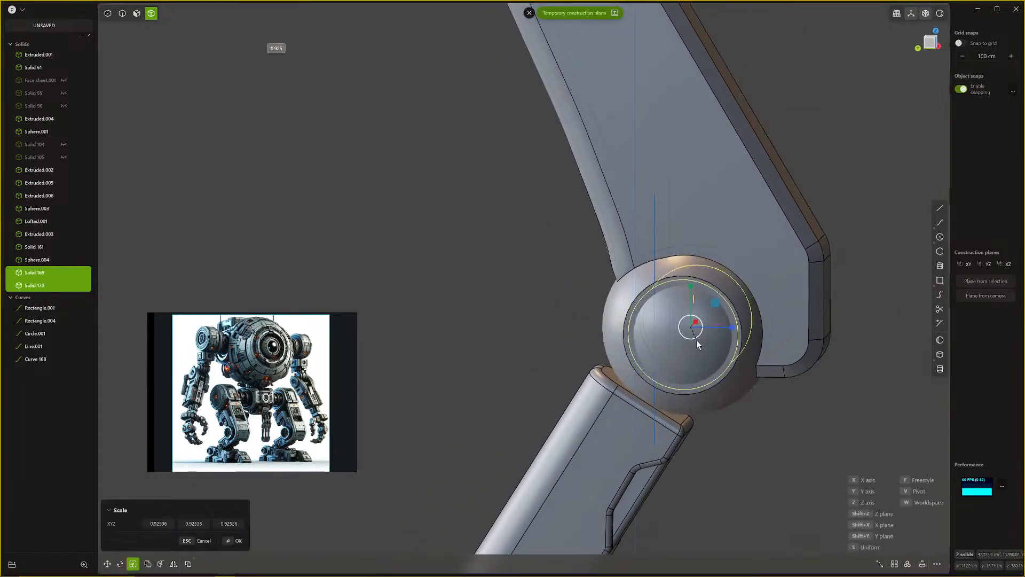
{"action": "left_click", "coordinate": [696, 339]}
{"action": "middle_click_drag", "start_coordinate": [700, 344], "coordinate": [530, 312]}
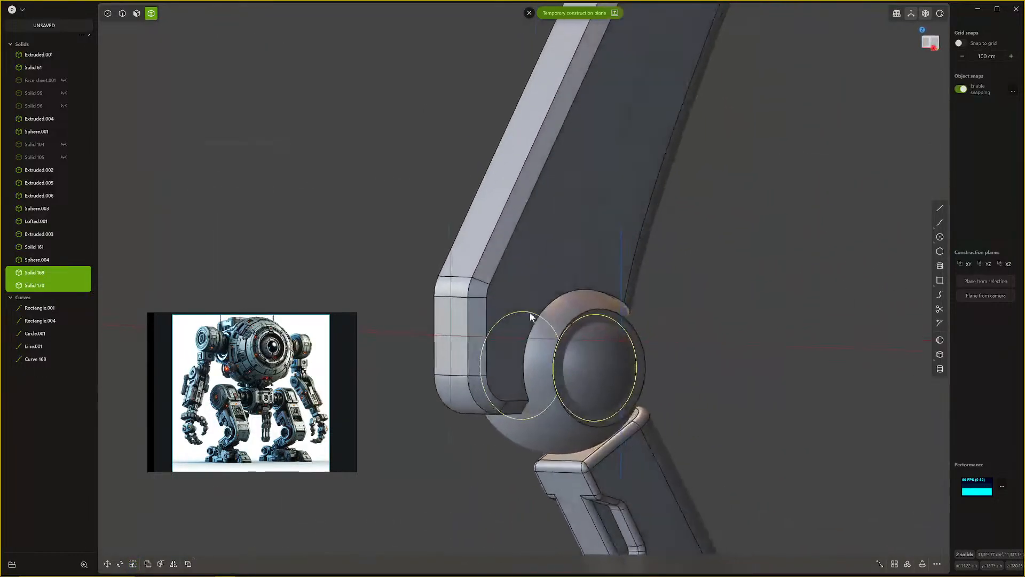
Step: Clear the temporary construction plane and union both caps with the upper leg's knee ball body
{"action": "scroll", "coordinate": [745, 305], "scroll_direction": "down", "scroll_amount": 3}
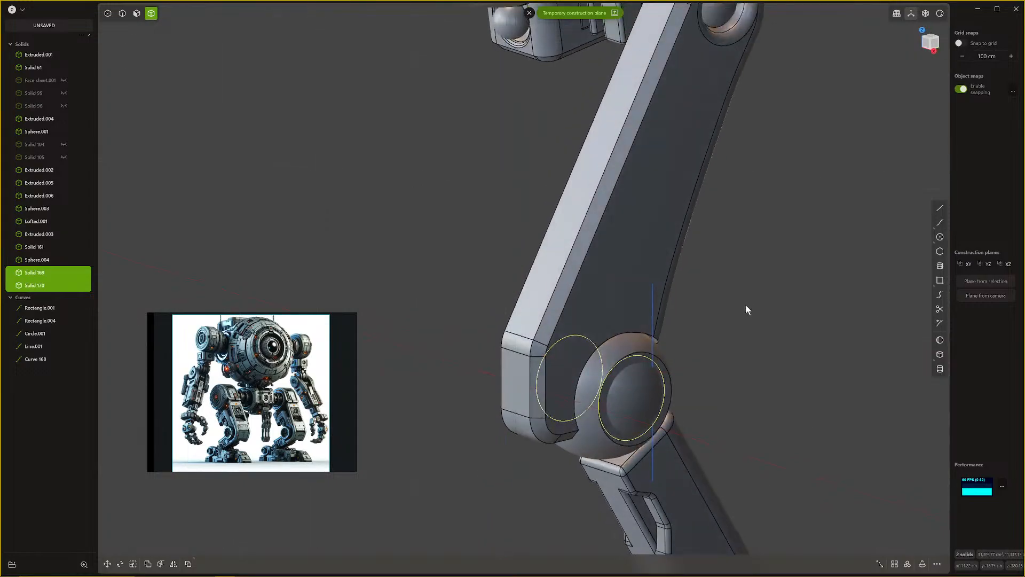
{"action": "left_click", "coordinate": [529, 13]}
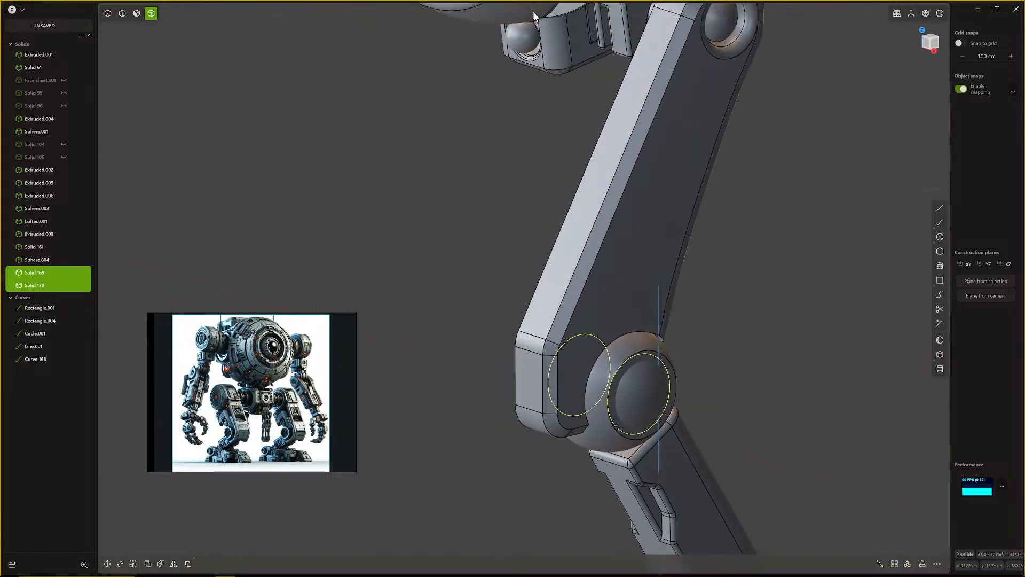
{"action": "scroll", "coordinate": [751, 262], "scroll_direction": "down", "scroll_amount": 2}
{"action": "left_click", "coordinate": [732, 271]}
{"action": "middle_click_drag", "start_coordinate": [737, 271], "coordinate": [651, 335]}
{"action": "left_click", "coordinate": [628, 328]}
{"action": "left_click", "coordinate": [652, 335], "text": "shift"}
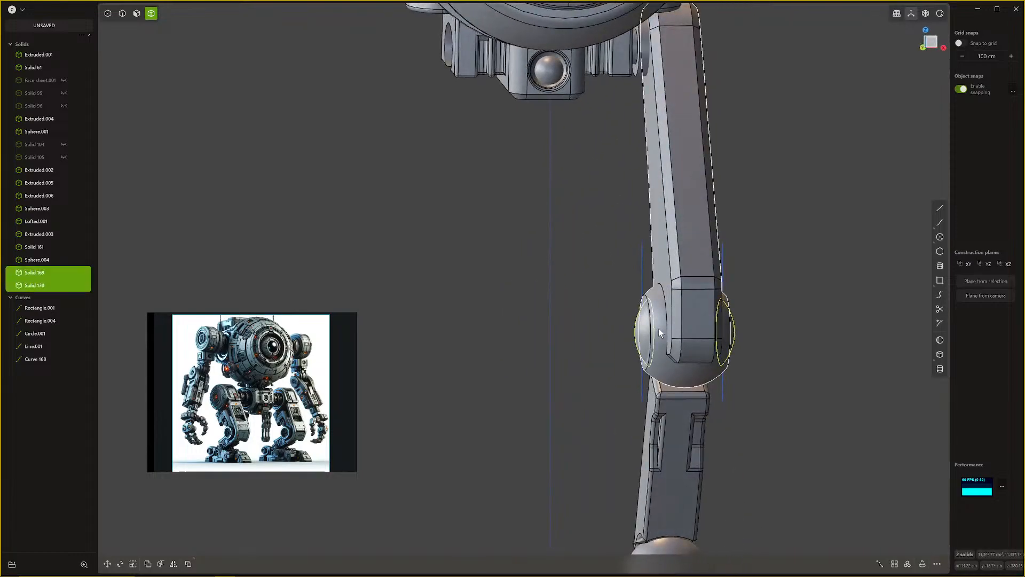
{"action": "left_click", "coordinate": [658, 328], "text": "shift"}
{"action": "key", "text": "q"}
{"action": "key", "text": "q"}
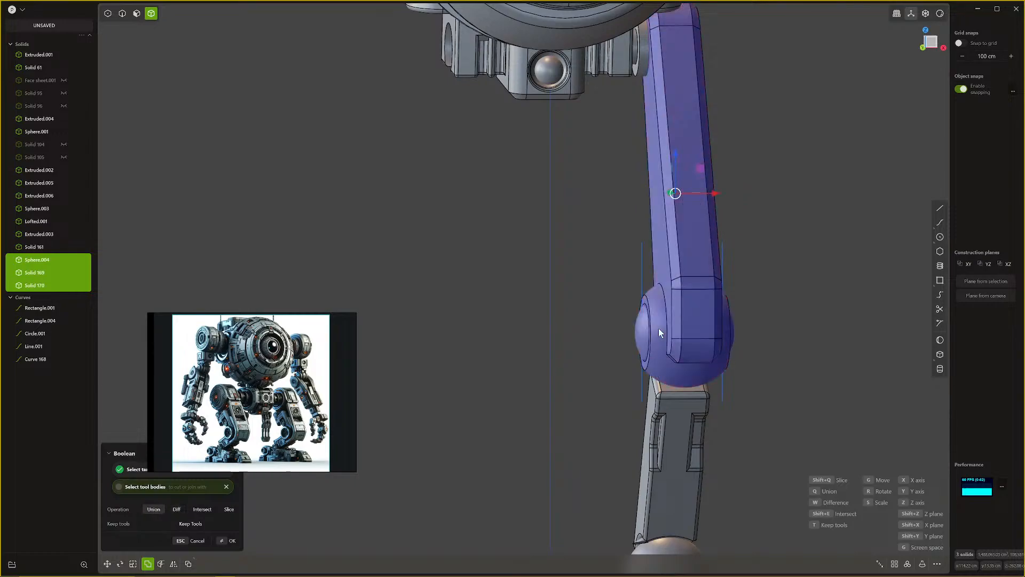
{"action": "right_click", "coordinate": [658, 328]}
Step: Fillet the inner circular edges where the caps meet the knee ball's flat rings on both sides
{"action": "middle_click_drag", "start_coordinate": [689, 328], "coordinate": [612, 332]}
{"action": "scroll", "coordinate": [611, 332], "scroll_direction": "up", "scroll_amount": 3}
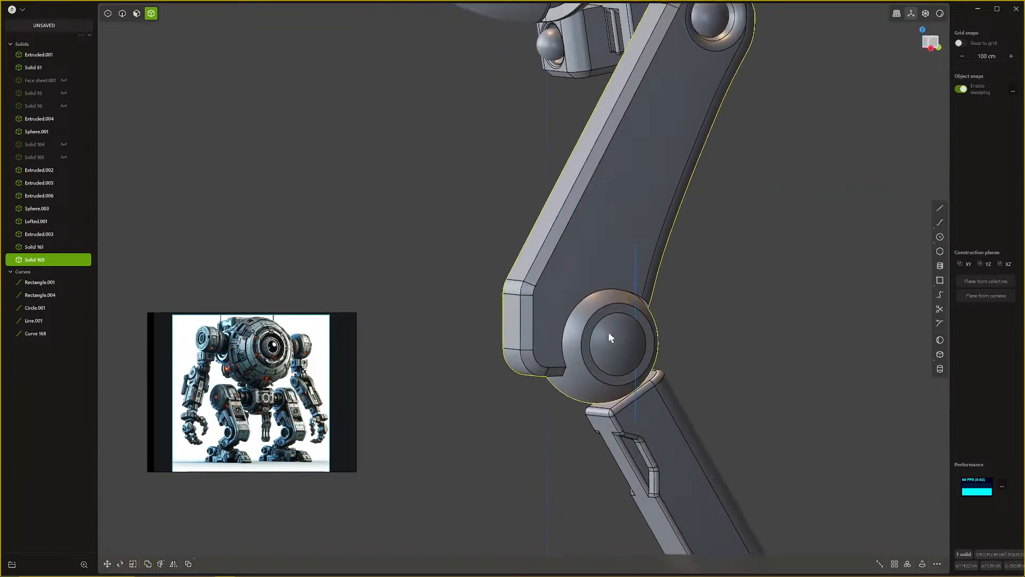
{"action": "key", "text": "2"}
{"action": "left_click", "coordinate": [600, 317]}
{"action": "key", "text": "b"}
{"action": "middle_click_drag", "start_coordinate": [547, 338], "coordinate": [696, 330]}
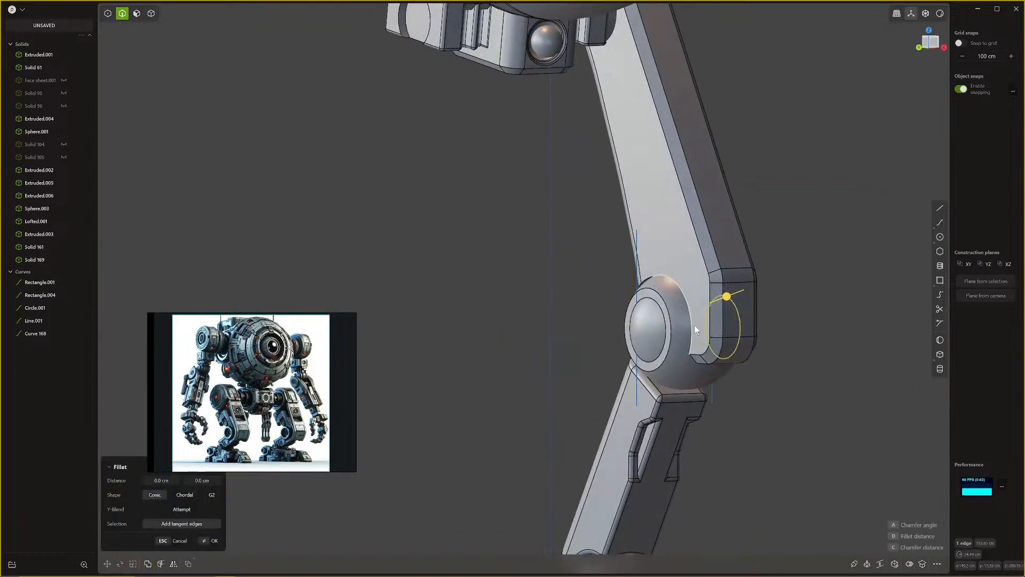
{"action": "left_click", "coordinate": [657, 303]}
{"action": "left_click_drag", "start_coordinate": [657, 303], "coordinate": [655, 293]}
{"action": "key", "text": "Return"}
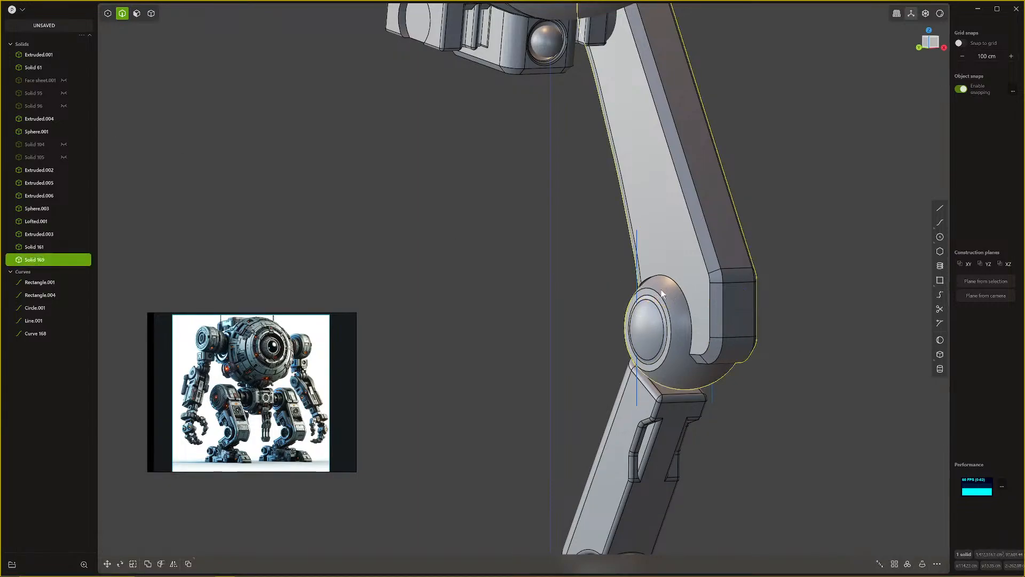
Step: Fillet the outer rim edges of the knee ball's flat rings on both sides by about 4.8 cm
{"action": "left_click", "coordinate": [661, 294]}
{"action": "key", "text": "b"}
{"action": "middle_click_drag", "start_coordinate": [662, 294], "coordinate": [704, 308]}
{"action": "left_click", "coordinate": [708, 315]}
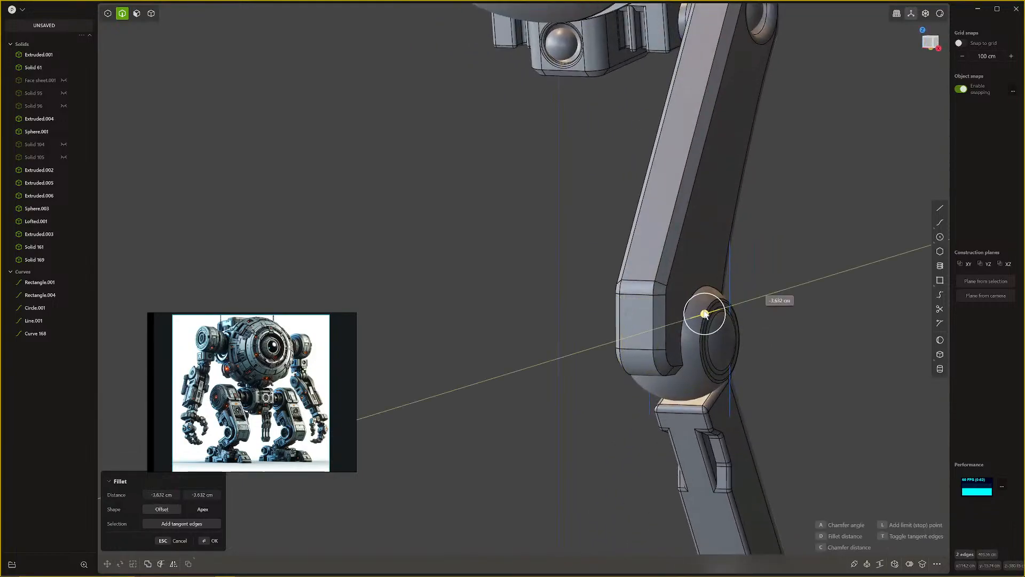
{"action": "left_click_drag", "start_coordinate": [710, 314], "coordinate": [712, 313]}
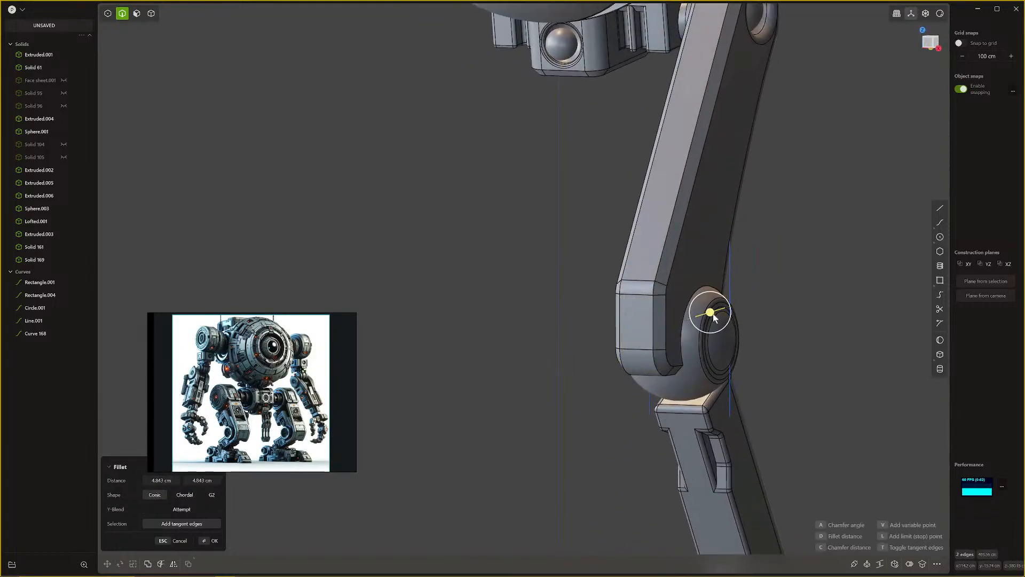
{"action": "key", "text": "Return"}
Step: Examine the knee joint, upper leg and lower leg from several angles, ending in front view
{"action": "scroll", "coordinate": [769, 335], "scroll_direction": "down", "scroll_amount": 2}
{"action": "middle_click_drag", "start_coordinate": [774, 338], "coordinate": [921, 301]}
{"action": "left_click", "coordinate": [720, 320]}
{"action": "scroll", "coordinate": [719, 328], "scroll_direction": "down", "scroll_amount": 5}
{"action": "scroll", "coordinate": [517, 352], "scroll_direction": "up", "scroll_amount": 8}
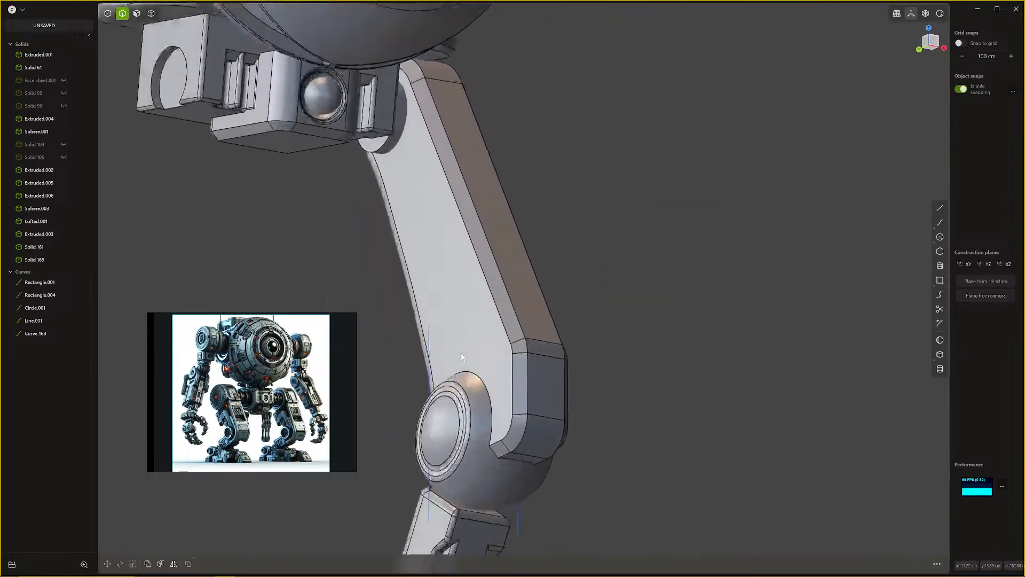
{"action": "middle_click_drag", "start_coordinate": [461, 352], "coordinate": [587, 240], "text": "shift"}
{"action": "middle_click_drag", "start_coordinate": [599, 324], "coordinate": [584, 299]}
{"action": "middle_click_drag", "start_coordinate": [590, 176], "coordinate": [601, 322], "text": "shift"}
{"action": "middle_click_drag", "start_coordinate": [604, 417], "coordinate": [697, 235], "text": "shift"}
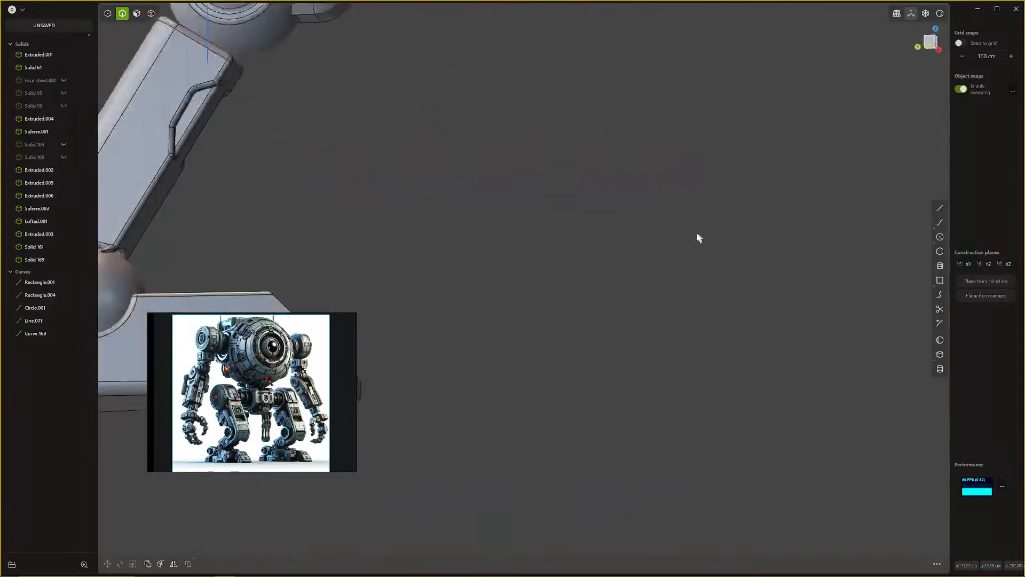
{"action": "middle_click_drag", "start_coordinate": [582, 200], "coordinate": [670, 379], "text": "shift"}
{"action": "scroll", "coordinate": [454, 237], "scroll_direction": "up", "scroll_amount": 1}
{"action": "middle_click_drag", "start_coordinate": [455, 237], "coordinate": [465, 300], "text": "shift"}
{"action": "scroll", "coordinate": [534, 349], "scroll_direction": "up", "scroll_amount": 1}
{"action": "scroll", "coordinate": [467, 312], "scroll_direction": "down", "scroll_amount": 1}
{"action": "middle_click_drag", "start_coordinate": [469, 314], "coordinate": [239, 357], "text": "shift"}
{"action": "middle_click_drag", "start_coordinate": [374, 350], "coordinate": [620, 358]}
{"action": "key", "text": "KP_1"}
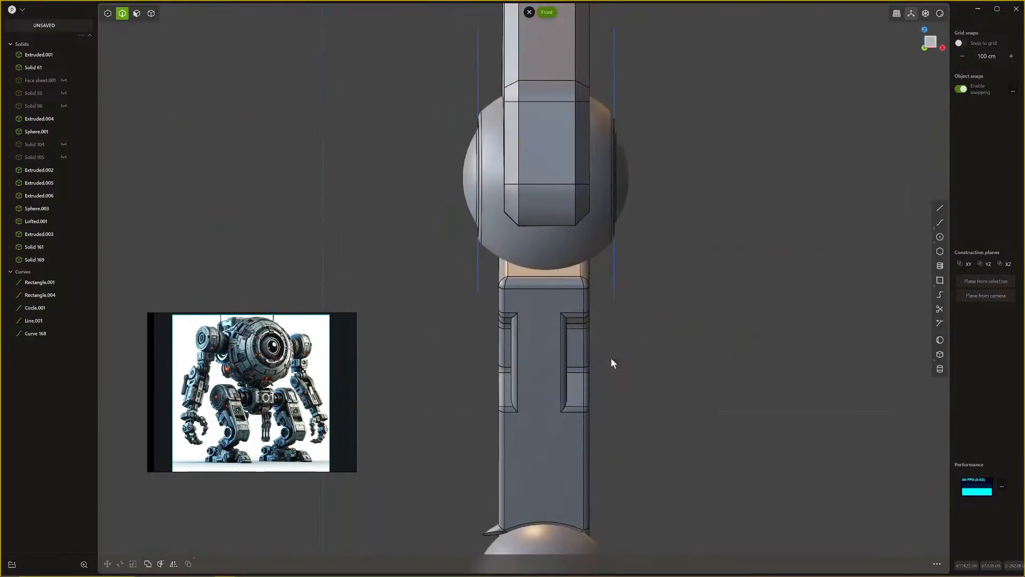
{"action": "key", "text": "3"}
{"action": "left_click", "coordinate": [544, 154]}
{"action": "key", "text": "o"}
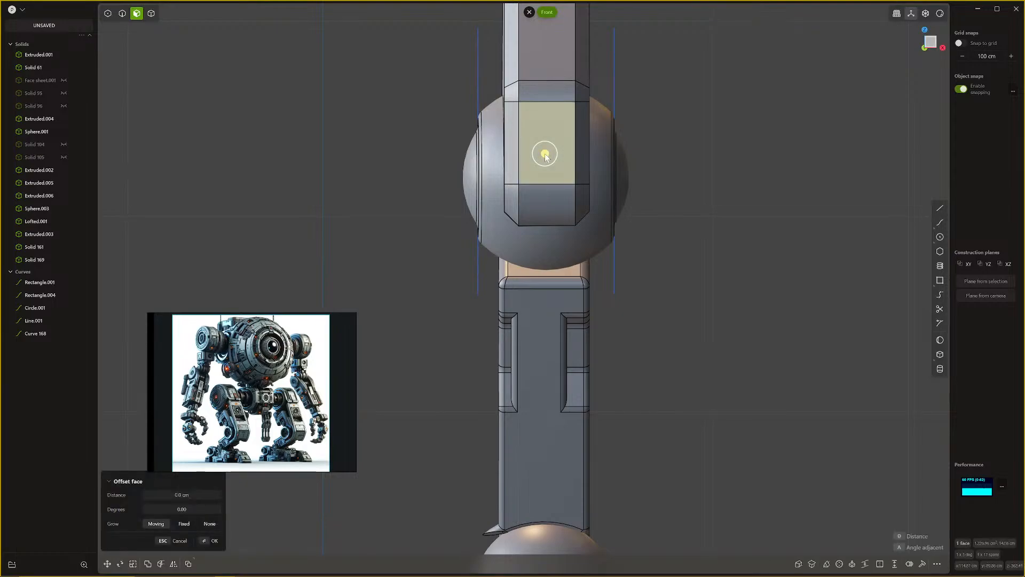
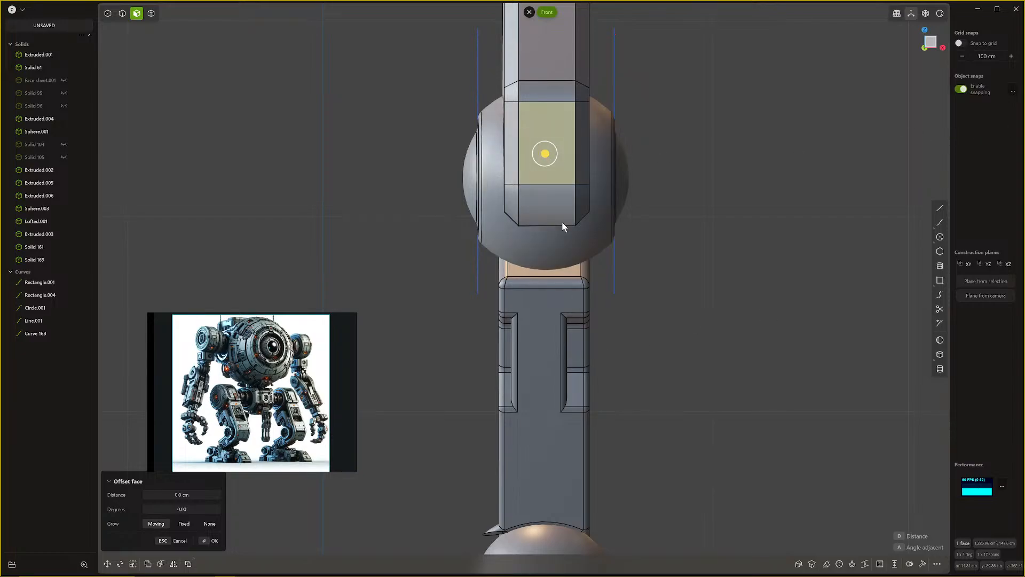
Step: Delete the two vertical cutting lines beside the knee ball
{"action": "key", "text": "2"}
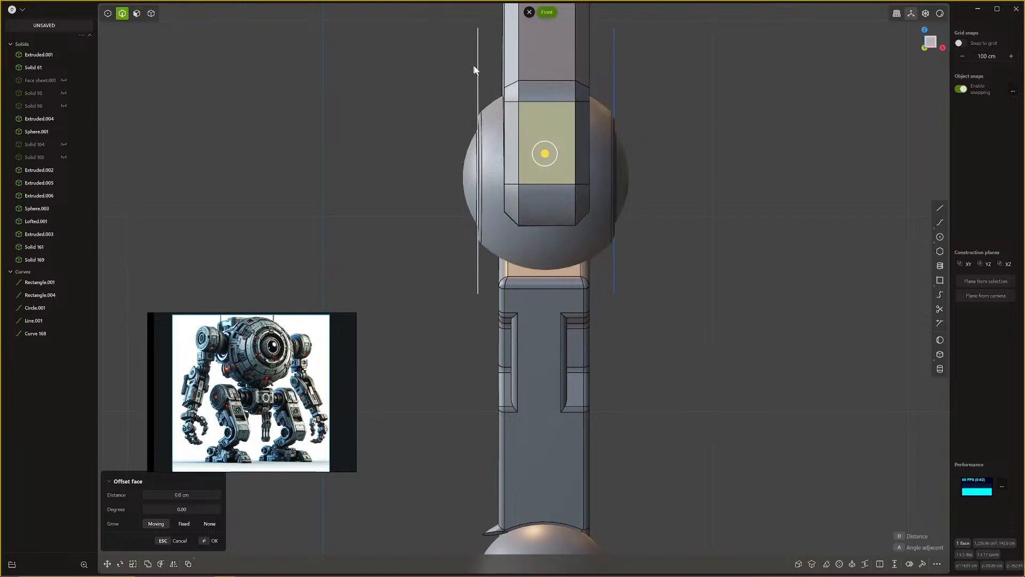
{"action": "left_click", "coordinate": [475, 66]}
{"action": "key", "text": "Delete"}
{"action": "left_click", "coordinate": [613, 66]}
{"action": "key", "text": "Delete"}
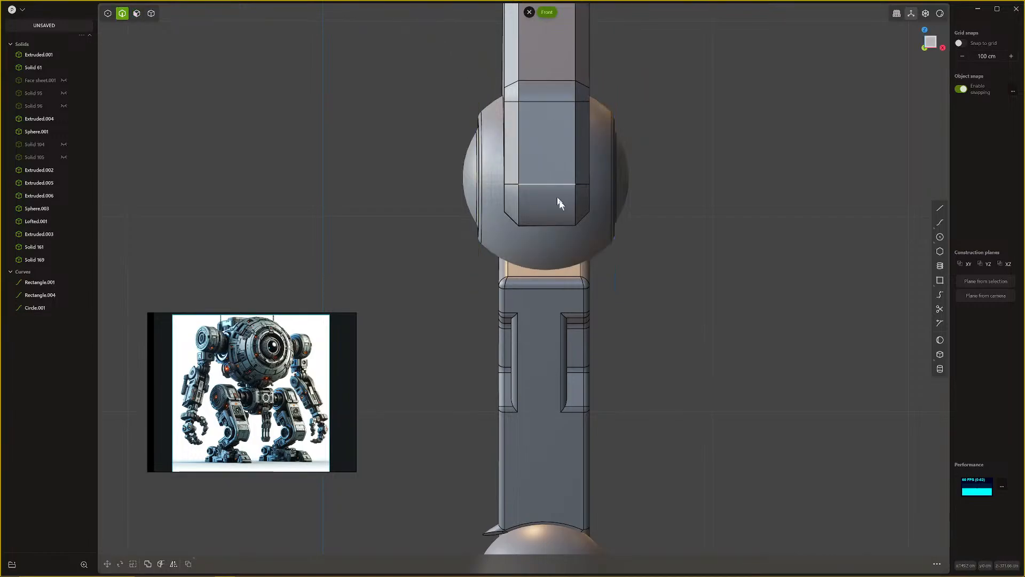
Step: Set a temporary construction plane on the upper leg's lower front face and draw a vertical centre line across the knee down to the lower leg
{"action": "left_click", "coordinate": [943, 207]}
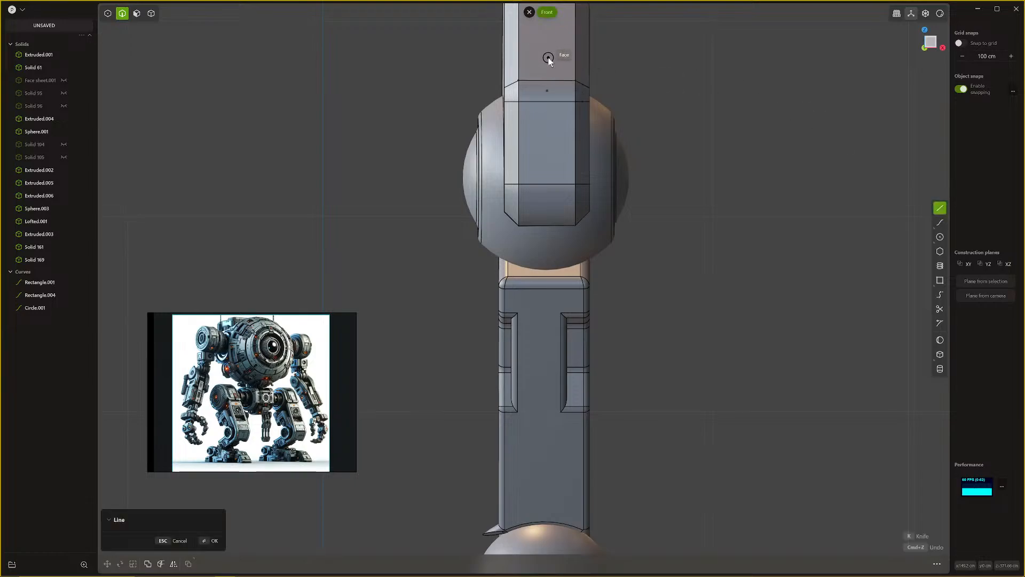
{"action": "key", "text": "Escape"}
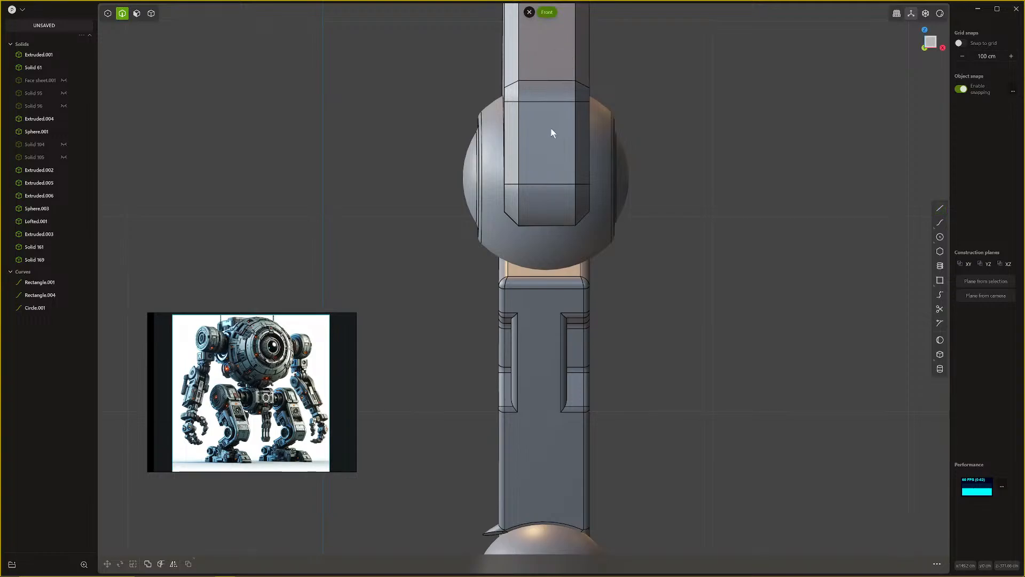
{"action": "key", "text": "3"}
{"action": "left_click", "coordinate": [549, 125]}
{"action": "key", "text": "space"}
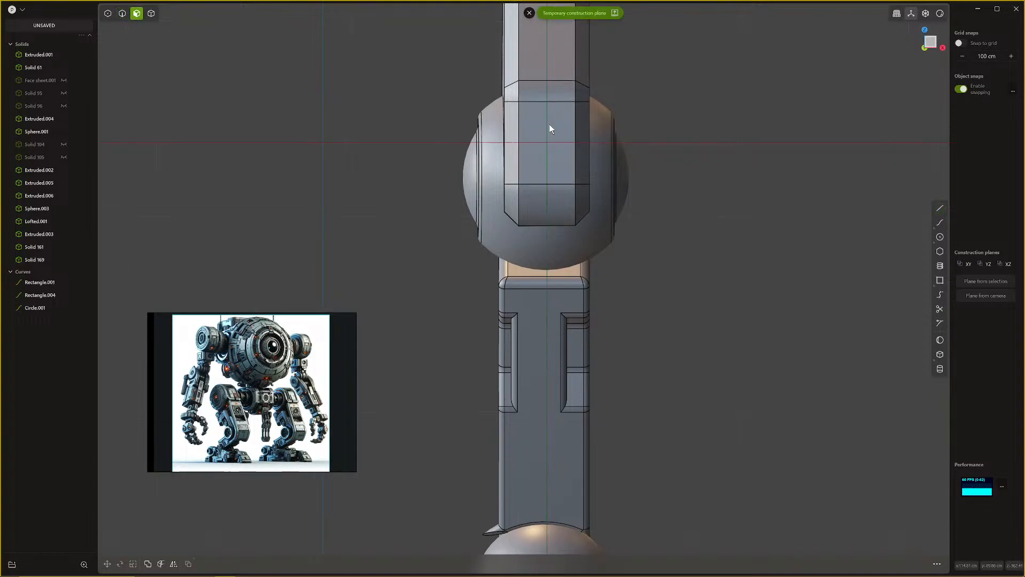
{"action": "left_click", "coordinate": [940, 208]}
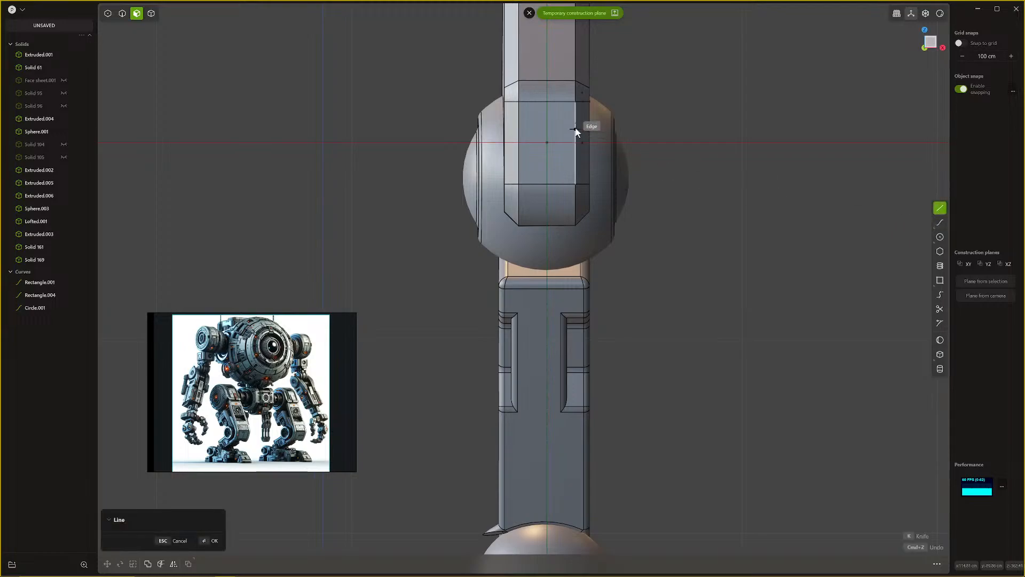
{"action": "left_click", "coordinate": [545, 66]}
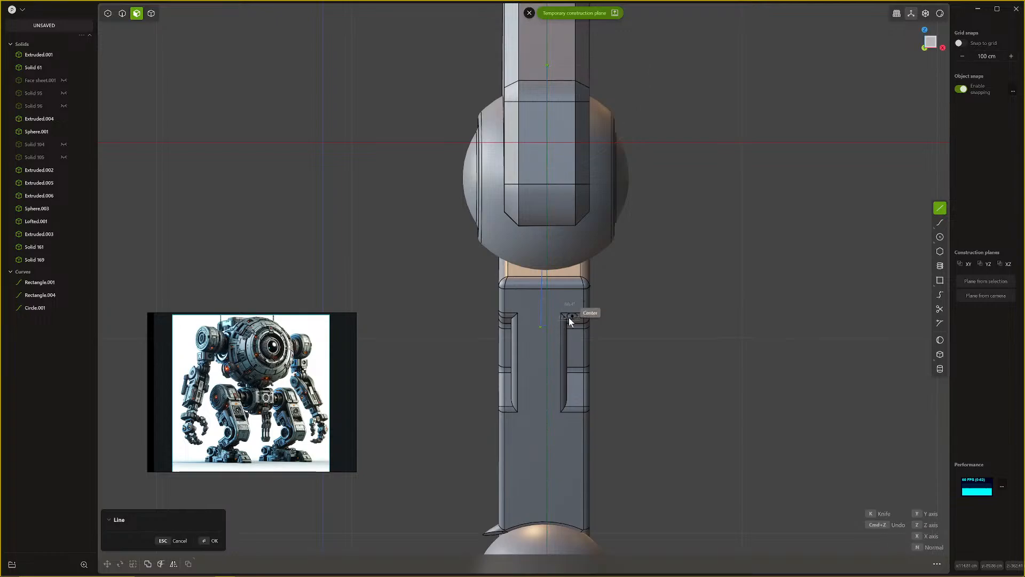
{"action": "left_click", "coordinate": [543, 329]}
{"action": "middle_click_drag", "start_coordinate": [581, 230], "coordinate": [599, 301], "text": "shift"}
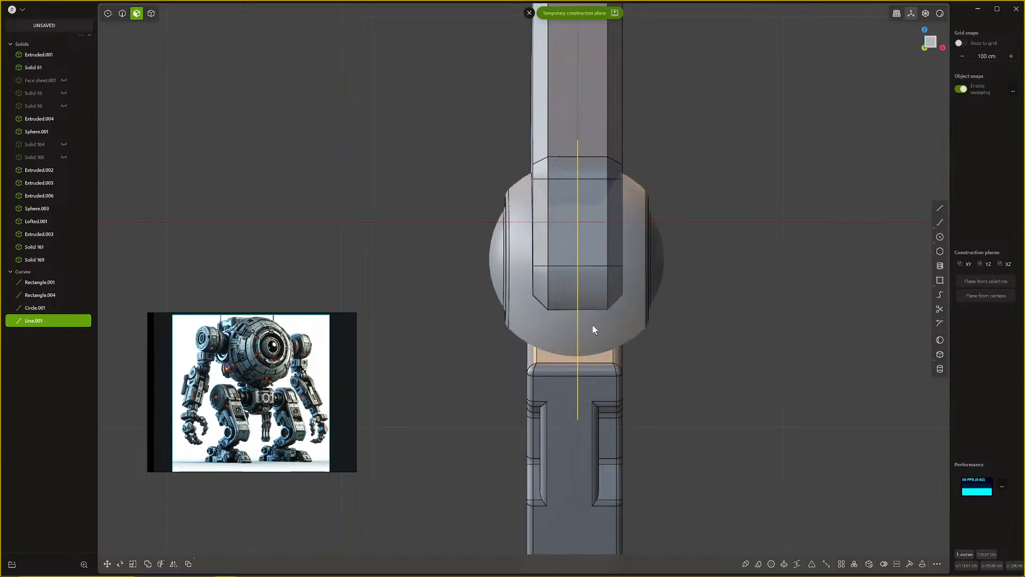
Step: Try to cut the upper-leg and knee-ball solid with the vertical centre line, undoing the changes and cancelling the repeated cut
{"action": "key", "text": "c"}
{"action": "left_click", "coordinate": [603, 321]}
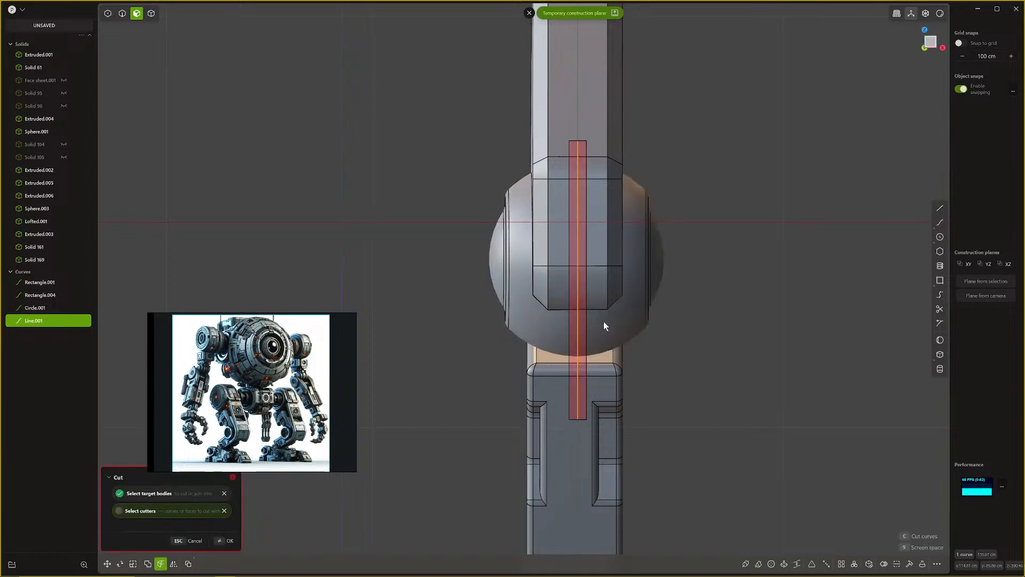
{"action": "key", "text": "Return"}
{"action": "middle_click_drag", "start_coordinate": [604, 321], "coordinate": [596, 367]}
{"action": "key", "text": "Delete"}
{"action": "key", "text": "ctrl+z"}
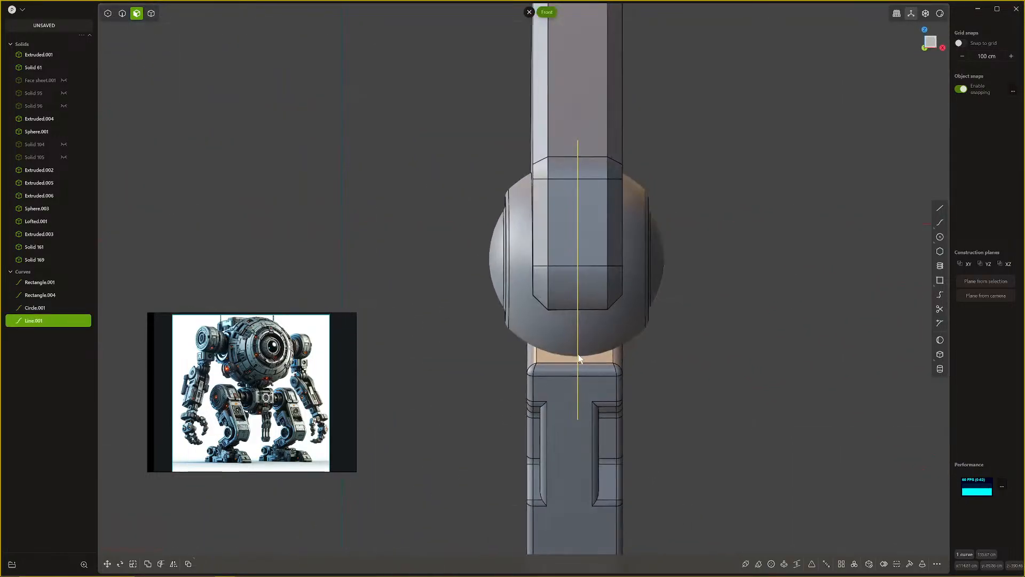
{"action": "key", "text": "c"}
{"action": "left_click", "coordinate": [606, 310]}
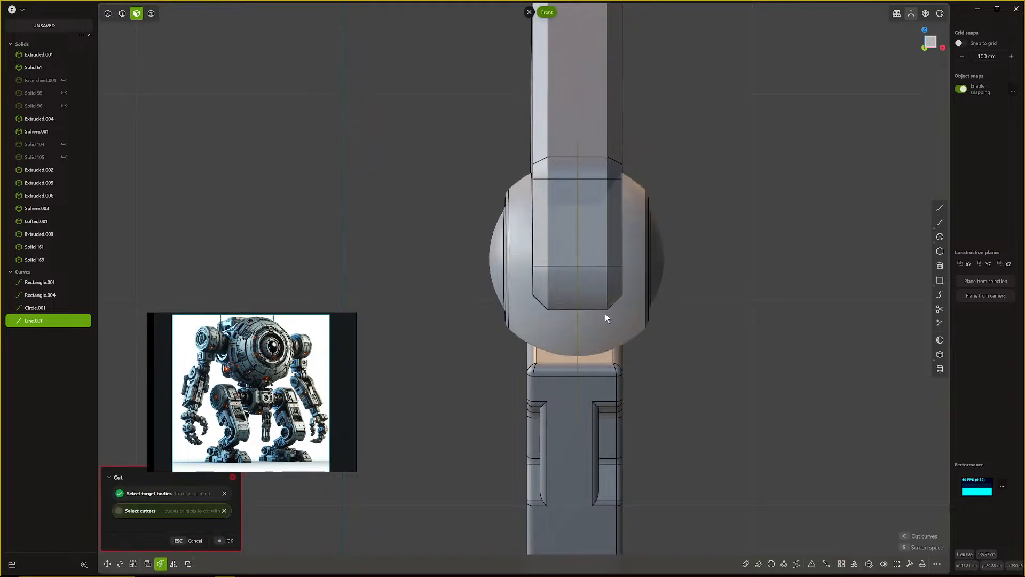
{"action": "key", "text": "Escape"}
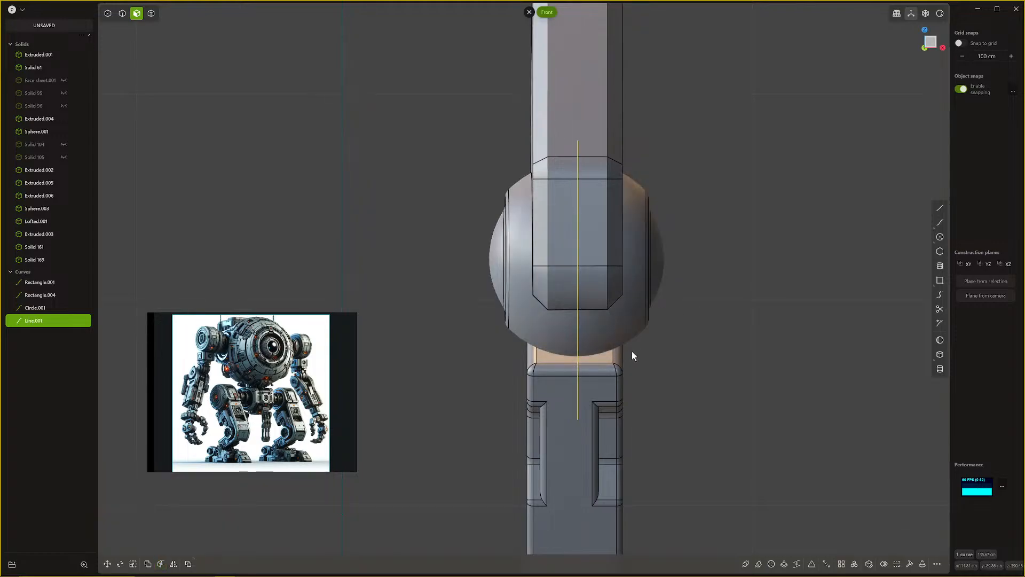
Step: Try to imprint the vertical centre line onto the upper-leg and knee-ball solid from front view
{"action": "middle_click_drag", "start_coordinate": [633, 351], "coordinate": [632, 294]}
{"action": "middle_click_drag", "start_coordinate": [632, 371], "coordinate": [568, 394]}
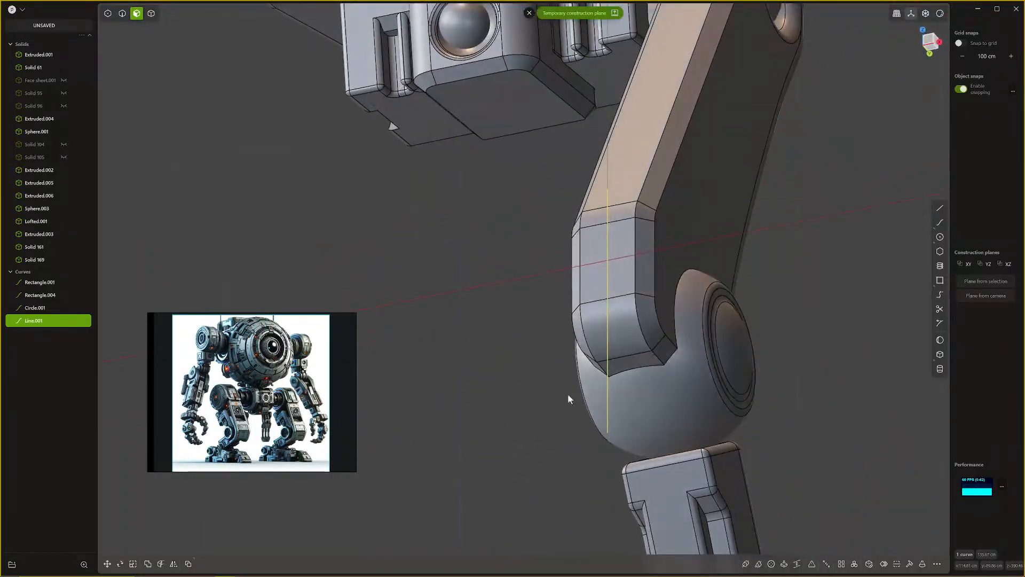
{"action": "key", "text": "KP_1"}
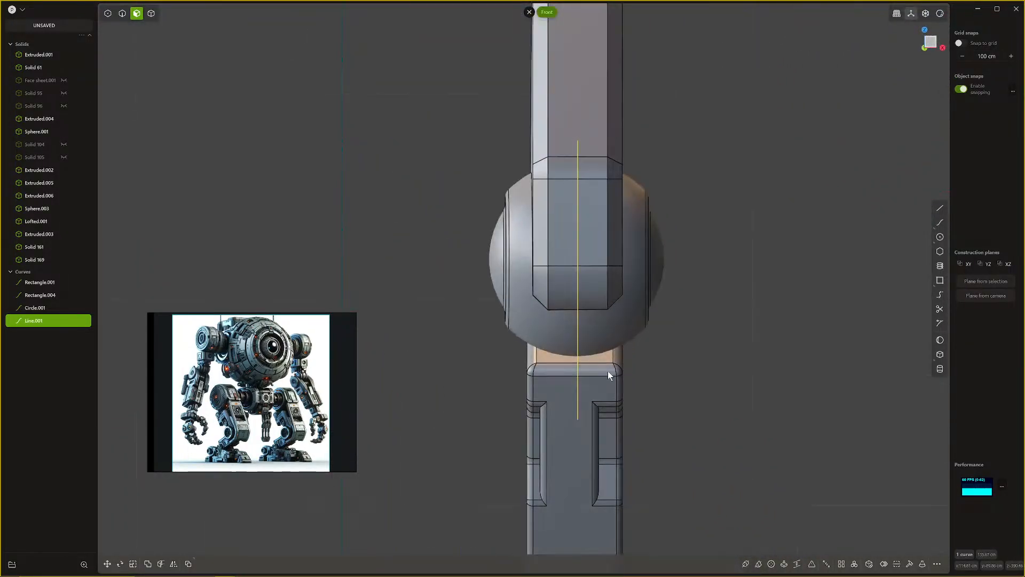
{"action": "key", "text": "shift+i"}
{"action": "left_click", "coordinate": [608, 332]}
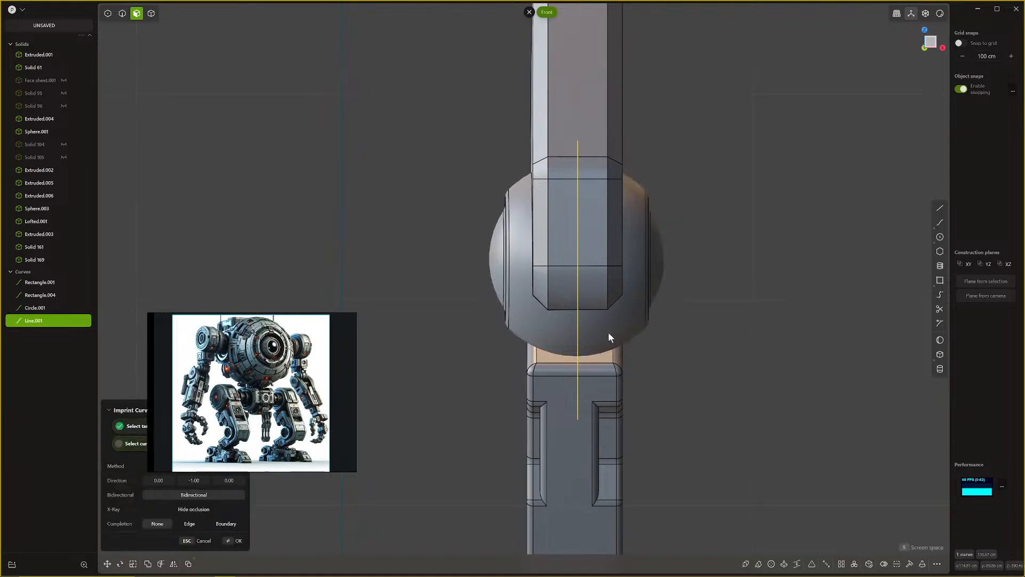
{"action": "key", "text": "Escape"}
Step: Try to fillet the imprinted edge on the knee ball and undo the imprint
{"action": "middle_click_drag", "start_coordinate": [716, 275], "coordinate": [661, 374]}
{"action": "key", "text": "2"}
{"action": "left_click", "coordinate": [662, 366]}
{"action": "key", "text": "b"}
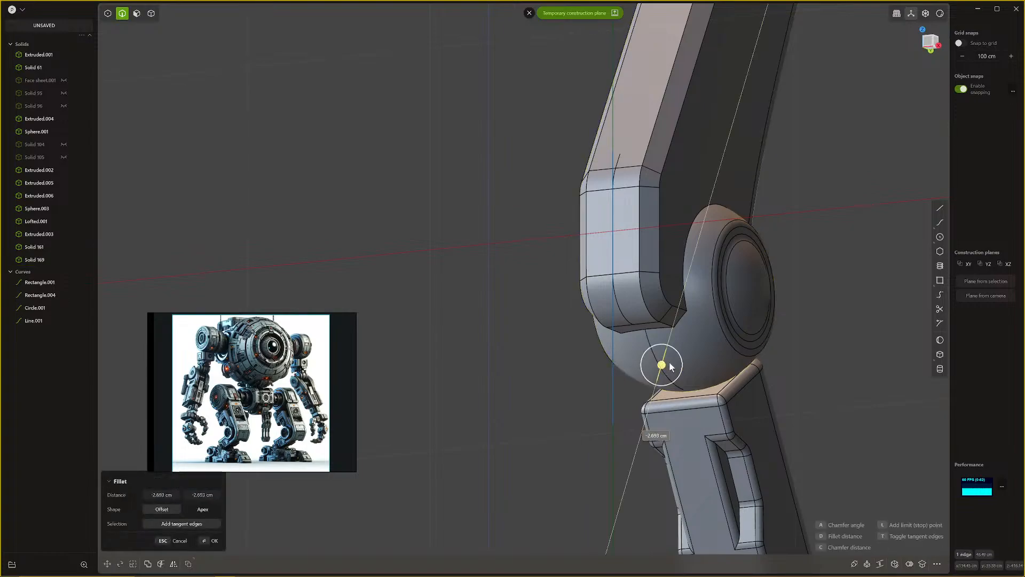
{"action": "key", "text": "Escape"}
{"action": "key", "text": "ctrl+z"}
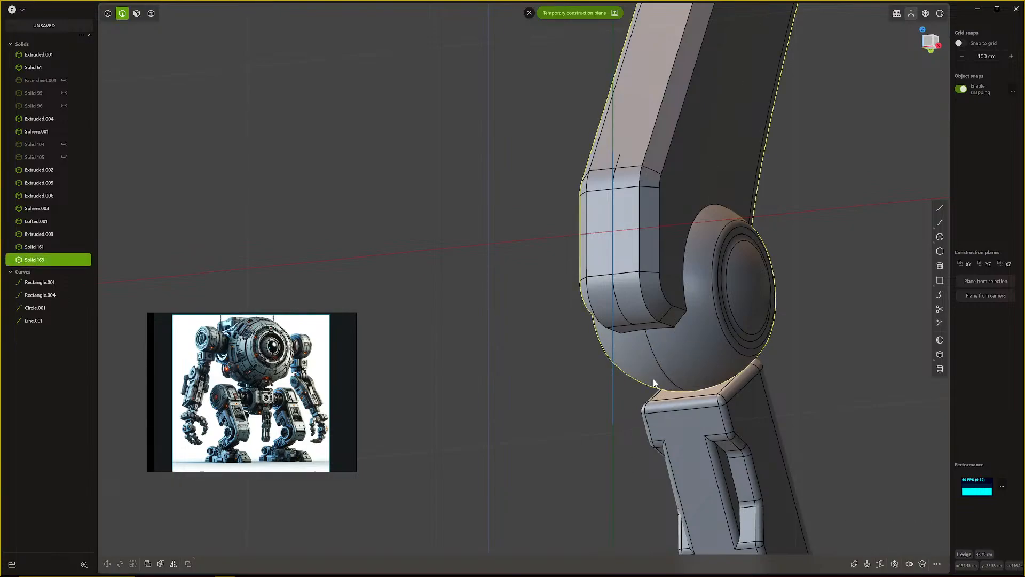
{"action": "middle_click_drag", "start_coordinate": [652, 380], "coordinate": [679, 385]}
{"action": "key", "text": "ctrl+z"}
{"action": "middle_click_drag", "start_coordinate": [608, 377], "coordinate": [575, 371]}
{"action": "key", "text": "KP_1"}
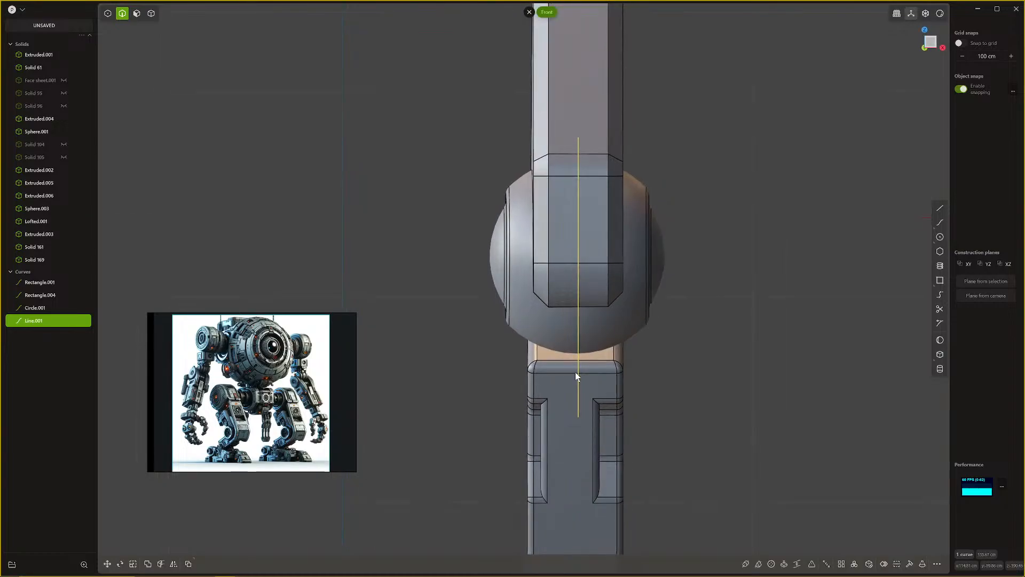
Step: Move the vertical knee line slightly along the X axis, off the centre of the leg
{"action": "key", "text": "g"}
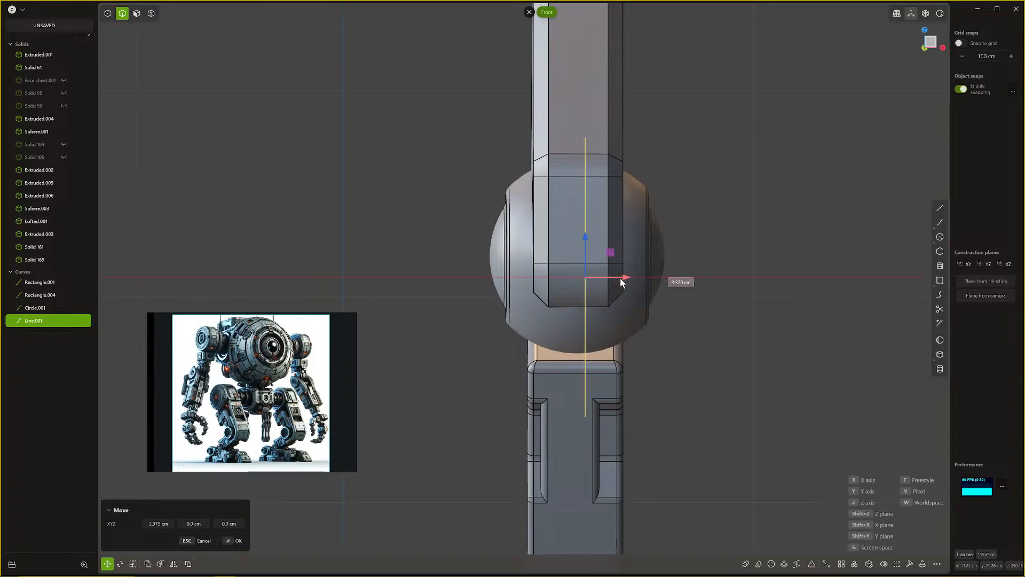
{"action": "left_click", "coordinate": [621, 277]}
{"action": "key", "text": "alt+x"}
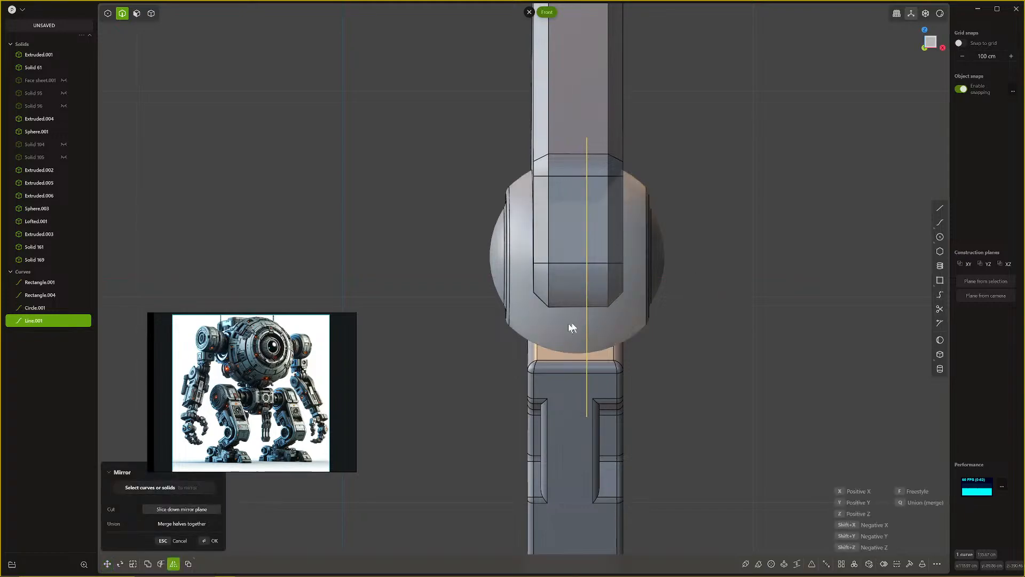
{"action": "key", "text": "Escape"}
{"action": "key", "text": "alt+x"}
{"action": "key", "text": "Escape"}
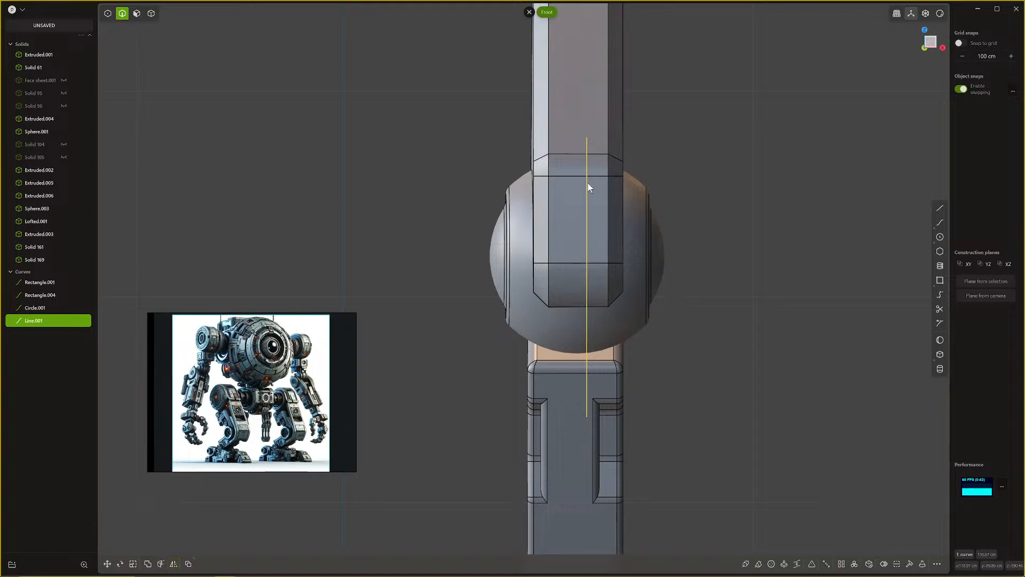
Step: Duplicate the flat front face at the upper leg's lower end and try to mirror the copy
{"action": "key", "text": "3"}
{"action": "left_click", "coordinate": [572, 220]}
{"action": "key", "text": "o"}
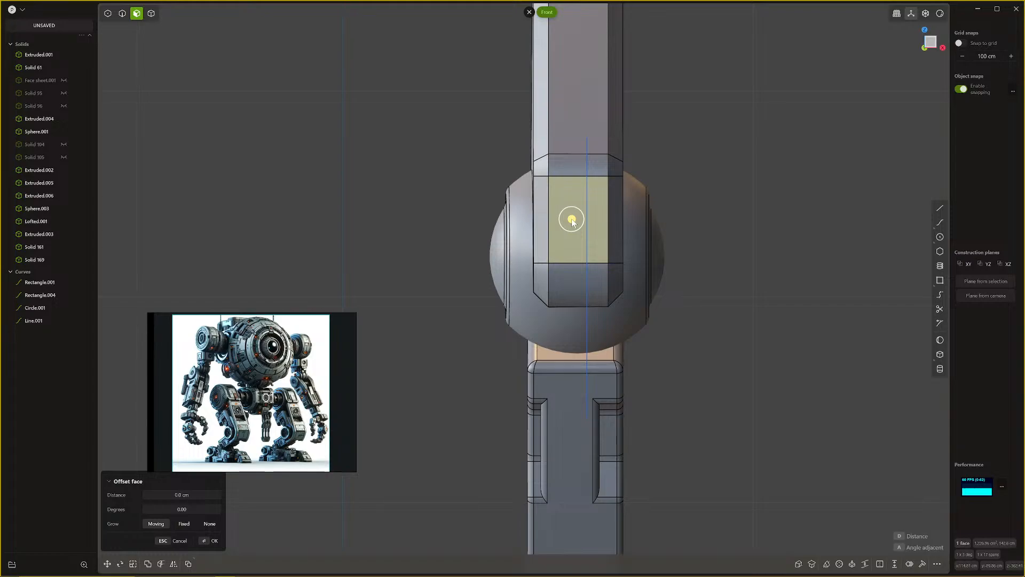
{"action": "key", "text": "shift+d"}
{"action": "key", "text": "alt+x"}
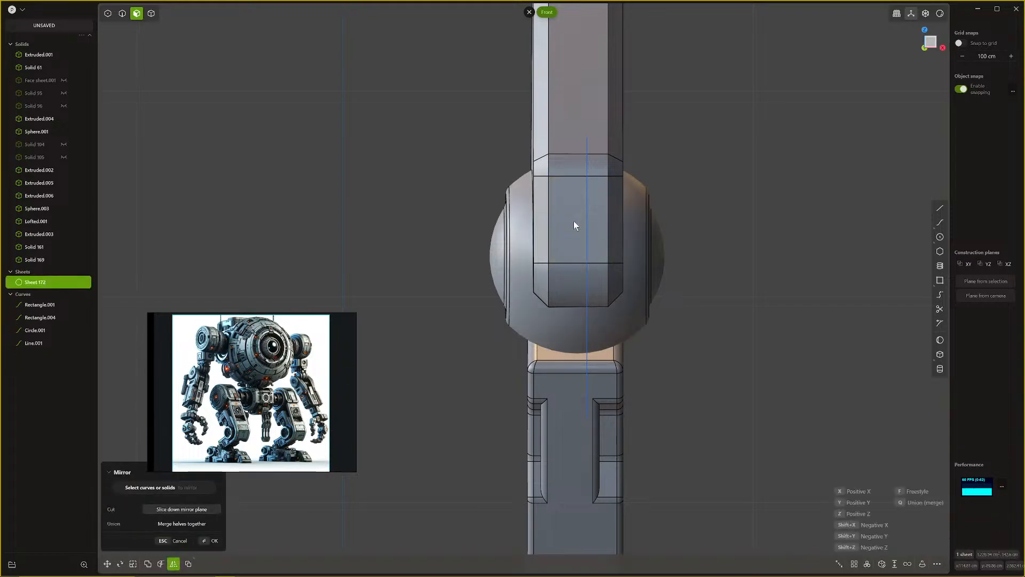
{"action": "key", "text": "y"}
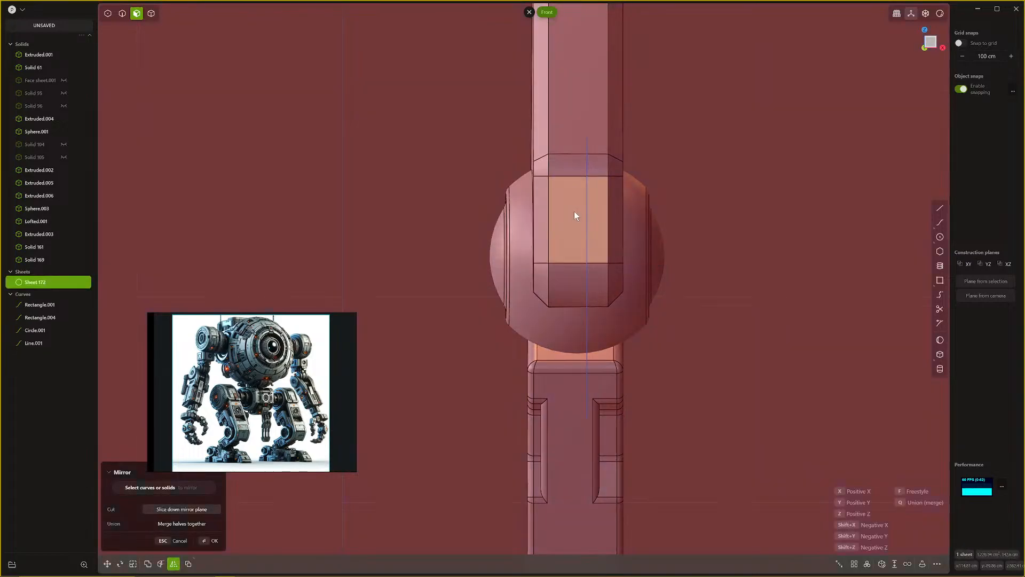
{"action": "key", "text": "Escape"}
Step: Set a temporary construction plane on the upper leg's flat front face and mirror the vertical line across its centre
{"action": "left_click", "coordinate": [572, 215]}
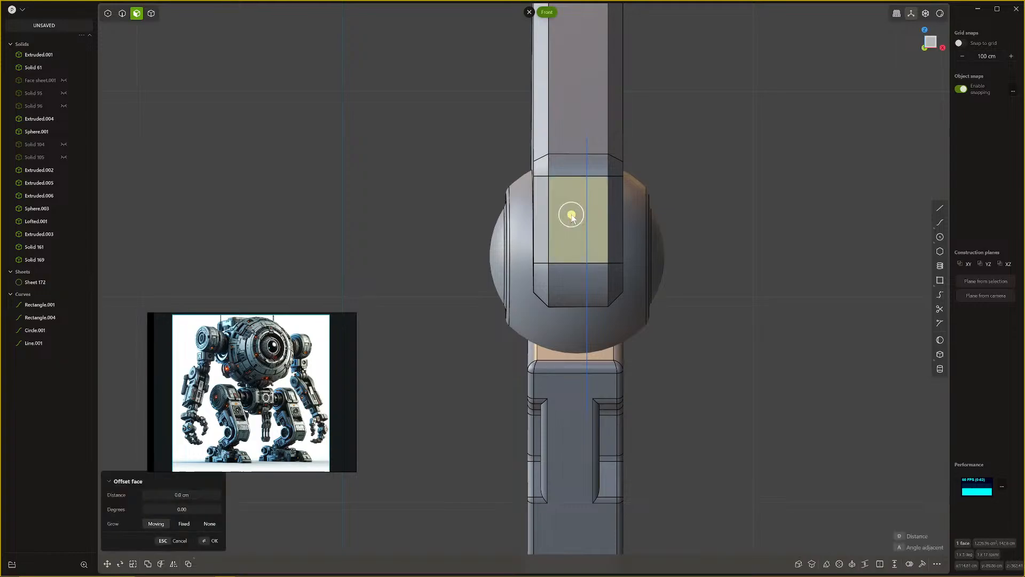
{"action": "key", "text": "space"}
{"action": "key", "text": "2"}
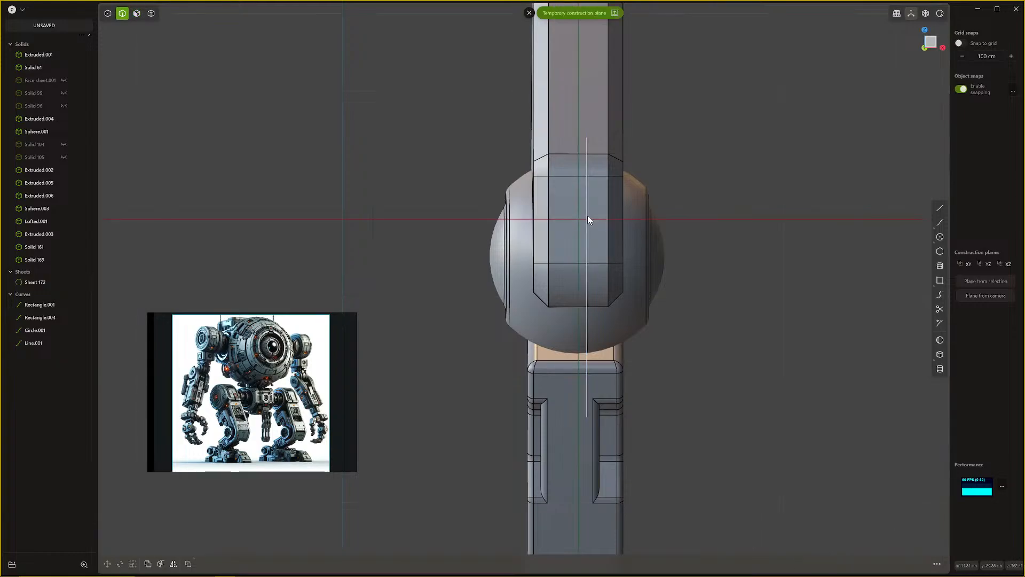
{"action": "left_click", "coordinate": [587, 218]}
{"action": "key", "text": "alt+x"}
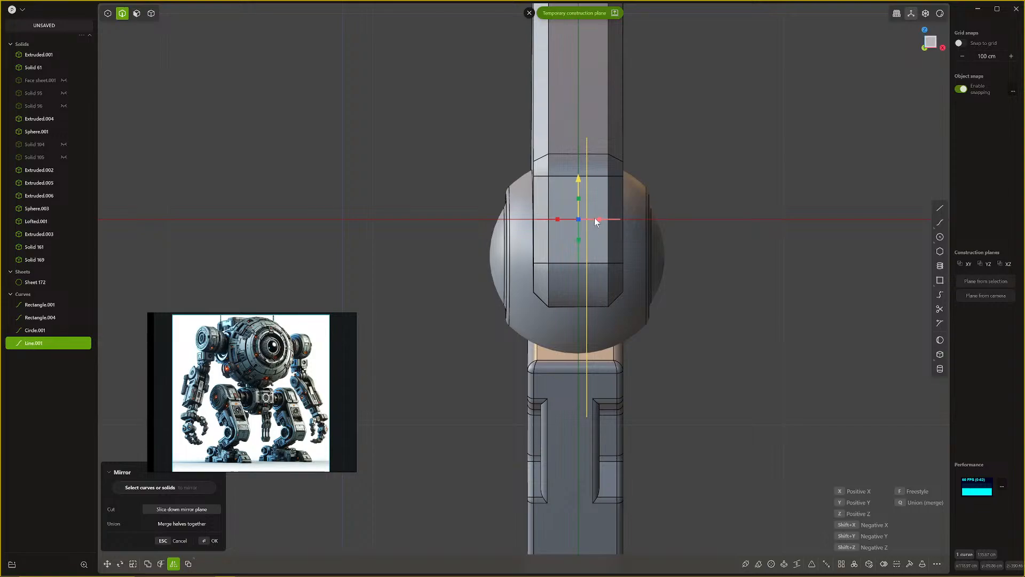
{"action": "left_click", "coordinate": [595, 217]}
{"action": "right_click", "coordinate": [595, 217]}
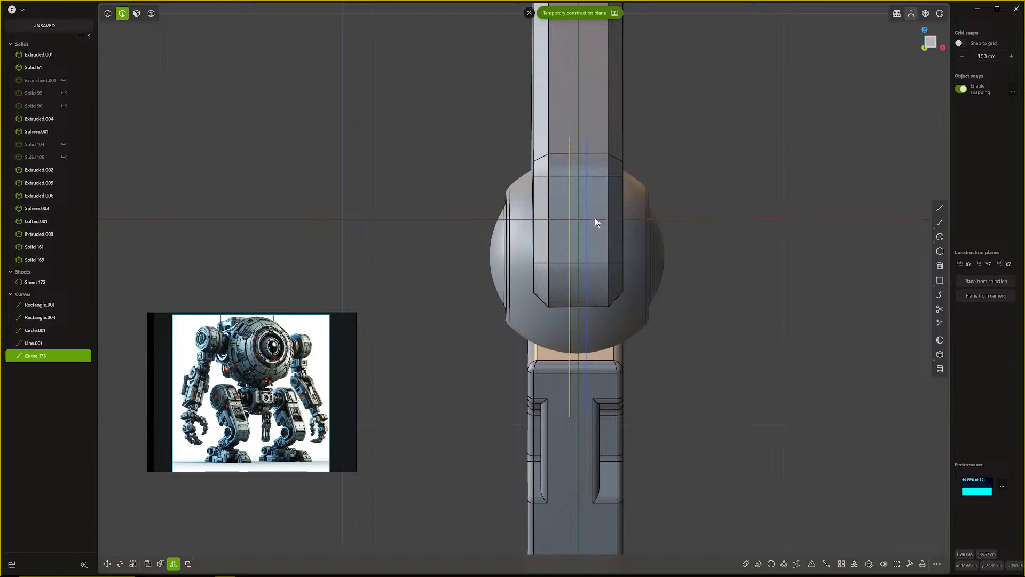
Step: Imprint both vertical lines onto the upper-leg and knee-ball solid
{"action": "left_click", "coordinate": [587, 293], "text": "shift"}
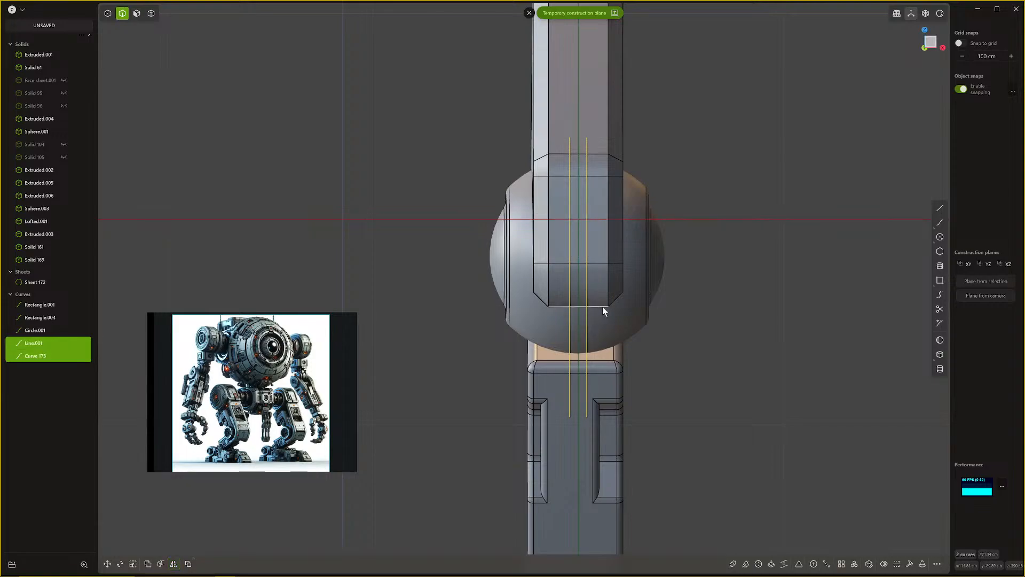
{"action": "key", "text": "i"}
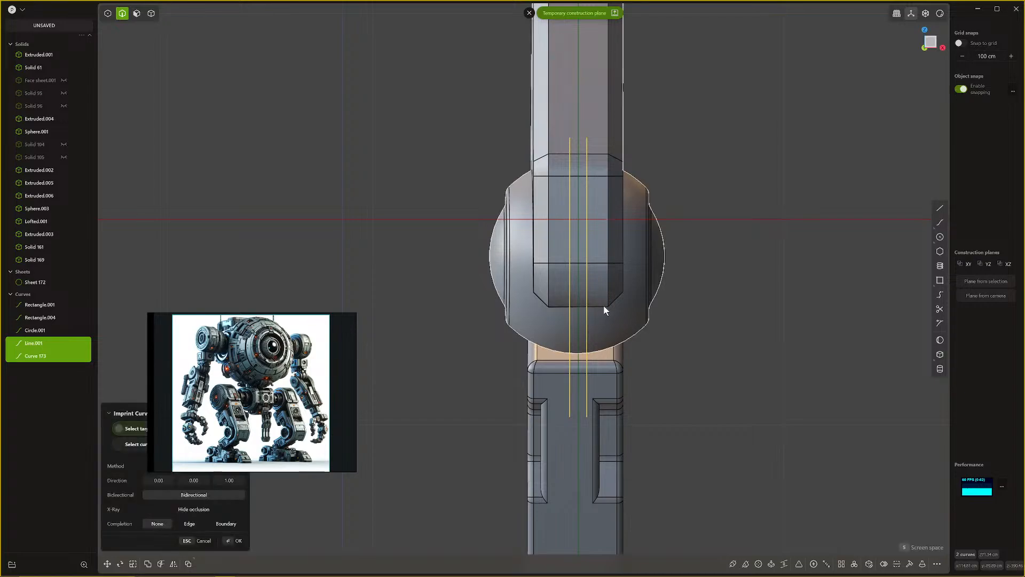
{"action": "left_click", "coordinate": [605, 308]}
{"action": "middle_click_drag", "start_coordinate": [604, 308], "coordinate": [625, 288]}
{"action": "key", "text": "Return"}
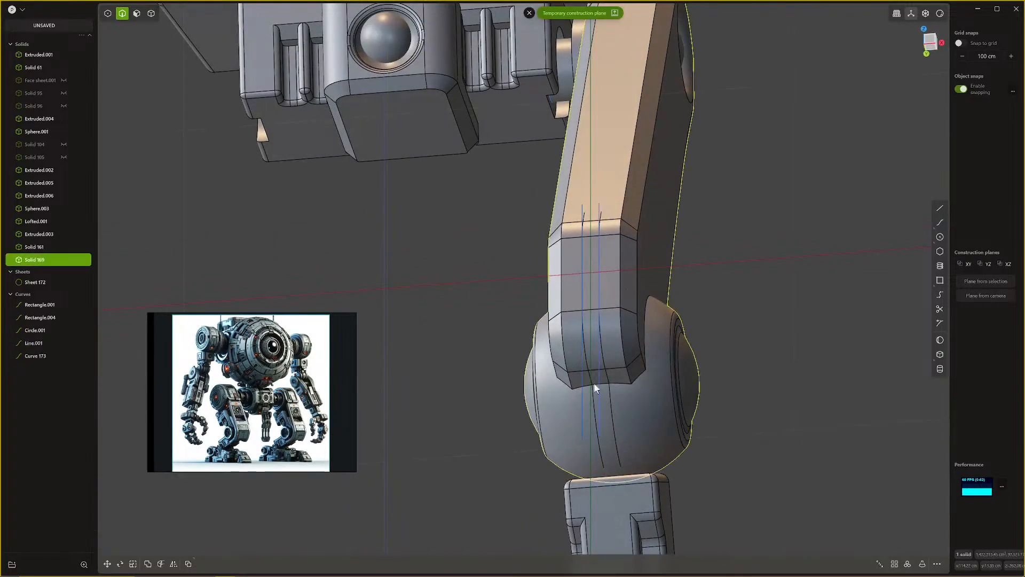
Step: Delete the two vertical lines in front of the knee
{"action": "left_click", "coordinate": [585, 392]}
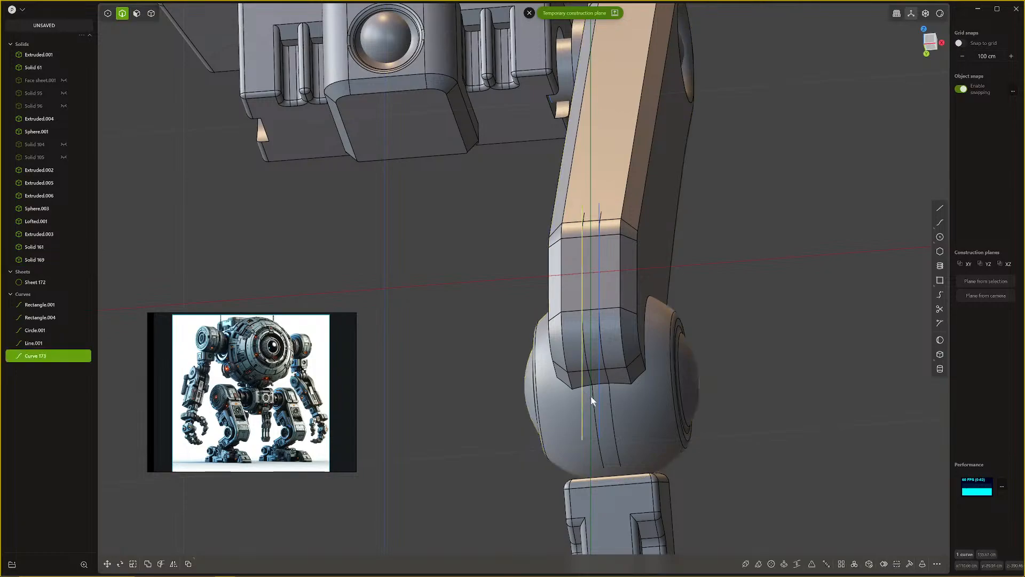
{"action": "left_click", "coordinate": [597, 399], "text": "shift"}
{"action": "key", "text": "Delete"}
Step: Try to offset the knee ball's face at the imprinted strip
{"action": "key", "text": "3"}
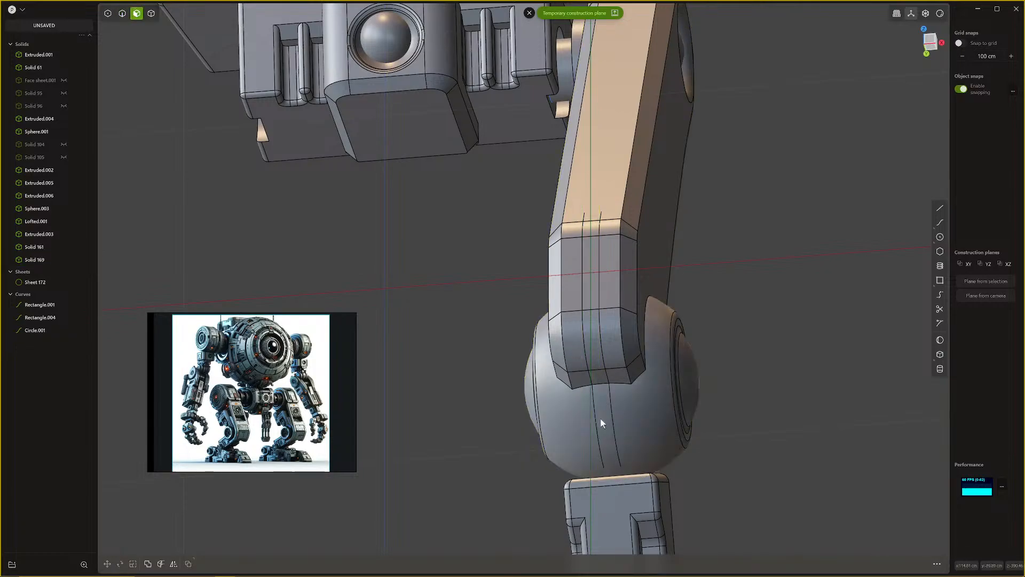
{"action": "left_click", "coordinate": [601, 418]}
{"action": "key", "text": "o"}
{"action": "middle_click_drag", "start_coordinate": [609, 438], "coordinate": [584, 425]}
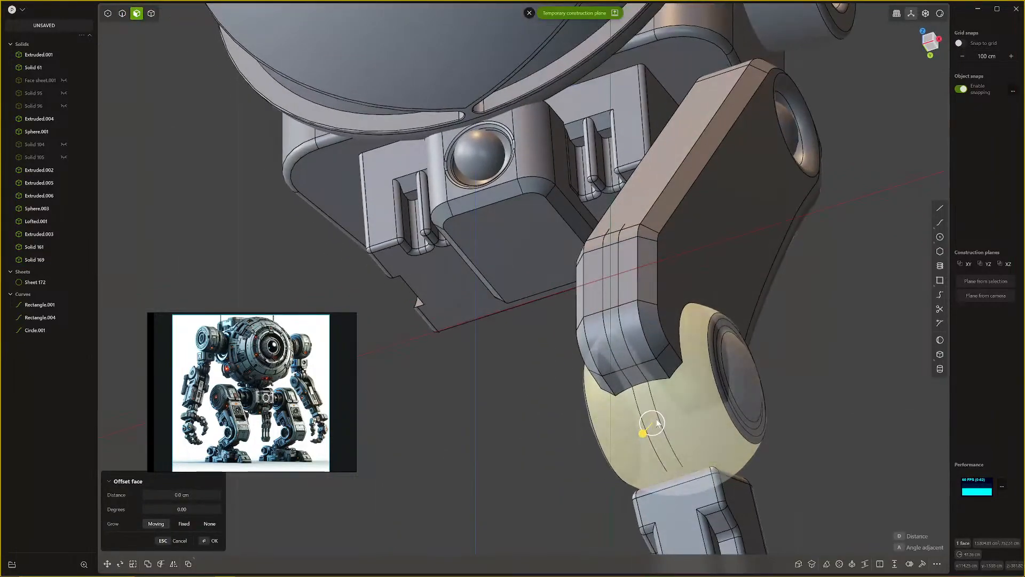
{"action": "key", "text": "Escape"}
Step: Undo the deletion of the two vertical lines and their imprint on the knee
{"action": "key", "text": "ctrl+z"}
{"action": "key", "text": "ctrl+z"}
{"action": "key", "text": "ctrl+z"}
{"action": "key", "text": "ctrl+z"}
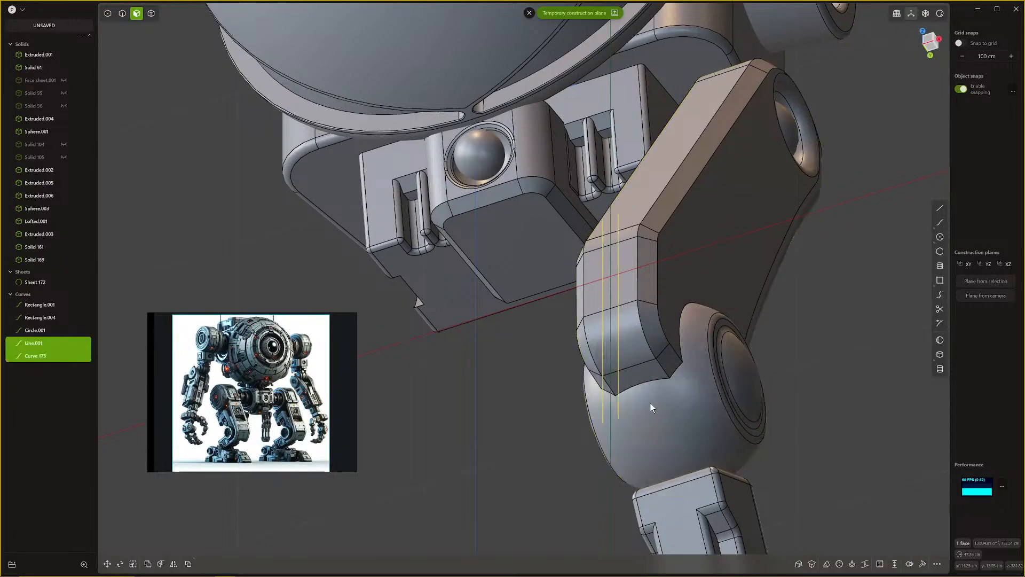
Step: Try to cut the upper-leg and knee-ball solid with both vertical lines
{"action": "key", "text": "KP_1"}
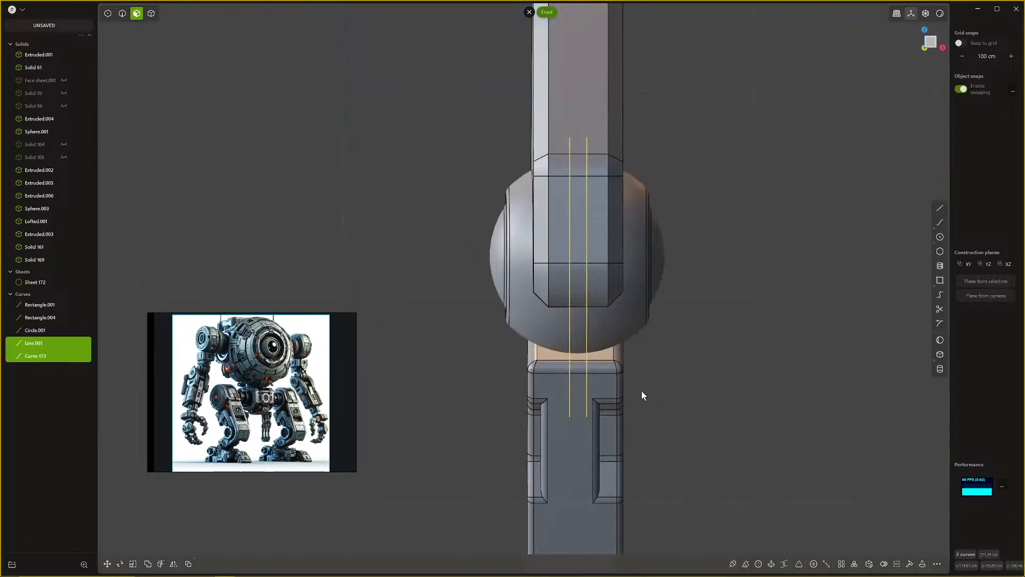
{"action": "key", "text": "c"}
{"action": "left_click", "coordinate": [623, 320]}
{"action": "middle_click_drag", "start_coordinate": [625, 319], "coordinate": [637, 282]}
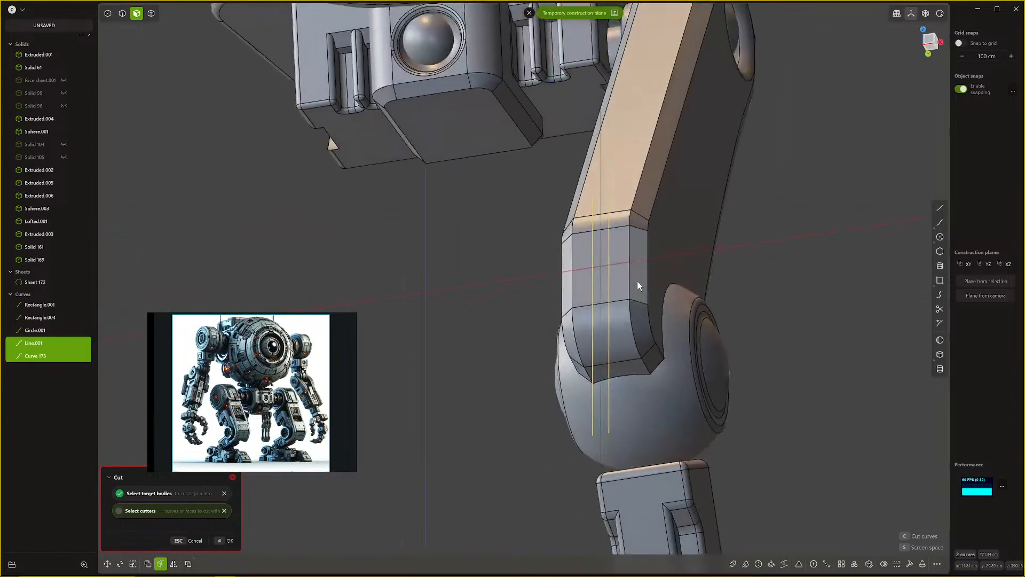
{"action": "left_click", "coordinate": [609, 406]}
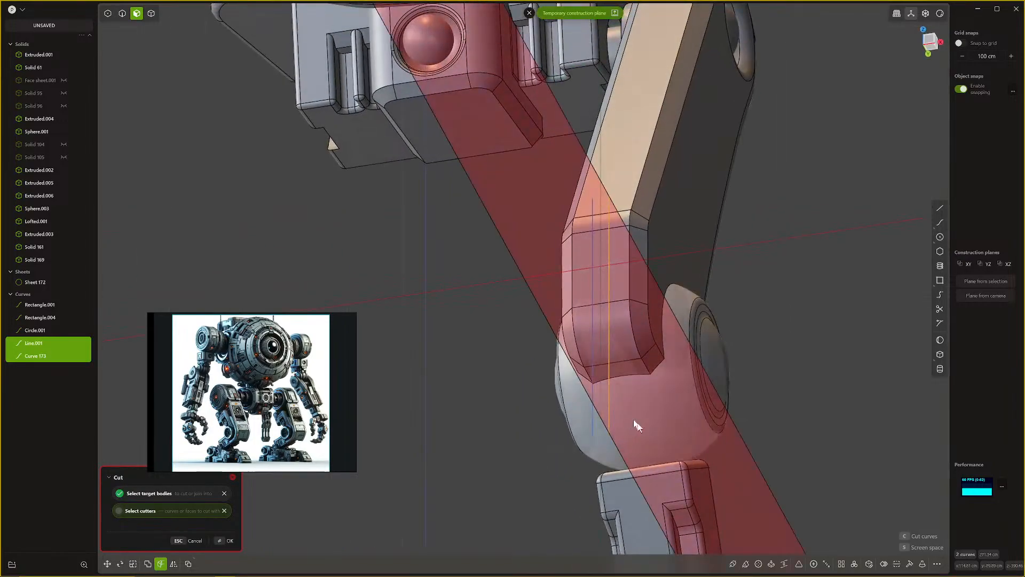
{"action": "middle_click_drag", "start_coordinate": [638, 423], "coordinate": [611, 407]}
{"action": "key", "text": "Return"}
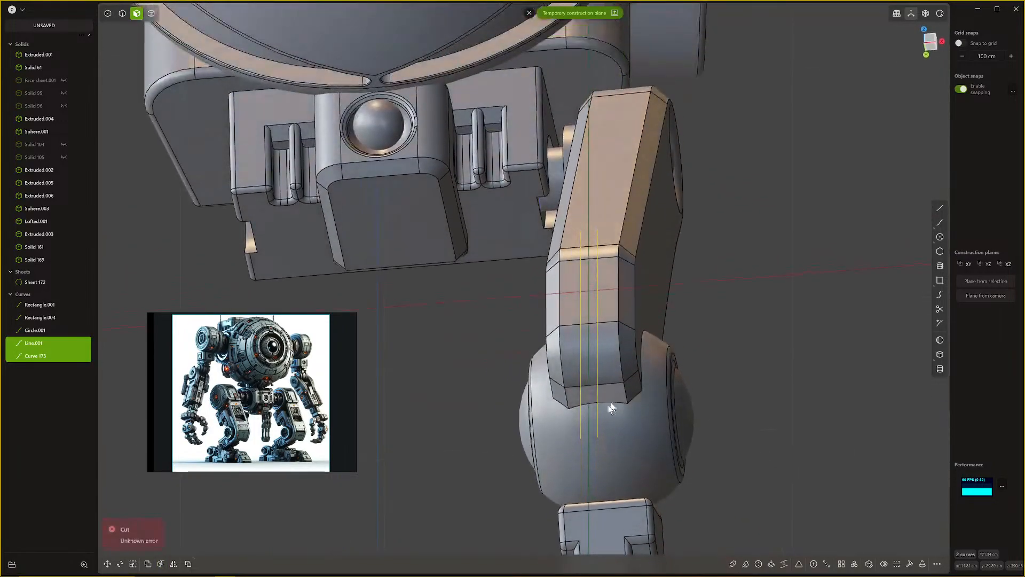
Step: Try to cut the upper-leg and knee-ball solid with only the original offset vertical line
{"action": "key", "text": "2"}
{"action": "left_click", "coordinate": [597, 409]}
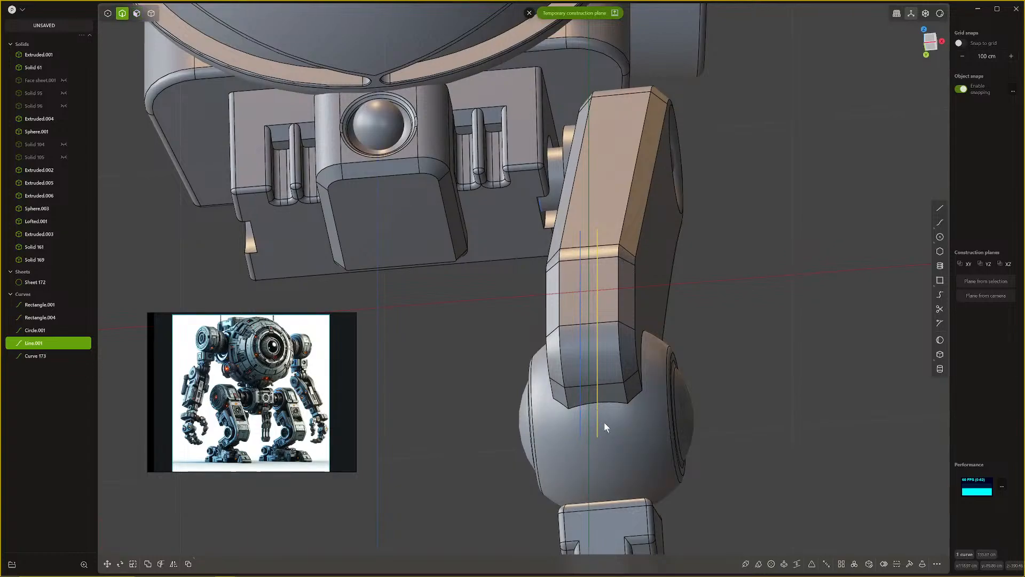
{"action": "key", "text": "c"}
{"action": "left_click", "coordinate": [618, 431]}
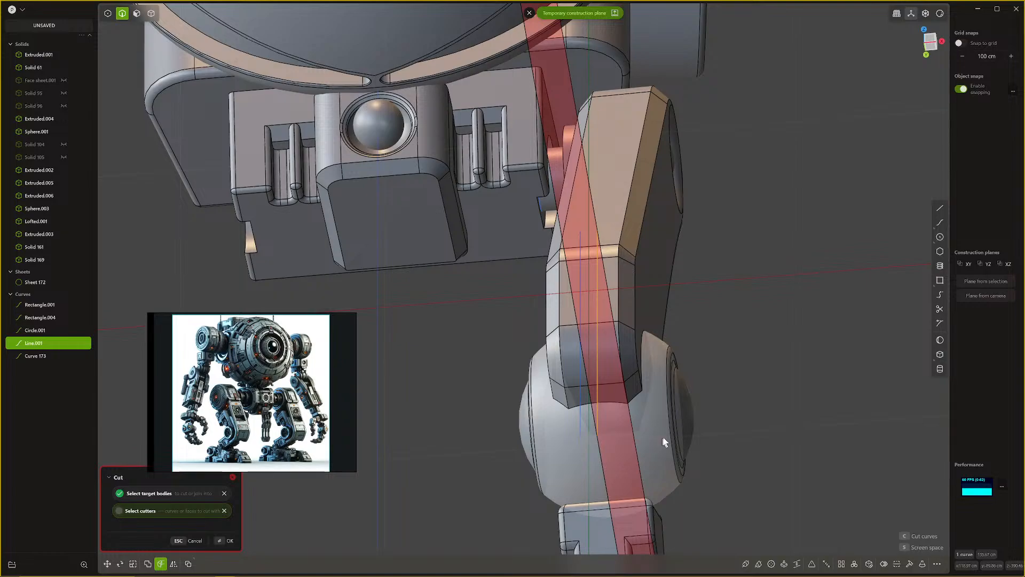
{"action": "middle_click_drag", "start_coordinate": [662, 436], "coordinate": [719, 412]}
{"action": "key", "text": "Return"}
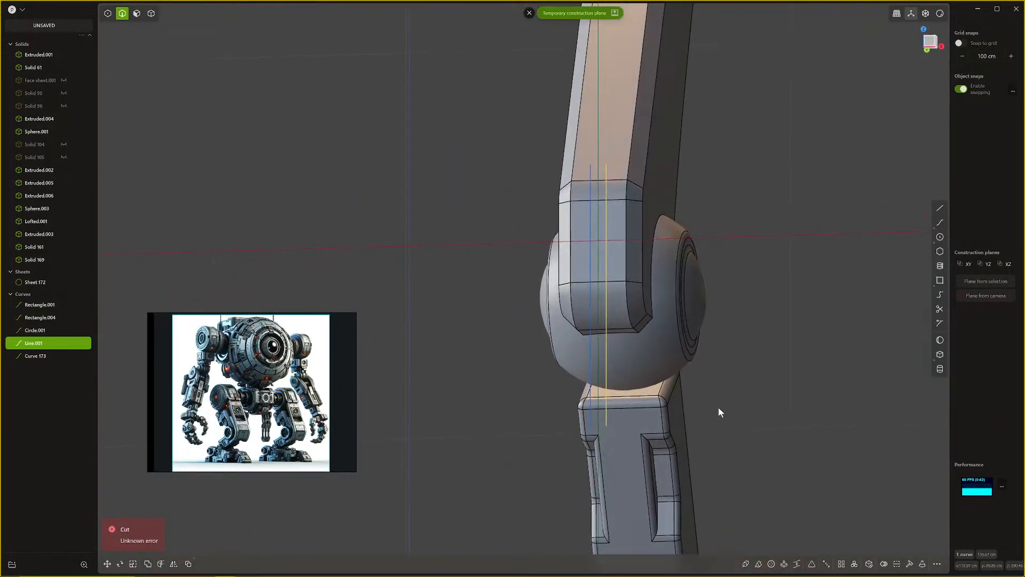
Step: Scale both vertical lines longer along their length so they extend past the knee joint
{"action": "left_click", "coordinate": [588, 362], "text": "shift"}
{"action": "key", "text": "s"}
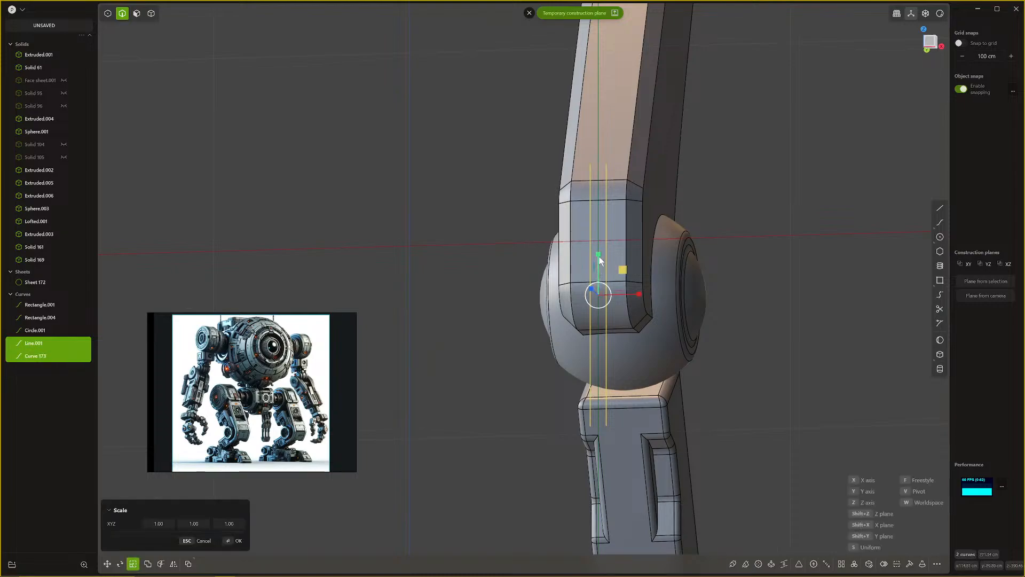
{"action": "left_click", "coordinate": [596, 220]}
{"action": "middle_click_drag", "start_coordinate": [641, 314], "coordinate": [647, 304]}
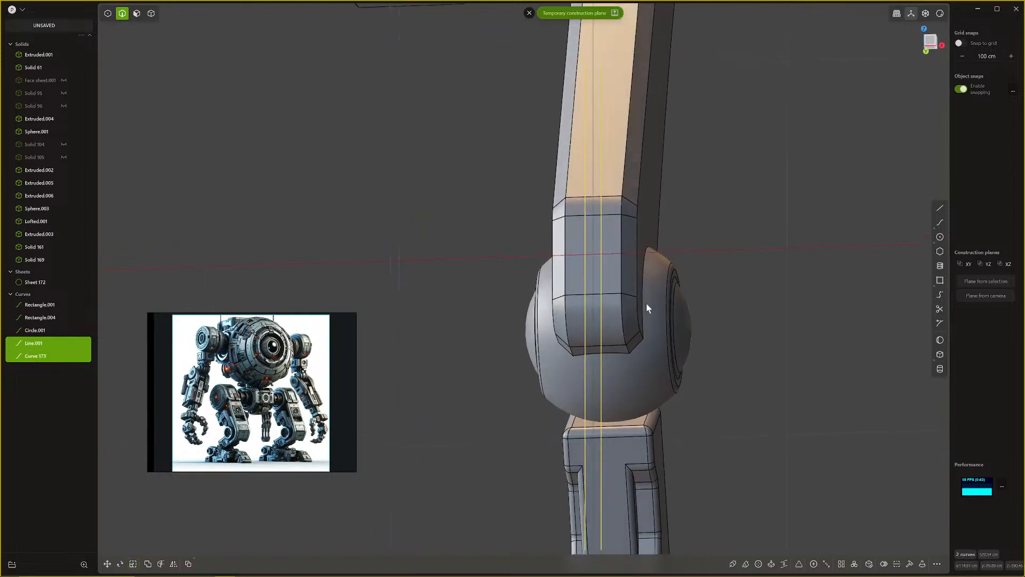
Step: Try to cut the upper-leg and knee-ball solid with both lengthened lines, and with a single one of them
{"action": "key", "text": "c"}
{"action": "left_click", "coordinate": [640, 376]}
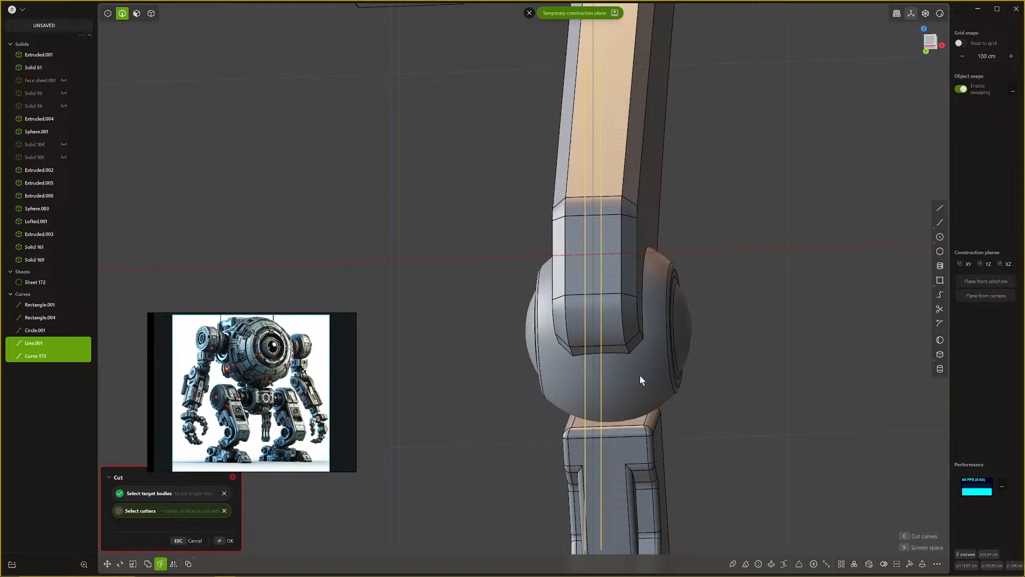
{"action": "left_click", "coordinate": [651, 345]}
{"action": "middle_click_drag", "start_coordinate": [660, 374], "coordinate": [661, 330]}
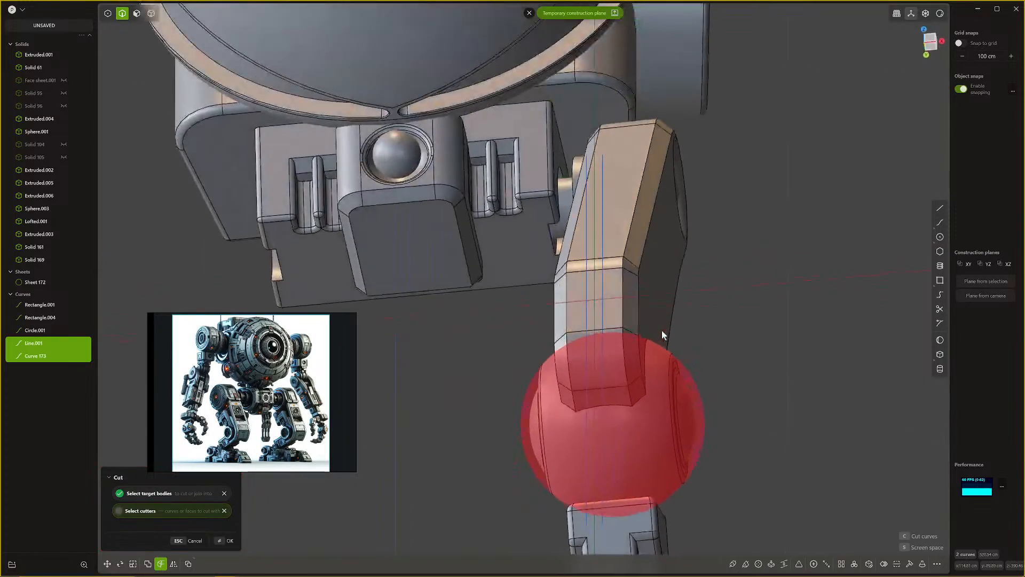
{"action": "key", "text": "Escape"}
{"action": "left_click", "coordinate": [604, 430]}
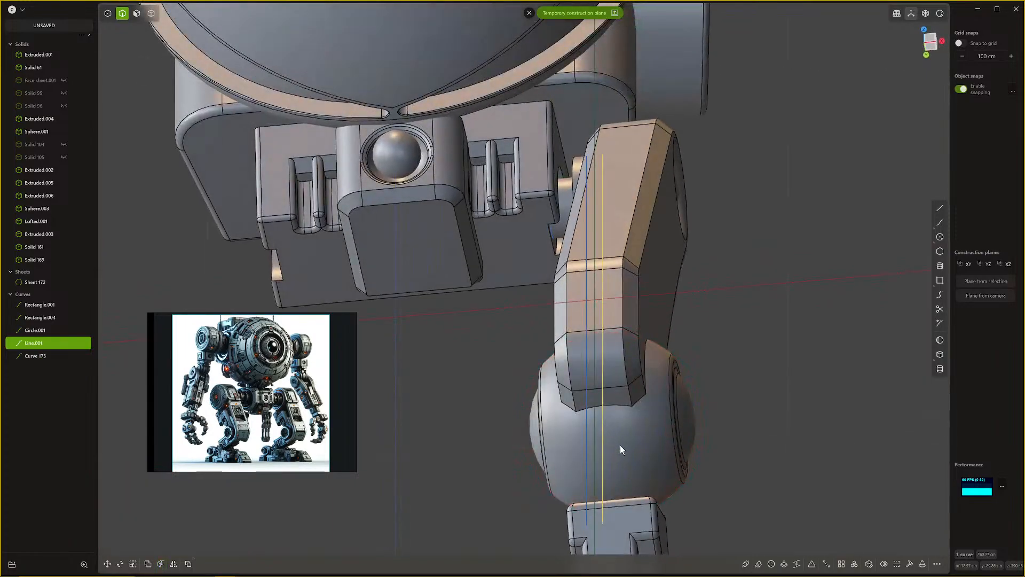
{"action": "key", "text": "c"}
{"action": "right_click", "coordinate": [641, 450]}
{"action": "middle_click_drag", "start_coordinate": [641, 451], "coordinate": [647, 426]}
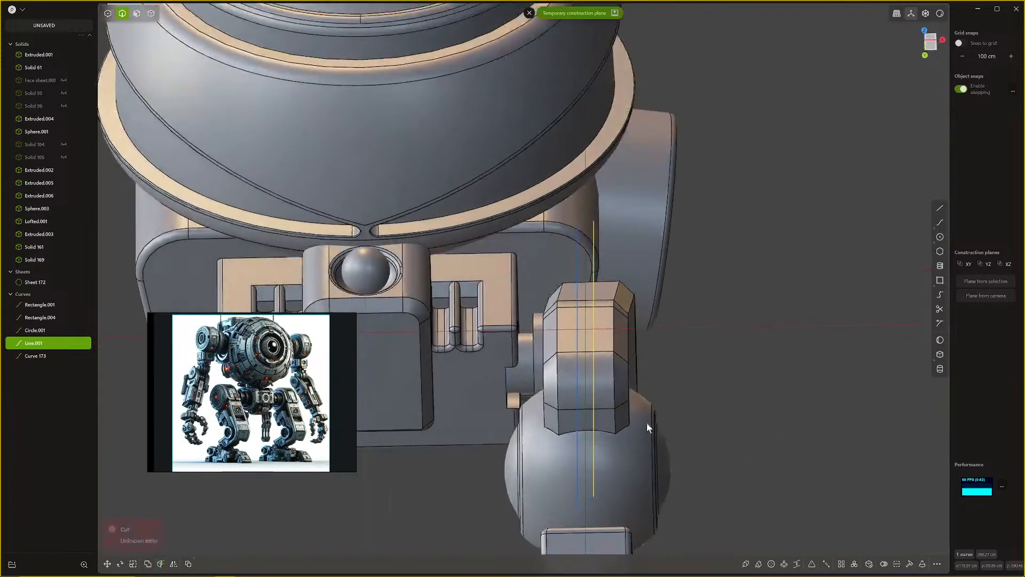
Step: Delete both vertical lines in front of the knee
{"action": "left_click", "coordinate": [581, 471], "text": "shift"}
{"action": "key", "text": "Delete"}
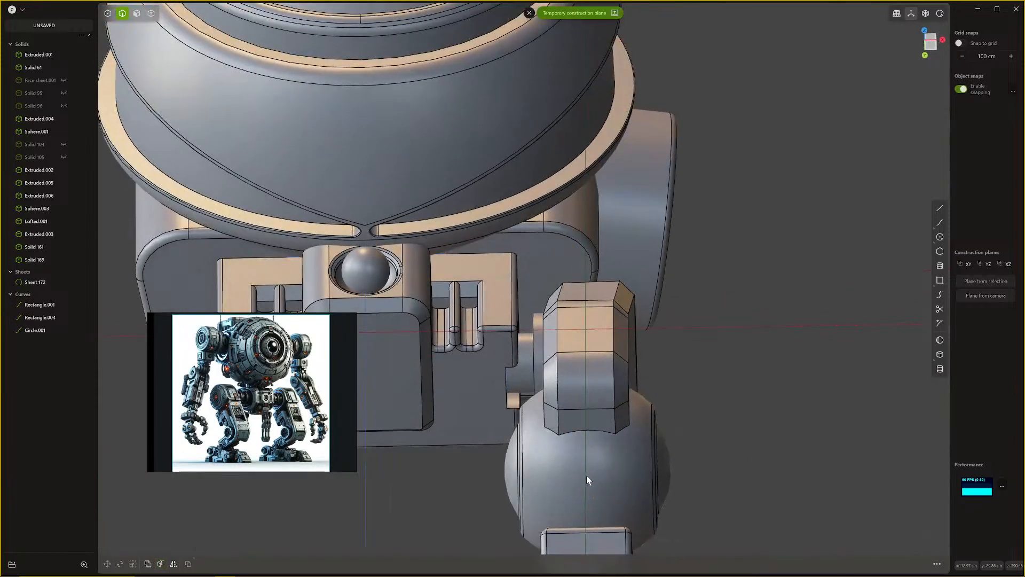
Step: Try to add a surface-aligned loop cut through the middle of the knee ball
{"action": "key", "text": "ctrl+r"}
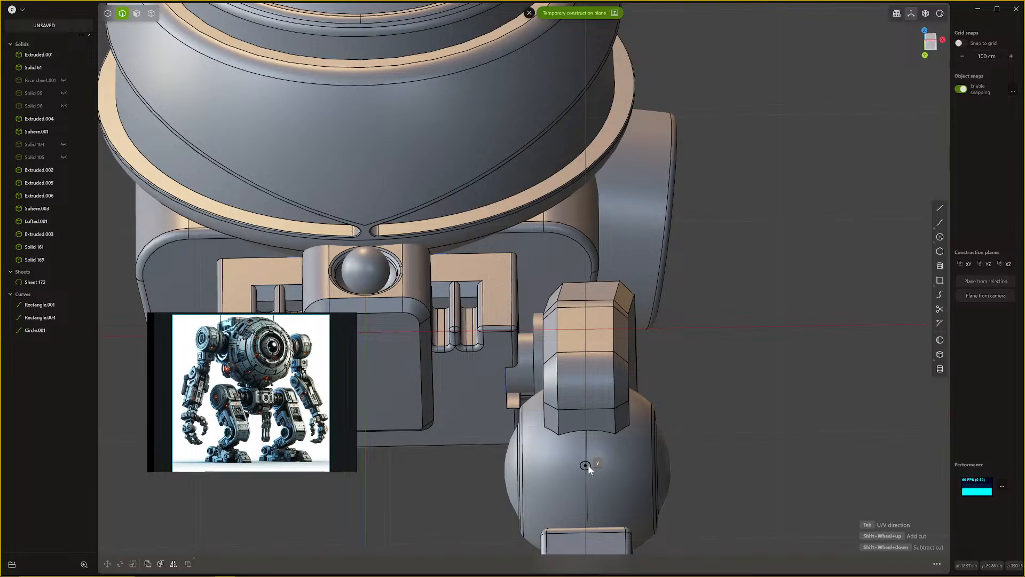
{"action": "left_click", "coordinate": [588, 466]}
{"action": "middle_click_drag", "start_coordinate": [589, 466], "coordinate": [584, 489]}
{"action": "middle_click_drag", "start_coordinate": [550, 507], "coordinate": [544, 509]}
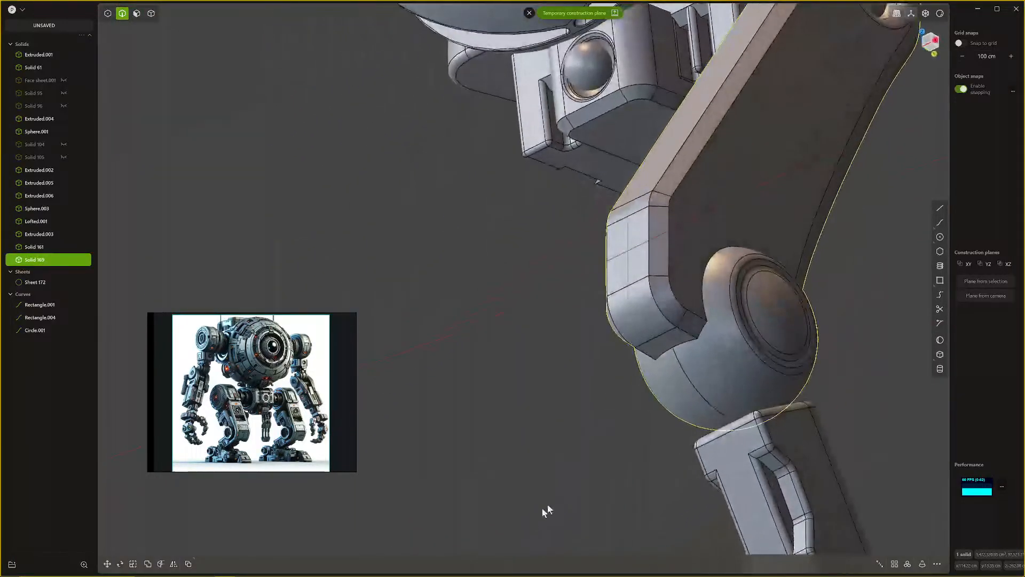
{"action": "scroll", "coordinate": [665, 420], "scroll_direction": "up", "scroll_amount": 5}
{"action": "middle_click_drag", "start_coordinate": [705, 375], "coordinate": [725, 457], "text": "shift"}
{"action": "left_click", "coordinate": [650, 469]}
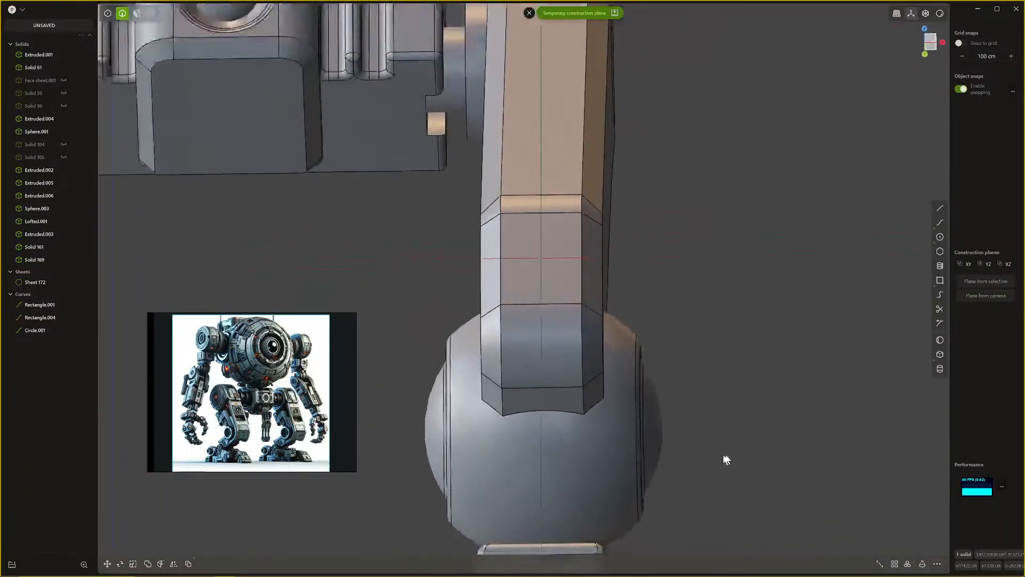
{"action": "scroll", "coordinate": [689, 454], "scroll_direction": "down", "scroll_amount": 3}
Step: Draw a circle about 114 cm in diameter, centred on the knee's round side cap and larger than the knee ball
{"action": "key", "text": "KP_1"}
{"action": "middle_click_drag", "start_coordinate": [641, 457], "coordinate": [668, 534]}
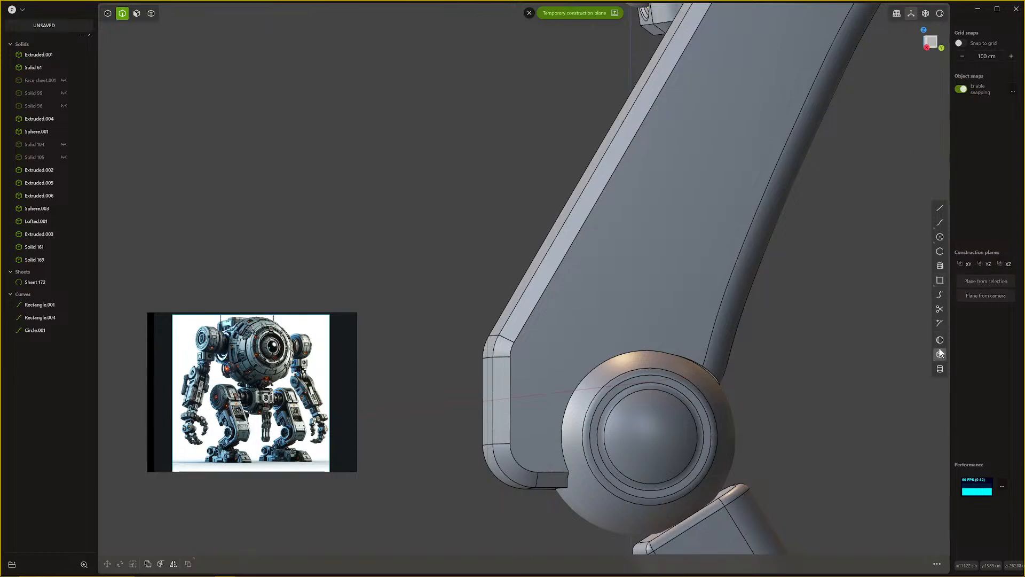
{"action": "left_click", "coordinate": [939, 236]}
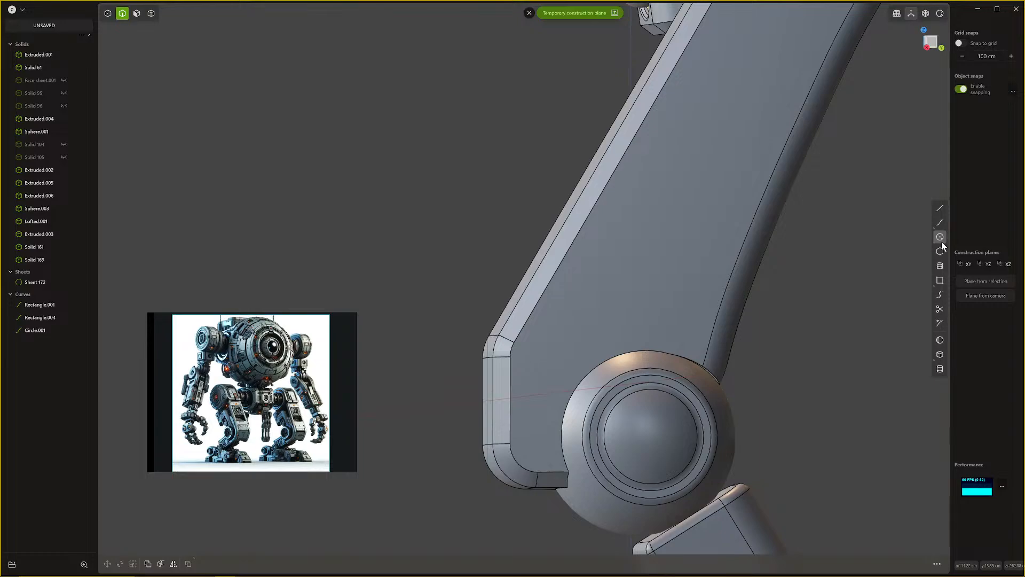
{"action": "left_click", "coordinate": [653, 436]}
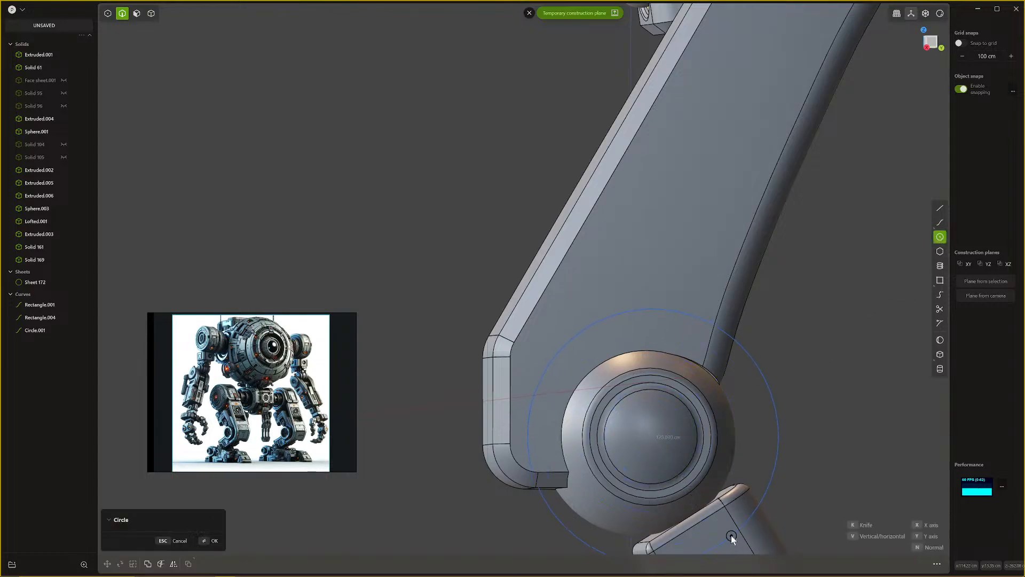
{"action": "middle_click_drag", "start_coordinate": [724, 529], "coordinate": [783, 419]}
{"action": "key", "text": "KP_1"}
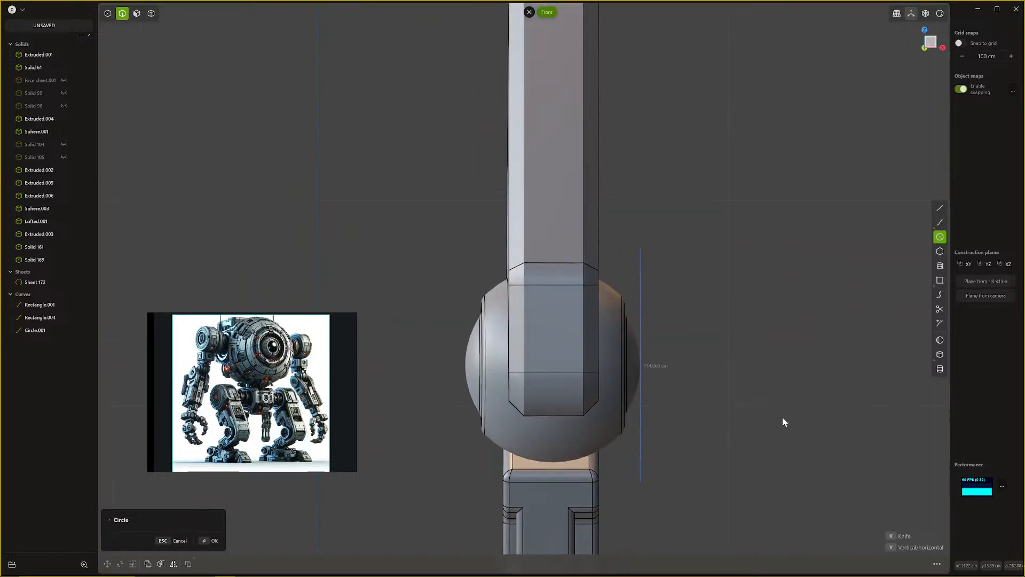
{"action": "left_click", "coordinate": [728, 394]}
Step: Move the circle about -45.1 cm along the X axis to the middle of the knee
{"action": "key", "text": "g"}
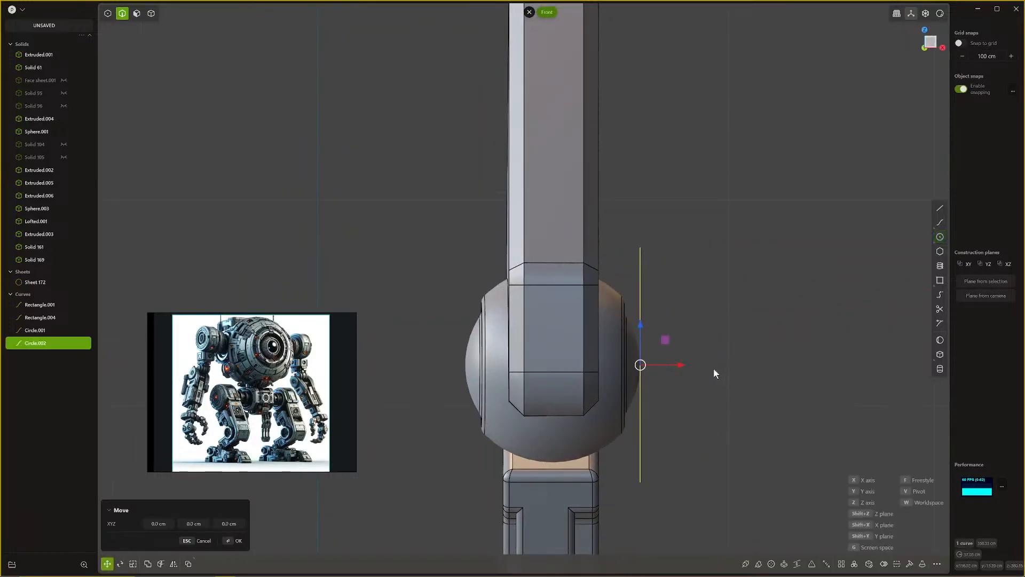
{"action": "key", "text": "x"}
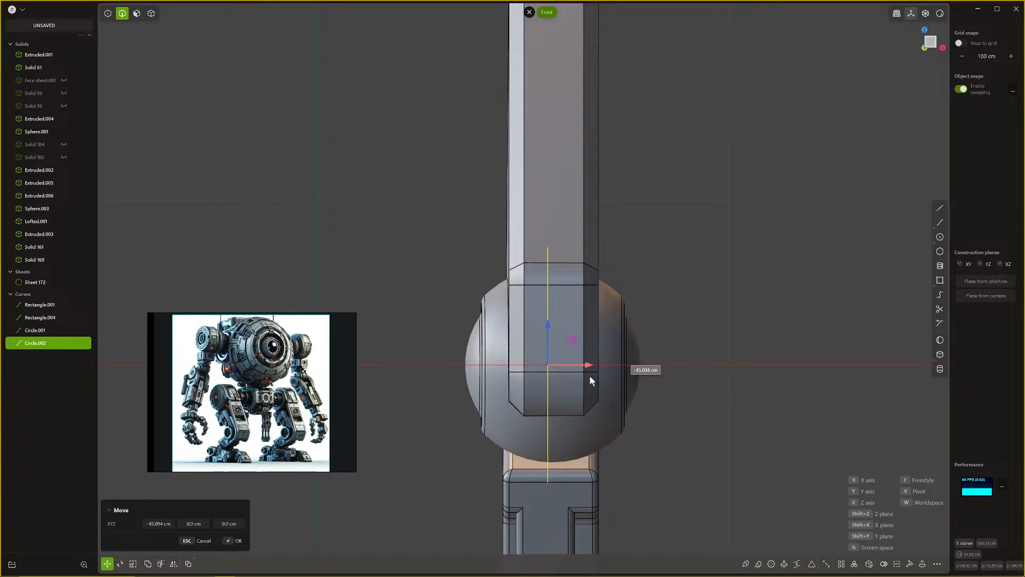
{"action": "left_click", "coordinate": [588, 376]}
{"action": "middle_click_drag", "start_coordinate": [587, 380], "coordinate": [559, 374]}
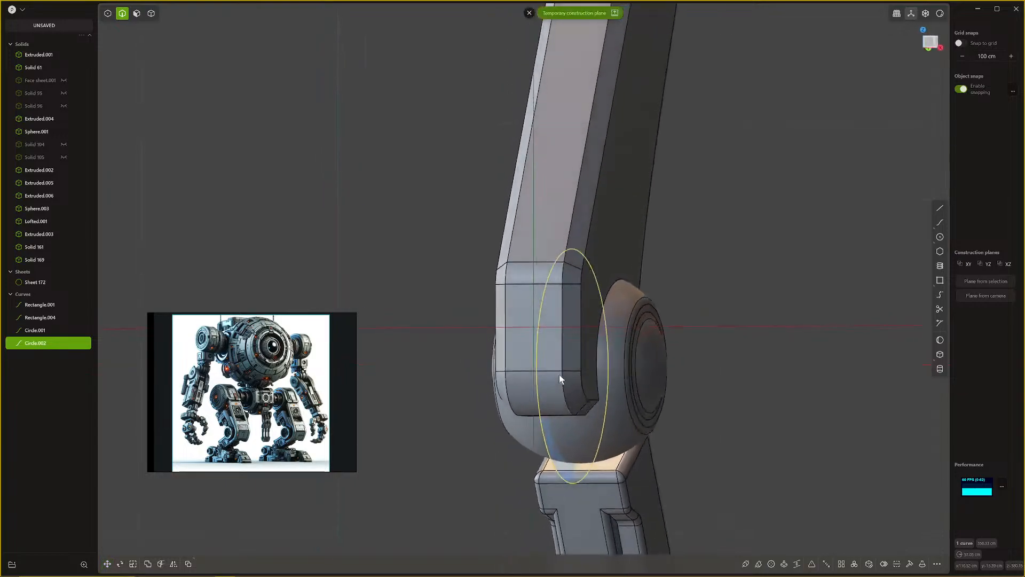
Step: Extrude the circle's region about 7.4 cm as a new disc body through the knee
{"action": "key", "text": "3"}
{"action": "left_click", "coordinate": [548, 428]}
{"action": "key", "text": "e"}
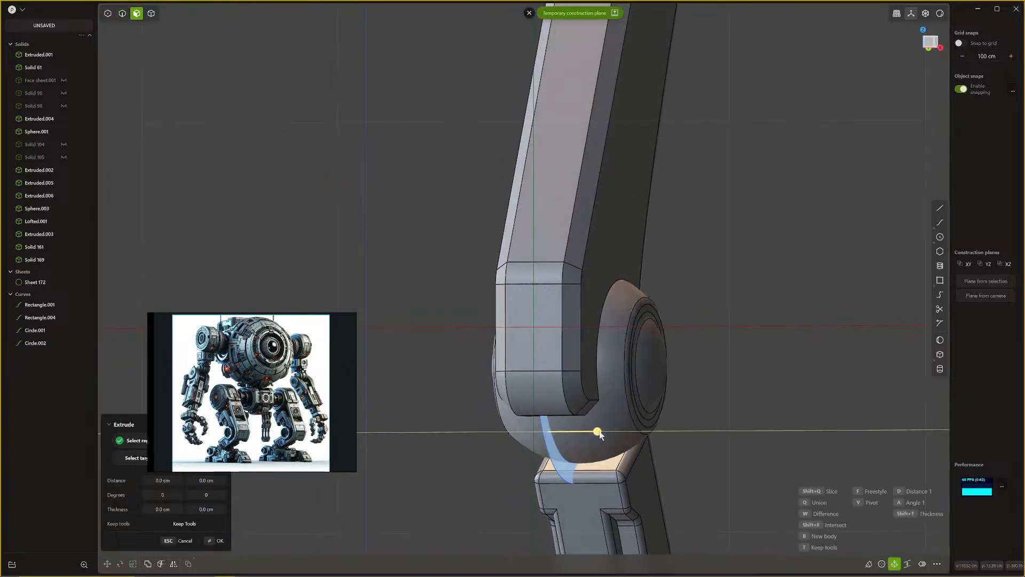
{"action": "left_click_drag", "start_coordinate": [597, 431], "coordinate": [614, 438]}
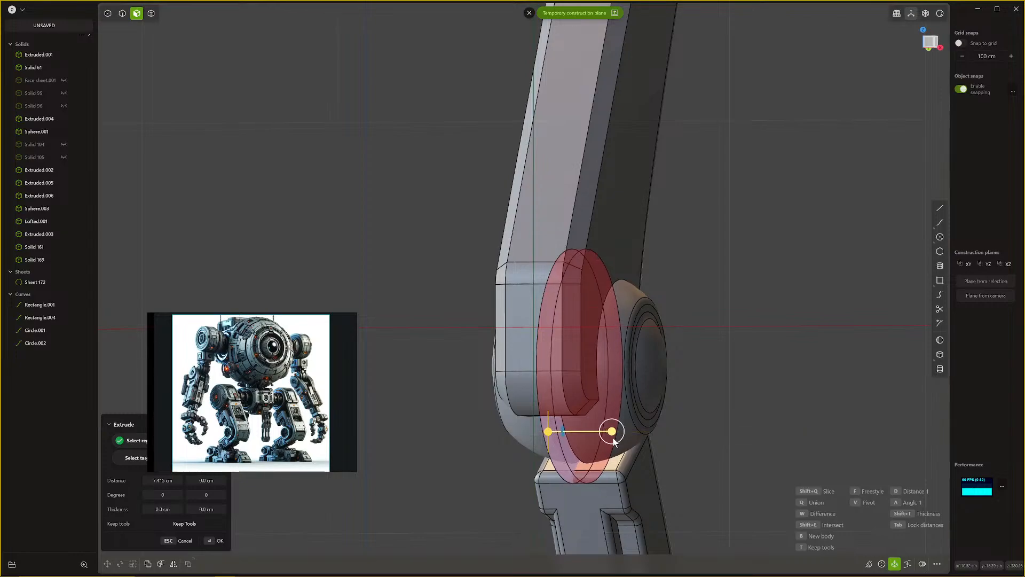
{"action": "key", "text": "b"}
{"action": "middle_click_drag", "start_coordinate": [614, 440], "coordinate": [554, 424]}
{"action": "right_click", "coordinate": [605, 411]}
Step: Scale the disc body uniformly to about 0.92 so it protrudes less from the knee ball
{"action": "left_click", "coordinate": [553, 425]}
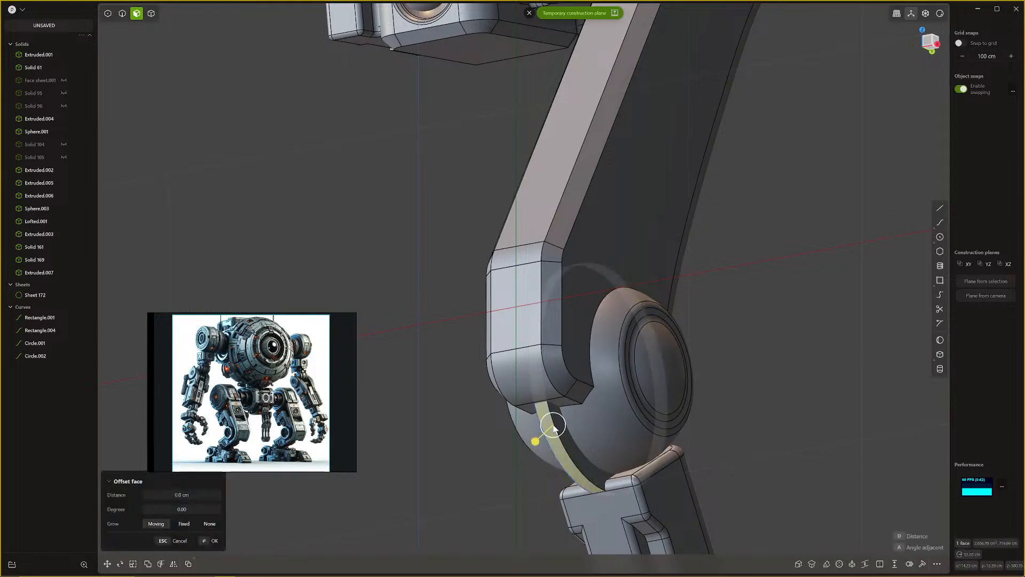
{"action": "left_click", "coordinate": [566, 441]}
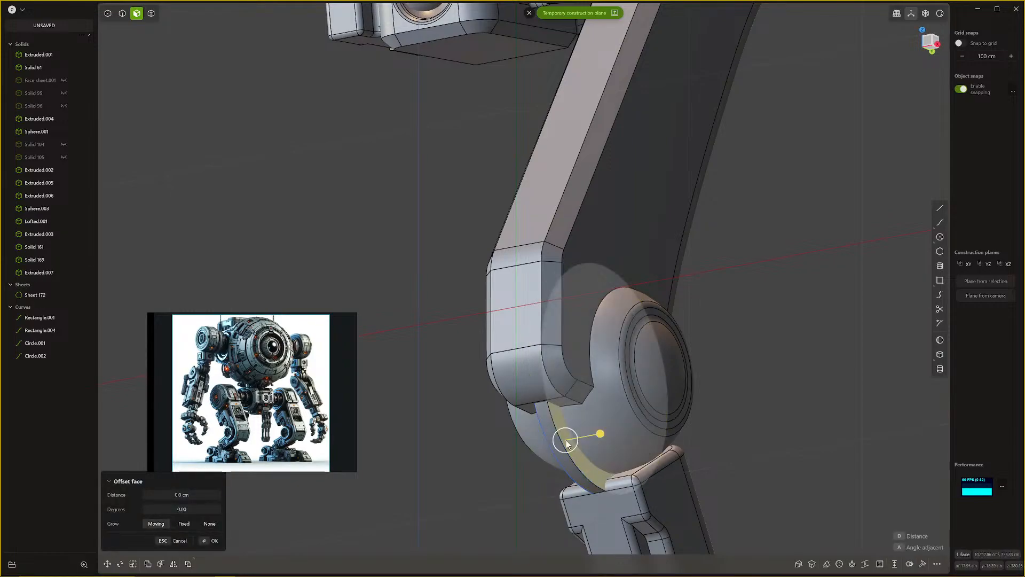
{"action": "key", "text": "4"}
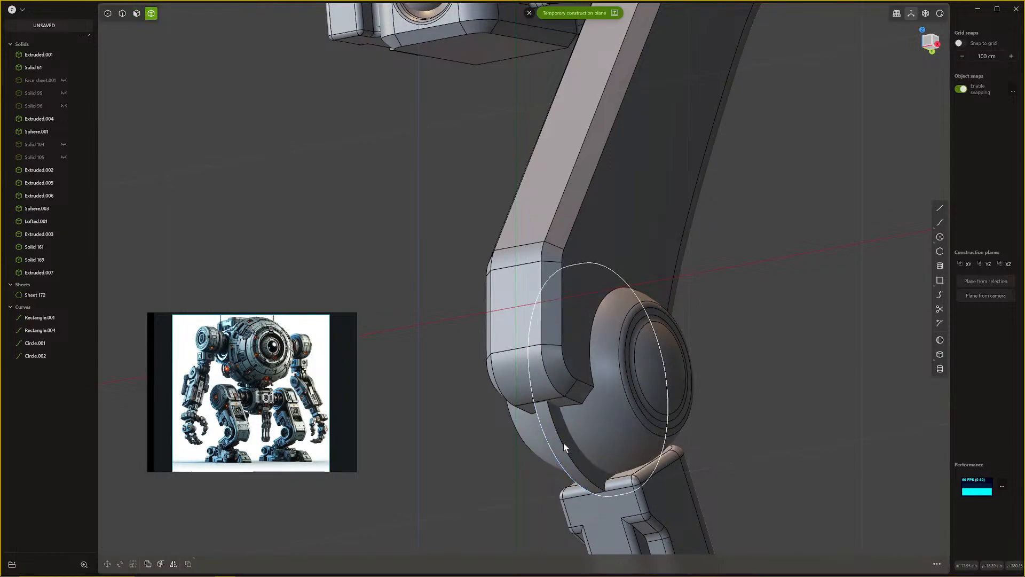
{"action": "left_click", "coordinate": [562, 436]}
{"action": "key", "text": "s"}
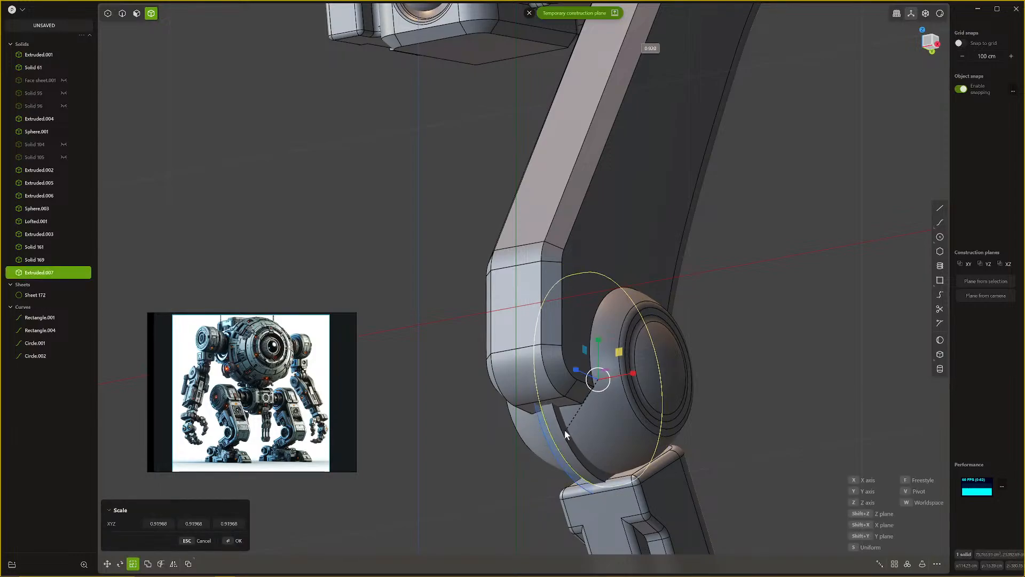
{"action": "left_click", "coordinate": [564, 430]}
Step: Unite the disc with the upper-leg and knee-ball solid using a Boolean union
{"action": "middle_click_drag", "start_coordinate": [584, 428], "coordinate": [612, 456]}
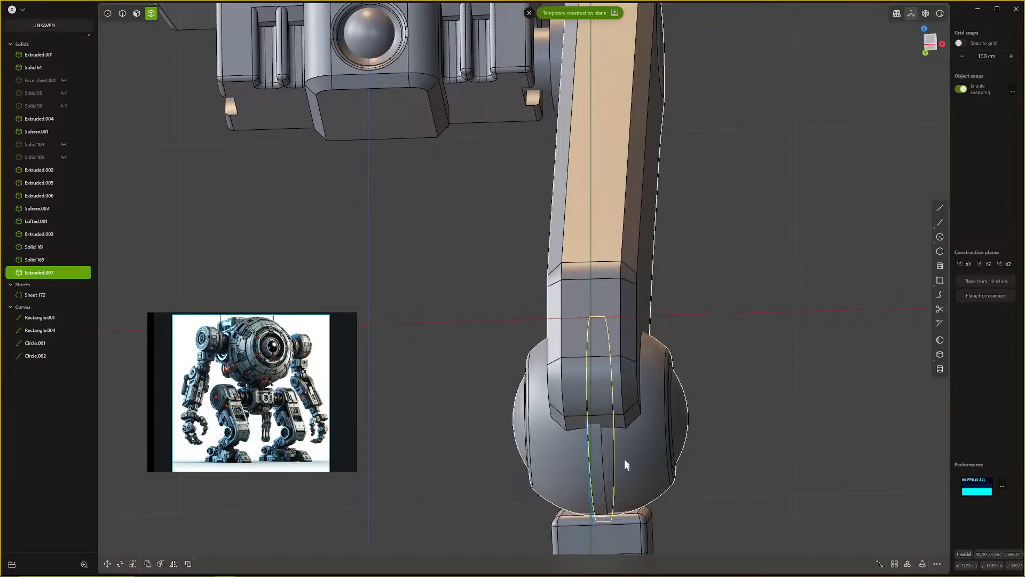
{"action": "key", "text": "q"}
{"action": "left_click", "coordinate": [629, 457]}
{"action": "key", "text": "q"}
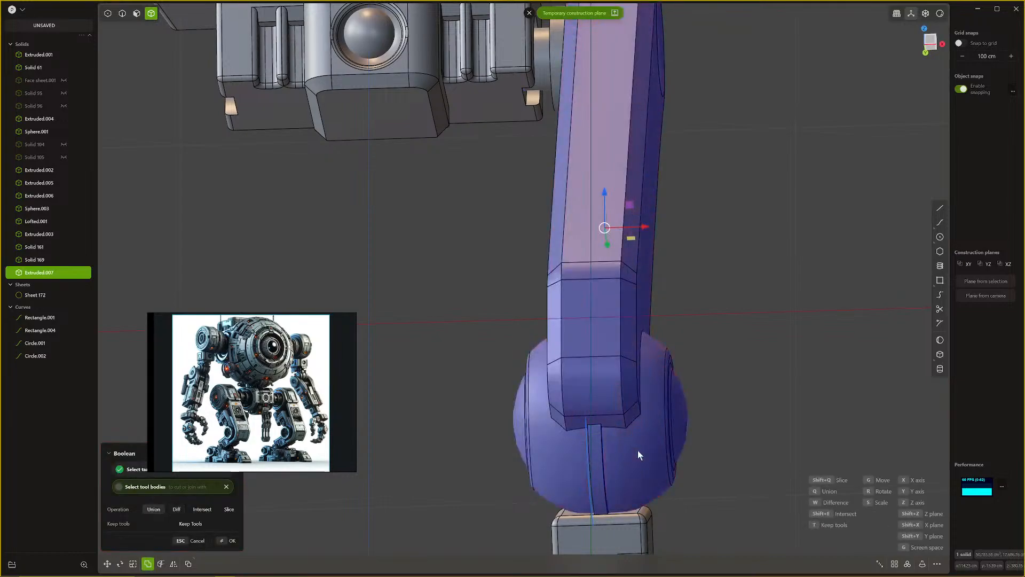
{"action": "key", "text": "Return"}
{"action": "middle_click_drag", "start_coordinate": [646, 458], "coordinate": [587, 470]}
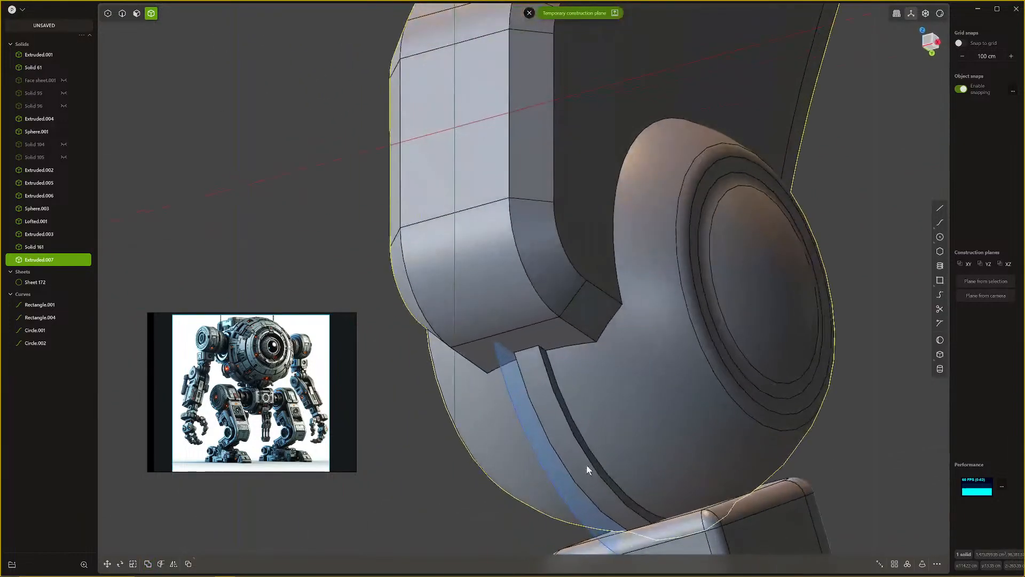
{"action": "key", "text": "2"}
{"action": "left_click", "coordinate": [591, 453]}
{"action": "key", "text": "b"}
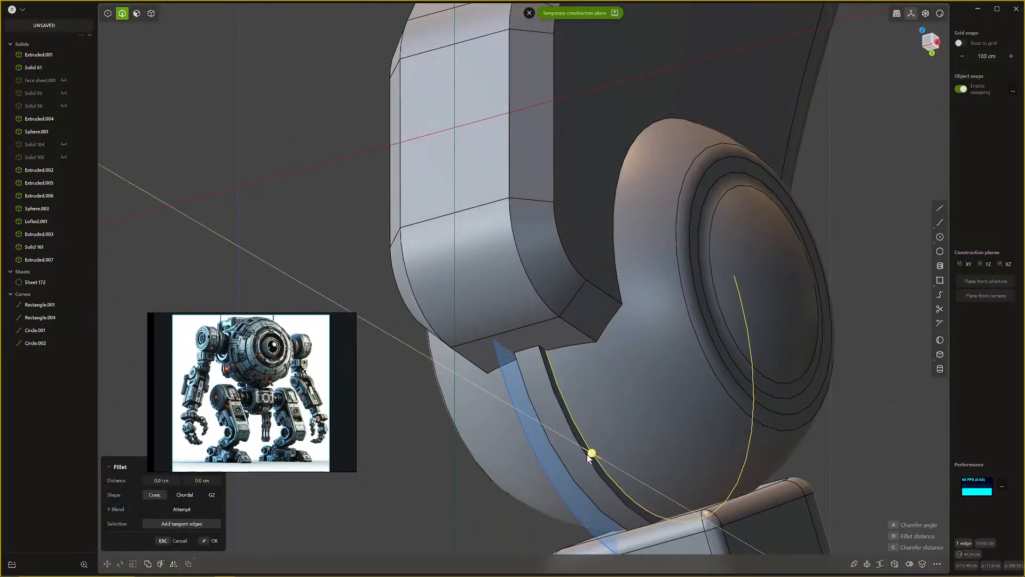
{"action": "scroll", "coordinate": [606, 459], "scroll_direction": "down", "scroll_amount": 5}
{"action": "scroll", "coordinate": [609, 460], "scroll_direction": "down", "scroll_amount": 10}
{"action": "middle_click_drag", "start_coordinate": [608, 461], "coordinate": [657, 448]}
{"action": "scroll", "coordinate": [694, 463], "scroll_direction": "up", "scroll_amount": 3}
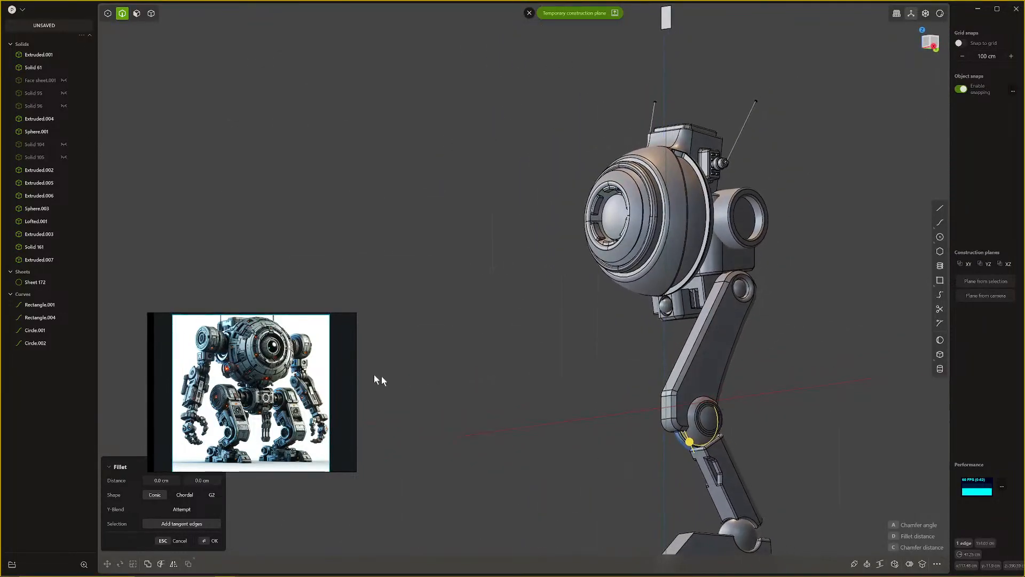
{"action": "middle_click_drag", "start_coordinate": [681, 419], "coordinate": [730, 433]}
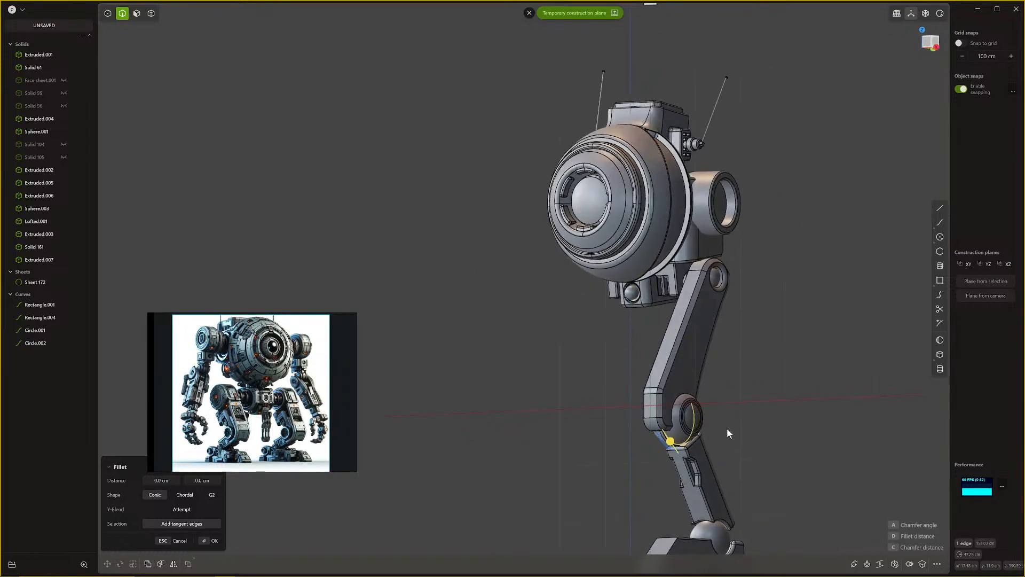
{"action": "scroll", "coordinate": [691, 449], "scroll_direction": "up", "scroll_amount": 10}
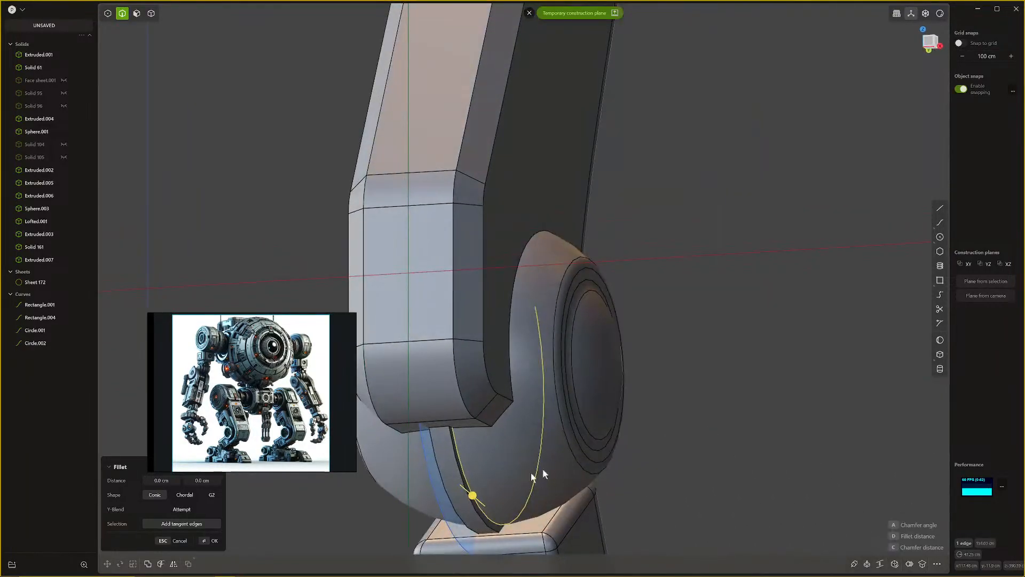
Step: Delete the circle curve left around the knee and slightly fillet the edge of the knee's central disc band
{"action": "left_click", "coordinate": [437, 497]}
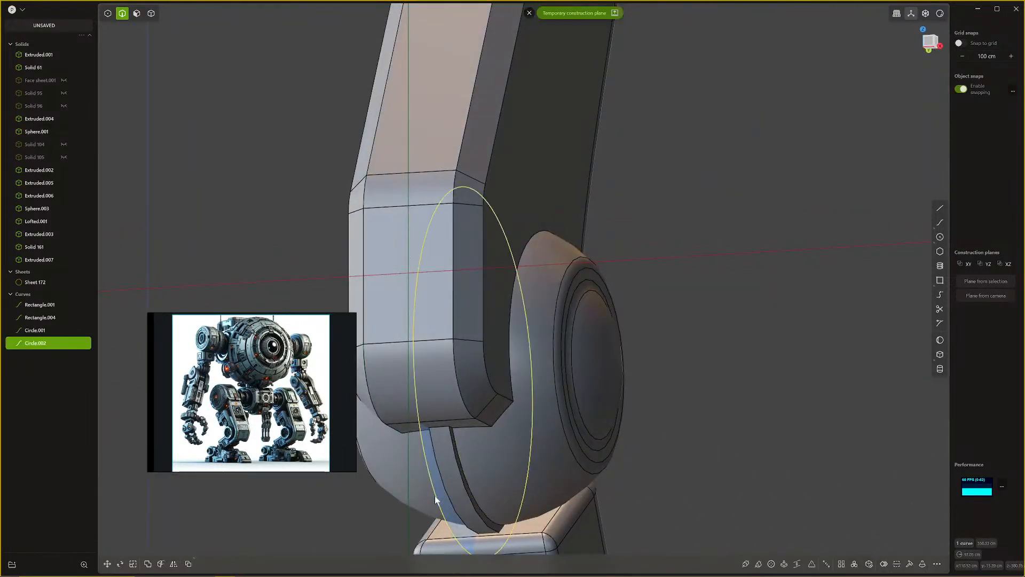
{"action": "key", "text": "Delete"}
{"action": "left_click", "coordinate": [455, 479]}
{"action": "left_click", "coordinate": [455, 479]}
{"action": "middle_click_drag", "start_coordinate": [457, 477], "coordinate": [735, 429]}
{"action": "left_click_drag", "start_coordinate": [586, 470], "coordinate": [590, 470]}
{"action": "key", "text": "Return"}
{"action": "middle_click_drag", "start_coordinate": [602, 469], "coordinate": [599, 333]}
Step: Examine the finished knee and the whole leg from several angles, selecting the lower-leg solid
{"action": "middle_click_drag", "start_coordinate": [536, 381], "coordinate": [587, 362]}
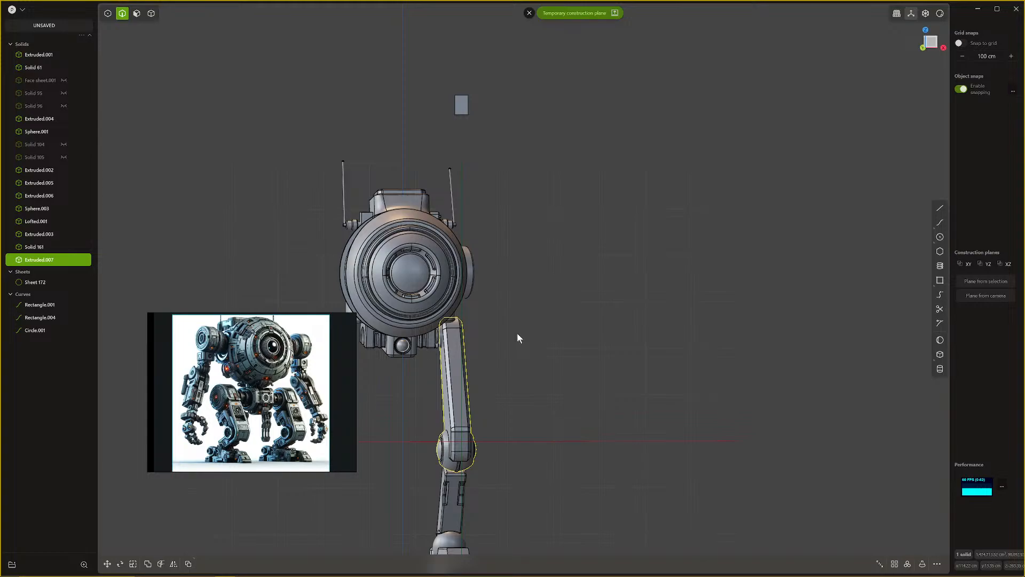
{"action": "middle_click_drag", "start_coordinate": [550, 406], "coordinate": [658, 502]}
{"action": "scroll", "coordinate": [586, 461], "scroll_direction": "up", "scroll_amount": 3}
{"action": "scroll", "coordinate": [684, 505], "scroll_direction": "up", "scroll_amount": 3}
{"action": "key", "text": "4"}
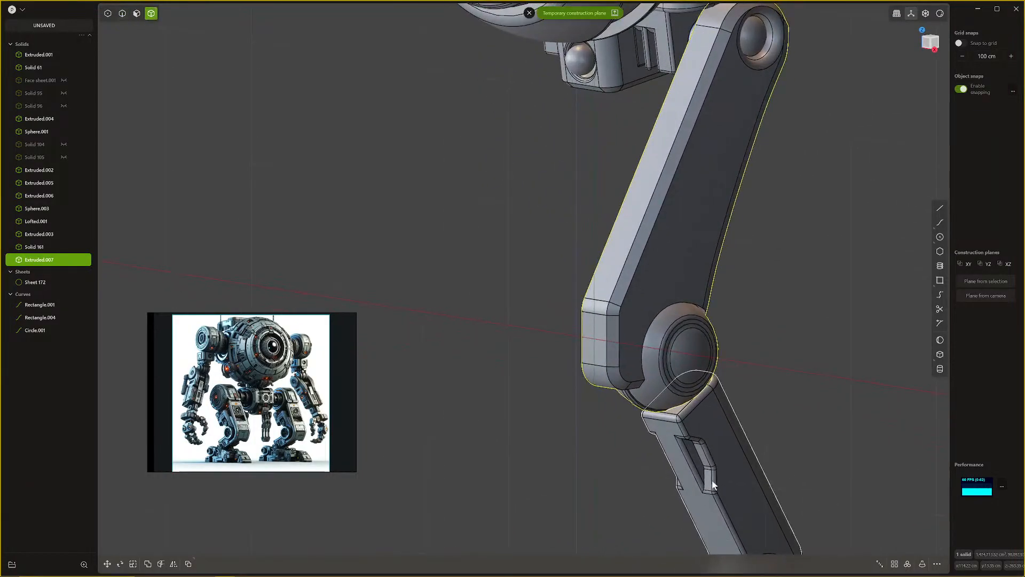
{"action": "left_click", "coordinate": [712, 482]}
{"action": "middle_click_drag", "start_coordinate": [712, 482], "coordinate": [708, 463]}
{"action": "middle_click_drag", "start_coordinate": [773, 494], "coordinate": [666, 344], "text": "shift"}
{"action": "scroll", "coordinate": [666, 353], "scroll_direction": "down", "scroll_amount": 5}
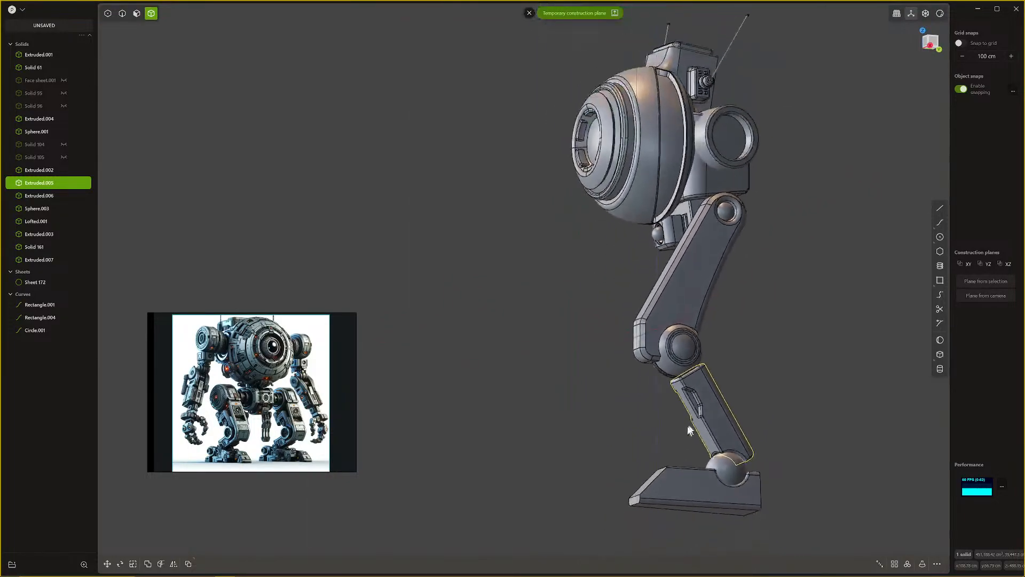
{"action": "middle_click_drag", "start_coordinate": [689, 428], "coordinate": [790, 484]}
{"action": "scroll", "coordinate": [795, 396], "scroll_direction": "up", "scroll_amount": 4}
{"action": "scroll", "coordinate": [728, 419], "scroll_direction": "down", "scroll_amount": 5}
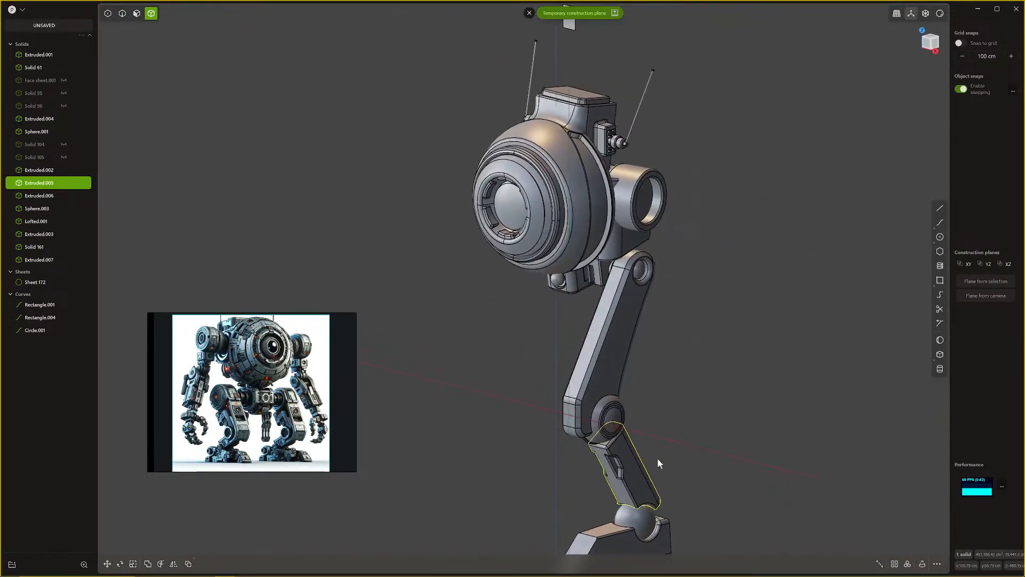
{"action": "middle_click_drag", "start_coordinate": [658, 457], "coordinate": [747, 260], "text": "shift"}
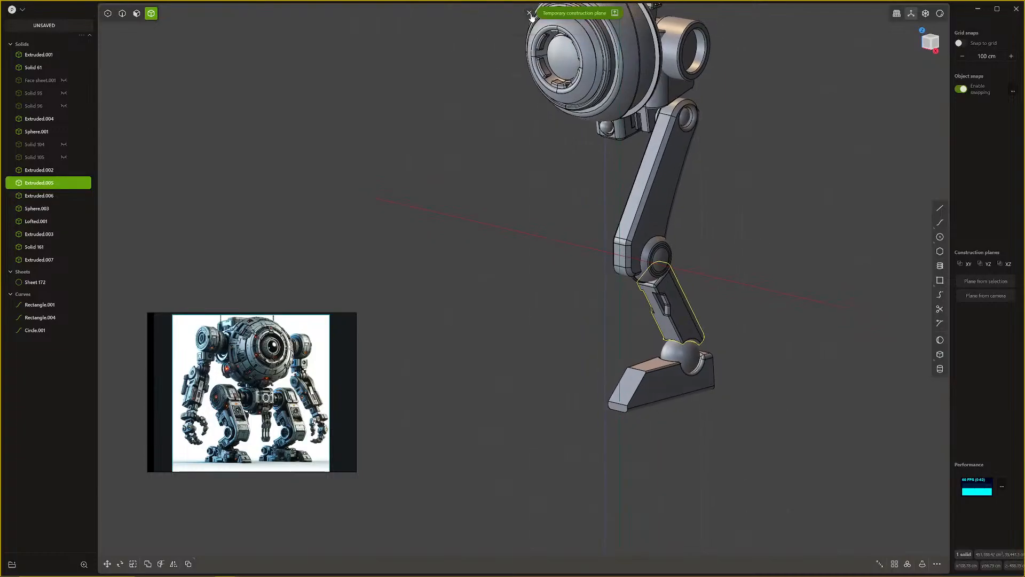
Step: Clear the temporary construction plane and delete the stray sheet floating above the robot
{"action": "left_click", "coordinate": [530, 13]}
{"action": "scroll", "coordinate": [627, 190], "scroll_direction": "down", "scroll_amount": 5}
{"action": "middle_click_drag", "start_coordinate": [646, 216], "coordinate": [660, 283], "text": "shift"}
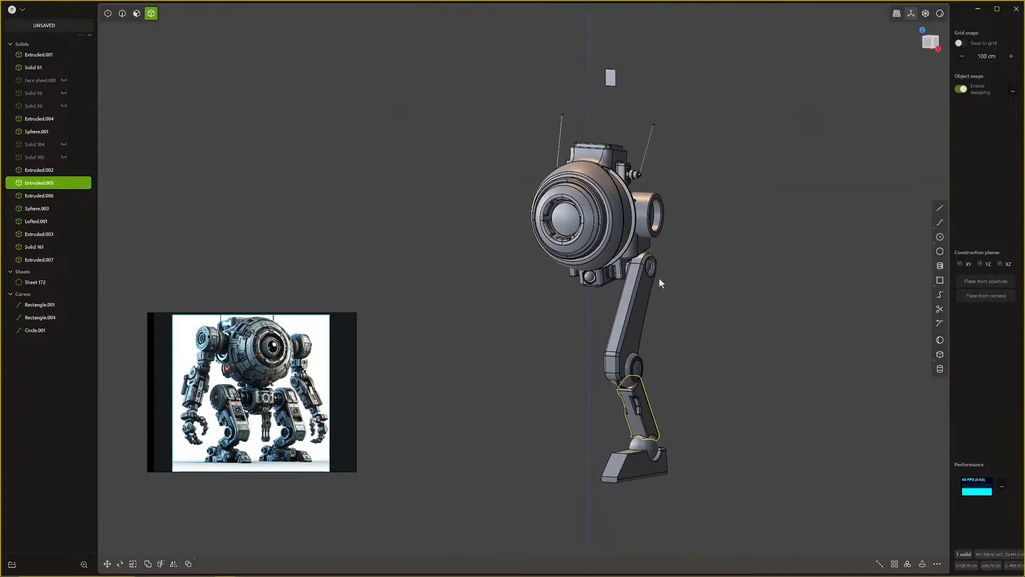
{"action": "left_click_drag", "start_coordinate": [618, 89], "coordinate": [615, 91]}
{"action": "key", "text": "Delete"}
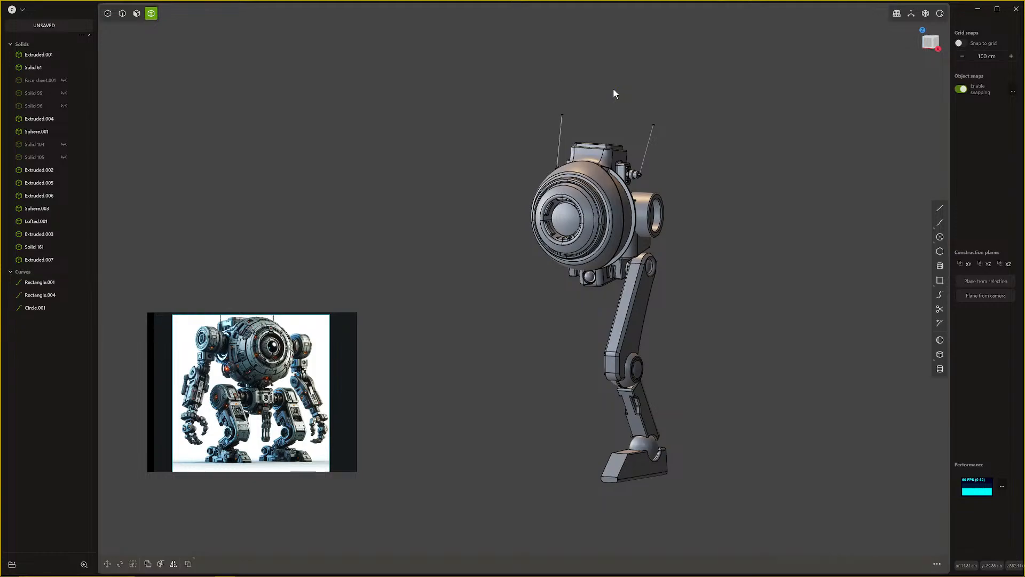
Step: Display the robot as a solid black silhouette and check its overall shape from the side
{"action": "middle_click_drag", "start_coordinate": [616, 92], "coordinate": [631, 154]}
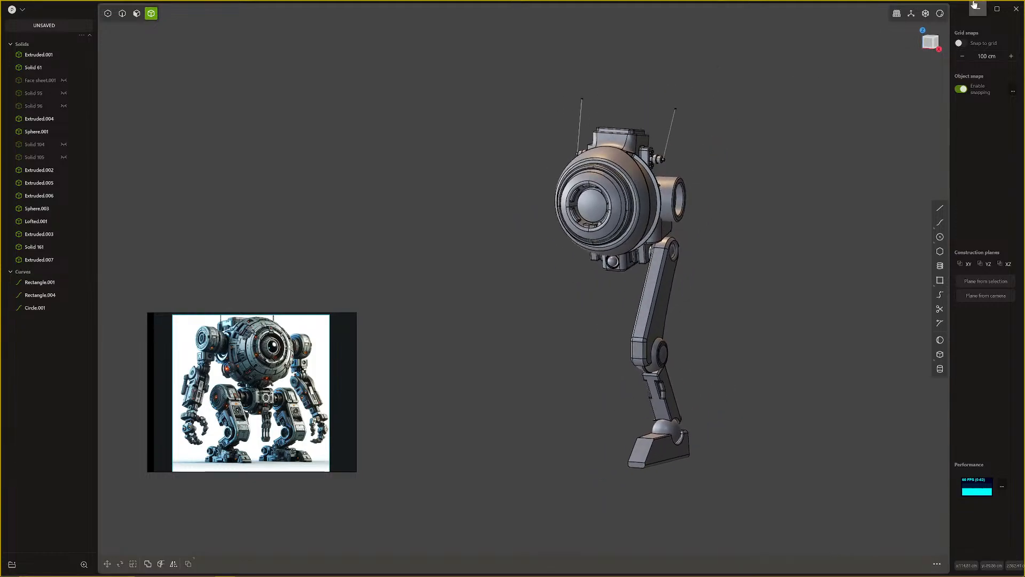
{"action": "left_click", "coordinate": [940, 14]}
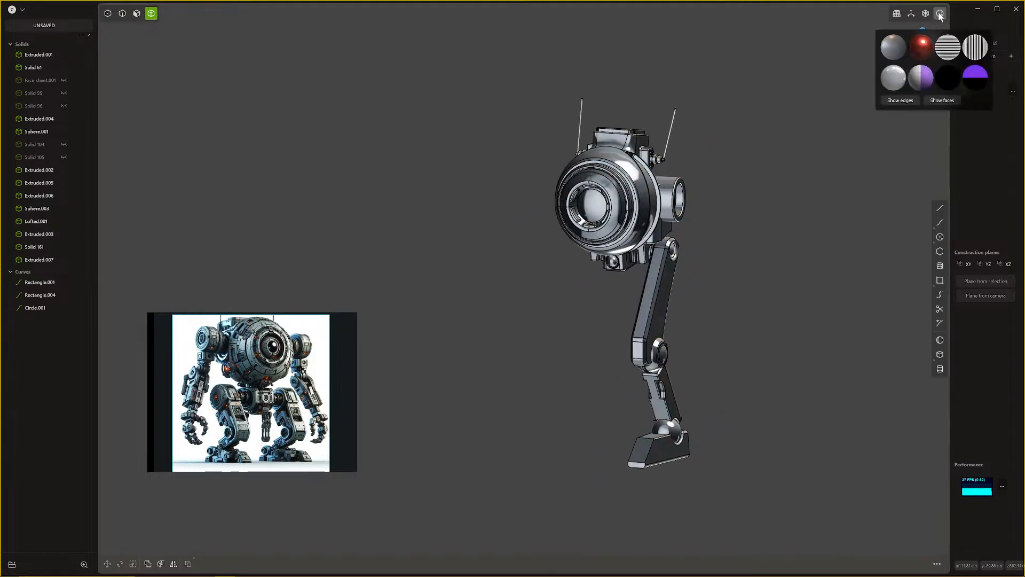
{"action": "left_click", "coordinate": [944, 79]}
{"action": "middle_click_drag", "start_coordinate": [808, 137], "coordinate": [664, 197]}
Step: Delete the leftover curves Rectangle.001, Rectangle.004 and Circle.001 from the scene
{"action": "left_click", "coordinate": [42, 283]}
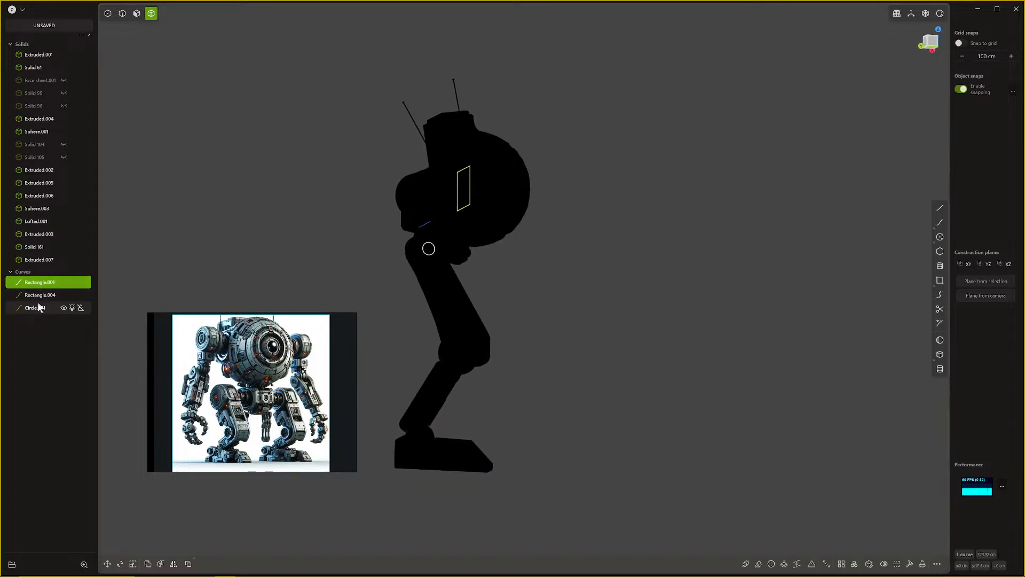
{"action": "left_click", "coordinate": [51, 309], "text": "shift"}
{"action": "key", "text": "Delete"}
{"action": "middle_click_drag", "start_coordinate": [623, 242], "coordinate": [413, 292]}
{"action": "middle_click_drag", "start_coordinate": [565, 257], "coordinate": [841, 61]}
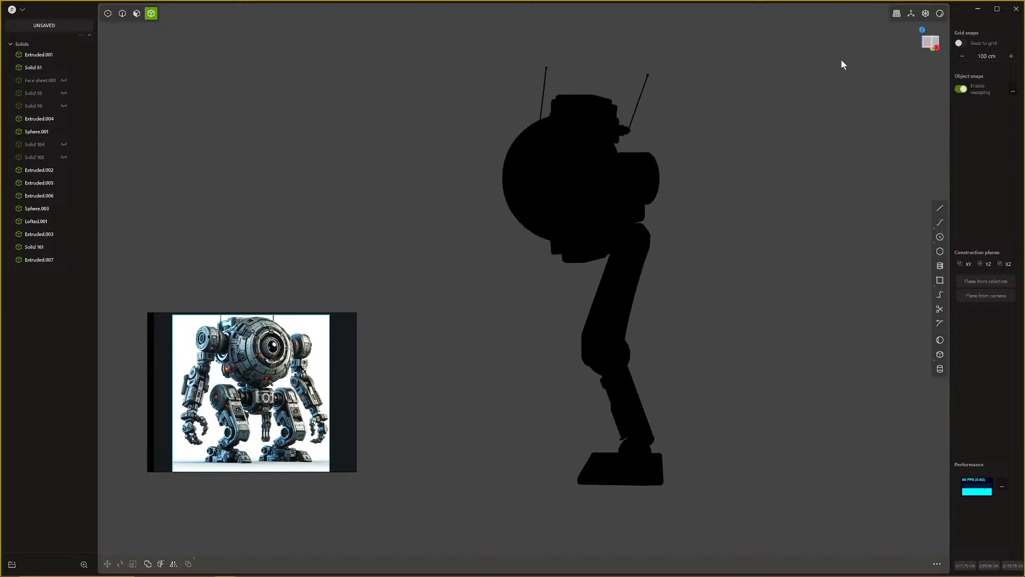
Step: Restore the grey shaded render mode and unhide all hidden arm and shoulder solids
{"action": "left_click", "coordinate": [940, 13]}
{"action": "left_click", "coordinate": [897, 44]}
{"action": "mouse_move", "coordinate": [523, 193]}
{"action": "middle_mouse_down"}
{"action": "mouse_move", "coordinate": [566, 200]}
{"action": "mouse_move", "coordinate": [584, 224]}
{"action": "mouse_move", "coordinate": [692, 286]}
{"action": "mouse_move", "coordinate": [671, 226]}
{"action": "mouse_move", "coordinate": [606, 212]}
{"action": "mouse_move", "coordinate": [481, 216]}
{"action": "mouse_move", "coordinate": [642, 172]}
{"action": "mouse_move", "coordinate": [608, 192]}
{"action": "mouse_move", "coordinate": [682, 258]}
{"action": "mouse_move", "coordinate": [728, 254]}
{"action": "mouse_move", "coordinate": [694, 224]}
{"action": "mouse_move", "coordinate": [675, 179]}
{"action": "mouse_move", "coordinate": [706, 145]}
{"action": "middle_mouse_up"}
{"action": "key", "text": "alt+h"}
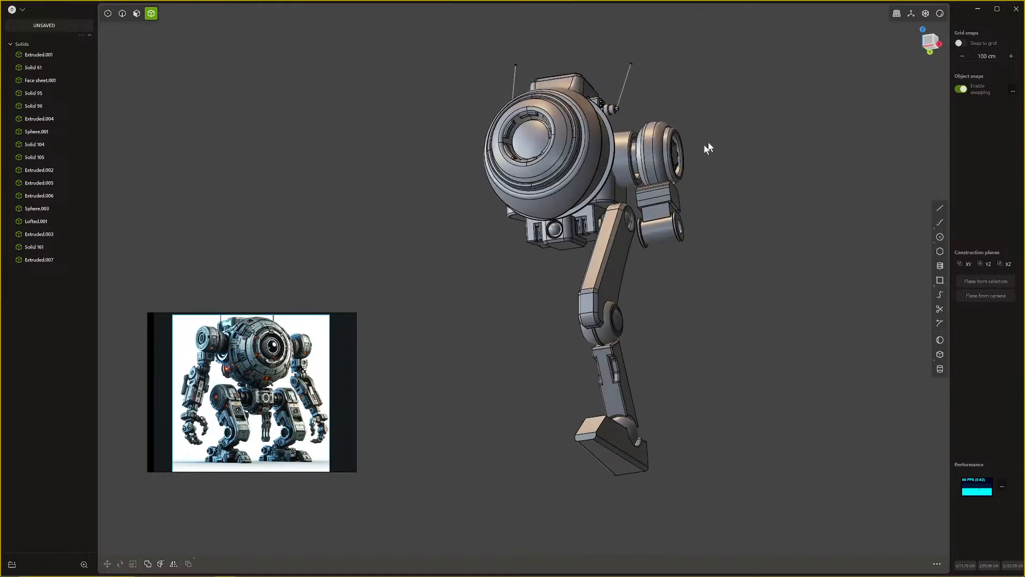
Step: Check the silhouette of the robot with its arm parts in solid black, and return to grey shading
{"action": "left_click", "coordinate": [941, 15]}
{"action": "left_click", "coordinate": [948, 78]}
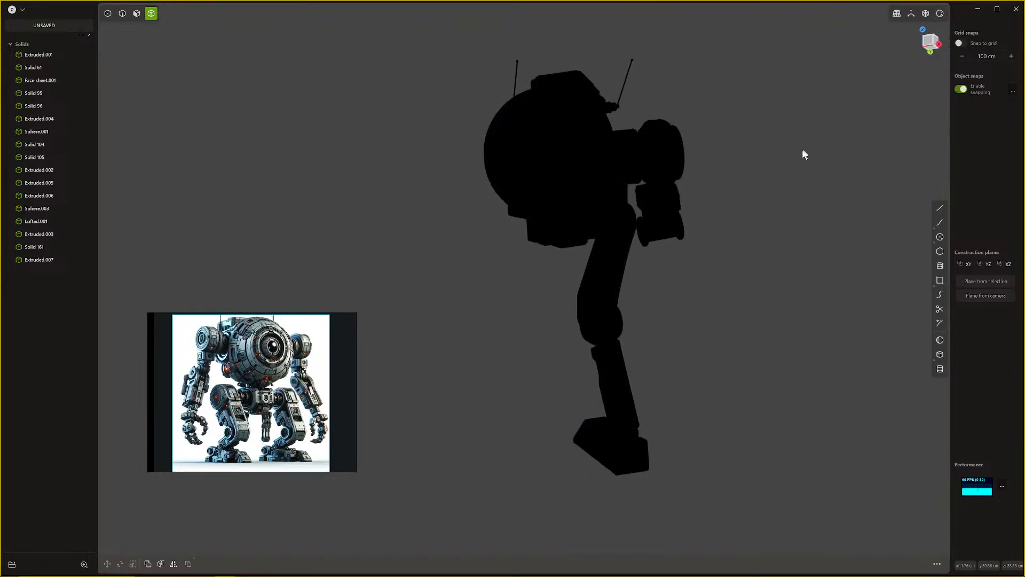
{"action": "middle_click_drag", "start_coordinate": [803, 153], "coordinate": [758, 138]}
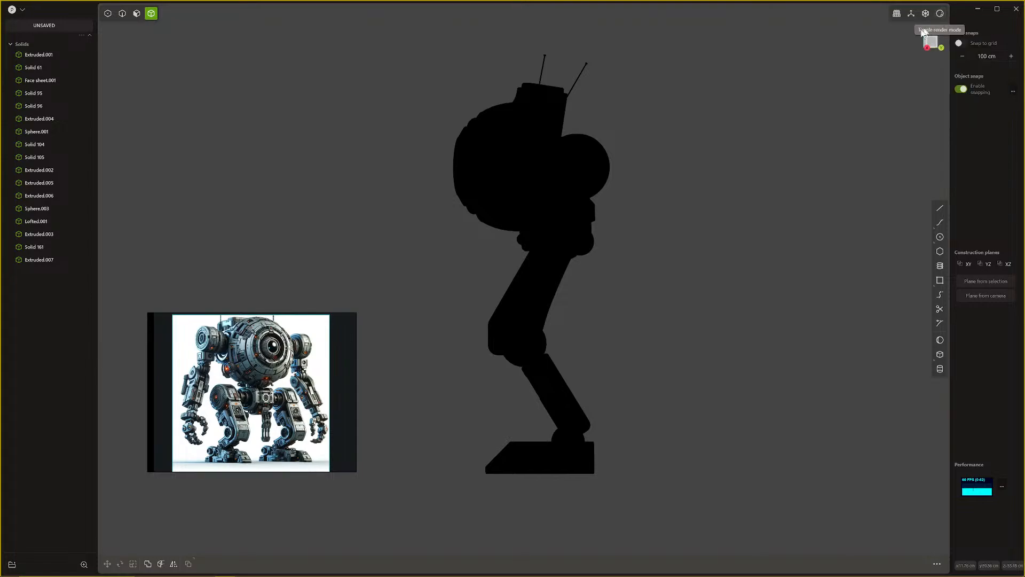
{"action": "left_click", "coordinate": [939, 14]}
{"action": "left_click", "coordinate": [894, 48]}
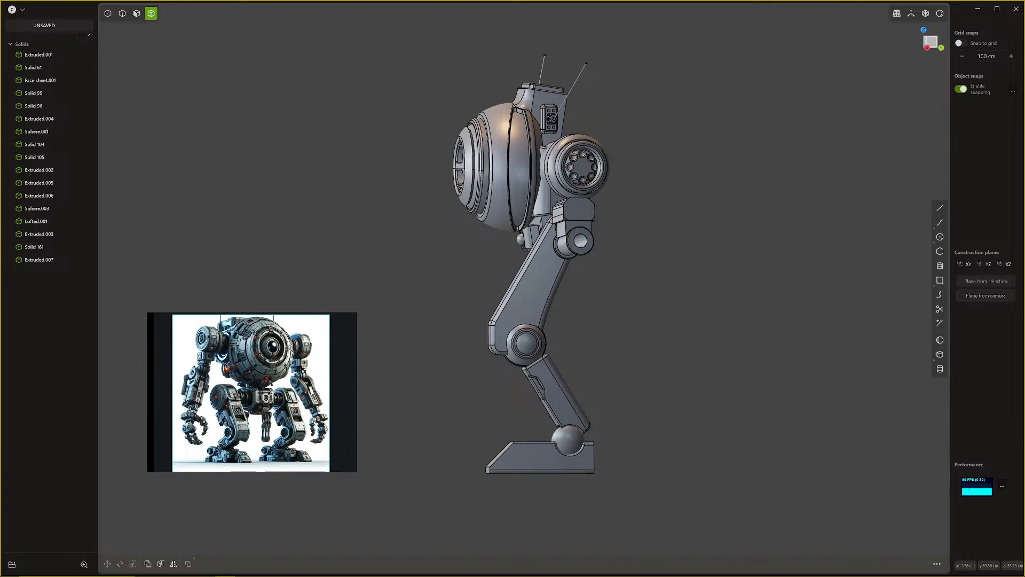
Step: Examine the whole robot from several angles, ending close on the hip block beneath the spherical body
{"action": "middle_click_drag", "start_coordinate": [647, 240], "coordinate": [774, 371]}
{"action": "scroll", "coordinate": [630, 258], "scroll_direction": "up", "scroll_amount": 5}
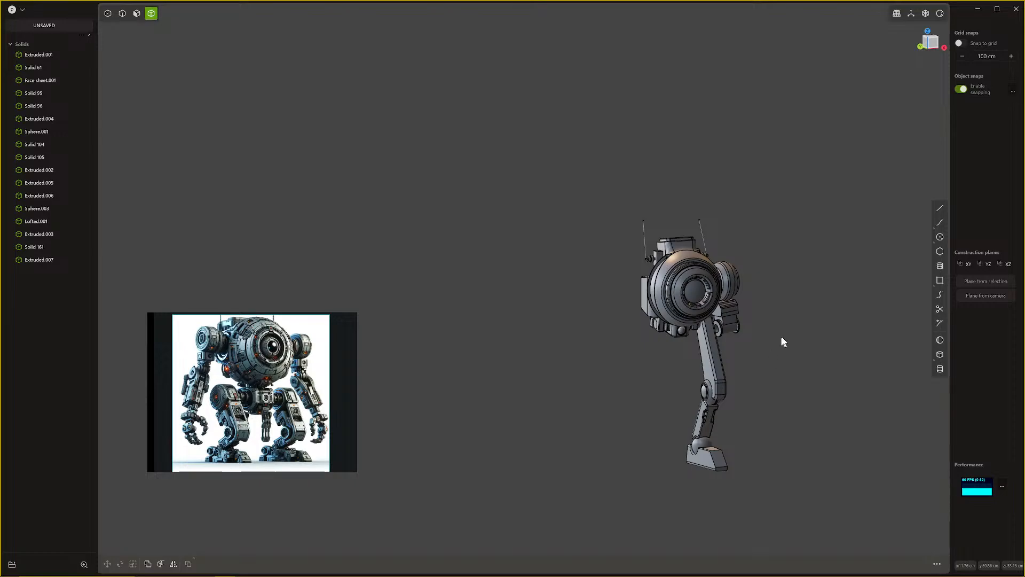
{"action": "middle_click_drag", "start_coordinate": [781, 336], "coordinate": [716, 338]}
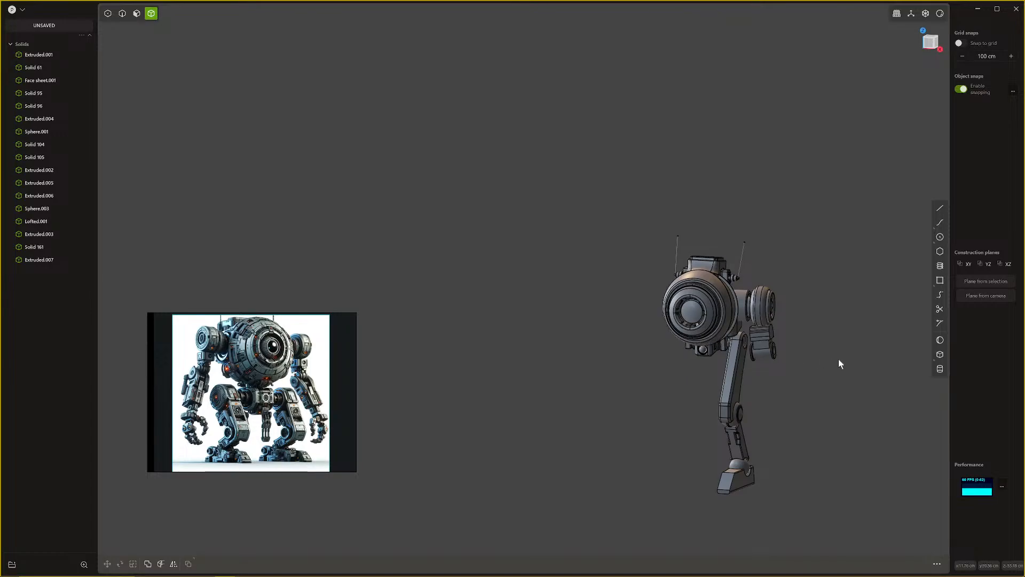
{"action": "scroll", "coordinate": [812, 360], "scroll_direction": "up", "scroll_amount": 3}
{"action": "scroll", "coordinate": [769, 367], "scroll_direction": "up", "scroll_amount": 4}
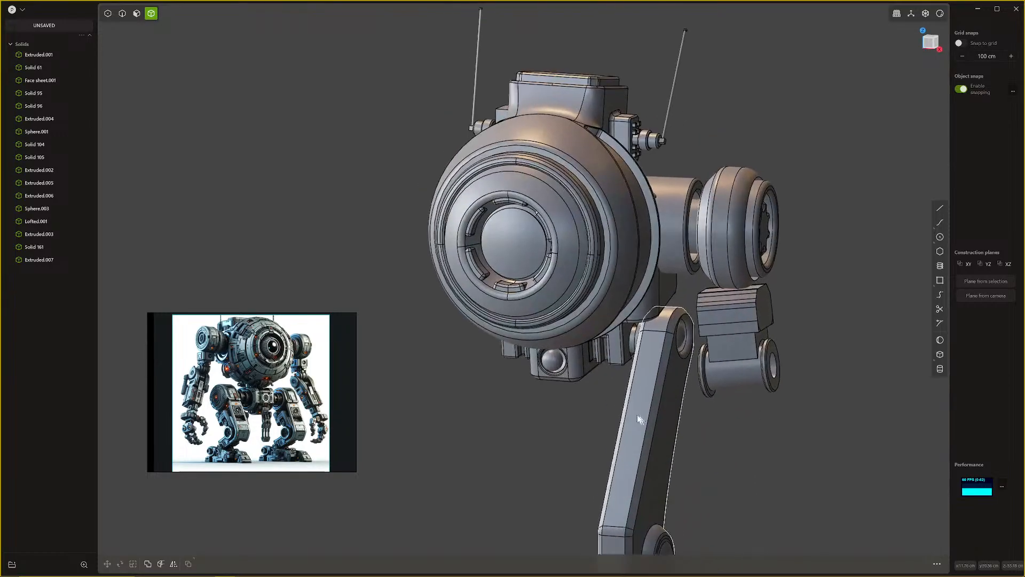
{"action": "middle_click_drag", "start_coordinate": [661, 433], "coordinate": [678, 465]}
{"action": "middle_click_drag", "start_coordinate": [678, 464], "coordinate": [681, 396], "text": "shift"}
{"action": "middle_click_drag", "start_coordinate": [717, 315], "coordinate": [790, 208], "text": "shift"}
{"action": "scroll", "coordinate": [640, 258], "scroll_direction": "up", "scroll_amount": 5}
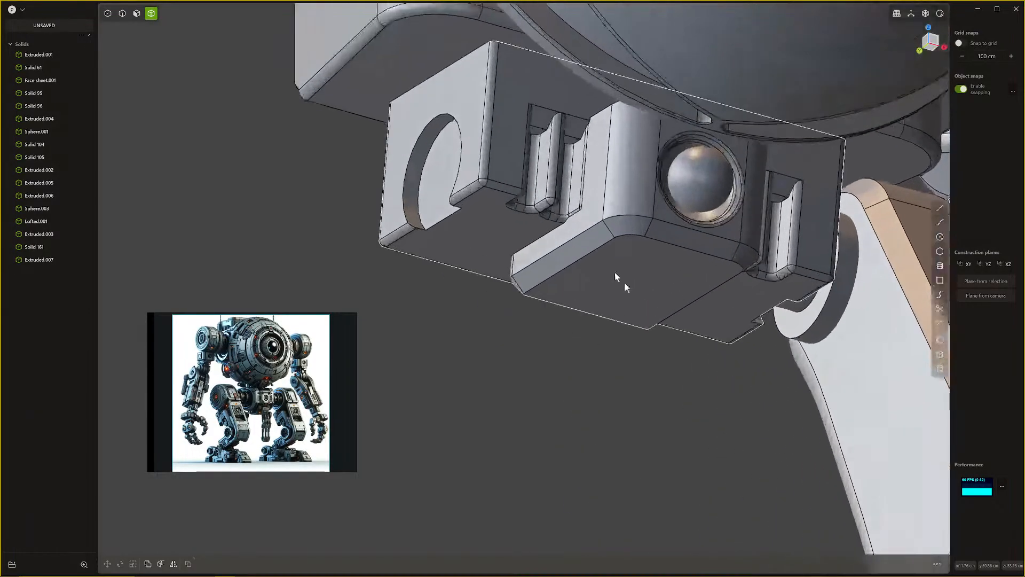
{"action": "scroll", "coordinate": [618, 302], "scroll_direction": "down", "scroll_amount": 2}
{"action": "middle_click_drag", "start_coordinate": [625, 311], "coordinate": [679, 213]}
{"action": "scroll", "coordinate": [695, 201], "scroll_direction": "up", "scroll_amount": 3}
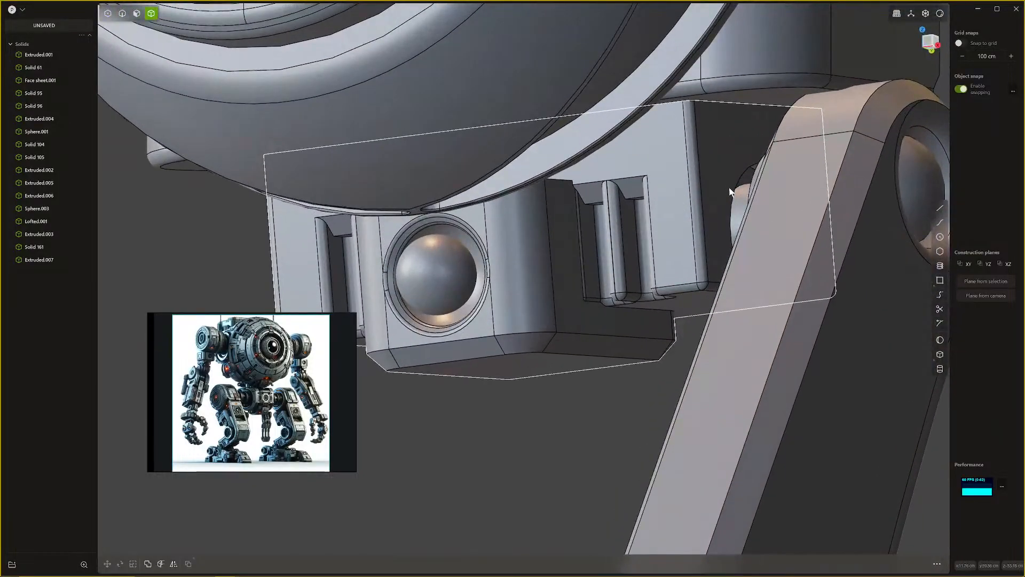
Step: Fillet the edge of the circular recess on the side of the hip block by about 4.8 cm
{"action": "key", "text": "3"}
{"action": "scroll", "coordinate": [427, 336], "scroll_direction": "down", "scroll_amount": 2}
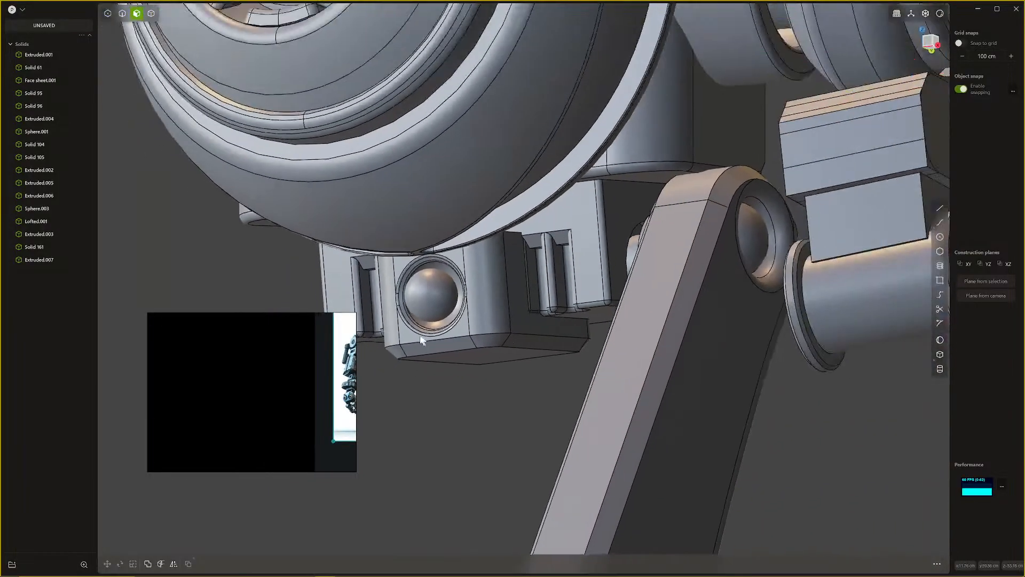
{"action": "scroll", "coordinate": [421, 340], "scroll_direction": "down", "scroll_amount": 1}
{"action": "double_click", "coordinate": [343, 376]}
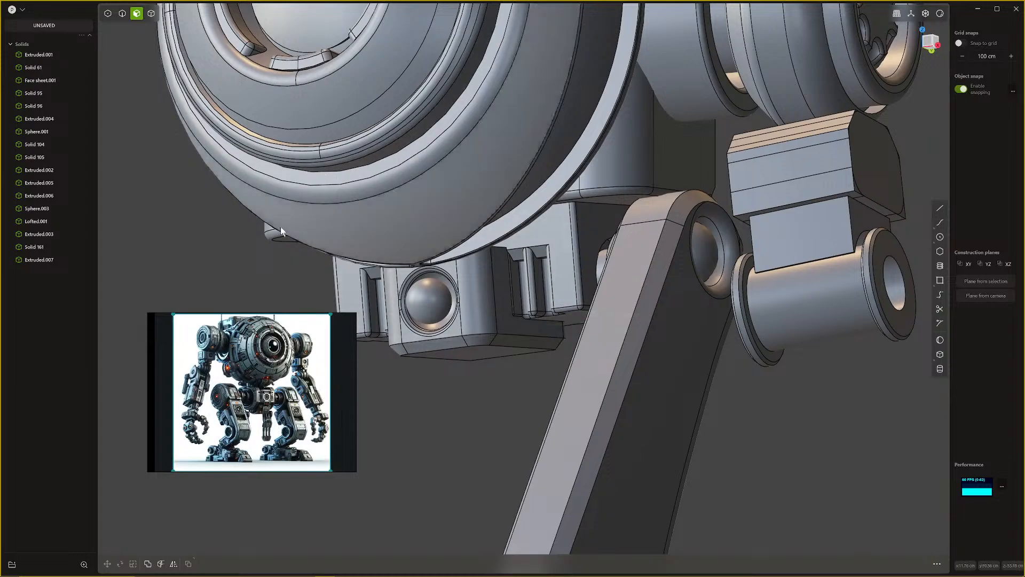
{"action": "middle_click_drag", "start_coordinate": [280, 227], "coordinate": [455, 255]}
{"action": "middle_click_drag", "start_coordinate": [549, 328], "coordinate": [550, 302]}
{"action": "key", "text": "2"}
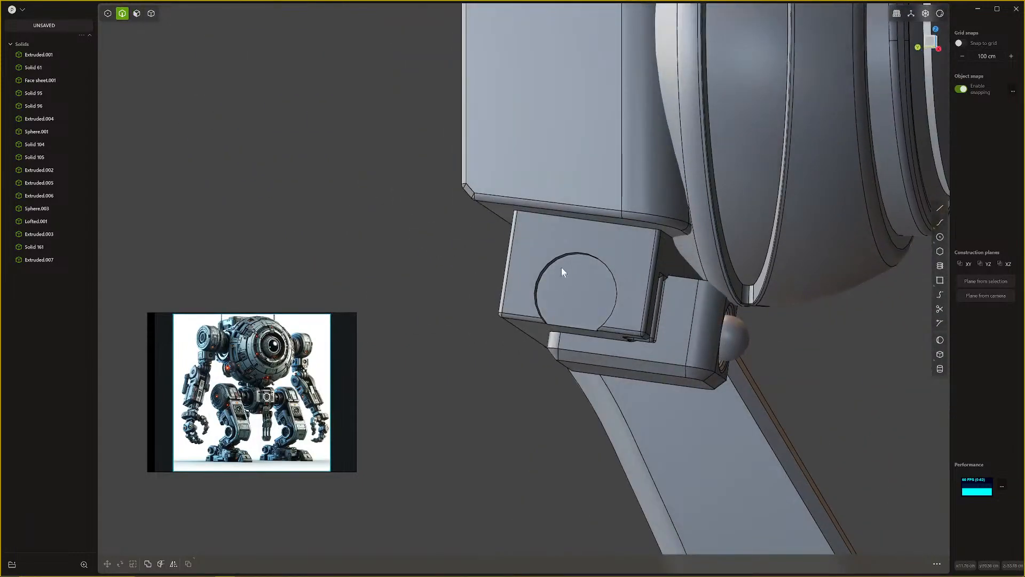
{"action": "left_click", "coordinate": [563, 255]}
{"action": "key", "text": "f"}
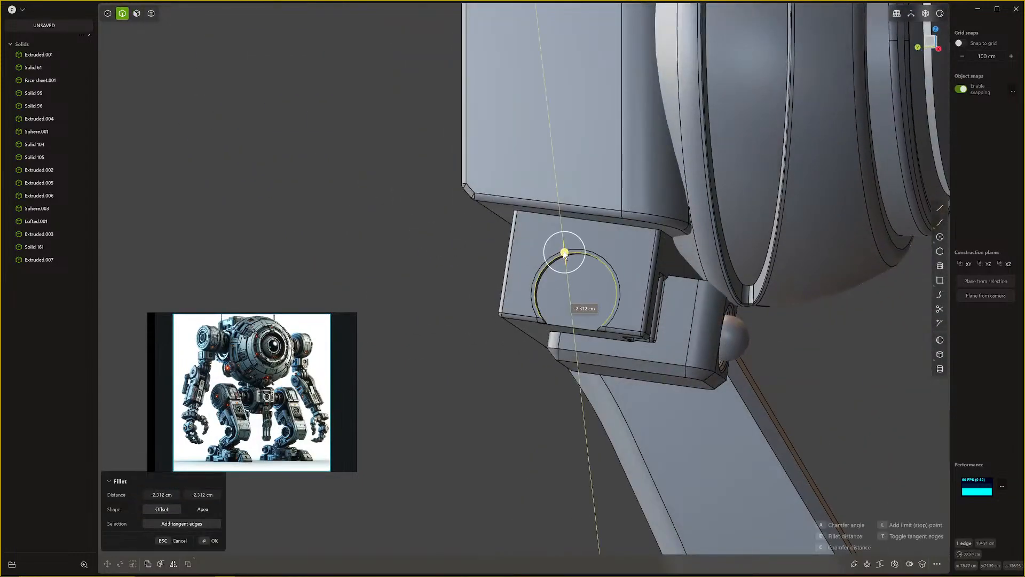
{"action": "left_click_drag", "start_coordinate": [564, 251], "coordinate": [563, 259]}
{"action": "scroll", "coordinate": [575, 289], "scroll_direction": "down", "scroll_amount": 5}
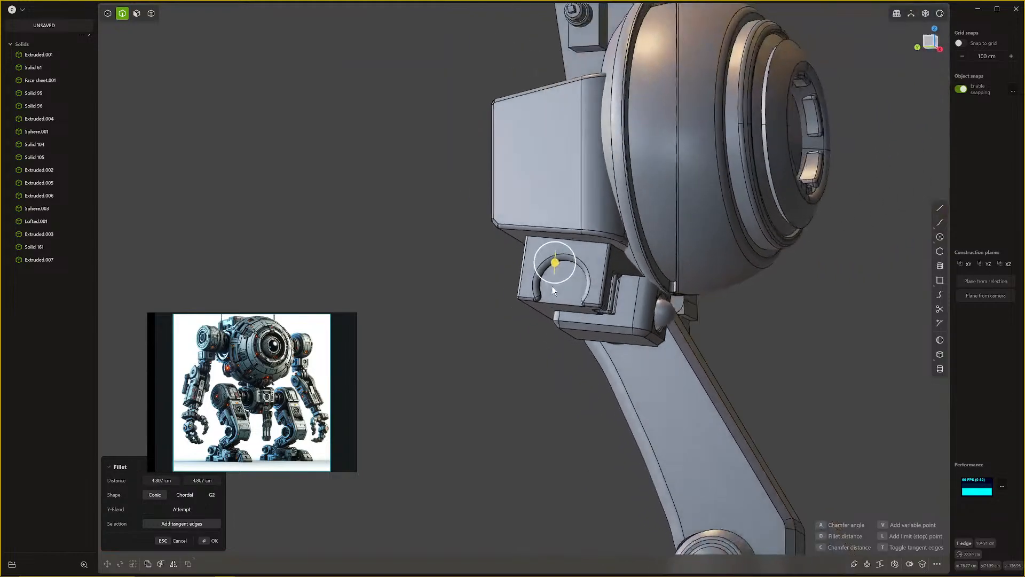
{"action": "key", "text": "Return"}
Step: Mirror the hip block with its filleted recess along the X axis so that both sides match
{"action": "scroll", "coordinate": [530, 339], "scroll_direction": "down", "scroll_amount": 5}
{"action": "left_click", "coordinate": [516, 338]}
{"action": "middle_click_drag", "start_coordinate": [515, 337], "coordinate": [483, 384]}
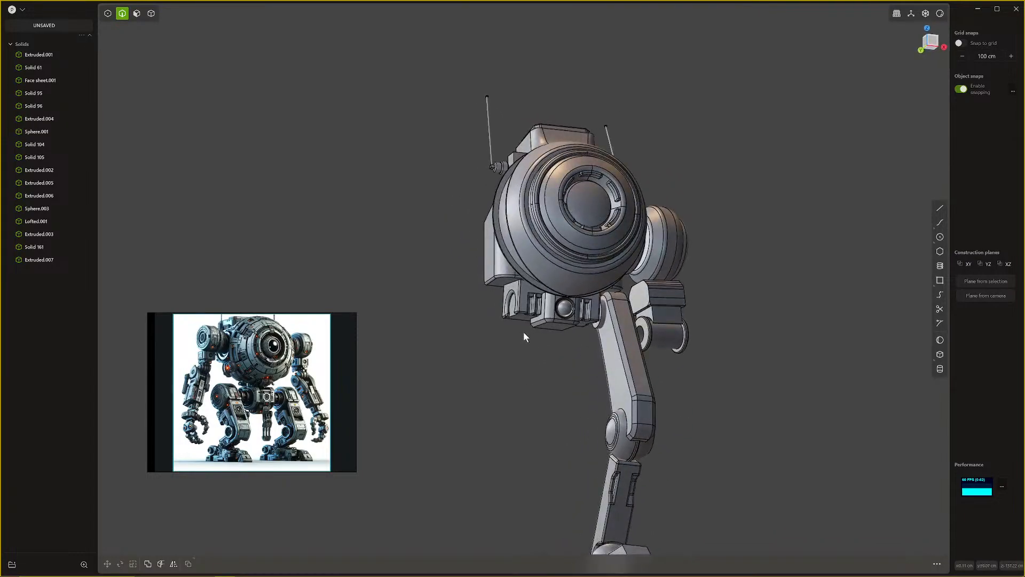
{"action": "key", "text": "4"}
{"action": "left_click", "coordinate": [545, 305]}
{"action": "key", "text": "alt+x"}
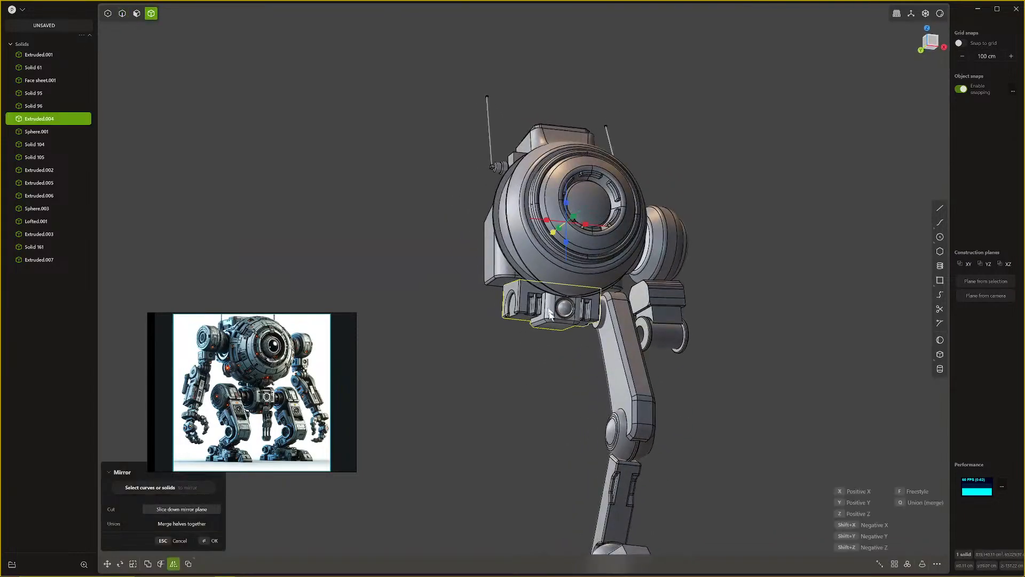
{"action": "key", "text": "q"}
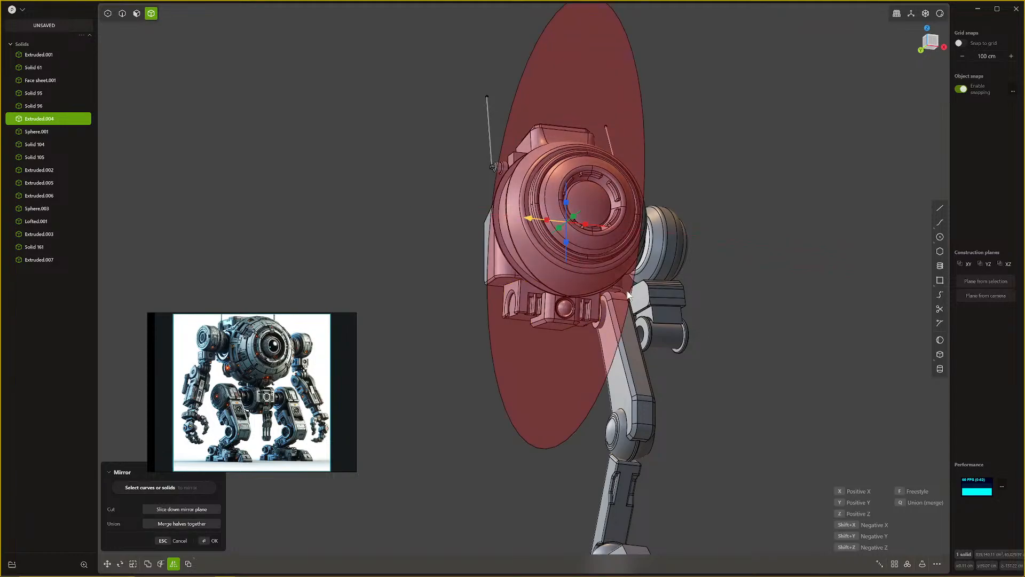
{"action": "right_click", "coordinate": [803, 312]}
{"action": "middle_click_drag", "start_coordinate": [803, 311], "coordinate": [619, 337]}
{"action": "left_click", "coordinate": [726, 319]}
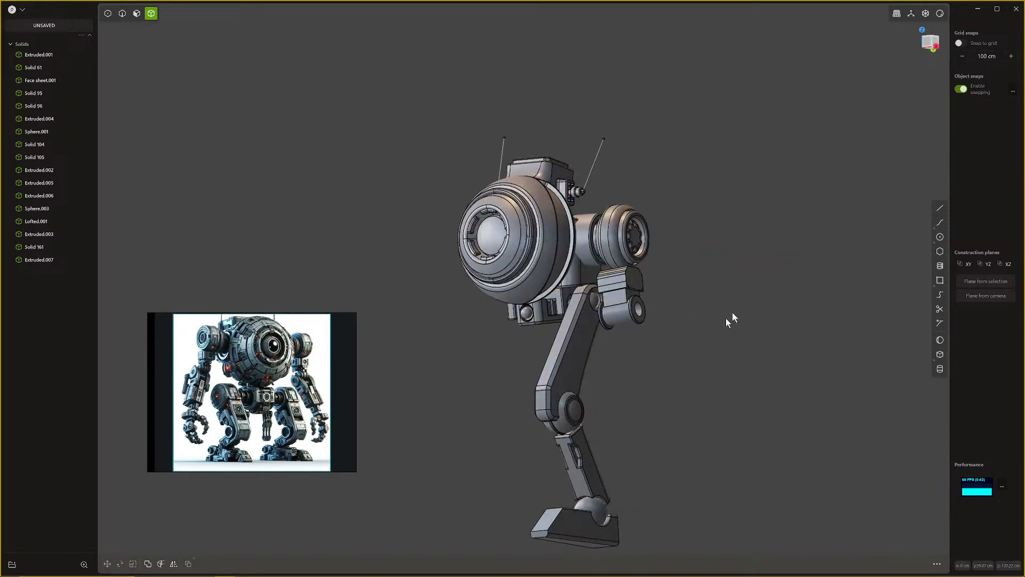
{"action": "scroll", "coordinate": [730, 321], "scroll_direction": "down", "scroll_amount": 5}
{"action": "middle_click_drag", "start_coordinate": [730, 323], "coordinate": [786, 370]}
{"action": "scroll", "coordinate": [742, 368], "scroll_direction": "up", "scroll_amount": 6}
{"action": "middle_click_drag", "start_coordinate": [722, 316], "coordinate": [677, 312]}
{"action": "scroll", "coordinate": [680, 323], "scroll_direction": "up", "scroll_amount": 1}
{"action": "scroll", "coordinate": [690, 347], "scroll_direction": "up", "scroll_amount": 1}
{"action": "left_click", "coordinate": [939, 279]}
{"action": "middle_click_drag", "start_coordinate": [754, 331], "coordinate": [655, 282]}
{"action": "left_click", "coordinate": [669, 285]}
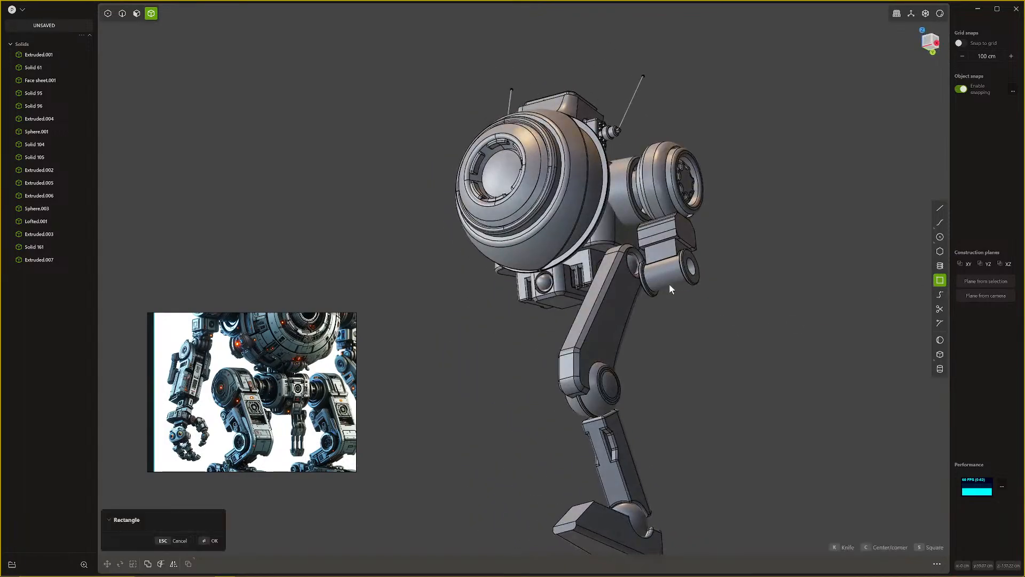
{"action": "key", "text": "Escape"}
Step: Set a temporary construction plane on the downward-facing step face of the block under the shoulder
{"action": "middle_click_drag", "start_coordinate": [688, 307], "coordinate": [664, 288]}
{"action": "scroll", "coordinate": [707, 341], "scroll_direction": "up", "scroll_amount": 5}
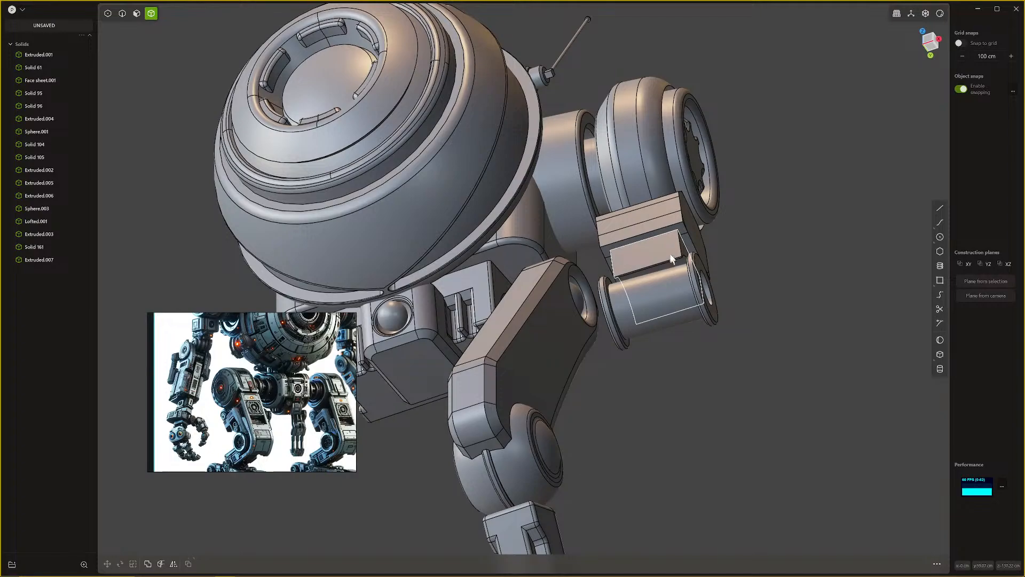
{"action": "middle_click_drag", "start_coordinate": [671, 220], "coordinate": [601, 225]}
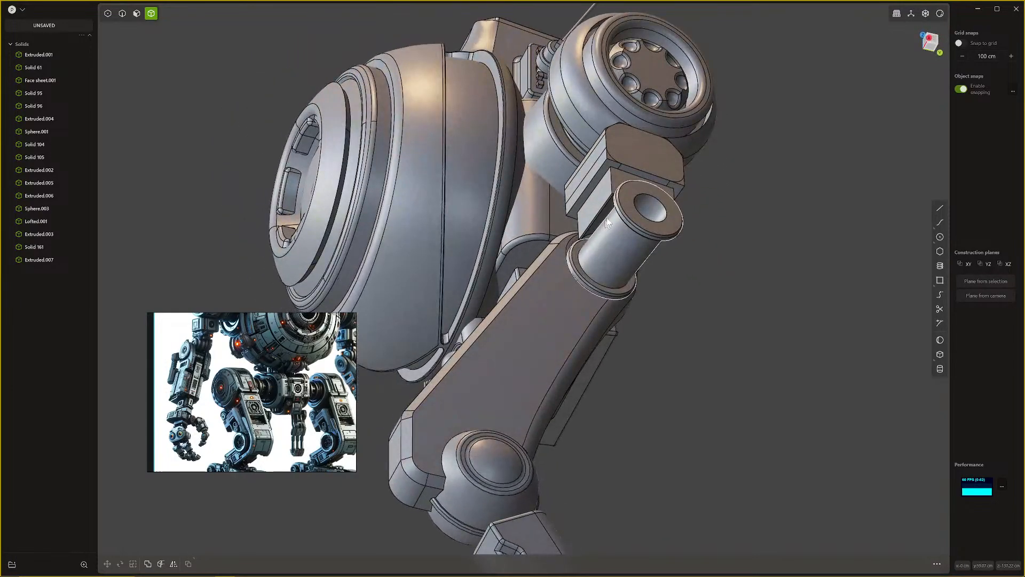
{"action": "left_click", "coordinate": [626, 172]}
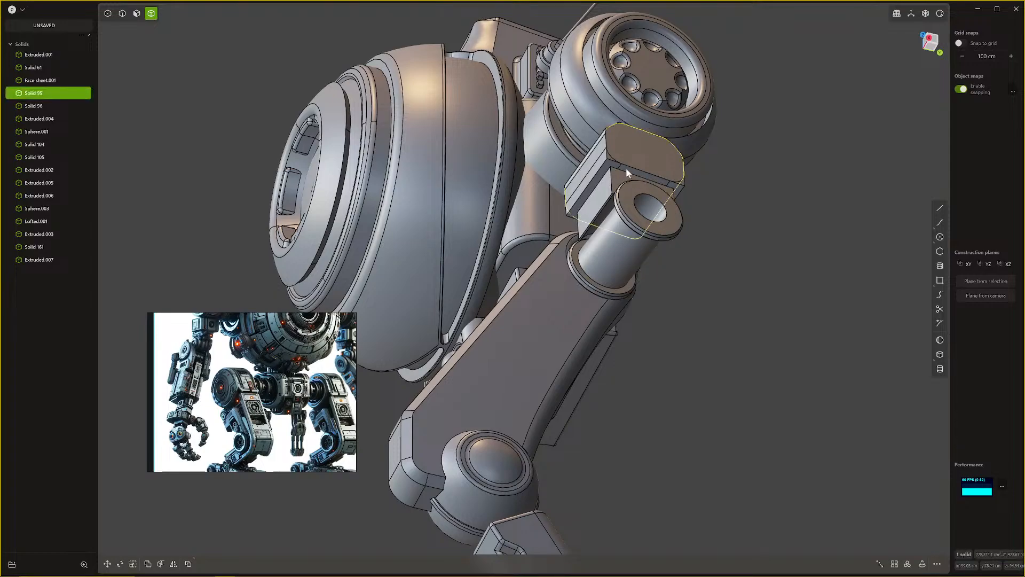
{"action": "left_click", "coordinate": [627, 171]}
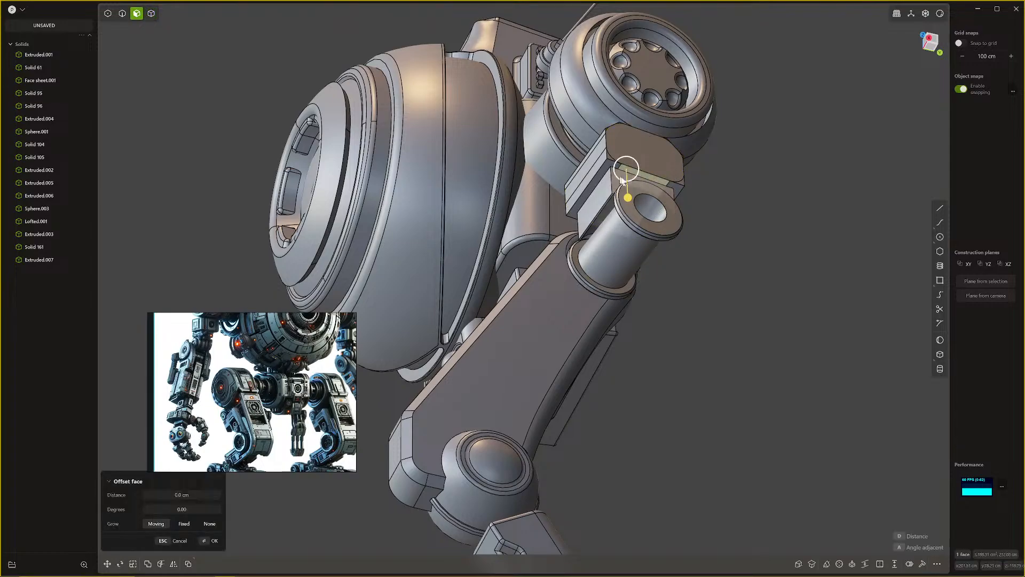
{"action": "middle_click_drag", "start_coordinate": [639, 203], "coordinate": [657, 210]}
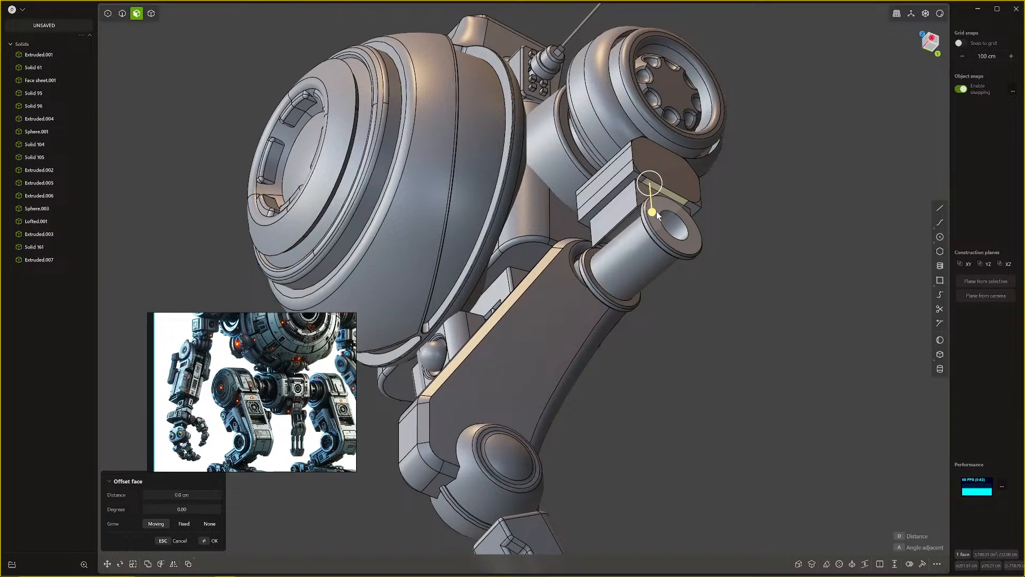
{"action": "key", "text": "space"}
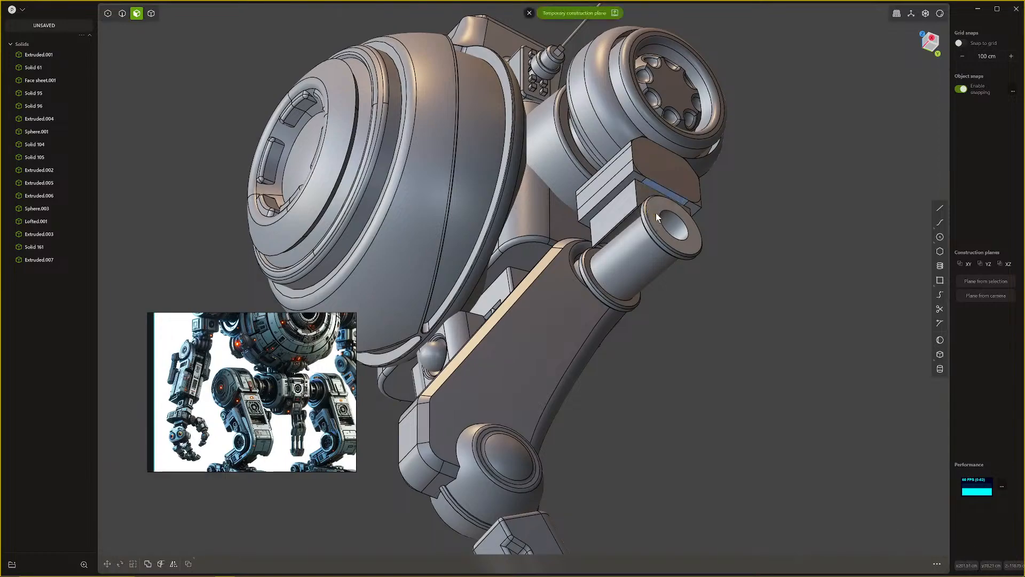
{"action": "middle_click_drag", "start_coordinate": [656, 213], "coordinate": [728, 207]}
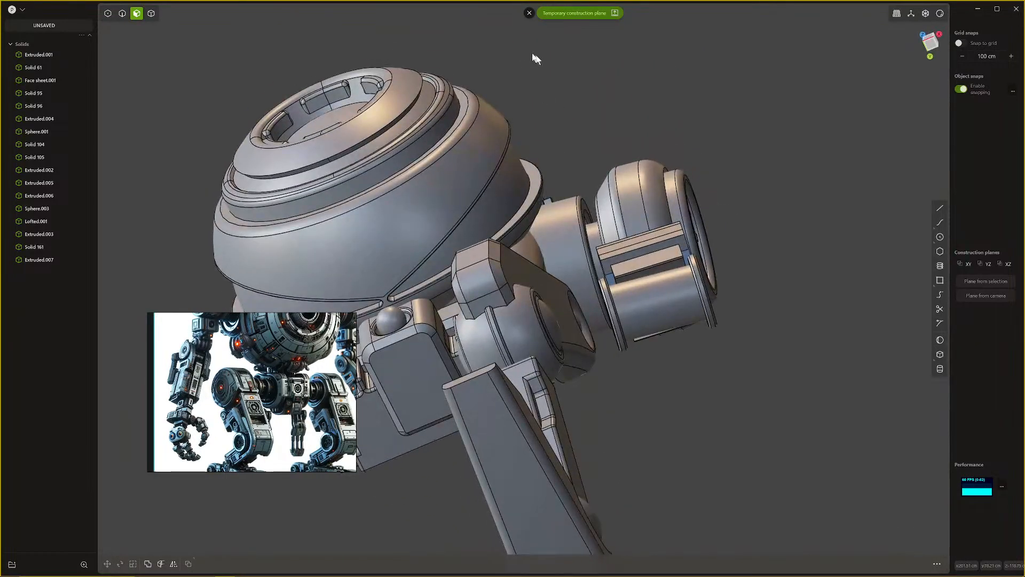
Step: Move the rectangular region beneath the shoulder block down as a curve to the lower side of the cylindrical arm joint
{"action": "middle_click_drag", "start_coordinate": [684, 294], "coordinate": [650, 354]}
{"action": "scroll", "coordinate": [679, 307], "scroll_direction": "up", "scroll_amount": 3}
{"action": "scroll", "coordinate": [650, 354], "scroll_direction": "down", "scroll_amount": 3}
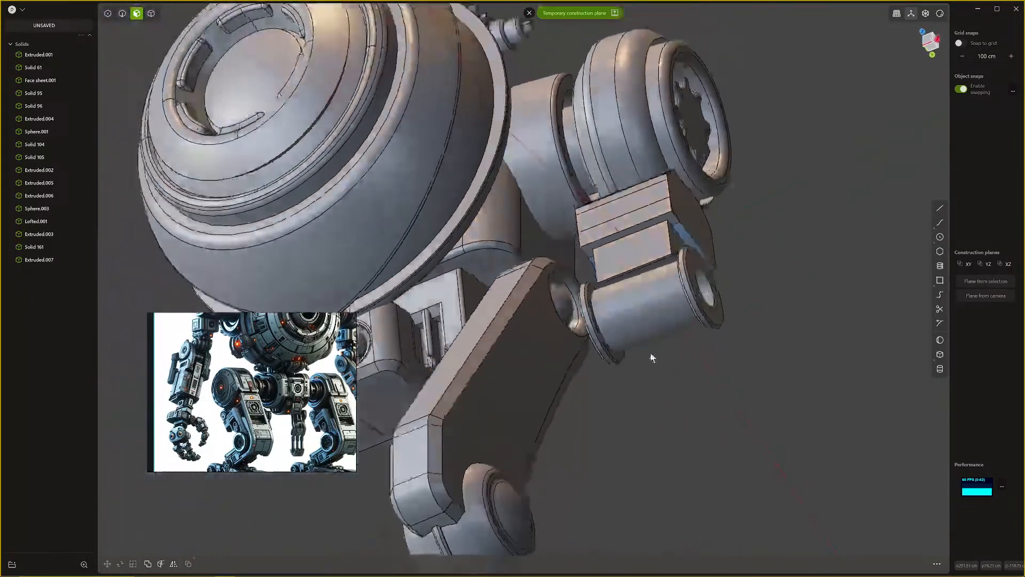
{"action": "left_click", "coordinate": [683, 238]}
{"action": "key", "text": "e"}
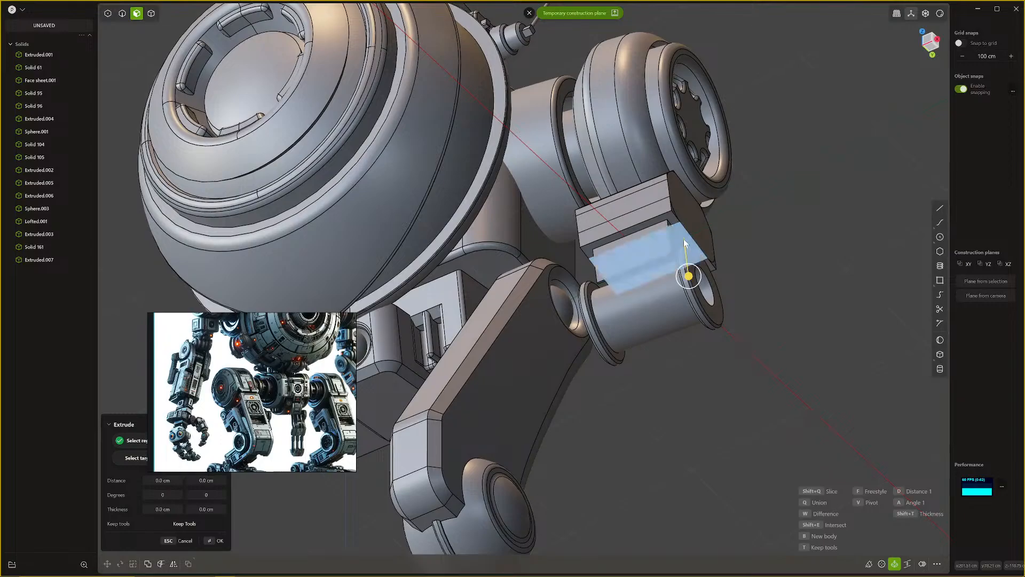
{"action": "key", "text": "Escape"}
{"action": "key", "text": "g"}
{"action": "left_click_drag", "start_coordinate": [649, 285], "coordinate": [653, 358]}
{"action": "middle_click_drag", "start_coordinate": [652, 357], "coordinate": [684, 408]}
{"action": "scroll", "coordinate": [684, 409], "scroll_direction": "up", "scroll_amount": 4}
{"action": "mouse_move", "coordinate": [669, 363]}
{"action": "middle_mouse_down"}
{"action": "mouse_move", "coordinate": [664, 346]}
{"action": "mouse_move", "coordinate": [681, 358]}
{"action": "middle_mouse_up"}
{"action": "key", "text": "Return"}
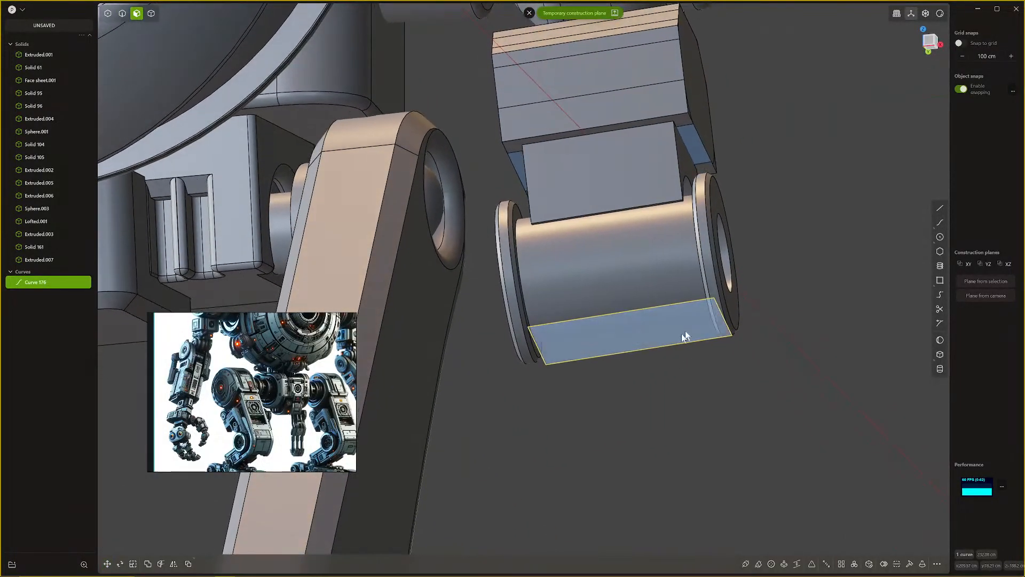
Step: Scale down the rectangle curve beneath the cylindrical arm joint and move it slightly up into the cylinder's underside
{"action": "key", "text": "s"}
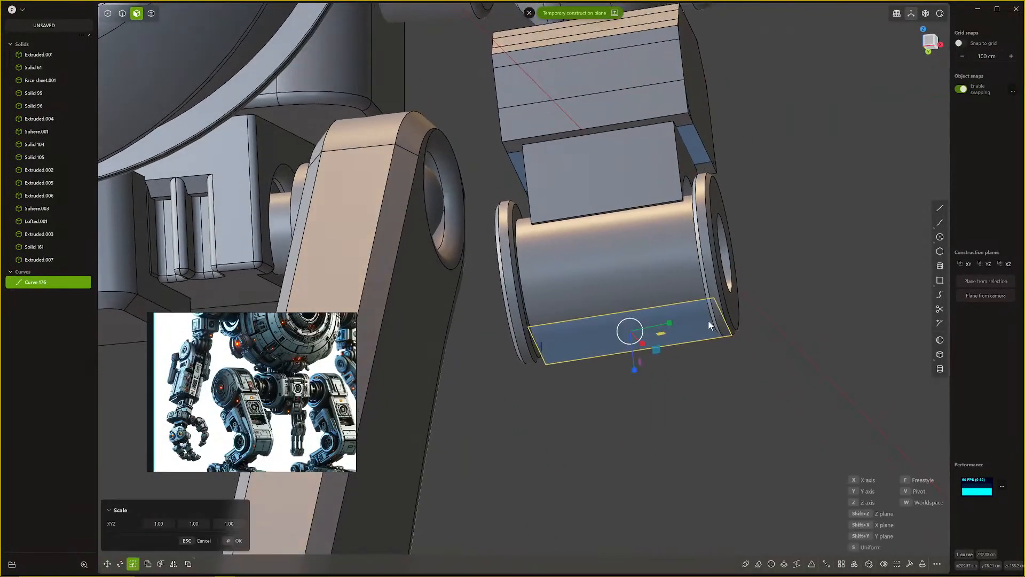
{"action": "left_click", "coordinate": [679, 332]}
{"action": "middle_click_drag", "start_coordinate": [678, 333], "coordinate": [664, 365]}
{"action": "key", "text": "g"}
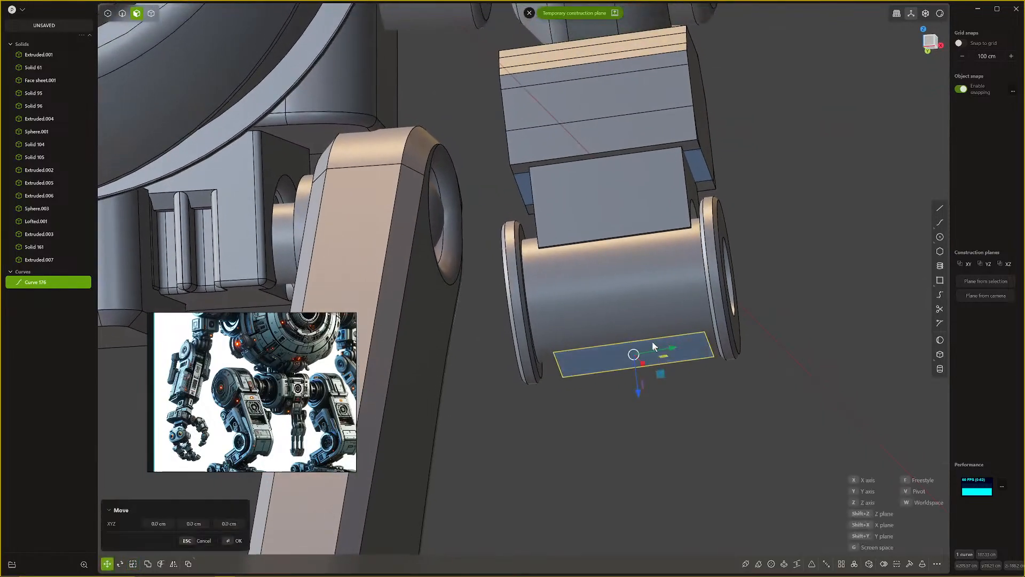
{"action": "left_click_drag", "start_coordinate": [639, 387], "coordinate": [636, 381]}
{"action": "right_click", "coordinate": [637, 366]}
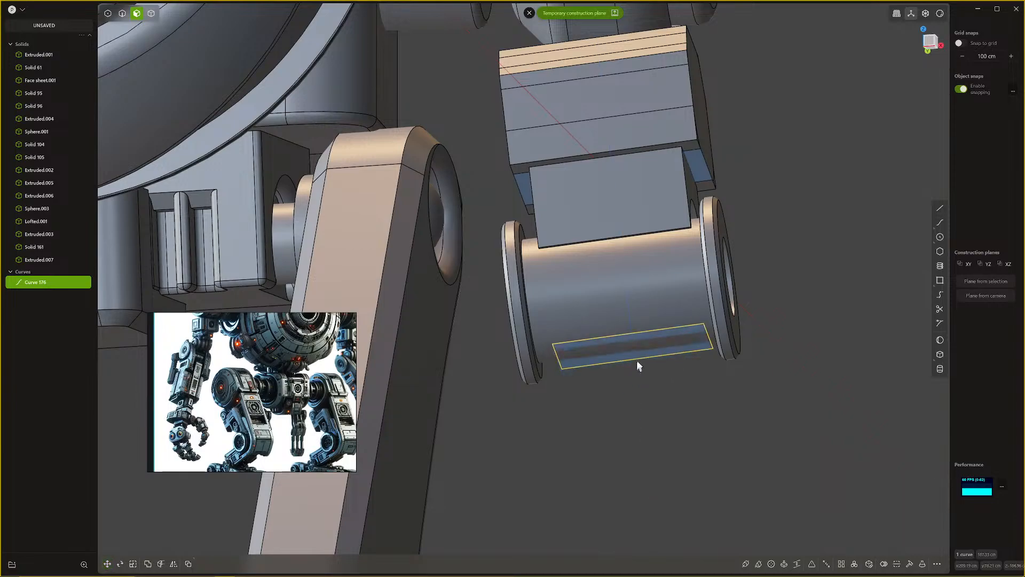
Step: Extrude the rectangle under the cylindrical arm joint downward into a new rectangular forearm block
{"action": "left_click", "coordinate": [645, 346]}
{"action": "middle_click_drag", "start_coordinate": [645, 346], "coordinate": [513, 345]}
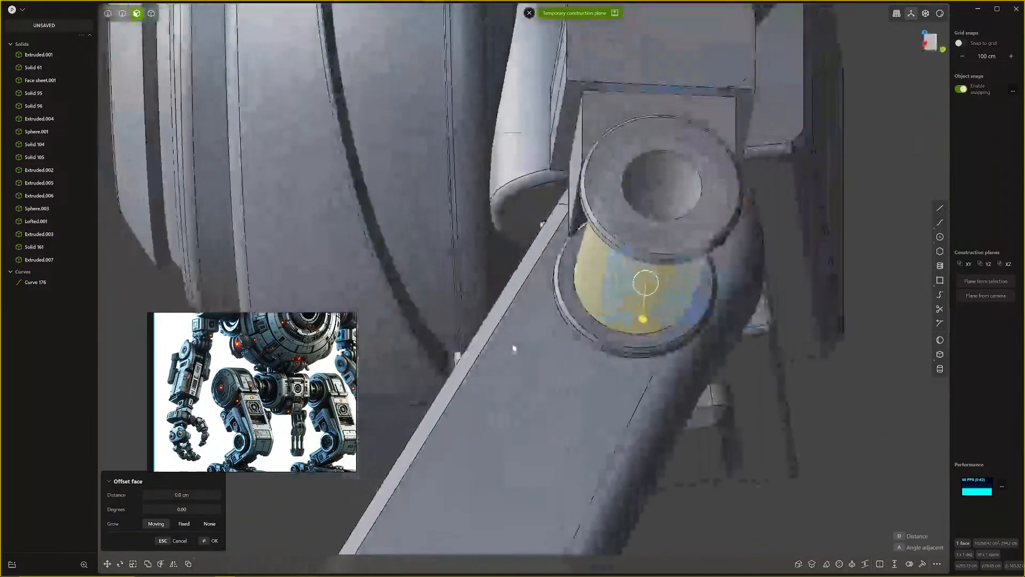
{"action": "left_click", "coordinate": [676, 314]}
{"action": "key", "text": "e"}
{"action": "left_click_drag", "start_coordinate": [676, 264], "coordinate": [677, 404]}
{"action": "middle_click_drag", "start_coordinate": [678, 404], "coordinate": [740, 428]}
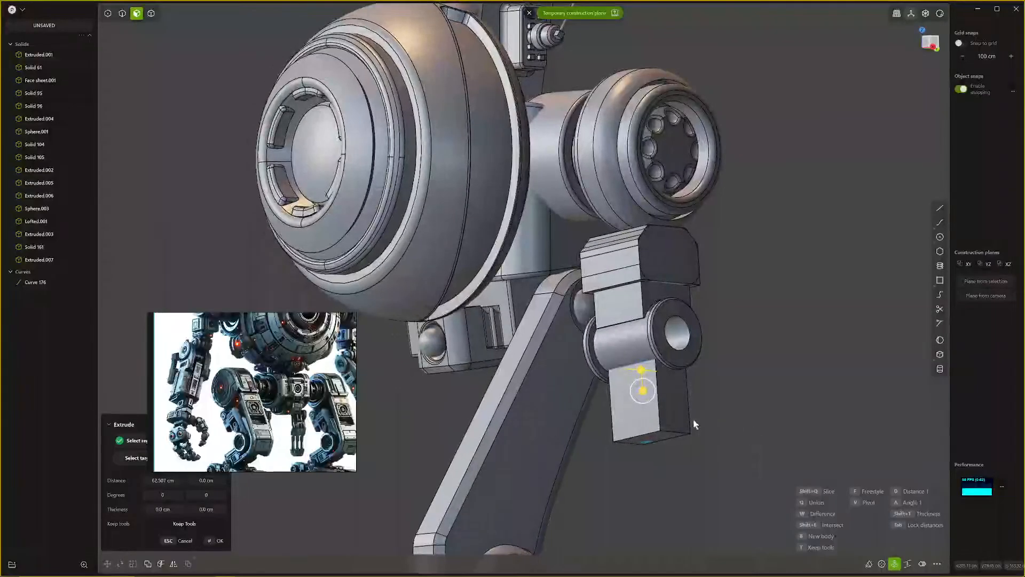
{"action": "scroll", "coordinate": [693, 419], "scroll_direction": "down", "scroll_amount": 3}
{"action": "middle_click_drag", "start_coordinate": [692, 401], "coordinate": [696, 337], "text": "shift"}
{"action": "middle_click_drag", "start_coordinate": [695, 347], "coordinate": [754, 354]}
{"action": "scroll", "coordinate": [689, 353], "scroll_direction": "up", "scroll_amount": 8}
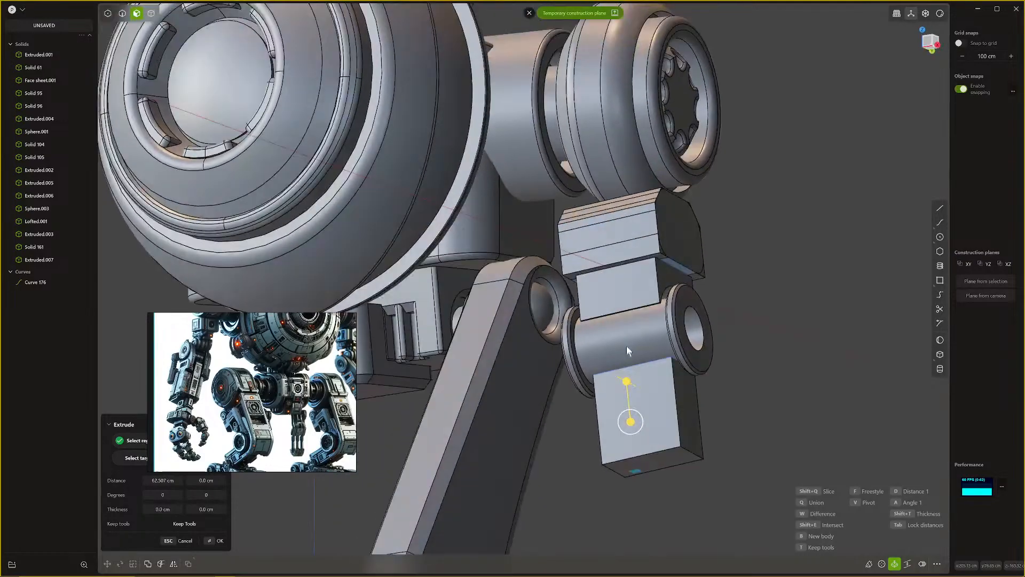
{"action": "middle_click_drag", "start_coordinate": [626, 346], "coordinate": [641, 440], "text": "shift"}
{"action": "scroll", "coordinate": [636, 383], "scroll_direction": "up", "scroll_amount": 2}
{"action": "middle_click_drag", "start_coordinate": [641, 440], "coordinate": [620, 298], "text": "shift"}
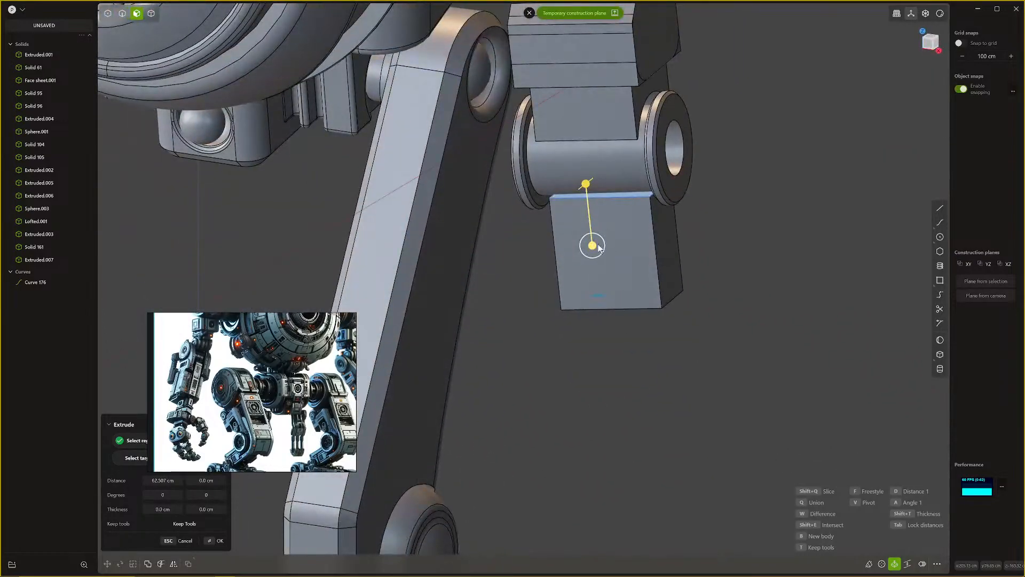
{"action": "left_click_drag", "start_coordinate": [598, 246], "coordinate": [597, 269]}
{"action": "key", "text": "Return"}
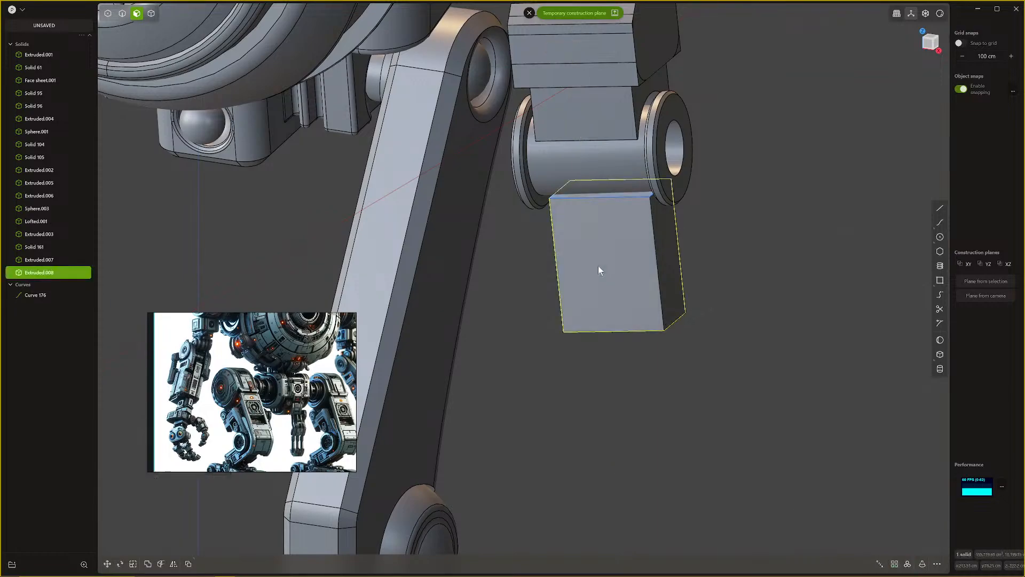
Step: Lengthen the forearm block by offsetting its lower end face about 45.2 cm
{"action": "scroll", "coordinate": [614, 267], "scroll_direction": "up", "scroll_amount": 2}
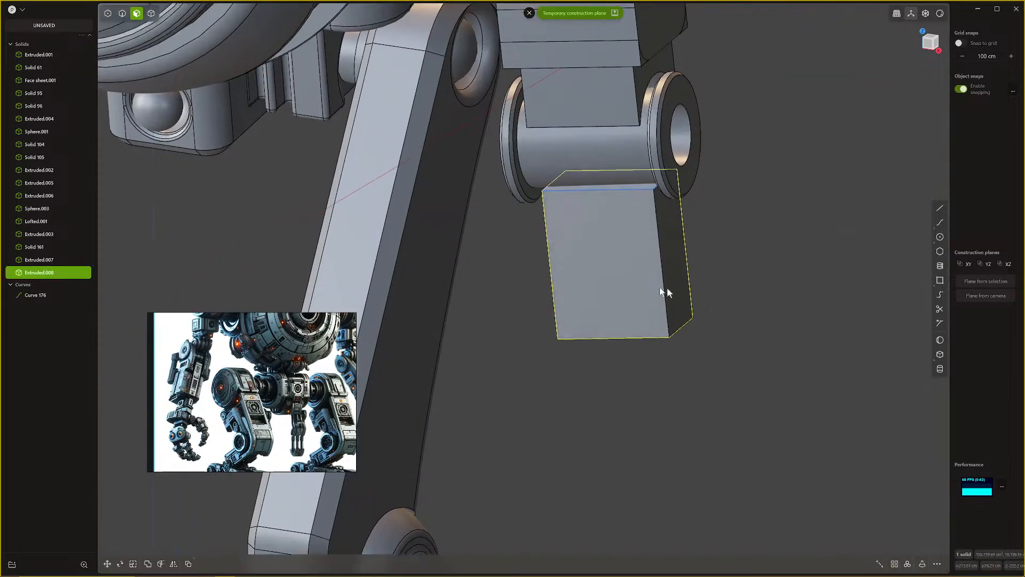
{"action": "middle_click_drag", "start_coordinate": [667, 286], "coordinate": [662, 276]}
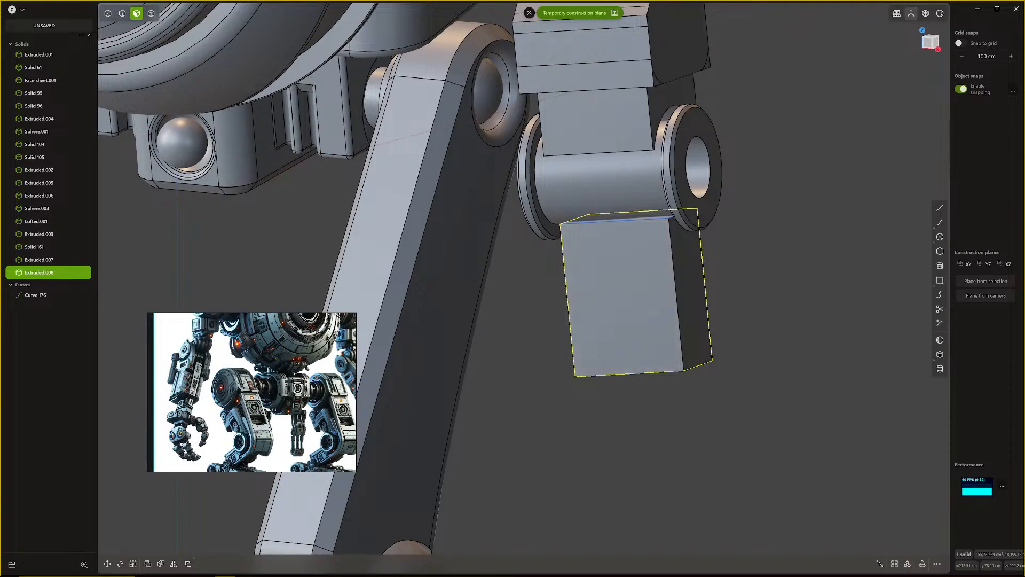
{"action": "scroll", "coordinate": [661, 285], "scroll_direction": "down", "scroll_amount": 2}
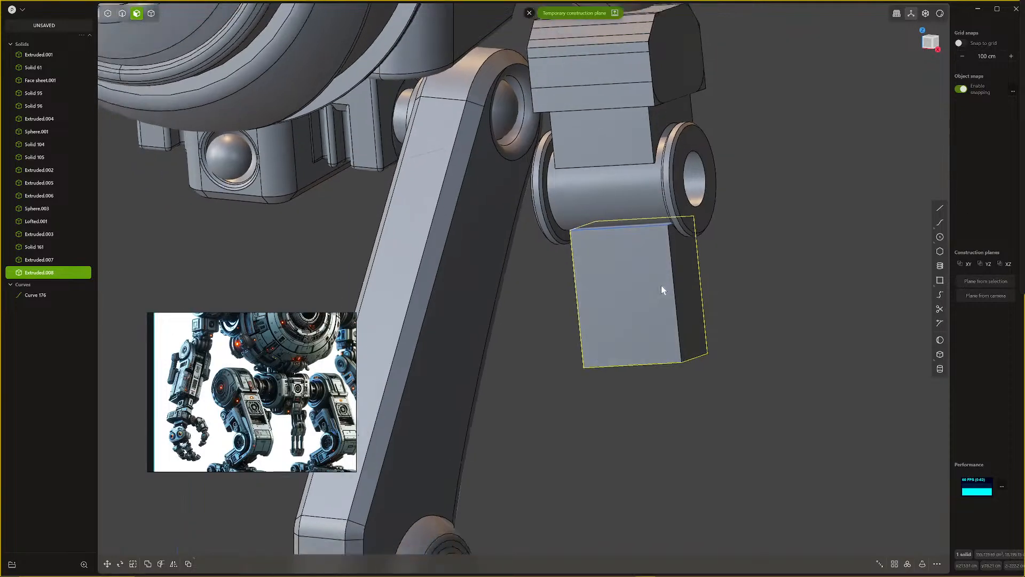
{"action": "middle_click_drag", "start_coordinate": [661, 285], "coordinate": [611, 251]}
{"action": "scroll", "coordinate": [746, 299], "scroll_direction": "down", "scroll_amount": 4}
{"action": "mouse_move", "coordinate": [745, 299]}
{"action": "middle_mouse_down", "text": "shift"}
{"action": "mouse_move", "coordinate": [732, 274]}
{"action": "mouse_move", "coordinate": [739, 308]}
{"action": "mouse_move", "coordinate": [764, 293]}
{"action": "middle_mouse_up", "text": "shift"}
{"action": "scroll", "coordinate": [739, 299], "scroll_direction": "up", "scroll_amount": 2}
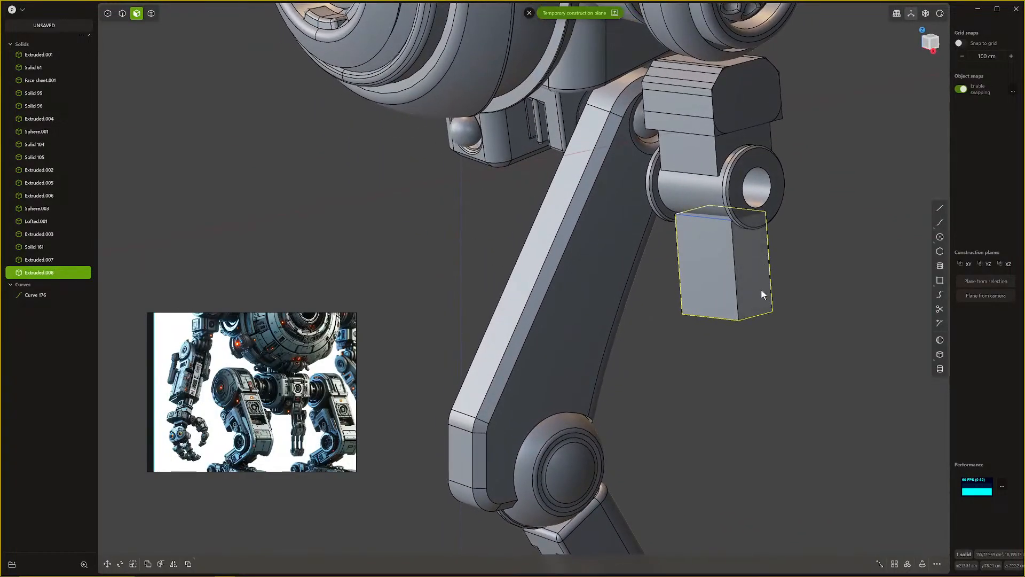
{"action": "middle_click_drag", "start_coordinate": [704, 293], "coordinate": [733, 288]}
{"action": "scroll", "coordinate": [694, 281], "scroll_direction": "up", "scroll_amount": 5}
{"action": "middle_click_drag", "start_coordinate": [759, 361], "coordinate": [705, 325]}
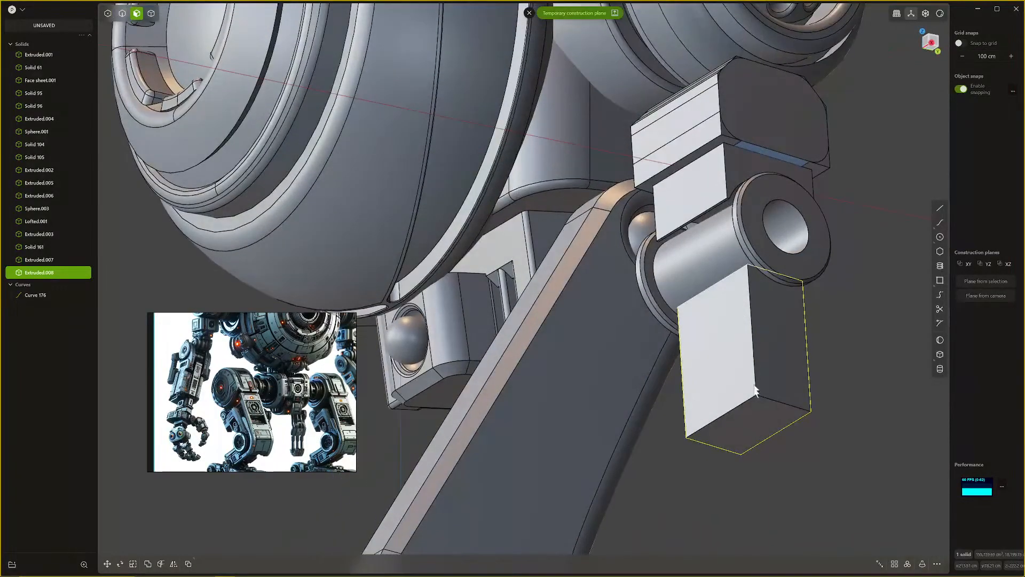
{"action": "left_click", "coordinate": [749, 416]}
{"action": "left_click_drag", "start_coordinate": [748, 416], "coordinate": [768, 525]}
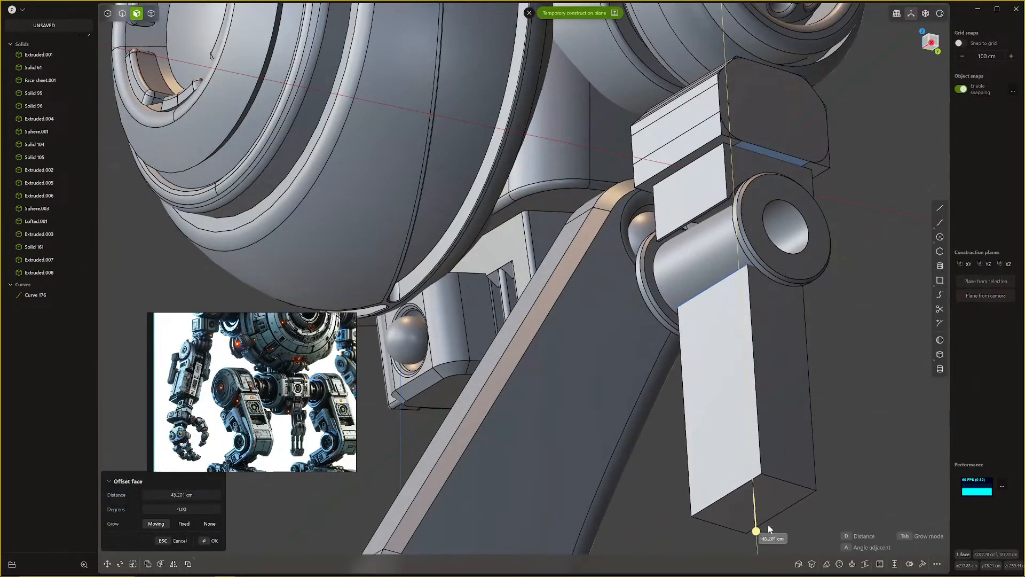
{"action": "right_click", "coordinate": [772, 427]}
Step: Offset the outline of the forearm block's lower end face inward to create a smaller inner rectangle
{"action": "left_click", "coordinate": [771, 396]}
{"action": "middle_click_drag", "start_coordinate": [772, 398], "coordinate": [799, 442]}
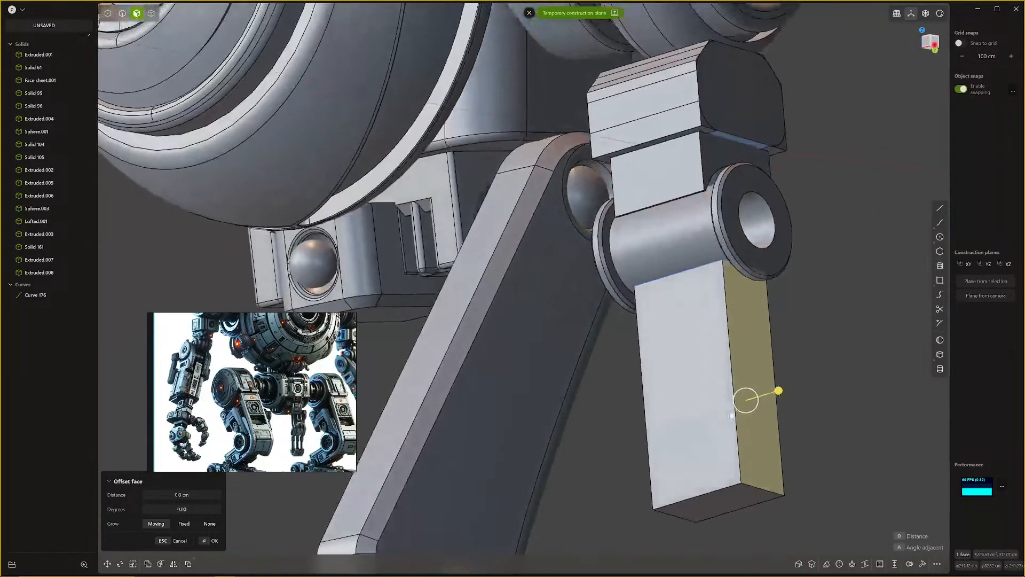
{"action": "middle_click_drag", "start_coordinate": [730, 412], "coordinate": [775, 422], "text": "shift"}
{"action": "left_click", "coordinate": [776, 427]}
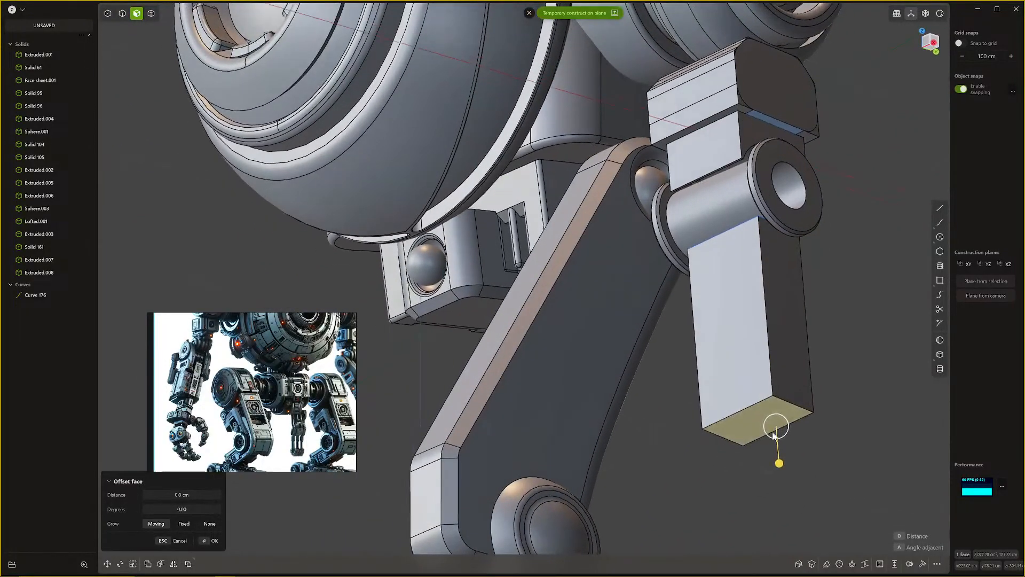
{"action": "key", "text": "o"}
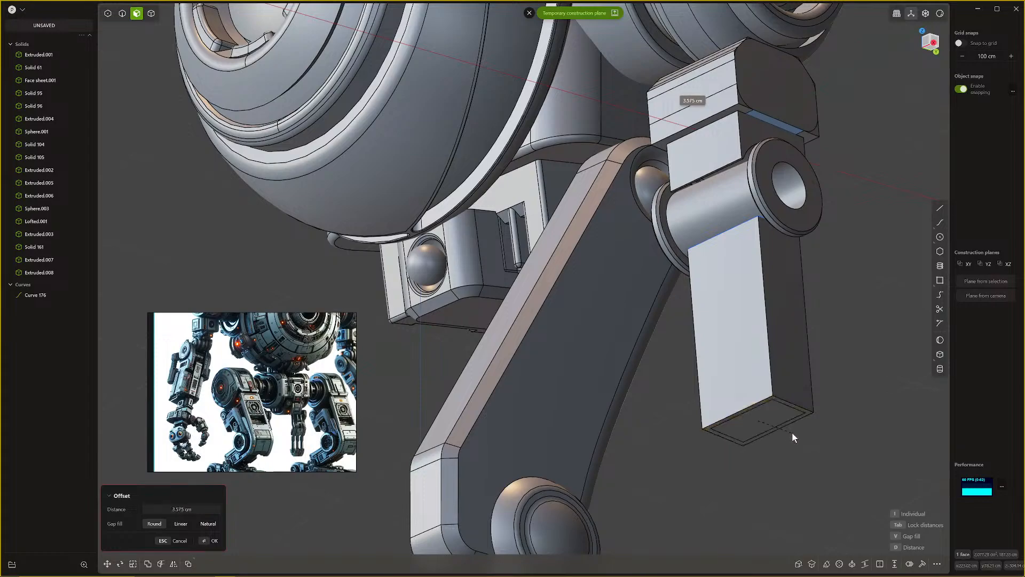
{"action": "left_click", "coordinate": [795, 438]}
{"action": "right_click", "coordinate": [786, 433]}
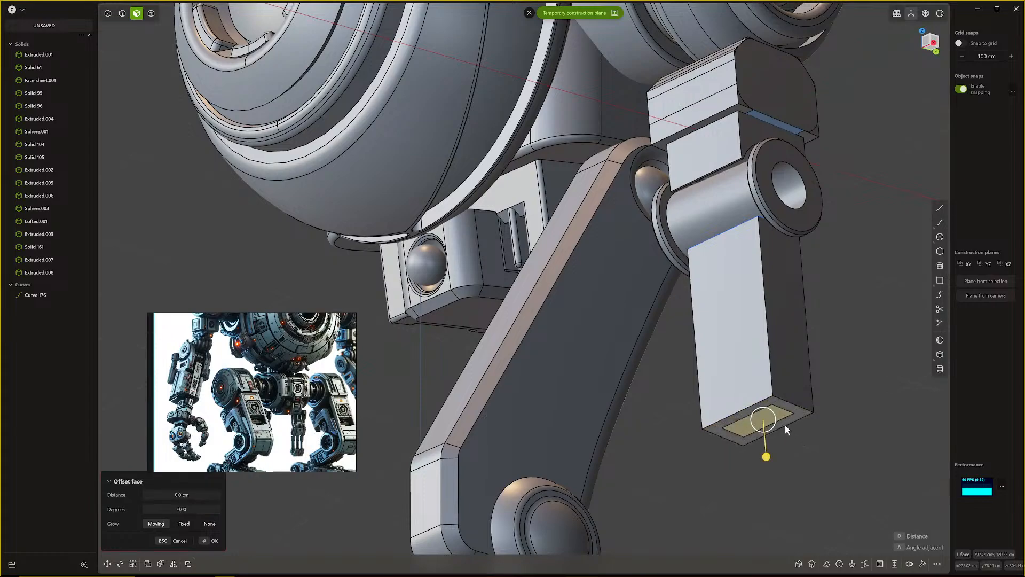
Step: Offset the inner rectangular face outward by about 16.8 cm to form a stub below the forearm block
{"action": "key", "text": "s"}
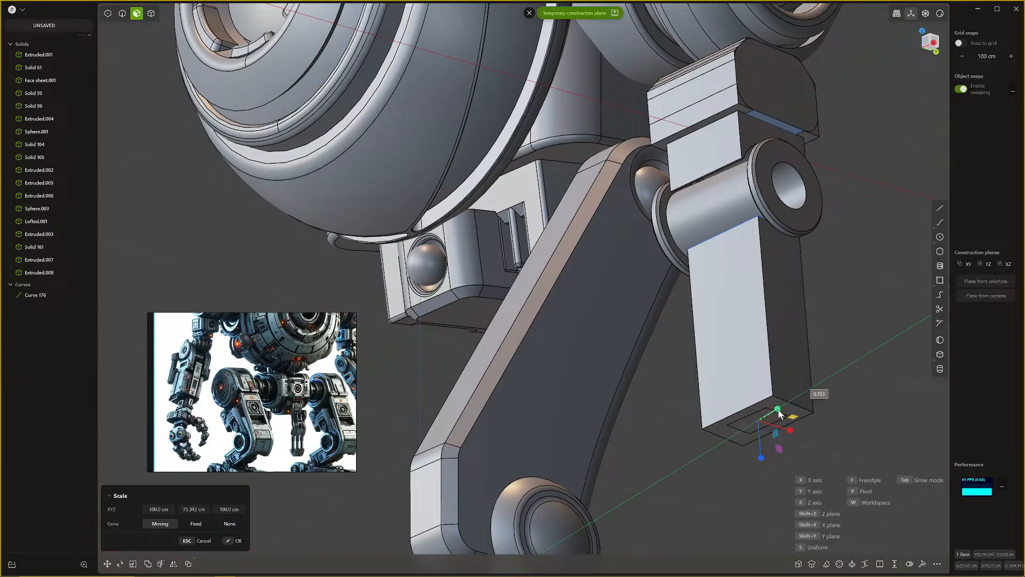
{"action": "left_click", "coordinate": [778, 415]}
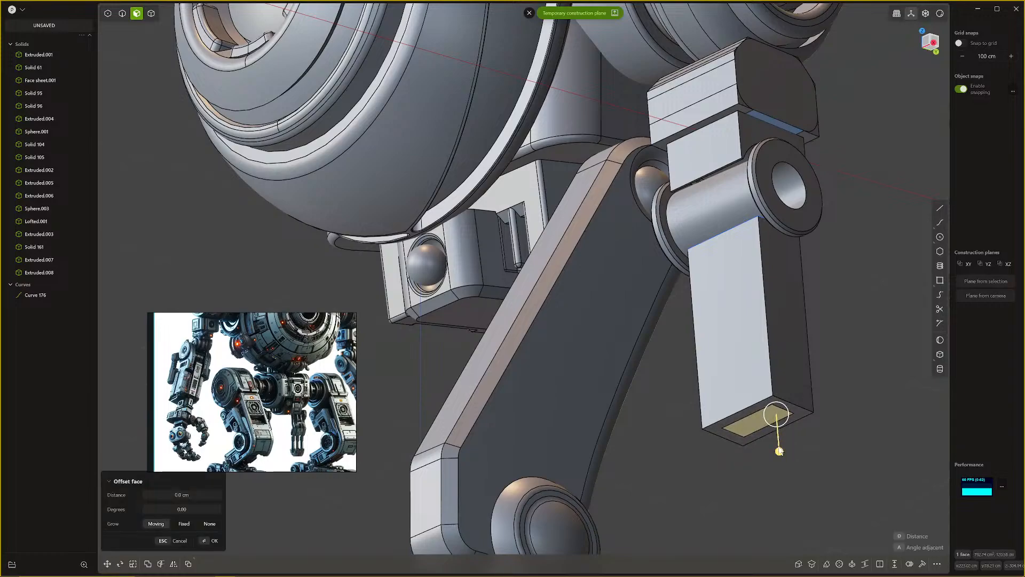
{"action": "left_click_drag", "start_coordinate": [780, 452], "coordinate": [781, 475]}
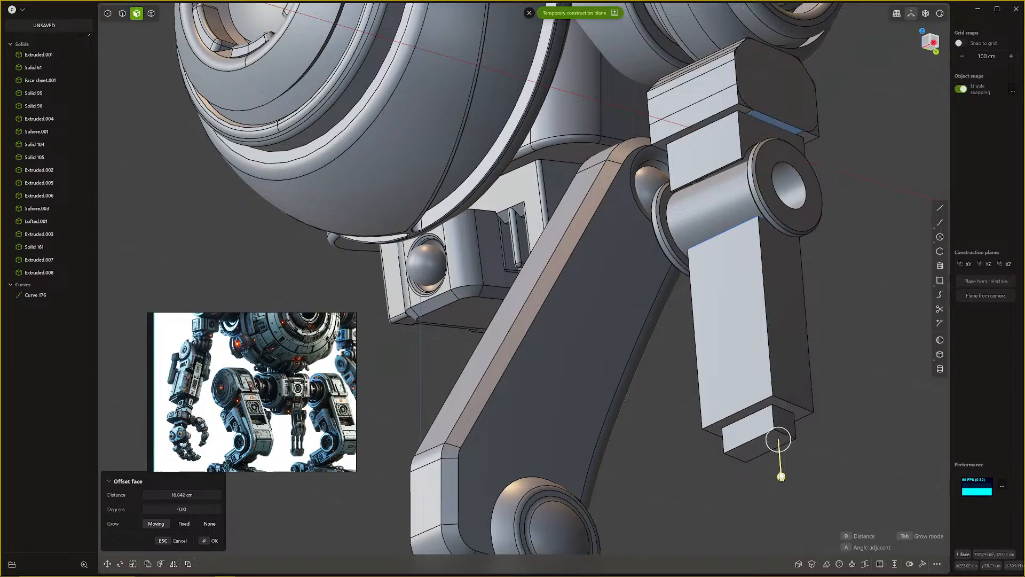
{"action": "right_click", "coordinate": [780, 475]}
Step: Duplicate the stub's end face as a sheet and move it about 8.1 cm down and 10 cm along negative Y
{"action": "scroll", "coordinate": [780, 474], "scroll_direction": "down", "scroll_amount": 3}
{"action": "middle_click_drag", "start_coordinate": [780, 473], "coordinate": [775, 374], "text": "shift"}
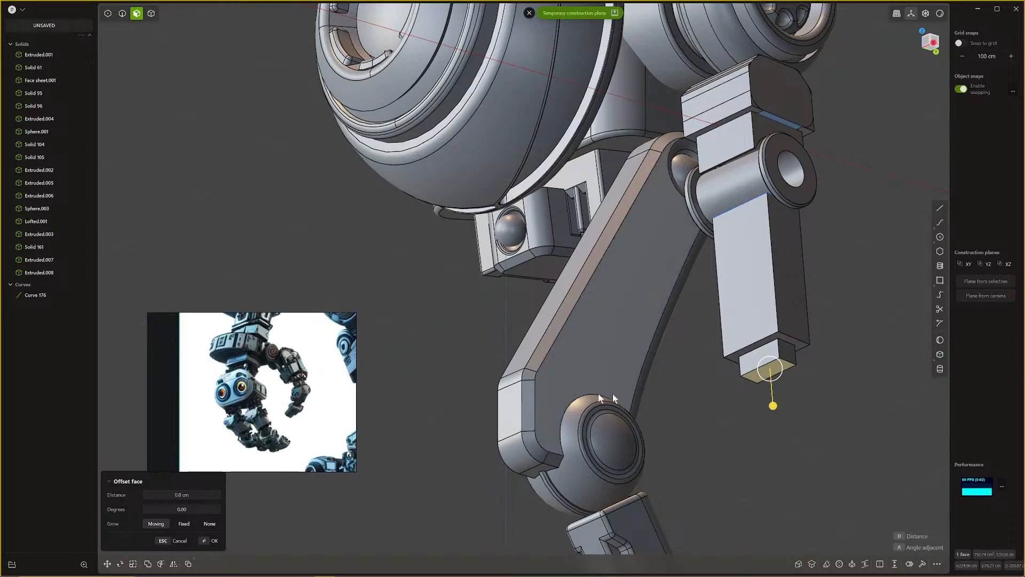
{"action": "scroll", "coordinate": [766, 368], "scroll_direction": "down", "scroll_amount": 2}
{"action": "middle_click_drag", "start_coordinate": [767, 368], "coordinate": [753, 389]}
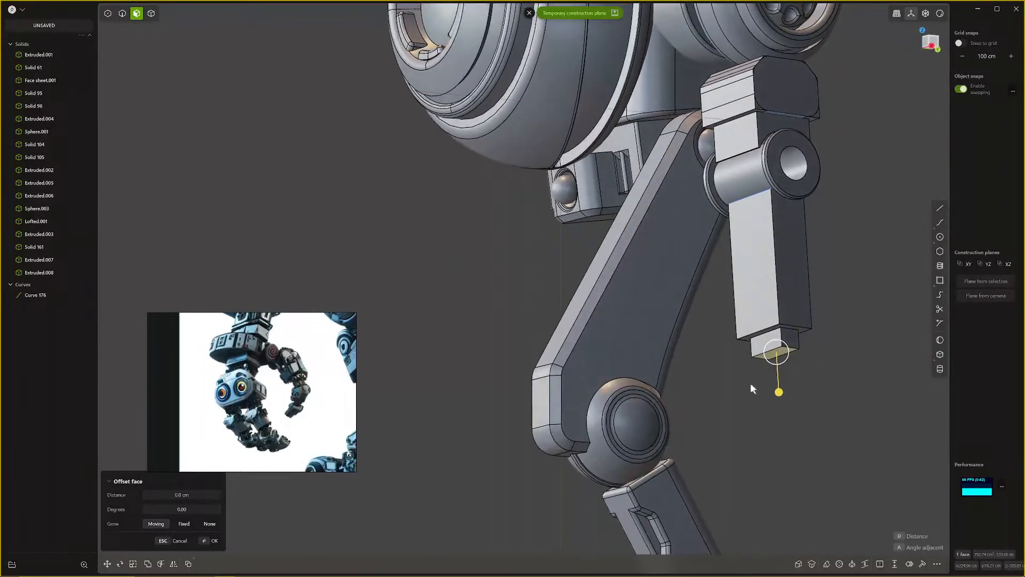
{"action": "middle_click_drag", "start_coordinate": [762, 351], "coordinate": [745, 368]}
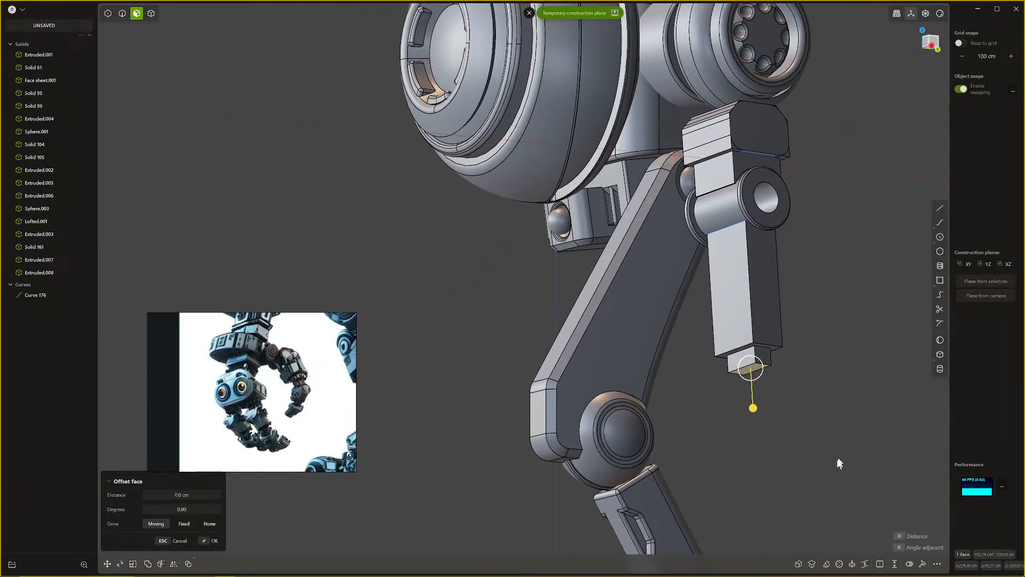
{"action": "middle_click_drag", "start_coordinate": [767, 411], "coordinate": [748, 392]}
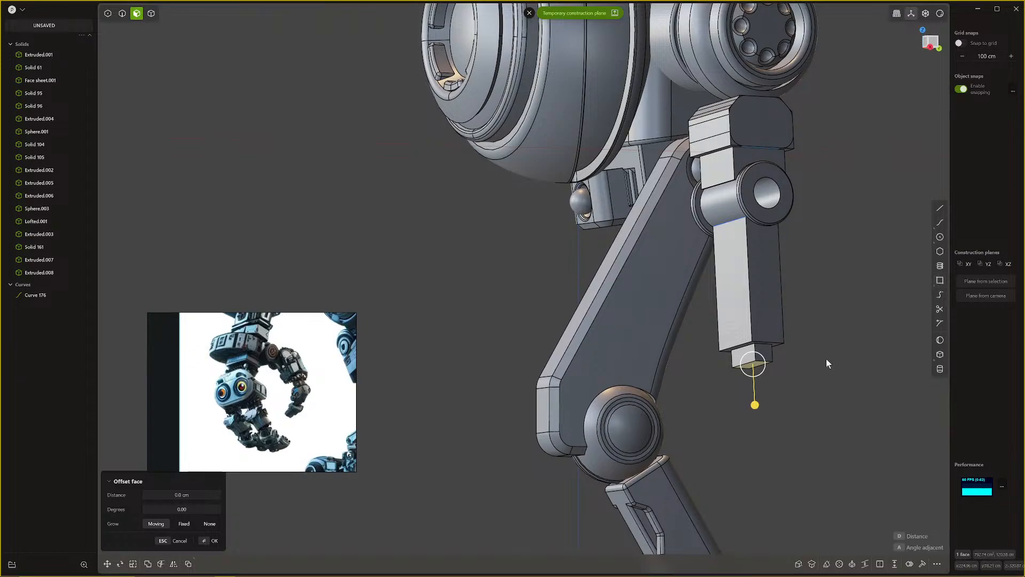
{"action": "key", "text": "shift+d"}
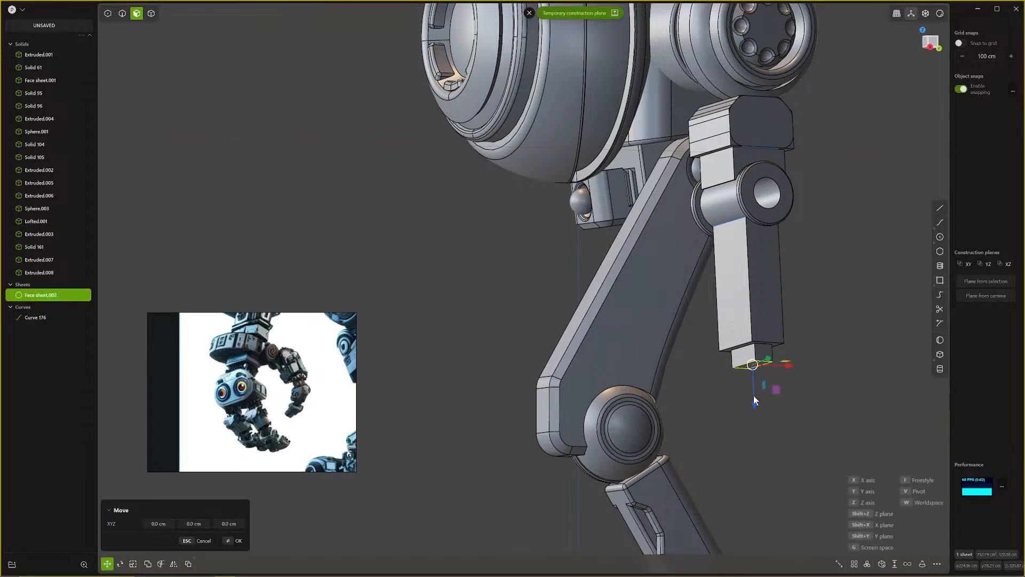
{"action": "left_click_drag", "start_coordinate": [754, 397], "coordinate": [754, 406]}
{"action": "left_click_drag", "start_coordinate": [790, 375], "coordinate": [780, 376]}
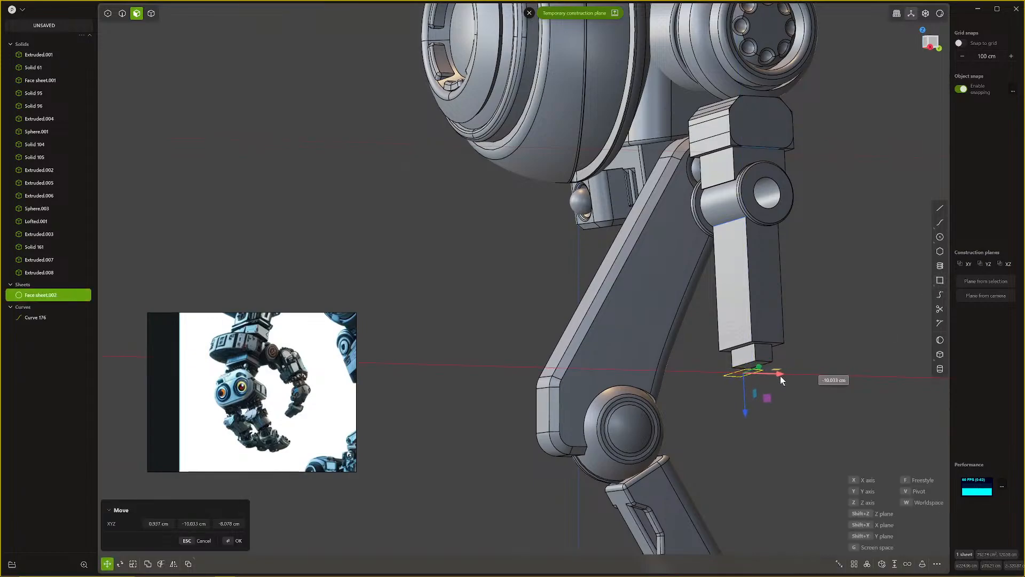
{"action": "key", "text": "Return"}
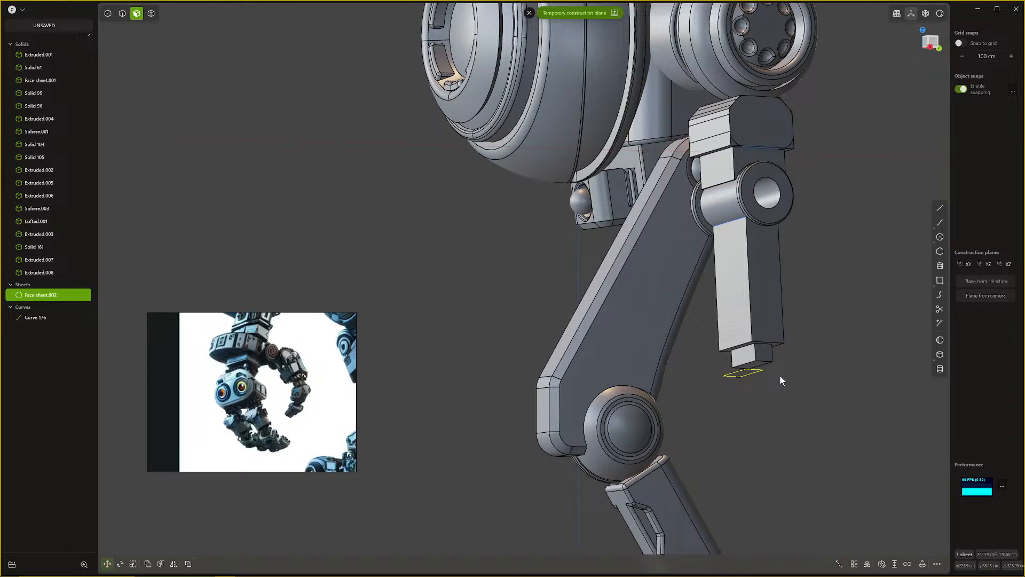
Step: Thicken the duplicated face sheet upward into a solid block overlapping the stub
{"action": "left_click", "coordinate": [895, 564]}
{"action": "left_click_drag", "start_coordinate": [746, 376], "coordinate": [748, 355]}
{"action": "key", "text": "Return"}
Step: Scale the new wrist block at the end of the stub uniformly by about 1.33
{"action": "middle_click_drag", "start_coordinate": [738, 369], "coordinate": [798, 378]}
{"action": "scroll", "coordinate": [738, 378], "scroll_direction": "up", "scroll_amount": 3}
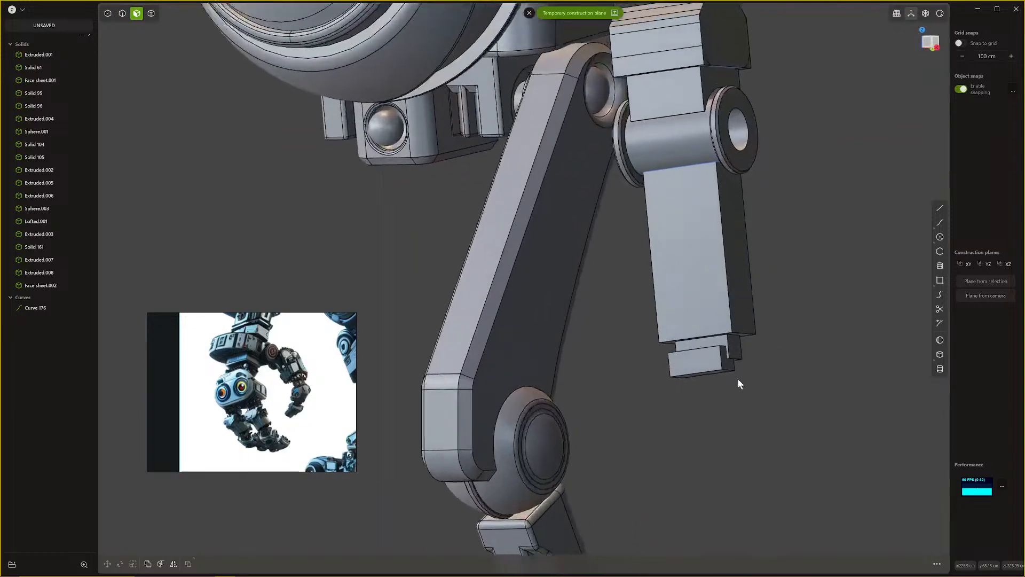
{"action": "scroll", "coordinate": [738, 379], "scroll_direction": "up", "scroll_amount": 2}
{"action": "middle_click_drag", "start_coordinate": [704, 383], "coordinate": [714, 452], "text": "shift"}
{"action": "middle_click_drag", "start_coordinate": [708, 429], "coordinate": [769, 436]}
{"action": "middle_click_drag", "start_coordinate": [584, 429], "coordinate": [661, 449], "text": "shift"}
{"action": "scroll", "coordinate": [645, 433], "scroll_direction": "up", "scroll_amount": 1}
{"action": "scroll", "coordinate": [591, 401], "scroll_direction": "up", "scroll_amount": 4}
{"action": "middle_click_drag", "start_coordinate": [591, 396], "coordinate": [667, 416], "text": "shift"}
{"action": "middle_click_drag", "start_coordinate": [641, 412], "coordinate": [587, 389]}
{"action": "middle_click_drag", "start_coordinate": [717, 422], "coordinate": [678, 430], "text": "shift"}
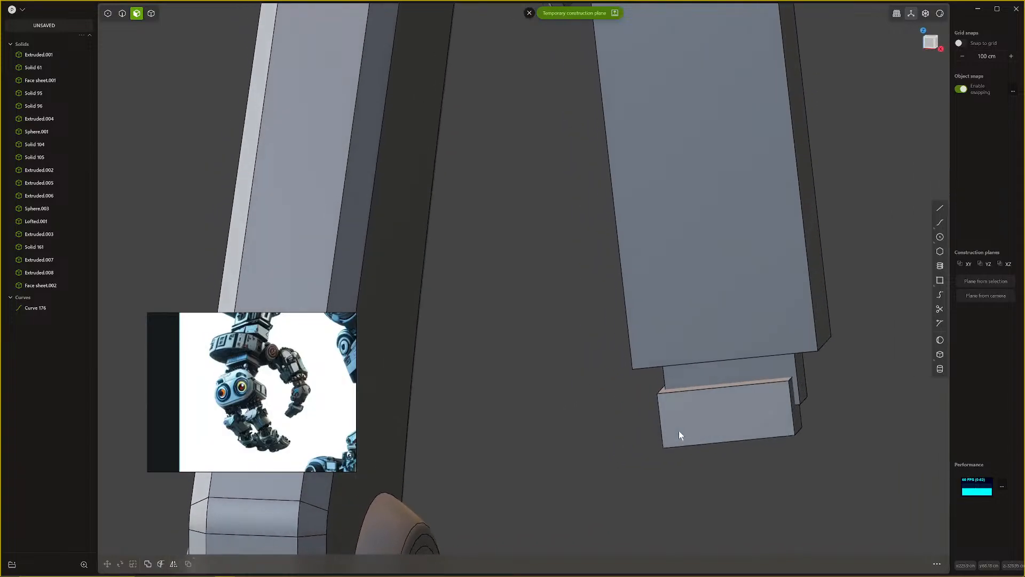
{"action": "key", "text": "4"}
{"action": "left_click", "coordinate": [705, 409]}
{"action": "middle_click_drag", "start_coordinate": [794, 443], "coordinate": [745, 434]}
{"action": "middle_click_drag", "start_coordinate": [831, 435], "coordinate": [723, 360], "text": "shift"}
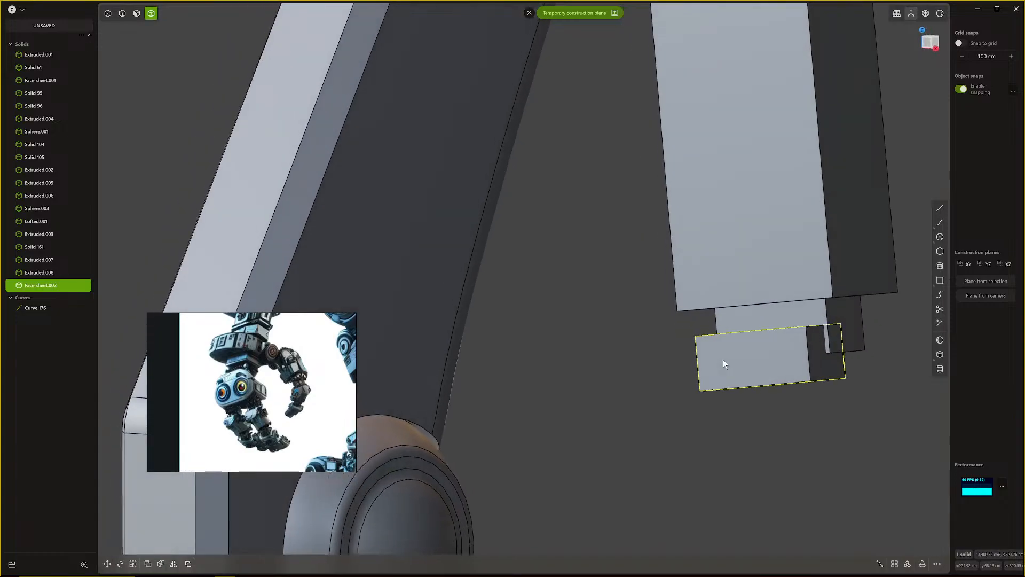
{"action": "key", "text": "s"}
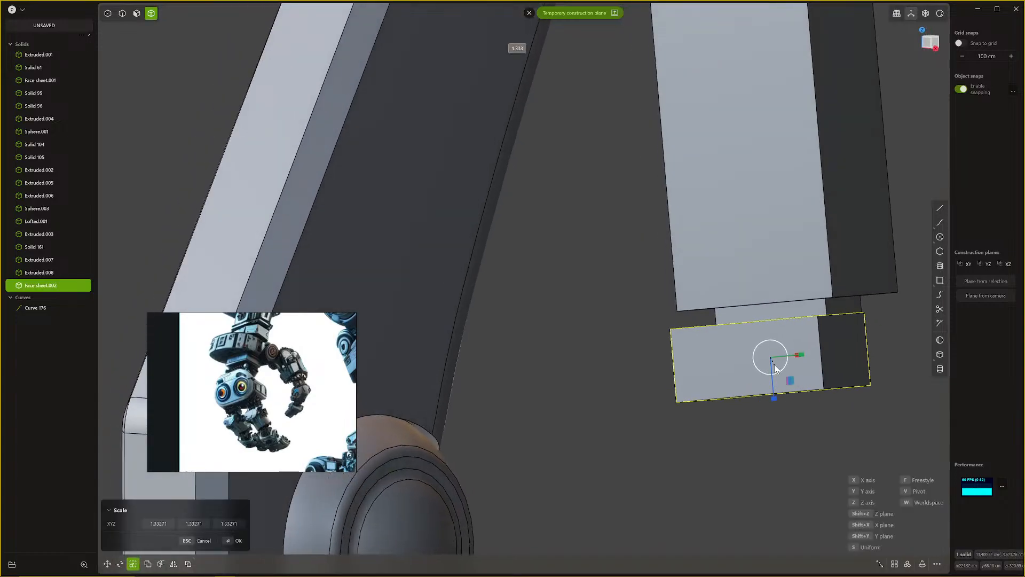
{"action": "left_click", "coordinate": [775, 368]}
Step: Try to draw a corner rectangle on the underside of the wrist block
{"action": "middle_click_drag", "start_coordinate": [774, 366], "coordinate": [817, 393]}
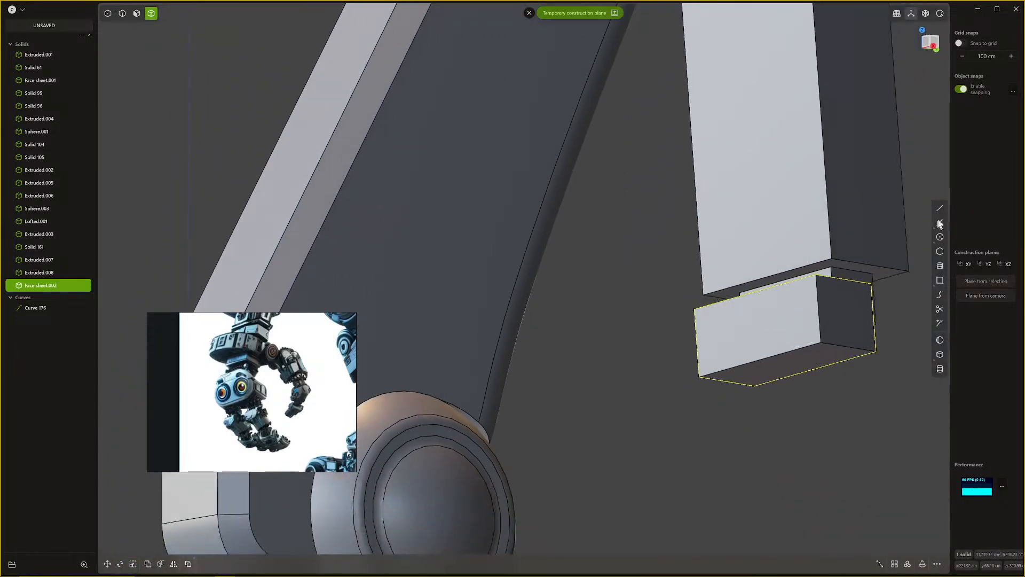
{"action": "left_click", "coordinate": [940, 280]}
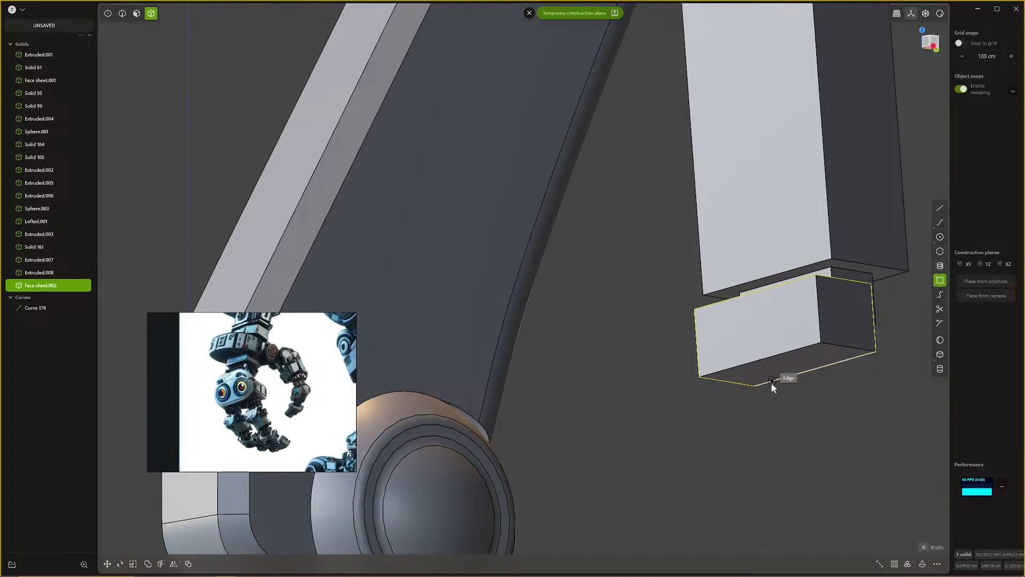
{"action": "left_click", "coordinate": [748, 372]}
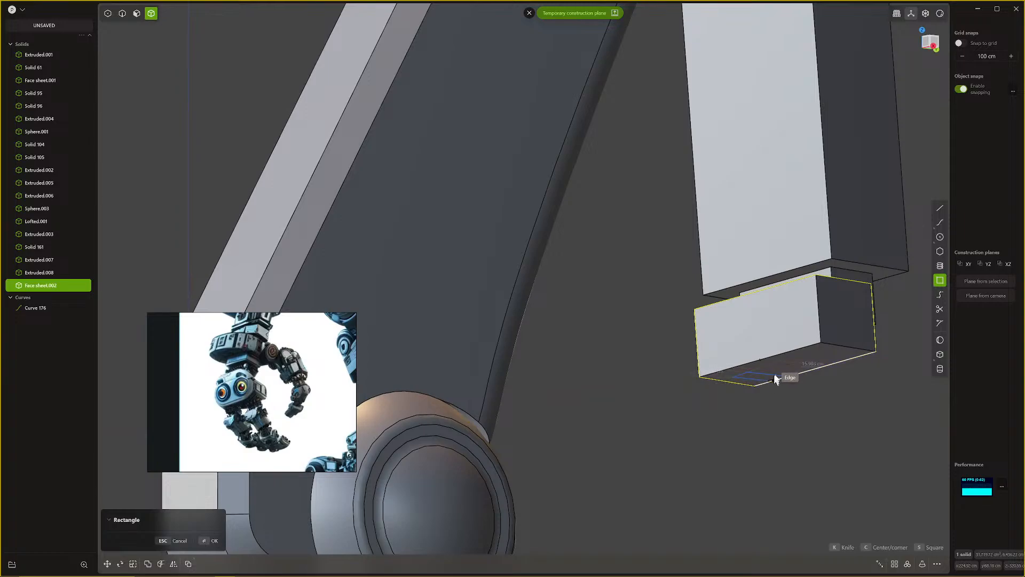
{"action": "key", "text": "Escape"}
{"action": "middle_click_drag", "start_coordinate": [772, 370], "coordinate": [763, 341]}
{"action": "middle_click_drag", "start_coordinate": [794, 494], "coordinate": [716, 255], "text": "shift"}
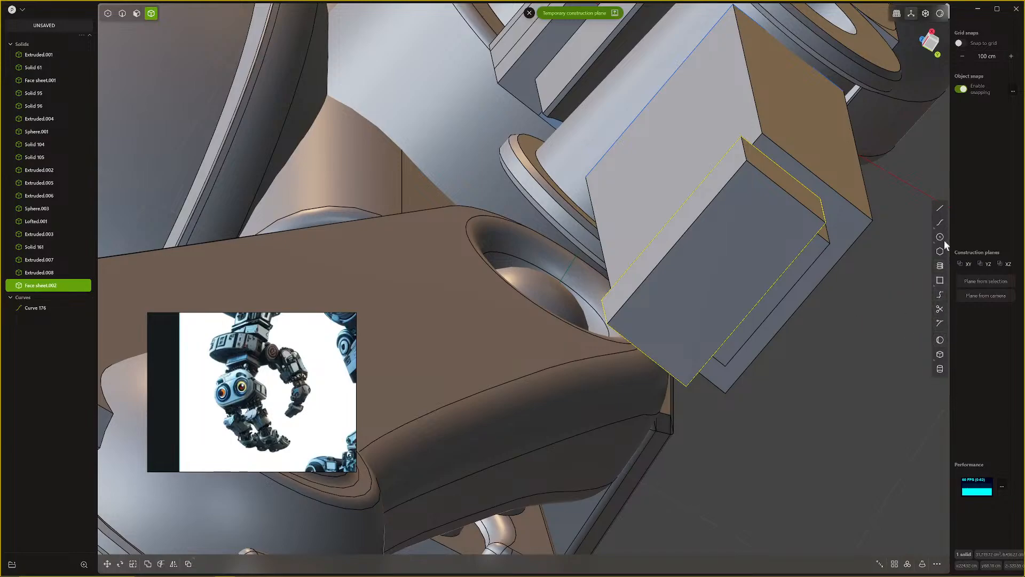
{"action": "left_click", "coordinate": [940, 280]}
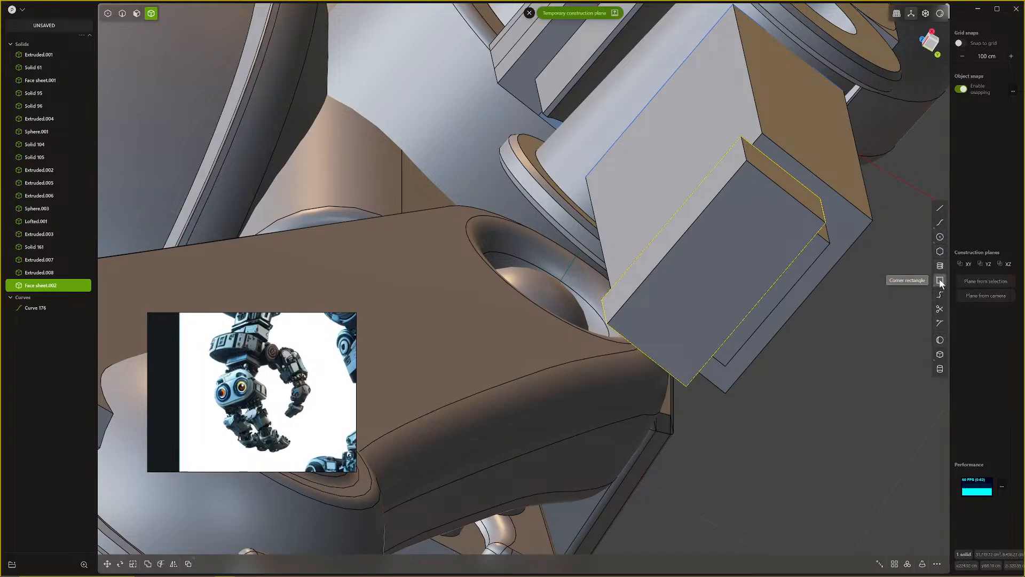
{"action": "left_click", "coordinate": [652, 299]}
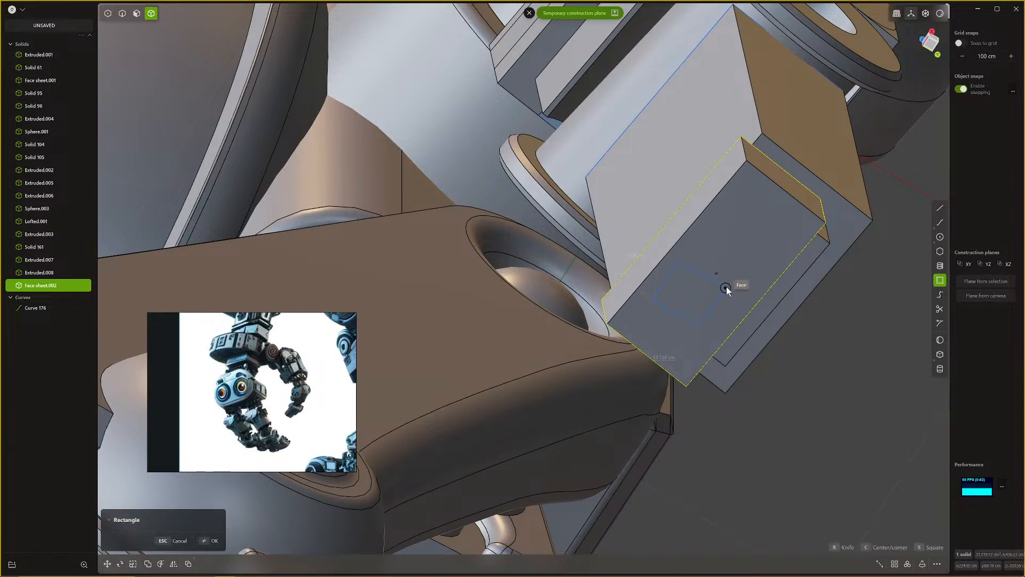
{"action": "key", "text": "Escape"}
{"action": "key", "text": "3"}
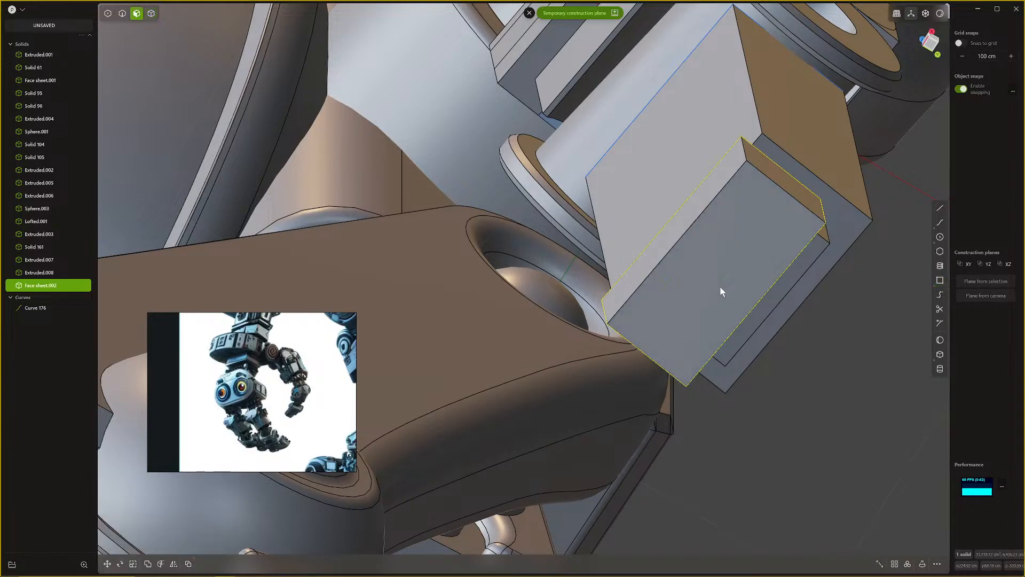
{"action": "left_click", "coordinate": [720, 288]}
{"action": "key", "text": "Escape"}
{"action": "middle_click_drag", "start_coordinate": [702, 302], "coordinate": [664, 328]}
{"action": "scroll", "coordinate": [692, 273], "scroll_direction": "down", "scroll_amount": 2}
{"action": "scroll", "coordinate": [692, 278], "scroll_direction": "down", "scroll_amount": 3}
{"action": "scroll", "coordinate": [684, 278], "scroll_direction": "up", "scroll_amount": 6}
{"action": "scroll", "coordinate": [663, 328], "scroll_direction": "up", "scroll_amount": 1}
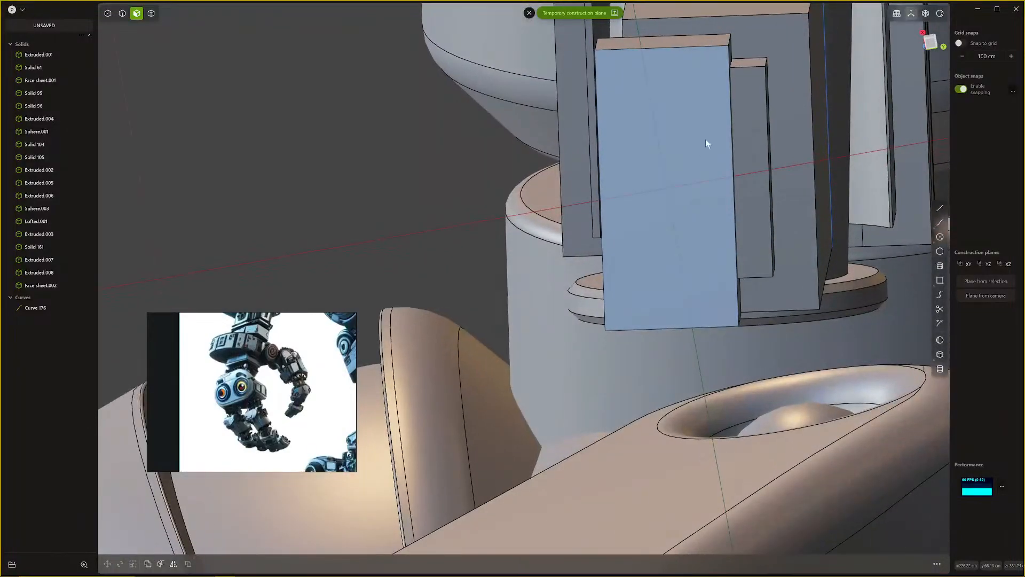
{"action": "middle_click_drag", "start_coordinate": [706, 139], "coordinate": [665, 264]}
{"action": "scroll", "coordinate": [681, 184], "scroll_direction": "up", "scroll_amount": 1}
{"action": "left_click", "coordinate": [665, 264]}
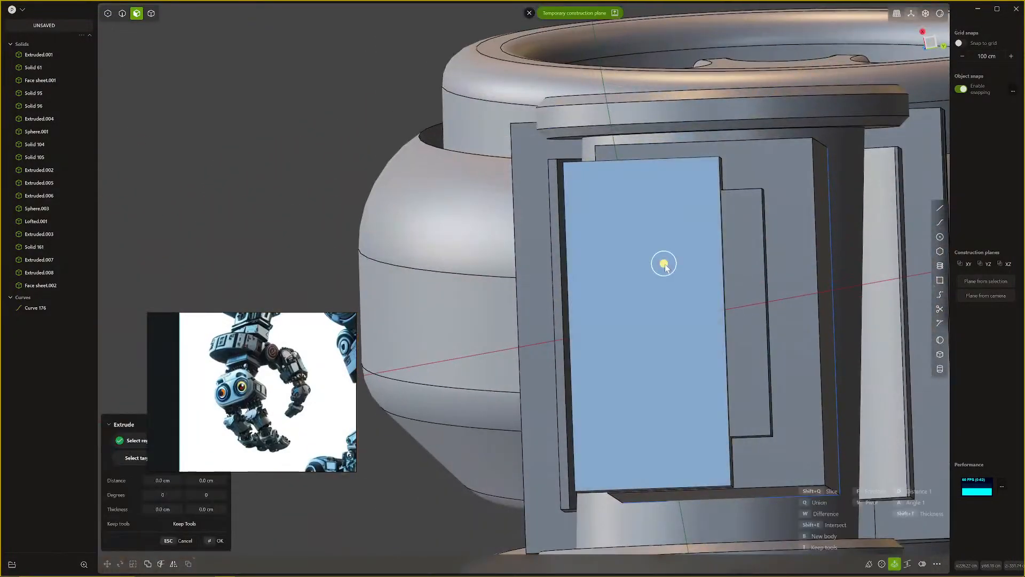
{"action": "key", "text": "Escape"}
{"action": "key", "text": "Escape"}
{"action": "left_click", "coordinate": [664, 264]}
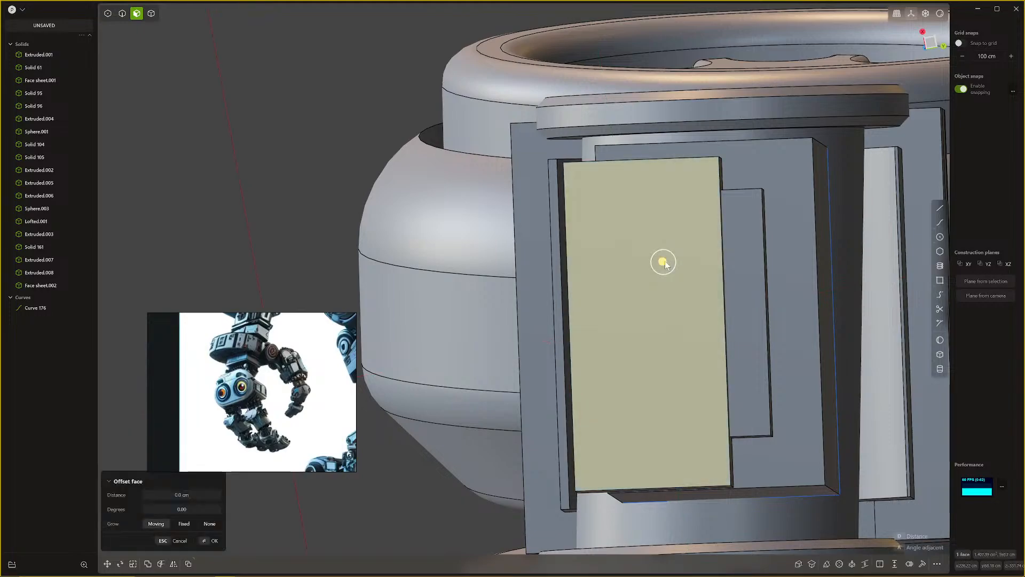
{"action": "key", "text": "shift+space"}
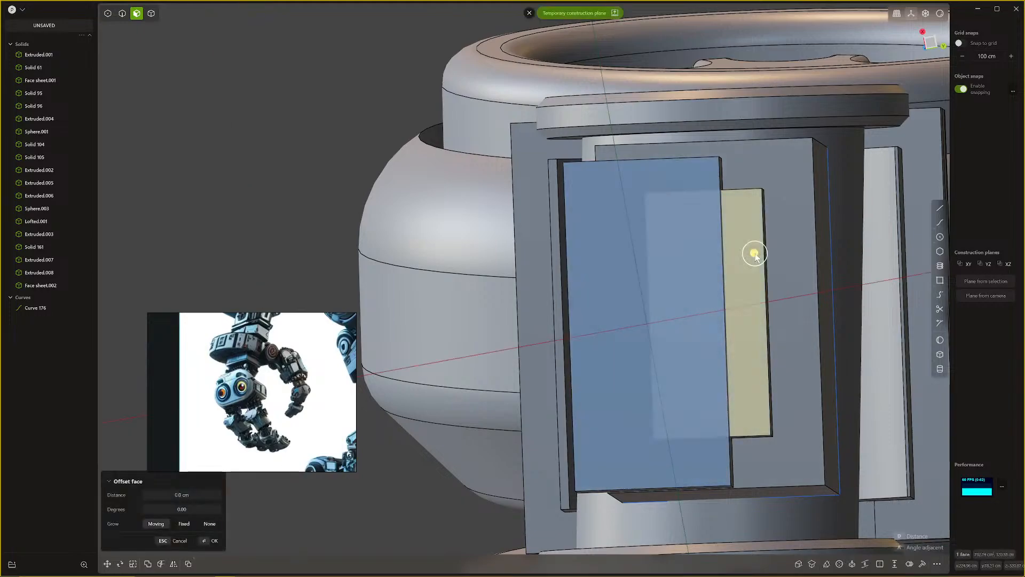
{"action": "left_click", "coordinate": [754, 256]}
{"action": "left_click", "coordinate": [679, 251]}
Step: Try to extrude the region on the wrist block's underside as a new body
{"action": "middle_click_drag", "start_coordinate": [679, 251], "coordinate": [734, 348]}
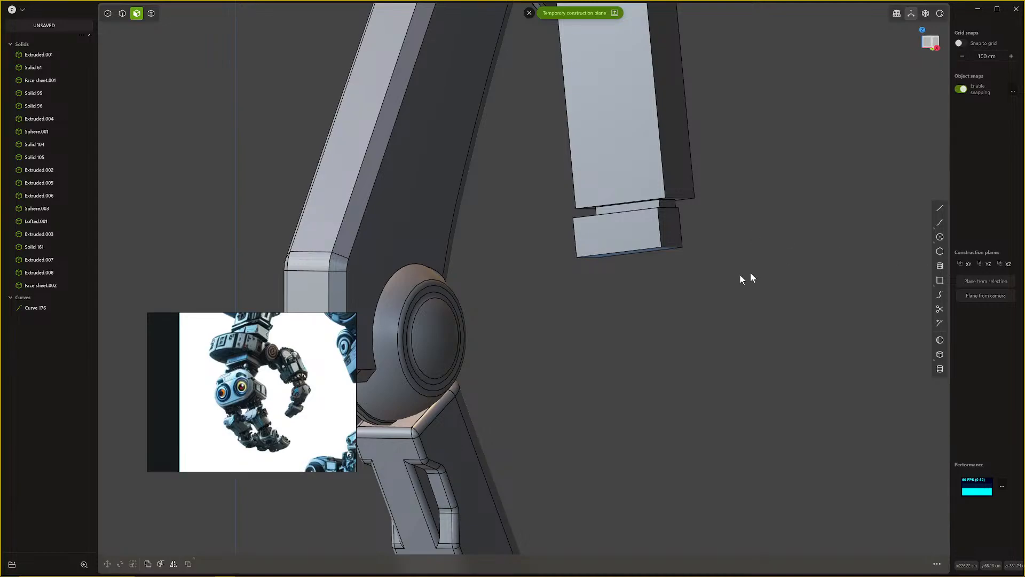
{"action": "middle_click_drag", "start_coordinate": [751, 272], "coordinate": [681, 277]}
{"action": "scroll", "coordinate": [658, 276], "scroll_direction": "up", "scroll_amount": 3}
{"action": "left_click", "coordinate": [662, 274]}
{"action": "key", "text": "e"}
{"action": "key", "text": "2"}
{"action": "left_click", "coordinate": [661, 266]}
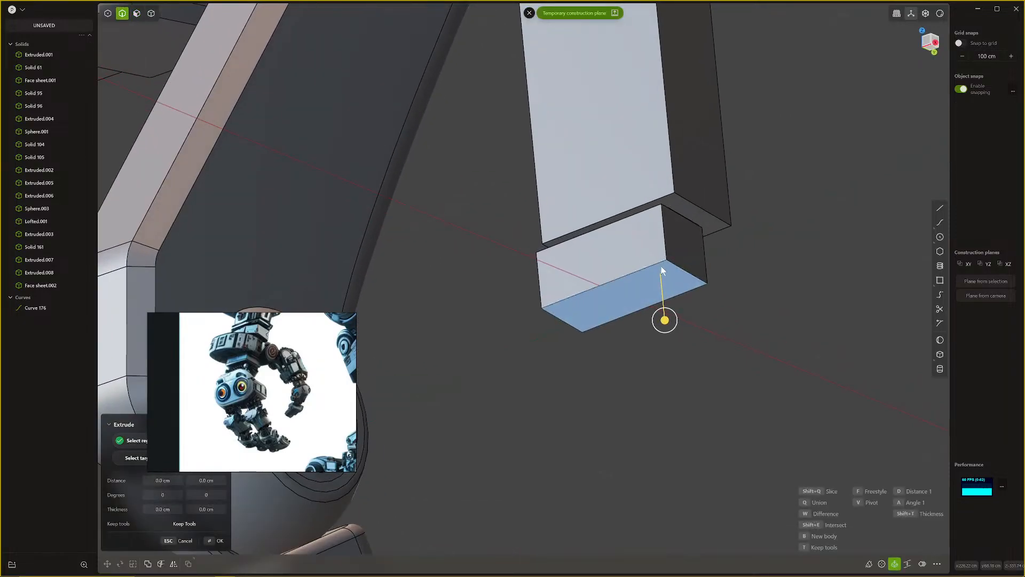
{"action": "key", "text": "b"}
{"action": "key", "text": "Escape"}
{"action": "key", "text": "3"}
{"action": "left_click", "coordinate": [666, 283]}
{"action": "key", "text": "e"}
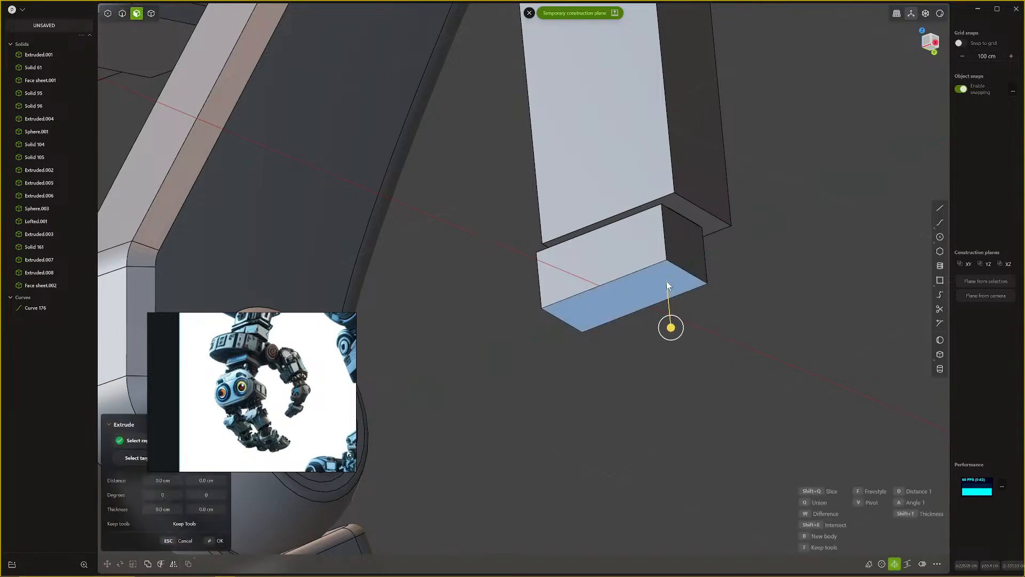
{"action": "middle_click_drag", "start_coordinate": [667, 284], "coordinate": [709, 277]}
{"action": "scroll", "coordinate": [699, 278], "scroll_direction": "up", "scroll_amount": 5}
{"action": "scroll", "coordinate": [705, 280], "scroll_direction": "down", "scroll_amount": 4}
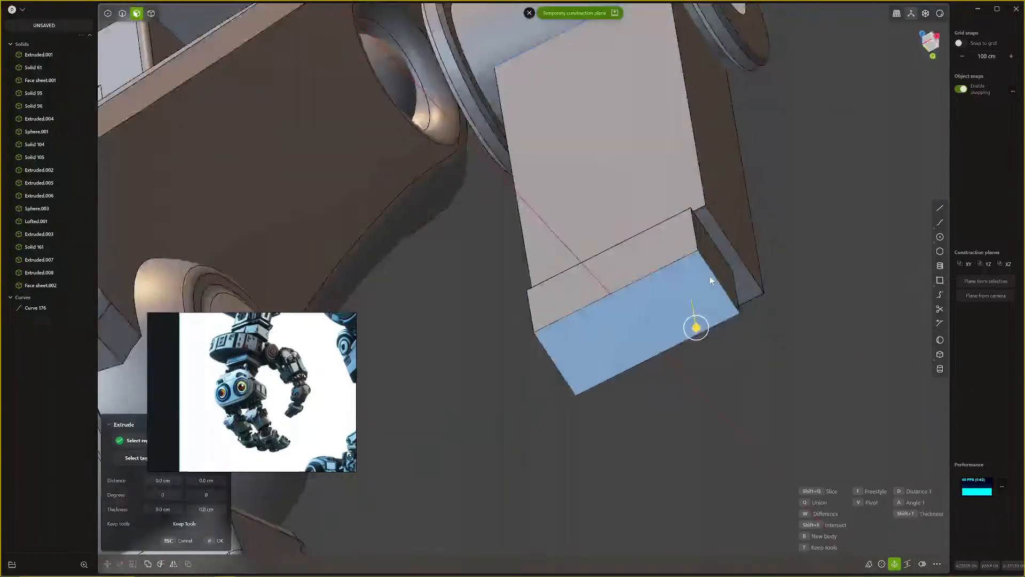
{"action": "left_click", "coordinate": [940, 281]}
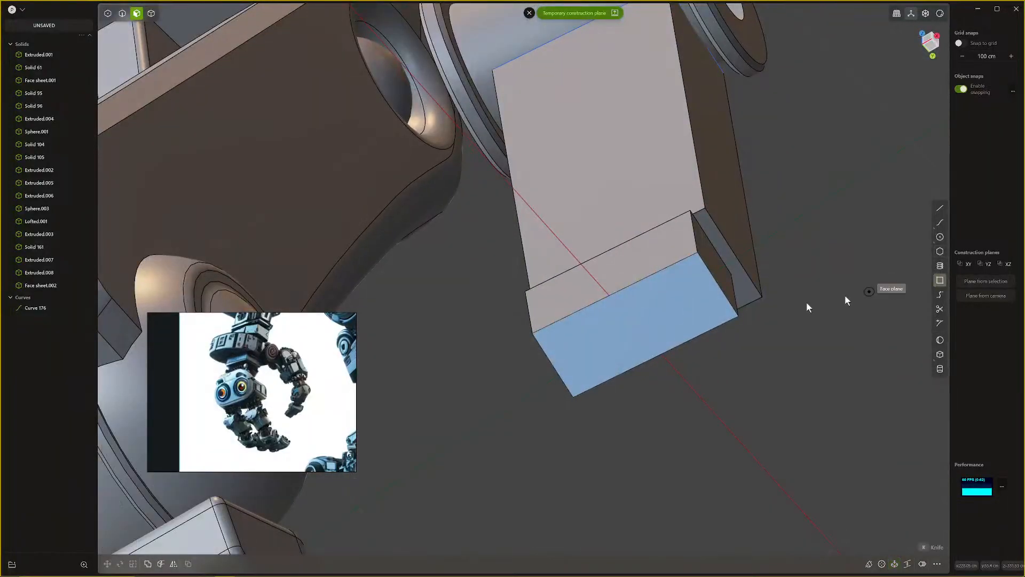
{"action": "left_click", "coordinate": [581, 335]}
{"action": "key", "text": "Escape"}
{"action": "mouse_move", "coordinate": [617, 346]}
{"action": "middle_mouse_down"}
{"action": "mouse_move", "coordinate": [622, 328]}
{"action": "mouse_move", "coordinate": [609, 336]}
{"action": "middle_mouse_up"}
{"action": "key", "text": "e"}
{"action": "middle_click_drag", "start_coordinate": [562, 376], "coordinate": [582, 397]}
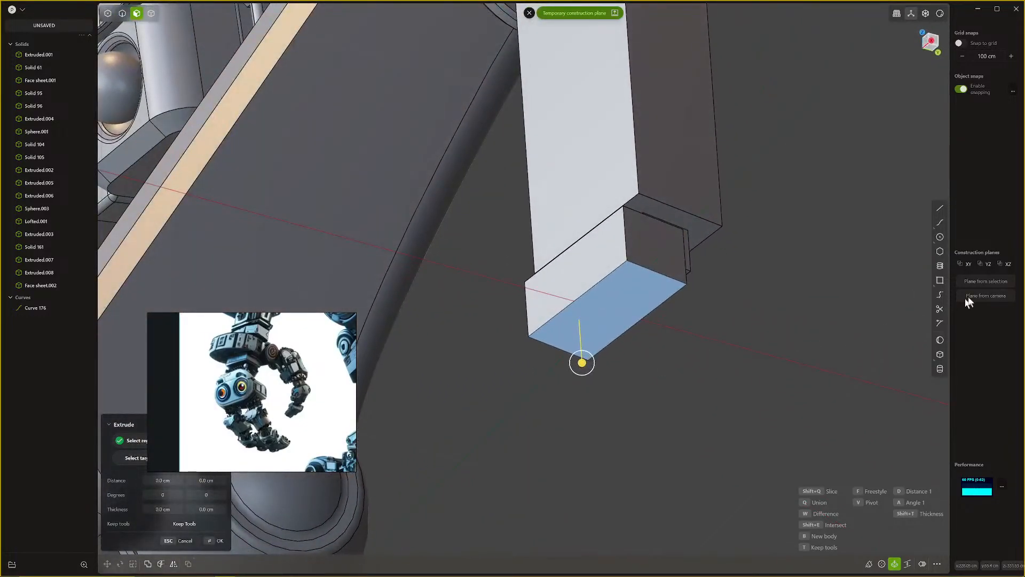
Step: Cut a spherical recess near one end of the wrist block's underside and undo the cut
{"action": "left_click", "coordinate": [940, 340]}
{"action": "left_click", "coordinate": [578, 324]}
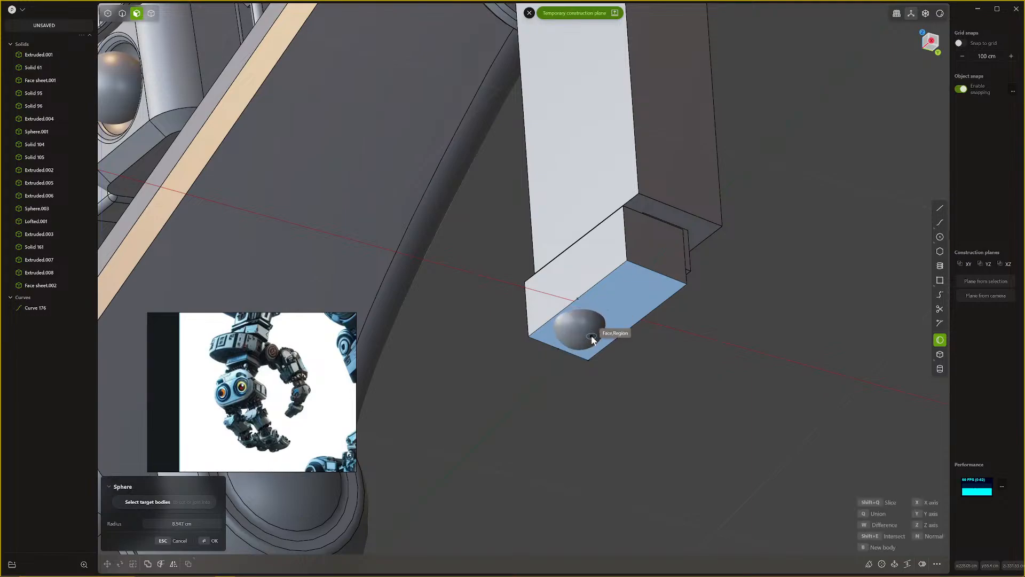
{"action": "left_click", "coordinate": [606, 331]}
{"action": "key", "text": "w"}
{"action": "right_click", "coordinate": [644, 351]}
{"action": "middle_click_drag", "start_coordinate": [586, 325], "coordinate": [600, 276]}
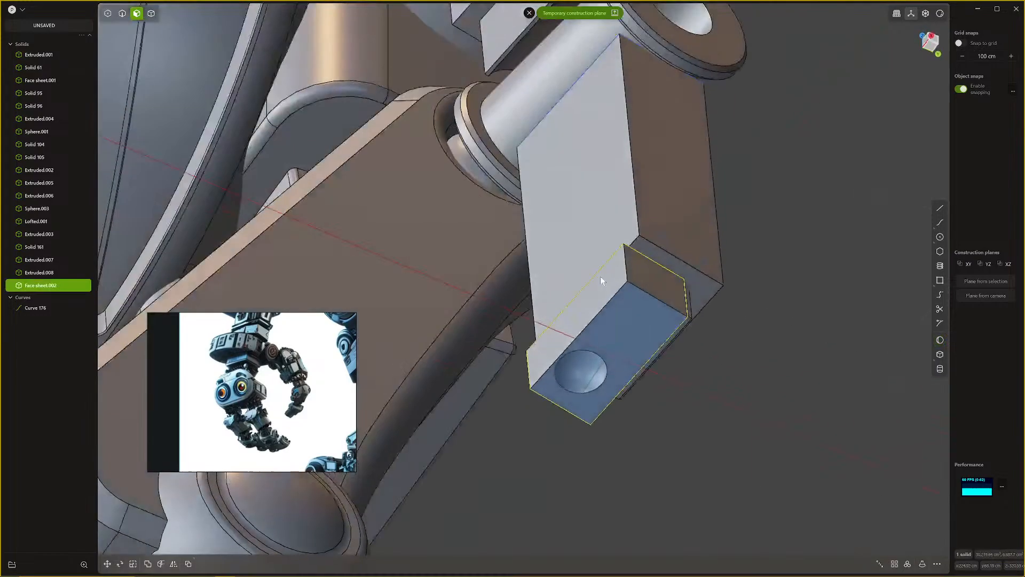
{"action": "middle_click_drag", "start_coordinate": [610, 354], "coordinate": [601, 267], "text": "shift"}
{"action": "key", "text": "ctrl+z"}
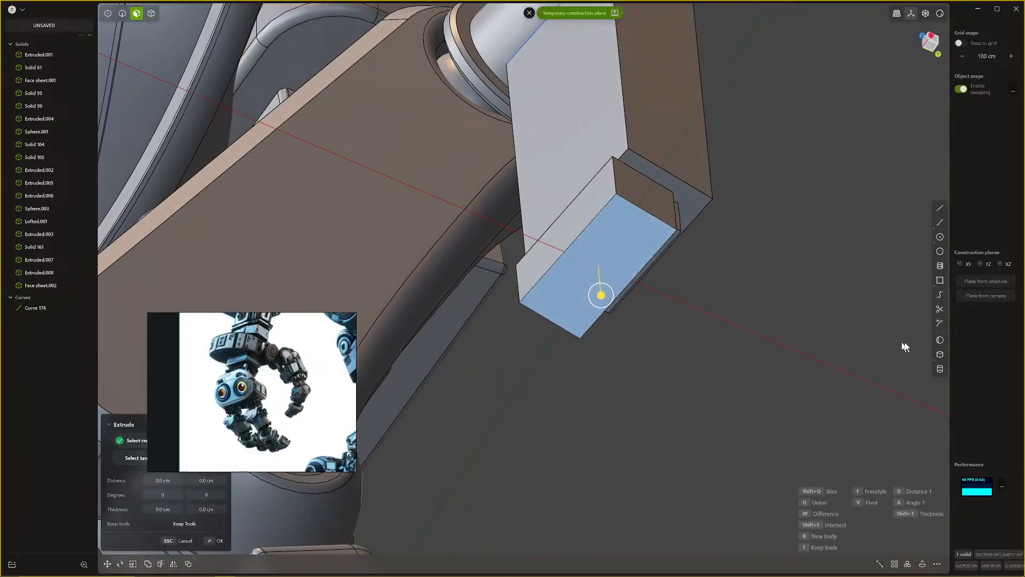
Step: Create a sphere as a separate body centred near one end of the wrist block's underside
{"action": "left_click", "coordinate": [939, 339]}
{"action": "left_click", "coordinate": [572, 287]}
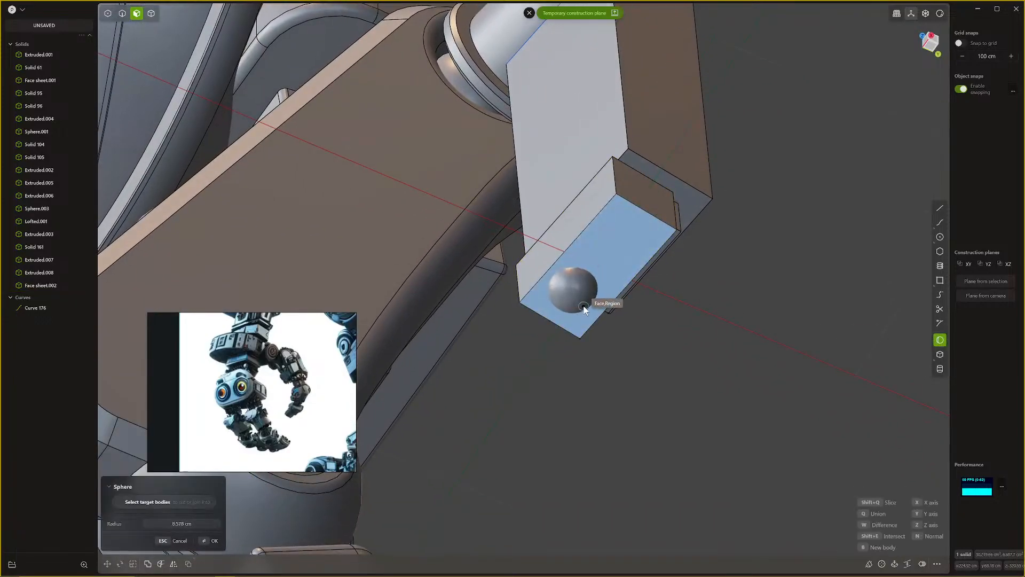
{"action": "left_click", "coordinate": [584, 307]}
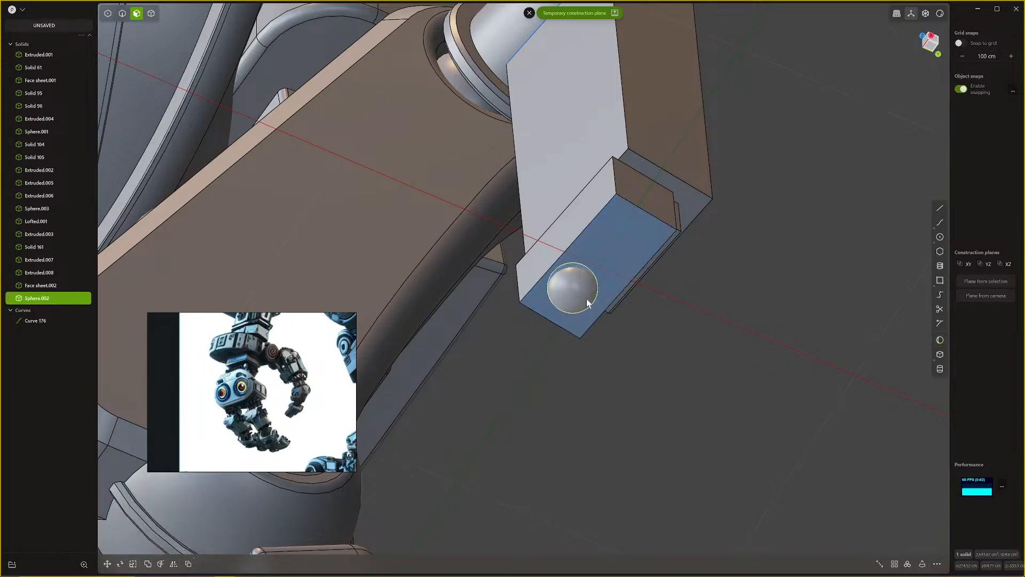
Step: Duplicate the sphere and position the copy beside the original along the length of the wrist block's underside
{"action": "key", "text": "ctrl+d"}
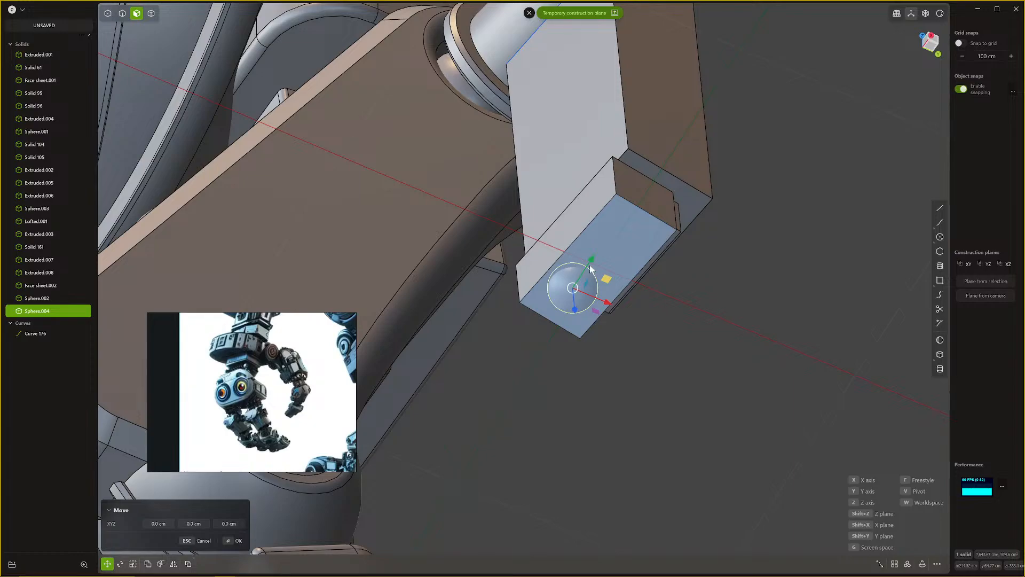
{"action": "left_click_drag", "start_coordinate": [590, 268], "coordinate": [630, 229]}
{"action": "middle_click_drag", "start_coordinate": [636, 232], "coordinate": [583, 206]}
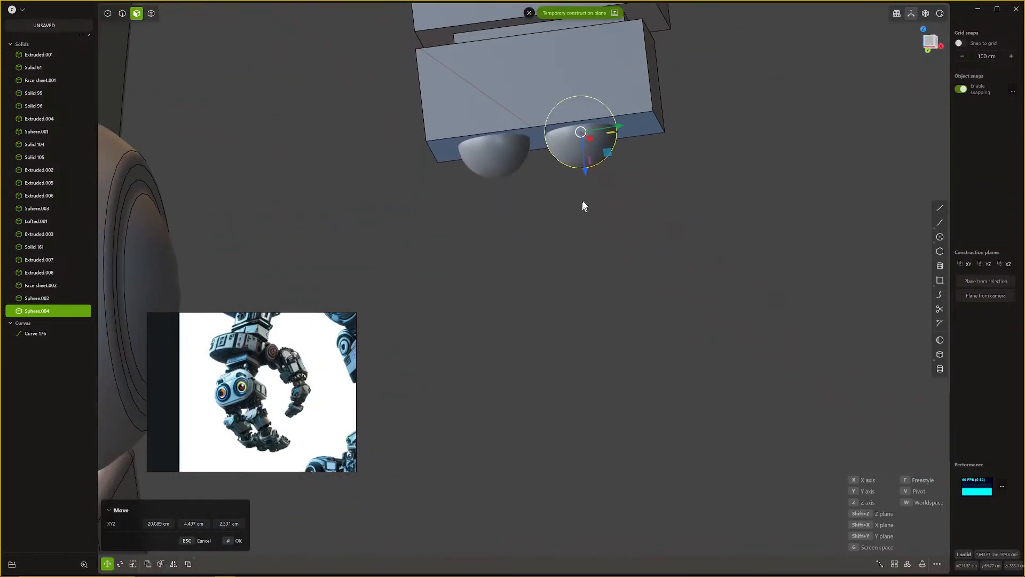
{"action": "left_click_drag", "start_coordinate": [591, 140], "coordinate": [599, 149]}
{"action": "key", "text": "Return"}
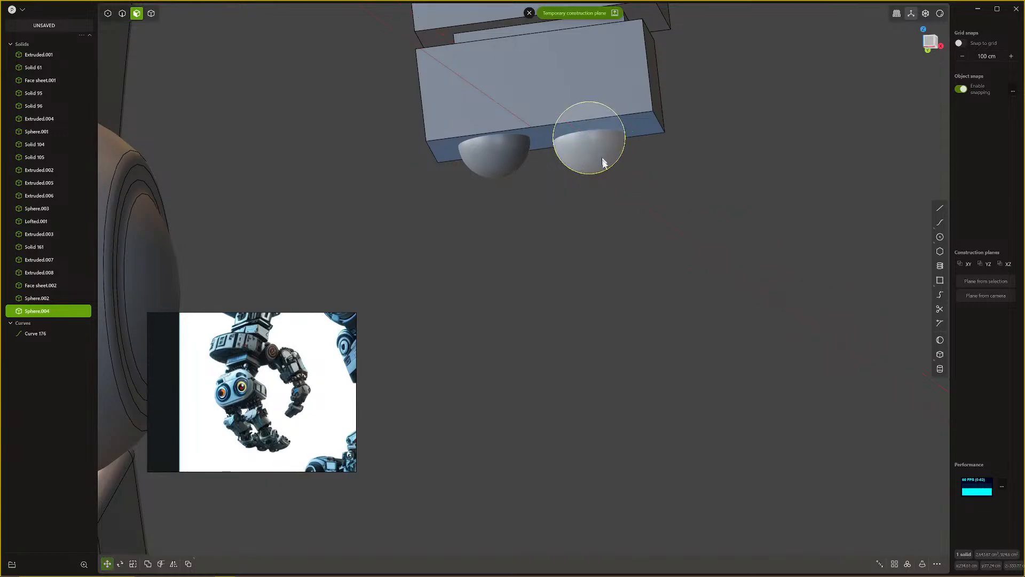
{"action": "middle_click_drag", "start_coordinate": [603, 157], "coordinate": [519, 131]}
{"action": "key", "text": "g"}
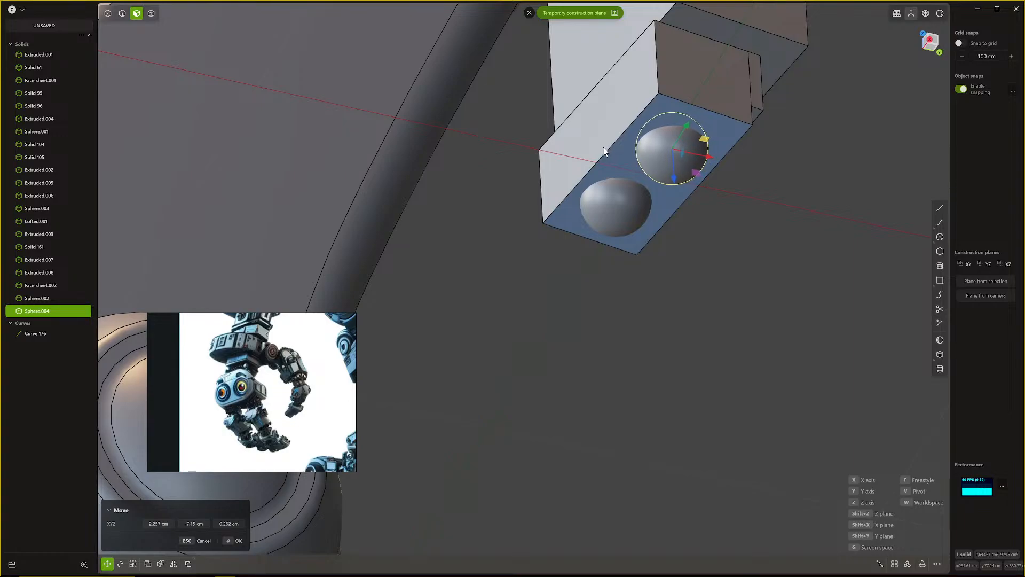
{"action": "left_click", "coordinate": [603, 147]}
{"action": "key", "text": "Return"}
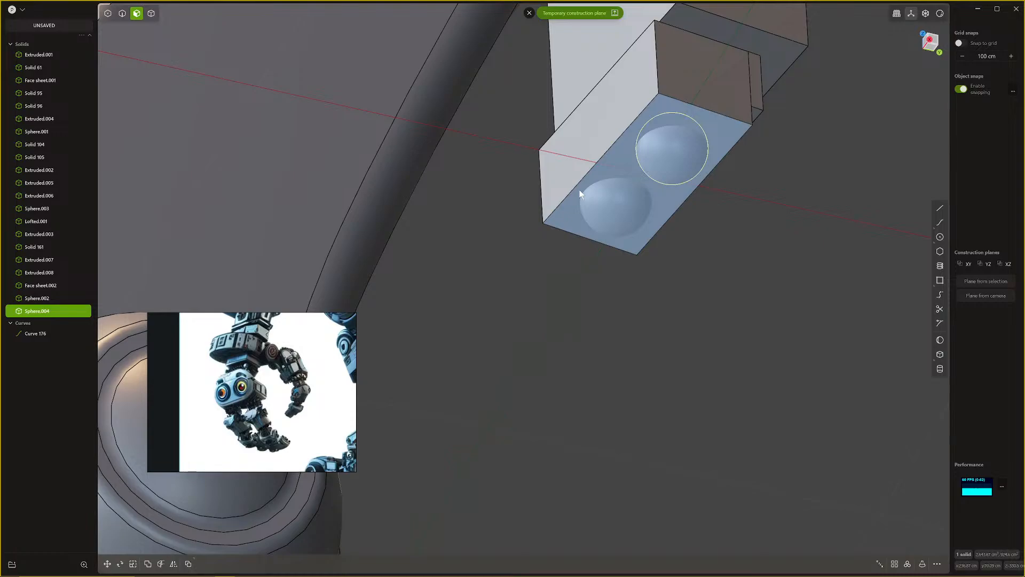
{"action": "left_click", "coordinate": [737, 240]}
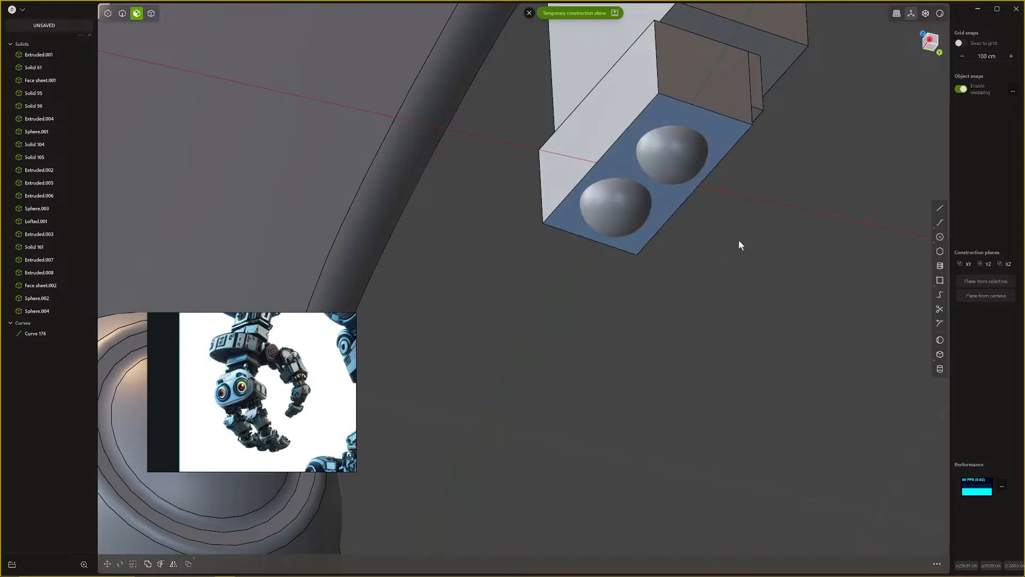
{"action": "scroll", "coordinate": [741, 244], "scroll_direction": "down", "scroll_amount": 3}
{"action": "scroll", "coordinate": [742, 245], "scroll_direction": "down", "scroll_amount": 2}
{"action": "middle_click_drag", "start_coordinate": [741, 245], "coordinate": [739, 288]}
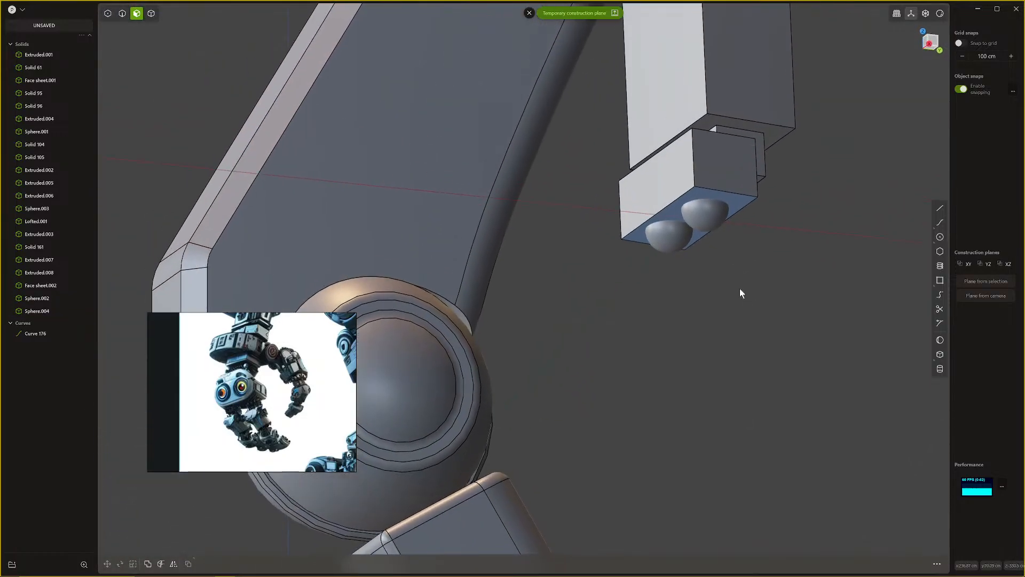
{"action": "left_click", "coordinate": [716, 221]}
{"action": "key", "text": "o"}
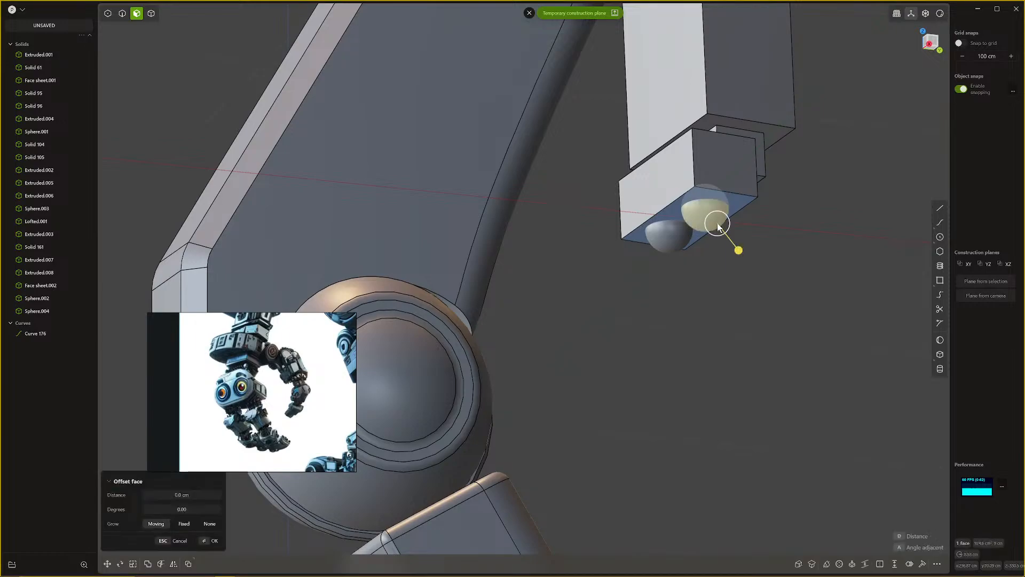
{"action": "left_click", "coordinate": [942, 280]}
{"action": "middle_click_drag", "start_coordinate": [753, 257], "coordinate": [741, 190]}
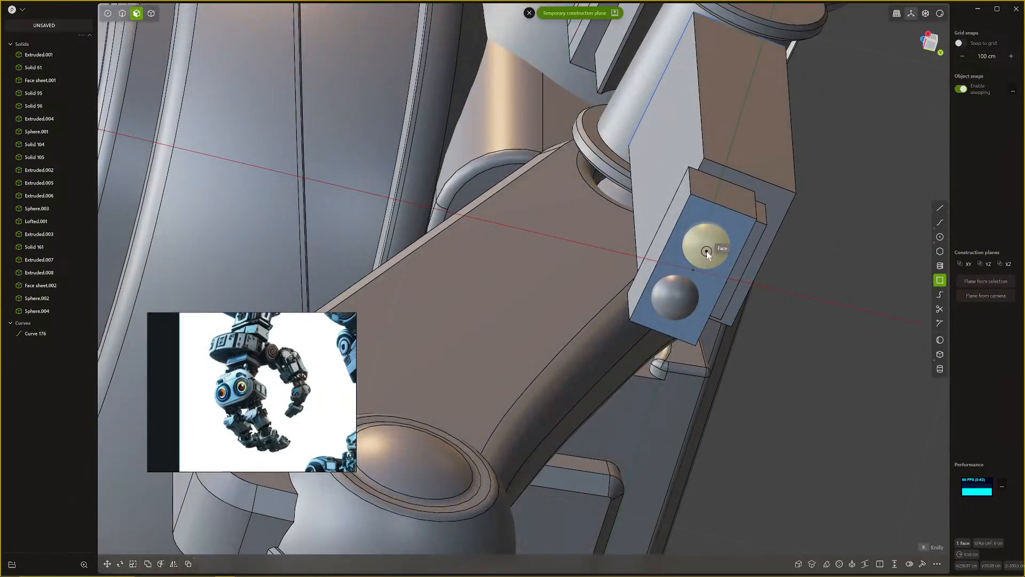
{"action": "left_click", "coordinate": [706, 251]}
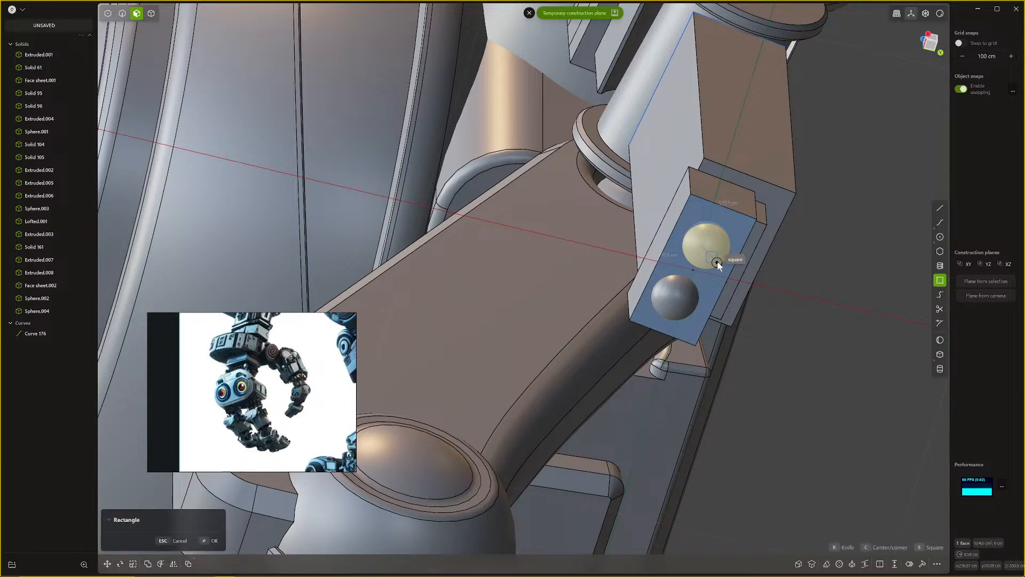
{"action": "left_click", "coordinate": [721, 264]}
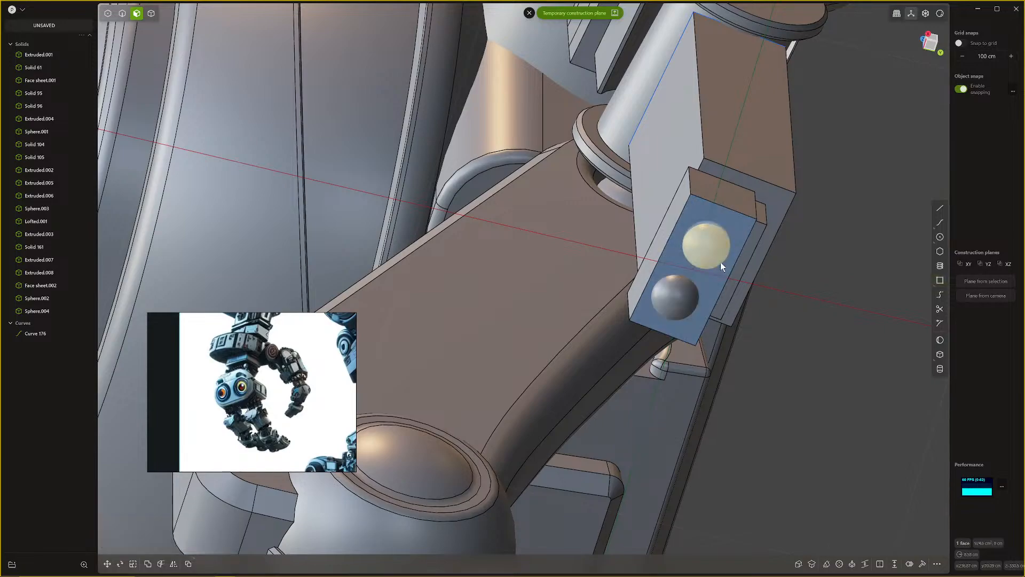
Step: Delete both spheres from the underside of the wrist block
{"action": "middle_click_drag", "start_coordinate": [720, 262], "coordinate": [613, 302]}
{"action": "key", "text": "4"}
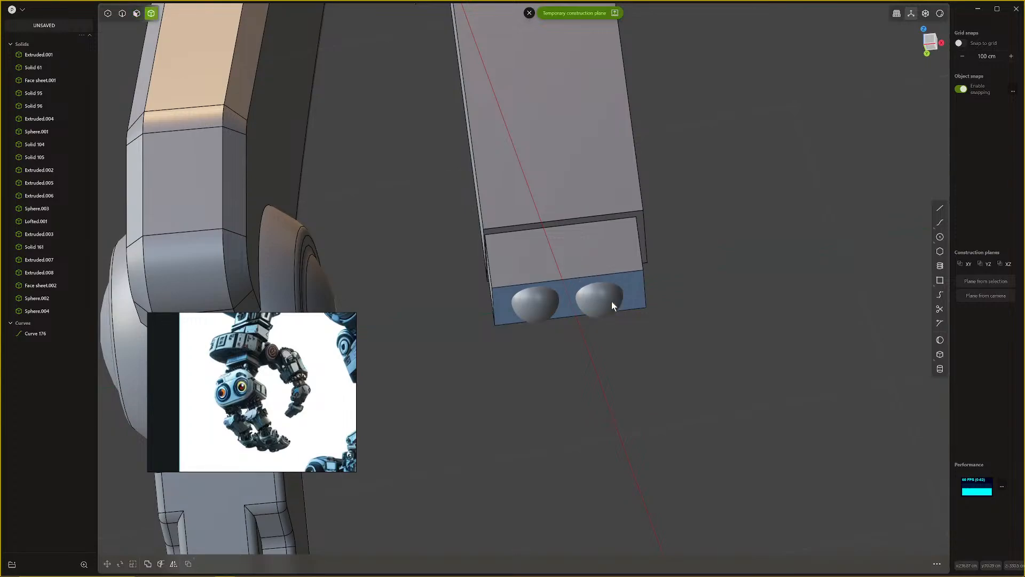
{"action": "left_click", "coordinate": [612, 306]}
{"action": "key", "text": "Delete"}
{"action": "left_click", "coordinate": [525, 308]}
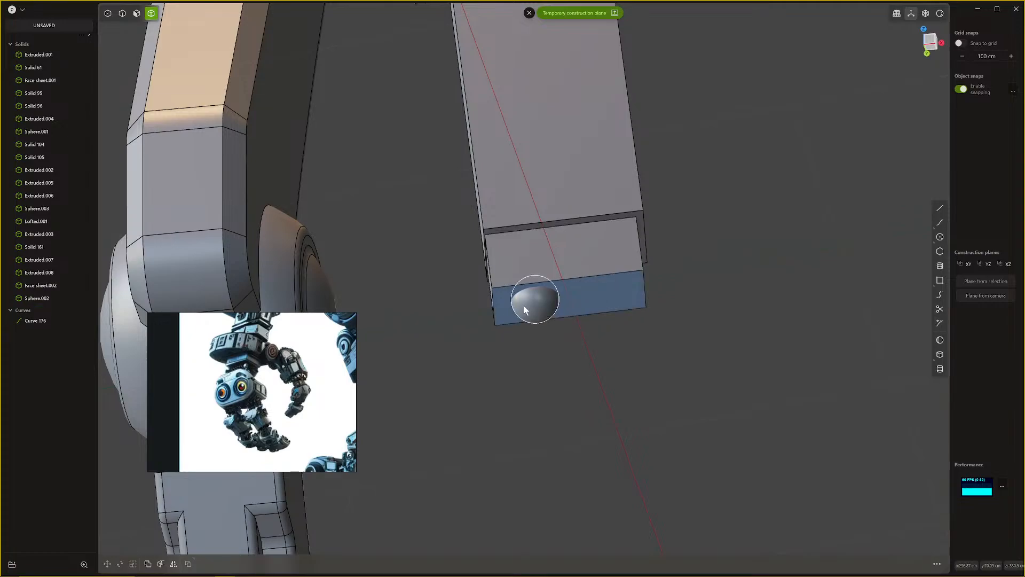
{"action": "key", "text": "Delete"}
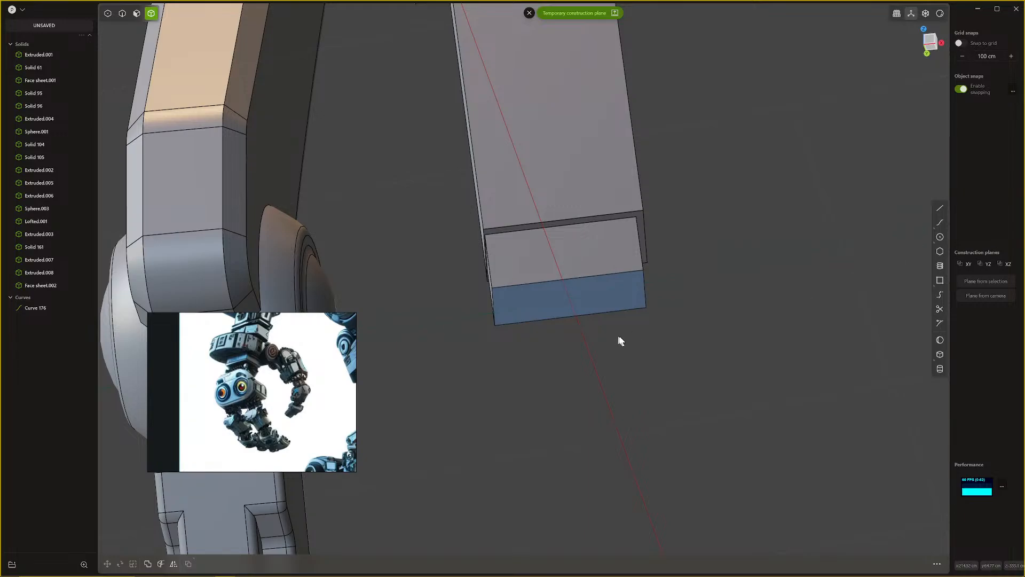
{"action": "left_click", "coordinate": [940, 281]}
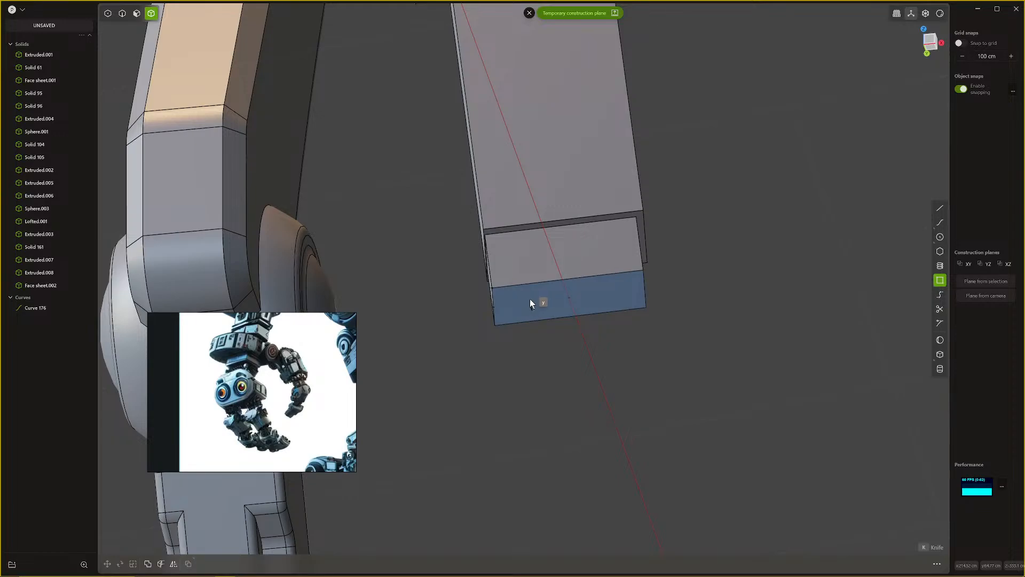
{"action": "scroll", "coordinate": [517, 325], "scroll_direction": "up", "scroll_amount": 4}
{"action": "middle_click_drag", "start_coordinate": [543, 303], "coordinate": [541, 232]}
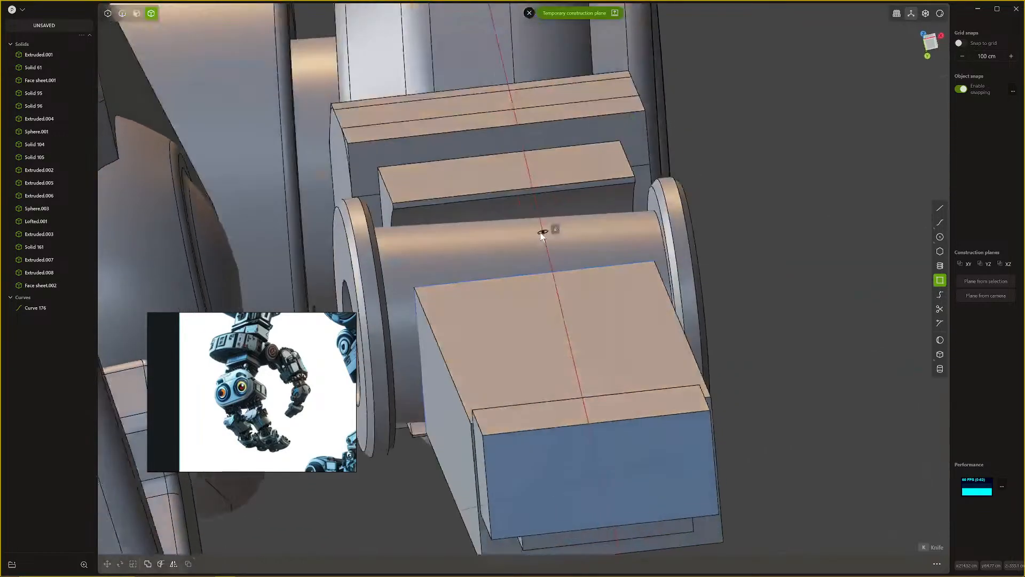
{"action": "middle_click_drag", "start_coordinate": [565, 410], "coordinate": [522, 206], "text": "shift"}
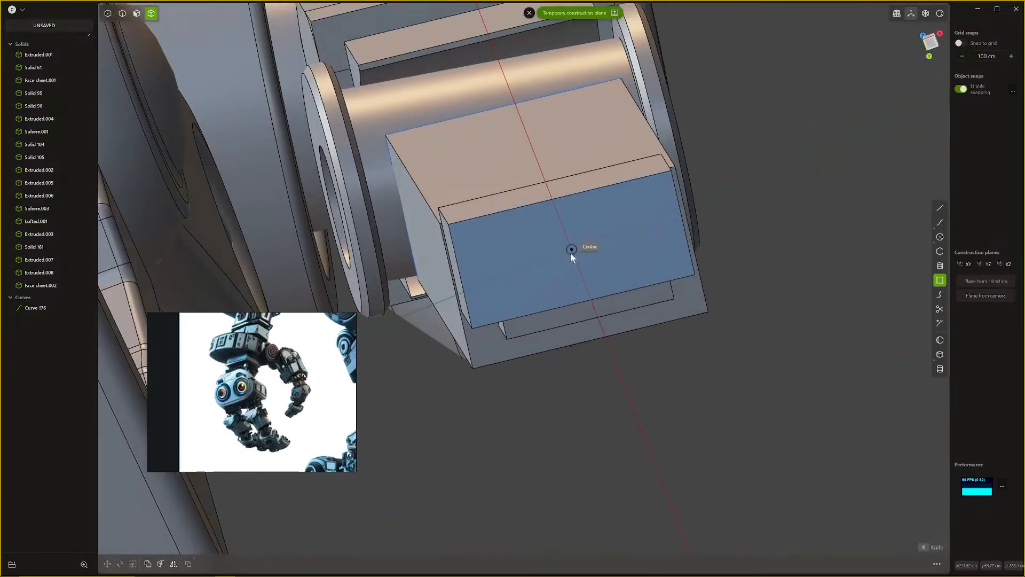
{"action": "left_click", "coordinate": [529, 13]}
{"action": "middle_click_drag", "start_coordinate": [549, 271], "coordinate": [596, 323]}
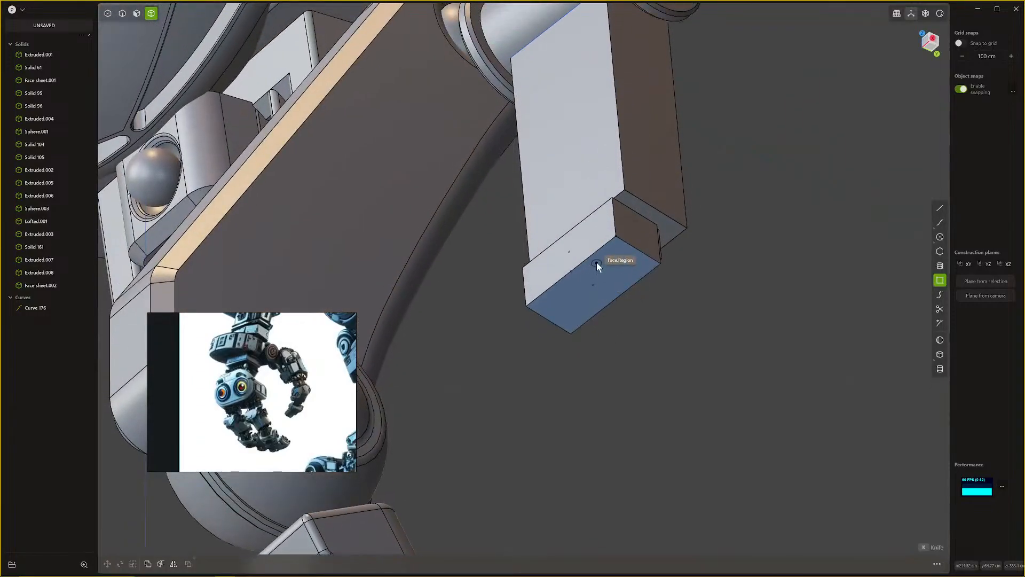
{"action": "left_click", "coordinate": [673, 240]}
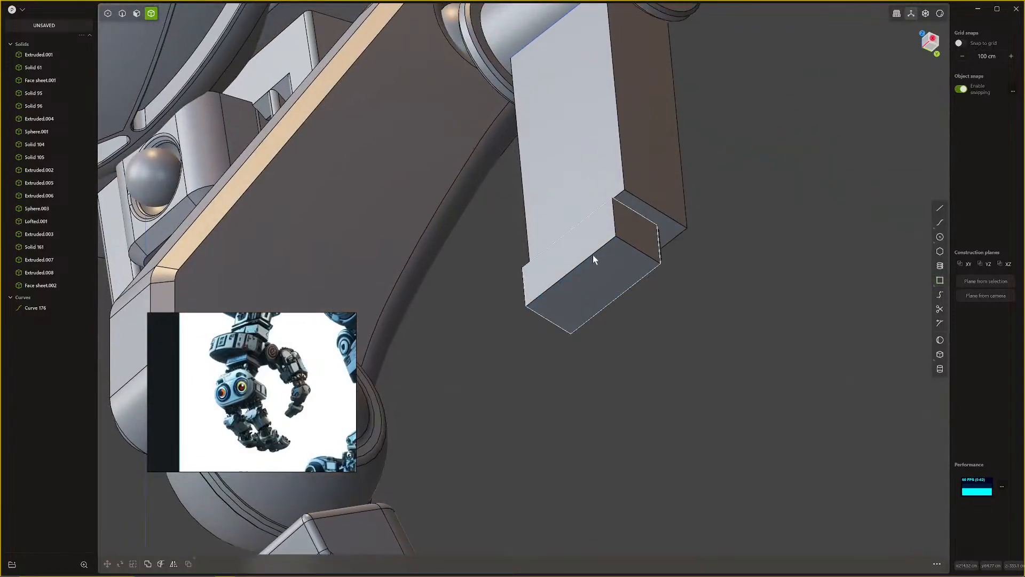
Step: Duplicate the edges of the wrist block's underside as a closed curve and move it about 2.9 cm down
{"action": "key", "text": "2"}
{"action": "key", "text": "f"}
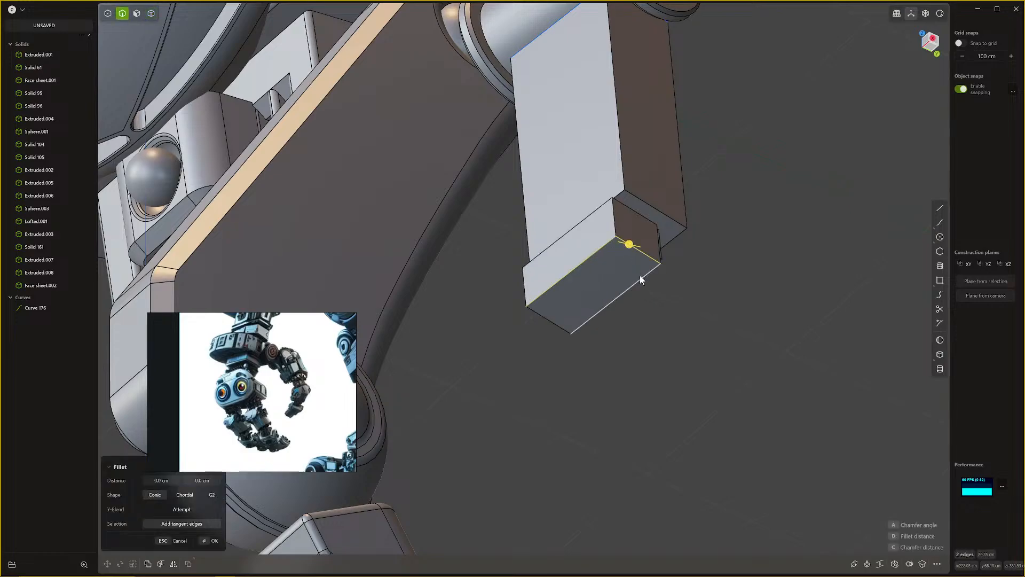
{"action": "left_click", "coordinate": [556, 324], "text": "shift"}
{"action": "key", "text": "shift+d"}
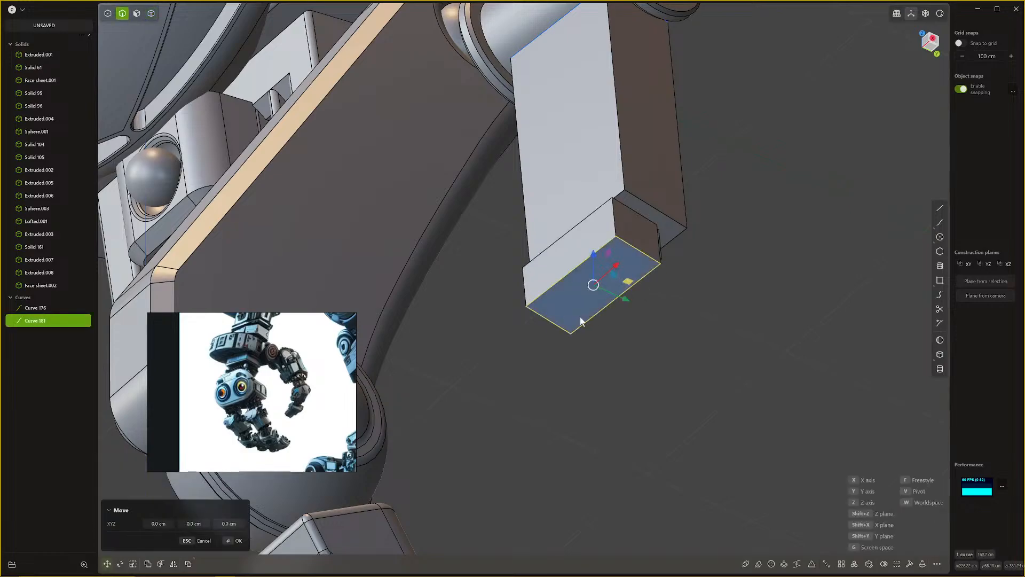
{"action": "left_click_drag", "start_coordinate": [594, 258], "coordinate": [597, 263]}
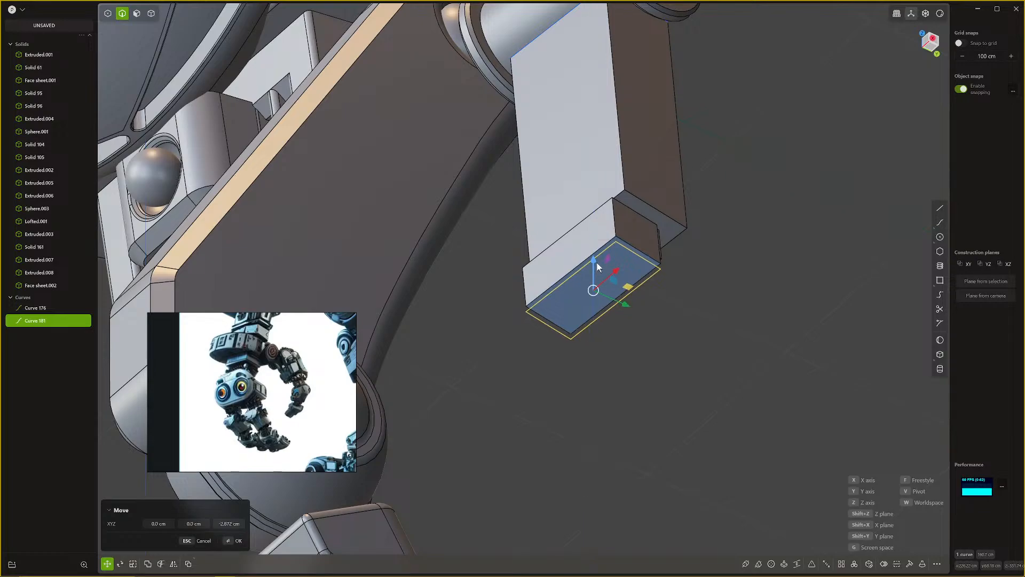
{"action": "right_click", "coordinate": [597, 262]}
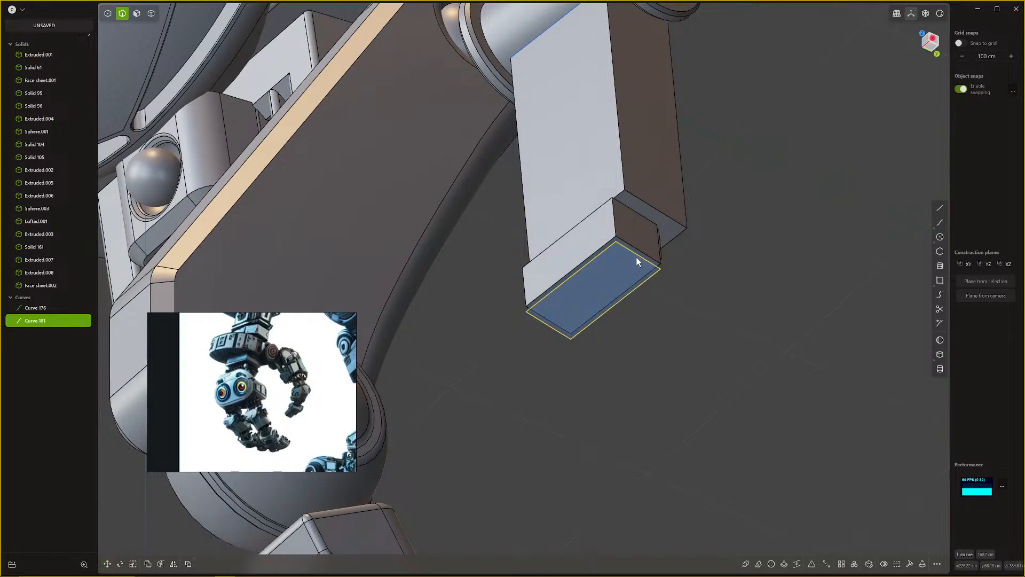
Step: Try to shorten the copied underside outline by scaling it along its long direction, also relative to a temporary construction plane
{"action": "key", "text": "s"}
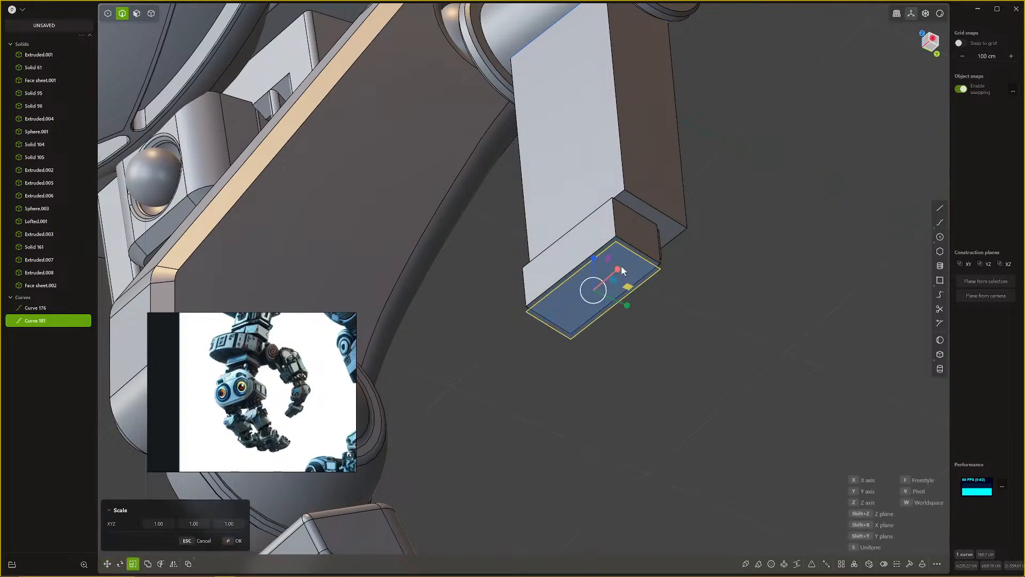
{"action": "left_click_drag", "start_coordinate": [622, 267], "coordinate": [603, 289]}
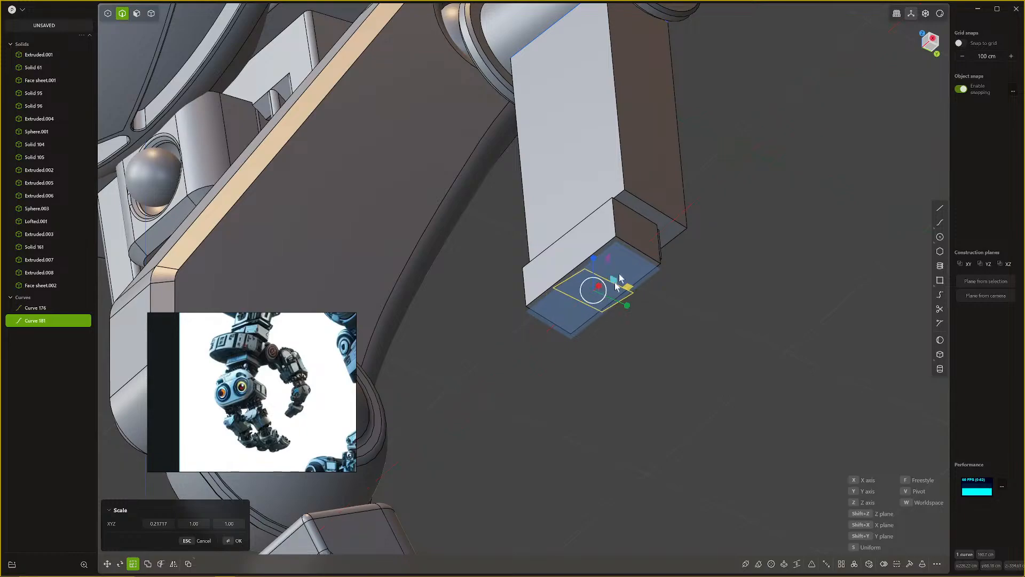
{"action": "mouse_move", "coordinate": [619, 274]}
{"action": "middle_mouse_down"}
{"action": "mouse_move", "coordinate": [626, 216]}
{"action": "mouse_move", "coordinate": [616, 311]}
{"action": "mouse_move", "coordinate": [652, 361]}
{"action": "mouse_move", "coordinate": [604, 394]}
{"action": "mouse_move", "coordinate": [579, 373]}
{"action": "mouse_move", "coordinate": [562, 246]}
{"action": "mouse_move", "coordinate": [574, 357]}
{"action": "mouse_move", "coordinate": [597, 391]}
{"action": "middle_mouse_up"}
{"action": "key", "text": "Escape"}
{"action": "key", "text": "space"}
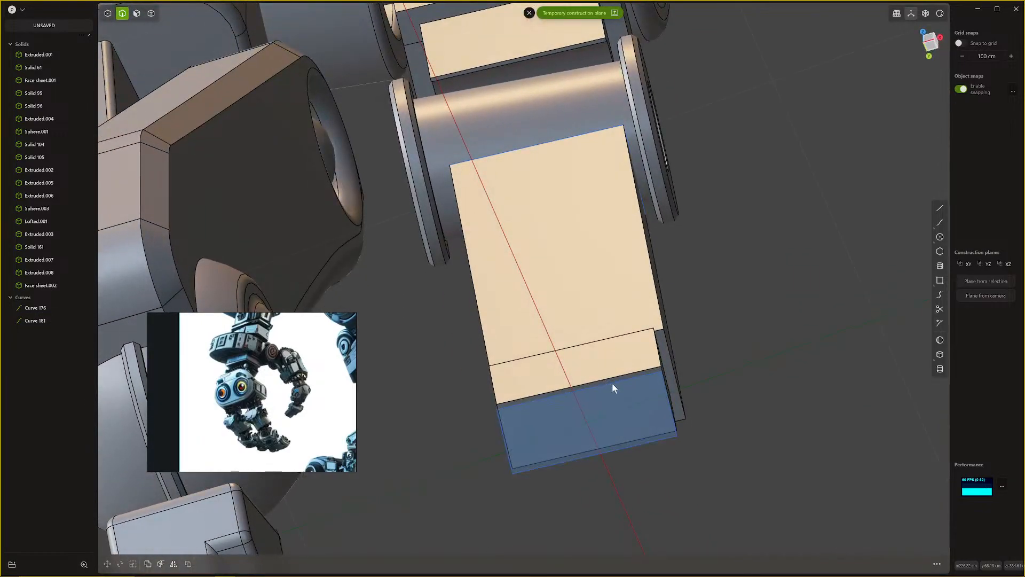
{"action": "left_click", "coordinate": [613, 382]}
{"action": "key", "text": "s"}
{"action": "left_click_drag", "start_coordinate": [627, 409], "coordinate": [611, 413]}
{"action": "key", "text": "z"}
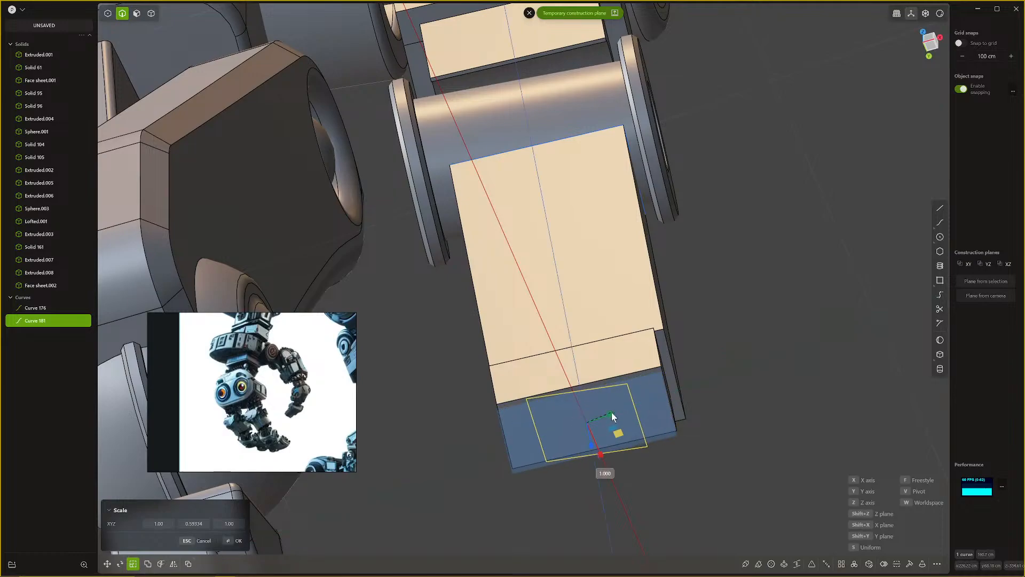
{"action": "left_click", "coordinate": [736, 323]}
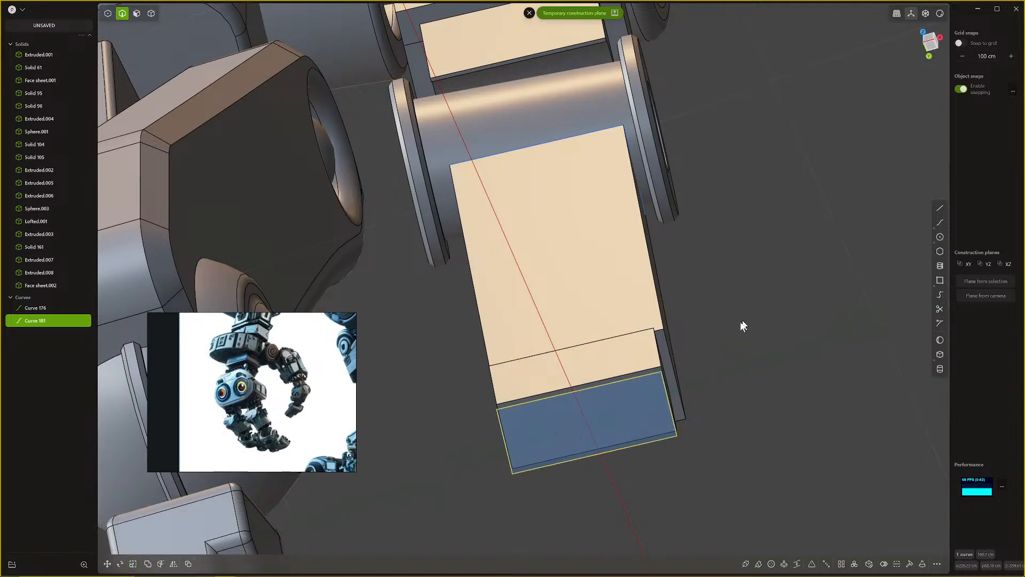
Step: Delete the copied underside outline curve and leave the temporary construction plane
{"action": "middle_click_drag", "start_coordinate": [743, 325], "coordinate": [590, 424]}
{"action": "key", "text": "Delete"}
{"action": "scroll", "coordinate": [635, 370], "scroll_direction": "down", "scroll_amount": 5}
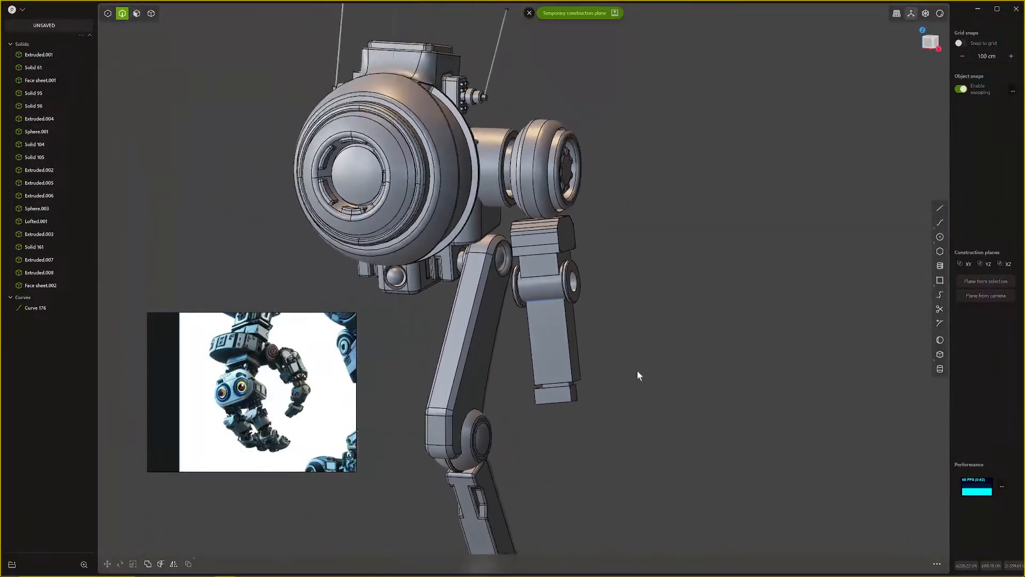
{"action": "middle_click_drag", "start_coordinate": [636, 370], "coordinate": [535, 310], "text": "shift"}
{"action": "scroll", "coordinate": [543, 313], "scroll_direction": "up", "scroll_amount": 2}
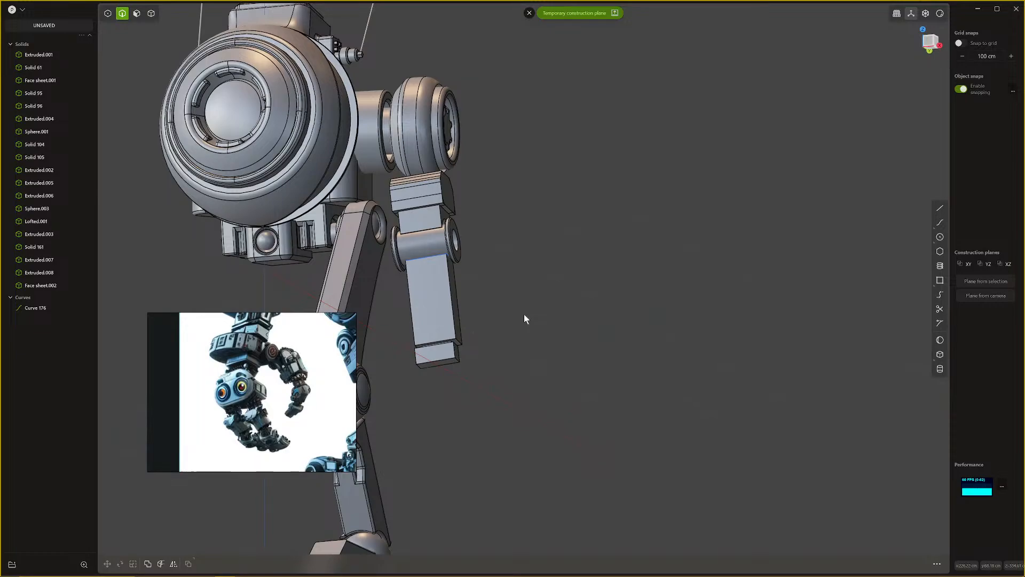
{"action": "middle_click_drag", "start_coordinate": [524, 319], "coordinate": [548, 324]}
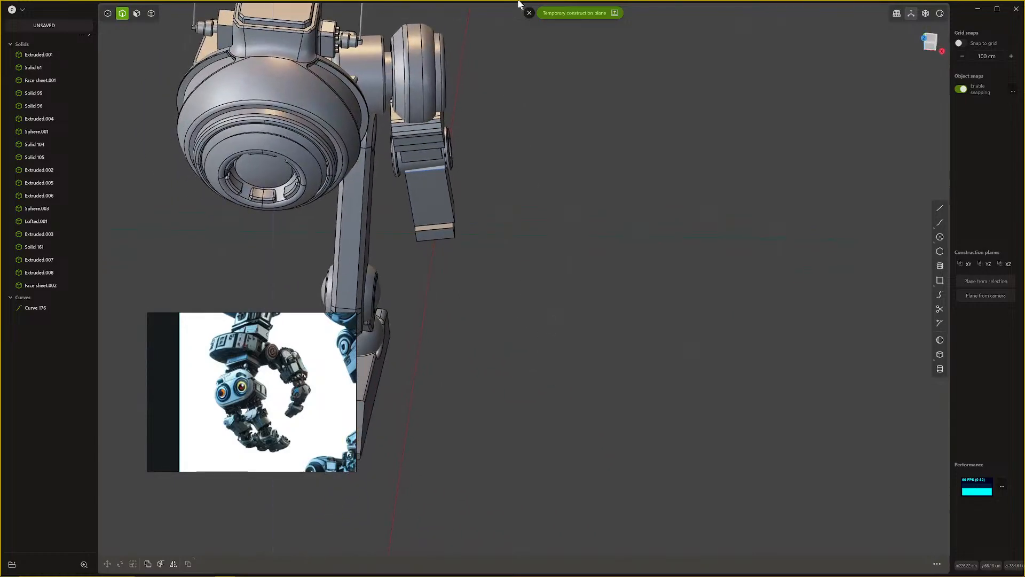
{"action": "middle_click_drag", "start_coordinate": [528, 13], "coordinate": [657, 330]}
{"action": "scroll", "coordinate": [658, 328], "scroll_direction": "down", "scroll_amount": 5}
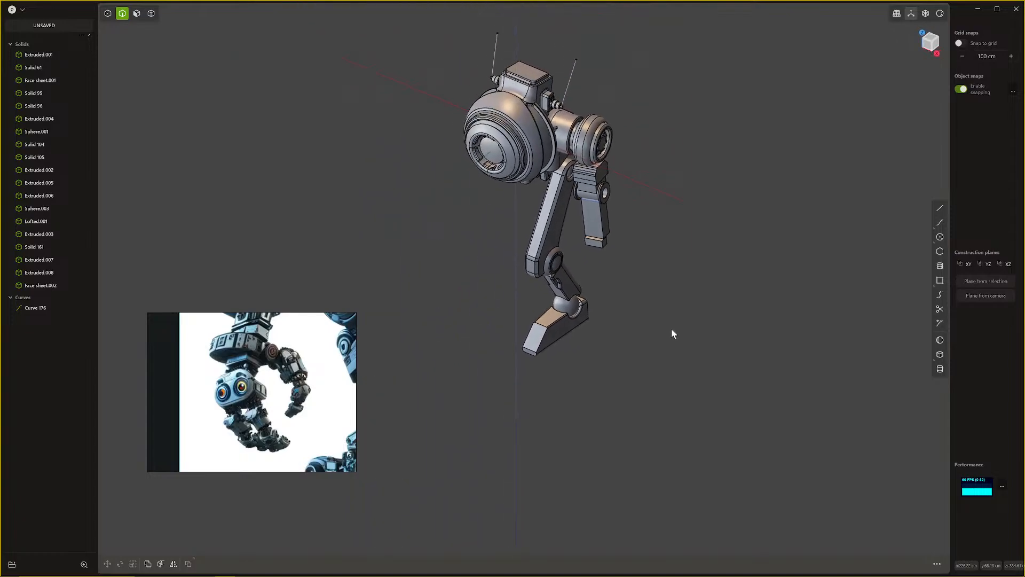
Step: Sketch a small square from its centre on the XY plane, along the X axis beyond the robot's shoulder
{"action": "left_click", "coordinate": [940, 280]}
{"action": "middle_click_drag", "start_coordinate": [630, 287], "coordinate": [650, 332]}
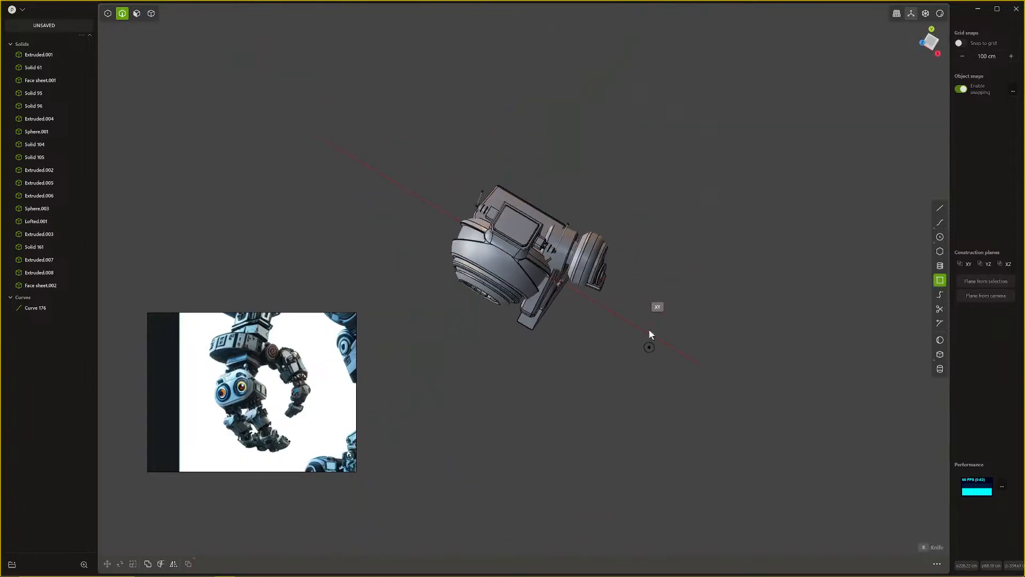
{"action": "left_click", "coordinate": [644, 329]}
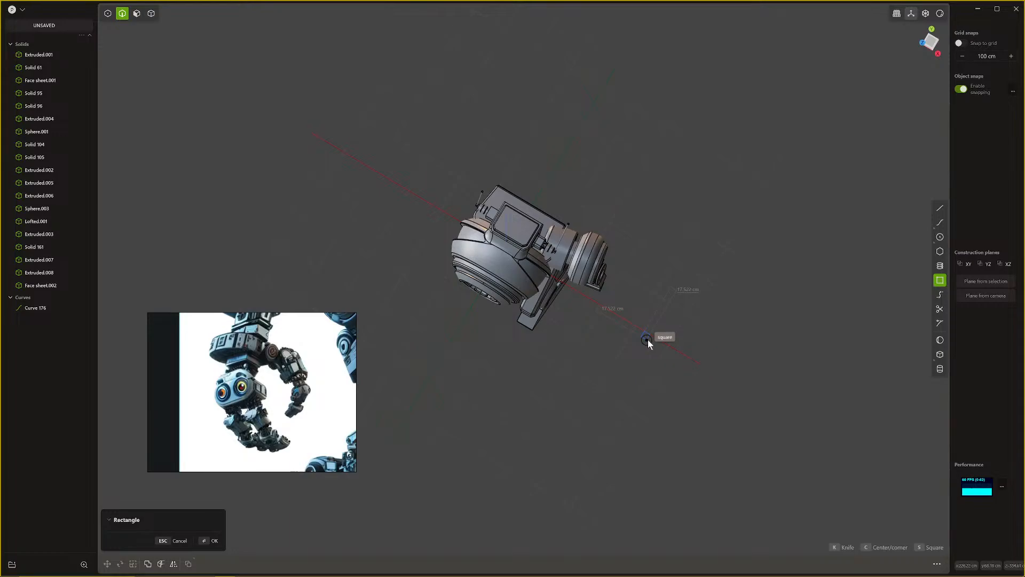
{"action": "key", "text": "c"}
{"action": "left_click", "coordinate": [649, 338]}
{"action": "middle_click_drag", "start_coordinate": [649, 339], "coordinate": [659, 247]}
{"action": "scroll", "coordinate": [657, 225], "scroll_direction": "up", "scroll_amount": 5}
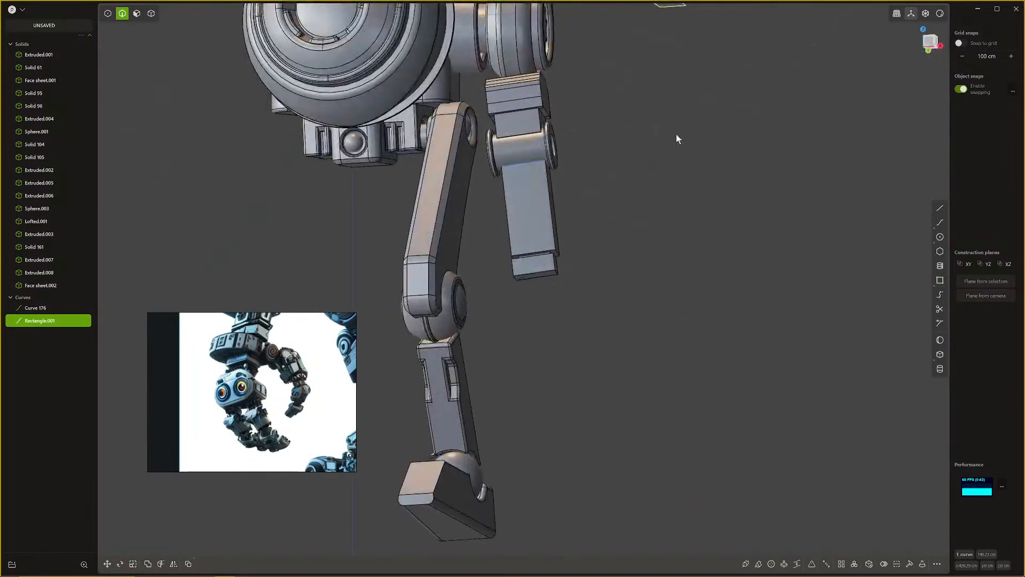
{"action": "middle_click_drag", "start_coordinate": [676, 133], "coordinate": [646, 336], "text": "shift"}
{"action": "middle_click_drag", "start_coordinate": [642, 163], "coordinate": [638, 185], "text": "shift"}
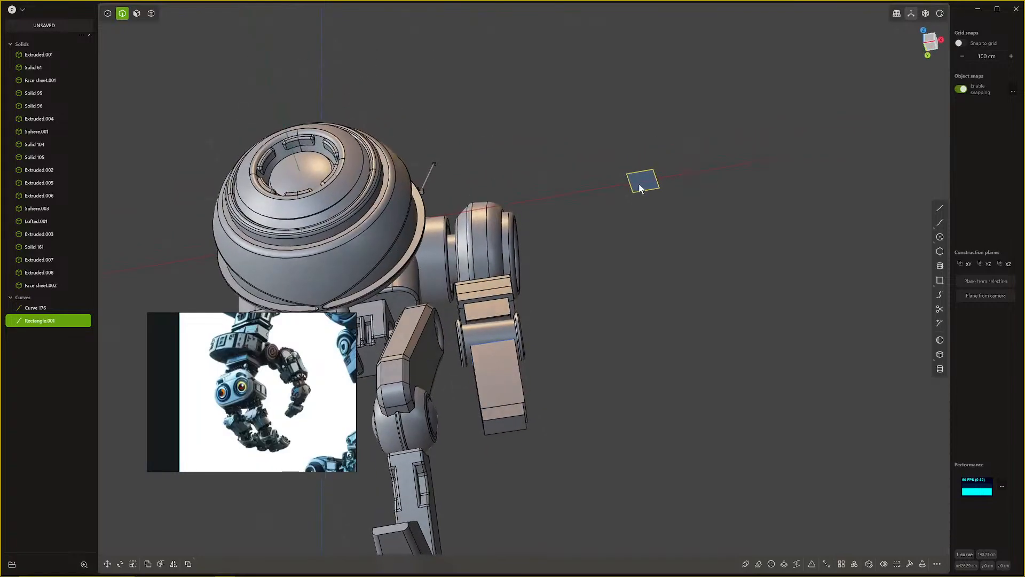
Step: Extrude the square about 25 cm downwards into a separate block
{"action": "key", "text": "3"}
{"action": "key", "text": "e"}
{"action": "left_click_drag", "start_coordinate": [642, 218], "coordinate": [642, 231]}
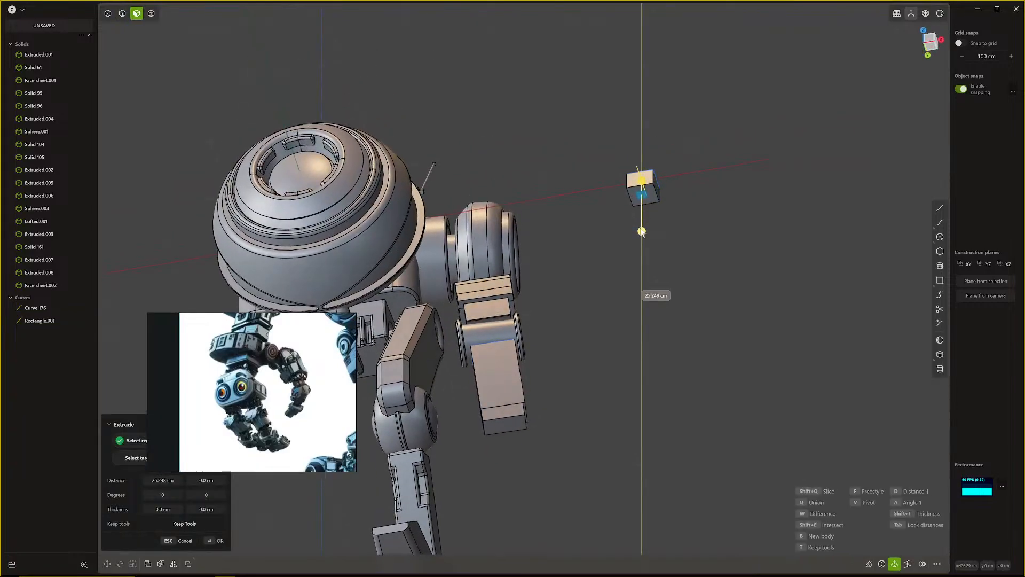
{"action": "key", "text": "Return"}
Step: Duplicate the block and move the copy about 16 cm down along the Z axis
{"action": "middle_click_drag", "start_coordinate": [639, 226], "coordinate": [633, 275]}
{"action": "scroll", "coordinate": [635, 238], "scroll_direction": "up", "scroll_amount": 5}
{"action": "key", "text": "shift+d"}
{"action": "left_click_drag", "start_coordinate": [625, 216], "coordinate": [623, 236]}
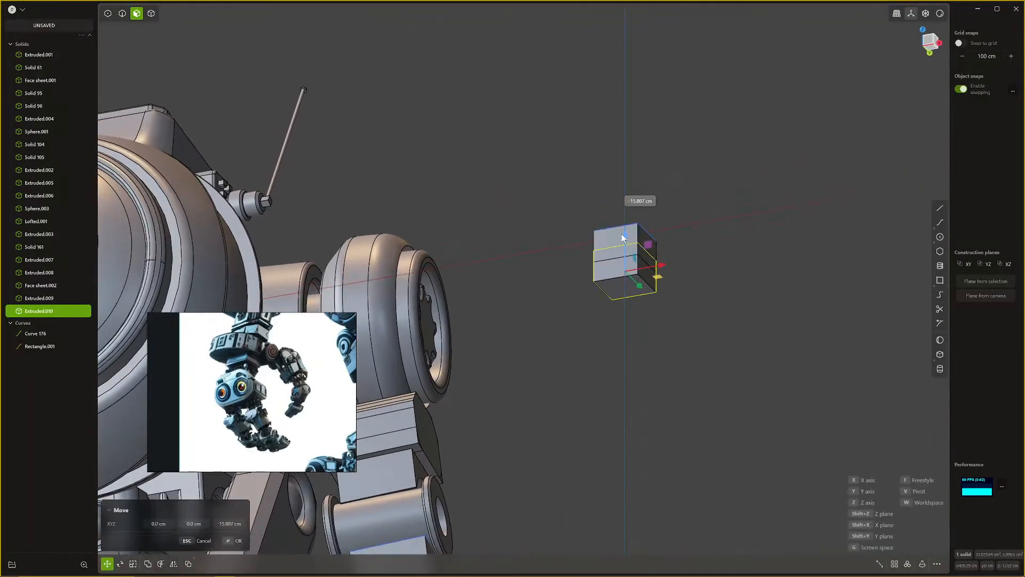
Step: Rotate the lower copy of the block about 31° around the X axis
{"action": "middle_click_drag", "start_coordinate": [627, 253], "coordinate": [623, 281]}
{"action": "key", "text": "r"}
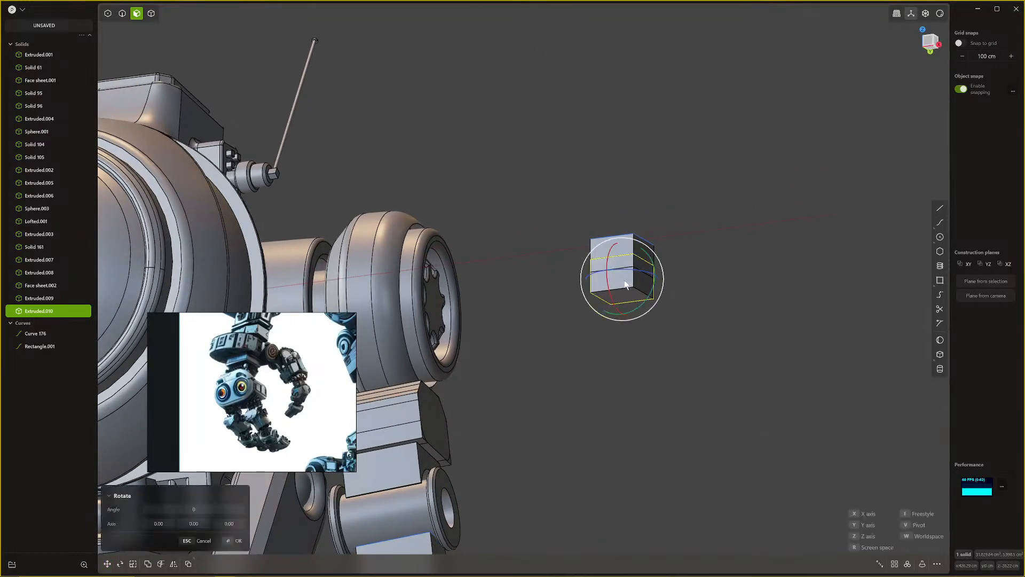
{"action": "key", "text": "x"}
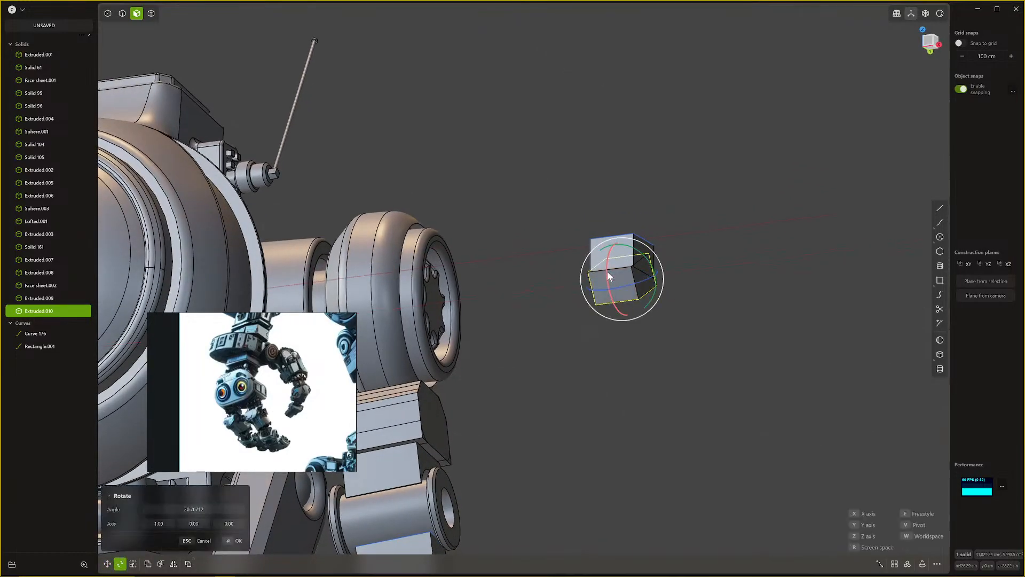
{"action": "left_click", "coordinate": [632, 285]}
Step: Scale the tilted block down uniformly so it is smaller than the block above it
{"action": "key", "text": "s"}
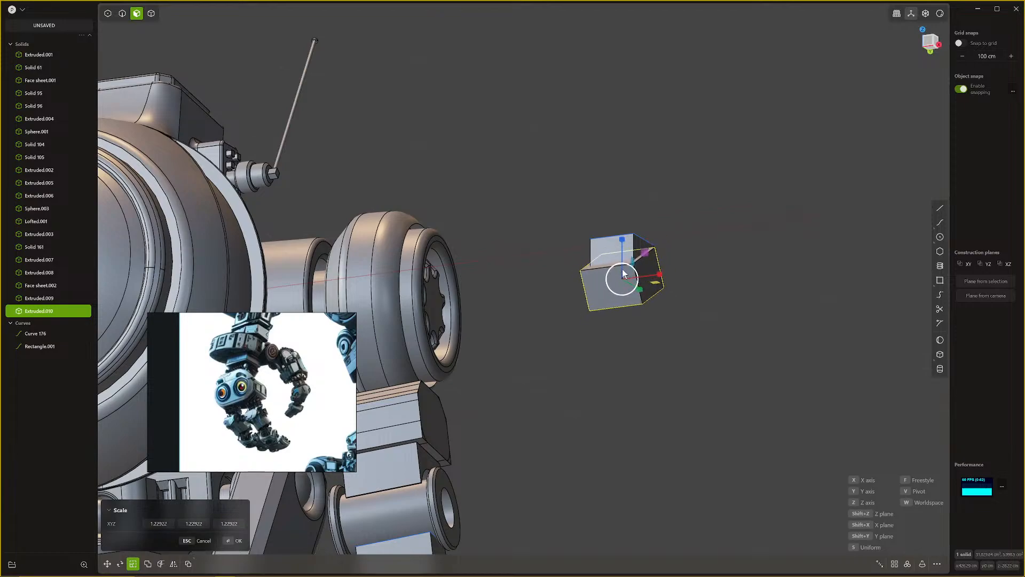
{"action": "key", "text": "Escape"}
{"action": "mouse_move", "coordinate": [612, 273]}
{"action": "middle_mouse_down"}
{"action": "mouse_move", "coordinate": [623, 295]}
{"action": "mouse_move", "coordinate": [577, 289]}
{"action": "mouse_move", "coordinate": [598, 290]}
{"action": "mouse_move", "coordinate": [601, 273]}
{"action": "middle_mouse_up"}
{"action": "key", "text": "s"}
{"action": "key", "text": "s"}
{"action": "left_click", "coordinate": [618, 294]}
{"action": "scroll", "coordinate": [577, 288], "scroll_direction": "up", "scroll_amount": 8}
{"action": "key", "text": "Return"}
{"action": "scroll", "coordinate": [579, 312], "scroll_direction": "down", "scroll_amount": 3}
Step: Duplicate the tilted block in place and set a temporary construction plane on its underside
{"action": "key", "text": "ctrl+d"}
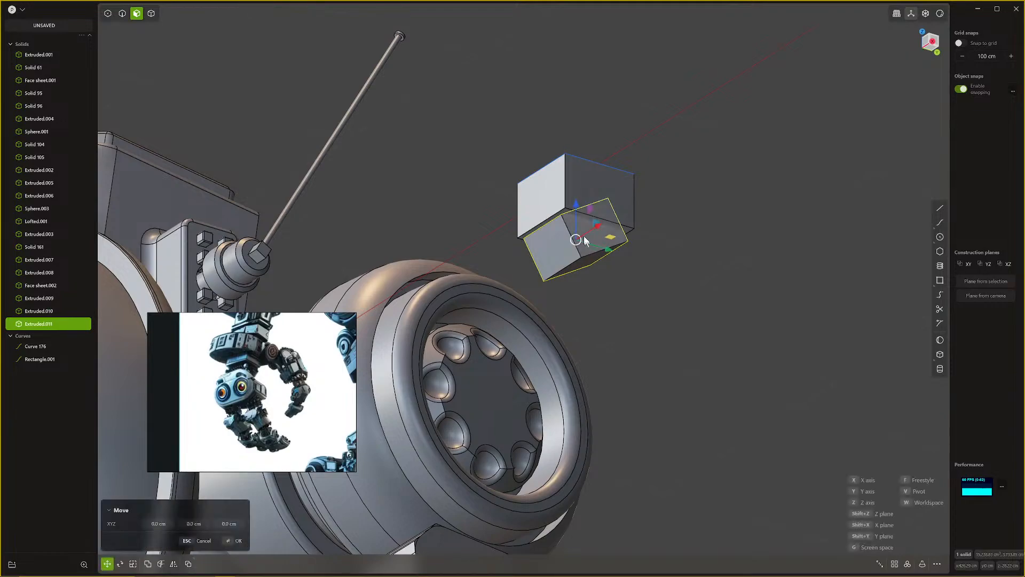
{"action": "middle_click_drag", "start_coordinate": [582, 232], "coordinate": [476, 229]}
{"action": "left_click", "coordinate": [526, 173]}
{"action": "key", "text": "space"}
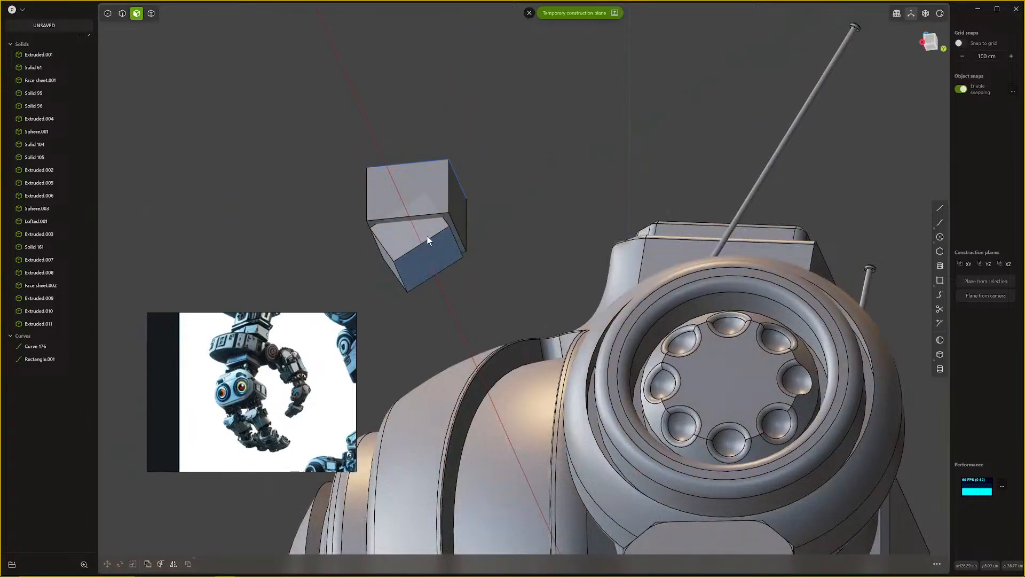
Step: Duplicate the whole tilted block once more without moving the new copy
{"action": "key", "text": "4"}
{"action": "left_click", "coordinate": [424, 231]}
{"action": "middle_click_drag", "start_coordinate": [420, 230], "coordinate": [431, 240]}
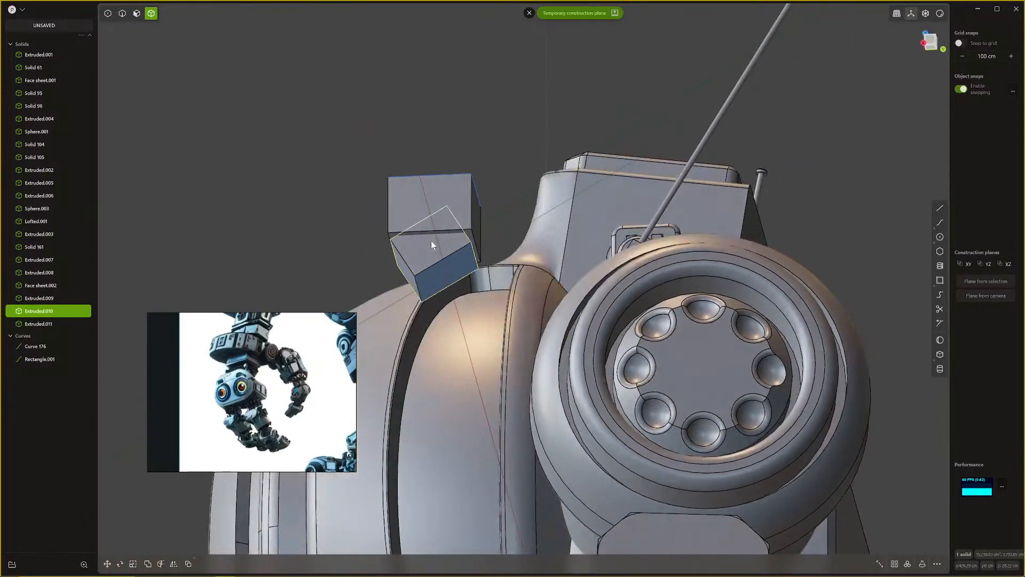
{"action": "key", "text": "ctrl+d"}
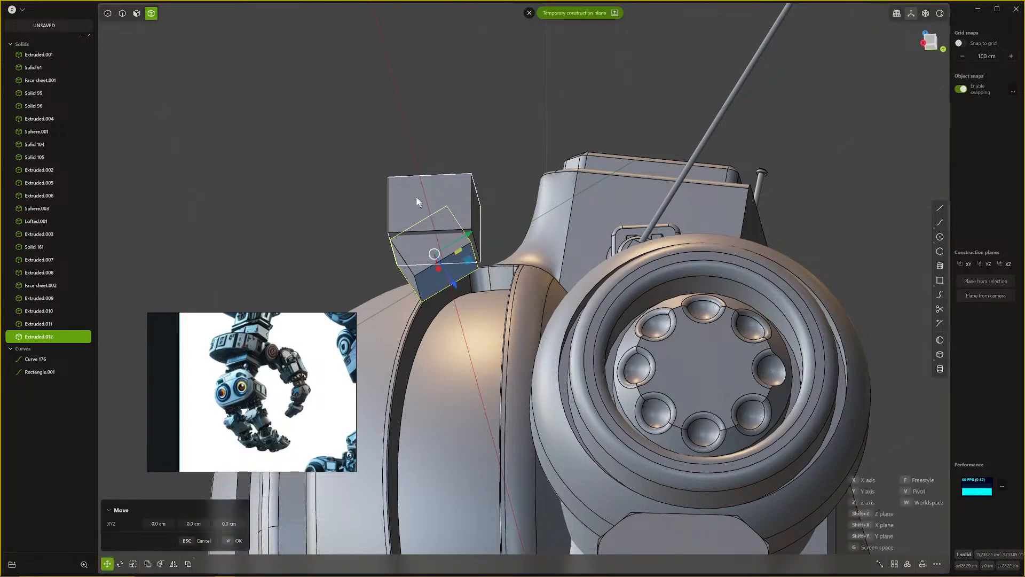
{"action": "key", "text": "Escape"}
{"action": "key", "text": "Escape"}
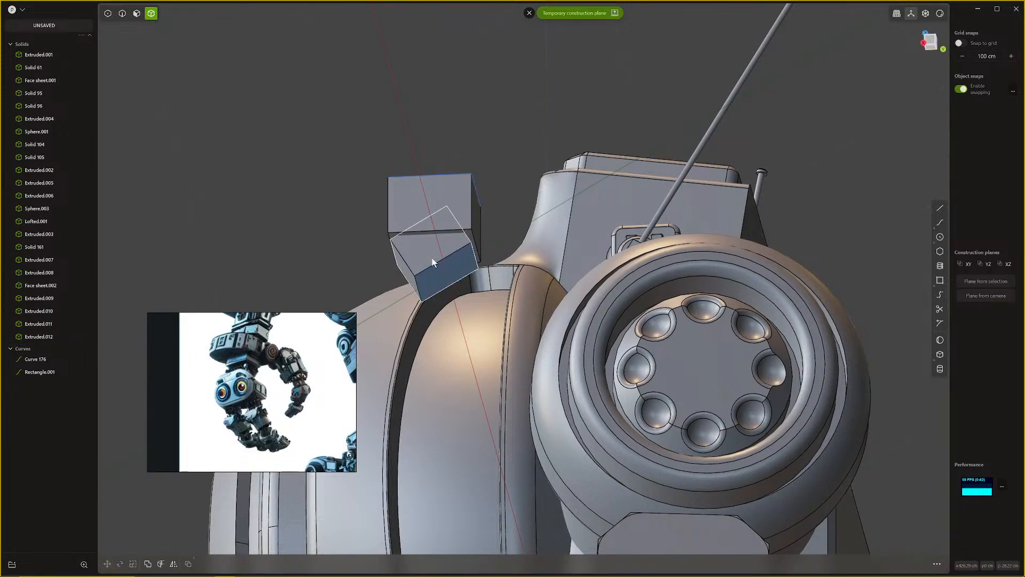
Step: Duplicate the tilted block and move the copy about 7 cm in Y and -12 cm in Z, out past its underside
{"action": "left_click", "coordinate": [434, 263]}
{"action": "left_click", "coordinate": [435, 265]}
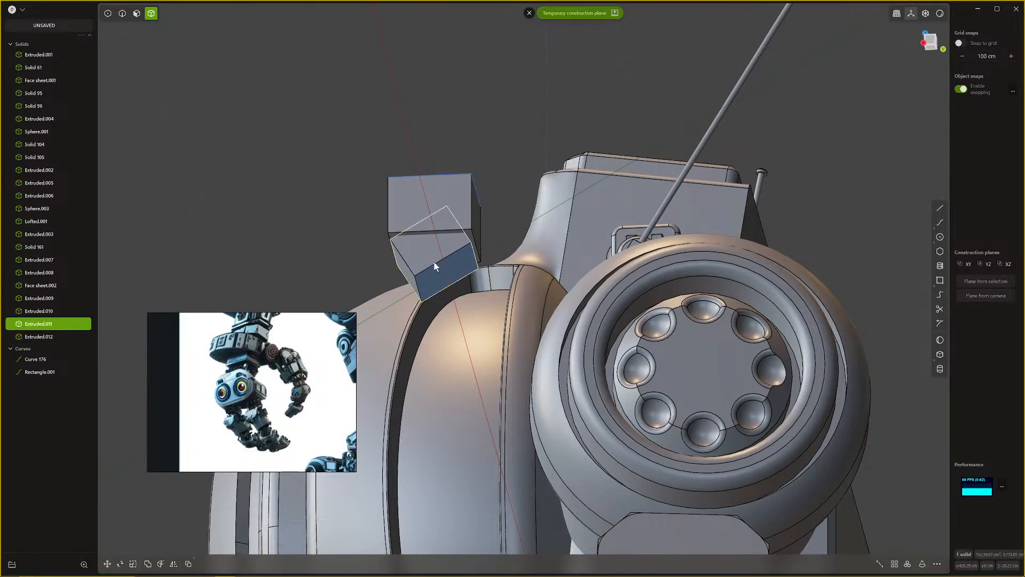
{"action": "key", "text": "ctrl+d"}
{"action": "left_click_drag", "start_coordinate": [451, 281], "coordinate": [470, 308]}
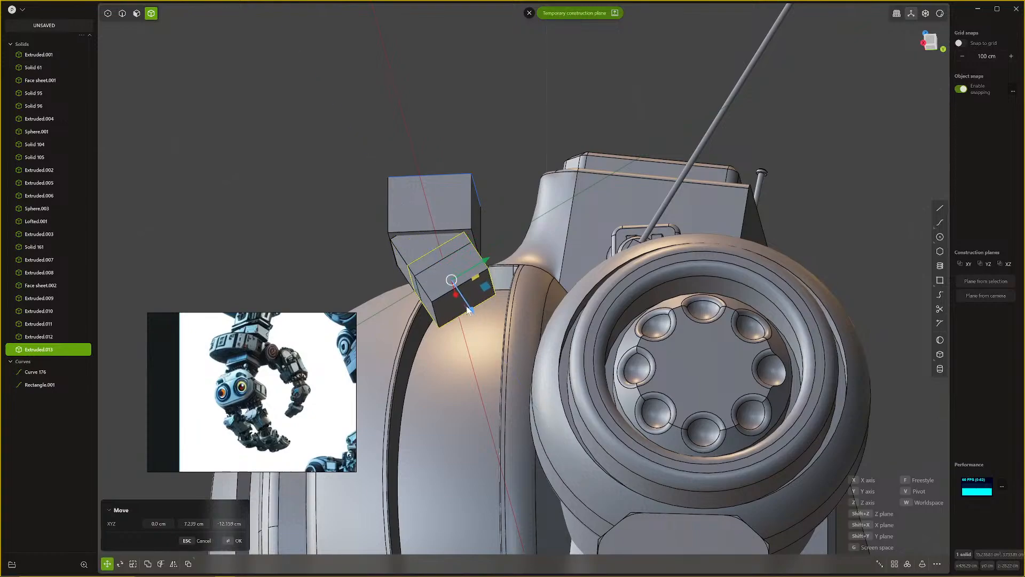
Step: Scale the new lower copy down uniformly so it is narrower than the tilted block it emerges from
{"action": "key", "text": "s"}
{"action": "key", "text": "s"}
{"action": "left_click", "coordinate": [482, 302]}
Step: Move the spare tilted block copy about 30 cm down along the finger direction and scale it uniformly to about 0.82
{"action": "middle_click_drag", "start_coordinate": [477, 301], "coordinate": [513, 312]}
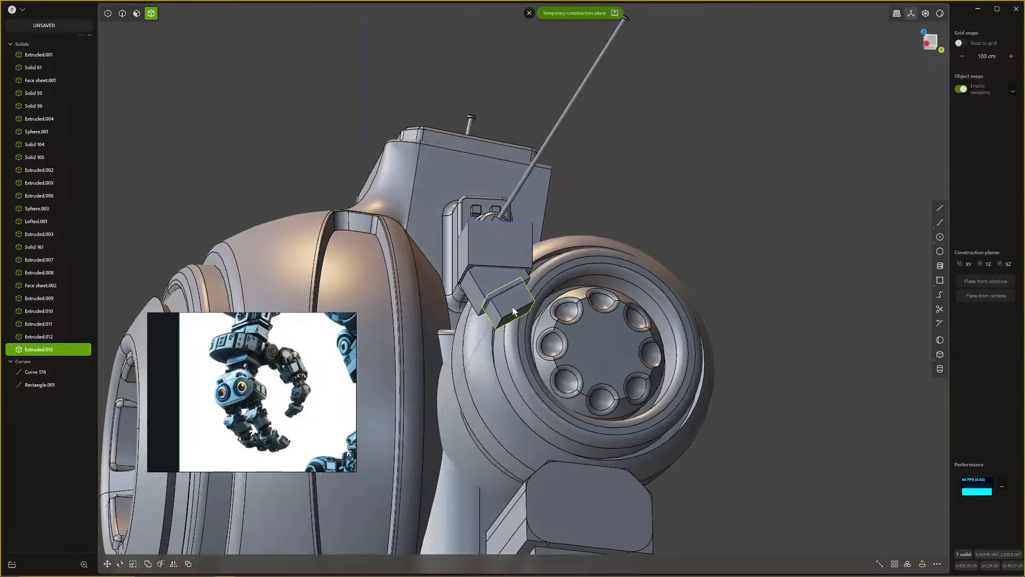
{"action": "left_click", "coordinate": [497, 287]}
{"action": "key", "text": "g"}
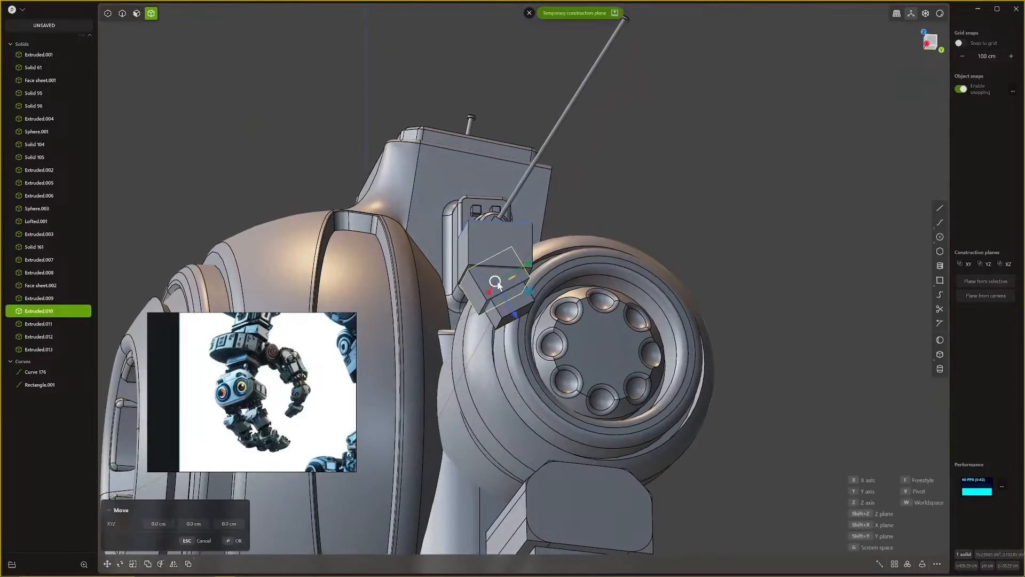
{"action": "key", "text": "Escape"}
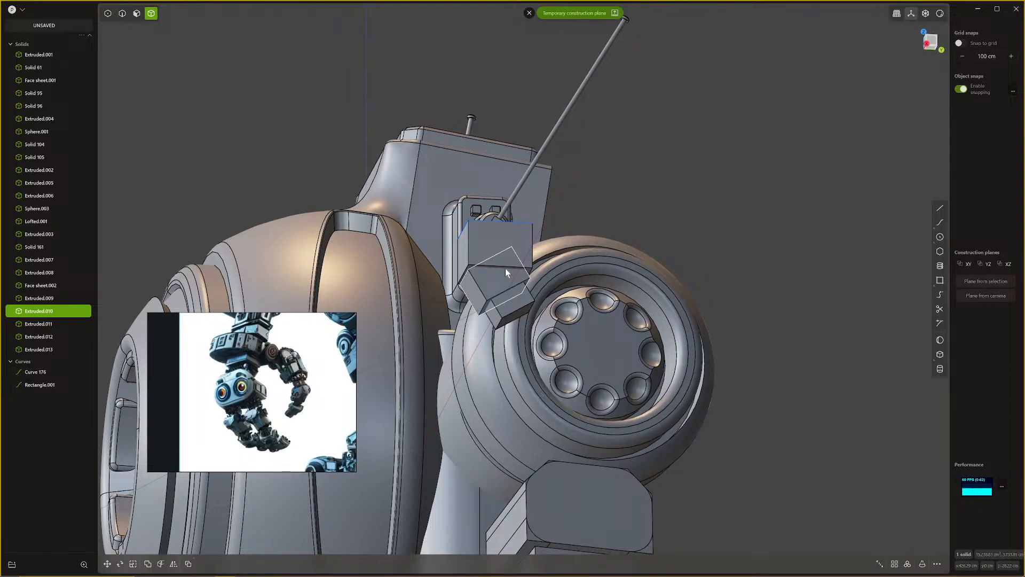
{"action": "key", "text": "g"}
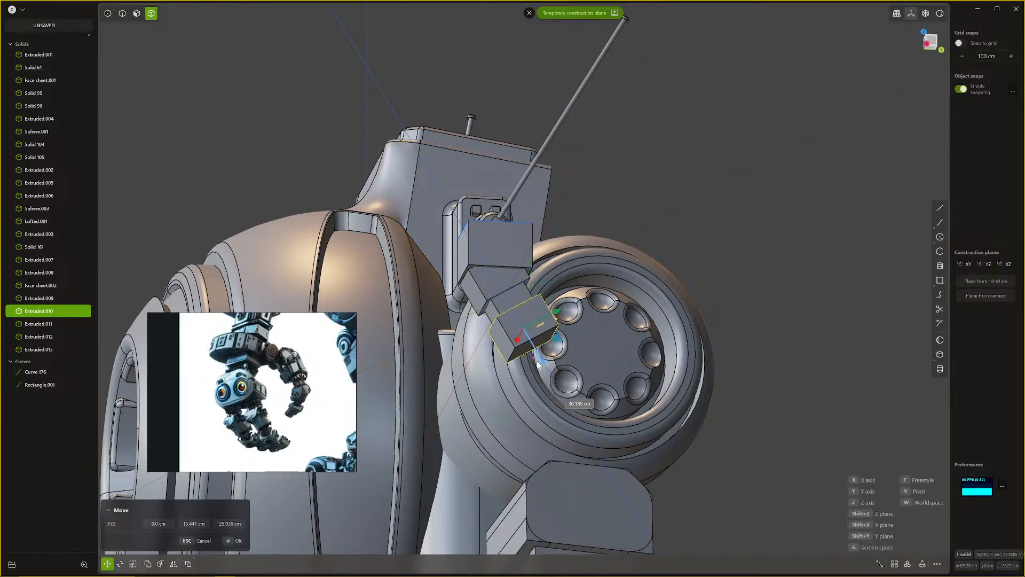
{"action": "key", "text": "s"}
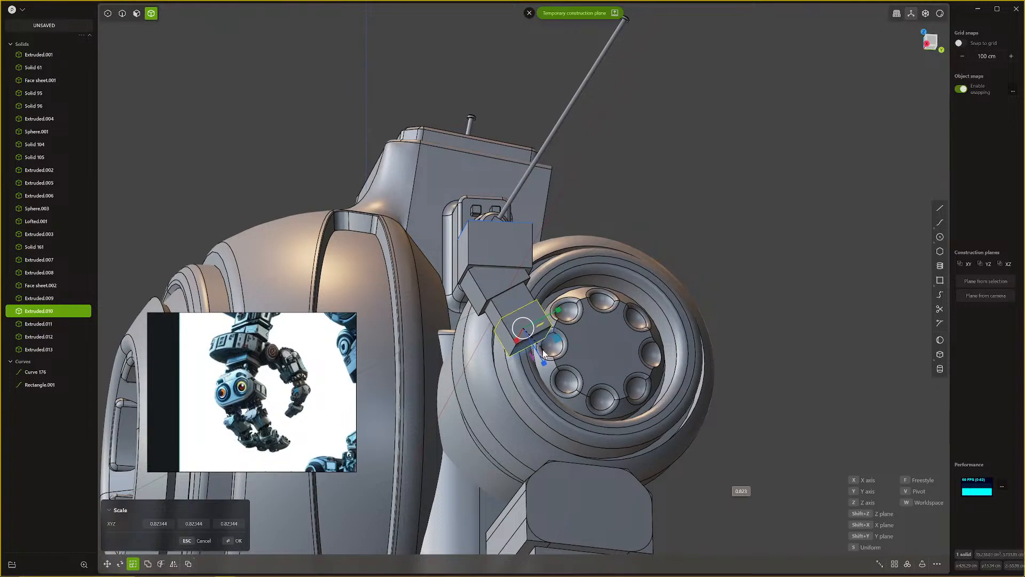
{"action": "left_click", "coordinate": [544, 353]}
Step: Rotate the lowest finger block about 16° in the side view so the finger curls further
{"action": "key", "text": "r"}
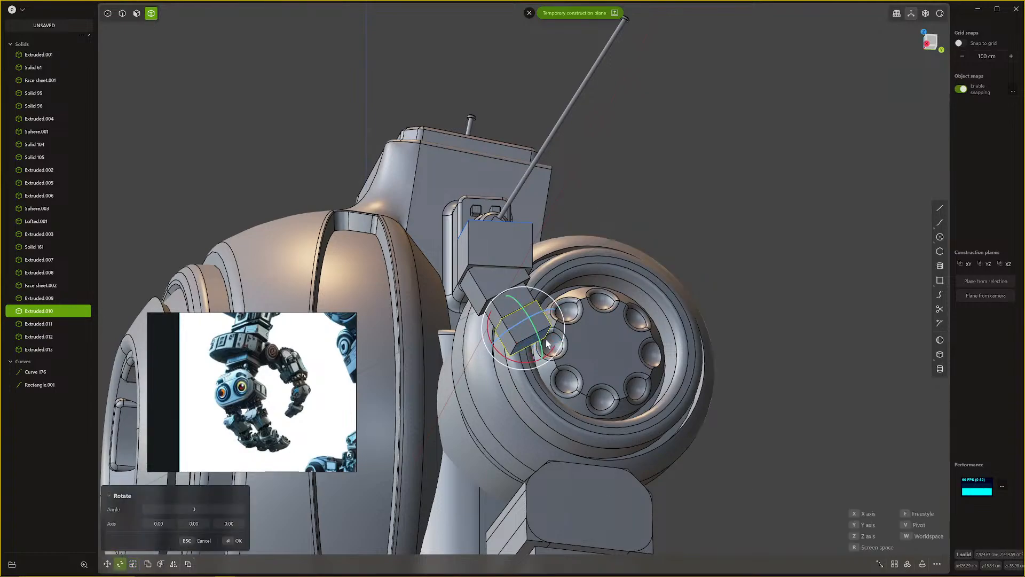
{"action": "middle_click_drag", "start_coordinate": [547, 311], "coordinate": [541, 329]}
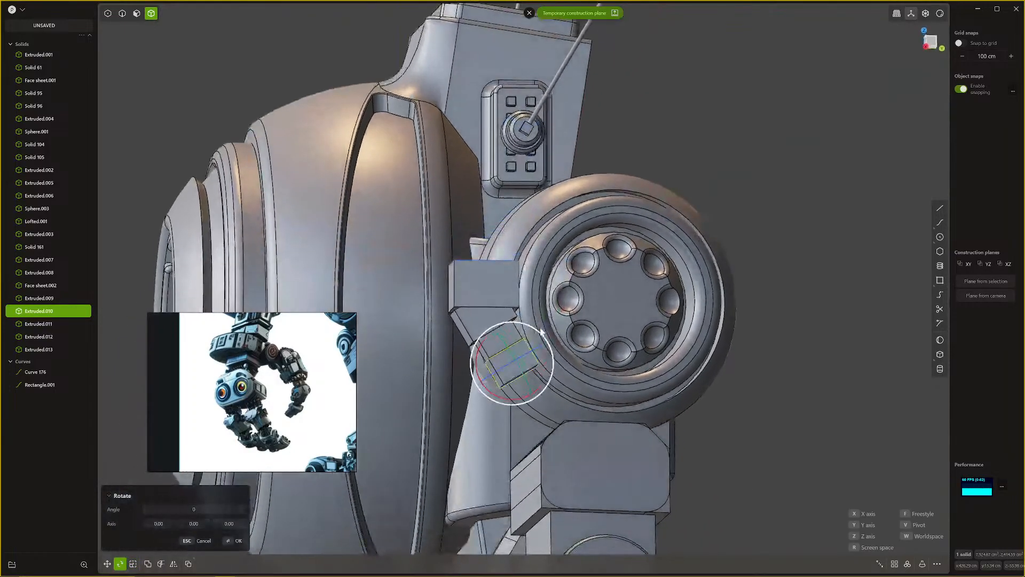
{"action": "left_click_drag", "start_coordinate": [543, 334], "coordinate": [554, 346]}
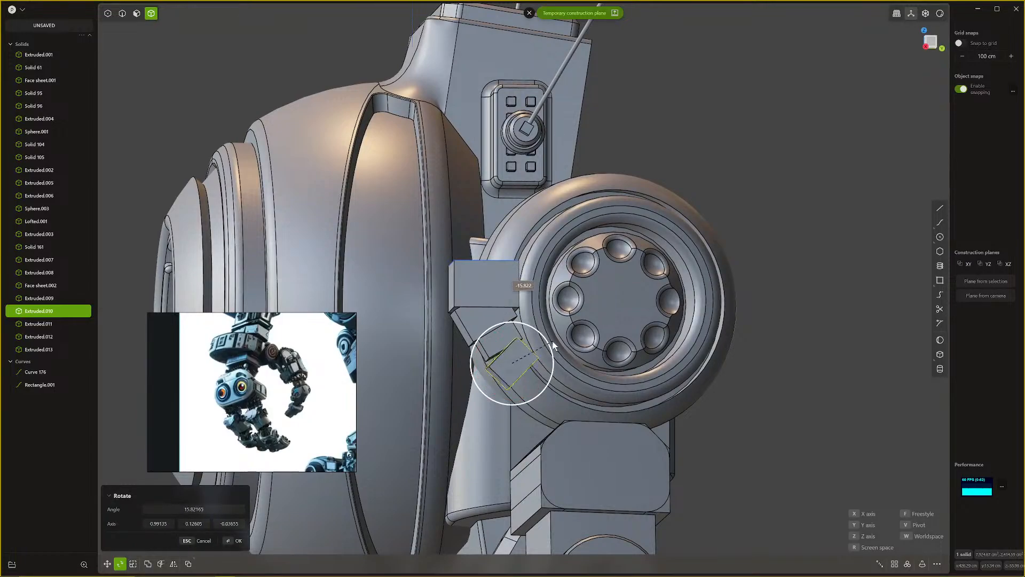
{"action": "key", "text": "Return"}
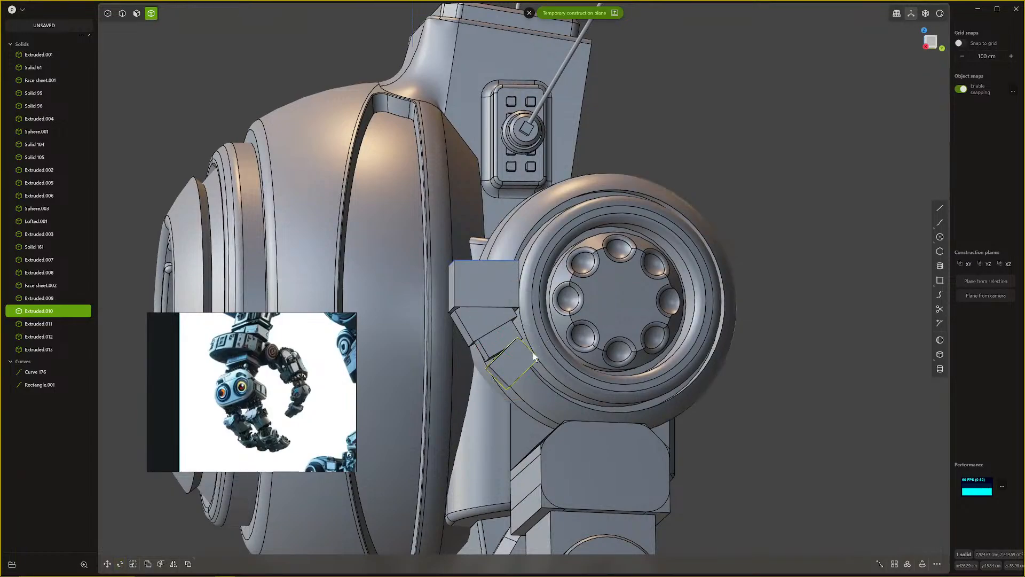
Step: Move the lowest finger block slightly back along its length toward the segment above it
{"action": "key", "text": "f"}
{"action": "key", "text": "Escape"}
{"action": "key", "text": "g"}
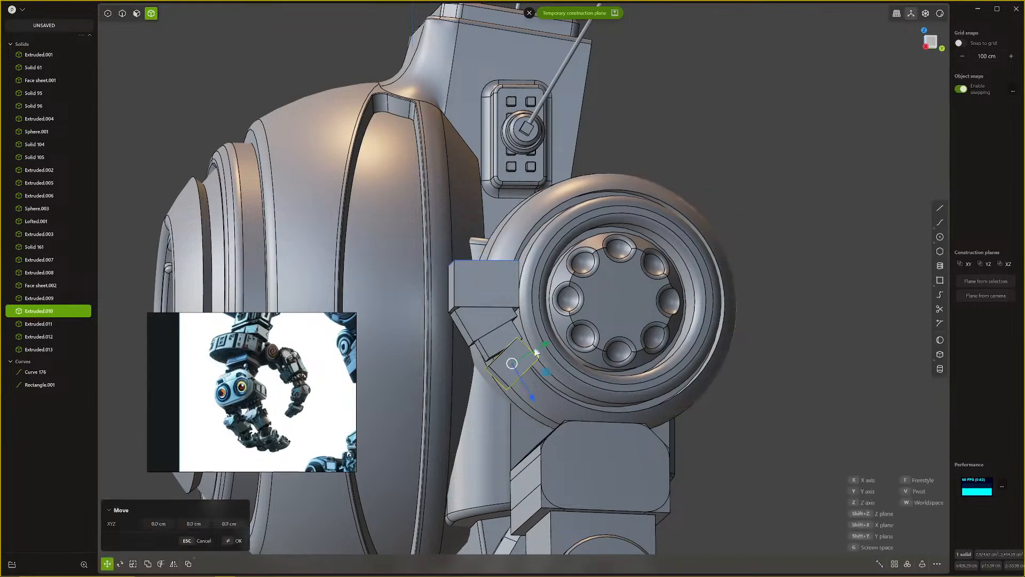
{"action": "left_click_drag", "start_coordinate": [530, 394], "coordinate": [526, 386]}
{"action": "key", "text": "Return"}
{"action": "middle_click_drag", "start_coordinate": [527, 386], "coordinate": [579, 358]}
{"action": "middle_click_drag", "start_coordinate": [581, 320], "coordinate": [571, 245]}
{"action": "left_click", "coordinate": [706, 251]}
{"action": "scroll", "coordinate": [671, 246], "scroll_direction": "up", "scroll_amount": 2}
{"action": "left_click", "coordinate": [642, 245]}
{"action": "scroll", "coordinate": [572, 244], "scroll_direction": "up", "scroll_amount": 4}
{"action": "middle_click_drag", "start_coordinate": [550, 209], "coordinate": [476, 337], "text": "shift"}
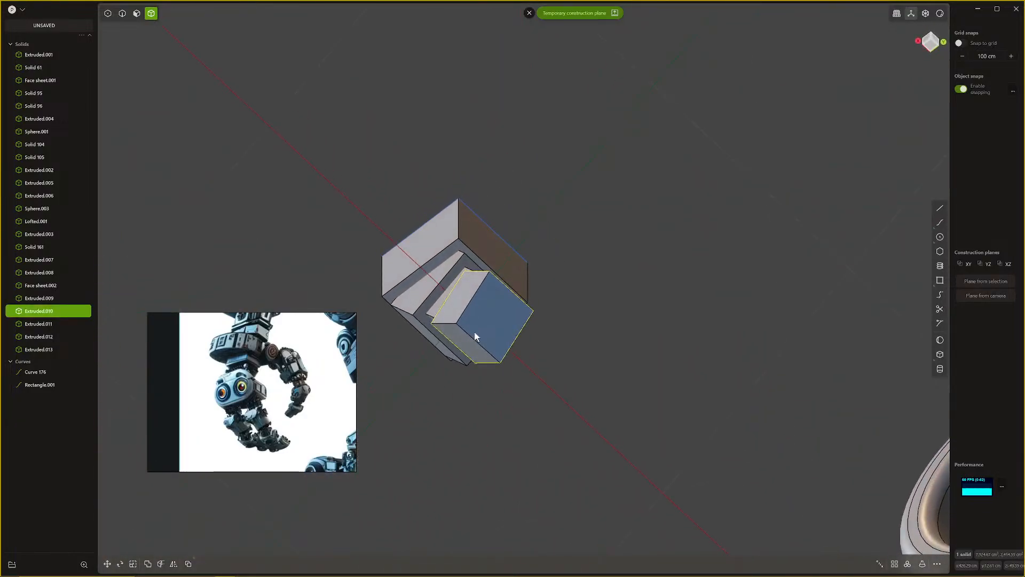
Step: Replace the temporary construction plane with one aligned to the end face of the lowest finger block
{"action": "left_click", "coordinate": [529, 13]}
{"action": "key", "text": "Escape"}
{"action": "key", "text": "3"}
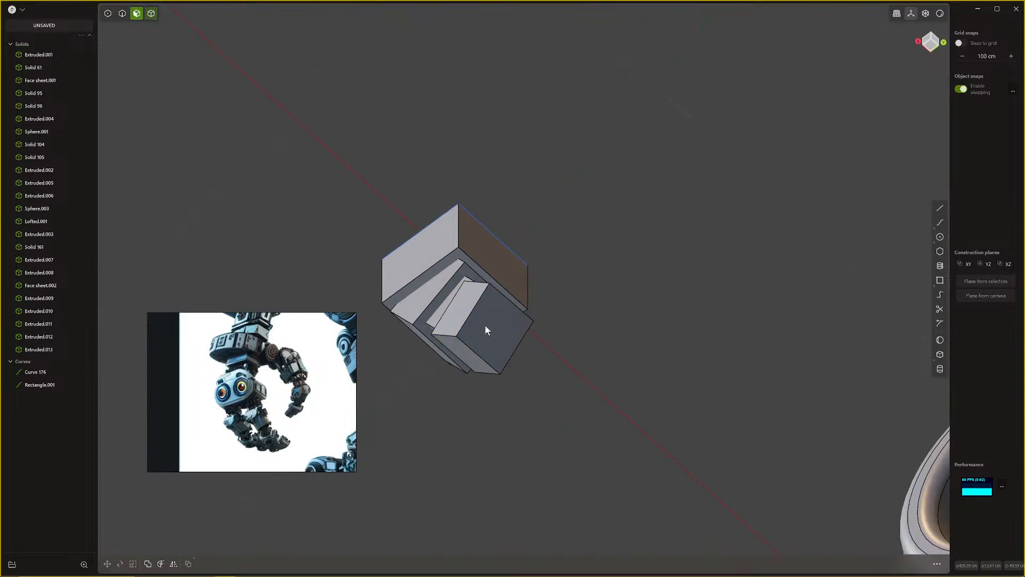
{"action": "left_click", "coordinate": [485, 326]}
{"action": "key", "text": "shift+space"}
{"action": "middle_click_drag", "start_coordinate": [490, 328], "coordinate": [503, 418]}
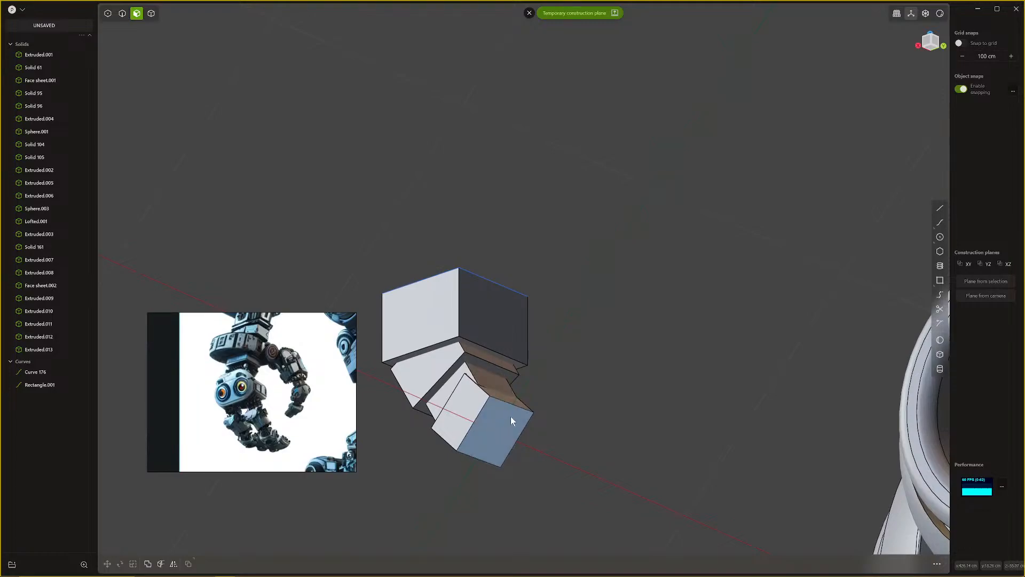
{"action": "left_click", "coordinate": [511, 416]}
{"action": "key", "text": "e"}
{"action": "key", "text": "shift+p"}
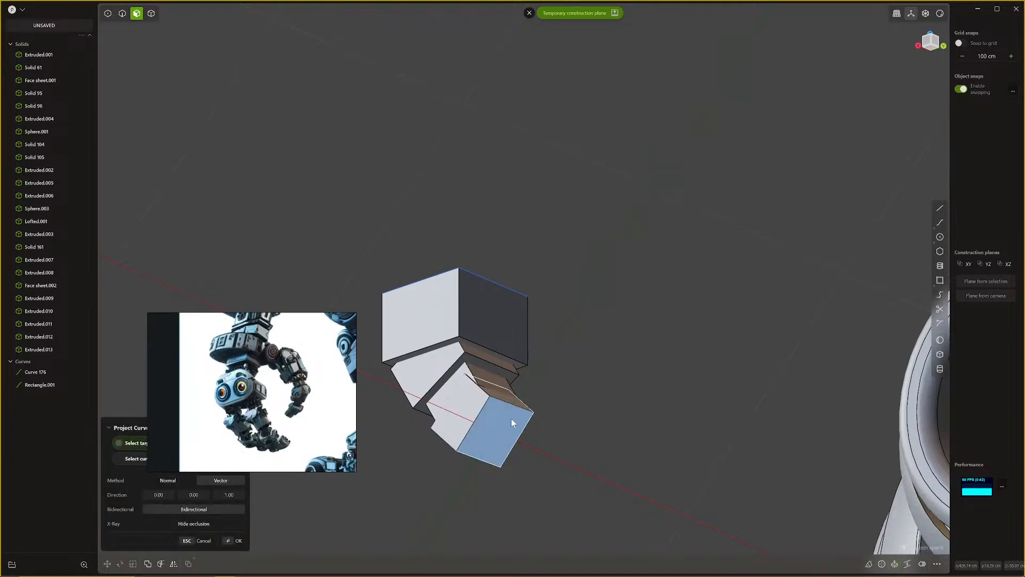
{"action": "left_click", "coordinate": [503, 421]}
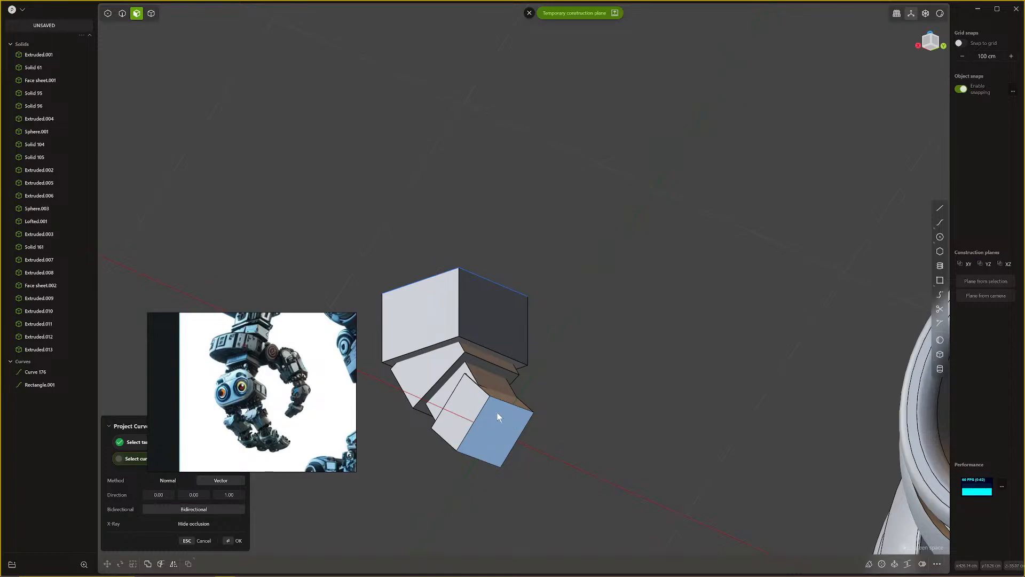
{"action": "middle_click_drag", "start_coordinate": [498, 413], "coordinate": [517, 399]}
{"action": "key", "text": "Escape"}
{"action": "key", "text": "e"}
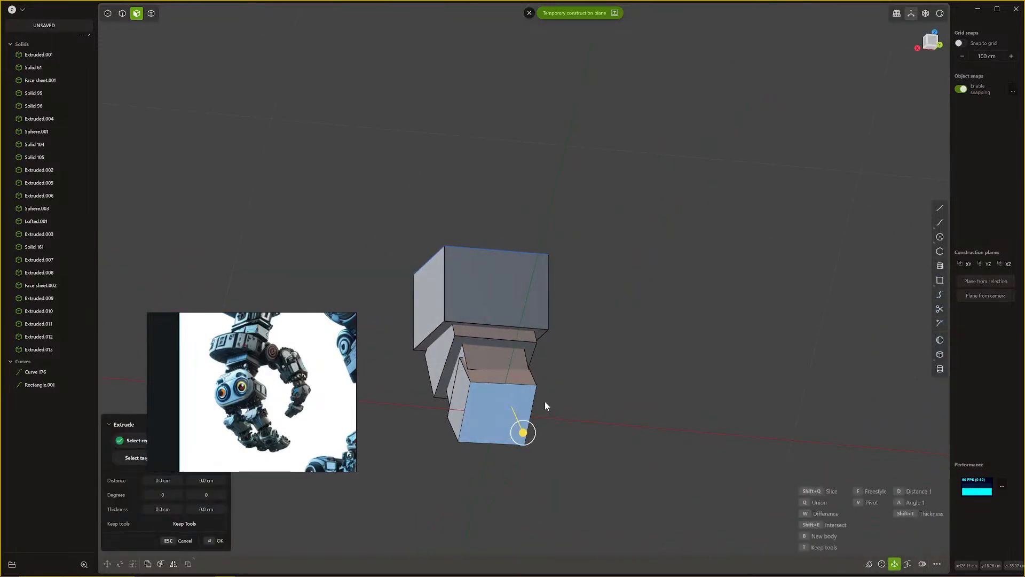
{"action": "key", "text": "o"}
{"action": "key", "text": "Escape"}
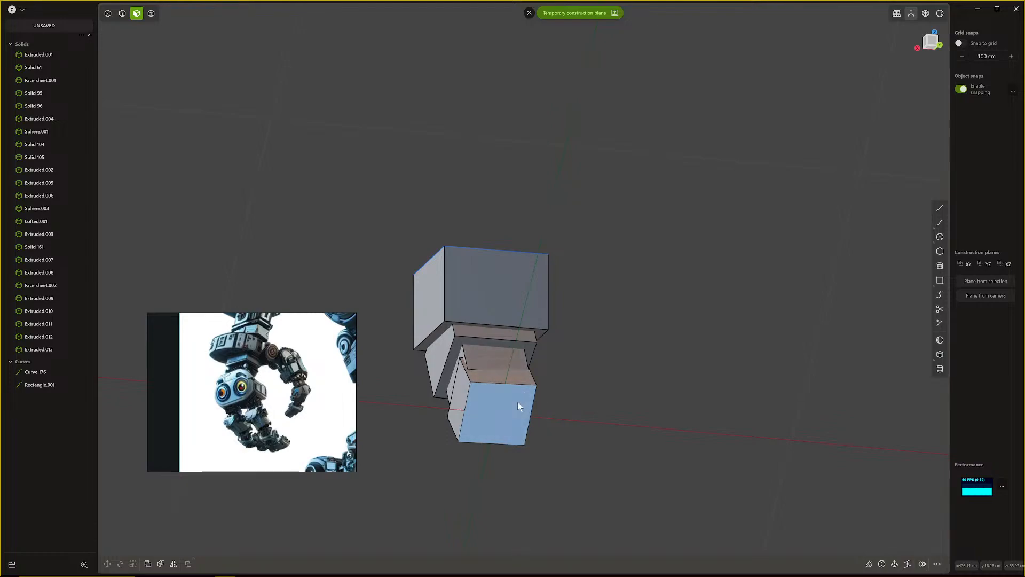
{"action": "key", "text": "e"}
Step: Clear the temporary construction plane and inset the outline of the lowest block's end face to form a smaller inner face
{"action": "left_click", "coordinate": [529, 14]}
{"action": "left_click", "coordinate": [491, 410]}
{"action": "key", "text": "o"}
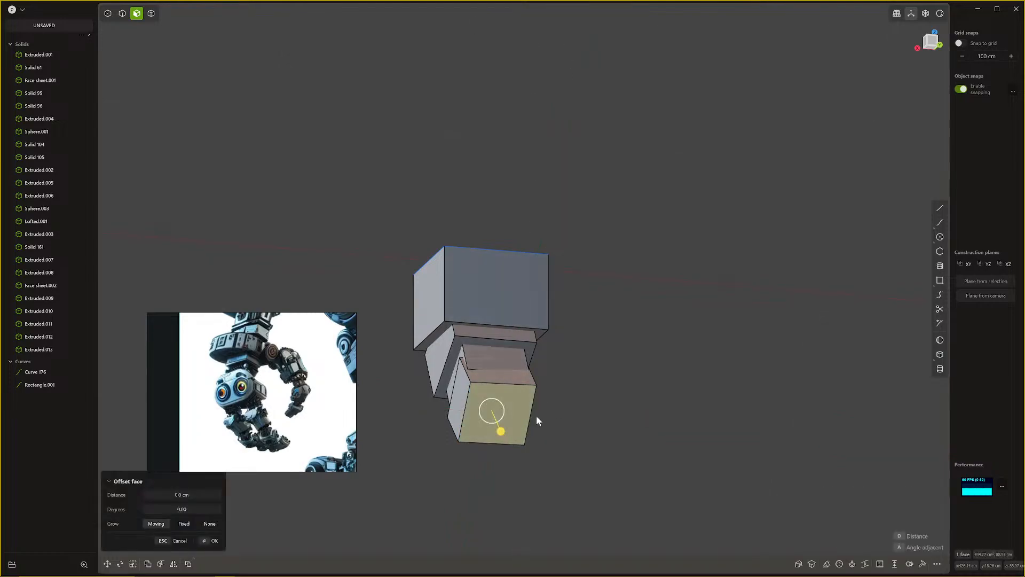
{"action": "left_click", "coordinate": [556, 414]}
{"action": "right_click", "coordinate": [556, 415]}
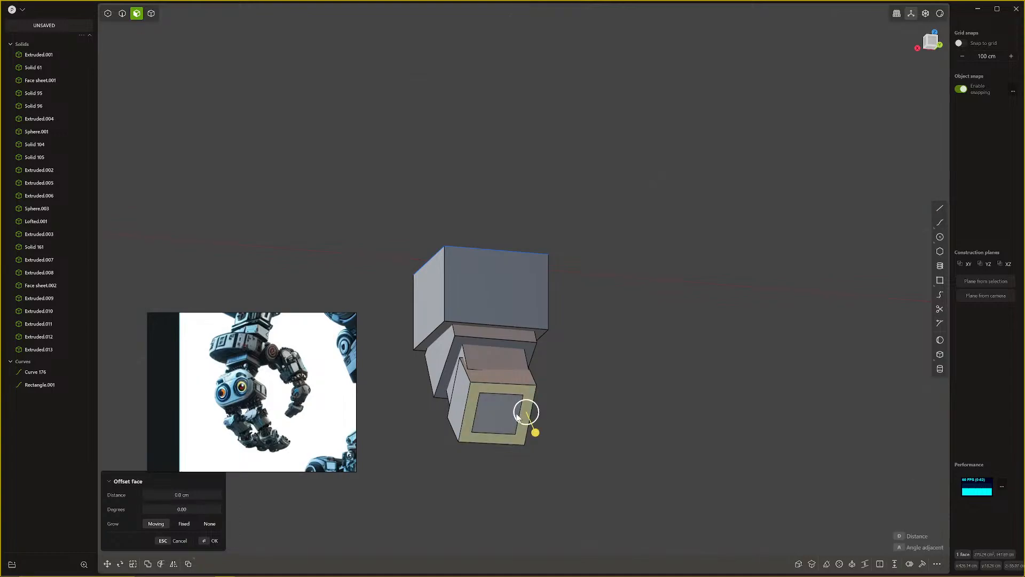
Step: Pull the inner face on the lowest block outward to form a long tapered fingertip
{"action": "left_click", "coordinate": [509, 409]}
{"action": "left_click_drag", "start_coordinate": [518, 427], "coordinate": [543, 458]}
{"action": "right_click", "coordinate": [543, 458]}
{"action": "scroll", "coordinate": [539, 443], "scroll_direction": "down", "scroll_amount": 1}
{"action": "key", "text": "slash"}
{"action": "scroll", "coordinate": [555, 412], "scroll_direction": "down", "scroll_amount": 5}
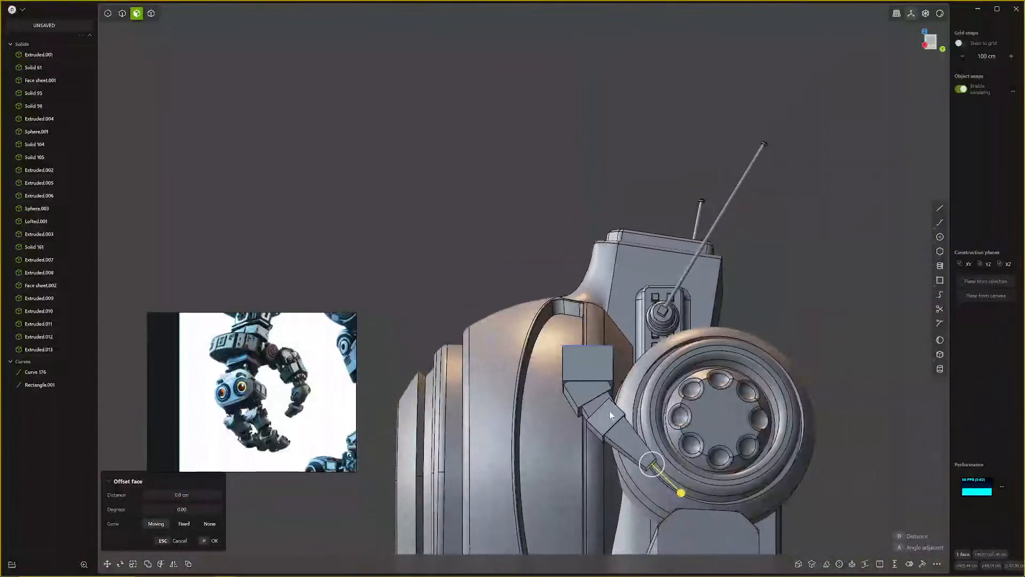
{"action": "middle_click_drag", "start_coordinate": [610, 412], "coordinate": [715, 369]}
{"action": "left_click", "coordinate": [822, 306]}
Step: Union the four finger segment blocks into one solid
{"action": "middle_click_drag", "start_coordinate": [622, 387], "coordinate": [710, 381]}
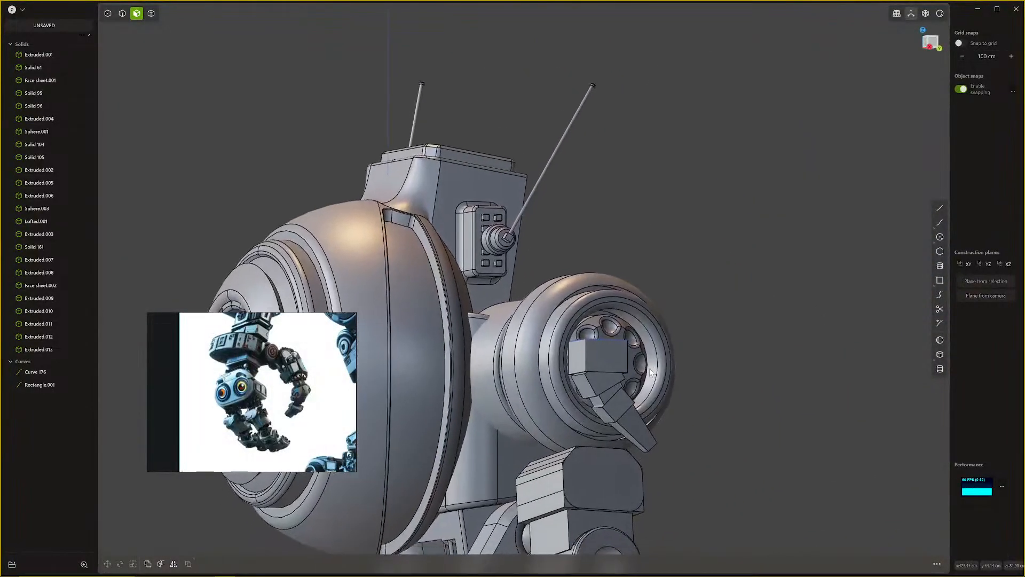
{"action": "middle_click_drag", "start_coordinate": [629, 418], "coordinate": [649, 369]}
{"action": "scroll", "coordinate": [710, 405], "scroll_direction": "down", "scroll_amount": 5}
{"action": "scroll", "coordinate": [634, 399], "scroll_direction": "up", "scroll_amount": 1}
{"action": "key", "text": "4"}
{"action": "left_click", "coordinate": [645, 341]}
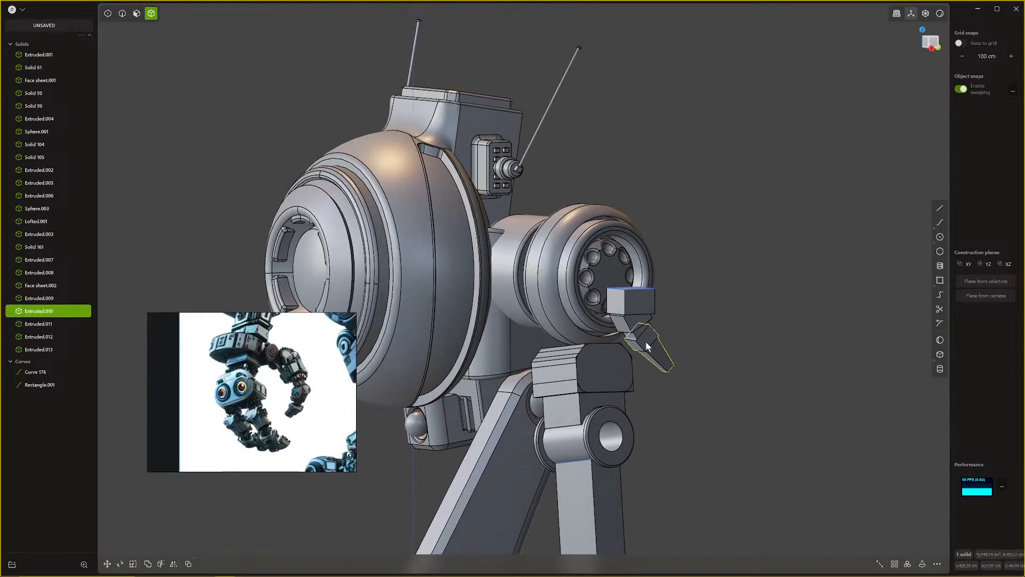
{"action": "left_click", "coordinate": [639, 327]}
{"action": "left_click", "coordinate": [633, 318]}
{"action": "left_click", "coordinate": [625, 321], "text": "shift"}
{"action": "middle_click_drag", "start_coordinate": [625, 322], "coordinate": [614, 303]}
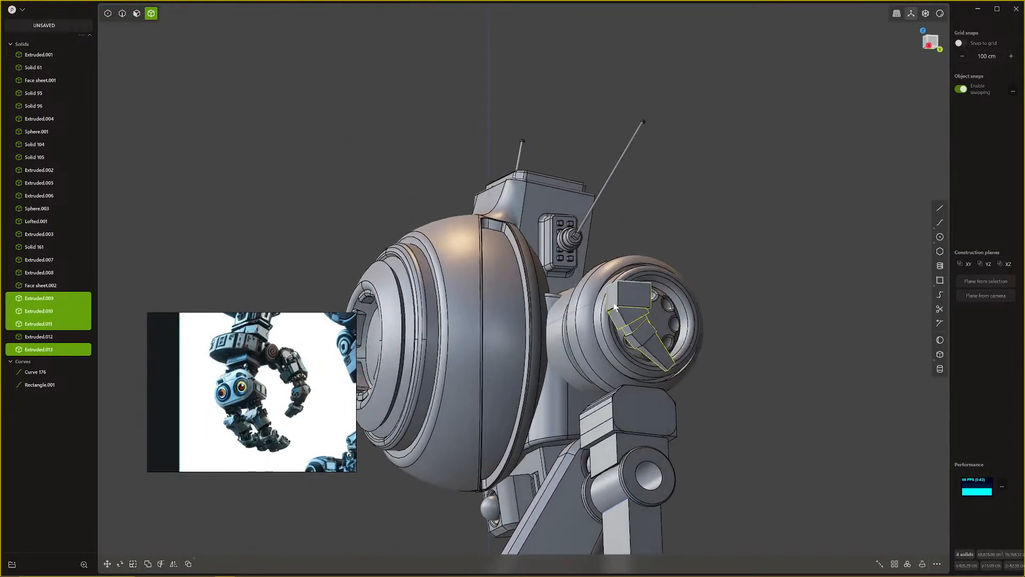
{"action": "key", "text": "q"}
{"action": "key", "text": "q"}
{"action": "right_click", "coordinate": [745, 342]}
{"action": "middle_click_drag", "start_coordinate": [748, 344], "coordinate": [679, 344]}
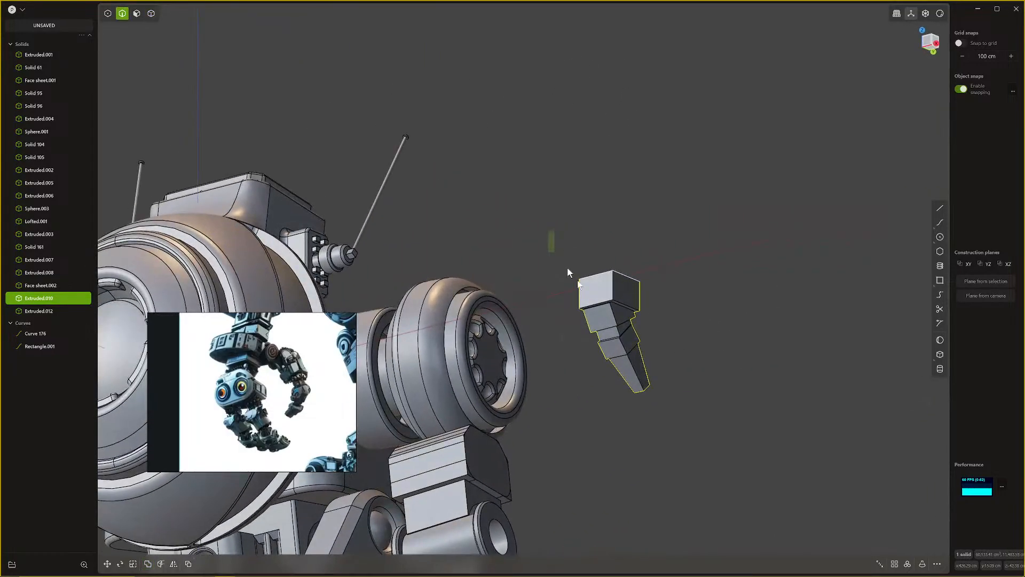
{"action": "key", "text": "f"}
{"action": "middle_click_drag", "start_coordinate": [690, 432], "coordinate": [595, 300]}
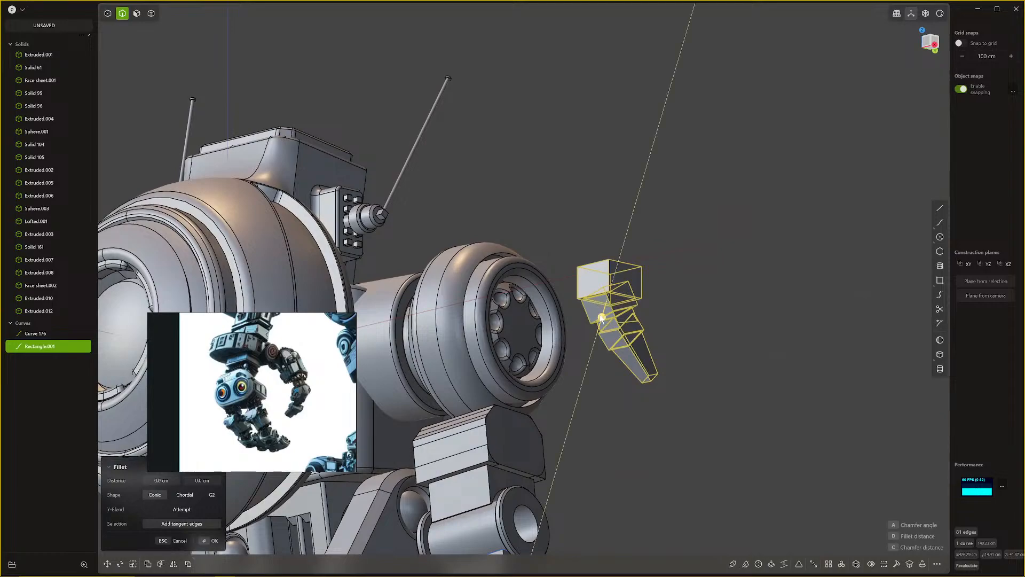
{"action": "left_click_drag", "start_coordinate": [600, 315], "coordinate": [600, 310]}
{"action": "scroll", "coordinate": [606, 330], "scroll_direction": "up", "scroll_amount": 8}
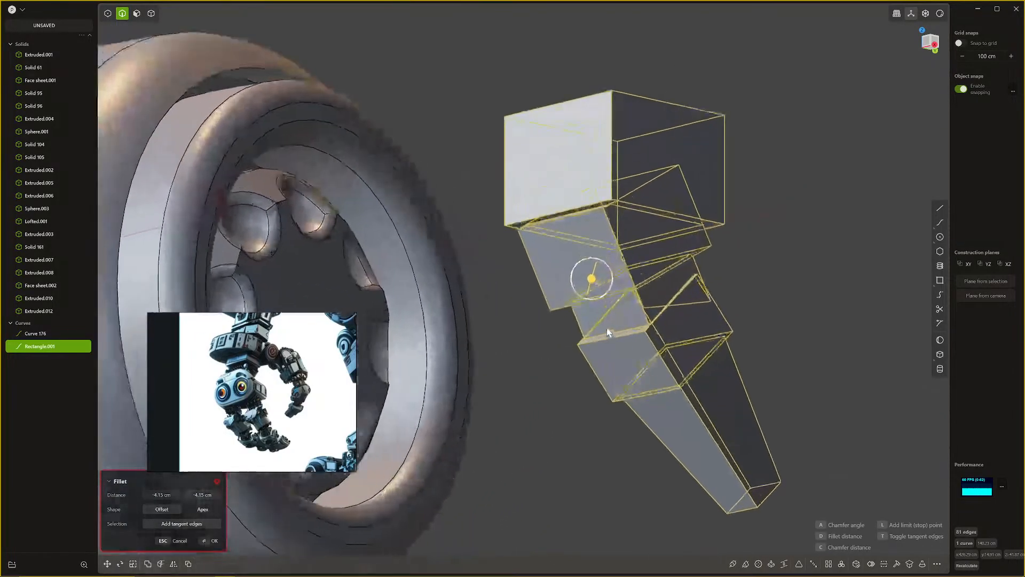
{"action": "key", "text": "Escape"}
{"action": "middle_click_drag", "start_coordinate": [607, 328], "coordinate": [590, 237]}
{"action": "key", "text": "b"}
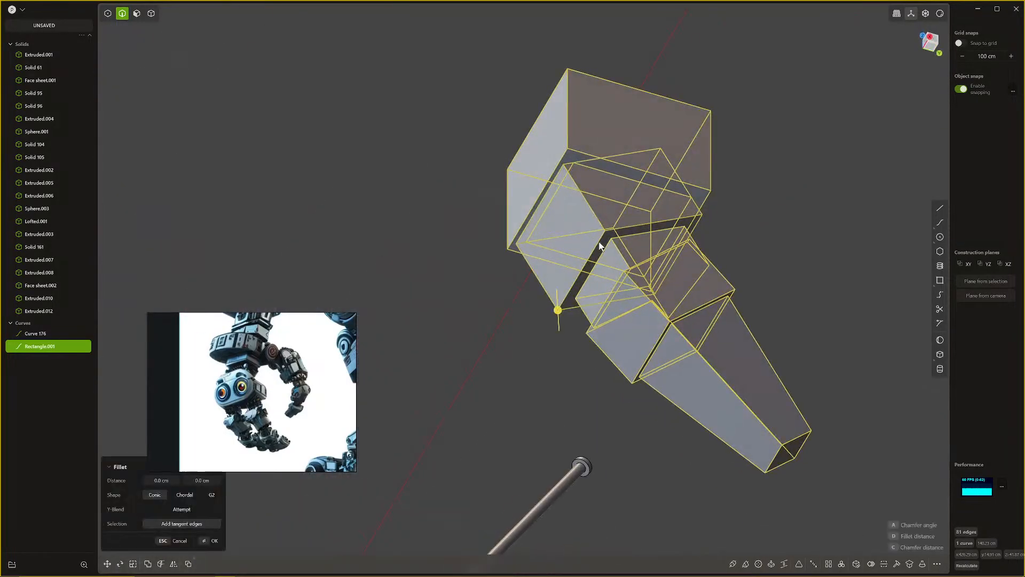
{"action": "left_click_drag", "start_coordinate": [559, 310], "coordinate": [560, 306]}
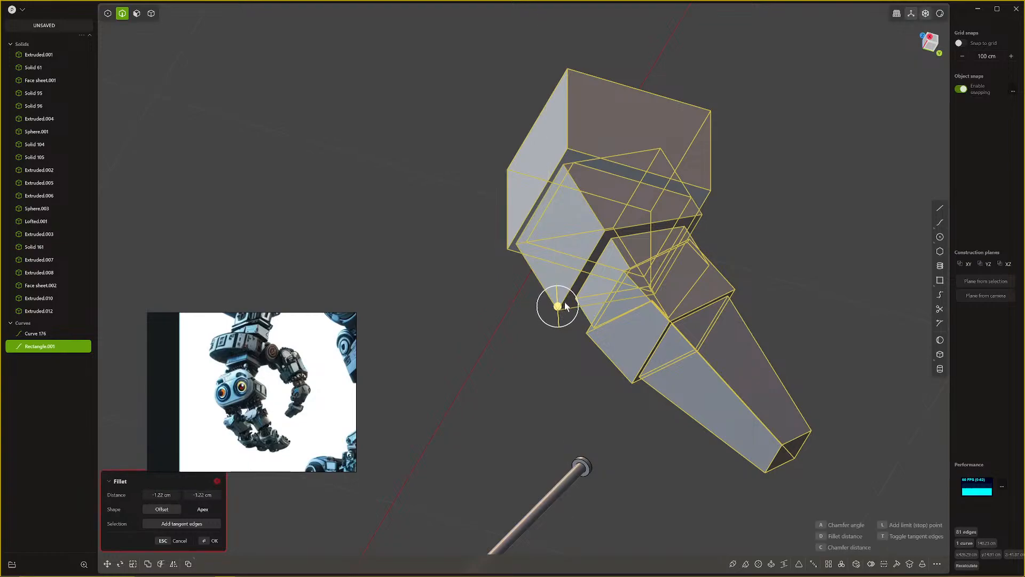
{"action": "middle_click_drag", "start_coordinate": [570, 308], "coordinate": [591, 311]}
{"action": "key", "text": "Escape"}
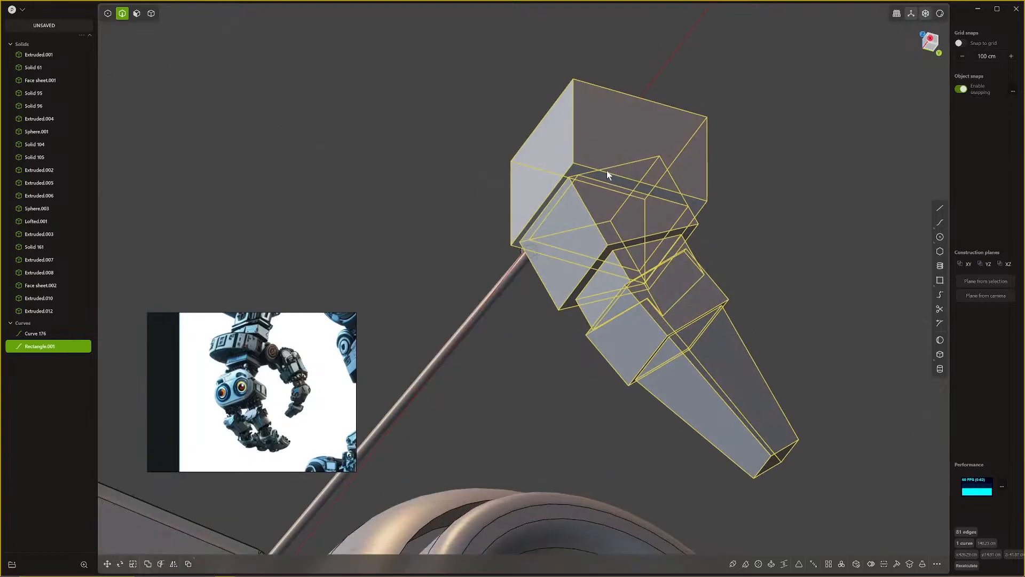
{"action": "left_click", "coordinate": [610, 174]}
{"action": "key", "text": "b"}
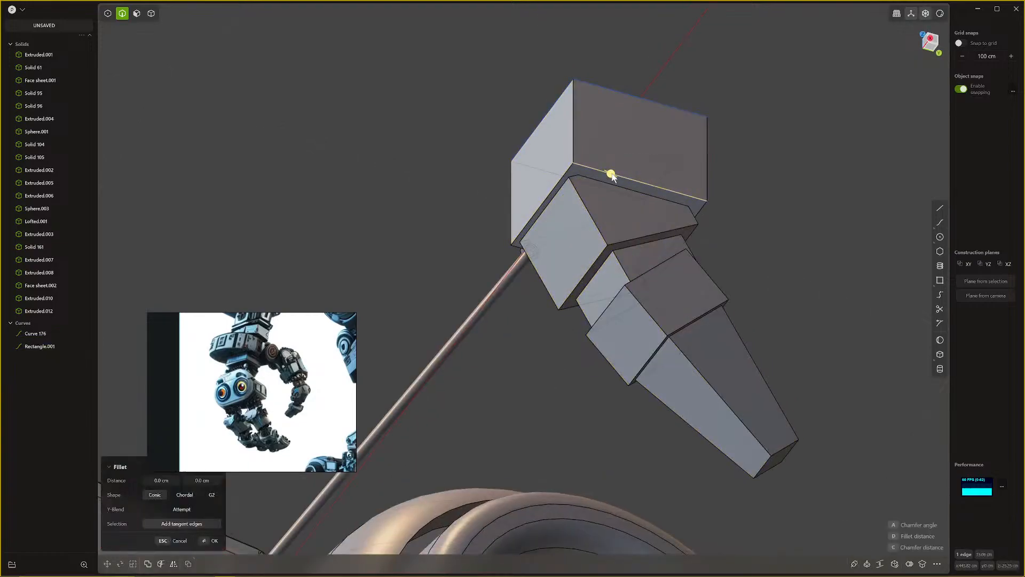
{"action": "double_click", "coordinate": [573, 149]}
{"action": "double_click", "coordinate": [593, 217]}
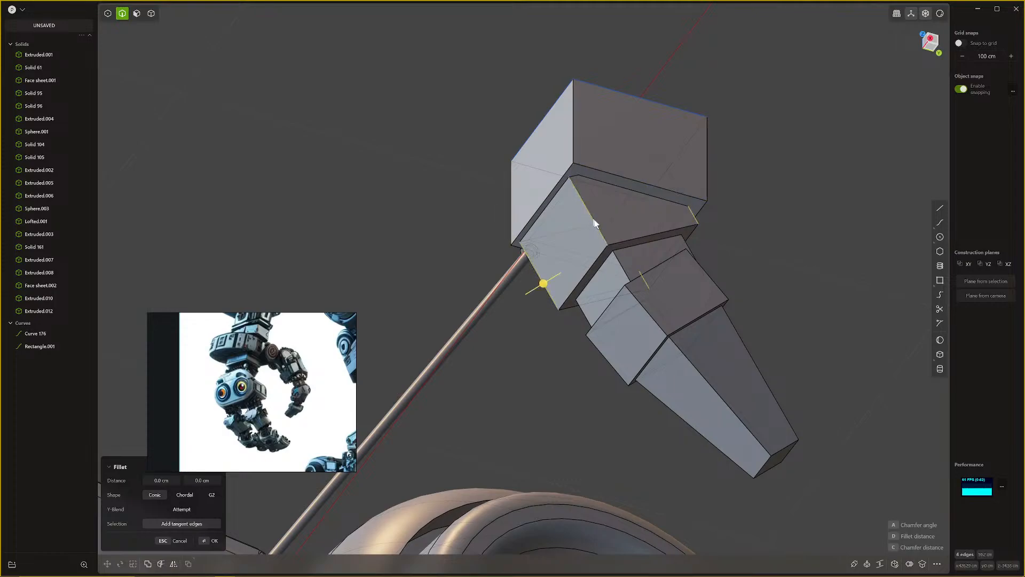
{"action": "double_click", "coordinate": [627, 276]}
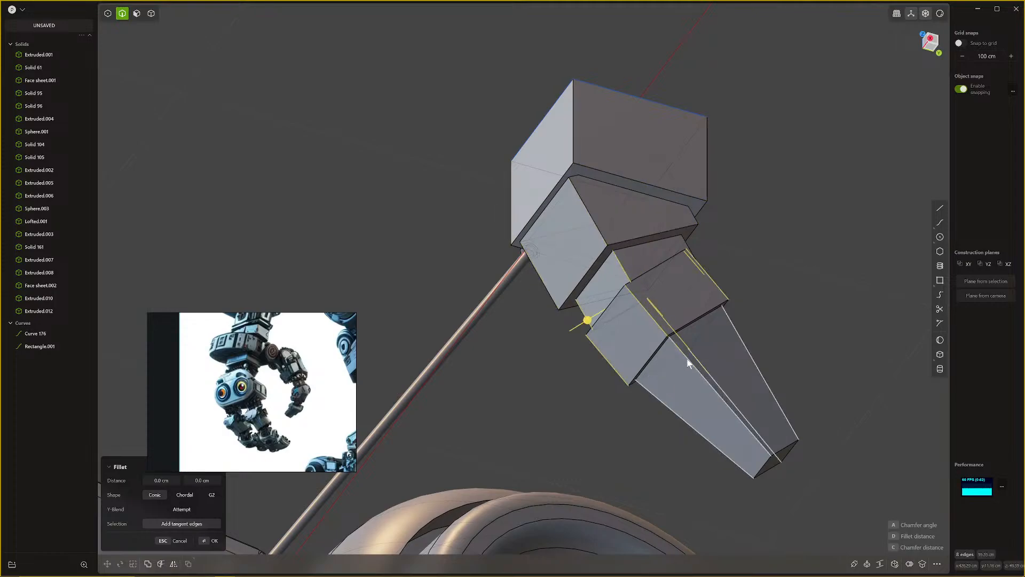
{"action": "double_click", "coordinate": [671, 355]}
{"action": "left_click", "coordinate": [640, 307], "text": "alt+shift"}
{"action": "left_click", "coordinate": [622, 272], "text": "alt+shift"}
{"action": "left_click", "coordinate": [582, 210], "text": "alt+shift"}
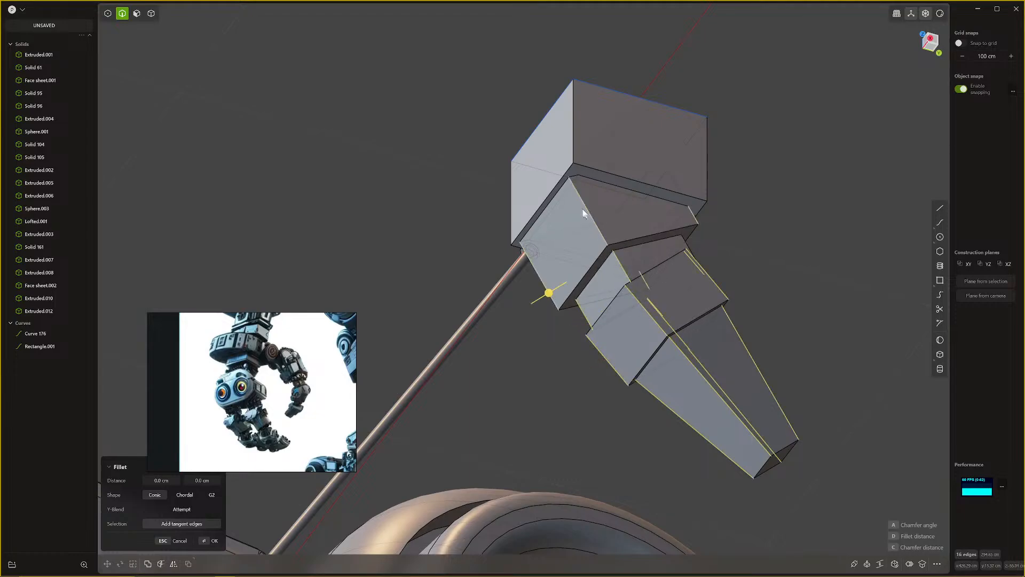
{"action": "left_click", "coordinate": [573, 146], "text": "alt+shift"}
{"action": "left_click_drag", "start_coordinate": [510, 230], "coordinate": [511, 234]}
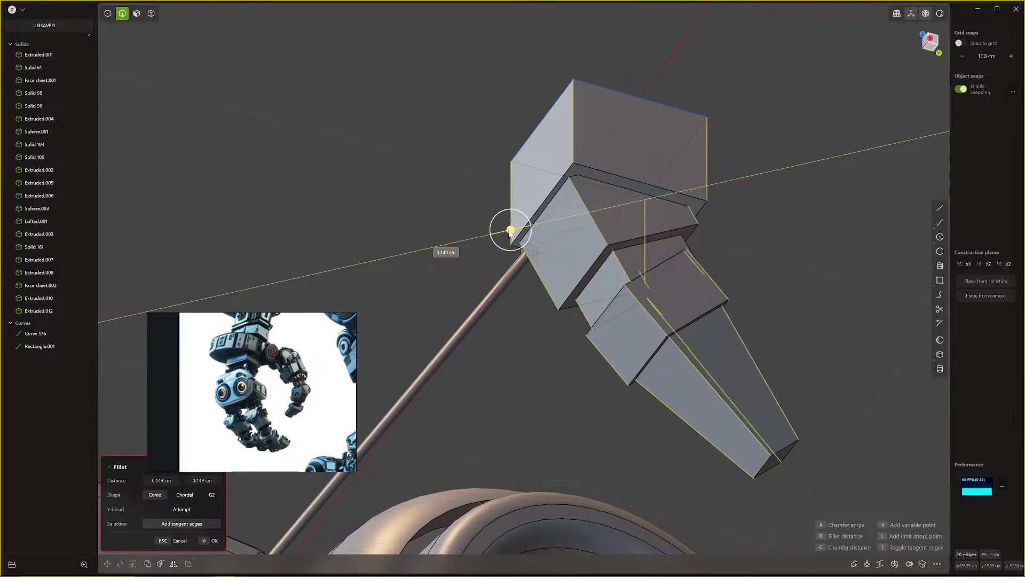
{"action": "key", "text": "Return"}
{"action": "key", "text": "Escape"}
Step: Fillet the lengthwise edges of the finger block directly above the tapered fingertip
{"action": "left_click", "coordinate": [649, 312], "text": "alt"}
{"action": "key", "text": "b"}
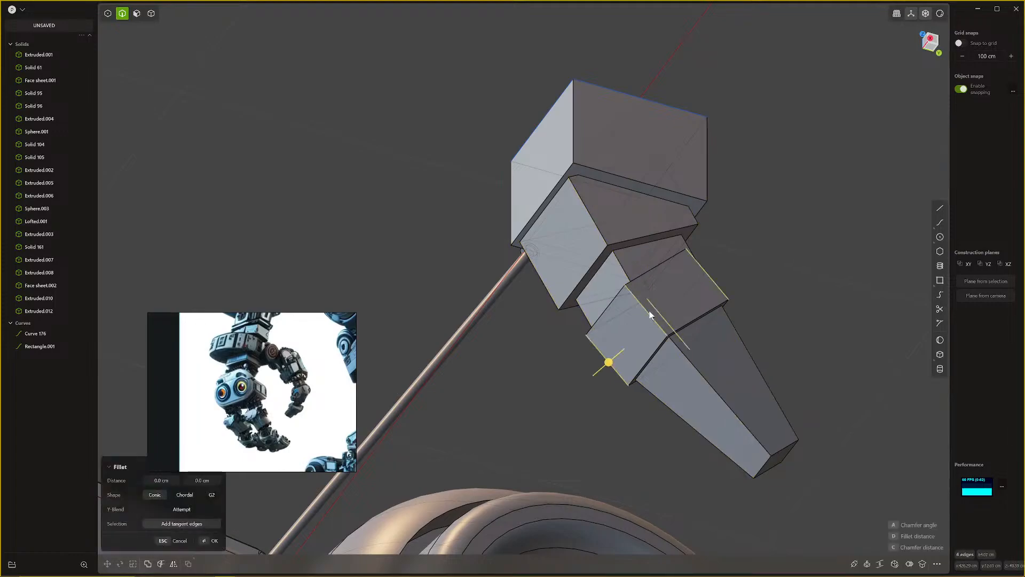
{"action": "left_click_drag", "start_coordinate": [609, 362], "coordinate": [605, 366]}
{"action": "key", "text": "Return"}
Step: Try to fillet the lengthwise edges of the second finger block and undo the attempt
{"action": "left_click", "coordinate": [601, 234]}
{"action": "key", "text": "b"}
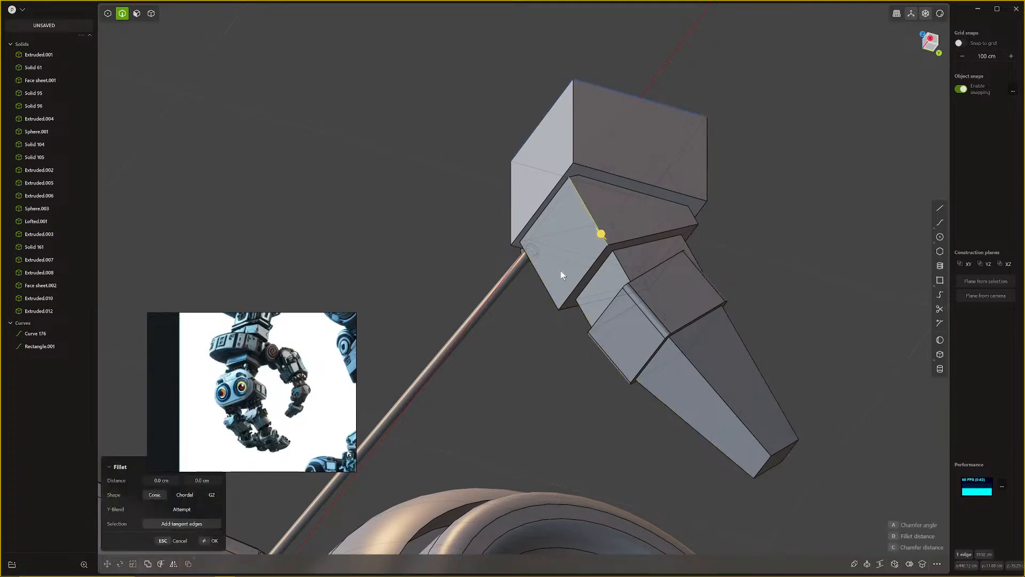
{"action": "left_click", "coordinate": [548, 293]}
{"action": "left_click_drag", "start_coordinate": [549, 296], "coordinate": [557, 296]}
{"action": "key", "text": "Return"}
{"action": "key", "text": "ctrl+z"}
{"action": "key", "text": "b"}
{"action": "key", "text": "Escape"}
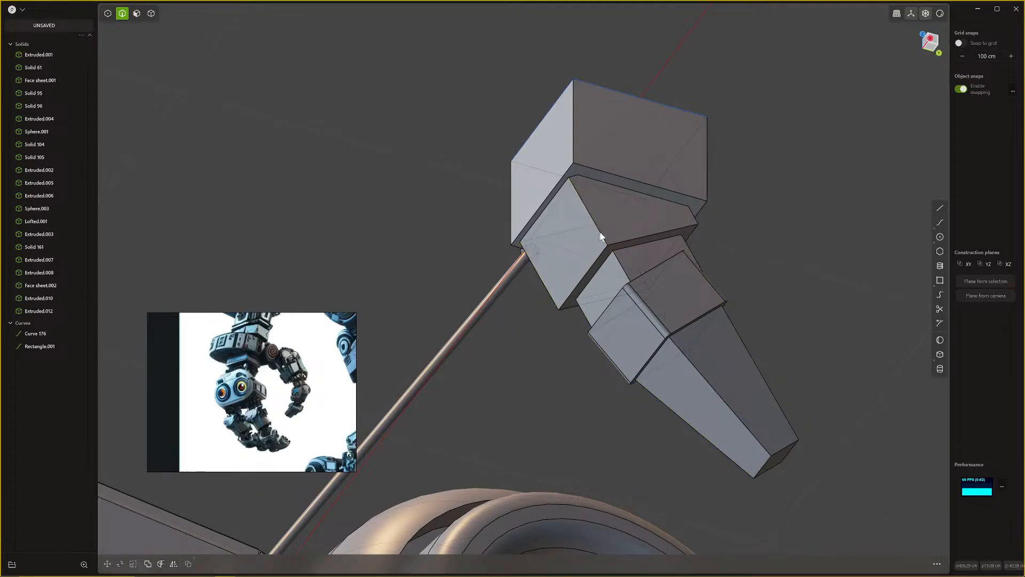
Step: Delete the duplicate finger solid that overlaps the united finger
{"action": "key", "text": "4"}
{"action": "left_click", "coordinate": [614, 224]}
{"action": "key", "text": "Delete"}
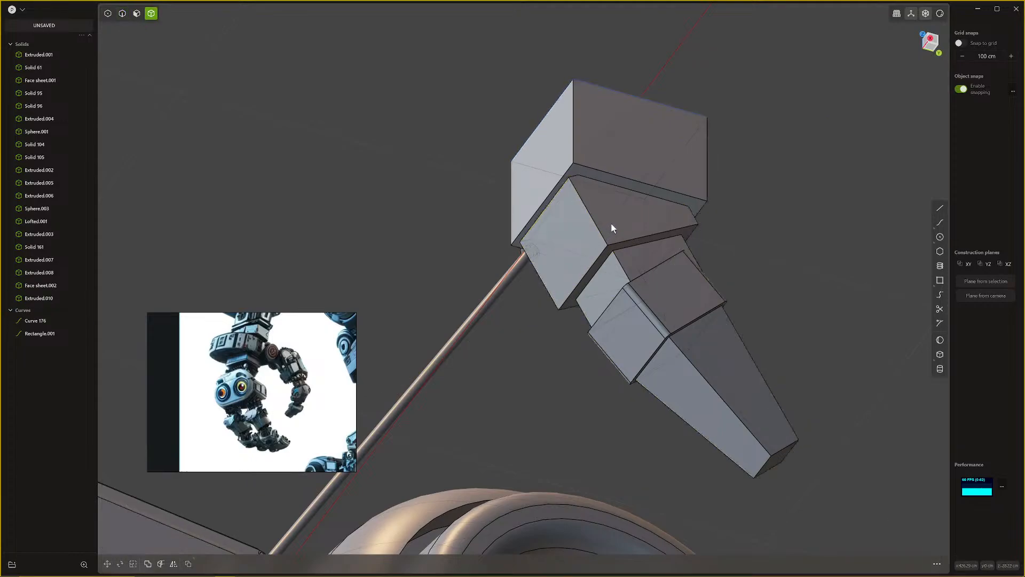
Step: Fillet the lengthwise edges of the second finger block, just below the large top block
{"action": "key", "text": "2"}
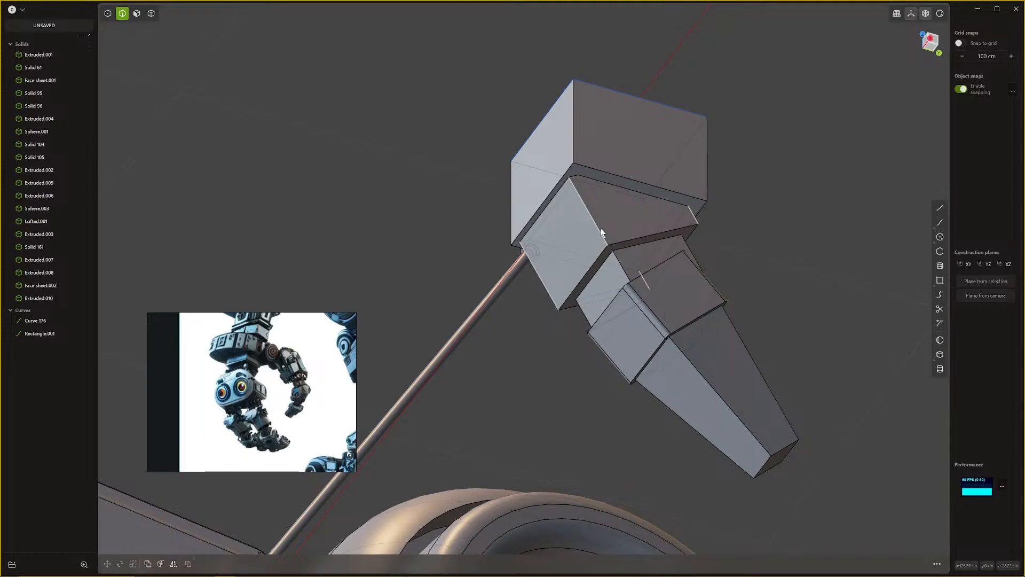
{"action": "left_click", "coordinate": [600, 228]}
{"action": "key", "text": "b"}
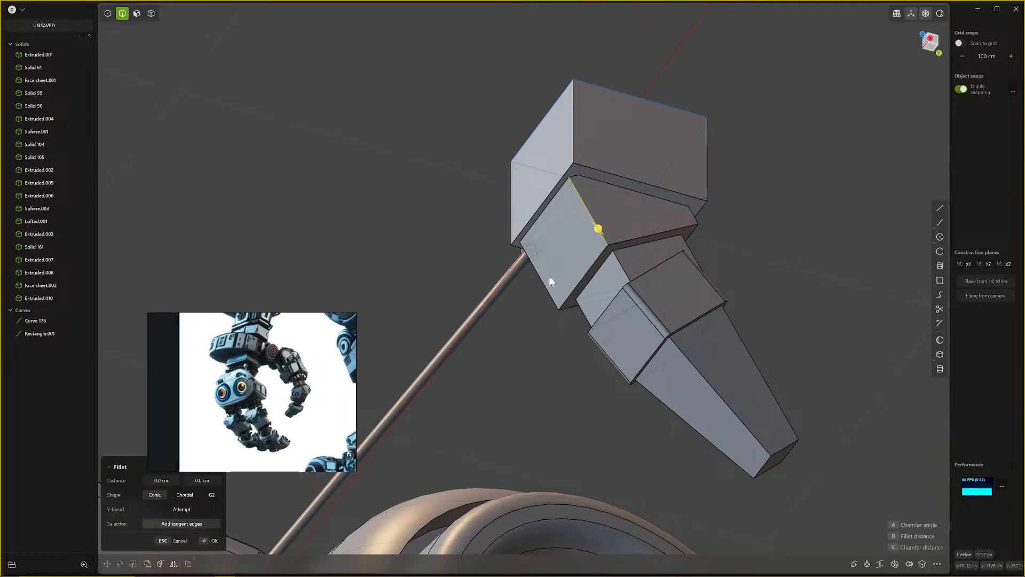
{"action": "left_click_drag", "start_coordinate": [544, 284], "coordinate": [539, 290]}
{"action": "key", "text": "Return"}
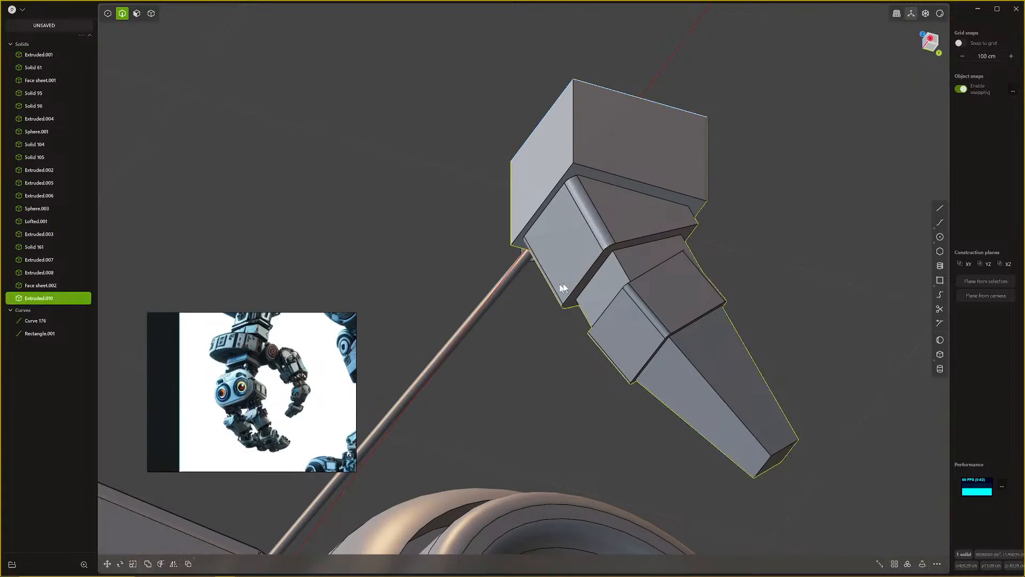
Step: Fillet the four lengthwise edges of the narrow connecting block between the second block and the block above the fingertip
{"action": "left_click", "coordinate": [623, 267]}
{"action": "key", "text": "b"}
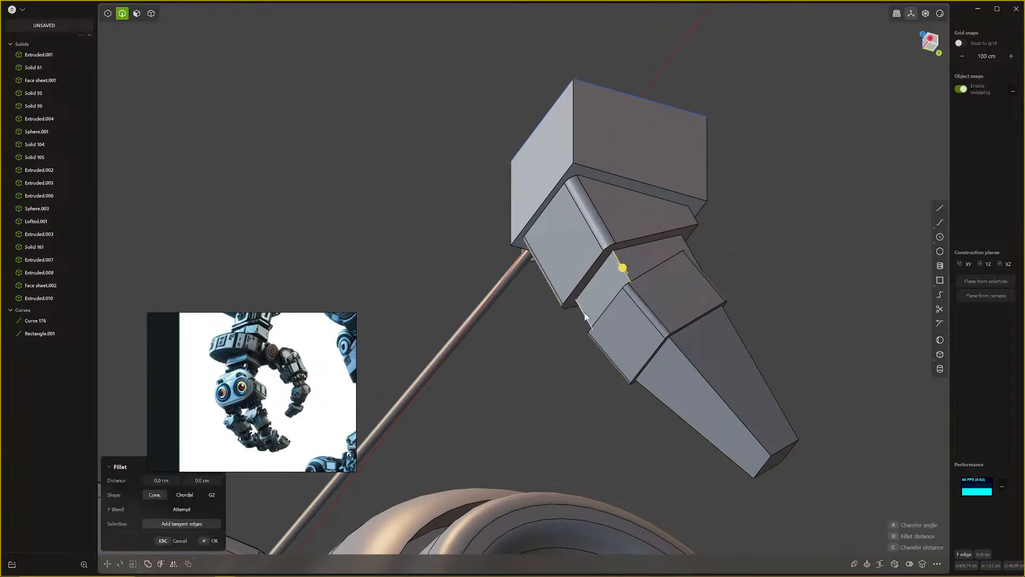
{"action": "left_click", "coordinate": [585, 315]}
{"action": "middle_click_drag", "start_coordinate": [613, 303], "coordinate": [470, 369]}
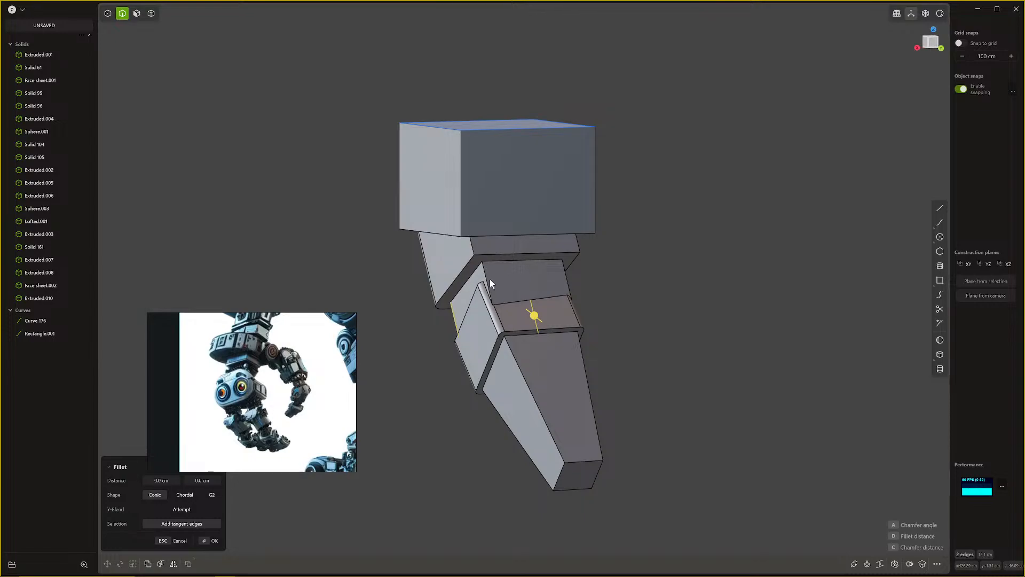
{"action": "left_click", "coordinate": [488, 283]}
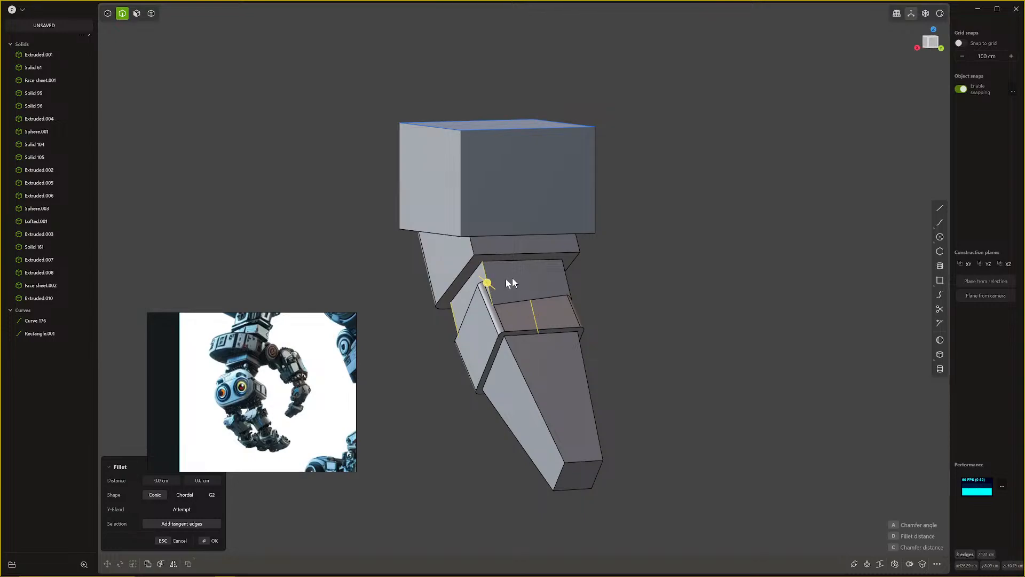
{"action": "left_click", "coordinate": [566, 280]}
{"action": "left_click_drag", "start_coordinate": [566, 281], "coordinate": [591, 293]}
{"action": "right_click", "coordinate": [535, 296]}
Step: Fillet the upper rim of the block above the fingertip by about 1.3 cm
{"action": "middle_click_drag", "start_coordinate": [534, 296], "coordinate": [604, 325]}
{"action": "key", "text": "slash"}
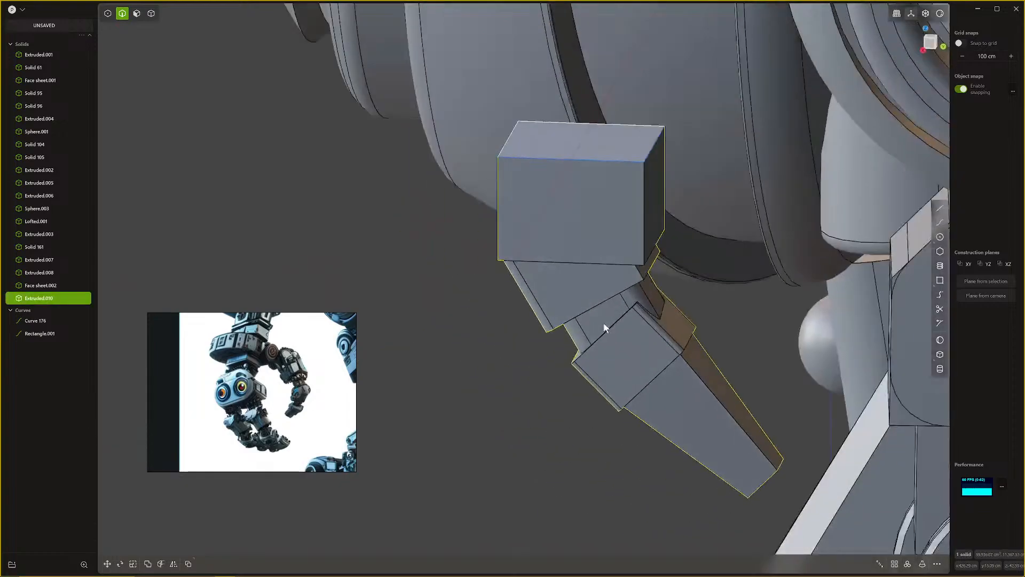
{"action": "left_click", "coordinate": [602, 339]}
{"action": "key", "text": "f"}
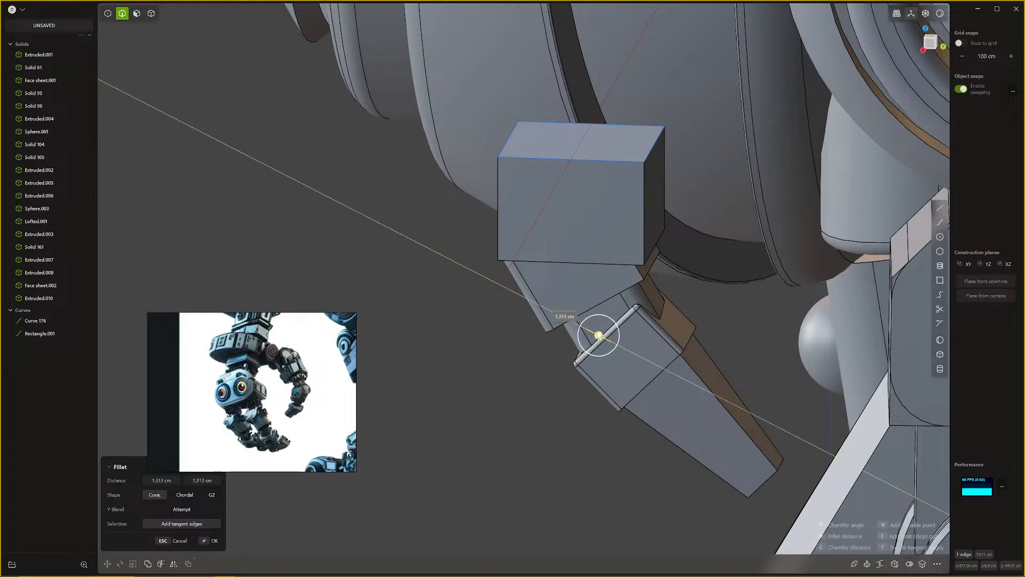
{"action": "left_click", "coordinate": [597, 335]}
{"action": "middle_click_drag", "start_coordinate": [597, 335], "coordinate": [714, 307]}
{"action": "right_click", "coordinate": [619, 300]}
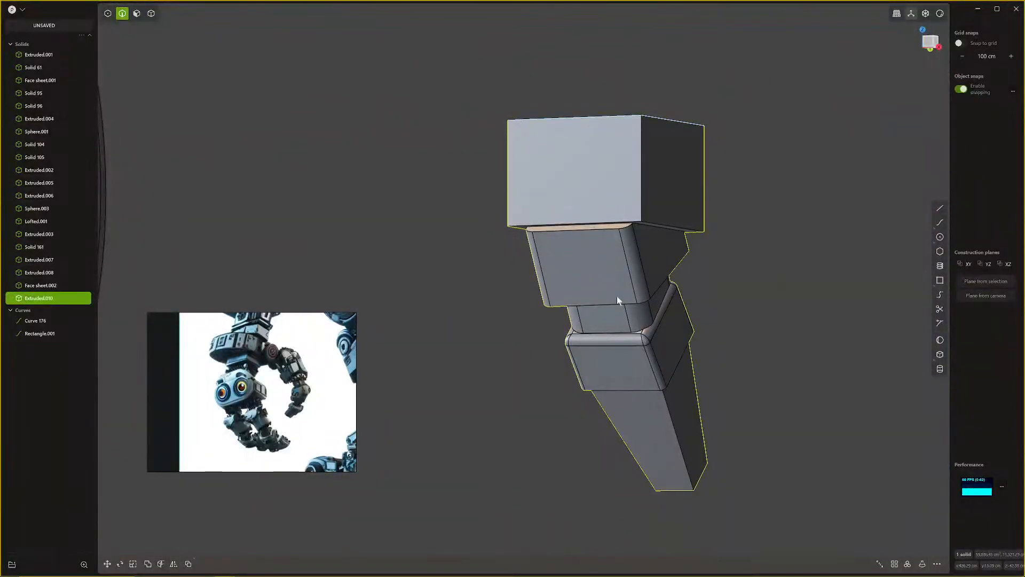
Step: Chamfer the lower rim of the second finger block by about 1.5 cm
{"action": "left_click", "coordinate": [616, 303]}
{"action": "key", "text": "f"}
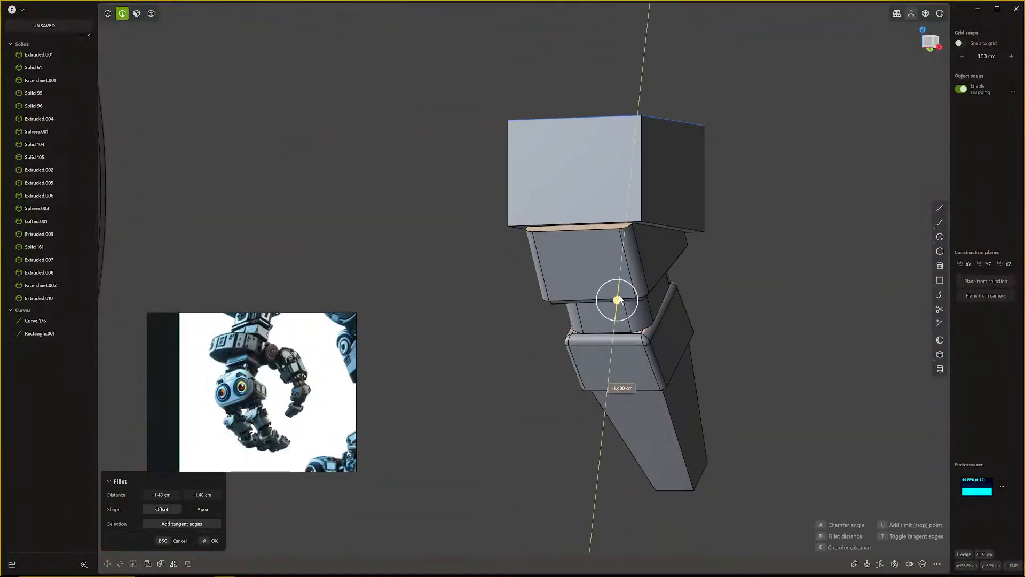
{"action": "right_click", "coordinate": [617, 300]}
{"action": "left_click", "coordinate": [575, 222]}
{"action": "key", "text": "f"}
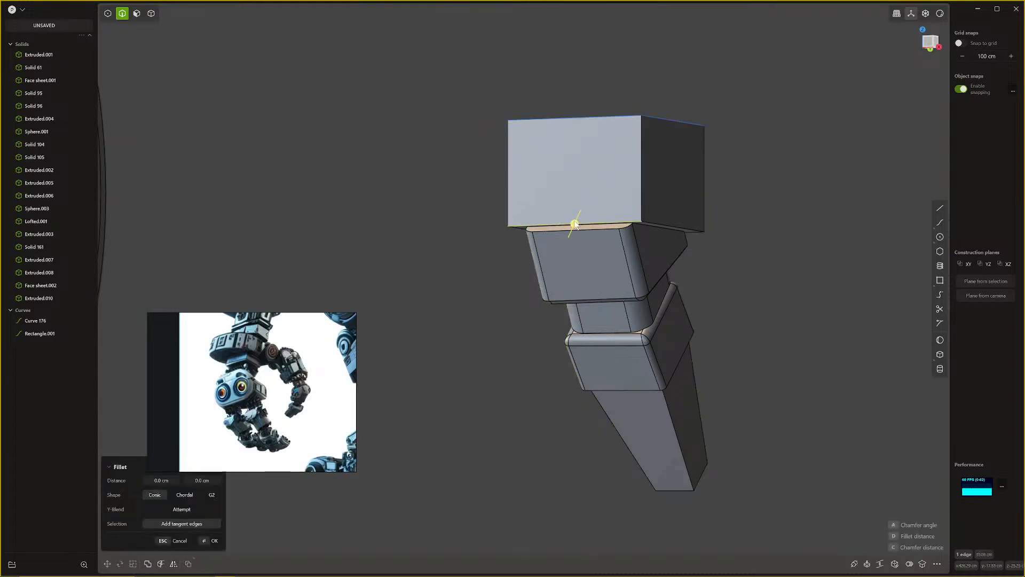
{"action": "key", "text": "Escape"}
Step: Fillet the four vertical corner edges of the large top block by about 6.7 cm
{"action": "double_click", "coordinate": [642, 191]}
{"action": "key", "text": "f"}
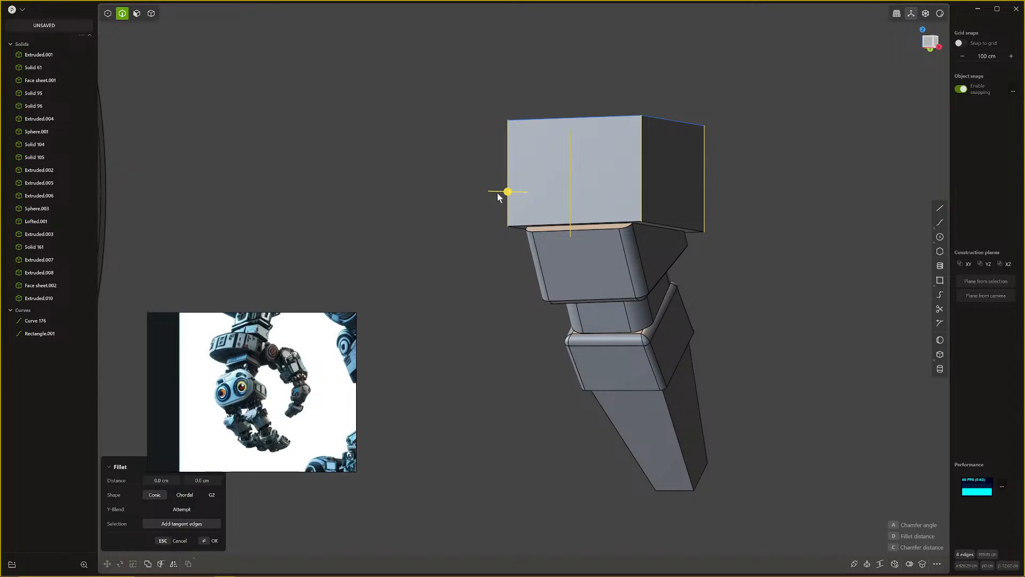
{"action": "left_click_drag", "start_coordinate": [504, 192], "coordinate": [481, 204]}
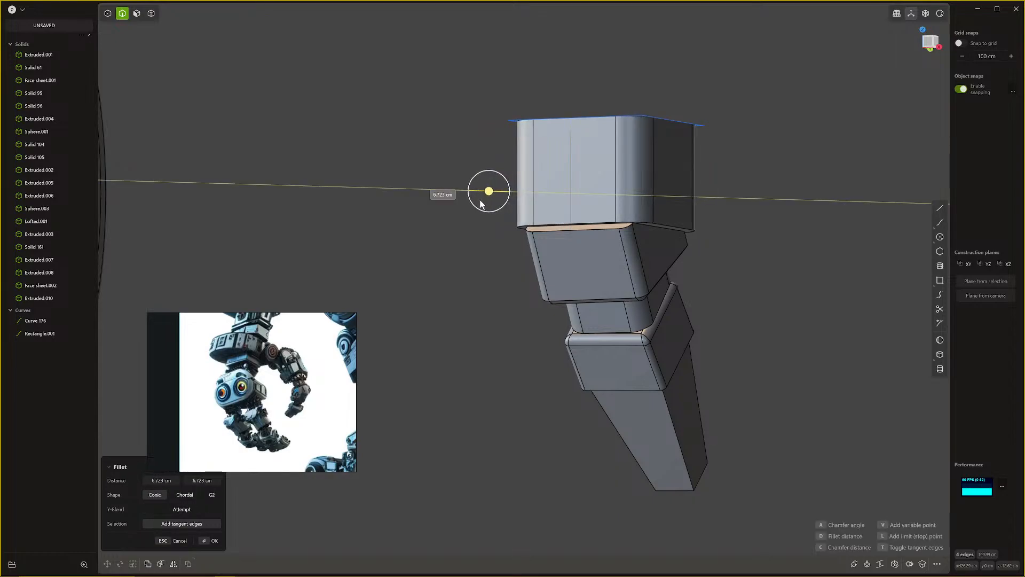
{"action": "key", "text": "Return"}
Step: Fillet the lower rim of the large top block by about 3.5 cm
{"action": "left_click", "coordinate": [596, 224]}
{"action": "key", "text": "f"}
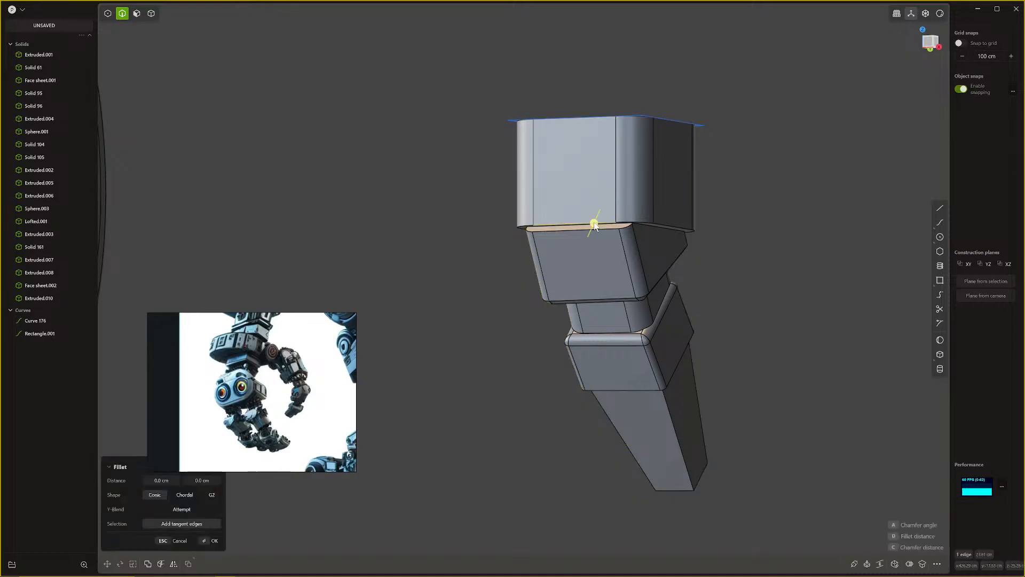
{"action": "mouse_move", "coordinate": [593, 228]}
{"action": "left_mouse_down"}
{"action": "mouse_move", "coordinate": [596, 213]}
{"action": "mouse_move", "coordinate": [590, 232]}
{"action": "left_mouse_up"}
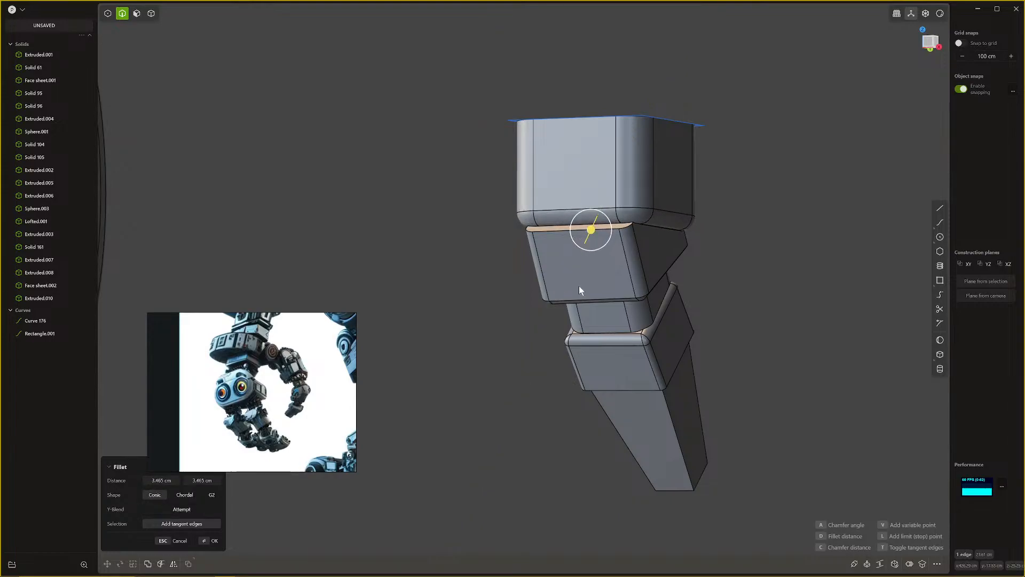
{"action": "middle_click_drag", "start_coordinate": [579, 287], "coordinate": [560, 286]}
{"action": "right_click", "coordinate": [583, 230]}
{"action": "left_click", "coordinate": [581, 229]}
{"action": "left_click_drag", "start_coordinate": [580, 228], "coordinate": [583, 232]}
{"action": "right_click", "coordinate": [628, 271]}
Step: Fillet the four lengthwise edges of the tapered fingertip
{"action": "middle_click_drag", "start_coordinate": [630, 273], "coordinate": [654, 305]}
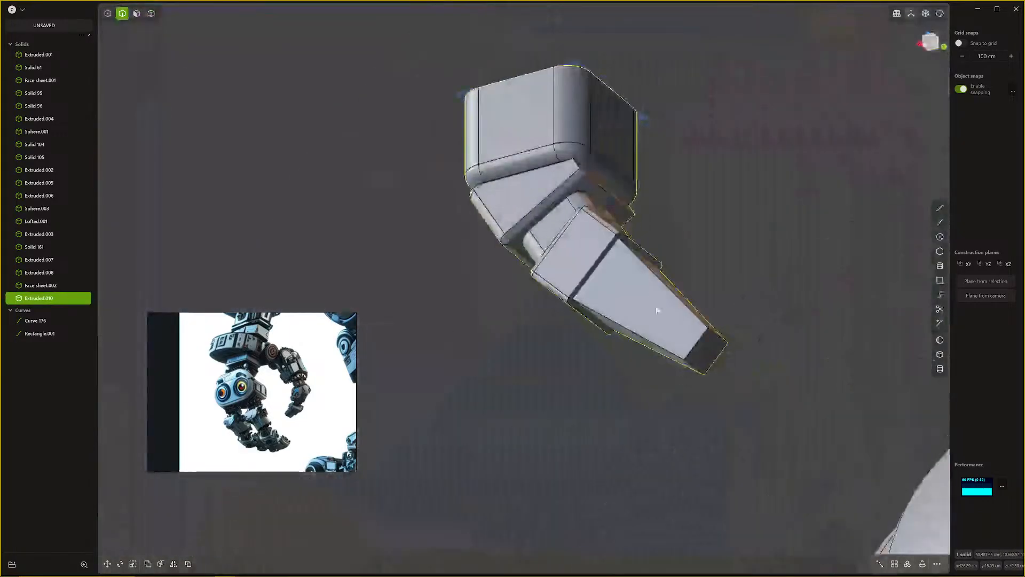
{"action": "key", "text": "Escape"}
{"action": "left_click", "coordinate": [669, 350]}
{"action": "key", "text": "f"}
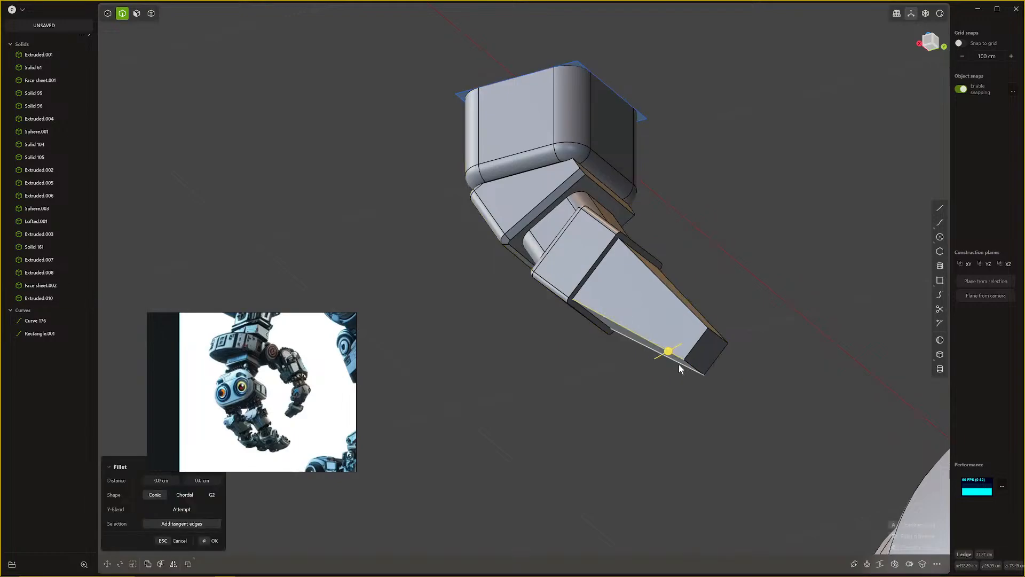
{"action": "middle_click_drag", "start_coordinate": [679, 364], "coordinate": [451, 378]}
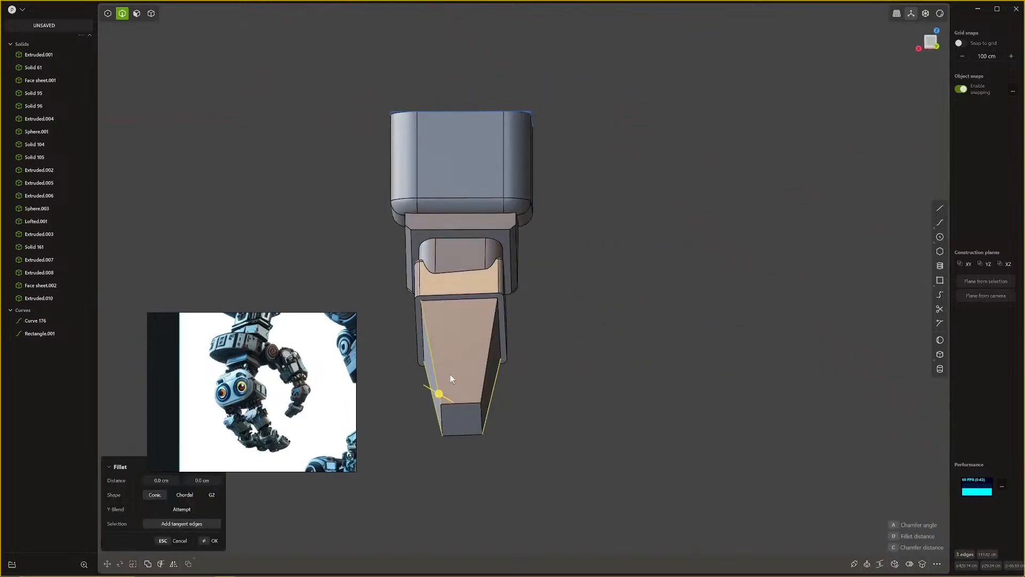
{"action": "left_click", "coordinate": [484, 377]}
{"action": "left_click_drag", "start_coordinate": [485, 379], "coordinate": [491, 377]}
{"action": "key", "text": "Return"}
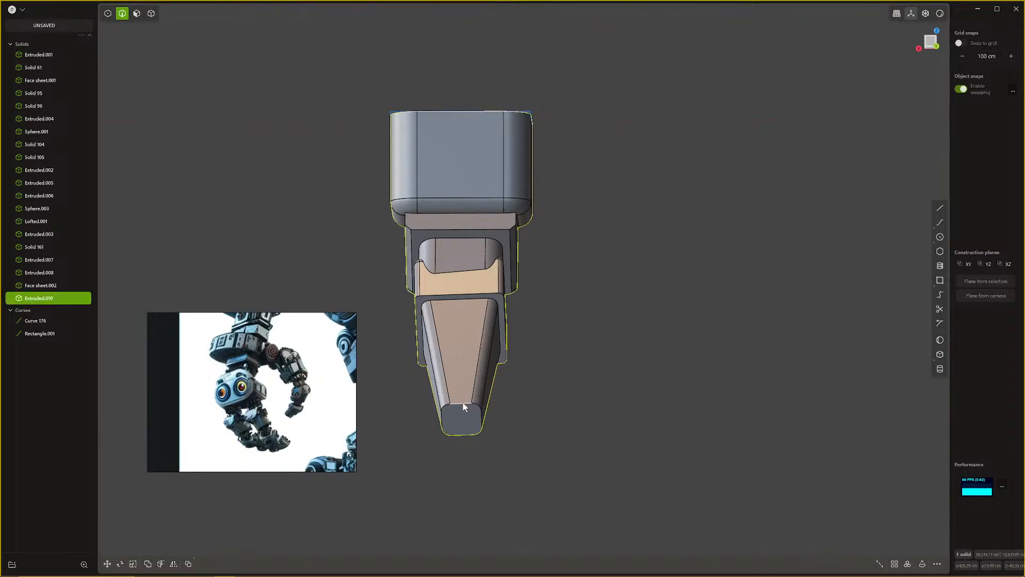
Step: Chamfer the rim around the fingertip's end face by a small amount
{"action": "left_click", "coordinate": [463, 407]}
{"action": "key", "text": "f"}
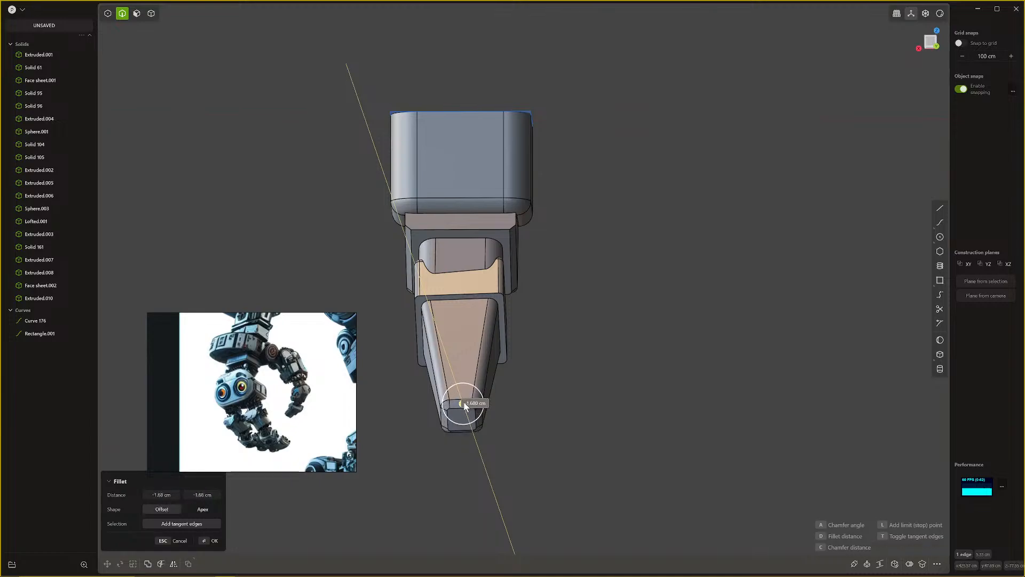
{"action": "left_click_drag", "start_coordinate": [464, 403], "coordinate": [463, 403]}
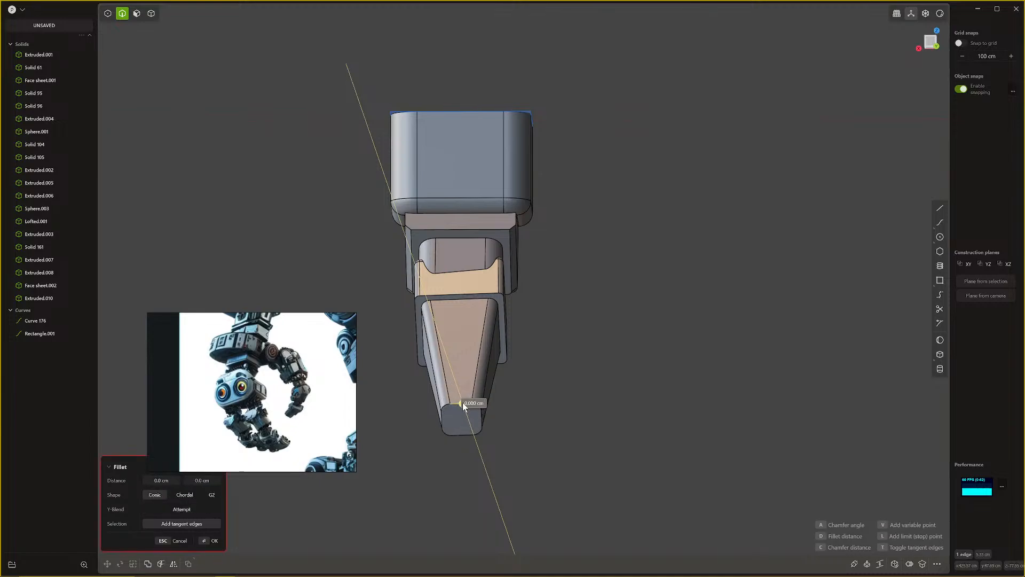
{"action": "key", "text": "Return"}
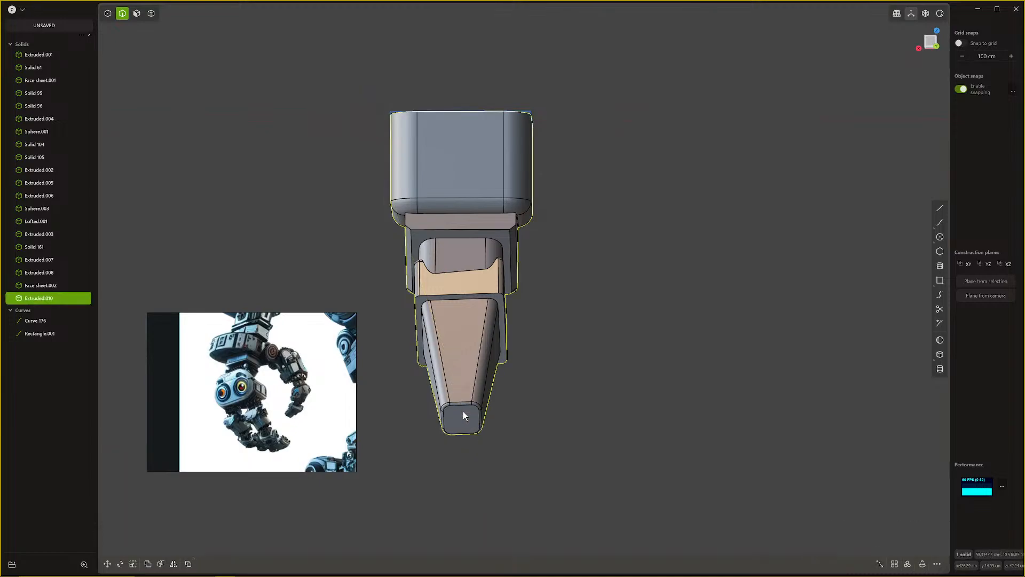
Step: Inset the outline of the fingertip's end face by about 1.5 cm to form a smaller inner face
{"action": "key", "text": "3"}
{"action": "left_click", "coordinate": [463, 411]}
{"action": "key", "text": "o"}
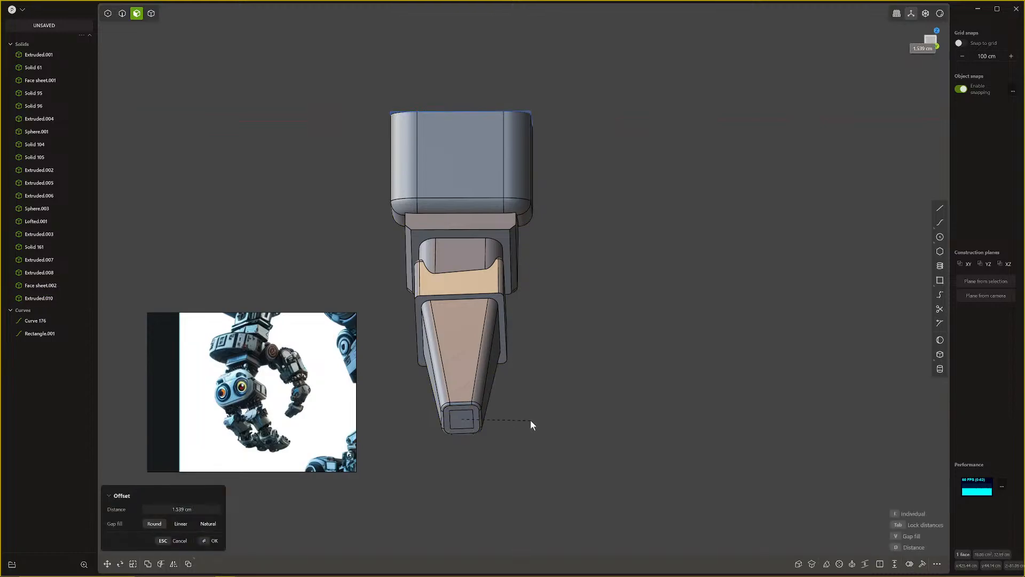
{"action": "left_click", "coordinate": [532, 421]}
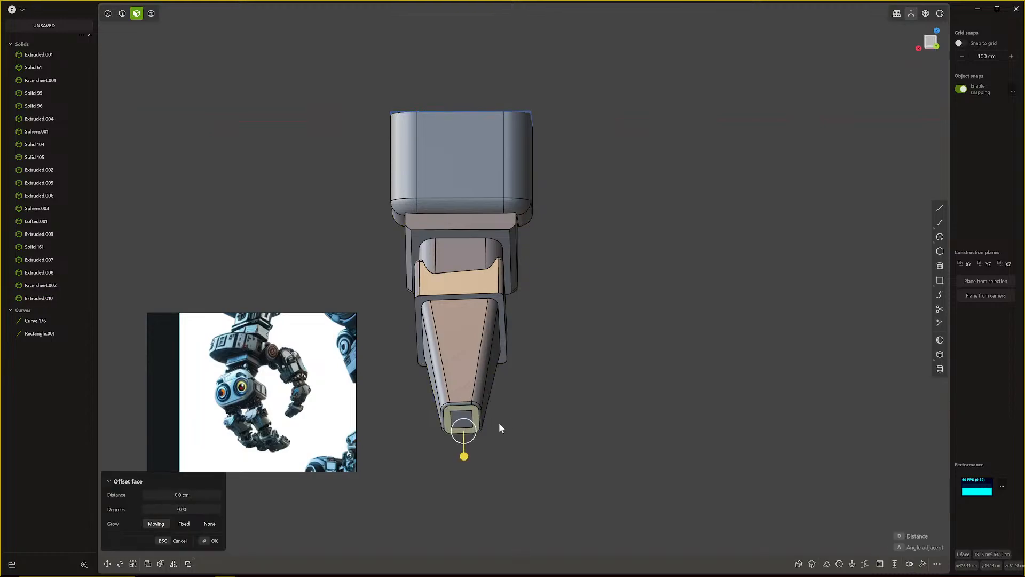
Step: Pull the small inner face outward from the fingertip and taper its sides by about 7.2 degrees
{"action": "left_click", "coordinate": [466, 418]}
{"action": "mouse_move", "coordinate": [464, 439]}
{"action": "left_mouse_down"}
{"action": "mouse_move", "coordinate": [467, 464]}
{"action": "mouse_move", "coordinate": [472, 448]}
{"action": "left_mouse_up"}
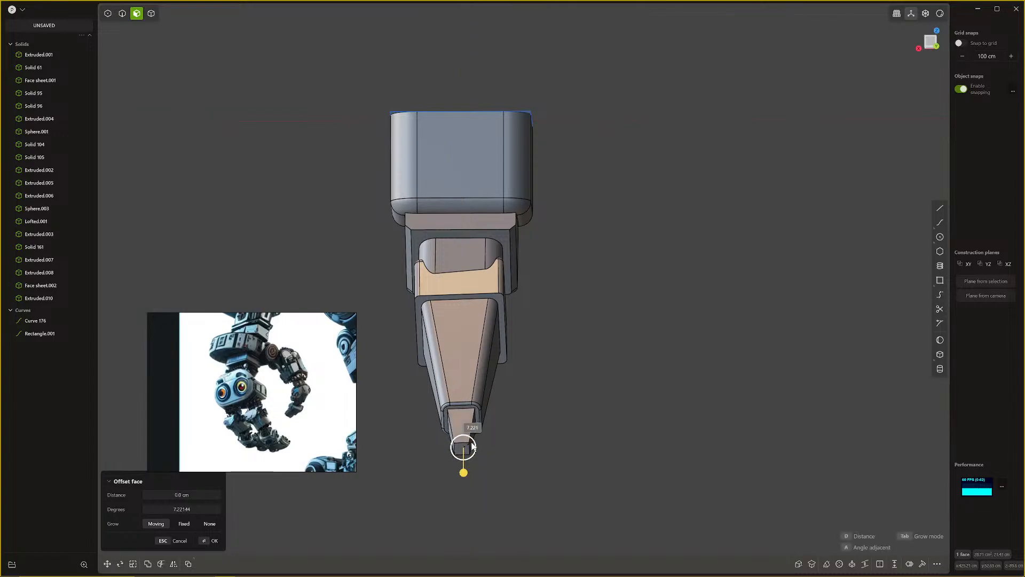
{"action": "middle_click_drag", "start_coordinate": [471, 447], "coordinate": [576, 433]}
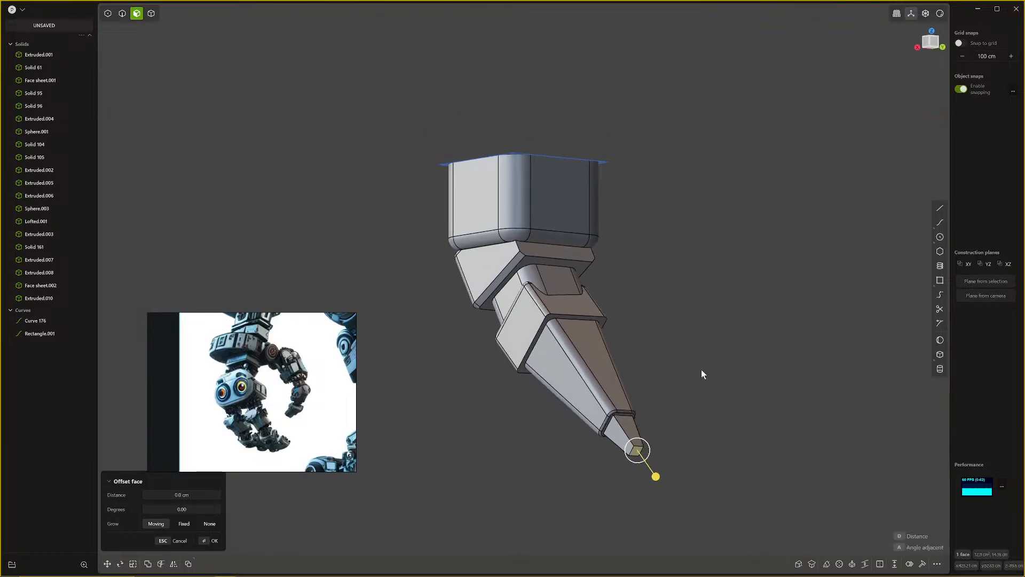
Step: Finish the fingertip offset and delete the leftover rectangle curve around the top of the finger
{"action": "left_click", "coordinate": [701, 371]}
{"action": "scroll", "coordinate": [678, 380], "scroll_direction": "down", "scroll_amount": 10}
{"action": "middle_click_drag", "start_coordinate": [649, 438], "coordinate": [591, 364]}
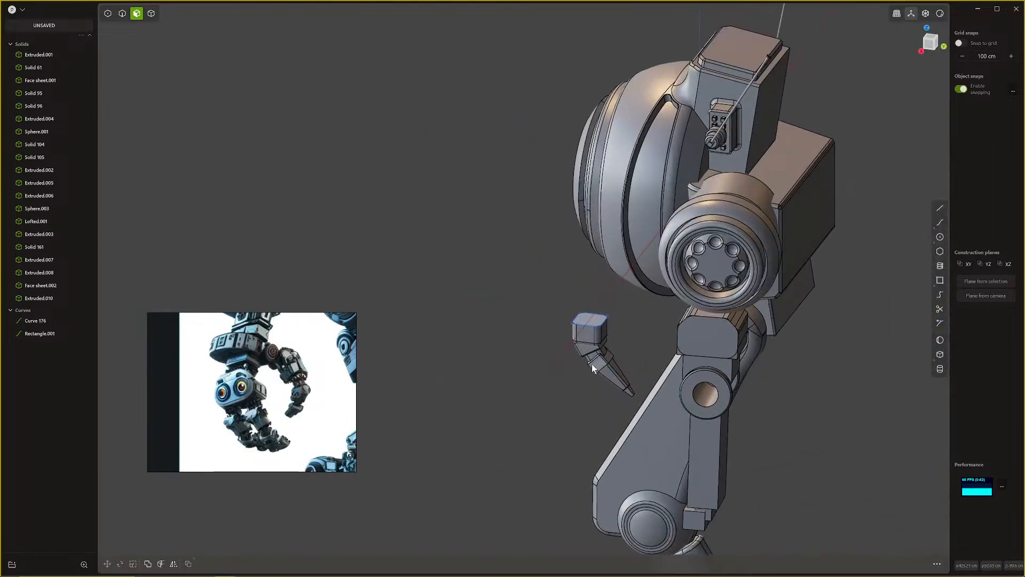
{"action": "key", "text": "2"}
{"action": "middle_click_drag", "start_coordinate": [601, 328], "coordinate": [718, 166]}
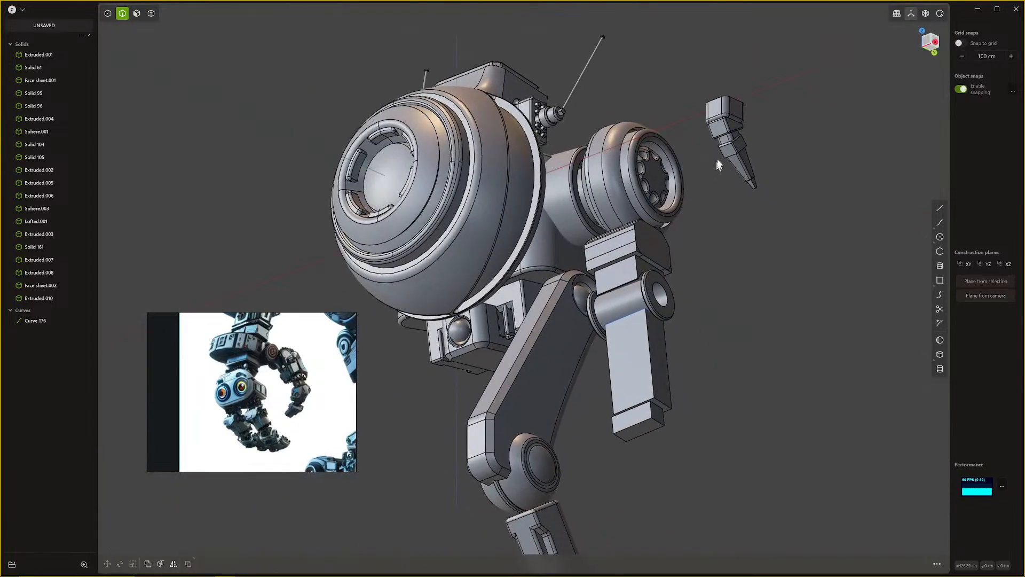
Step: Move the finished finger solid to just below the forearm's end block
{"action": "left_click", "coordinate": [727, 115]}
{"action": "middle_click_drag", "start_coordinate": [728, 115], "coordinate": [737, 259]}
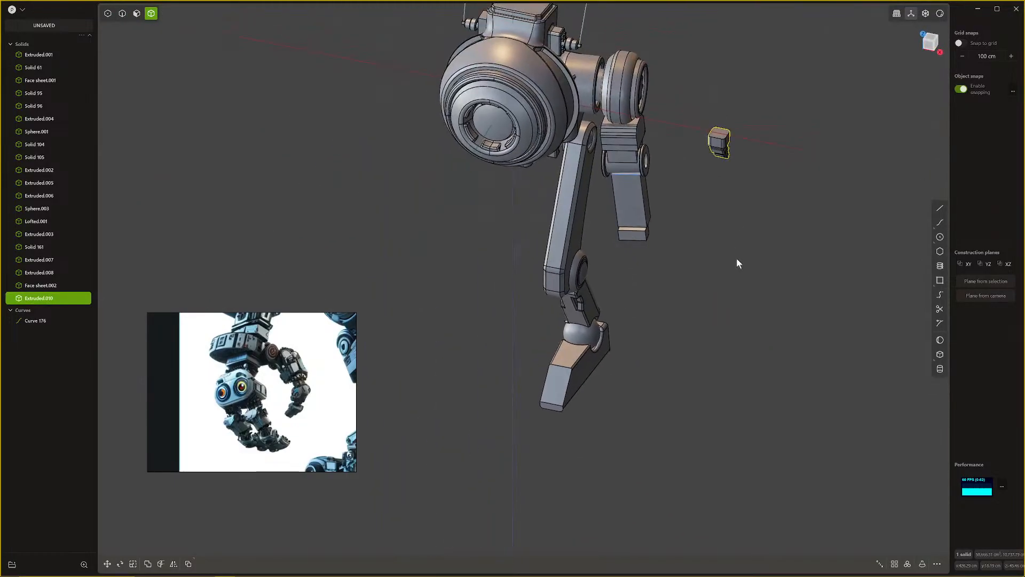
{"action": "key", "text": "g"}
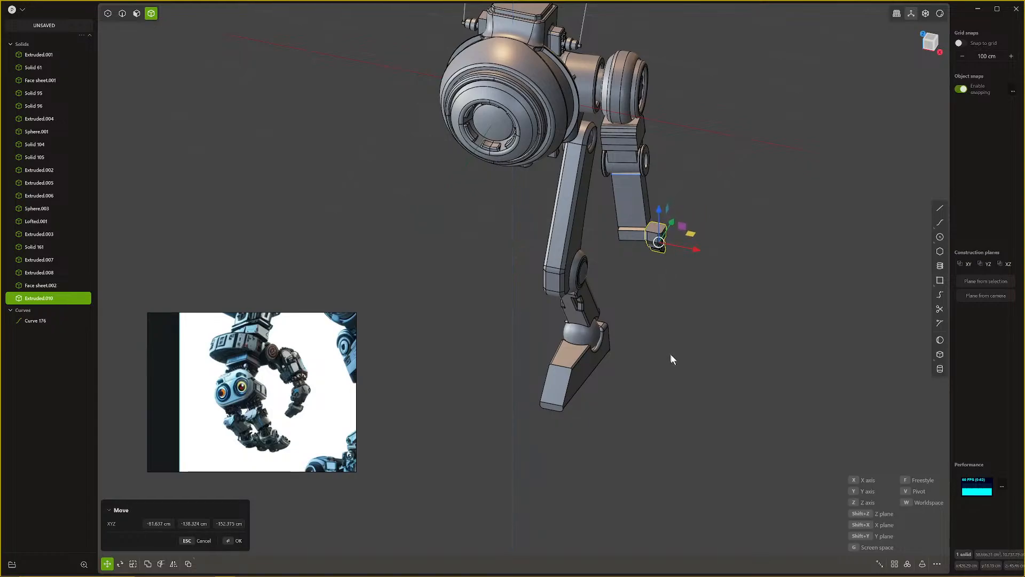
{"action": "middle_click_drag", "start_coordinate": [676, 349], "coordinate": [638, 330]}
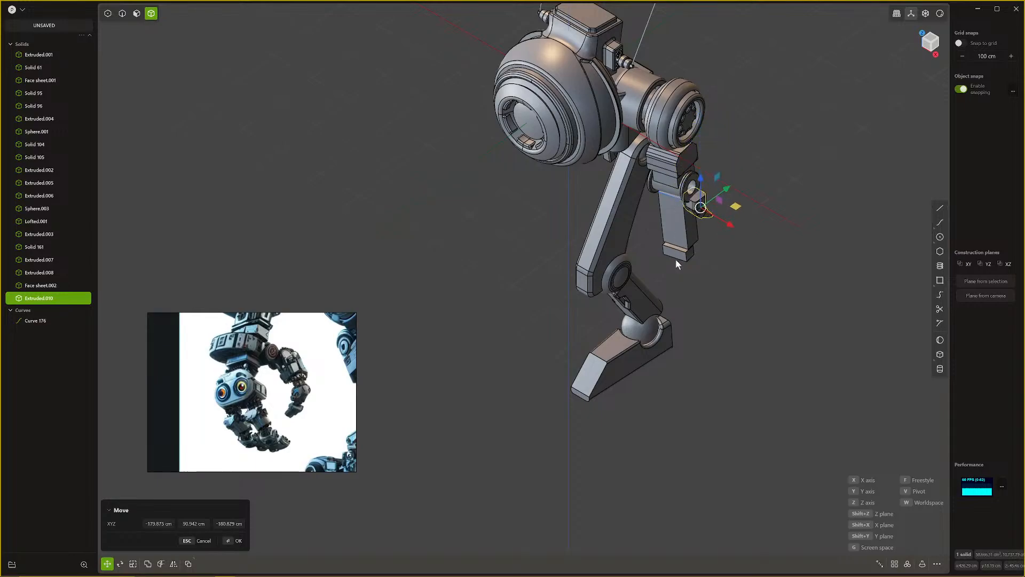
{"action": "scroll", "coordinate": [662, 332], "scroll_direction": "up", "scroll_amount": 6}
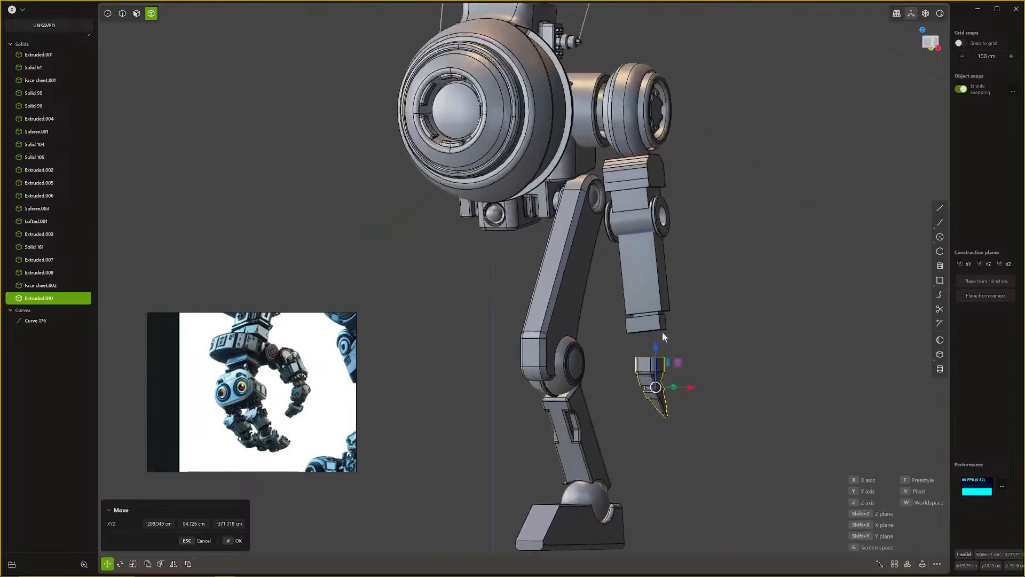
{"action": "middle_click_drag", "start_coordinate": [647, 388], "coordinate": [638, 404]}
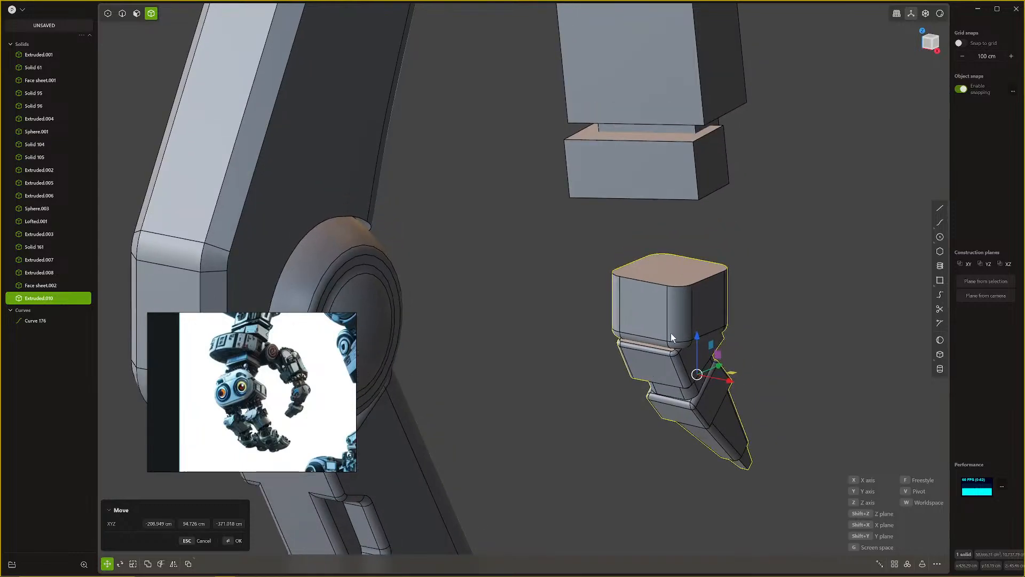
Step: Scale the finger solid down uniformly to about 0.467
{"action": "key", "text": "s"}
{"action": "key", "text": "s"}
{"action": "left_click", "coordinate": [695, 349]}
{"action": "middle_click_drag", "start_coordinate": [695, 349], "coordinate": [727, 320]}
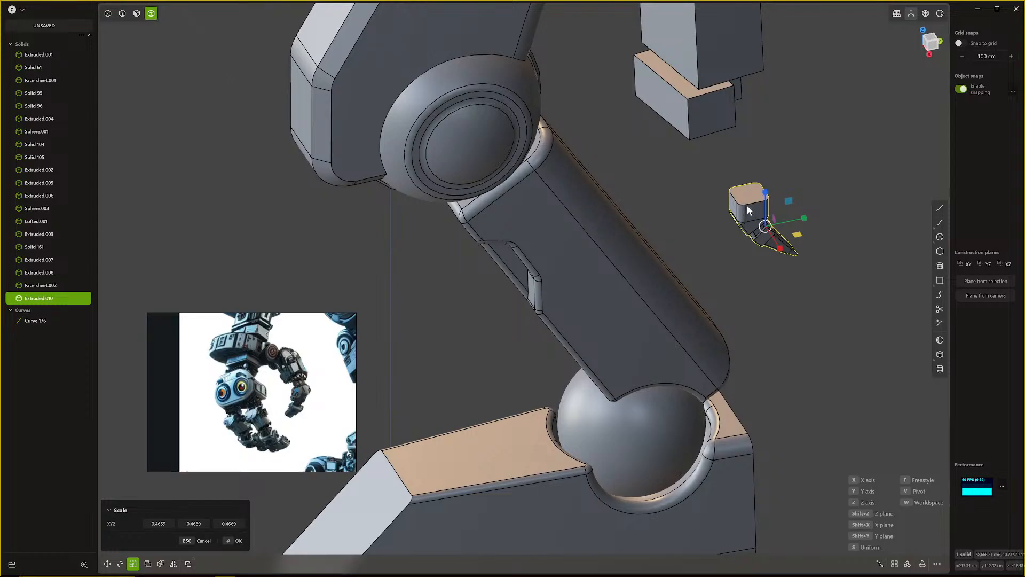
Step: Place two copies of the finger side by side on the underside of the forearm's end block, rotating them to curl the same way
{"action": "key", "text": "p"}
{"action": "middle_click_drag", "start_coordinate": [656, 206], "coordinate": [680, 142]}
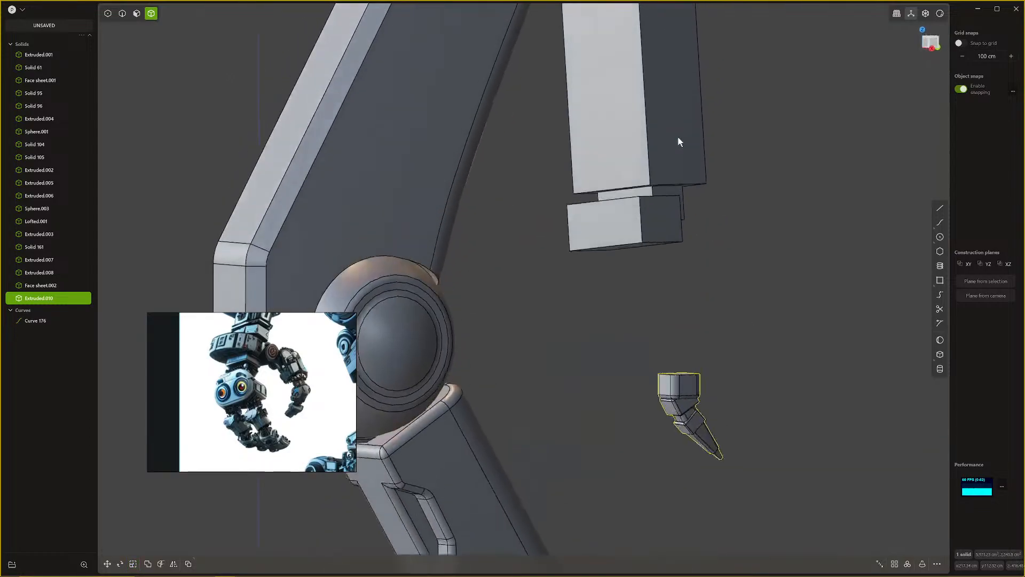
{"action": "key", "text": "space"}
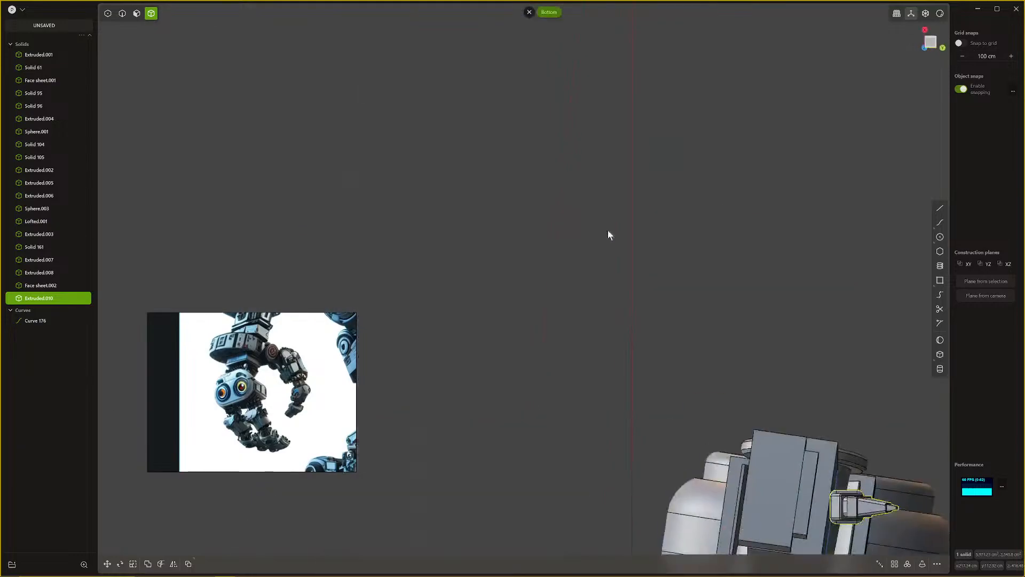
{"action": "middle_click_drag", "start_coordinate": [608, 231], "coordinate": [649, 460]}
{"action": "middle_click_drag", "start_coordinate": [651, 352], "coordinate": [640, 245], "text": "shift"}
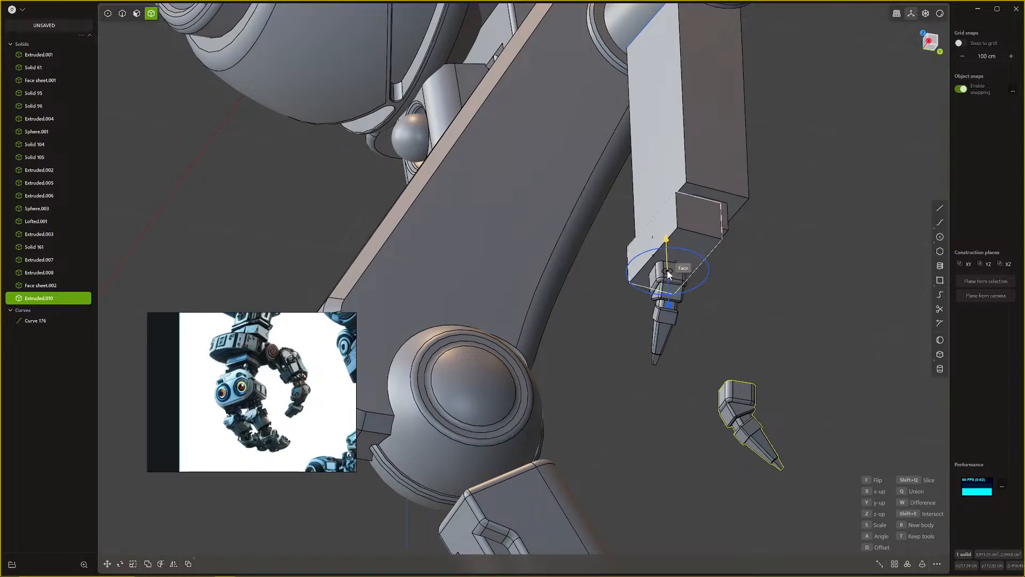
{"action": "left_click", "coordinate": [667, 270]}
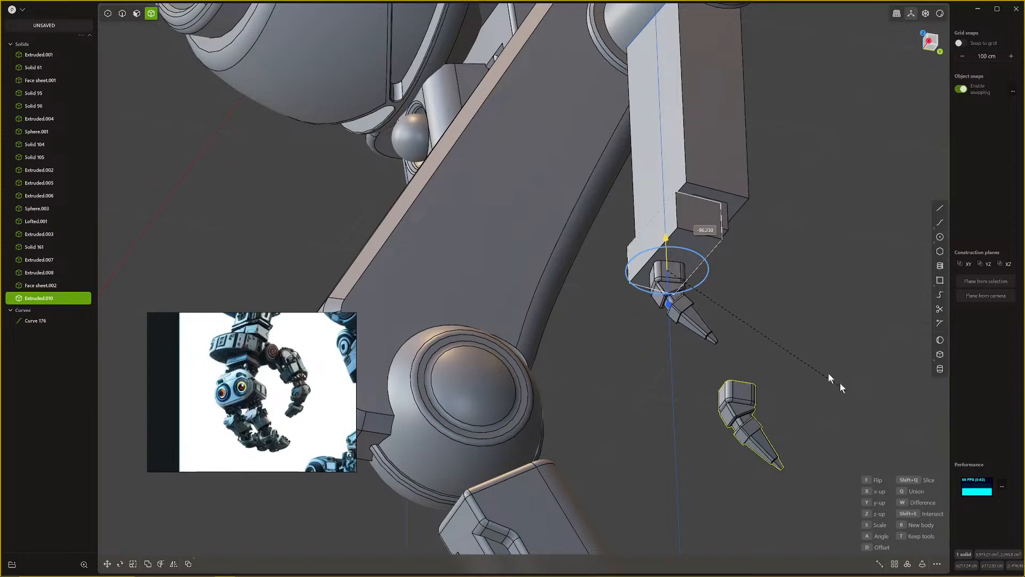
{"action": "left_click", "coordinate": [751, 316]}
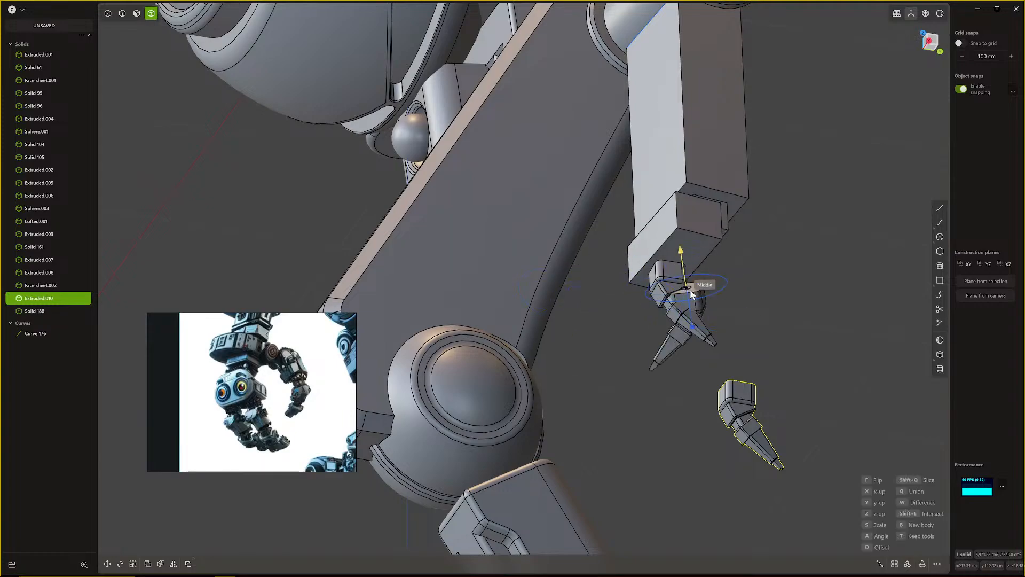
{"action": "middle_click_drag", "start_coordinate": [709, 356], "coordinate": [807, 350]}
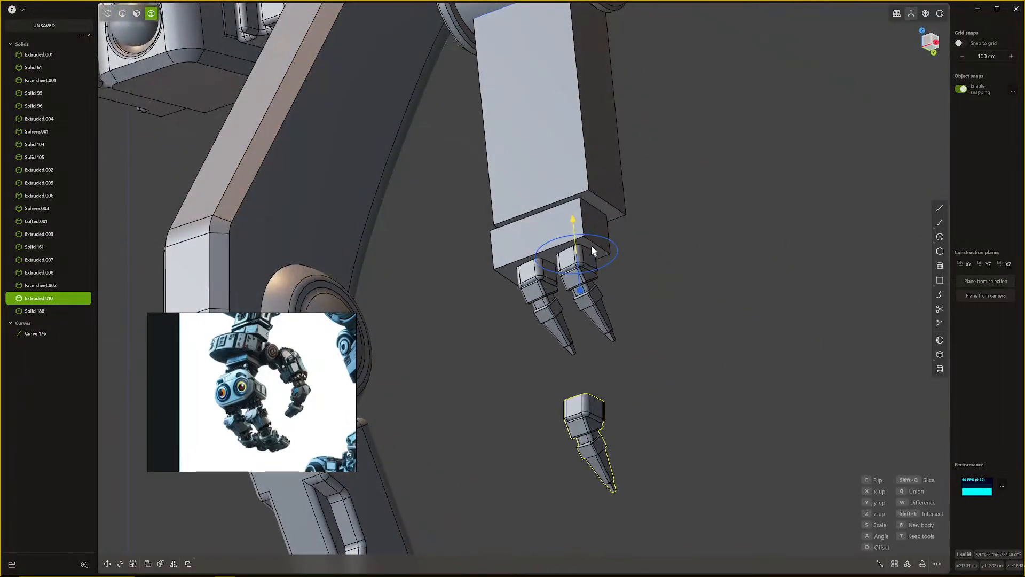
{"action": "left_click_drag", "start_coordinate": [598, 236], "coordinate": [678, 303]}
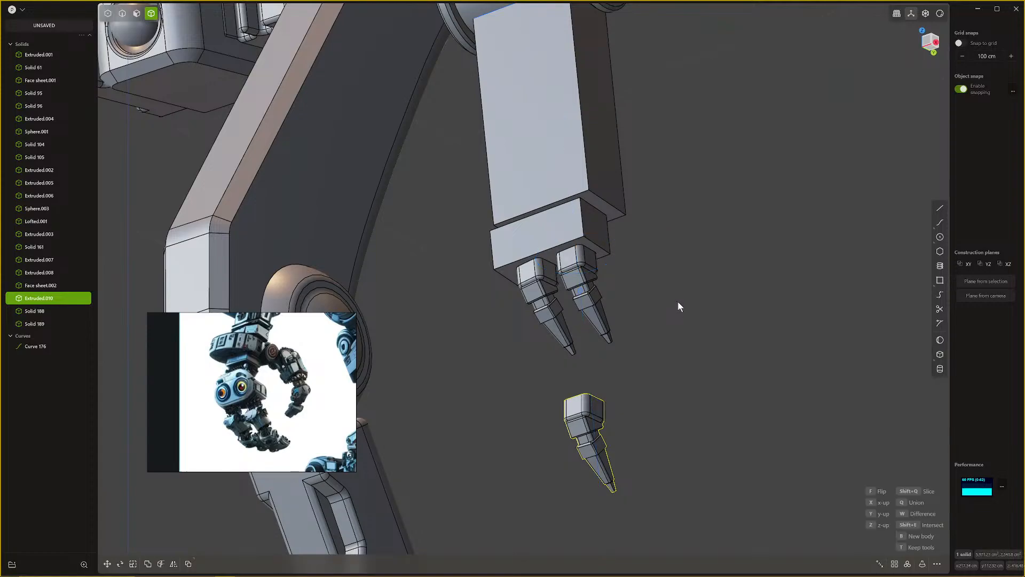
Step: Try to place an enlarged third finger copy on the forearm's outer side face, and undo it
{"action": "middle_click_drag", "start_coordinate": [614, 211], "coordinate": [542, 229]}
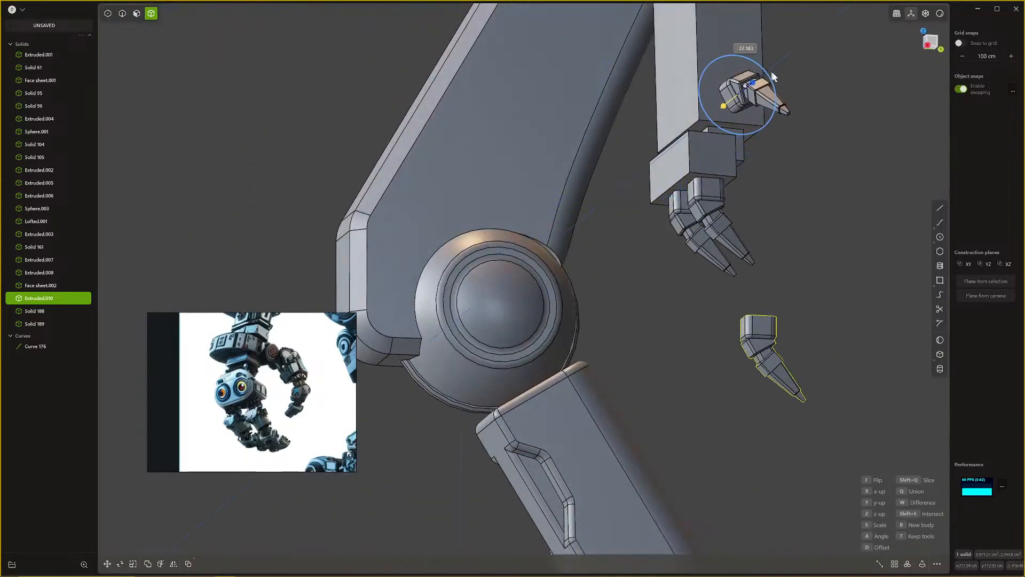
{"action": "left_click_drag", "start_coordinate": [748, 63], "coordinate": [774, 77]}
{"action": "right_click", "coordinate": [772, 77]}
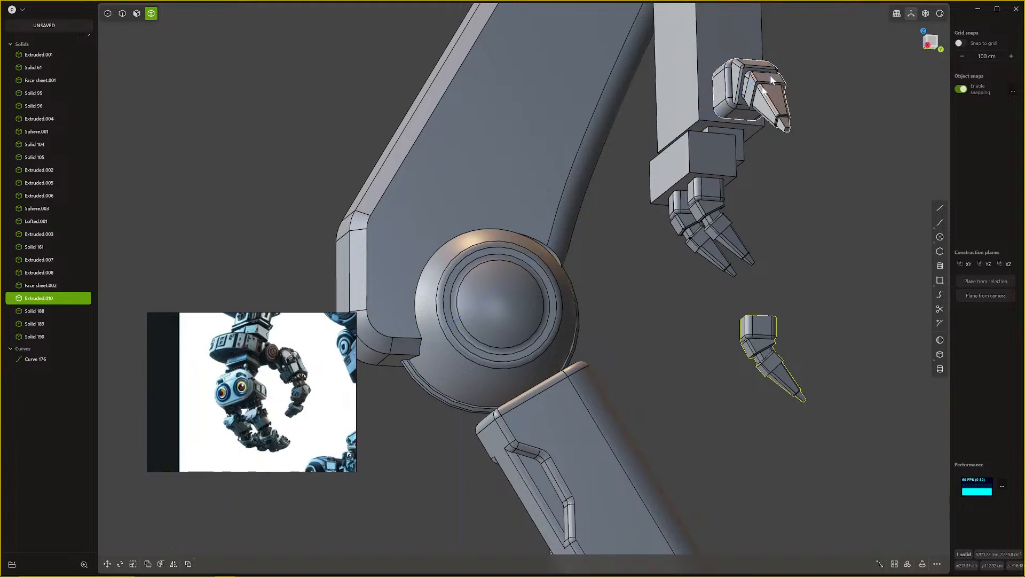
{"action": "key", "text": "shift+r"}
{"action": "mouse_move", "coordinate": [604, 301]}
{"action": "middle_mouse_down"}
{"action": "mouse_move", "coordinate": [646, 306]}
{"action": "mouse_move", "coordinate": [677, 268]}
{"action": "mouse_move", "coordinate": [677, 286]}
{"action": "mouse_move", "coordinate": [667, 277]}
{"action": "mouse_move", "coordinate": [650, 316]}
{"action": "mouse_move", "coordinate": [660, 302]}
{"action": "mouse_move", "coordinate": [630, 306]}
{"action": "mouse_move", "coordinate": [632, 297]}
{"action": "mouse_move", "coordinate": [601, 314]}
{"action": "mouse_move", "coordinate": [609, 346]}
{"action": "mouse_move", "coordinate": [626, 295]}
{"action": "mouse_move", "coordinate": [608, 293]}
{"action": "middle_mouse_up"}
{"action": "scroll", "coordinate": [668, 281], "scroll_direction": "down", "scroll_amount": 6}
{"action": "key", "text": "Escape"}
{"action": "key", "text": "ctrl+z"}
Step: Try to place a third finger copy low on the forearm's outer side at its existing size, adjust its depth and angle, and undo it
{"action": "scroll", "coordinate": [632, 296], "scroll_direction": "up", "scroll_amount": 3}
{"action": "scroll", "coordinate": [633, 295], "scroll_direction": "up", "scroll_amount": 5}
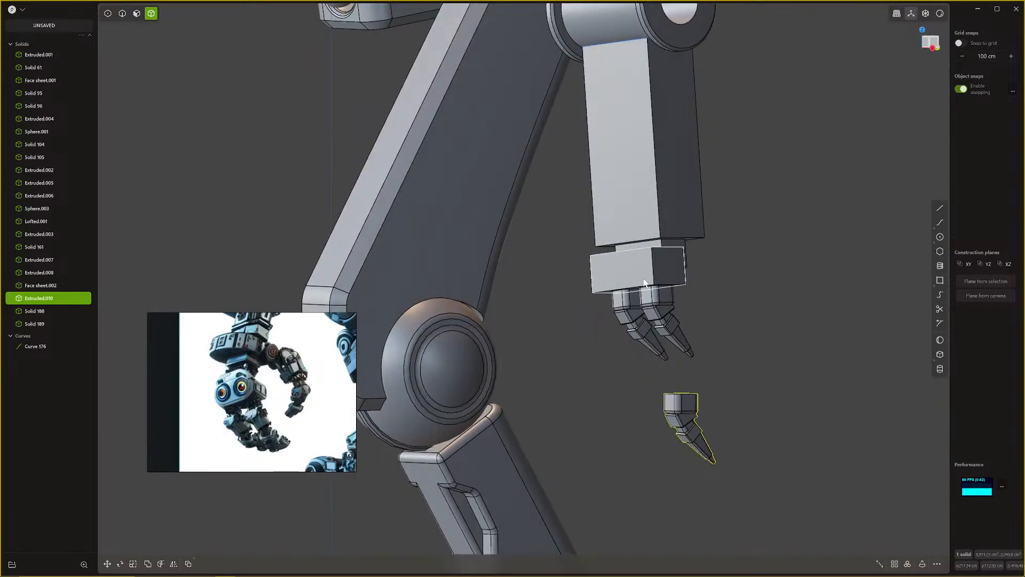
{"action": "key", "text": "ctrl+shift+v"}
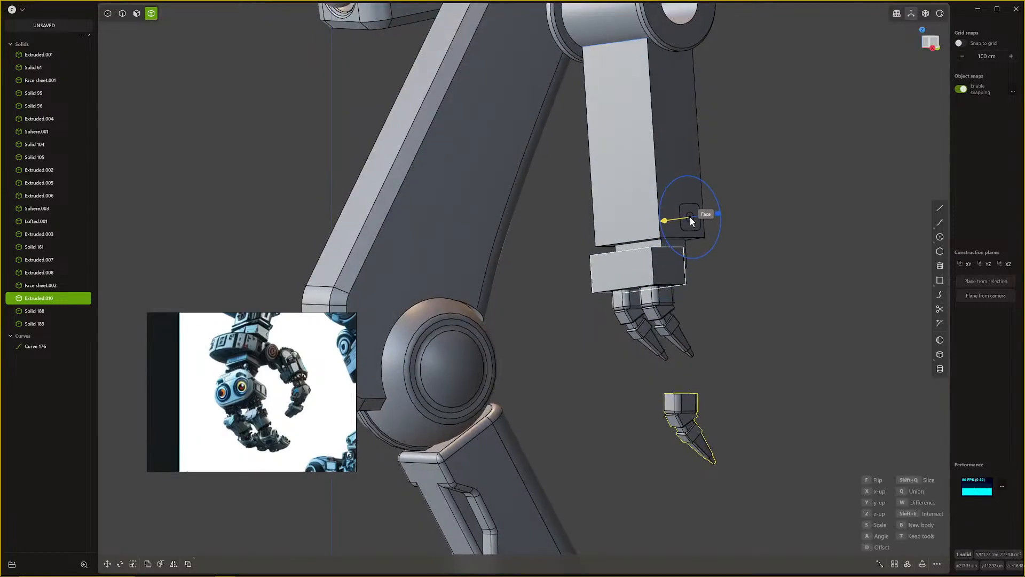
{"action": "left_click", "coordinate": [690, 218]}
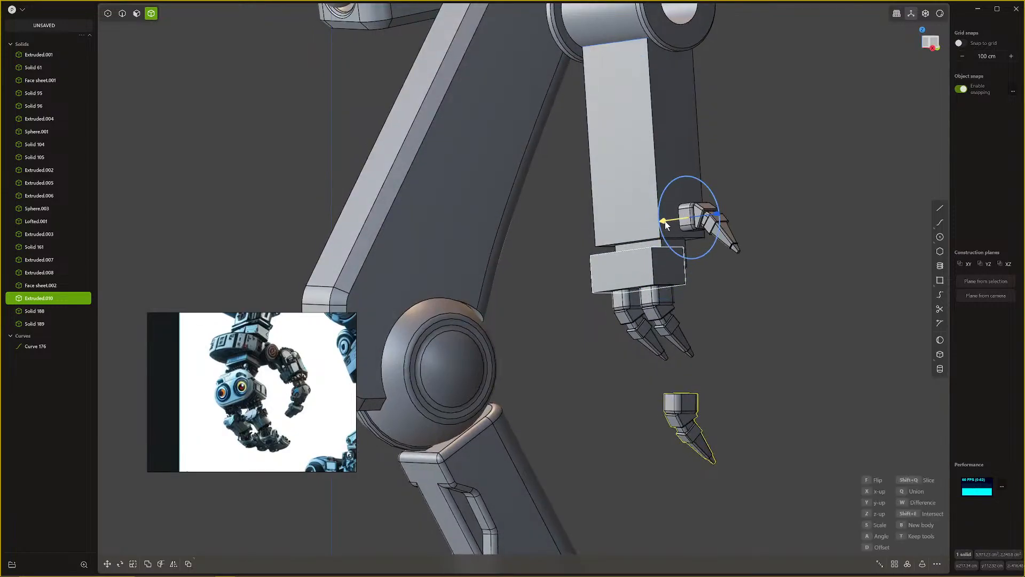
{"action": "left_click_drag", "start_coordinate": [664, 222], "coordinate": [662, 224]}
{"action": "middle_click_drag", "start_coordinate": [662, 224], "coordinate": [701, 232]}
{"action": "left_click_drag", "start_coordinate": [562, 243], "coordinate": [559, 240]}
{"action": "left_click_drag", "start_coordinate": [613, 205], "coordinate": [612, 222]}
{"action": "scroll", "coordinate": [642, 331], "scroll_direction": "down", "scroll_amount": 6}
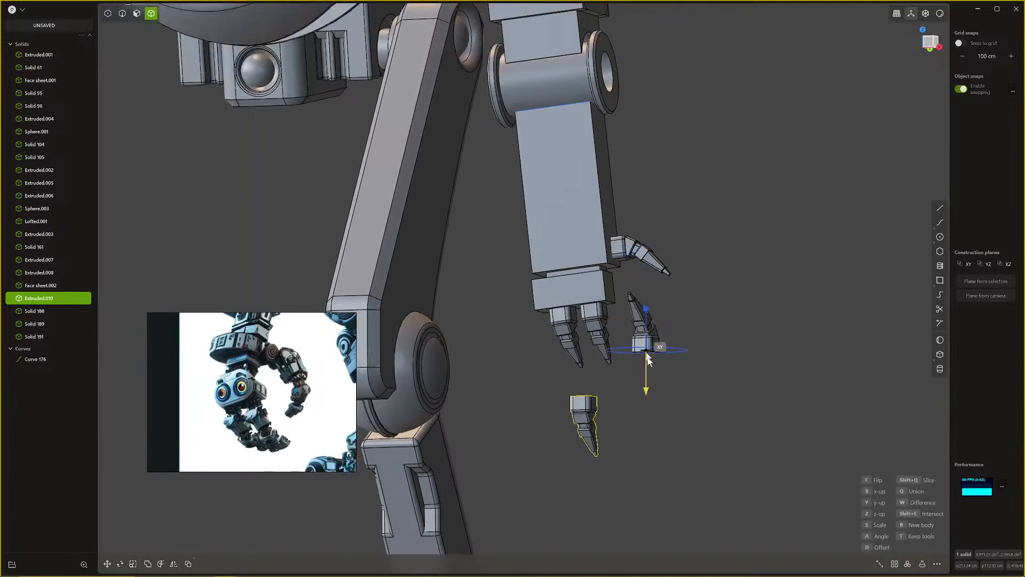
{"action": "middle_click_drag", "start_coordinate": [667, 399], "coordinate": [648, 368]}
{"action": "key", "text": "Escape"}
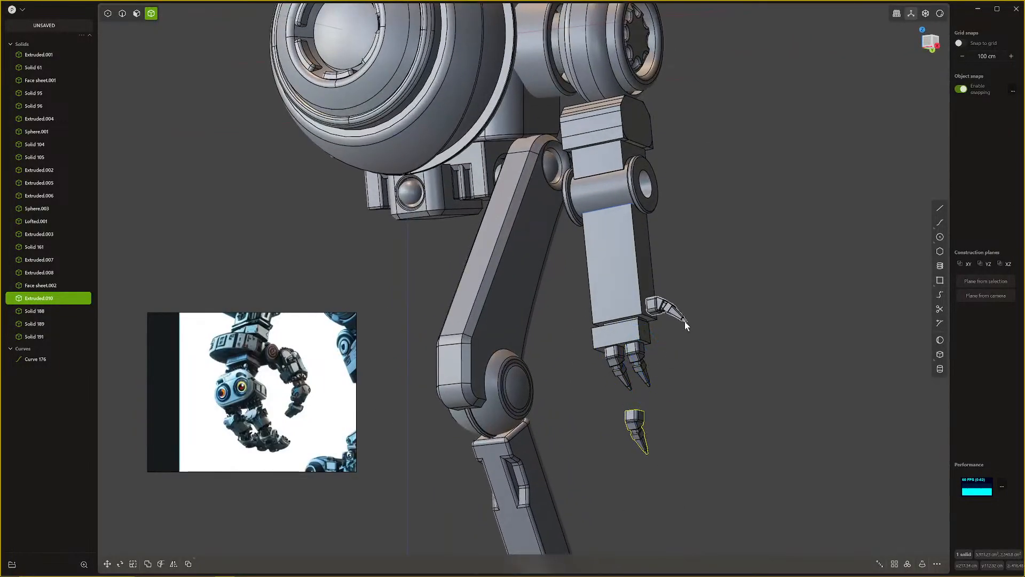
{"action": "key", "text": "ctrl+z"}
Step: Place a third finger copy as a thumb on the rear face of the forearm's end block and sink its base into the block
{"action": "middle_click_drag", "start_coordinate": [683, 324], "coordinate": [590, 340]}
{"action": "scroll", "coordinate": [667, 349], "scroll_direction": "up", "scroll_amount": 5}
{"action": "middle_click_drag", "start_coordinate": [668, 350], "coordinate": [616, 328]}
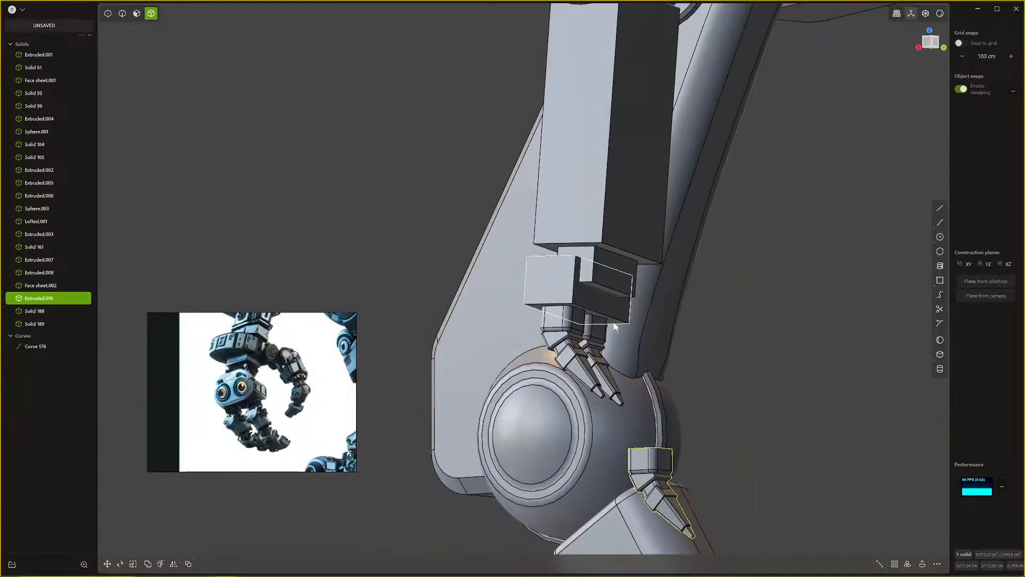
{"action": "key", "text": "alt+d"}
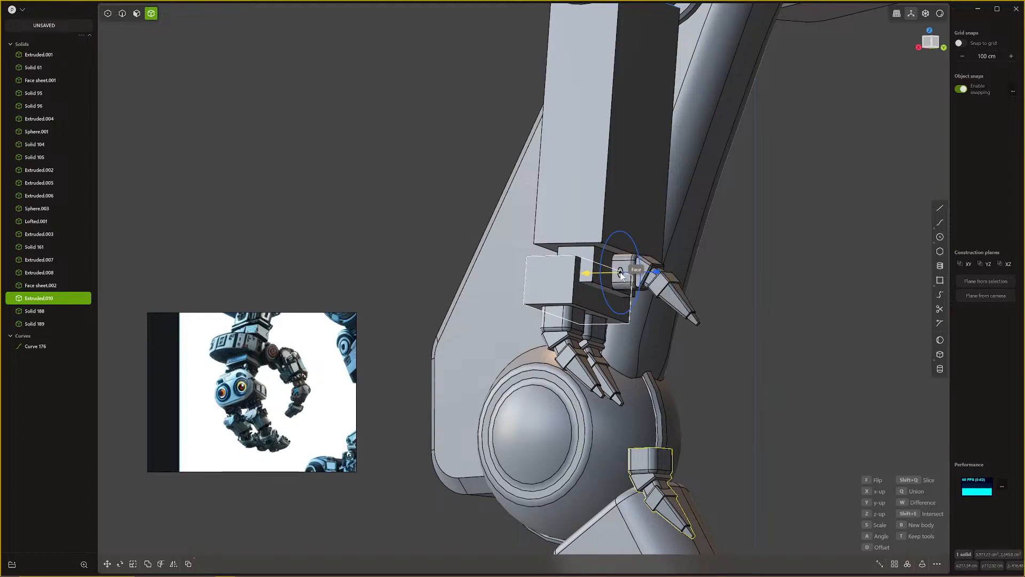
{"action": "left_click", "coordinate": [620, 272]}
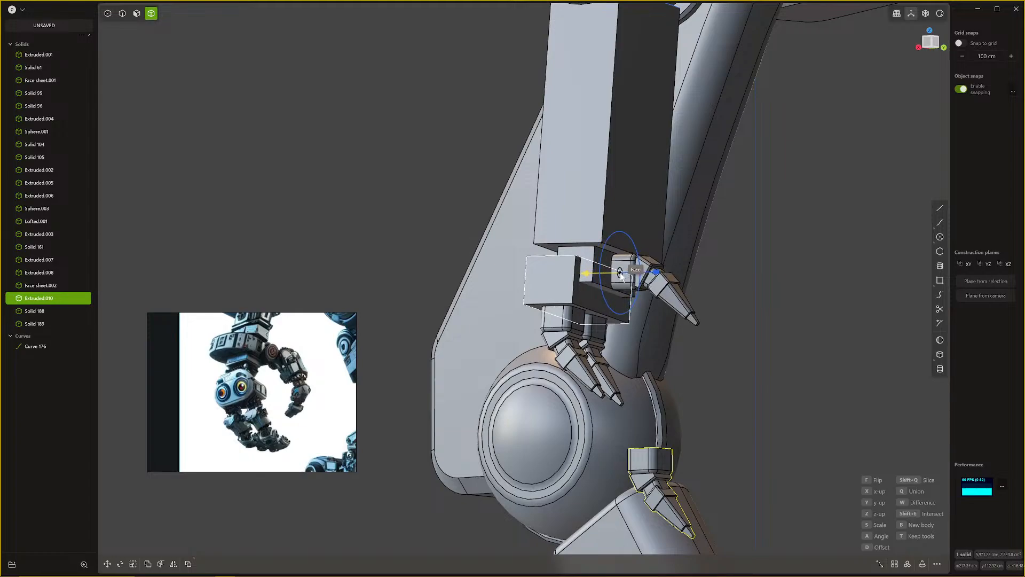
{"action": "middle_click_drag", "start_coordinate": [581, 313], "coordinate": [646, 298]}
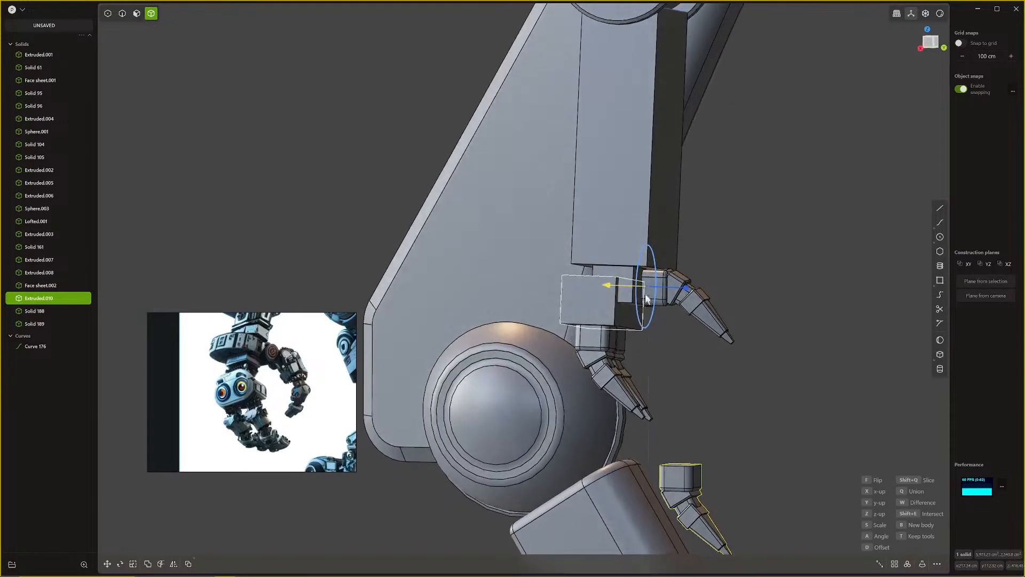
{"action": "left_click_drag", "start_coordinate": [636, 292], "coordinate": [606, 286]}
{"action": "right_click", "coordinate": [606, 287]}
Step: Delete the original loose finger solid floating below the hand
{"action": "key", "text": "shift+r"}
{"action": "scroll", "coordinate": [621, 351], "scroll_direction": "down", "scroll_amount": 5}
{"action": "middle_click_drag", "start_coordinate": [583, 391], "coordinate": [748, 400]}
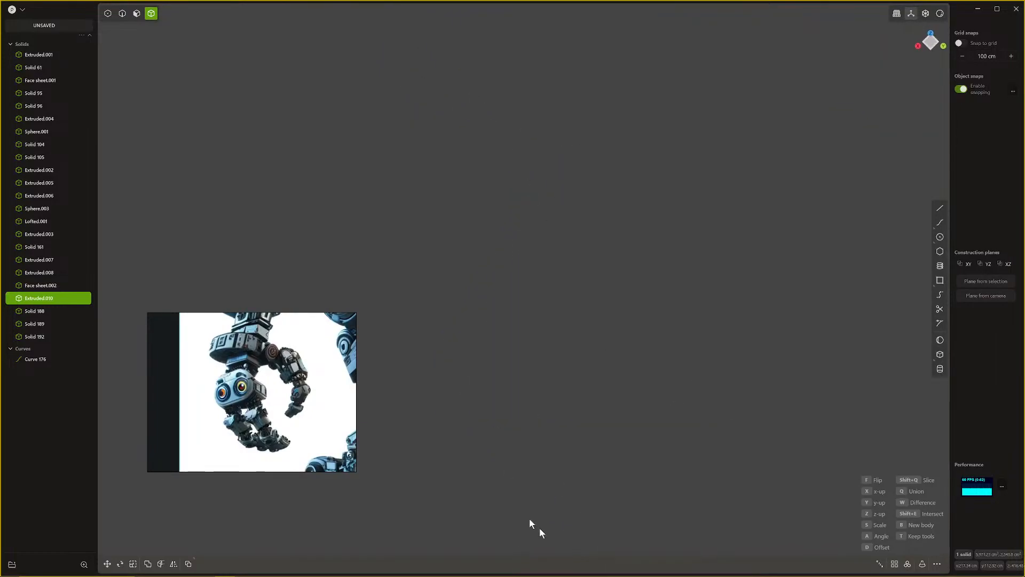
{"action": "left_click", "coordinate": [36, 146]}
{"action": "middle_click_drag", "start_coordinate": [458, 332], "coordinate": [650, 251]}
{"action": "scroll", "coordinate": [624, 303], "scroll_direction": "up", "scroll_amount": 5}
{"action": "scroll", "coordinate": [623, 302], "scroll_direction": "up", "scroll_amount": 5}
{"action": "middle_click_drag", "start_coordinate": [670, 384], "coordinate": [674, 133], "text": "shift"}
{"action": "left_click", "coordinate": [562, 288]}
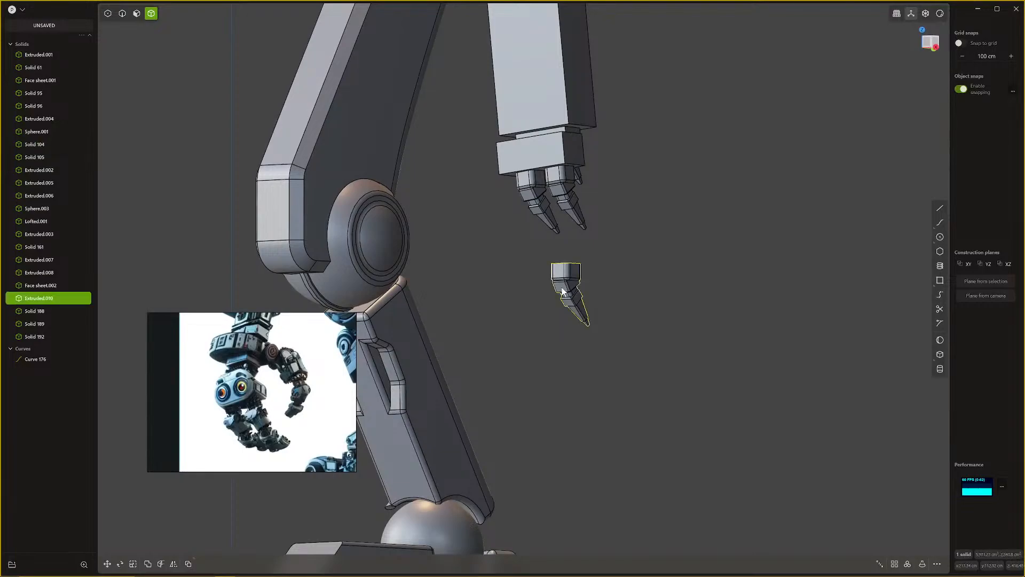
{"action": "key", "text": "Delete"}
Step: Fillet the four vertical corner edges of the forearm's end block
{"action": "middle_click_drag", "start_coordinate": [581, 289], "coordinate": [590, 427], "text": "shift"}
{"action": "middle_click_drag", "start_coordinate": [590, 428], "coordinate": [607, 217]}
{"action": "middle_click_drag", "start_coordinate": [636, 252], "coordinate": [624, 316]}
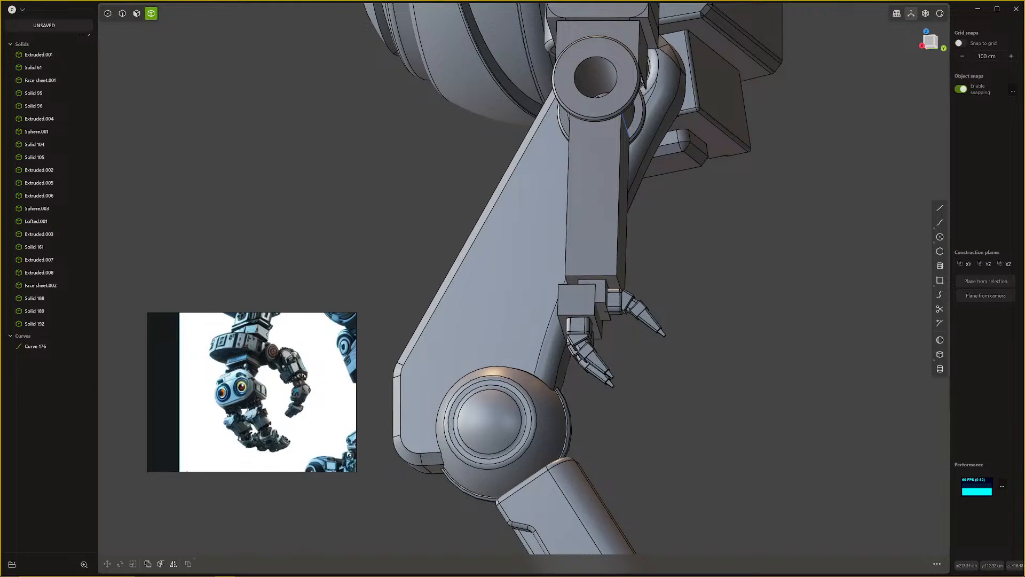
{"action": "middle_click_drag", "start_coordinate": [748, 350], "coordinate": [867, 306]}
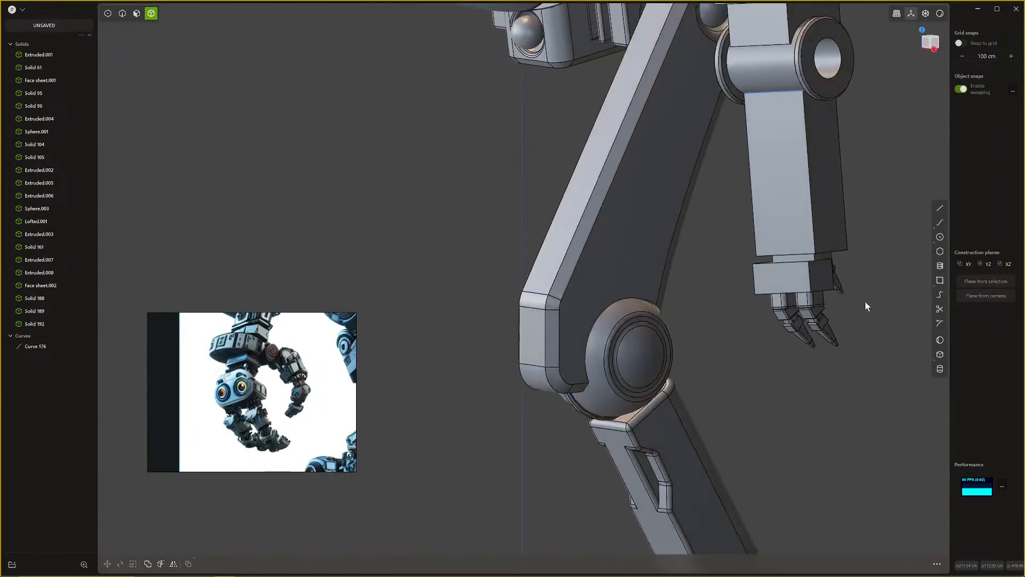
{"action": "key", "text": "2"}
{"action": "key", "text": "f"}
{"action": "left_click_drag", "start_coordinate": [838, 276], "coordinate": [841, 275]}
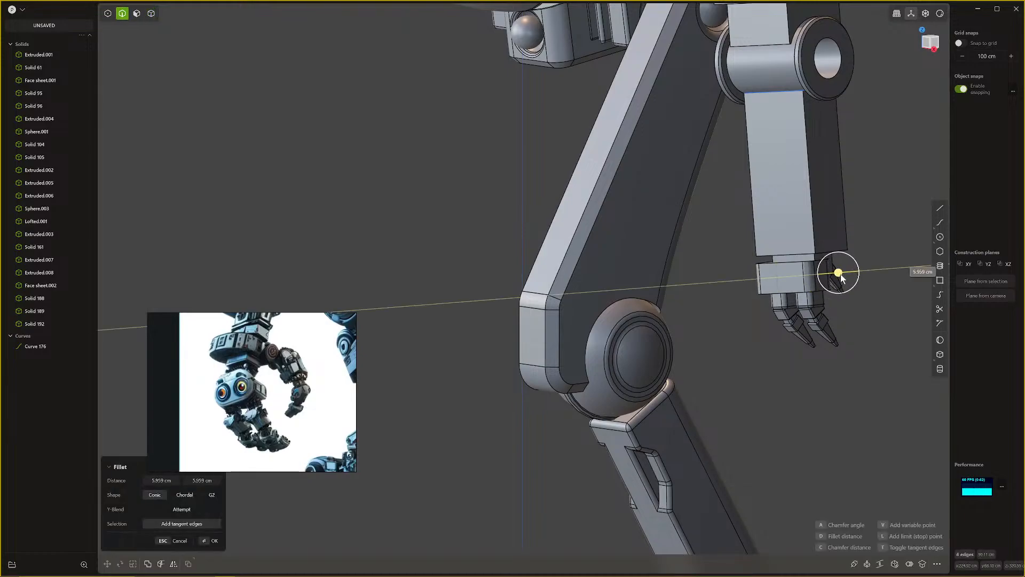
{"action": "key", "text": "Return"}
{"action": "middle_click_drag", "start_coordinate": [809, 267], "coordinate": [773, 322]}
{"action": "scroll", "coordinate": [773, 321], "scroll_direction": "up", "scroll_amount": 5}
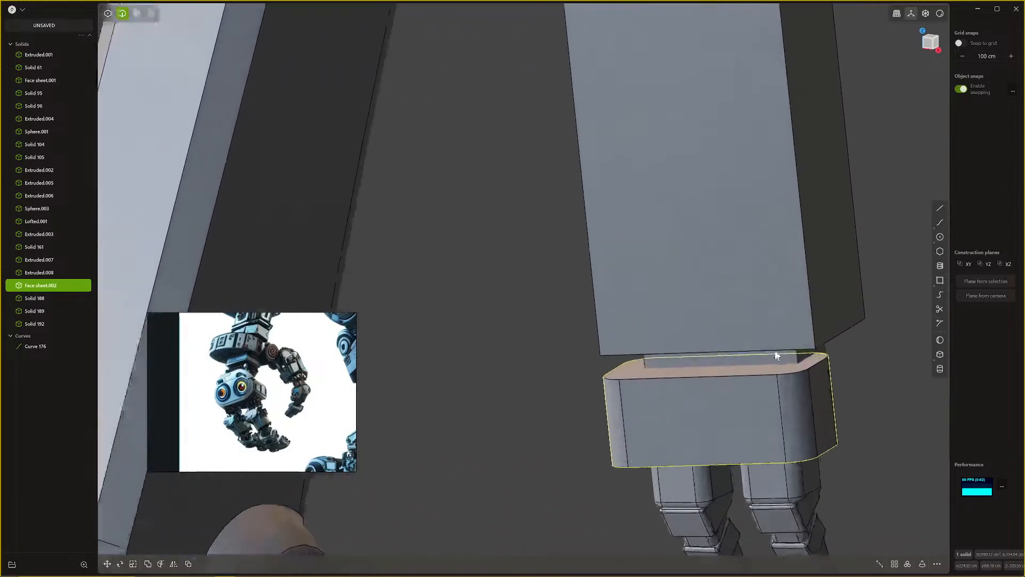
{"action": "key", "text": "Escape"}
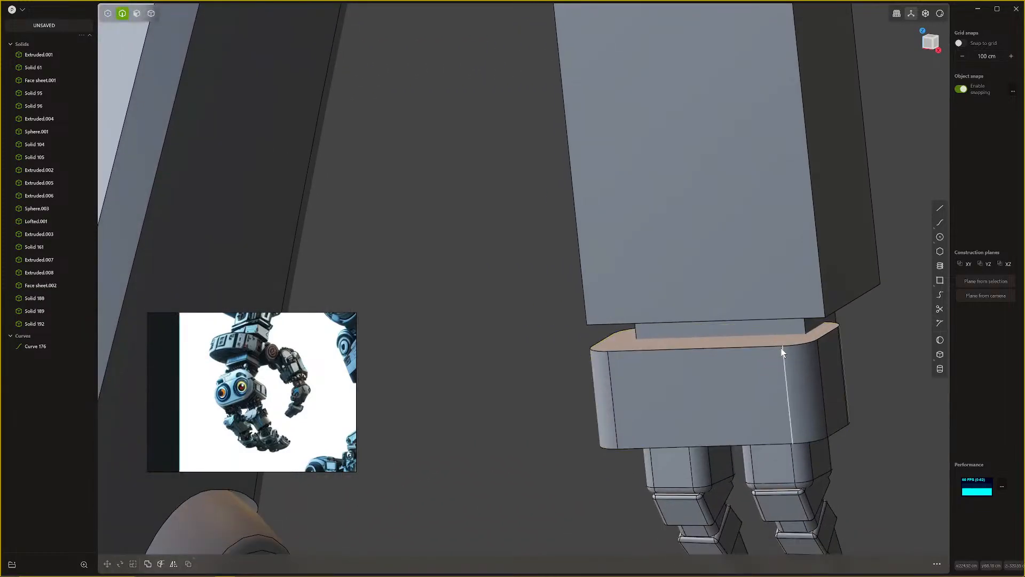
Step: Join the forearm's end block to the forearm into one solid with a Boolean union
{"action": "middle_click_drag", "start_coordinate": [781, 348], "coordinate": [778, 319]}
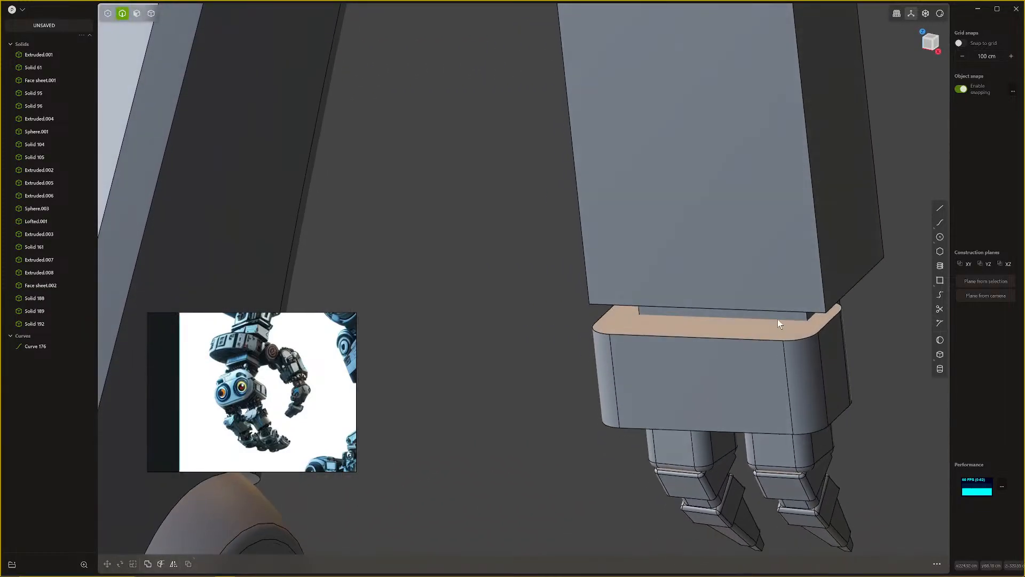
{"action": "key", "text": "4"}
{"action": "left_click", "coordinate": [765, 347]}
{"action": "key", "text": "q"}
{"action": "left_click", "coordinate": [758, 267]}
{"action": "key", "text": "q"}
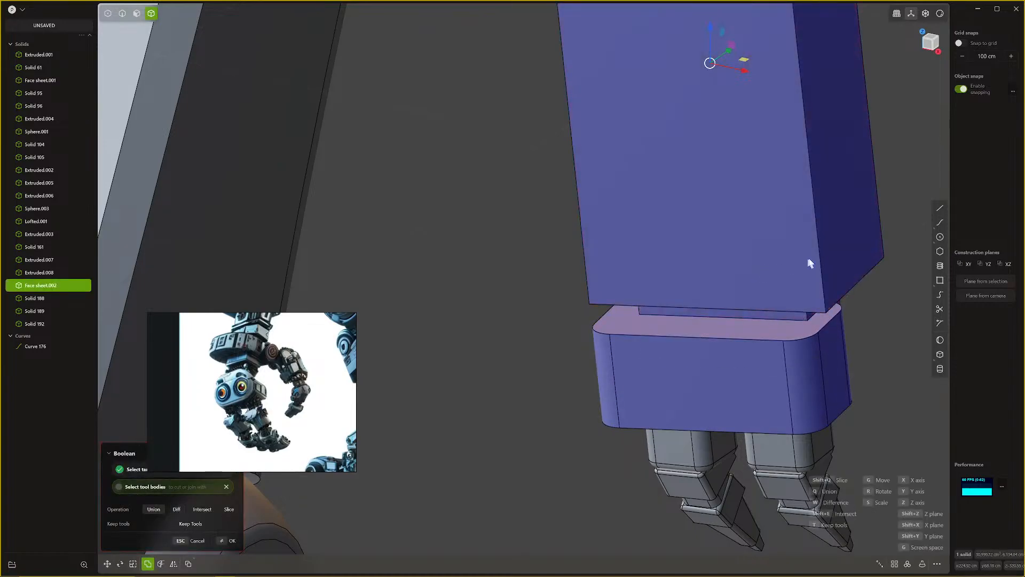
{"action": "key", "text": "Return"}
{"action": "mouse_move", "coordinate": [809, 263]}
{"action": "middle_mouse_down"}
{"action": "mouse_move", "coordinate": [829, 263]}
{"action": "mouse_move", "coordinate": [785, 263]}
{"action": "mouse_move", "coordinate": [810, 252]}
{"action": "mouse_move", "coordinate": [803, 283]}
{"action": "mouse_move", "coordinate": [840, 279]}
{"action": "mouse_move", "coordinate": [798, 273]}
{"action": "middle_mouse_up"}
{"action": "scroll", "coordinate": [802, 278], "scroll_direction": "up", "scroll_amount": 5}
{"action": "key", "text": "Escape"}
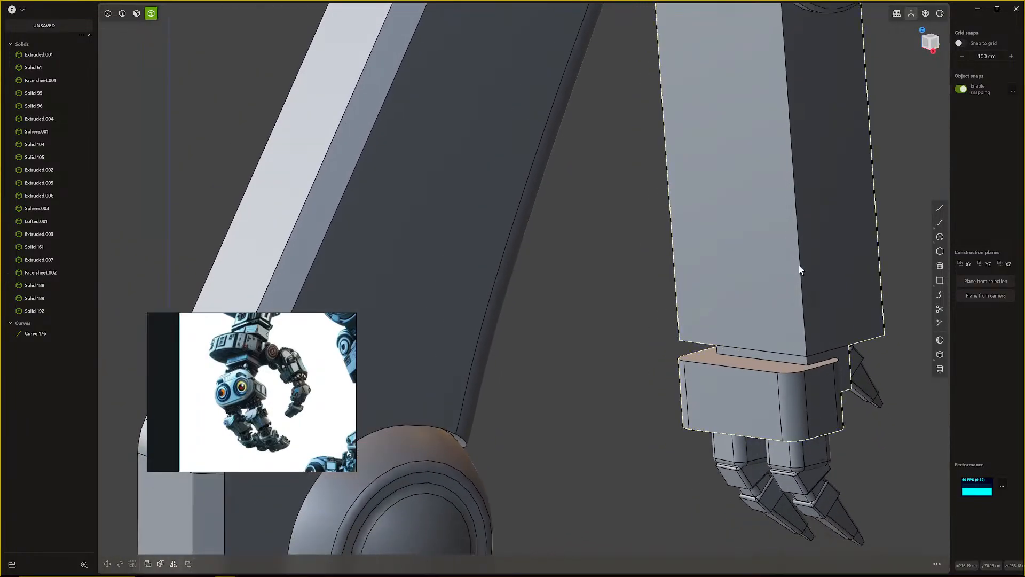
Step: Fillet the forearm's long vertical corner edges
{"action": "key", "text": "2"}
{"action": "double_click", "coordinate": [802, 252]}
{"action": "key", "text": "b"}
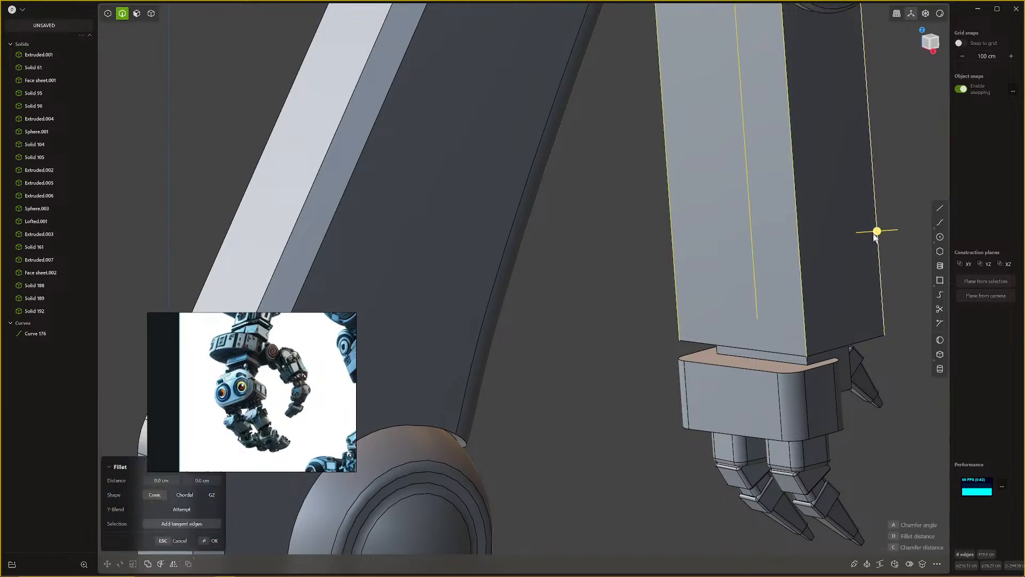
{"action": "left_click_drag", "start_coordinate": [875, 235], "coordinate": [891, 245]}
{"action": "key", "text": "Return"}
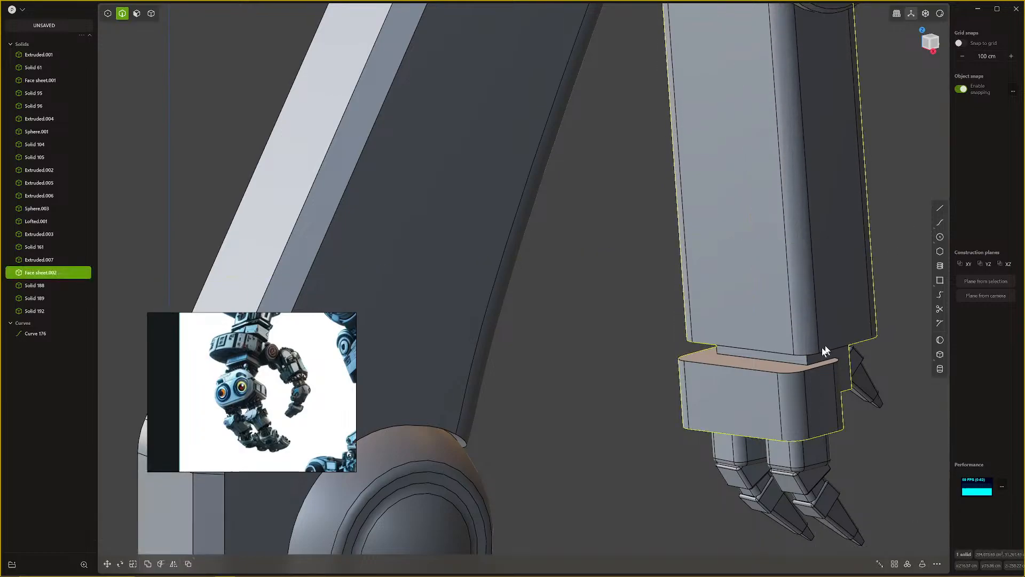
Step: Chamfer the edges around the forearm's lower end by about 1.9 cm
{"action": "left_click", "coordinate": [788, 351]}
{"action": "key", "text": "b"}
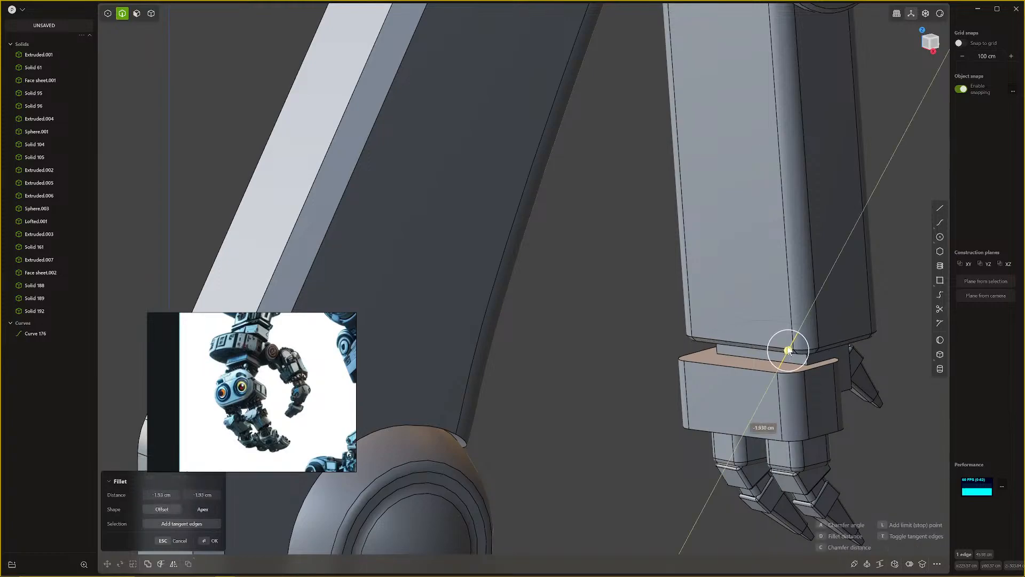
{"action": "key", "text": "Return"}
Step: Fillet the vertical corner edges of the neck between the forearm and the hand block by about 13.2 cm
{"action": "left_click", "coordinate": [801, 367]}
{"action": "key", "text": "b"}
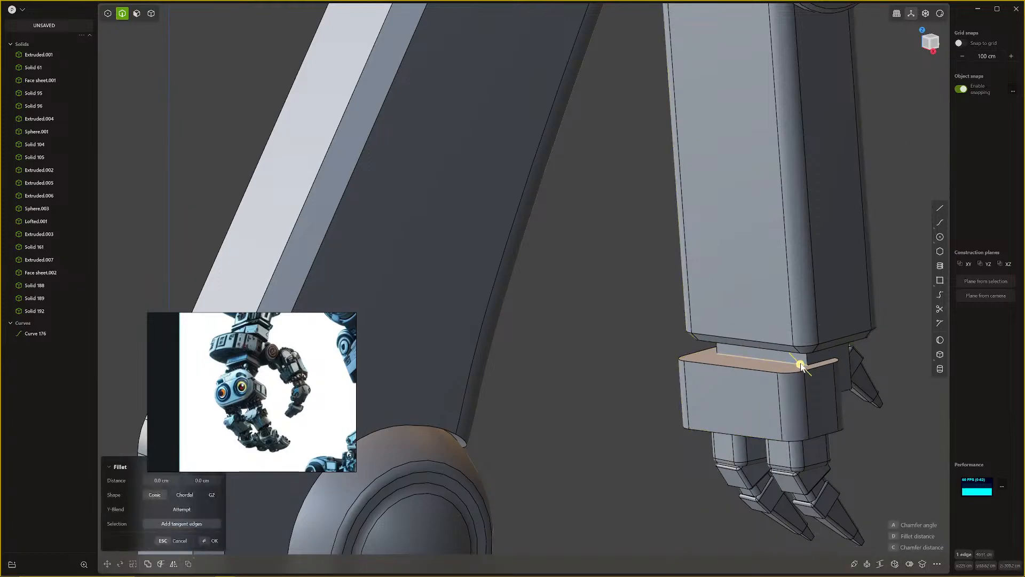
{"action": "left_click", "coordinate": [808, 359]}
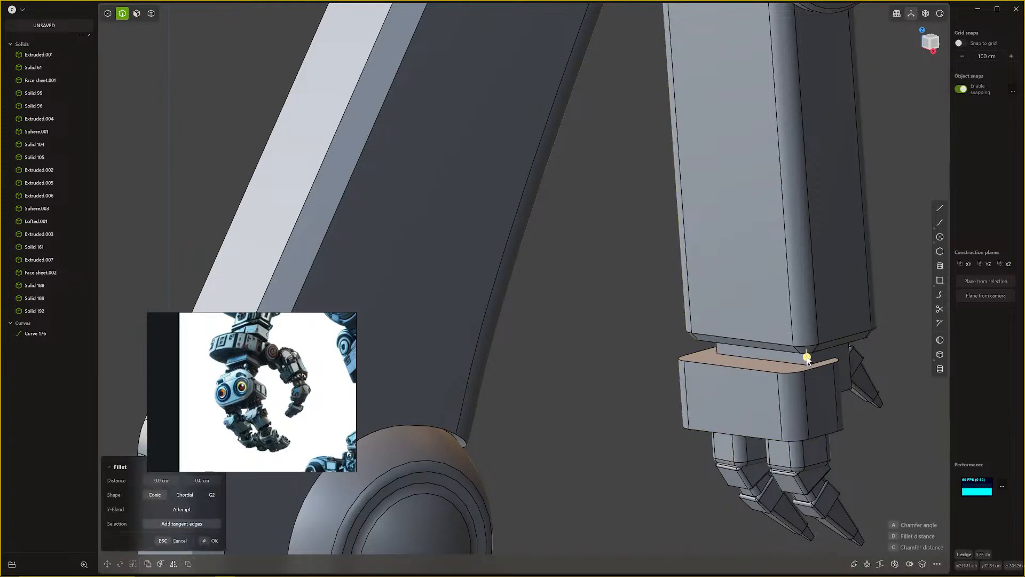
{"action": "middle_click_drag", "start_coordinate": [808, 359], "coordinate": [703, 349]}
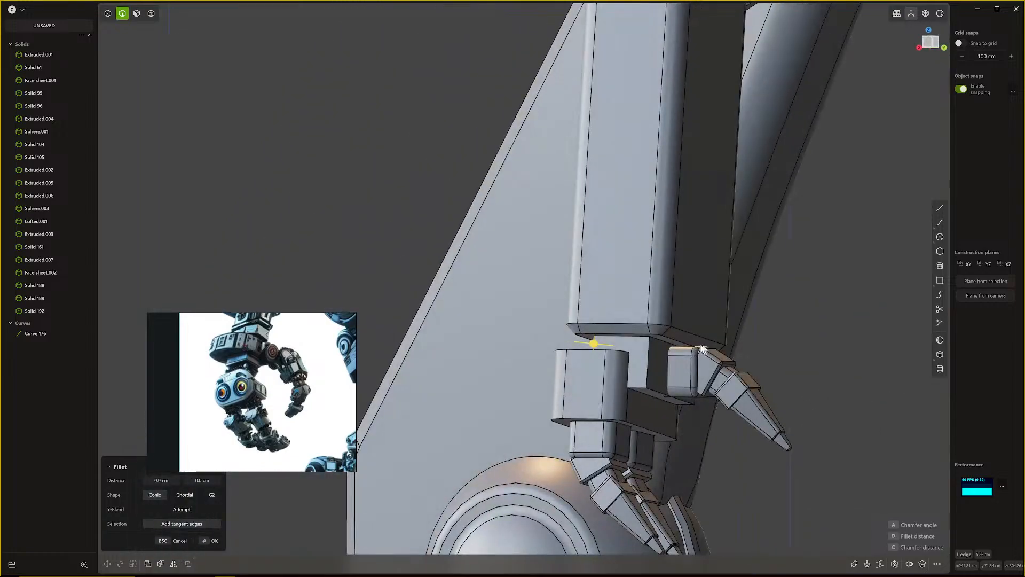
{"action": "double_click", "coordinate": [648, 354]}
{"action": "left_click_drag", "start_coordinate": [635, 355], "coordinate": [634, 356]}
{"action": "right_click", "coordinate": [634, 357]}
{"action": "middle_click_drag", "start_coordinate": [634, 356], "coordinate": [590, 320]}
{"action": "left_click", "coordinate": [733, 412]}
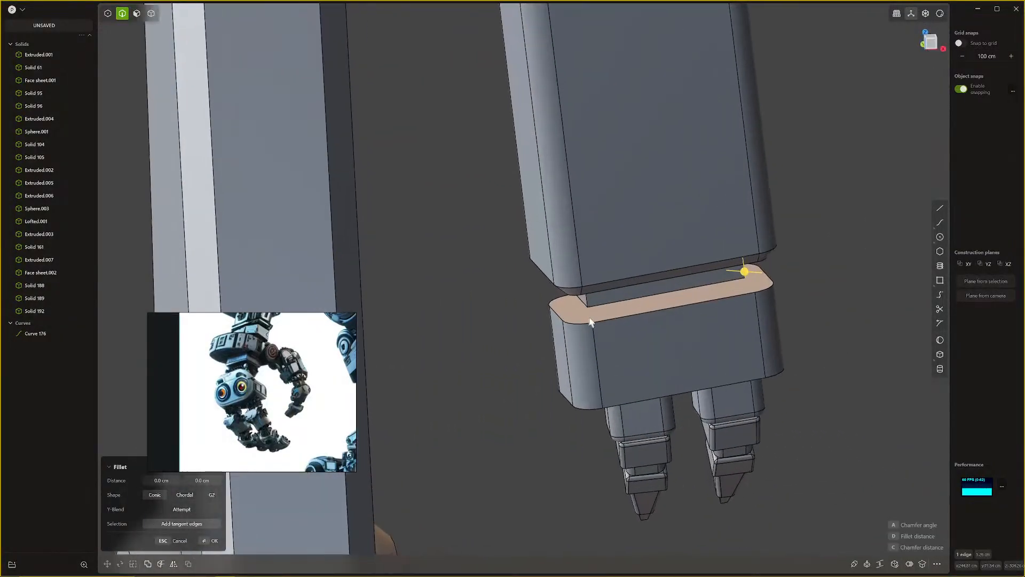
{"action": "left_click", "coordinate": [586, 301]}
{"action": "left_click_drag", "start_coordinate": [586, 299], "coordinate": [549, 311]}
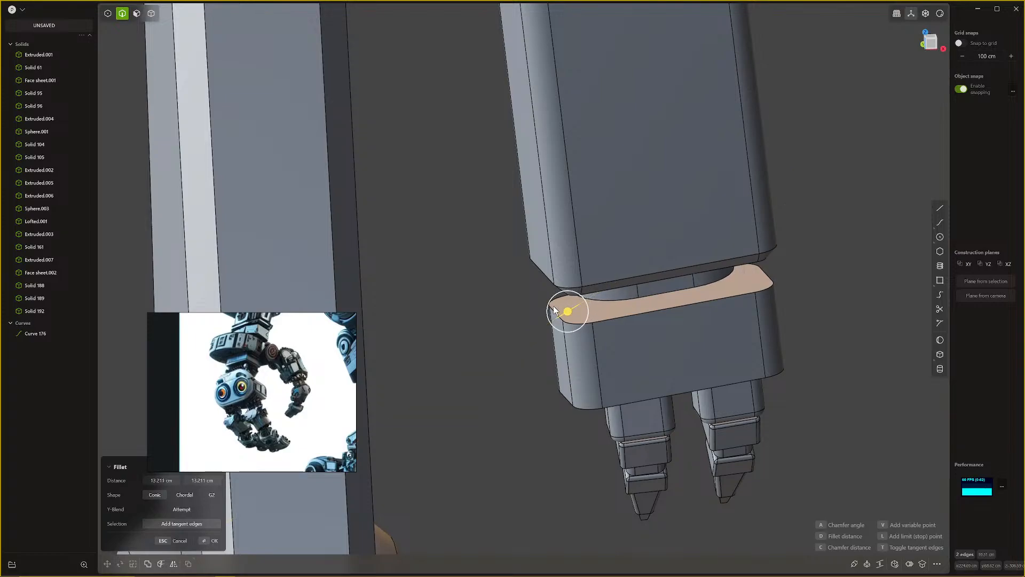
{"action": "right_click", "coordinate": [550, 313]}
Step: Fillet the upper outer edges of the hand block by about 3.8 cm
{"action": "left_click", "coordinate": [592, 323]}
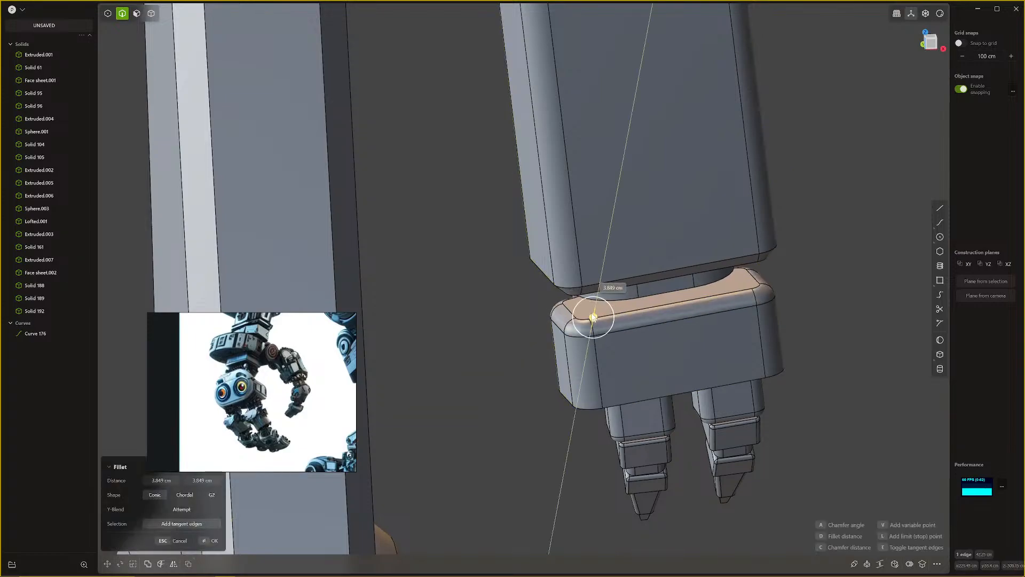
{"action": "right_click", "coordinate": [593, 315]}
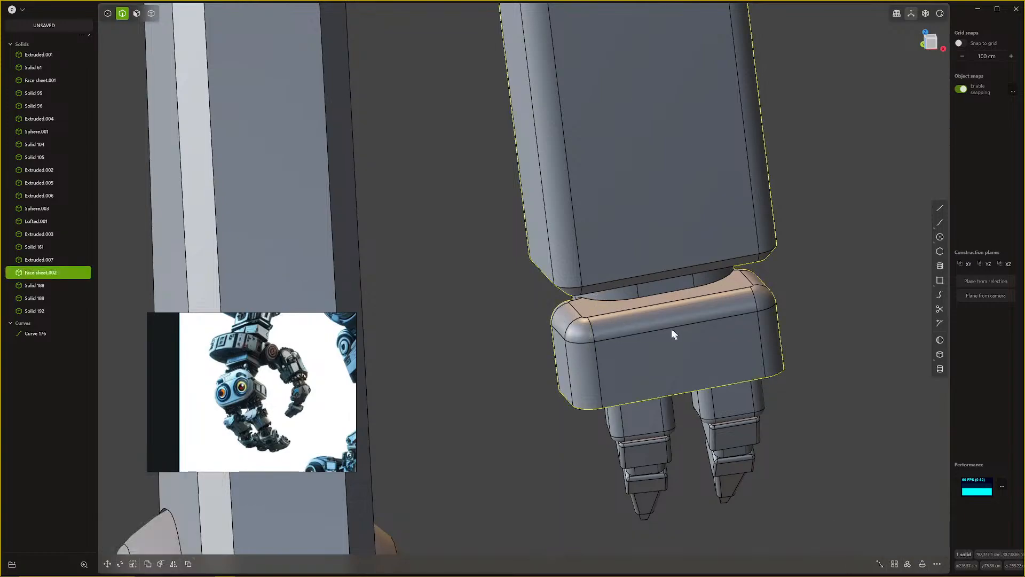
{"action": "key", "text": "q"}
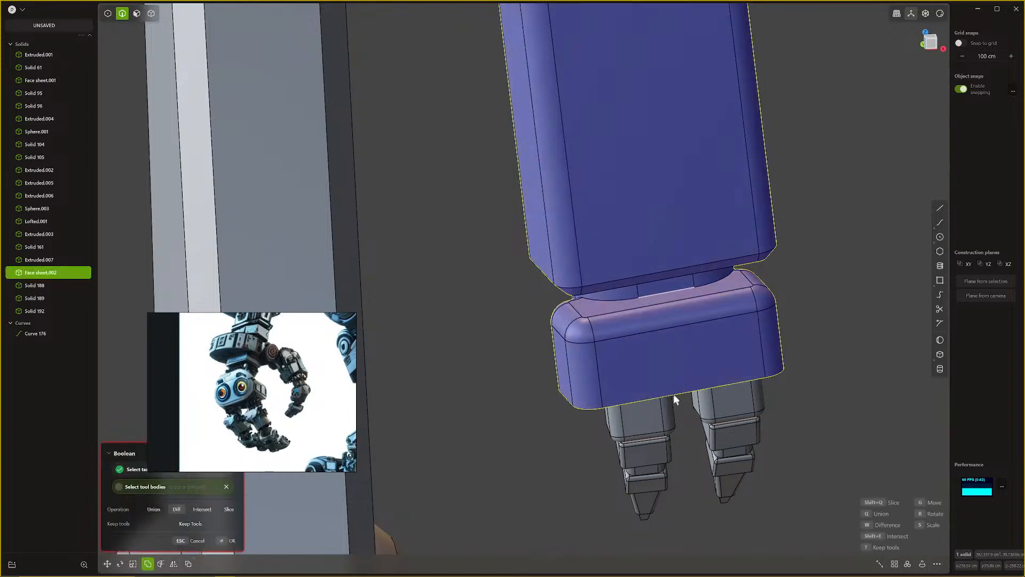
{"action": "key", "text": "Escape"}
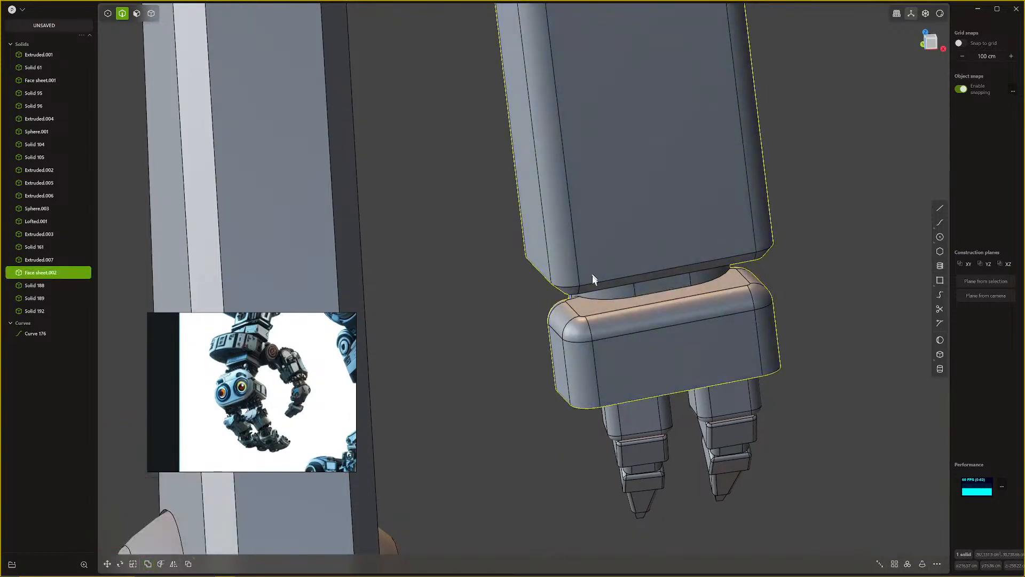
Step: Fillet the edges bordering the chamfer at the forearm's lower end
{"action": "left_click", "coordinate": [592, 284]}
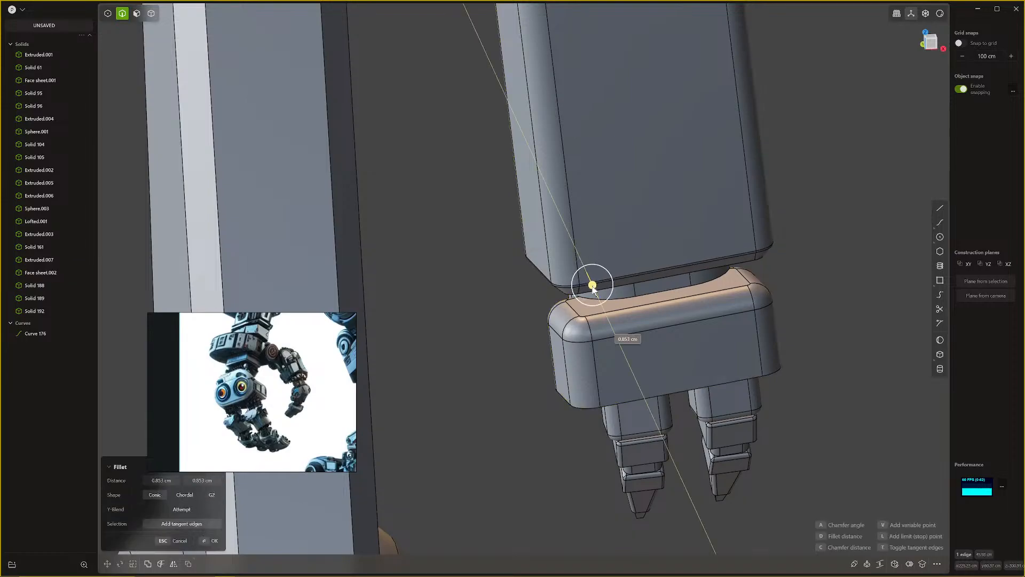
{"action": "right_click", "coordinate": [593, 294]}
{"action": "scroll", "coordinate": [592, 293], "scroll_direction": "up", "scroll_amount": 6}
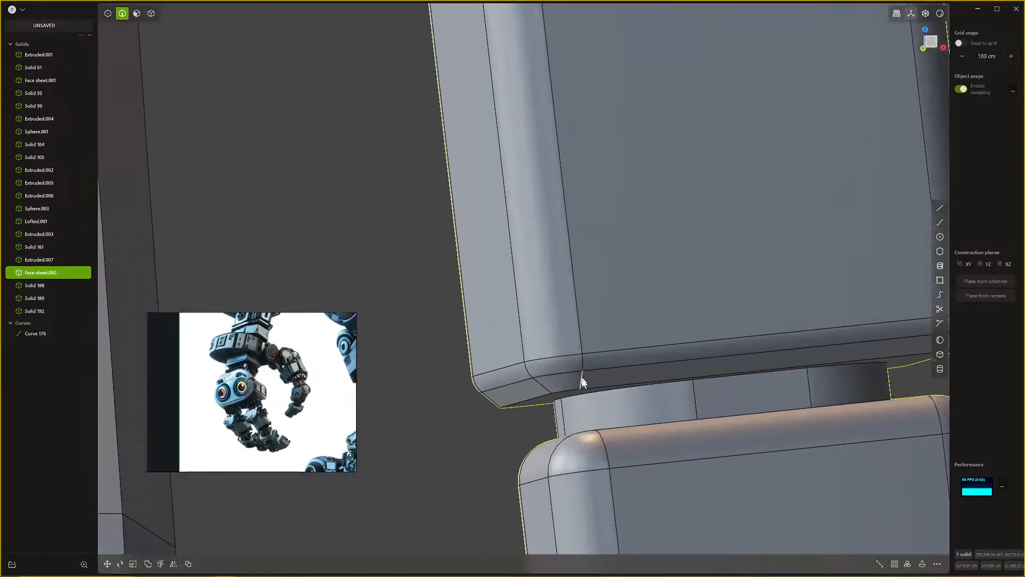
{"action": "left_click", "coordinate": [580, 321]}
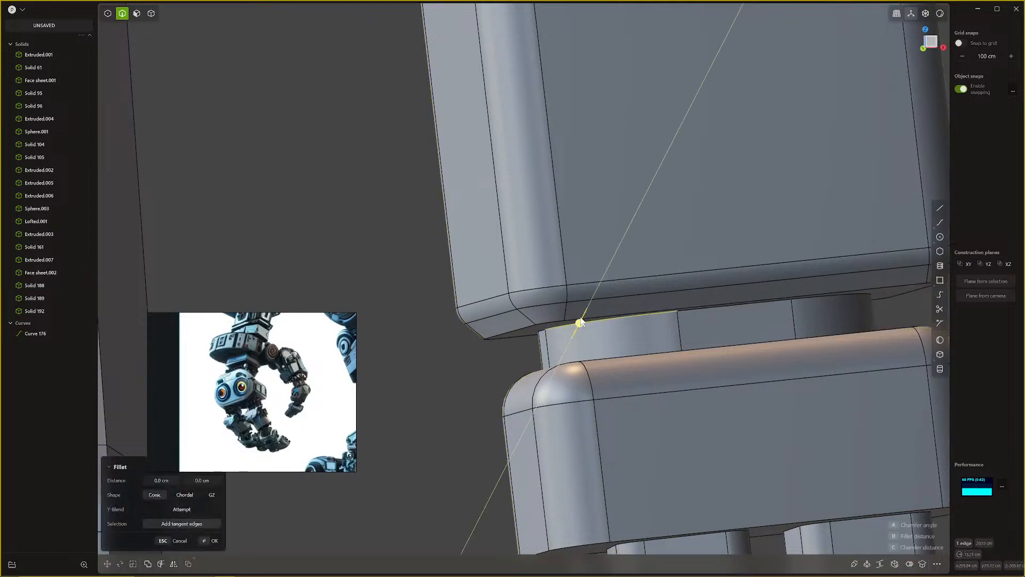
{"action": "left_click", "coordinate": [547, 323]}
{"action": "mouse_move", "coordinate": [547, 325]}
{"action": "left_mouse_down"}
{"action": "mouse_move", "coordinate": [545, 316]}
{"action": "mouse_move", "coordinate": [544, 340]}
{"action": "left_mouse_up"}
{"action": "key", "text": "Return"}
{"action": "scroll", "coordinate": [583, 332], "scroll_direction": "down", "scroll_amount": 8}
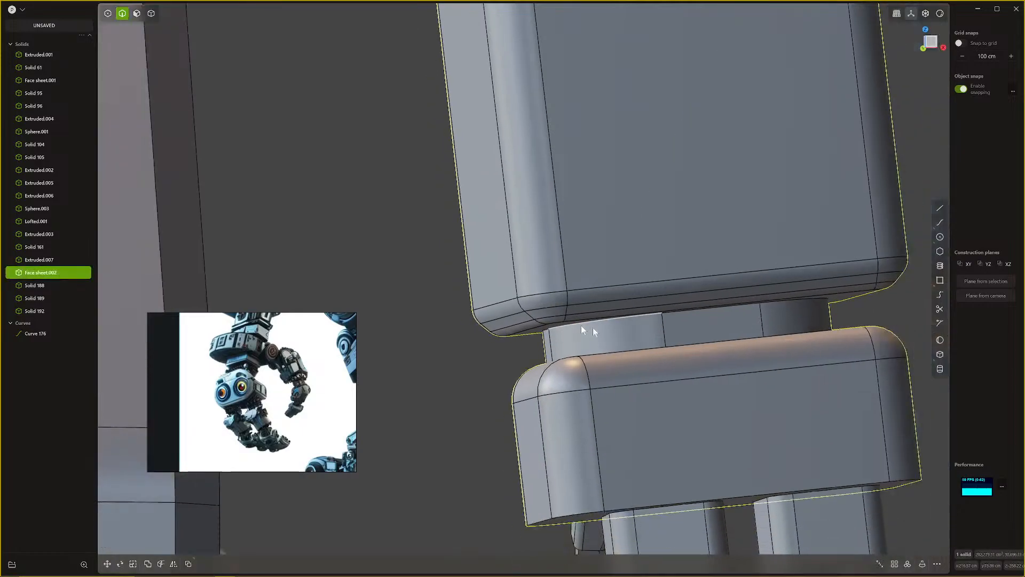
Step: Delete the angular solid that overlaps the rounded block at the top of the arm
{"action": "scroll", "coordinate": [687, 370], "scroll_direction": "down", "scroll_amount": 3}
{"action": "middle_click_drag", "start_coordinate": [688, 371], "coordinate": [725, 293]}
{"action": "scroll", "coordinate": [648, 283], "scroll_direction": "down", "scroll_amount": 4}
{"action": "left_click", "coordinate": [725, 292]}
{"action": "scroll", "coordinate": [678, 298], "scroll_direction": "up", "scroll_amount": 8}
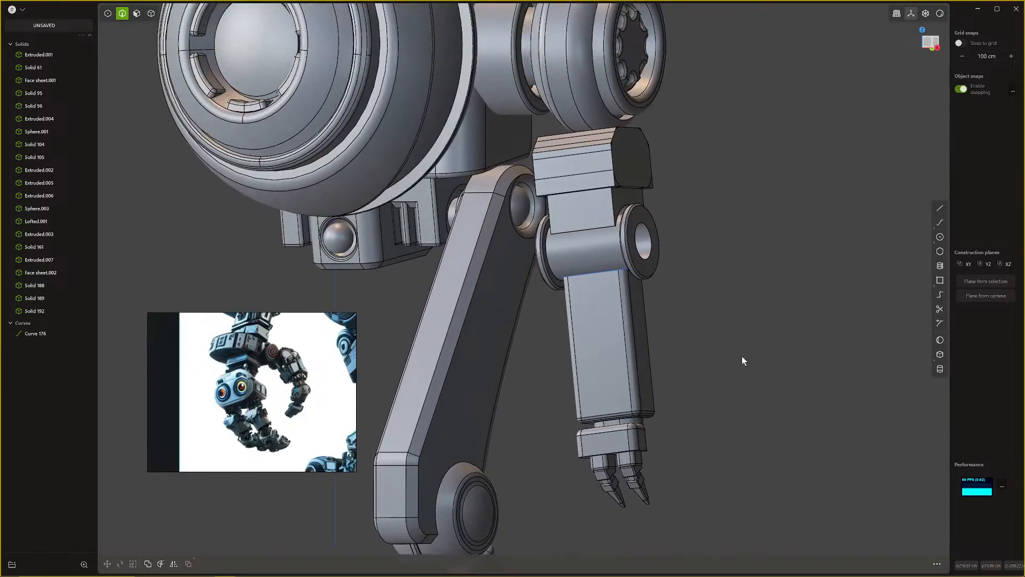
{"action": "key", "text": "4"}
{"action": "left_click", "coordinate": [632, 169]}
{"action": "key", "text": "Delete"}
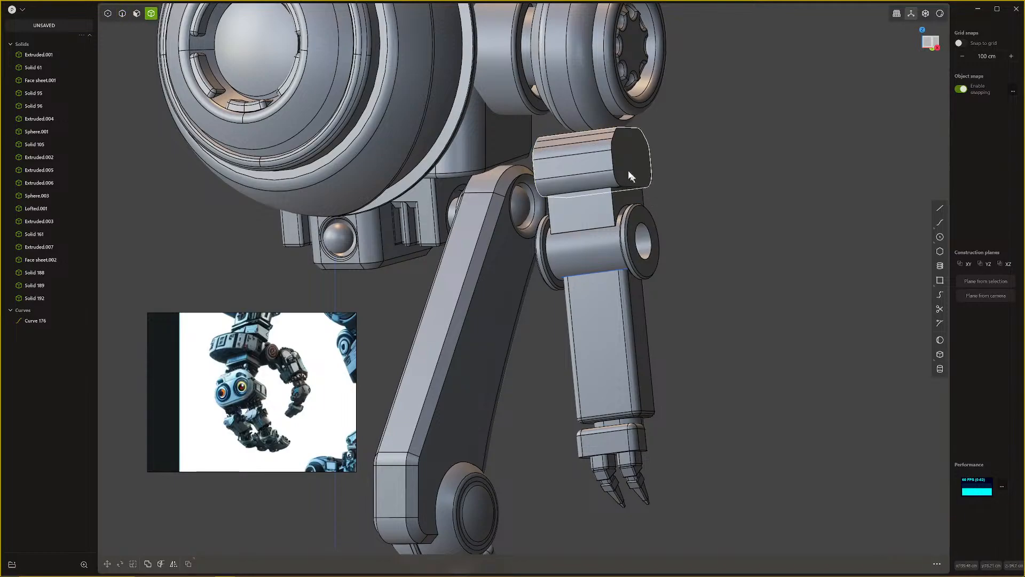
Step: Chamfer the perimeter of the upper arm block's outer end face by about 10.7 cm
{"action": "scroll", "coordinate": [607, 184], "scroll_direction": "down", "scroll_amount": 3}
{"action": "middle_click_drag", "start_coordinate": [629, 170], "coordinate": [572, 224]}
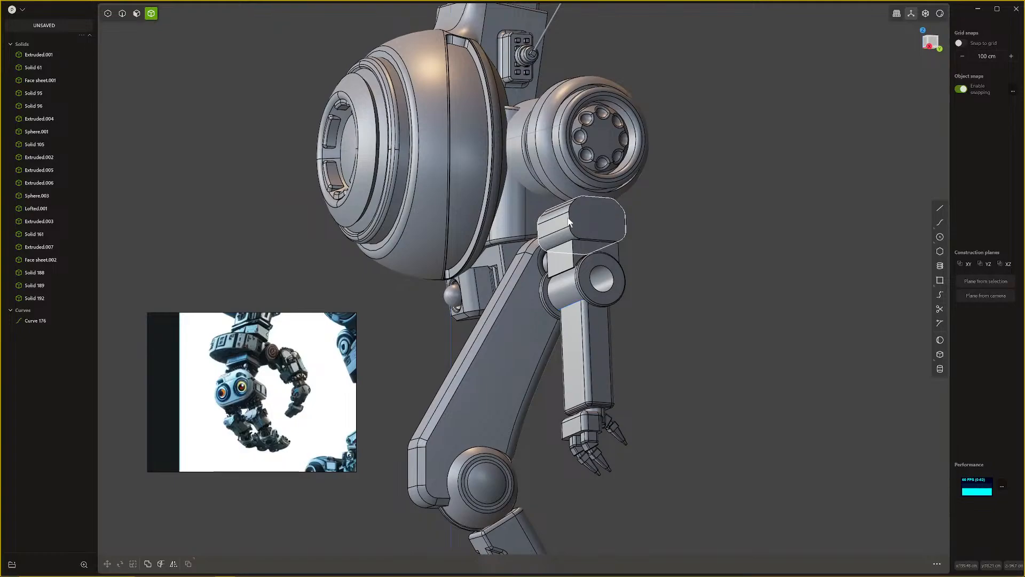
{"action": "key", "text": "2"}
{"action": "left_click", "coordinate": [569, 225]}
{"action": "key", "text": "f"}
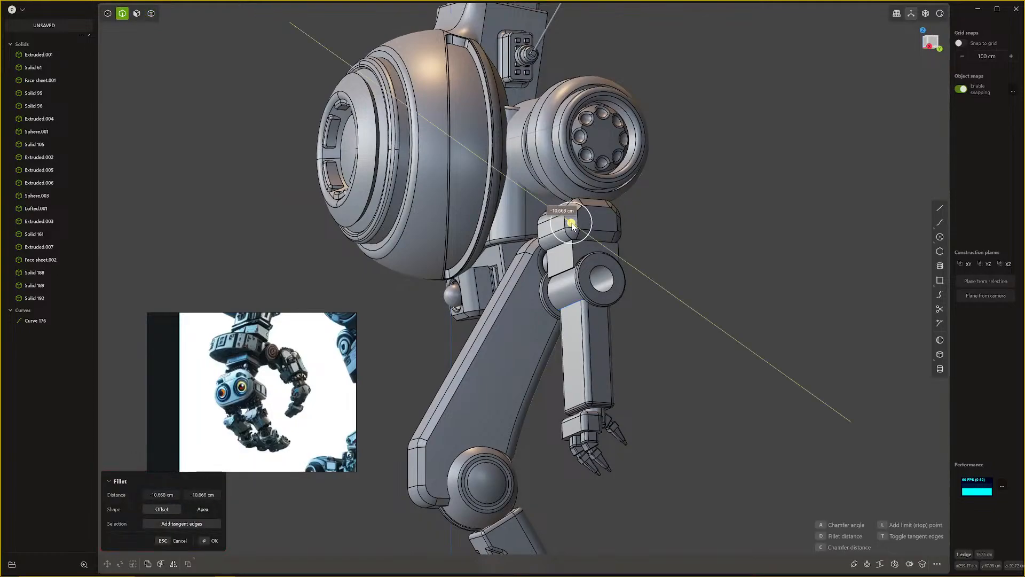
{"action": "key", "text": "Return"}
Step: Inset the upper arm block's outer end face by about 4.2 cm and offset the inner face to form a recess
{"action": "scroll", "coordinate": [587, 222], "scroll_direction": "up", "scroll_amount": 5}
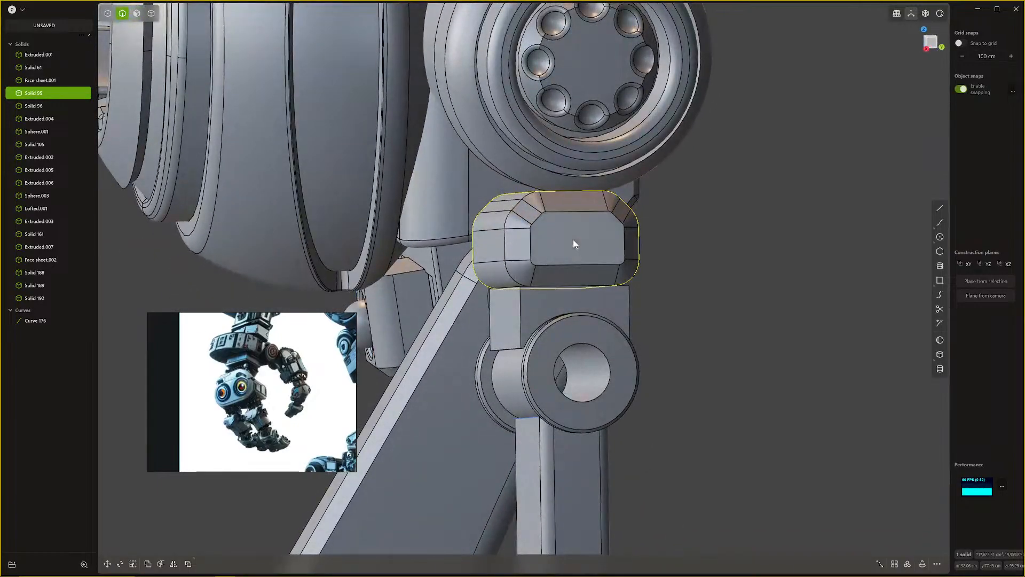
{"action": "key", "text": "3"}
{"action": "left_click", "coordinate": [574, 241]}
{"action": "key", "text": "y"}
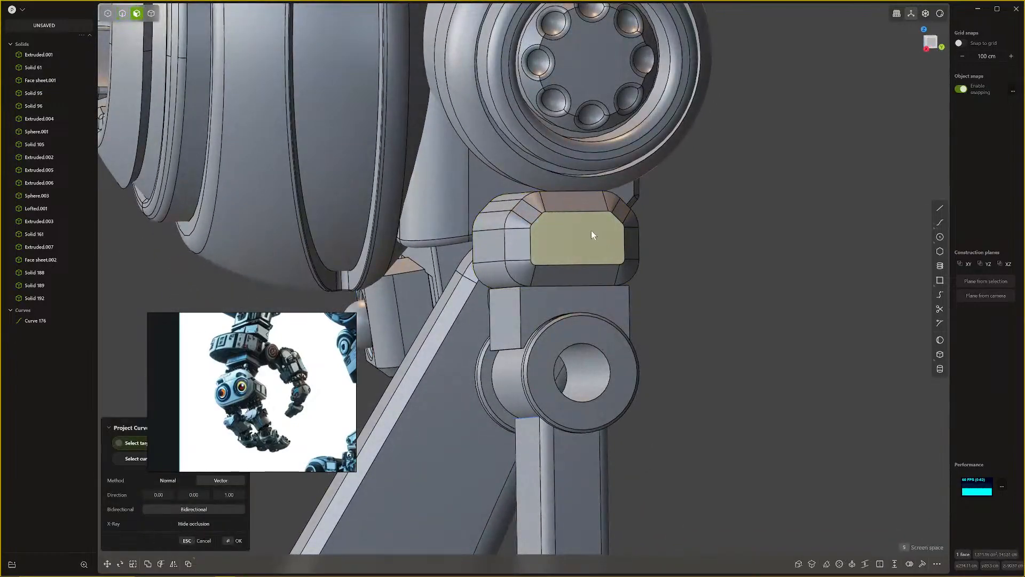
{"action": "key", "text": "o"}
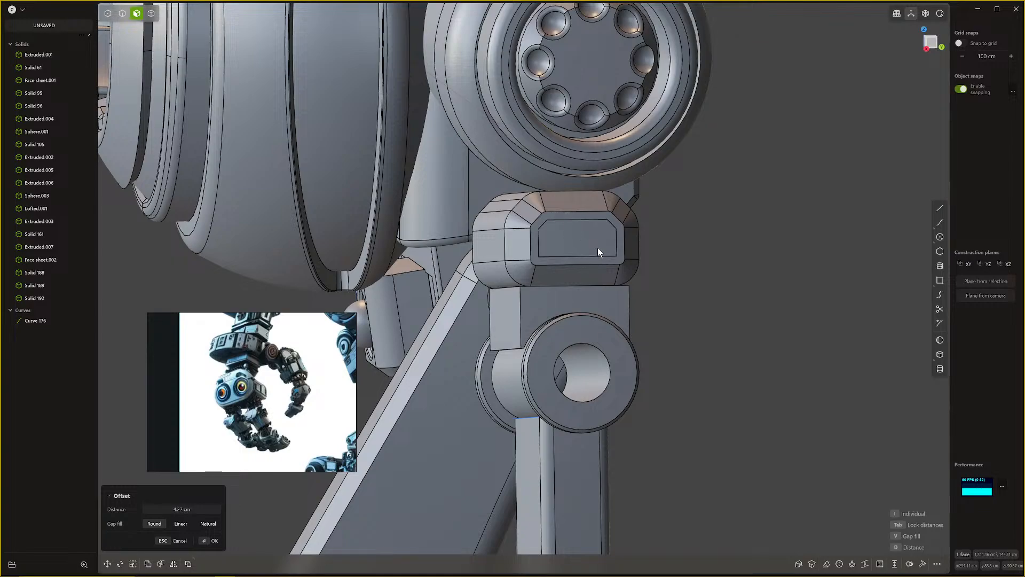
{"action": "key", "text": "Return"}
{"action": "left_click_drag", "start_coordinate": [594, 235], "coordinate": [587, 235]}
{"action": "key", "text": "Return"}
Step: Inset the outline of the upper arm block's inner end face, on the side facing the body
{"action": "scroll", "coordinate": [587, 235], "scroll_direction": "down", "scroll_amount": 5}
{"action": "left_click", "coordinate": [711, 252]}
{"action": "middle_click_drag", "start_coordinate": [600, 271], "coordinate": [780, 295]}
{"action": "scroll", "coordinate": [711, 249], "scroll_direction": "down", "scroll_amount": 5}
{"action": "scroll", "coordinate": [532, 277], "scroll_direction": "up", "scroll_amount": 8}
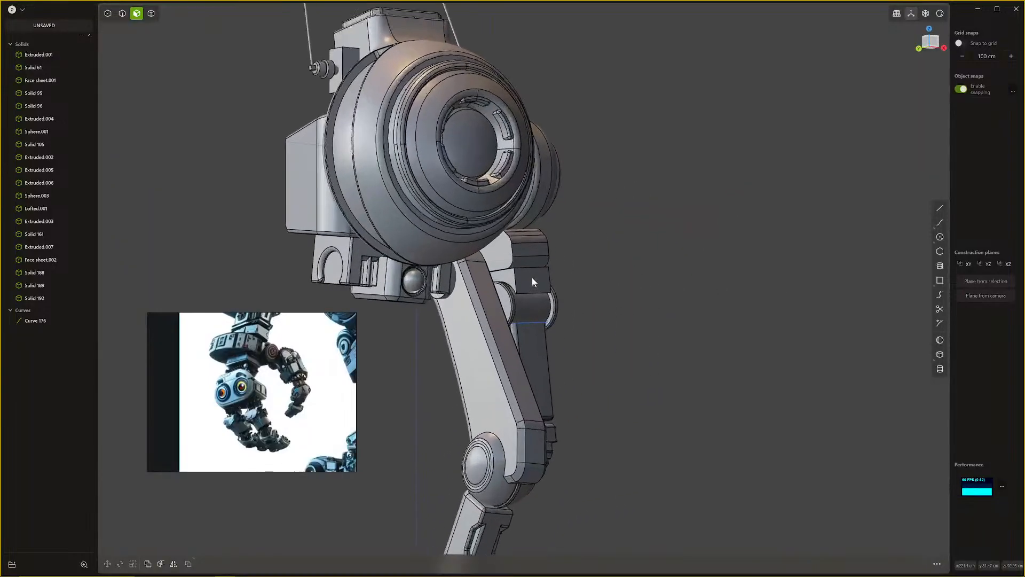
{"action": "left_click", "coordinate": [484, 248]}
{"action": "scroll", "coordinate": [481, 247], "scroll_direction": "up", "scroll_amount": 3}
{"action": "key", "text": "o"}
{"action": "key", "text": "d"}
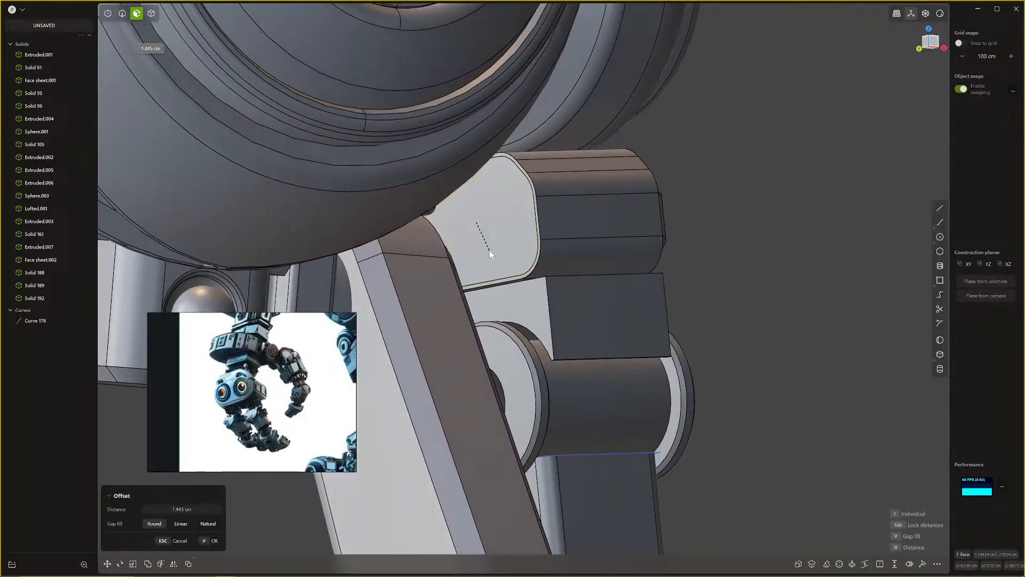
{"action": "left_click", "coordinate": [504, 255]}
{"action": "key", "text": "Return"}
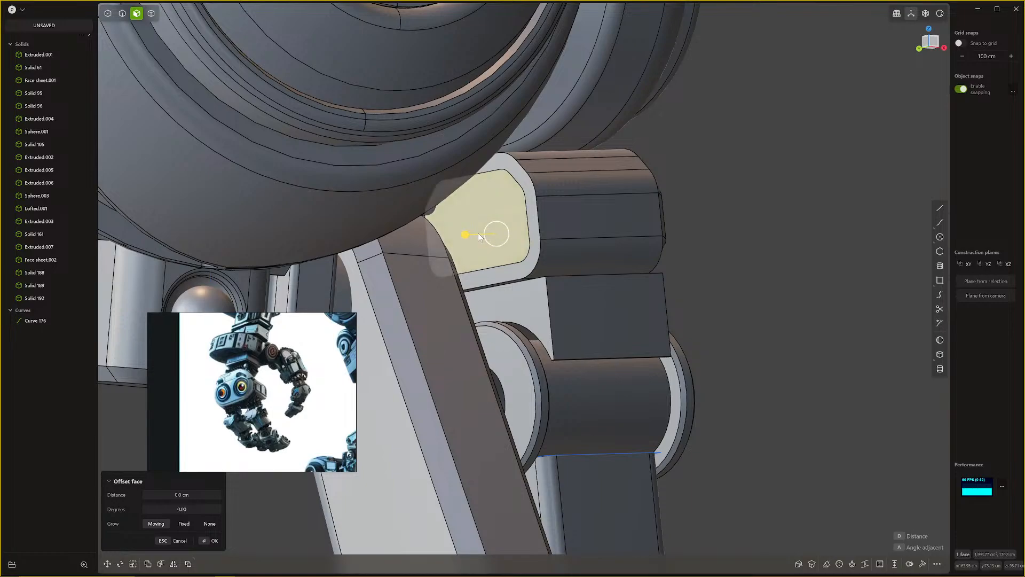
{"action": "key", "text": "Escape"}
{"action": "left_click", "coordinate": [483, 225]}
{"action": "scroll", "coordinate": [668, 266], "scroll_direction": "down", "scroll_amount": 5}
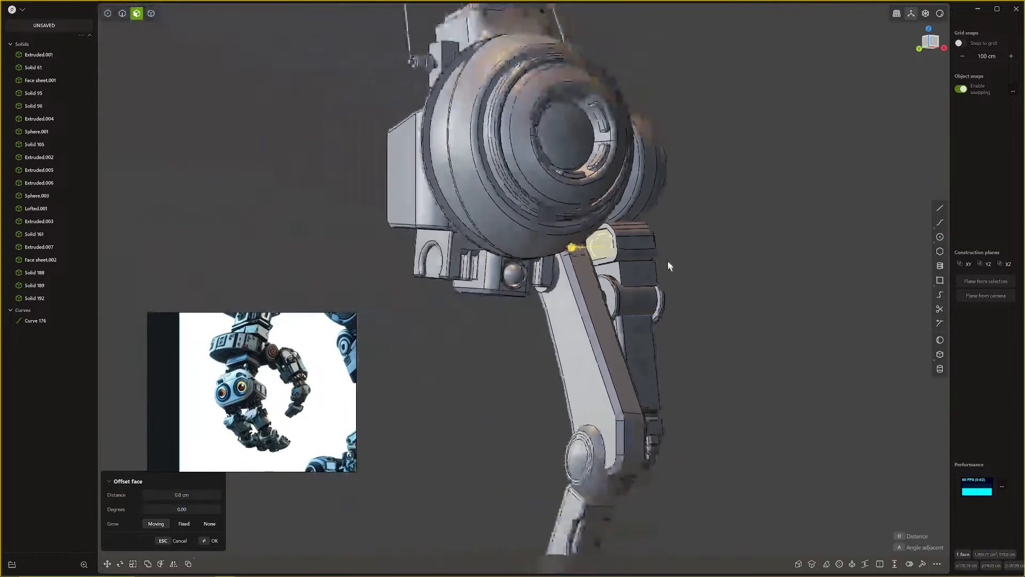
Step: Examine the whole robot's proportions, following the leg down to the foot
{"action": "middle_click_drag", "start_coordinate": [667, 265], "coordinate": [603, 262]}
{"action": "scroll", "coordinate": [689, 246], "scroll_direction": "down", "scroll_amount": 4}
{"action": "left_click", "coordinate": [786, 232]}
{"action": "scroll", "coordinate": [767, 305], "scroll_direction": "down", "scroll_amount": 3}
{"action": "middle_click_drag", "start_coordinate": [767, 325], "coordinate": [649, 364]}
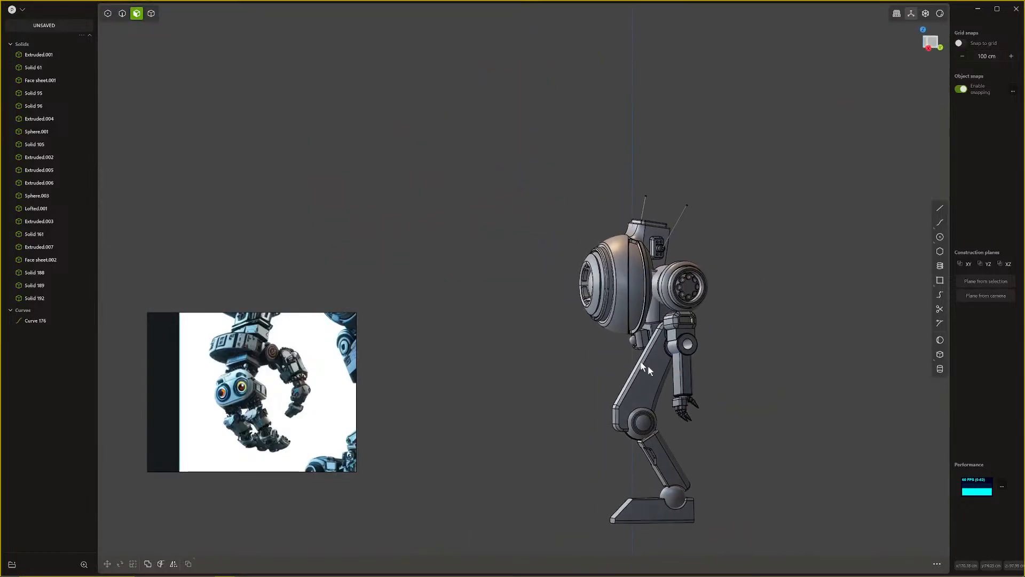
{"action": "scroll", "coordinate": [679, 490], "scroll_direction": "up", "scroll_amount": 5}
{"action": "middle_click_drag", "start_coordinate": [664, 508], "coordinate": [748, 415], "text": "shift"}
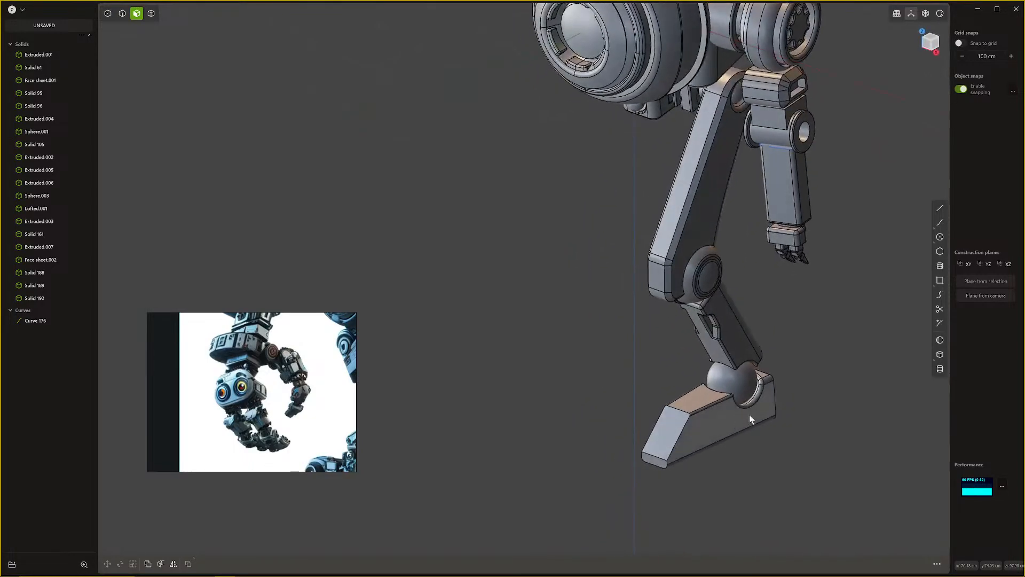
{"action": "scroll", "coordinate": [742, 423], "scroll_direction": "up", "scroll_amount": 3}
{"action": "scroll", "coordinate": [685, 460], "scroll_direction": "up", "scroll_amount": 5}
{"action": "scroll", "coordinate": [686, 463], "scroll_direction": "up", "scroll_amount": 3}
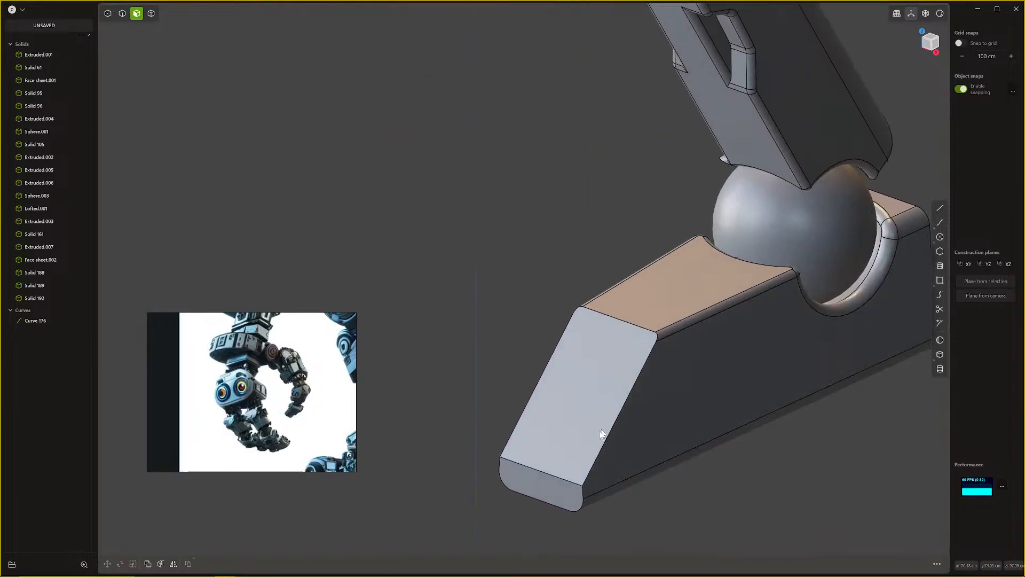
{"action": "left_click", "coordinate": [560, 490]}
{"action": "key", "text": "o"}
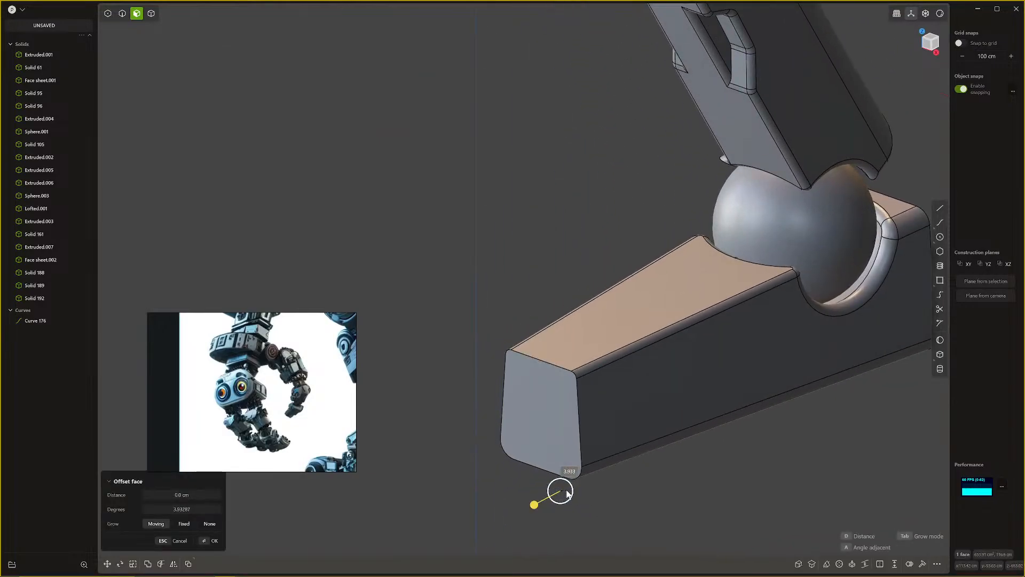
{"action": "key", "text": "Escape"}
{"action": "key", "text": "f"}
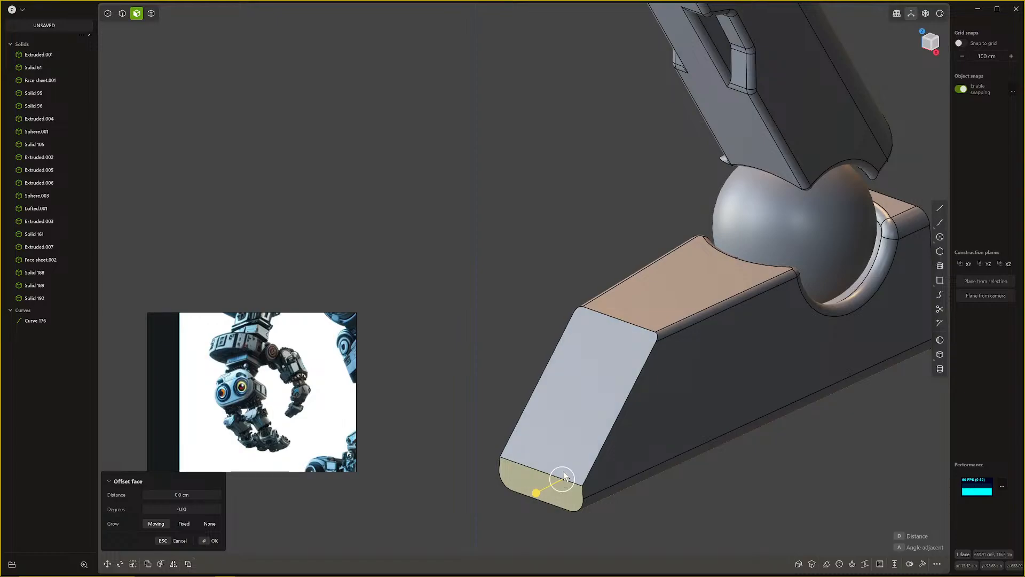
Step: Fillet the lower edge of the foot's sloped toe face by about 14.5 cm and round the slope's upper edge
{"action": "key", "text": "2"}
{"action": "left_click", "coordinate": [541, 471]}
{"action": "mouse_move", "coordinate": [540, 472]}
{"action": "left_mouse_down"}
{"action": "mouse_move", "coordinate": [531, 472]}
{"action": "mouse_move", "coordinate": [551, 473]}
{"action": "mouse_move", "coordinate": [519, 482]}
{"action": "mouse_move", "coordinate": [523, 474]}
{"action": "left_mouse_up"}
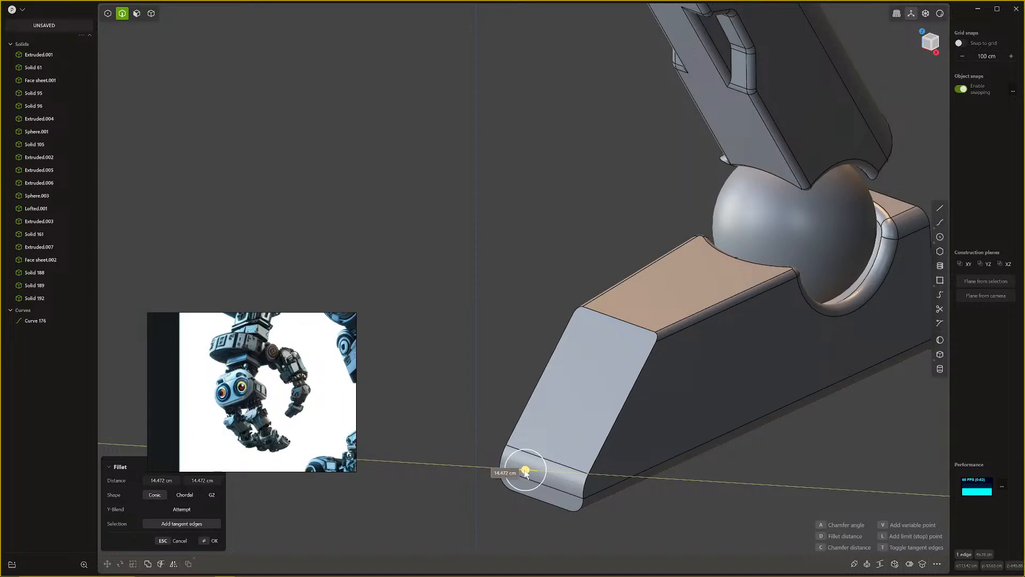
{"action": "key", "text": "Return"}
{"action": "left_click", "coordinate": [639, 326]}
{"action": "key", "text": "f"}
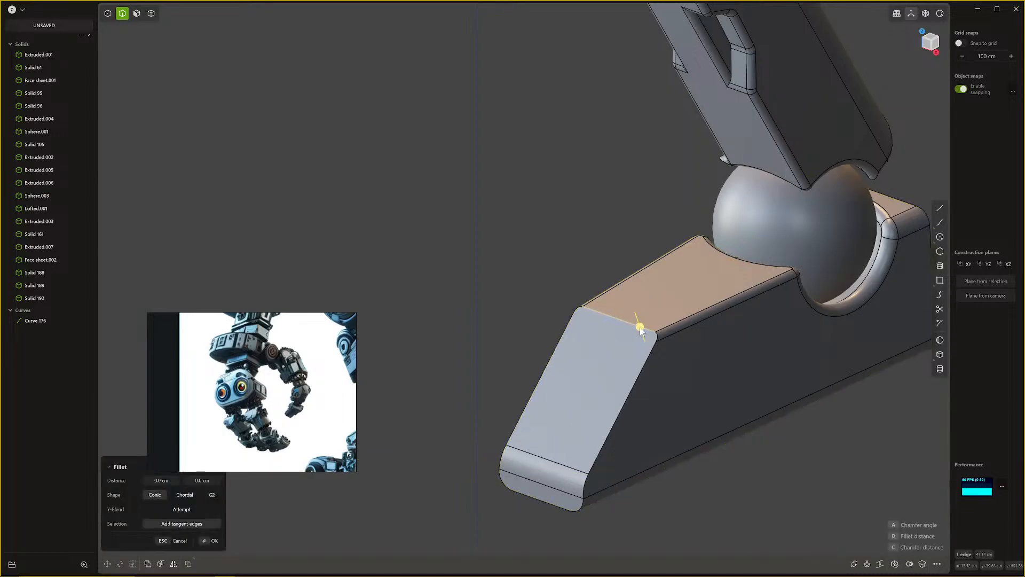
{"action": "left_click_drag", "start_coordinate": [643, 324], "coordinate": [644, 322]}
{"action": "key", "text": "Return"}
{"action": "scroll", "coordinate": [662, 325], "scroll_direction": "down", "scroll_amount": 4}
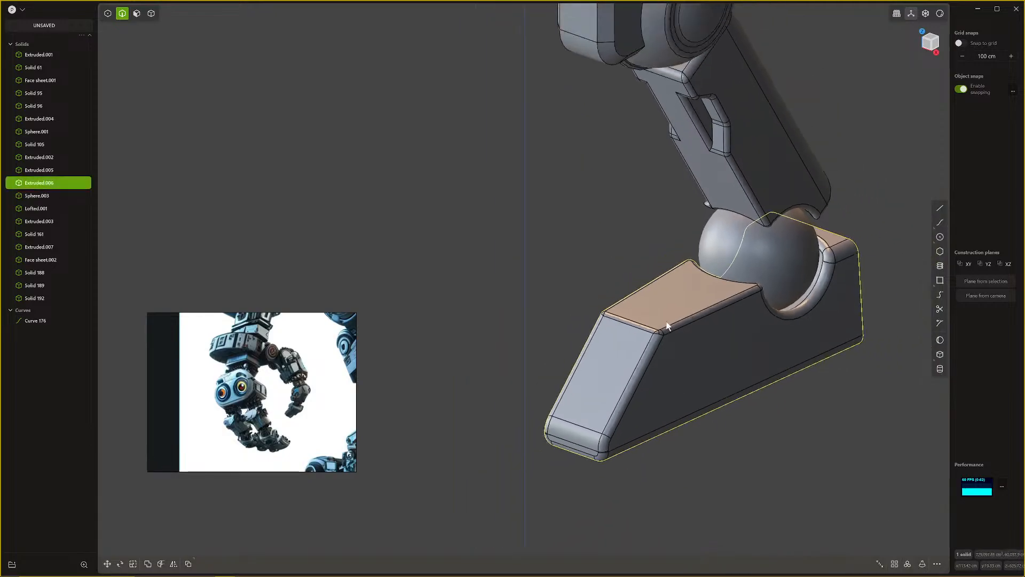
{"action": "middle_click_drag", "start_coordinate": [678, 316], "coordinate": [607, 524], "text": "shift"}
{"action": "scroll", "coordinate": [648, 491], "scroll_direction": "down", "scroll_amount": 4}
{"action": "middle_click_drag", "start_coordinate": [642, 444], "coordinate": [627, 415]}
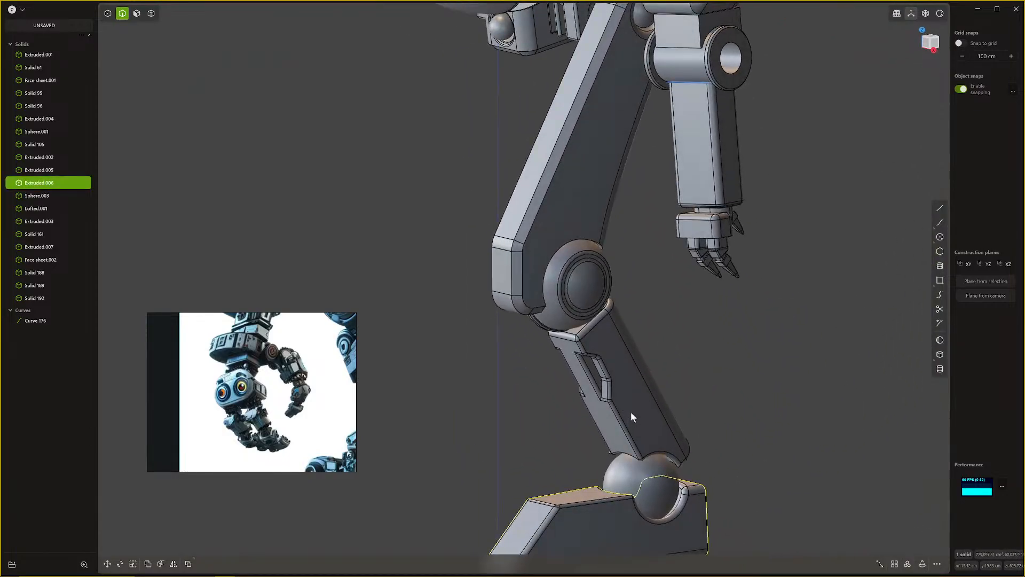
{"action": "key", "text": "4"}
{"action": "left_click", "coordinate": [635, 385]}
{"action": "scroll", "coordinate": [636, 411], "scroll_direction": "down", "scroll_amount": 2}
{"action": "scroll", "coordinate": [637, 412], "scroll_direction": "down", "scroll_amount": 2}
{"action": "left_click", "coordinate": [605, 298]}
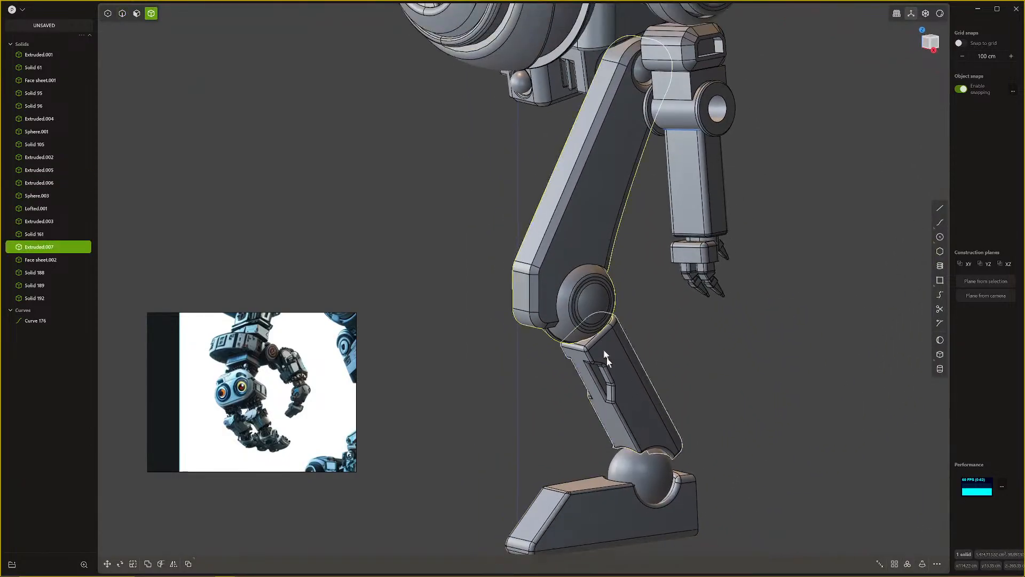
{"action": "middle_click_drag", "start_coordinate": [611, 398], "coordinate": [624, 422]}
{"action": "middle_click_drag", "start_coordinate": [597, 376], "coordinate": [588, 402]}
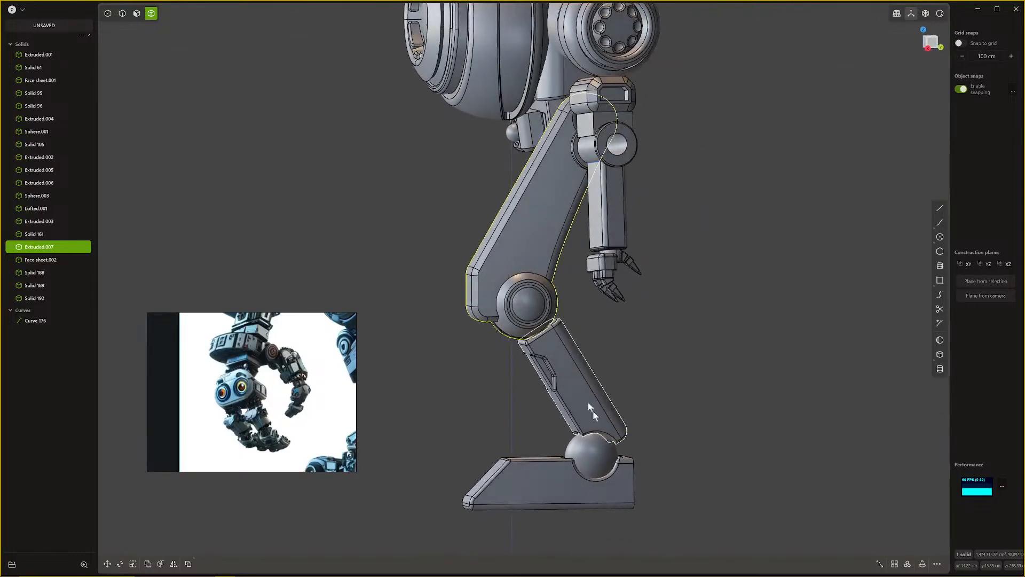
{"action": "left_click", "coordinate": [602, 459], "text": "shift"}
{"action": "left_click", "coordinate": [594, 493], "text": "shift"}
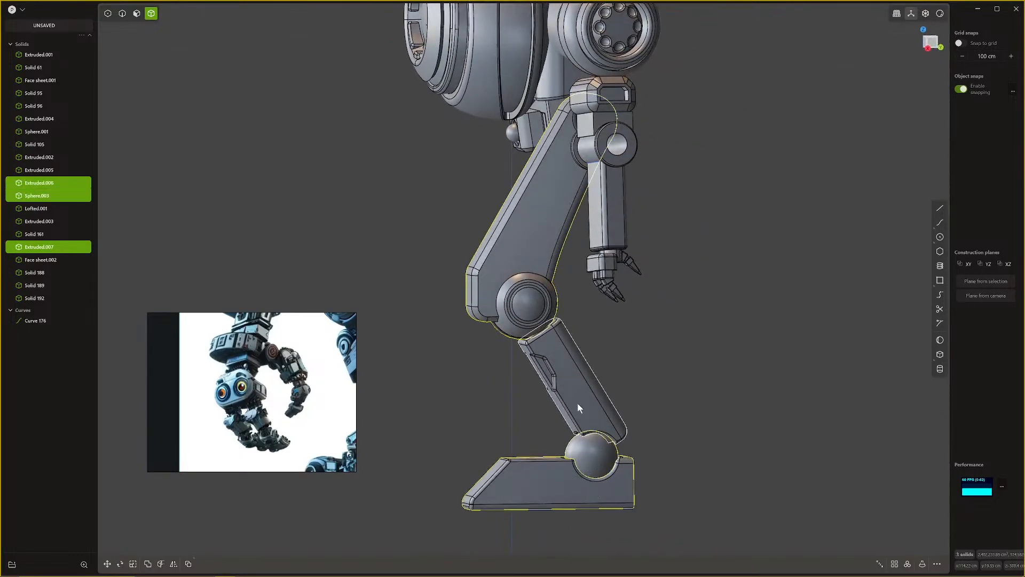
{"action": "middle_click_drag", "start_coordinate": [538, 314], "coordinate": [546, 354]}
Step: Try to rotate the shin, ankle sphere and foot together about the centre of the knee joint
{"action": "left_click", "coordinate": [546, 354]}
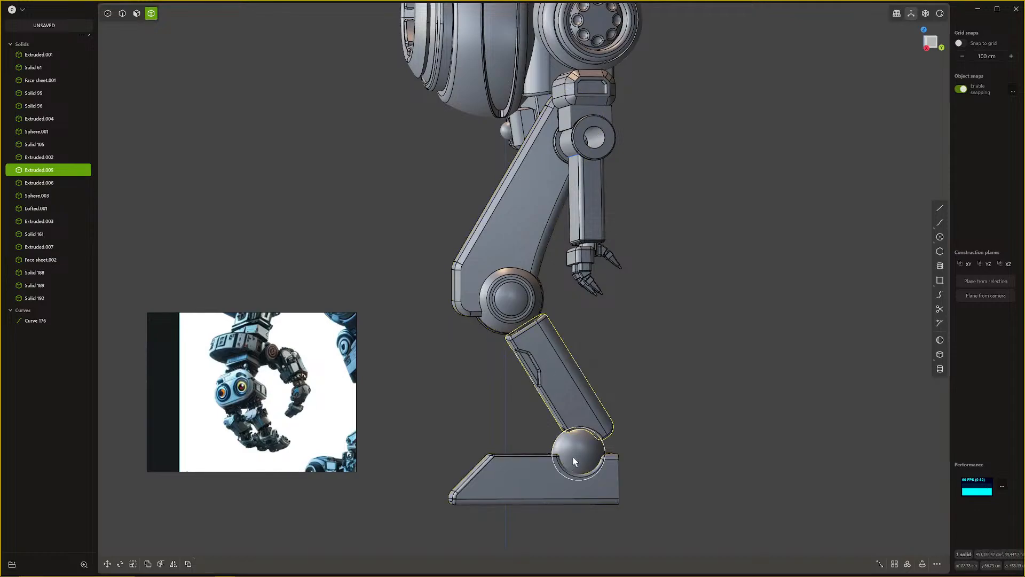
{"action": "left_click", "coordinate": [573, 456], "text": "shift"}
{"action": "left_click", "coordinate": [550, 474], "text": "shift"}
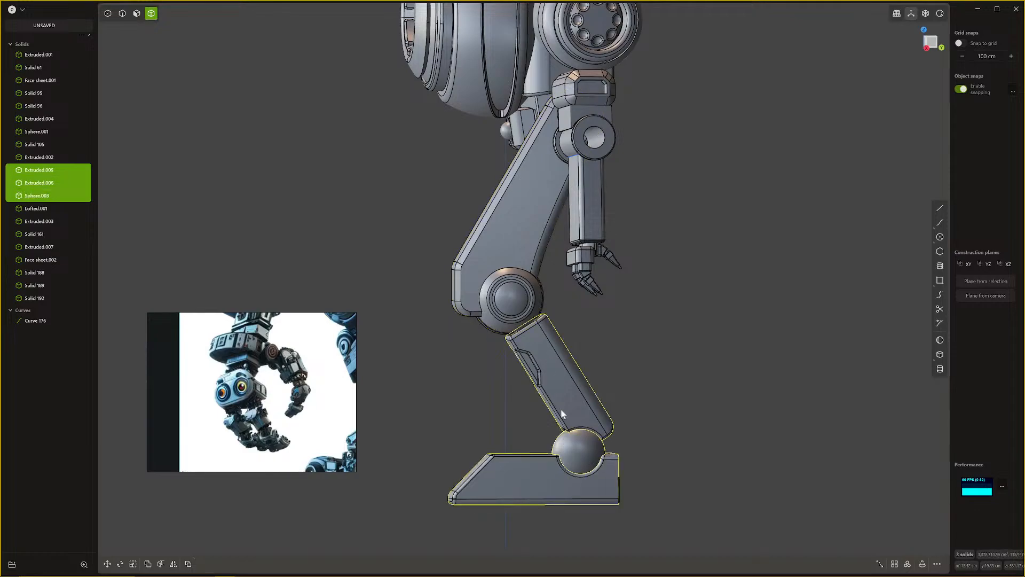
{"action": "key", "text": "r"}
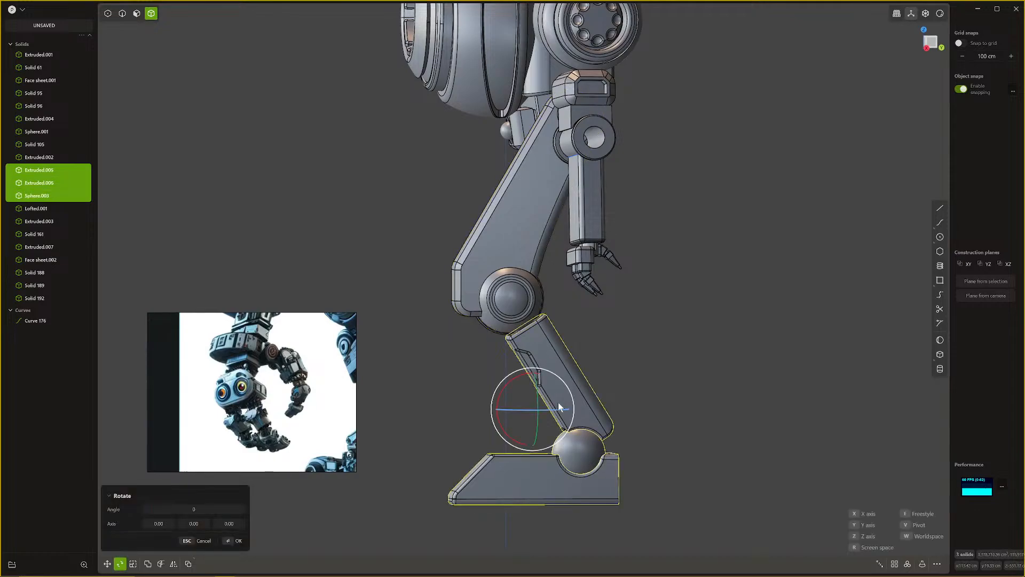
{"action": "key", "text": "v"}
{"action": "left_click", "coordinate": [510, 294]}
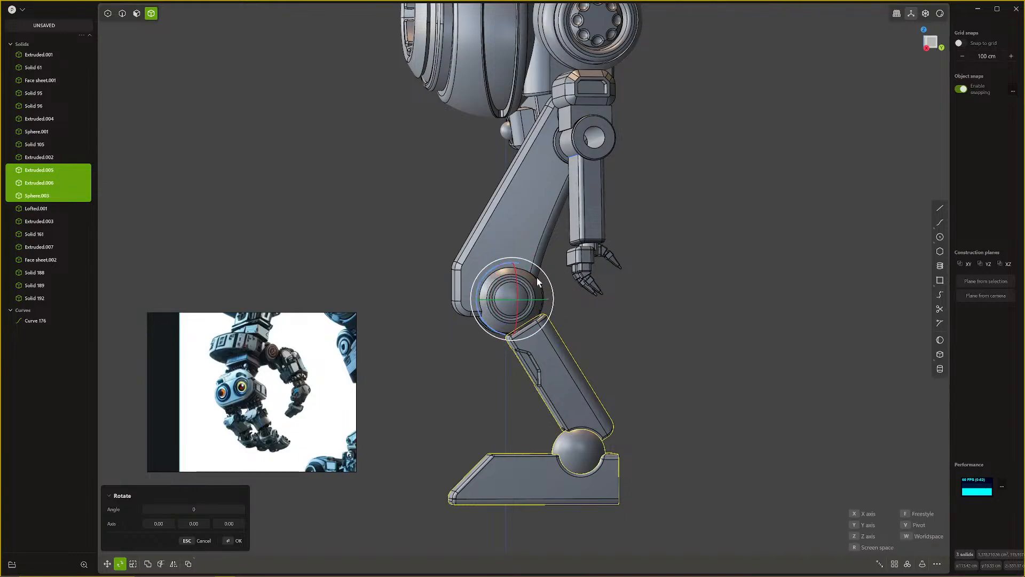
{"action": "key", "text": "Escape"}
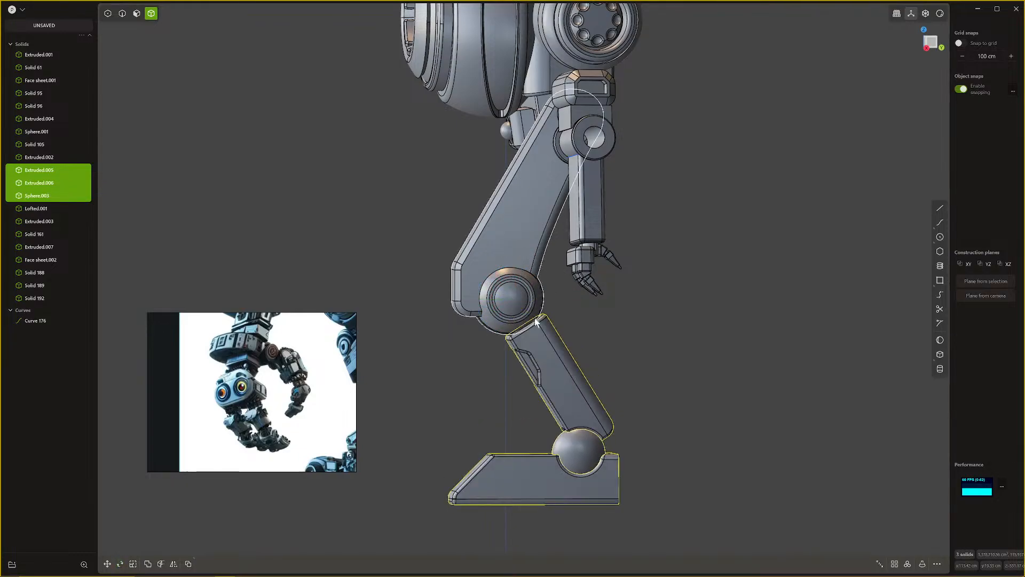
{"action": "key", "text": "r"}
{"action": "key", "text": "v"}
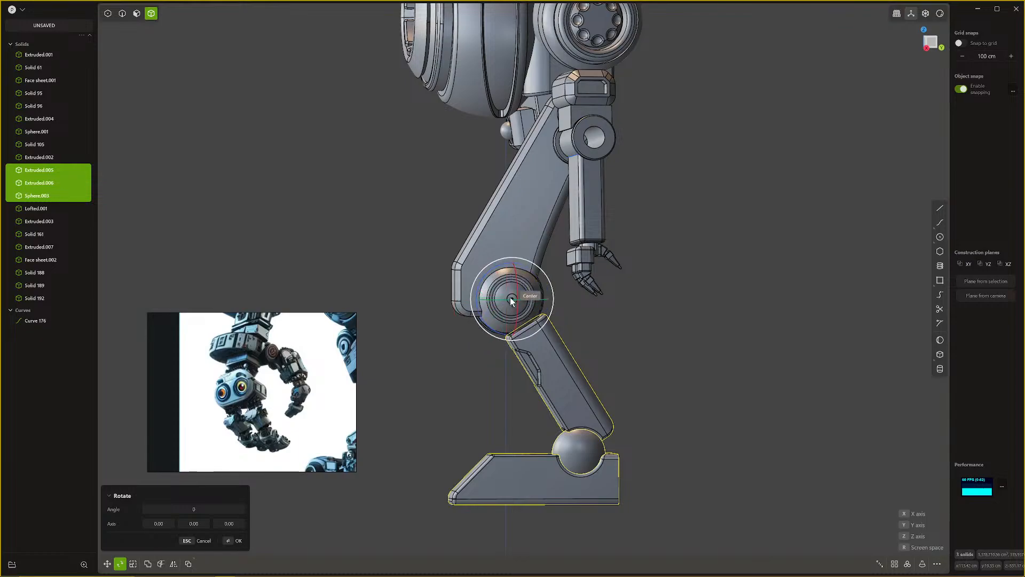
{"action": "left_click", "coordinate": [511, 300]}
{"action": "middle_click_drag", "start_coordinate": [543, 345], "coordinate": [551, 347]}
{"action": "left_click_drag", "start_coordinate": [507, 273], "coordinate": [553, 351]}
{"action": "middle_click_drag", "start_coordinate": [552, 347], "coordinate": [691, 354]}
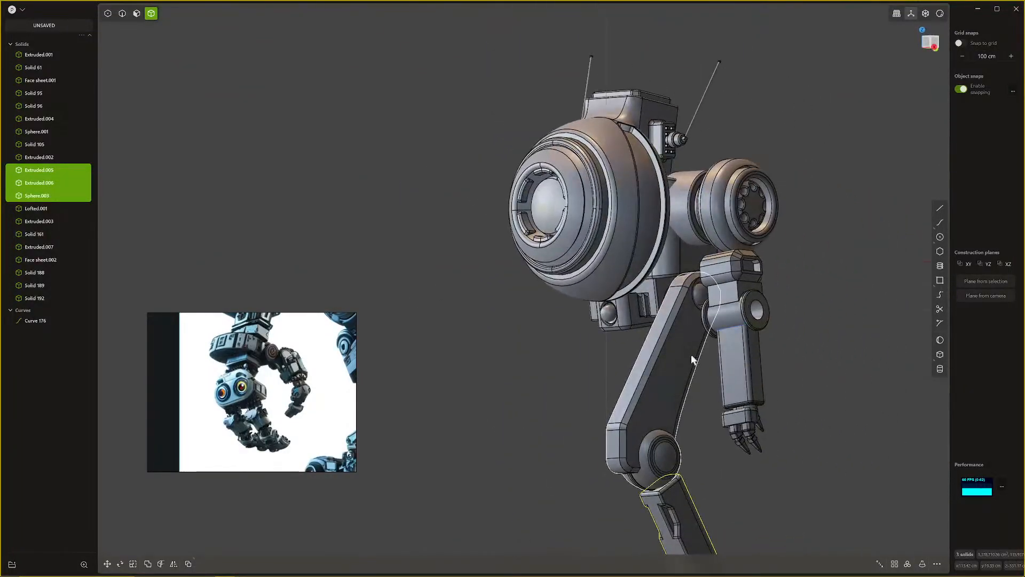
Step: Try to rotate the thigh, shin, ankle sphere and foot together about the centre of the hip joint
{"action": "left_click", "coordinate": [677, 431]}
{"action": "middle_click_drag", "start_coordinate": [662, 432], "coordinate": [636, 362], "text": "shift"}
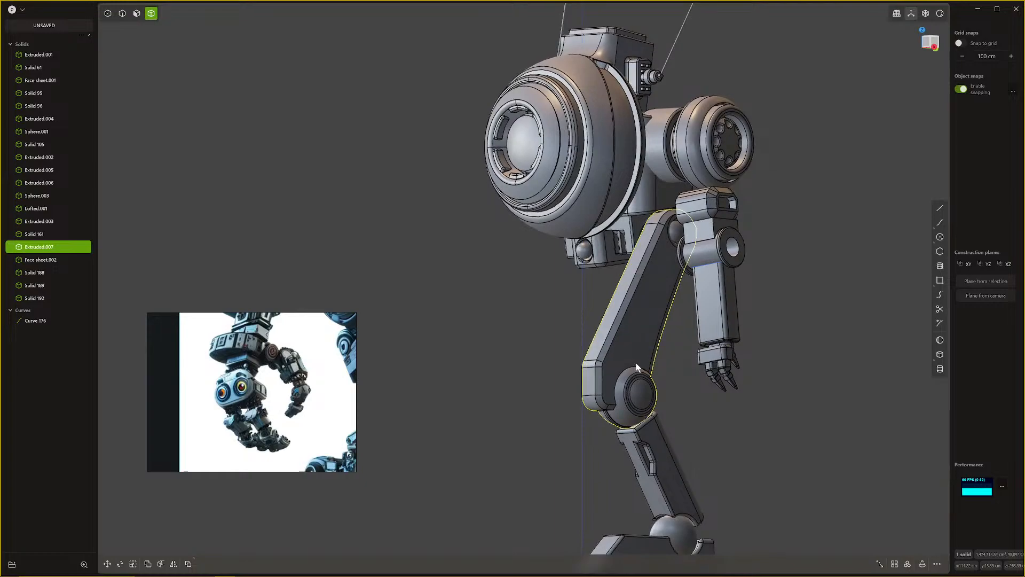
{"action": "left_click", "coordinate": [661, 437]}
{"action": "left_click", "coordinate": [674, 528], "text": "shift"}
{"action": "left_click", "coordinate": [650, 545], "text": "shift"}
{"action": "scroll", "coordinate": [648, 305], "scroll_direction": "down", "scroll_amount": 2}
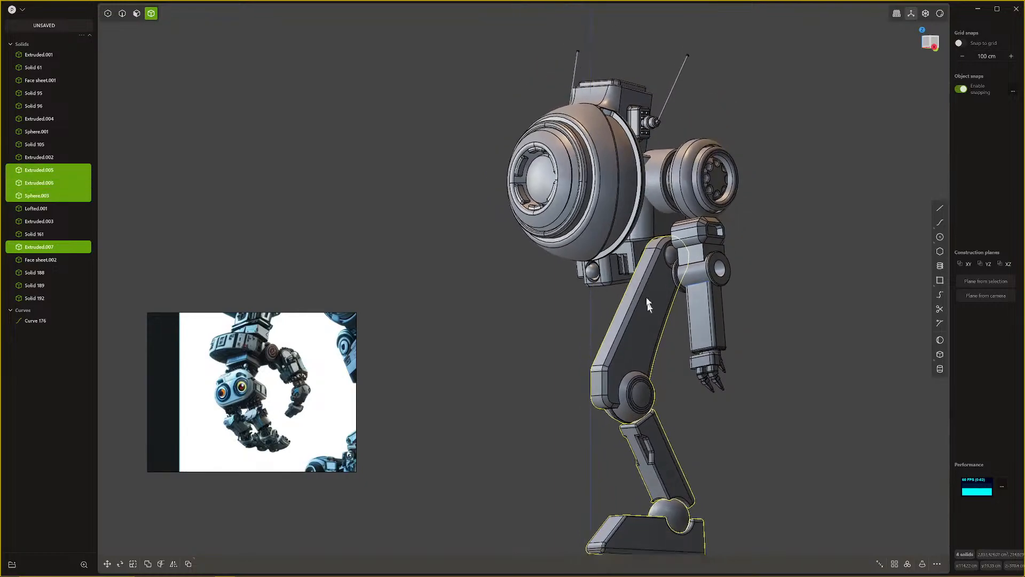
{"action": "middle_click_drag", "start_coordinate": [648, 304], "coordinate": [596, 381], "text": "shift"}
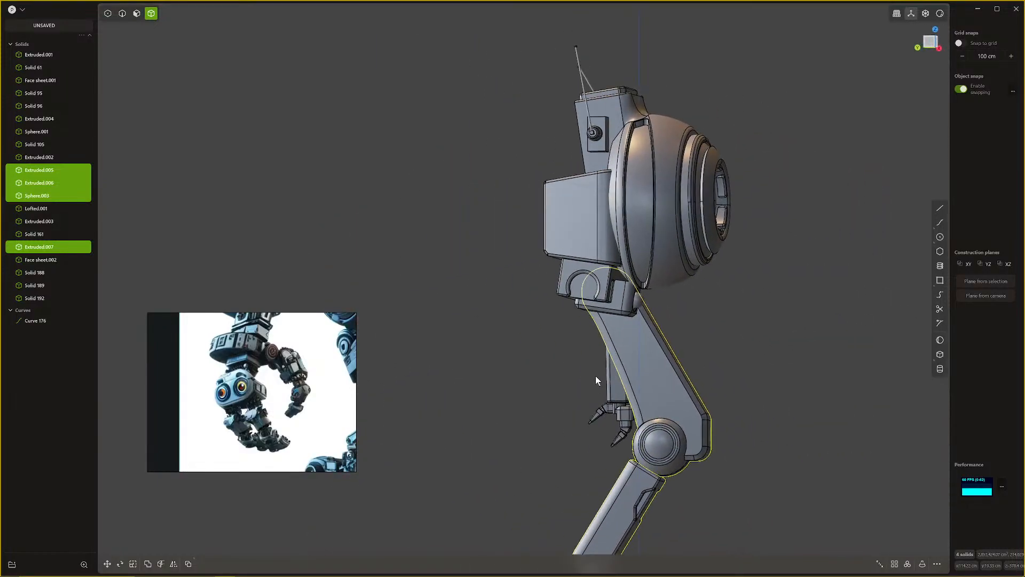
{"action": "key", "text": "r"}
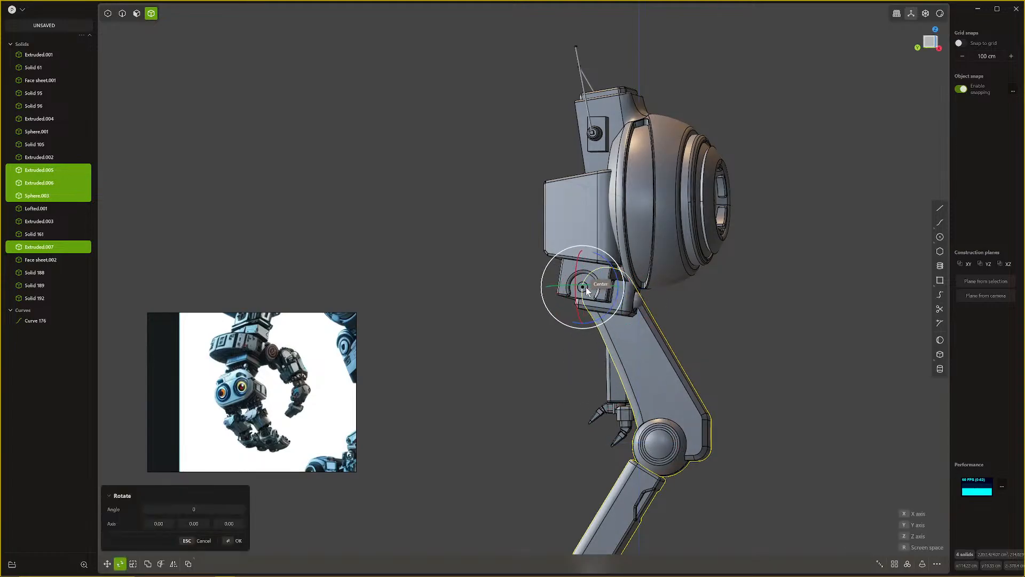
{"action": "middle_click_drag", "start_coordinate": [657, 340], "coordinate": [644, 384]}
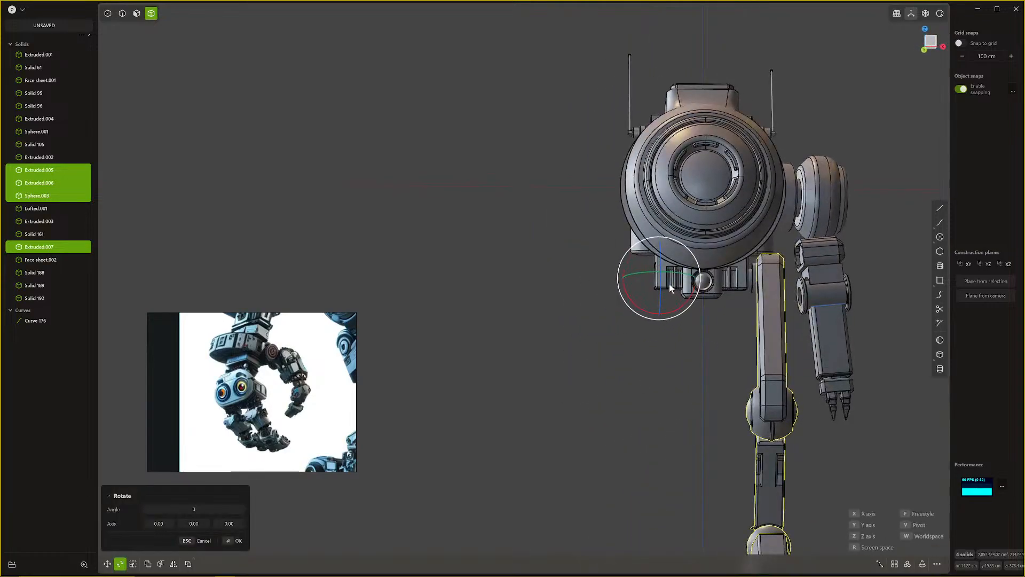
{"action": "left_click_drag", "start_coordinate": [671, 289], "coordinate": [705, 326]}
{"action": "key", "text": "Escape"}
Step: Fillet the short corner edge on the top front of the upper arm block by about 7.3 cm
{"action": "middle_click_drag", "start_coordinate": [800, 380], "coordinate": [739, 460]}
{"action": "left_click", "coordinate": [734, 412]}
{"action": "middle_click_drag", "start_coordinate": [734, 412], "coordinate": [694, 380]}
{"action": "scroll", "coordinate": [693, 381], "scroll_direction": "up", "scroll_amount": 8}
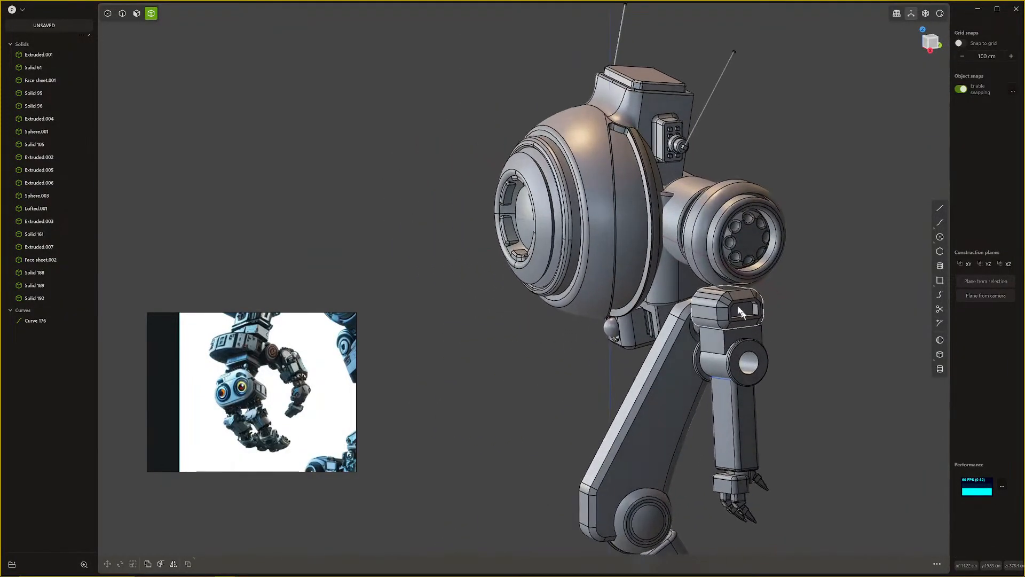
{"action": "key", "text": "2"}
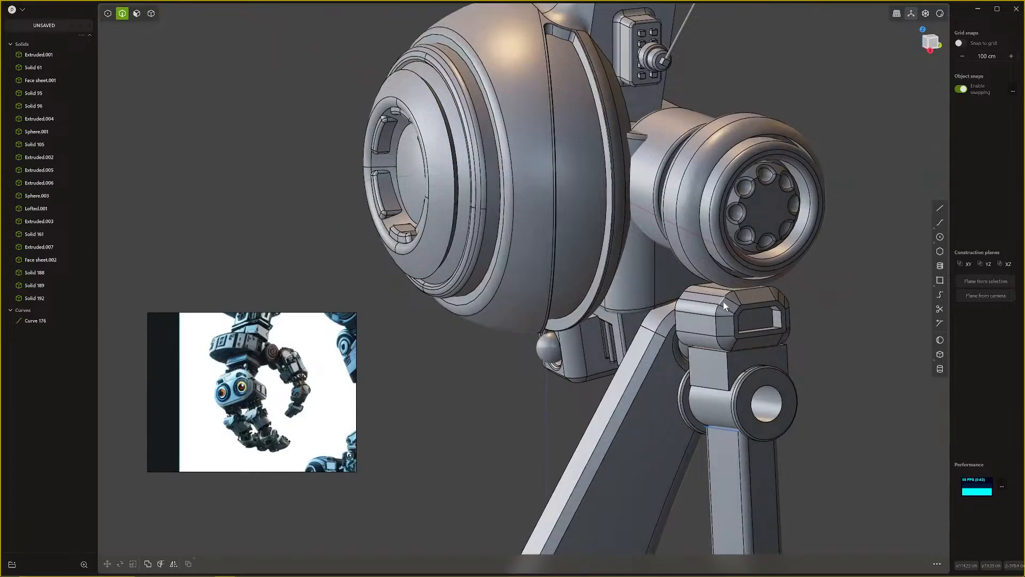
{"action": "left_click", "coordinate": [723, 300]}
{"action": "key", "text": "f"}
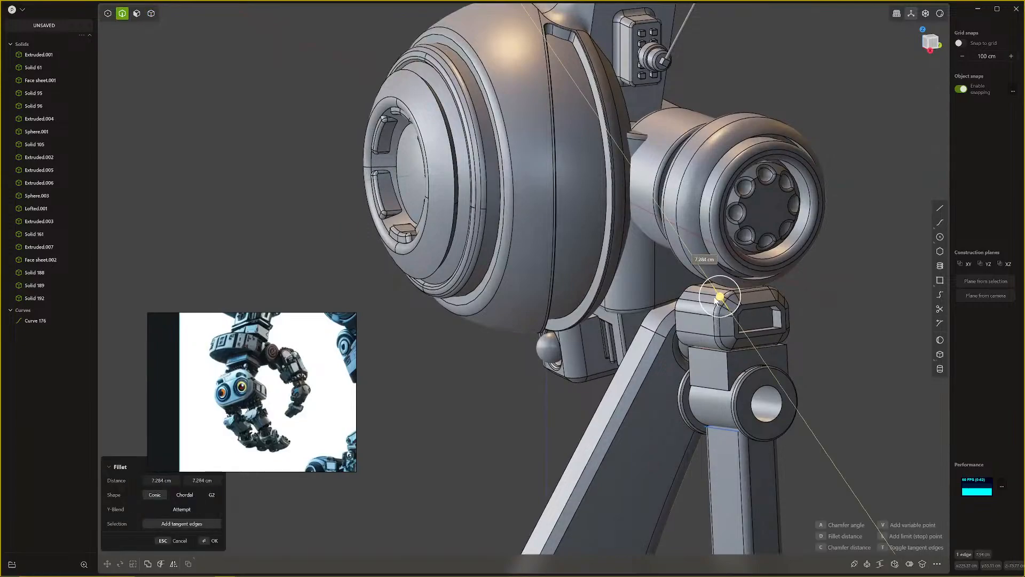
{"action": "key", "text": "Return"}
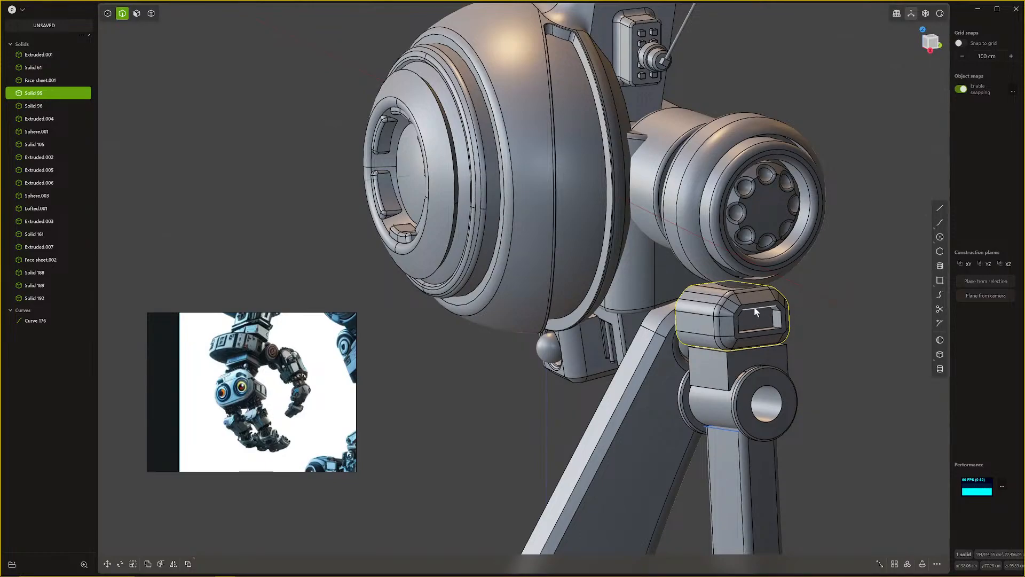
Step: Fillet the edges around the recess on the upper arm block's outer end face
{"action": "left_click", "coordinate": [755, 305]}
{"action": "key", "text": "f"}
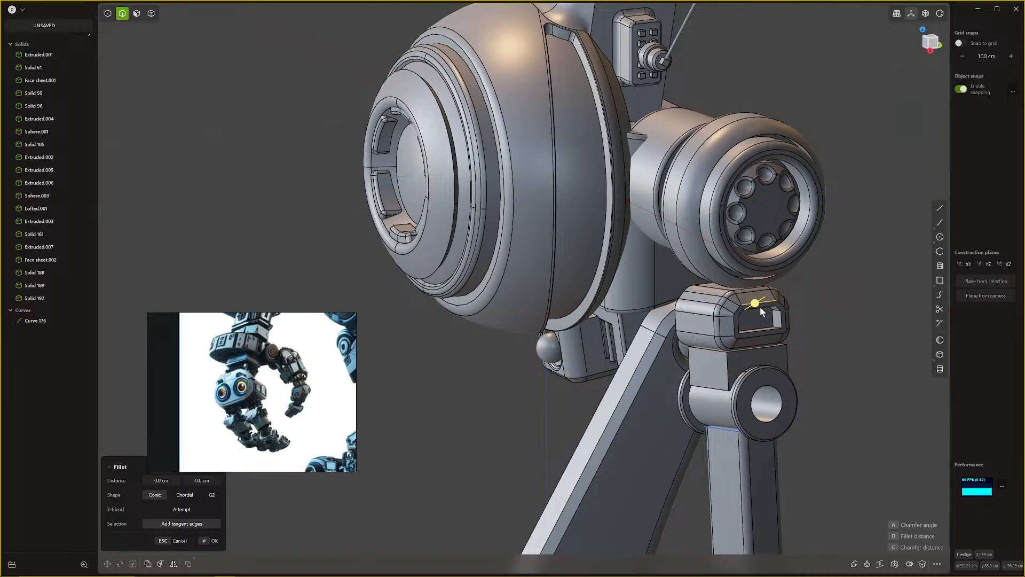
{"action": "left_click", "coordinate": [767, 329]}
{"action": "left_click_drag", "start_coordinate": [767, 329], "coordinate": [766, 328]}
{"action": "key", "text": "Return"}
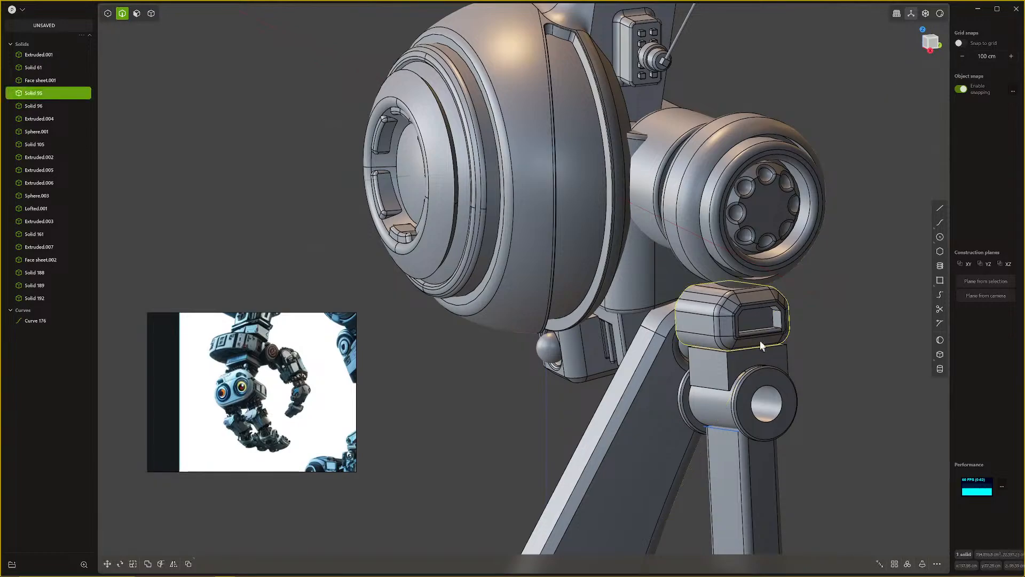
Step: Chamfer the two long edges of the bevel on the thigh's outer front side by about 5 cm
{"action": "scroll", "coordinate": [760, 343], "scroll_direction": "down", "scroll_amount": 2}
{"action": "left_click", "coordinate": [840, 324]}
{"action": "middle_click_drag", "start_coordinate": [811, 355], "coordinate": [763, 375]}
{"action": "left_click", "coordinate": [766, 377]}
{"action": "key", "text": "f"}
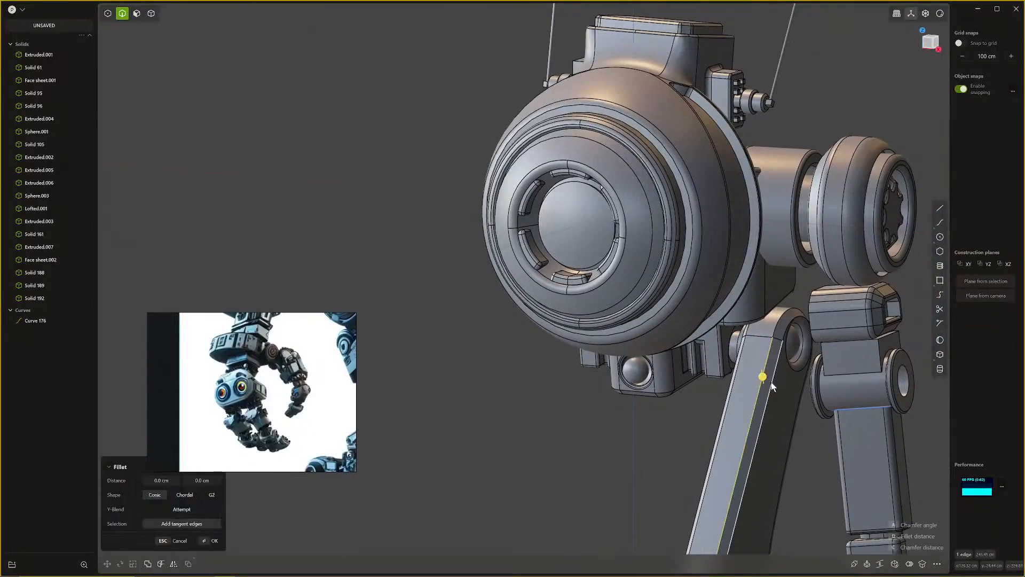
{"action": "left_click_drag", "start_coordinate": [769, 383], "coordinate": [767, 385]}
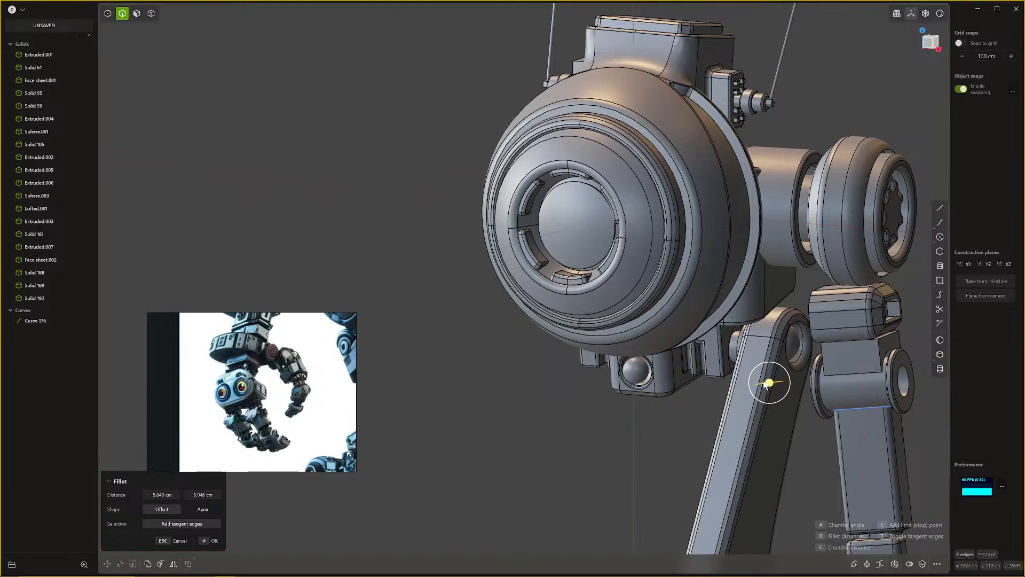
{"action": "right_click", "coordinate": [765, 382]}
Step: Fillet the long edges bordering the bevel face along the front of the thigh
{"action": "scroll", "coordinate": [764, 378], "scroll_direction": "down", "scroll_amount": 3}
{"action": "key", "text": "b"}
{"action": "scroll", "coordinate": [743, 454], "scroll_direction": "up", "scroll_amount": 4}
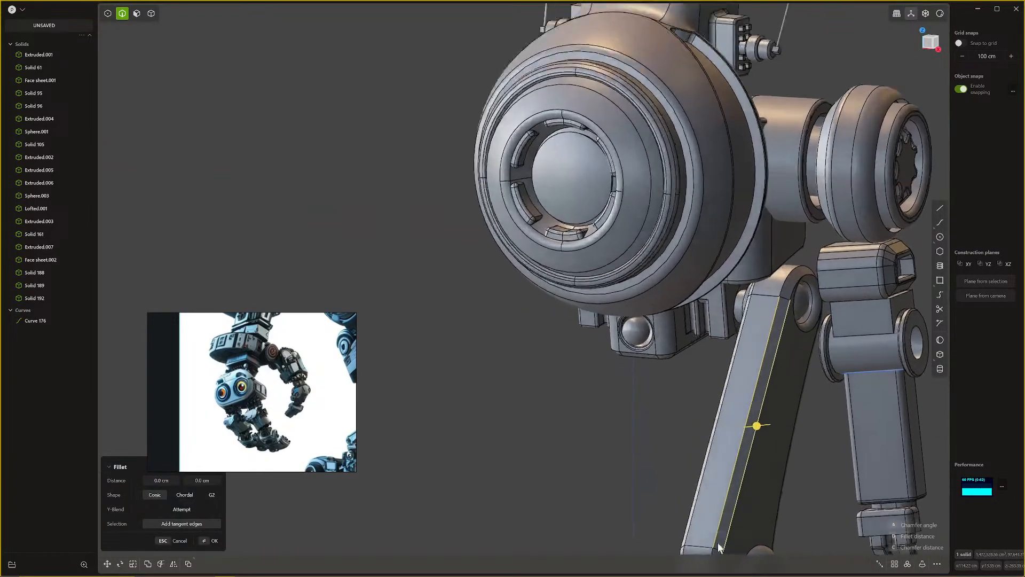
{"action": "scroll", "coordinate": [720, 548], "scroll_direction": "up", "scroll_amount": 1}
{"action": "left_click_drag", "start_coordinate": [764, 422], "coordinate": [768, 422]}
{"action": "right_click", "coordinate": [767, 421]}
{"action": "scroll", "coordinate": [751, 432], "scroll_direction": "down", "scroll_amount": 3}
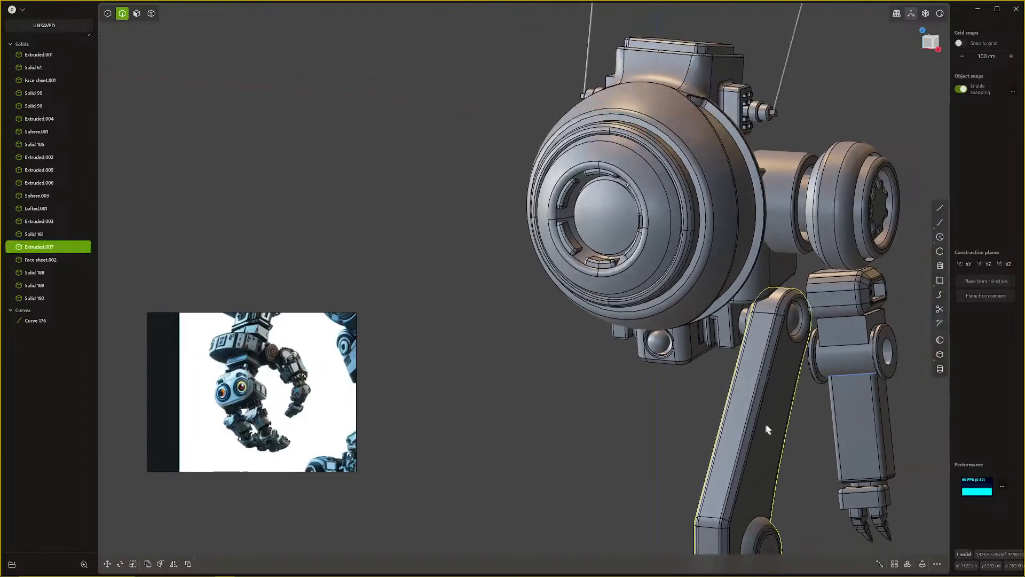
Step: Fillet the two vertical rear corner edges of the column carrying the antennas by about 4.8 cm
{"action": "middle_click_drag", "start_coordinate": [765, 426], "coordinate": [575, 407]}
{"action": "scroll", "coordinate": [809, 414], "scroll_direction": "down", "scroll_amount": 2}
{"action": "scroll", "coordinate": [831, 395], "scroll_direction": "down", "scroll_amount": 3}
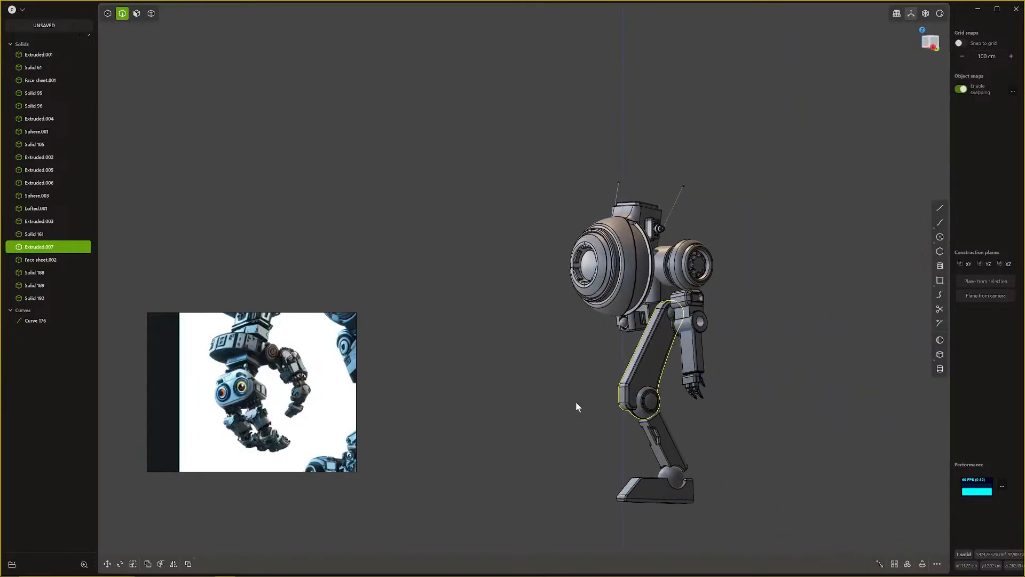
{"action": "scroll", "coordinate": [574, 407], "scroll_direction": "up", "scroll_amount": 6}
{"action": "scroll", "coordinate": [629, 443], "scroll_direction": "down", "scroll_amount": 6}
{"action": "middle_click_drag", "start_coordinate": [641, 416], "coordinate": [772, 372]}
{"action": "scroll", "coordinate": [481, 350], "scroll_direction": "up", "scroll_amount": 1}
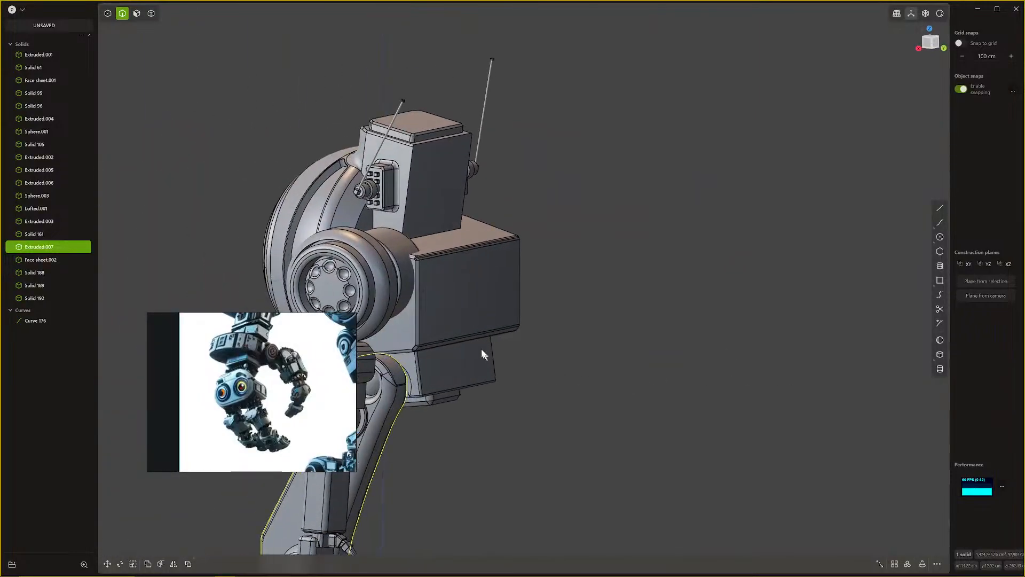
{"action": "scroll", "coordinate": [418, 271], "scroll_direction": "up", "scroll_amount": 2}
{"action": "middle_click_drag", "start_coordinate": [419, 270], "coordinate": [648, 379], "text": "shift"}
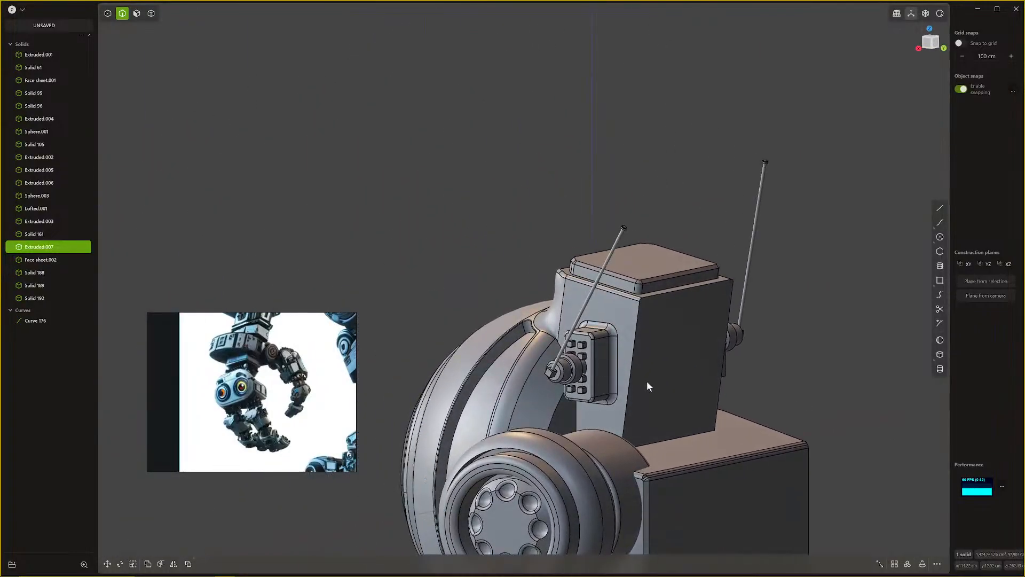
{"action": "left_click", "coordinate": [635, 356]}
{"action": "key", "text": "f"}
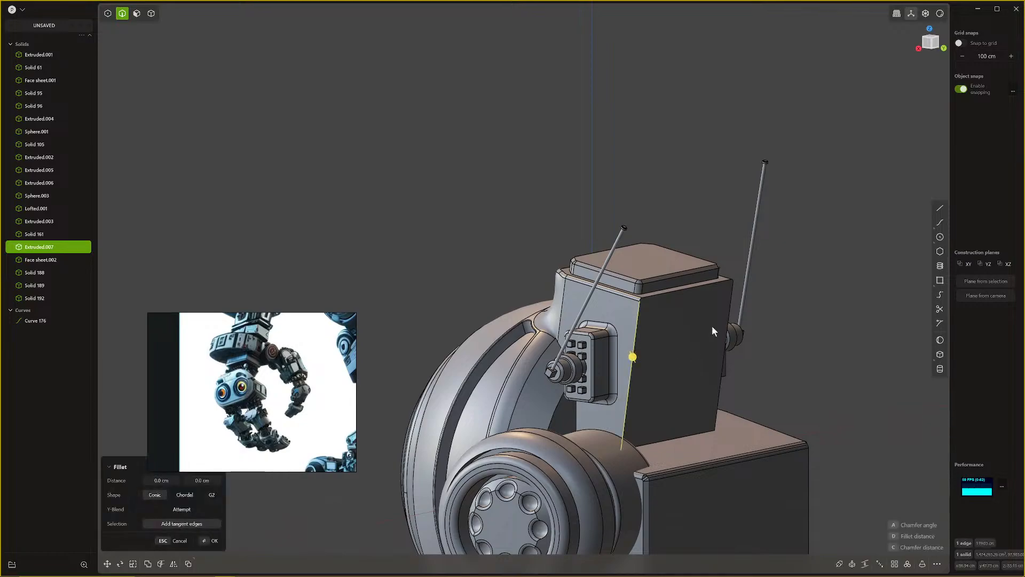
{"action": "left_click", "coordinate": [723, 322]}
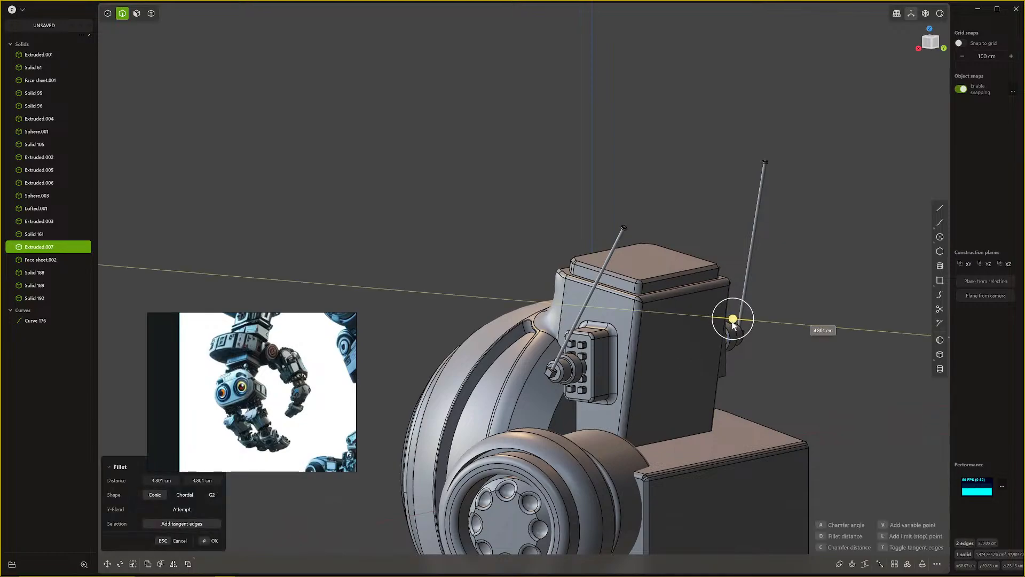
{"action": "left_click_drag", "start_coordinate": [732, 319], "coordinate": [731, 346]}
{"action": "middle_click_drag", "start_coordinate": [733, 347], "coordinate": [741, 396]}
{"action": "right_click", "coordinate": [805, 368]}
Step: Fillet the outer rim of the bore in the arm's elbow disc
{"action": "scroll", "coordinate": [771, 419], "scroll_direction": "down", "scroll_amount": 2}
{"action": "scroll", "coordinate": [833, 459], "scroll_direction": "down", "scroll_amount": 4}
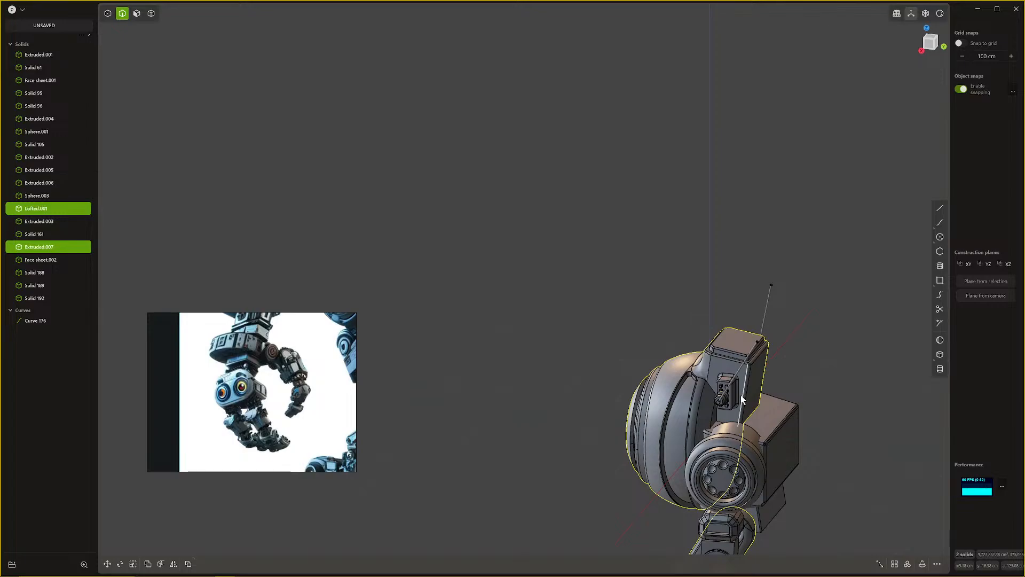
{"action": "middle_click_drag", "start_coordinate": [741, 395], "coordinate": [812, 407]}
{"action": "left_click", "coordinate": [827, 449]}
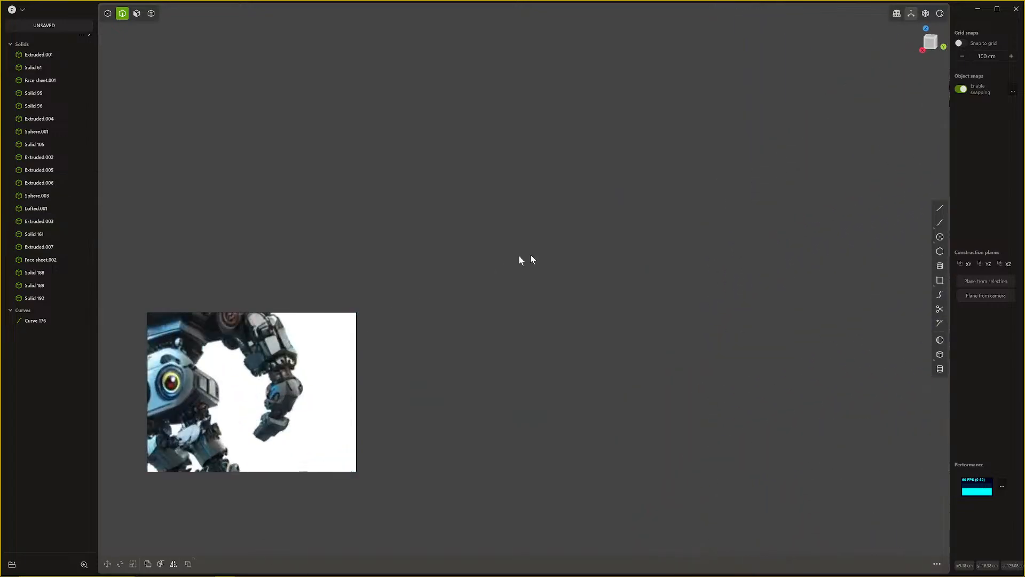
{"action": "scroll", "coordinate": [693, 333], "scroll_direction": "down", "scroll_amount": 2}
{"action": "middle_click_drag", "start_coordinate": [716, 325], "coordinate": [511, 328], "text": "shift"}
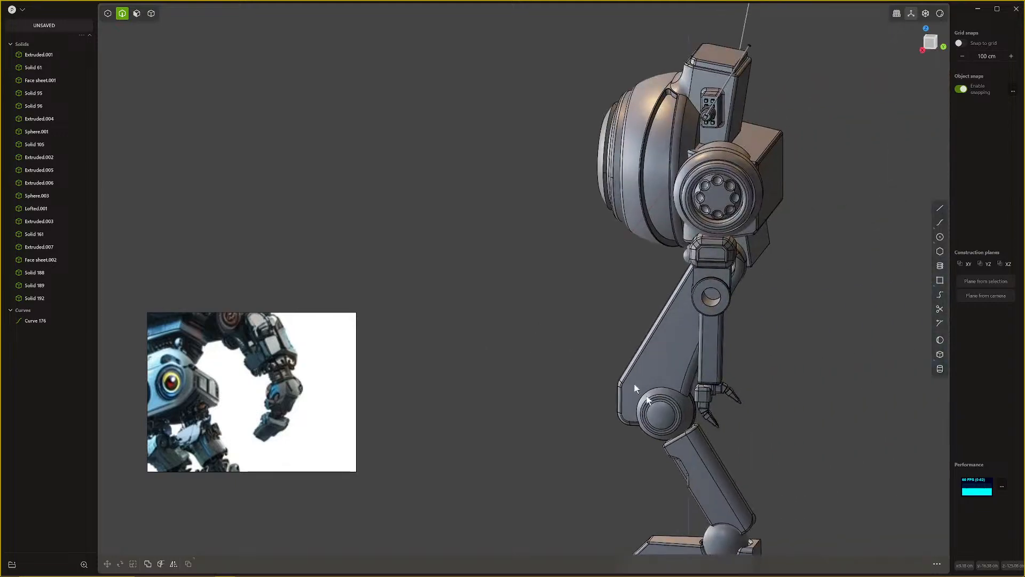
{"action": "scroll", "coordinate": [647, 397], "scroll_direction": "up", "scroll_amount": 3}
{"action": "middle_click_drag", "start_coordinate": [770, 390], "coordinate": [698, 463], "text": "shift"}
{"action": "scroll", "coordinate": [700, 459], "scroll_direction": "up", "scroll_amount": 3}
{"action": "scroll", "coordinate": [728, 390], "scroll_direction": "up", "scroll_amount": 2}
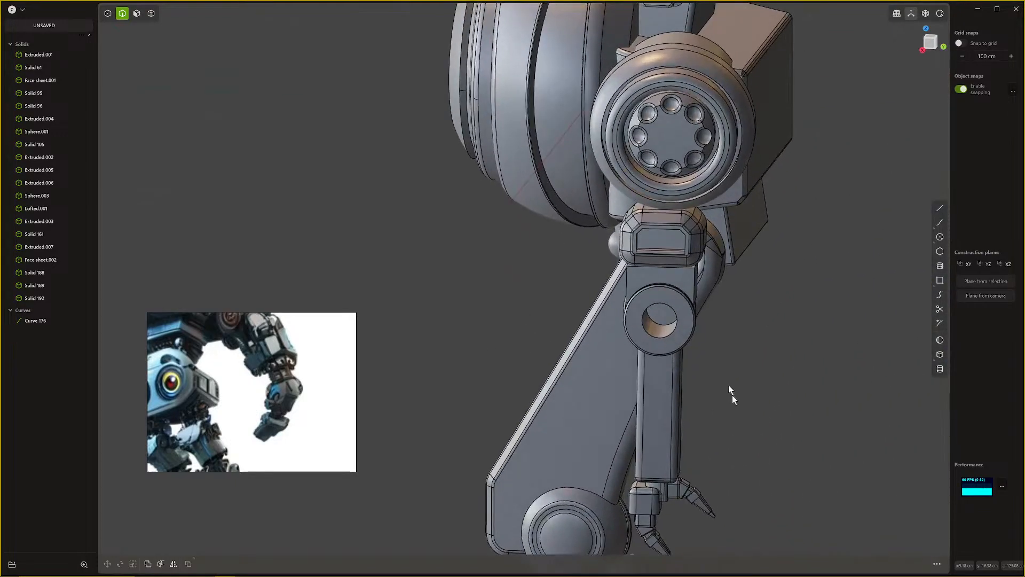
{"action": "left_click", "coordinate": [712, 395]}
{"action": "key", "text": "f"}
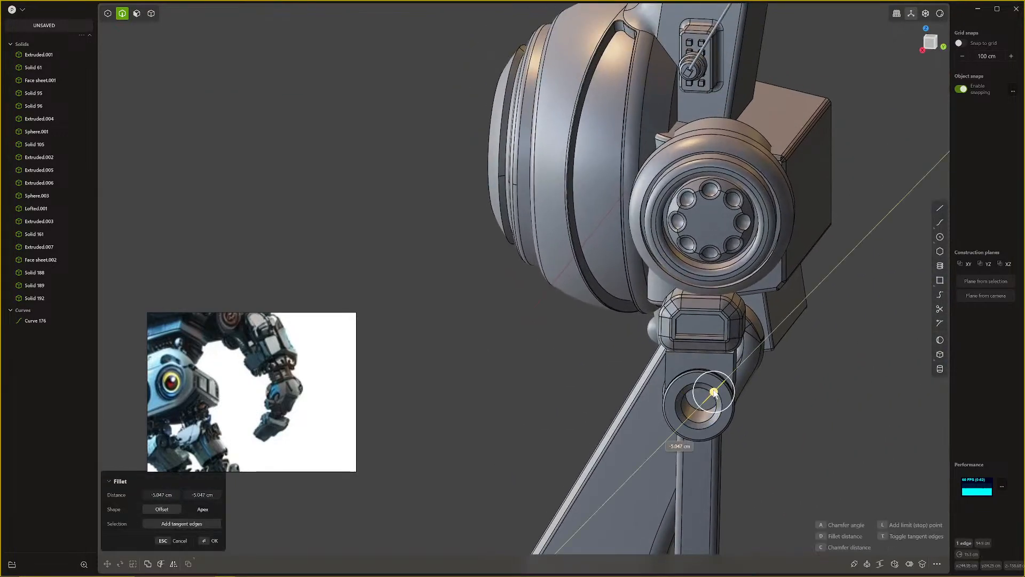
{"action": "left_click", "coordinate": [709, 399]}
{"action": "right_click", "coordinate": [709, 399]}
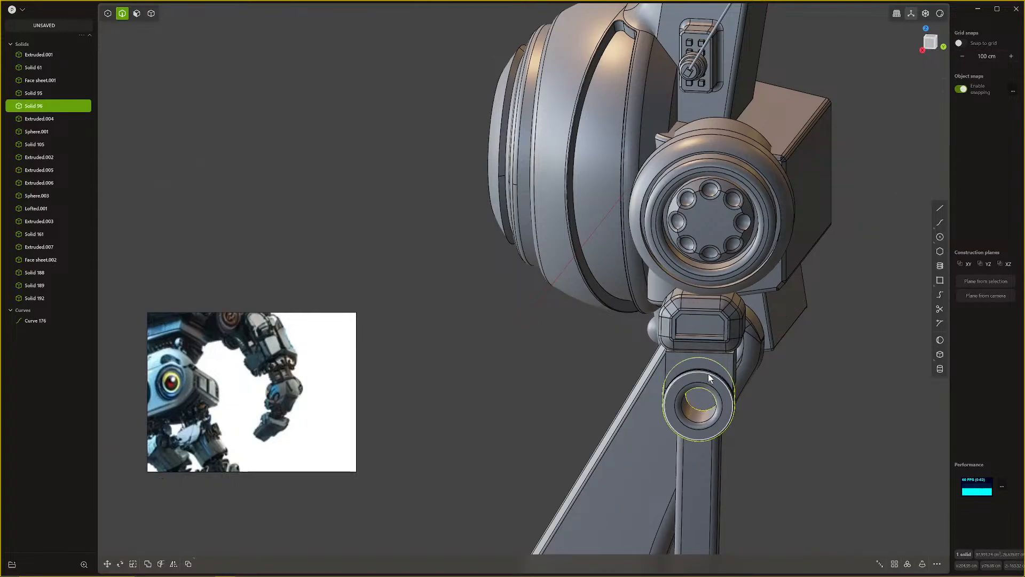
Step: Try to fillet the outer circular edge of the elbow disc by about 9.3 cm
{"action": "left_click", "coordinate": [708, 371]}
{"action": "key", "text": "b"}
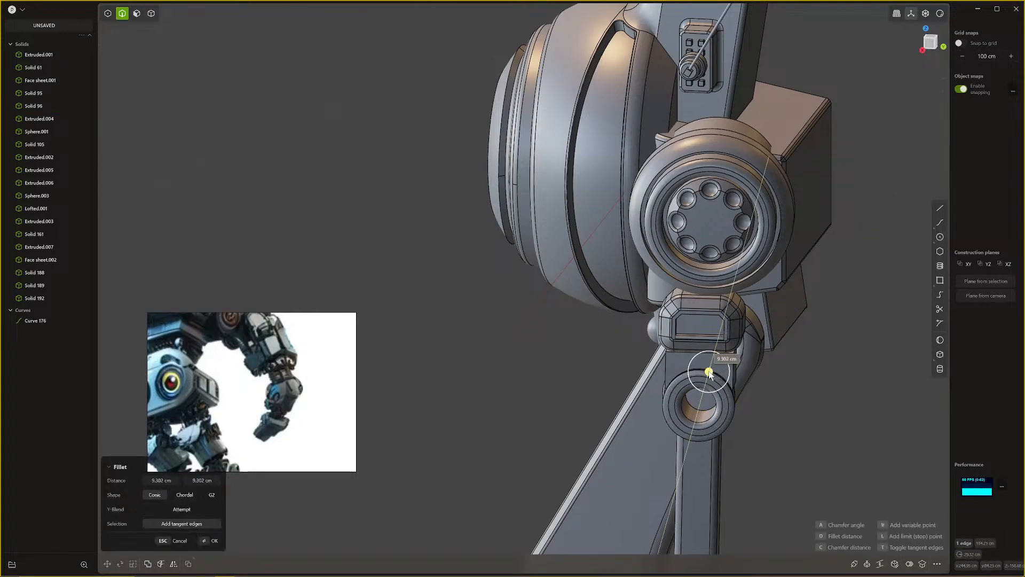
{"action": "left_click", "coordinate": [712, 367]}
{"action": "scroll", "coordinate": [729, 423], "scroll_direction": "down", "scroll_amount": 3}
{"action": "middle_click_drag", "start_coordinate": [730, 424], "coordinate": [579, 466]}
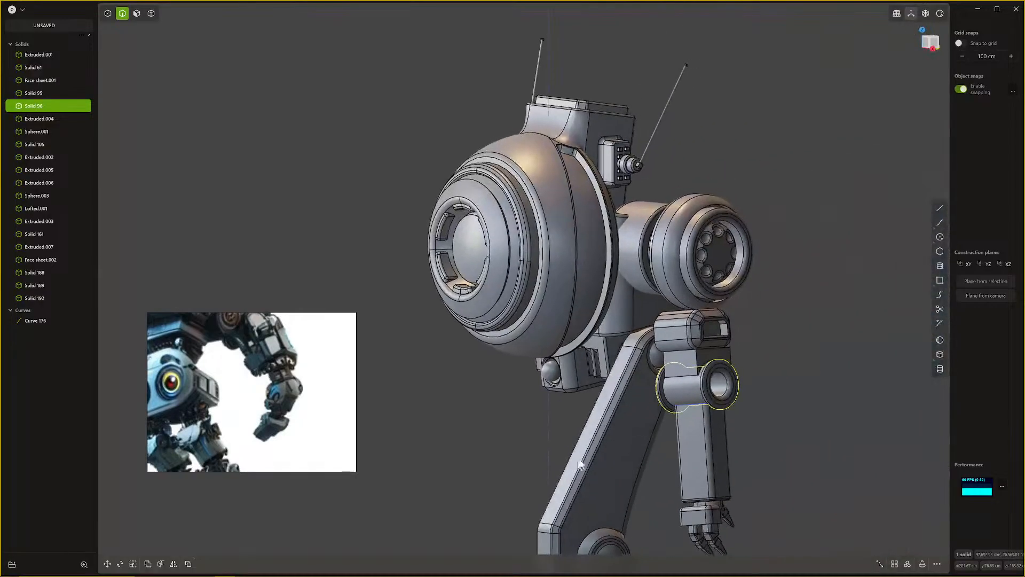
{"action": "scroll", "coordinate": [748, 398], "scroll_direction": "up", "scroll_amount": 6}
{"action": "key", "text": "b"}
{"action": "scroll", "coordinate": [715, 391], "scroll_direction": "up", "scroll_amount": 5}
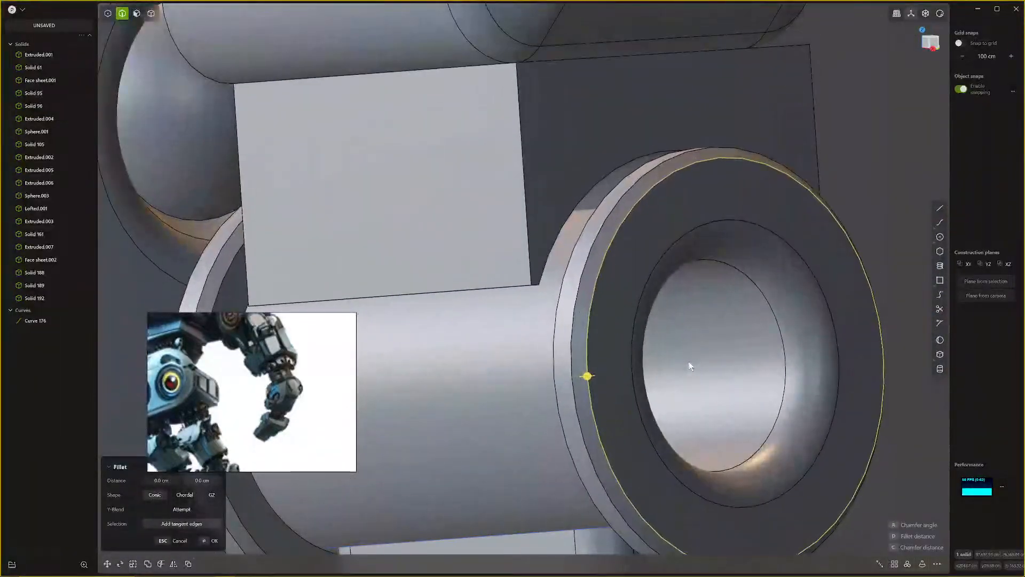
{"action": "scroll", "coordinate": [689, 366], "scroll_direction": "down", "scroll_amount": 8}
{"action": "scroll", "coordinate": [673, 423], "scroll_direction": "up", "scroll_amount": 2}
{"action": "middle_click_drag", "start_coordinate": [674, 424], "coordinate": [579, 419]}
{"action": "middle_click_drag", "start_coordinate": [580, 419], "coordinate": [908, 358], "text": "shift"}
{"action": "scroll", "coordinate": [508, 457], "scroll_direction": "down", "scroll_amount": 1}
{"action": "scroll", "coordinate": [501, 457], "scroll_direction": "up", "scroll_amount": 4}
{"action": "scroll", "coordinate": [500, 458], "scroll_direction": "up", "scroll_amount": 4}
{"action": "key", "text": "KP_3"}
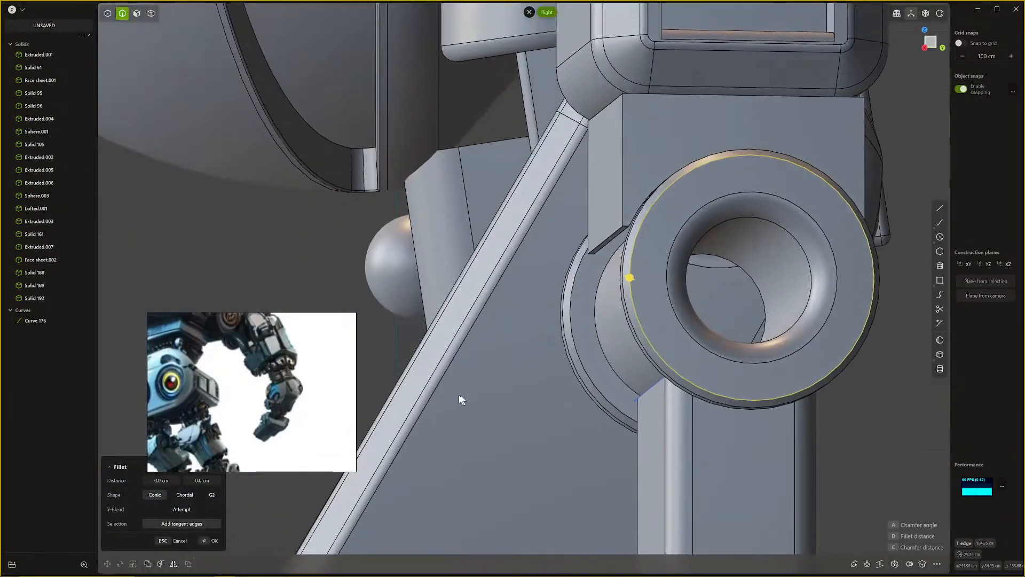
{"action": "scroll", "coordinate": [221, 388], "scroll_direction": "down", "scroll_amount": 3}
{"action": "middle_click_drag", "start_coordinate": [629, 320], "coordinate": [561, 382], "text": "shift"}
{"action": "scroll", "coordinate": [651, 353], "scroll_direction": "down", "scroll_amount": 2}
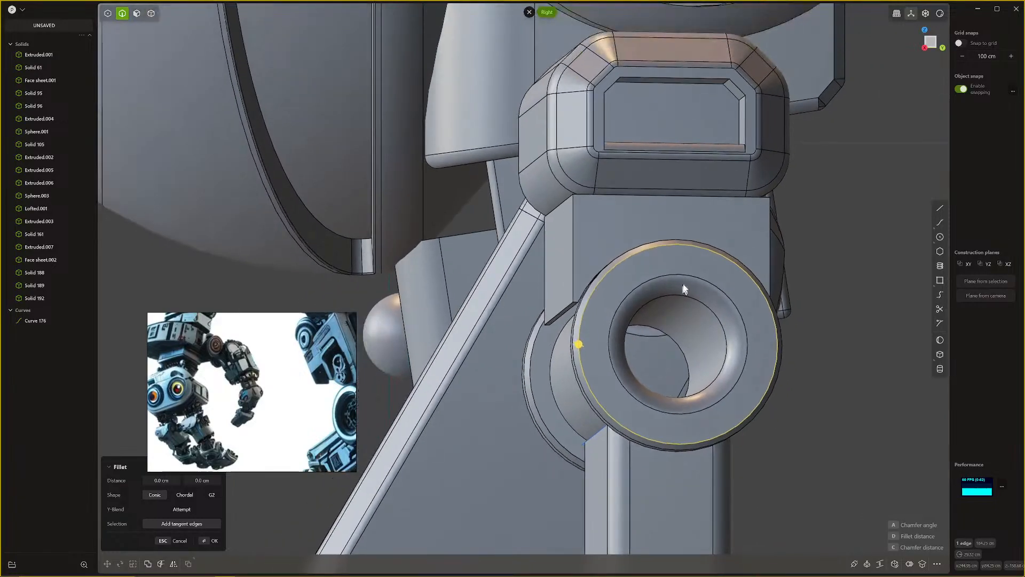
Step: Set a temporary construction plane on the outer ring-shaped face of the elbow disc
{"action": "key", "text": "3"}
{"action": "left_click", "coordinate": [691, 267]}
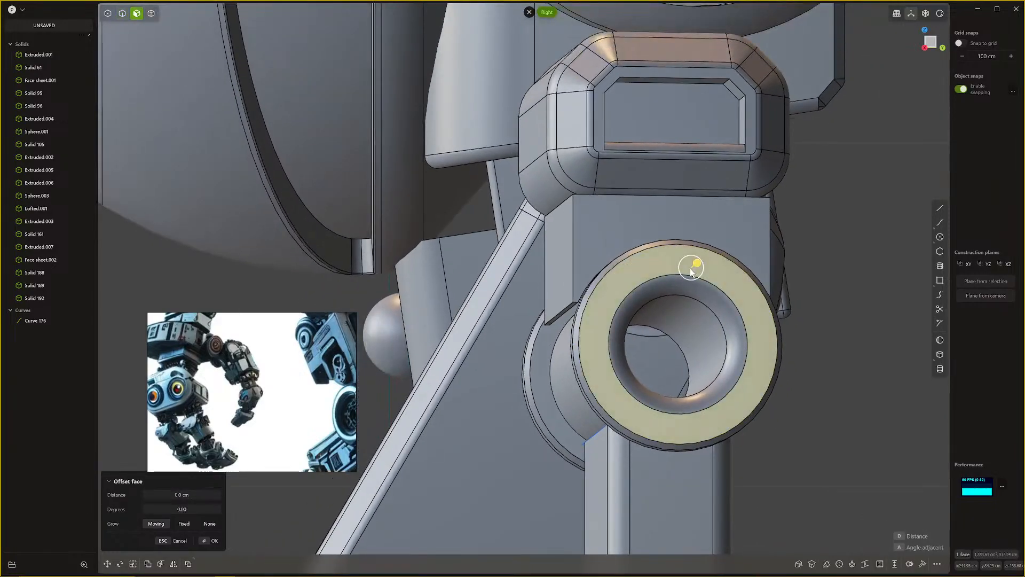
{"action": "key", "text": "space"}
{"action": "scroll", "coordinate": [697, 290], "scroll_direction": "down", "scroll_amount": 2}
{"action": "scroll", "coordinate": [696, 290], "scroll_direction": "down", "scroll_amount": 2}
{"action": "middle_click_drag", "start_coordinate": [696, 290], "coordinate": [671, 320]}
{"action": "scroll", "coordinate": [639, 373], "scroll_direction": "up", "scroll_amount": 2}
{"action": "scroll", "coordinate": [639, 373], "scroll_direction": "up", "scroll_amount": 2}
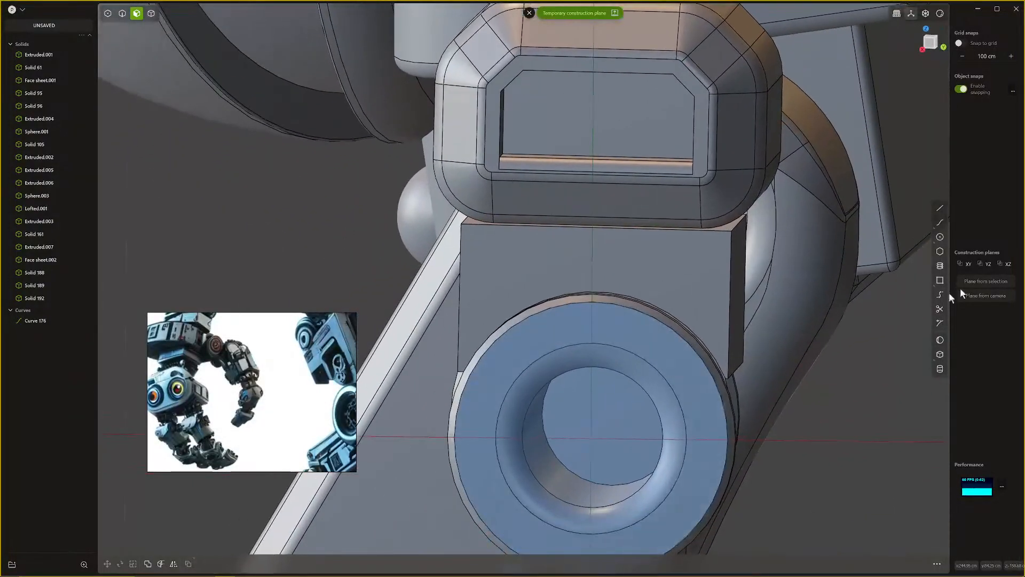
{"action": "left_click", "coordinate": [941, 281]}
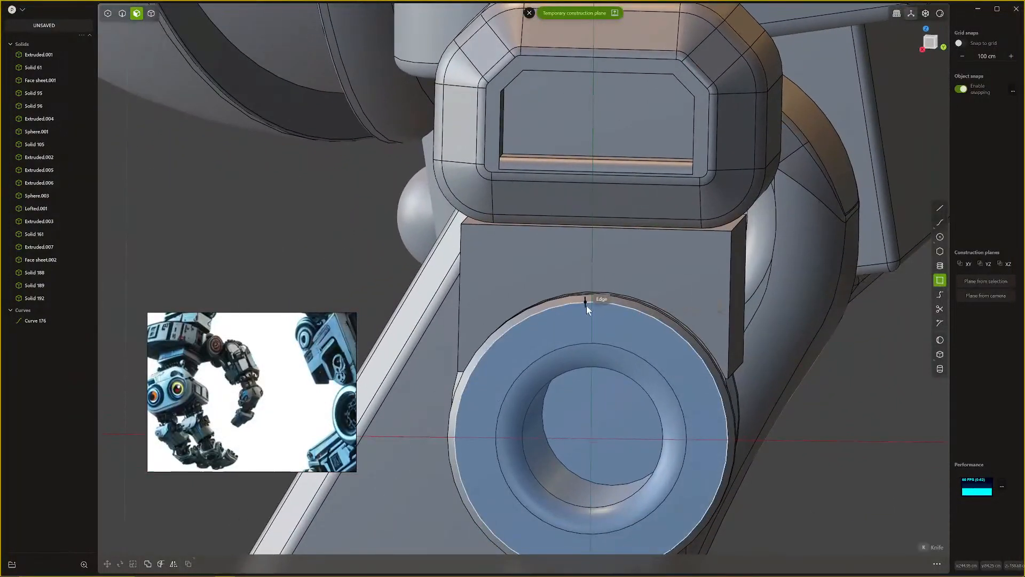
{"action": "left_click", "coordinate": [591, 305]}
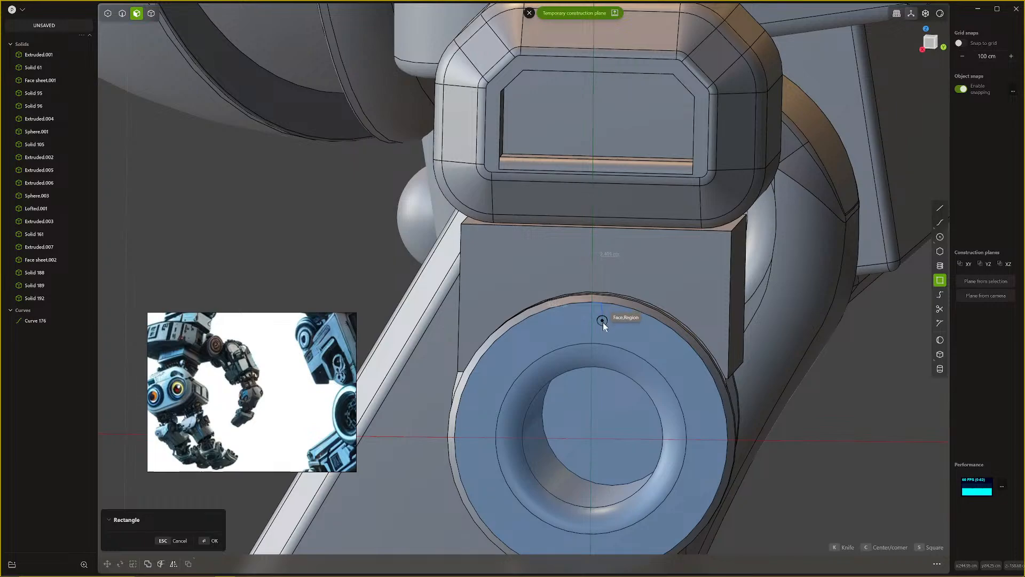
{"action": "key", "text": "Escape"}
Step: Draw a small upright rectangle centred on the elbow disc's vertical axis and move it up about 2.8 cm across the upper rim
{"action": "scroll", "coordinate": [600, 321], "scroll_direction": "up", "scroll_amount": 2}
{"action": "scroll", "coordinate": [600, 324], "scroll_direction": "down", "scroll_amount": 1}
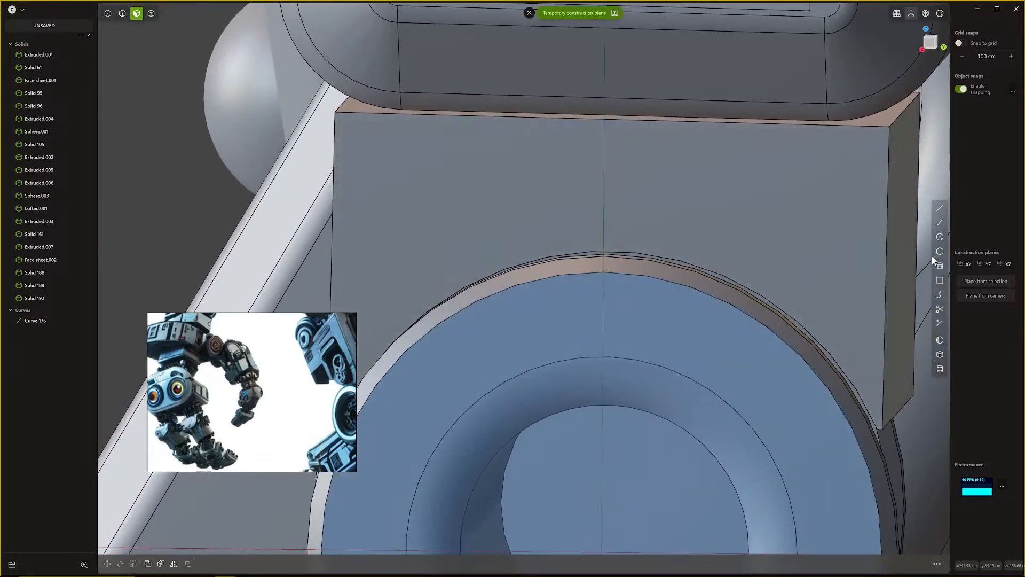
{"action": "left_click", "coordinate": [940, 280]}
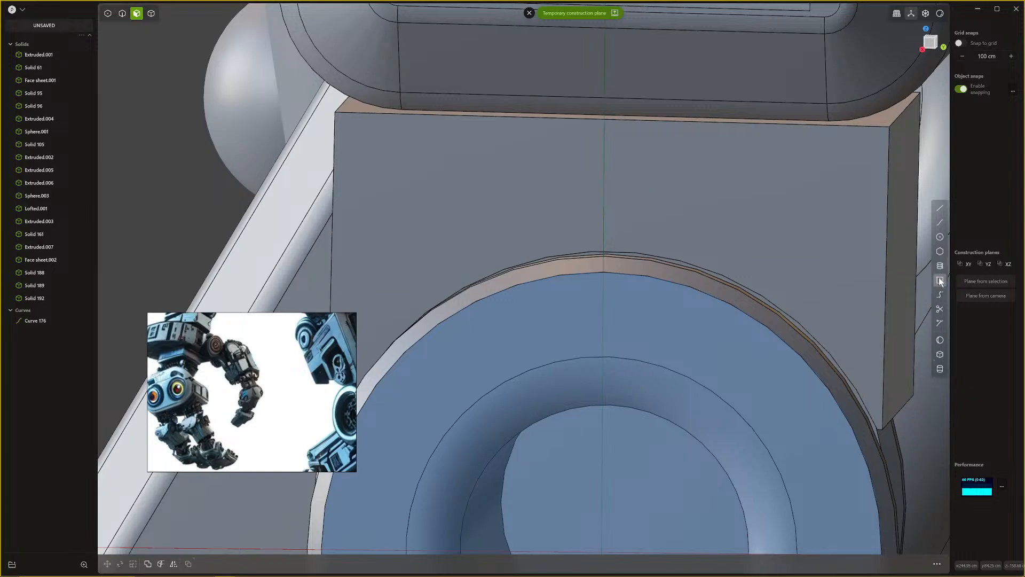
{"action": "left_click", "coordinate": [600, 307]}
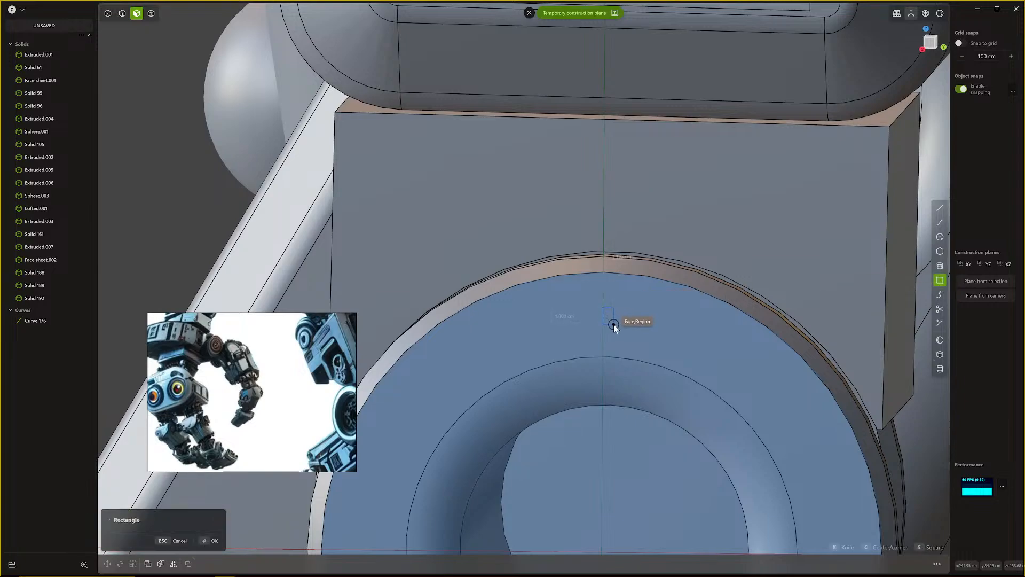
{"action": "left_click", "coordinate": [616, 328]}
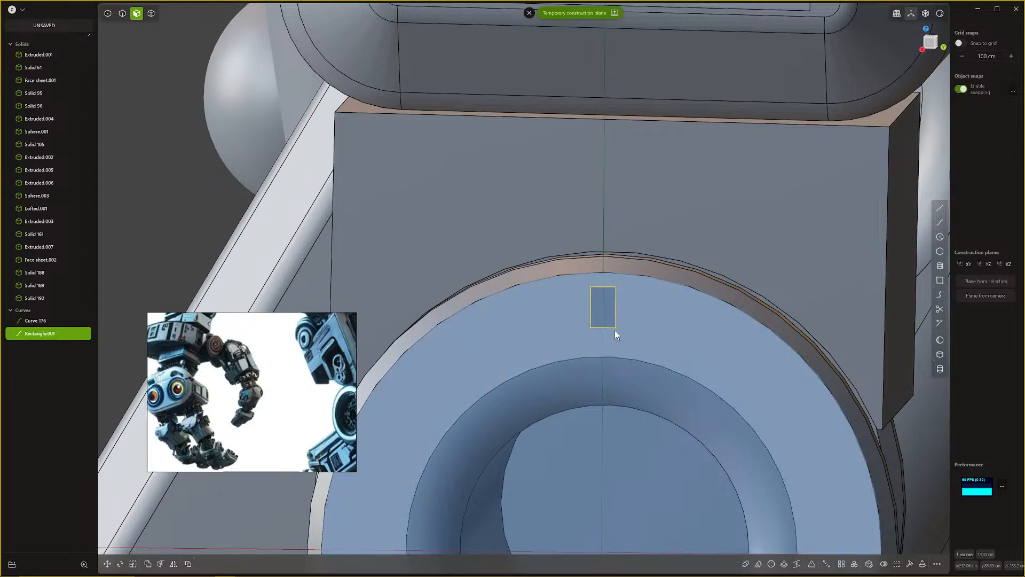
{"action": "key", "text": "g"}
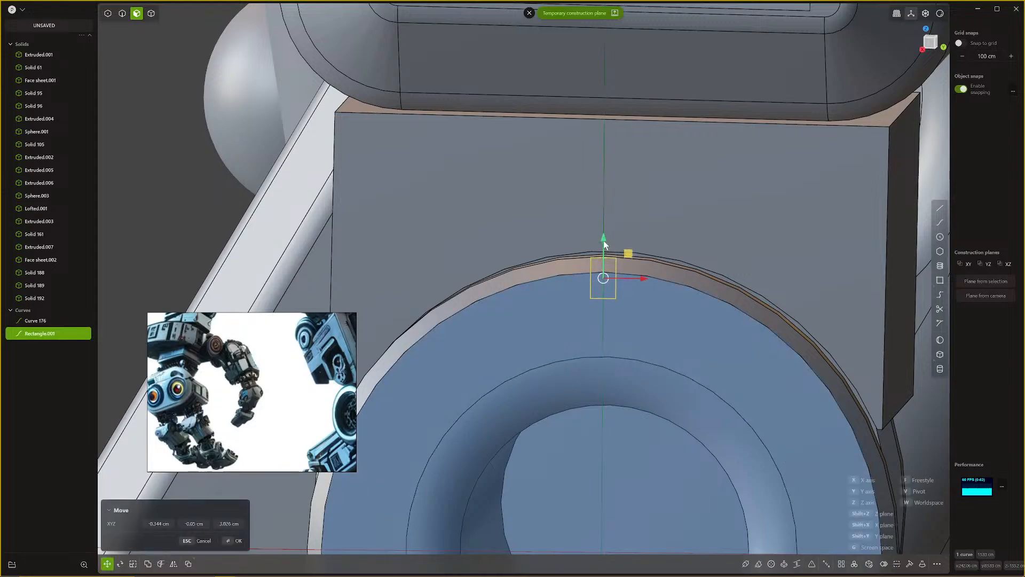
{"action": "left_click", "coordinate": [604, 241]}
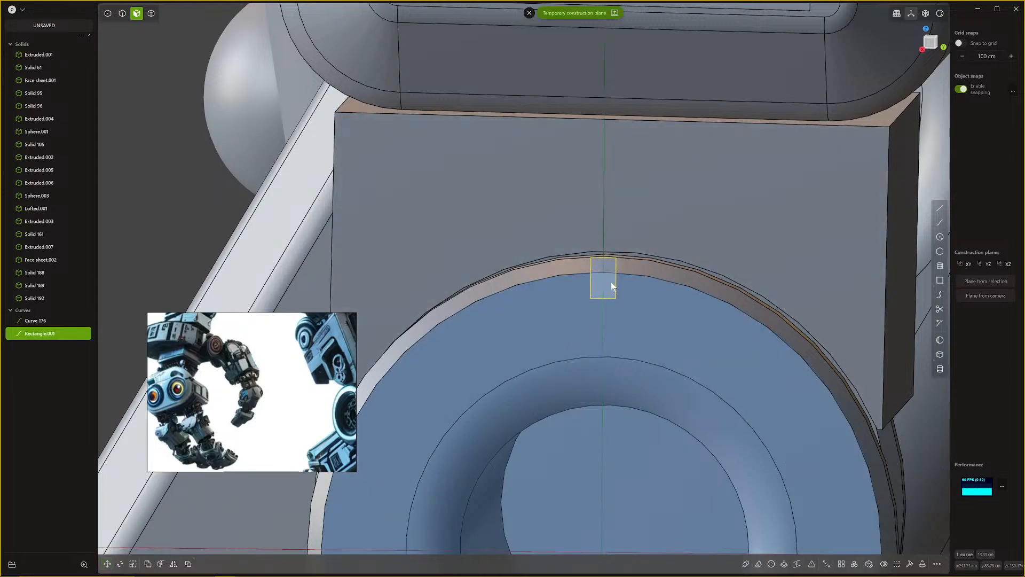
Step: Chamfer all four corners of the small rectangle by about 0.46 cm
{"action": "key", "text": "1"}
{"action": "key", "text": "f"}
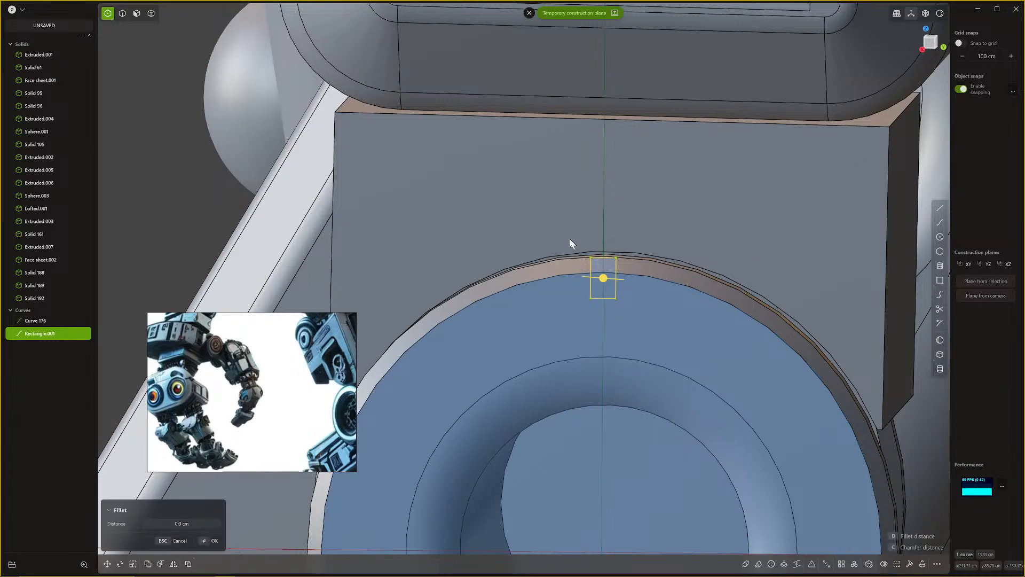
{"action": "key", "text": "Escape"}
{"action": "scroll", "coordinate": [582, 239], "scroll_direction": "down", "scroll_amount": 3}
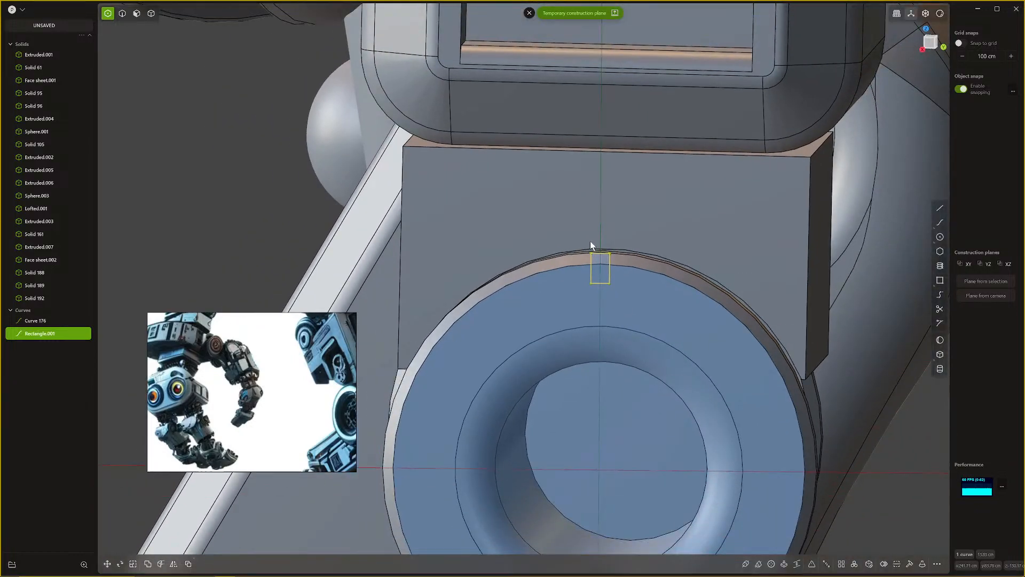
{"action": "left_click", "coordinate": [614, 293]}
{"action": "key", "text": "f"}
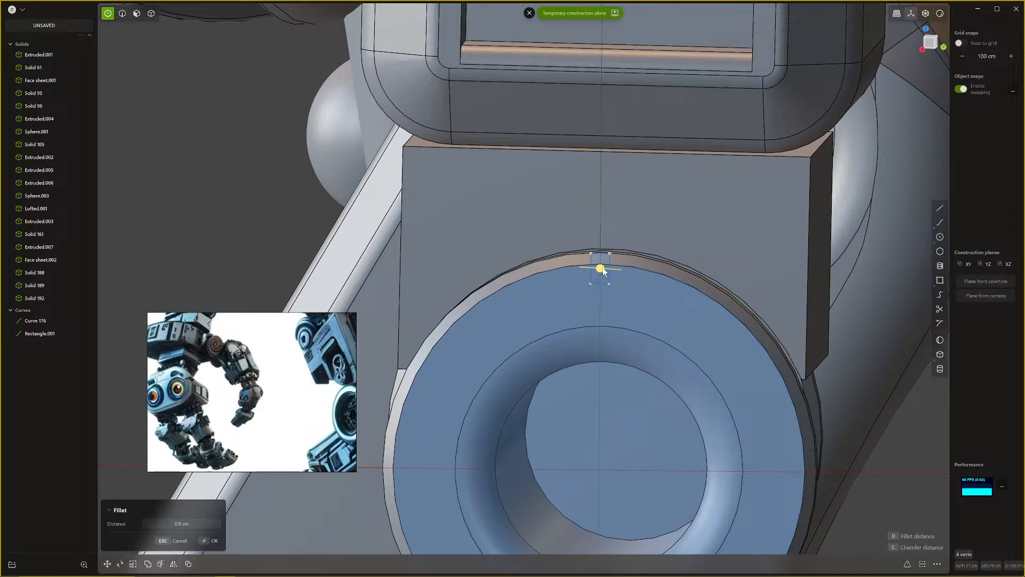
{"action": "left_click_drag", "start_coordinate": [604, 269], "coordinate": [607, 273]}
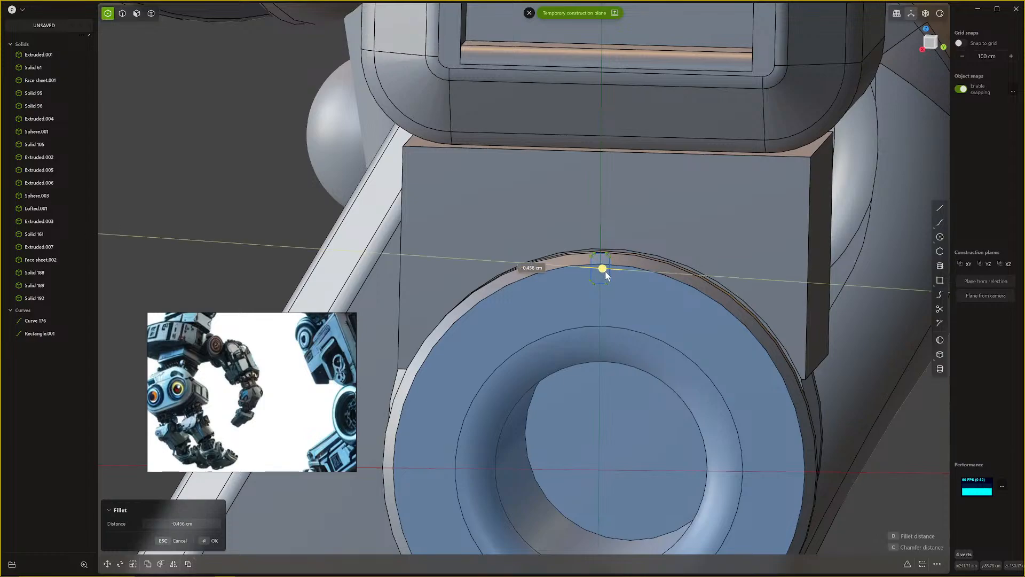
{"action": "key", "text": "Return"}
Step: Extrude the upper region of the chamfered rectangle at the disc's rim by about 5 cm
{"action": "middle_click_drag", "start_coordinate": [609, 274], "coordinate": [581, 297]}
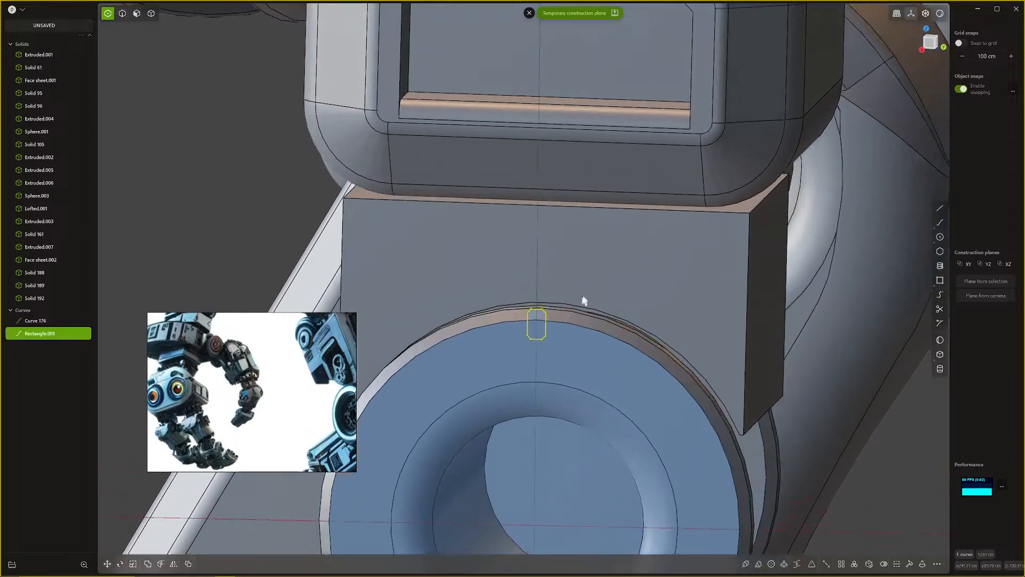
{"action": "key", "text": "3"}
{"action": "key", "text": "e"}
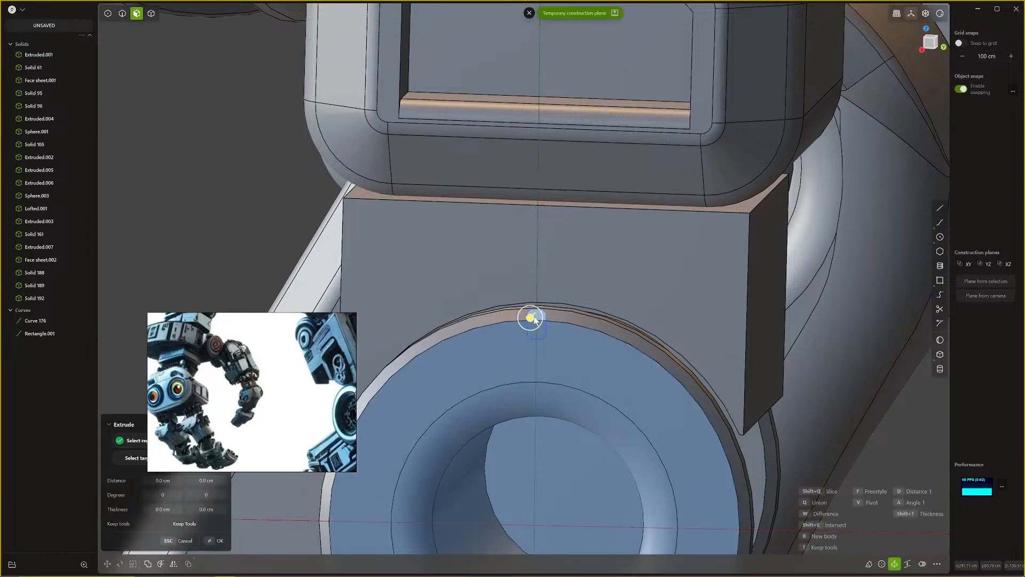
{"action": "left_click_drag", "start_coordinate": [533, 319], "coordinate": [539, 316]}
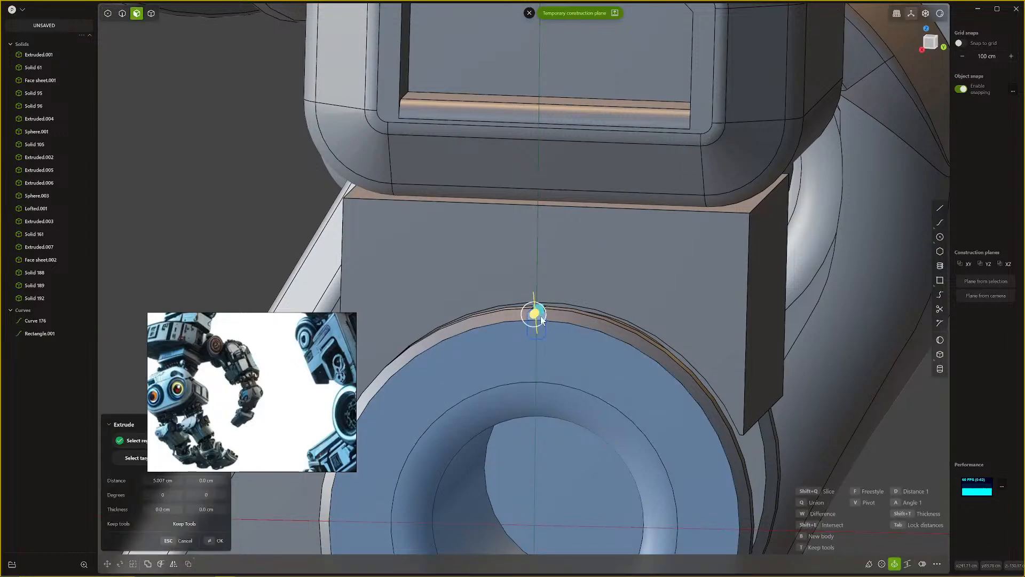
{"action": "key", "text": "Return"}
Step: Create a radial array of 37 instances of the small rim block over 360 degrees around the elbow disc's centre
{"action": "middle_click_drag", "start_coordinate": [540, 319], "coordinate": [701, 364]}
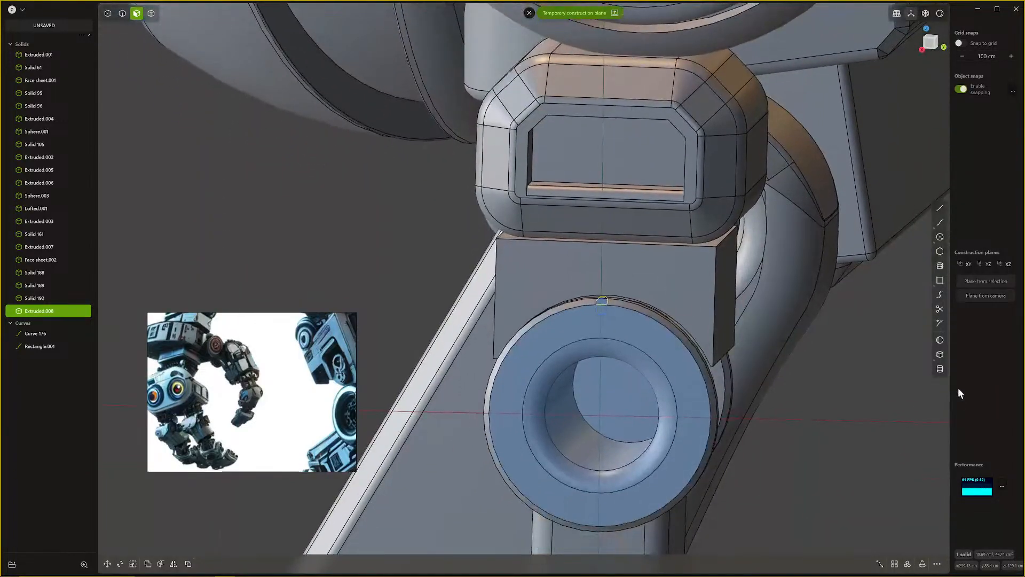
{"action": "left_click", "coordinate": [907, 564]}
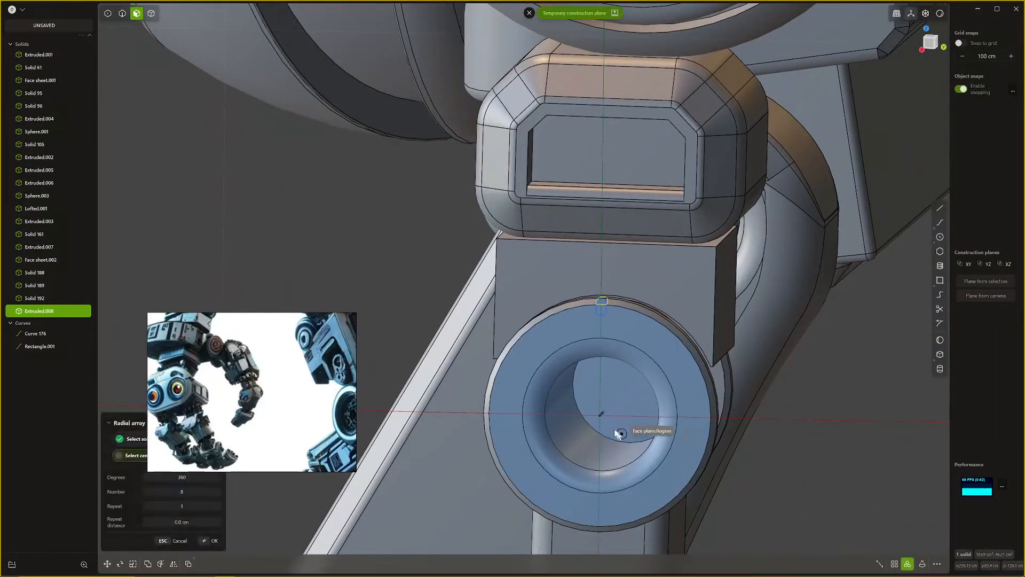
{"action": "left_click", "coordinate": [598, 416]}
{"action": "scroll", "coordinate": [598, 416], "scroll_direction": "up", "scroll_amount": 20, "text": "shift"}
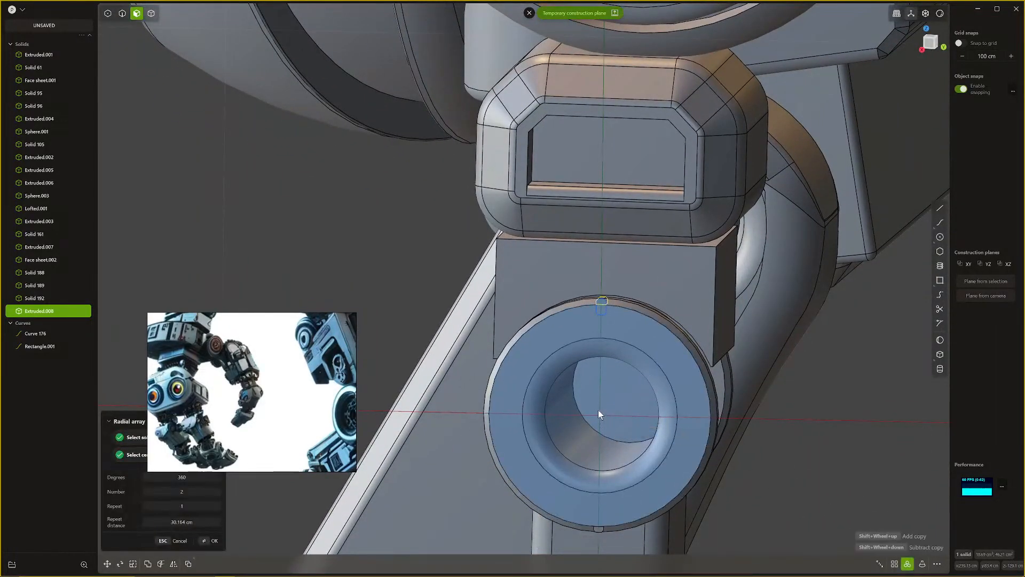
{"action": "scroll", "coordinate": [601, 413], "scroll_direction": "up", "scroll_amount": 7, "text": "shift"}
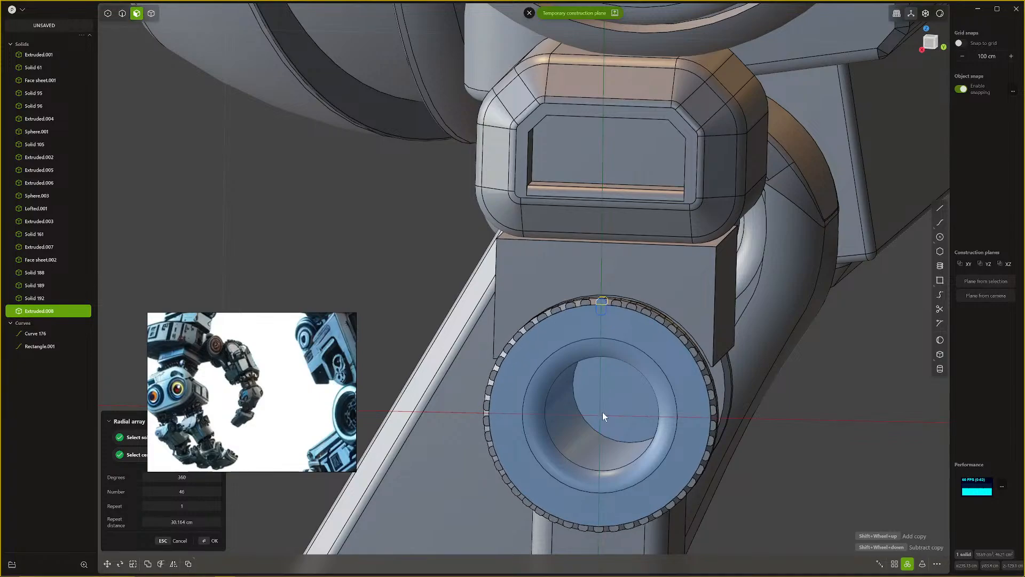
{"action": "scroll", "coordinate": [603, 418], "scroll_direction": "down", "scroll_amount": 4, "text": "shift"}
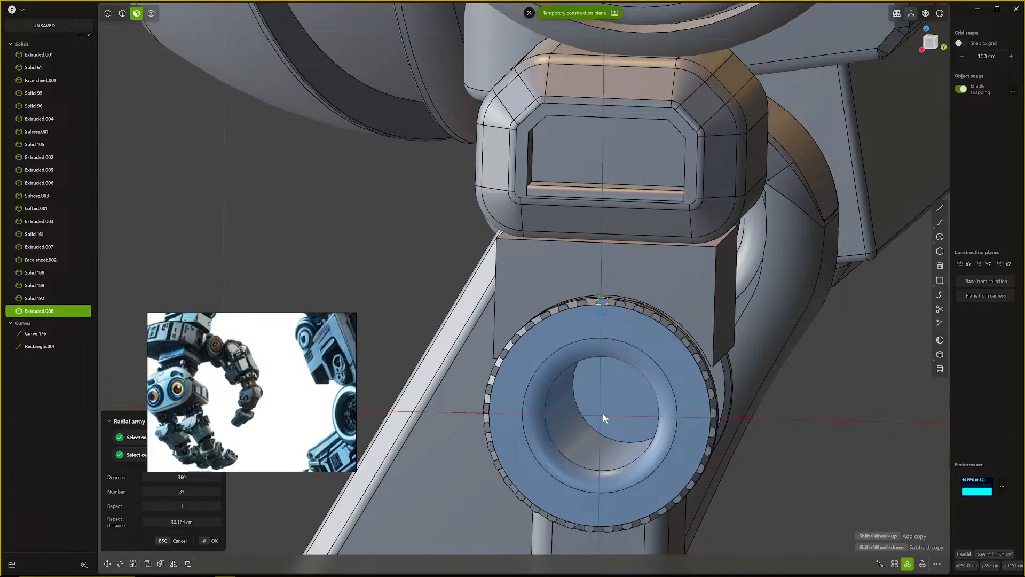
{"action": "key", "text": "Return"}
Step: Subtract all the arrayed rim blocks from the elbow disc with a Boolean difference to notch its outer edge
{"action": "middle_click_drag", "start_coordinate": [603, 413], "coordinate": [633, 417]}
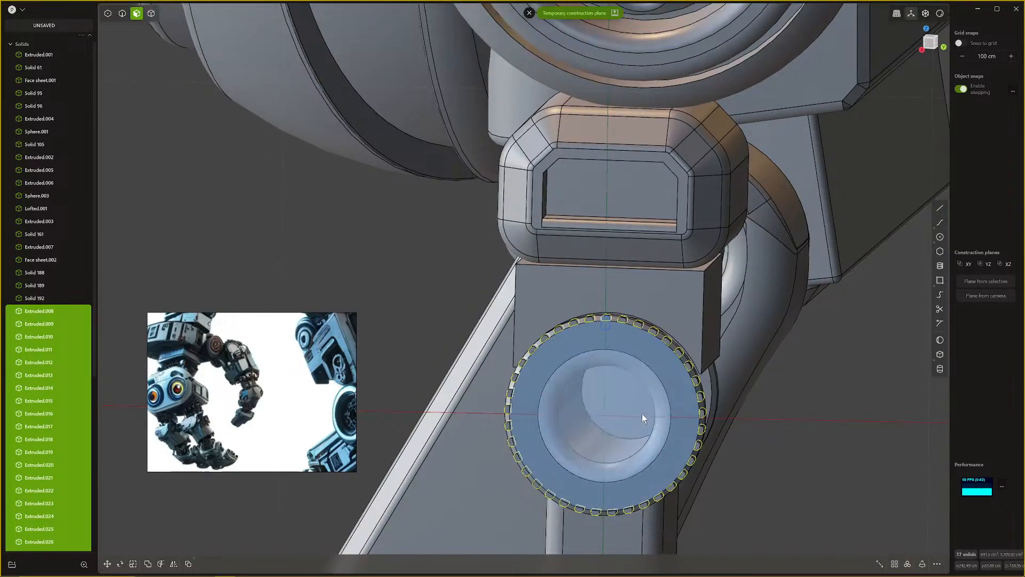
{"action": "key", "text": "4"}
{"action": "left_click", "coordinate": [645, 299]}
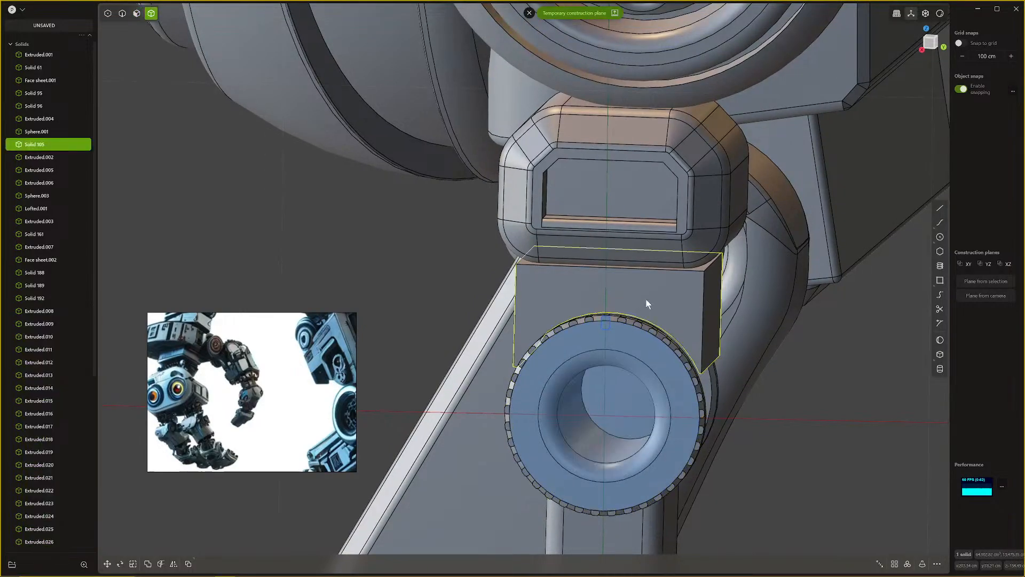
{"action": "left_click", "coordinate": [661, 357]}
{"action": "key", "text": "q"}
{"action": "left_click_drag", "start_coordinate": [424, 270], "coordinate": [783, 575]}
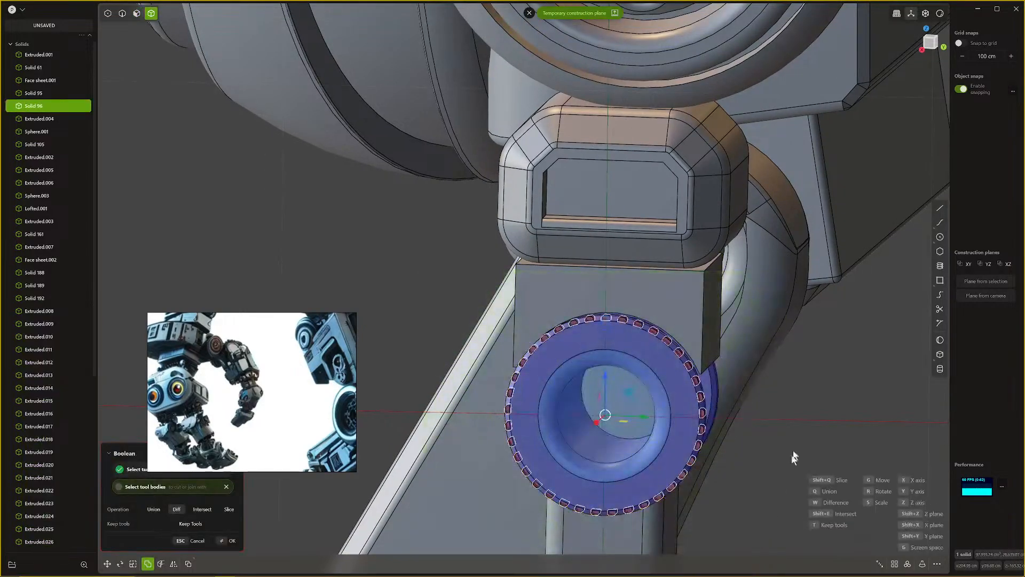
{"action": "key", "text": "Return"}
{"action": "middle_click_drag", "start_coordinate": [789, 402], "coordinate": [777, 361]}
{"action": "left_click", "coordinate": [778, 361]}
Step: Set a temporary construction plane on the front face of the forearm
{"action": "scroll", "coordinate": [785, 395], "scroll_direction": "down", "scroll_amount": 6}
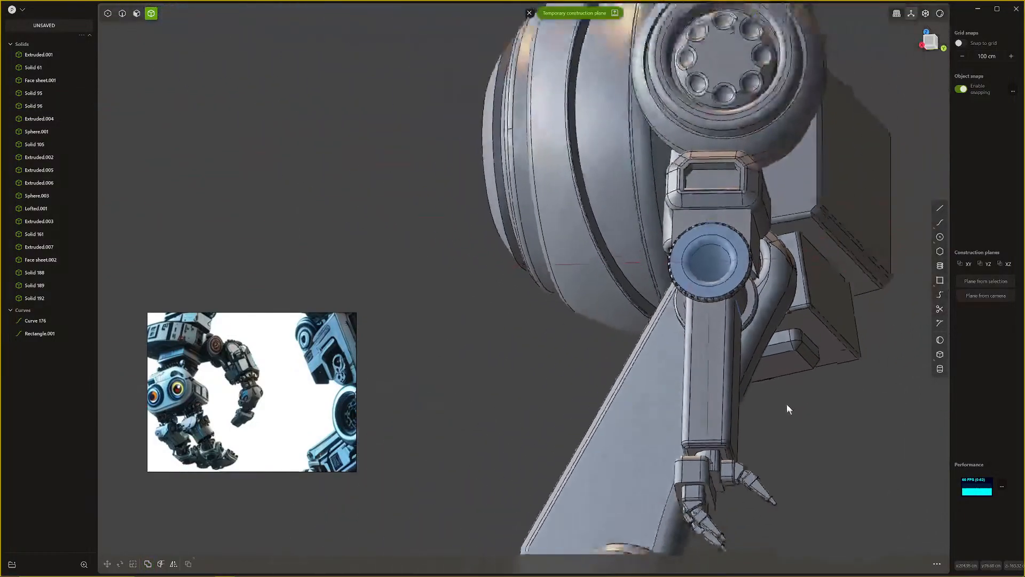
{"action": "middle_click_drag", "start_coordinate": [786, 404], "coordinate": [714, 397]}
{"action": "scroll", "coordinate": [785, 406], "scroll_direction": "up", "scroll_amount": 5}
{"action": "scroll", "coordinate": [705, 403], "scroll_direction": "down", "scroll_amount": 3}
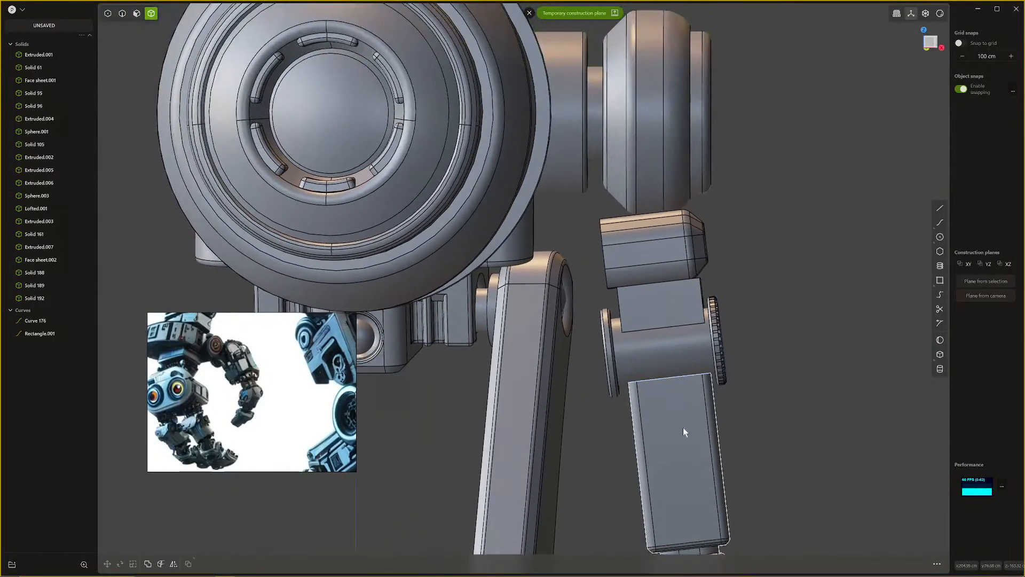
{"action": "left_click", "coordinate": [674, 414]}
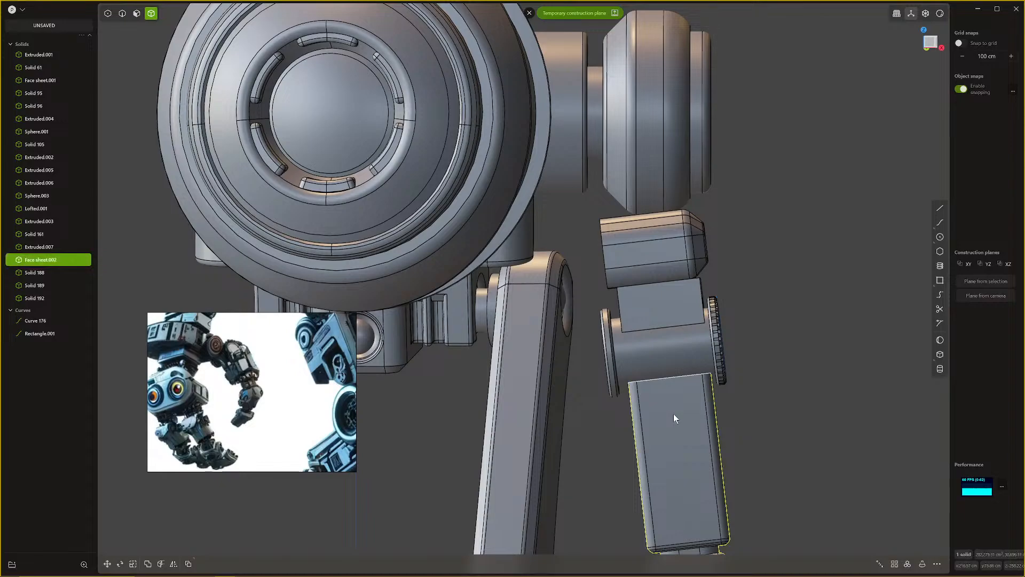
{"action": "left_click", "coordinate": [664, 319]}
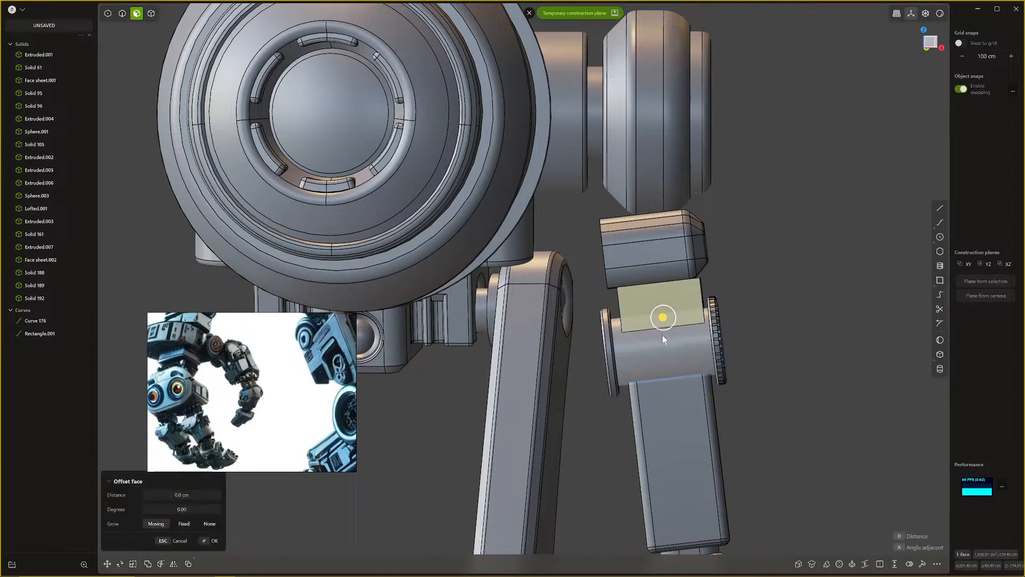
{"action": "key", "text": "Escape"}
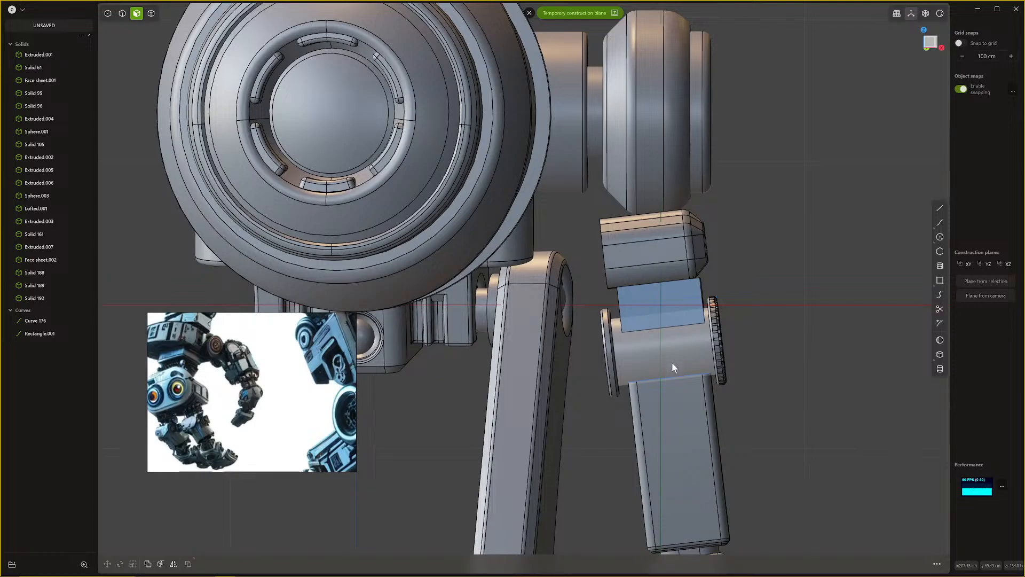
{"action": "key", "text": "Escape"}
{"action": "left_click", "coordinate": [664, 410]}
{"action": "key", "text": "shift+r"}
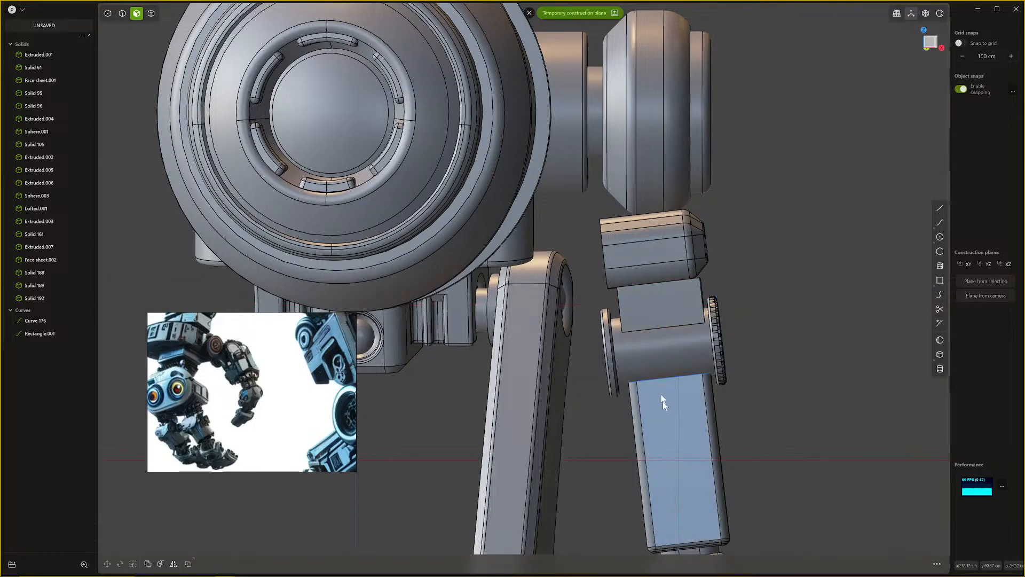
Step: Delete the leftover chamfered rectangle curve at the elbow disc's rim and exit the temporary construction plane
{"action": "middle_click_drag", "start_coordinate": [652, 281], "coordinate": [613, 243]}
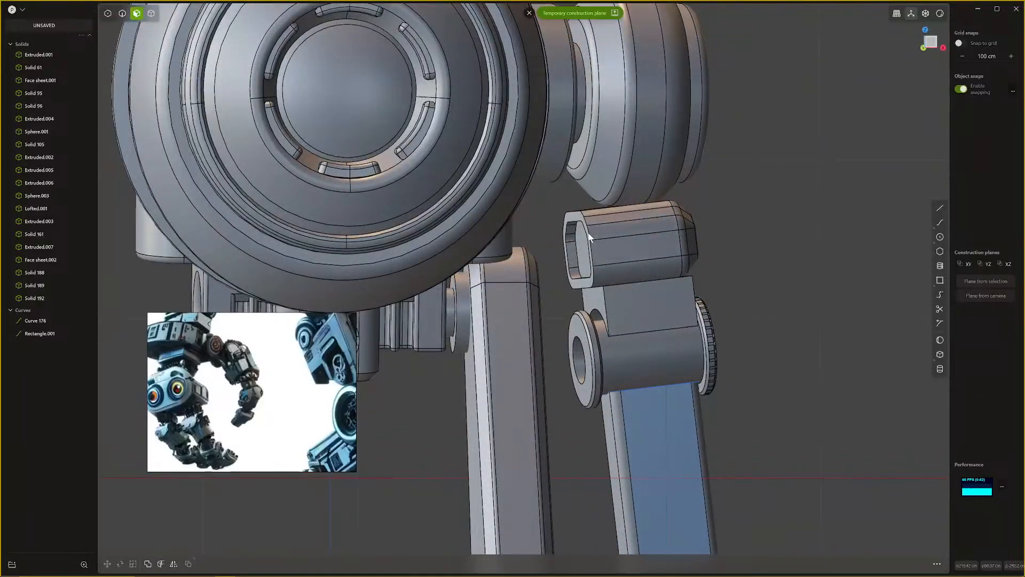
{"action": "middle_click_drag", "start_coordinate": [641, 289], "coordinate": [726, 392]}
{"action": "scroll", "coordinate": [726, 395], "scroll_direction": "up", "scroll_amount": 1}
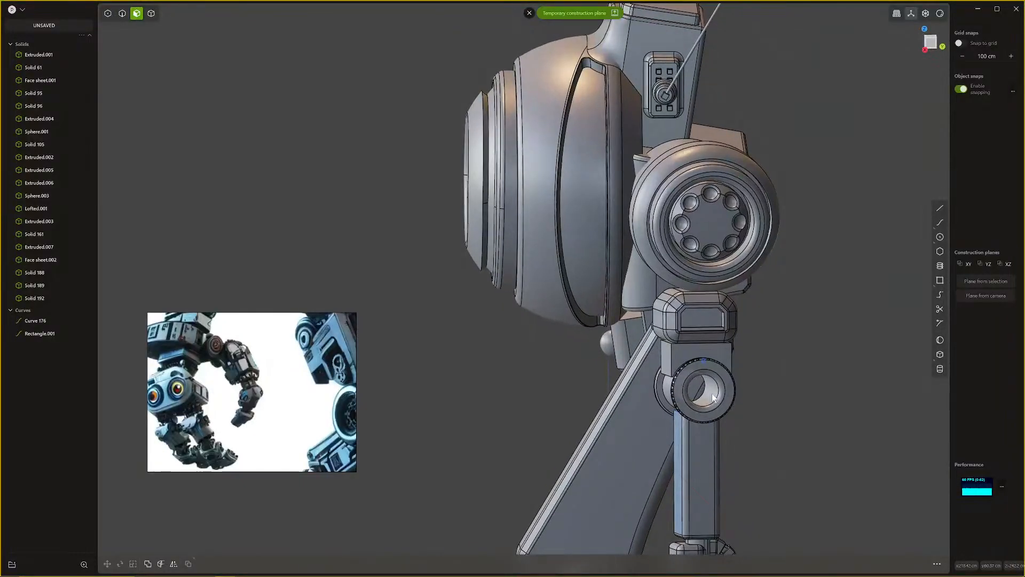
{"action": "key", "text": "2"}
{"action": "scroll", "coordinate": [705, 363], "scroll_direction": "down", "scroll_amount": 5}
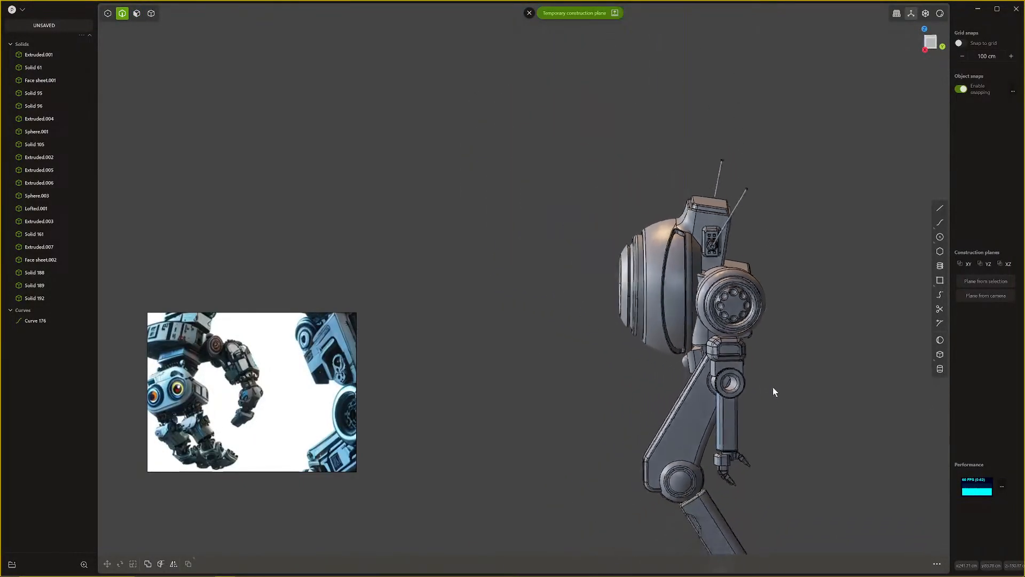
{"action": "middle_click_drag", "start_coordinate": [773, 387], "coordinate": [813, 377]}
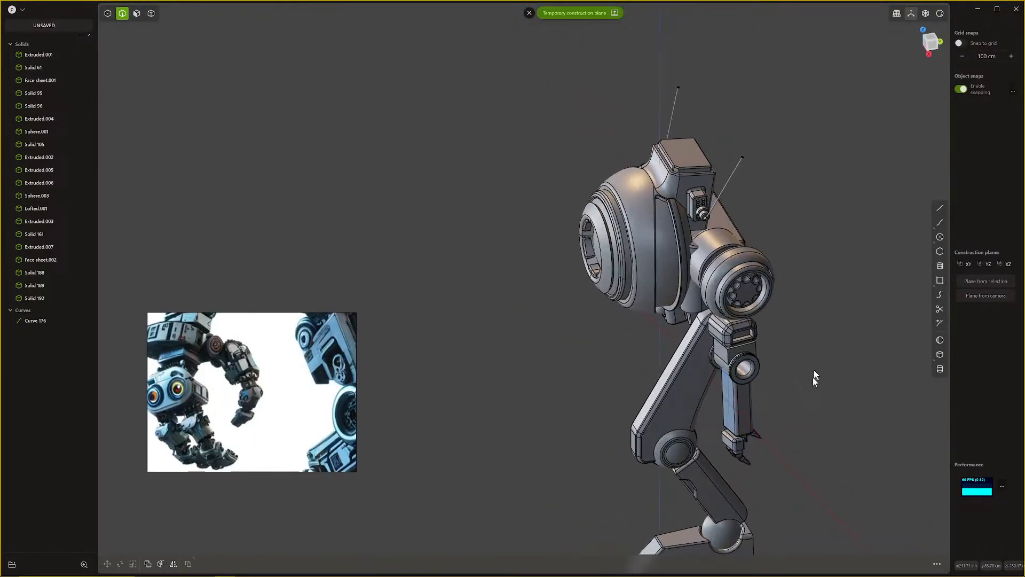
{"action": "left_click", "coordinate": [529, 13]}
Step: Examine the whole robot's proportions, including its arm and leg, from the front, side and rear
{"action": "middle_click_drag", "start_coordinate": [550, 29], "coordinate": [820, 129]}
{"action": "middle_click_drag", "start_coordinate": [579, 275], "coordinate": [559, 144]}
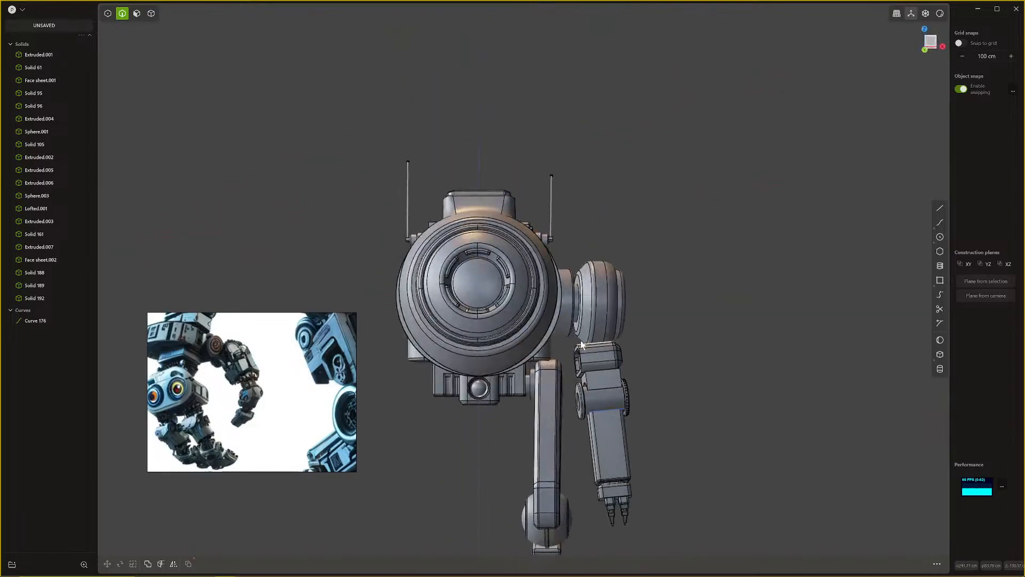
{"action": "middle_click_drag", "start_coordinate": [598, 382], "coordinate": [688, 254], "text": "shift"}
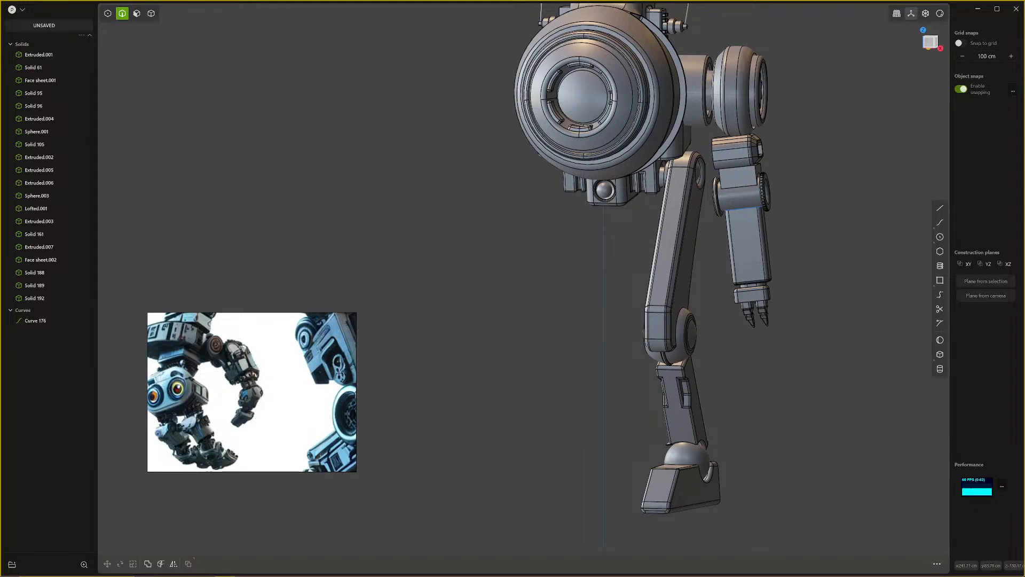
{"action": "middle_click_drag", "start_coordinate": [852, 295], "coordinate": [628, 380]}
{"action": "scroll", "coordinate": [848, 291], "scroll_direction": "up", "scroll_amount": 3}
{"action": "scroll", "coordinate": [718, 405], "scroll_direction": "up", "scroll_amount": 5}
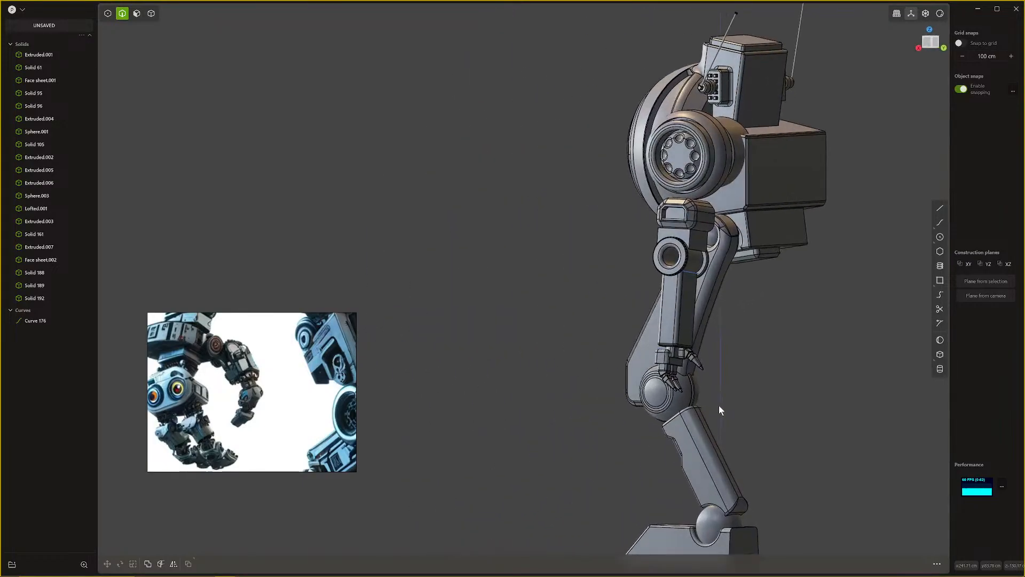
{"action": "middle_click_drag", "start_coordinate": [735, 385], "coordinate": [854, 377]}
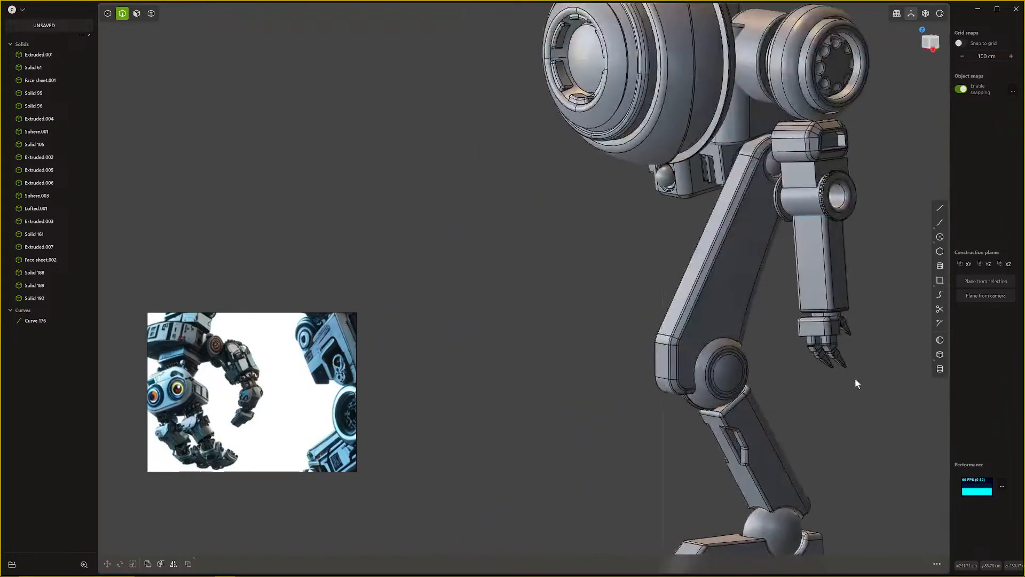
{"action": "middle_click_drag", "start_coordinate": [759, 336], "coordinate": [817, 422], "text": "shift"}
{"action": "middle_click_drag", "start_coordinate": [510, 407], "coordinate": [544, 358], "text": "shift"}
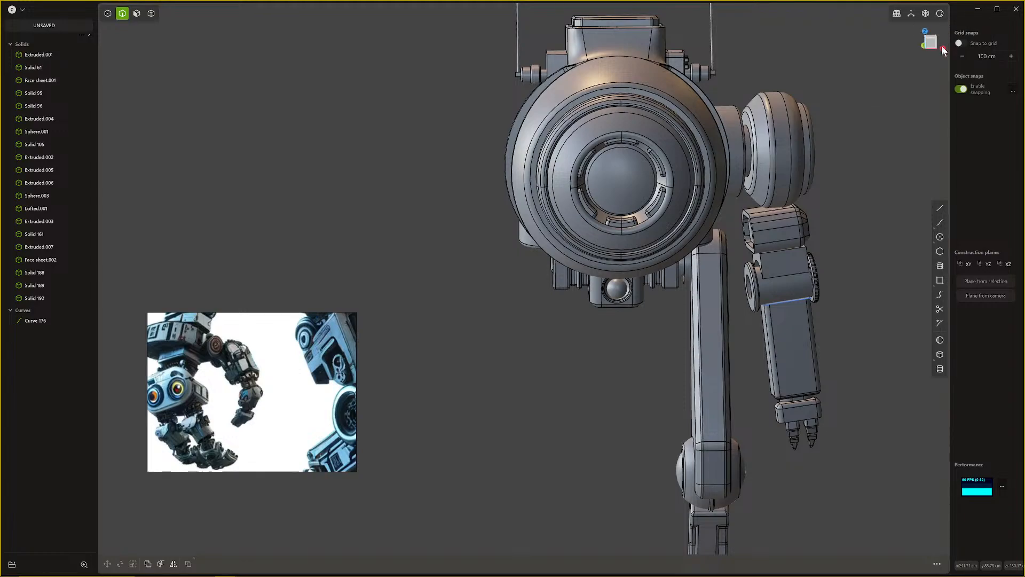
Step: Display the model as a solid black silhouette and delete the leftover curve at the upper end of the forearm
{"action": "left_click", "coordinate": [940, 16]}
{"action": "left_click", "coordinate": [941, 78]}
{"action": "scroll", "coordinate": [844, 315], "scroll_direction": "down", "scroll_amount": 5}
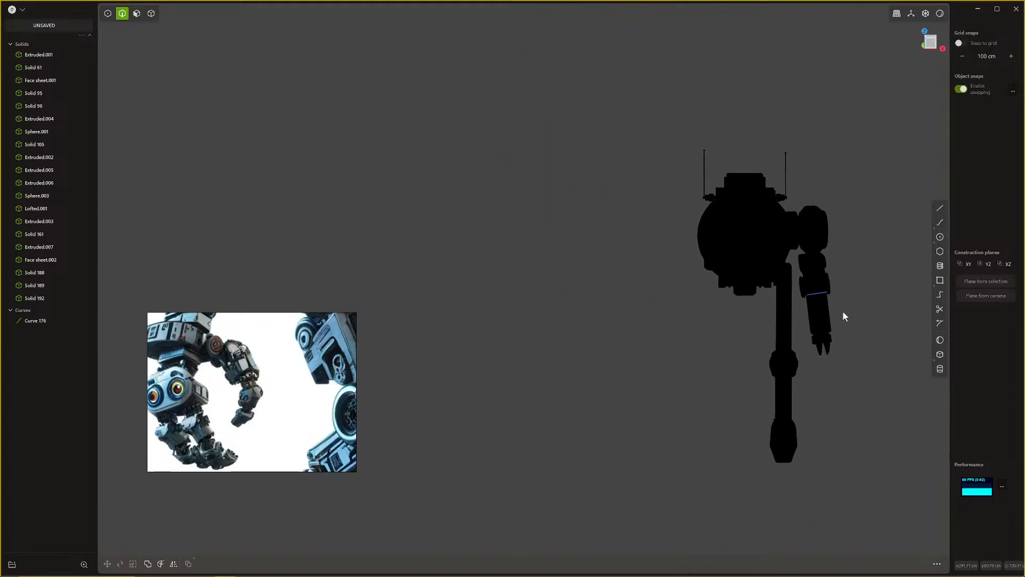
{"action": "middle_click_drag", "start_coordinate": [844, 315], "coordinate": [775, 313]}
{"action": "key", "text": "Delete"}
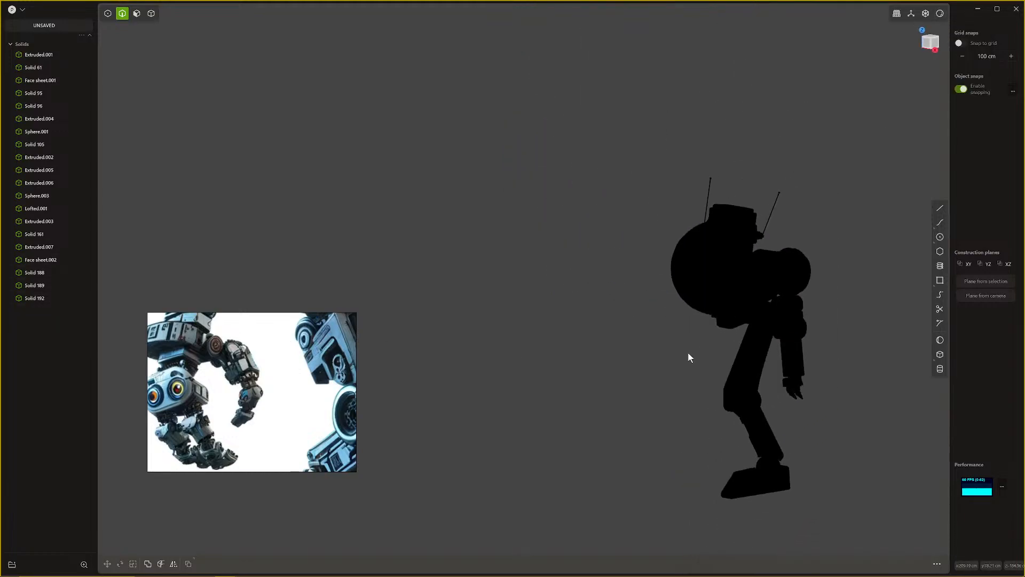
Step: Check the robot's silhouette from the back and restore the normal shaded display
{"action": "middle_click_drag", "start_coordinate": [689, 354], "coordinate": [552, 328]}
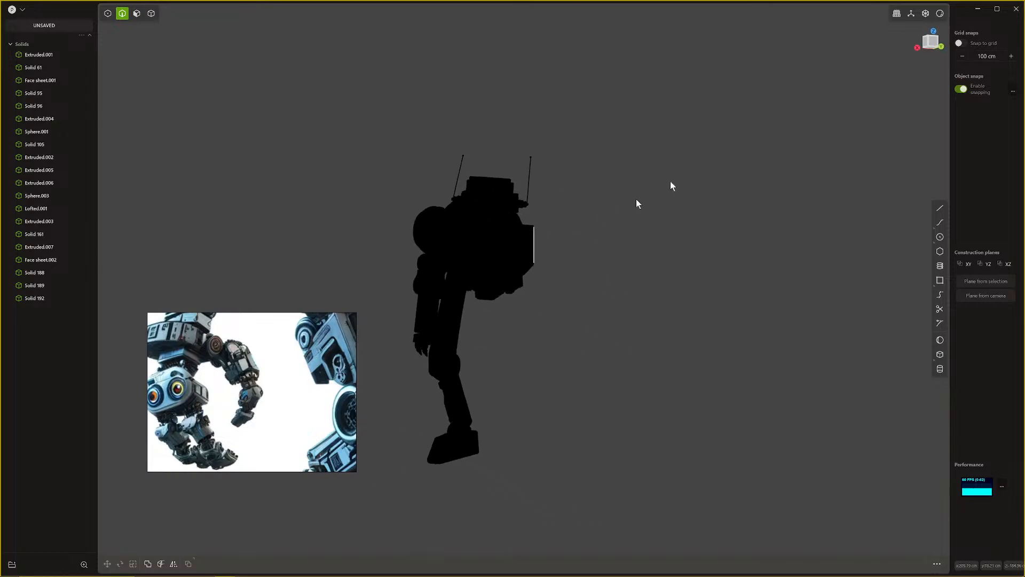
{"action": "mouse_move", "coordinate": [938, 22]}
{"action": "left_click", "coordinate": [897, 49]}
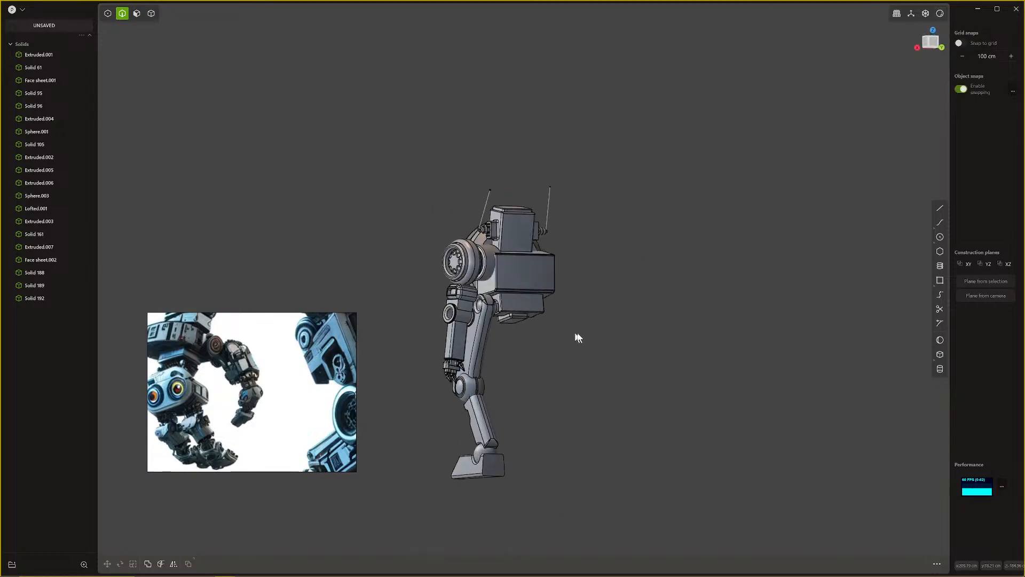
Step: Examine the spherical body, shoulder and the bevelled upper corner of the rear box up close
{"action": "mouse_move", "coordinate": [578, 337]}
{"action": "middle_mouse_down"}
{"action": "mouse_move", "coordinate": [579, 306]}
{"action": "mouse_move", "coordinate": [672, 258]}
{"action": "mouse_move", "coordinate": [674, 302]}
{"action": "middle_mouse_up"}
{"action": "scroll", "coordinate": [553, 310], "scroll_direction": "up", "scroll_amount": 5}
{"action": "middle_click_drag", "start_coordinate": [631, 355], "coordinate": [635, 454]}
{"action": "scroll", "coordinate": [662, 389], "scroll_direction": "up", "scroll_amount": 5}
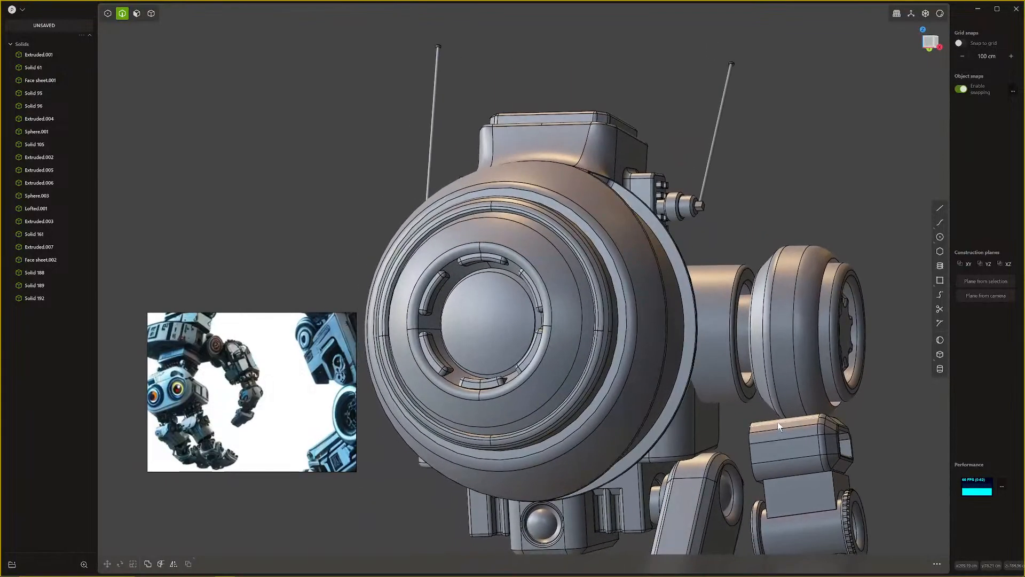
{"action": "middle_click_drag", "start_coordinate": [736, 398], "coordinate": [550, 366]}
{"action": "scroll", "coordinate": [570, 356], "scroll_direction": "up", "scroll_amount": 5}
{"action": "scroll", "coordinate": [568, 350], "scroll_direction": "up", "scroll_amount": 3}
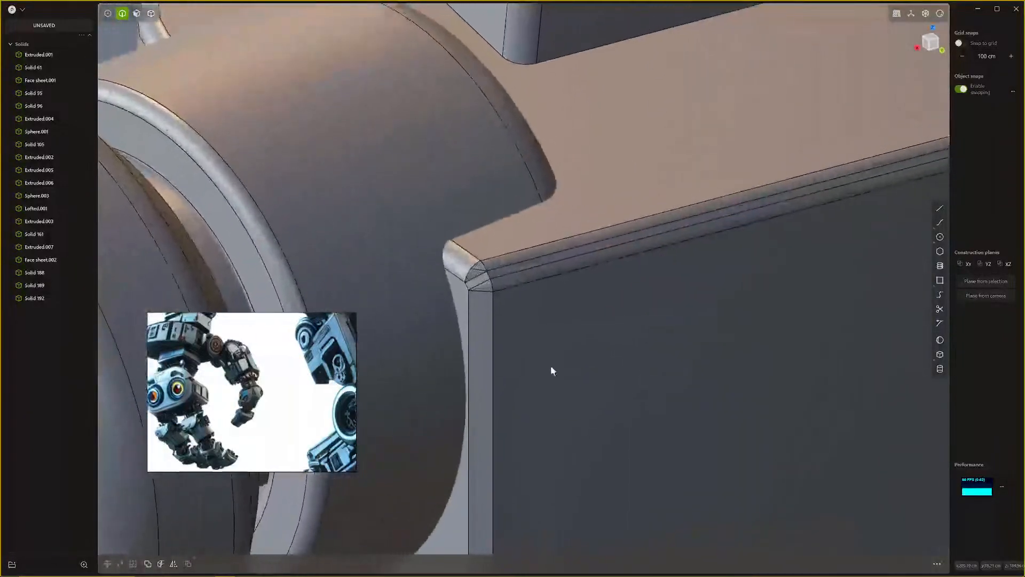
{"action": "mouse_move", "coordinate": [492, 315]}
{"action": "middle_mouse_down"}
{"action": "mouse_move", "coordinate": [510, 278]}
{"action": "mouse_move", "coordinate": [523, 277]}
{"action": "mouse_move", "coordinate": [482, 302]}
{"action": "mouse_move", "coordinate": [494, 303]}
{"action": "middle_mouse_up"}
Step: Delete the strip bevel faces along the rear box's upper edge together with the small faces at both of its corners
{"action": "key", "text": "3"}
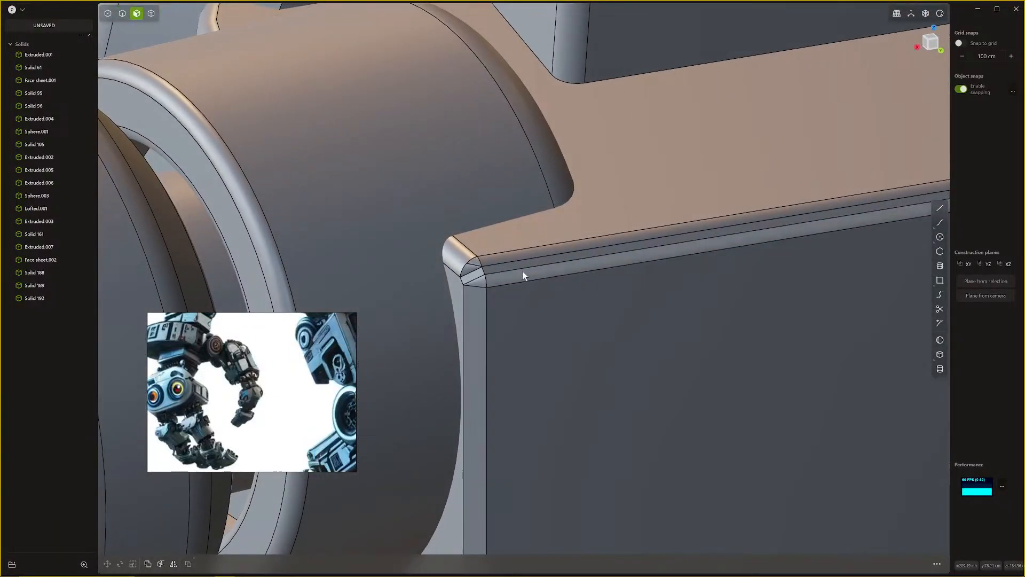
{"action": "left_click", "coordinate": [523, 274]}
{"action": "left_click", "coordinate": [525, 261], "text": "shift"}
{"action": "left_click", "coordinate": [522, 256], "text": "shift"}
{"action": "left_click", "coordinate": [473, 270], "text": "shift"}
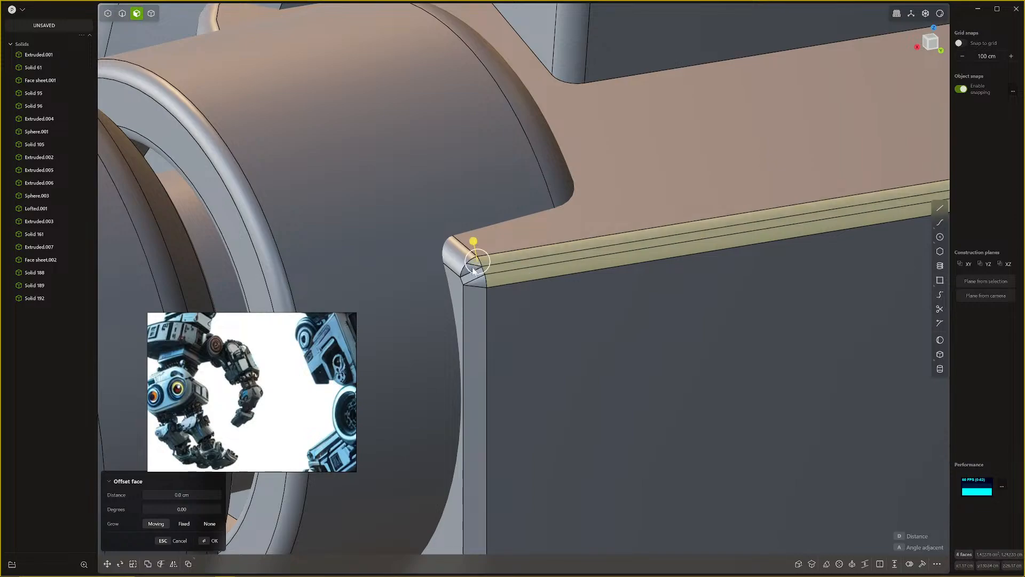
{"action": "mouse_move", "coordinate": [482, 283]}
{"action": "middle_mouse_down"}
{"action": "mouse_move", "coordinate": [563, 288]}
{"action": "mouse_move", "coordinate": [502, 283]}
{"action": "middle_mouse_up"}
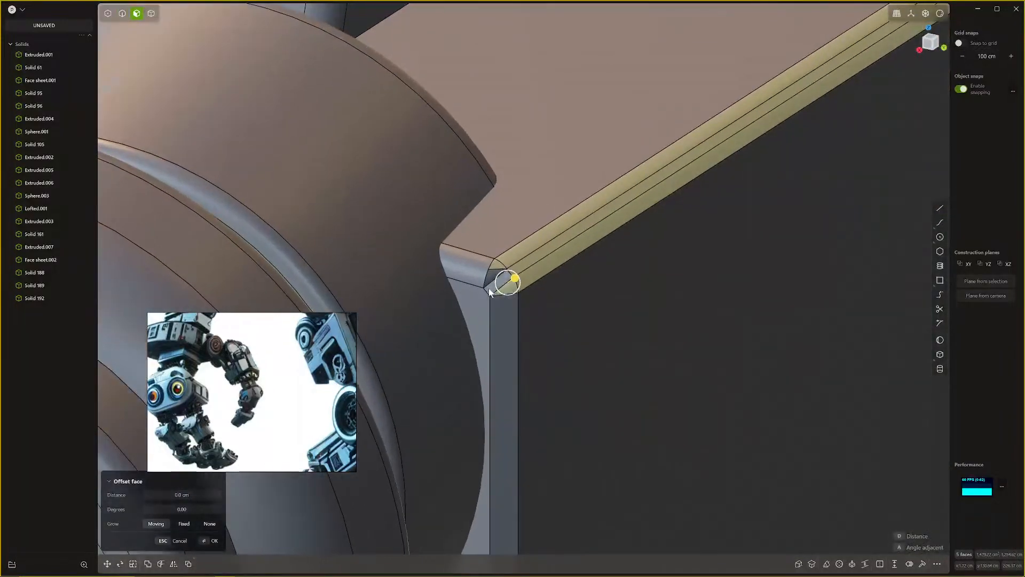
{"action": "left_click", "coordinate": [493, 284], "text": "shift"}
{"action": "scroll", "coordinate": [638, 316], "scroll_direction": "down", "scroll_amount": 1}
{"action": "scroll", "coordinate": [516, 283], "scroll_direction": "up", "scroll_amount": 5}
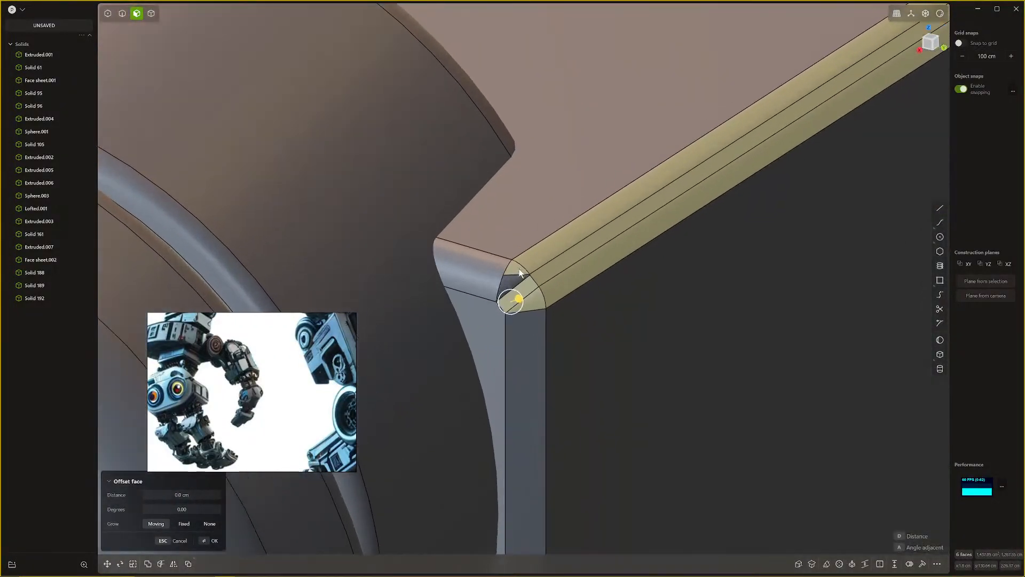
{"action": "left_click", "coordinate": [517, 283], "text": "shift"}
{"action": "scroll", "coordinate": [739, 361], "scroll_direction": "down", "scroll_amount": 2}
{"action": "middle_click_drag", "start_coordinate": [742, 363], "coordinate": [610, 275]}
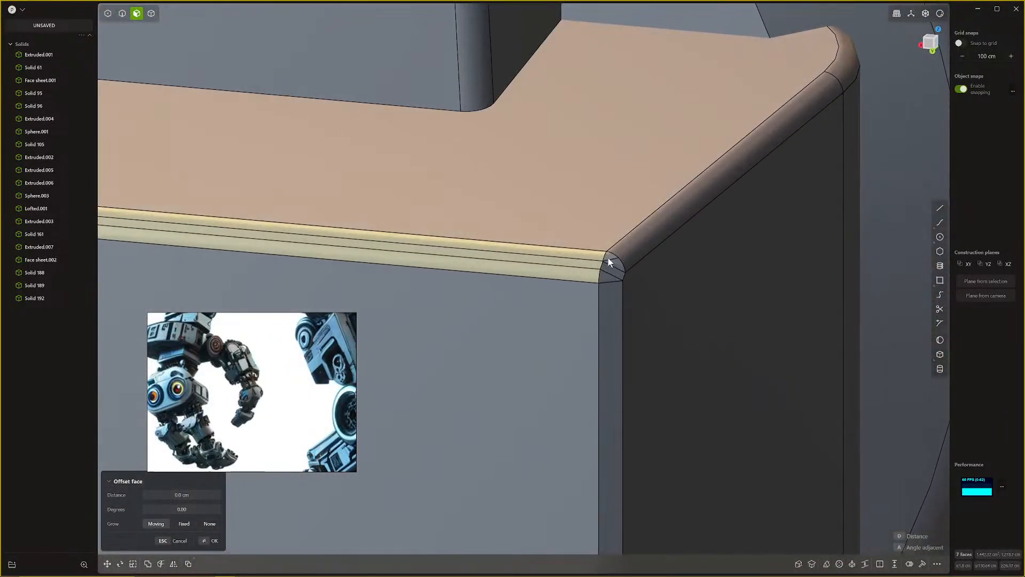
{"action": "left_click", "coordinate": [603, 280], "text": "shift"}
{"action": "scroll", "coordinate": [598, 294], "scroll_direction": "up", "scroll_amount": 1}
{"action": "scroll", "coordinate": [602, 279], "scroll_direction": "up", "scroll_amount": 3}
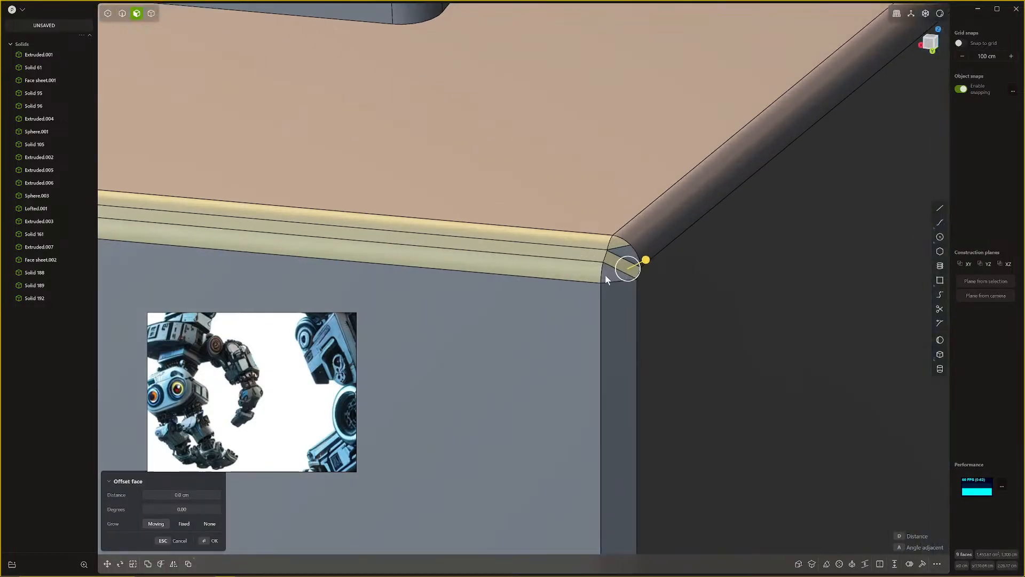
{"action": "left_click", "coordinate": [605, 275], "text": "shift"}
{"action": "middle_click_drag", "start_coordinate": [605, 275], "coordinate": [580, 277]}
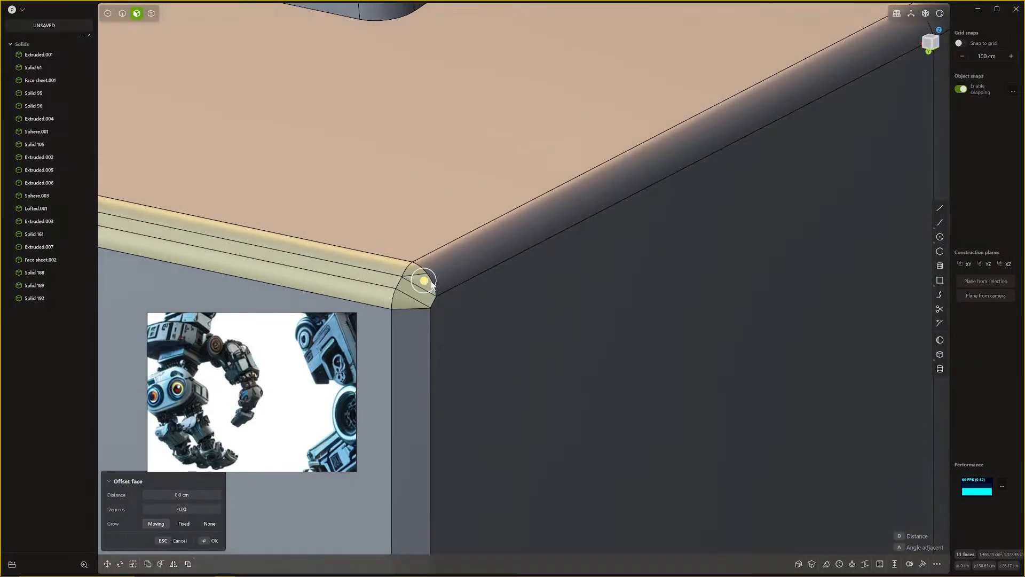
{"action": "key", "text": "Return"}
Step: Patch the open gap along the rear box's upper edge from its boundary edges, with the Quality face option
{"action": "key", "text": "2"}
{"action": "double_click", "coordinate": [405, 258]}
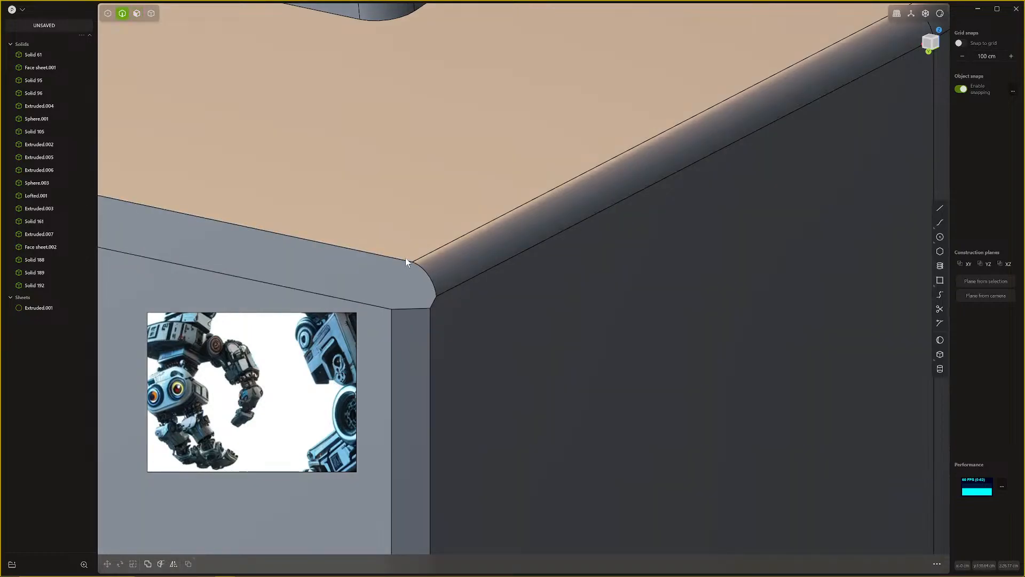
{"action": "key", "text": "shift+e"}
{"action": "key", "text": "shift+p"}
{"action": "scroll", "coordinate": [415, 276], "scroll_direction": "down", "scroll_amount": 5}
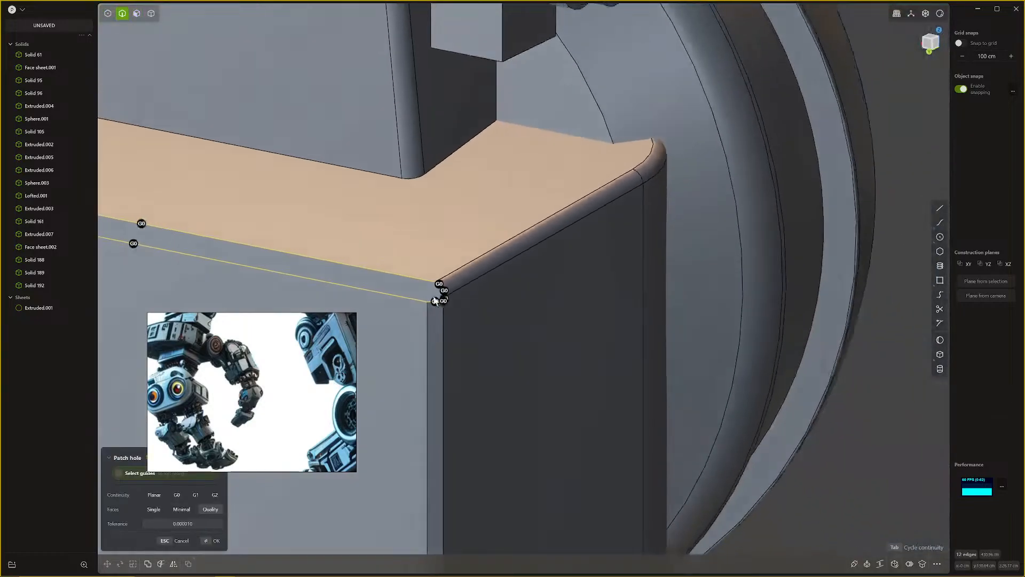
{"action": "middle_click_drag", "start_coordinate": [427, 291], "coordinate": [453, 294]}
{"action": "key", "text": "Return"}
Step: Undo the patch and the bevel face deletion on the rear box, and dismiss the face offset
{"action": "key", "text": "o"}
{"action": "scroll", "coordinate": [630, 334], "scroll_direction": "down", "scroll_amount": 4}
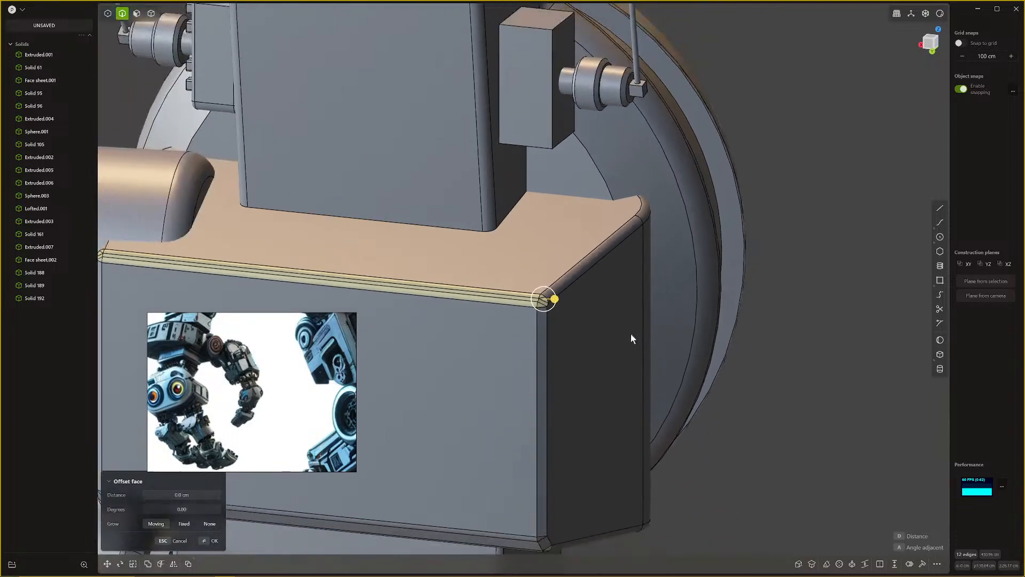
{"action": "key", "text": "Escape"}
{"action": "middle_click_drag", "start_coordinate": [831, 299], "coordinate": [696, 335]}
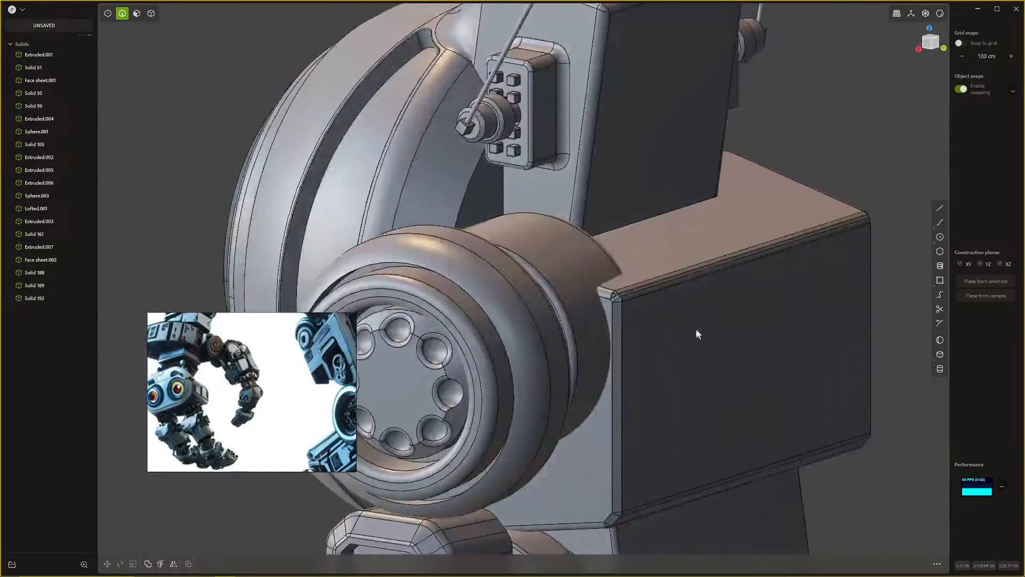
Step: Examine the large body box's bevelled corner and the surrounding robot parts from several angles
{"action": "scroll", "coordinate": [696, 304], "scroll_direction": "up", "scroll_amount": 5}
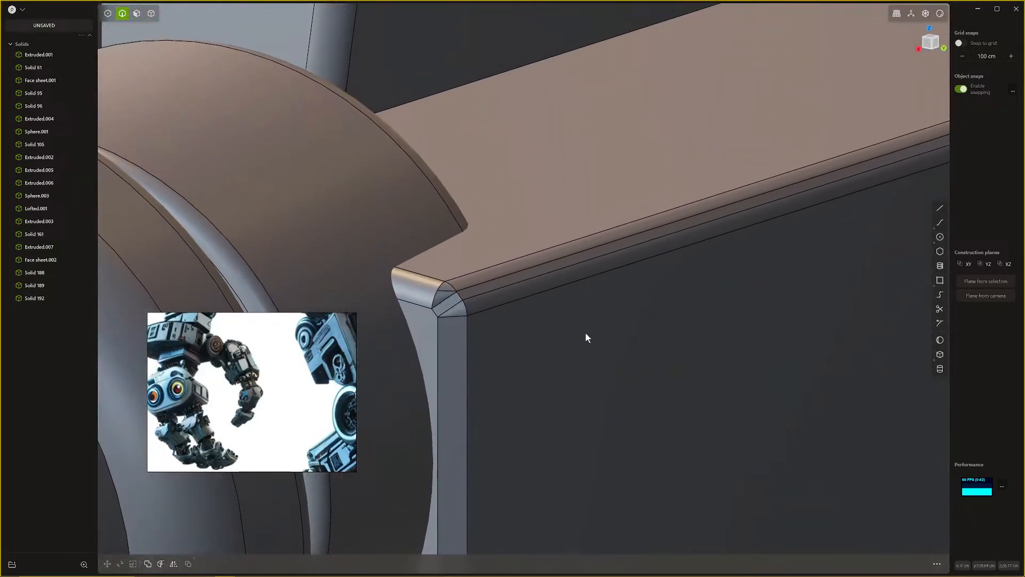
{"action": "scroll", "coordinate": [561, 325], "scroll_direction": "down", "scroll_amount": 4}
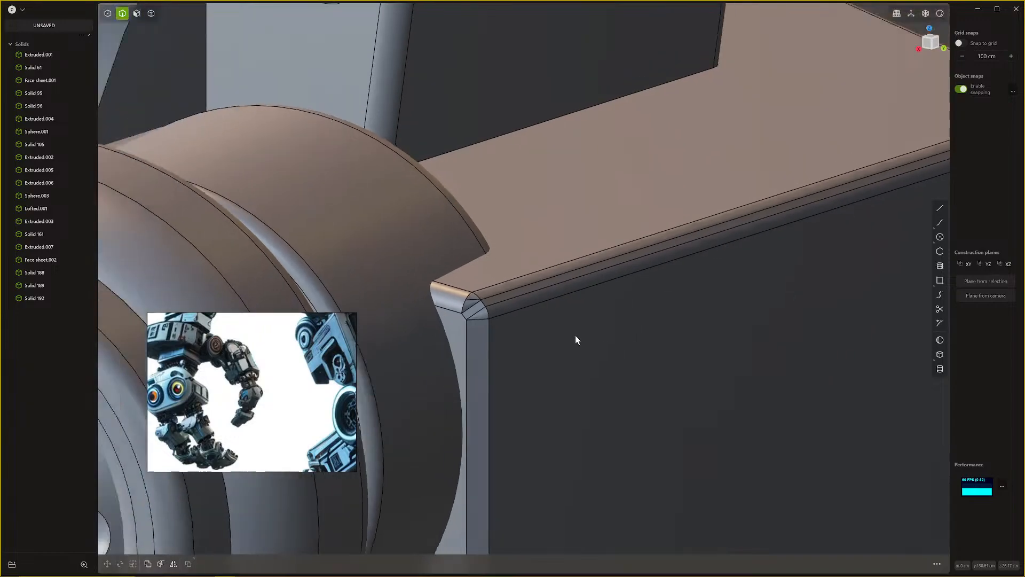
{"action": "middle_click_drag", "start_coordinate": [575, 335], "coordinate": [680, 398]}
{"action": "scroll", "coordinate": [653, 326], "scroll_direction": "down", "scroll_amount": 4}
{"action": "scroll", "coordinate": [562, 383], "scroll_direction": "up", "scroll_amount": 5}
{"action": "scroll", "coordinate": [562, 384], "scroll_direction": "up", "scroll_amount": 1}
{"action": "middle_click_drag", "start_coordinate": [681, 397], "coordinate": [651, 343]}
{"action": "scroll", "coordinate": [617, 353], "scroll_direction": "down", "scroll_amount": 5}
{"action": "scroll", "coordinate": [680, 385], "scroll_direction": "down", "scroll_amount": 5}
{"action": "scroll", "coordinate": [689, 369], "scroll_direction": "up", "scroll_amount": 6}
{"action": "middle_click_drag", "start_coordinate": [597, 402], "coordinate": [636, 330]}
Step: Set a temporary construction plane on the large body box's top face
{"action": "left_click", "coordinate": [939, 281]}
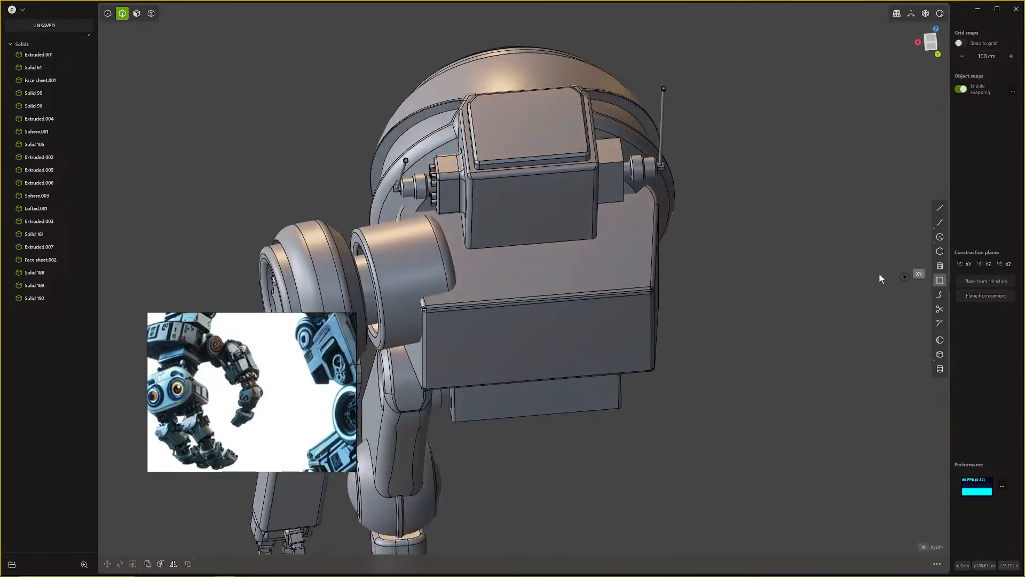
{"action": "mouse_move", "coordinate": [543, 293]}
{"action": "middle_mouse_down"}
{"action": "mouse_move", "coordinate": [515, 327]}
{"action": "mouse_move", "coordinate": [527, 302]}
{"action": "mouse_move", "coordinate": [544, 319]}
{"action": "middle_mouse_up"}
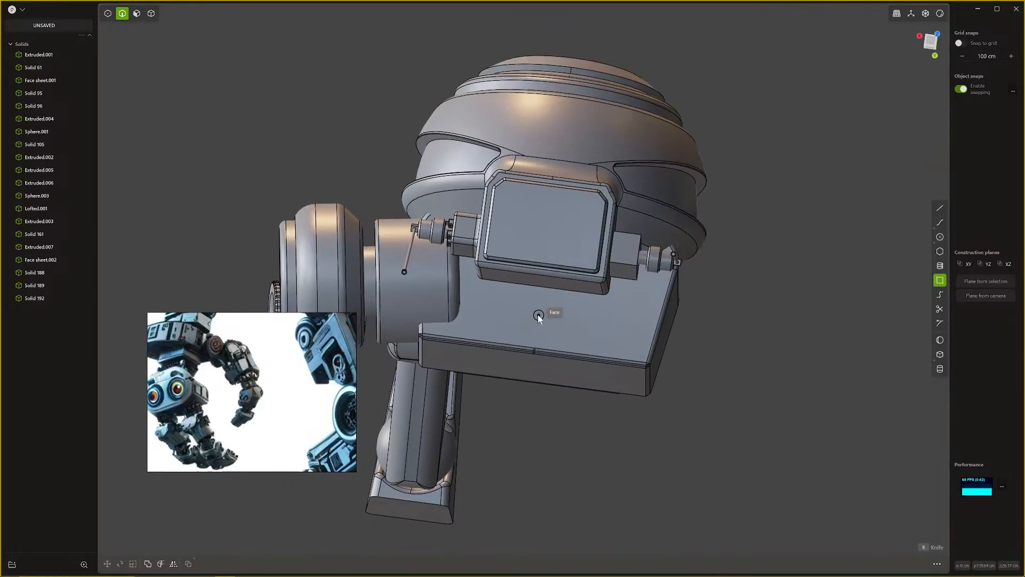
{"action": "key", "text": "3"}
{"action": "left_click", "coordinate": [534, 314]}
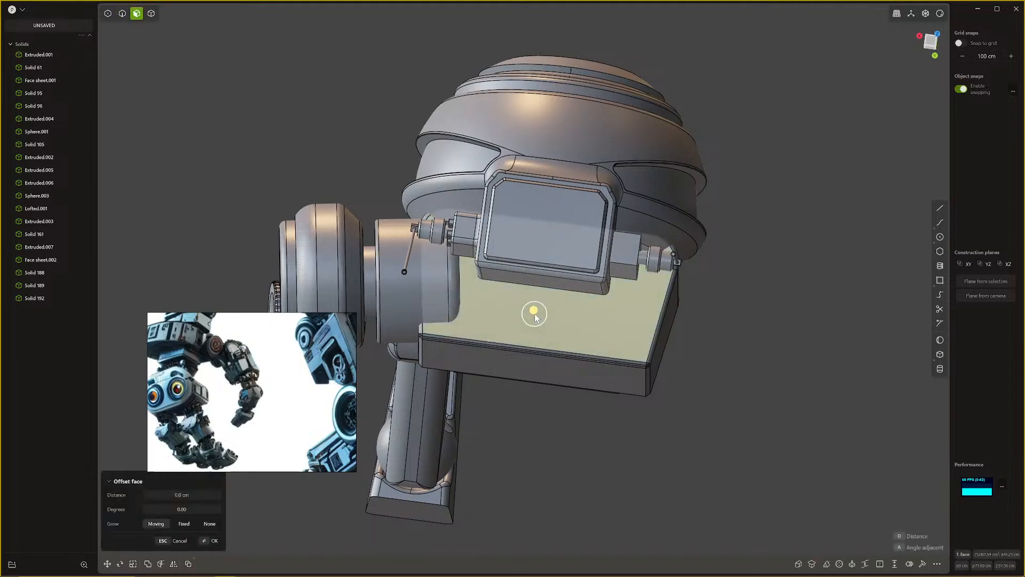
{"action": "key", "text": "space"}
{"action": "middle_click_drag", "start_coordinate": [536, 340], "coordinate": [540, 335]}
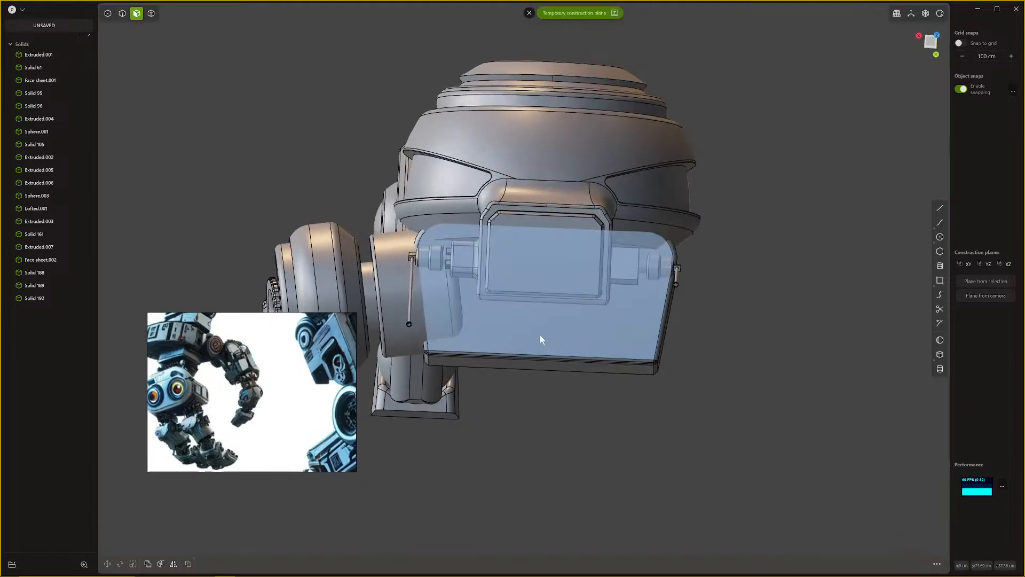
{"action": "left_click", "coordinate": [530, 14]}
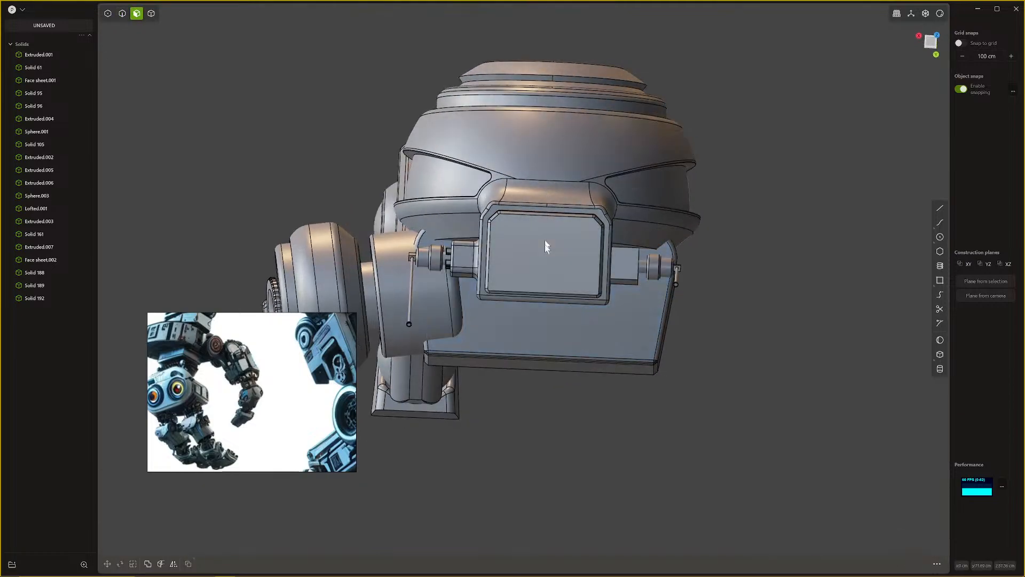
{"action": "left_click", "coordinate": [541, 317]}
{"action": "key", "text": "space"}
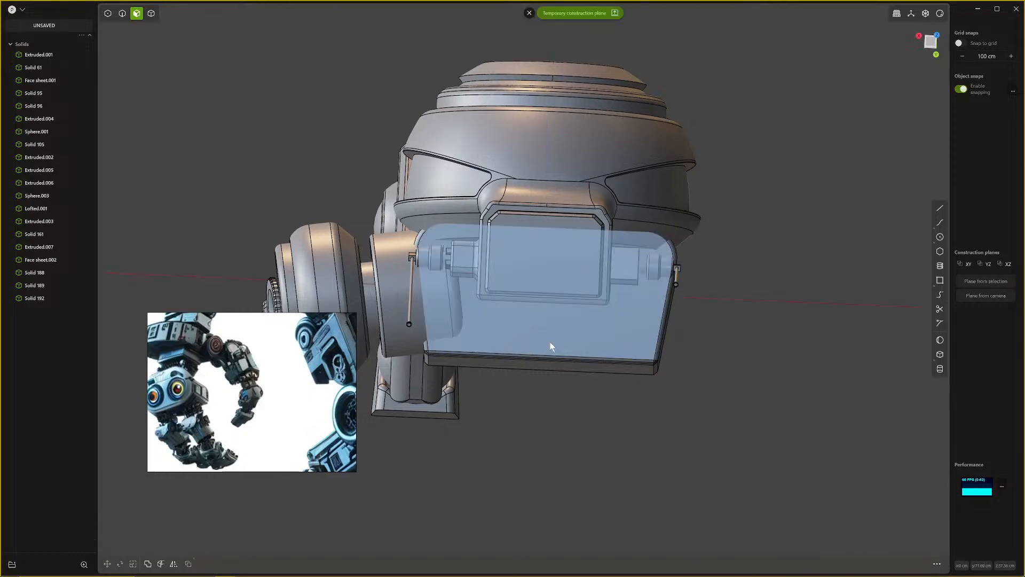
{"action": "key", "text": "alt+shift+z"}
{"action": "mouse_move", "coordinate": [550, 341]}
{"action": "middle_mouse_down"}
{"action": "mouse_move", "coordinate": [549, 350]}
{"action": "mouse_move", "coordinate": [550, 334]}
{"action": "middle_mouse_up"}
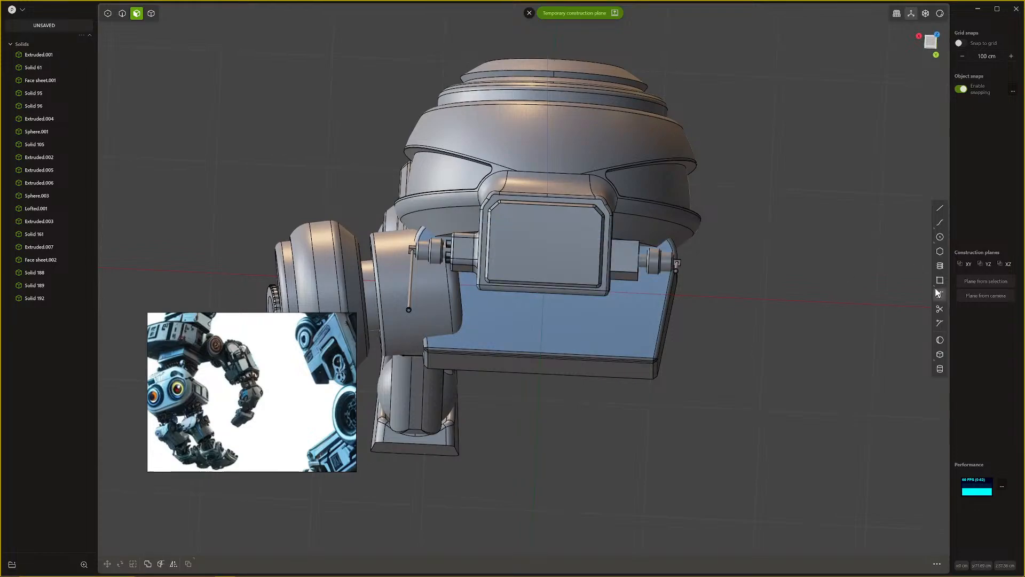
Step: Draw a centre-based rectangle on the box's top face and move it about 22.5 cm toward the outer edge, overhanging it
{"action": "left_click", "coordinate": [543, 318]}
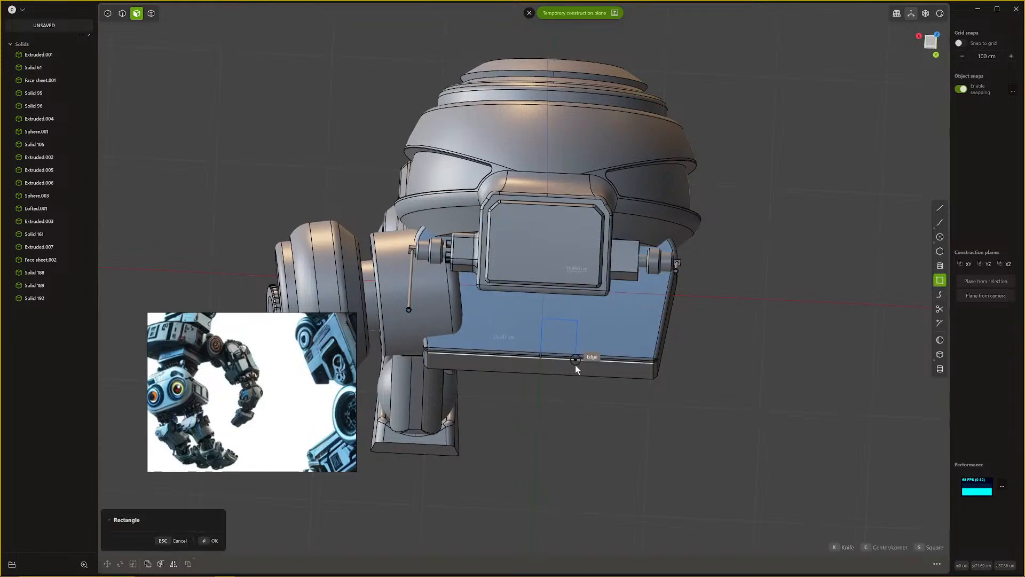
{"action": "key", "text": "c"}
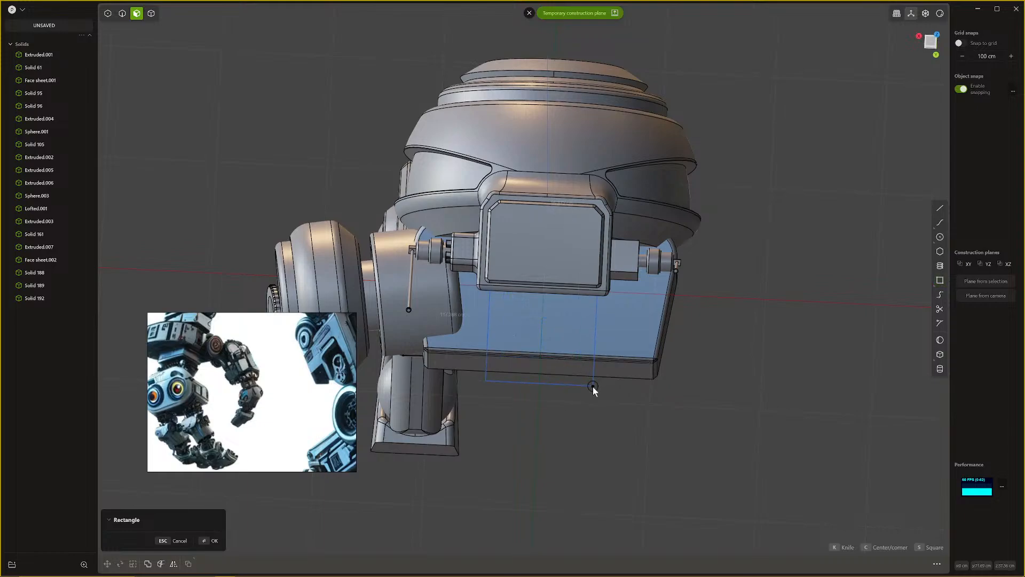
{"action": "left_click", "coordinate": [586, 345]}
{"action": "key", "text": "g"}
{"action": "left_click_drag", "start_coordinate": [548, 308], "coordinate": [546, 305]}
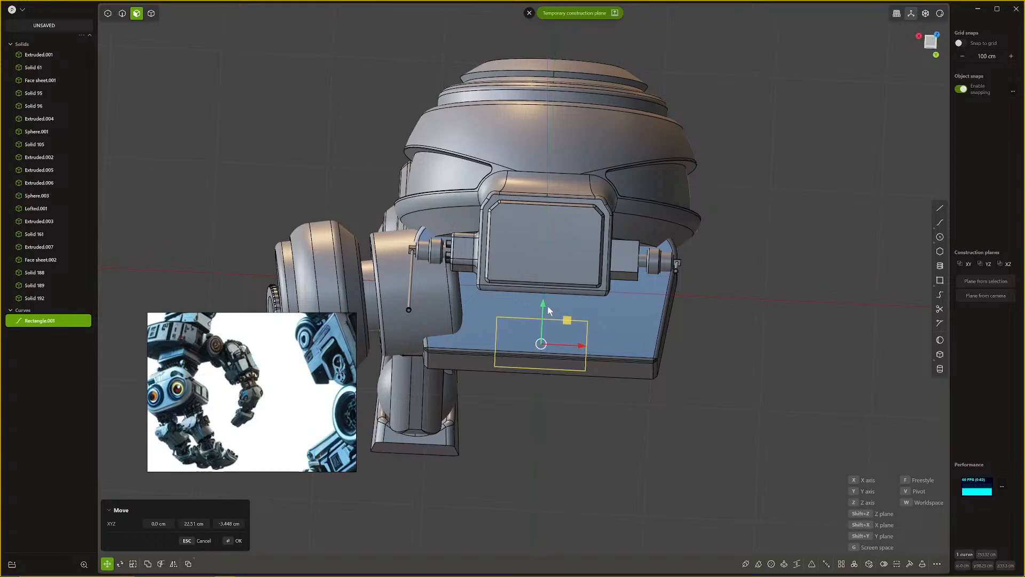
{"action": "right_click", "coordinate": [546, 306]}
Step: Scale the rectangle uniformly by about 1.4
{"action": "middle_click_drag", "start_coordinate": [540, 350], "coordinate": [603, 249]}
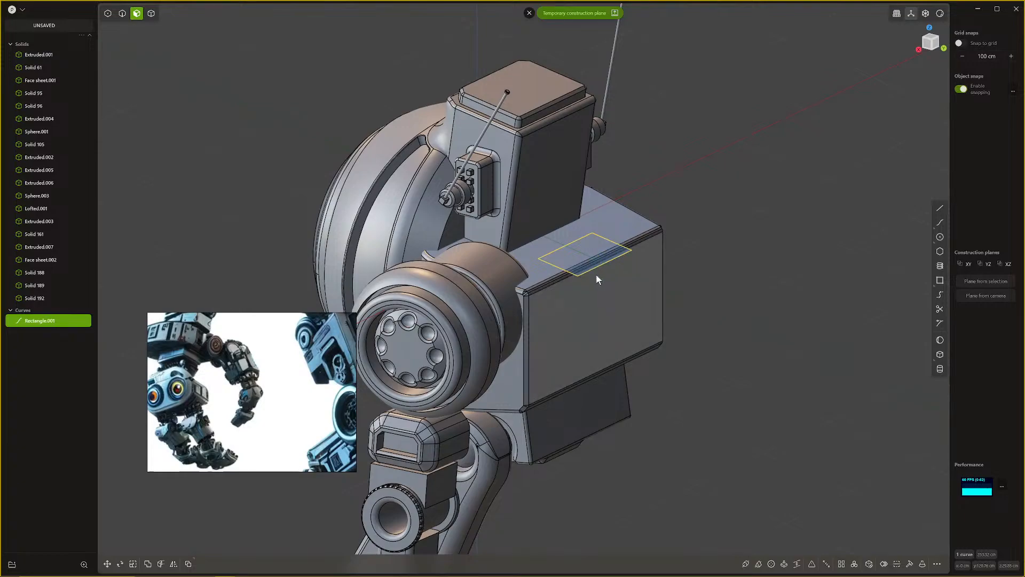
{"action": "key", "text": "s"}
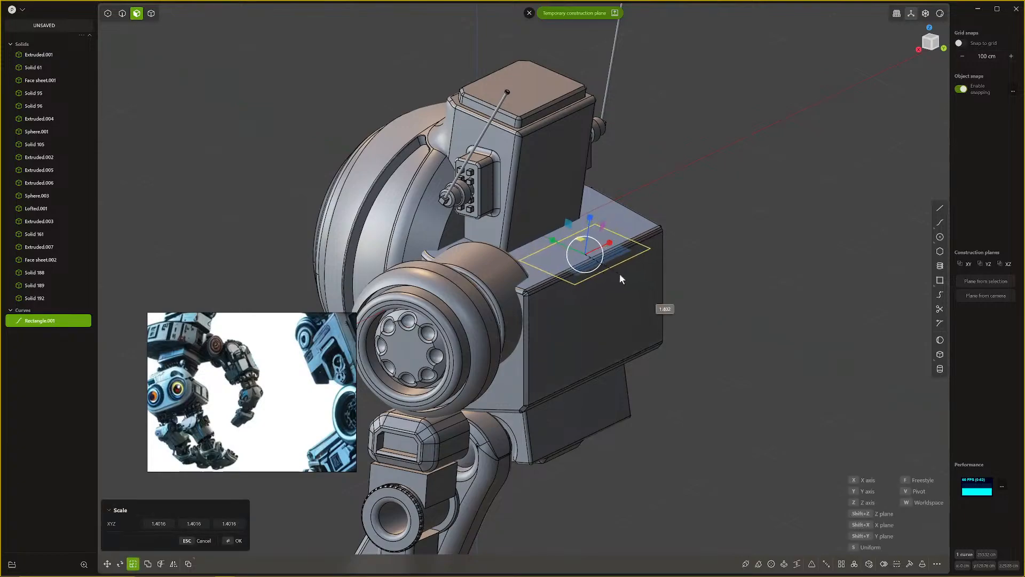
{"action": "left_click", "coordinate": [620, 274]}
{"action": "right_click", "coordinate": [620, 274]}
Step: Fillet all four corners of the rectangle into rounded corners
{"action": "middle_click_drag", "start_coordinate": [620, 274], "coordinate": [557, 319]}
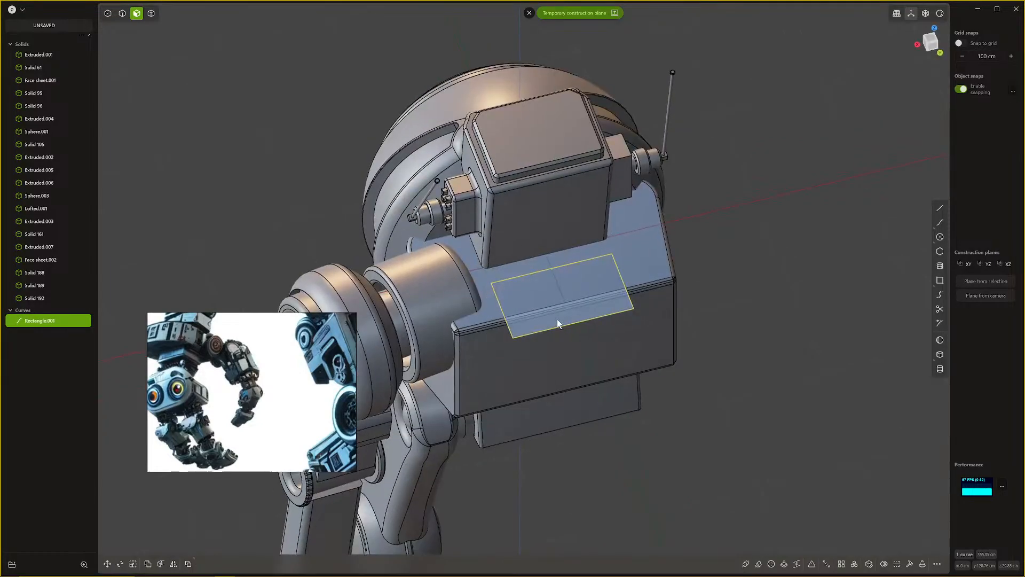
{"action": "key", "text": "1"}
{"action": "left_click_drag", "start_coordinate": [479, 267], "coordinate": [612, 366]}
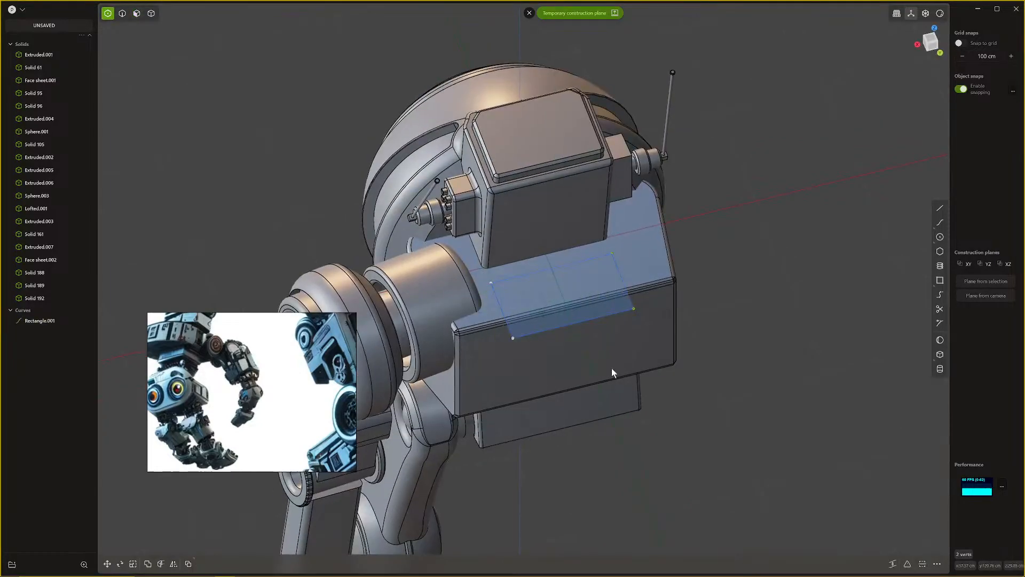
{"action": "key", "text": "f"}
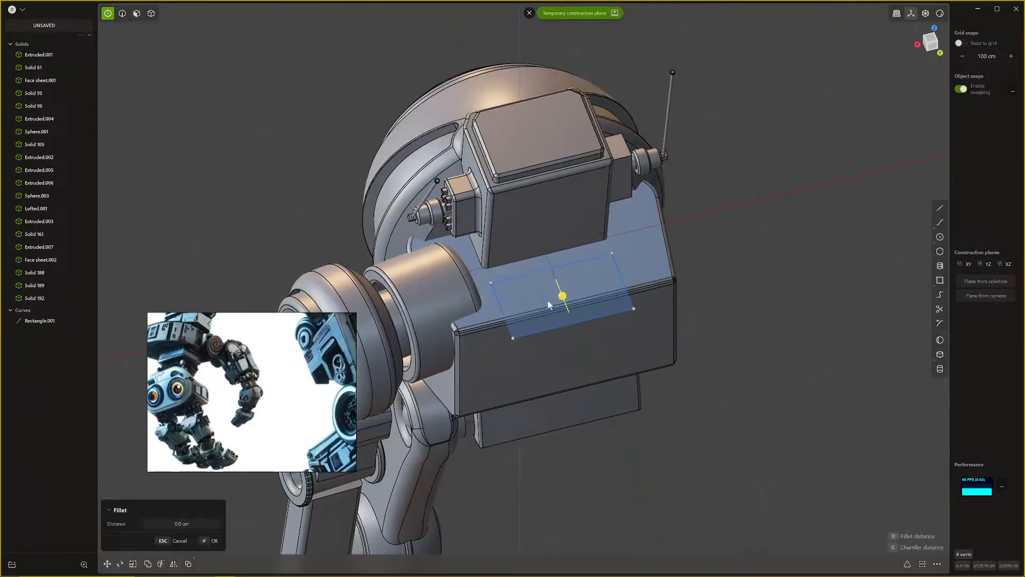
{"action": "left_click_drag", "start_coordinate": [563, 296], "coordinate": [550, 302]}
{"action": "key", "text": "Return"}
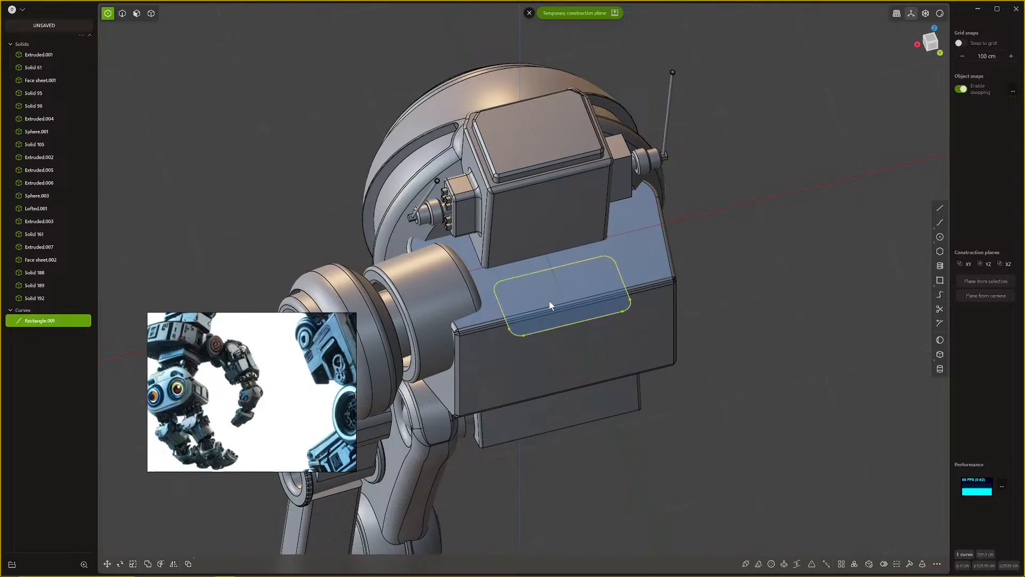
Step: Try extruding the rounded rectangle about 113 cm down into the box as a cut, and undo it
{"action": "key", "text": "e"}
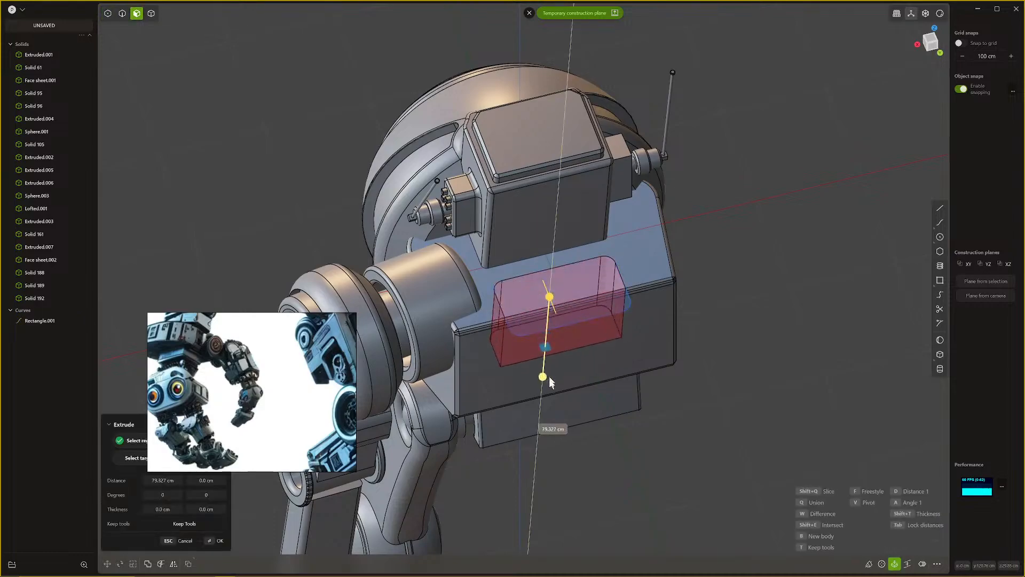
{"action": "middle_click_drag", "start_coordinate": [555, 396], "coordinate": [602, 343]}
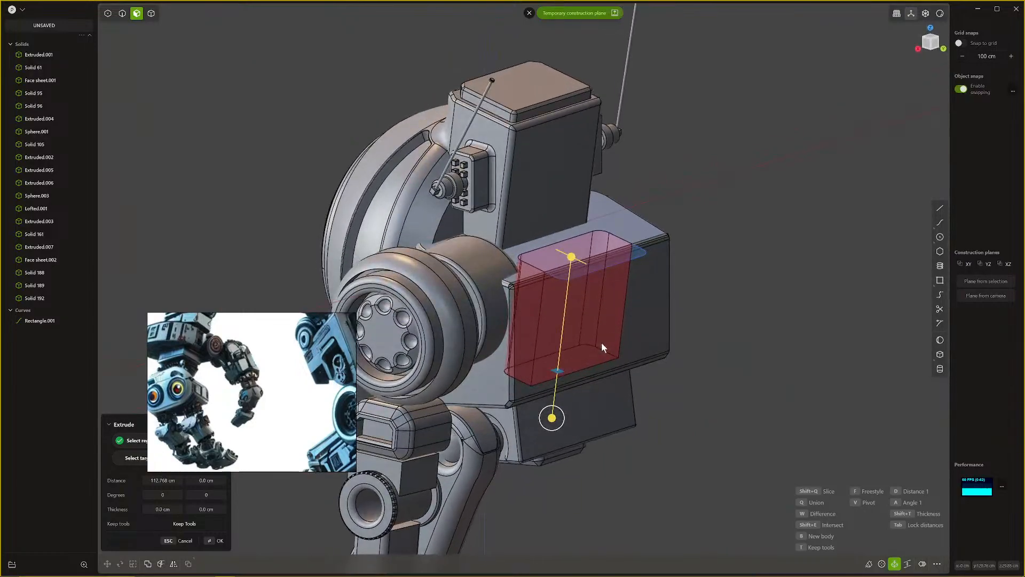
{"action": "left_click", "coordinate": [675, 313]}
{"action": "middle_click_drag", "start_coordinate": [675, 312], "coordinate": [640, 347]}
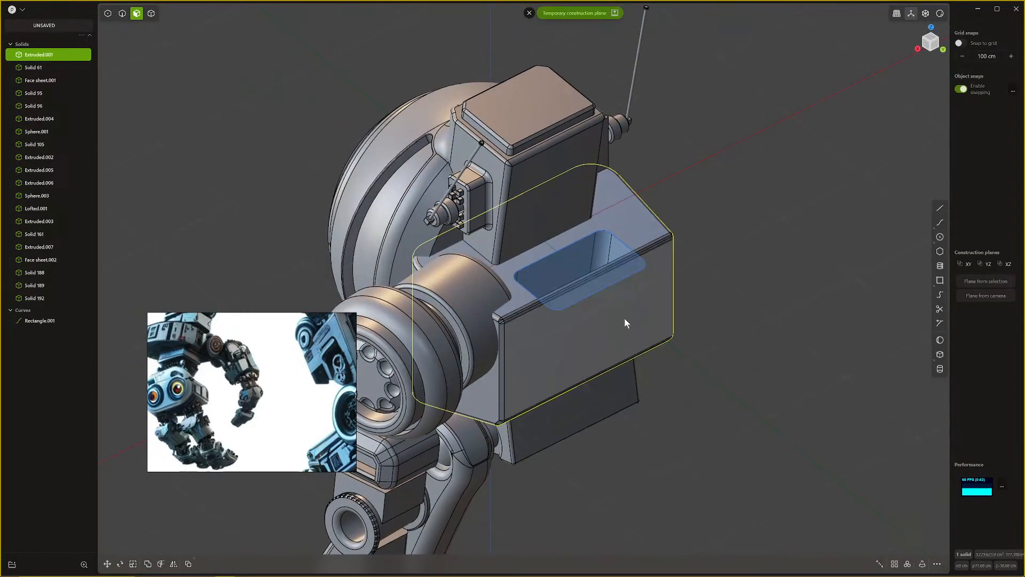
{"action": "key", "text": "ctrl+z"}
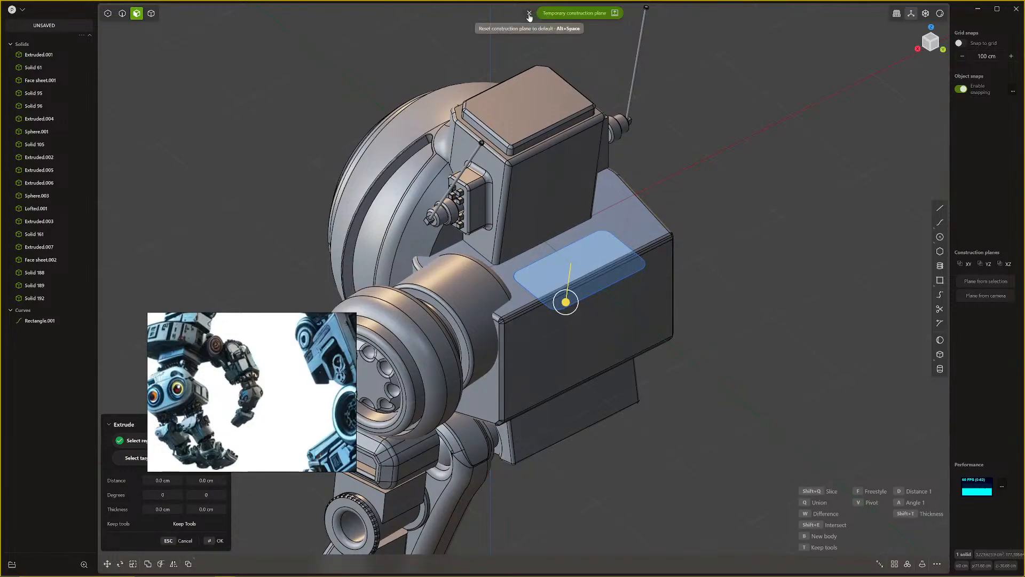
Step: Reset the construction plane to default and flatten the rounded rectangle curve with a Z scale of 0
{"action": "left_click", "coordinate": [530, 14]}
{"action": "left_click", "coordinate": [623, 269]}
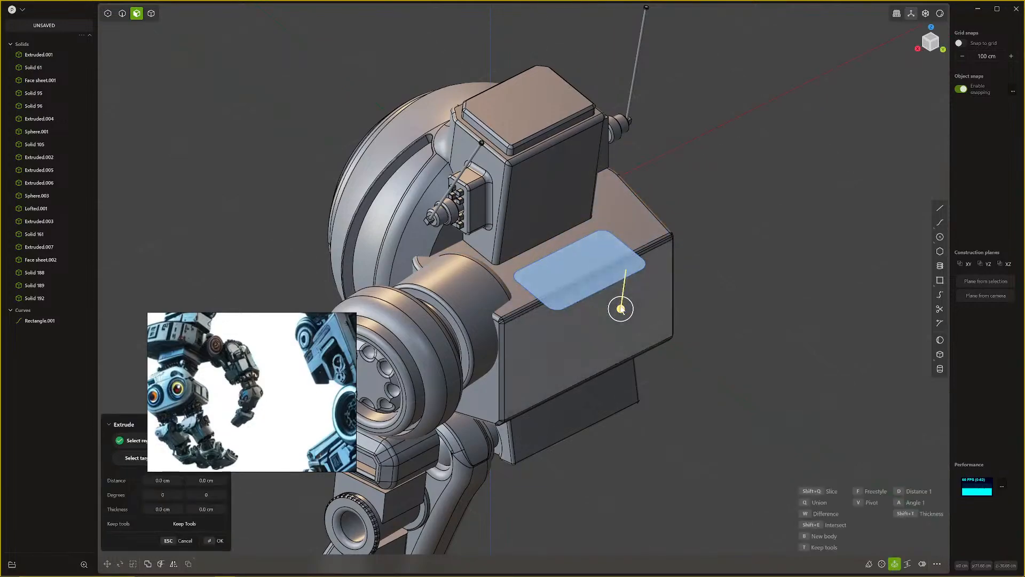
{"action": "middle_click_drag", "start_coordinate": [621, 308], "coordinate": [627, 283]}
{"action": "key", "text": "2"}
{"action": "left_click", "coordinate": [613, 251]}
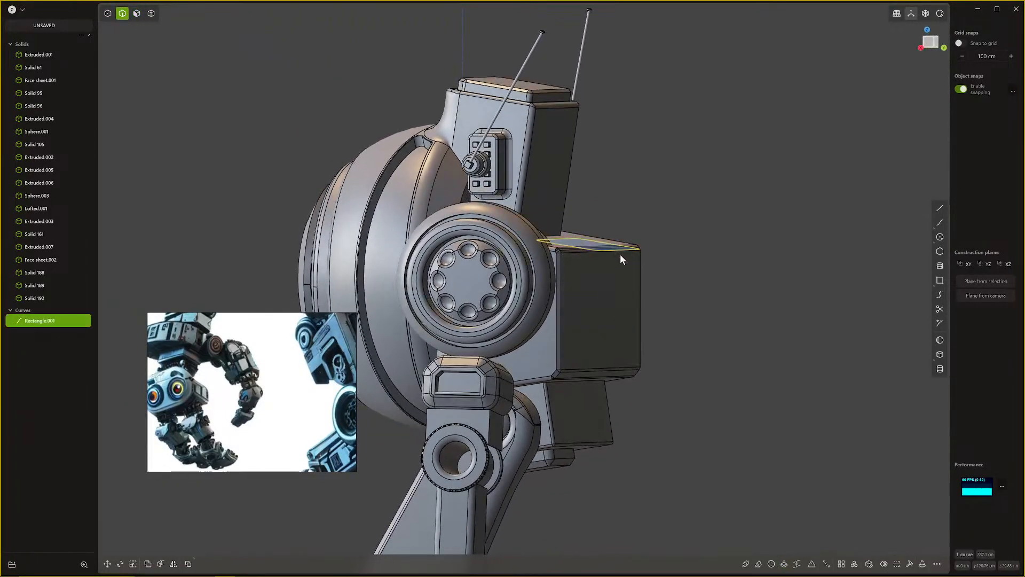
{"action": "key", "text": "s"}
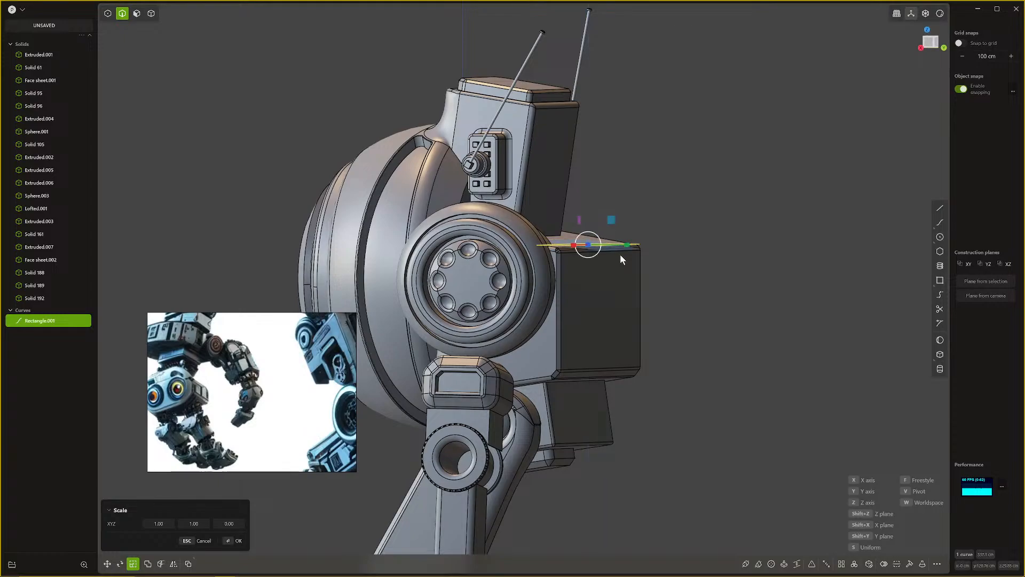
Step: Move the rounded rectangle up along Z by about 12.7 cm
{"action": "key", "text": "g"}
{"action": "key", "text": "z"}
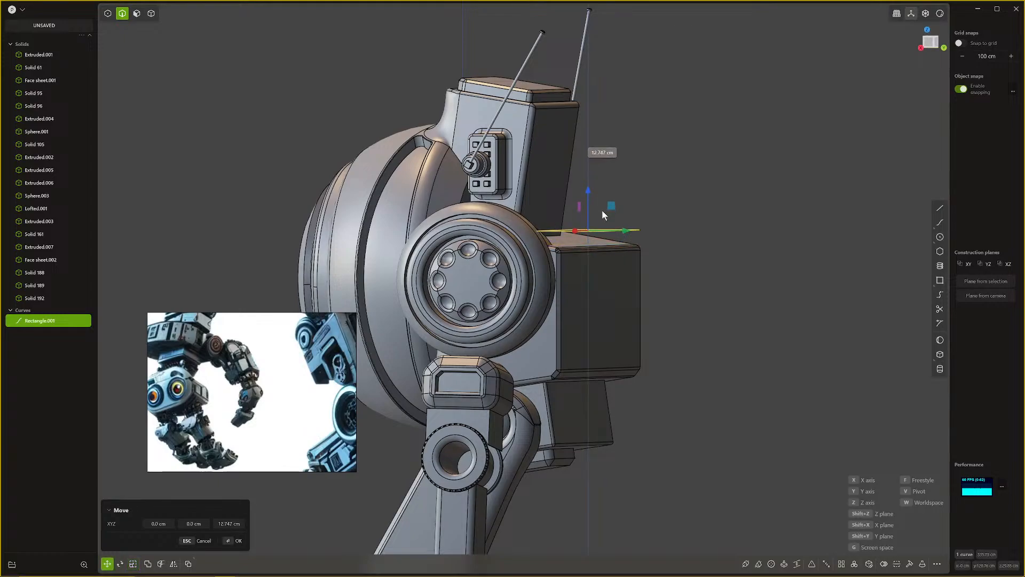
{"action": "left_click", "coordinate": [602, 207]}
{"action": "middle_click_drag", "start_coordinate": [601, 208], "coordinate": [596, 256]}
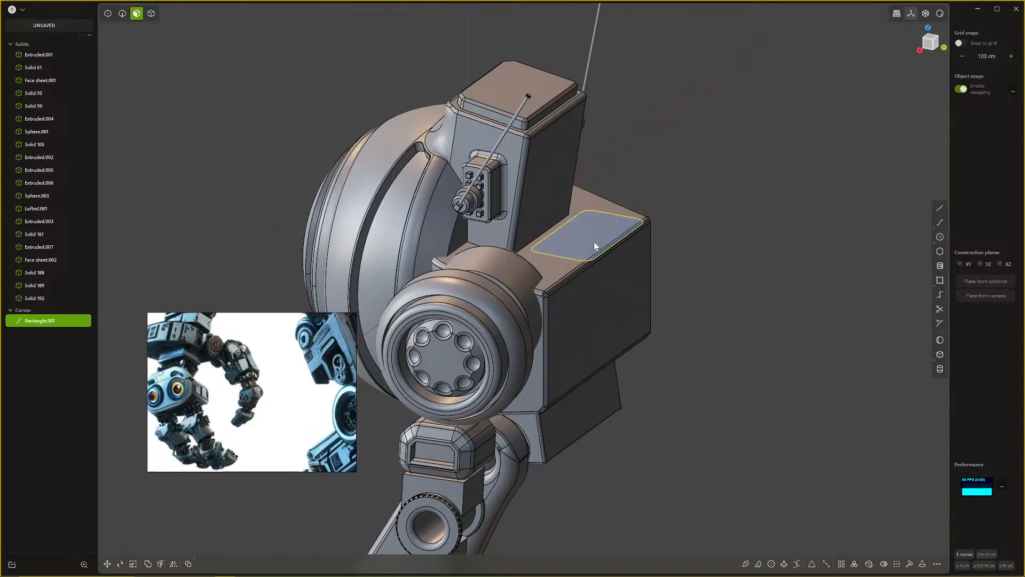
{"action": "key", "text": "e"}
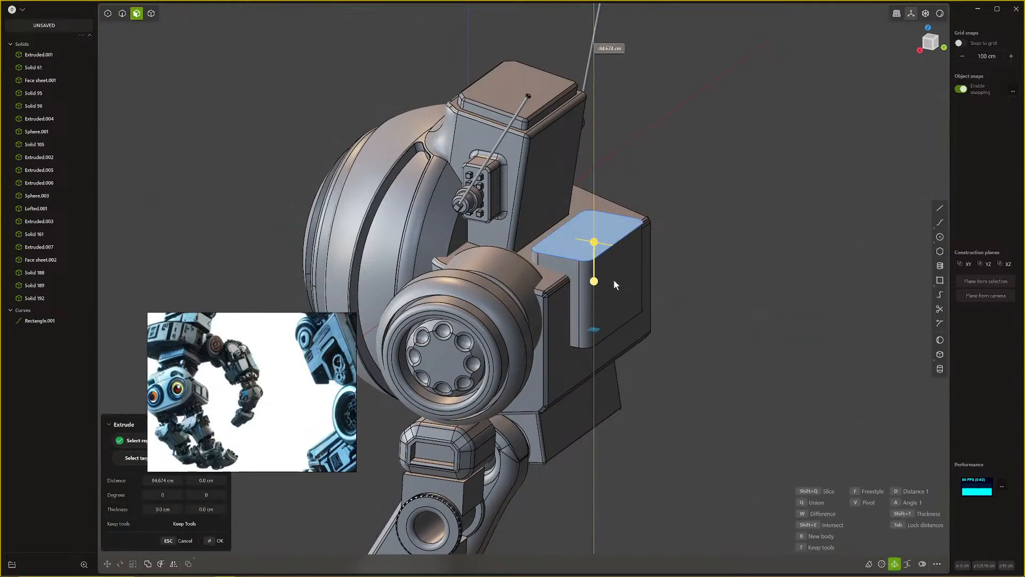
{"action": "left_click", "coordinate": [614, 283]}
{"action": "left_click", "coordinate": [563, 291]}
{"action": "middle_click_drag", "start_coordinate": [563, 291], "coordinate": [580, 305]}
{"action": "key", "text": "Return"}
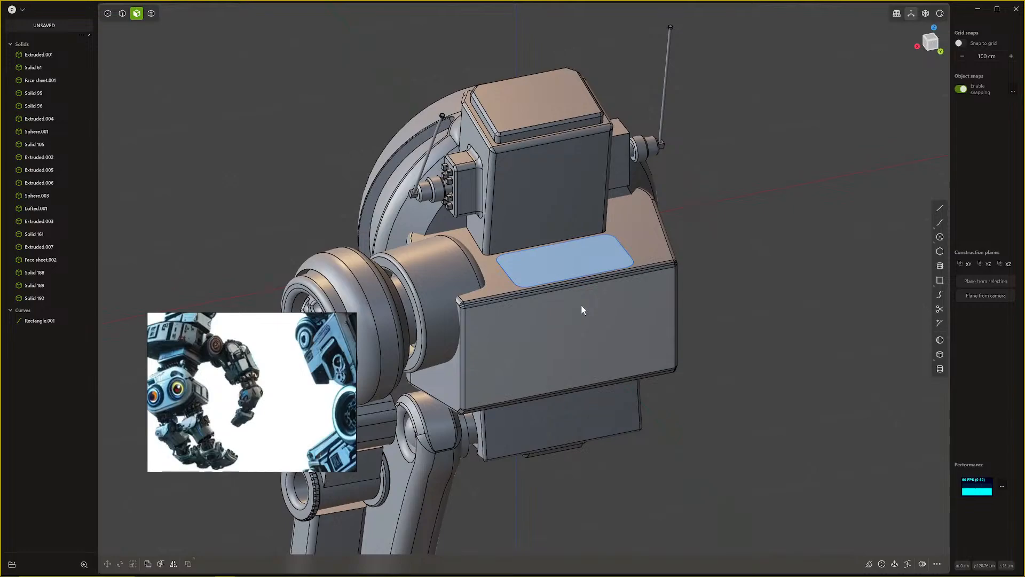
Step: Duplicate the rounded rectangle and move the copy downward
{"action": "key", "text": "shift+d"}
{"action": "left_click_drag", "start_coordinate": [567, 229], "coordinate": [551, 327]}
{"action": "key", "text": "Return"}
Step: Extrude the rounded rectangle region about 95 cm down into the box to cut an open pocket
{"action": "left_click", "coordinate": [549, 280]}
{"action": "key", "text": "e"}
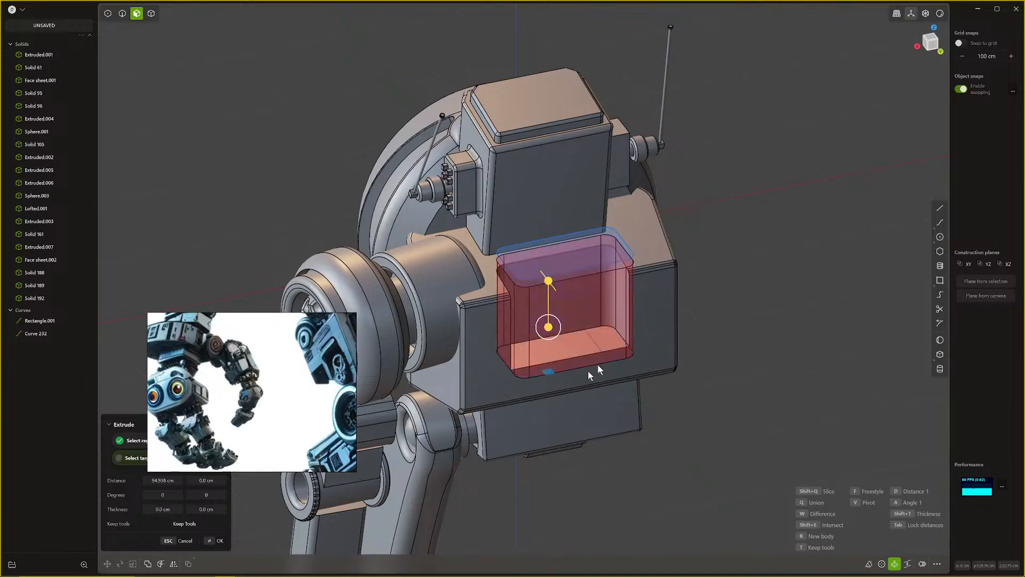
{"action": "middle_click_drag", "start_coordinate": [588, 370], "coordinate": [578, 369]}
{"action": "key", "text": "Return"}
Step: Delete the original rounded rectangle curve, keeping only its copy
{"action": "middle_click_drag", "start_coordinate": [566, 330], "coordinate": [514, 330]}
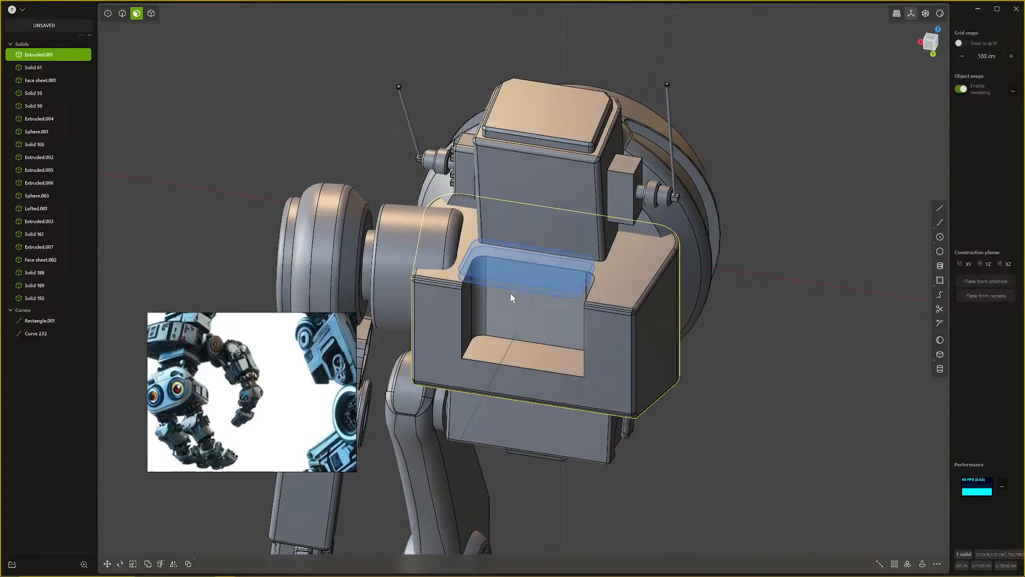
{"action": "left_click", "coordinate": [514, 289]}
{"action": "key", "text": "e"}
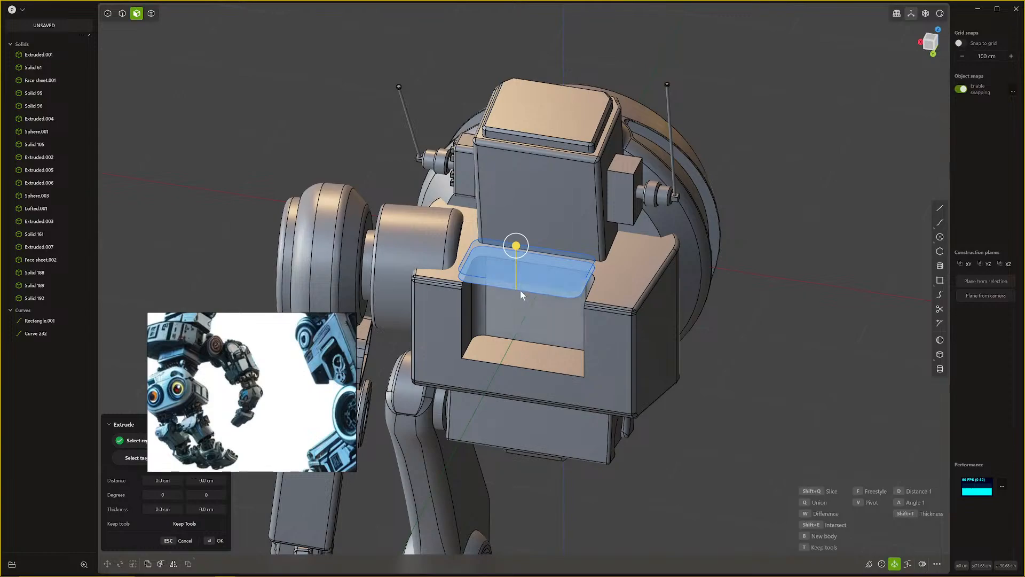
{"action": "key", "text": "Escape"}
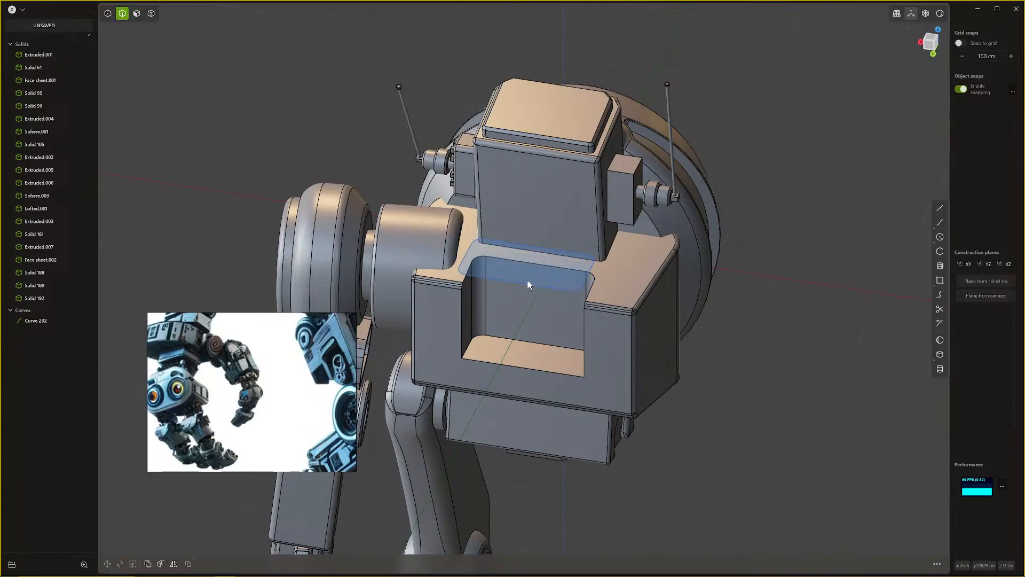
Step: Scale the remaining rounded rectangle curve uniformly by about 0.87
{"action": "left_click", "coordinate": [529, 282]}
{"action": "key", "text": "s"}
{"action": "key", "text": "s"}
{"action": "left_click", "coordinate": [526, 281]}
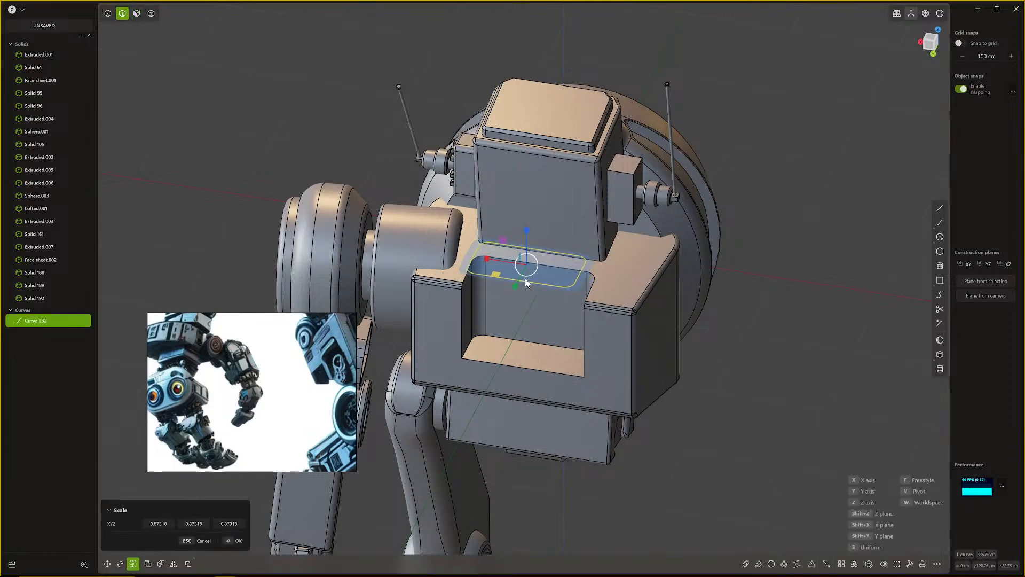
{"action": "right_click", "coordinate": [524, 278]}
{"action": "left_click", "coordinate": [518, 276]}
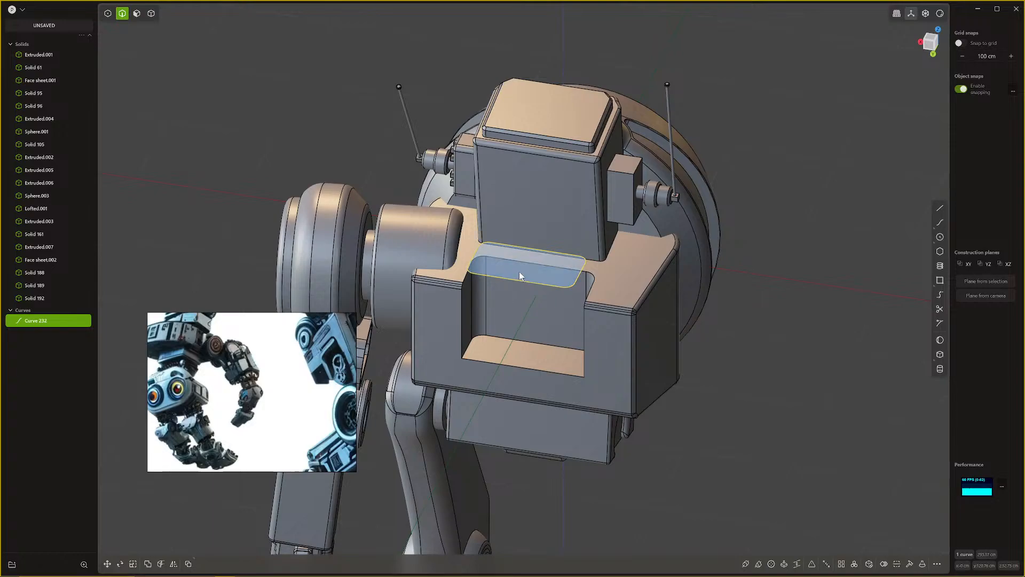
Step: Extrude the scaled rounded rectangle region about 104 cm down through the pocket as a separate solid block
{"action": "key", "text": "e"}
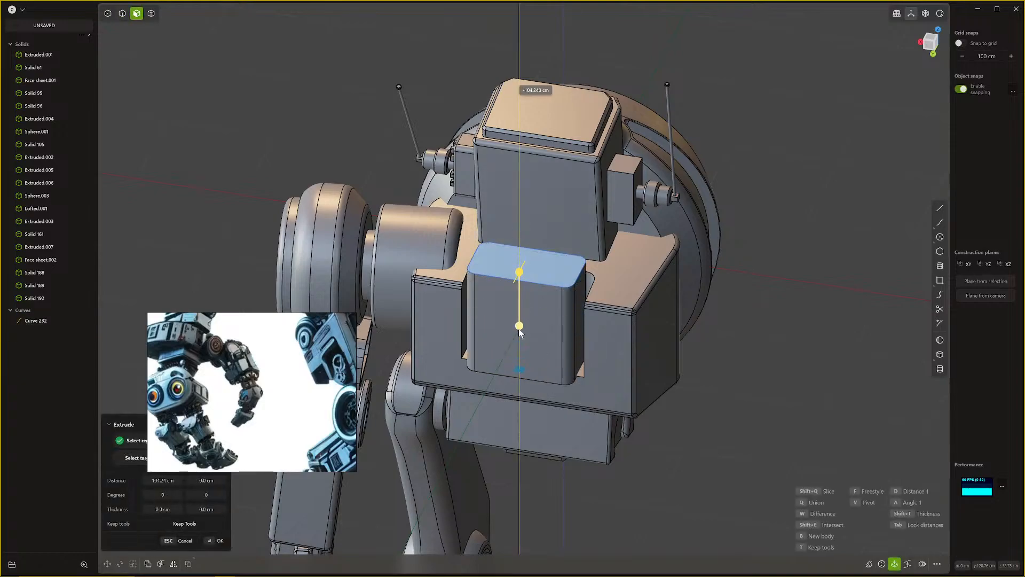
{"action": "left_click", "coordinate": [519, 339]}
{"action": "middle_click_drag", "start_coordinate": [514, 333], "coordinate": [647, 347]}
{"action": "middle_click_drag", "start_coordinate": [685, 350], "coordinate": [572, 304]}
{"action": "scroll", "coordinate": [572, 283], "scroll_direction": "up", "scroll_amount": 6}
{"action": "middle_click_drag", "start_coordinate": [586, 366], "coordinate": [555, 352]}
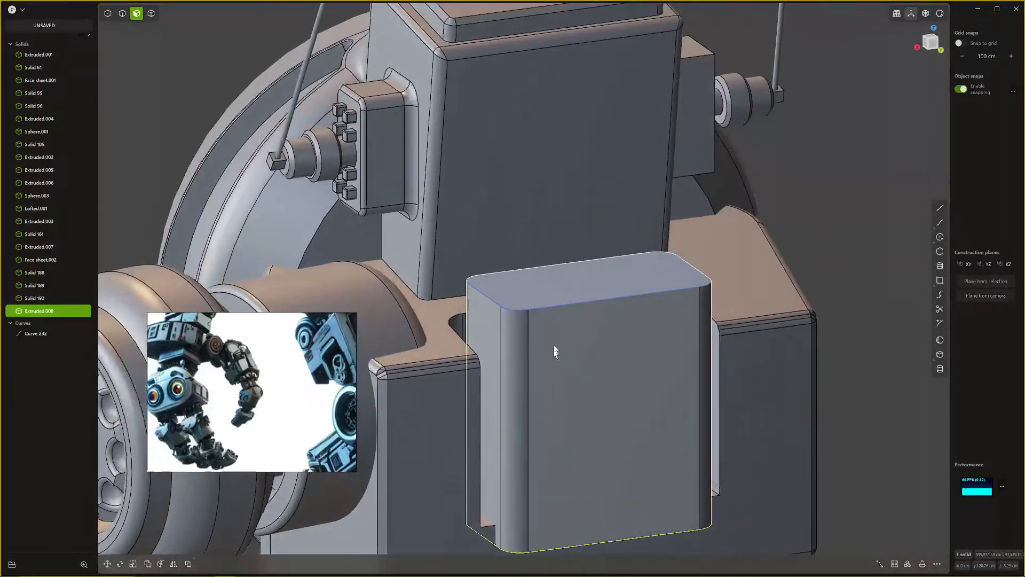
Step: Delete the leftover rounded rectangle curve, keeping the extruded block
{"action": "left_click", "coordinate": [572, 303]}
{"action": "key", "text": "e"}
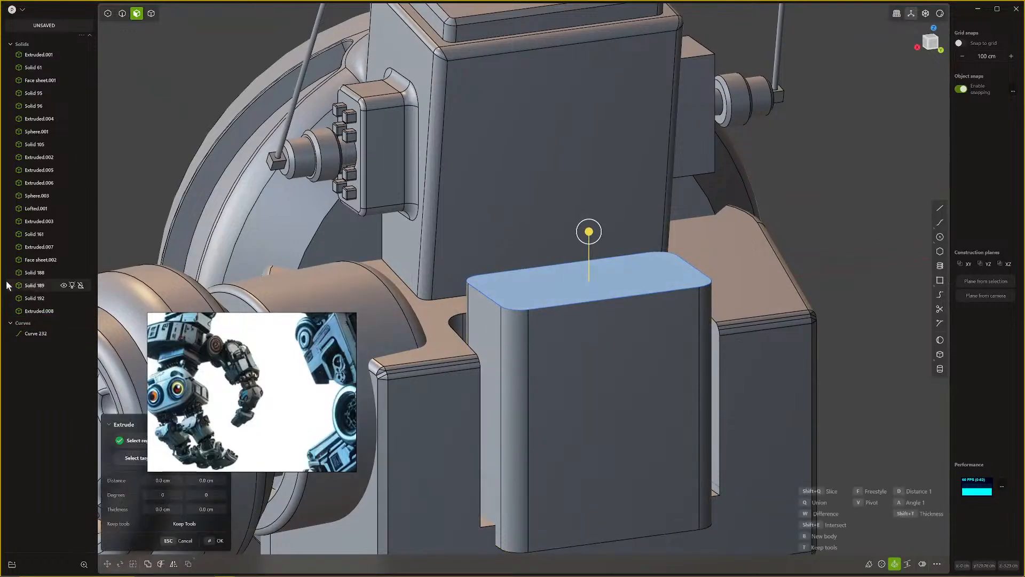
{"action": "left_click", "coordinate": [27, 340]}
{"action": "key", "text": "x"}
Step: Fillet the two edges where the pocket's floor meets its side walls by about 2.6 cm
{"action": "middle_click_drag", "start_coordinate": [561, 359], "coordinate": [518, 382]}
{"action": "scroll", "coordinate": [460, 392], "scroll_direction": "down", "scroll_amount": 4}
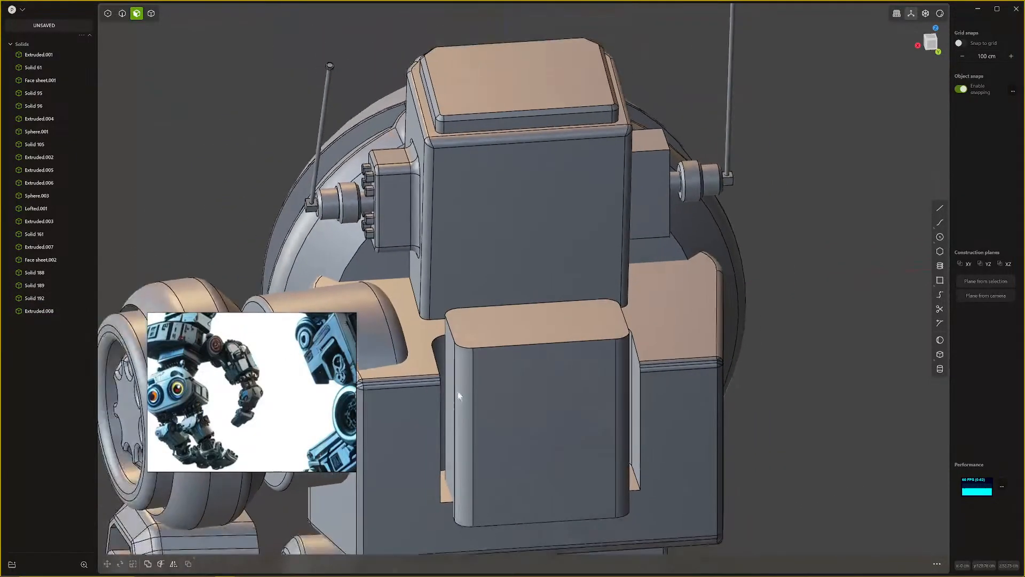
{"action": "middle_click_drag", "start_coordinate": [440, 502], "coordinate": [406, 497]}
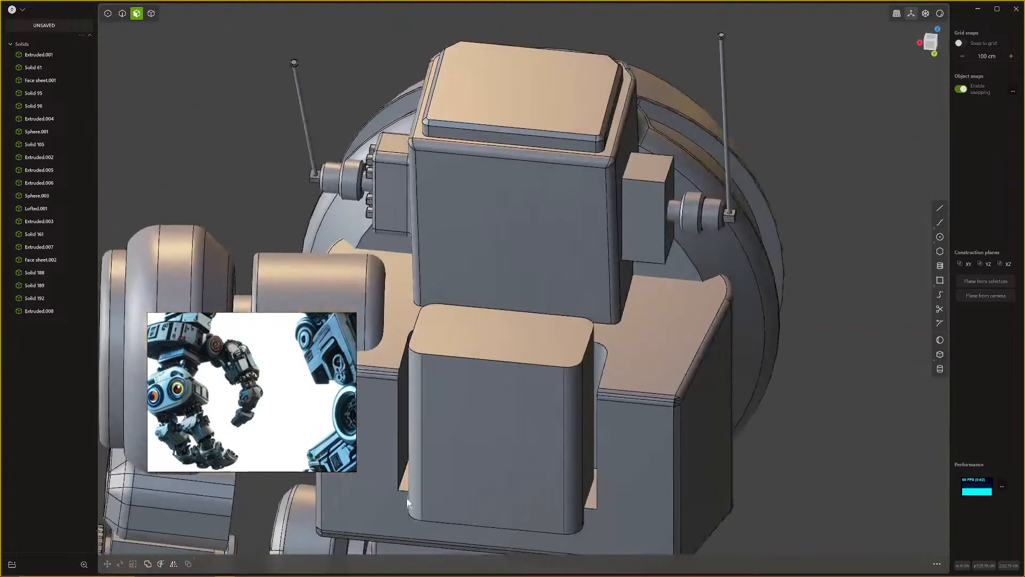
{"action": "key", "text": "2"}
{"action": "left_click", "coordinate": [403, 478]}
{"action": "key", "text": "f"}
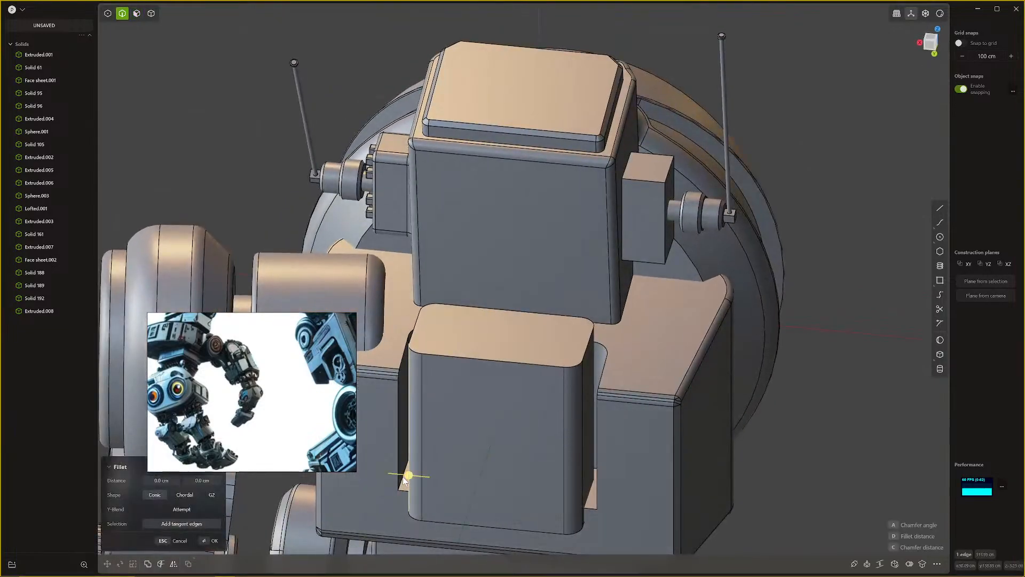
{"action": "scroll", "coordinate": [399, 488], "scroll_direction": "up", "scroll_amount": 10}
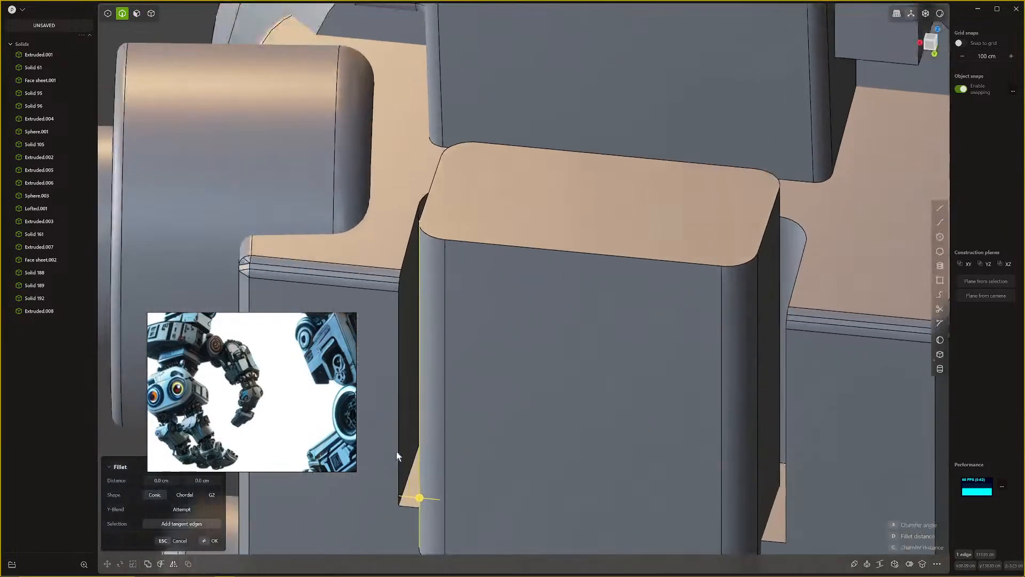
{"action": "scroll", "coordinate": [420, 497], "scroll_direction": "down", "scroll_amount": 15}
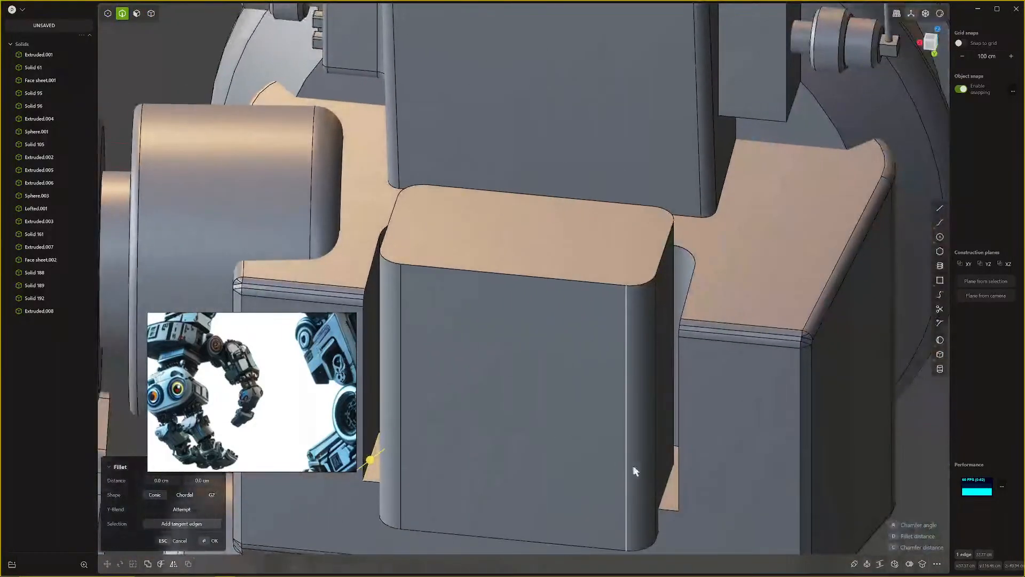
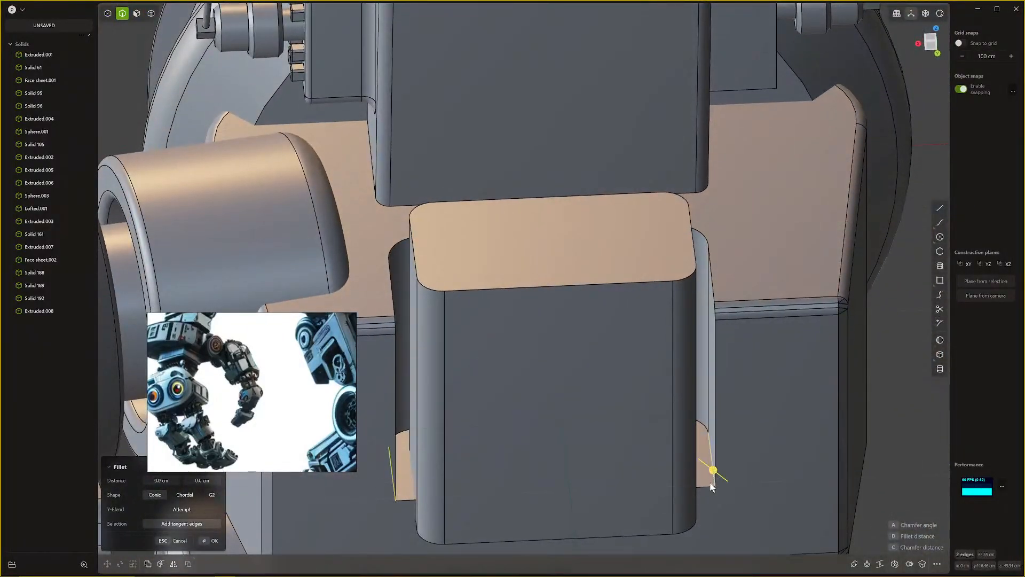
{"action": "left_click_drag", "start_coordinate": [709, 487], "coordinate": [708, 482]}
{"action": "key", "text": "Return"}
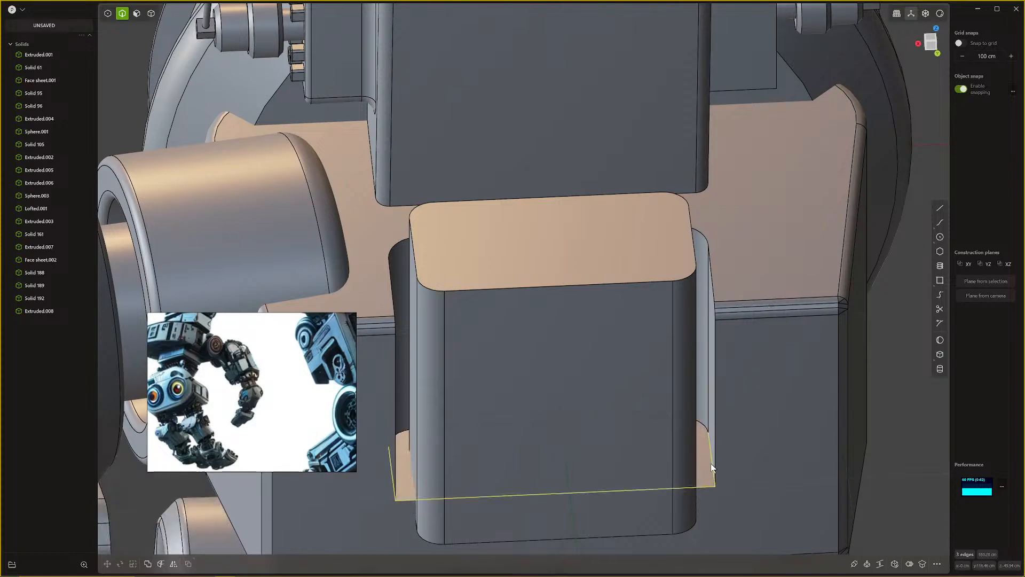
{"action": "key", "text": "f"}
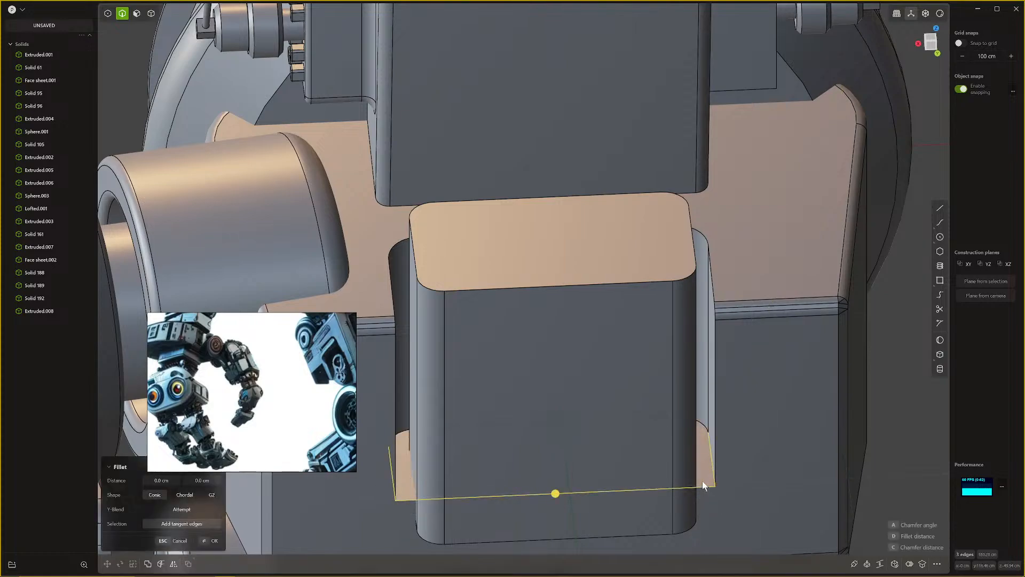
{"action": "left_click", "coordinate": [501, 540]}
{"action": "left_click_drag", "start_coordinate": [710, 459], "coordinate": [710, 452]}
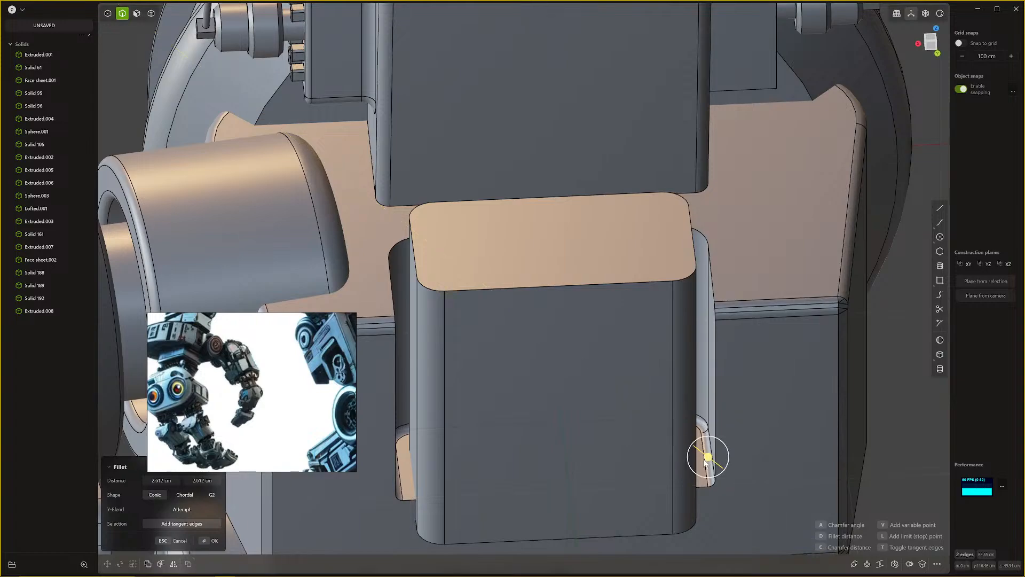
{"action": "key", "text": "Return"}
Step: Round the front edge of the pocket's opening with a small fillet
{"action": "left_click", "coordinate": [716, 396]}
{"action": "key", "text": "b"}
{"action": "left_click_drag", "start_coordinate": [717, 397], "coordinate": [731, 406]}
{"action": "key", "text": "Return"}
Step: Offset the front face of the block in the pocket outward to form a stepped projection
{"action": "scroll", "coordinate": [706, 438], "scroll_direction": "down", "scroll_amount": 8}
{"action": "middle_click_drag", "start_coordinate": [623, 389], "coordinate": [796, 327]}
{"action": "scroll", "coordinate": [796, 327], "scroll_direction": "down", "scroll_amount": 6}
{"action": "middle_click_drag", "start_coordinate": [694, 377], "coordinate": [668, 390]}
{"action": "left_click", "coordinate": [668, 386]}
{"action": "key", "text": "3"}
{"action": "left_click", "coordinate": [672, 378]}
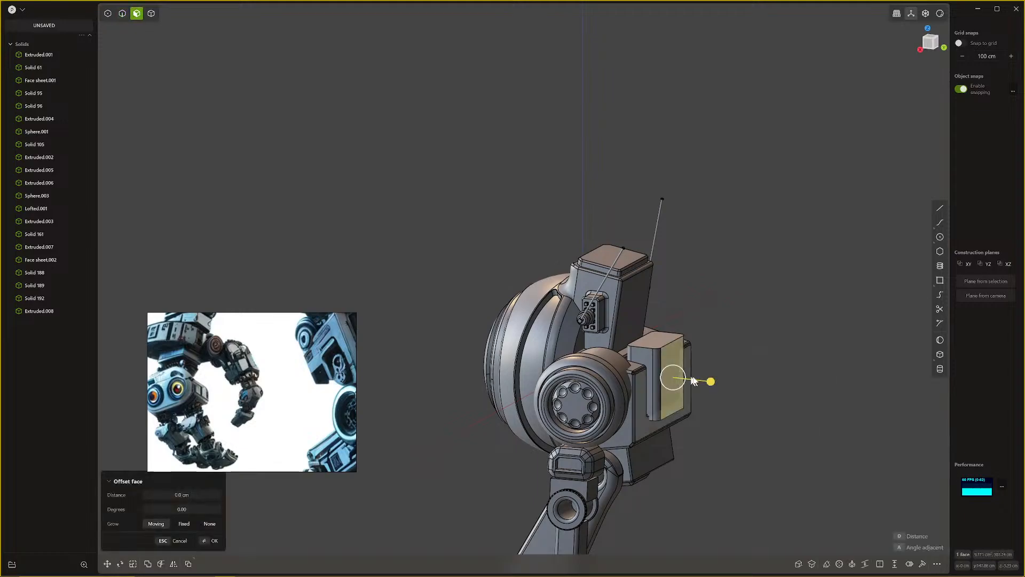
{"action": "left_click_drag", "start_coordinate": [711, 382], "coordinate": [726, 394]}
Step: Fillet both front vertical edges of the block's projecting section
{"action": "middle_click_drag", "start_coordinate": [726, 394], "coordinate": [645, 360]}
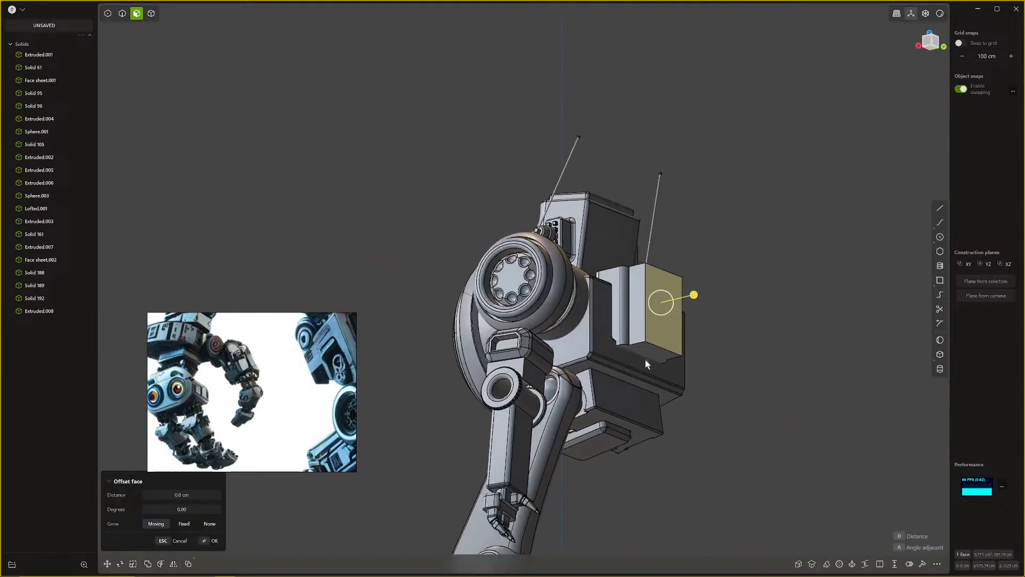
{"action": "scroll", "coordinate": [648, 352], "scroll_direction": "up", "scroll_amount": 5}
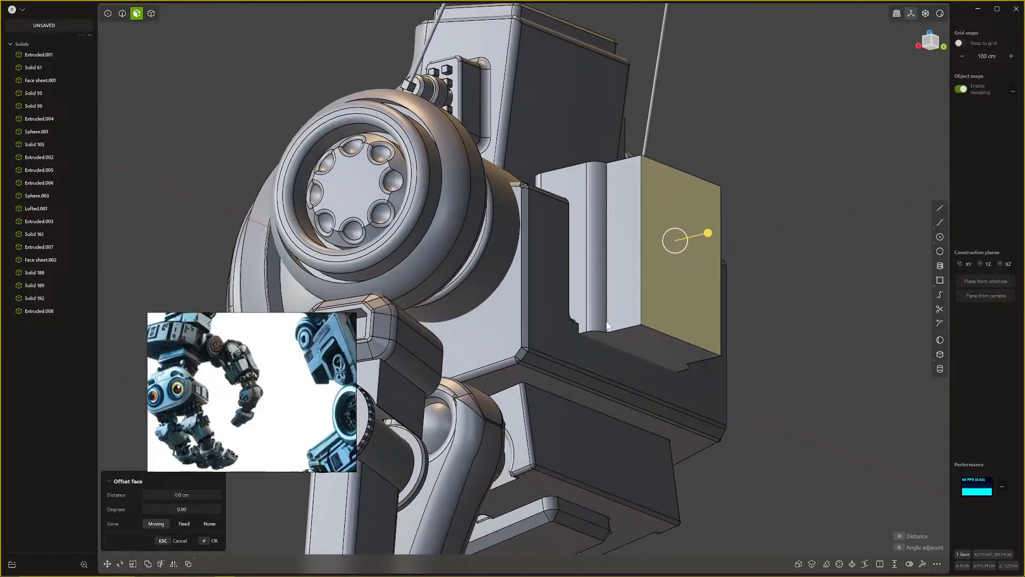
{"action": "key", "text": "2"}
{"action": "left_click", "coordinate": [641, 307]}
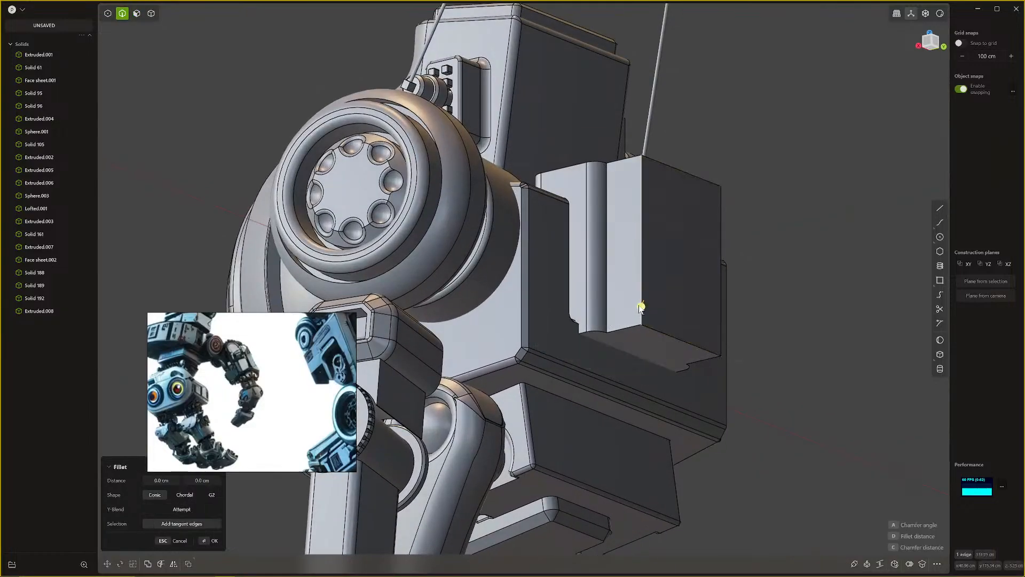
{"action": "left_click_drag", "start_coordinate": [643, 308], "coordinate": [650, 305]}
{"action": "right_click", "coordinate": [650, 305]}
{"action": "middle_click_drag", "start_coordinate": [649, 307], "coordinate": [598, 343]}
{"action": "key", "text": "ctrl+z"}
{"action": "left_click", "coordinate": [485, 347]}
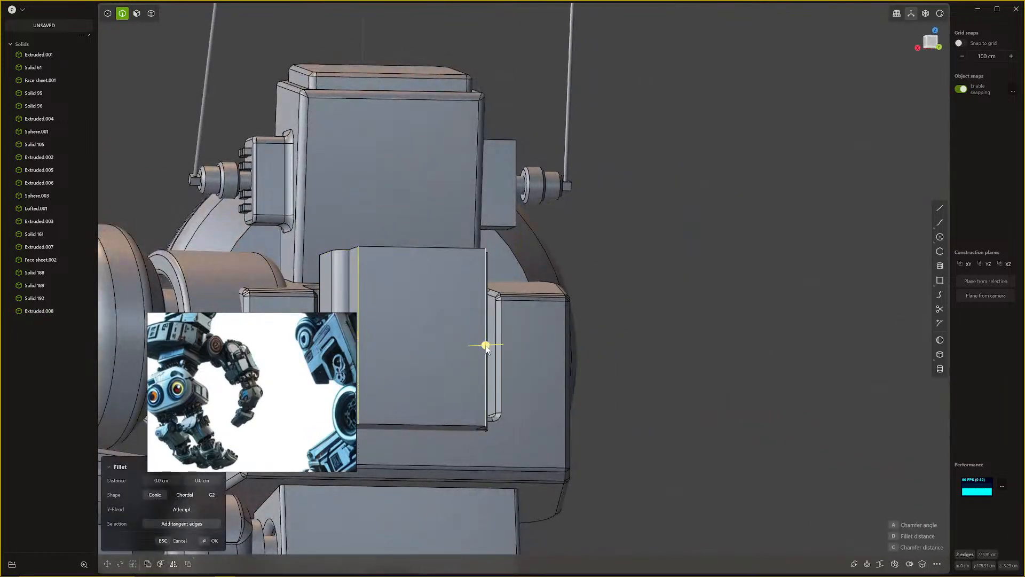
{"action": "left_click_drag", "start_coordinate": [486, 344], "coordinate": [499, 346]}
{"action": "right_click", "coordinate": [500, 351]}
Step: Inset the block's top face with an offset outline that leaves a narrow border around its perimeter
{"action": "scroll", "coordinate": [500, 347], "scroll_direction": "down", "scroll_amount": 5}
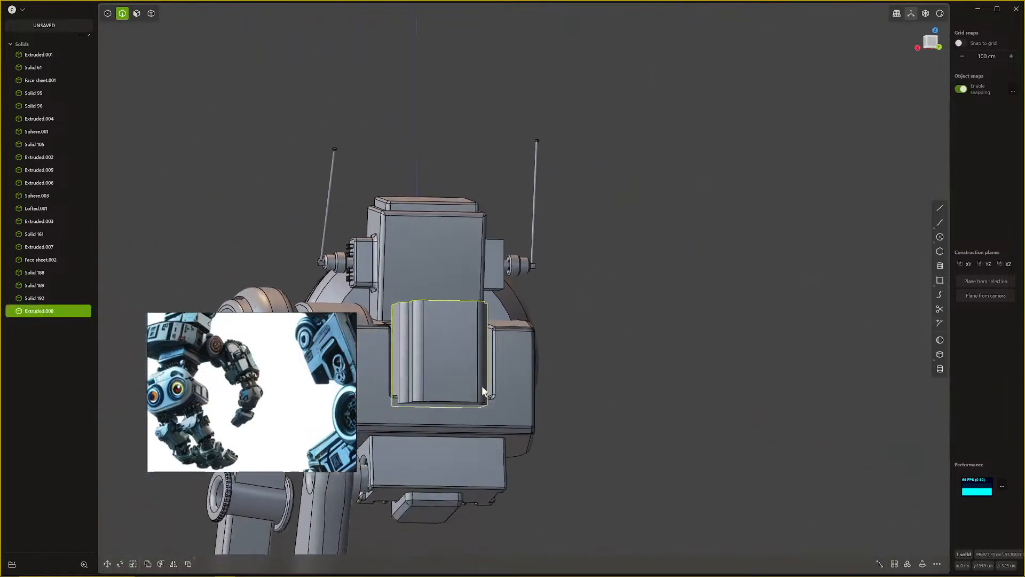
{"action": "middle_click_drag", "start_coordinate": [485, 392], "coordinate": [542, 400]}
{"action": "middle_click_drag", "start_coordinate": [543, 401], "coordinate": [550, 414]}
{"action": "scroll", "coordinate": [544, 395], "scroll_direction": "up", "scroll_amount": 3}
{"action": "scroll", "coordinate": [537, 367], "scroll_direction": "up", "scroll_amount": 1}
{"action": "middle_click_drag", "start_coordinate": [537, 367], "coordinate": [539, 418], "text": "shift"}
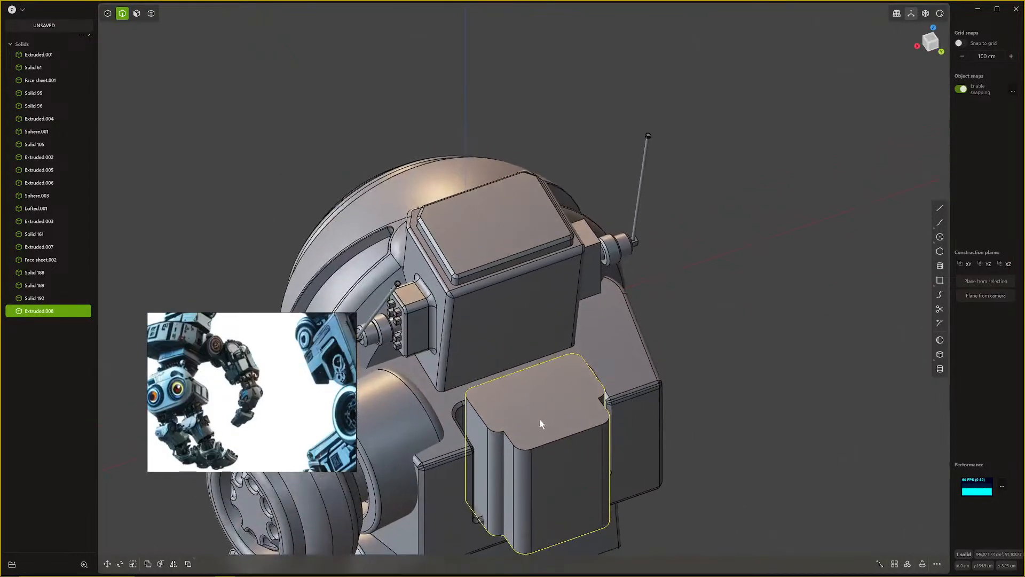
{"action": "key", "text": "3"}
{"action": "left_click", "coordinate": [539, 421]}
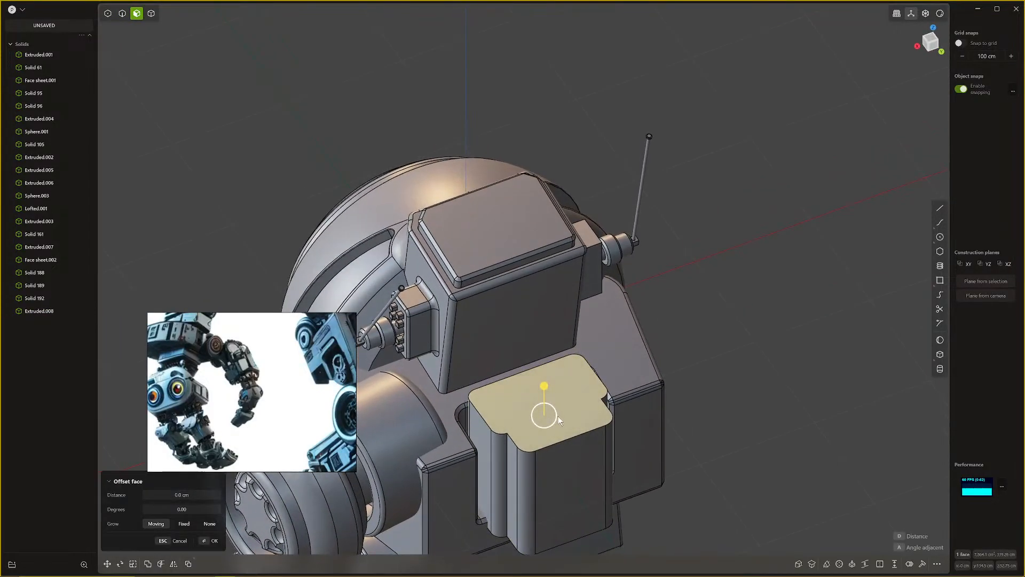
{"action": "key", "text": "o"}
{"action": "left_click", "coordinate": [566, 416]}
{"action": "right_click", "coordinate": [566, 417]}
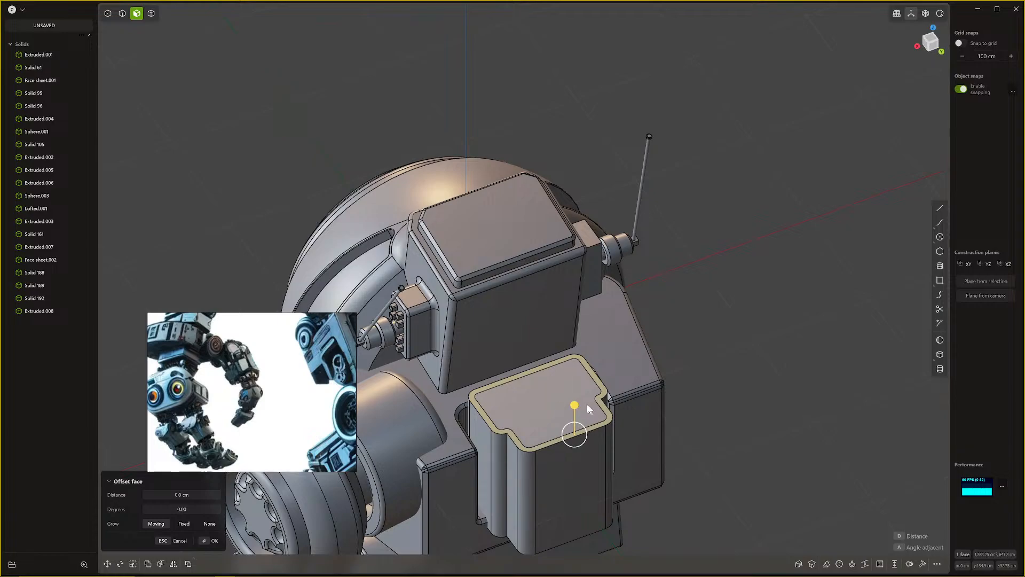
Step: Offset the narrow border face downward so the block's top has a raised inner plateau
{"action": "left_click_drag", "start_coordinate": [575, 402], "coordinate": [576, 410]}
{"action": "middle_click_drag", "start_coordinate": [531, 437], "coordinate": [497, 354]}
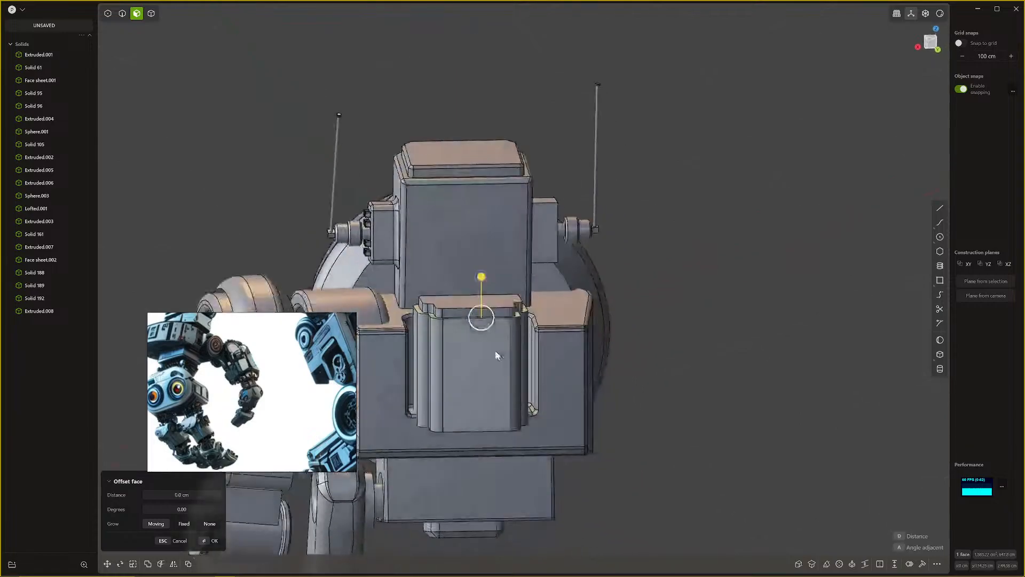
{"action": "right_click", "coordinate": [497, 354]}
Step: Offset the block's bottom face downward to lengthen the block
{"action": "left_click", "coordinate": [663, 317]}
{"action": "scroll", "coordinate": [667, 321], "scroll_direction": "down", "scroll_amount": 3}
{"action": "middle_click_drag", "start_coordinate": [667, 321], "coordinate": [623, 272]}
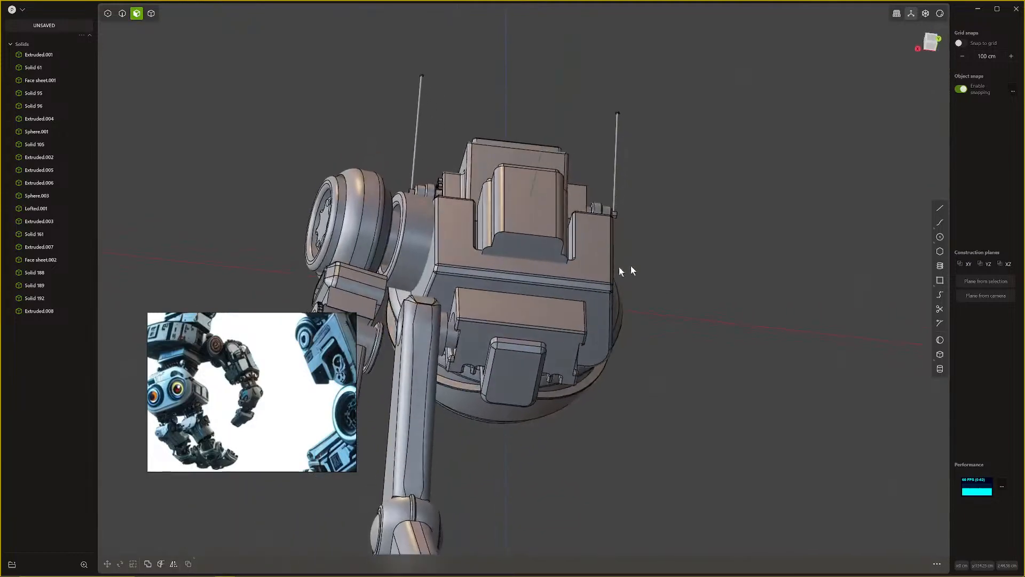
{"action": "scroll", "coordinate": [625, 283], "scroll_direction": "up", "scroll_amount": 4}
{"action": "scroll", "coordinate": [626, 293], "scroll_direction": "up", "scroll_amount": 1}
{"action": "left_click", "coordinate": [565, 307]}
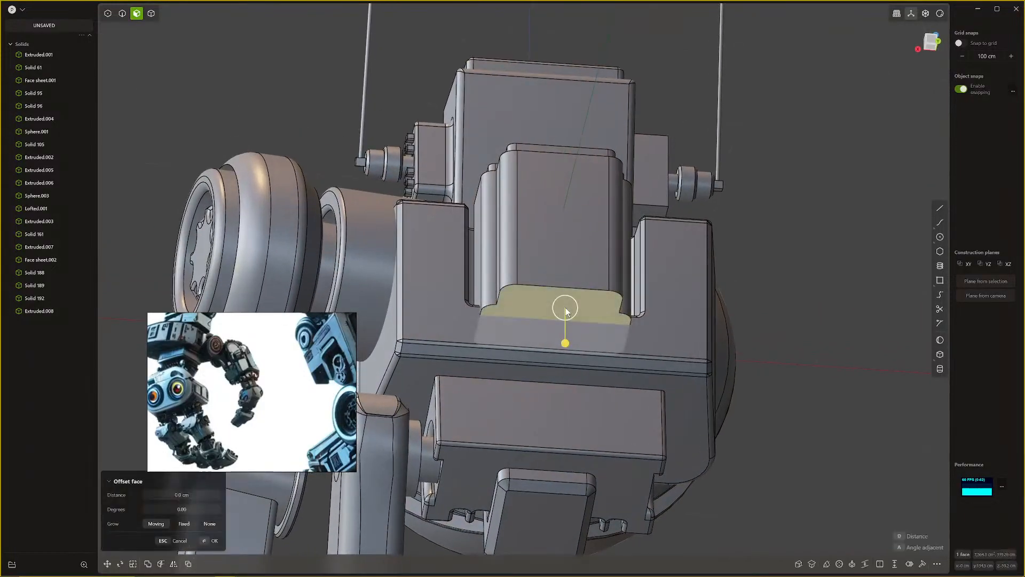
{"action": "left_click_drag", "start_coordinate": [565, 343], "coordinate": [566, 358]}
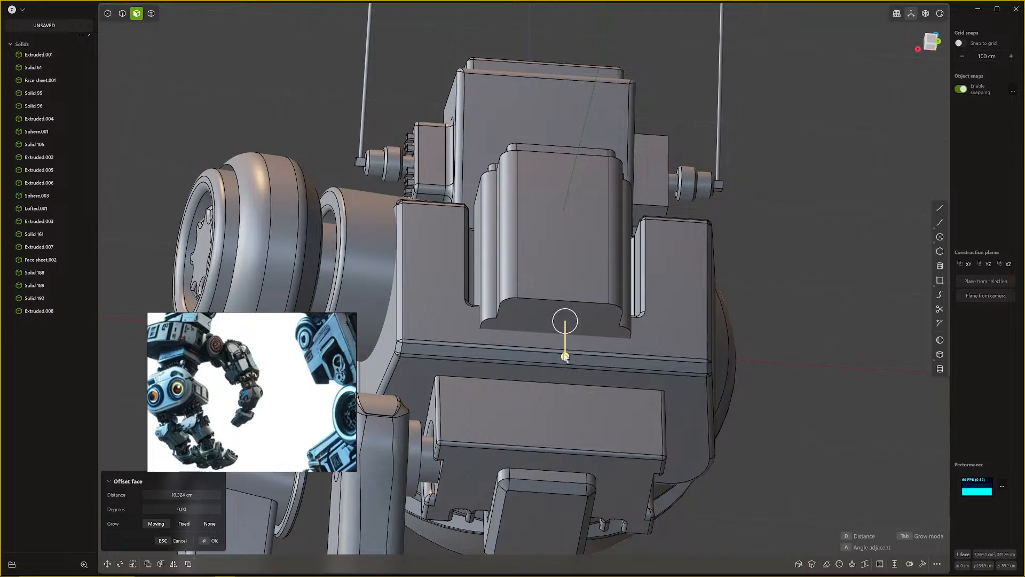
{"action": "middle_click_drag", "start_coordinate": [566, 358], "coordinate": [645, 395]}
{"action": "scroll", "coordinate": [681, 432], "scroll_direction": "up", "scroll_amount": 3}
{"action": "scroll", "coordinate": [681, 434], "scroll_direction": "up", "scroll_amount": 3}
{"action": "middle_click_drag", "start_coordinate": [682, 435], "coordinate": [556, 432]}
{"action": "scroll", "coordinate": [706, 416], "scroll_direction": "down", "scroll_amount": 3}
{"action": "scroll", "coordinate": [708, 421], "scroll_direction": "down", "scroll_amount": 4}
{"action": "key", "text": "Return"}
{"action": "key", "text": "4"}
{"action": "key", "text": "Escape"}
{"action": "left_click", "coordinate": [549, 421]}
{"action": "key", "text": "3"}
{"action": "left_click", "coordinate": [555, 427]}
{"action": "key", "text": "o"}
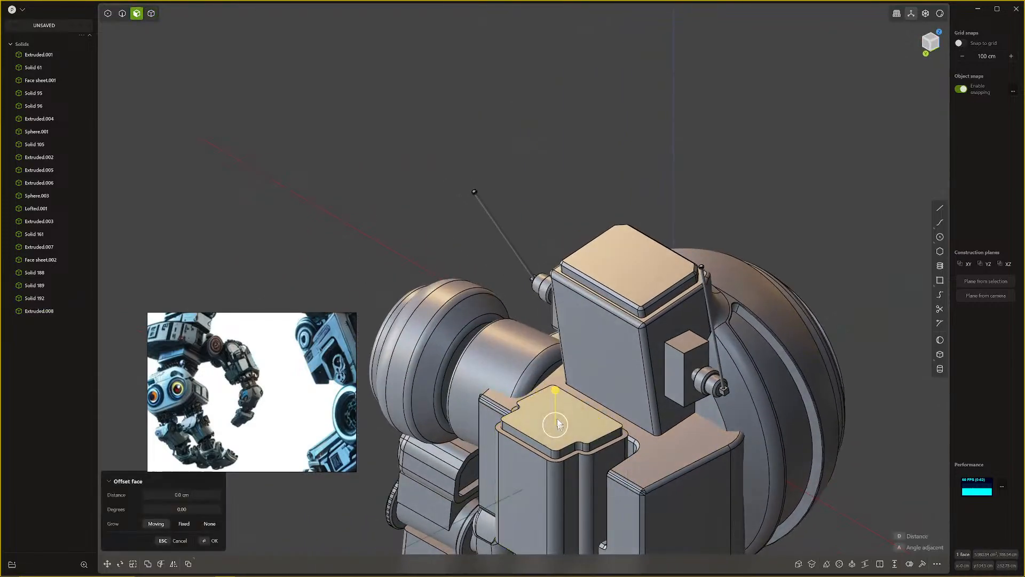
{"action": "left_click", "coordinate": [594, 409]}
{"action": "left_click", "coordinate": [567, 411]}
{"action": "left_click_drag", "start_coordinate": [567, 411], "coordinate": [577, 378]}
{"action": "key", "text": "Escape"}
{"action": "key", "text": "ctrl+z"}
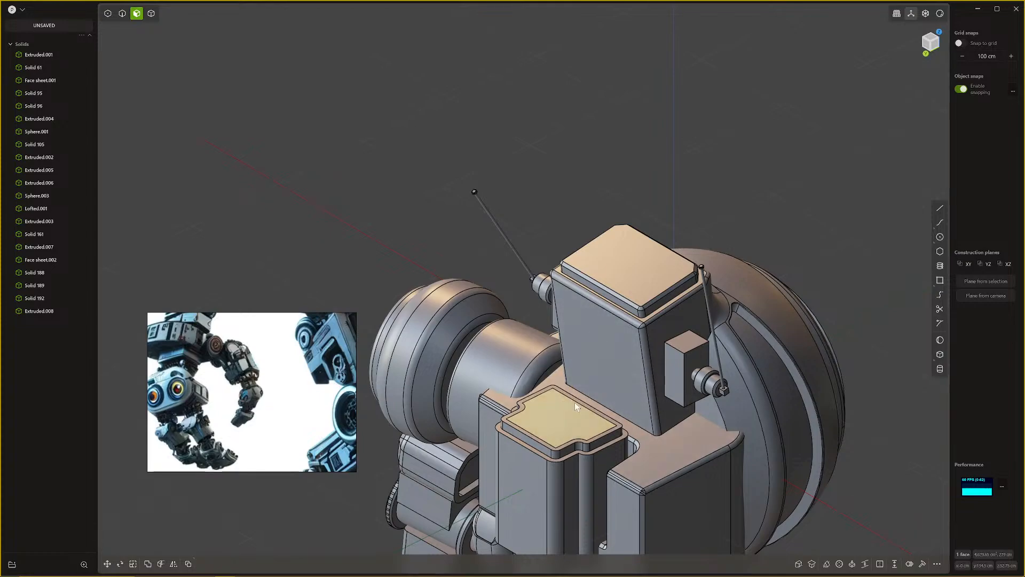
{"action": "key", "text": "o"}
{"action": "key", "text": "Escape"}
{"action": "key", "text": "o"}
Step: Draw a small rectangle over the stepped front corner of the block's raised top face, on the antenna-box side without bolts
{"action": "middle_click_drag", "start_coordinate": [561, 425], "coordinate": [593, 336]}
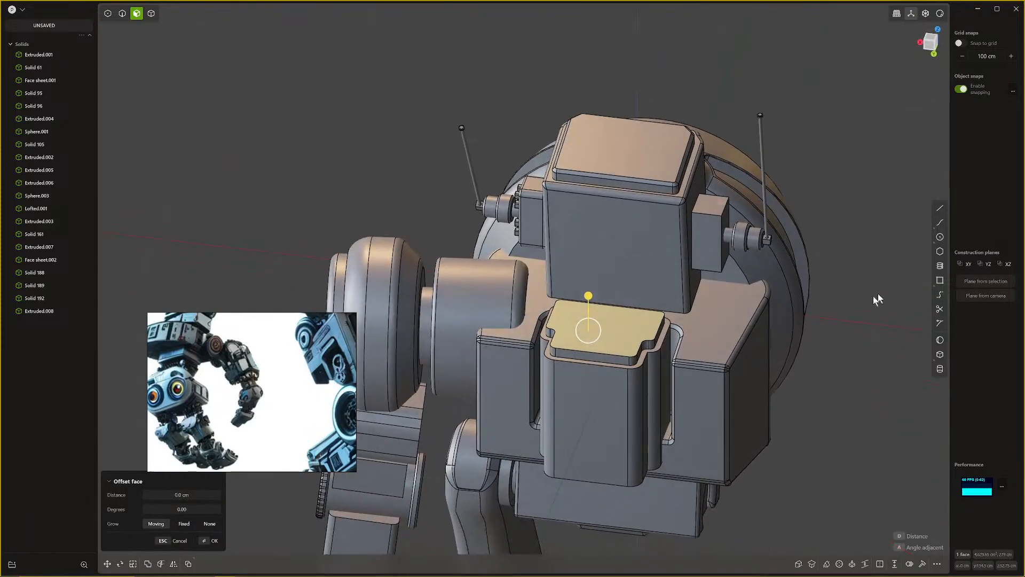
{"action": "left_click", "coordinate": [940, 281]}
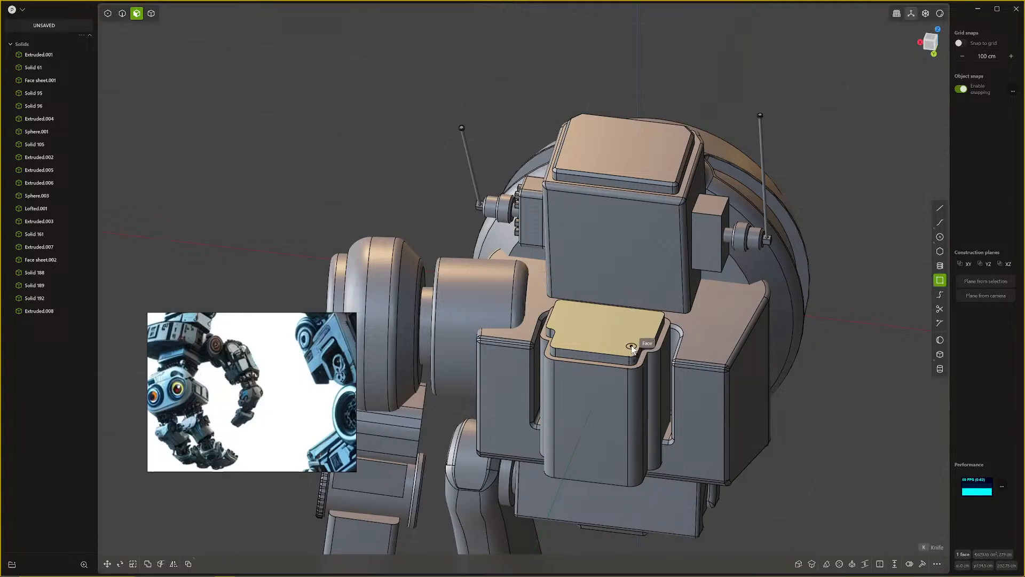
{"action": "left_click", "coordinate": [643, 331]}
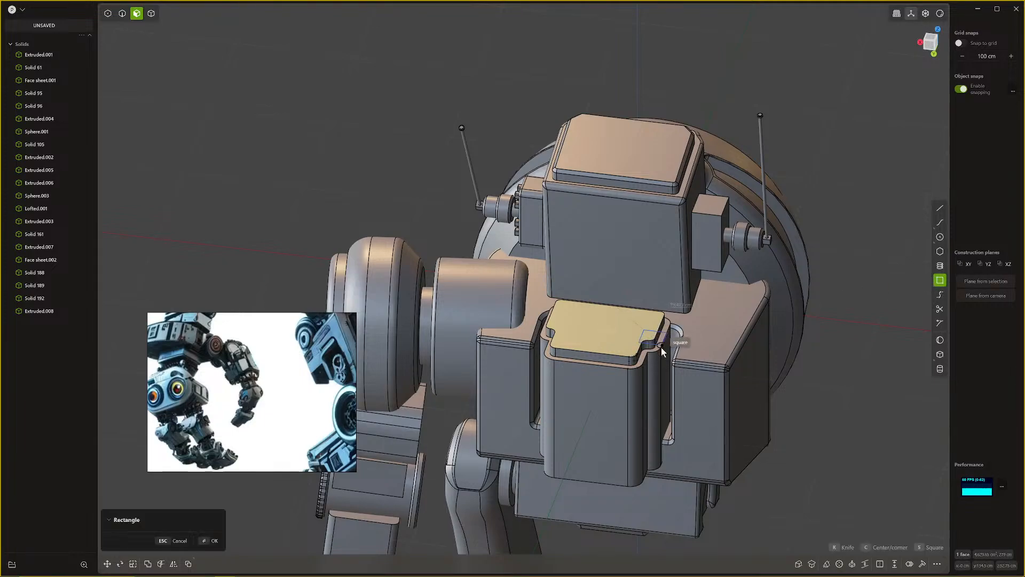
{"action": "left_click", "coordinate": [662, 349]}
Step: Extrude the small rectangle about 36 cm down and subtract it from the block to cut a corner notch
{"action": "left_click", "coordinate": [660, 342]}
{"action": "key", "text": "e"}
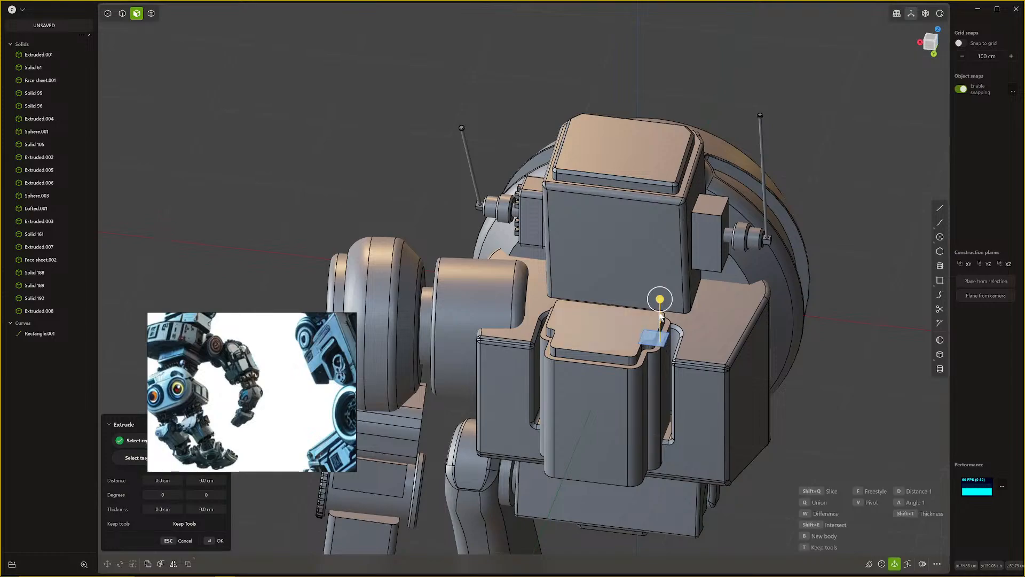
{"action": "left_click_drag", "start_coordinate": [660, 311], "coordinate": [668, 345]}
{"action": "left_click", "coordinate": [637, 383]}
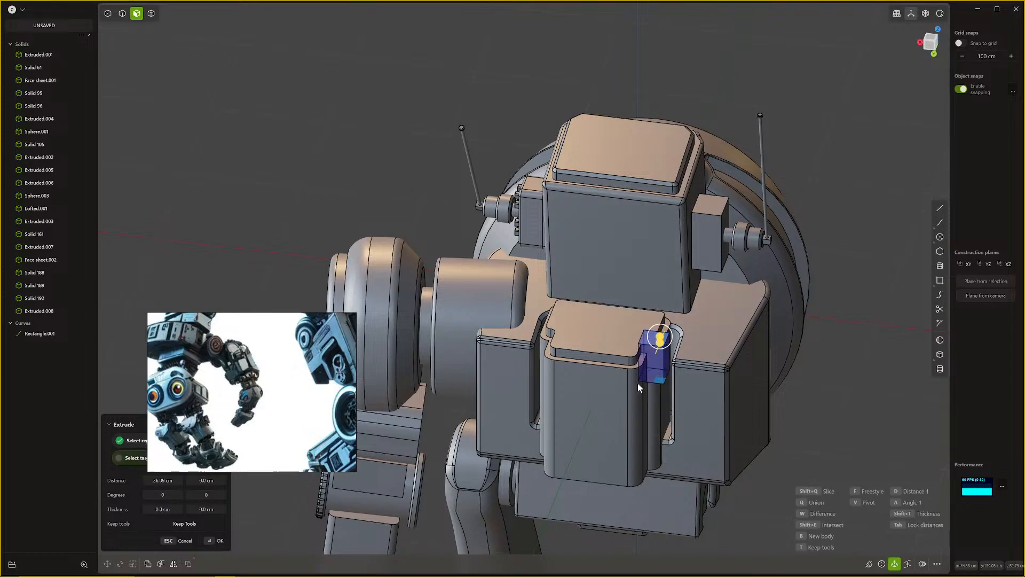
{"action": "key", "text": "w"}
{"action": "key", "text": "Return"}
Step: Complete the notch cut and delete the leftover rectangle curve from the block's top
{"action": "middle_click_drag", "start_coordinate": [633, 388], "coordinate": [569, 386]}
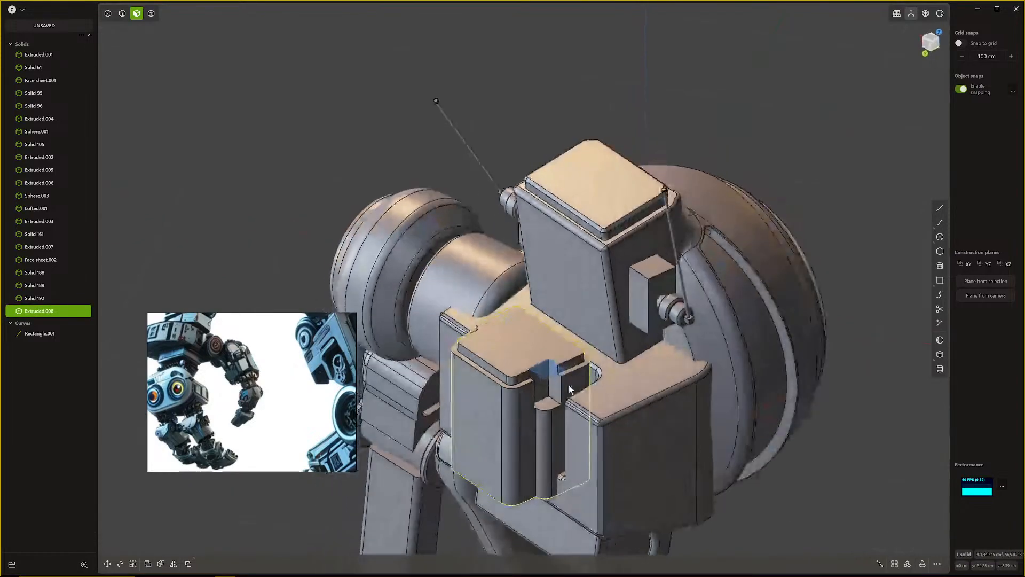
{"action": "left_click", "coordinate": [546, 386]}
{"action": "middle_click_drag", "start_coordinate": [479, 397], "coordinate": [448, 404]}
{"action": "key", "text": "4"}
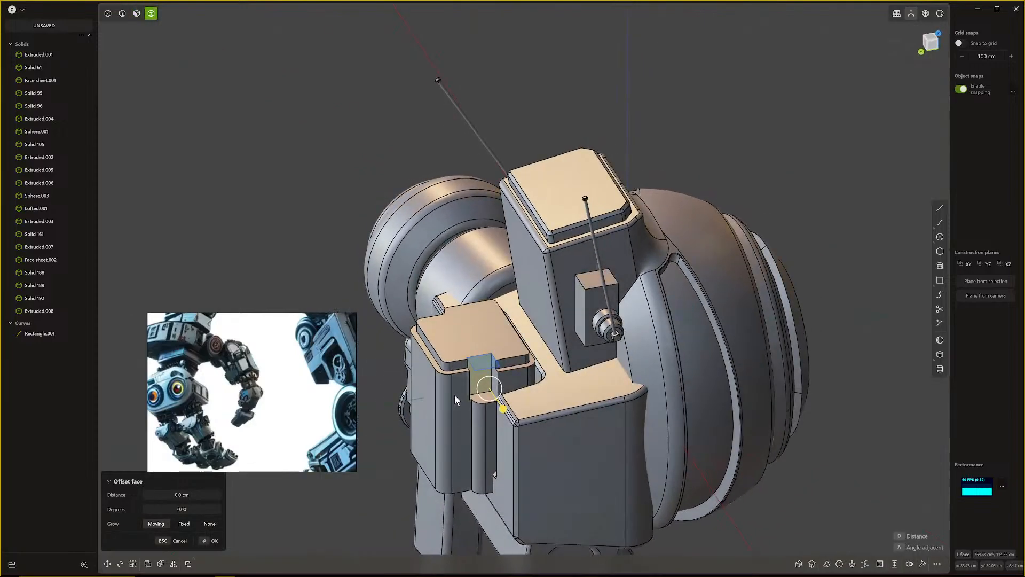
{"action": "key", "text": "2"}
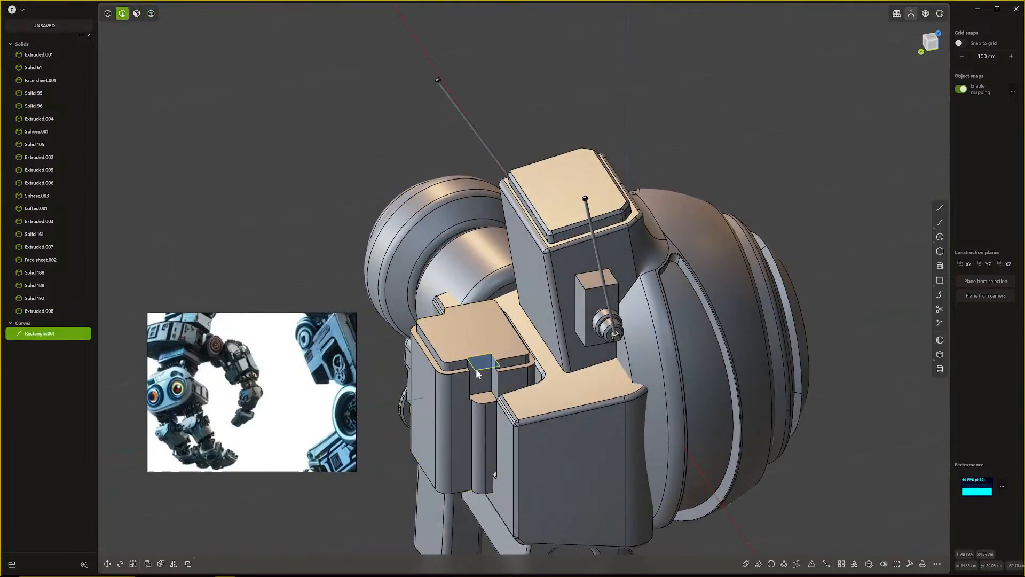
{"action": "middle_click_drag", "start_coordinate": [473, 369], "coordinate": [607, 407]}
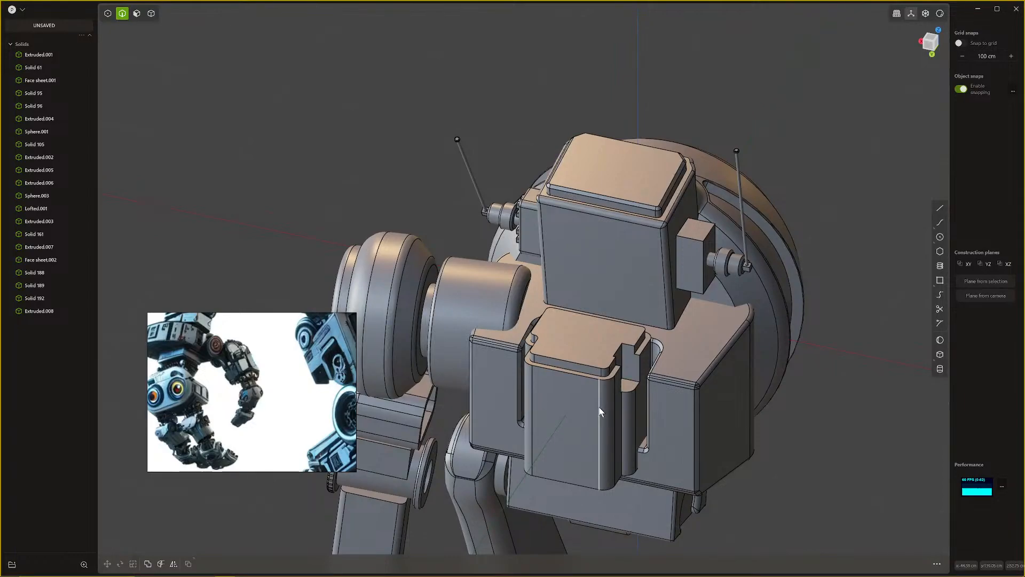
Step: Mirror the notched block across its X plane with the halves merged, repeating the notch on the opposite side
{"action": "key", "text": "4"}
{"action": "key", "text": "alt+x"}
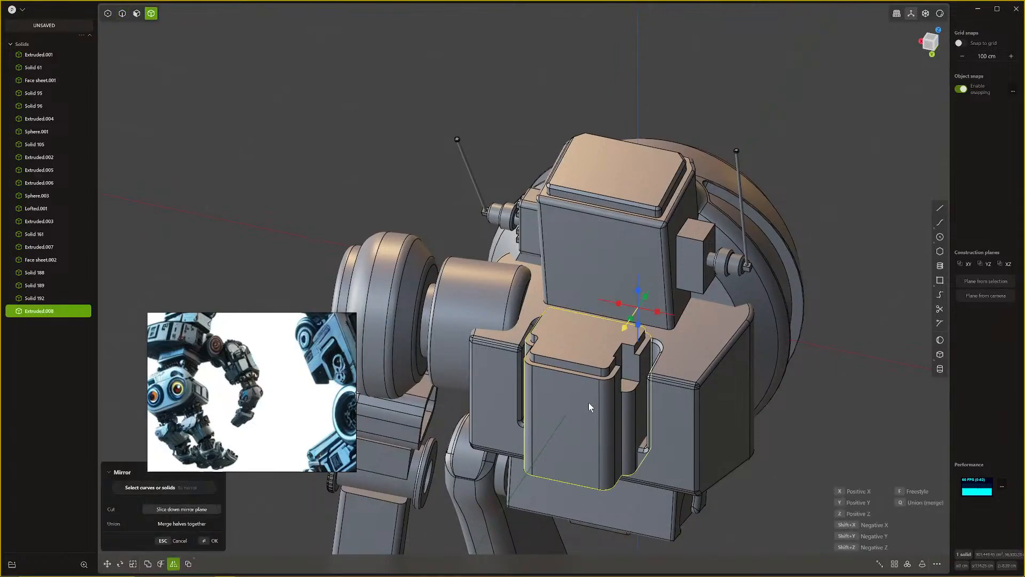
{"action": "left_click", "coordinate": [657, 312]}
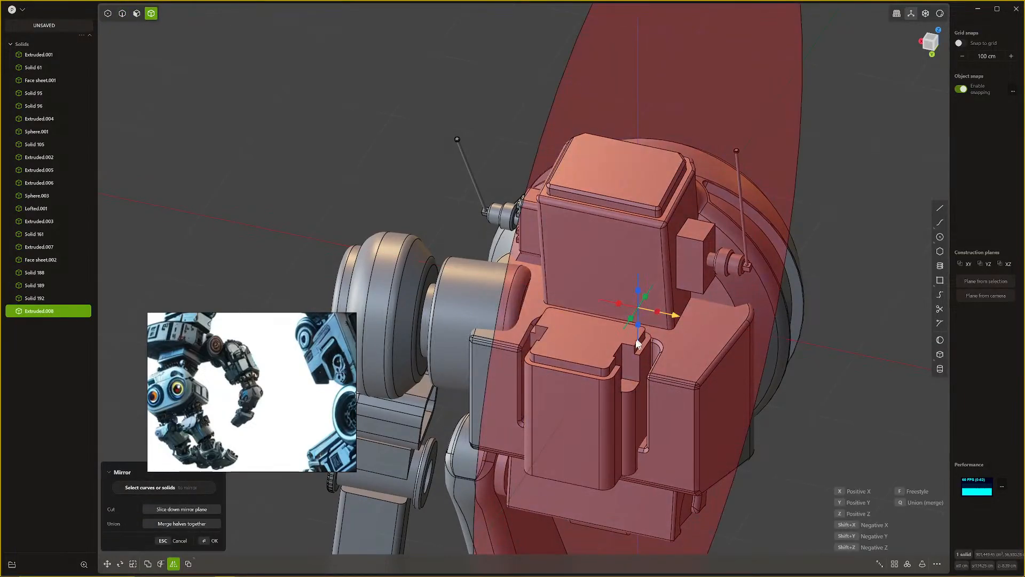
{"action": "key", "text": "Return"}
Step: Chamfer the notch's two outer corner edges on the raised plateau, and its inner vertical corner by about 4.3 cm
{"action": "scroll", "coordinate": [620, 373], "scroll_direction": "up", "scroll_amount": 3}
{"action": "scroll", "coordinate": [618, 380], "scroll_direction": "up", "scroll_amount": 3}
{"action": "middle_click_drag", "start_coordinate": [618, 380], "coordinate": [411, 398]}
{"action": "middle_click_drag", "start_coordinate": [525, 329], "coordinate": [652, 388], "text": "shift"}
{"action": "scroll", "coordinate": [649, 389], "scroll_direction": "up", "scroll_amount": 2}
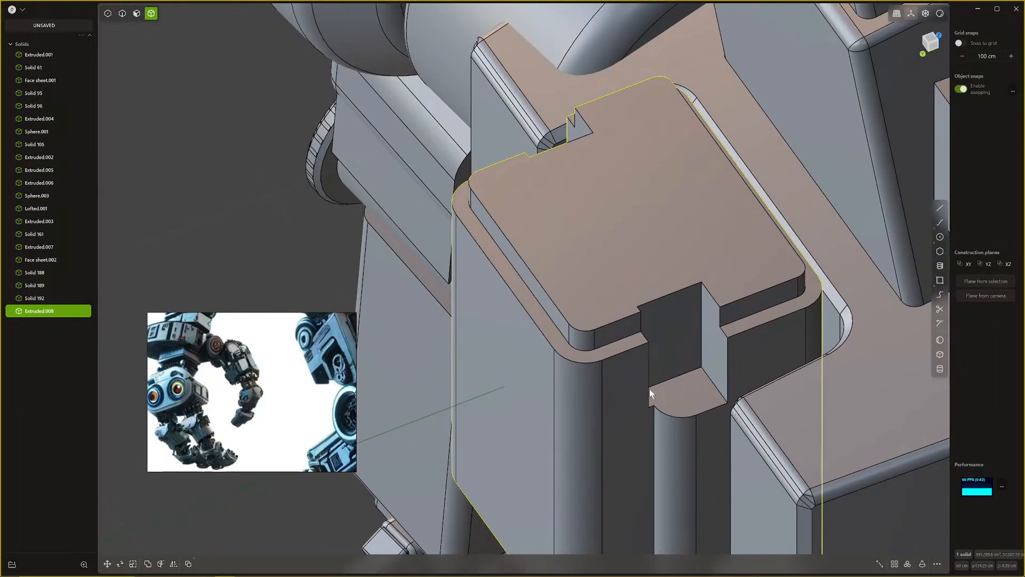
{"action": "left_click", "coordinate": [642, 319]}
{"action": "key", "text": "f"}
{"action": "left_click_drag", "start_coordinate": [720, 319], "coordinate": [722, 353]}
{"action": "left_click_drag", "start_coordinate": [662, 327], "coordinate": [633, 290]}
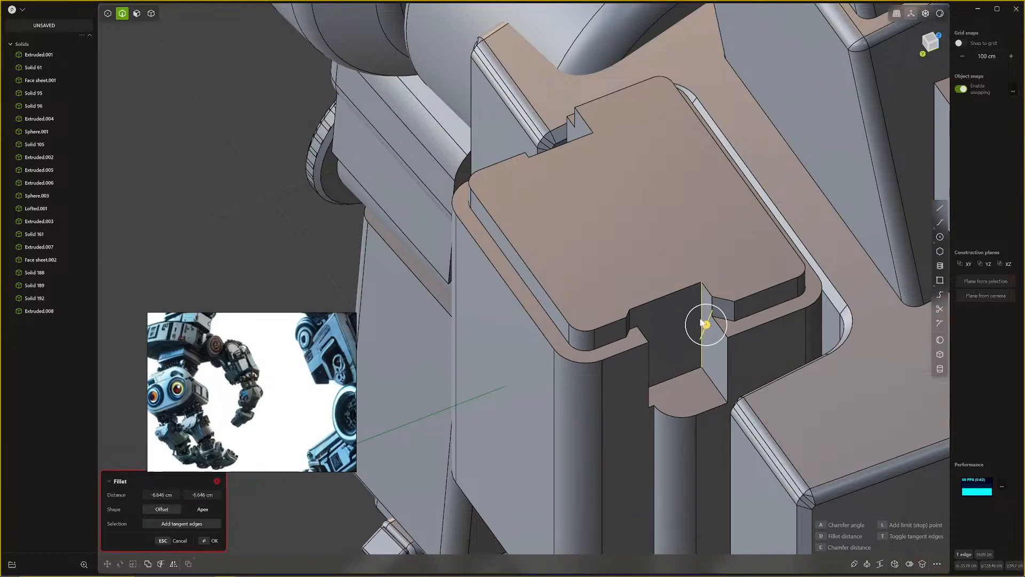
{"action": "left_click_drag", "start_coordinate": [705, 323], "coordinate": [699, 319]}
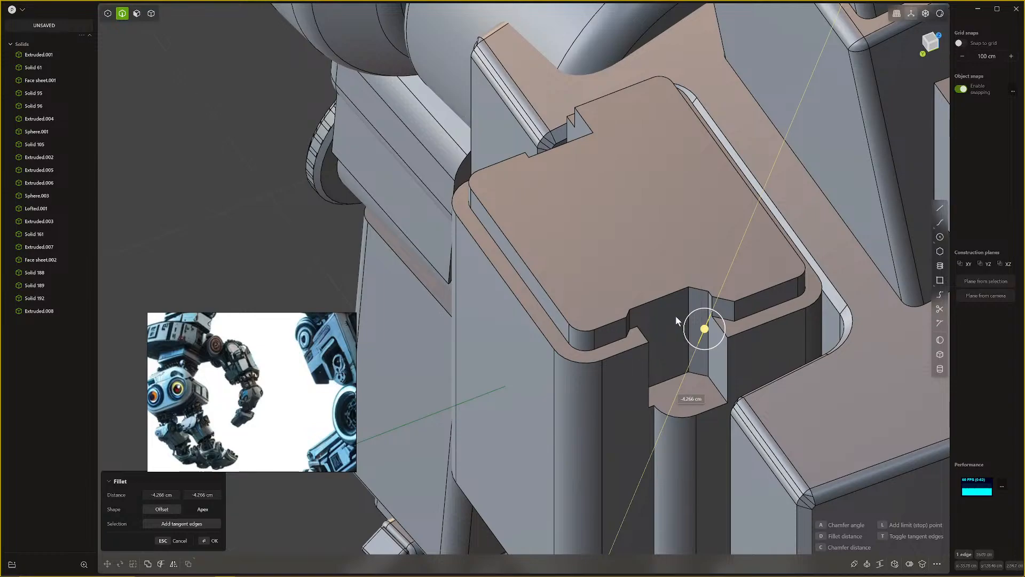
{"action": "key", "text": "Return"}
Step: Fillet the long vertical edge running down from the notch's ledge by about 0.5 cm
{"action": "scroll", "coordinate": [713, 368], "scroll_direction": "down", "scroll_amount": 2}
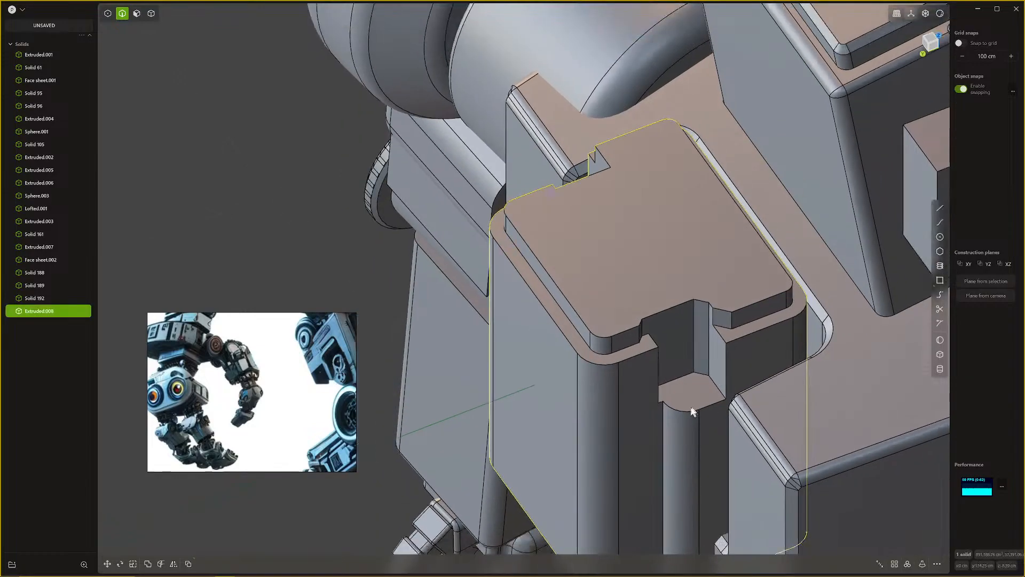
{"action": "left_click", "coordinate": [688, 411]}
{"action": "key", "text": "b"}
{"action": "left_click_drag", "start_coordinate": [688, 411], "coordinate": [686, 410]}
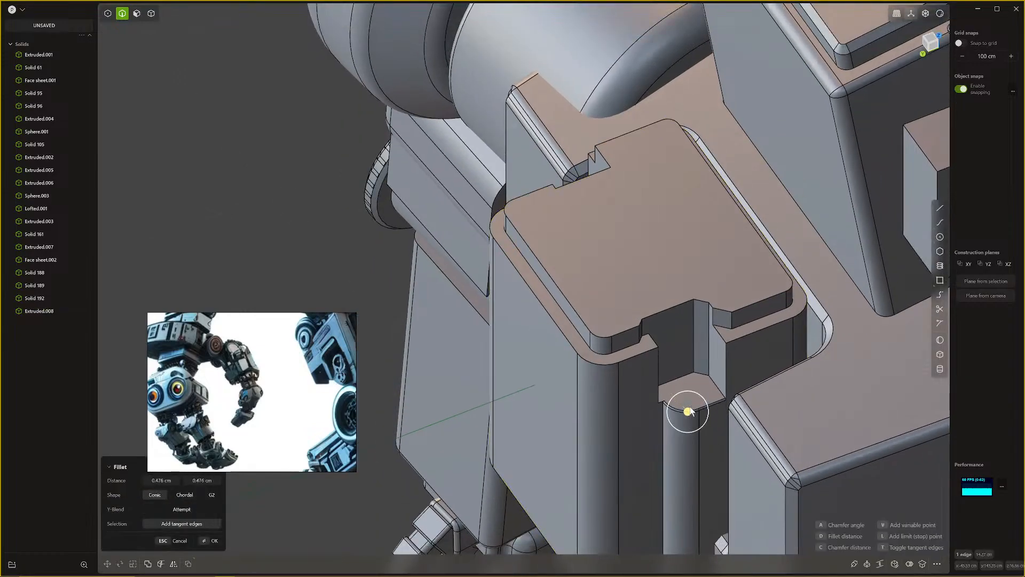
{"action": "key", "text": "Escape"}
{"action": "key", "text": "b"}
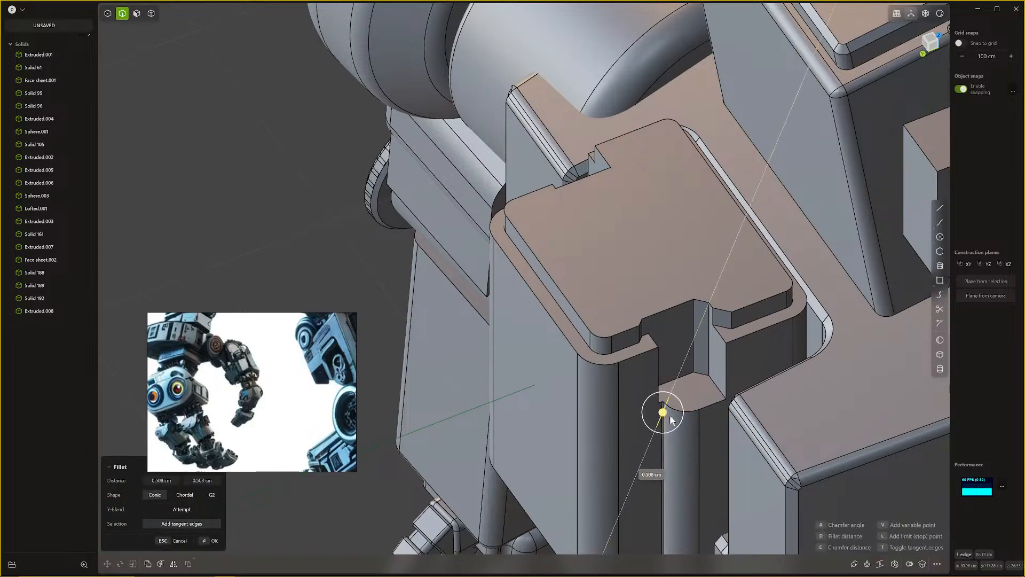
{"action": "key", "text": "Return"}
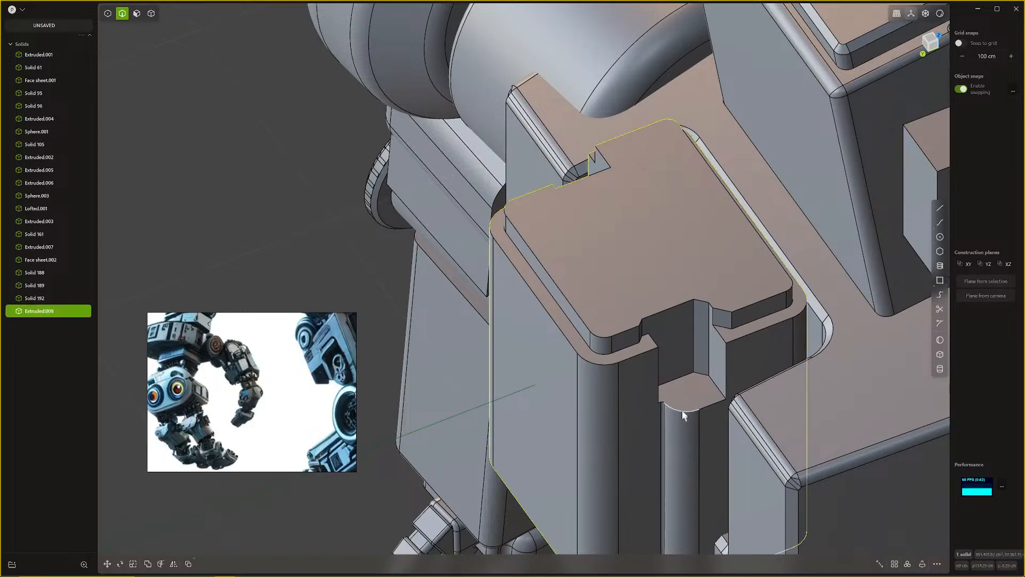
Step: Fillet the notch's two outer vertical edges, and the curved rim of its ledge by about 0.6 cm
{"action": "left_click", "coordinate": [658, 378]}
{"action": "key", "text": "b"}
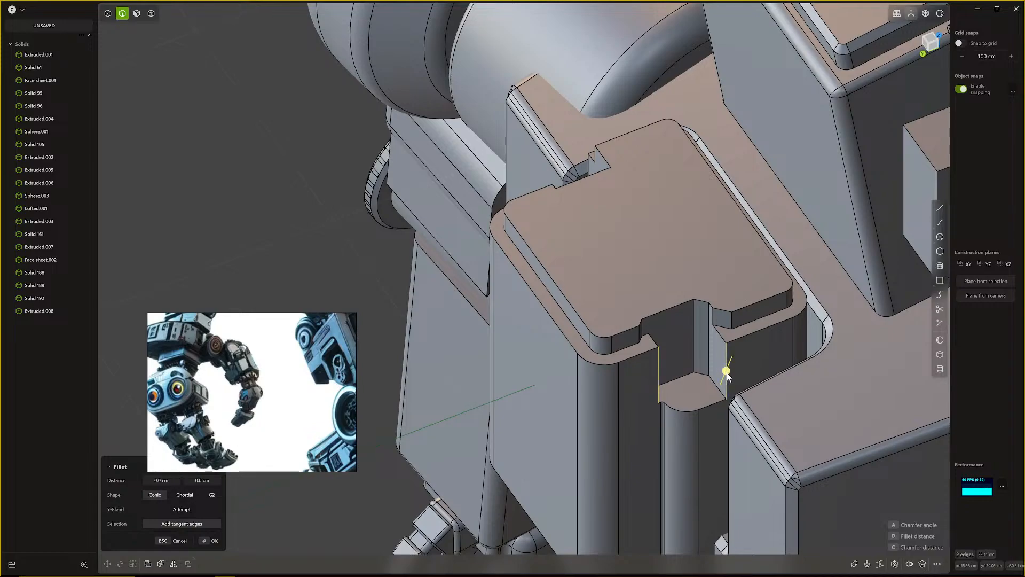
{"action": "left_click_drag", "start_coordinate": [726, 373], "coordinate": [702, 414]}
{"action": "key", "text": "Return"}
{"action": "left_click", "coordinate": [703, 407]}
{"action": "key", "text": "f"}
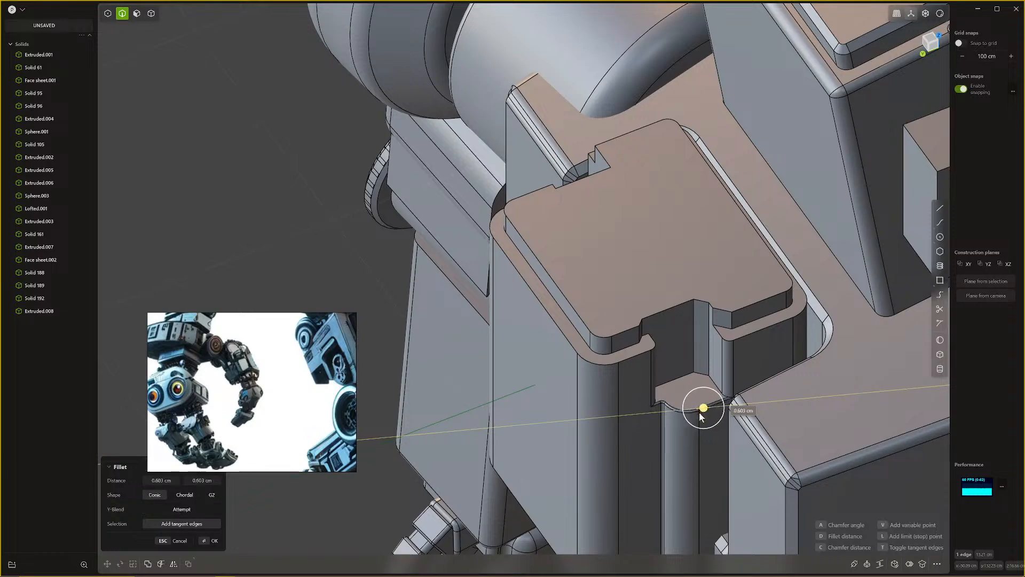
{"action": "right_click", "coordinate": [701, 418]}
Step: Mirror the block across its X plane again to carry the notch's chamfers and fillets to the opposite side
{"action": "scroll", "coordinate": [708, 417], "scroll_direction": "down", "scroll_amount": 5}
{"action": "middle_click_drag", "start_coordinate": [714, 416], "coordinate": [742, 377]}
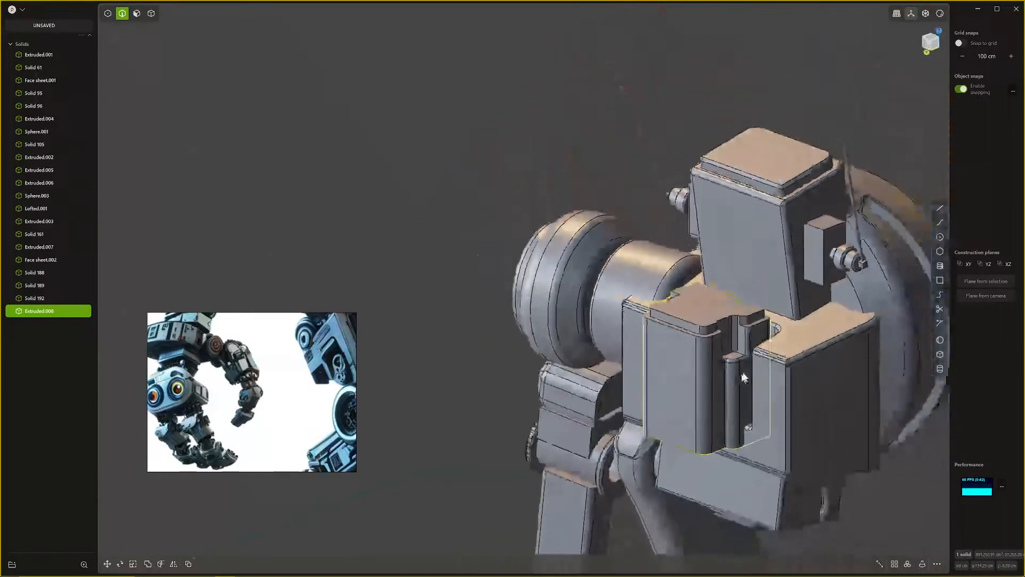
{"action": "scroll", "coordinate": [729, 392], "scroll_direction": "down", "scroll_amount": 3}
{"action": "scroll", "coordinate": [724, 395], "scroll_direction": "up", "scroll_amount": 2}
{"action": "scroll", "coordinate": [724, 397], "scroll_direction": "up", "scroll_amount": 2}
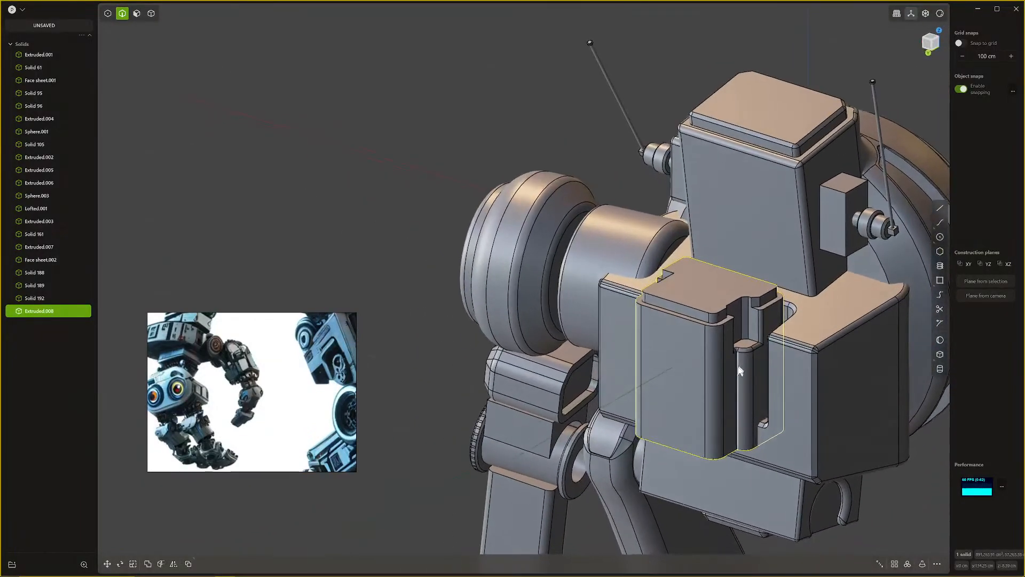
{"action": "key", "text": "4"}
{"action": "left_click", "coordinate": [709, 381]}
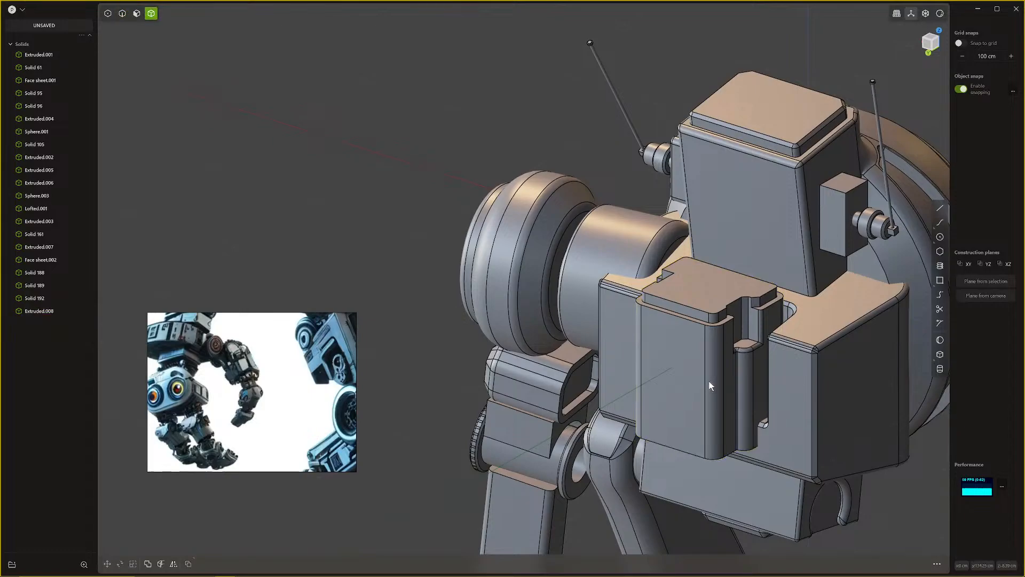
{"action": "left_click", "coordinate": [722, 375]}
{"action": "key", "text": "alt+x"}
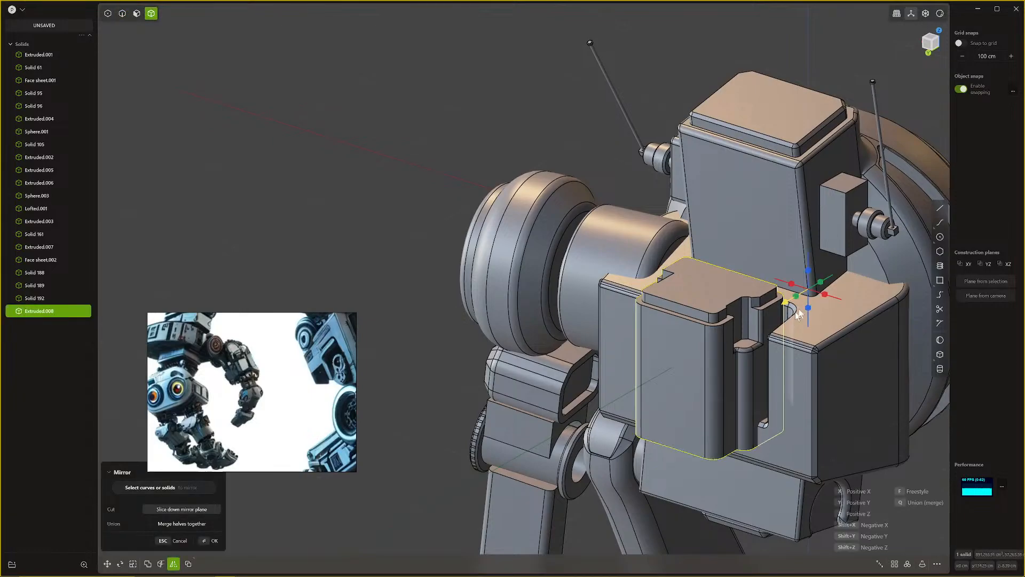
{"action": "left_click", "coordinate": [824, 296]}
{"action": "right_click", "coordinate": [769, 323]}
Step: Check the robot's side silhouette with the flat black matcap and restore the grey metallic one
{"action": "scroll", "coordinate": [767, 331], "scroll_direction": "down", "scroll_amount": 5}
{"action": "middle_click_drag", "start_coordinate": [768, 385], "coordinate": [793, 227]}
{"action": "left_click", "coordinate": [812, 343]}
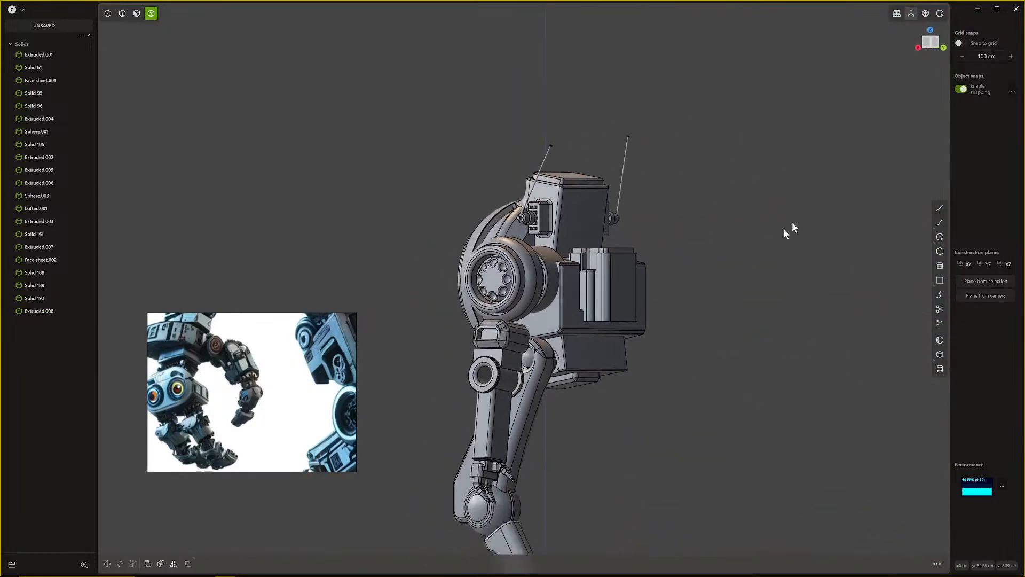
{"action": "left_click", "coordinate": [941, 14]}
{"action": "left_click", "coordinate": [941, 80]}
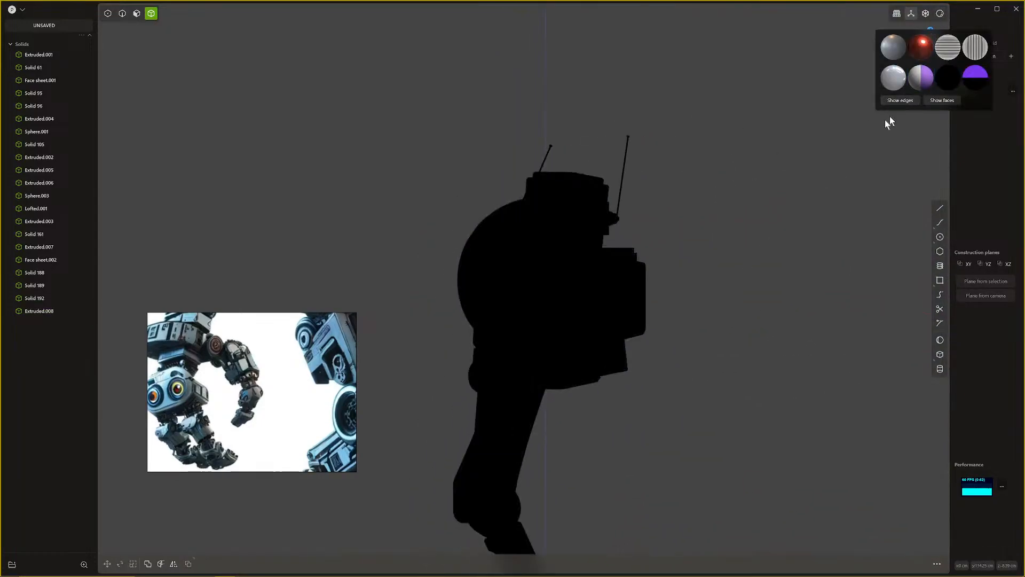
{"action": "mouse_move", "coordinate": [710, 236]}
{"action": "middle_mouse_down"}
{"action": "mouse_move", "coordinate": [723, 267]}
{"action": "mouse_move", "coordinate": [774, 276]}
{"action": "mouse_move", "coordinate": [787, 267]}
{"action": "mouse_move", "coordinate": [755, 258]}
{"action": "mouse_move", "coordinate": [705, 359]}
{"action": "mouse_move", "coordinate": [657, 319]}
{"action": "mouse_move", "coordinate": [659, 334]}
{"action": "mouse_move", "coordinate": [678, 298]}
{"action": "mouse_move", "coordinate": [702, 311]}
{"action": "mouse_move", "coordinate": [698, 300]}
{"action": "mouse_move", "coordinate": [739, 295]}
{"action": "mouse_move", "coordinate": [605, 330]}
{"action": "mouse_move", "coordinate": [519, 318]}
{"action": "mouse_move", "coordinate": [643, 315]}
{"action": "mouse_move", "coordinate": [720, 241]}
{"action": "middle_mouse_up"}
{"action": "left_click", "coordinate": [939, 15]}
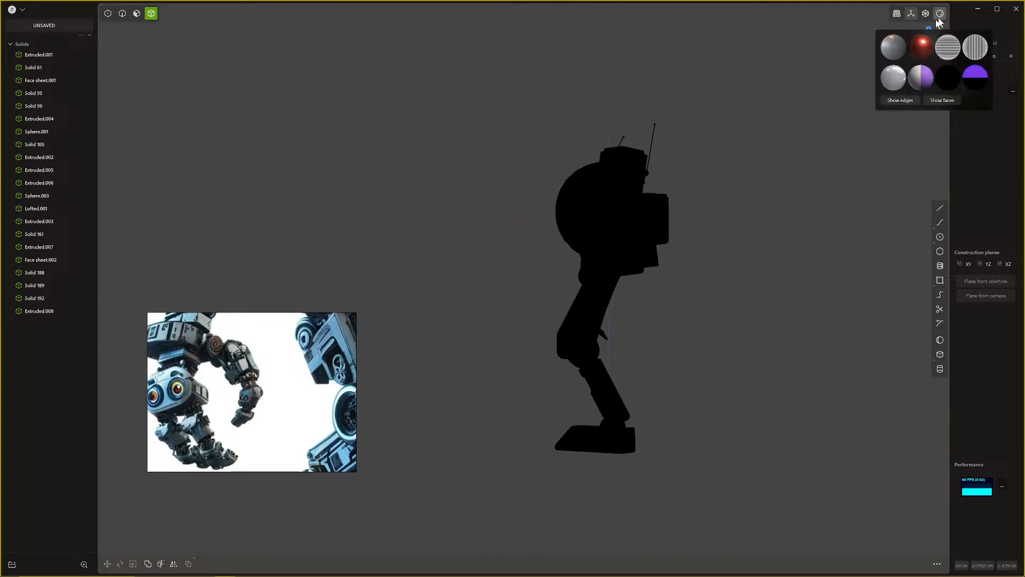
{"action": "left_click", "coordinate": [898, 43]}
{"action": "scroll", "coordinate": [709, 223], "scroll_direction": "up", "scroll_amount": 1}
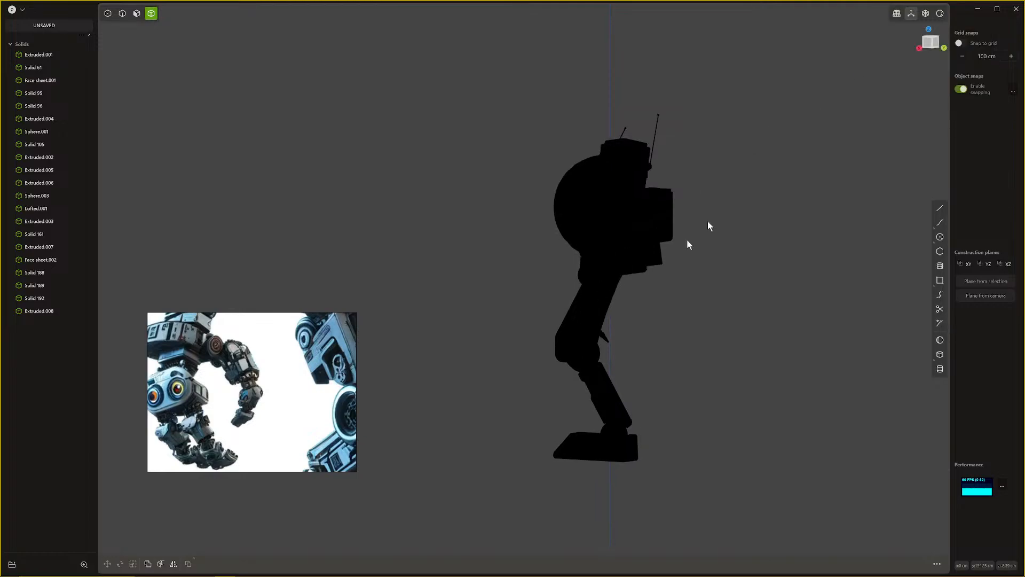
{"action": "left_click", "coordinate": [940, 14]}
{"action": "left_click", "coordinate": [889, 46]}
{"action": "scroll", "coordinate": [601, 302], "scroll_direction": "up", "scroll_amount": 5}
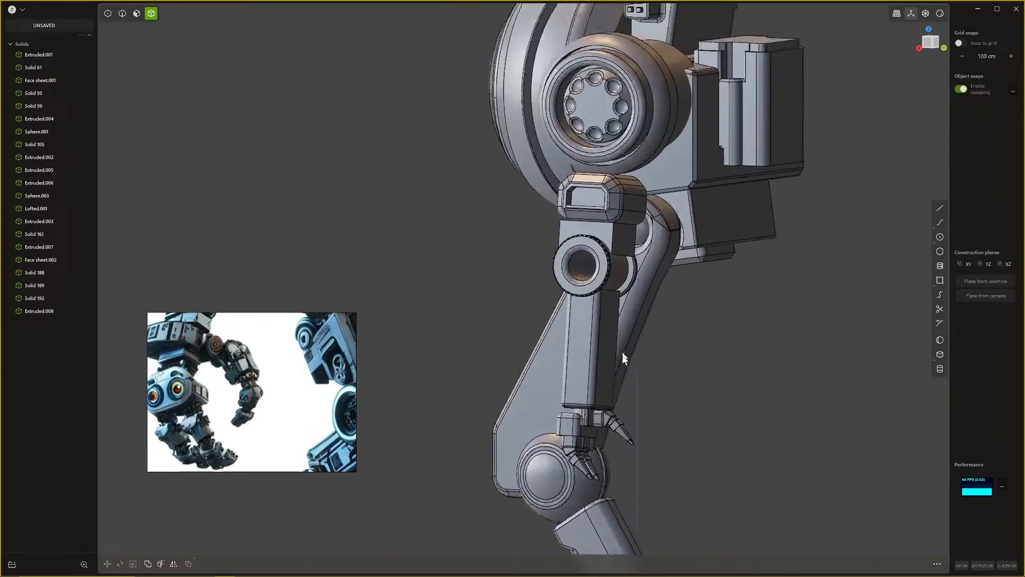
Step: Select the forearm, the elbow joint, the hand and all its fingers together
{"action": "middle_click_drag", "start_coordinate": [622, 355], "coordinate": [545, 370]}
{"action": "scroll", "coordinate": [486, 421], "scroll_direction": "down", "scroll_amount": 3}
{"action": "left_click", "coordinate": [549, 370]}
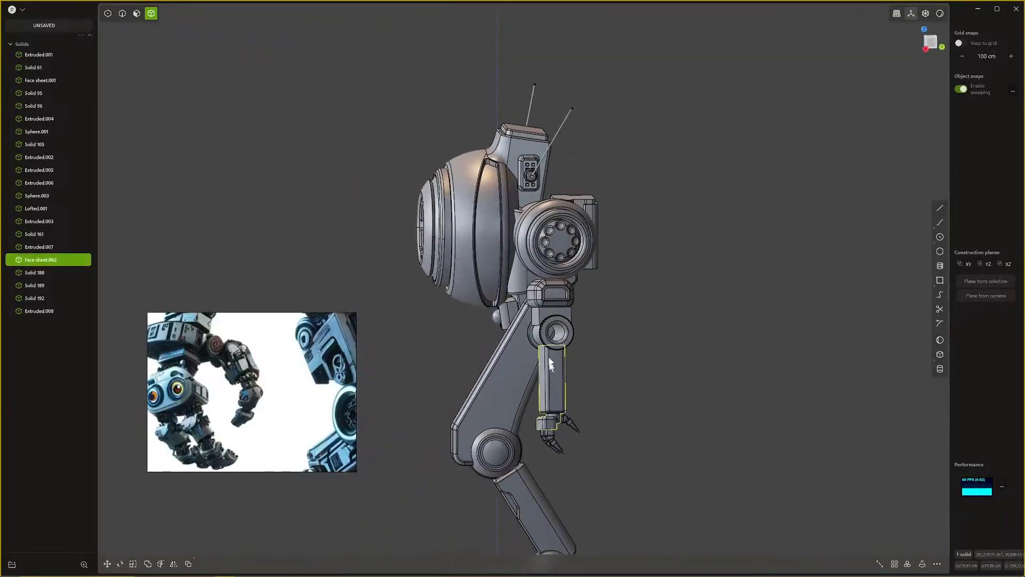
{"action": "left_click", "coordinate": [569, 333], "text": "shift"}
{"action": "scroll", "coordinate": [575, 366], "scroll_direction": "up", "scroll_amount": 5}
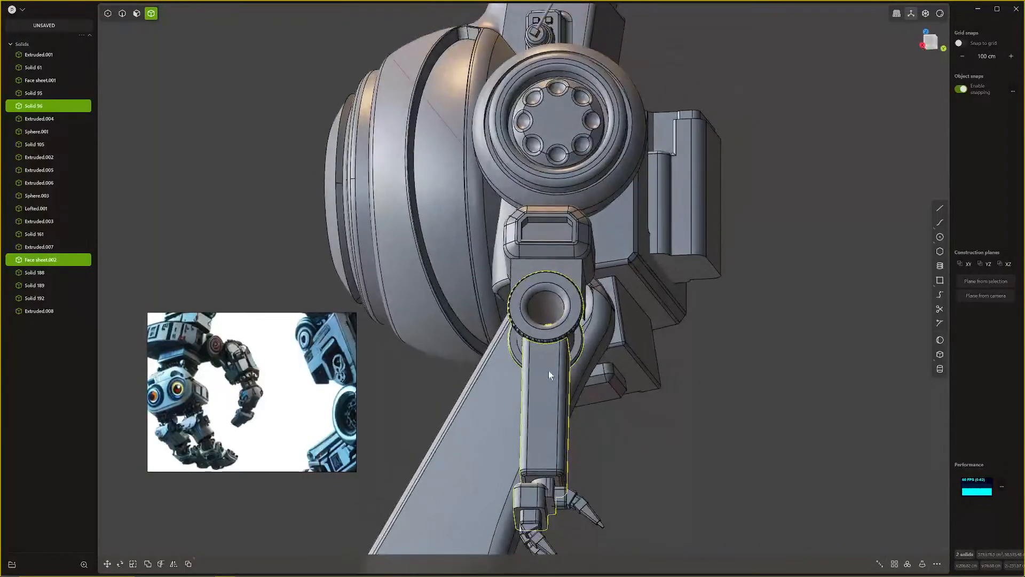
{"action": "middle_click_drag", "start_coordinate": [549, 370], "coordinate": [562, 448]}
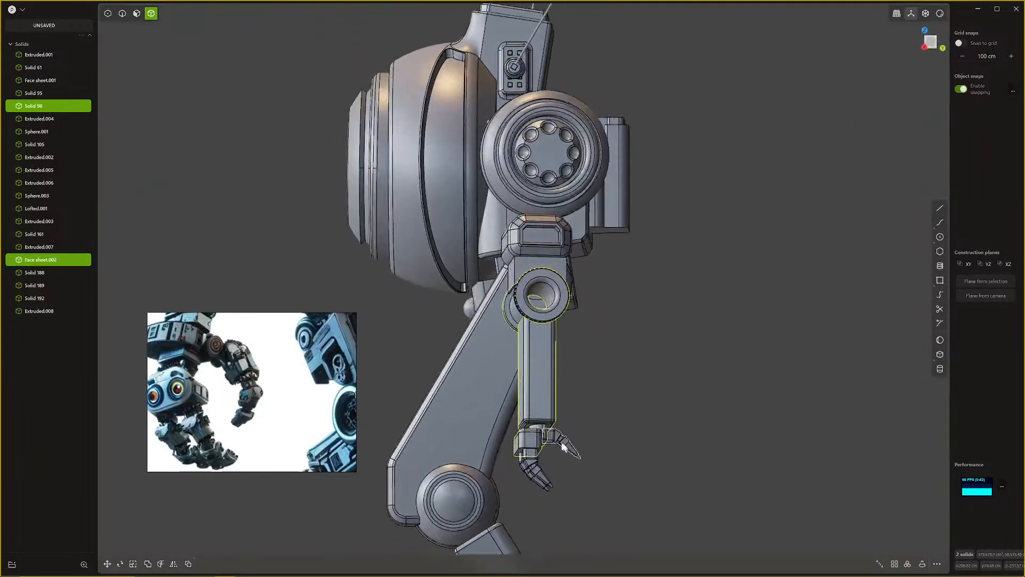
{"action": "left_click_drag", "start_coordinate": [577, 489], "coordinate": [577, 490]}
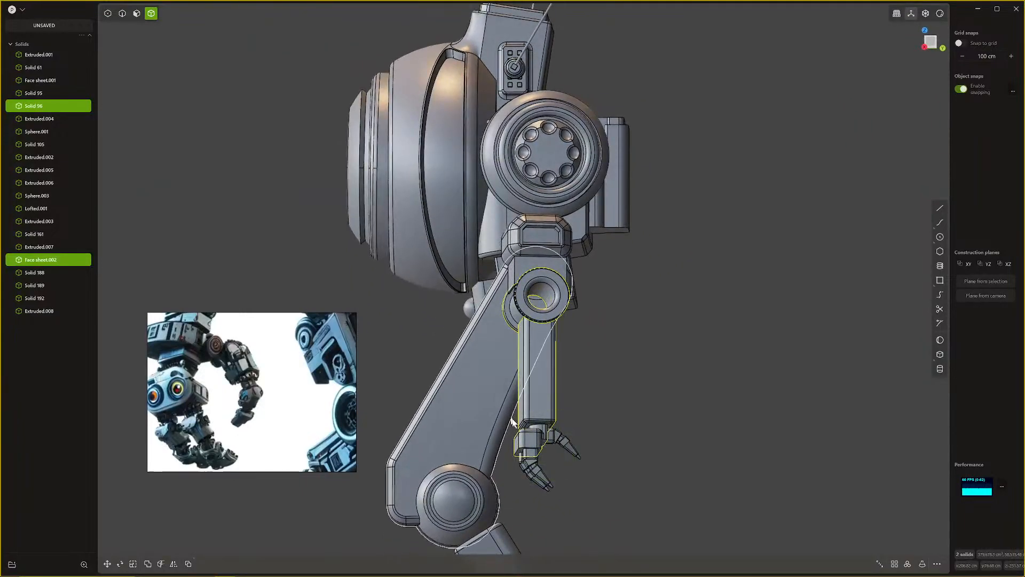
{"action": "left_click_drag", "start_coordinate": [511, 416], "coordinate": [595, 502]}
{"action": "middle_click_drag", "start_coordinate": [595, 501], "coordinate": [558, 340]}
{"action": "middle_click_drag", "start_coordinate": [577, 329], "coordinate": [589, 328]}
Step: Rotate the selected forearm and hand about the center of the elbow joint so the hand swings backward
{"action": "key", "text": "KP_3"}
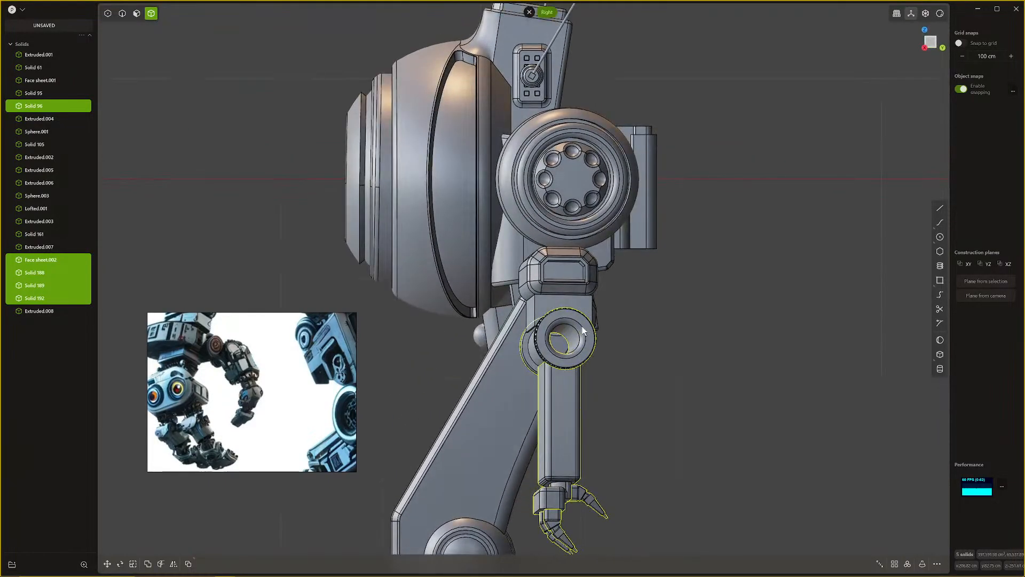
{"action": "middle_click_drag", "start_coordinate": [599, 328], "coordinate": [560, 362]}
{"action": "key", "text": "r"}
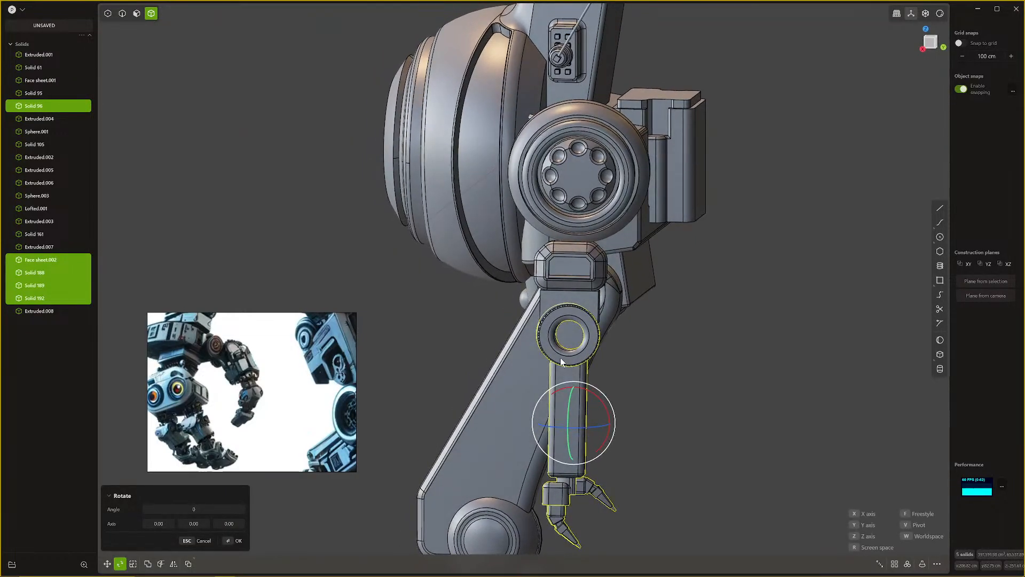
{"action": "key", "text": "v"}
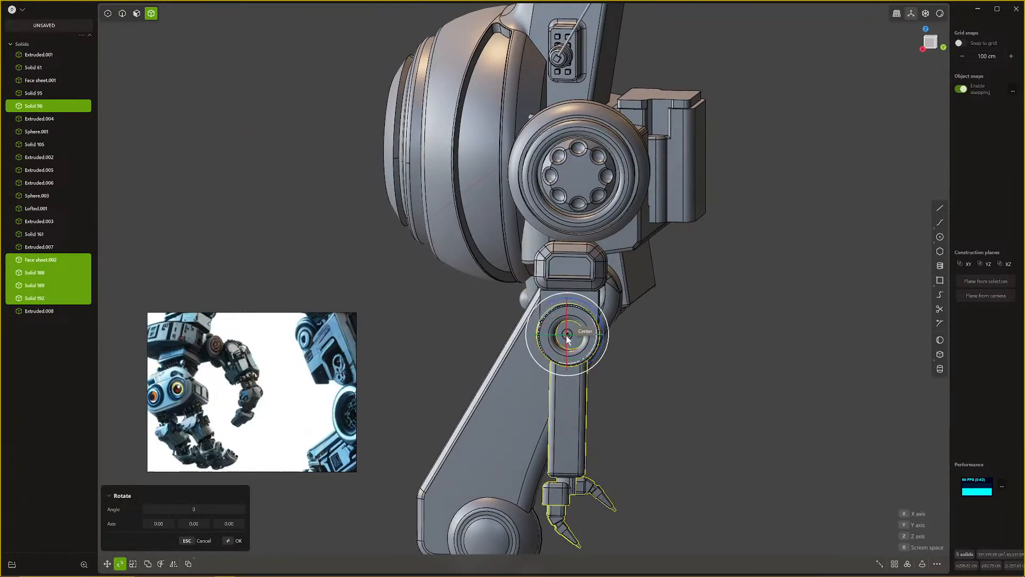
{"action": "left_click", "coordinate": [567, 337]}
{"action": "left_click_drag", "start_coordinate": [594, 308], "coordinate": [582, 305]}
{"action": "right_click", "coordinate": [582, 305]}
Step: Examine the reposed arm in the robot's flat black silhouette from several angles, clear the selection and return to metallic shading
{"action": "scroll", "coordinate": [584, 382], "scroll_direction": "down", "scroll_amount": 4}
{"action": "middle_click_drag", "start_coordinate": [705, 374], "coordinate": [810, 338]}
{"action": "left_click", "coordinate": [941, 14]}
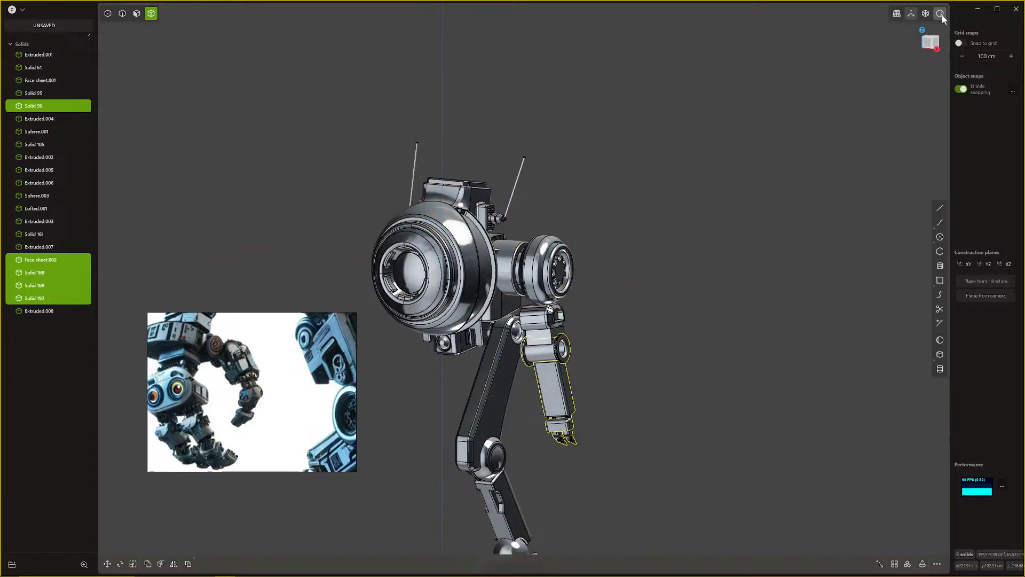
{"action": "mouse_move", "coordinate": [941, 15]}
{"action": "left_click", "coordinate": [948, 78]}
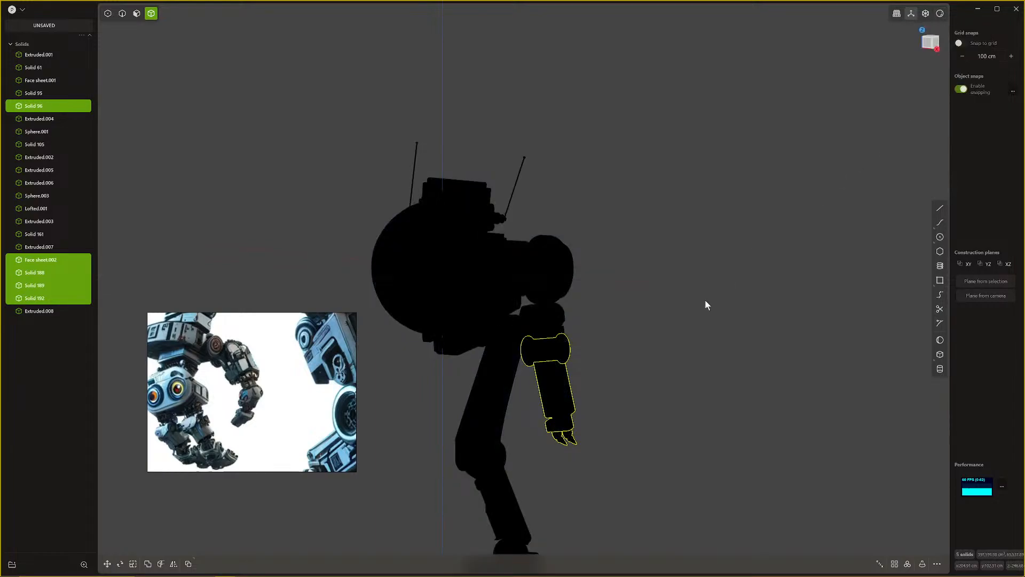
{"action": "middle_click_drag", "start_coordinate": [704, 299], "coordinate": [614, 294]}
{"action": "left_click", "coordinate": [733, 367]}
{"action": "middle_click_drag", "start_coordinate": [737, 397], "coordinate": [811, 374]}
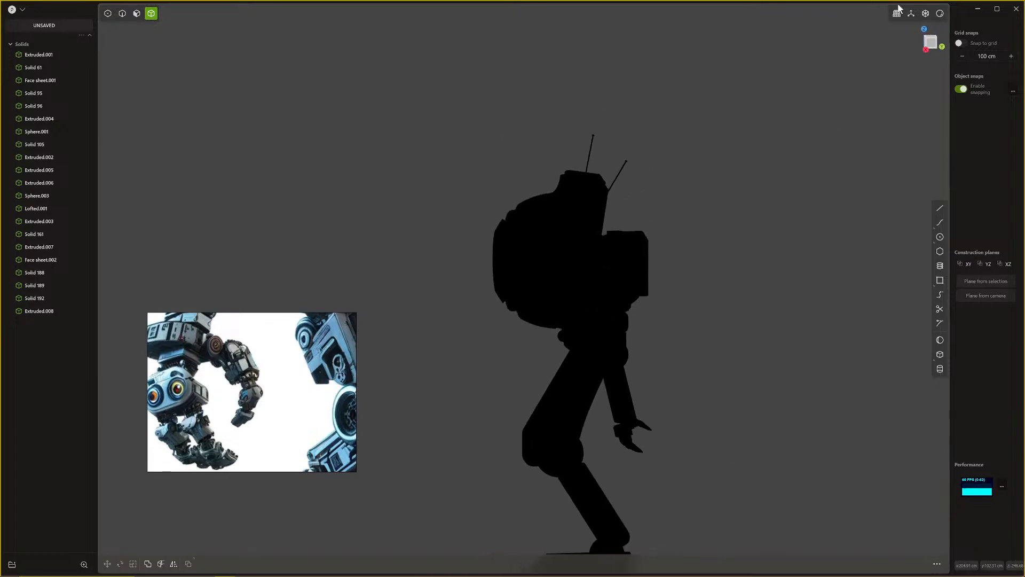
{"action": "left_click", "coordinate": [936, 16]}
{"action": "left_click", "coordinate": [895, 39]}
{"action": "scroll", "coordinate": [539, 153], "scroll_direction": "up", "scroll_amount": 10}
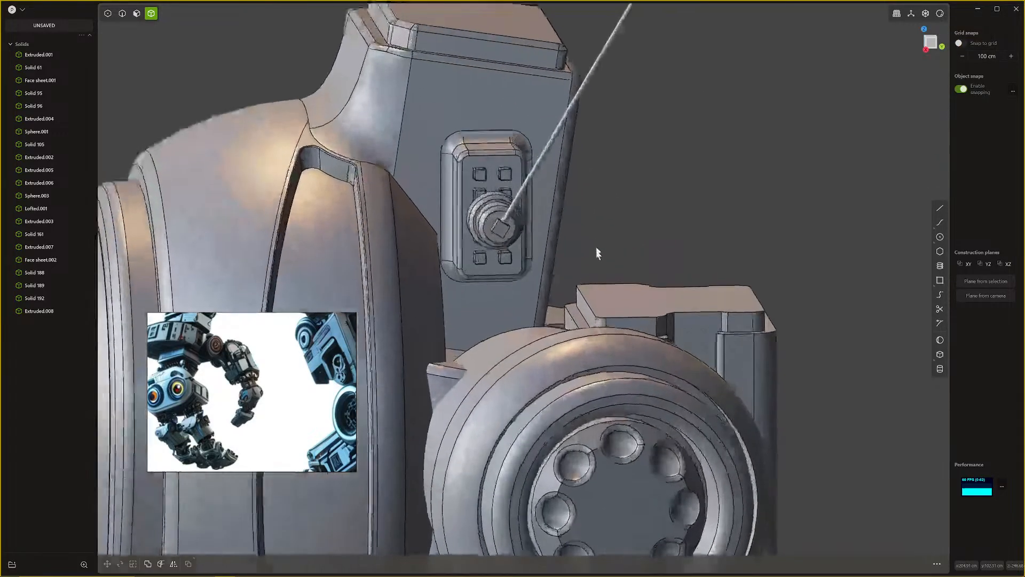
Step: Offset the side faces of the small cube at the arm-side antenna's base outward by about 1.29 cm
{"action": "middle_click_drag", "start_coordinate": [596, 248], "coordinate": [620, 331], "text": "shift"}
{"action": "left_click", "coordinate": [528, 310]}
{"action": "middle_click_drag", "start_coordinate": [534, 295], "coordinate": [545, 300]}
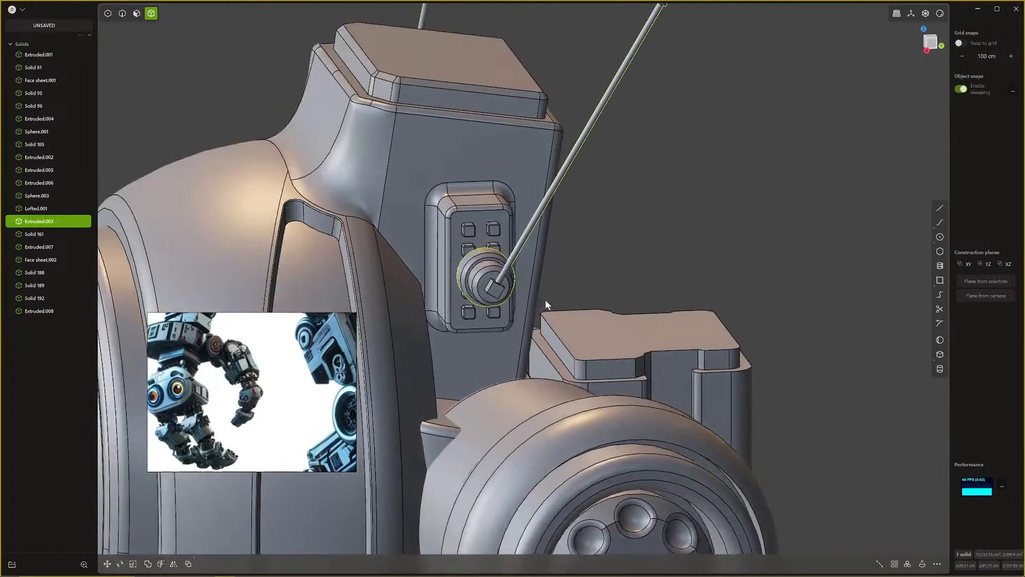
{"action": "scroll", "coordinate": [546, 304], "scroll_direction": "up", "scroll_amount": 3}
{"action": "scroll", "coordinate": [484, 259], "scroll_direction": "up", "scroll_amount": 5}
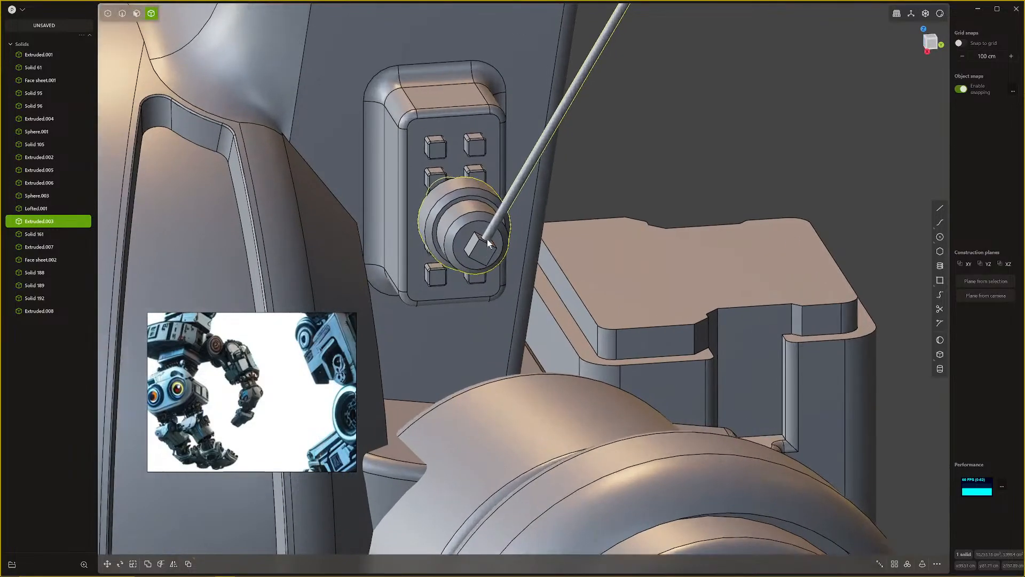
{"action": "key", "text": "3"}
{"action": "left_click", "coordinate": [476, 300]}
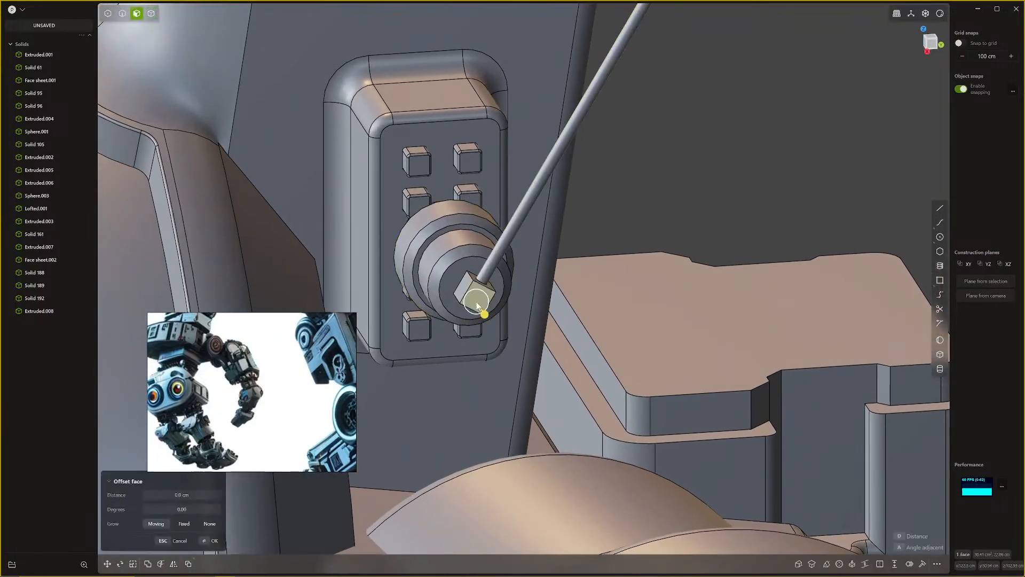
{"action": "middle_click_drag", "start_coordinate": [474, 291], "coordinate": [421, 282]}
{"action": "middle_click_drag", "start_coordinate": [587, 299], "coordinate": [395, 233], "text": "shift"}
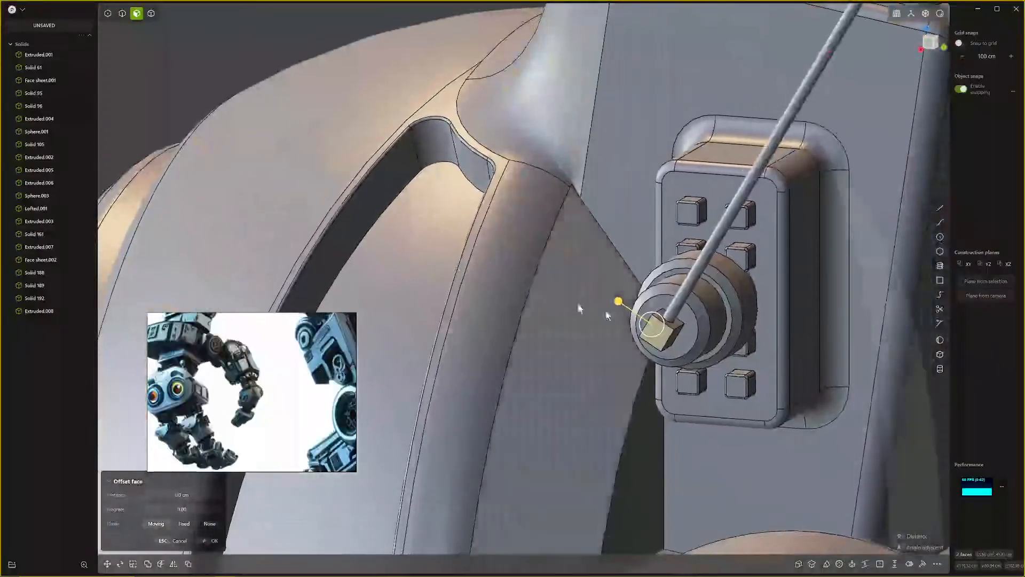
{"action": "left_click", "coordinate": [675, 334], "text": "shift"}
{"action": "left_click_drag", "start_coordinate": [715, 360], "coordinate": [716, 362]}
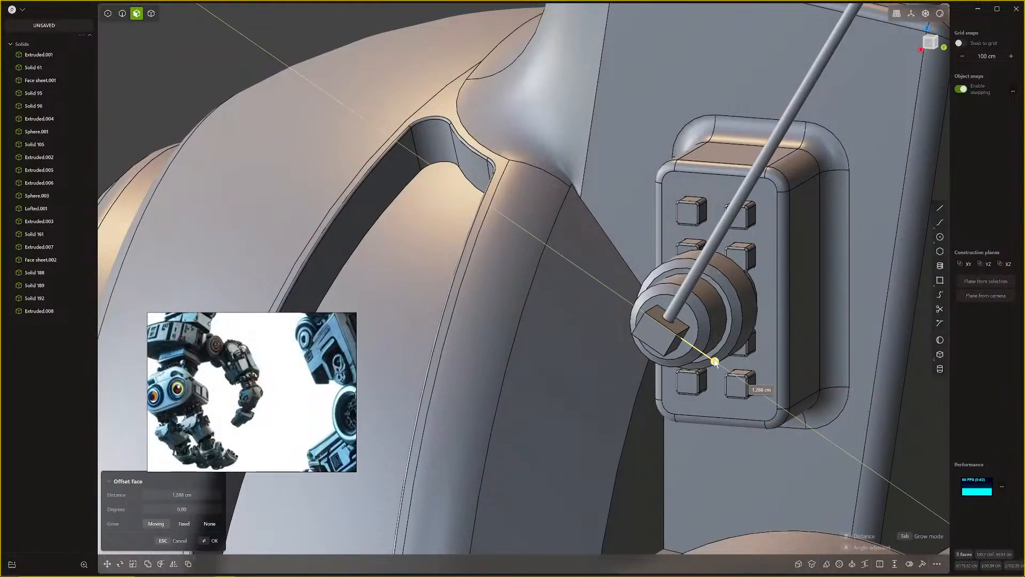
{"action": "left_click", "coordinate": [678, 296]}
Step: Enlarge the matching small cube at the opposite antenna's base by offsetting its side faces outward
{"action": "scroll", "coordinate": [707, 309], "scroll_direction": "down", "scroll_amount": 5}
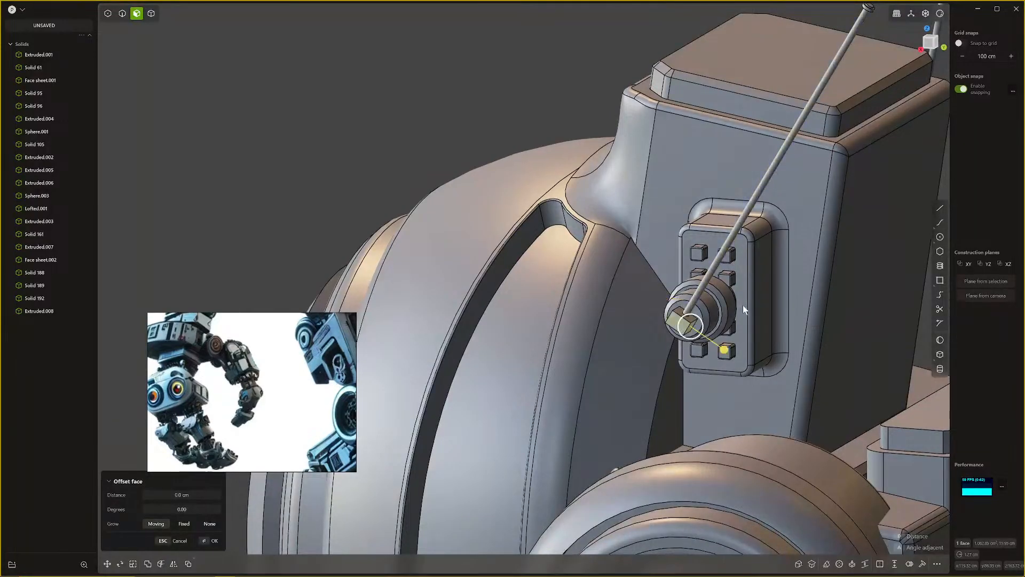
{"action": "middle_click_drag", "start_coordinate": [808, 327], "coordinate": [642, 270]}
{"action": "scroll", "coordinate": [579, 277], "scroll_direction": "down", "scroll_amount": 10}
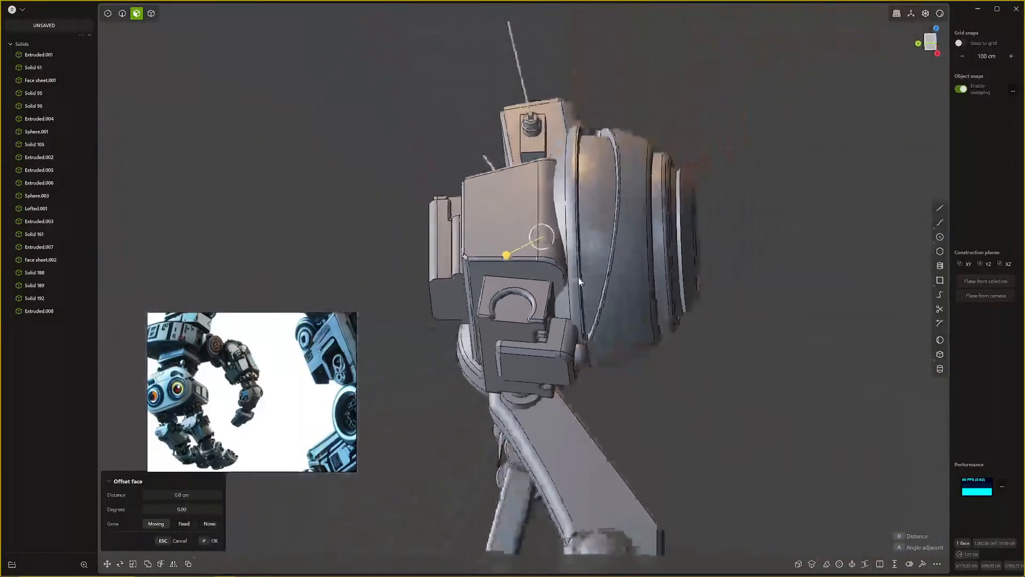
{"action": "middle_click_drag", "start_coordinate": [578, 278], "coordinate": [604, 355]}
{"action": "scroll", "coordinate": [604, 357], "scroll_direction": "up", "scroll_amount": 10}
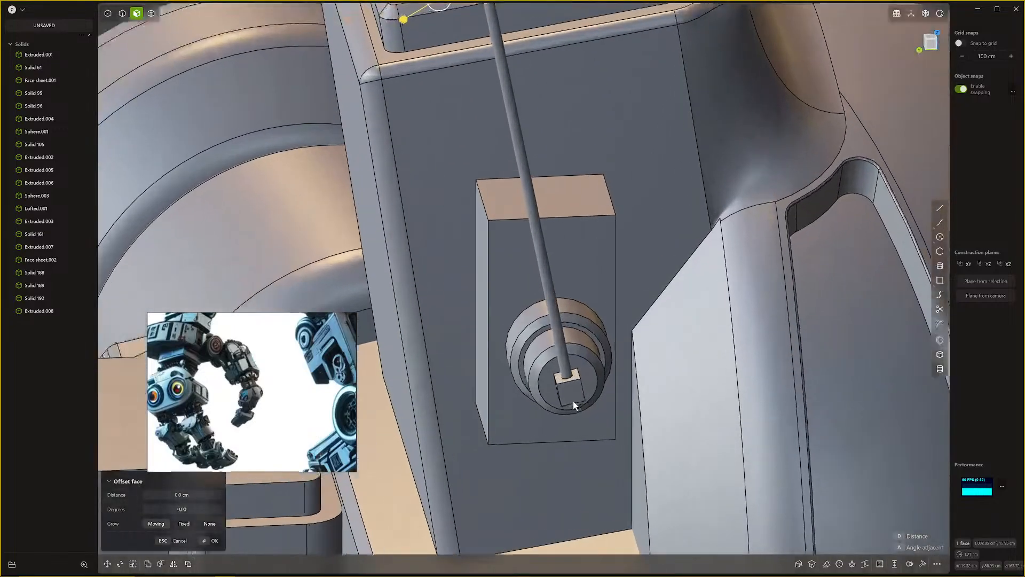
{"action": "middle_click_drag", "start_coordinate": [572, 401], "coordinate": [780, 395]}
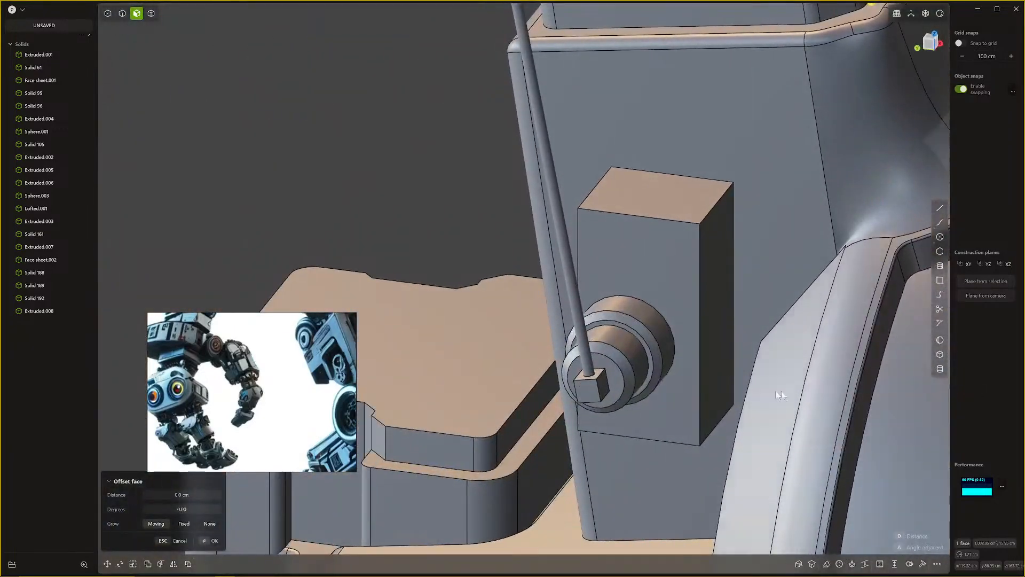
{"action": "double_click", "coordinate": [603, 386]}
{"action": "middle_click_drag", "start_coordinate": [589, 392], "coordinate": [527, 328]}
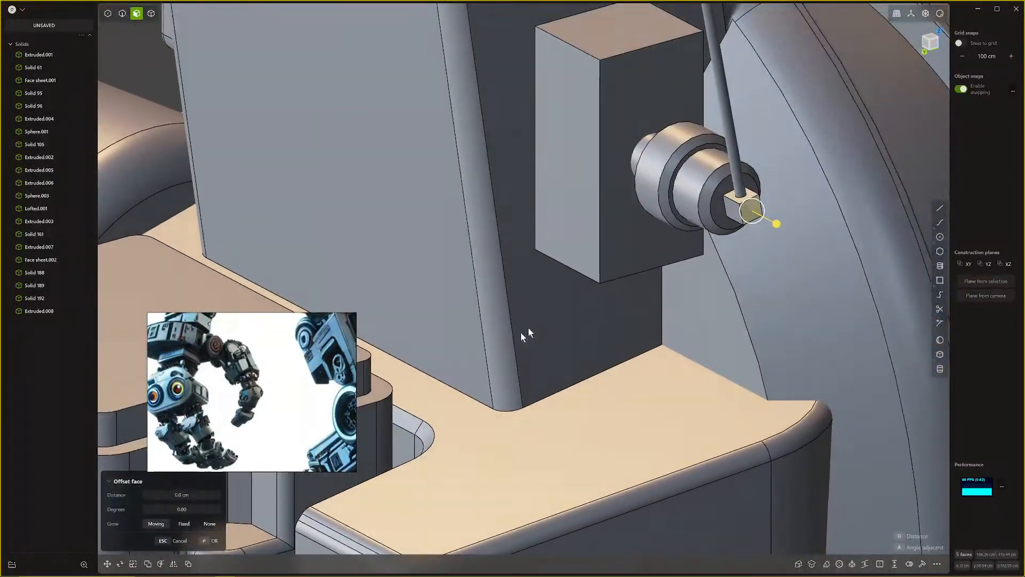
{"action": "left_click", "coordinate": [736, 210], "text": "shift"}
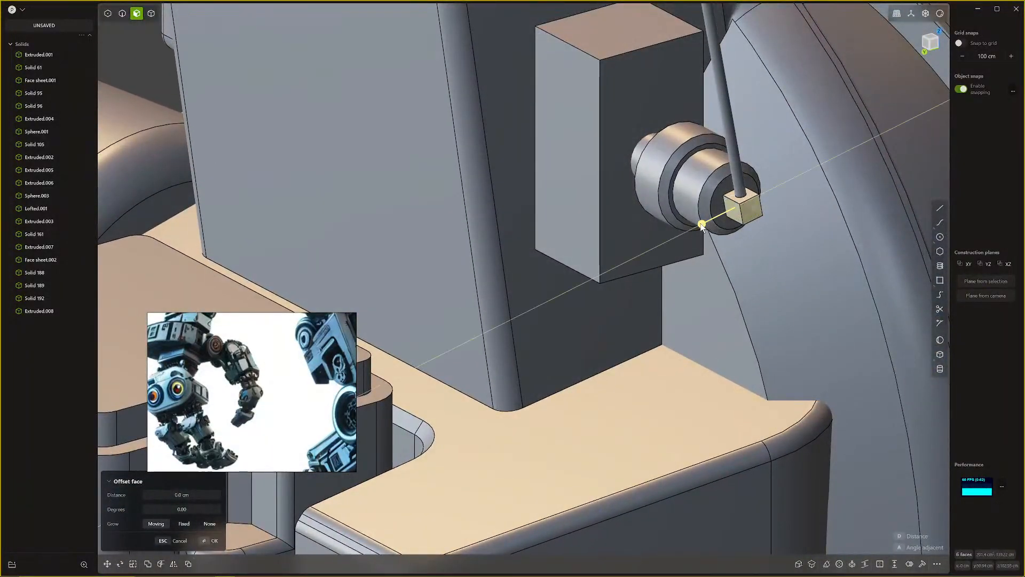
{"action": "left_click_drag", "start_coordinate": [702, 225], "coordinate": [697, 228]}
Step: Thicken both antenna rods together by offsetting their cylindrical faces outward about 1.1 cm
{"action": "left_click", "coordinate": [735, 178]}
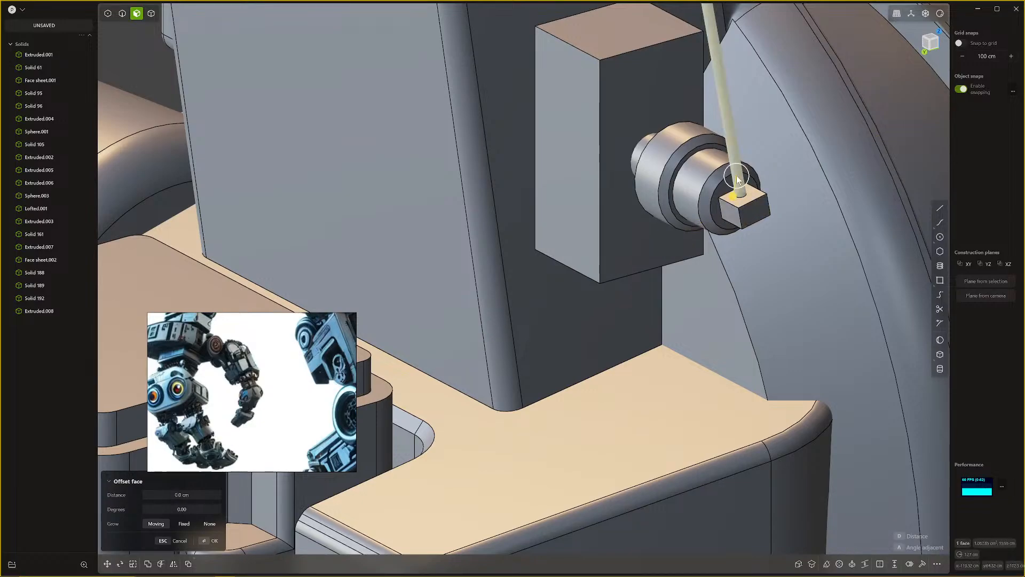
{"action": "scroll", "coordinate": [657, 227], "scroll_direction": "down", "scroll_amount": 6}
{"action": "middle_click_drag", "start_coordinate": [538, 223], "coordinate": [592, 380], "text": "shift"}
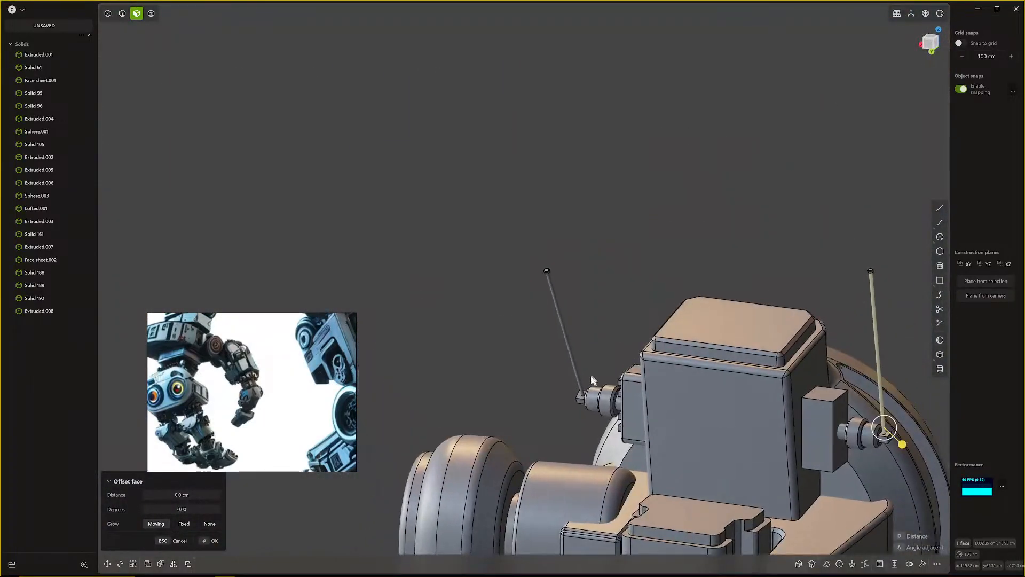
{"action": "left_click", "coordinate": [576, 368]}
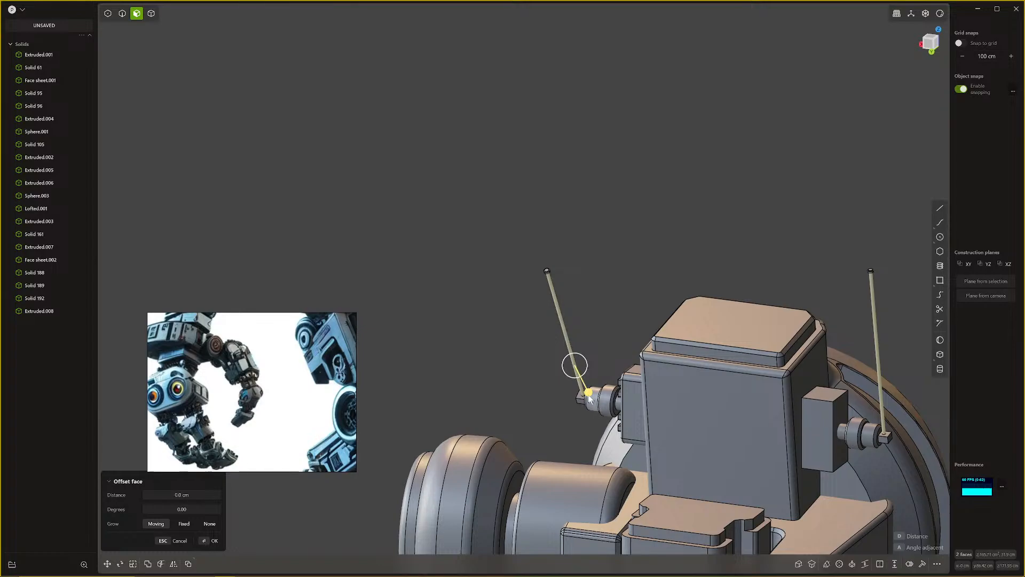
{"action": "scroll", "coordinate": [588, 397], "scroll_direction": "up", "scroll_amount": 3}
{"action": "left_click_drag", "start_coordinate": [583, 380], "coordinate": [584, 381]}
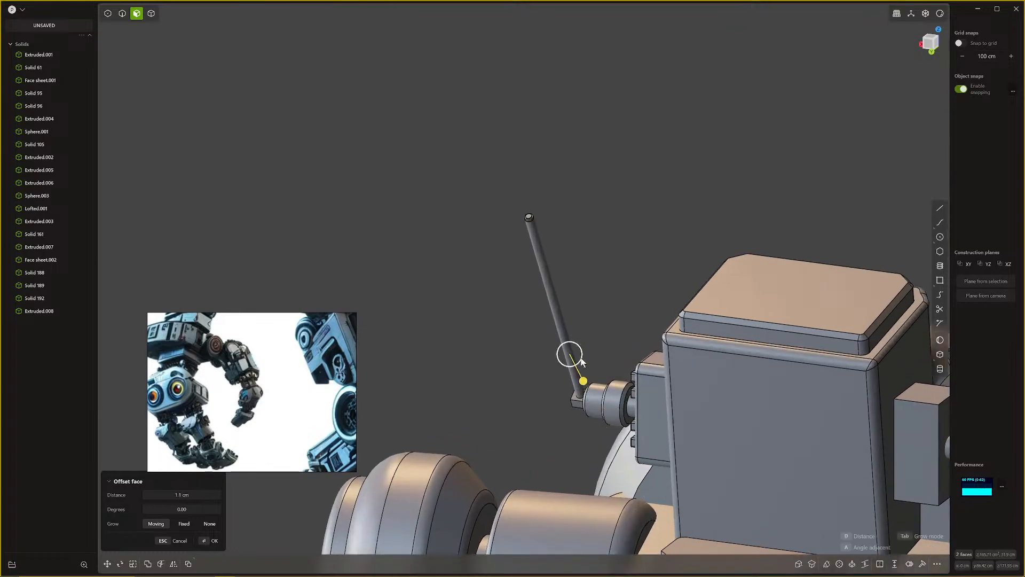
{"action": "right_click", "coordinate": [583, 381]}
Step: Widen the thin collars at the tips of both antennas by offsetting their side faces outward
{"action": "scroll", "coordinate": [528, 213], "scroll_direction": "up", "scroll_amount": 8}
{"action": "left_click", "coordinate": [566, 209]}
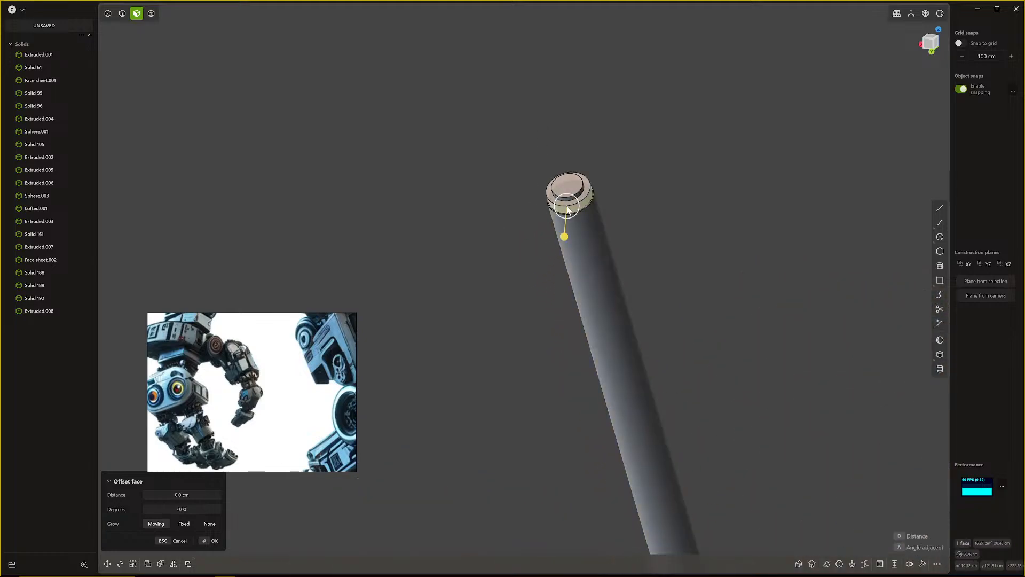
{"action": "scroll", "coordinate": [631, 236], "scroll_direction": "down", "scroll_amount": 8}
{"action": "middle_click_drag", "start_coordinate": [810, 324], "coordinate": [315, 312], "text": "shift"}
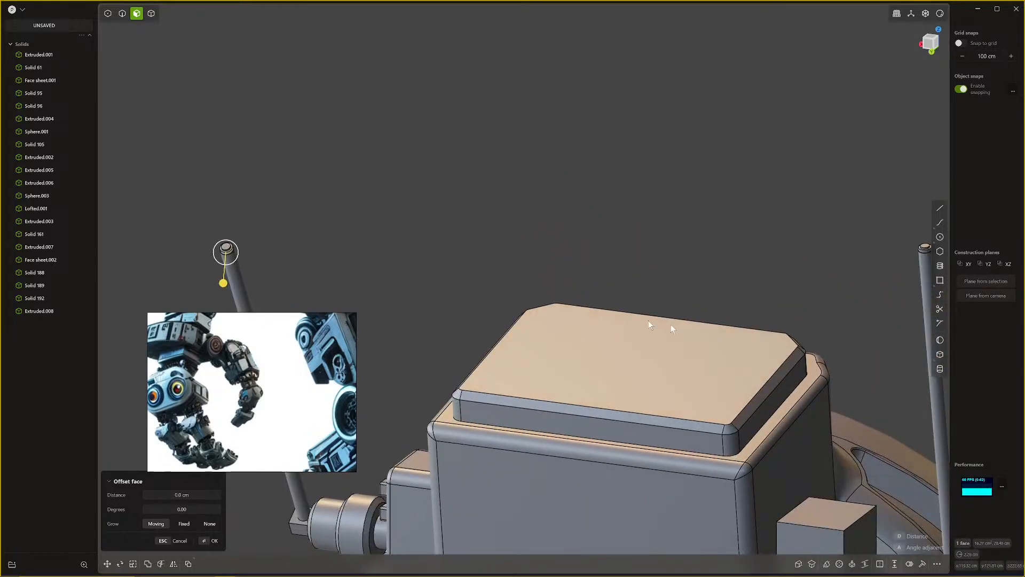
{"action": "middle_click_drag", "start_coordinate": [801, 272], "coordinate": [436, 179], "text": "shift"}
{"action": "scroll", "coordinate": [555, 157], "scroll_direction": "up", "scroll_amount": 2}
{"action": "left_click", "coordinate": [552, 159]}
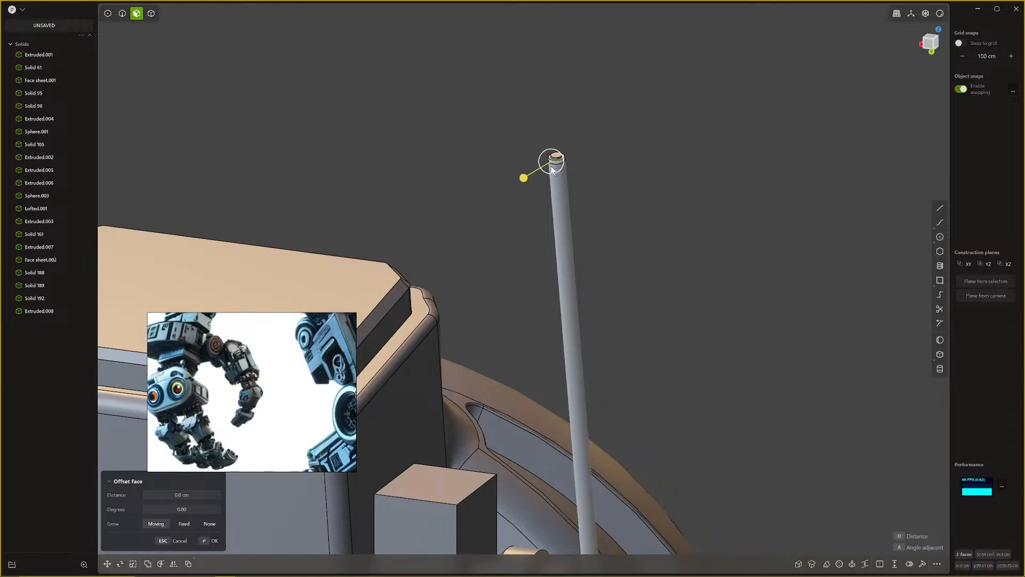
{"action": "left_click_drag", "start_coordinate": [524, 177], "coordinate": [521, 181]}
{"action": "left_click", "coordinate": [560, 163]}
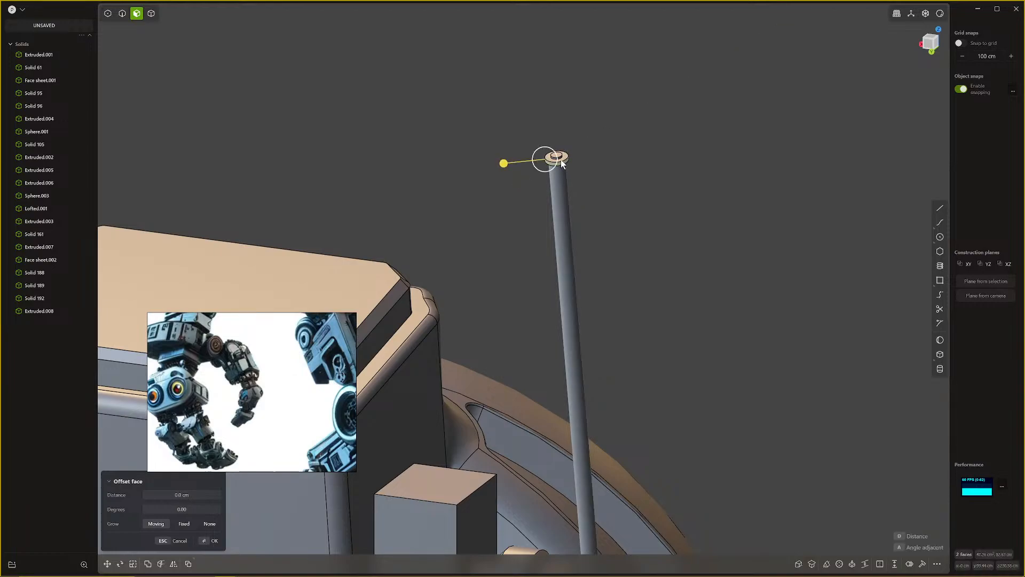
Step: Select the top faces of both antenna tip collars and offset them upward to make the collars taller
{"action": "left_click", "coordinate": [561, 163]}
{"action": "scroll", "coordinate": [568, 161], "scroll_direction": "up", "scroll_amount": 3}
{"action": "right_click_drag", "start_coordinate": [278, 224], "coordinate": [530, 337]}
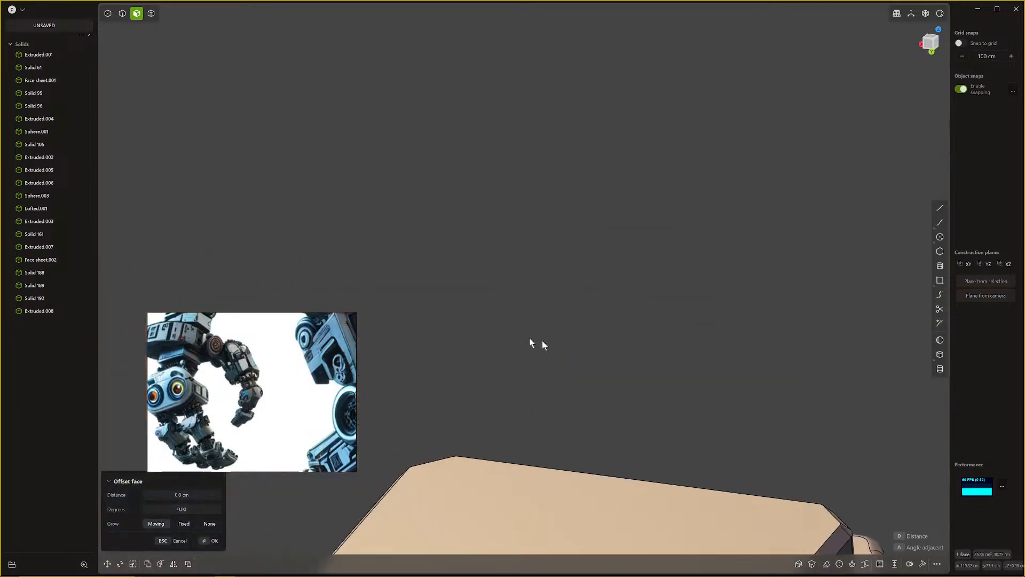
{"action": "scroll", "coordinate": [529, 337], "scroll_direction": "down", "scroll_amount": 3}
{"action": "right_click_drag", "start_coordinate": [225, 356], "coordinate": [457, 330]}
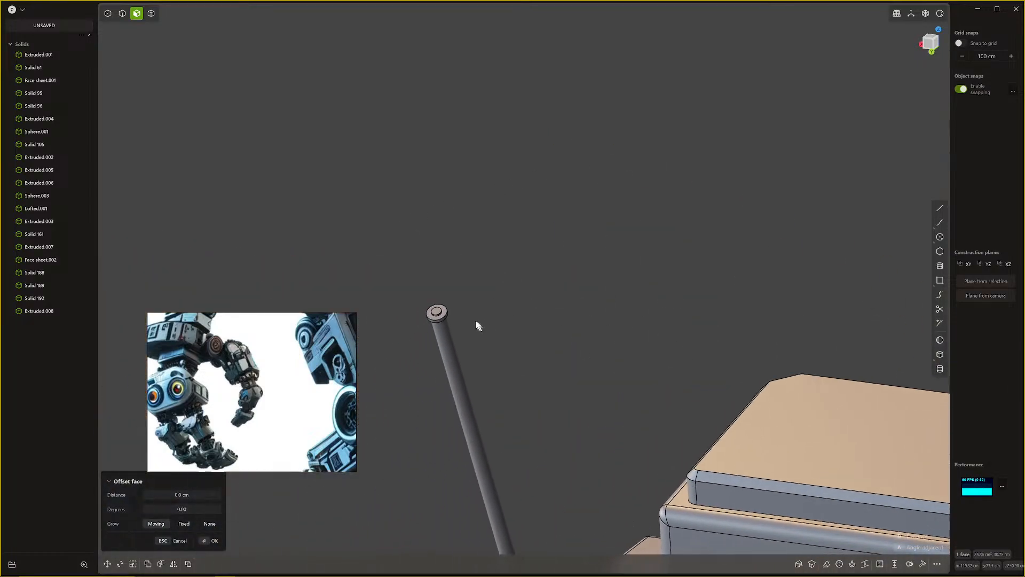
{"action": "left_click", "coordinate": [441, 312]}
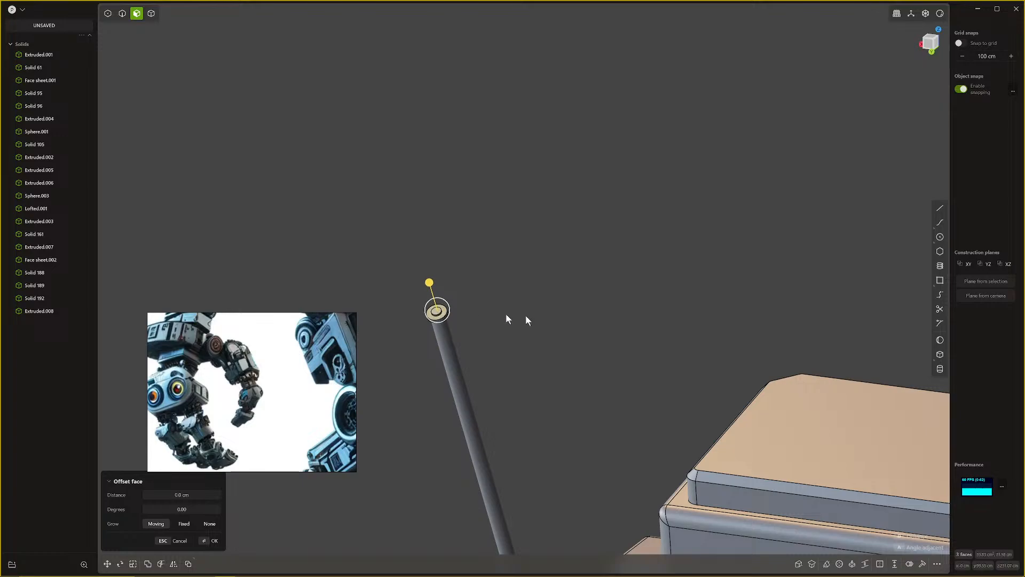
{"action": "right_click_drag", "start_coordinate": [506, 319], "coordinate": [228, 350]}
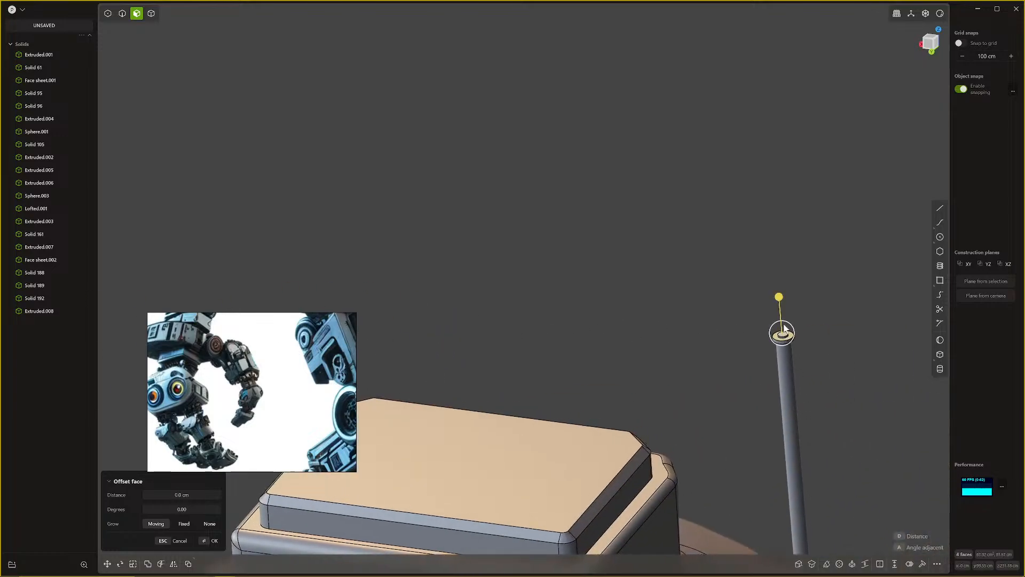
{"action": "left_click_drag", "start_coordinate": [779, 299], "coordinate": [785, 324]}
Step: Raise the small round center face on each antenna tip by about 2.39 cm and clear the selection
{"action": "middle_click_drag", "start_coordinate": [565, 372], "coordinate": [949, 430]}
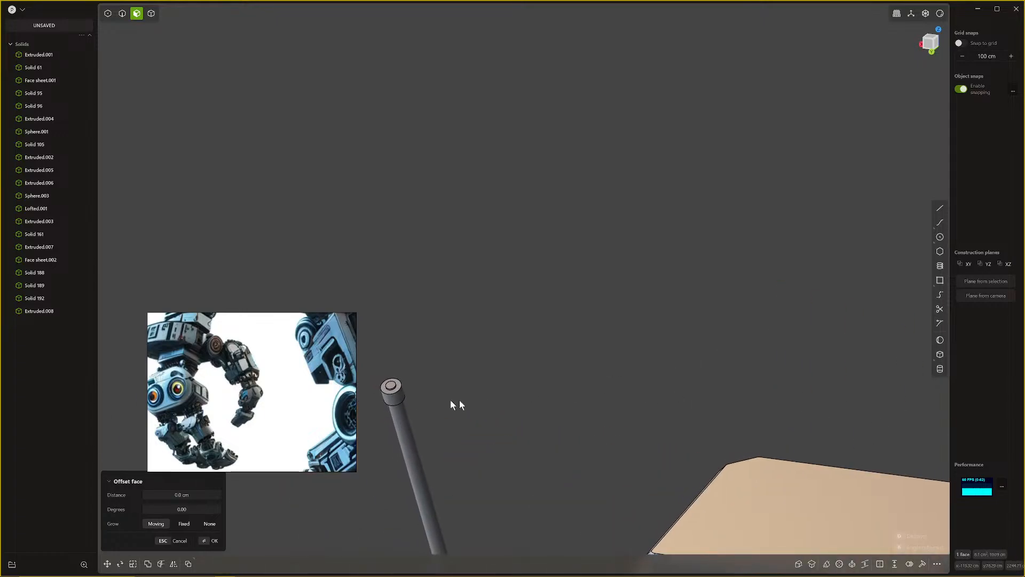
{"action": "left_click_drag", "start_coordinate": [380, 356], "coordinate": [379, 348]}
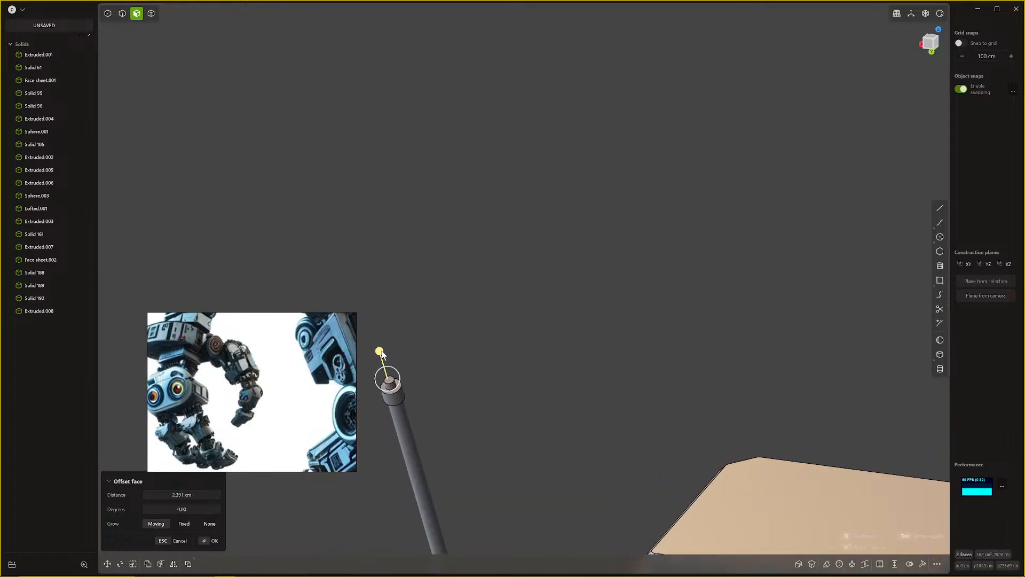
{"action": "scroll", "coordinate": [754, 484], "scroll_direction": "down", "scroll_amount": 5}
{"action": "middle_click_drag", "start_coordinate": [801, 363], "coordinate": [724, 265]}
{"action": "left_click", "coordinate": [724, 265]}
Step: Check the robot's side silhouettes with the flat black matcap and restore the grey metallic one
{"action": "scroll", "coordinate": [819, 385], "scroll_direction": "down", "scroll_amount": 4}
{"action": "middle_click_drag", "start_coordinate": [825, 396], "coordinate": [674, 320]}
{"action": "left_click", "coordinate": [939, 15]}
{"action": "left_click", "coordinate": [949, 78]}
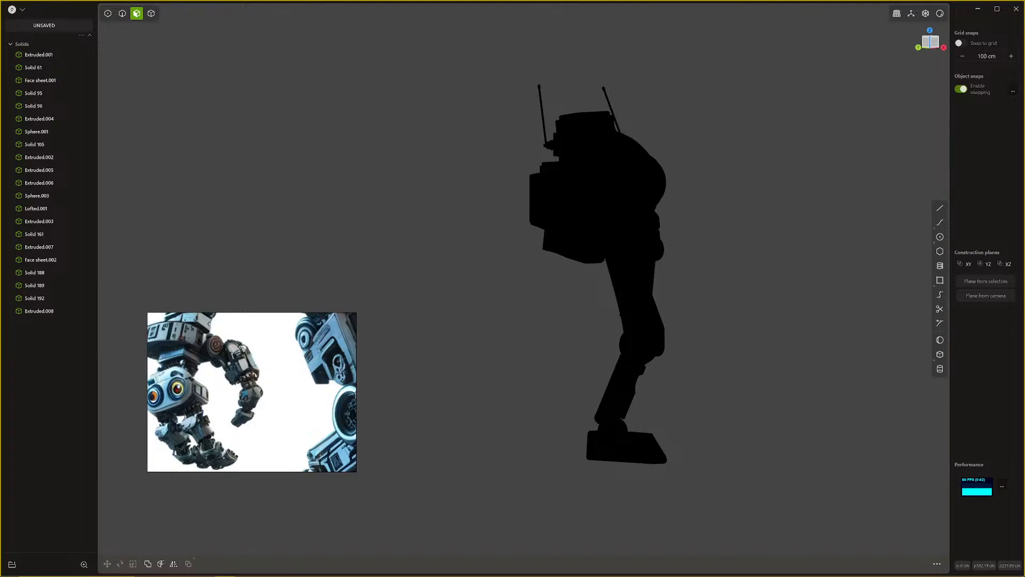
{"action": "middle_click_drag", "start_coordinate": [819, 330], "coordinate": [654, 305]}
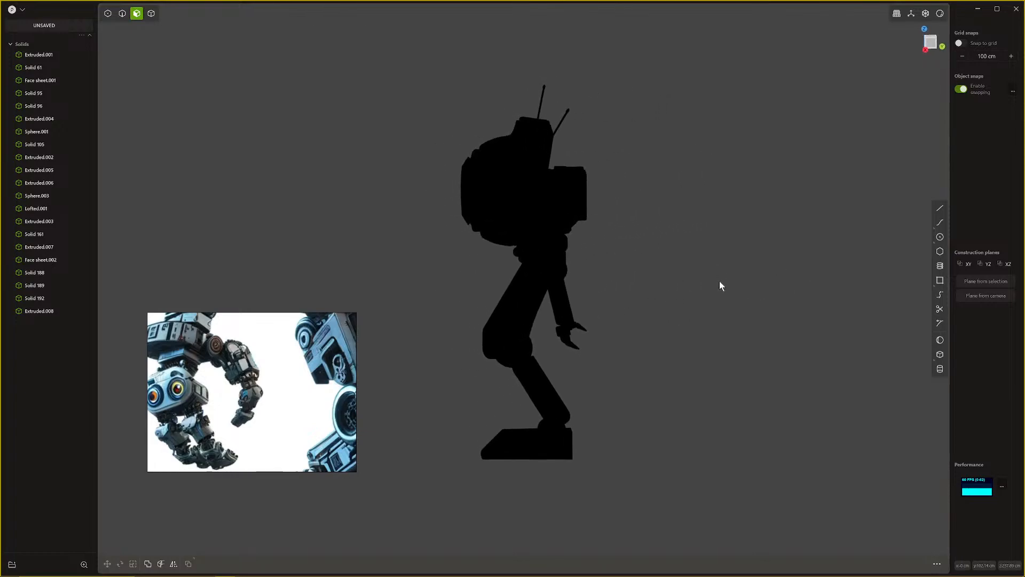
{"action": "left_click", "coordinate": [939, 13]}
{"action": "left_click", "coordinate": [895, 48]}
Step: Bring the full front-facing robot into view in the reference image and examine the model's head and antennas from the front
{"action": "mouse_move", "coordinate": [650, 198]}
{"action": "middle_mouse_down"}
{"action": "mouse_move", "coordinate": [710, 252]}
{"action": "mouse_move", "coordinate": [701, 315]}
{"action": "mouse_move", "coordinate": [691, 312]}
{"action": "mouse_move", "coordinate": [712, 267]}
{"action": "mouse_move", "coordinate": [753, 247]}
{"action": "mouse_move", "coordinate": [585, 329]}
{"action": "middle_mouse_up"}
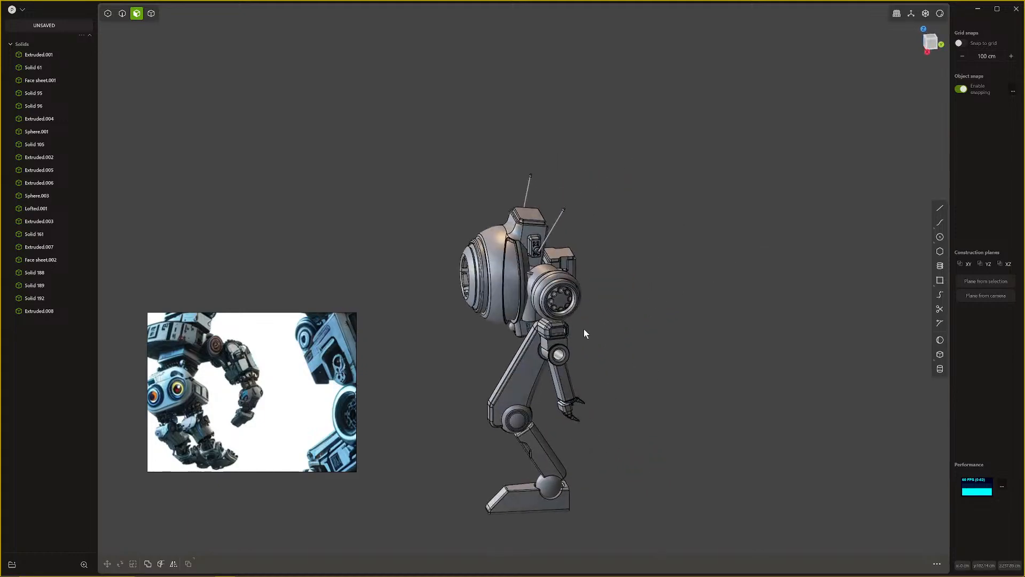
{"action": "scroll", "coordinate": [584, 328], "scroll_direction": "up", "scroll_amount": 3}
{"action": "middle_click_drag", "start_coordinate": [694, 289], "coordinate": [768, 311], "text": "shift"}
{"action": "middle_click_drag", "start_coordinate": [646, 299], "coordinate": [749, 159], "text": "shift"}
{"action": "middle_click_drag", "start_coordinate": [181, 395], "coordinate": [310, 406]}
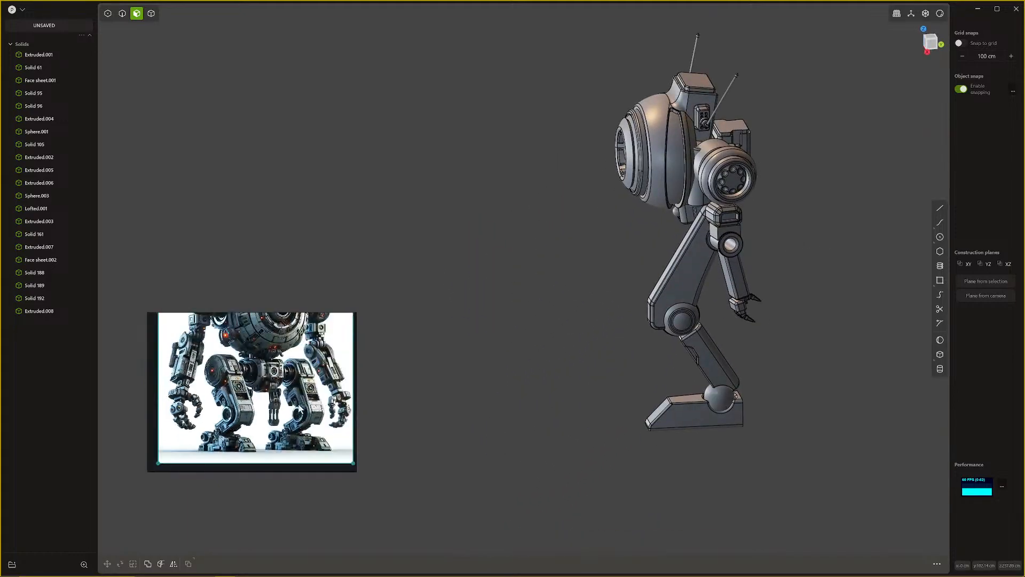
{"action": "scroll", "coordinate": [315, 410], "scroll_direction": "down", "scroll_amount": 3}
{"action": "middle_click_drag", "start_coordinate": [634, 251], "coordinate": [666, 306]}
{"action": "scroll", "coordinate": [649, 322], "scroll_direction": "up", "scroll_amount": 5}
{"action": "scroll", "coordinate": [636, 329], "scroll_direction": "up", "scroll_amount": 3}
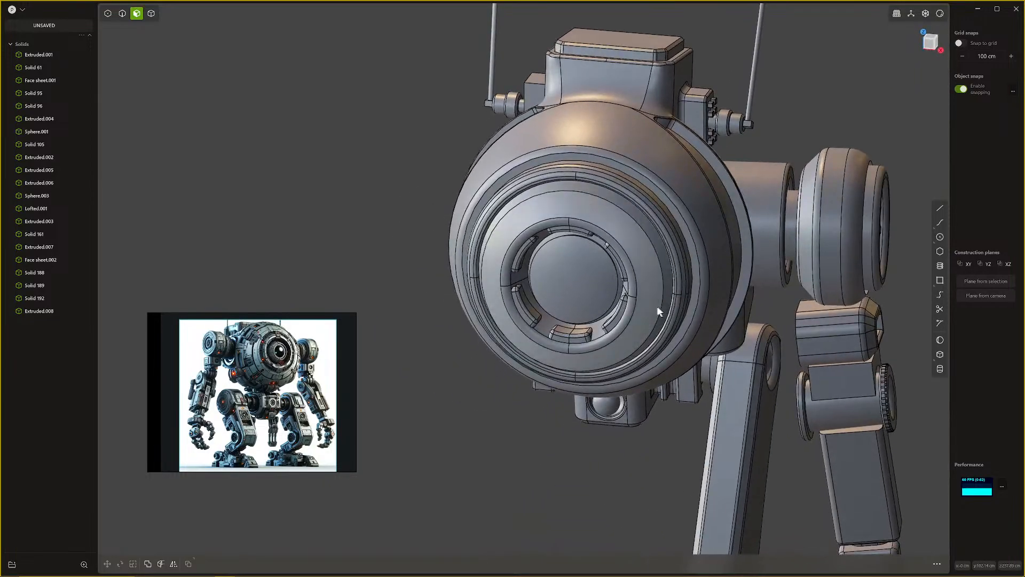
{"action": "scroll", "coordinate": [688, 296], "scroll_direction": "down", "scroll_amount": 1}
{"action": "middle_click_drag", "start_coordinate": [683, 266], "coordinate": [622, 298]}
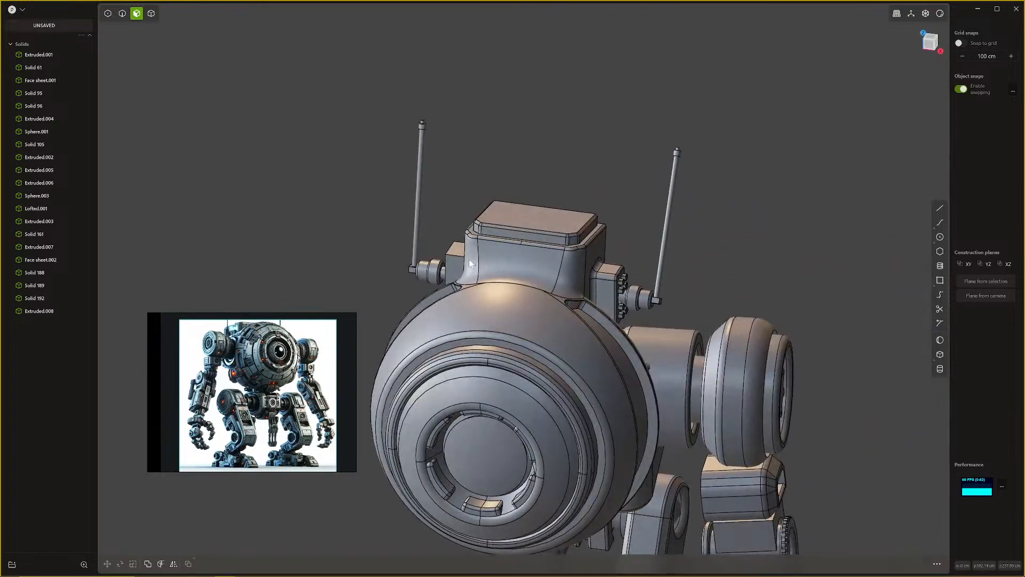
Step: Mirror the spherical body across its vertical center plane along X, merging the halves, to match the detailed antenna box on both sides
{"action": "left_click", "coordinate": [452, 264]}
{"action": "middle_click_drag", "start_coordinate": [452, 264], "coordinate": [465, 264]}
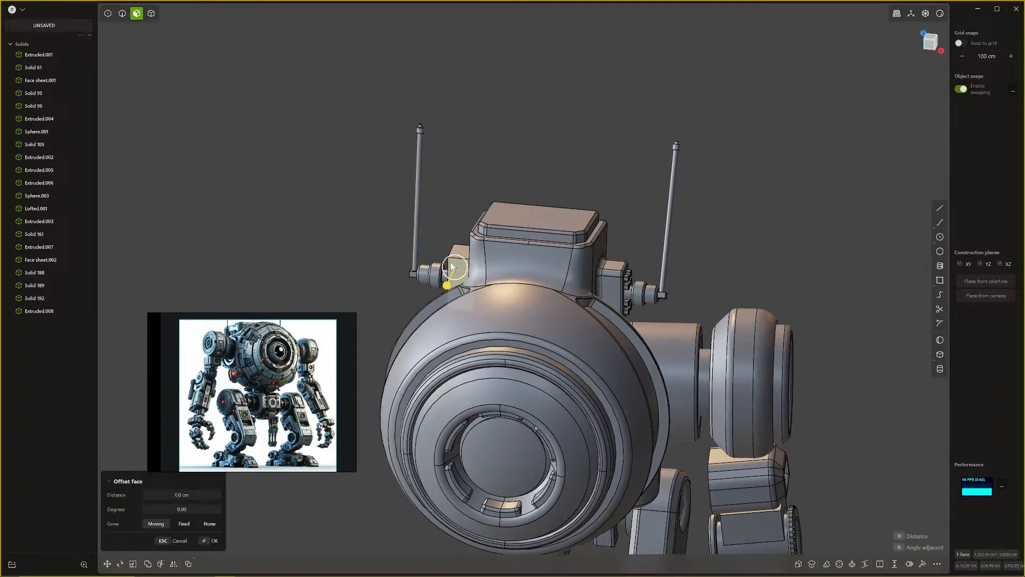
{"action": "double_click", "coordinate": [462, 258]}
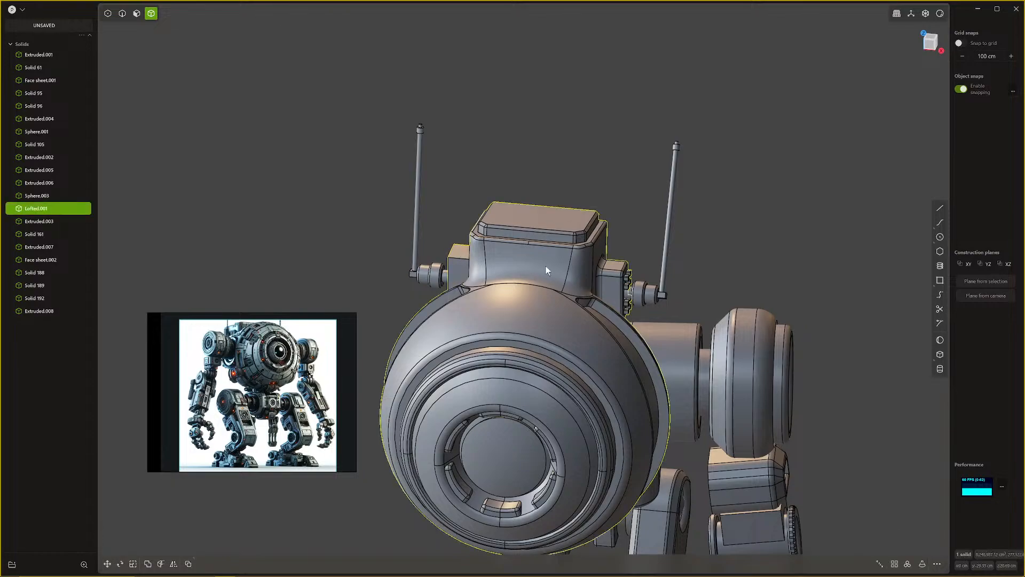
{"action": "key", "text": "Escape"}
{"action": "left_click", "coordinate": [565, 242]}
{"action": "middle_click_drag", "start_coordinate": [565, 242], "coordinate": [582, 226]}
{"action": "key", "text": "alt+x"}
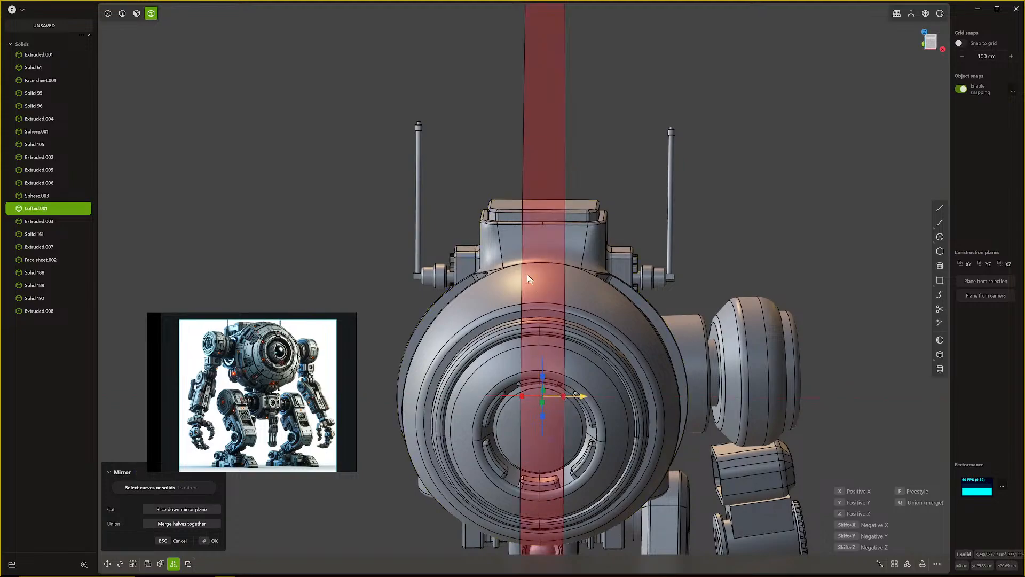
{"action": "key", "text": "Return"}
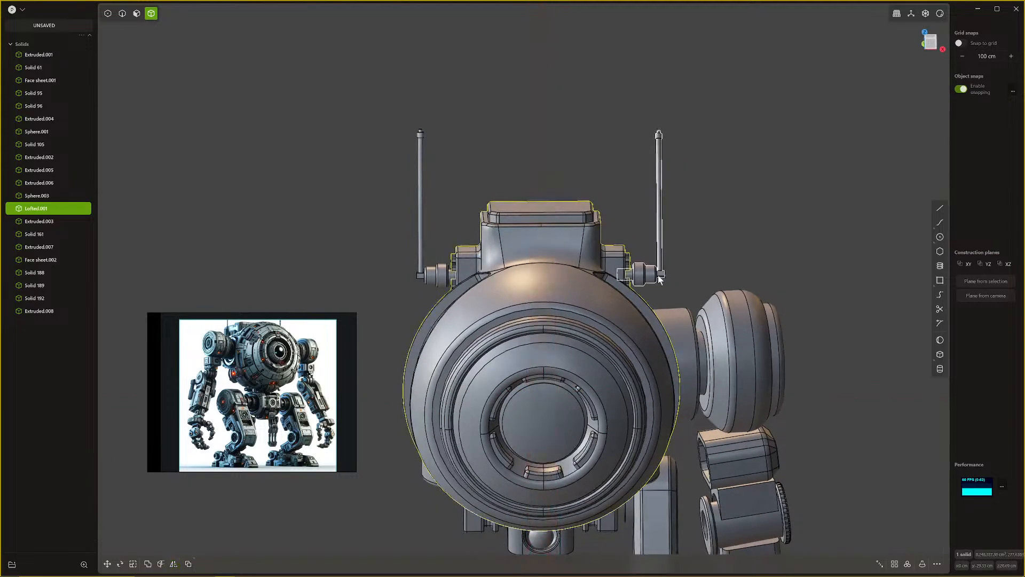
Step: Examine the mirrored boxes and antennas on the spherical body, plus the panel details on the sphere's underside in the reference image
{"action": "middle_click_drag", "start_coordinate": [641, 280], "coordinate": [515, 347]}
{"action": "scroll", "coordinate": [559, 336], "scroll_direction": "up", "scroll_amount": 8}
{"action": "scroll", "coordinate": [539, 368], "scroll_direction": "down", "scroll_amount": 8}
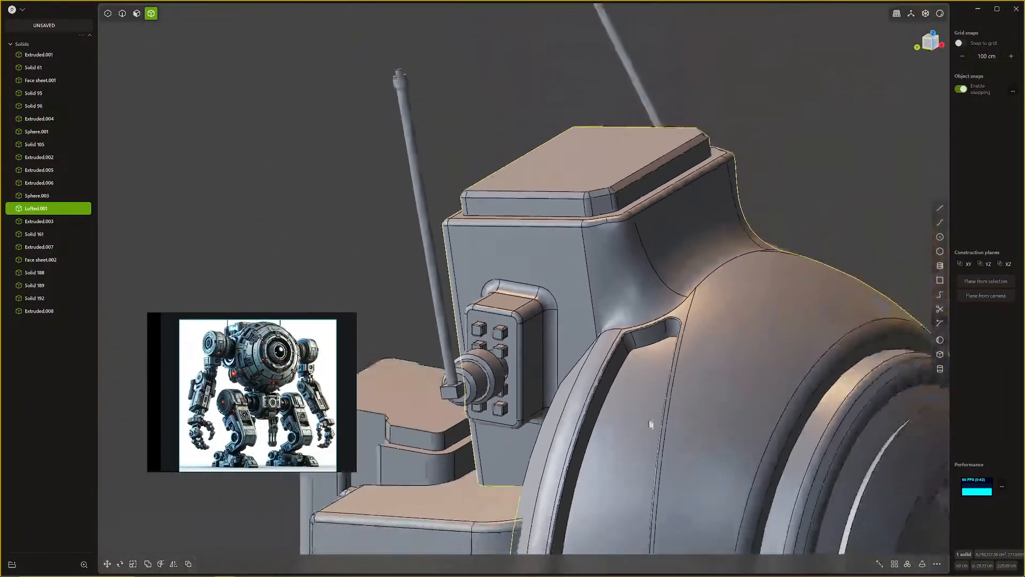
{"action": "middle_click_drag", "start_coordinate": [673, 417], "coordinate": [611, 338], "text": "shift"}
{"action": "scroll", "coordinate": [635, 368], "scroll_direction": "down", "scroll_amount": 5}
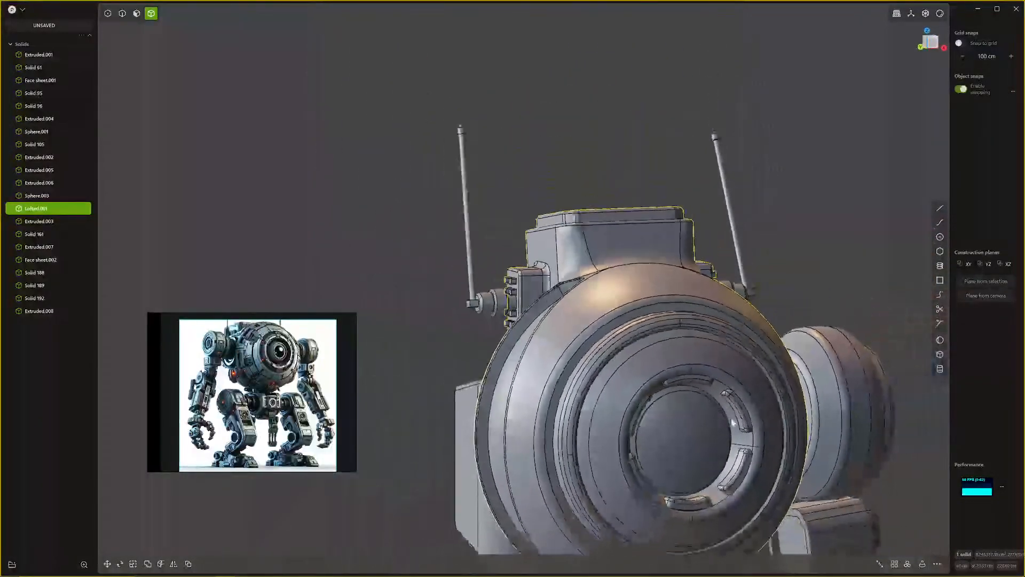
{"action": "middle_click_drag", "start_coordinate": [721, 411], "coordinate": [667, 478]}
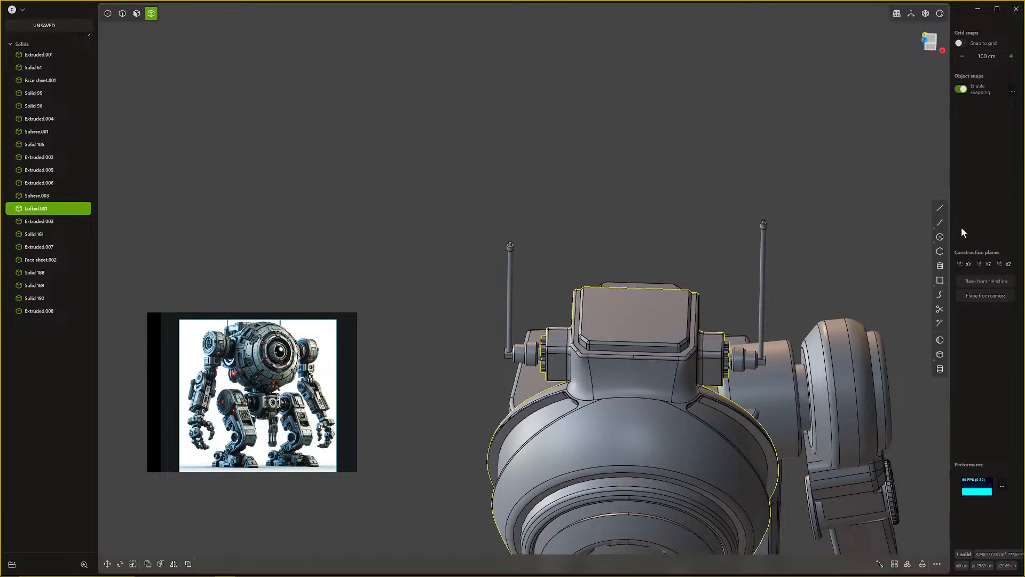
{"action": "scroll", "coordinate": [278, 374], "scroll_direction": "up", "scroll_amount": 6}
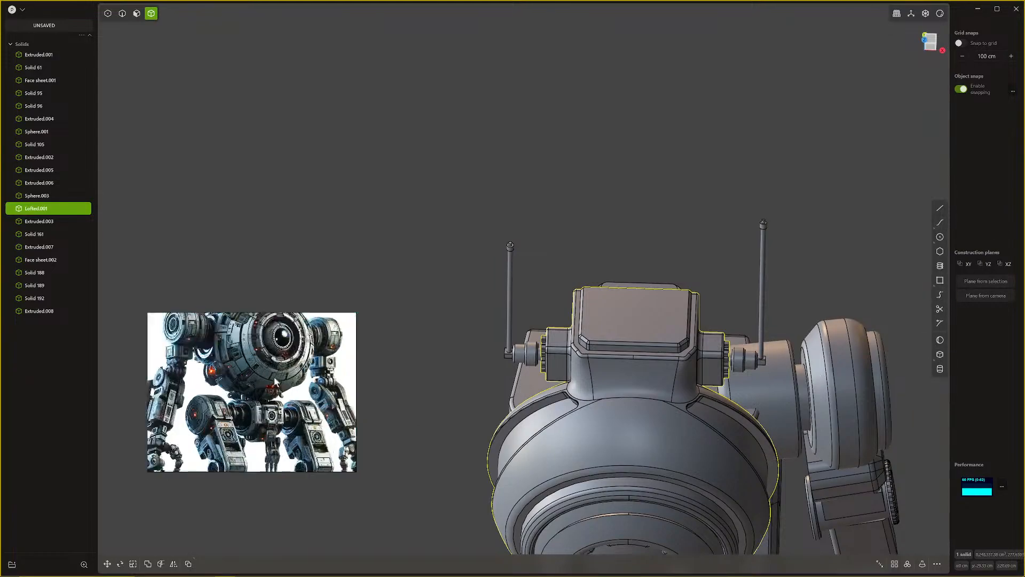
{"action": "scroll", "coordinate": [262, 377], "scroll_direction": "up", "scroll_amount": 3}
{"action": "scroll", "coordinate": [261, 377], "scroll_direction": "down", "scroll_amount": 2}
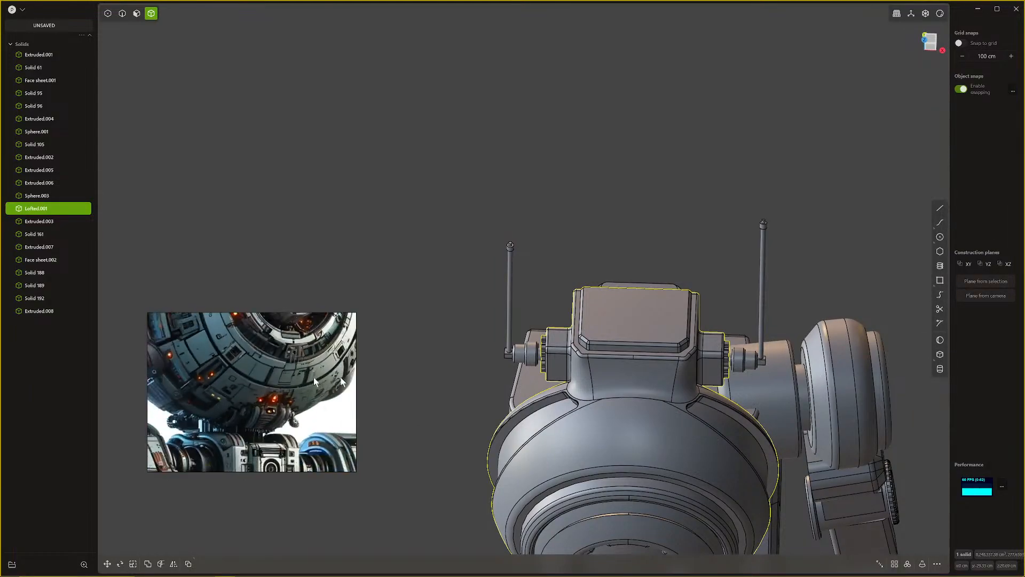
{"action": "middle_click_drag", "start_coordinate": [621, 435], "coordinate": [643, 442], "text": "shift"}
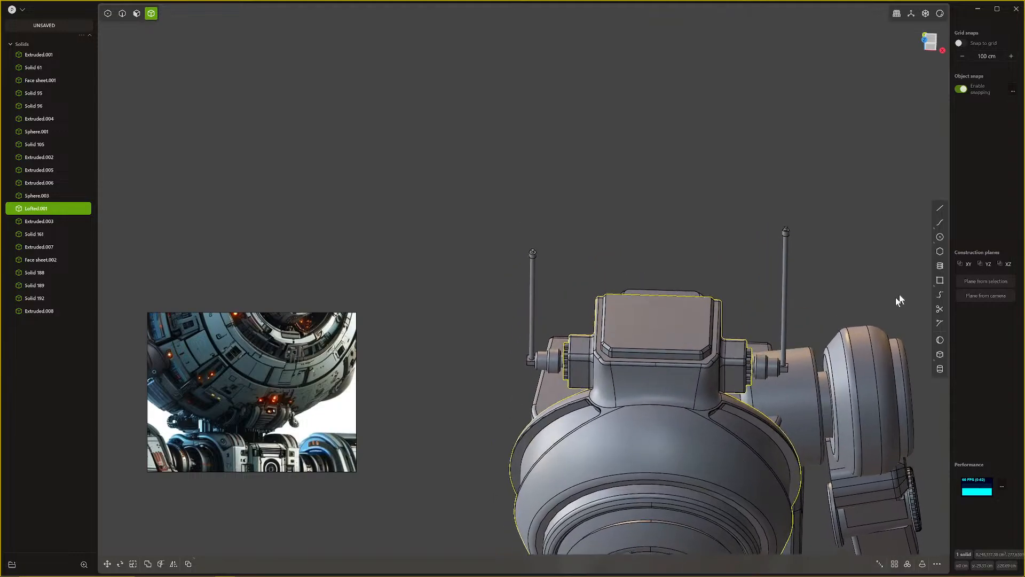
{"action": "left_click", "coordinate": [941, 222]}
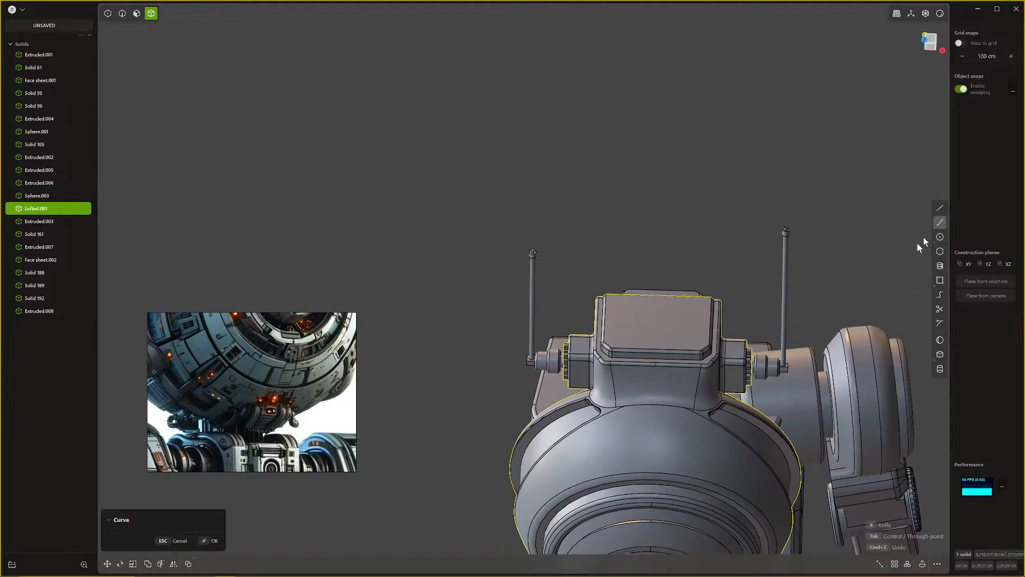
{"action": "left_click", "coordinate": [630, 472]}
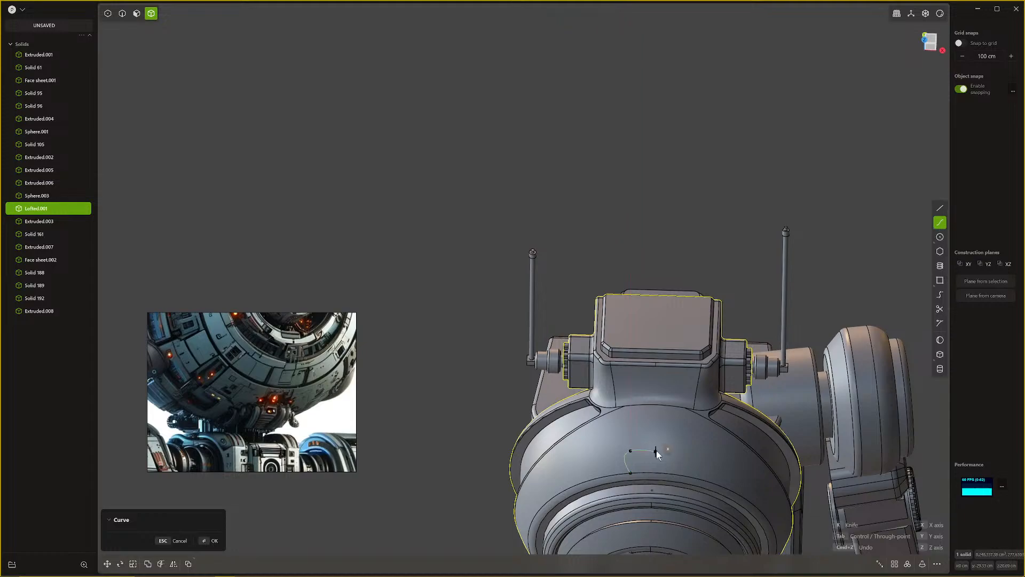
{"action": "key", "text": "Escape"}
{"action": "left_click", "coordinate": [940, 209]}
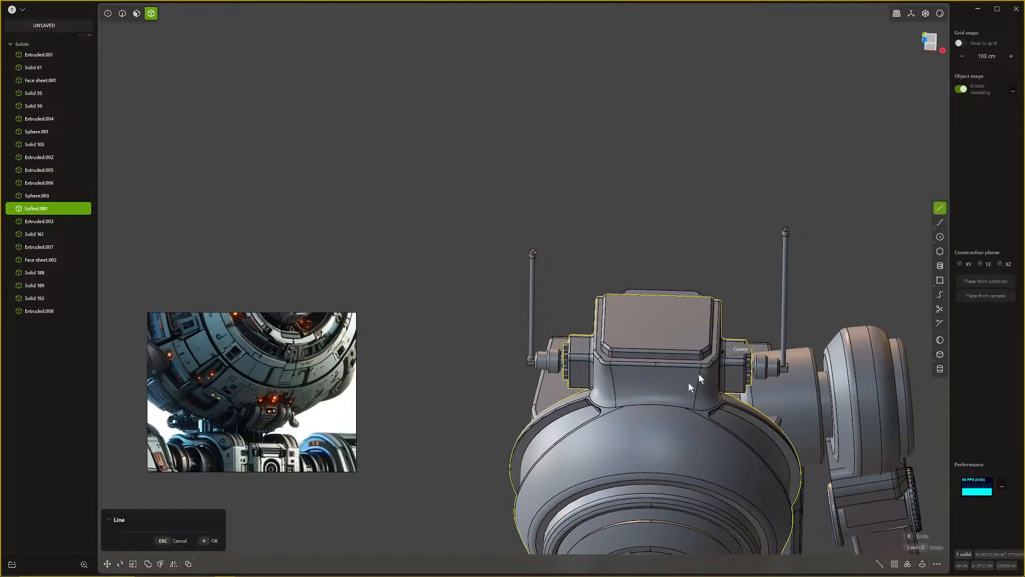
{"action": "left_click", "coordinate": [626, 471]}
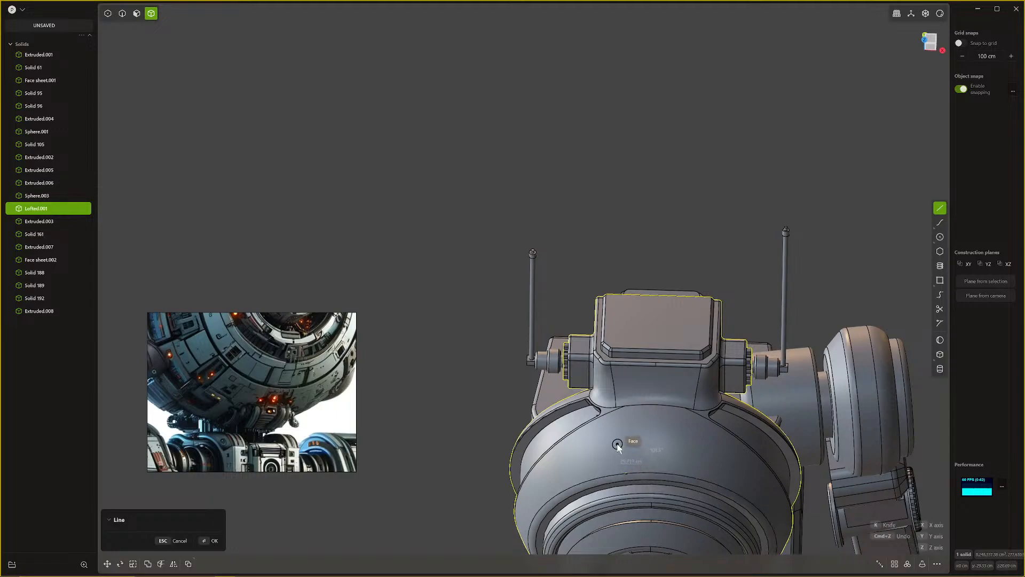
{"action": "left_click", "coordinate": [619, 445]}
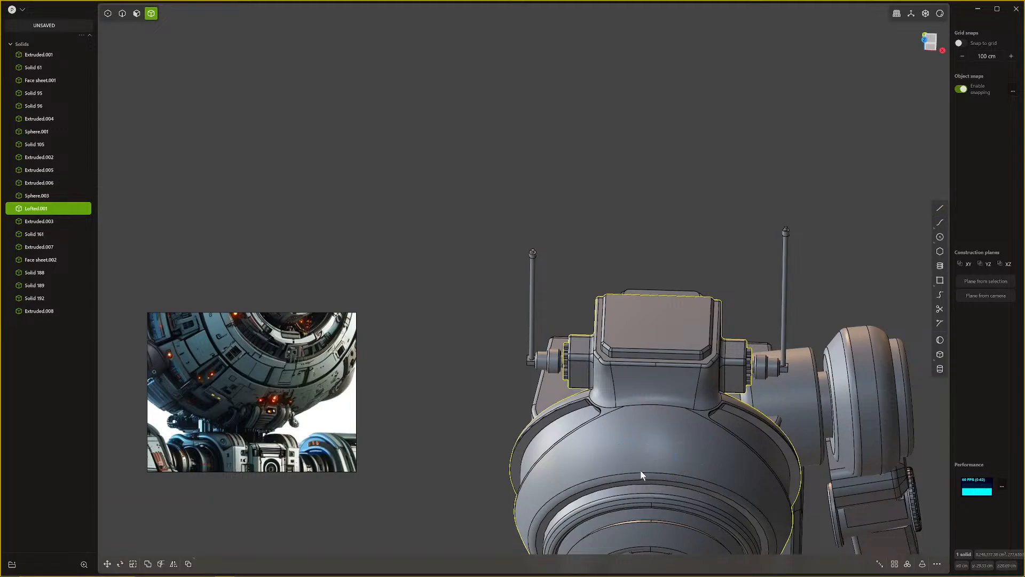
Step: Draw an L-shaped polyline on the upper front of the spherical body and mirror it across the body's center along X
{"action": "left_click", "coordinate": [939, 208]}
{"action": "left_click", "coordinate": [617, 490]}
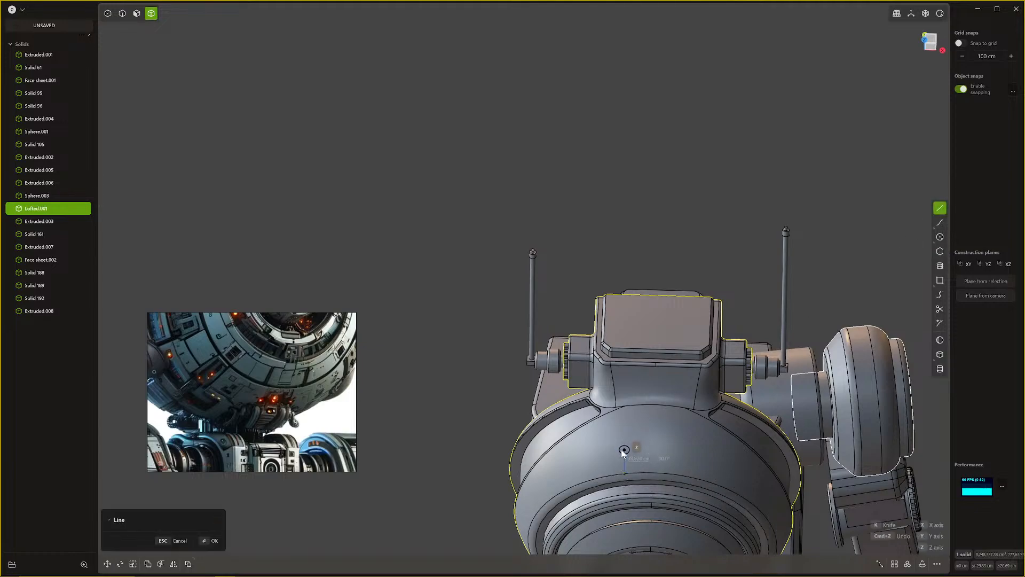
{"action": "left_click", "coordinate": [654, 451]}
{"action": "key", "text": "Return"}
{"action": "key", "text": "alt+x"}
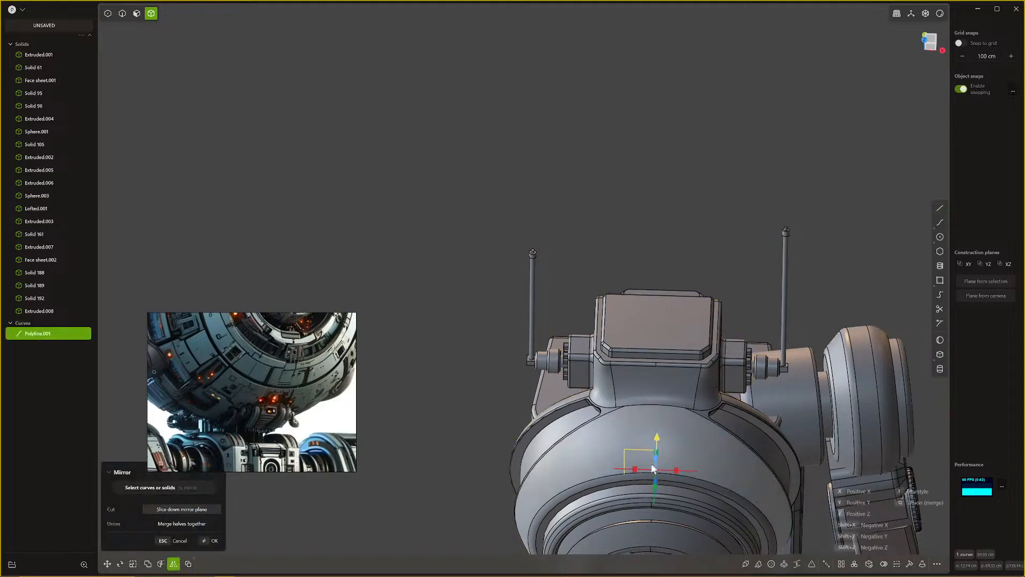
{"action": "left_click", "coordinate": [638, 471]}
{"action": "key", "text": "Return"}
Step: Delete the L-shaped polyline and its mirrored copy from the spherical body
{"action": "middle_click_drag", "start_coordinate": [640, 479], "coordinate": [929, 240]}
{"action": "key", "text": "2"}
{"action": "left_click", "coordinate": [634, 440], "text": "shift"}
{"action": "key", "text": "Delete"}
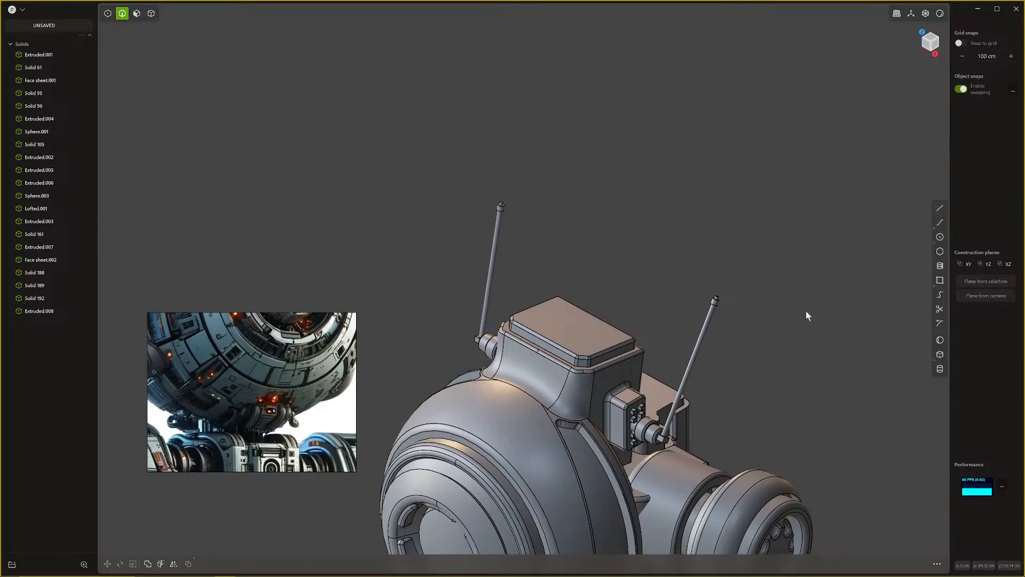
Step: In the top view, draw an L-shaped polyline above the front rim edge of the spherical body, slightly to one side of center
{"action": "key", "text": "KP_7"}
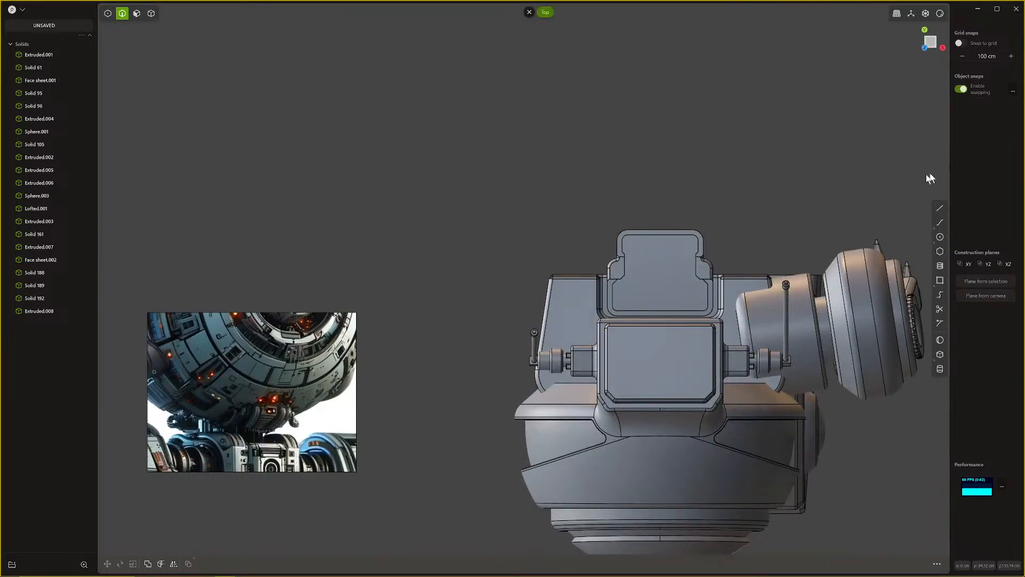
{"action": "left_click", "coordinate": [942, 210]}
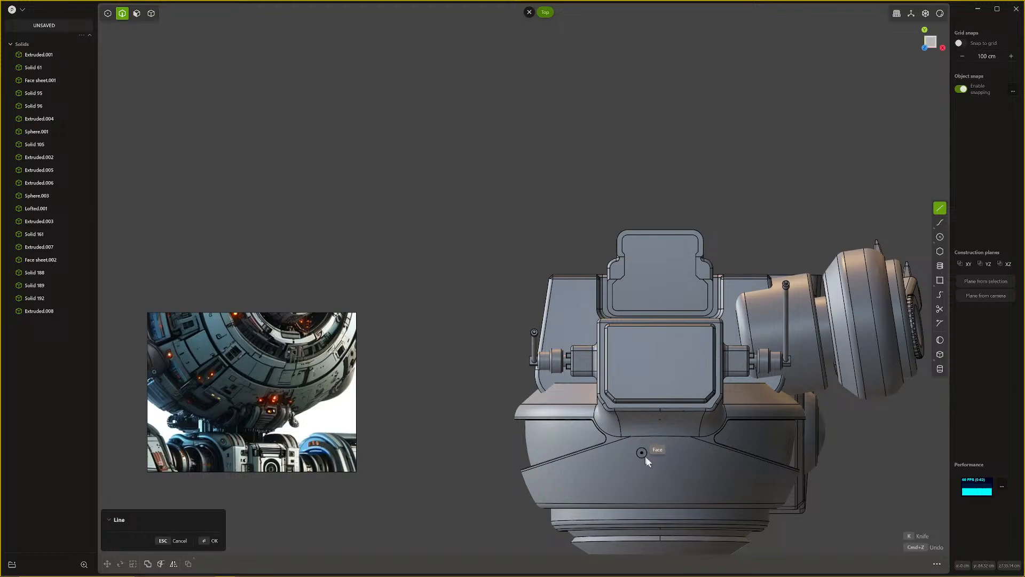
{"action": "left_click", "coordinate": [635, 503]}
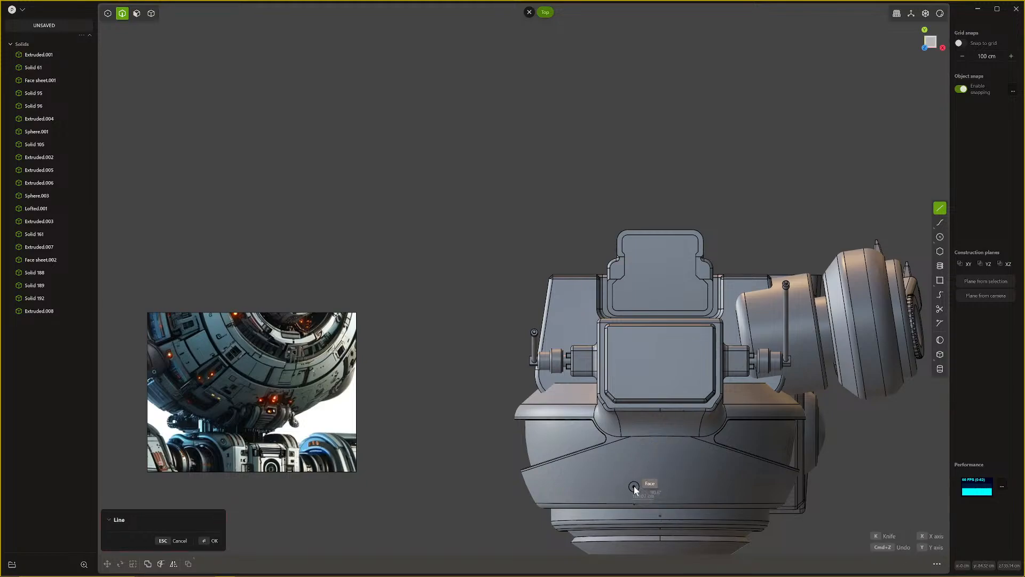
{"action": "left_click", "coordinate": [665, 486]}
{"action": "right_click", "coordinate": [664, 486]}
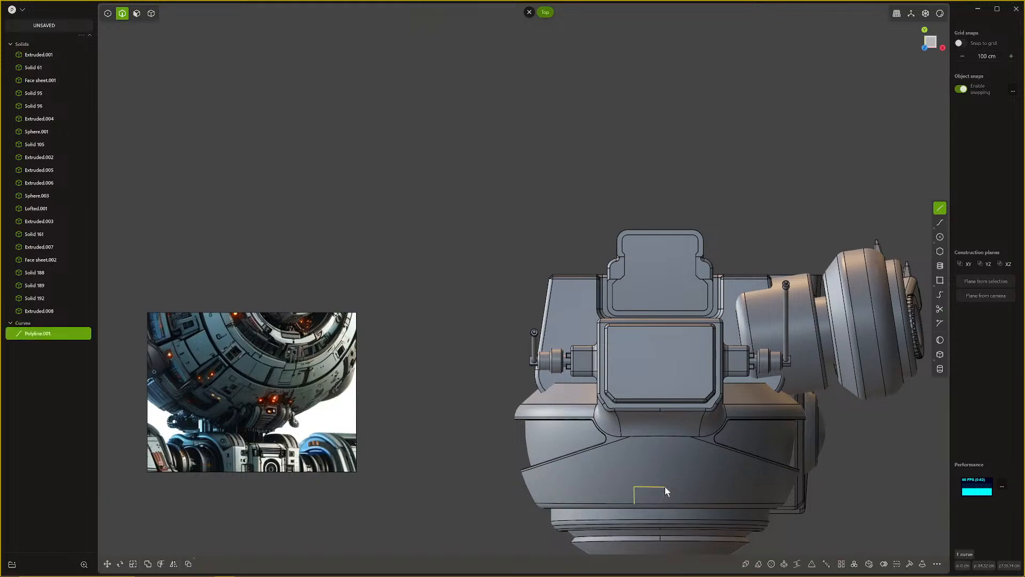
Step: Mirror the L-shaped polyline across the body's center along X to form the other half of the outline
{"action": "key", "text": "alt+x"}
{"action": "left_click", "coordinate": [641, 414]}
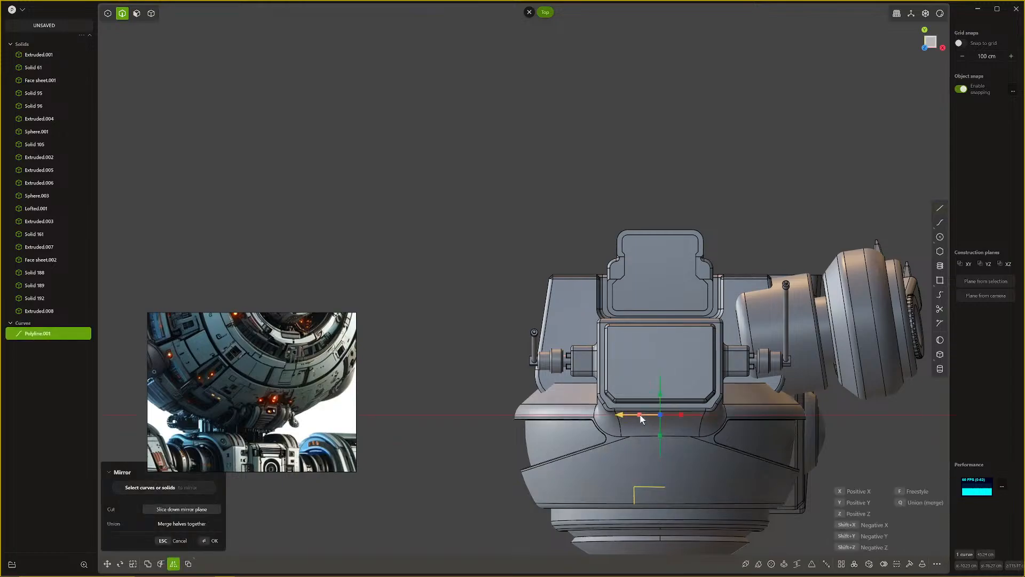
{"action": "right_click", "coordinate": [672, 475]}
{"action": "scroll", "coordinate": [678, 520], "scroll_direction": "down", "scroll_amount": 1}
{"action": "middle_click_drag", "start_coordinate": [677, 523], "coordinate": [671, 464]}
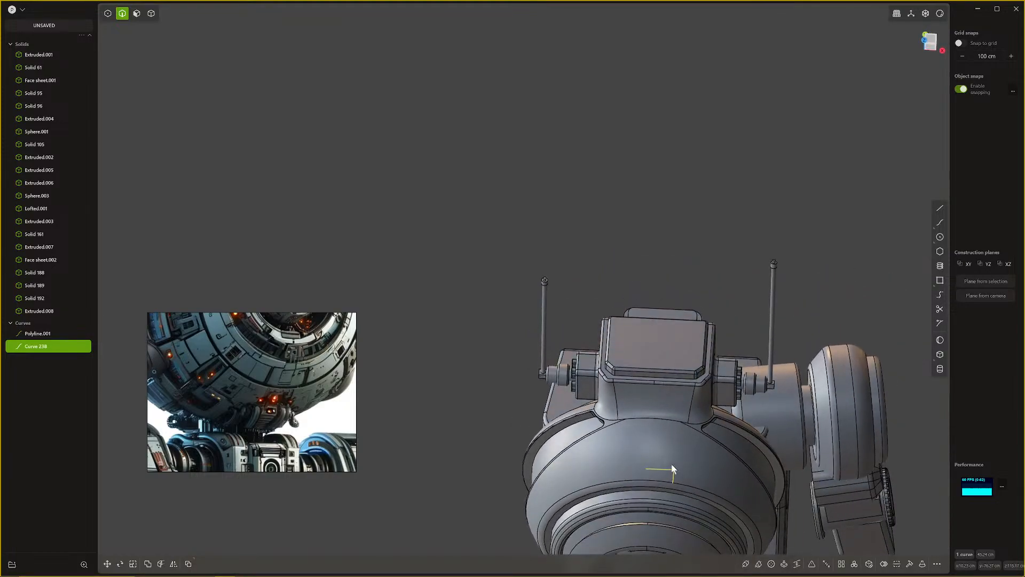
Step: Try to join the L-shaped polyline and its mirrored copy into one curve
{"action": "left_click", "coordinate": [643, 467]}
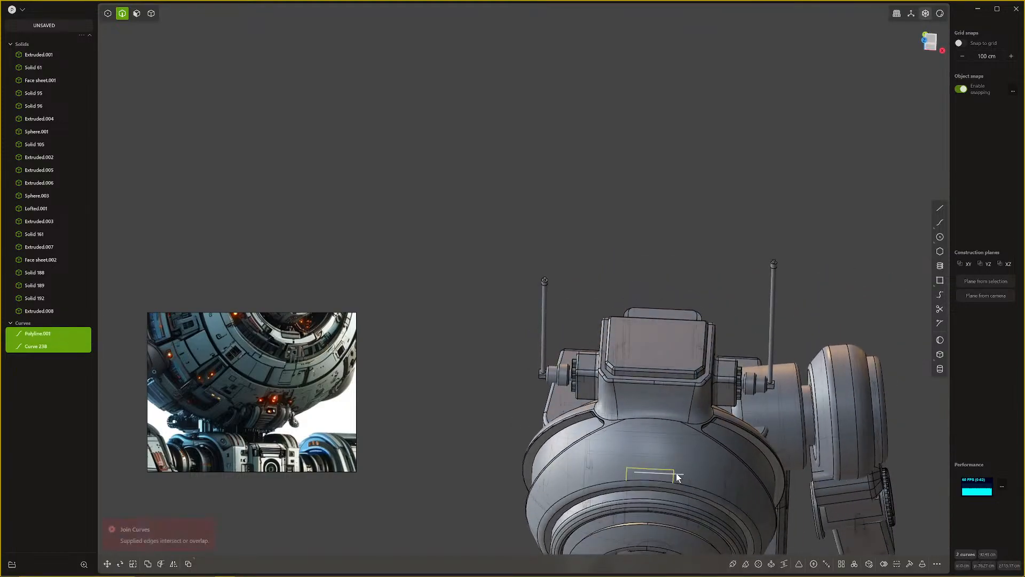
{"action": "key", "text": "g"}
{"action": "left_click_drag", "start_coordinate": [652, 455], "coordinate": [650, 338]}
{"action": "key", "text": "Return"}
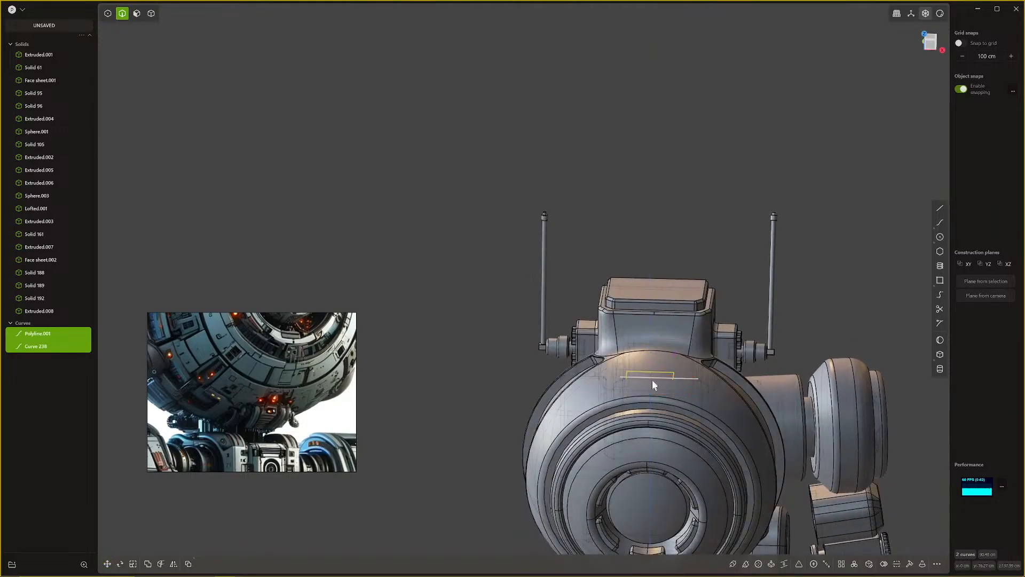
{"action": "middle_click_drag", "start_coordinate": [652, 380], "coordinate": [684, 441]}
Step: From the top view, close the open side of the small outline with a curve through its two end points along the rim
{"action": "key", "text": "KP_7"}
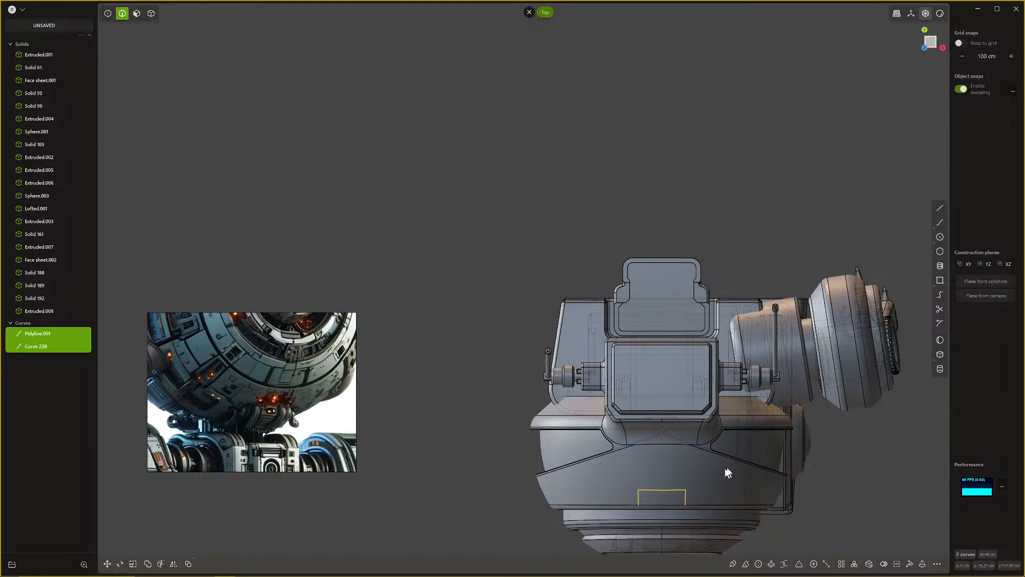
{"action": "scroll", "coordinate": [725, 470], "scroll_direction": "up", "scroll_amount": 2}
{"action": "scroll", "coordinate": [682, 518], "scroll_direction": "up", "scroll_amount": 2}
{"action": "left_click", "coordinate": [939, 222]}
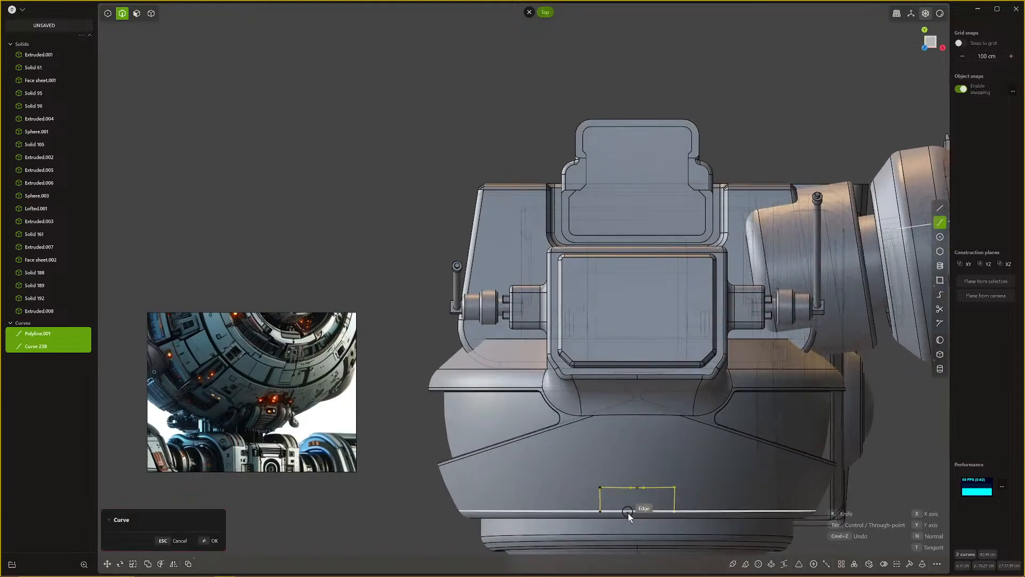
{"action": "left_click", "coordinate": [676, 513]}
{"action": "middle_click_drag", "start_coordinate": [676, 512], "coordinate": [661, 468]}
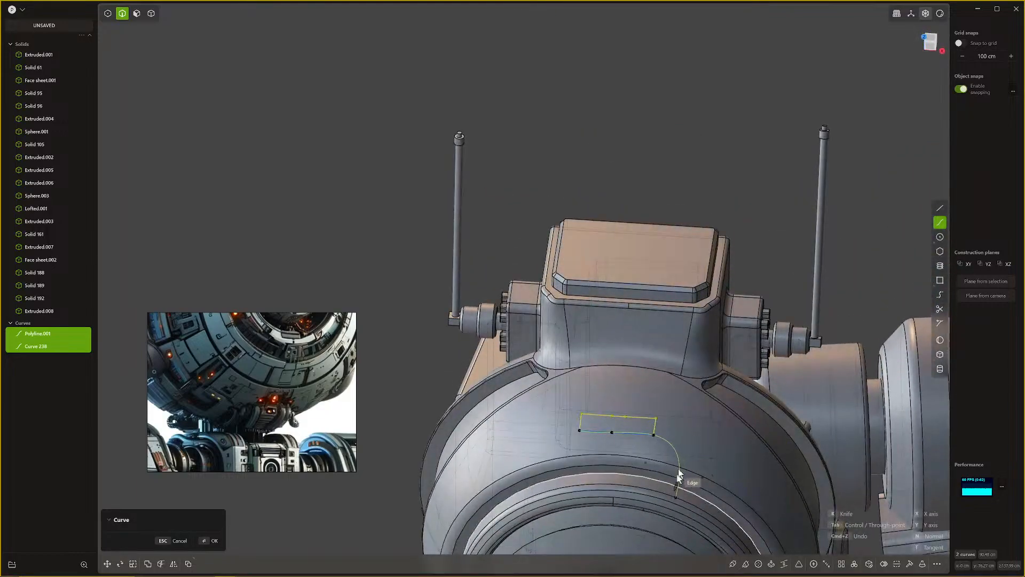
{"action": "key", "text": "Return"}
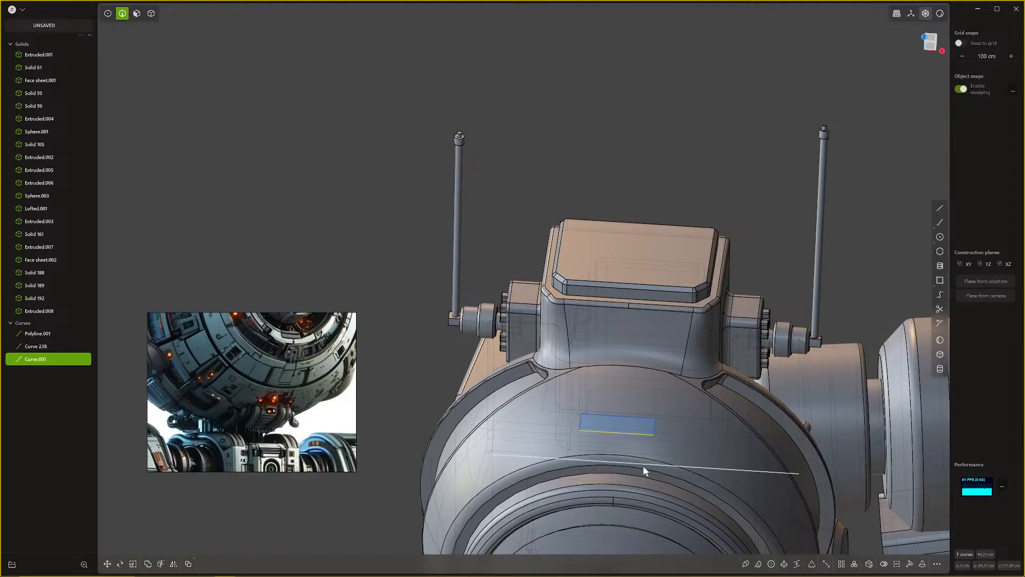
Step: Rebuild the three outline curves using the Refit method with a tolerance of 0.00100 and corners kept
{"action": "mouse_move", "coordinate": [644, 467]}
{"action": "middle_mouse_down"}
{"action": "mouse_move", "coordinate": [635, 396]}
{"action": "mouse_move", "coordinate": [642, 421]}
{"action": "mouse_move", "coordinate": [646, 405]}
{"action": "mouse_move", "coordinate": [642, 426]}
{"action": "mouse_move", "coordinate": [614, 425]}
{"action": "middle_mouse_up"}
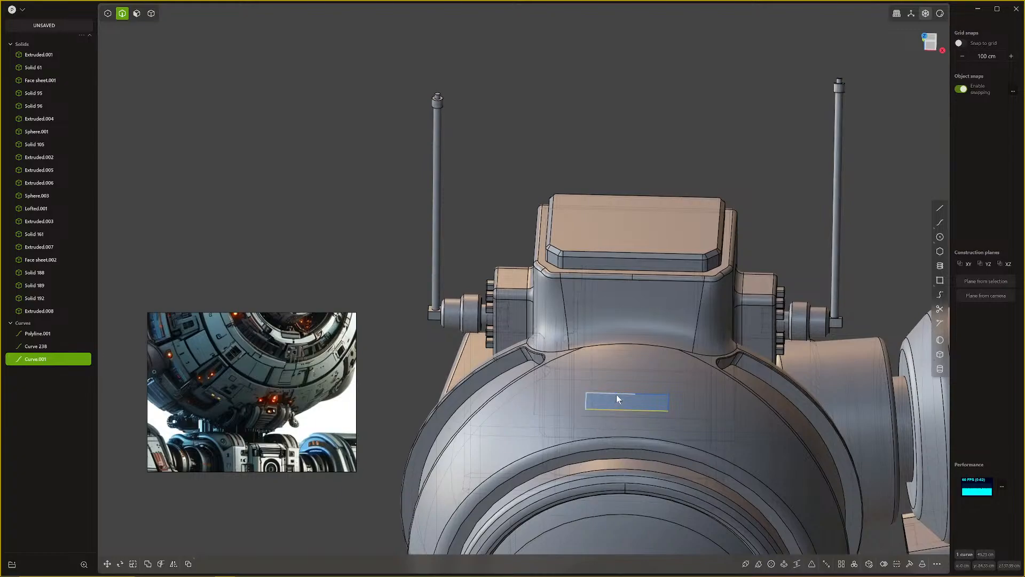
{"action": "left_click", "coordinate": [633, 394], "text": "shift"}
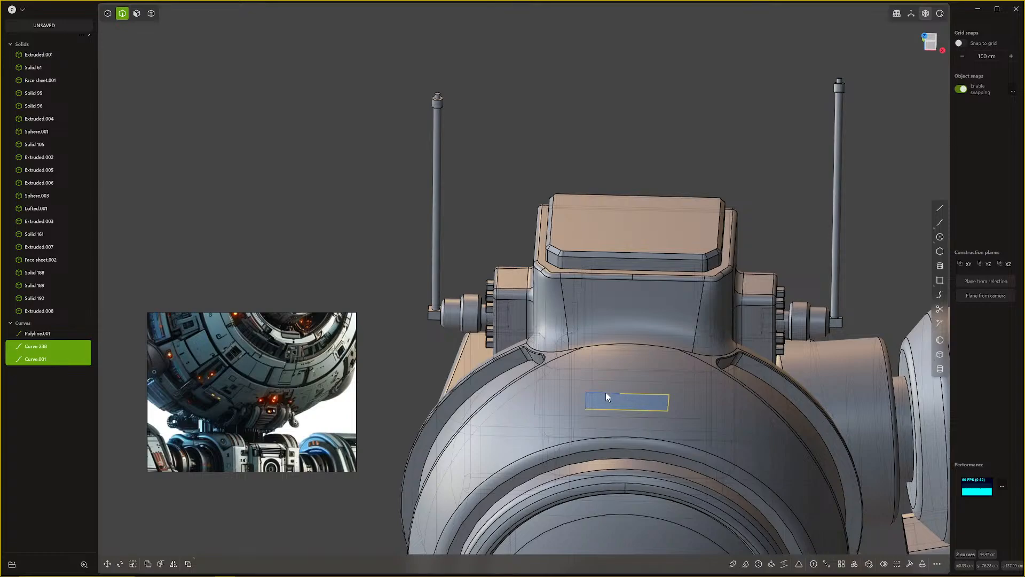
{"action": "left_click", "coordinate": [611, 398], "text": "shift"}
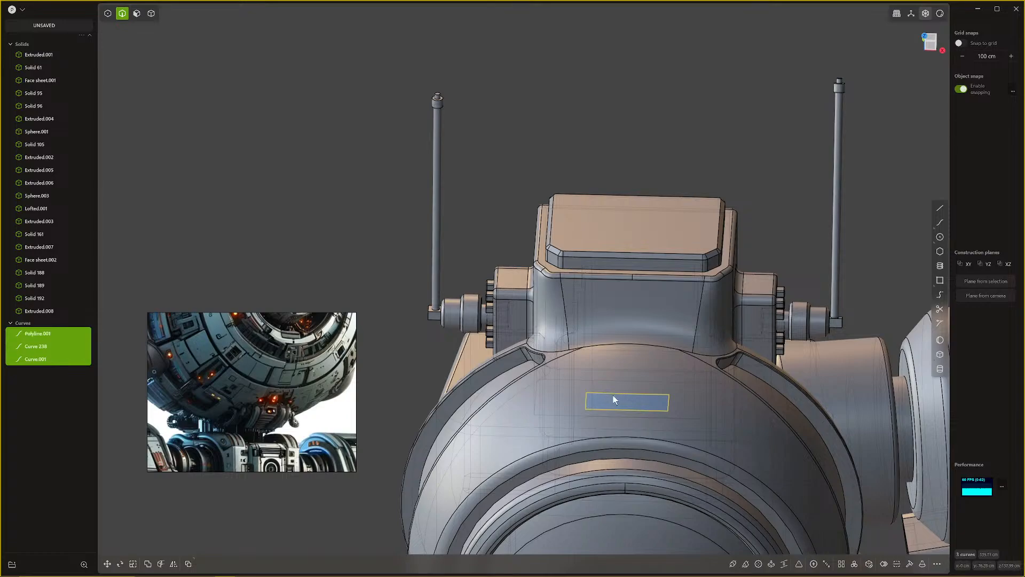
{"action": "left_click", "coordinate": [898, 565]}
{"action": "key", "text": "KP_7"}
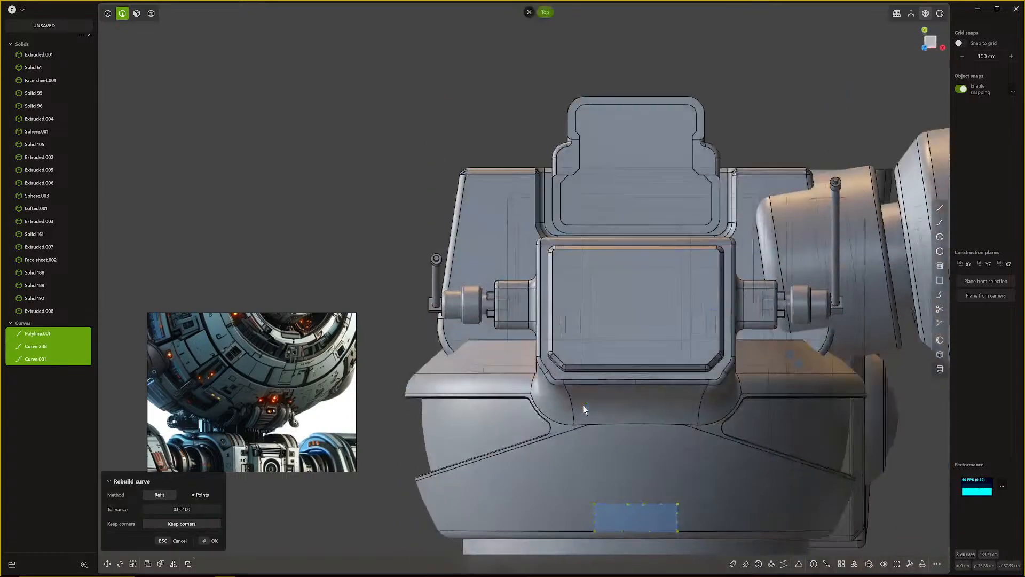
{"action": "scroll", "coordinate": [690, 459], "scroll_direction": "down", "scroll_amount": 2}
{"action": "middle_click_drag", "start_coordinate": [690, 460], "coordinate": [689, 449], "text": "shift"}
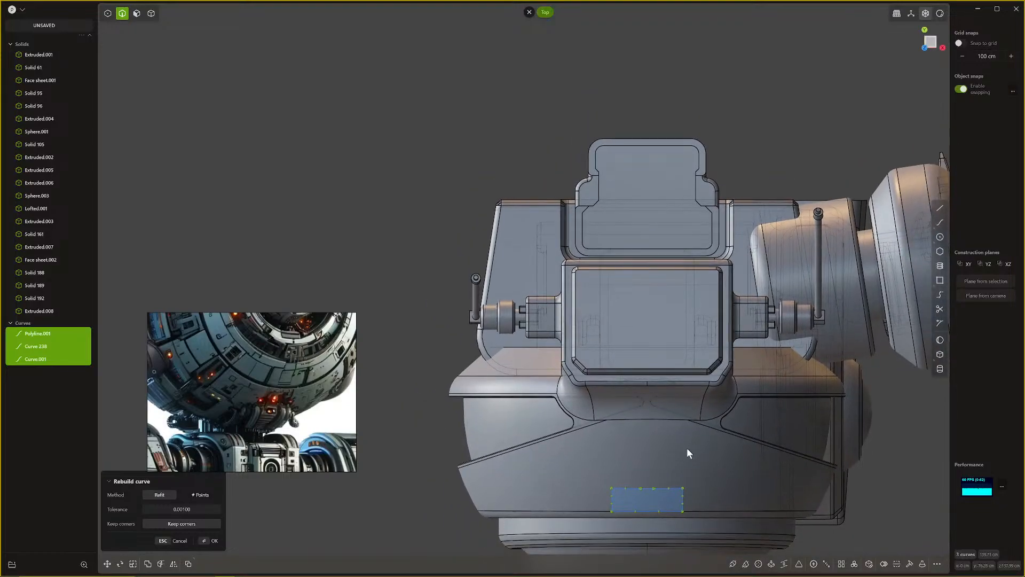
{"action": "key", "text": "Return"}
Step: Try to join the three outline curves on the spherical body, and delete them
{"action": "left_click", "coordinate": [661, 490]}
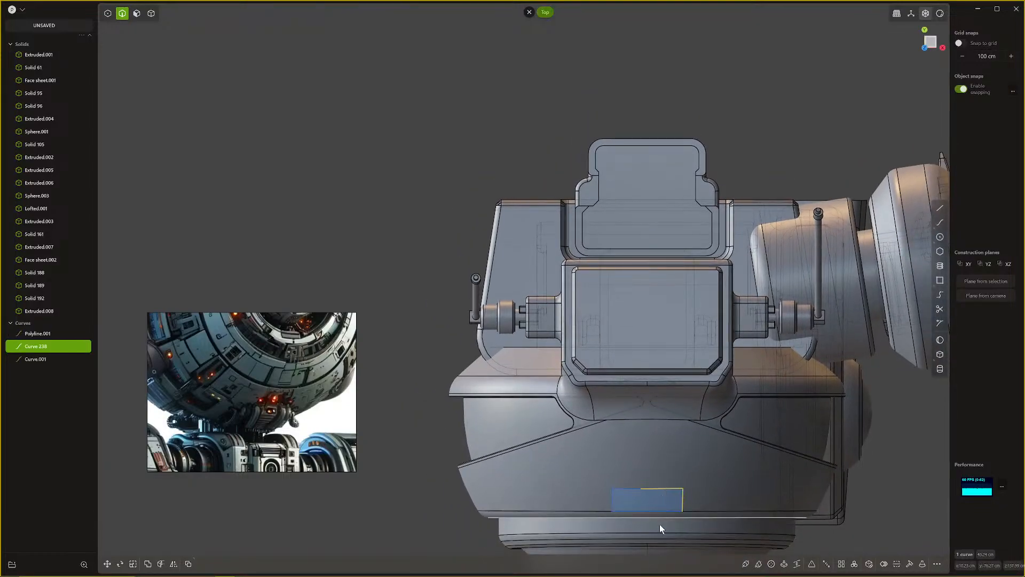
{"action": "left_click", "coordinate": [638, 492]}
{"action": "left_click", "coordinate": [641, 515]}
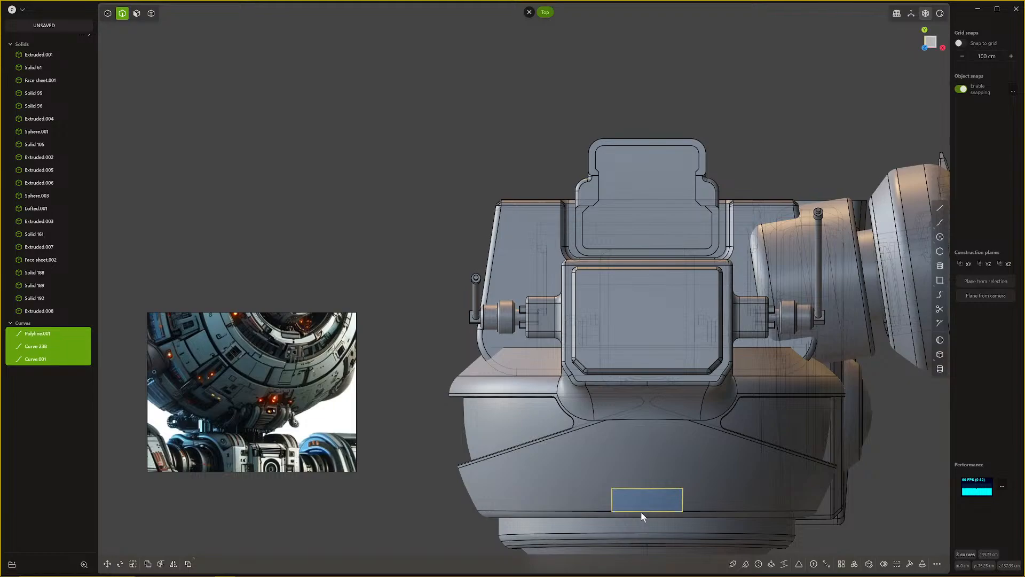
{"action": "key", "text": "j"}
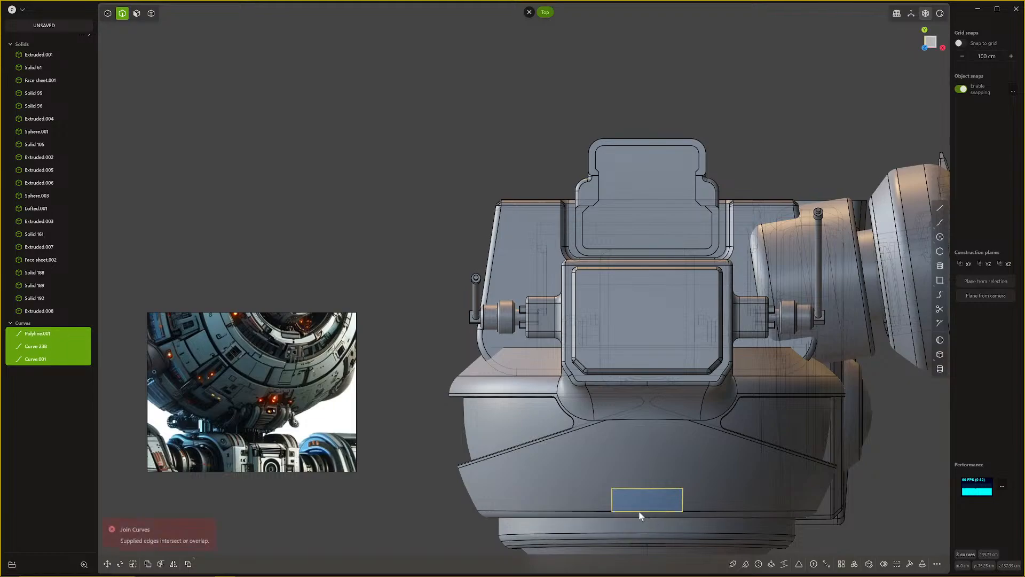
{"action": "key", "text": "Delete"}
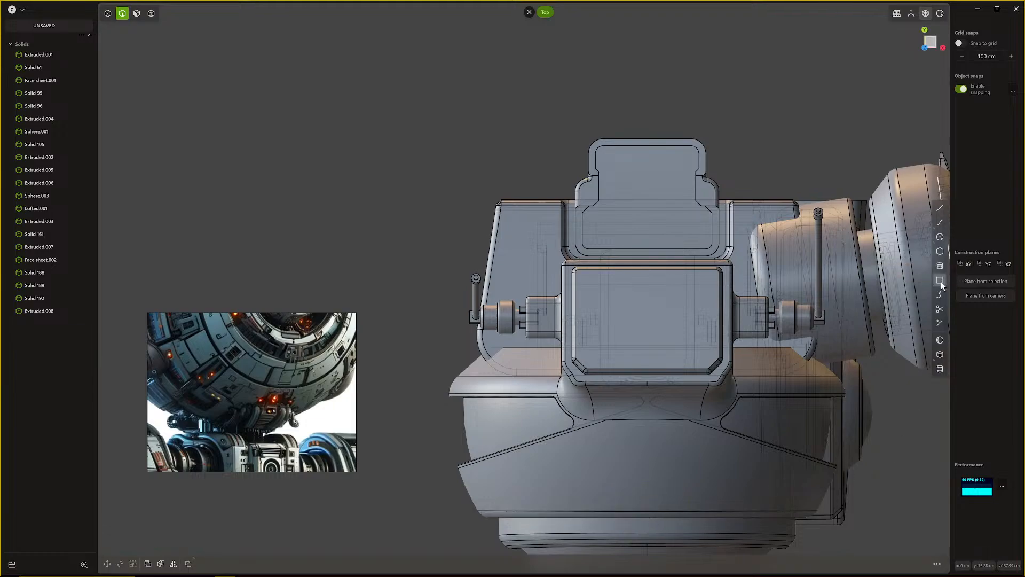
Step: In the top view, draw a small centred rectangle near the spherical body's front edge and move it about 7.4 cm along Y
{"action": "left_click", "coordinate": [939, 279]}
{"action": "left_click", "coordinate": [649, 510]}
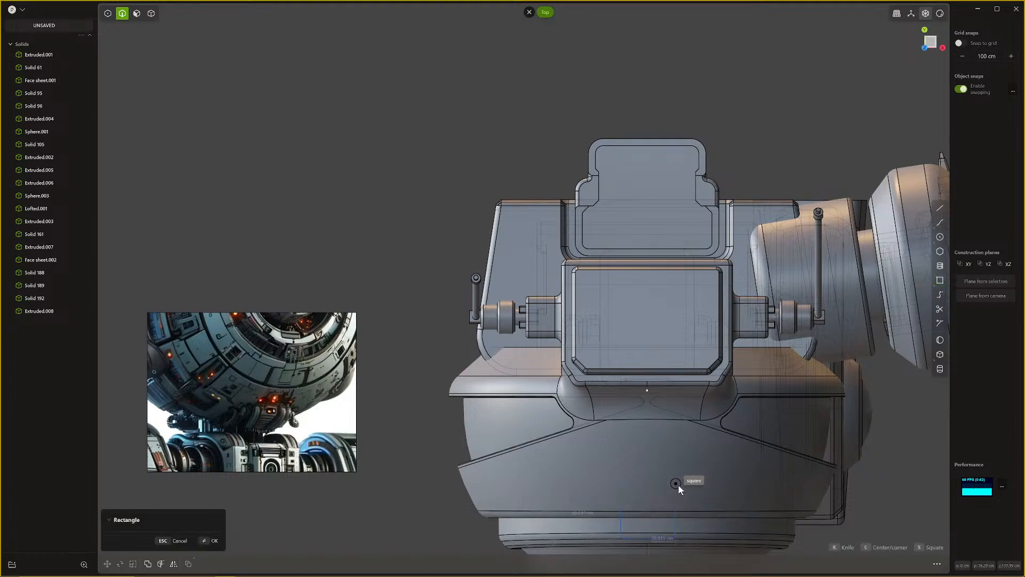
{"action": "left_click", "coordinate": [678, 499]}
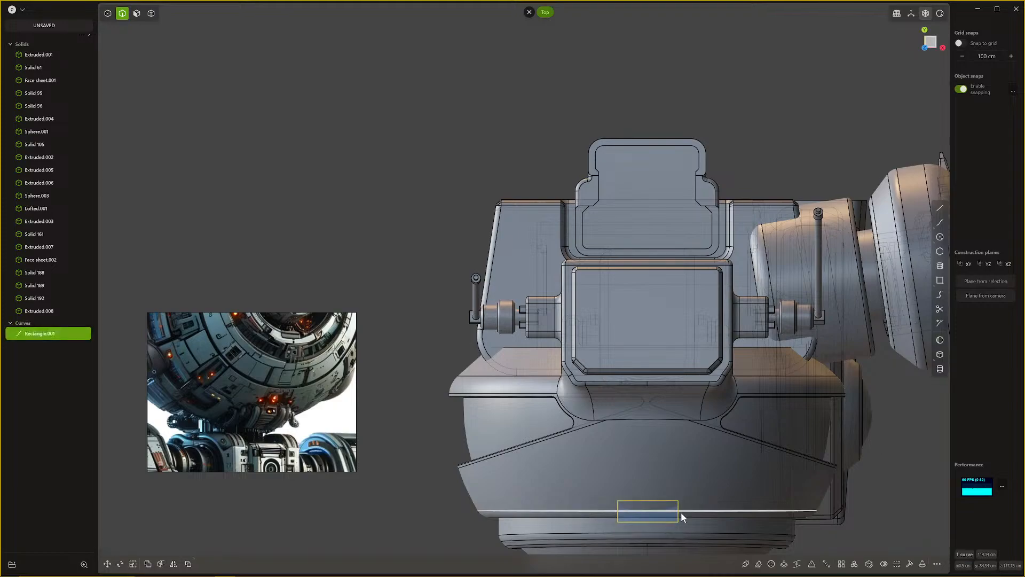
{"action": "key", "text": "g"}
{"action": "mouse_move", "coordinate": [648, 470]}
{"action": "left_mouse_down"}
{"action": "mouse_move", "coordinate": [650, 450]}
{"action": "mouse_move", "coordinate": [647, 460]}
{"action": "left_mouse_up"}
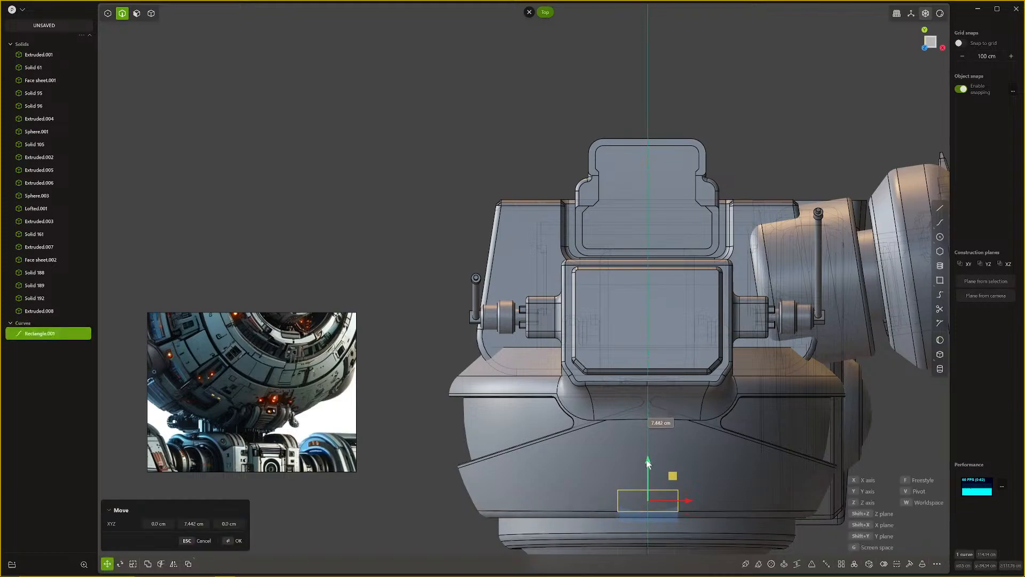
{"action": "left_click", "coordinate": [647, 462]}
Step: Raise the small rectangle vertically so it sits just above the top of the spherical body
{"action": "middle_click_drag", "start_coordinate": [652, 479], "coordinate": [661, 434]}
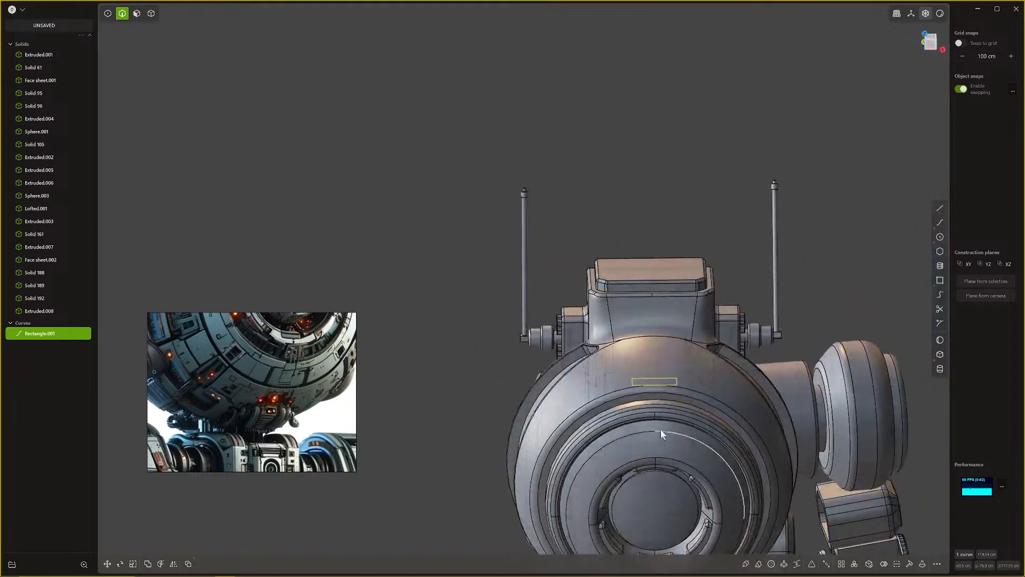
{"action": "key", "text": "g"}
{"action": "left_click_drag", "start_coordinate": [652, 354], "coordinate": [659, 335]}
{"action": "left_click", "coordinate": [659, 335]}
{"action": "middle_click_drag", "start_coordinate": [659, 335], "coordinate": [673, 398]}
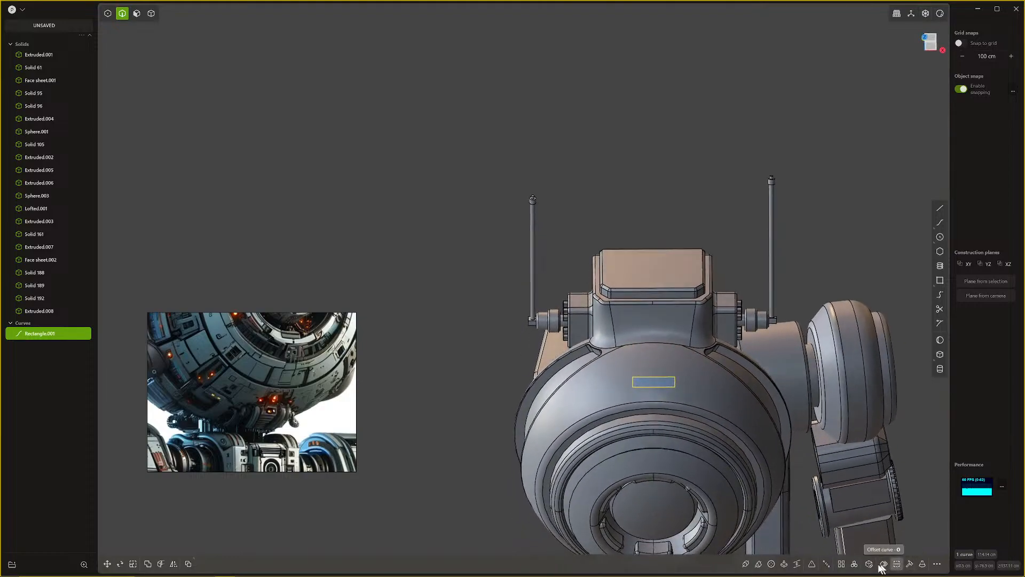
Step: Radially array the rectangle around the centre of the front lens into 12 copies over 360 degrees
{"action": "left_click", "coordinate": [854, 563]}
{"action": "scroll", "coordinate": [657, 497], "scroll_direction": "down", "scroll_amount": 1}
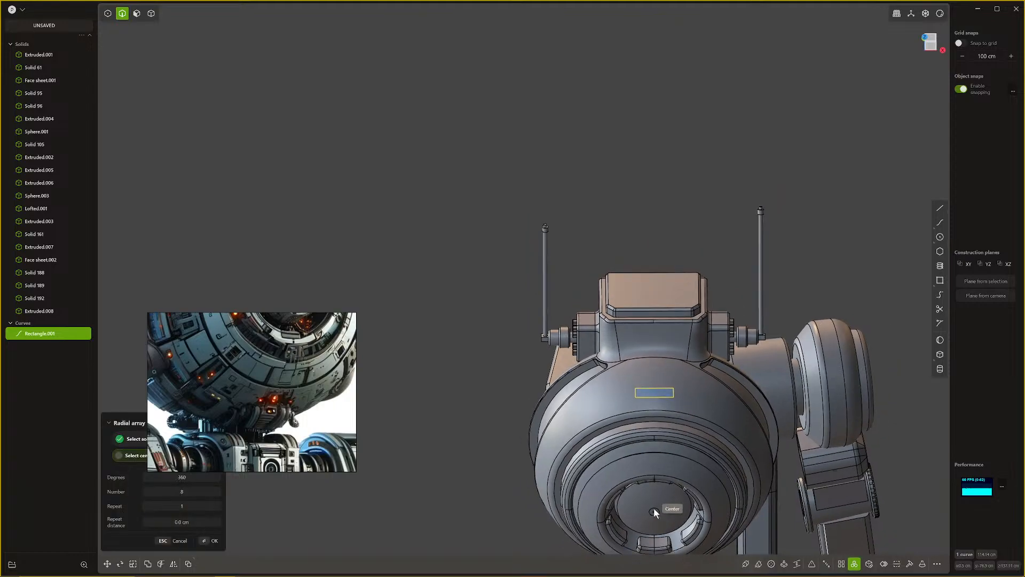
{"action": "middle_click_drag", "start_coordinate": [653, 507], "coordinate": [669, 338]}
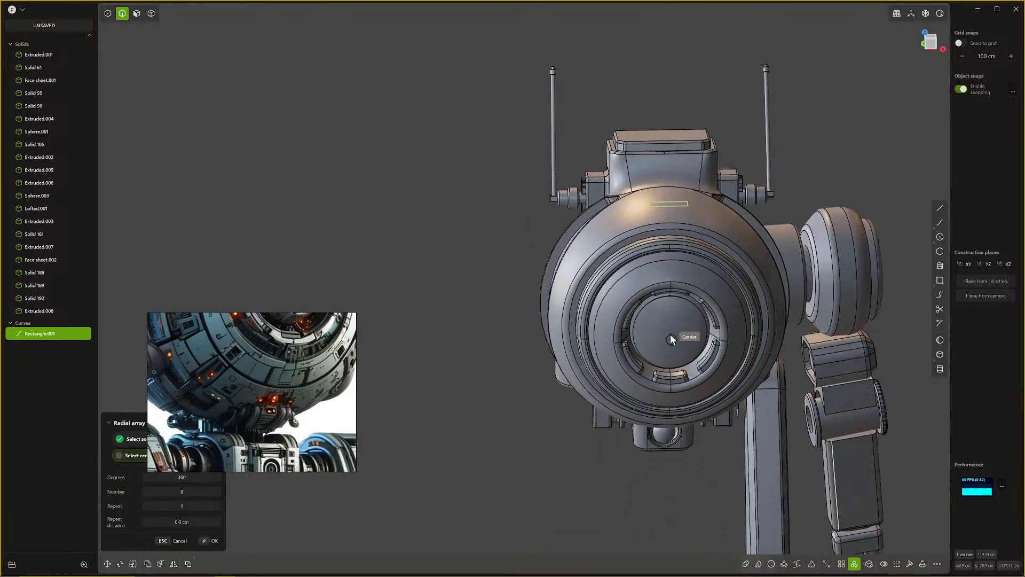
{"action": "left_click", "coordinate": [671, 335]}
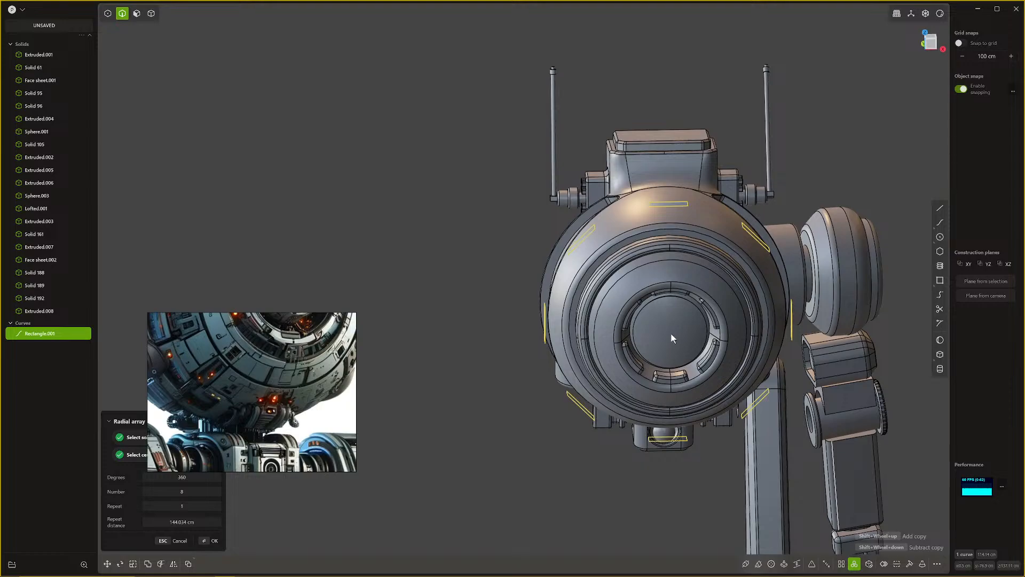
{"action": "scroll", "coordinate": [671, 337], "scroll_direction": "up", "scroll_amount": 4, "text": "shift"}
{"action": "key", "text": "Return"}
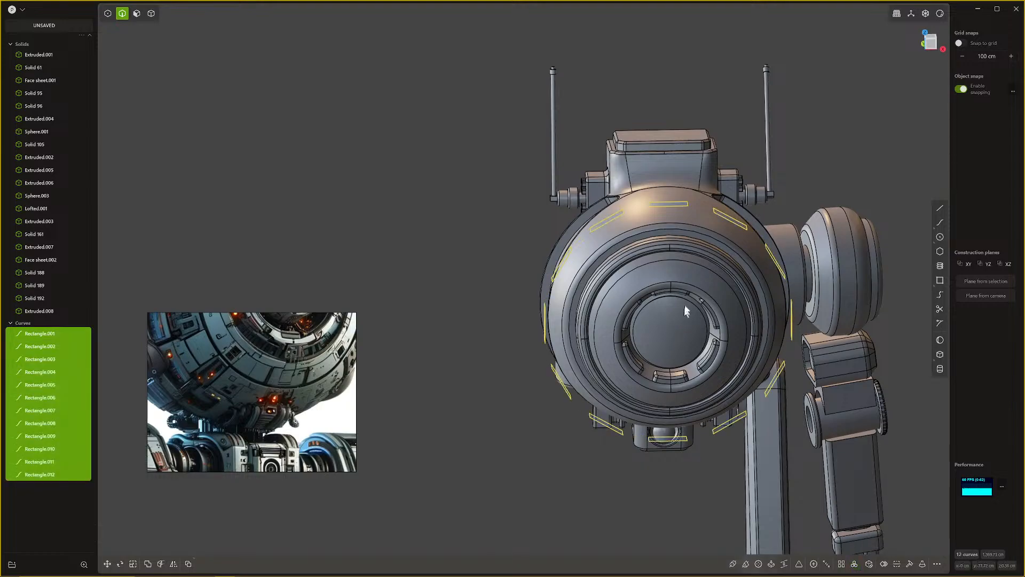
Step: Try to imprint the twelve rectangles onto the spherical body from an angled view
{"action": "middle_click_drag", "start_coordinate": [671, 340], "coordinate": [664, 406]}
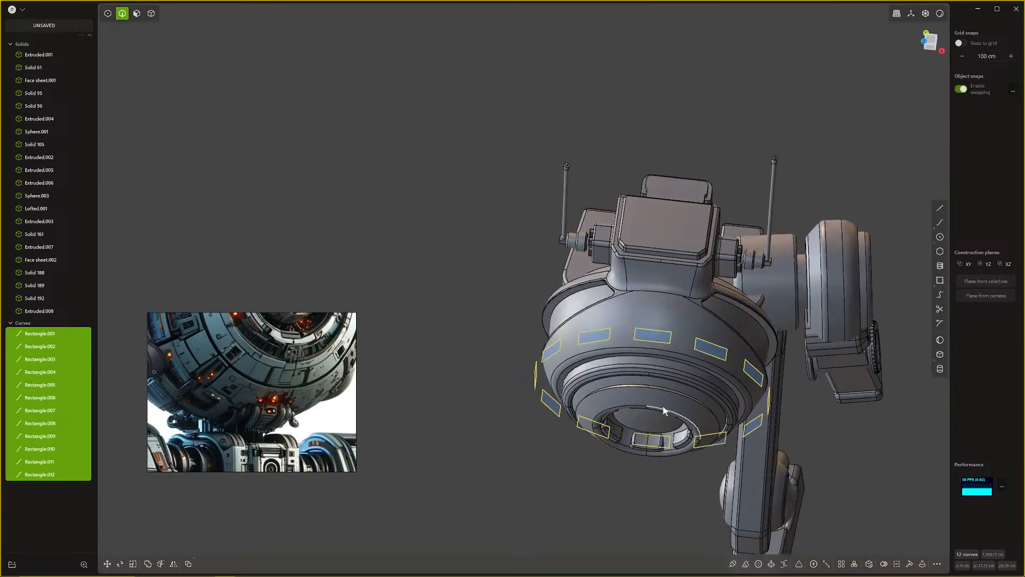
{"action": "key", "text": "i"}
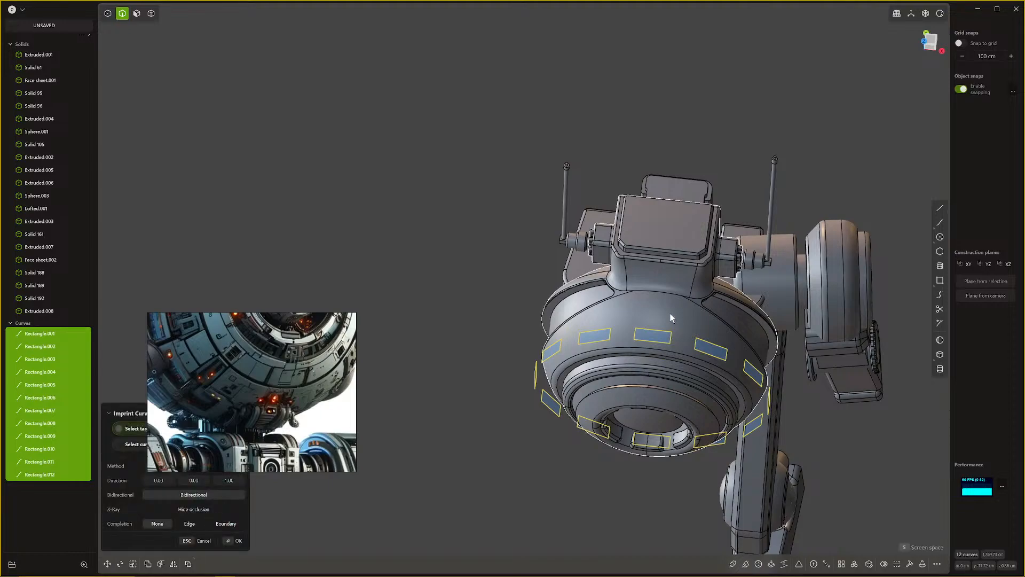
{"action": "left_click", "coordinate": [671, 314]}
{"action": "key", "text": "Escape"}
{"action": "middle_click_drag", "start_coordinate": [681, 328], "coordinate": [729, 351]}
{"action": "key", "text": "shift+i"}
{"action": "left_click", "coordinate": [667, 384]}
{"action": "key", "text": "Return"}
Step: Try imprinting the twelve rectangles onto the spherical body from the right view, inspect the faces, and undo the imprint
{"action": "key", "text": "KP_3"}
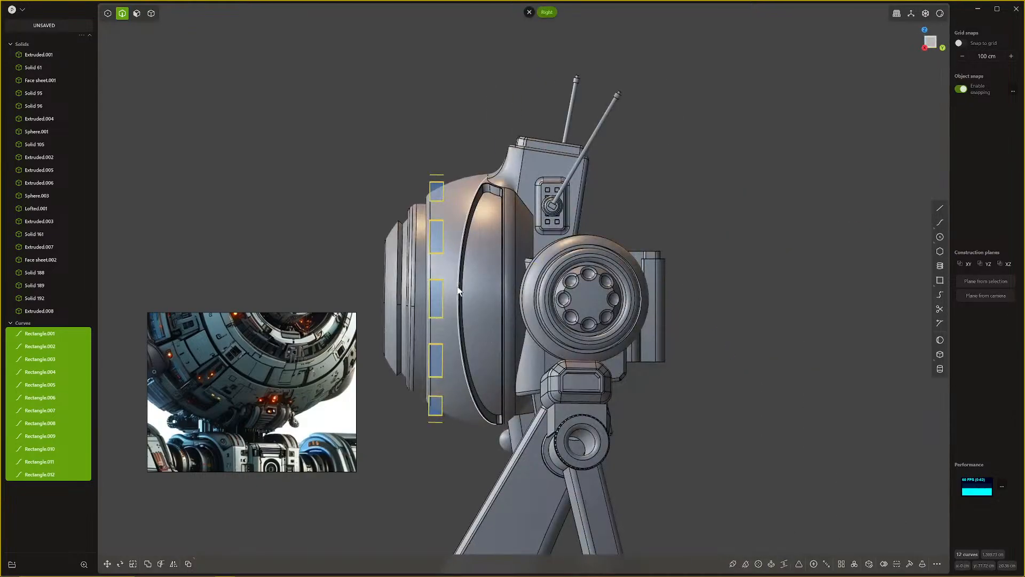
{"action": "key", "text": "shift+i"}
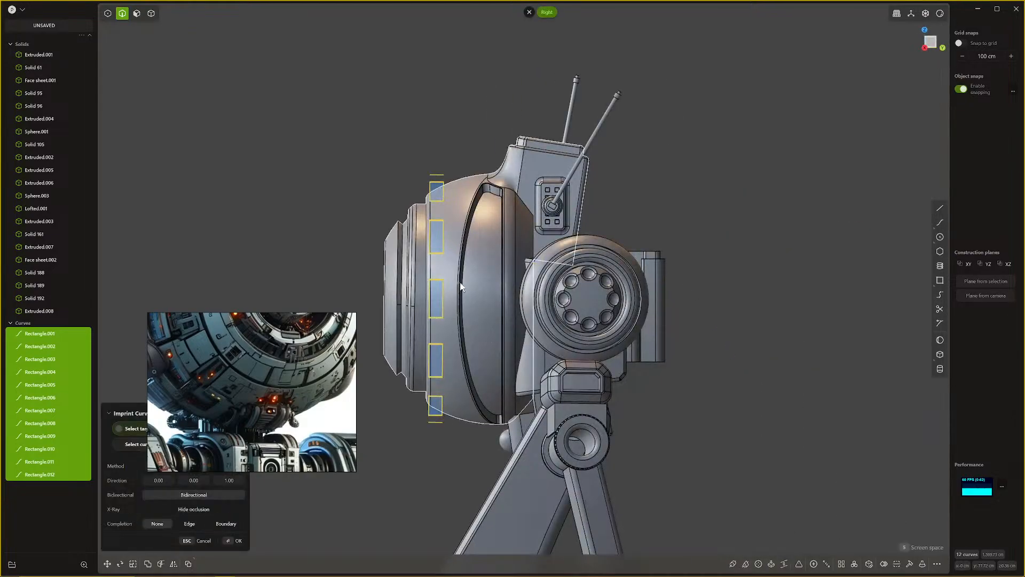
{"action": "left_click", "coordinate": [461, 287]}
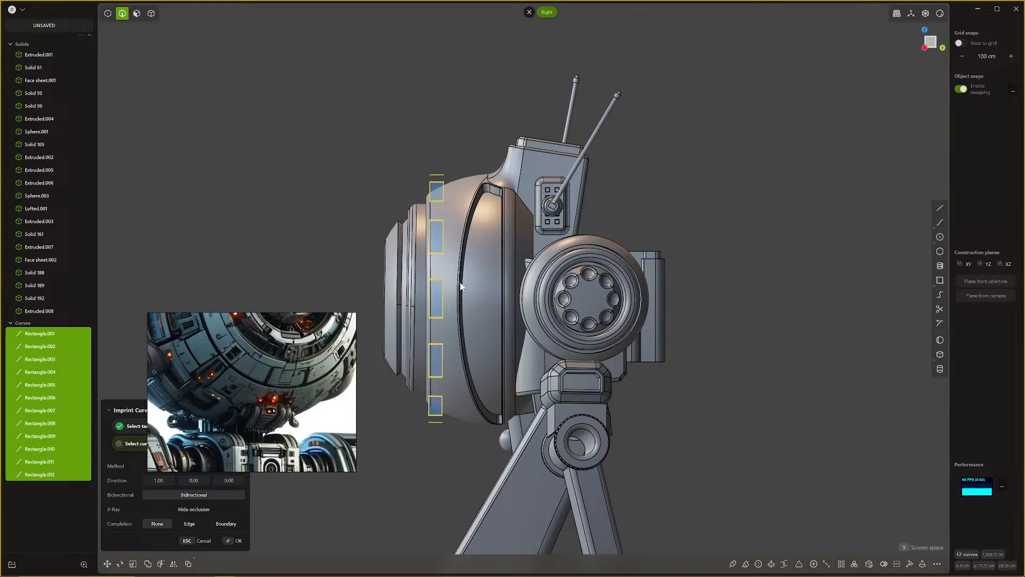
{"action": "key", "text": "Return"}
{"action": "scroll", "coordinate": [462, 284], "scroll_direction": "down", "scroll_amount": 2}
{"action": "middle_click_drag", "start_coordinate": [463, 284], "coordinate": [717, 332]}
{"action": "scroll", "coordinate": [635, 268], "scroll_direction": "up", "scroll_amount": 6}
{"action": "key", "text": "ctrl+z"}
Step: Move the ring of twelve rectangles slightly backward along the Y axis, away from the lens
{"action": "scroll", "coordinate": [635, 302], "scroll_direction": "down", "scroll_amount": 8}
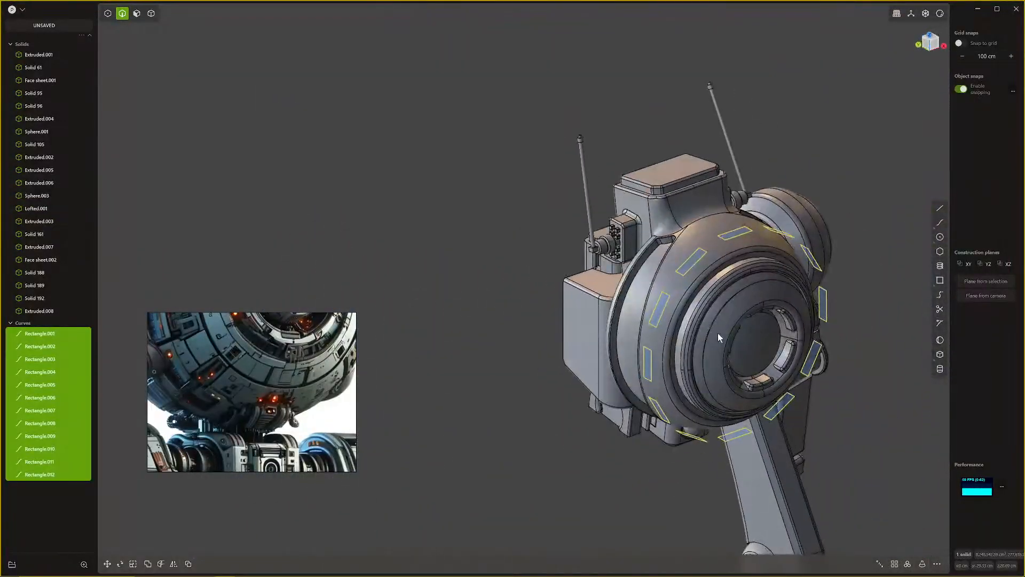
{"action": "key", "text": "g"}
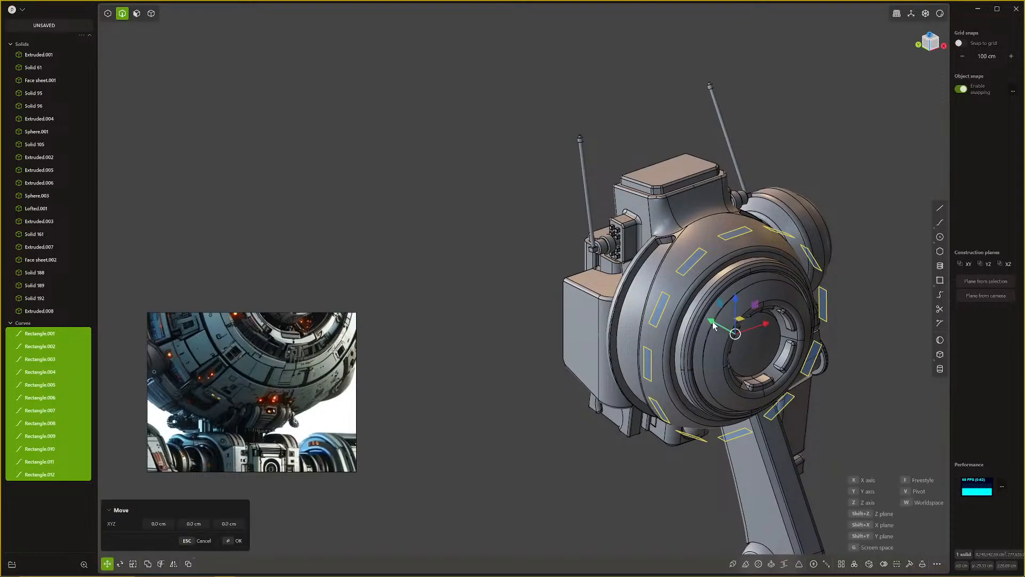
{"action": "left_click_drag", "start_coordinate": [713, 323], "coordinate": [702, 317]}
{"action": "key", "text": "Return"}
Step: From the right view, imprint the repositioned ring of rectangles bidirectionally onto the spherical body
{"action": "middle_click_drag", "start_coordinate": [731, 325], "coordinate": [716, 412]}
{"action": "key", "text": "KP_3"}
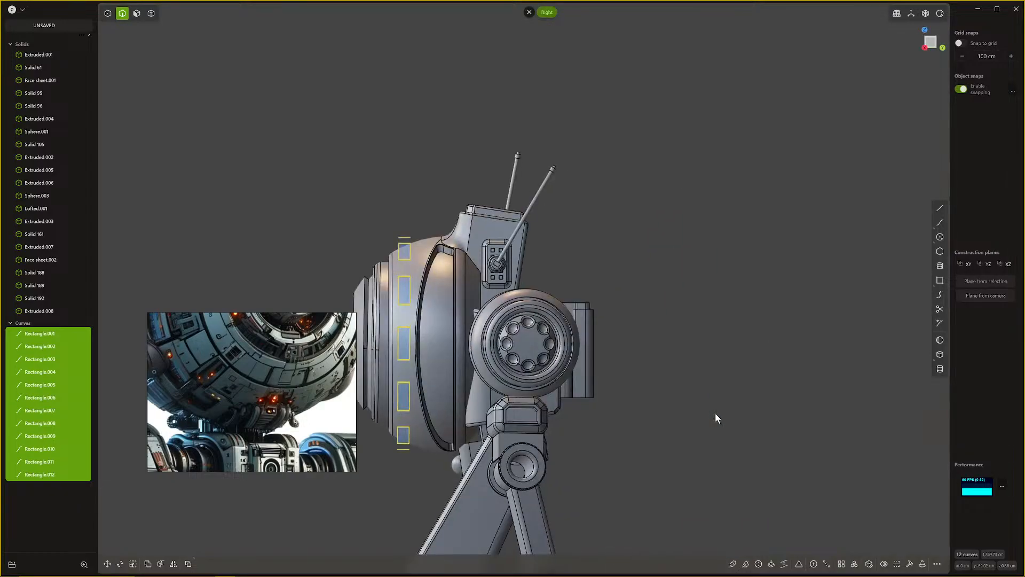
{"action": "middle_click_drag", "start_coordinate": [416, 347], "coordinate": [481, 331], "text": "shift"}
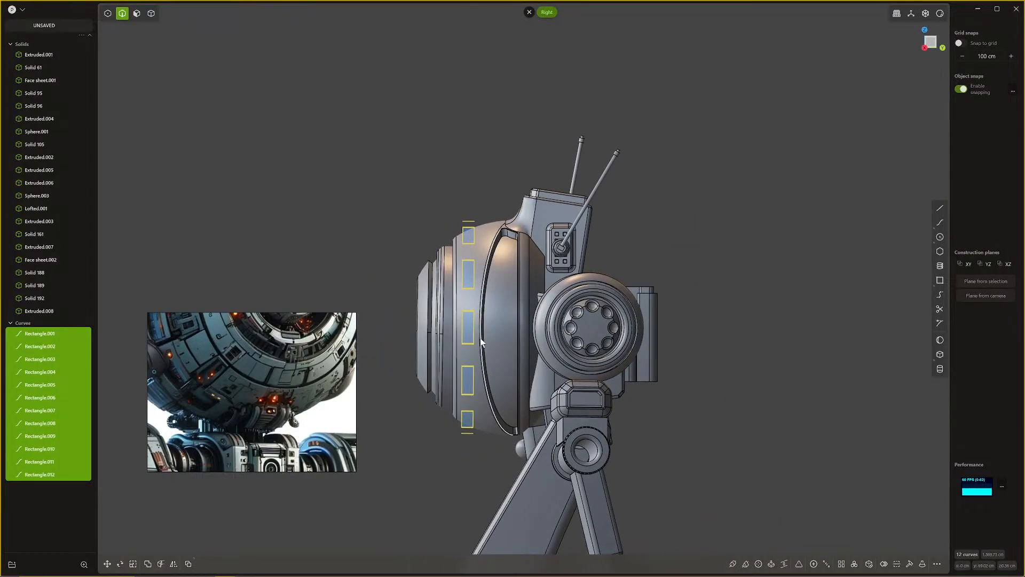
{"action": "key", "text": "i"}
{"action": "left_click", "coordinate": [496, 239]}
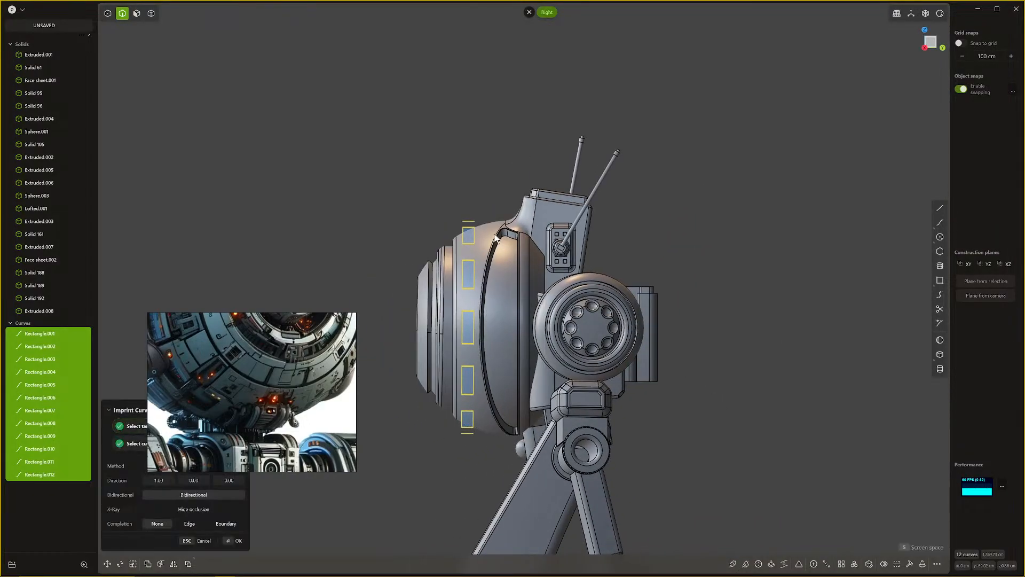
{"action": "key", "text": "Return"}
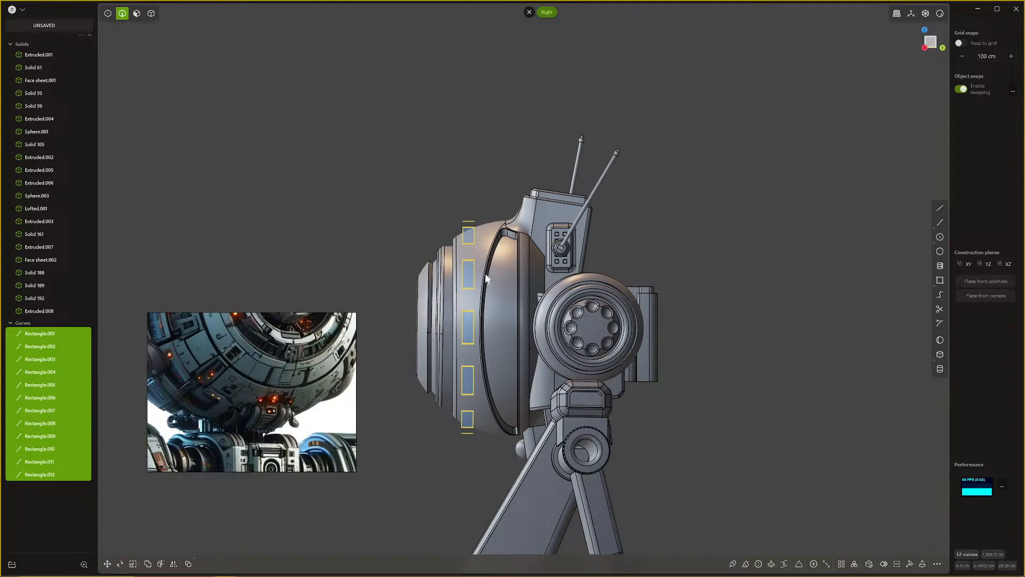
Step: Hide all twelve rectangle curves used for the imprint, Rectangle.001 through Rectangle.012
{"action": "middle_click_drag", "start_coordinate": [486, 274], "coordinate": [551, 359]}
{"action": "left_click", "coordinate": [46, 334]}
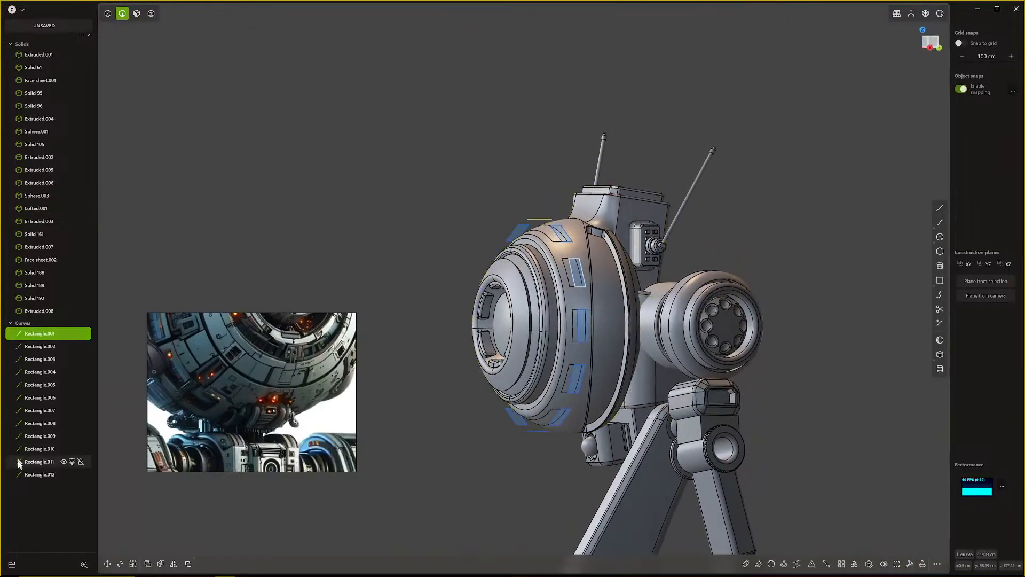
{"action": "left_click", "coordinate": [22, 474], "text": "shift"}
{"action": "key", "text": "h"}
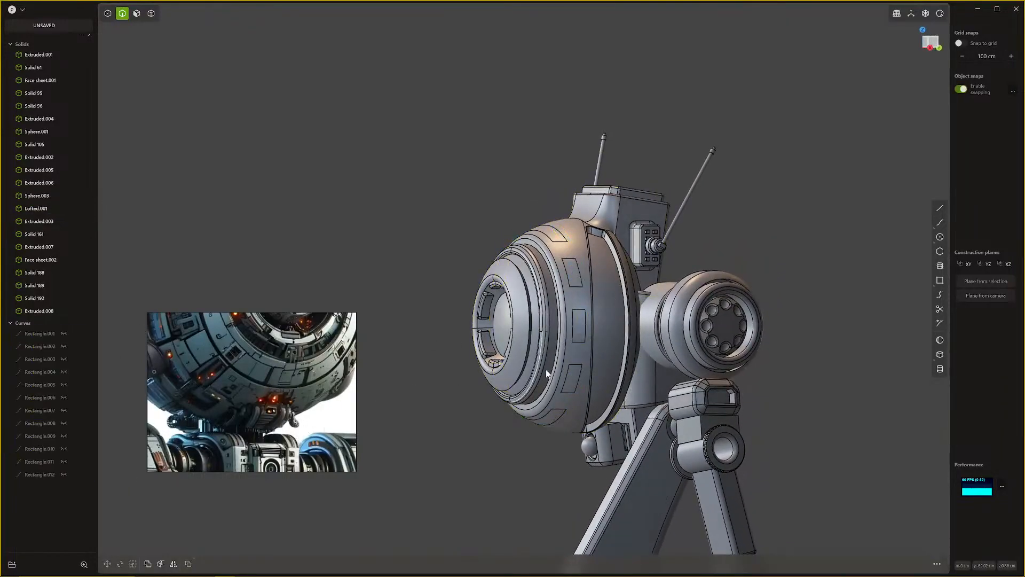
Step: Offset six of the imprinted rectangular faces on the sides of the spherical body inward by about 4.29 cm
{"action": "key", "text": "3"}
{"action": "left_click", "coordinate": [578, 332]}
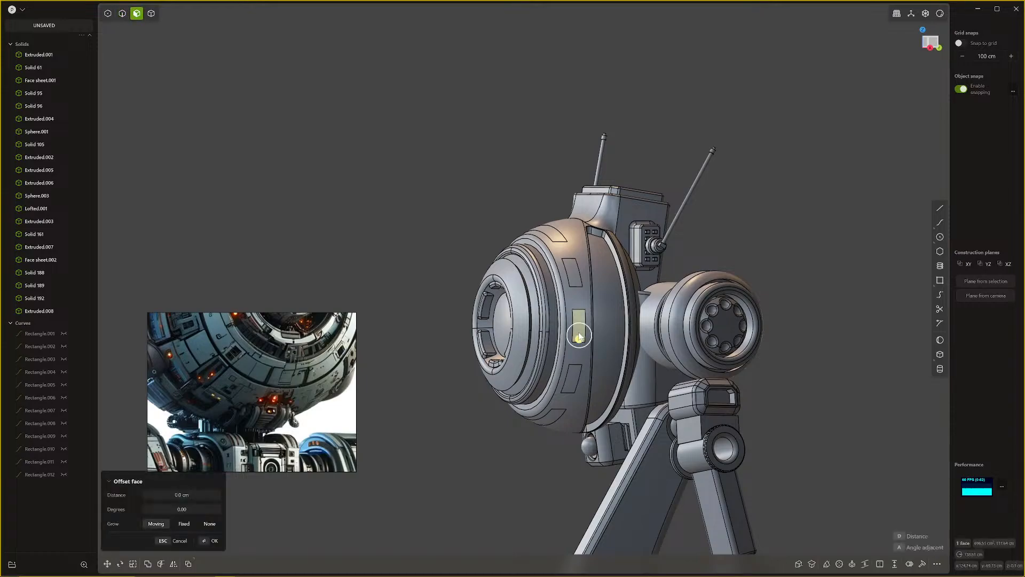
{"action": "left_click", "coordinate": [574, 273], "text": "shift"}
{"action": "middle_click_drag", "start_coordinate": [575, 273], "coordinate": [677, 411]}
{"action": "left_click", "coordinate": [628, 297], "text": "shift"}
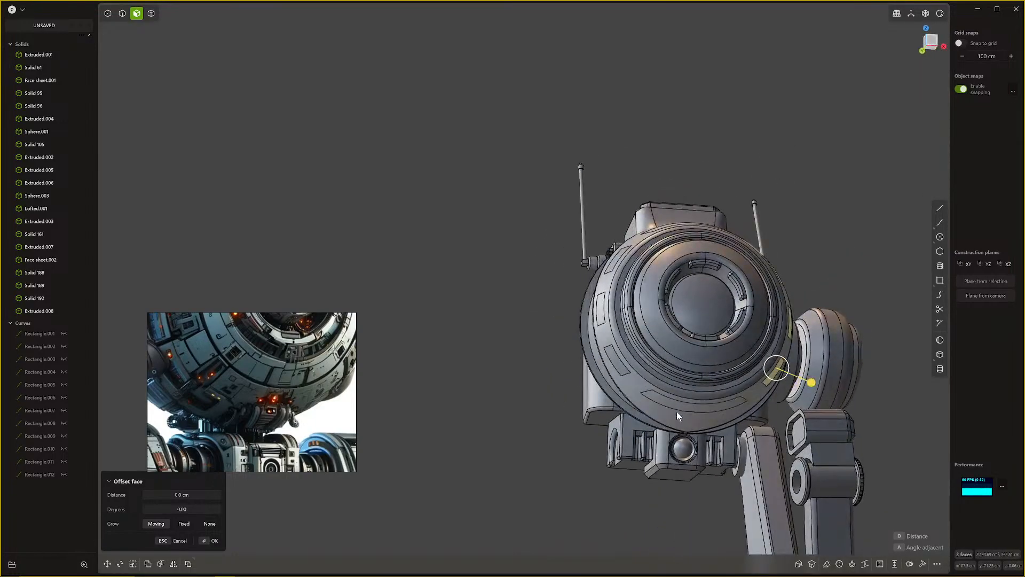
{"action": "left_click", "coordinate": [615, 357], "text": "shift"}
{"action": "left_click", "coordinate": [601, 317], "text": "shift"}
{"action": "middle_click_drag", "start_coordinate": [601, 317], "coordinate": [582, 457]}
{"action": "left_click", "coordinate": [615, 288], "text": "shift"}
{"action": "scroll", "coordinate": [606, 299], "scroll_direction": "up", "scroll_amount": 2}
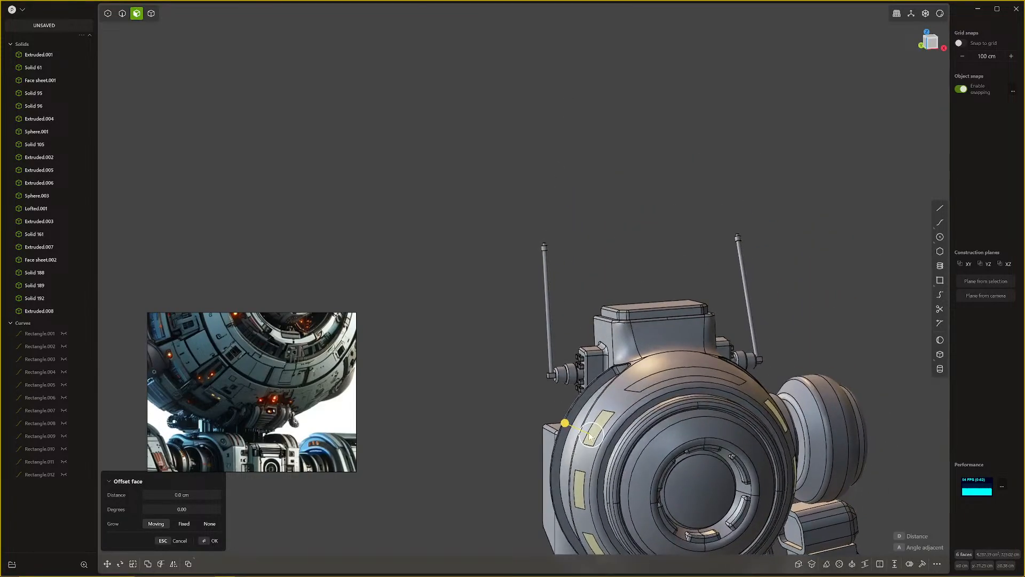
{"action": "left_click_drag", "start_coordinate": [565, 423], "coordinate": [569, 425]}
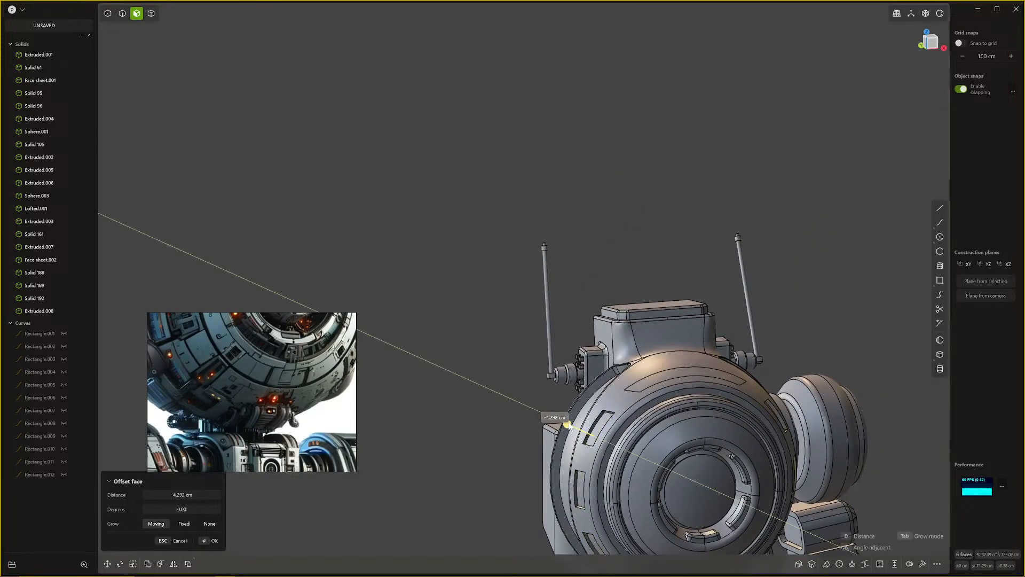
{"action": "right_click", "coordinate": [713, 454]}
Step: Delete the short stepped edge joining the two halves of the long panel outline on the sphere's underside
{"action": "scroll", "coordinate": [712, 454], "scroll_direction": "down", "scroll_amount": 3}
{"action": "middle_click_drag", "start_coordinate": [694, 407], "coordinate": [699, 284], "text": "shift"}
{"action": "left_click", "coordinate": [762, 273]}
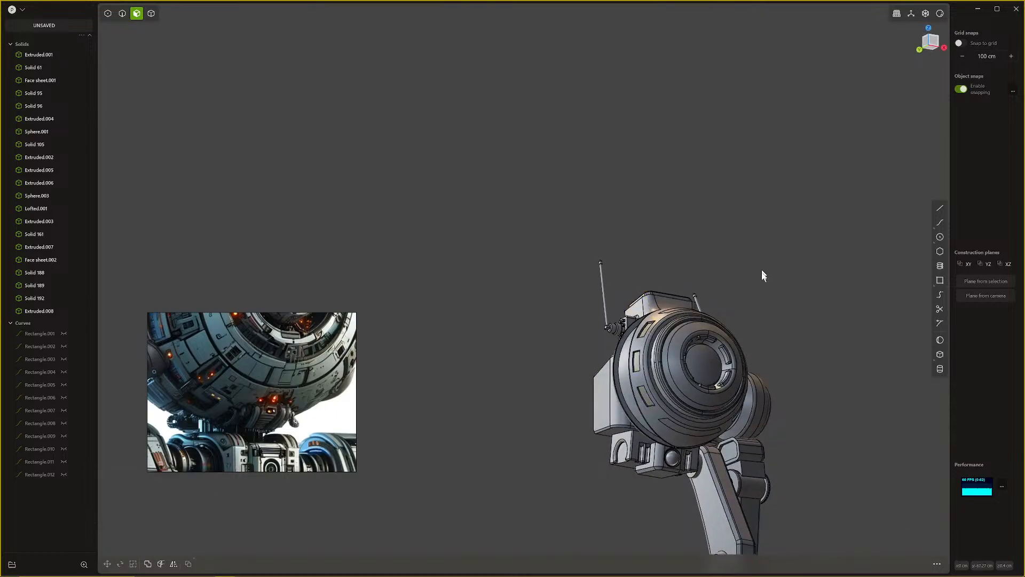
{"action": "scroll", "coordinate": [715, 444], "scroll_direction": "up", "scroll_amount": 8}
{"action": "middle_click_drag", "start_coordinate": [593, 360], "coordinate": [586, 329]}
{"action": "scroll", "coordinate": [656, 364], "scroll_direction": "up", "scroll_amount": 2}
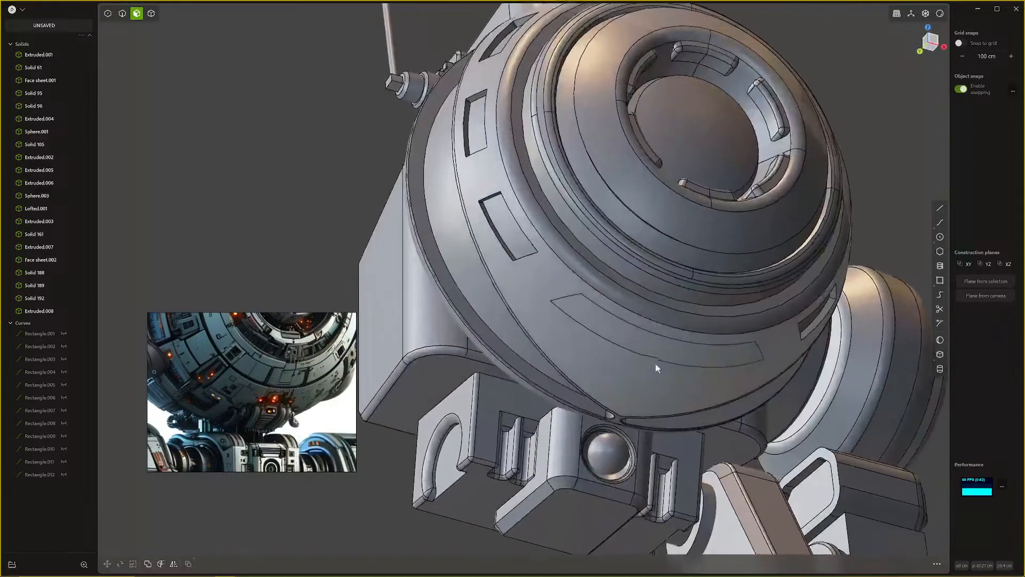
{"action": "scroll", "coordinate": [656, 368], "scroll_direction": "up", "scroll_amount": 5}
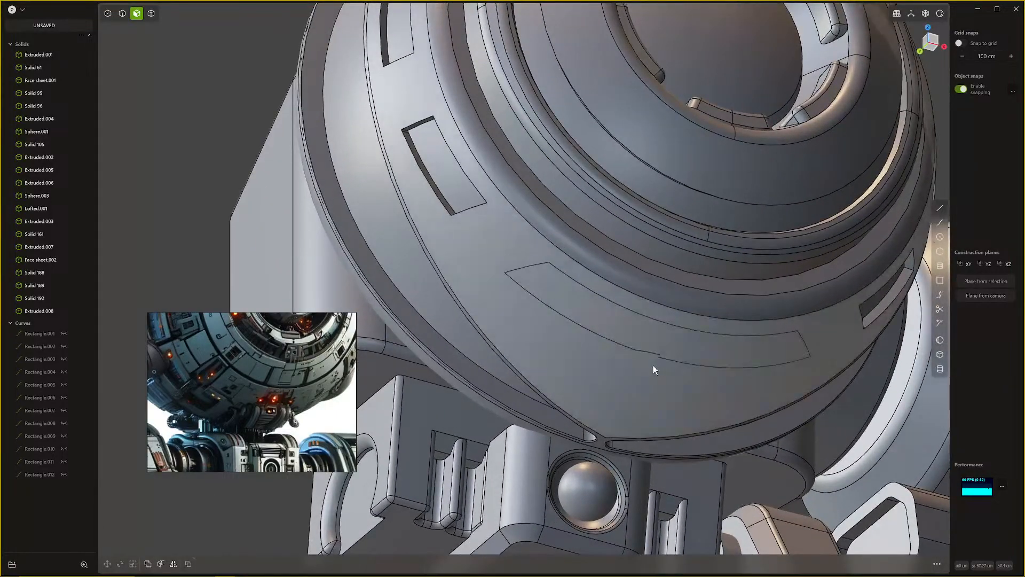
{"action": "key", "text": "2"}
{"action": "left_click", "coordinate": [651, 355]}
{"action": "key", "text": "f"}
{"action": "key", "text": "Delete"}
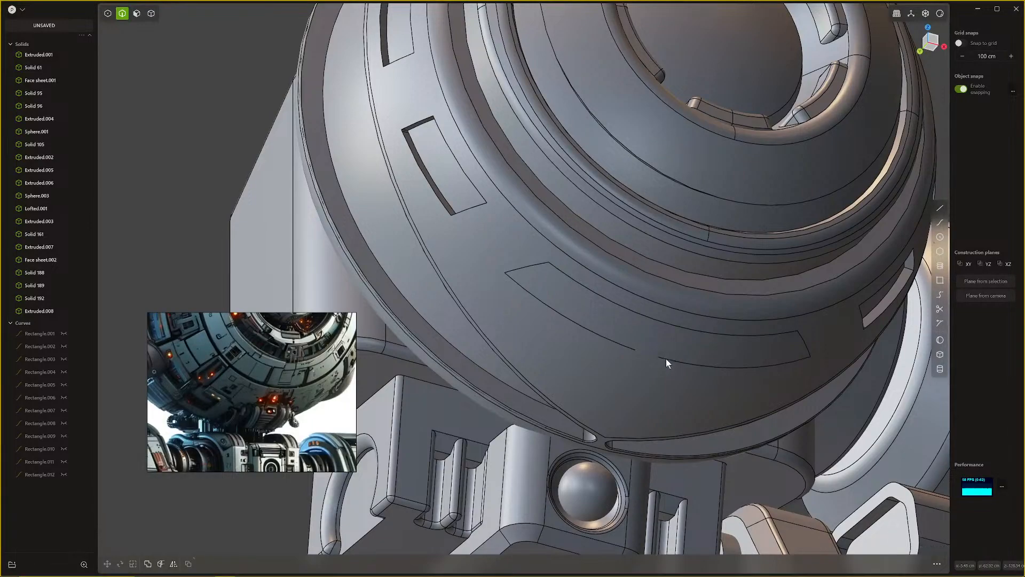
{"action": "left_click", "coordinate": [666, 358]}
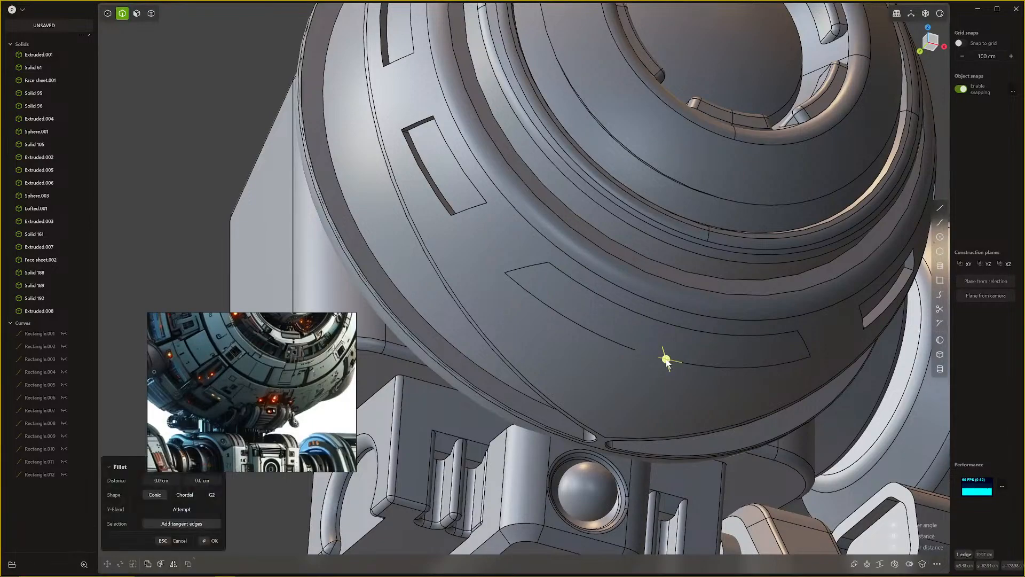
{"action": "left_click", "coordinate": [703, 367]}
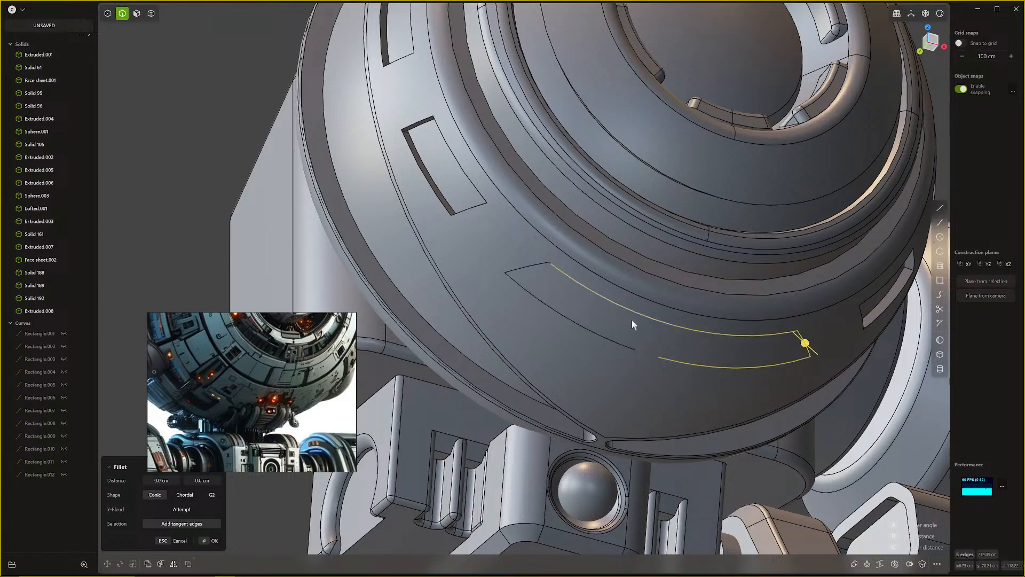
{"action": "key", "text": "Escape"}
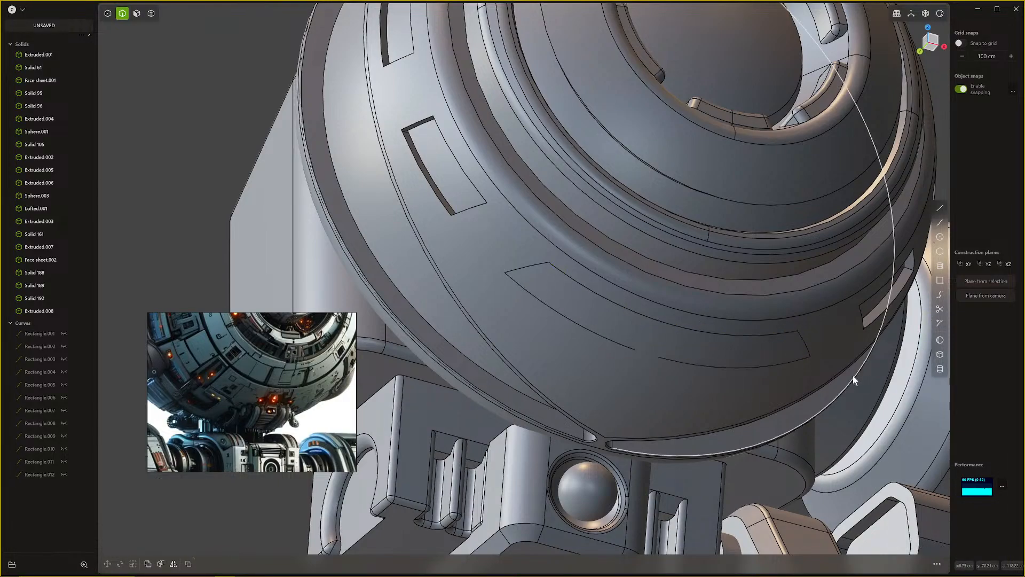
Step: Draw a straight line bridging the gap between the two open ends of the underside panel outline
{"action": "left_click", "coordinate": [943, 207]}
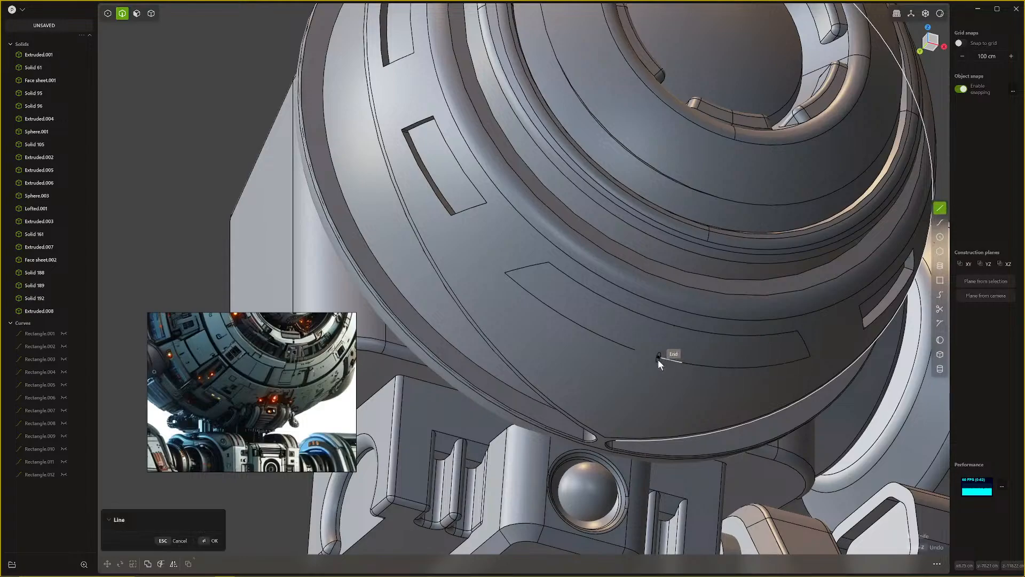
{"action": "left_click", "coordinate": [634, 351]}
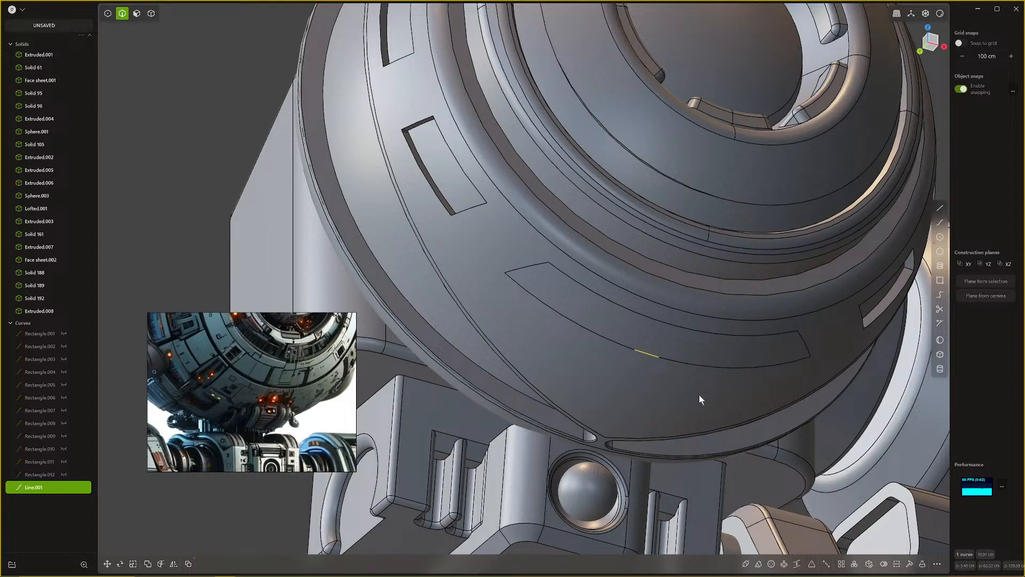
Step: Imprint the bridging line onto the spherical body to close the underside panel outline, and delete the line curve
{"action": "key", "text": "c"}
{"action": "key", "text": "Escape"}
{"action": "key", "text": "Delete"}
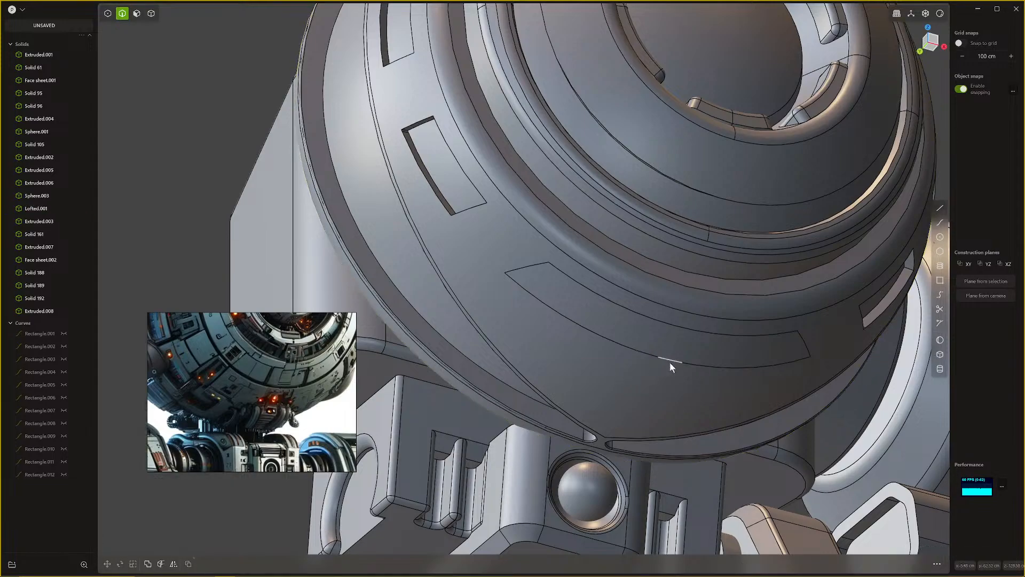
Step: Offset the long rectangular panel face on the sphere's underside inward
{"action": "key", "text": "3"}
{"action": "left_click", "coordinate": [663, 348]}
{"action": "middle_click_drag", "start_coordinate": [663, 348], "coordinate": [627, 222]}
Step: Delete the short stepped edges that break the long panel outline on the top of the sphere
{"action": "scroll", "coordinate": [660, 382], "scroll_direction": "down", "scroll_amount": 2}
{"action": "scroll", "coordinate": [627, 222], "scroll_direction": "up", "scroll_amount": 3}
{"action": "middle_click_drag", "start_coordinate": [624, 326], "coordinate": [616, 346]}
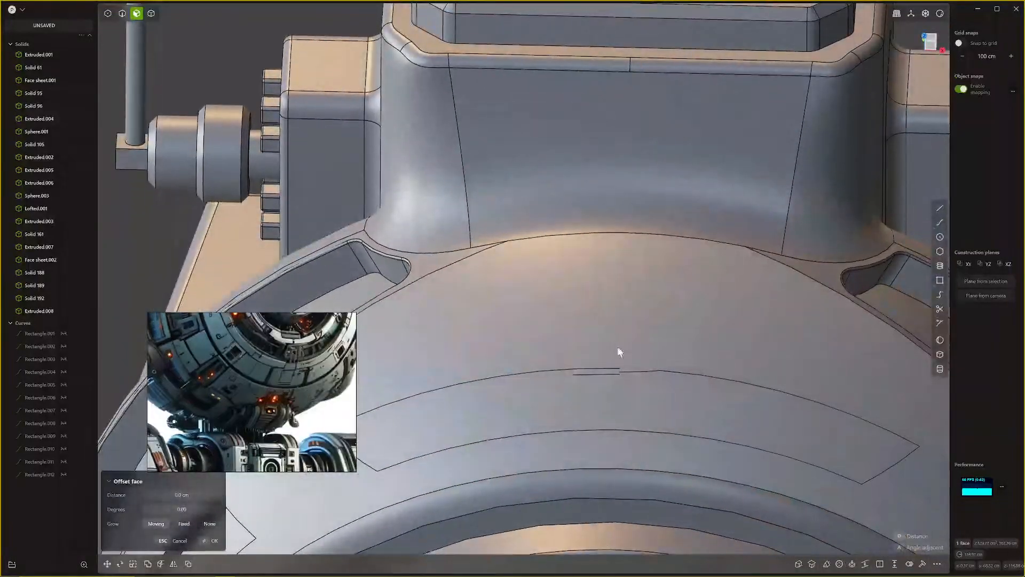
{"action": "scroll", "coordinate": [613, 376], "scroll_direction": "up", "scroll_amount": 3}
{"action": "key", "text": "2"}
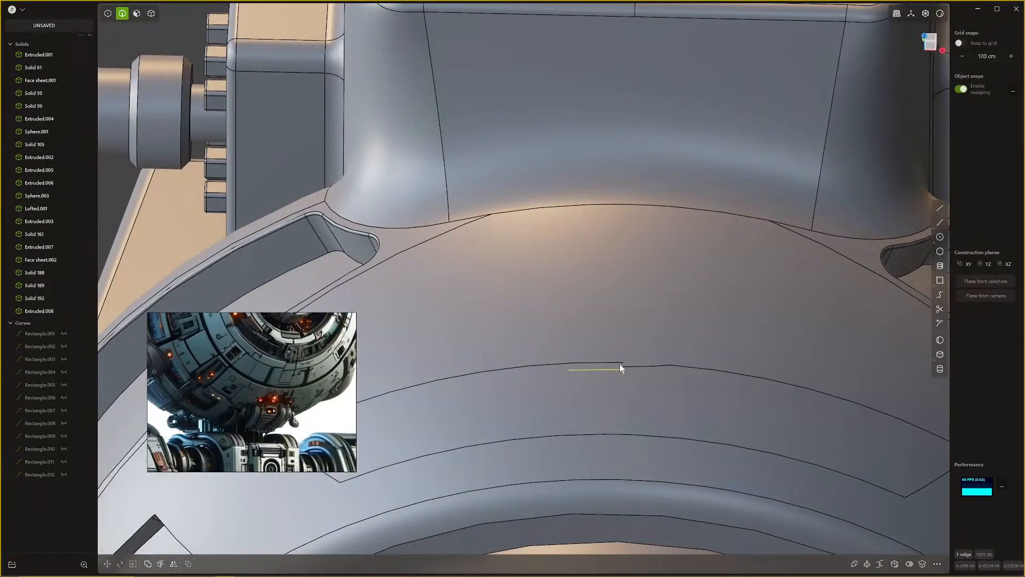
{"action": "left_click", "coordinate": [627, 366]}
{"action": "key", "text": "Delete"}
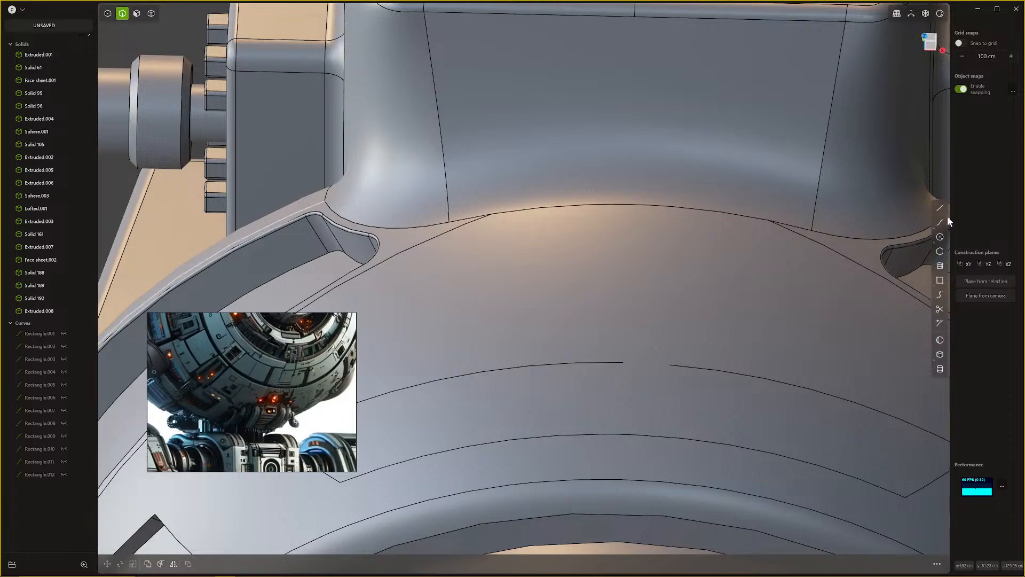
Step: Draw a three-point curve bridging the gap between the two open ends of the top panel outline
{"action": "left_click", "coordinate": [940, 222]}
{"action": "left_click", "coordinate": [623, 362]}
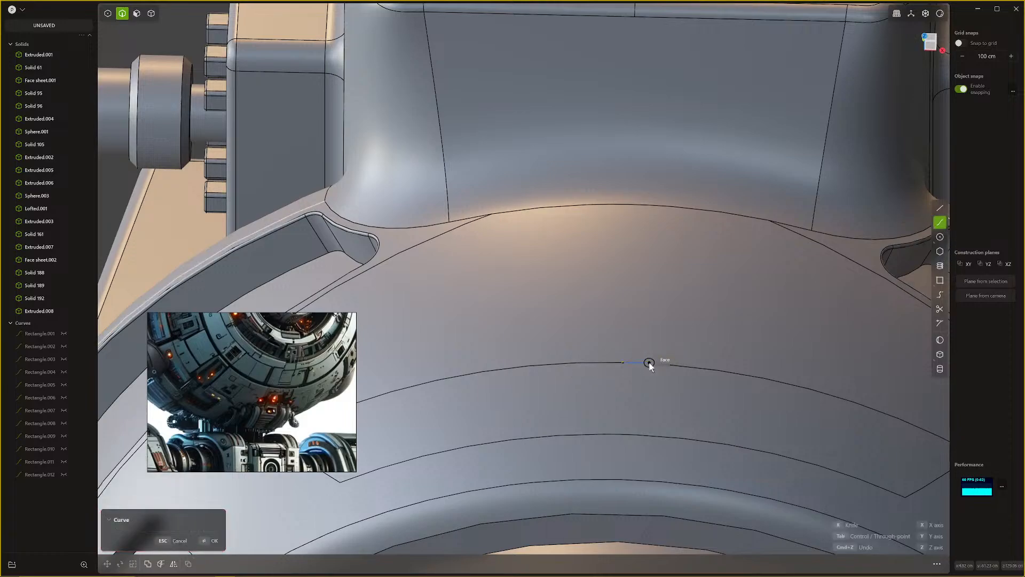
{"action": "left_click", "coordinate": [647, 363]}
{"action": "left_click", "coordinate": [670, 363]}
{"action": "key", "text": "Return"}
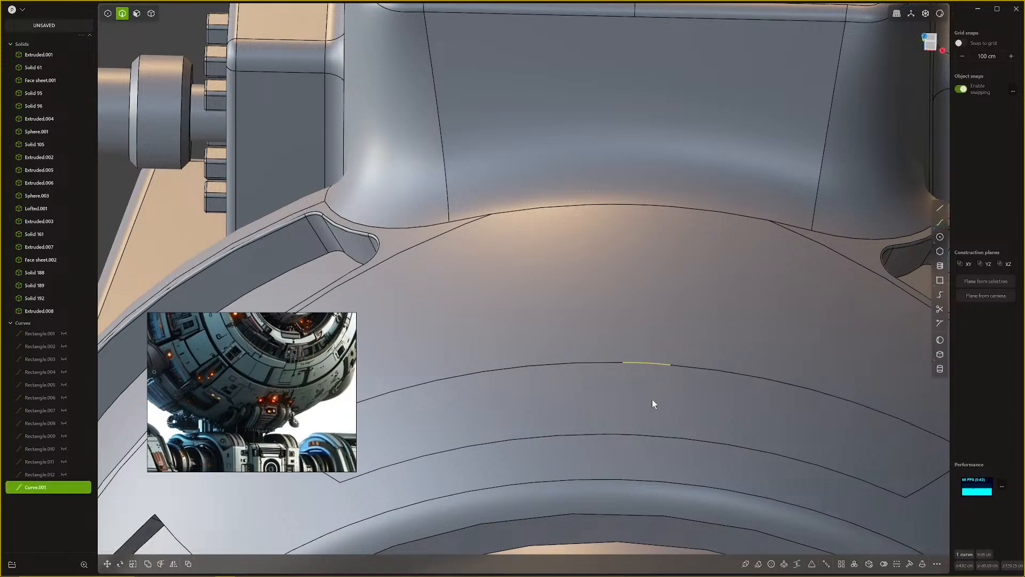
Step: Imprint the bridging curve onto the spherical body and delete the curve
{"action": "key", "text": "shift+i"}
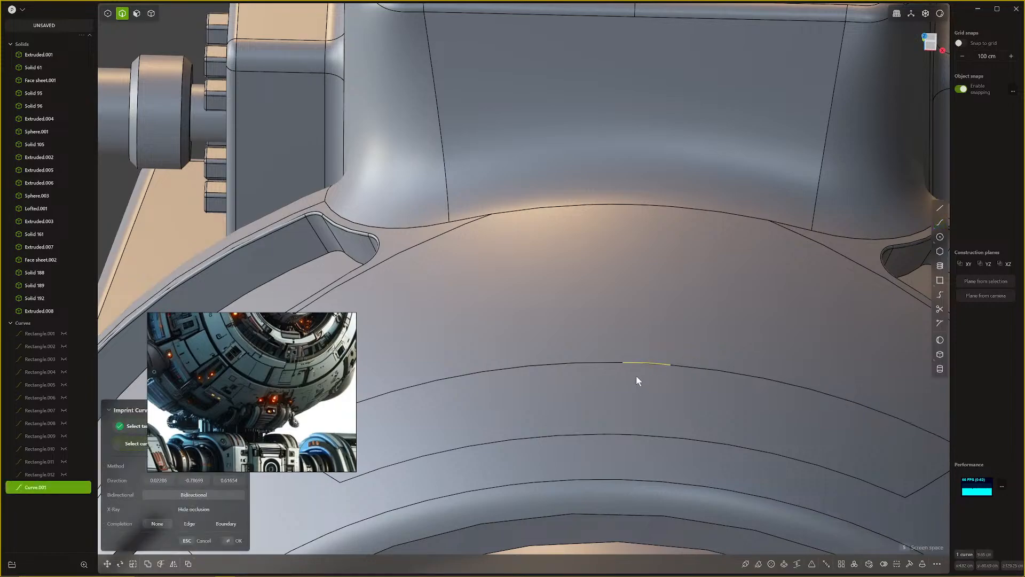
{"action": "key", "text": "Return"}
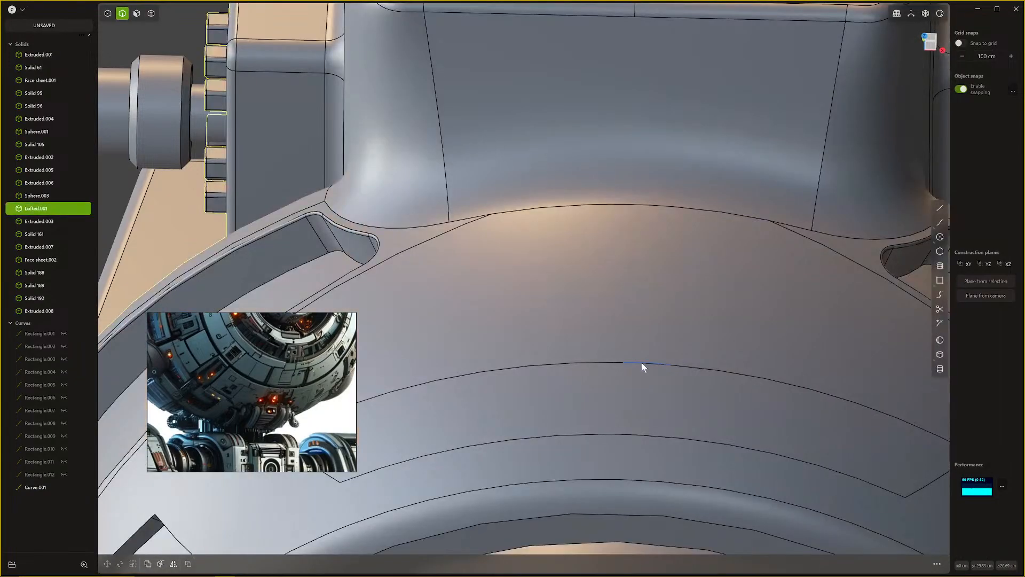
{"action": "left_click", "coordinate": [642, 362]}
{"action": "key", "text": "Delete"}
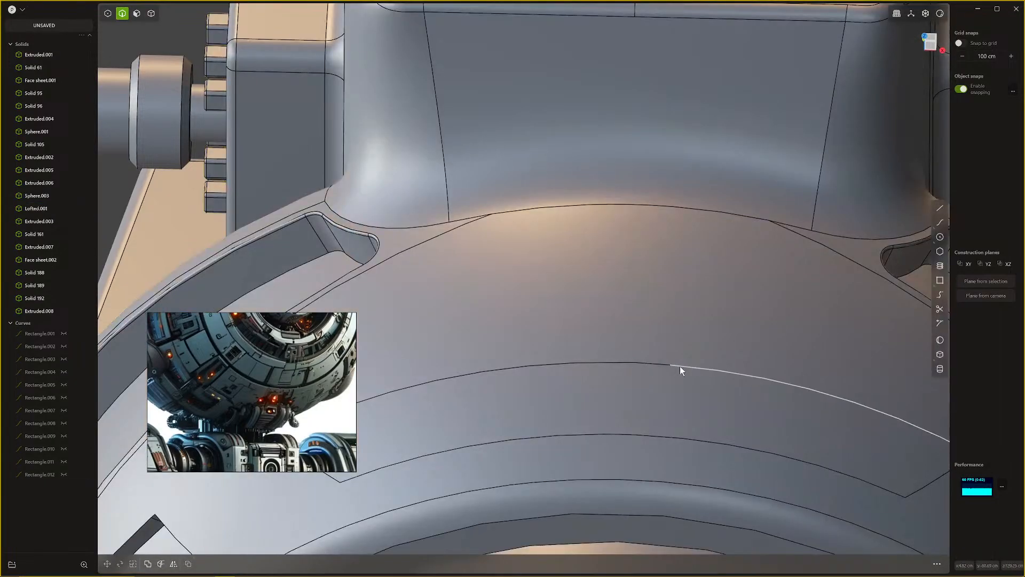
Step: Offset the closed long panel face on the top of the sphere inward by about 3.41 cm
{"action": "key", "text": "3"}
{"action": "left_click", "coordinate": [661, 388]}
{"action": "key", "text": "o"}
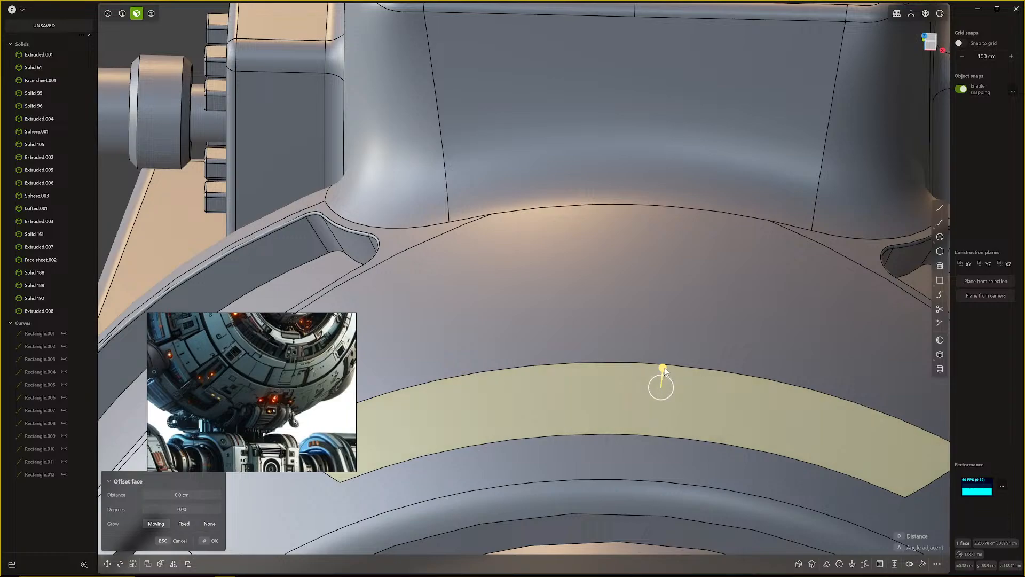
{"action": "left_click_drag", "start_coordinate": [663, 368], "coordinate": [664, 374]}
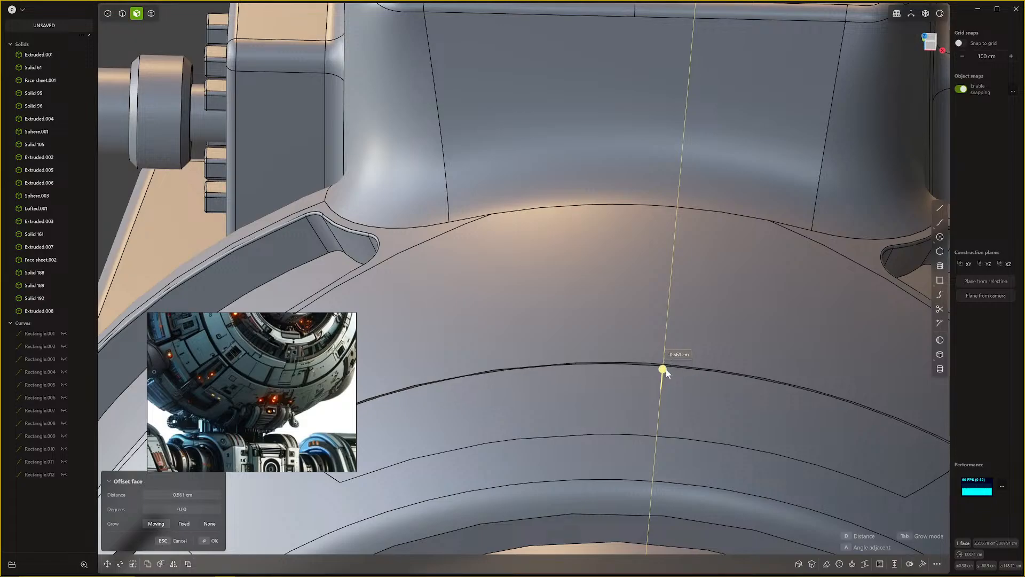
{"action": "scroll", "coordinate": [666, 376], "scroll_direction": "down", "scroll_amount": 2}
{"action": "scroll", "coordinate": [676, 400], "scroll_direction": "down", "scroll_amount": 4}
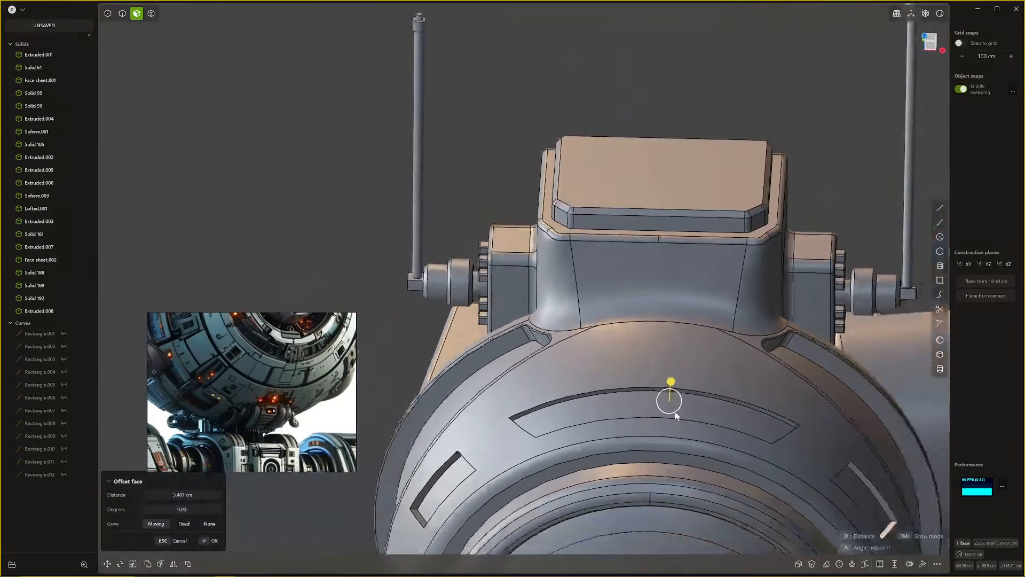
{"action": "middle_click_drag", "start_coordinate": [675, 414], "coordinate": [751, 263], "text": "shift"}
{"action": "middle_click_drag", "start_coordinate": [680, 368], "coordinate": [663, 315]}
{"action": "key", "text": "Return"}
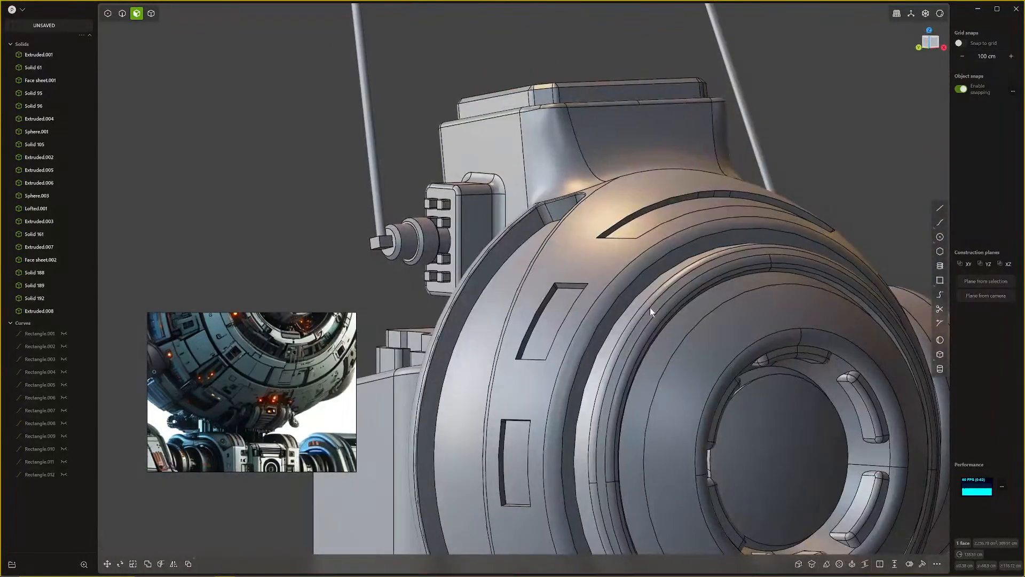
Step: Start a fillet on the four corner edges of the upper recessed panel on the sphere's left side
{"action": "scroll", "coordinate": [614, 352], "scroll_direction": "up", "scroll_amount": 1}
{"action": "key", "text": "2"}
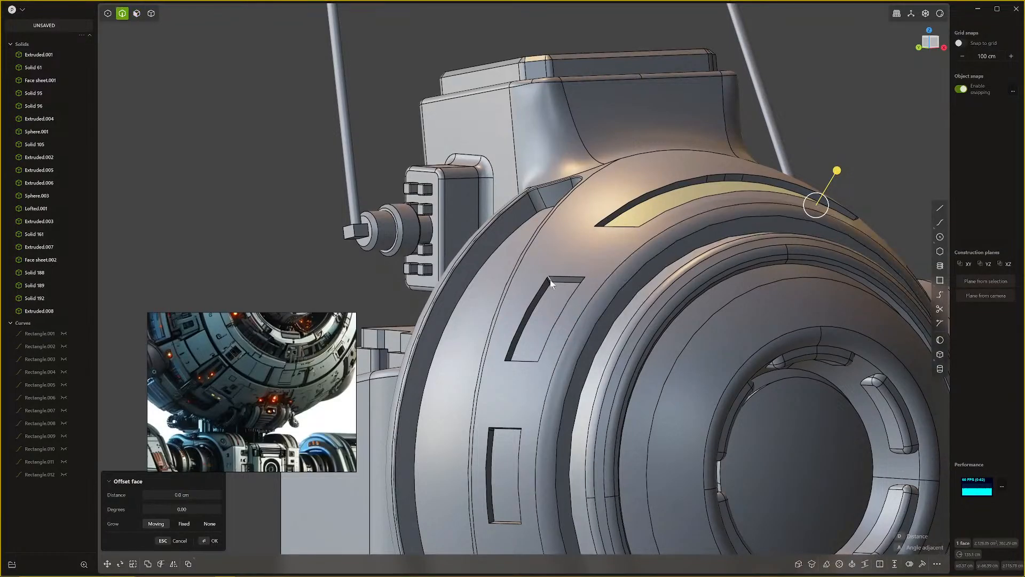
{"action": "key", "text": "f"}
{"action": "left_click", "coordinate": [550, 280]}
{"action": "middle_click_drag", "start_coordinate": [550, 280], "coordinate": [693, 281]}
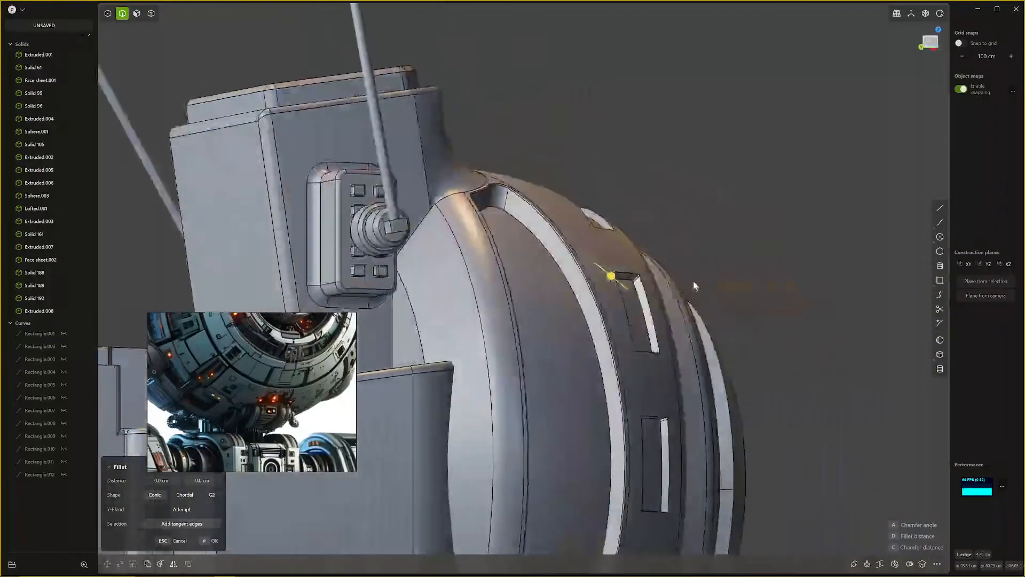
{"action": "left_click", "coordinate": [635, 278]}
{"action": "middle_click_drag", "start_coordinate": [635, 277], "coordinate": [504, 369]}
{"action": "left_click", "coordinate": [566, 283]}
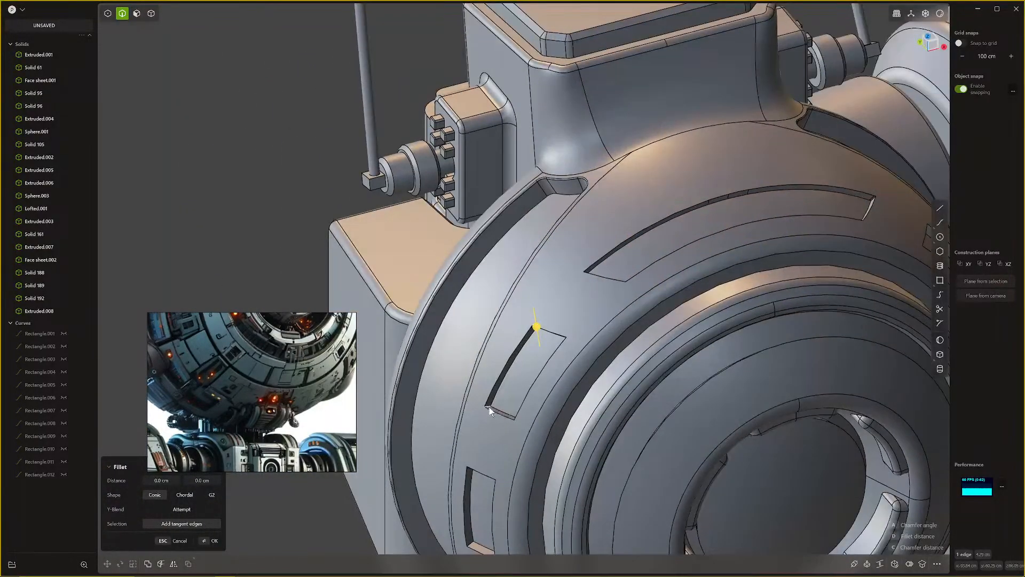
{"action": "left_click", "coordinate": [491, 410]}
{"action": "middle_click_drag", "start_coordinate": [490, 410], "coordinate": [610, 279]}
{"action": "left_click", "coordinate": [618, 405]}
{"action": "left_click", "coordinate": [639, 279]}
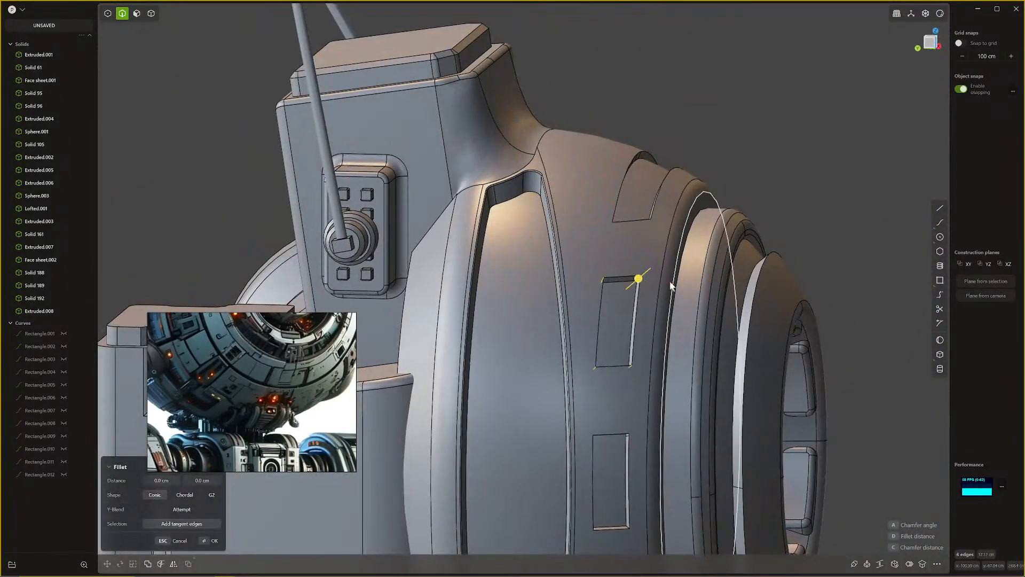
Step: Add the four corner edges of the long recessed top panel to the fillet selection
{"action": "middle_click_drag", "start_coordinate": [671, 286], "coordinate": [742, 307]}
{"action": "left_click", "coordinate": [504, 305]}
{"action": "left_click", "coordinate": [657, 249]}
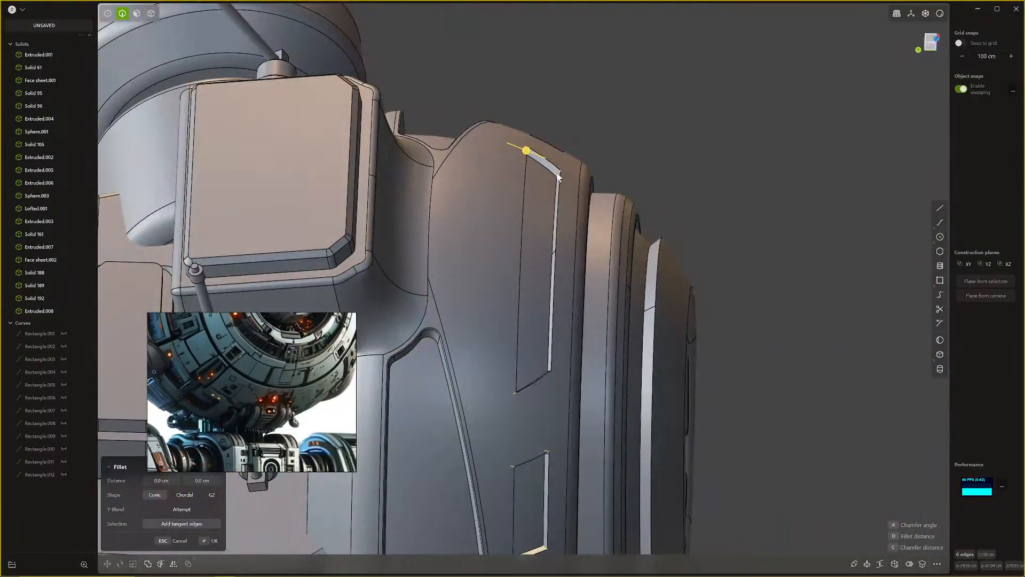
{"action": "middle_click_drag", "start_coordinate": [557, 182], "coordinate": [604, 284]}
{"action": "left_click", "coordinate": [592, 346]}
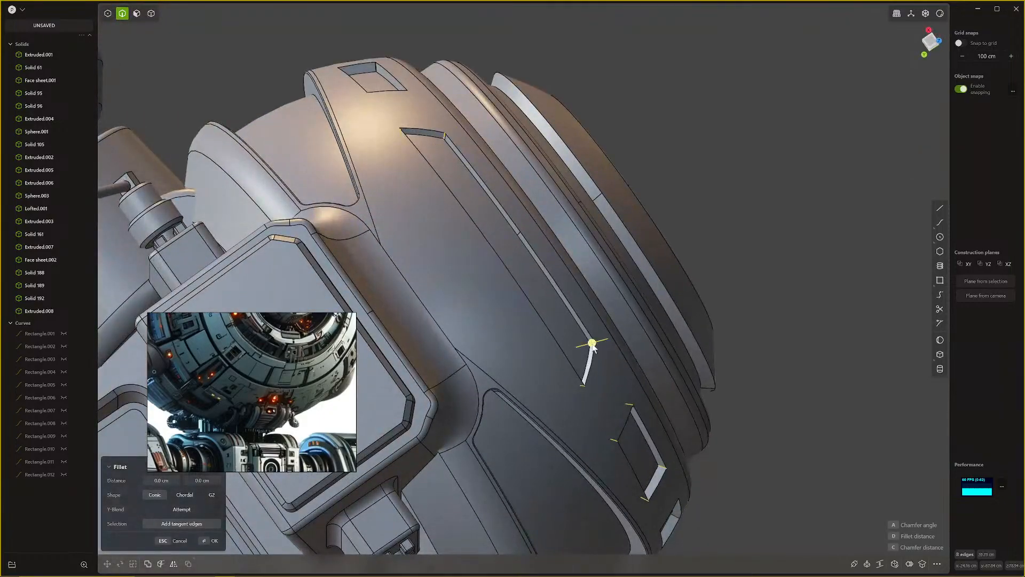
Step: Add the twelve corner edges of the three recessed panels on the sphere's right side to the fillet selection
{"action": "middle_click_drag", "start_coordinate": [433, 329], "coordinate": [592, 299], "text": "shift"}
{"action": "left_click", "coordinate": [569, 235]}
{"action": "left_click", "coordinate": [628, 314]}
{"action": "left_click", "coordinate": [610, 300]}
{"action": "left_click", "coordinate": [543, 318]}
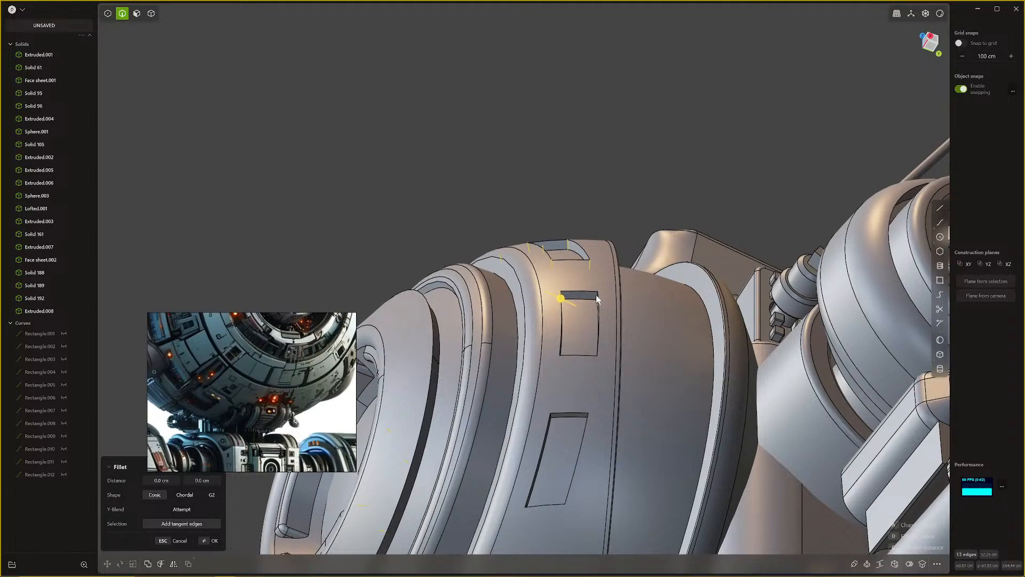
{"action": "left_click", "coordinate": [596, 296]}
{"action": "middle_click_drag", "start_coordinate": [581, 337], "coordinate": [596, 386]}
{"action": "left_click", "coordinate": [539, 494]}
{"action": "left_click", "coordinate": [534, 152]}
{"action": "left_click", "coordinate": [650, 219]}
{"action": "left_click", "coordinate": [470, 382]}
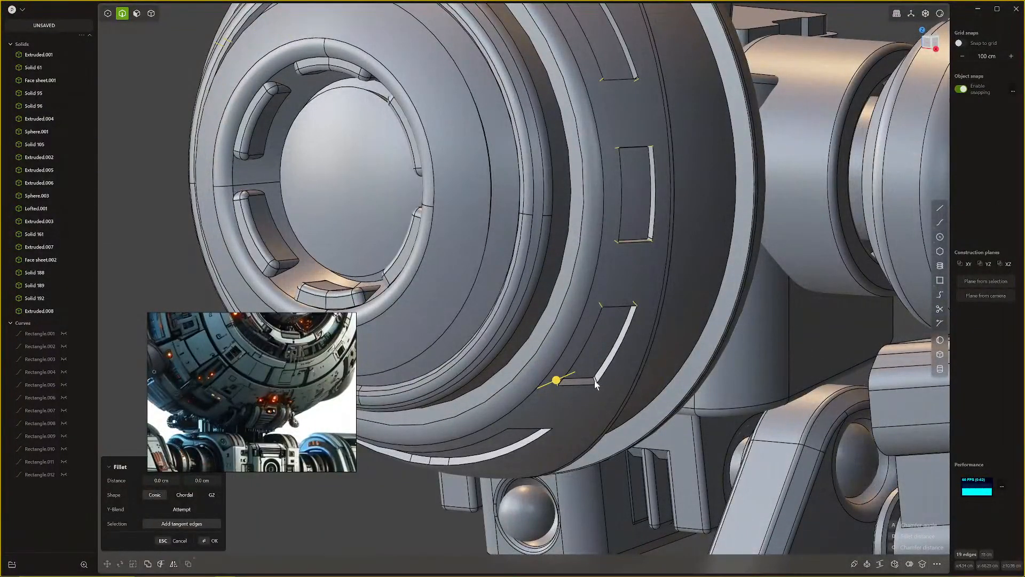
{"action": "left_click", "coordinate": [594, 380]}
{"action": "left_click_drag", "start_coordinate": [594, 381], "coordinate": [606, 383]}
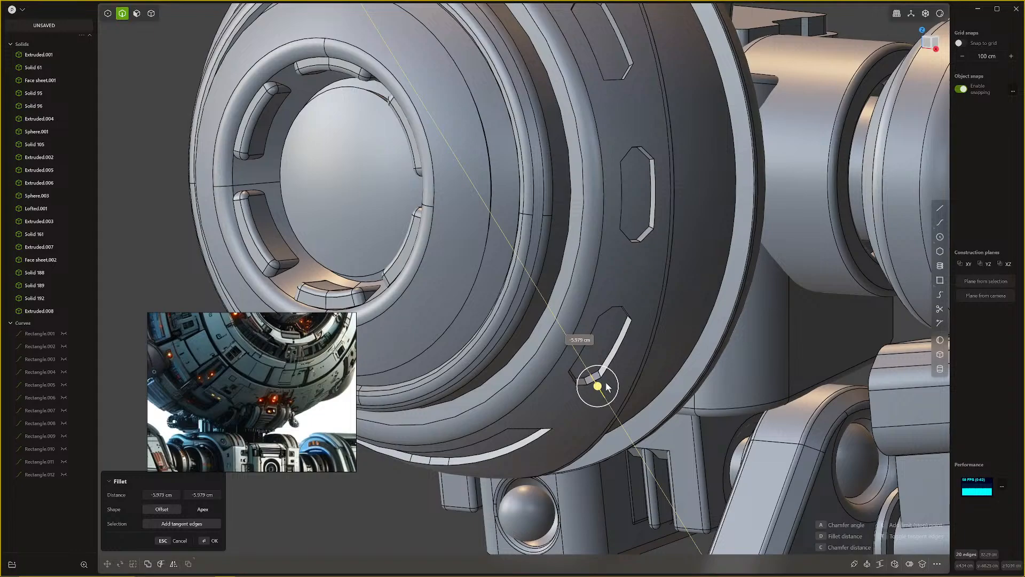
{"action": "key", "text": "Return"}
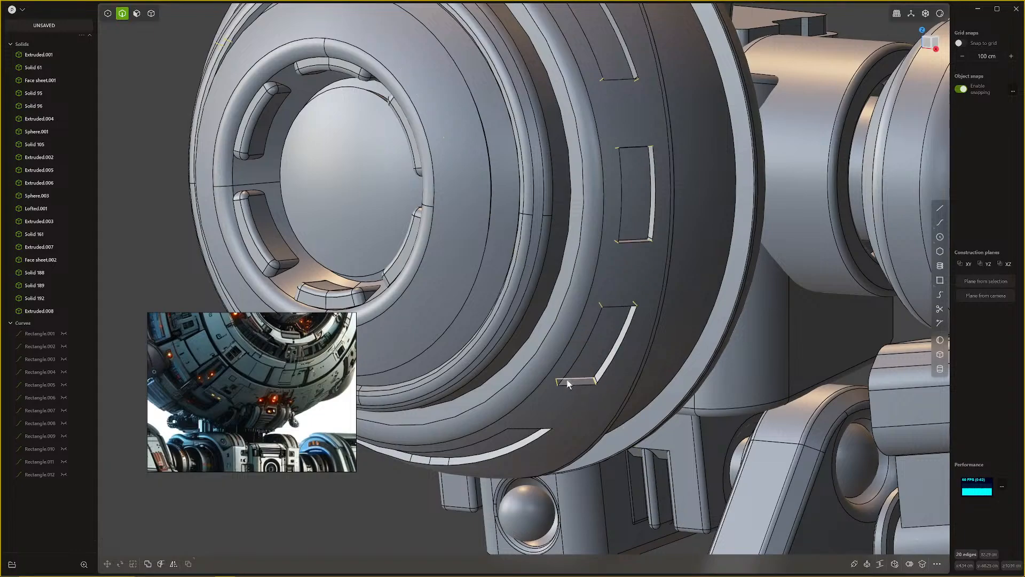
{"action": "key", "text": "f"}
{"action": "left_click_drag", "start_coordinate": [589, 386], "coordinate": [591, 377]}
{"action": "key", "text": "Escape"}
Step: Add the four corner edges of the long recessed underside panel to the fillet selection
{"action": "scroll", "coordinate": [590, 374], "scroll_direction": "down", "scroll_amount": 3}
{"action": "middle_click_drag", "start_coordinate": [535, 306], "coordinate": [569, 306]}
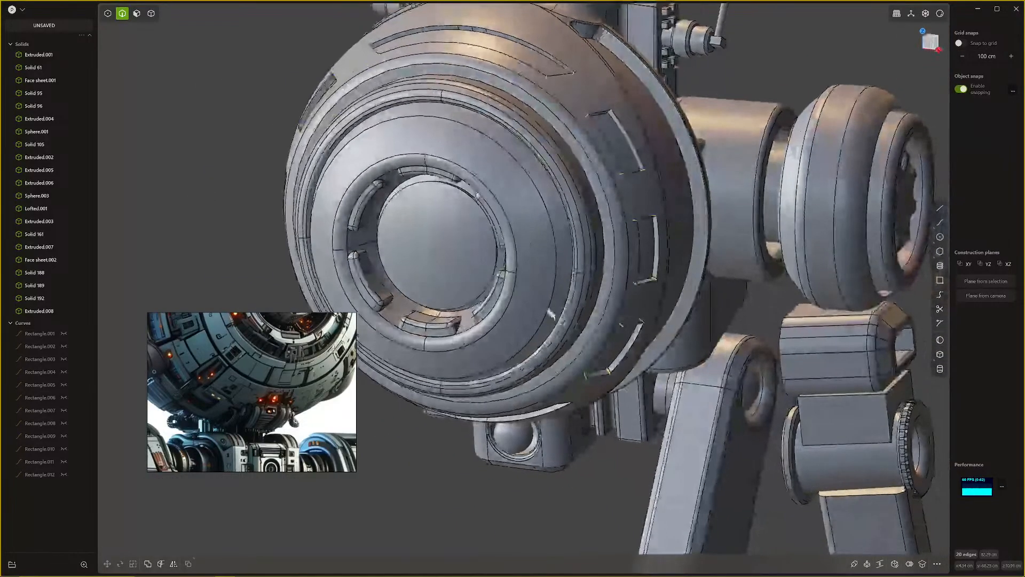
{"action": "middle_click_drag", "start_coordinate": [548, 243], "coordinate": [588, 290], "text": "shift"}
{"action": "middle_click_drag", "start_coordinate": [554, 400], "coordinate": [629, 293], "text": "shift"}
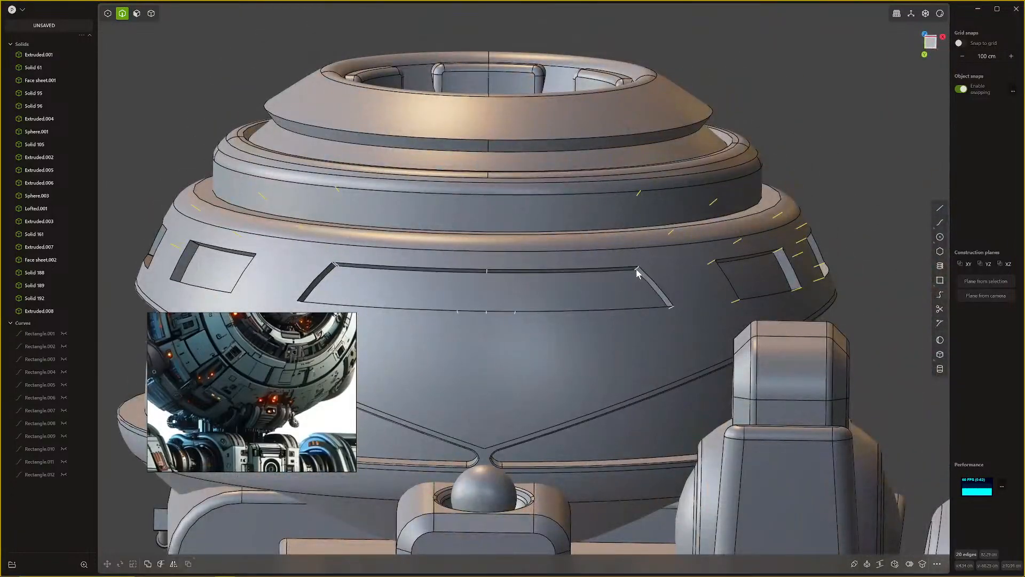
{"action": "left_click", "coordinate": [636, 268]}
{"action": "key", "text": "f"}
{"action": "middle_click_drag", "start_coordinate": [636, 268], "coordinate": [658, 415]}
{"action": "left_click", "coordinate": [662, 374]}
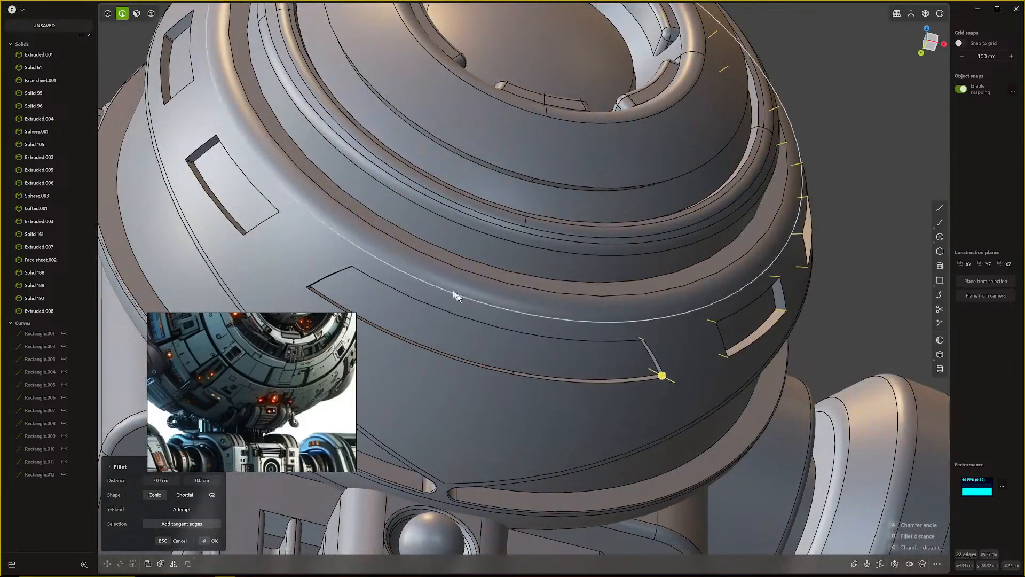
{"action": "middle_click_drag", "start_coordinate": [662, 374], "coordinate": [530, 382]}
{"action": "left_click", "coordinate": [601, 194]}
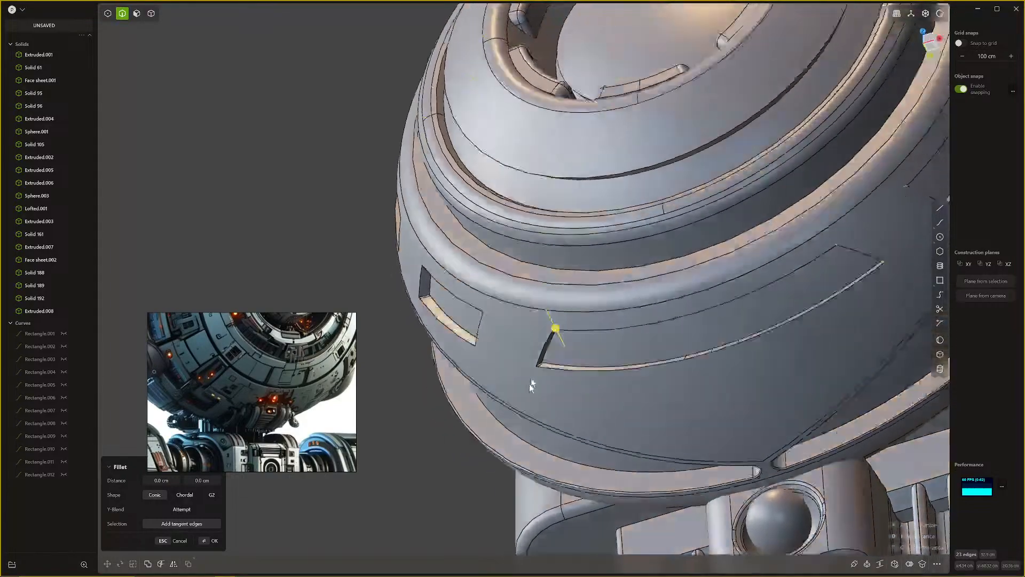
{"action": "left_click", "coordinate": [531, 381]}
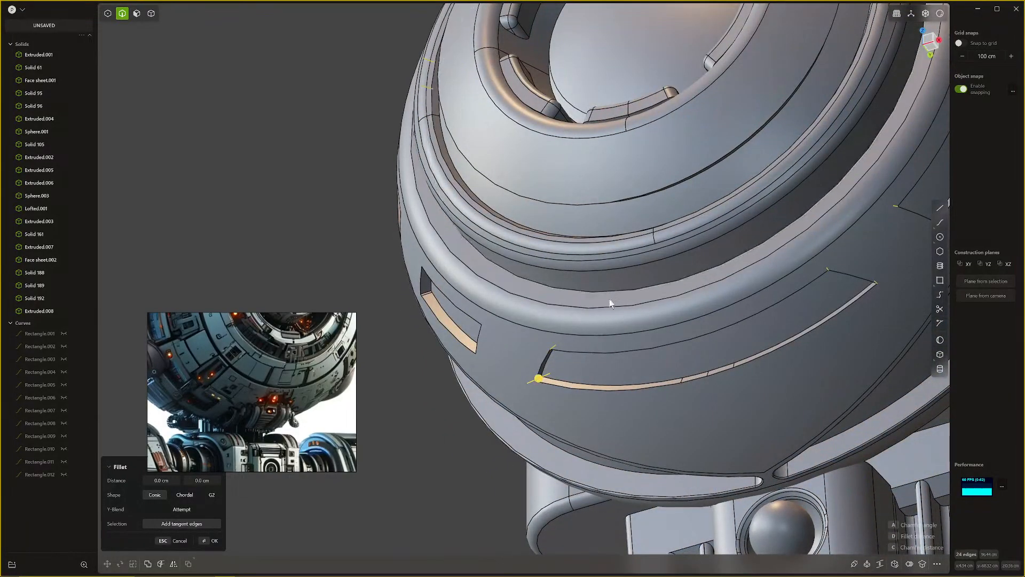
Step: Add the four corner edges of the lower recessed panel on the sphere's left side to the fillet selection
{"action": "key", "text": "Tab"}
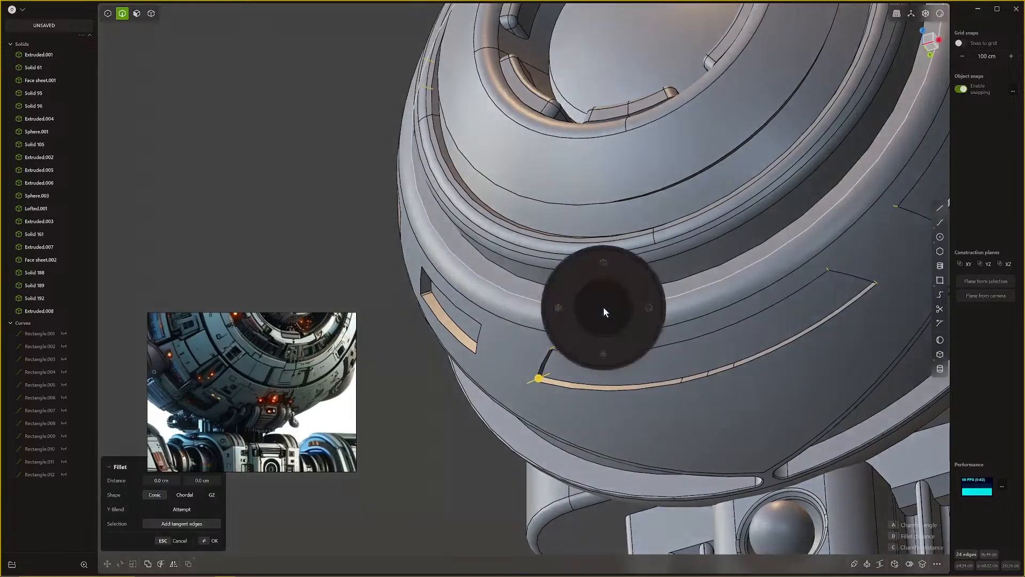
{"action": "key", "text": "z"}
{"action": "key", "text": "z"}
{"action": "middle_click_drag", "start_coordinate": [601, 319], "coordinate": [592, 419]}
{"action": "scroll", "coordinate": [586, 342], "scroll_direction": "up", "scroll_amount": 3}
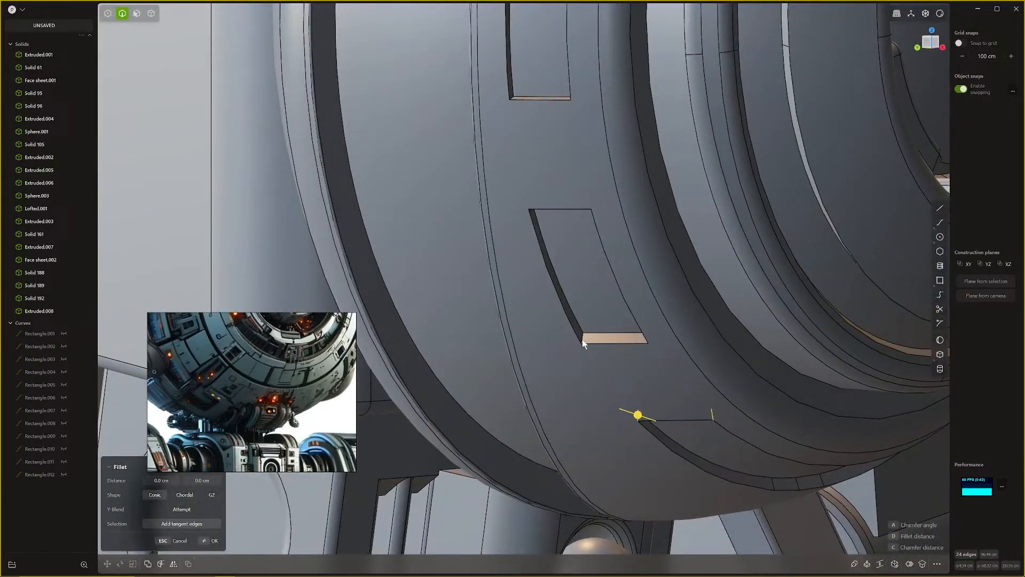
{"action": "mouse_move", "coordinate": [582, 342]}
{"action": "middle_mouse_down"}
{"action": "mouse_move", "coordinate": [656, 357]}
{"action": "mouse_move", "coordinate": [586, 318]}
{"action": "mouse_move", "coordinate": [540, 235]}
{"action": "mouse_move", "coordinate": [583, 258]}
{"action": "middle_mouse_up"}
{"action": "left_click", "coordinate": [533, 231]}
{"action": "left_click", "coordinate": [592, 251]}
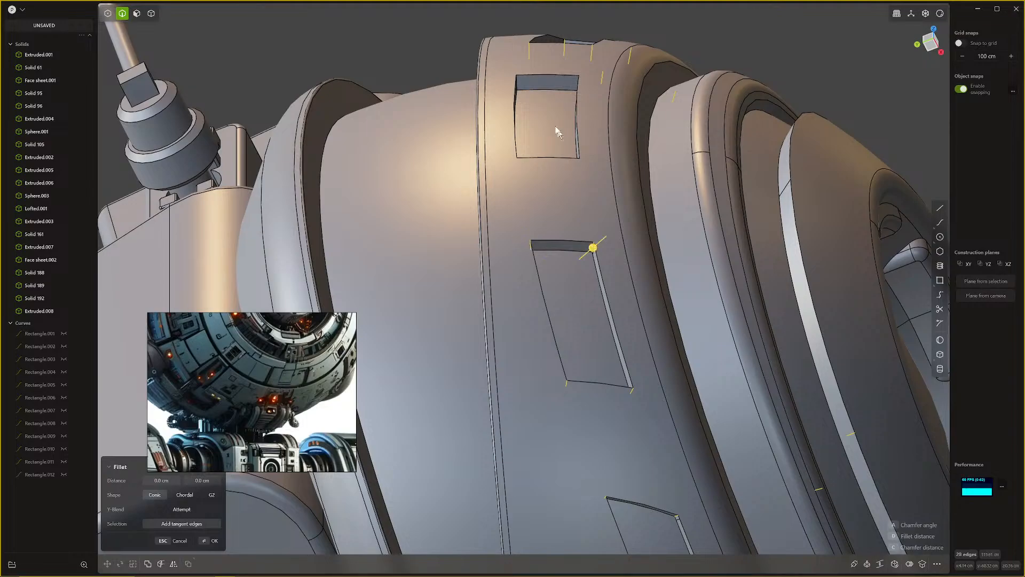
Step: Add the corner edges of the middle recessed panel on the sphere's left side to the fillet selection
{"action": "middle_click_drag", "start_coordinate": [559, 130], "coordinate": [502, 427]}
{"action": "left_click", "coordinate": [527, 261]}
{"action": "left_click", "coordinate": [631, 238]}
{"action": "left_click", "coordinate": [619, 46]}
{"action": "left_click", "coordinate": [519, 32]}
{"action": "left_click_drag", "start_coordinate": [479, 413], "coordinate": [486, 415]}
{"action": "key", "text": "Escape"}
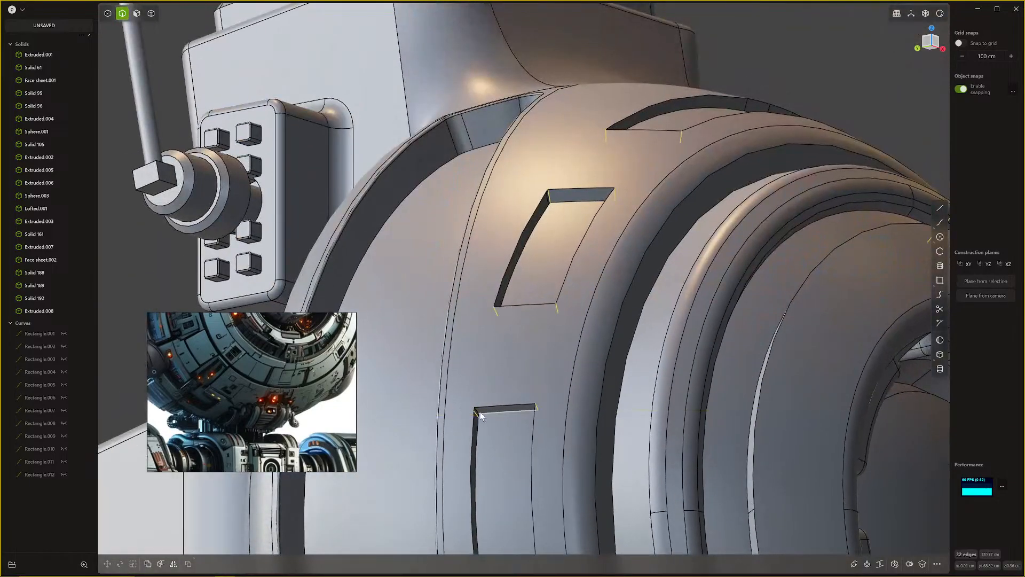
{"action": "key", "text": "f"}
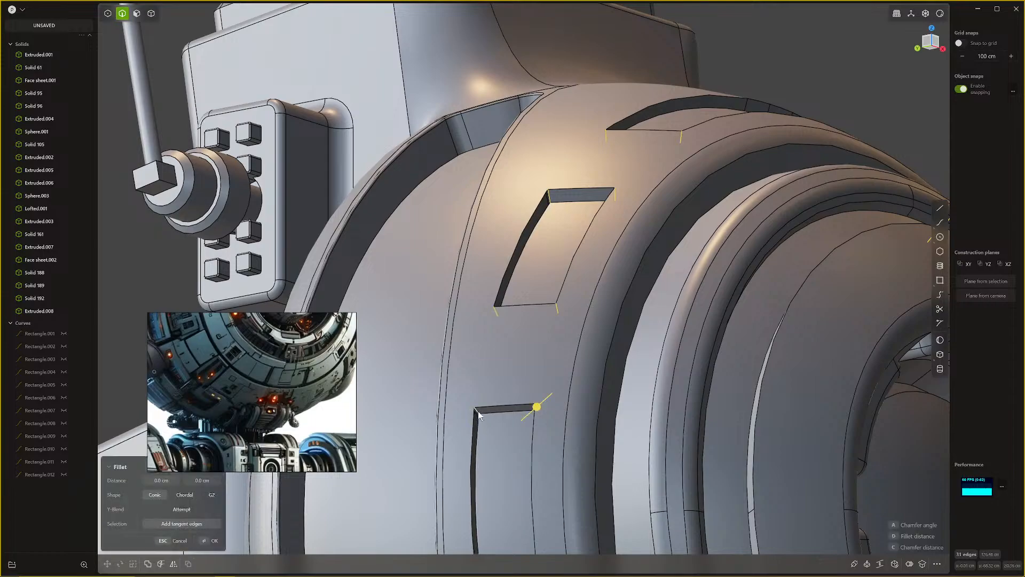
{"action": "left_click_drag", "start_coordinate": [479, 414], "coordinate": [477, 410]}
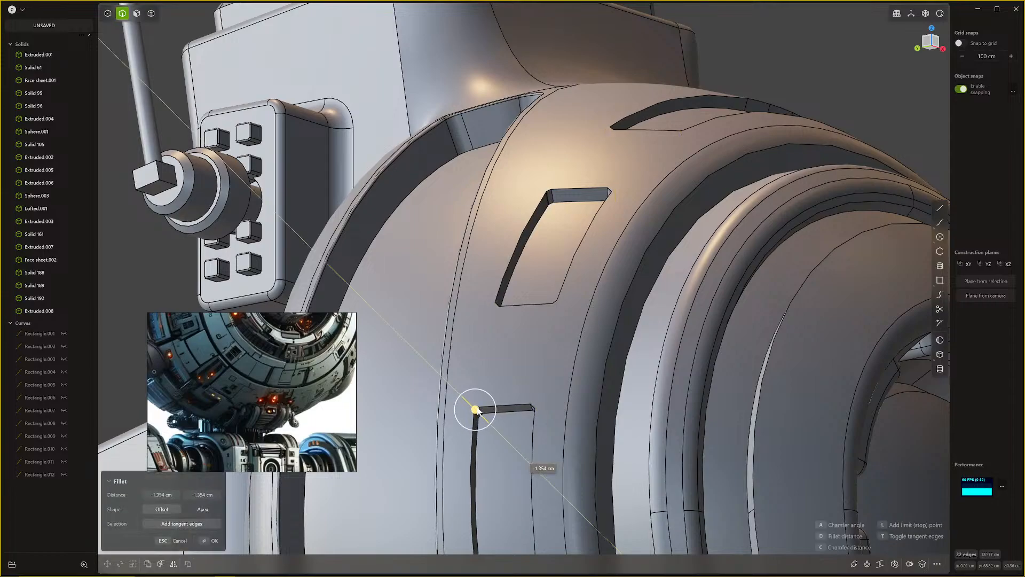
{"action": "middle_click_drag", "start_coordinate": [580, 385], "coordinate": [553, 307]}
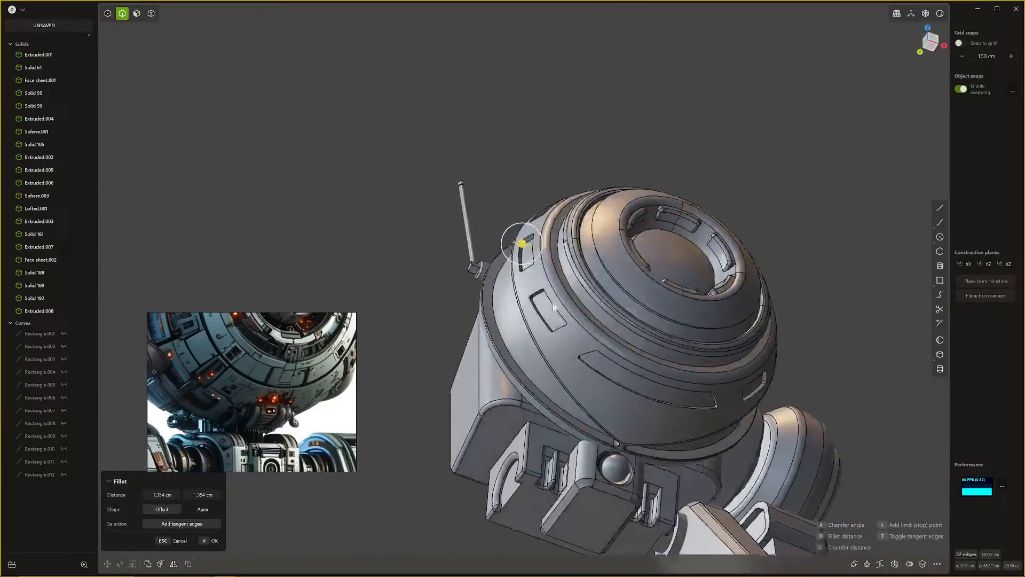
{"action": "scroll", "coordinate": [551, 325], "scroll_direction": "up", "scroll_amount": 8}
{"action": "key", "text": "Escape"}
Step: Round the selected corner edges of all eight recessed panels around the sphere with a fillet
{"action": "middle_click_drag", "start_coordinate": [529, 252], "coordinate": [493, 226], "text": "shift"}
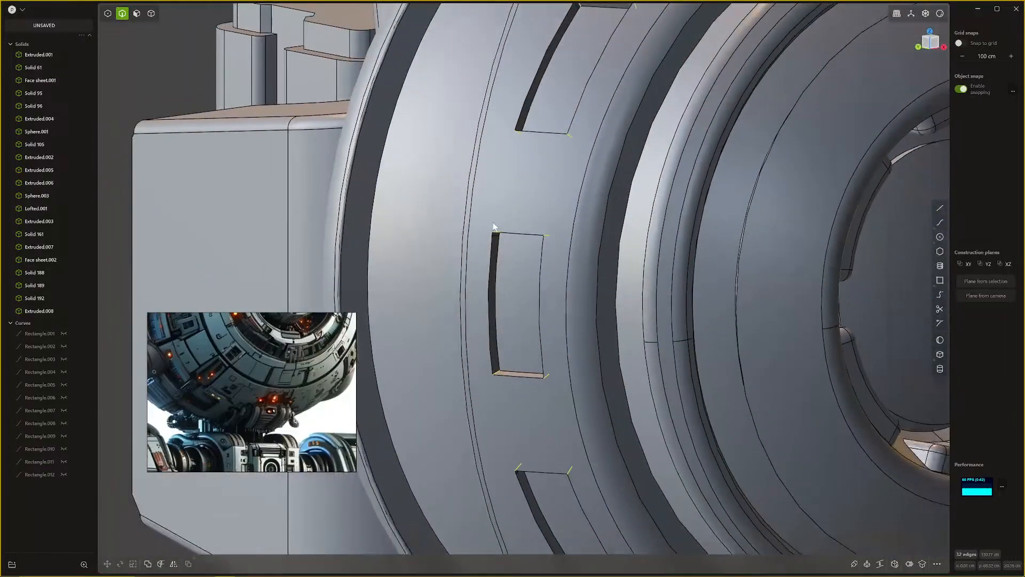
{"action": "key", "text": "f"}
{"action": "left_click_drag", "start_coordinate": [496, 233], "coordinate": [497, 244]}
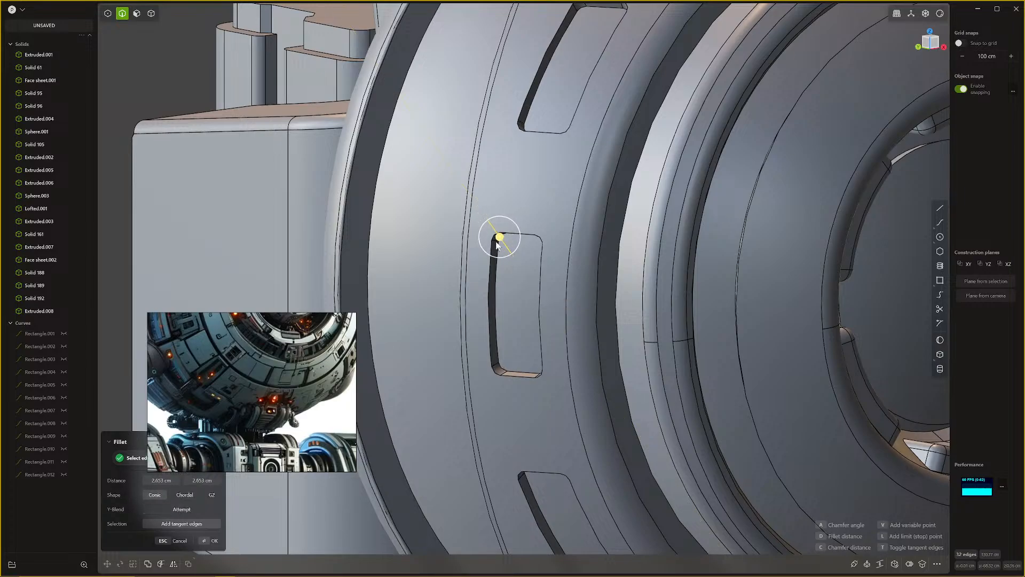
{"action": "right_click", "coordinate": [498, 244]}
{"action": "scroll", "coordinate": [550, 262], "scroll_direction": "down", "scroll_amount": 5}
{"action": "middle_click_drag", "start_coordinate": [561, 276], "coordinate": [555, 317]}
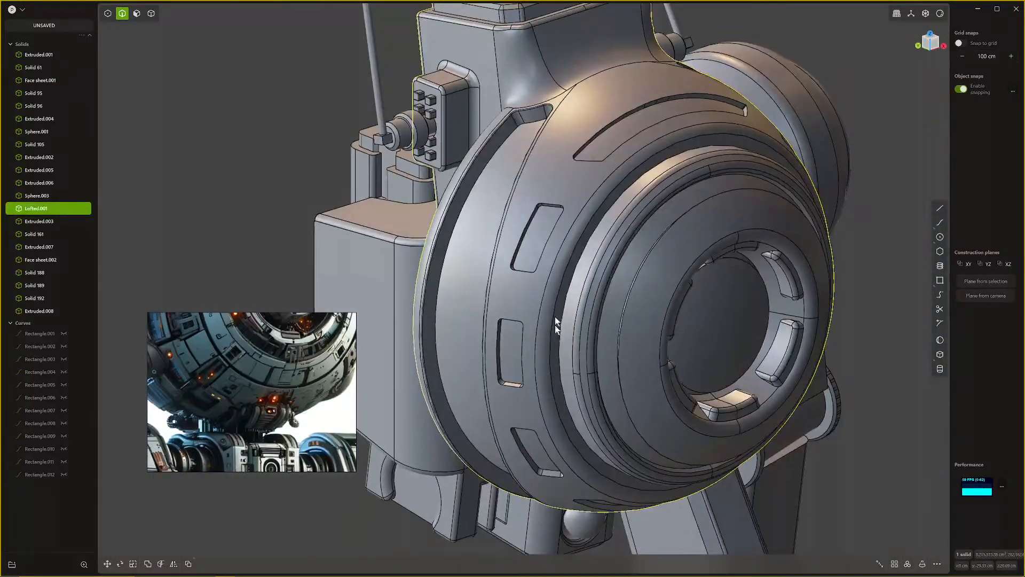
Step: Start a fillet selection with one long rim edge each on the upper-left, top, upper-right and middle-right recessed panels
{"action": "left_click", "coordinate": [541, 260]}
{"action": "key", "text": "f"}
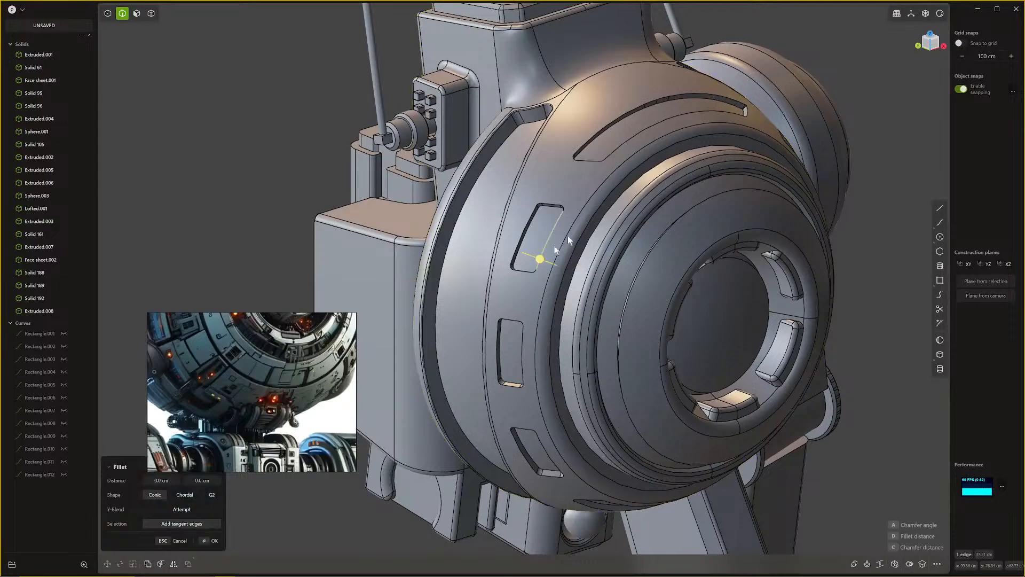
{"action": "left_click", "coordinate": [645, 130]}
{"action": "middle_click_drag", "start_coordinate": [646, 133], "coordinate": [705, 227]}
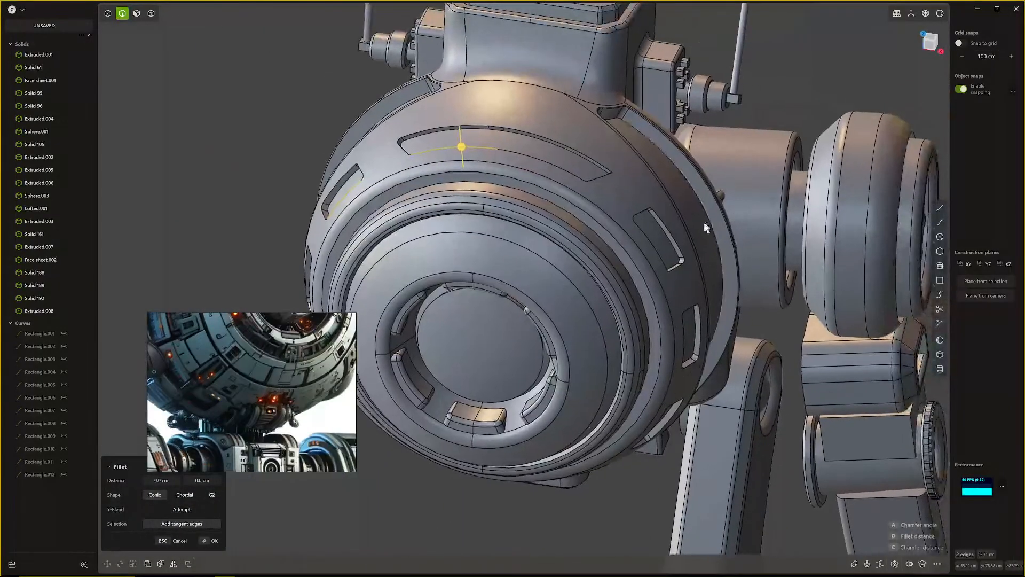
{"action": "left_click", "coordinate": [673, 234]}
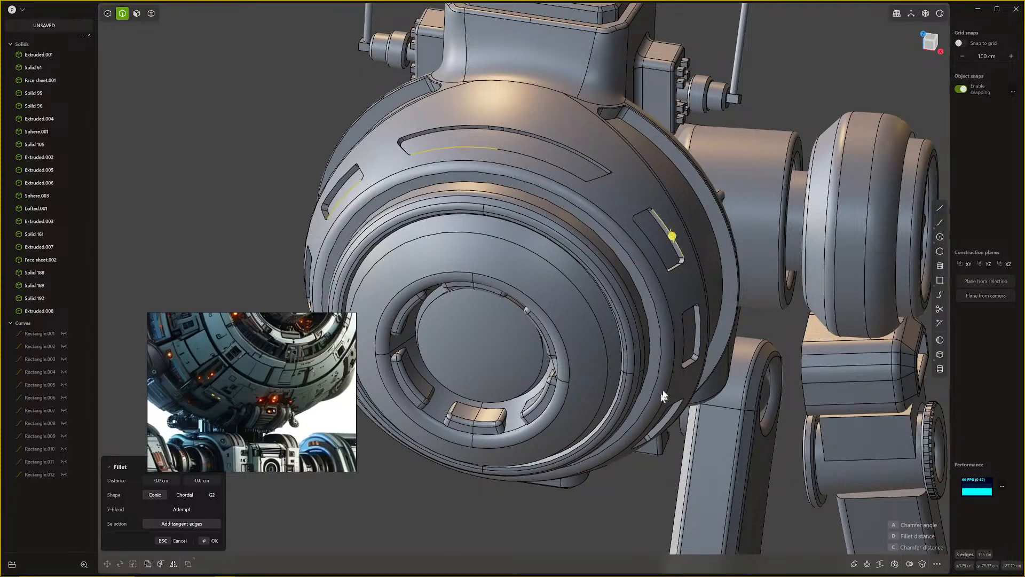
{"action": "middle_click_drag", "start_coordinate": [664, 396], "coordinate": [696, 409]}
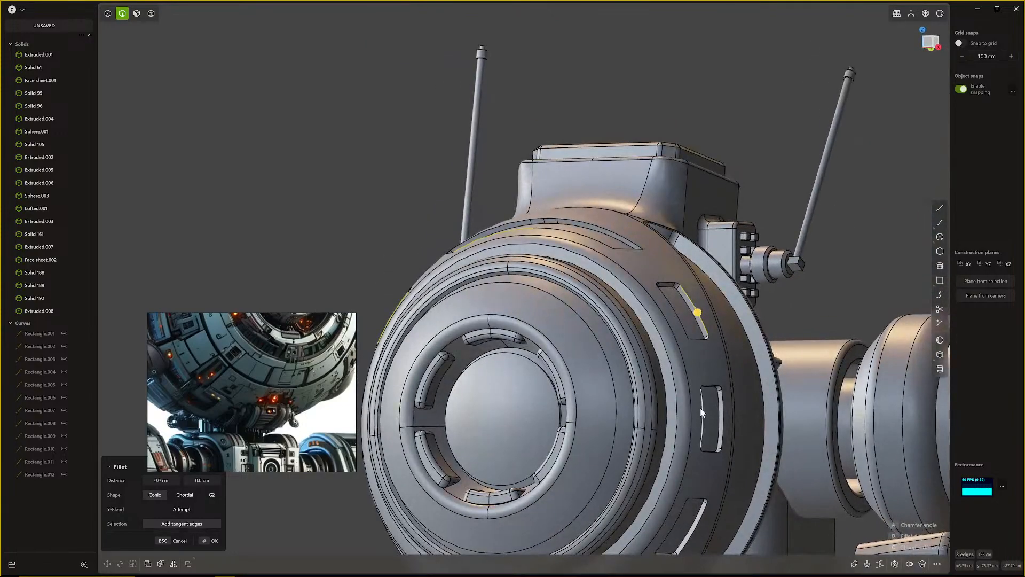
{"action": "left_click", "coordinate": [700, 408]}
Step: Add one long rim edge each of the lower-right, underside, lower-left and middle-left recessed panels to the fillet selection
{"action": "middle_click_drag", "start_coordinate": [678, 451], "coordinate": [704, 182], "text": "shift"}
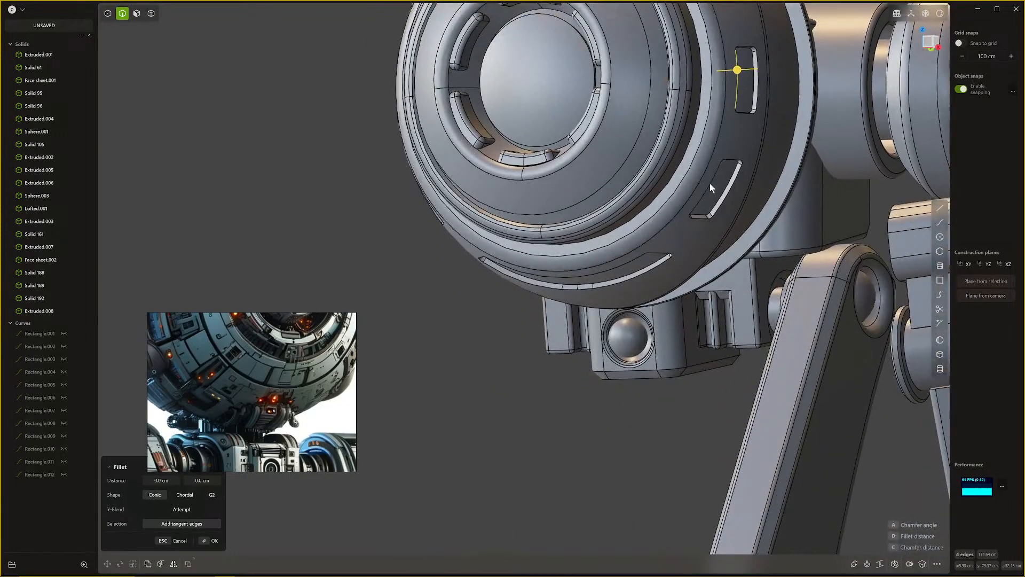
{"action": "left_click", "coordinate": [710, 183]}
{"action": "middle_click_drag", "start_coordinate": [567, 320], "coordinate": [584, 291]}
{"action": "middle_click_drag", "start_coordinate": [545, 389], "coordinate": [620, 307], "text": "shift"}
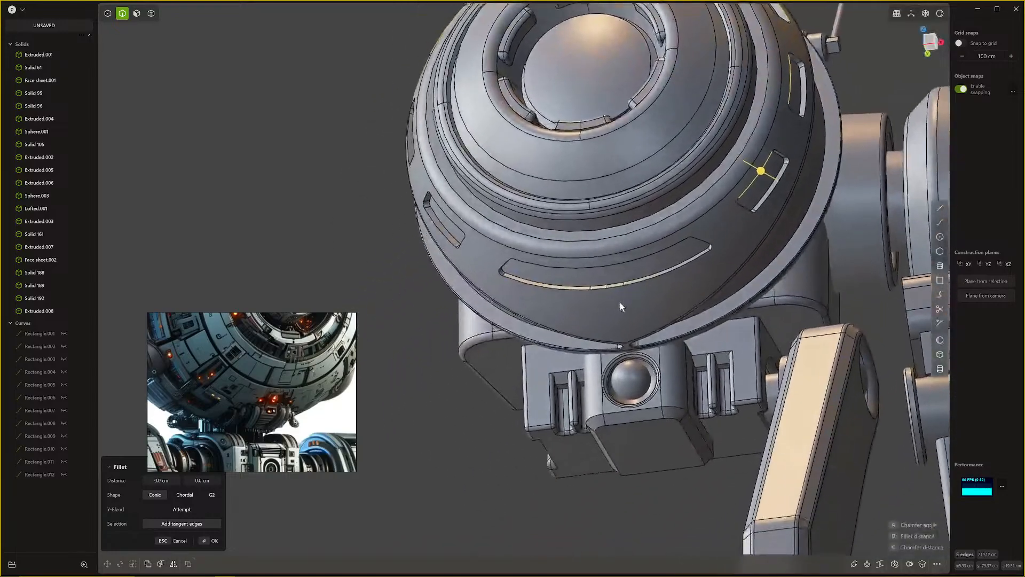
{"action": "left_click", "coordinate": [601, 265]}
{"action": "middle_click_drag", "start_coordinate": [553, 271], "coordinate": [639, 392]}
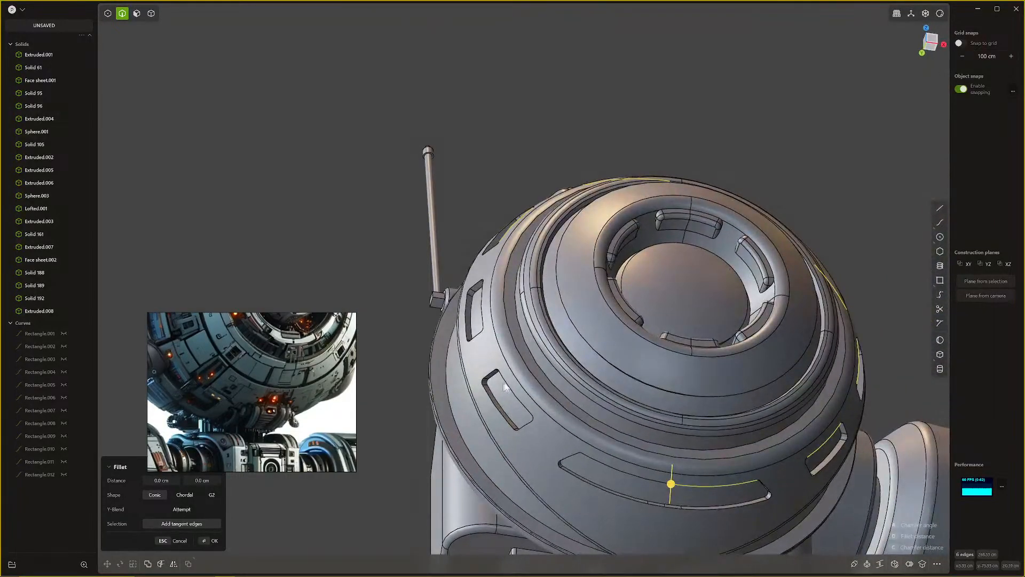
{"action": "middle_click_drag", "start_coordinate": [508, 385], "coordinate": [549, 389]}
{"action": "middle_click_drag", "start_coordinate": [415, 288], "coordinate": [704, 378], "text": "shift"}
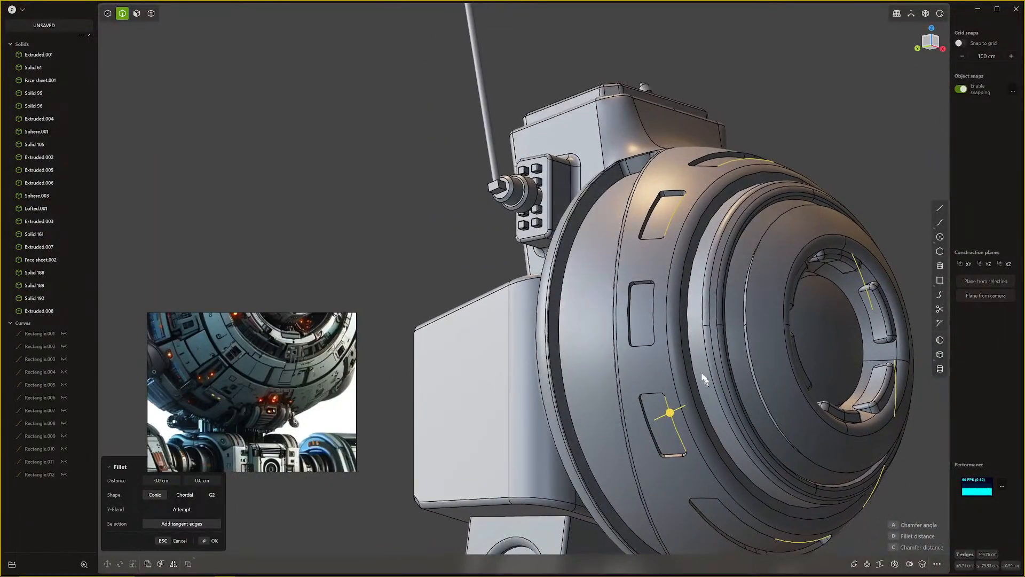
{"action": "left_click", "coordinate": [655, 321]}
Step: Try to chamfer the rims of the eight recessed panels by about 3 to 4 cm
{"action": "left_click_drag", "start_coordinate": [655, 321], "coordinate": [659, 326]}
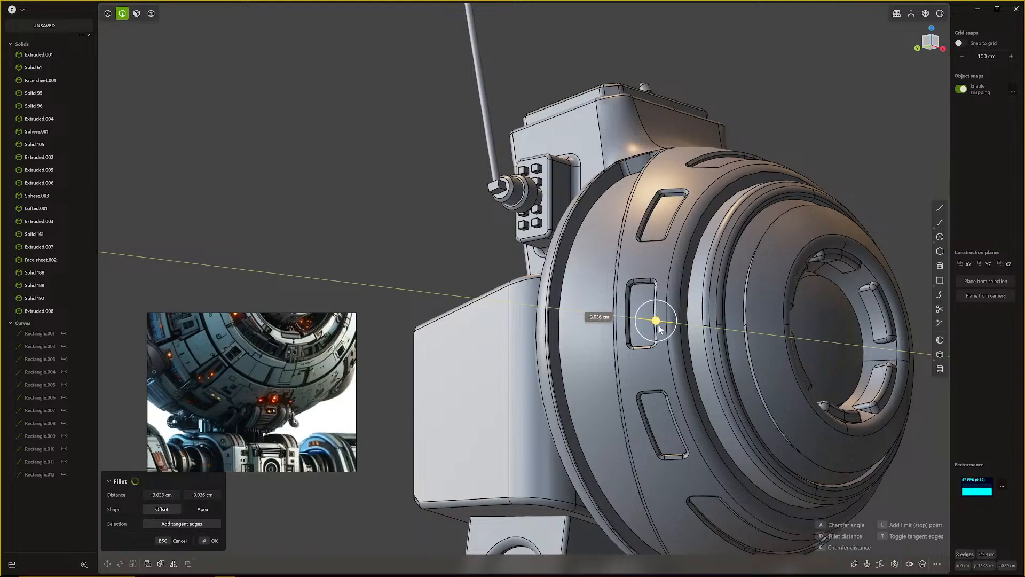
{"action": "scroll", "coordinate": [661, 334], "scroll_direction": "up", "scroll_amount": 2}
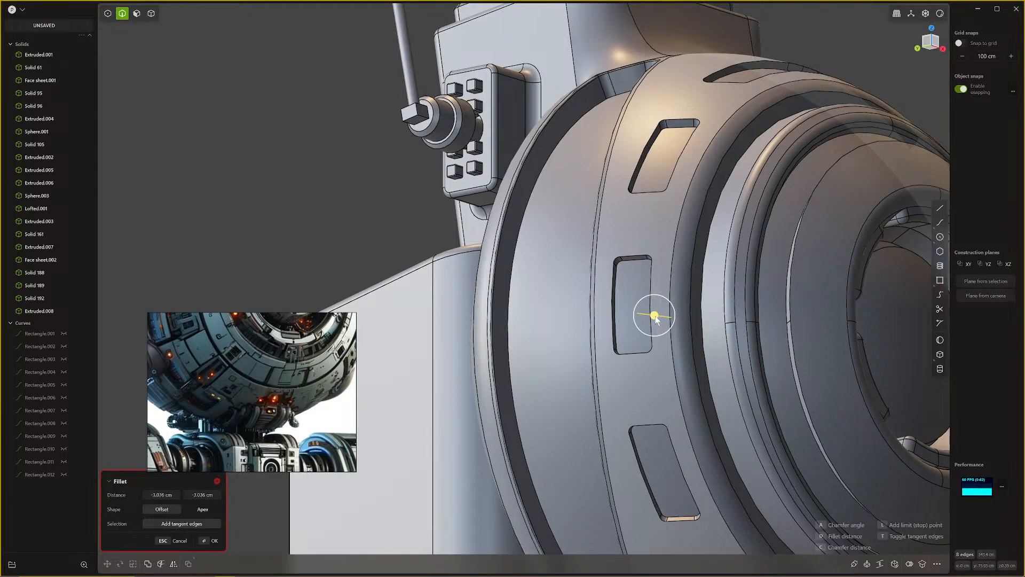
{"action": "key", "text": "Escape"}
{"action": "key", "text": "f"}
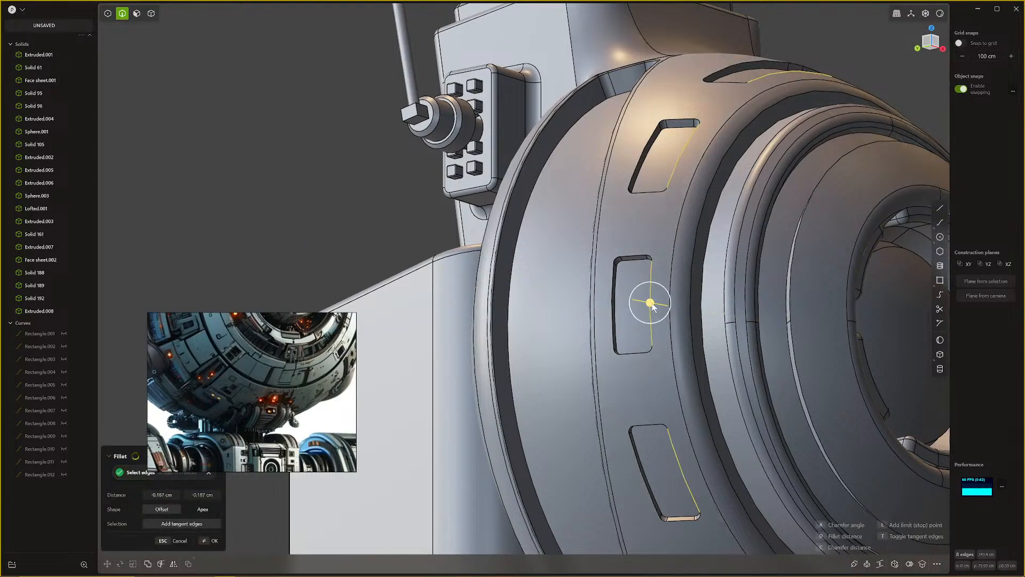
{"action": "left_click_drag", "start_coordinate": [652, 303], "coordinate": [660, 310]}
{"action": "key", "text": "Escape"}
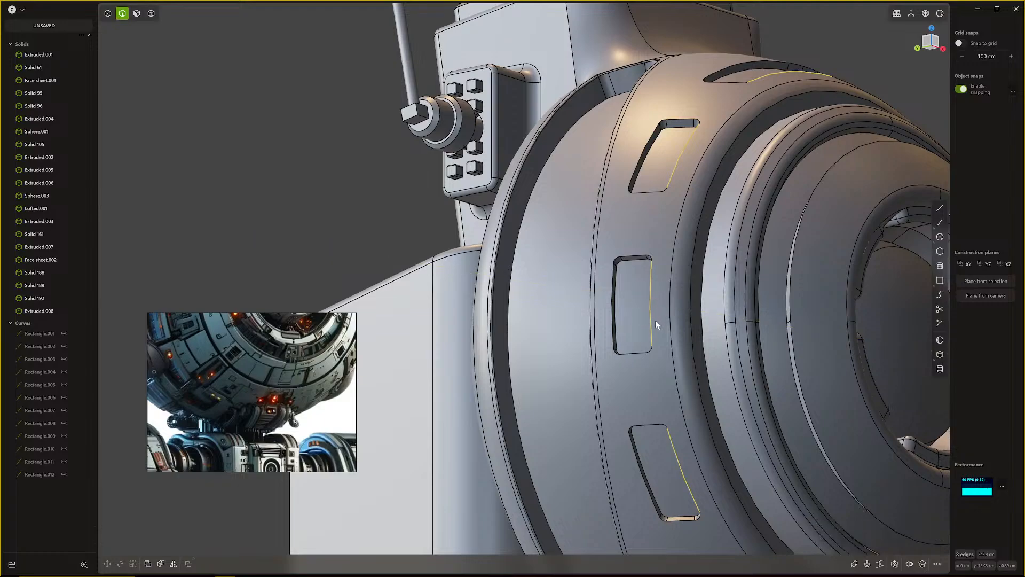
{"action": "key", "text": "f"}
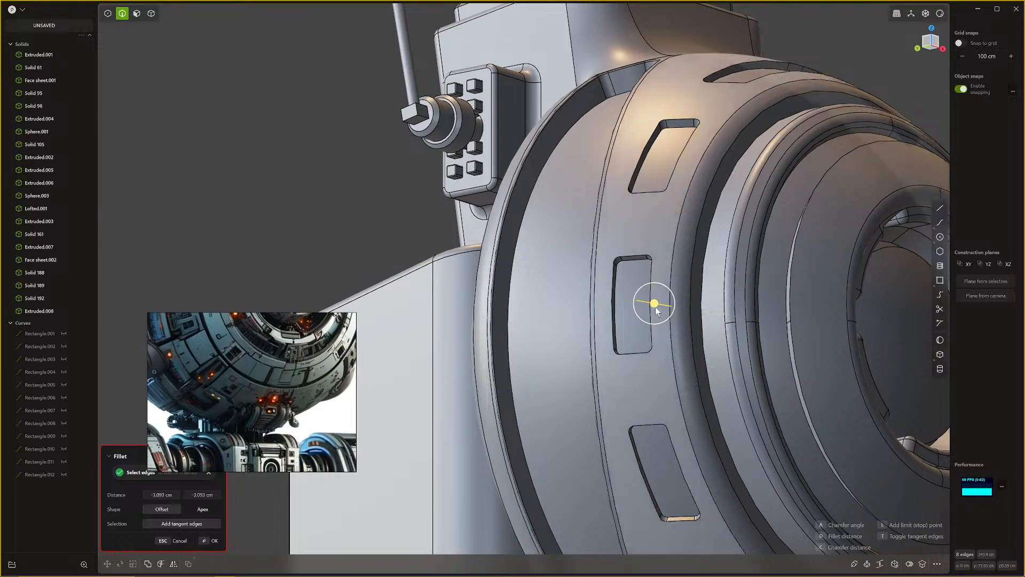
{"action": "left_click_drag", "start_coordinate": [656, 305], "coordinate": [653, 305]}
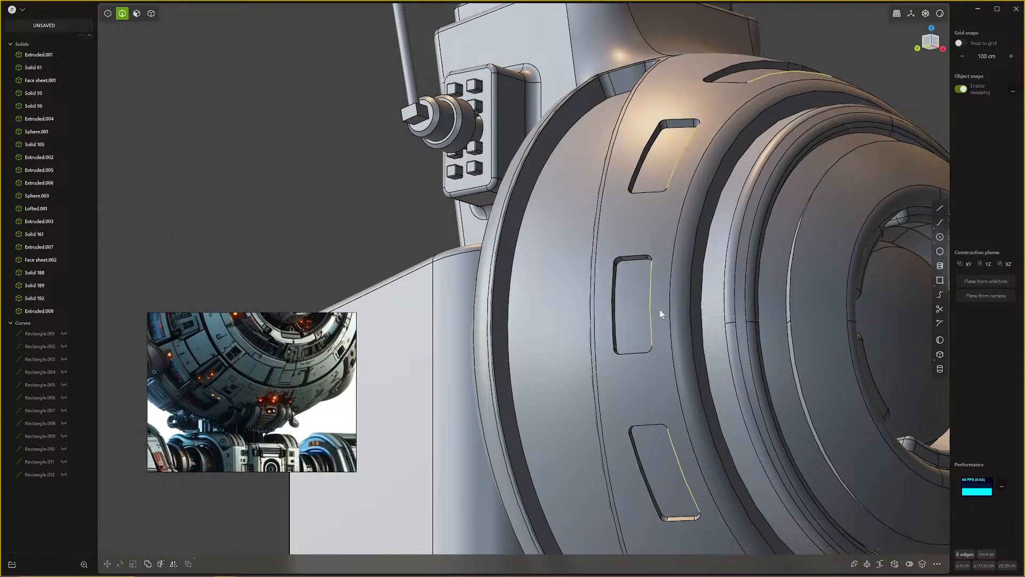
{"action": "scroll", "coordinate": [657, 309], "scroll_direction": "down", "scroll_amount": 5}
{"action": "left_click_drag", "start_coordinate": [652, 315], "coordinate": [658, 318]}
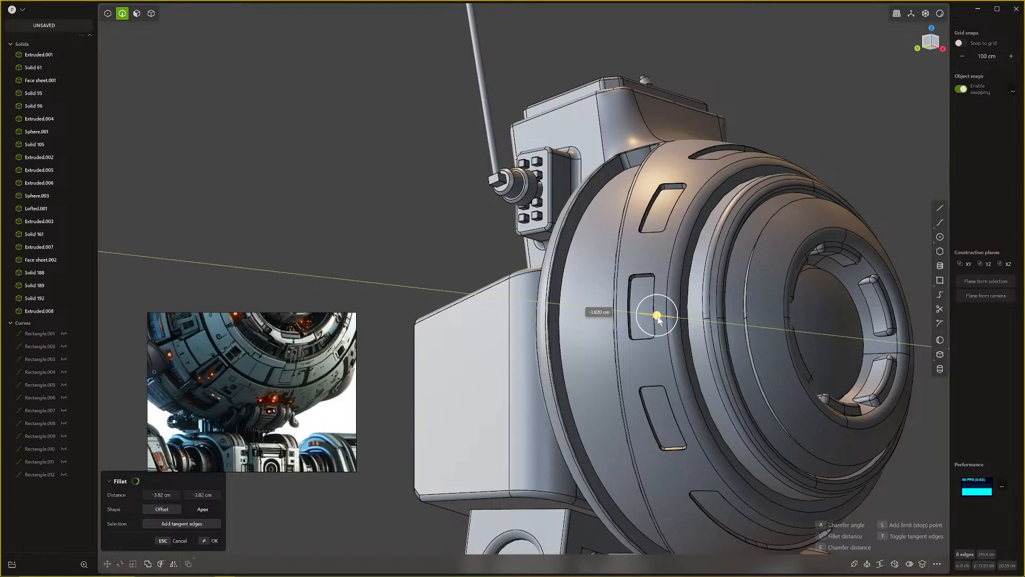
{"action": "key", "text": "Return"}
{"action": "scroll", "coordinate": [656, 321], "scroll_direction": "up", "scroll_amount": 3}
{"action": "scroll", "coordinate": [649, 193], "scroll_direction": "up", "scroll_amount": 3}
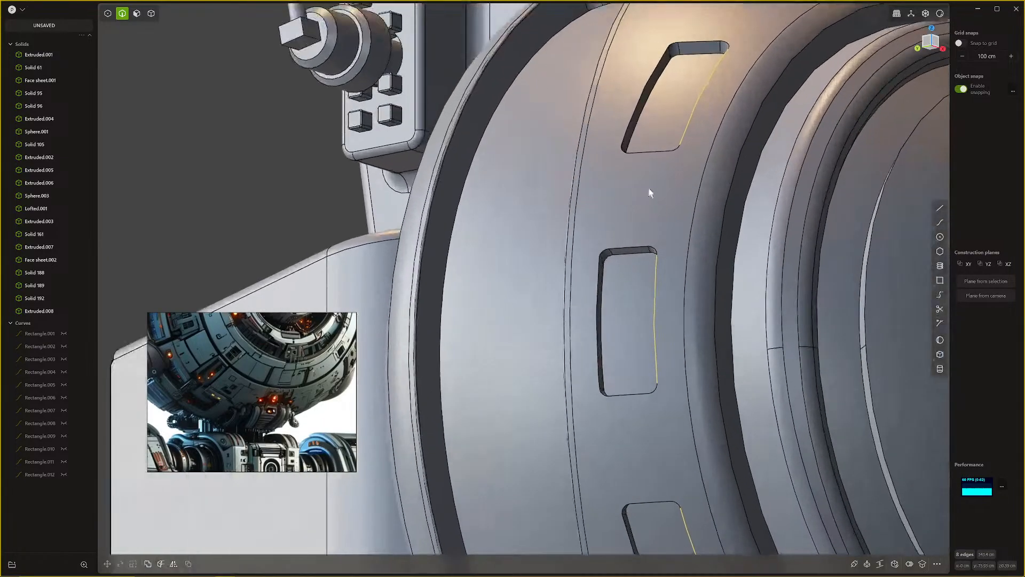
Step: Add the middle-left panel's short upper rim edge to the selection and chamfer the recessed panels' rims by about 1.43 cm
{"action": "left_click", "coordinate": [631, 247], "text": "shift"}
{"action": "key", "text": "b"}
{"action": "left_click_drag", "start_coordinate": [631, 247], "coordinate": [630, 242]}
{"action": "key", "text": "Escape"}
{"action": "key", "text": "b"}
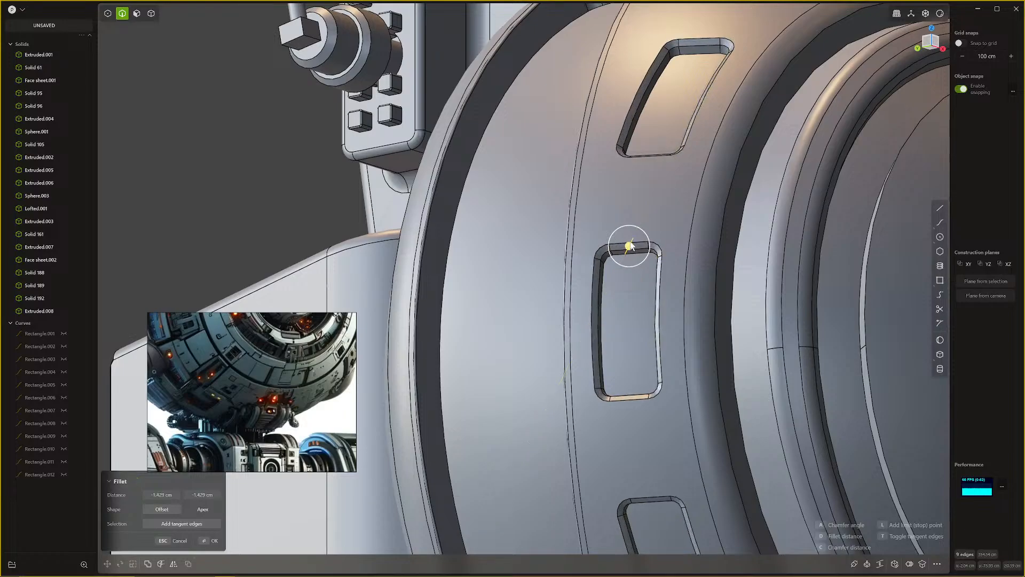
{"action": "key", "text": "Return"}
Step: Examine the chamfered panel recesses all around the sphere and compare them with an enlarged view of the reference image
{"action": "scroll", "coordinate": [725, 459], "scroll_direction": "down", "scroll_amount": 8}
{"action": "middle_click_drag", "start_coordinate": [716, 401], "coordinate": [596, 415]}
{"action": "scroll", "coordinate": [595, 415], "scroll_direction": "up", "scroll_amount": 6}
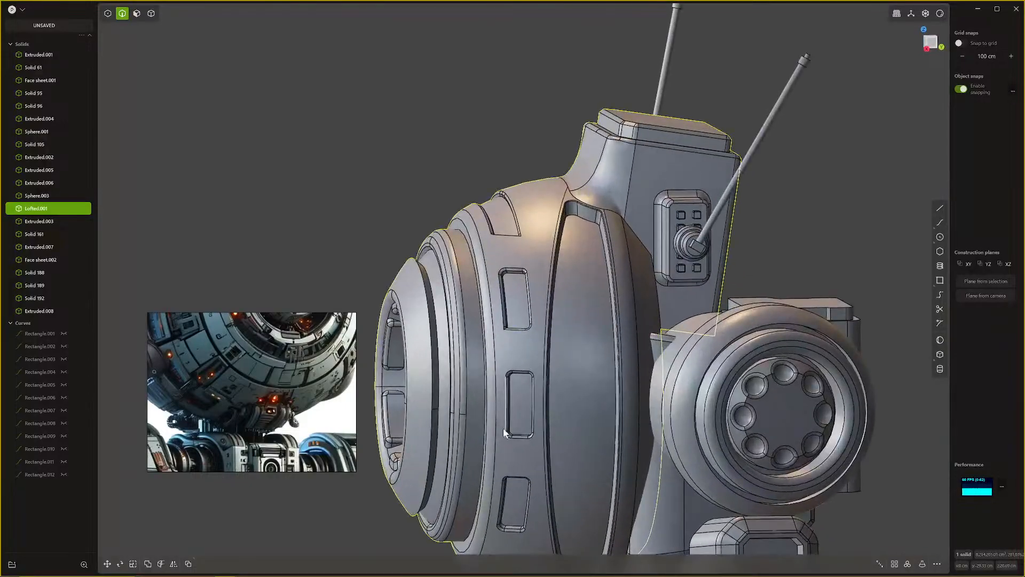
{"action": "middle_click_drag", "start_coordinate": [522, 417], "coordinate": [665, 321]}
{"action": "scroll", "coordinate": [564, 380], "scroll_direction": "up", "scroll_amount": 2}
{"action": "key", "text": "Escape"}
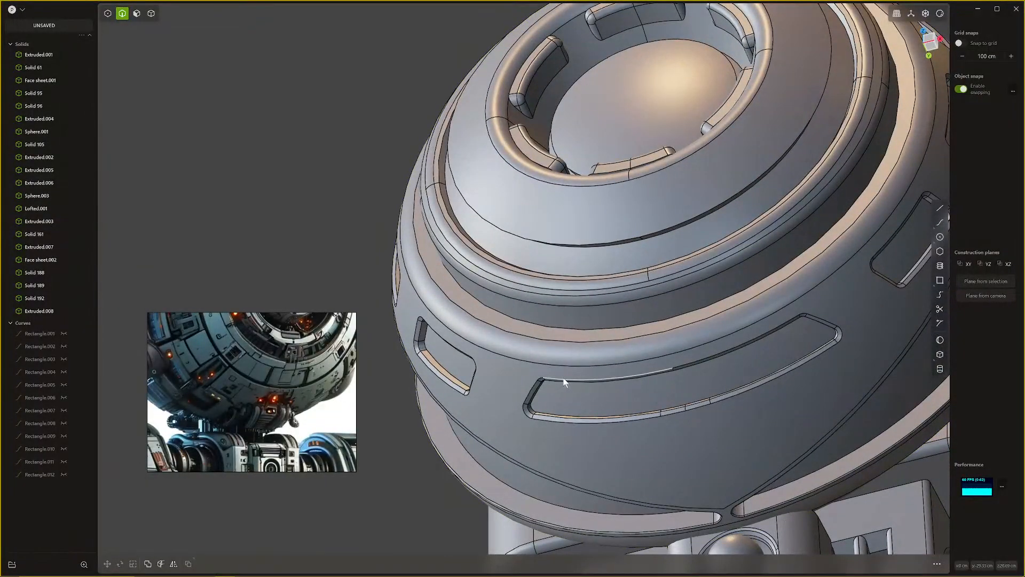
{"action": "scroll", "coordinate": [563, 377], "scroll_direction": "down", "scroll_amount": 5}
{"action": "middle_click_drag", "start_coordinate": [562, 377], "coordinate": [566, 318]}
{"action": "scroll", "coordinate": [625, 328], "scroll_direction": "up", "scroll_amount": 2}
{"action": "scroll", "coordinate": [517, 281], "scroll_direction": "up", "scroll_amount": 4}
{"action": "scroll", "coordinate": [534, 278], "scroll_direction": "up", "scroll_amount": 2}
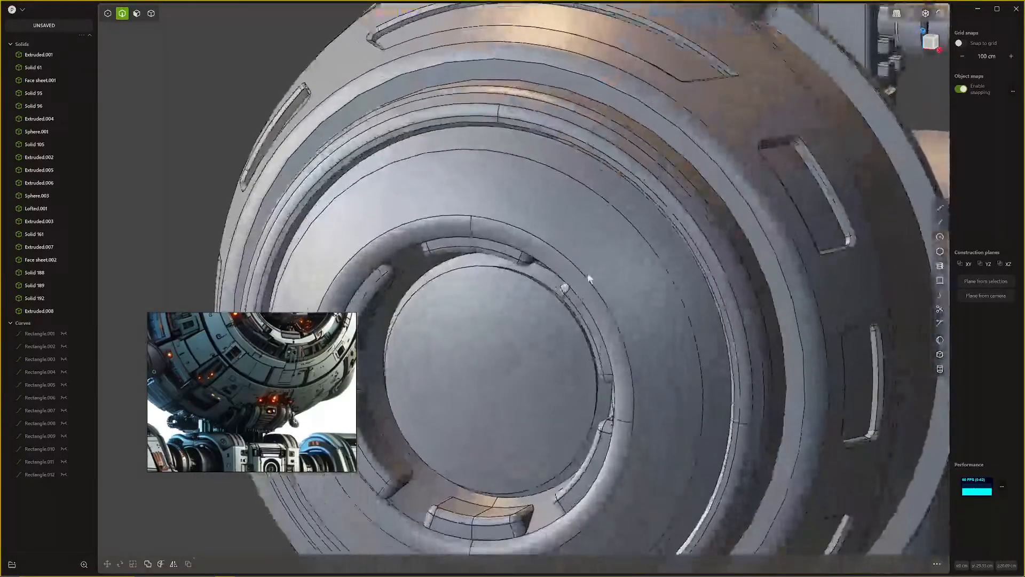
{"action": "scroll", "coordinate": [588, 273], "scroll_direction": "down", "scroll_amount": 6}
{"action": "scroll", "coordinate": [514, 322], "scroll_direction": "up", "scroll_amount": 4}
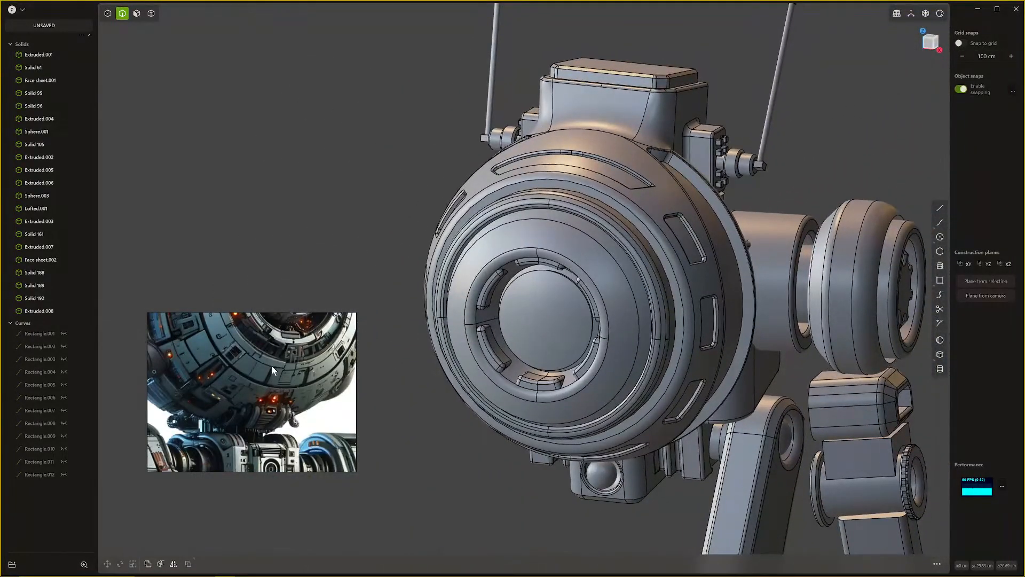
{"action": "scroll", "coordinate": [283, 384], "scroll_direction": "up", "scroll_amount": 5}
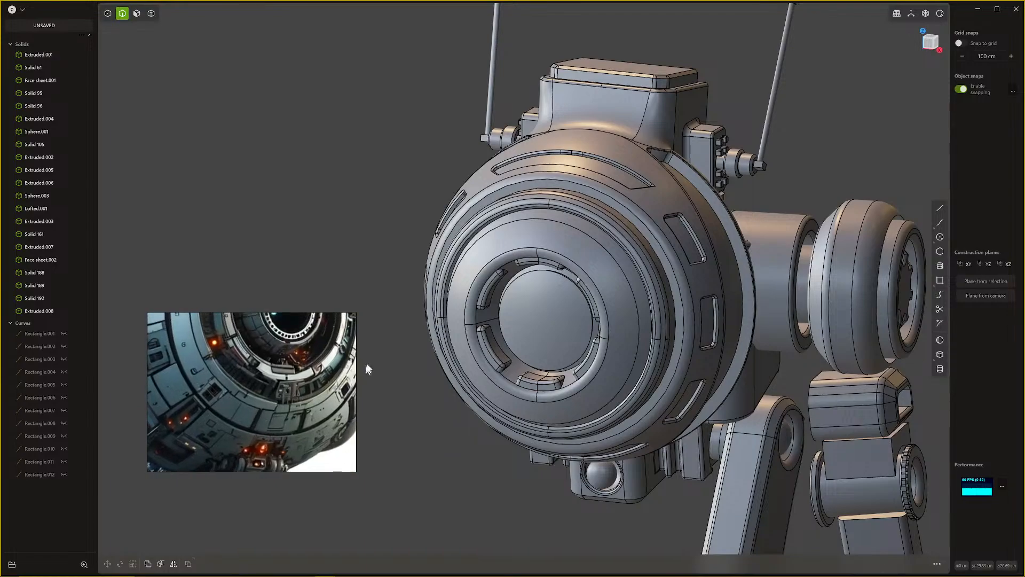
{"action": "scroll", "coordinate": [607, 338], "scroll_direction": "down", "scroll_amount": 3}
{"action": "middle_click_drag", "start_coordinate": [607, 338], "coordinate": [511, 329]}
{"action": "scroll", "coordinate": [512, 248], "scroll_direction": "up", "scroll_amount": 4}
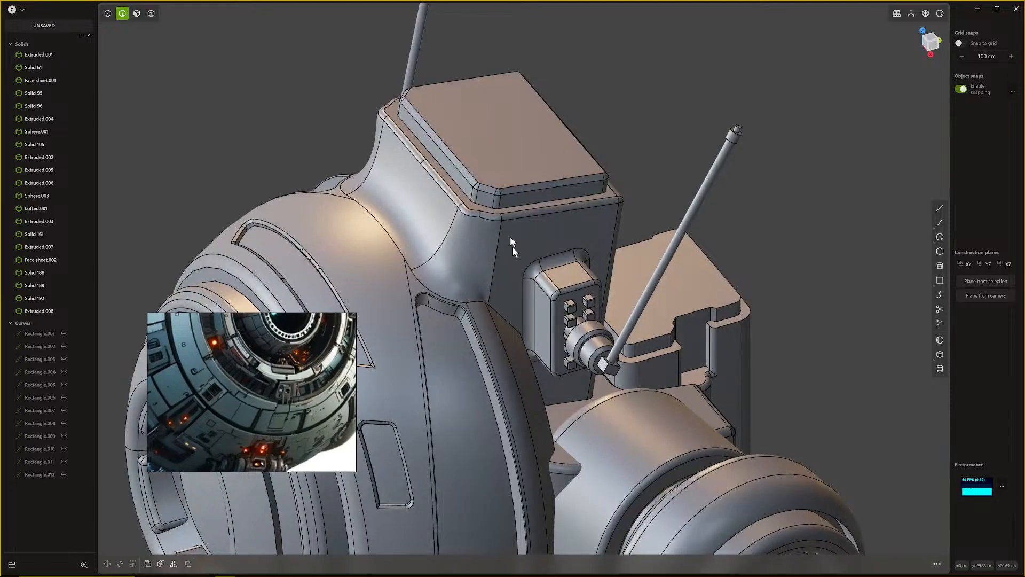
{"action": "left_click", "coordinate": [512, 188]}
{"action": "key", "text": "f"}
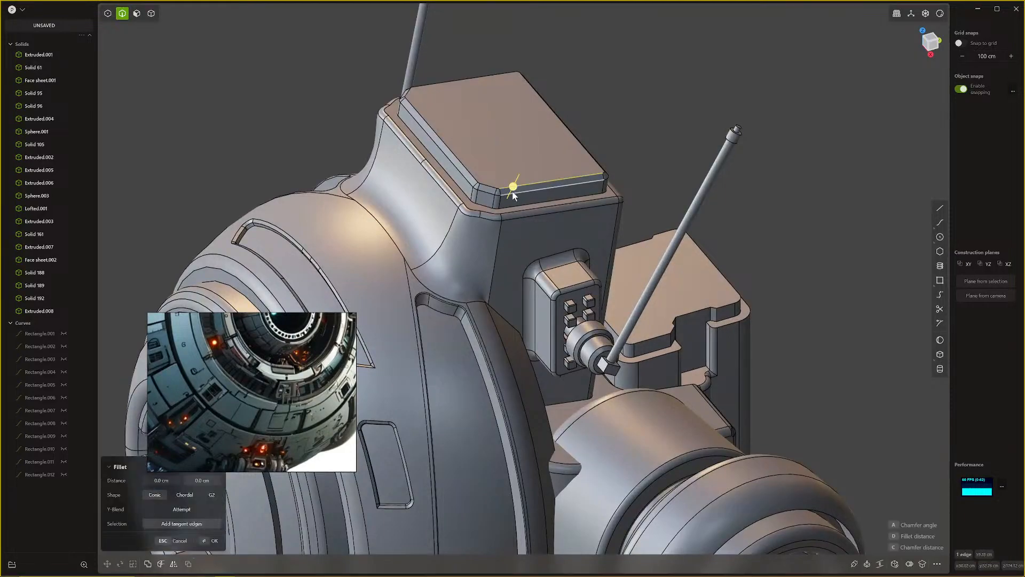
{"action": "left_click_drag", "start_coordinate": [513, 187], "coordinate": [512, 188]}
{"action": "key", "text": "Escape"}
Step: Switch to selecting whole solids and select the shoulder, forearm and claw parts of the robot's arm
{"action": "scroll", "coordinate": [512, 194], "scroll_direction": "down", "scroll_amount": 5}
{"action": "middle_click_drag", "start_coordinate": [513, 194], "coordinate": [674, 359], "text": "shift"}
{"action": "scroll", "coordinate": [648, 262], "scroll_direction": "down", "scroll_amount": 5}
{"action": "key", "text": "4"}
{"action": "left_click", "coordinate": [656, 383]}
{"action": "left_click_drag", "start_coordinate": [662, 338], "coordinate": [704, 473]}
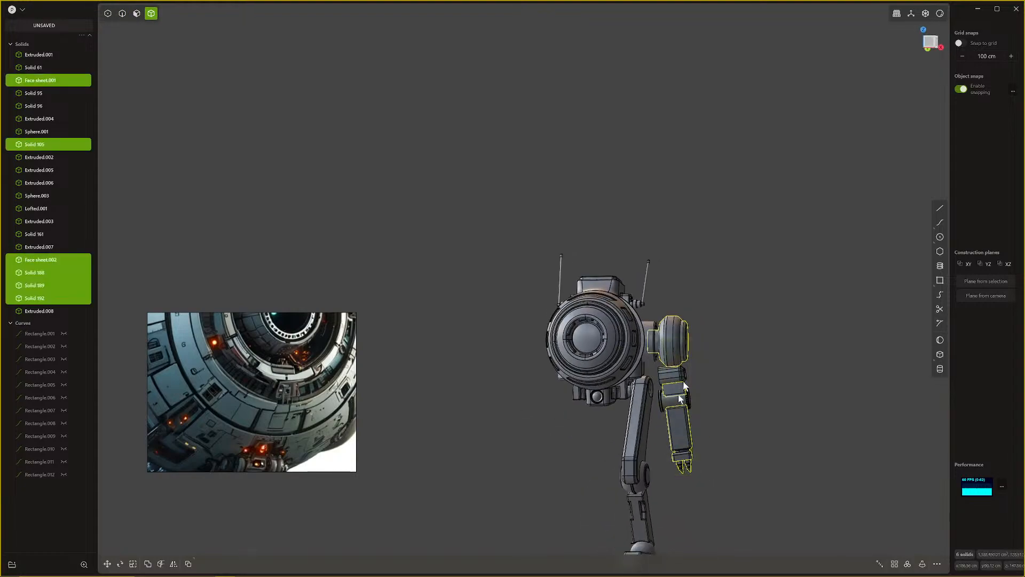
Step: Add the arm's upper block, the upper leg and the hip joint connector to the solid selection
{"action": "middle_click_drag", "start_coordinate": [679, 398], "coordinate": [684, 363]}
{"action": "left_click", "coordinate": [670, 374]}
{"action": "left_click", "coordinate": [635, 414]}
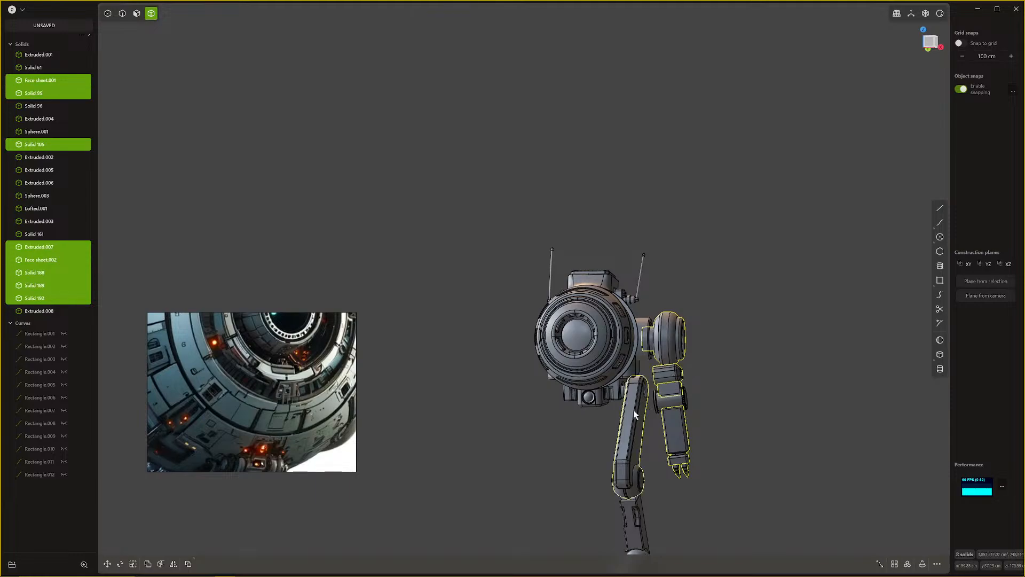
{"action": "scroll", "coordinate": [656, 422], "scroll_direction": "up", "scroll_amount": 5}
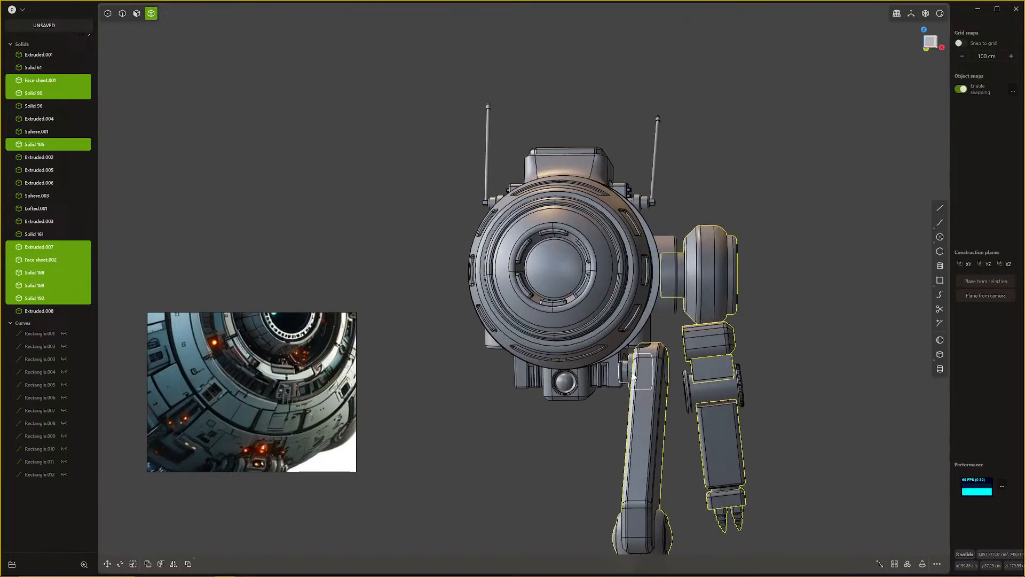
{"action": "left_click", "coordinate": [634, 373]}
{"action": "middle_click_drag", "start_coordinate": [665, 371], "coordinate": [637, 368]}
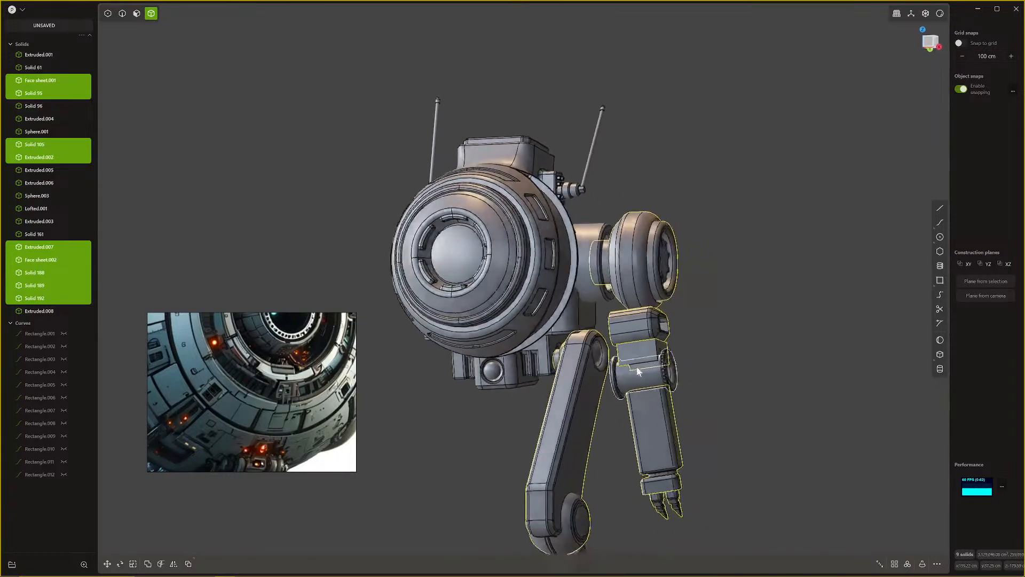
Step: Extend the selection in the front view to every solid of the arm and leg, including the shoulder connector, lower leg and foot
{"action": "scroll", "coordinate": [633, 367], "scroll_direction": "down", "scroll_amount": 3}
{"action": "key", "text": "KP_1"}
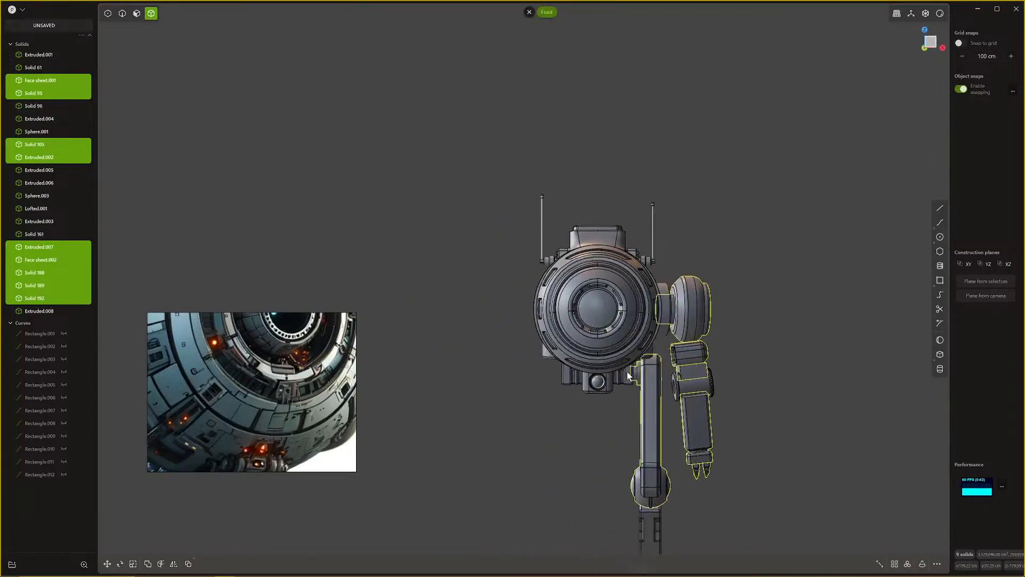
{"action": "scroll", "coordinate": [666, 375], "scroll_direction": "down", "scroll_amount": 1}
{"action": "middle_click_drag", "start_coordinate": [675, 358], "coordinate": [629, 320], "text": "shift"}
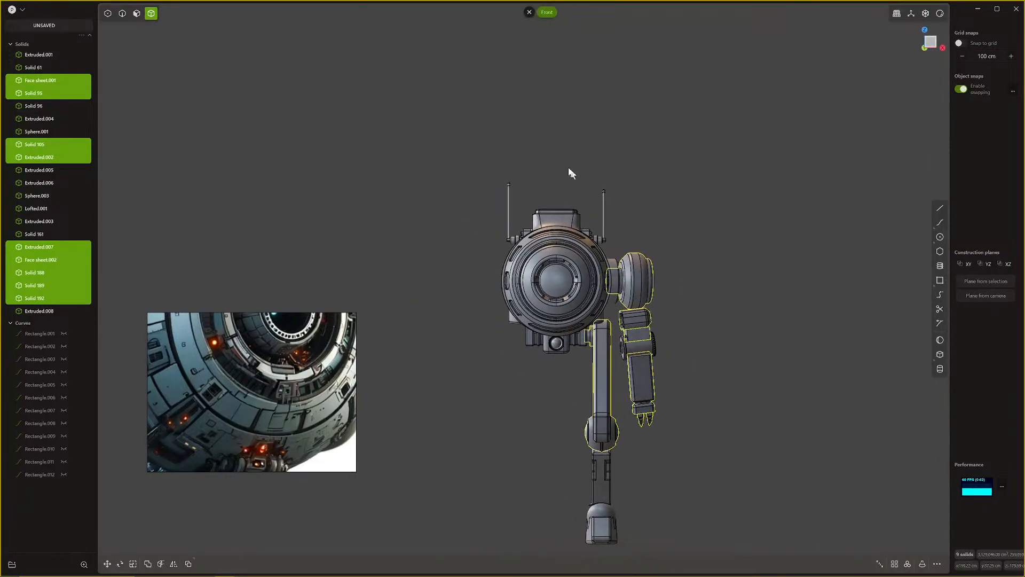
{"action": "left_click_drag", "start_coordinate": [559, 155], "coordinate": [747, 571]}
{"action": "left_click_drag", "start_coordinate": [582, 183], "coordinate": [635, 232], "text": "ctrl"}
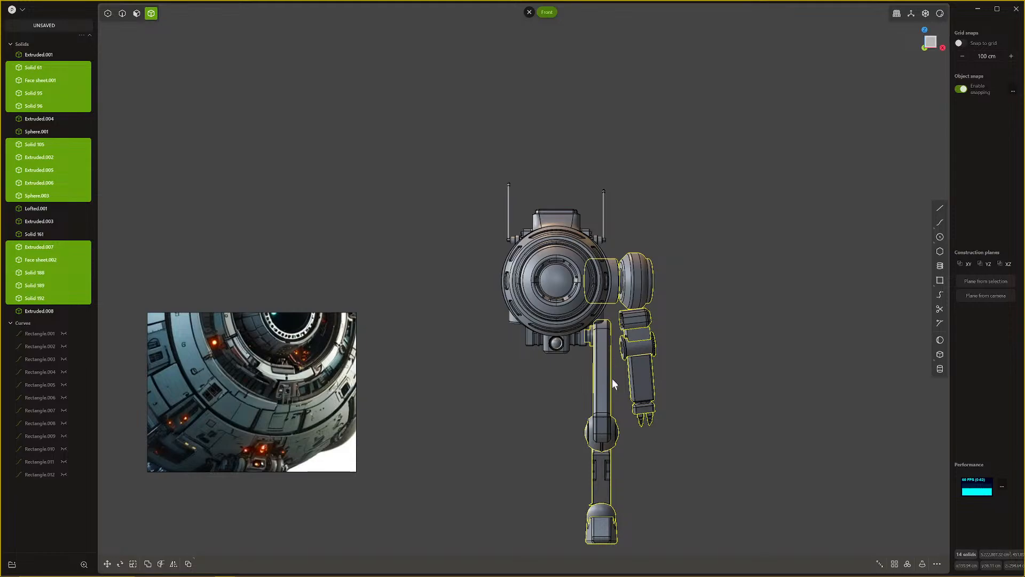
Step: Mirror the selected arm and leg solids along X to the opposite side of the robot's body
{"action": "key", "text": "alt+x"}
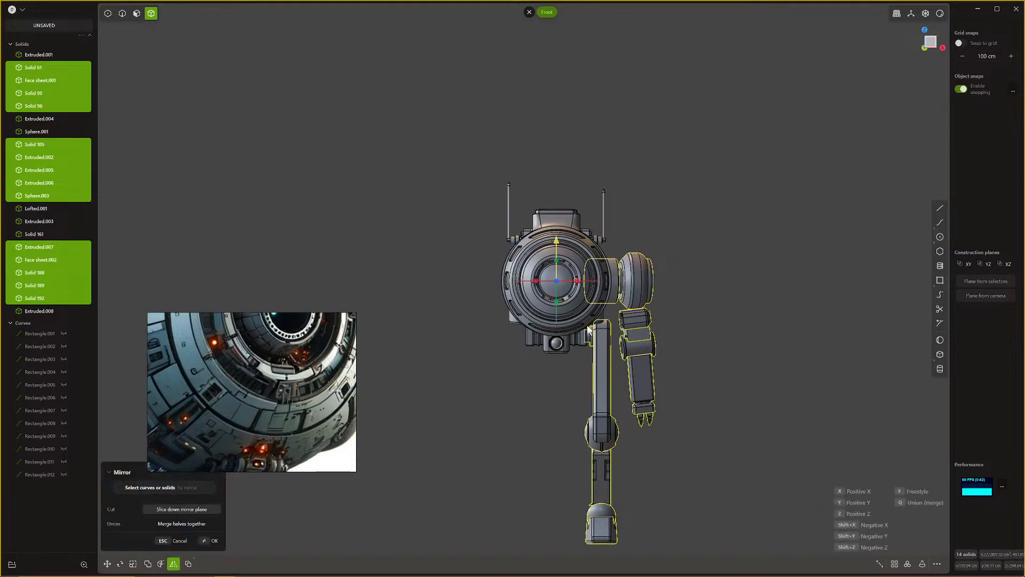
{"action": "left_click", "coordinate": [577, 281]}
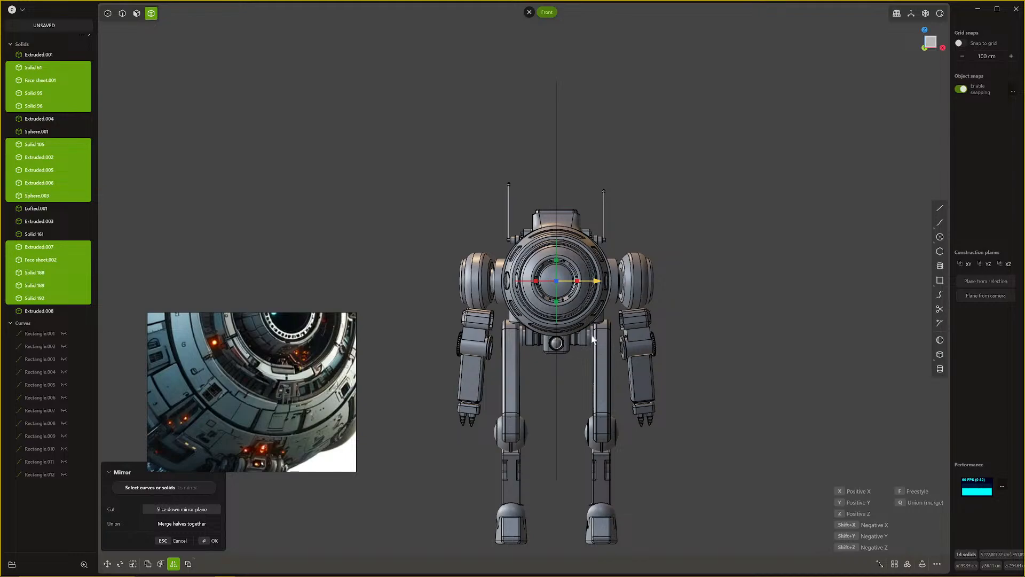
{"action": "key", "text": "Return"}
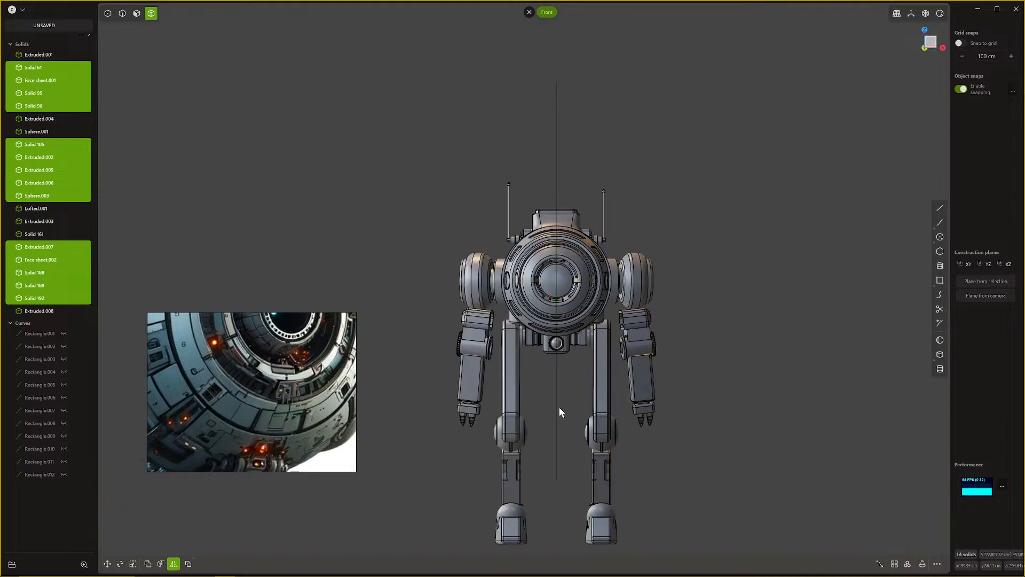
Step: Examine the complete two-armed, two-legged robot from several angles and compare its proportions with the reference image
{"action": "mouse_move", "coordinate": [558, 406]}
{"action": "middle_mouse_down"}
{"action": "mouse_move", "coordinate": [538, 453]}
{"action": "mouse_move", "coordinate": [548, 404]}
{"action": "middle_mouse_up"}
{"action": "scroll", "coordinate": [536, 447], "scroll_direction": "down", "scroll_amount": 3}
{"action": "left_click", "coordinate": [630, 331]}
{"action": "middle_click_drag", "start_coordinate": [630, 331], "coordinate": [729, 455]}
{"action": "middle_click_drag", "start_coordinate": [653, 382], "coordinate": [681, 387]}
{"action": "scroll", "coordinate": [681, 401], "scroll_direction": "up", "scroll_amount": 5}
{"action": "middle_click_drag", "start_coordinate": [681, 453], "coordinate": [597, 408]}
{"action": "scroll", "coordinate": [597, 408], "scroll_direction": "up", "scroll_amount": 3}
{"action": "scroll", "coordinate": [582, 411], "scroll_direction": "down", "scroll_amount": 6}
{"action": "middle_click_drag", "start_coordinate": [599, 365], "coordinate": [629, 430], "text": "shift"}
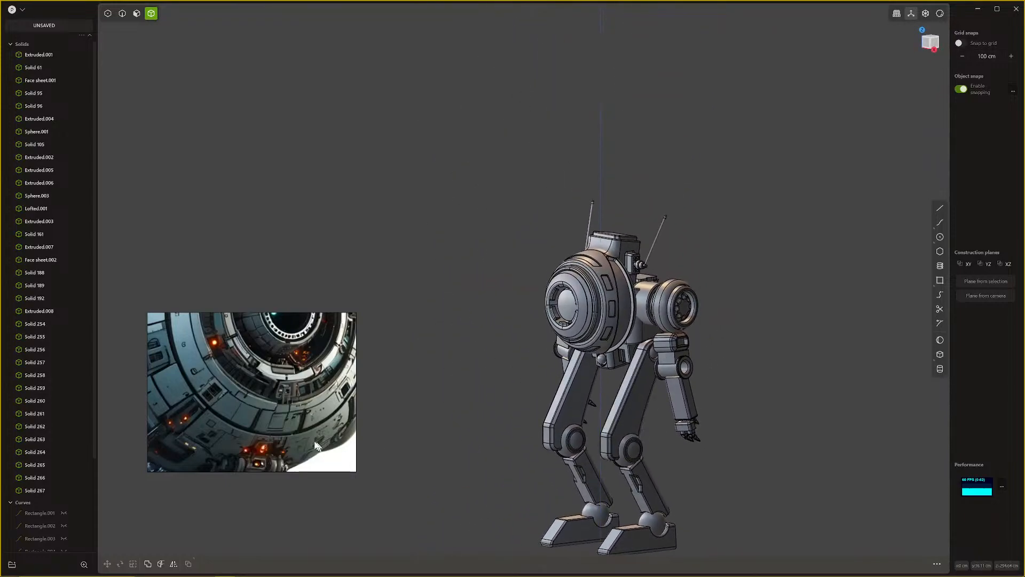
{"action": "middle_click_drag", "start_coordinate": [505, 410], "coordinate": [592, 385]}
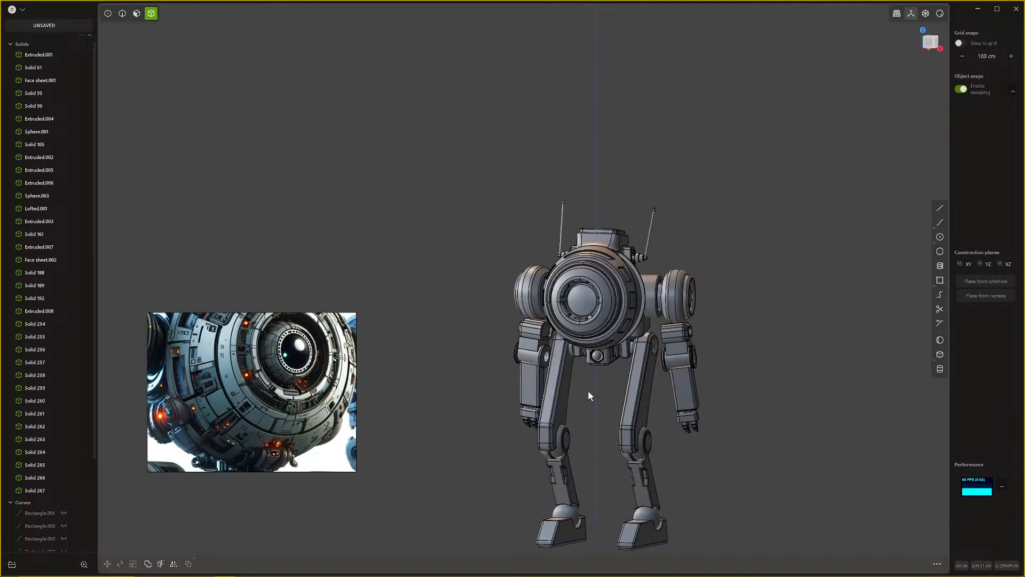
Step: Undo the mirroring of the arm and leg and clear the selection of limb solids
{"action": "key", "text": "ctrl+z"}
{"action": "key", "text": "ctrl+z"}
{"action": "scroll", "coordinate": [625, 425], "scroll_direction": "up", "scroll_amount": 8}
{"action": "middle_click_drag", "start_coordinate": [713, 385], "coordinate": [697, 424]}
{"action": "scroll", "coordinate": [633, 406], "scroll_direction": "down", "scroll_amount": 5}
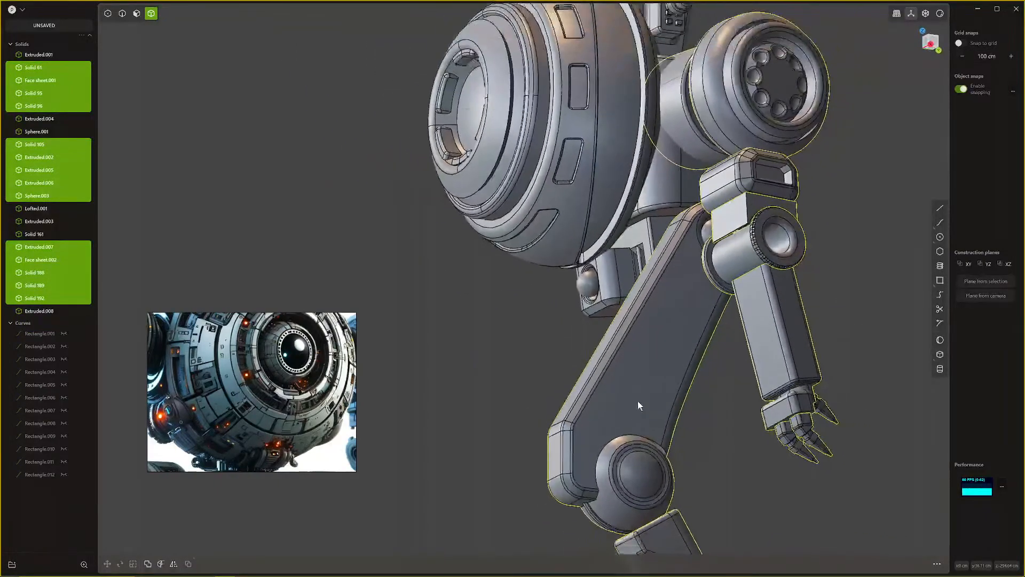
{"action": "key", "text": "Escape"}
Step: Select the robot's upper leg solid, isolate it, and view it from the right side
{"action": "scroll", "coordinate": [641, 404], "scroll_direction": "down", "scroll_amount": 3}
{"action": "left_click", "coordinate": [641, 401]}
{"action": "scroll", "coordinate": [640, 401], "scroll_direction": "down", "scroll_amount": 5}
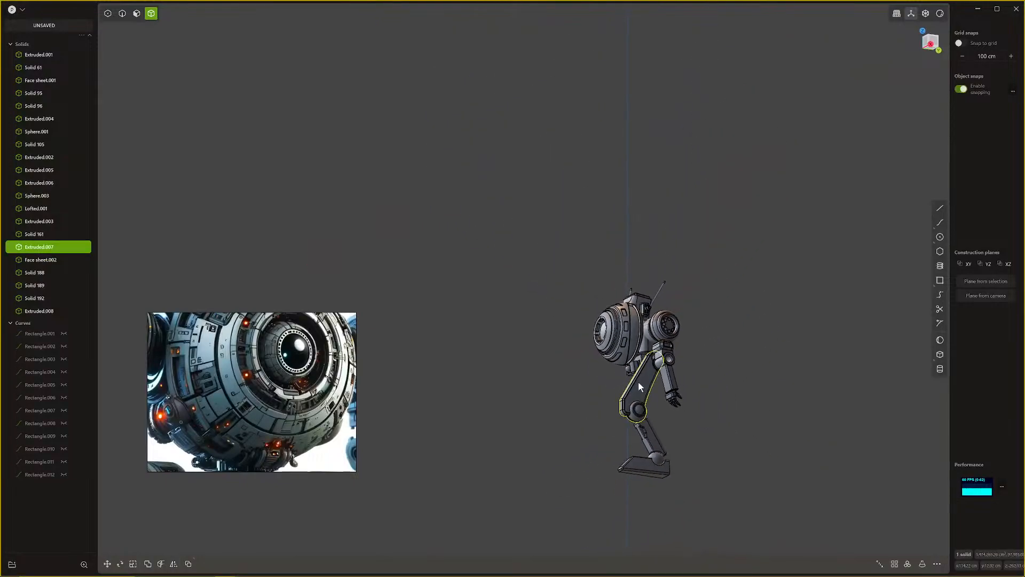
{"action": "middle_click_drag", "start_coordinate": [640, 401], "coordinate": [846, 263]}
{"action": "scroll", "coordinate": [640, 416], "scroll_direction": "up", "scroll_amount": 6}
{"action": "key", "text": "slash"}
{"action": "scroll", "coordinate": [719, 393], "scroll_direction": "up", "scroll_amount": 3}
{"action": "middle_click_drag", "start_coordinate": [846, 263], "coordinate": [794, 321]}
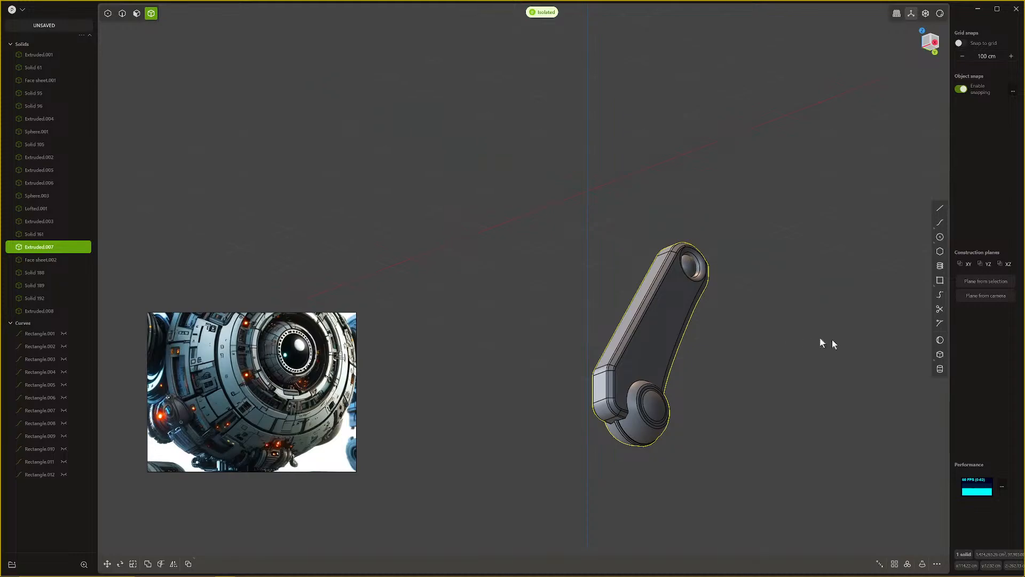
{"action": "middle_click_drag", "start_coordinate": [754, 315], "coordinate": [666, 381]}
{"action": "key", "text": "KP_3"}
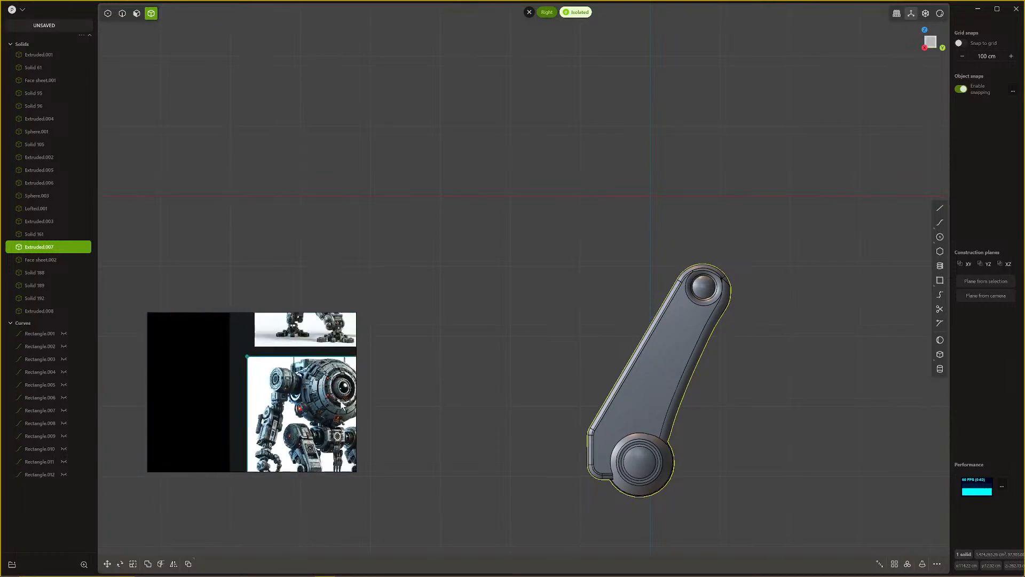
{"action": "middle_click_drag", "start_coordinate": [656, 391], "coordinate": [656, 375]}
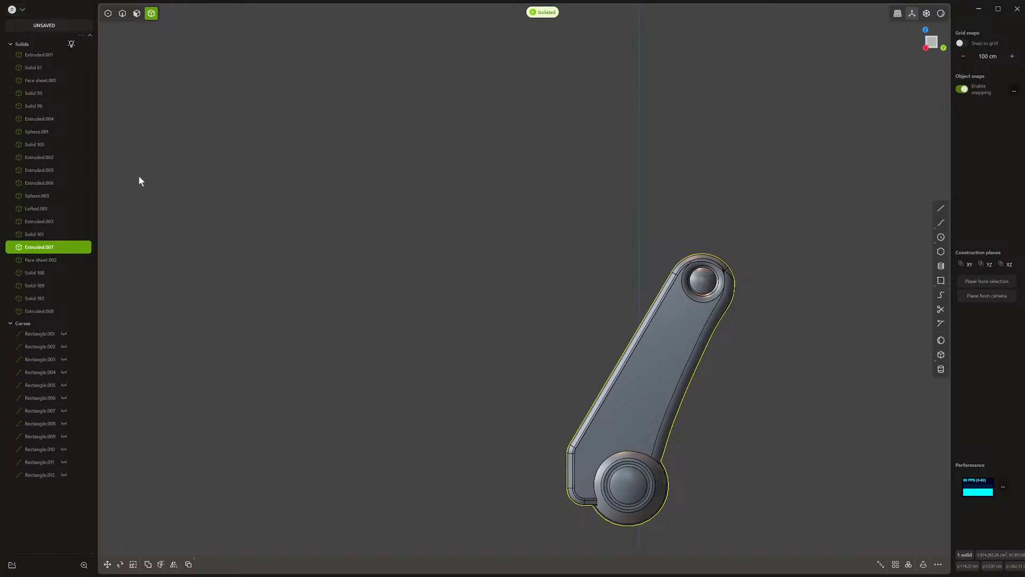
Step: Open the screws kit bash kit.plasticity file and work on it in a maximized window
{"action": "double_click", "coordinate": [142, 226]}
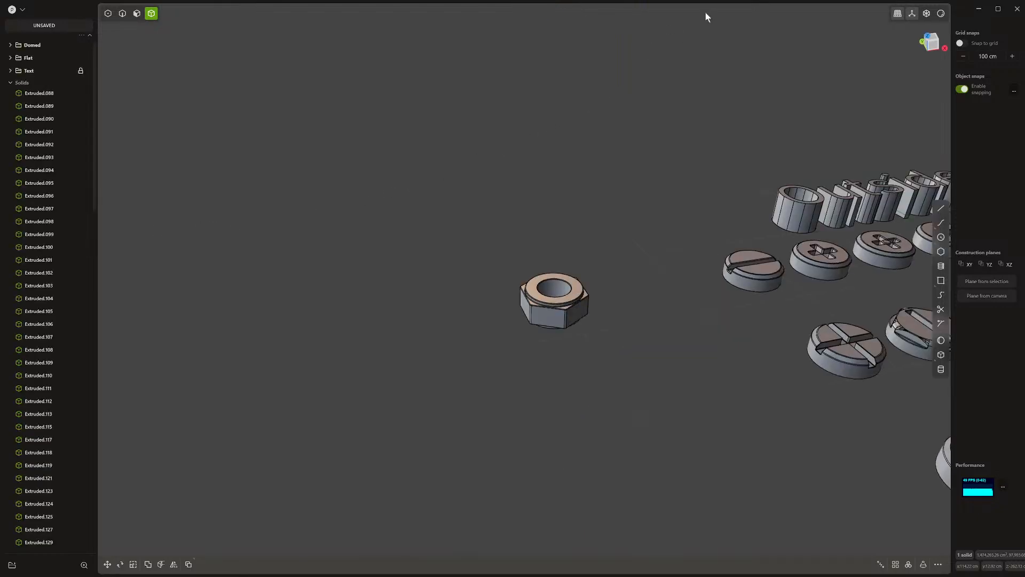
{"action": "double_click", "coordinate": [961, 7]}
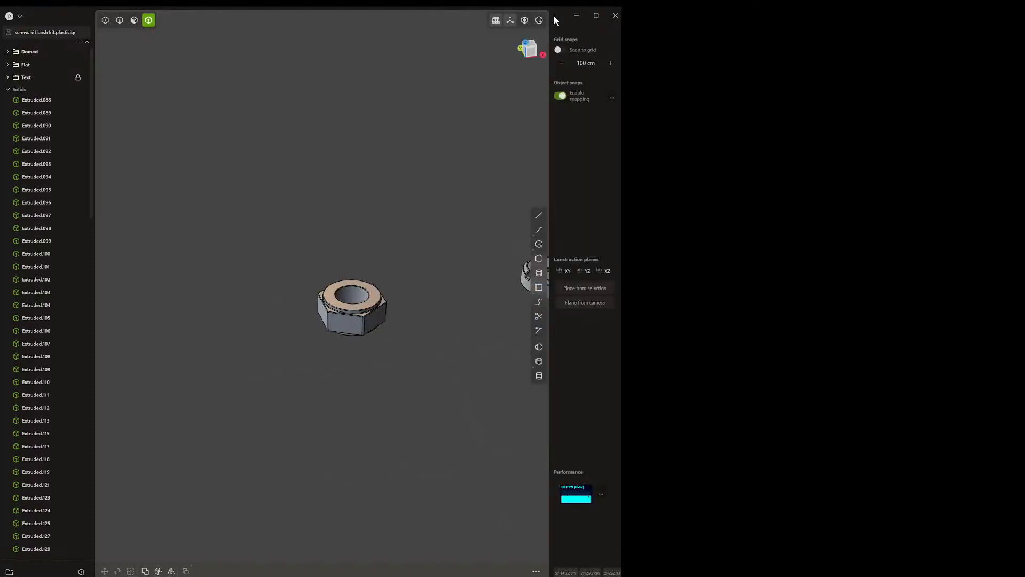
{"action": "double_click", "coordinate": [555, 20]}
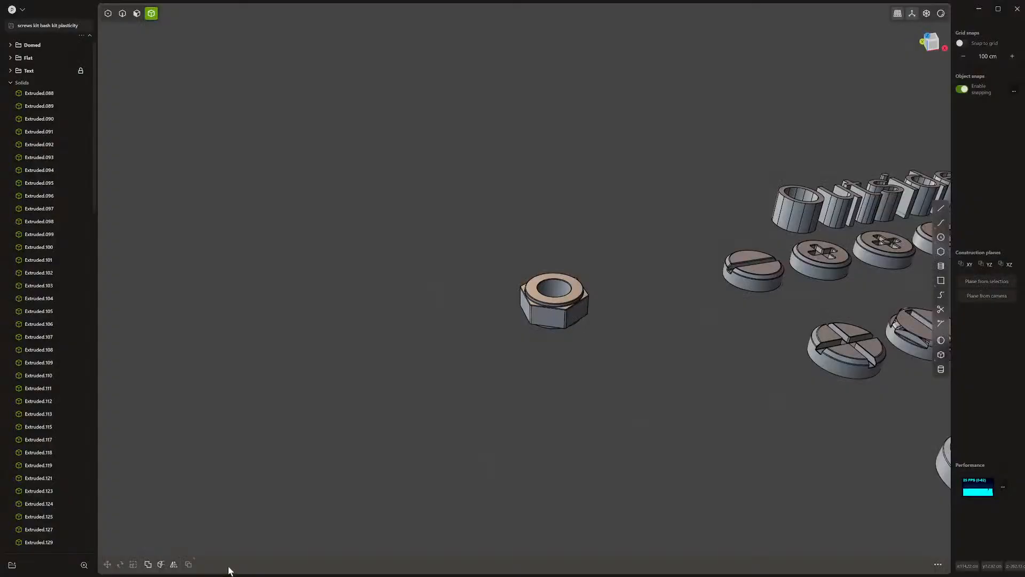
Step: Examine the screw kit's hex nut, lettering and rows of flat and domed screw heads, including their blank discs
{"action": "scroll", "coordinate": [438, 411], "scroll_direction": "down", "scroll_amount": 5}
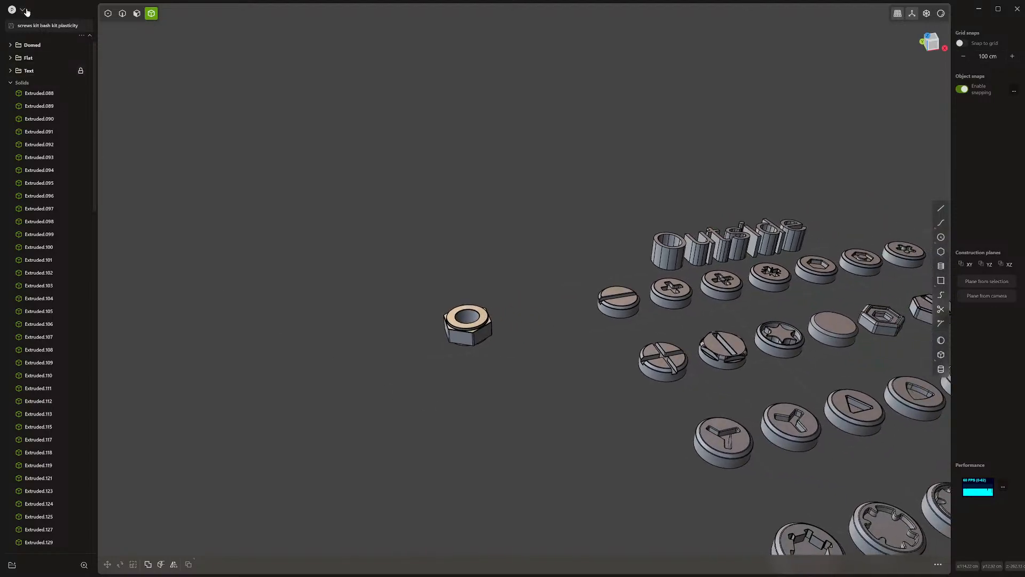
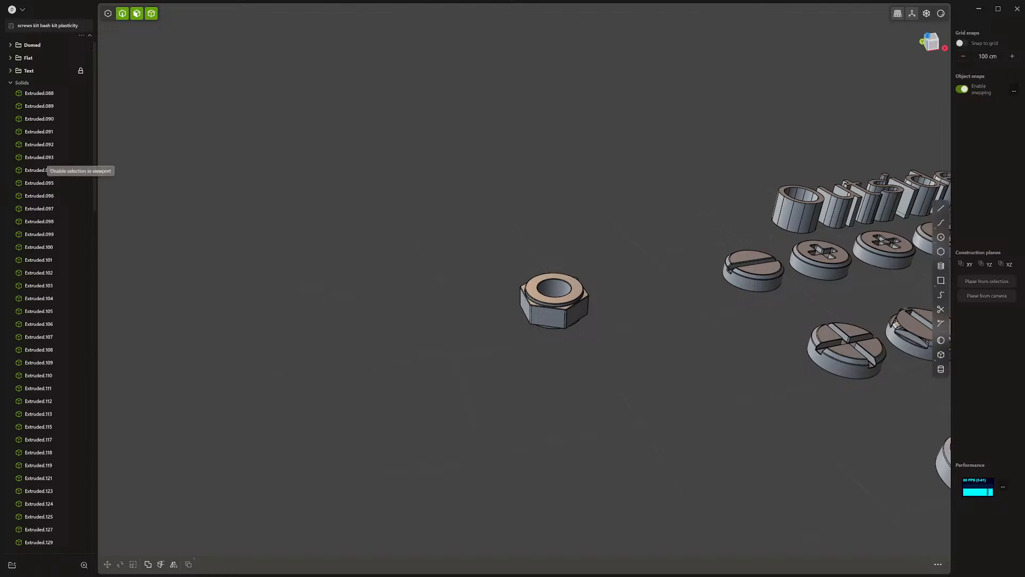
{"action": "scroll", "coordinate": [707, 225], "scroll_direction": "down", "scroll_amount": 5}
{"action": "middle_click_drag", "start_coordinate": [753, 242], "coordinate": [638, 247], "text": "shift"}
{"action": "middle_click_drag", "start_coordinate": [731, 219], "coordinate": [608, 213], "text": "shift"}
{"action": "middle_click_drag", "start_coordinate": [765, 217], "coordinate": [696, 229]}
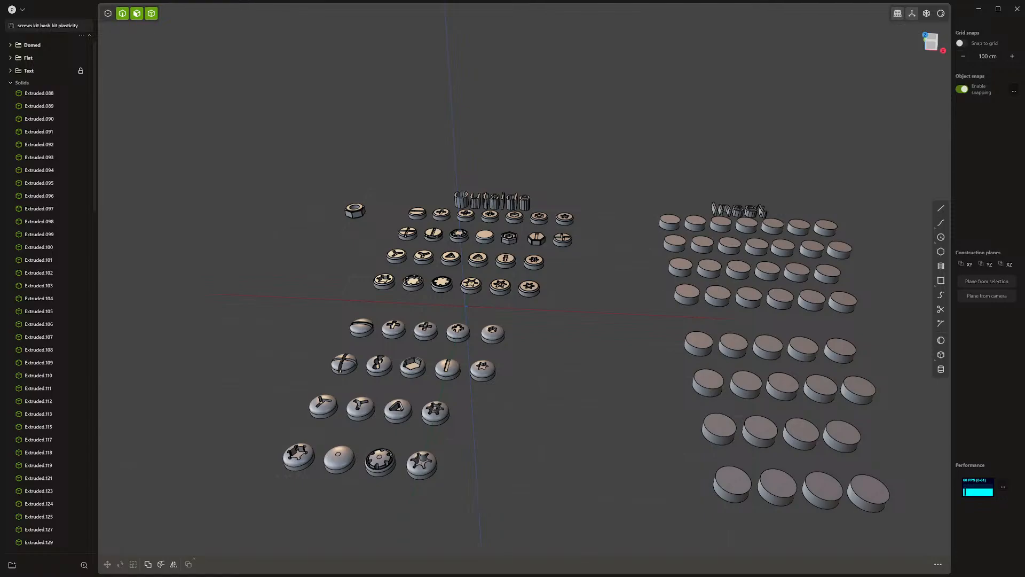
{"action": "scroll", "coordinate": [702, 299], "scroll_direction": "down", "scroll_amount": 3}
{"action": "middle_click_drag", "start_coordinate": [702, 299], "coordinate": [490, 253]}
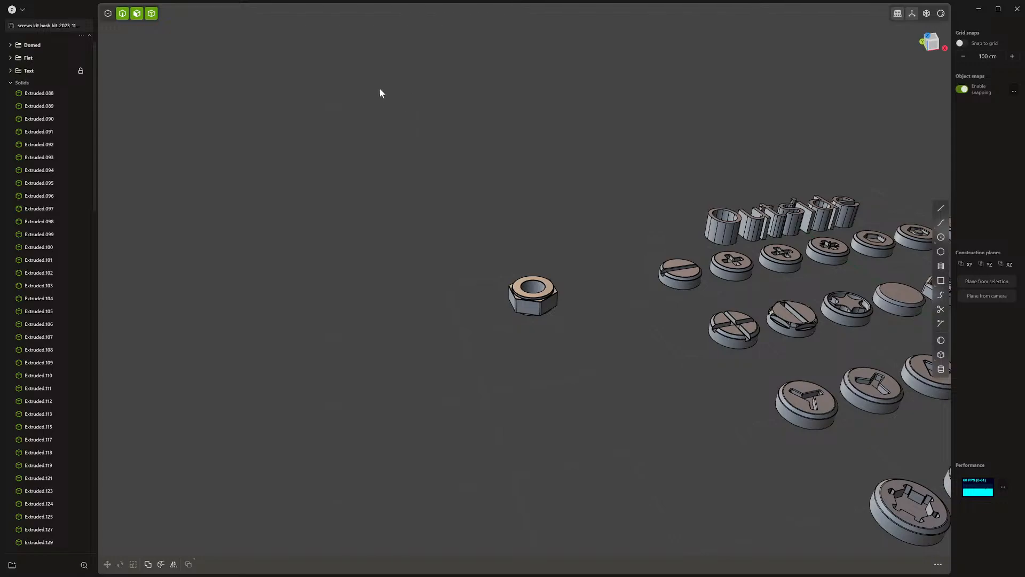
{"action": "scroll", "coordinate": [428, 174], "scroll_direction": "down", "scroll_amount": 3}
{"action": "scroll", "coordinate": [611, 181], "scroll_direction": "down", "scroll_amount": 7}
{"action": "middle_click_drag", "start_coordinate": [610, 181], "coordinate": [452, 165], "text": "shift"}
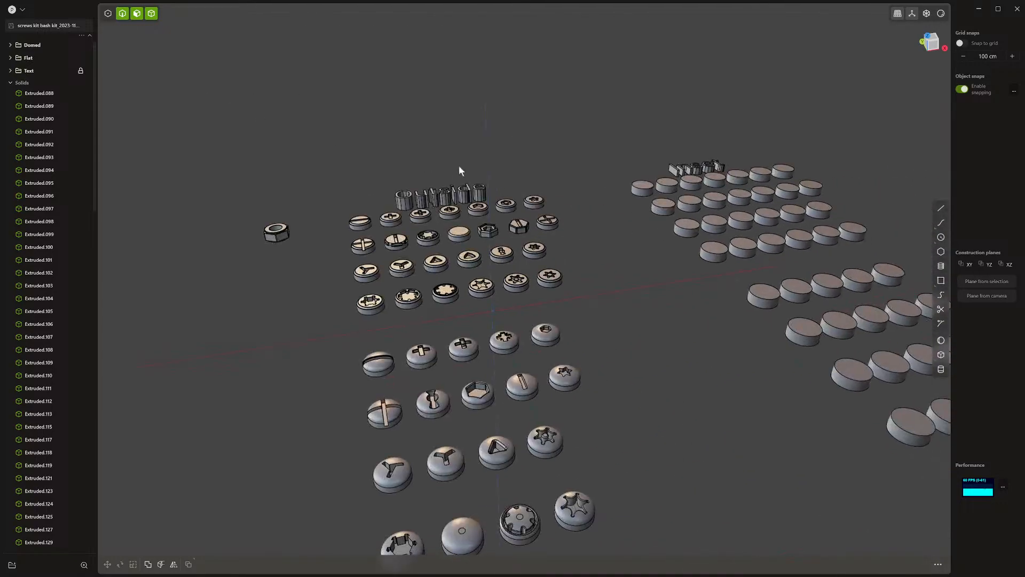
{"action": "scroll", "coordinate": [488, 180], "scroll_direction": "down", "scroll_amount": 1}
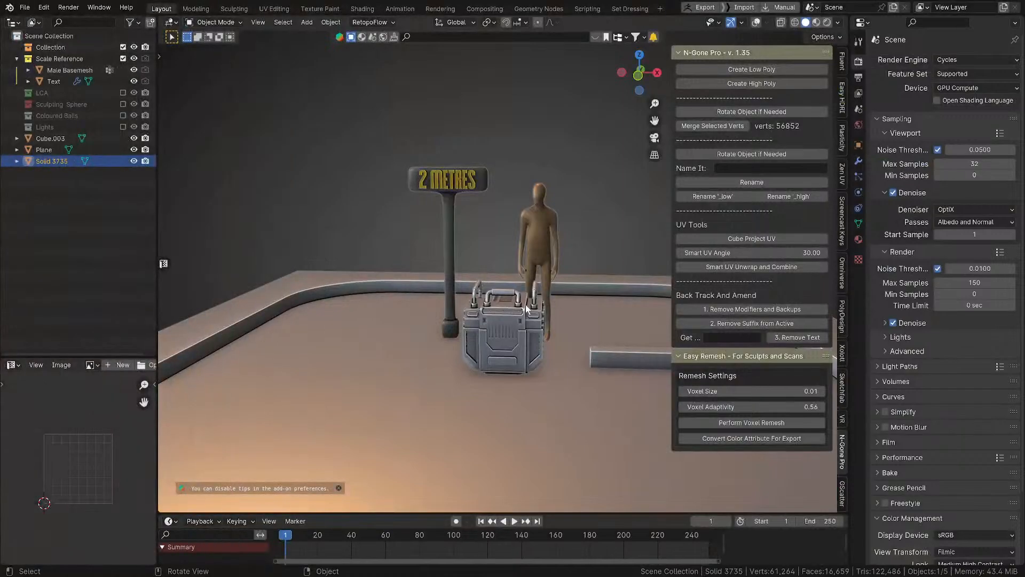
Step: Select every object in the Blender scene, including the case, human figure and scale sign, and delete them all
{"action": "scroll", "coordinate": [517, 296], "scroll_direction": "down", "scroll_amount": 8}
{"action": "scroll", "coordinate": [518, 298], "scroll_direction": "up", "scroll_amount": 13}
{"action": "scroll", "coordinate": [508, 292], "scroll_direction": "down", "scroll_amount": 6}
{"action": "key", "text": "a"}
{"action": "key", "text": "x"}
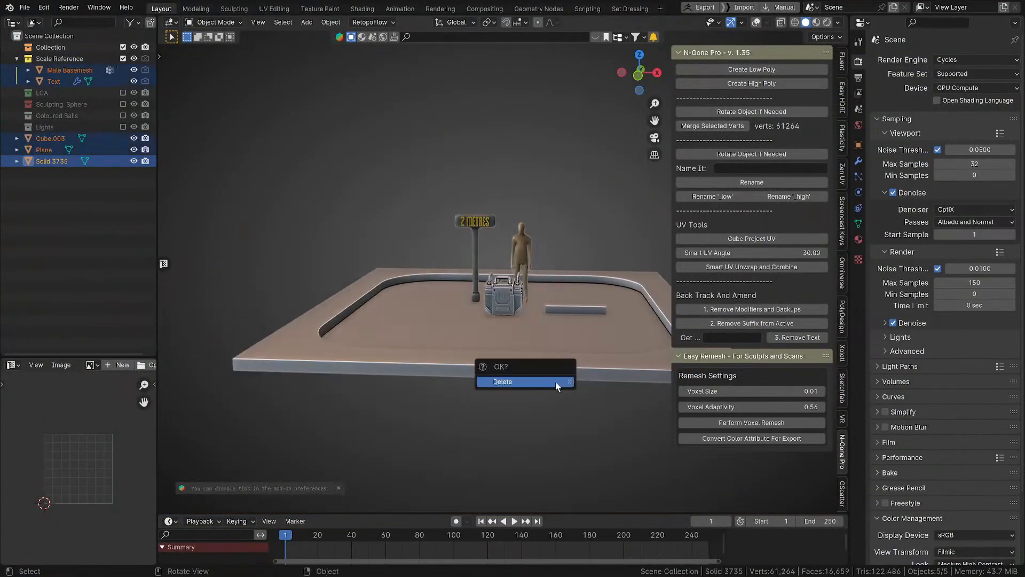
{"action": "left_click", "coordinate": [555, 382]}
Step: Import the airship model into the empty scene as a Wavefront (.obj) file
{"action": "middle_click_drag", "start_coordinate": [549, 380], "coordinate": [541, 398]}
{"action": "key", "text": "q"}
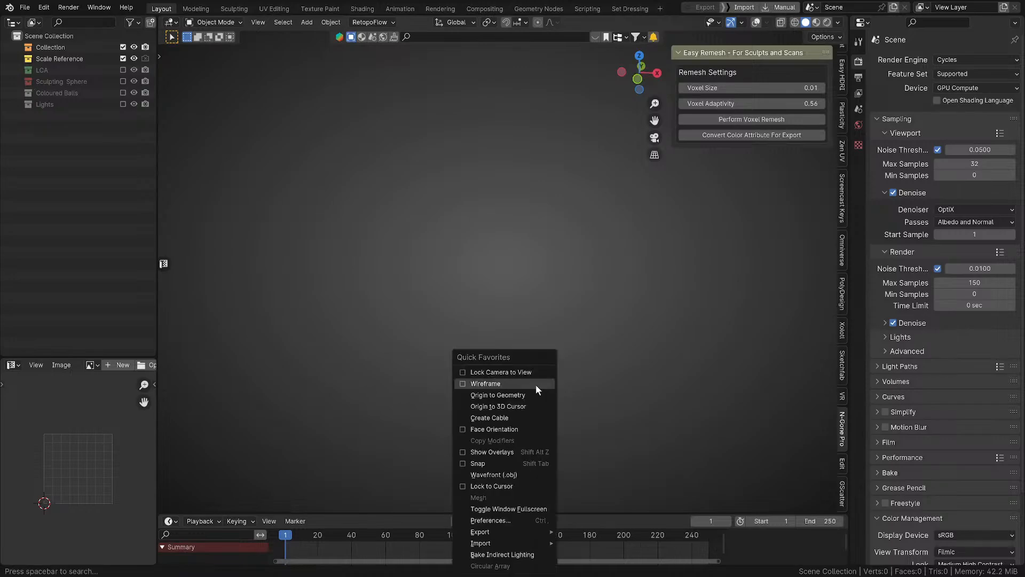
{"action": "mouse_move", "coordinate": [529, 543]}
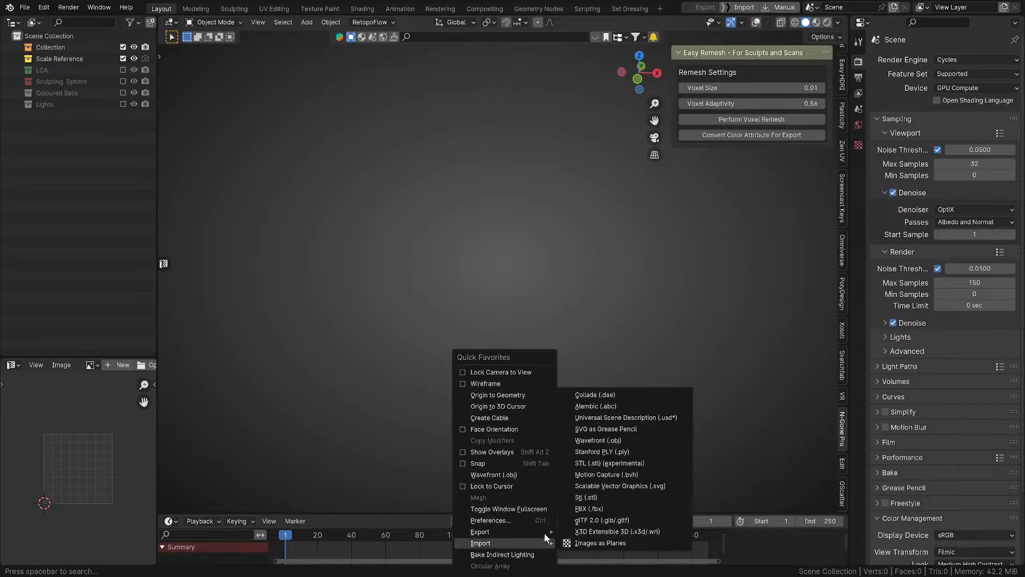
{"action": "left_click", "coordinate": [618, 441]}
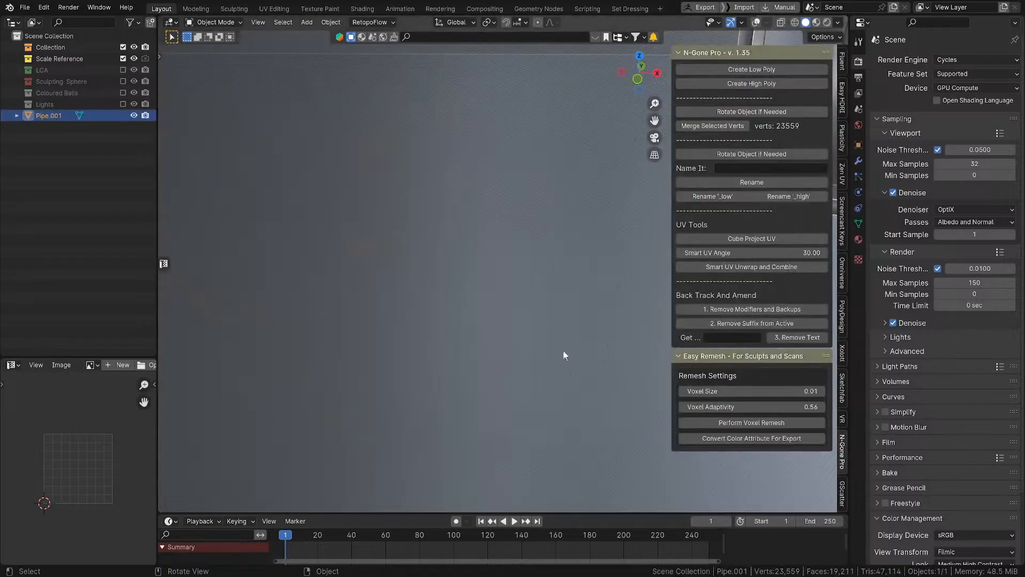
Step: Frame the imported airship and apply the Rotate Object if Needed operation to it
{"action": "key", "text": "KP_Decimal"}
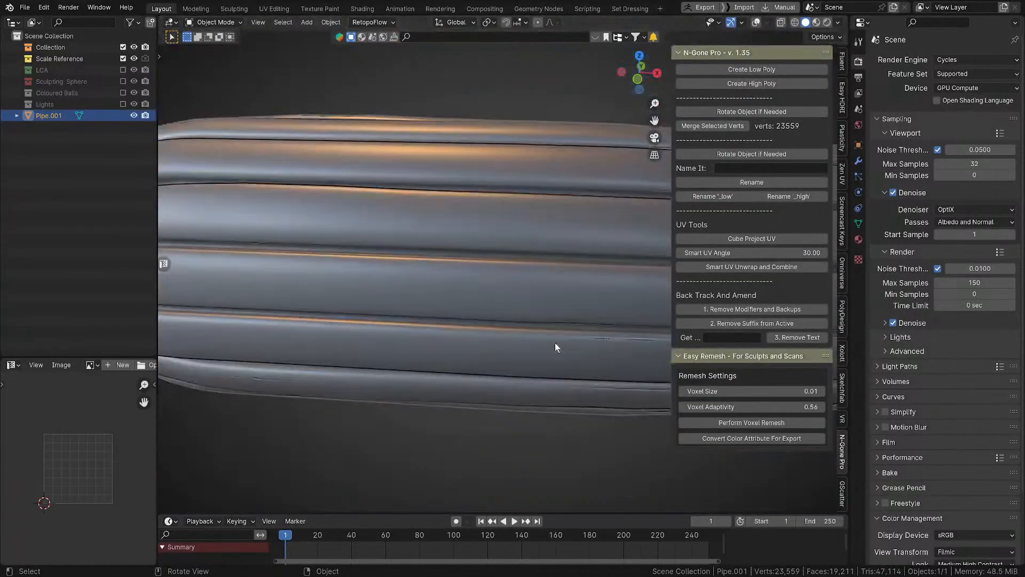
{"action": "scroll", "coordinate": [575, 343], "scroll_direction": "down", "scroll_amount": 3}
{"action": "middle_click_drag", "start_coordinate": [575, 343], "coordinate": [437, 308]}
{"action": "left_click", "coordinate": [697, 155]}
Step: Examine the shading of the imported airship's ribbed hull, nose cone and gondola from several angles and up close
{"action": "scroll", "coordinate": [437, 309], "scroll_direction": "up", "scroll_amount": 10}
{"action": "scroll", "coordinate": [470, 265], "scroll_direction": "down", "scroll_amount": 8}
{"action": "middle_click_drag", "start_coordinate": [470, 265], "coordinate": [520, 307]}
{"action": "scroll", "coordinate": [532, 294], "scroll_direction": "up", "scroll_amount": 8}
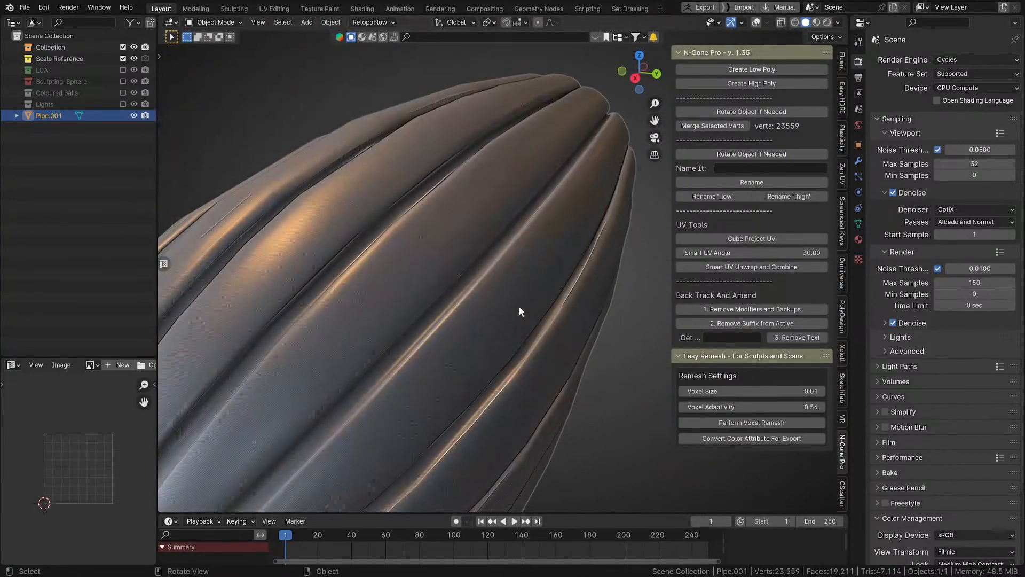
{"action": "scroll", "coordinate": [519, 306], "scroll_direction": "down", "scroll_amount": 6}
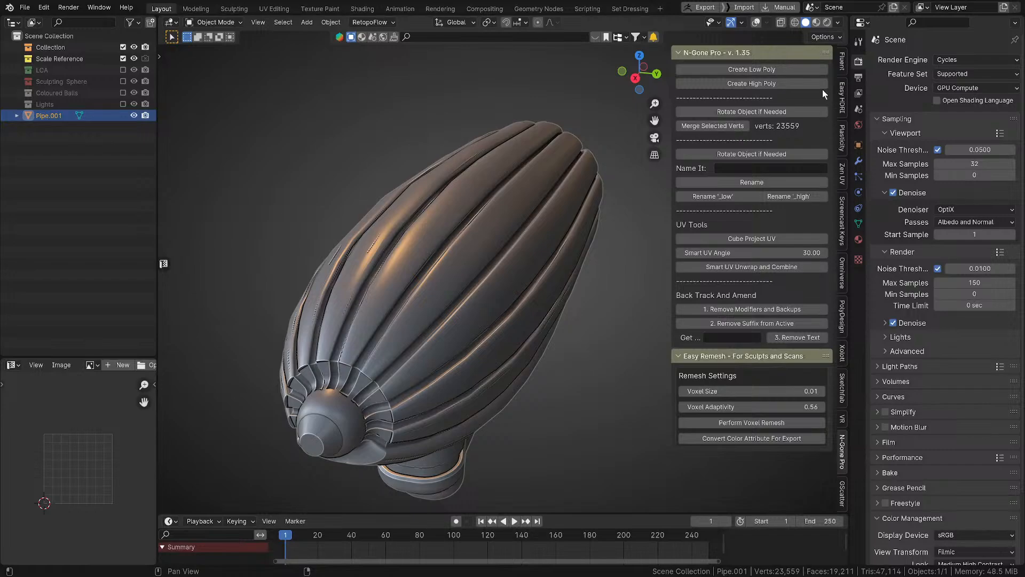
{"action": "scroll", "coordinate": [837, 82], "scroll_direction": "up", "scroll_amount": 6}
{"action": "scroll", "coordinate": [538, 184], "scroll_direction": "up", "scroll_amount": 2}
{"action": "middle_click_drag", "start_coordinate": [537, 183], "coordinate": [481, 187]}
{"action": "mouse_move", "coordinate": [421, 241]}
{"action": "middle_mouse_down"}
{"action": "mouse_move", "coordinate": [501, 260]}
{"action": "mouse_move", "coordinate": [524, 251]}
{"action": "mouse_move", "coordinate": [425, 256]}
{"action": "middle_mouse_up"}
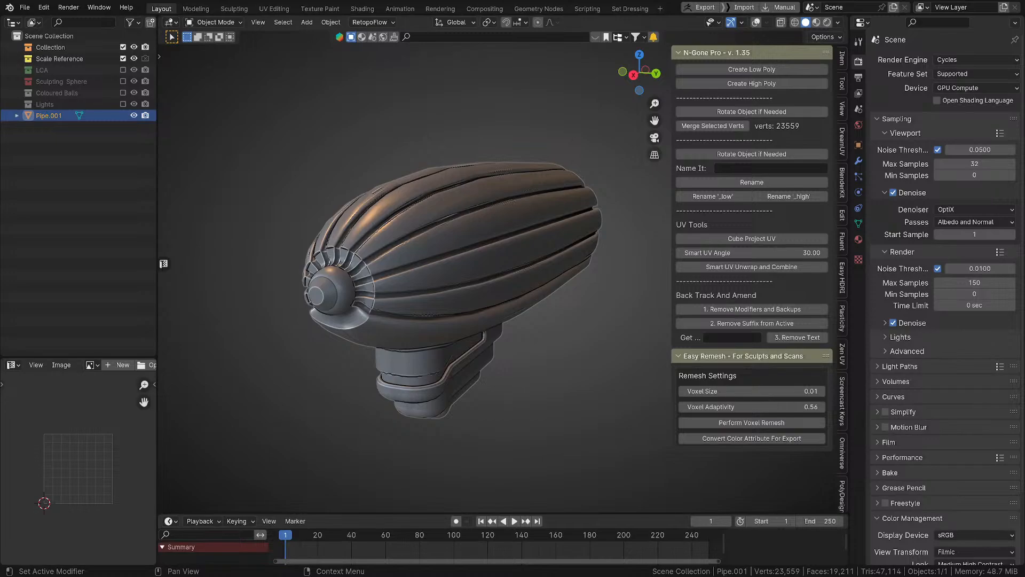
{"action": "middle_click_drag", "start_coordinate": [650, 193], "coordinate": [437, 195]}
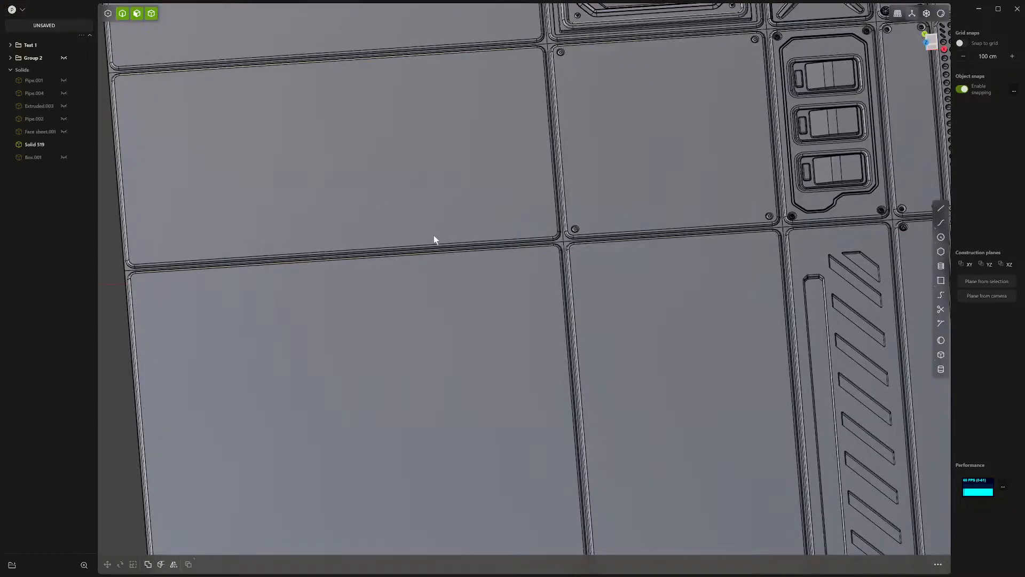
Step: Examine the panelled plate as a whole and its recessed hatches, slanted vents and screw holes up close
{"action": "scroll", "coordinate": [457, 249], "scroll_direction": "down", "scroll_amount": 3}
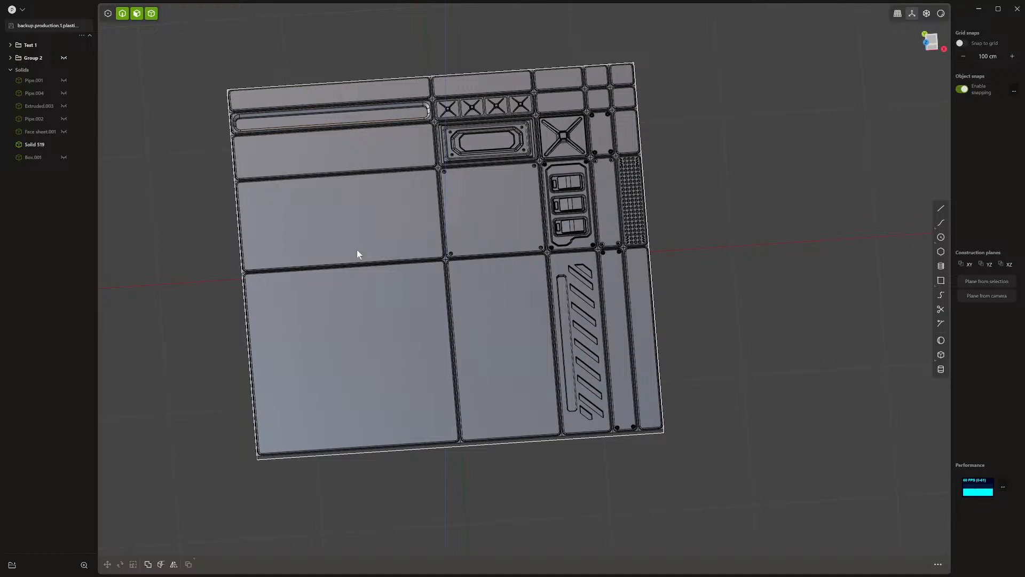
{"action": "middle_click_drag", "start_coordinate": [357, 252], "coordinate": [687, 367]}
{"action": "scroll", "coordinate": [592, 393], "scroll_direction": "up", "scroll_amount": 5}
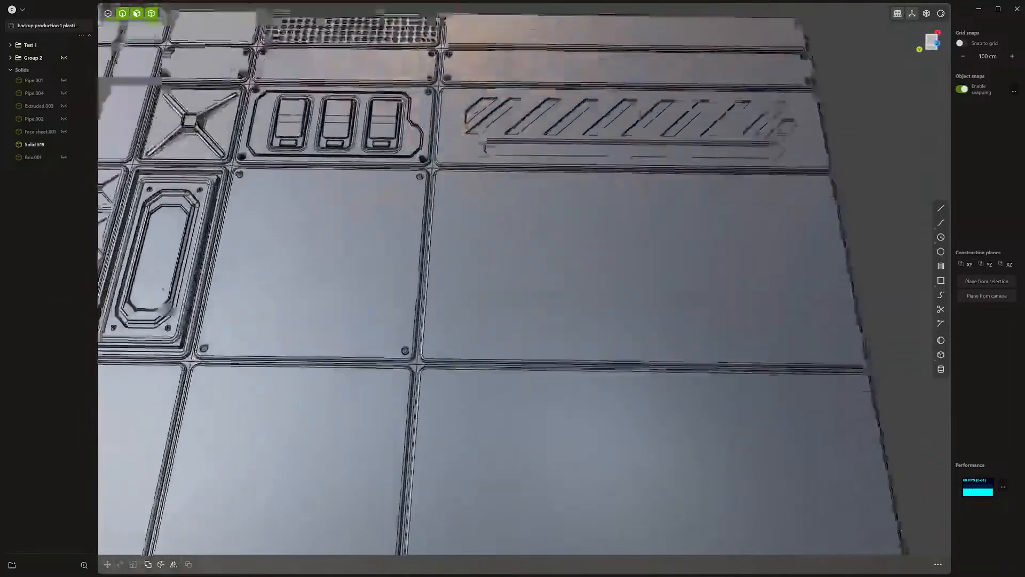
{"action": "scroll", "coordinate": [618, 438], "scroll_direction": "down", "scroll_amount": 6}
Step: Switch to Blender and delete the imported airship model from the scene
{"action": "middle_click_drag", "start_coordinate": [617, 437], "coordinate": [599, 374]}
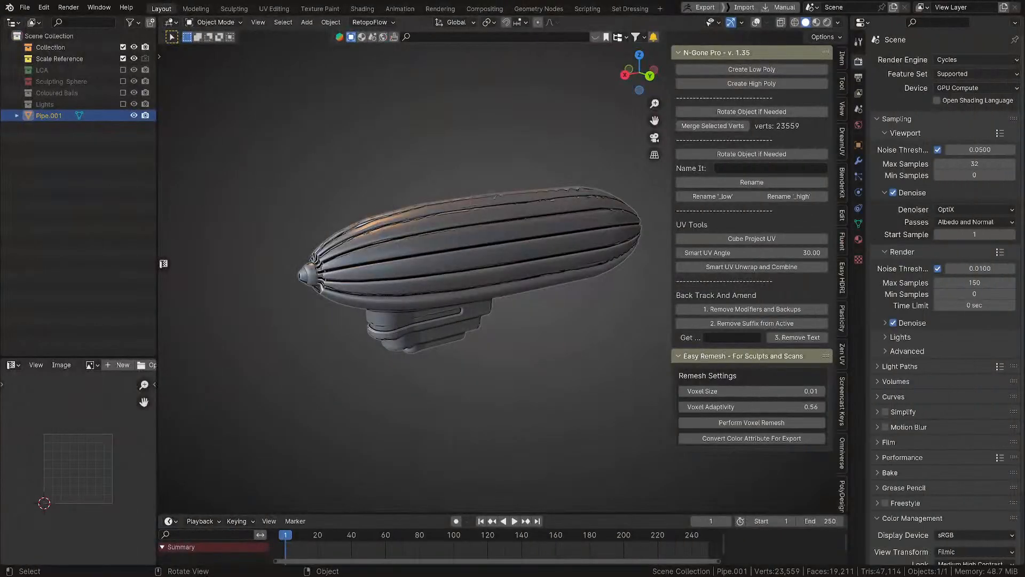
{"action": "scroll", "coordinate": [468, 298], "scroll_direction": "down", "scroll_amount": 4}
{"action": "key", "text": "Delete"}
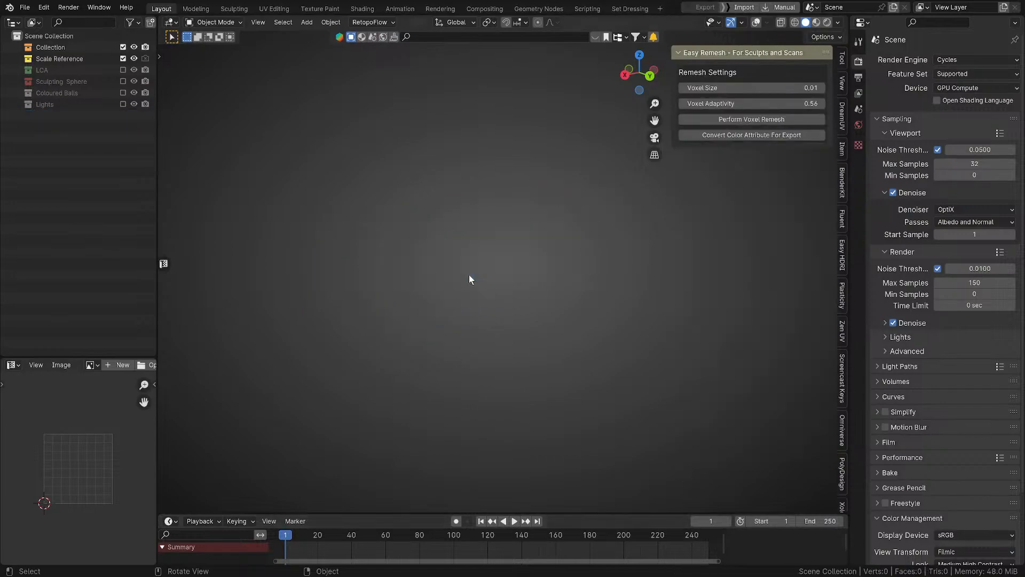
{"action": "left_click", "coordinate": [25, 7]}
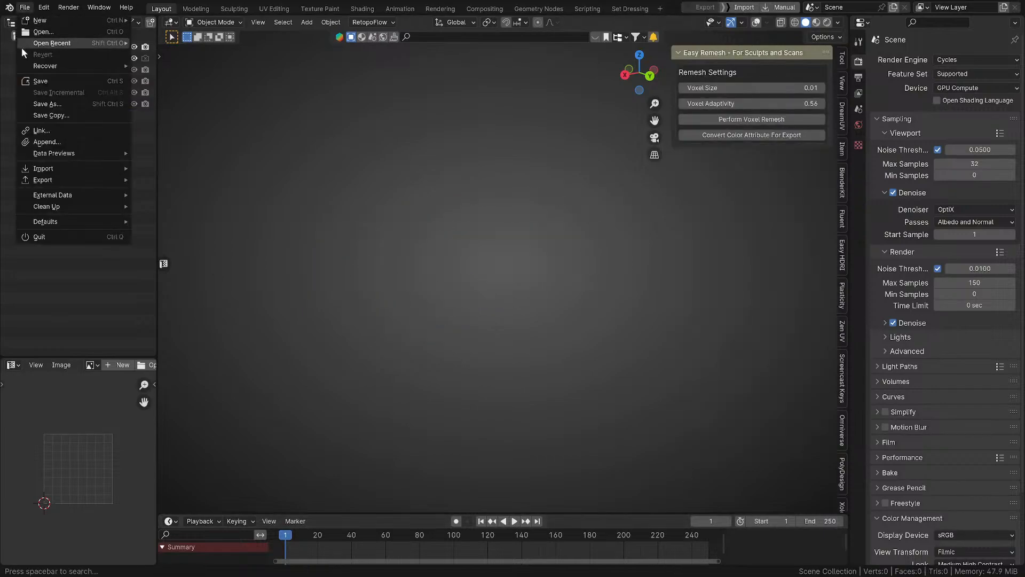
{"action": "mouse_move", "coordinate": [24, 46]}
{"action": "mouse_move", "coordinate": [66, 73]}
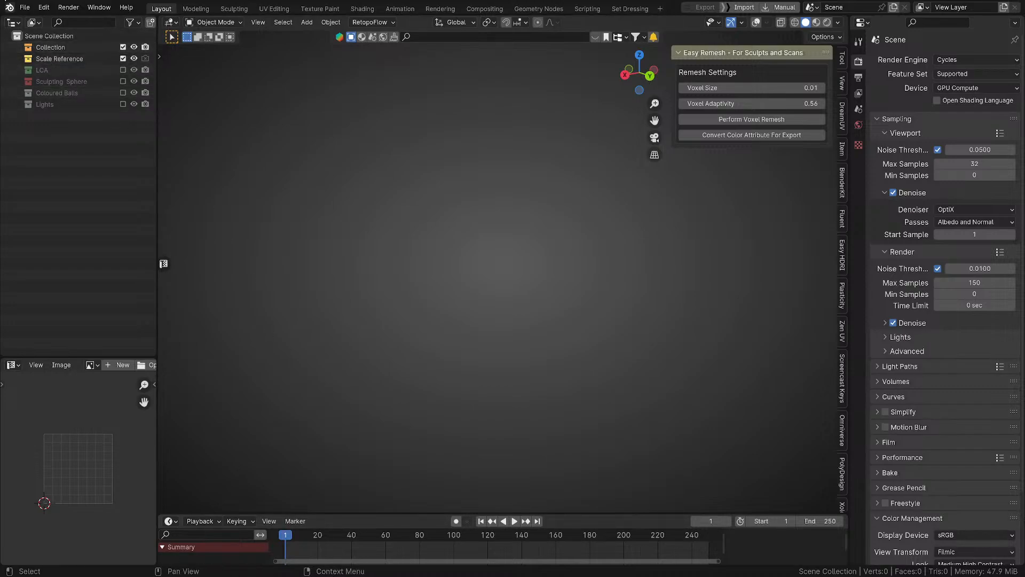
{"action": "left_click", "coordinate": [25, 7]}
Step: Turn on the viewport overlays so the grid and 3D cursor are displayed
{"action": "key", "text": "alt+shift+z"}
{"action": "middle_click_drag", "start_coordinate": [456, 353], "coordinate": [463, 361]}
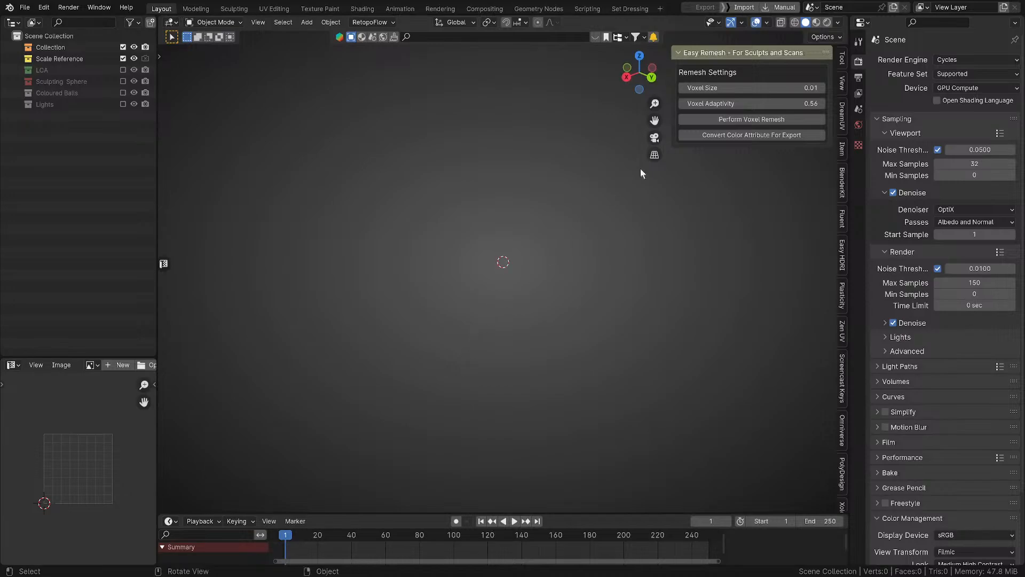
{"action": "middle_click_drag", "start_coordinate": [551, 293], "coordinate": [510, 327]}
{"action": "middle_click_drag", "start_coordinate": [486, 379], "coordinate": [486, 371]}
{"action": "key", "text": "shift+a"}
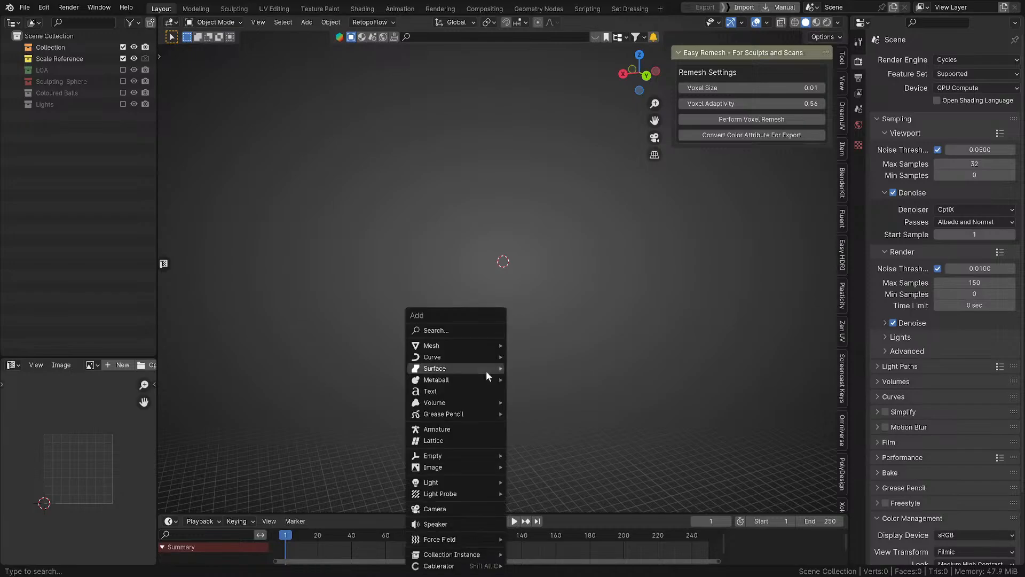
{"action": "mouse_move", "coordinate": [486, 345]}
{"action": "left_click", "coordinate": [556, 126]}
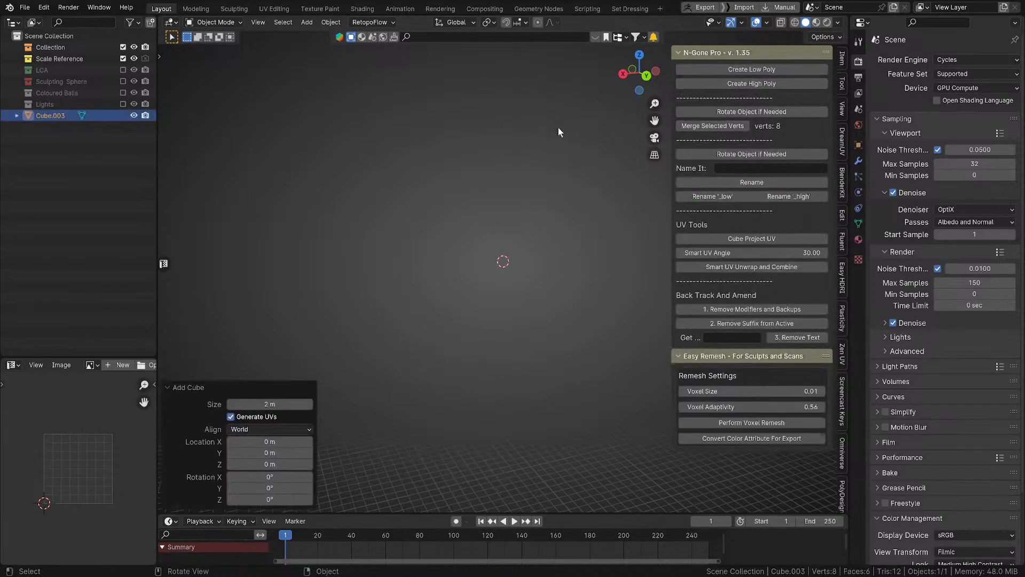
{"action": "scroll", "coordinate": [558, 127], "scroll_direction": "down", "scroll_amount": 20}
{"action": "middle_click_drag", "start_coordinate": [495, 236], "coordinate": [502, 241]}
{"action": "key", "text": "q"}
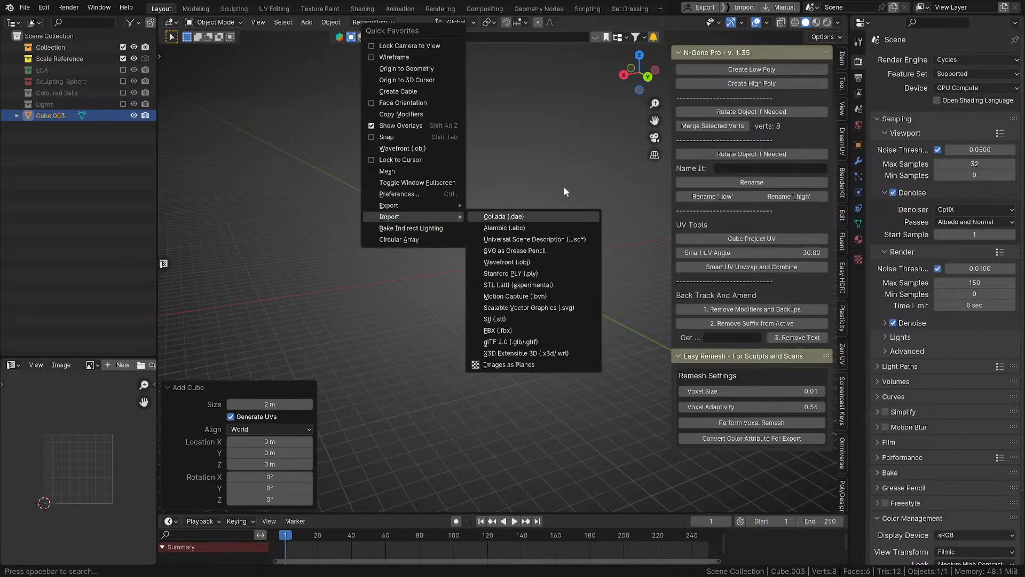
{"action": "key", "text": "Escape"}
{"action": "key", "text": "x"}
{"action": "left_click", "coordinate": [536, 194]}
{"action": "key", "text": "shift+a"}
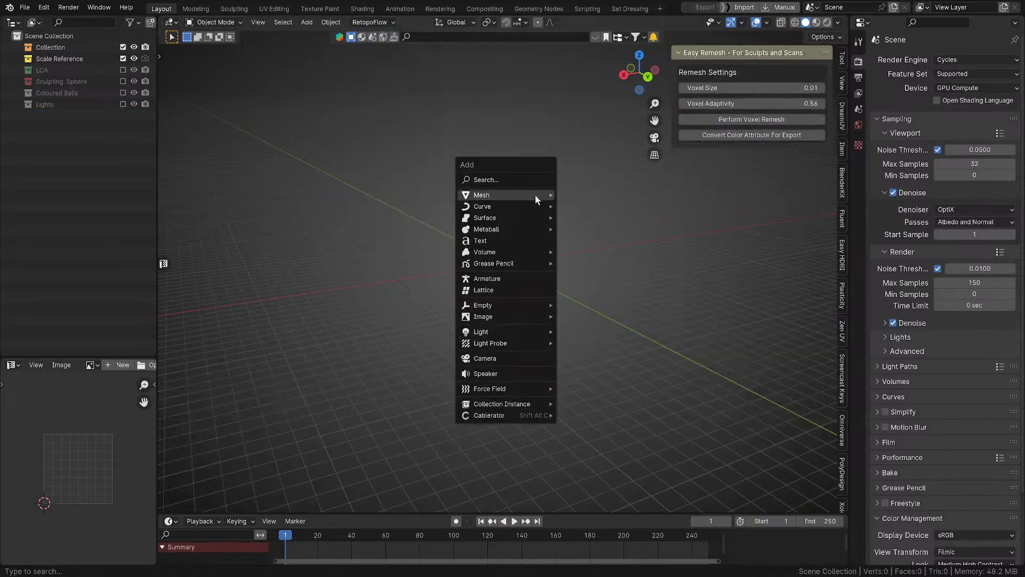
{"action": "key", "text": "Escape"}
Step: Import the domed, multi-armed model from a Wavefront OBJ file and delete it again
{"action": "key", "text": "q"}
{"action": "mouse_move", "coordinate": [489, 198]}
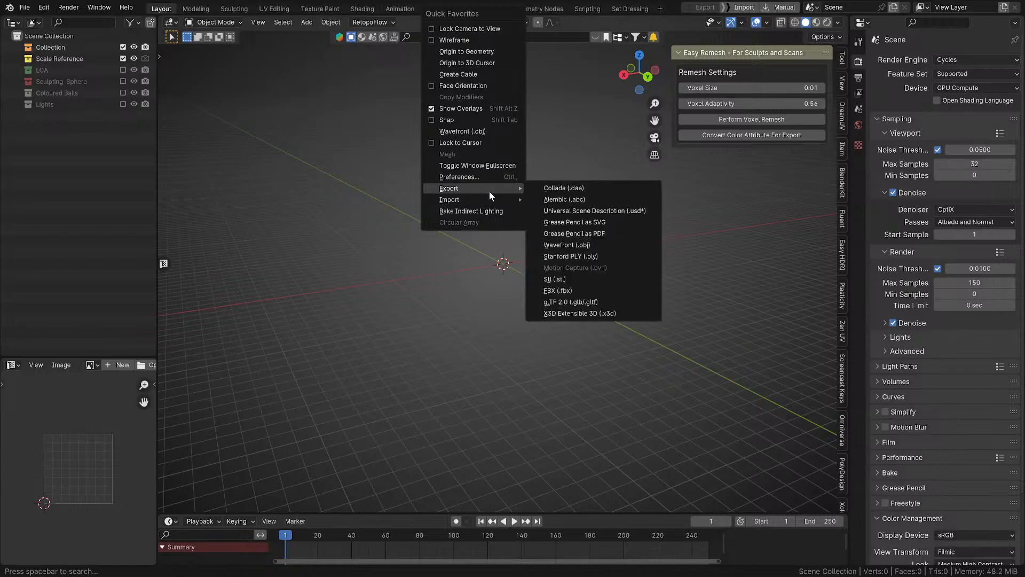
{"action": "left_click", "coordinate": [587, 246]}
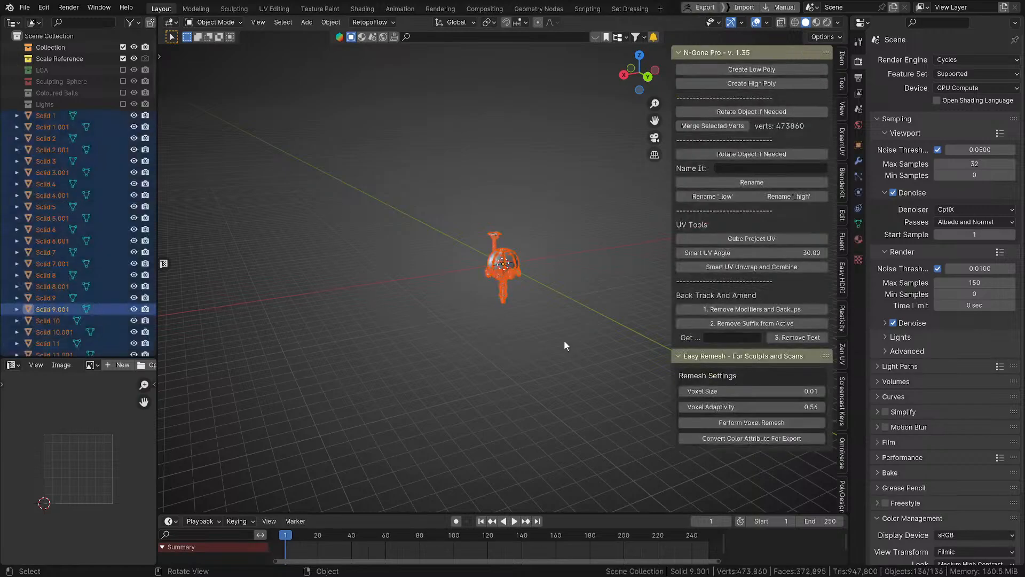
{"action": "middle_click_drag", "start_coordinate": [562, 328], "coordinate": [577, 294]}
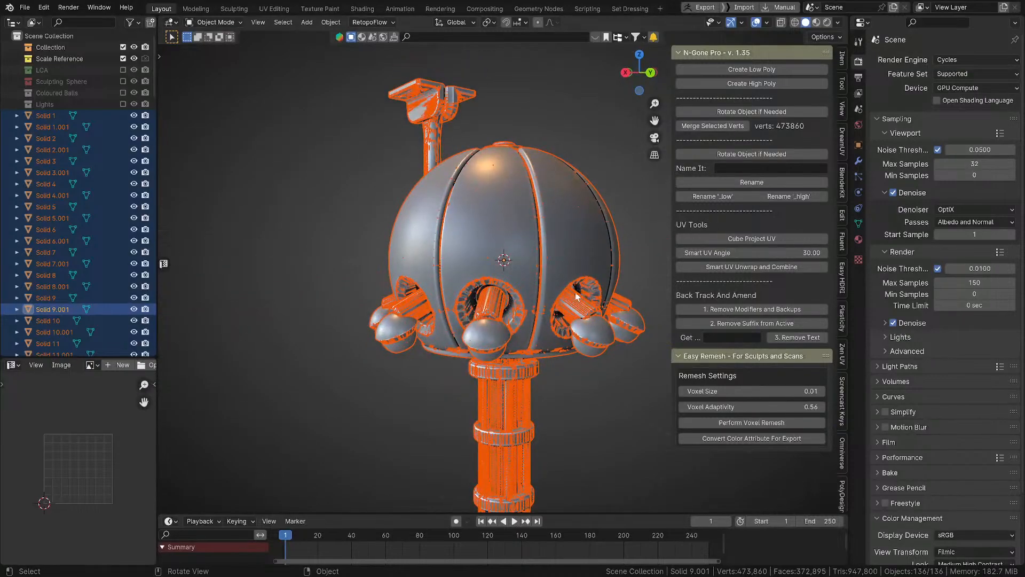
{"action": "key", "text": "Delete"}
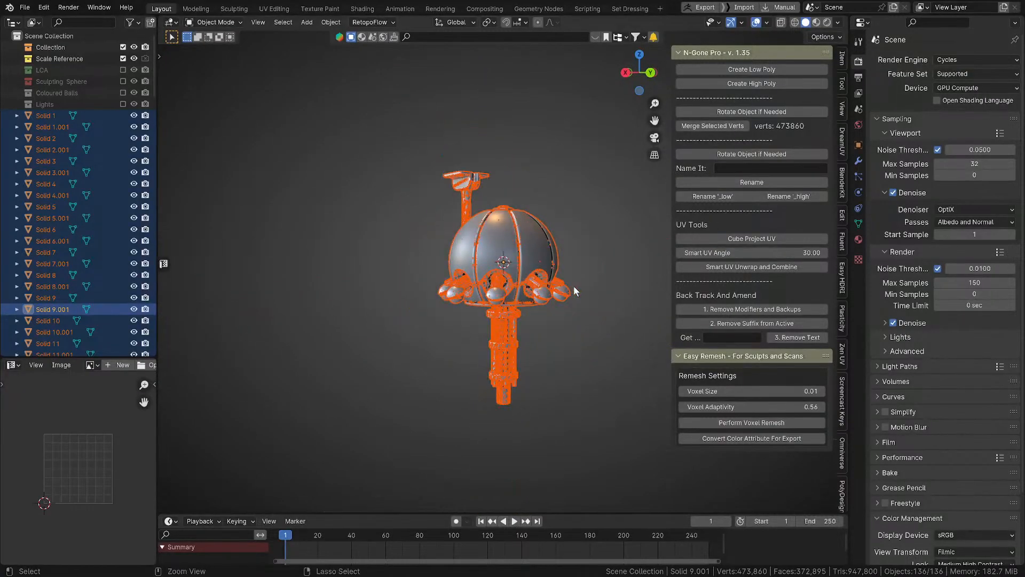
Step: Import the other Wavefront OBJ version of the domed, multi-armed model into the empty scene
{"action": "key", "text": "shift+a"}
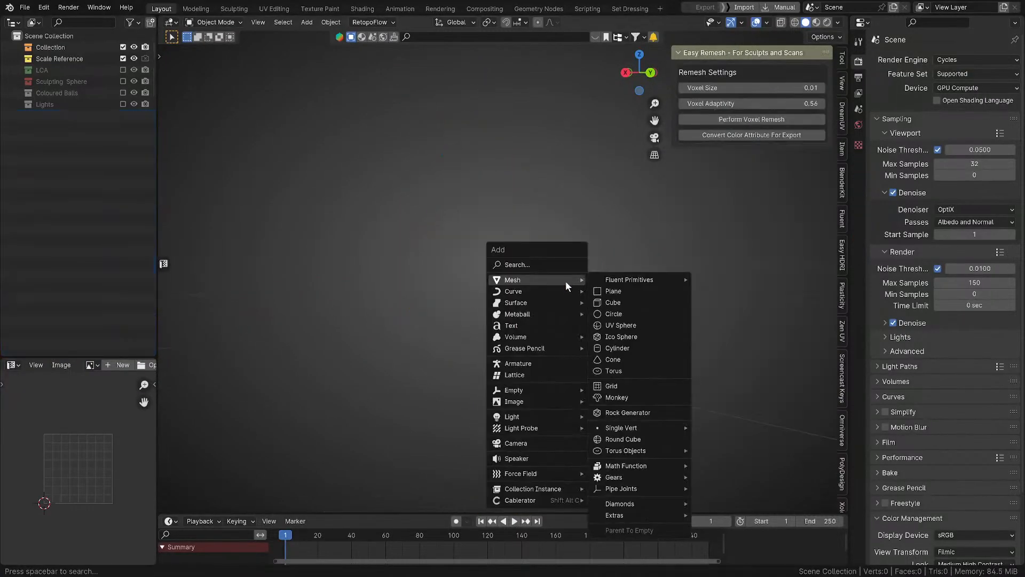
{"action": "key", "text": "q"}
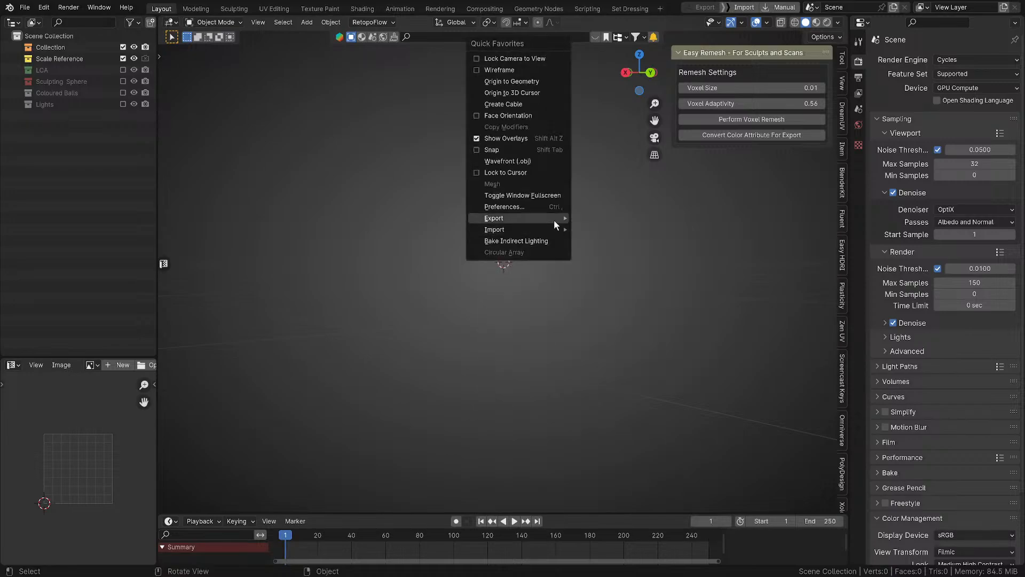
{"action": "mouse_move", "coordinate": [552, 218]}
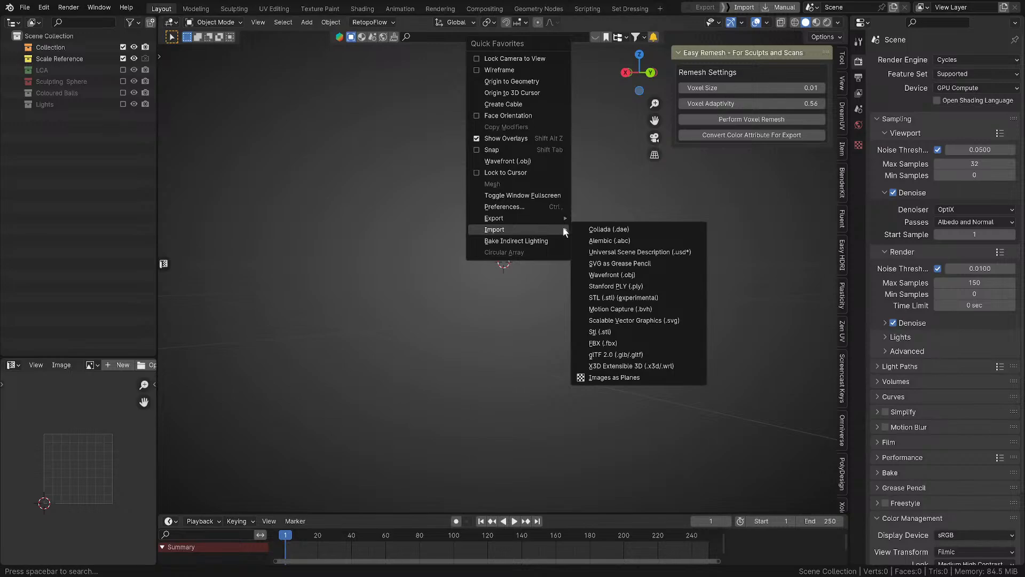
{"action": "left_click", "coordinate": [631, 278]}
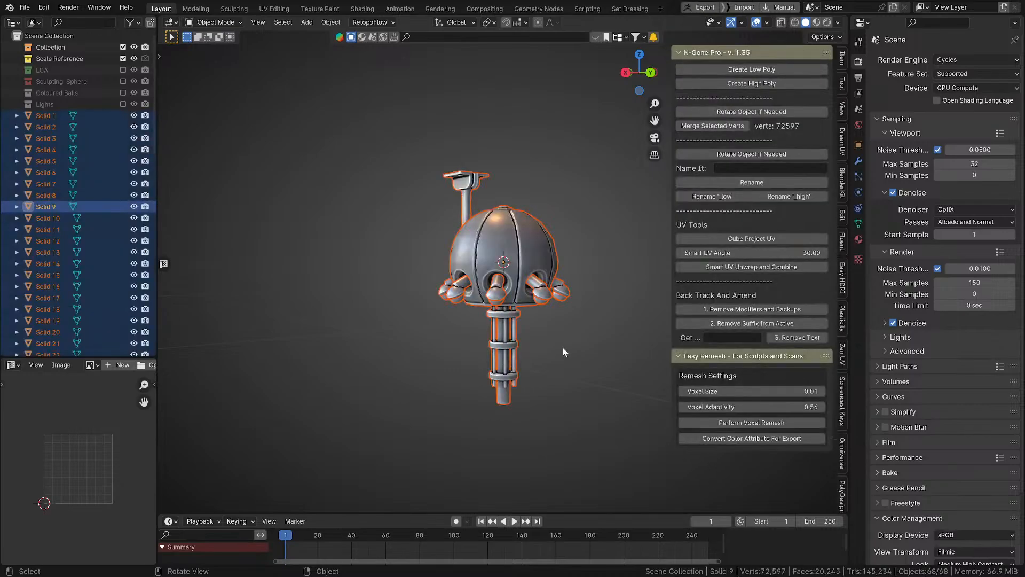
Step: Examine the shading of the imported dome, its arms and the central column from the side, below and up close
{"action": "scroll", "coordinate": [555, 354], "scroll_direction": "up", "scroll_amount": 4}
{"action": "middle_click_drag", "start_coordinate": [556, 354], "coordinate": [571, 295]}
{"action": "scroll", "coordinate": [567, 314], "scroll_direction": "up", "scroll_amount": 4}
{"action": "scroll", "coordinate": [566, 300], "scroll_direction": "down", "scroll_amount": 4}
{"action": "scroll", "coordinate": [570, 295], "scroll_direction": "down", "scroll_amount": 2}
{"action": "scroll", "coordinate": [569, 293], "scroll_direction": "up", "scroll_amount": 2}
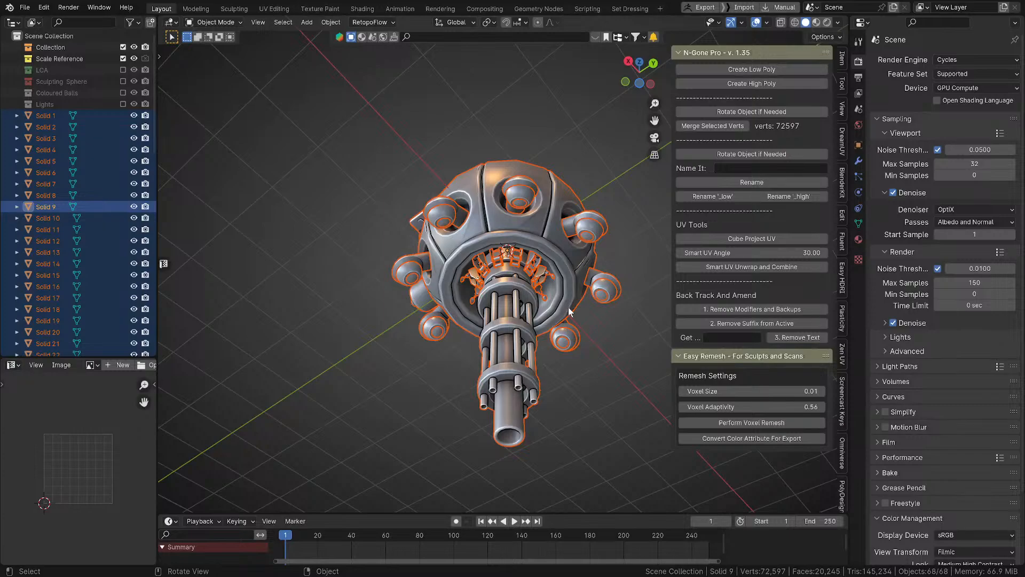
{"action": "middle_click_drag", "start_coordinate": [568, 307], "coordinate": [562, 291]}
{"action": "scroll", "coordinate": [546, 323], "scroll_direction": "up", "scroll_amount": 3}
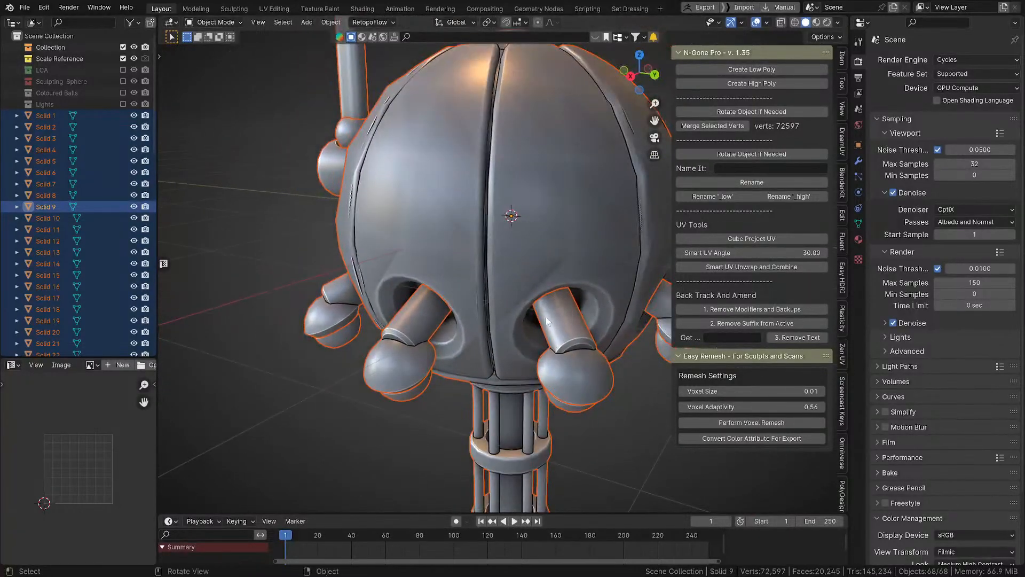
Step: Put all imported parts into Edit Mode and examine the edges and vertices of the dome and arm sockets
{"action": "key", "text": "shift+z"}
{"action": "key", "text": "z"}
{"action": "left_click", "coordinate": [632, 225]}
{"action": "key", "text": "Tab"}
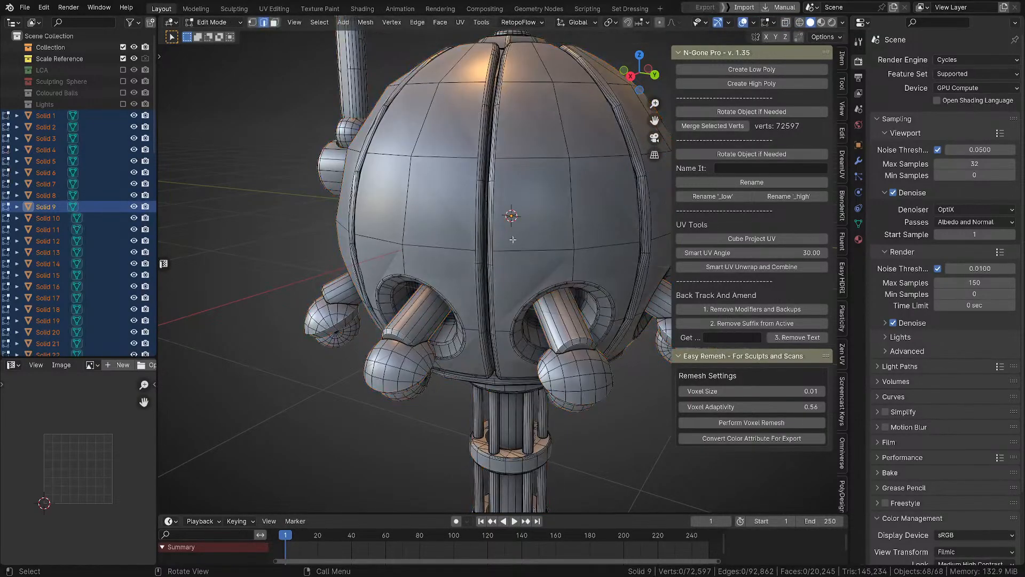
{"action": "scroll", "coordinate": [513, 238], "scroll_direction": "up", "scroll_amount": 6}
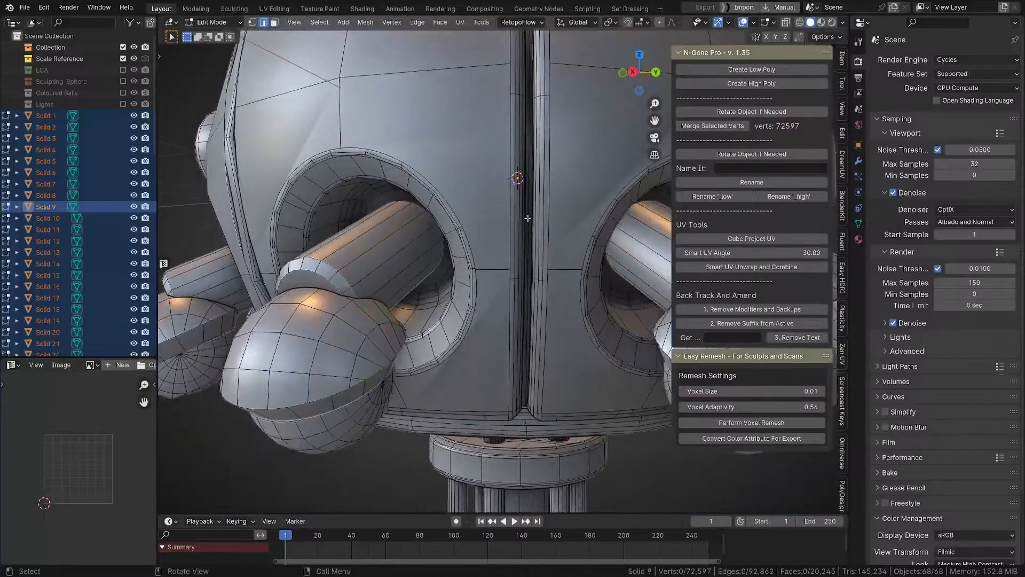
{"action": "key", "text": "1"}
{"action": "middle_click_drag", "start_coordinate": [505, 165], "coordinate": [466, 253]}
{"action": "scroll", "coordinate": [543, 219], "scroll_direction": "down", "scroll_amount": 7}
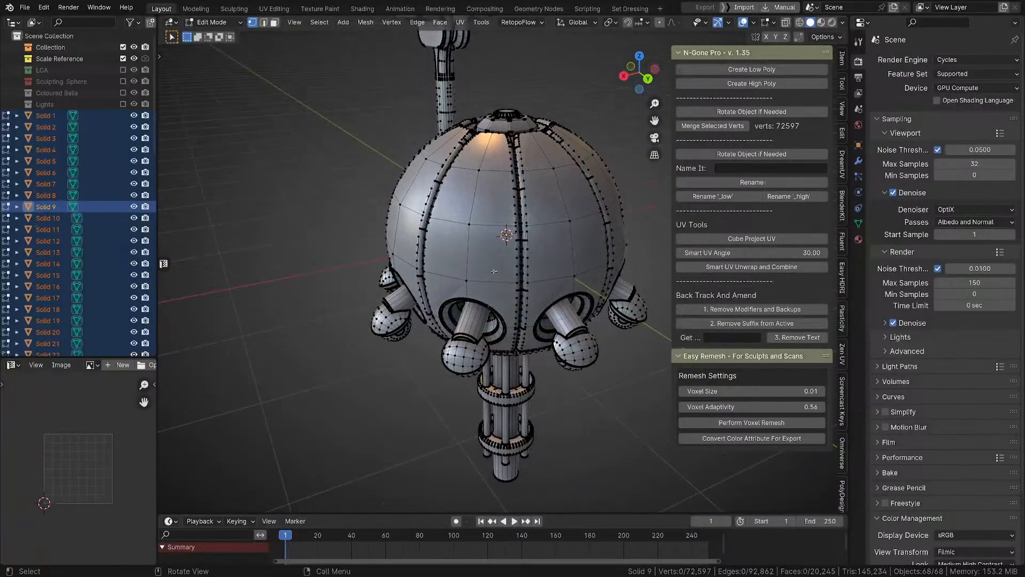
Step: Inspect the whole model's mesh in wireframe display, and return to solid shading
{"action": "key", "text": "z"}
{"action": "left_click", "coordinate": [394, 253]}
{"action": "middle_click_drag", "start_coordinate": [395, 254], "coordinate": [415, 175]}
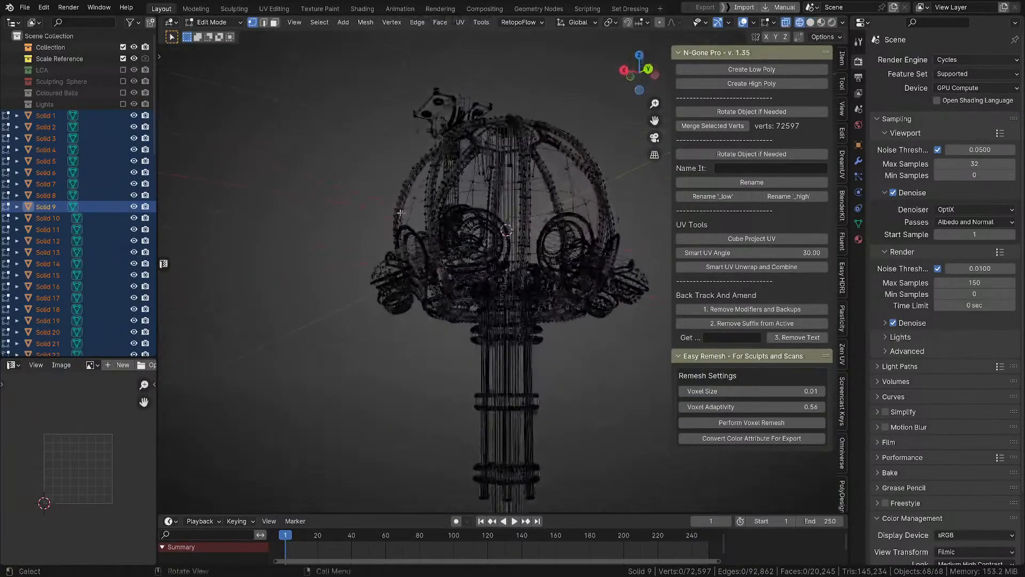
{"action": "key", "text": "z"}
{"action": "left_click", "coordinate": [499, 176]}
{"action": "mouse_move", "coordinate": [499, 175]}
{"action": "middle_mouse_down"}
{"action": "mouse_move", "coordinate": [514, 227]}
{"action": "mouse_move", "coordinate": [514, 328]}
{"action": "mouse_move", "coordinate": [377, 219]}
{"action": "mouse_move", "coordinate": [525, 182]}
{"action": "mouse_move", "coordinate": [507, 203]}
{"action": "mouse_move", "coordinate": [481, 210]}
{"action": "mouse_move", "coordinate": [511, 175]}
{"action": "mouse_move", "coordinate": [502, 242]}
{"action": "mouse_move", "coordinate": [515, 171]}
{"action": "mouse_move", "coordinate": [480, 218]}
{"action": "middle_mouse_up"}
Step: Leave Edit Mode and delete the dome body with its central column
{"action": "key", "text": "Tab"}
{"action": "left_click", "coordinate": [480, 210]}
{"action": "key", "text": "Delete"}
Step: Try to multi-select the small hinge cylinders of the inner arms one by one
{"action": "left_click", "coordinate": [479, 218]}
{"action": "left_click", "coordinate": [472, 220]}
{"action": "scroll", "coordinate": [474, 228], "scroll_direction": "up", "scroll_amount": 7}
{"action": "middle_click_drag", "start_coordinate": [476, 229], "coordinate": [551, 331], "text": "shift"}
{"action": "left_click", "coordinate": [411, 155], "text": "shift"}
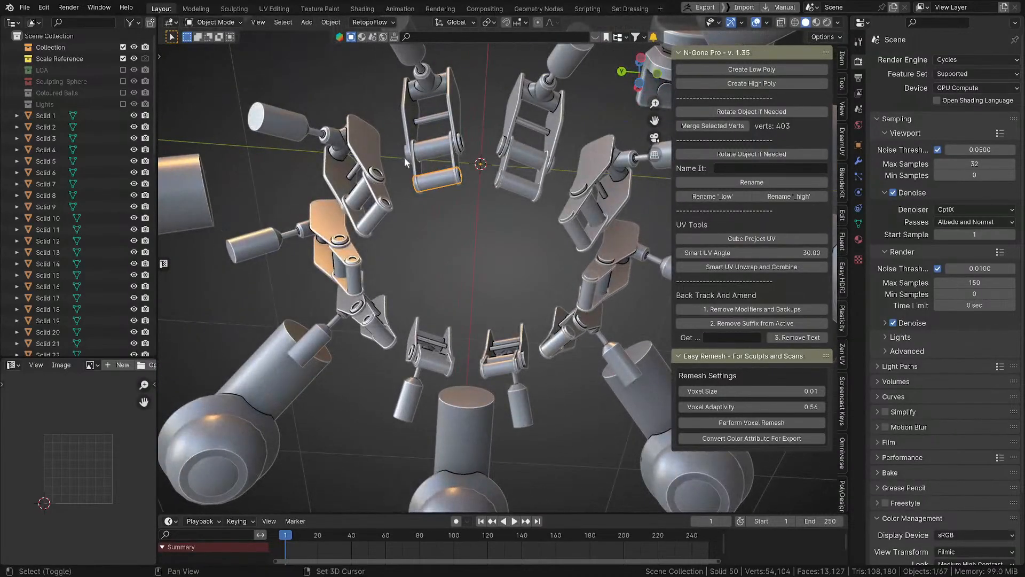
{"action": "middle_click_drag", "start_coordinate": [465, 162], "coordinate": [415, 238]}
{"action": "left_click", "coordinate": [458, 194], "text": "shift"}
{"action": "left_click", "coordinate": [457, 194], "text": "shift"}
{"action": "left_click", "coordinate": [457, 195], "text": "shift"}
{"action": "left_click", "coordinate": [502, 184], "text": "shift"}
{"action": "middle_click_drag", "start_coordinate": [502, 184], "coordinate": [495, 219], "text": "shift"}
{"action": "left_click", "coordinate": [494, 173], "text": "shift"}
{"action": "left_click", "coordinate": [423, 172], "text": "shift"}
Step: Box-select the hinge parts at the inner ends of the ten small arms, leaving the arm bodies deselected
{"action": "key", "text": "ctrl+KP_7"}
{"action": "scroll", "coordinate": [518, 194], "scroll_direction": "down", "scroll_amount": 5}
{"action": "left_click_drag", "start_coordinate": [474, 212], "coordinate": [544, 285]}
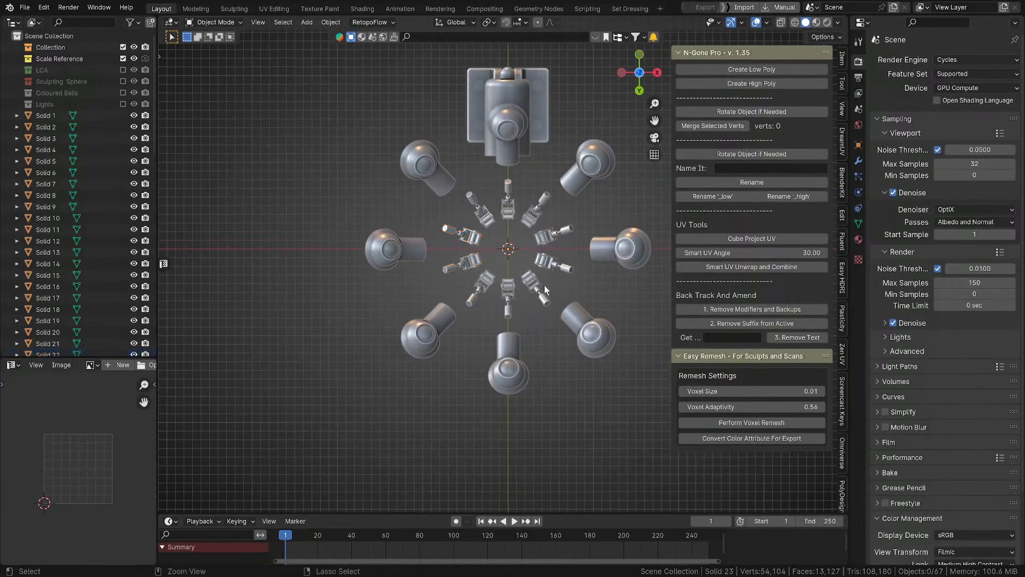
{"action": "left_click_drag", "start_coordinate": [470, 216], "coordinate": [542, 292]}
{"action": "left_click_drag", "start_coordinate": [425, 220], "coordinate": [453, 272], "text": "ctrl"}
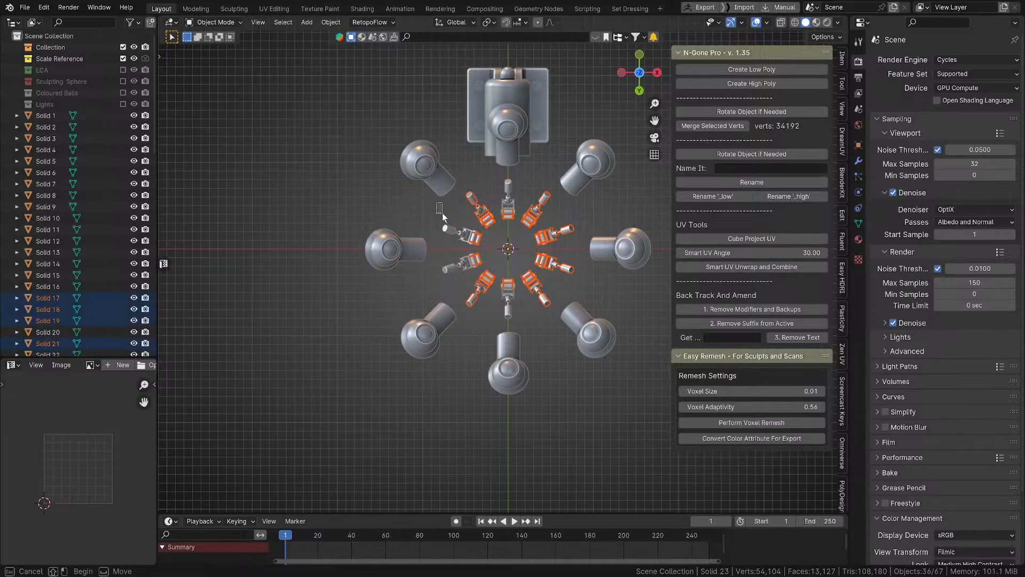
{"action": "mouse_move", "coordinate": [467, 227]}
{"action": "left_mouse_down", "text": "shift"}
{"action": "mouse_move", "coordinate": [471, 246]}
{"action": "mouse_move", "coordinate": [454, 229]}
{"action": "left_mouse_up", "text": "shift"}
{"action": "left_click_drag", "start_coordinate": [467, 189], "coordinate": [471, 197], "text": "ctrl"}
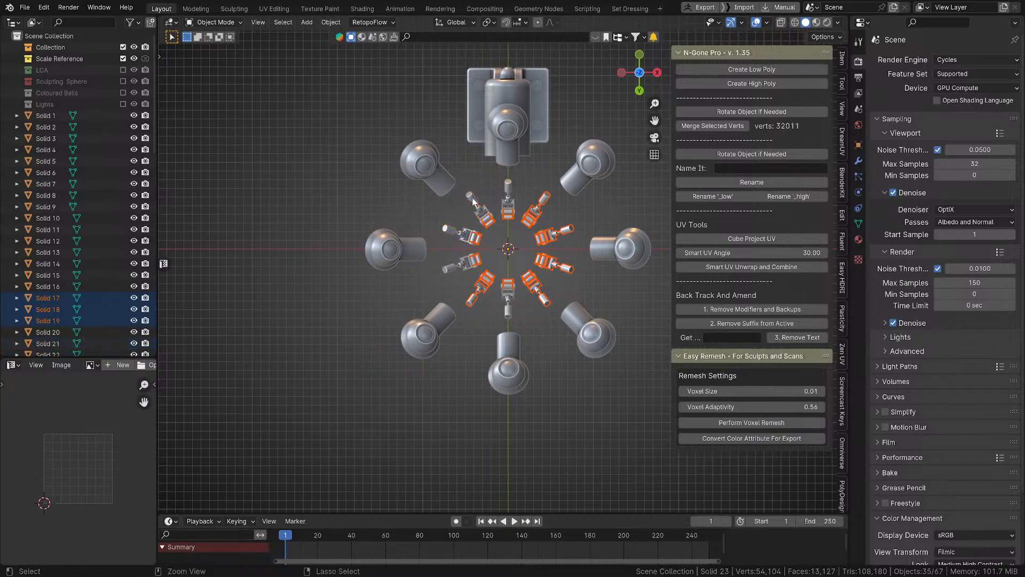
{"action": "left_click_drag", "start_coordinate": [544, 183], "coordinate": [552, 312], "text": "ctrl"}
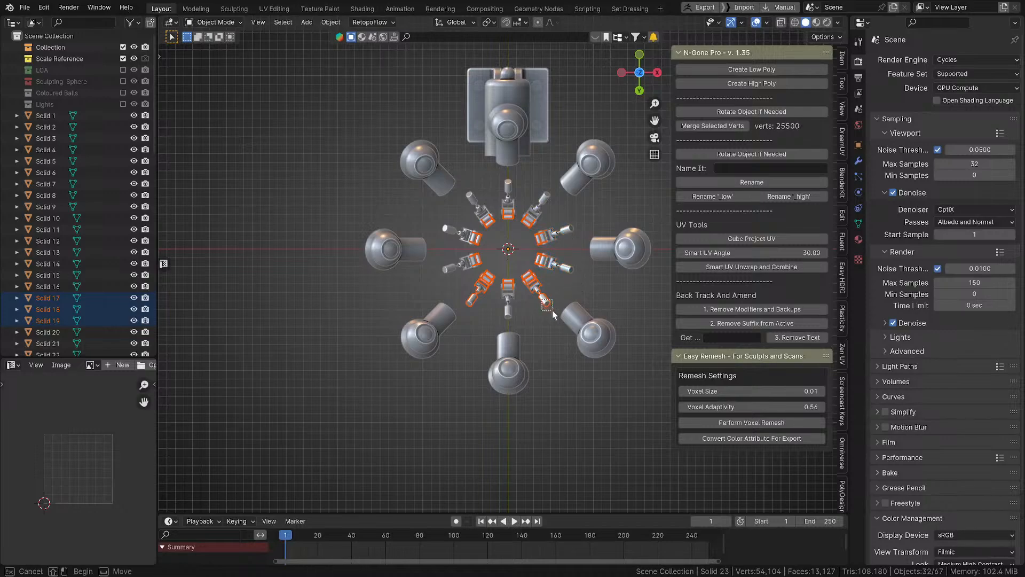
{"action": "left_click_drag", "start_coordinate": [470, 293], "coordinate": [477, 303], "text": "ctrl"}
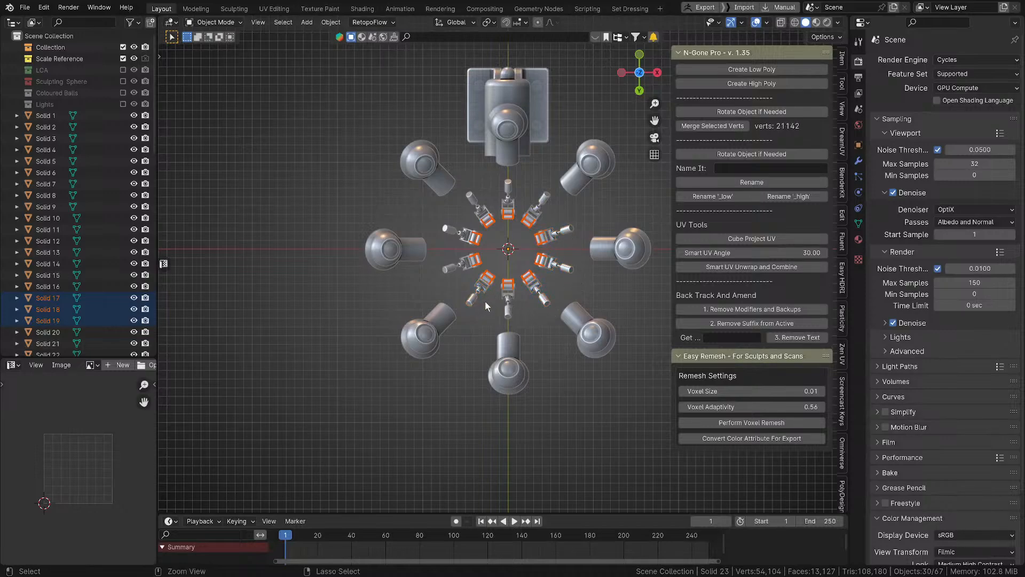
Step: Make one of the selected hinge parts active and join them all into a single object
{"action": "middle_click_drag", "start_coordinate": [489, 282], "coordinate": [488, 300], "text": "shift"}
{"action": "scroll", "coordinate": [489, 304], "scroll_direction": "up", "scroll_amount": 4}
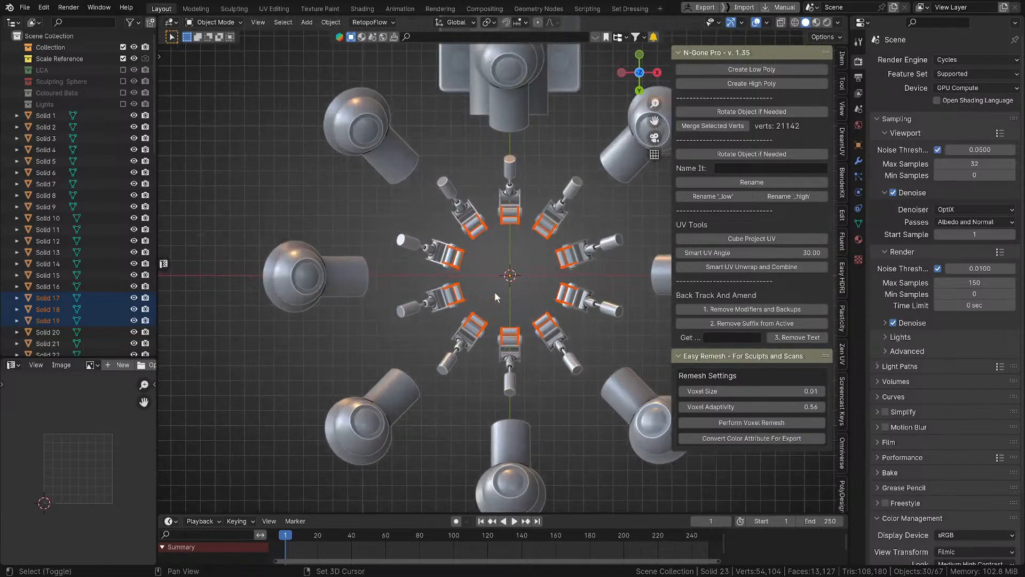
{"action": "key", "text": "ctrl+j"}
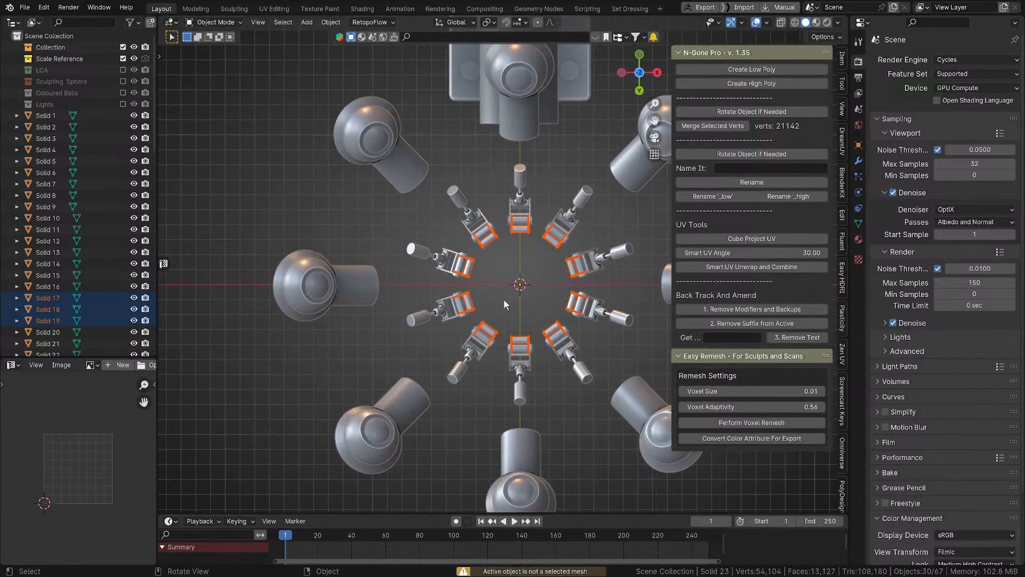
{"action": "left_click", "coordinate": [481, 343], "text": "shift"}
{"action": "key", "text": "ctrl+z"}
{"action": "left_click", "coordinate": [485, 329], "text": "shift"}
{"action": "key", "text": "ctrl+j"}
{"action": "scroll", "coordinate": [577, 210], "scroll_direction": "down", "scroll_amount": 2}
{"action": "middle_click_drag", "start_coordinate": [618, 195], "coordinate": [564, 204], "text": "shift"}
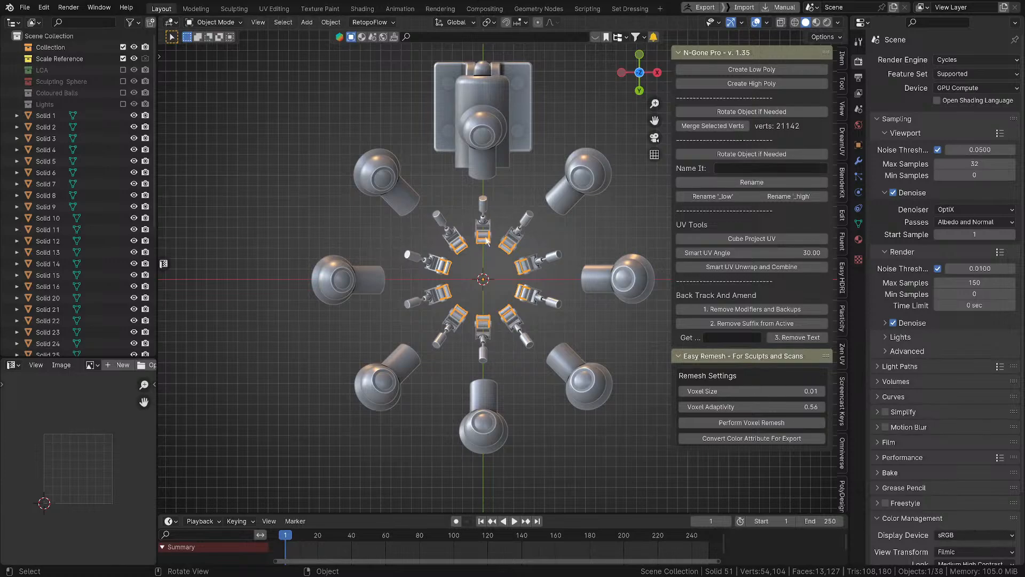
Step: Select the ten small arm bodies around the inner ring and join them into a single object
{"action": "scroll", "coordinate": [458, 283], "scroll_direction": "up", "scroll_amount": 3}
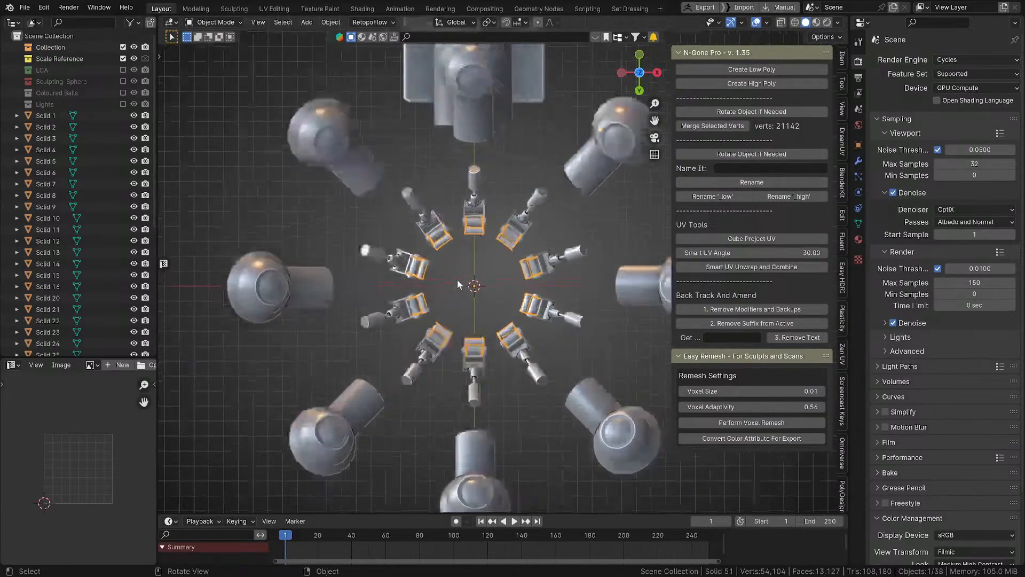
{"action": "left_click", "coordinate": [486, 222]}
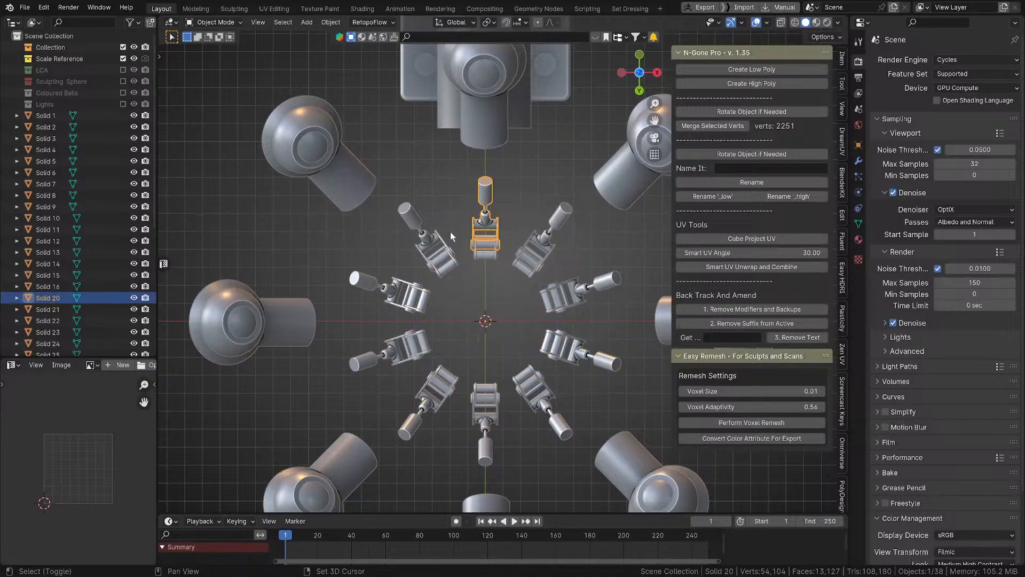
{"action": "left_click", "coordinate": [419, 225], "text": "shift"}
{"action": "left_click", "coordinate": [556, 230], "text": "shift"}
{"action": "left_click", "coordinate": [578, 291], "text": "shift"}
{"action": "left_click", "coordinate": [581, 348], "text": "shift"}
{"action": "left_click", "coordinate": [546, 402], "text": "shift"}
{"action": "left_click", "coordinate": [492, 427], "text": "shift"}
{"action": "left_click", "coordinate": [414, 398], "text": "shift"}
{"action": "left_click", "coordinate": [382, 347], "text": "shift"}
{"action": "left_click", "coordinate": [376, 291], "text": "shift"}
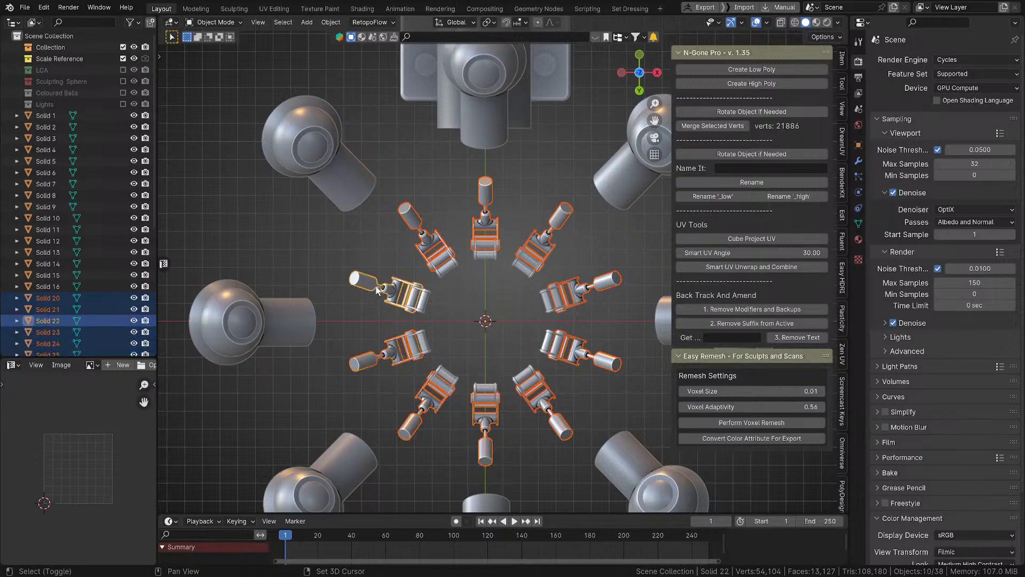
{"action": "key", "text": "ctrl+j"}
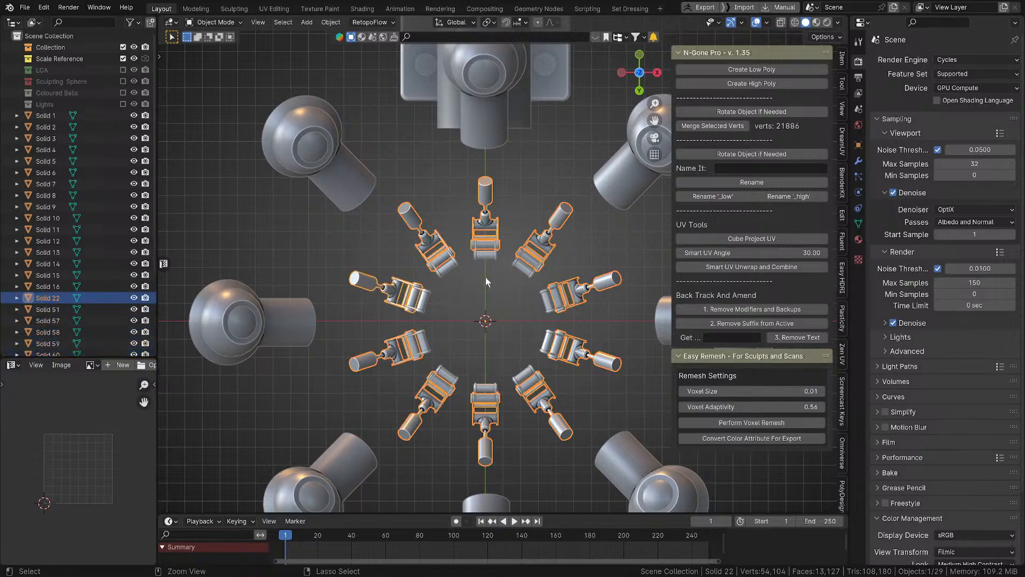
{"action": "scroll", "coordinate": [529, 273], "scroll_direction": "down", "scroll_amount": 3}
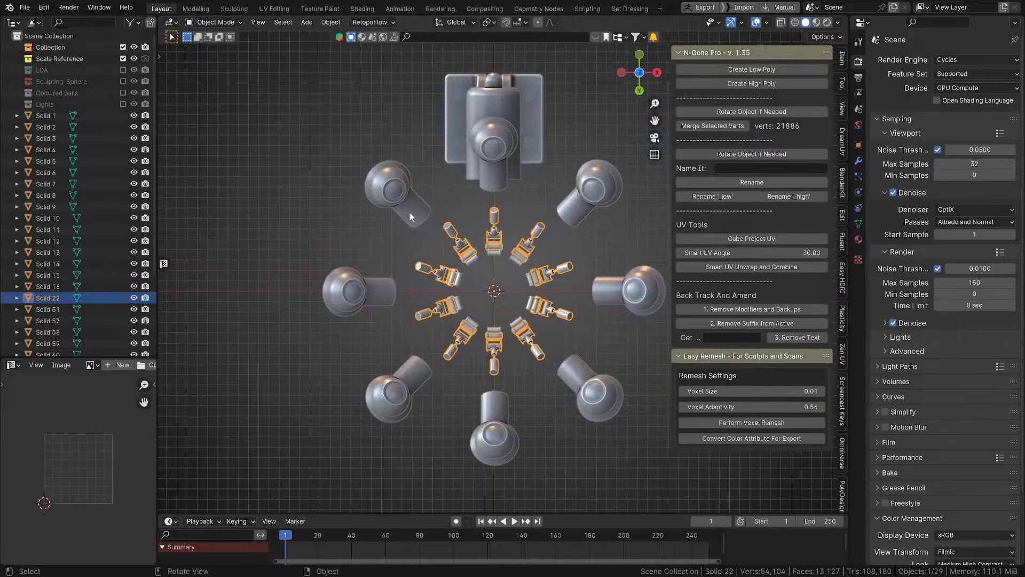
Step: Select the round lens pieces on all eight outer ball-headed arms and join them into a single object
{"action": "scroll", "coordinate": [412, 209], "scroll_direction": "down", "scroll_amount": 3}
{"action": "left_click", "coordinate": [426, 215]}
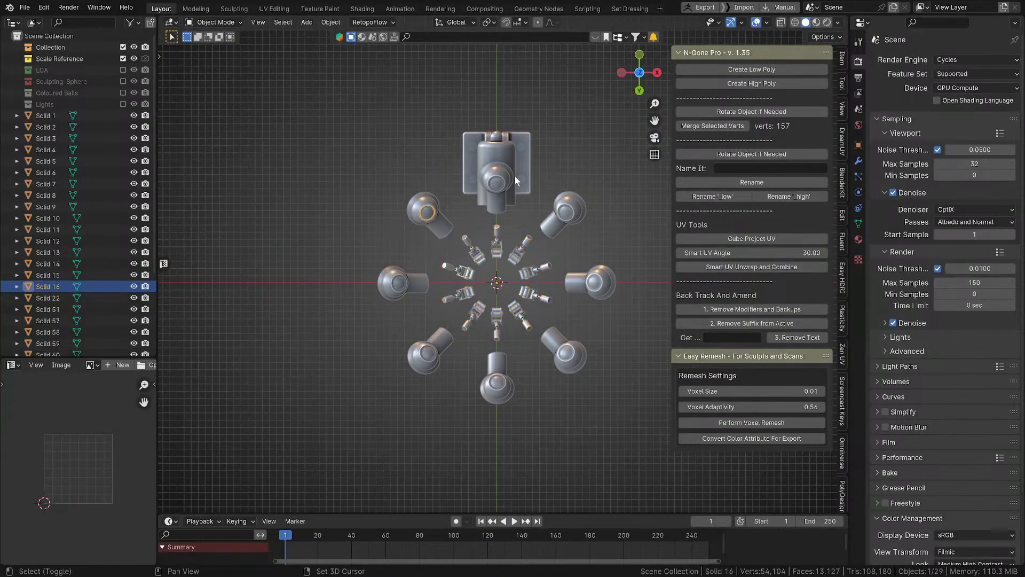
{"action": "left_click", "coordinate": [501, 184], "text": "shift"}
{"action": "left_click", "coordinate": [561, 214], "text": "shift"}
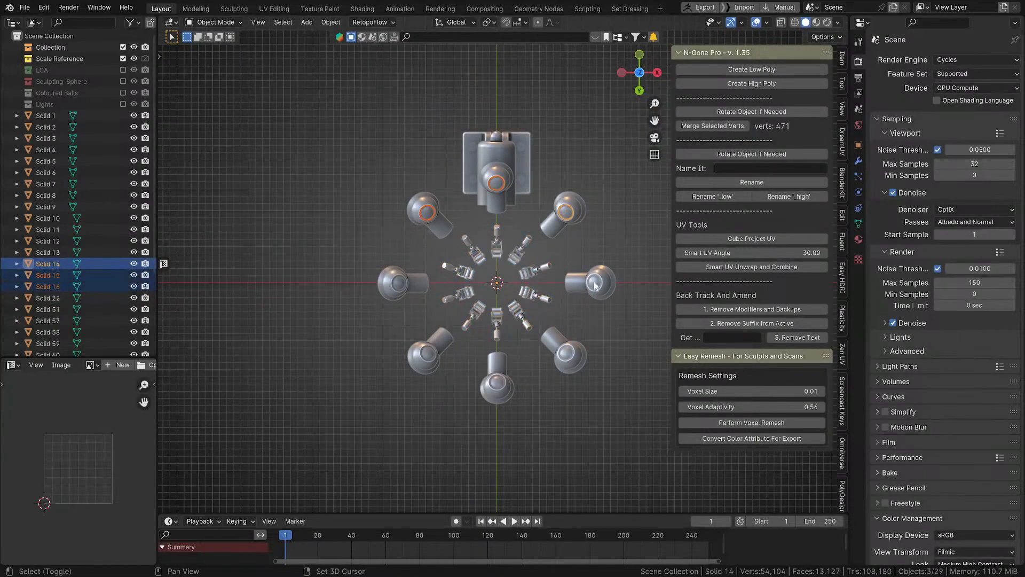
{"action": "left_click", "coordinate": [594, 283], "text": "shift"}
{"action": "left_click", "coordinate": [569, 357], "text": "shift"}
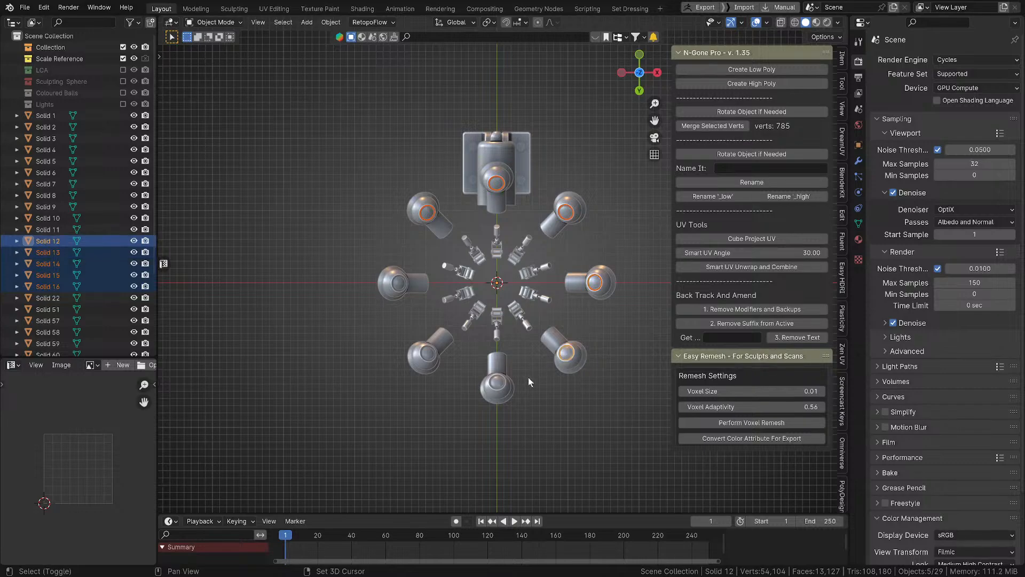
{"action": "left_click", "coordinate": [502, 383], "text": "shift"}
{"action": "left_click", "coordinate": [419, 340], "text": "shift"}
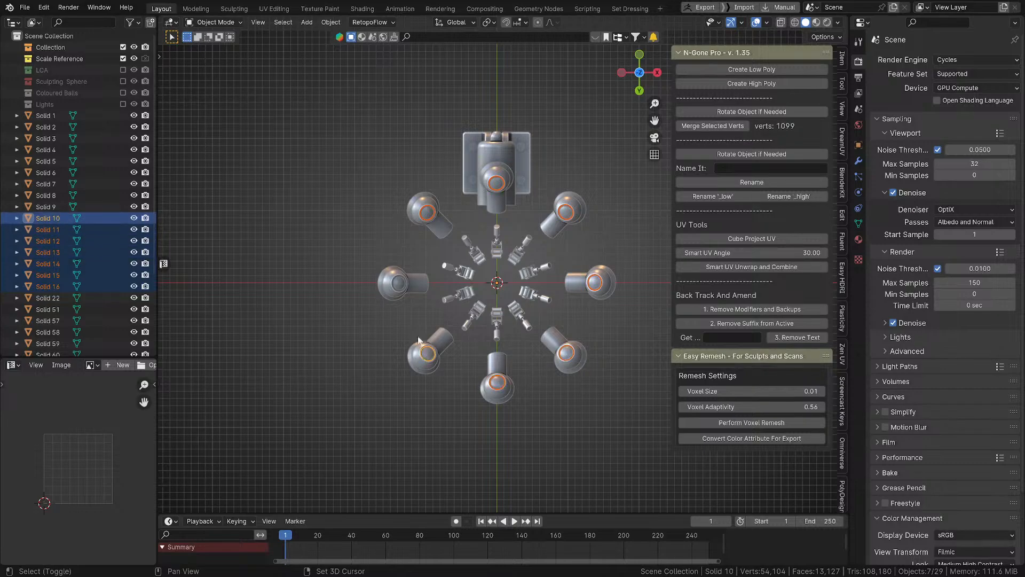
{"action": "left_click", "coordinate": [400, 285], "text": "shift"}
{"action": "key", "text": "ctrl+j"}
Step: Select the main bodies of the eight outer ball-headed arms around the ring
{"action": "left_click", "coordinate": [410, 280]}
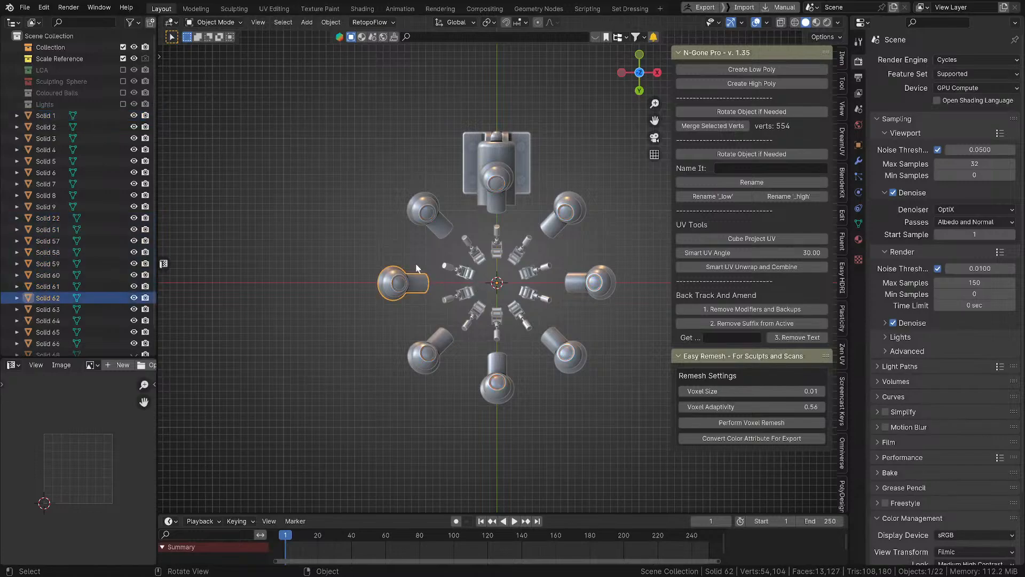
{"action": "left_click", "coordinate": [444, 226], "text": "shift"}
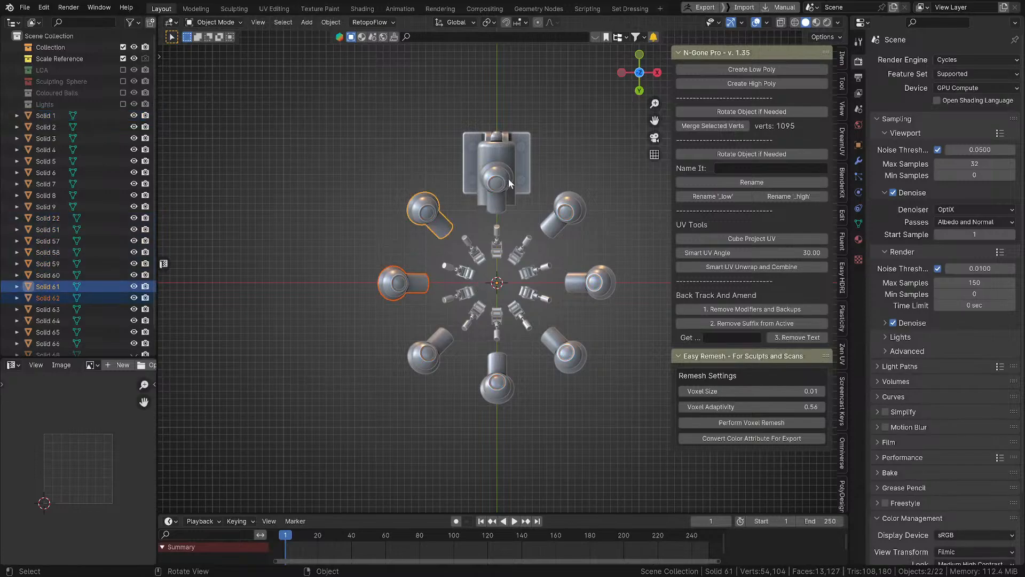
{"action": "left_click", "coordinate": [502, 200], "text": "shift"}
{"action": "left_click", "coordinate": [561, 234], "text": "shift"}
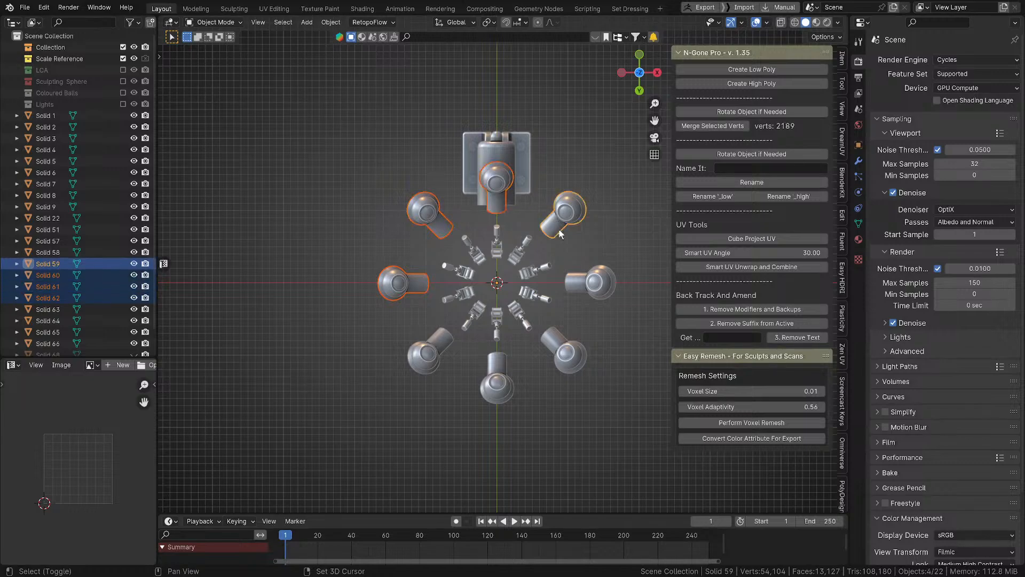
{"action": "left_click", "coordinate": [586, 285], "text": "shift"}
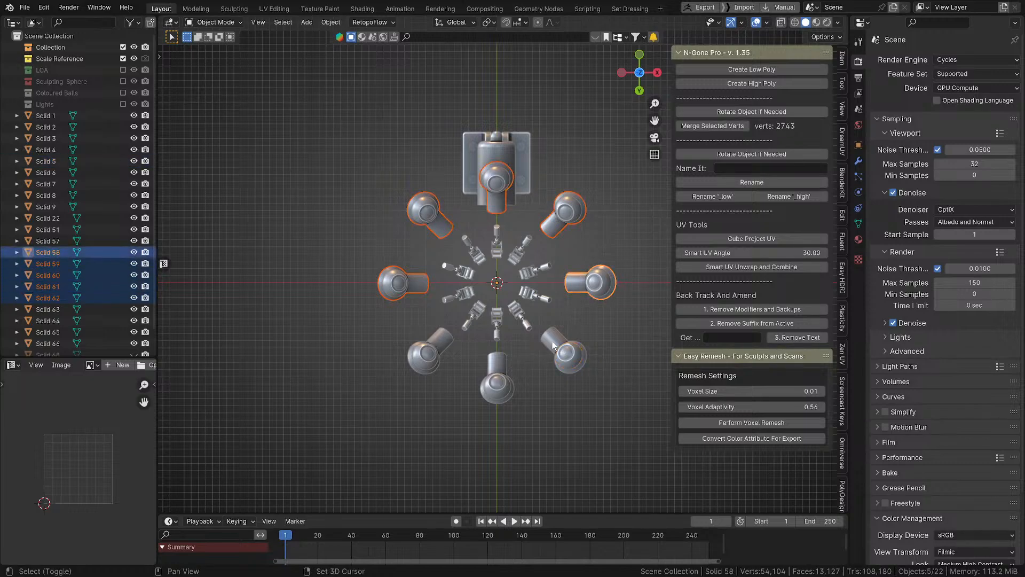
{"action": "left_click", "coordinate": [553, 346], "text": "shift"}
{"action": "left_click", "coordinate": [497, 374], "text": "shift"}
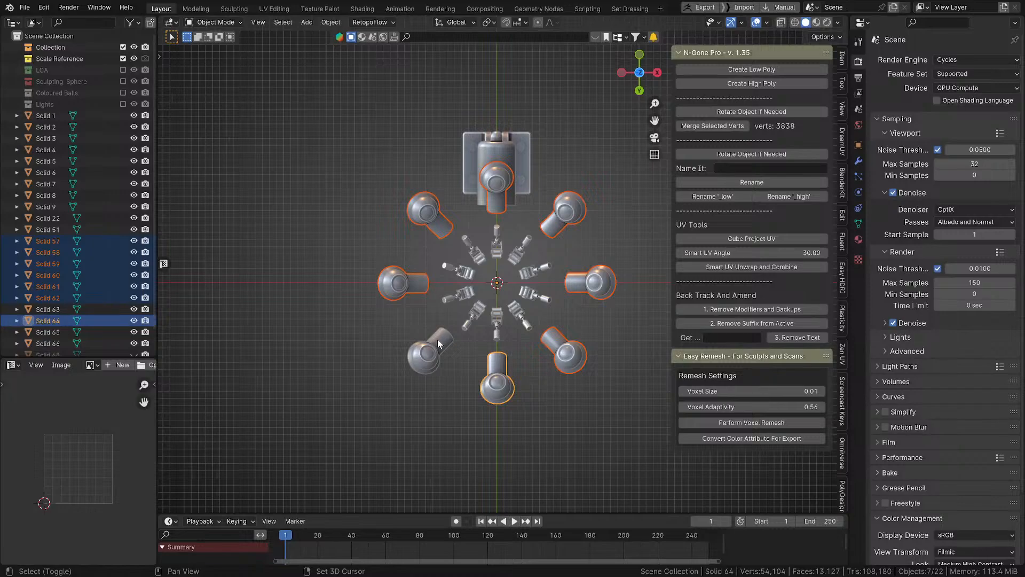
{"action": "left_click", "coordinate": [437, 341], "text": "shift"}
Step: Add the rounded head caps of all eight outer arms to the selected bodies and join everything into one object
{"action": "left_click", "coordinate": [419, 360], "text": "shift"}
{"action": "left_click", "coordinate": [488, 393], "text": "shift"}
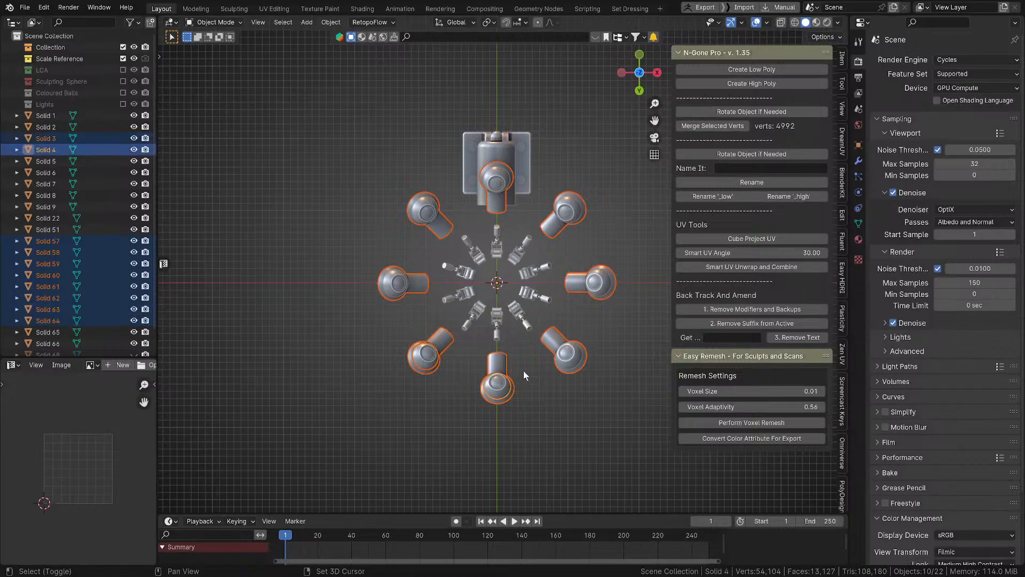
{"action": "left_click", "coordinate": [572, 365], "text": "shift"}
{"action": "left_click", "coordinate": [607, 291], "text": "shift"}
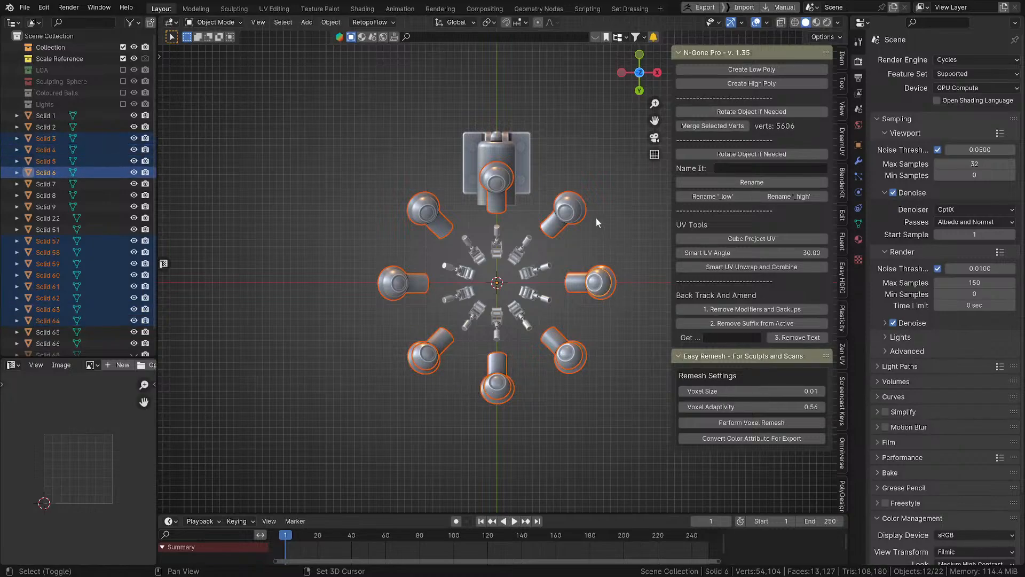
{"action": "left_click", "coordinate": [570, 211], "text": "shift"}
{"action": "left_click", "coordinate": [434, 198], "text": "shift"}
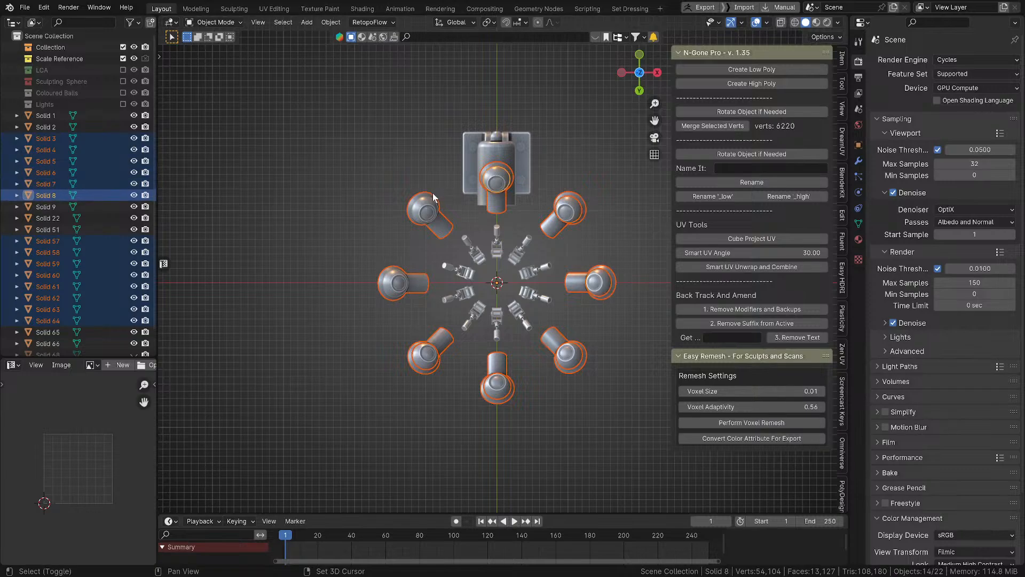
{"action": "left_click", "coordinate": [419, 215], "text": "shift"}
{"action": "left_click", "coordinate": [394, 285], "text": "shift"}
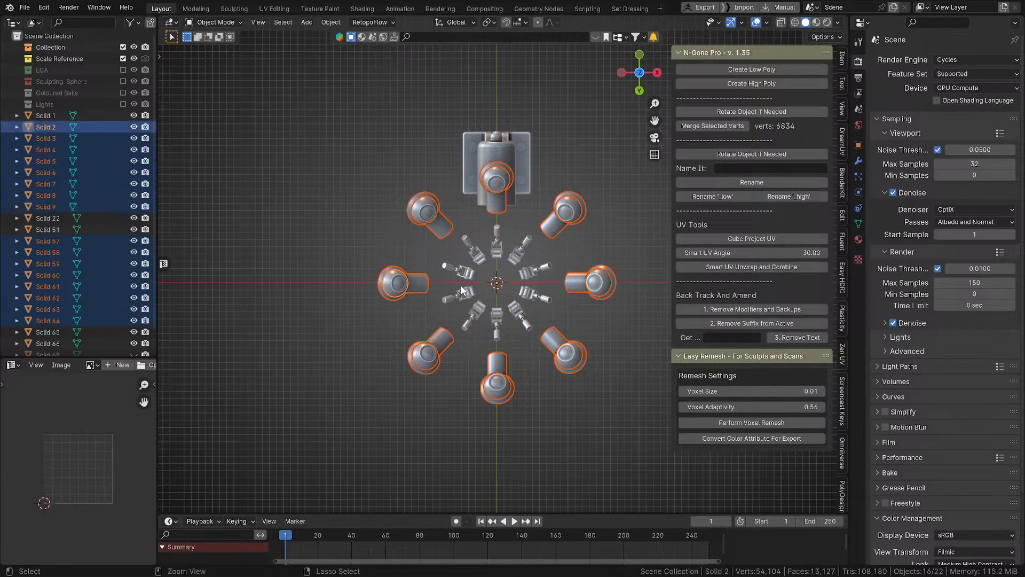
{"action": "key", "text": "ctrl+j"}
Step: Select the parts of the large separate arm with the plate at its end and join them into one object
{"action": "middle_click_drag", "start_coordinate": [462, 290], "coordinate": [516, 306]}
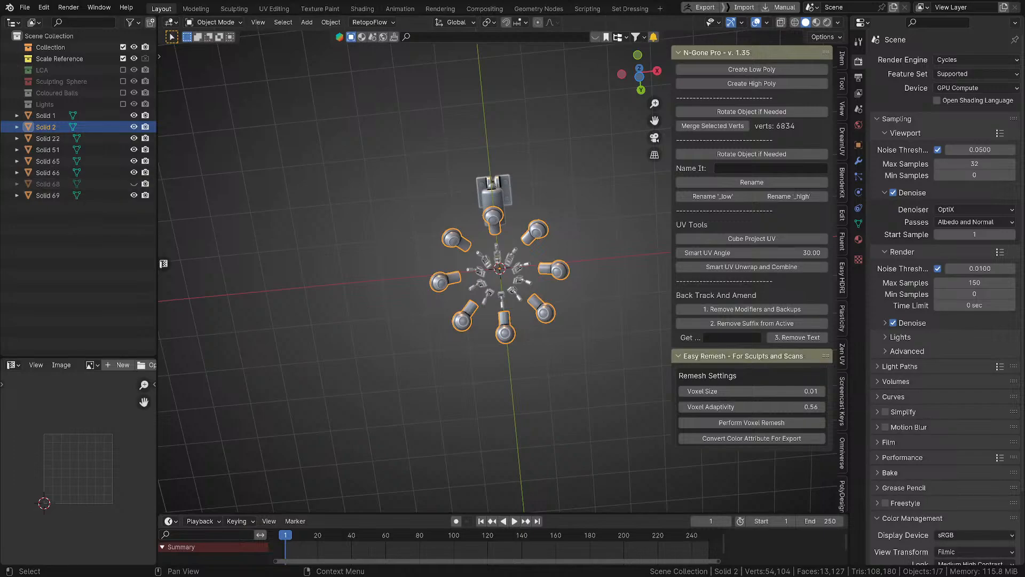
{"action": "left_click", "coordinate": [499, 265]}
{"action": "left_click", "coordinate": [500, 262]}
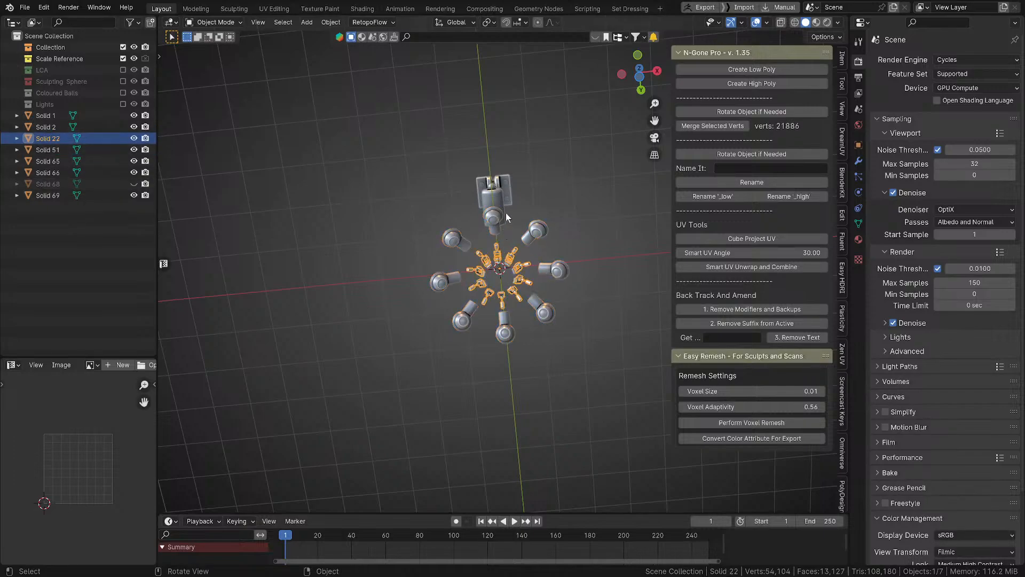
{"action": "left_click", "coordinate": [507, 196]}
{"action": "middle_click_drag", "start_coordinate": [507, 197], "coordinate": [508, 242]}
{"action": "left_click", "coordinate": [511, 234], "text": "shift"}
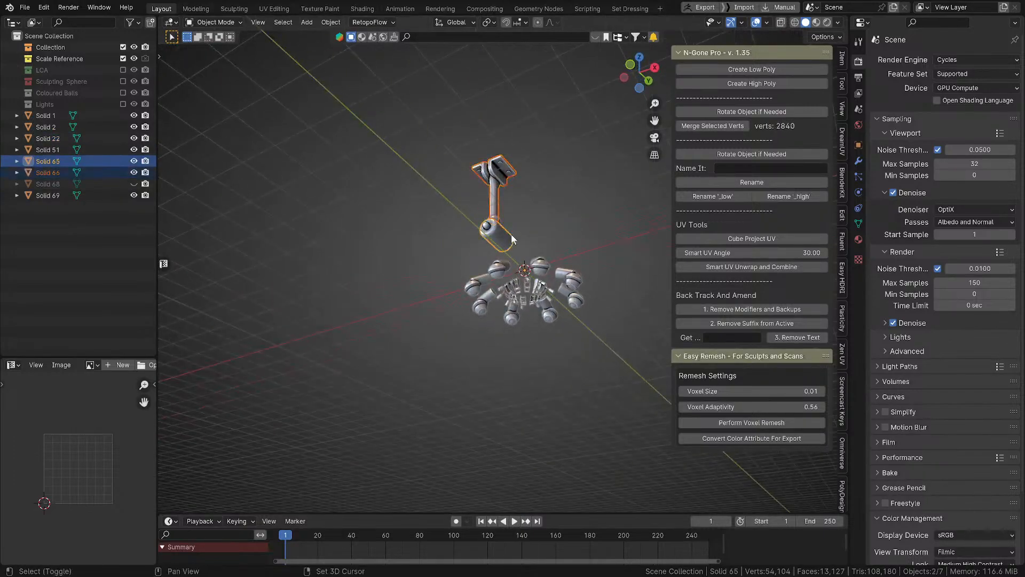
{"action": "left_click", "coordinate": [487, 223], "text": "shift"}
{"action": "left_click", "coordinate": [501, 226], "text": "shift"}
{"action": "middle_click_drag", "start_coordinate": [529, 154], "coordinate": [515, 159]}
{"action": "key", "text": "ctrl+j"}
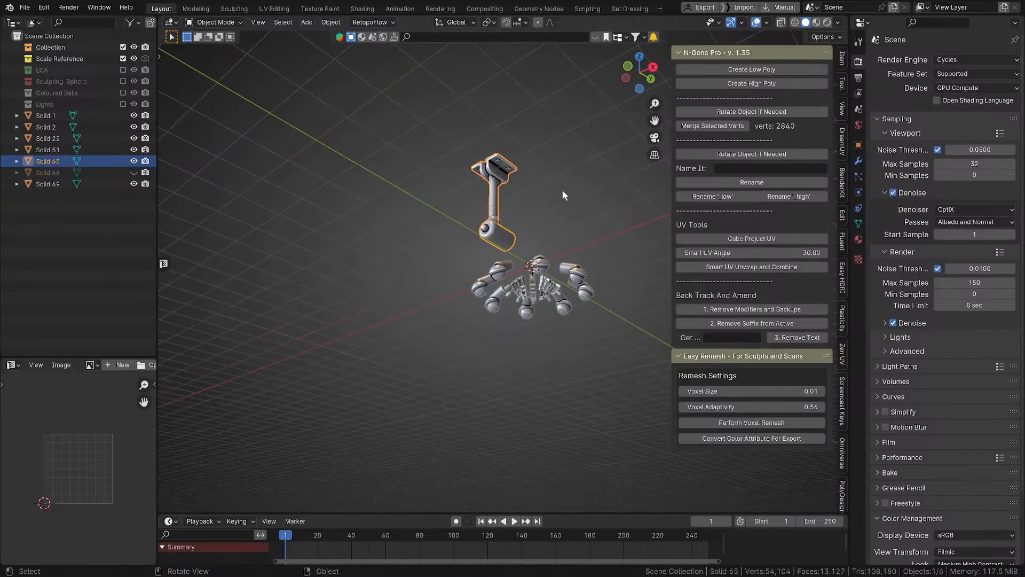
Step: Unhide the hidden central robot body and select it
{"action": "middle_click_drag", "start_coordinate": [562, 190], "coordinate": [604, 205]}
{"action": "key", "text": "alt+h"}
{"action": "left_click", "coordinate": [539, 265]}
{"action": "middle_click_drag", "start_coordinate": [540, 265], "coordinate": [541, 130]}
{"action": "left_click", "coordinate": [522, 260]}
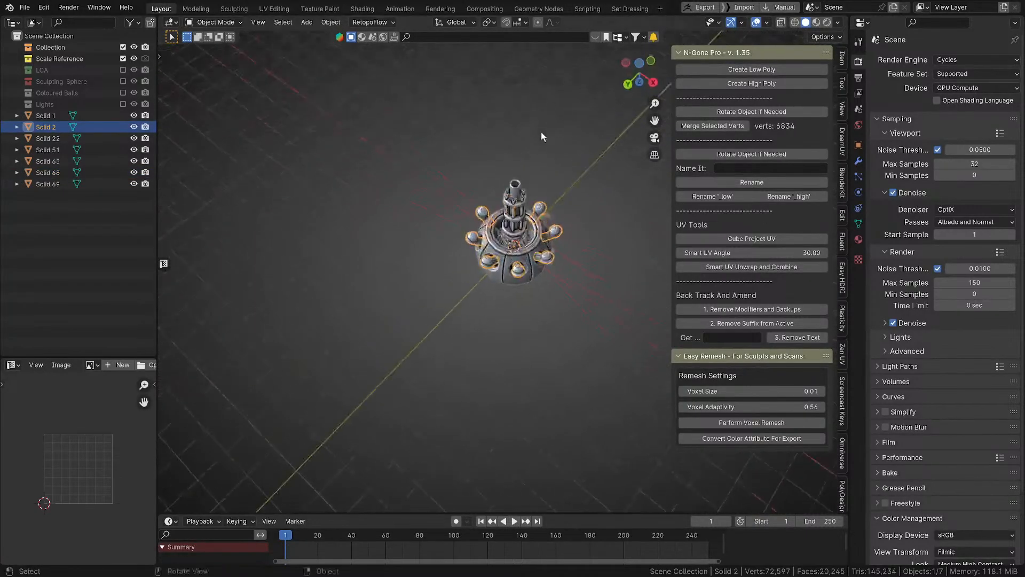
{"action": "left_click", "coordinate": [522, 228]}
{"action": "scroll", "coordinate": [522, 229], "scroll_direction": "up", "scroll_amount": 4}
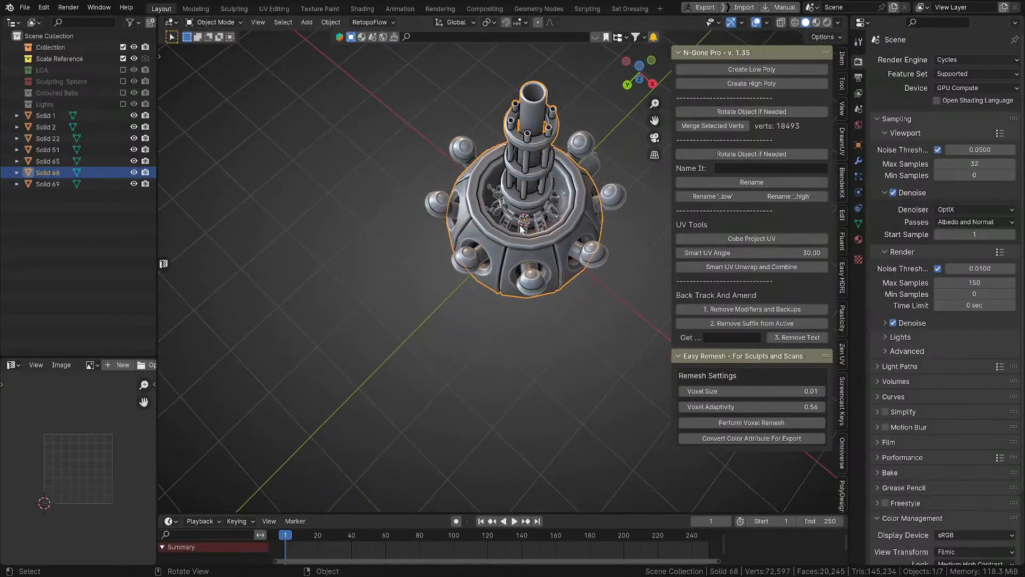
{"action": "middle_click_drag", "start_coordinate": [522, 228], "coordinate": [517, 253], "text": "shift"}
Step: Rename the central robot body as Main with the N-Gone Pro rename tool
{"action": "left_click", "coordinate": [779, 168]}
{"action": "type", "text": "M"}
{"action": "key", "text": "Return"}
{"action": "middle_click_drag", "start_coordinate": [601, 338], "coordinate": [517, 299]}
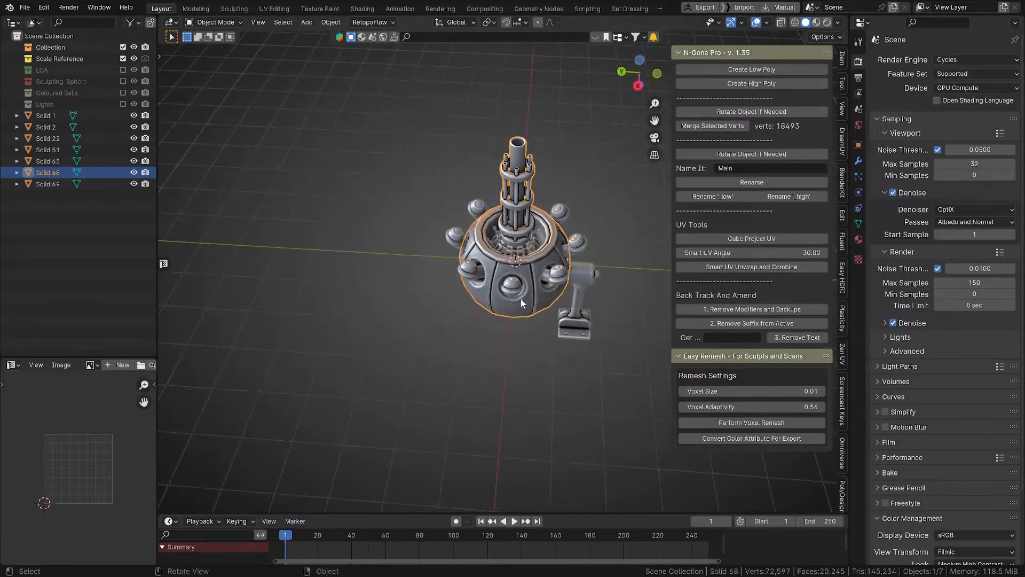
{"action": "left_click", "coordinate": [578, 280]}
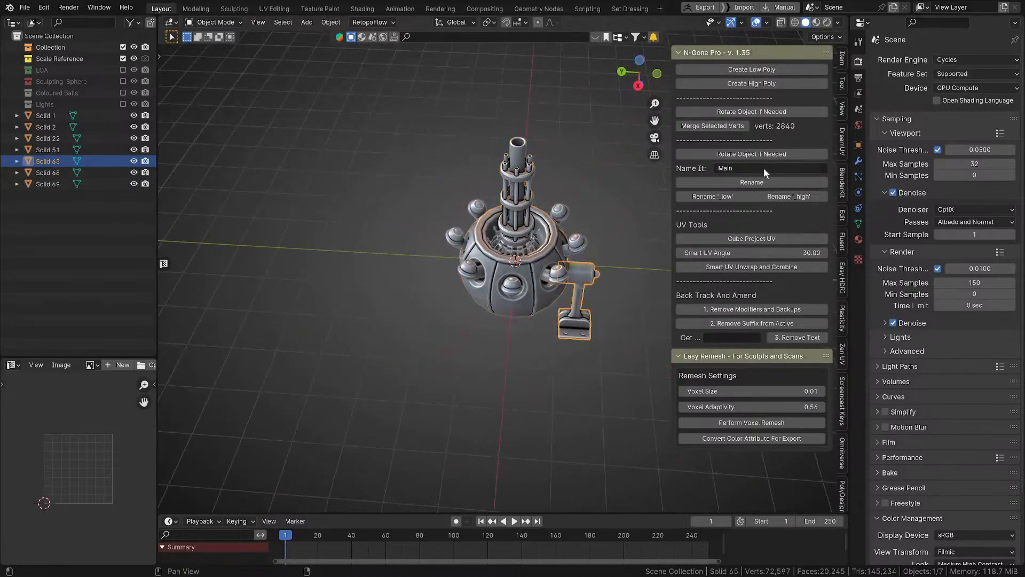
{"action": "left_click", "coordinate": [547, 249]}
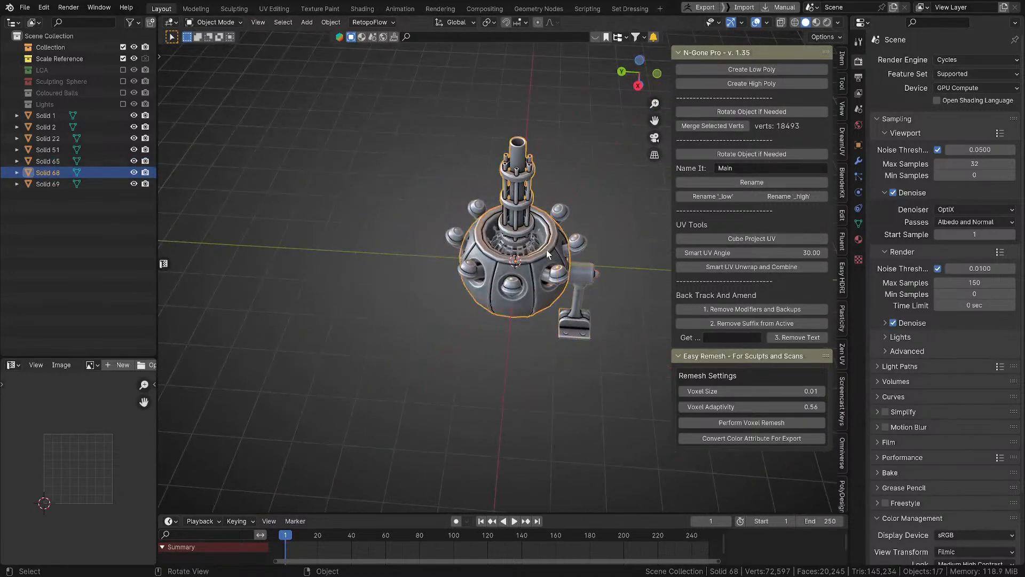
{"action": "left_click", "coordinate": [719, 181]}
Step: Rename the large separate arm with the end plate as Arm
{"action": "left_click", "coordinate": [587, 273]}
{"action": "left_click", "coordinate": [722, 169]}
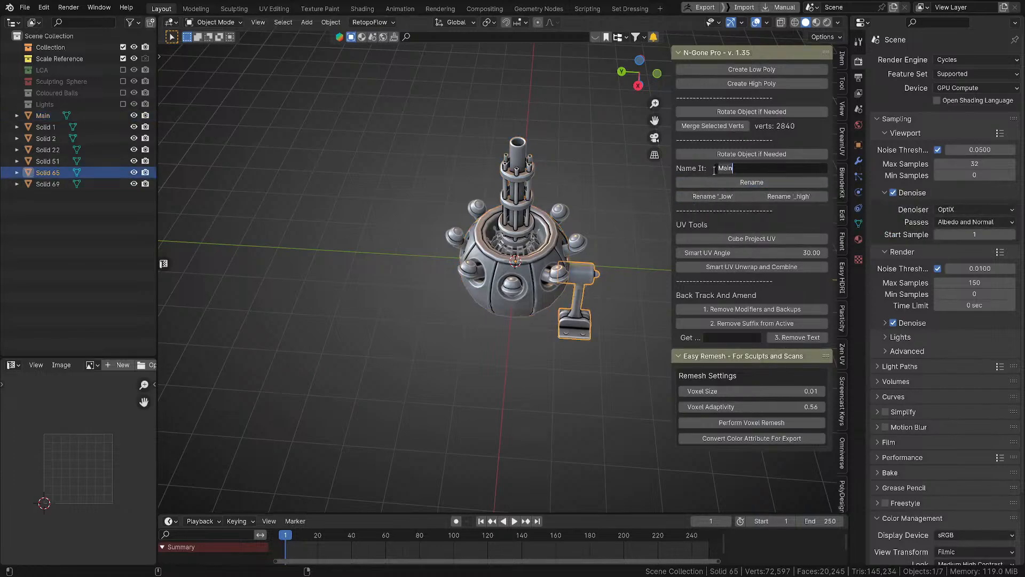
{"action": "type", "text": "Arm"}
{"action": "key", "text": "Return"}
{"action": "left_click", "coordinate": [778, 180]}
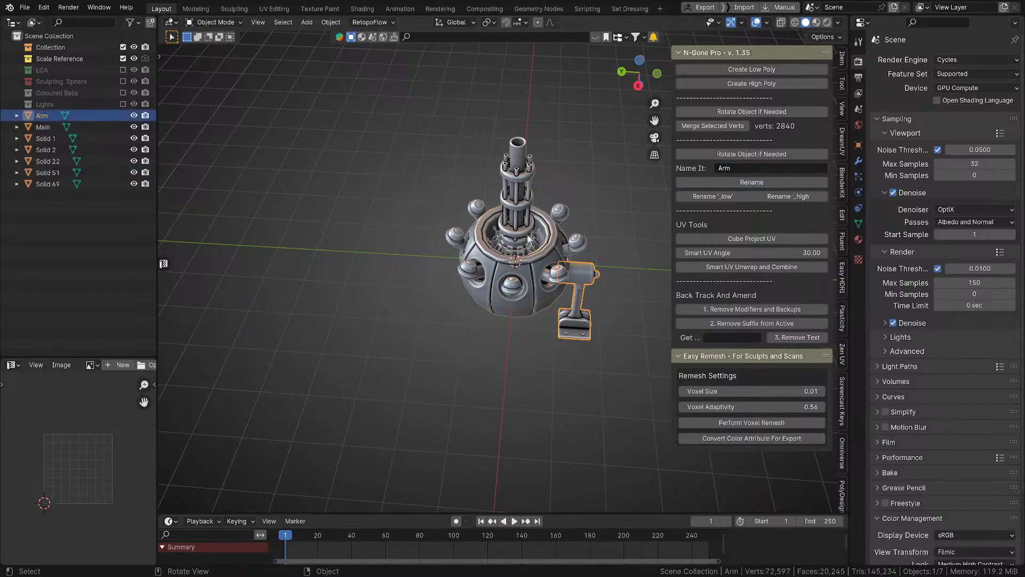
Step: Rename the joined ring of ball-headed outer arms as Camera
{"action": "left_click", "coordinate": [511, 290]}
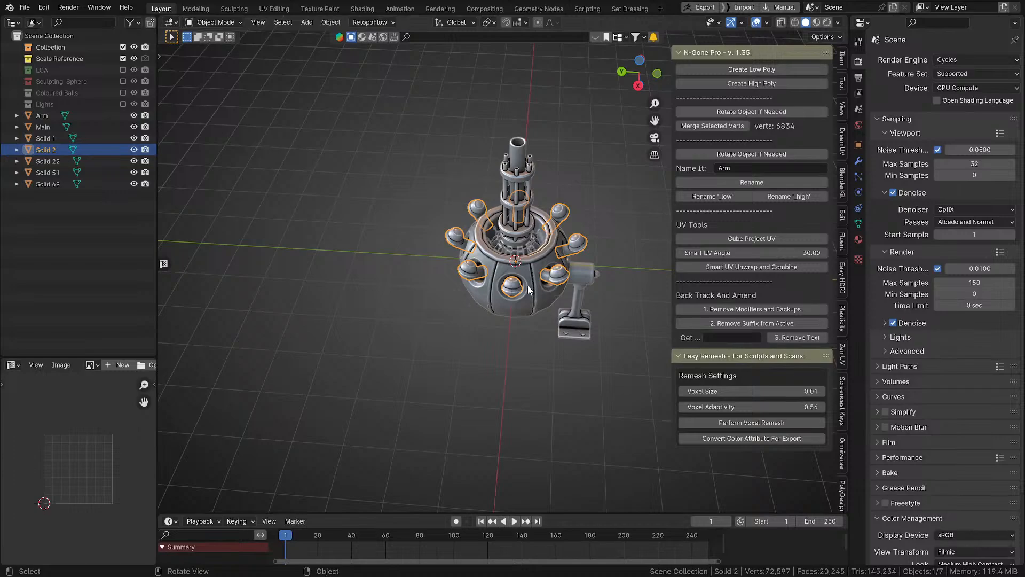
{"action": "scroll", "coordinate": [529, 288], "scroll_direction": "up", "scroll_amount": 5}
{"action": "scroll", "coordinate": [528, 306], "scroll_direction": "down", "scroll_amount": 1}
{"action": "left_click", "coordinate": [737, 169]}
{"action": "key", "text": "ctrl+BackSpace"}
{"action": "type", "text": "Camera"}
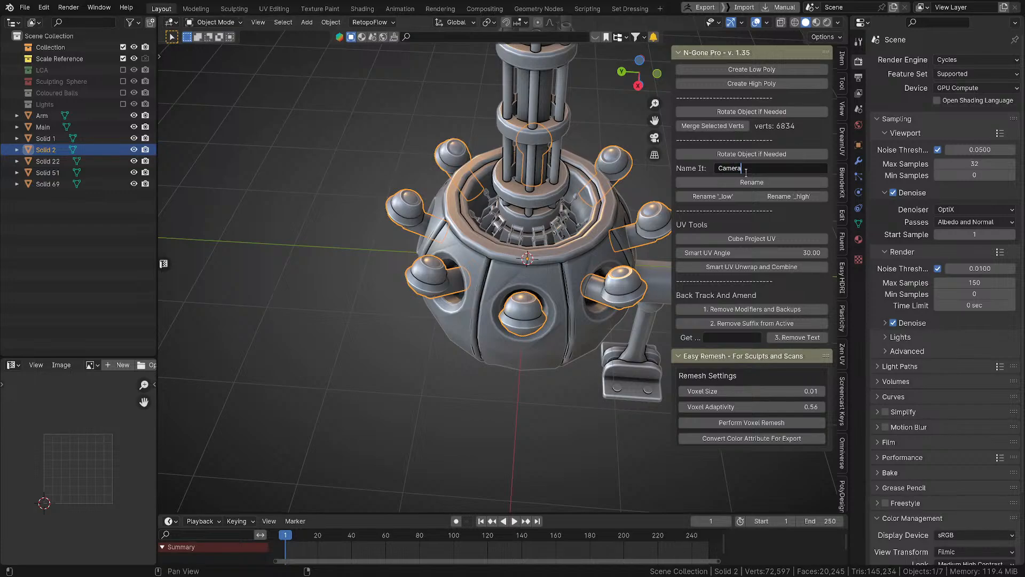
{"action": "left_click", "coordinate": [732, 183]}
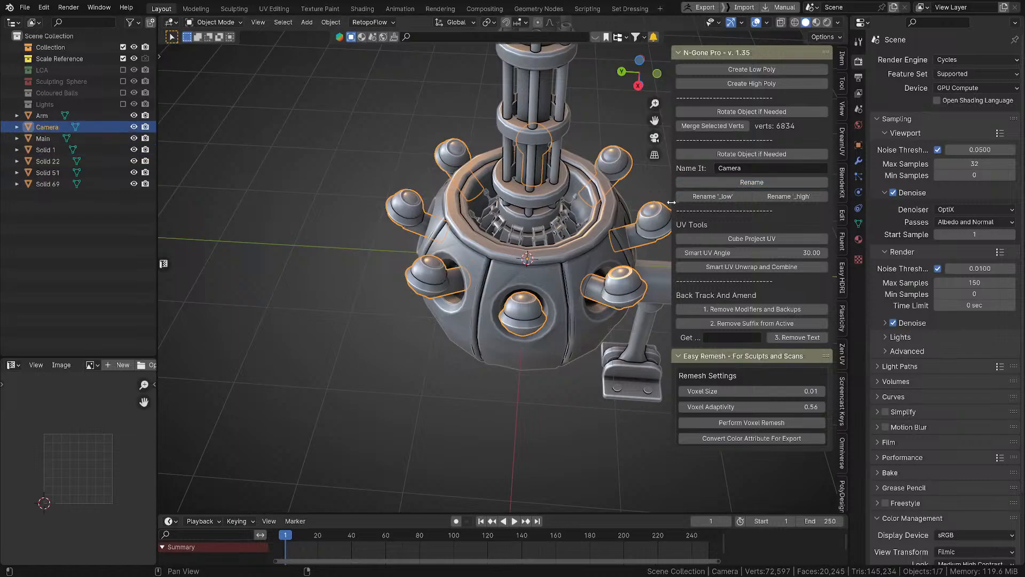
Step: Rename the Solid 1 object, the camera lenses, as Lens
{"action": "scroll", "coordinate": [558, 193], "scroll_direction": "down", "scroll_amount": 4}
{"action": "middle_click_drag", "start_coordinate": [559, 192], "coordinate": [528, 186]}
{"action": "left_click", "coordinate": [49, 151]}
{"action": "middle_click_drag", "start_coordinate": [290, 145], "coordinate": [353, 225]}
{"action": "left_click", "coordinate": [766, 168]}
{"action": "key", "text": "BackSpace"}
{"action": "key", "text": "BackSpace"}
{"action": "key", "text": "BackSpace"}
{"action": "key", "text": "BackSpace"}
{"action": "key", "text": "BackSpace"}
{"action": "key", "text": "BackSpace"}
{"action": "type", "text": "Lens"}
{"action": "key", "text": "Return"}
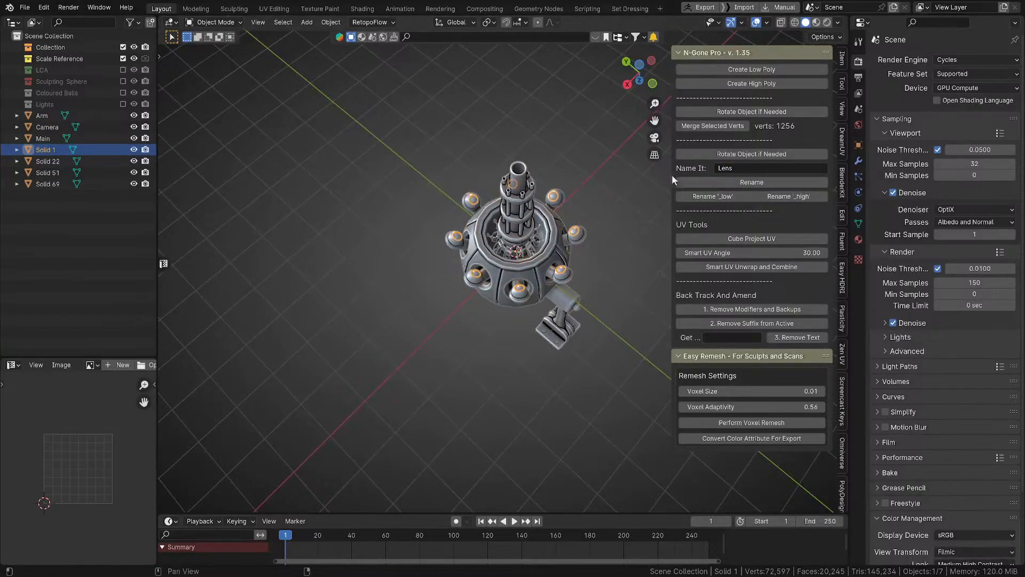
{"action": "left_click", "coordinate": [785, 181]}
Step: Join Solid 51 and Solid 22, the small mechanical pieces inside the body's opening, into one object
{"action": "scroll", "coordinate": [545, 249], "scroll_direction": "up", "scroll_amount": 3}
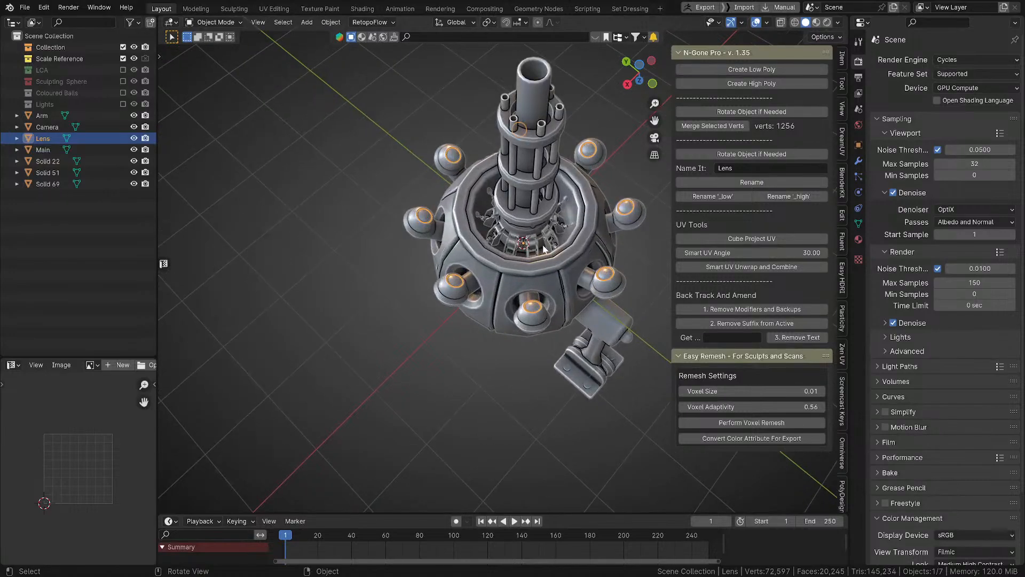
{"action": "left_click", "coordinate": [537, 244]}
{"action": "left_click", "coordinate": [735, 169]}
{"action": "left_click", "coordinate": [562, 237]}
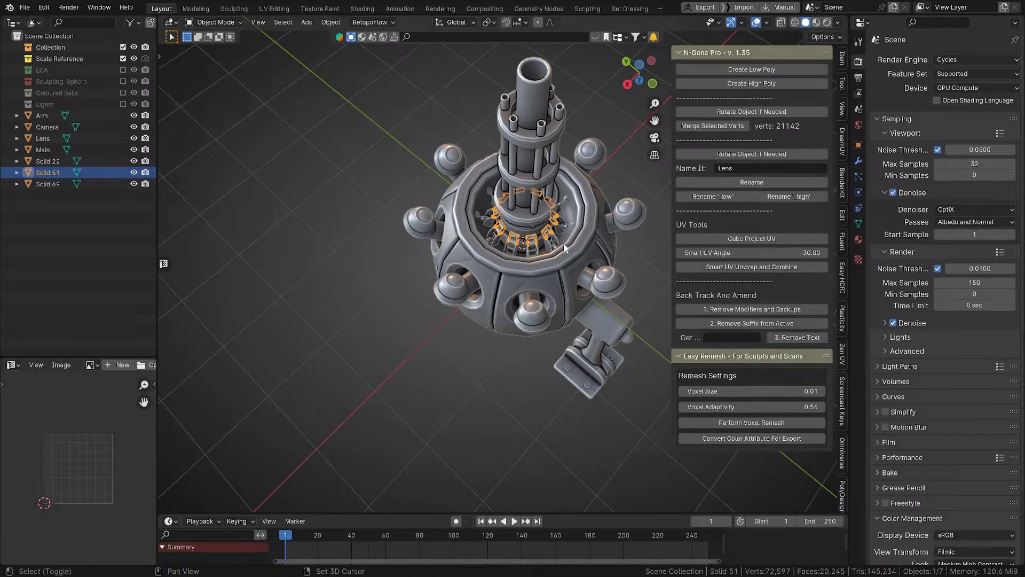
{"action": "left_click", "coordinate": [560, 242], "text": "shift"}
{"action": "key", "text": "ctrl+j"}
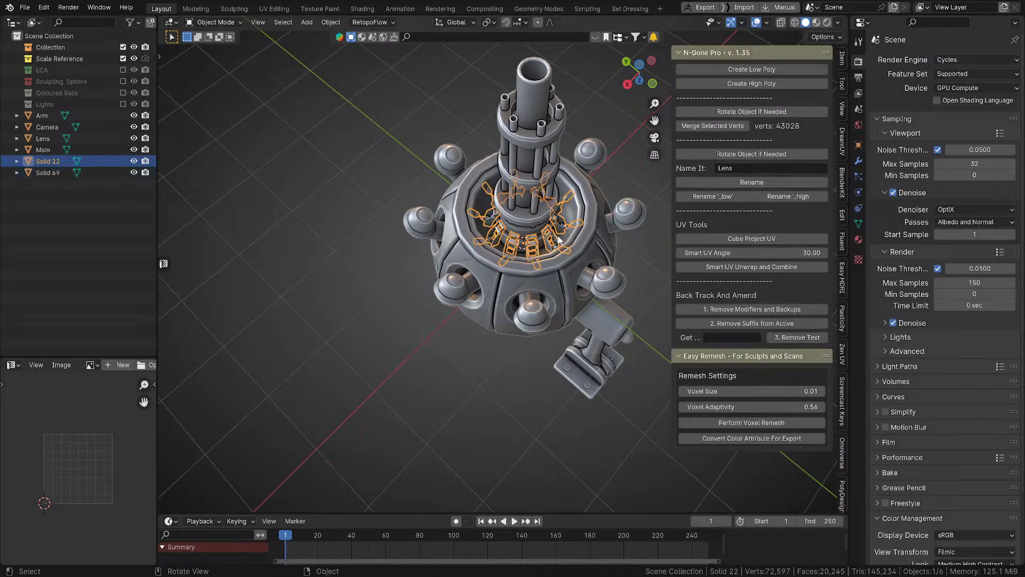
Step: Rename the joined inner pieces as Parts
{"action": "left_click", "coordinate": [720, 170]}
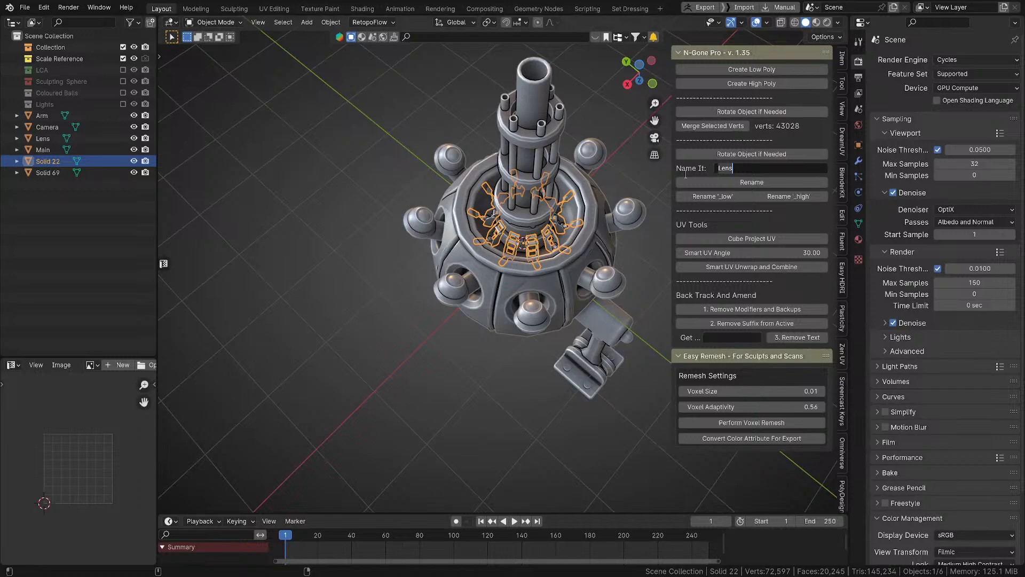
{"action": "type", "text": "Par"}
{"action": "key", "text": "Return"}
{"action": "left_click", "coordinate": [726, 181]}
Step: Join Solid 69 into the Arm object
{"action": "mouse_move", "coordinate": [480, 257]}
{"action": "middle_mouse_down"}
{"action": "mouse_move", "coordinate": [434, 302]}
{"action": "mouse_move", "coordinate": [448, 258]}
{"action": "mouse_move", "coordinate": [429, 247]}
{"action": "mouse_move", "coordinate": [497, 253]}
{"action": "middle_mouse_up"}
{"action": "left_click", "coordinate": [49, 175]}
{"action": "scroll", "coordinate": [502, 257], "scroll_direction": "up", "scroll_amount": 1}
{"action": "scroll", "coordinate": [550, 275], "scroll_direction": "up", "scroll_amount": 3}
{"action": "middle_click_drag", "start_coordinate": [550, 275], "coordinate": [506, 256]}
{"action": "left_click", "coordinate": [592, 357], "text": "shift"}
{"action": "key", "text": "ctrl+j"}
Step: Select all five model objects and create low-poly versions of them with N-Gone Pro
{"action": "middle_click_drag", "start_coordinate": [583, 354], "coordinate": [570, 317]}
{"action": "scroll", "coordinate": [587, 364], "scroll_direction": "up", "scroll_amount": 2}
{"action": "scroll", "coordinate": [601, 309], "scroll_direction": "down", "scroll_amount": 3}
{"action": "scroll", "coordinate": [582, 314], "scroll_direction": "down", "scroll_amount": 3}
{"action": "scroll", "coordinate": [570, 317], "scroll_direction": "up", "scroll_amount": 1}
{"action": "scroll", "coordinate": [449, 214], "scroll_direction": "down", "scroll_amount": 2}
{"action": "left_click_drag", "start_coordinate": [369, 104], "coordinate": [537, 416]}
{"action": "middle_click_drag", "start_coordinate": [494, 238], "coordinate": [444, 292]}
{"action": "scroll", "coordinate": [444, 292], "scroll_direction": "up", "scroll_amount": 1}
{"action": "middle_click_drag", "start_coordinate": [529, 342], "coordinate": [540, 270]}
{"action": "left_click", "coordinate": [748, 69]}
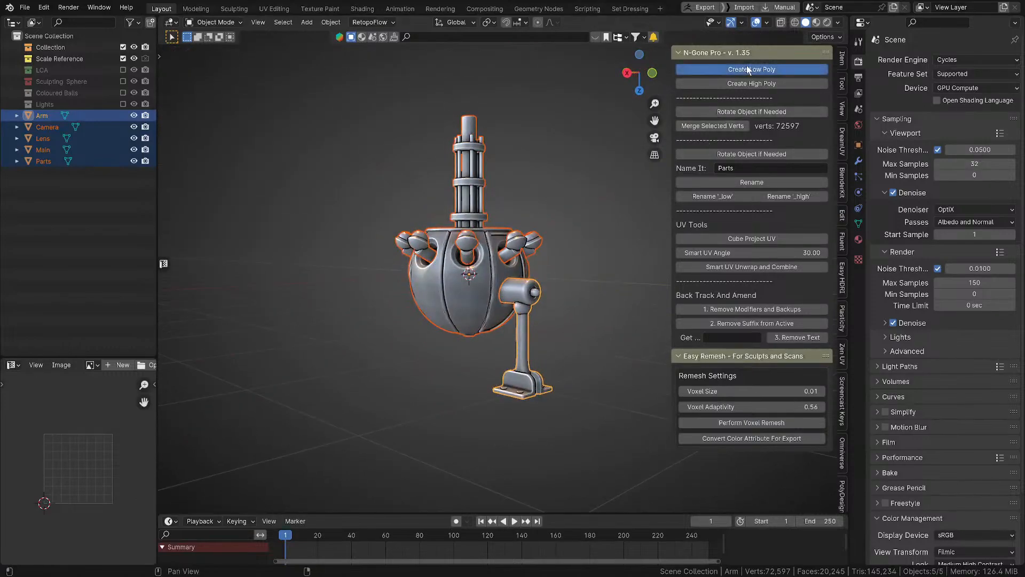
Step: Examine the generated low-poly meshes from all sides, checking the body, arm and camera pieces individually and together
{"action": "middle_click_drag", "start_coordinate": [607, 220], "coordinate": [572, 286]}
{"action": "scroll", "coordinate": [483, 264], "scroll_direction": "up", "scroll_amount": 7}
{"action": "scroll", "coordinate": [472, 281], "scroll_direction": "down", "scroll_amount": 7}
{"action": "scroll", "coordinate": [582, 294], "scroll_direction": "down", "scroll_amount": 8}
{"action": "middle_click_drag", "start_coordinate": [633, 336], "coordinate": [561, 373]}
{"action": "scroll", "coordinate": [516, 283], "scroll_direction": "up", "scroll_amount": 3}
{"action": "middle_click_drag", "start_coordinate": [508, 282], "coordinate": [518, 319]}
{"action": "left_click", "coordinate": [521, 180]}
{"action": "middle_click_drag", "start_coordinate": [522, 180], "coordinate": [528, 163]}
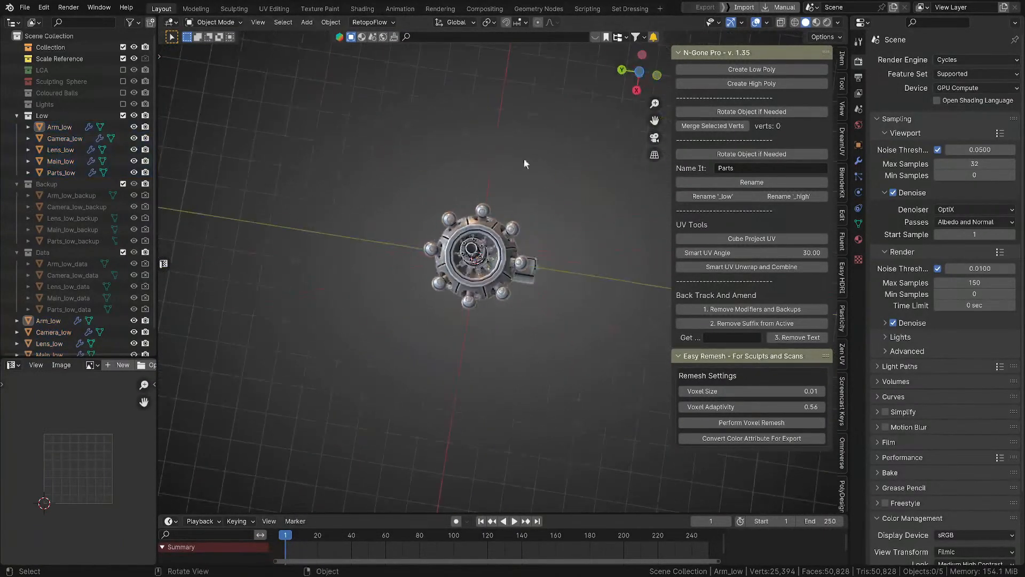
{"action": "scroll", "coordinate": [528, 164], "scroll_direction": "up", "scroll_amount": 8}
{"action": "scroll", "coordinate": [518, 182], "scroll_direction": "down", "scroll_amount": 3}
{"action": "mouse_move", "coordinate": [507, 198]}
{"action": "middle_mouse_down"}
{"action": "mouse_move", "coordinate": [481, 229]}
{"action": "mouse_move", "coordinate": [493, 203]}
{"action": "middle_mouse_up"}
{"action": "scroll", "coordinate": [497, 214], "scroll_direction": "down", "scroll_amount": 3}
{"action": "middle_click_drag", "start_coordinate": [582, 352], "coordinate": [559, 296]}
{"action": "scroll", "coordinate": [559, 296], "scroll_direction": "down", "scroll_amount": 5}
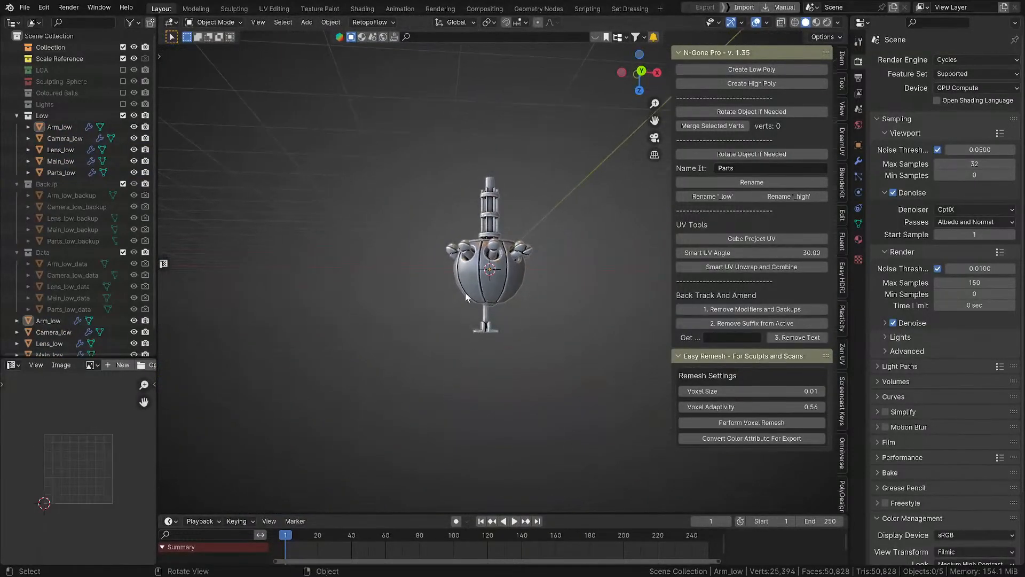
{"action": "middle_click_drag", "start_coordinate": [527, 233], "coordinate": [512, 267]}
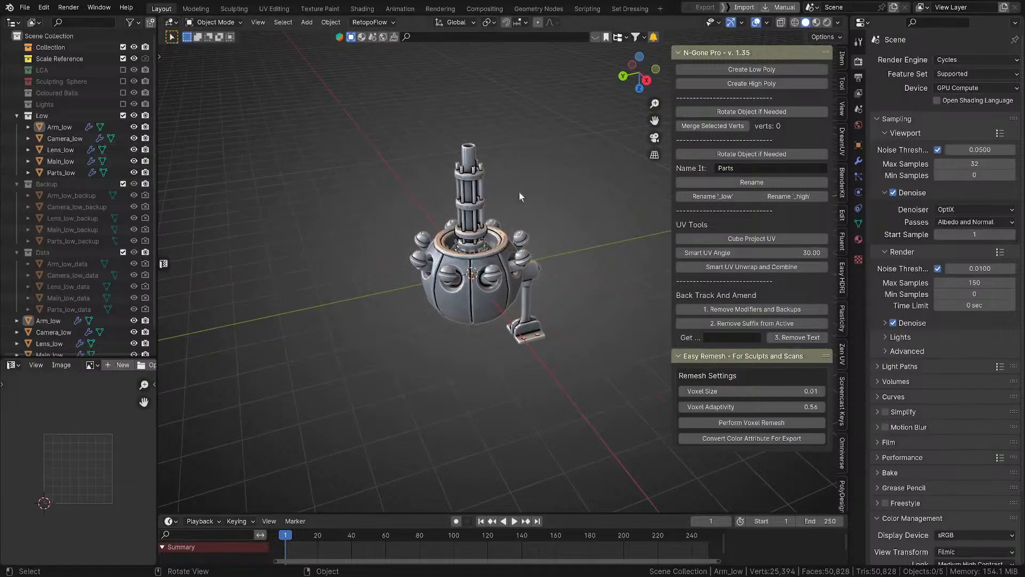
{"action": "middle_click_drag", "start_coordinate": [542, 289], "coordinate": [538, 298]}
{"action": "left_click", "coordinate": [500, 303]}
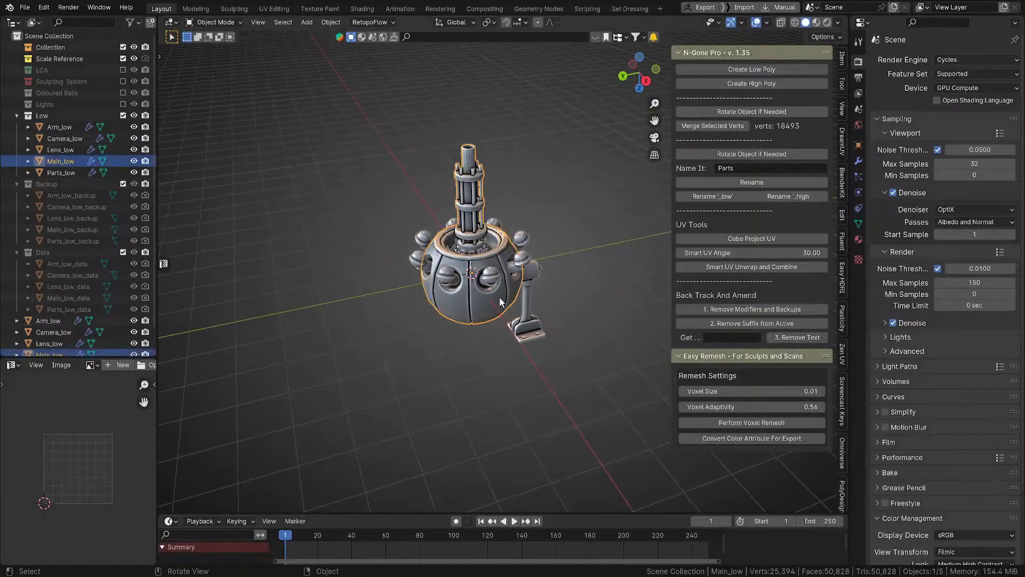
{"action": "left_click", "coordinate": [526, 274]}
{"action": "left_click", "coordinate": [522, 263]}
{"action": "left_click", "coordinate": [463, 182]}
{"action": "left_click_drag", "start_coordinate": [389, 65], "coordinate": [552, 369]}
{"action": "scroll", "coordinate": [444, 332], "scroll_direction": "down", "scroll_amount": 2}
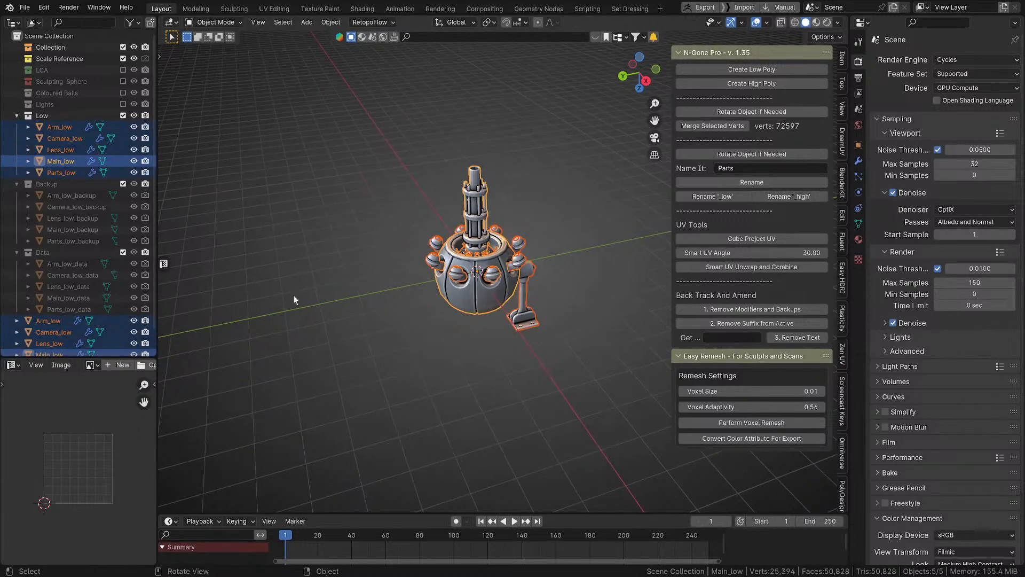
Step: Collapse the Low, Backup and Data collections and hide the five _low objects from the viewport
{"action": "left_click", "coordinate": [15, 116]}
{"action": "left_click", "coordinate": [17, 127]}
{"action": "left_click", "coordinate": [17, 138]}
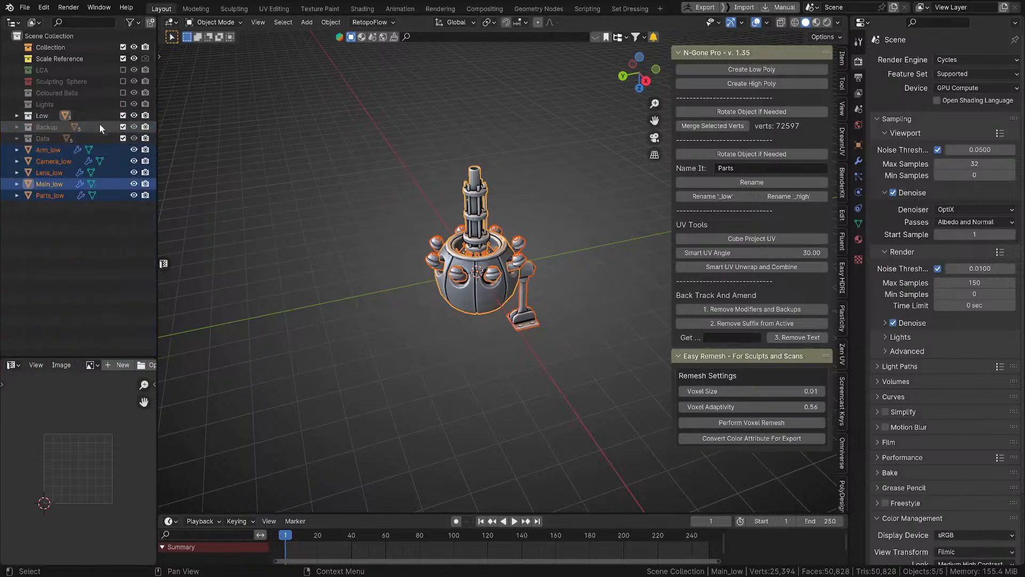
{"action": "left_click_drag", "start_coordinate": [133, 150], "coordinate": [133, 189]}
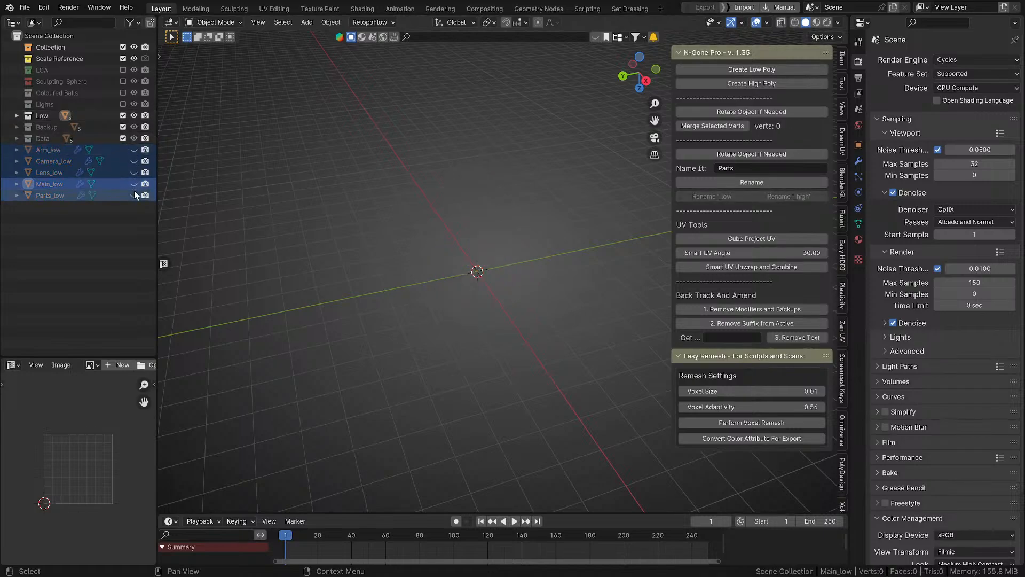
Step: Import the denser version of the model as a Wavefront OBJ file
{"action": "key", "text": "q"}
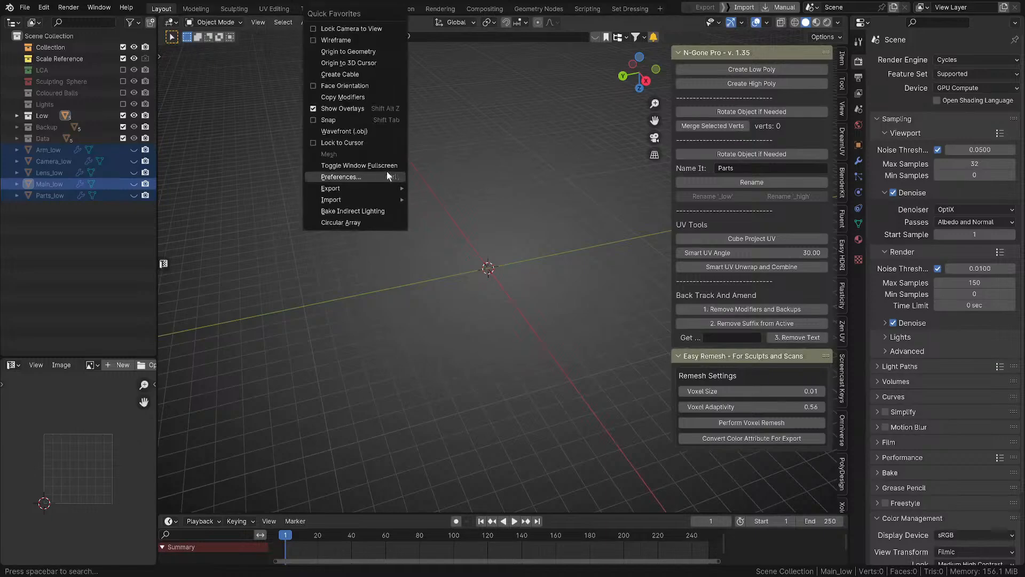
{"action": "mouse_move", "coordinate": [379, 196]}
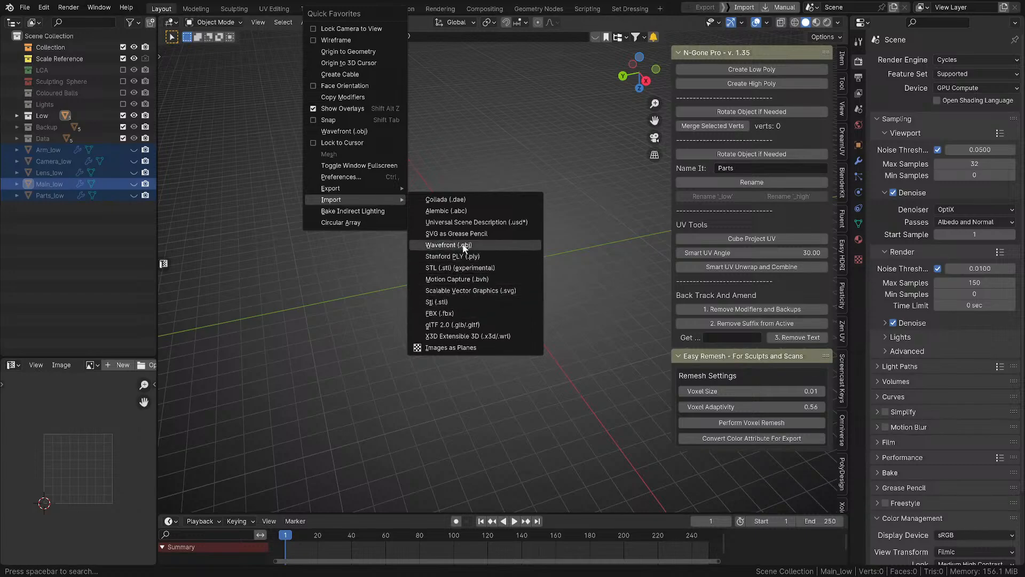
{"action": "left_click", "coordinate": [506, 244]}
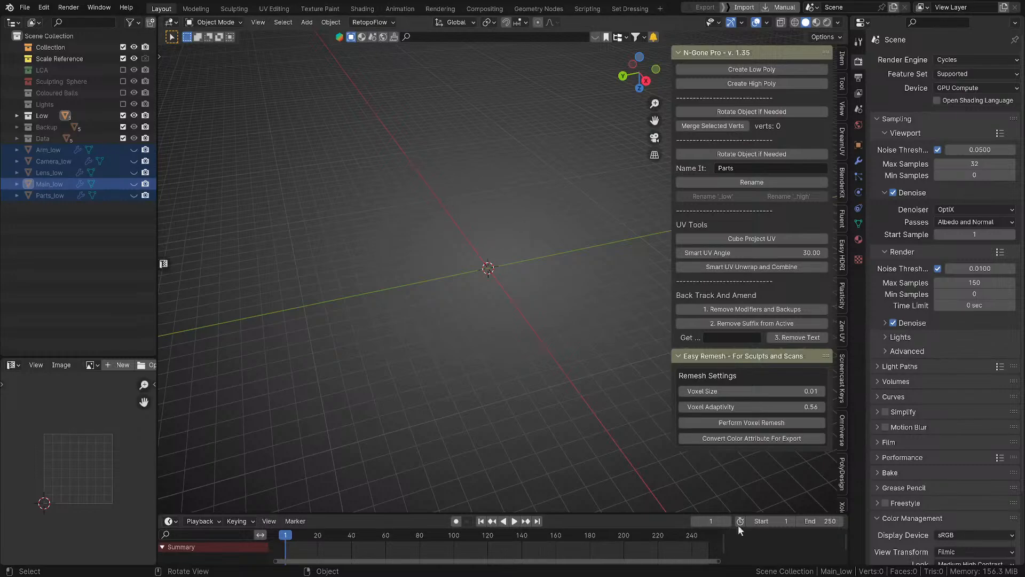
{"action": "scroll", "coordinate": [527, 264], "scroll_direction": "up", "scroll_amount": 6}
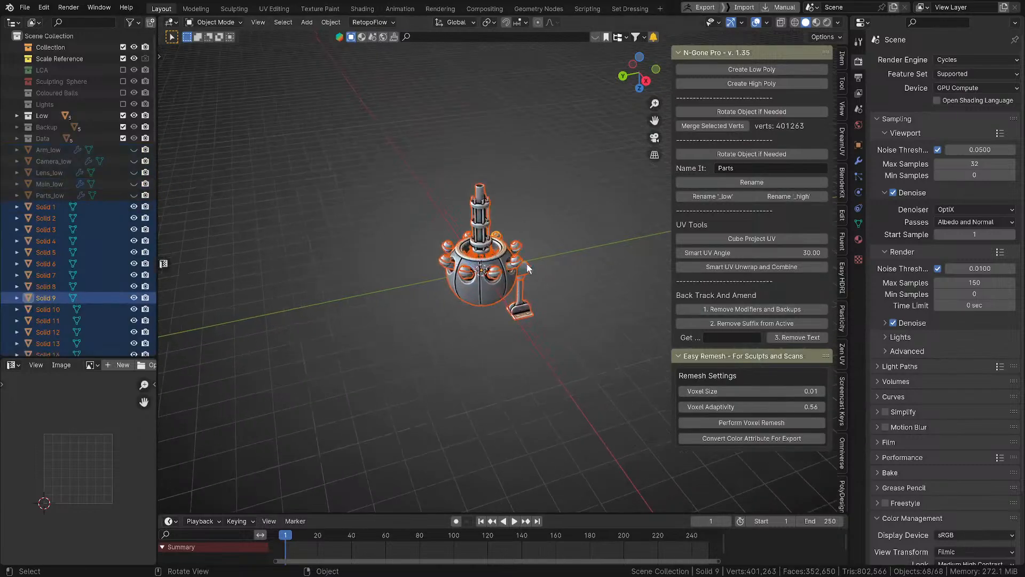
Step: Rename the imported main body with its central barrel as Main
{"action": "middle_click_drag", "start_coordinate": [526, 264], "coordinate": [514, 345], "text": "shift"}
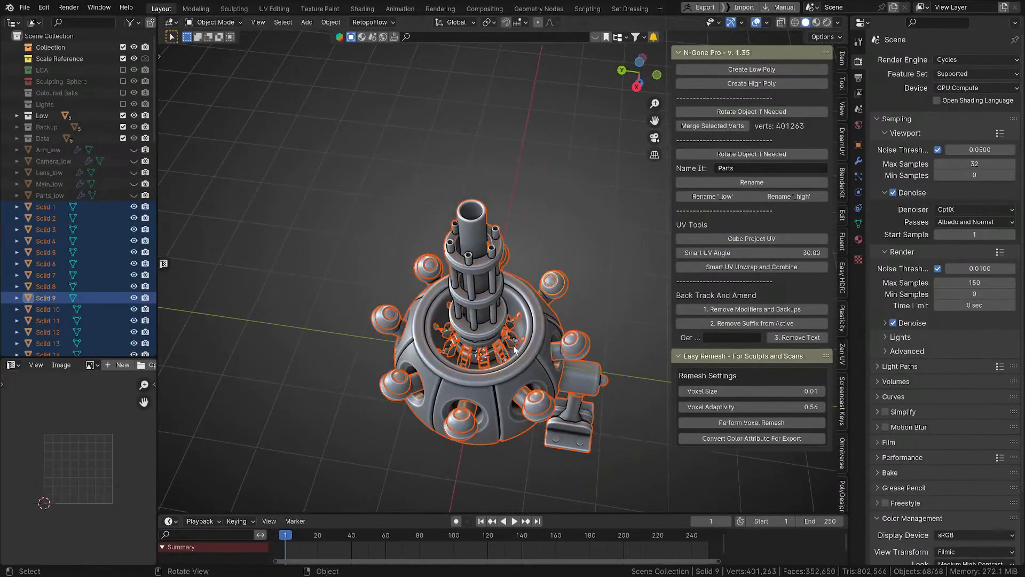
{"action": "key", "text": "KP_7"}
{"action": "middle_click_drag", "start_coordinate": [497, 289], "coordinate": [491, 388]}
{"action": "left_click", "coordinate": [528, 345]}
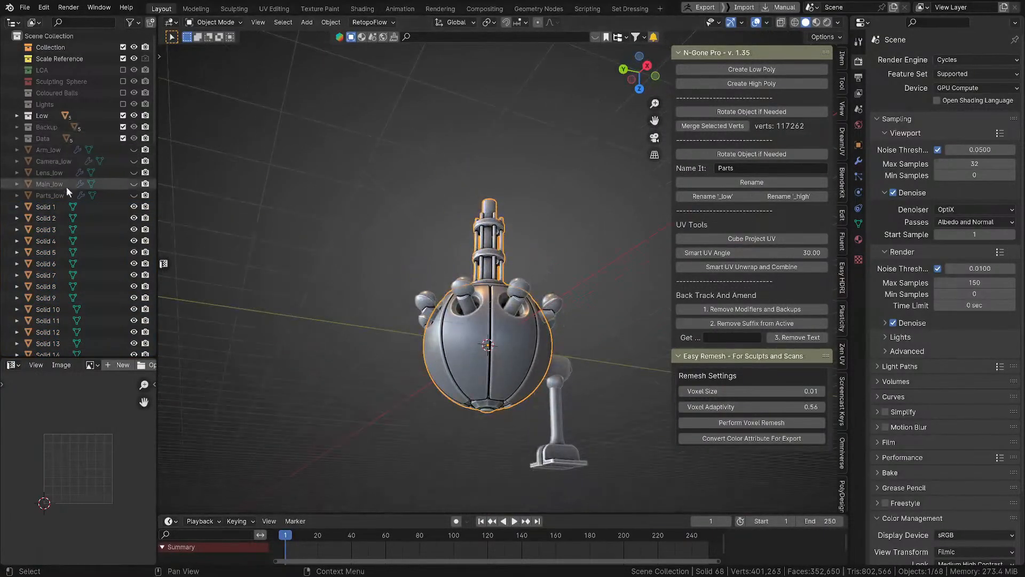
{"action": "left_click", "coordinate": [745, 168]}
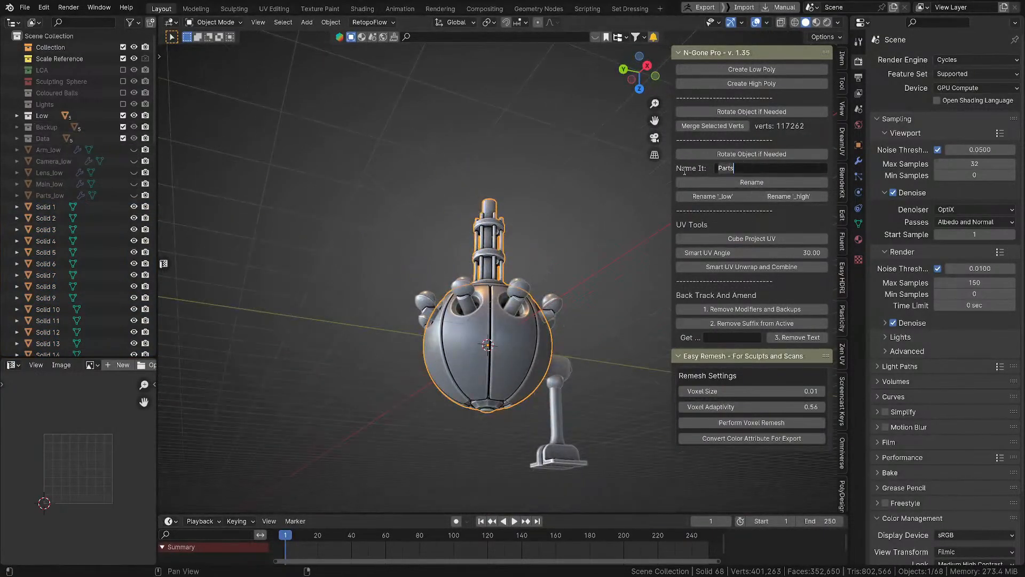
{"action": "key", "text": "BackSpace"}
{"action": "key", "text": "BackSpace"}
{"action": "key", "text": "BackSpace"}
{"action": "key", "text": "BackSpace"}
{"action": "key", "text": "BackSpace"}
{"action": "type", "text": "M"}
{"action": "left_click", "coordinate": [718, 183]}
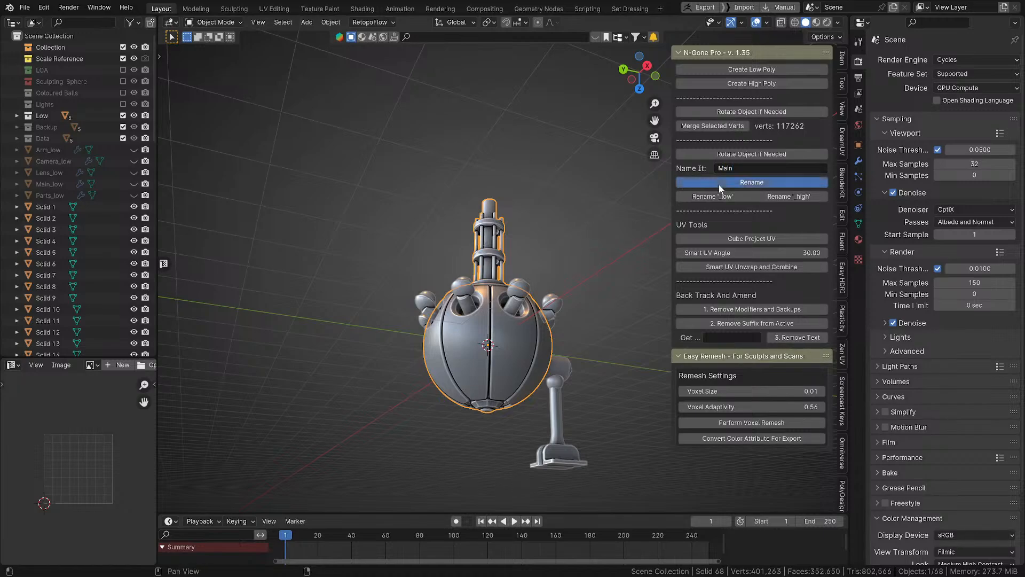
Step: Hide the Main object and join the ring of small inner pieces into a single object
{"action": "middle_click_drag", "start_coordinate": [593, 226], "coordinate": [527, 264]}
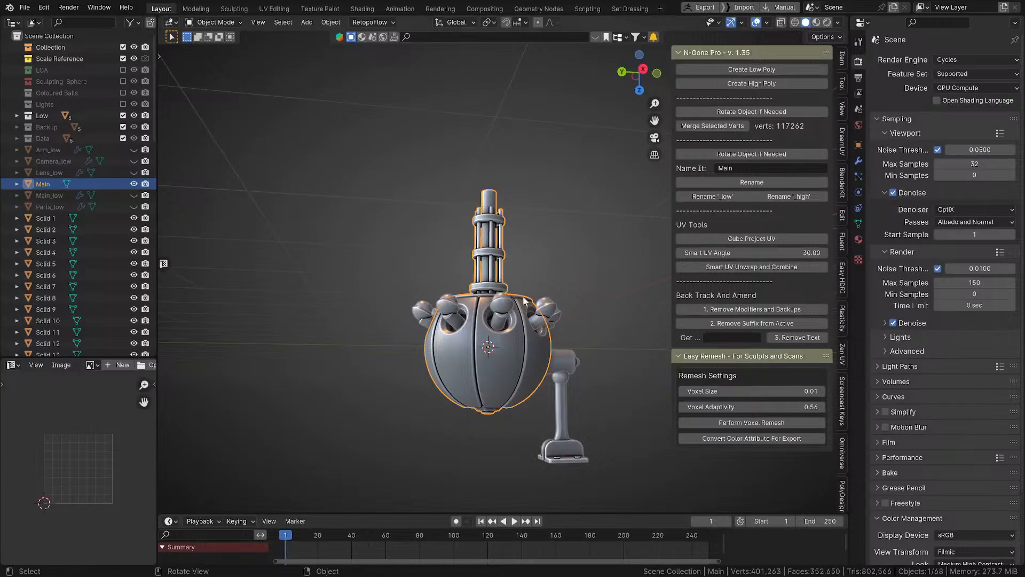
{"action": "key", "text": "h"}
{"action": "middle_click_drag", "start_coordinate": [524, 301], "coordinate": [504, 304]}
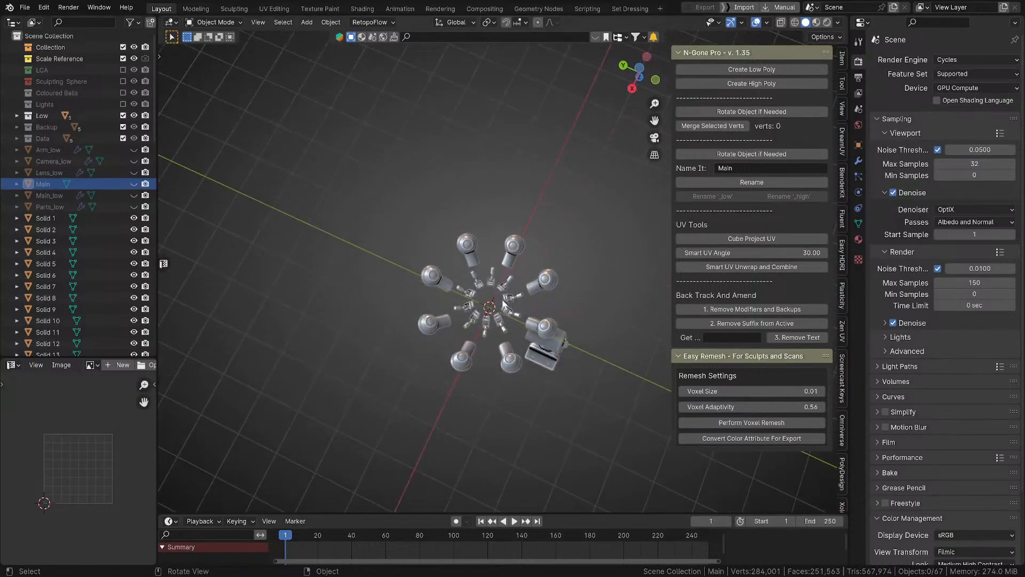
{"action": "scroll", "coordinate": [504, 303], "scroll_direction": "up", "scroll_amount": 2}
{"action": "key", "text": "KP_7"}
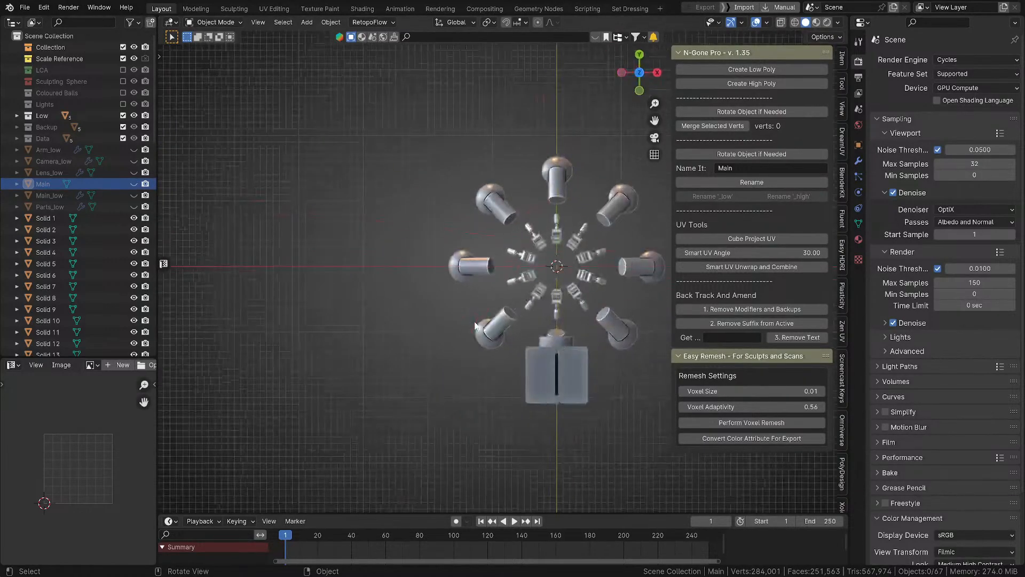
{"action": "left_click_drag", "start_coordinate": [525, 229], "coordinate": [588, 297]}
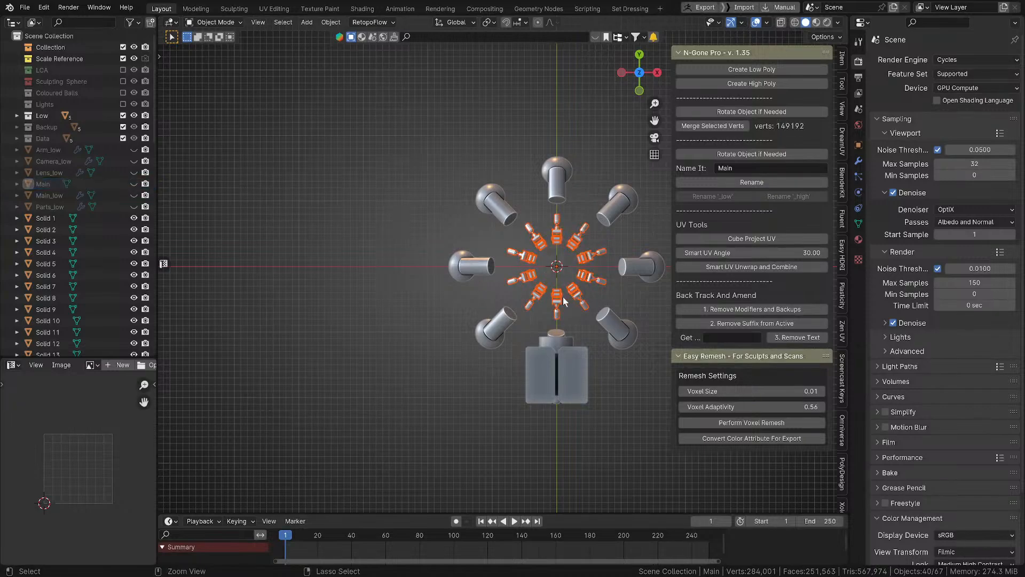
{"action": "left_click", "coordinate": [584, 309], "text": "shift"}
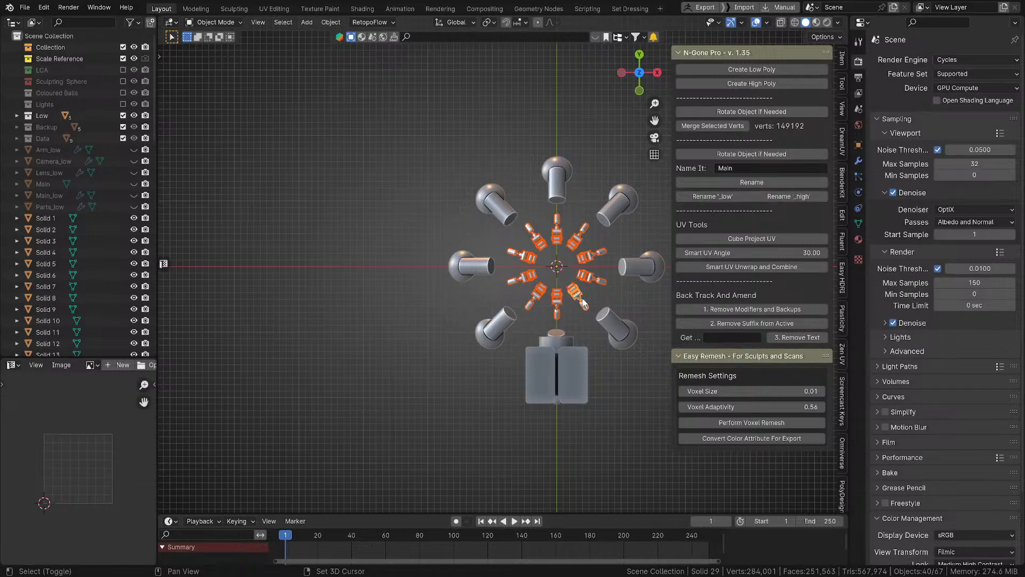
{"action": "key", "text": "ctrl+j"}
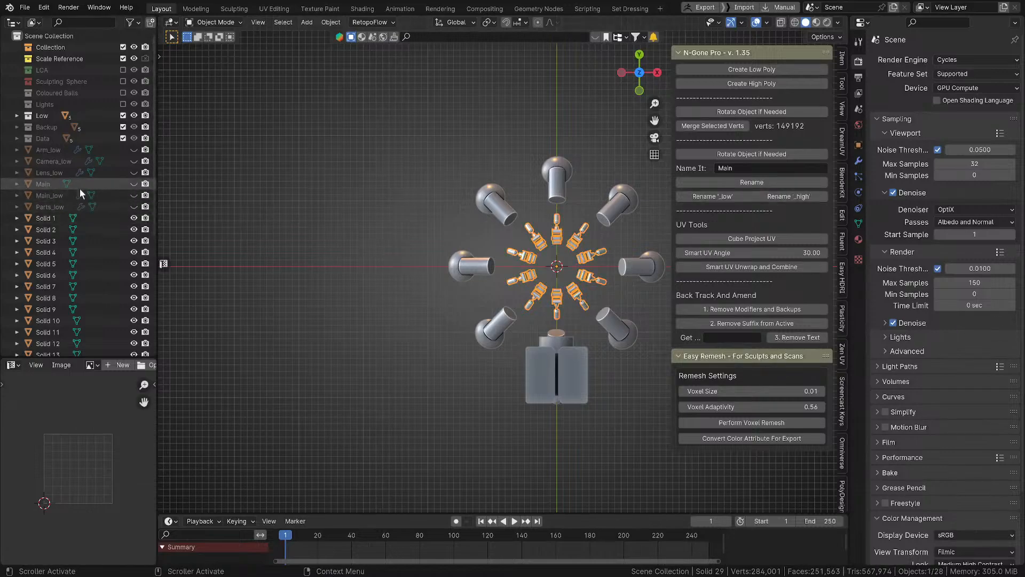
Step: Rename the joined ring of inner pieces as Parts
{"action": "left_click", "coordinate": [733, 170]}
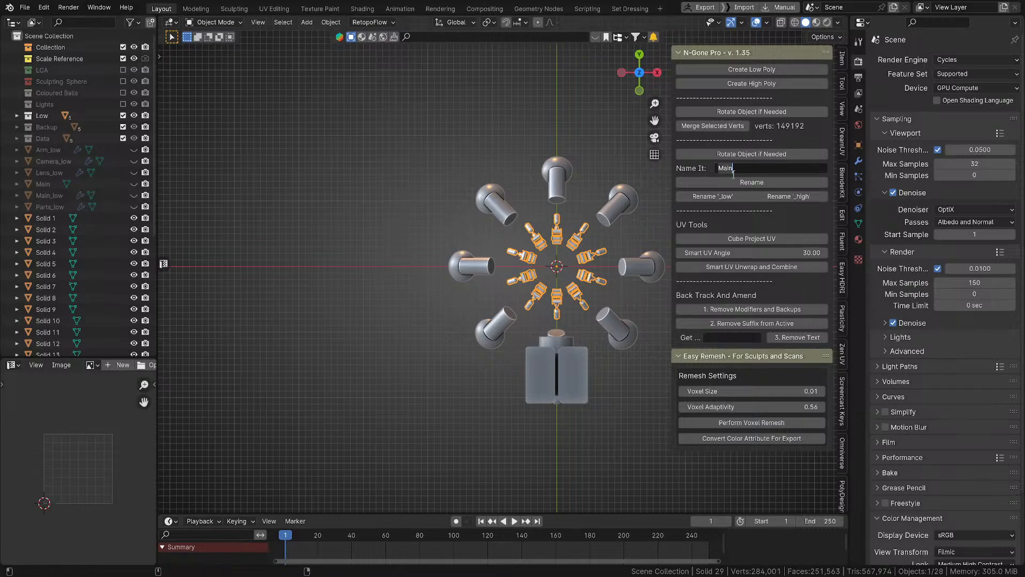
{"action": "type", "text": "Par"}
{"action": "left_click", "coordinate": [779, 180]}
{"action": "scroll", "coordinate": [426, 293], "scroll_direction": "up", "scroll_amount": 3}
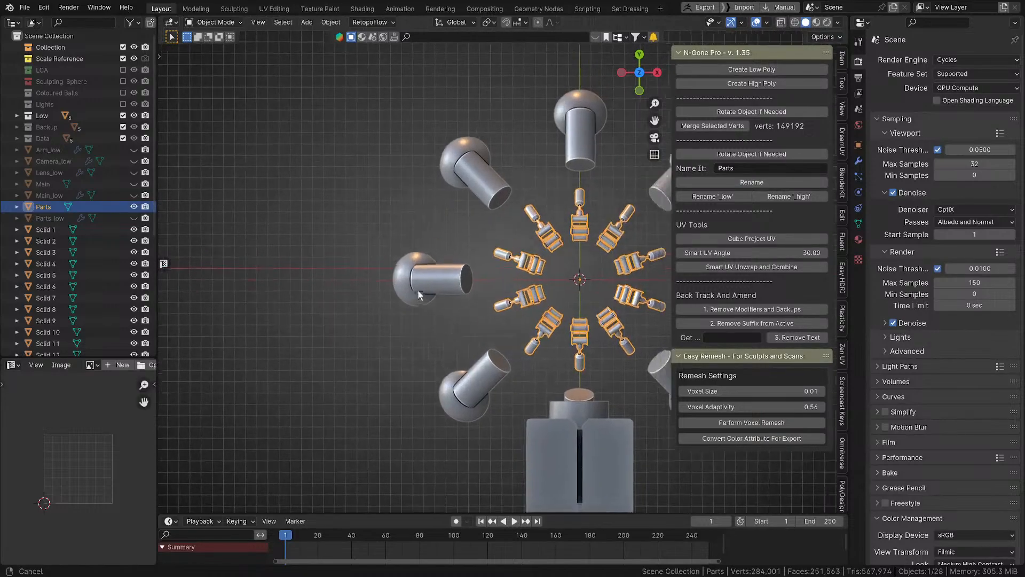
Step: Try to rename the eight small lens pieces on the outer ring of spheres as Lens
{"action": "scroll", "coordinate": [426, 293], "scroll_direction": "down", "scroll_amount": 3}
{"action": "middle_click_drag", "start_coordinate": [442, 251], "coordinate": [473, 415]}
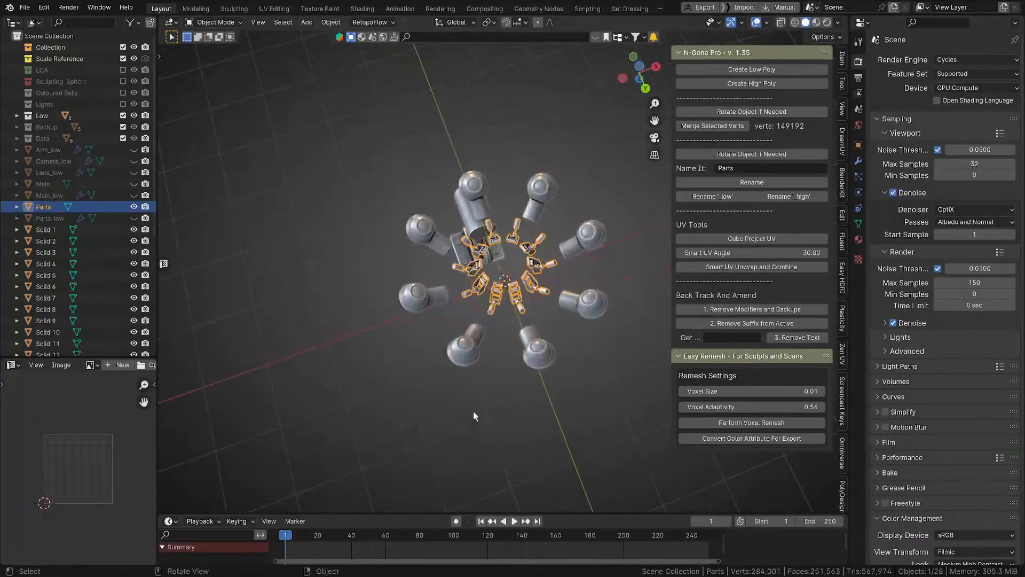
{"action": "left_click", "coordinate": [470, 351]}
{"action": "left_click", "coordinate": [540, 348], "text": "shift"}
{"action": "left_click", "coordinate": [586, 299], "text": "shift"}
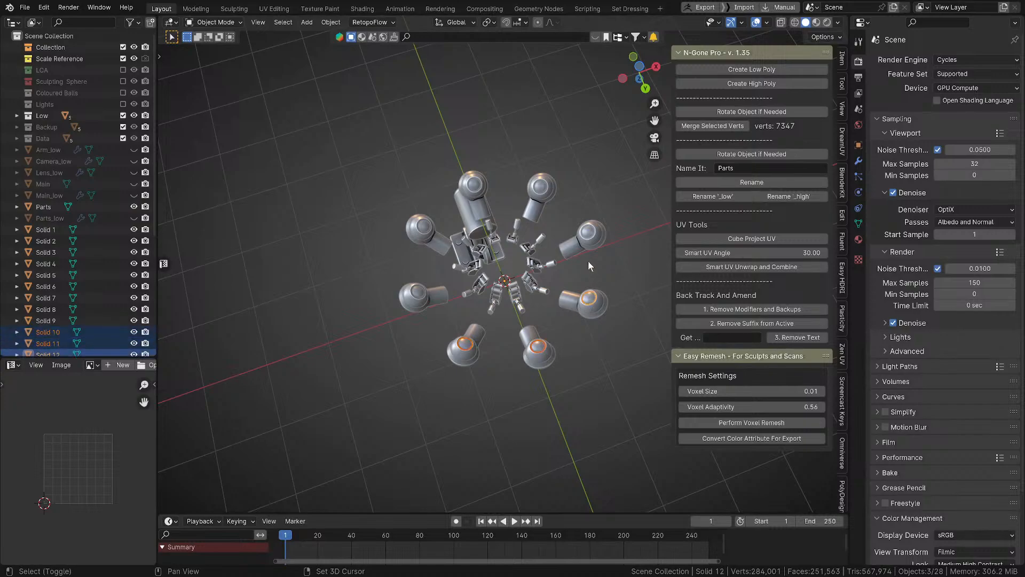
{"action": "left_click", "coordinate": [591, 233], "text": "shift"}
{"action": "left_click", "coordinate": [542, 184], "text": "shift"}
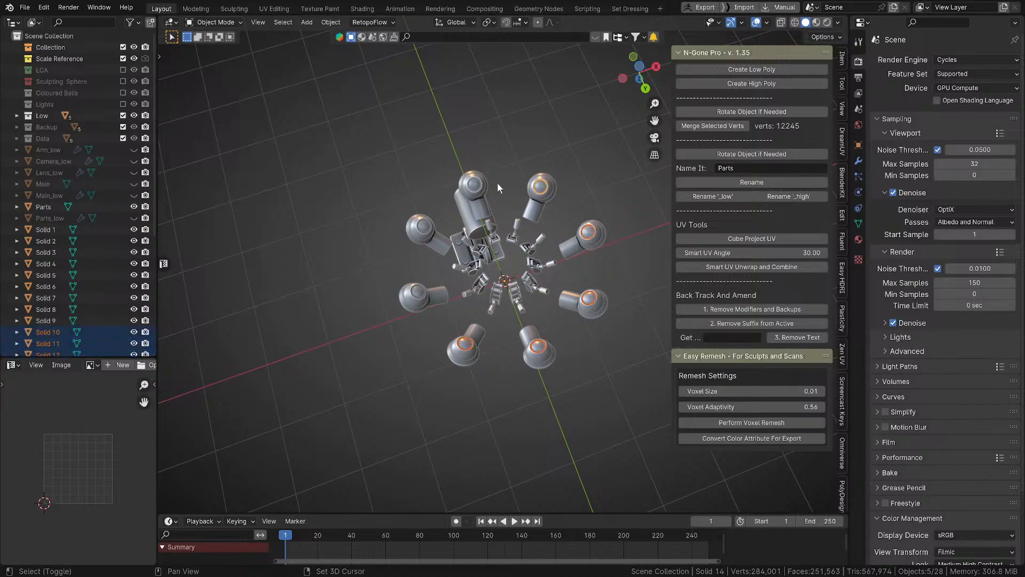
{"action": "left_click", "coordinate": [475, 184], "text": "shift"}
{"action": "left_click", "coordinate": [424, 229], "text": "shift"}
{"action": "left_click", "coordinate": [420, 294], "text": "shift"}
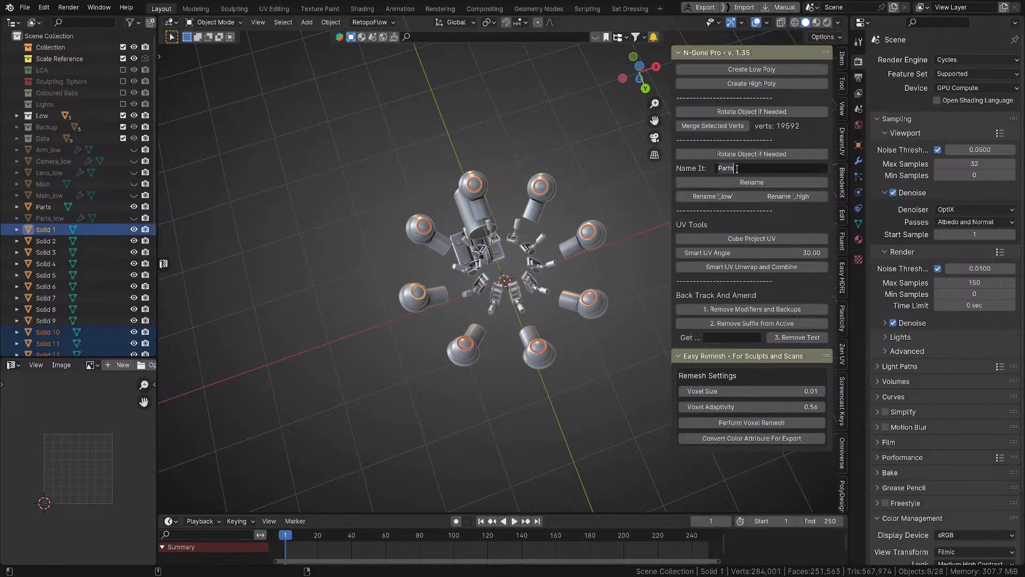
{"action": "type", "text": "L"}
{"action": "left_click", "coordinate": [748, 182]}
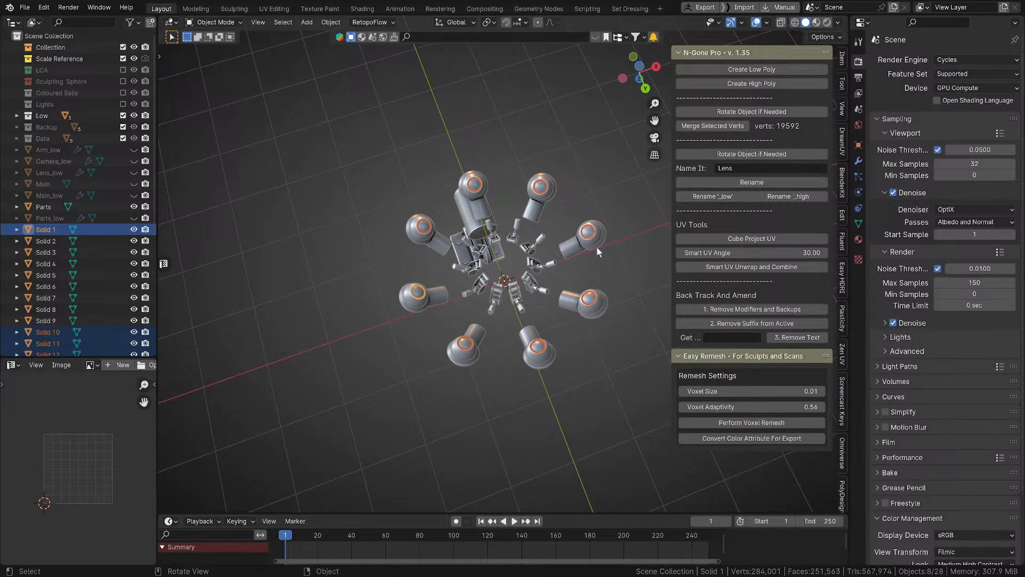
Step: Join the spheres and cylinders of all eight camera housings in the outer ring into a single object
{"action": "scroll", "coordinate": [572, 274], "scroll_direction": "up", "scroll_amount": 3}
{"action": "scroll", "coordinate": [577, 267], "scroll_direction": "down", "scroll_amount": 2}
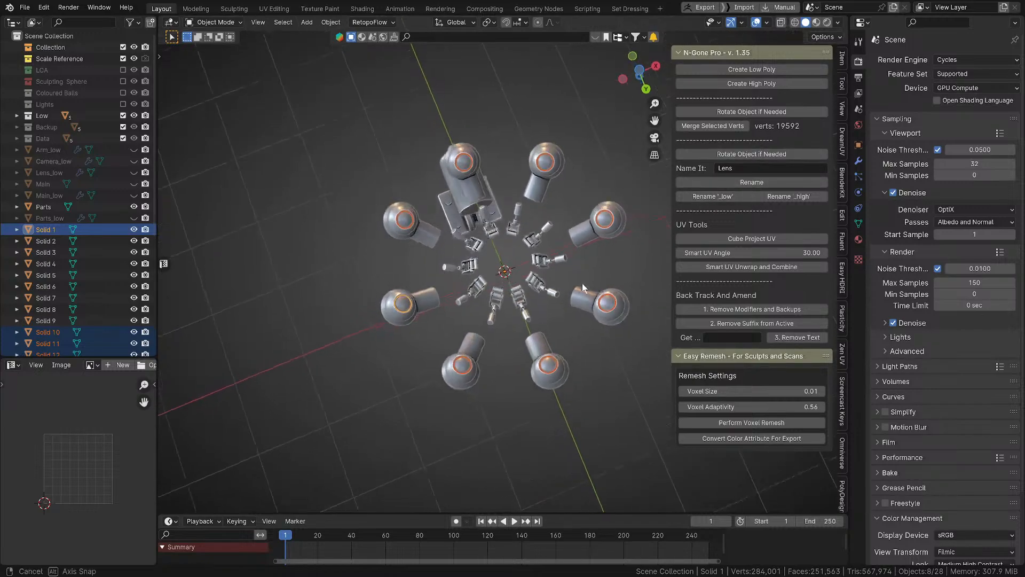
{"action": "left_click", "coordinate": [621, 309]}
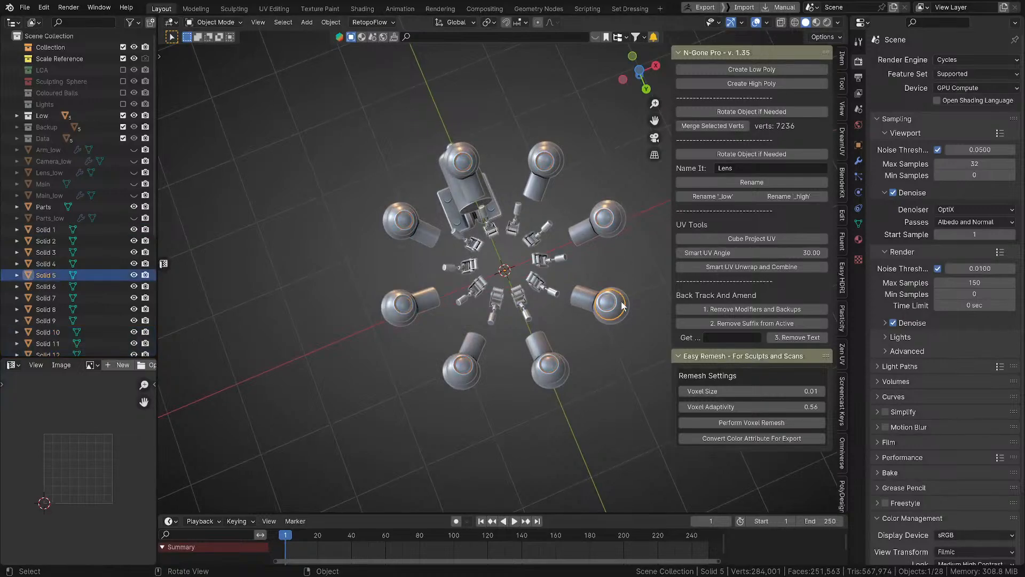
{"action": "left_click", "coordinate": [627, 306], "text": "shift"}
{"action": "left_click", "coordinate": [611, 230], "text": "shift"}
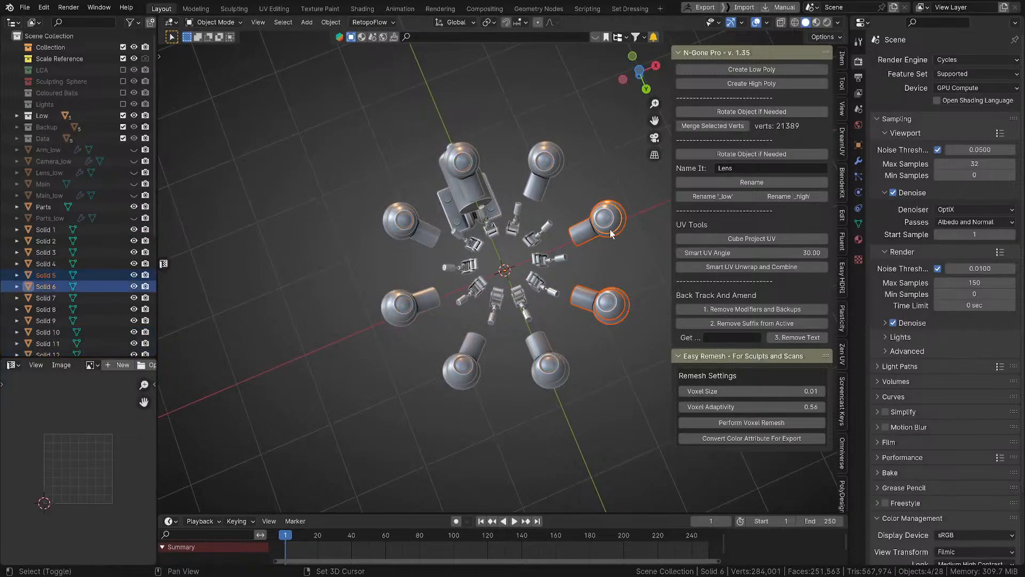
{"action": "left_click", "coordinate": [552, 170], "text": "shift"}
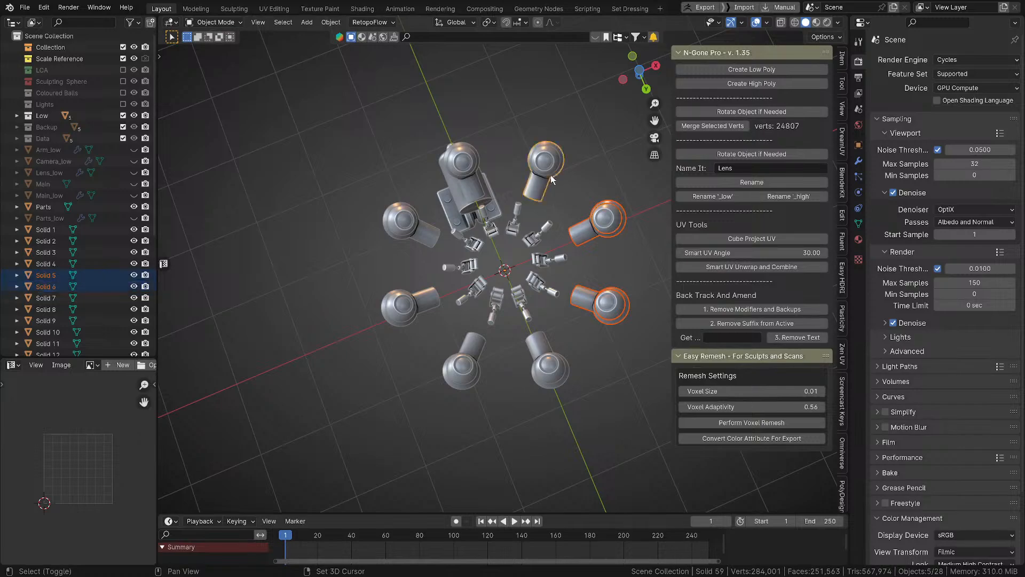
{"action": "left_click", "coordinate": [474, 178], "text": "shift"}
{"action": "left_click", "coordinate": [474, 177], "text": "shift"}
{"action": "middle_click_drag", "start_coordinate": [414, 204], "coordinate": [409, 247]}
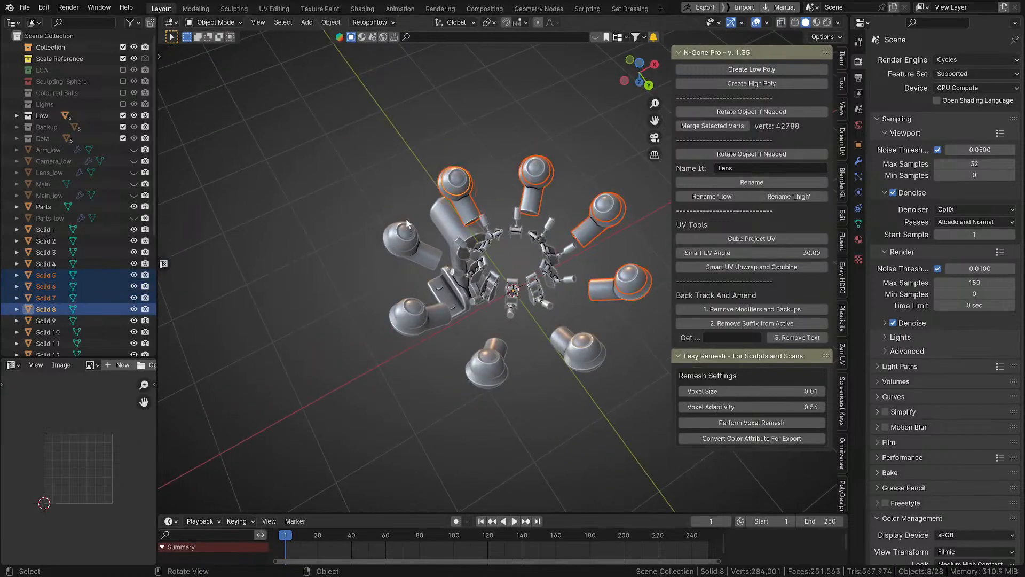
{"action": "left_click", "coordinate": [409, 247], "text": "shift"}
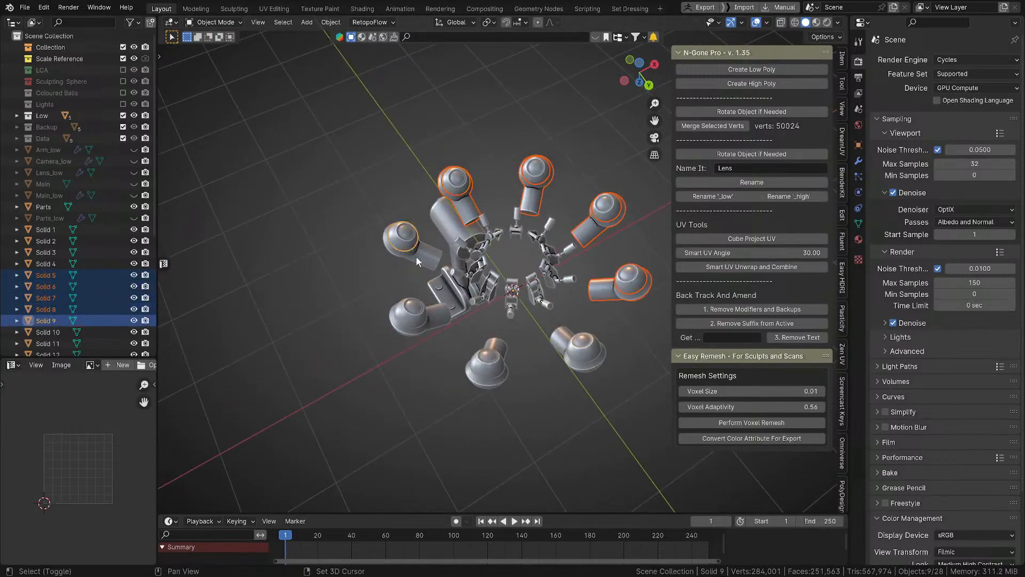
{"action": "left_click", "coordinate": [423, 318], "text": "shift"}
{"action": "left_click", "coordinate": [488, 377], "text": "shift"}
{"action": "left_click", "coordinate": [578, 360], "text": "shift"}
{"action": "left_click", "coordinate": [579, 362], "text": "shift"}
{"action": "left_click", "coordinate": [583, 357], "text": "shift"}
{"action": "left_click", "coordinate": [584, 365], "text": "shift"}
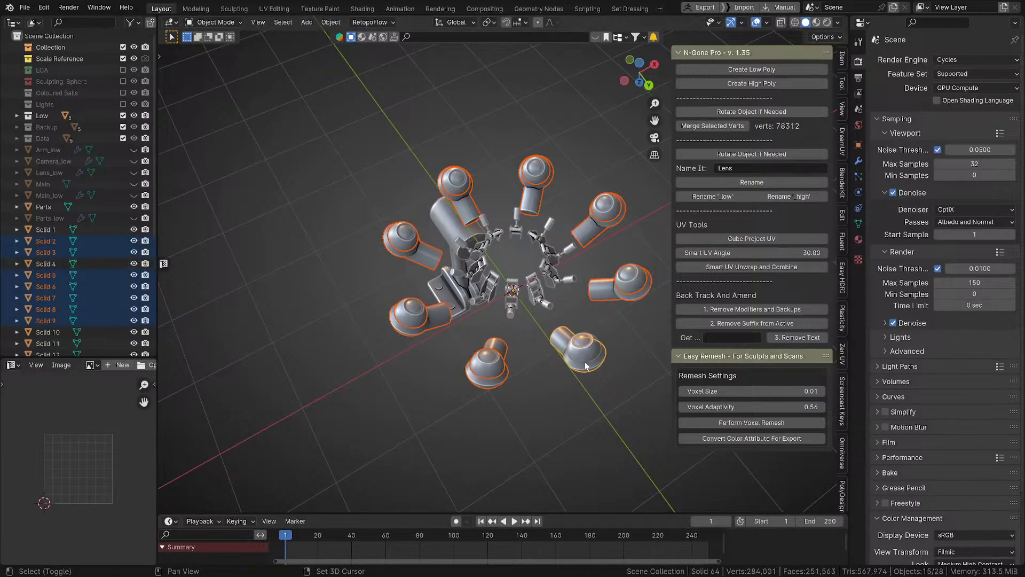
{"action": "left_click", "coordinate": [584, 357], "text": "shift"}
{"action": "middle_click_drag", "start_coordinate": [585, 361], "coordinate": [614, 329]}
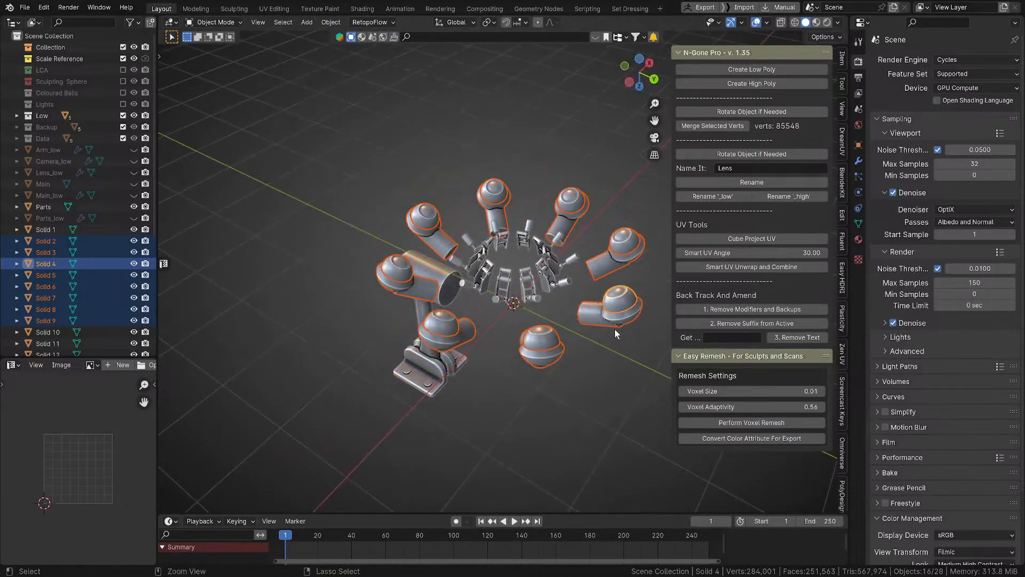
{"action": "key", "text": "ctrl+j"}
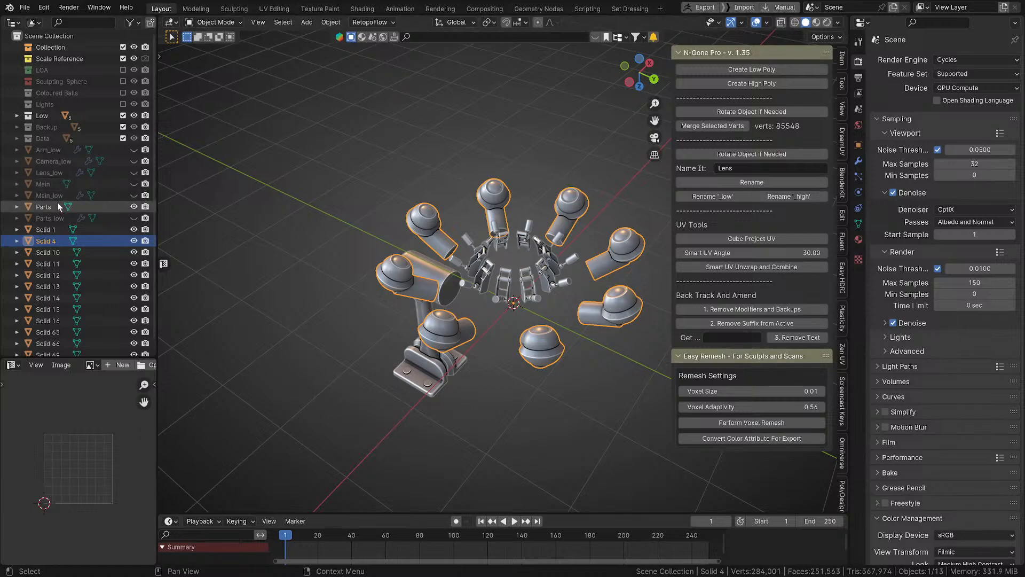
Step: Show the hidden objects temporarily to check the name of the matching low-poly camera housings, then restore the previous visibility
{"action": "scroll", "coordinate": [57, 202], "scroll_direction": "down", "scroll_amount": 1}
{"action": "scroll", "coordinate": [224, 239], "scroll_direction": "up", "scroll_amount": 3}
{"action": "scroll", "coordinate": [224, 239], "scroll_direction": "down", "scroll_amount": 3}
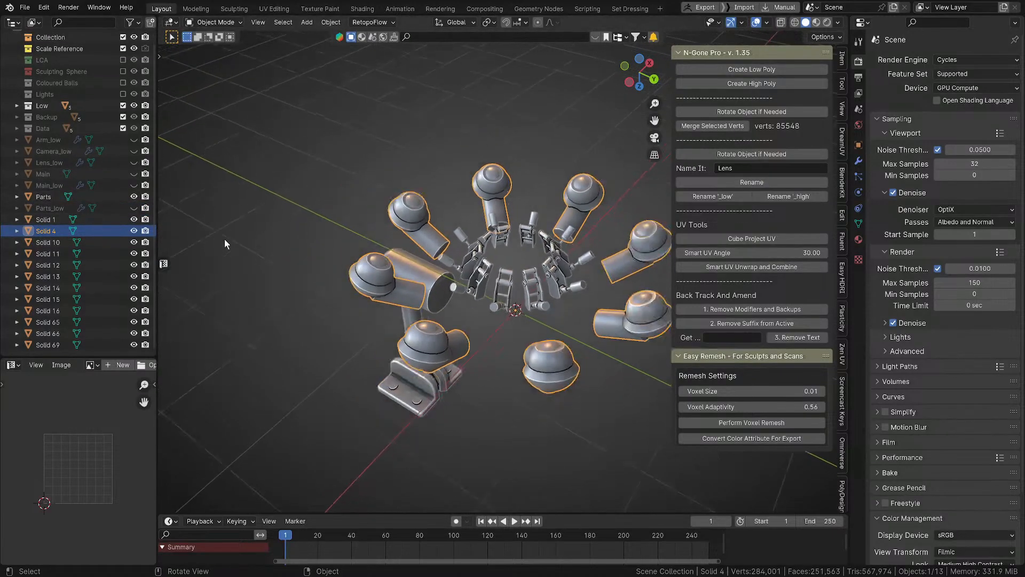
{"action": "middle_click_drag", "start_coordinate": [224, 239], "coordinate": [213, 258]}
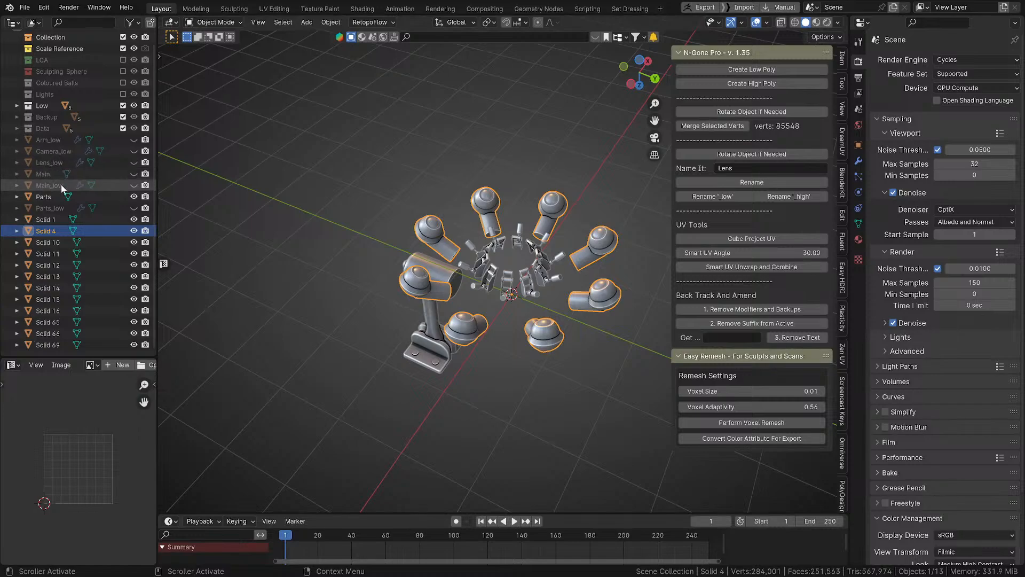
{"action": "scroll", "coordinate": [283, 238], "scroll_direction": "up", "scroll_amount": 1}
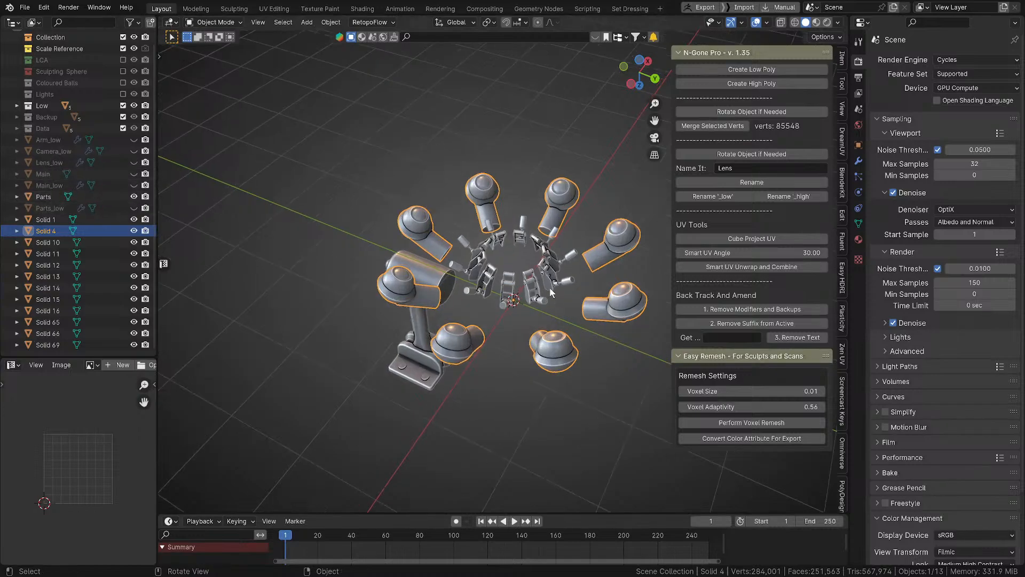
{"action": "left_click_drag", "start_coordinate": [135, 141], "coordinate": [139, 207]}
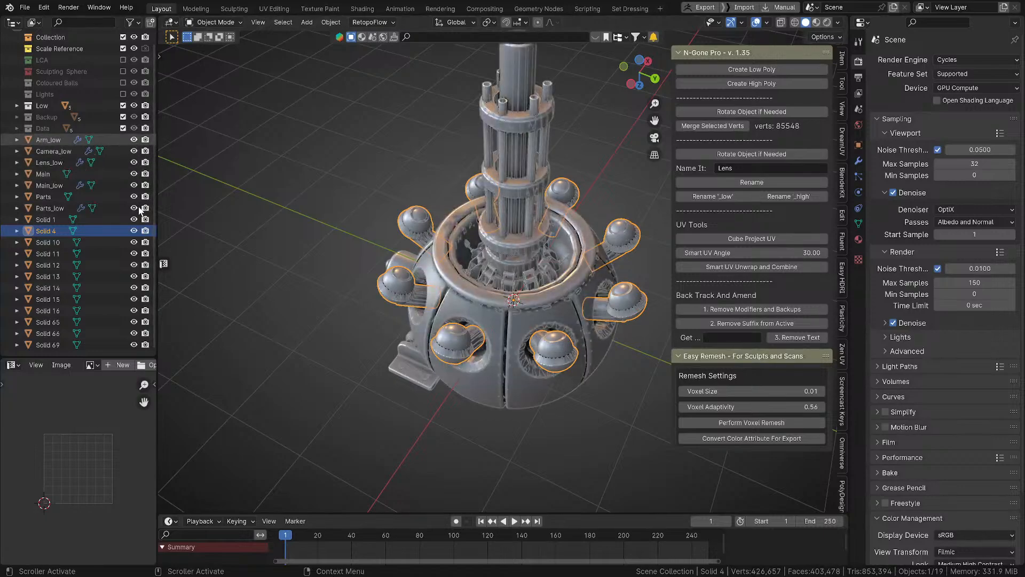
{"action": "left_click", "coordinate": [414, 298]}
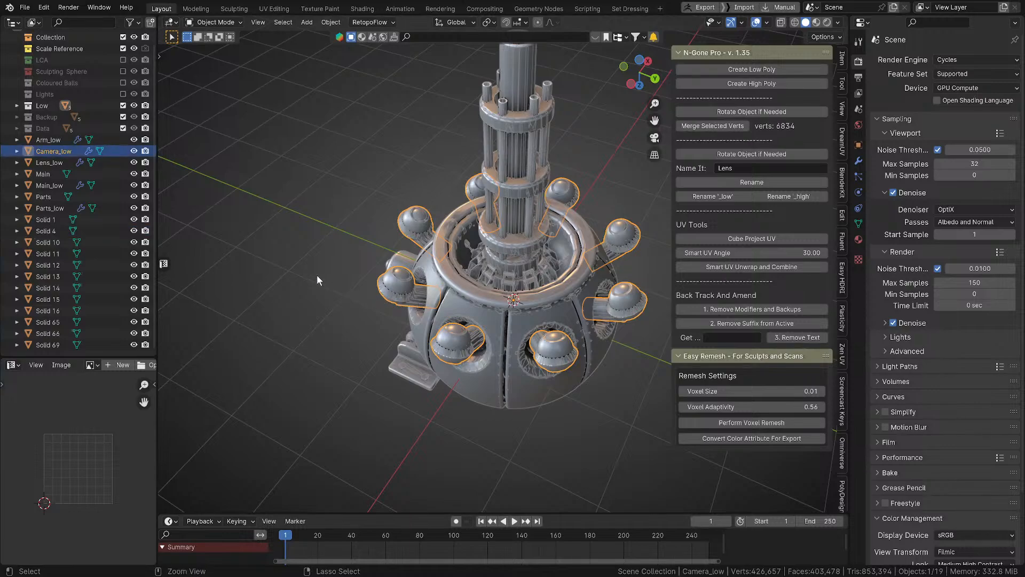
{"action": "key", "text": "ctrl+z"}
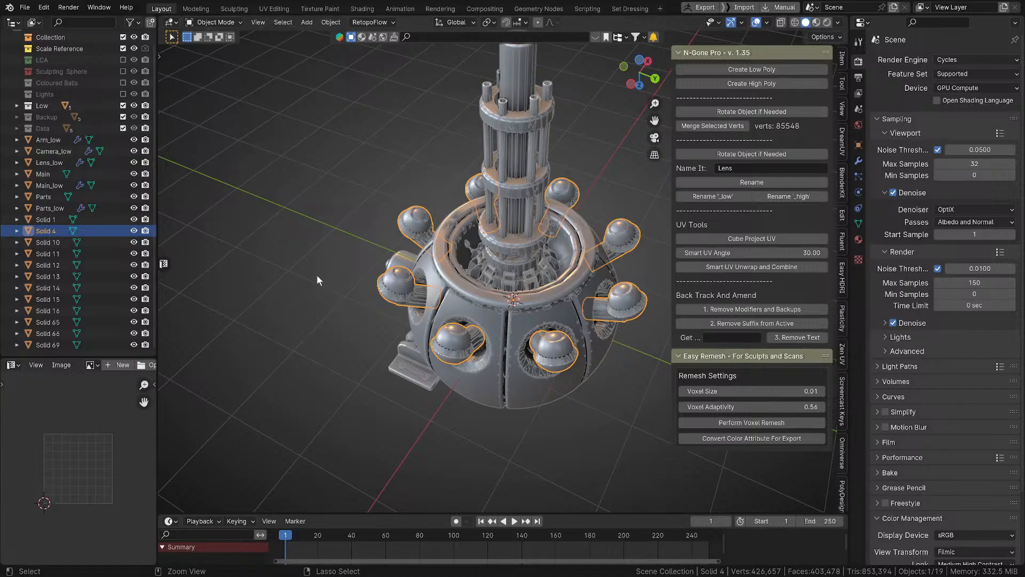
{"action": "key", "text": "shift+h"}
Step: Rename the joined camera housings as Camera
{"action": "left_click", "coordinate": [741, 169]}
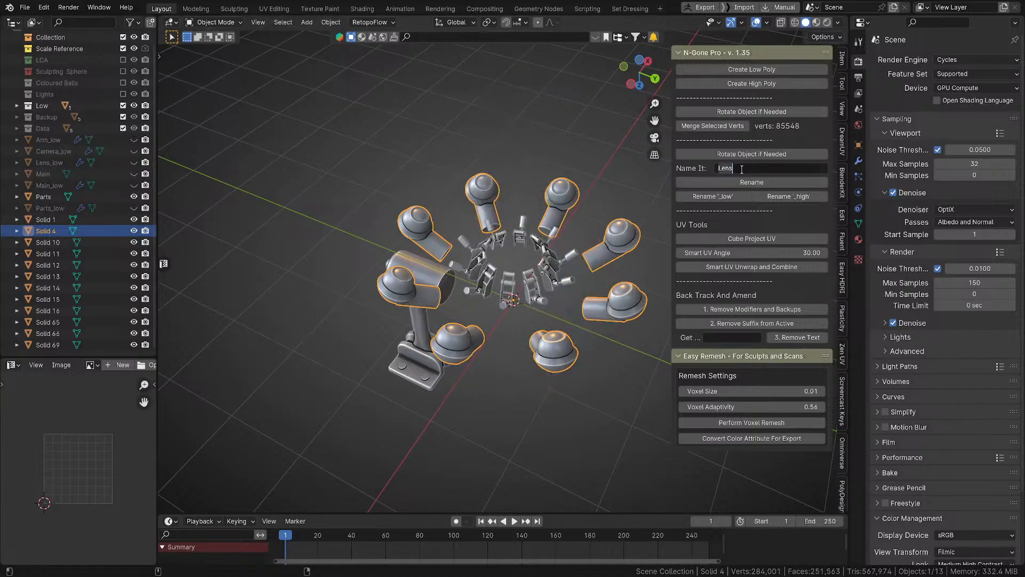
{"action": "type", "text": "Camera"}
{"action": "left_click", "coordinate": [731, 182]}
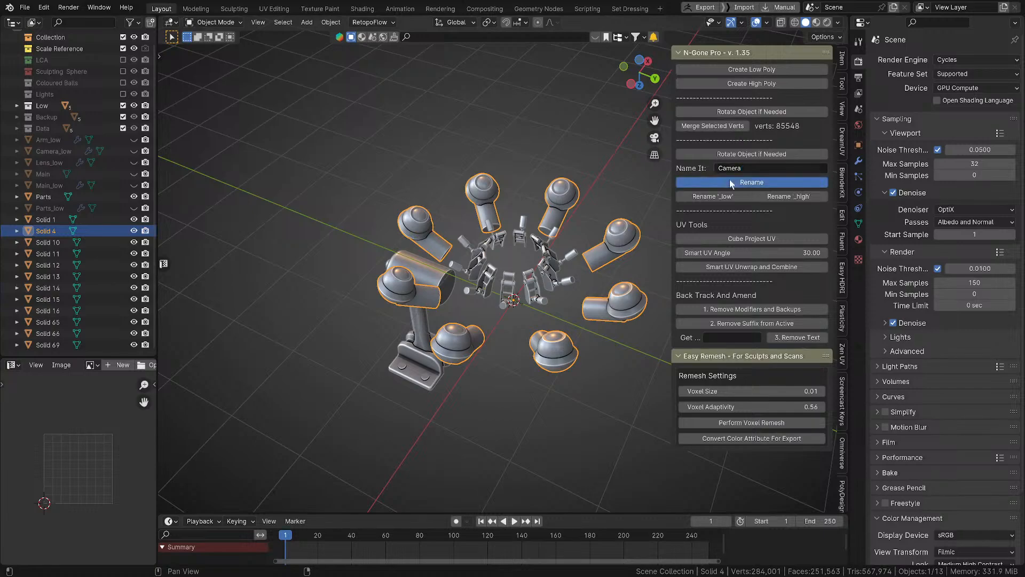
Step: Join the mounting base, post and horizontal cylinder pieces into a single object and rename it as Arm
{"action": "left_click", "coordinate": [482, 283]}
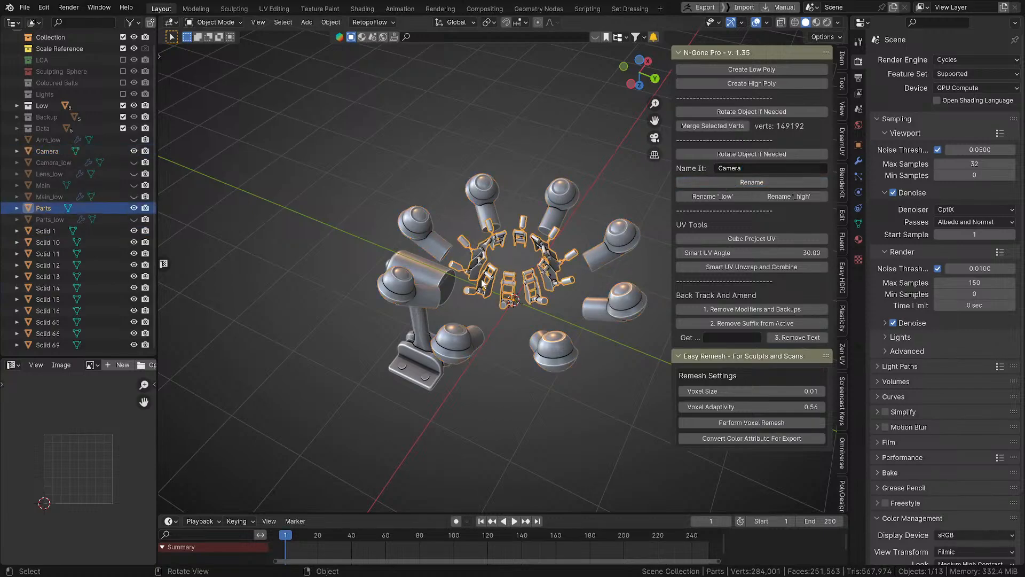
{"action": "left_click", "coordinate": [441, 287]}
{"action": "left_click", "coordinate": [405, 332]}
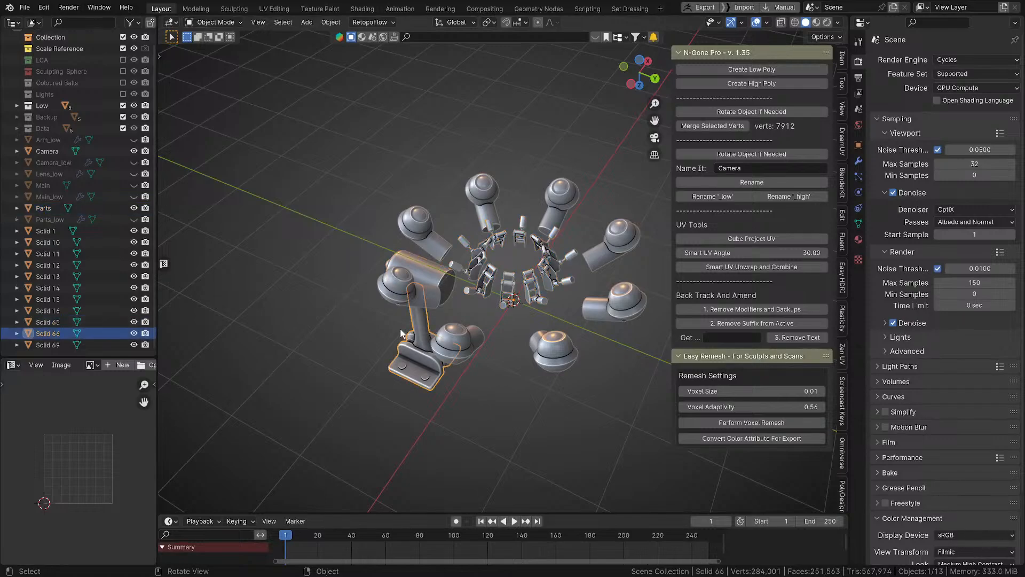
{"action": "middle_click_drag", "start_coordinate": [404, 321], "coordinate": [368, 235]}
{"action": "left_click_drag", "start_coordinate": [368, 234], "coordinate": [471, 400]}
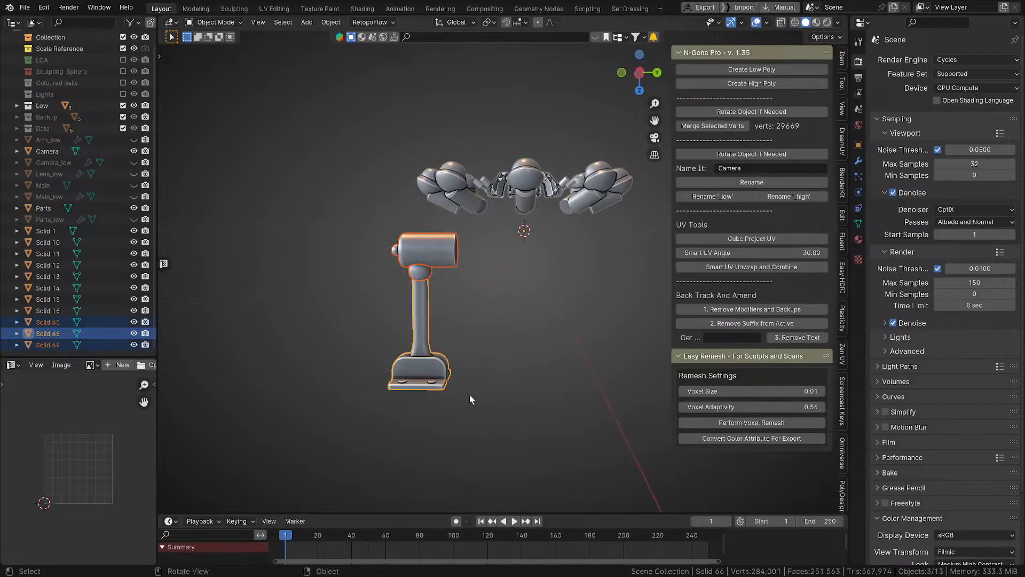
{"action": "left_click", "coordinate": [752, 170]}
{"action": "type", "text": "Arm"}
{"action": "key", "text": "Return"}
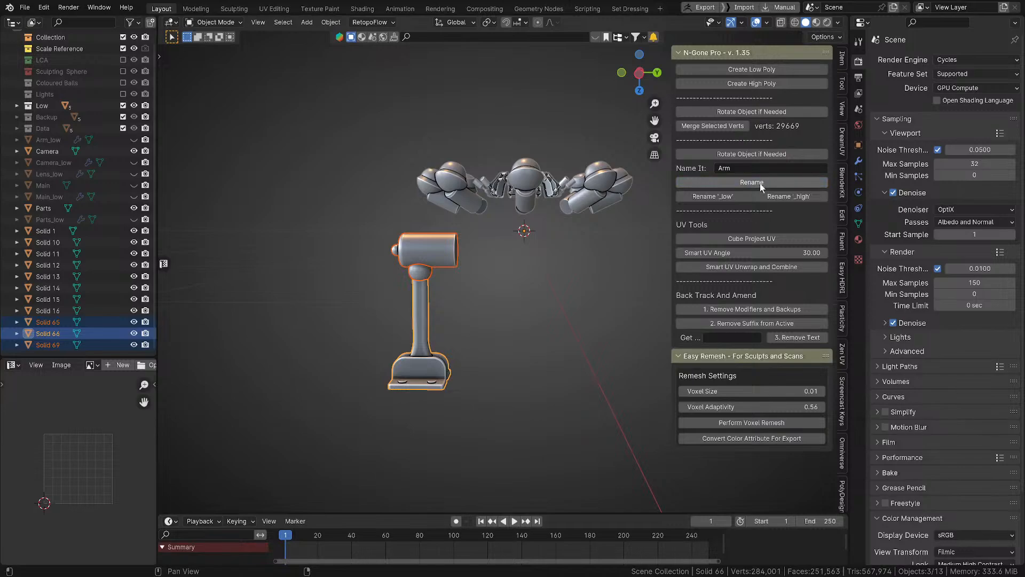
{"action": "middle_click_drag", "start_coordinate": [529, 243], "coordinate": [464, 264]}
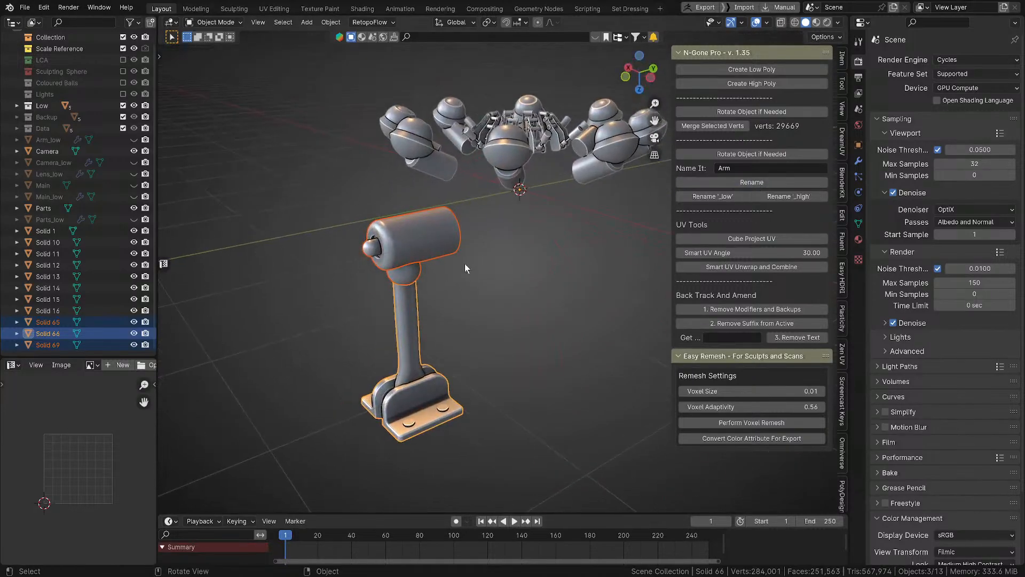
{"action": "key", "text": "ctrl+j"}
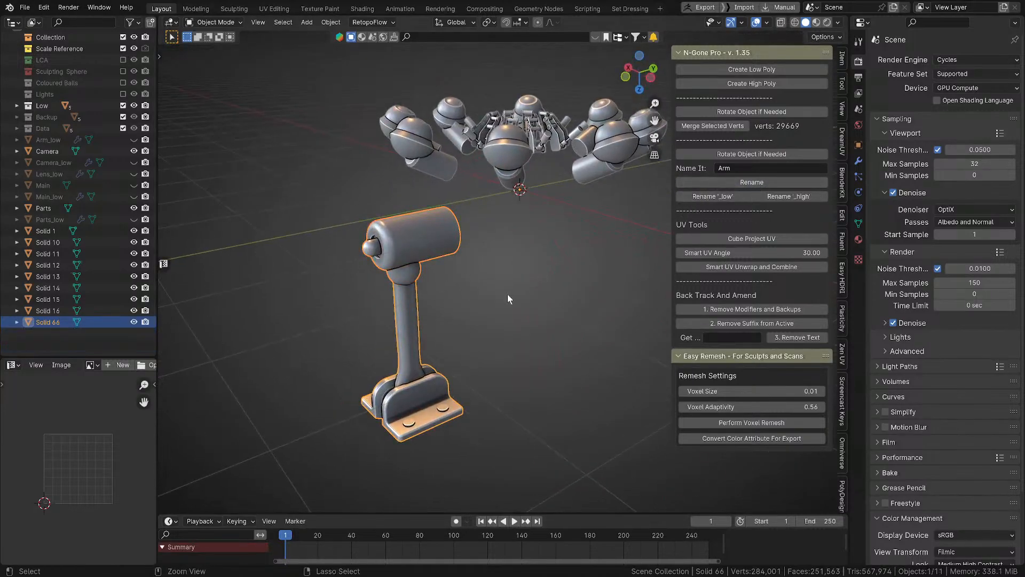
{"action": "left_click", "coordinate": [736, 181]}
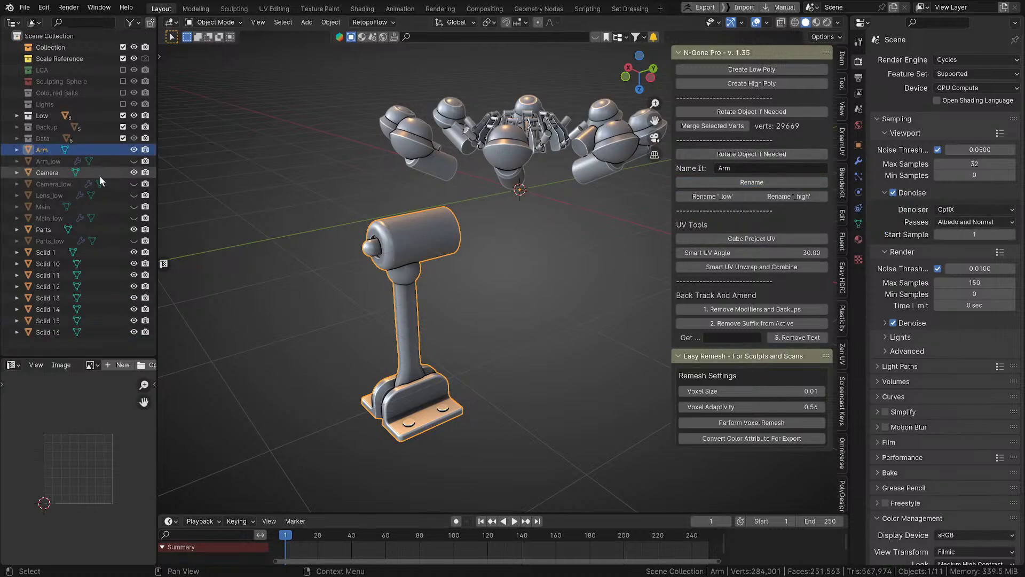
Step: Join the remaining pieces Solid 1 and Solid 10 to Solid 16 into a single object and rename it as Lens
{"action": "left_click", "coordinate": [52, 255]}
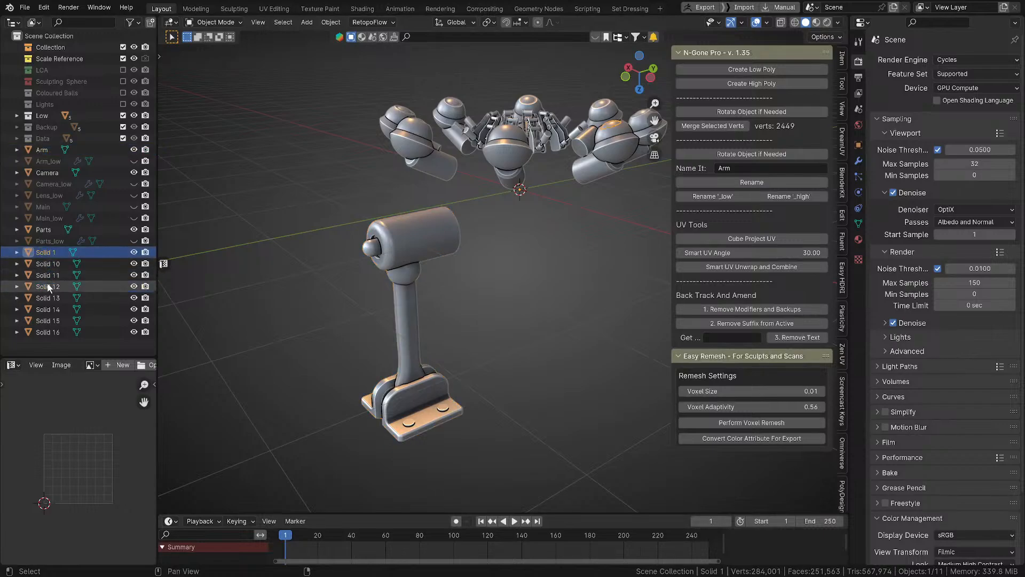
{"action": "left_click", "coordinate": [46, 321], "text": "shift"}
{"action": "middle_click_drag", "start_coordinate": [332, 216], "coordinate": [299, 283]}
{"action": "left_click", "coordinate": [82, 331], "text": "shift"}
{"action": "left_click", "coordinate": [763, 167]}
{"action": "type", "text": "Lens"}
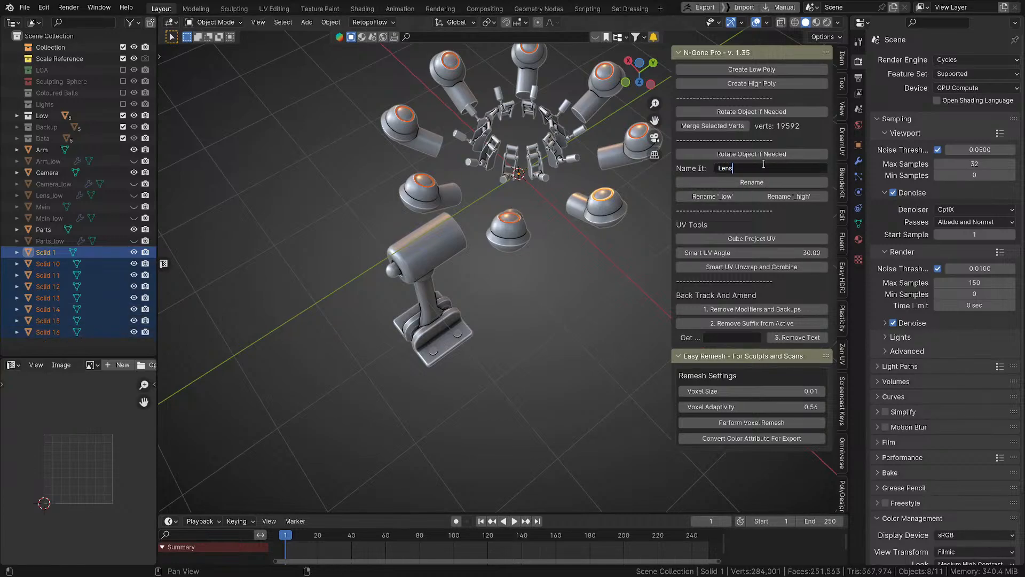
{"action": "left_click", "coordinate": [771, 183]}
{"action": "key", "text": "ctrl+j"}
{"action": "left_click", "coordinate": [773, 183]}
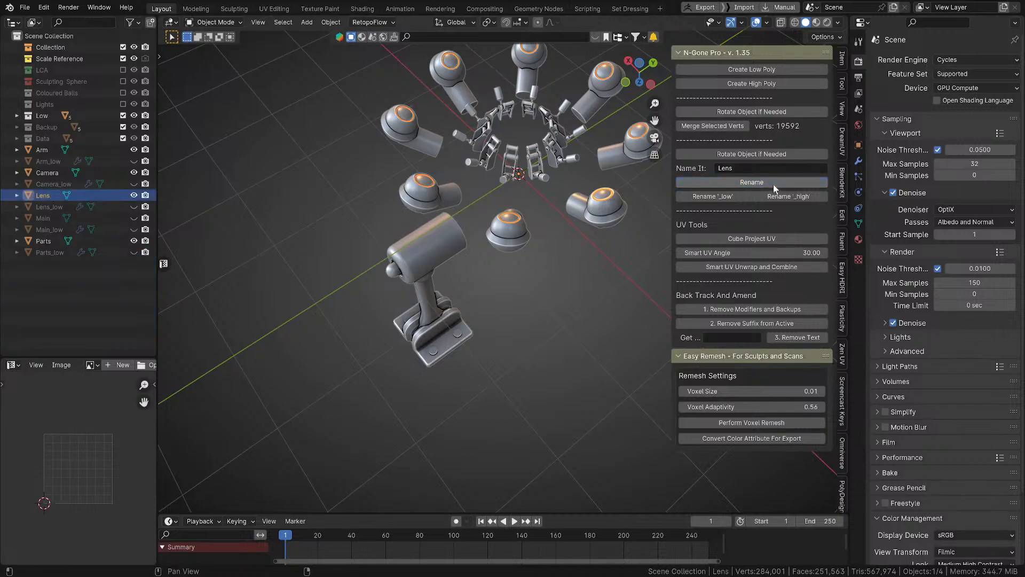
Step: Unhide the Main object and select the ring of camera housings
{"action": "scroll", "coordinate": [340, 229], "scroll_direction": "down", "scroll_amount": 2}
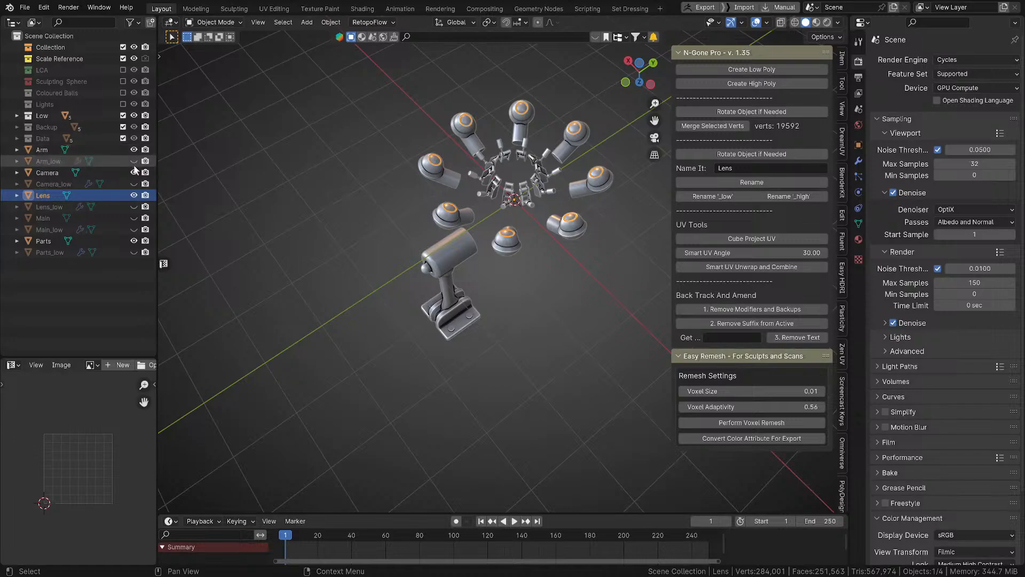
{"action": "left_click", "coordinate": [134, 218]}
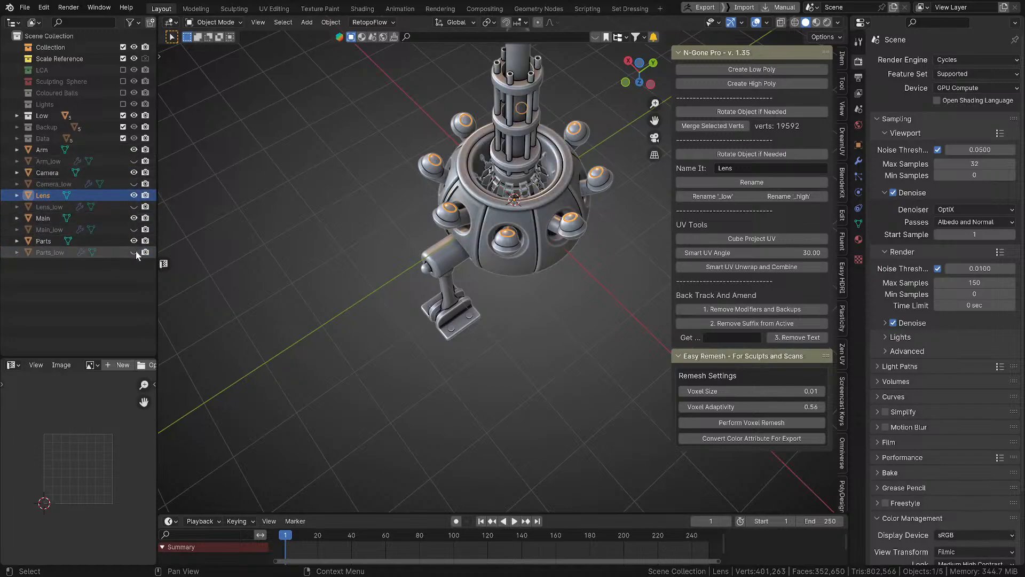
{"action": "middle_click_drag", "start_coordinate": [460, 321], "coordinate": [444, 242]}
{"action": "left_click", "coordinate": [445, 242]}
{"action": "middle_click_drag", "start_coordinate": [437, 174], "coordinate": [410, 121]}
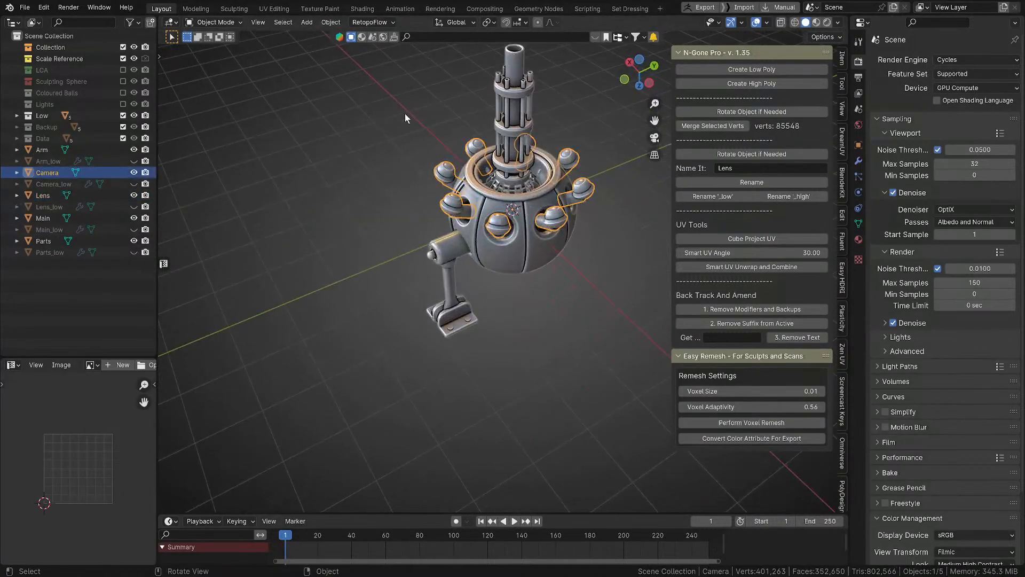
Step: Select the Arm, Camera, Lens, Main and Parts objects and create their high-poly versions
{"action": "scroll", "coordinate": [451, 150], "scroll_direction": "down", "scroll_amount": 1}
{"action": "middle_click_drag", "start_coordinate": [454, 153], "coordinate": [453, 204]}
{"action": "scroll", "coordinate": [470, 155], "scroll_direction": "down", "scroll_amount": 8}
{"action": "scroll", "coordinate": [483, 244], "scroll_direction": "up", "scroll_amount": 1}
{"action": "middle_click_drag", "start_coordinate": [485, 244], "coordinate": [511, 149]}
{"action": "scroll", "coordinate": [495, 256], "scroll_direction": "up", "scroll_amount": 8}
{"action": "scroll", "coordinate": [498, 245], "scroll_direction": "down", "scroll_amount": 3}
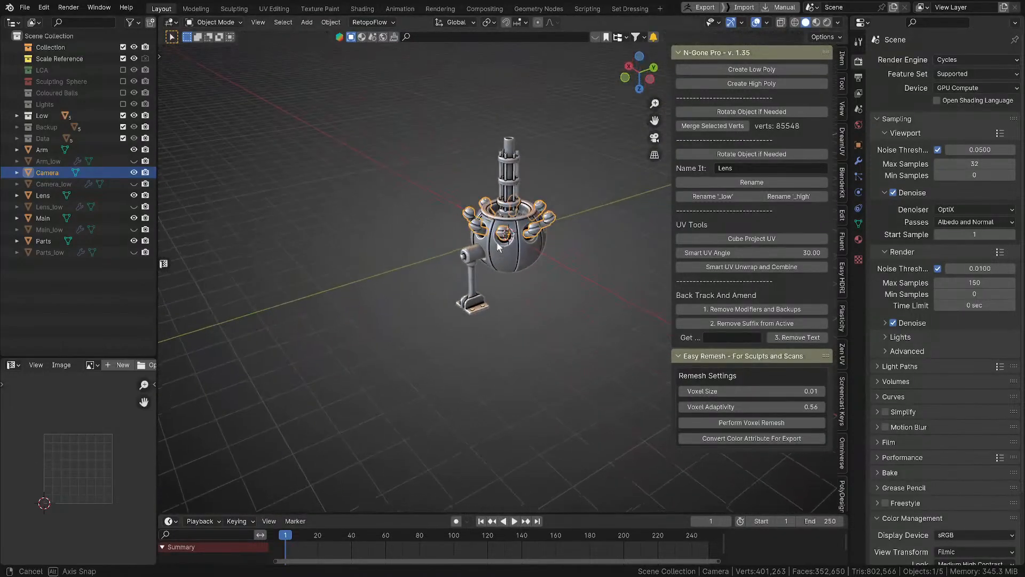
{"action": "left_click_drag", "start_coordinate": [415, 131], "coordinate": [565, 331]}
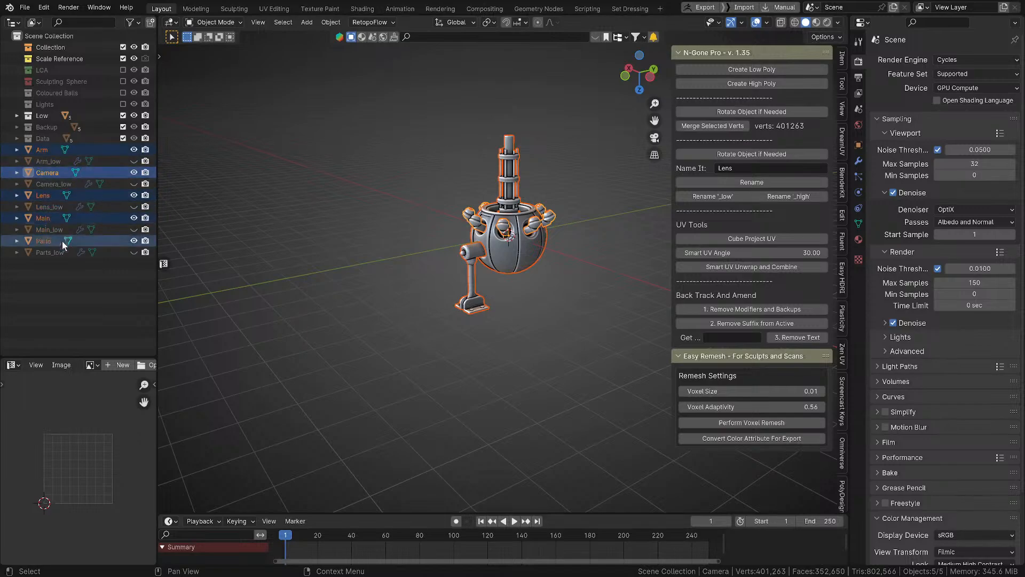
{"action": "left_click", "coordinate": [768, 85]}
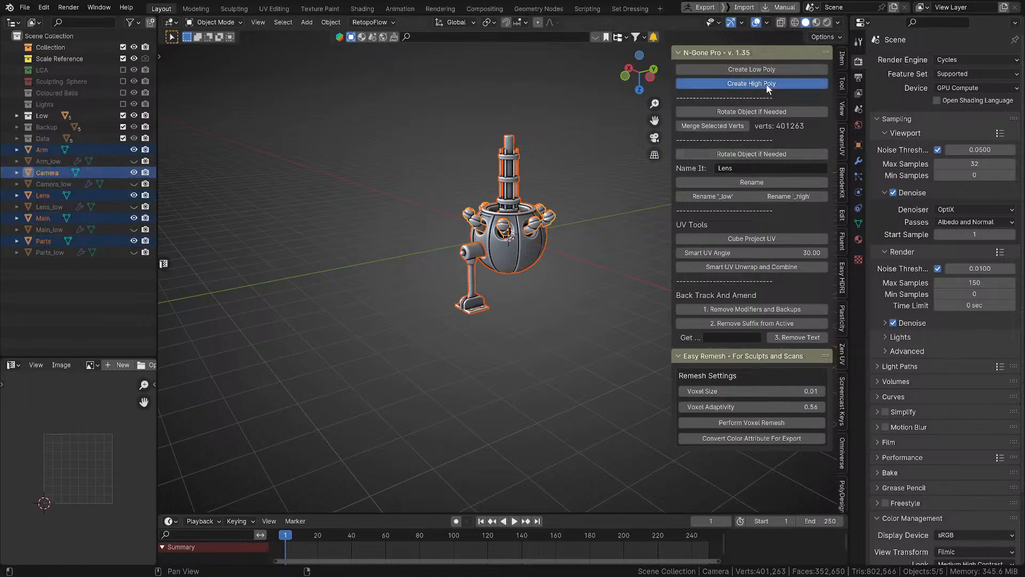
{"action": "middle_click_drag", "start_coordinate": [250, 219], "coordinate": [376, 273]}
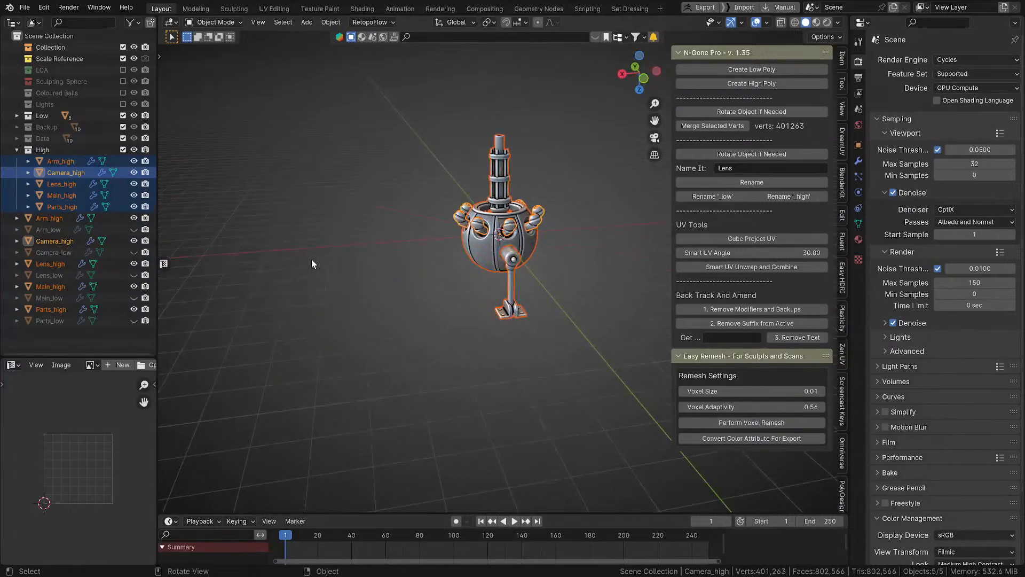
Step: Unhide the low-poly objects, select all high- and low-poly objects, and start an FBX export
{"action": "left_click", "coordinate": [132, 218]}
{"action": "left_click_drag", "start_coordinate": [132, 218], "coordinate": [138, 321]}
{"action": "key", "text": "a"}
{"action": "key", "text": "q"}
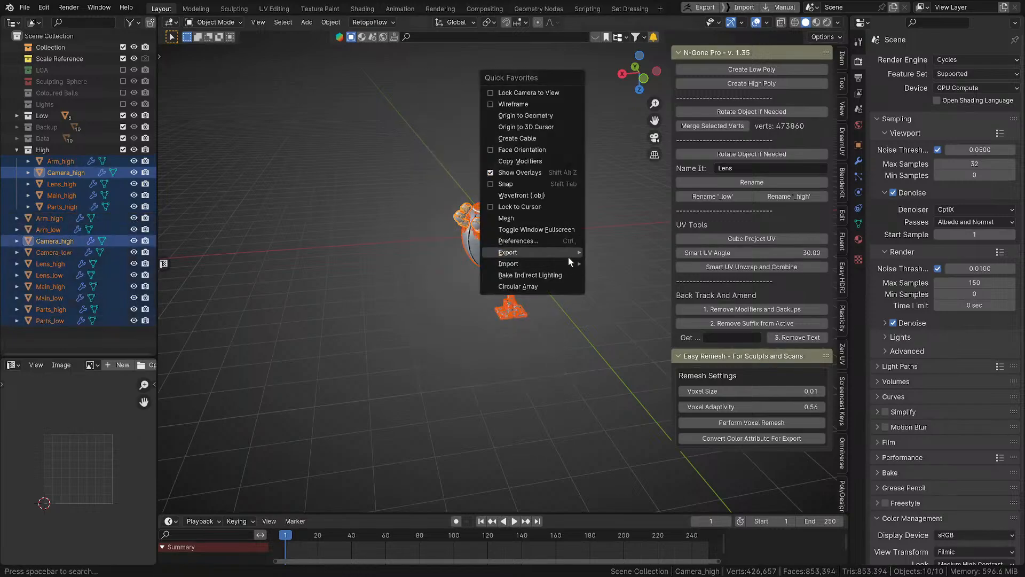
{"action": "mouse_move", "coordinate": [569, 257]}
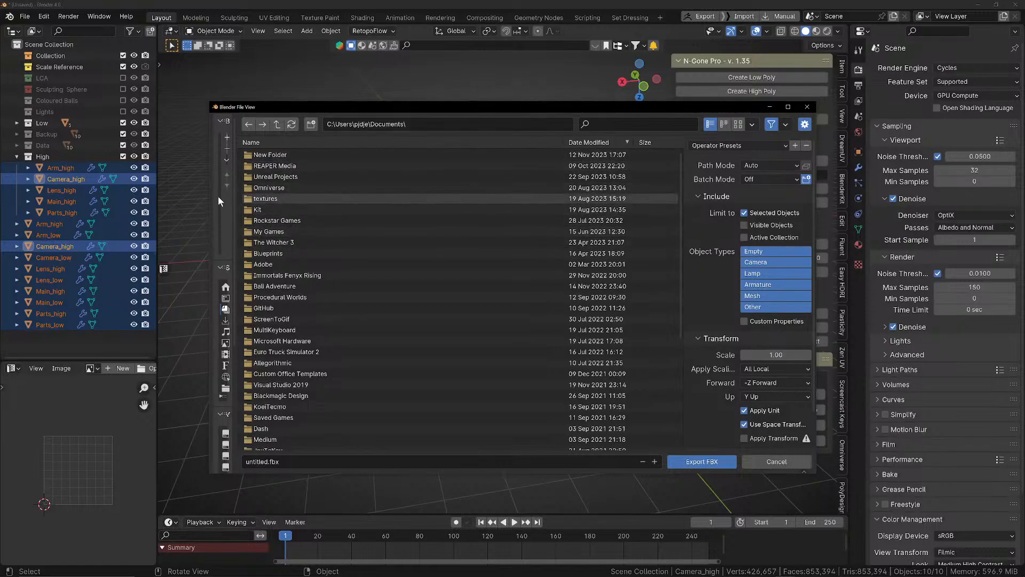
Step: Create a new folder named Gun inside the Documents folder for the export
{"action": "left_click", "coordinate": [312, 125]}
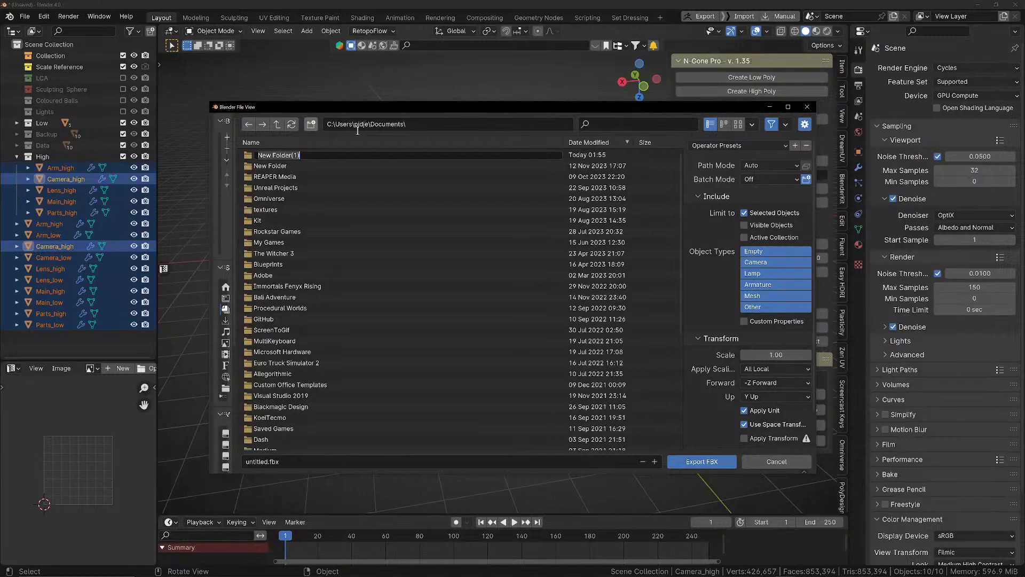
{"action": "type", "text": "N"}
{"action": "key", "text": "BackSpace"}
{"action": "type", "text": "BF"}
{"action": "key", "text": "BackSpace"}
{"action": "key", "text": "BackSpace"}
{"action": "type", "text": "Gun"}
{"action": "key", "text": "Return"}
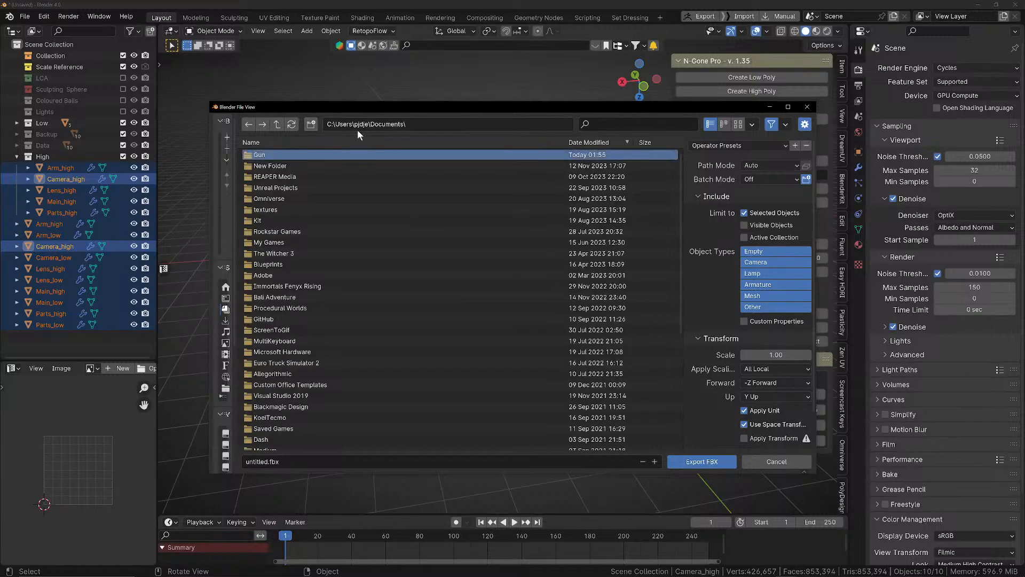
Step: Export the selected objects as an FBX into the Gun folder under a turret file name
{"action": "double_click", "coordinate": [328, 153]}
{"action": "left_click", "coordinate": [319, 460]}
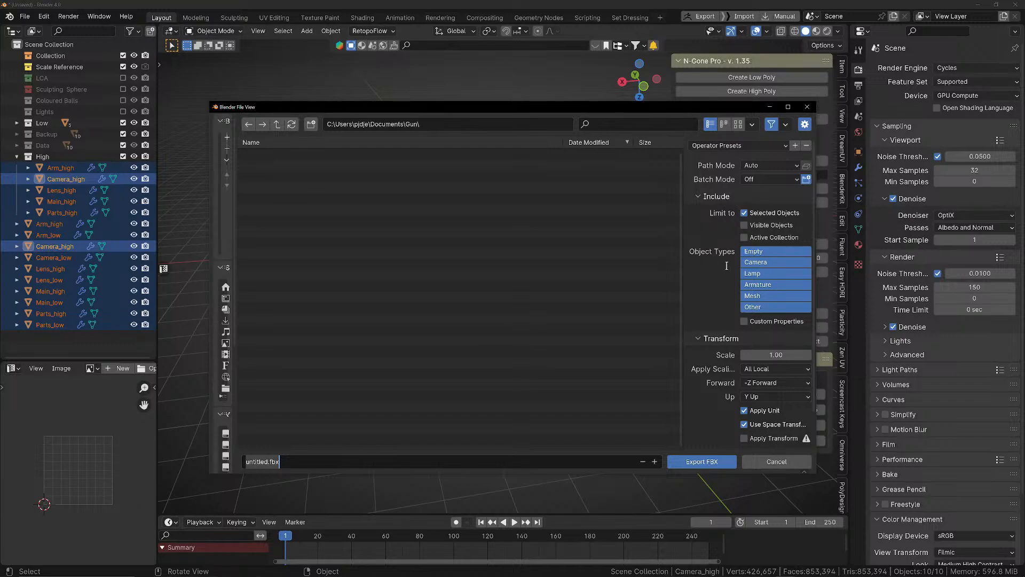
{"action": "key", "text": "Home"}
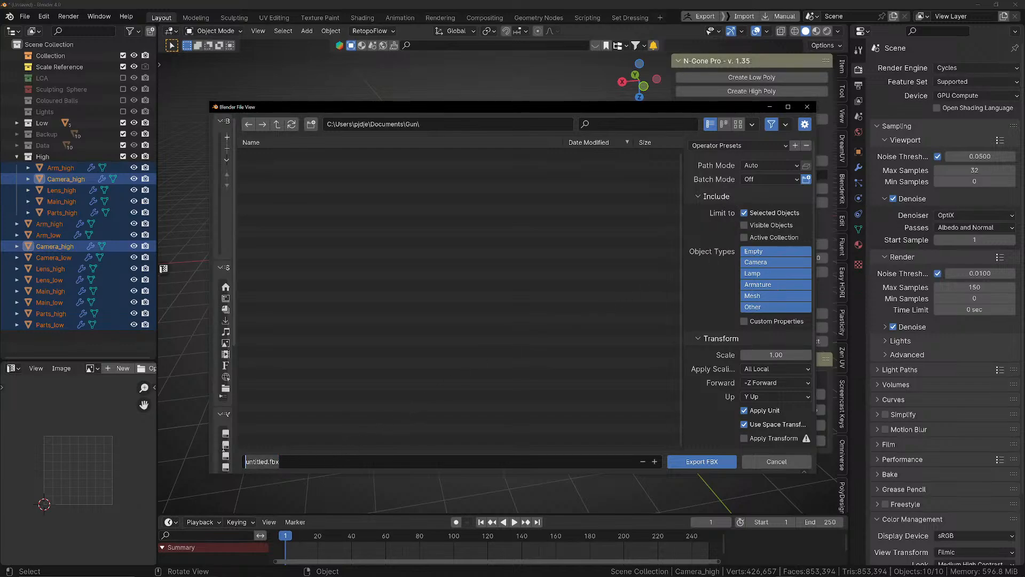
{"action": "type", "text": "G"}
{"action": "type", "text": "teurret"}
{"action": "key", "text": "BackSpace"}
{"action": "key", "text": "BackSpace"}
{"action": "key", "text": "BackSpace"}
{"action": "key", "text": "BackSpace"}
{"action": "key", "text": "BackSpace"}
{"action": "key", "text": "BackSpace"}
{"action": "type", "text": "ureet"}
{"action": "key", "text": "BackSpace"}
{"action": "key", "text": "BackSpace"}
{"action": "key", "text": "BackSpace"}
{"action": "type", "text": "ret"}
{"action": "left_click", "coordinate": [463, 422]}
{"action": "left_click", "coordinate": [723, 463]}
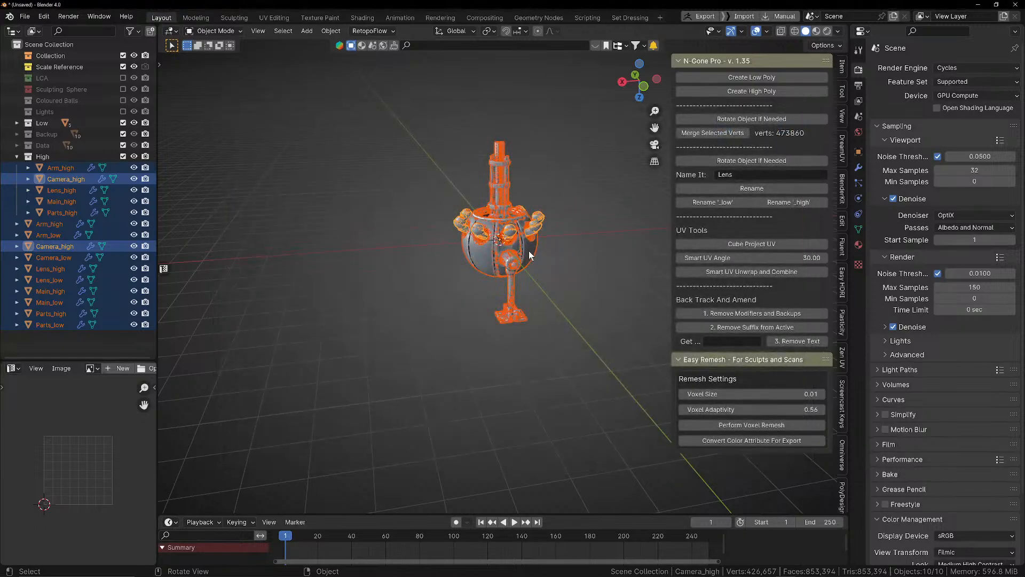
Step: Switch to Marmoset Toolbag and open the bake project in the scene
{"action": "mouse_move", "coordinate": [512, 300]}
{"action": "middle_mouse_down"}
{"action": "mouse_move", "coordinate": [522, 297]}
{"action": "mouse_move", "coordinate": [512, 321]}
{"action": "middle_mouse_up"}
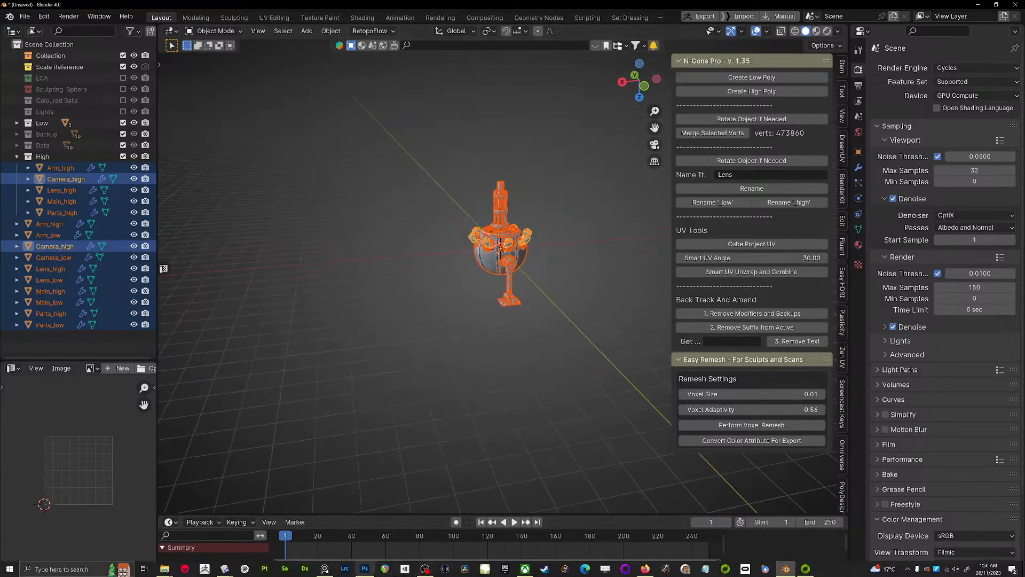
{"action": "left_click", "coordinate": [182, 569]}
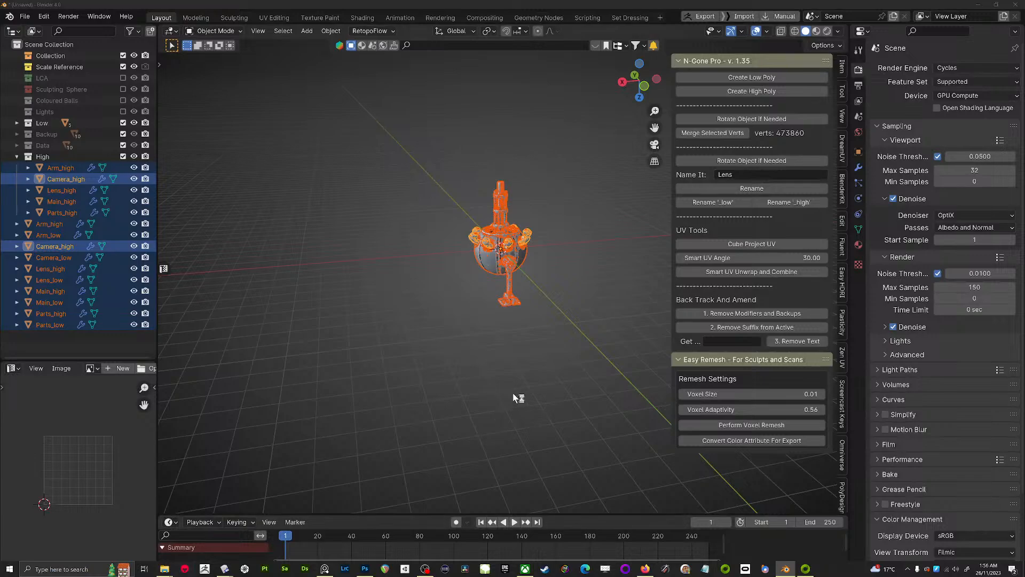
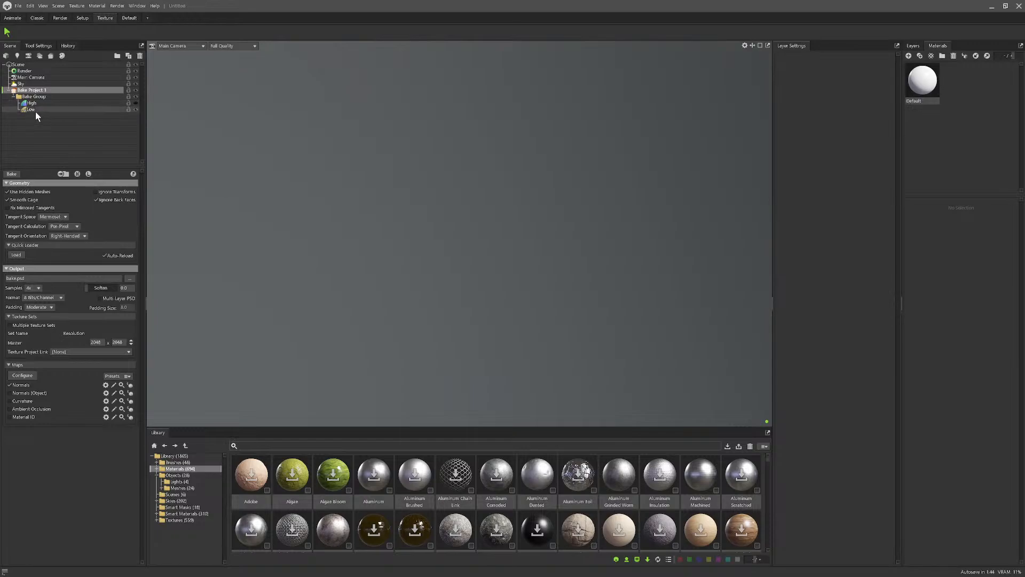
{"action": "double_click", "coordinate": [47, 90]}
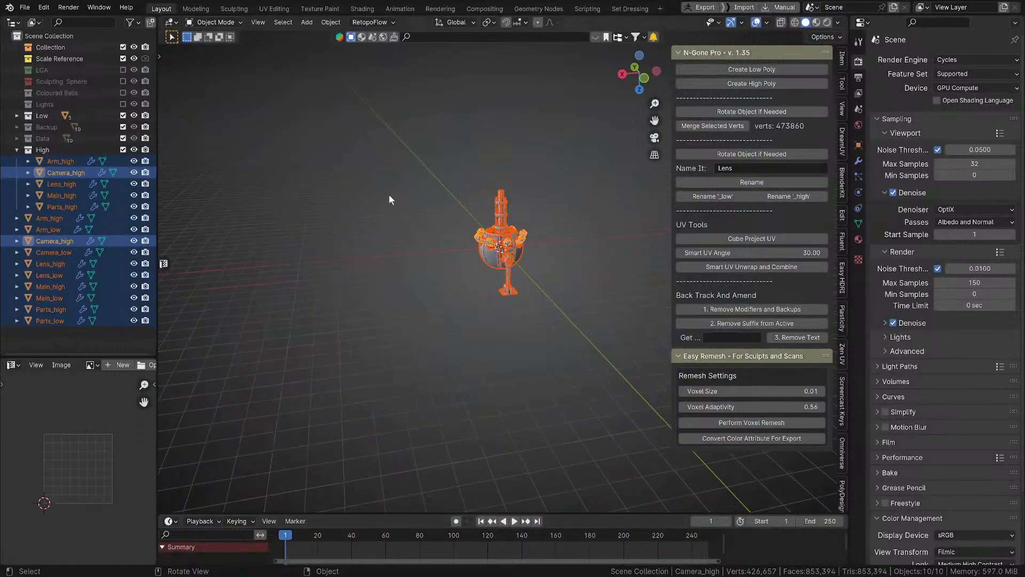
Step: Return to Blender, hide all high-poly objects and expand the Low collection
{"action": "left_click", "coordinate": [123, 150]}
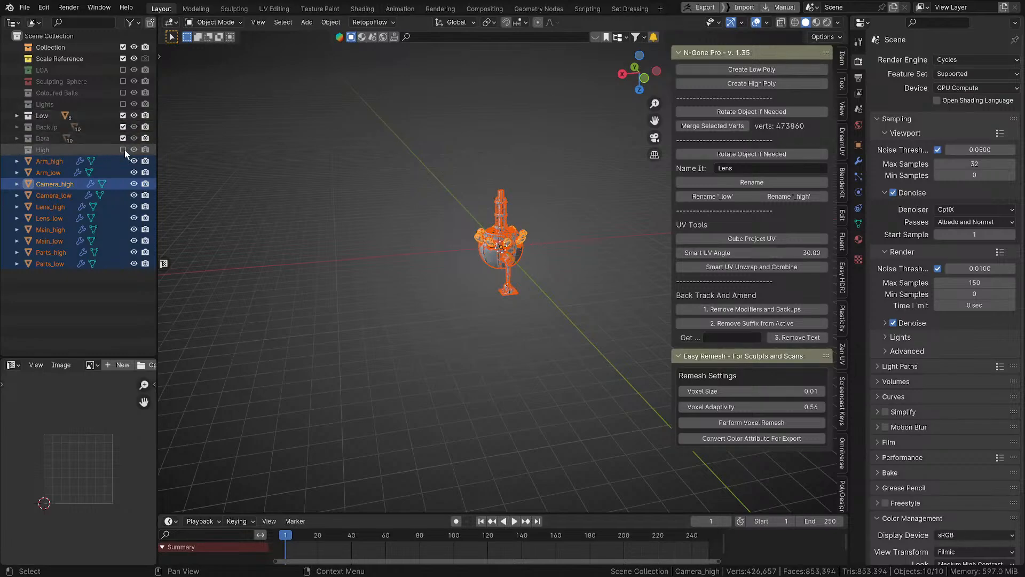
{"action": "key", "text": "ctrl+z"}
{"action": "left_click_drag", "start_coordinate": [135, 163], "coordinate": [135, 208]}
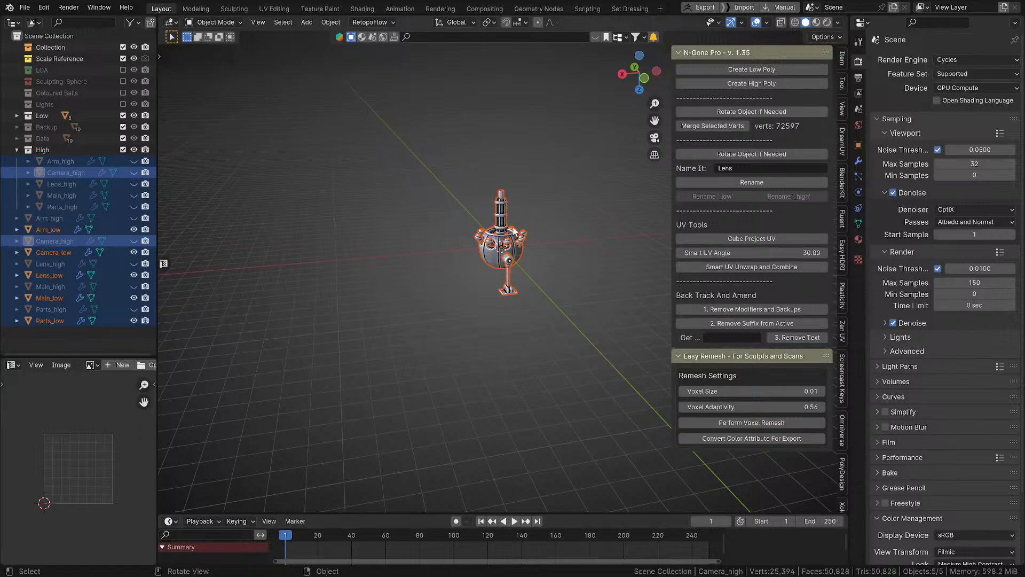
{"action": "left_click", "coordinate": [12, 117]}
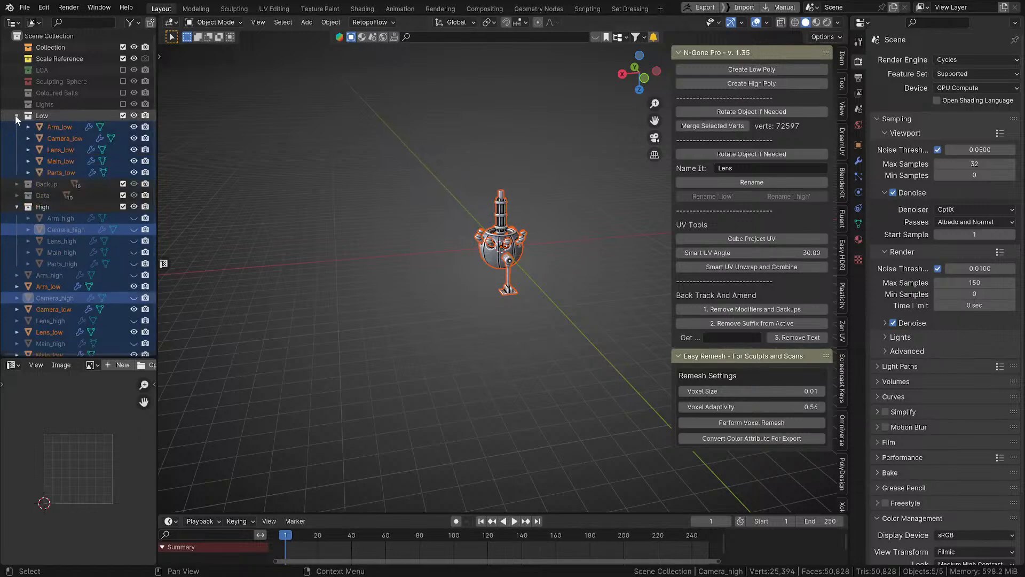
Step: Select the small inner parts of the low-poly model and give them a new material named Parts
{"action": "left_click", "coordinate": [48, 126]}
{"action": "left_click", "coordinate": [63, 172], "text": "shift"}
{"action": "scroll", "coordinate": [545, 257], "scroll_direction": "up", "scroll_amount": 3}
{"action": "scroll", "coordinate": [545, 257], "scroll_direction": "up", "scroll_amount": 3}
{"action": "left_click", "coordinate": [492, 229]}
{"action": "middle_click_drag", "start_coordinate": [492, 229], "coordinate": [495, 276]}
{"action": "left_click", "coordinate": [551, 246]}
{"action": "left_click", "coordinate": [492, 258], "text": "shift"}
{"action": "left_click", "coordinate": [493, 257]}
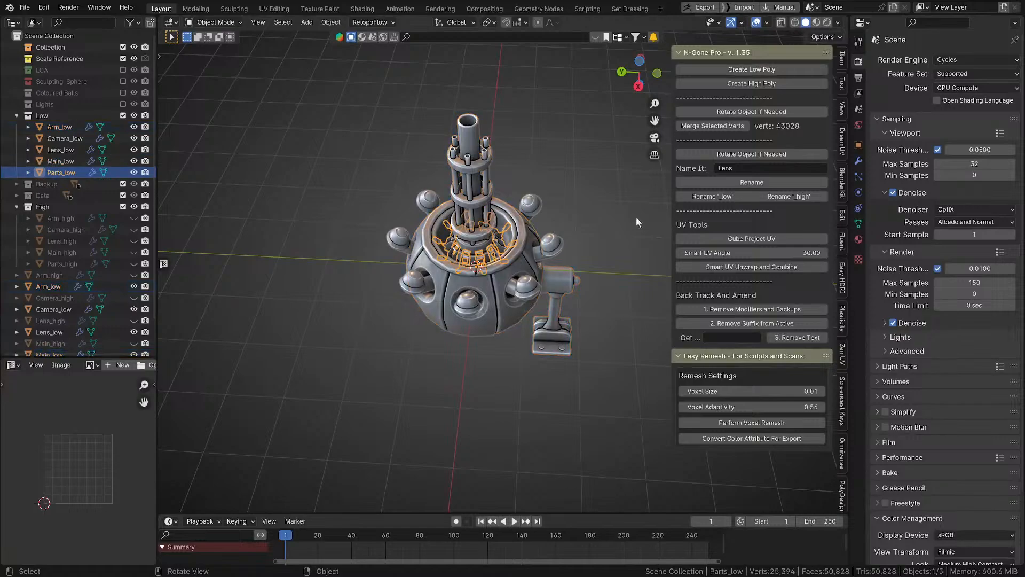
{"action": "left_click", "coordinate": [859, 239]}
{"action": "left_click", "coordinate": [936, 107]}
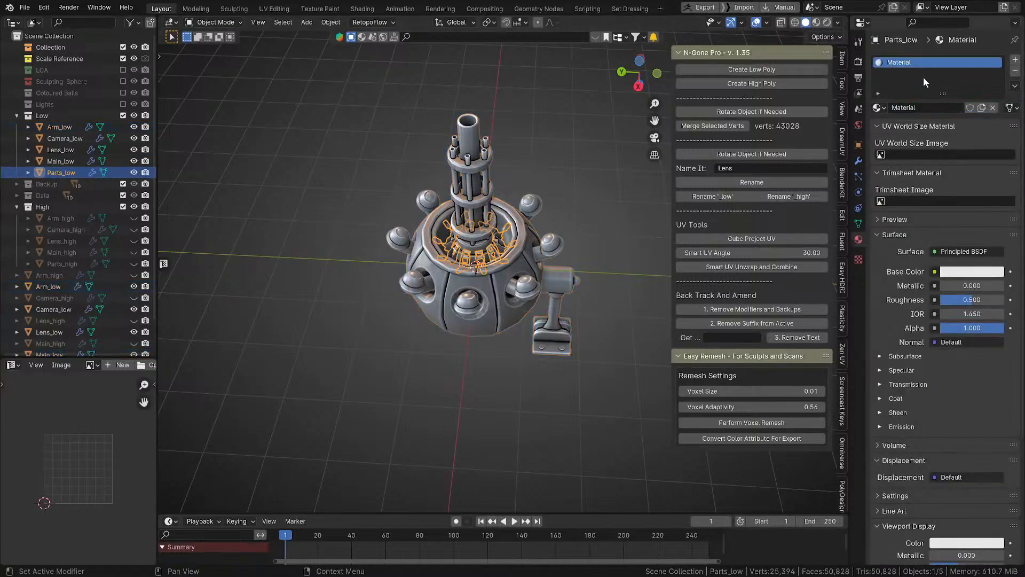
{"action": "double_click", "coordinate": [927, 63]}
{"action": "type", "text": "Parts"}
{"action": "key", "text": "Return"}
Step: Select the low-poly camera housings and arm, then create a new material named LArger Parts on the arm
{"action": "scroll", "coordinate": [513, 241], "scroll_direction": "up", "scroll_amount": 2}
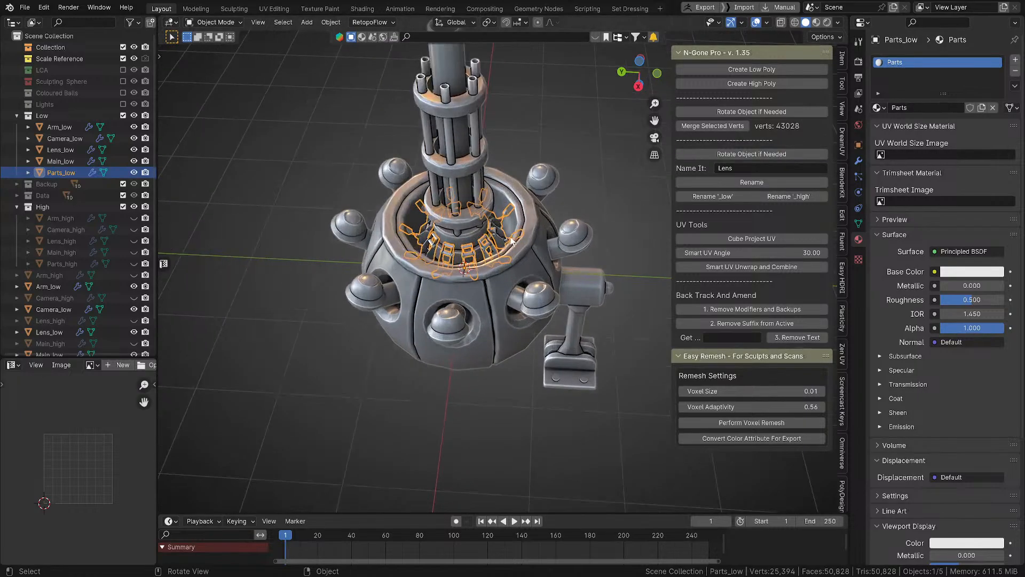
{"action": "middle_click_drag", "start_coordinate": [534, 236], "coordinate": [544, 241]}
{"action": "left_click", "coordinate": [556, 301]}
{"action": "middle_click_drag", "start_coordinate": [557, 300], "coordinate": [545, 280]}
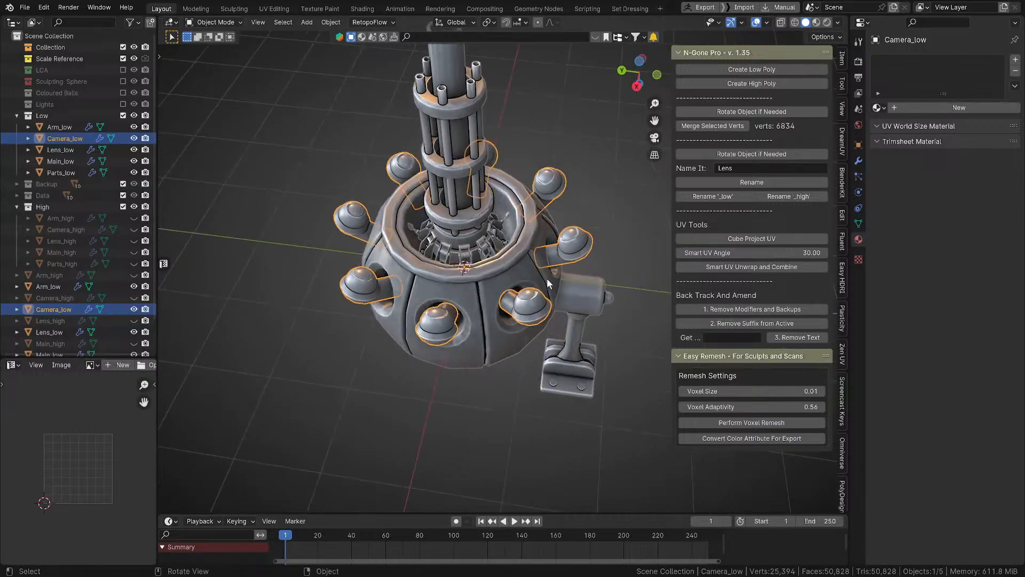
{"action": "scroll", "coordinate": [582, 260], "scroll_direction": "down", "scroll_amount": 2}
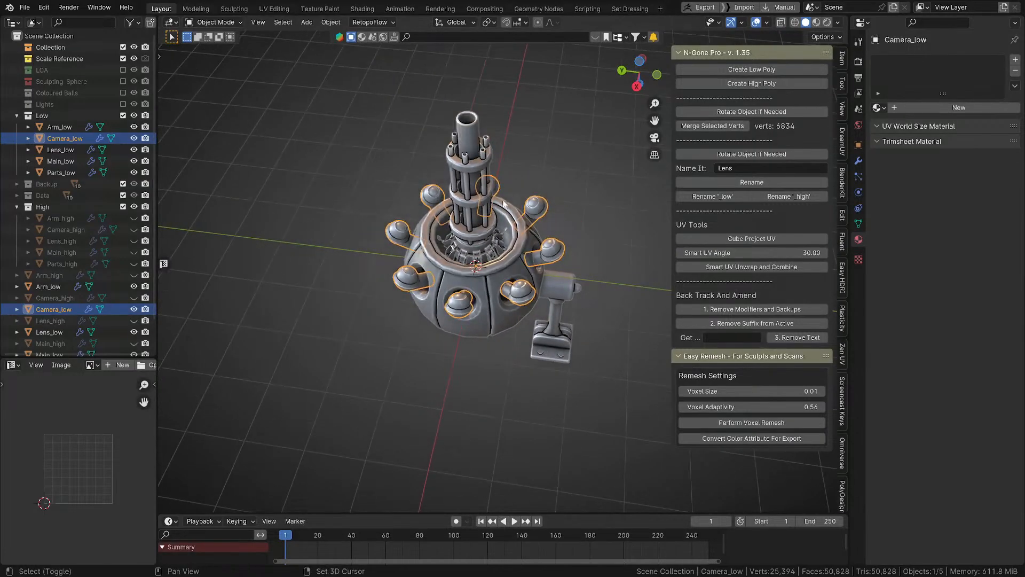
{"action": "left_click", "coordinate": [532, 289], "text": "shift"}
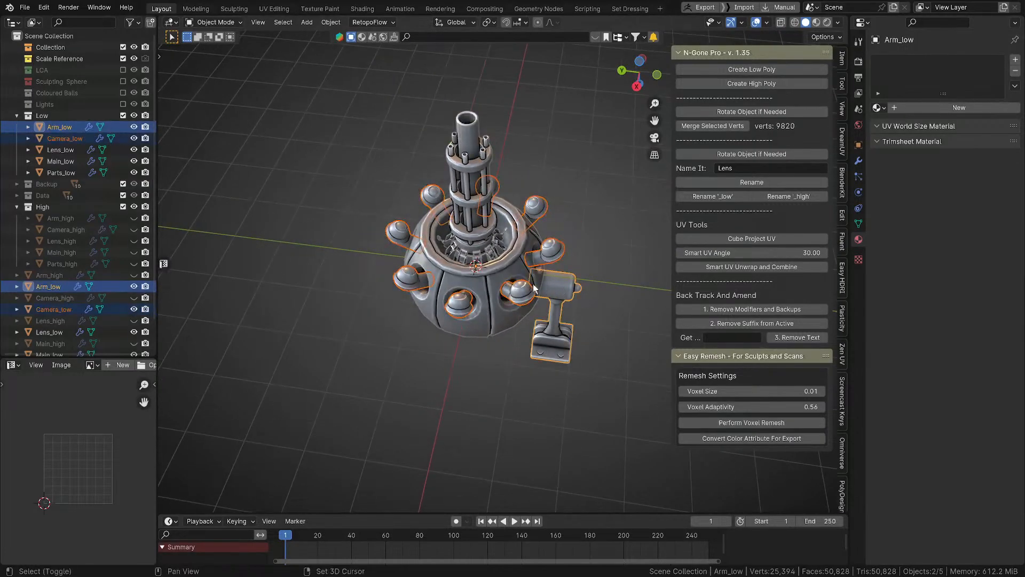
{"action": "scroll", "coordinate": [532, 289], "scroll_direction": "up", "scroll_amount": 3}
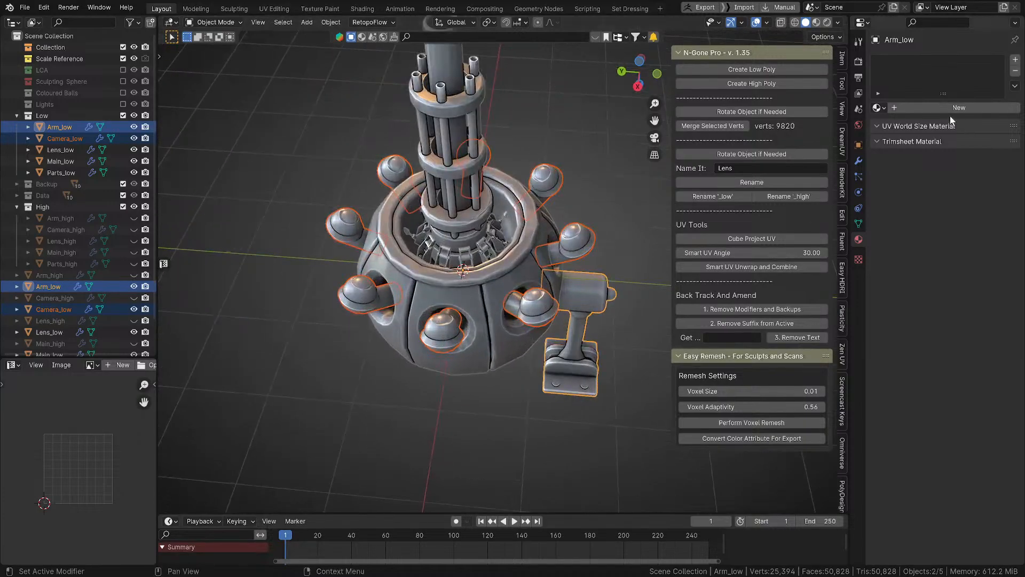
{"action": "left_click", "coordinate": [936, 108]}
{"action": "double_click", "coordinate": [921, 67]}
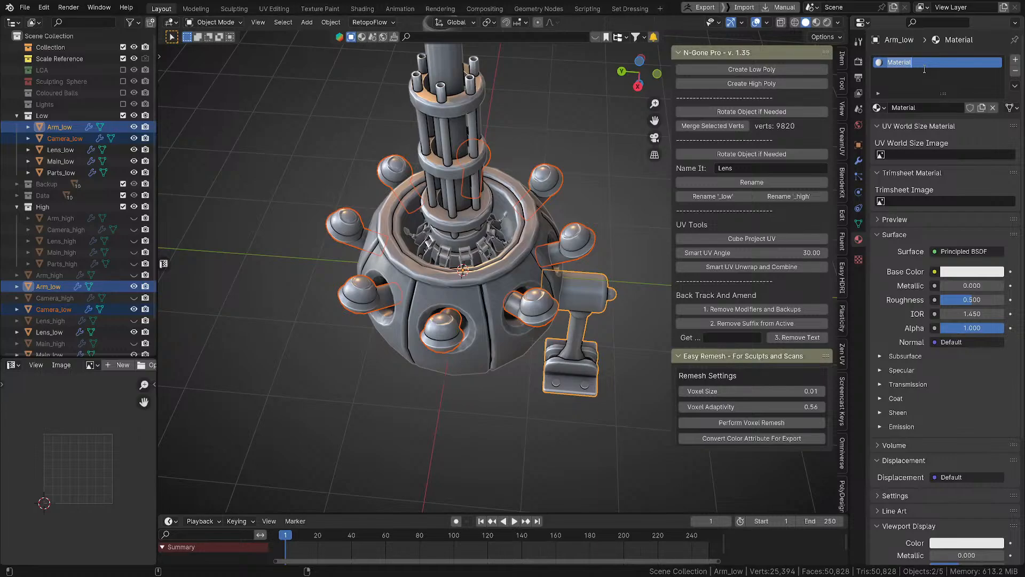
{"action": "type", "text": "LArger Parts"}
{"action": "key", "text": "Return"}
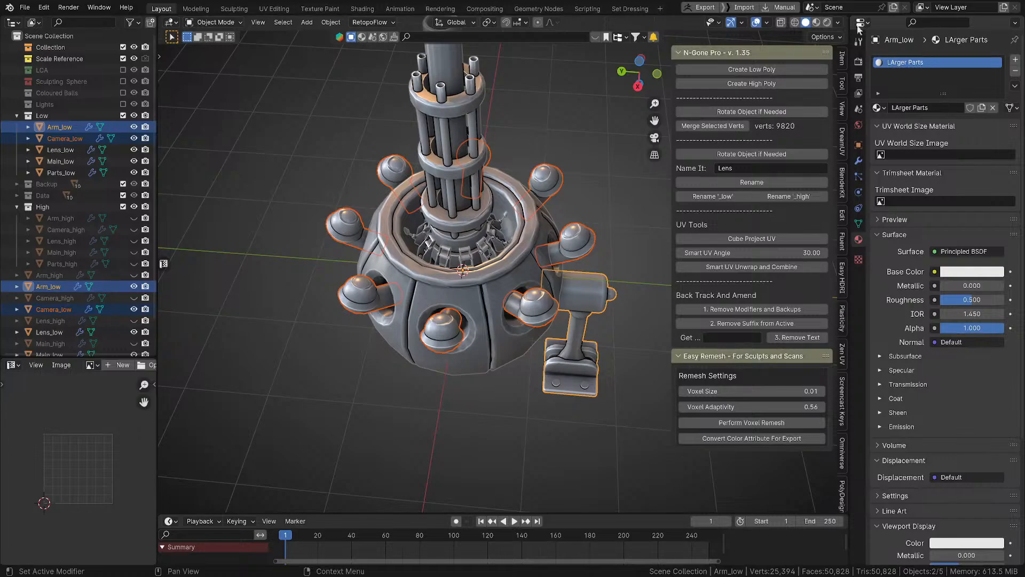
Step: Link the arm's LArger Parts material to the low-poly camera housings
{"action": "left_click", "coordinate": [550, 314]}
{"action": "left_click", "coordinate": [592, 299], "text": "shift"}
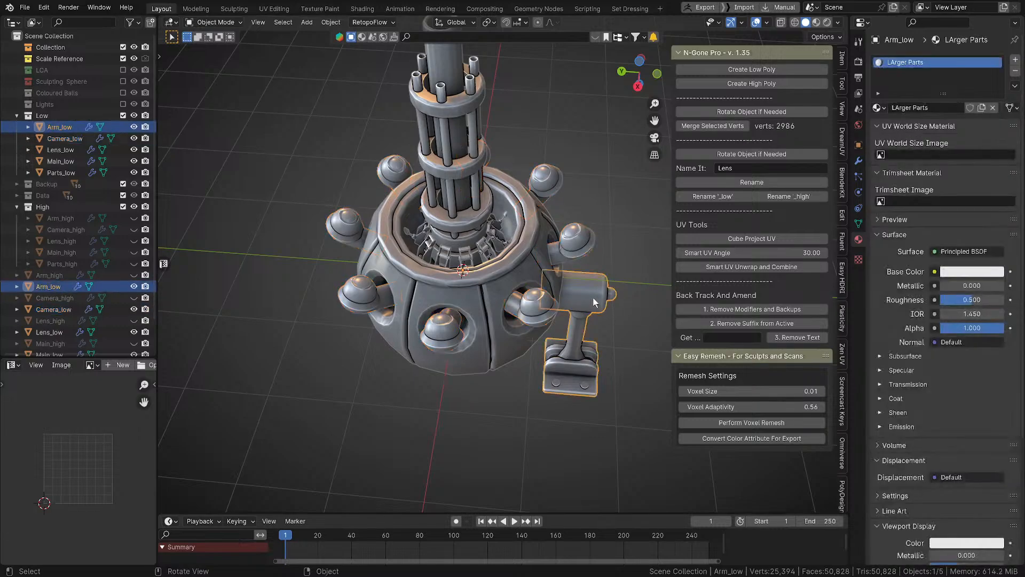
{"action": "left_click", "coordinate": [544, 316], "text": "shift"}
{"action": "key", "text": "ctrl+l"}
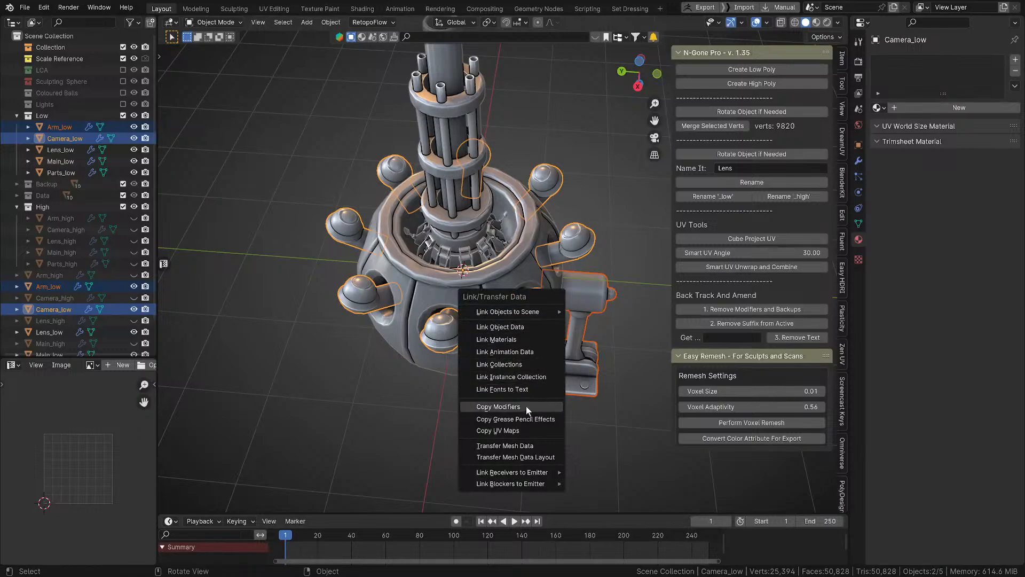
{"action": "left_click", "coordinate": [531, 339]}
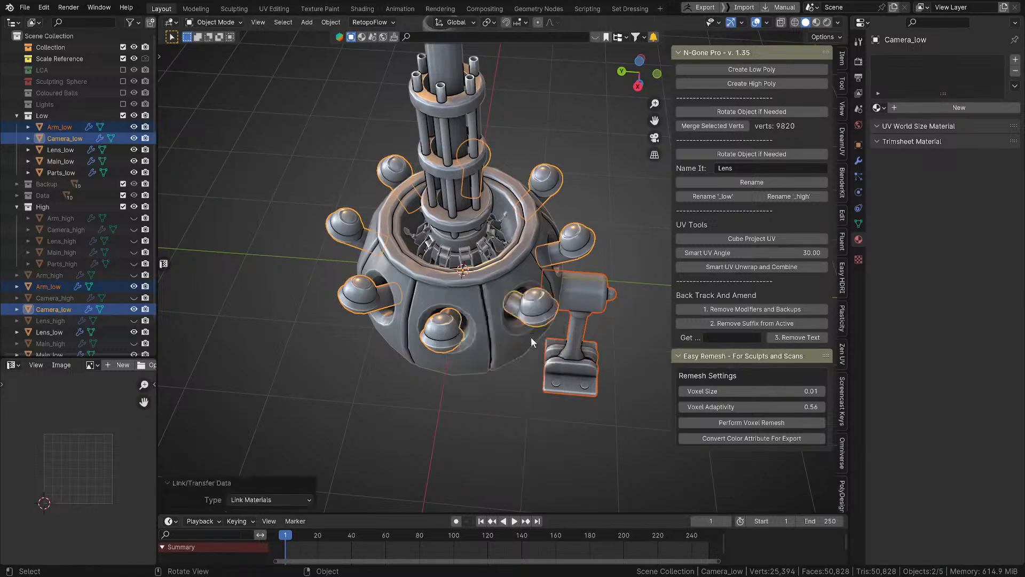
{"action": "left_click", "coordinate": [581, 280], "text": "shift"}
{"action": "key", "text": "ctrl+l"}
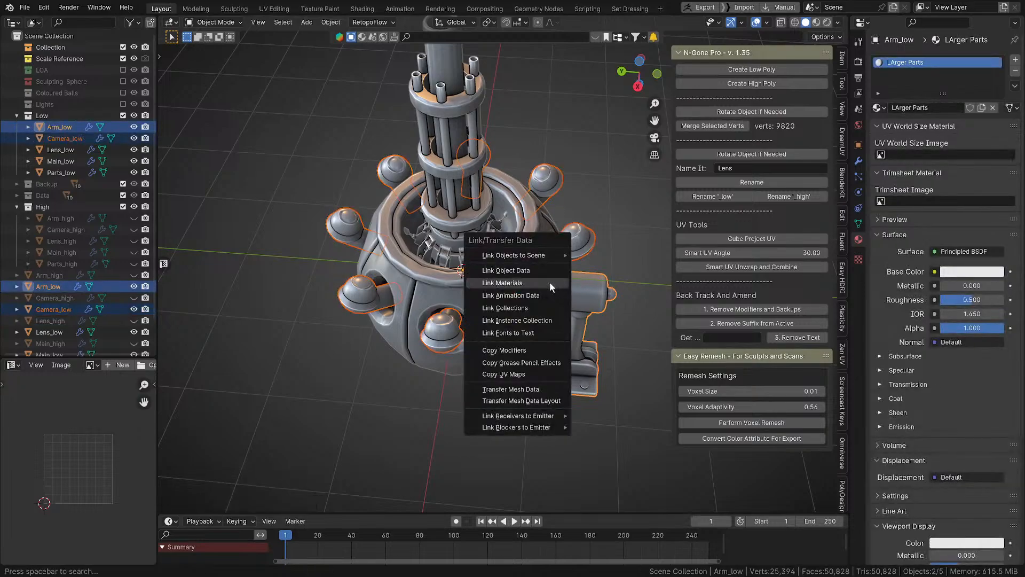
{"action": "left_click", "coordinate": [550, 282]}
{"action": "left_click", "coordinate": [570, 250]}
{"action": "middle_click_drag", "start_coordinate": [562, 247], "coordinate": [572, 257]}
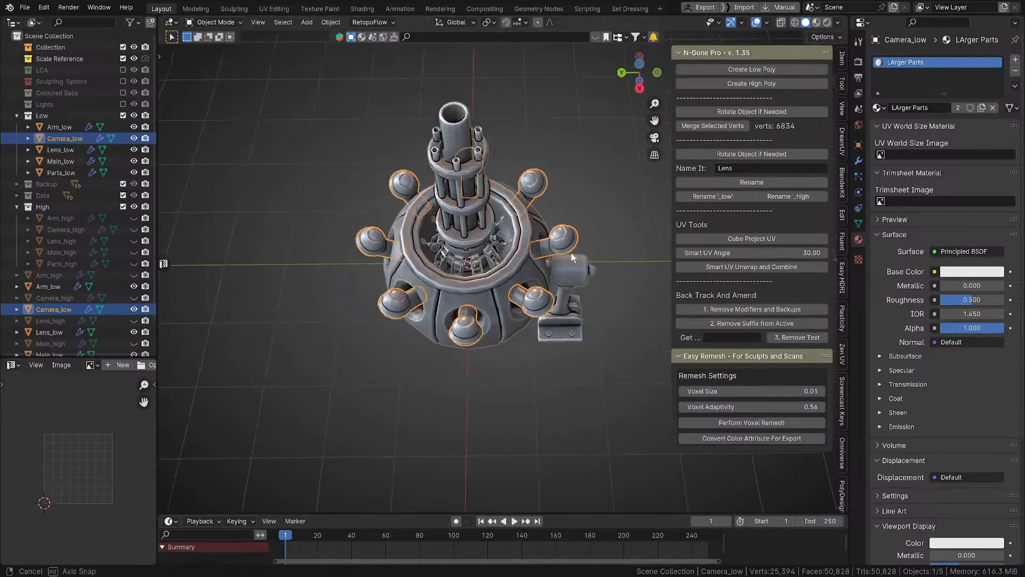
Step: Give the low-poly main body a new material named Main
{"action": "left_click", "coordinate": [514, 259]}
{"action": "left_click", "coordinate": [923, 106]}
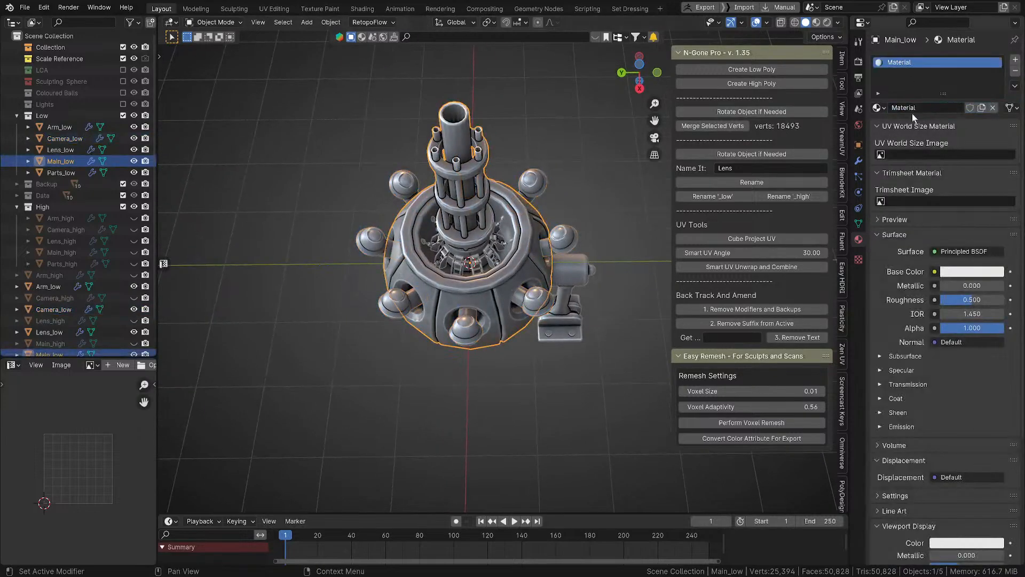
{"action": "type", "text": "Main"}
{"action": "key", "text": "Return"}
Step: Check the materials assigned to the low-poly inner parts, barrel and camera housings
{"action": "middle_click_drag", "start_coordinate": [549, 295], "coordinate": [514, 249]}
{"action": "left_click", "coordinate": [501, 250]}
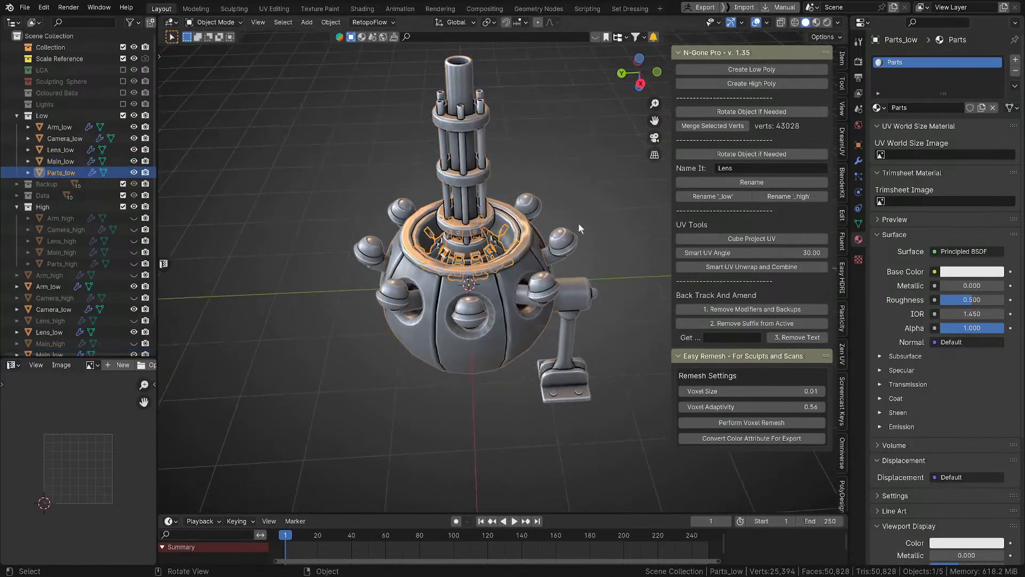
{"action": "left_click", "coordinate": [470, 193]}
{"action": "left_click", "coordinate": [537, 283]}
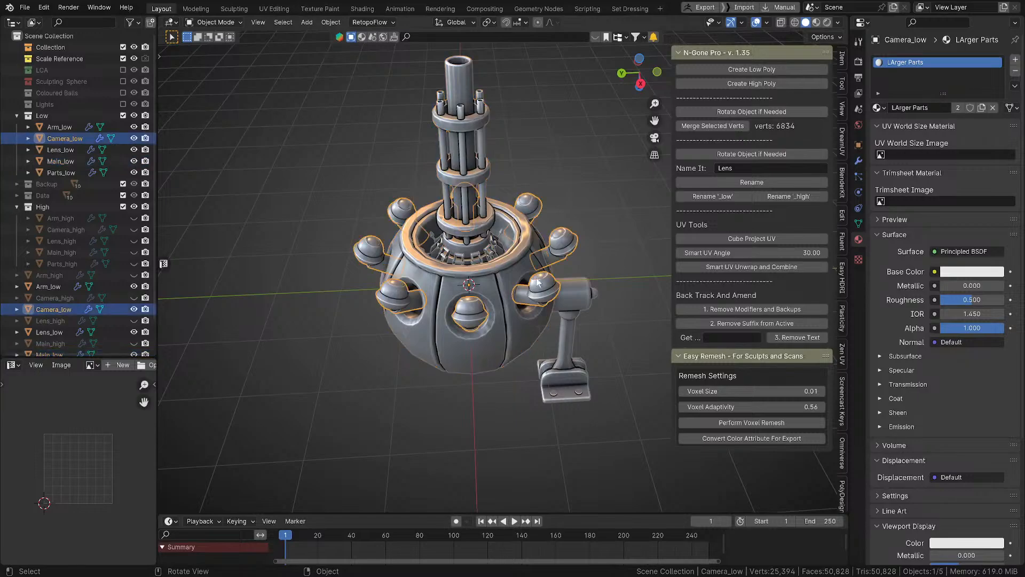
Step: Give the low-poly camera lenses a new material named Lens
{"action": "left_click", "coordinate": [540, 280]}
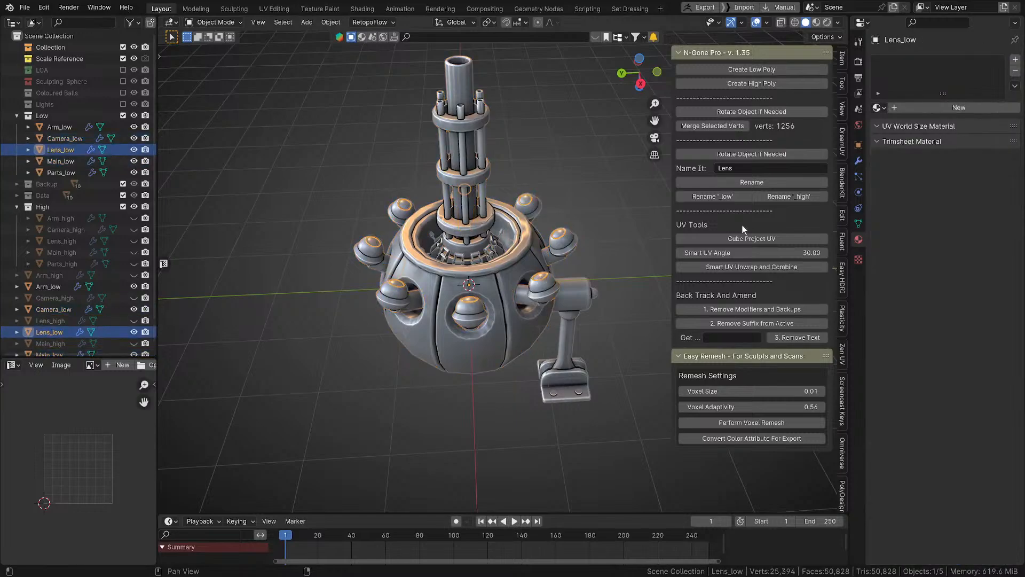
{"action": "left_click", "coordinate": [912, 106]}
{"action": "double_click", "coordinate": [900, 62]}
{"action": "type", "text": "Lens"}
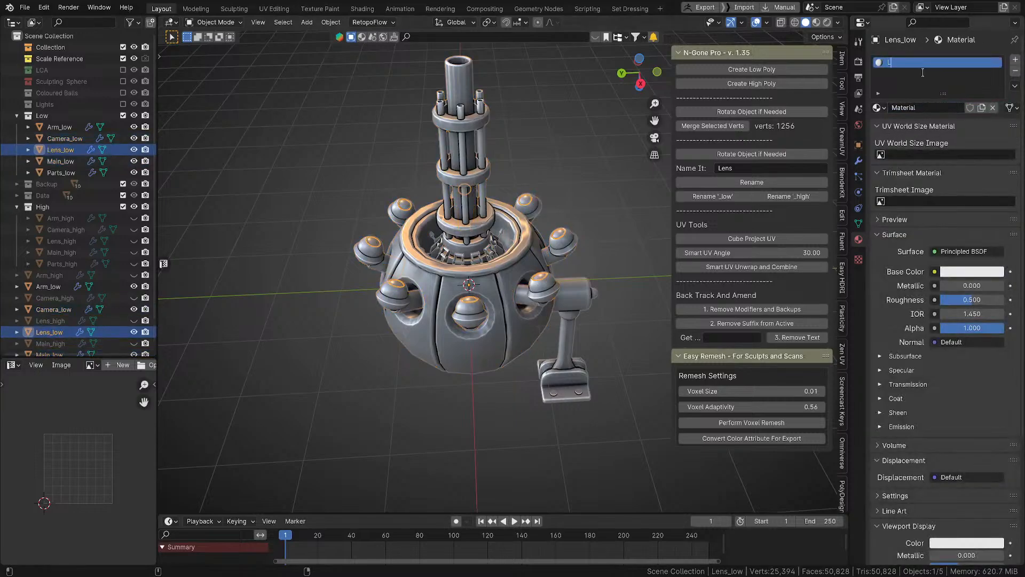
{"action": "key", "text": "Return"}
Step: Unhide the high-poly pieces, then export all low- and high-poly turret objects together as FBX
{"action": "scroll", "coordinate": [639, 226], "scroll_direction": "down", "scroll_amount": 6}
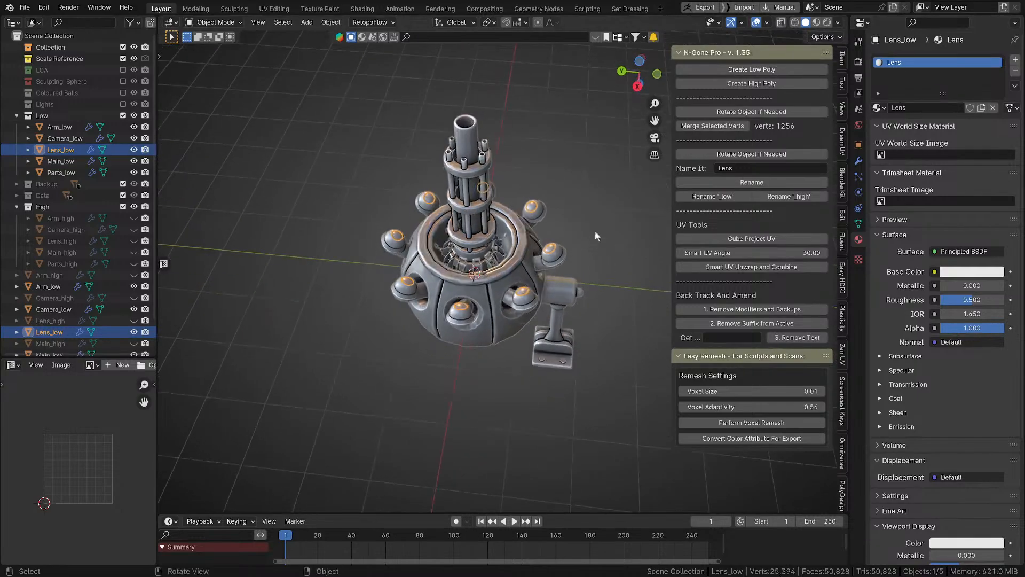
{"action": "left_click_drag", "start_coordinate": [379, 124], "coordinate": [553, 349]}
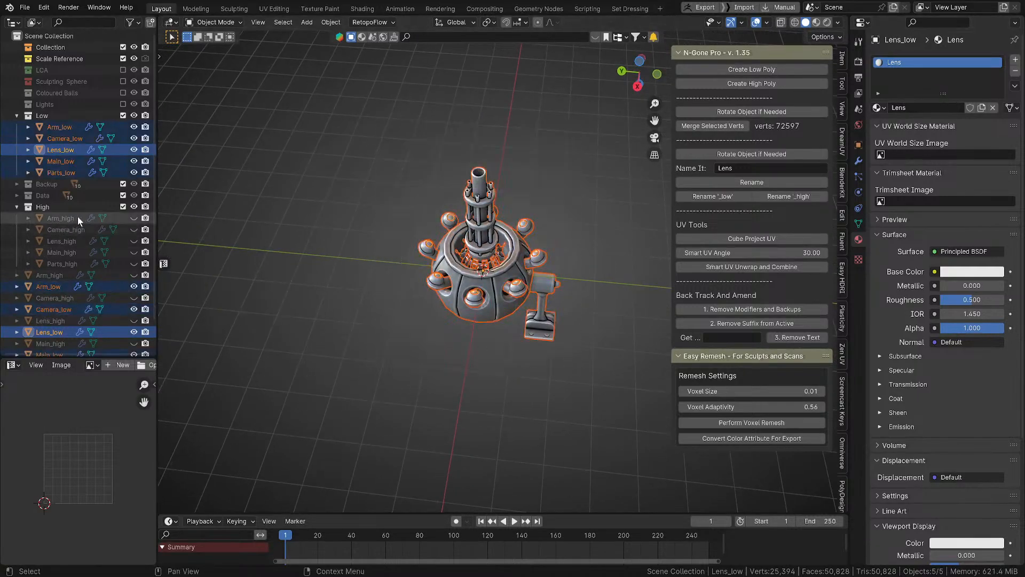
{"action": "left_click_drag", "start_coordinate": [134, 217], "coordinate": [134, 263]}
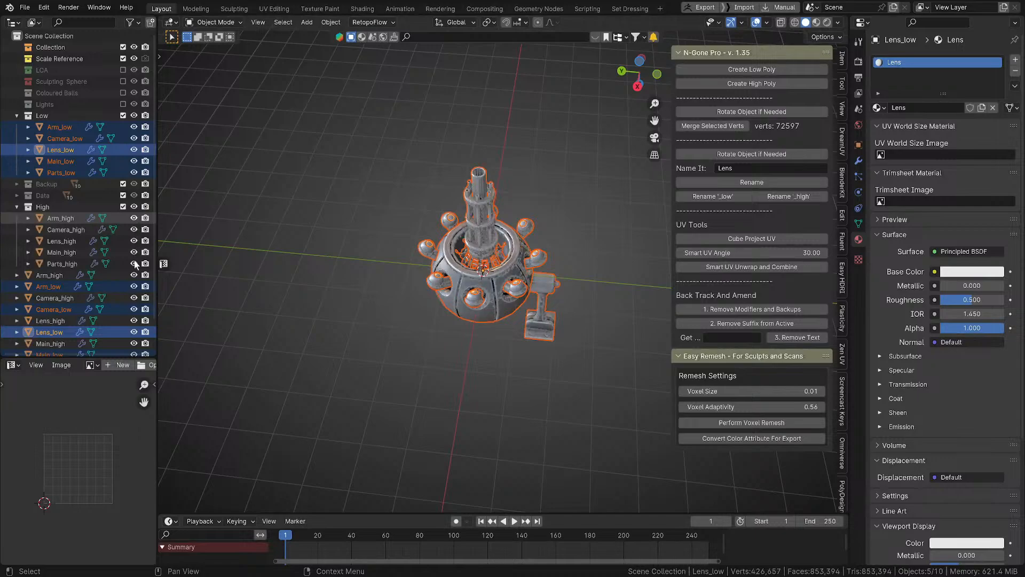
{"action": "key", "text": "q"}
{"action": "left_click_drag", "start_coordinate": [324, 86], "coordinate": [627, 408]}
{"action": "key", "text": "q"}
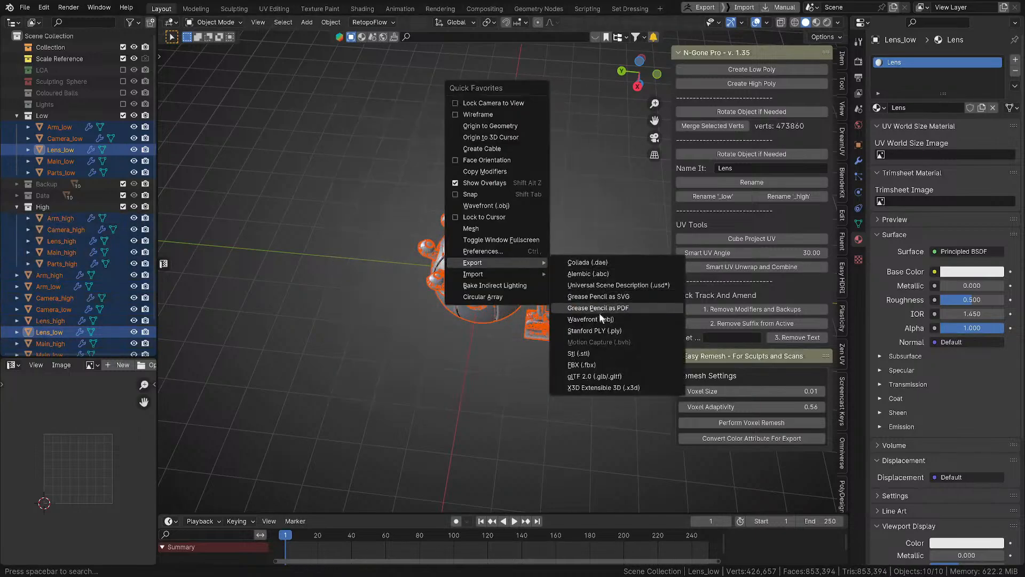
{"action": "left_click", "coordinate": [594, 366]}
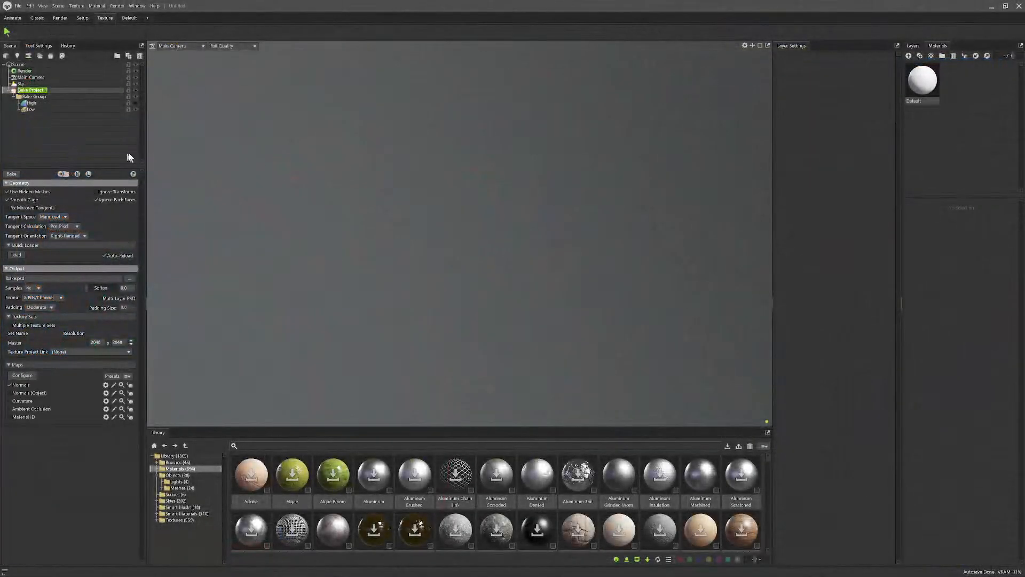
Step: In Marmoset Toolbag, load the gun turret FBX from the Gun folder in Documents into Bake Project 1 through the Quick Loader
{"action": "left_click", "coordinate": [21, 252]}
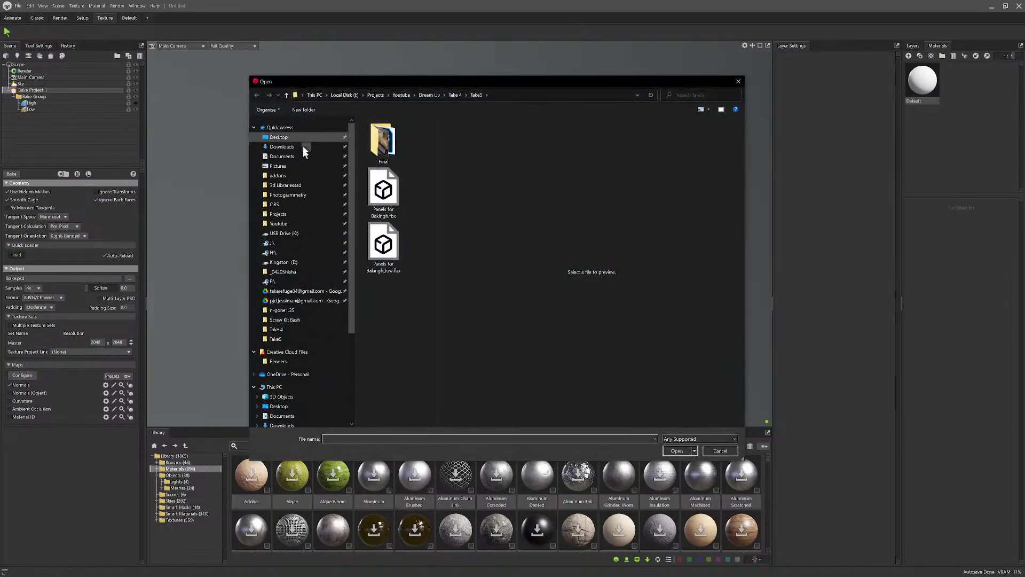
{"action": "left_click", "coordinate": [296, 157]}
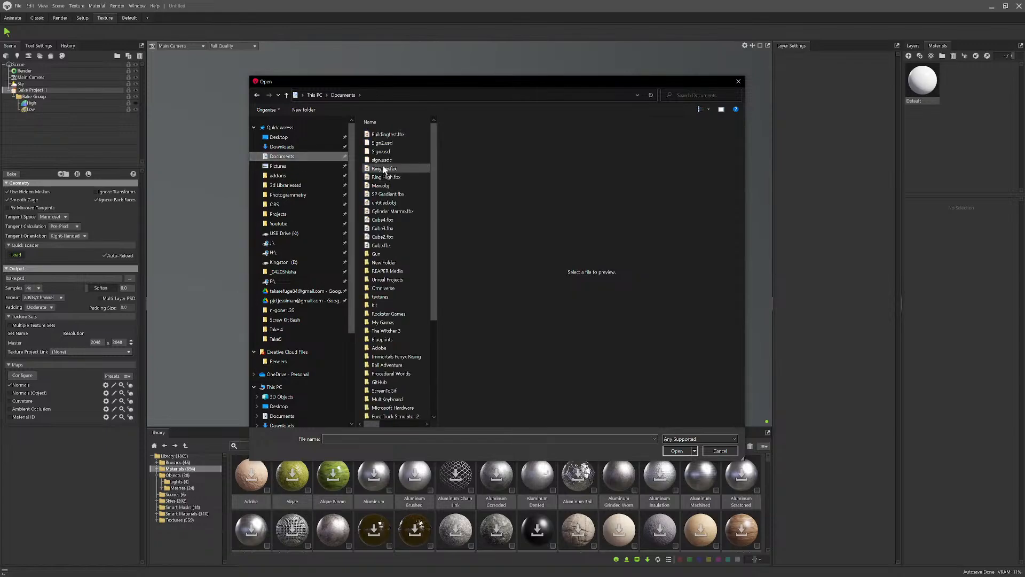
{"action": "left_click", "coordinate": [384, 169]}
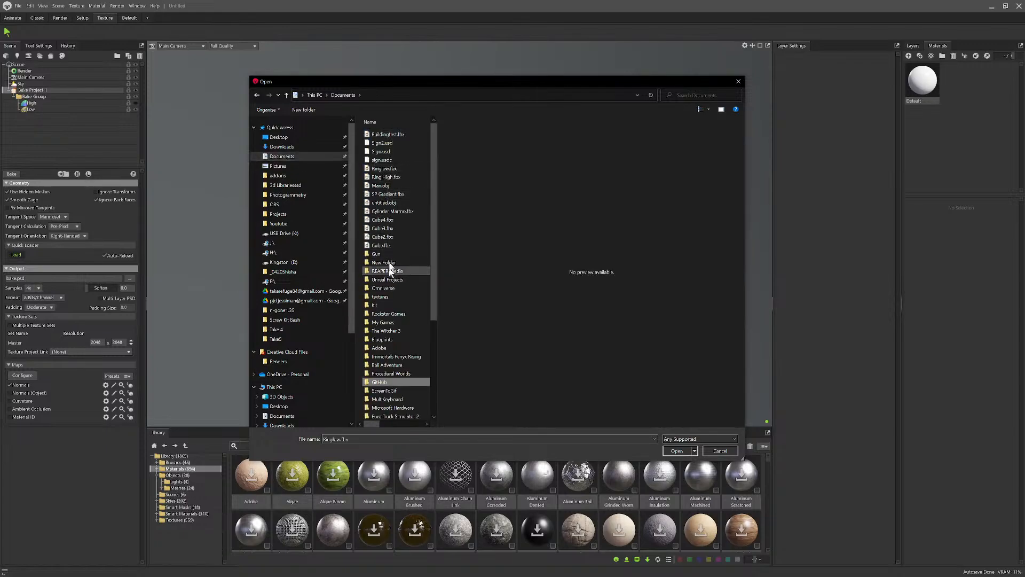
{"action": "double_click", "coordinate": [376, 253]}
{"action": "left_click", "coordinate": [385, 134]}
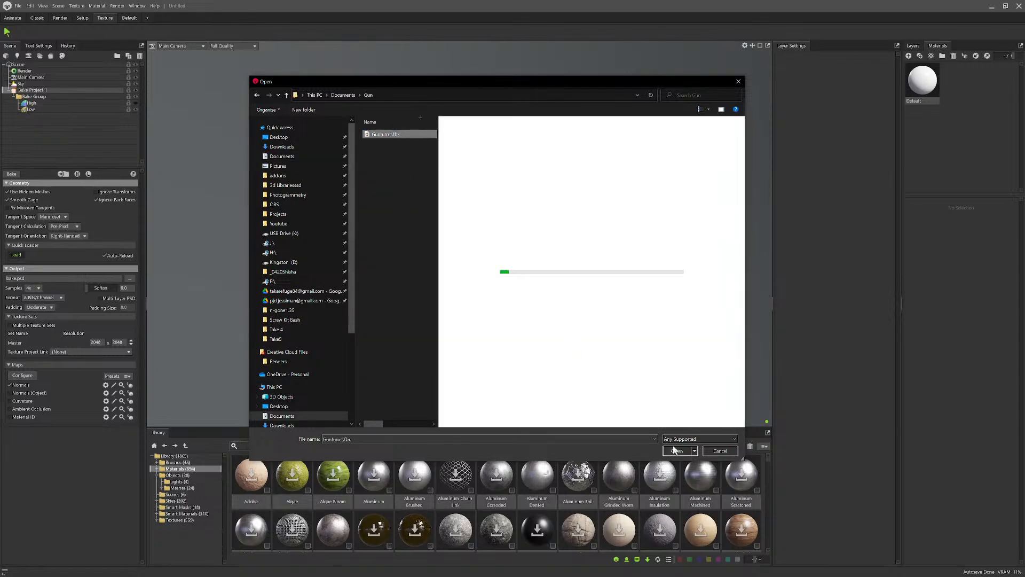
{"action": "left_click", "coordinate": [677, 450]}
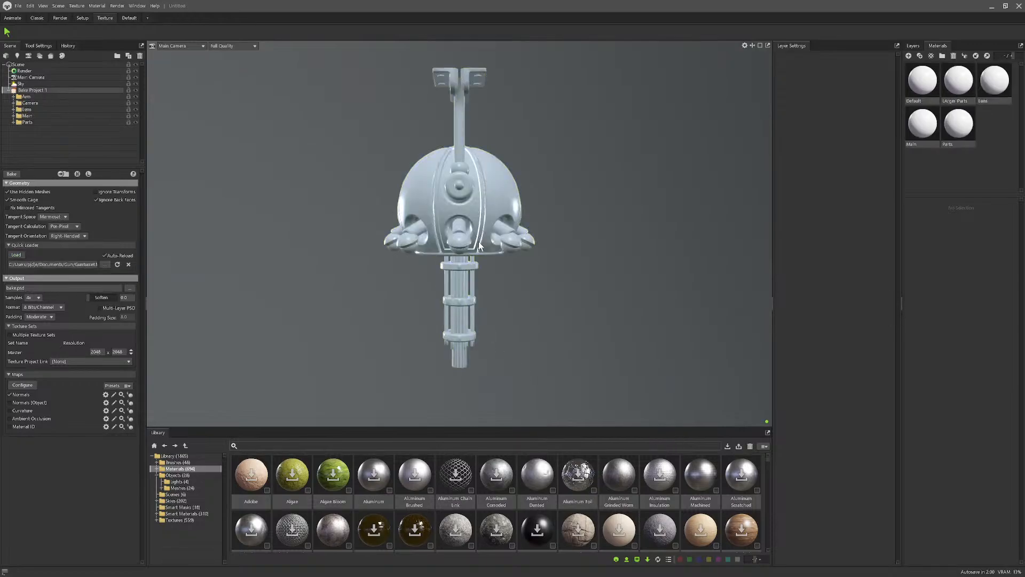
{"action": "scroll", "coordinate": [504, 184], "scroll_direction": "up", "scroll_amount": 3}
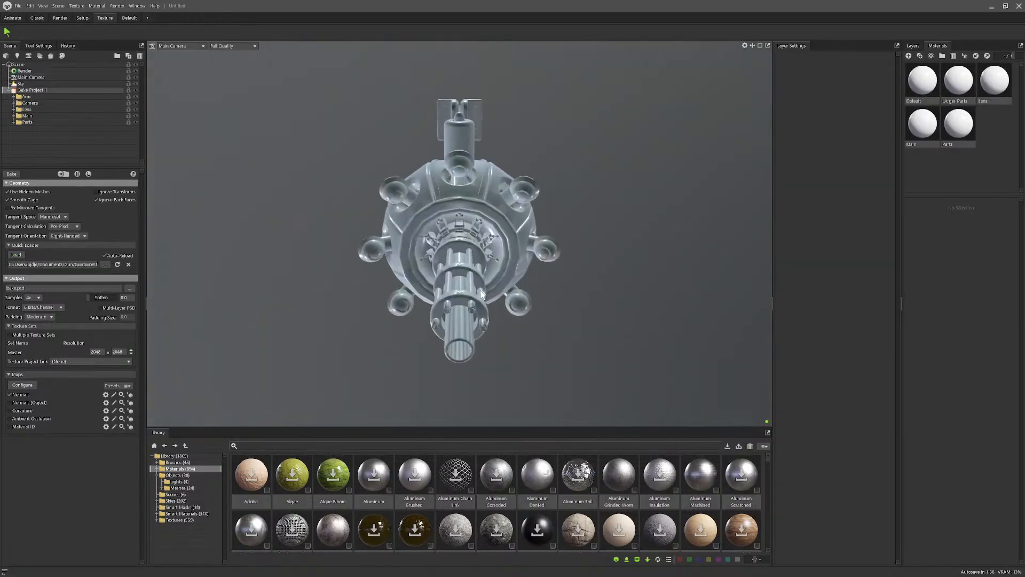
{"action": "scroll", "coordinate": [480, 288], "scroll_direction": "up", "scroll_amount": 4}
{"action": "left_click_drag", "start_coordinate": [481, 286], "coordinate": [346, 327]}
{"action": "scroll", "coordinate": [505, 235], "scroll_direction": "down", "scroll_amount": 4}
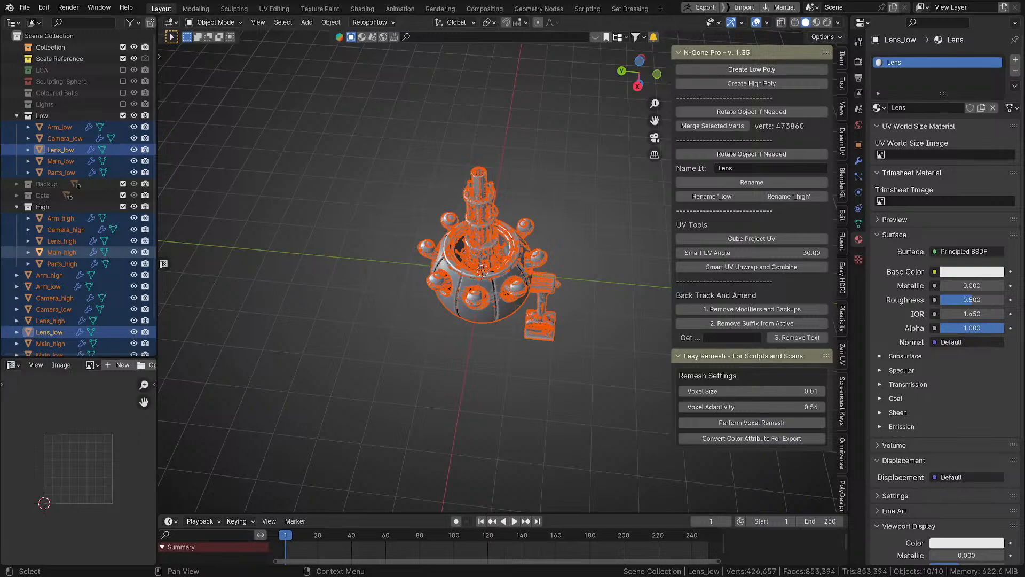
Step: Switch back to Blender, hide the five high-poly pieces and frame the low-poly main body
{"action": "left_click", "coordinate": [134, 229]}
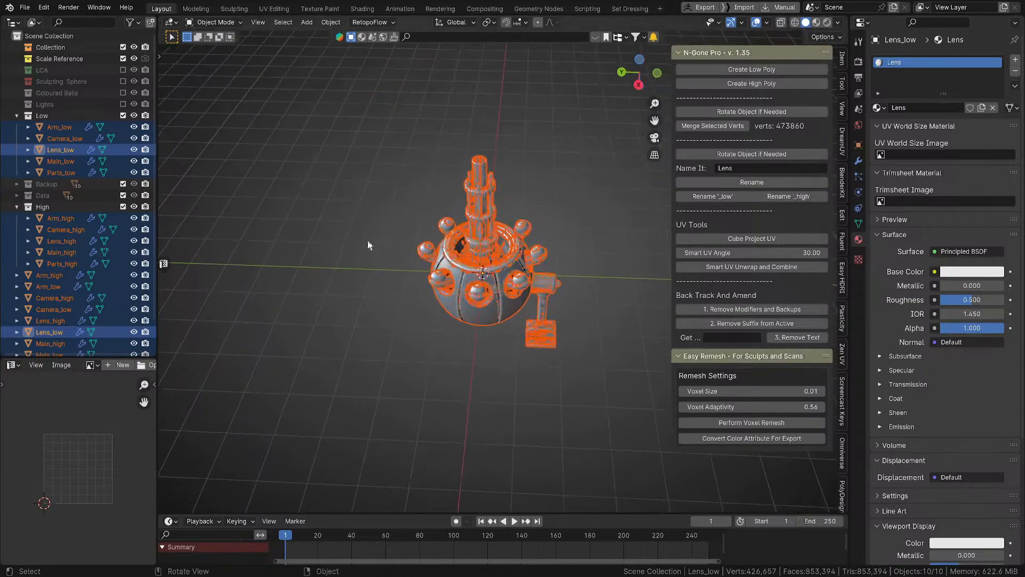
{"action": "left_click_drag", "start_coordinate": [134, 218], "coordinate": [133, 265]}
{"action": "left_click", "coordinate": [481, 321]}
{"action": "key", "text": "KP_Decimal"}
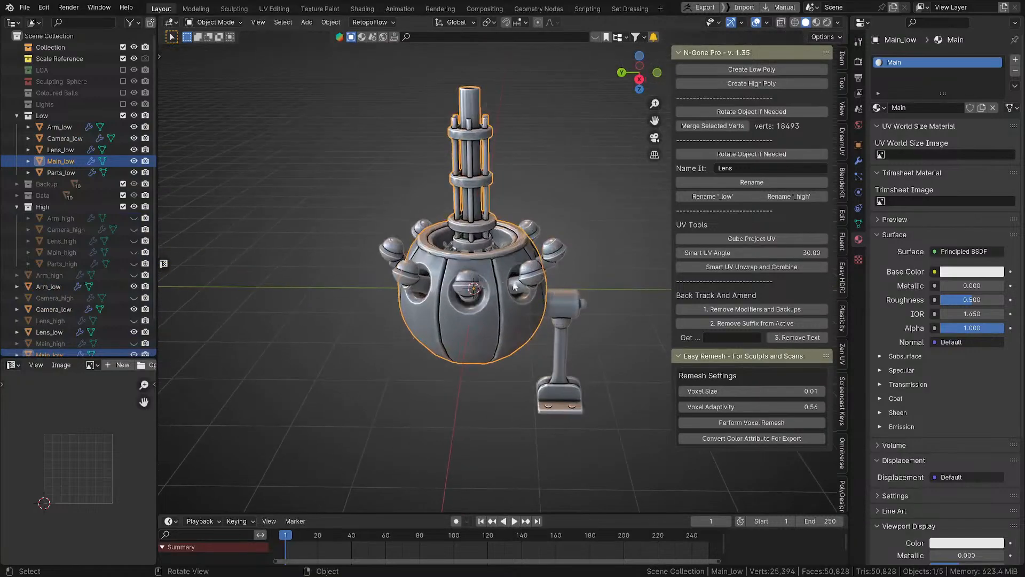
Step: Compare the low-poly main body's shading with its Data Transfer modifier disabled and re-enabled in the viewport
{"action": "left_click", "coordinate": [859, 160]}
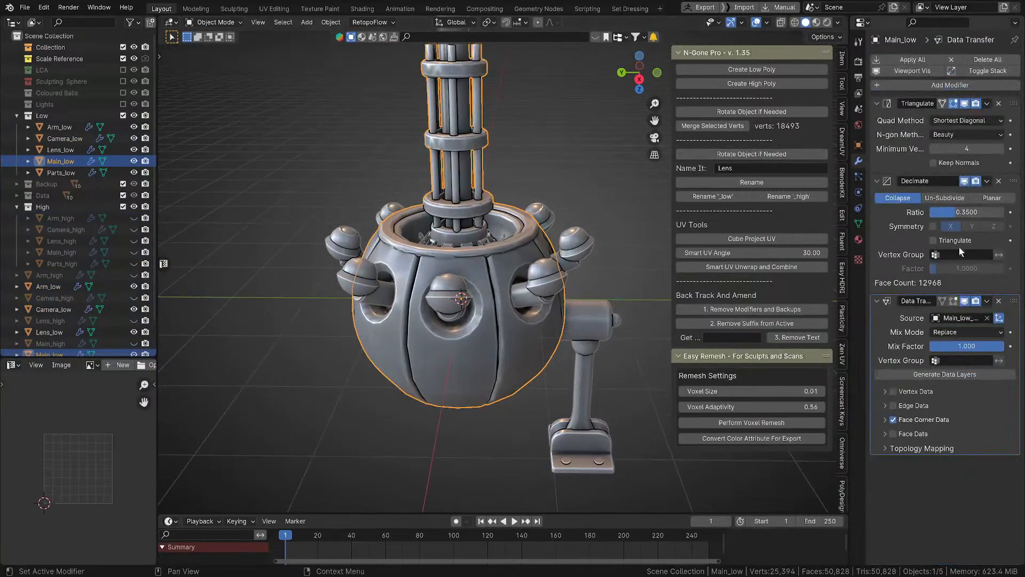
{"action": "left_click", "coordinate": [965, 301]}
{"action": "mouse_move", "coordinate": [511, 319]}
{"action": "middle_mouse_down"}
{"action": "mouse_move", "coordinate": [520, 299]}
{"action": "mouse_move", "coordinate": [510, 310]}
{"action": "mouse_move", "coordinate": [585, 267]}
{"action": "mouse_move", "coordinate": [554, 290]}
{"action": "mouse_move", "coordinate": [549, 309]}
{"action": "mouse_move", "coordinate": [431, 307]}
{"action": "mouse_move", "coordinate": [424, 366]}
{"action": "mouse_move", "coordinate": [552, 306]}
{"action": "mouse_move", "coordinate": [508, 308]}
{"action": "mouse_move", "coordinate": [514, 302]}
{"action": "middle_mouse_up"}
{"action": "left_click", "coordinate": [964, 301]}
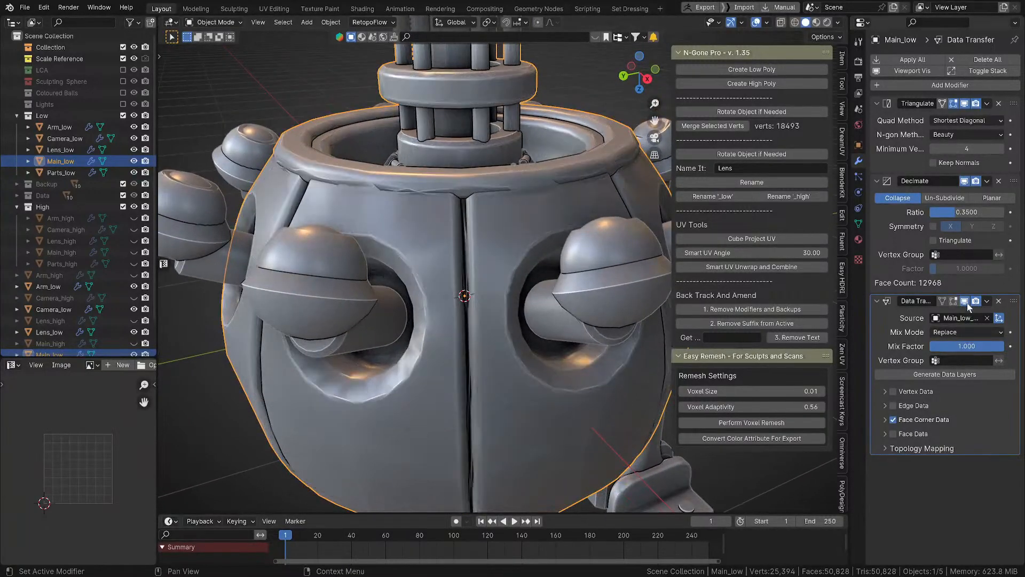
Step: Examine the low-poly turret's shading and silhouette around the camera openings, barrel and inner parts
{"action": "scroll", "coordinate": [578, 312], "scroll_direction": "down", "scroll_amount": 5}
{"action": "middle_click_drag", "start_coordinate": [578, 312], "coordinate": [499, 307]}
{"action": "scroll", "coordinate": [514, 260], "scroll_direction": "up", "scroll_amount": 2}
{"action": "scroll", "coordinate": [514, 270], "scroll_direction": "down", "scroll_amount": 2}
{"action": "scroll", "coordinate": [519, 295], "scroll_direction": "down", "scroll_amount": 2}
{"action": "scroll", "coordinate": [519, 296], "scroll_direction": "down", "scroll_amount": 2}
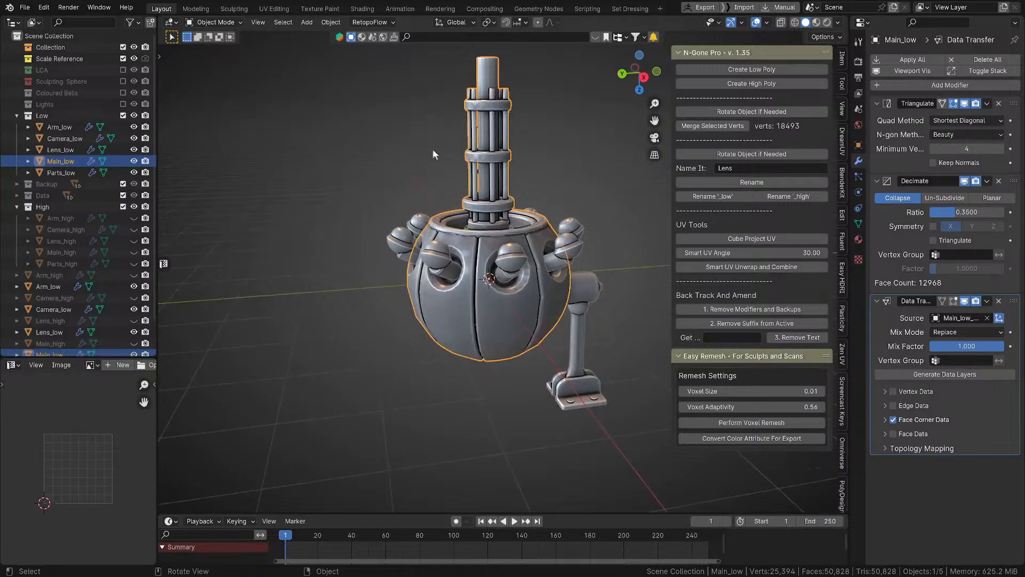
{"action": "scroll", "coordinate": [567, 259], "scroll_direction": "up", "scroll_amount": 3}
{"action": "middle_click_drag", "start_coordinate": [563, 257], "coordinate": [552, 305]}
{"action": "middle_click_drag", "start_coordinate": [496, 178], "coordinate": [484, 324], "text": "shift"}
{"action": "scroll", "coordinate": [486, 316], "scroll_direction": "up", "scroll_amount": 2}
{"action": "scroll", "coordinate": [486, 316], "scroll_direction": "down", "scroll_amount": 2}
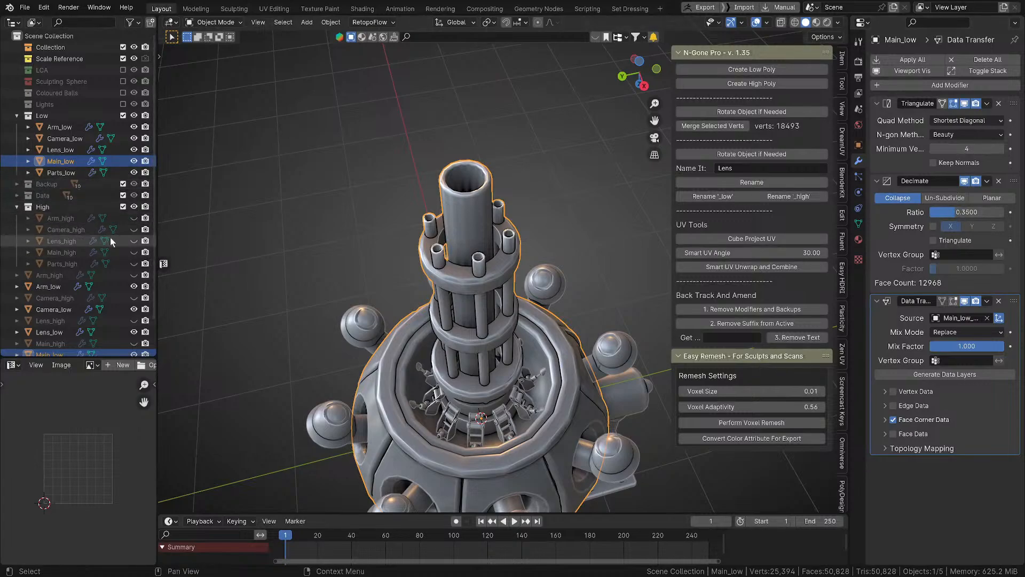
Step: Show the five high-poly pieces and hide the five low-poly pieces
{"action": "left_click_drag", "start_coordinate": [134, 251], "coordinate": [135, 262]}
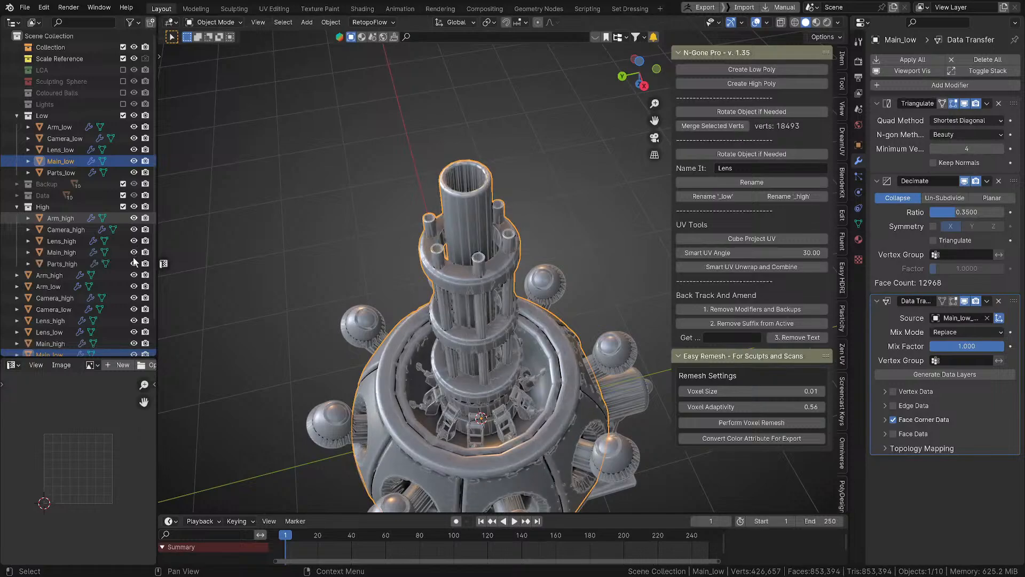
{"action": "left_click", "coordinate": [134, 127]}
{"action": "left_click_drag", "start_coordinate": [135, 128], "coordinate": [134, 173]}
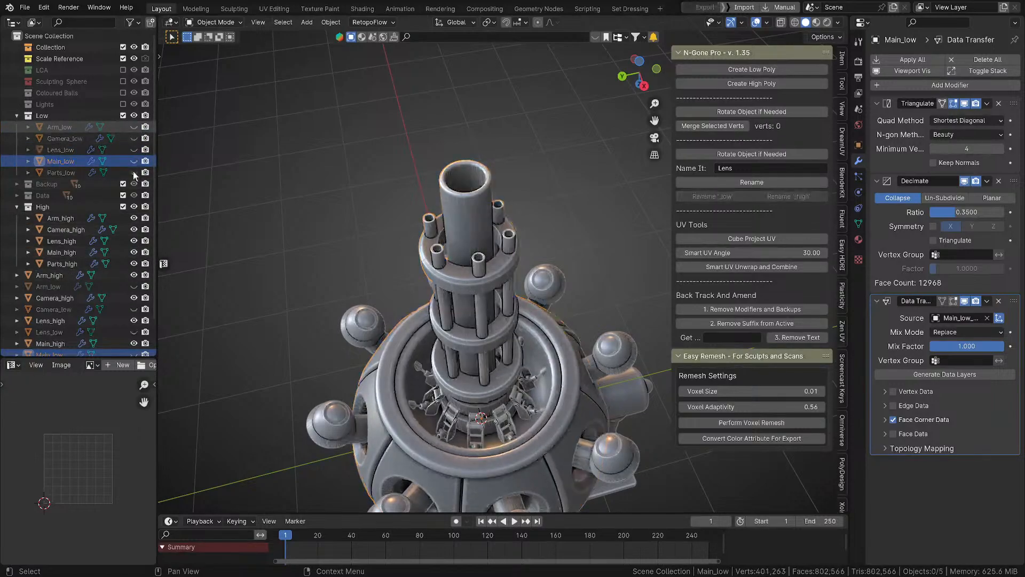
Step: Enable the Statistics overlay and select all high-poly pieces to check their geometry counts
{"action": "left_click", "coordinate": [767, 22]}
{"action": "left_click", "coordinate": [690, 118]}
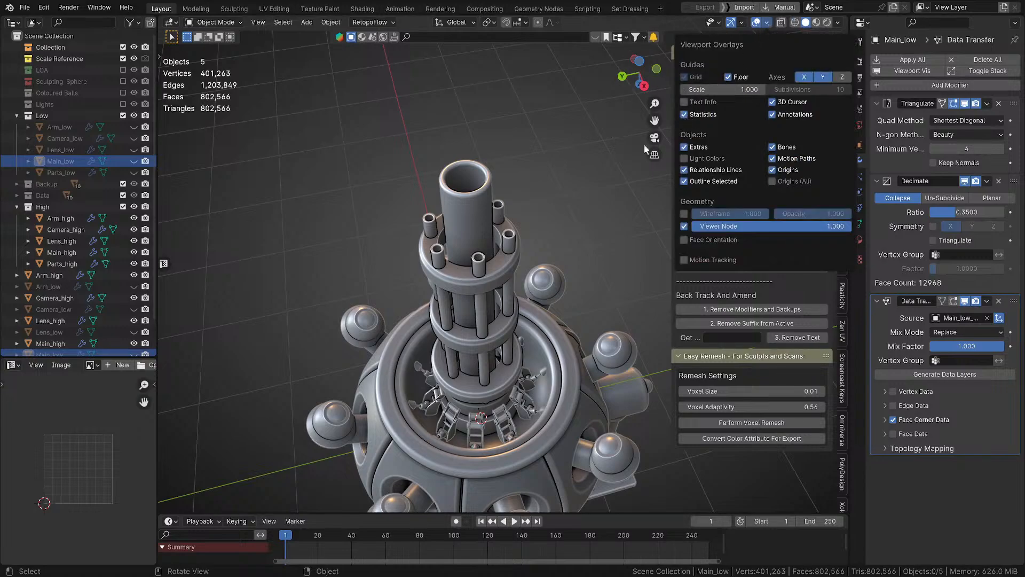
{"action": "scroll", "coordinate": [495, 282], "scroll_direction": "down", "scroll_amount": 3}
{"action": "key", "text": "a"}
{"action": "middle_click_drag", "start_coordinate": [598, 404], "coordinate": [569, 367]}
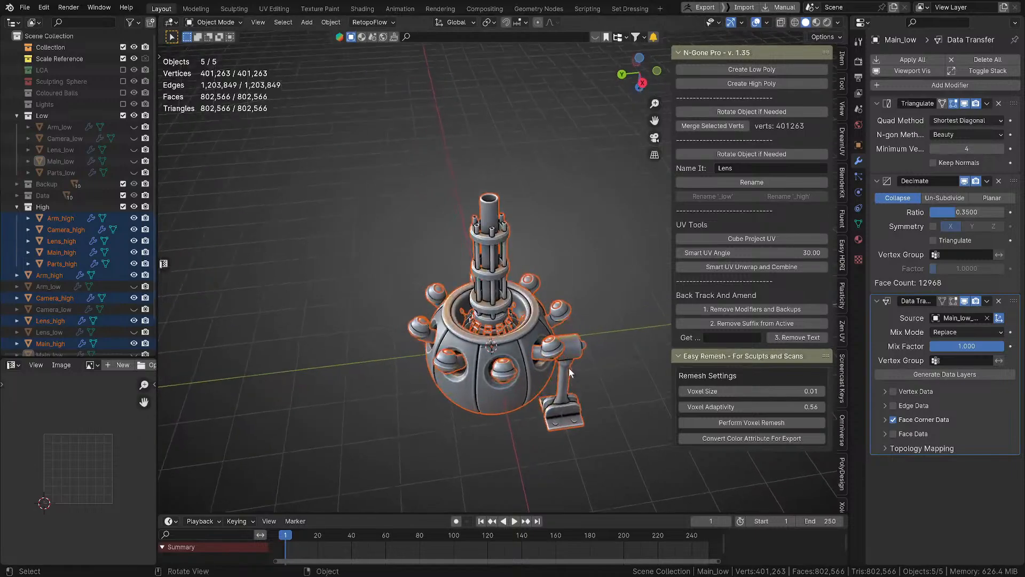
Step: Hide the high-poly pieces, show the low-poly pieces again and select them all to check their geometry counts
{"action": "left_click", "coordinate": [134, 217]}
{"action": "left_click_drag", "start_coordinate": [134, 172], "coordinate": [130, 128]}
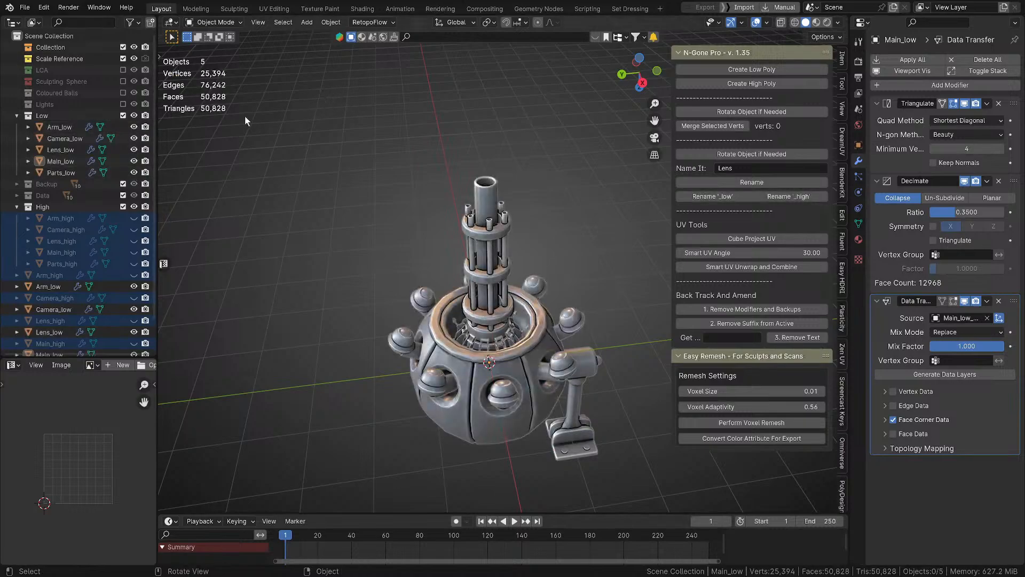
{"action": "left_click_drag", "start_coordinate": [305, 128], "coordinate": [599, 473]}
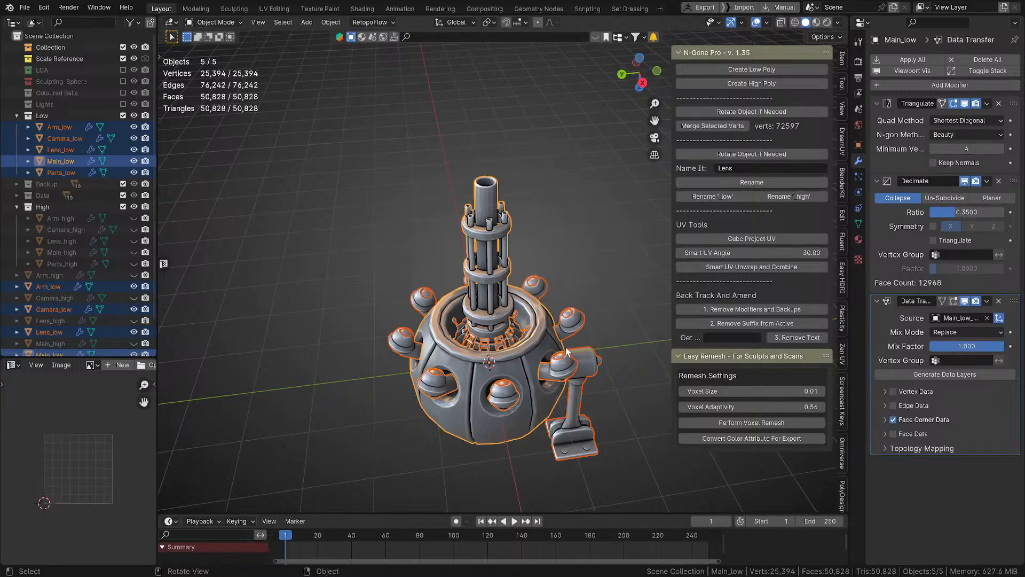
{"action": "middle_click_drag", "start_coordinate": [548, 362], "coordinate": [550, 336]}
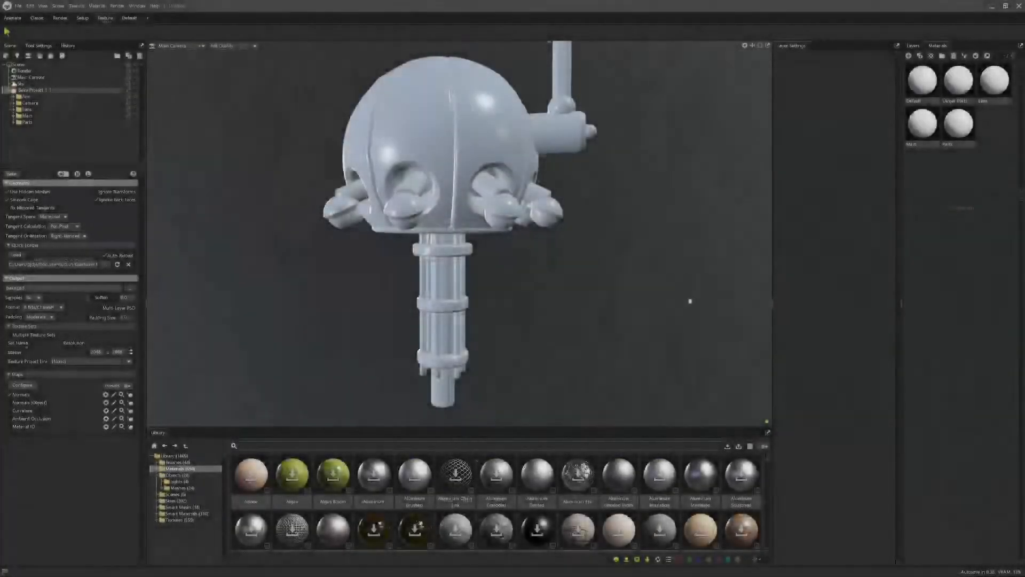
Step: In Marmoset Toolbag, show the Arm bake group's high-poly mesh, then hide the whole Arm group
{"action": "left_click_drag", "start_coordinate": [689, 299], "coordinate": [452, 273]}
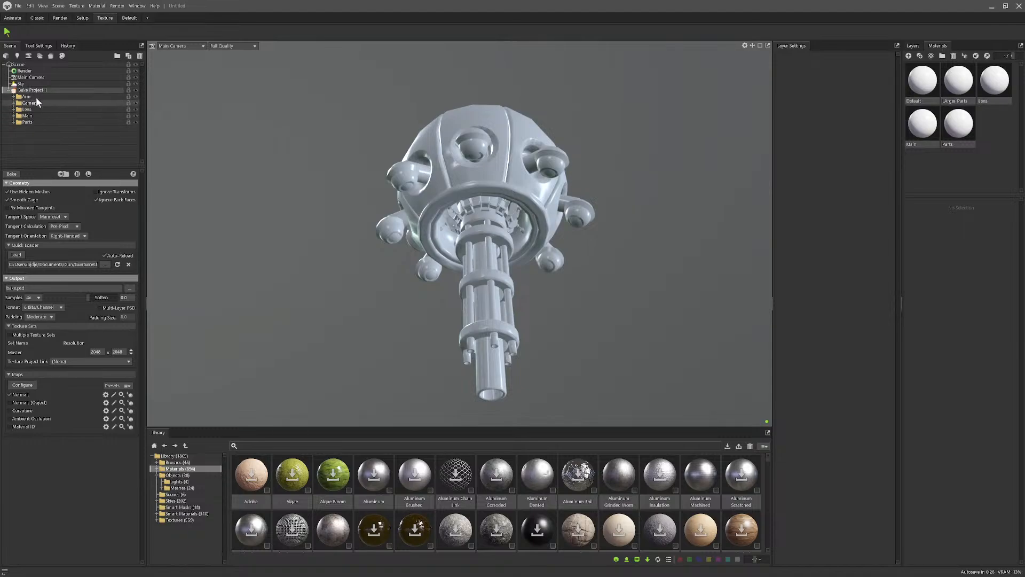
{"action": "left_click", "coordinate": [13, 97]}
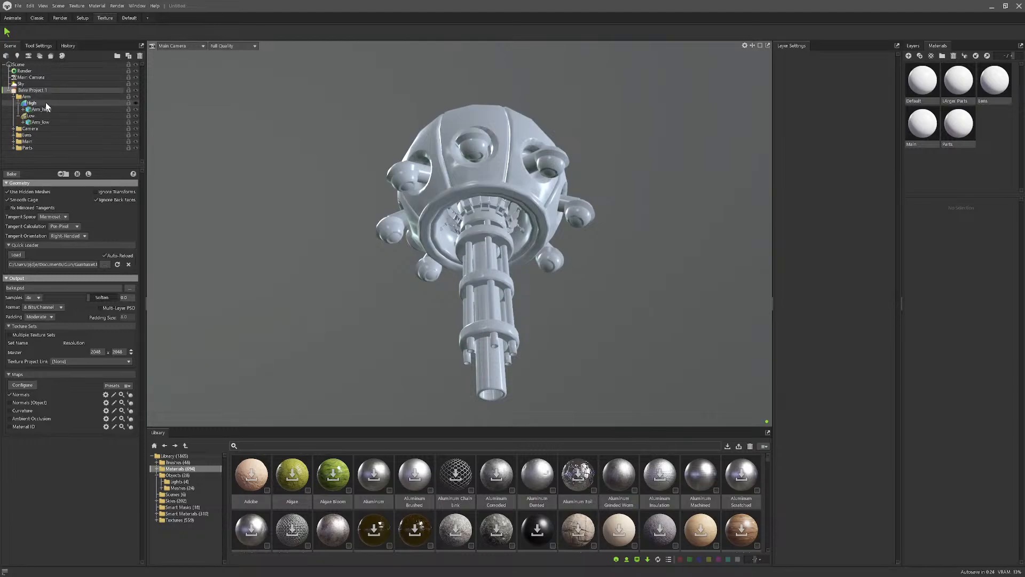
{"action": "left_click", "coordinate": [135, 102]}
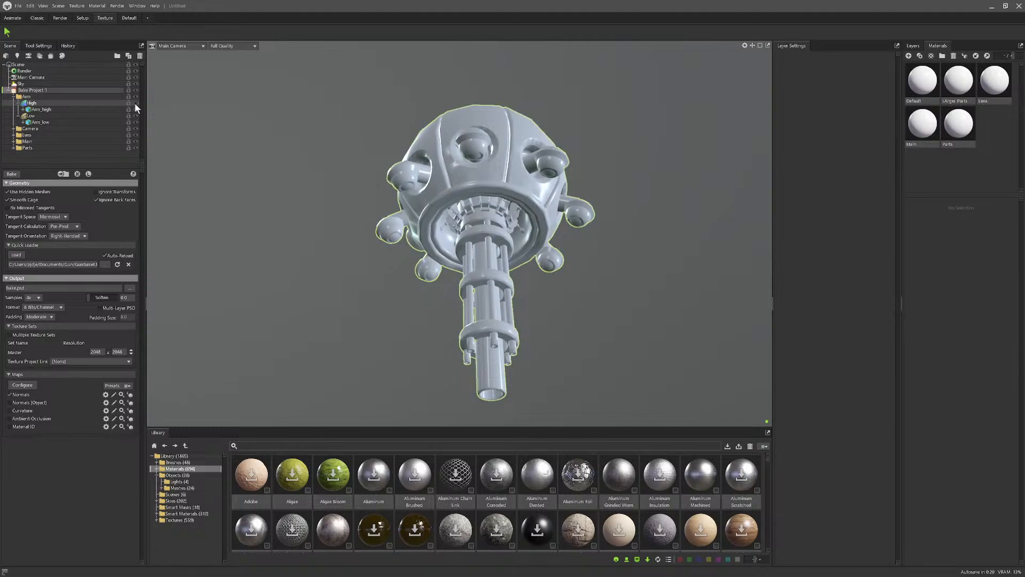
{"action": "left_click", "coordinate": [136, 97]}
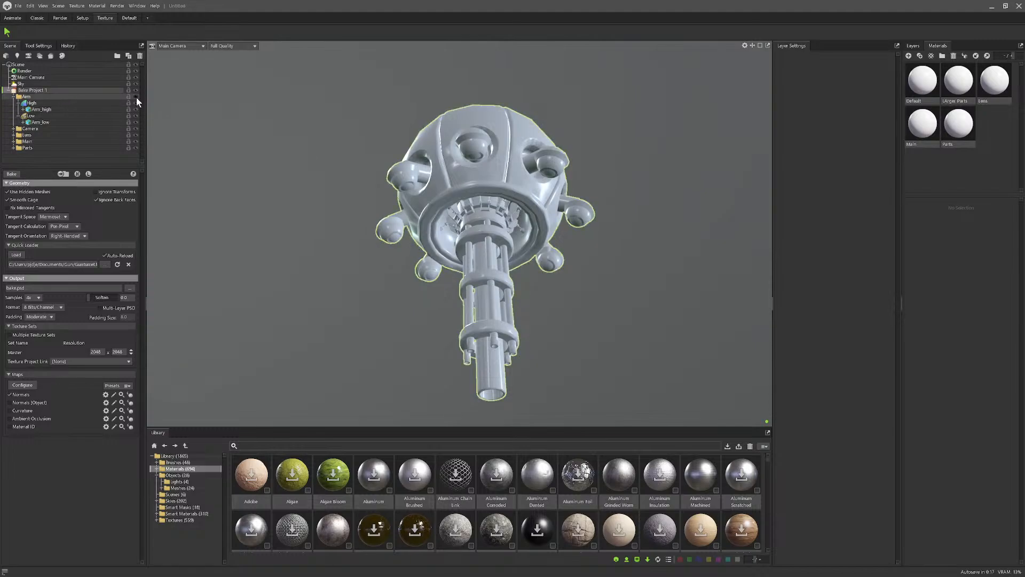
{"action": "left_click", "coordinate": [13, 97]}
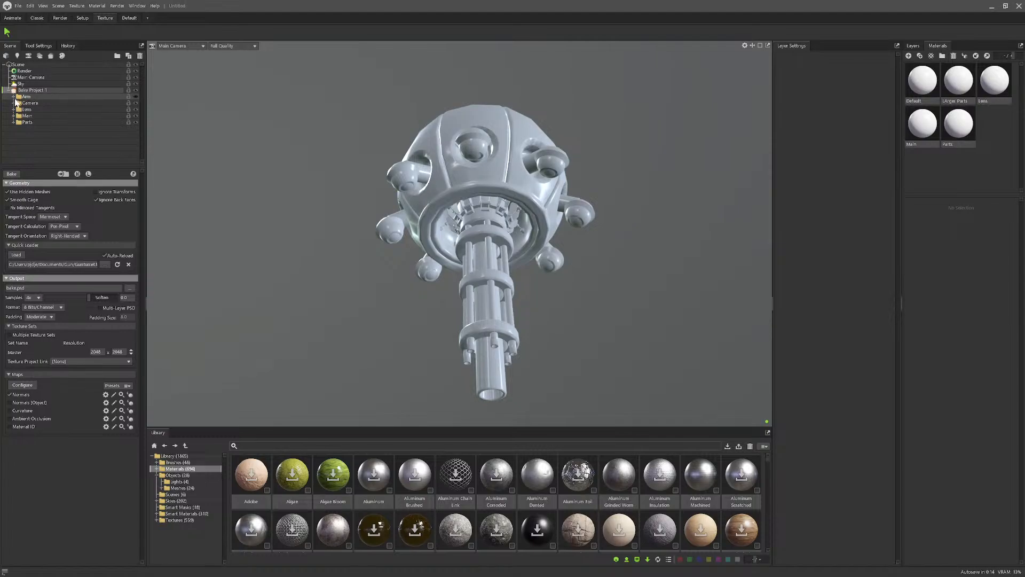
Step: In the Main bake group, show the high-poly mesh and hide the low-poly mesh
{"action": "left_click", "coordinate": [14, 116]}
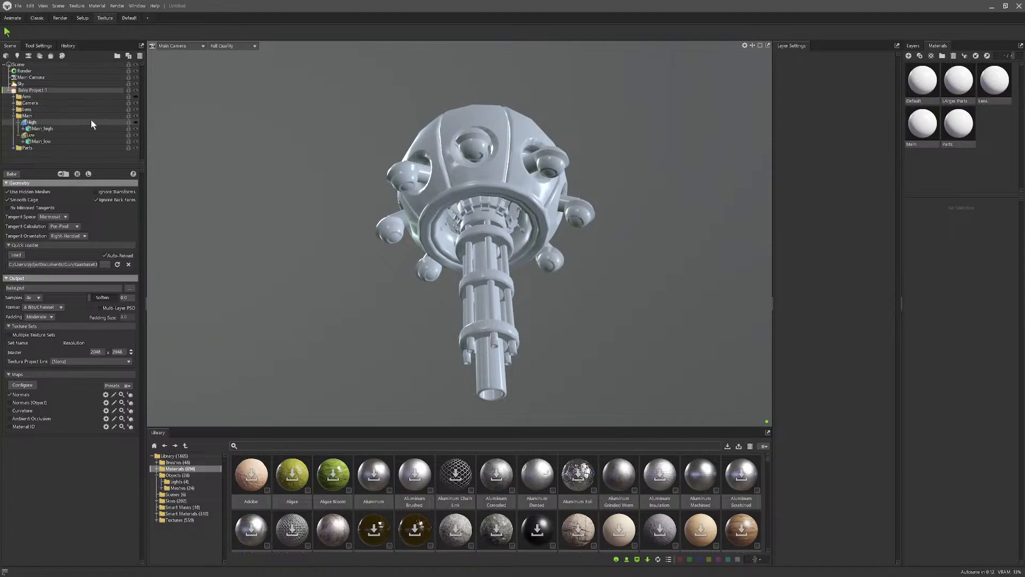
{"action": "left_click", "coordinate": [136, 122]}
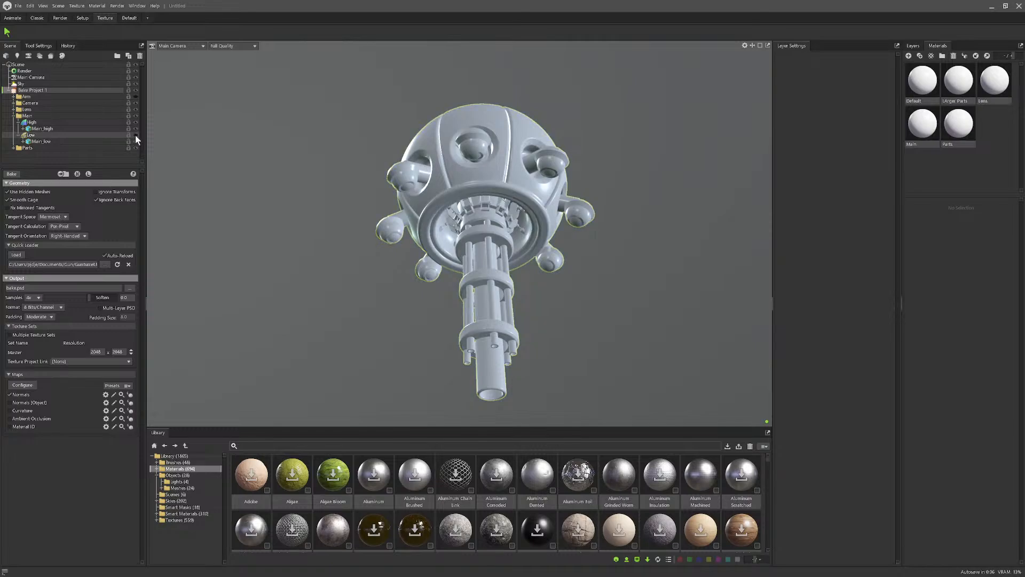
{"action": "left_click", "coordinate": [135, 135]}
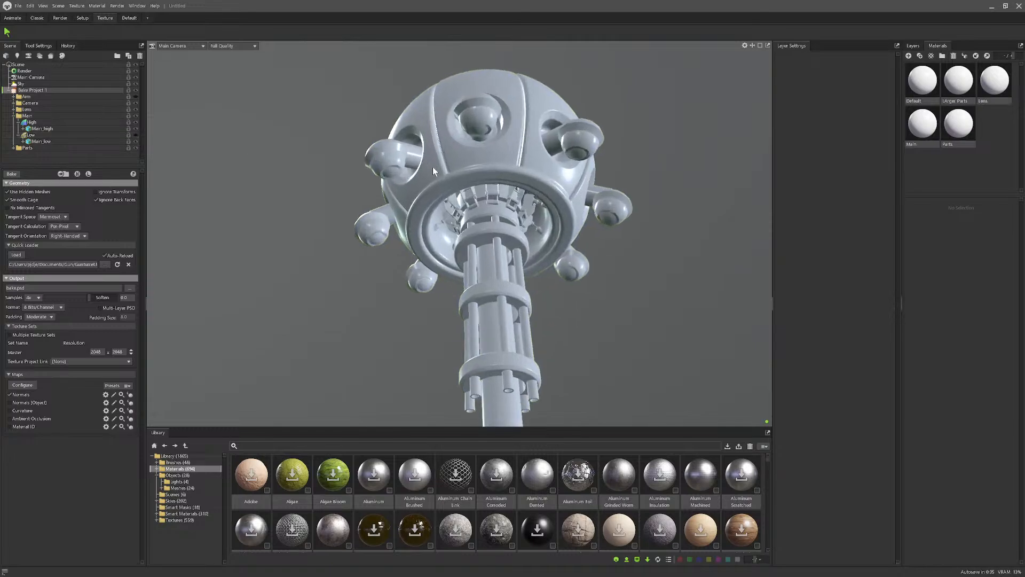
Step: In the Main bake group, show the low-poly mesh, hide the high-poly mesh and collapse the group
{"action": "left_click", "coordinate": [136, 134]}
{"action": "left_click", "coordinate": [136, 123]}
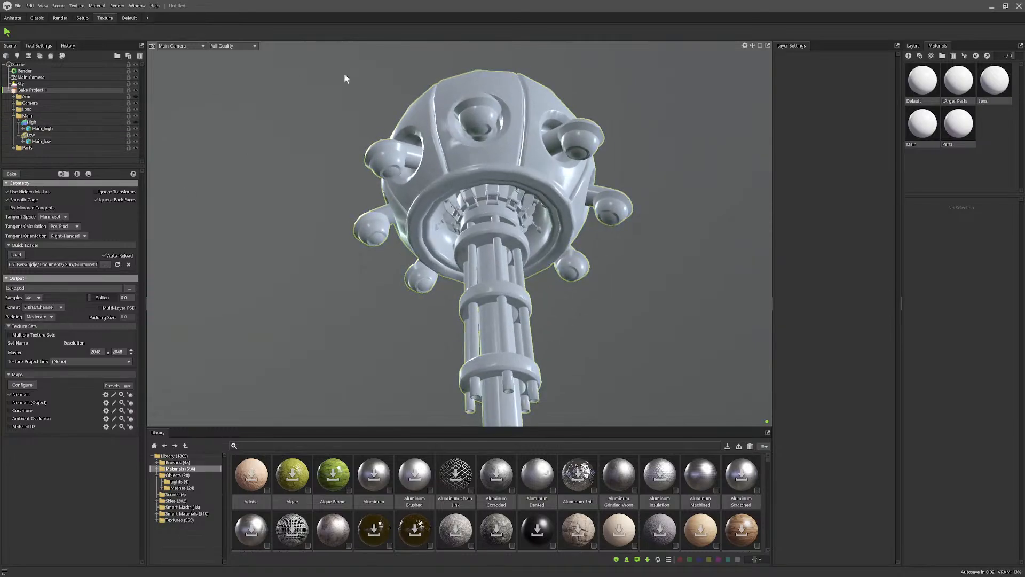
{"action": "left_click", "coordinate": [12, 116]}
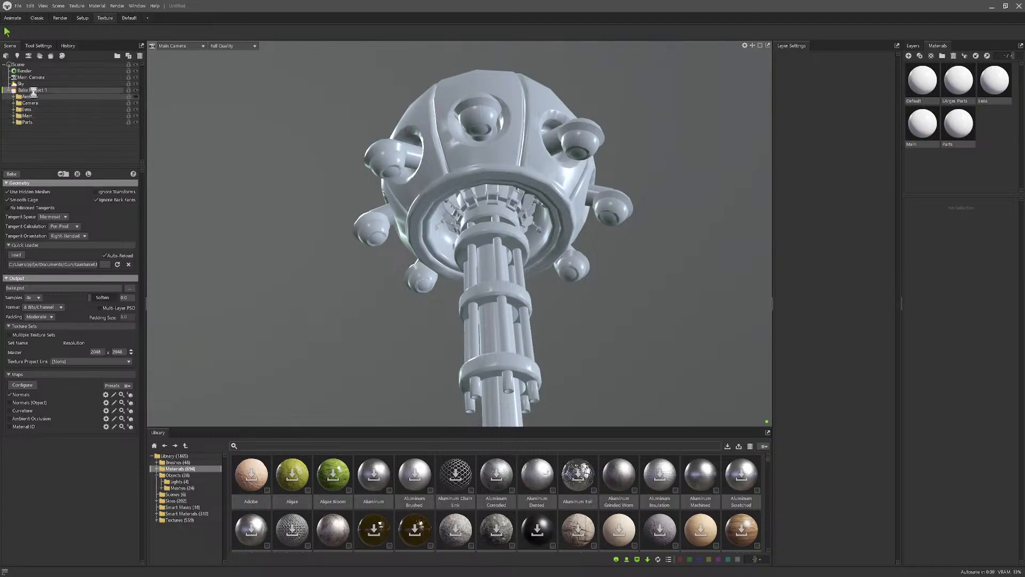
Step: Enable multiple texture sets for the bake project and restrict the maps to bake to Normals and Ambient Occlusion
{"action": "left_click", "coordinate": [9, 335]}
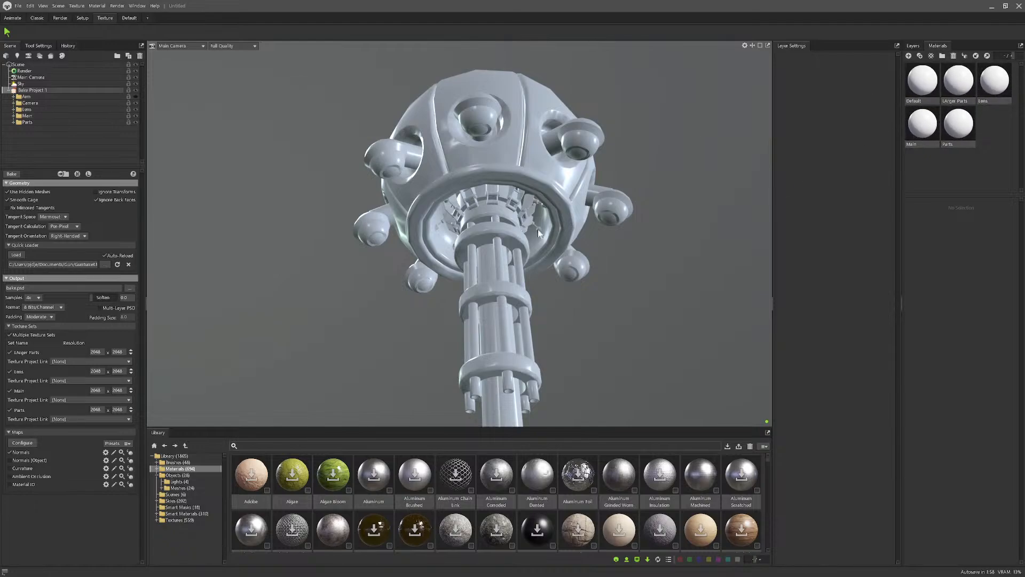
{"action": "left_click_drag", "start_coordinate": [491, 309], "coordinate": [403, 254]}
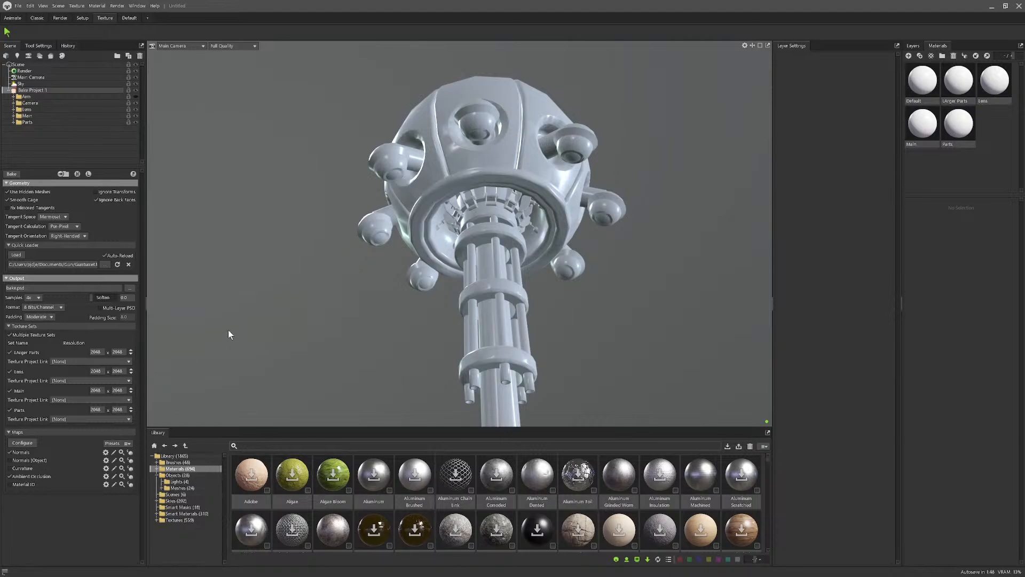
{"action": "scroll", "coordinate": [222, 336], "scroll_direction": "down", "scroll_amount": 1}
{"action": "left_click", "coordinate": [10, 468]}
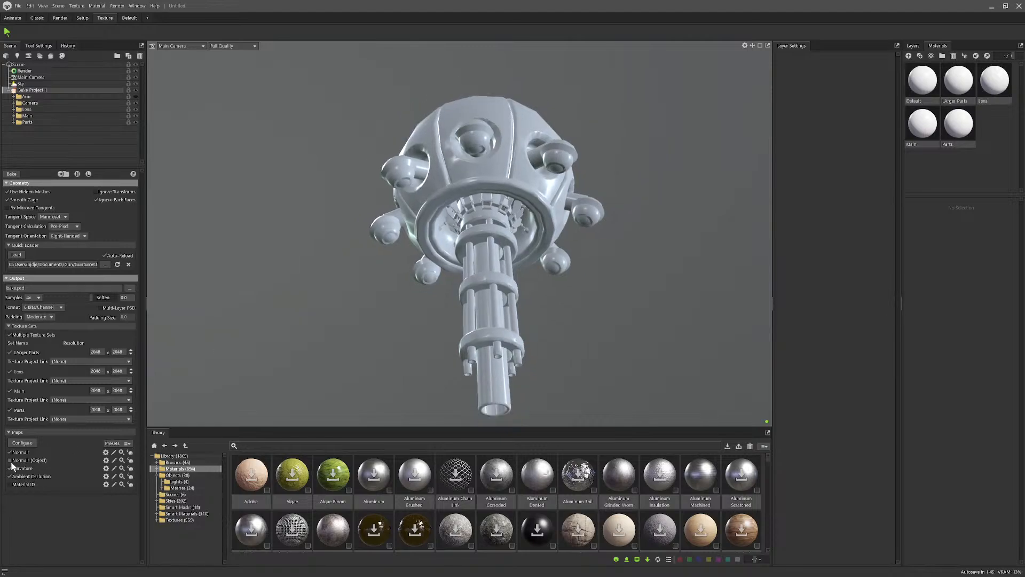
{"action": "left_click", "coordinate": [11, 460]}
{"action": "left_click", "coordinate": [13, 460]}
{"action": "scroll", "coordinate": [386, 312], "scroll_direction": "up", "scroll_amount": 3}
{"action": "left_click_drag", "start_coordinate": [387, 242], "coordinate": [457, 333]}
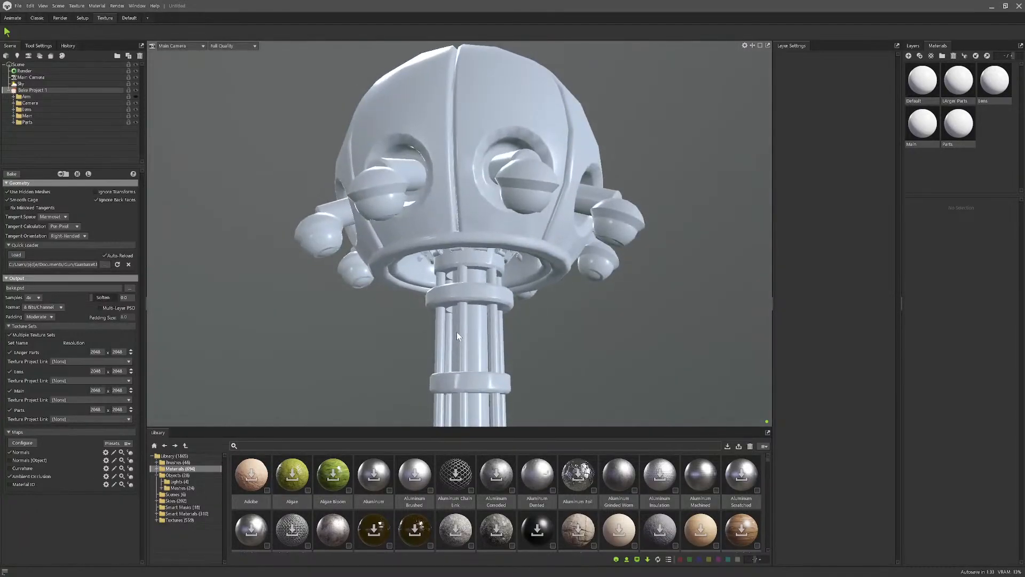
Step: Set the bake output to bake.psd in the Gun folder and preview the baked maps on the turret
{"action": "left_click", "coordinate": [134, 174]}
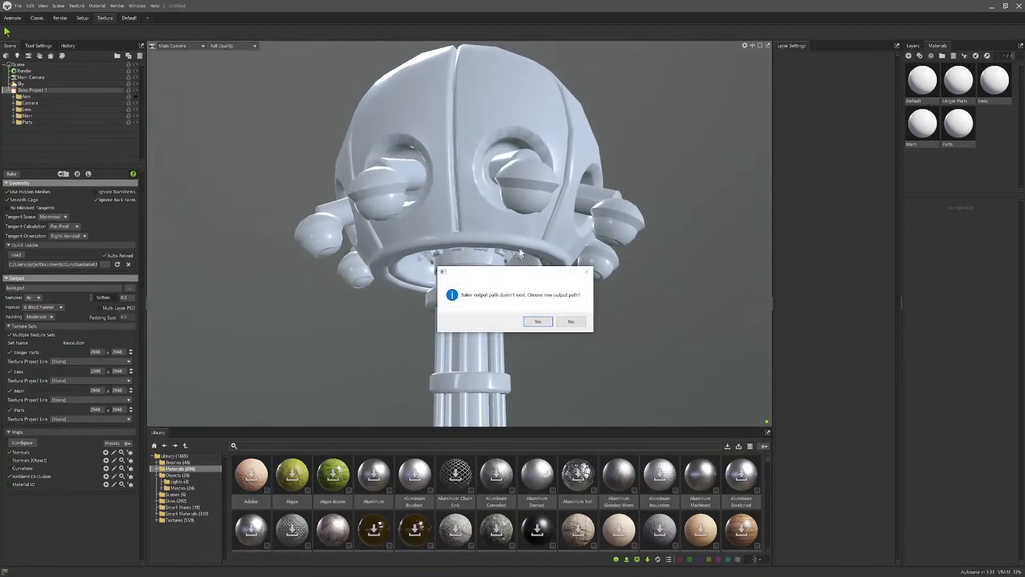
{"action": "left_click", "coordinate": [538, 321]}
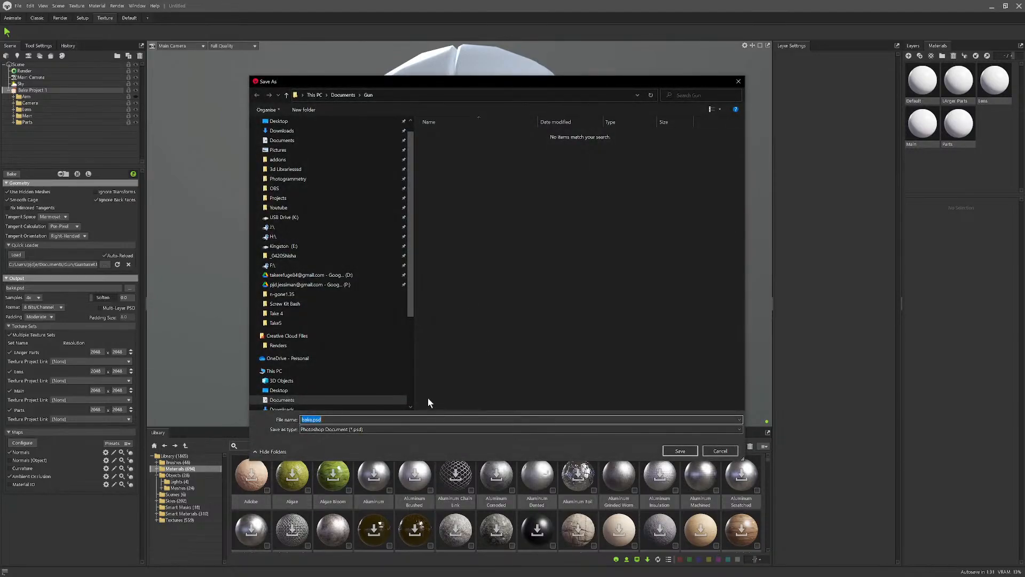
{"action": "left_click", "coordinate": [679, 450]}
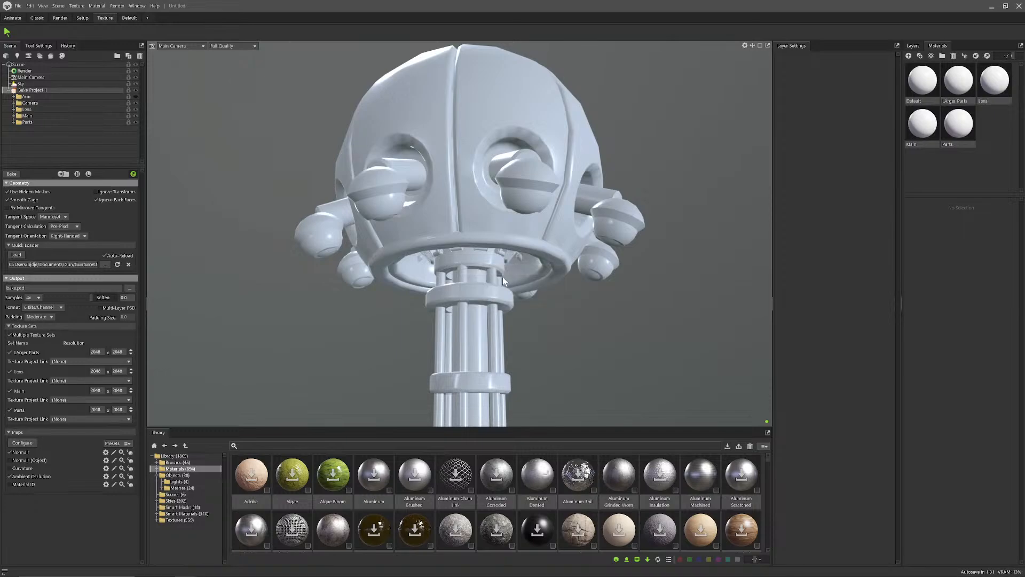
{"action": "scroll", "coordinate": [502, 276], "scroll_direction": "down", "scroll_amount": 2}
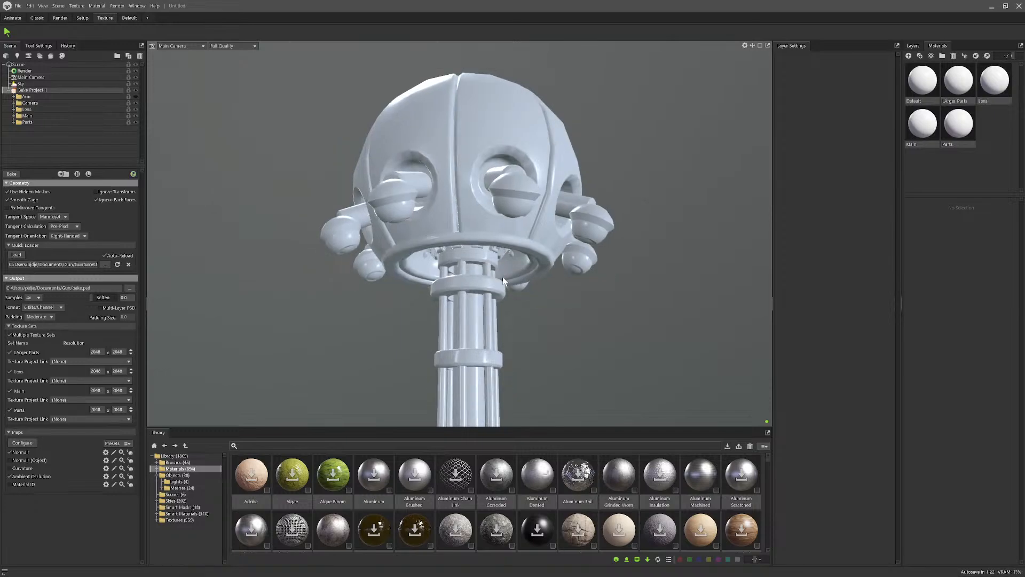
{"action": "scroll", "coordinate": [502, 276], "scroll_direction": "down", "scroll_amount": 2}
{"action": "left_click_drag", "start_coordinate": [386, 284], "coordinate": [296, 246]}
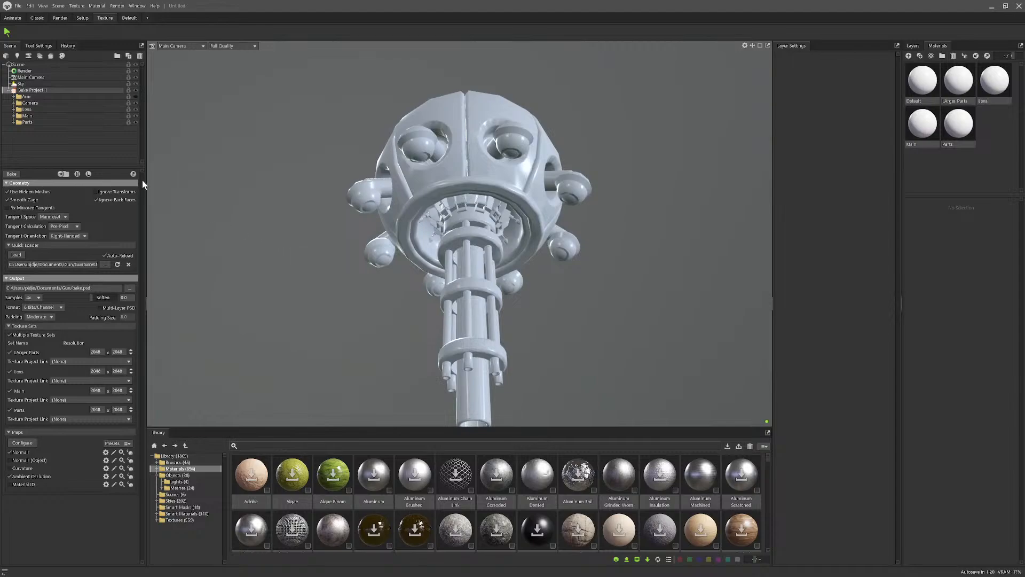
{"action": "left_click_drag", "start_coordinate": [344, 184], "coordinate": [466, 188]}
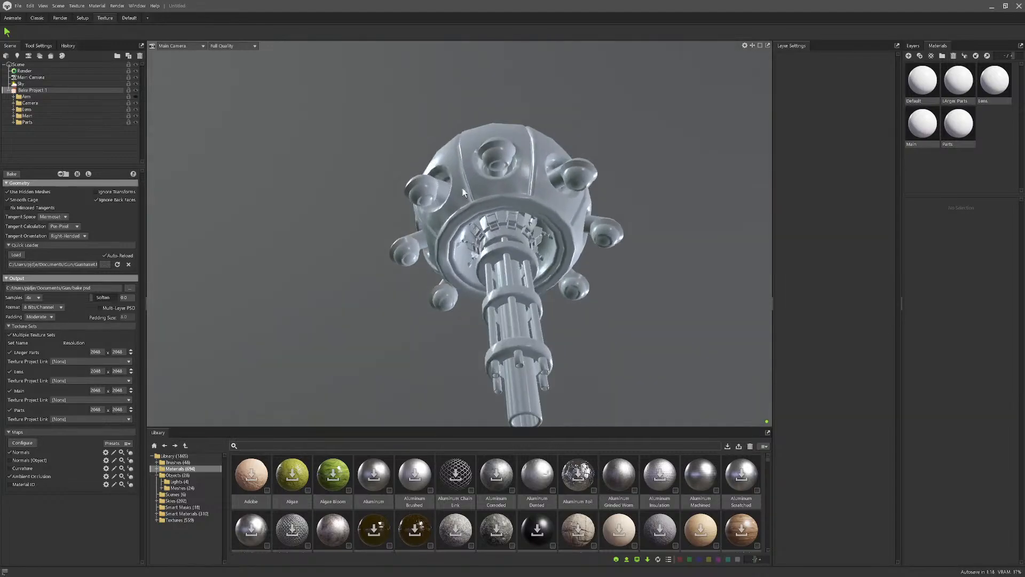
{"action": "scroll", "coordinate": [383, 230], "scroll_direction": "up", "scroll_amount": 3}
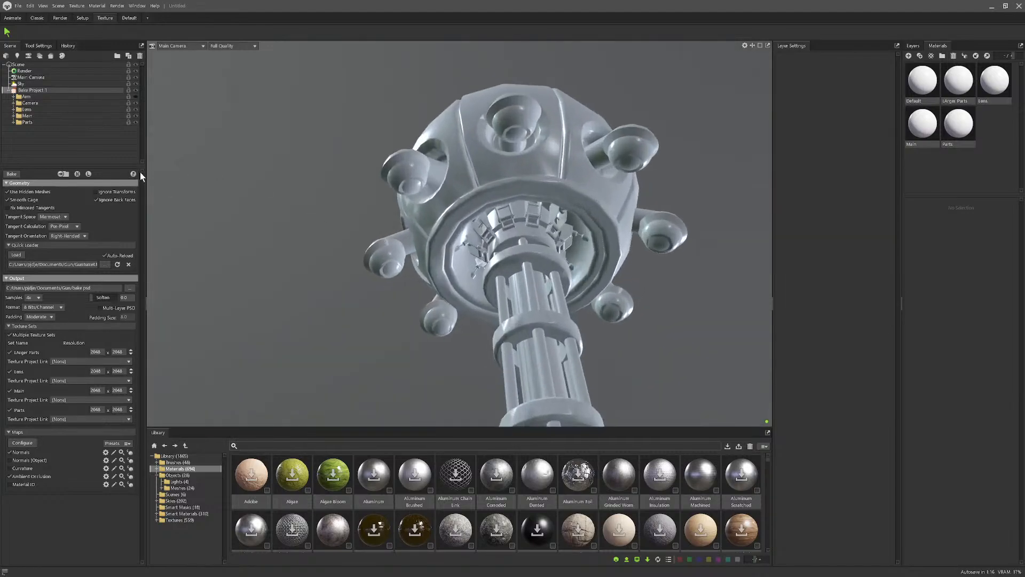
{"action": "left_click_drag", "start_coordinate": [498, 226], "coordinate": [483, 174]}
{"action": "scroll", "coordinate": [533, 312], "scroll_direction": "up", "scroll_amount": 4}
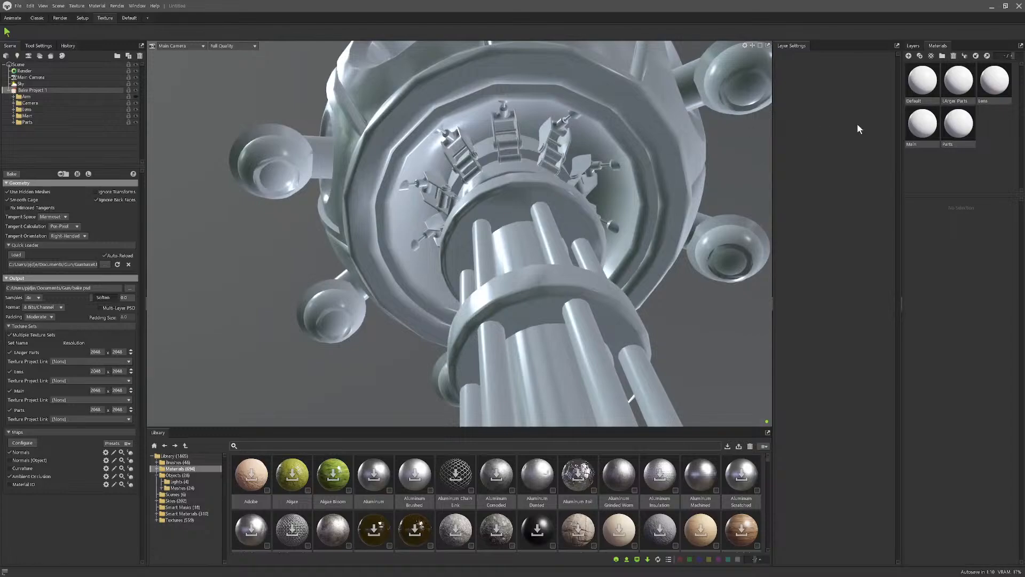
Step: Examine which maps are assigned to the Default, LArger Parts and Lens materials
{"action": "left_click", "coordinate": [931, 94]}
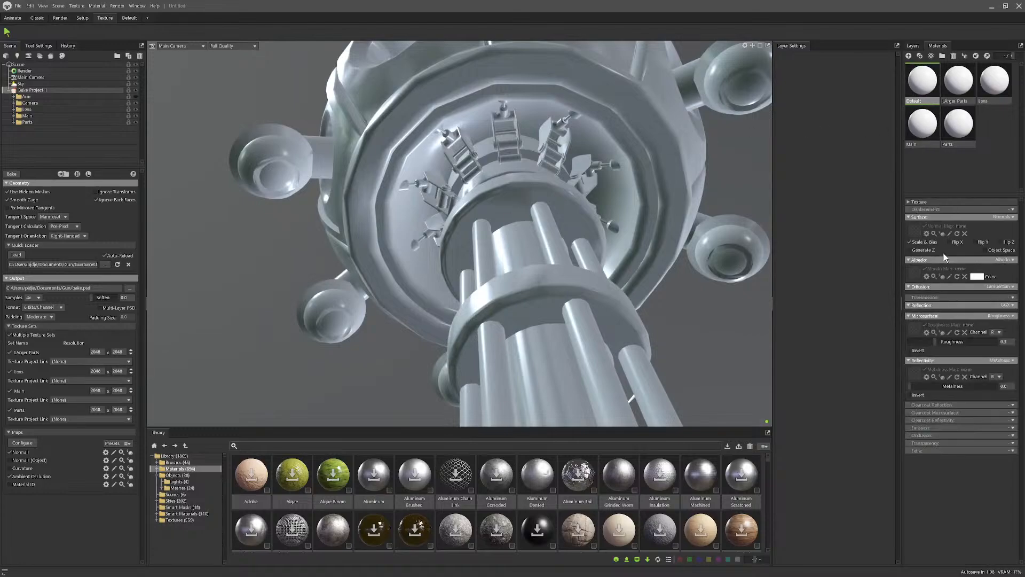
{"action": "left_click", "coordinate": [960, 91]}
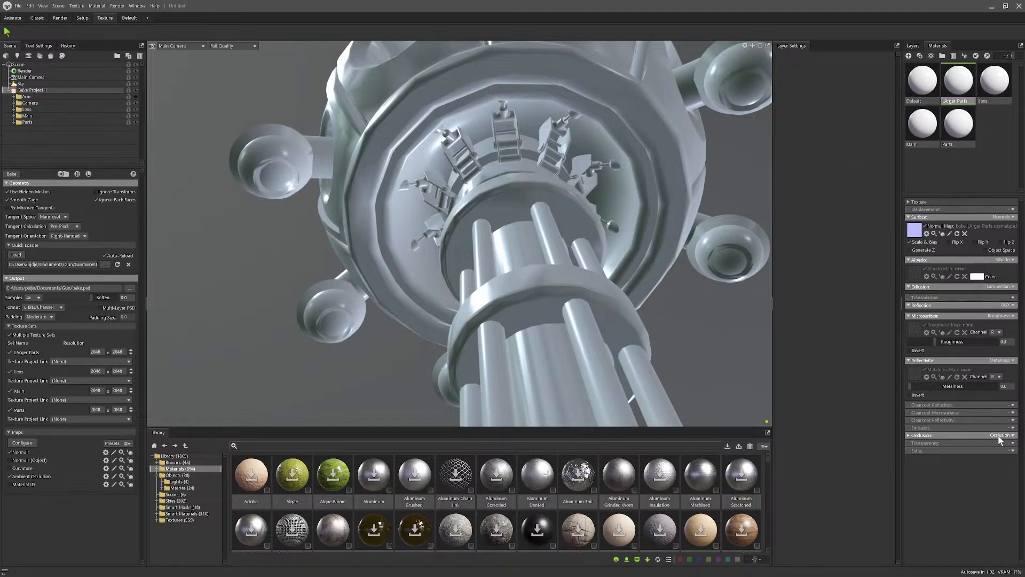
{"action": "left_click_drag", "start_coordinate": [960, 94], "coordinate": [720, 78]}
{"action": "scroll", "coordinate": [716, 85], "scroll_direction": "down", "scroll_amount": 3}
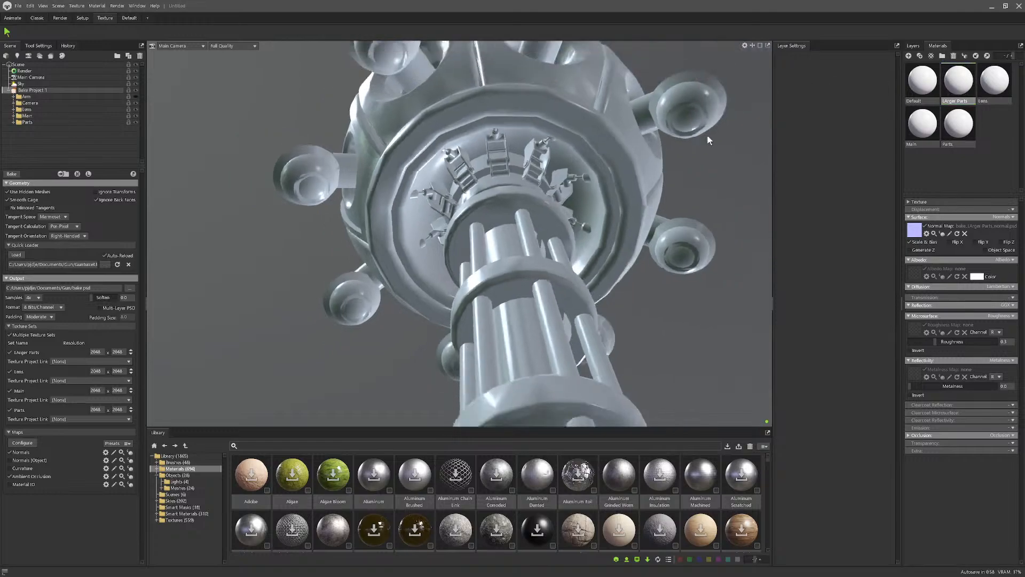
{"action": "middle_click_drag", "start_coordinate": [708, 136], "coordinate": [678, 187]}
{"action": "left_click", "coordinate": [985, 87]}
Step: Undo the bake output path and the baked map preview
{"action": "mouse_move", "coordinate": [522, 133]}
{"action": "left_mouse_down"}
{"action": "mouse_move", "coordinate": [488, 164]}
{"action": "mouse_move", "coordinate": [515, 187]}
{"action": "mouse_move", "coordinate": [437, 194]}
{"action": "mouse_move", "coordinate": [529, 194]}
{"action": "left_mouse_up"}
{"action": "key", "text": "ctrl+z"}
{"action": "key", "text": "ctrl+z"}
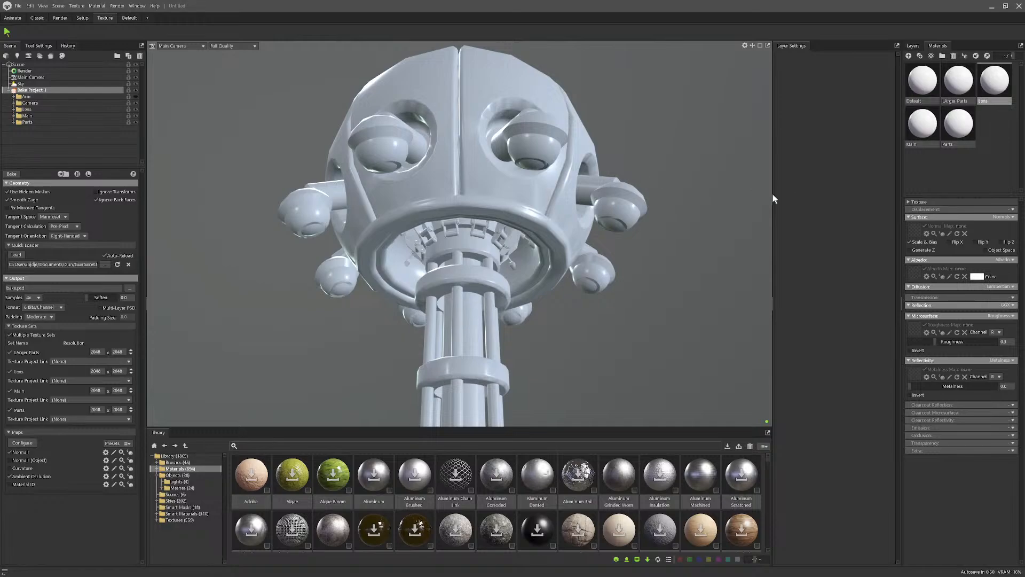
Step: Choose the Gun folder again as the output location for bake.psd and apply the baked maps preview to the low-poly turret
{"action": "left_click_drag", "start_coordinate": [580, 168], "coordinate": [498, 163]}
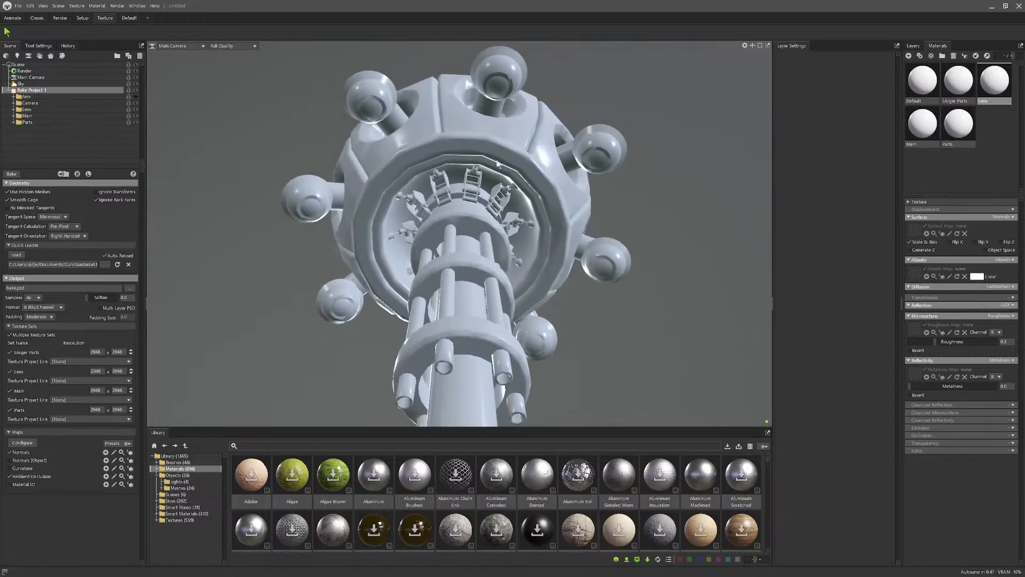
{"action": "left_click", "coordinate": [133, 174]}
{"action": "left_click", "coordinate": [538, 322]}
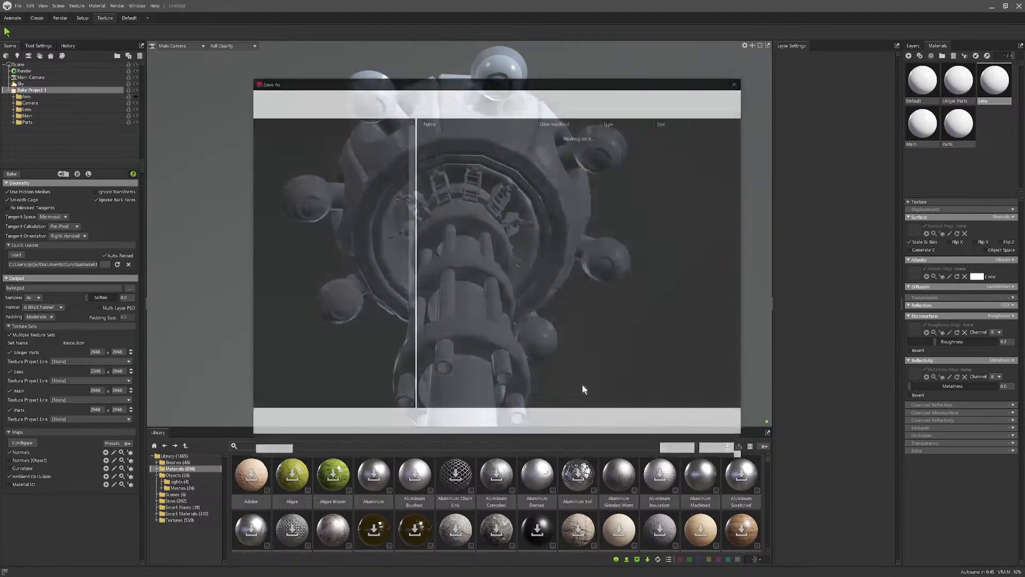
{"action": "left_click", "coordinate": [680, 451]}
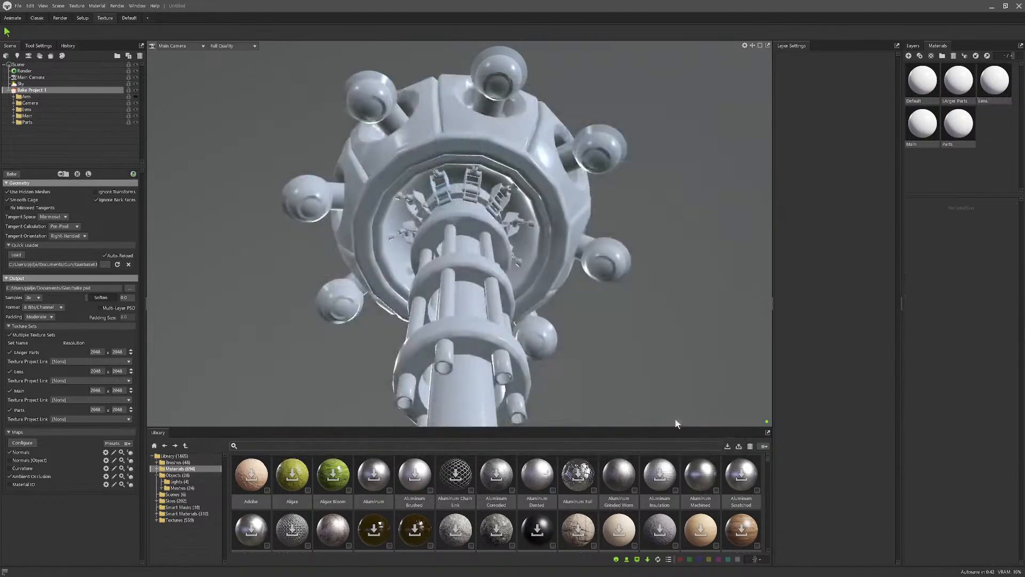
{"action": "left_click_drag", "start_coordinate": [581, 302], "coordinate": [582, 264]}
{"action": "left_click", "coordinate": [135, 176]}
{"action": "left_click_drag", "start_coordinate": [534, 193], "coordinate": [544, 220]}
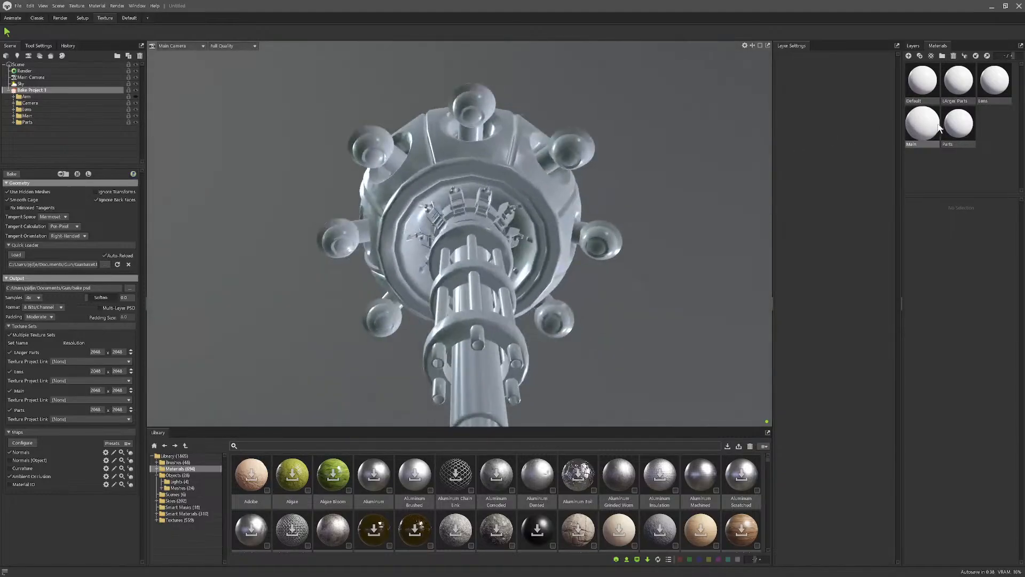
Step: Expand the Occlusion settings and examine the normal and occlusion maps of the Parts and Main materials and their effect on the dome
{"action": "left_click", "coordinate": [959, 123]}
{"action": "left_click", "coordinate": [1012, 436]}
{"action": "left_click", "coordinate": [907, 435]}
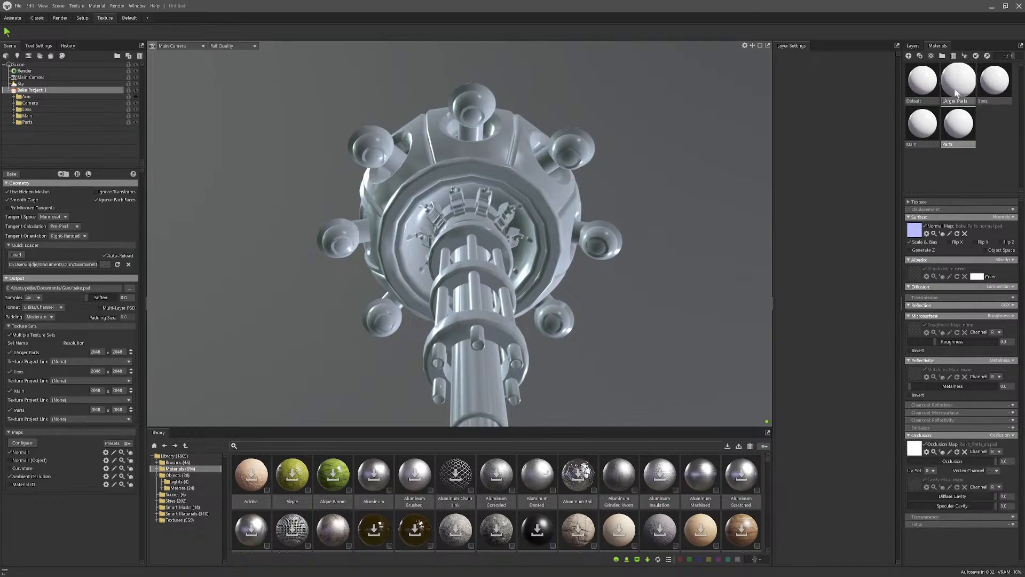
{"action": "left_click", "coordinate": [923, 124]}
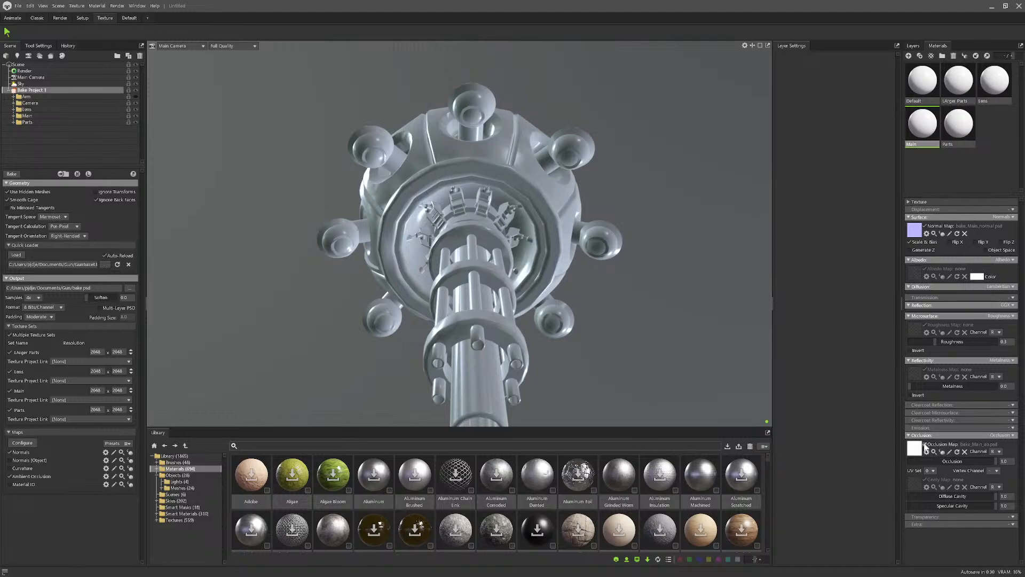
{"action": "scroll", "coordinate": [604, 350], "scroll_direction": "down", "scroll_amount": 1}
{"action": "left_click_drag", "start_coordinate": [593, 342], "coordinate": [504, 306]}
{"action": "scroll", "coordinate": [504, 306], "scroll_direction": "up", "scroll_amount": 5}
{"action": "middle_click_drag", "start_coordinate": [464, 309], "coordinate": [469, 344]}
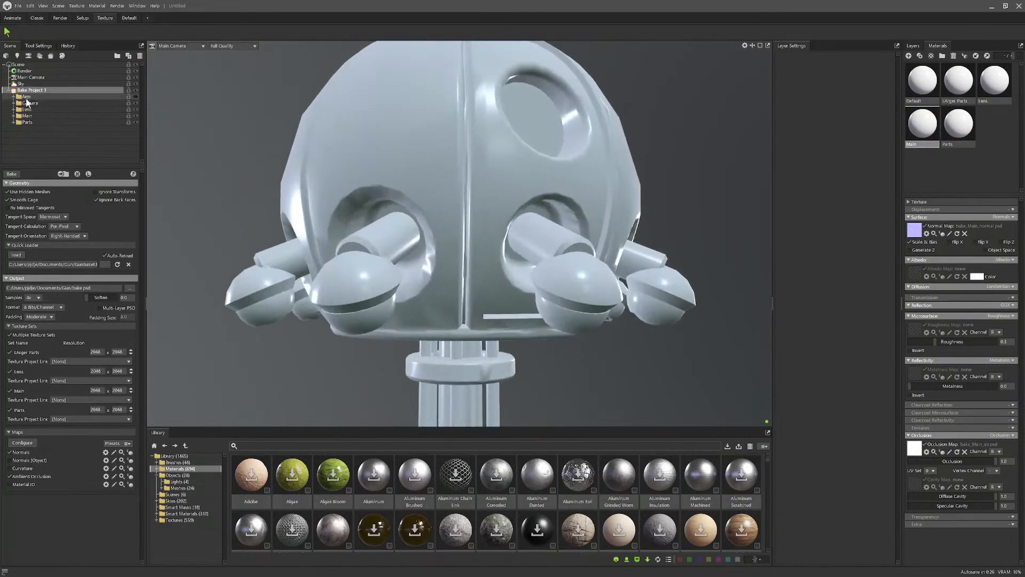
Step: Toggle the visibility of the Main group's low-poly mesh and inspect the shading around the dome's lower rim
{"action": "left_click", "coordinate": [13, 115]}
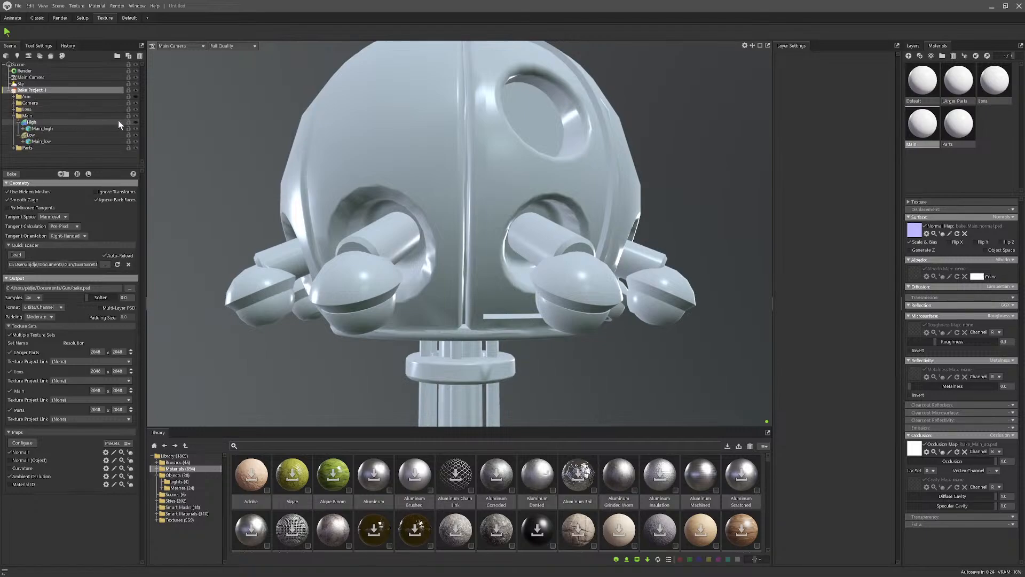
{"action": "left_click", "coordinate": [136, 134]}
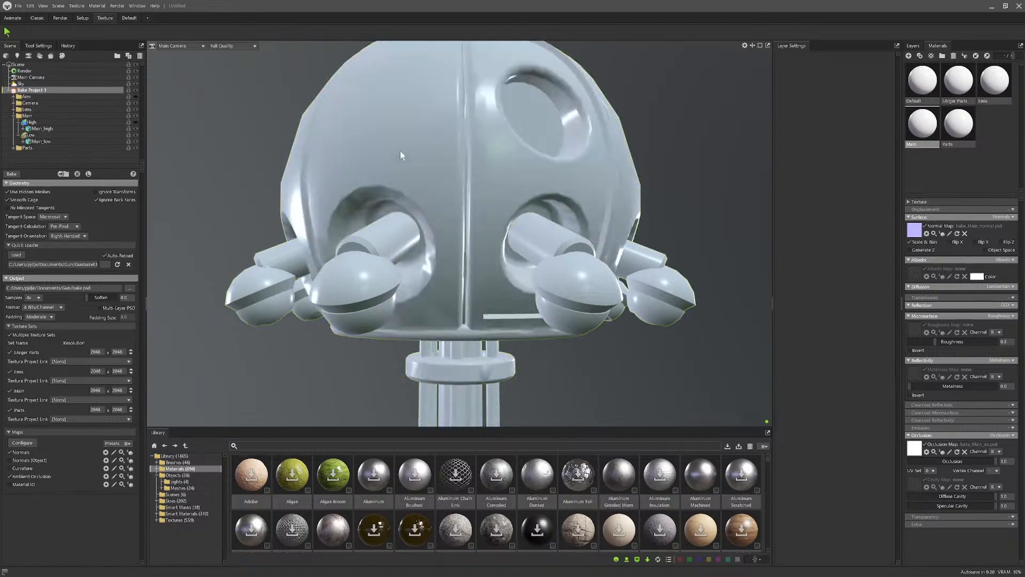
{"action": "left_click_drag", "start_coordinate": [399, 151], "coordinate": [549, 241]}
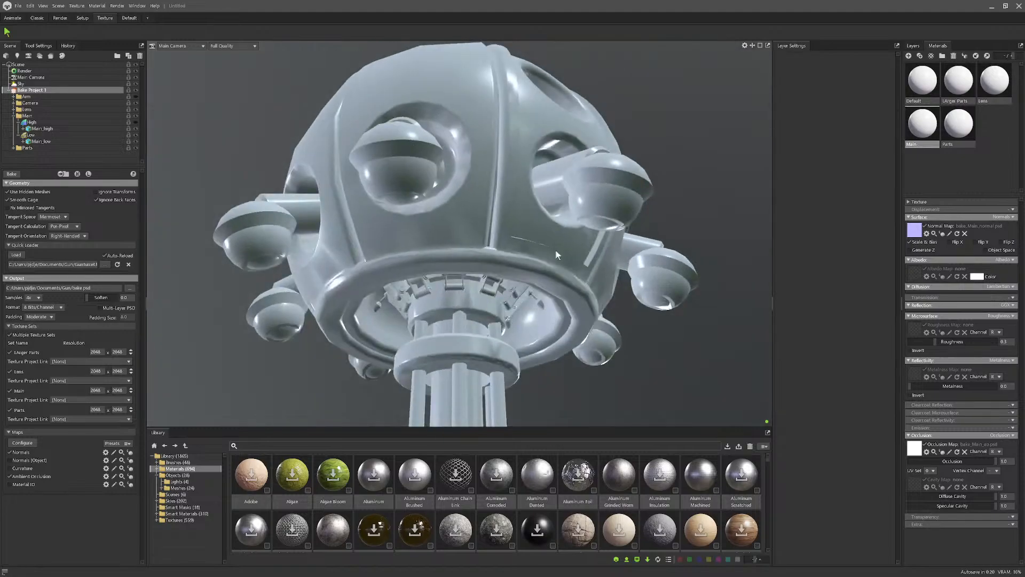
{"action": "left_click_drag", "start_coordinate": [678, 341], "coordinate": [586, 318]}
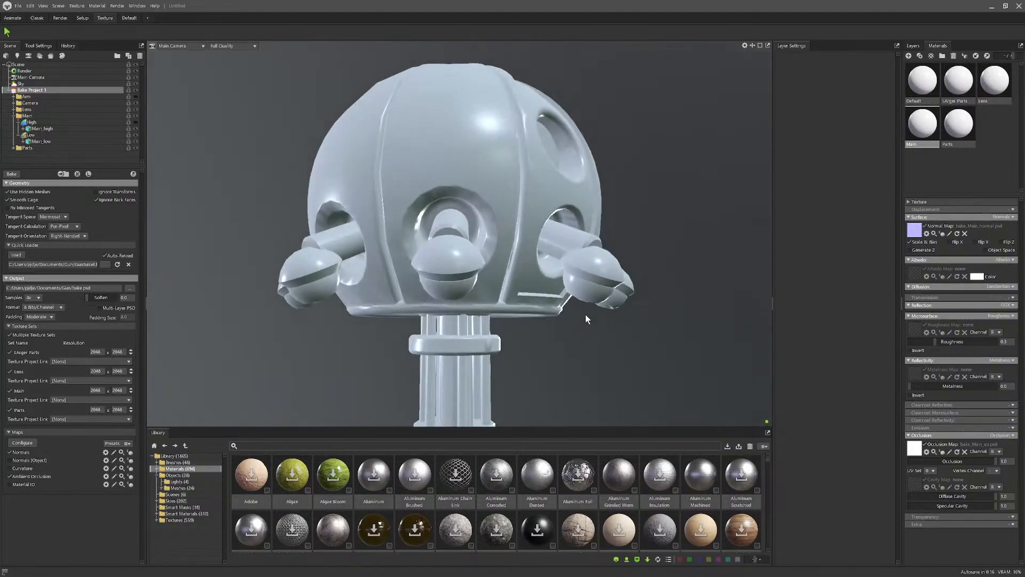
Step: Replace the Main material's normal map with bake_Lens_normal.psd from the Gun folder
{"action": "left_click", "coordinate": [916, 235]}
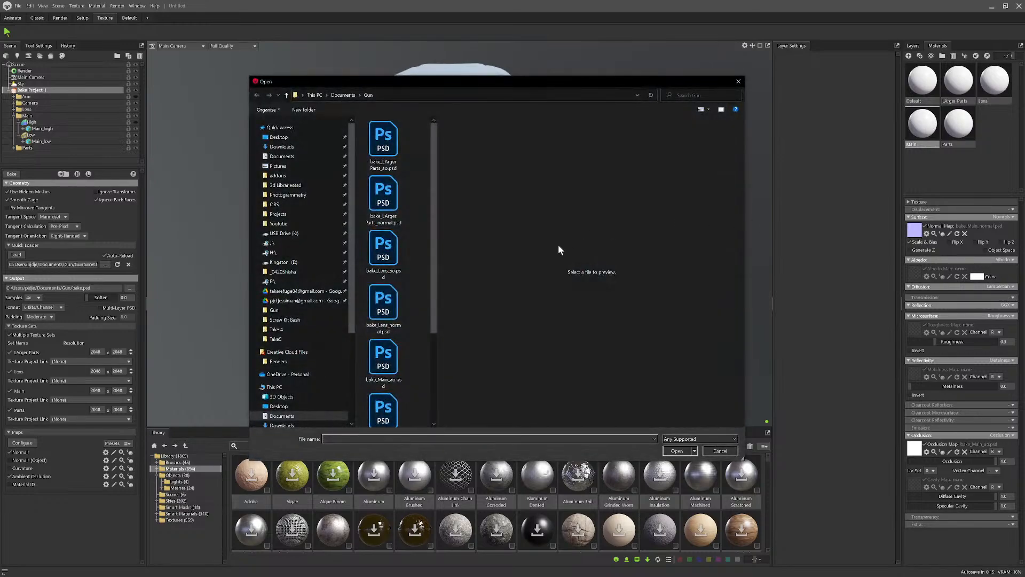
{"action": "left_click", "coordinate": [390, 200]}
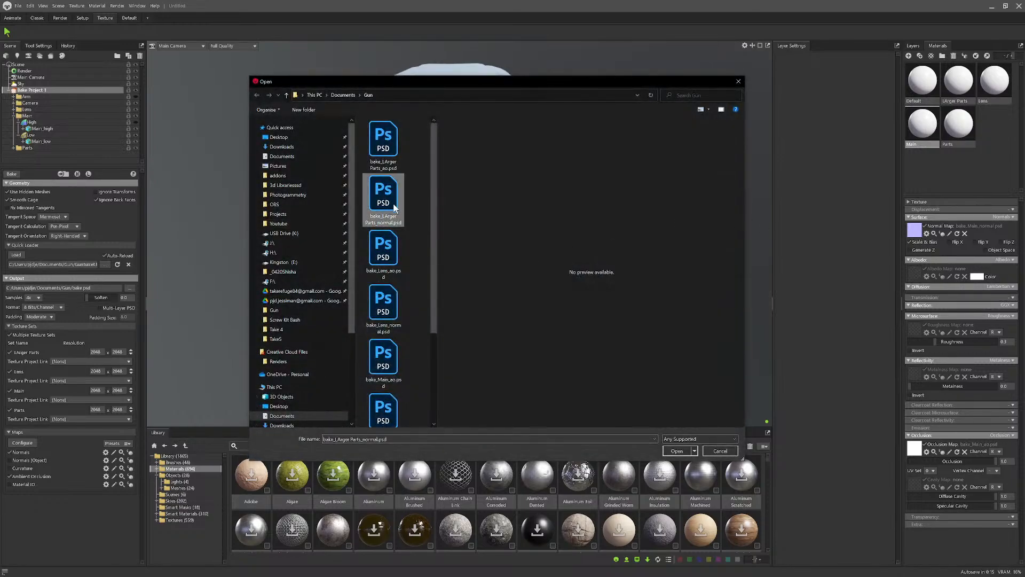
{"action": "scroll", "coordinate": [396, 299], "scroll_direction": "down", "scroll_amount": 2}
{"action": "left_click", "coordinate": [395, 302]}
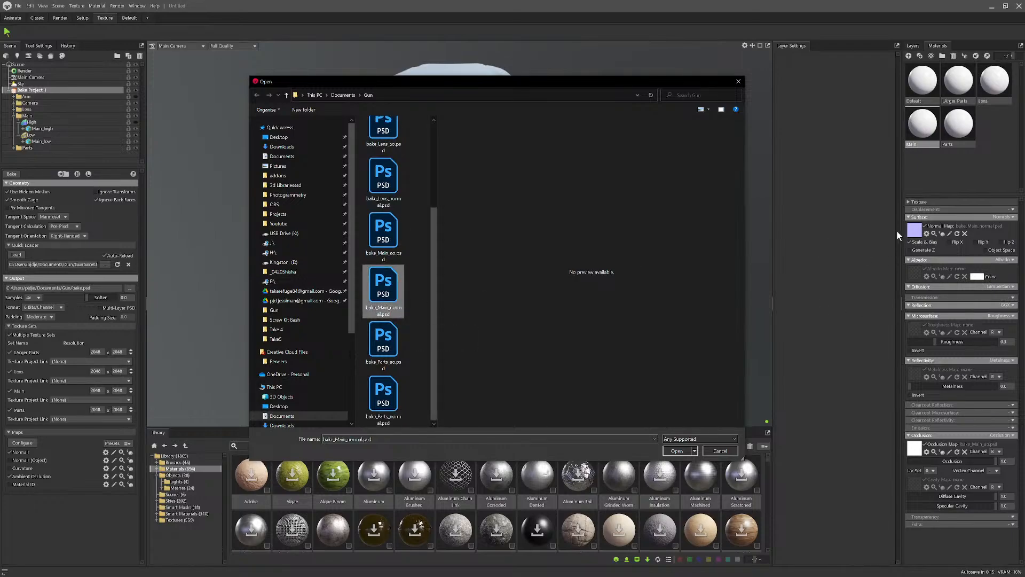
{"action": "left_click", "coordinate": [399, 180]}
{"action": "double_click", "coordinate": [399, 185]}
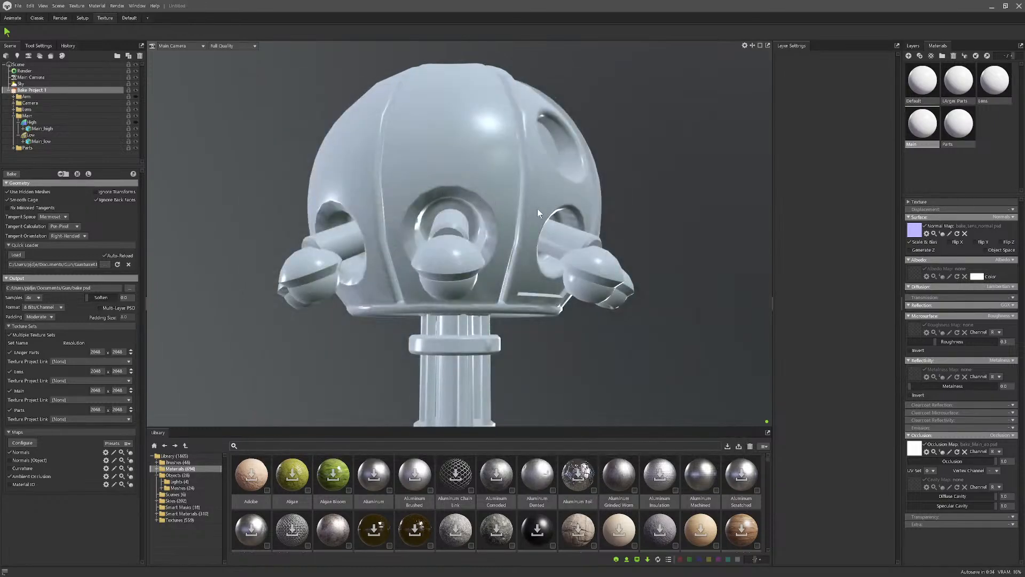
{"action": "scroll", "coordinate": [531, 170], "scroll_direction": "down", "scroll_amount": 3}
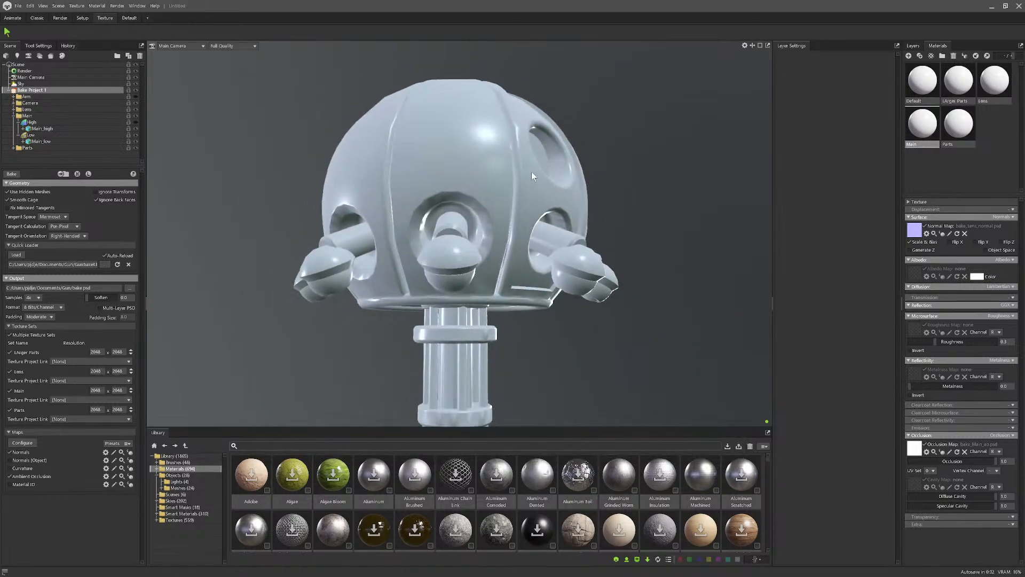
{"action": "right_click", "coordinate": [913, 230]}
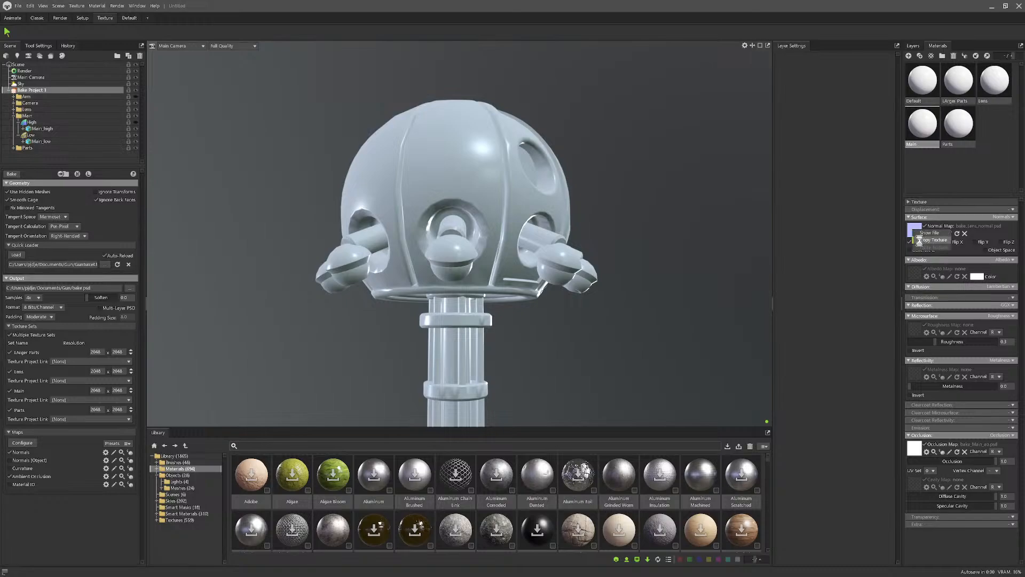
{"action": "left_click", "coordinate": [679, 297]}
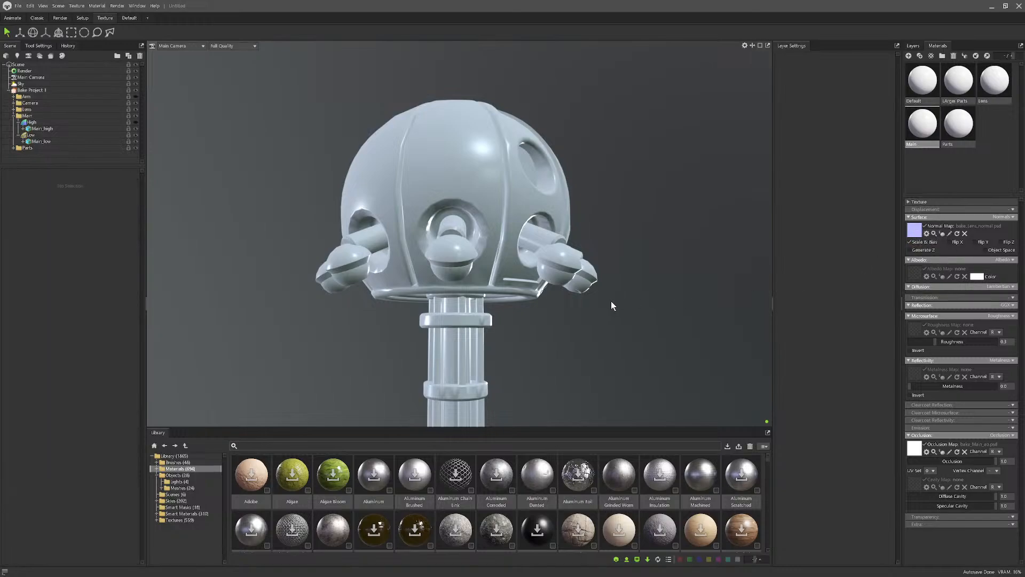
{"action": "scroll", "coordinate": [612, 301], "scroll_direction": "down", "scroll_amount": 1}
{"action": "key", "text": "super"}
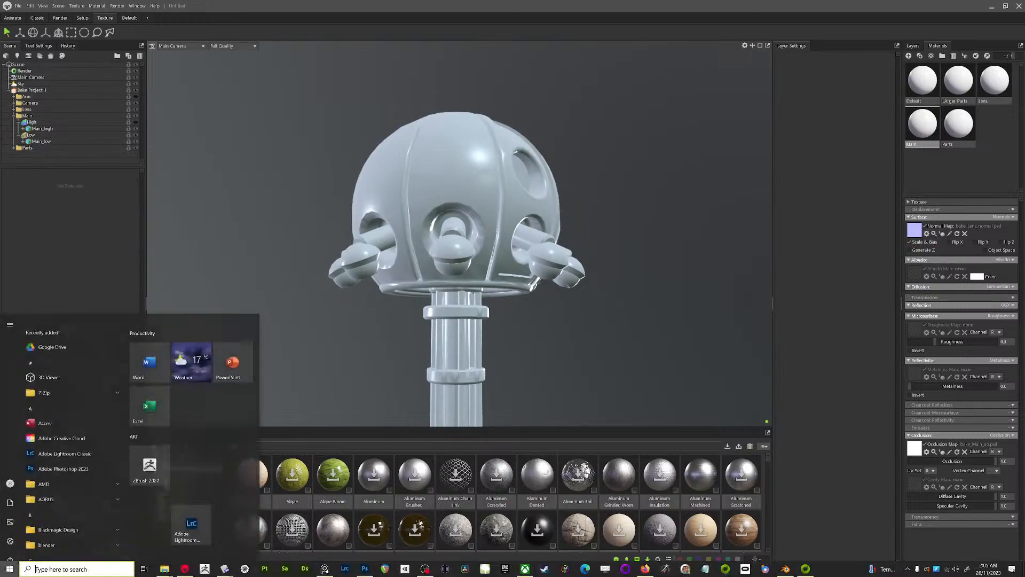
{"action": "left_click", "coordinate": [365, 569]}
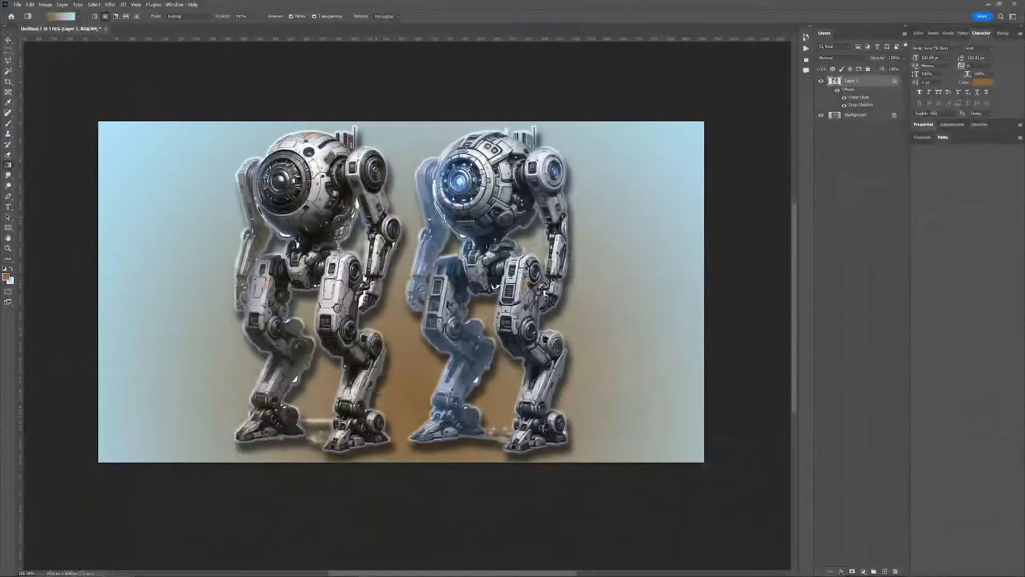
{"action": "key", "text": "alt+Tab"}
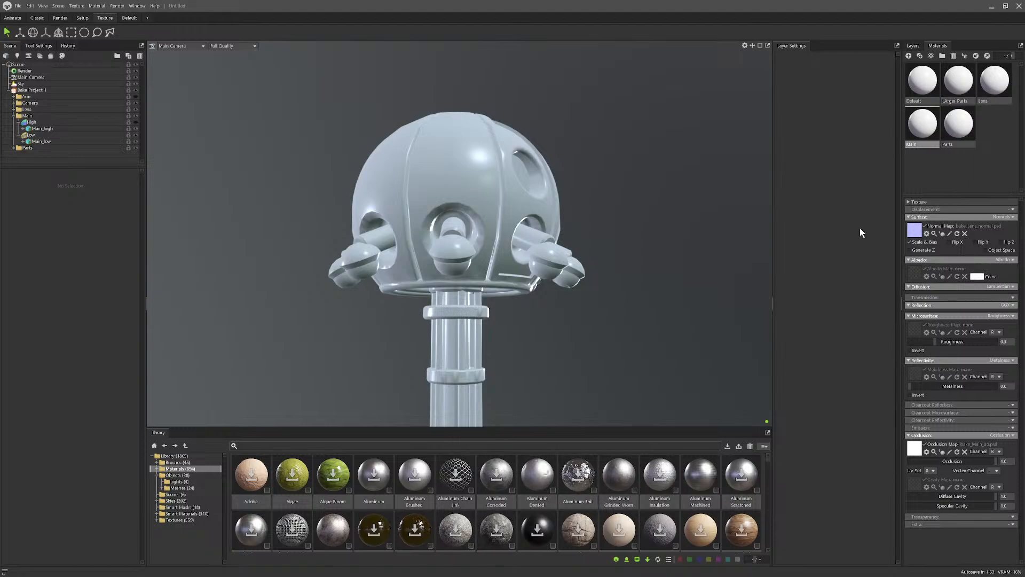
Step: Show the Main material's normal map file in its folder and open bake_LArger Parts_normal.psd
{"action": "right_click", "coordinate": [918, 230]}
{"action": "left_click", "coordinate": [928, 237]}
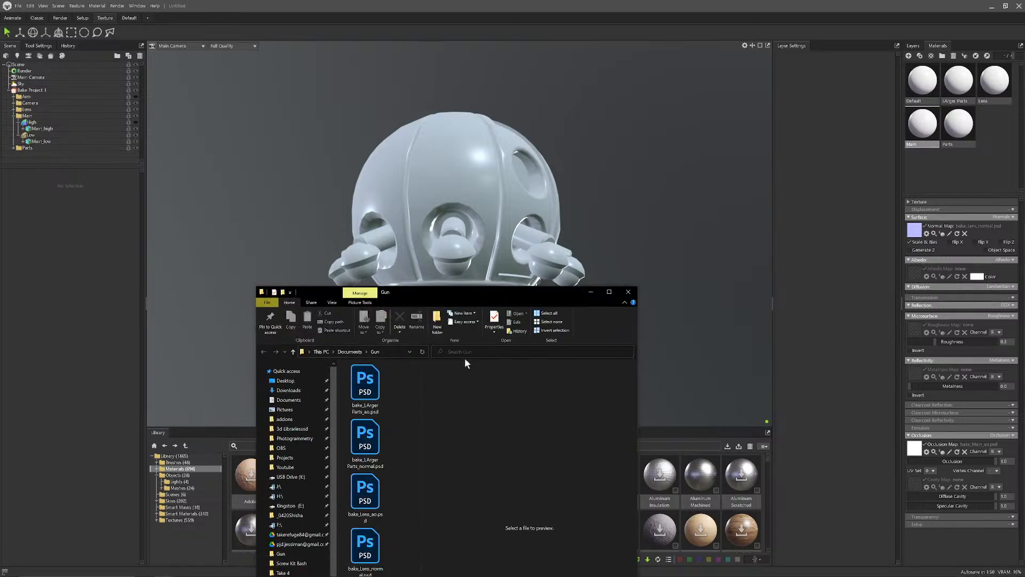
{"action": "left_click_drag", "start_coordinate": [482, 291], "coordinate": [597, 73]}
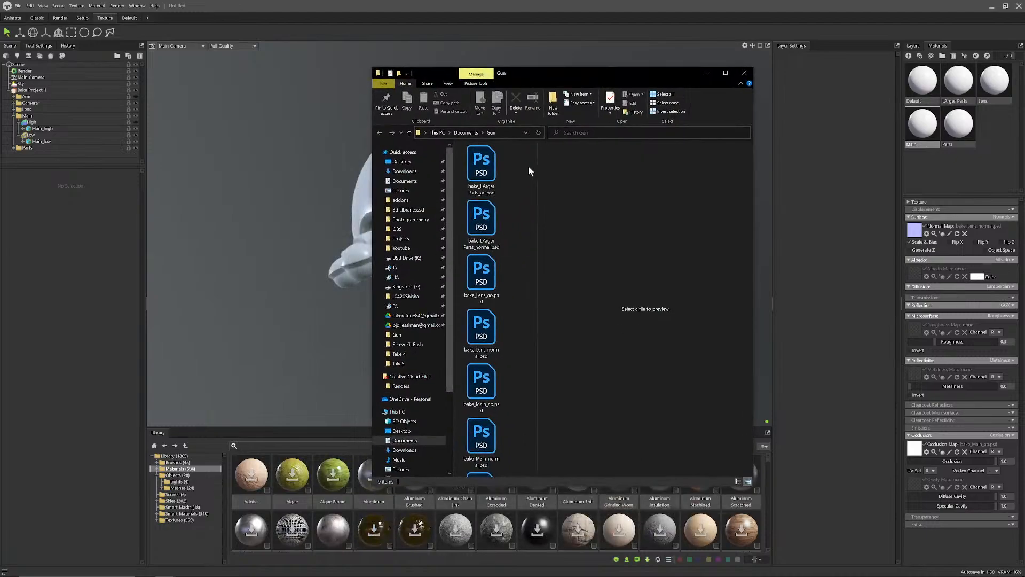
{"action": "left_click", "coordinate": [491, 221]}
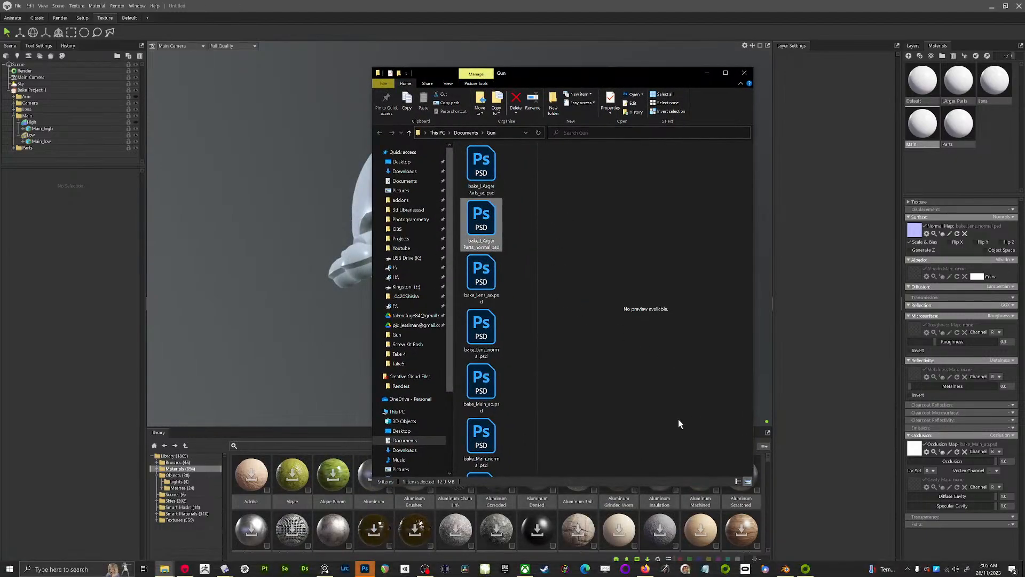
Step: Examine the larger parts' baked normal map in Photoshop, and return to Marmoset Toolbag to compare the turret's shading
{"action": "left_click", "coordinate": [299, 242]}
{"action": "left_click_drag", "start_coordinate": [332, 274], "coordinate": [442, 290]}
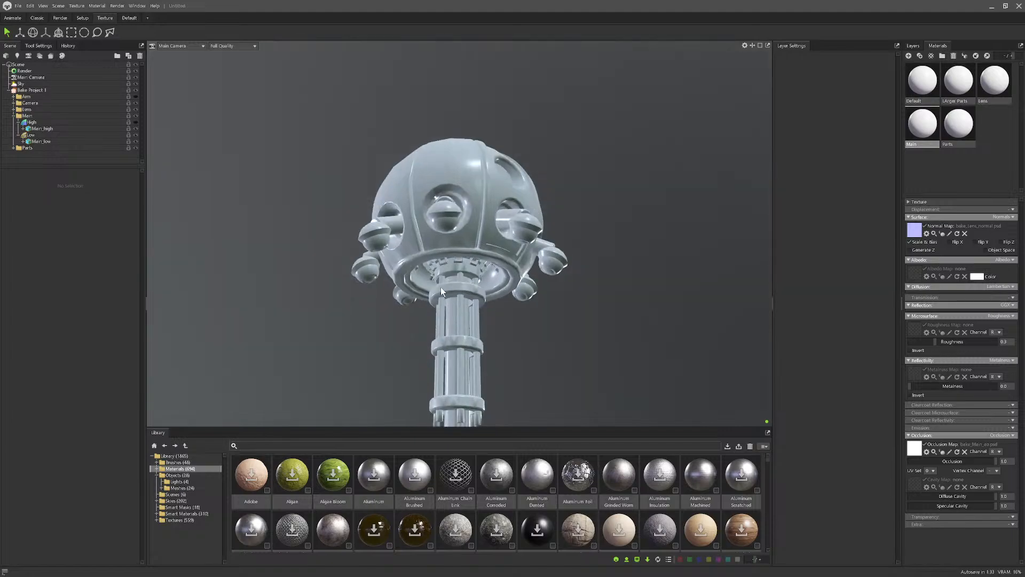
{"action": "key", "text": "super"}
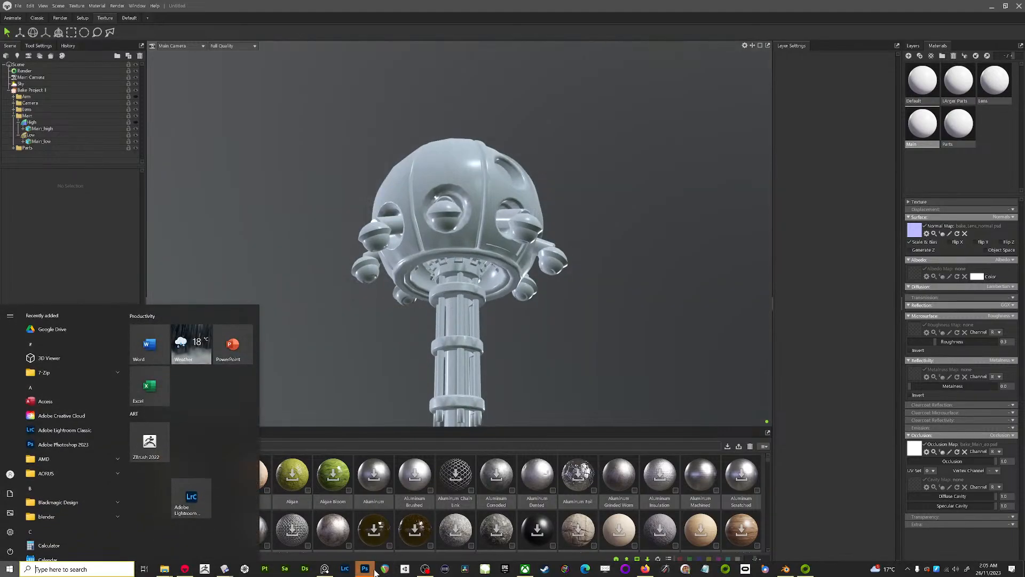
{"action": "left_click", "coordinate": [365, 568]}
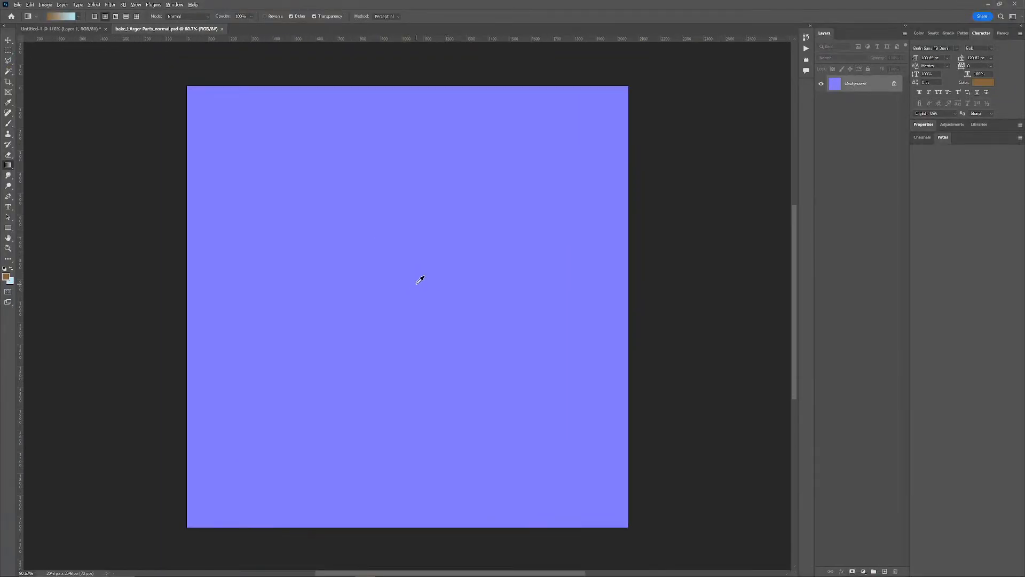
{"action": "key", "text": "alt+Tab"}
{"action": "left_click_drag", "start_coordinate": [426, 192], "coordinate": [466, 242]}
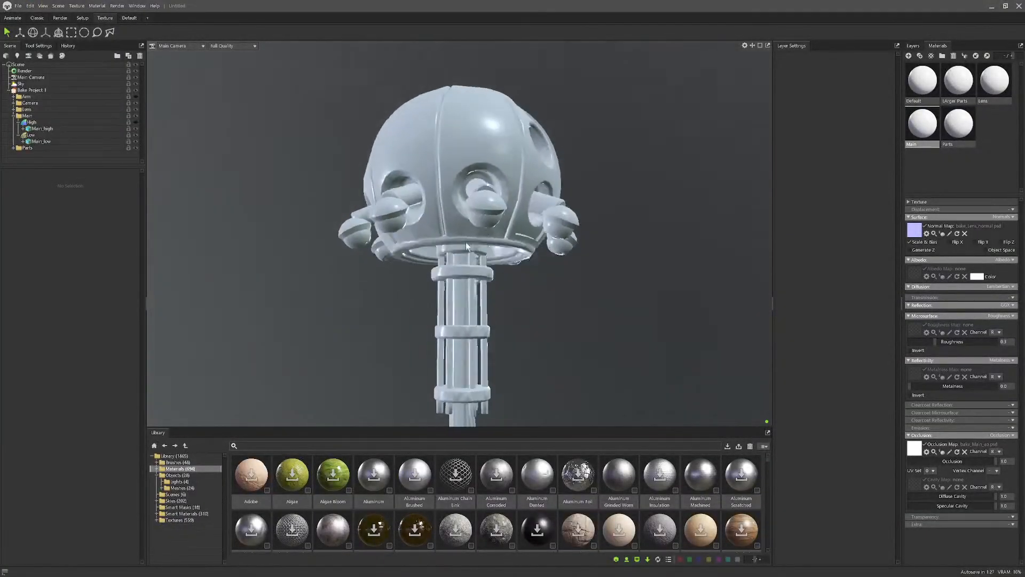
Step: Switch to Blender and unhide the Arm, Camera, Lens, Main and Parts high-poly objects in the High collection
{"action": "key", "text": "alt+Tab"}
{"action": "scroll", "coordinate": [548, 275], "scroll_direction": "down", "scroll_amount": 8}
{"action": "middle_click_drag", "start_coordinate": [548, 274], "coordinate": [521, 297]}
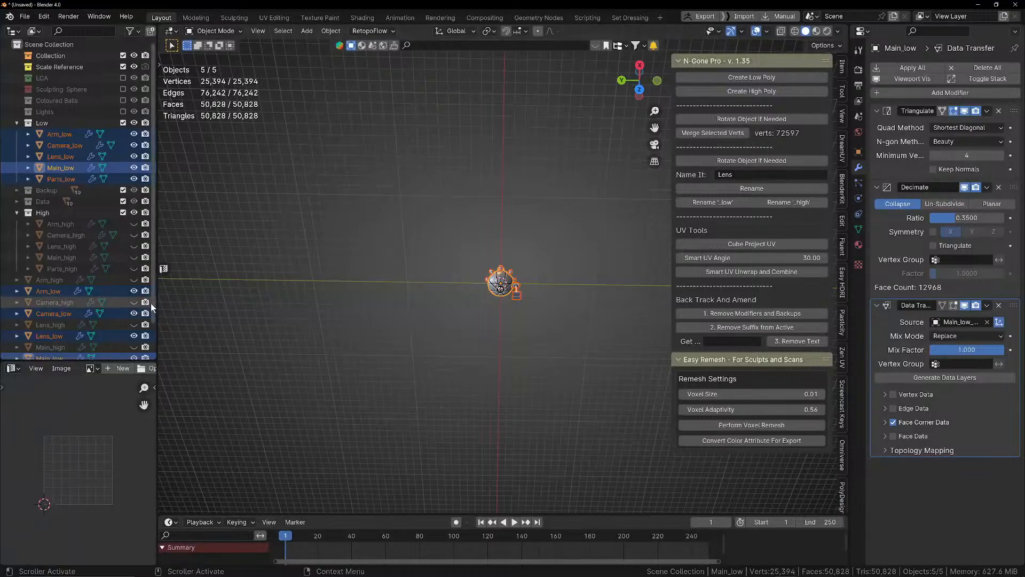
{"action": "left_click_drag", "start_coordinate": [134, 224], "coordinate": [134, 268]}
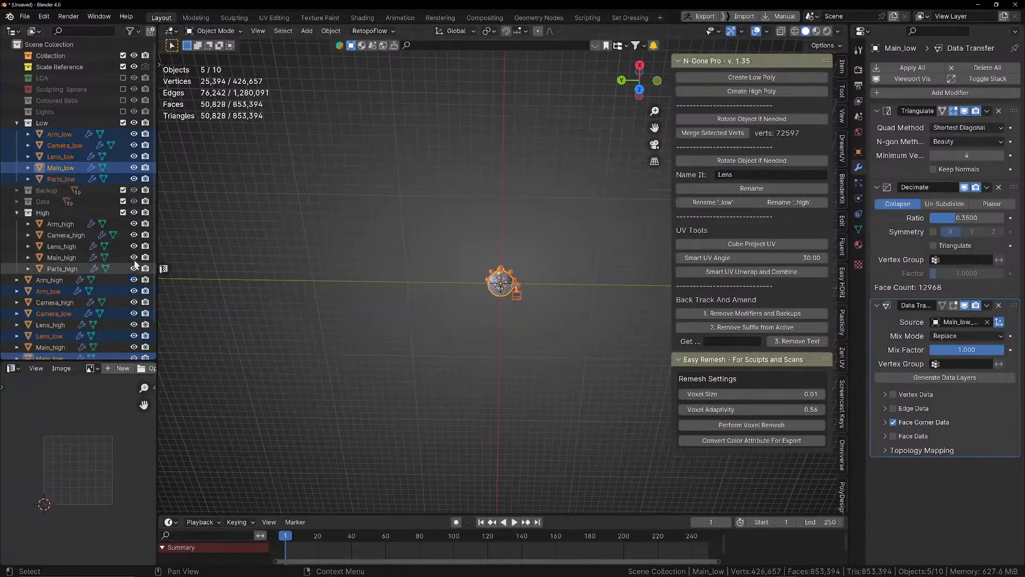
Step: Select all low-poly and high-poly turret objects and export only the selection as FBX, overwriting Gunturret.fbx in the Gun folder
{"action": "middle_click_drag", "start_coordinate": [223, 216], "coordinate": [264, 291]}
{"action": "left_click_drag", "start_coordinate": [414, 173], "coordinate": [584, 409]}
{"action": "scroll", "coordinate": [495, 216], "scroll_direction": "up", "scroll_amount": 13}
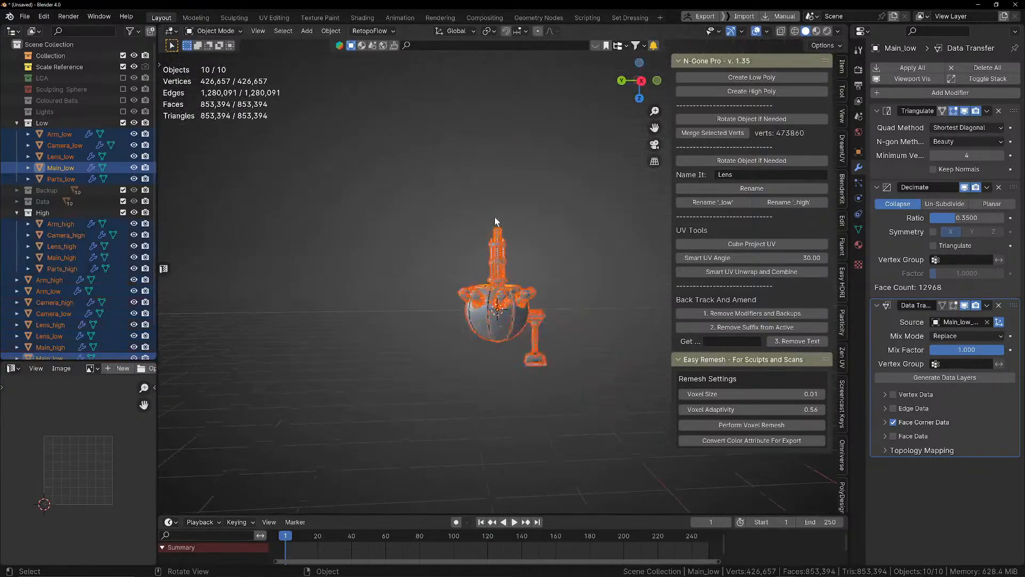
{"action": "scroll", "coordinate": [533, 280], "scroll_direction": "down", "scroll_amount": 2}
{"action": "key", "text": "q"}
{"action": "mouse_move", "coordinate": [527, 280]}
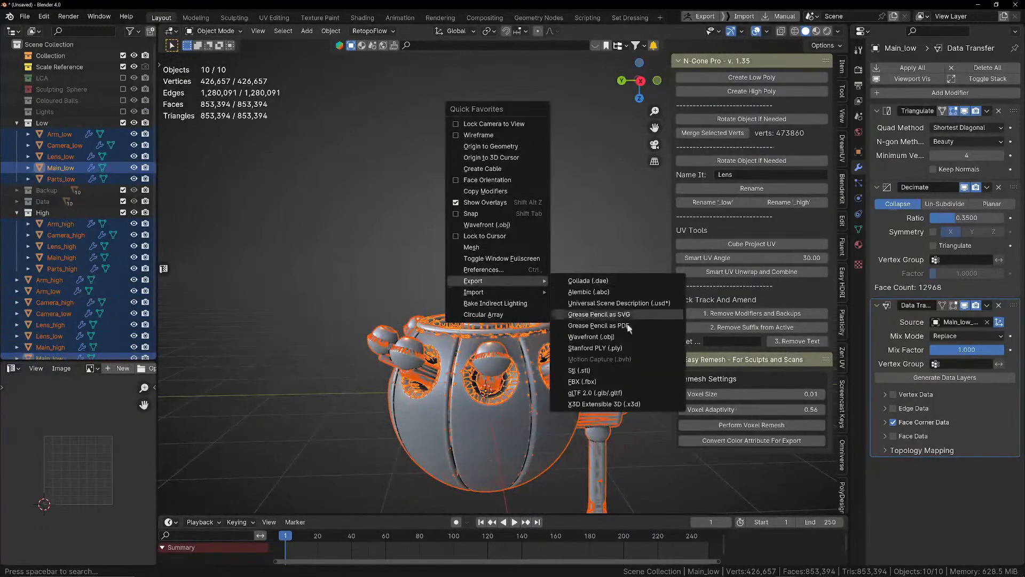
{"action": "left_click", "coordinate": [617, 382]}
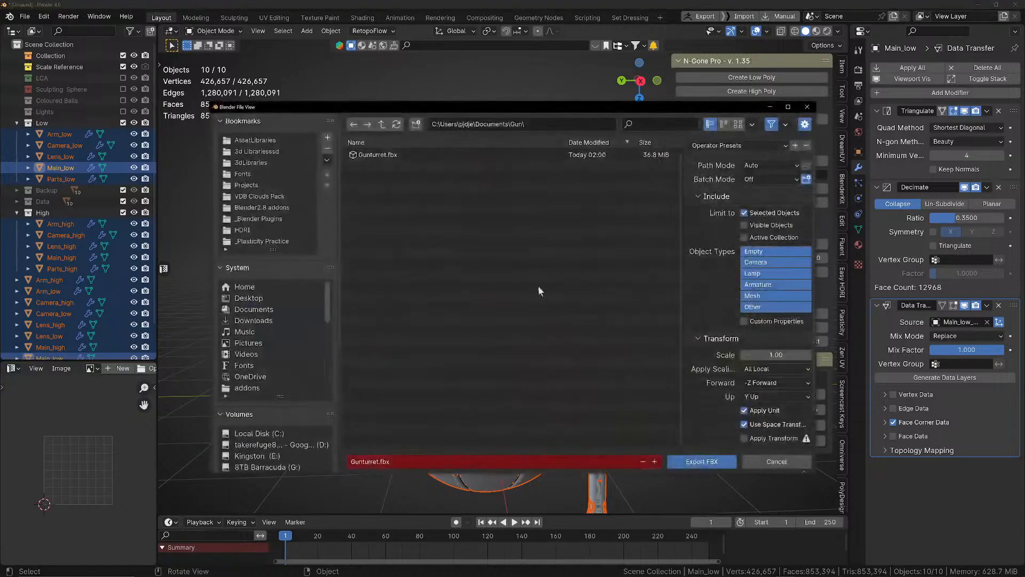
{"action": "left_click", "coordinate": [415, 154]}
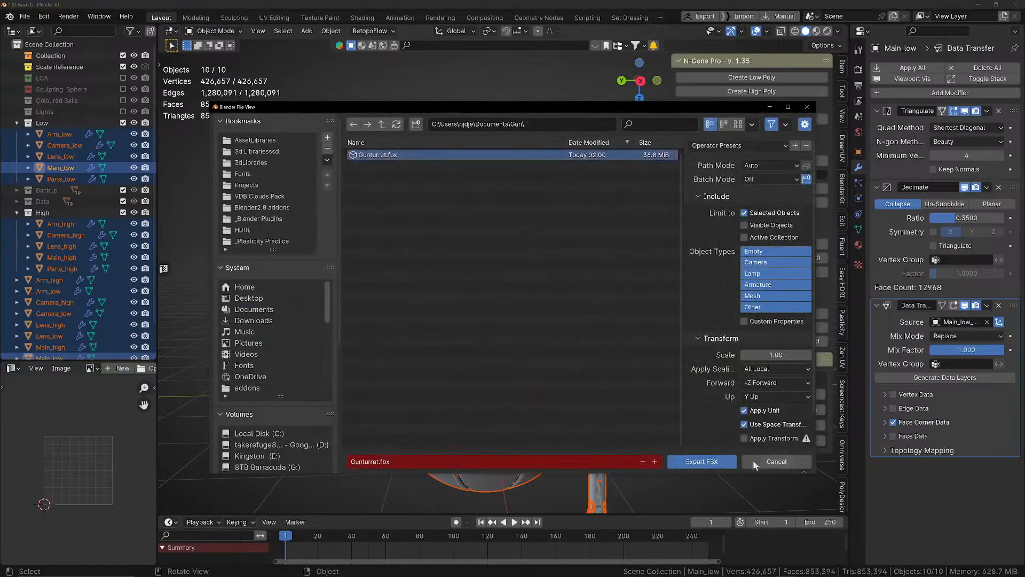
{"action": "left_click", "coordinate": [701, 461]}
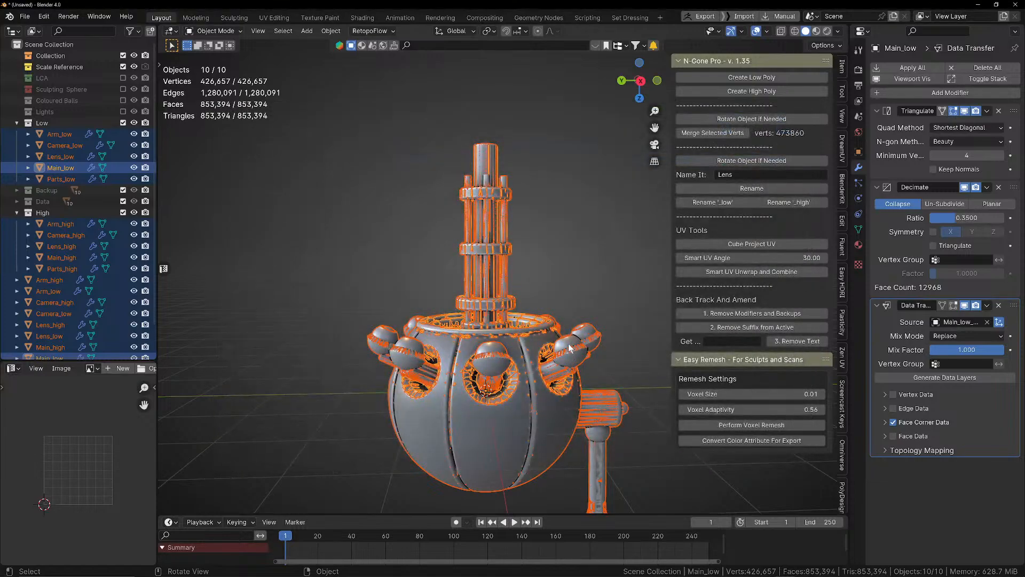
Step: Review the FBX transform and geometry options and export the selected turret objects to Gunturret.fbx once more
{"action": "scroll", "coordinate": [559, 338], "scroll_direction": "down", "scroll_amount": 10}
{"action": "scroll", "coordinate": [544, 331], "scroll_direction": "up", "scroll_amount": 9}
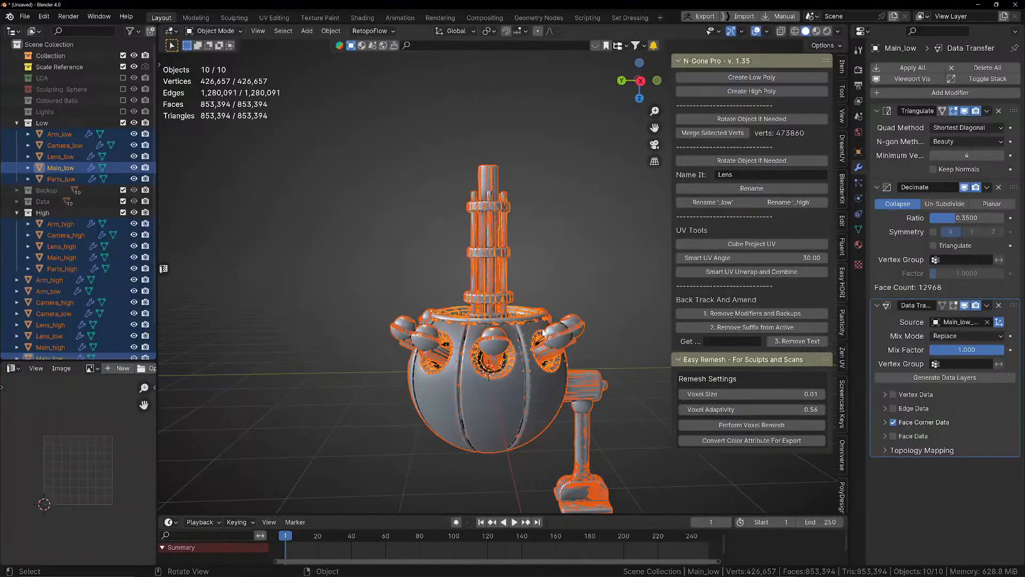
{"action": "key", "text": "q"}
{"action": "mouse_move", "coordinate": [539, 341]}
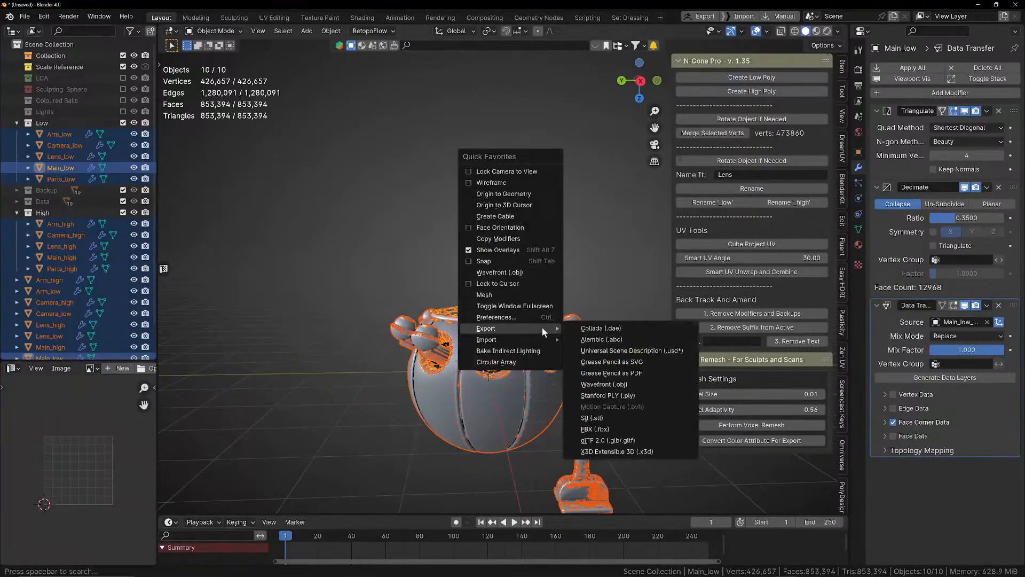
{"action": "left_click", "coordinate": [612, 425]}
{"action": "scroll", "coordinate": [719, 396], "scroll_direction": "down", "scroll_amount": 3}
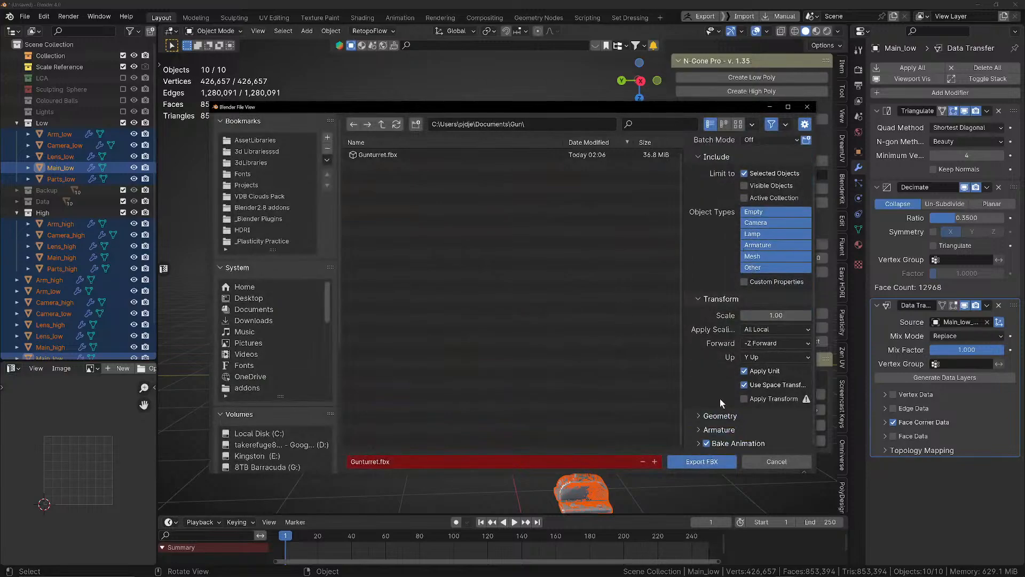
{"action": "scroll", "coordinate": [714, 416], "scroll_direction": "down", "scroll_amount": 5}
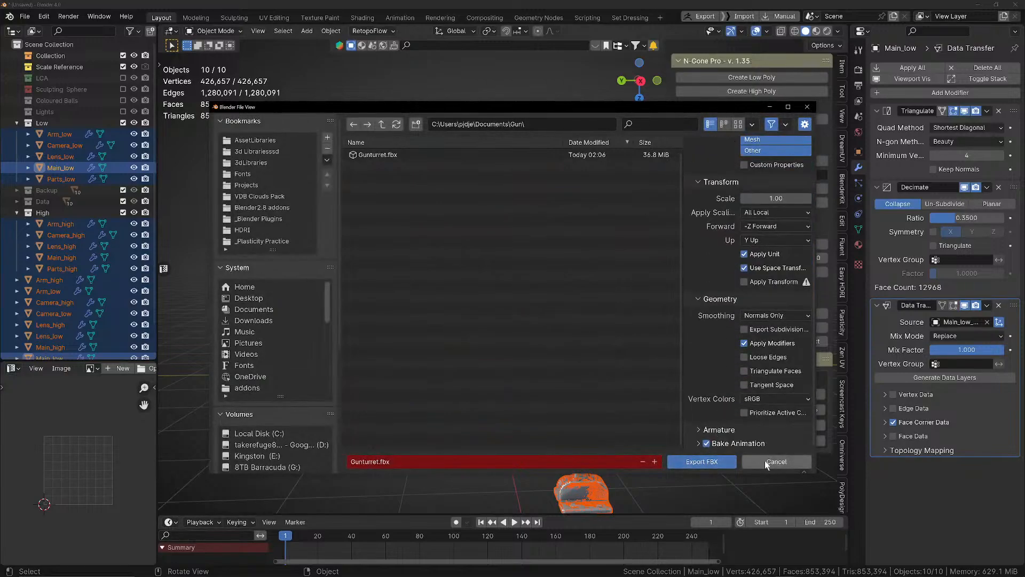
{"action": "left_click", "coordinate": [721, 463]}
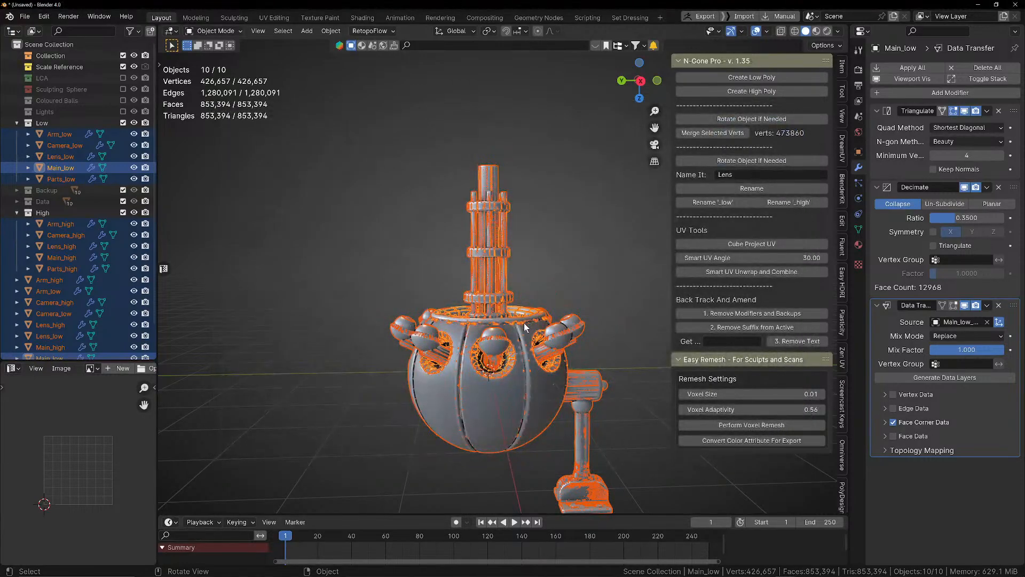
Step: Switch back to Marmoset Toolbag and start a new scene without saving the current one
{"action": "scroll", "coordinate": [524, 323], "scroll_direction": "down", "scroll_amount": 3}
{"action": "key", "text": "alt+Tab"}
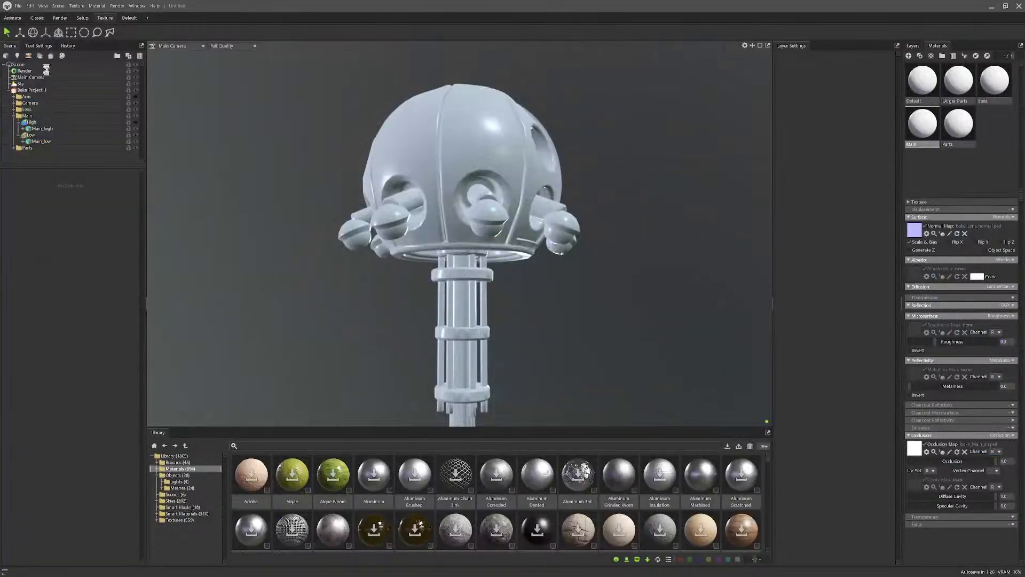
{"action": "left_click", "coordinate": [18, 6]}
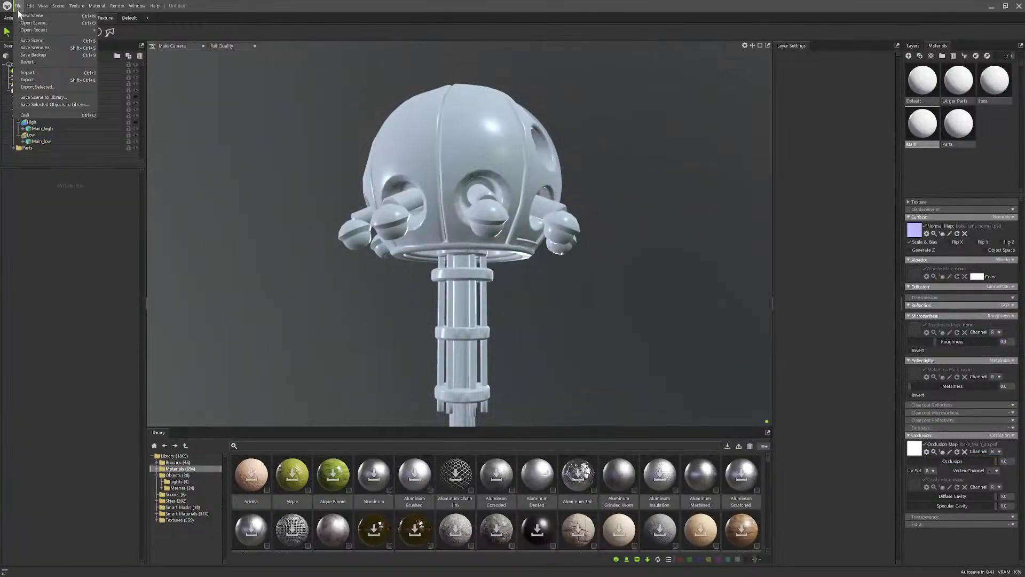
{"action": "left_click", "coordinate": [30, 16]}
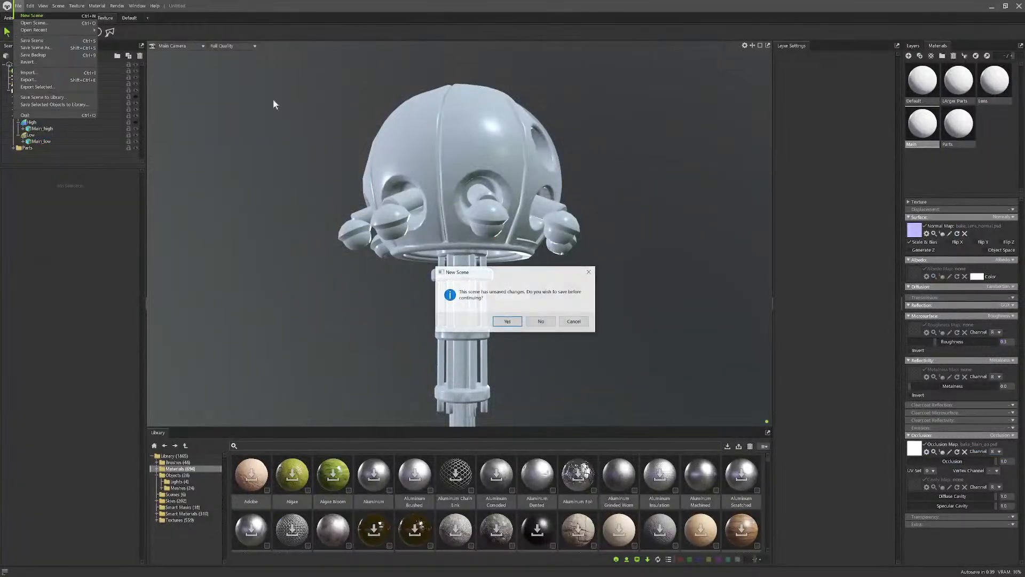
{"action": "left_click", "coordinate": [540, 320]}
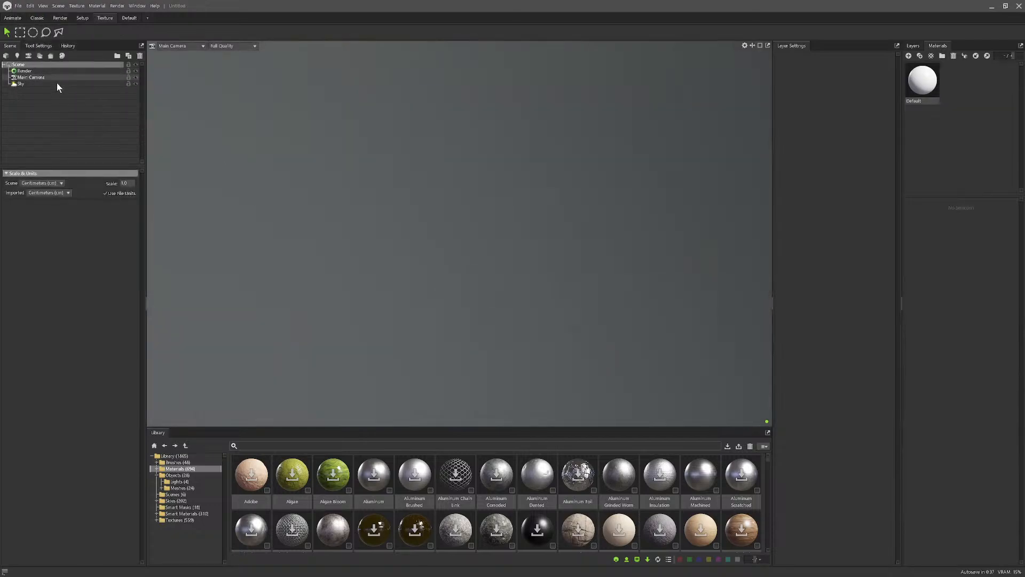
Step: Add a bake project, enable Multiple Texture Sets and load Gunturret.fbx with the Quick Loader
{"action": "left_click", "coordinate": [51, 56]}
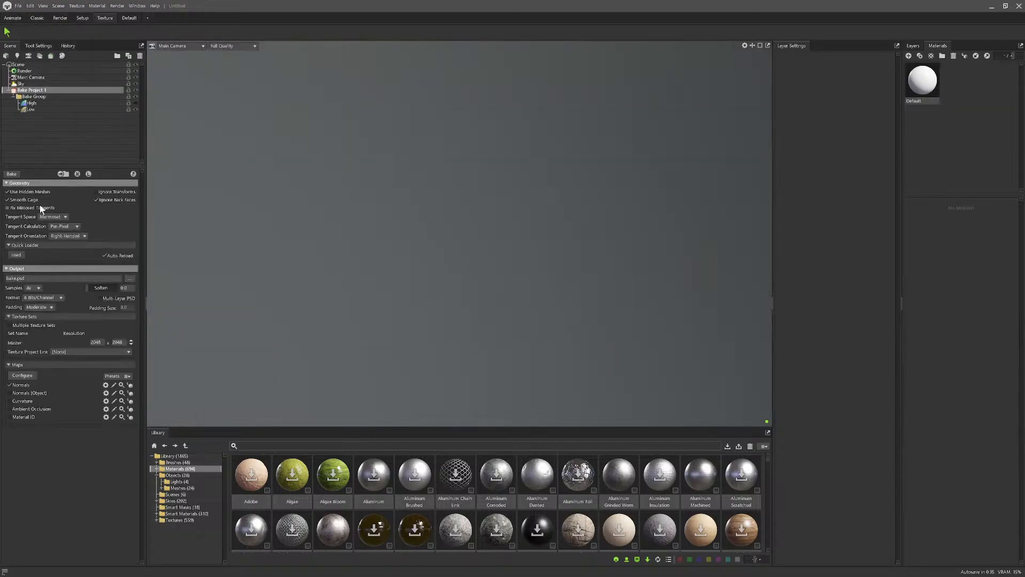
{"action": "left_click", "coordinate": [9, 326]}
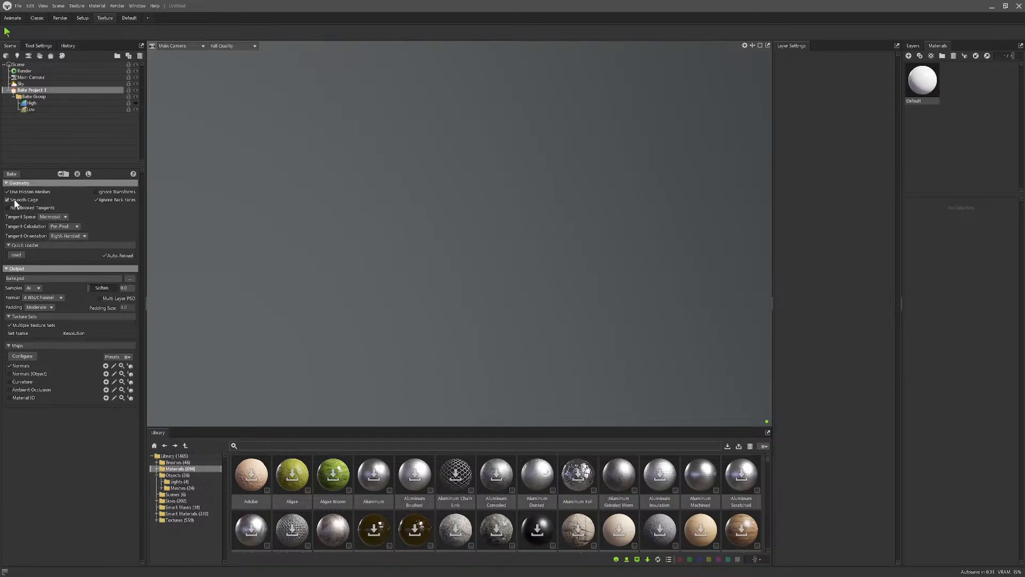
{"action": "left_click", "coordinate": [16, 254]}
{"action": "left_click", "coordinate": [368, 143]}
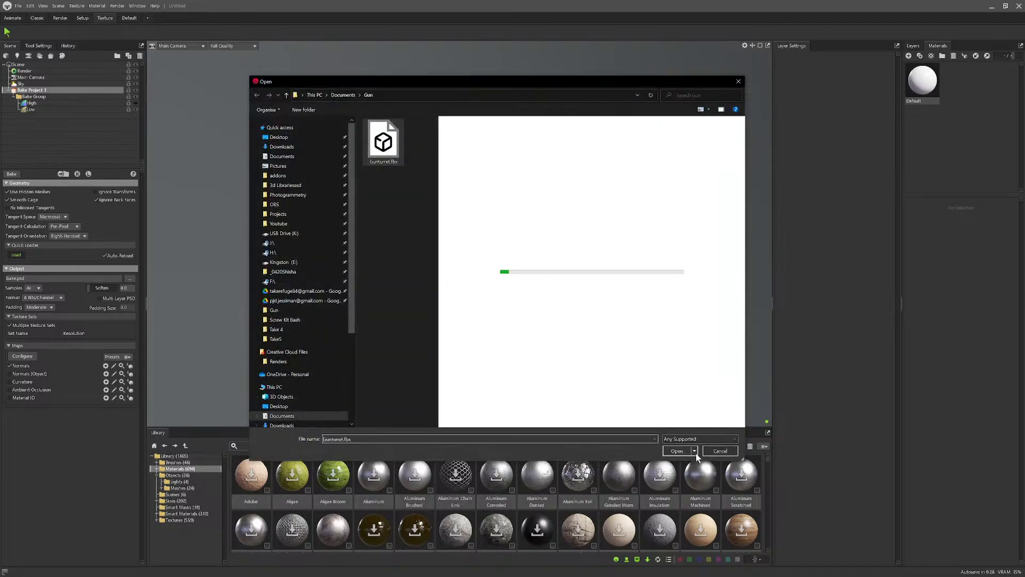
{"action": "left_click", "coordinate": [684, 451]}
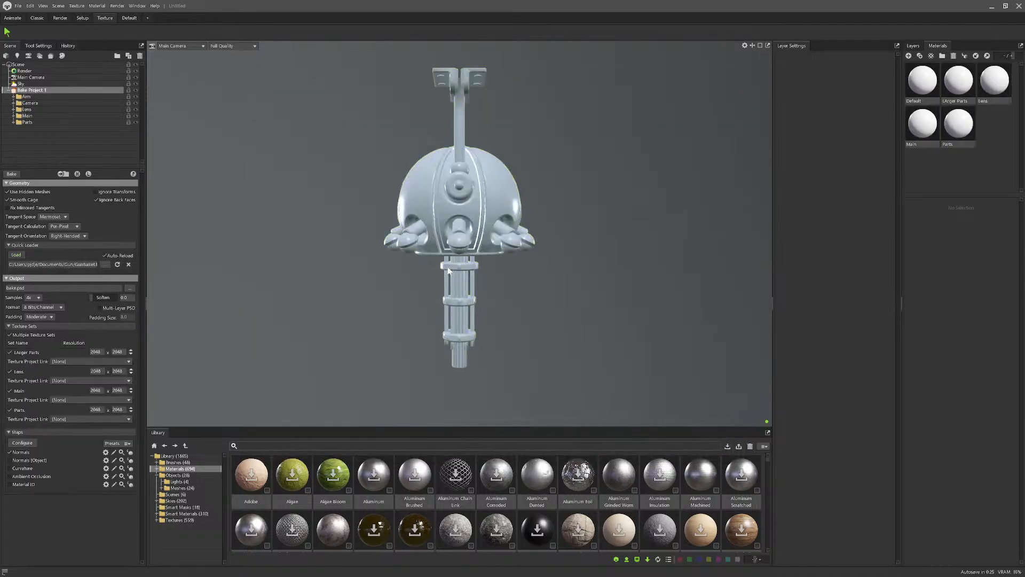
Step: Start a preview of the turret bake and set its output file to bake.psd in the Gun folder
{"action": "scroll", "coordinate": [443, 278], "scroll_direction": "up", "scroll_amount": 5}
{"action": "left_click_drag", "start_coordinate": [444, 278], "coordinate": [458, 238]}
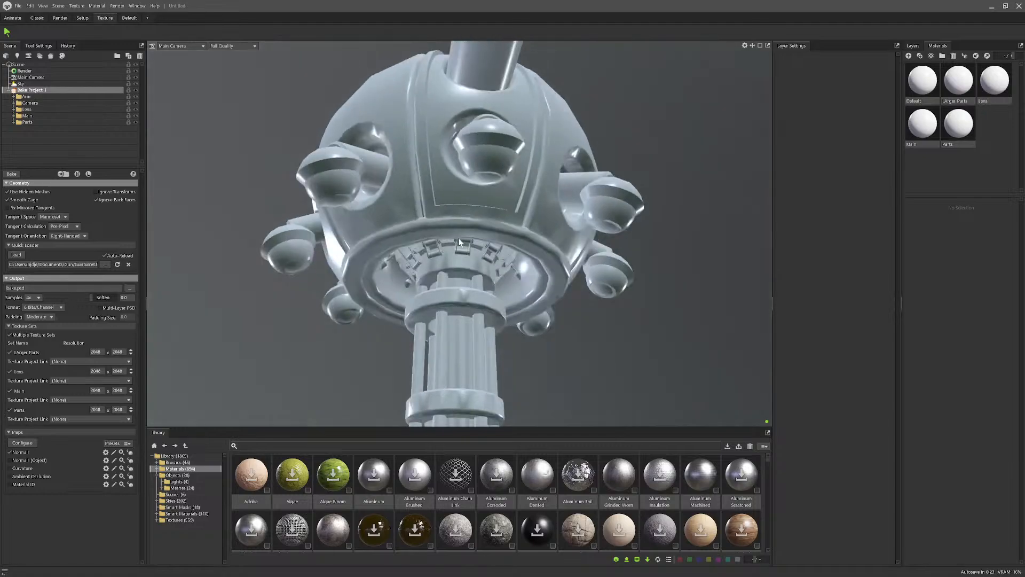
{"action": "left_click", "coordinate": [133, 174]}
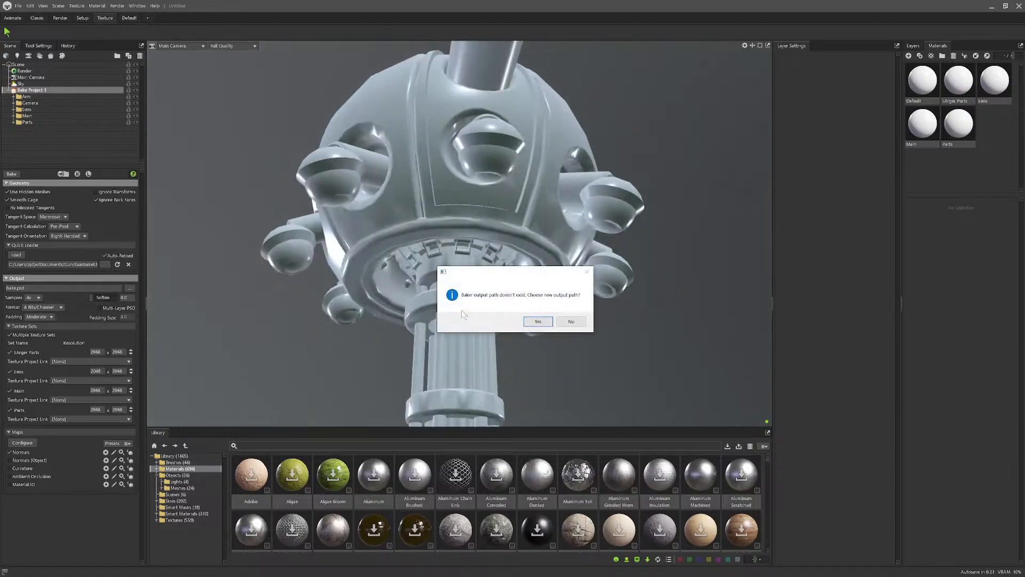
{"action": "left_click", "coordinate": [524, 324]}
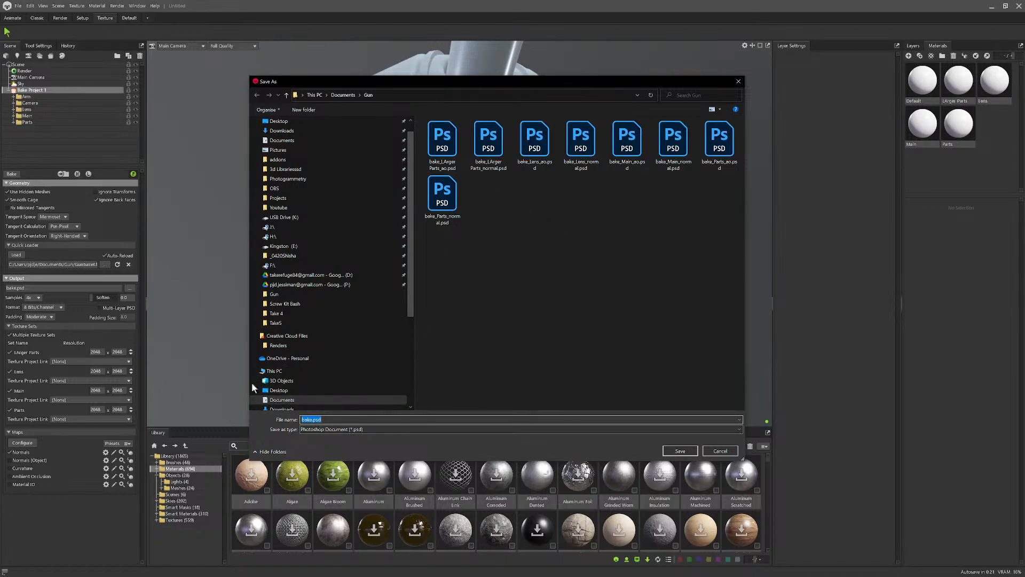
{"action": "left_click", "coordinate": [681, 450]}
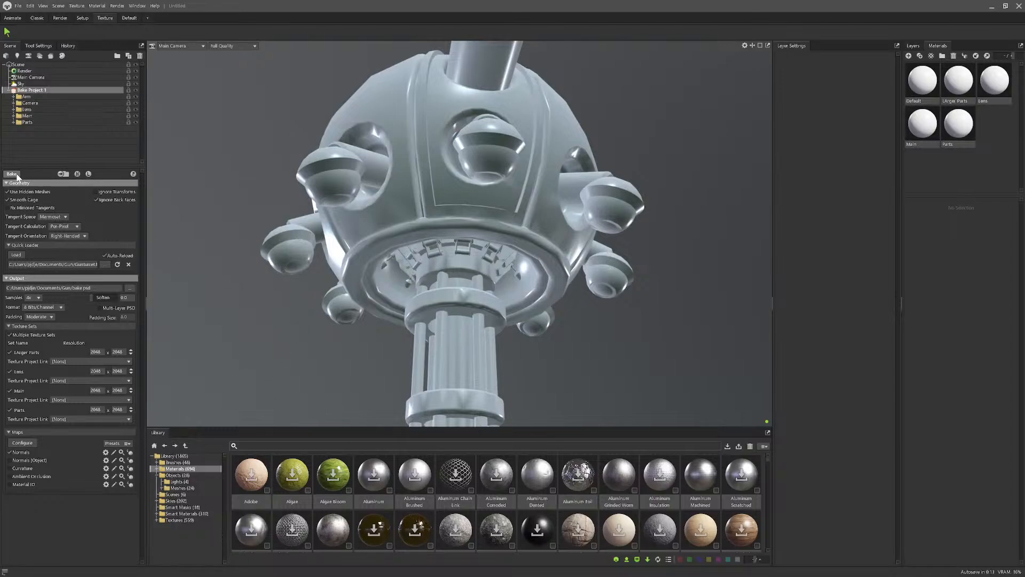
Step: Enable ambient occlusion alongside normals, bake the maps for all texture sets and inspect the turret
{"action": "left_click_drag", "start_coordinate": [427, 227], "coordinate": [473, 206]}
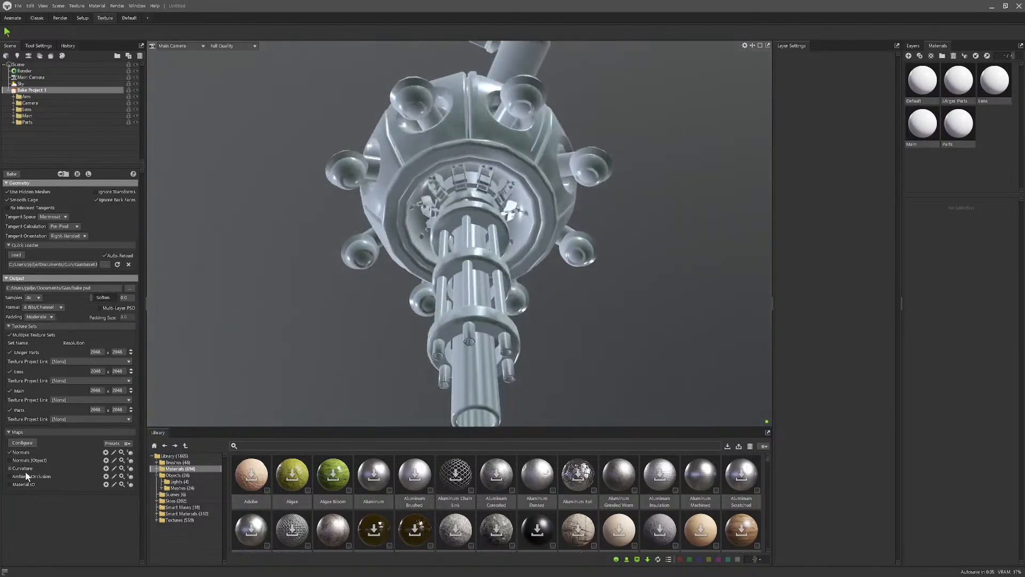
{"action": "left_click", "coordinate": [16, 174]}
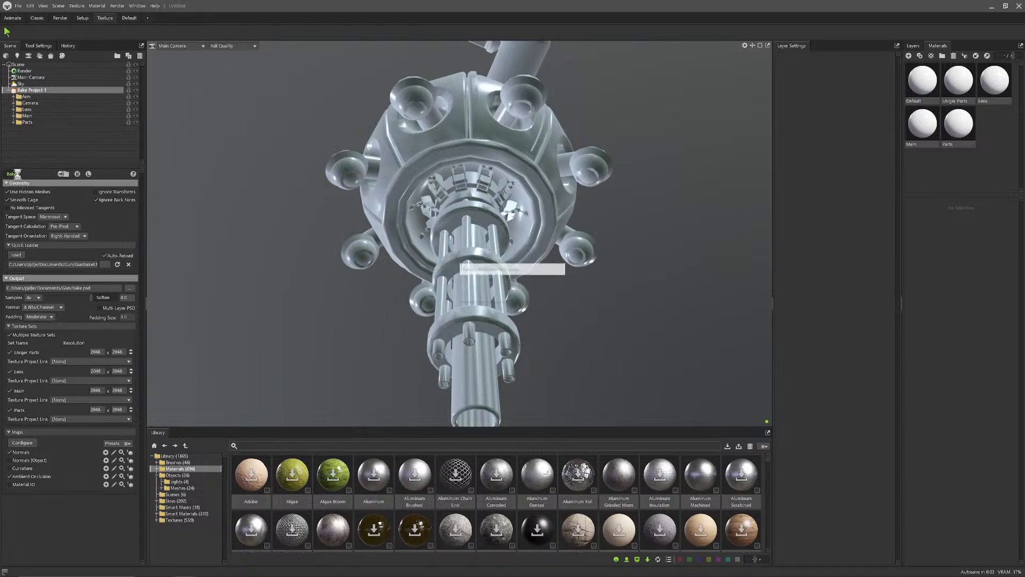
{"action": "scroll", "coordinate": [567, 273], "scroll_direction": "up", "scroll_amount": 3}
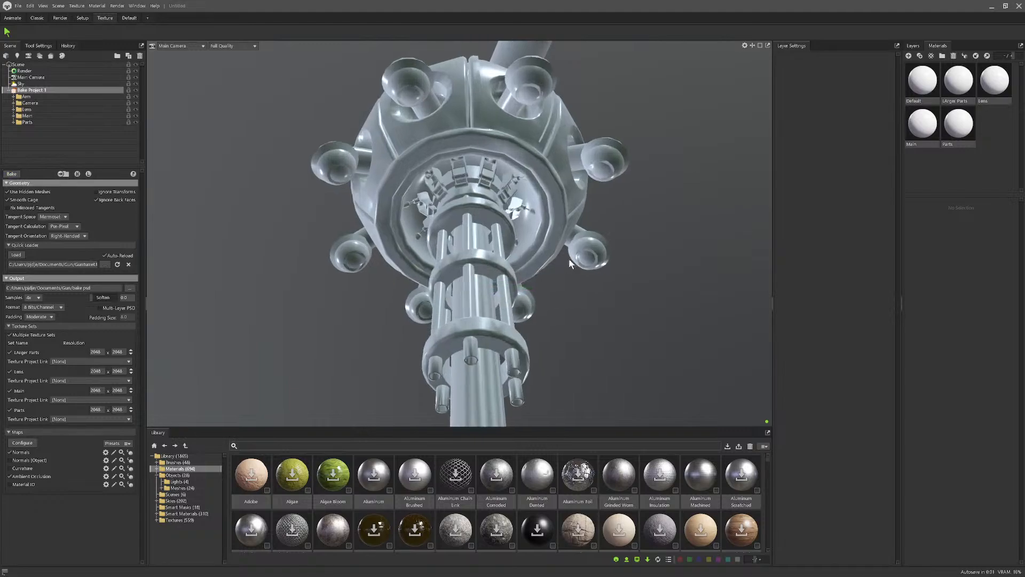
{"action": "scroll", "coordinate": [567, 269], "scroll_direction": "up", "scroll_amount": 5}
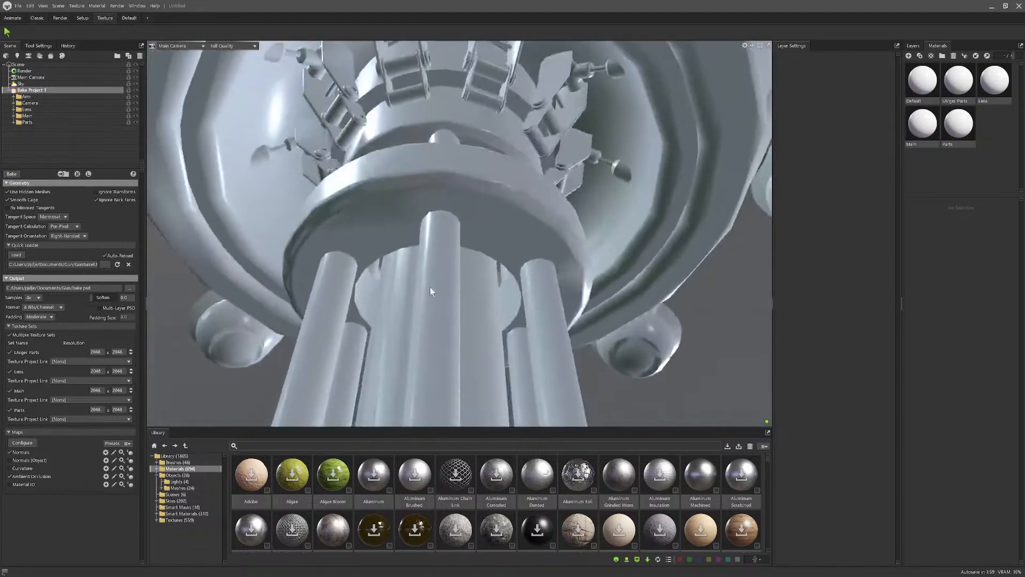
{"action": "mouse_move", "coordinate": [430, 292]}
{"action": "left_mouse_down"}
{"action": "mouse_move", "coordinate": [400, 320]}
{"action": "mouse_move", "coordinate": [411, 297]}
{"action": "mouse_move", "coordinate": [604, 252]}
{"action": "mouse_move", "coordinate": [528, 244]}
{"action": "mouse_move", "coordinate": [523, 266]}
{"action": "mouse_move", "coordinate": [511, 256]}
{"action": "left_mouse_up"}
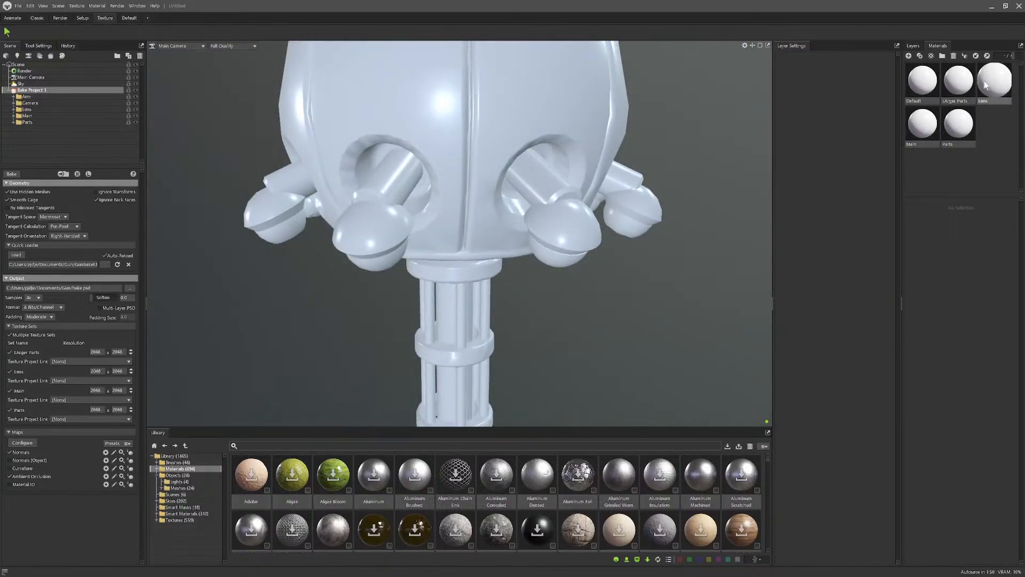
Step: Toggle the Main material's baked normal map to check its effect on the turret body
{"action": "left_click", "coordinate": [936, 128]}
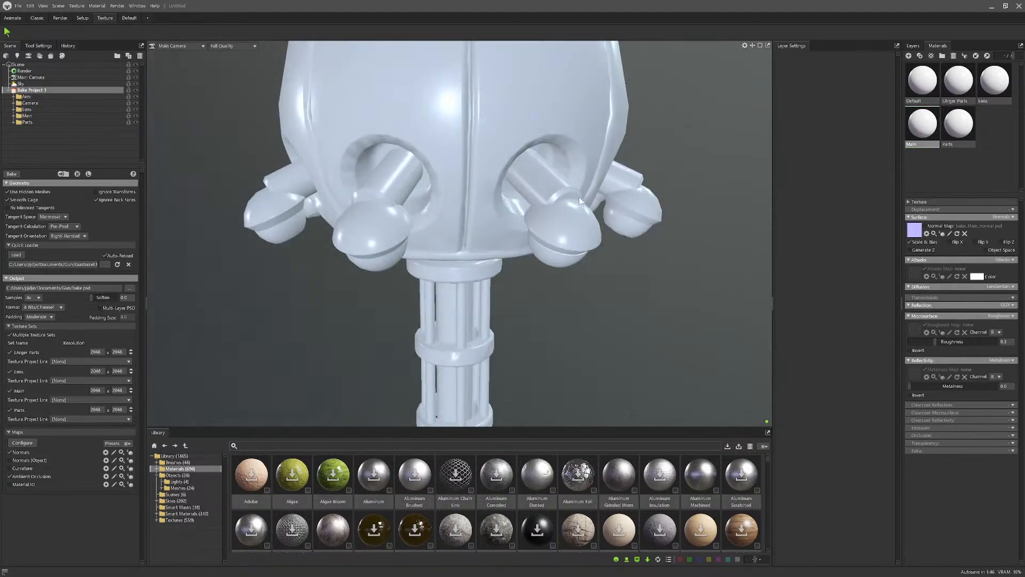
{"action": "left_click", "coordinate": [928, 228]}
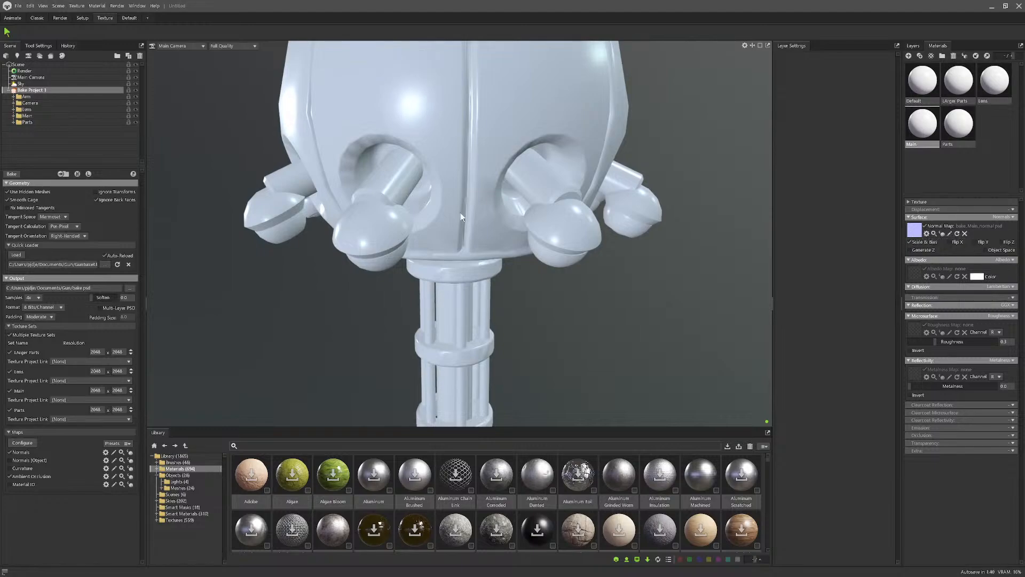
{"action": "scroll", "coordinate": [470, 212], "scroll_direction": "down", "scroll_amount": 5}
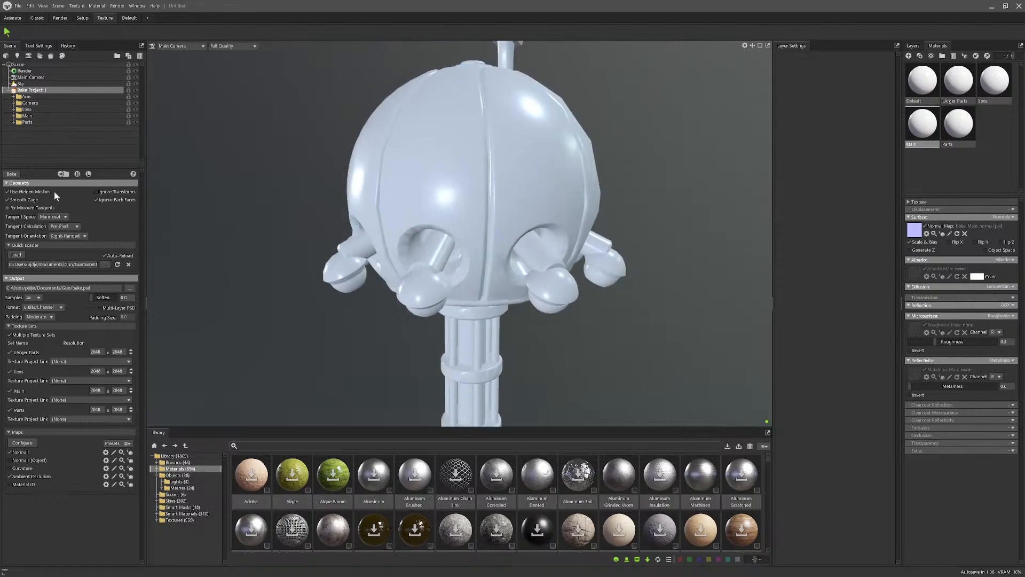
Step: Estimate the bake cage offset for the Main group's low-poly mesh and close the offset painter
{"action": "left_click", "coordinate": [13, 115]}
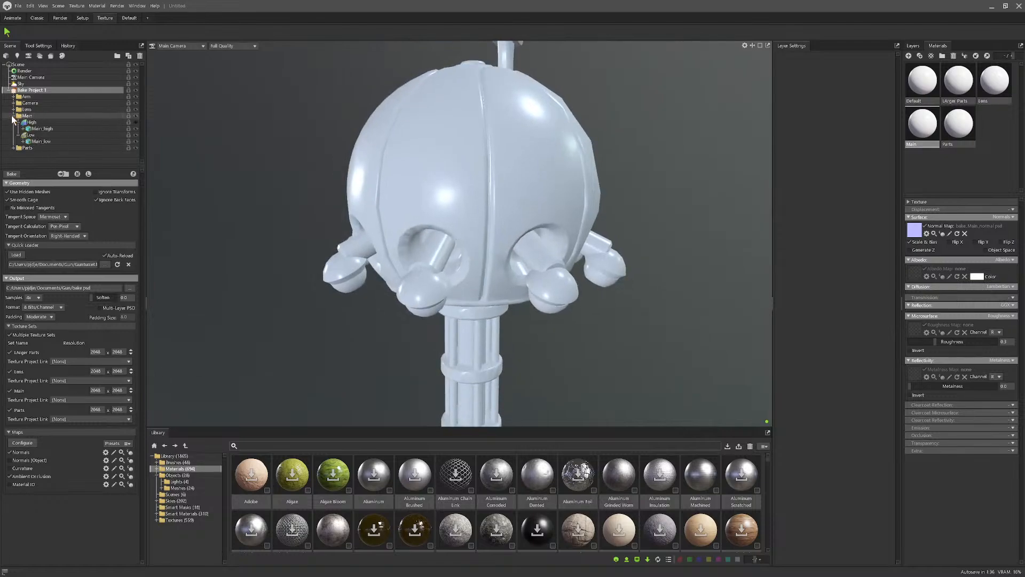
{"action": "left_click", "coordinate": [33, 136]}
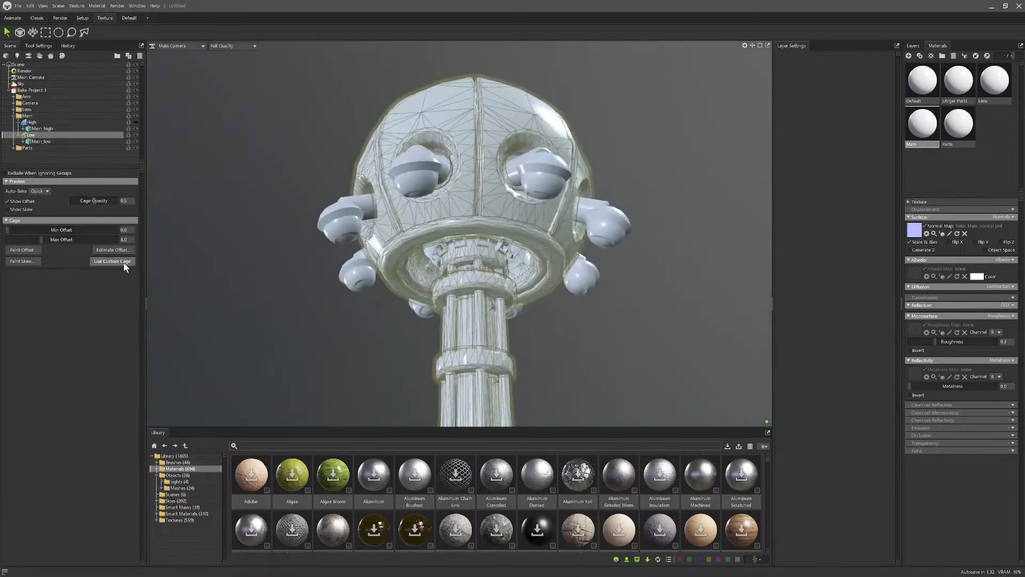
{"action": "left_click", "coordinate": [123, 251]}
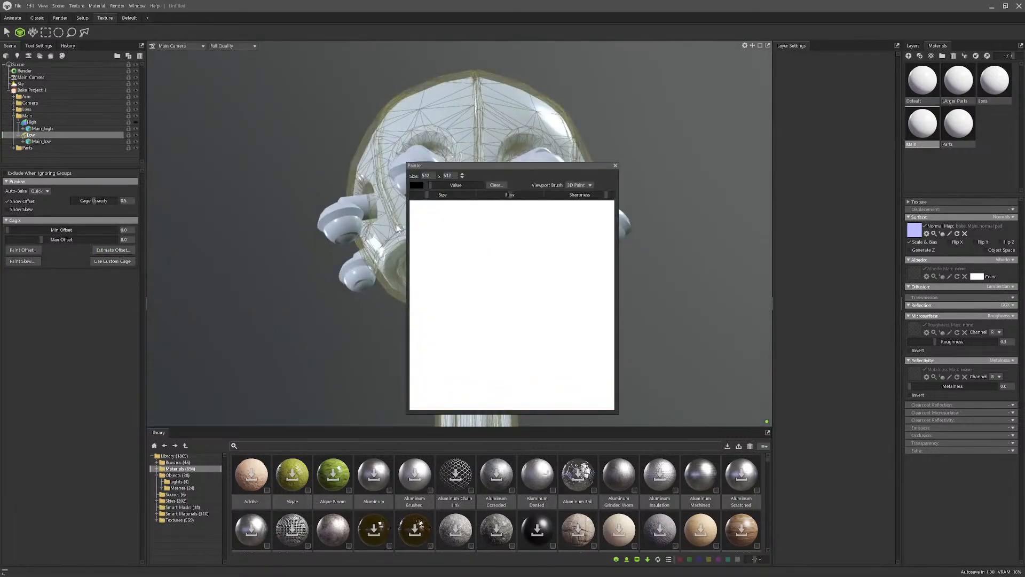
{"action": "left_click_drag", "start_coordinate": [477, 170], "coordinate": [705, 152]}
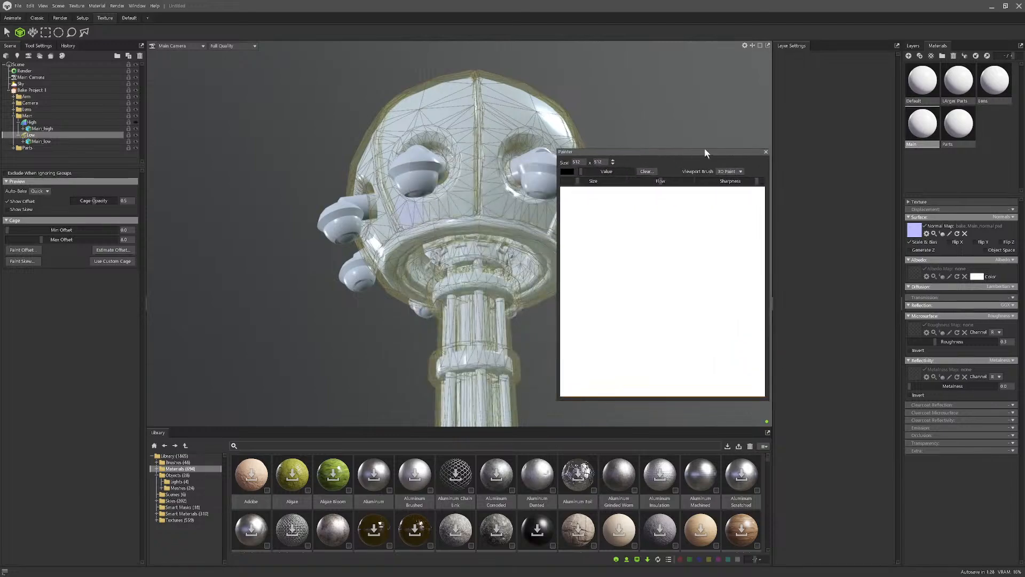
{"action": "left_click", "coordinate": [766, 154]}
Step: Check the materials' occlusion setting and reapply the baked maps through Bake Project 1's preview
{"action": "mouse_move", "coordinate": [489, 251]}
{"action": "left_mouse_down"}
{"action": "mouse_move", "coordinate": [490, 181]}
{"action": "mouse_move", "coordinate": [497, 258]}
{"action": "left_mouse_up"}
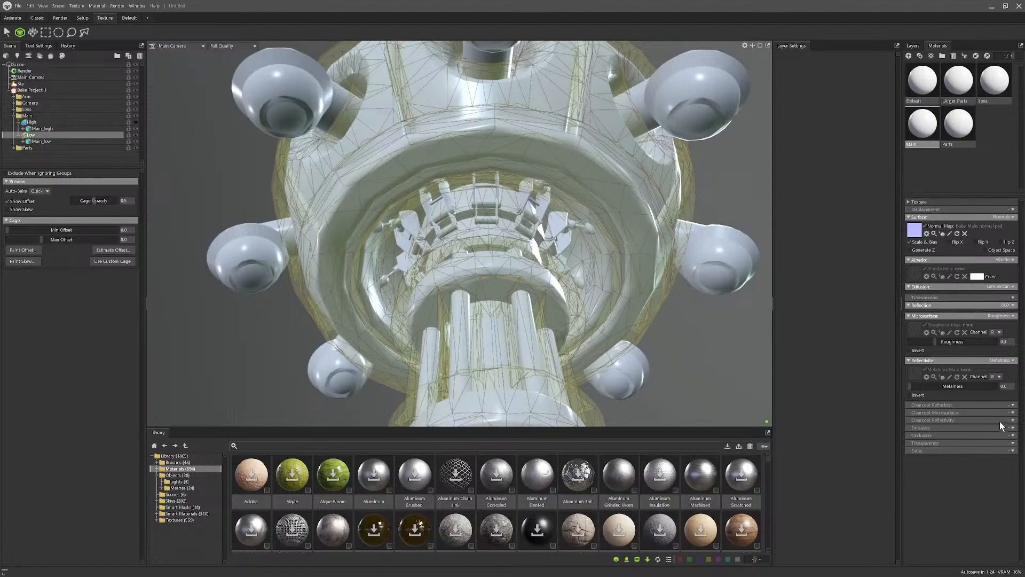
{"action": "left_click", "coordinate": [1013, 435]}
{"action": "left_click", "coordinate": [969, 134]}
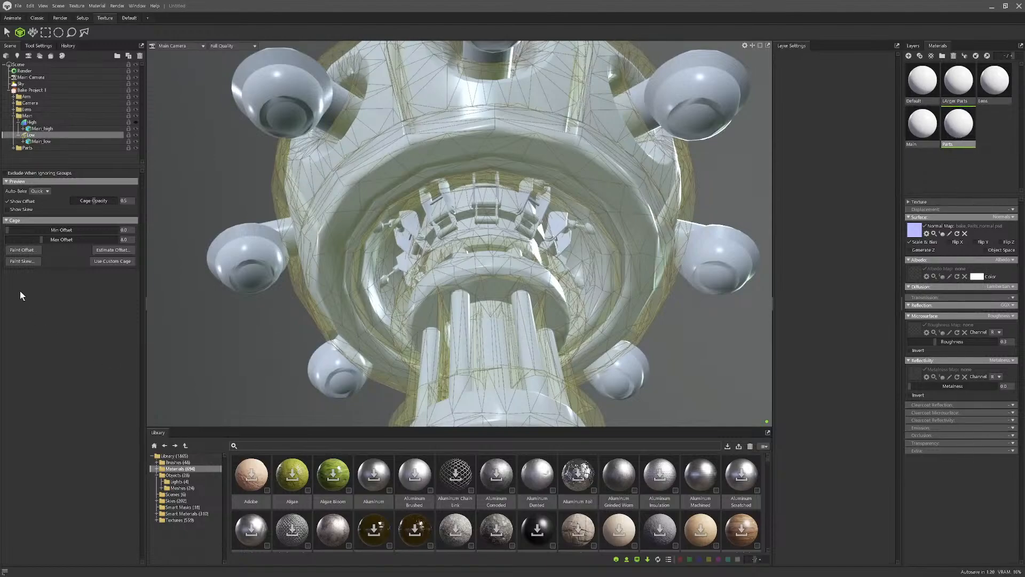
{"action": "left_click", "coordinate": [28, 90]}
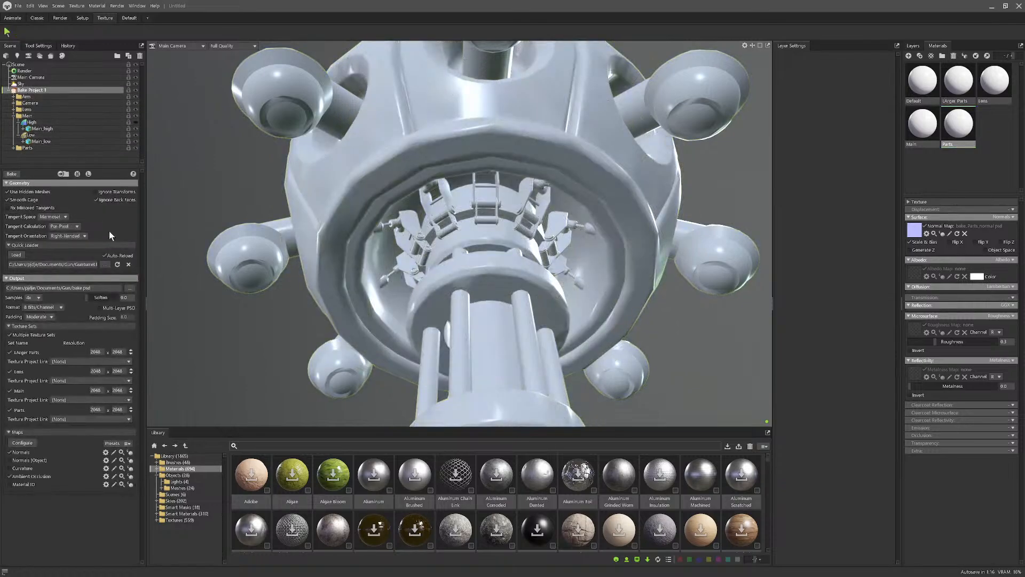
{"action": "left_click", "coordinate": [133, 175]}
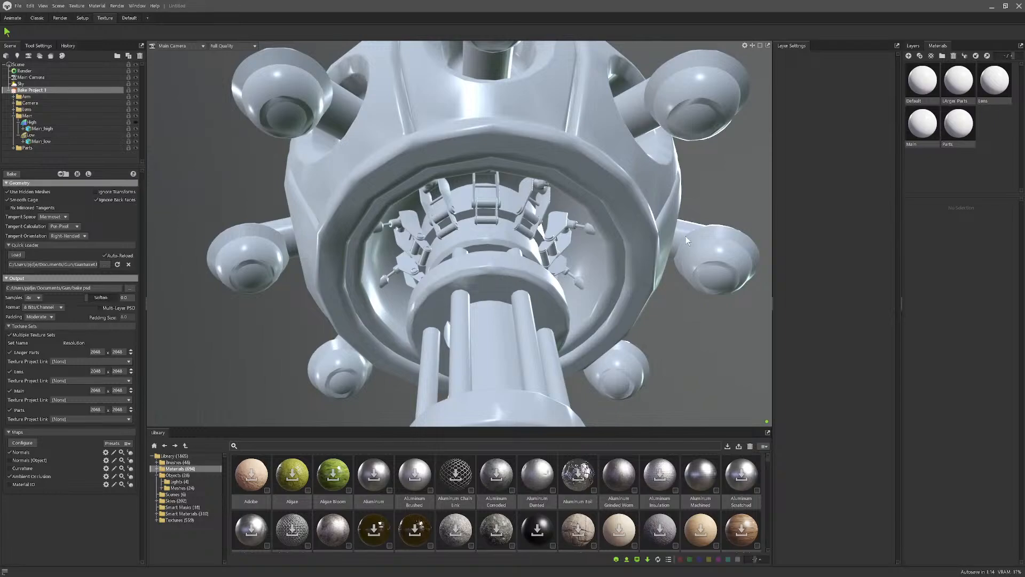
Step: Check the Parts material's baked occlusion map, leave the file unchanged and examine the whole turret
{"action": "left_click", "coordinate": [961, 140]}
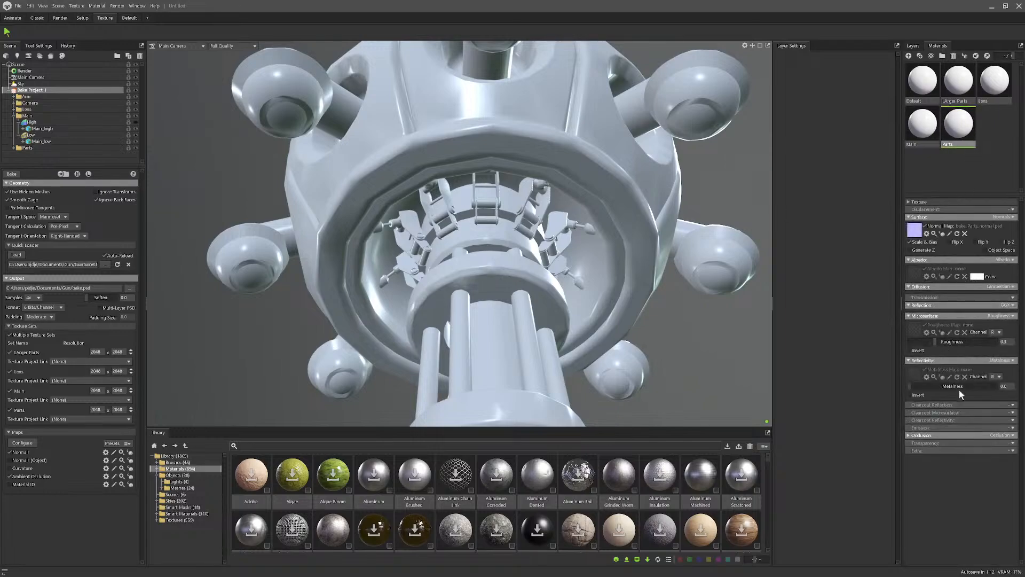
{"action": "left_click", "coordinate": [911, 437]}
{"action": "left_click", "coordinate": [914, 449]}
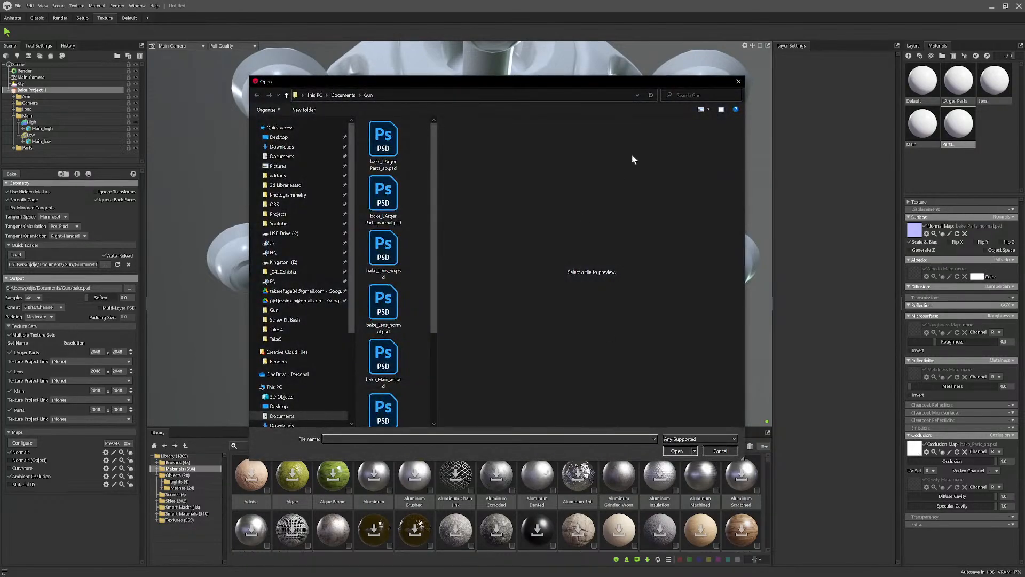
{"action": "left_click", "coordinate": [739, 82]}
{"action": "scroll", "coordinate": [505, 238], "scroll_direction": "down", "scroll_amount": 5}
{"action": "left_click_drag", "start_coordinate": [566, 230], "coordinate": [437, 265]}
{"action": "scroll", "coordinate": [447, 267], "scroll_direction": "down", "scroll_amount": 3}
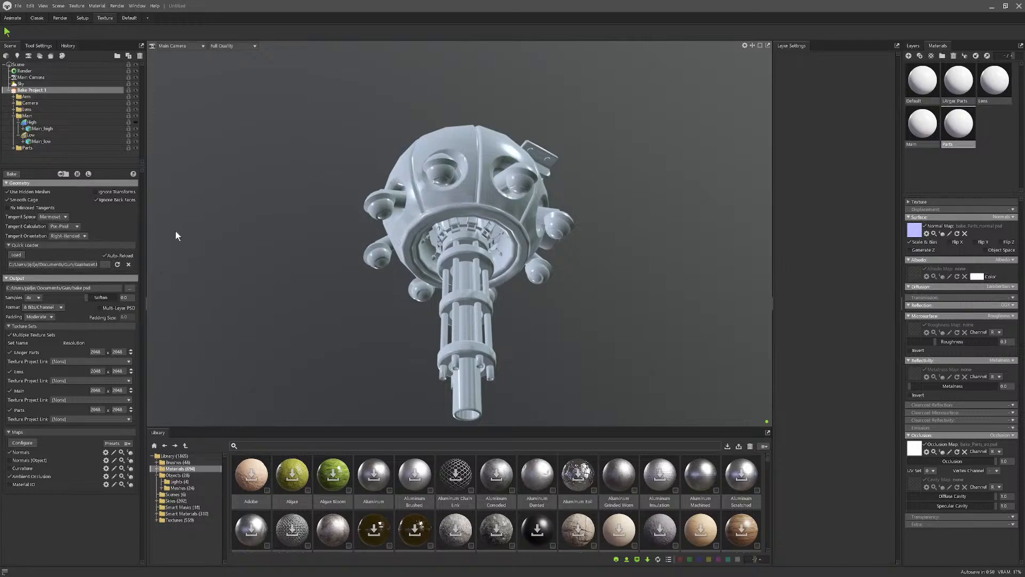
{"action": "scroll", "coordinate": [412, 198], "scroll_direction": "down", "scroll_amount": 2}
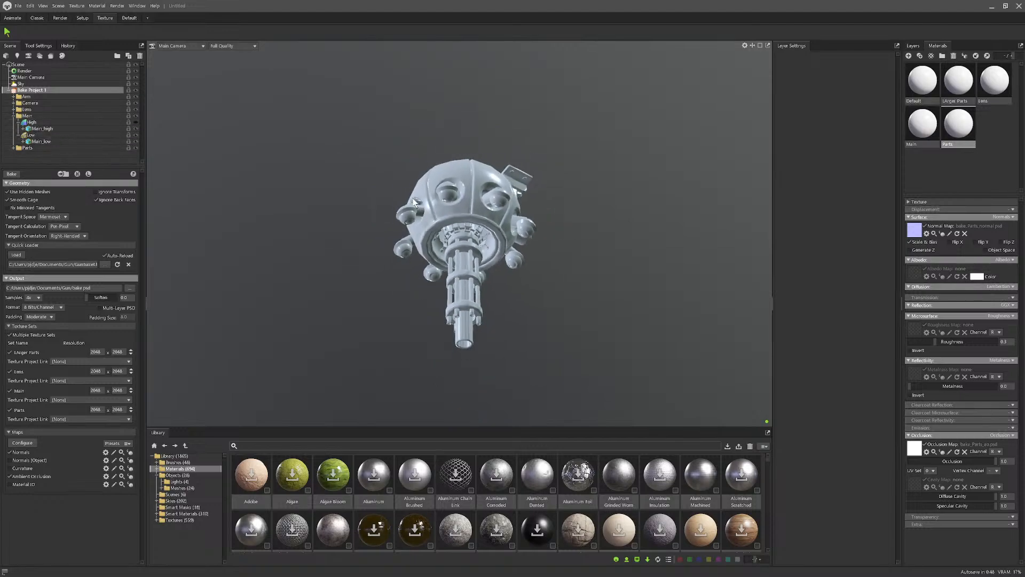
{"action": "left_click", "coordinate": [18, 6]}
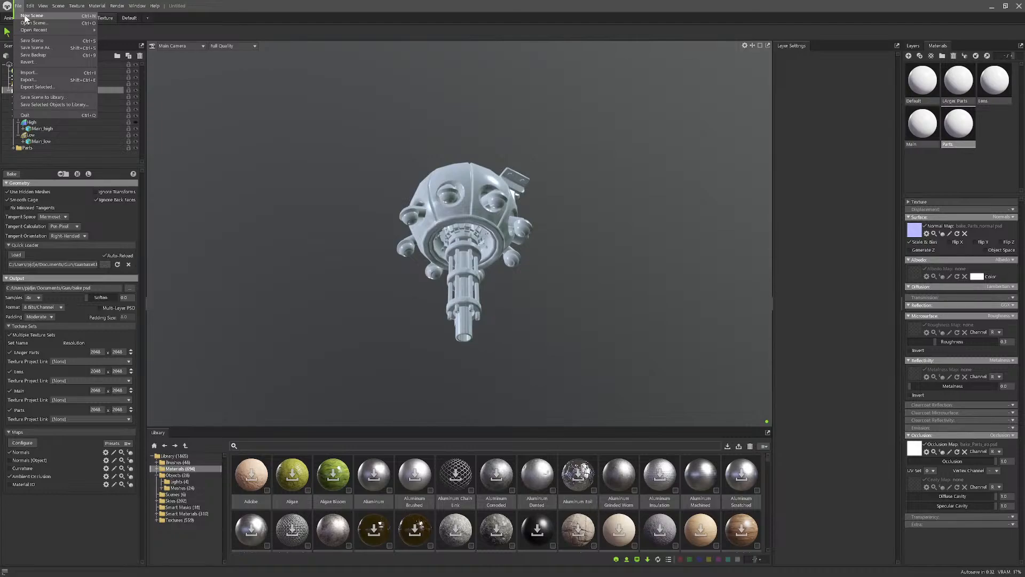
{"action": "left_click", "coordinate": [24, 16]}
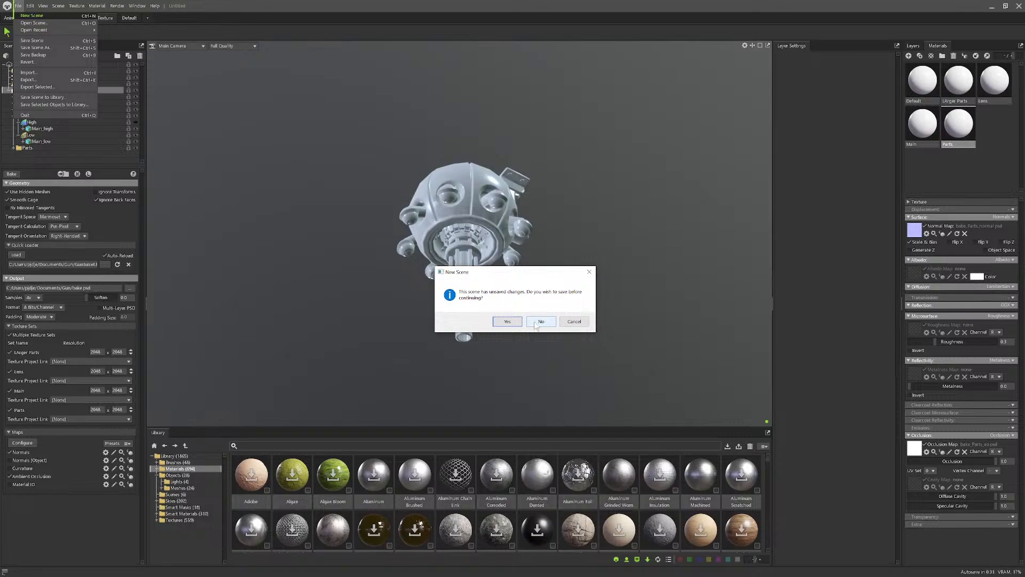
{"action": "left_click", "coordinate": [574, 323]}
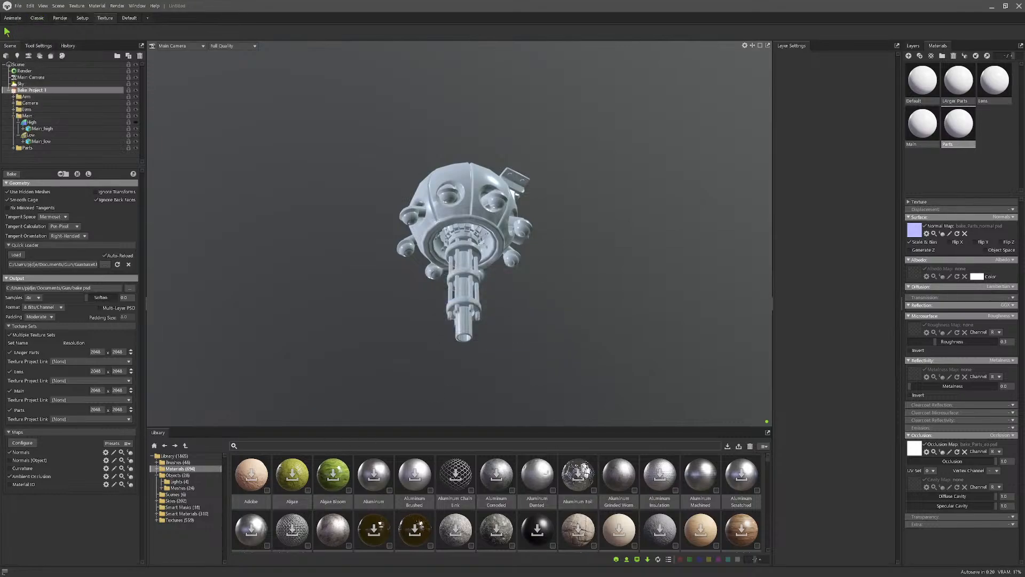
Step: Switch to Blender and save the turret scene as Guntest.blend in the Screw Kit Bash folder
{"action": "key", "text": "super"}
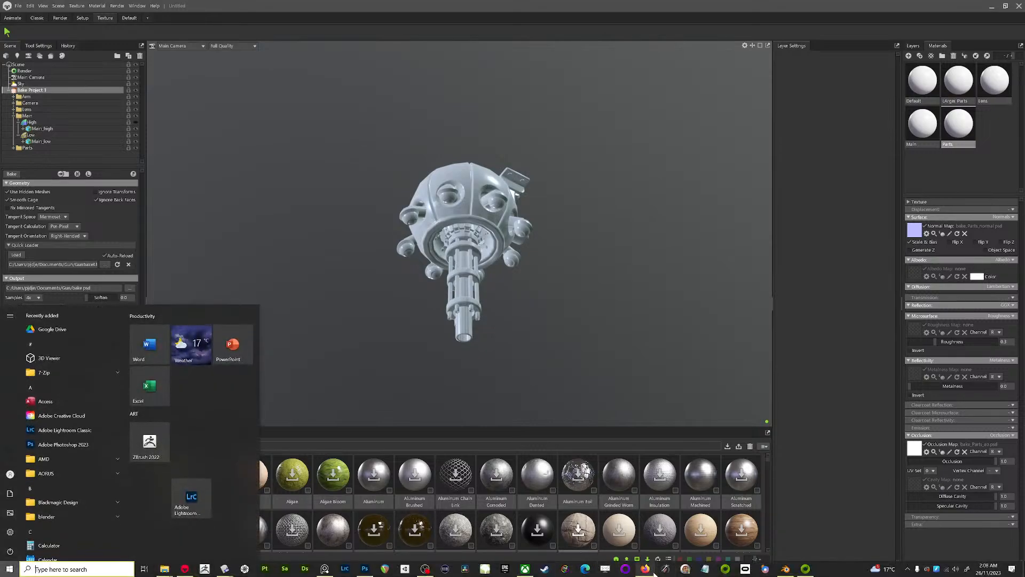
{"action": "left_click", "coordinate": [785, 569]}
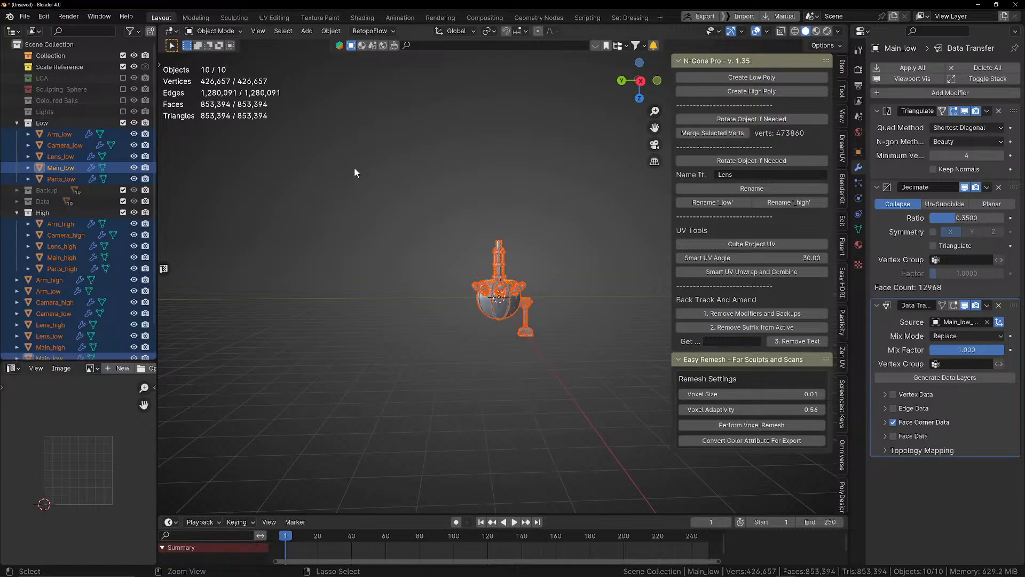
{"action": "key", "text": "ctrl+s"}
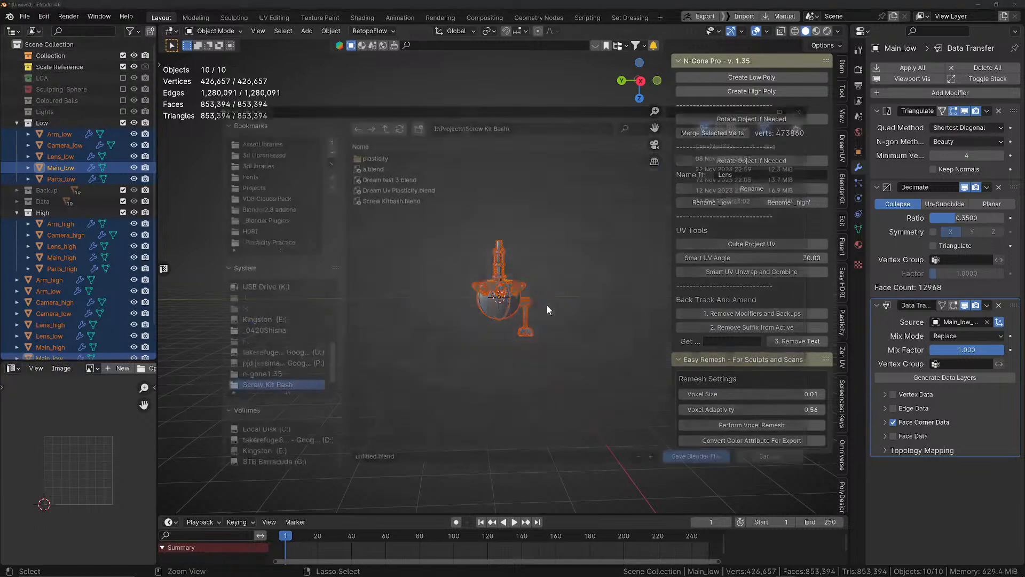
{"action": "left_click", "coordinate": [403, 457]}
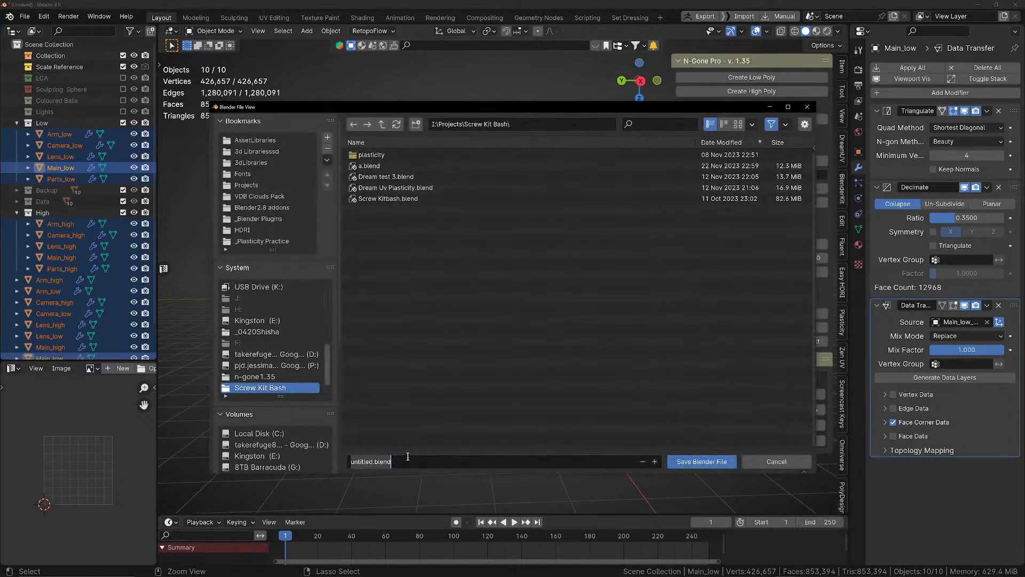
{"action": "type", "text": "Gu"}
{"action": "left_click", "coordinate": [702, 461]}
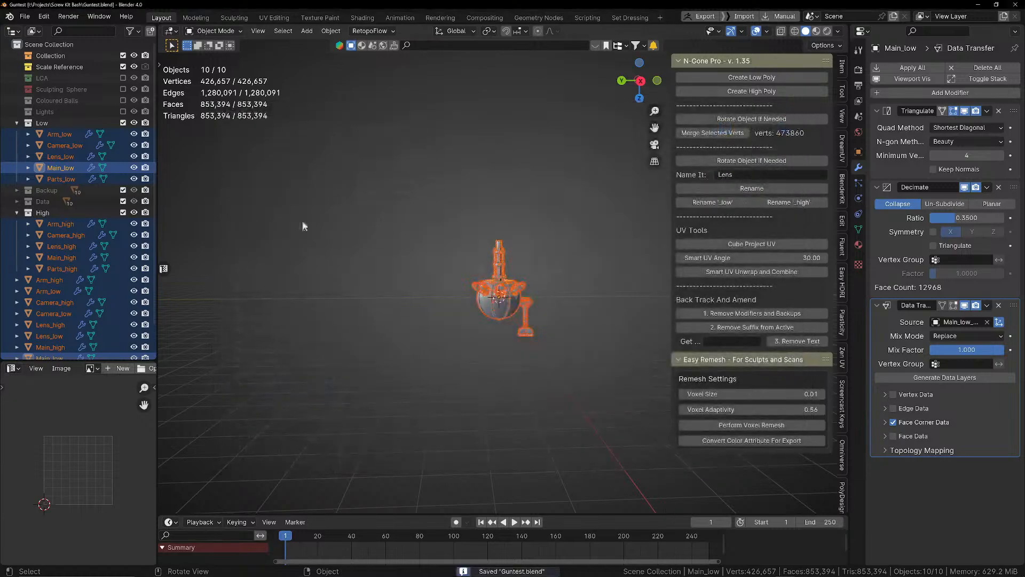
Step: Open the recent project Dream Uv Plasticity.blend and view its winged vehicle model
{"action": "left_click", "coordinate": [24, 16]}
{"action": "mouse_move", "coordinate": [59, 54]}
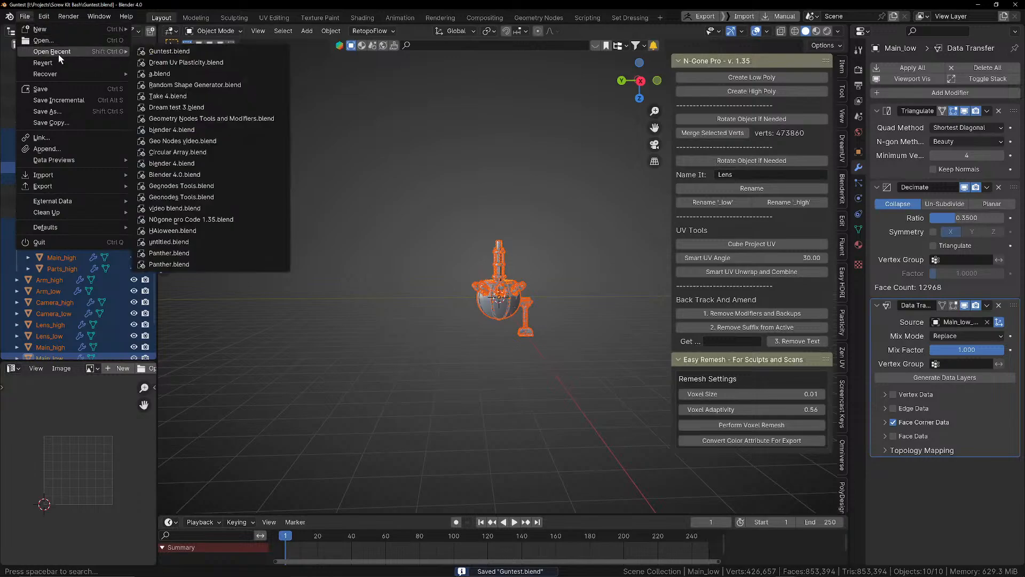
{"action": "left_click", "coordinate": [188, 62]}
{"action": "middle_click_drag", "start_coordinate": [506, 235], "coordinate": [543, 241]}
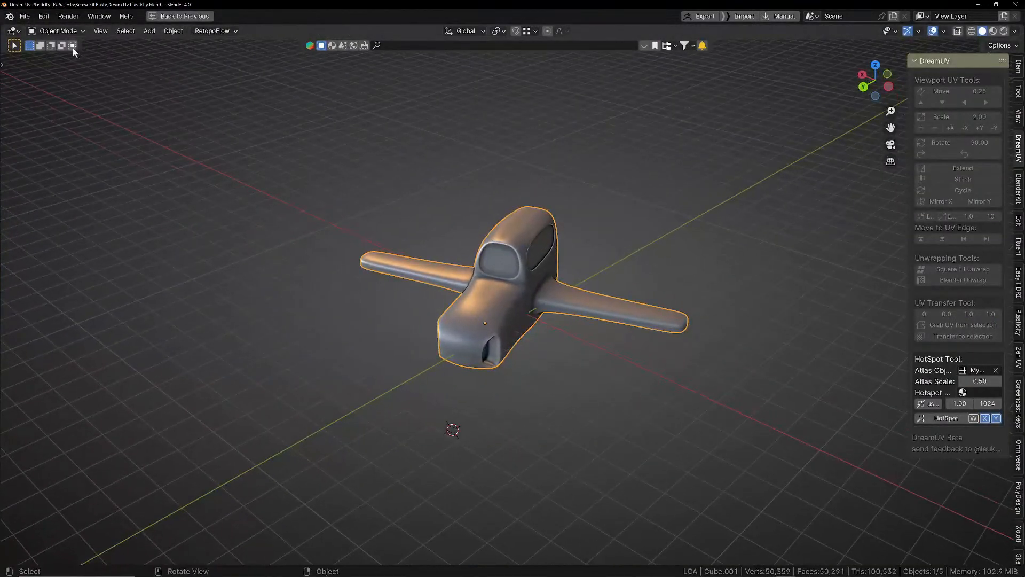
Step: Open the recent project Random Shape Generator.blend
{"action": "left_click", "coordinate": [24, 16]}
{"action": "mouse_move", "coordinate": [41, 54]}
{"action": "left_click", "coordinate": [25, 16]}
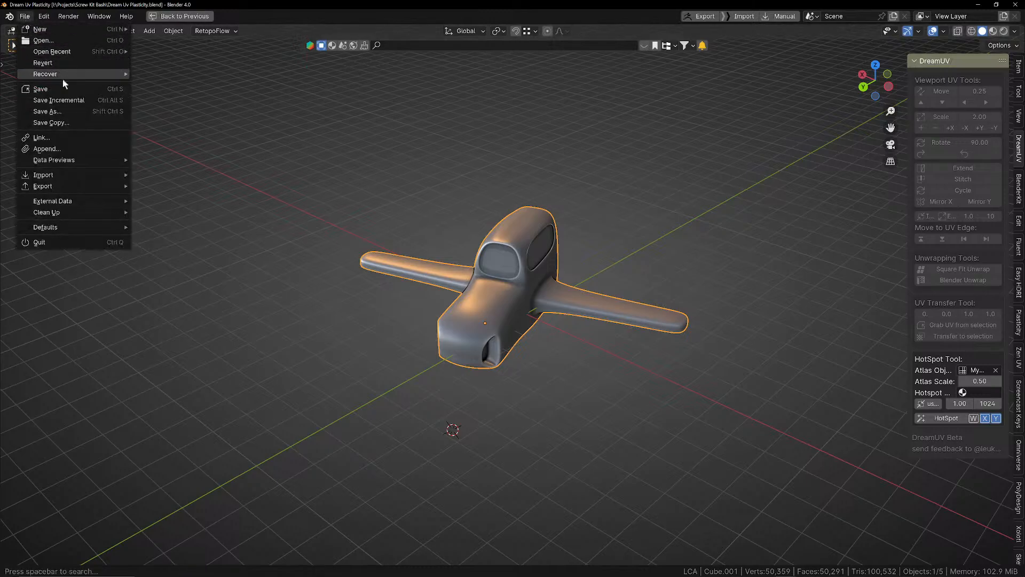
{"action": "mouse_move", "coordinate": [65, 78]}
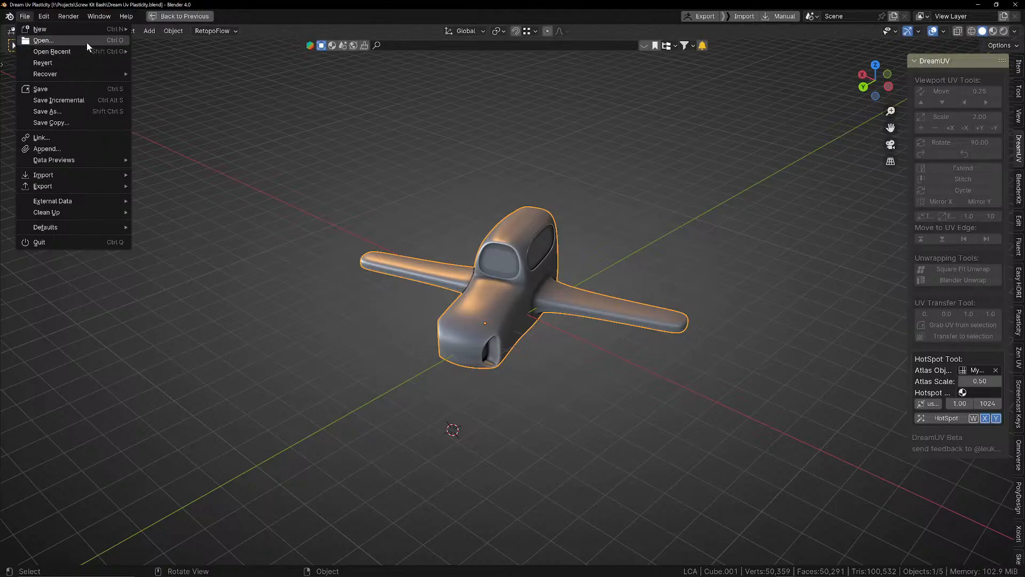
{"action": "mouse_move", "coordinate": [92, 51]}
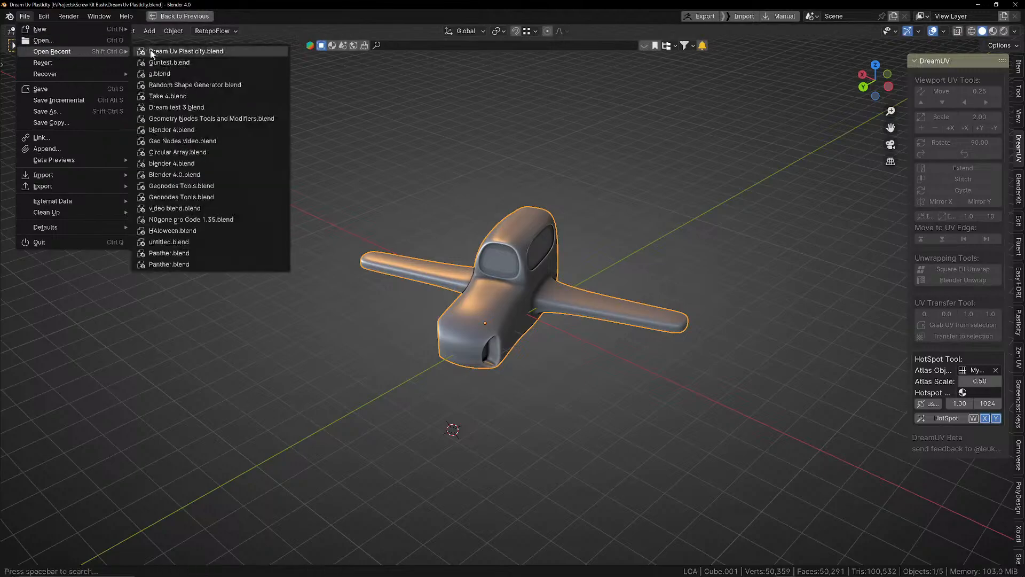
{"action": "left_click", "coordinate": [207, 84]}
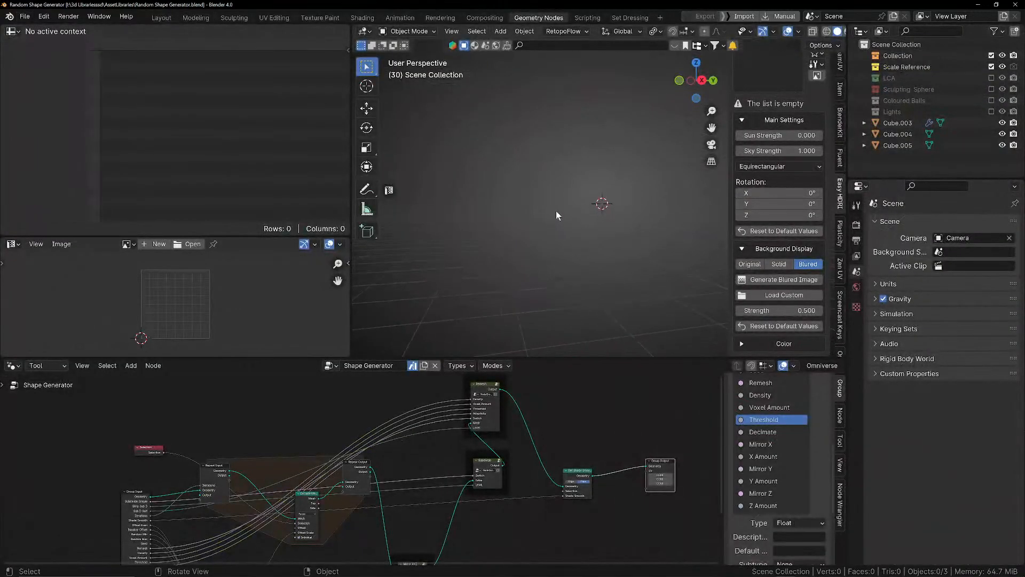
{"action": "middle_click_drag", "start_coordinate": [571, 262], "coordinate": [605, 204]}
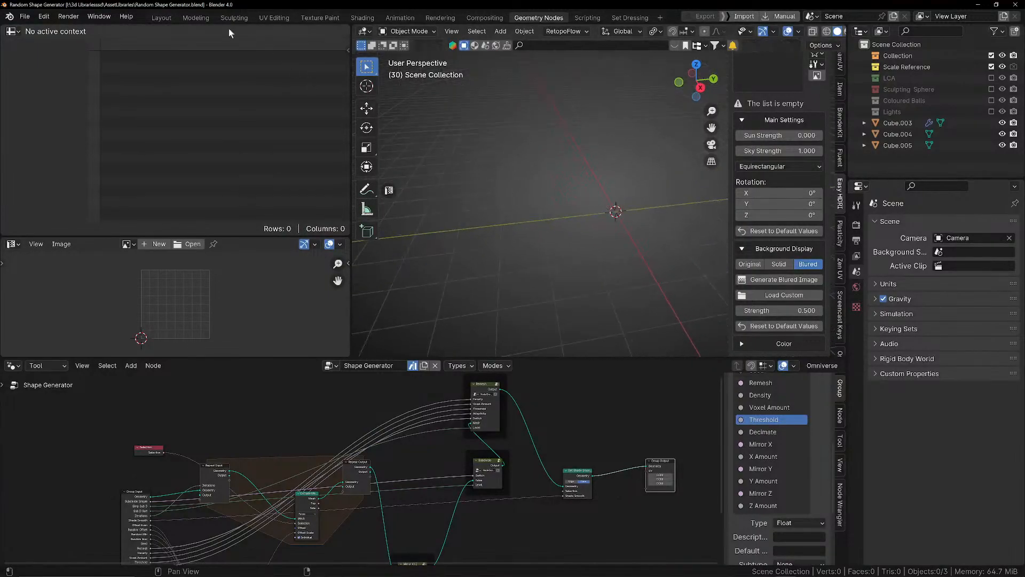
Step: Add a cube in the Layout workspace, hide the sidebar and enter Edit Mode on the cube
{"action": "left_click", "coordinate": [168, 15]}
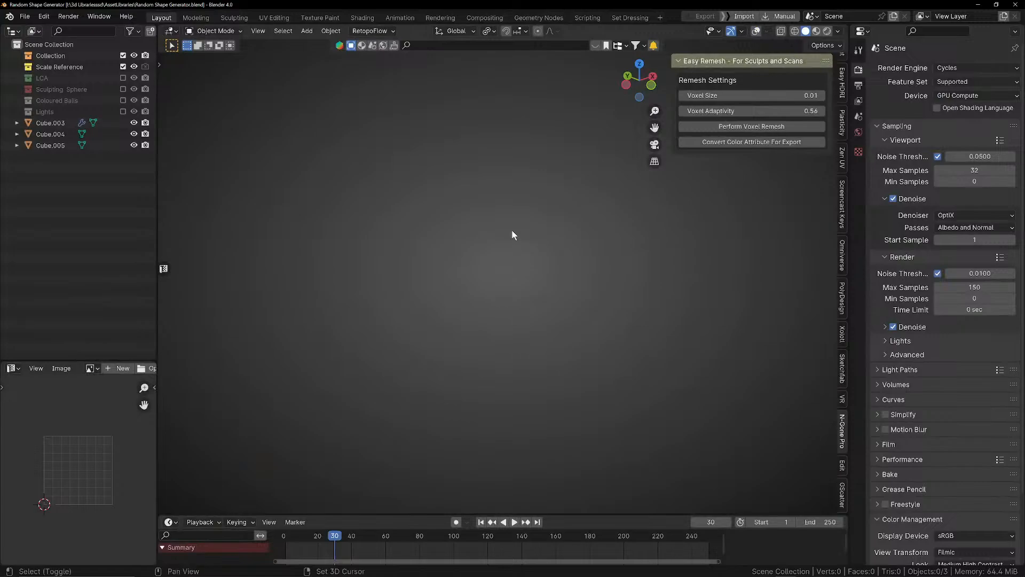
{"action": "mouse_move", "coordinate": [517, 251]}
{"action": "middle_mouse_down"}
{"action": "mouse_move", "coordinate": [480, 279]}
{"action": "mouse_move", "coordinate": [481, 296]}
{"action": "mouse_move", "coordinate": [536, 254]}
{"action": "middle_mouse_up"}
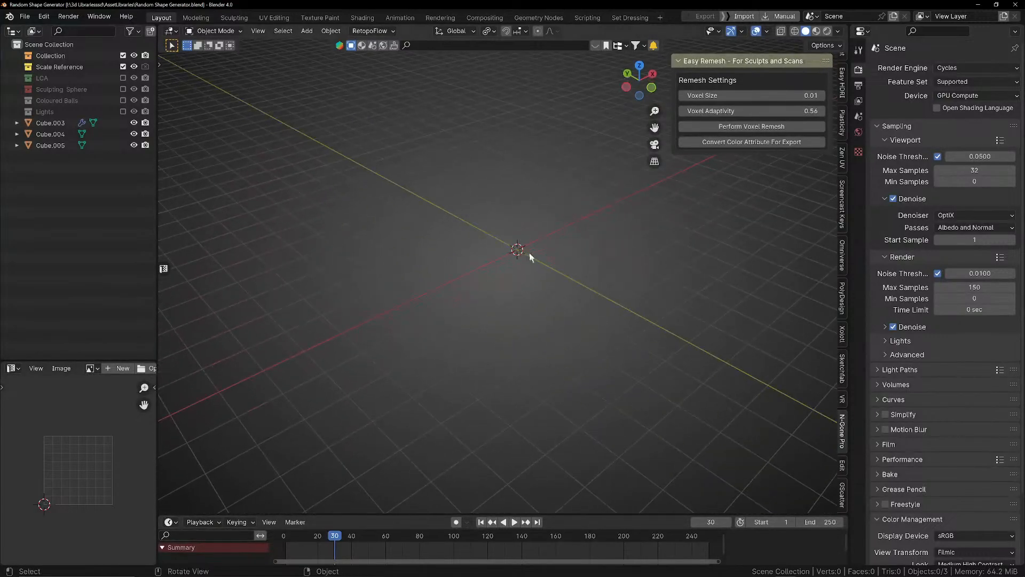
{"action": "key", "text": "shift+a"}
{"action": "mouse_move", "coordinate": [546, 251]}
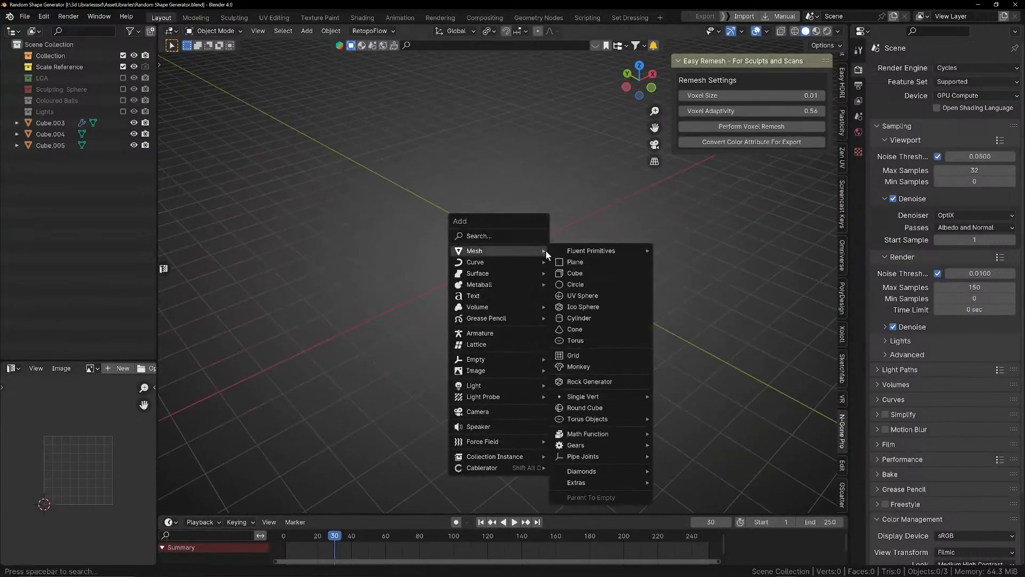
{"action": "left_click", "coordinate": [583, 275]}
{"action": "middle_click_drag", "start_coordinate": [527, 267], "coordinate": [506, 256]}
{"action": "key", "text": "n"}
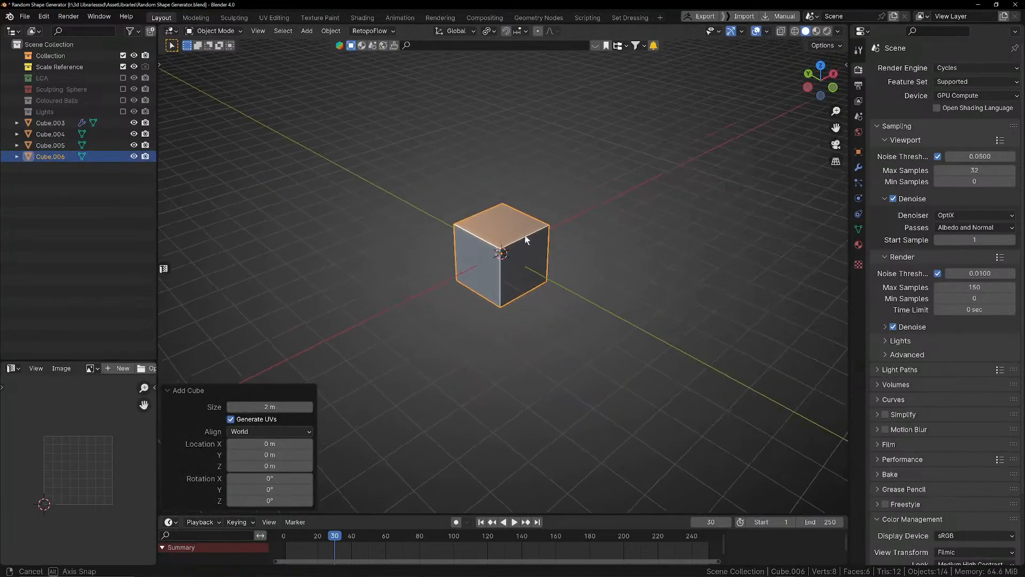
{"action": "key", "text": "Tab"}
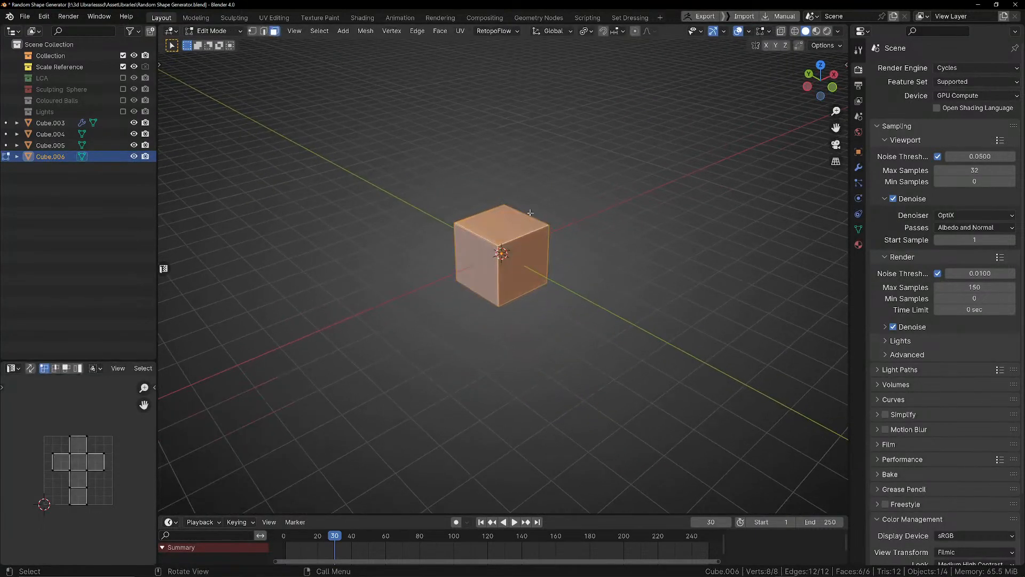
Step: Look for the custom node tools among the cube's Edit Mode commands in the Layout and Geometry Nodes workspaces
{"action": "scroll", "coordinate": [485, 134], "scroll_direction": "down", "scroll_amount": 1}
{"action": "middle_click_drag", "start_coordinate": [475, 159], "coordinate": [508, 158]}
{"action": "left_click", "coordinate": [460, 31]}
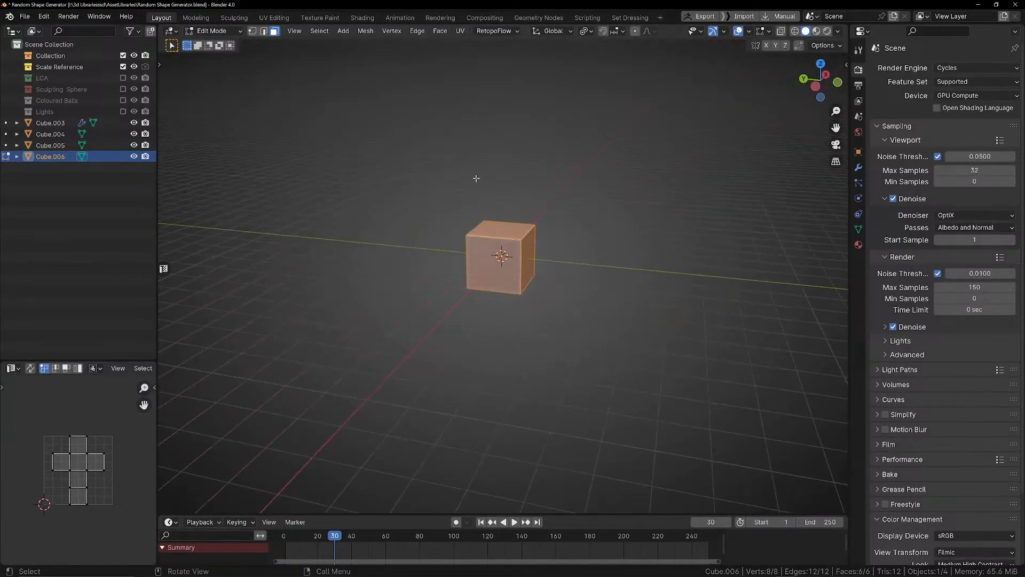
{"action": "scroll", "coordinate": [492, 247], "scroll_direction": "up", "scroll_amount": 2}
{"action": "middle_click_drag", "start_coordinate": [492, 247], "coordinate": [491, 251]}
{"action": "scroll", "coordinate": [492, 250], "scroll_direction": "down", "scroll_amount": 1}
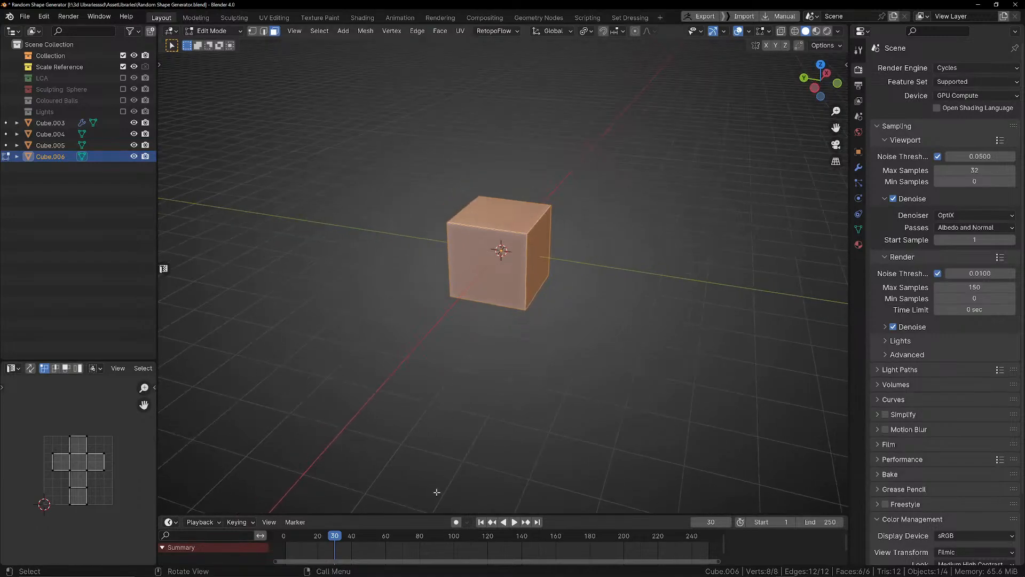
{"action": "left_click", "coordinate": [550, 17]}
{"action": "middle_click_drag", "start_coordinate": [411, 470], "coordinate": [471, 420]}
{"action": "scroll", "coordinate": [469, 412], "scroll_direction": "up", "scroll_amount": 3}
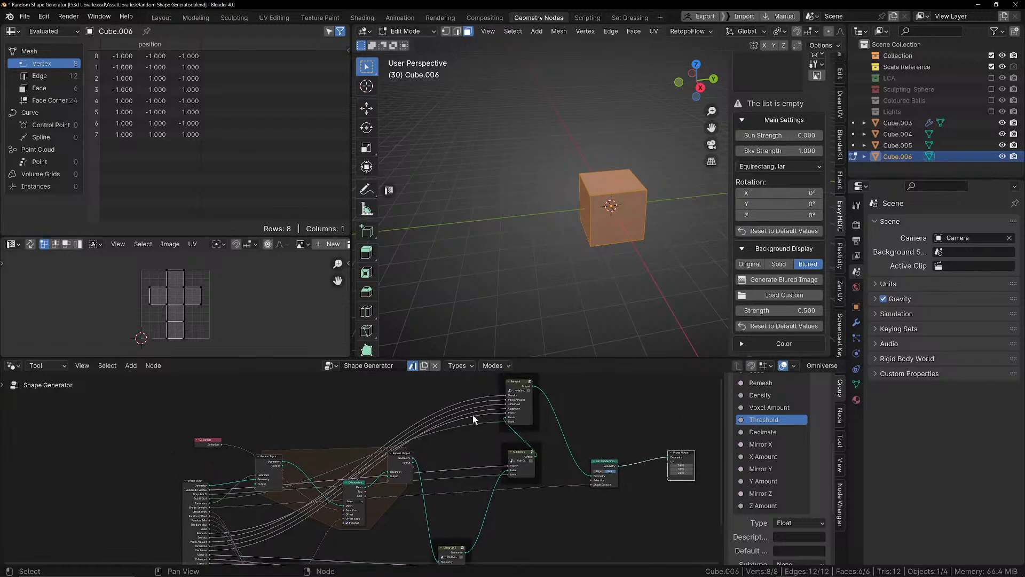
{"action": "middle_click_drag", "start_coordinate": [639, 84], "coordinate": [616, 82]}
{"action": "scroll", "coordinate": [639, 35], "scroll_direction": "down", "scroll_amount": 4}
{"action": "scroll", "coordinate": [639, 33], "scroll_direction": "down", "scroll_amount": 3}
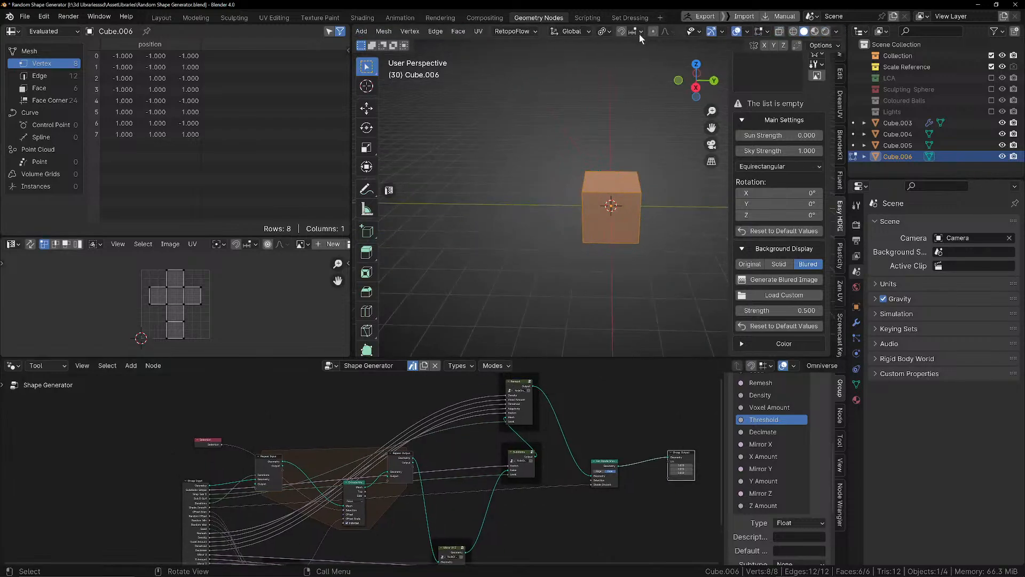
{"action": "mouse_move", "coordinate": [726, 574]}
{"action": "right_click", "coordinate": [786, 569]}
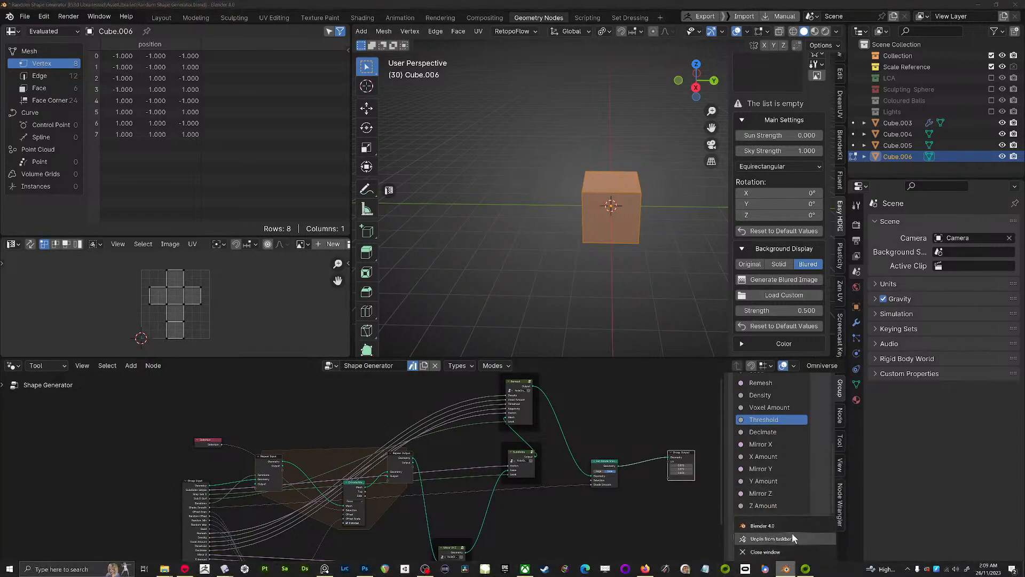
{"action": "left_click", "coordinate": [567, 260]}
{"action": "key", "text": "Tab"}
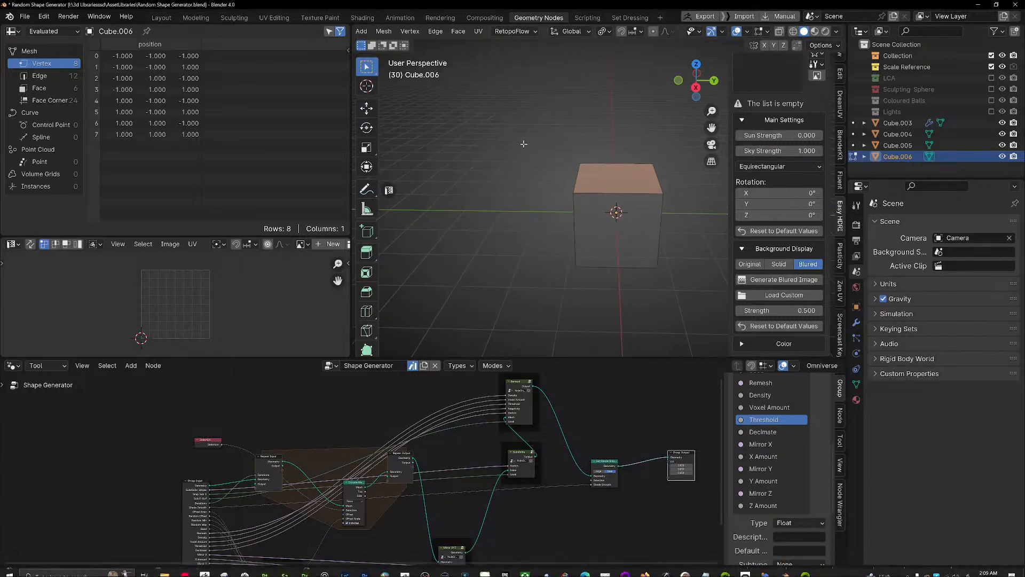
{"action": "middle_click_drag", "start_coordinate": [598, 193], "coordinate": [601, 221]}
{"action": "key", "text": "Tab"}
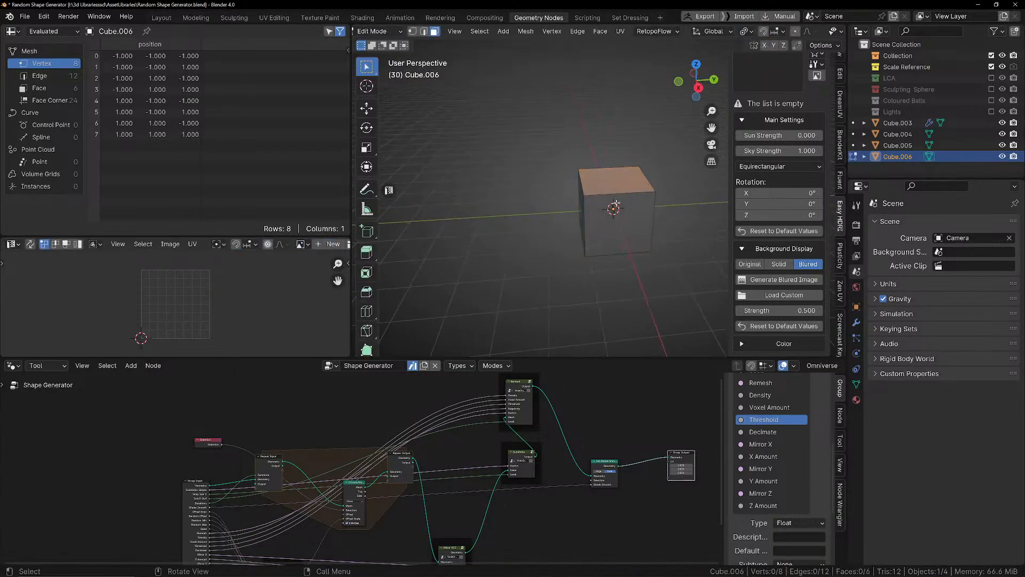
{"action": "key", "text": "a"}
{"action": "scroll", "coordinate": [587, 31], "scroll_direction": "down", "scroll_amount": 2}
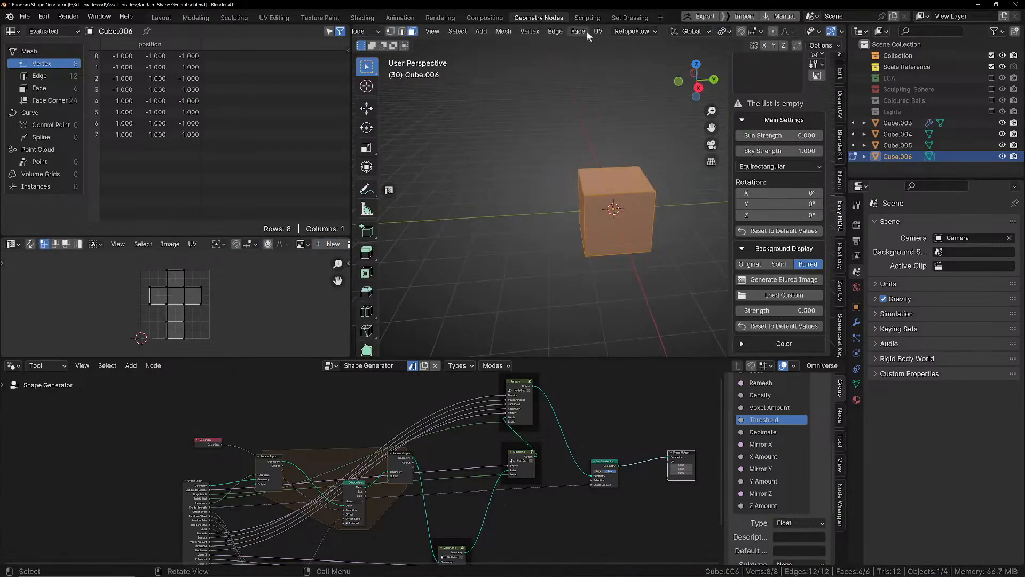
{"action": "scroll", "coordinate": [597, 336], "scroll_direction": "down", "scroll_amount": 2}
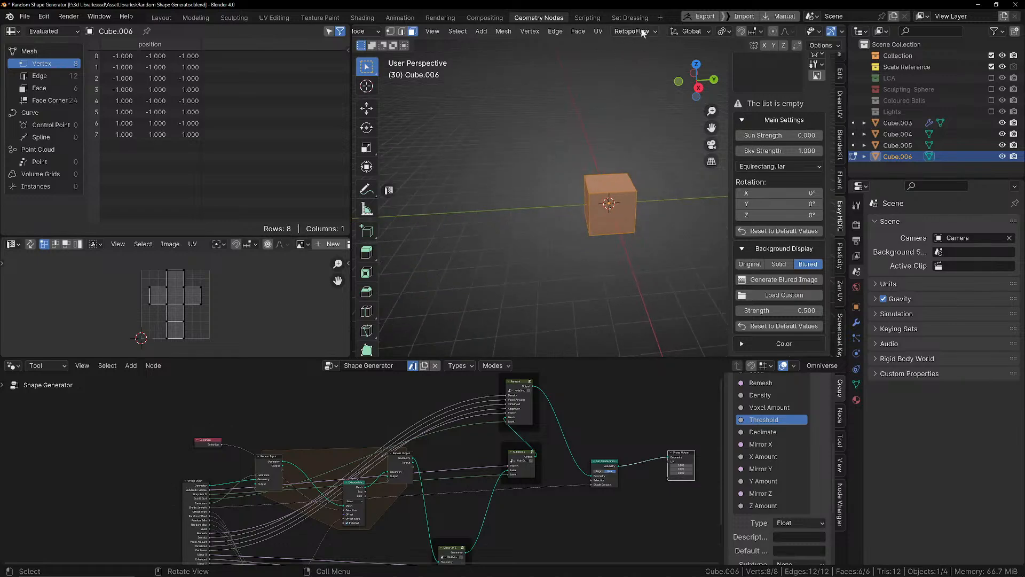
Step: In the Set Dressing workspace, filter the User Library by shape and select the Shape Generator asset in the Tools catalog
{"action": "left_click", "coordinate": [629, 18]}
{"action": "left_click", "coordinate": [654, 396]}
{"action": "key", "text": "Return"}
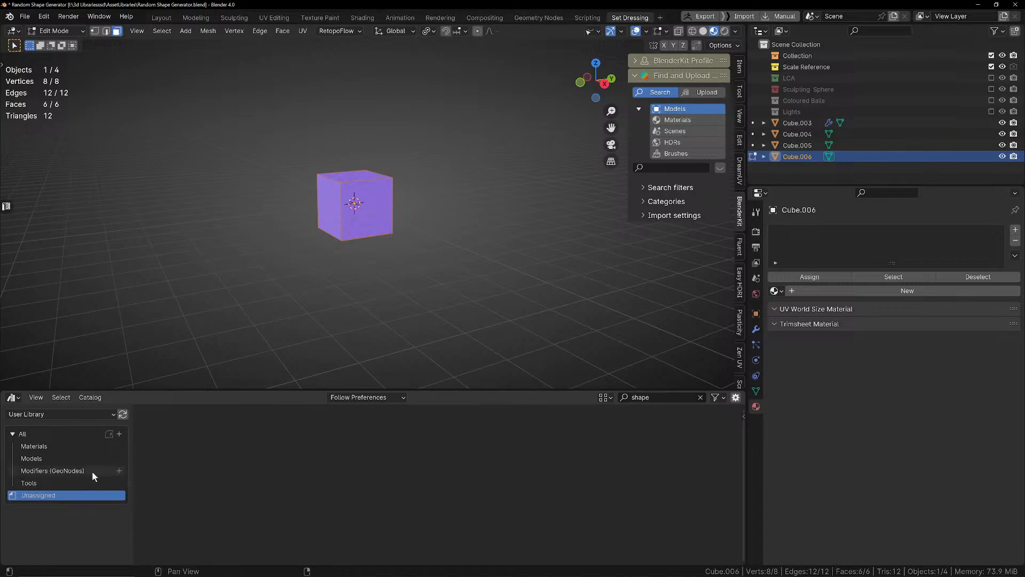
{"action": "left_click", "coordinate": [78, 483]}
{"action": "left_click", "coordinate": [171, 466]}
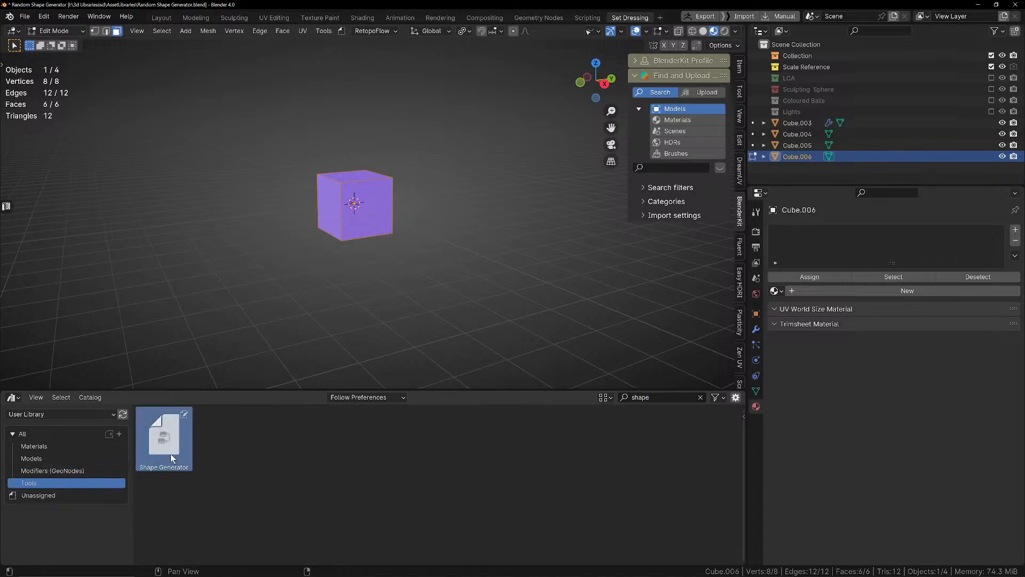
{"action": "middle_click_drag", "start_coordinate": [319, 188], "coordinate": [326, 221]}
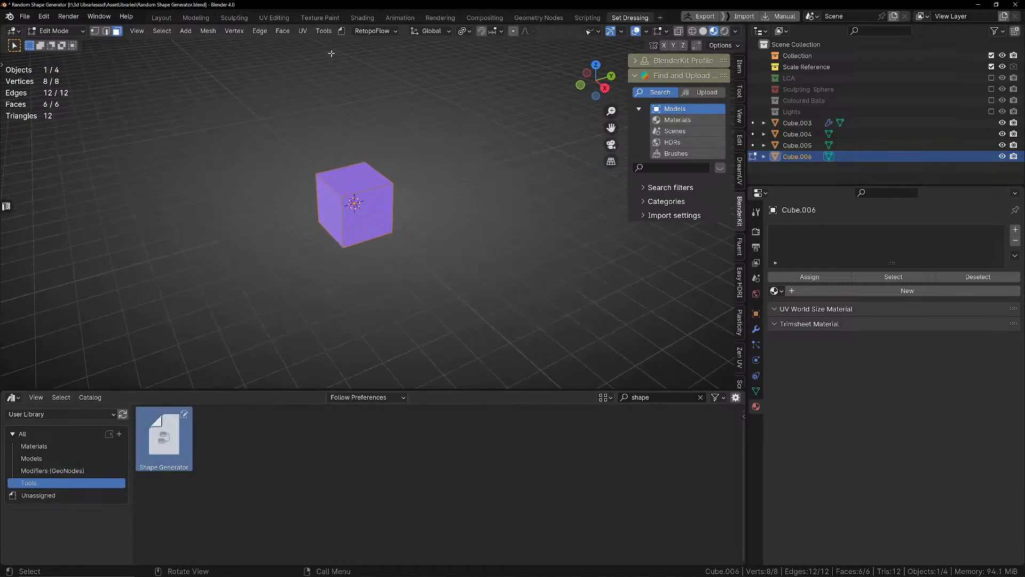
Step: Return to the Layout workspace, run the Shape Generator tool on the cube and inspect the generated shape
{"action": "left_click", "coordinate": [162, 18]}
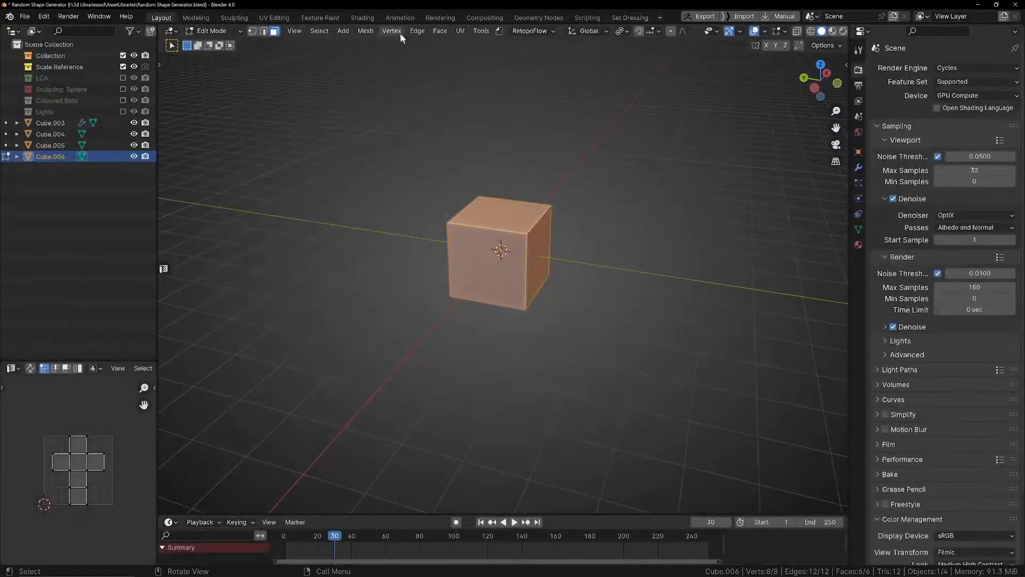
{"action": "scroll", "coordinate": [483, 65], "scroll_direction": "up", "scroll_amount": 2}
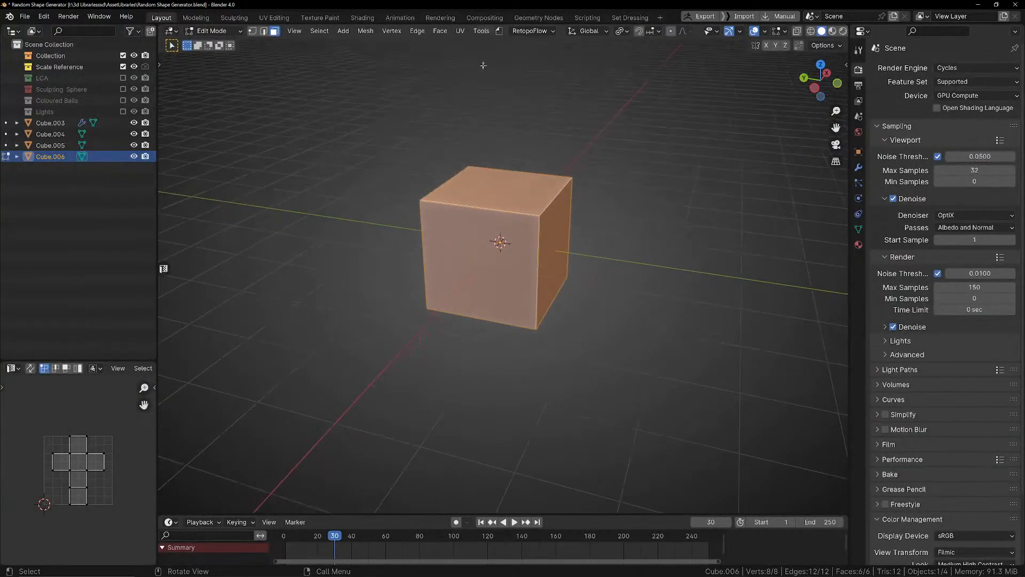
{"action": "left_click", "coordinate": [481, 31]}
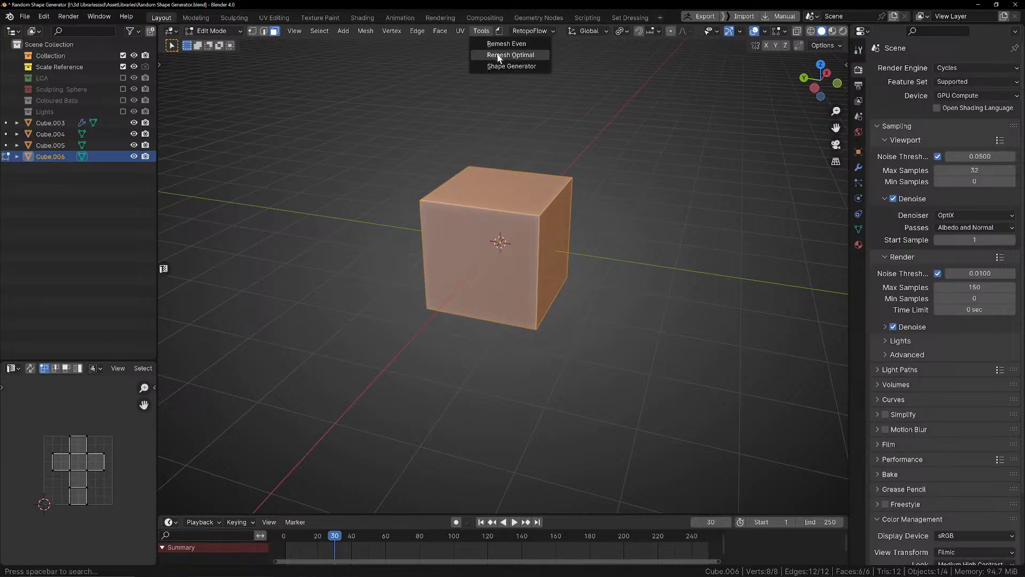
{"action": "left_click", "coordinate": [511, 67]}
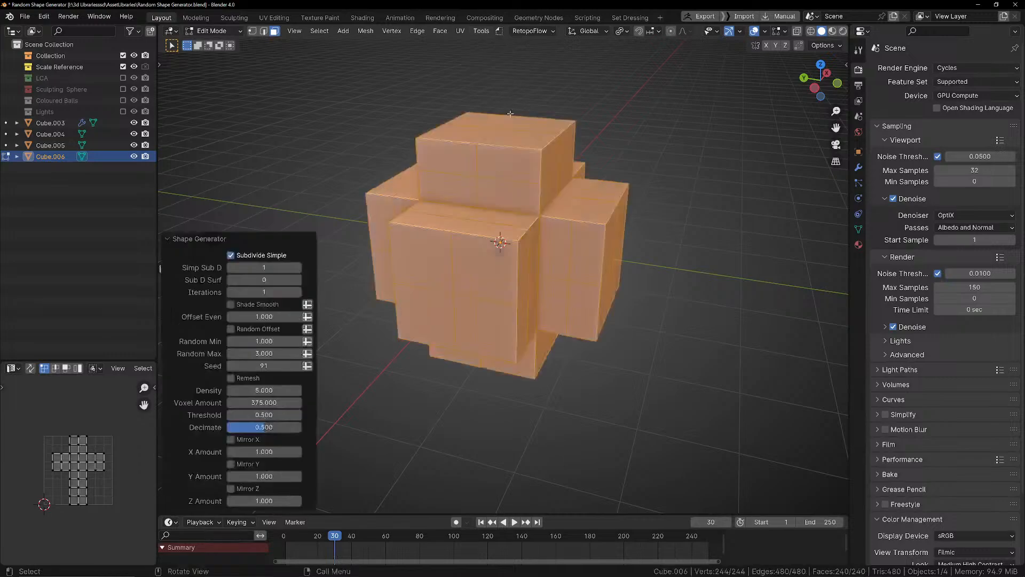
{"action": "scroll", "coordinate": [514, 174], "scroll_direction": "down", "scroll_amount": 4}
{"action": "middle_click_drag", "start_coordinate": [514, 235], "coordinate": [545, 230]}
{"action": "scroll", "coordinate": [616, 232], "scroll_direction": "up", "scroll_amount": 2}
{"action": "middle_click_drag", "start_coordinate": [496, 260], "coordinate": [521, 264], "text": "shift"}
{"action": "scroll", "coordinate": [616, 233], "scroll_direction": "up", "scroll_amount": 2}
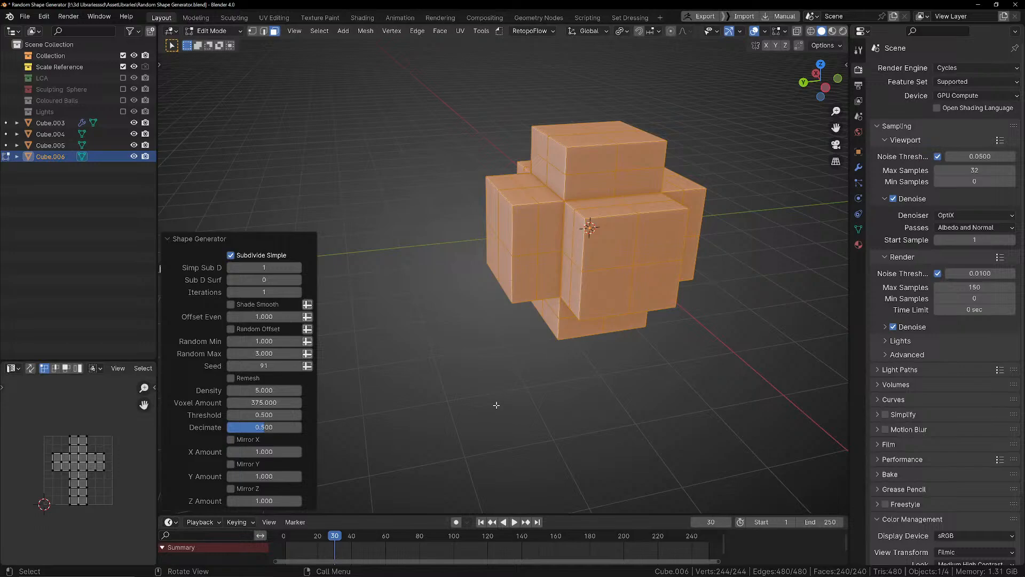
Step: Examine the Shape Generator node tree, including the inside of its Mirror XYZ and subdivision node groups
{"action": "left_click", "coordinate": [542, 19]}
{"action": "scroll", "coordinate": [463, 464], "scroll_direction": "down", "scroll_amount": 2}
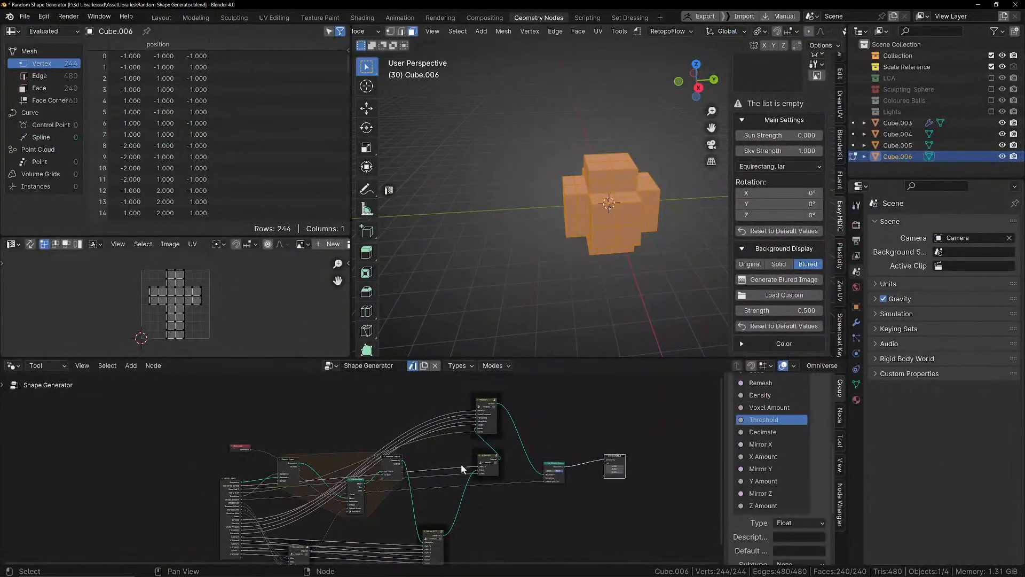
{"action": "scroll", "coordinate": [480, 475], "scroll_direction": "up", "scroll_amount": 4}
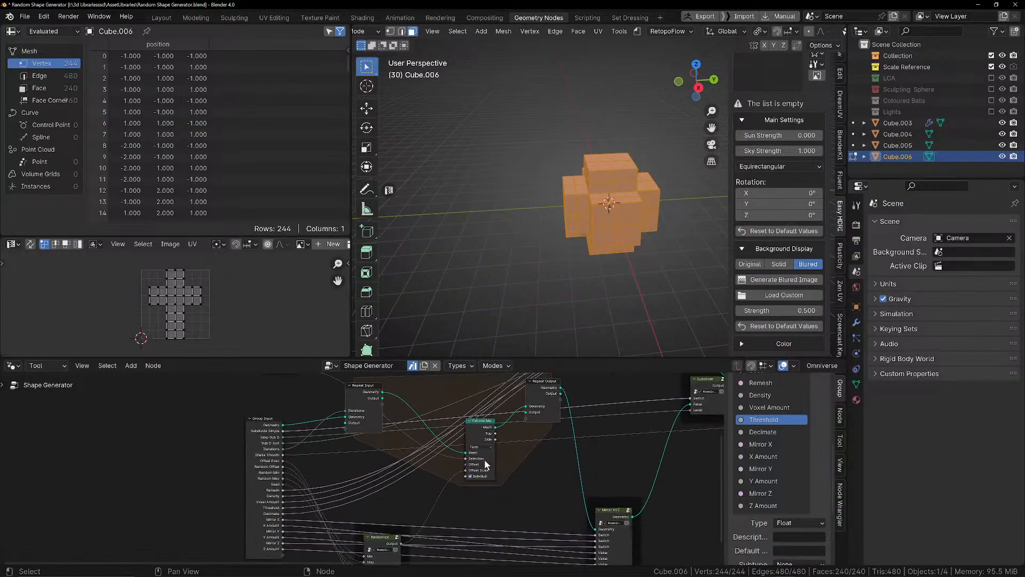
{"action": "scroll", "coordinate": [485, 464], "scroll_direction": "down", "scroll_amount": 4}
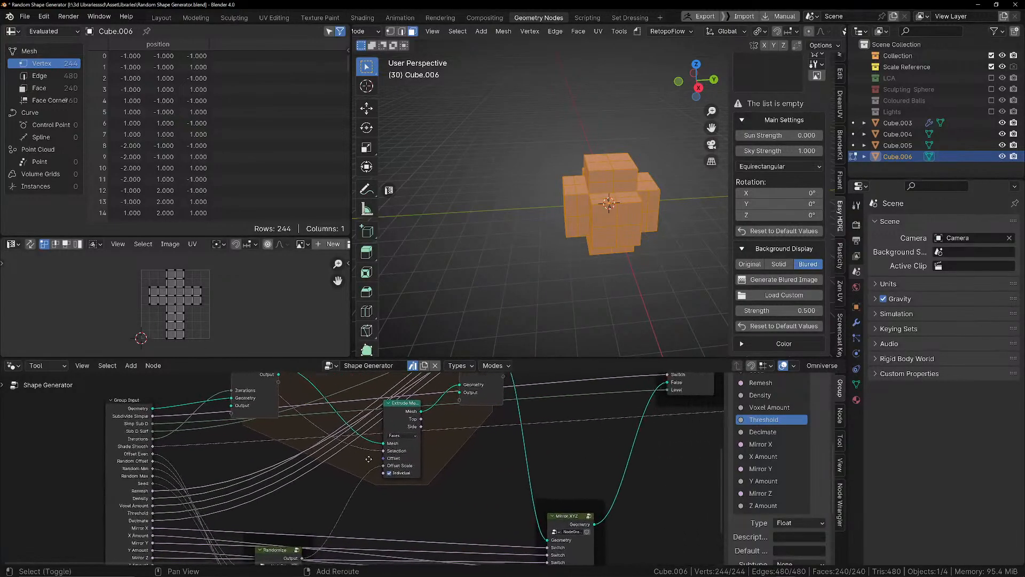
{"action": "middle_click_drag", "start_coordinate": [411, 451], "coordinate": [386, 444]}
{"action": "scroll", "coordinate": [386, 444], "scroll_direction": "down", "scroll_amount": 1}
{"action": "left_click", "coordinate": [457, 482]}
{"action": "key", "text": "Tab"}
{"action": "key", "text": "Tab"}
{"action": "left_click", "coordinate": [537, 380]}
{"action": "key", "text": "Tab"}
{"action": "key", "text": "Tab"}
{"action": "middle_click_drag", "start_coordinate": [614, 160], "coordinate": [590, 179]}
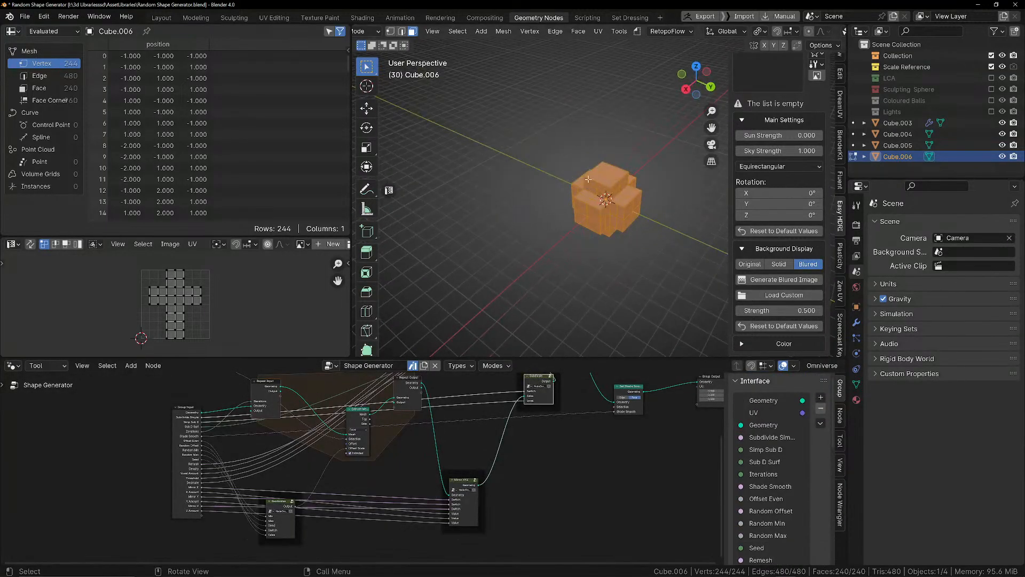
{"action": "key", "text": "z"}
{"action": "right_click", "coordinate": [609, 174]}
{"action": "right_click", "coordinate": [604, 174]}
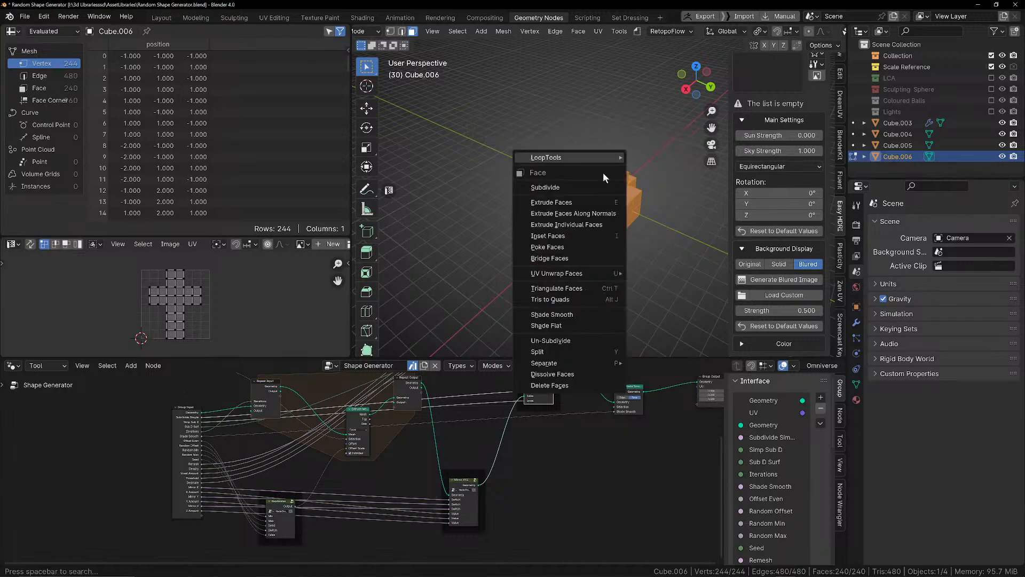
{"action": "left_click", "coordinate": [609, 136]}
{"action": "left_click", "coordinate": [609, 133]}
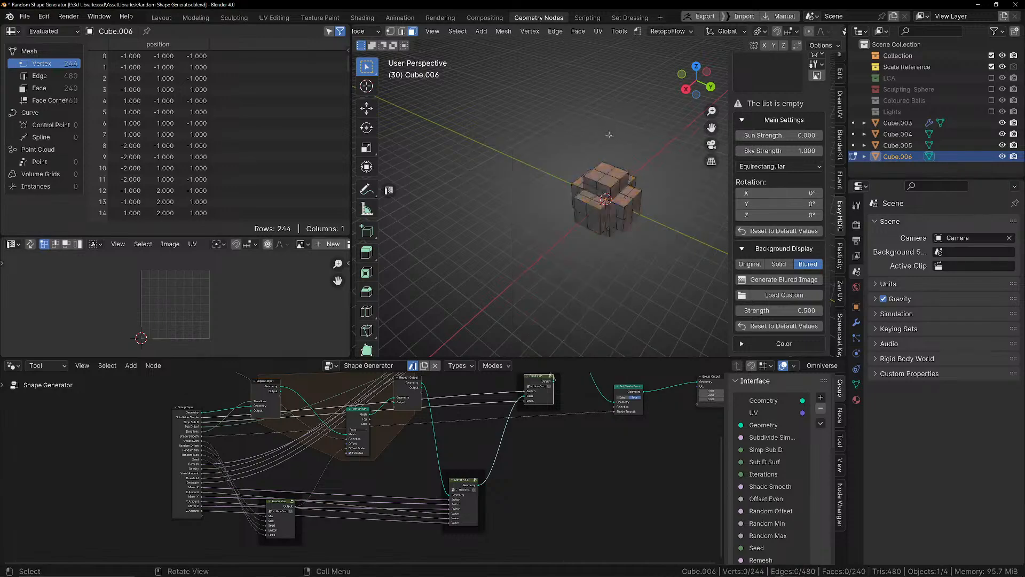
Step: In the Layout workspace, delete all the generated geometry and add a new cube in Edit Mode
{"action": "left_click", "coordinate": [160, 18]}
{"action": "scroll", "coordinate": [591, 210], "scroll_direction": "down", "scroll_amount": 3}
{"action": "key", "text": "a"}
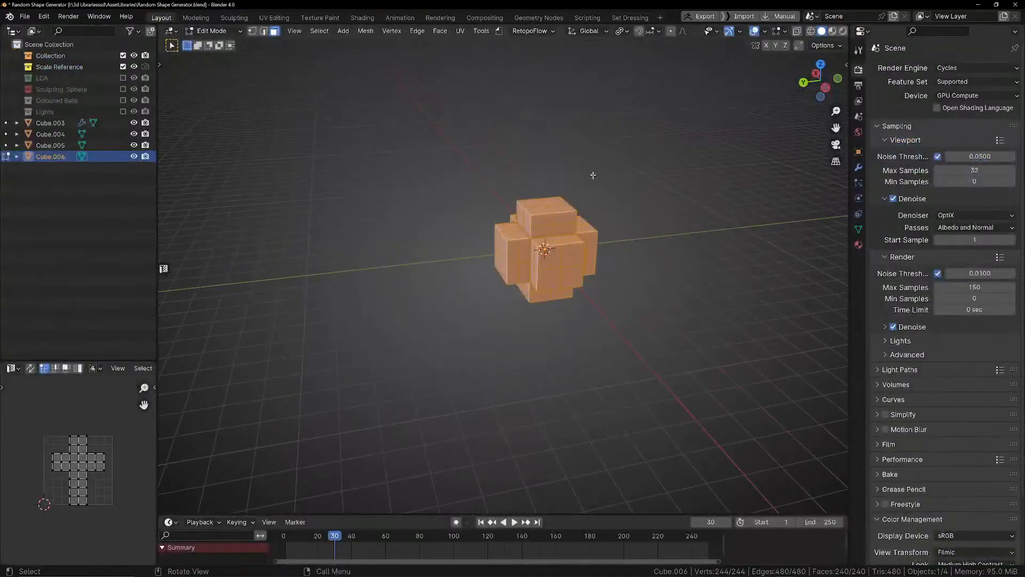
{"action": "key", "text": "x"}
{"action": "left_click", "coordinate": [591, 207]}
{"action": "key", "text": "shift+a"}
{"action": "left_click", "coordinate": [558, 261]}
{"action": "middle_click_drag", "start_coordinate": [557, 262], "coordinate": [617, 305]}
Step: Run Shape Generator on the cube with Subdivide Simple off, 2 iterations and Offset Even at 1.300
{"action": "key", "text": "Tab"}
{"action": "key", "text": "Tab"}
{"action": "left_click", "coordinate": [474, 31]}
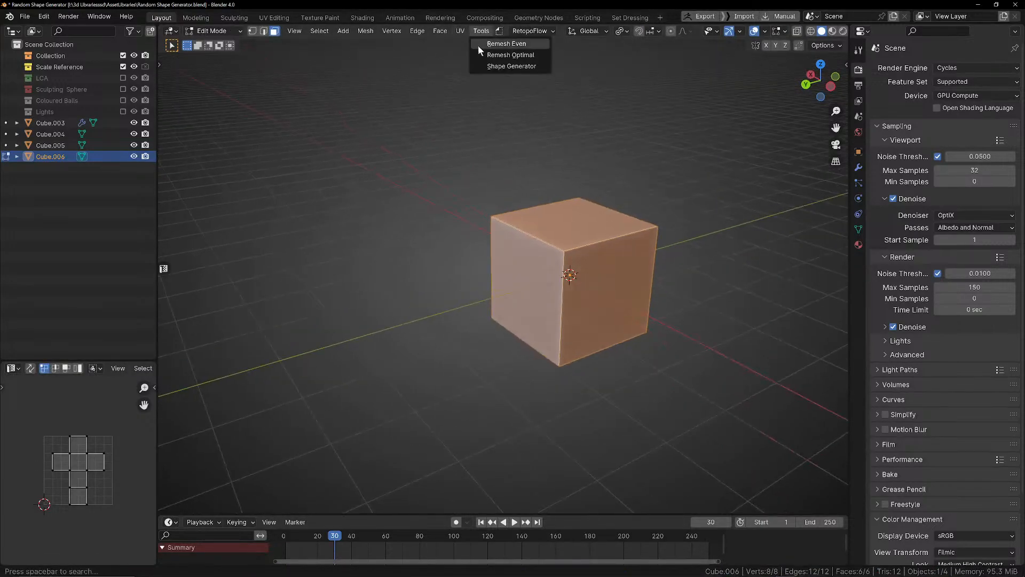
{"action": "left_click", "coordinate": [502, 67]}
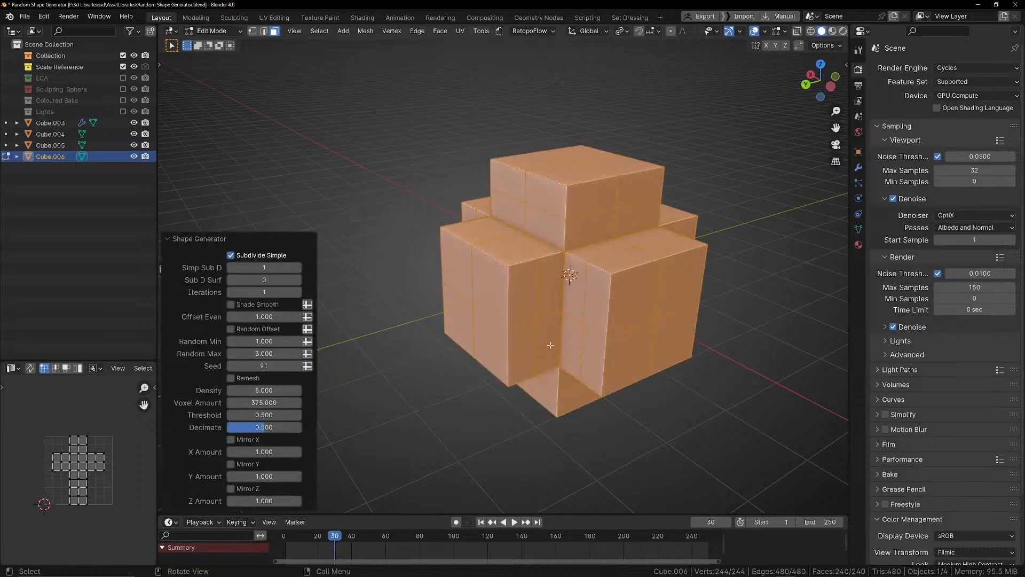
{"action": "left_click", "coordinate": [231, 256]}
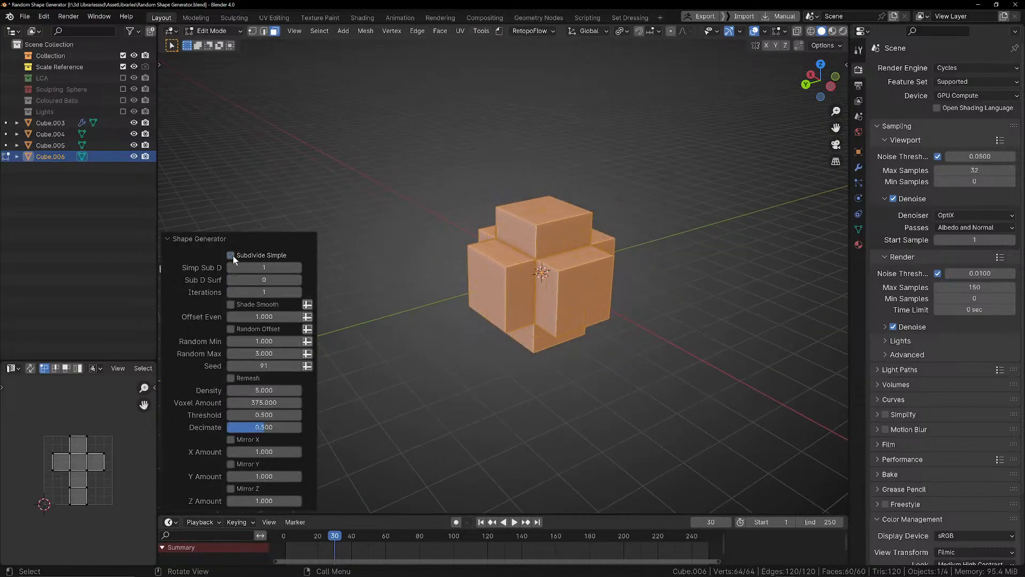
{"action": "left_click", "coordinate": [297, 292]}
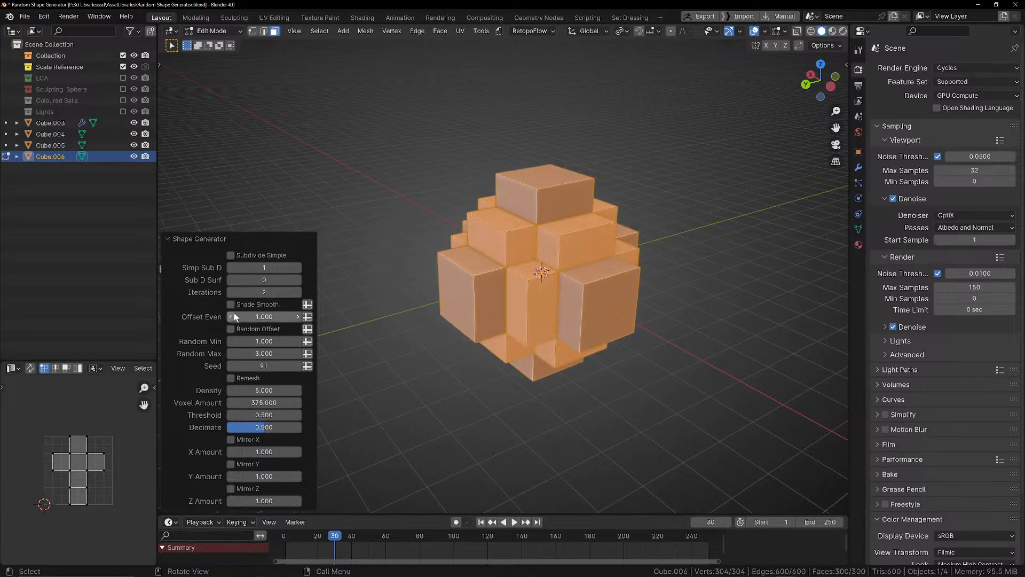
{"action": "left_click_drag", "start_coordinate": [250, 317], "coordinate": [275, 317]}
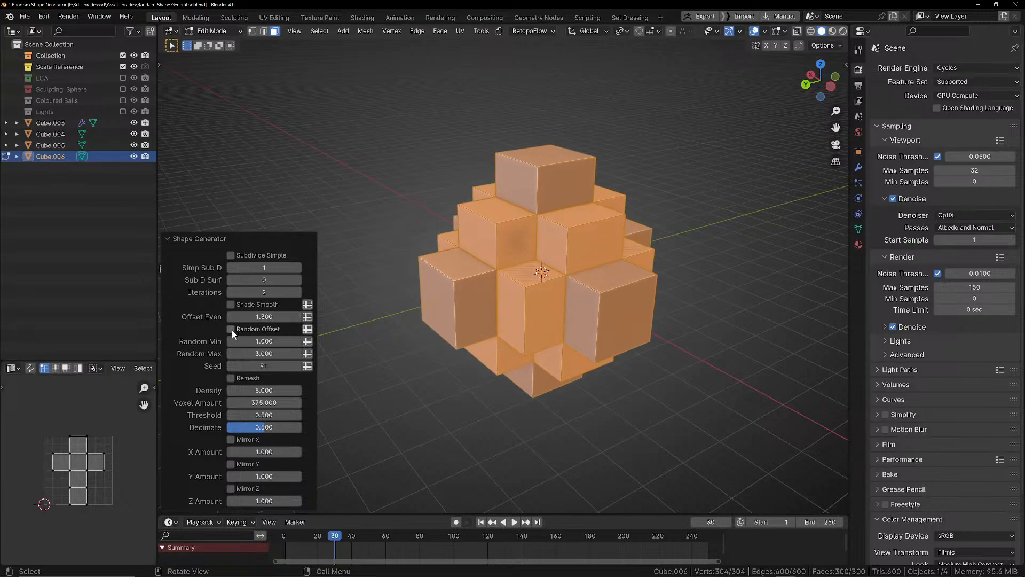
Step: Enable Random Offset in the Shape Generator and set 3 iterations and seed 352
{"action": "left_click", "coordinate": [231, 329]}
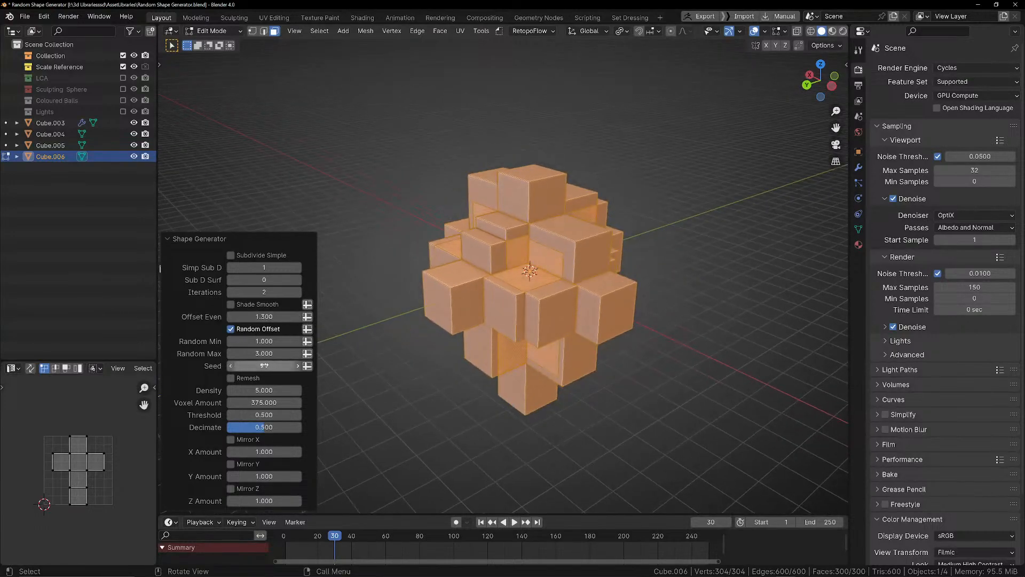
{"action": "left_click_drag", "start_coordinate": [268, 292], "coordinate": [277, 292]}
{"action": "left_click_drag", "start_coordinate": [267, 365], "coordinate": [300, 365]}
{"action": "scroll", "coordinate": [470, 327], "scroll_direction": "up", "scroll_amount": 4}
{"action": "scroll", "coordinate": [489, 317], "scroll_direction": "down", "scroll_amount": 4}
{"action": "middle_click_drag", "start_coordinate": [488, 316], "coordinate": [487, 318]}
Step: Enable Remesh for the generated shape, with Simp Sub D at 0 and Sub D Surf at 1
{"action": "left_click", "coordinate": [231, 378]}
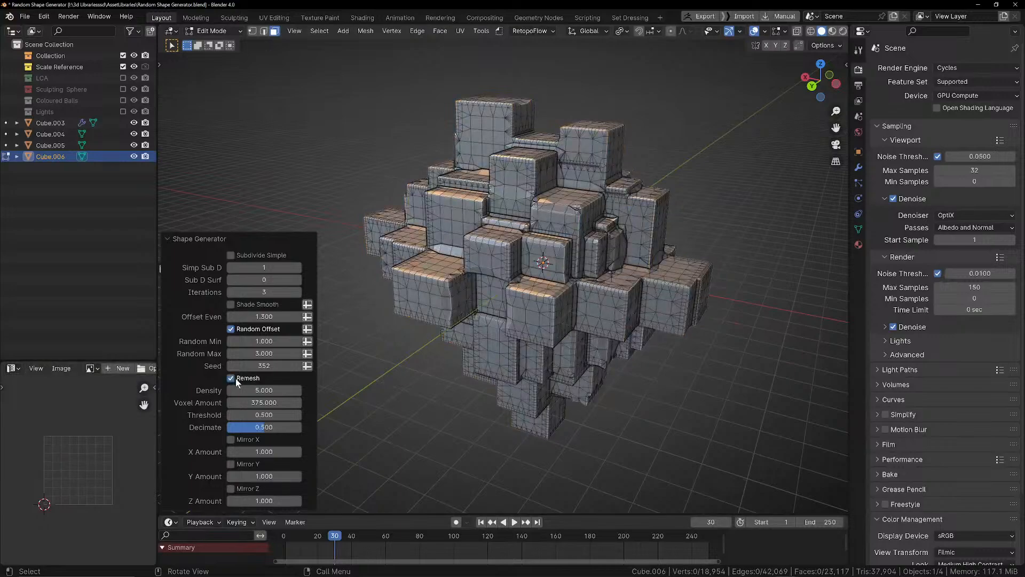
{"action": "left_click", "coordinate": [232, 267]}
{"action": "left_click", "coordinate": [297, 279]}
{"action": "middle_click_drag", "start_coordinate": [514, 278], "coordinate": [404, 347]}
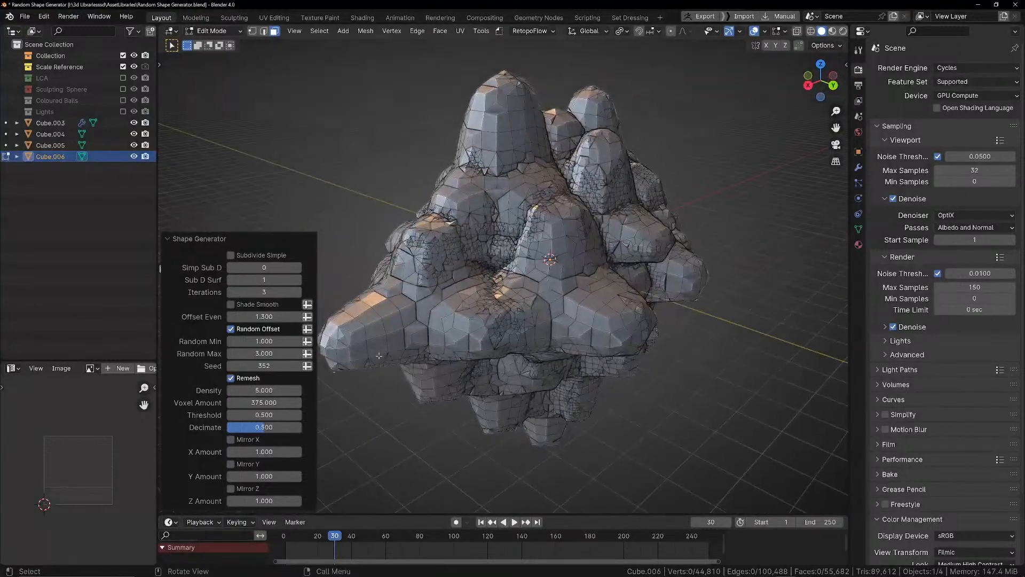
Step: Mirror the shape in X with an amount of 2.110 and in Y with an amount of 2.100
{"action": "left_click", "coordinate": [231, 439]}
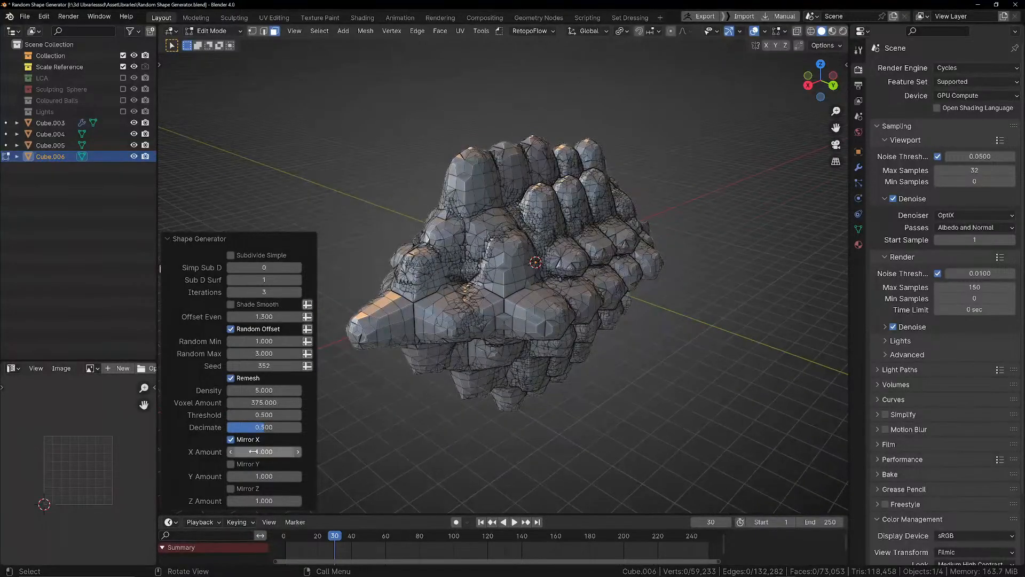
{"action": "left_click_drag", "start_coordinate": [264, 452], "coordinate": [307, 451]}
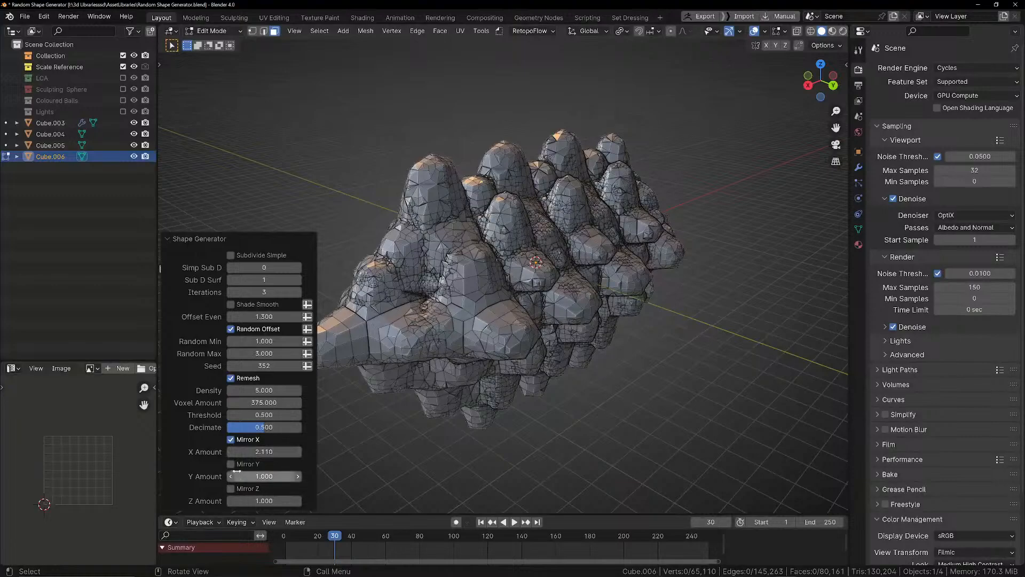
{"action": "left_click", "coordinate": [232, 463]}
{"action": "left_click_drag", "start_coordinate": [283, 475], "coordinate": [342, 475]}
{"action": "scroll", "coordinate": [570, 381], "scroll_direction": "down", "scroll_amount": 3}
{"action": "middle_click_drag", "start_coordinate": [571, 381], "coordinate": [476, 299]}
Step: Temporarily disable Remesh, raise Sub D Surf to 2, and enable Remesh again
{"action": "left_click", "coordinate": [232, 378]}
{"action": "scroll", "coordinate": [522, 365], "scroll_direction": "up", "scroll_amount": 3}
{"action": "left_click", "coordinate": [298, 280]}
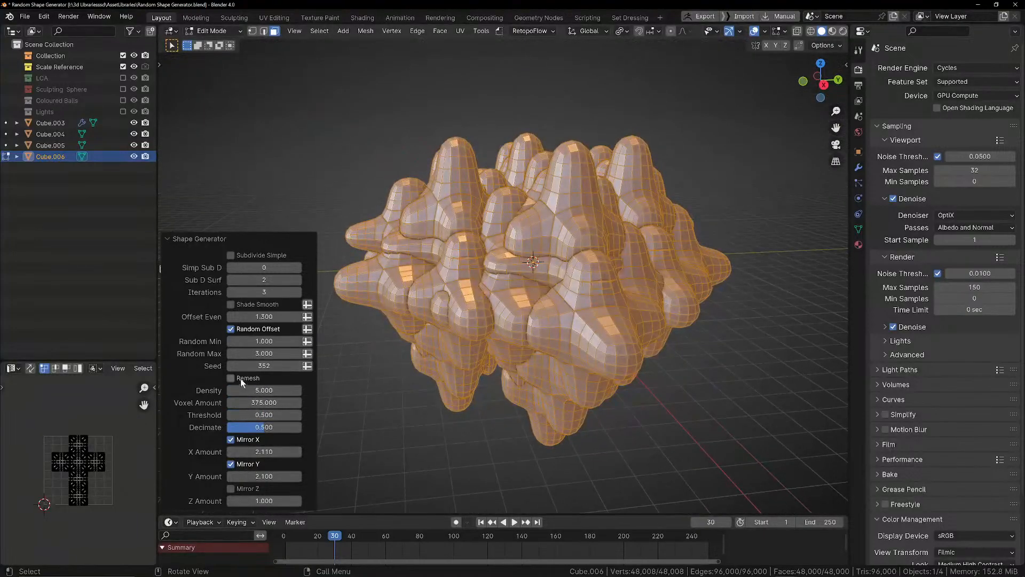
{"action": "left_click", "coordinate": [231, 378]}
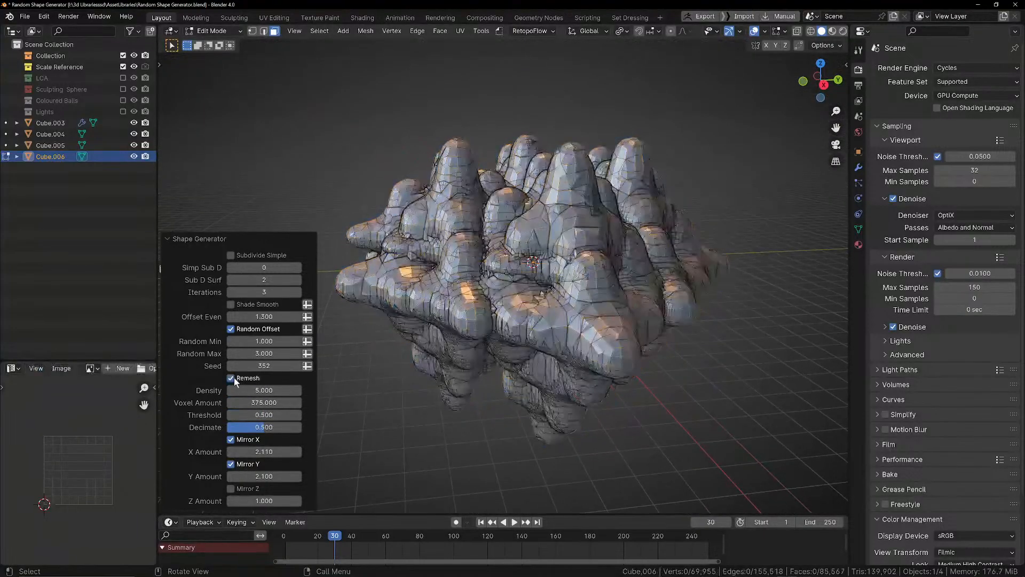
Step: Enable Subdivide Simple with Simp Sub D at 1 and raise the iterations to 4
{"action": "left_click", "coordinate": [231, 254]}
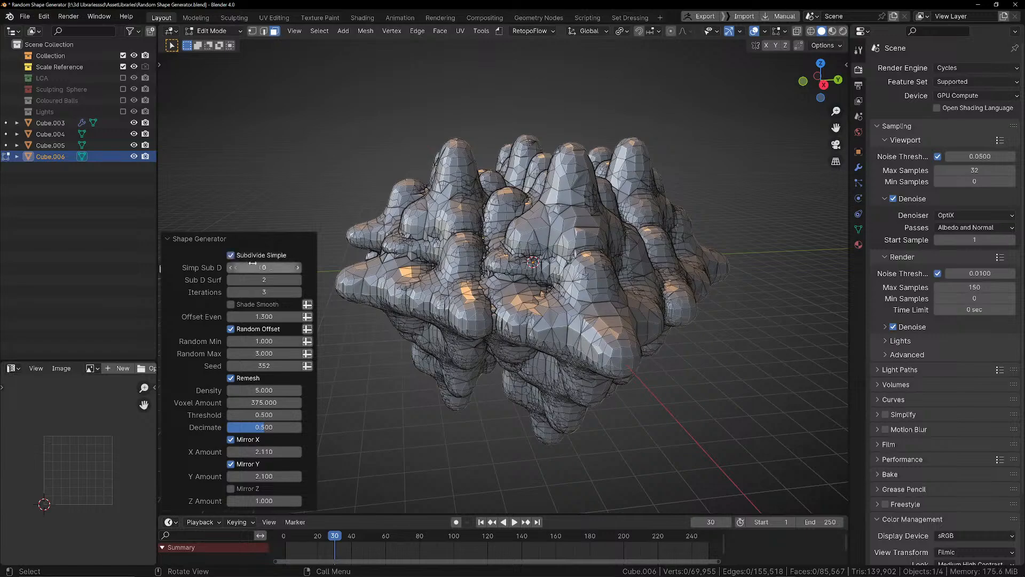
{"action": "left_click", "coordinate": [298, 268]}
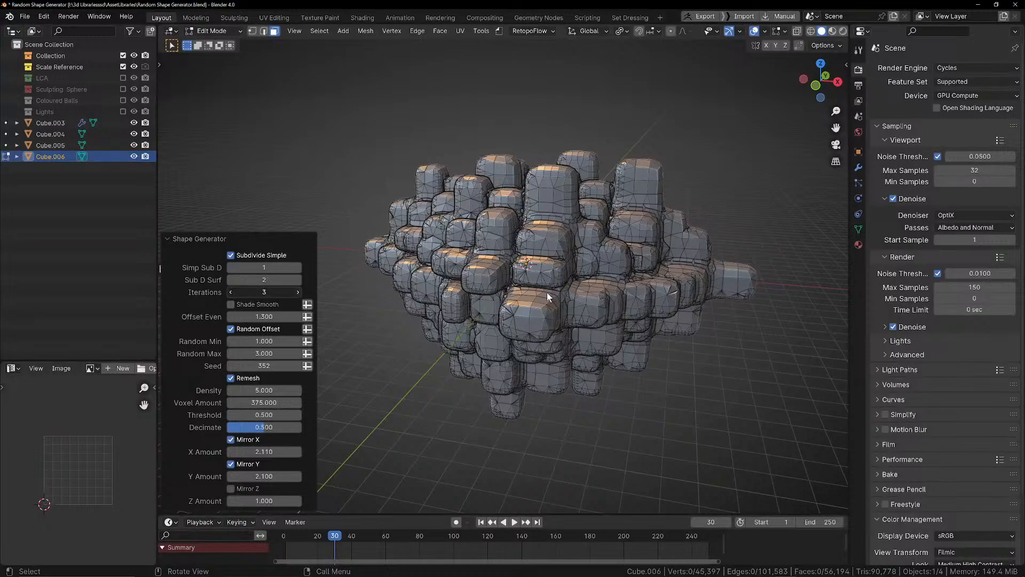
{"action": "middle_click_drag", "start_coordinate": [611, 275], "coordinate": [343, 420]}
{"action": "scroll", "coordinate": [566, 300], "scroll_direction": "up", "scroll_amount": 4}
{"action": "scroll", "coordinate": [496, 334], "scroll_direction": "down", "scroll_amount": 1}
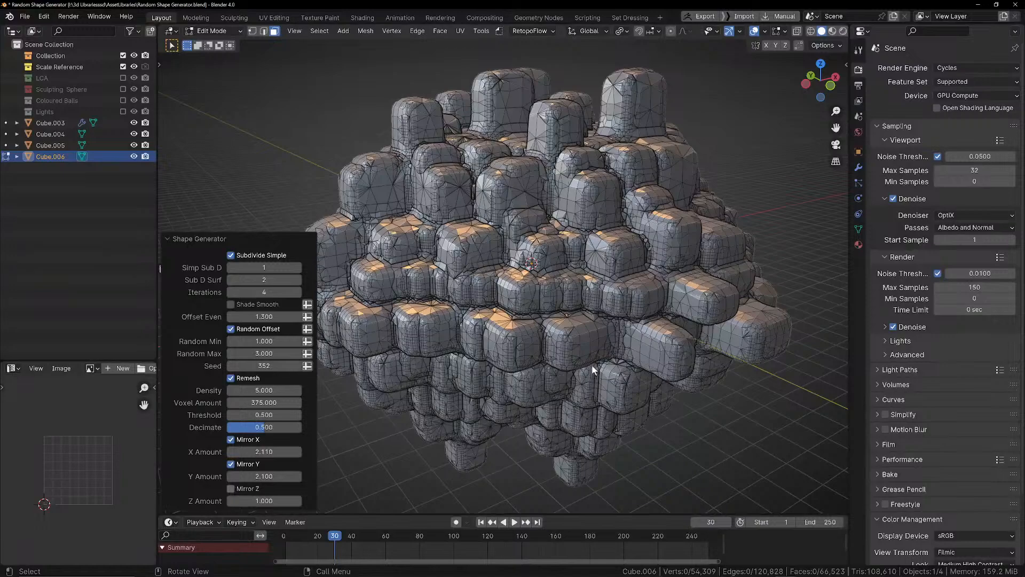
Step: Enable Mirror Z for the generated shape and inspect its form
{"action": "left_click", "coordinate": [230, 488]}
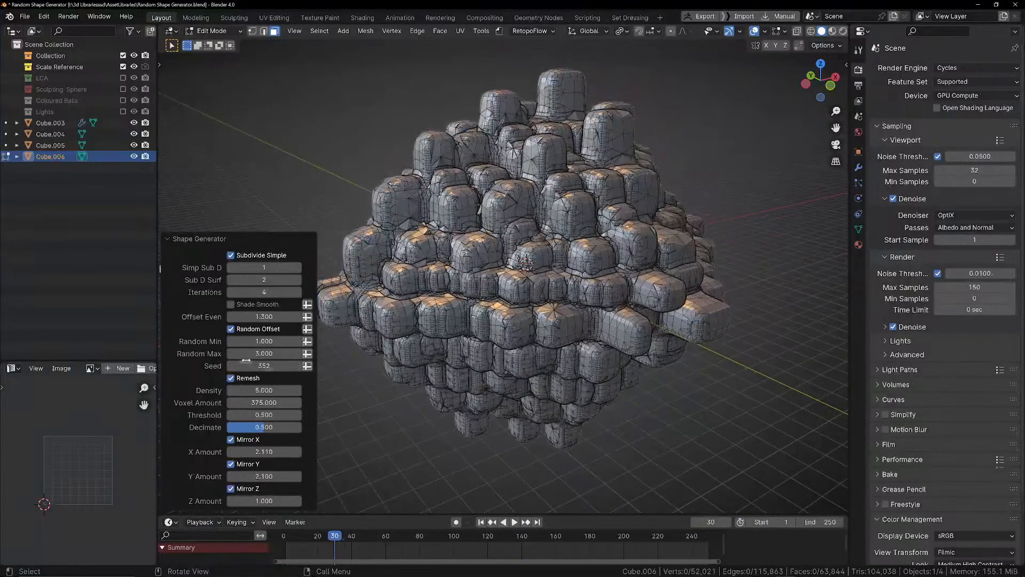
{"action": "scroll", "coordinate": [579, 320], "scroll_direction": "down", "scroll_amount": 2}
{"action": "middle_click_drag", "start_coordinate": [580, 321], "coordinate": [575, 290]}
{"action": "scroll", "coordinate": [586, 287], "scroll_direction": "up", "scroll_amount": 3}
{"action": "scroll", "coordinate": [582, 308], "scroll_direction": "down", "scroll_amount": 3}
Step: Return to Object Mode and shade the generated object smooth
{"action": "key", "text": "Tab"}
{"action": "right_click", "coordinate": [561, 283]}
{"action": "left_click", "coordinate": [561, 282]}
{"action": "scroll", "coordinate": [517, 251], "scroll_direction": "up", "scroll_amount": 3}
{"action": "scroll", "coordinate": [597, 305], "scroll_direction": "down", "scroll_amount": 3}
{"action": "scroll", "coordinate": [597, 306], "scroll_direction": "up", "scroll_amount": 4}
{"action": "scroll", "coordinate": [575, 289], "scroll_direction": "down", "scroll_amount": 4}
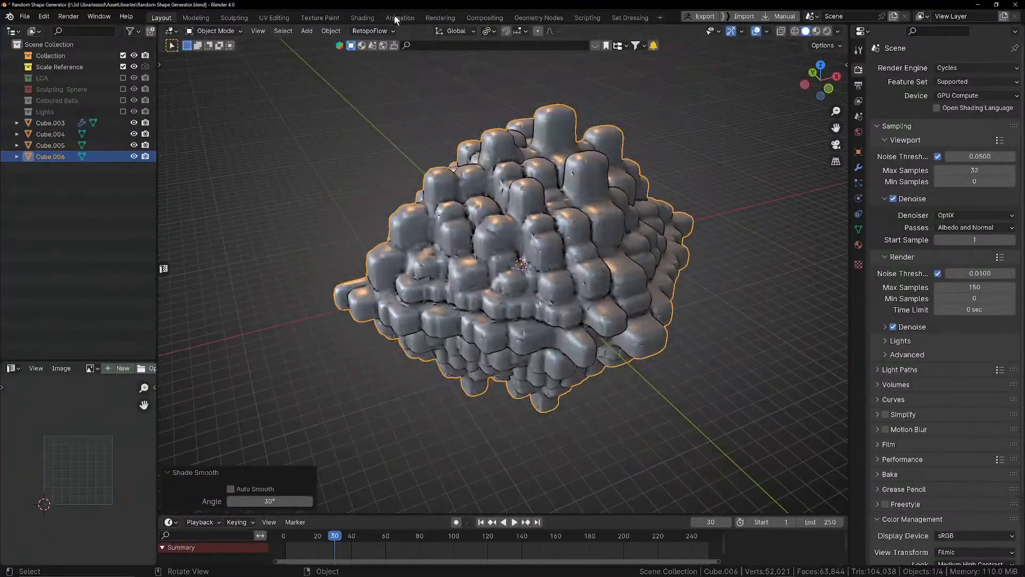
Step: Apply the Remesh Optimal tool to the whole mesh in Edit Mode and inspect the topology up close
{"action": "key", "text": "Tab"}
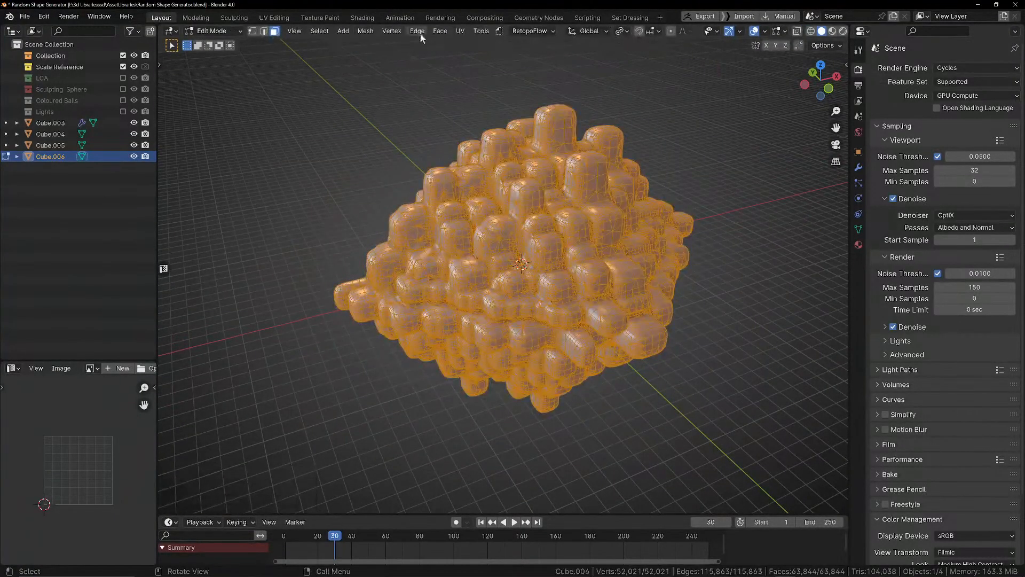
{"action": "left_click", "coordinate": [477, 31]}
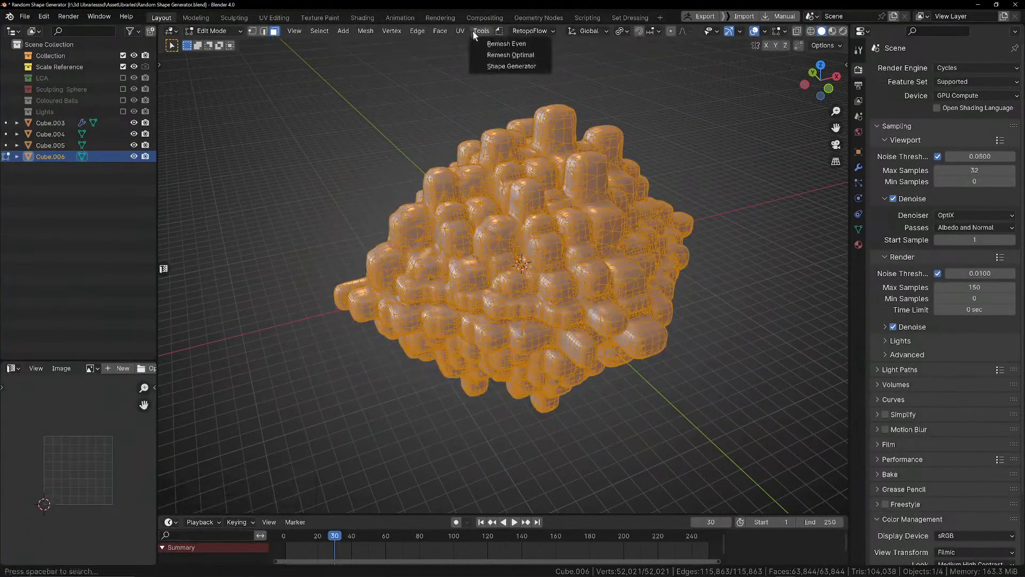
{"action": "left_click", "coordinate": [523, 55]}
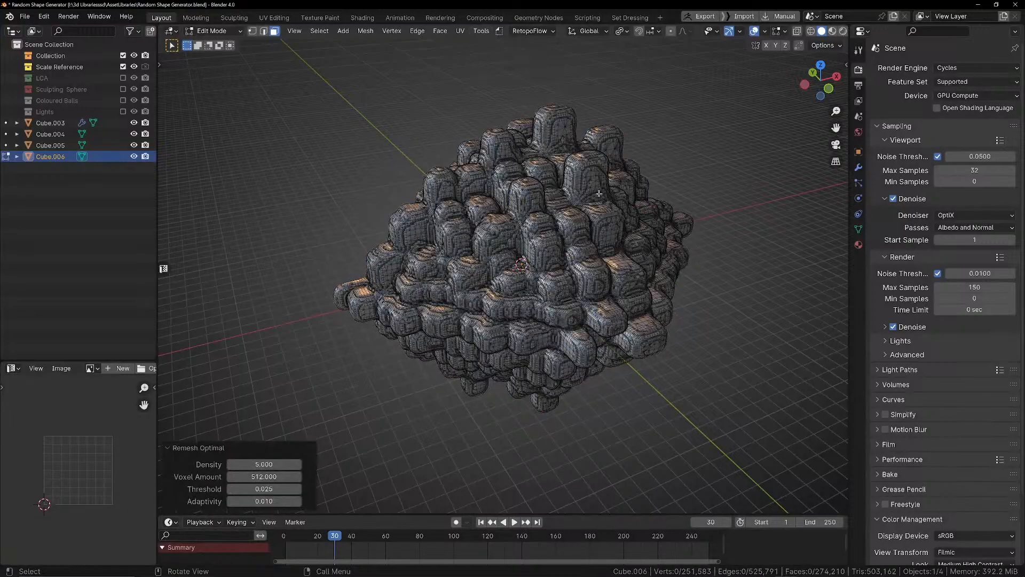
{"action": "scroll", "coordinate": [599, 194], "scroll_direction": "up", "scroll_amount": 3}
{"action": "middle_click_drag", "start_coordinate": [600, 193], "coordinate": [564, 187]}
{"action": "scroll", "coordinate": [547, 187], "scroll_direction": "down", "scroll_amount": 2}
{"action": "scroll", "coordinate": [565, 186], "scroll_direction": "up", "scroll_amount": 2}
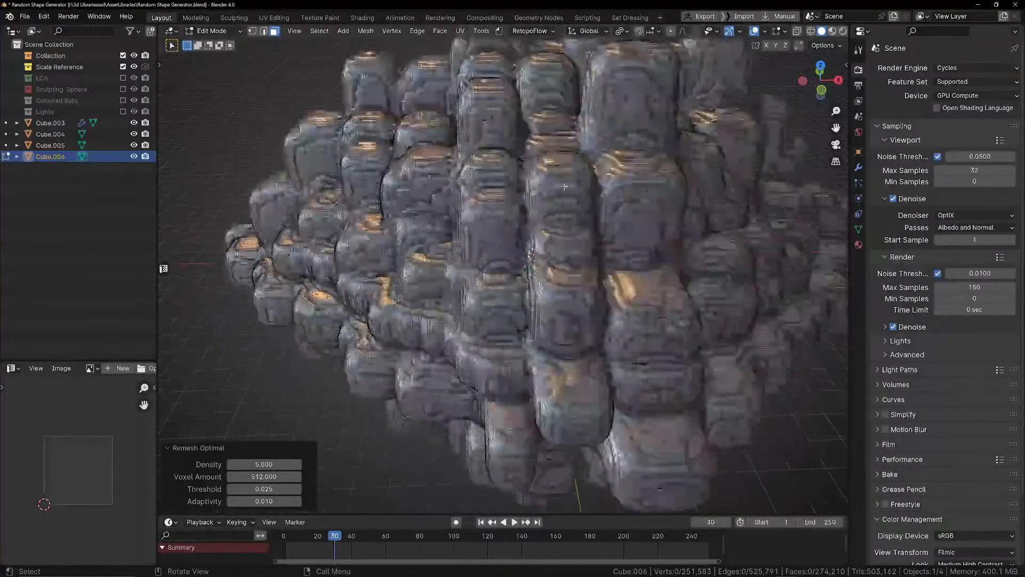
{"action": "scroll", "coordinate": [564, 186], "scroll_direction": "down", "scroll_amount": 3}
Step: Select the entire mesh, apply the Remesh Even tool and inspect the resulting topology
{"action": "key", "text": "a"}
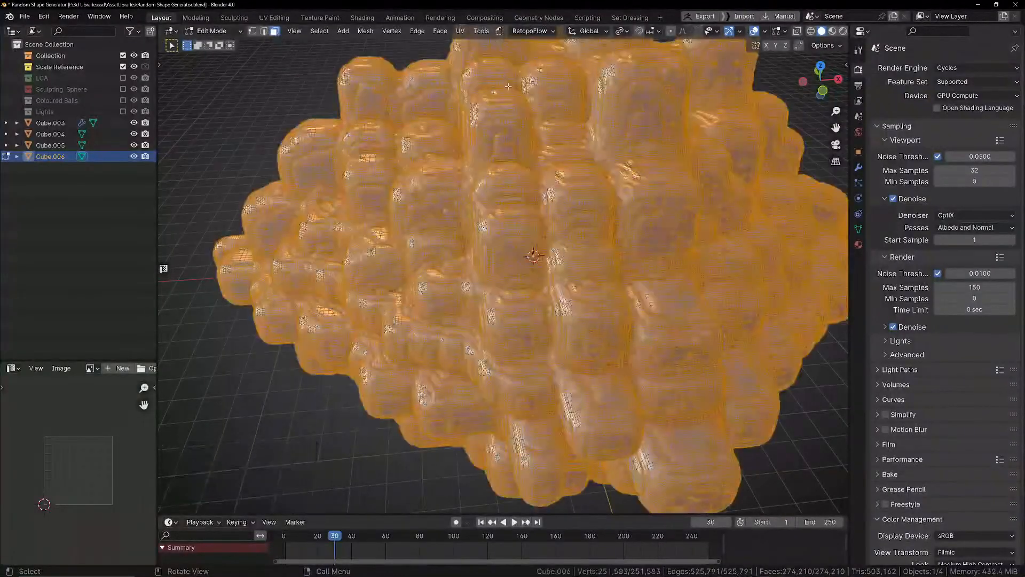
{"action": "left_click", "coordinate": [483, 31]}
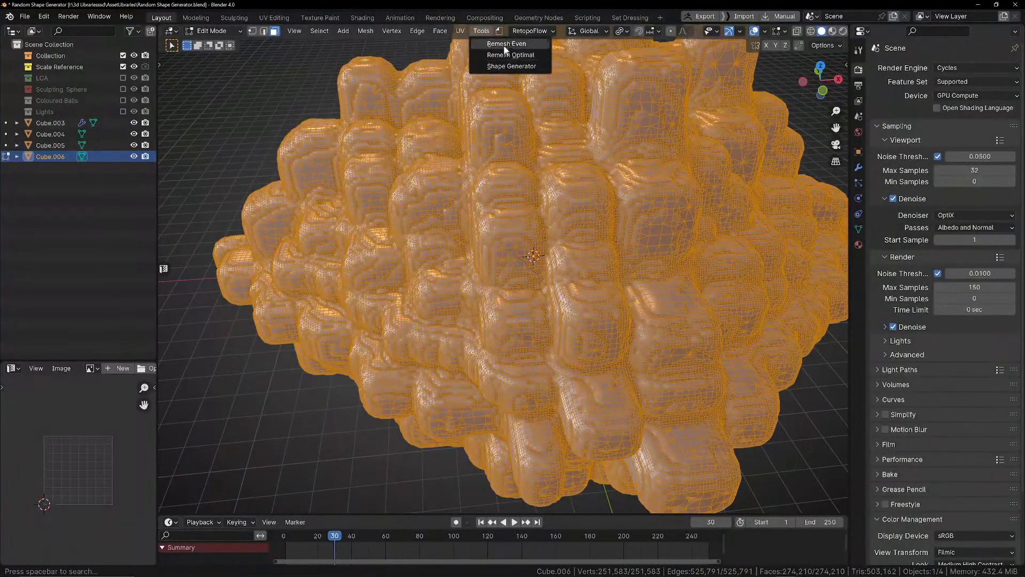
{"action": "left_click", "coordinate": [504, 45]}
{"action": "scroll", "coordinate": [552, 261], "scroll_direction": "up", "scroll_amount": 5}
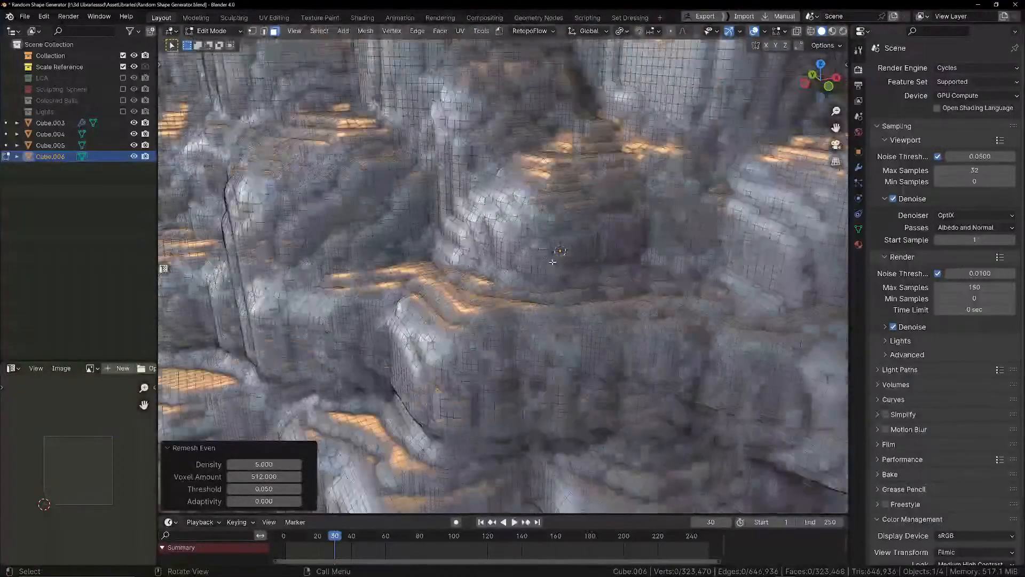
{"action": "middle_click_drag", "start_coordinate": [553, 262], "coordinate": [196, 72]}
{"action": "scroll", "coordinate": [608, 245], "scroll_direction": "down", "scroll_amount": 6}
Step: In the Sculpting workspace, smooth the stepped surface with broad strokes over several sides of the shape
{"action": "key", "text": "Tab"}
{"action": "left_click", "coordinate": [227, 19]}
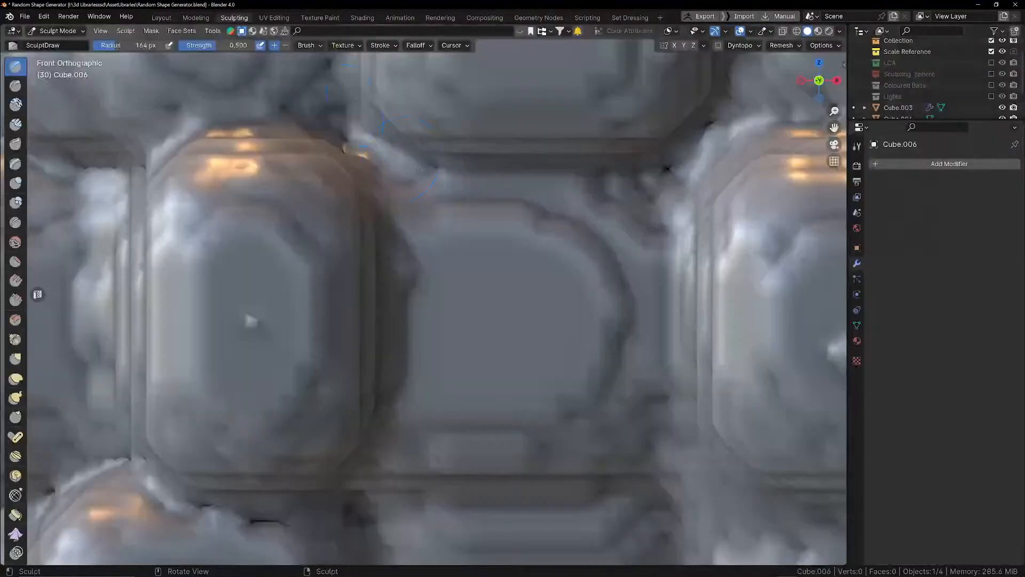
{"action": "scroll", "coordinate": [452, 311], "scroll_direction": "down", "scroll_amount": 8}
{"action": "mouse_move", "coordinate": [481, 299]}
{"action": "middle_mouse_down"}
{"action": "mouse_move", "coordinate": [452, 311]}
{"action": "mouse_move", "coordinate": [448, 287]}
{"action": "middle_mouse_up"}
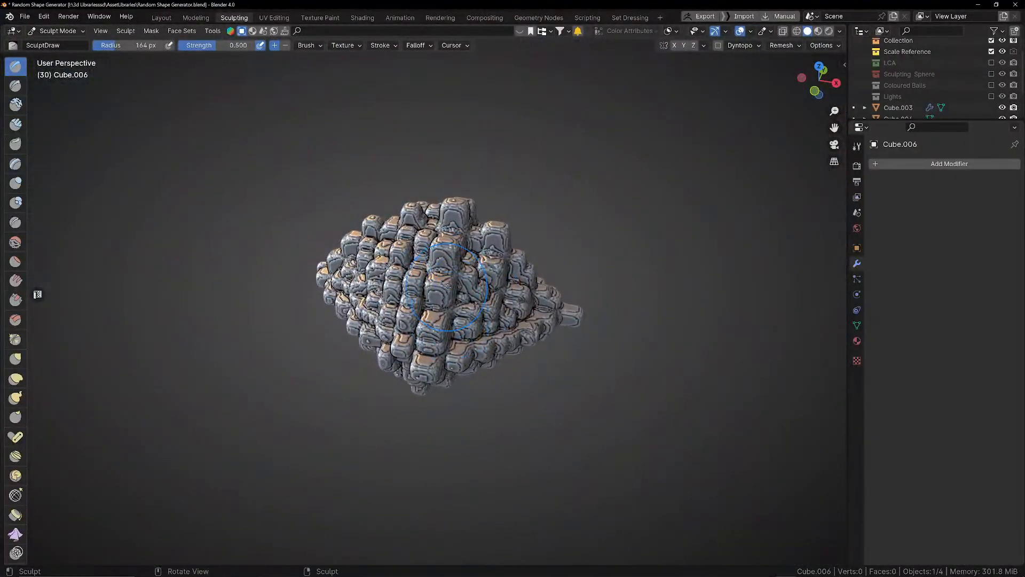
{"action": "mouse_move", "coordinate": [442, 285]}
{"action": "left_mouse_down", "text": "shift"}
{"action": "mouse_move", "coordinate": [446, 275]}
{"action": "mouse_move", "coordinate": [491, 320]}
{"action": "mouse_move", "coordinate": [374, 294]}
{"action": "mouse_move", "coordinate": [368, 241]}
{"action": "left_mouse_up", "text": "shift"}
{"action": "mouse_move", "coordinate": [453, 201]}
{"action": "left_mouse_down", "text": "shift"}
{"action": "mouse_move", "coordinate": [347, 281]}
{"action": "mouse_move", "coordinate": [441, 213]}
{"action": "mouse_move", "coordinate": [550, 293]}
{"action": "left_mouse_up", "text": "shift"}
{"action": "middle_click_drag", "start_coordinate": [561, 296], "coordinate": [453, 288]}
{"action": "mouse_move", "coordinate": [470, 310]}
{"action": "left_mouse_down", "text": "shift"}
{"action": "mouse_move", "coordinate": [574, 280]}
{"action": "mouse_move", "coordinate": [534, 374]}
{"action": "mouse_move", "coordinate": [385, 364]}
{"action": "mouse_move", "coordinate": [446, 447]}
{"action": "left_mouse_up", "text": "shift"}
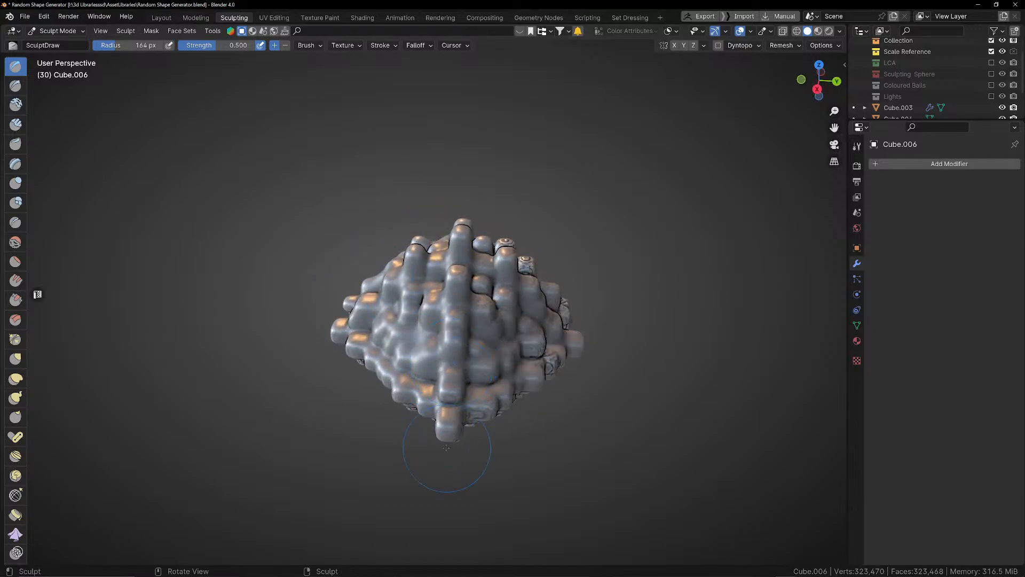
Step: Use the Crease brush to carve strokes between the bumps on the sculpted shape and inspect it from several sides
{"action": "left_click", "coordinate": [15, 222]}
{"action": "scroll", "coordinate": [481, 326], "scroll_direction": "up", "scroll_amount": 7}
{"action": "left_click_drag", "start_coordinate": [465, 315], "coordinate": [485, 355]}
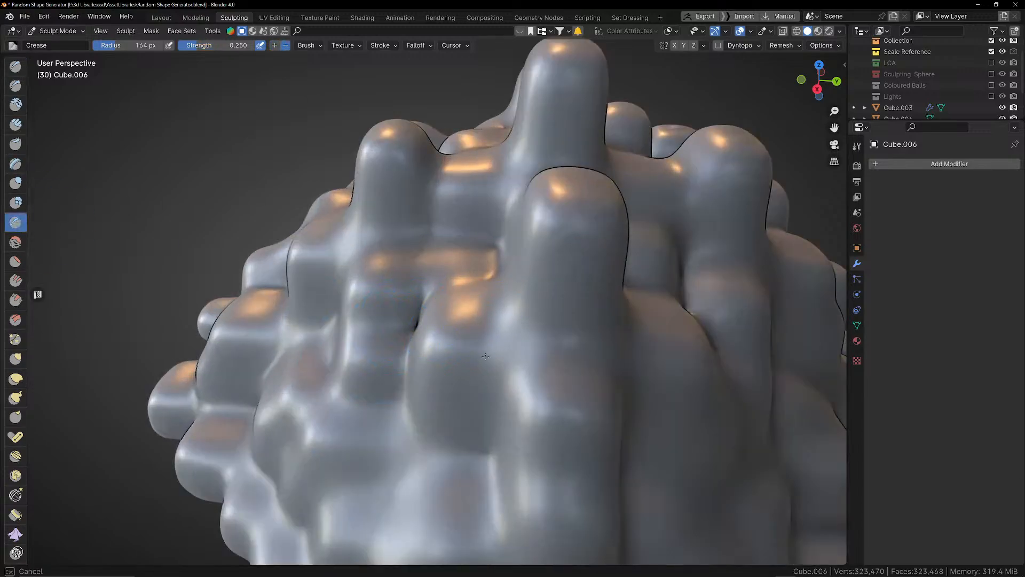
{"action": "mouse_move", "coordinate": [491, 393]}
{"action": "left_mouse_down"}
{"action": "mouse_move", "coordinate": [502, 316]}
{"action": "mouse_move", "coordinate": [496, 470]}
{"action": "mouse_move", "coordinate": [343, 377]}
{"action": "mouse_move", "coordinate": [428, 438]}
{"action": "mouse_move", "coordinate": [489, 454]}
{"action": "left_mouse_up"}
{"action": "scroll", "coordinate": [498, 427], "scroll_direction": "down", "scroll_amount": 12}
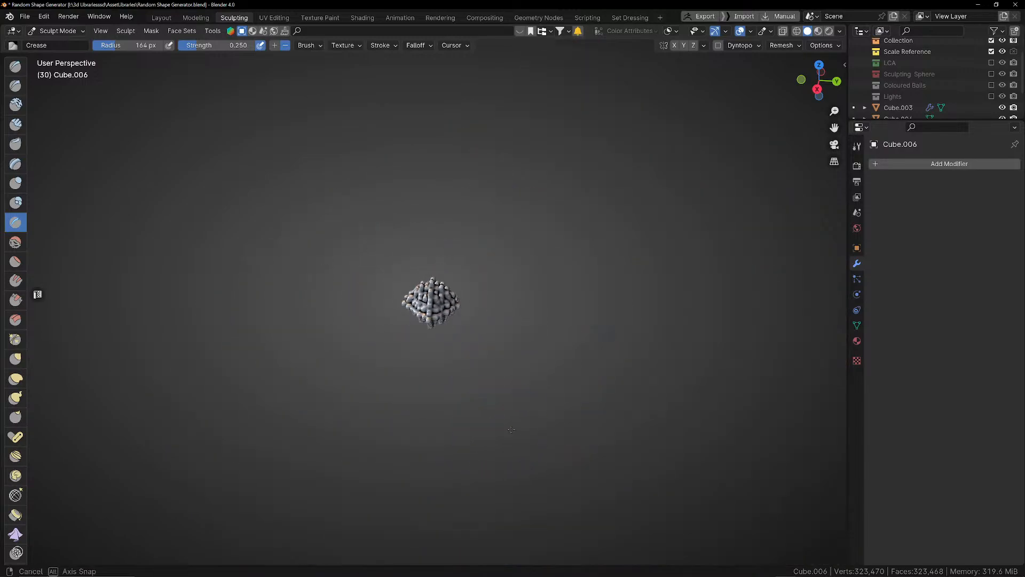
{"action": "middle_click_drag", "start_coordinate": [499, 428], "coordinate": [581, 427]}
{"action": "scroll", "coordinate": [505, 387], "scroll_direction": "up", "scroll_amount": 4}
{"action": "scroll", "coordinate": [498, 382], "scroll_direction": "up", "scroll_amount": 3}
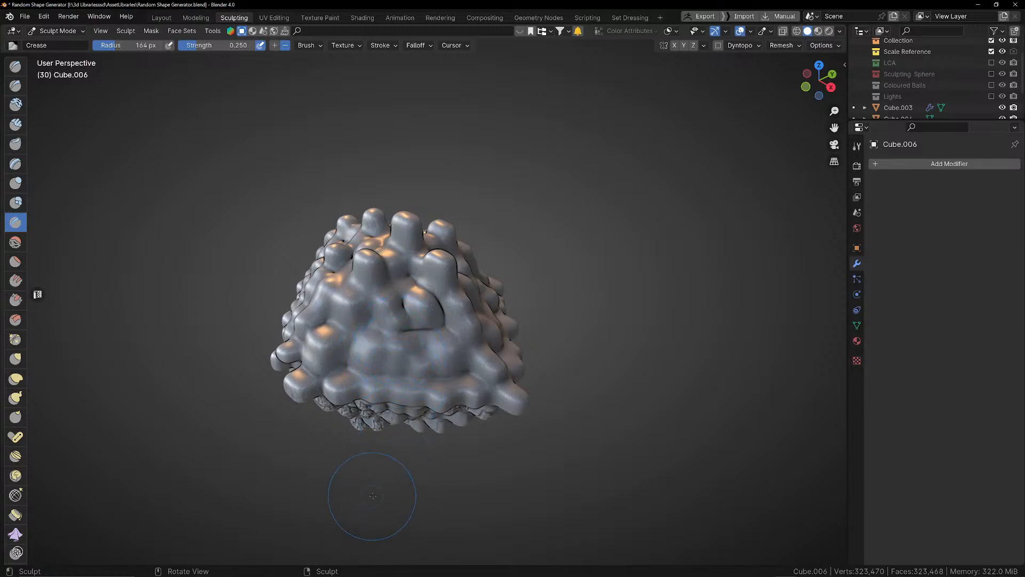
{"action": "scroll", "coordinate": [367, 507], "scroll_direction": "down", "scroll_amount": 2}
{"action": "mouse_move", "coordinate": [412, 430]}
{"action": "middle_mouse_down"}
{"action": "mouse_move", "coordinate": [461, 374]}
{"action": "mouse_move", "coordinate": [542, 386]}
{"action": "middle_mouse_up"}
Step: Return to the Layout workspace and delete the sculpted object
{"action": "left_click", "coordinate": [161, 17]}
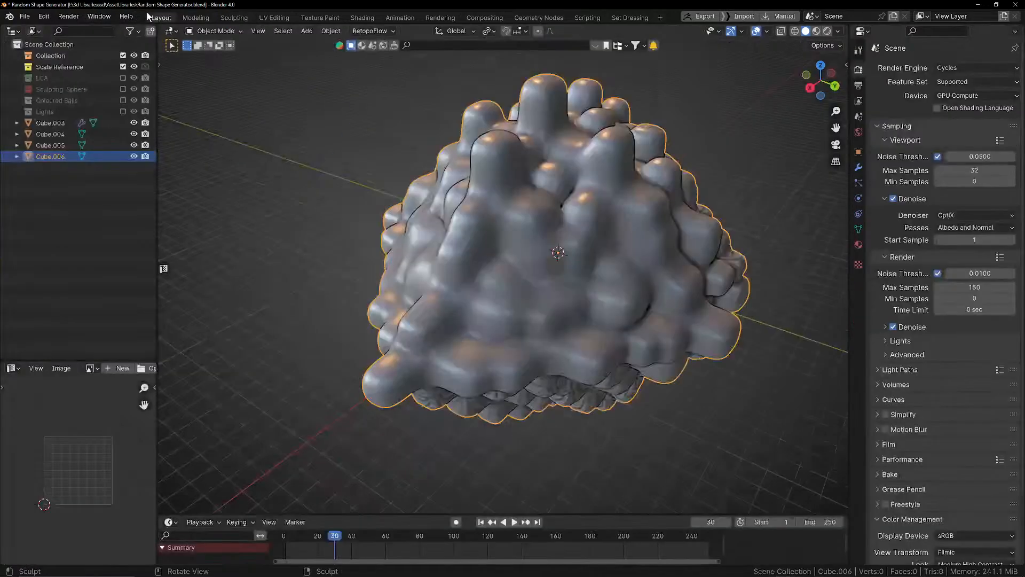
{"action": "scroll", "coordinate": [527, 197], "scroll_direction": "down", "scroll_amount": 4}
{"action": "key", "text": "x"}
{"action": "left_click", "coordinate": [527, 236]}
Step: Add a new 2 m cube at the world origin in Object Mode
{"action": "mouse_move", "coordinate": [618, 279]}
{"action": "middle_mouse_down"}
{"action": "mouse_move", "coordinate": [609, 286]}
{"action": "mouse_move", "coordinate": [715, 262]}
{"action": "mouse_move", "coordinate": [609, 263]}
{"action": "middle_mouse_up"}
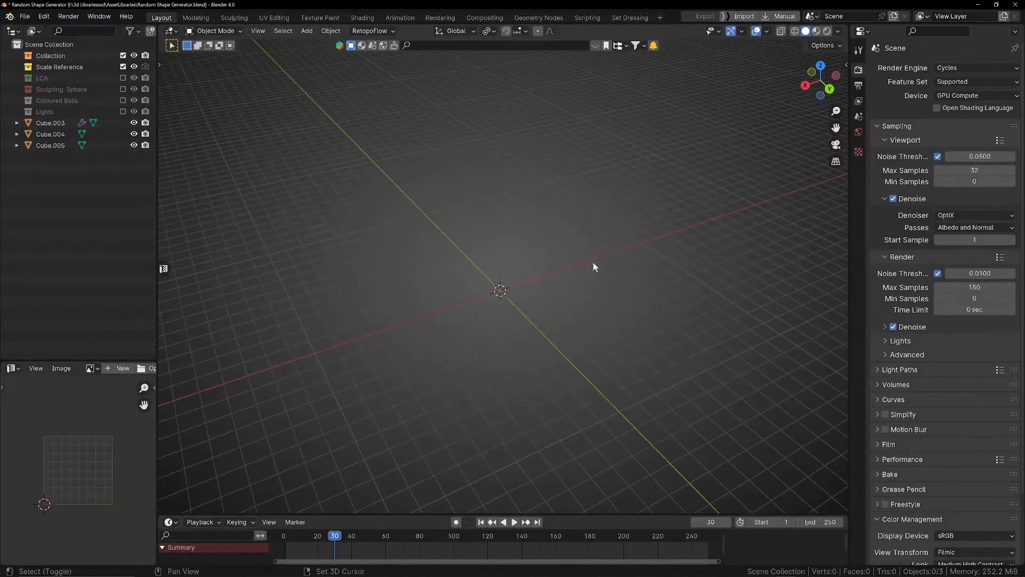
{"action": "key", "text": "shift+a"}
{"action": "mouse_move", "coordinate": [569, 263]}
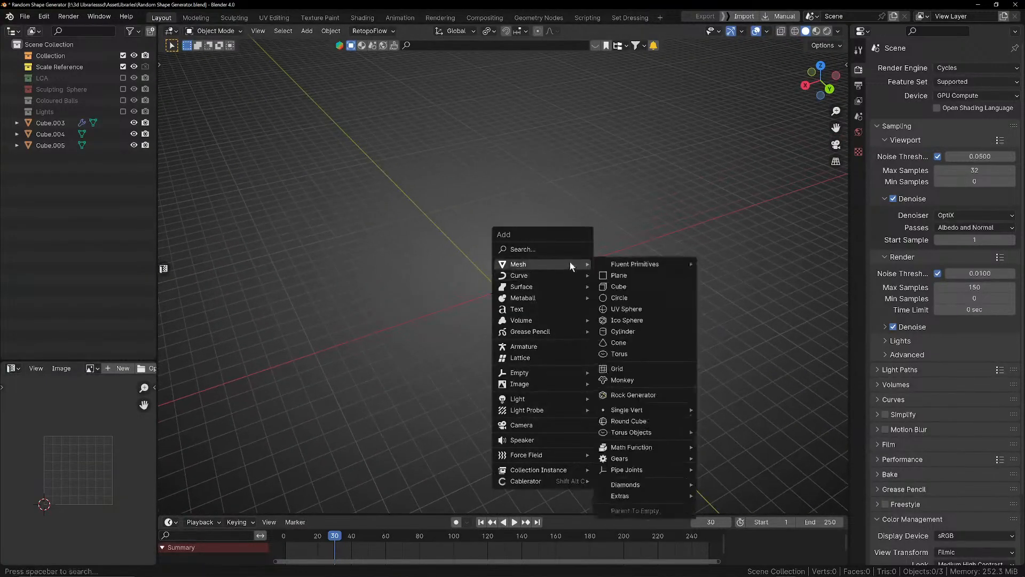
{"action": "left_click", "coordinate": [645, 285]}
Step: Add the Circular Array modifier to the new cube, setting its count to 28 and radius to 3.48 m
{"action": "left_click", "coordinate": [858, 168]}
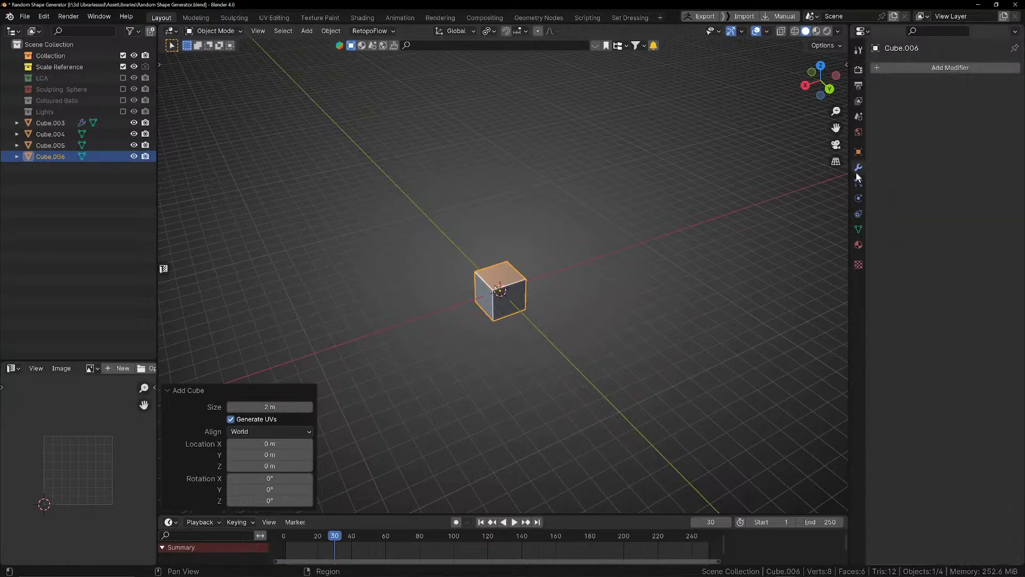
{"action": "left_click", "coordinate": [919, 67]}
{"action": "mouse_move", "coordinate": [904, 155]}
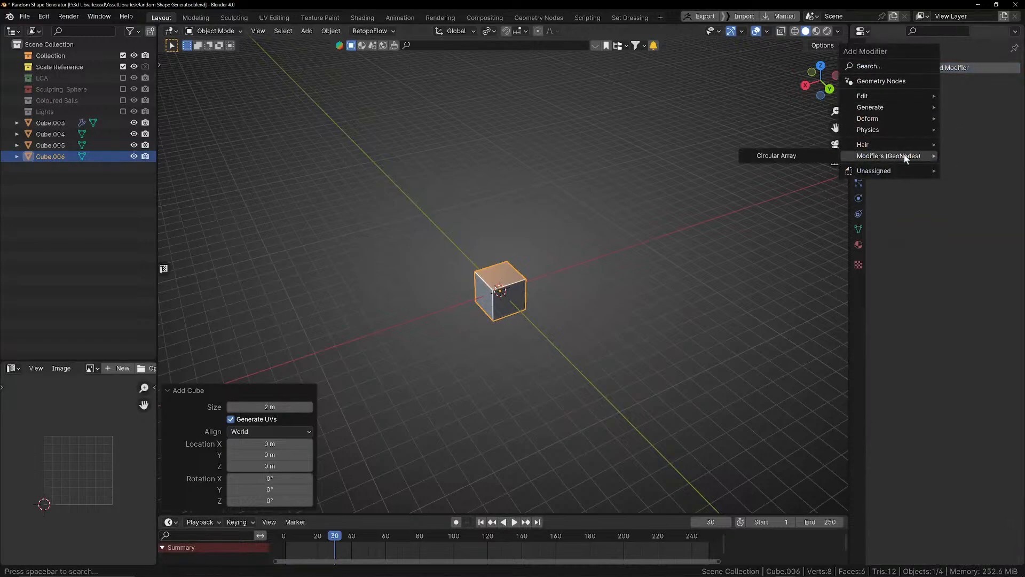
{"action": "left_click", "coordinate": [831, 158]}
{"action": "scroll", "coordinate": [595, 283], "scroll_direction": "down", "scroll_amount": 4}
{"action": "middle_click_drag", "start_coordinate": [595, 284], "coordinate": [635, 303]}
{"action": "scroll", "coordinate": [632, 296], "scroll_direction": "up", "scroll_amount": 2}
{"action": "left_click_drag", "start_coordinate": [970, 128], "coordinate": [951, 142]}
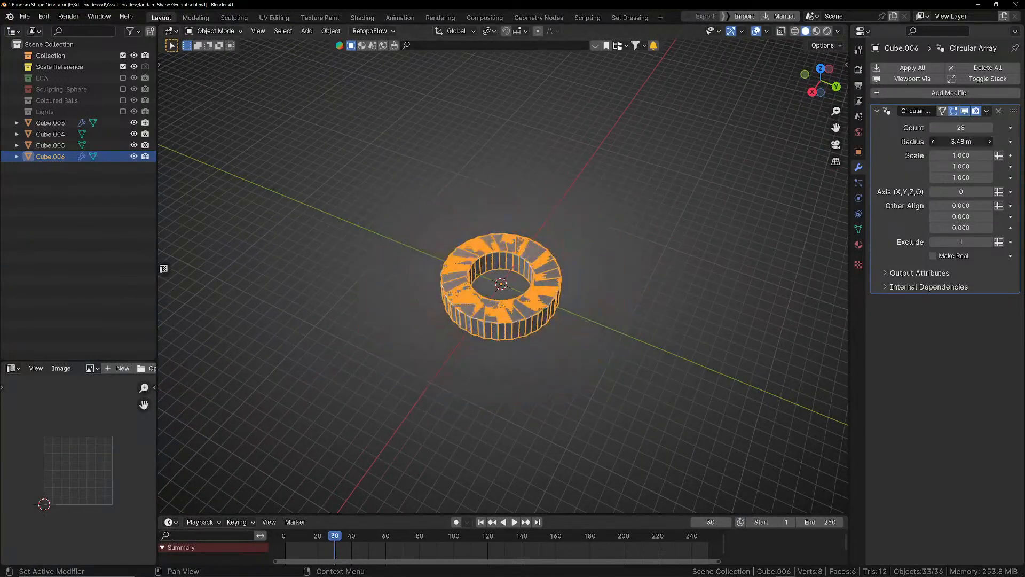
Step: Set the Circular Array's Exclude value to 3 and its count to 115
{"action": "left_click", "coordinate": [990, 241]}
{"action": "left_click", "coordinate": [990, 241]}
{"action": "left_click_drag", "start_coordinate": [962, 129], "coordinate": [1010, 128]}
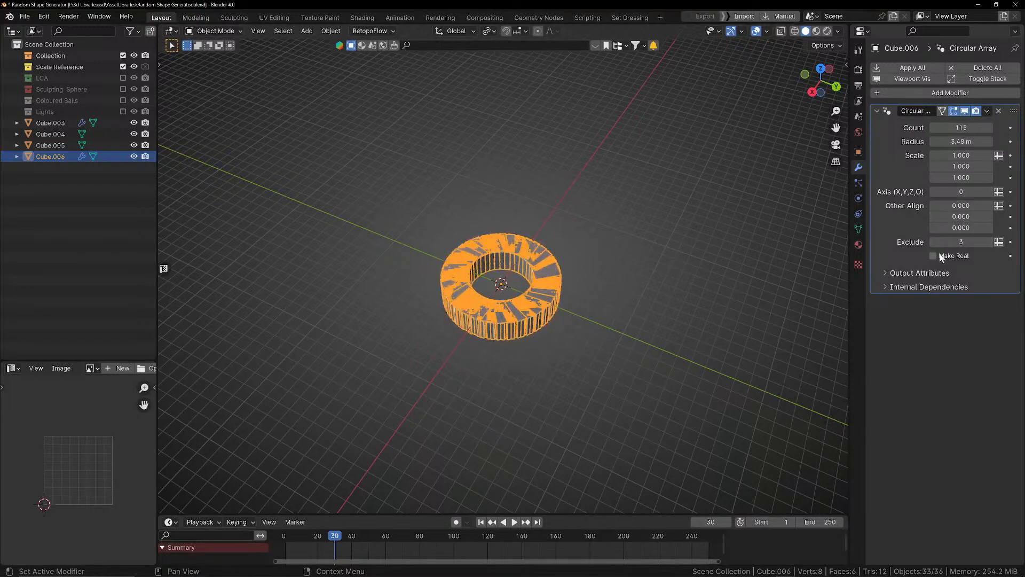
Step: Turn on Make Real for the circular array, check the ring up close and apply the modifier
{"action": "left_click", "coordinate": [935, 256]}
{"action": "scroll", "coordinate": [587, 250], "scroll_direction": "up", "scroll_amount": 4}
{"action": "mouse_move", "coordinate": [587, 250]}
{"action": "middle_mouse_down"}
{"action": "mouse_move", "coordinate": [599, 215]}
{"action": "mouse_move", "coordinate": [583, 270]}
{"action": "middle_mouse_up"}
{"action": "scroll", "coordinate": [599, 216], "scroll_direction": "up", "scroll_amount": 4}
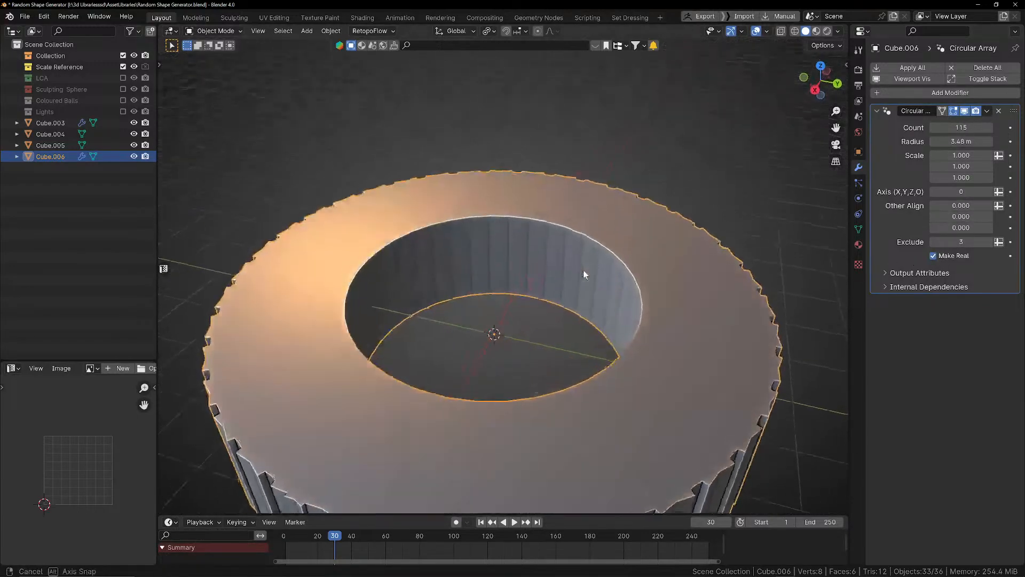
{"action": "scroll", "coordinate": [586, 268], "scroll_direction": "down", "scroll_amount": 5}
{"action": "key", "text": "ctrl+a"}
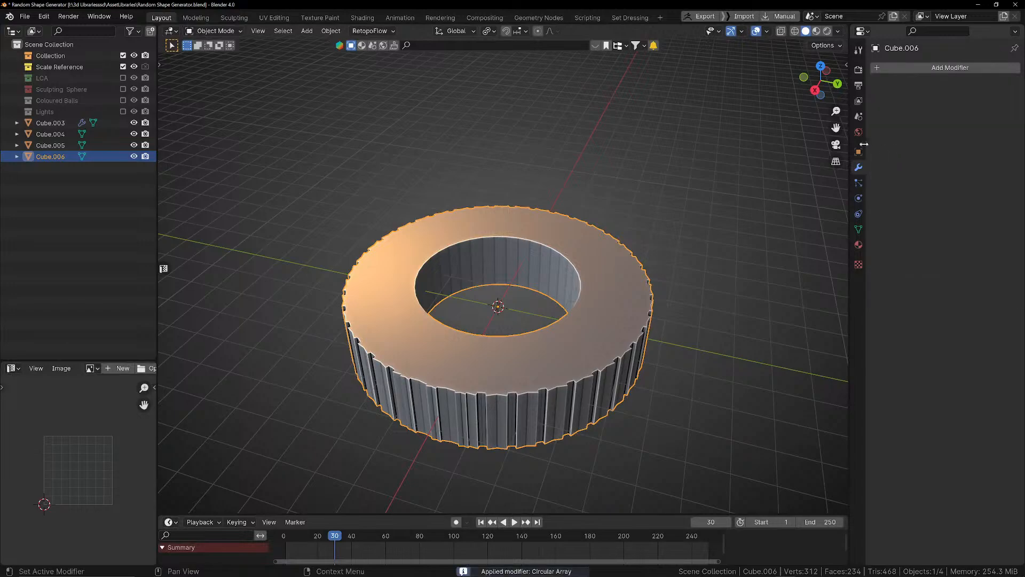
Step: Remesh the ring with Remesh Optimal in Edit Mode, return to Object Mode and inspect it from above
{"action": "key", "text": "Tab"}
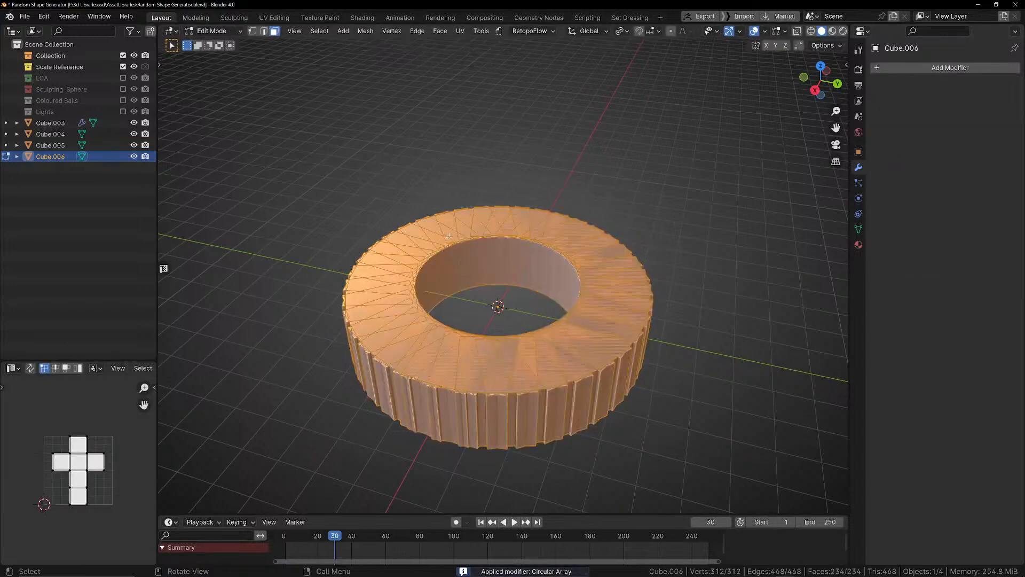
{"action": "left_click", "coordinate": [491, 31]}
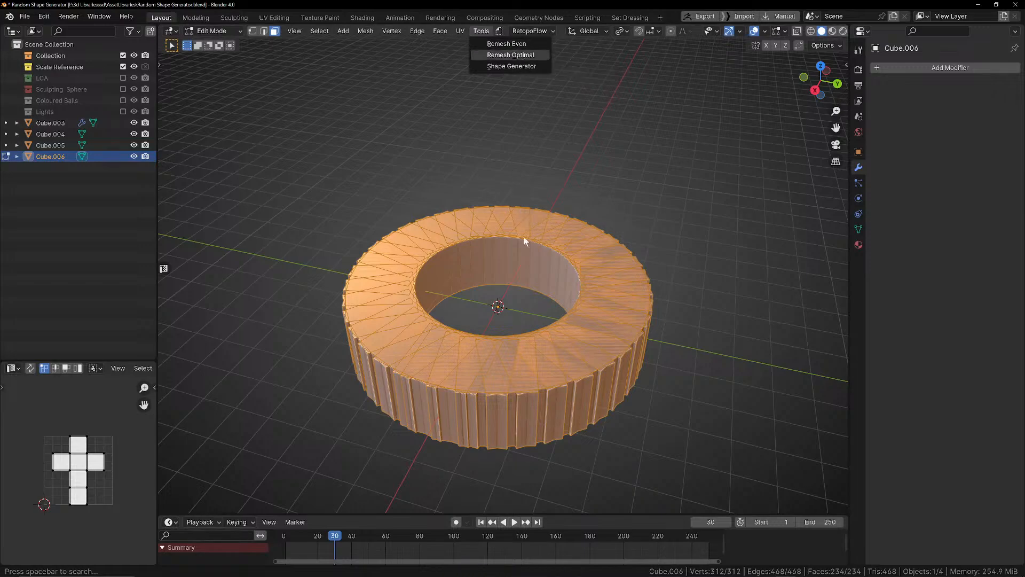
{"action": "scroll", "coordinate": [532, 288], "scroll_direction": "up", "scroll_amount": 2}
{"action": "middle_click_drag", "start_coordinate": [534, 355], "coordinate": [536, 316]}
{"action": "key", "text": "Tab"}
{"action": "scroll", "coordinate": [550, 341], "scroll_direction": "down", "scroll_amount": 1}
{"action": "middle_click_drag", "start_coordinate": [557, 357], "coordinate": [542, 387]}
{"action": "scroll", "coordinate": [543, 386], "scroll_direction": "down", "scroll_amount": 3}
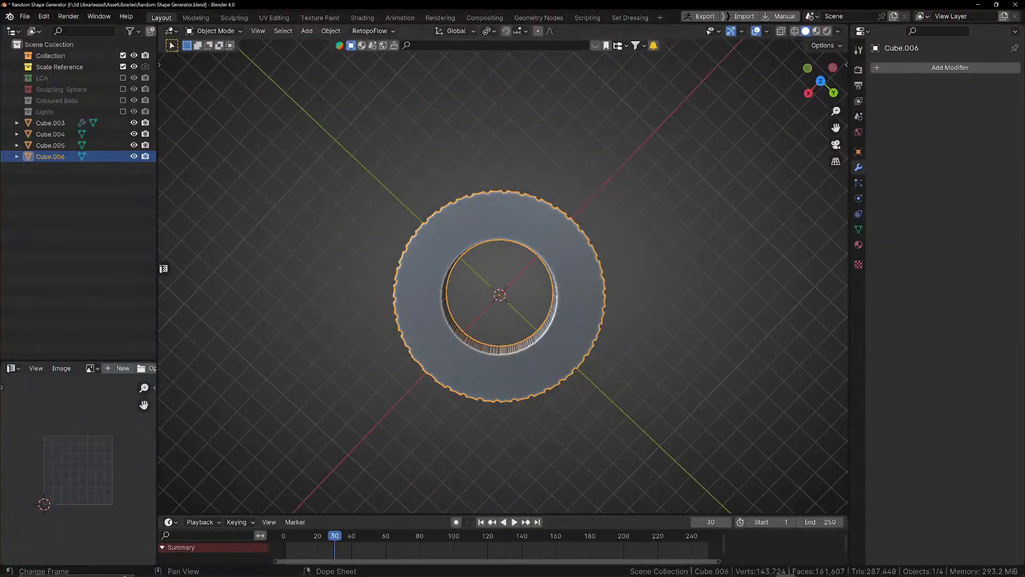
Step: Switch to Marmoset Toolbag and examine the gun model and the bake project's Arm group
{"action": "mouse_move", "coordinate": [588, 574]}
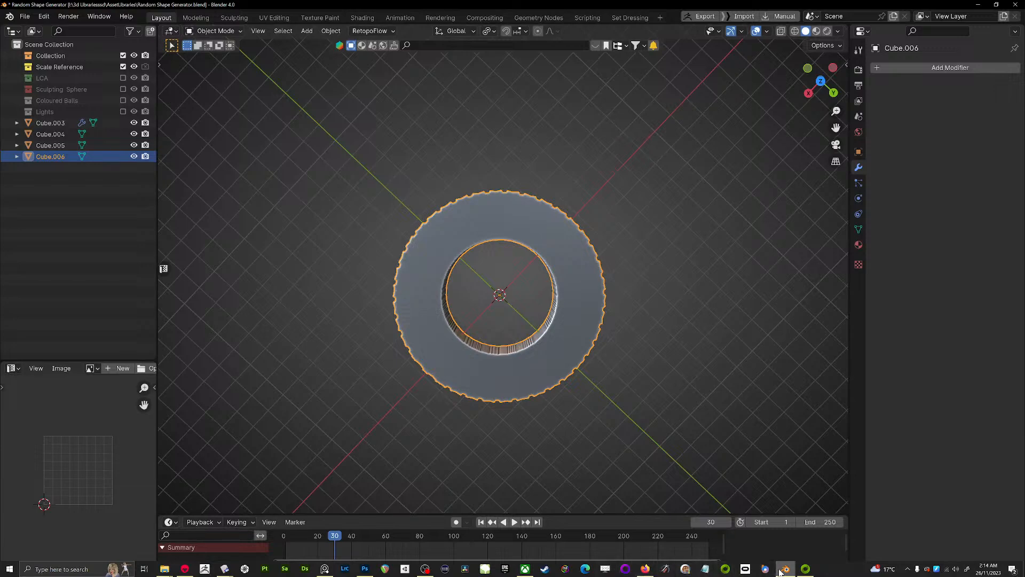
{"action": "mouse_move", "coordinate": [779, 571]}
{"action": "left_click", "coordinate": [187, 571]}
{"action": "scroll", "coordinate": [454, 256], "scroll_direction": "up", "scroll_amount": 9}
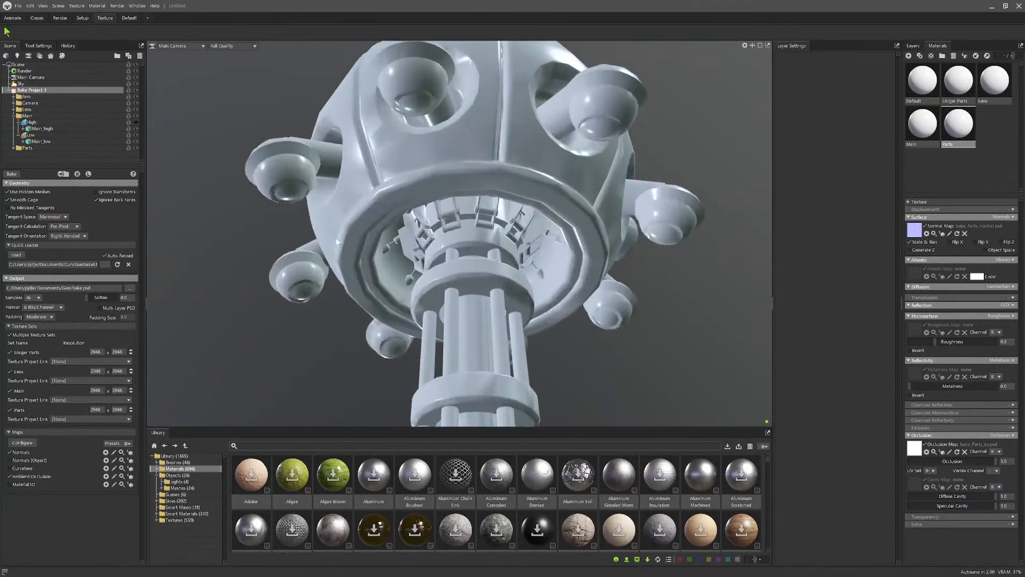
{"action": "left_click", "coordinate": [12, 96]}
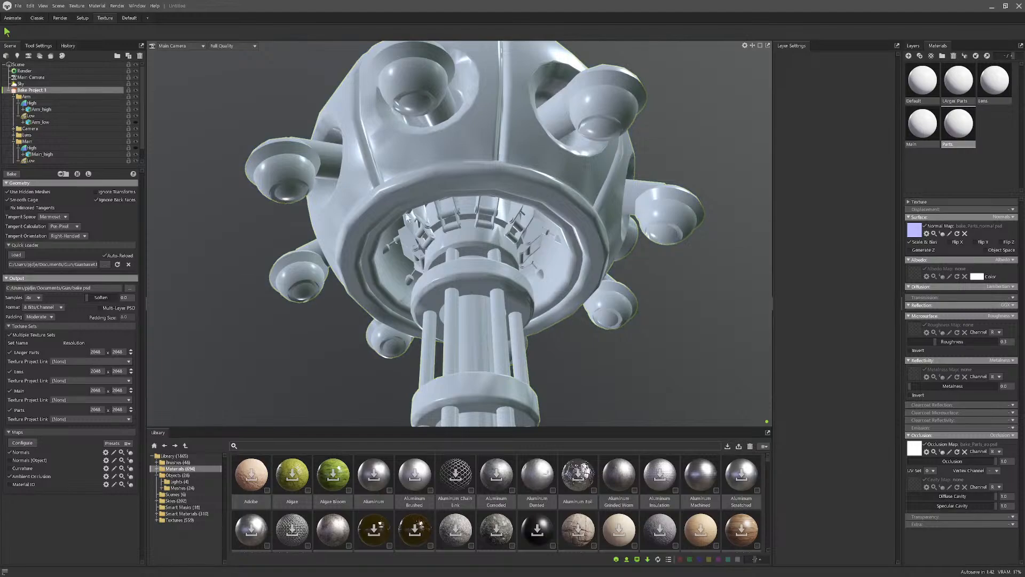
Step: Switch back to Blender and open the recent file Guntest.blend, discarding the current changes
{"action": "key", "text": "alt+Tab"}
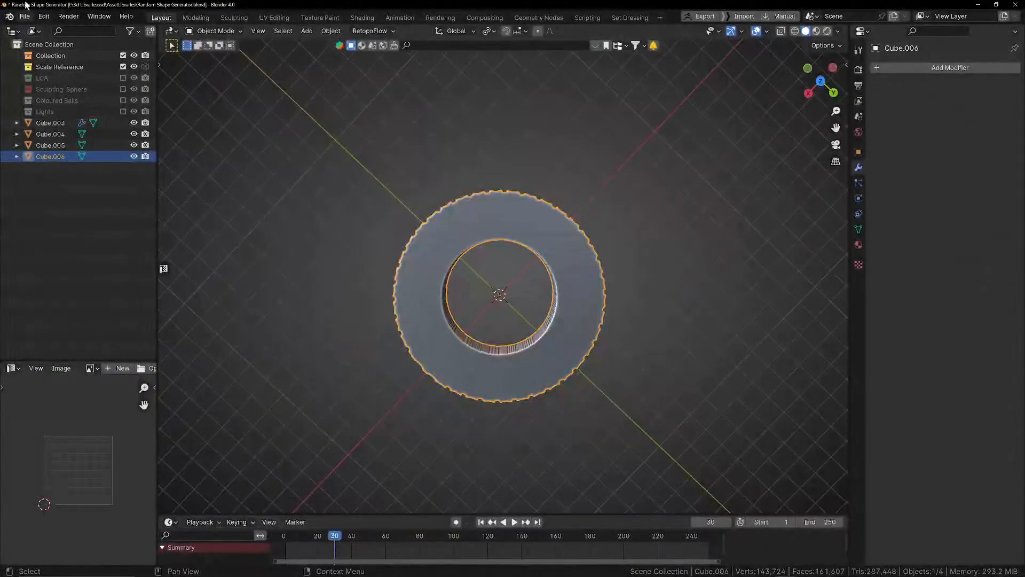
{"action": "left_click", "coordinate": [24, 16]}
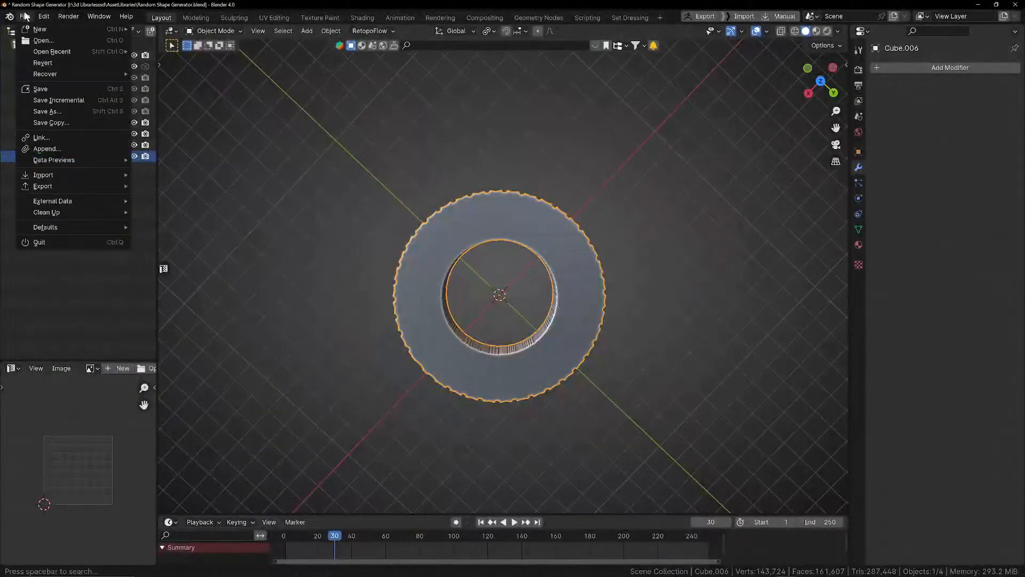
{"action": "mouse_move", "coordinate": [54, 51]}
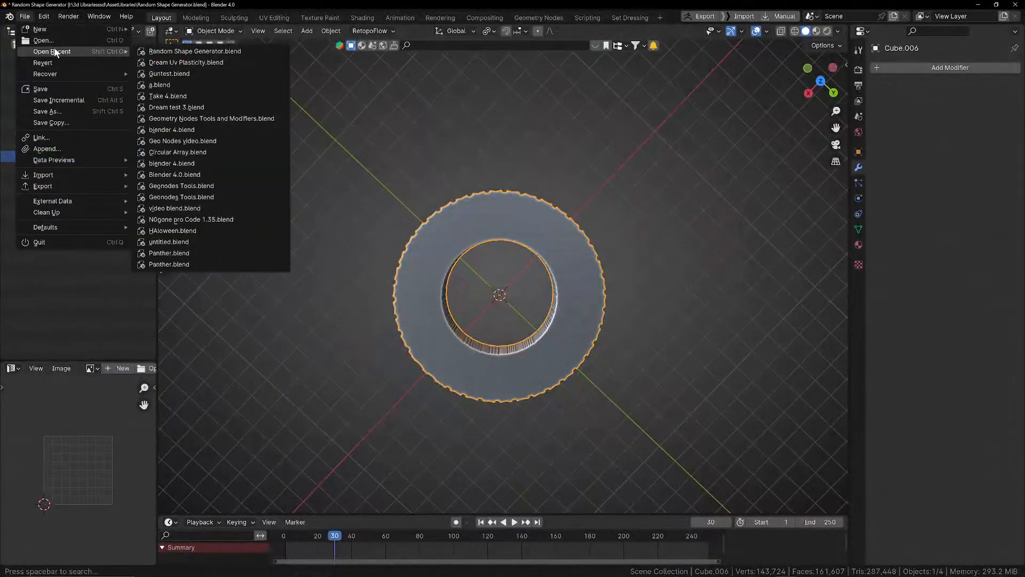
{"action": "left_click", "coordinate": [178, 68]}
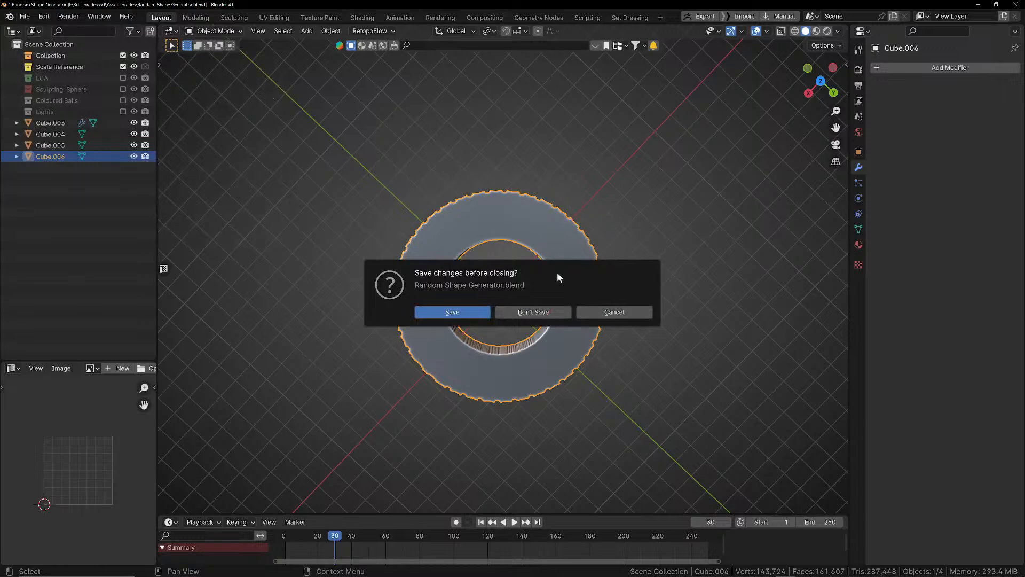
{"action": "left_click", "coordinate": [553, 312]}
{"action": "scroll", "coordinate": [581, 307], "scroll_direction": "down", "scroll_amount": 2}
{"action": "scroll", "coordinate": [531, 315], "scroll_direction": "up", "scroll_amount": 7}
{"action": "left_click", "coordinate": [524, 329]}
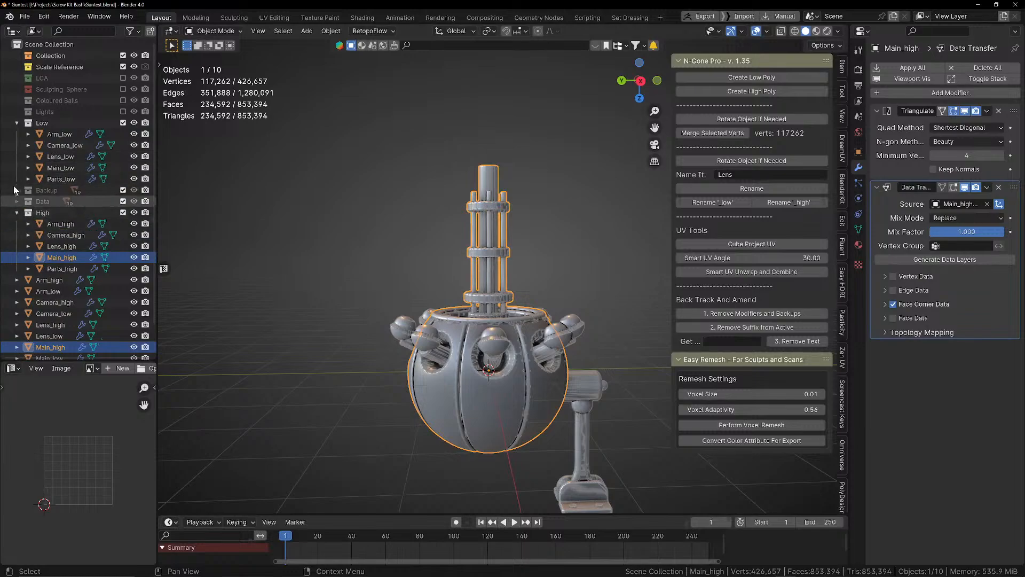
Step: Select all ten high and low objects from Arm_high to Parts_low and start an FBX export
{"action": "left_click", "coordinate": [17, 122]}
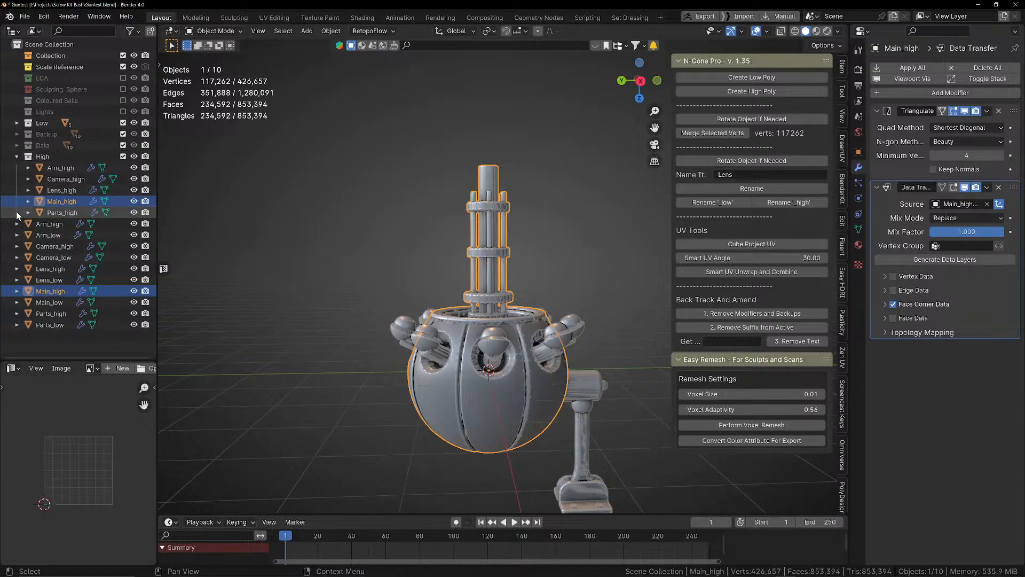
{"action": "left_click", "coordinate": [50, 224]}
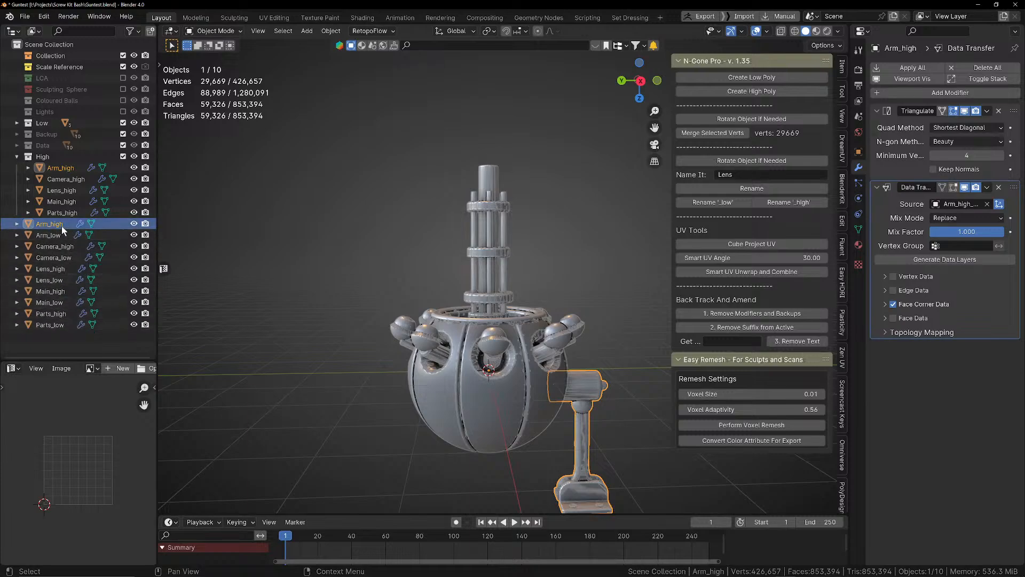
{"action": "key", "text": "q"}
{"action": "mouse_move", "coordinate": [492, 288]}
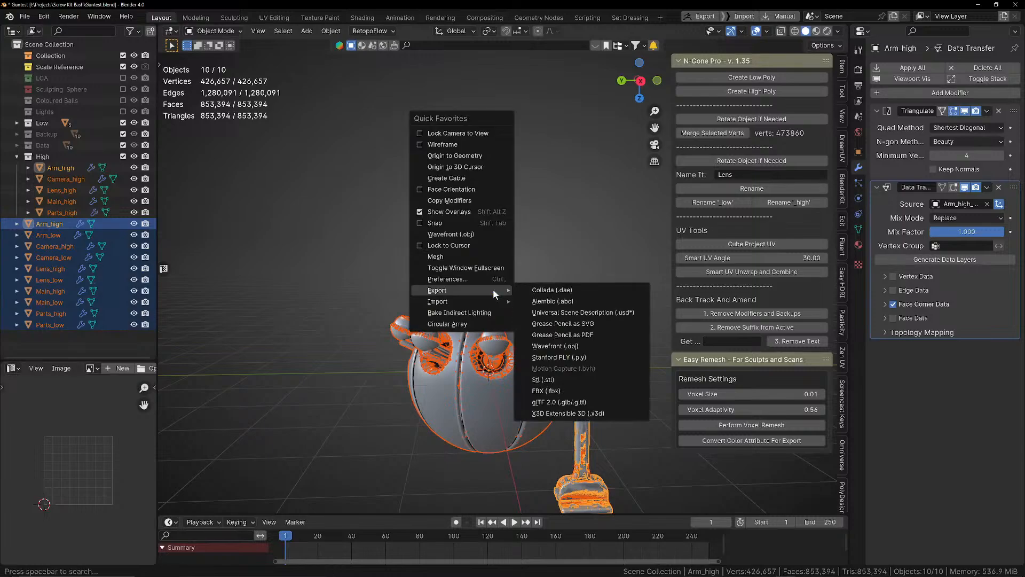
{"action": "left_click", "coordinate": [582, 390]}
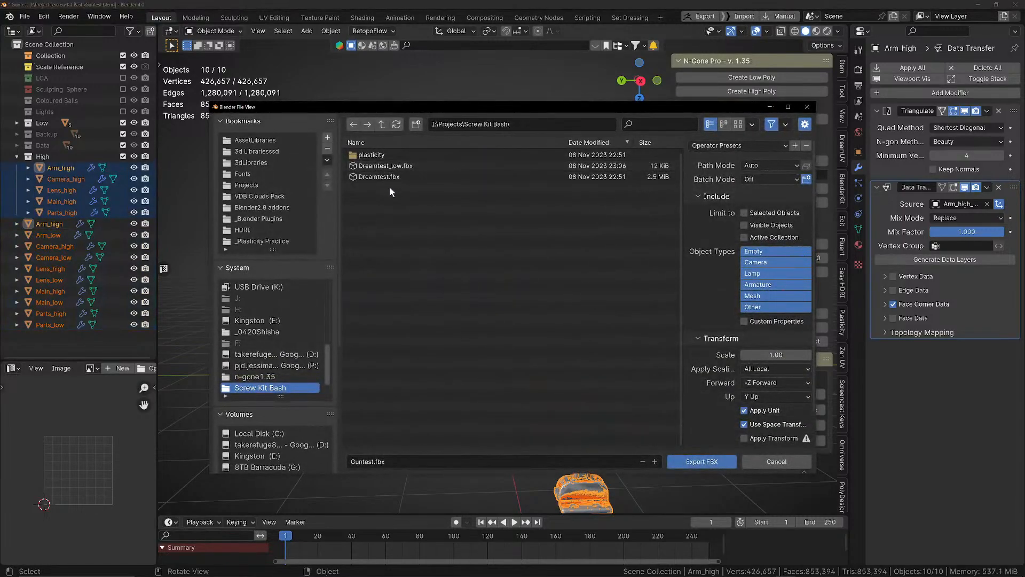
Step: Limit the FBX export to selected objects, copy the Screw Kit Bash folder path and export the file as Guntest.fbx
{"action": "left_click", "coordinate": [396, 461]}
{"action": "left_click", "coordinate": [746, 213]}
{"action": "left_click", "coordinate": [553, 124]}
{"action": "key", "text": "ctrl+c"}
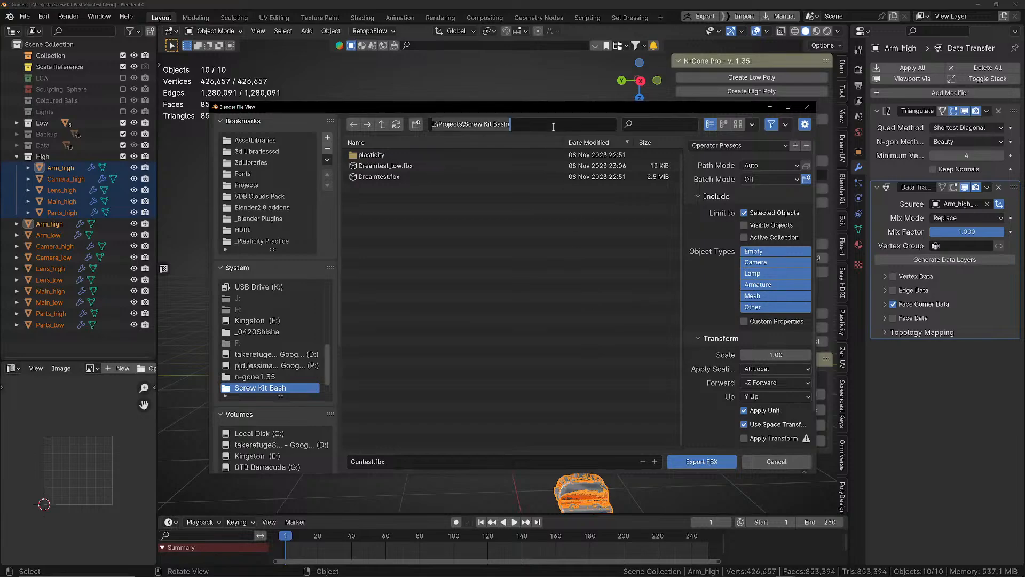
{"action": "left_click", "coordinate": [569, 392]}
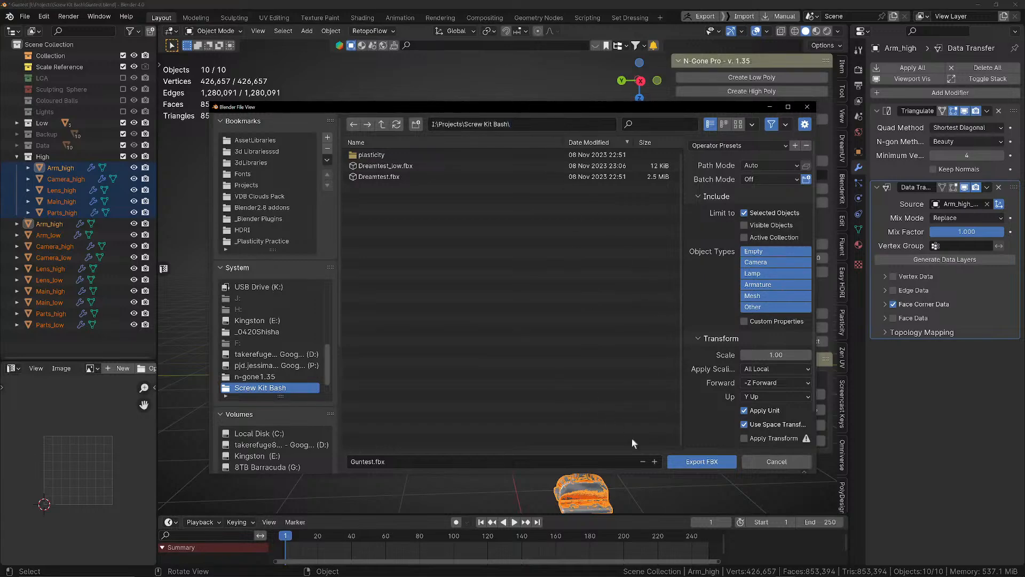
{"action": "left_click", "coordinate": [703, 460]}
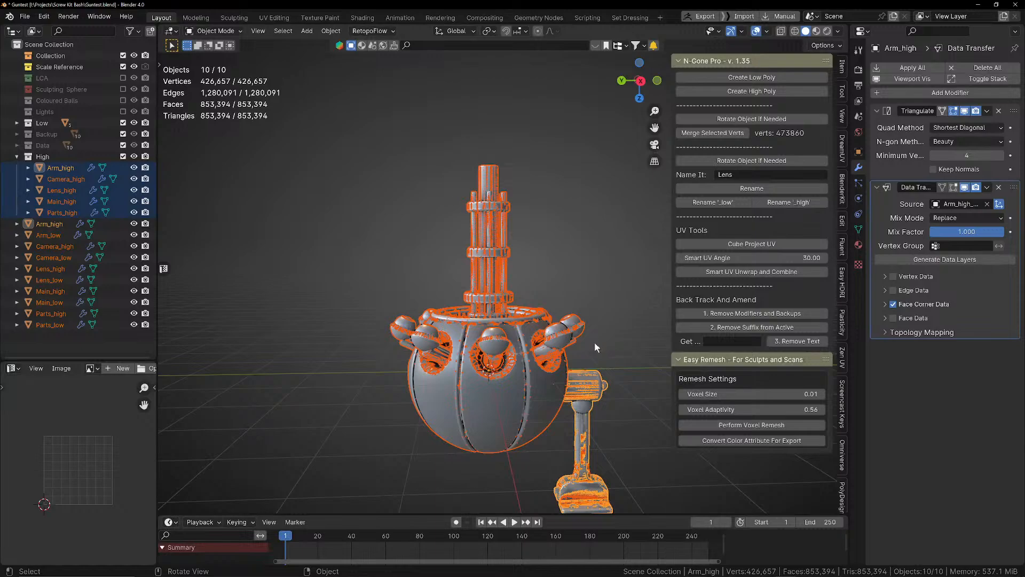
Step: Switch to Marmoset Toolbag and create a new empty scene
{"action": "scroll", "coordinate": [595, 342], "scroll_direction": "down", "scroll_amount": 10}
{"action": "scroll", "coordinate": [594, 342], "scroll_direction": "up", "scroll_amount": 11}
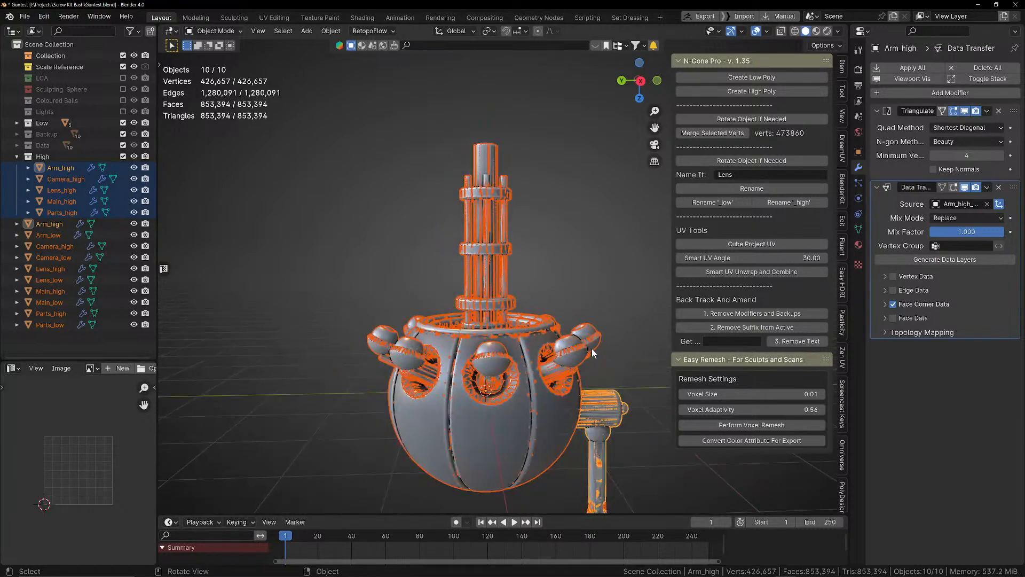
{"action": "key", "text": "alt+Tab"}
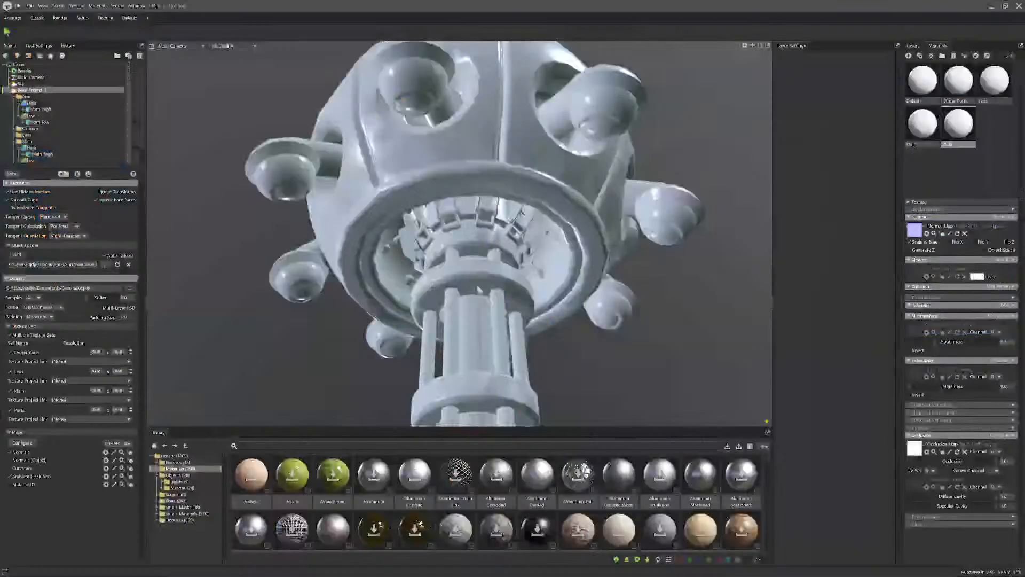
{"action": "scroll", "coordinate": [442, 271], "scroll_direction": "down", "scroll_amount": 3}
{"action": "left_click", "coordinate": [24, 6]}
{"action": "left_click", "coordinate": [22, 7]}
{"action": "left_click", "coordinate": [20, 6]}
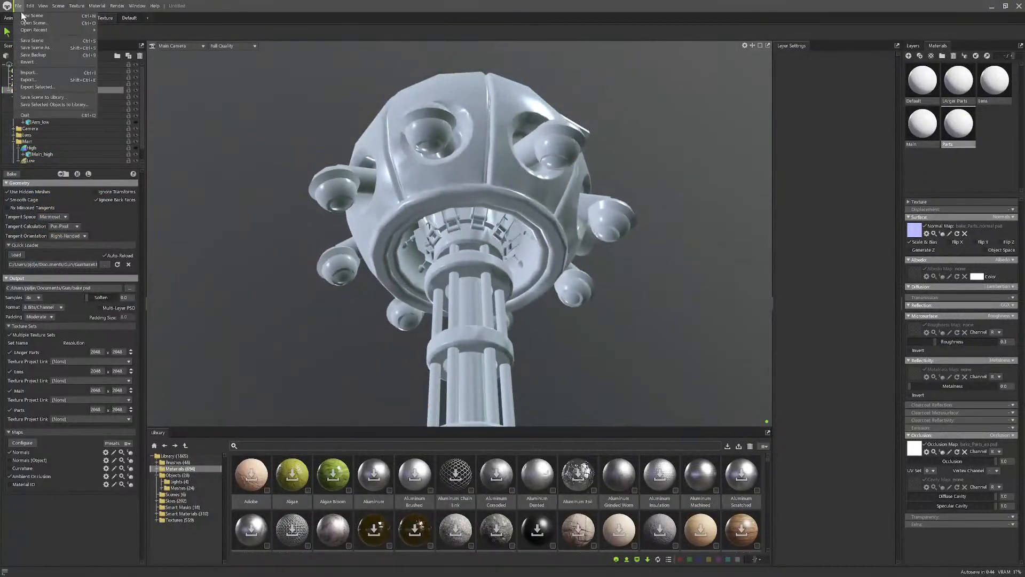
{"action": "left_click", "coordinate": [24, 15]}
{"action": "left_click", "coordinate": [526, 319]}
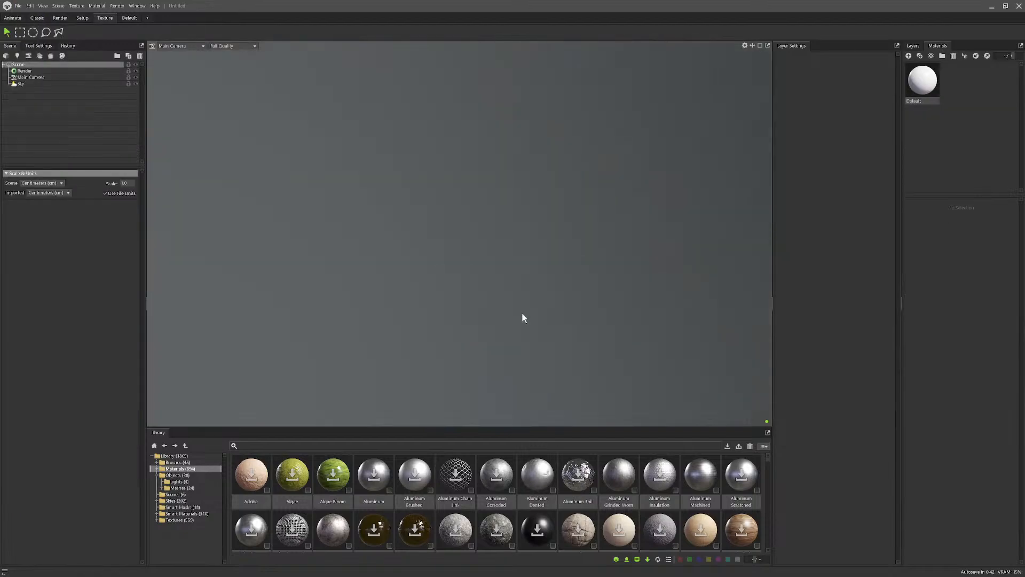
Step: Create a bake project, load Guntest.fbx from the copied Screw Kit Bash path with the Quick Loader and inspect the model
{"action": "left_click", "coordinate": [50, 56]}
{"action": "left_click", "coordinate": [17, 256]}
{"action": "left_click", "coordinate": [383, 142]}
{"action": "left_click", "coordinate": [389, 95]}
{"action": "key", "text": "ctrl+v"}
{"action": "key", "text": "Return"}
{"action": "left_click", "coordinate": [383, 293]}
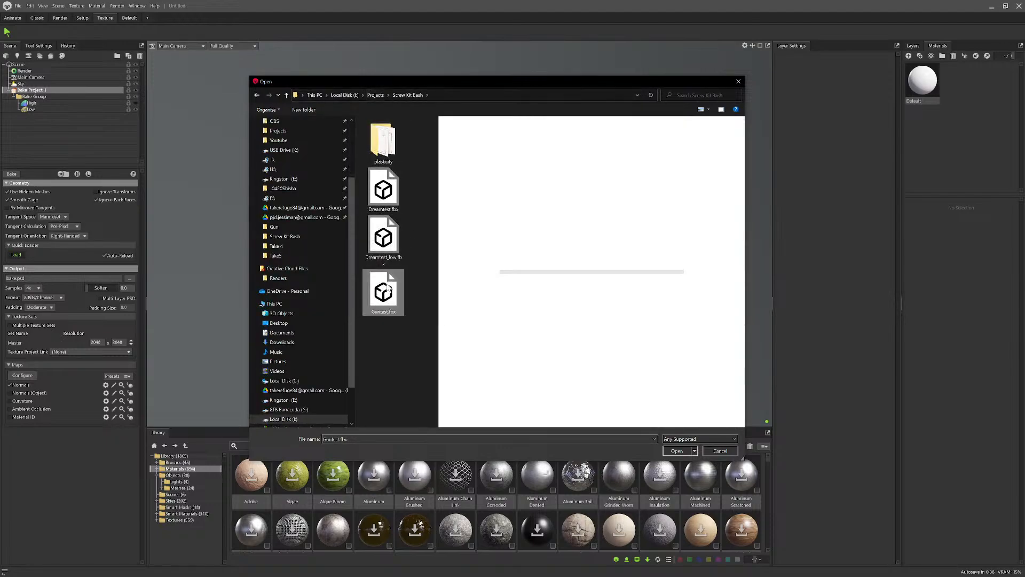
{"action": "left_click", "coordinate": [676, 451]}
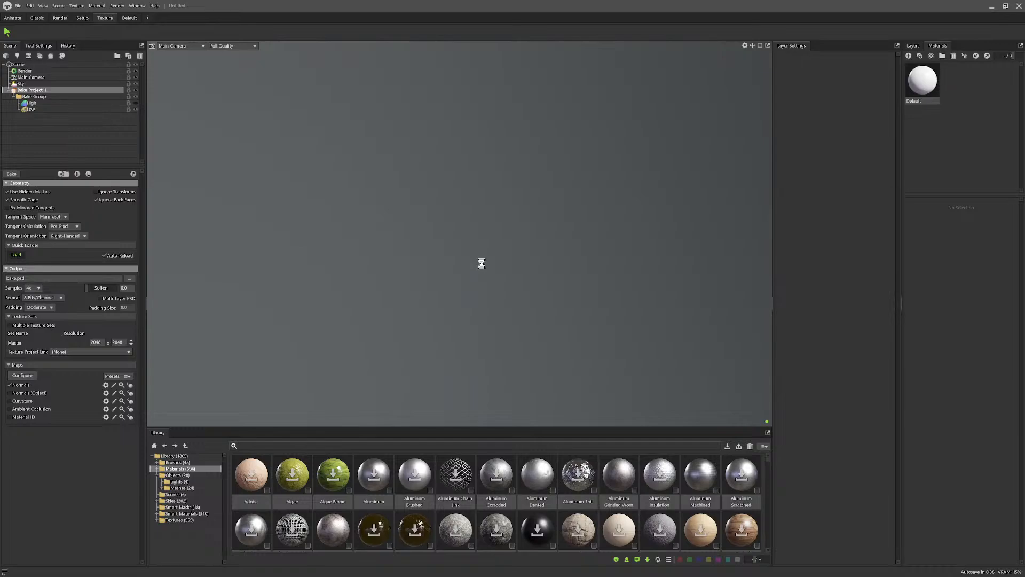
{"action": "scroll", "coordinate": [491, 279], "scroll_direction": "up", "scroll_amount": 3}
{"action": "left_click_drag", "start_coordinate": [490, 279], "coordinate": [495, 244]}
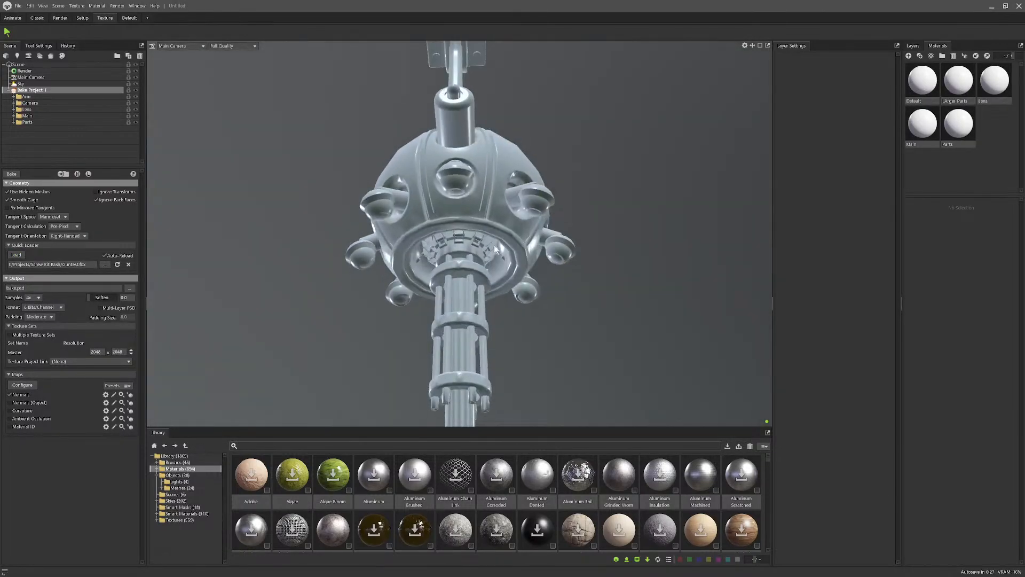
Step: Enable Multiple Texture Sets for the bake and set its output to bake.psd in the Screw Kit Bash folder
{"action": "left_click", "coordinate": [26, 334]}
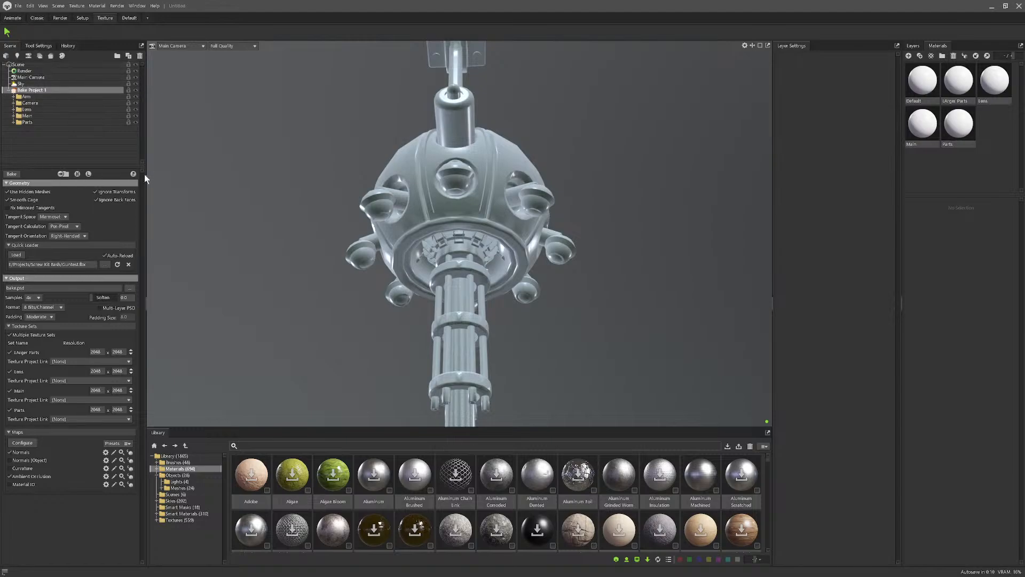
{"action": "left_click", "coordinate": [12, 174]}
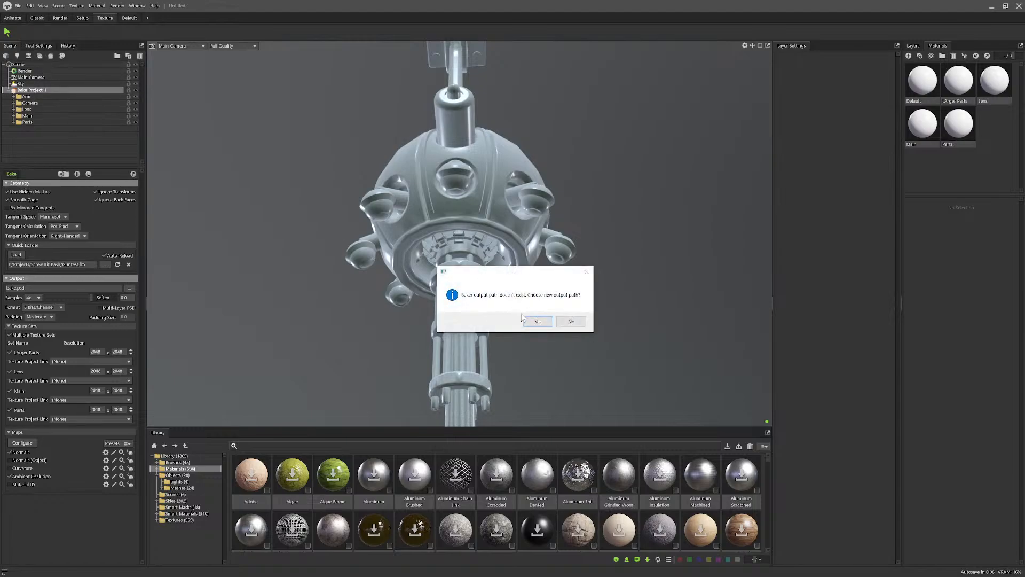
{"action": "left_click", "coordinate": [537, 321]}
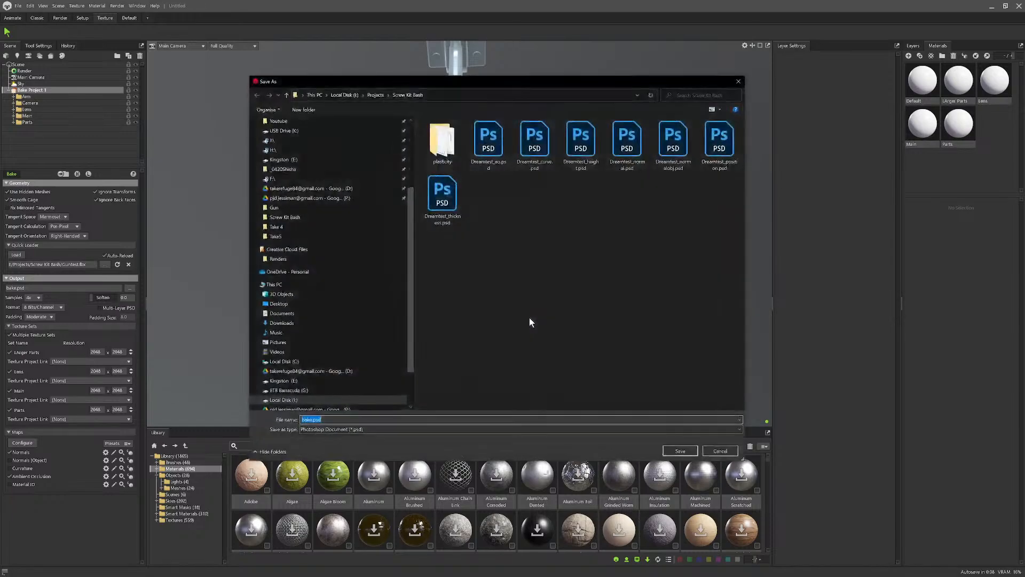
{"action": "left_click", "coordinate": [681, 451]}
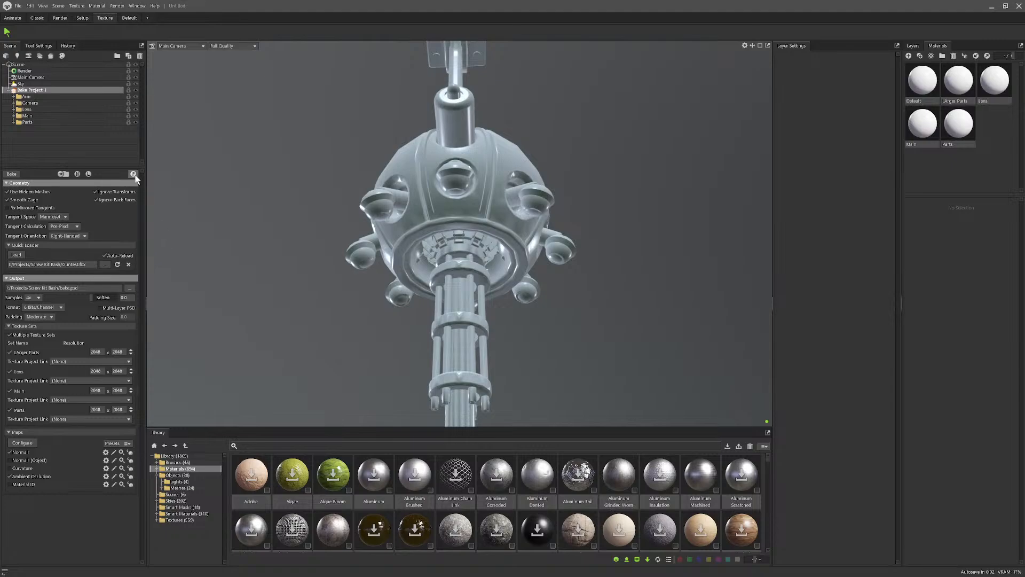
Step: Inspect the gun model's sphere, barrel and surrounding pods from below and end-on
{"action": "scroll", "coordinate": [373, 213], "scroll_direction": "up", "scroll_amount": 2}
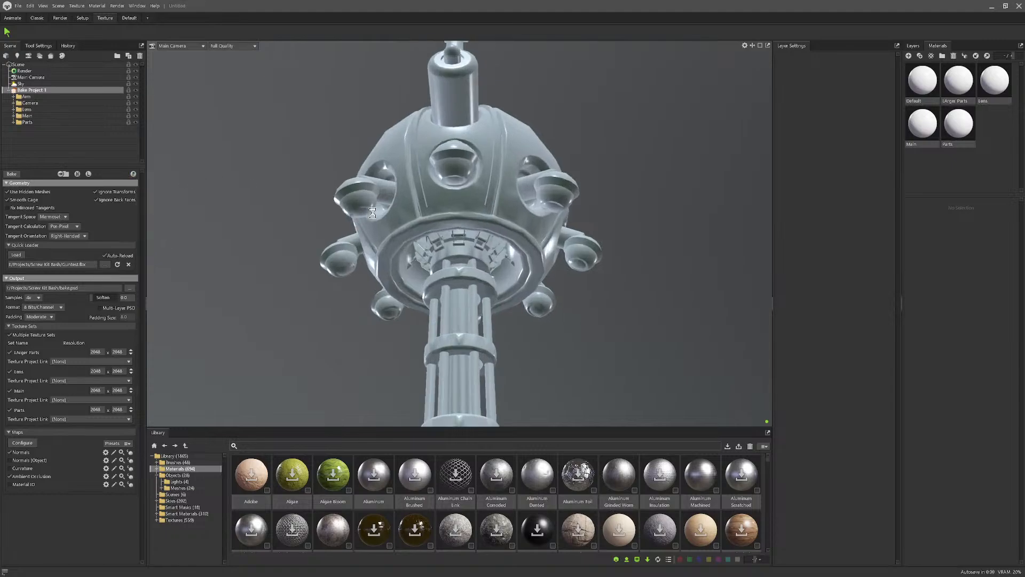
{"action": "left_click_drag", "start_coordinate": [372, 213], "coordinate": [518, 146]}
{"action": "scroll", "coordinate": [481, 275], "scroll_direction": "down", "scroll_amount": 5}
{"action": "left_click_drag", "start_coordinate": [480, 275], "coordinate": [502, 174]}
{"action": "scroll", "coordinate": [460, 270], "scroll_direction": "up", "scroll_amount": 3}
{"action": "middle_click_drag", "start_coordinate": [448, 262], "coordinate": [446, 291]}
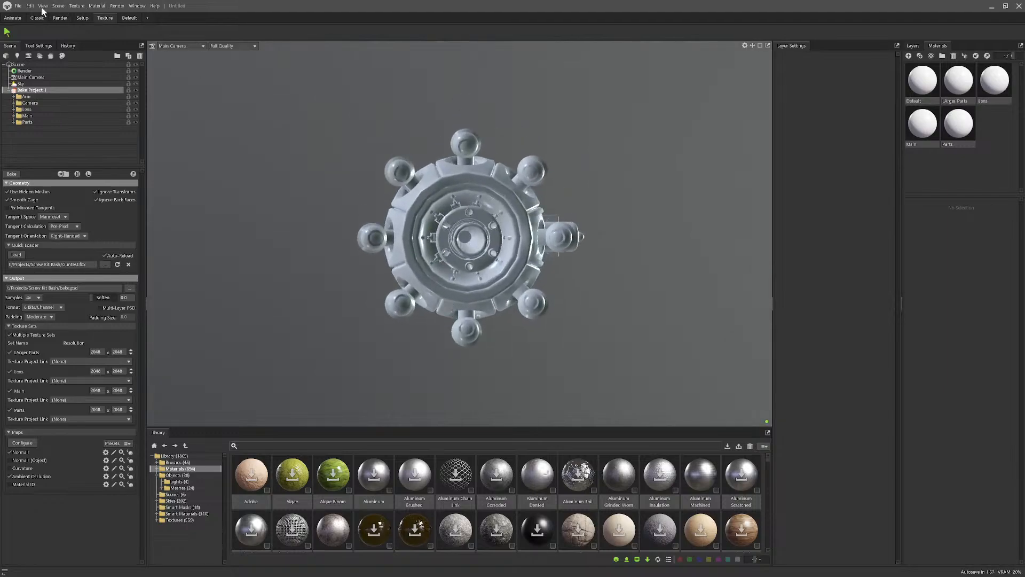
Step: Create a new empty scene without saving the current gun bake scene
{"action": "left_click", "coordinate": [18, 5]}
{"action": "mouse_move", "coordinate": [33, 31]}
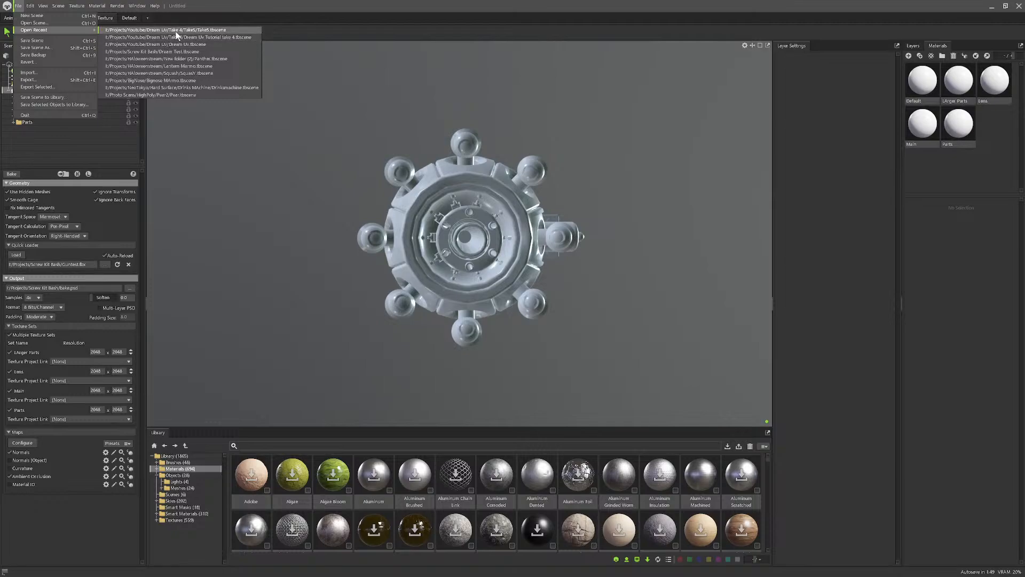
{"action": "left_click", "coordinate": [32, 15]}
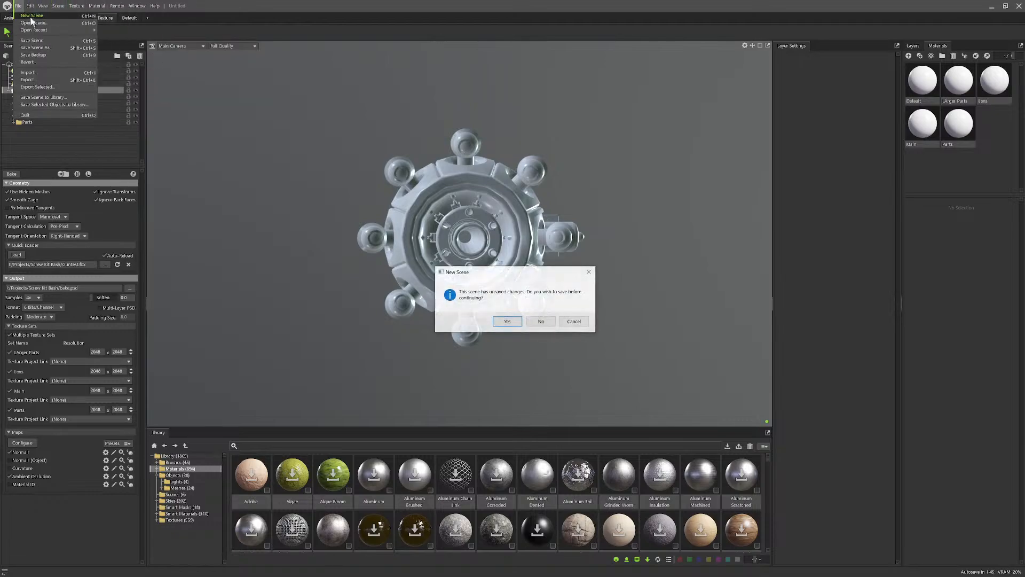
{"action": "left_click", "coordinate": [529, 321]}
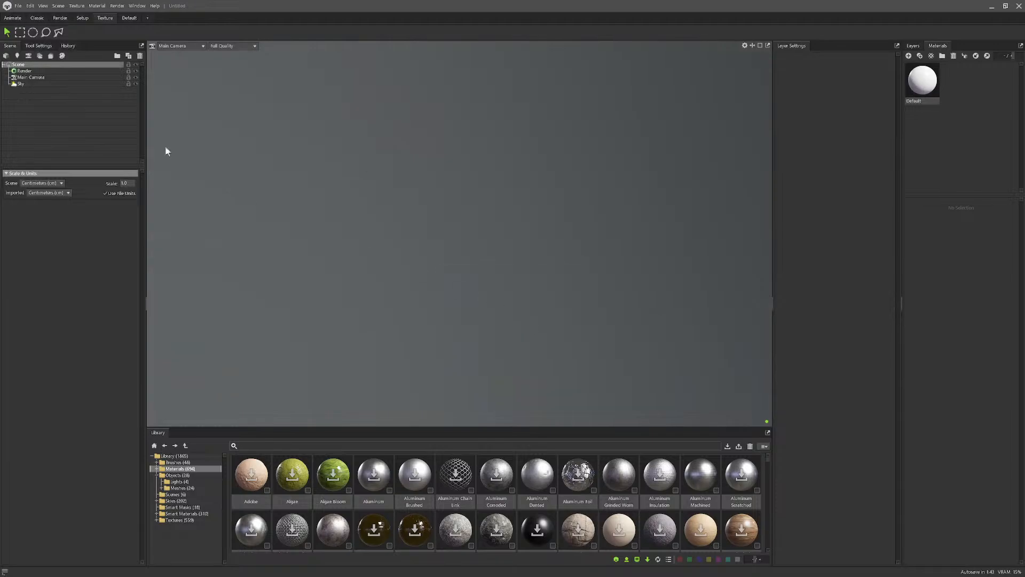
Step: Create a bake project and load Panels for Bakingh.fbx from the Take5 folder with the Quick Loader
{"action": "left_click", "coordinate": [50, 56]}
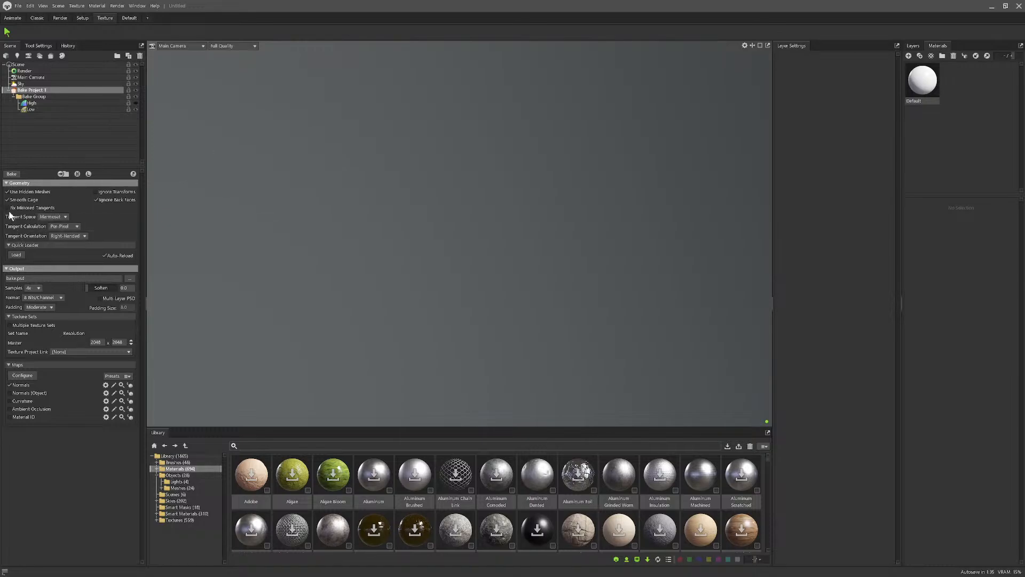
{"action": "left_click", "coordinate": [23, 257]}
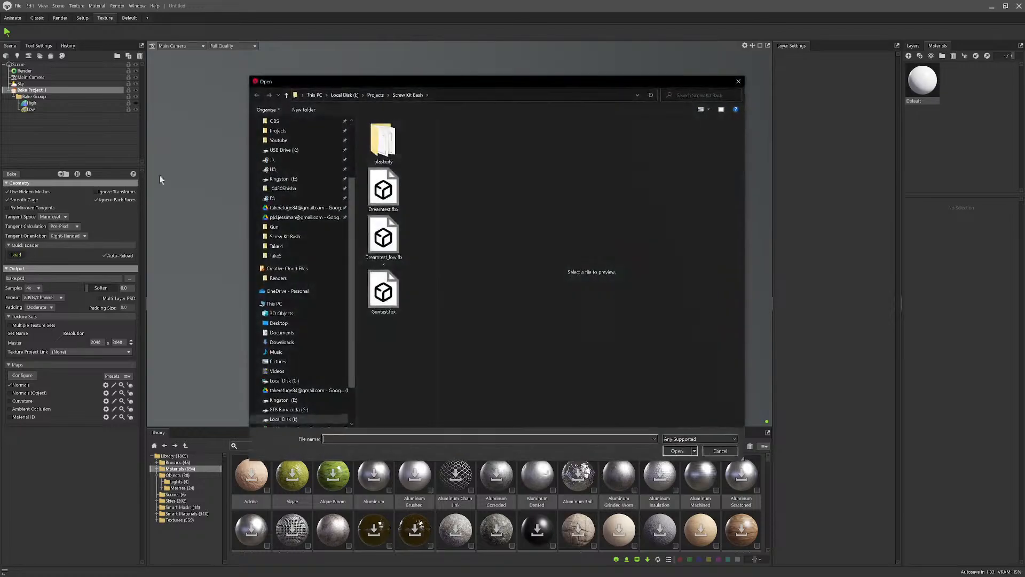
{"action": "left_click", "coordinate": [302, 259]}
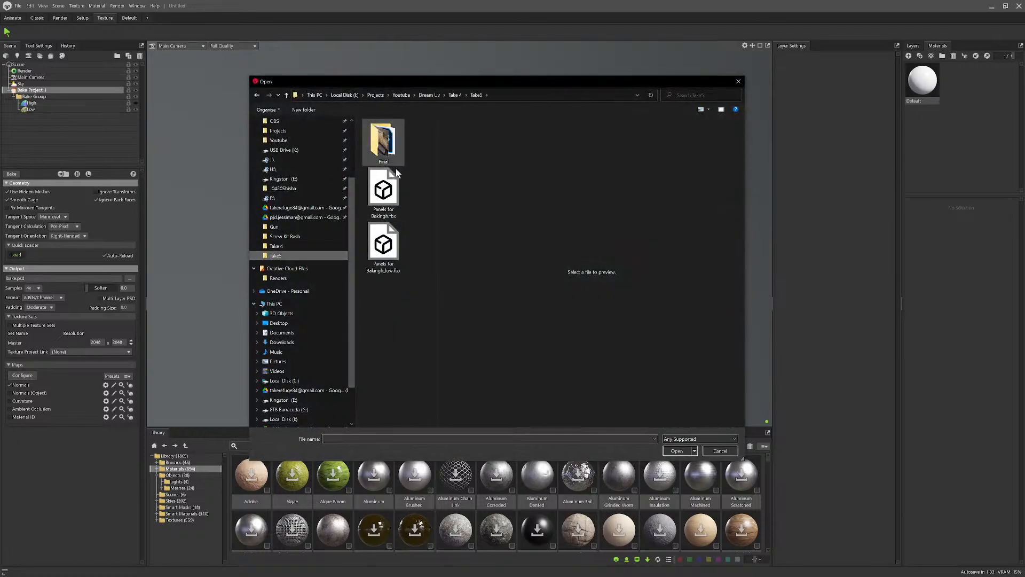
{"action": "left_click", "coordinate": [398, 200]}
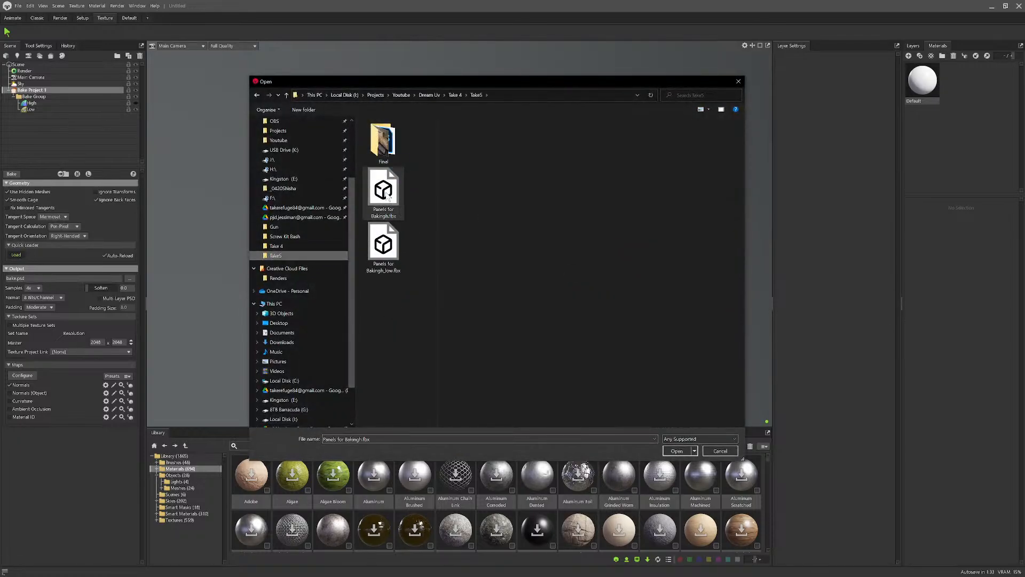
{"action": "left_click", "coordinate": [677, 451]}
Step: Enable the Ambient Occlusion map for the panel, start the bake and choose to set an output file
{"action": "left_click_drag", "start_coordinate": [435, 233], "coordinate": [442, 285], "text": "alt"}
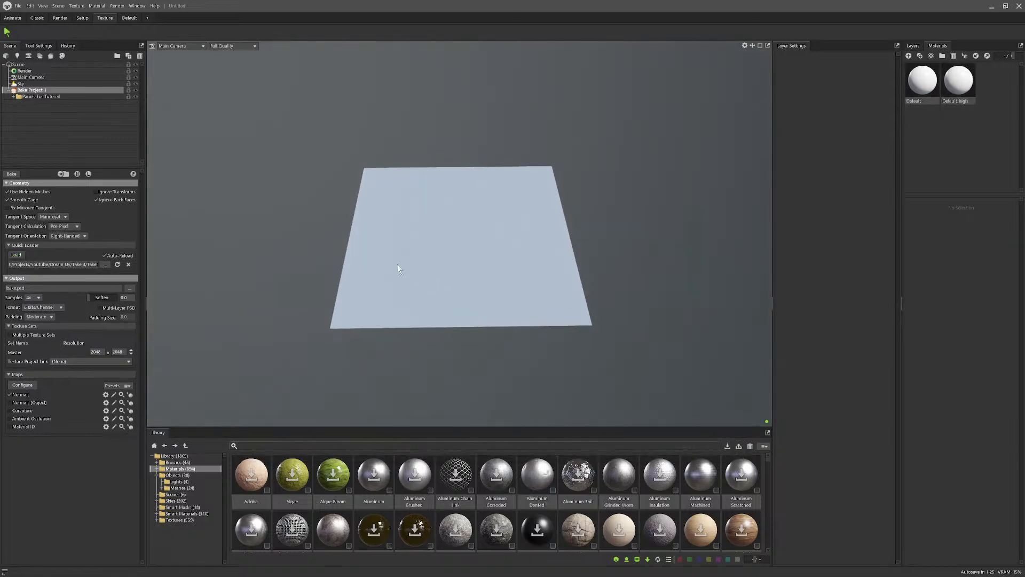
{"action": "left_click_drag", "start_coordinate": [419, 229], "coordinate": [477, 219], "text": "alt"}
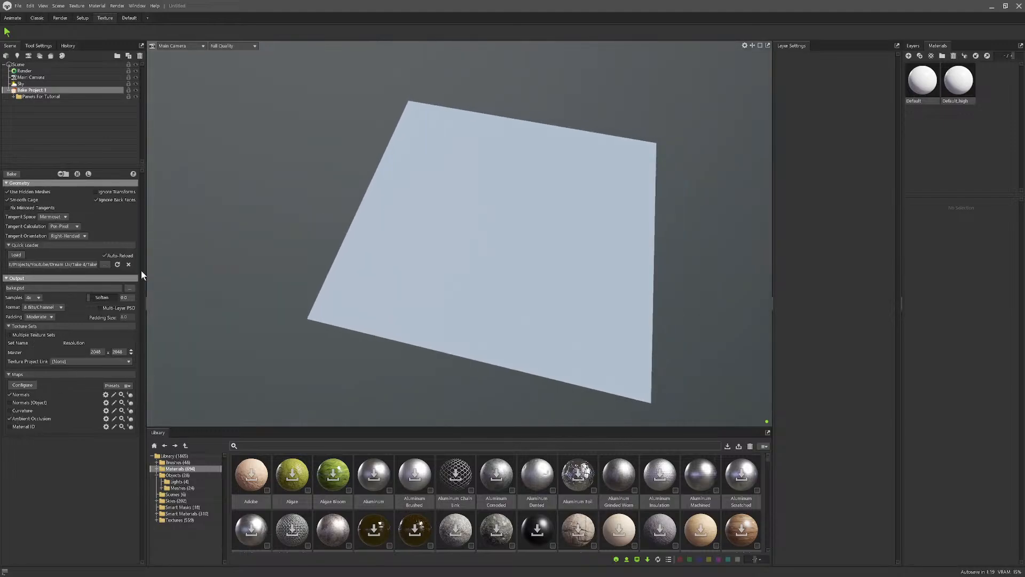
{"action": "left_click", "coordinate": [134, 174]}
{"action": "left_click", "coordinate": [548, 323]}
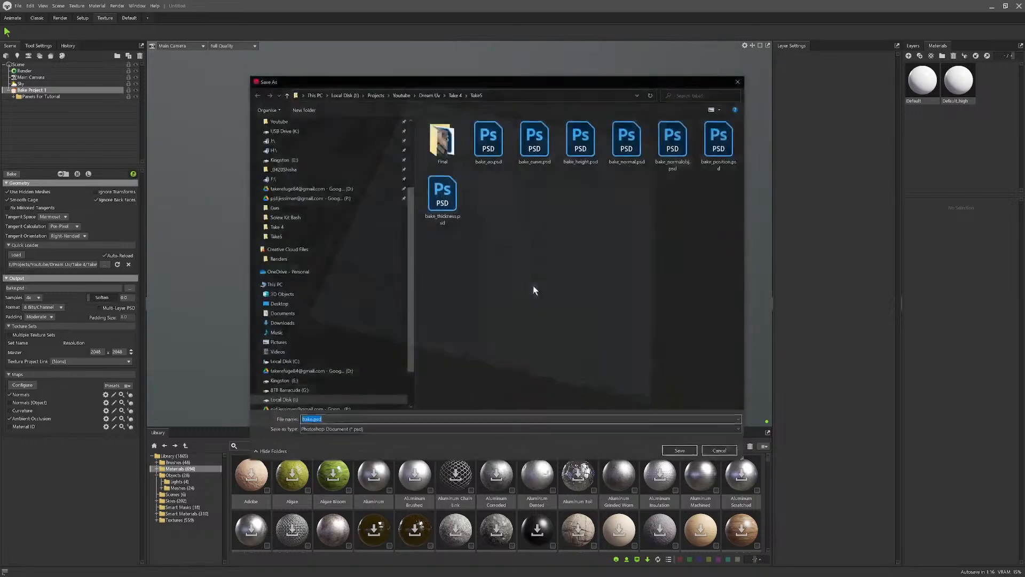
{"action": "left_click", "coordinate": [443, 194]}
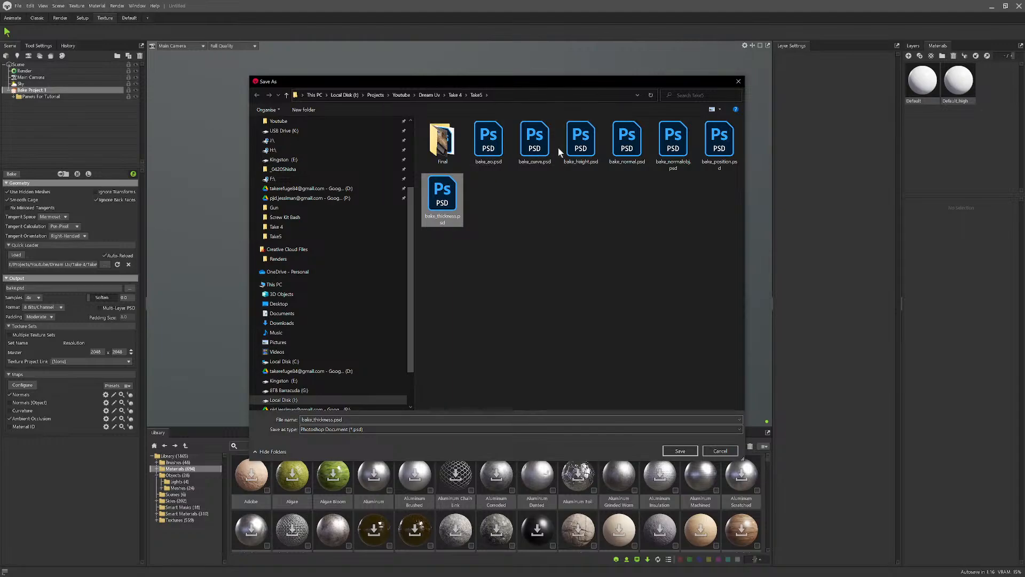
{"action": "left_click", "coordinate": [687, 147]}
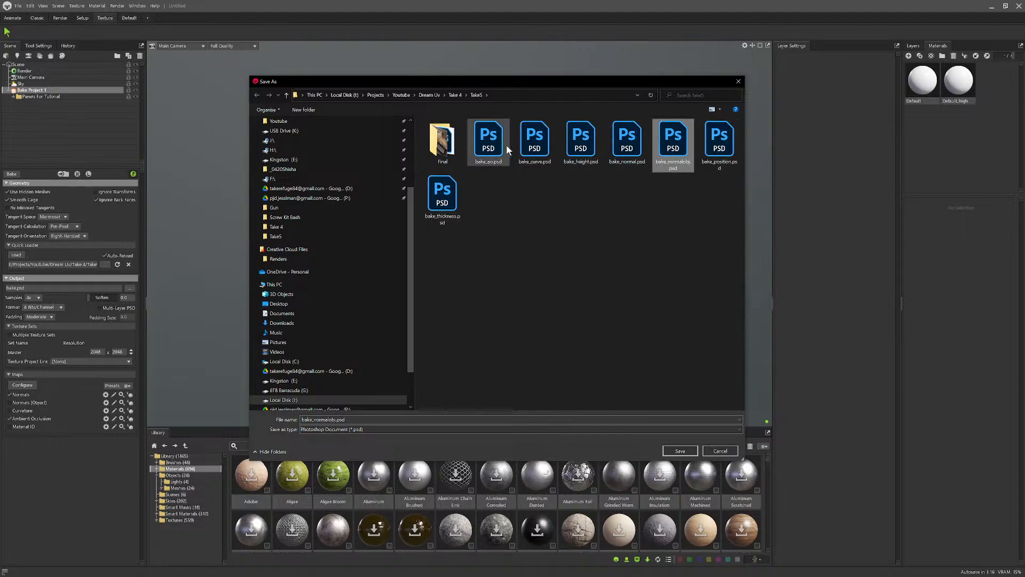
{"action": "left_click", "coordinate": [487, 141]}
{"action": "key", "text": "Delete"}
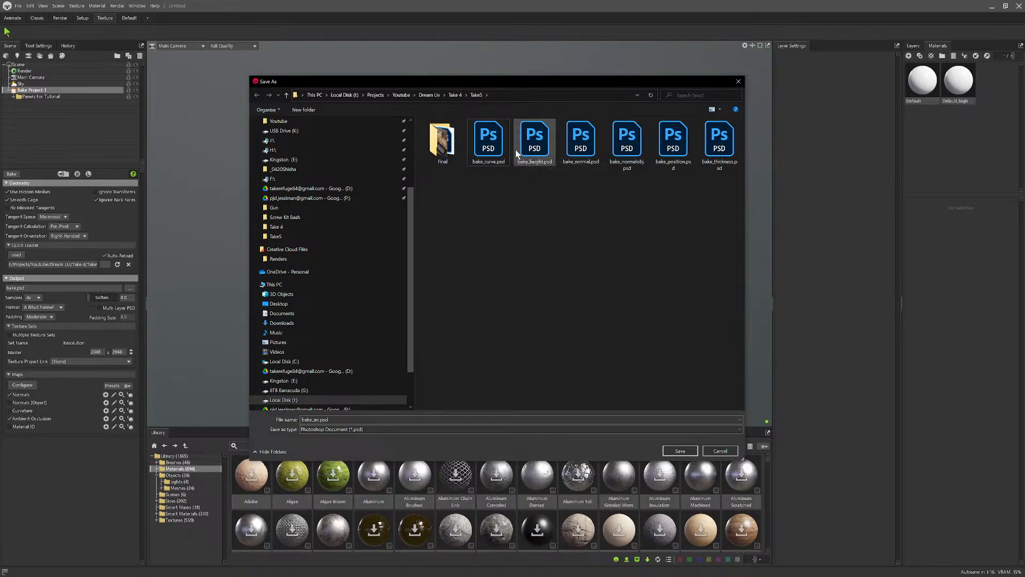
{"action": "key", "text": "ctrl+z"}
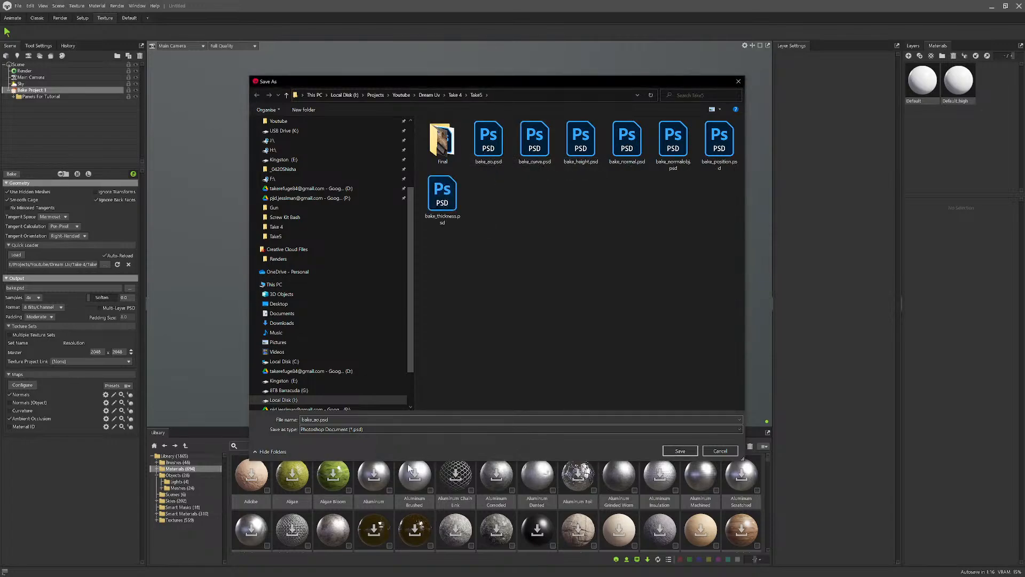
Step: Save the bake output as 2.psd in the Take5 folder
{"action": "double_click", "coordinate": [351, 419]}
{"action": "type", "text": "2"}
{"action": "key", "text": "Return"}
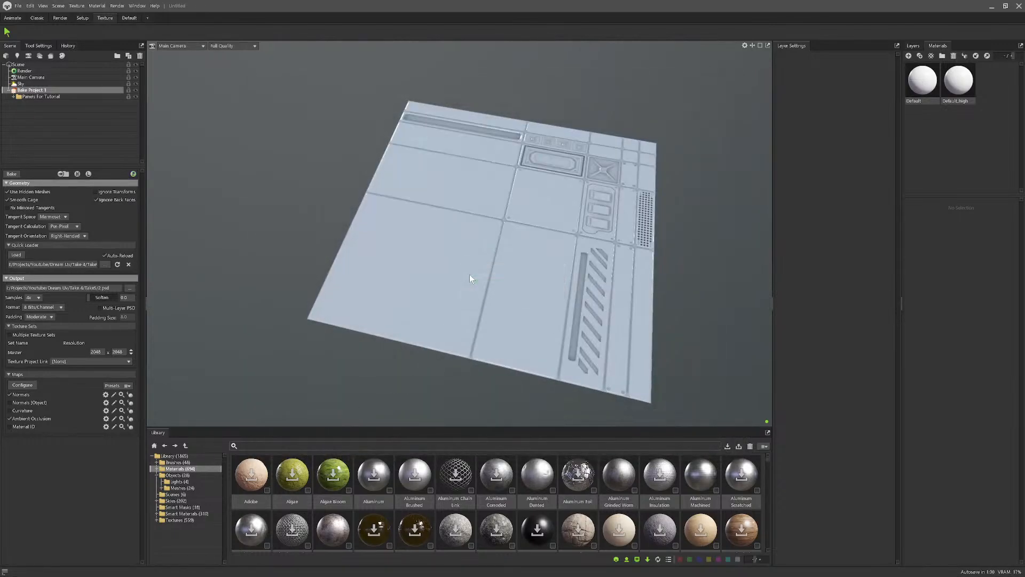
Step: Inspect the baked panel details up close and compare the Default and Default_high material settings
{"action": "left_click_drag", "start_coordinate": [525, 279], "coordinate": [465, 276]}
{"action": "scroll", "coordinate": [490, 295], "scroll_direction": "up", "scroll_amount": 5}
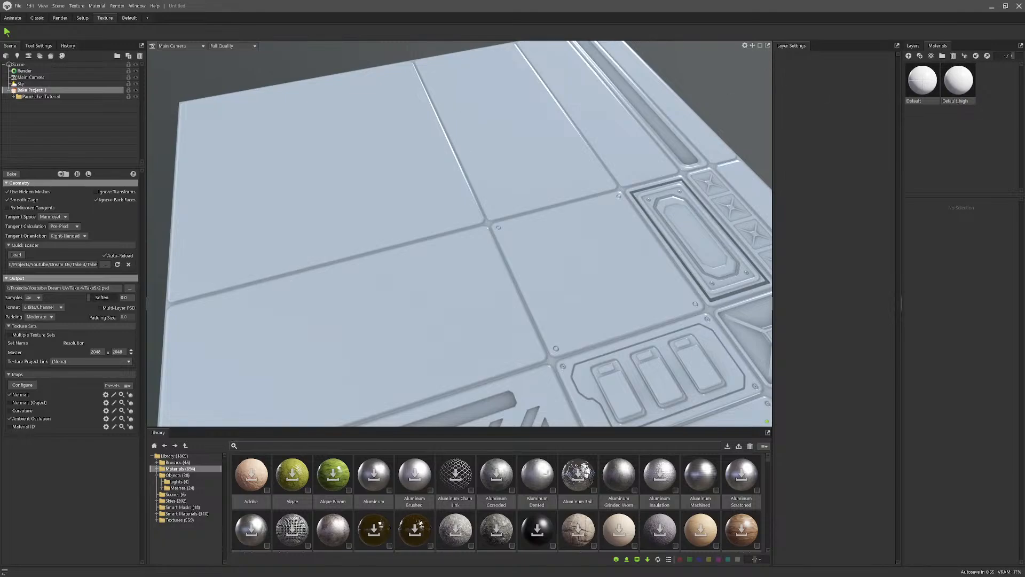
{"action": "scroll", "coordinate": [717, 230], "scroll_direction": "down", "scroll_amount": 5}
{"action": "left_click_drag", "start_coordinate": [692, 203], "coordinate": [574, 217]}
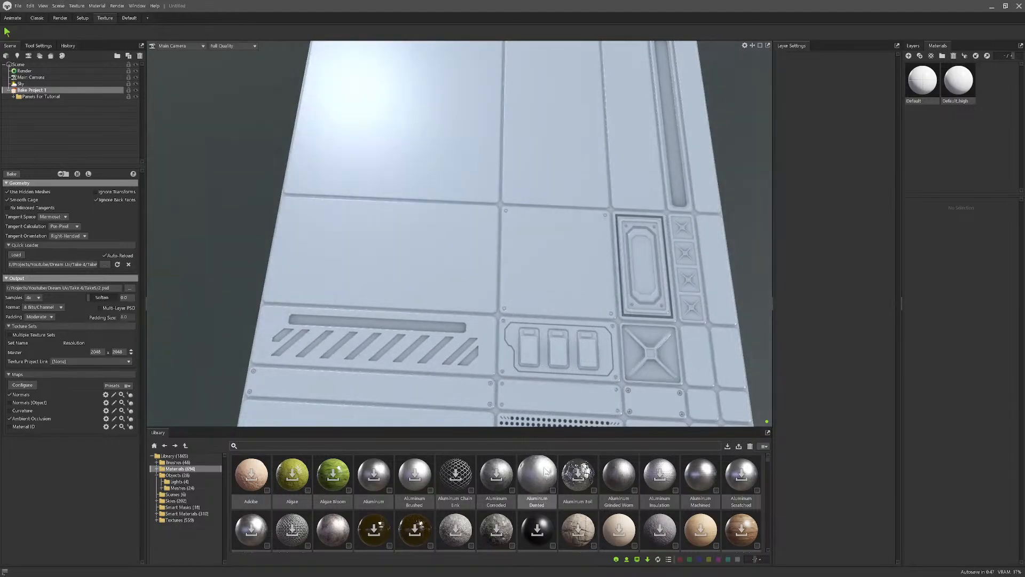
{"action": "left_click", "coordinate": [946, 85]}
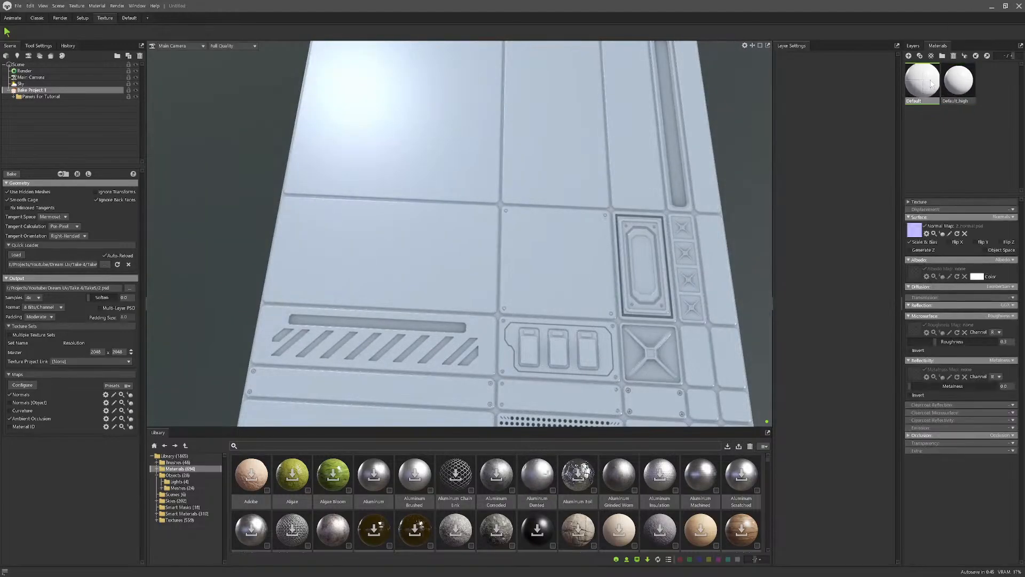
{"action": "left_click_drag", "start_coordinate": [636, 165], "coordinate": [663, 154]}
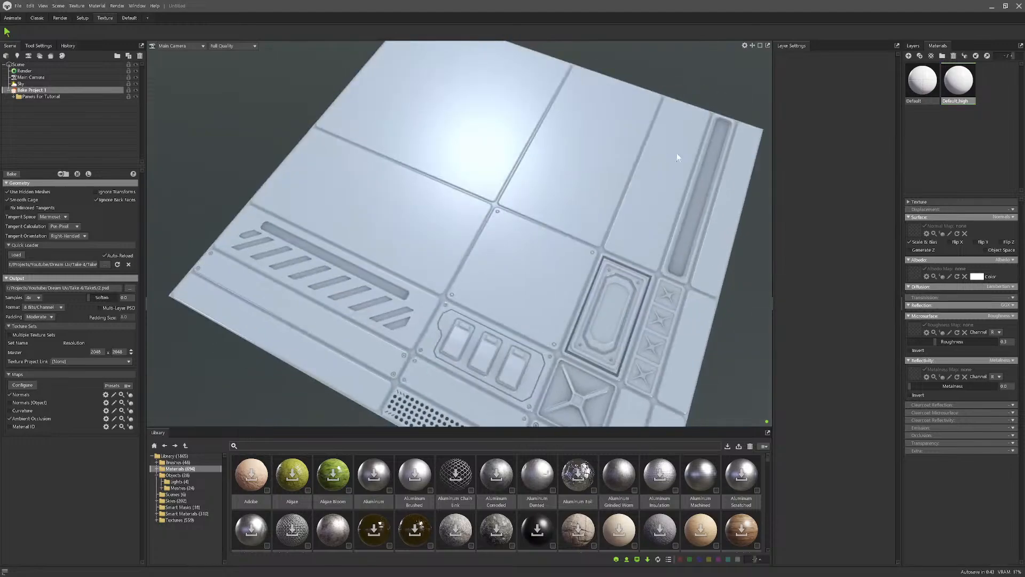
{"action": "left_click", "coordinate": [929, 69]}
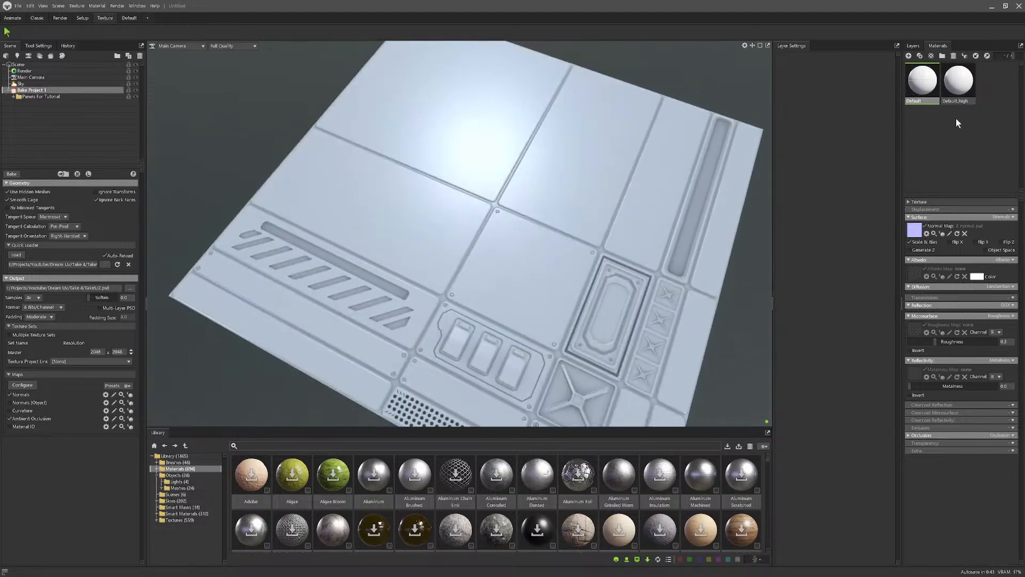
Step: Expand the Panels For Tutorial bake group and examine its low mesh cage and the bake project settings
{"action": "left_click", "coordinate": [921, 44]}
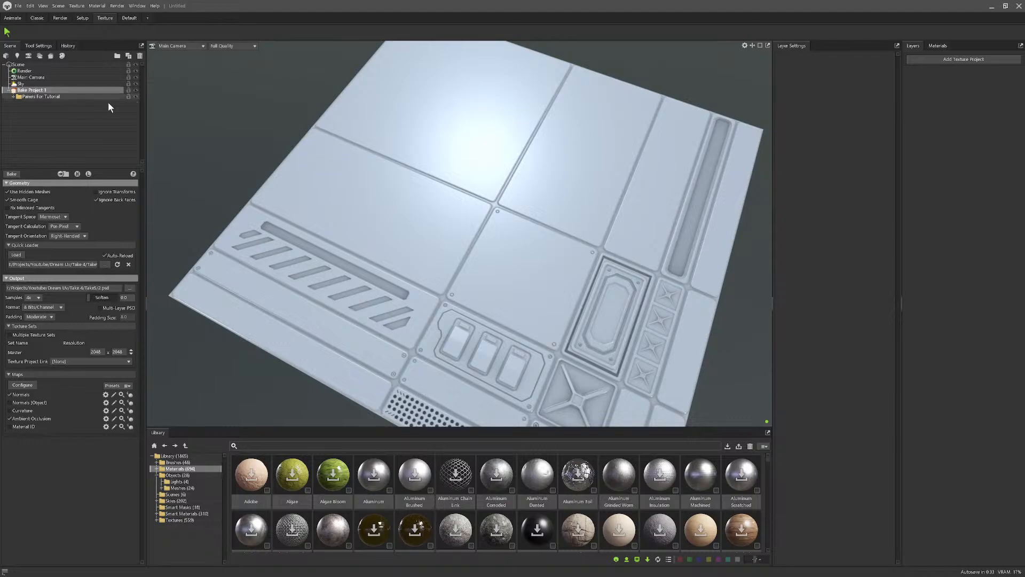
{"action": "left_click", "coordinate": [20, 98]}
{"action": "left_click", "coordinate": [13, 97]}
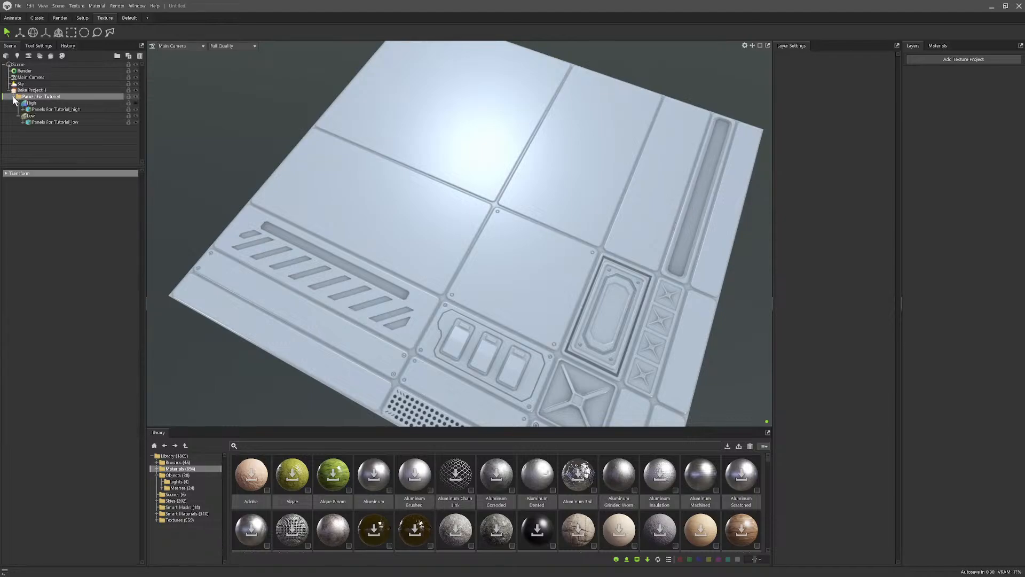
{"action": "left_click", "coordinate": [34, 122]}
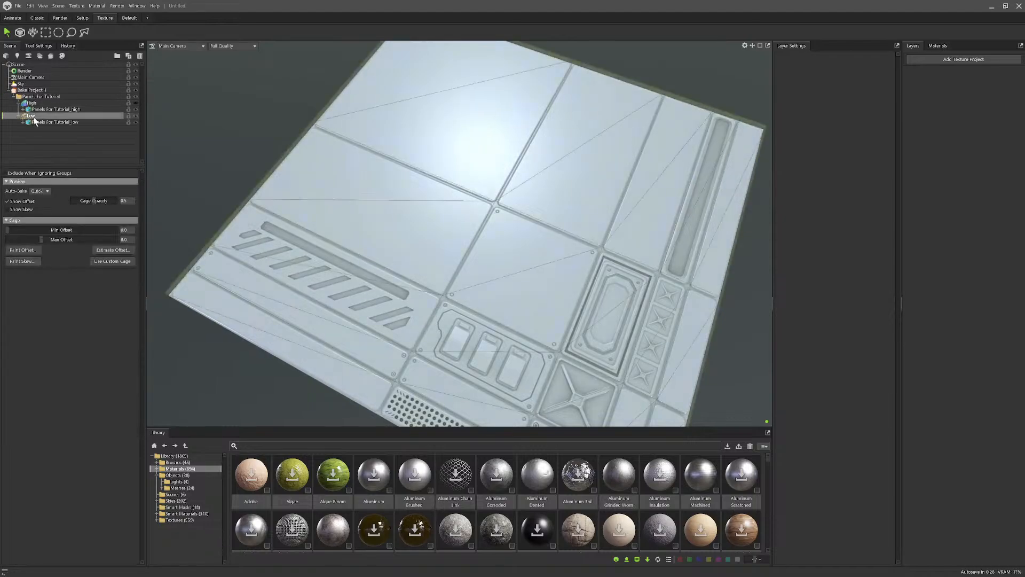
{"action": "left_click", "coordinate": [31, 90]}
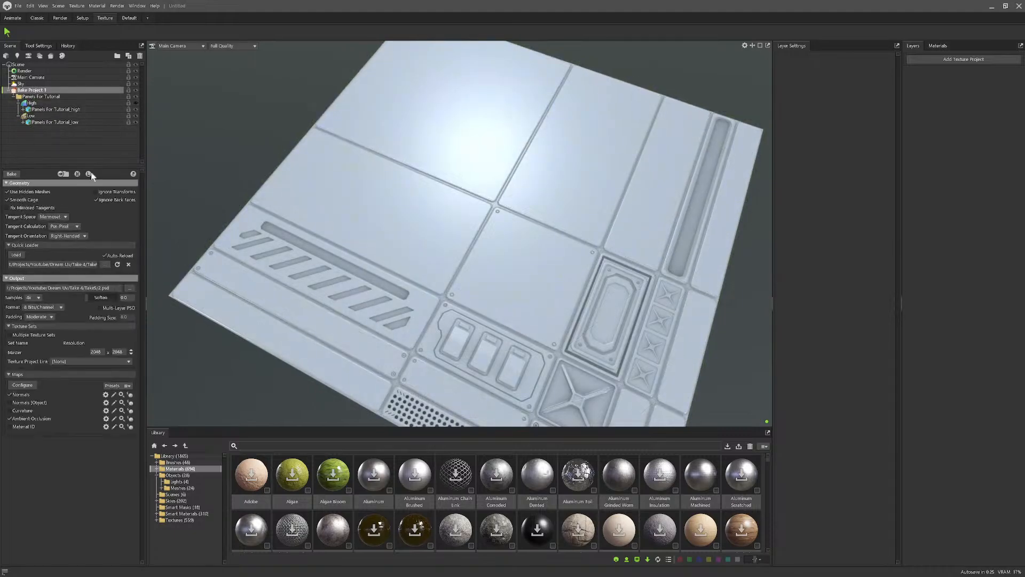
Step: Add a texture project and link the Default material to it
{"action": "left_click", "coordinate": [957, 59]}
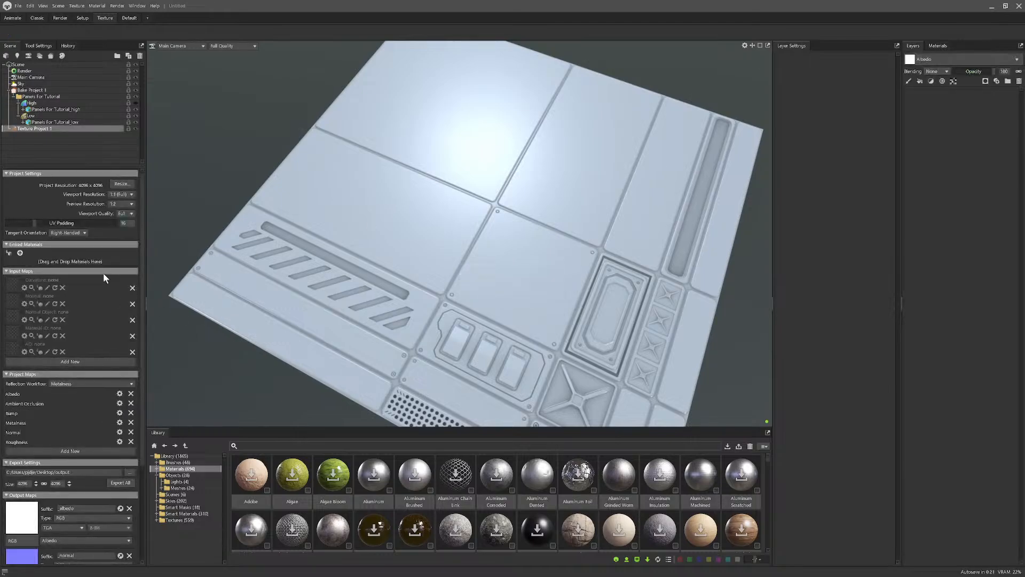
{"action": "left_click", "coordinate": [937, 46]}
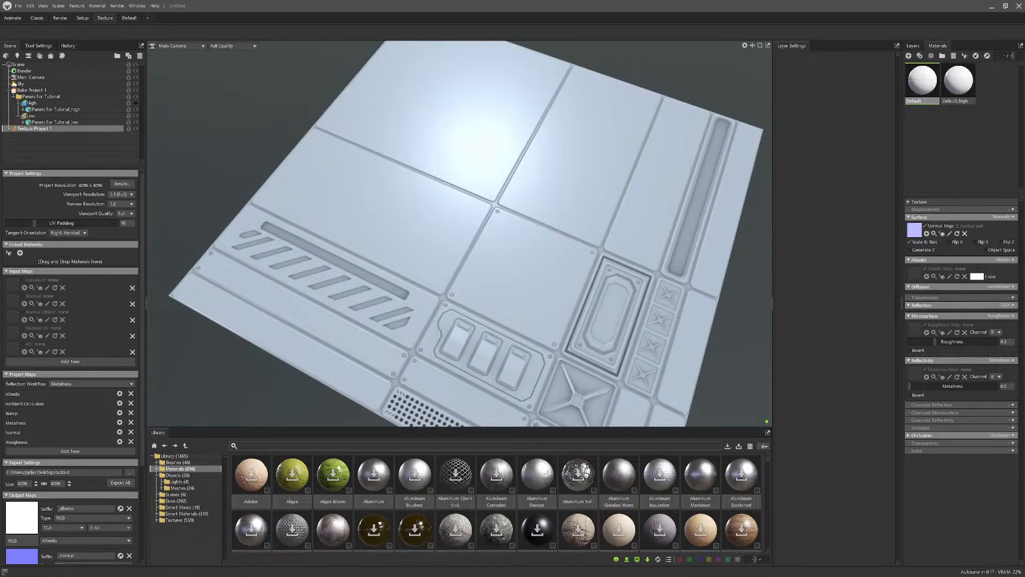
{"action": "left_click", "coordinate": [20, 253]}
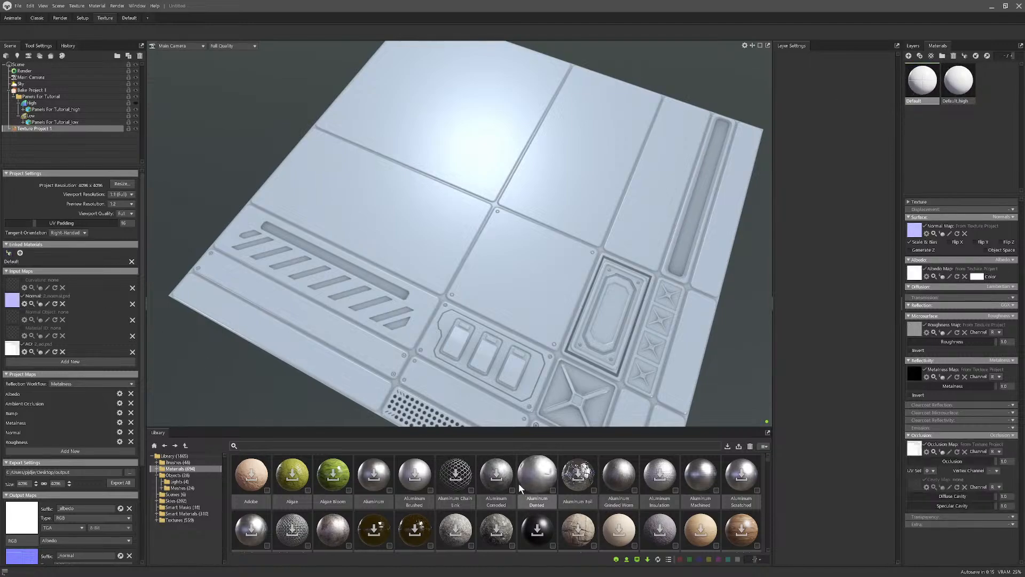
Step: Apply the Aluminum Dented library material to the panel and inspect the textured surface
{"action": "left_click_drag", "start_coordinate": [537, 480], "coordinate": [533, 297]}
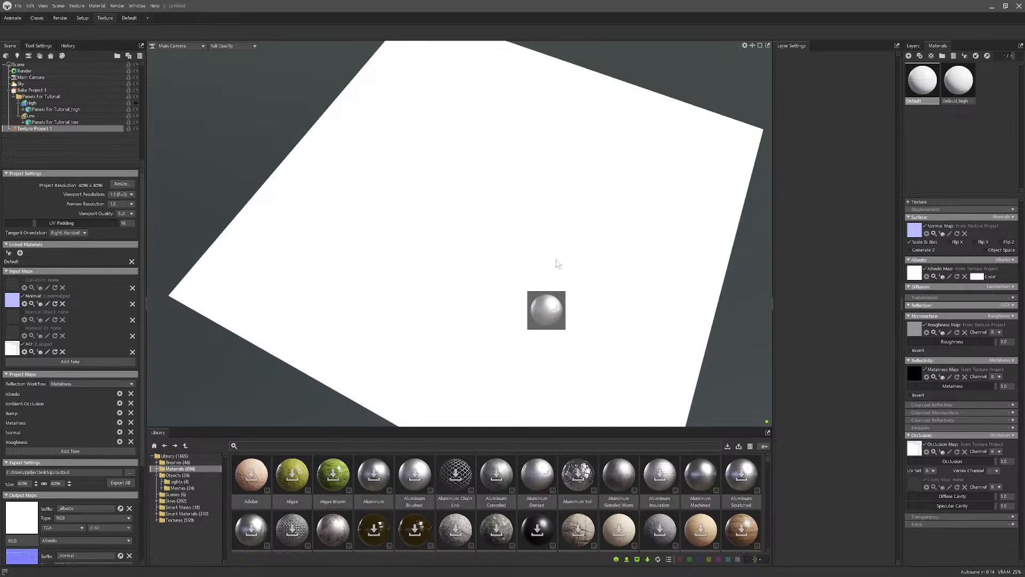
{"action": "left_click_drag", "start_coordinate": [579, 257], "coordinate": [466, 229], "text": "alt"}
{"action": "scroll", "coordinate": [536, 258], "scroll_direction": "up", "scroll_amount": 8}
{"action": "scroll", "coordinate": [484, 264], "scroll_direction": "down", "scroll_amount": 5}
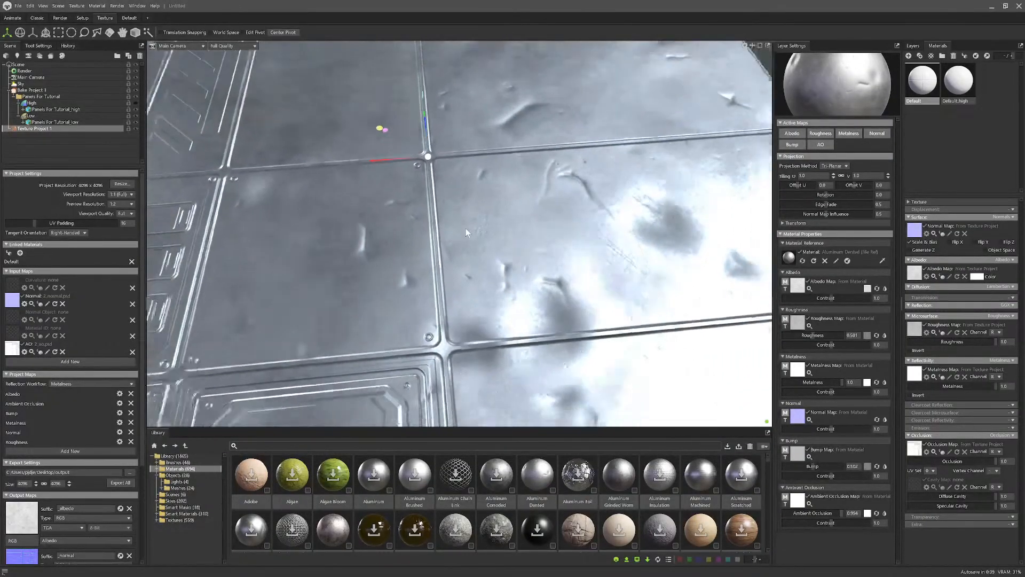
{"action": "scroll", "coordinate": [466, 228], "scroll_direction": "down", "scroll_amount": 4}
{"action": "middle_click_drag", "start_coordinate": [465, 229], "coordinate": [524, 225], "text": "alt"}
{"action": "mouse_move", "coordinate": [523, 225]}
{"action": "left_mouse_down", "text": "alt"}
{"action": "mouse_move", "coordinate": [522, 211]}
{"action": "mouse_move", "coordinate": [534, 208]}
{"action": "mouse_move", "coordinate": [539, 233]}
{"action": "mouse_move", "coordinate": [524, 173]}
{"action": "mouse_move", "coordinate": [528, 227]}
{"action": "left_mouse_up", "text": "alt"}
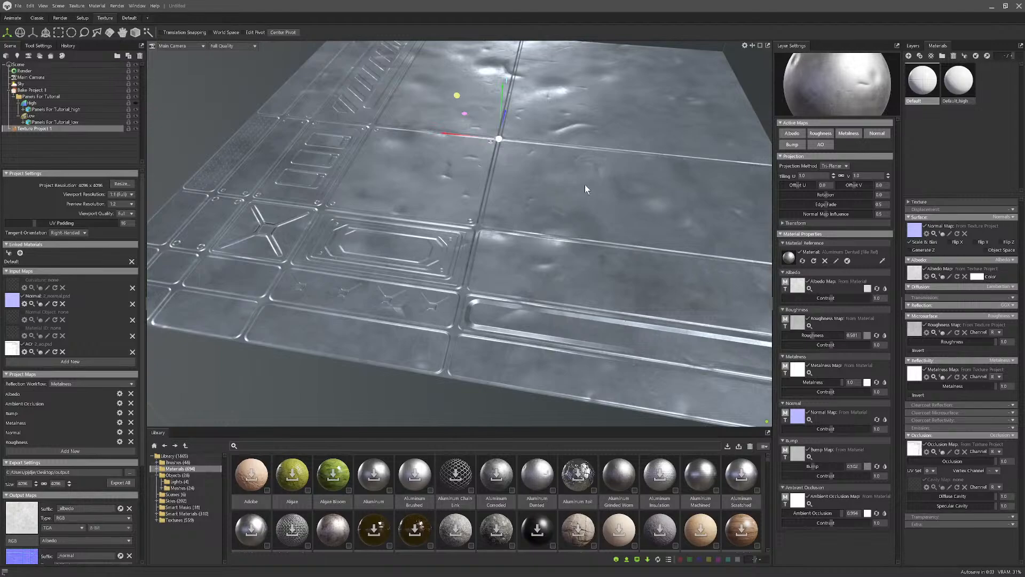
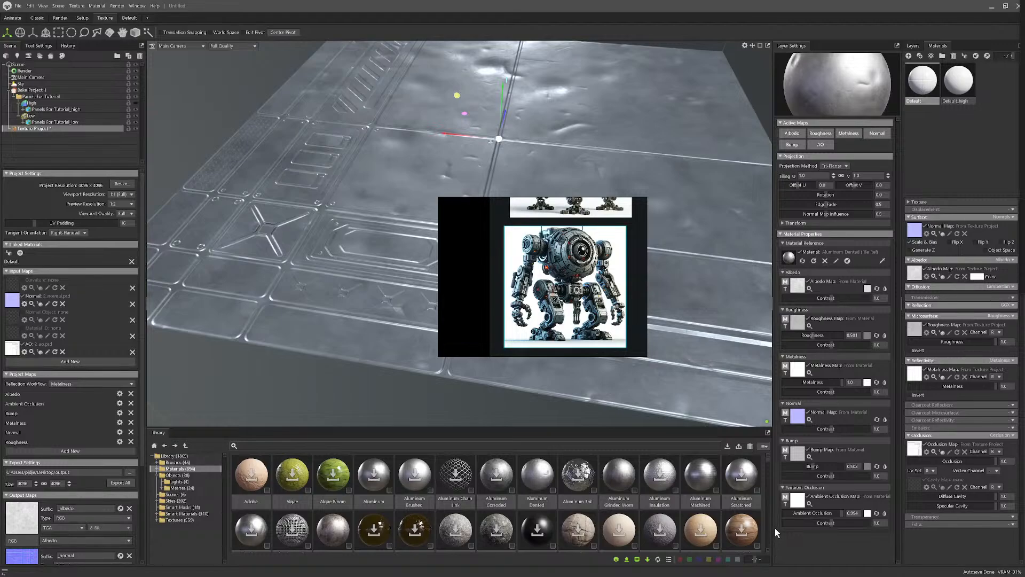
Step: Switch back to Blender and look closer at the selected high and low gun meshes
{"action": "key", "text": "super"}
{"action": "left_click", "coordinate": [786, 568]}
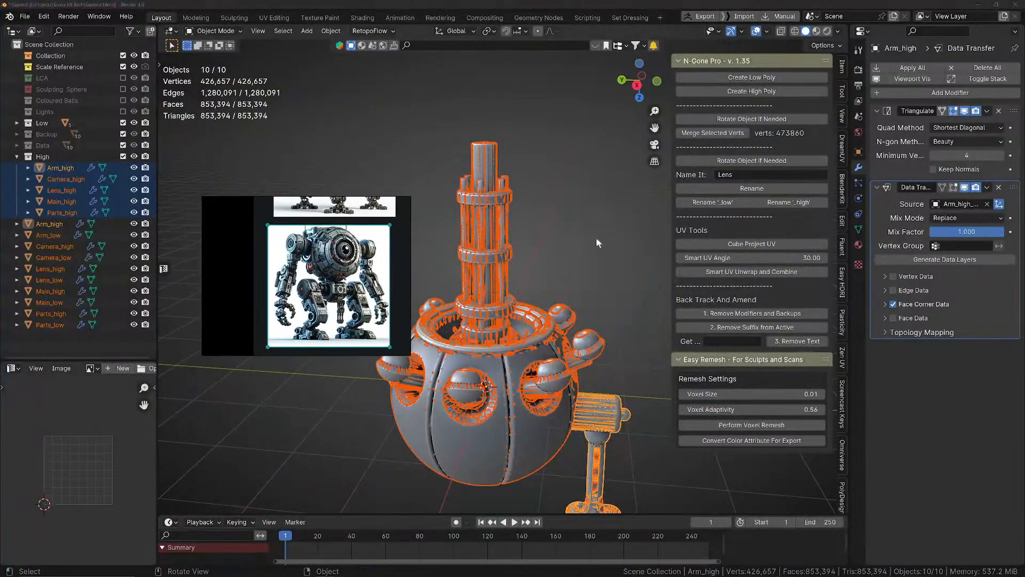
{"action": "scroll", "coordinate": [588, 238], "scroll_direction": "up", "scroll_amount": 1}
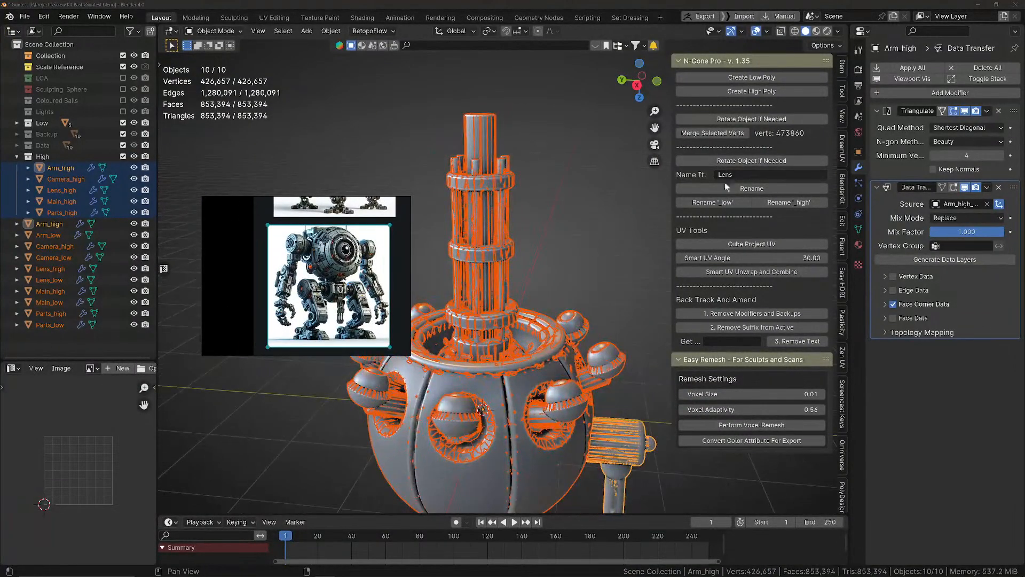